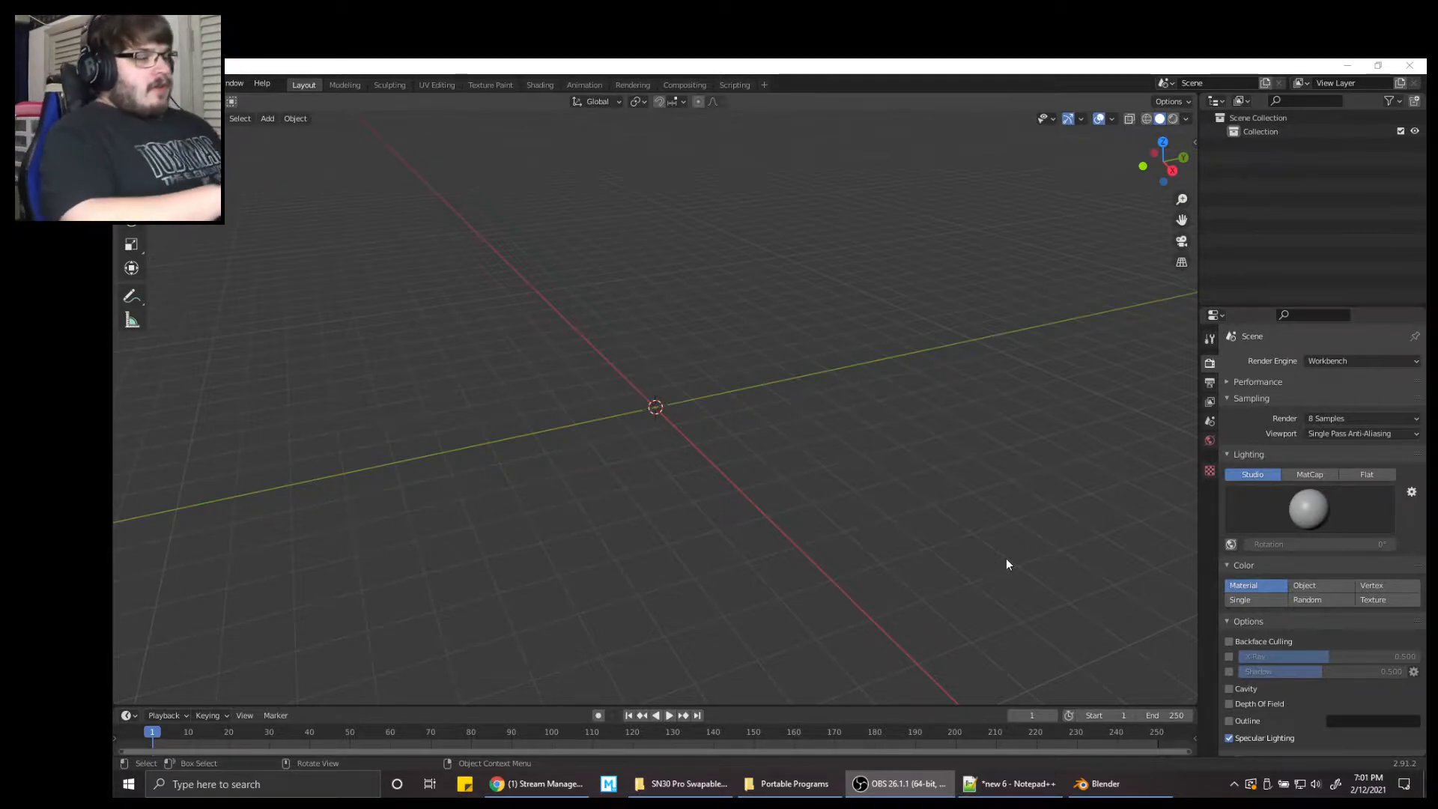
Switch to the Blender window and set the viewport to the front orthographic view.
mouse_move(1050, 801)
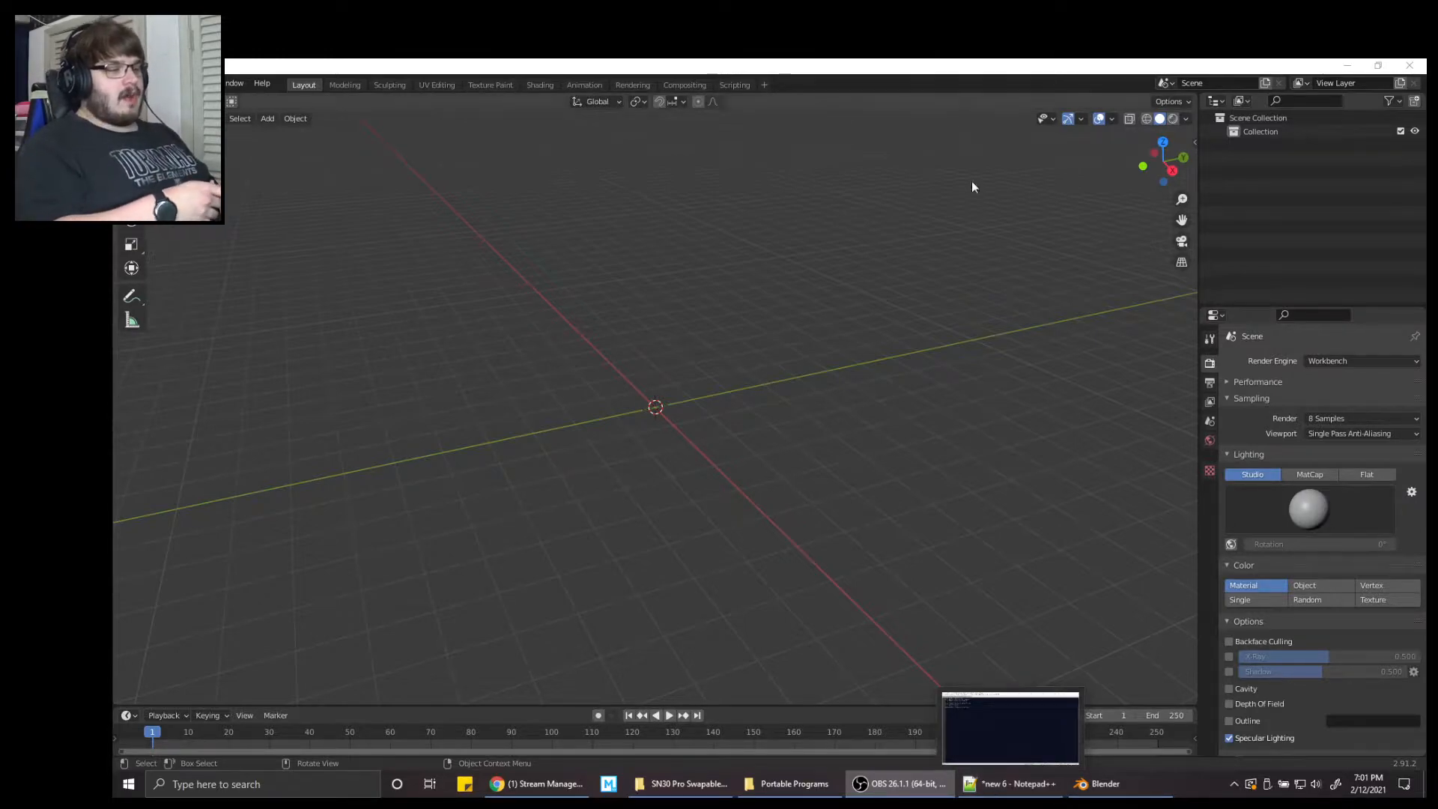
left_click(957, 74)
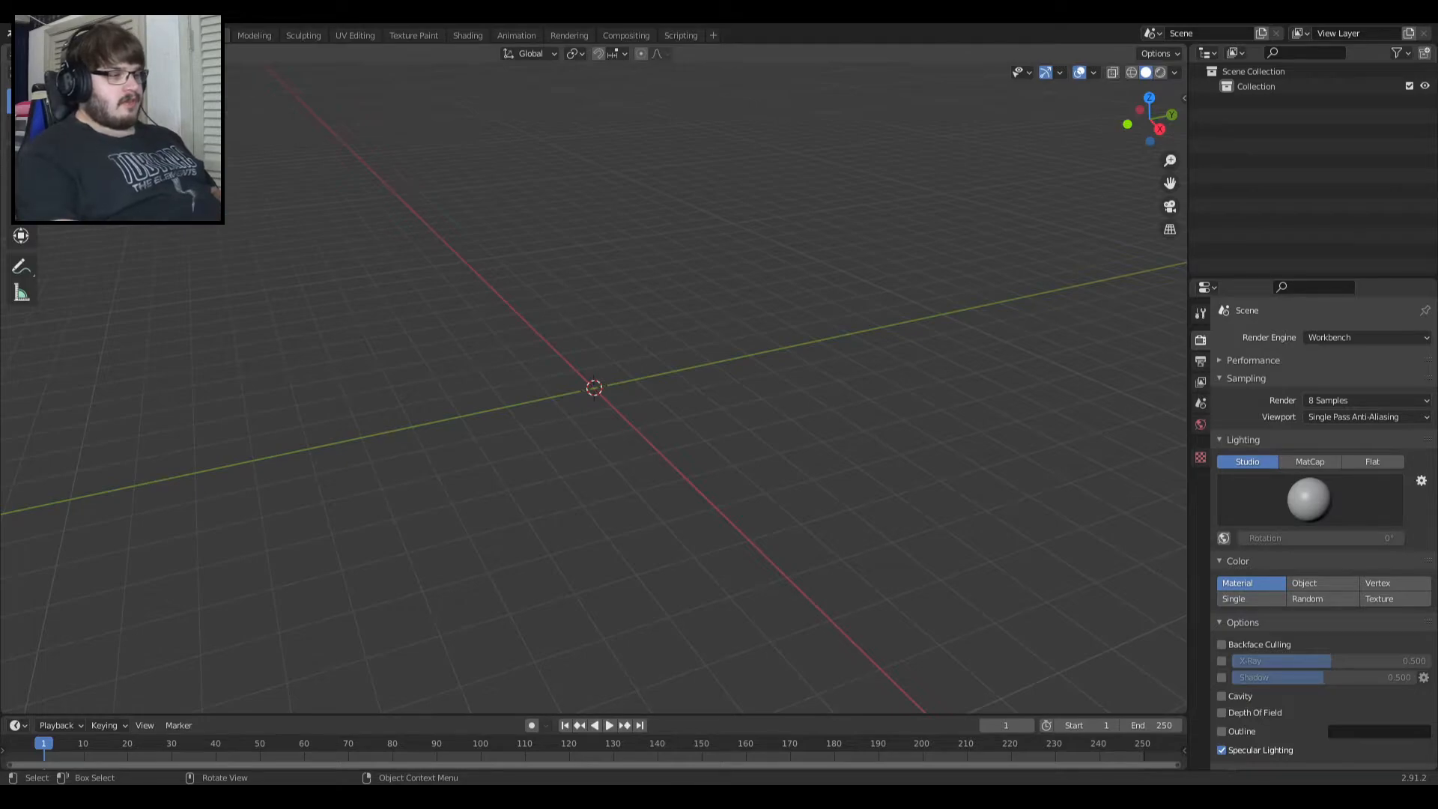
key("KP_3")
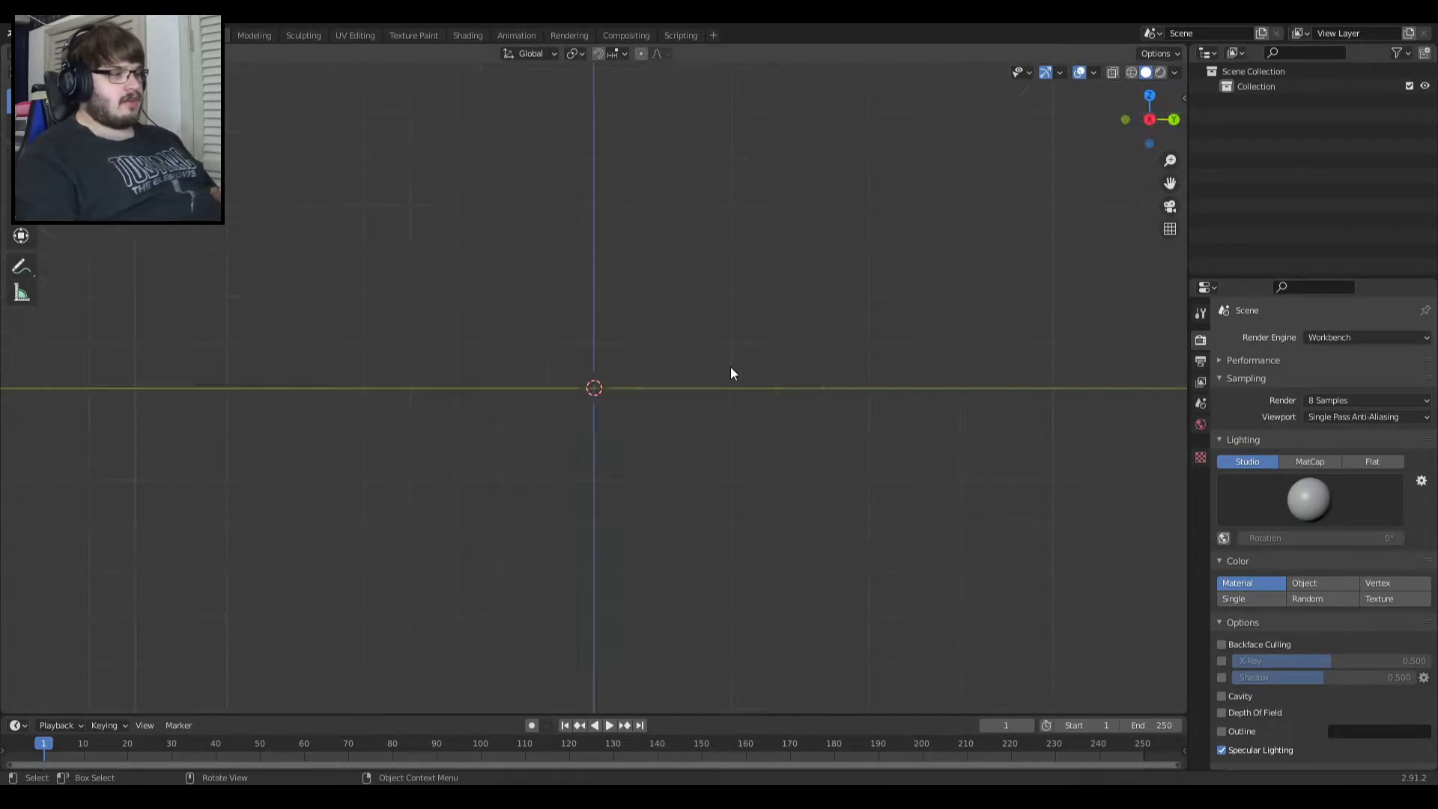
mouse_move(722, 414)
middle_mouse_down()
mouse_move(706, 279)
mouse_move(730, 395)
middle_mouse_up()
key("KP_3")
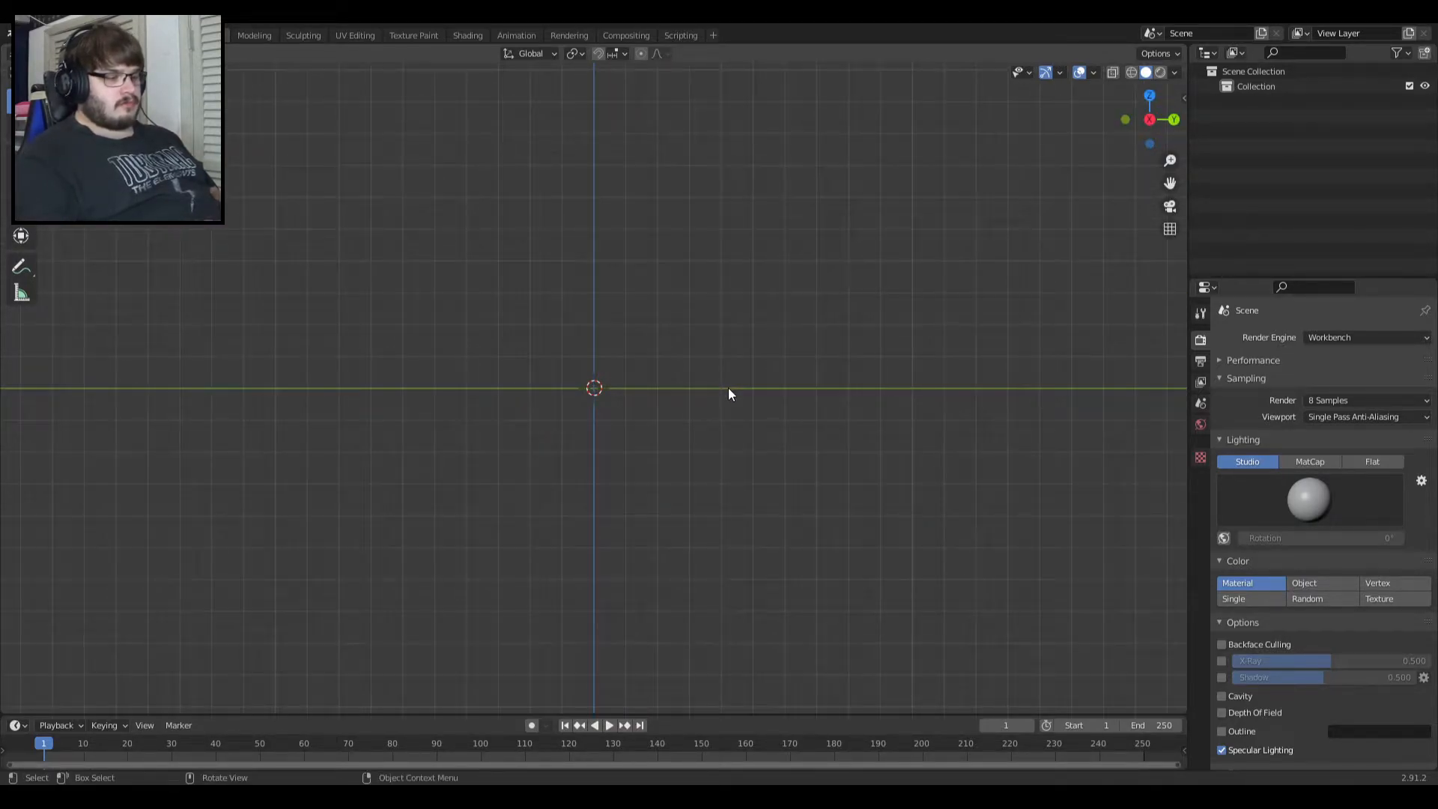
key("KP_1")
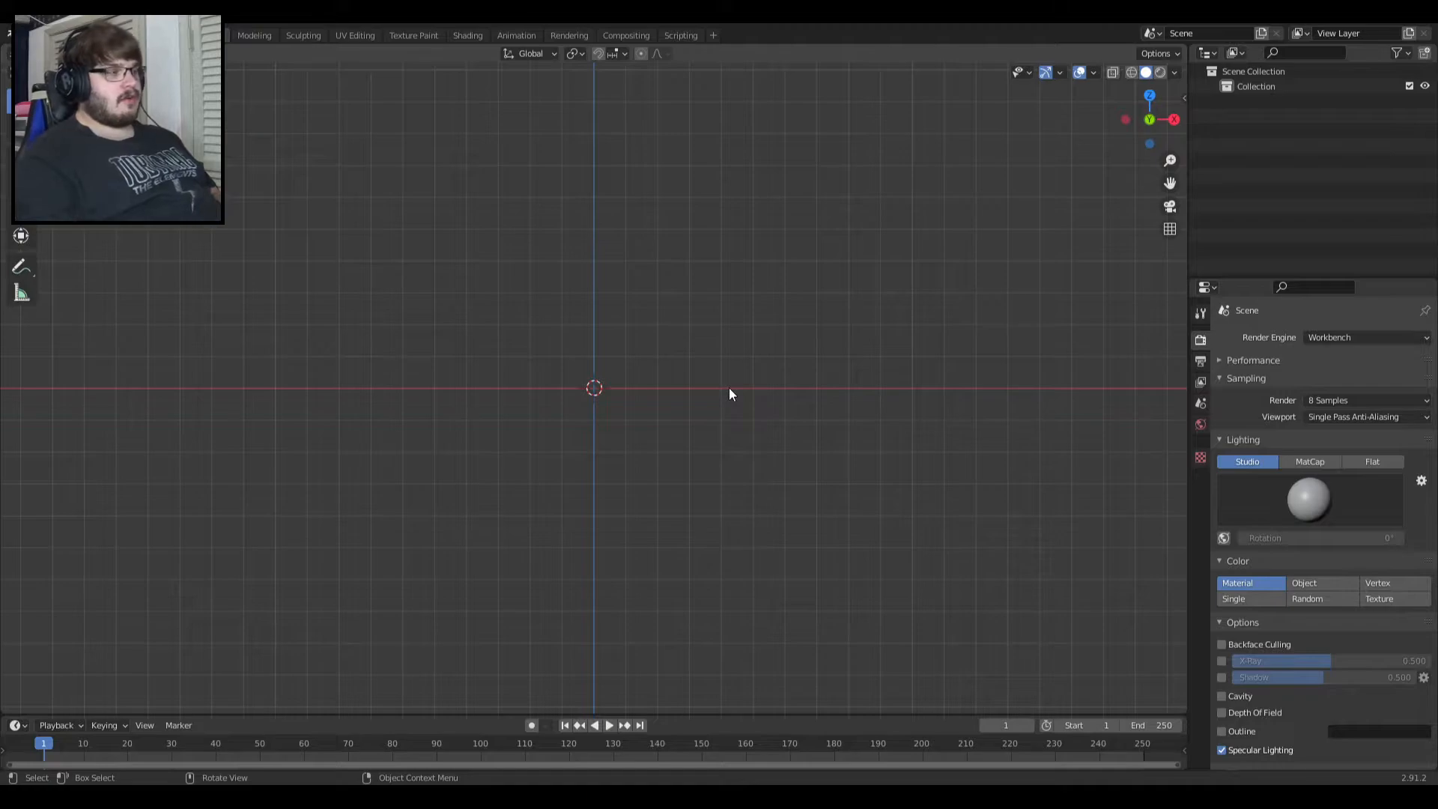
Look through the viewport sidebar, visibility, overlay, shading and transform options for a background image setting.
key("n")
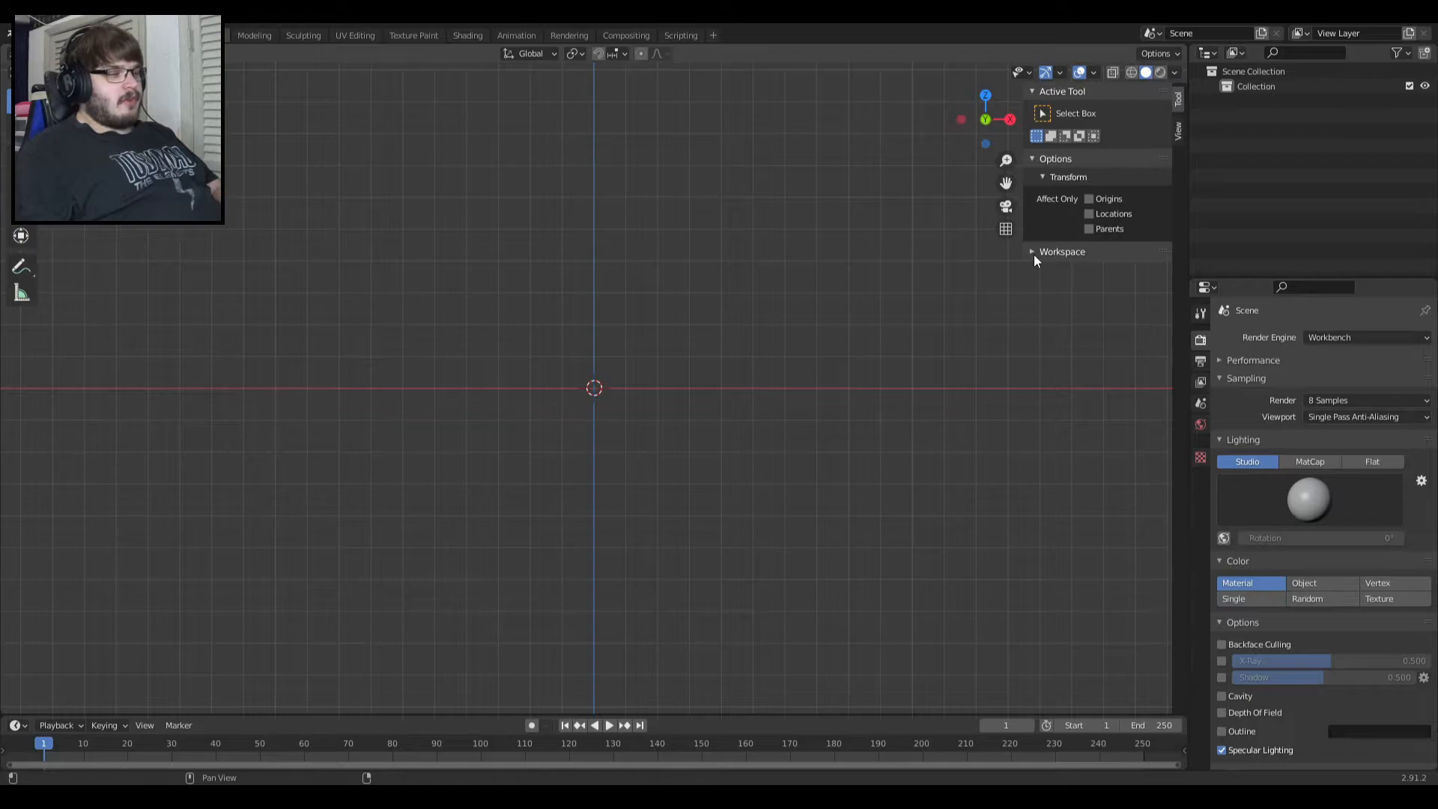
key("n")
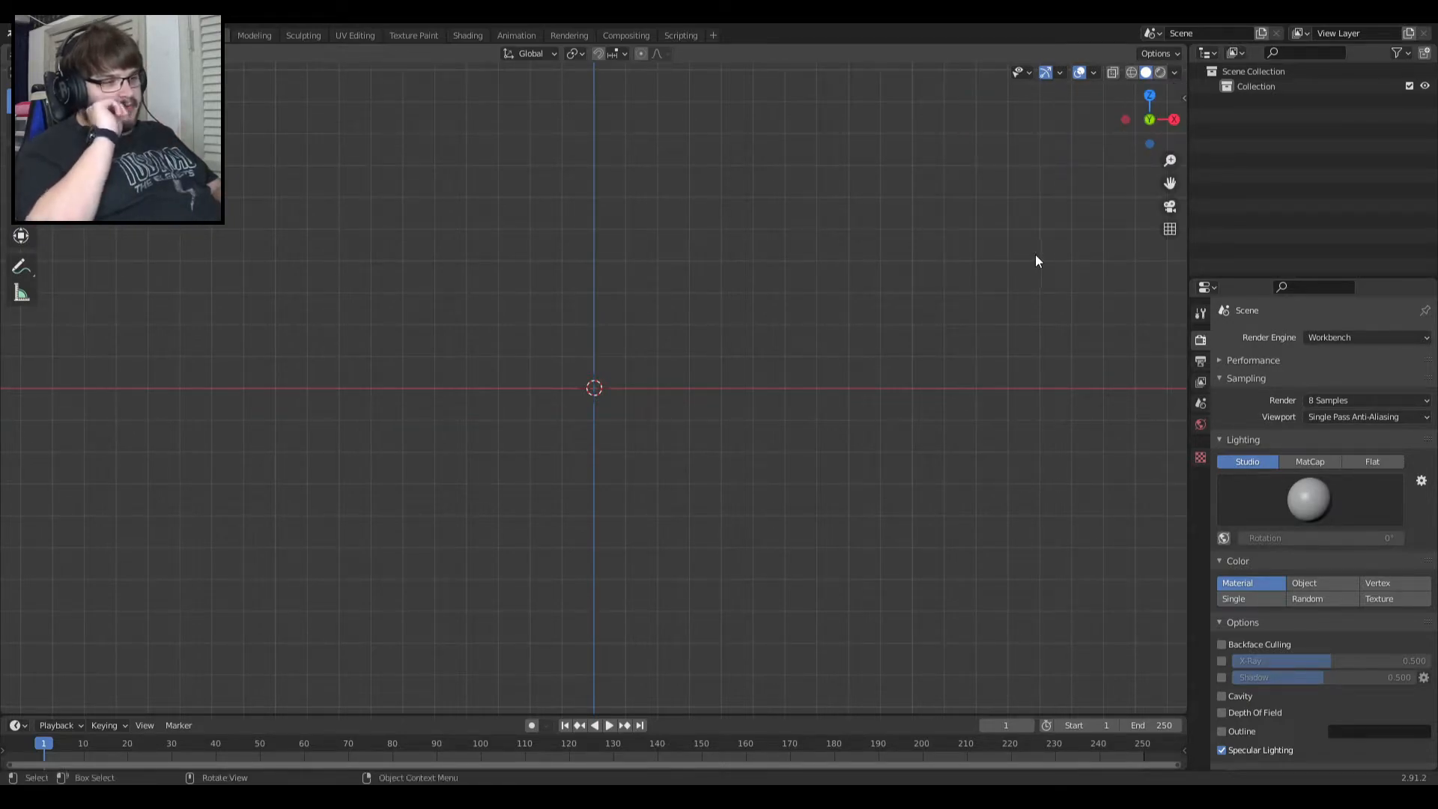
left_click(1027, 73)
left_click(1022, 73)
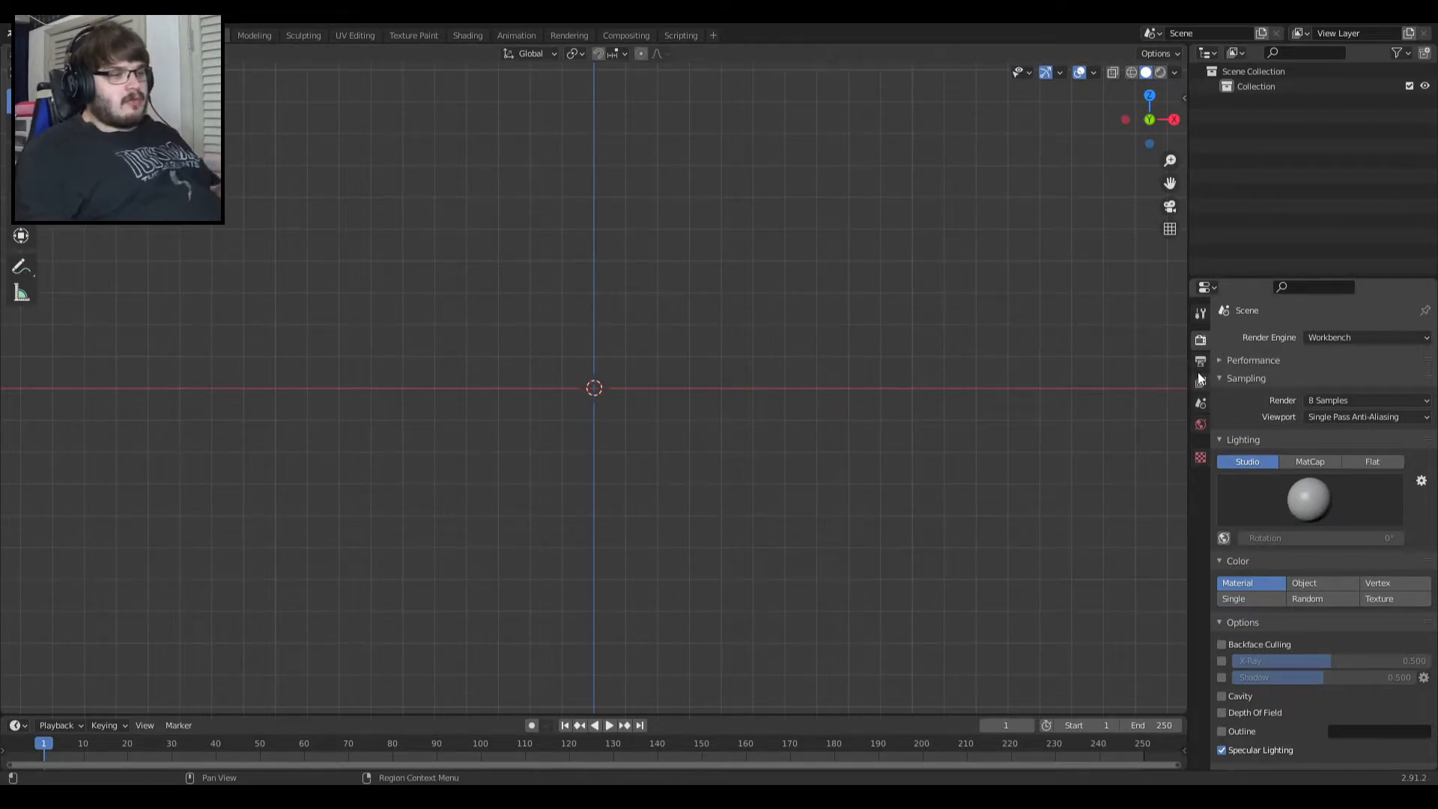
key("n")
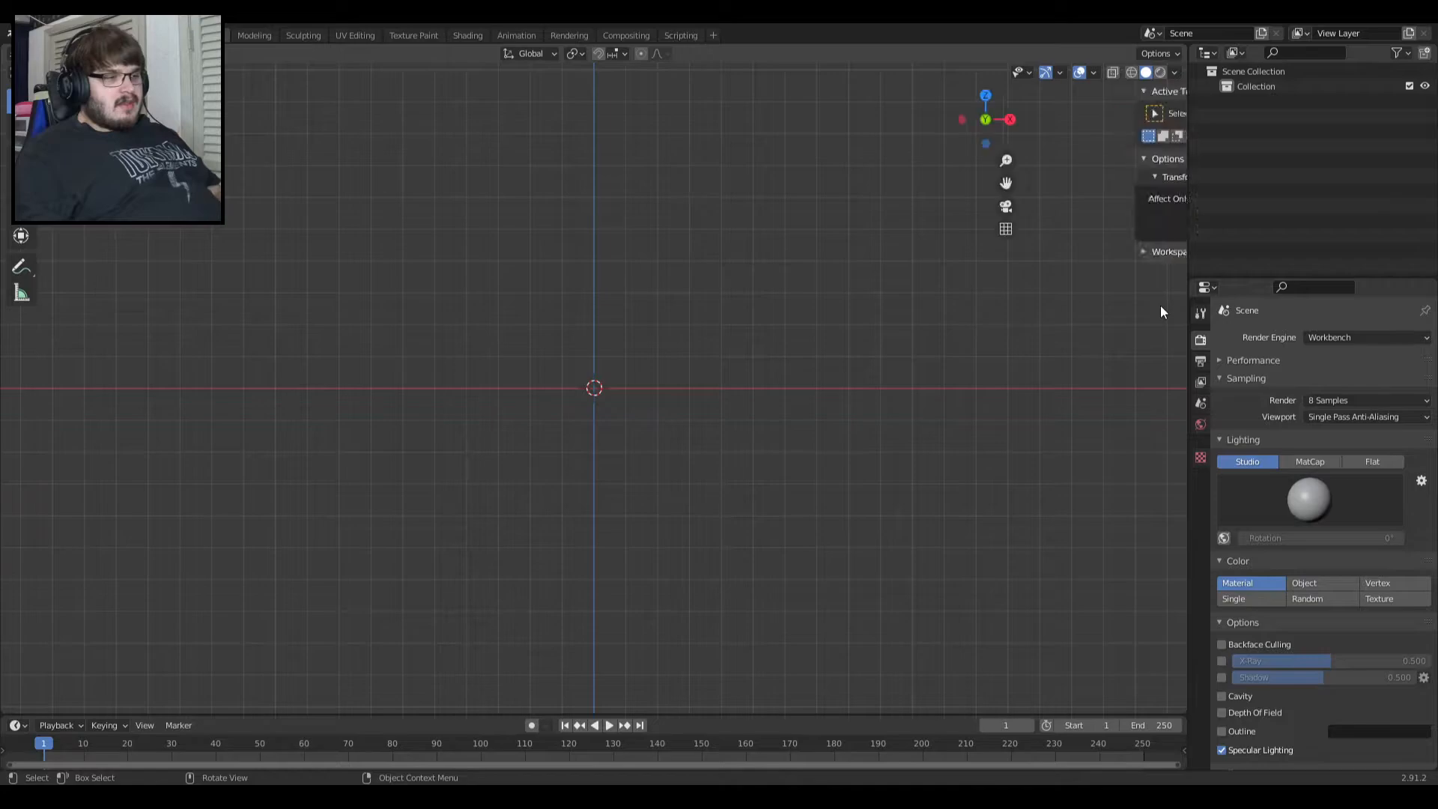
left_click(1035, 252)
left_click(1034, 251)
key("n")
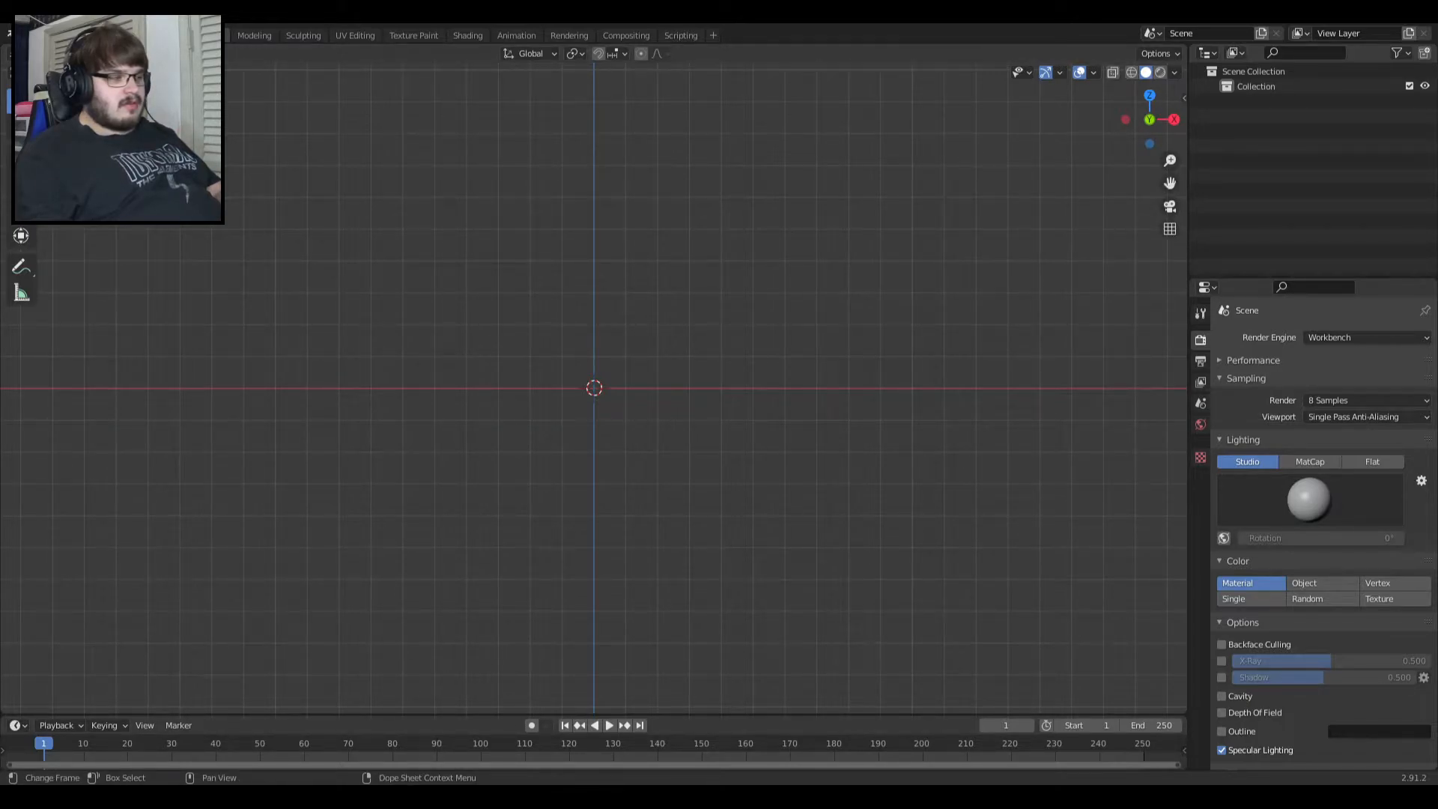
right_click(1097, 427)
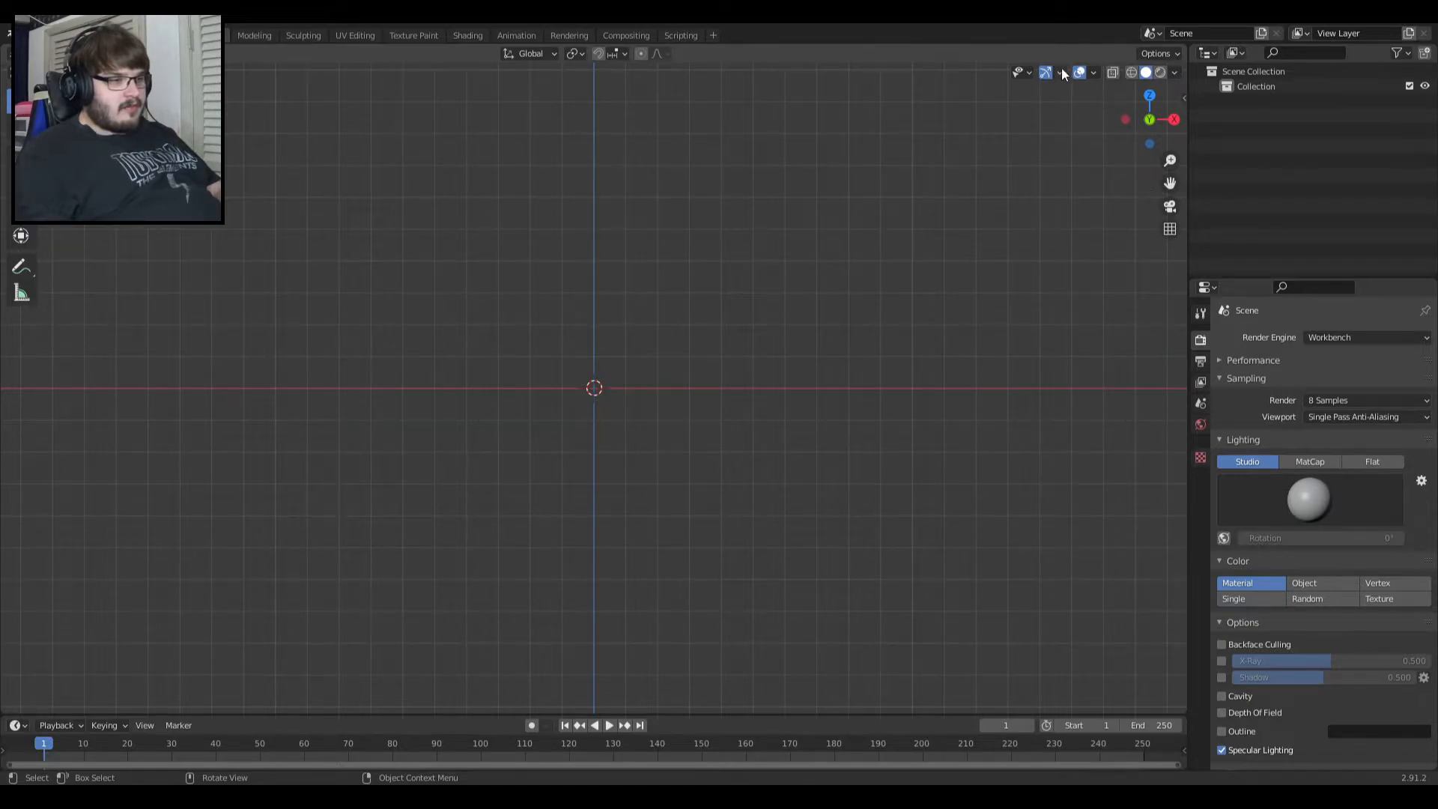
left_click(1091, 73)
left_click(1174, 72)
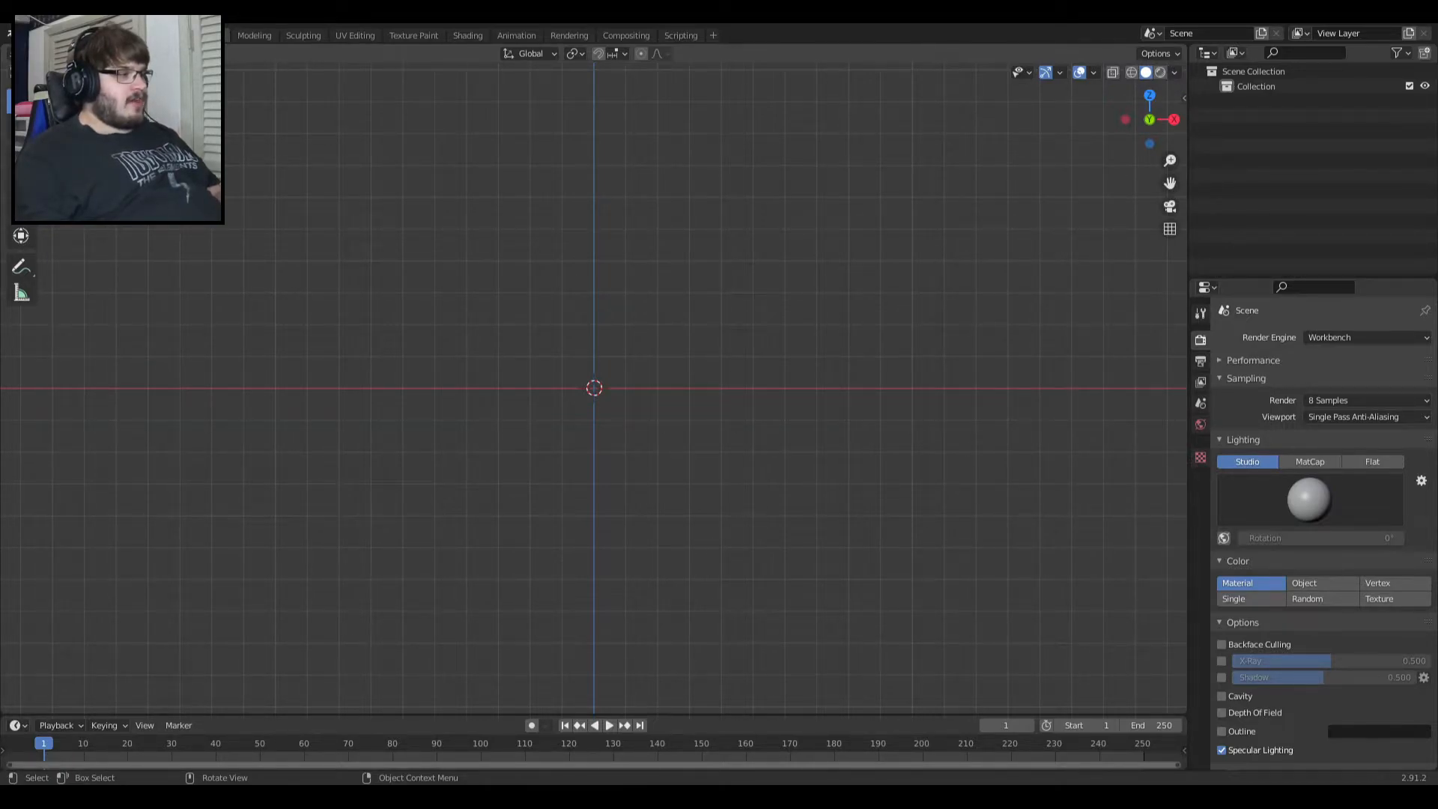
right_click(938, 563)
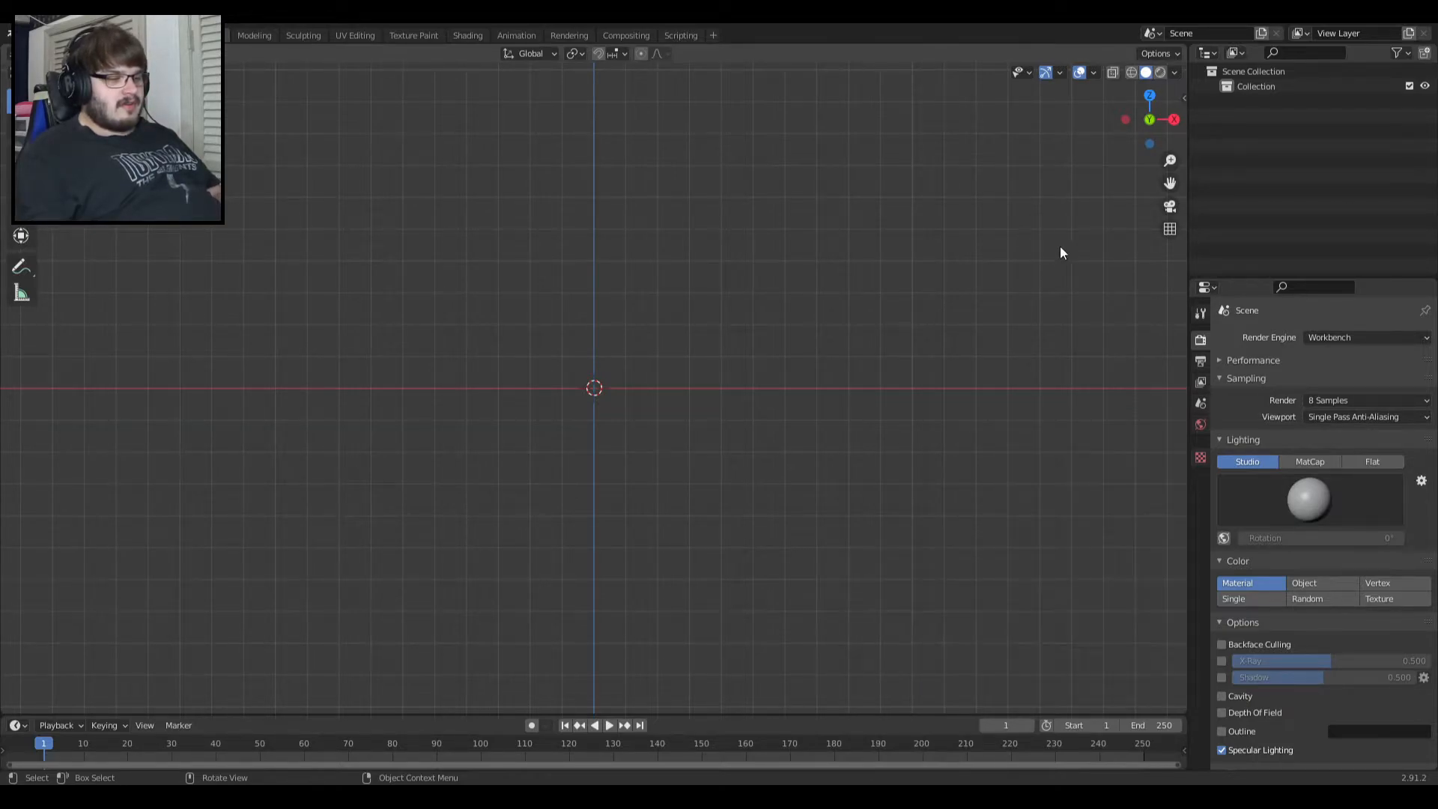
key("n")
key("n")
left_click(1171, 53)
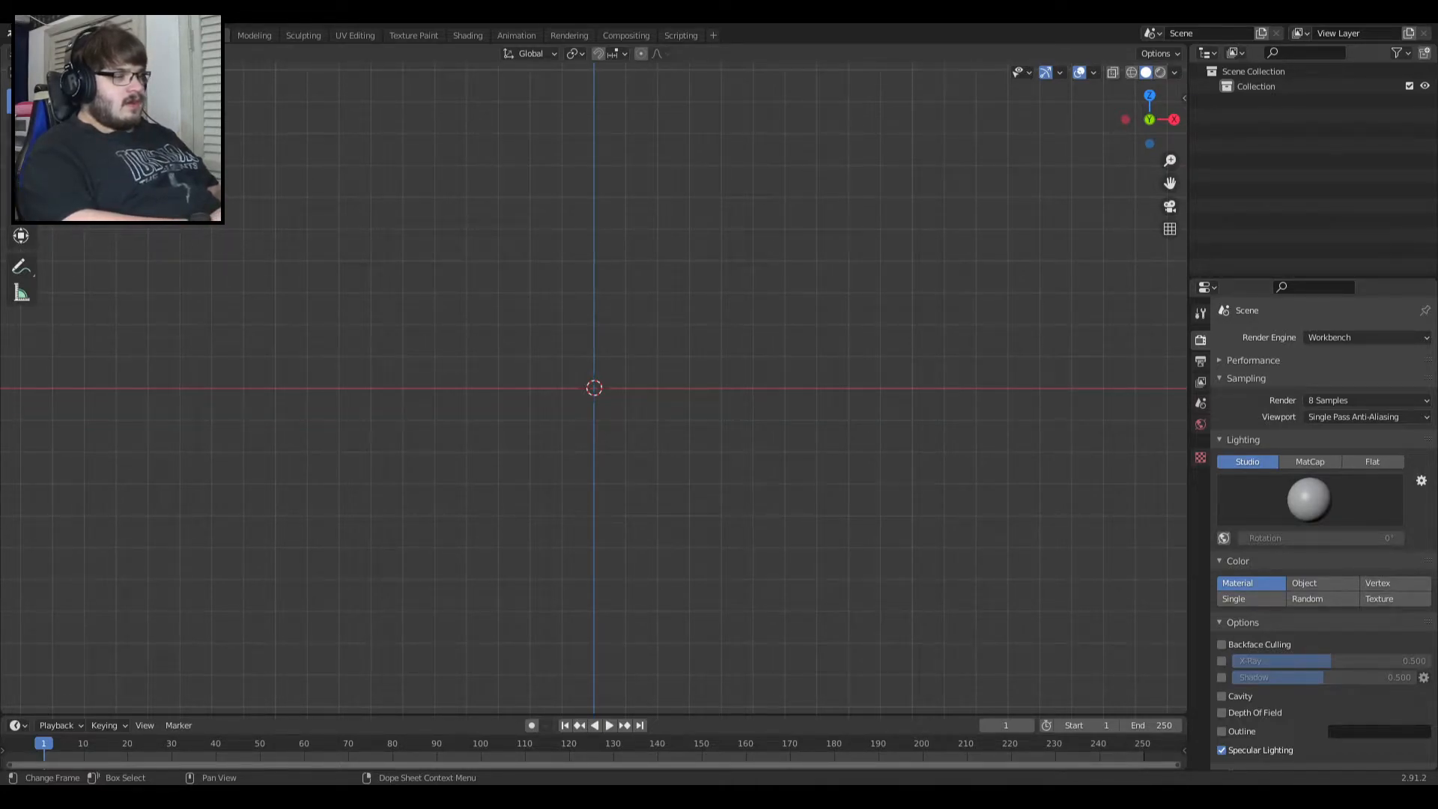
Try a reference image of the stick profile with the rounded cap at the origin.
key("shift+a")
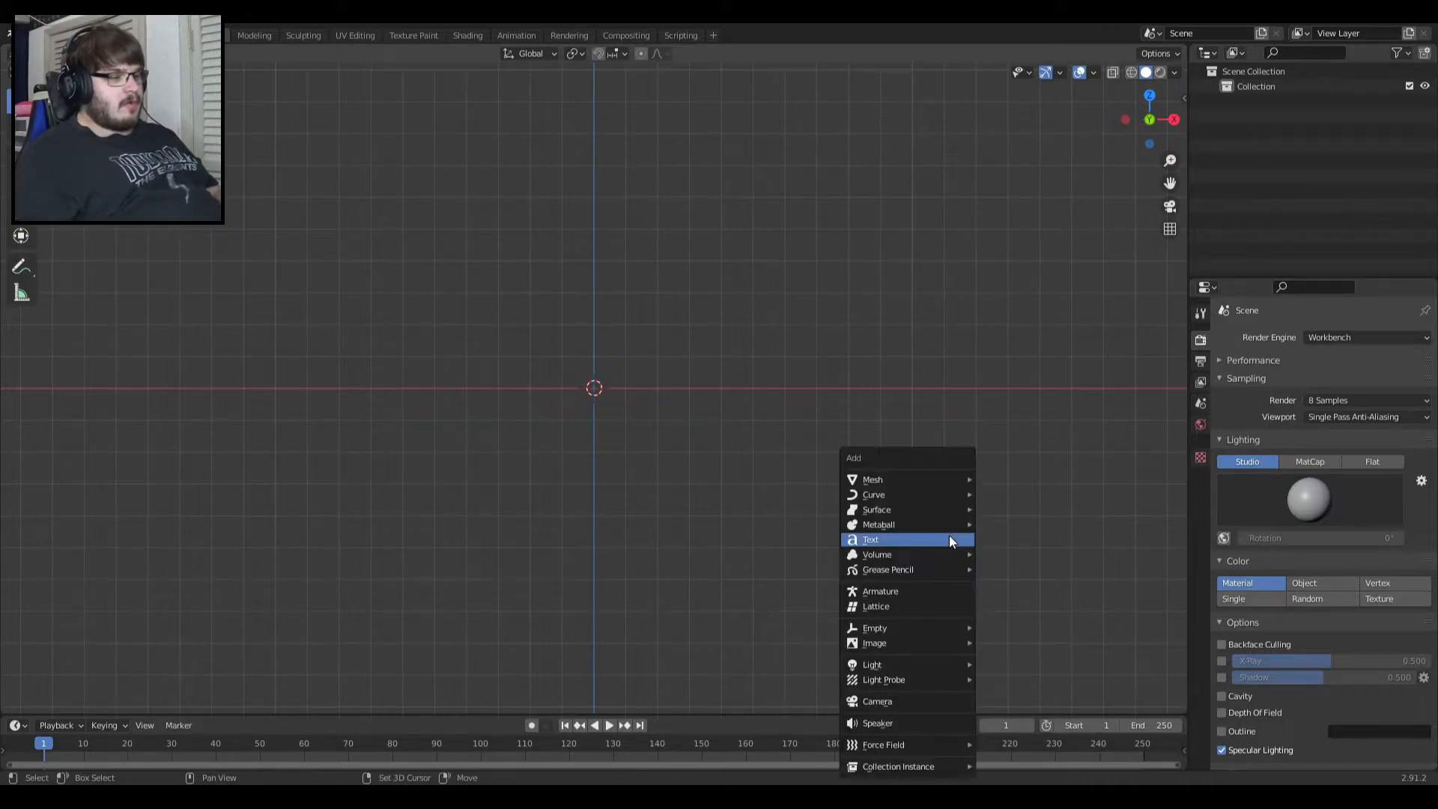
mouse_move(932, 642)
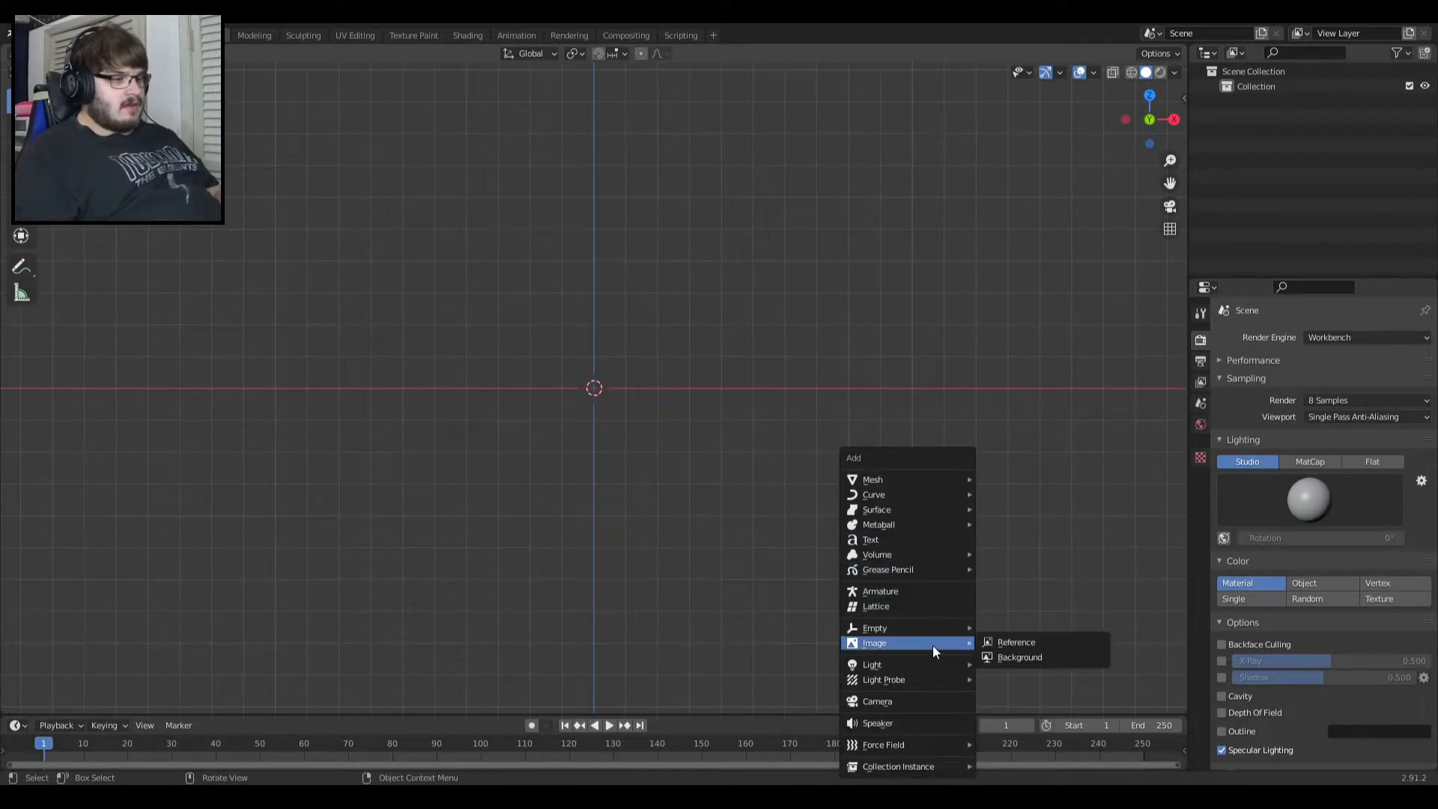
key("Escape")
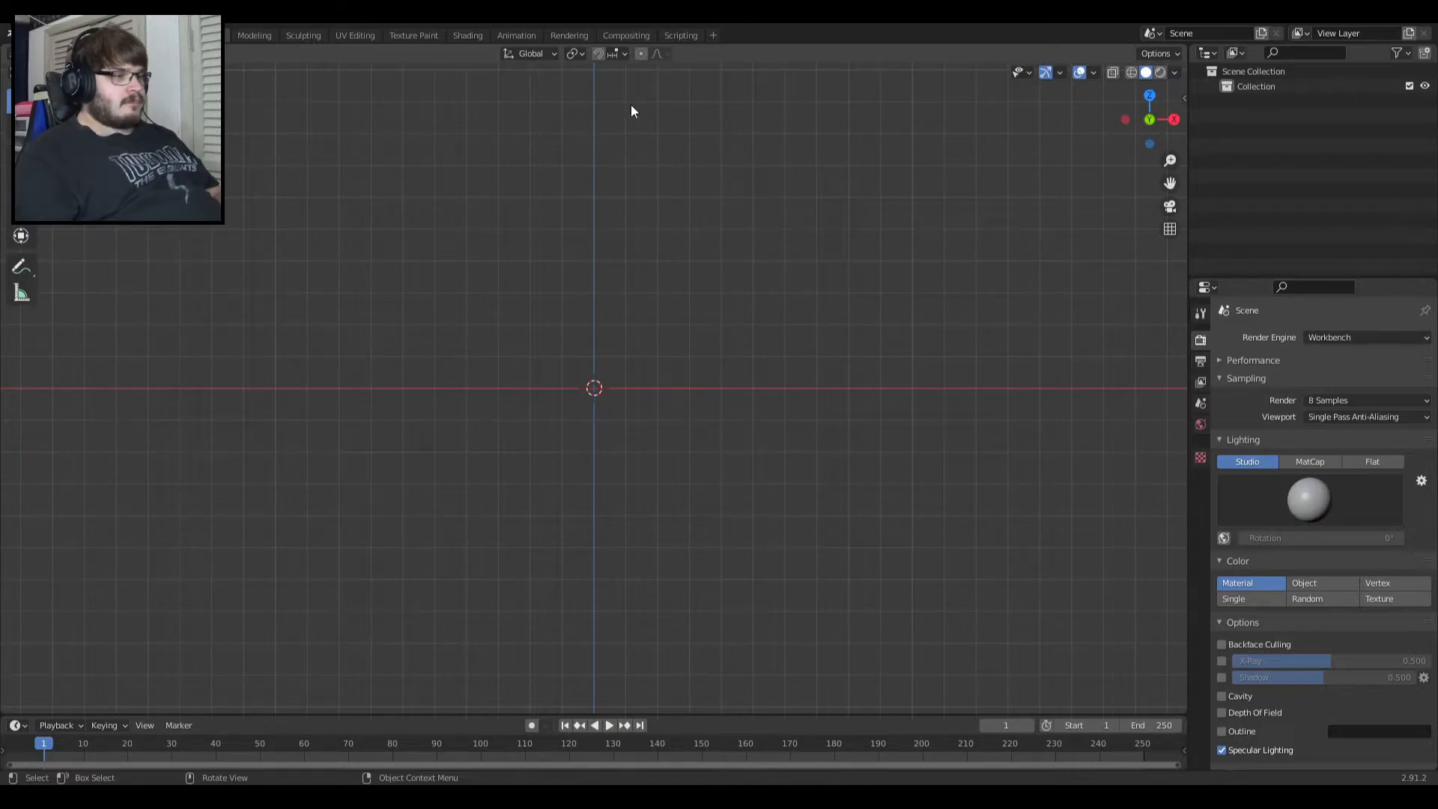
mouse_move(664, 466)
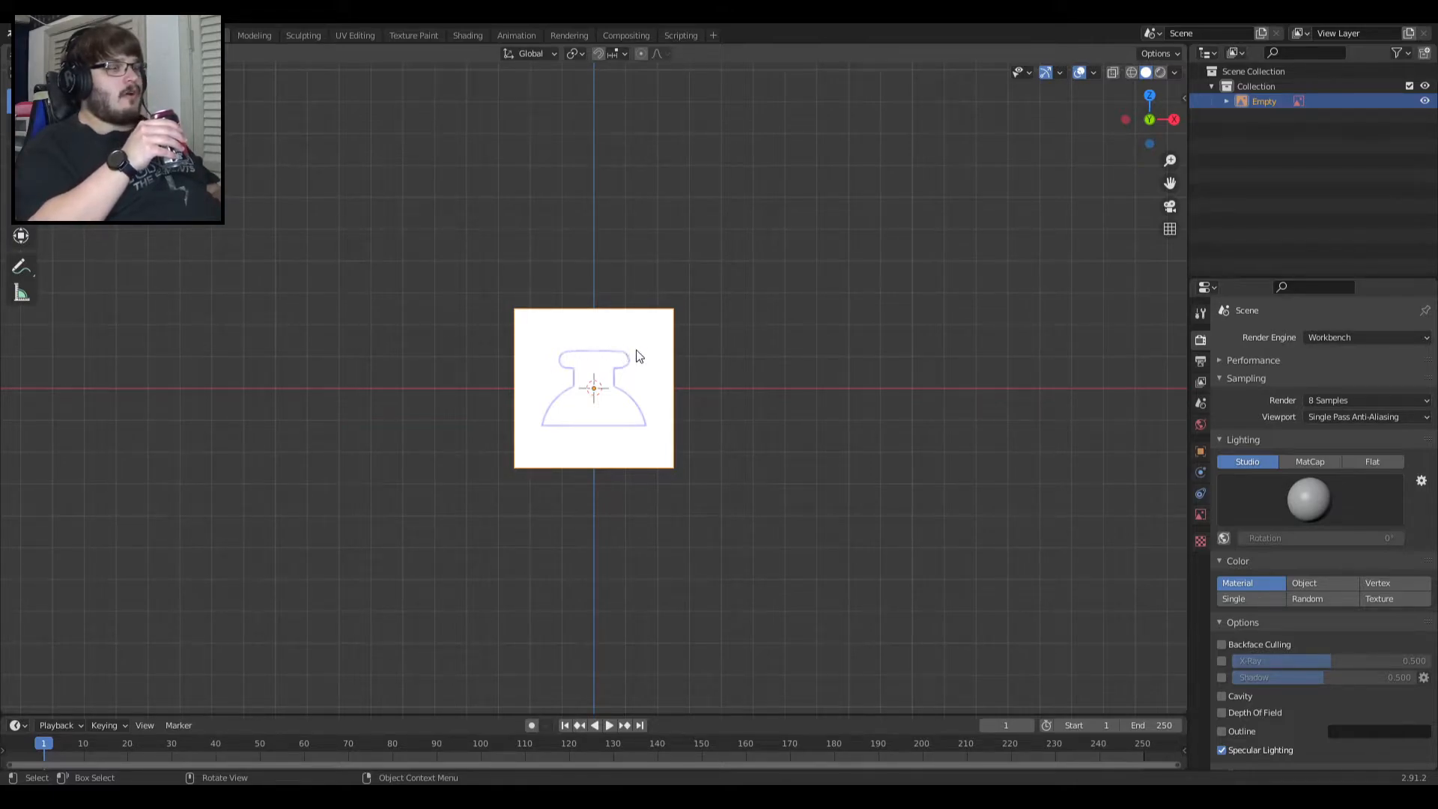
scroll(584, 371, "up", 7)
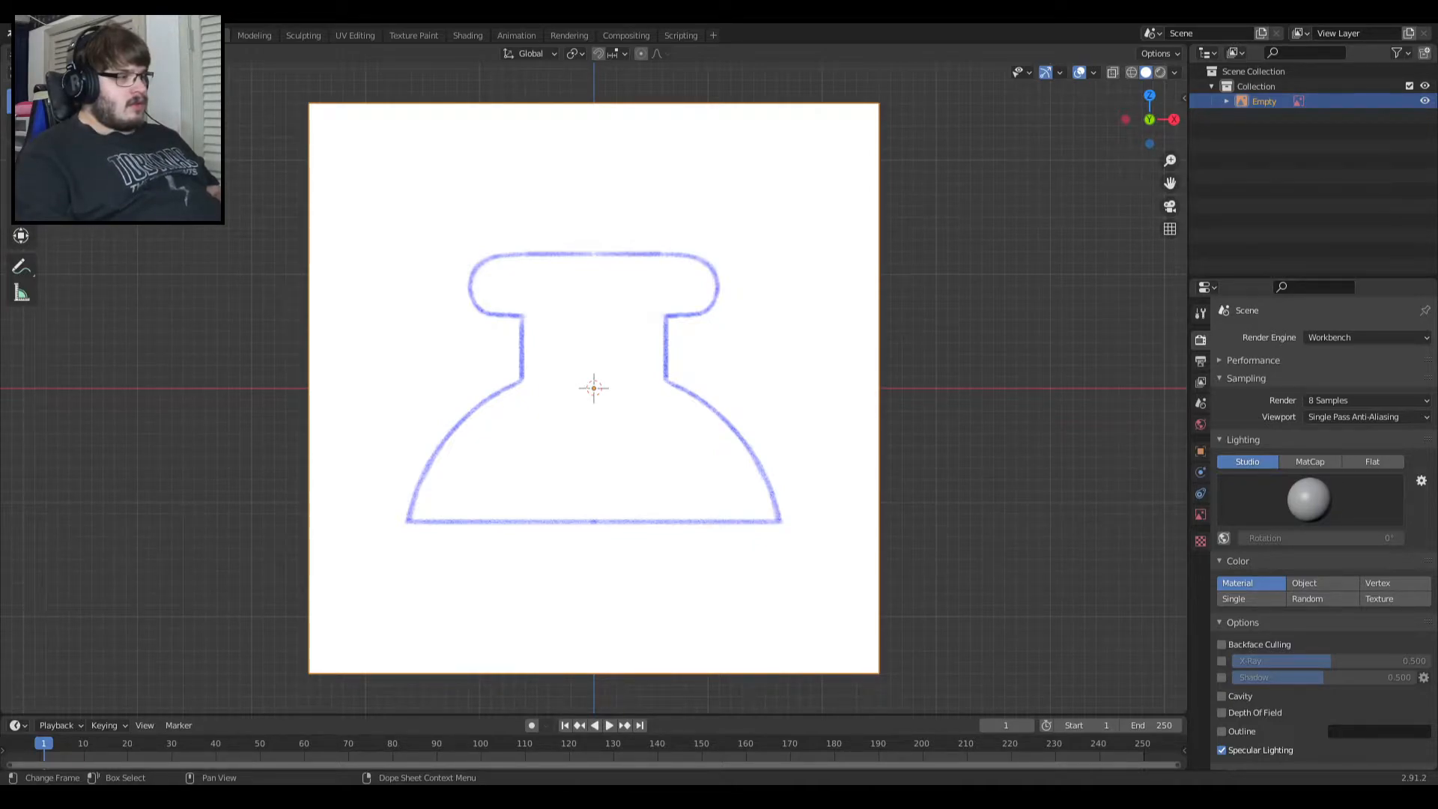
left_click(876, 434)
key("Delete")
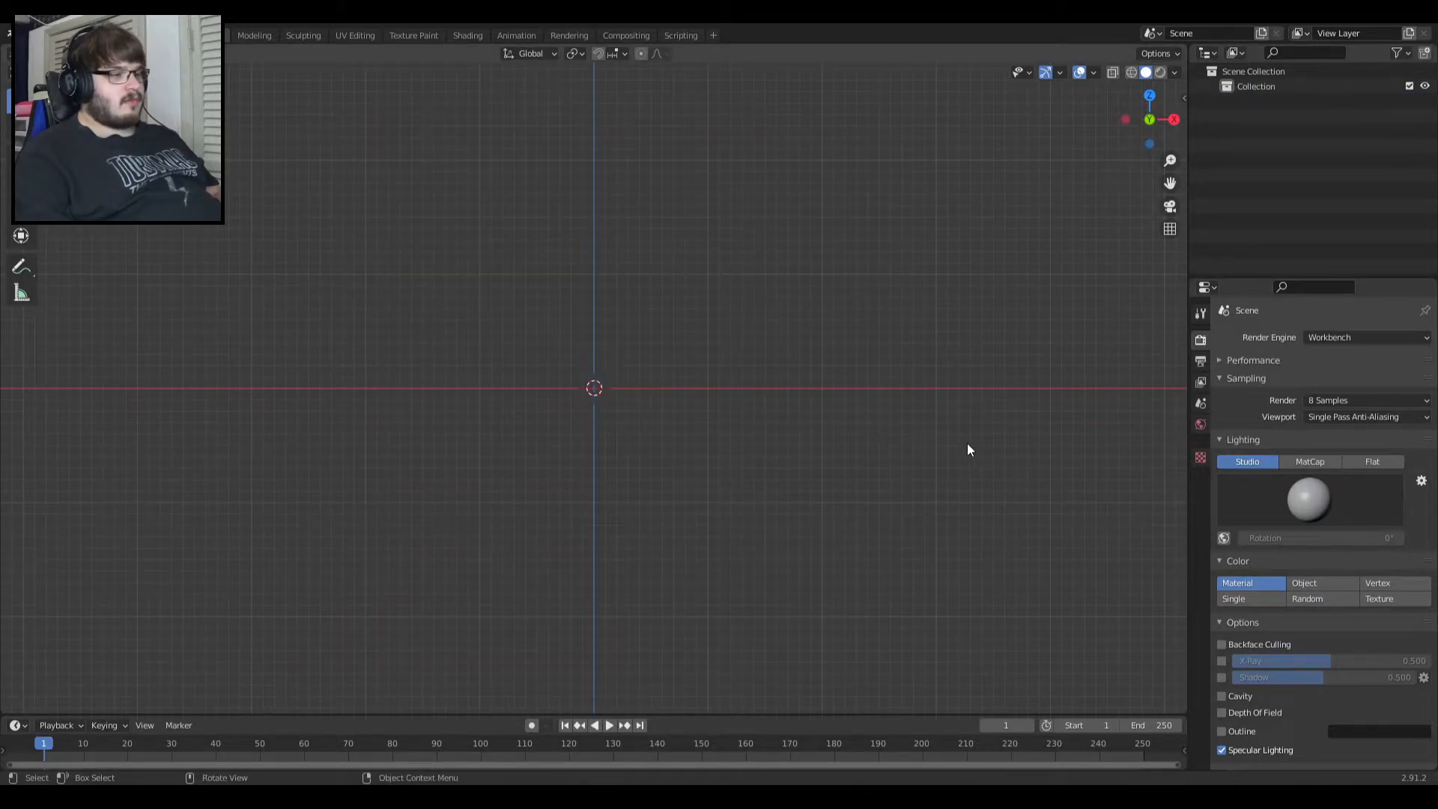
Add SN30_Pro_Swap_Stick_1.png as a reference image at the origin in the front view.
key("ctrl+a")
key("shift+a")
mouse_move(897, 329)
left_click(966, 325)
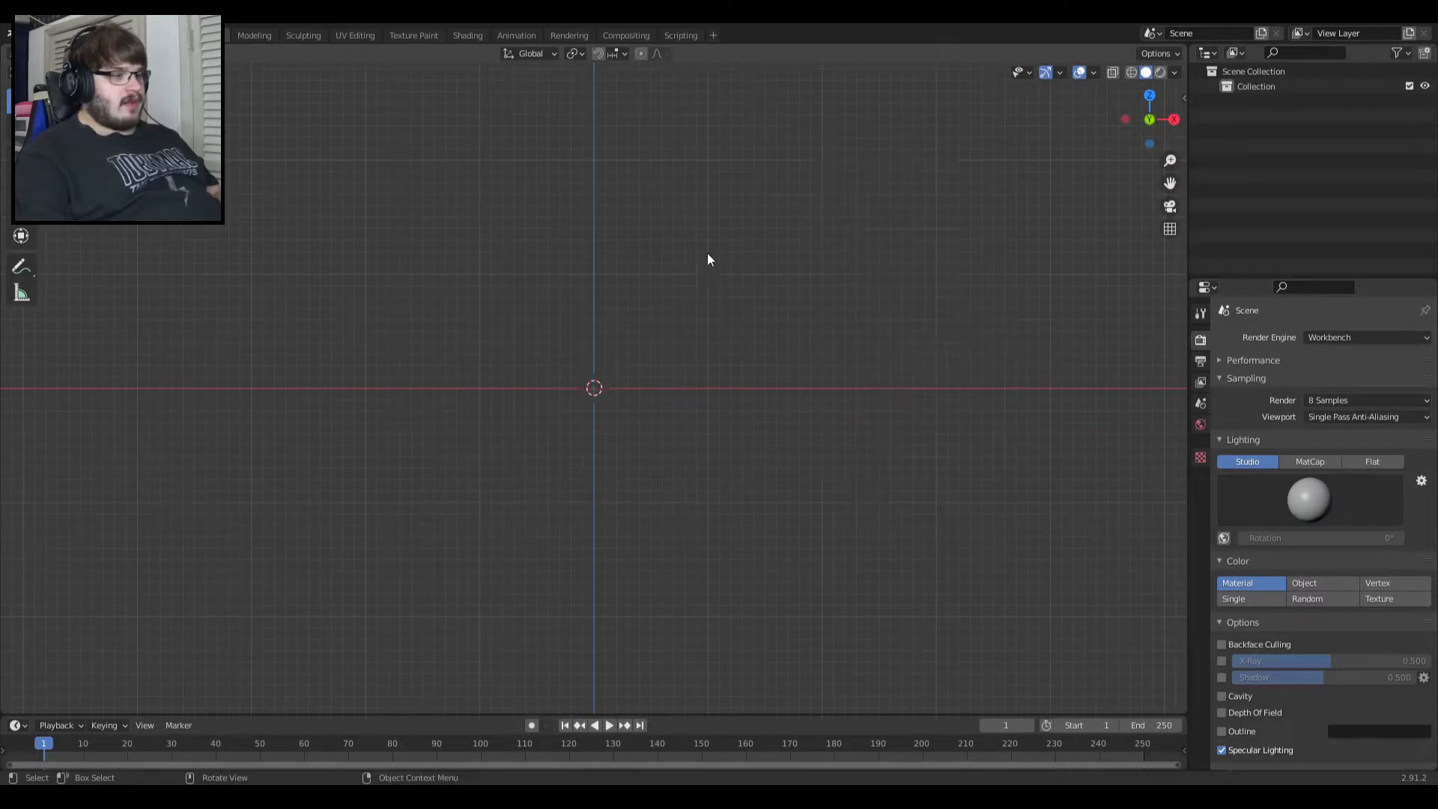
double_click(623, 91)
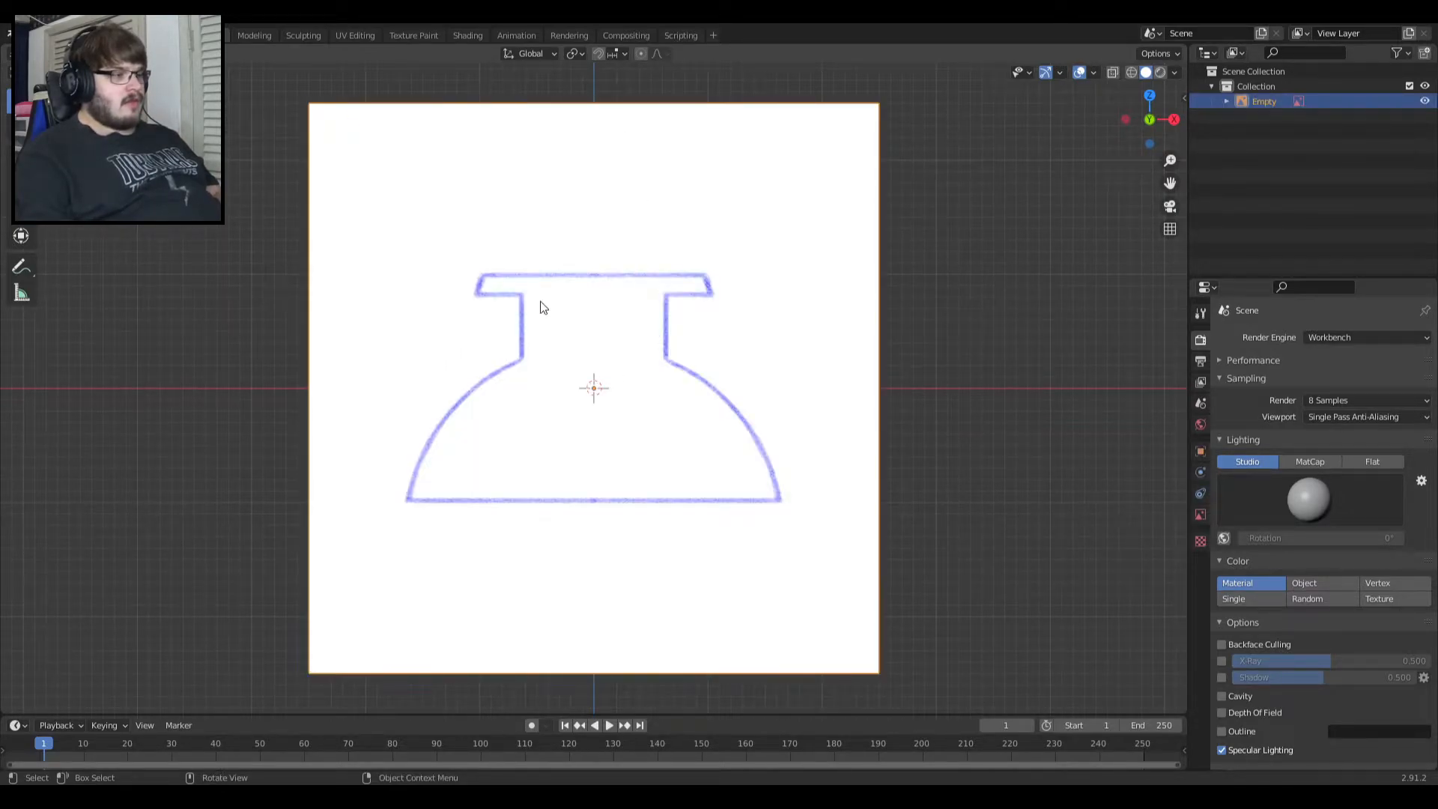
Add a second stick profile drawing as a reference image at the origin.
key("shift+a")
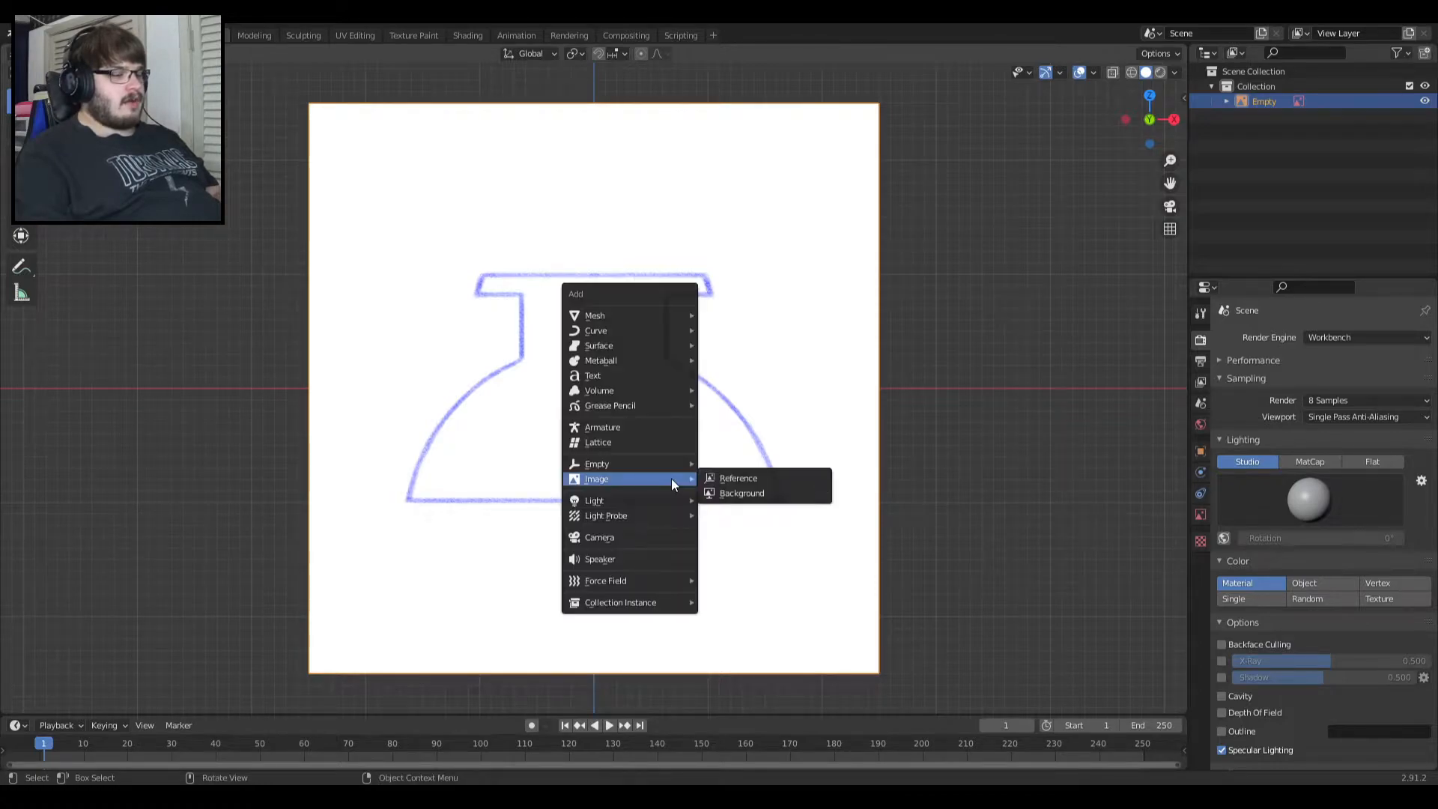
left_click(719, 472)
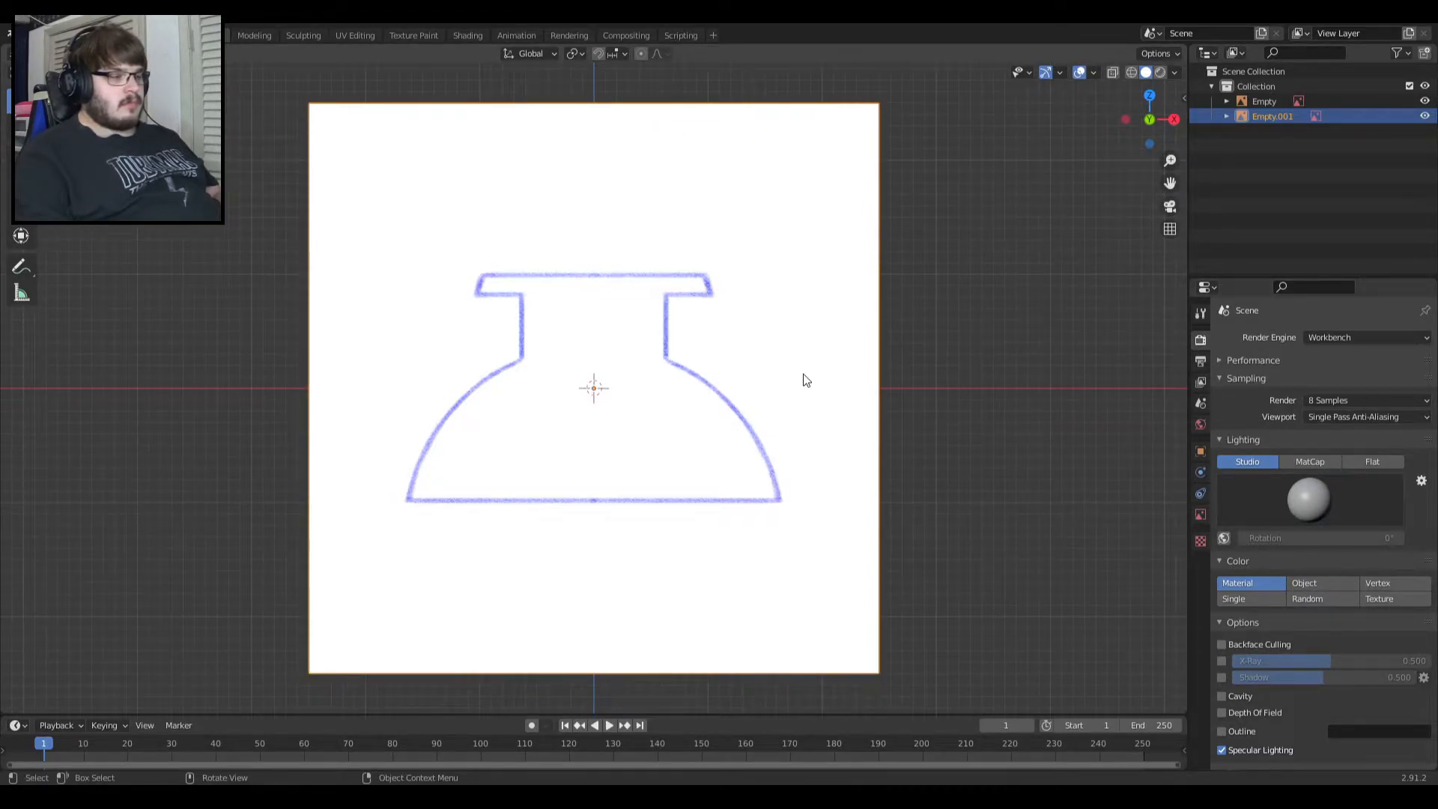
key("ctrl+z")
key("ctrl+shift+z")
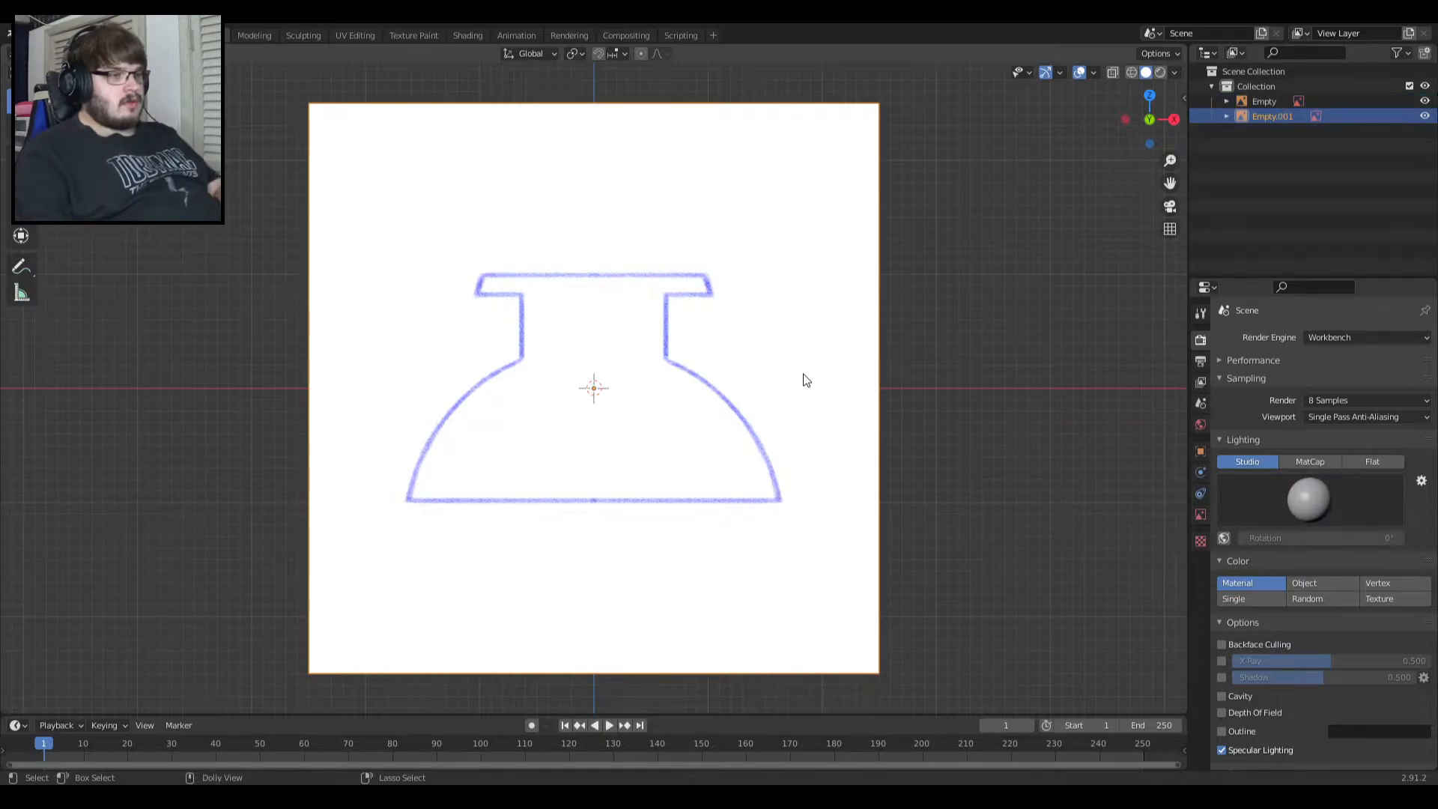
Expand the first image empty in the scene hierarchy and check which image file it uses.
left_click(1327, 104)
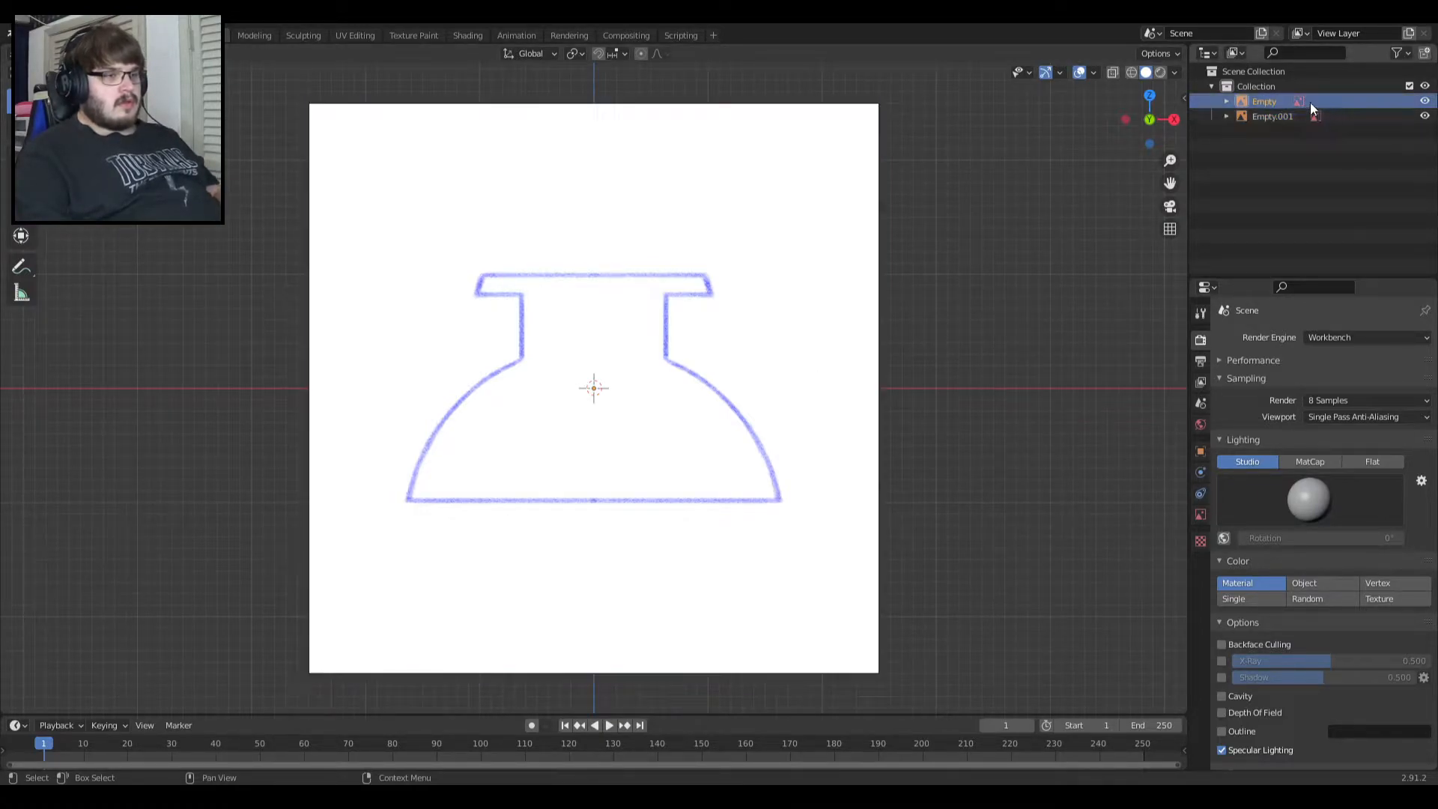
right_click(1276, 103)
left_click(1327, 102)
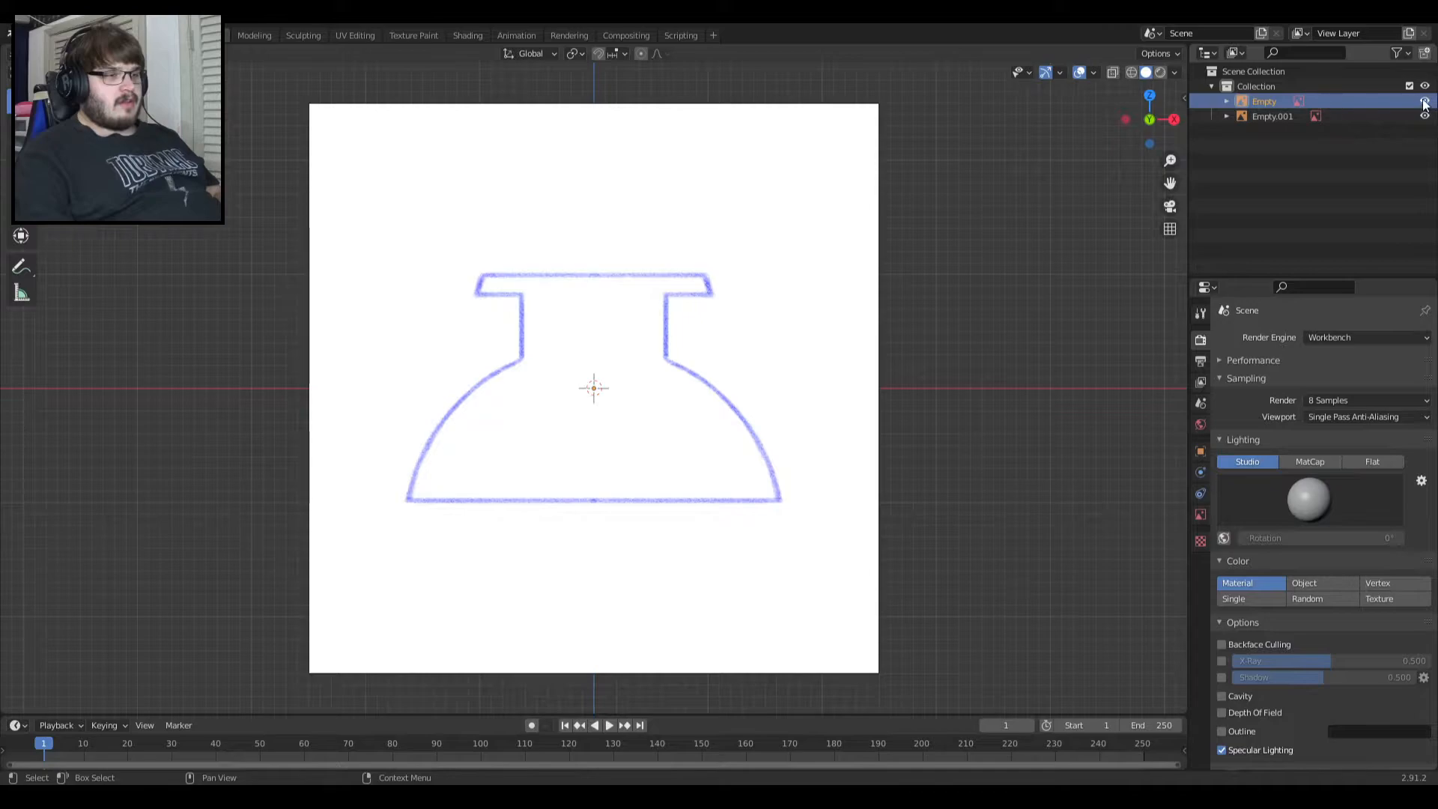
double_click(1279, 102)
left_click(1248, 104)
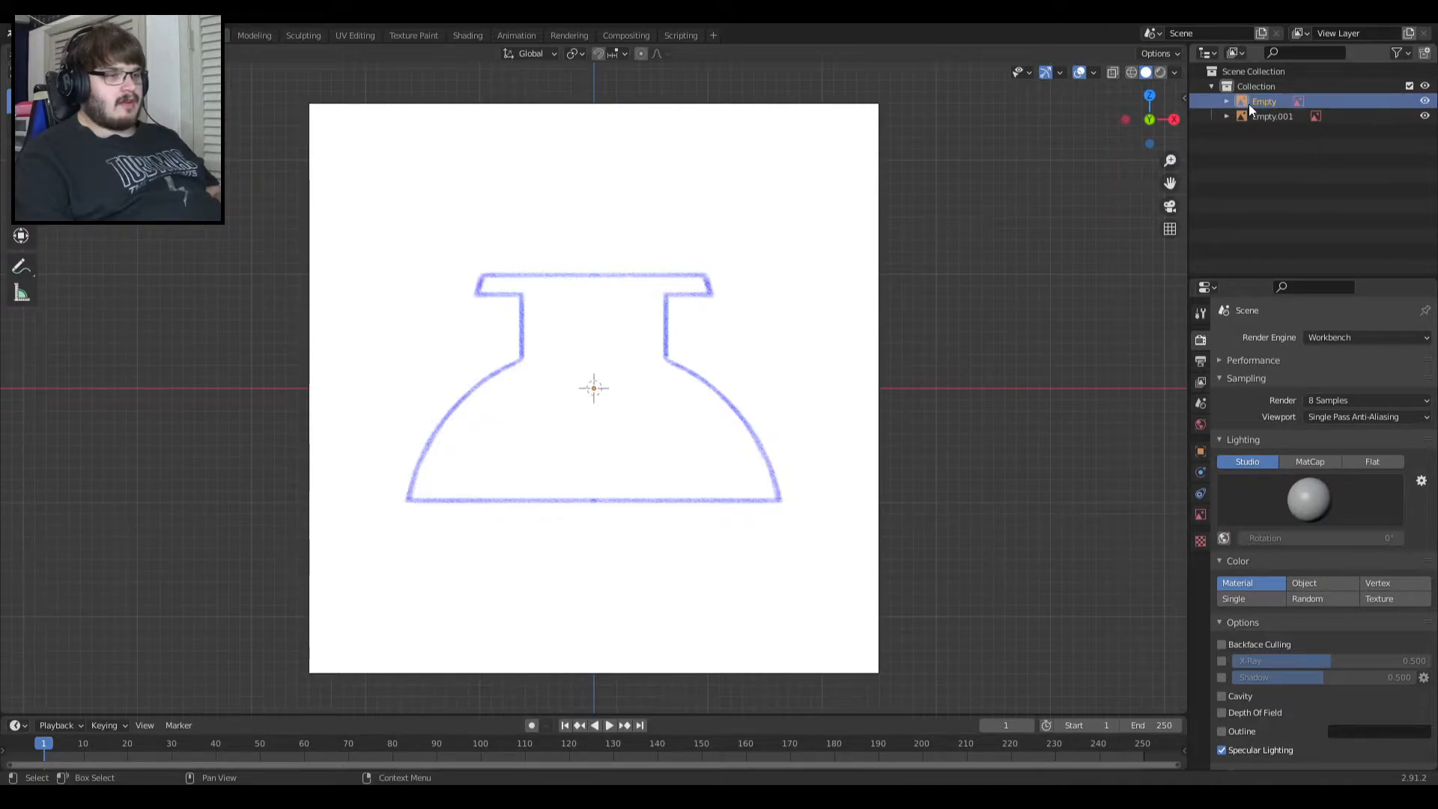
left_click(1225, 100)
right_click(1268, 120)
double_click(1318, 116)
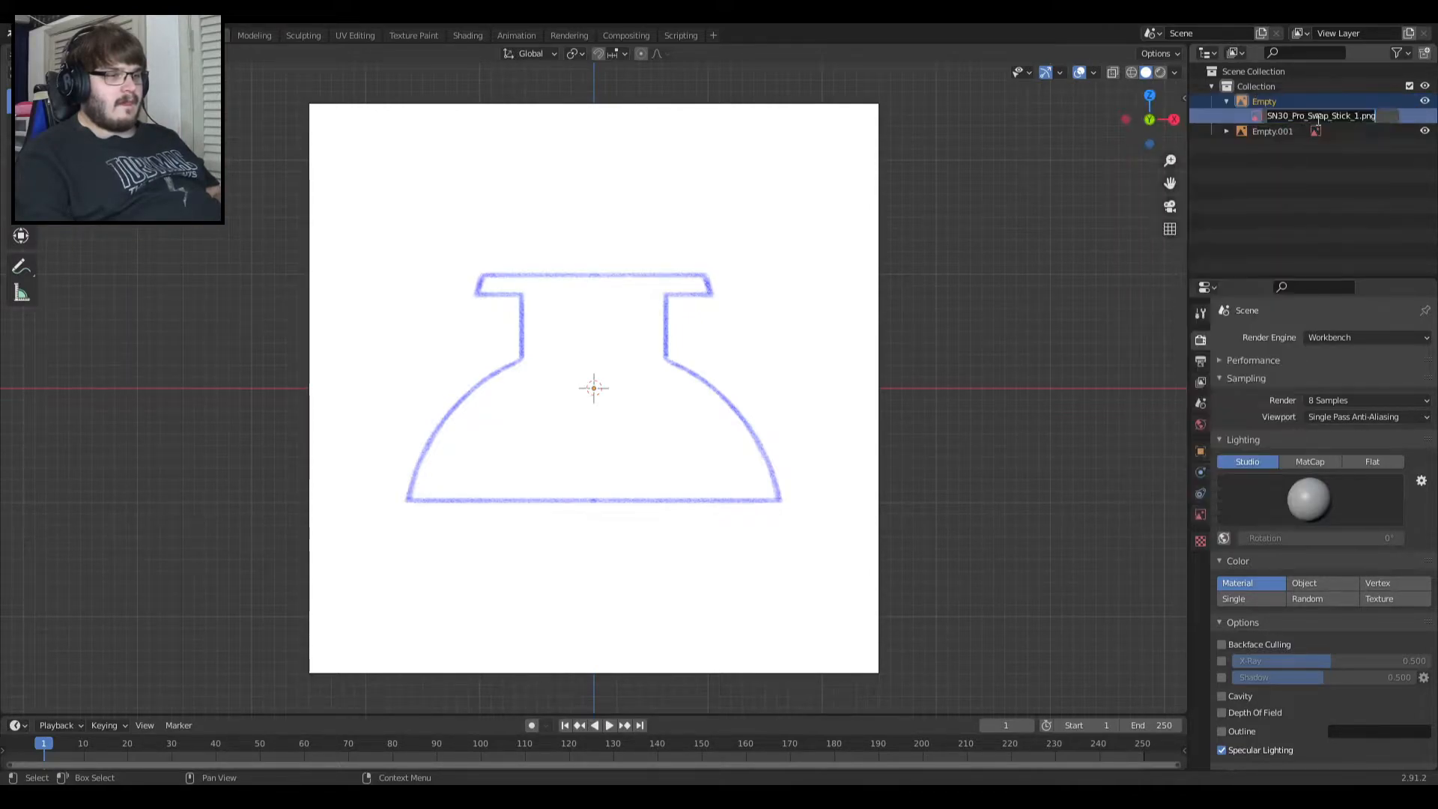
key("Escape")
Examine the object options available for the first reference image and view it in the viewport.
right_click(591, 308)
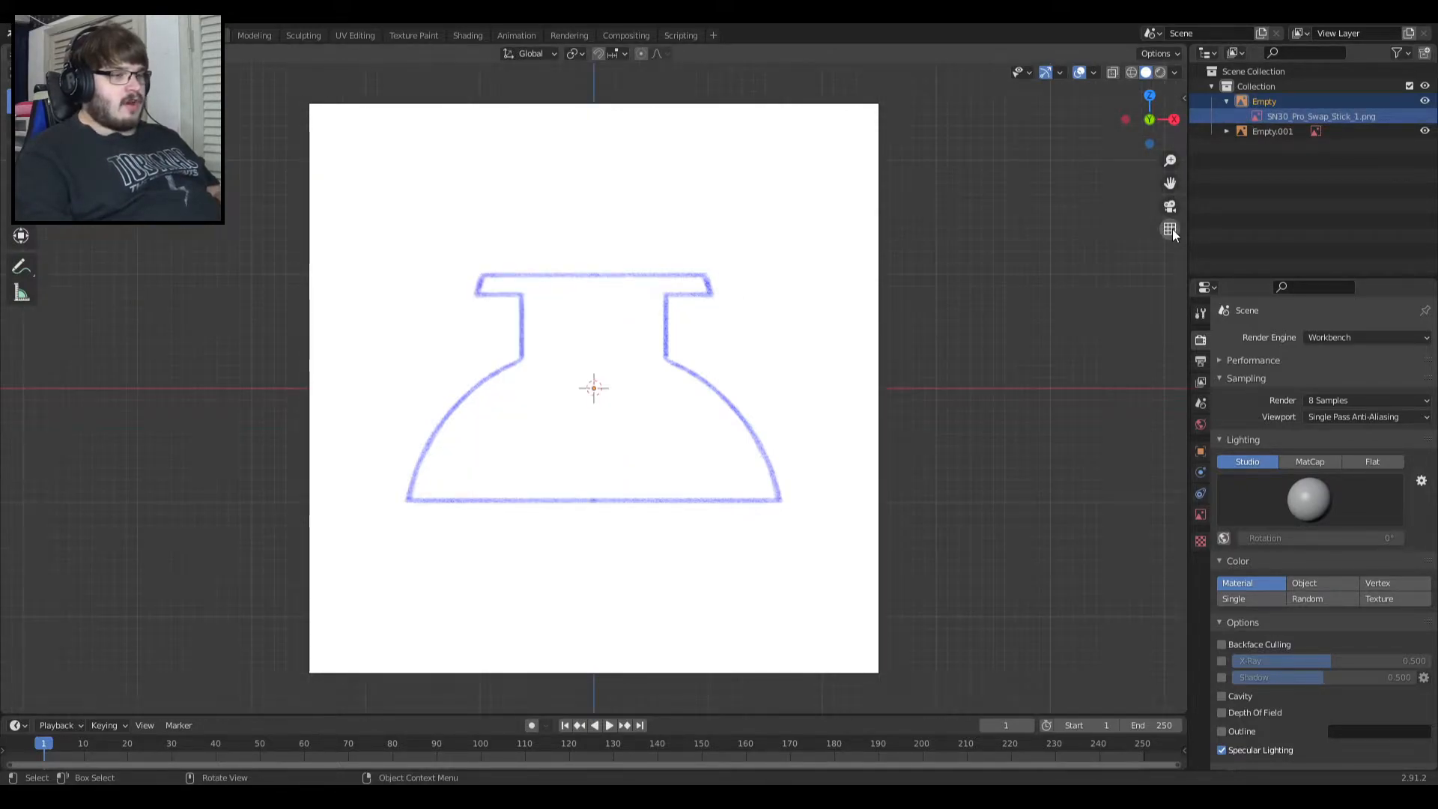
right_click(512, 356)
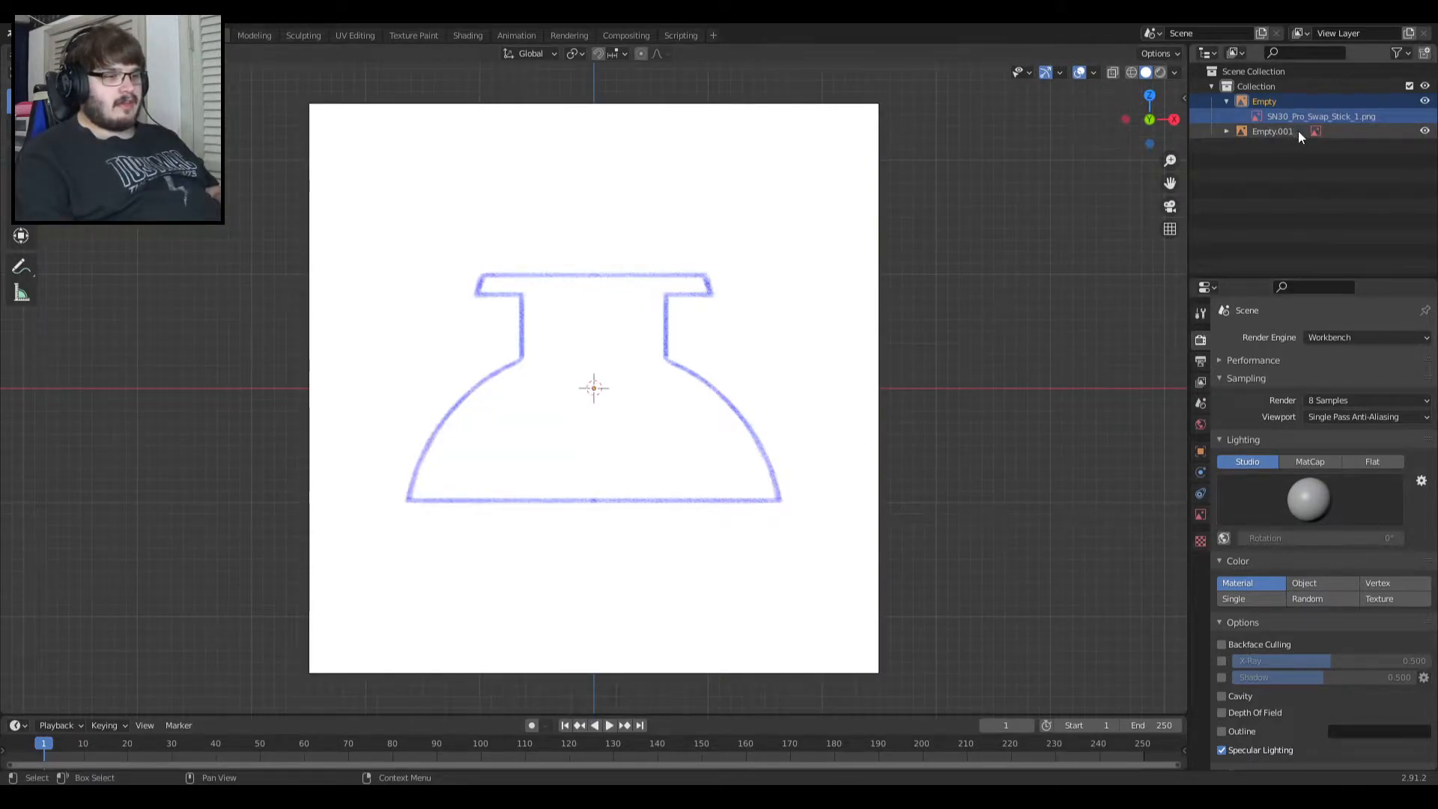
left_click(1277, 100)
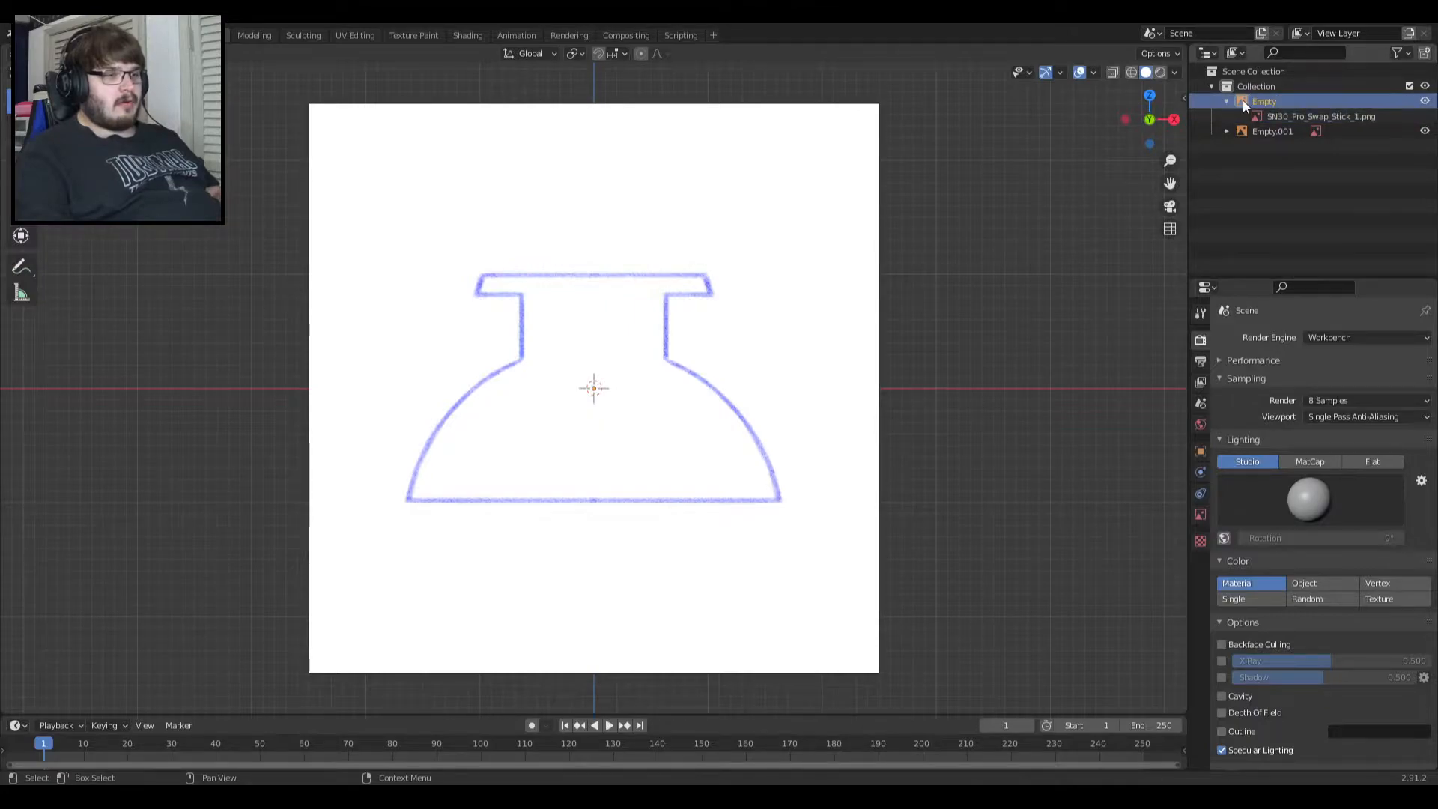
right_click(1242, 100)
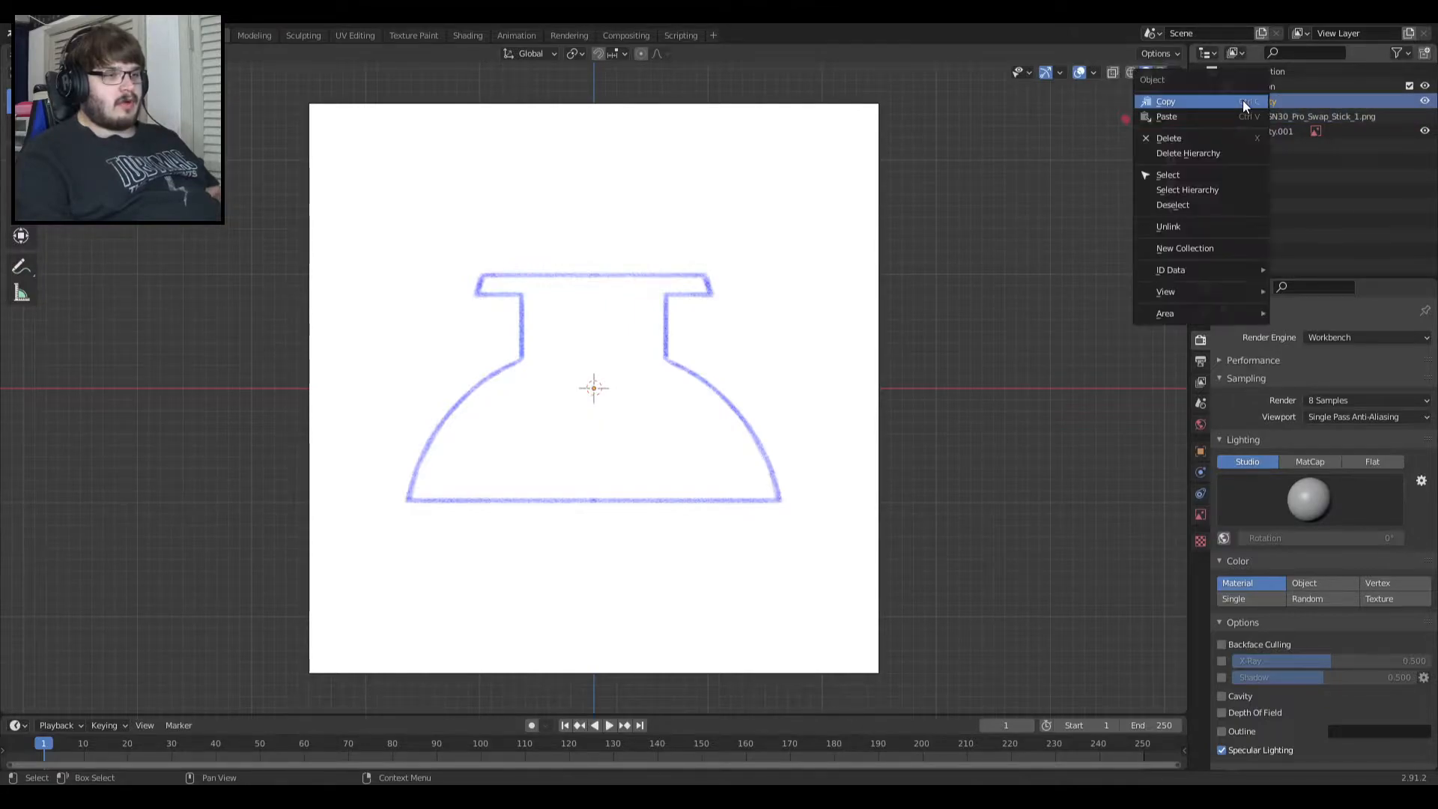
left_click(1292, 221)
middle_click_drag(888, 303, 626, 305)
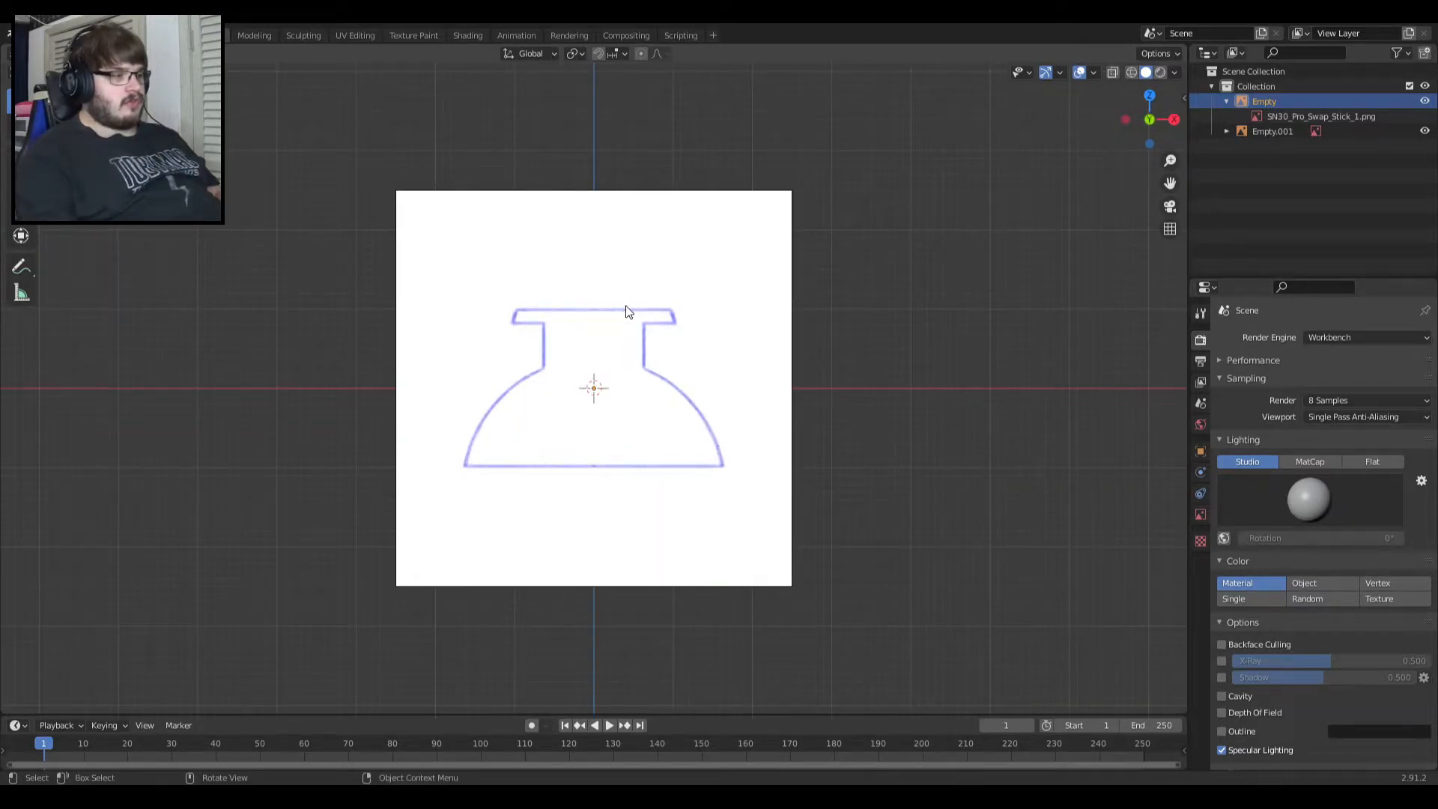
scroll(627, 311, "up", 3)
scroll(628, 311, "down", 2)
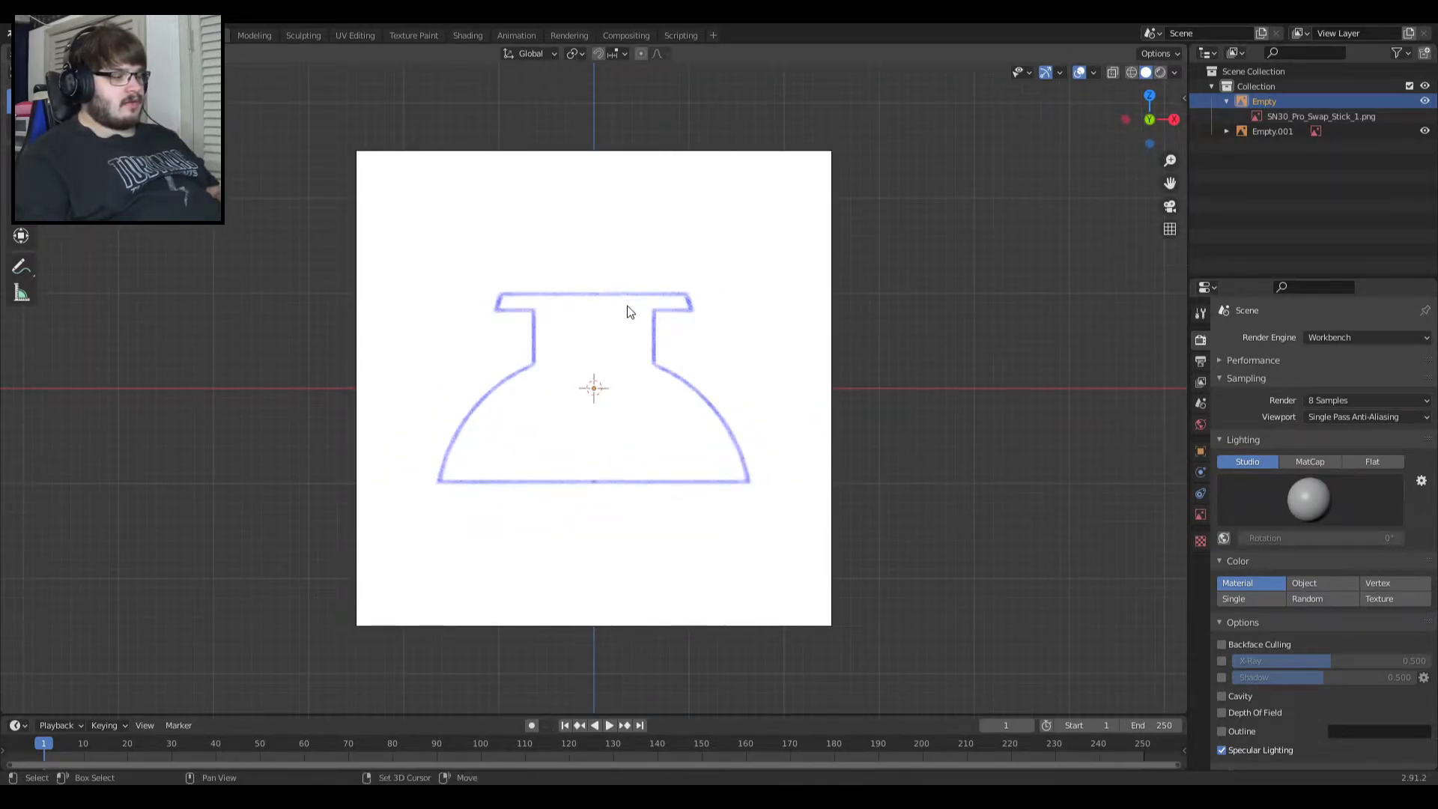
Add a third stick profile drawing as a reference image at the origin.
key("shift+a")
mouse_move(627, 306)
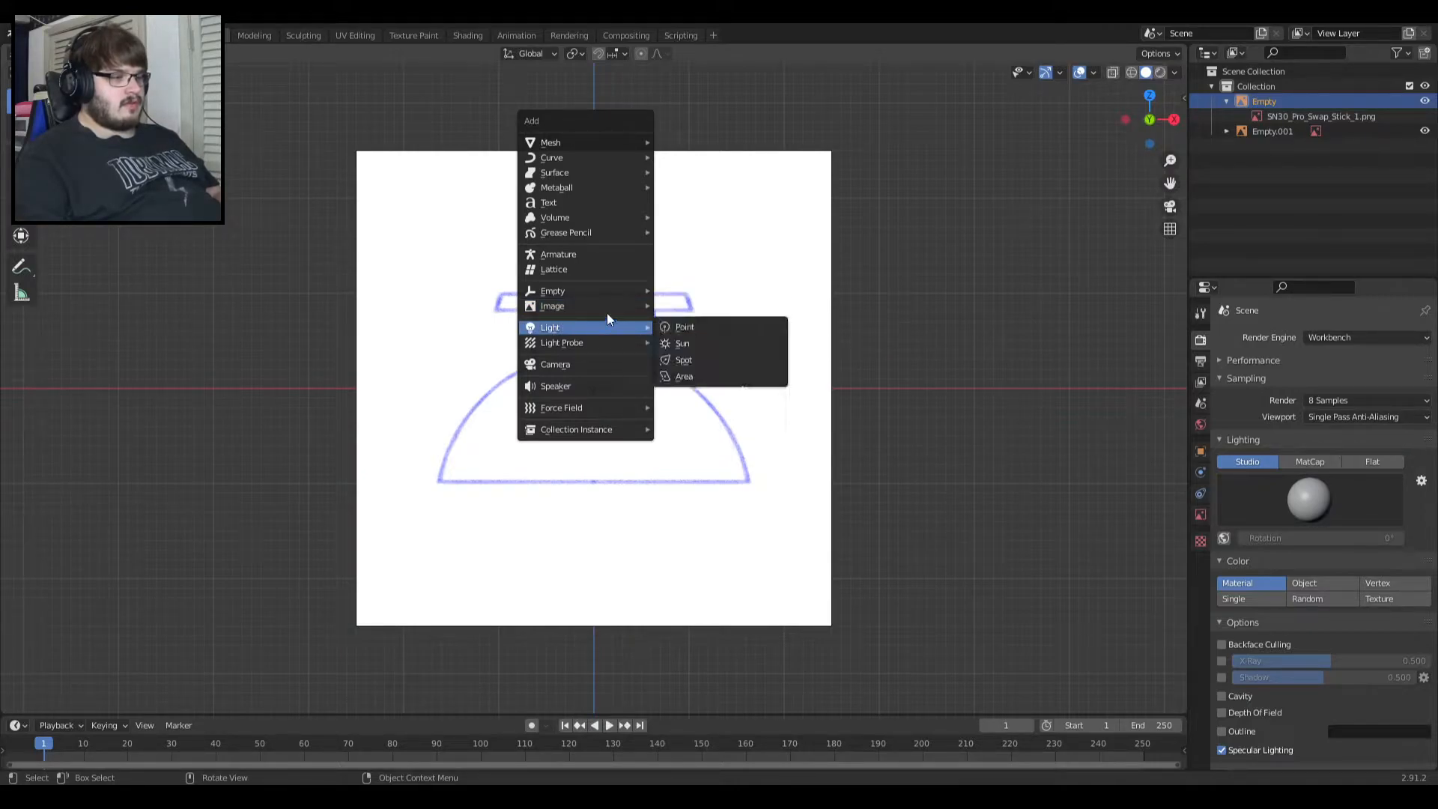
left_click(704, 318)
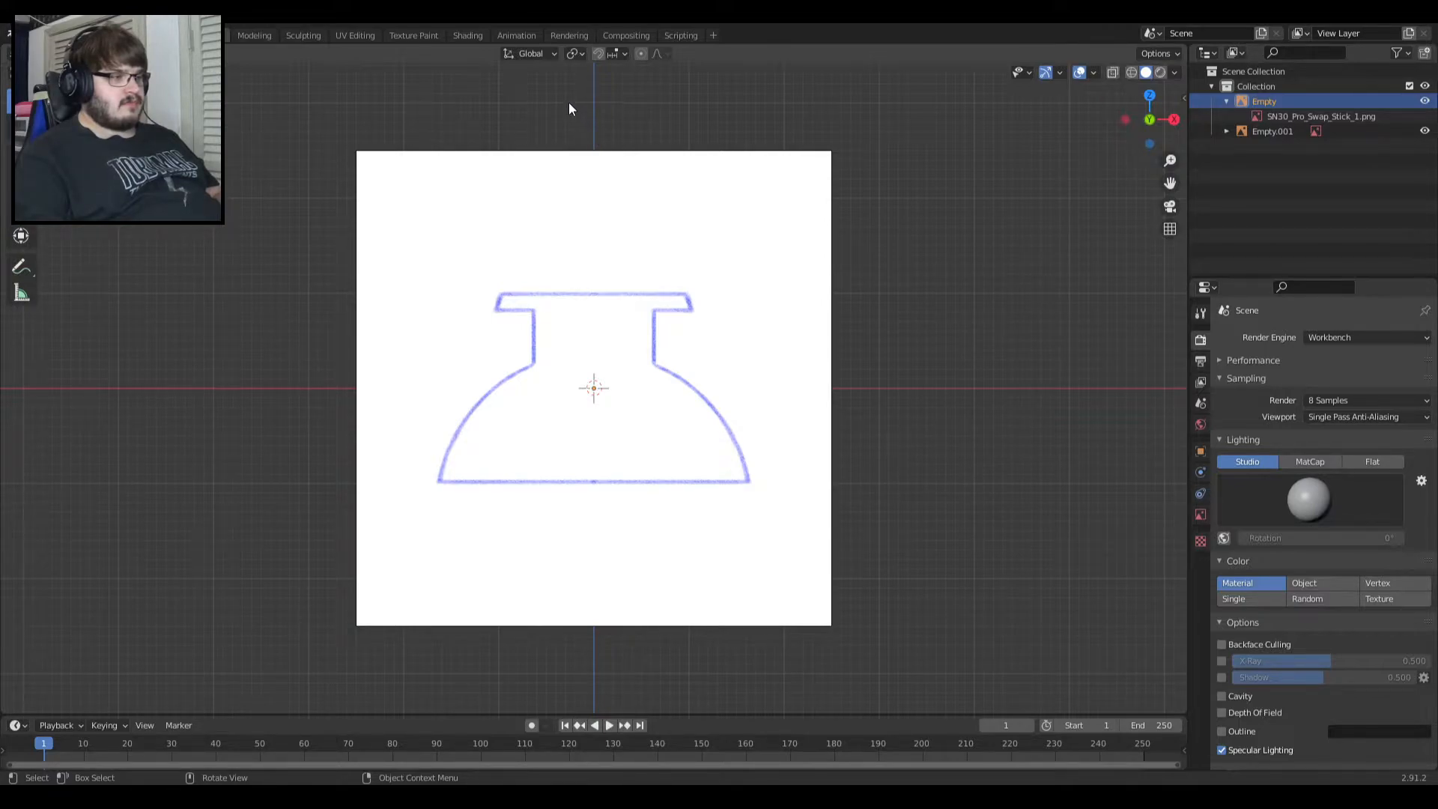
double_click(594, 92)
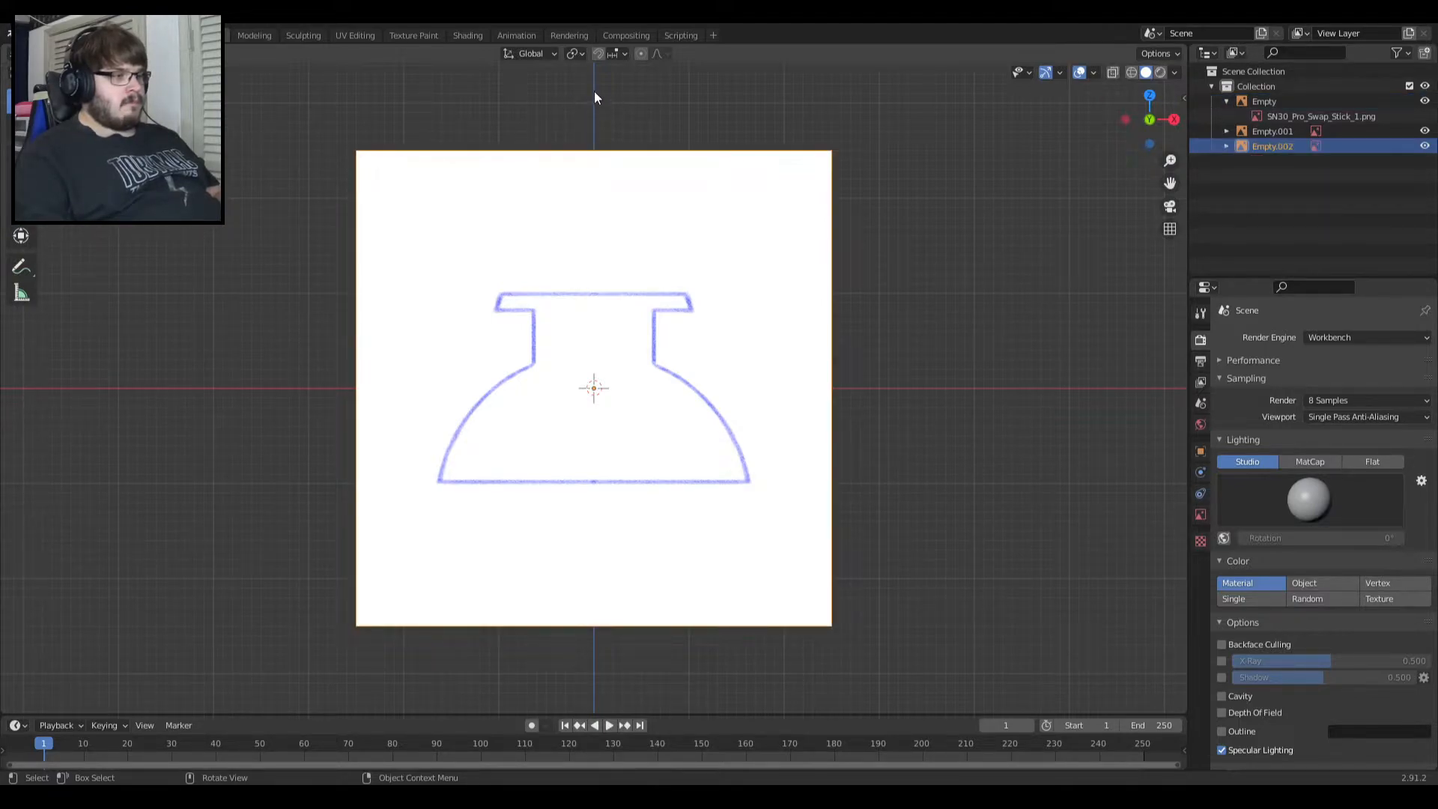
Hide the first two reference images and inspect the third from the side and front views.
left_click(1424, 131)
left_click(1424, 101)
middle_click_drag(1048, 284, 1057, 345)
key("KP_3")
key("KP_1")
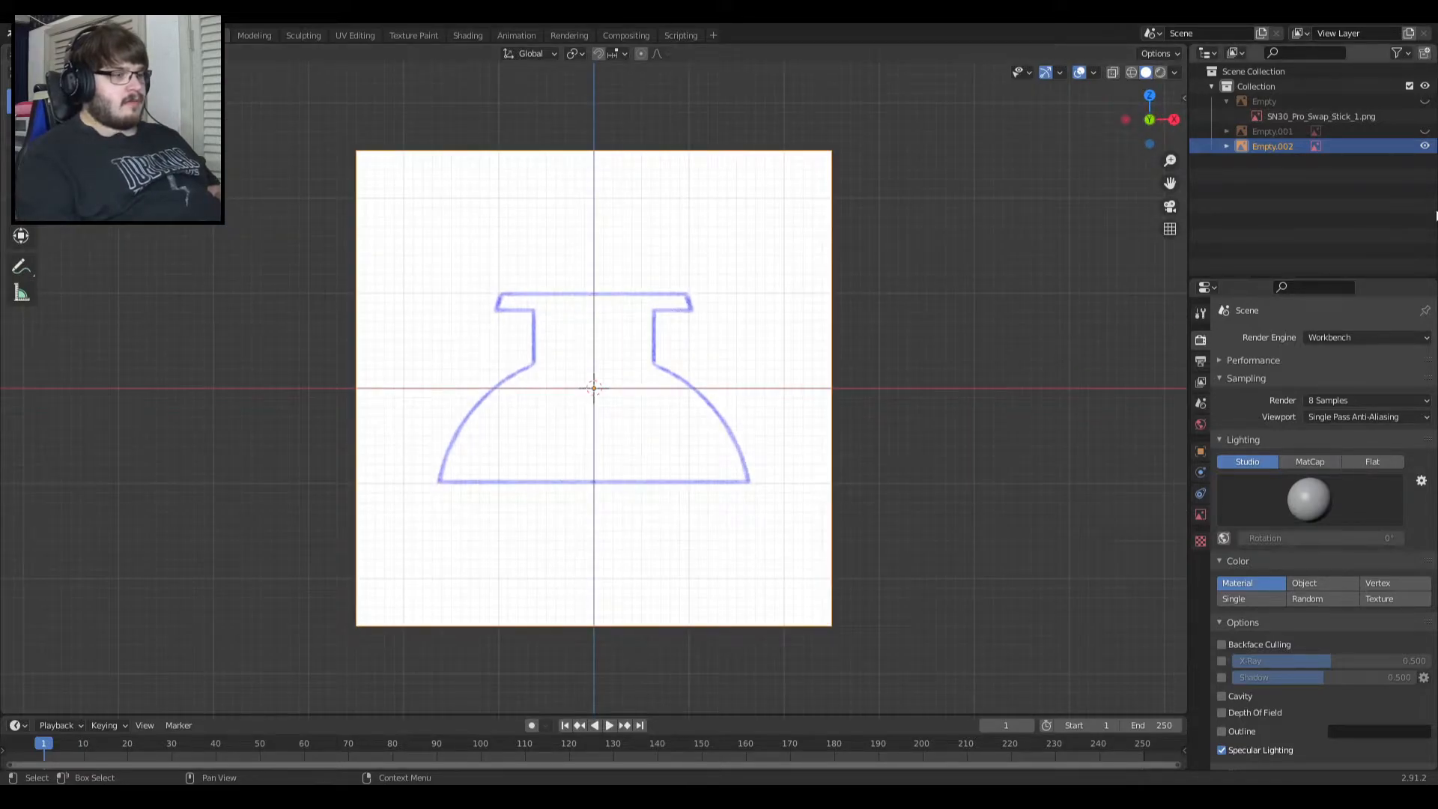
Delete the two extra reference images, Empty.001 and Empty.002, keeping only the one using SN30_Pro_Swap_Stick_1.png.
left_click(1424, 146)
right_click(1382, 145)
left_click(1339, 178)
right_click(1293, 121)
right_click(1322, 133)
left_click(1294, 144)
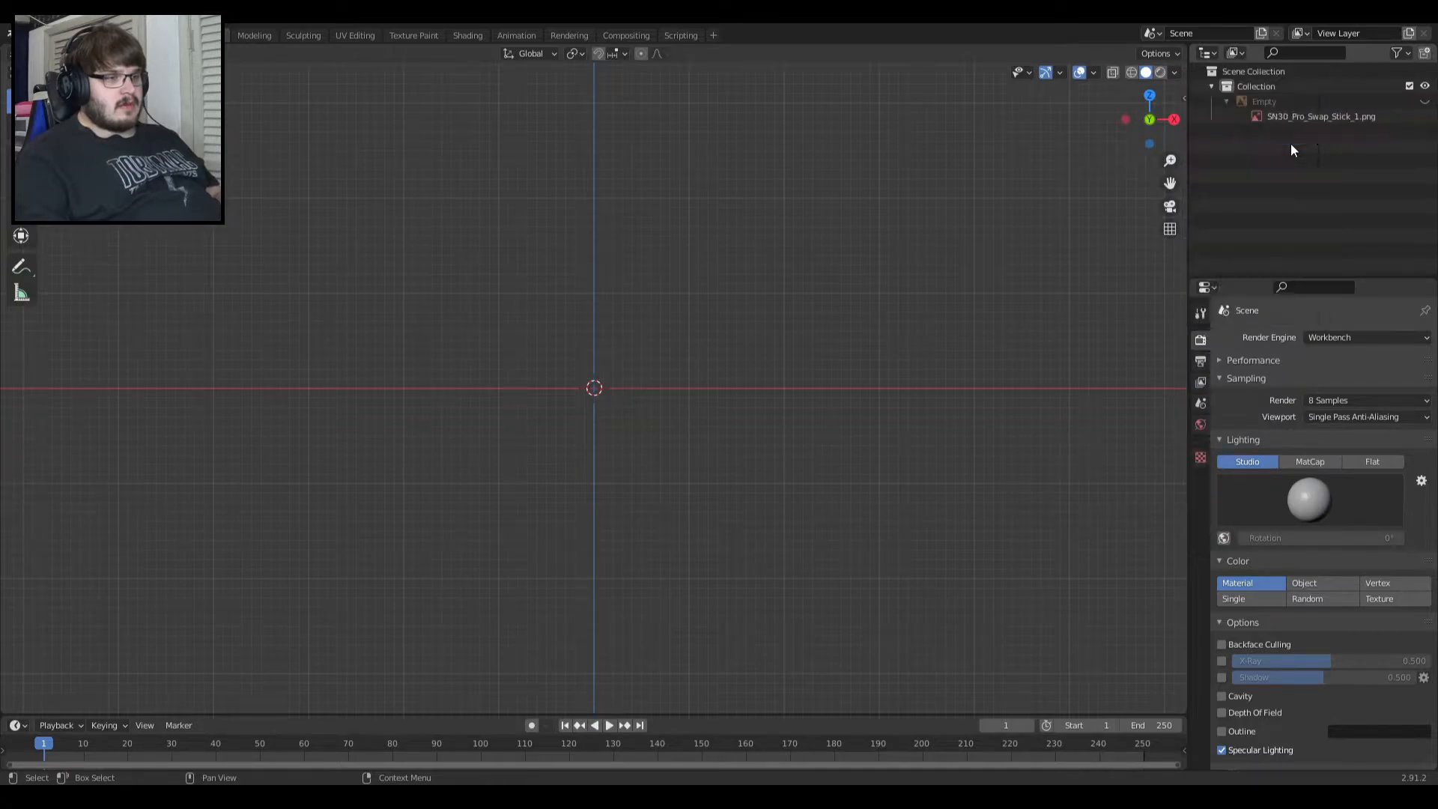
Unhide the remaining reference image and collapse its entry in the scene hierarchy.
left_click(1240, 102)
left_click(1425, 86)
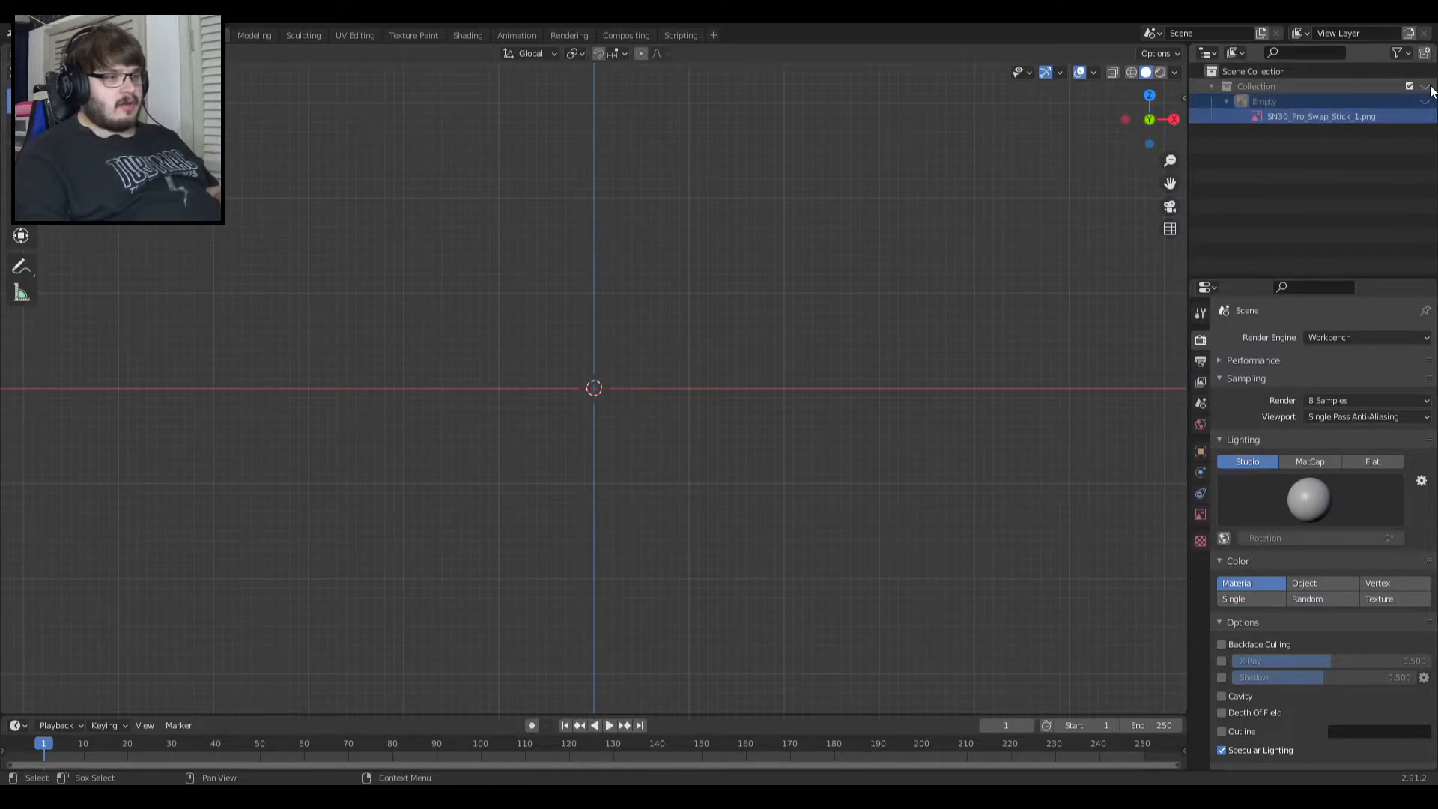
left_click(1426, 86)
left_click(1225, 102)
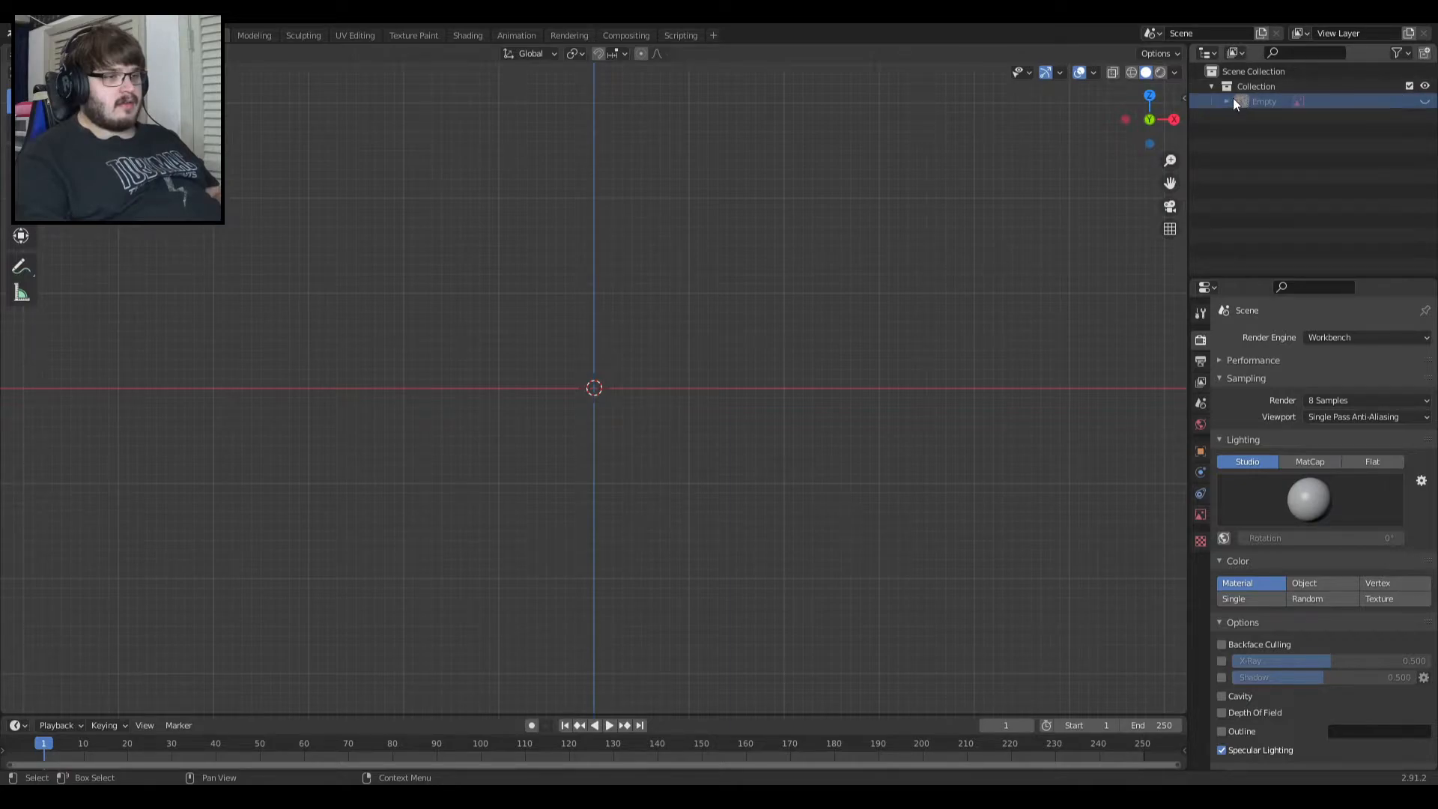
left_click(1226, 101)
left_click(1425, 102)
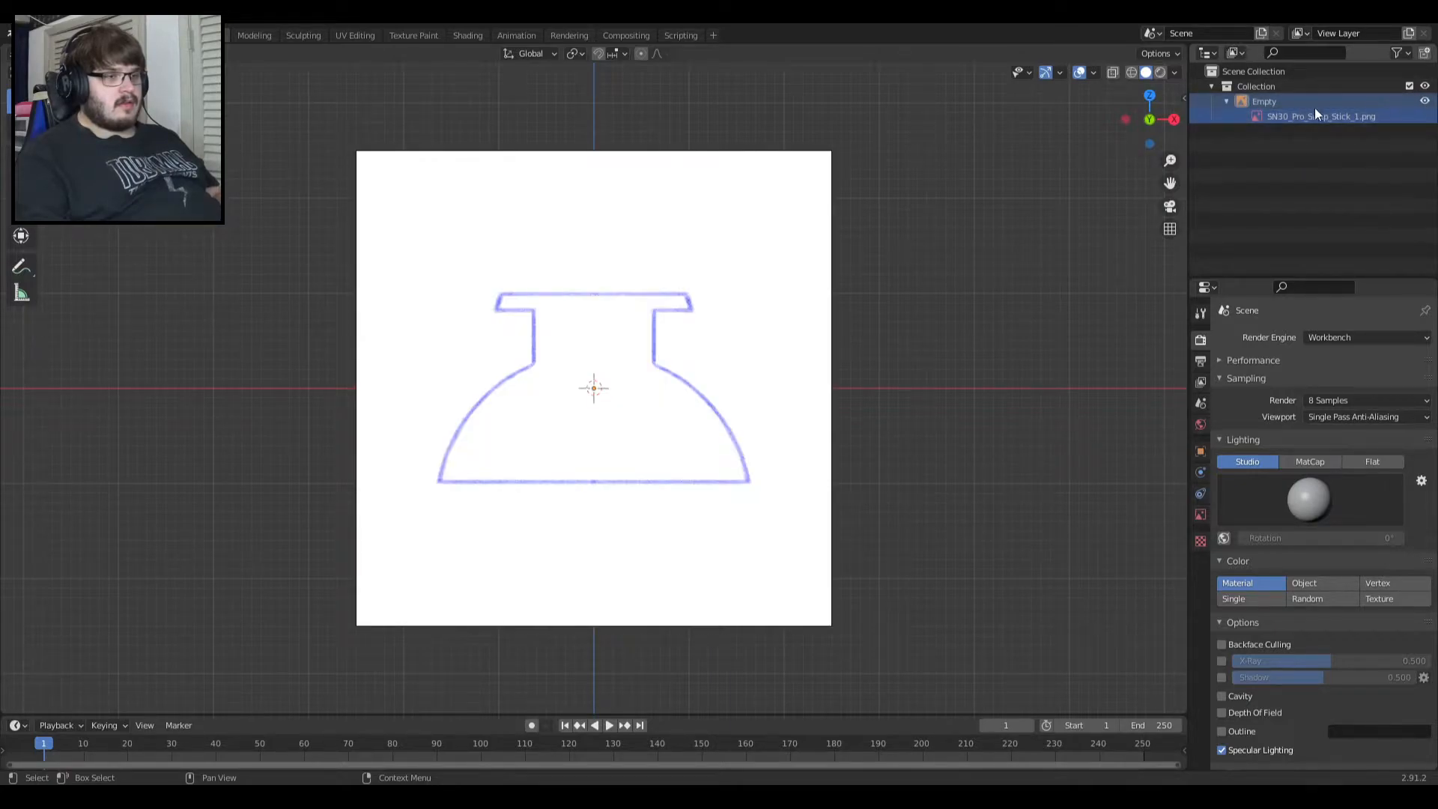
left_click(1227, 101)
scroll(609, 353, "up", 2)
scroll(610, 353, "down", 2)
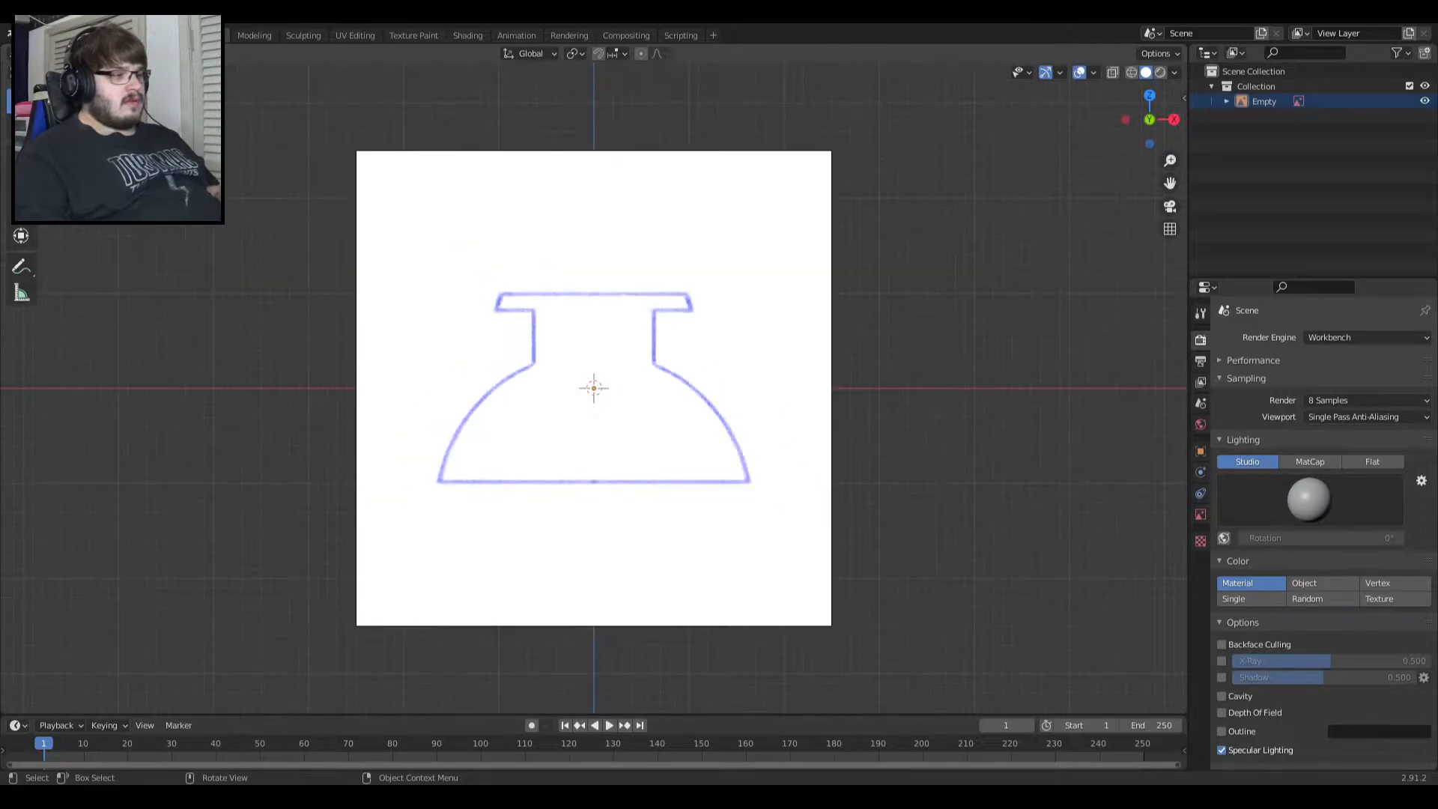
Activate the Measure tool and try to measure across the width of the reference image.
left_click(32, 35)
mouse_move(55, 50)
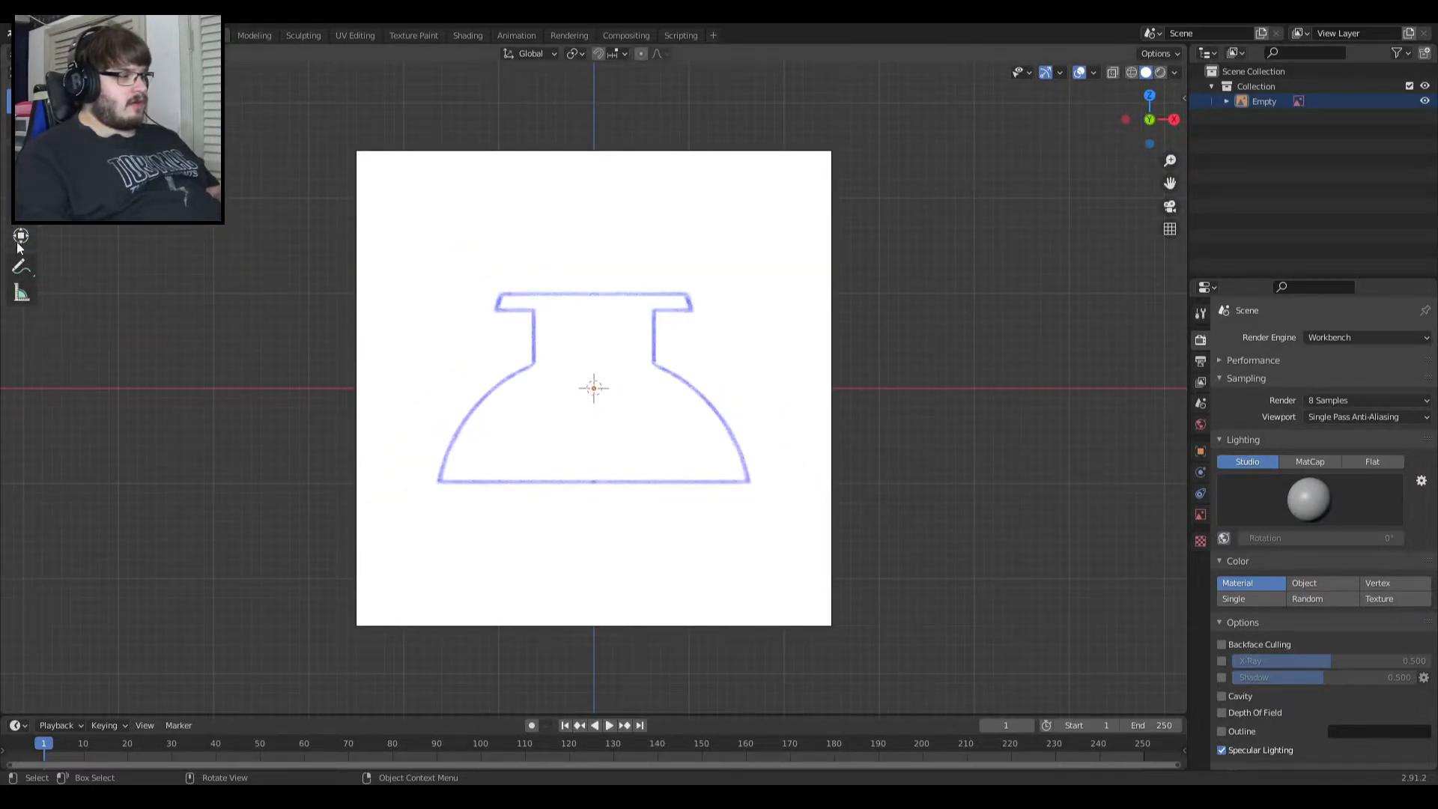
left_click(23, 293)
left_click(358, 307)
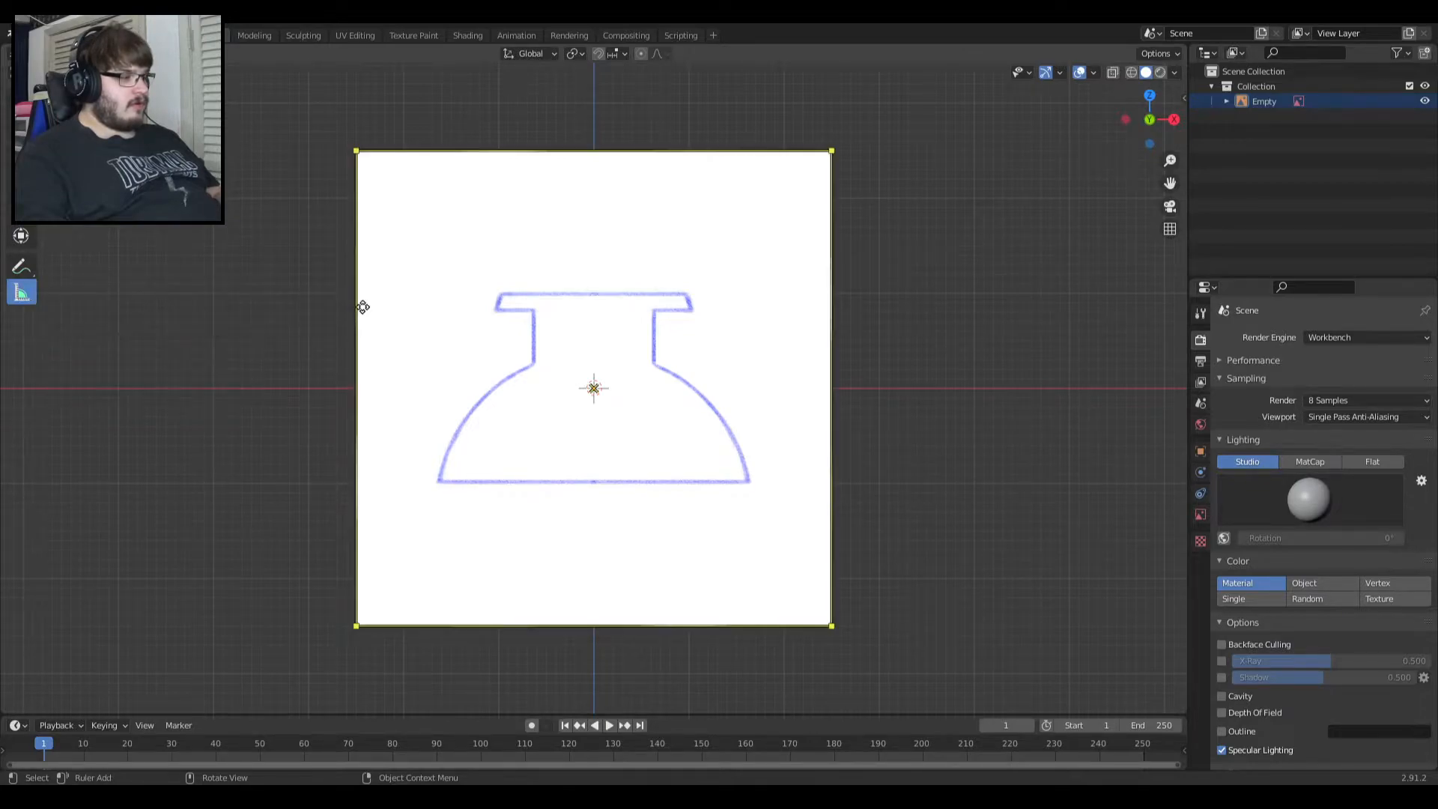
key("h")
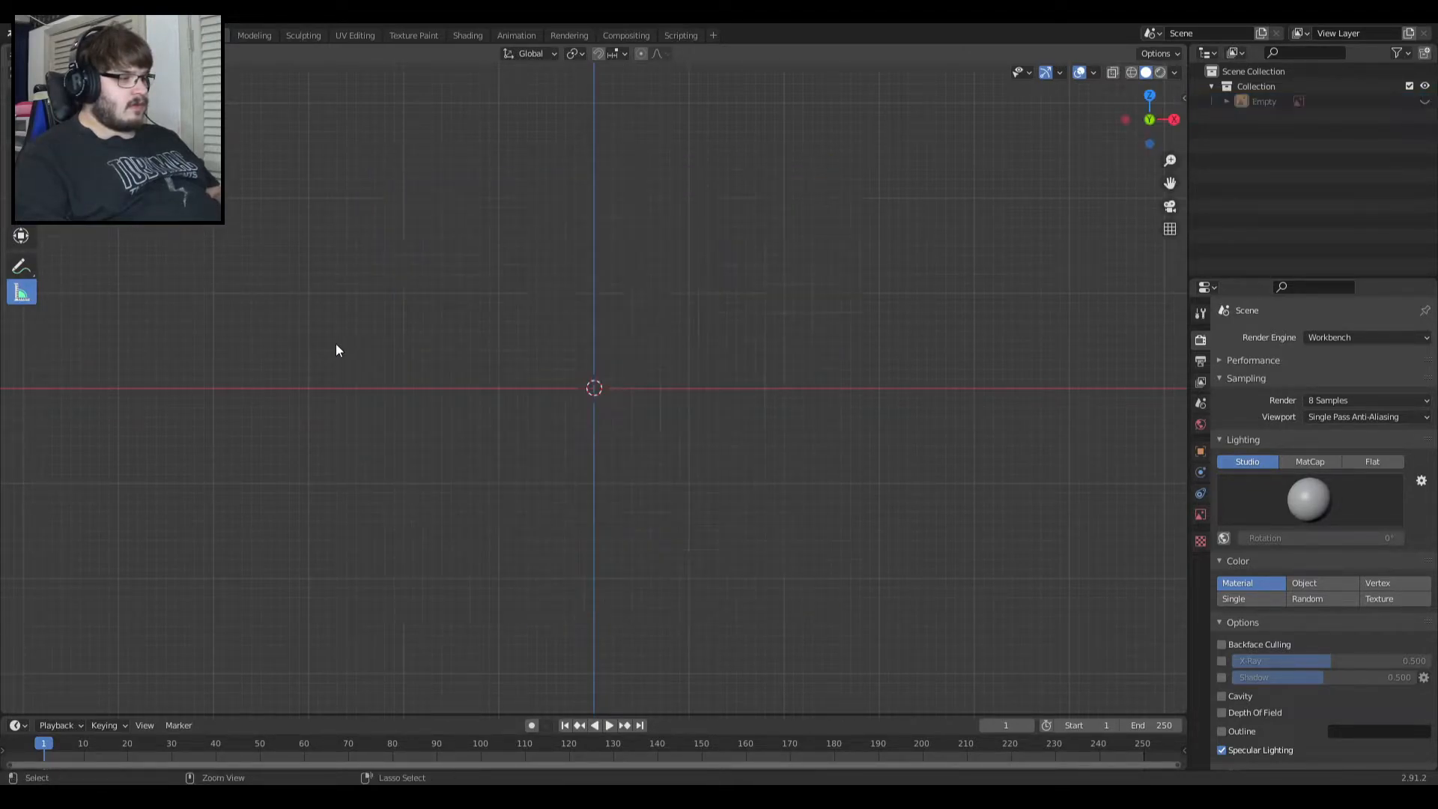
key("alt+h")
left_click_drag(274, 344, 830, 332)
key("ctrl+z")
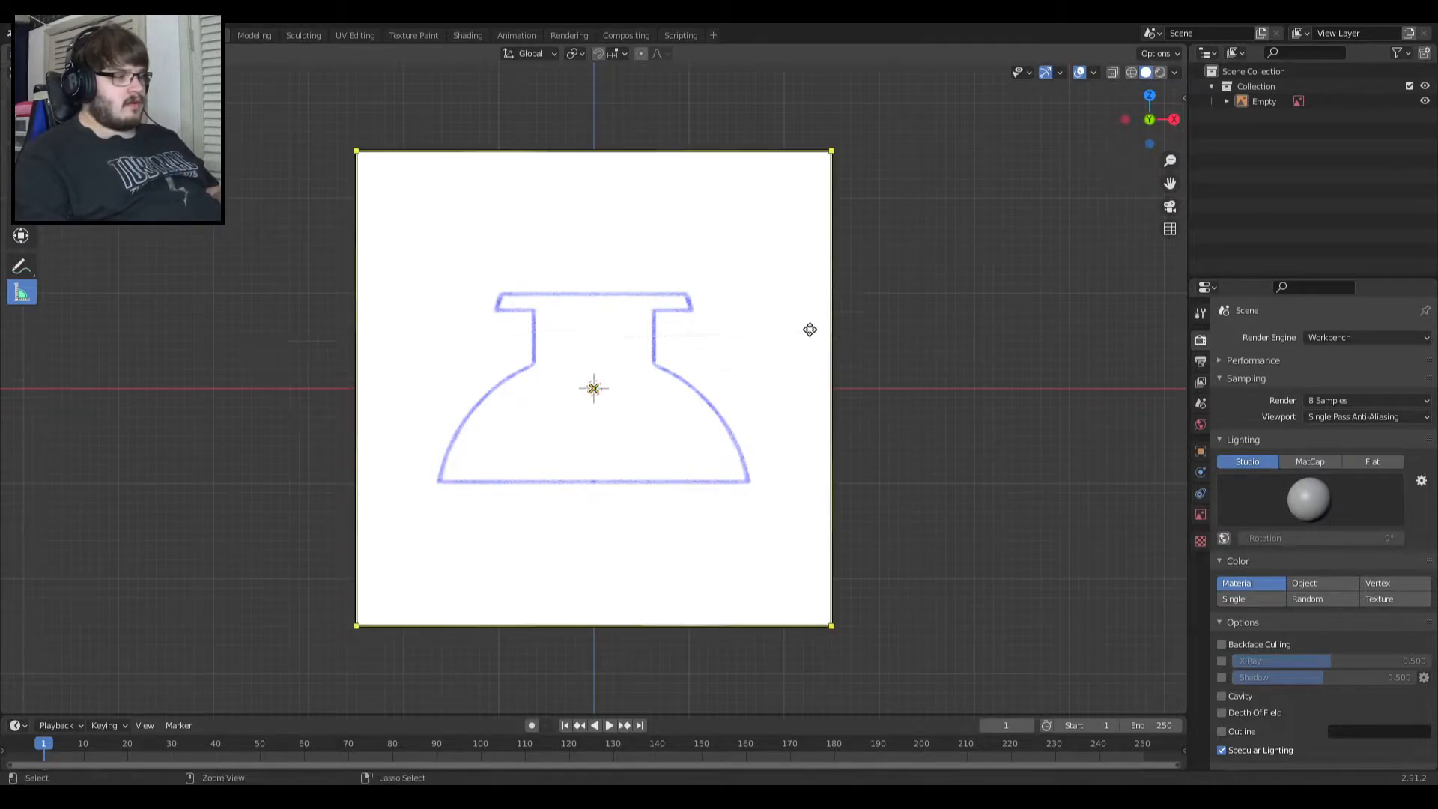
Look through the Measure tool's context options, the view options and the object type visibility settings.
right_click(33, 292)
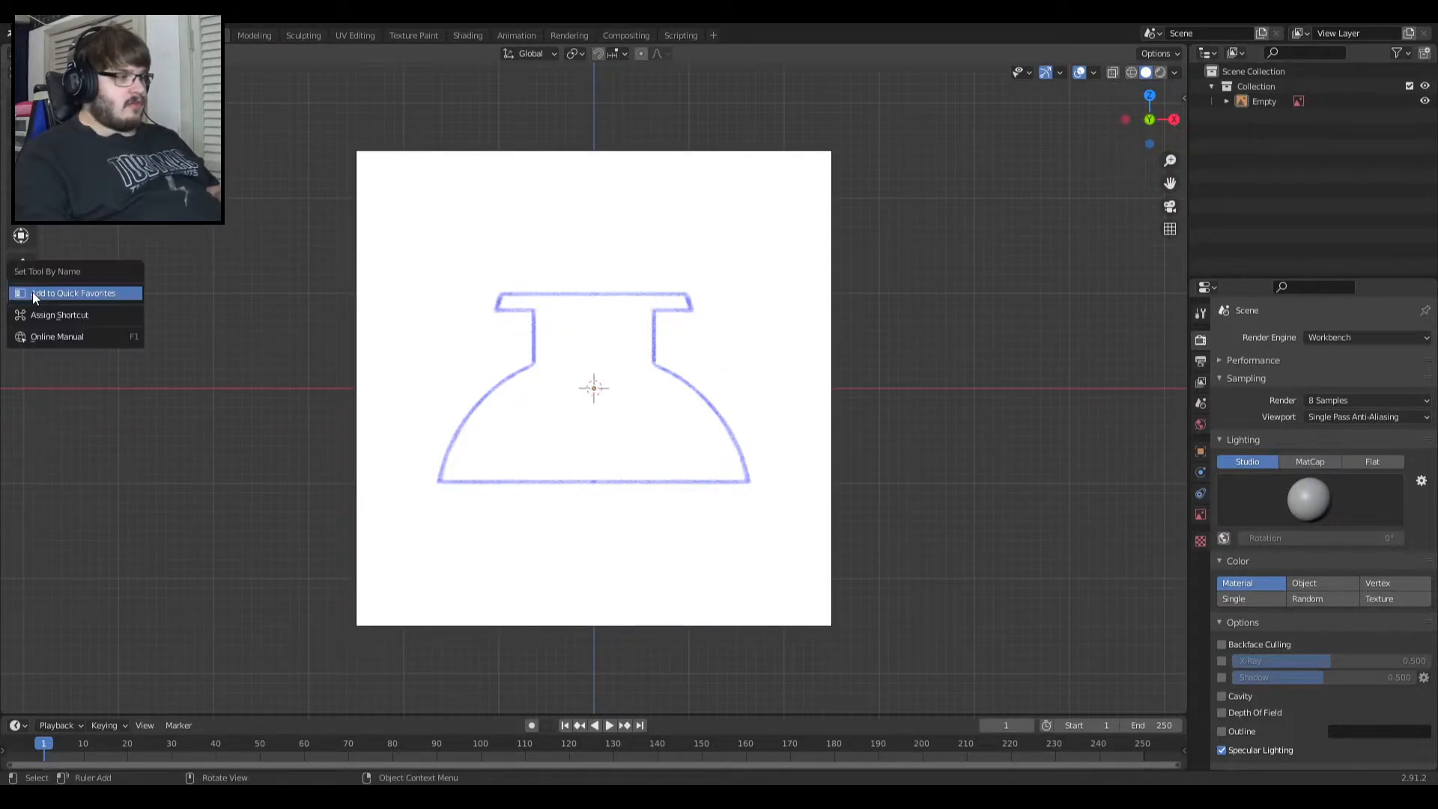
left_click(22, 259)
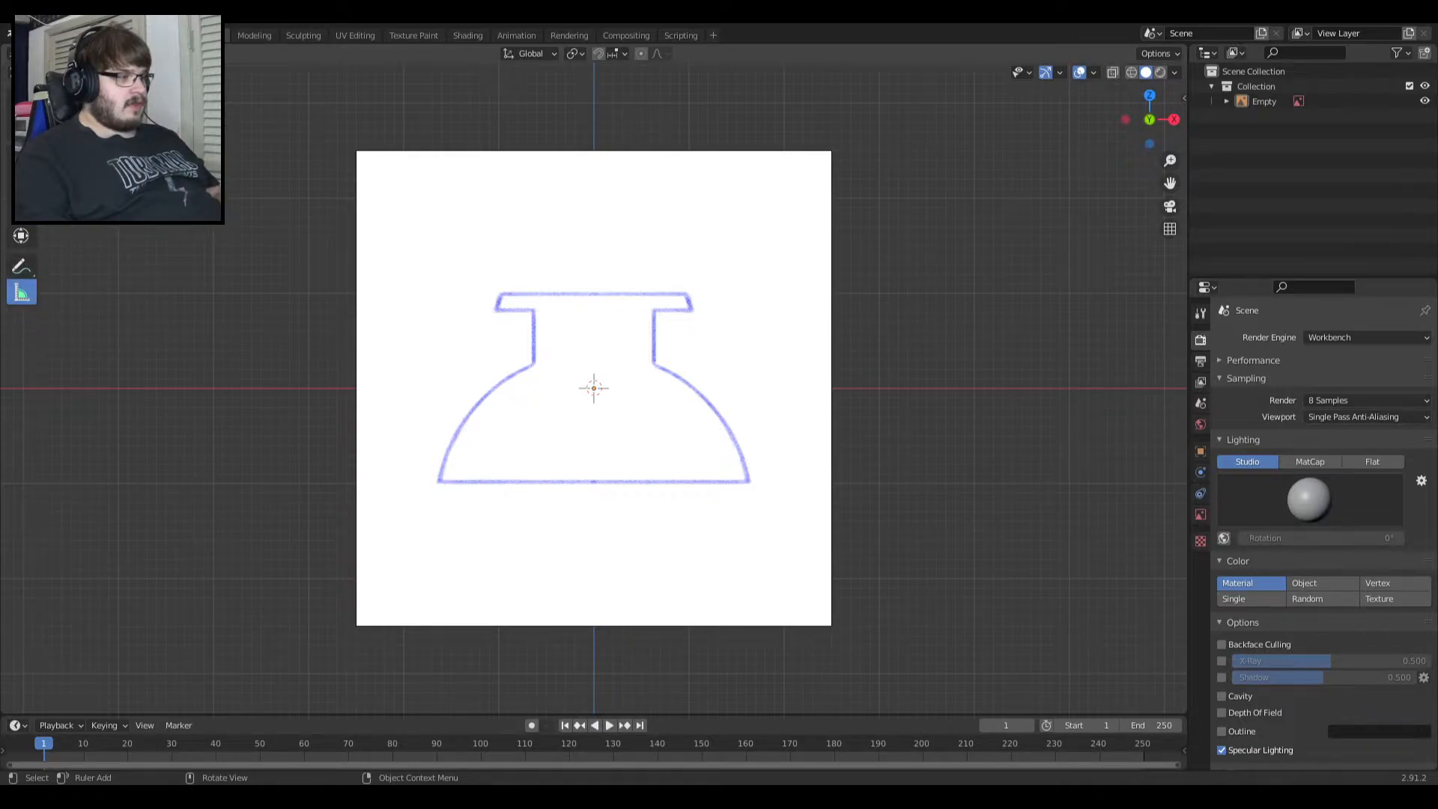
left_click(112, 72)
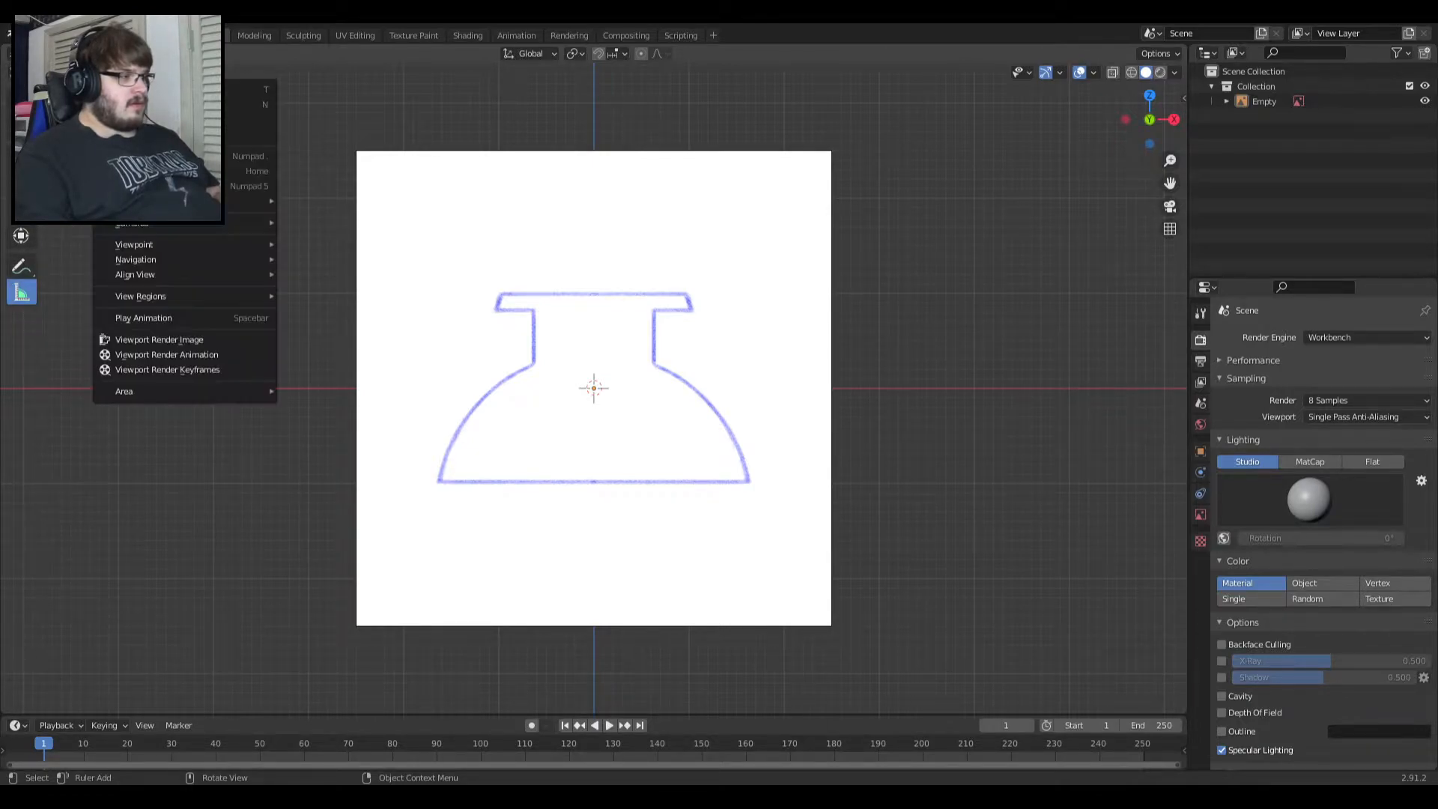
right_click(16, 297)
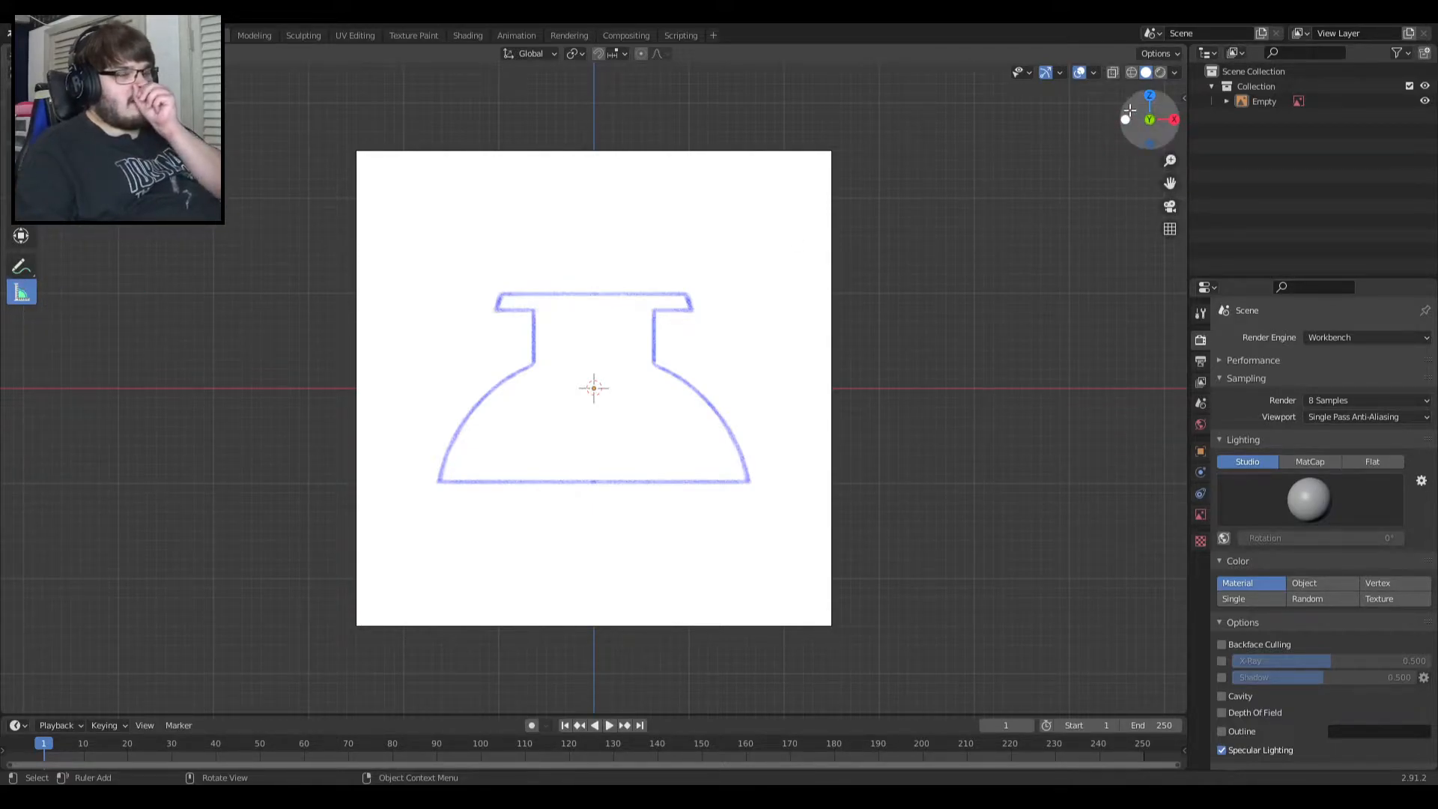
left_click(1018, 72)
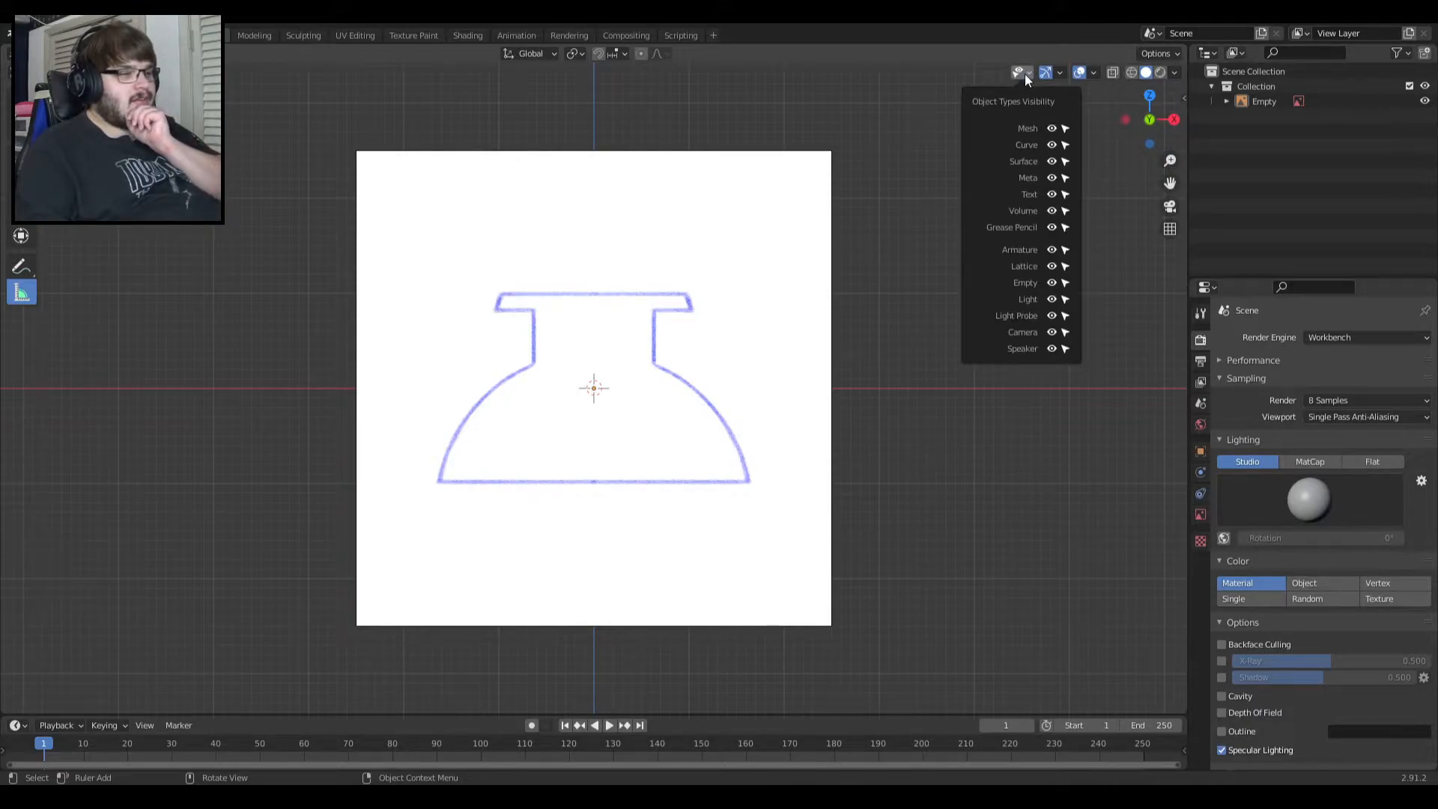
left_click(1172, 56)
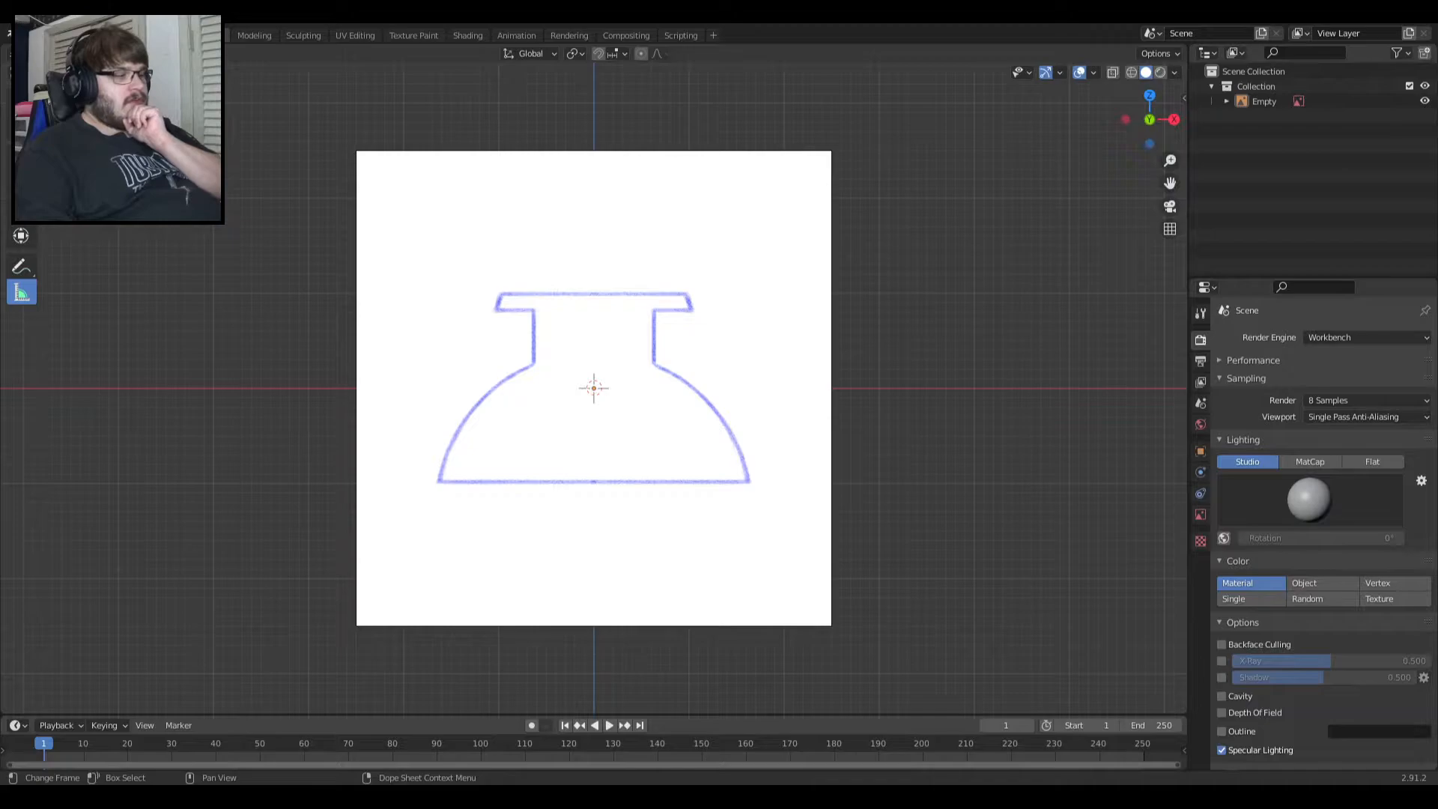
Show the viewport sidebar to check the active Measure tool's settings.
key("n")
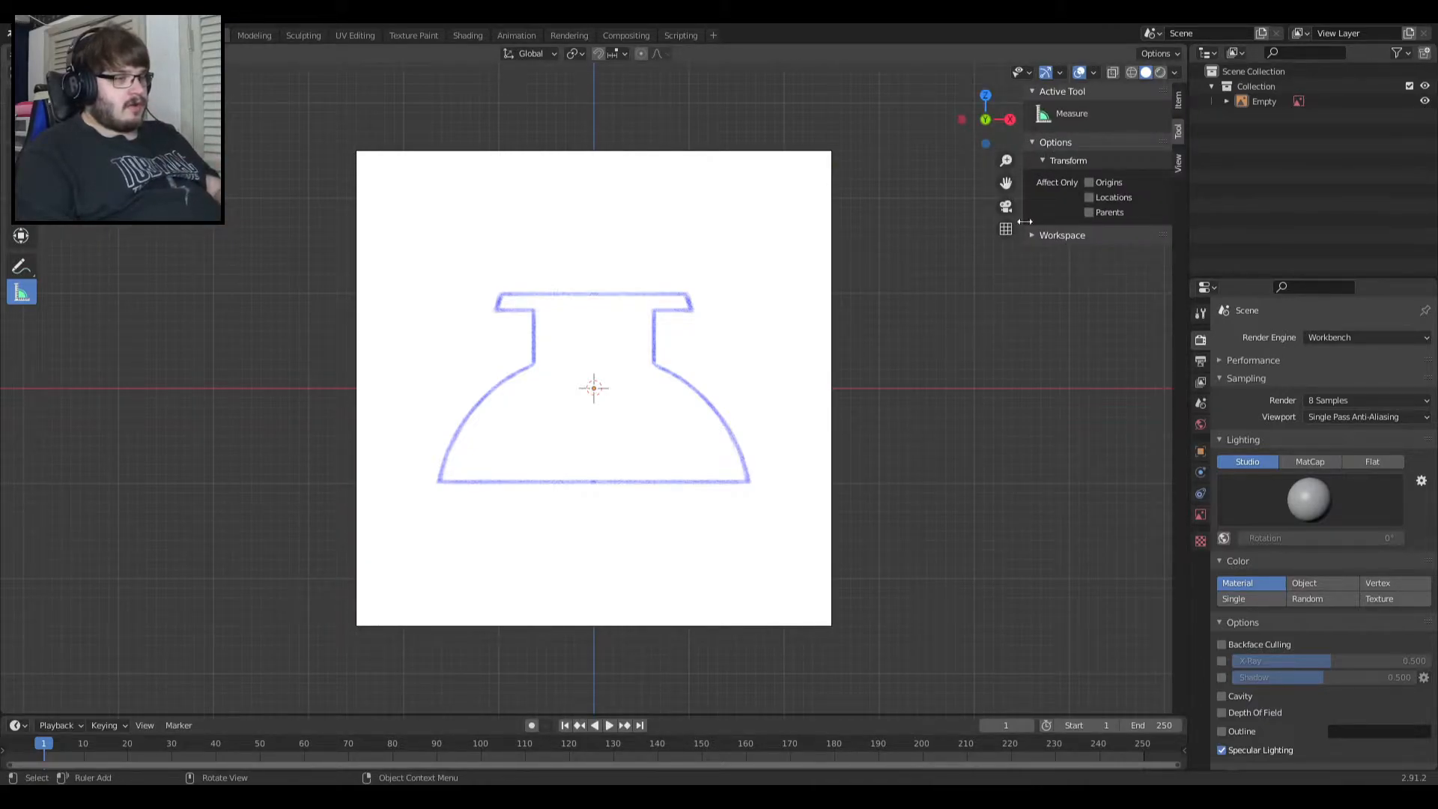
key("n")
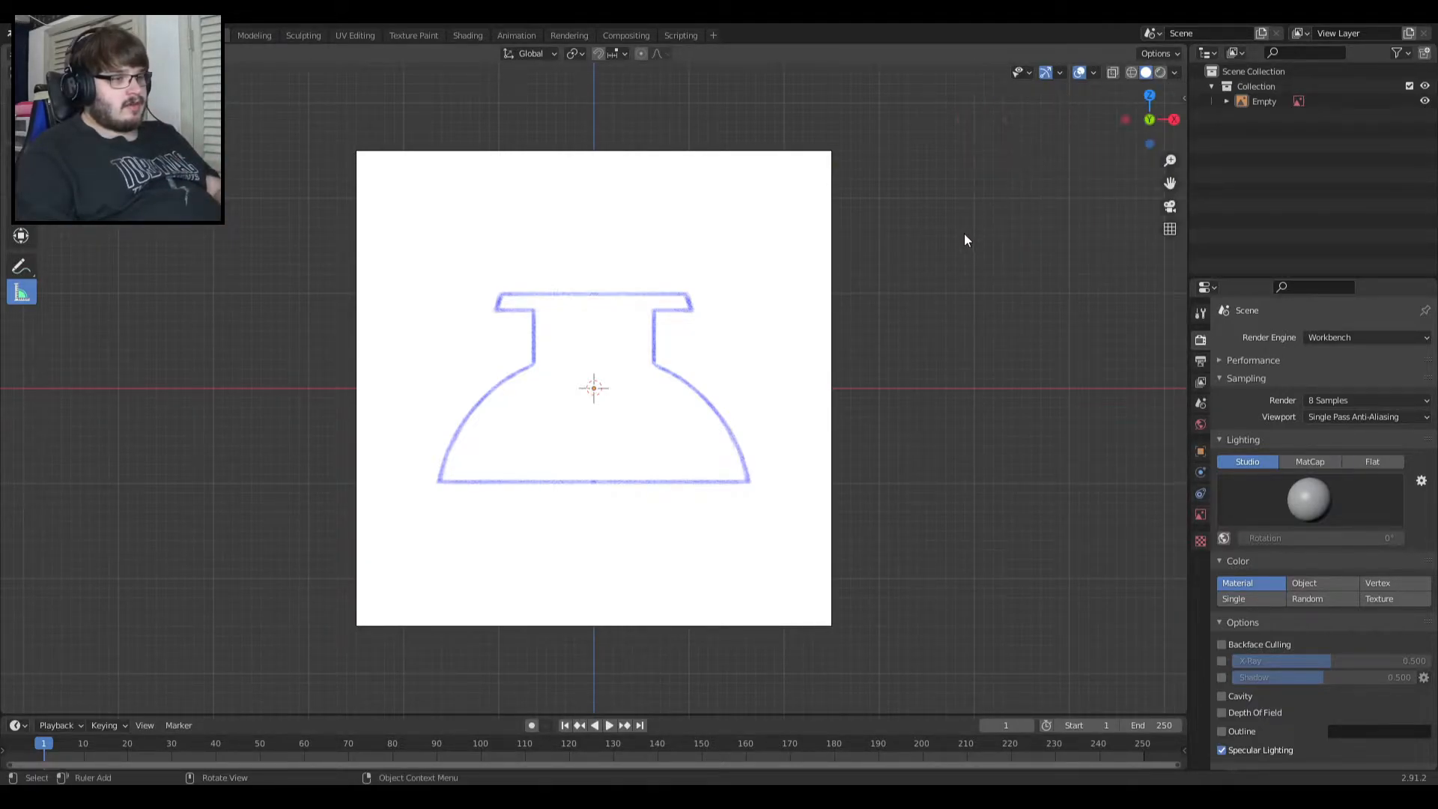
key("z")
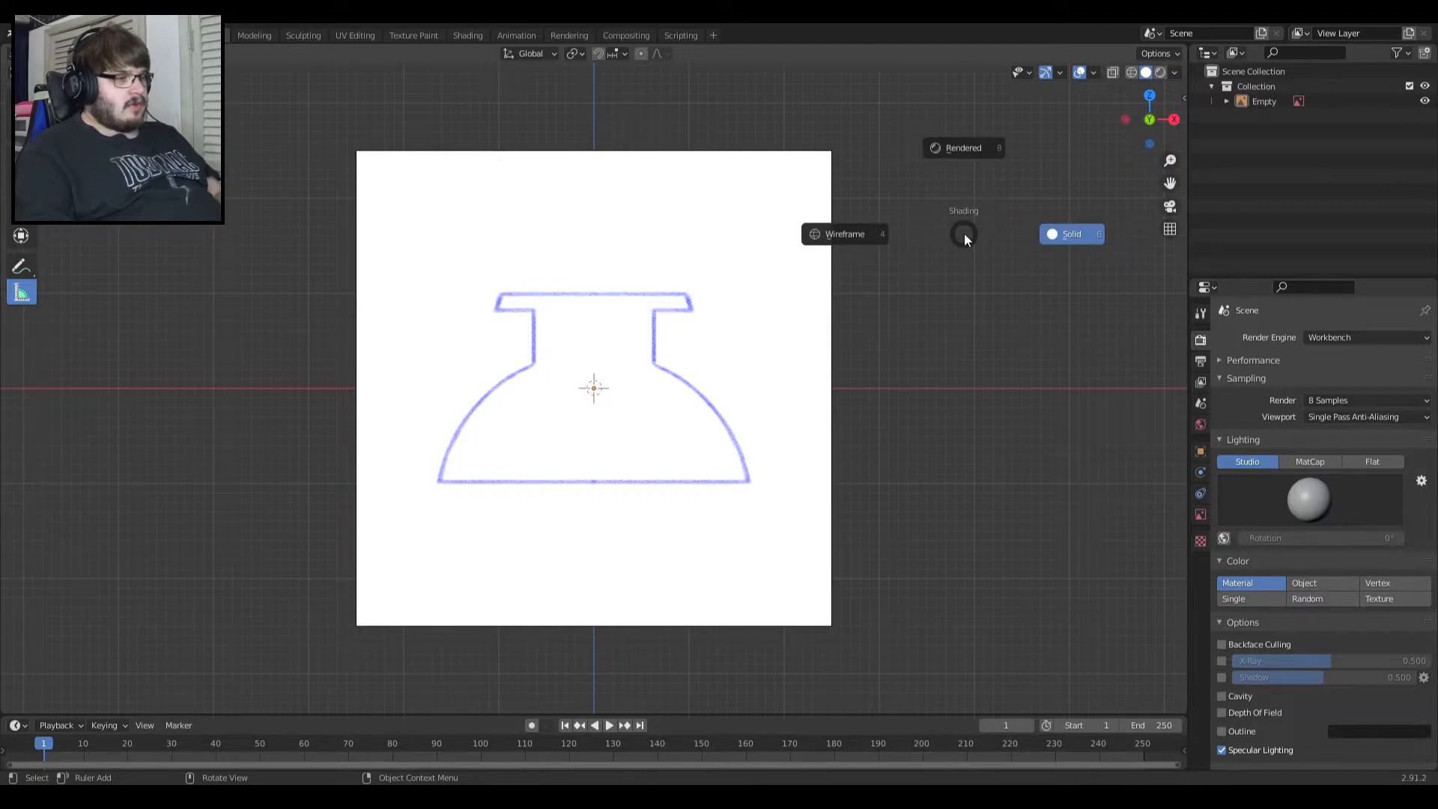
key("n")
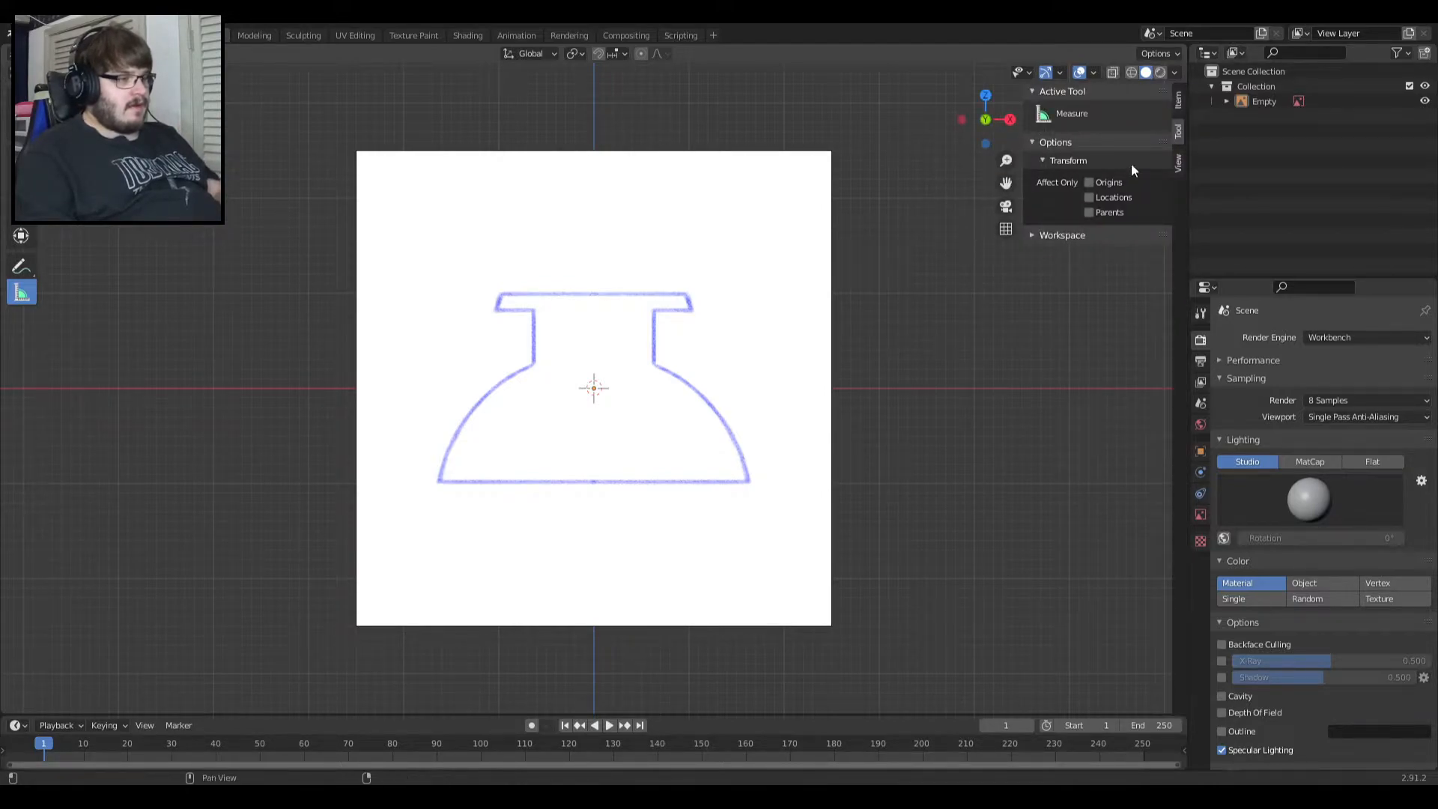
Select the remaining reference image empty and examine its available object operations.
right_click(1264, 101)
left_click(1225, 120)
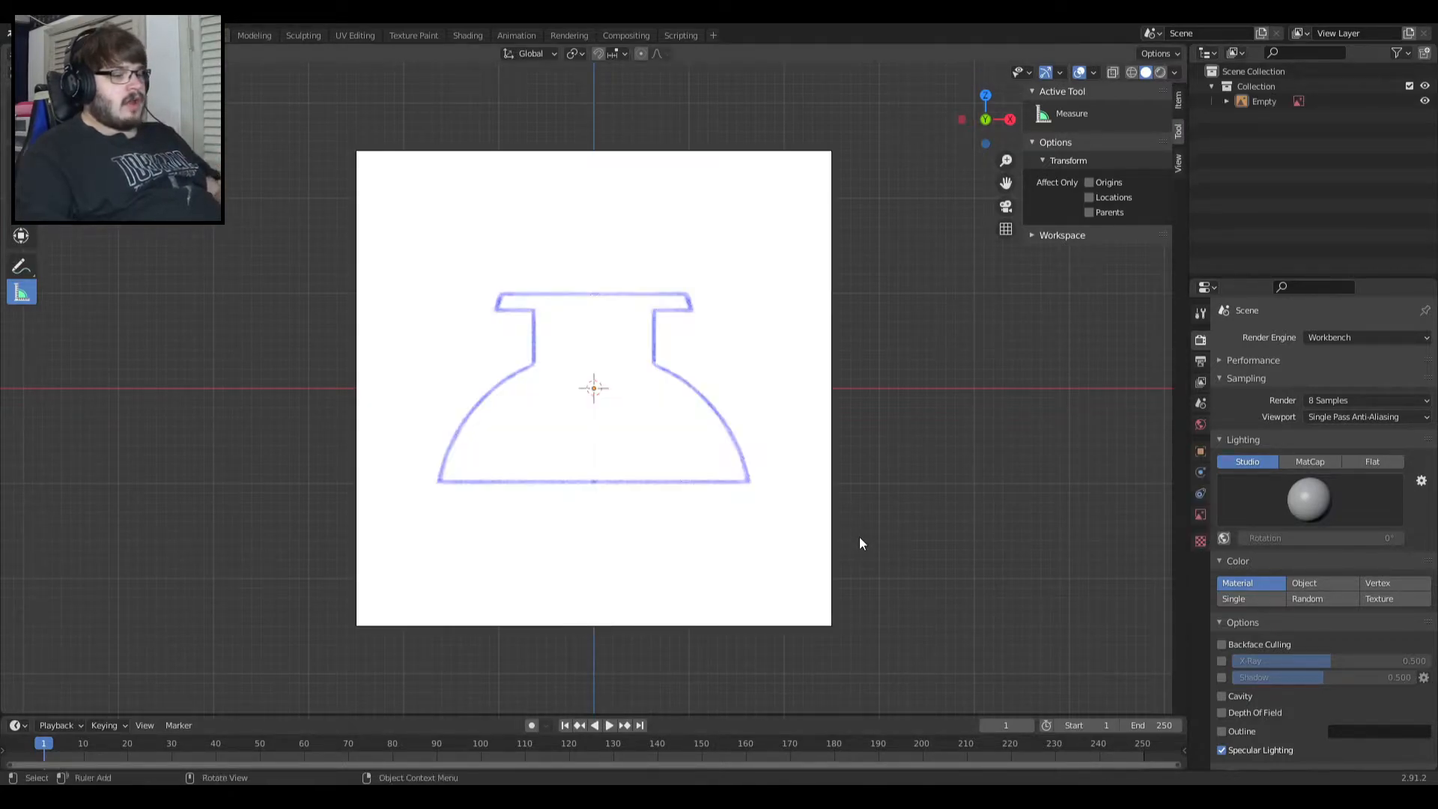
left_click(1294, 101)
right_click(1295, 101)
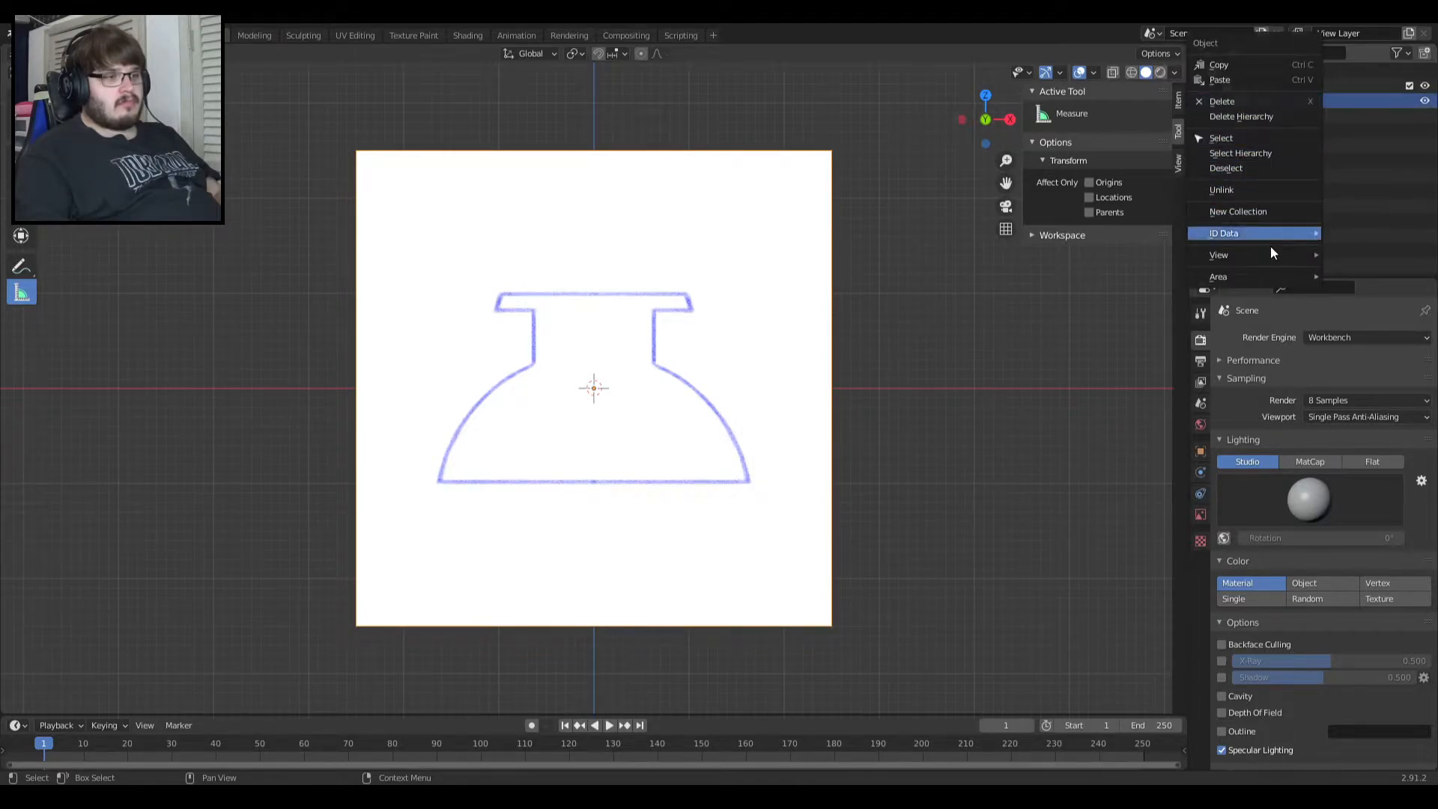
mouse_move(1265, 264)
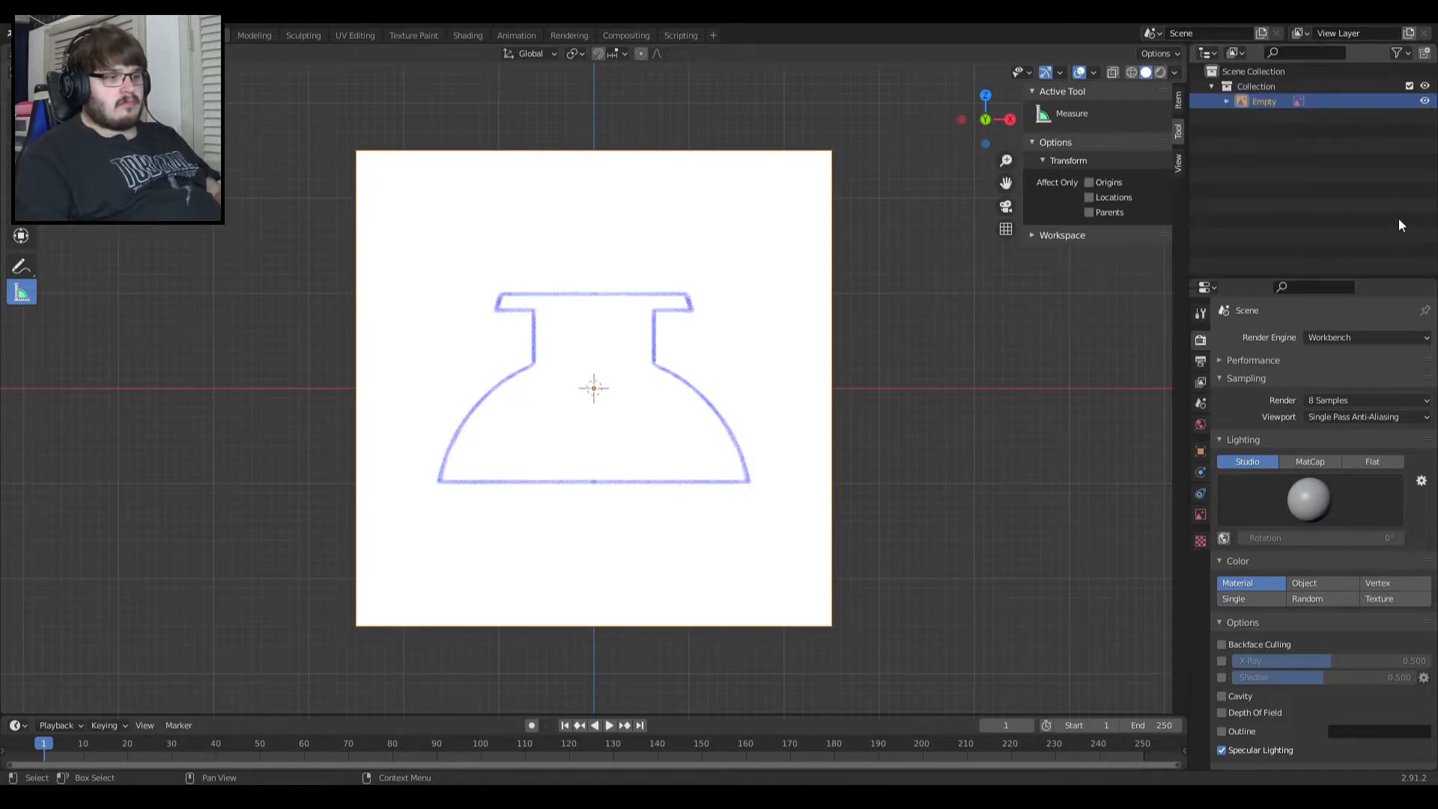
Bring up the reference image's data properties and reduce its display size to about 3.2 m.
left_click(1201, 515)
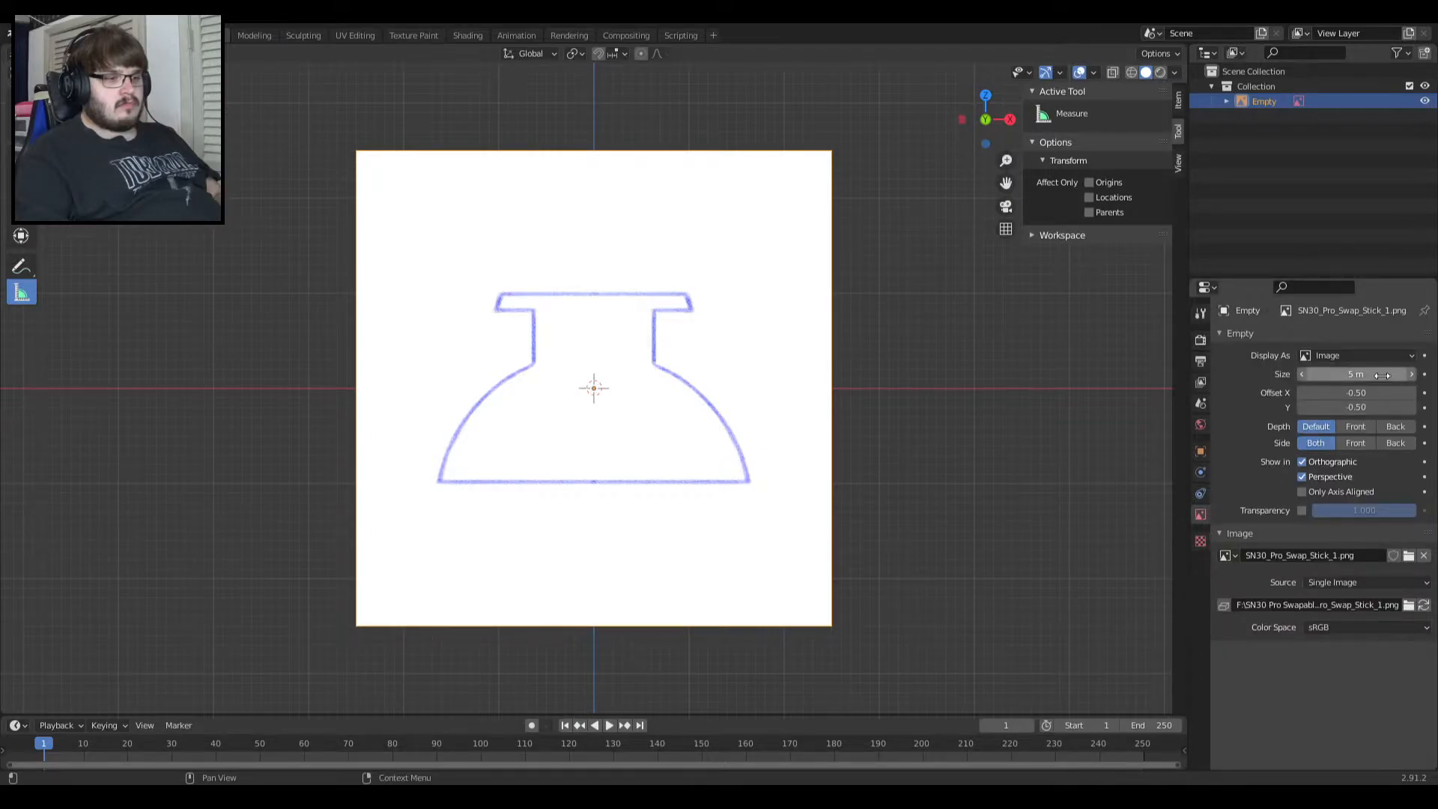
left_click_drag(1376, 376, 1283, 374)
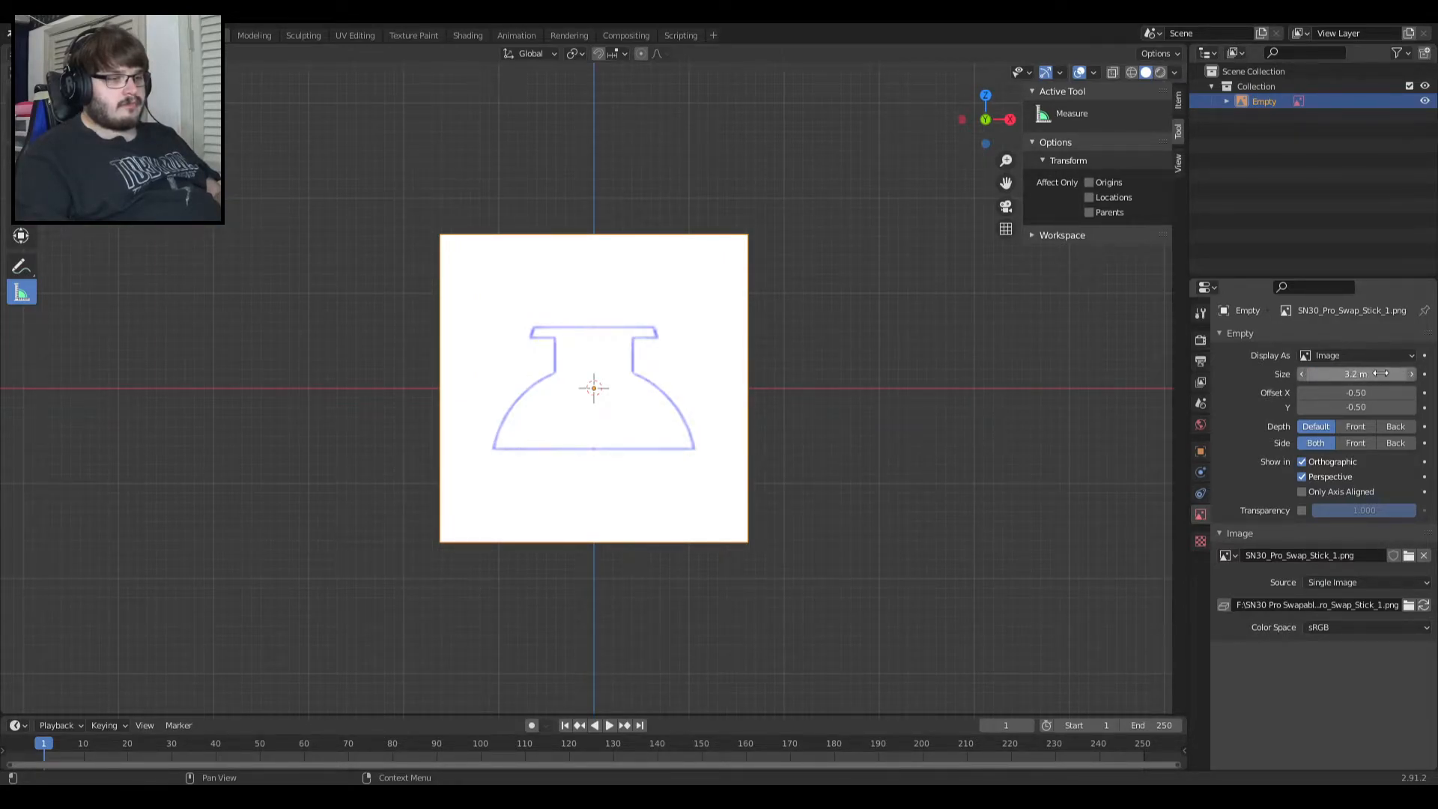
left_click(1352, 375)
left_click(1325, 375)
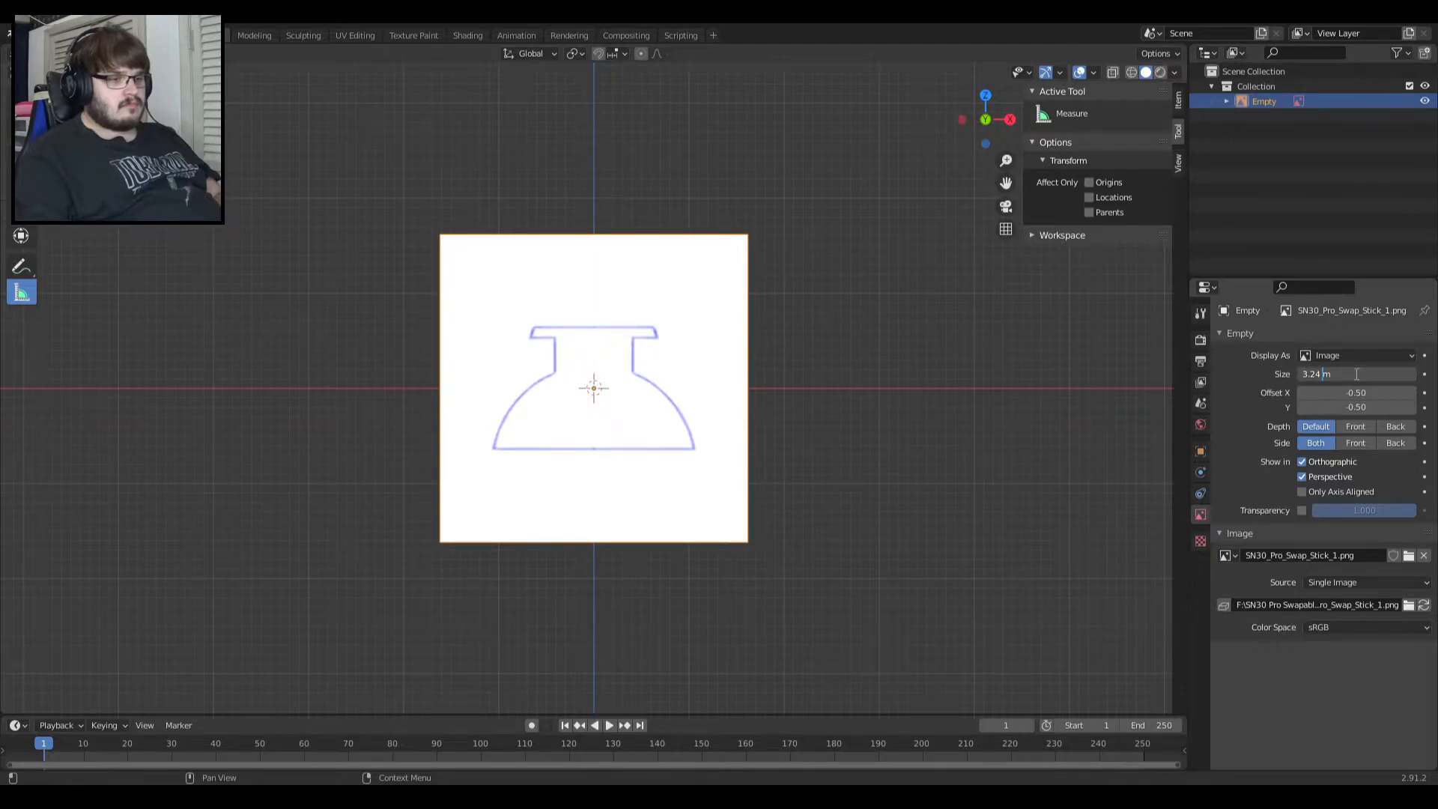
left_click(1248, 379)
mouse_move(1354, 375)
left_mouse_down()
mouse_move(1296, 374)
mouse_move(1337, 368)
left_mouse_up()
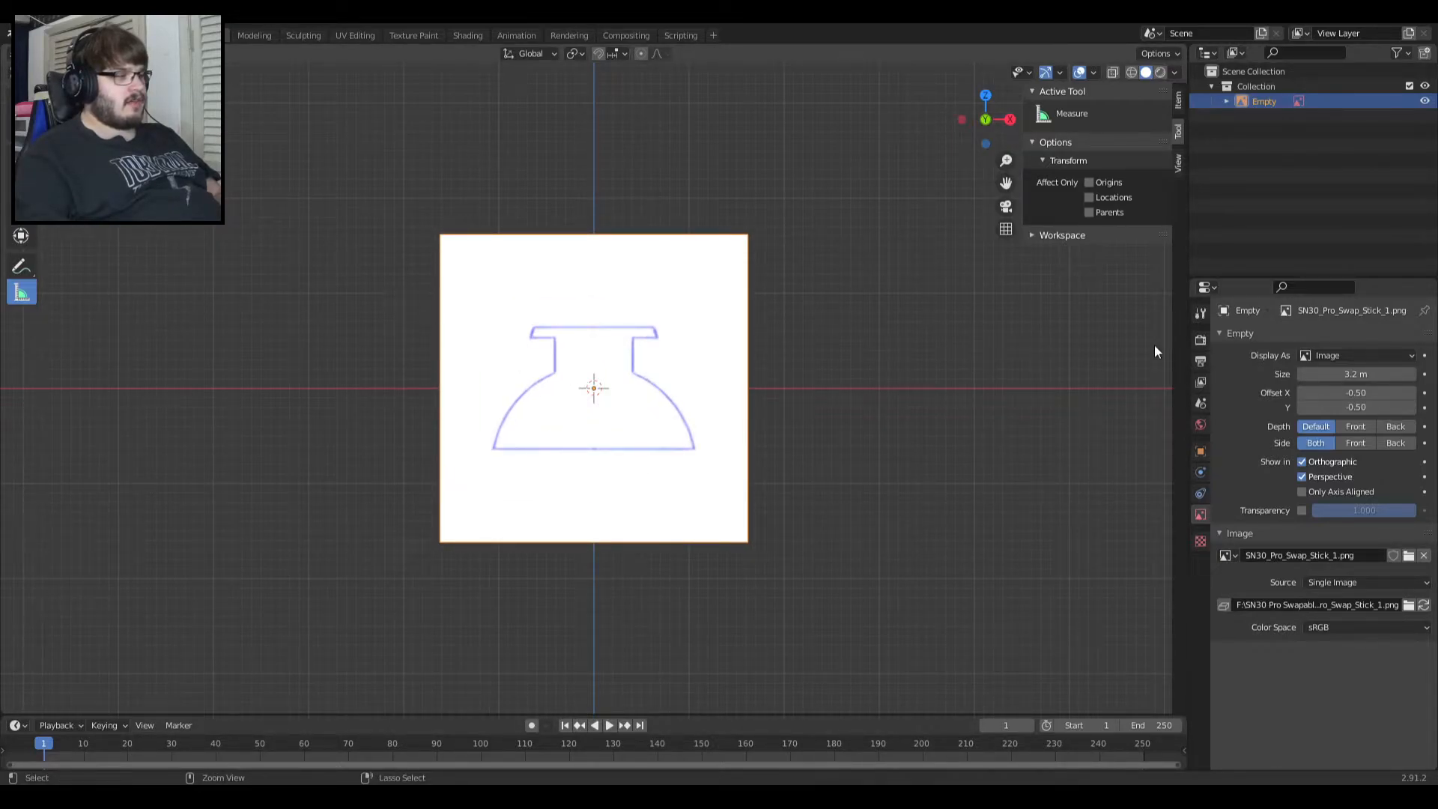
Set the reference image's display size to 5 m.
left_click(1352, 376)
type("5")
key("Return")
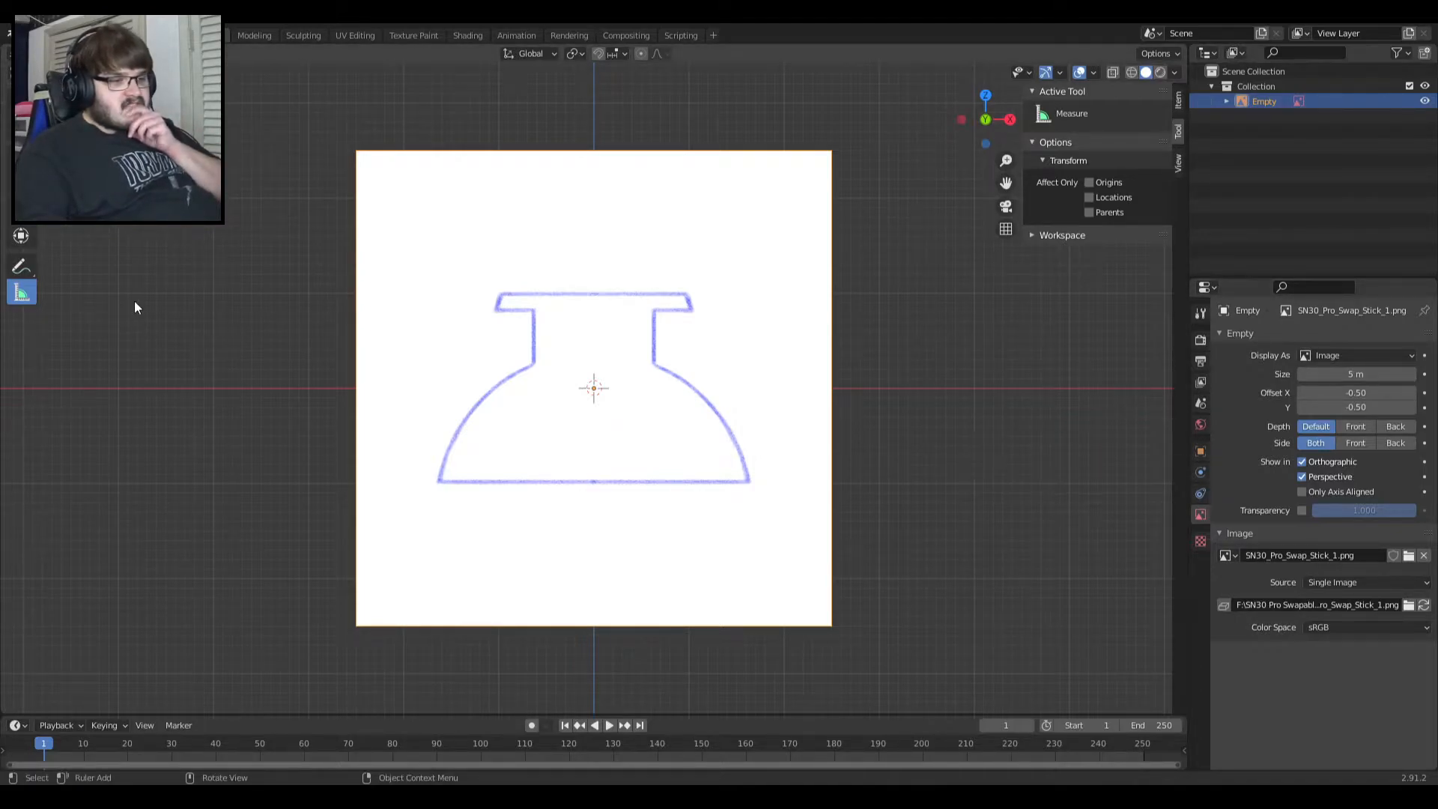
Draw a trial ruler about 3.5 m long beside the profile and examine the output, scene, object and image properties.
left_click_drag(82, 318, 403, 410)
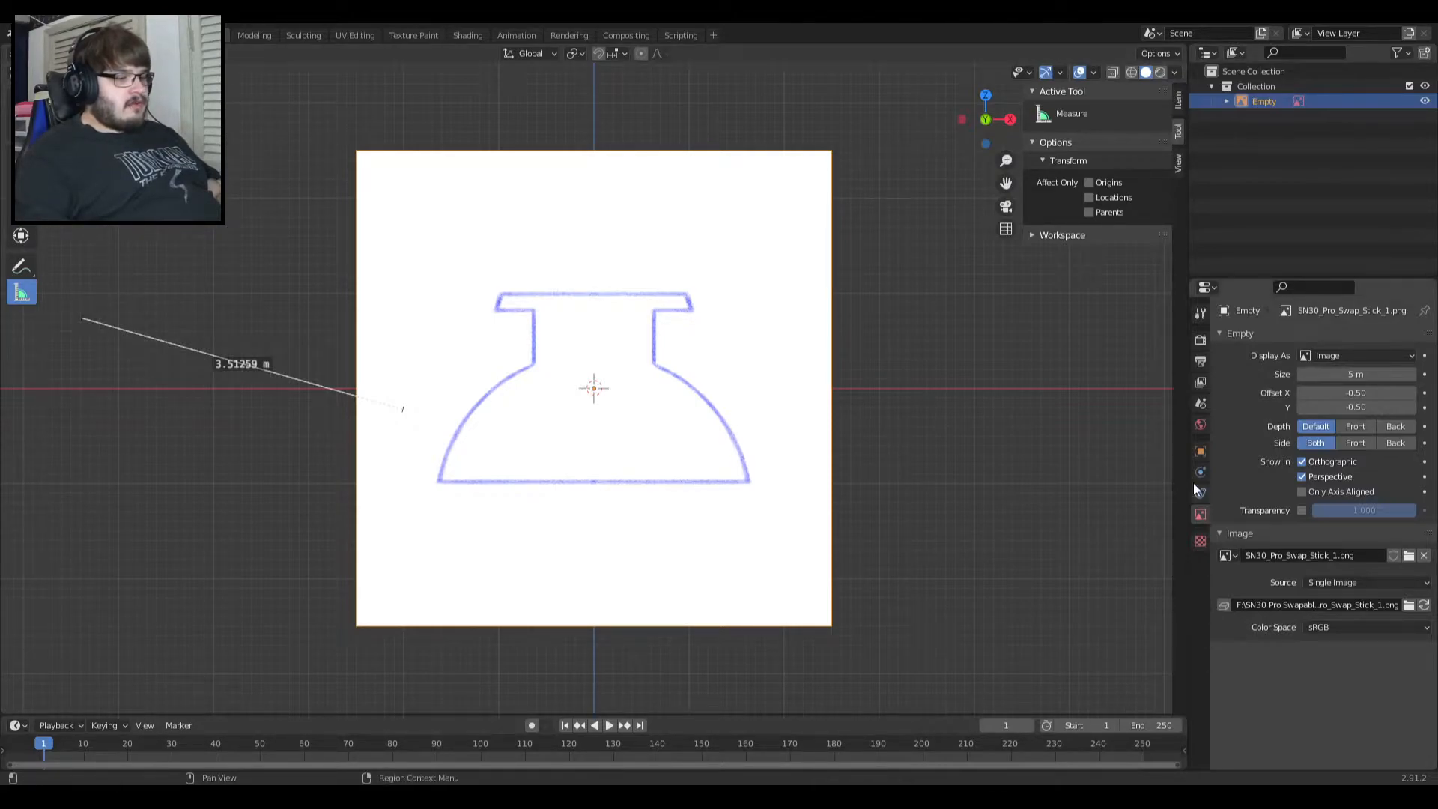
left_click(1200, 339)
left_click(1200, 361)
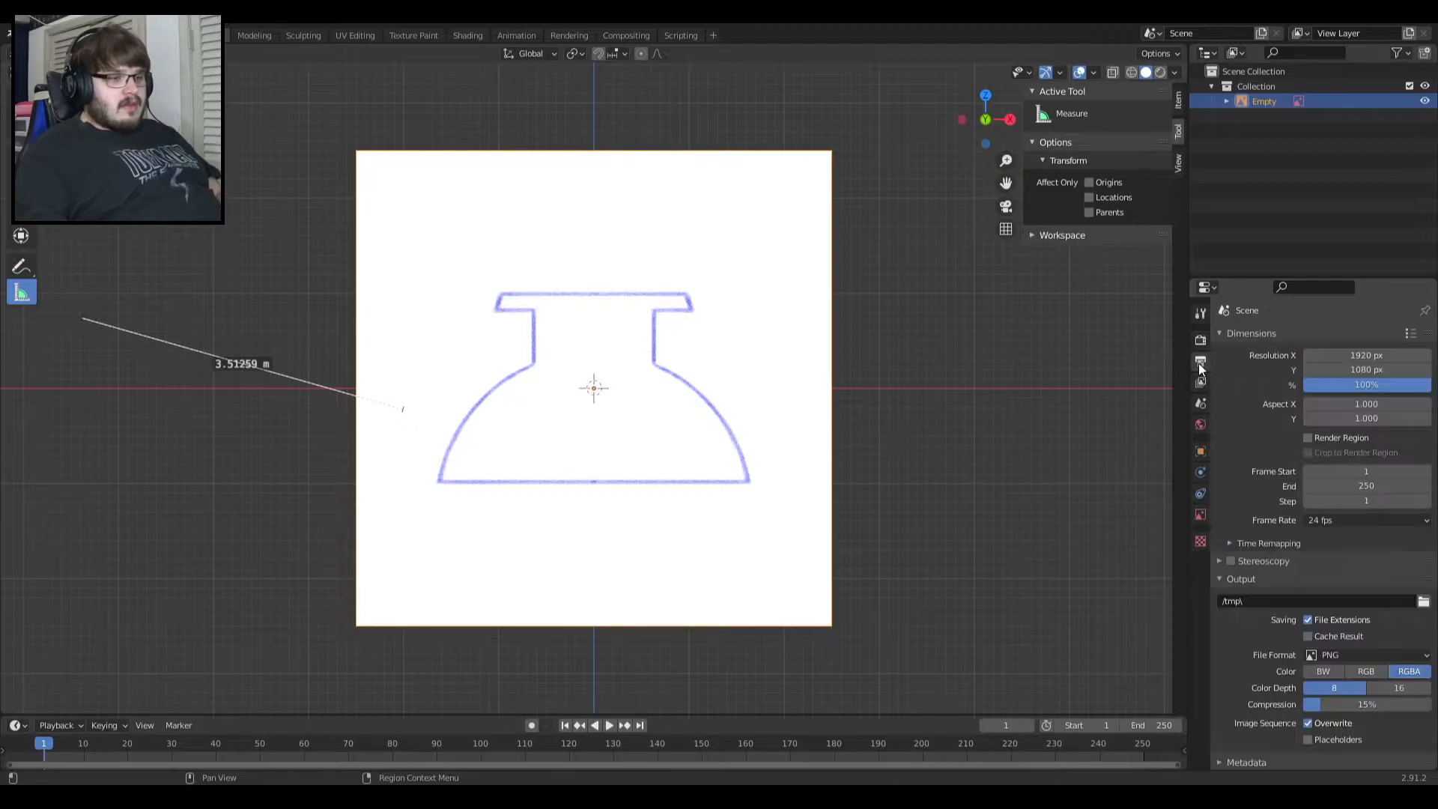
left_click(1200, 403)
left_click(1201, 424)
left_click(1200, 450)
left_click(1200, 471)
left_click(1199, 453)
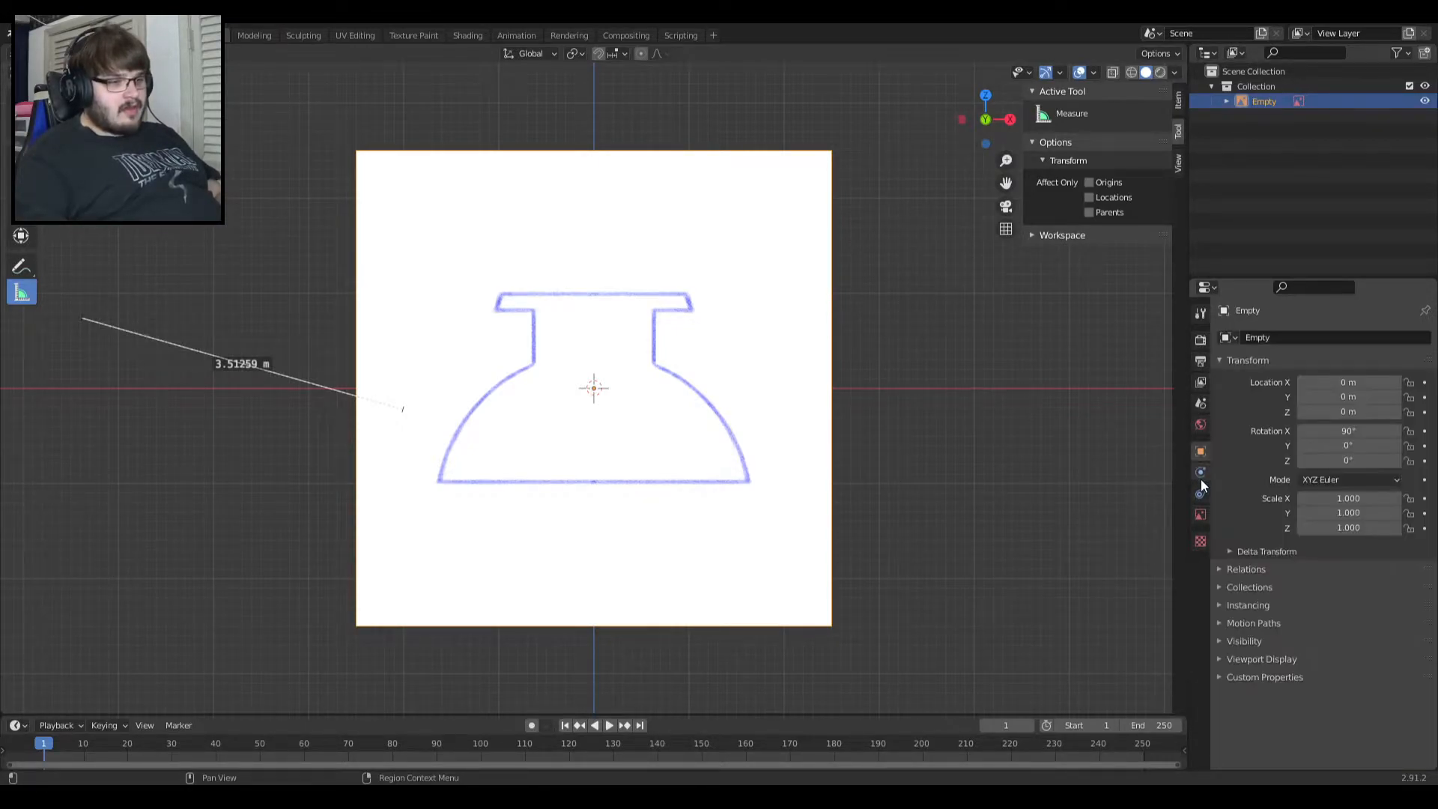
left_click(1201, 473)
left_click(1200, 515)
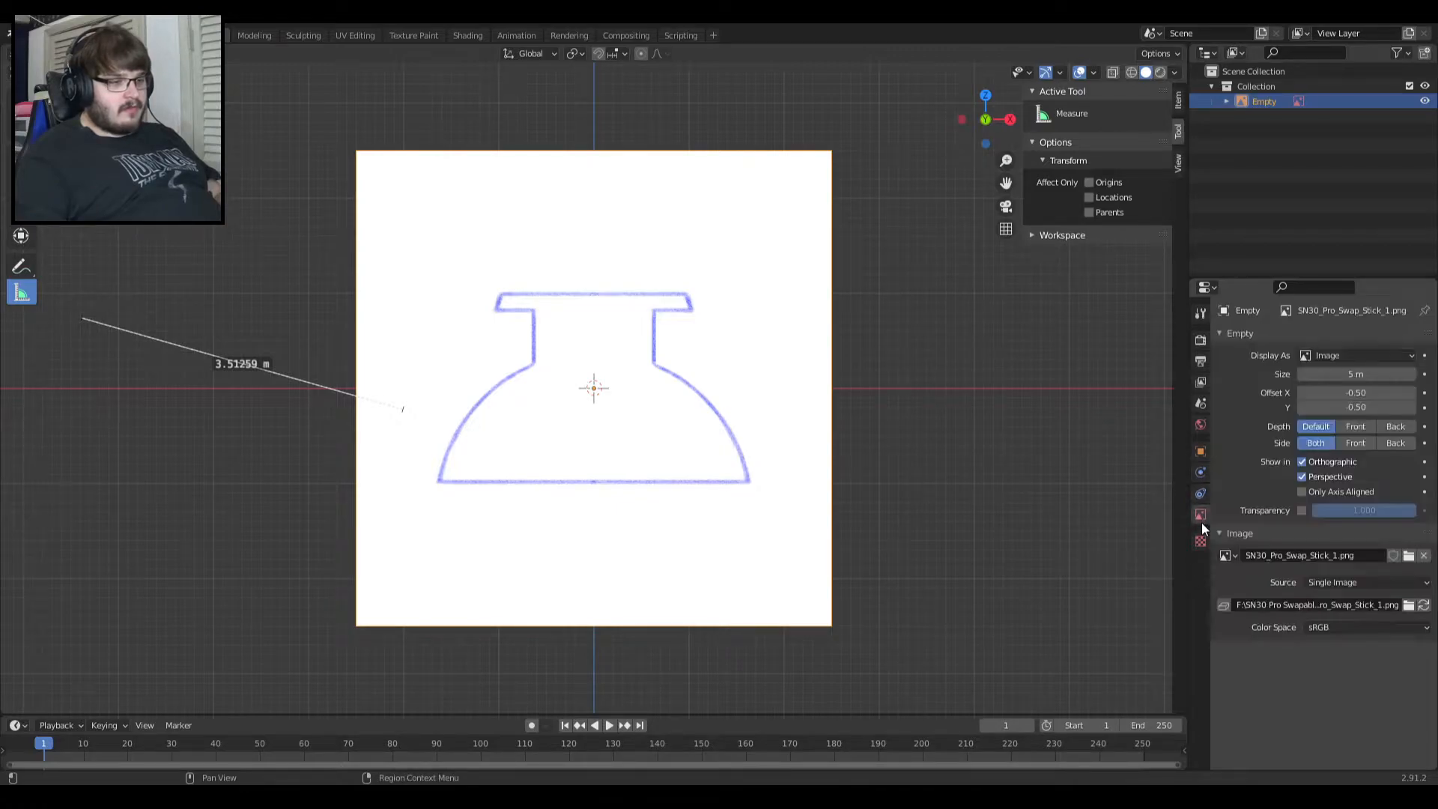
Examine the texture, render, output, view layer, scene and world properties for unit or measurement settings.
left_click(1201, 541)
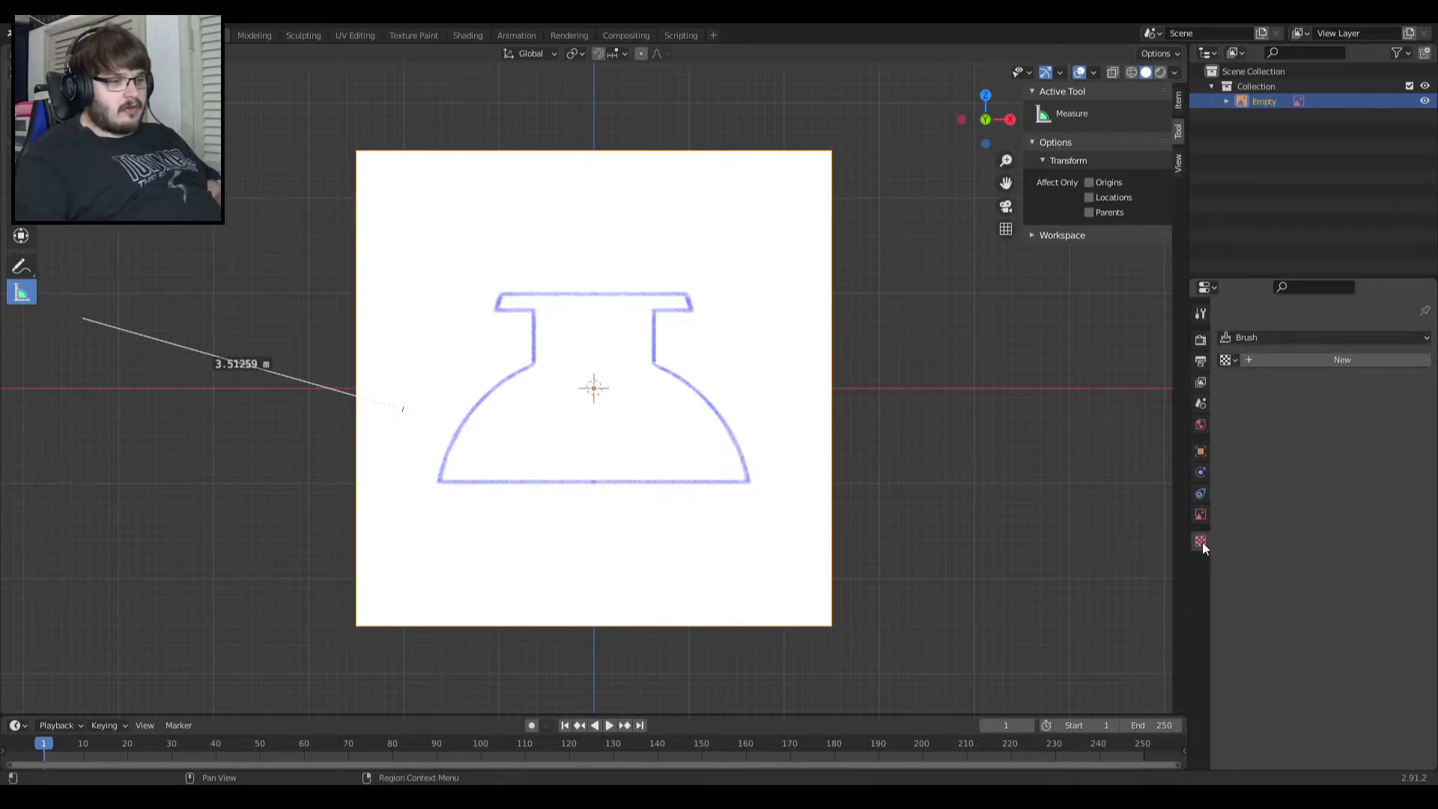
left_click(1200, 340)
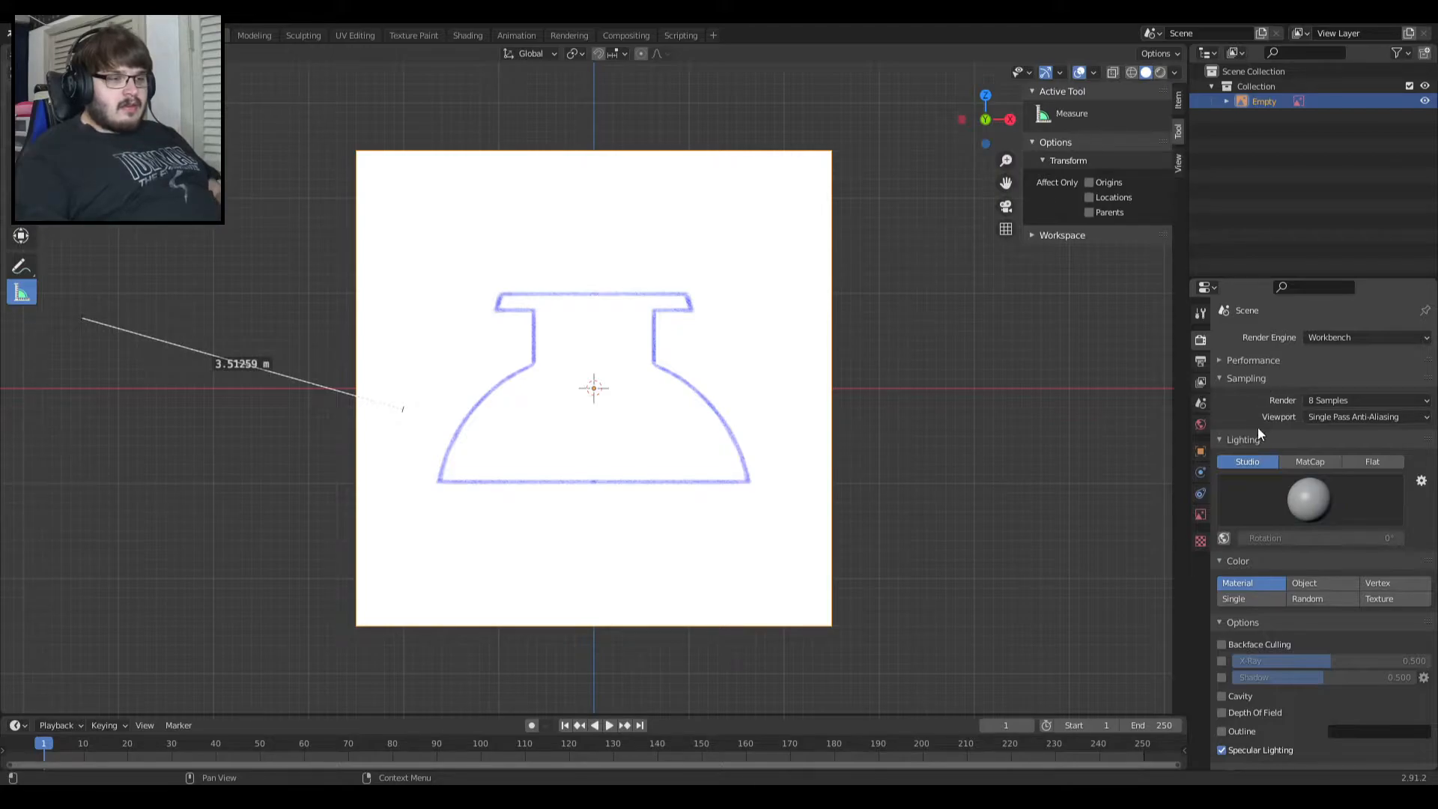
scroll(1275, 711, "down", 3)
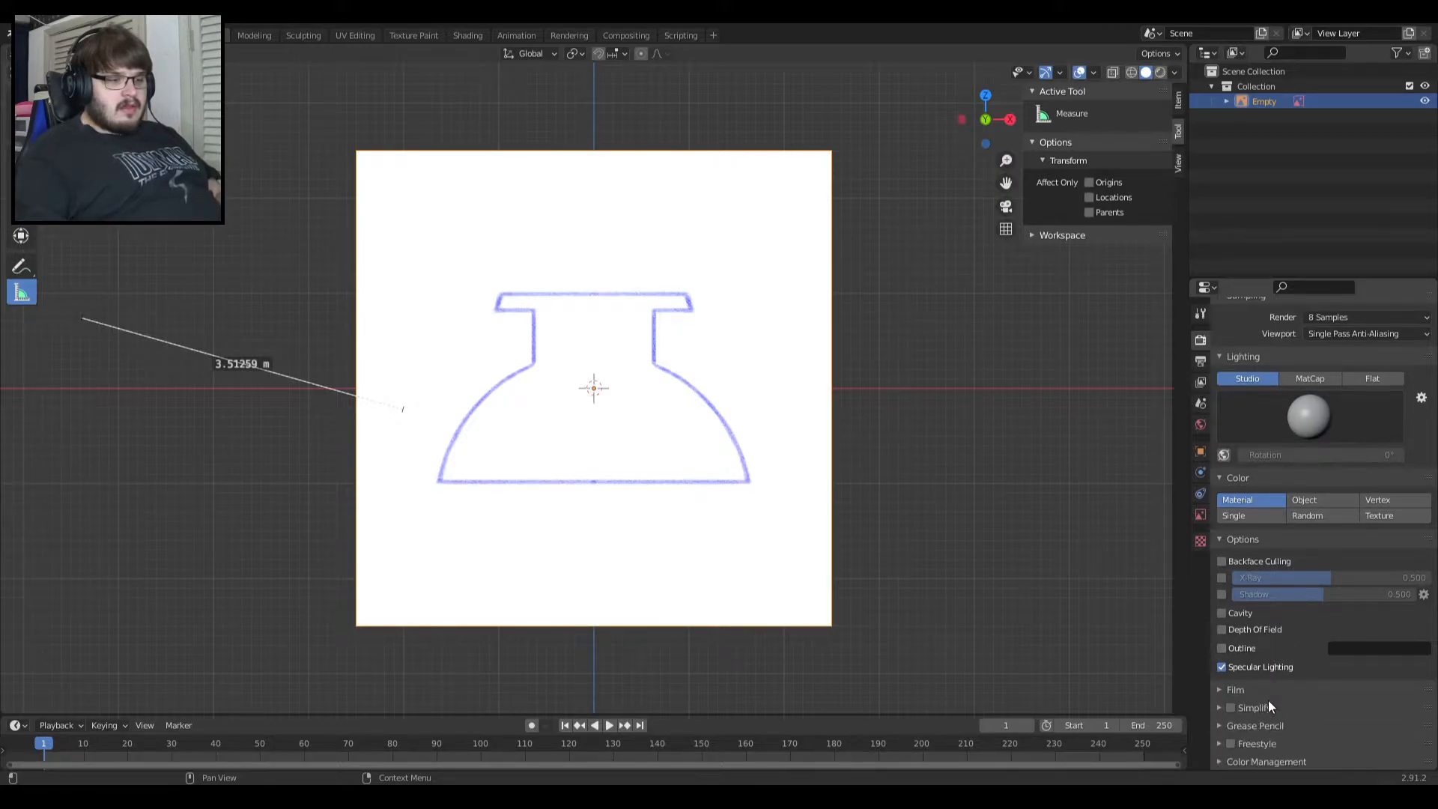
scroll(1216, 554, "down", 1)
left_click(1200, 361)
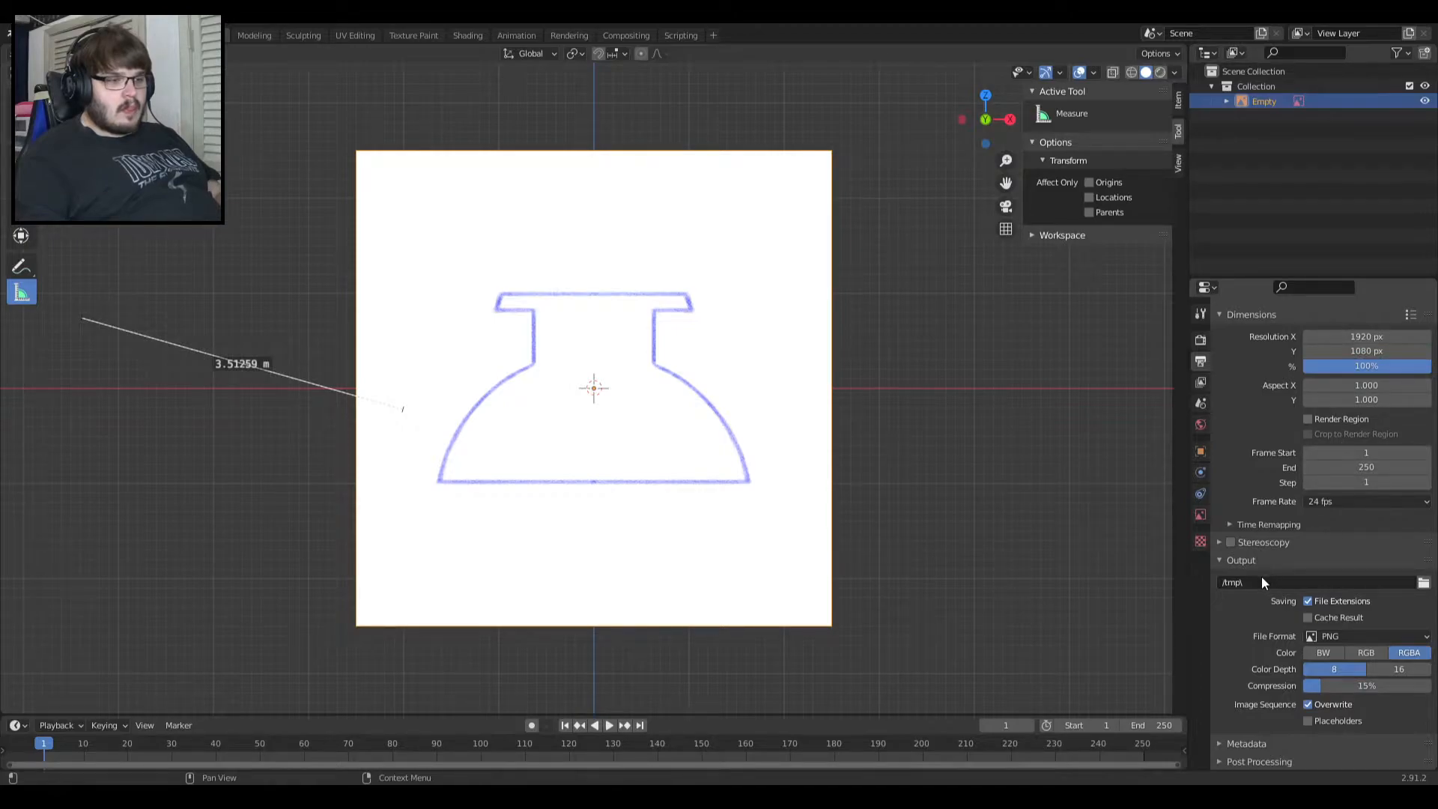
left_click(1200, 382)
left_click(1200, 405)
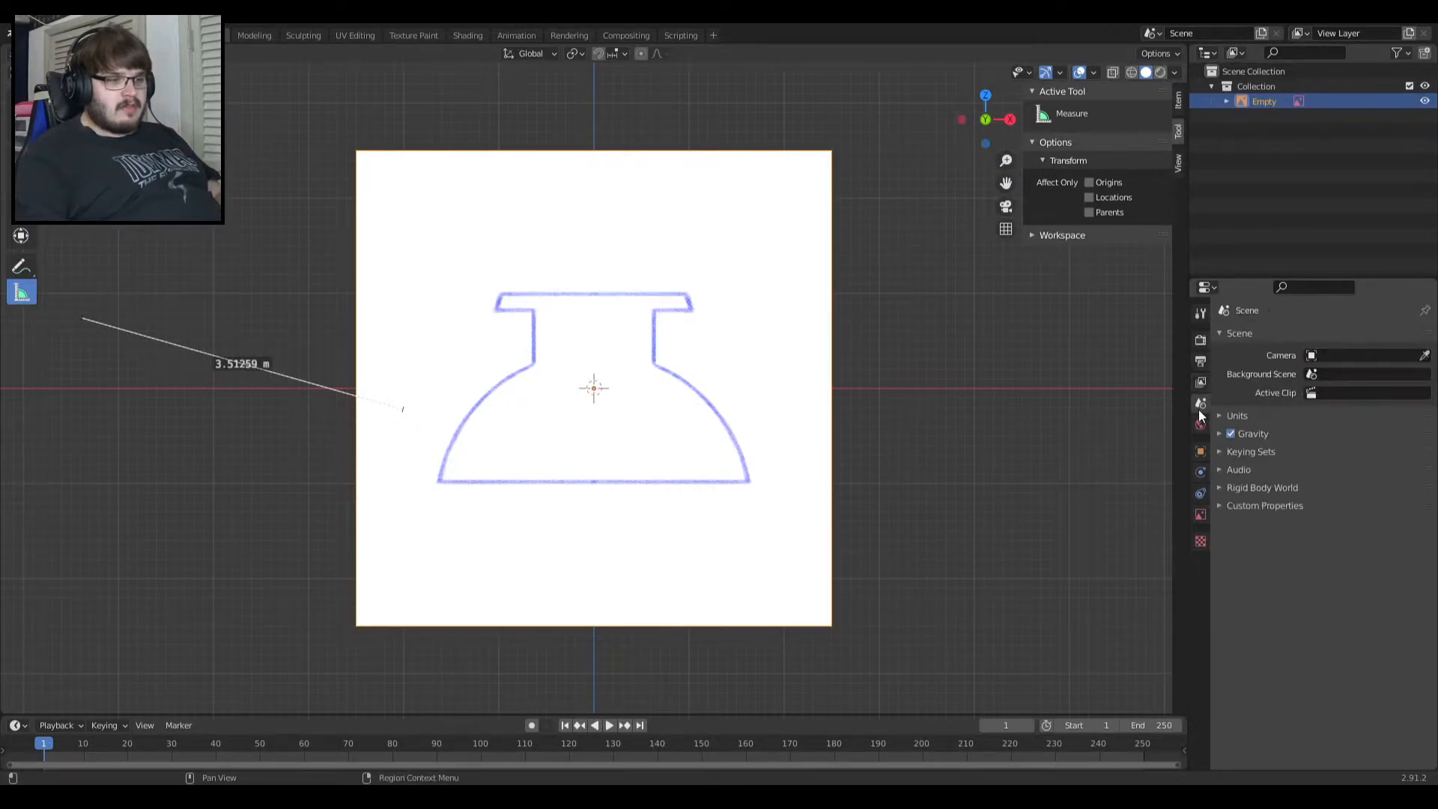
left_click(1200, 424)
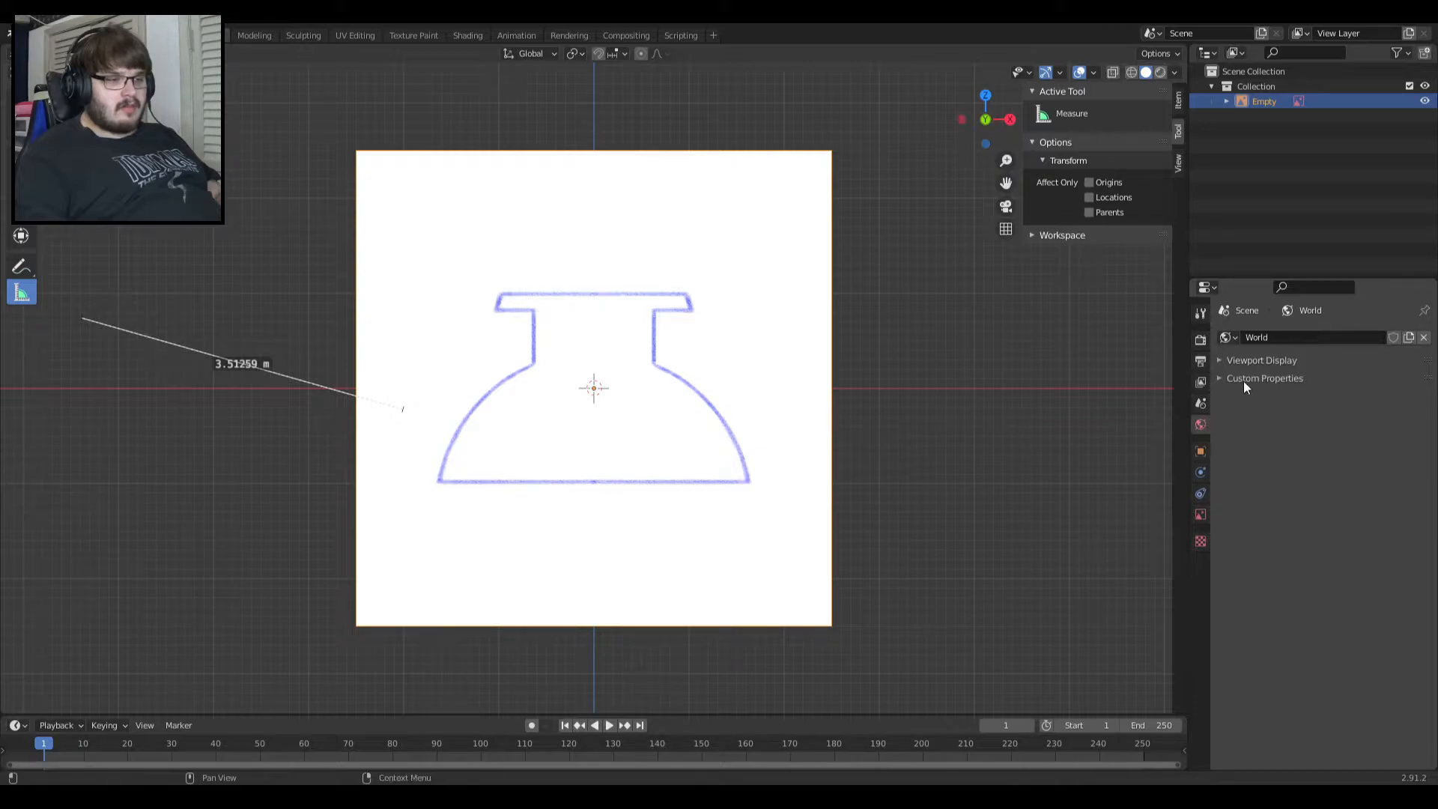
left_click(1200, 341)
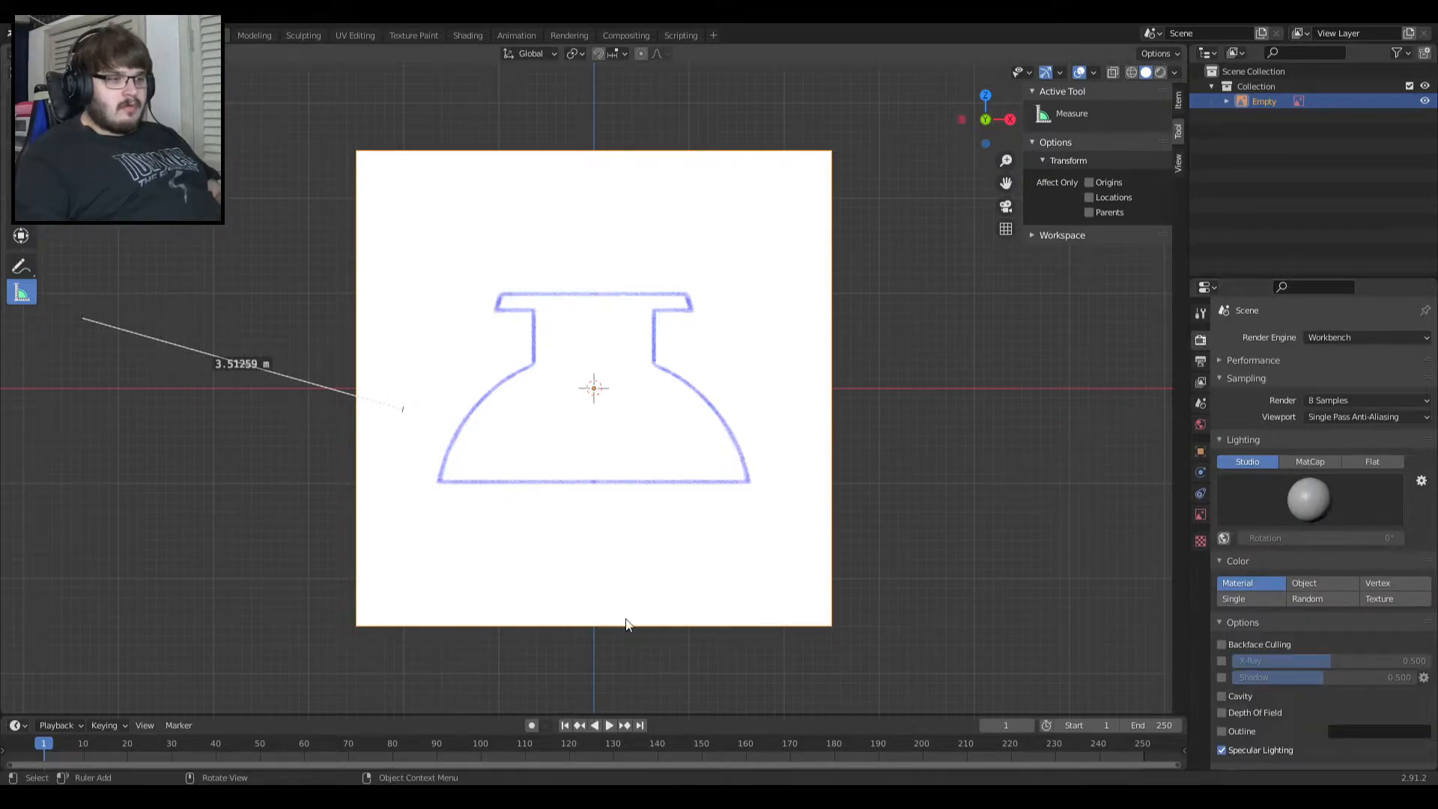
Undo the trial ruler and set the scene's length unit to Centimeters.
key("ctrl+z")
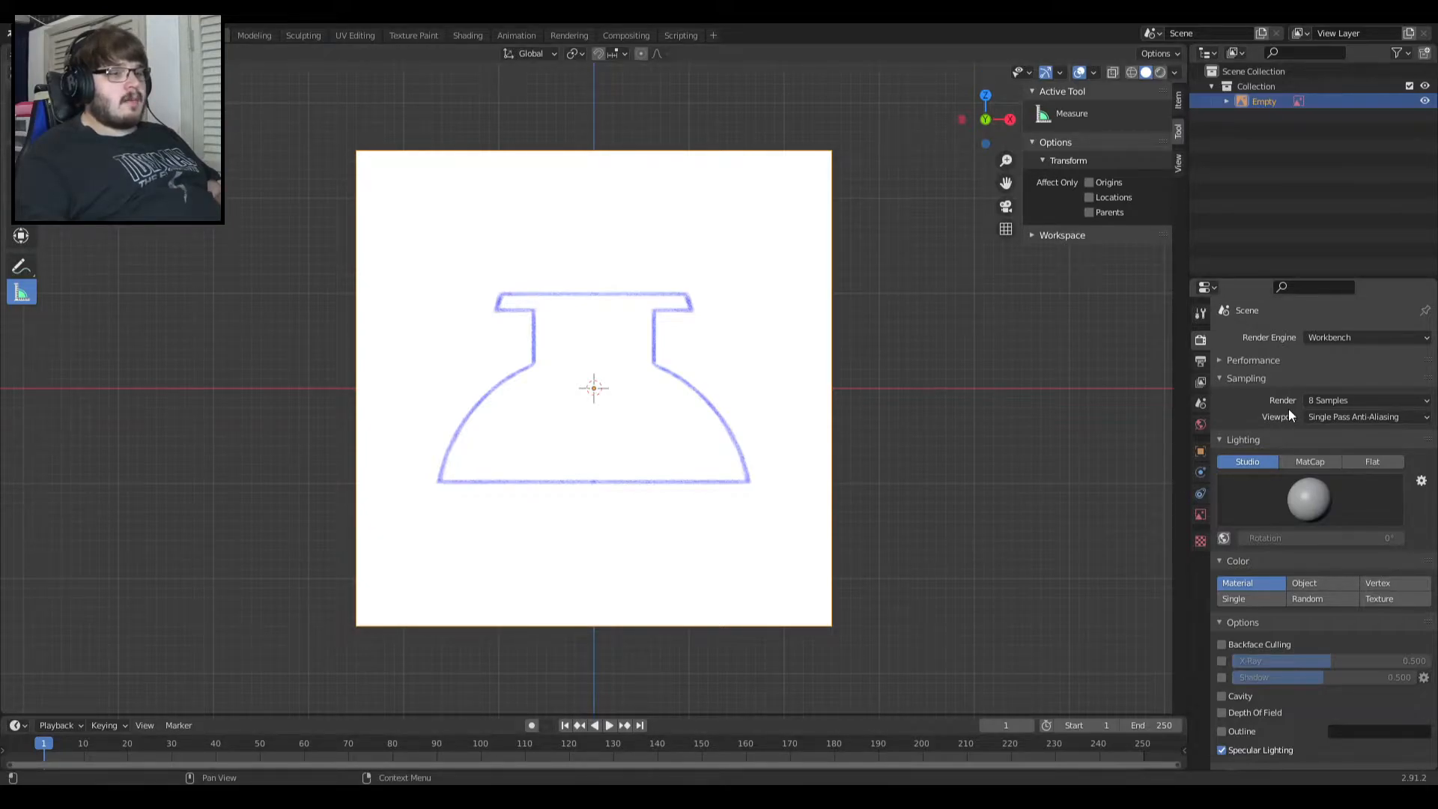
left_click(1202, 402)
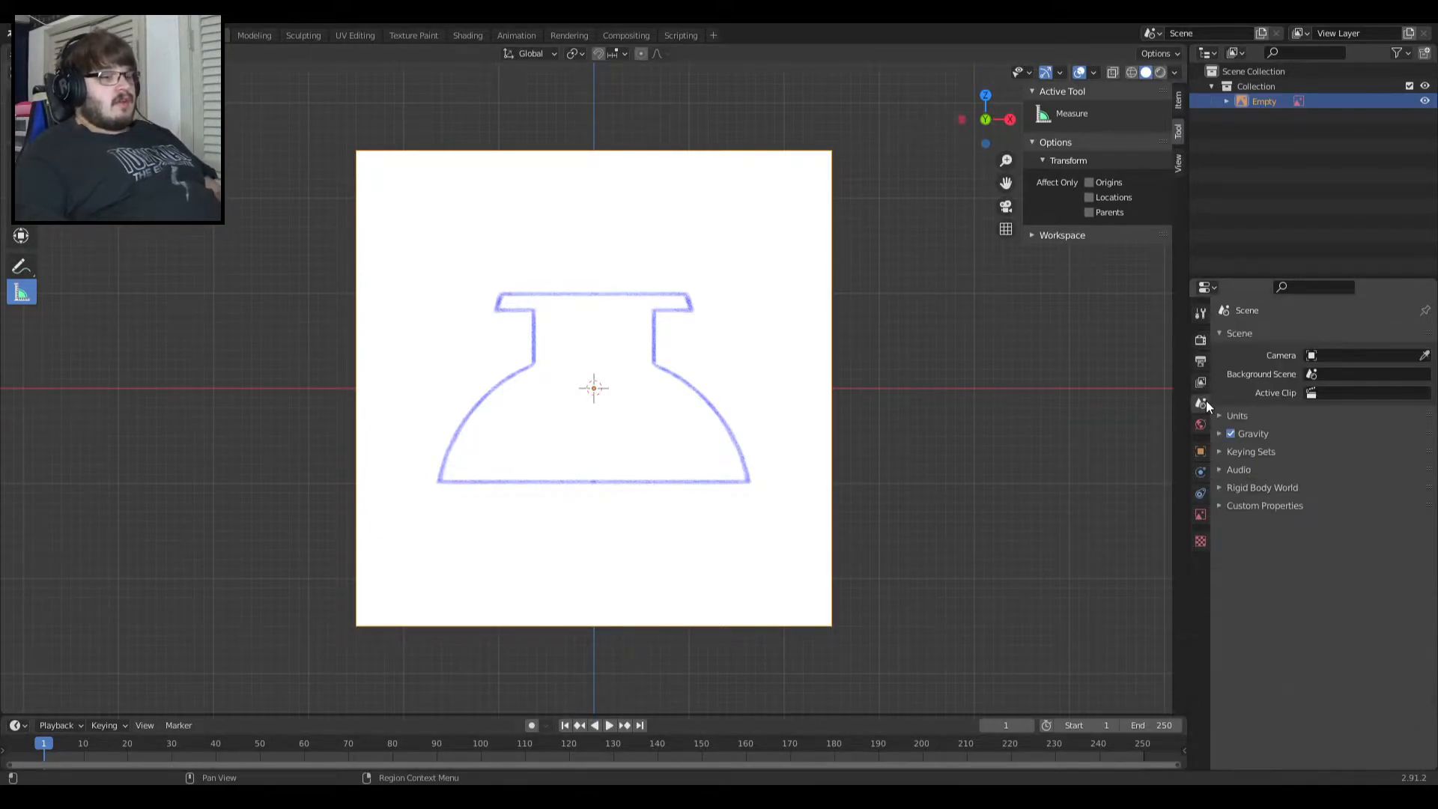
left_click(1253, 415)
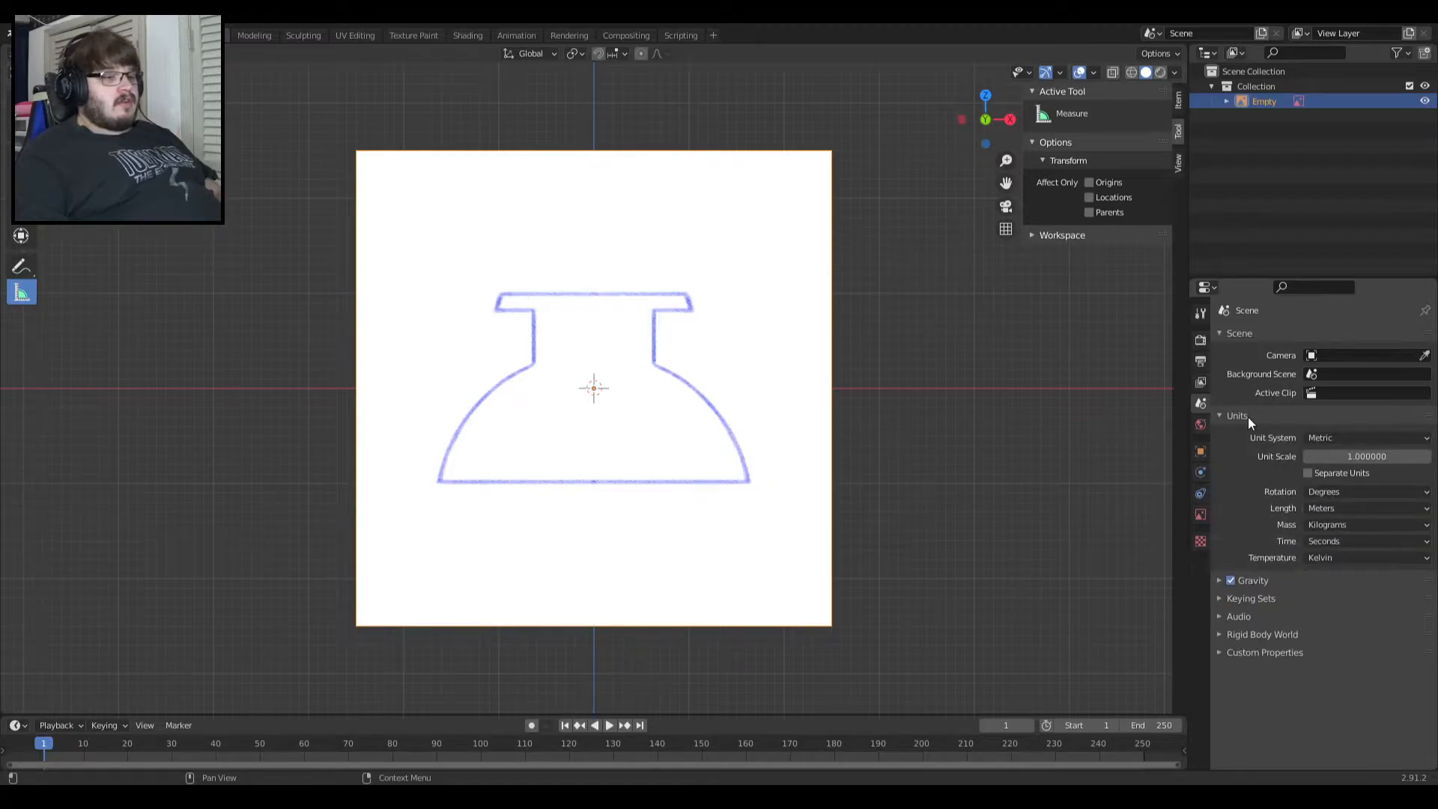
left_click(1327, 439)
left_click(1326, 435)
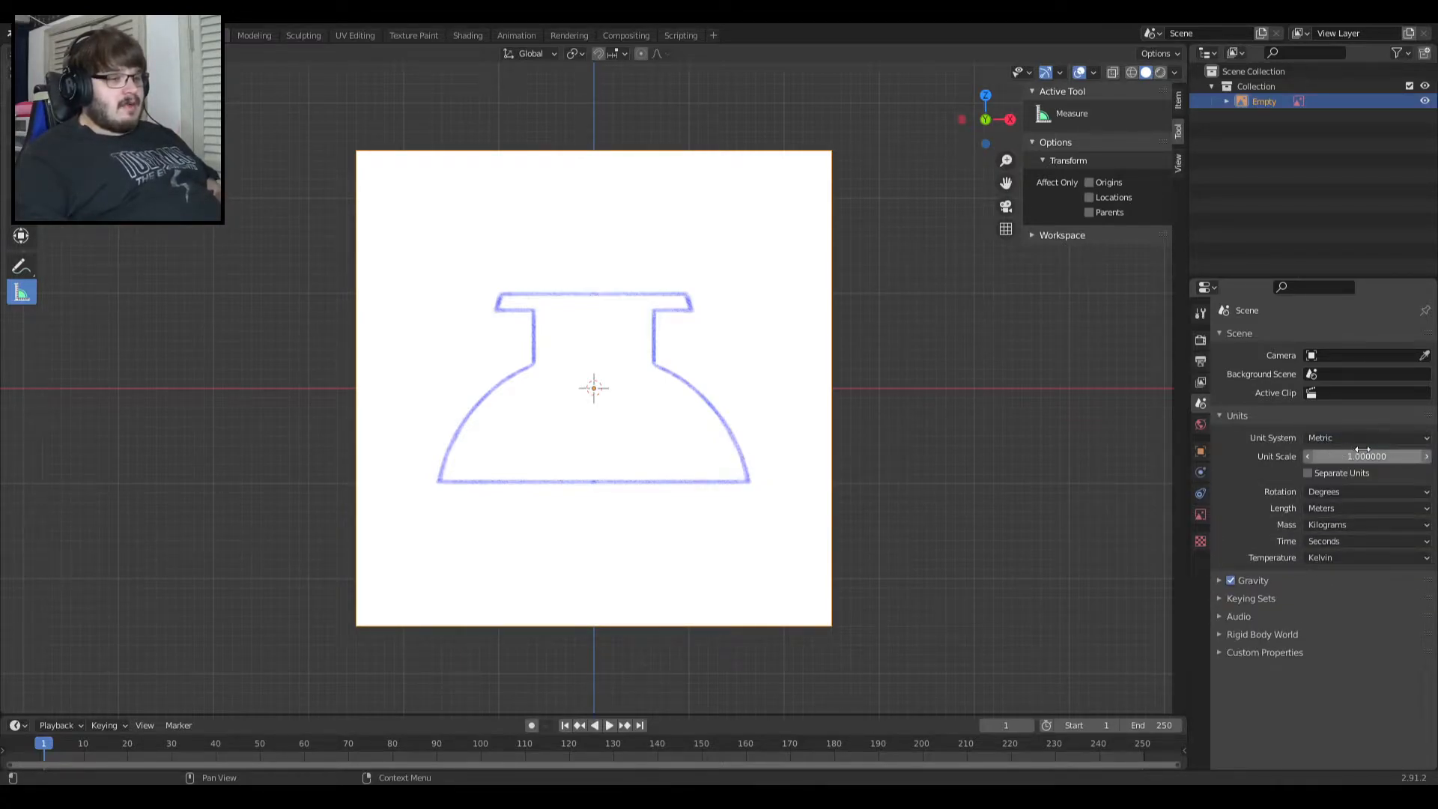
left_click(1386, 454)
left_click(1286, 453)
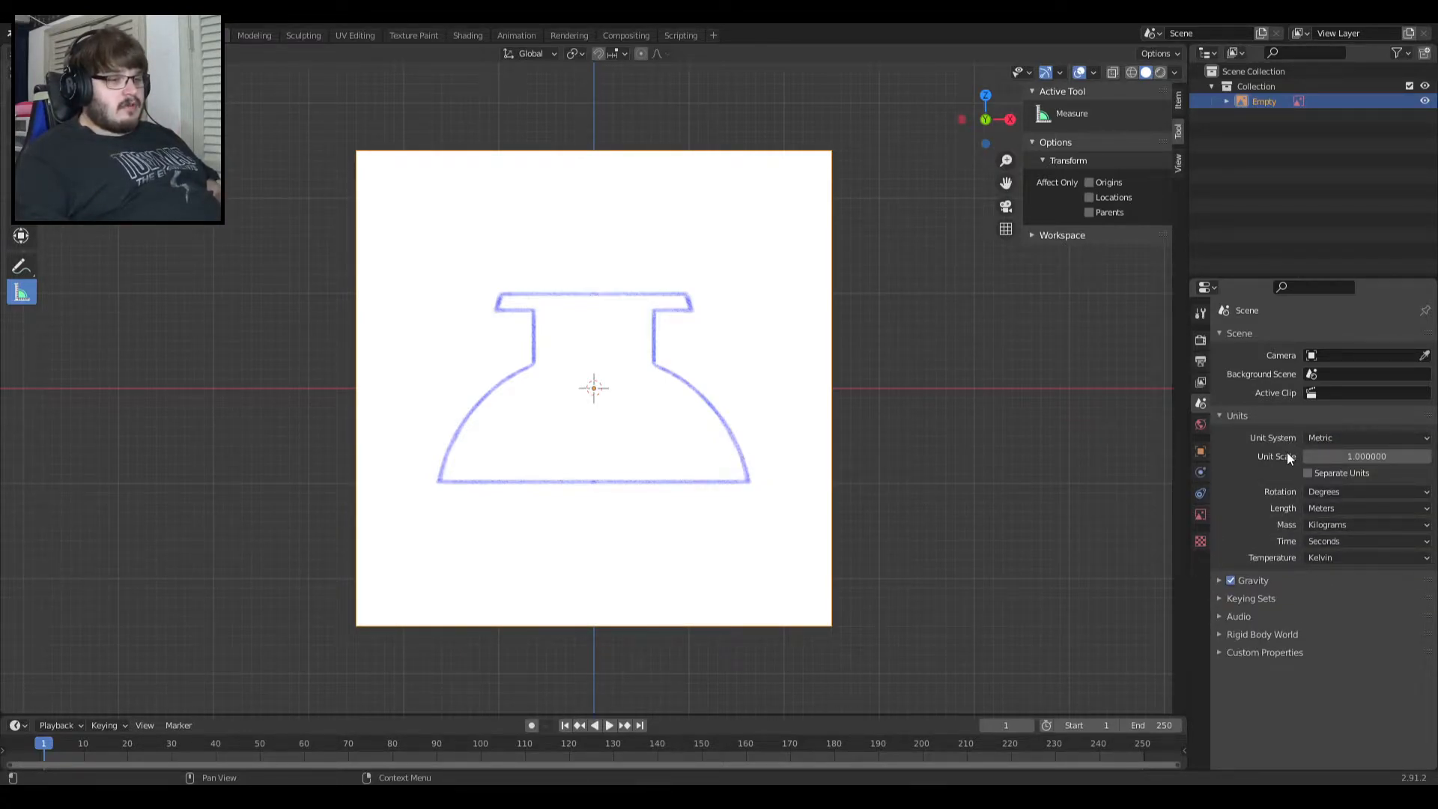
left_click(1322, 508)
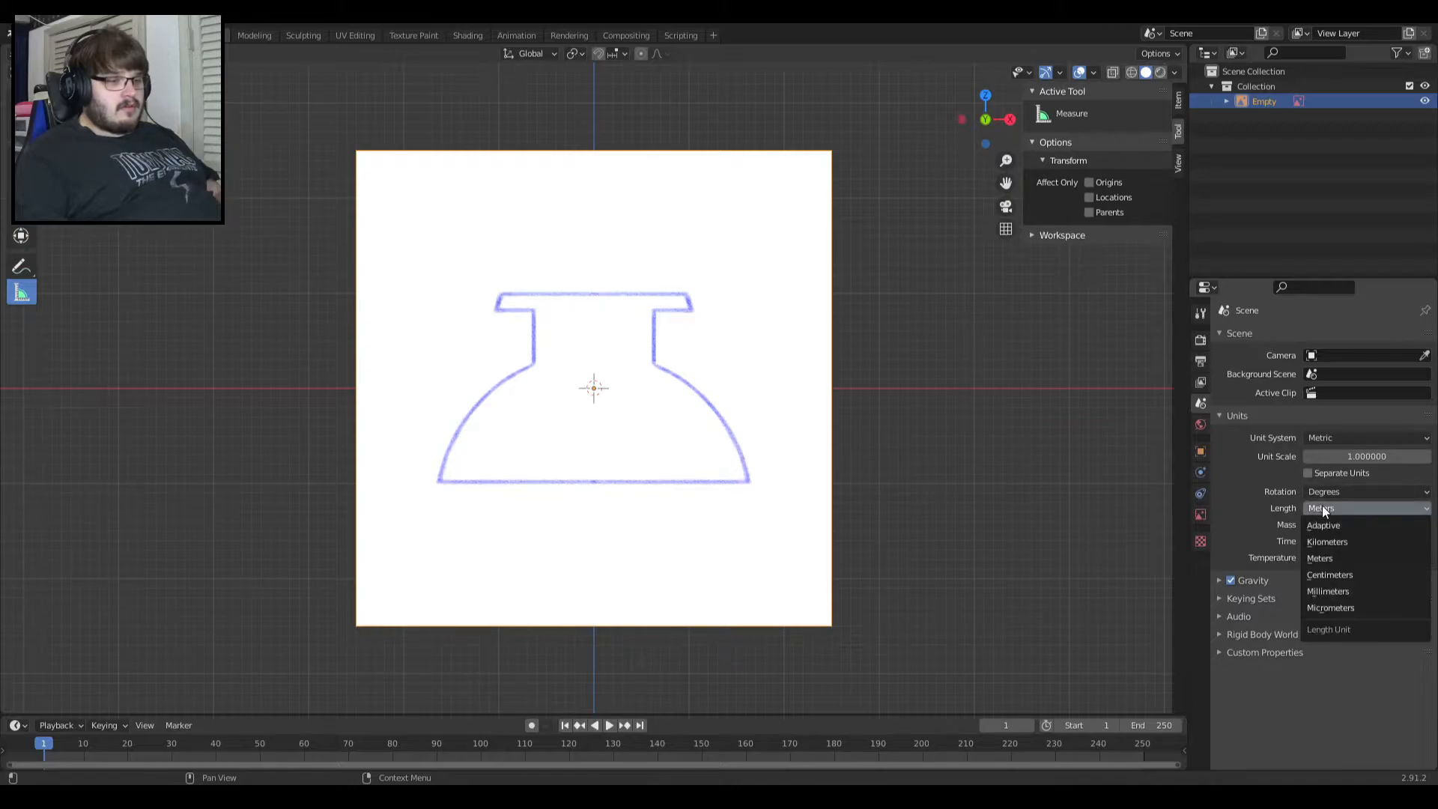
left_click(1357, 574)
Try measuring along the profile's base with trial rulers, bend one into an angle, and undo them.
left_click_drag(247, 414, 517, 424)
left_click_drag(439, 481, 754, 481)
key("ctrl+z")
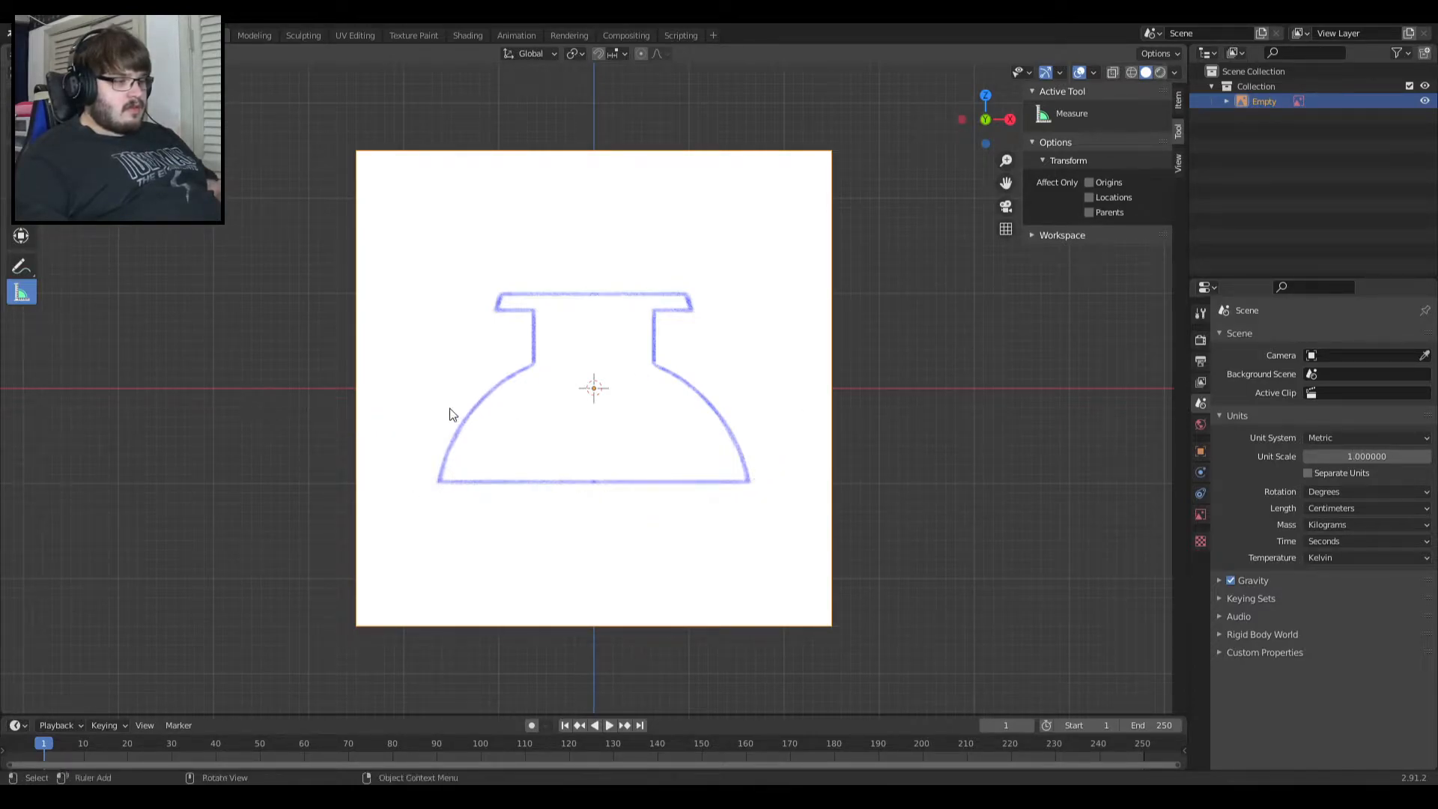
left_click_drag(416, 500, 694, 501)
left_click(341, 192)
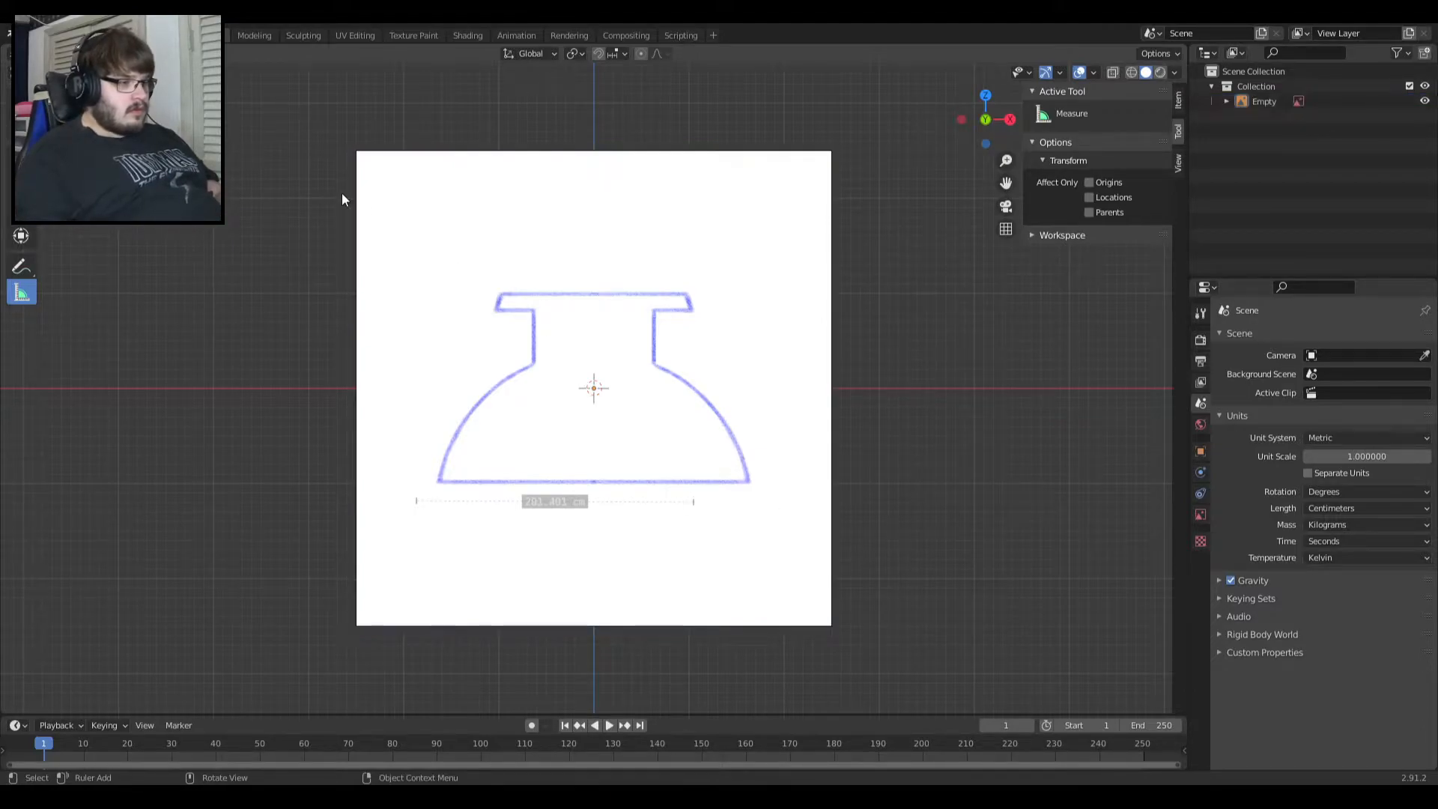
right_click(513, 501)
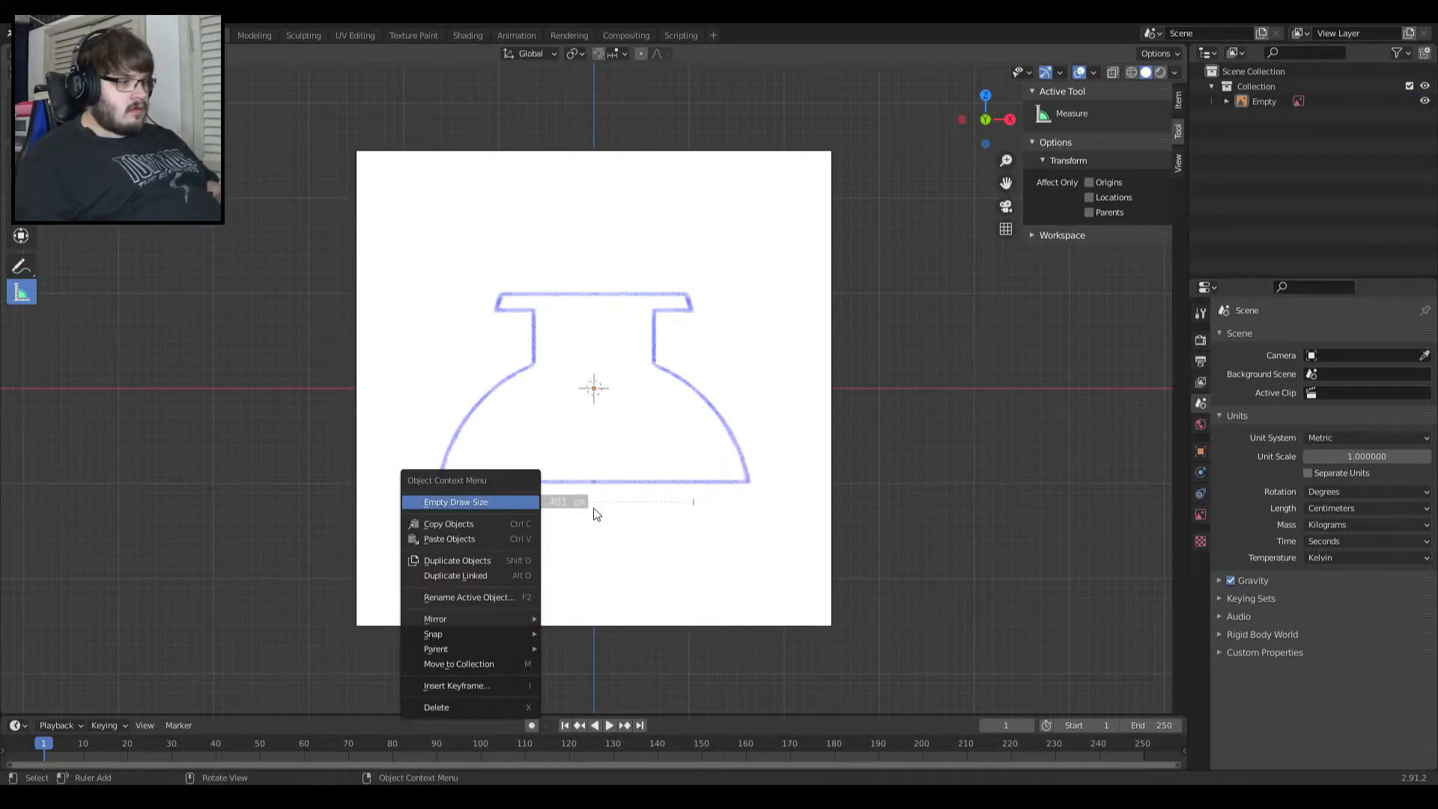
left_click_drag(581, 501, 766, 346)
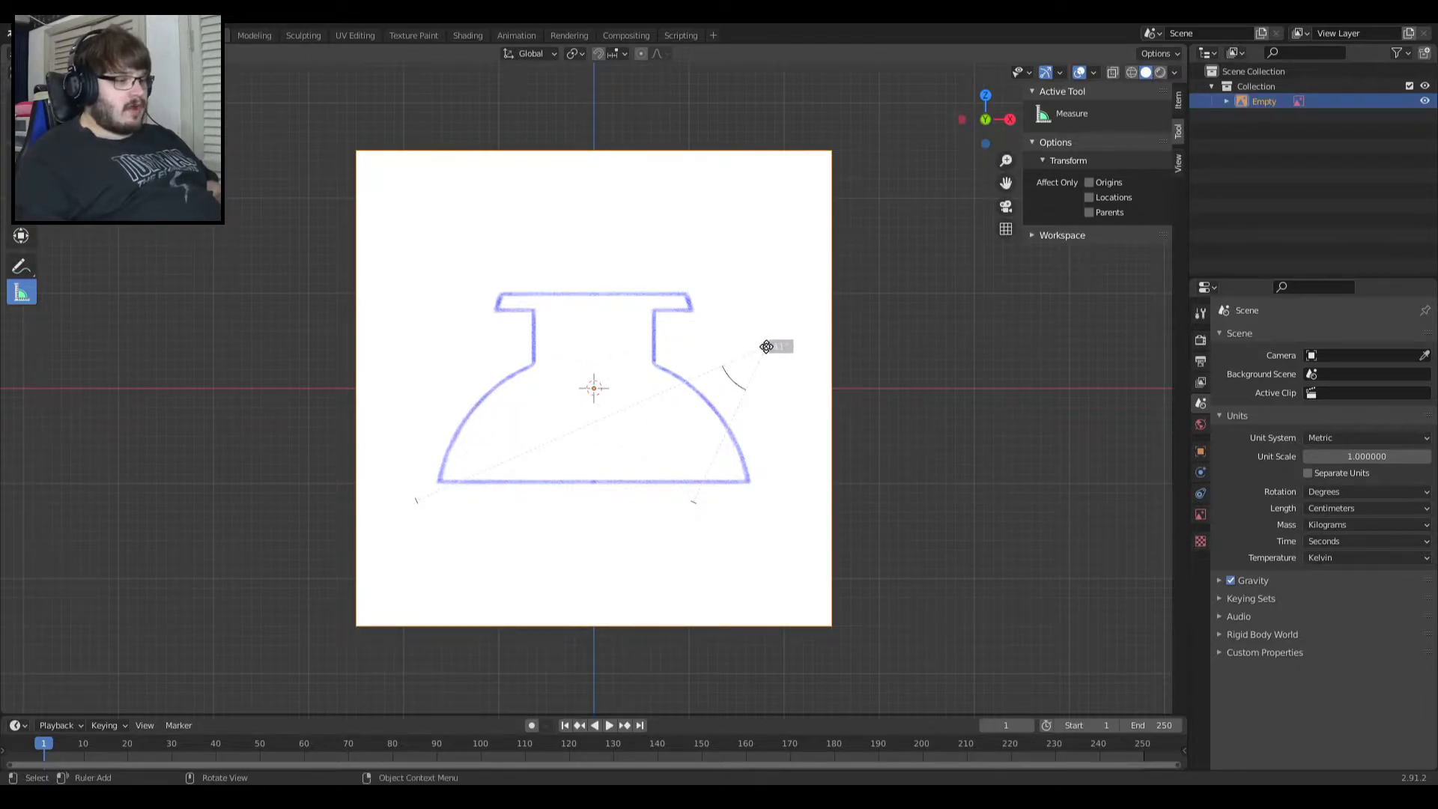
key("ctrl+z")
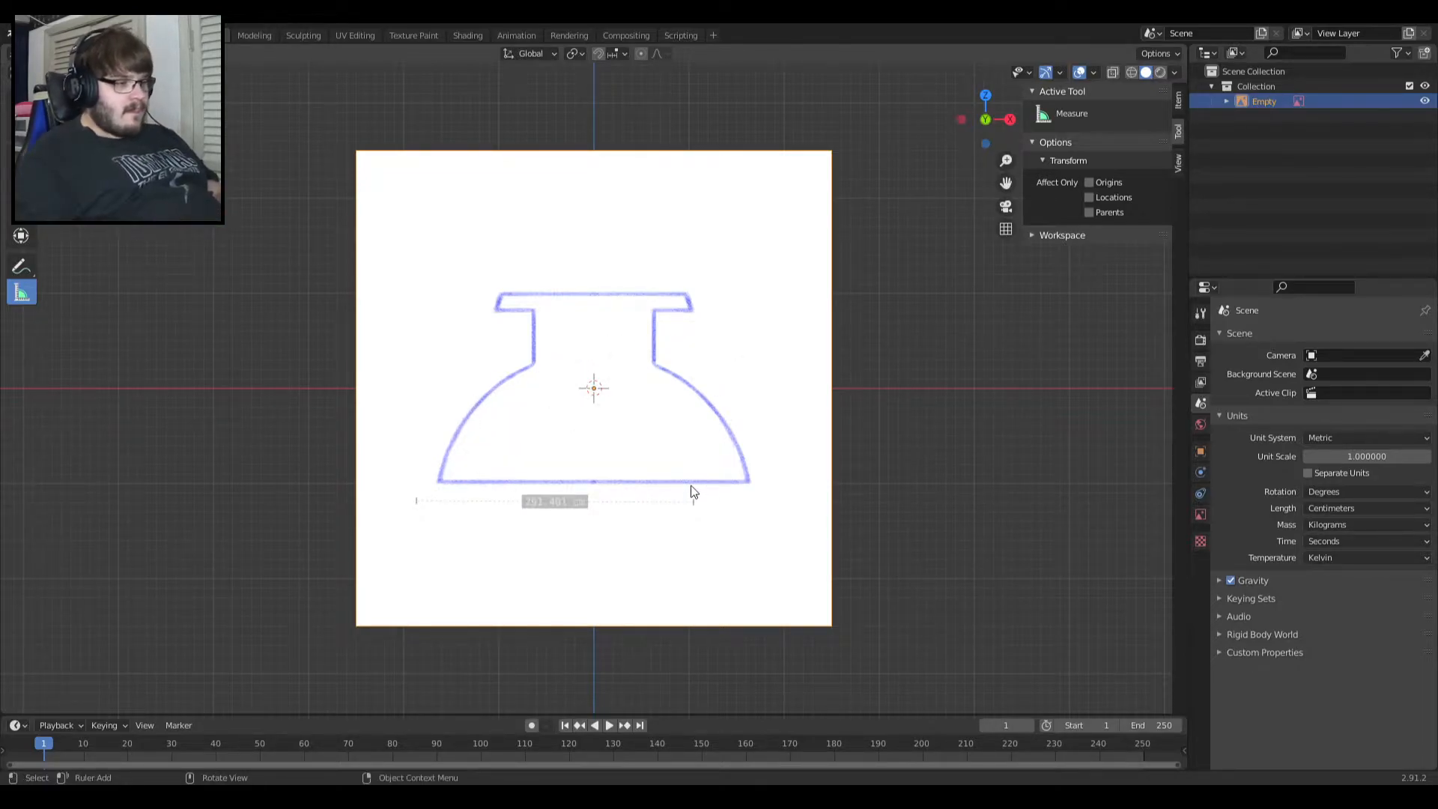
key("ctrl+z")
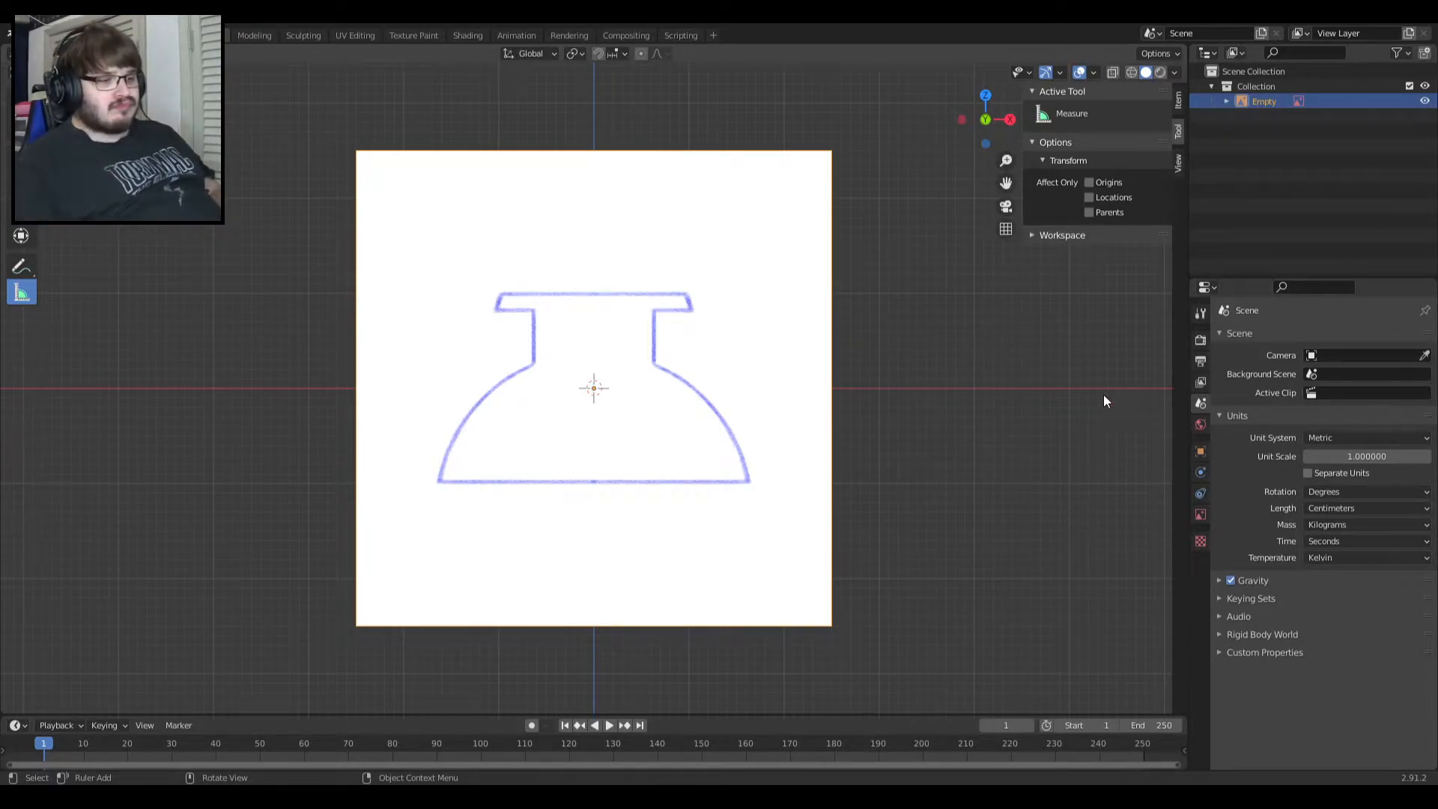
left_click(1330, 552)
left_click(1322, 554)
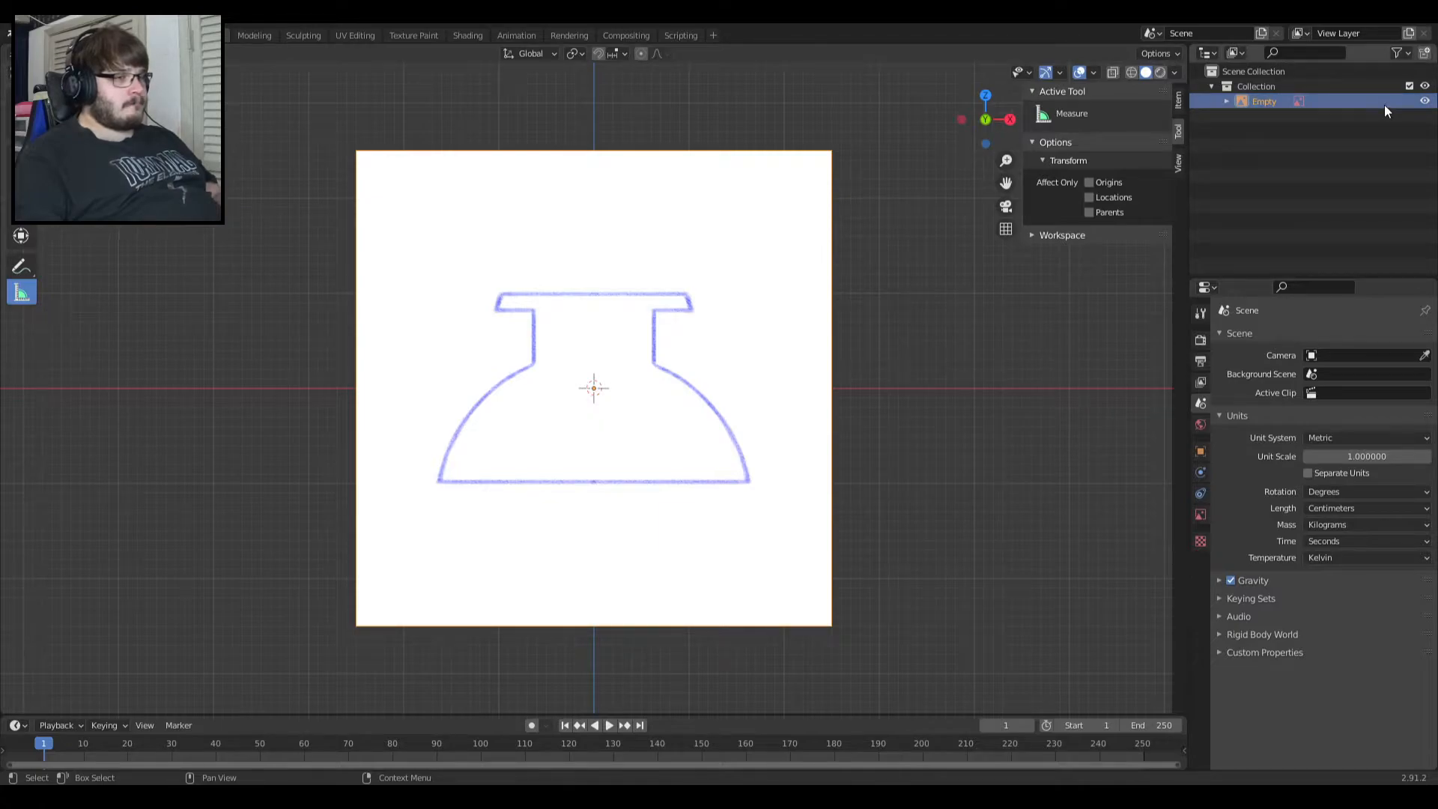
left_click(1425, 102)
left_click(1425, 103)
Enable transparency for the SN30_Pro_Swap_Stick_1.png reference image, trying lower opacity values before setting it back to 1.000.
left_click(1300, 100)
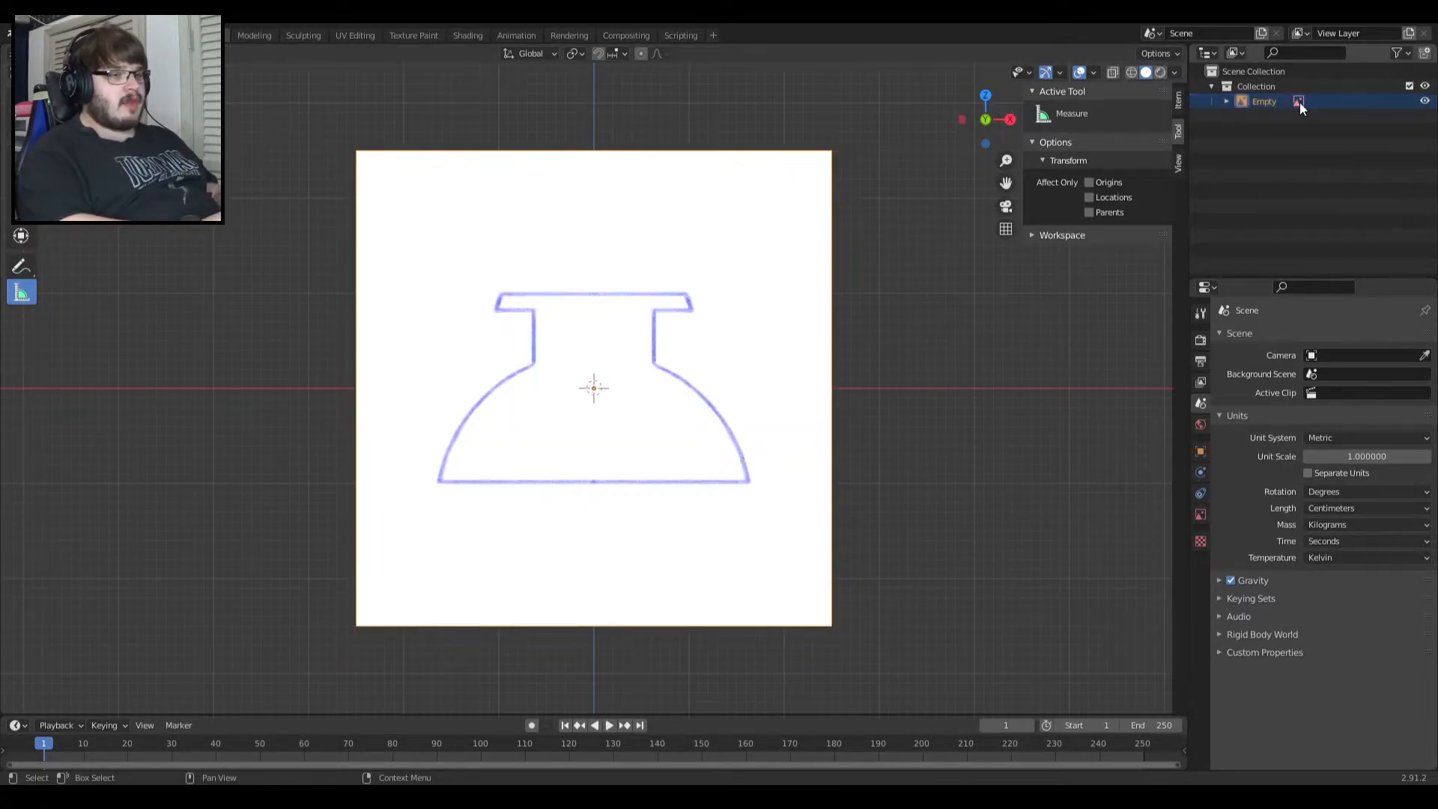
left_click(1198, 515)
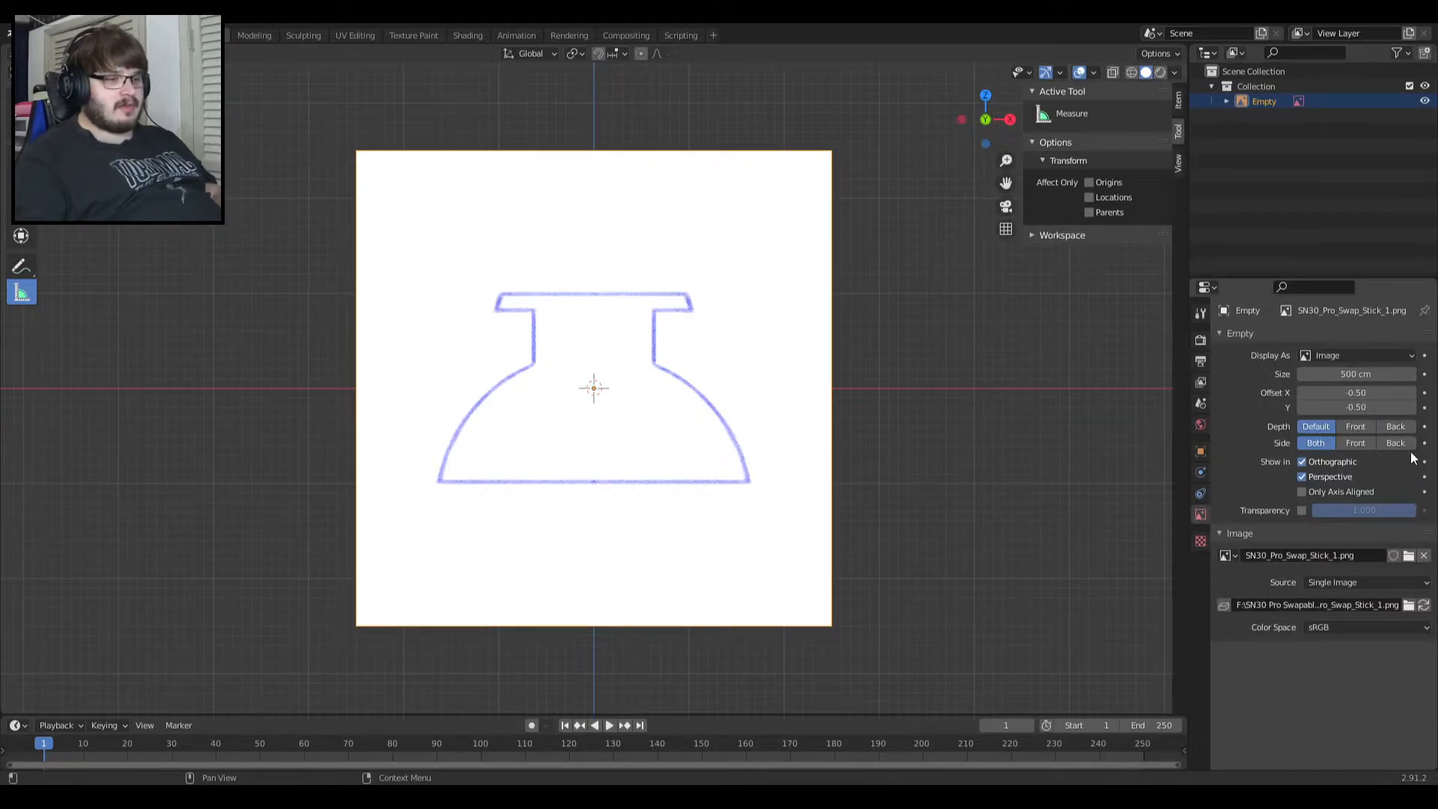
left_click(1301, 510)
left_click_drag(1407, 510, 1373, 510)
left_click_drag(1342, 511, 1415, 510)
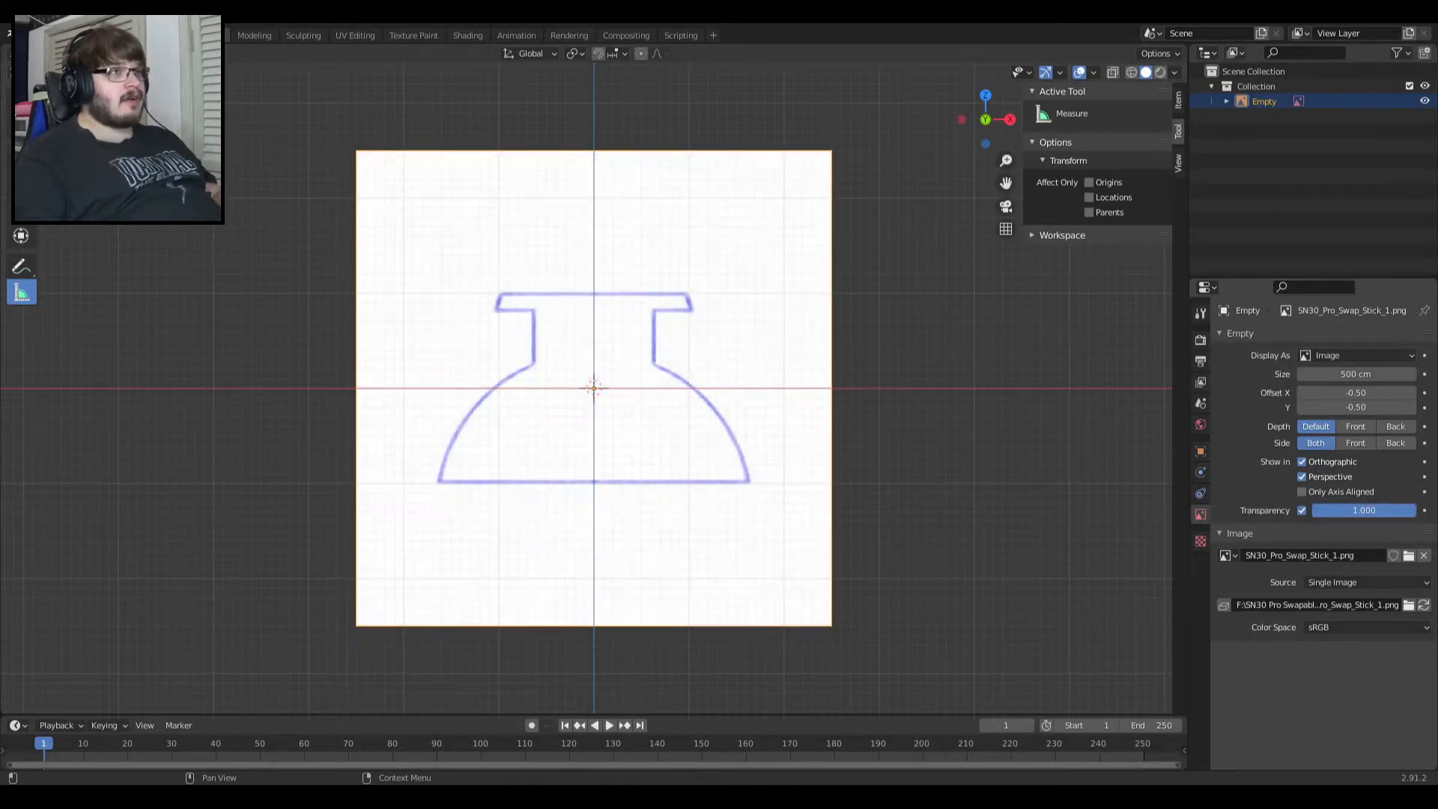
left_click(1344, 510)
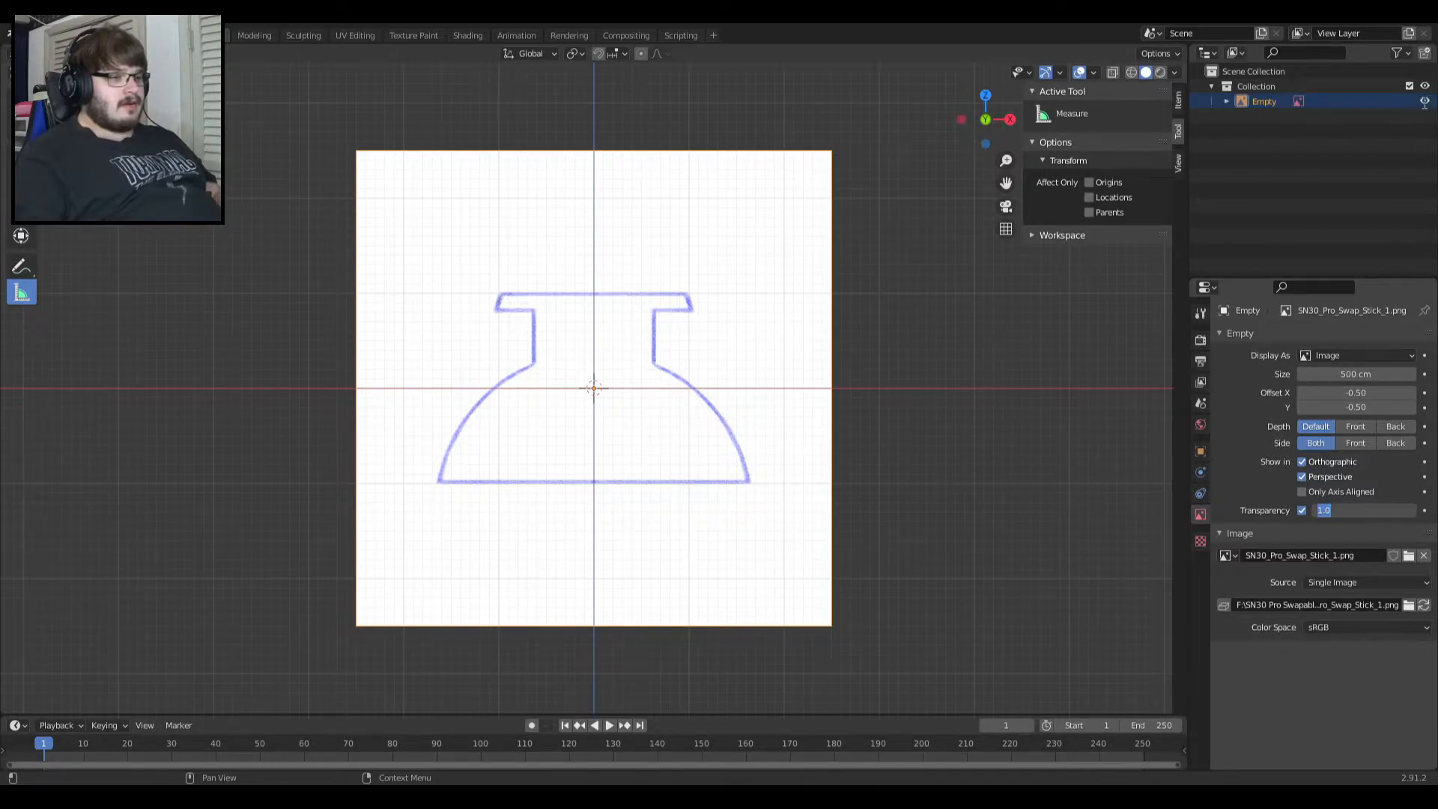
Hide the reference image, orbit around the empty scene, return to the front view and show the image again.
left_click(1424, 101)
middle_click_drag(729, 321, 689, 419)
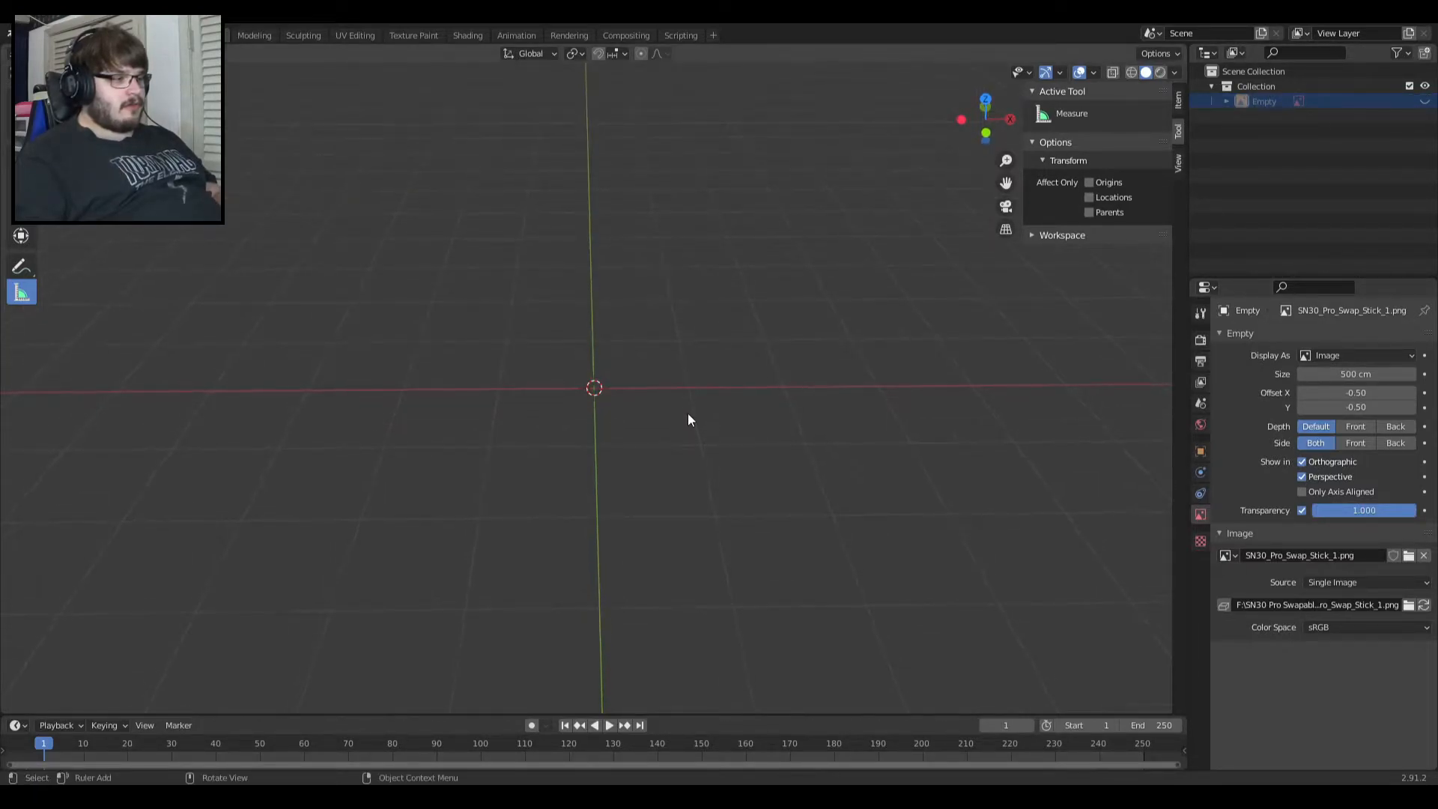
key("KP_1")
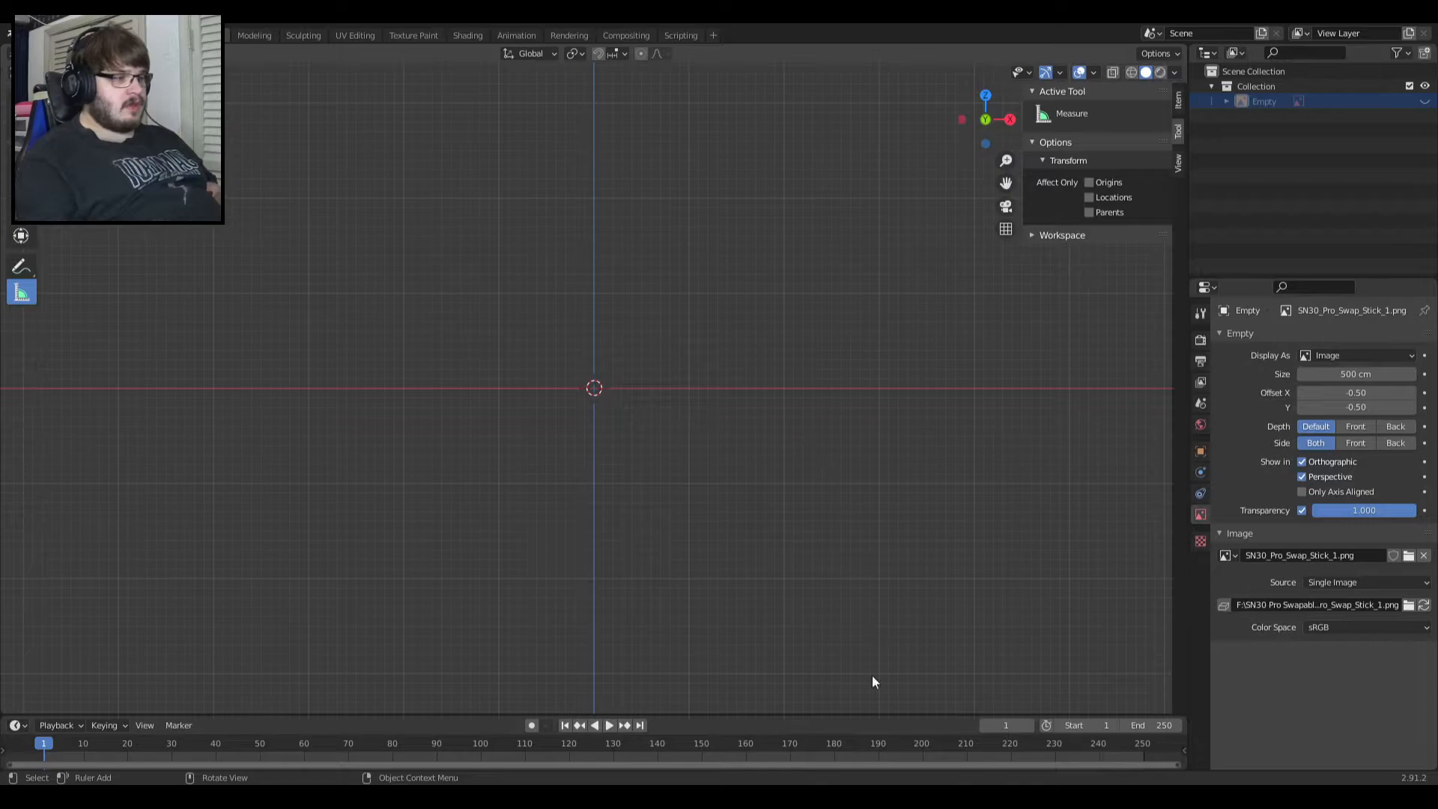
left_click(1424, 101)
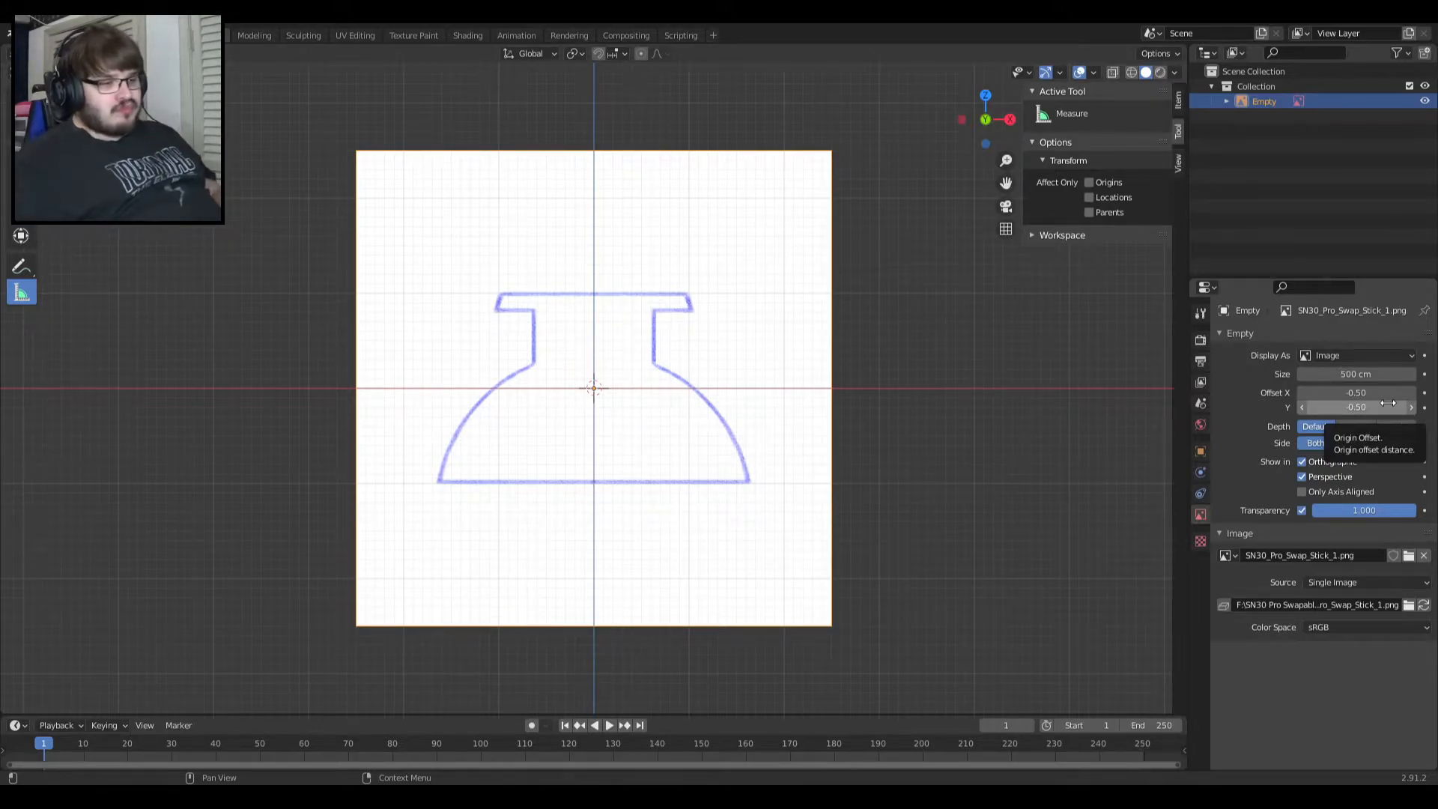
Deselect everything and add SN30_Pro_Swap_Stick_2.png as a second reference image in the front view.
right_click(1322, 223)
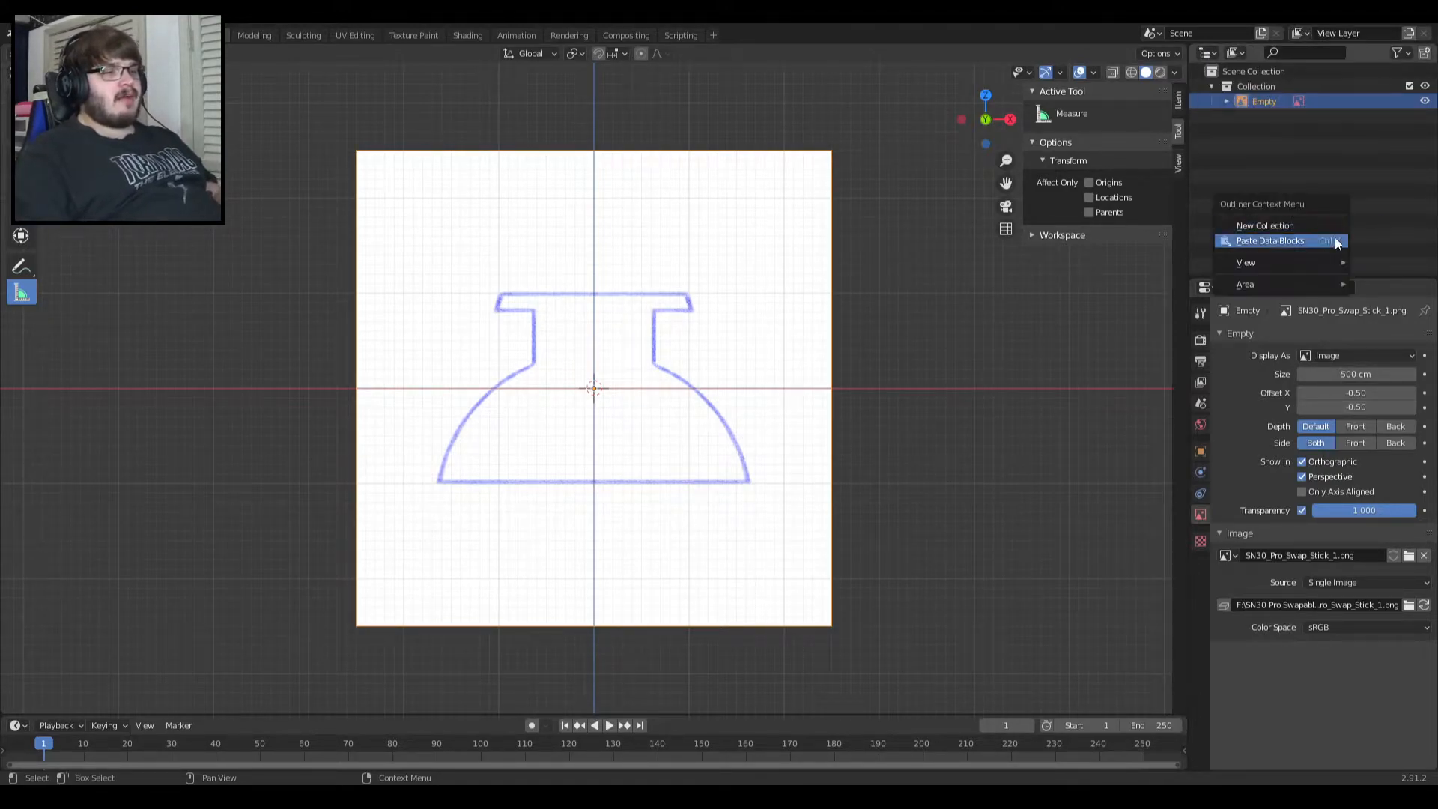
right_click(1313, 161)
left_click(1388, 182)
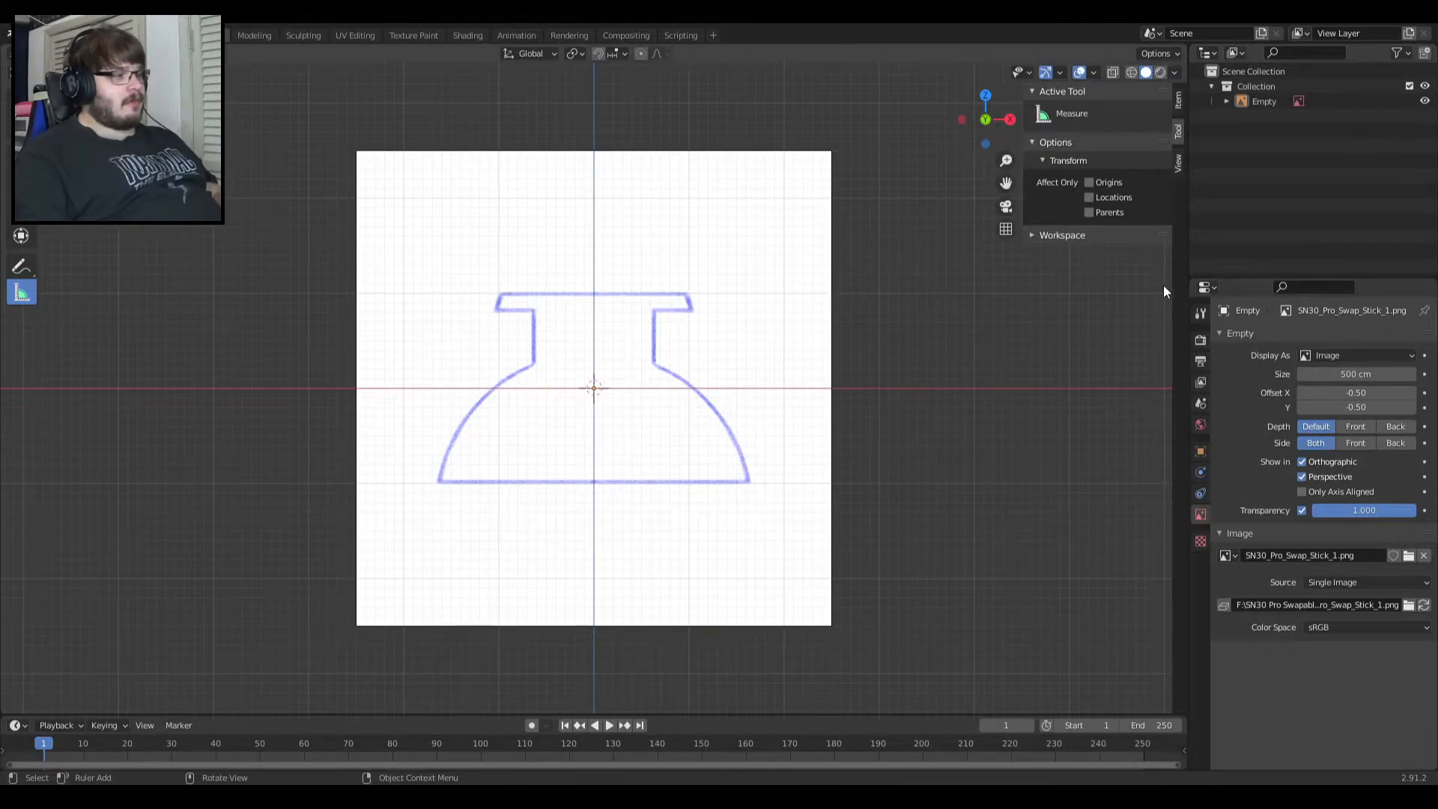
left_click(828, 354)
key("shift+a")
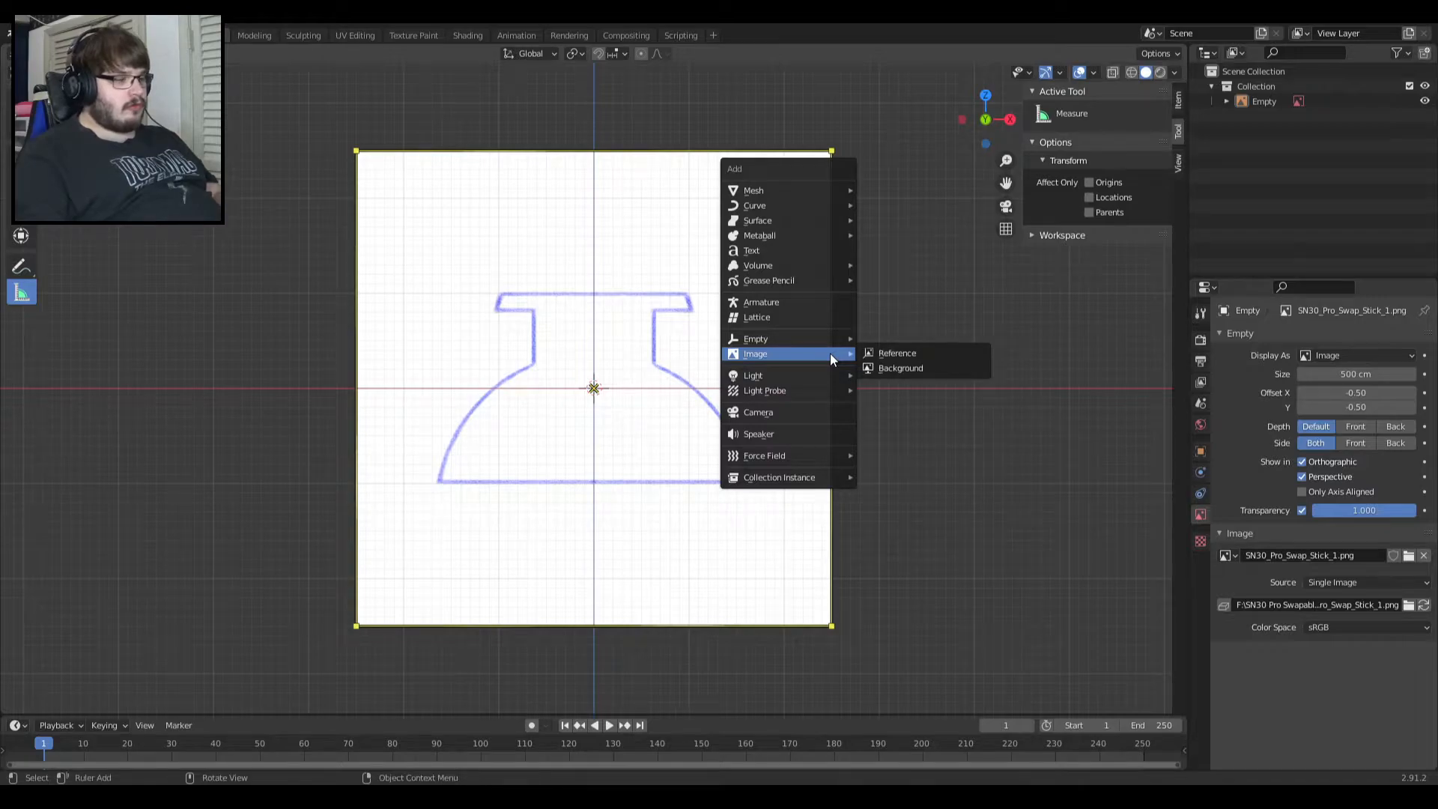
left_click(870, 357)
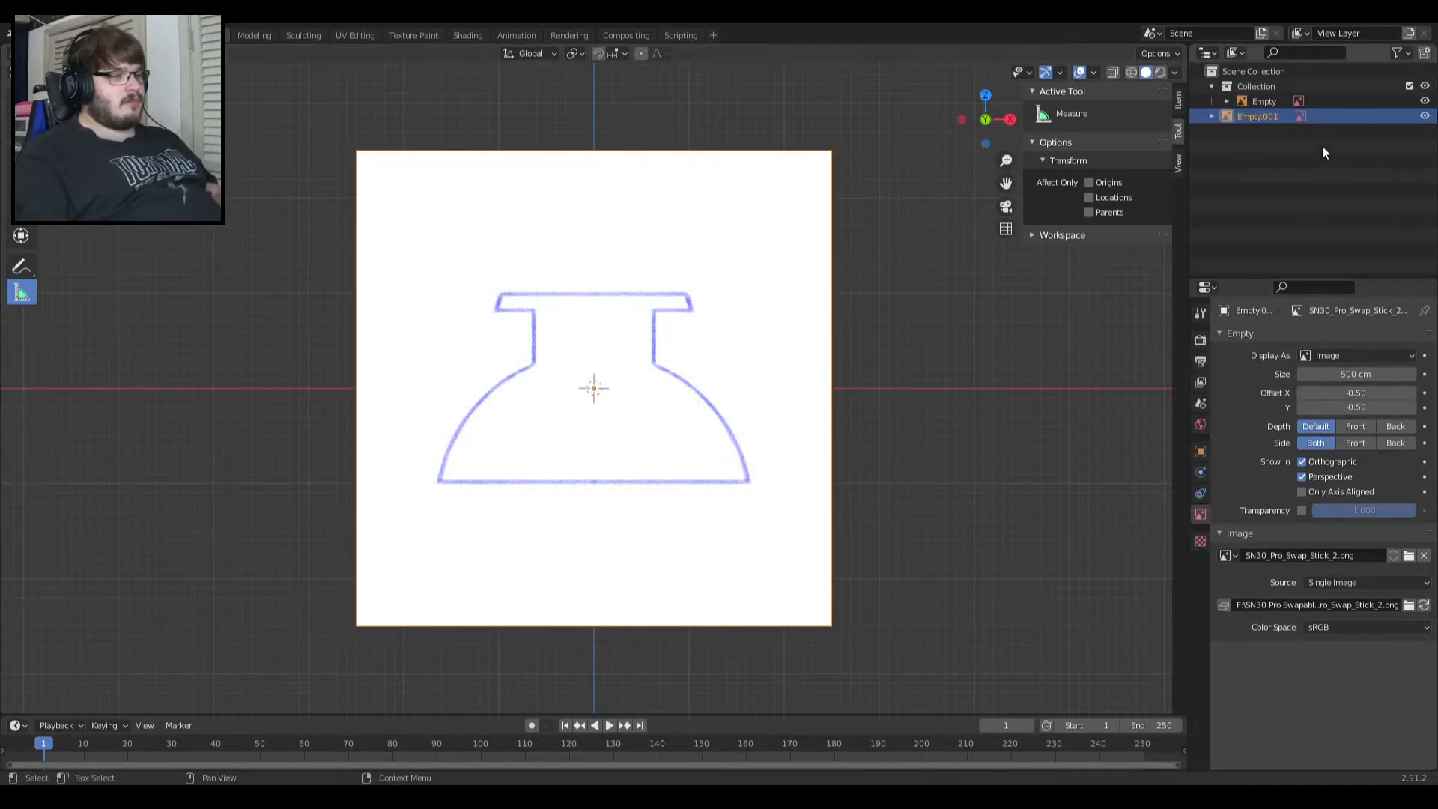
Lower the first reference image's opacity to about 0.5 so both stick profiles can be compared.
left_click(1261, 102)
left_click_drag(1400, 510, 1354, 510)
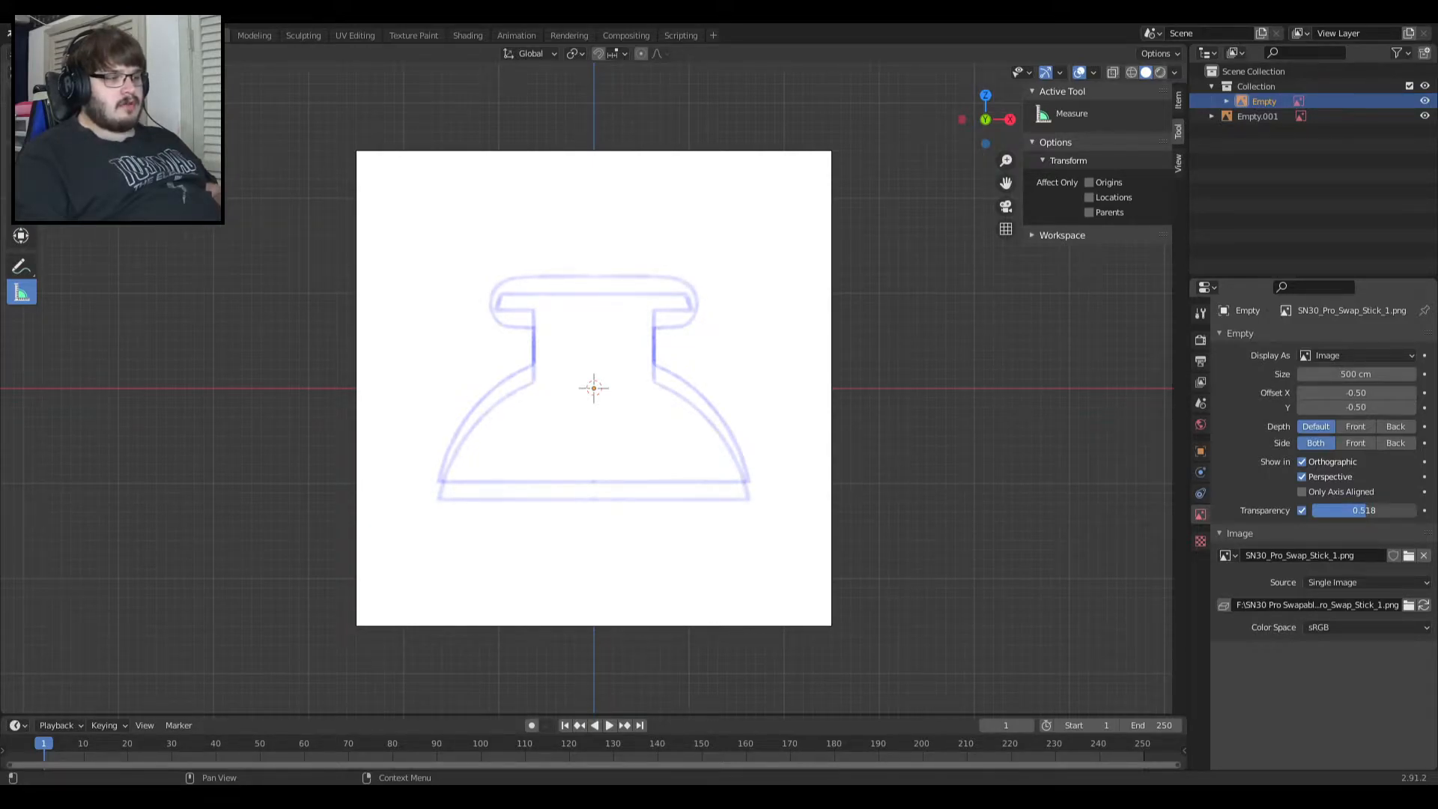
left_click_drag(1353, 510, 1347, 510)
Select the SN30_Pro_Swap_Stick_2.png reference image and try shifting it along the Z and X axes with the Move tool.
left_click(1264, 118)
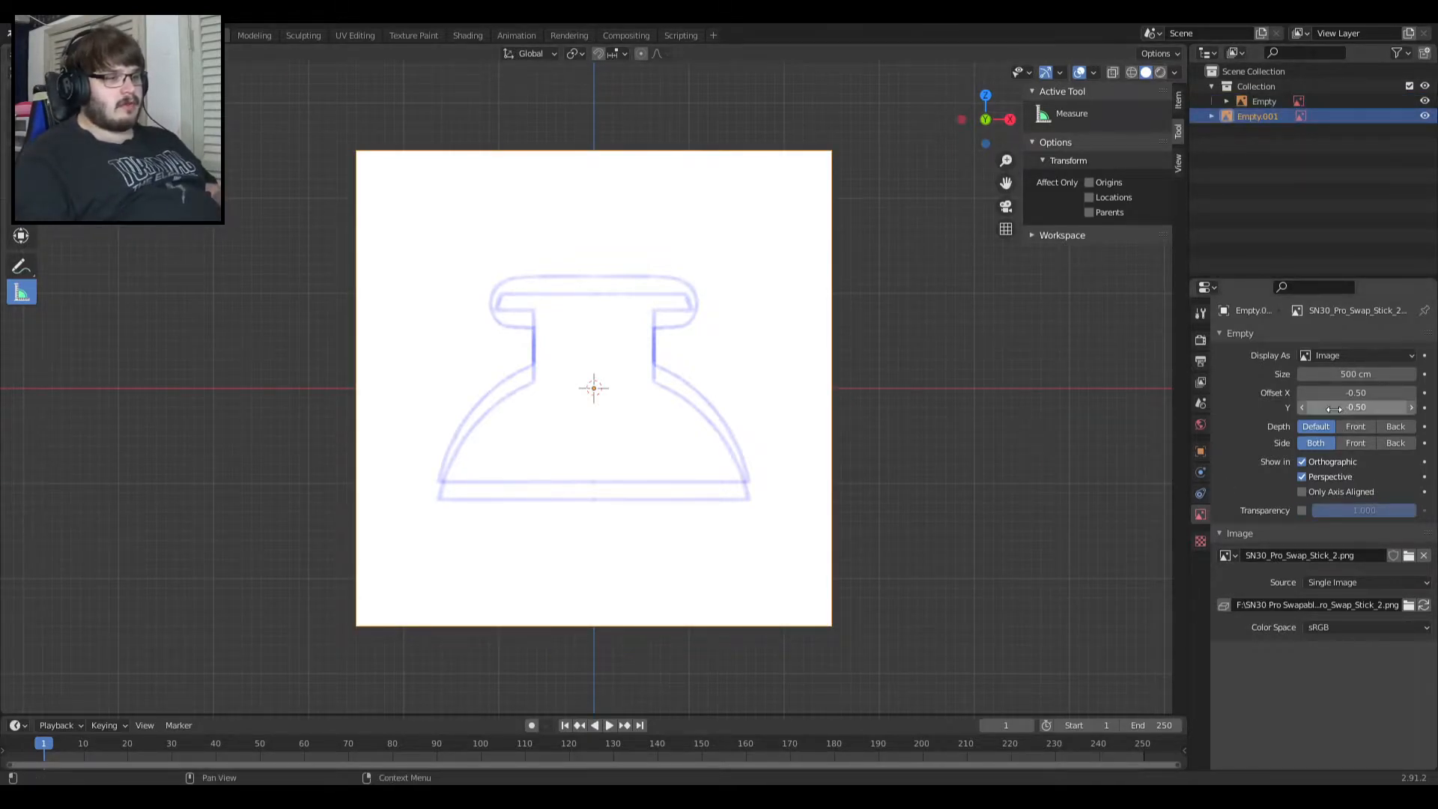
left_click_drag(745, 559, 746, 527)
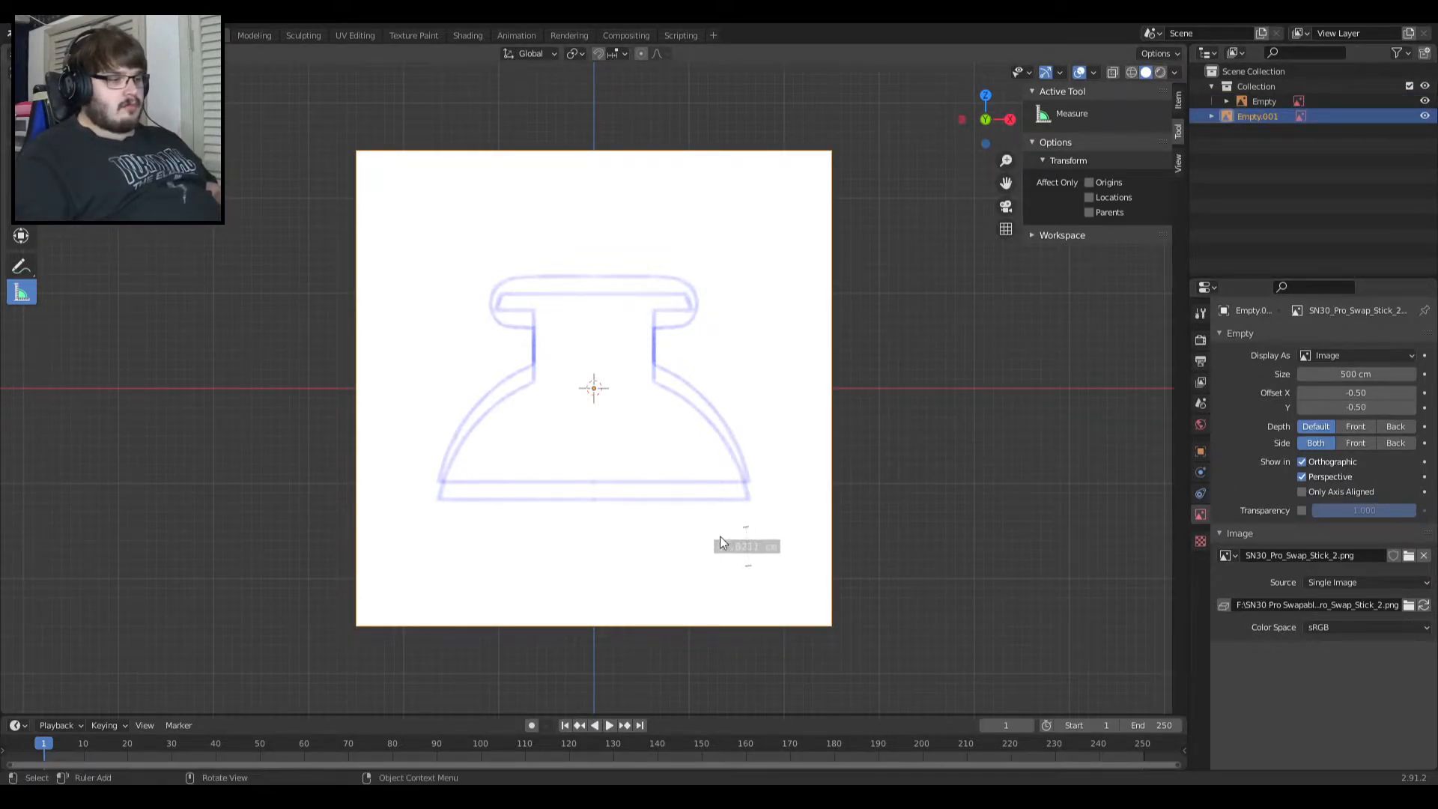
left_click(21, 101)
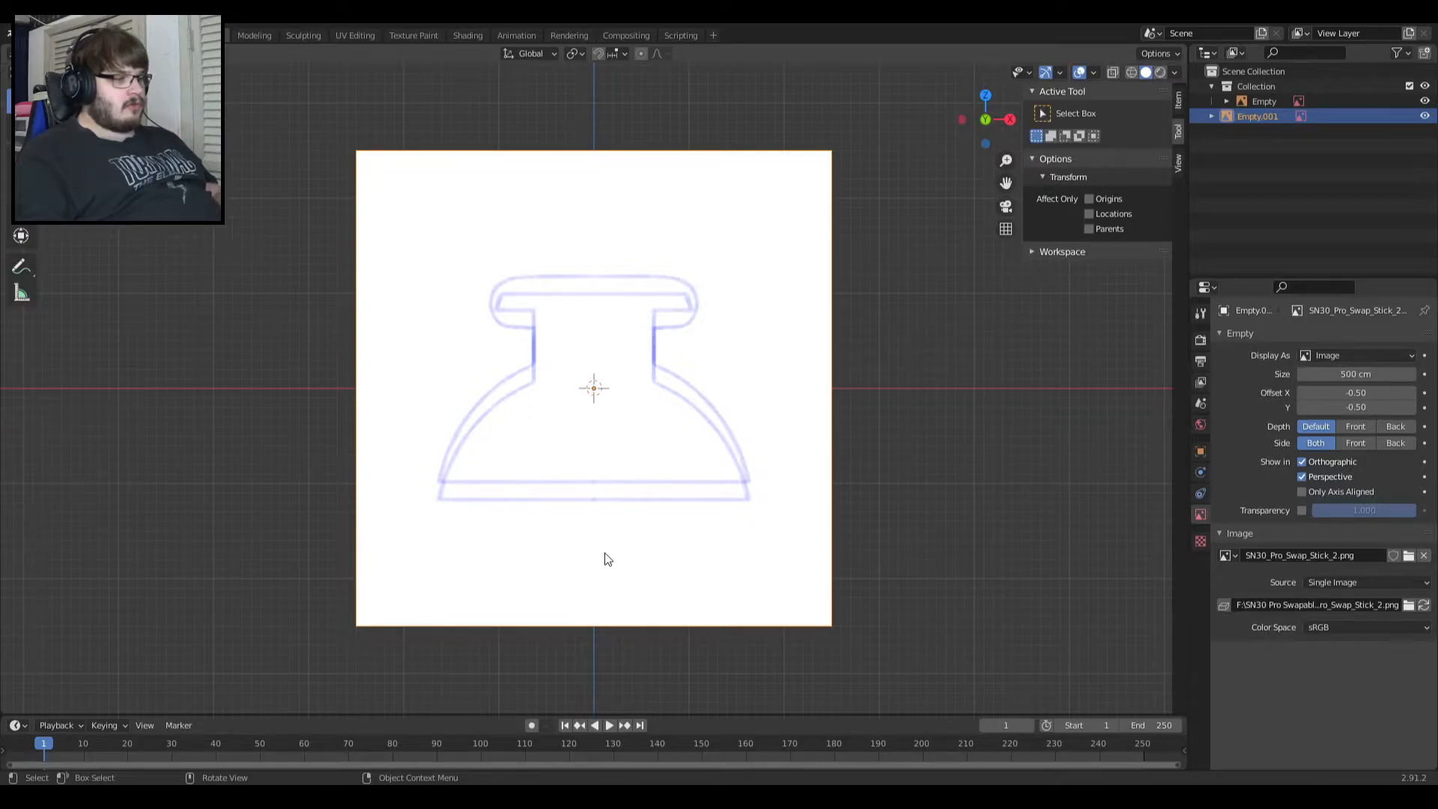
left_click(11, 165)
left_click_drag(547, 558, 551, 530)
left_click_drag(594, 331, 595, 305)
right_click(595, 305)
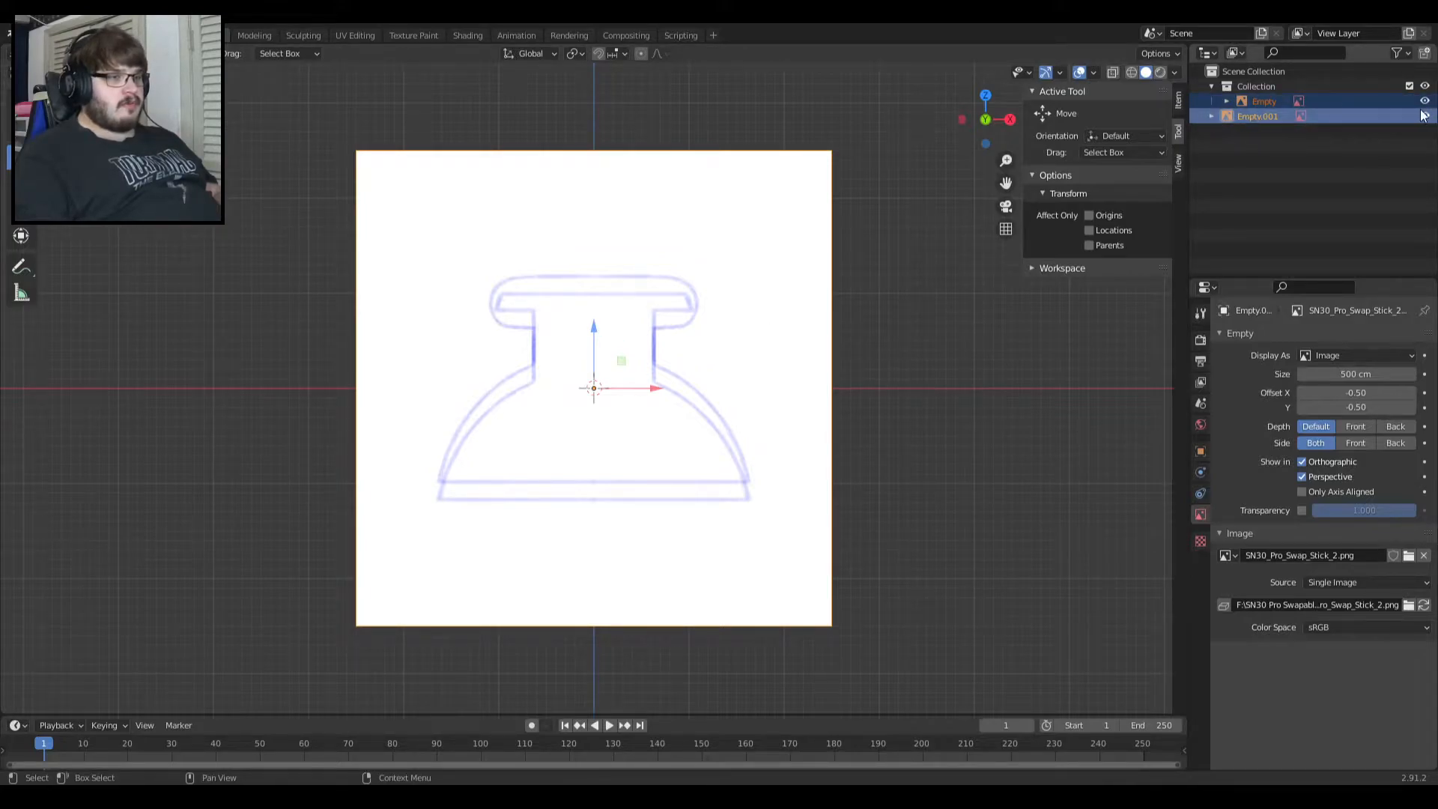
left_click_drag(656, 384, 802, 388)
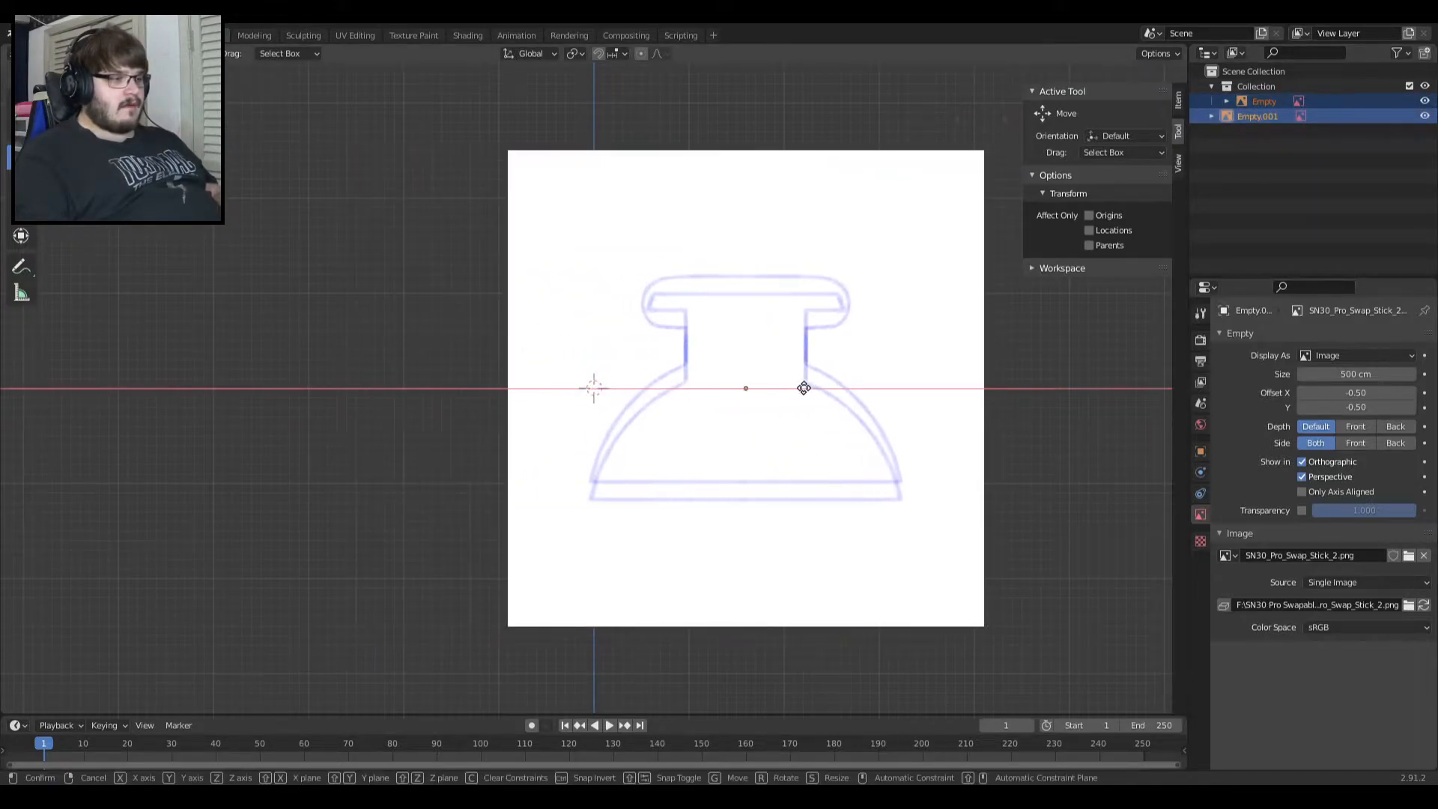
right_click(674, 375)
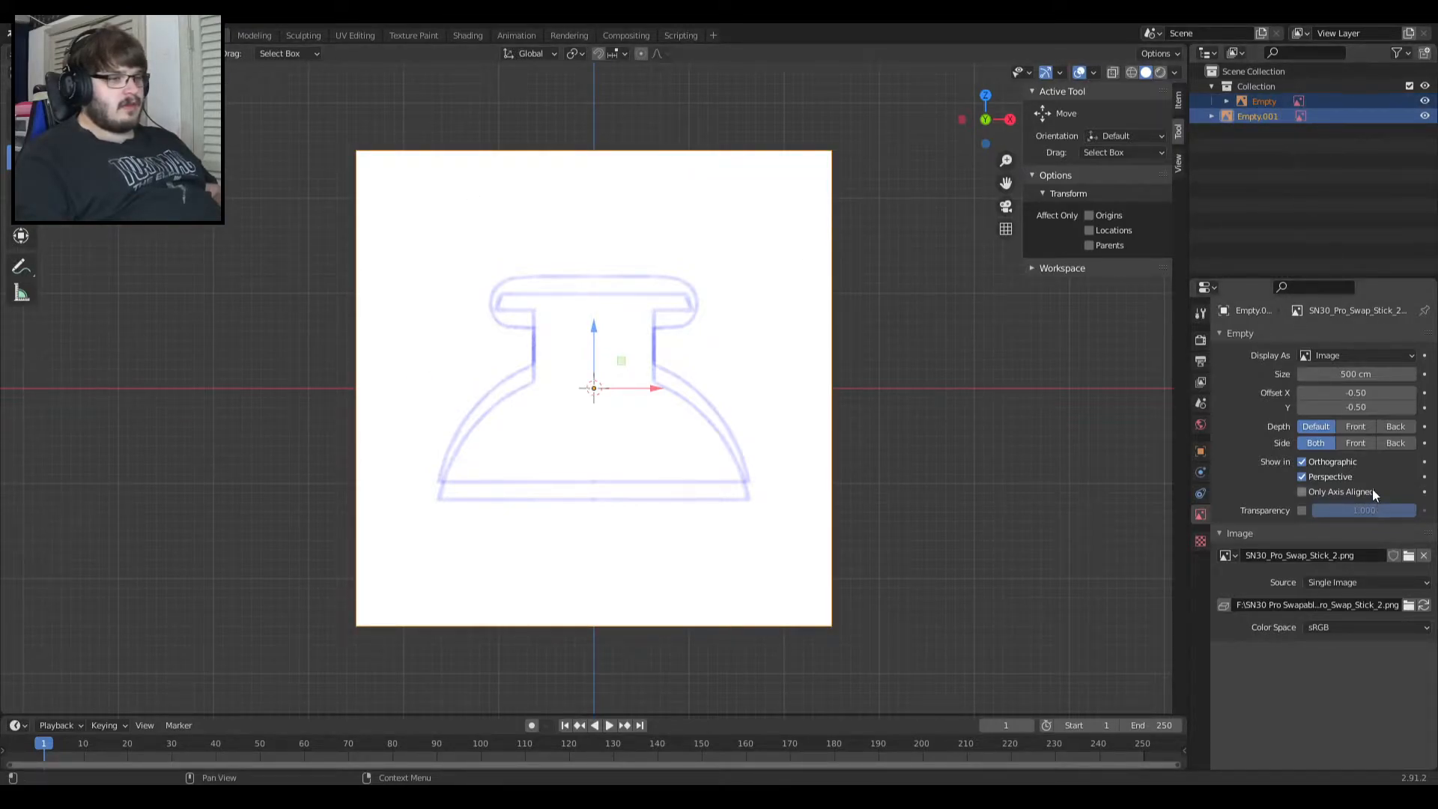
Set the SN30_Pro_Swap_Stick_2.png image's Y offset to -0.47 so its neck and base outlines overlay the first profile.
left_click(1411, 411)
left_click(1410, 410)
left_click(1410, 410)
left_click(1411, 410)
left_click(1410, 410)
left_click(1300, 408)
left_click(1301, 409)
left_click(1300, 409)
left_click(1300, 409)
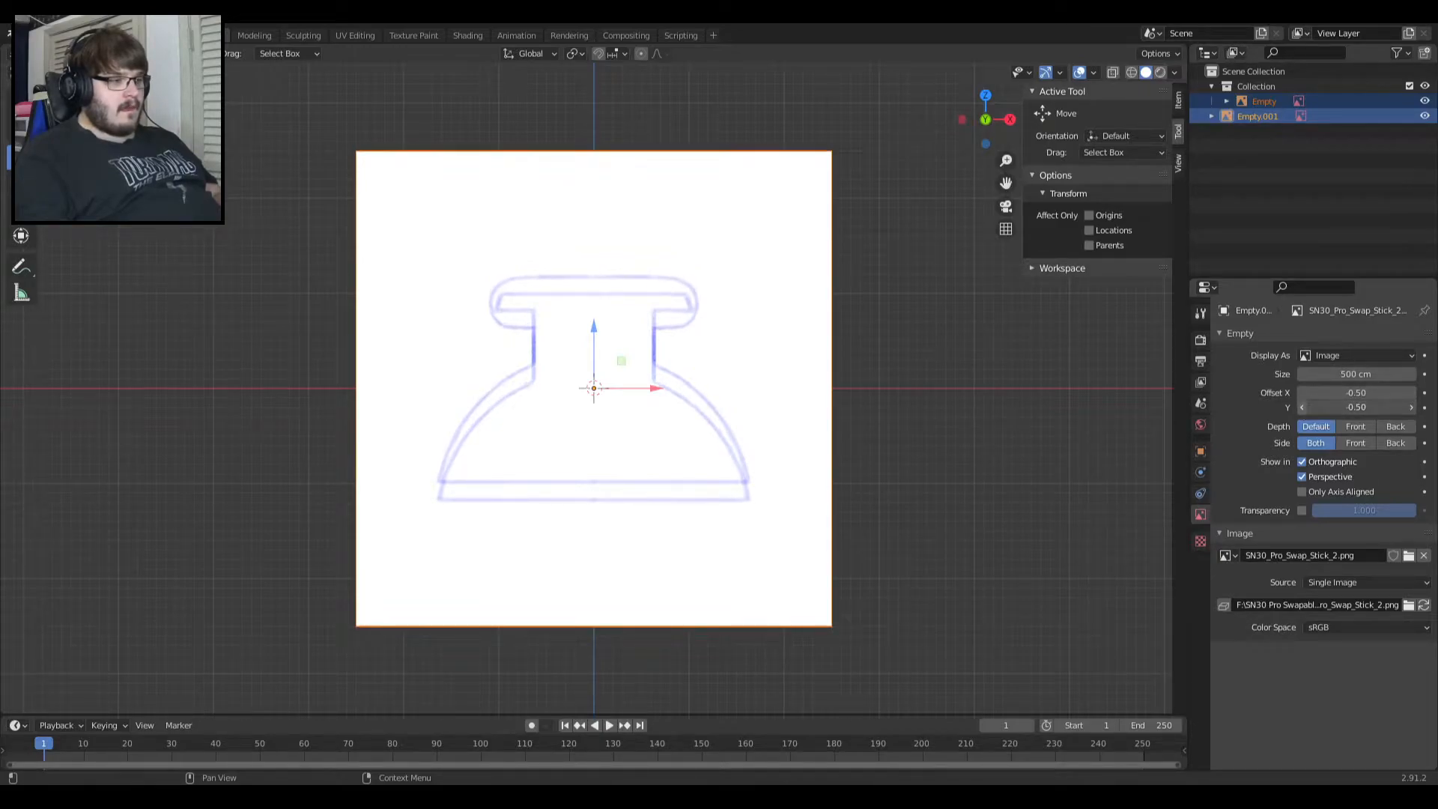
left_click(1300, 409)
left_click(1300, 409)
left_click(1300, 409)
left_click(1300, 408)
left_click(1301, 408)
left_click(1300, 408)
left_click(1301, 407)
left_click(1301, 408)
left_click(1301, 407)
left_click(1301, 408)
left_click(1301, 409)
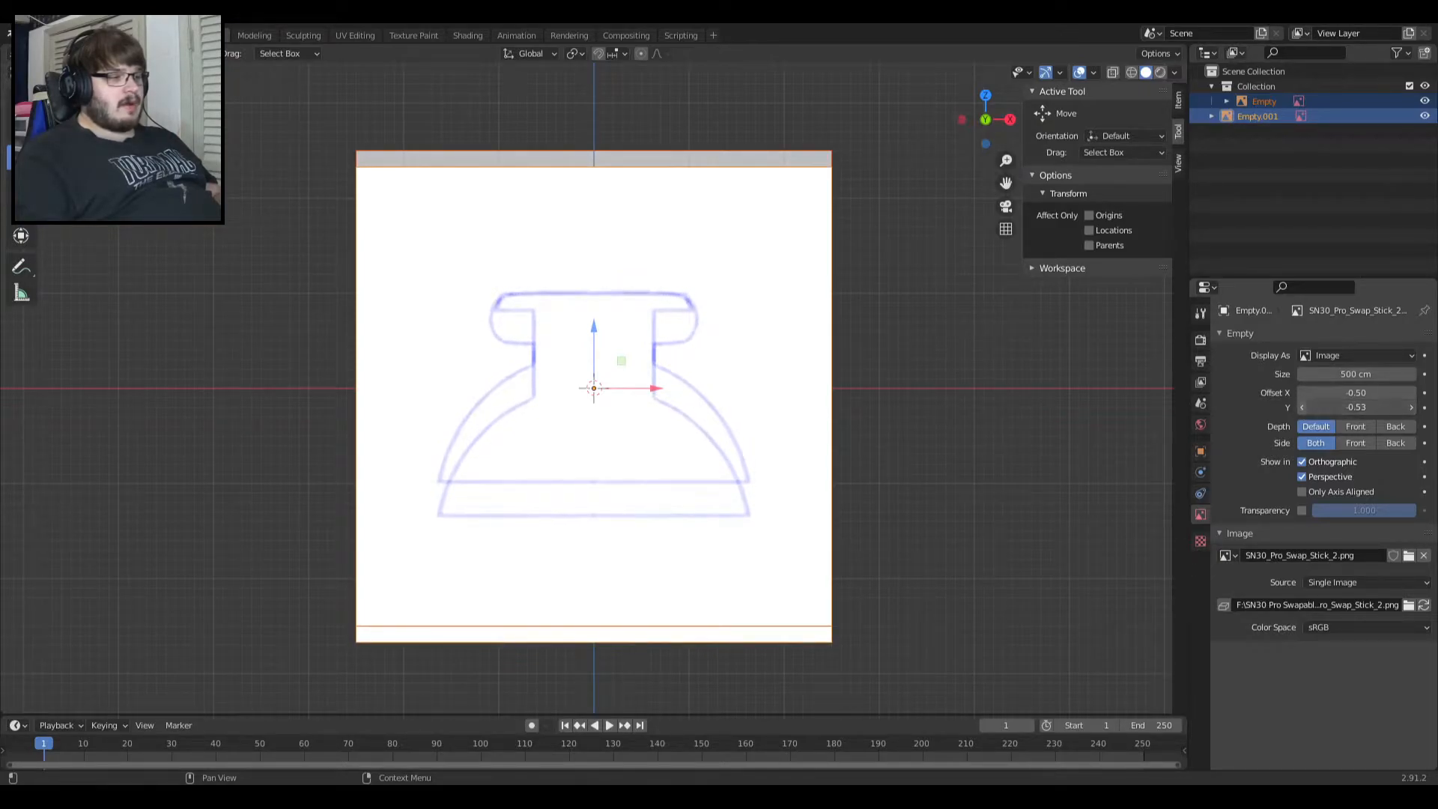
left_click(1301, 409)
mouse_move(1356, 408)
left_mouse_down()
mouse_move(1409, 408)
mouse_move(1336, 408)
left_mouse_up()
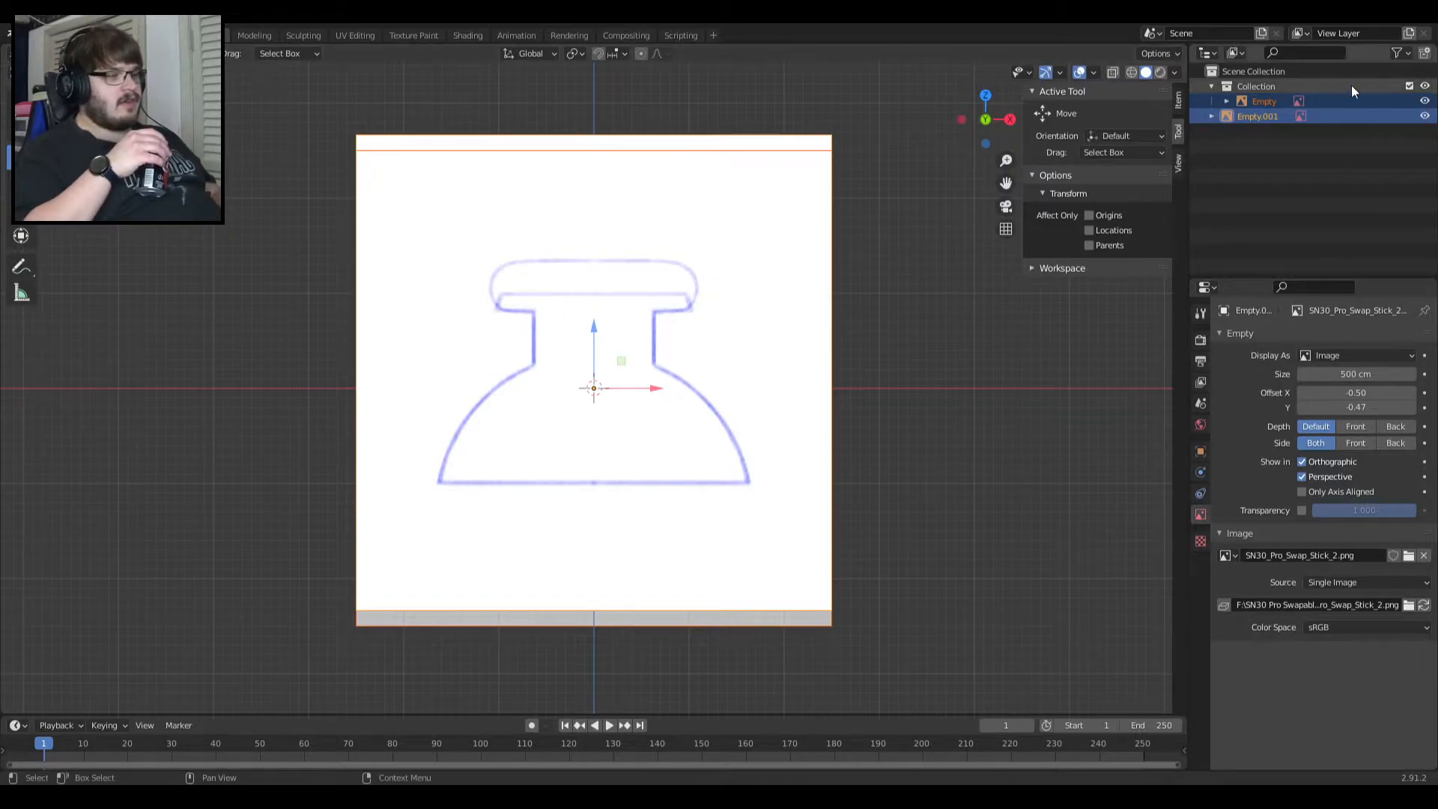
Compare the two overlaid stick profiles by hiding and showing each reference image in turn.
left_click(1424, 100)
left_click(1424, 101)
left_click(1424, 115)
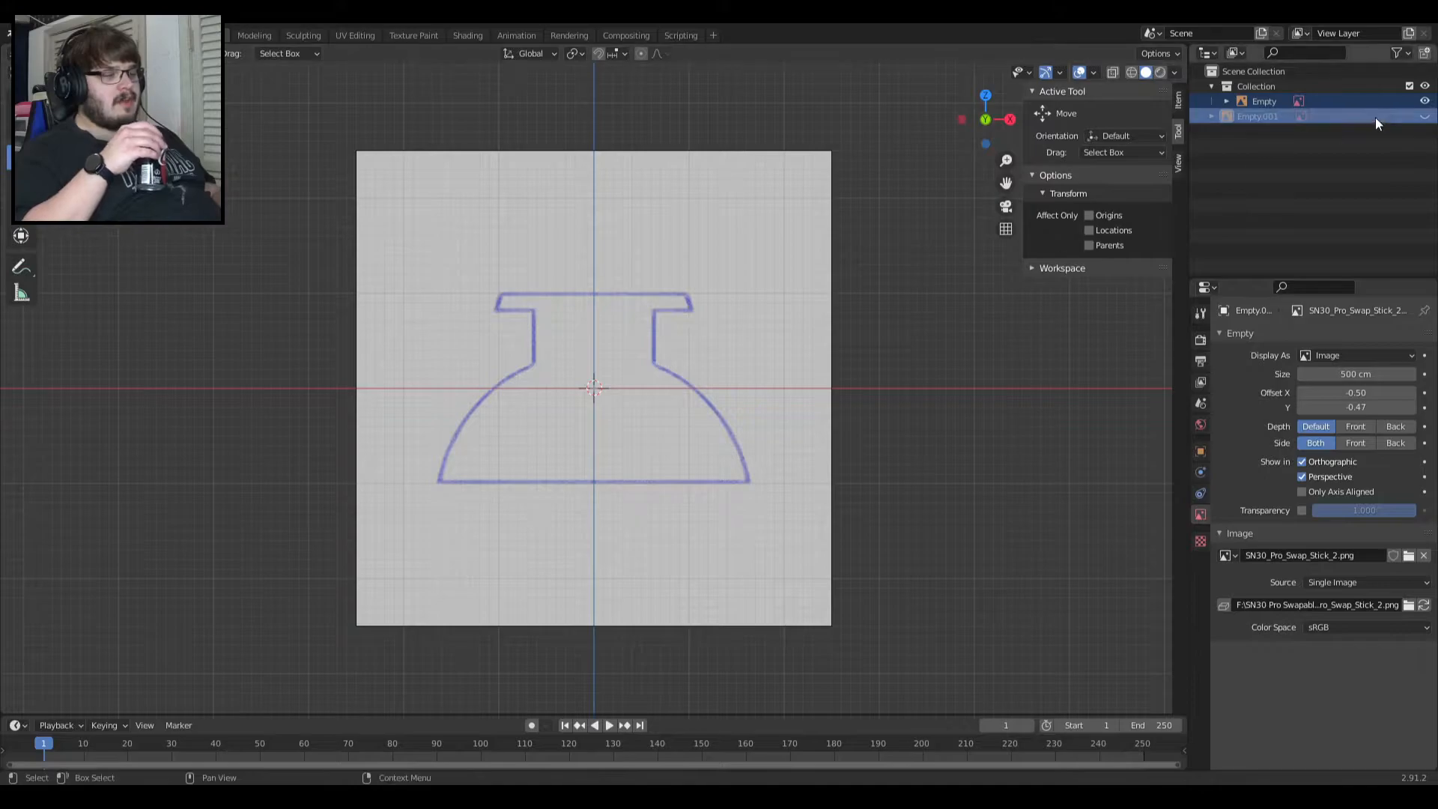
left_click(1424, 117)
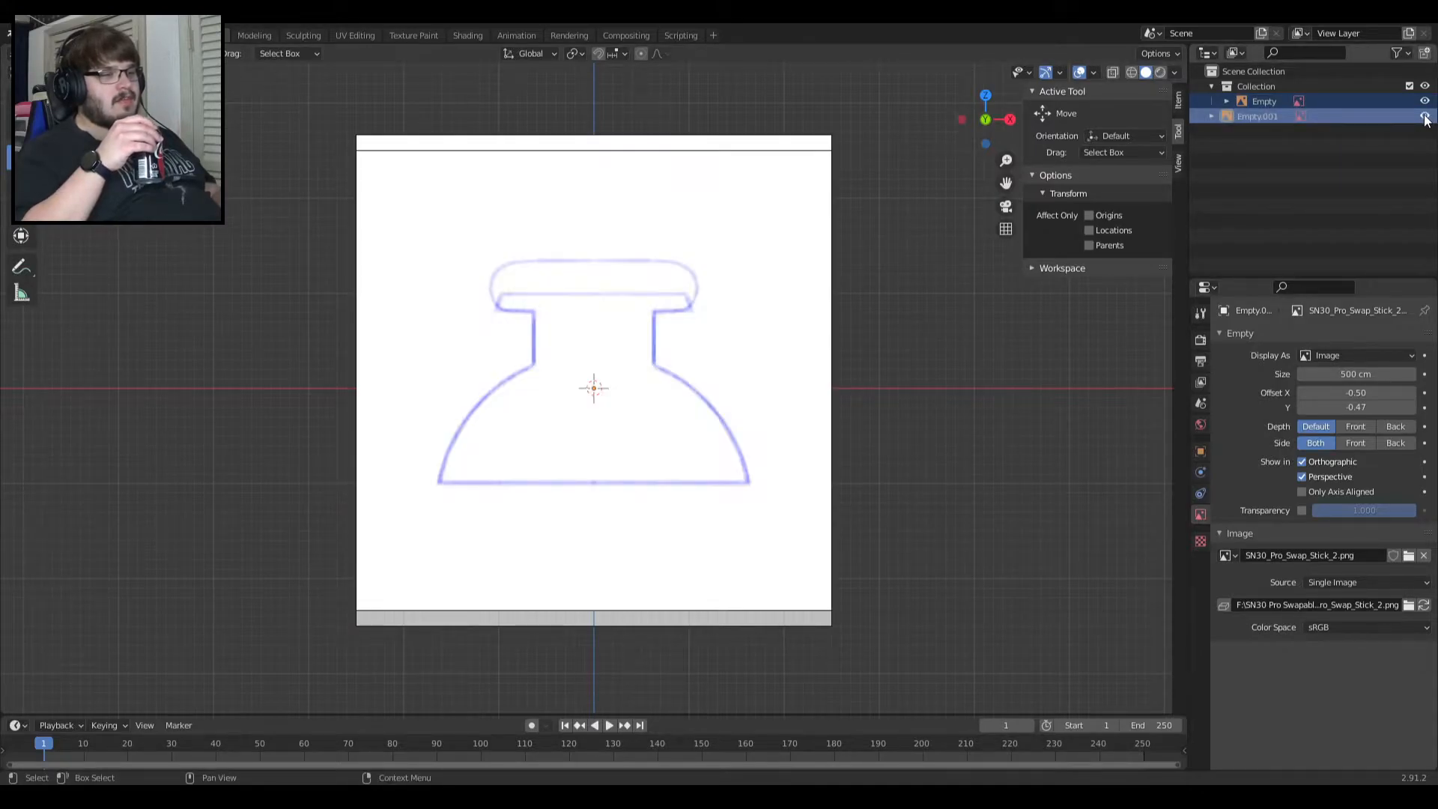
left_click(1400, 97)
key("x")
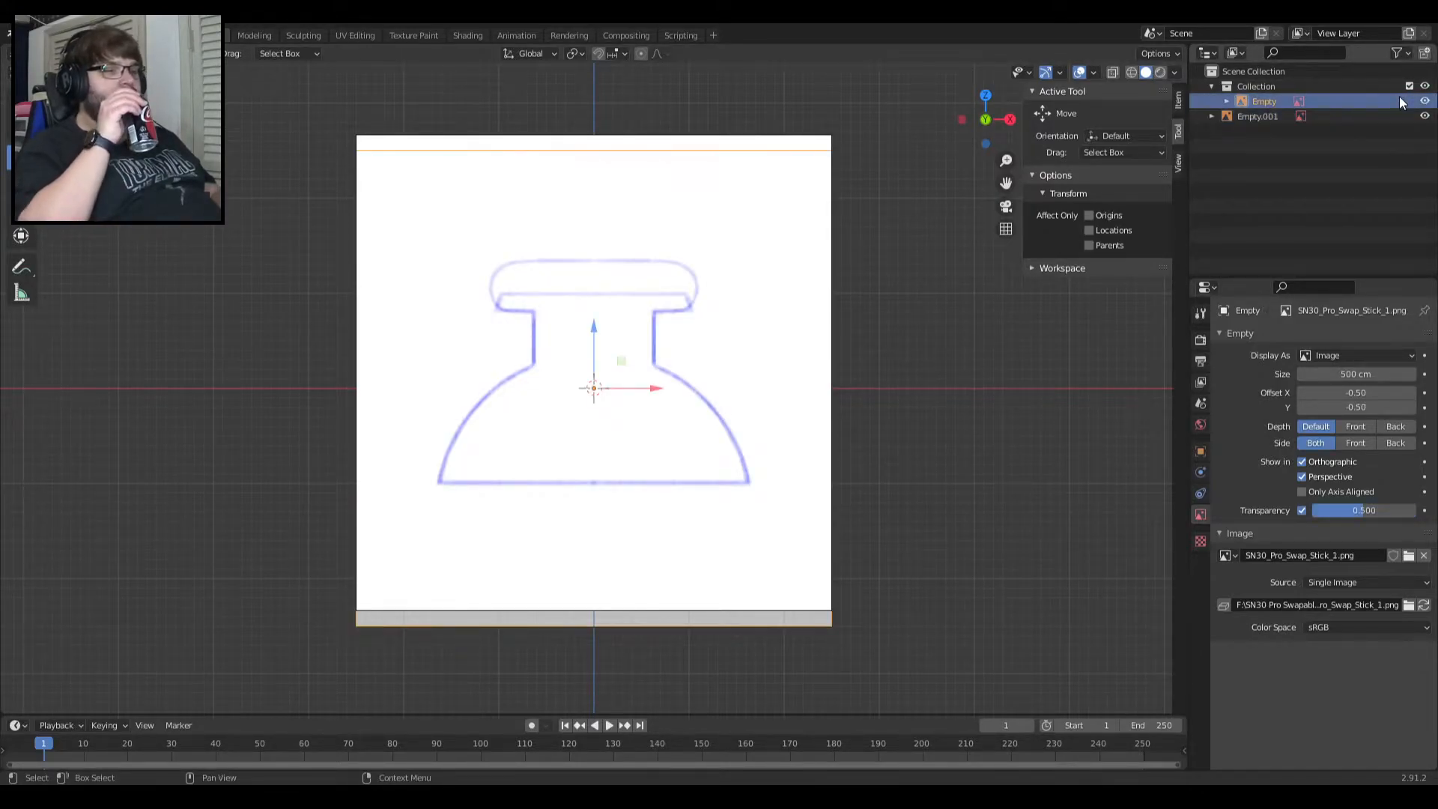
key("ctrl+z")
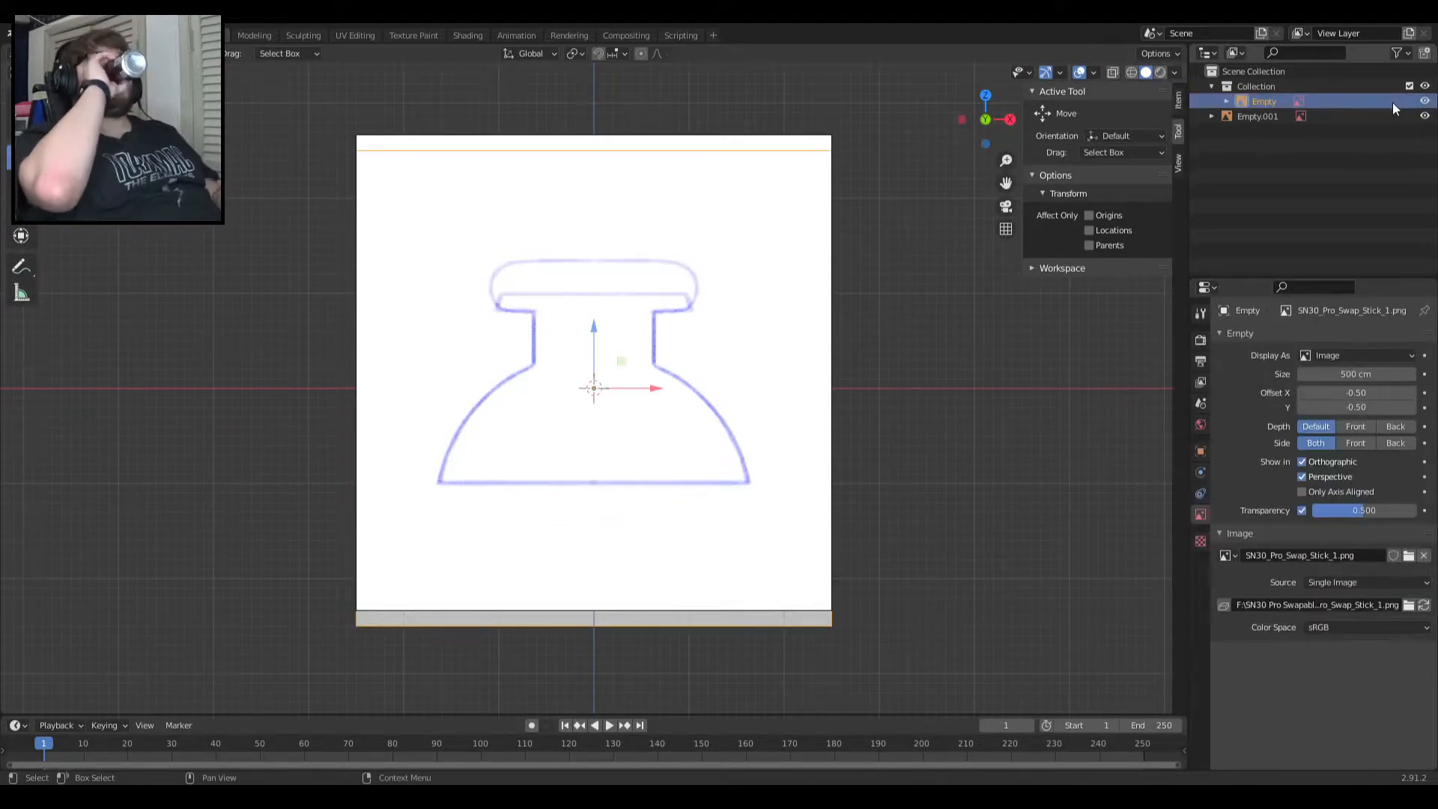
Delete the second reference image, SN30_Pro_Swap_Stick_2.png, from the scene.
left_click(1389, 112)
key("x")
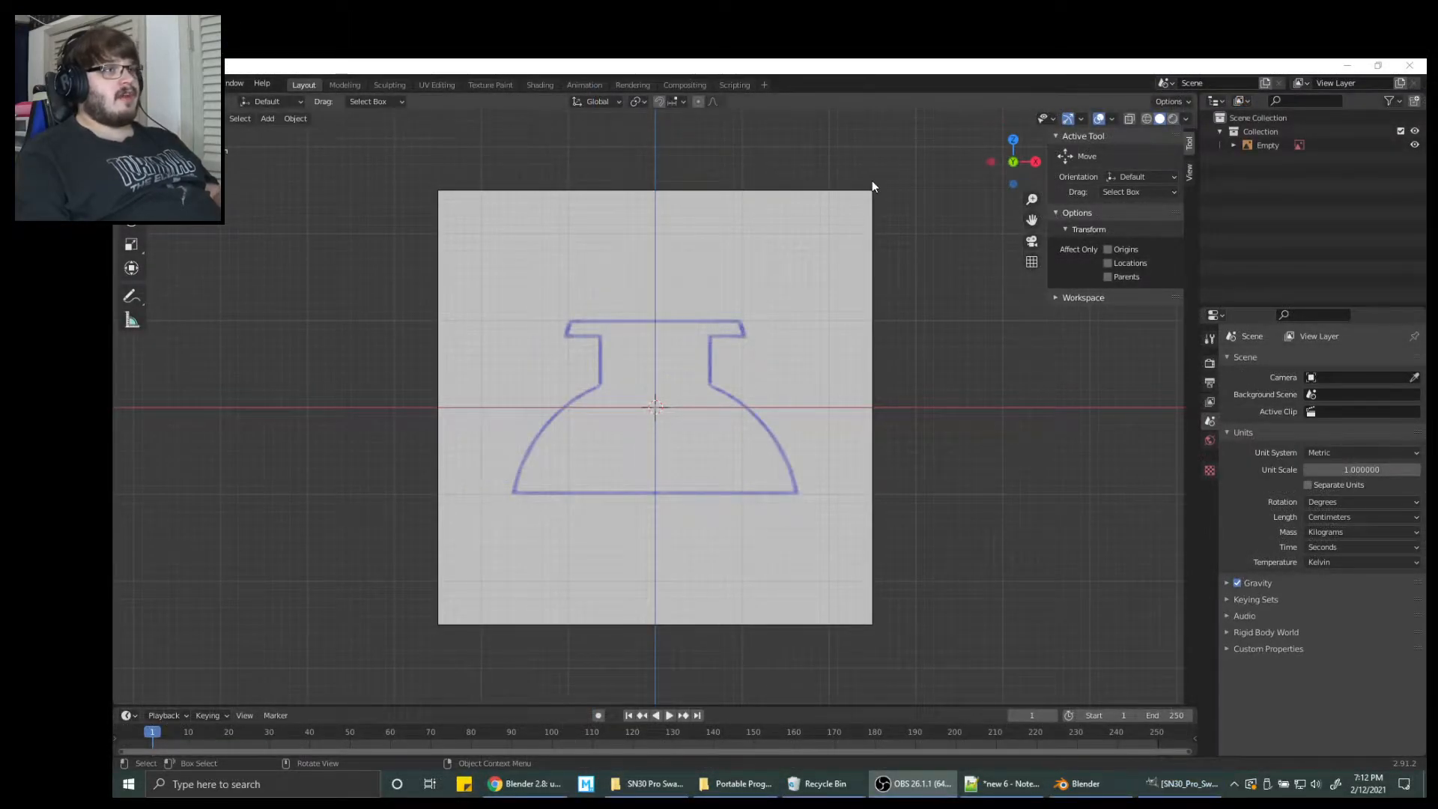
Switch to GIMP, crop the SN30_Pro_Swap_Stick_2 image to its content and enlarge the canvas to a centred 466 × 466 px square.
left_click(1156, 799)
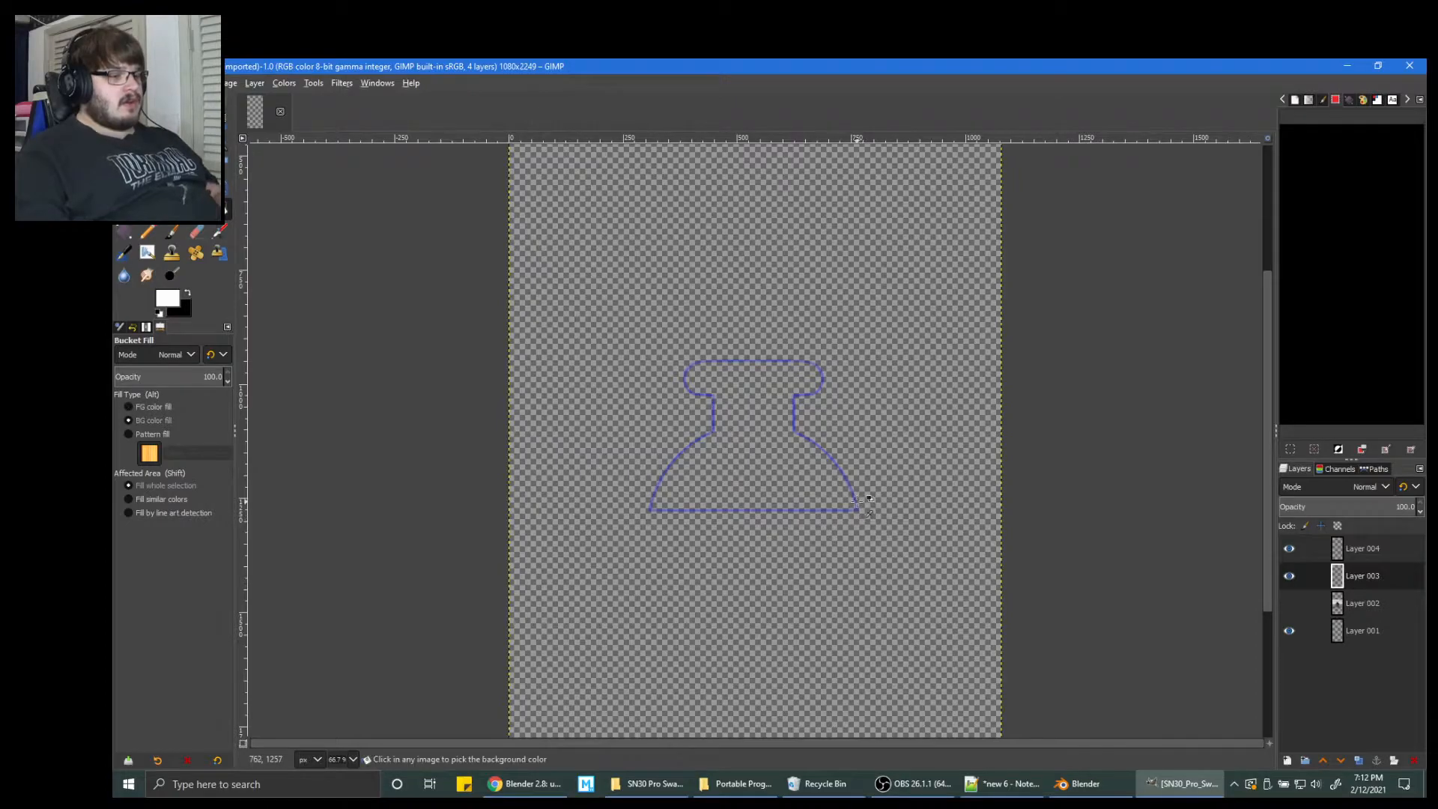
key("ctrl+alt+c")
left_click(232, 82)
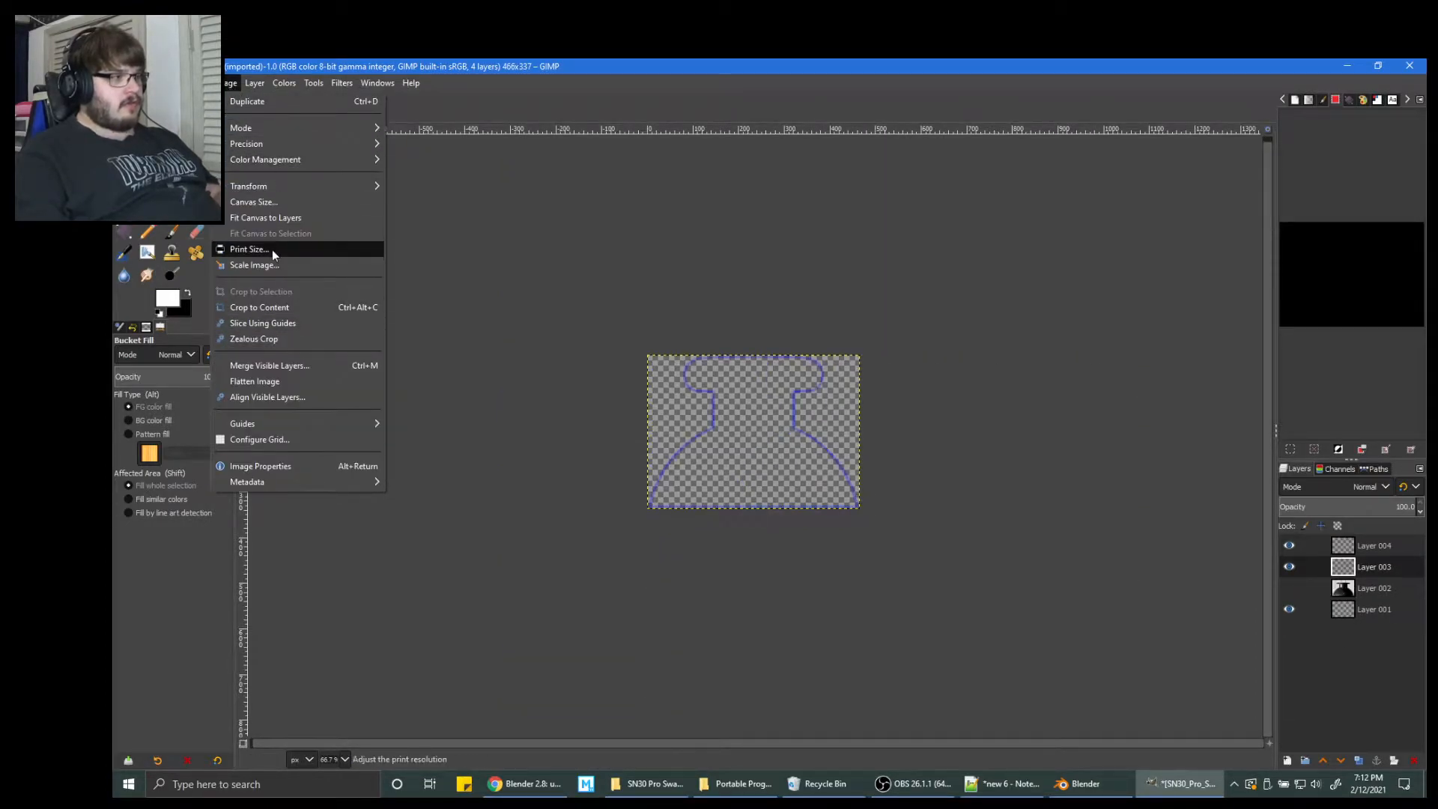
left_click(277, 200)
key("Tab")
type("466")
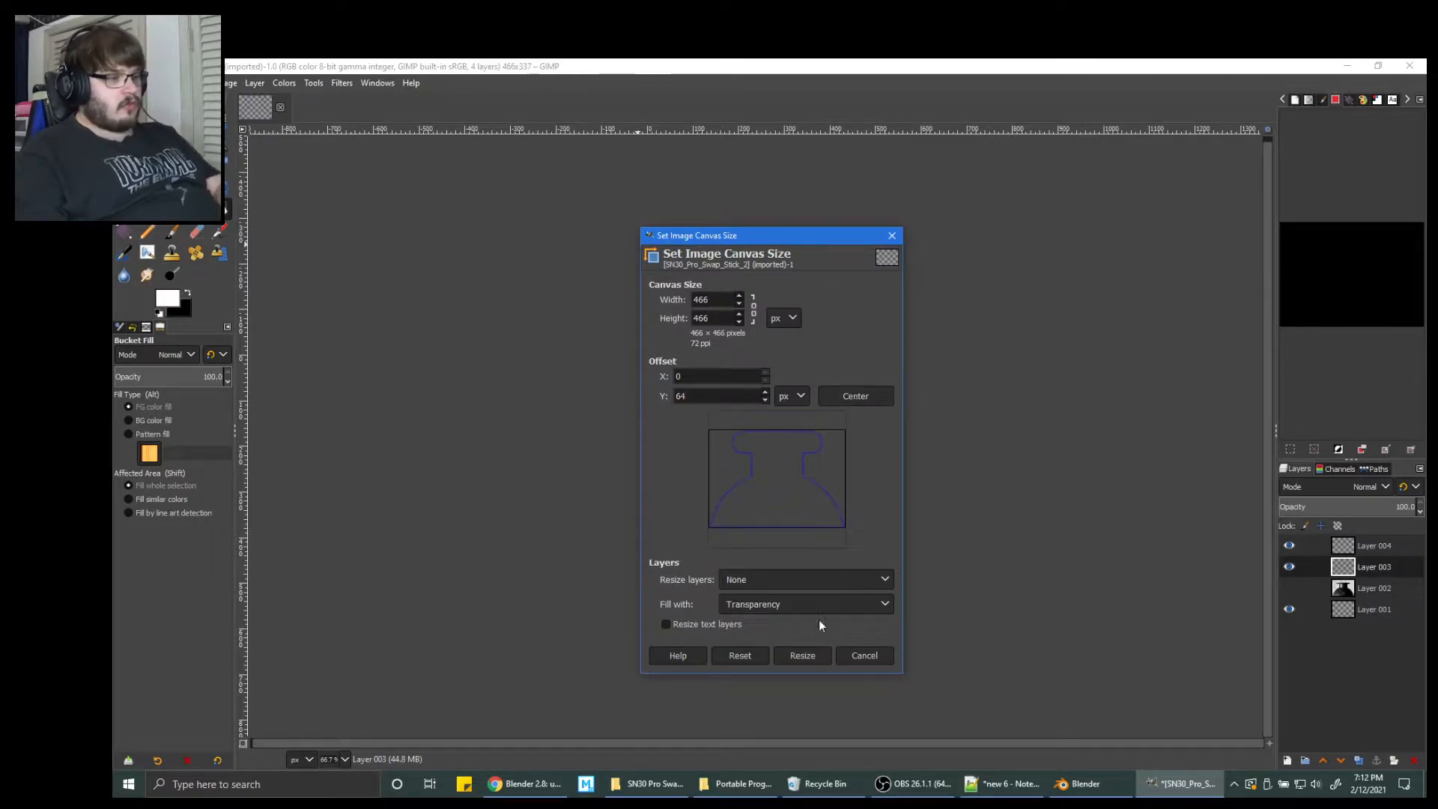
left_click(801, 617)
Try scaling the whole image to 150 percent, and undo the scaling.
left_click(232, 82)
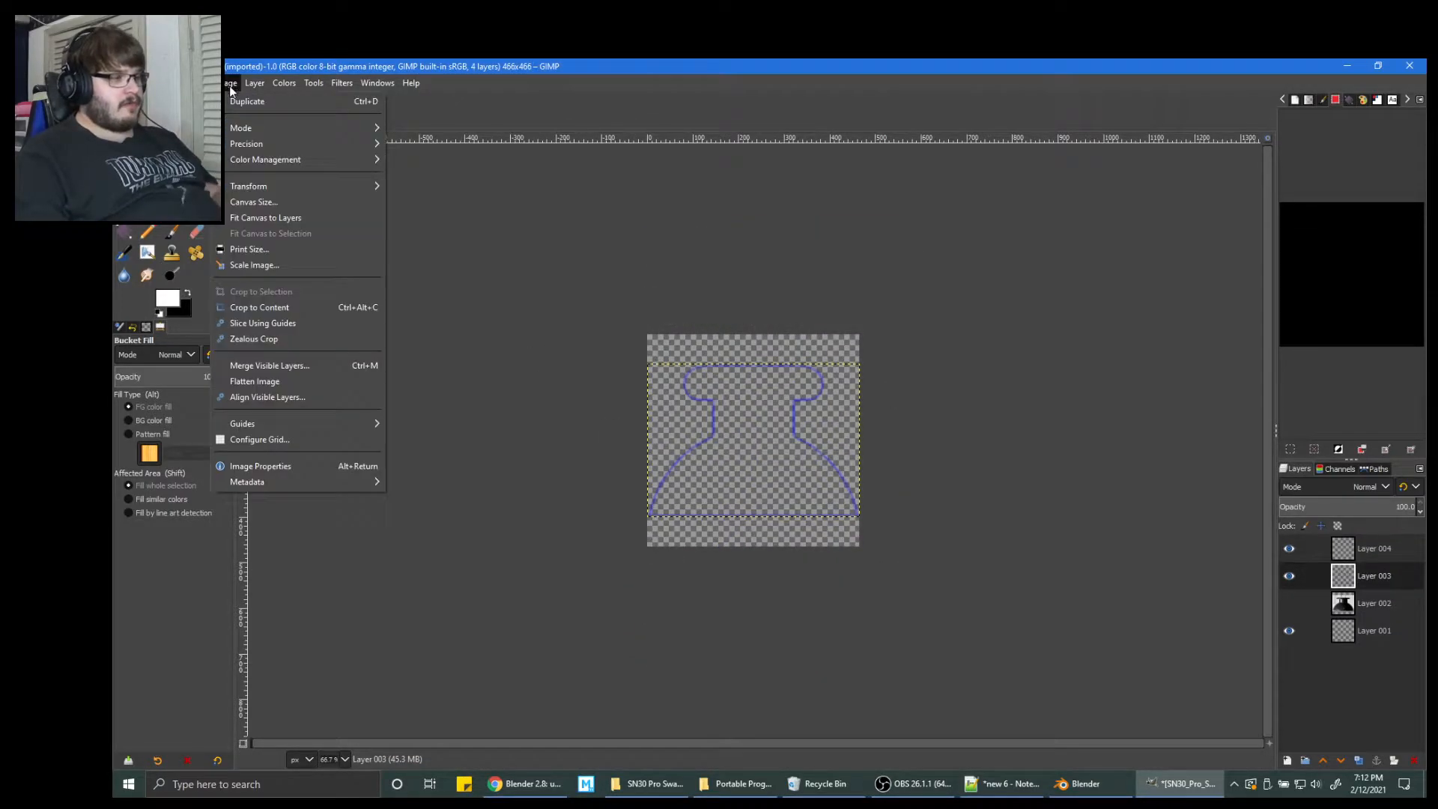
left_click(276, 265)
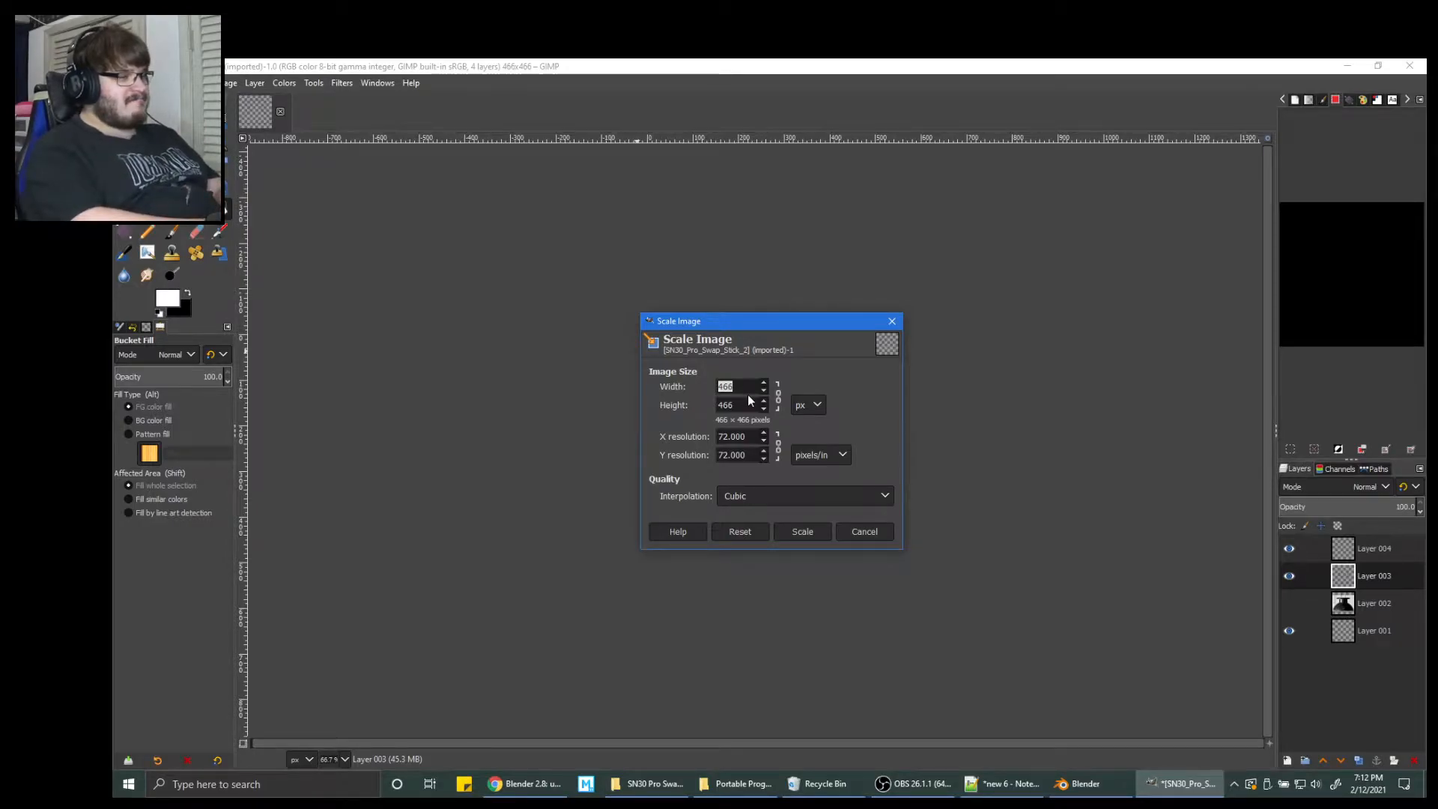
left_click(808, 404)
left_click(805, 420)
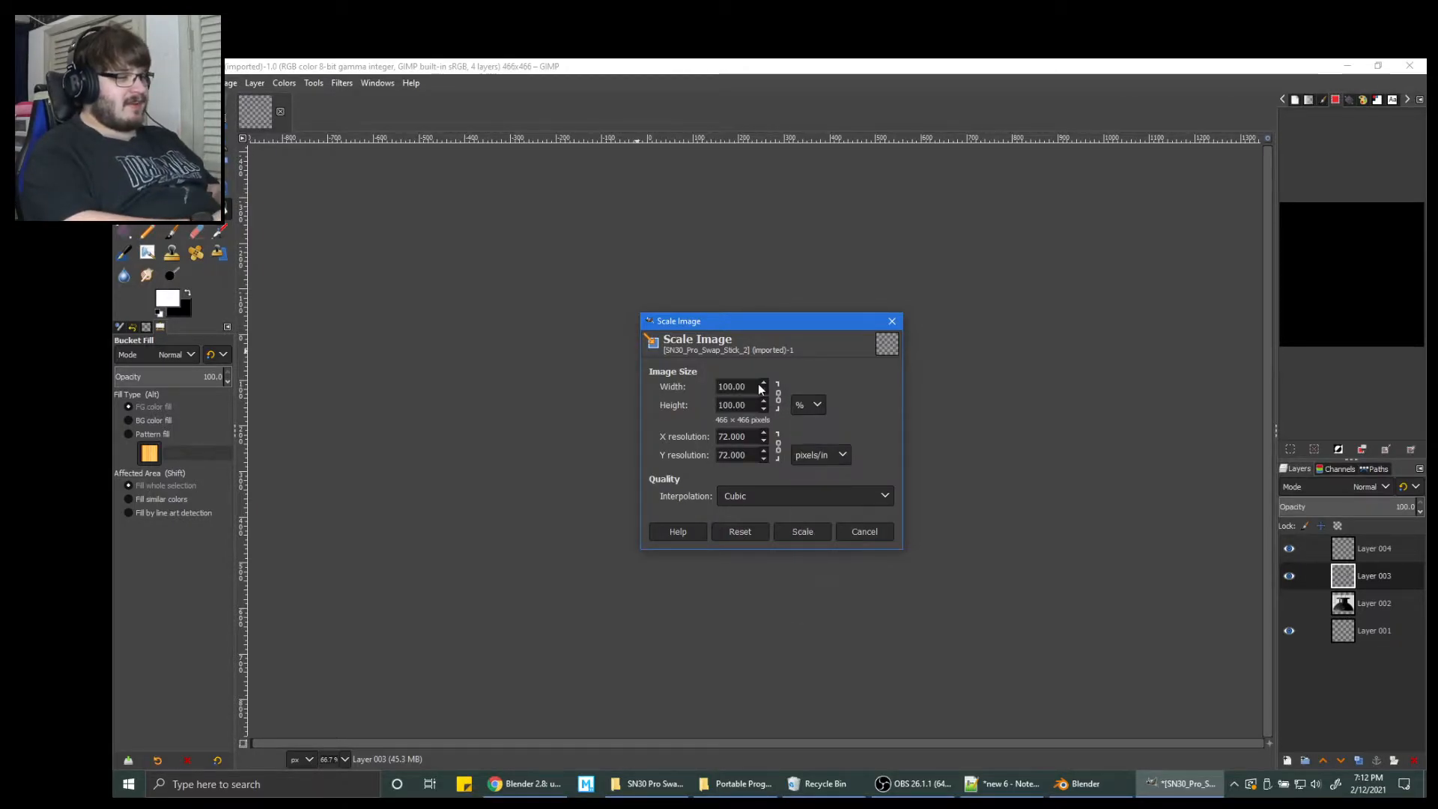
type("150")
left_click(802, 531)
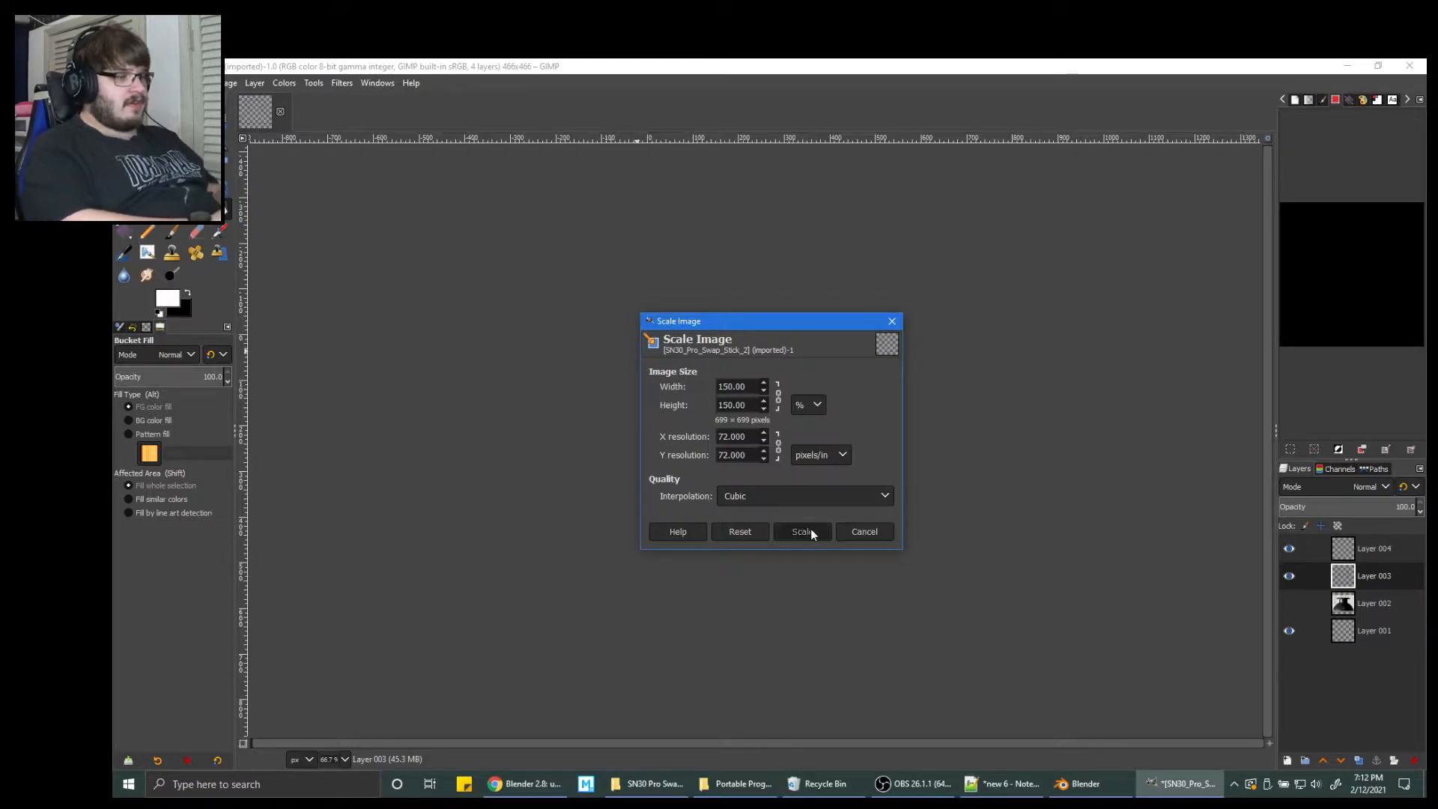
key("ctrl+z")
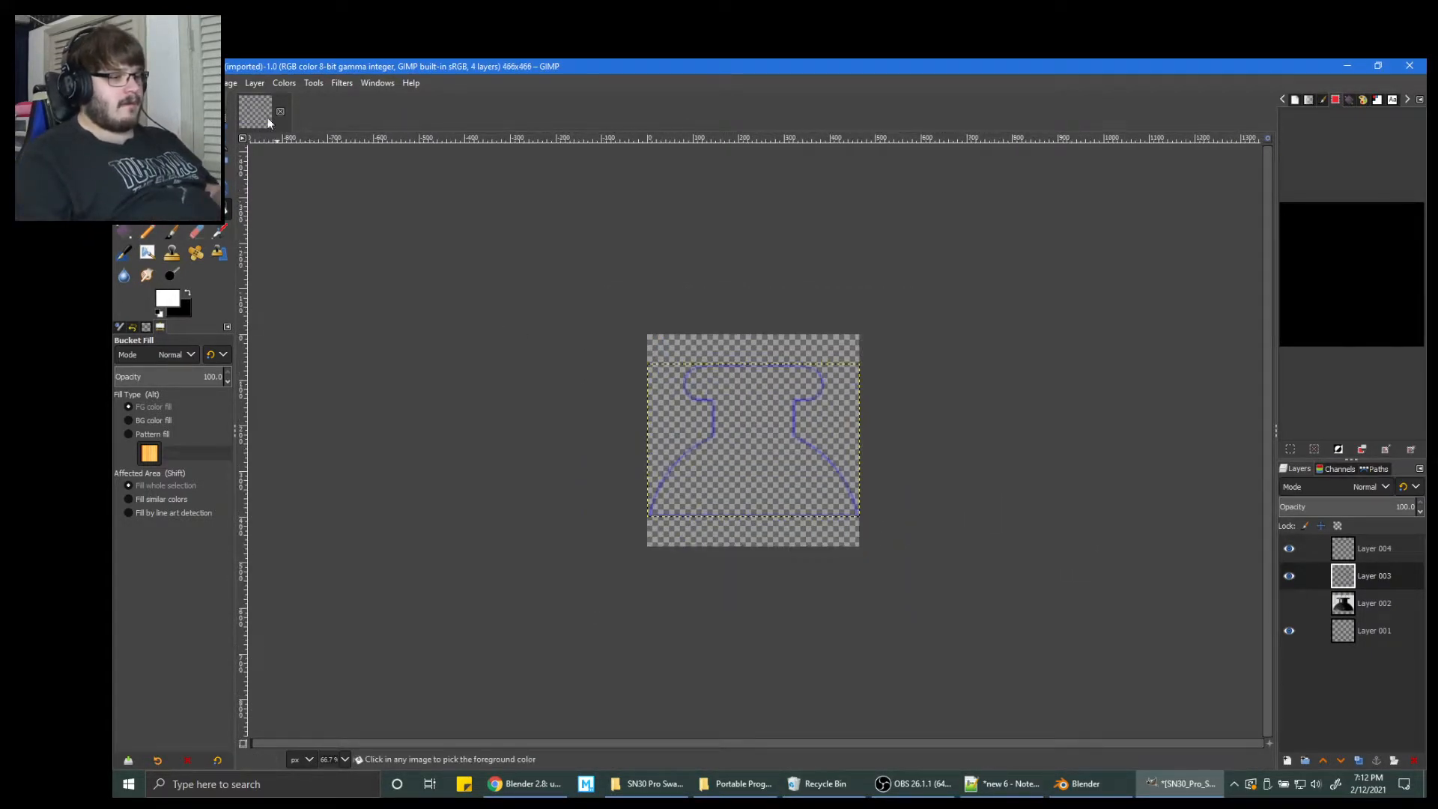
Resize the canvas to 150 percent in width and height, keeping the stick profile centred.
left_click(236, 88)
left_click(255, 202)
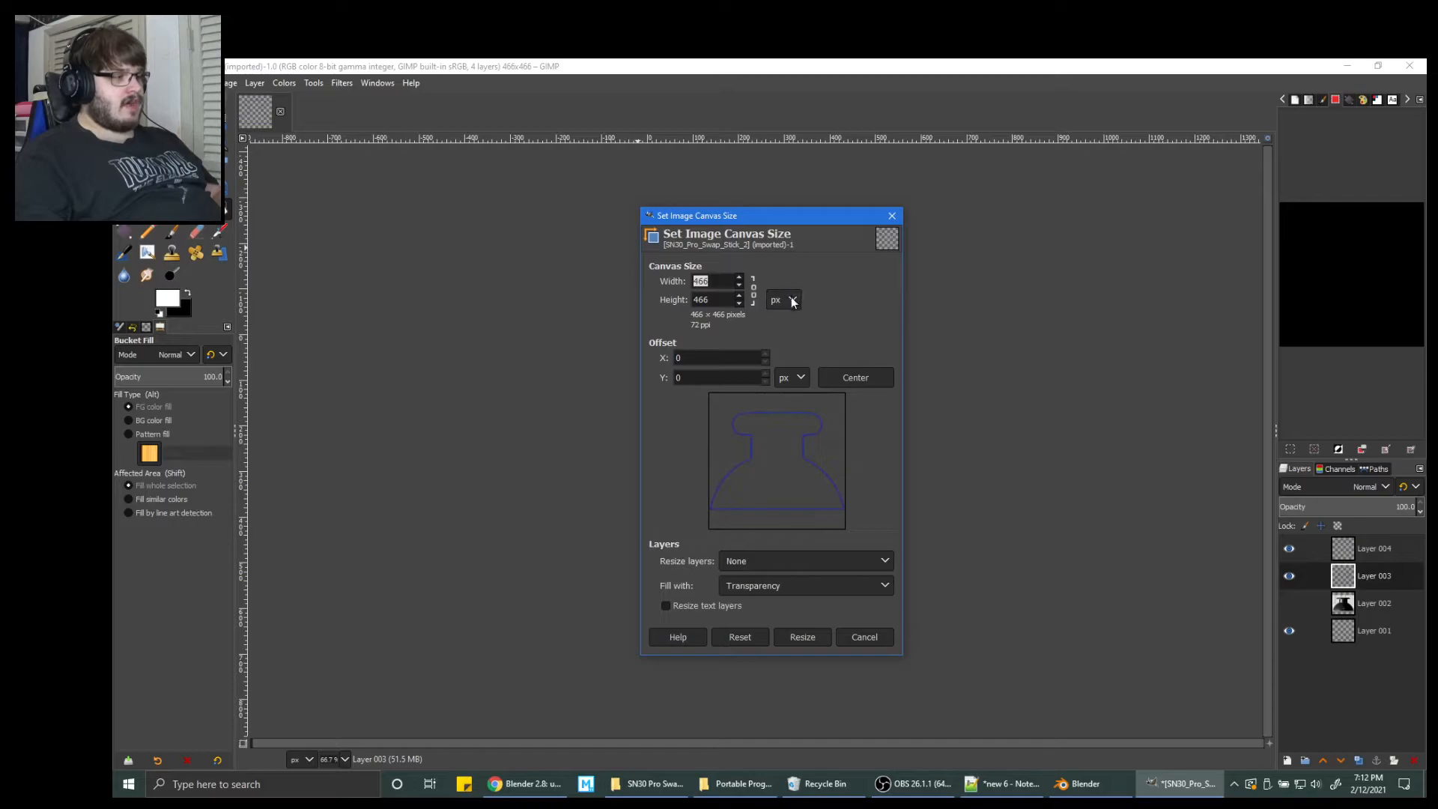
left_click_drag(723, 281, 679, 282)
type("150")
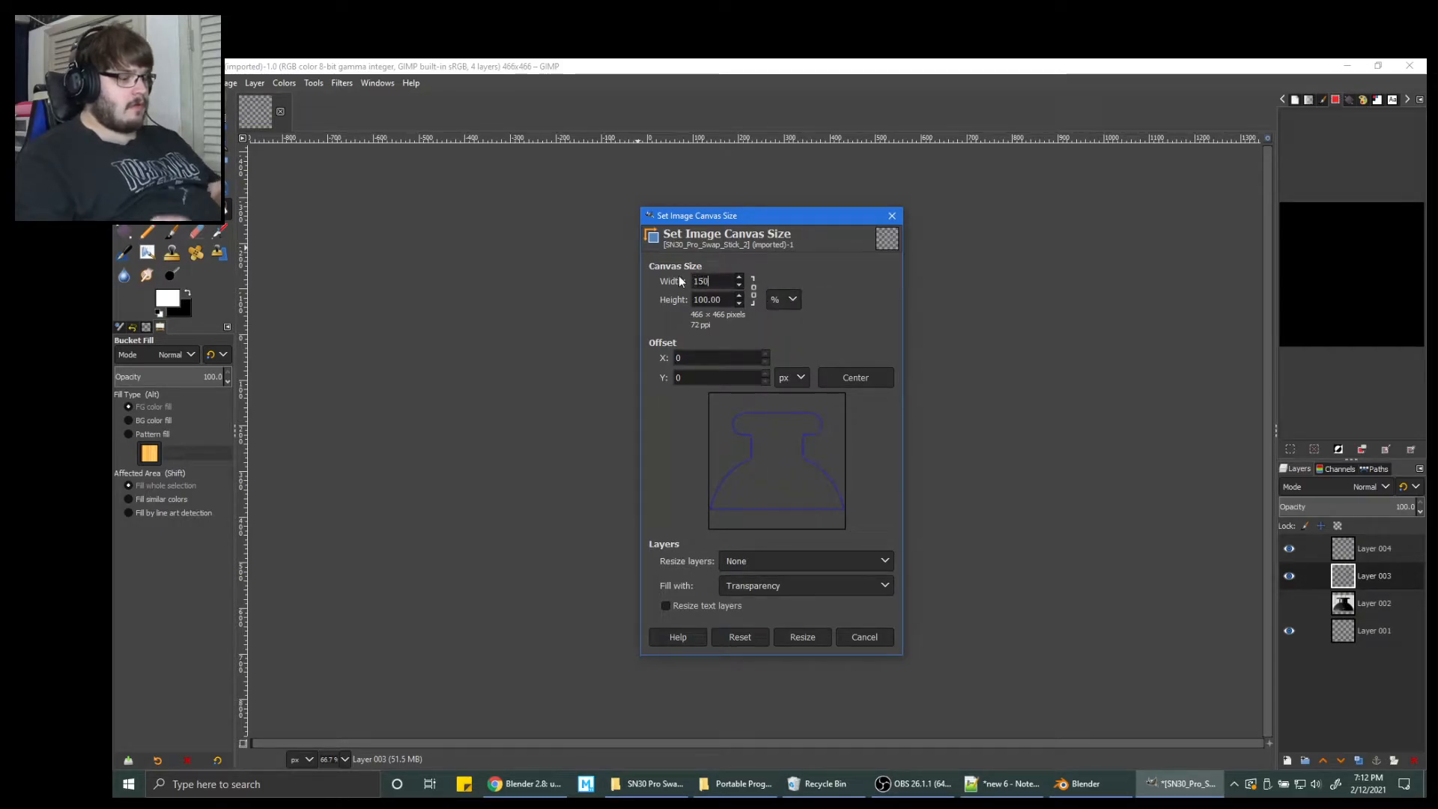
key("Return")
key("Tab")
type("150")
key("Return")
left_click(855, 377)
left_click(802, 637)
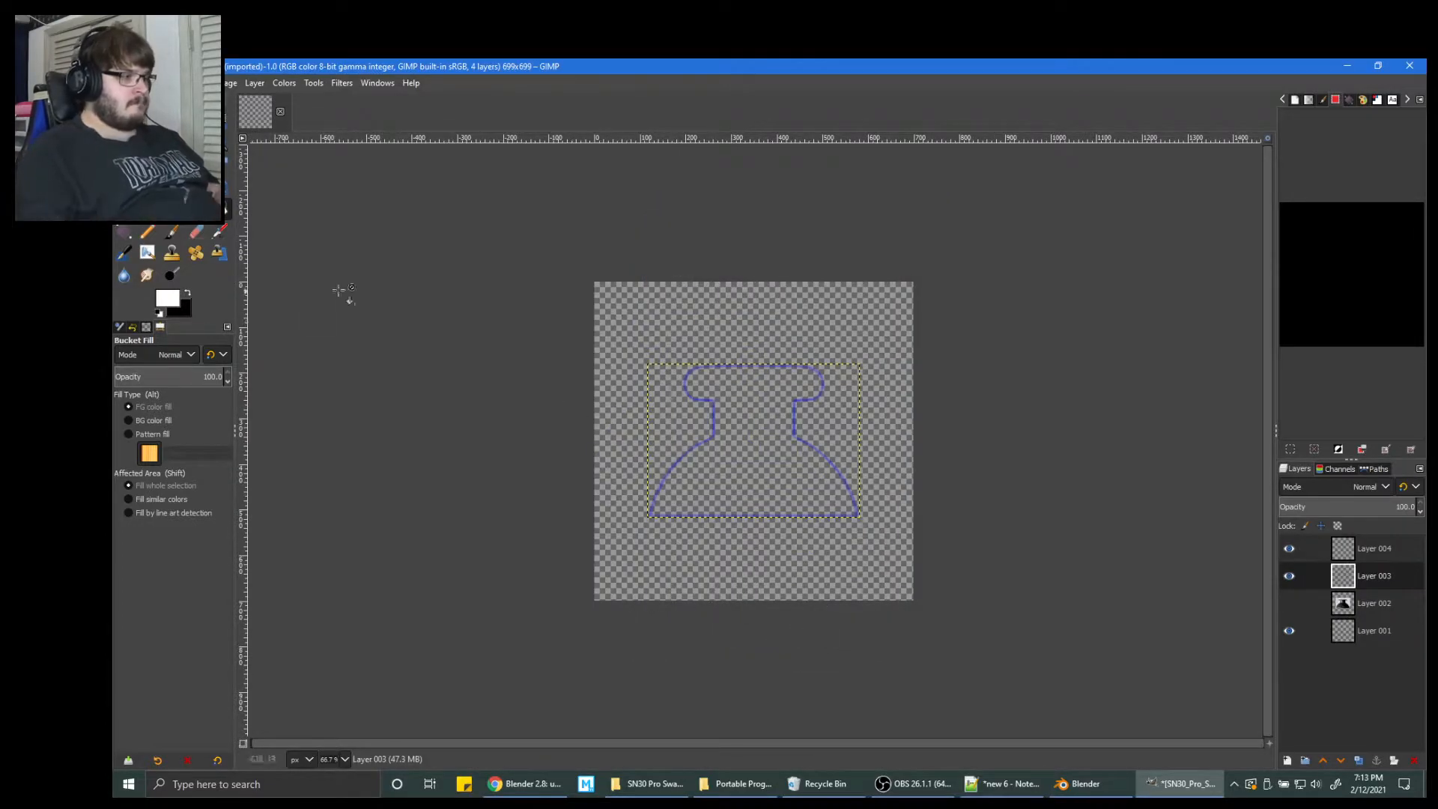
Try adding a new layer made from everything visible in the image.
right_click(1347, 652)
left_click(1293, 270)
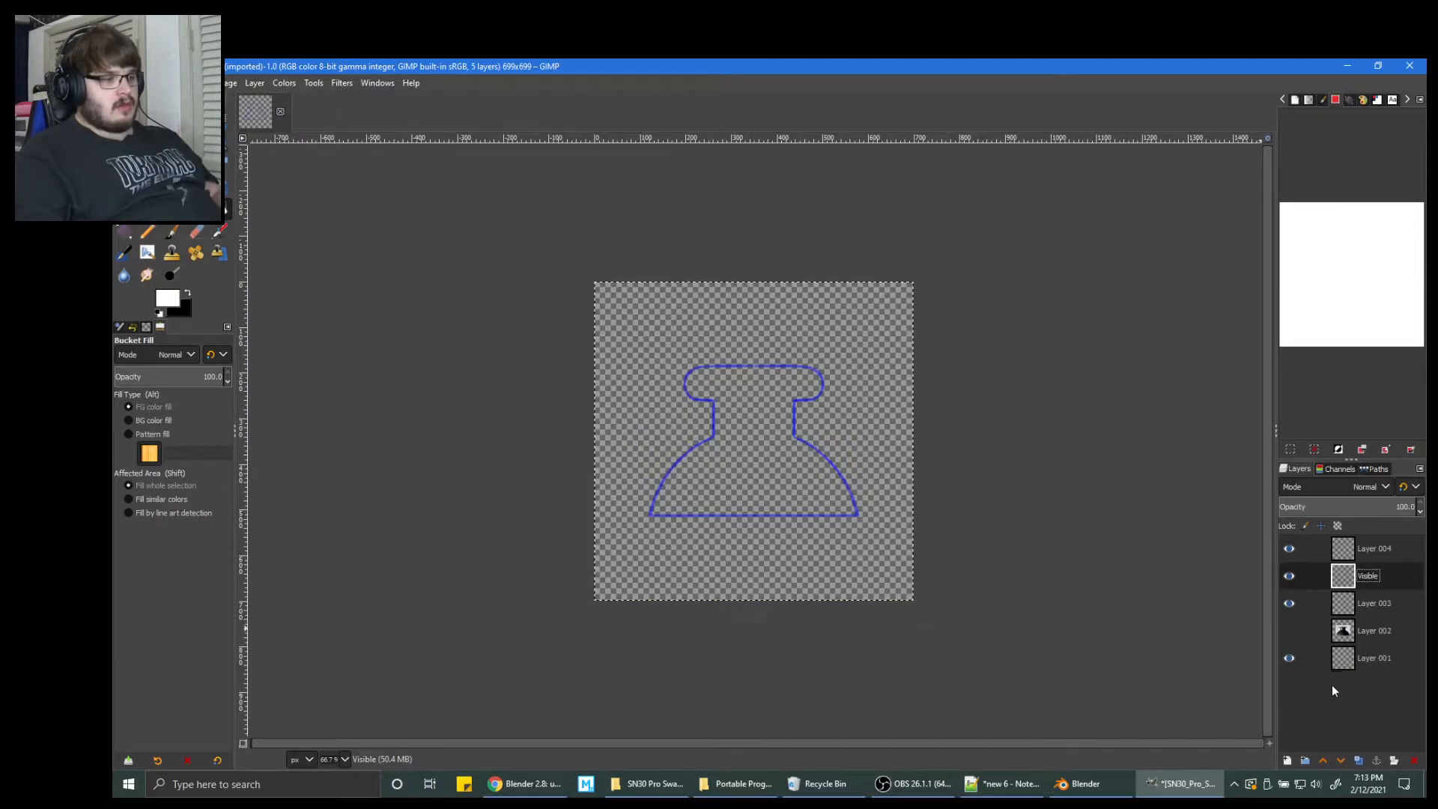
right_click(1334, 686)
left_click(1349, 711)
key("ctrl+z")
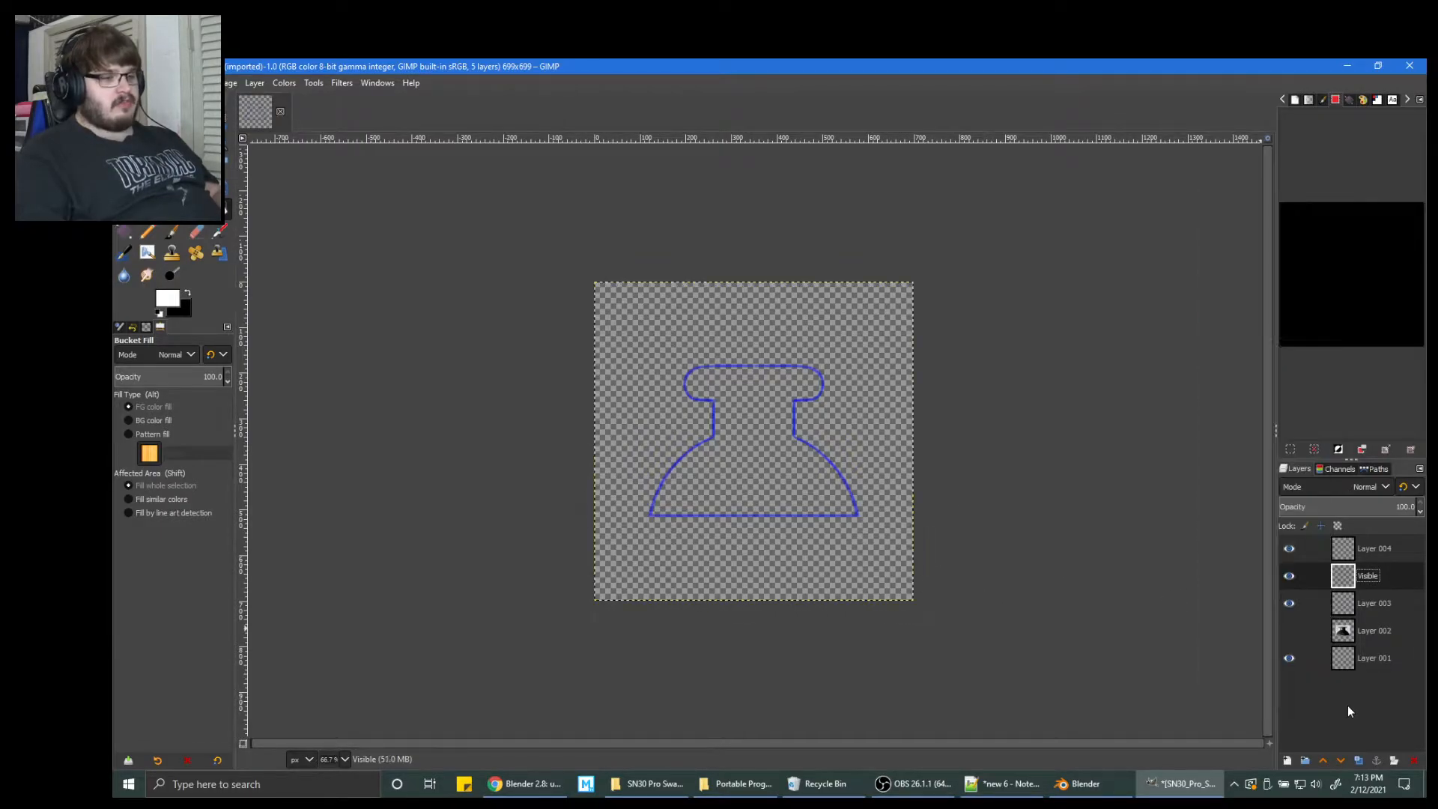
Add a new layer named BG beneath all other layers and fill it with white.
right_click(1349, 709)
left_click(1287, 307)
key("Return")
left_click_drag(1361, 579, 1385, 718)
left_click(836, 524)
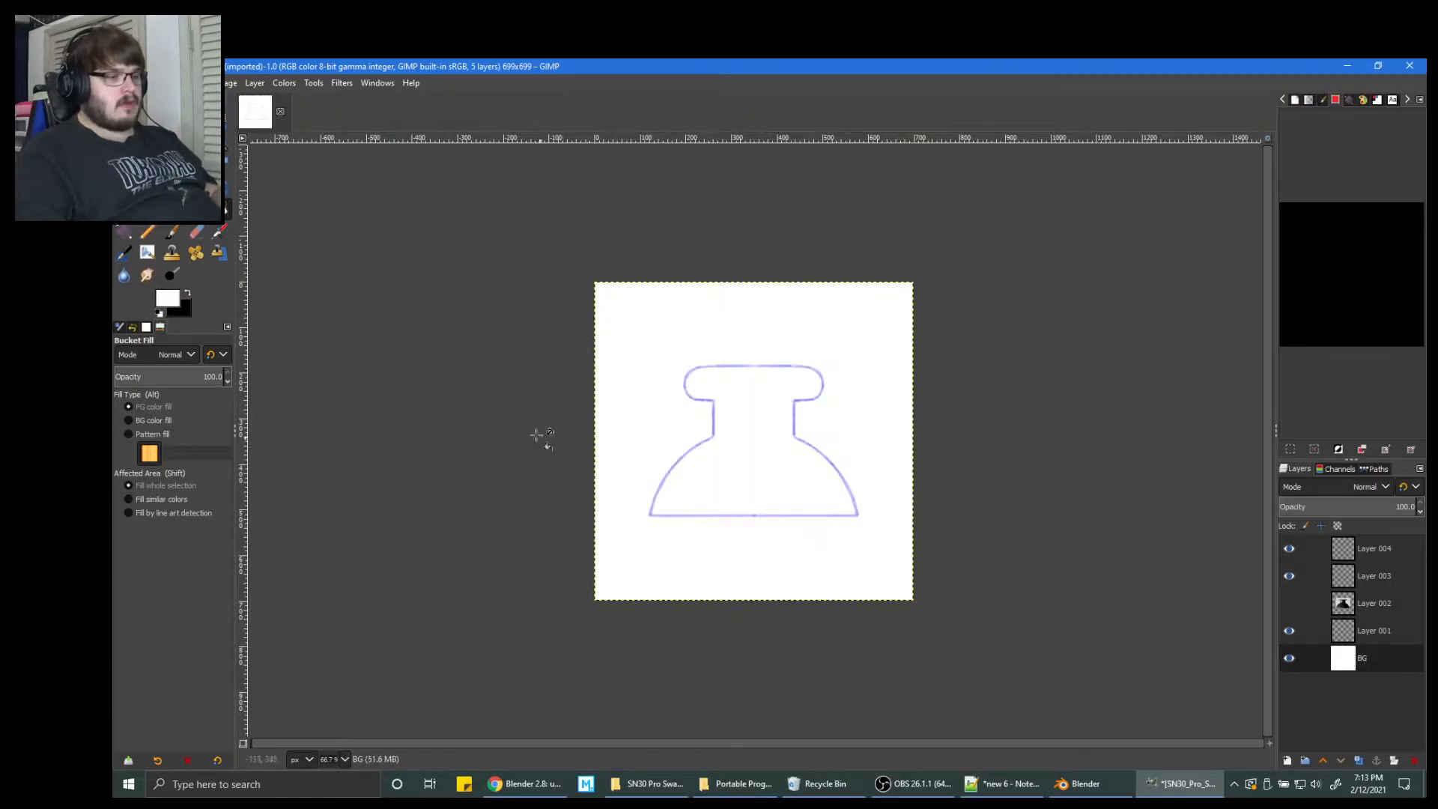
Select a rectangle about 638 × 328 px over the stick's neck and base and delete that area from Layer 003.
key("r")
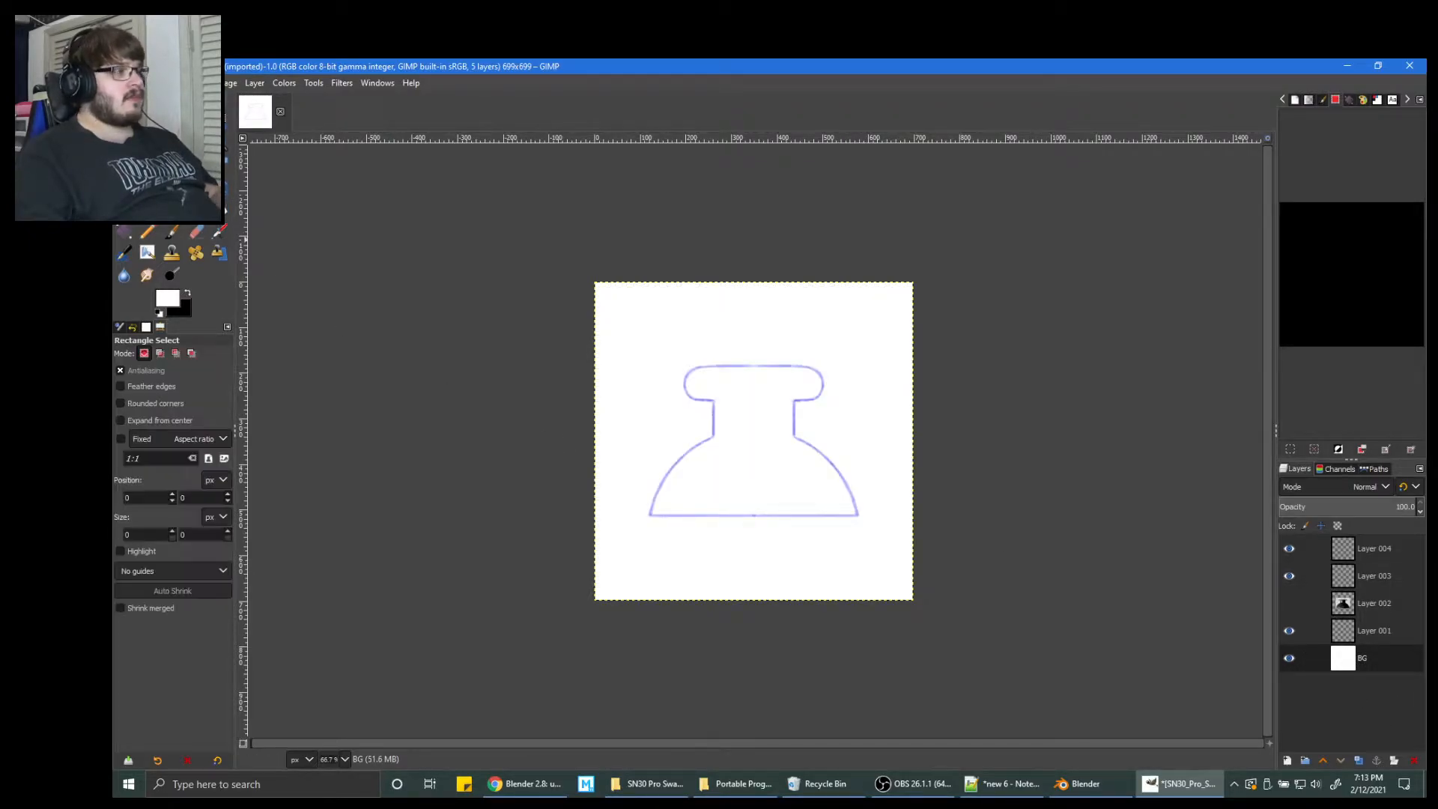
left_click_drag(630, 563, 874, 360)
scroll(853, 385, "up", 3, "ctrl")
scroll(876, 408, "up", 1, "ctrl")
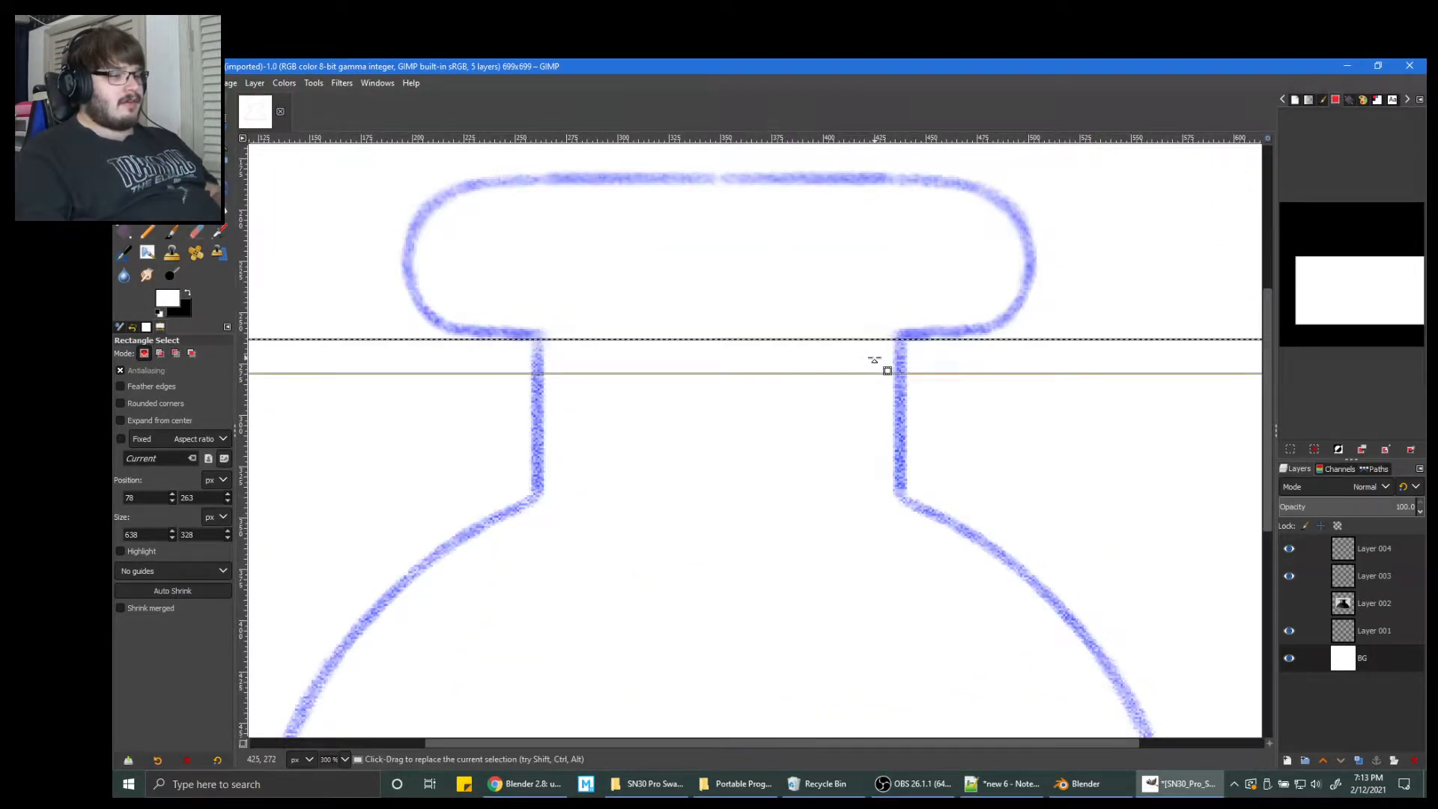
key("Delete")
key("ctrl+z")
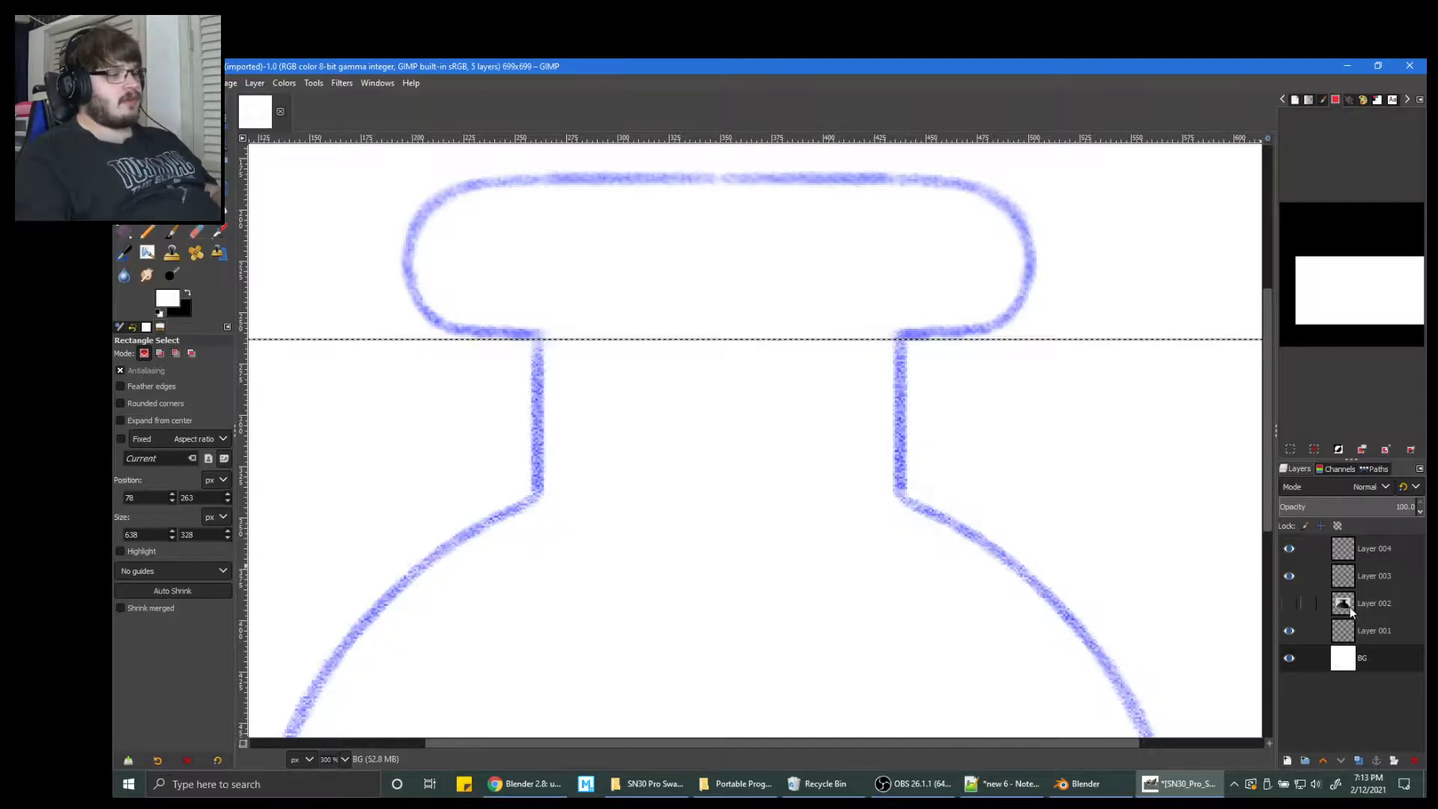
left_click(1364, 581)
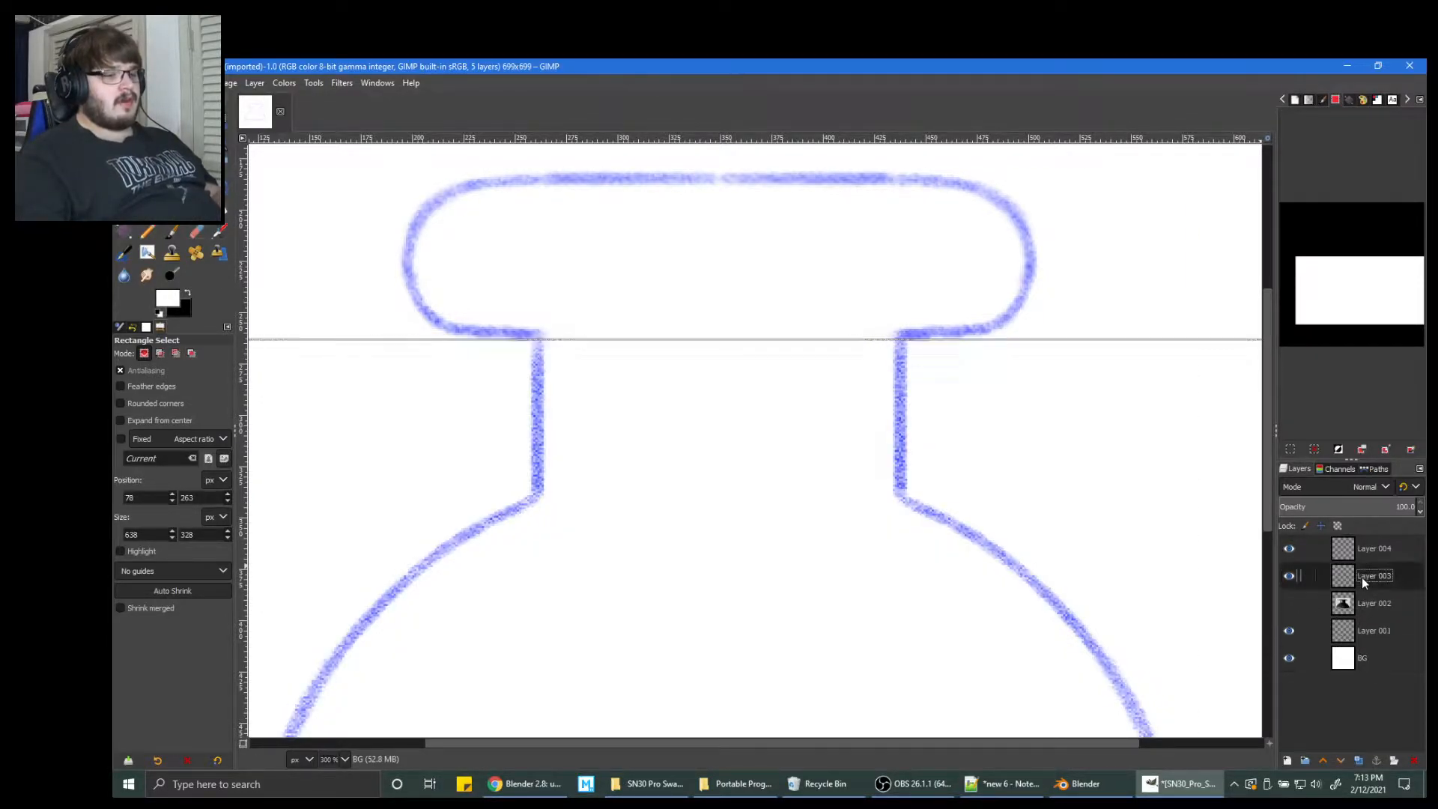
key("Delete")
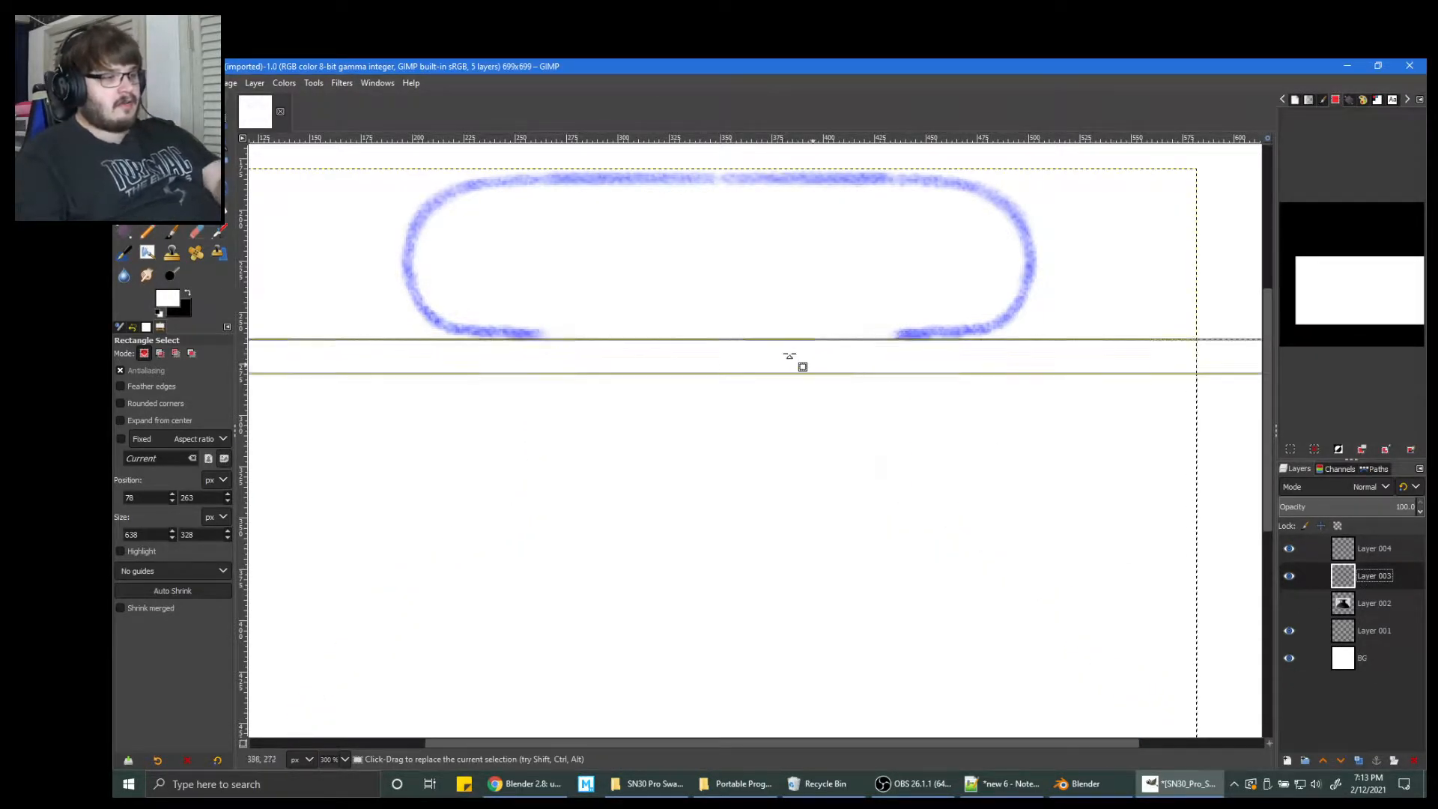
Select a 38 × 28 px rectangle around the lower line's left end on Layer 003 and try moving a pasted copy toward the centre.
left_click(707, 306)
left_click_drag(494, 369, 572, 313)
key("ctrl+x")
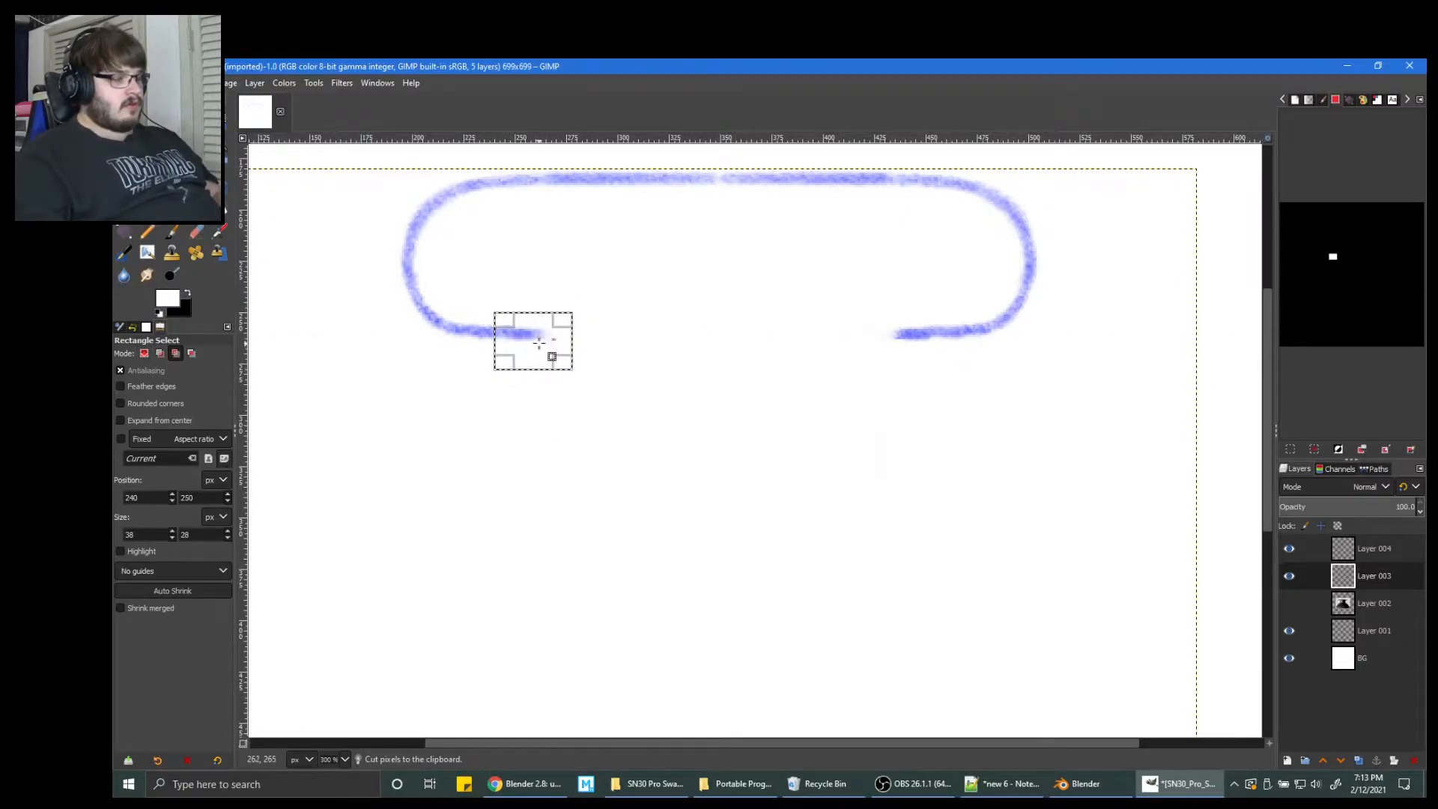
key("ctrl+c")
key("ctrl+v")
left_click_drag(528, 330, 555, 331)
key("ctrl+z")
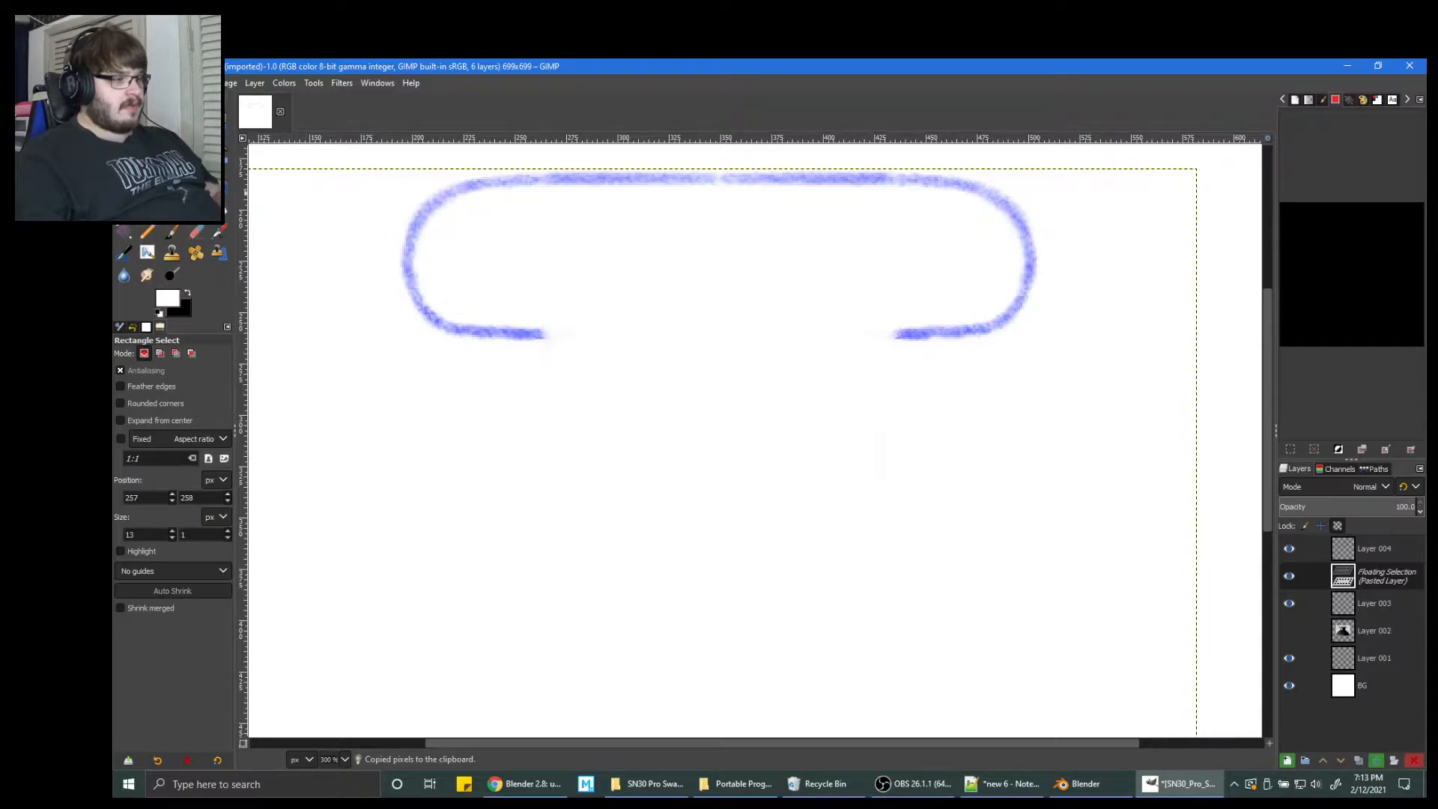
Paste the copied line end again, try moving it inward, and undo the pastes.
key("m")
key("r")
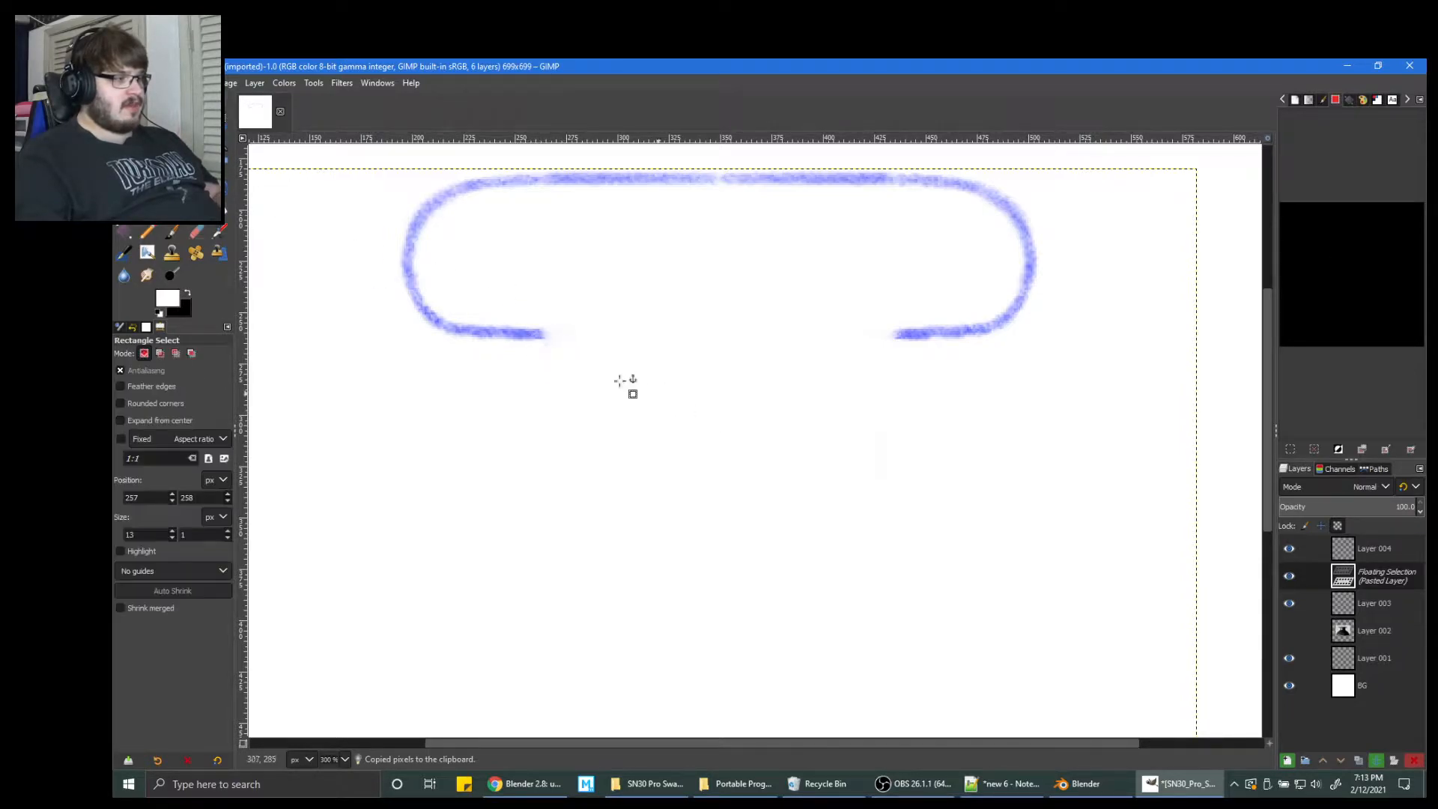
key("ctrl+v")
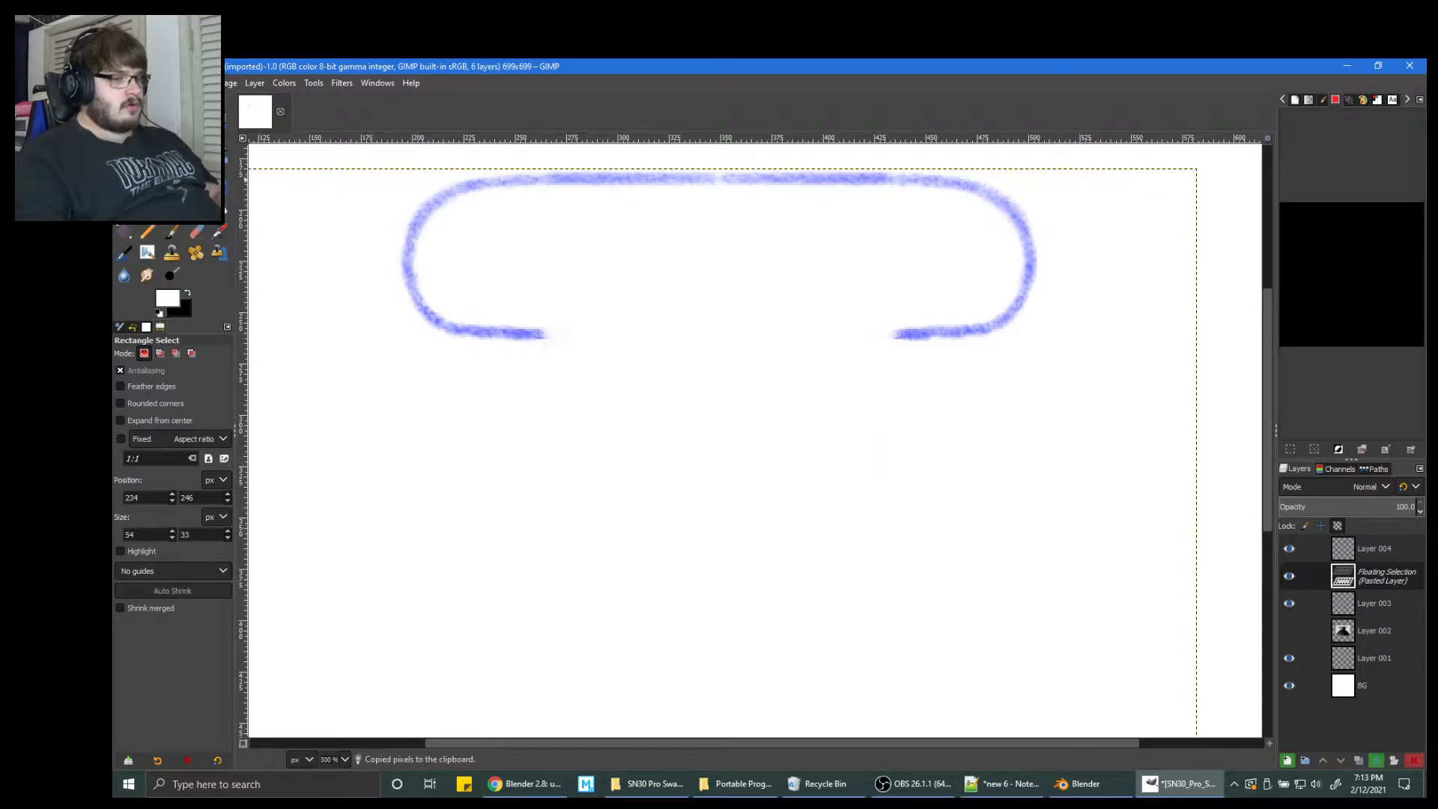
key("m")
left_click(635, 331)
key("ctrl+z")
key("ctrl+z")
key("ctrl+z")
Try deleting Layer 004 to compare the outline with and without it, and undo the deletion.
left_click(1362, 559)
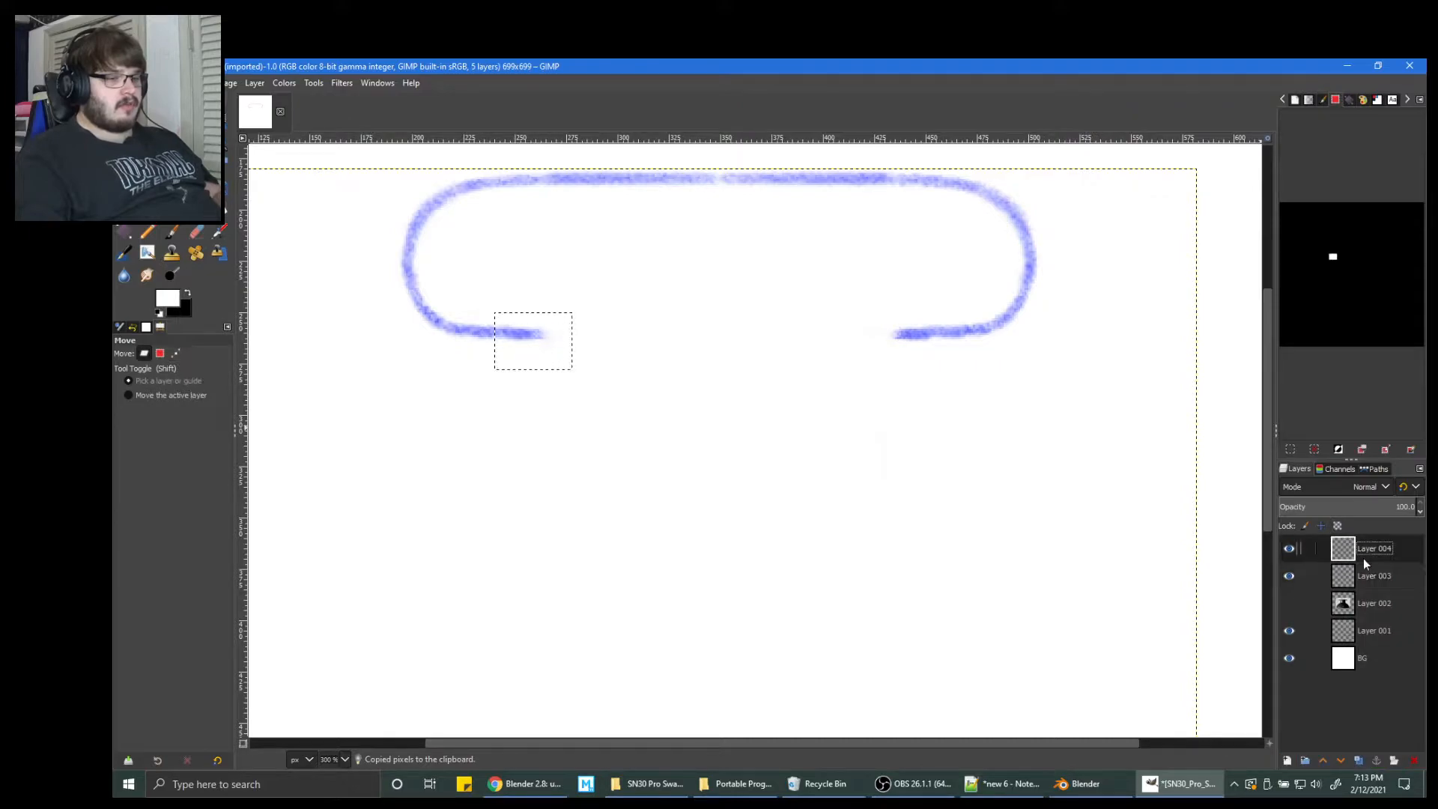
left_click(1288, 549)
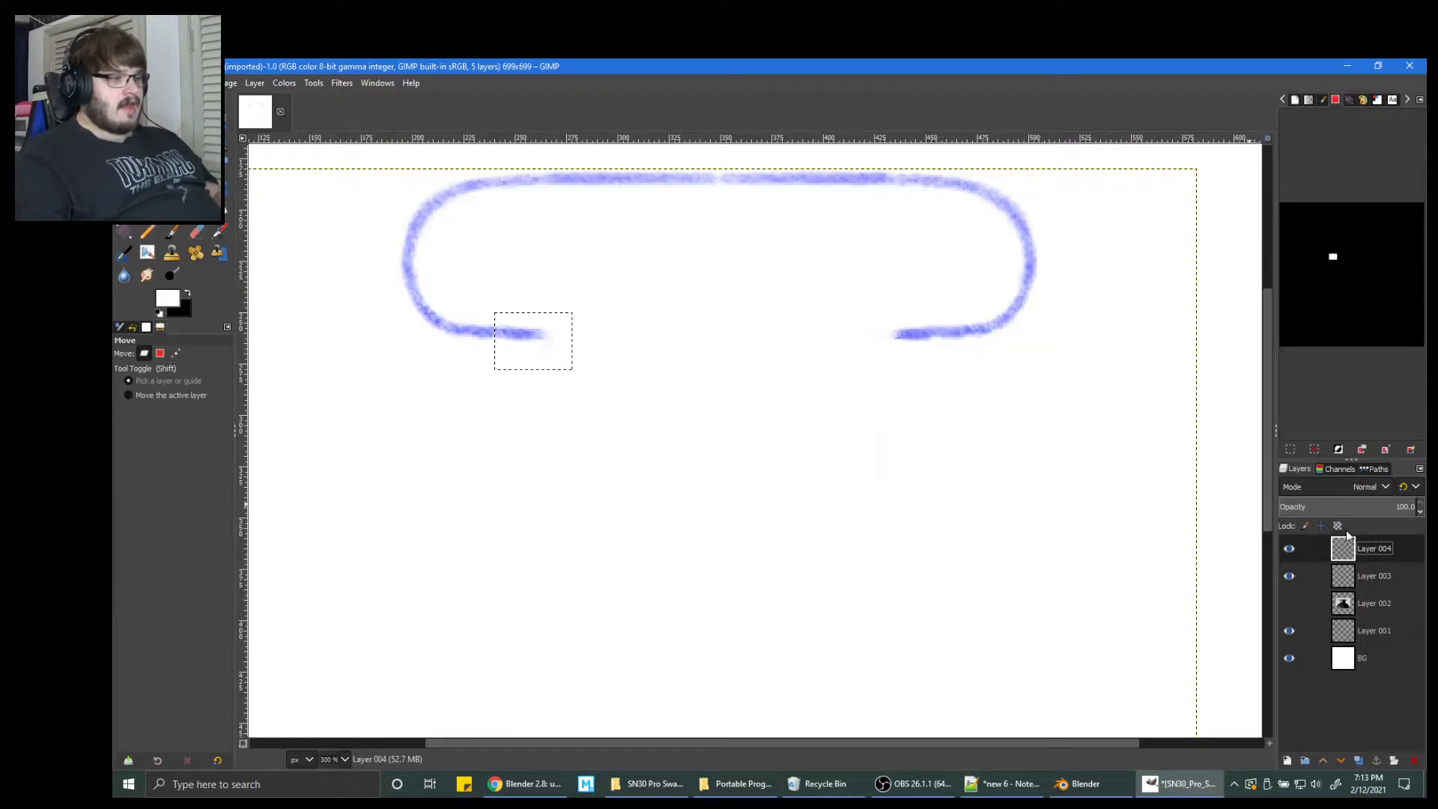
right_click(1355, 546)
left_click(1278, 244)
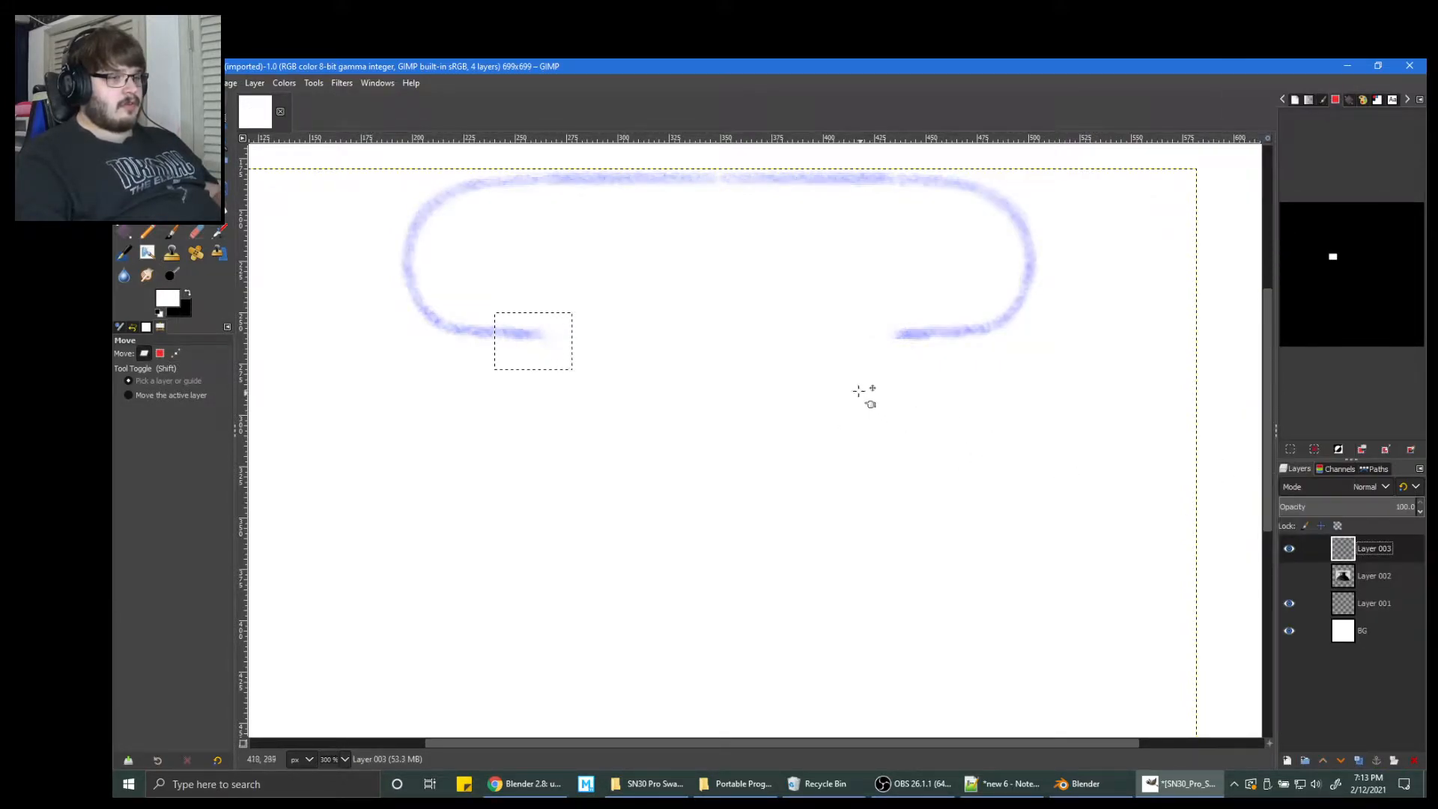
key("ctrl+z")
key("ctrl+y")
key("ctrl+z")
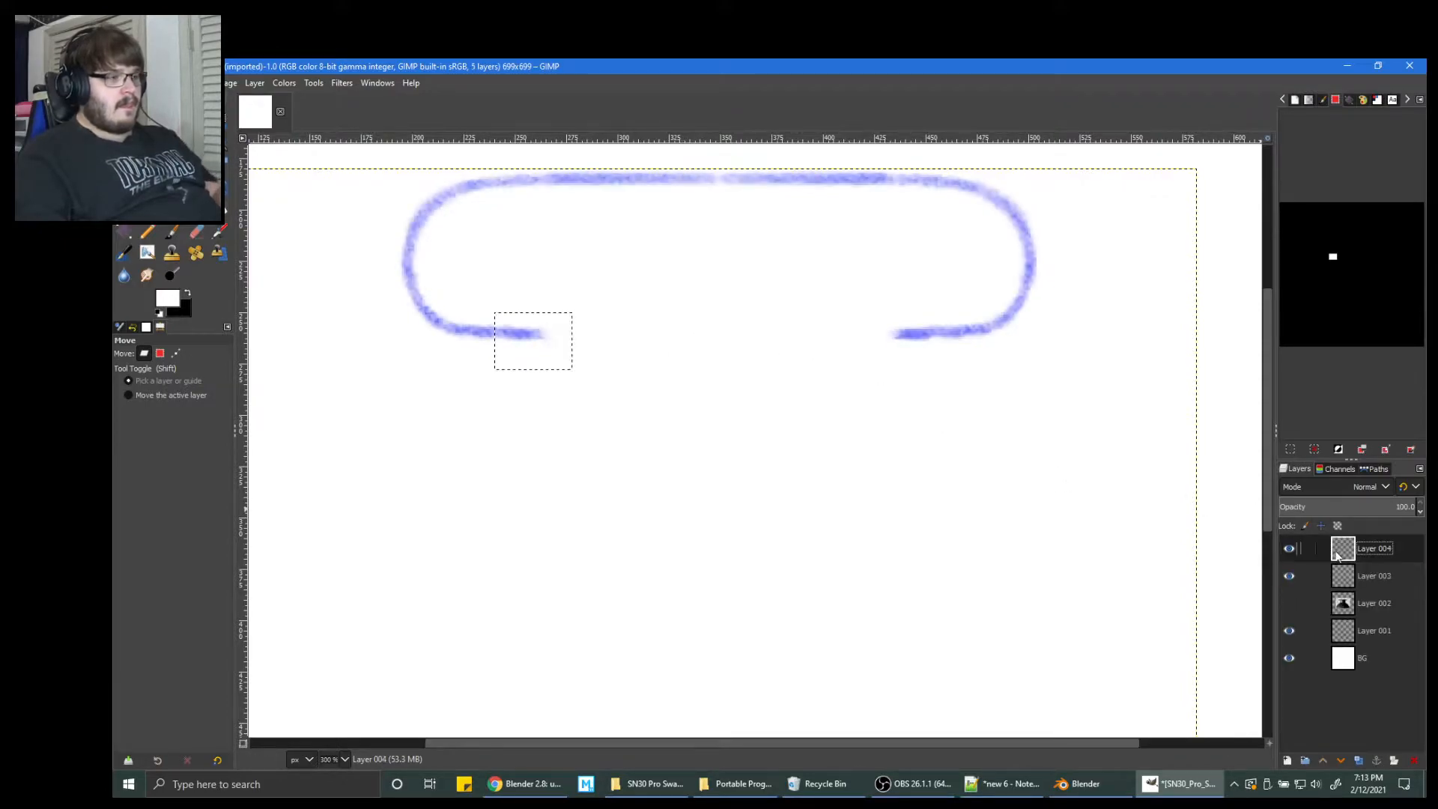
Hide Layer 001 and test the outline without Layer 004 by repeatedly deleting and restoring that layer.
left_click(1354, 569)
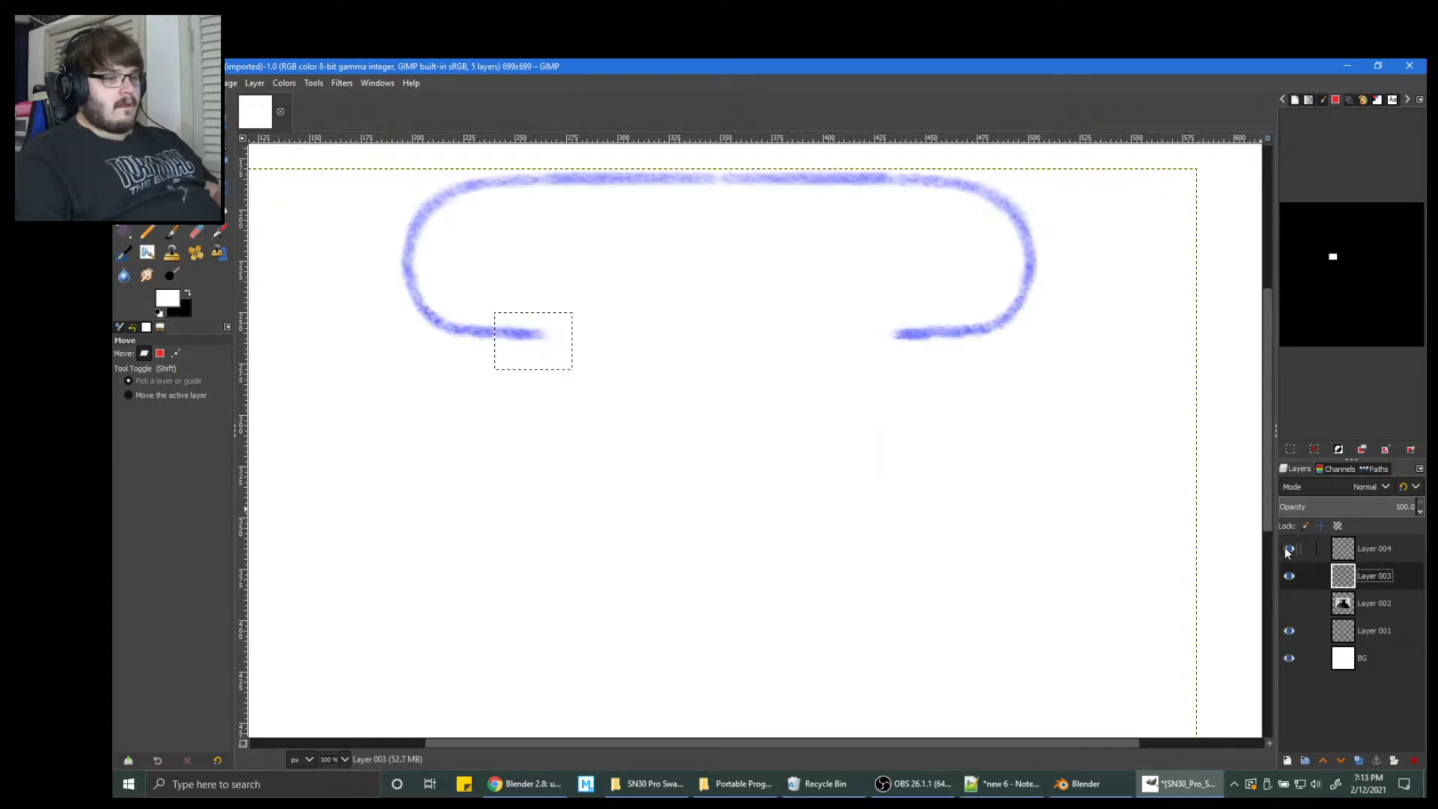
left_click(1354, 552)
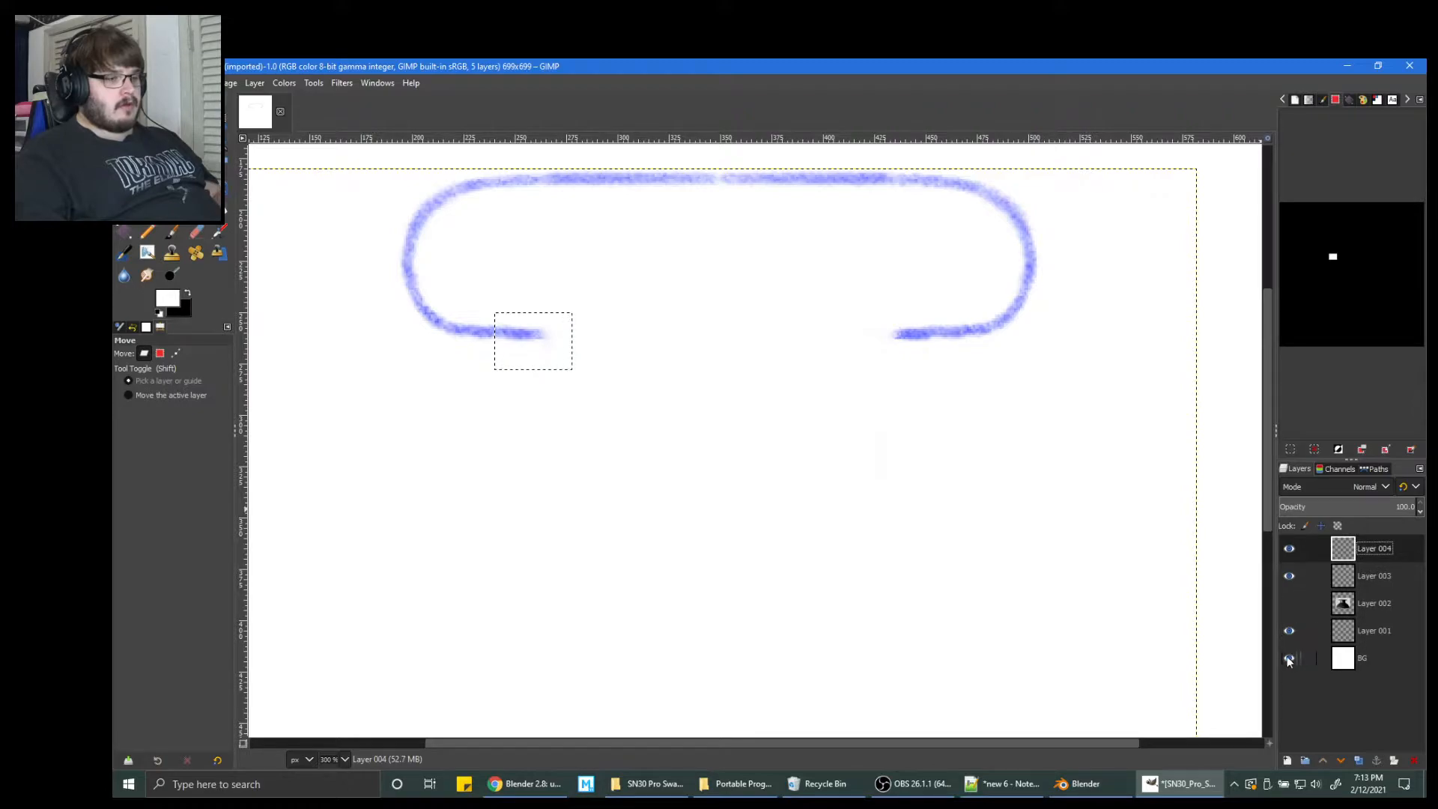
right_click(1391, 547)
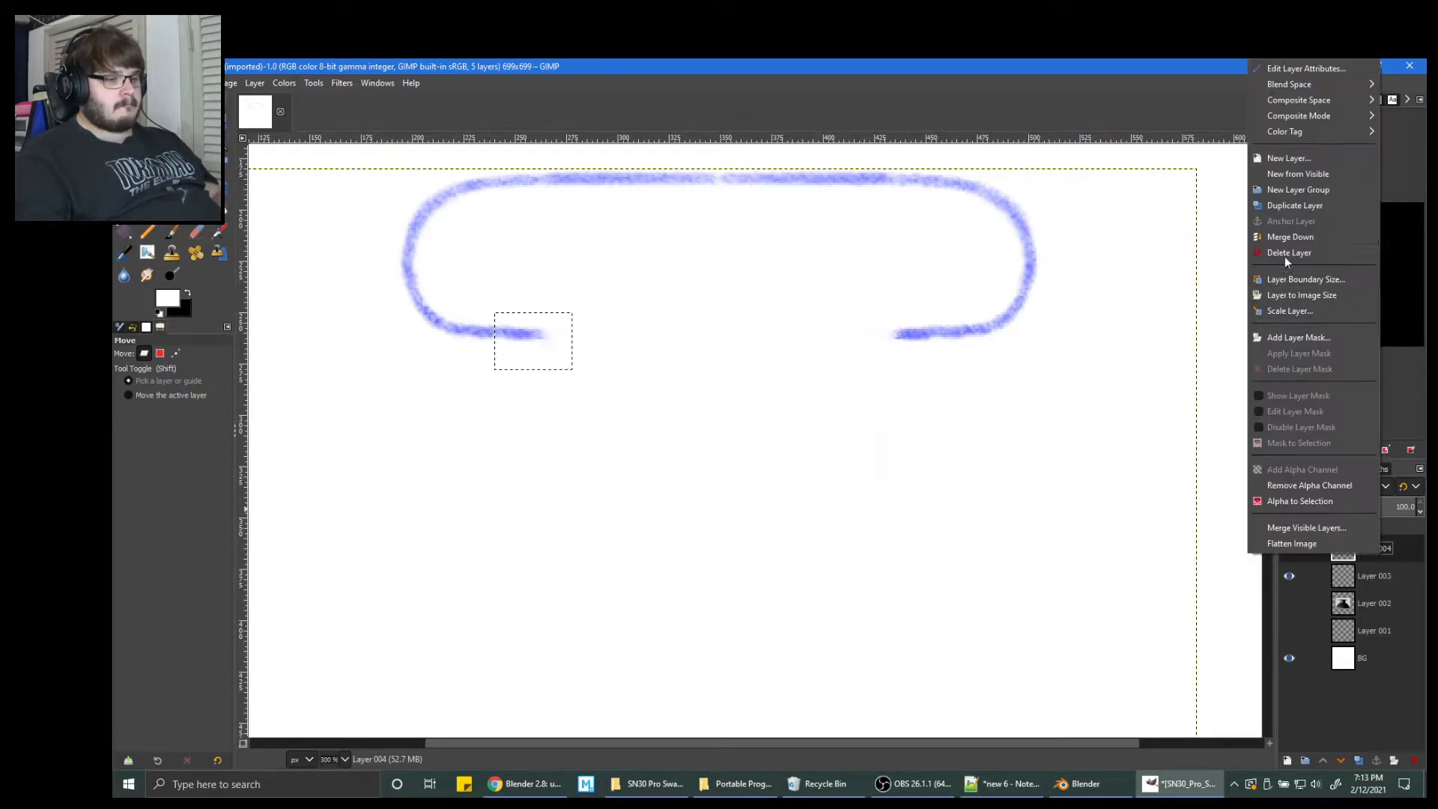
left_click(1291, 236)
key("ctrl+z")
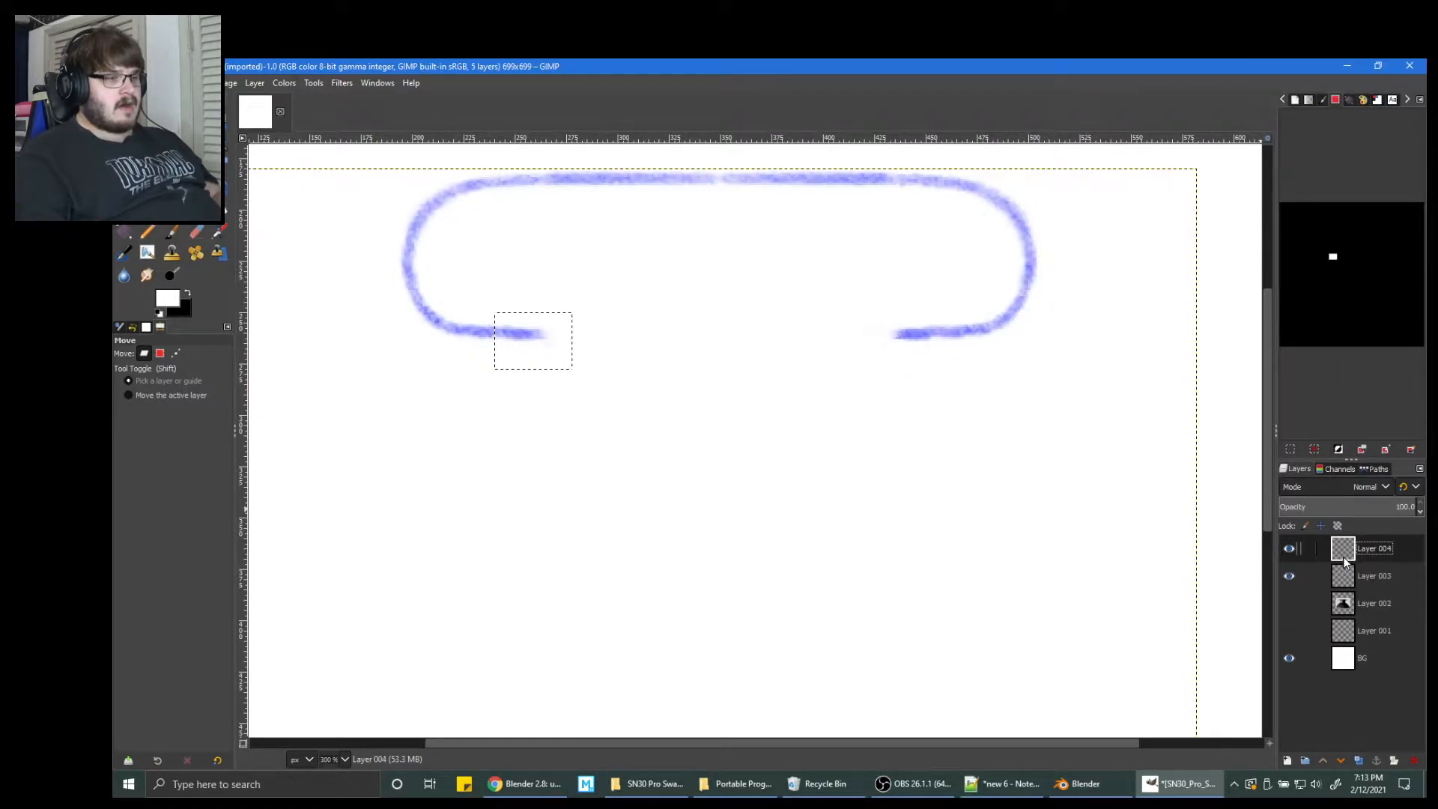
key("ctrl+y")
right_click(1345, 559)
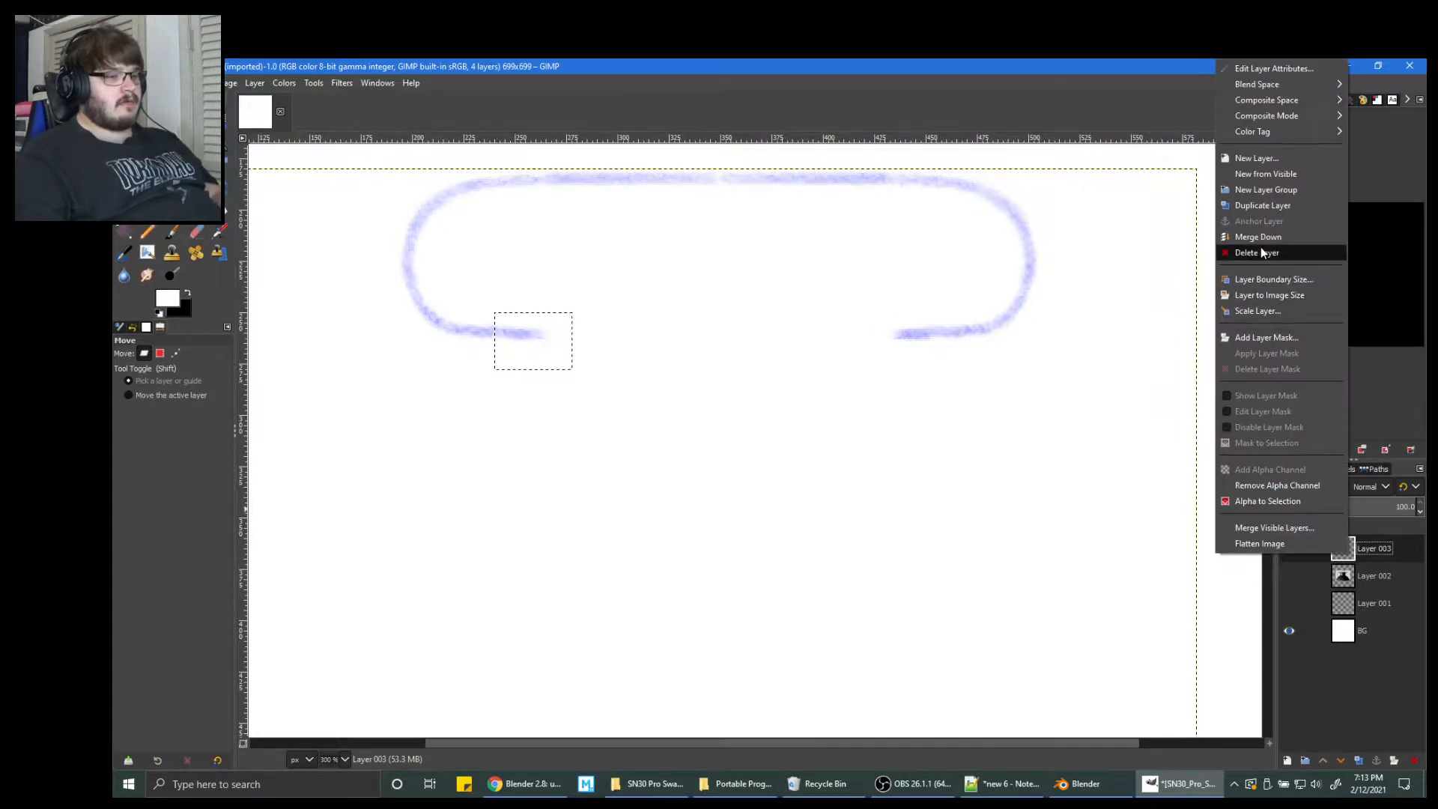
left_click(1394, 554)
key("ctrl+z")
right_click(1376, 546)
left_click(1300, 253)
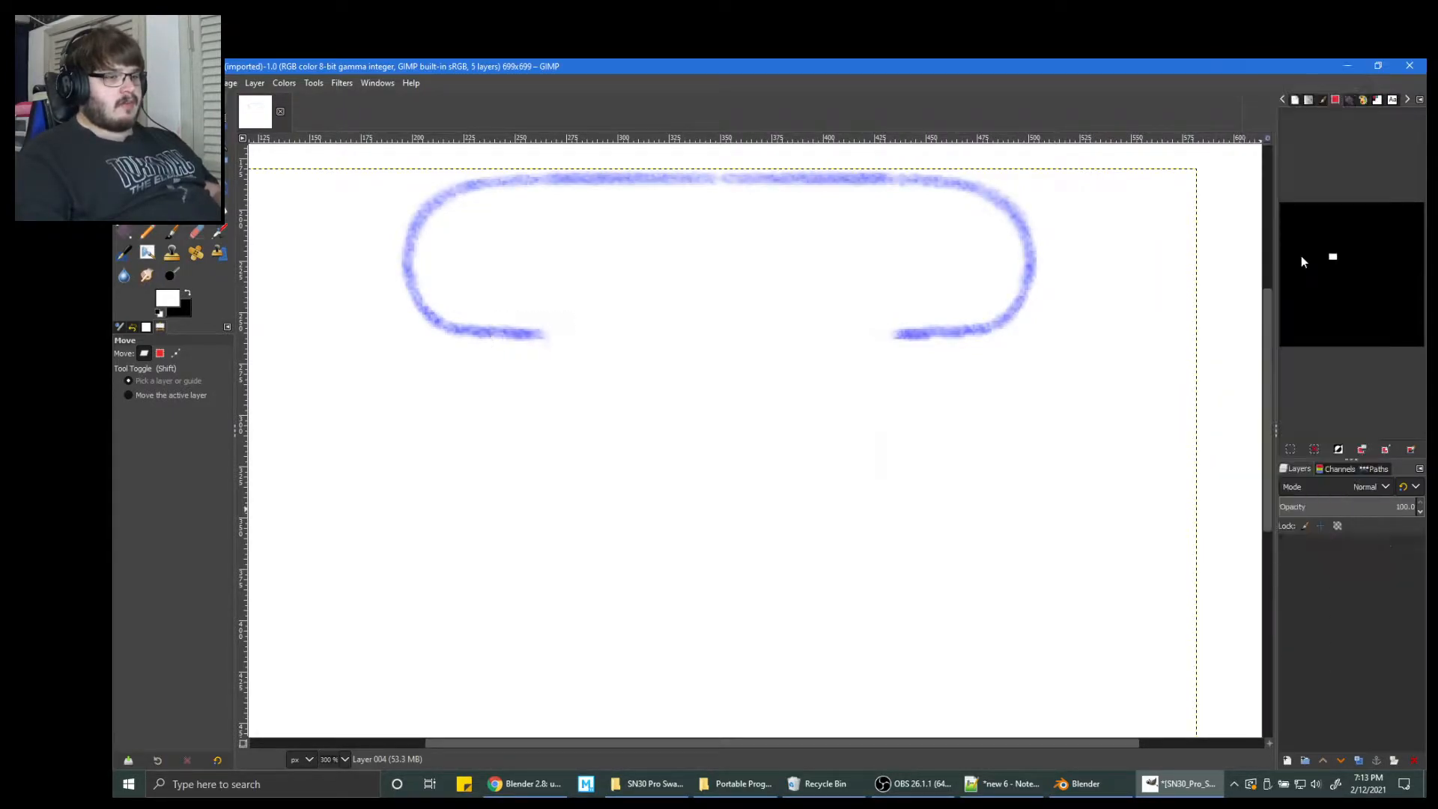
Restore Layer 004 by undoing its deletion, and delete Layer 003.
key("ctrl+z")
right_click(1359, 573)
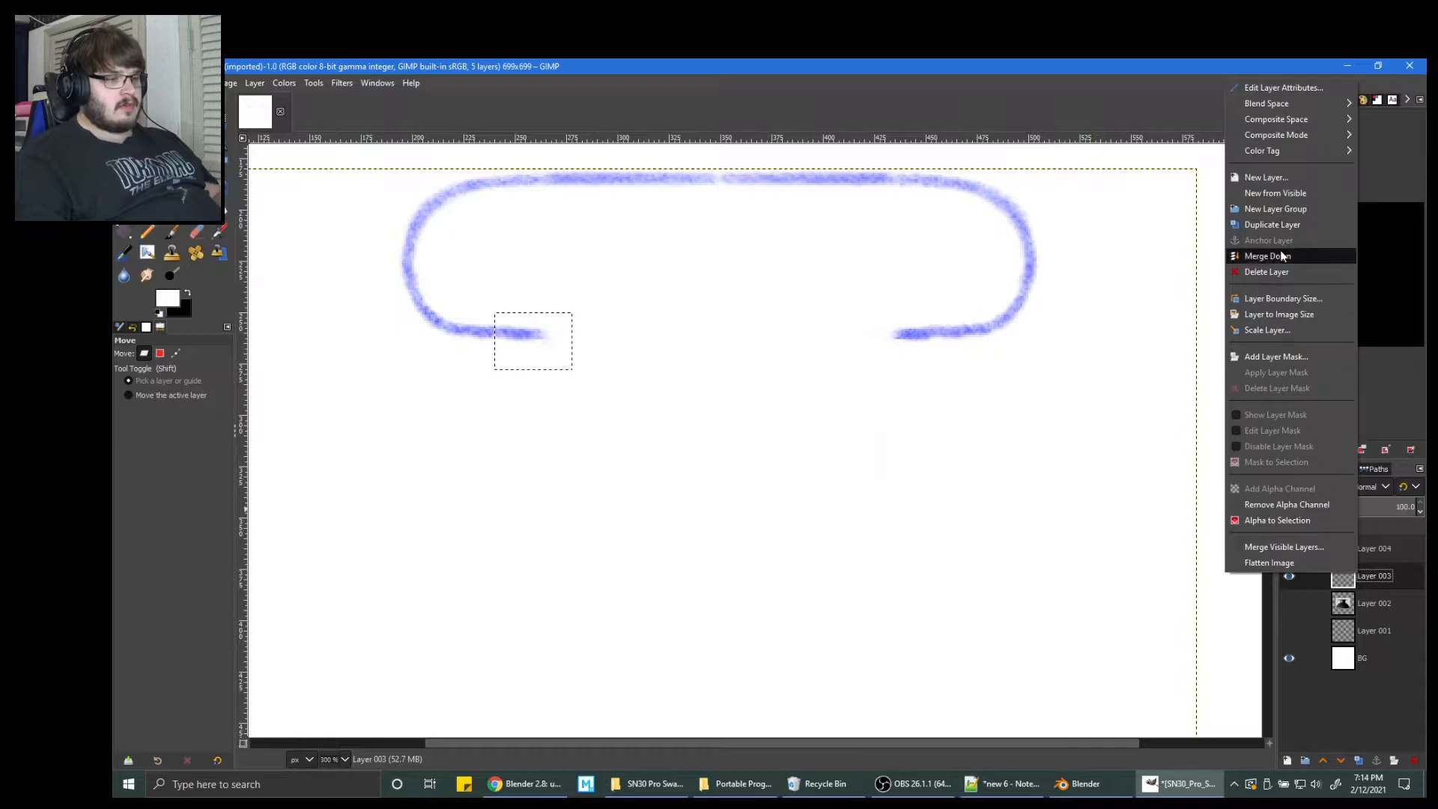
left_click(1282, 271)
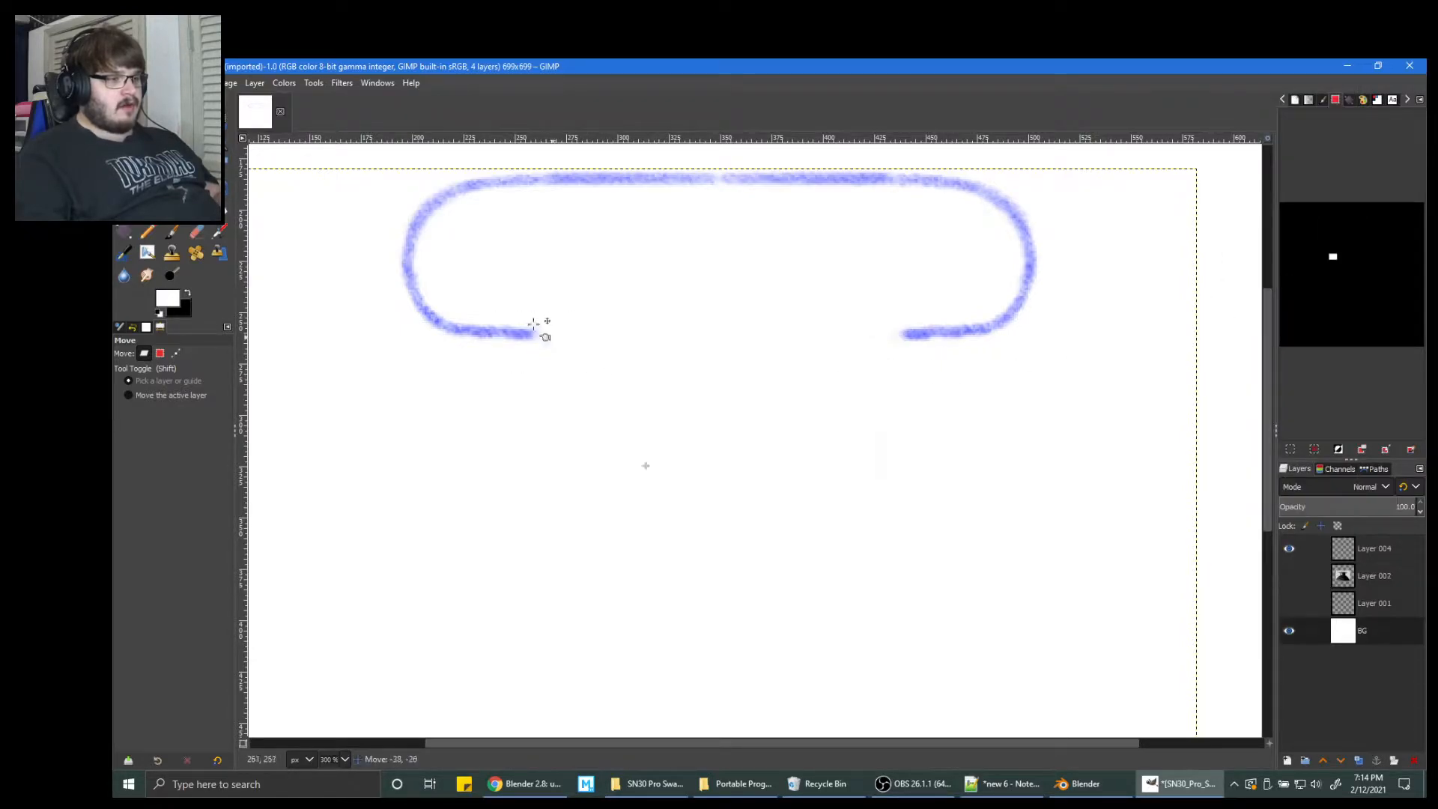
Try copying a rectangle around the lower line's left end with BG active and moving the pasted piece.
key("r")
left_click_drag(633, 364, 488, 294)
key("ctrl+c")
key("ctrl+v")
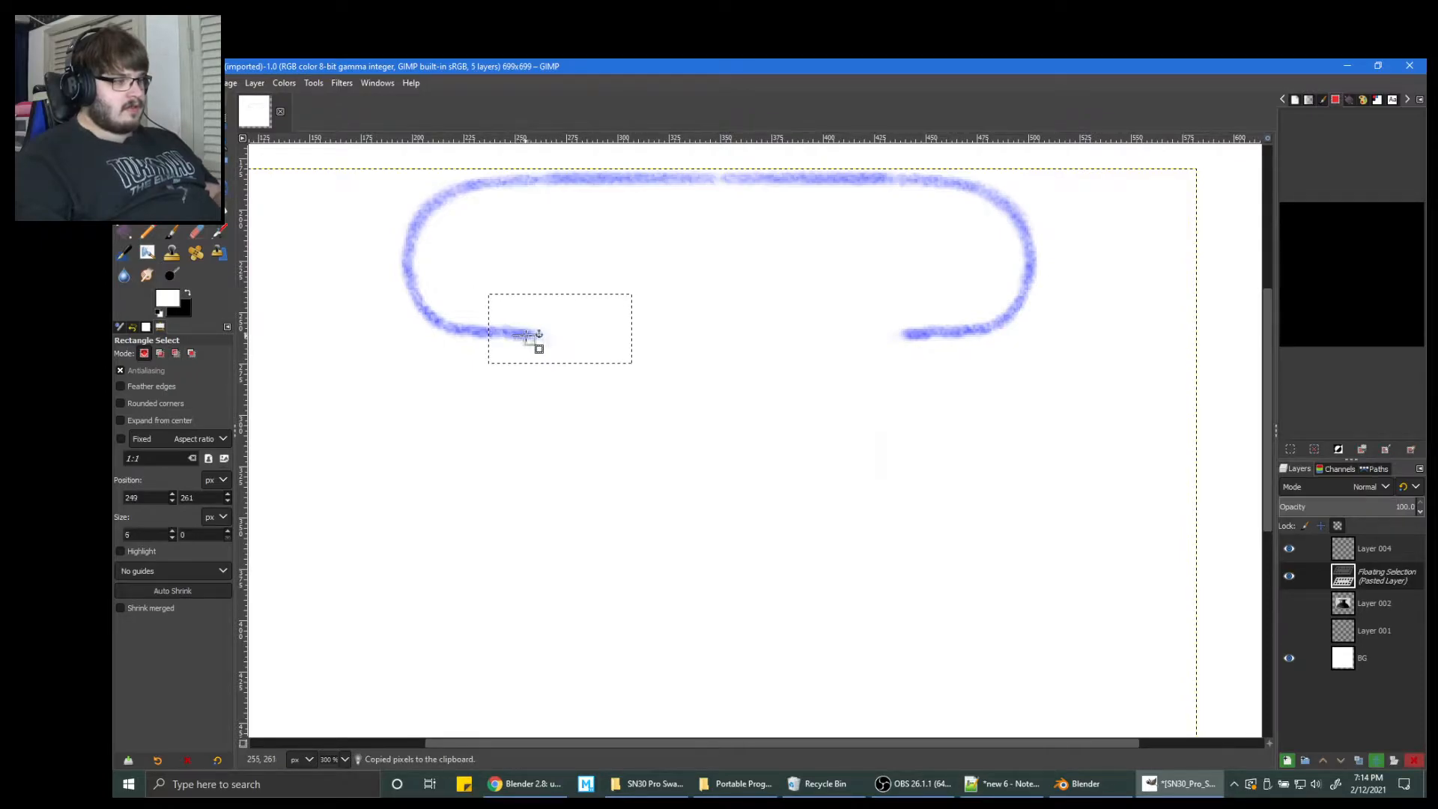
left_click(524, 335)
key("m")
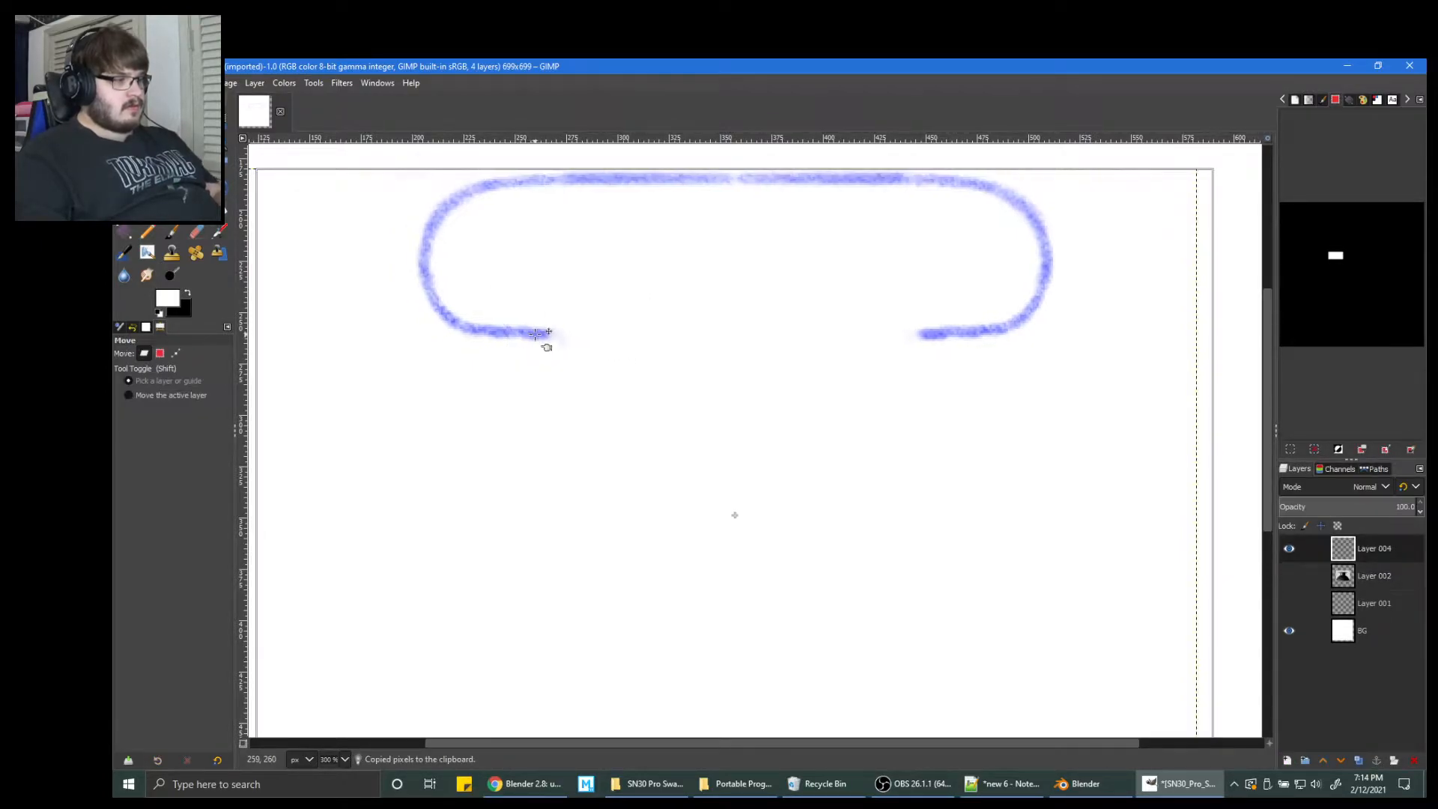
Select a 15 × 9 px rectangle around the tip of the lower line's left end and paste the copied pixels.
key("r")
scroll(475, 299, "up", 4, "ctrl")
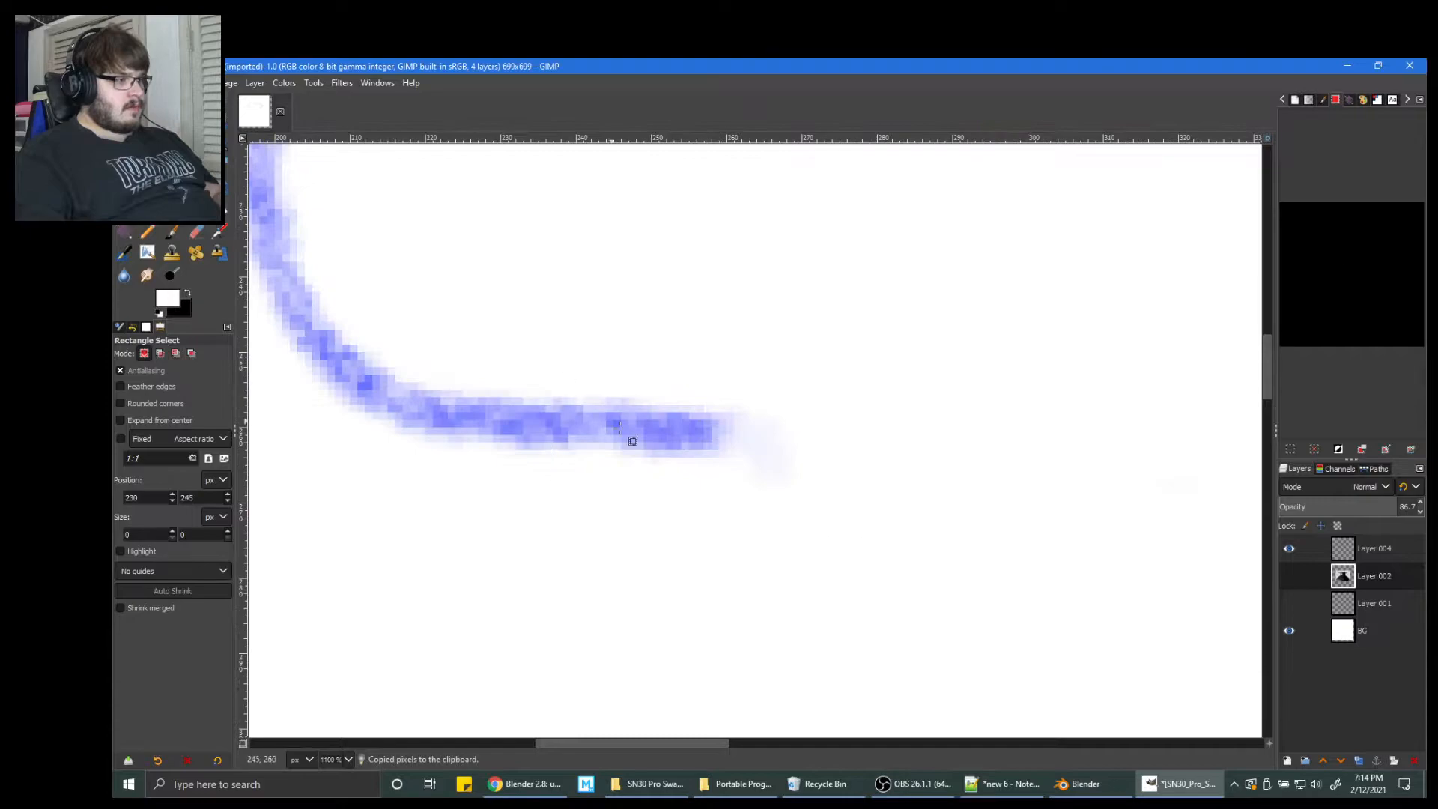
left_click_drag(614, 398, 726, 462)
scroll(636, 405, "down", 3, "ctrl")
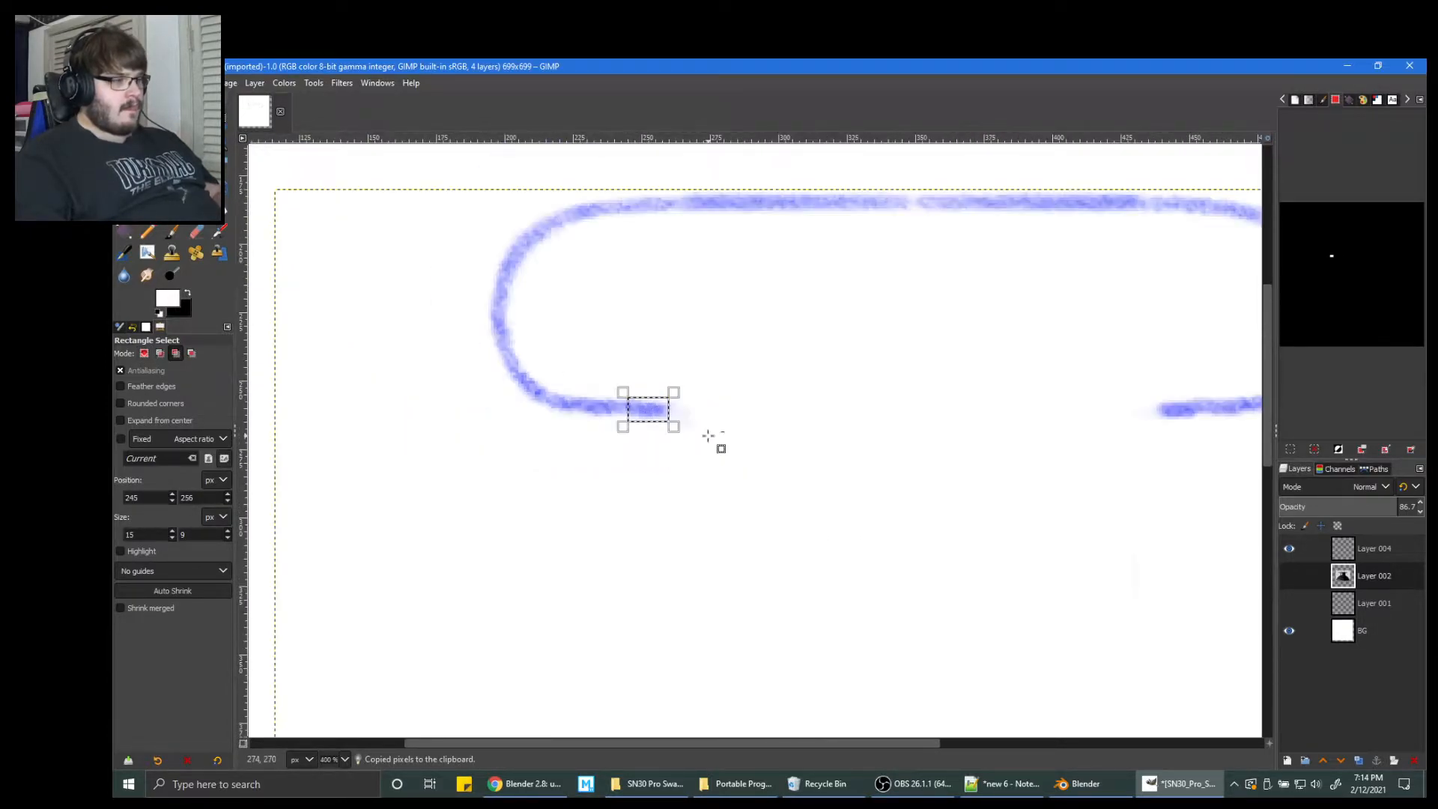
key("ctrl+v")
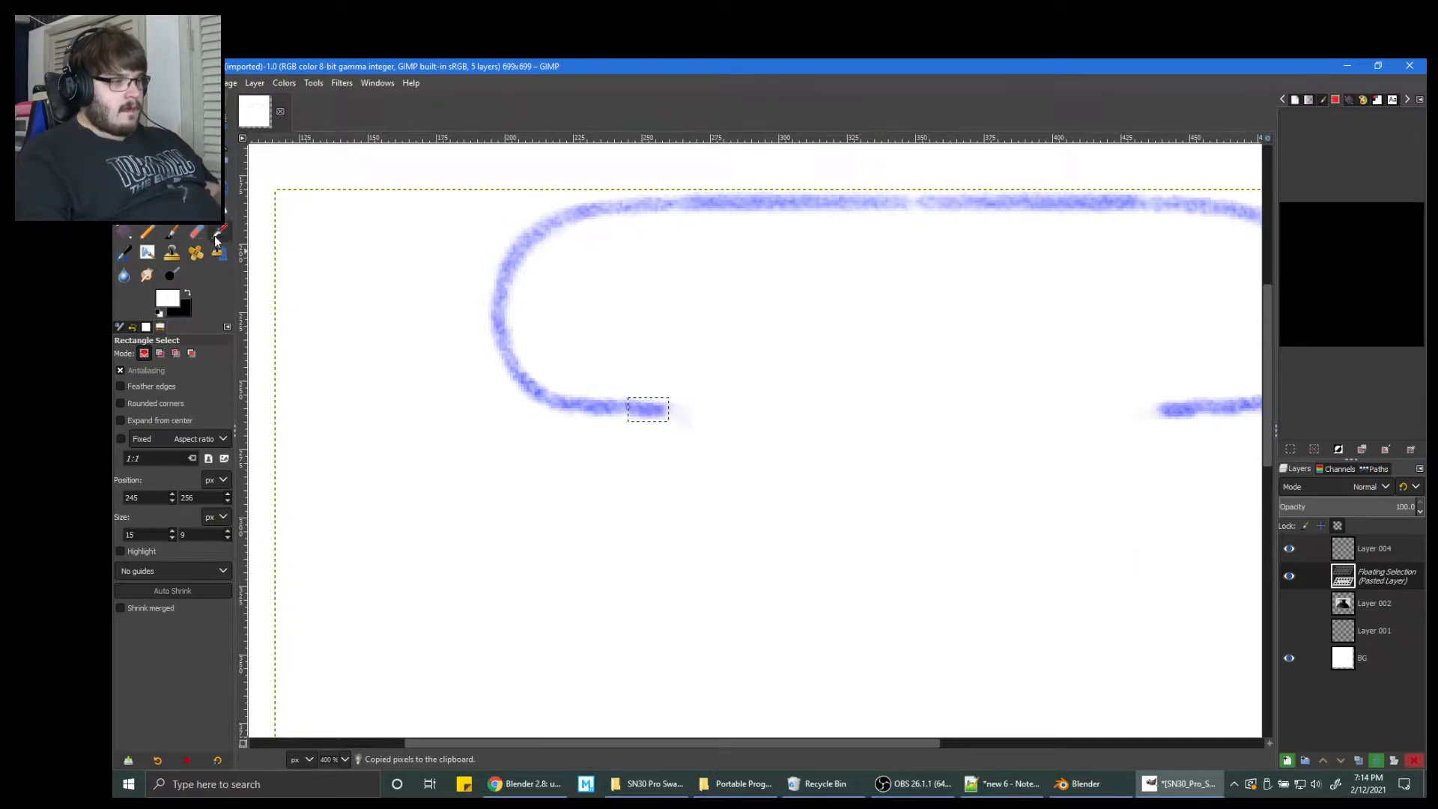
key("m")
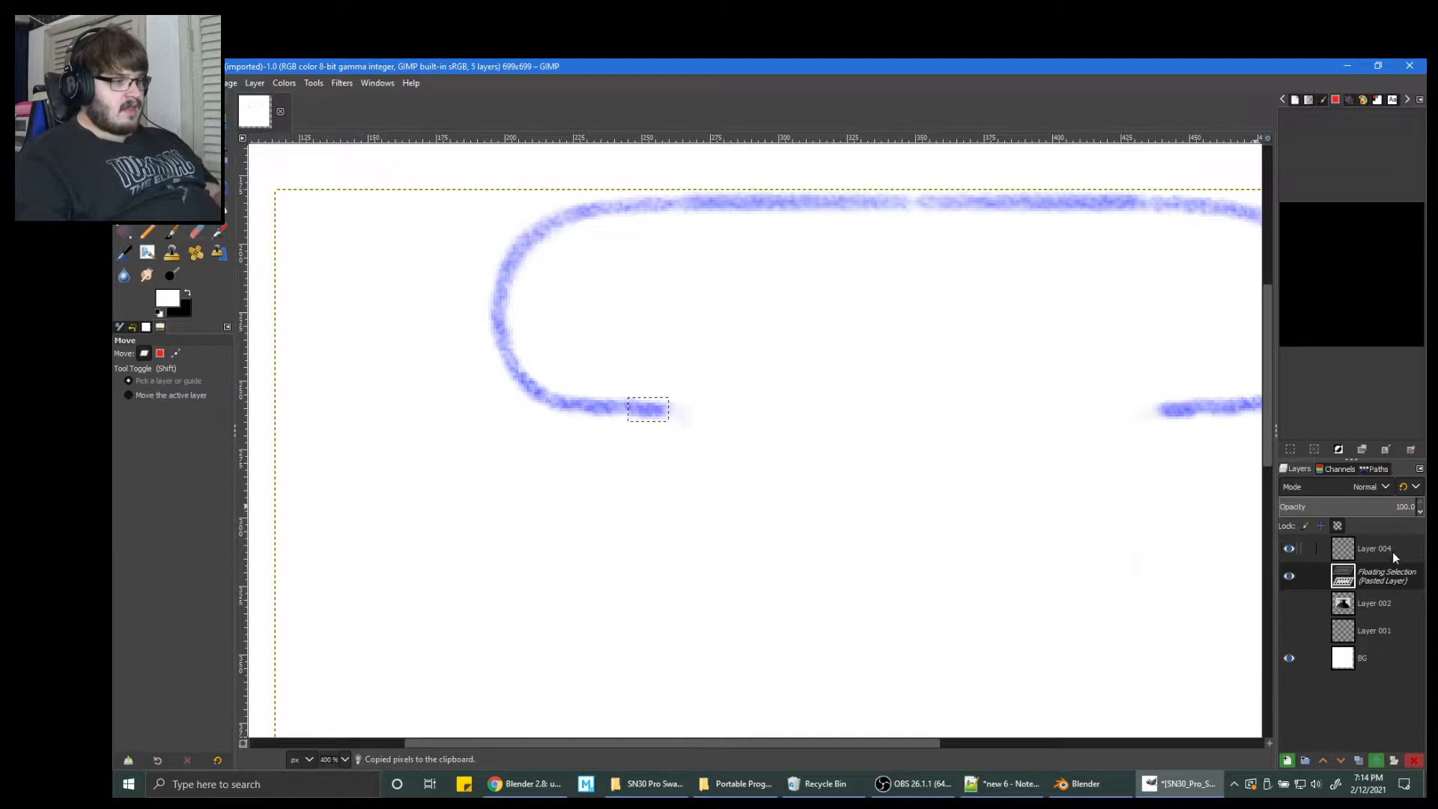
Try to create a separate layer while the pasted selection is floating, place it above Layer 004, and undo both changes.
right_click(1376, 569)
left_click(1260, 190)
left_click_drag(1381, 545, 1381, 547)
key("ctrl+z")
key("ctrl+z")
left_click(225, 83)
mouse_move(199, 83)
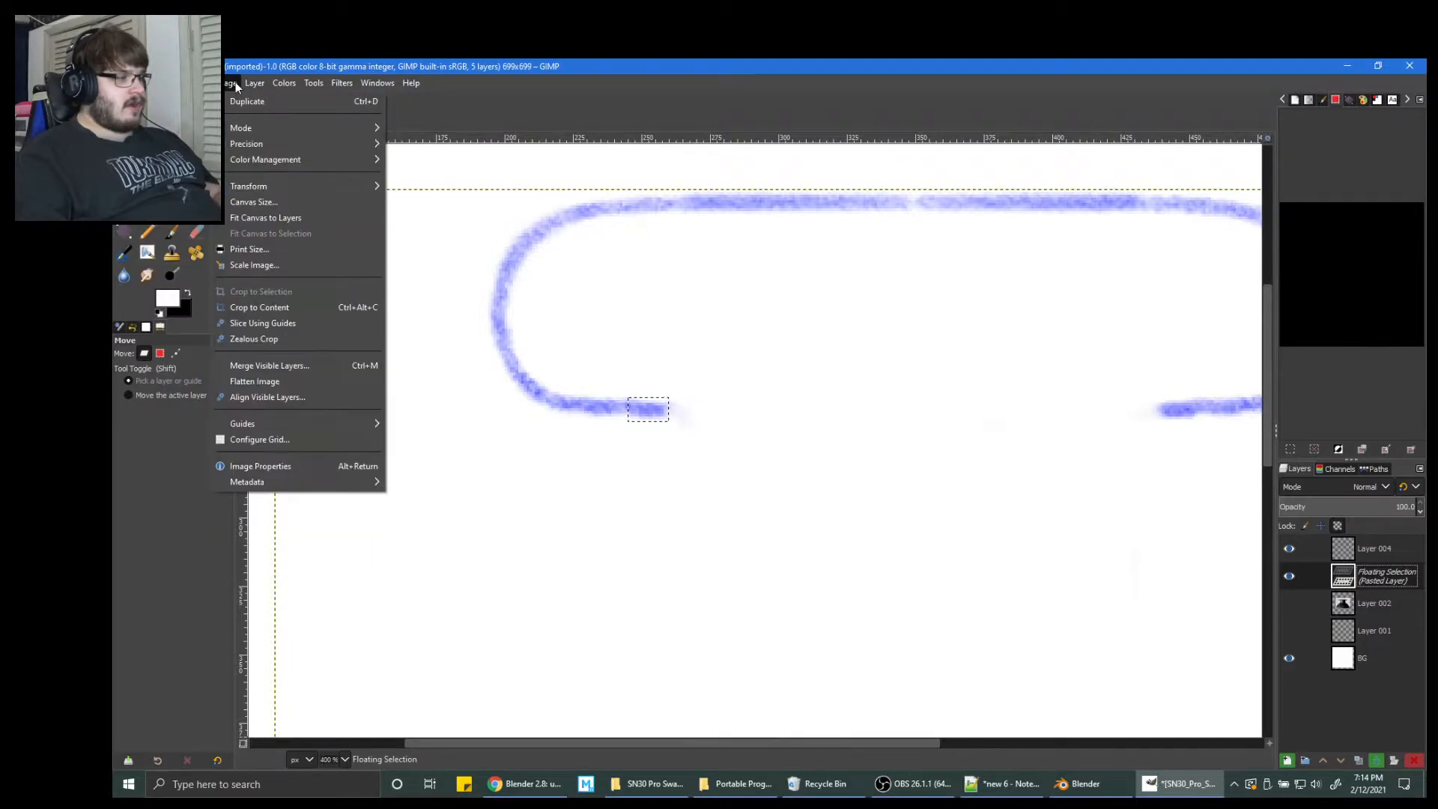
mouse_move(307, 129)
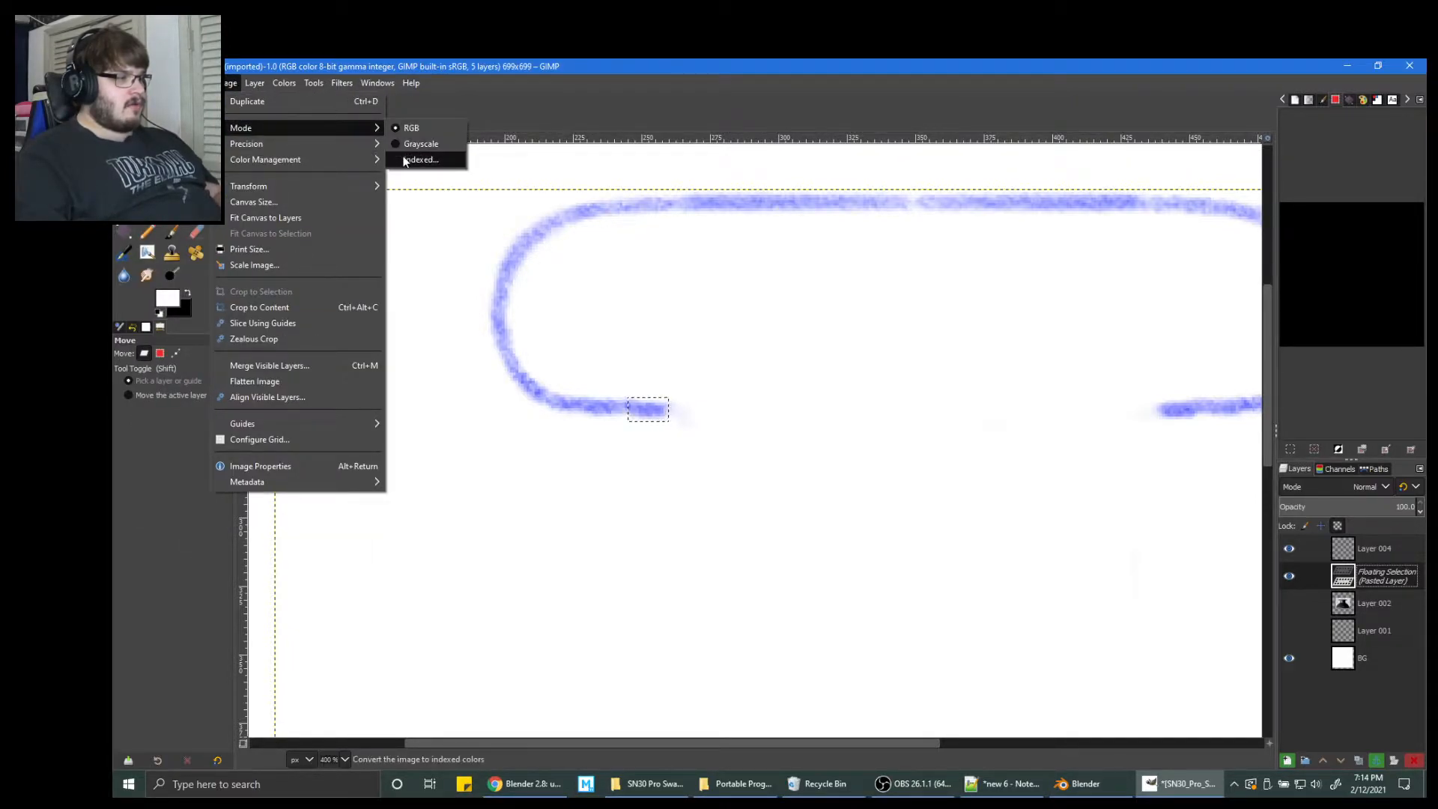
left_click(405, 129)
left_click(226, 84)
mouse_move(285, 83)
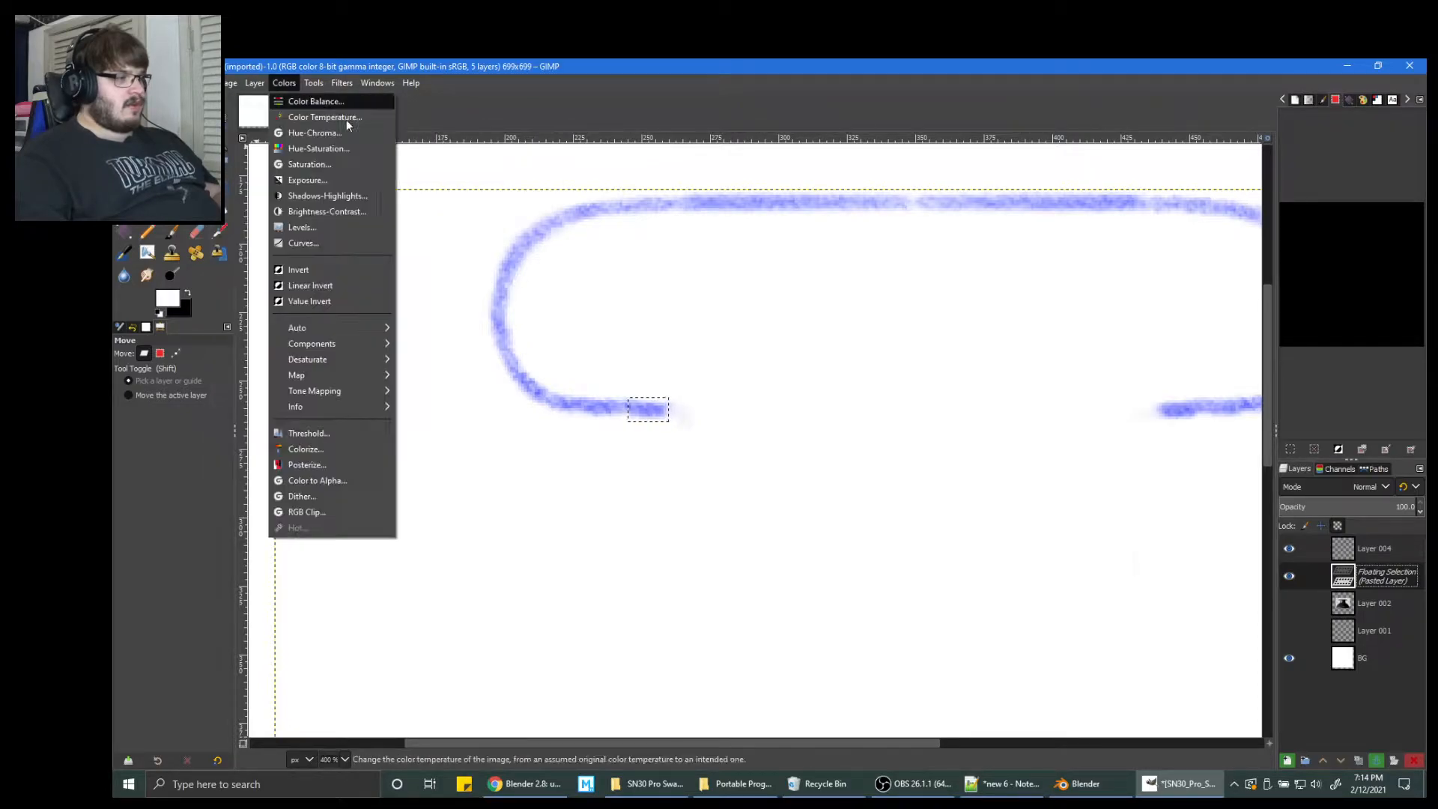
Discard the floating pasted selection and delete Layer 002 and Layer 001, keeping only Layer 004 and BG.
right_click(1378, 572)
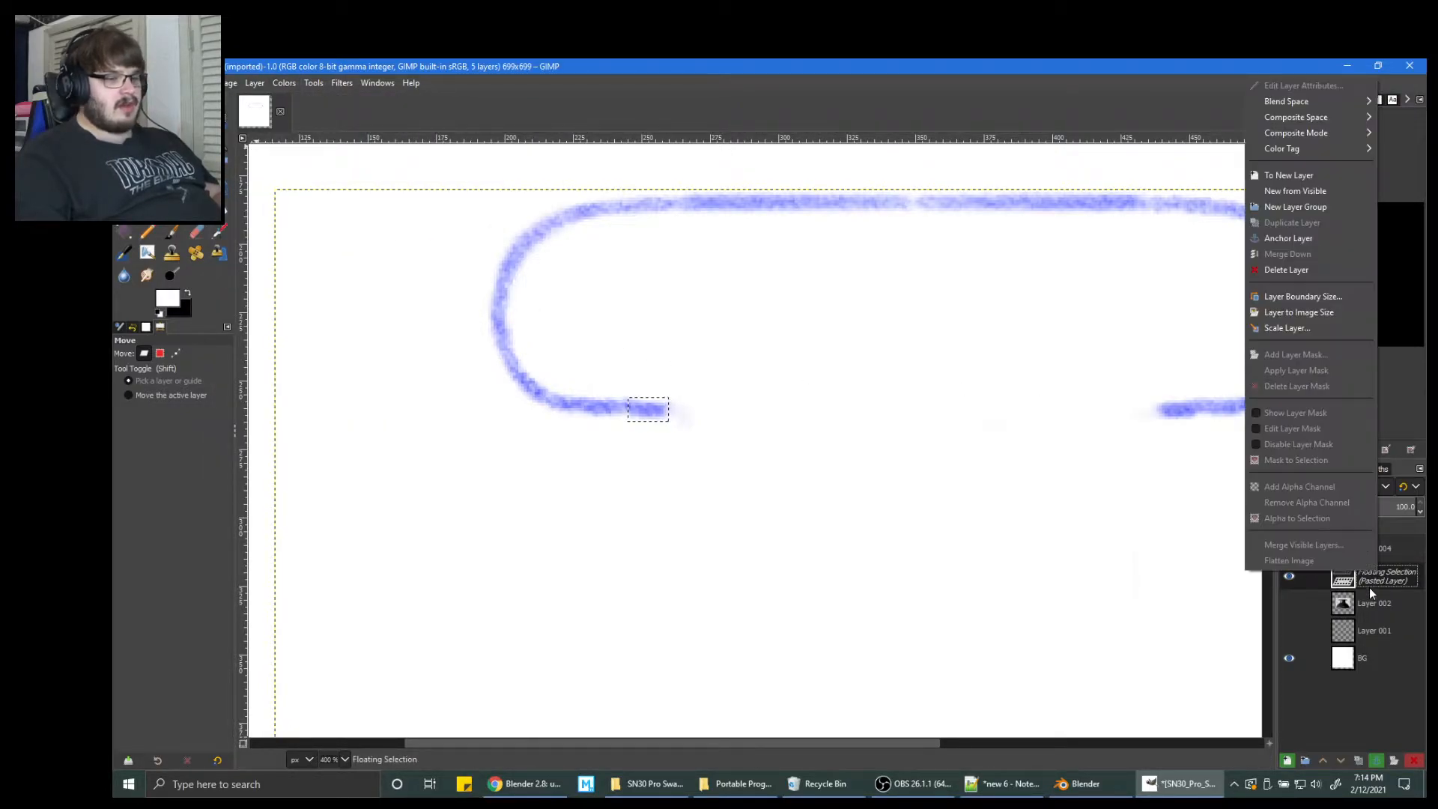
left_click(1369, 588)
right_click(1364, 581)
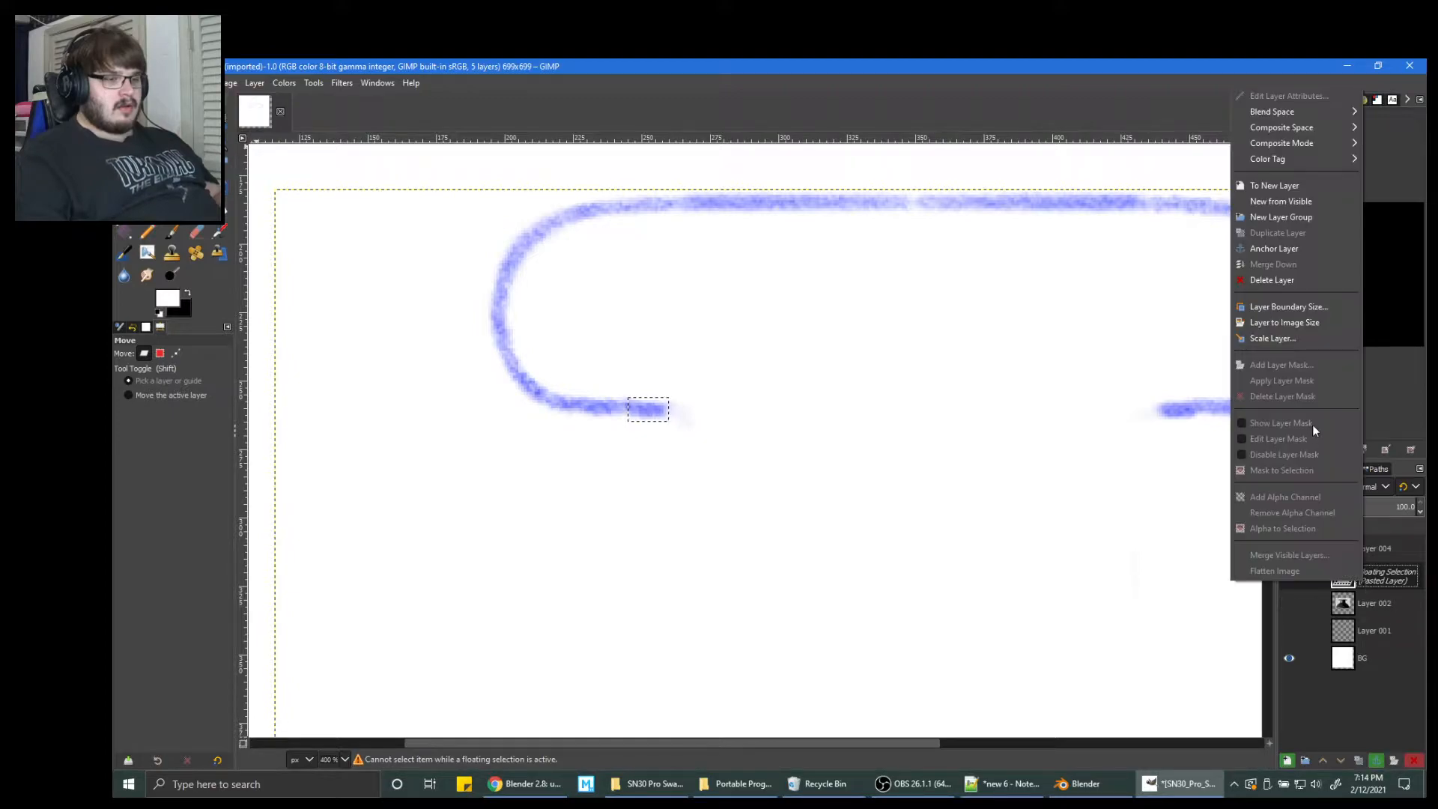
left_click(1273, 280)
right_click(1370, 584)
left_click(1278, 283)
right_click(1363, 562)
left_click(1388, 538)
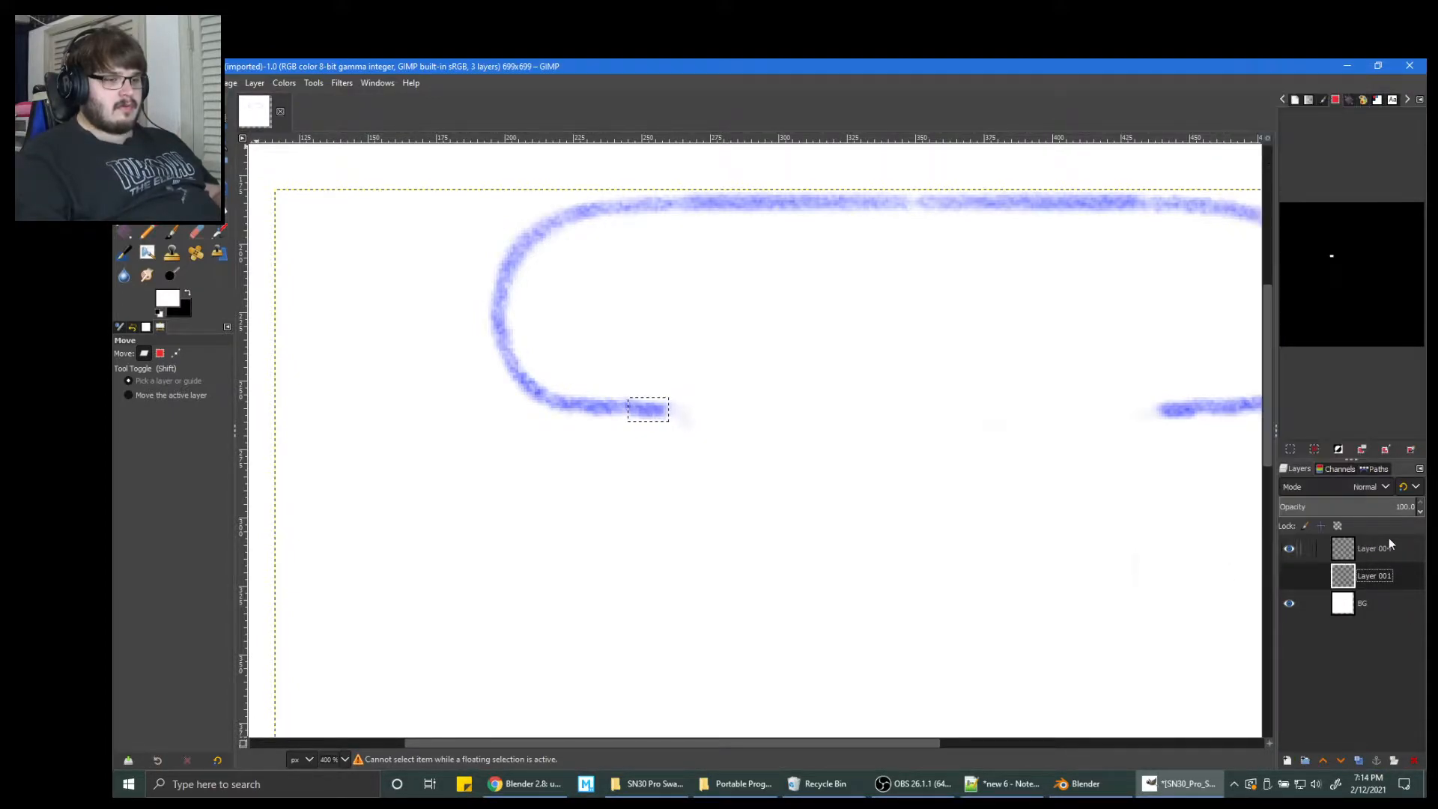
right_click(1364, 577)
left_click(1288, 283)
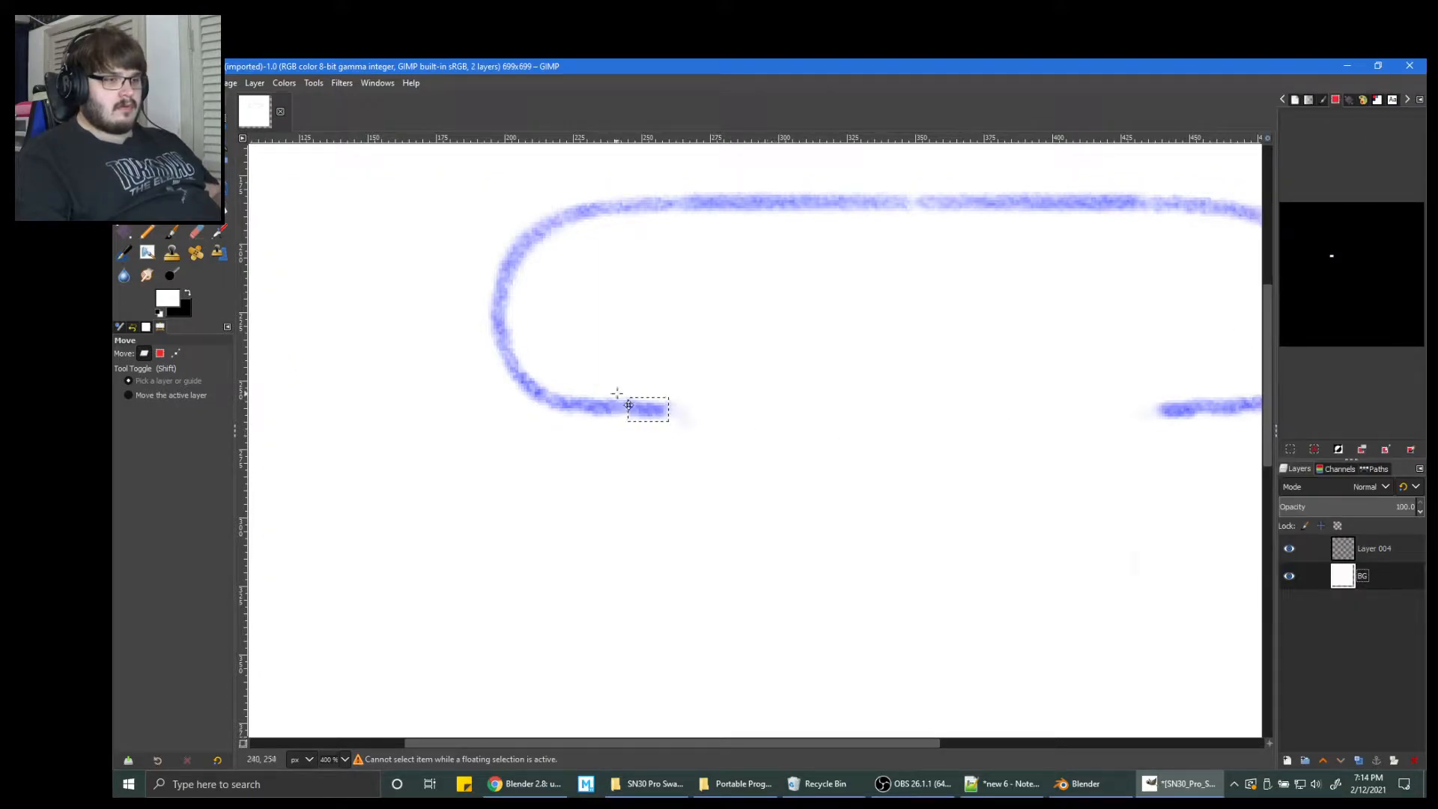
Paste a 34 × 29 px copy around the lower line's left end, try adding a layer from everything visible, and undo that layer.
key("r")
mouse_move(712, 432)
left_mouse_down()
mouse_move(606, 350)
mouse_move(620, 353)
left_mouse_up()
key("ctrl+c")
key("ctrl+v")
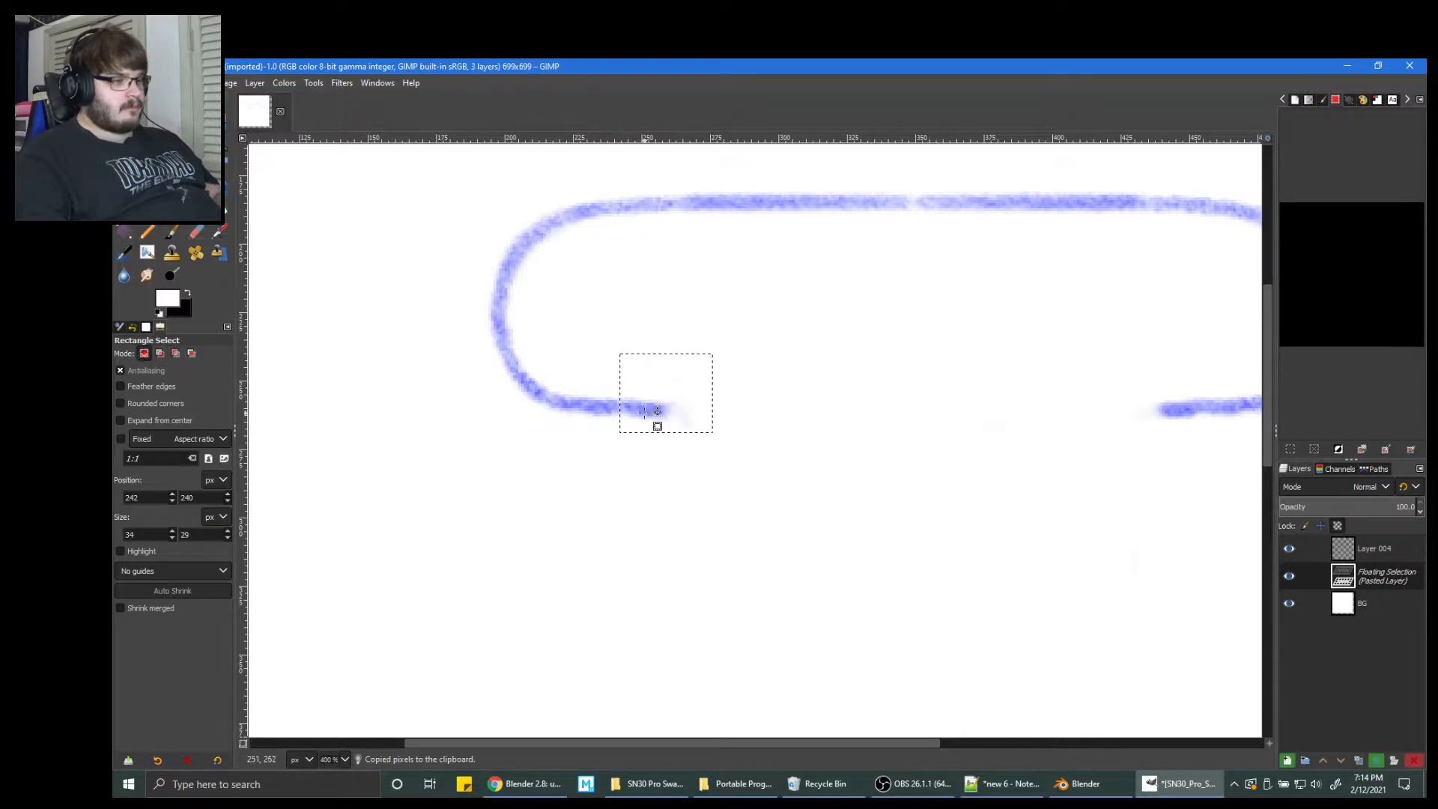
right_click(1407, 564)
left_click(1318, 193)
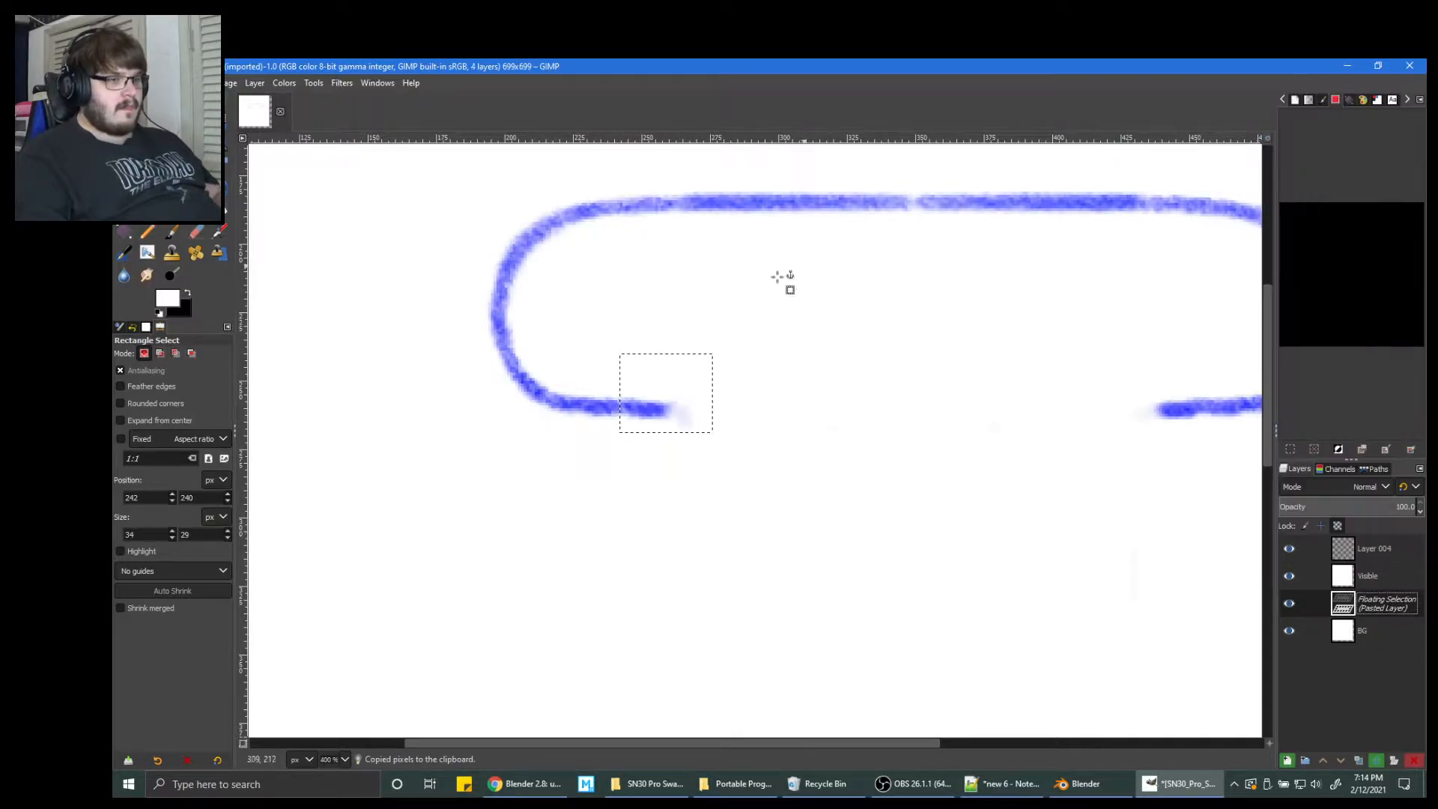
key("ctrl+z")
Try converting the floating selection to a new layer and moving it above Layer 004, and undo both changes.
right_click(1368, 611)
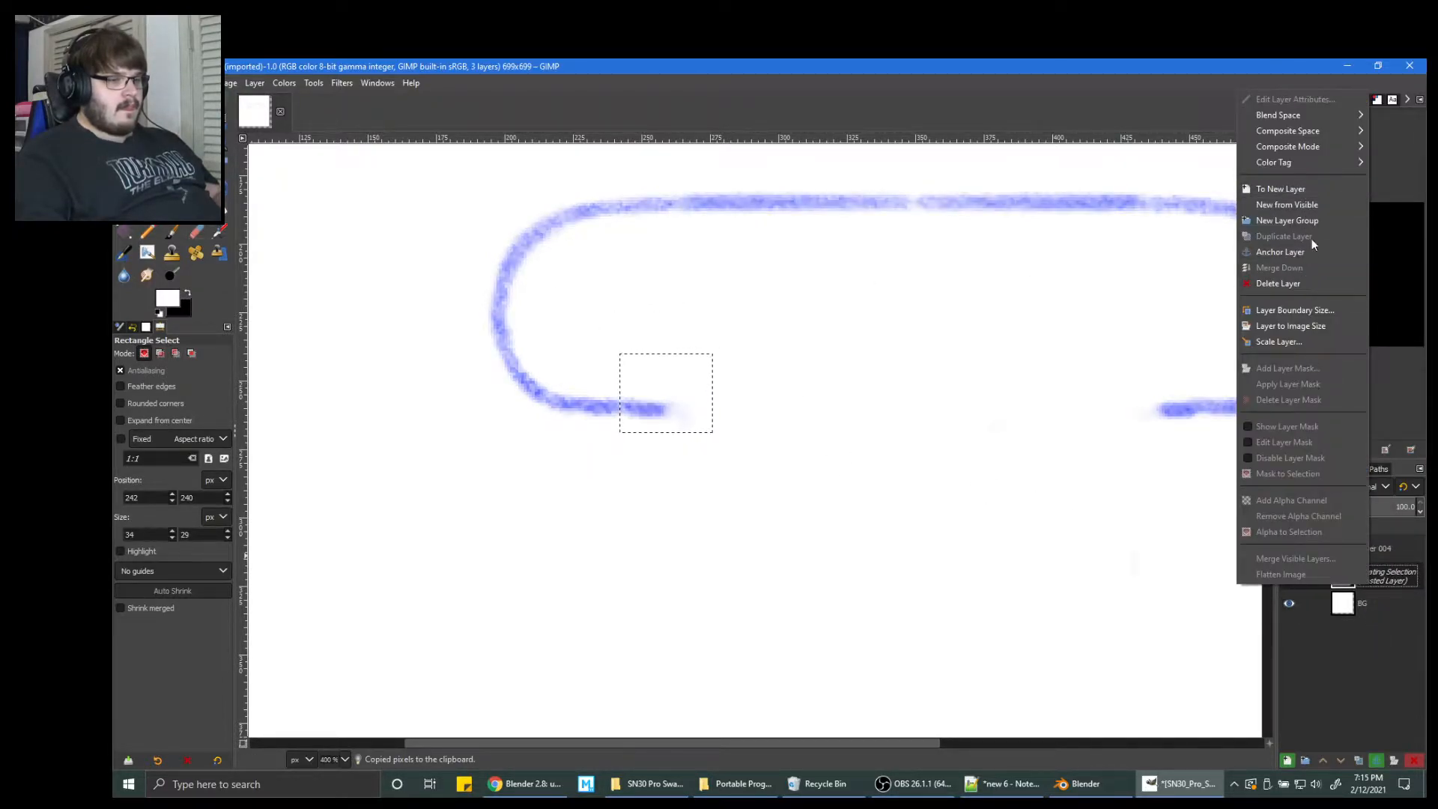
left_click(1286, 190)
left_click_drag(1368, 581, 1368, 546)
key("m")
key("ctrl+z")
key("ctrl+z")
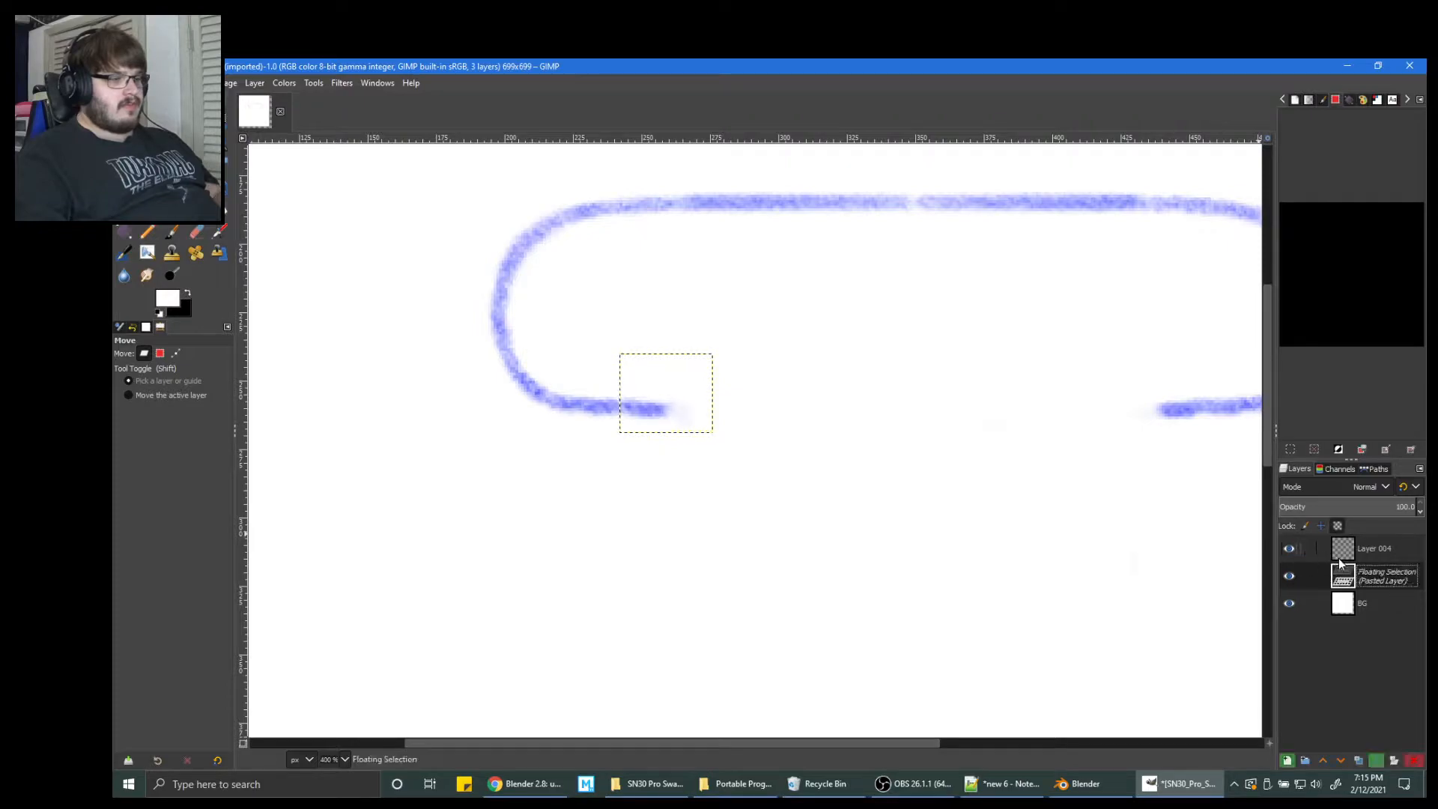
Anchor the floating pasted selection.
key("ctrl+h")
Try extending the lower line's left end with a pasted 59 × 44 px copy moved along the gap, and undo the paste.
key("r")
left_click_drag(775, 467, 613, 348)
key("ctrl+c")
key("ctrl+v")
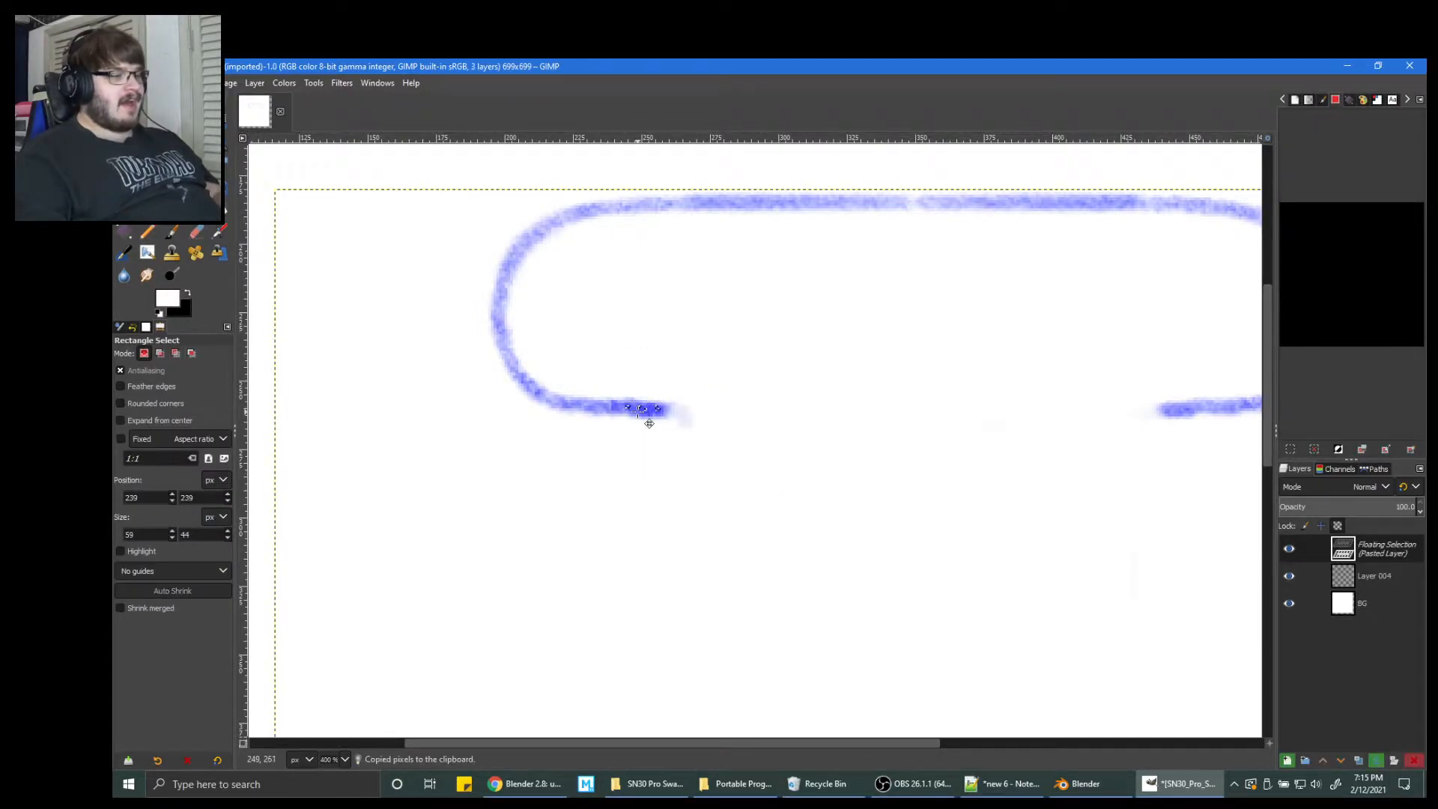
left_click_drag(652, 426, 701, 431)
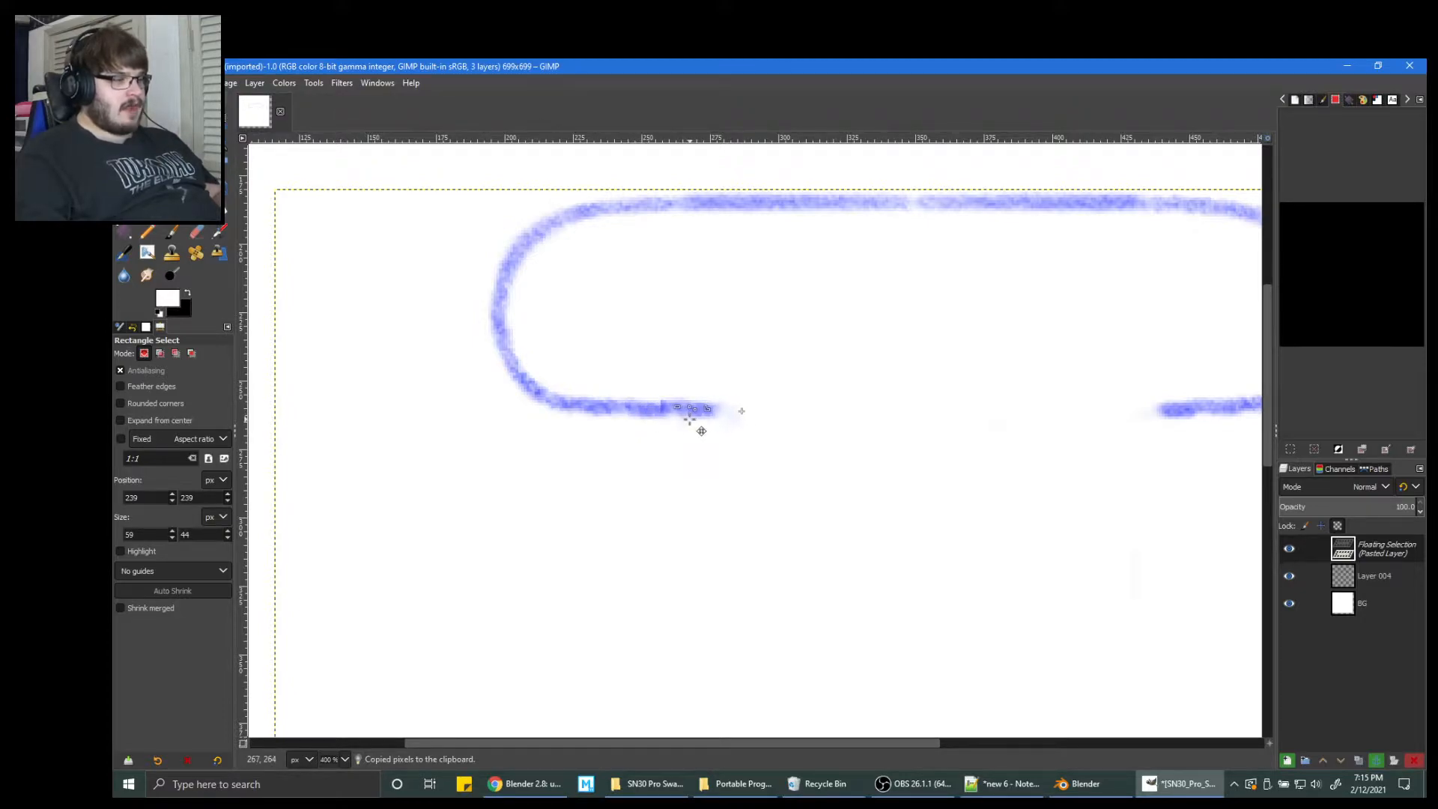
key("ctrl+z")
key("ctrl+z")
Copy a small patch of the blue lower line, select the whole image, and try a white Paintbrush stroke at the line's end.
scroll(686, 412, "up", 3, "ctrl")
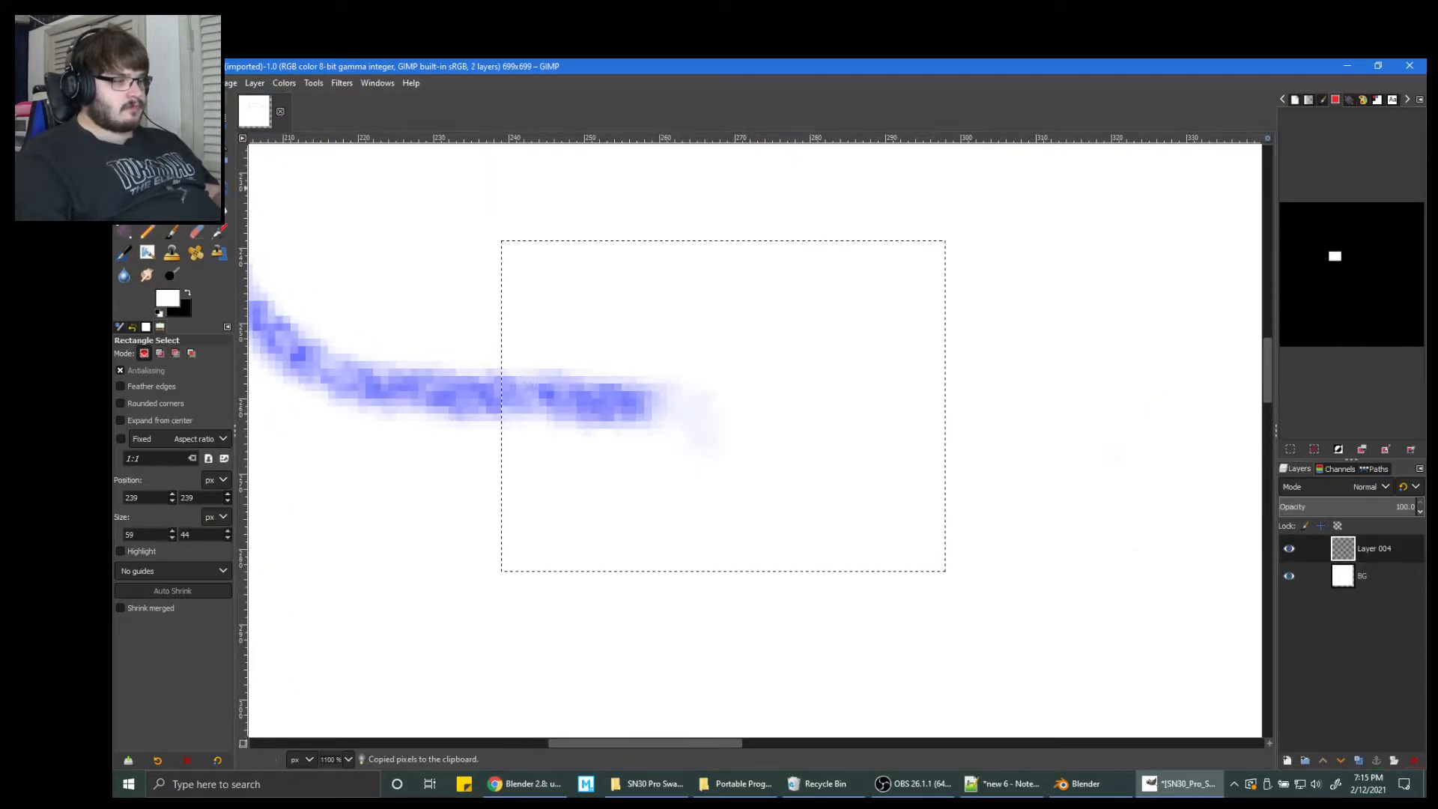
mouse_move(516, 369)
left_mouse_down()
mouse_move(595, 424)
mouse_move(564, 417)
left_mouse_up()
key("ctrl+c")
key("p")
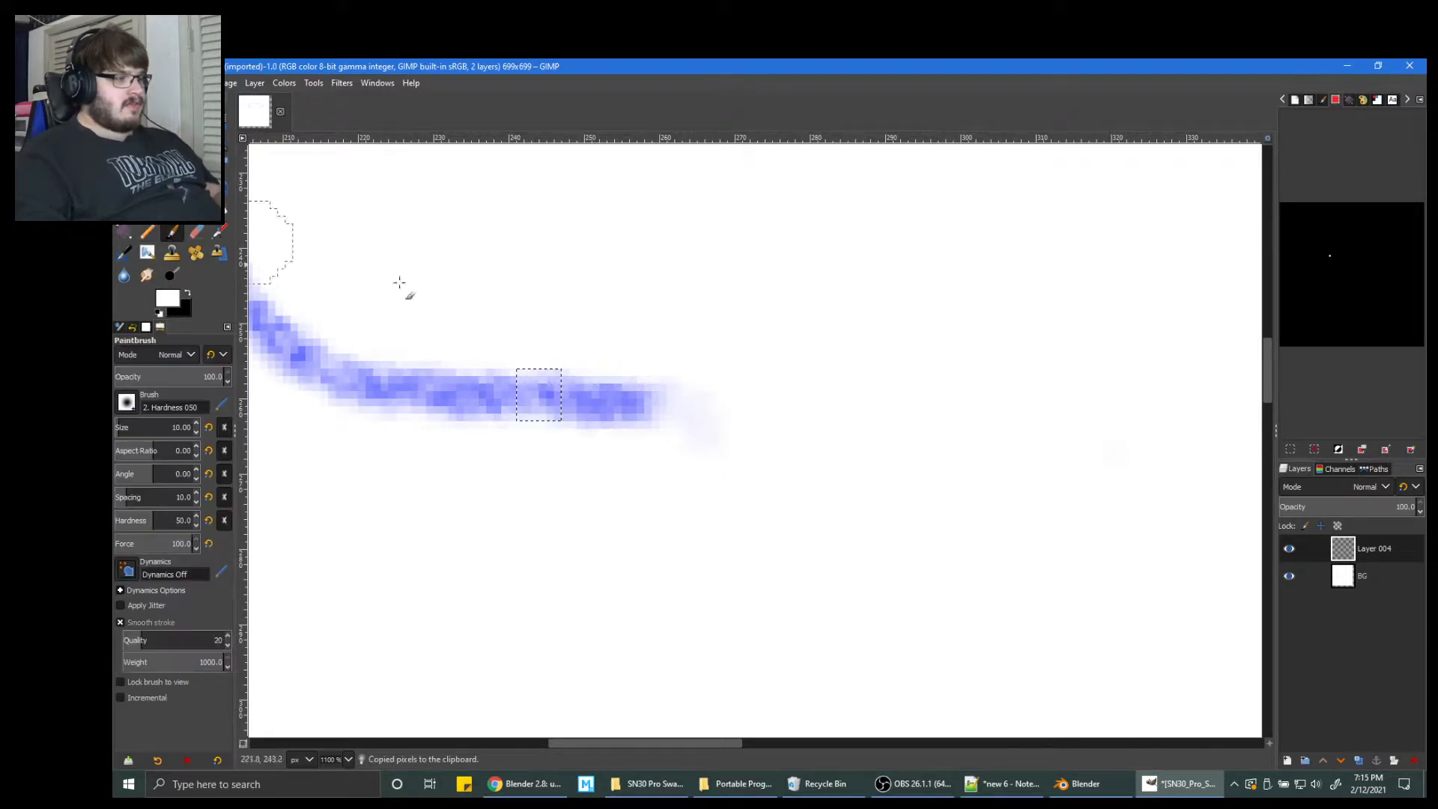
key("ctrl+a")
left_click_drag(624, 400, 692, 399)
key("ctrl+z")
Pick the outline's blue as the foreground color and try extending the lower line with a size 10 Paintbrush stroke.
key("o")
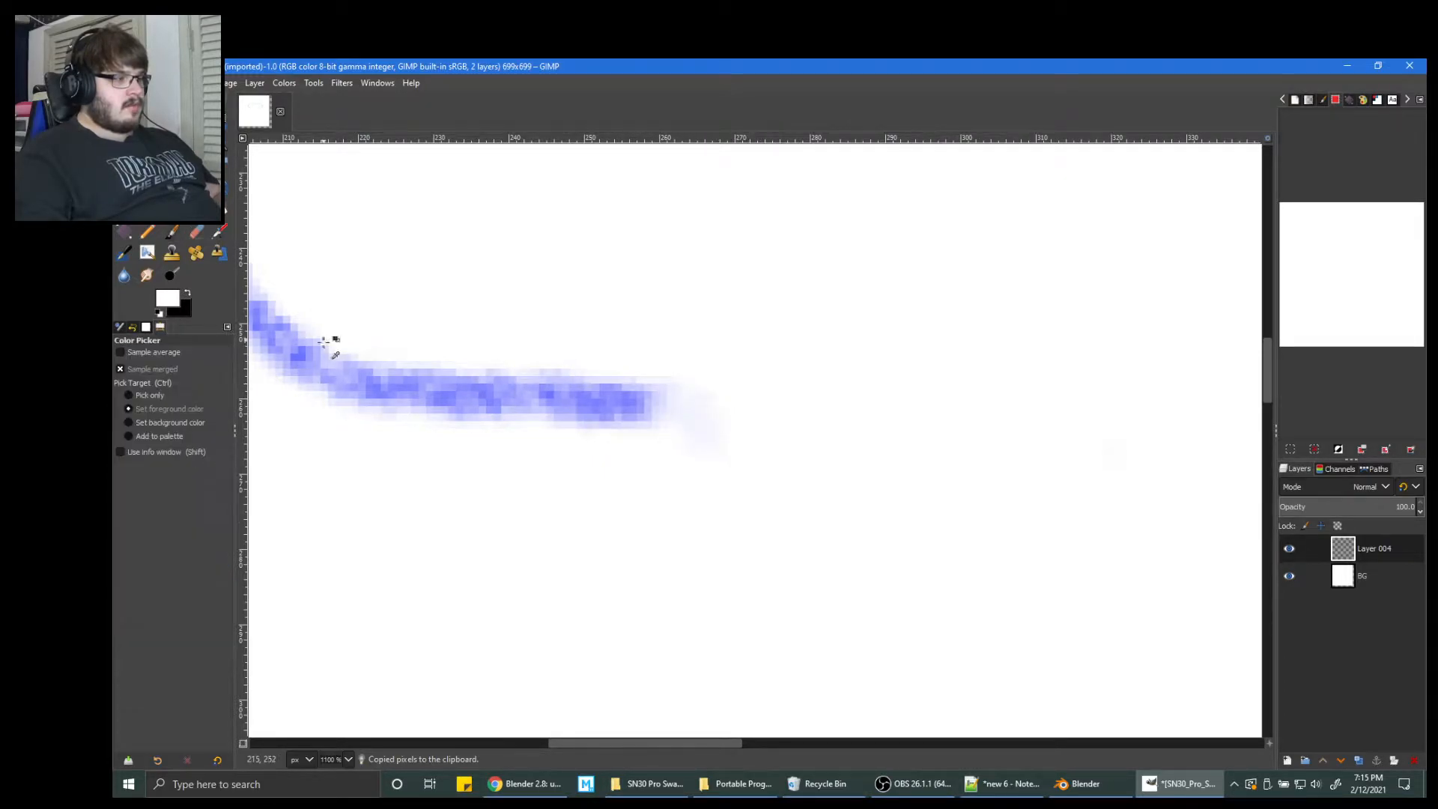
left_click(172, 232)
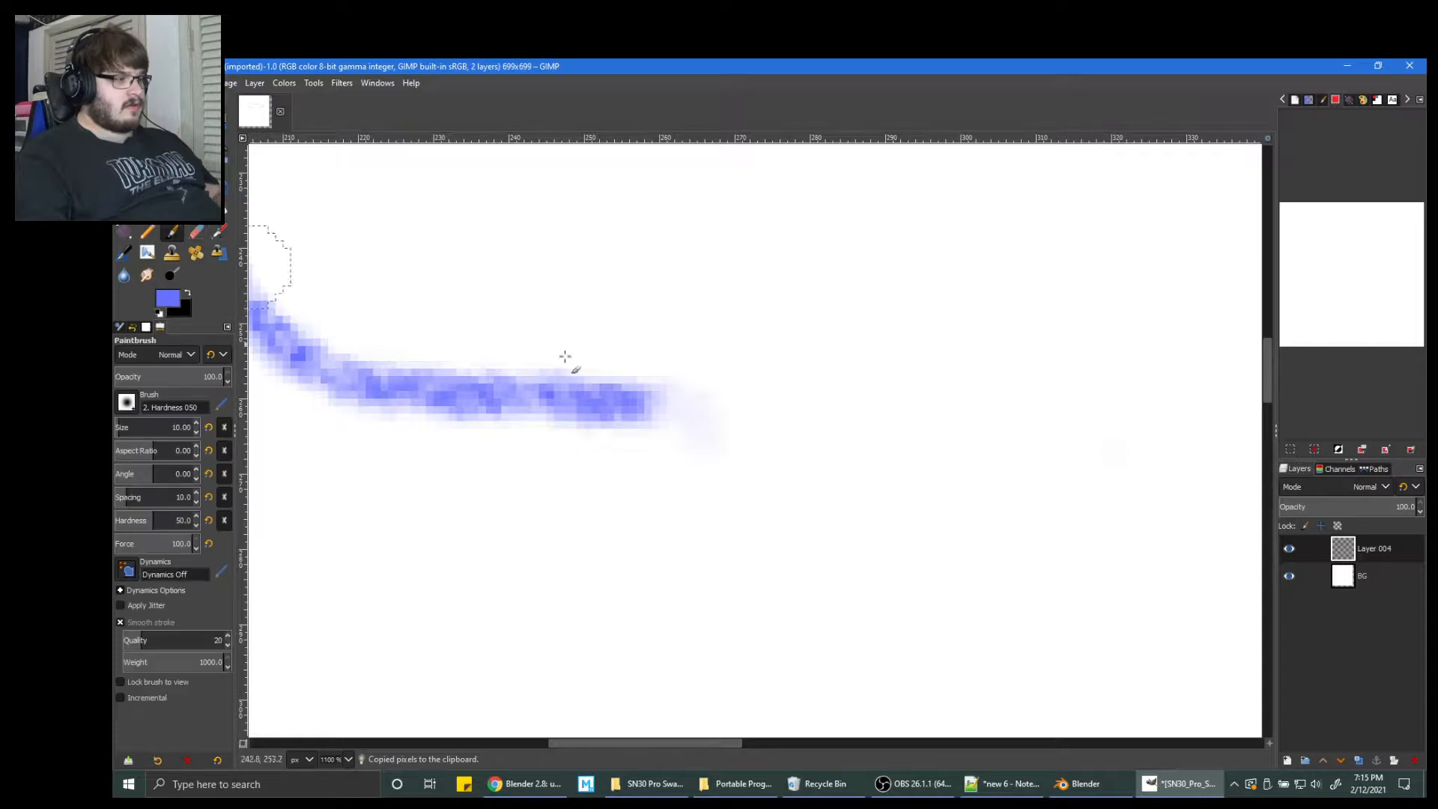
scroll(656, 397, "down", 2, "ctrl")
left_click_drag(652, 399, 736, 399)
key("ctrl+z")
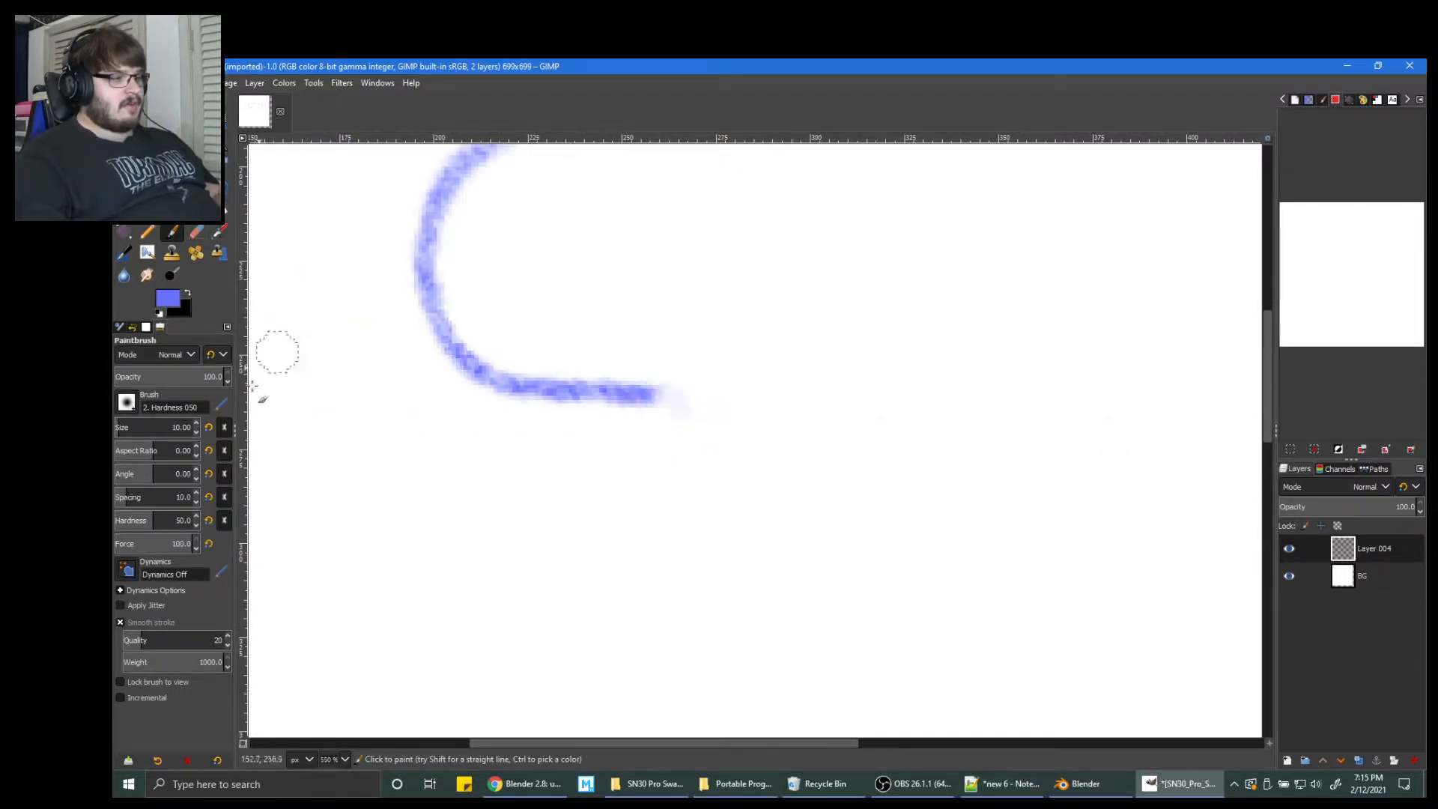
Try extending the lower line with the Clipboard Image brush at size 7, using the Paintbrush and the Pencil, and undo both strokes.
left_click(126, 402)
left_click(124, 425)
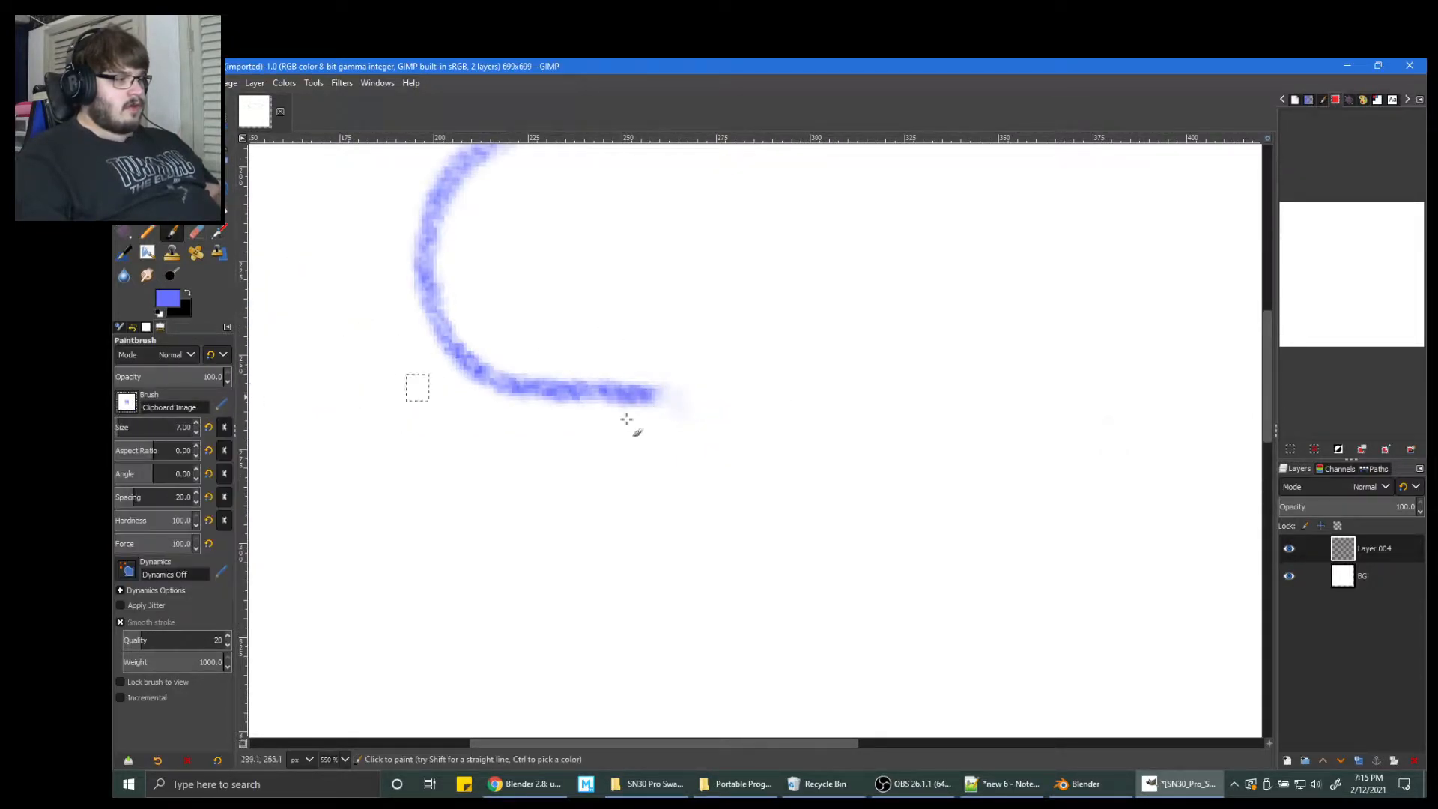
left_click_drag(640, 389, 788, 398)
key("ctrl+z")
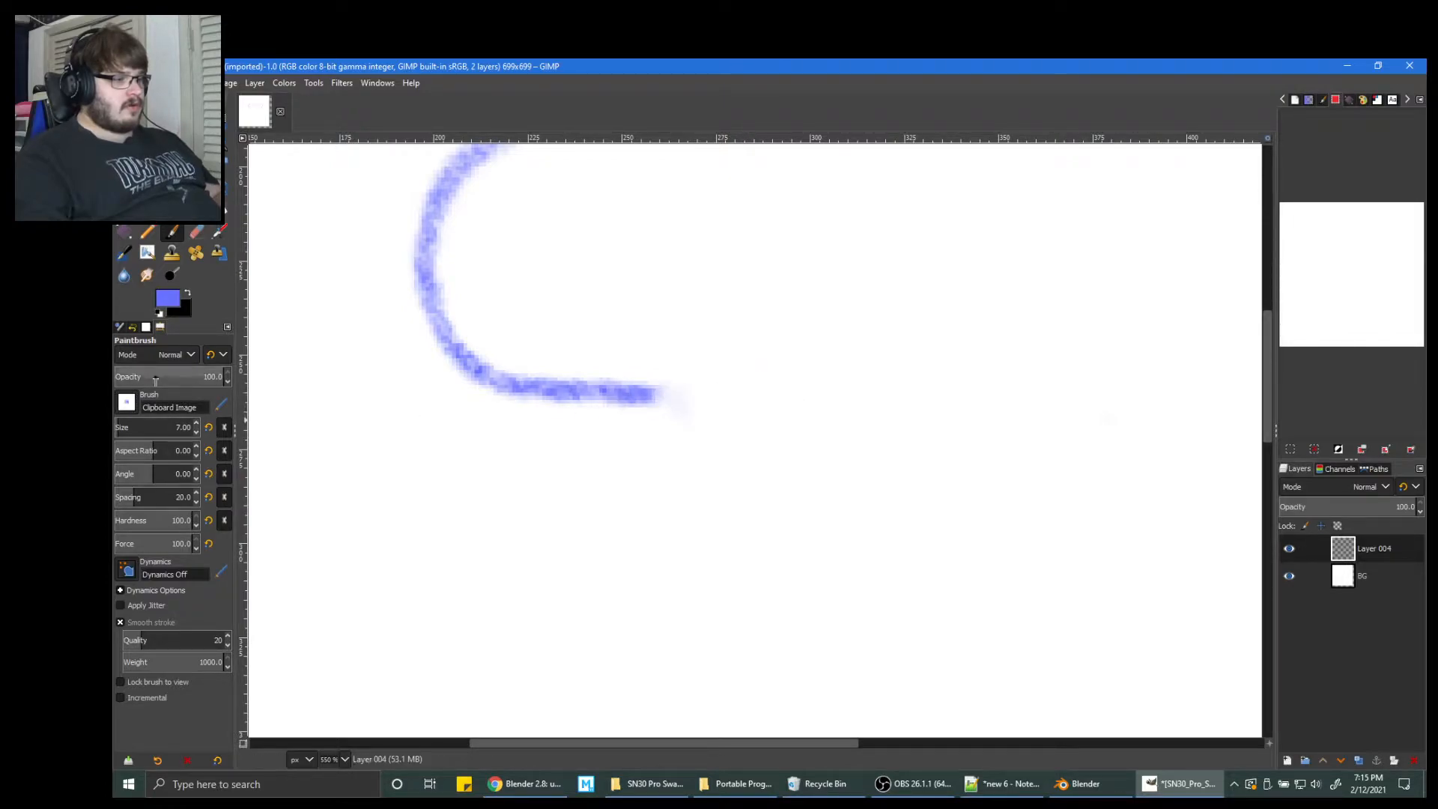
left_click(147, 232)
left_click_drag(644, 391, 798, 393)
key("ctrl+z")
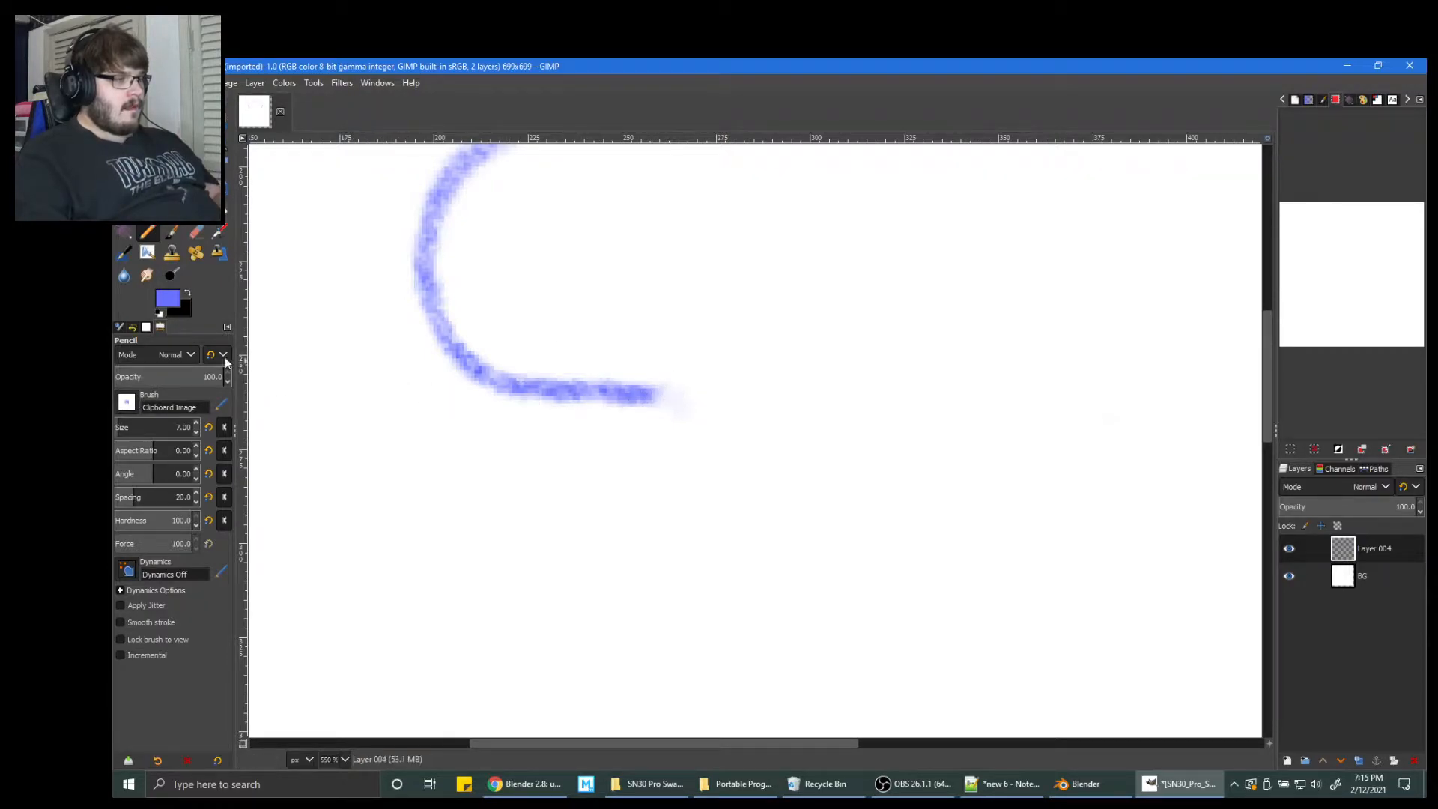
Set the Pencil's opacity to 25 and try extending the lower line's left end, undoing the strokes.
left_click(194, 378)
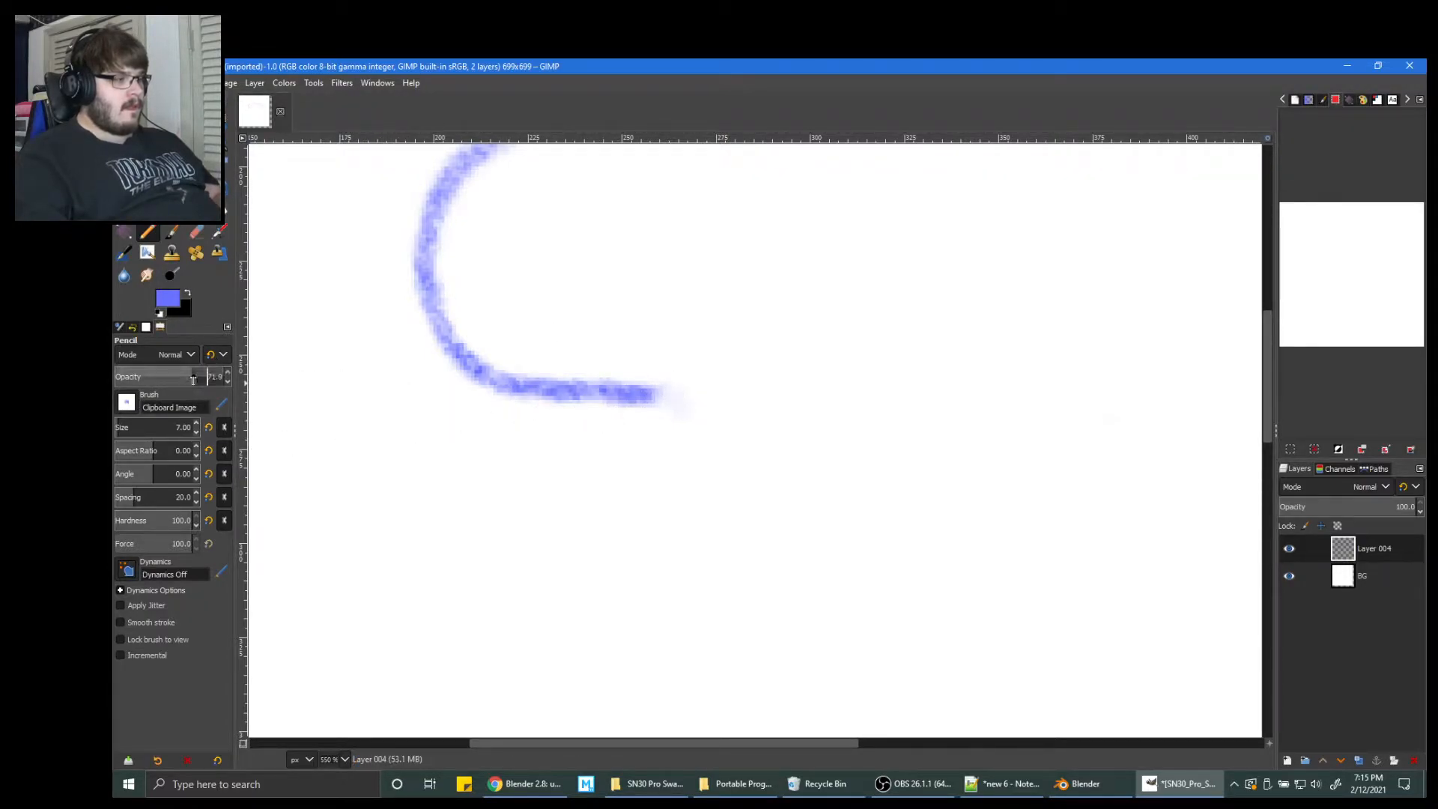
type("25")
key("Return")
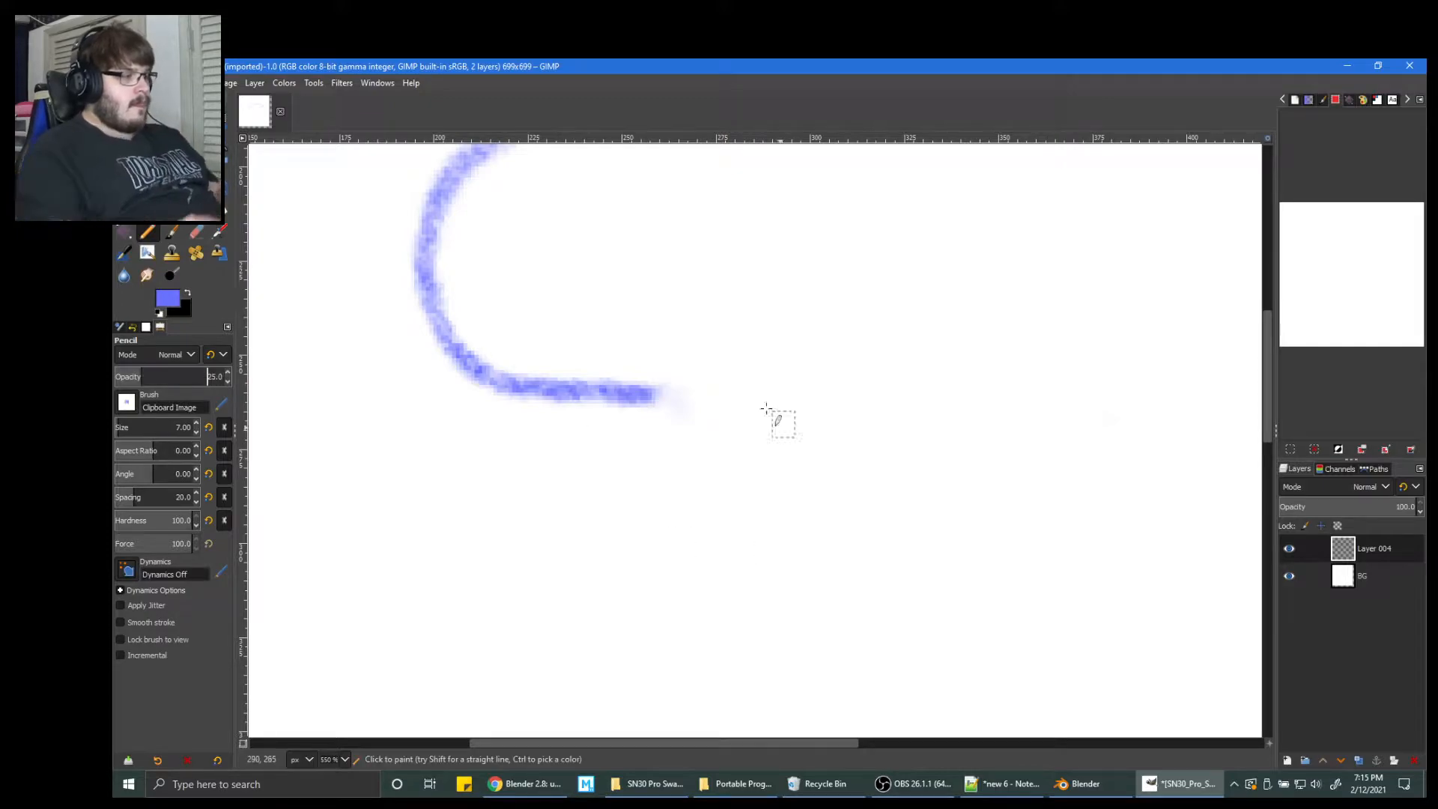
scroll(690, 396, "down", 2, "ctrl")
middle_click_drag(689, 397, 639, 393)
left_click_drag(651, 390, 718, 389)
key("ctrl+z")
key("ctrl+z")
Try bridging the lower gap with the Airbrush, set its opacity to 50 for a second stroke, and undo both.
key("a")
left_click_drag(628, 392, 724, 393)
key("ctrl+z")
left_click(191, 377)
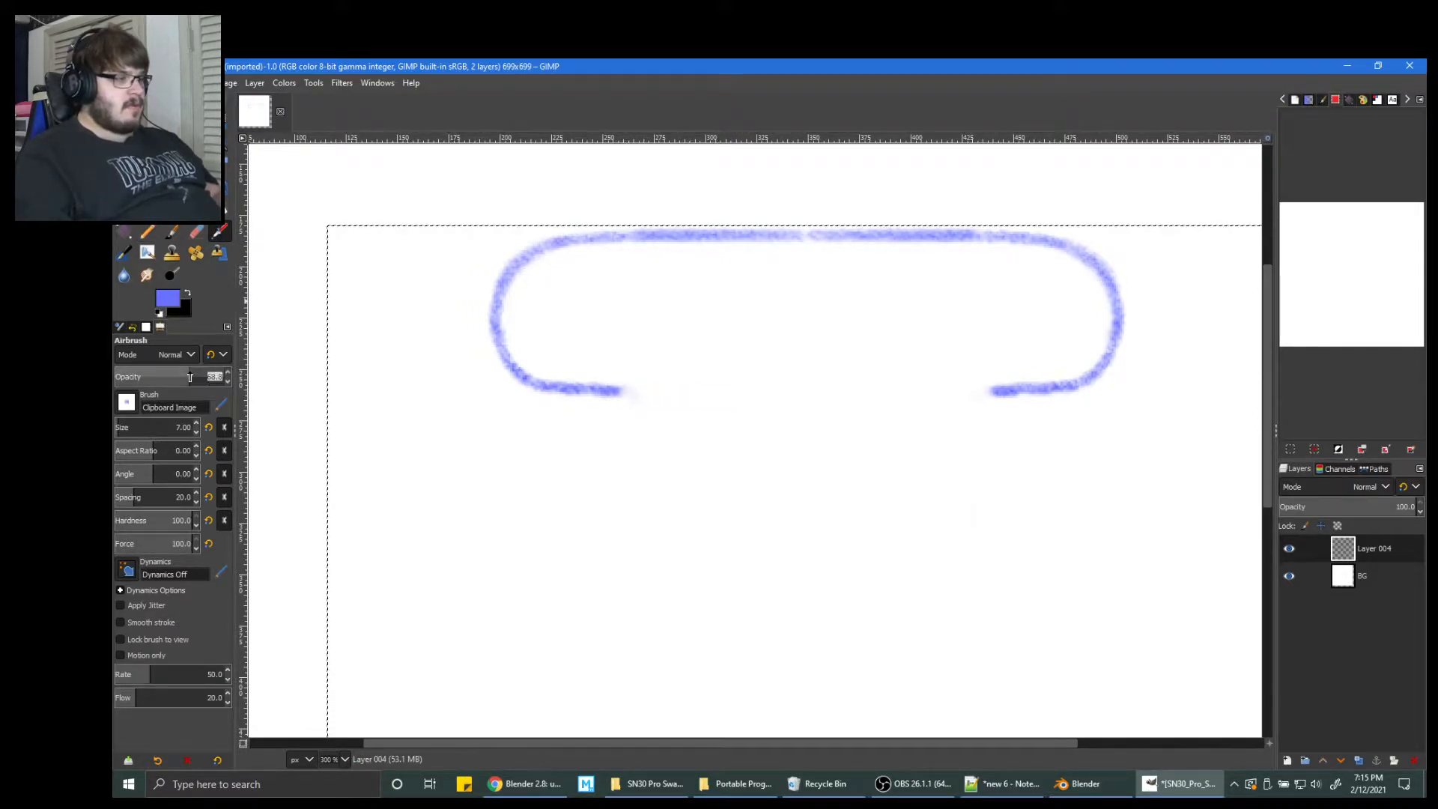
type("50")
key("Return")
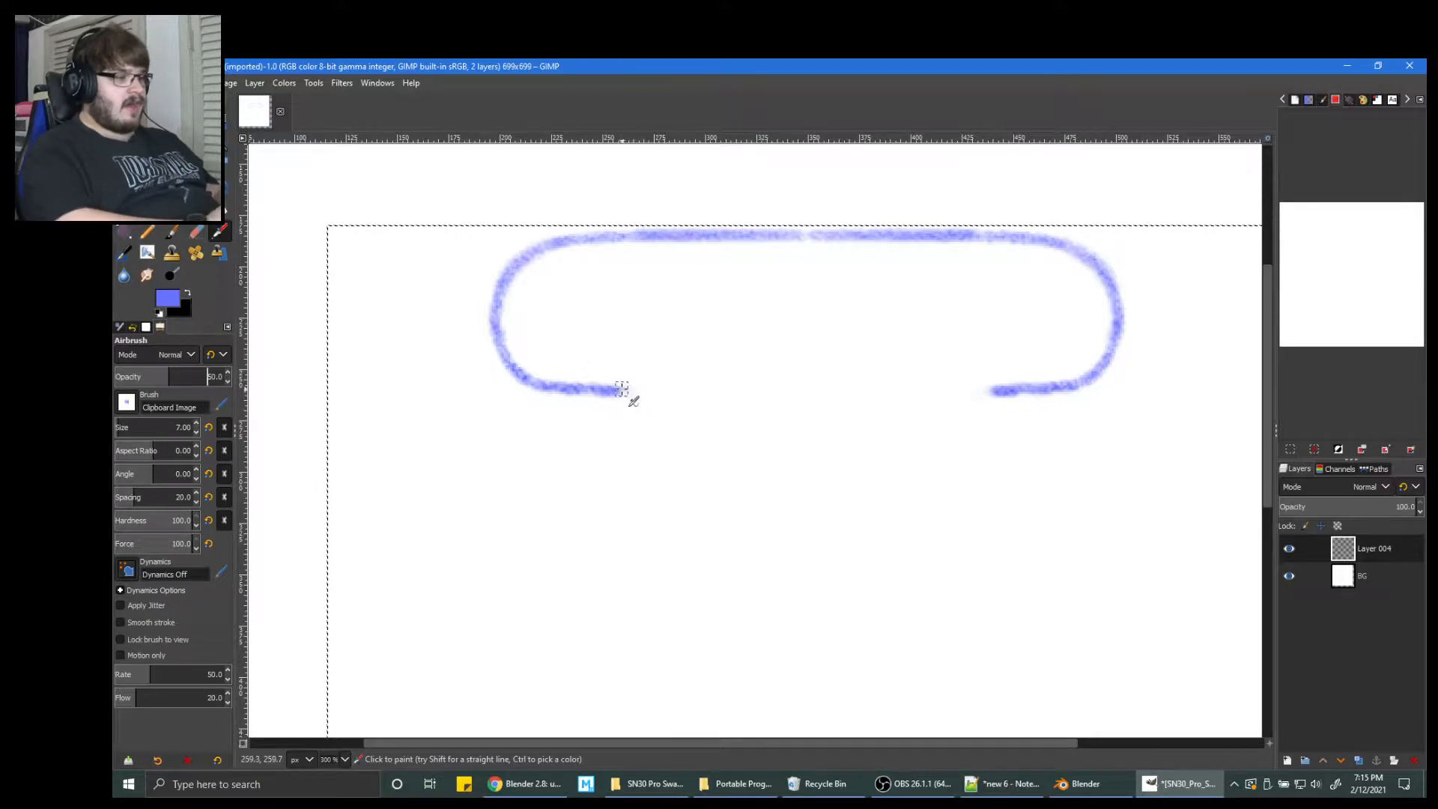
left_click_drag(667, 389, 895, 392)
key("ctrl+z")
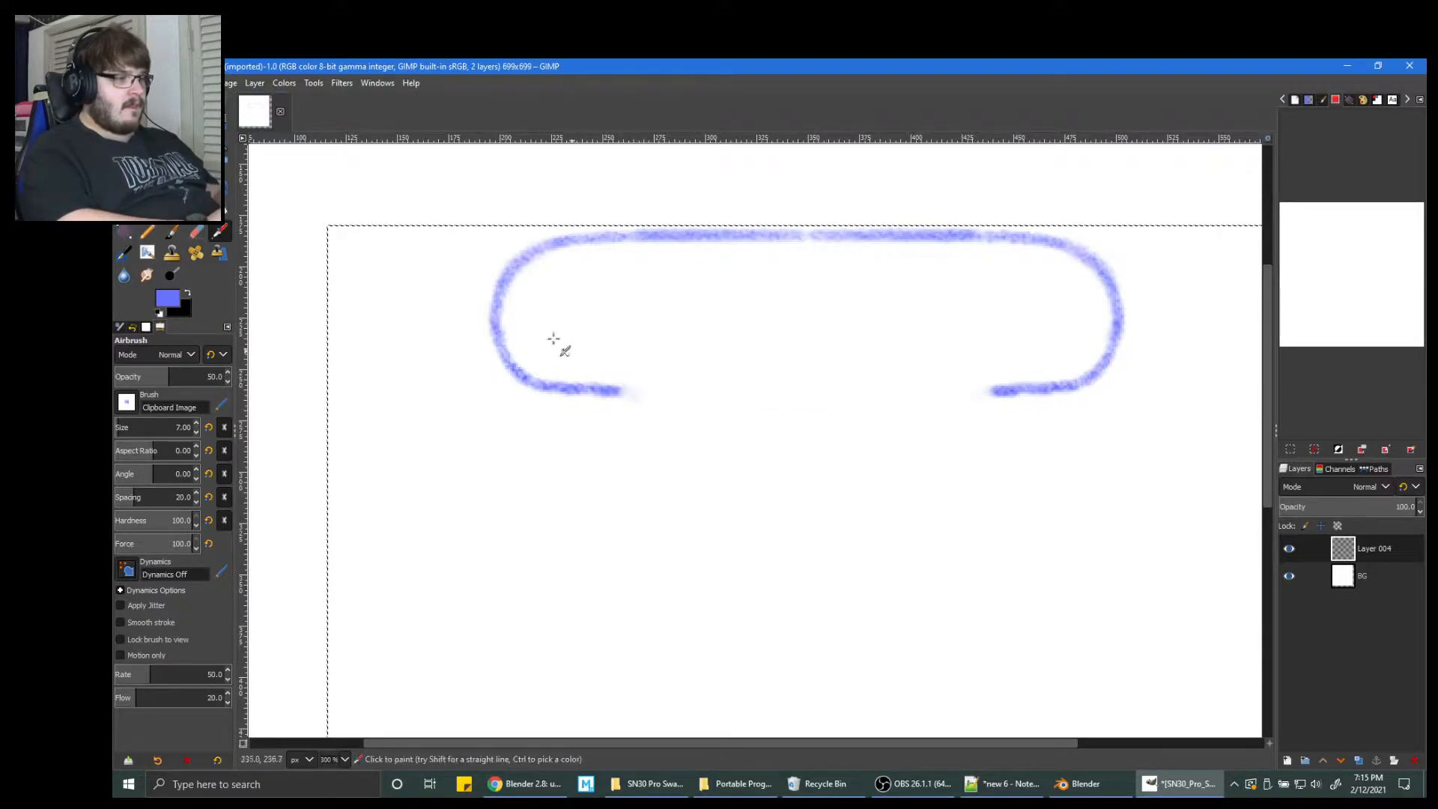
Try extending the lower line with pasted copies of a 26 × 18 px area at its left end, and undo the pastes.
key("r")
scroll(712, 388, "up", 2, "ctrl")
left_click_drag(560, 421, 477, 338)
mouse_move(601, 425)
left_mouse_down()
mouse_move(504, 357)
mouse_move(580, 400)
mouse_move(711, 403)
left_mouse_up()
key("ctrl+c")
key("ctrl+v")
key("ctrl+v")
key("ctrl+z")
key("ctrl+z")
key("ctrl+z")
key("ctrl+z")
key("ctrl+z")
key("ctrl+z")
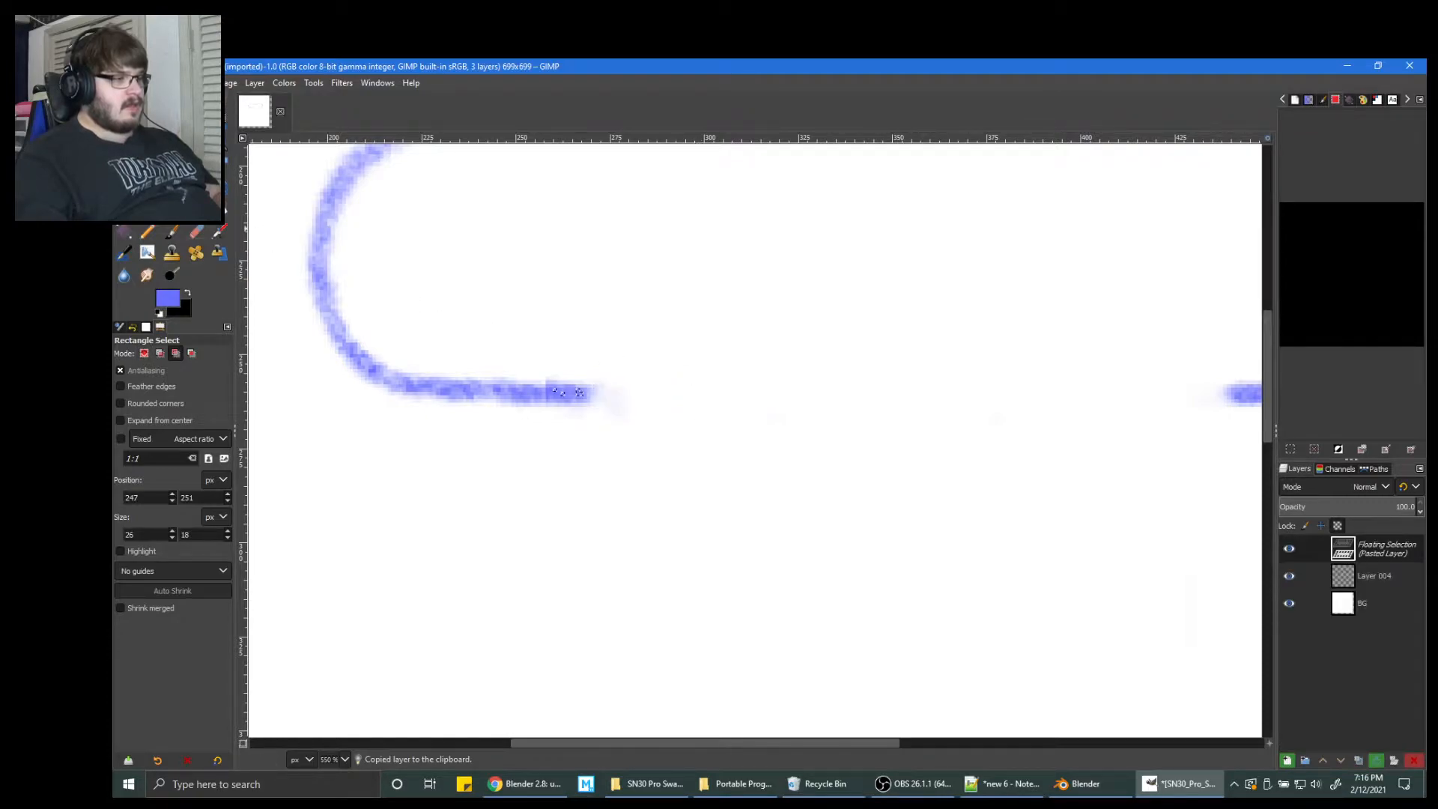
key("ctrl+z")
Try painting the lower gap inside a 184 × 6 px rectangular selection, undo the stroke, and set the brush size to 7.
left_click(654, 332)
mouse_move(548, 381)
left_mouse_down()
mouse_move(1168, 397)
mouse_move(1051, 407)
mouse_move(1049, 384)
left_mouse_up()
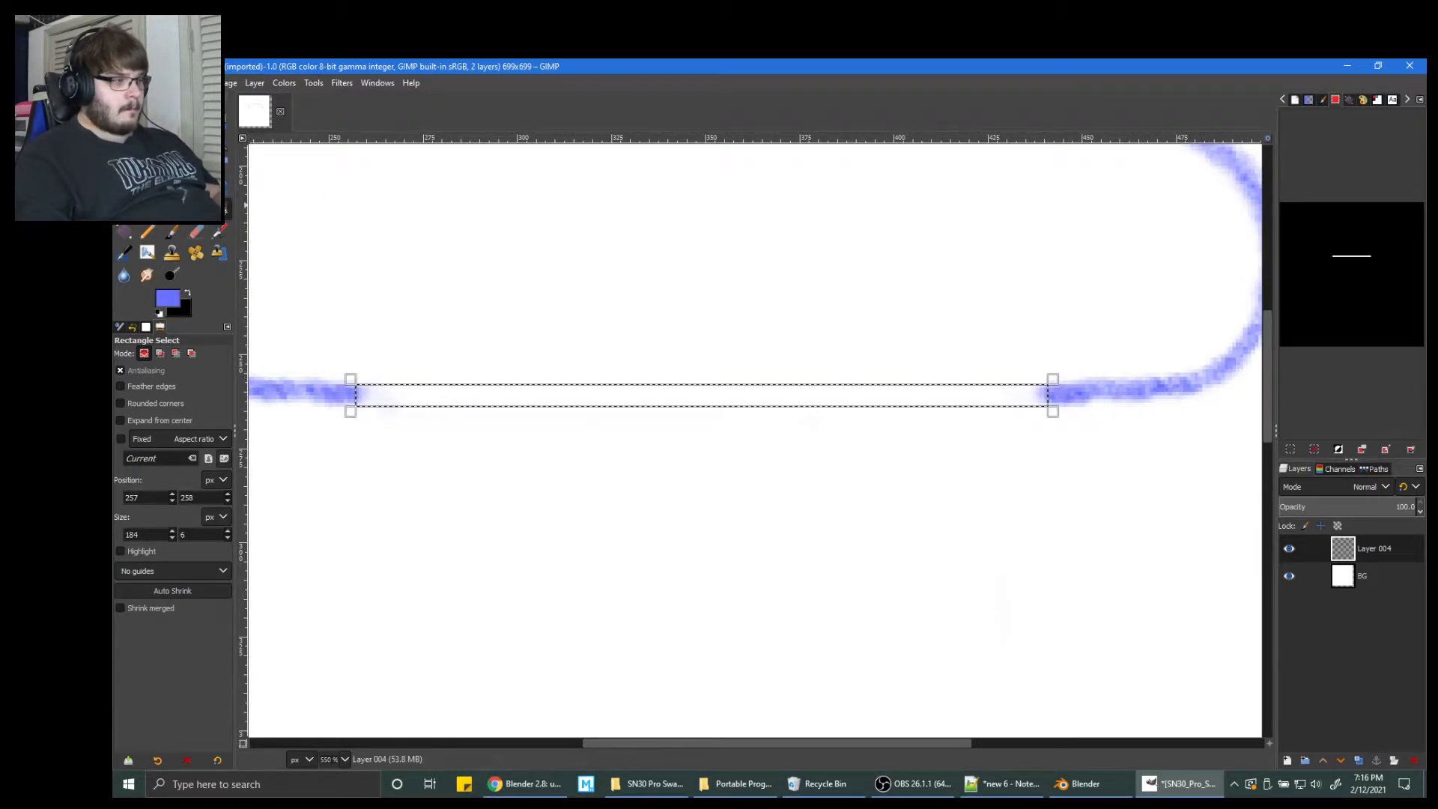
left_click(173, 235)
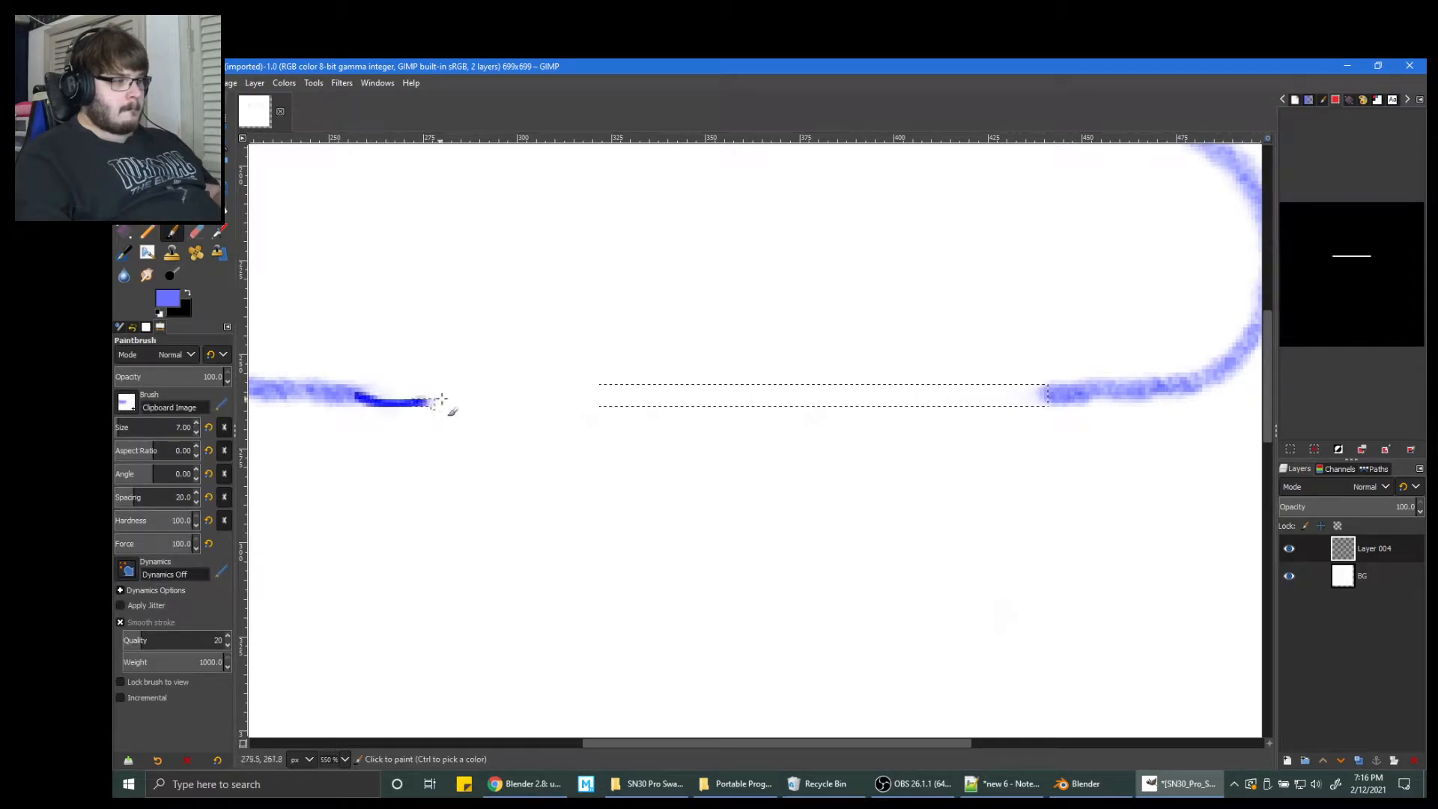
key("ctrl+z")
left_click_drag(161, 428, 168, 427)
type("7")
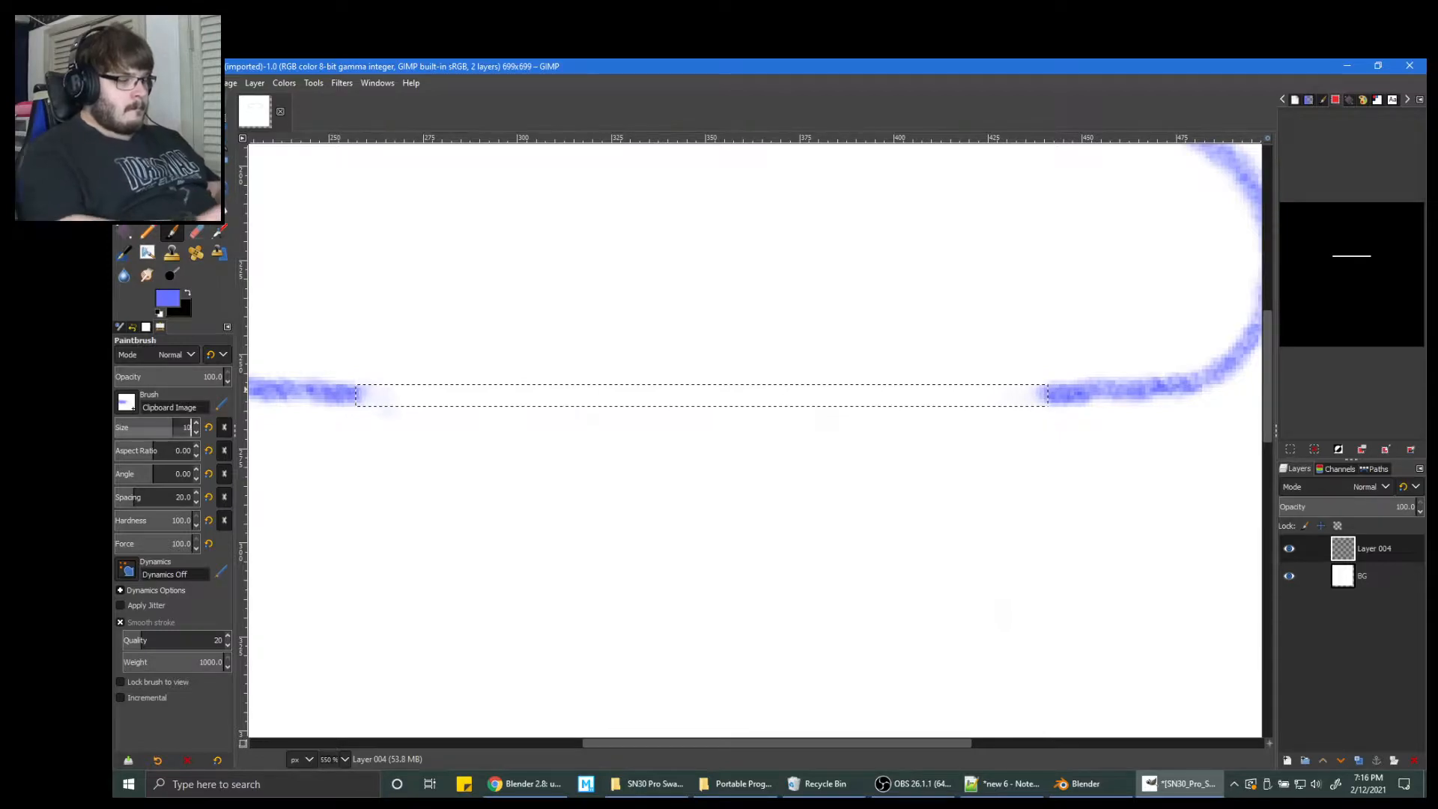
key("Return")
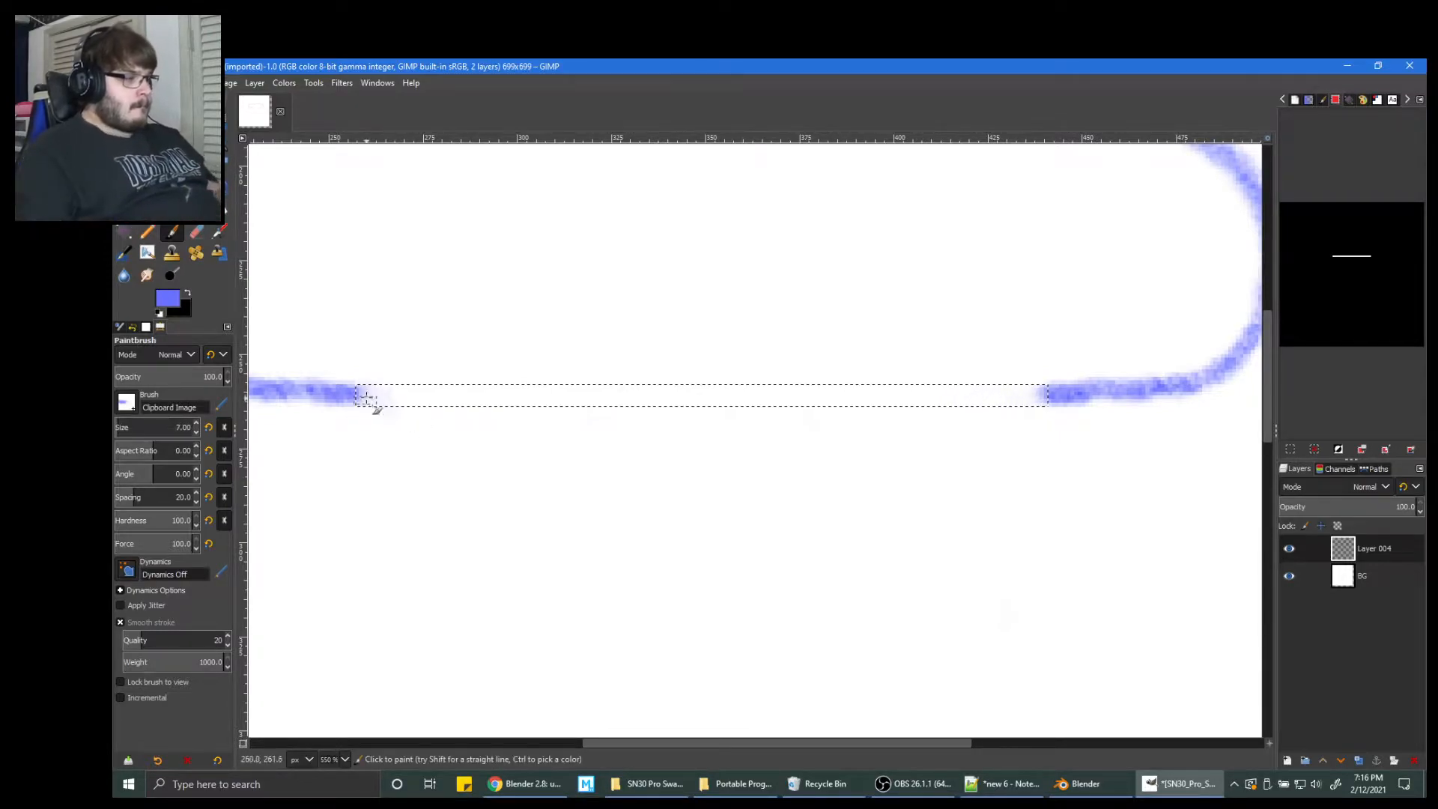
Copy an 8 × 5 px piece of the lower line's left end.
key("r")
left_click_drag(348, 409, 316, 388)
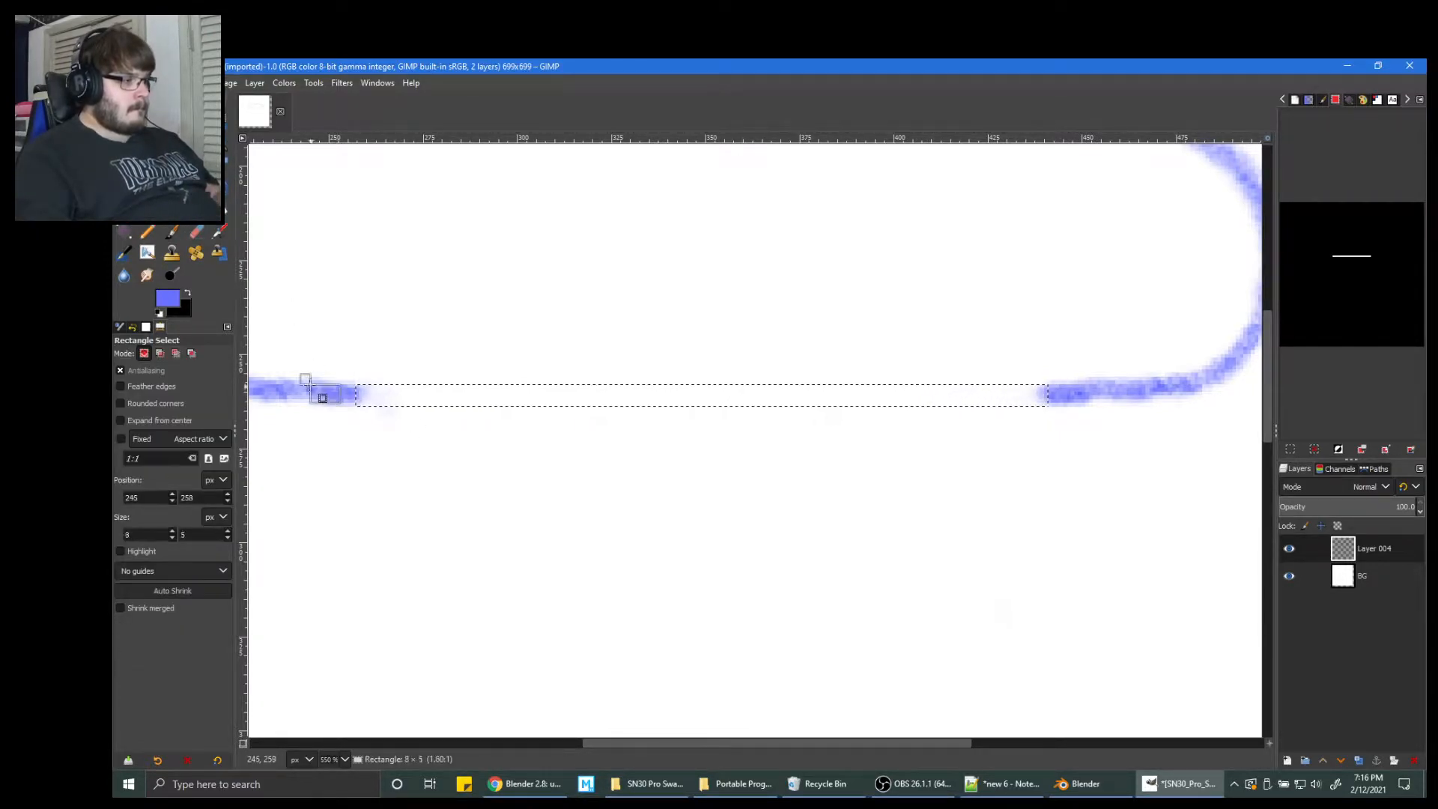
key("ctrl+c")
Select a 185 × 7 px strip across the lower gap and try filling it with solid blue, undoing the fill.
left_click(359, 383)
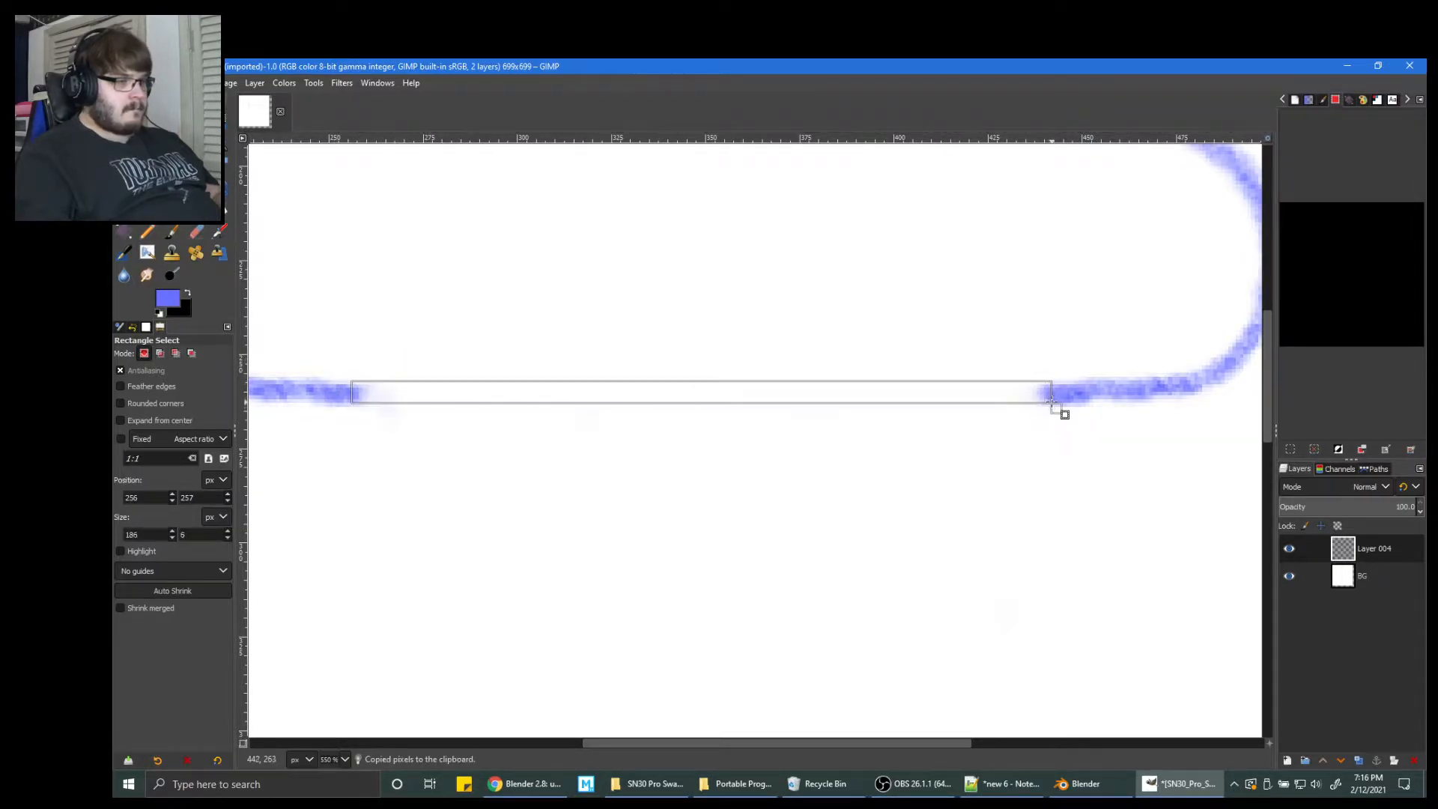
key("shift+b")
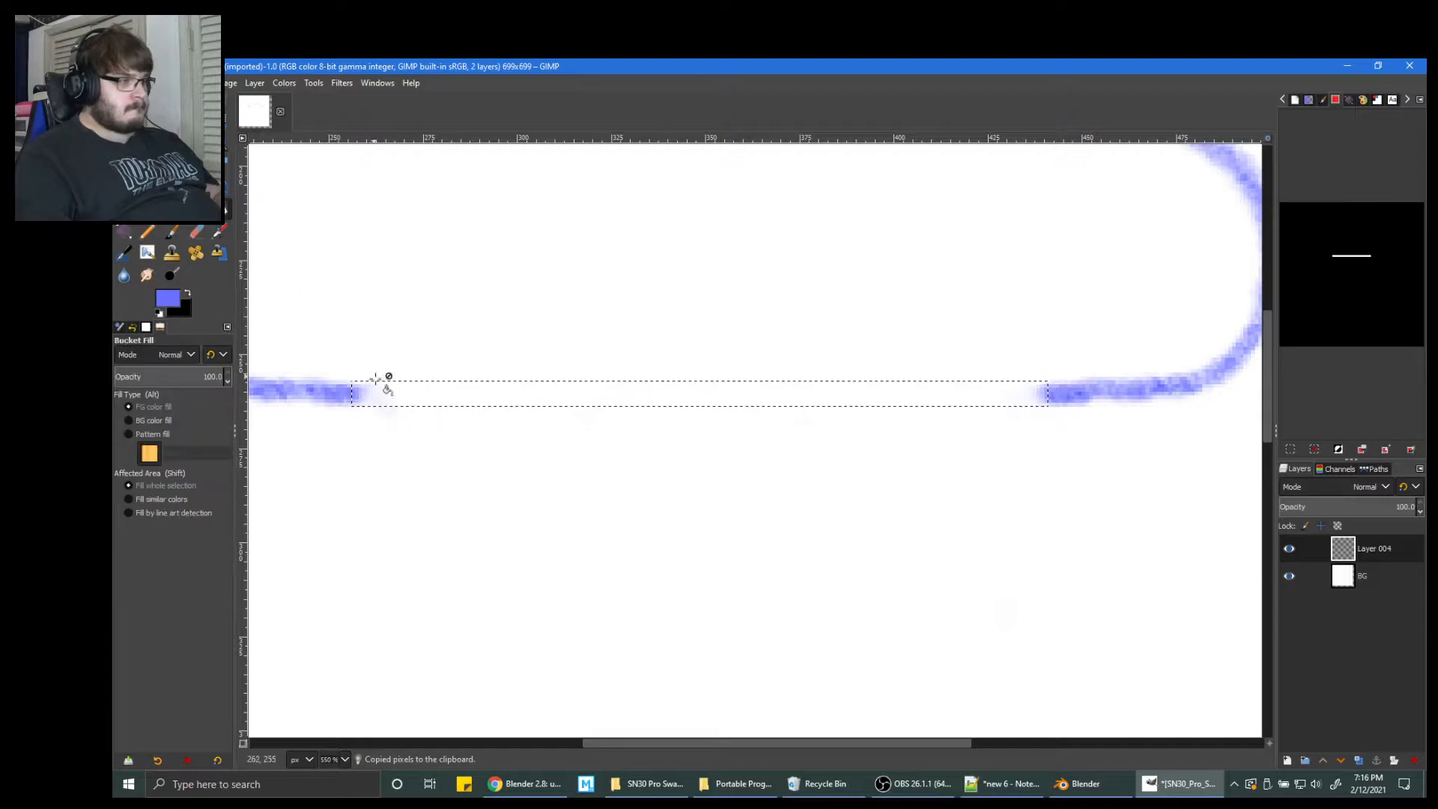
left_click(335, 85)
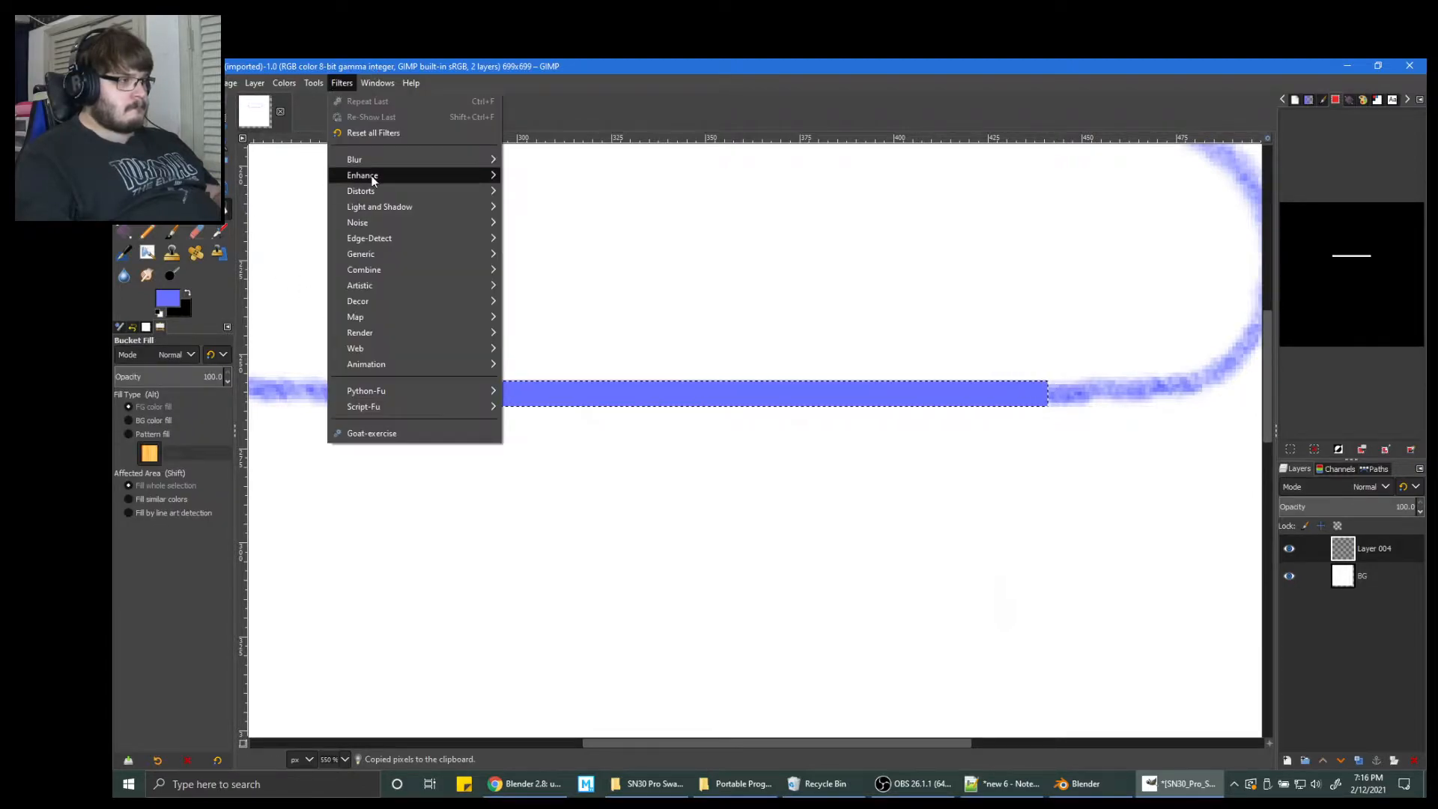
key("Escape")
key("r")
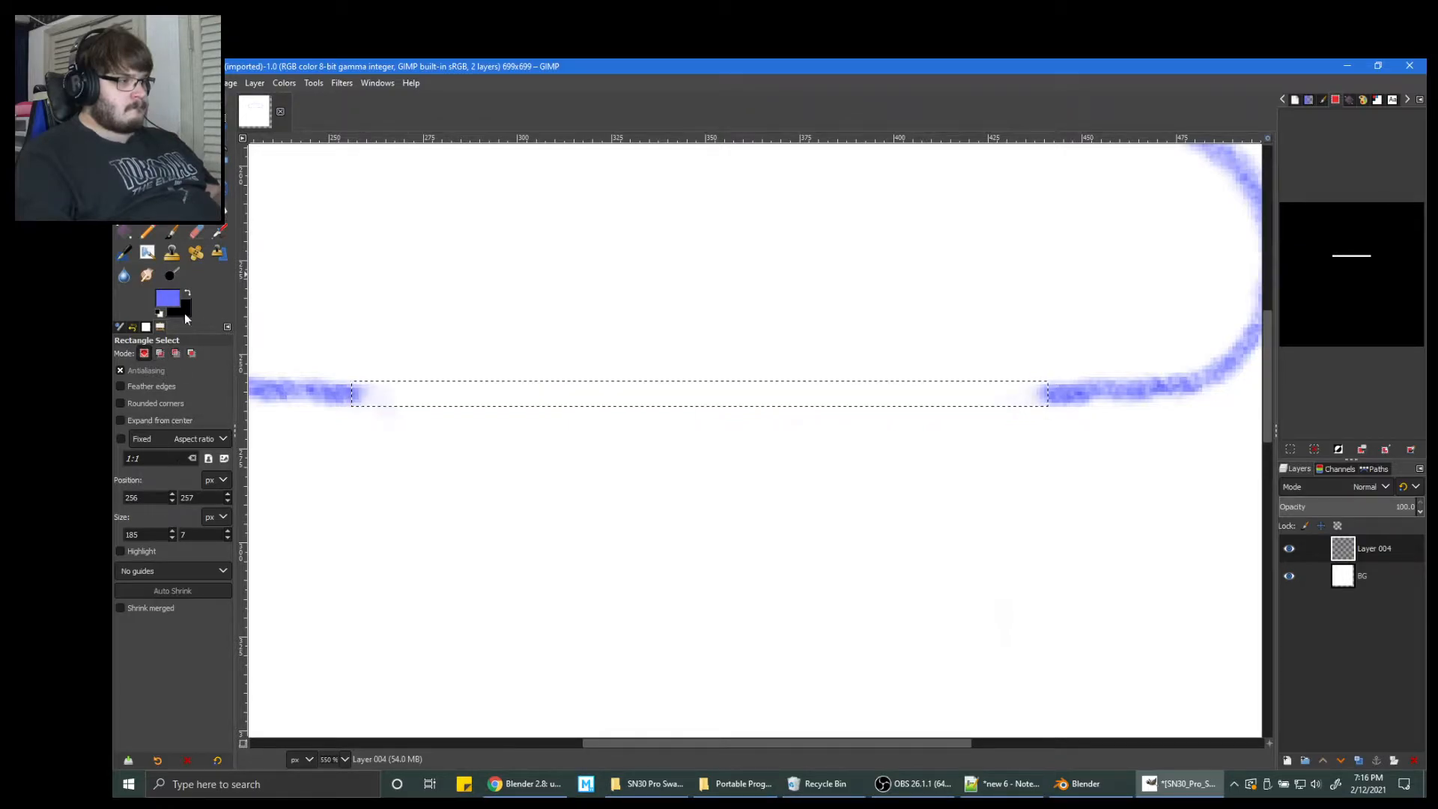
Fill the selected strip with the blue foreground color at 50 opacity.
key("shift+b")
type("50")
key("Return")
left_click(392, 388)
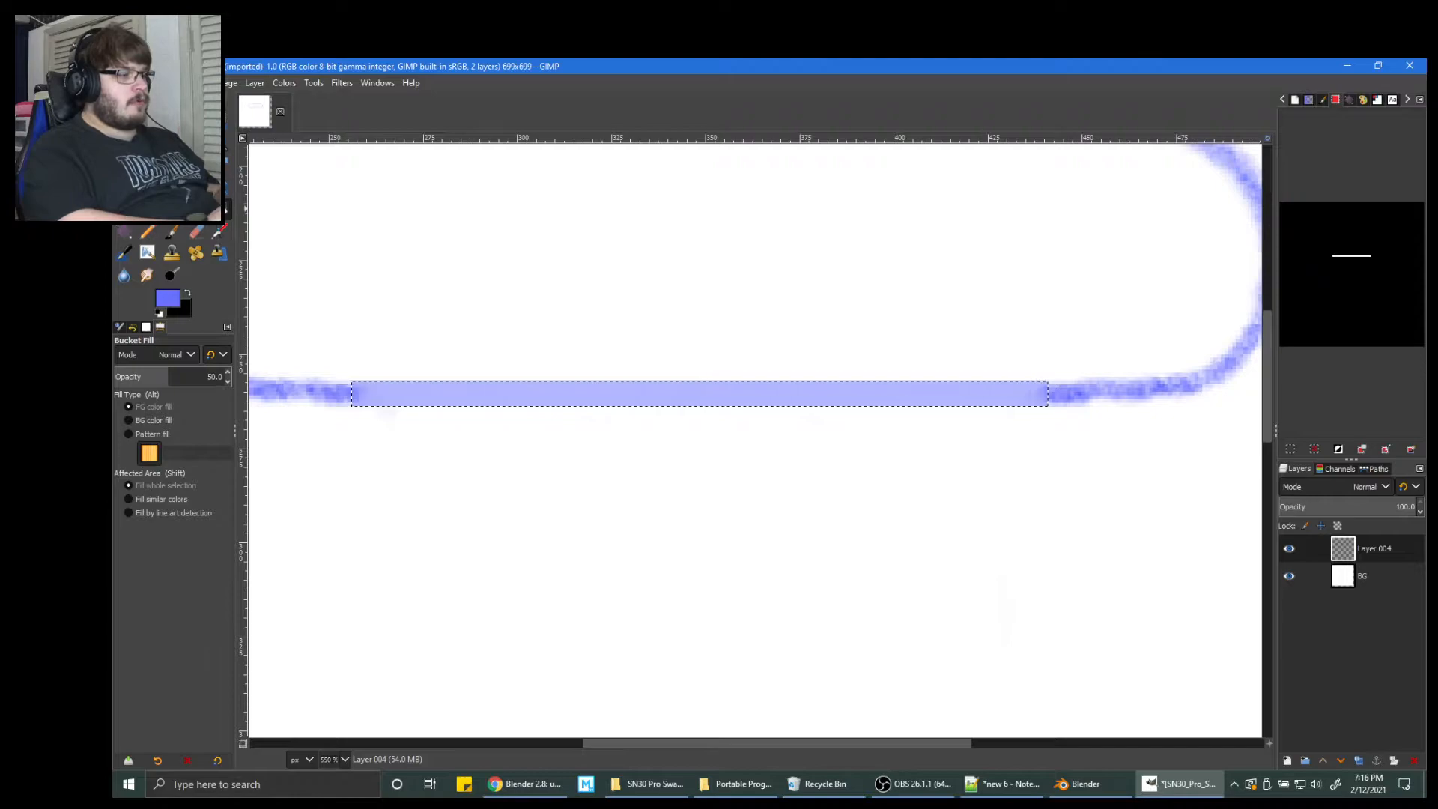
key("r")
Apply CIE lch Noise to the filled strip with Lightness 11.89 and Chroma 7.24.
left_click(341, 83)
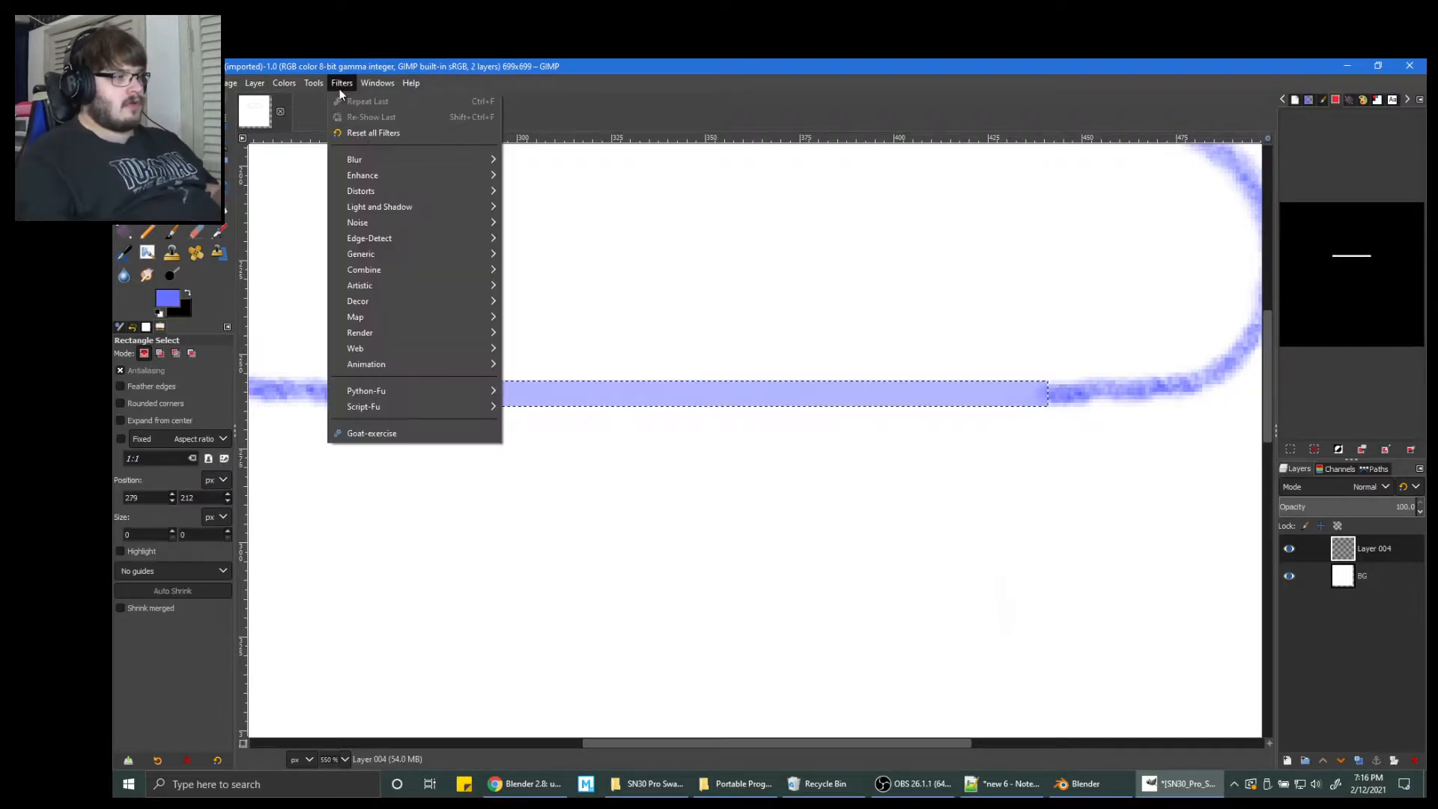
mouse_move(412, 196)
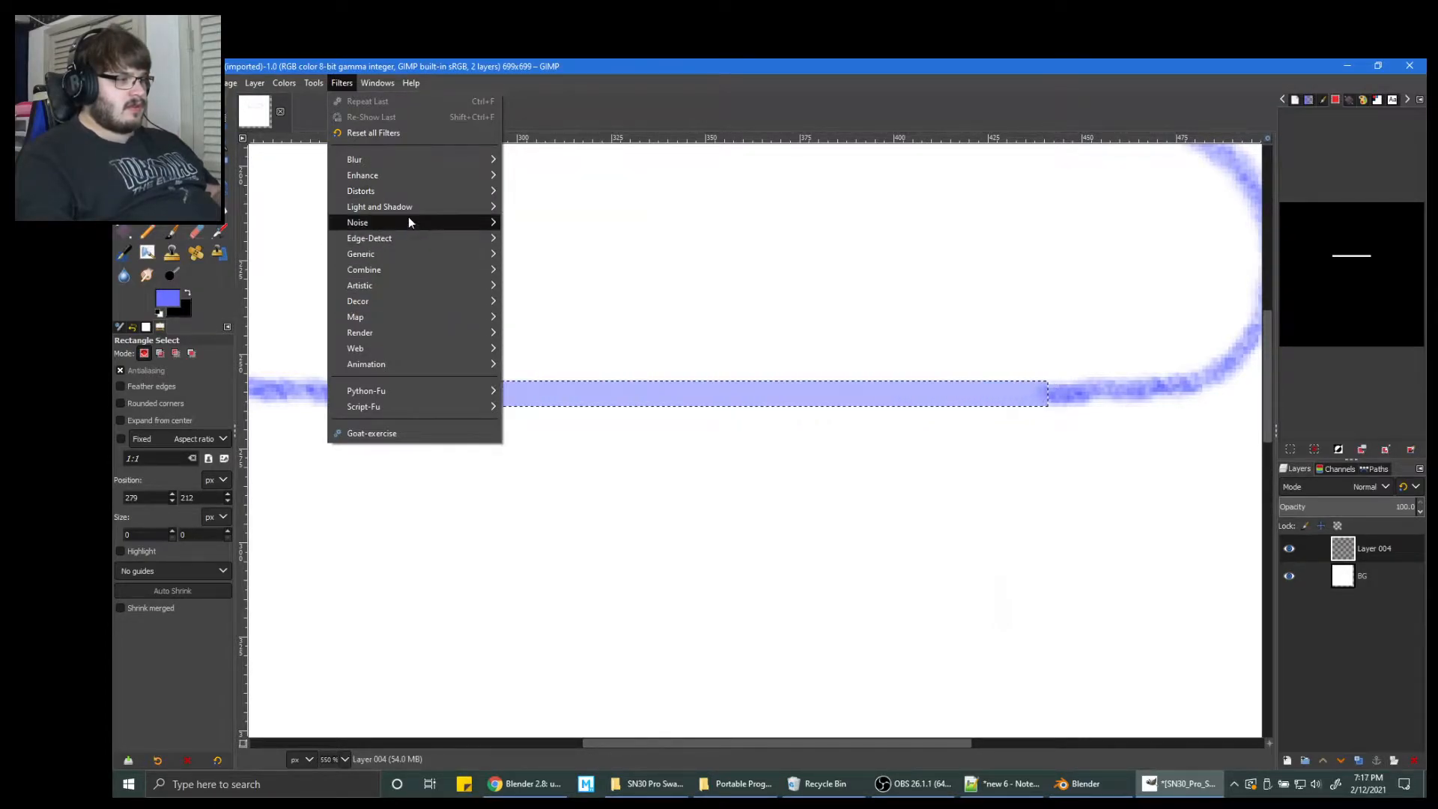
mouse_move(415, 221)
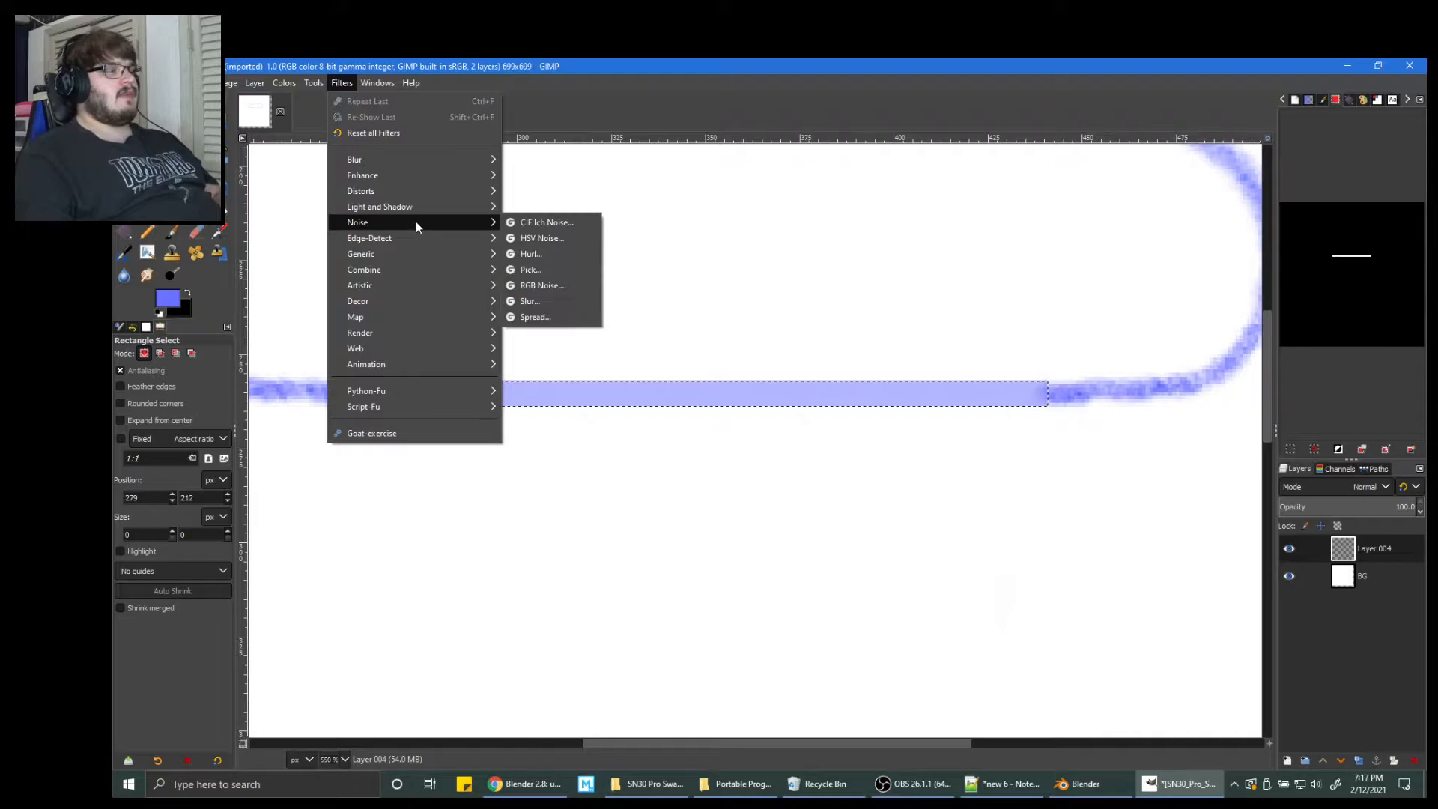
left_click(562, 224)
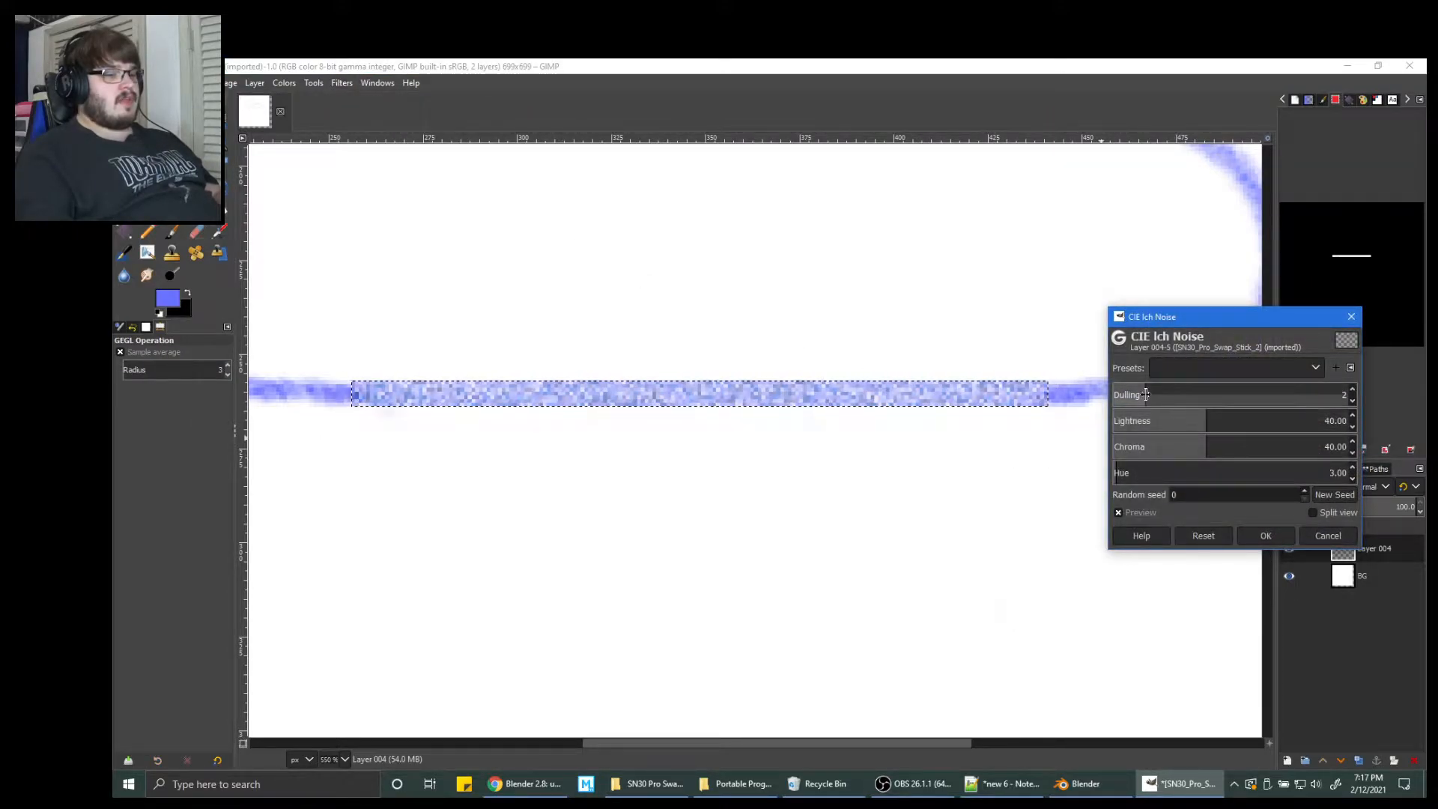
left_click_drag(1203, 449, 440, 510)
left_click_drag(1195, 424, 547, 498)
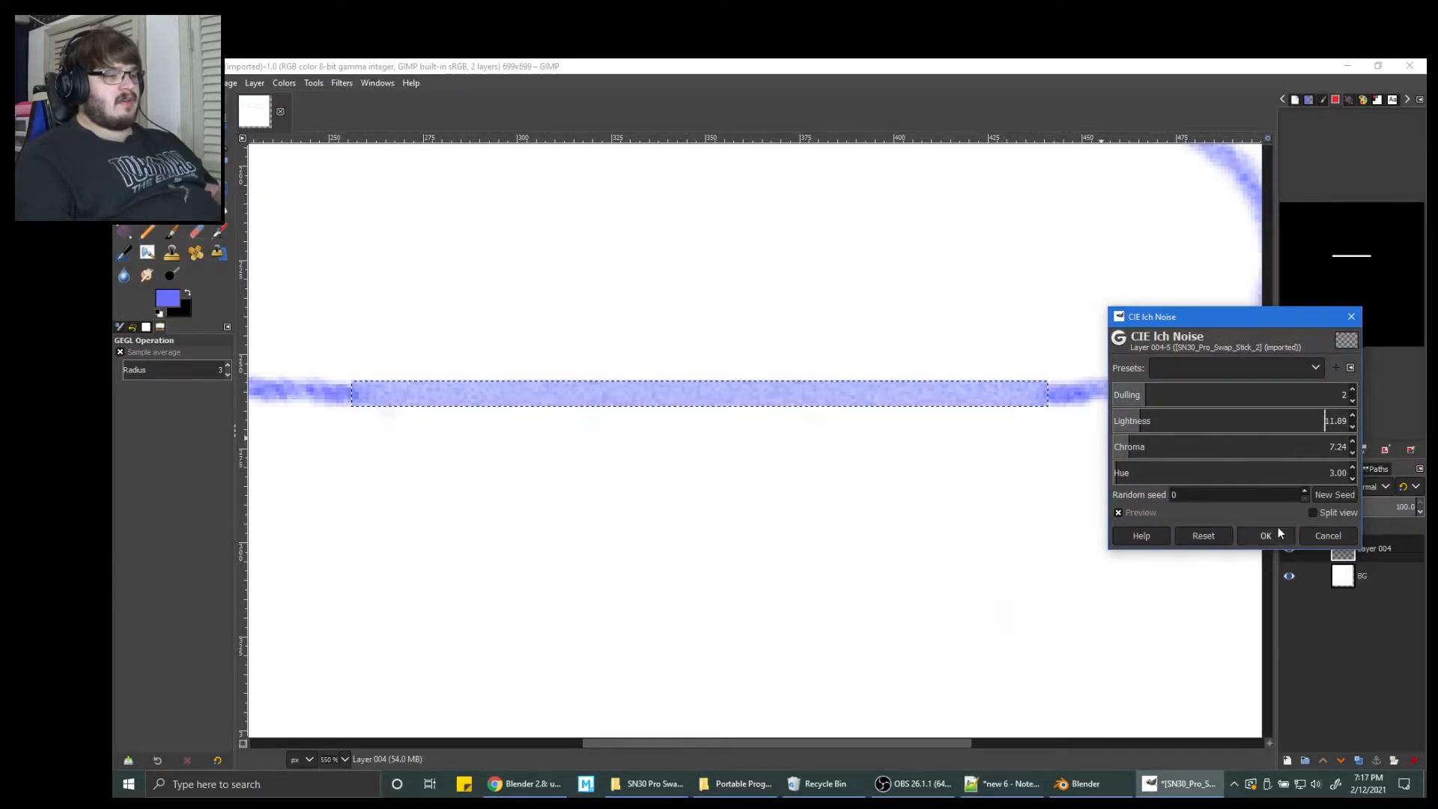
key("Return")
Clear the selection around the filled lower strip.
scroll(809, 472, "down", 2, "ctrl")
key("r")
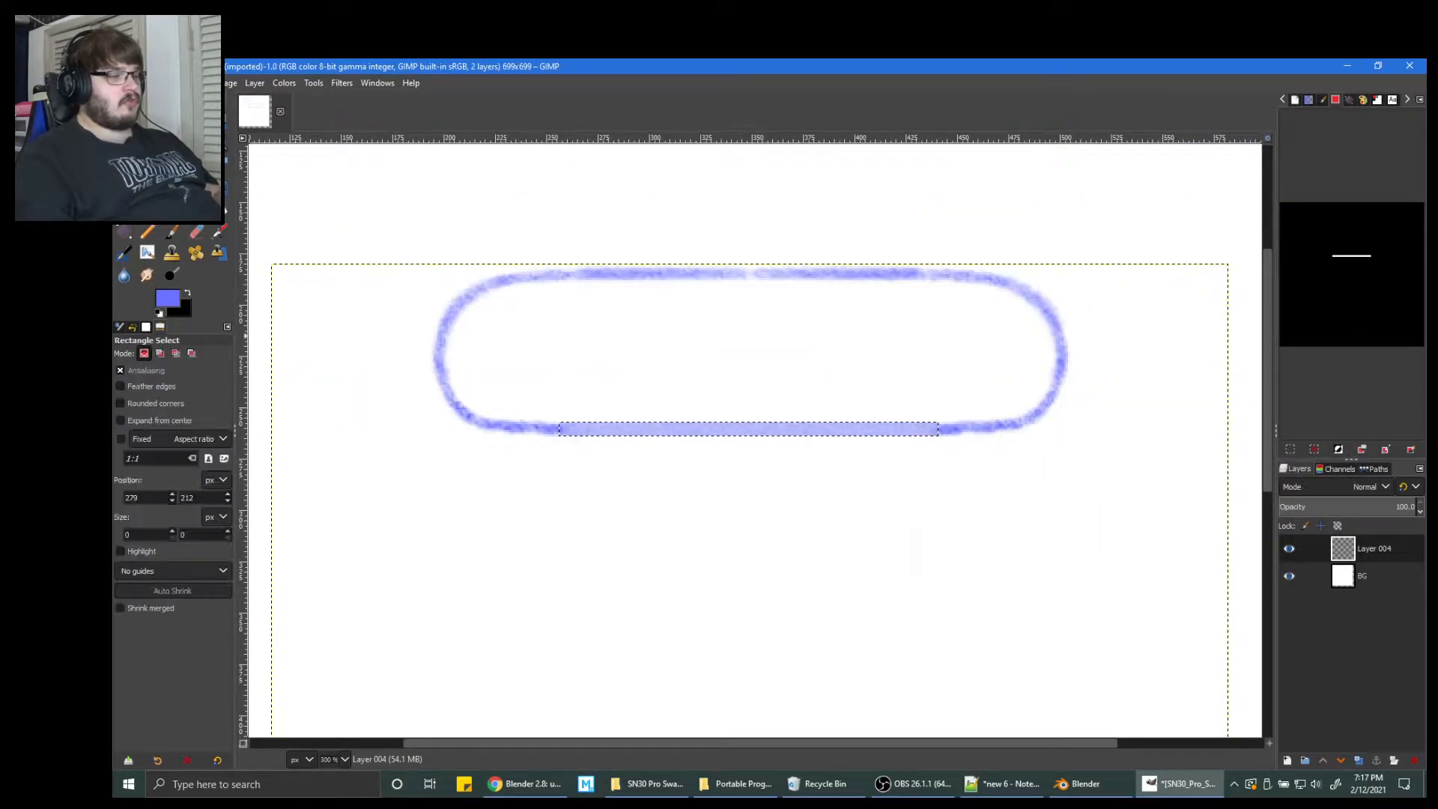
left_click(502, 289)
scroll(552, 298, "down", 1, "ctrl")
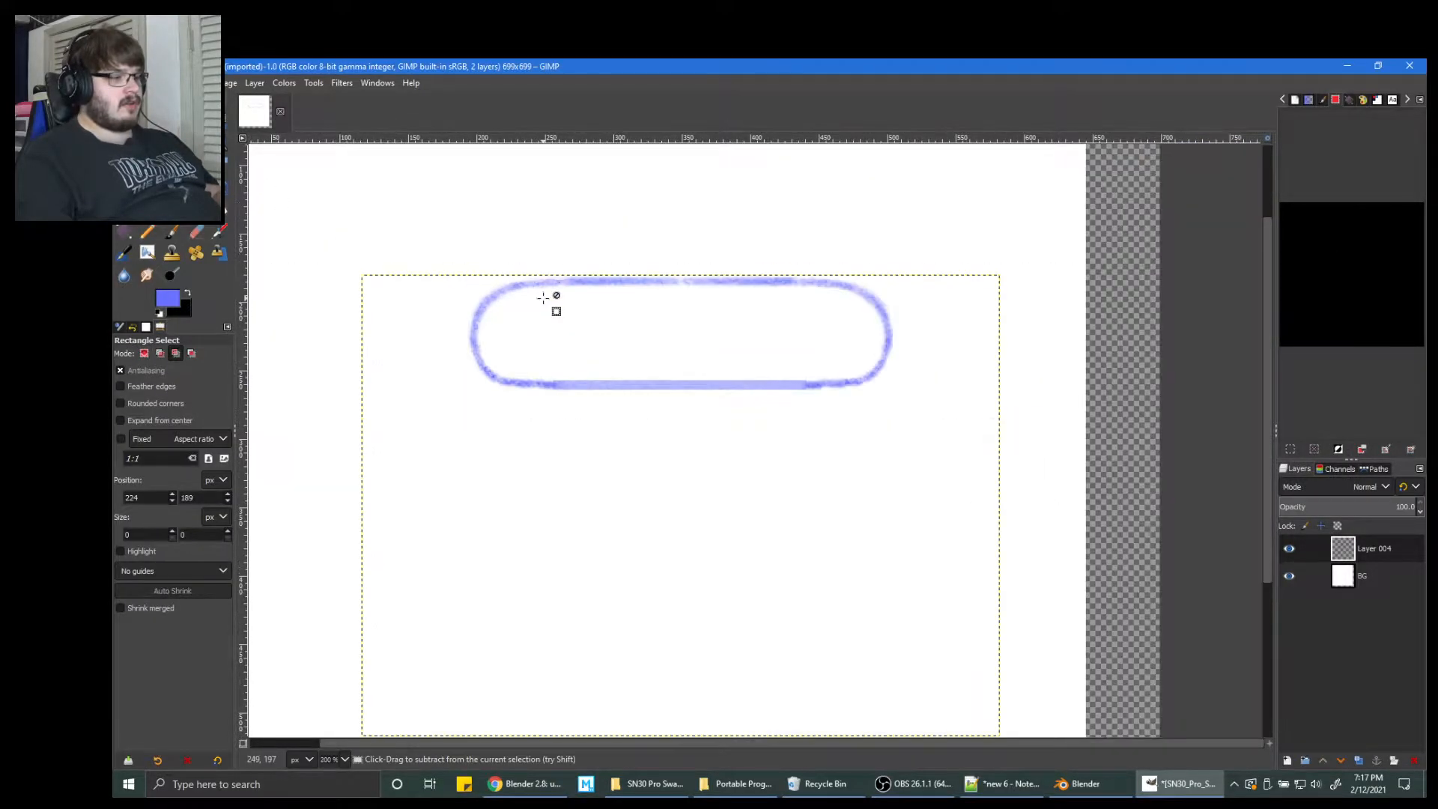
scroll(405, 308, "down", 2, "ctrl")
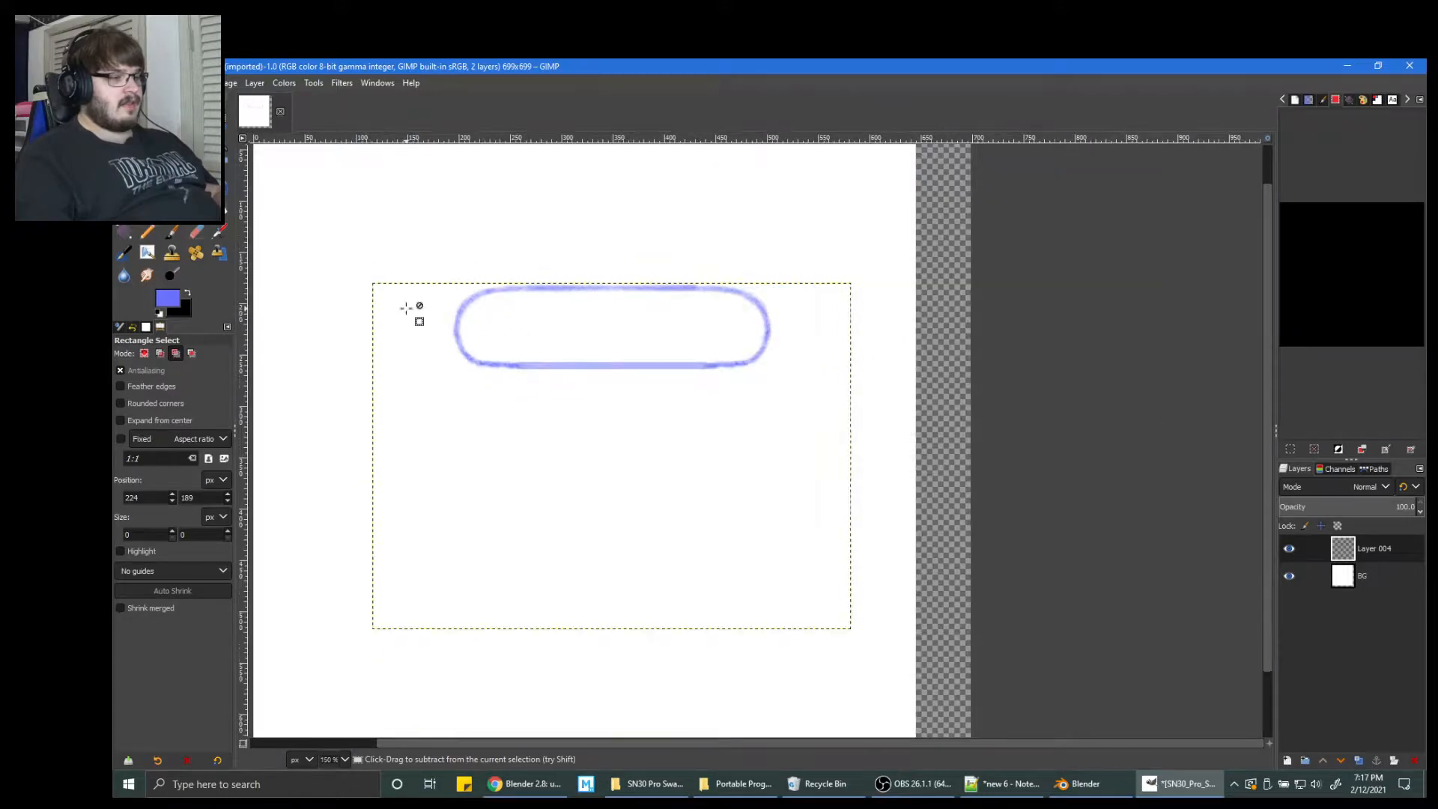
scroll(405, 308, "up", 4, "ctrl")
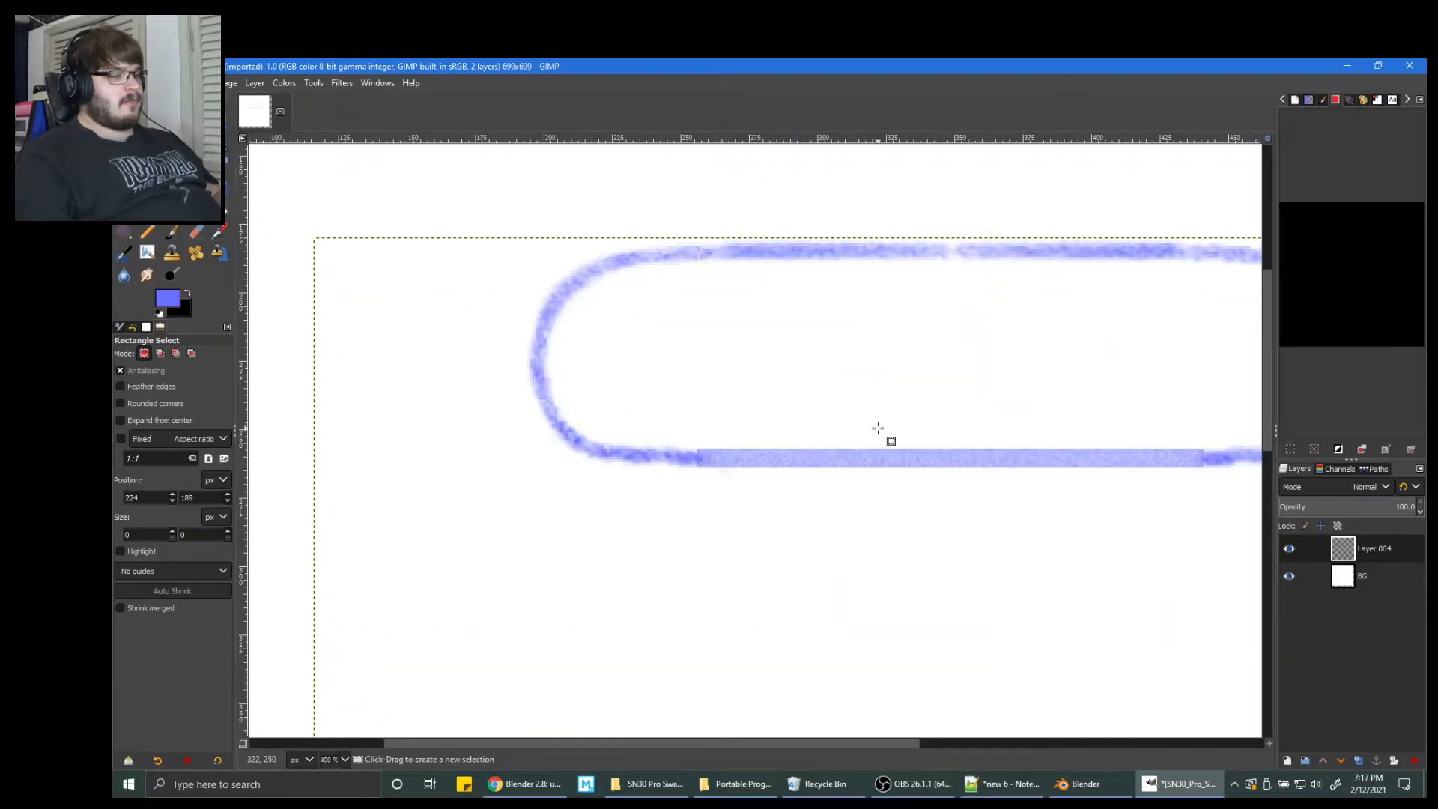
Delete the BG layer and crop the image to its content.
scroll(833, 416, "down", 5, "ctrl")
scroll(833, 416, "up", 1, "ctrl")
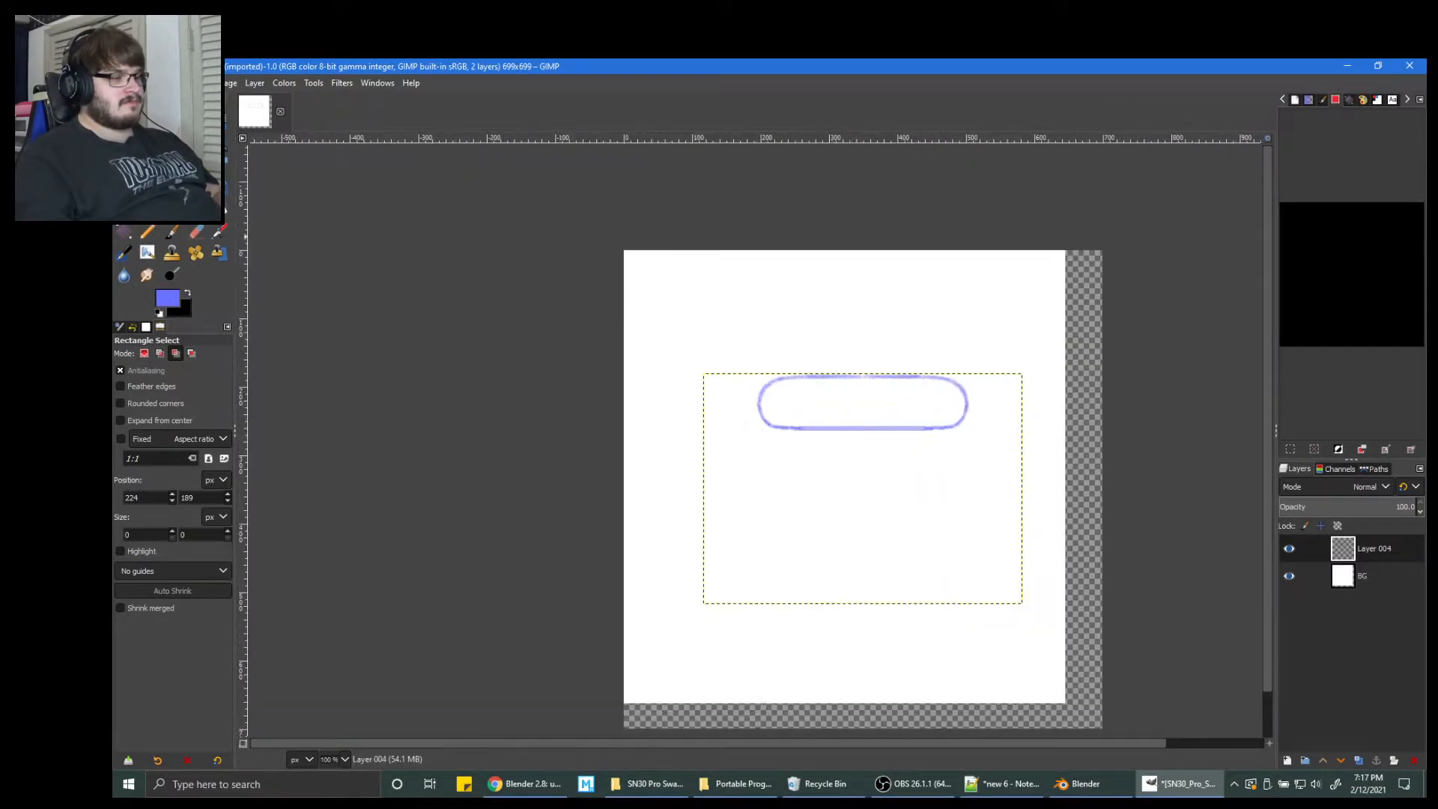
right_click(1363, 576)
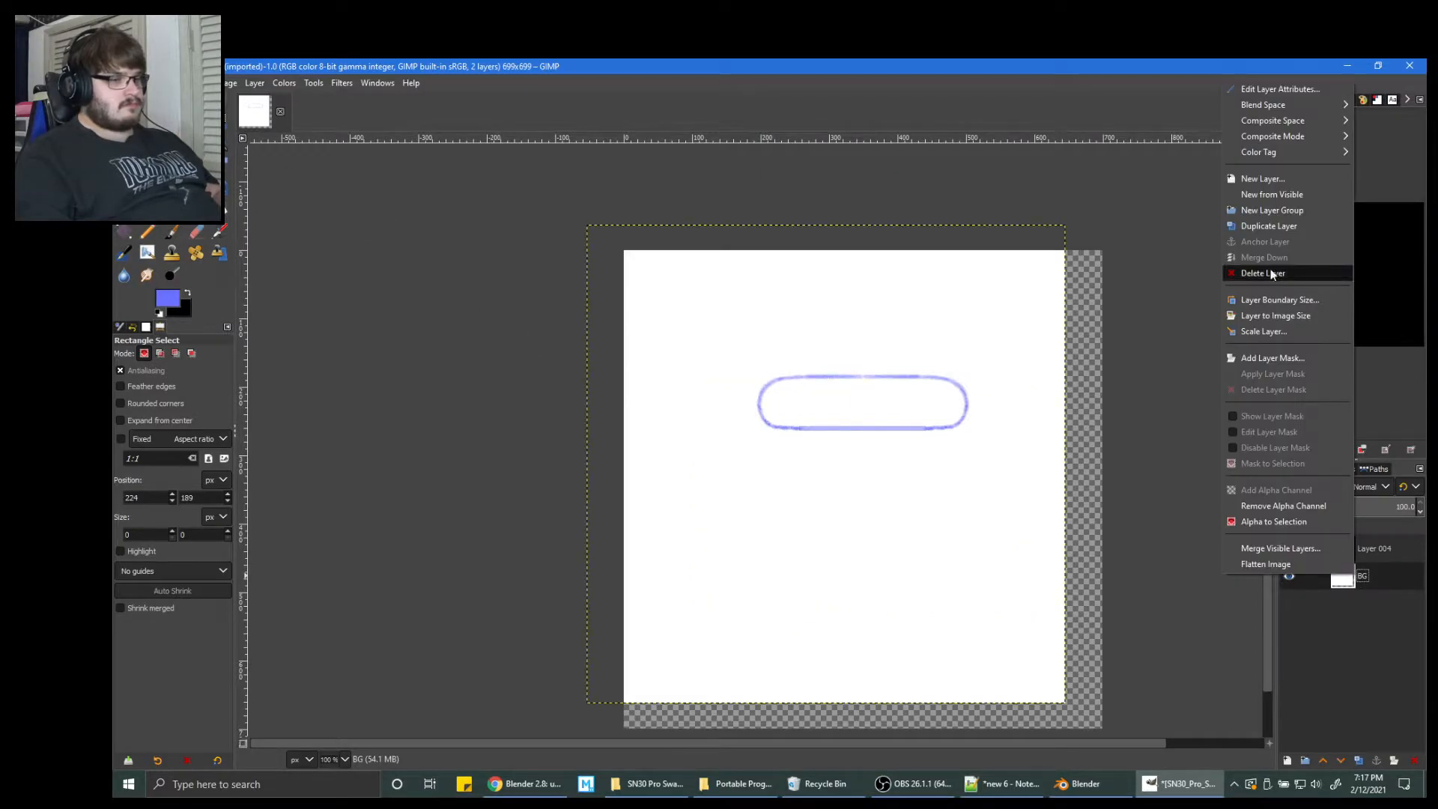
left_click(1276, 274)
key("shift+b")
left_click(187, 293)
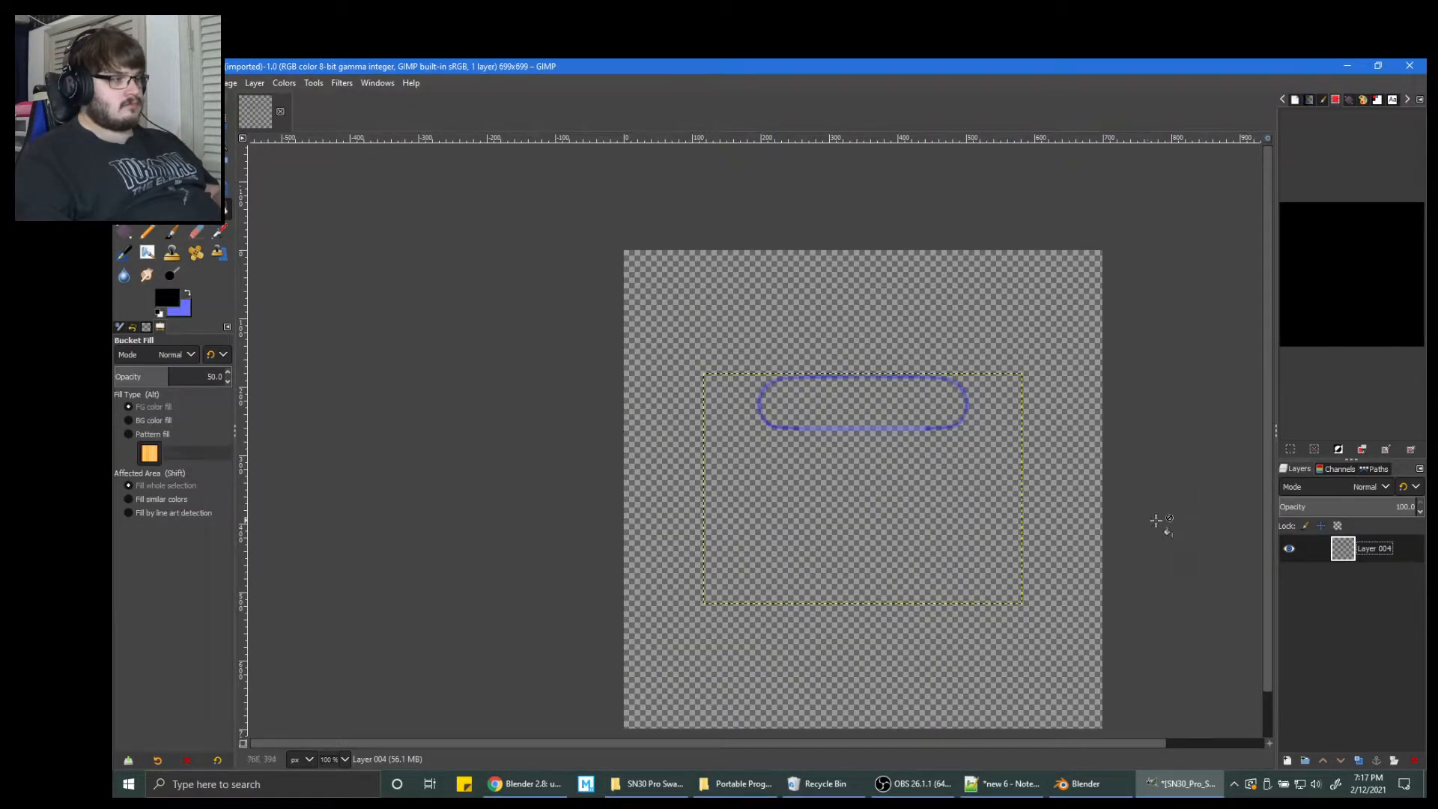
right_click(1355, 547)
left_click(784, 116)
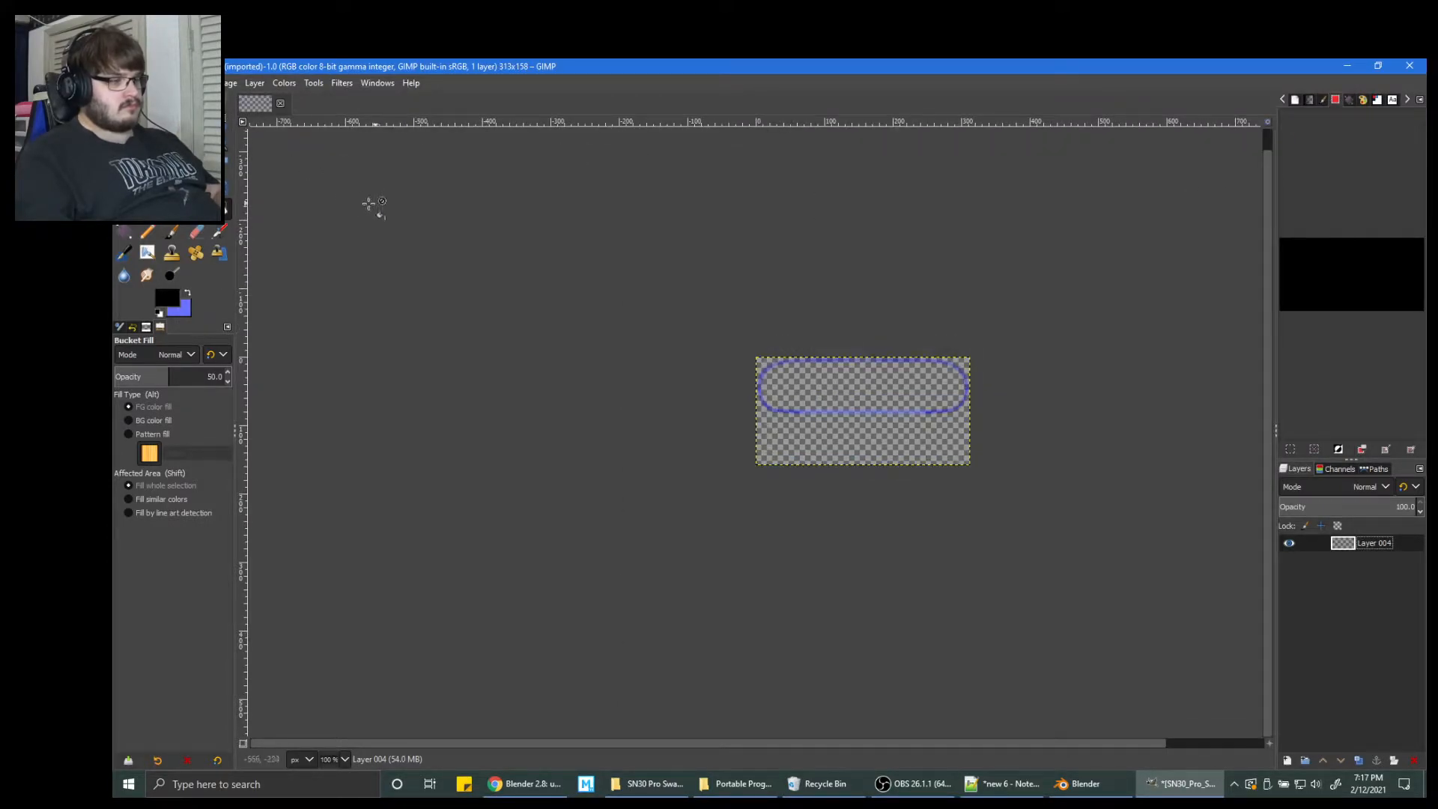
Clear an area about 454 × 111 px just below the outline and crop the image to its content again.
key("r")
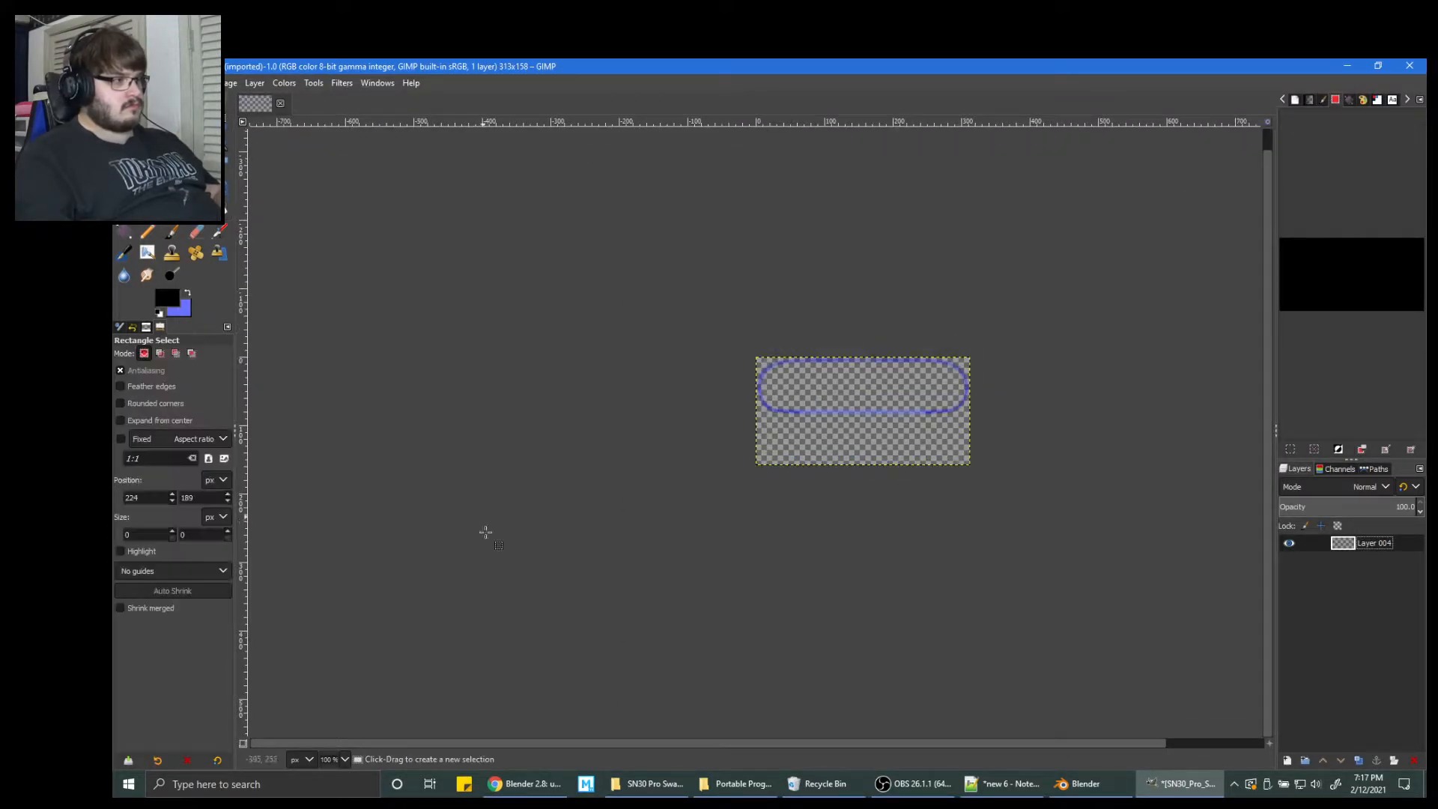
scroll(792, 490, "up", 2, "ctrl")
middle_click_drag(795, 489, 493, 521)
left_click_drag(352, 524, 975, 372)
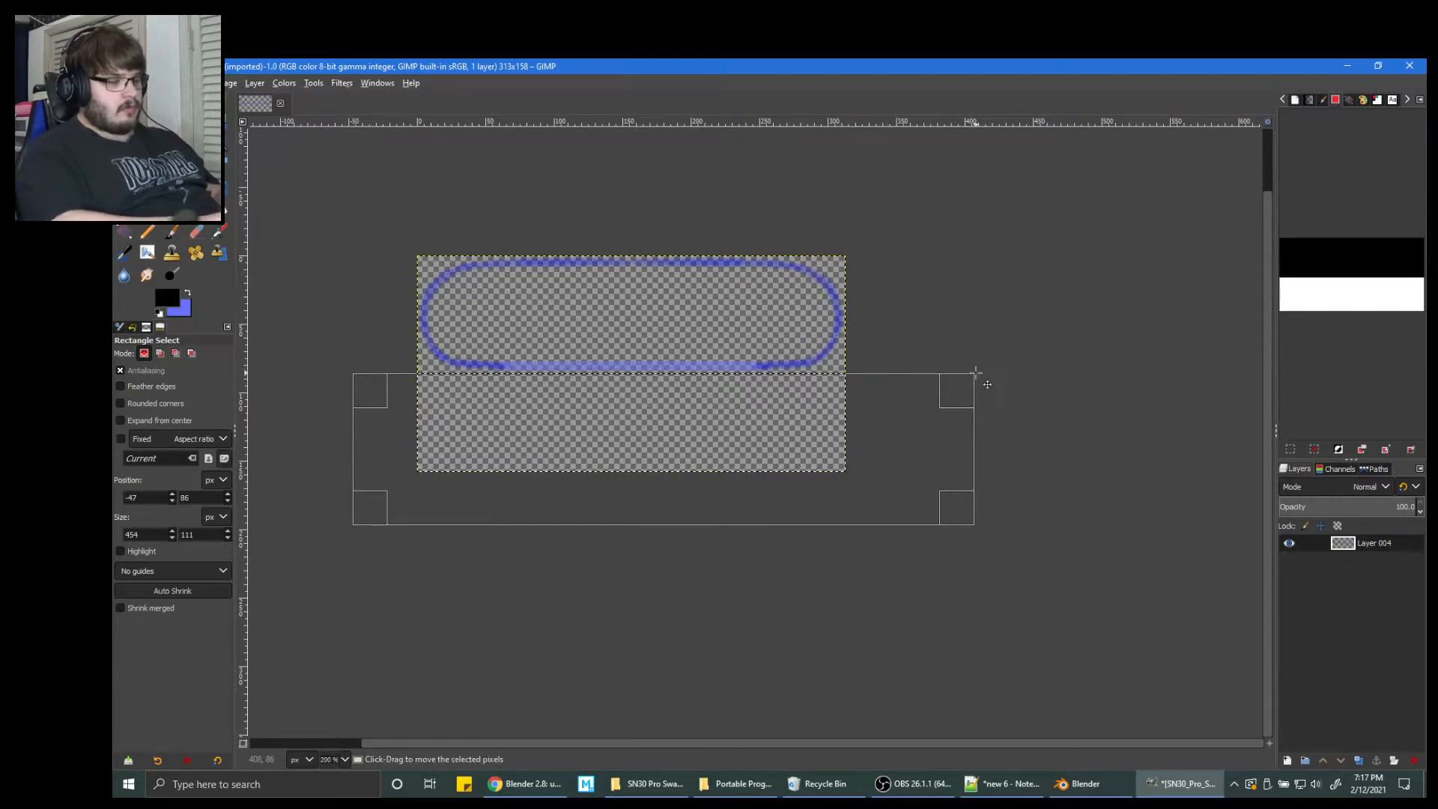
key("ctrl+alt+c")
Resize the canvas to 313 × 313 px with the outline centered.
left_click(230, 84)
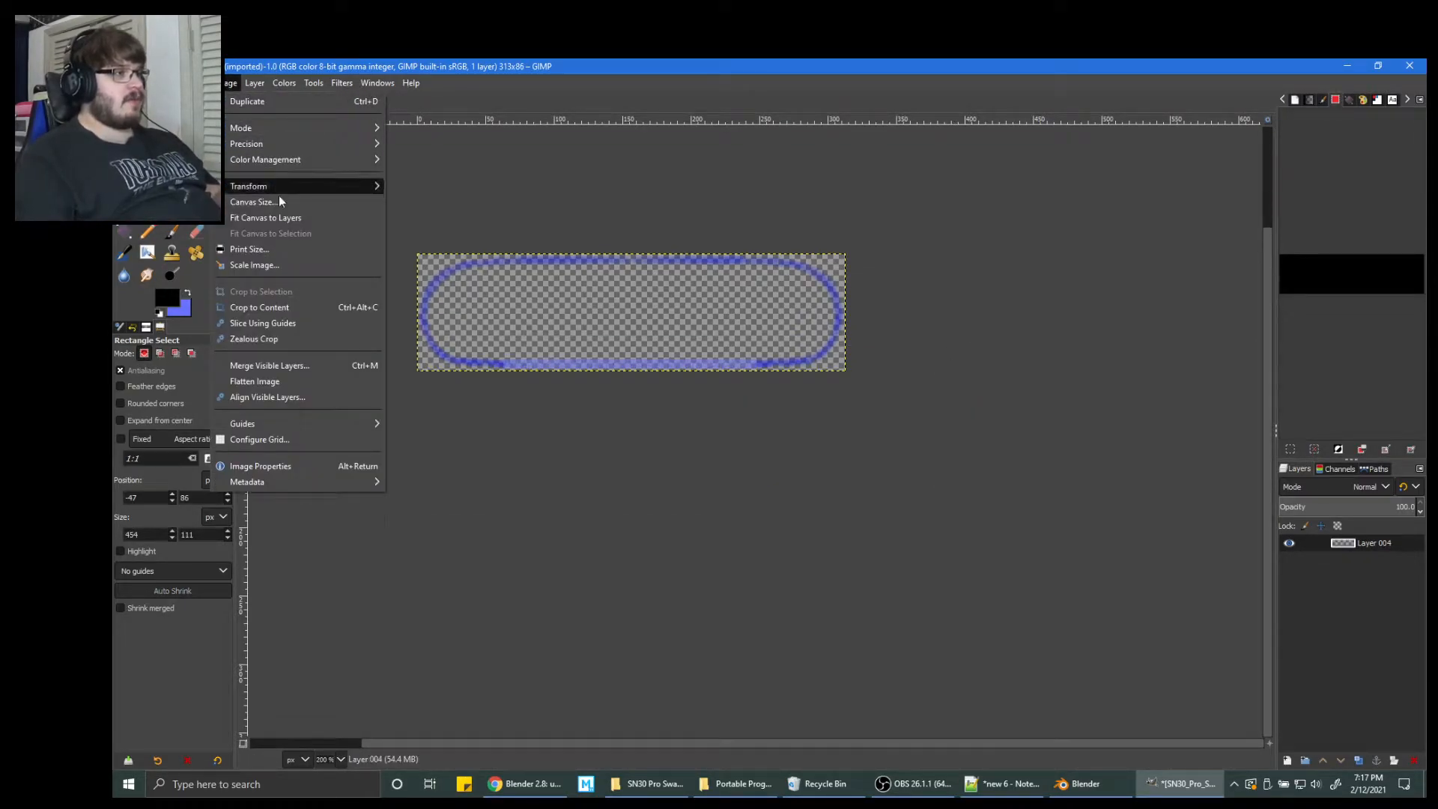
left_click(254, 201)
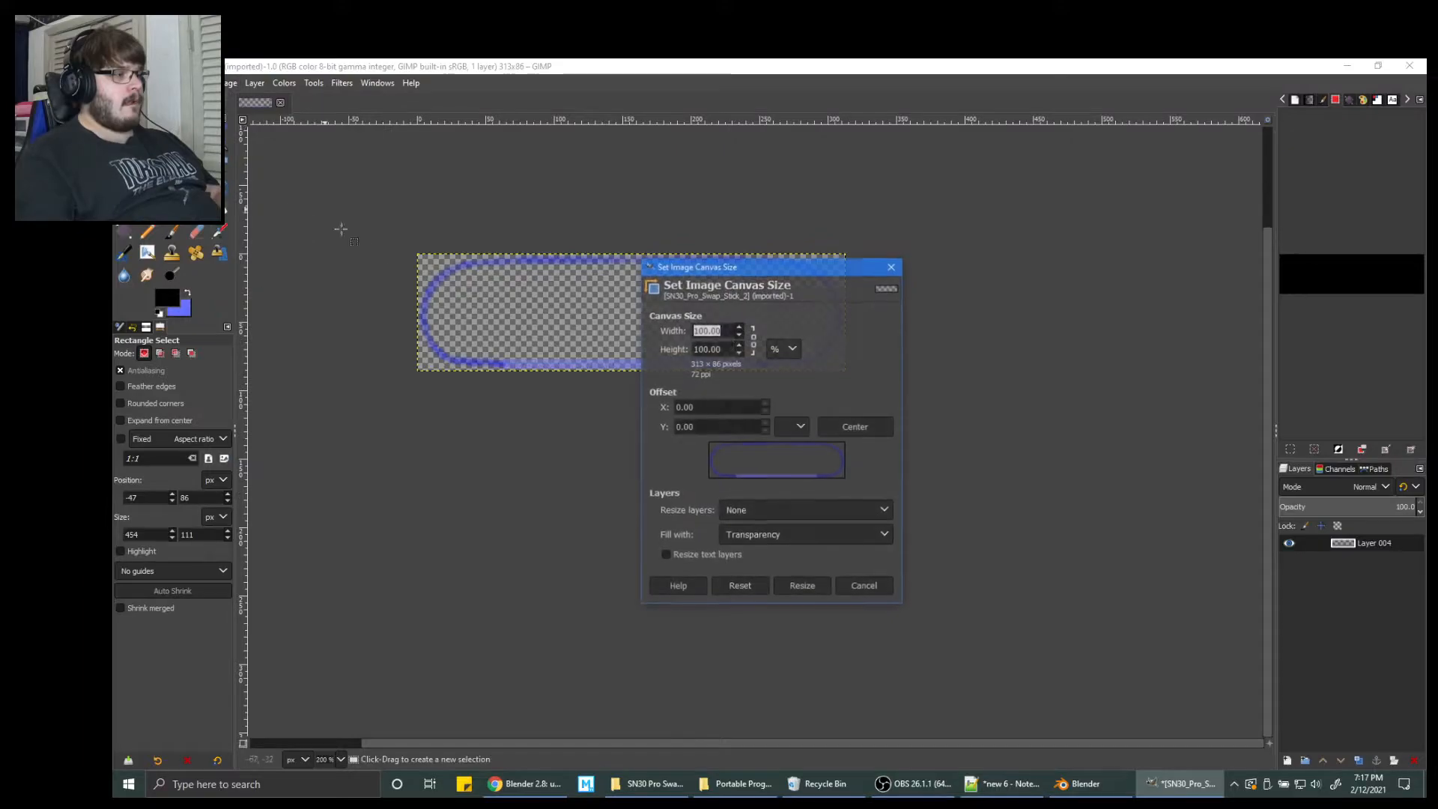
left_click(779, 351)
left_click(779, 331)
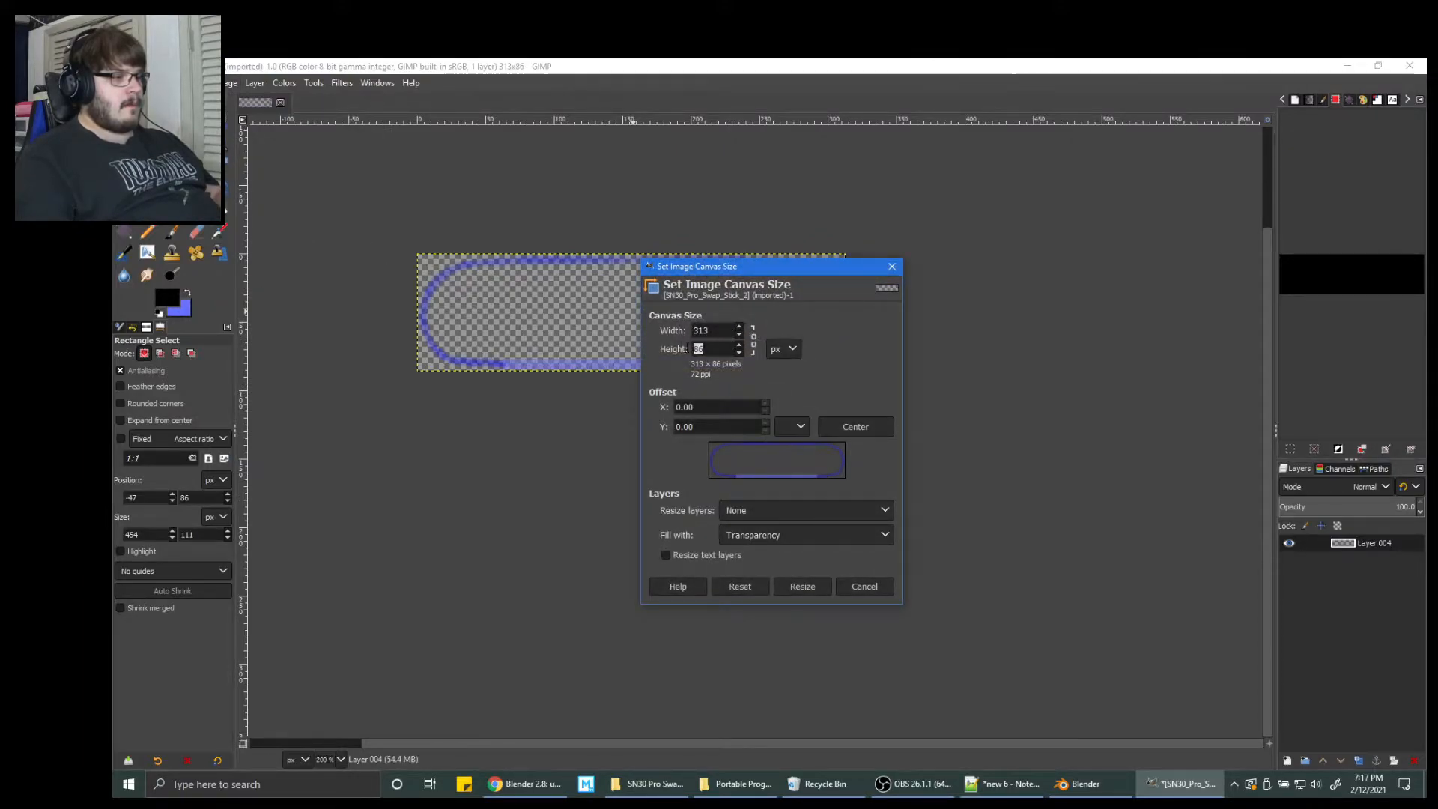
type("313")
left_click(850, 426)
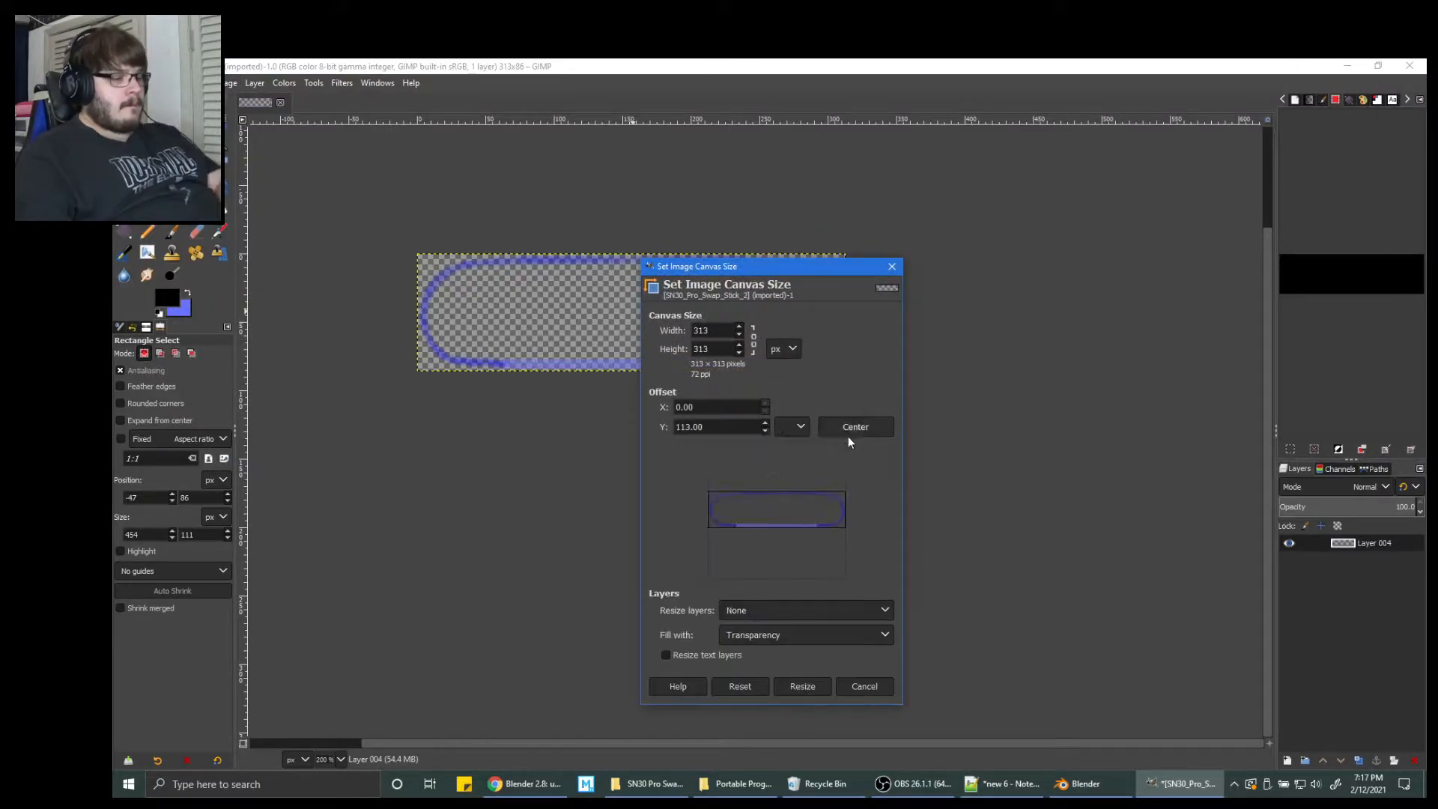
left_click(822, 687)
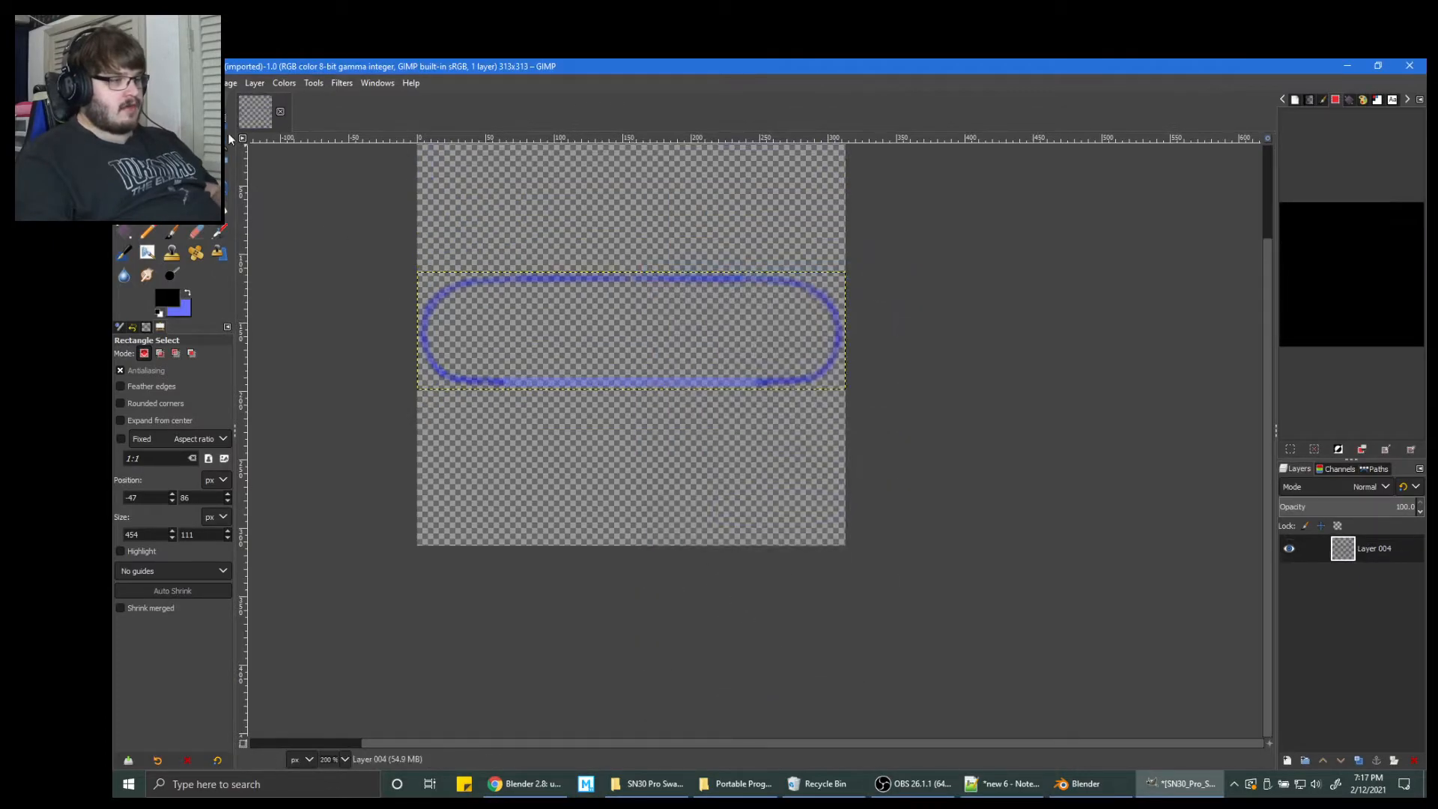
Enlarge the canvas to 150 percent in width and height, keeping the outline centered.
left_click(124, 83)
mouse_move(228, 88)
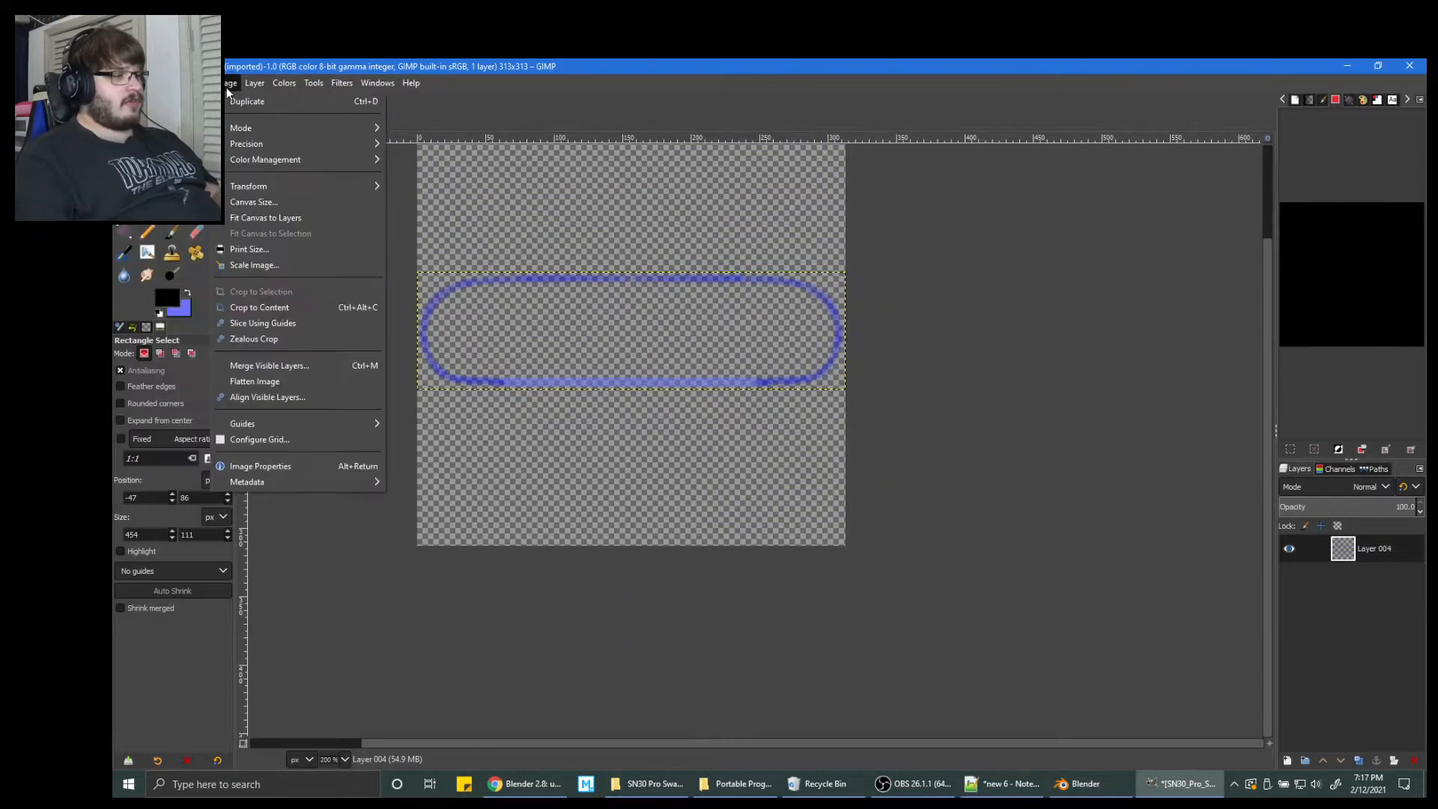
left_click(254, 201)
left_click(783, 298)
left_click(779, 315)
left_click_drag(725, 282, 668, 281)
type("150")
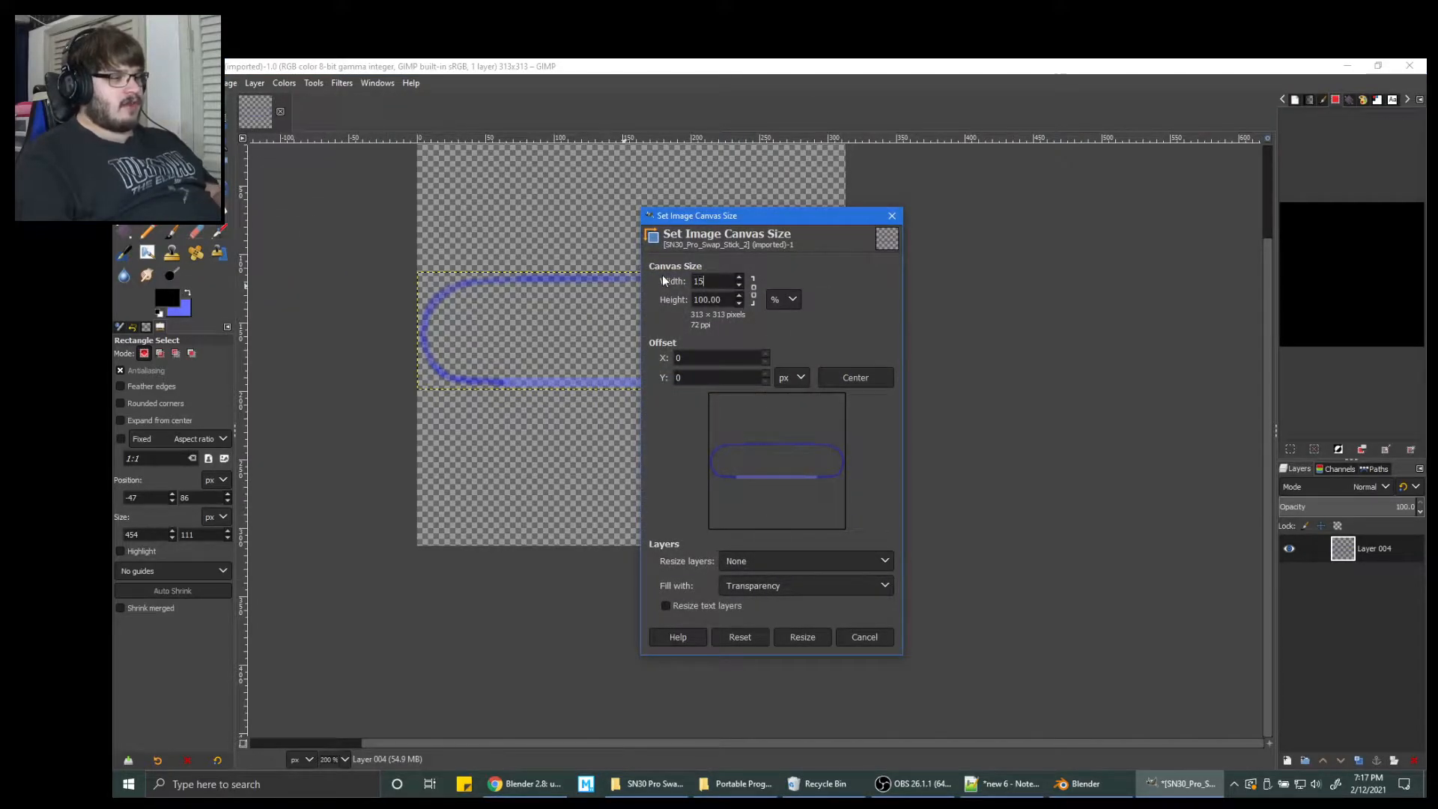
left_click(723, 299)
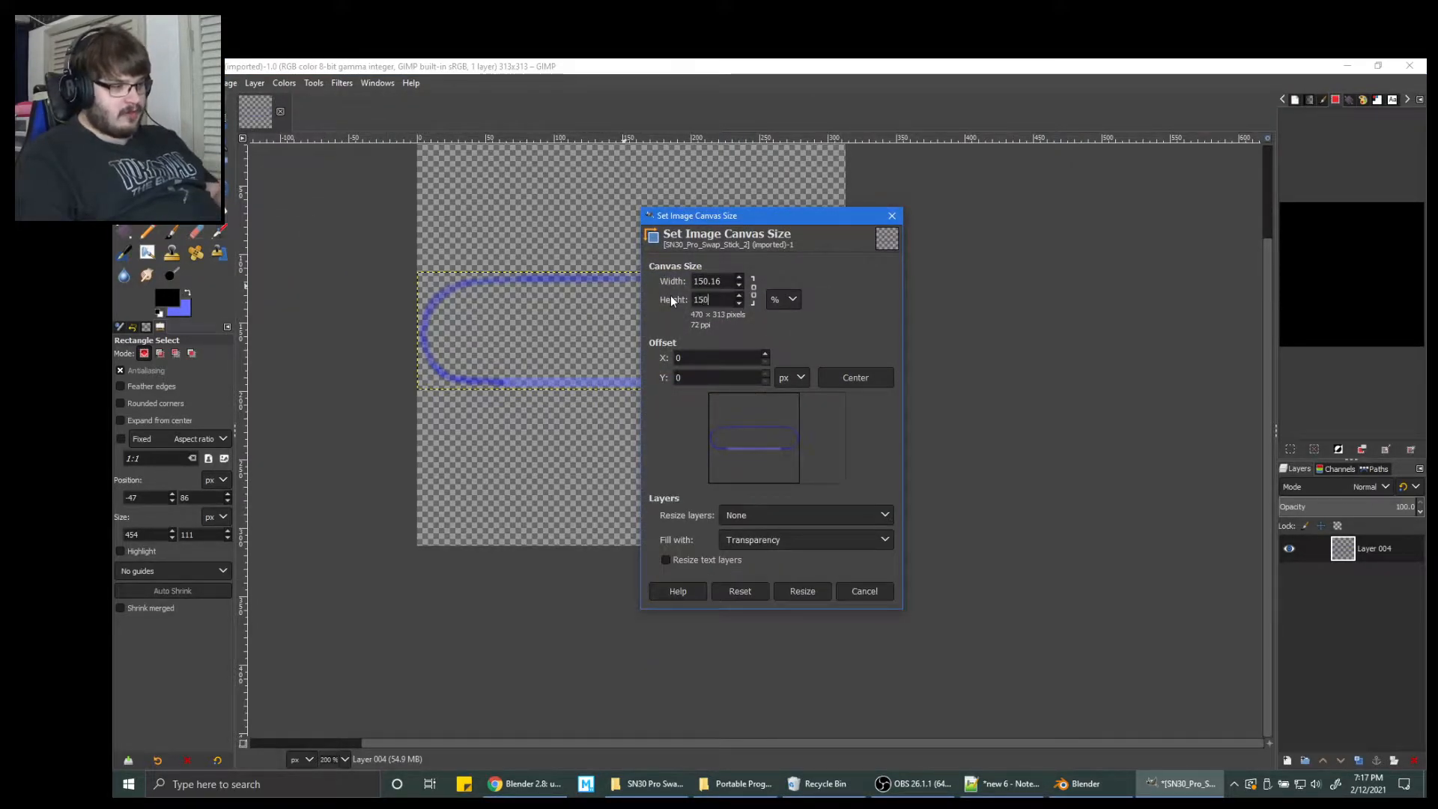
left_click(844, 378)
left_click(802, 637)
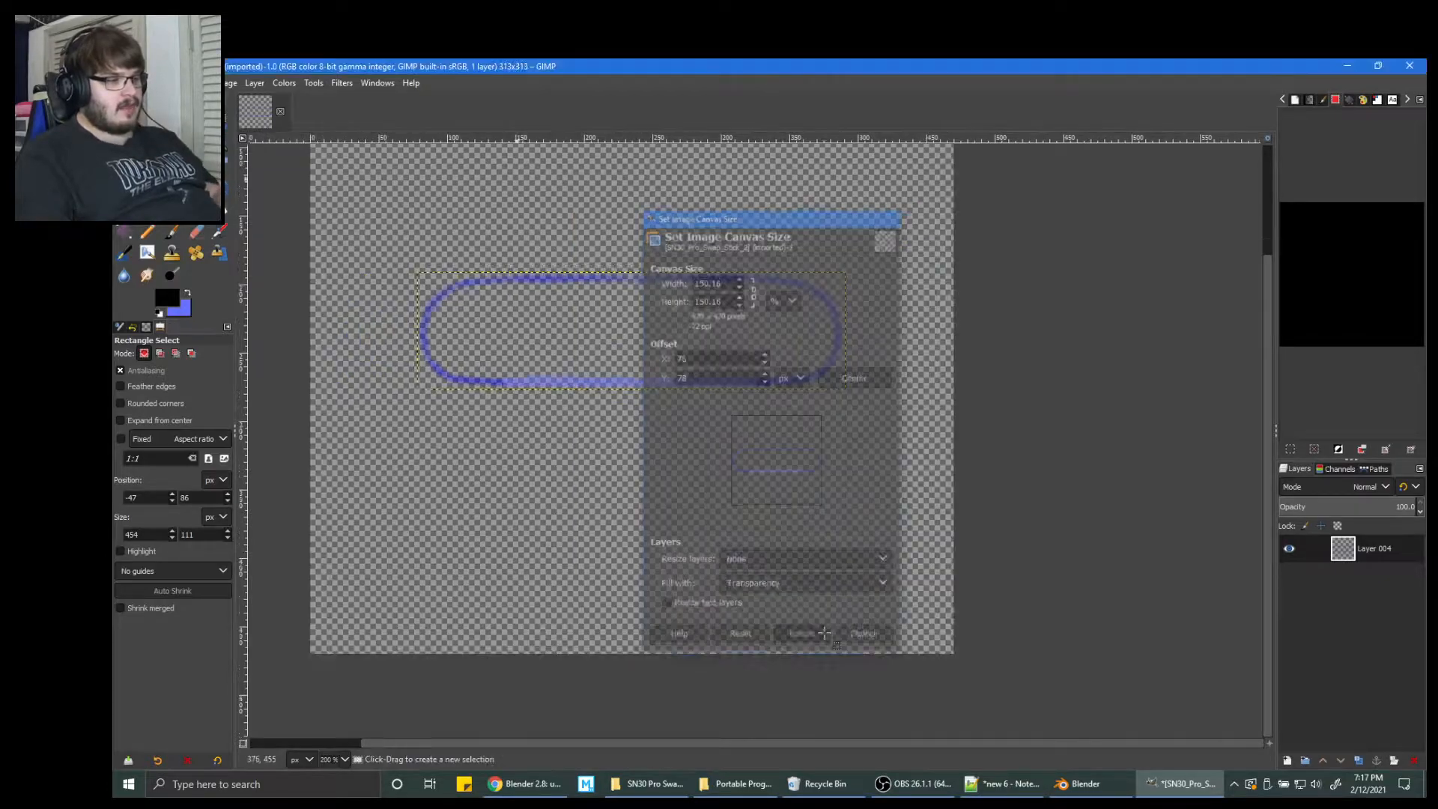
Activate Bucket Fill and set the foreground color to white with black as background.
left_click(227, 208)
left_click(167, 294)
left_click_drag(863, 397, 753, 262)
left_click(996, 495)
left_click(158, 314)
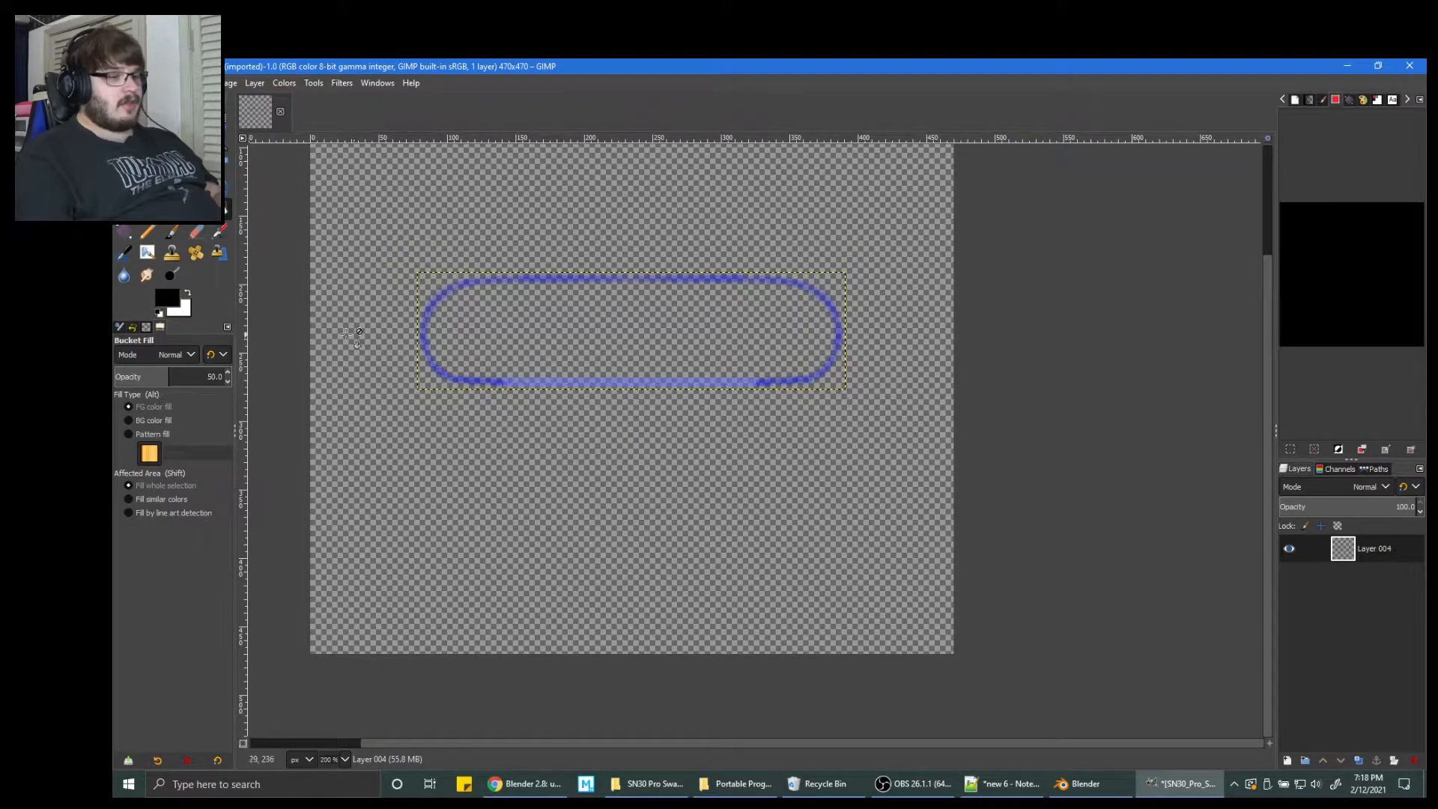
Add a new layer named BG and place it beneath the outline's Layer 004.
right_click(1416, 577)
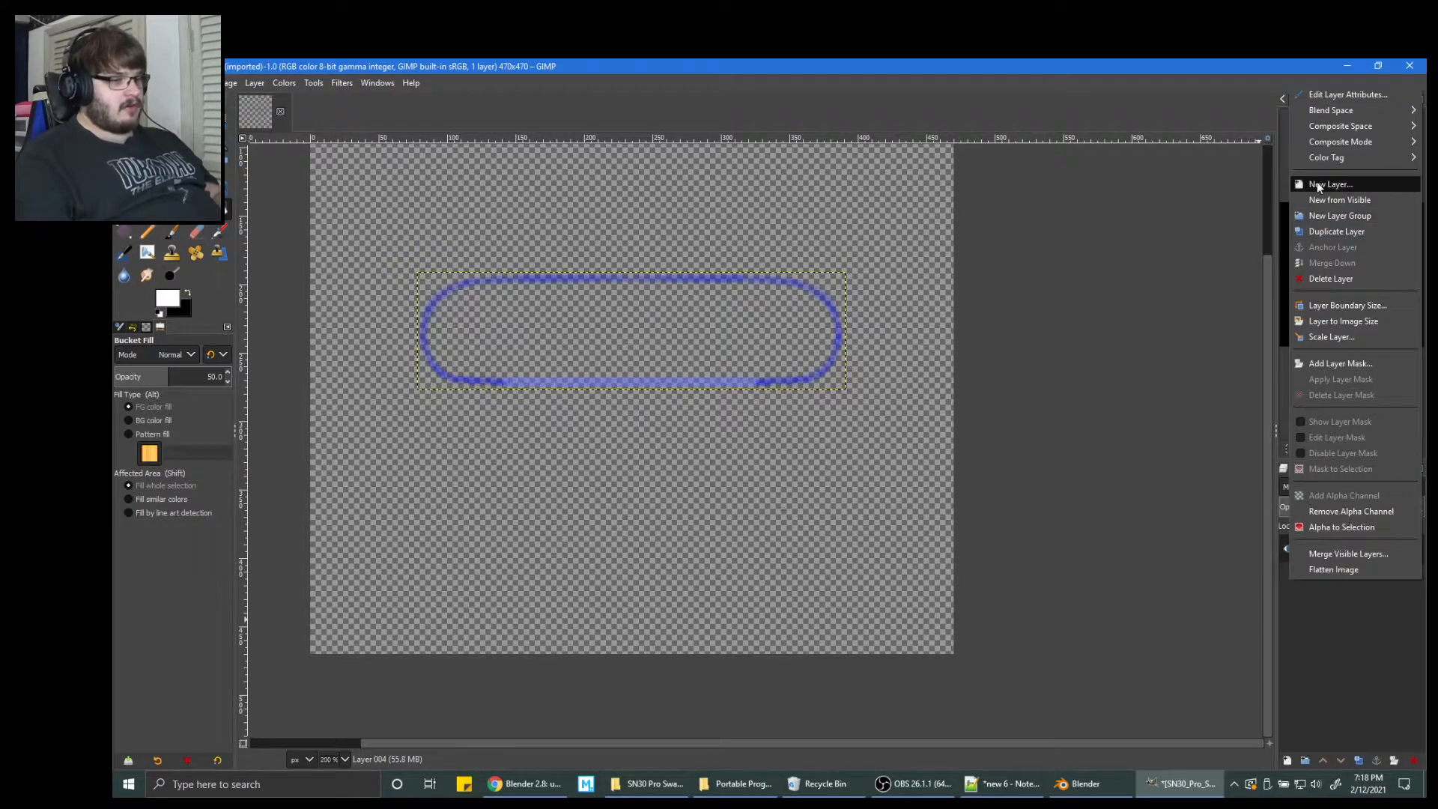
left_click(1404, 184)
left_click(1320, 408)
left_click_drag(1347, 563, 1347, 584)
Undo the half-opaque white fill on the BG layer and refill it with white at 100 opacity.
left_click(651, 522)
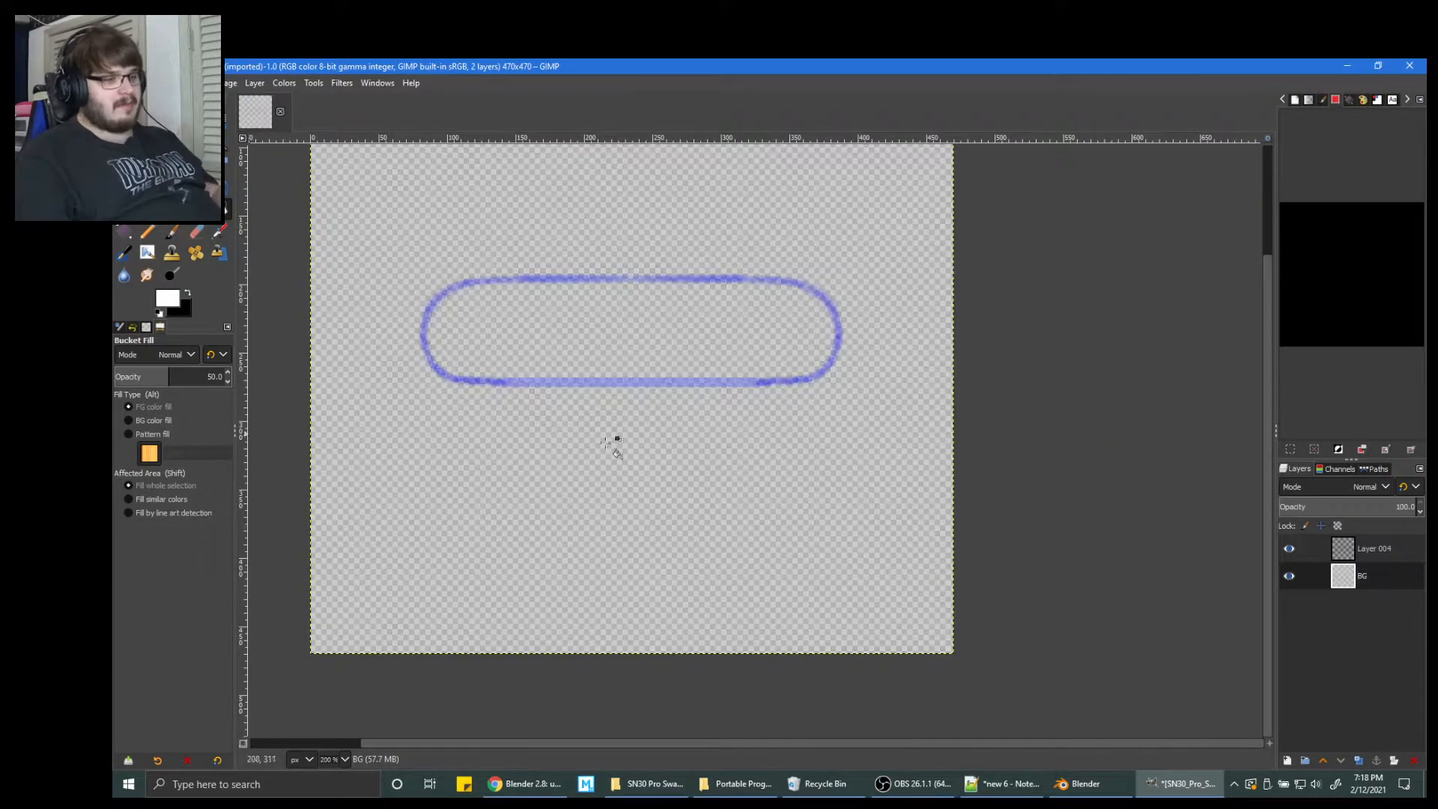
key("ctrl+z")
left_click_drag(186, 378, 995, 369)
left_click(814, 539)
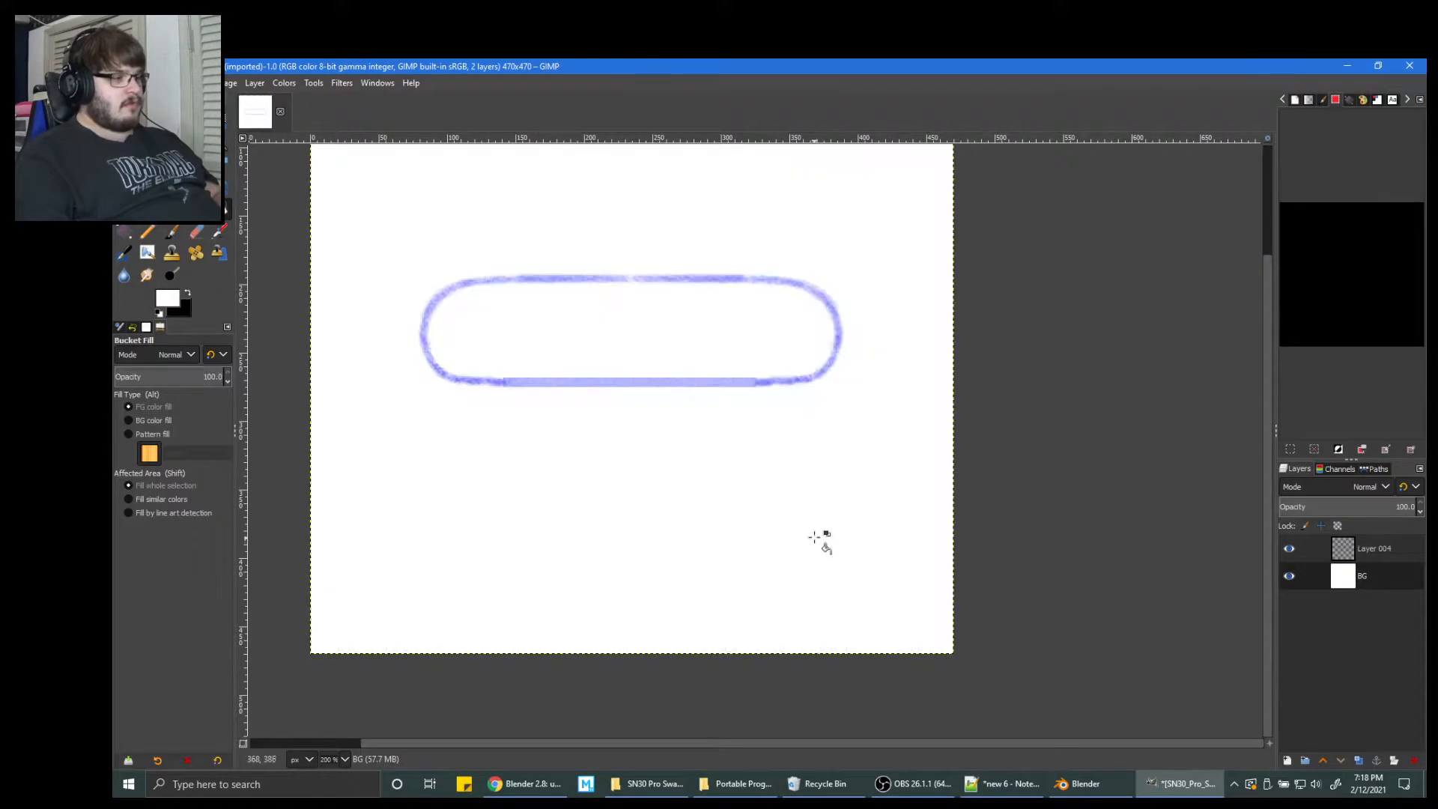
Export the image as SN30_Pro_Swap_Stick_2.png with the default PNG options, replacing the existing file.
left_click(127, 83)
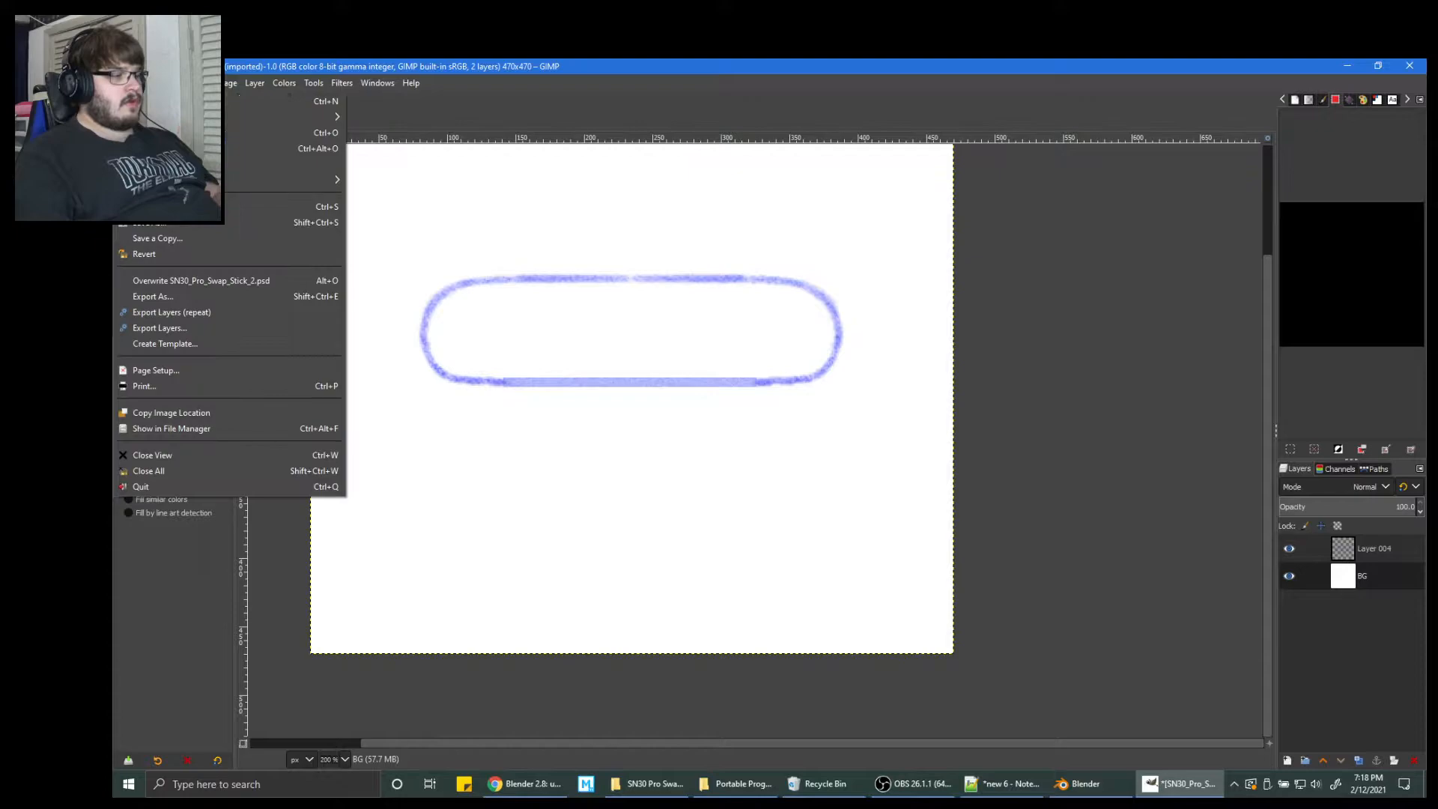
left_click(195, 294)
left_click(516, 170)
key("BackSpace")
key("BackSpace")
type("ng")
key("Return")
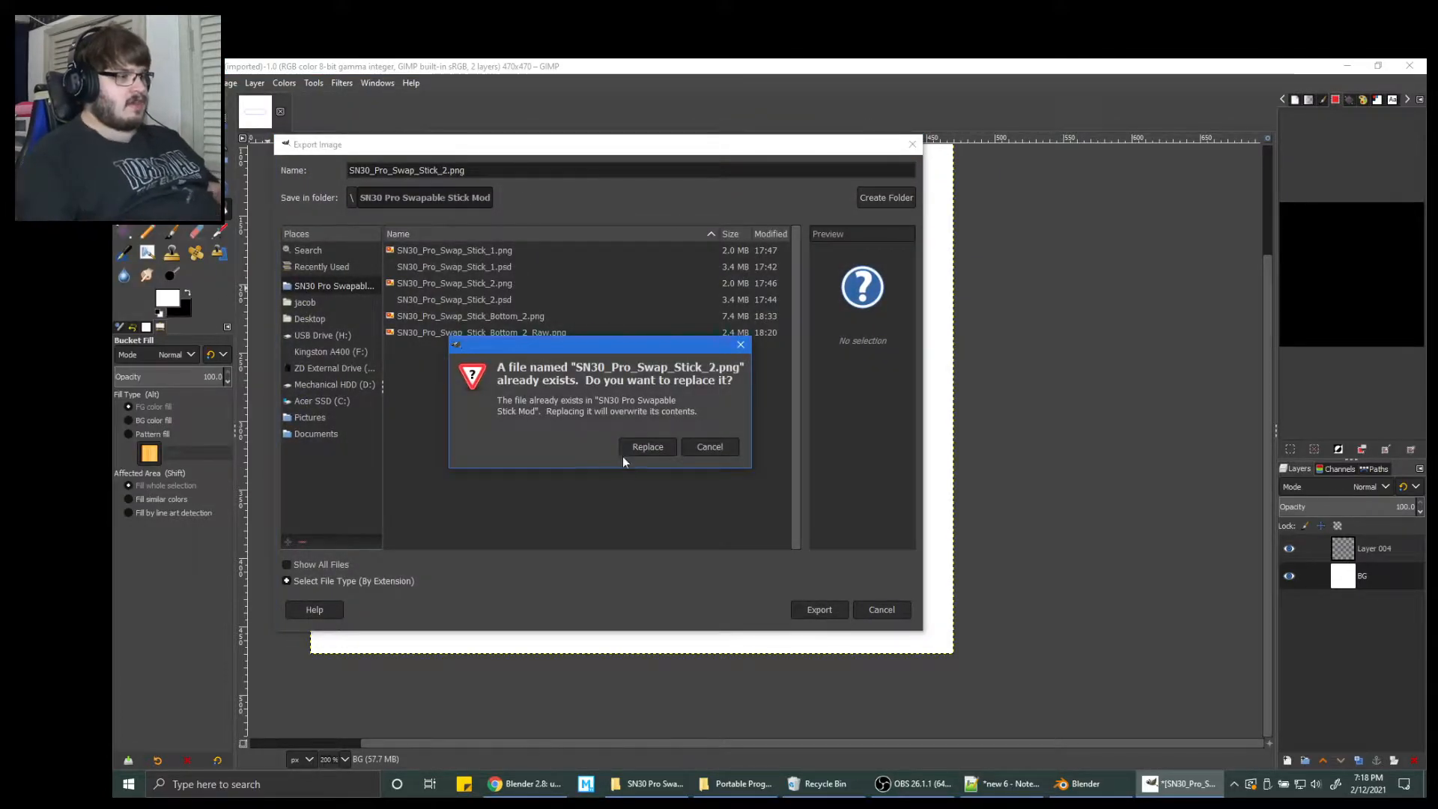
left_click(645, 447)
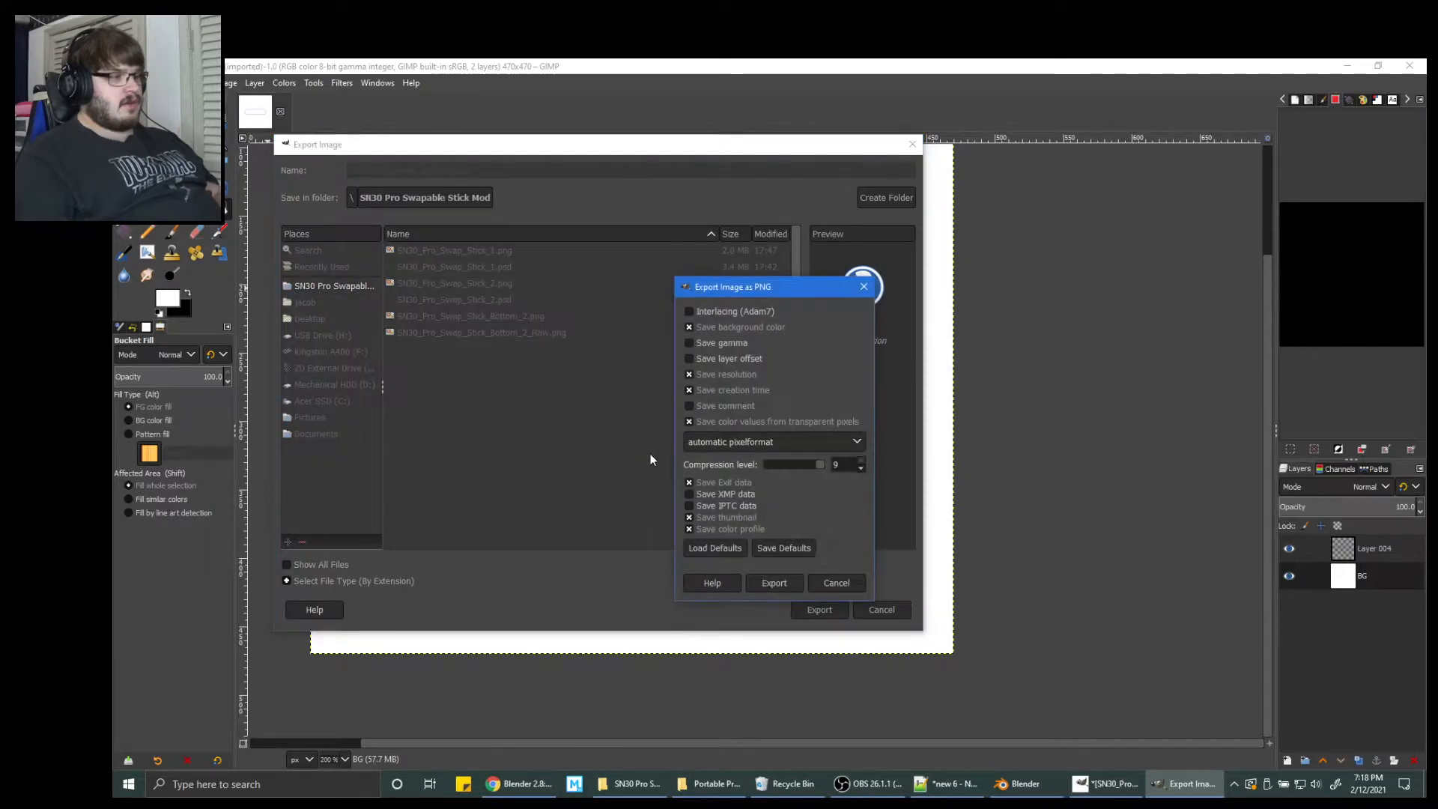
left_click(774, 582)
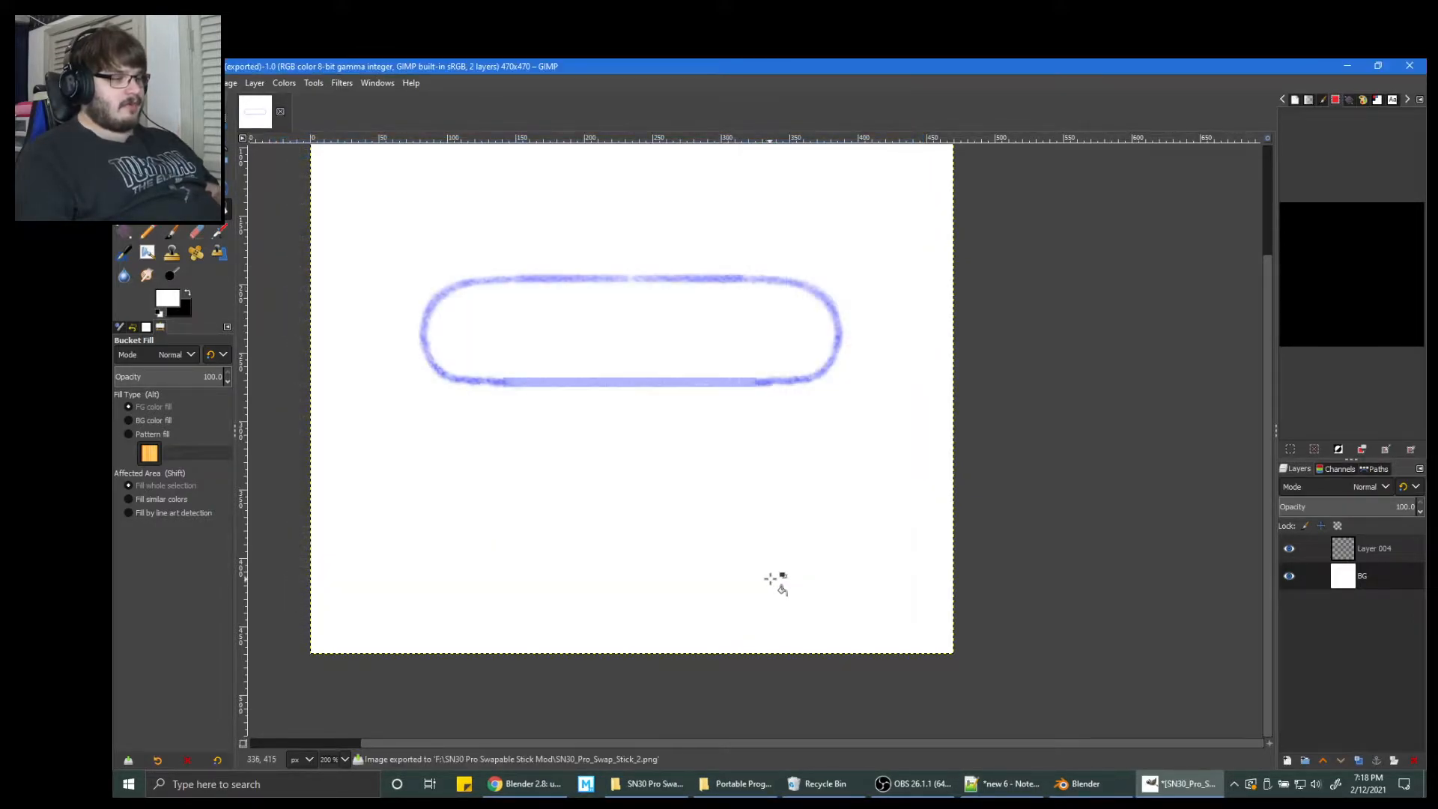
Switch to Blender and hide the Empty holding the stick profile reference image.
left_click(1090, 788)
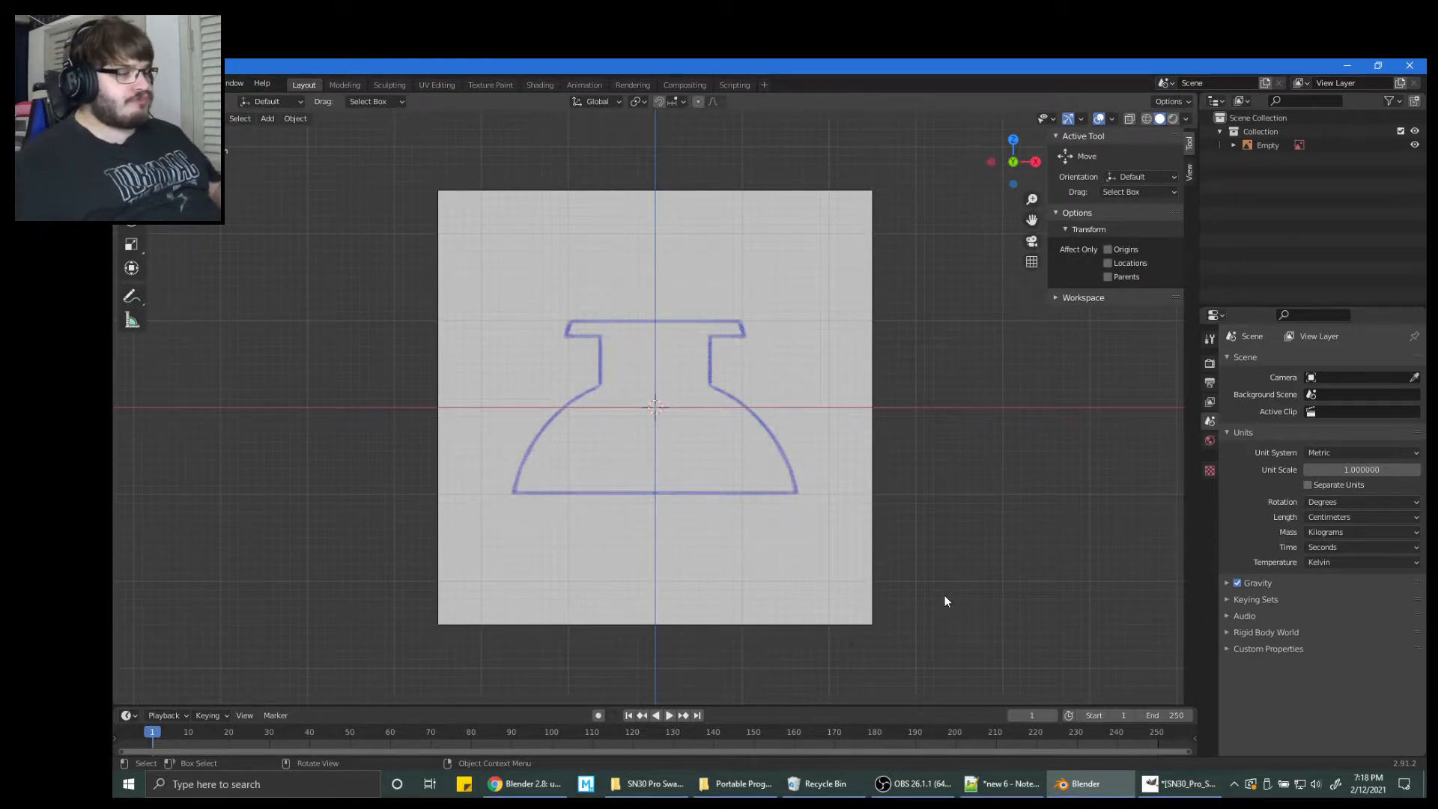
left_click(915, 784)
left_click(1085, 784)
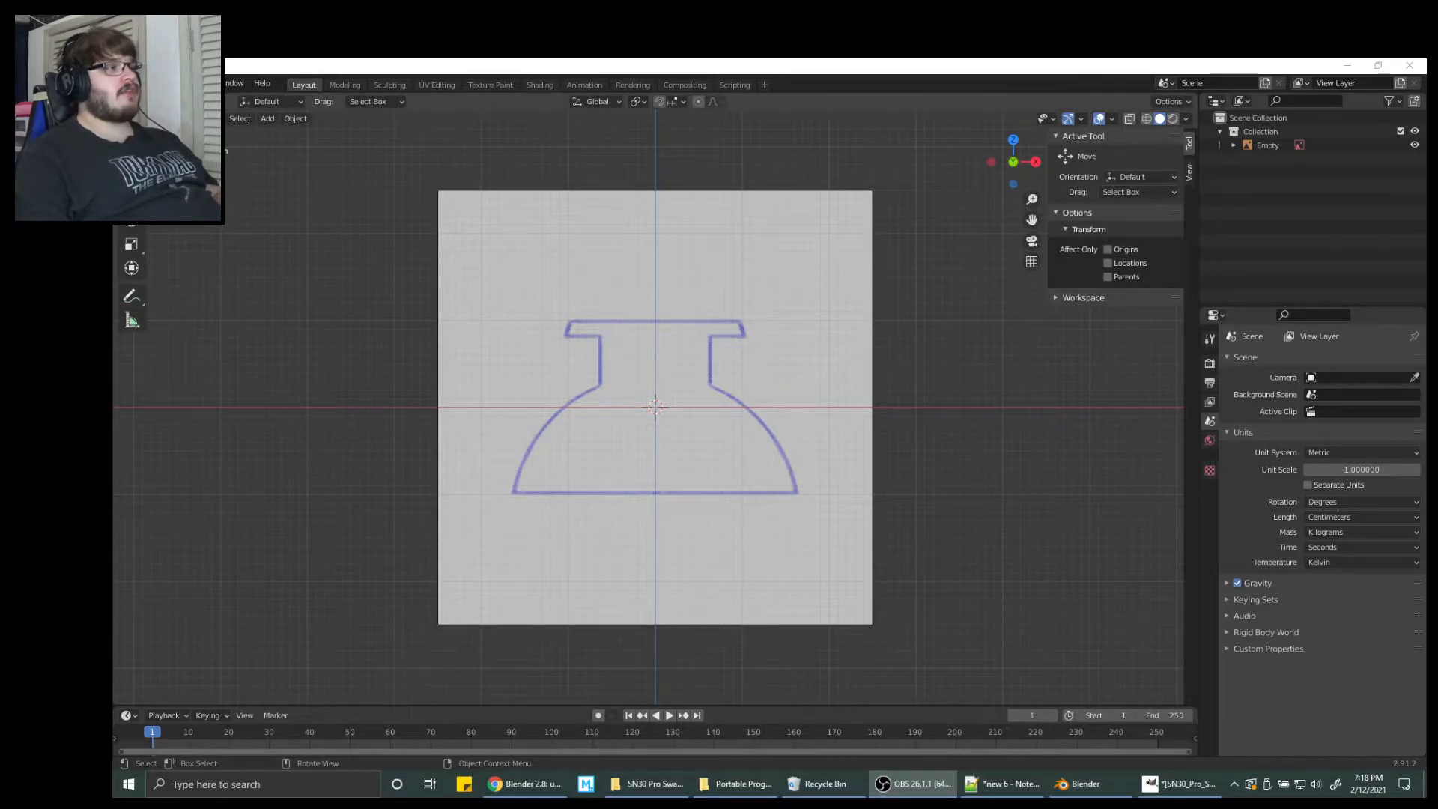
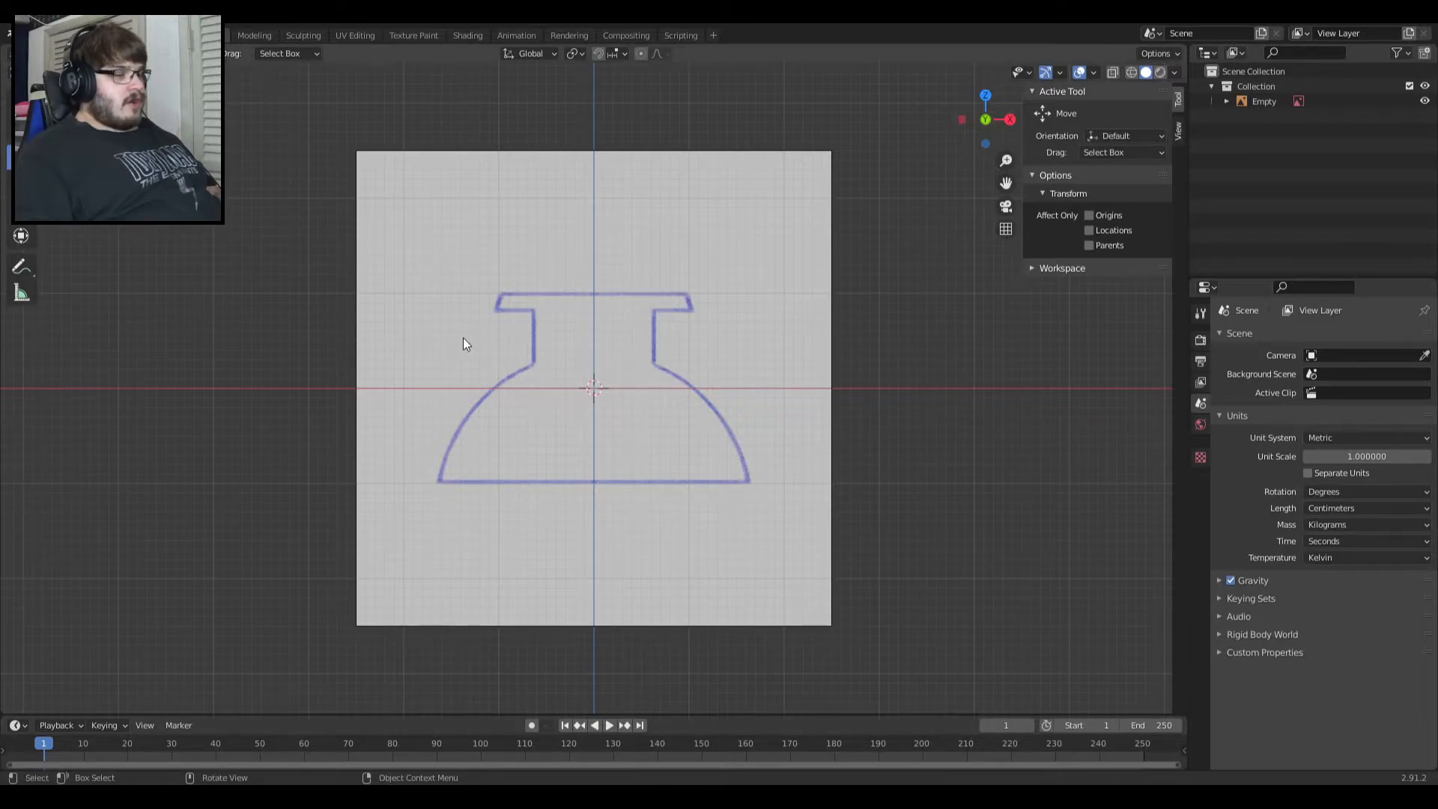
middle_click_drag(737, 283, 718, 361)
left_click(1424, 102)
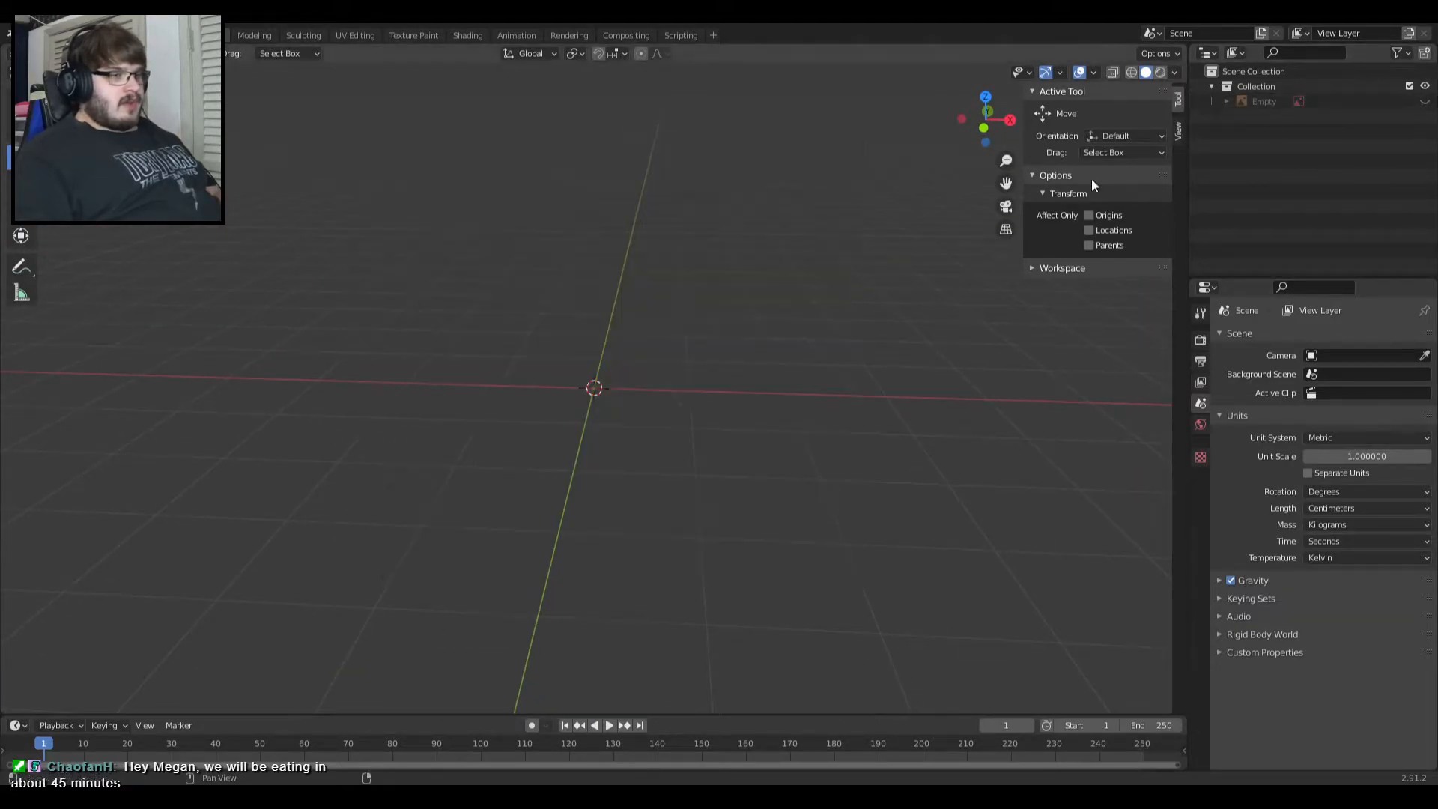
Add a mesh circle at the scene origin.
key("shift+a")
mouse_move(826, 277)
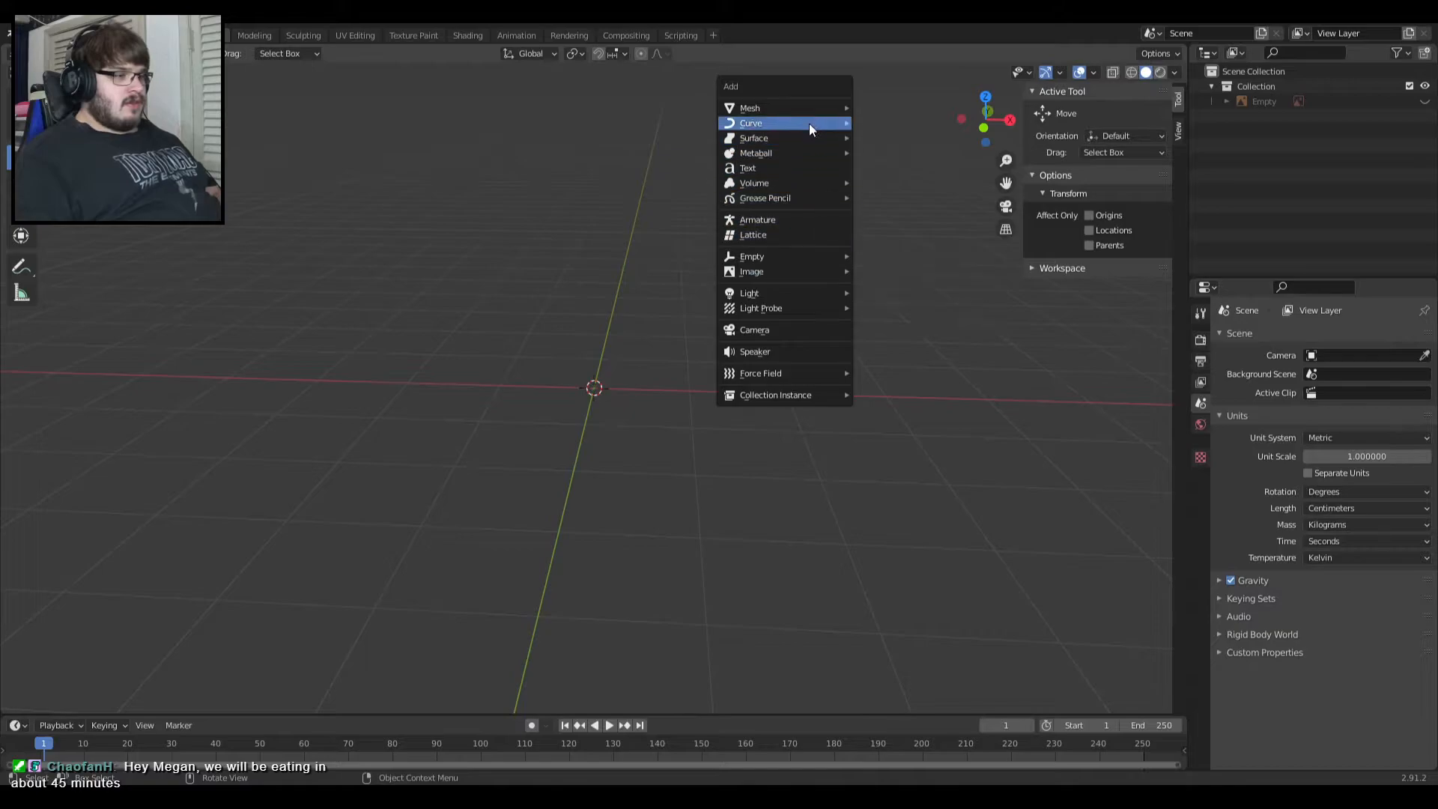
mouse_move(821, 111)
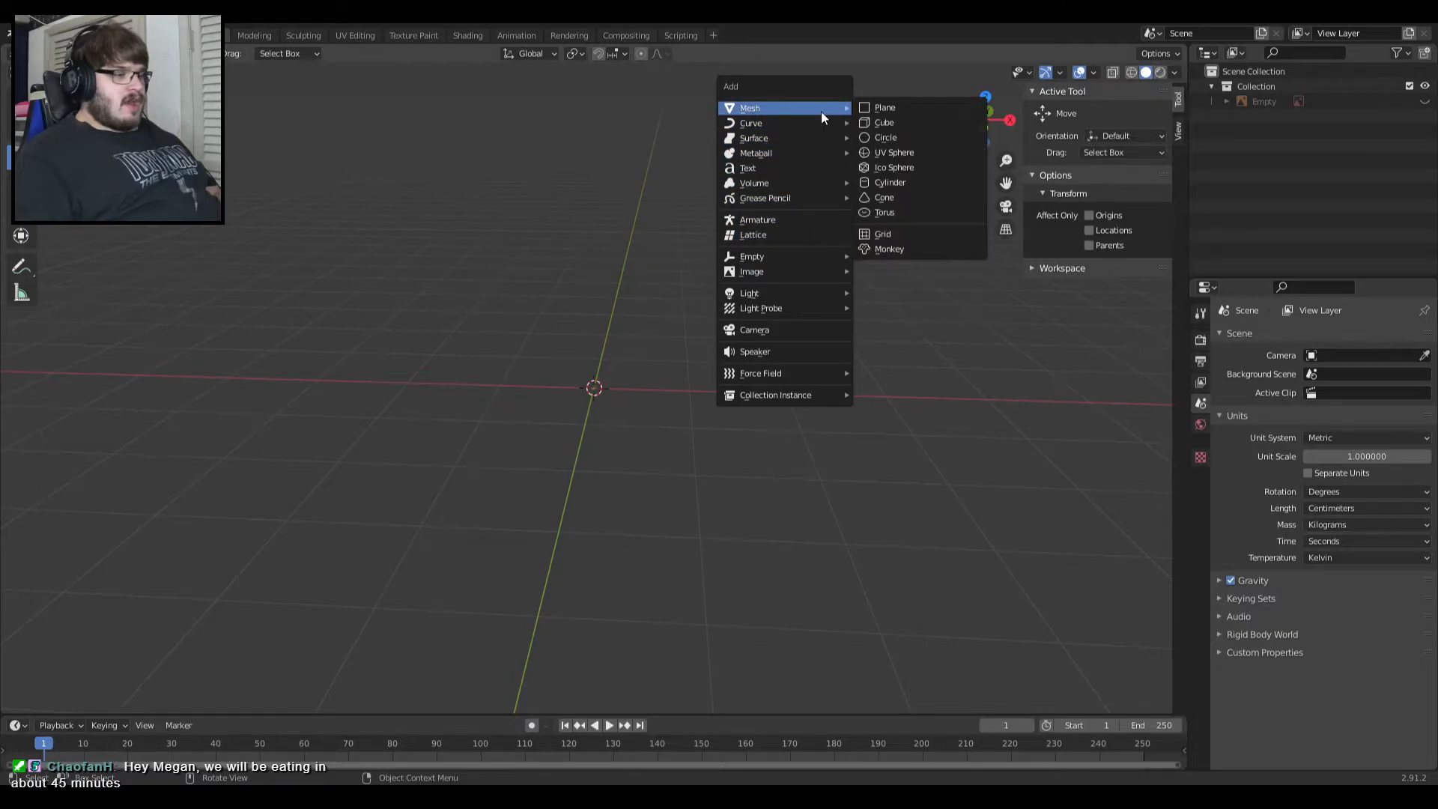
left_click(905, 136)
middle_click_drag(571, 439, 549, 415)
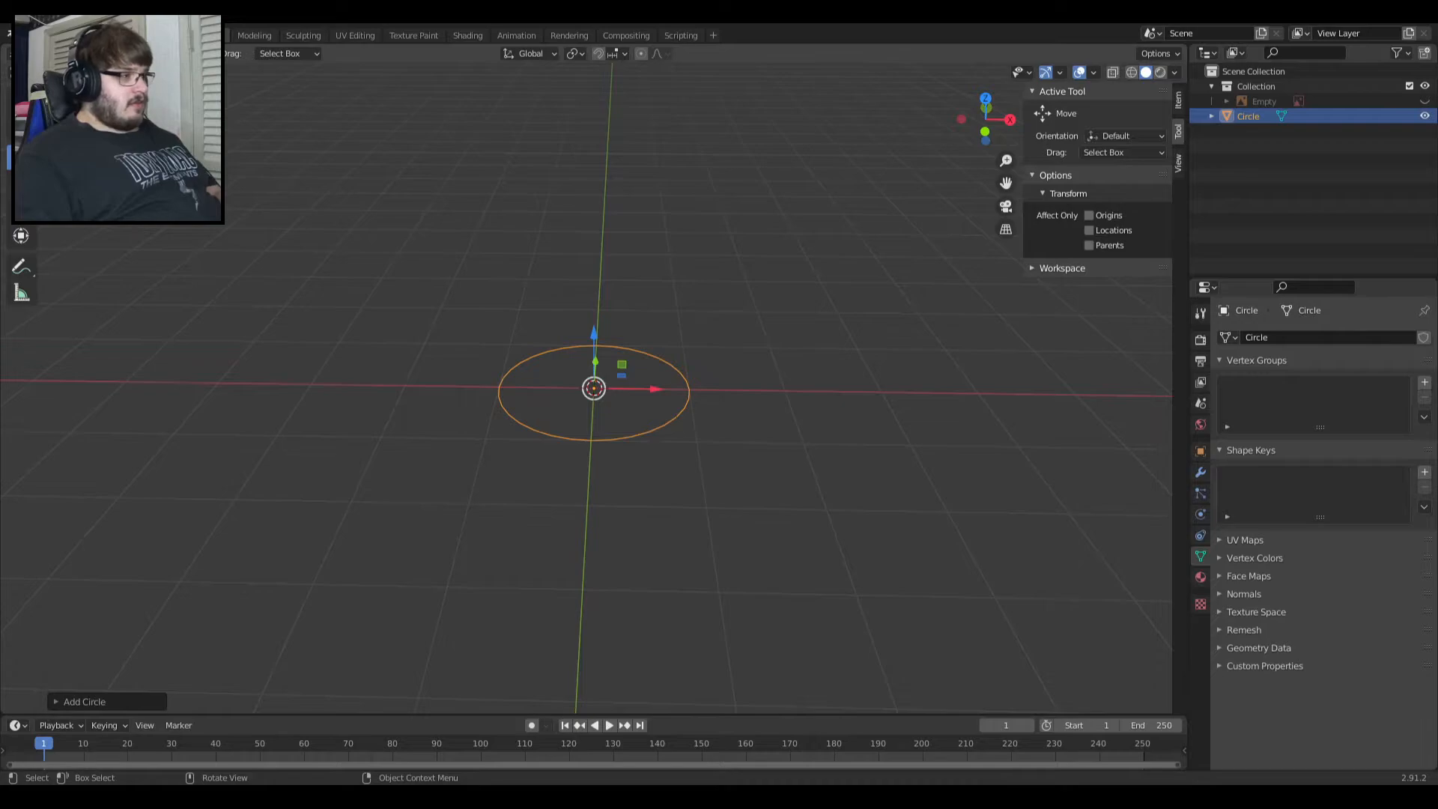
key("i")
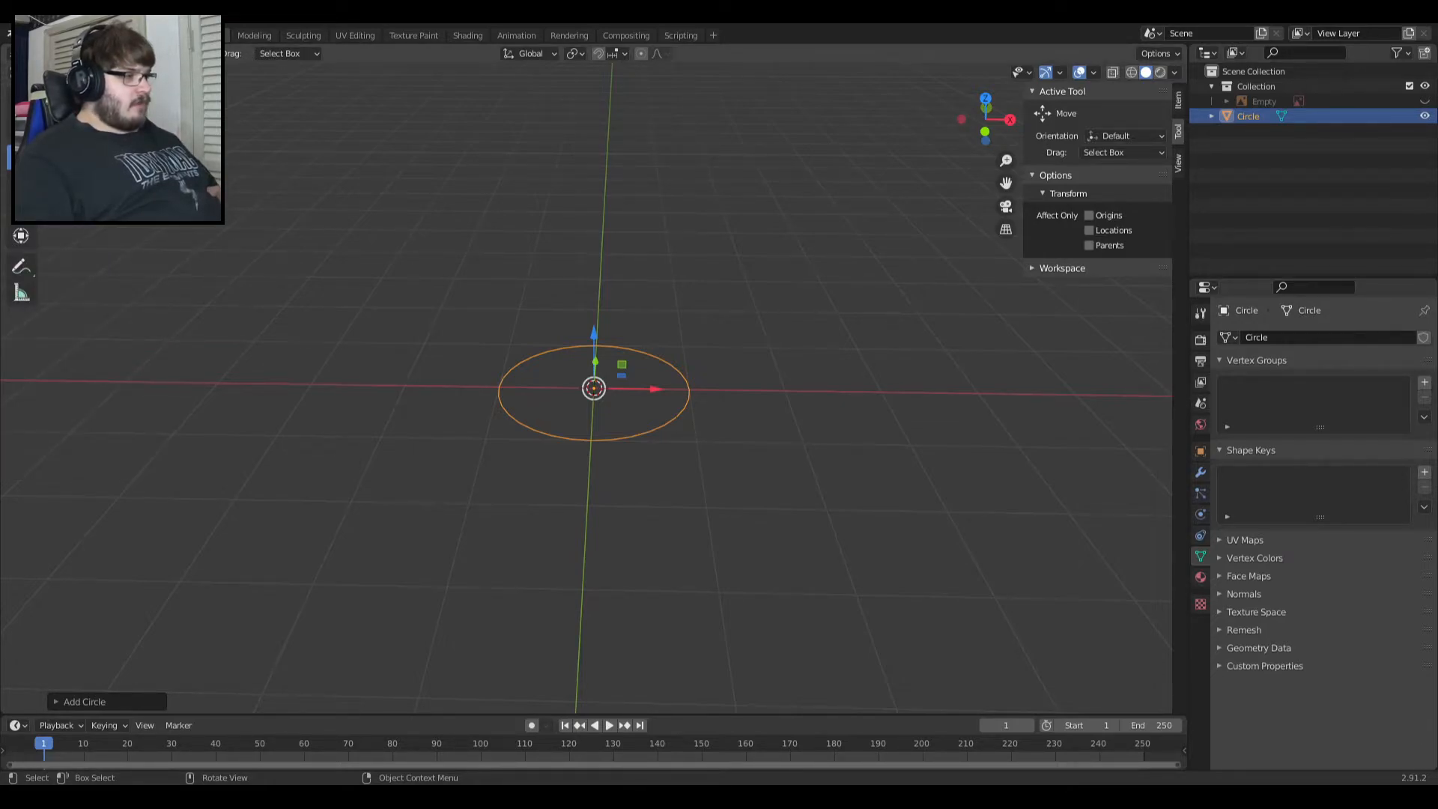
left_click(107, 72)
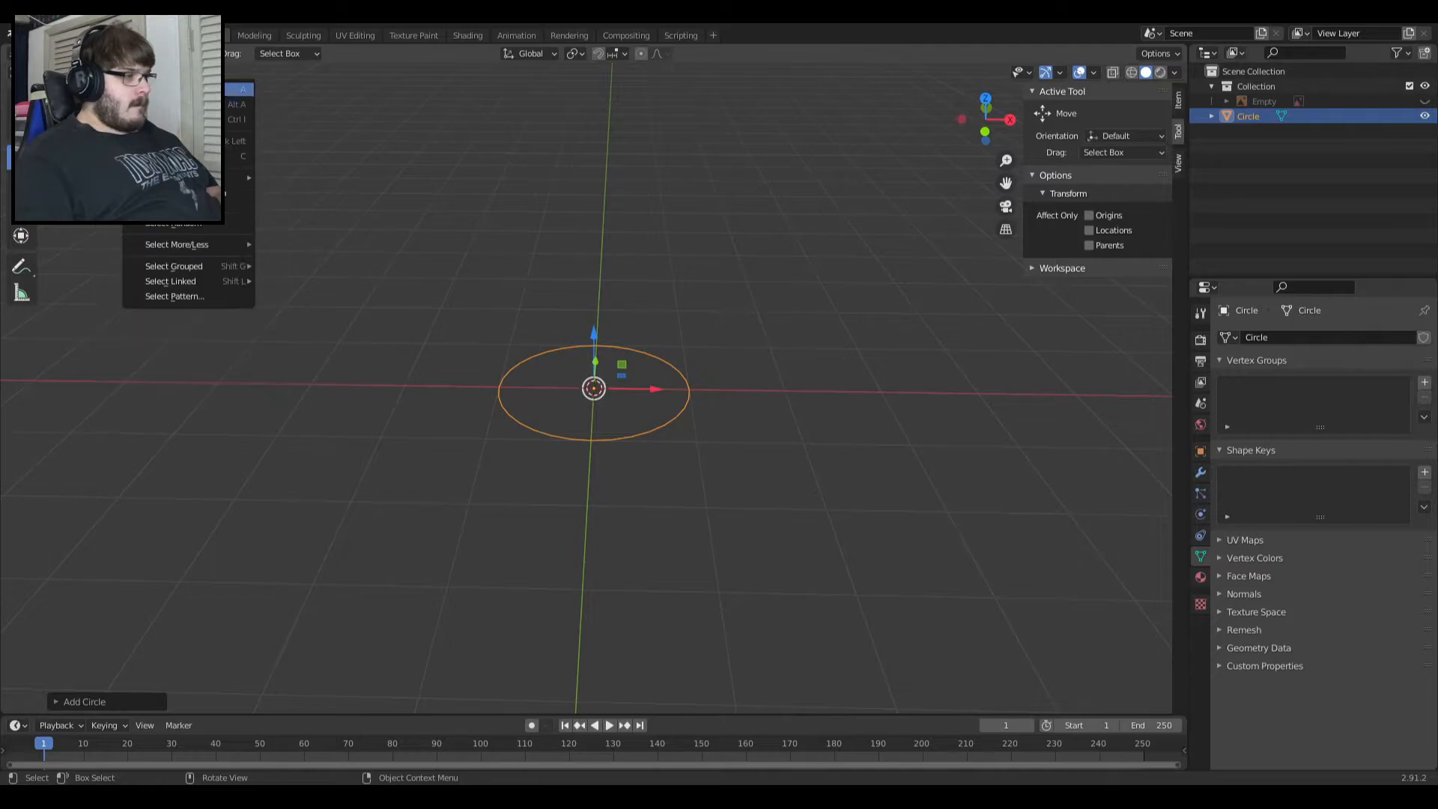
left_click(134, 105)
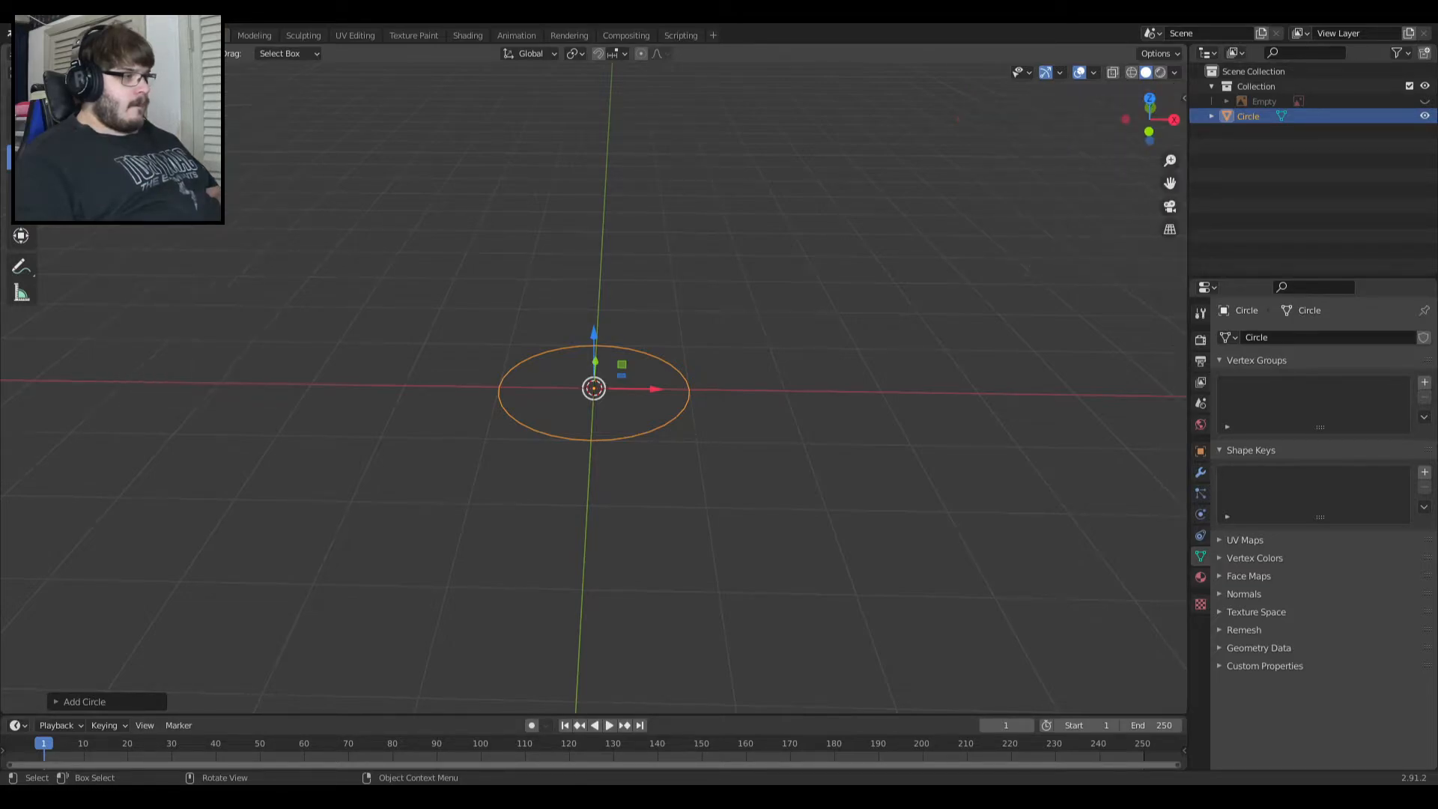
key("n")
left_click(106, 72)
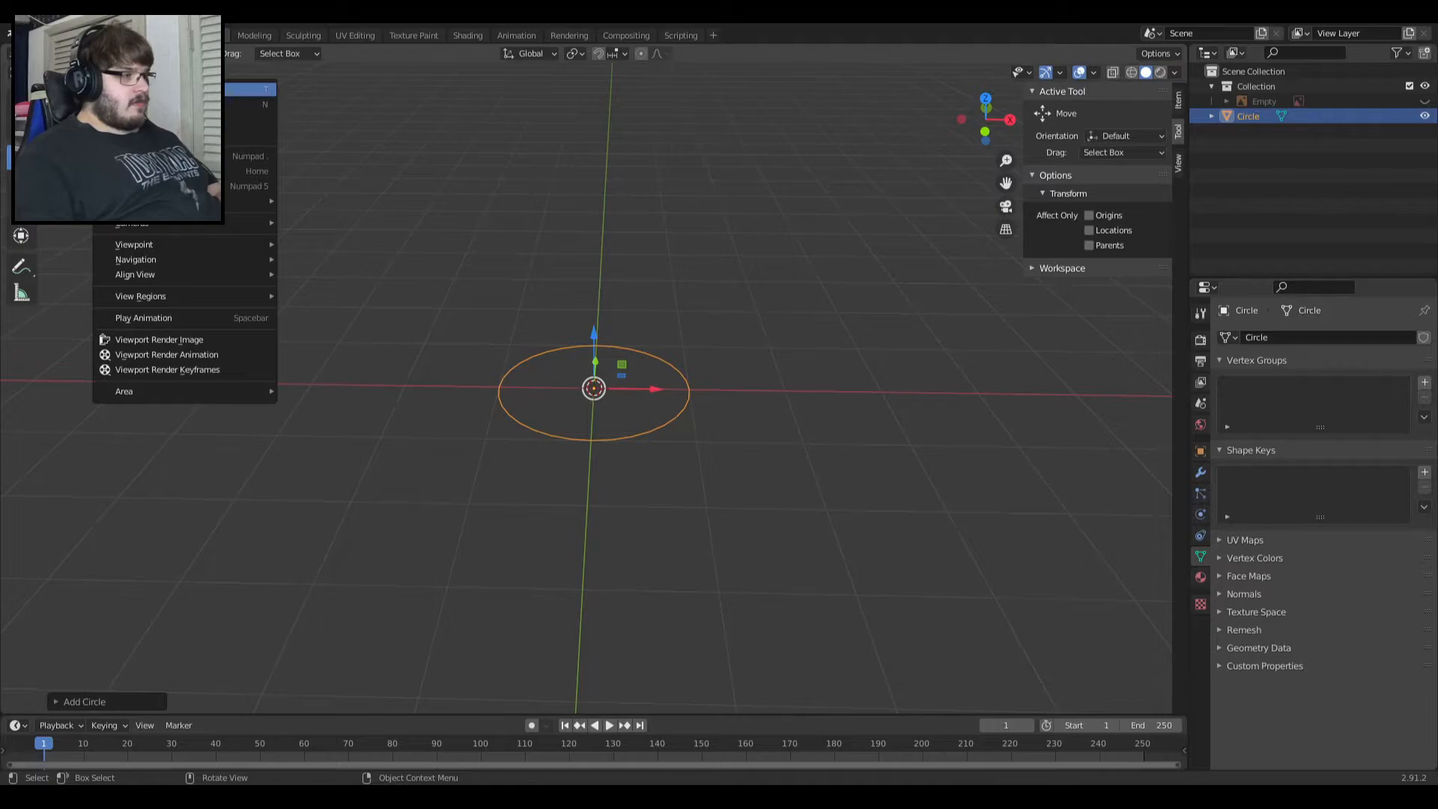
key("t")
key("t")
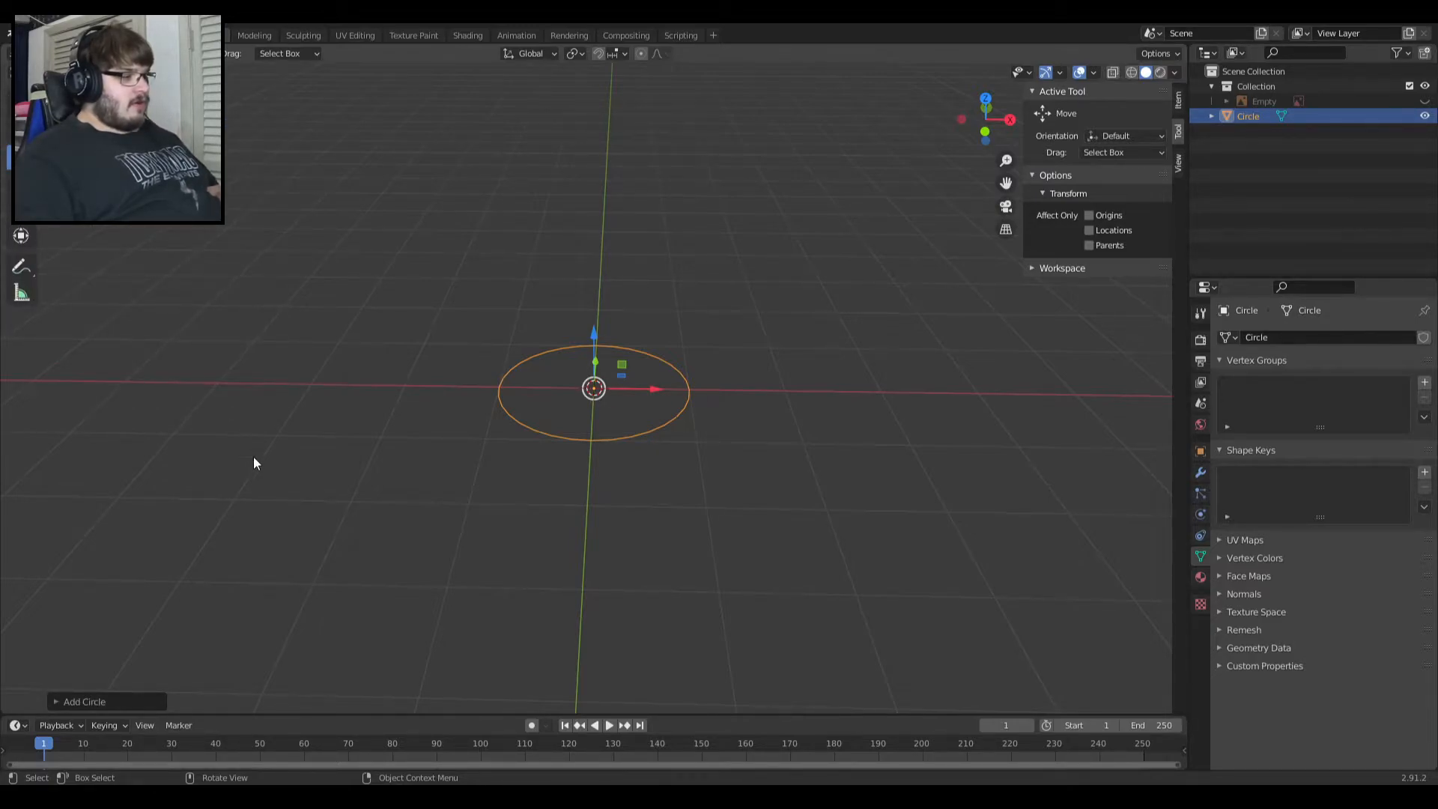
Delete the existing circle and add a new mesh circle at the scene origin in front view.
key("KP_1")
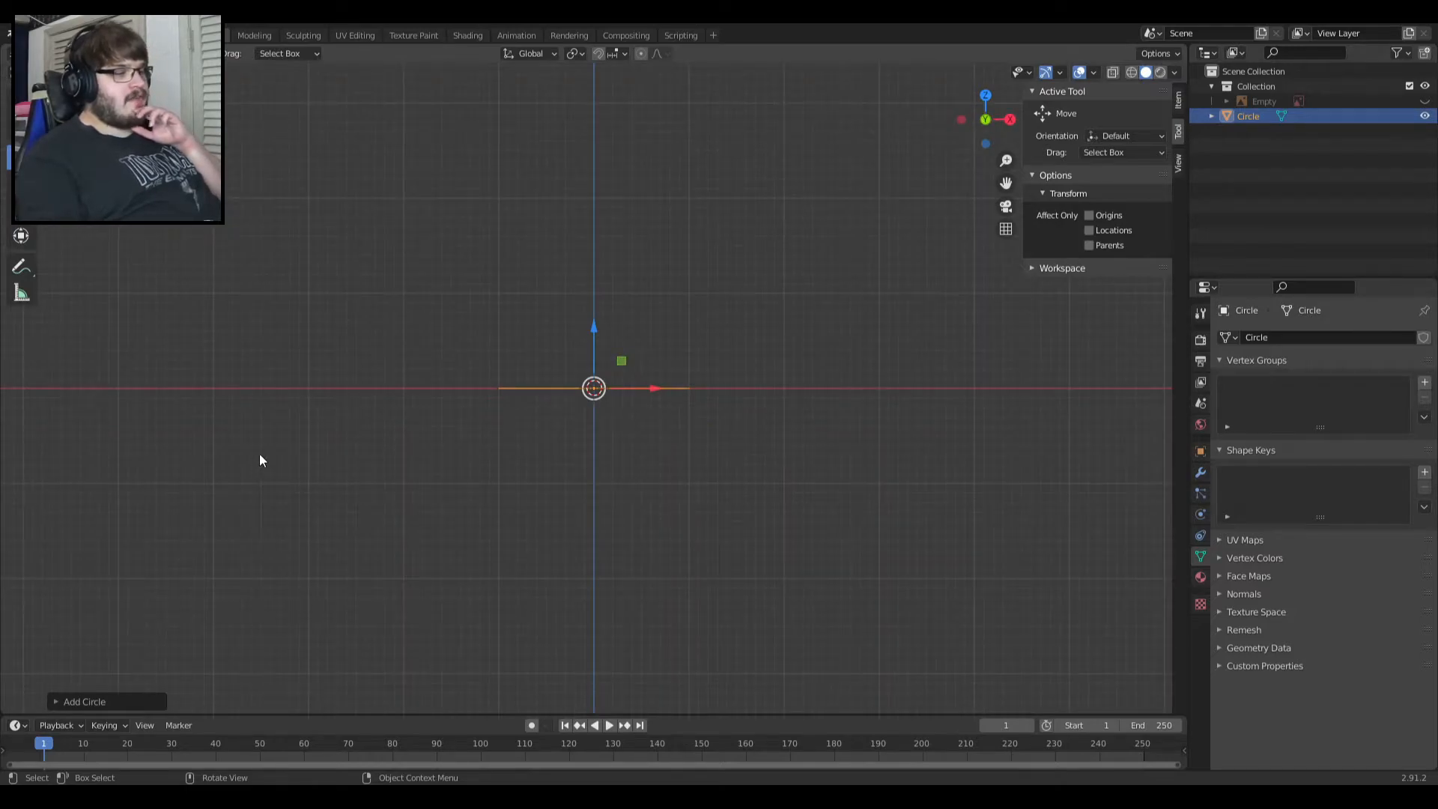
key("Delete")
key("shift+a")
mouse_move(325, 306)
key("shift+a")
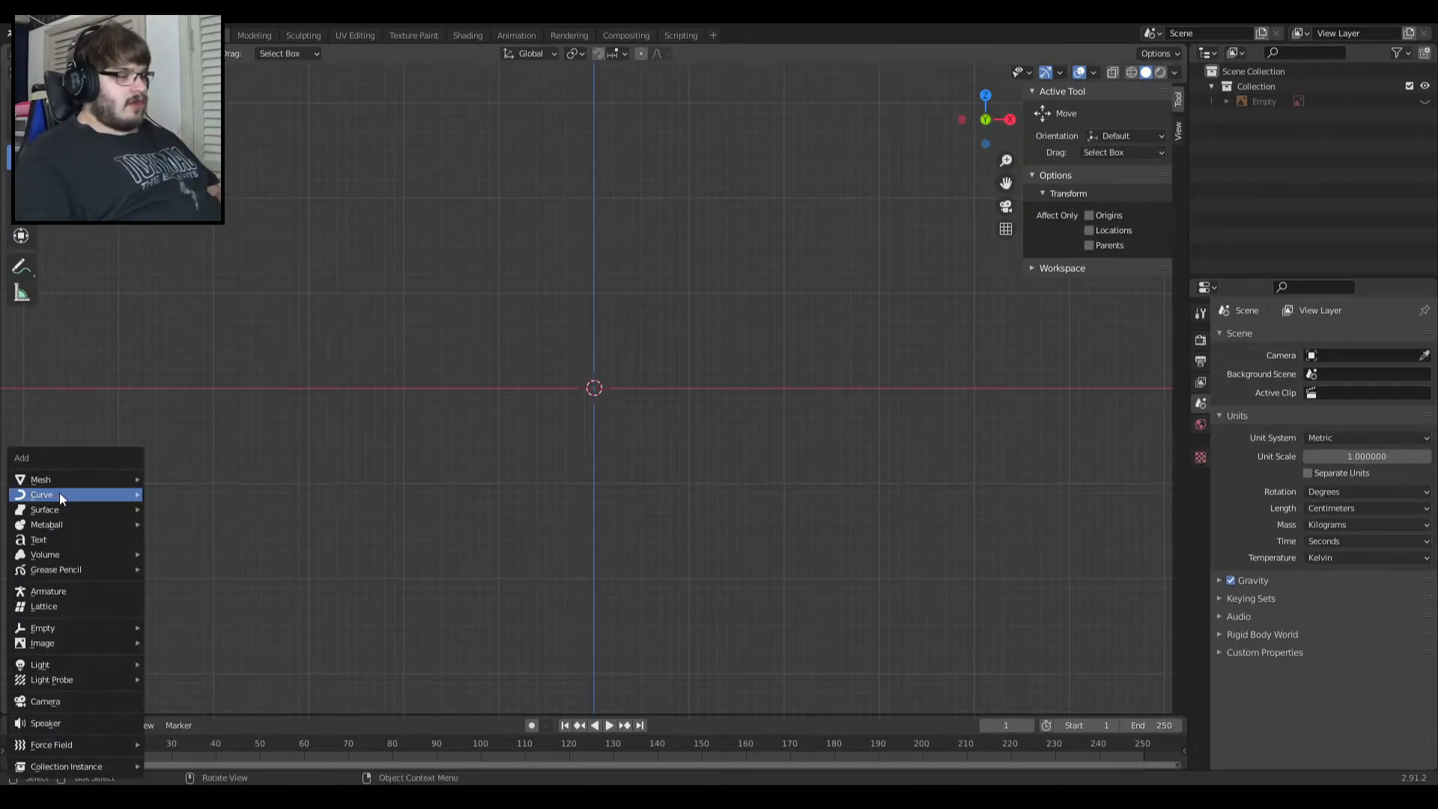
mouse_move(84, 495)
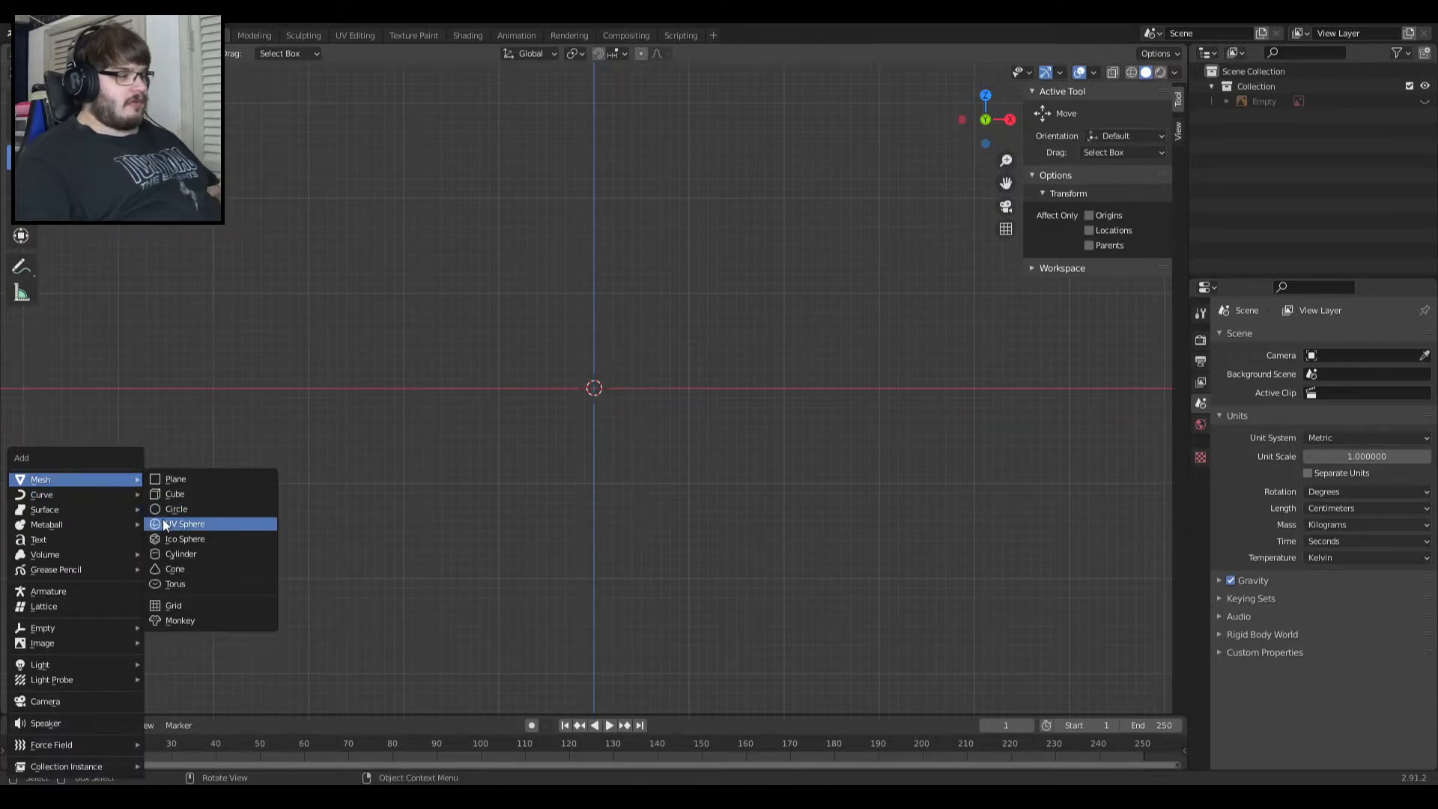
left_click(169, 512)
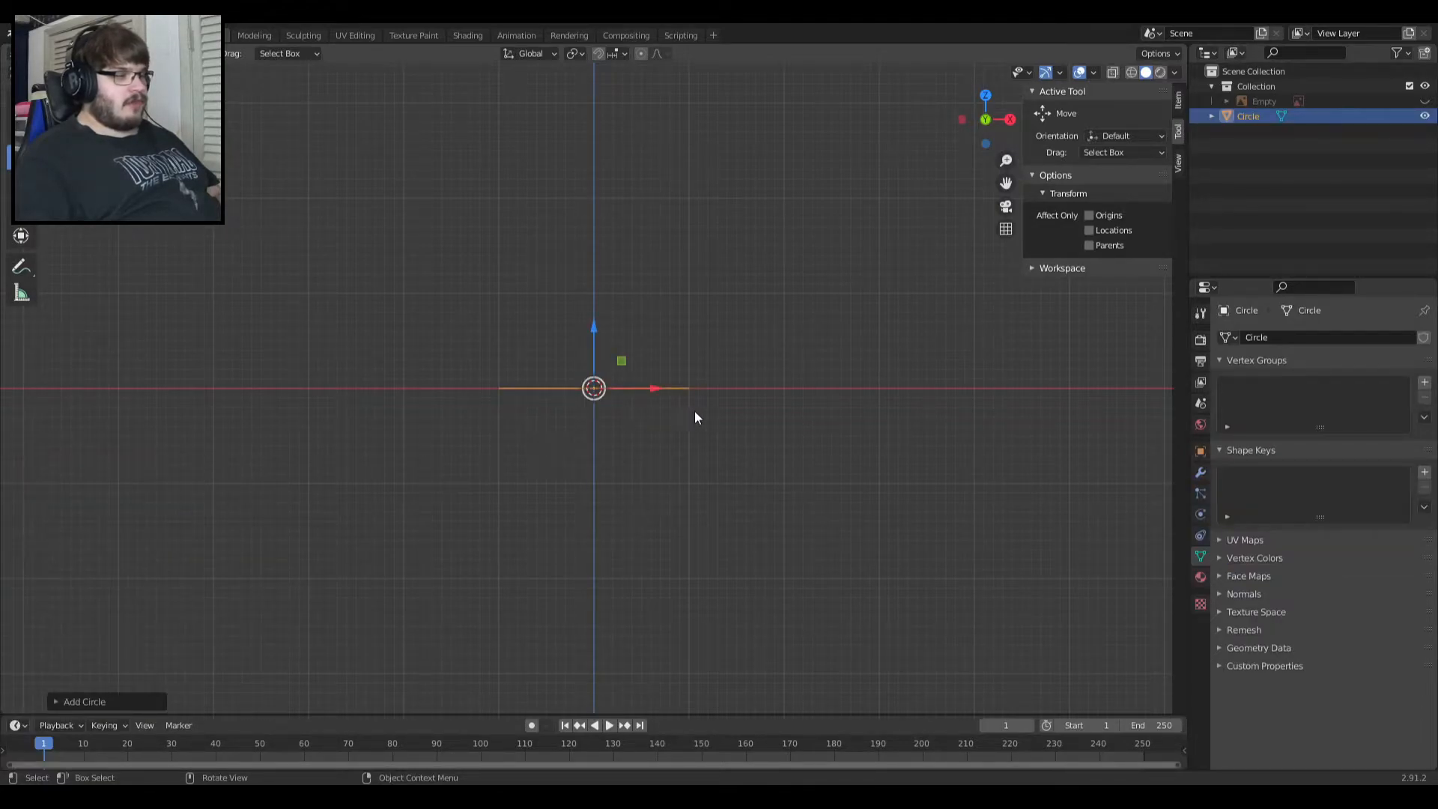
Set the new circle's radius to 2.4 cm.
left_click(55, 700)
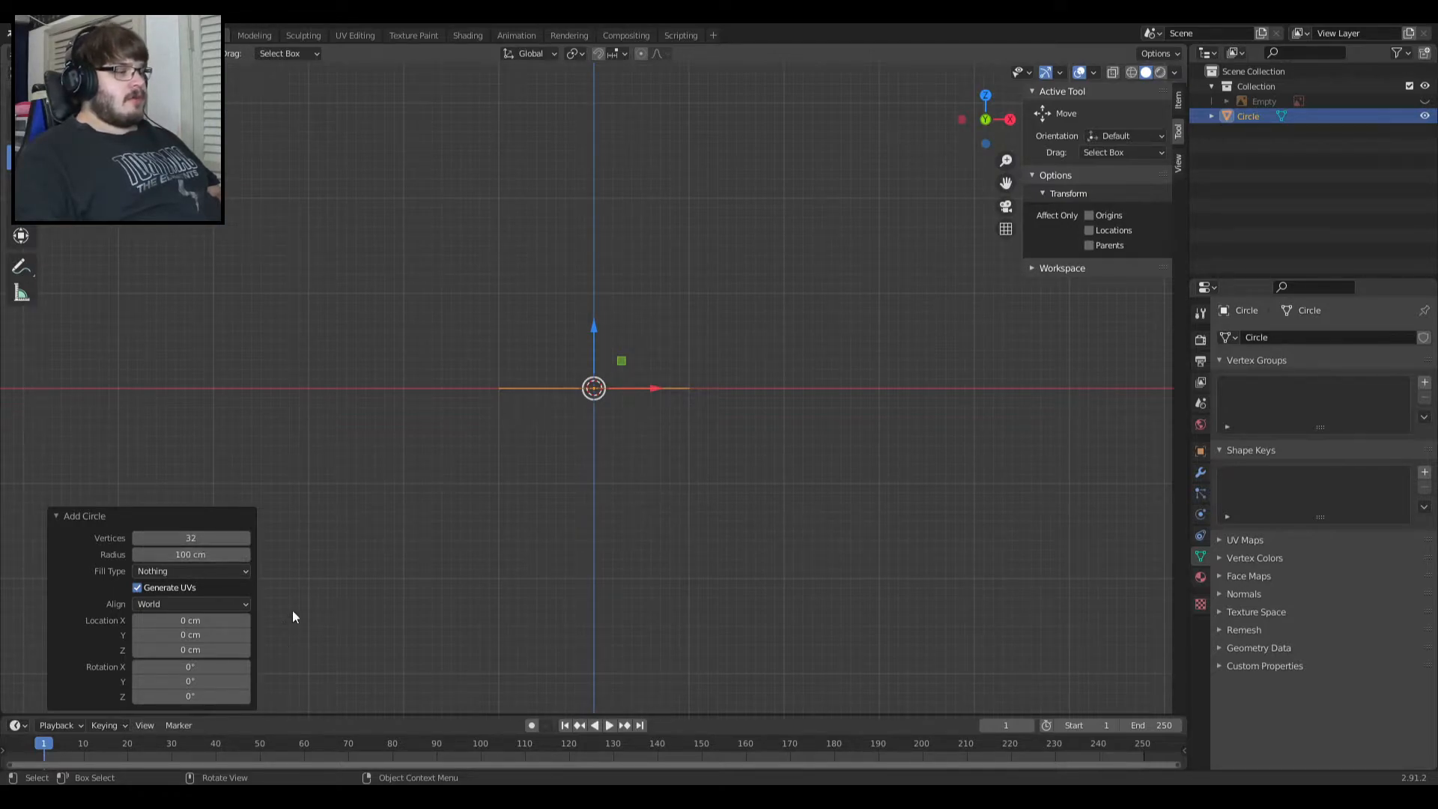
left_click(213, 554)
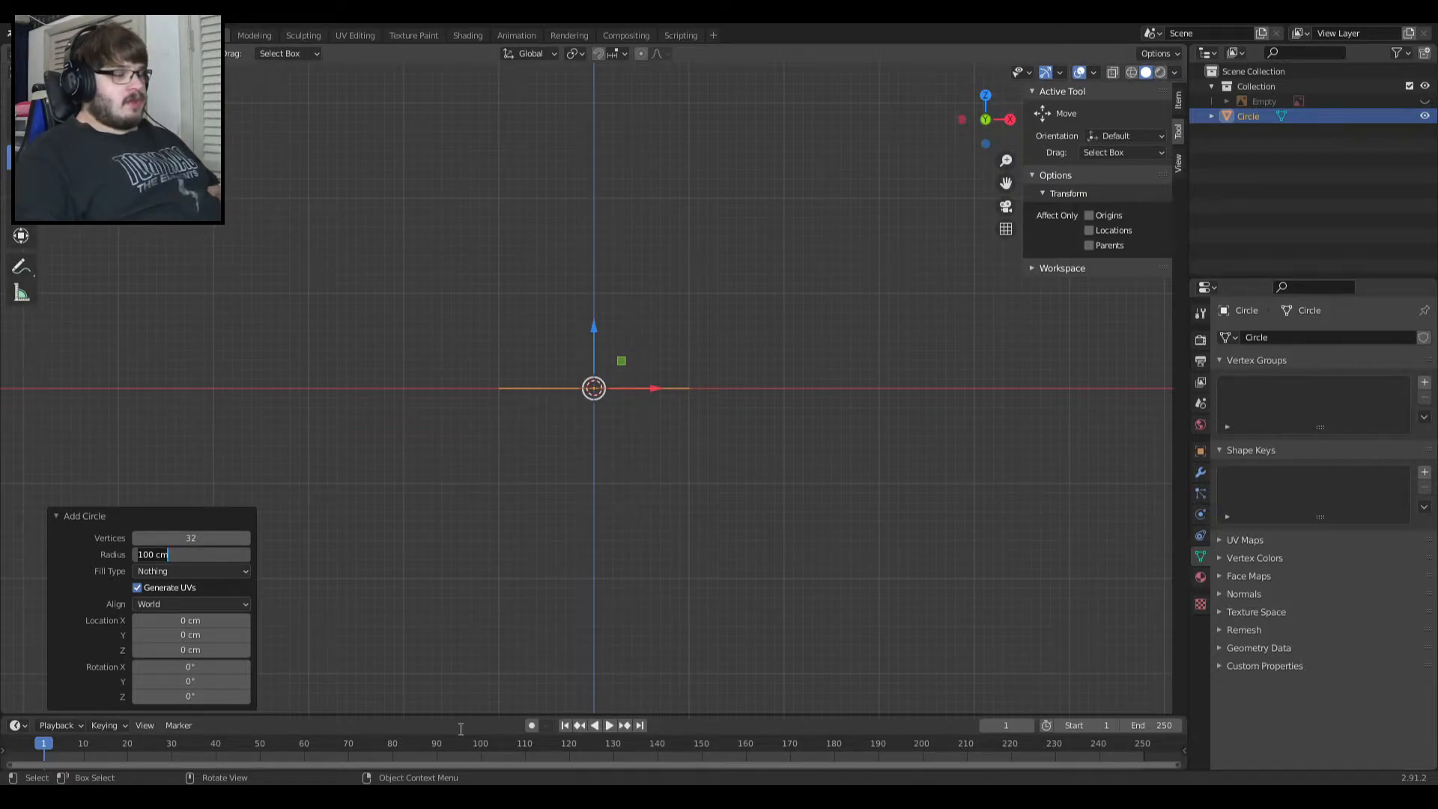
key("BackSpace")
key("BackSpace")
key("BackSpace")
key("BackSpace")
key("BackSpace")
key("BackSpace")
type("2.4")
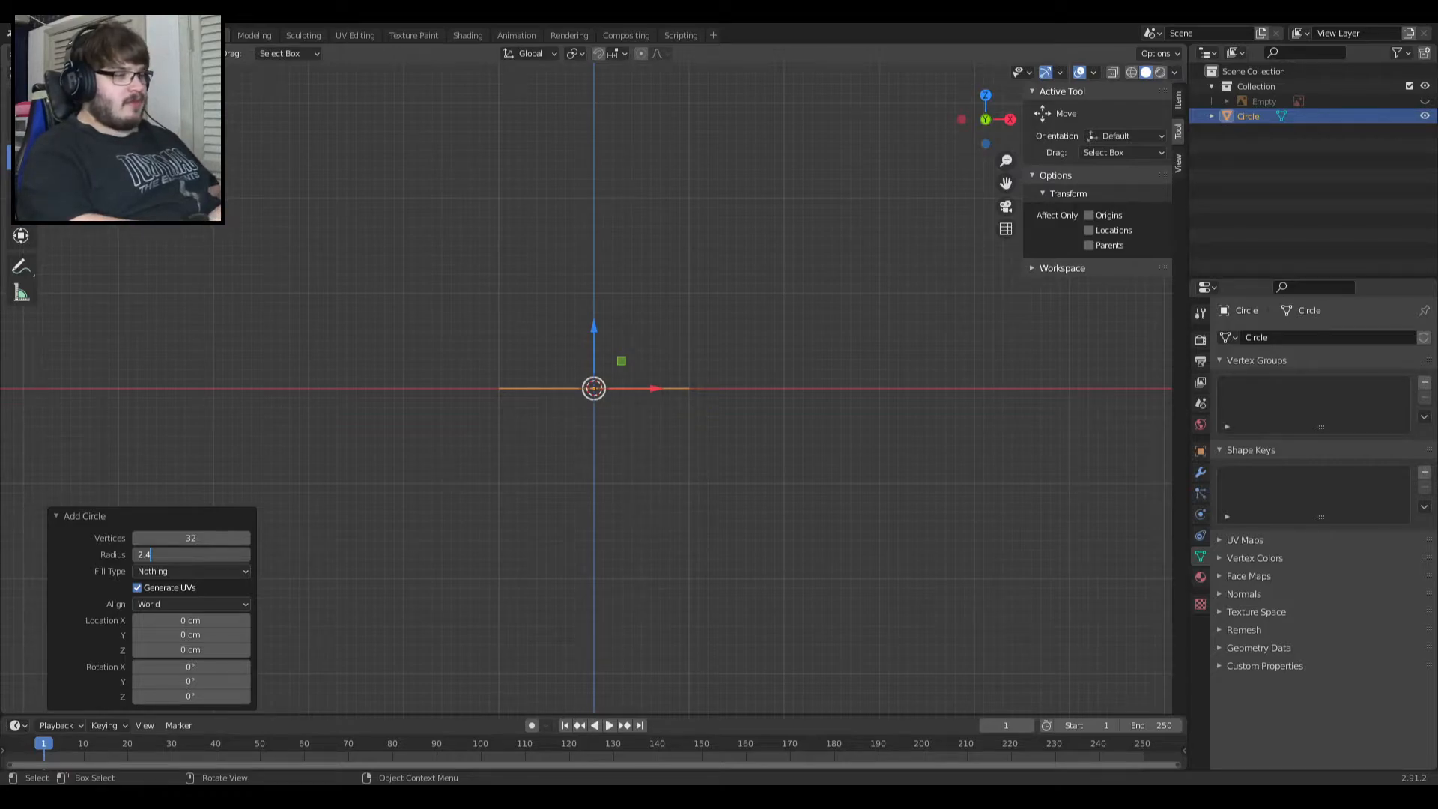
key("Return")
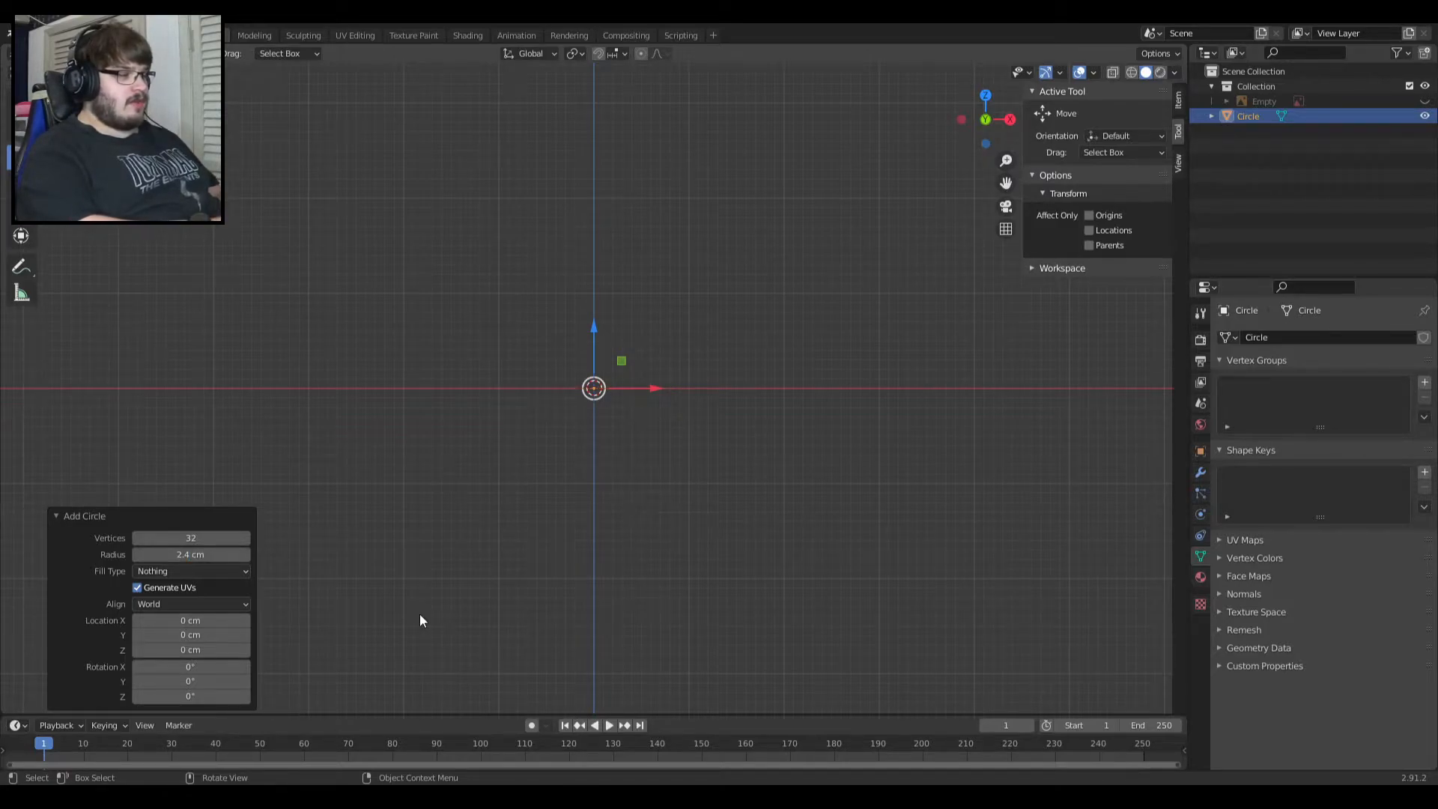
scroll(602, 393, "up", 8)
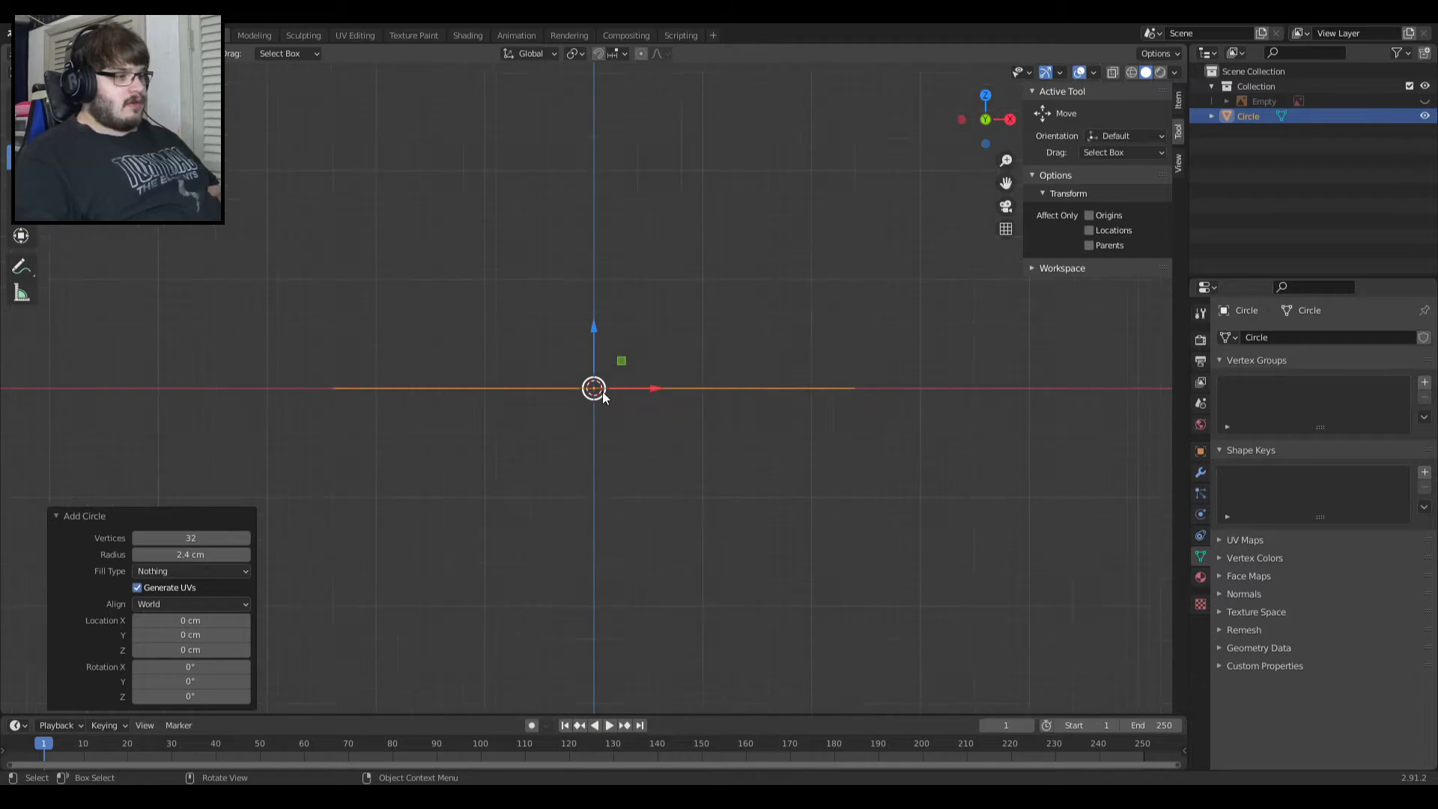
scroll(569, 449, "down", 1)
scroll(450, 487, "up", 2)
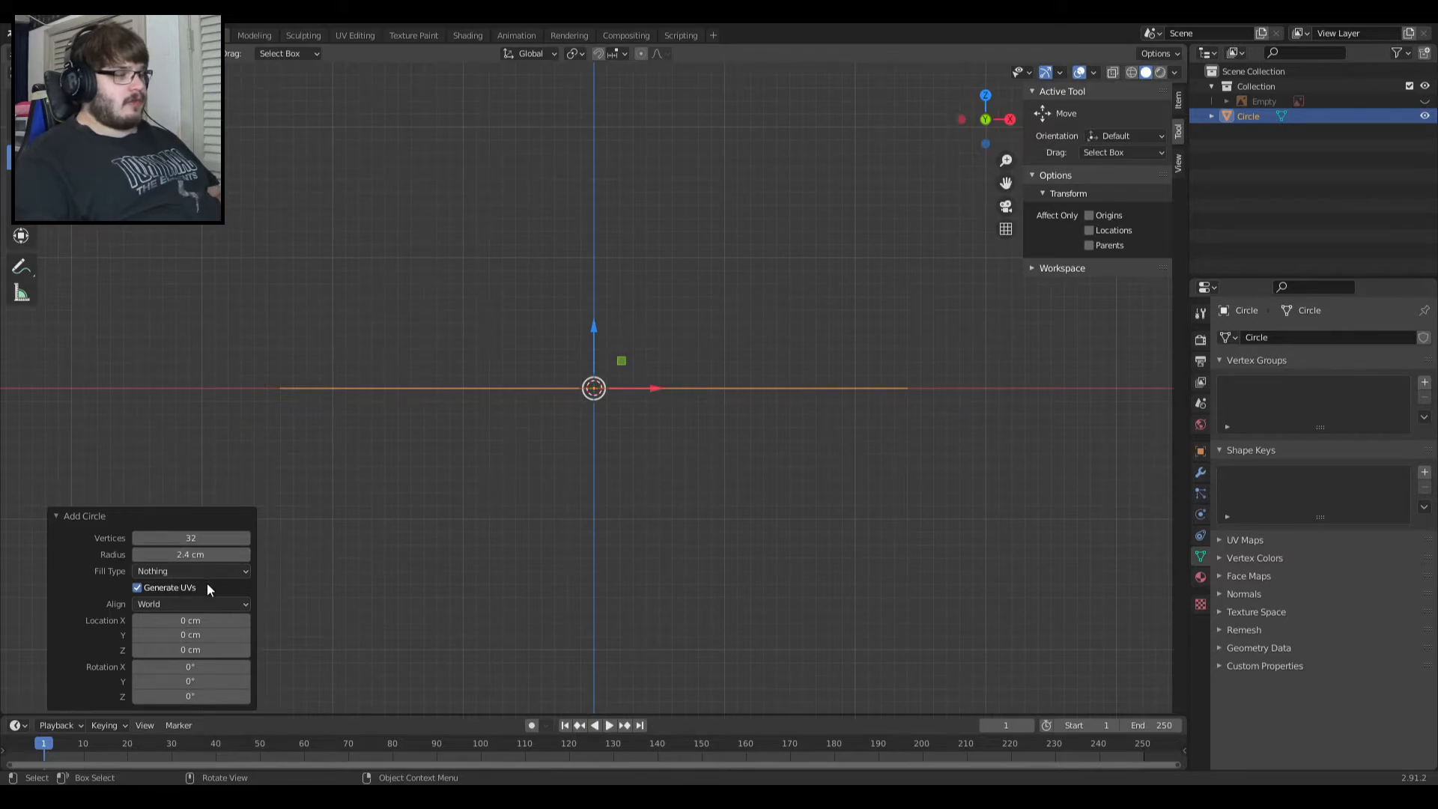
Try an Ngon fill type on the circle and switch it back to Nothing.
left_click(180, 569)
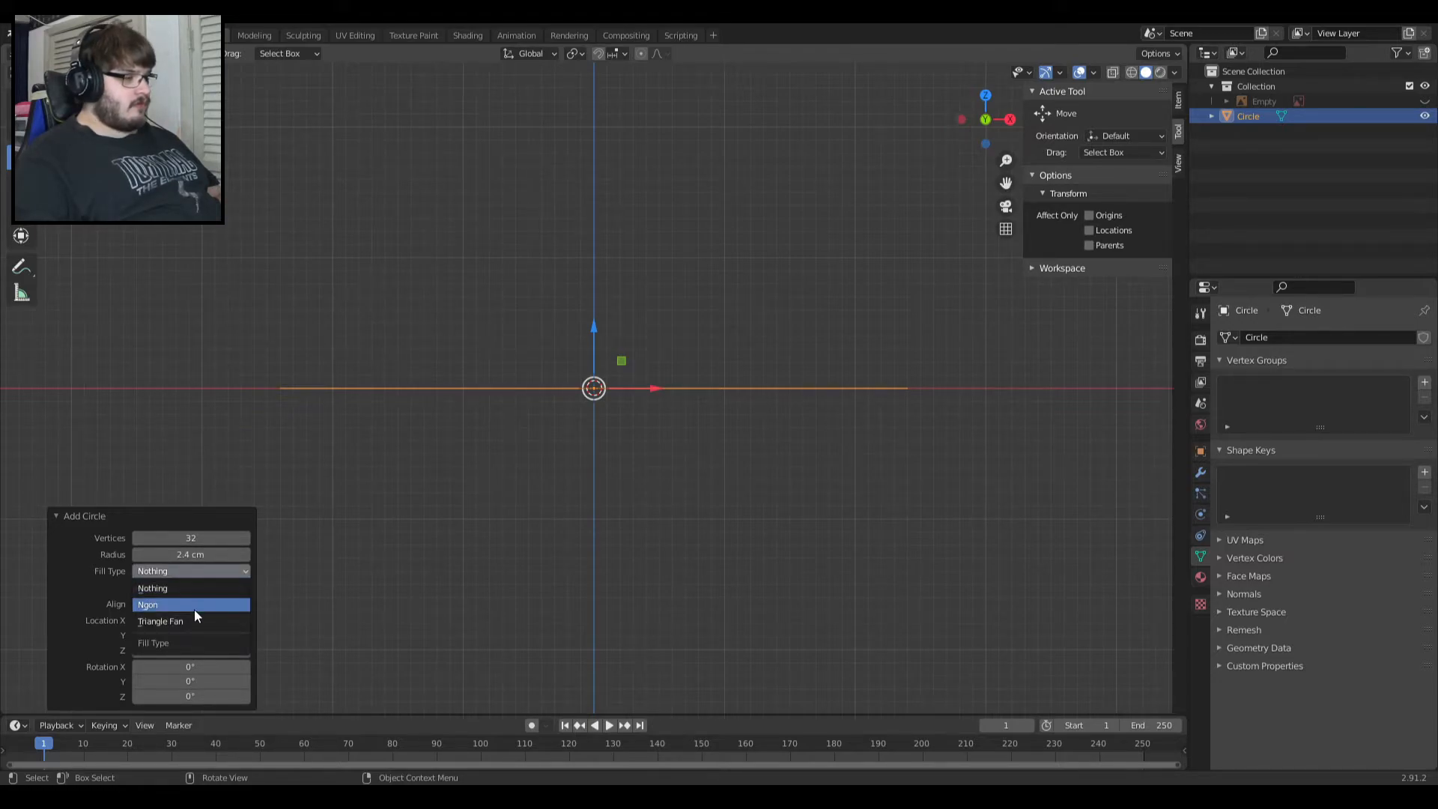
left_click(193, 605)
middle_click_drag(492, 437, 294, 536)
left_click(213, 573)
left_click(212, 584)
middle_click_drag(506, 501, 655, 512)
key("KP_3")
key("KP_1")
Set the circle's vertex count to 16.
left_click(183, 541)
type("16")
key("Return")
middle_click_drag(430, 401, 464, 563)
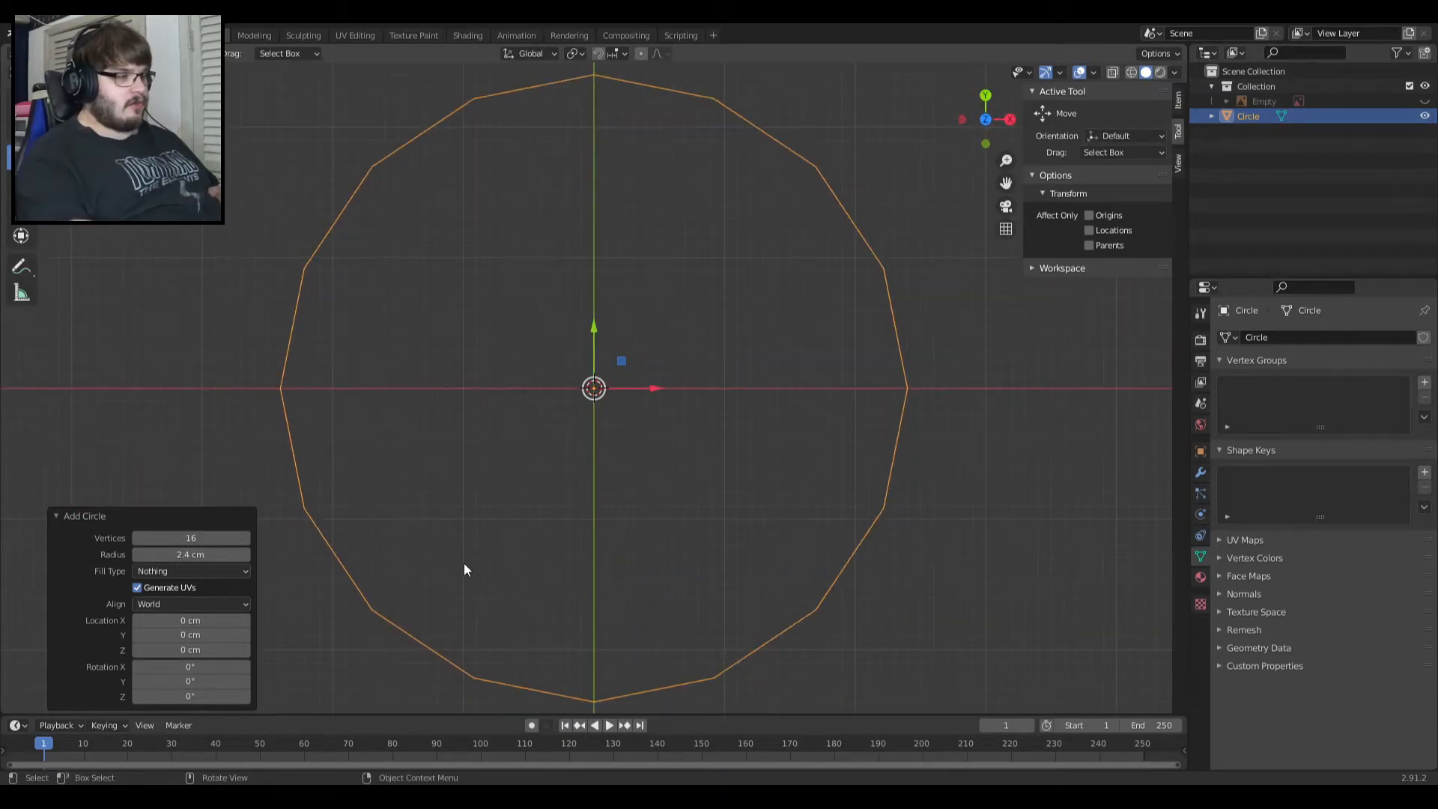
key("KP_1")
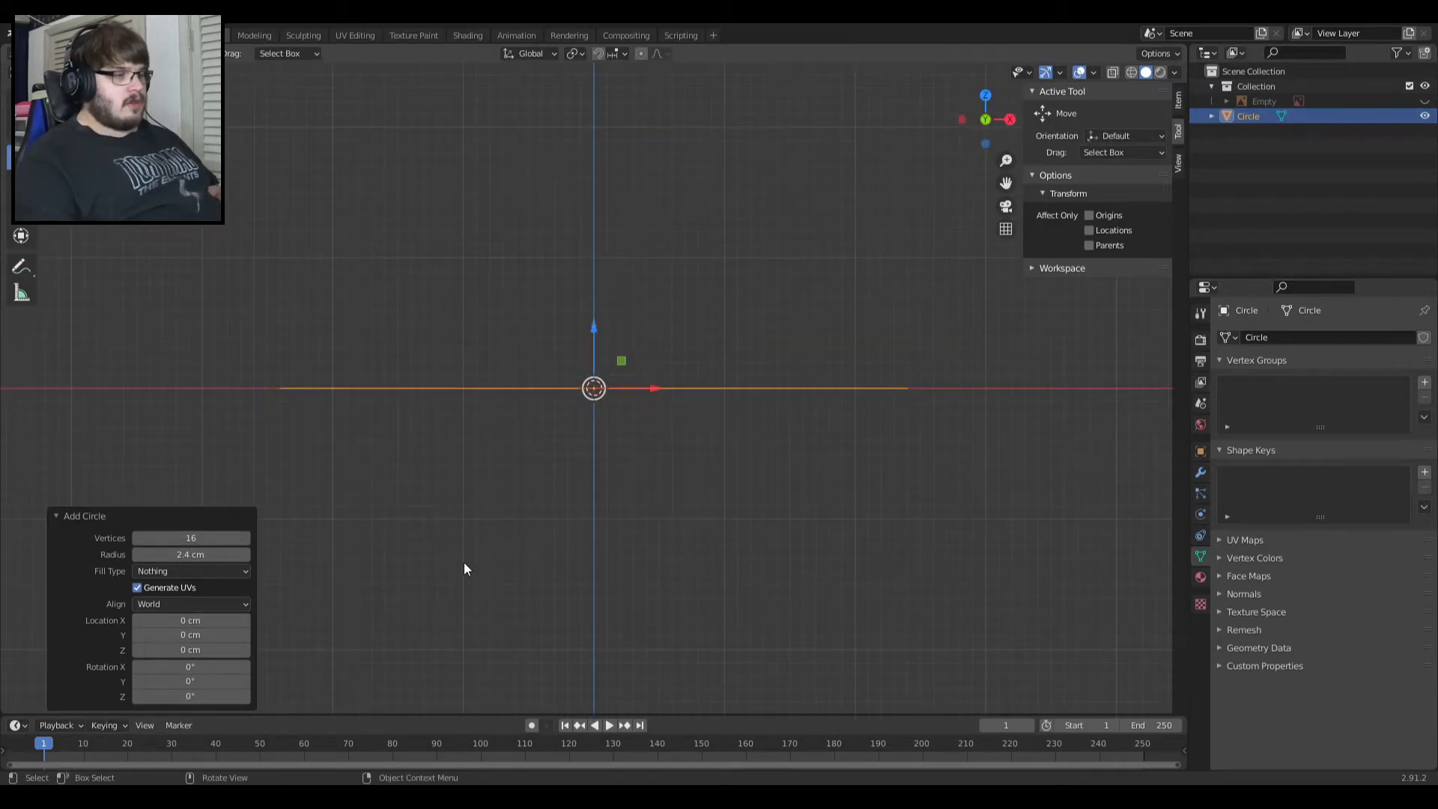
Extrude the circle's edge loop upward about 0.15 cm along Z in Edit Mode and return to Object Mode.
key("Tab")
middle_click_drag(529, 398, 557, 436)
key("e")
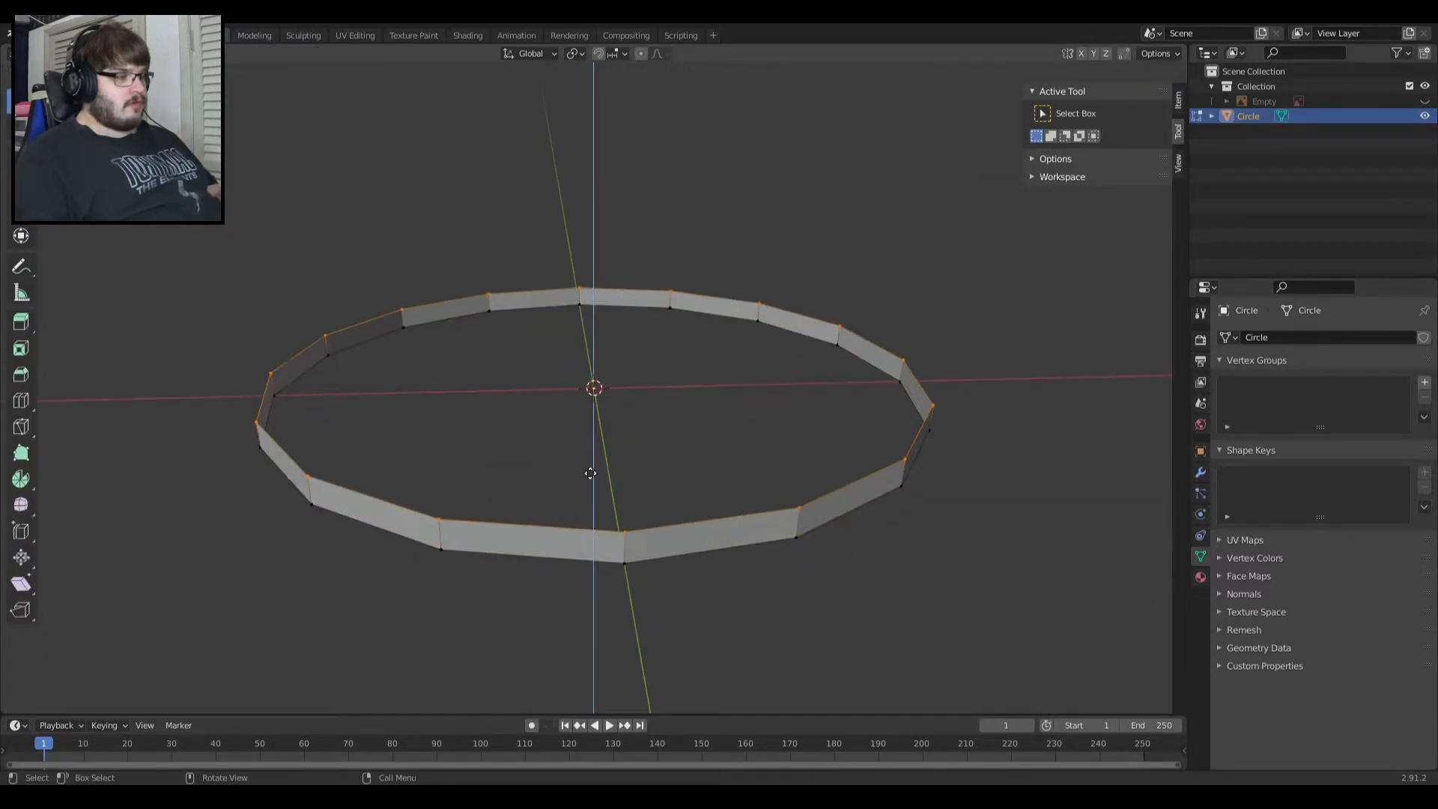
left_click(593, 477)
key("KP_1")
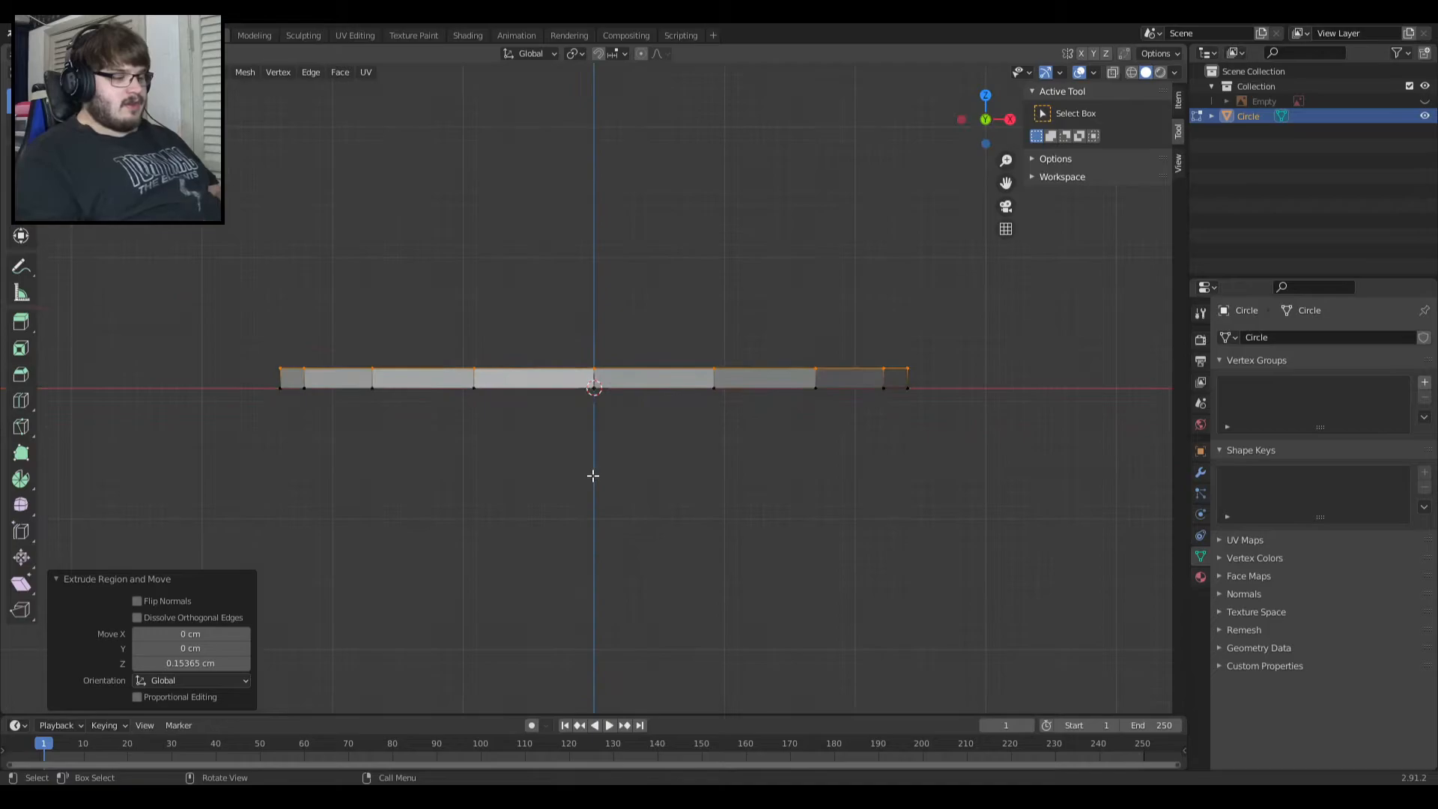
key("Tab")
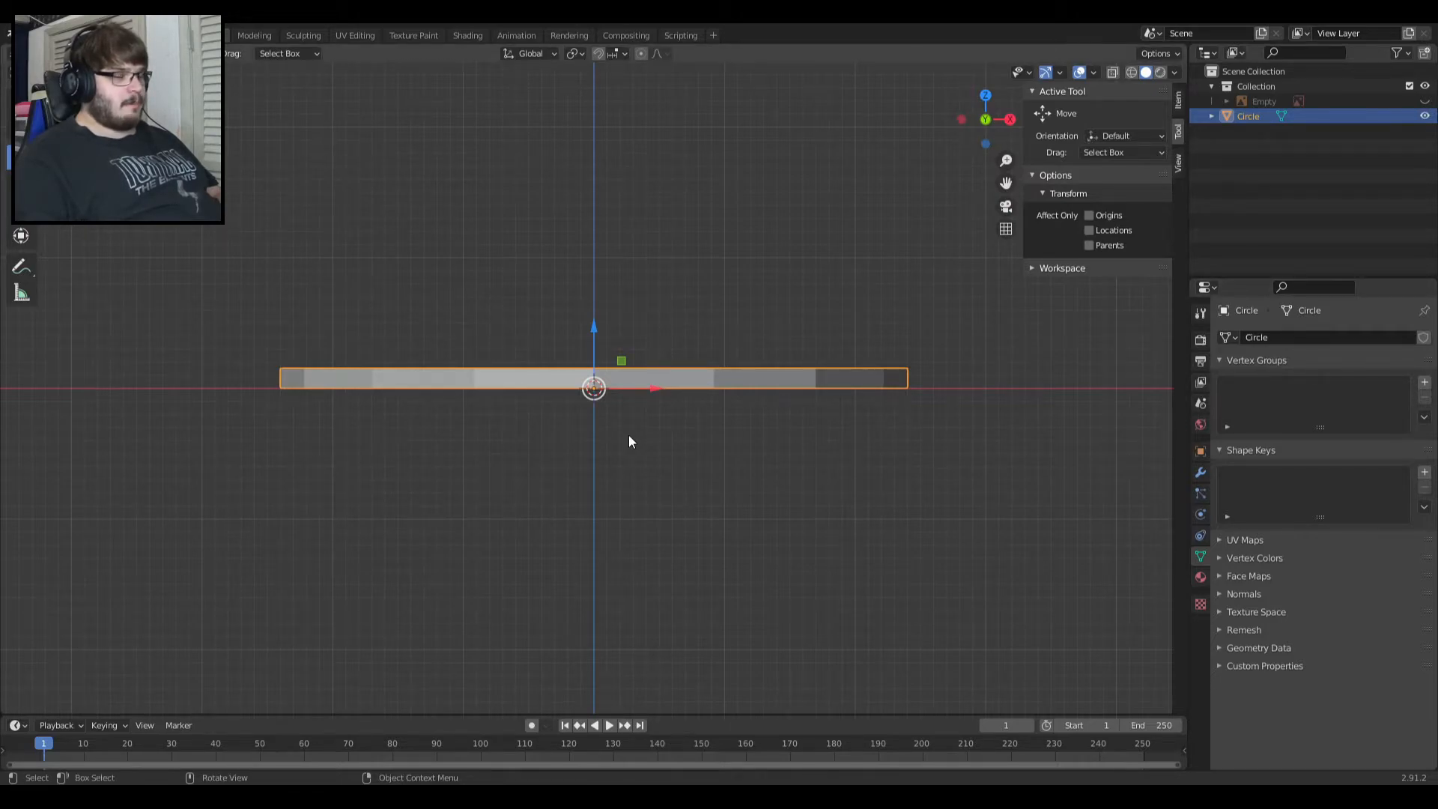
Unhide the Empty holding the stick profile reference image.
left_click(1425, 102)
scroll(801, 427, "down", 4)
scroll(801, 427, "up", 20)
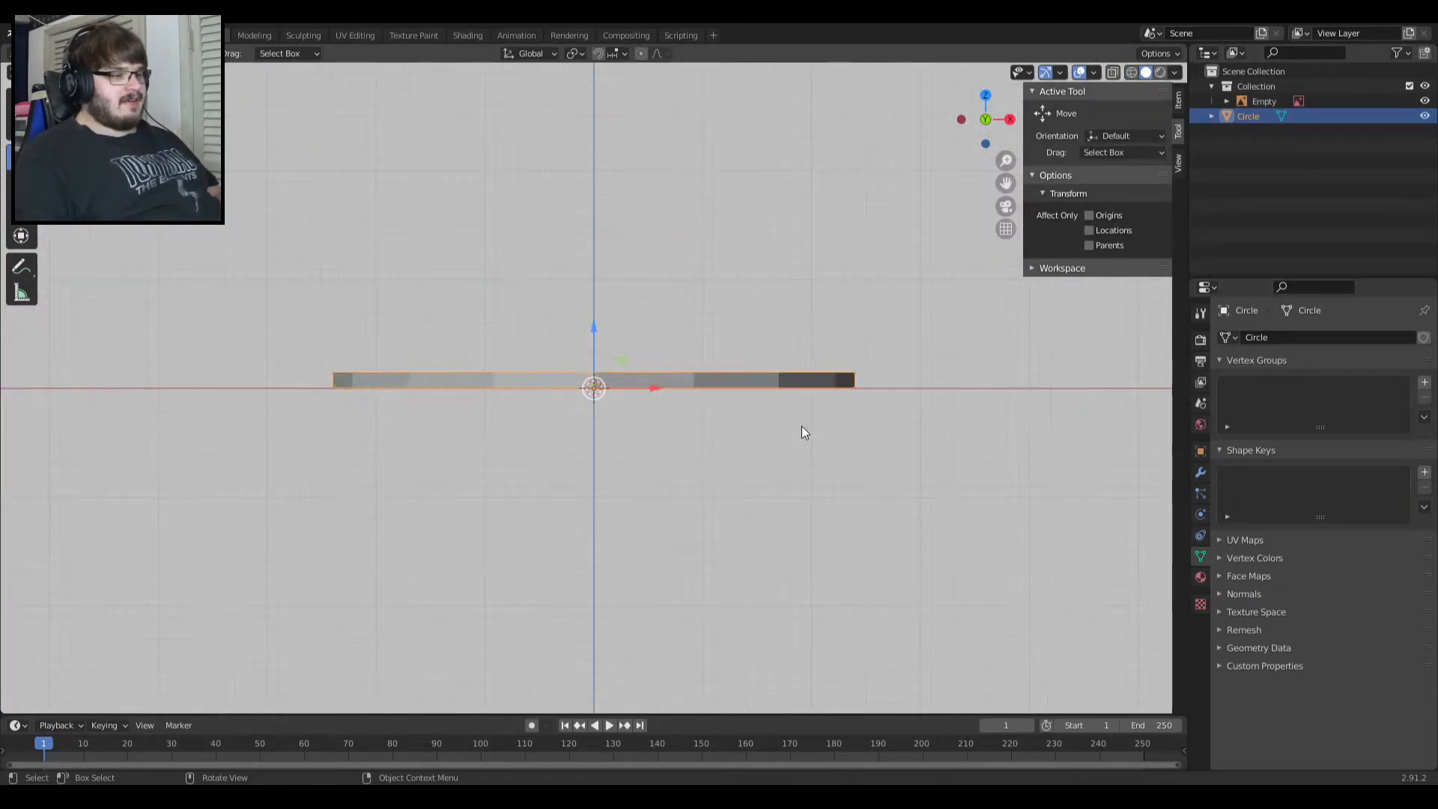
left_click(1200, 340)
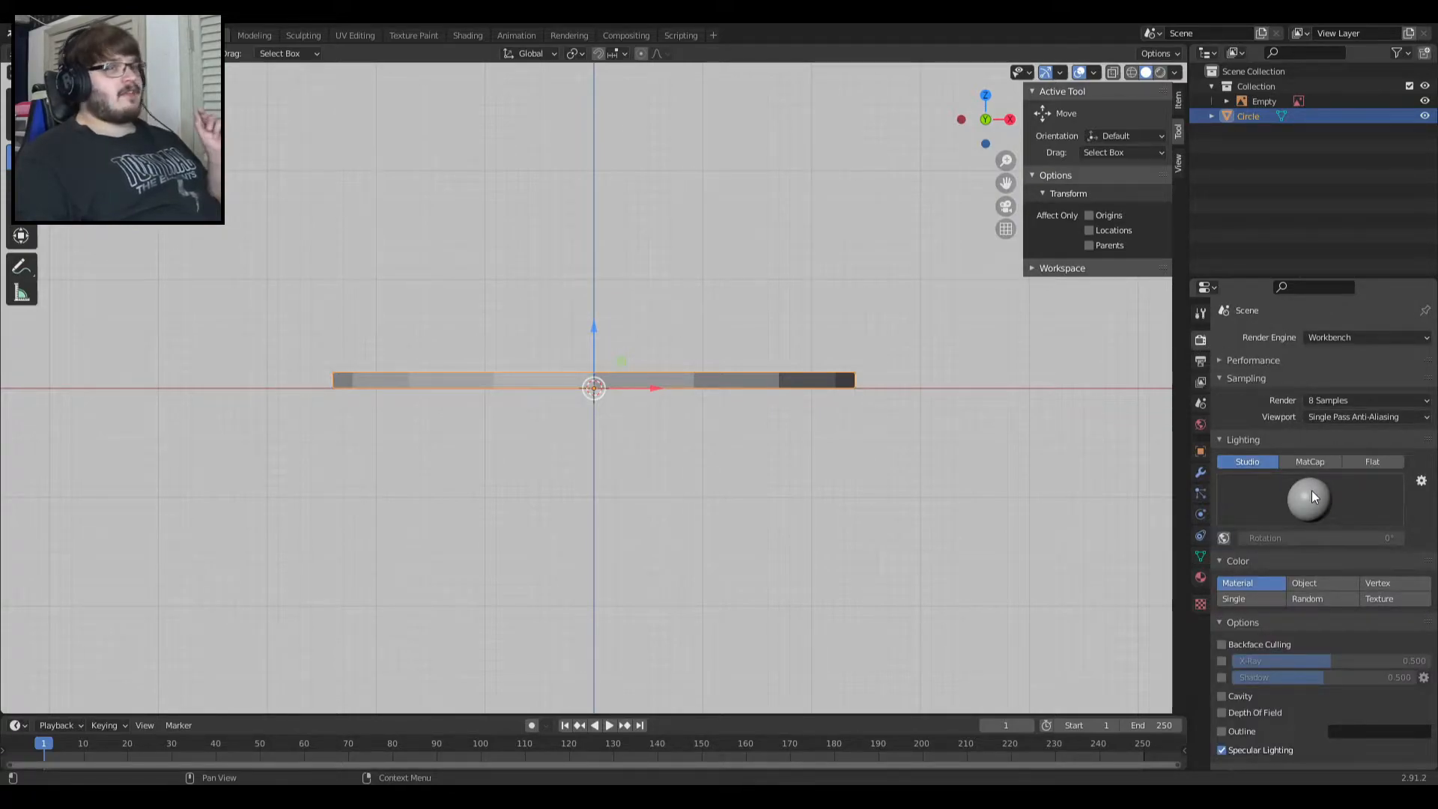
left_click(1200, 313)
left_click(1201, 337)
left_click(1204, 358)
left_click(1203, 339)
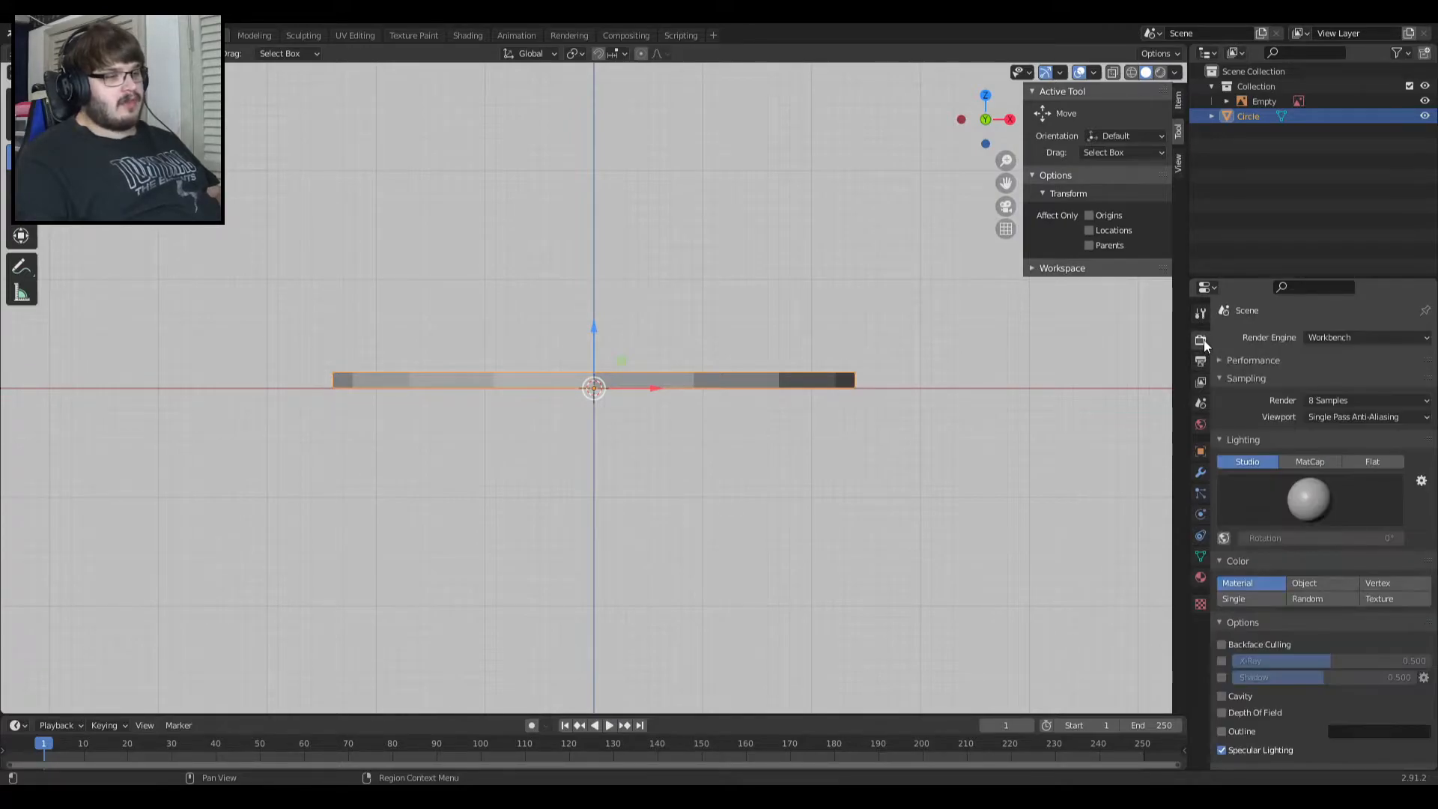
Set the display size of the Empty's reference image to 2.4 cm.
left_click(1273, 101)
left_click(1198, 515)
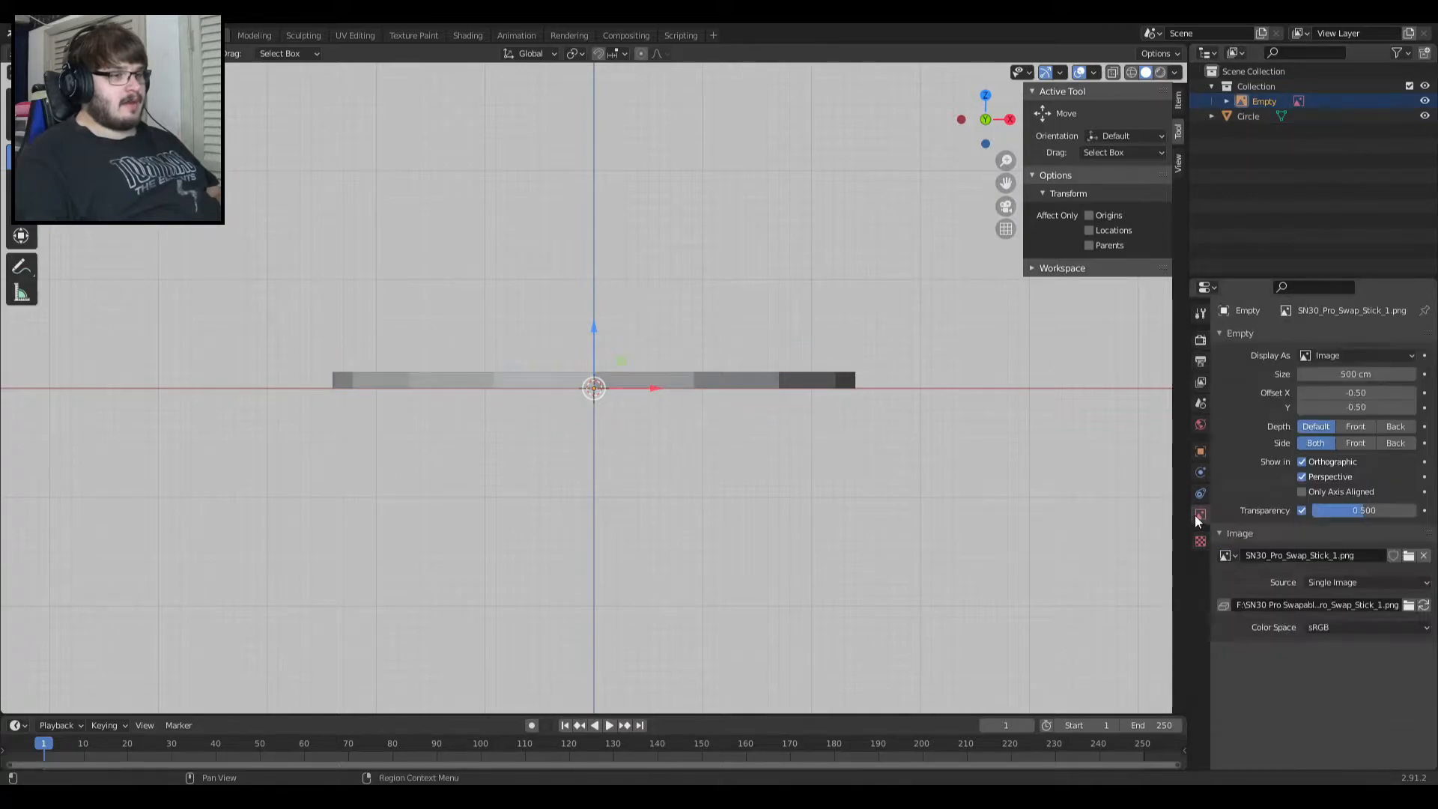
left_click(1357, 374)
left_click(1358, 375)
type("2.4")
key("Return")
scroll(695, 373, "up", 2)
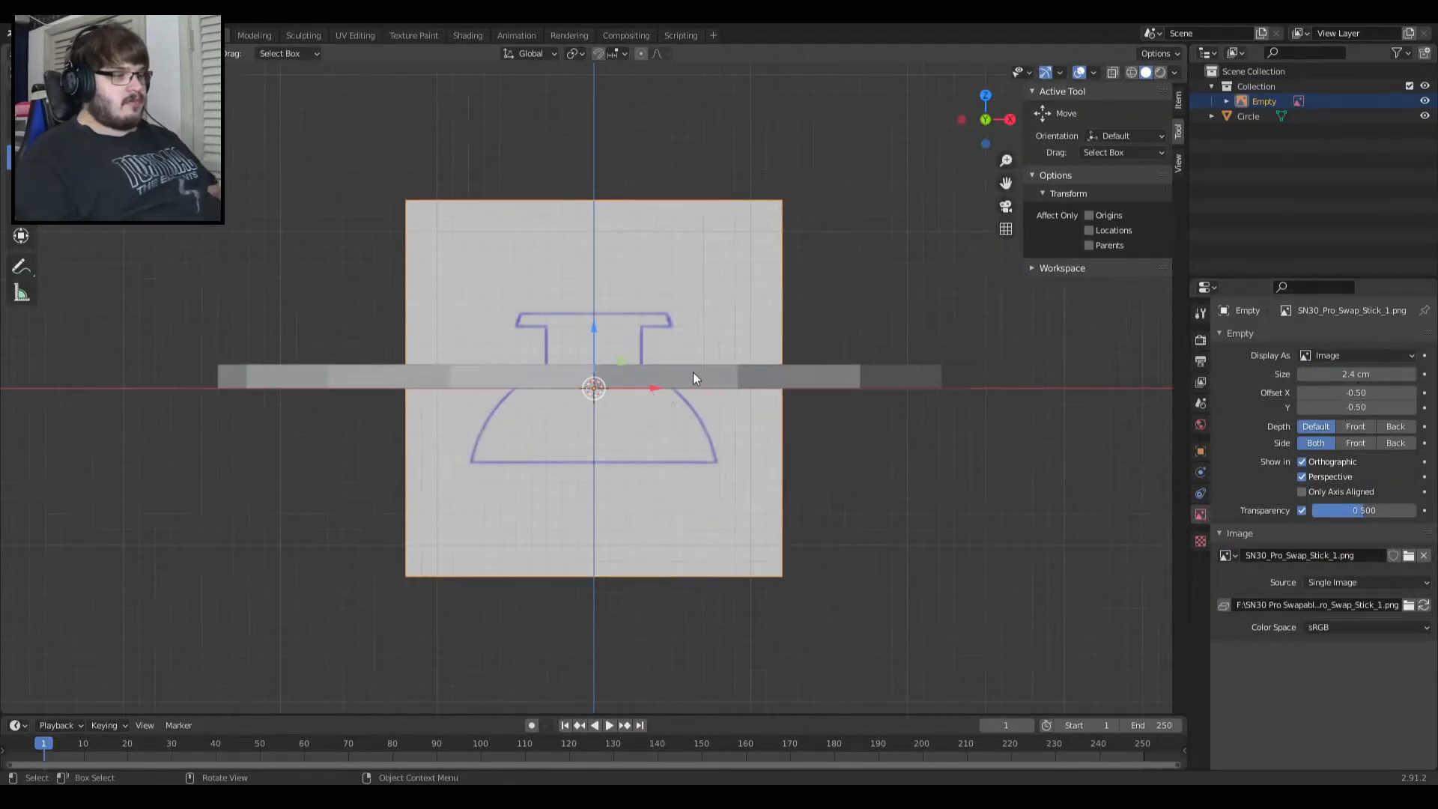
right_click(928, 379)
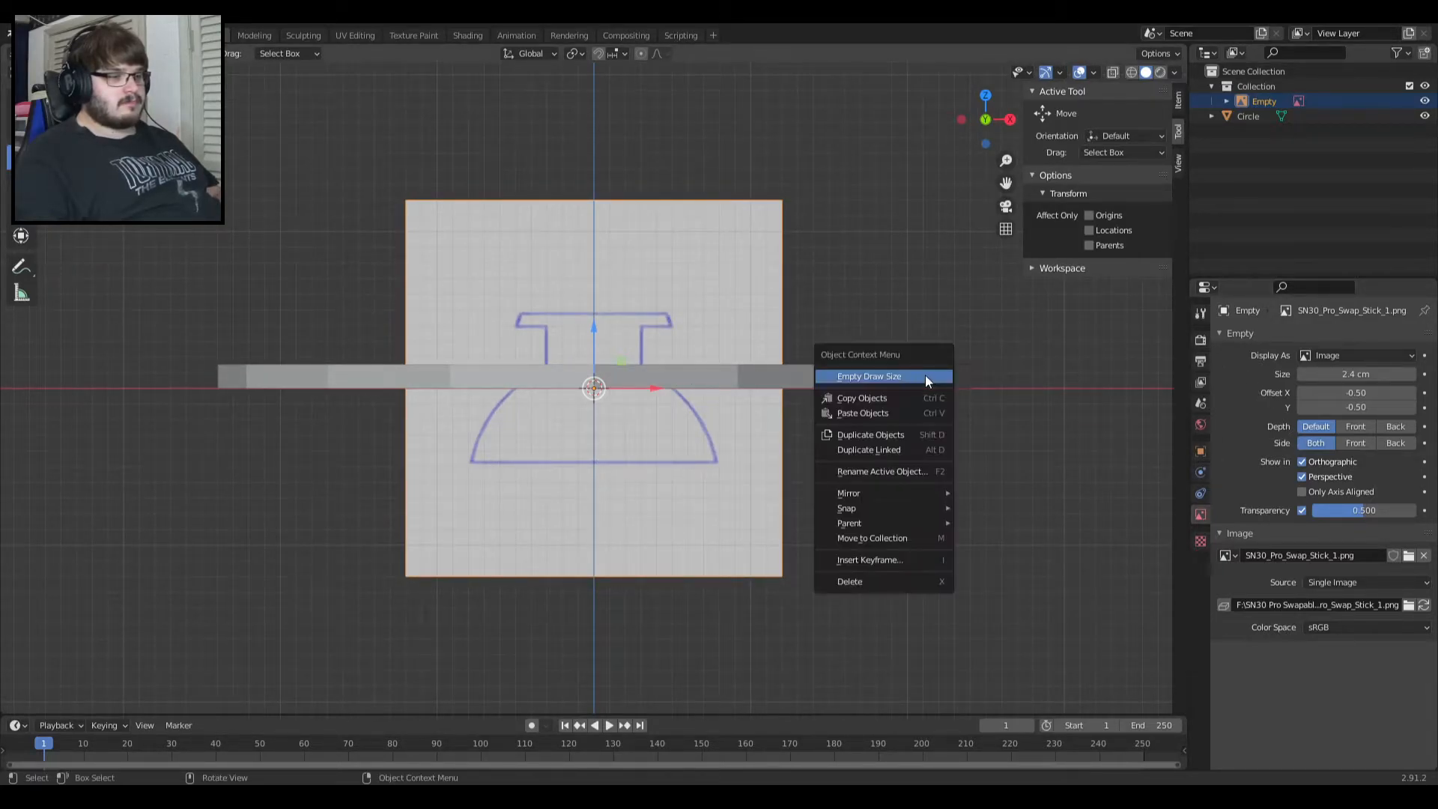
left_click(807, 384)
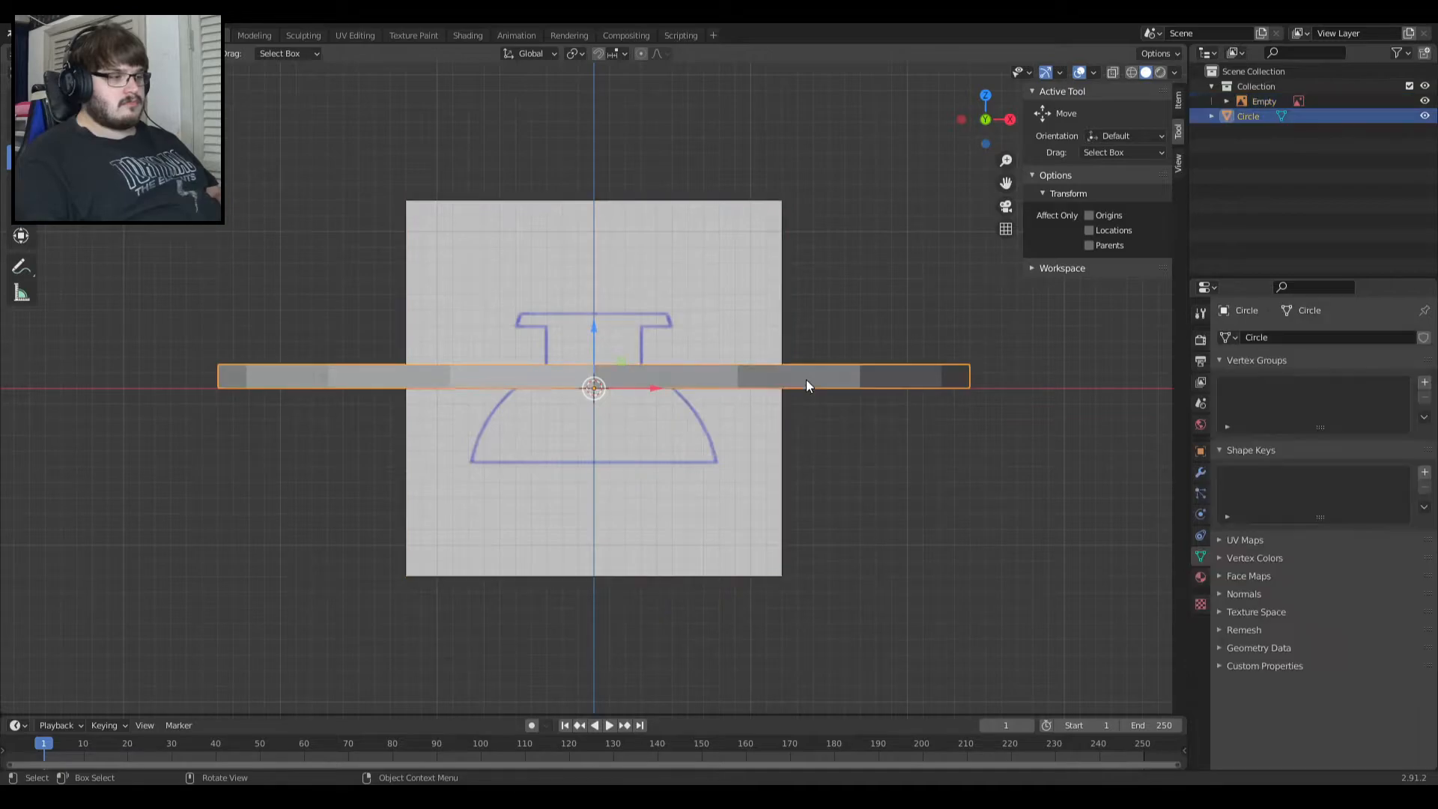
key("Tab")
key("Tab")
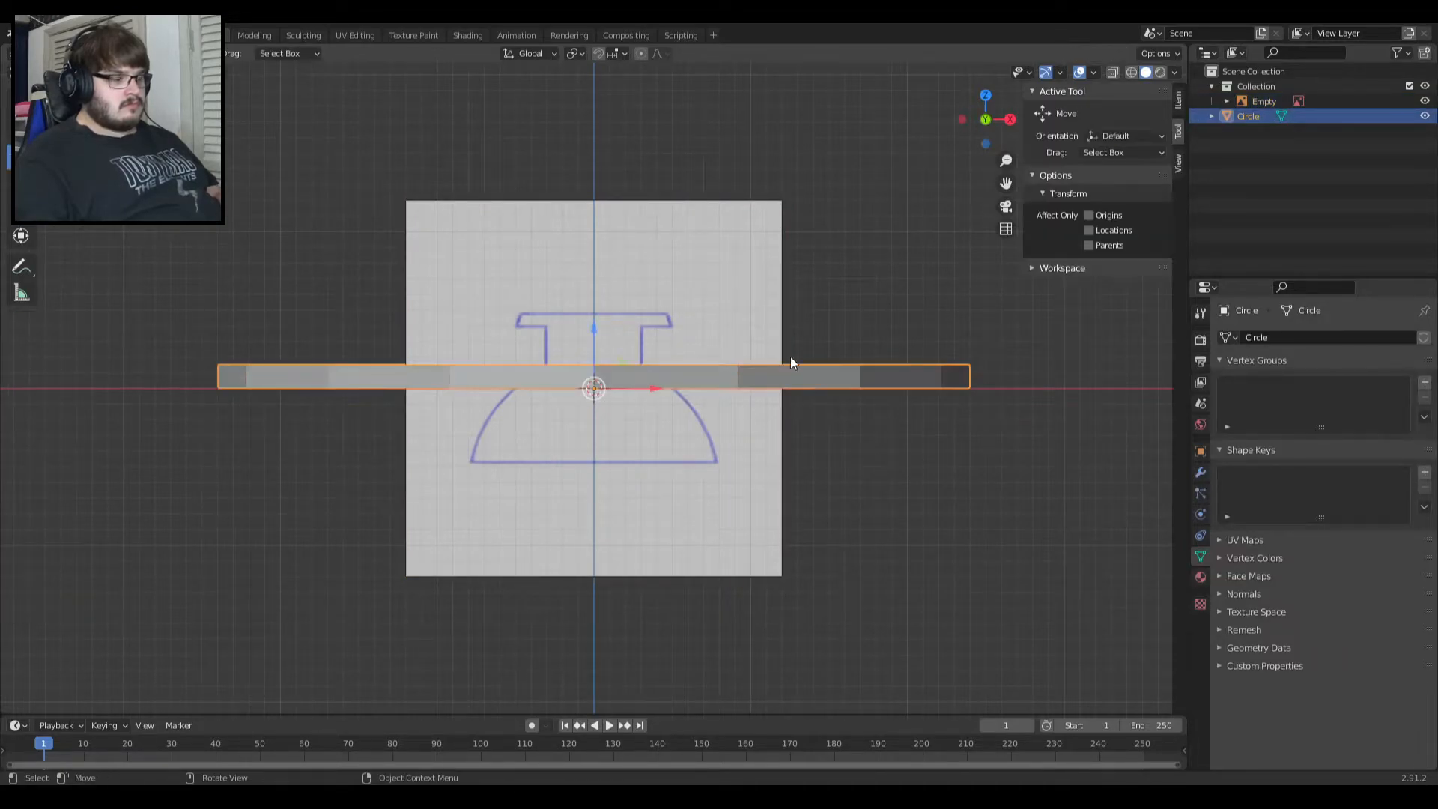
Enlarge the Empty's reference image to a size of 4.4 cm.
left_click(805, 357)
mouse_move(1355, 374)
left_mouse_down()
mouse_move(1326, 374)
mouse_move(1400, 374)
mouse_move(1366, 374)
left_mouse_up()
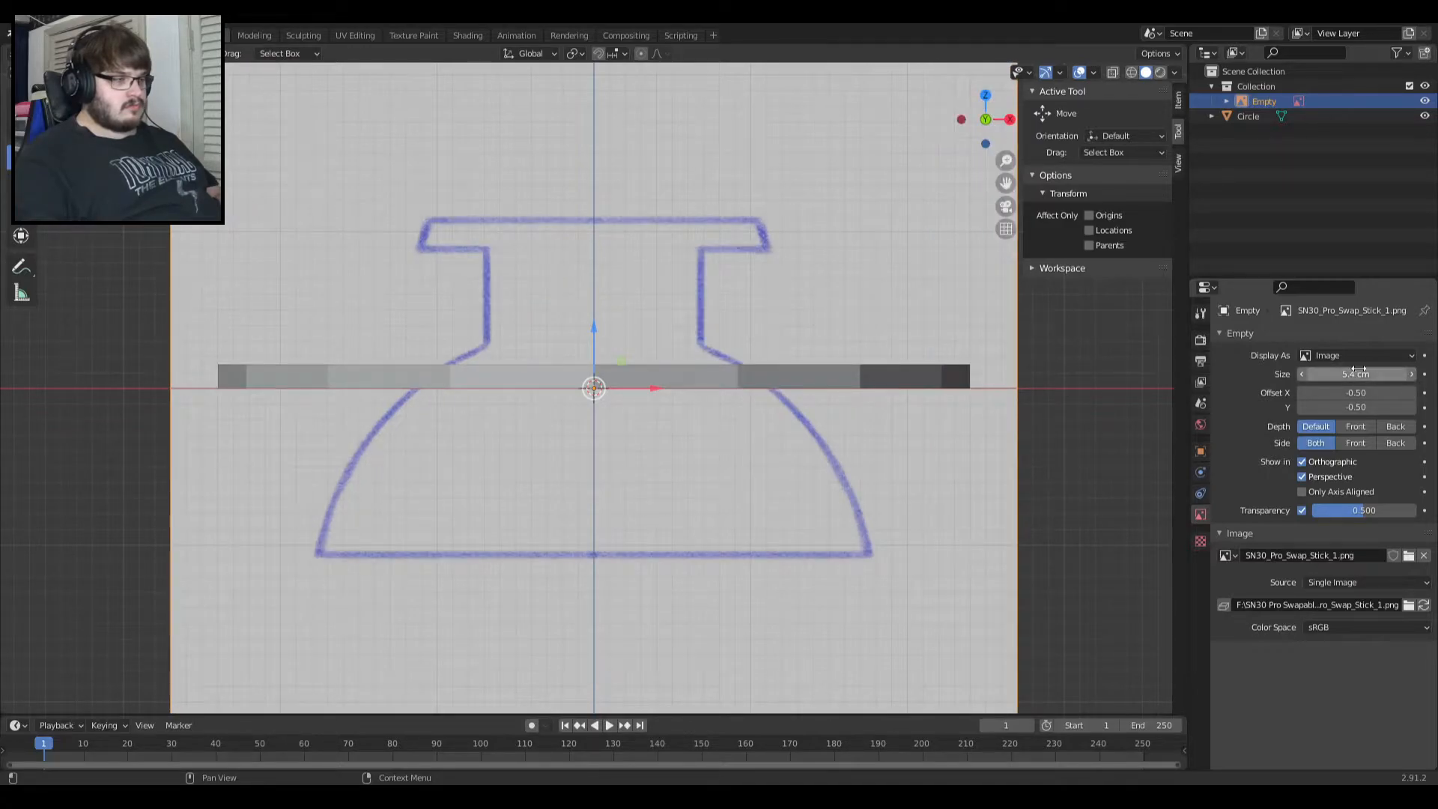
left_click(1302, 373)
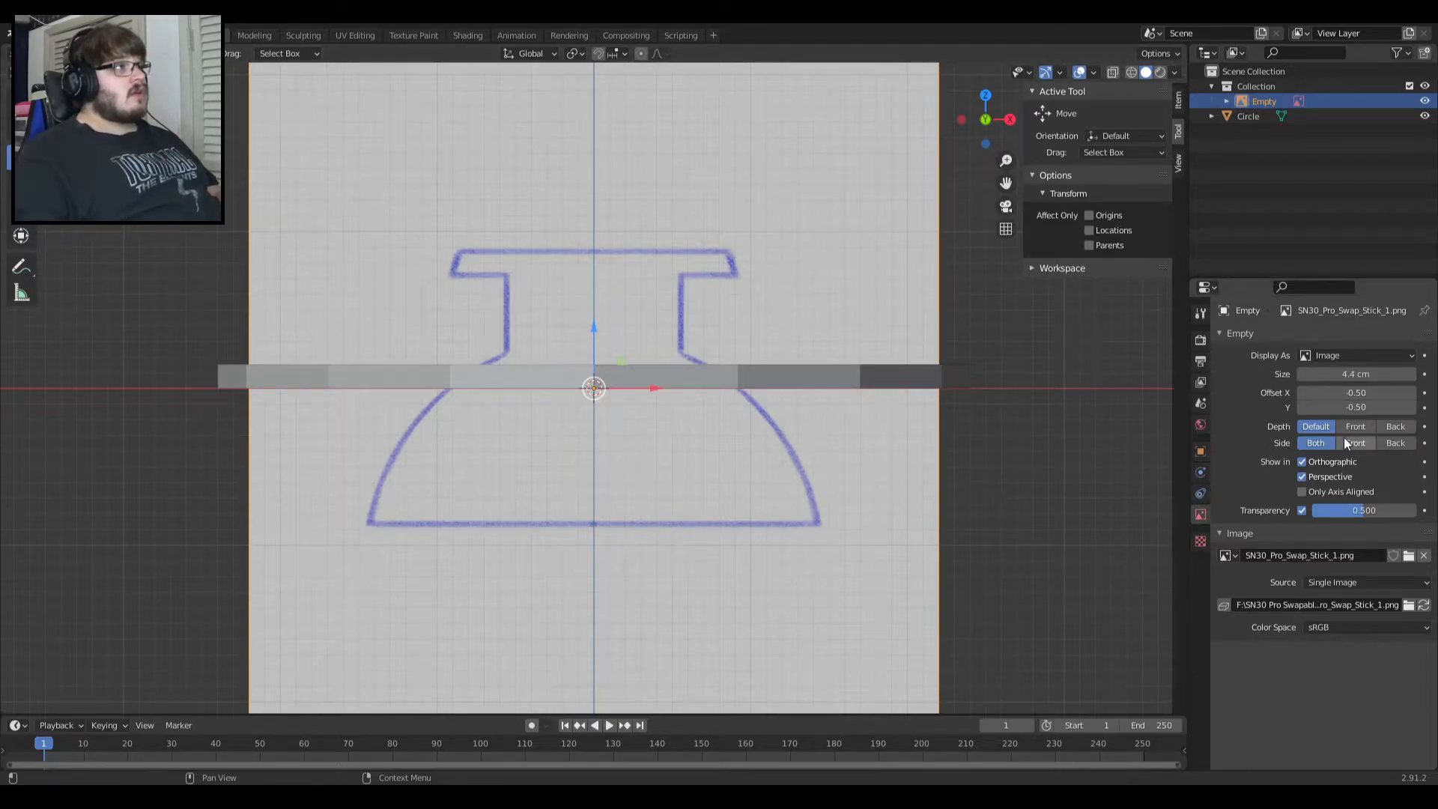
Raise the reference image to a Y offset of -0.30, refined to -0.29, to bring the profile's base to the X axis.
left_click_drag(1353, 407, 1365, 408)
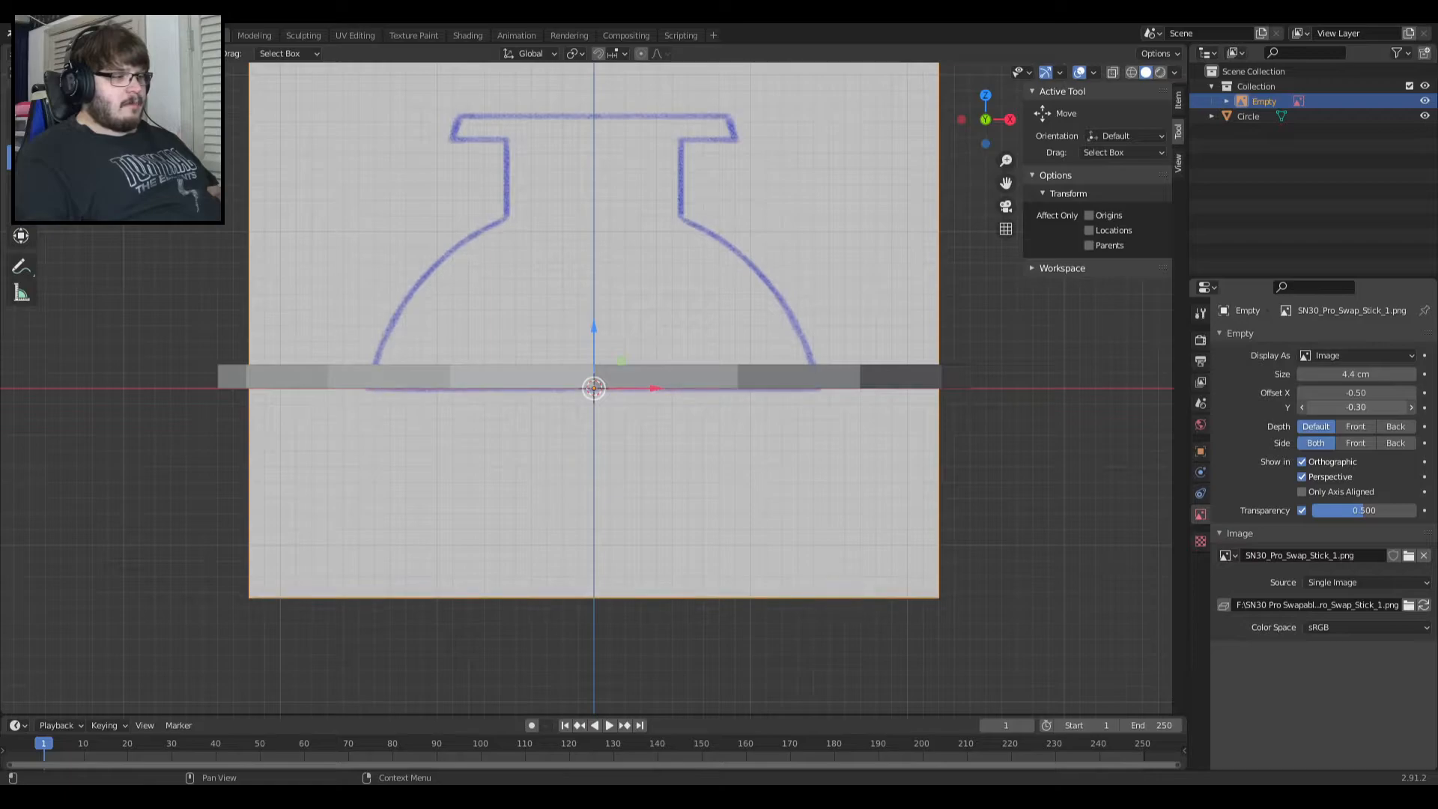
scroll(633, 367, "up", 8)
scroll(633, 368, "up", 4)
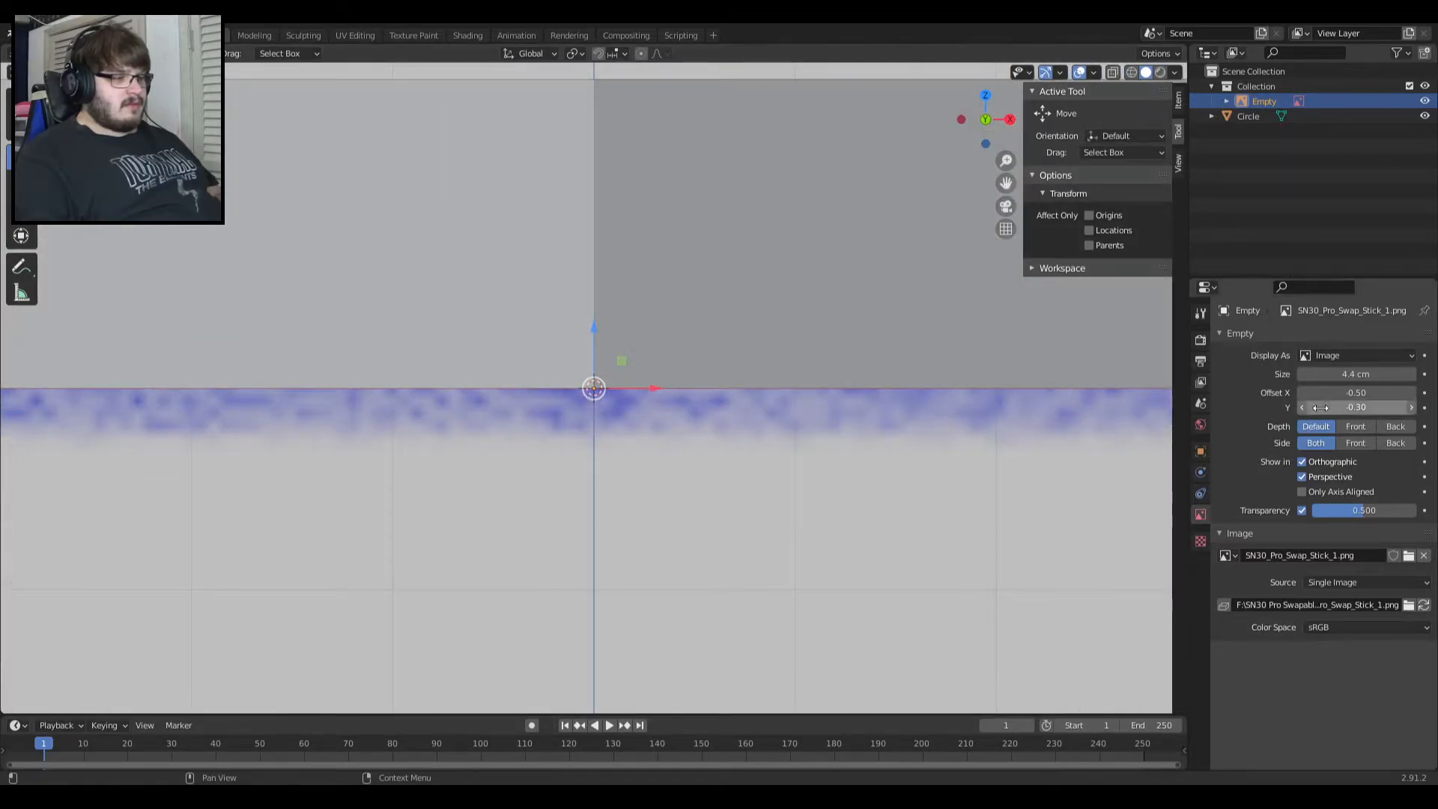
left_click_drag(1355, 407, 1357, 407)
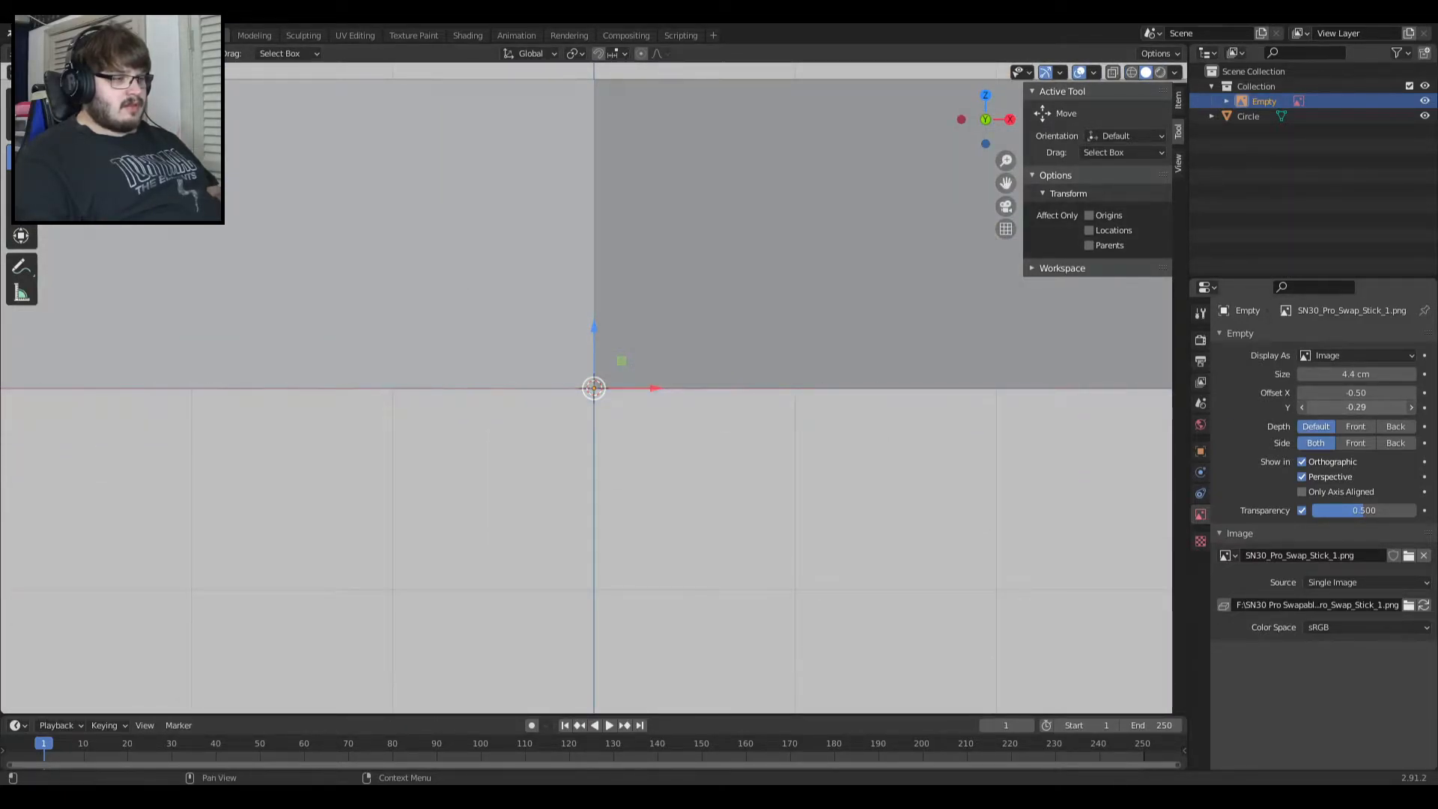
scroll(576, 458, "down", 10)
scroll(577, 459, "down", 4)
Hide and unhide the circle repeatedly, leaving it hidden, to examine how the profile's base lines up with the X axis.
left_click(652, 374)
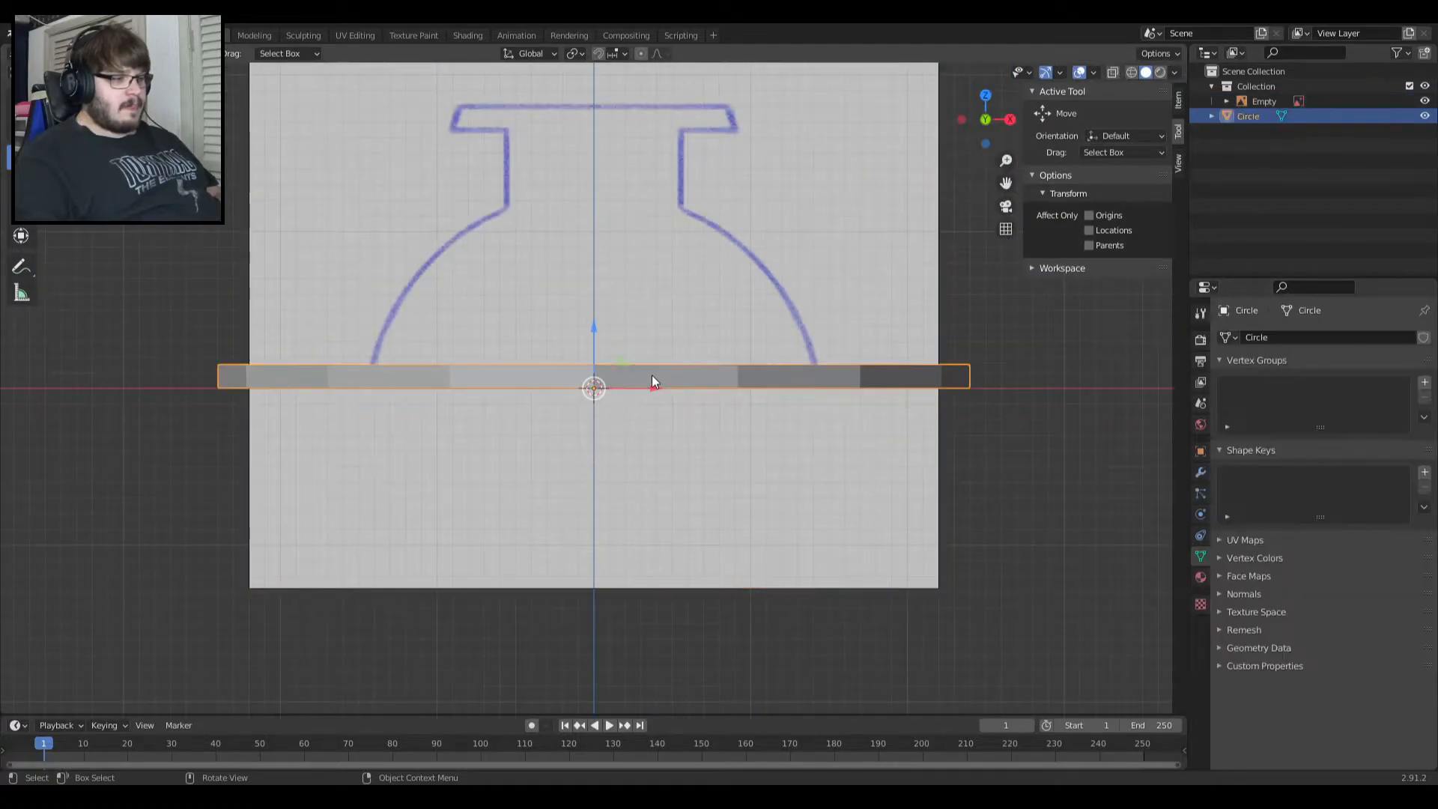
left_click(794, 371)
left_click(793, 378)
key("h")
key("alt+h")
key("h")
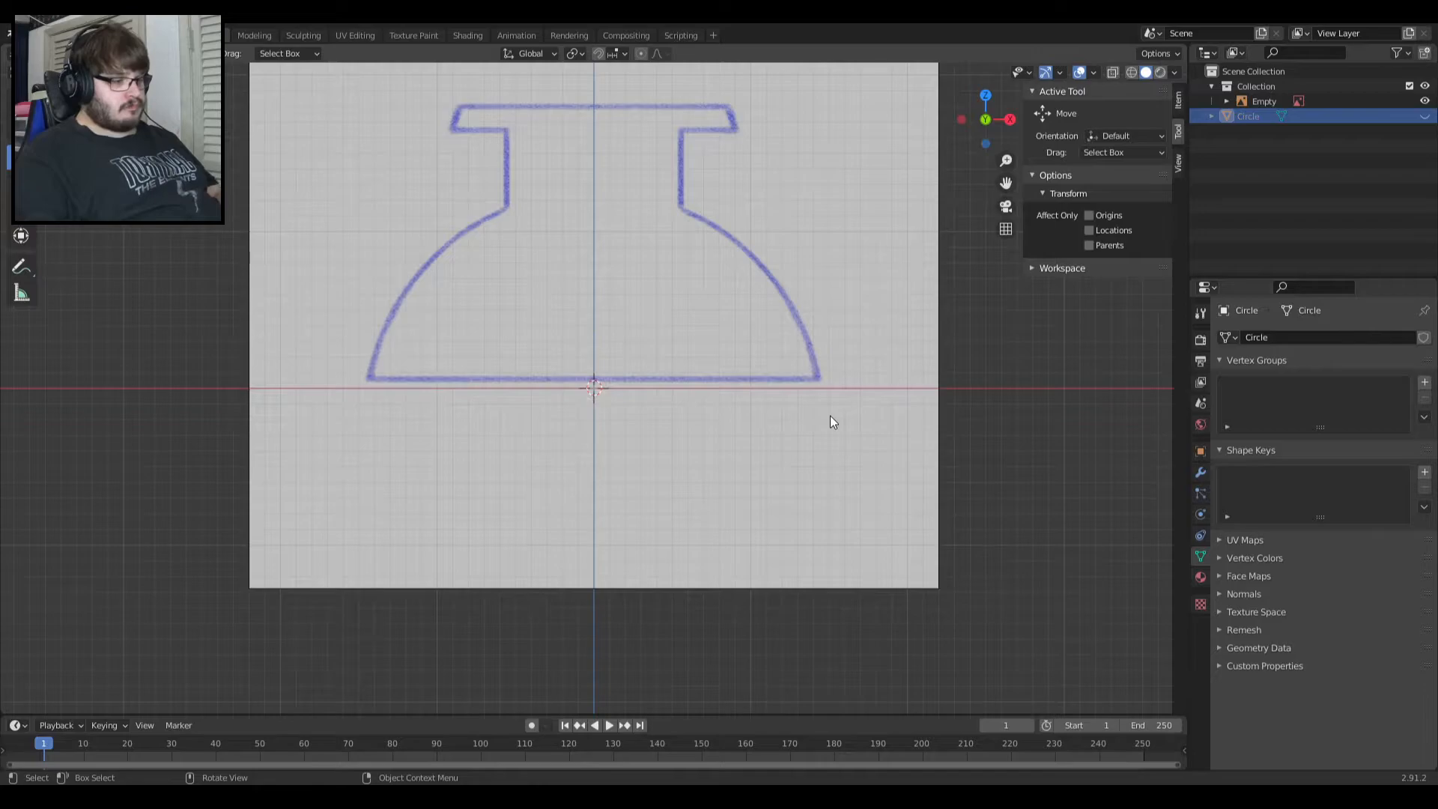
key("alt+h")
scroll(550, 366, "up", 1)
scroll(550, 366, "up", 3)
key("h")
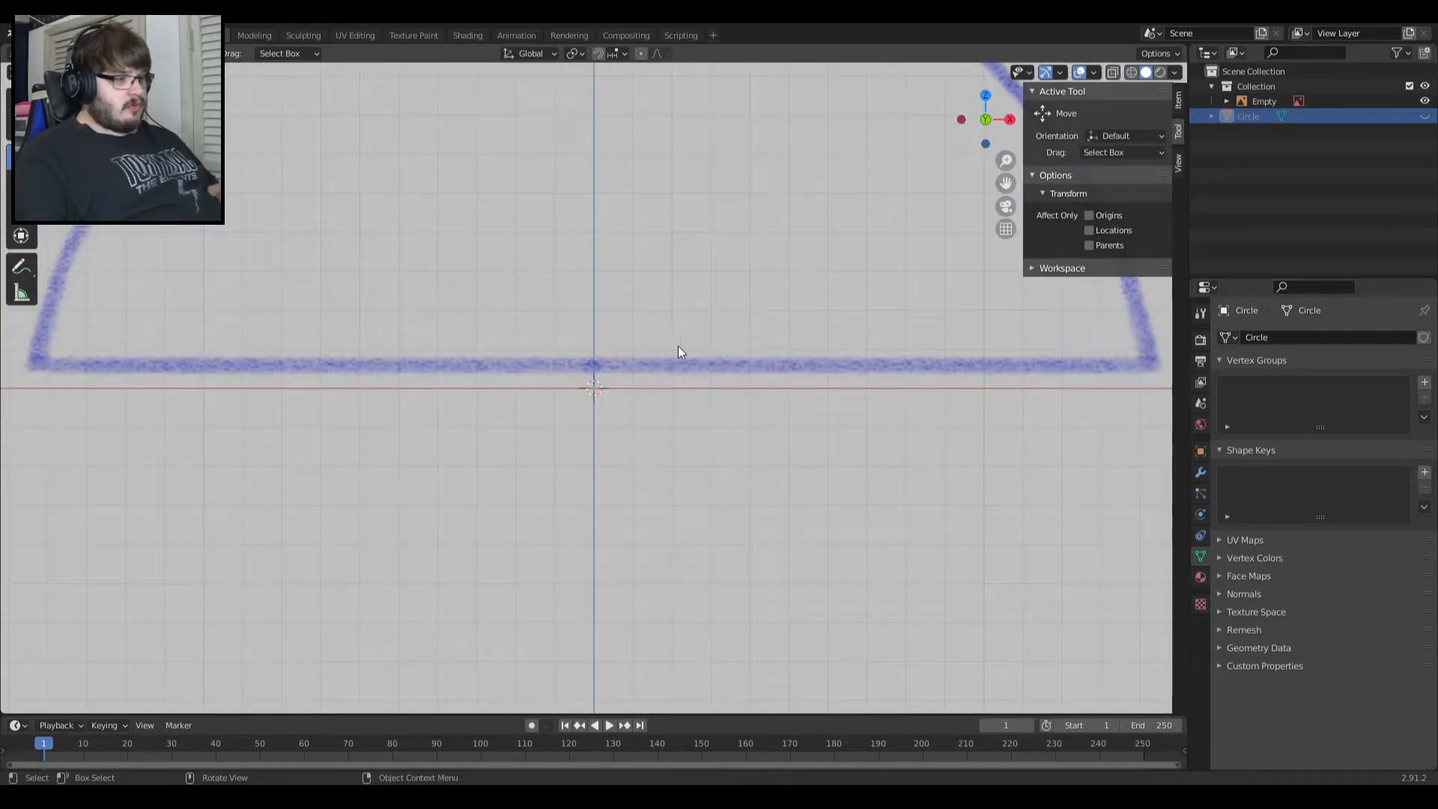
Set the reference image's Y offset to -0.30.
left_click(848, 294)
left_click_drag(1336, 408, 1327, 408)
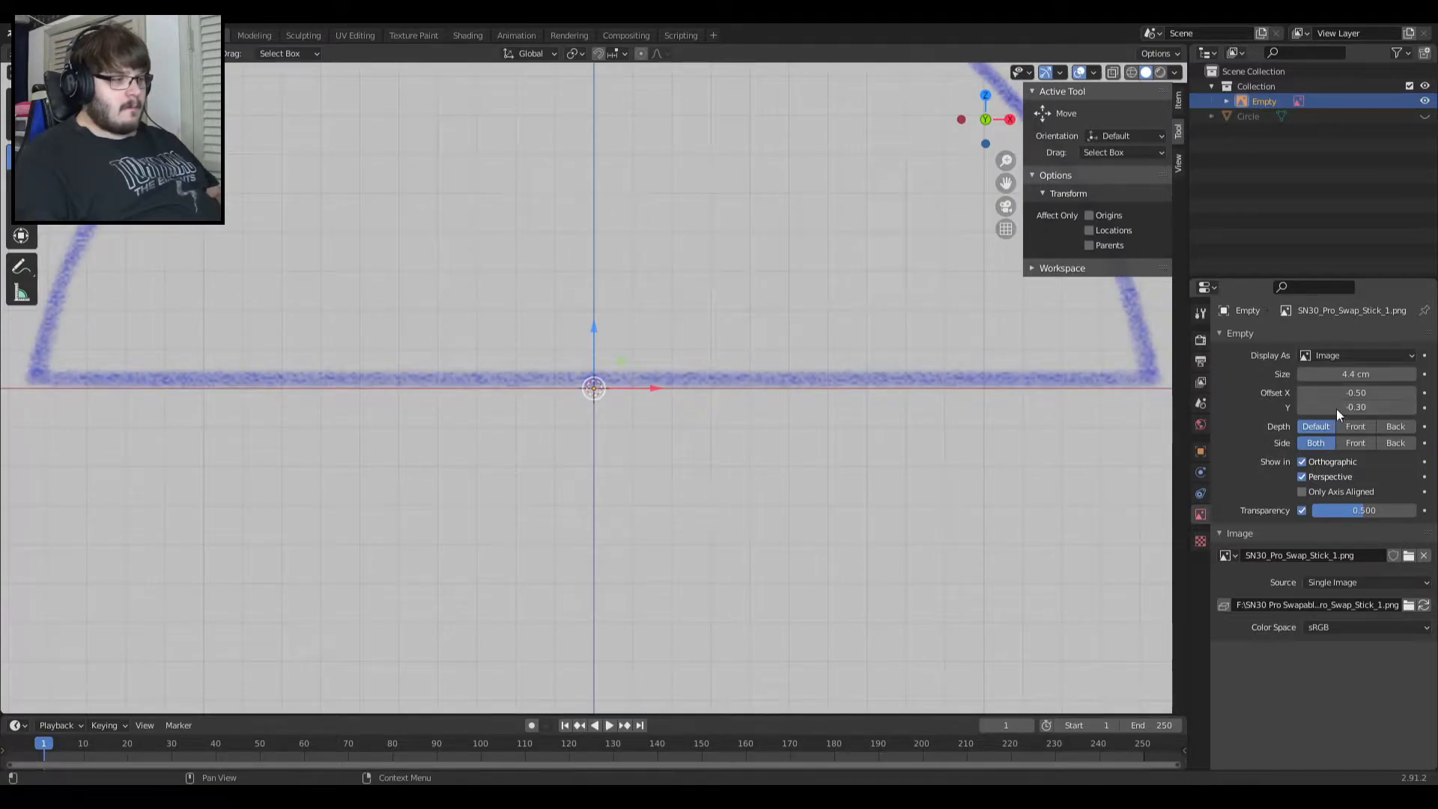
Set the reference image's size to 16 cm and unhide the circle.
left_click(1355, 373)
type("16")
key("Return")
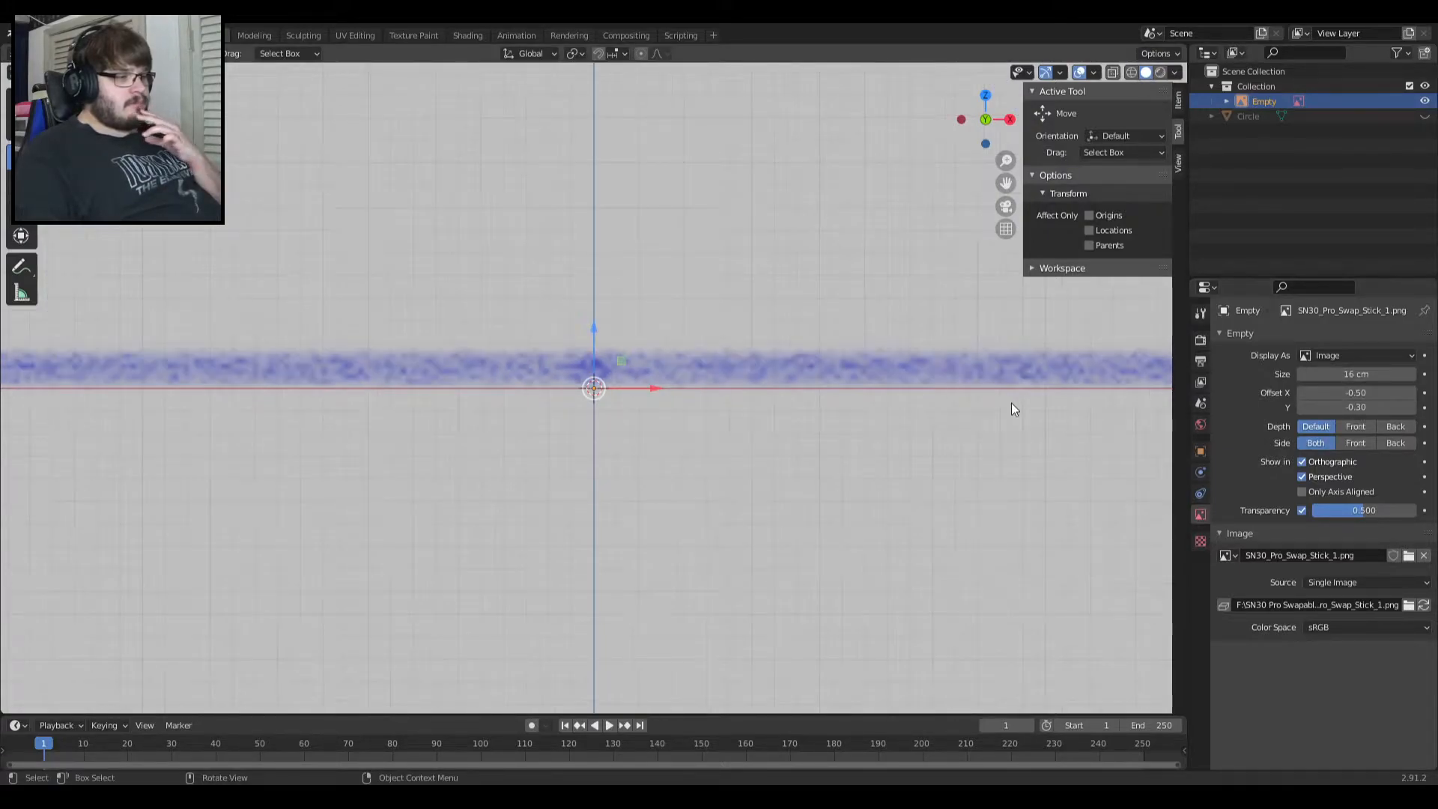
key("alt+h")
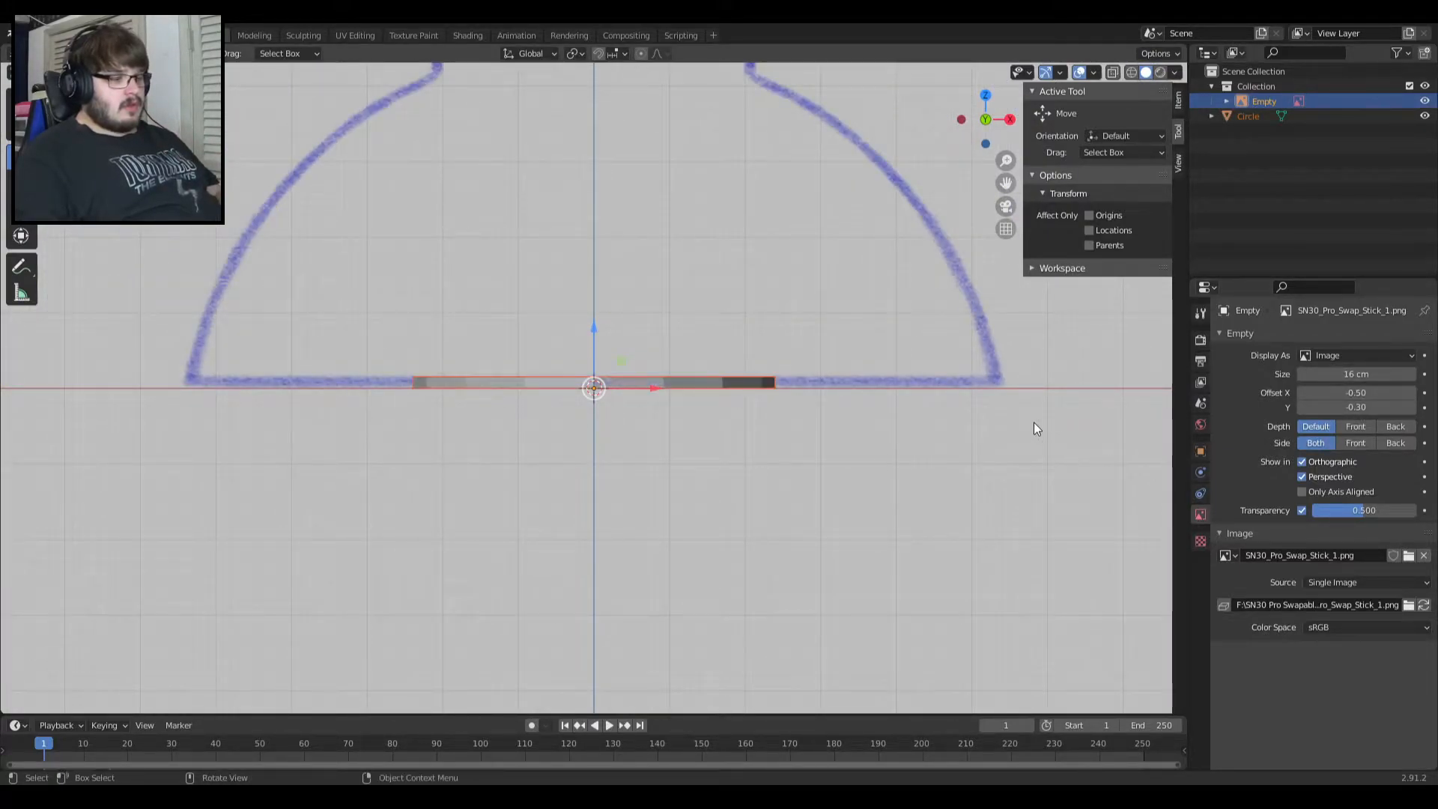
Reduce the reference image's size to 7.4 cm to bring the profile's base width close to the circle's diameter.
left_click_drag(1357, 375, 1301, 374)
scroll(397, 366, "up", 5)
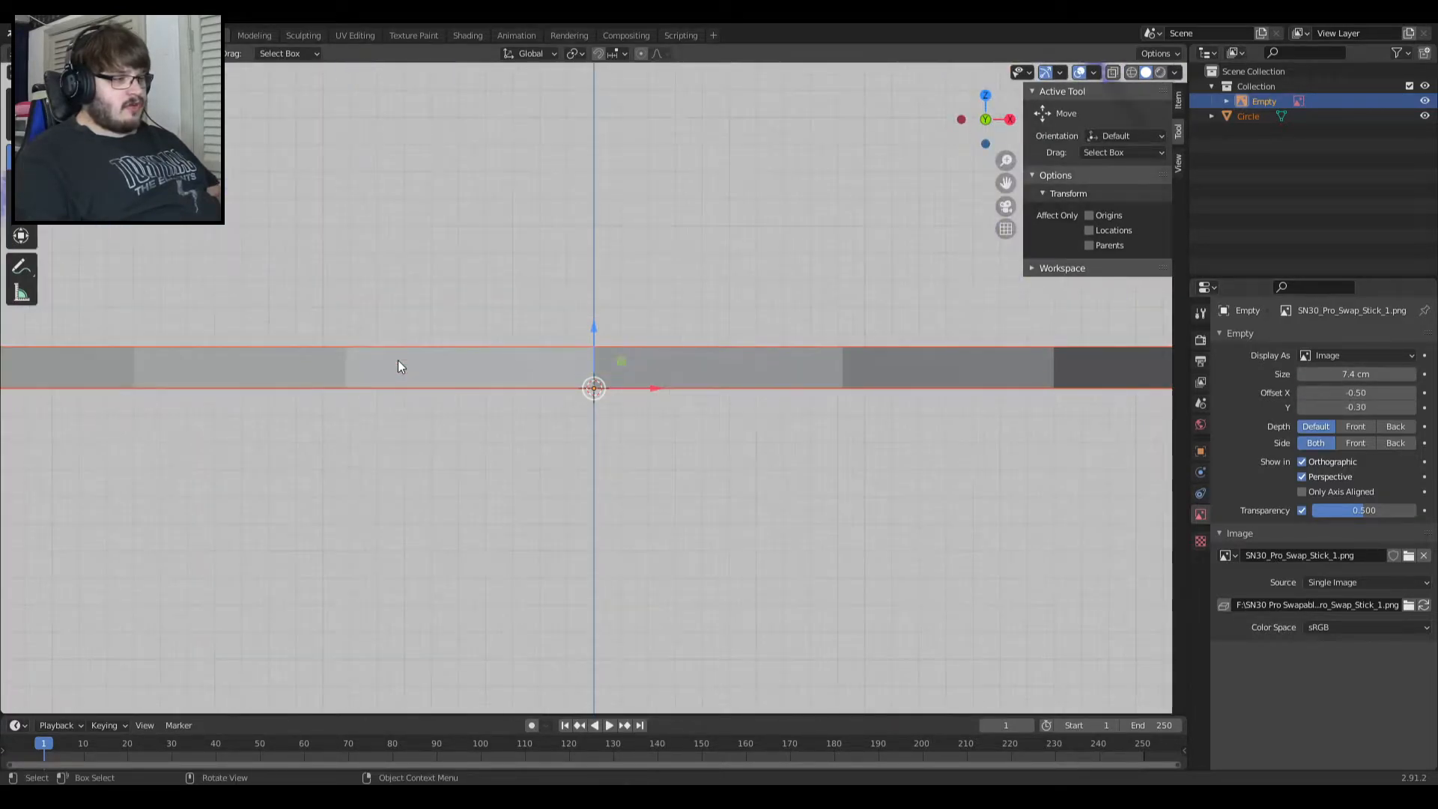
middle_click_drag(331, 365, 614, 385)
key("KP_1")
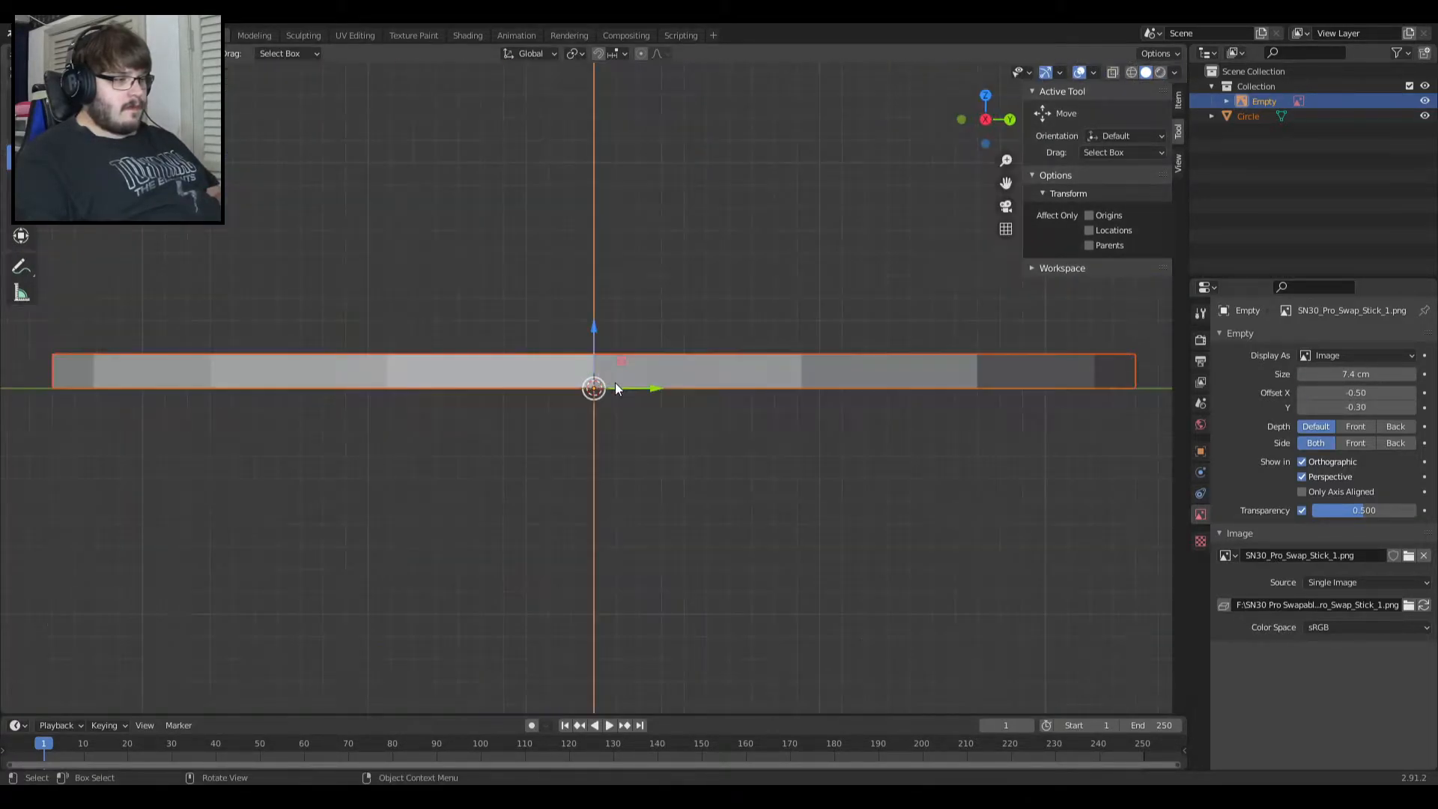
middle_click_drag(80, 329, 737, 339, "shift")
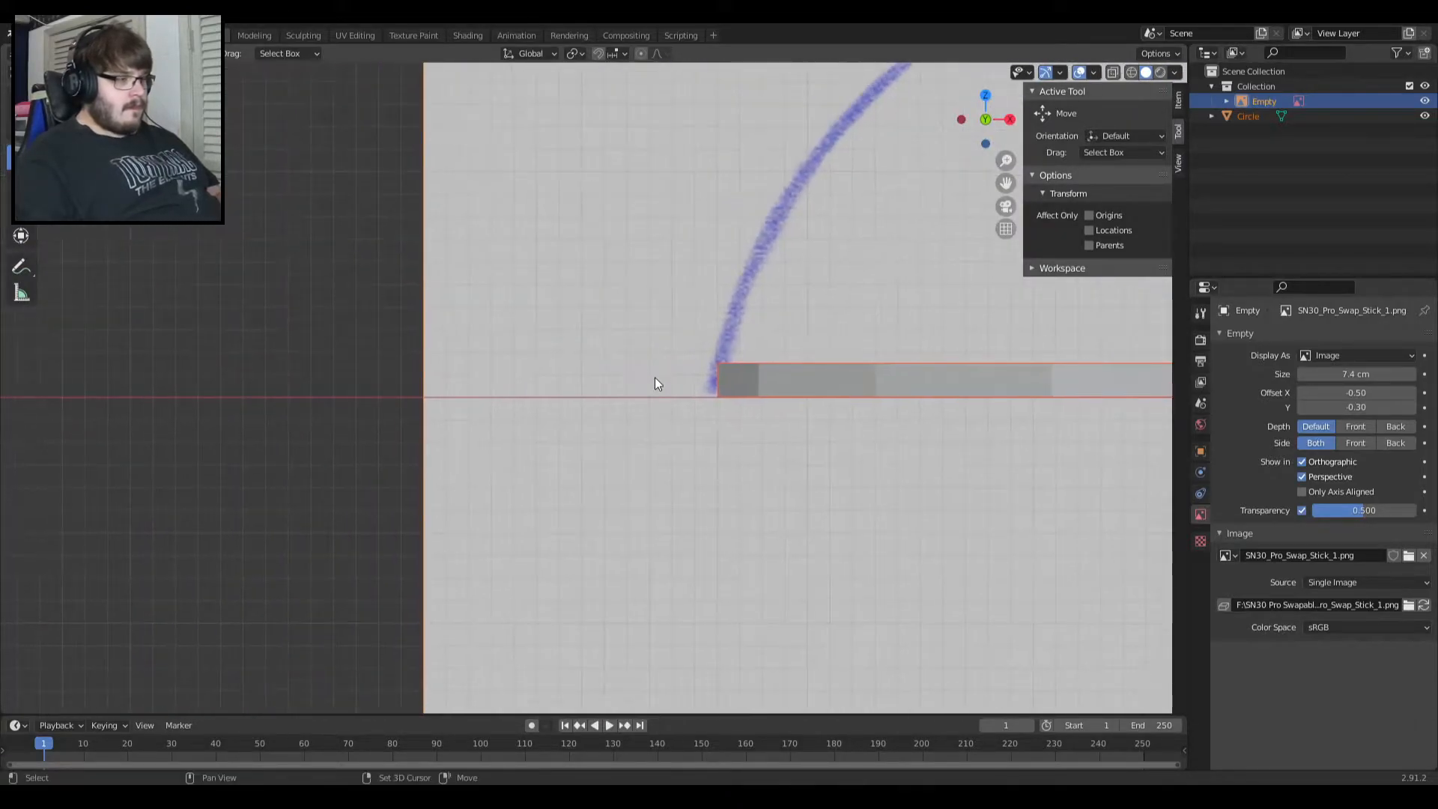
scroll(704, 367, "up", 3)
scroll(674, 368, "up", 3)
middle_click_drag(597, 369, 458, 401, "shift")
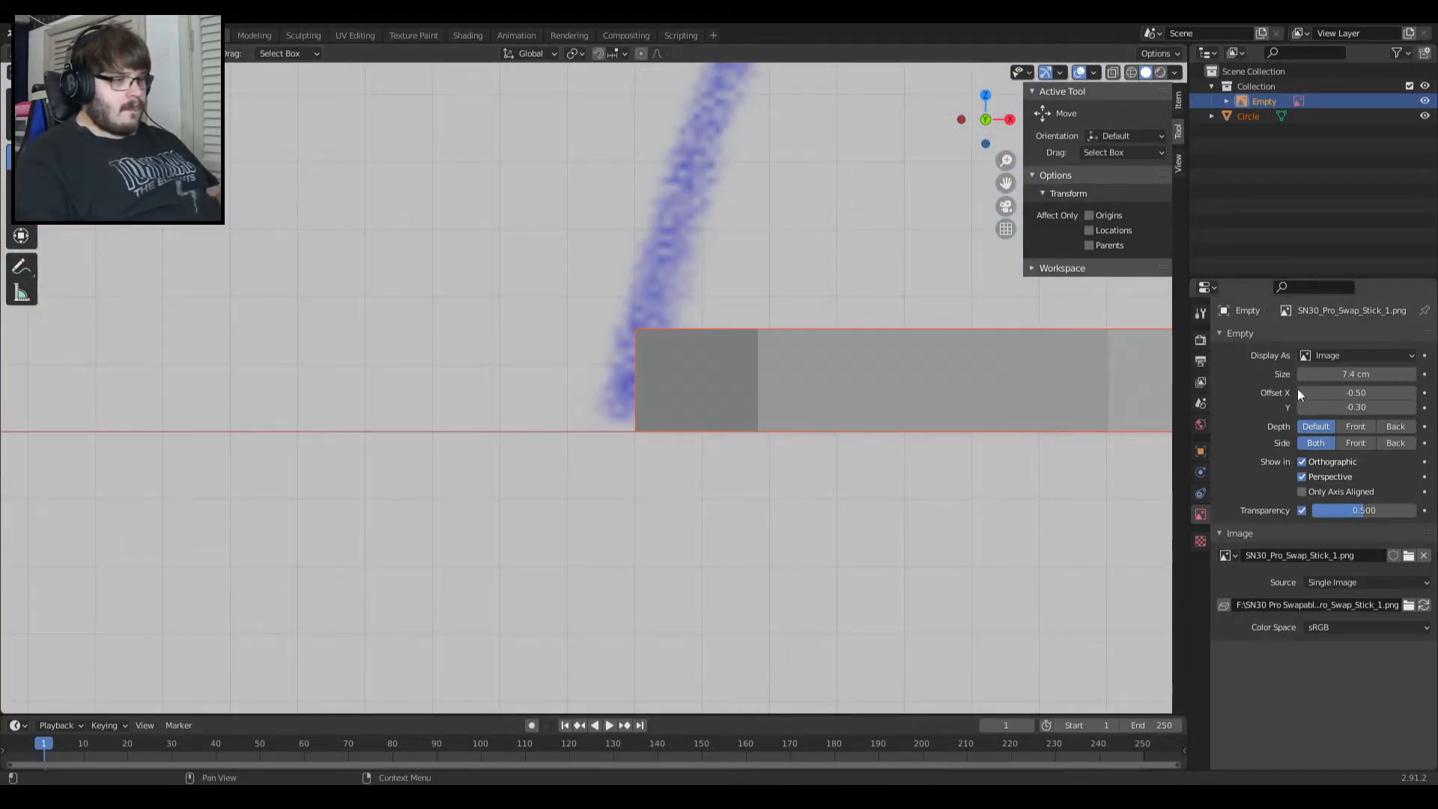
Try reference image sizes of 7.3 cm and 7 cm against the circle's outer edge.
left_click(1339, 376)
key("BackSpace")
type("3")
key("Return")
left_click(1356, 376)
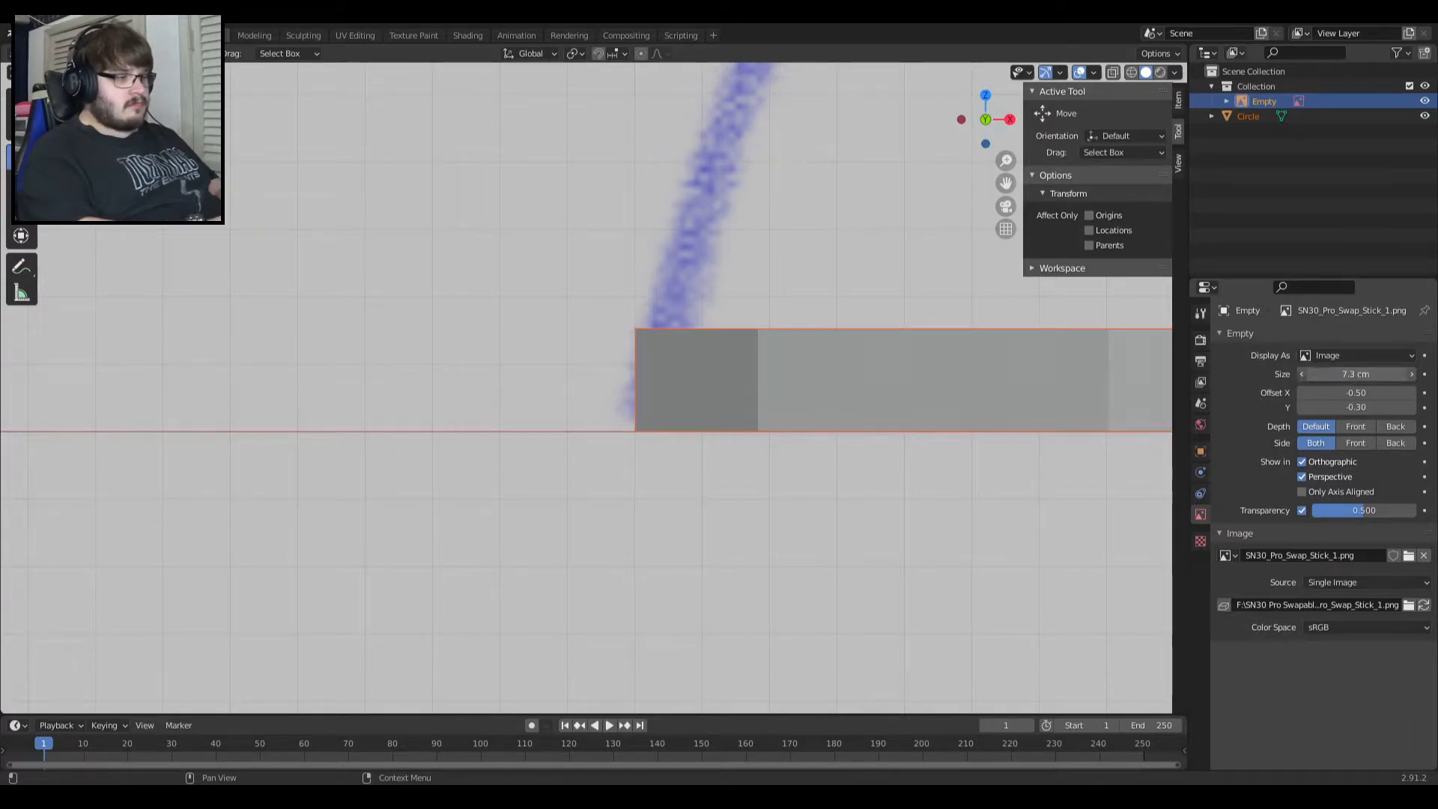
key("BackSpace")
key("BackSpace")
key("Return")
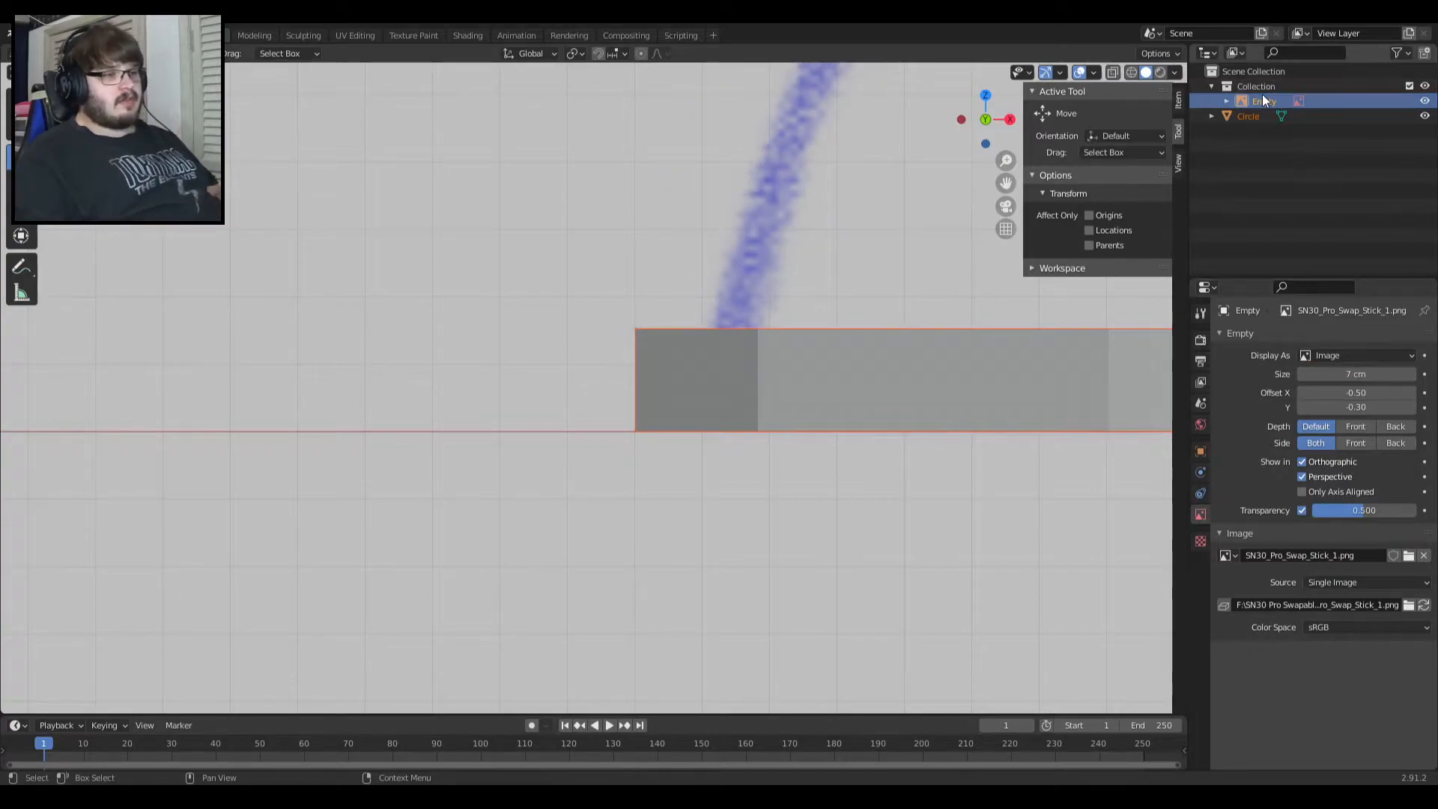
Enlarge the reference image to 7.1 cm, refined to 7.2 cm, to match the profile's corner to the circle's edge.
left_click(1342, 375)
key("Left")
key("Left")
key("Left")
type(".1")
key("Return")
left_click(1341, 374)
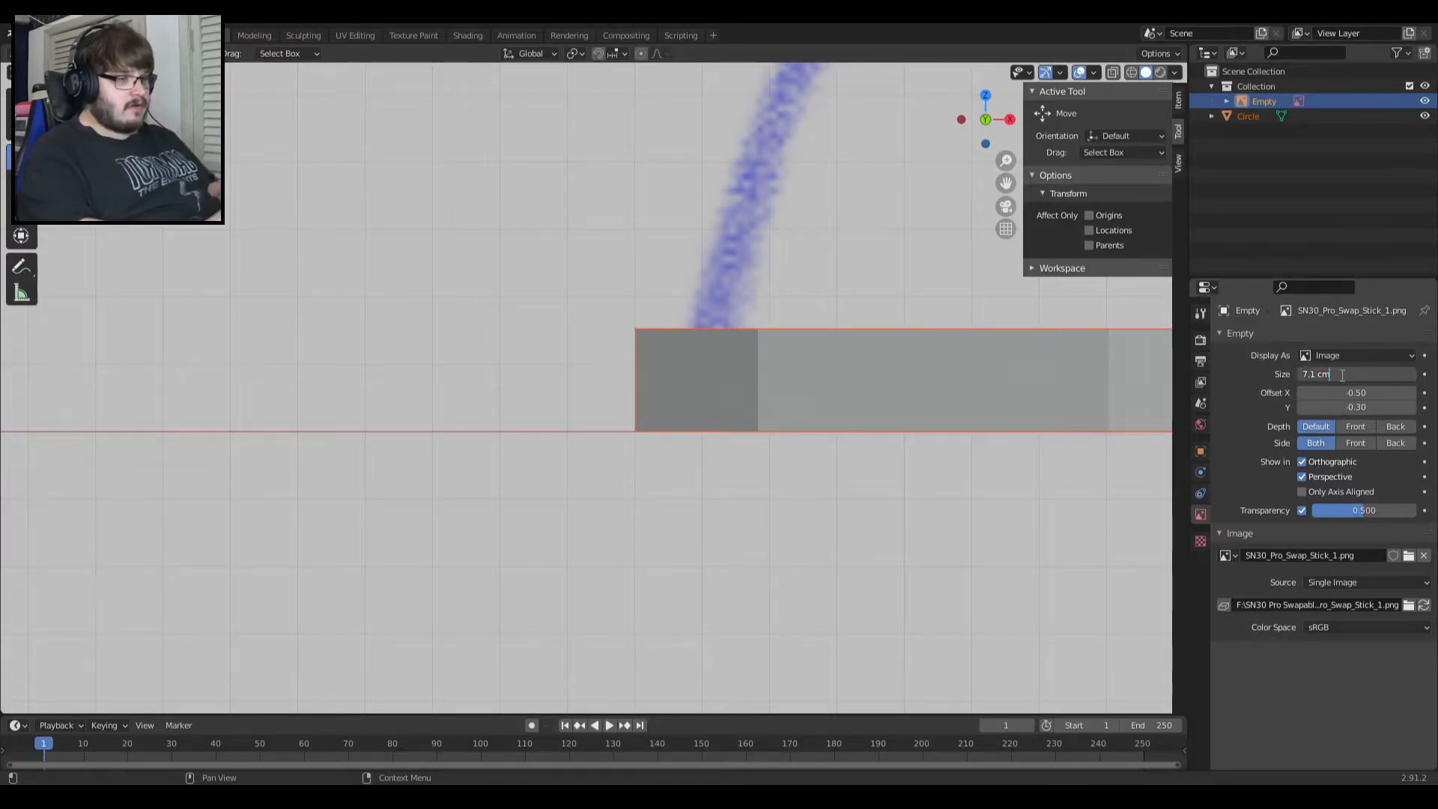
key("BackSpace")
type("2")
key("Return")
Set the reference image's depth to Front and its transparency value to 0.230.
left_click(1318, 373)
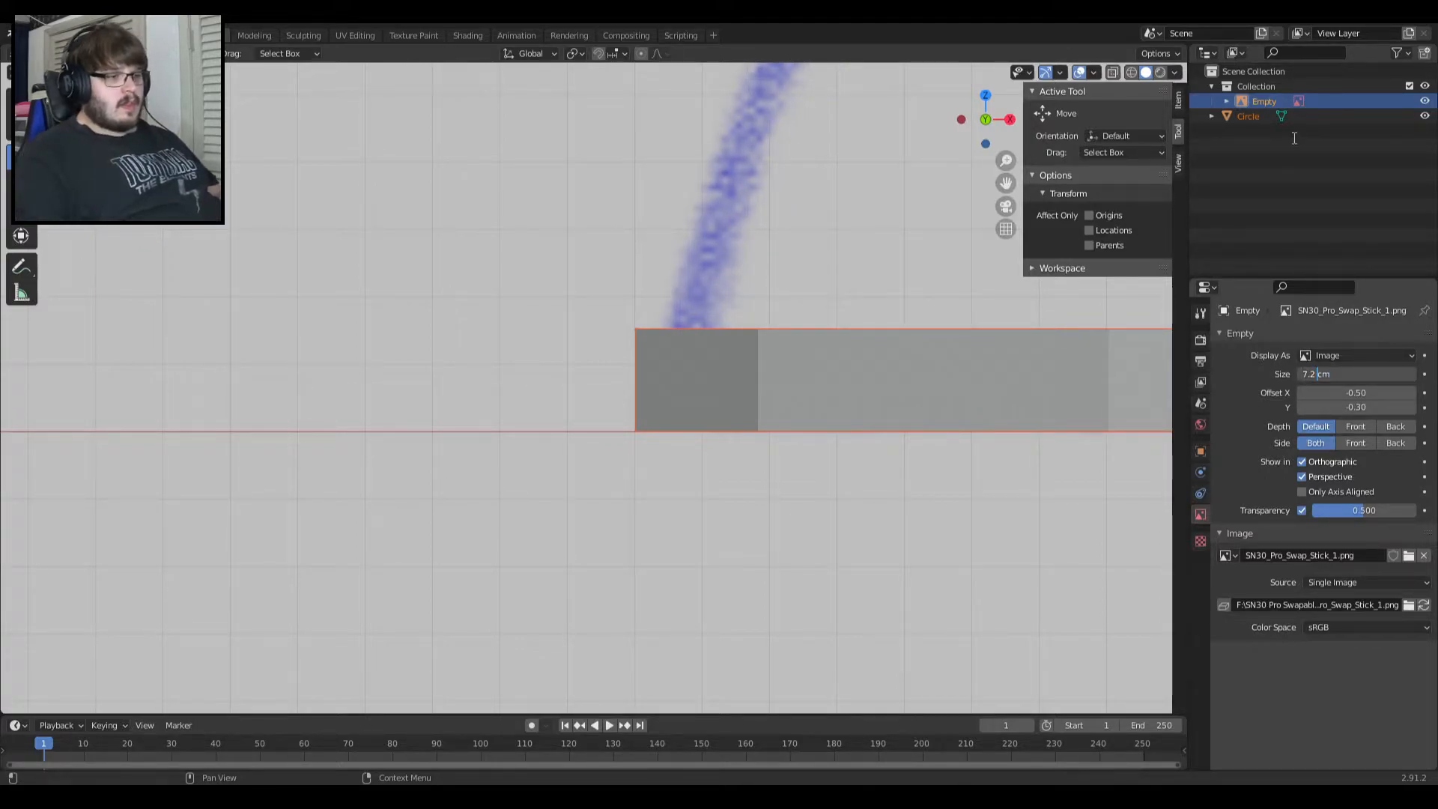
key("Return")
left_click(1369, 425)
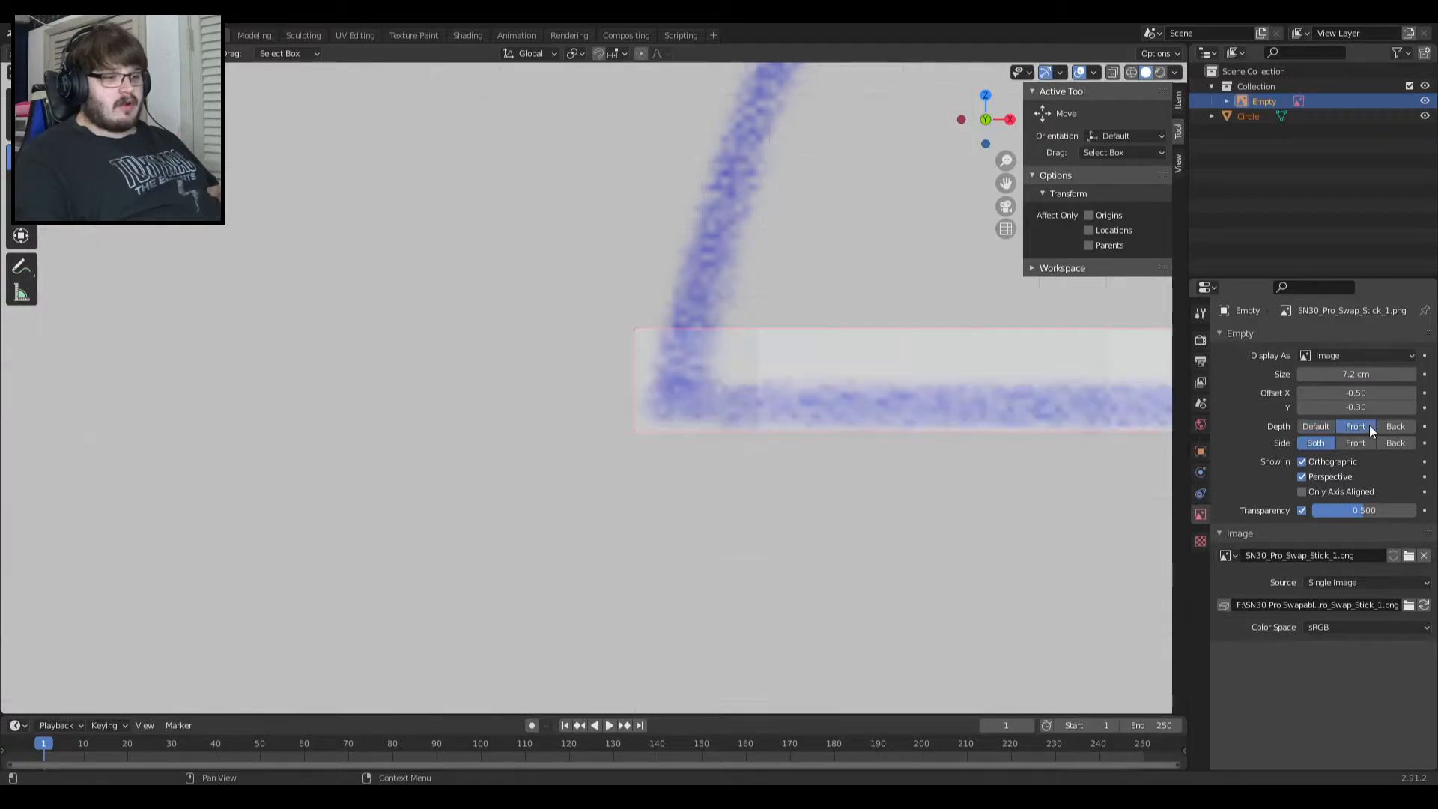
left_click_drag(1355, 509, 1333, 510)
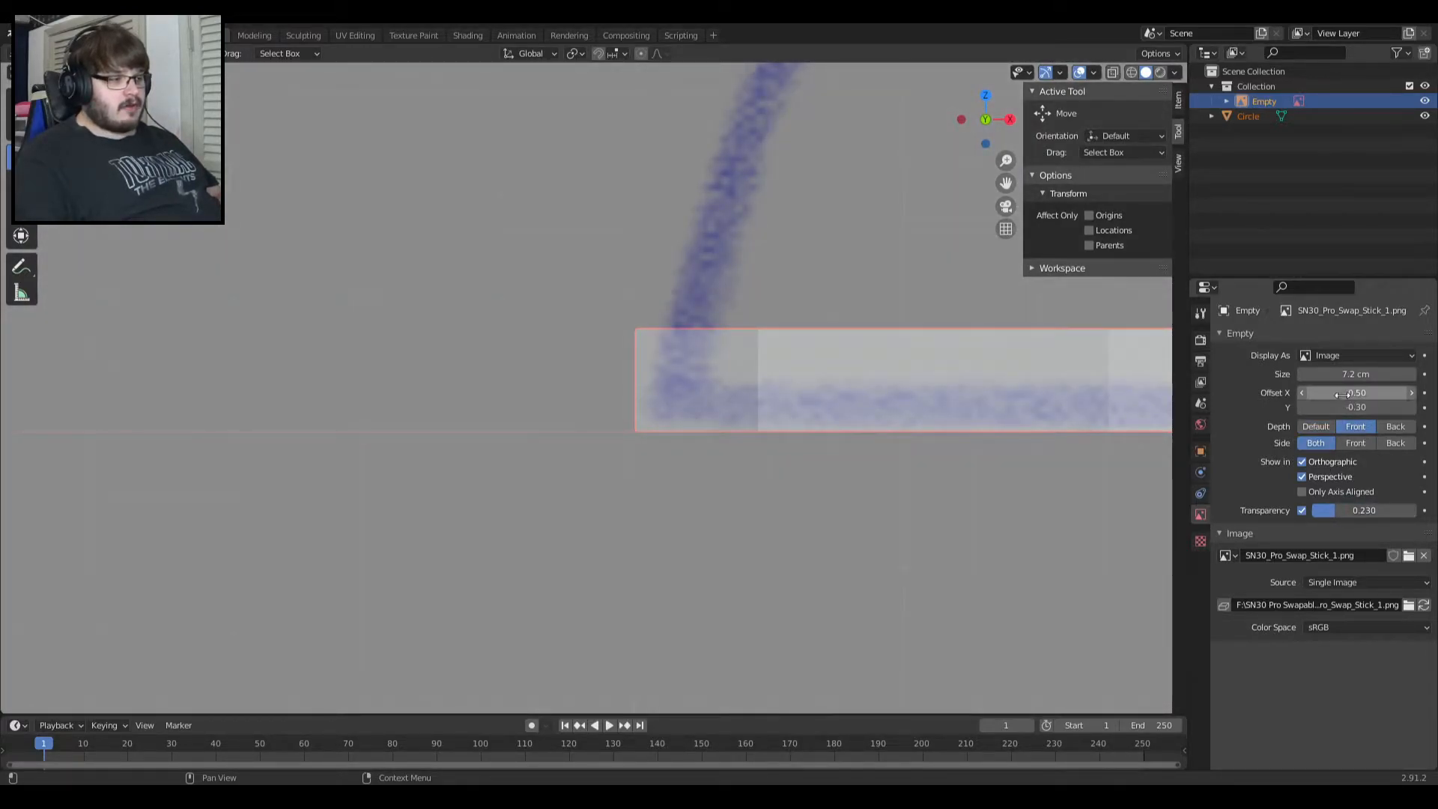
Set the reference image's size to 7.3 cm, refined to 7.25 cm, to align the base corner with the circle.
left_click(1307, 374)
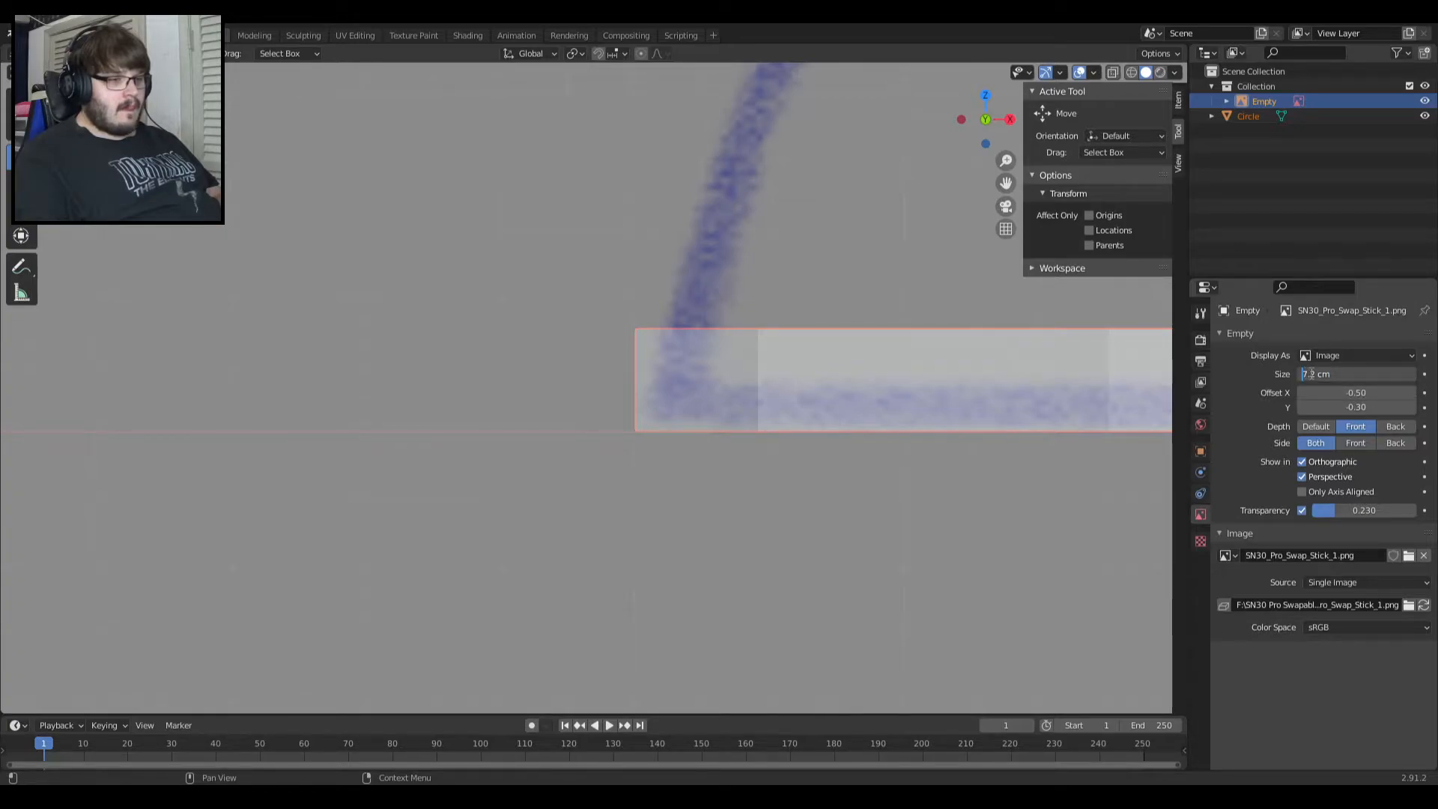
key("BackSpace")
type("3")
key("Return")
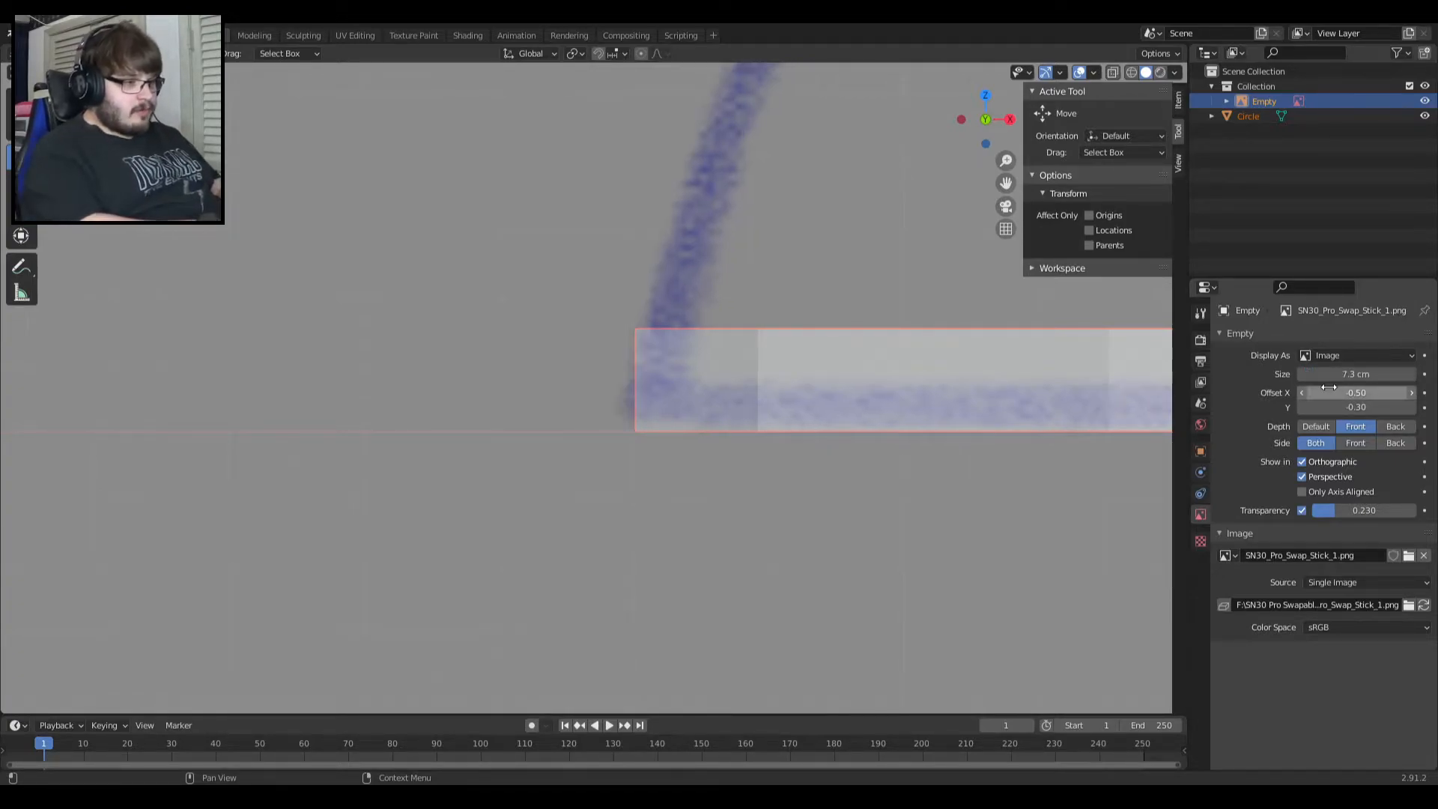
left_click(1331, 388)
left_click(1344, 375)
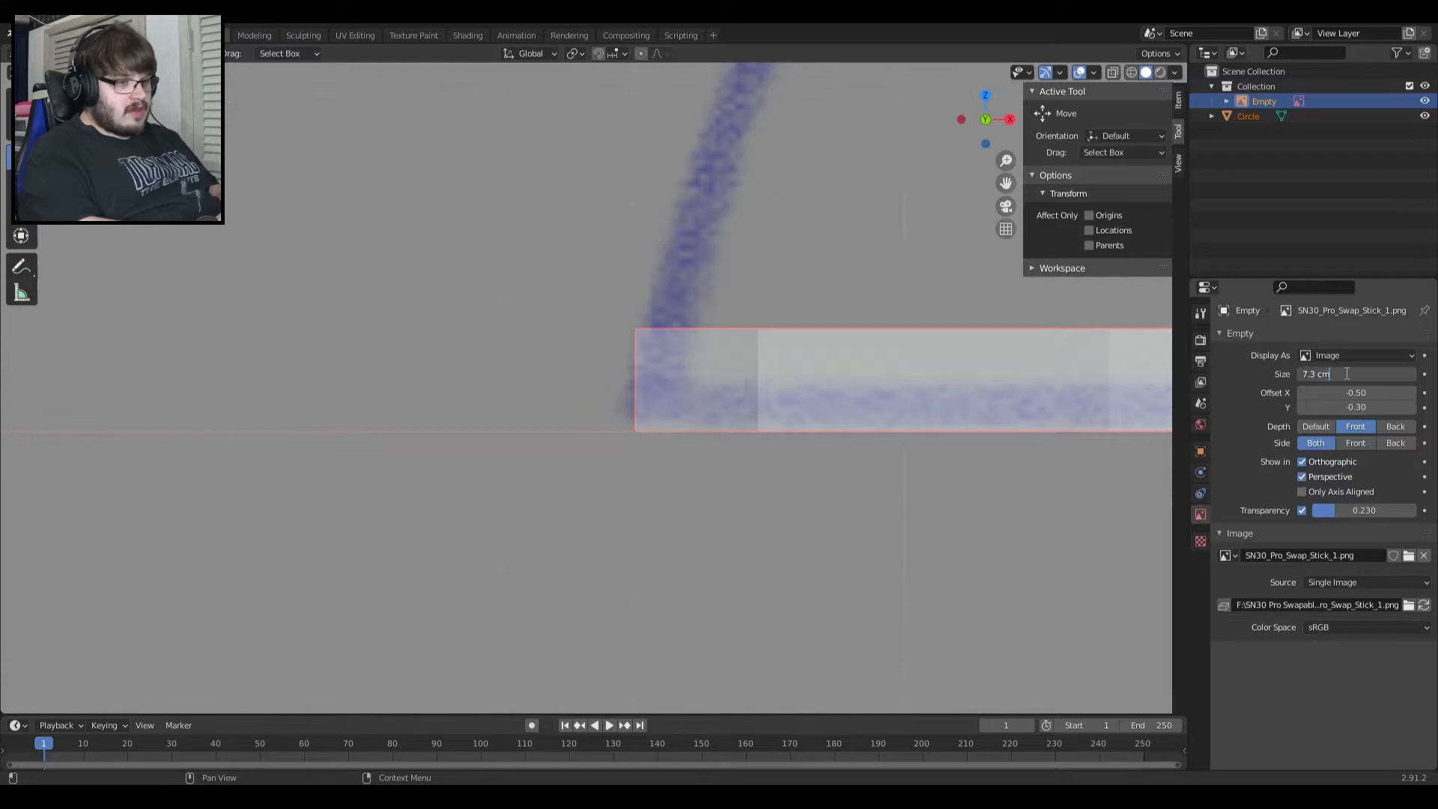
key("Left")
key("BackSpace")
type("25")
key("Return")
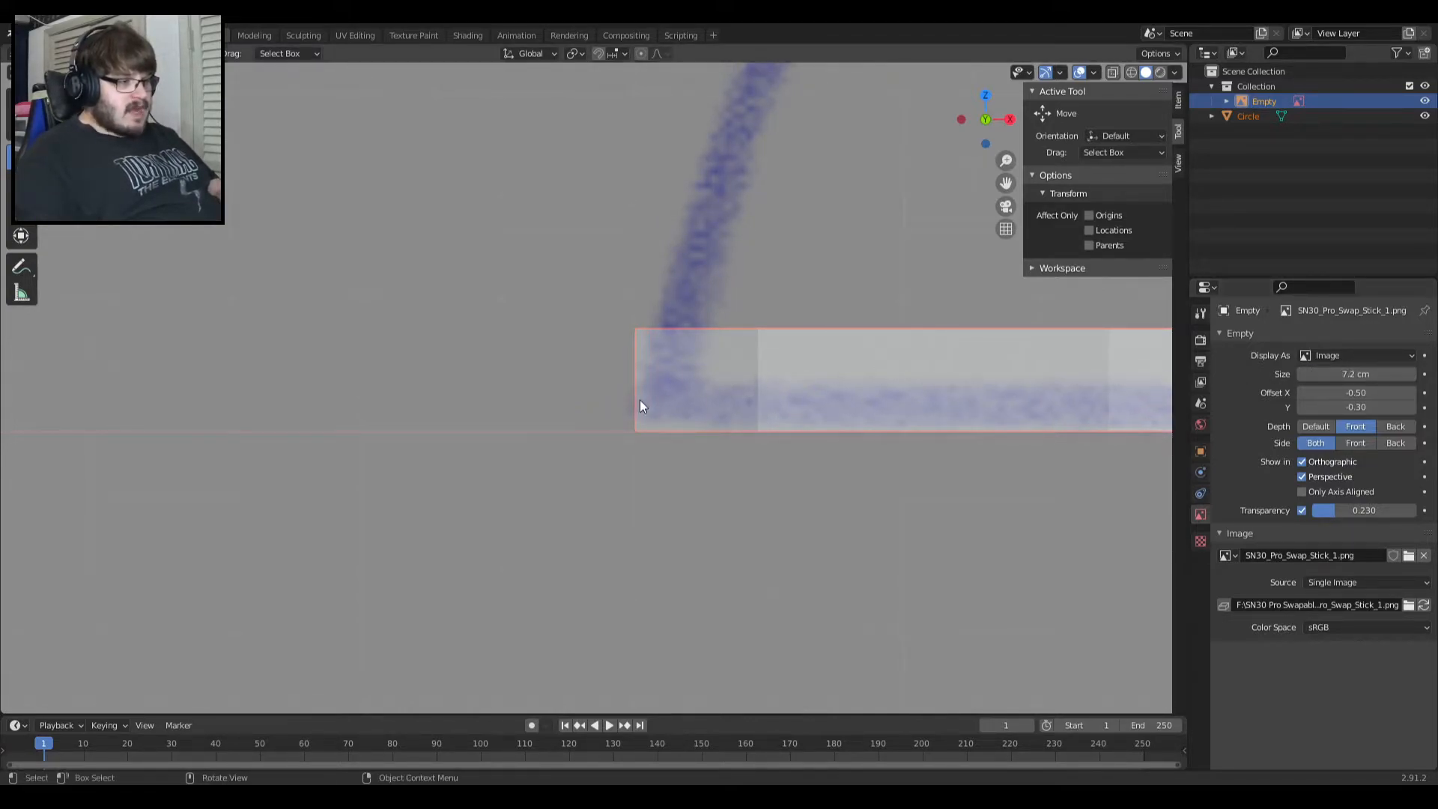
Set the reference image's Y offset to -0.3.
scroll(703, 405, "down", 4)
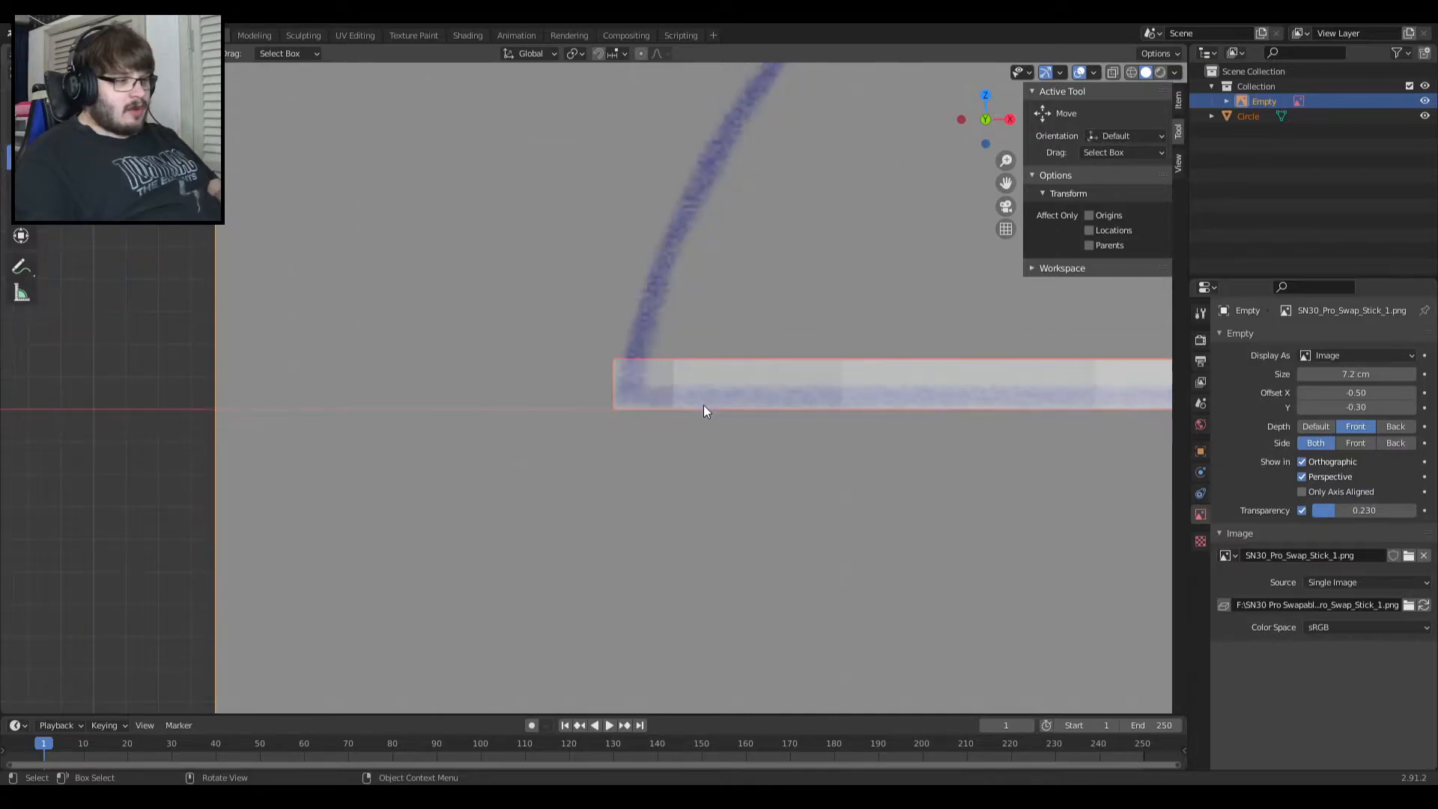
scroll(698, 341, "up", 5)
scroll(699, 341, "up", 1)
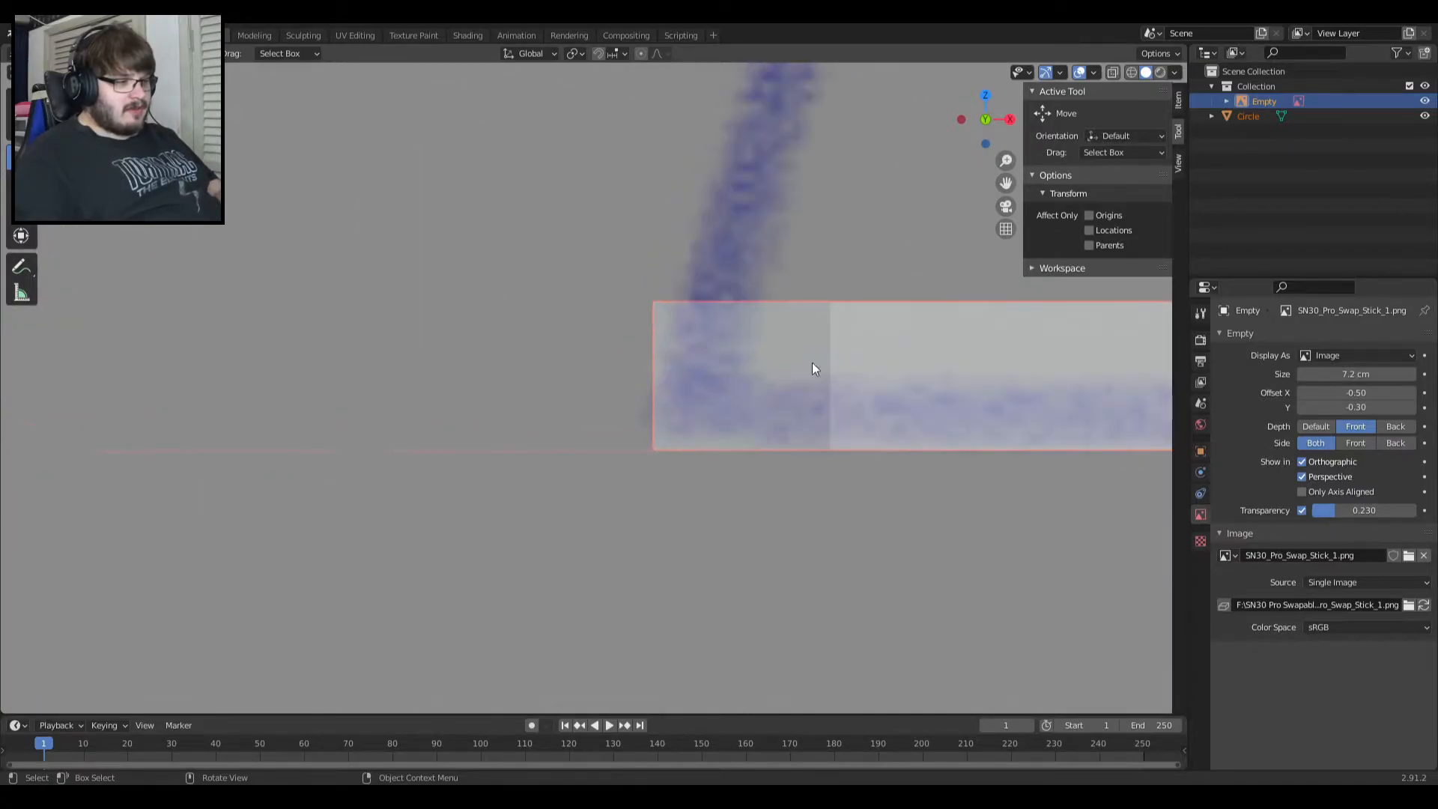
left_click(1308, 403)
left_click(1379, 412)
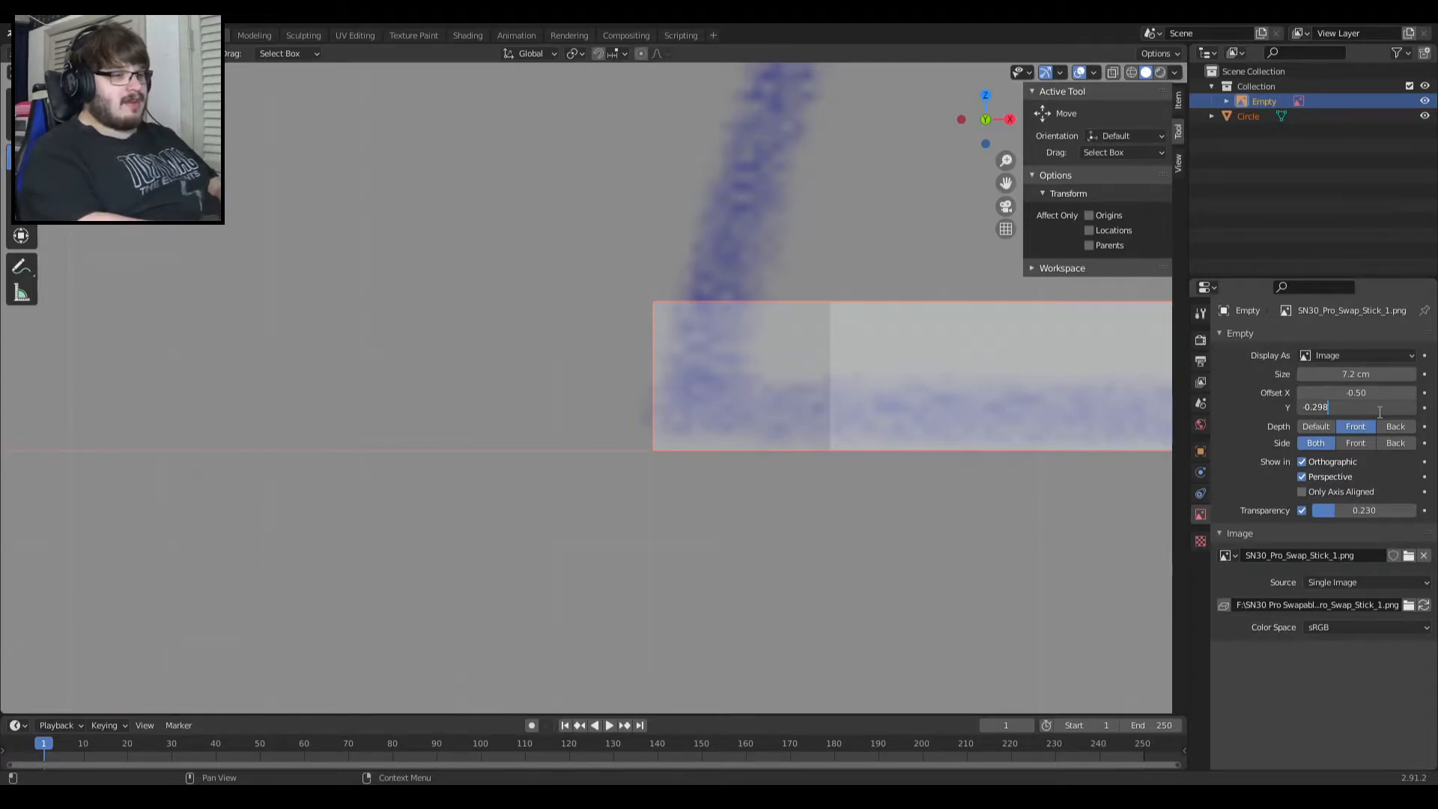
key("BackSpace")
key("BackSpace")
type("3")
key("Return")
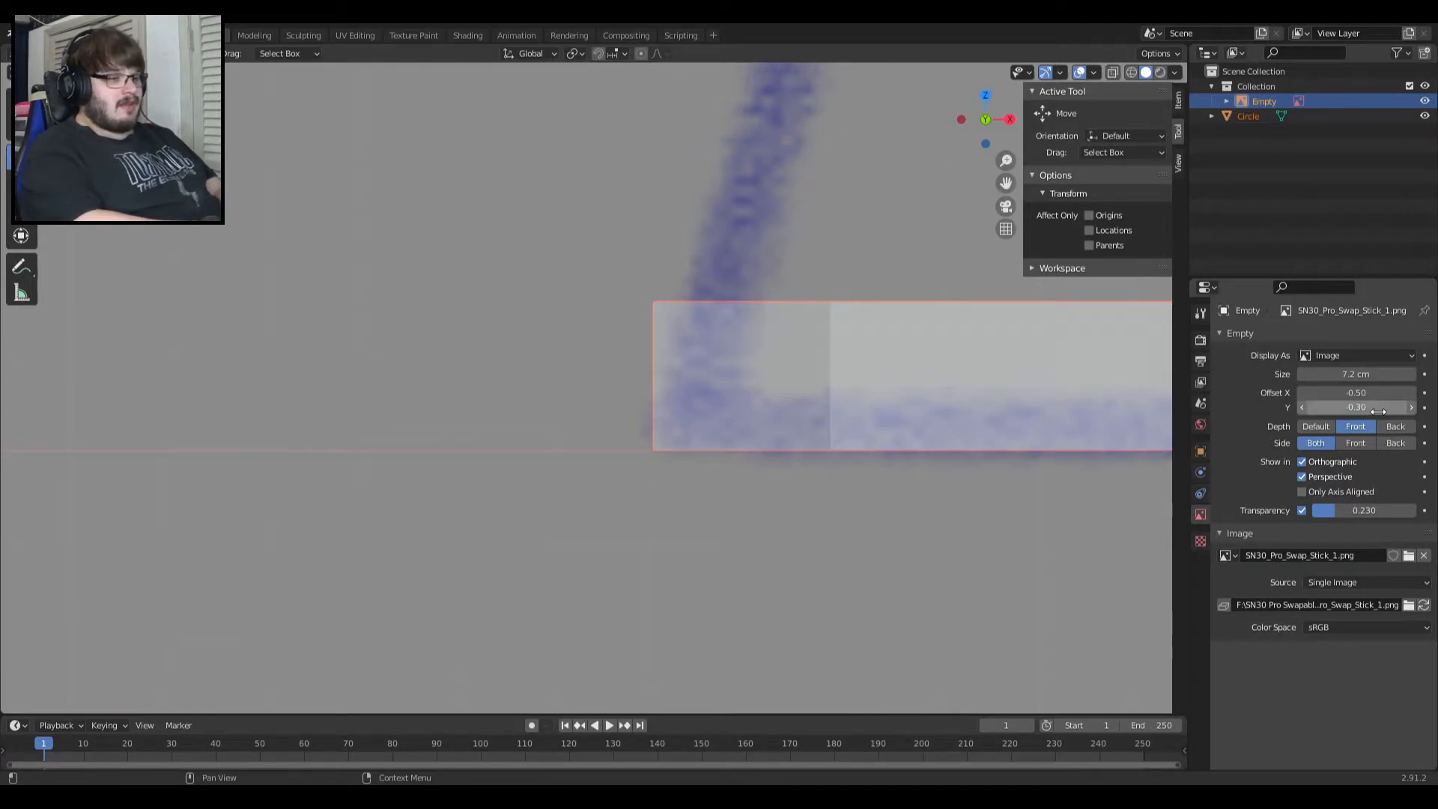
Alternate the reference image's Y offset between -0.29 and -0.3 to compare the base line with the circle's bottom edge.
left_click(1377, 407)
type("29")
key("Return")
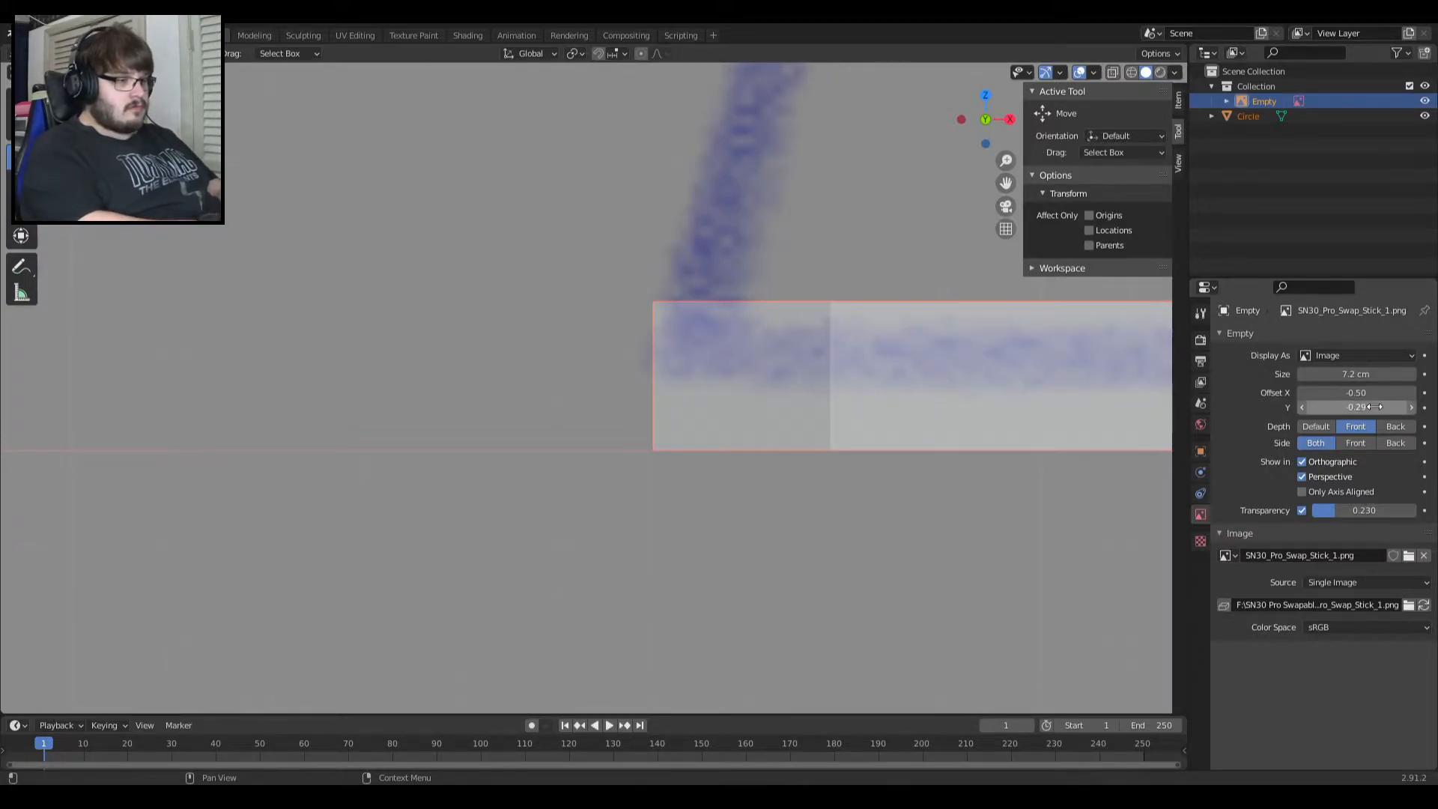
left_click(1374, 406)
key("BackSpace")
key("BackSpace")
type("3")
key("Return")
left_click(1375, 407)
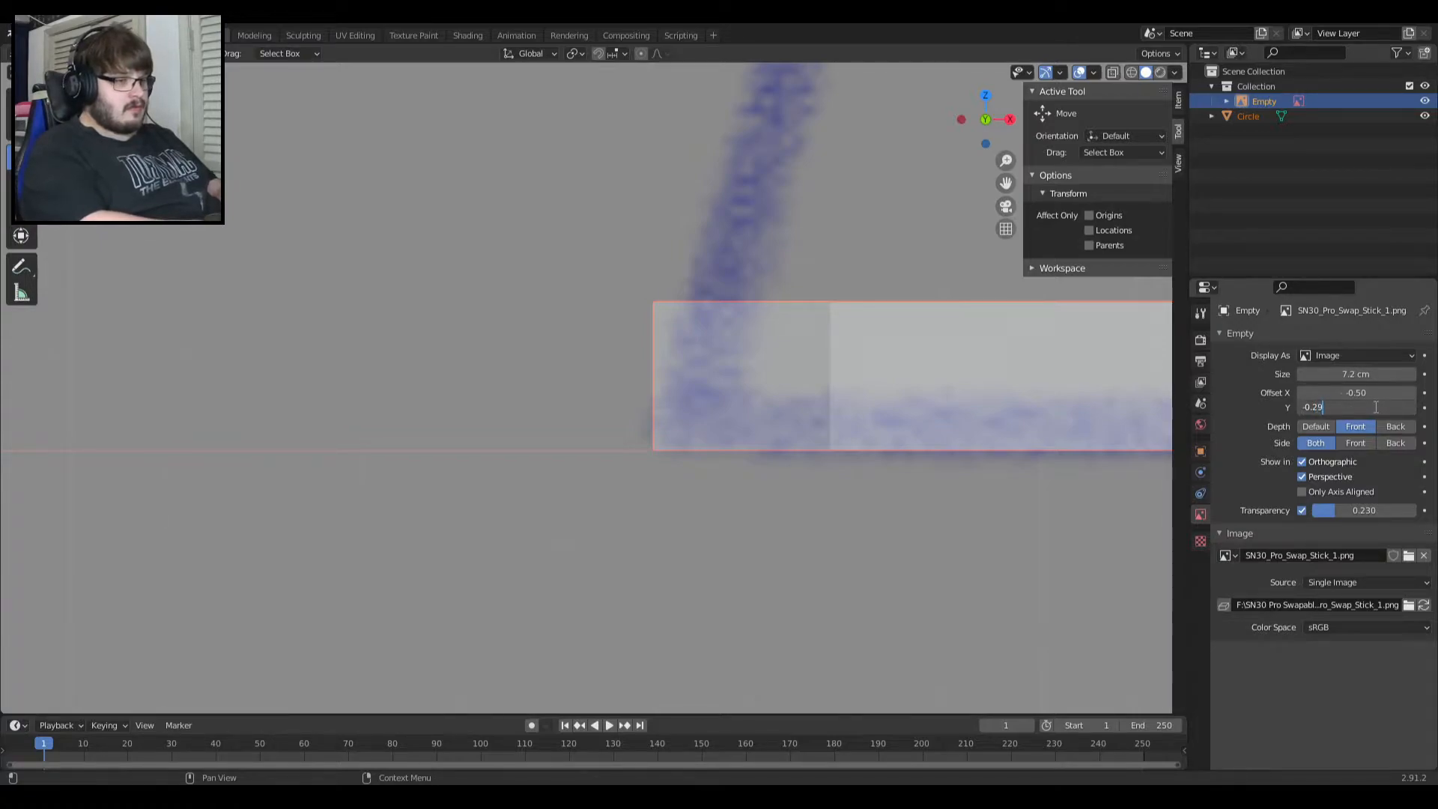
type("29")
key("Return")
left_click(1375, 407)
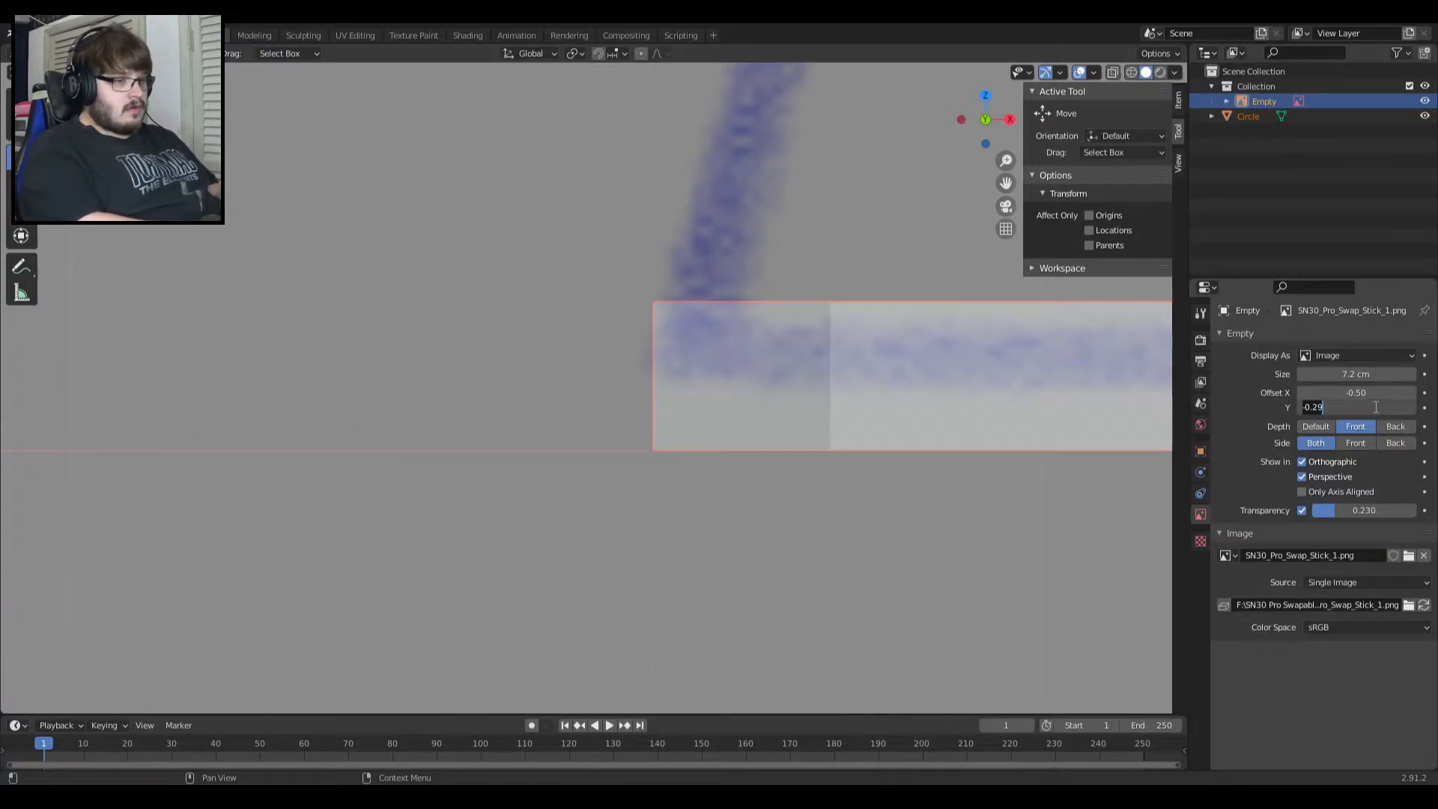
key("BackSpace")
key("BackSpace")
type("3")
key("Return")
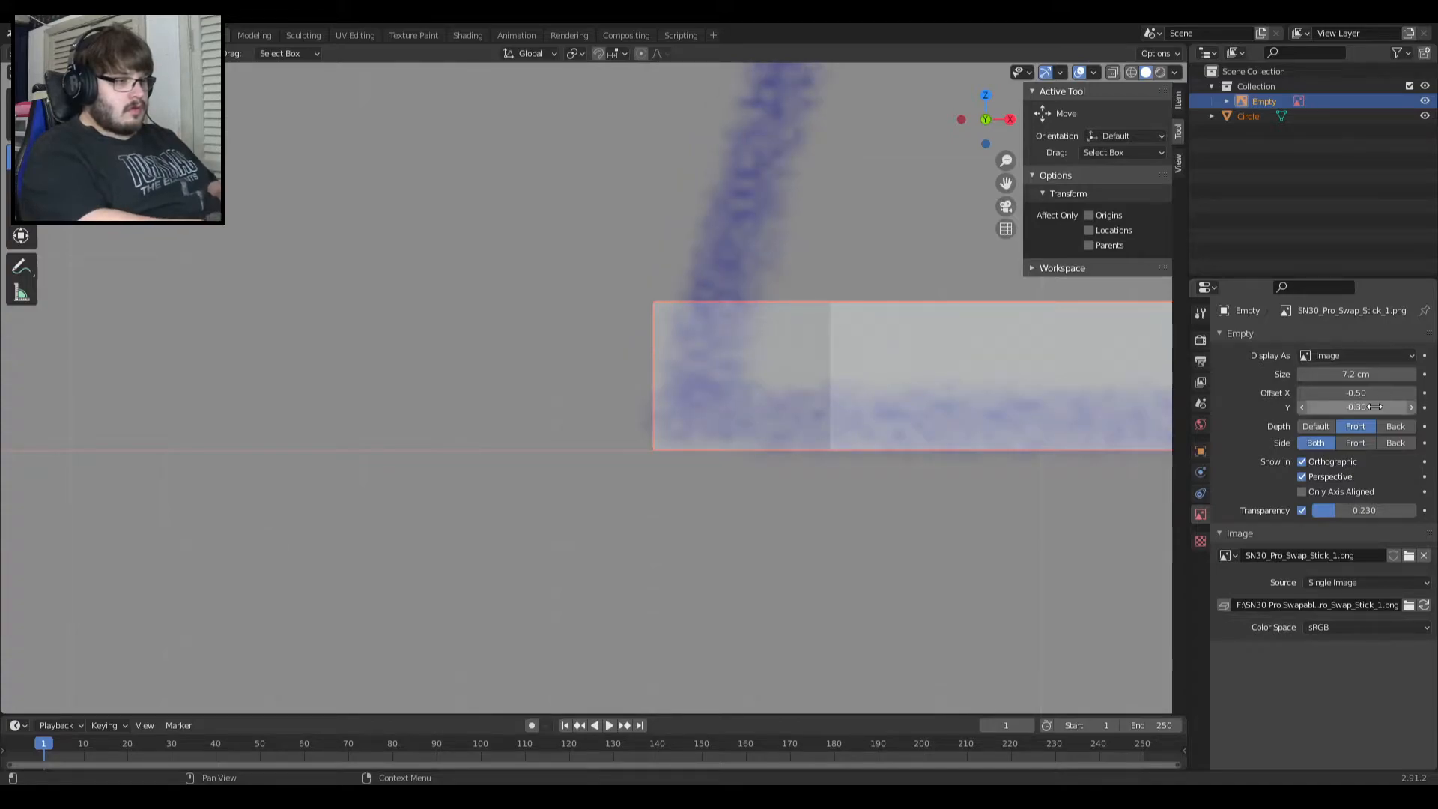
Fine-tune the reference image's Y offset around -0.30 so the profile's base rests on the X axis.
left_click(1374, 407)
type("-0.2")
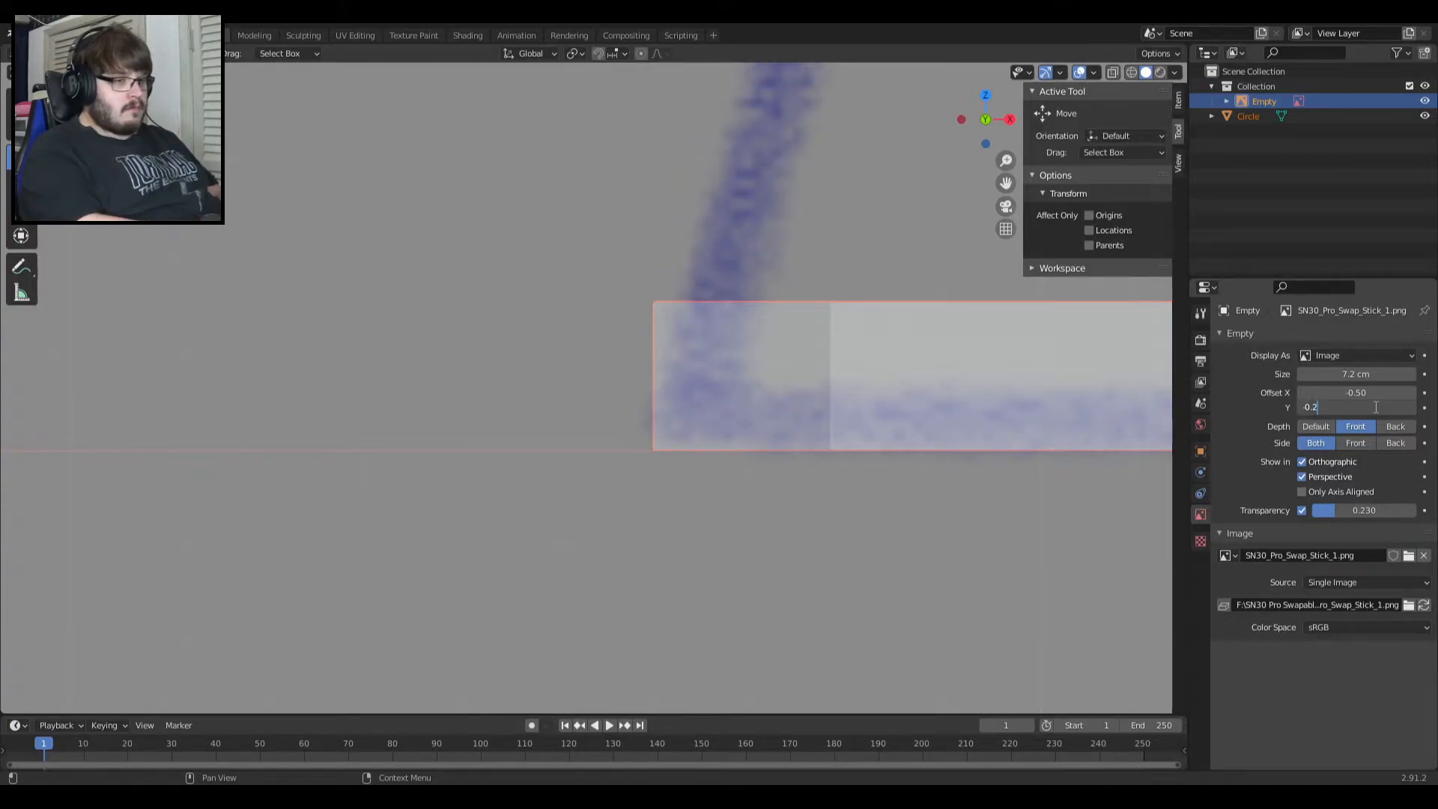
type("993")
key("Return")
left_click(1374, 406)
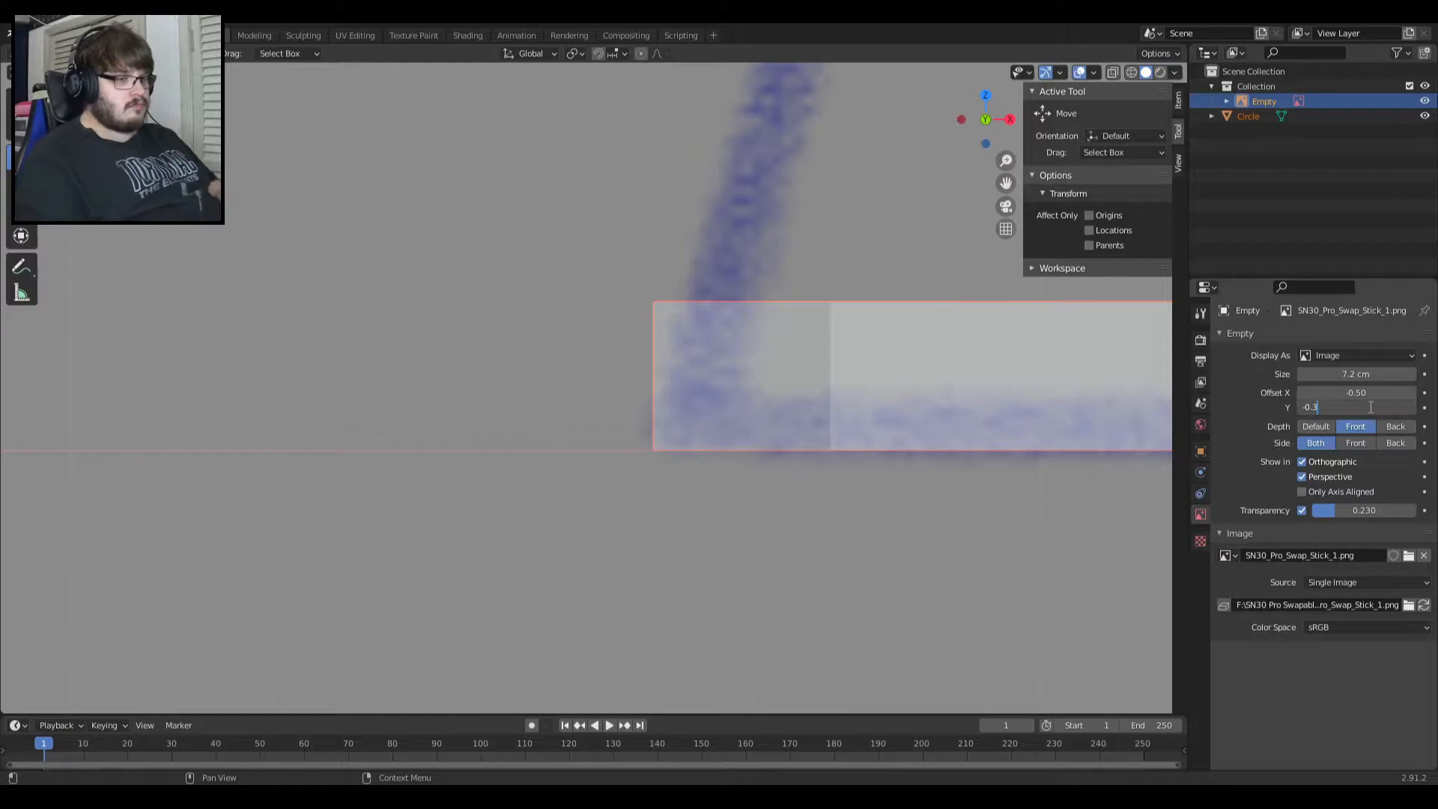
left_click_drag(1330, 410, 1339, 409)
Examine from the front how the whole profile base lines up with the circle mesh.
middle_click_drag(990, 468, 402, 464, "shift")
middle_click_drag(821, 493, 406, 462, "shift")
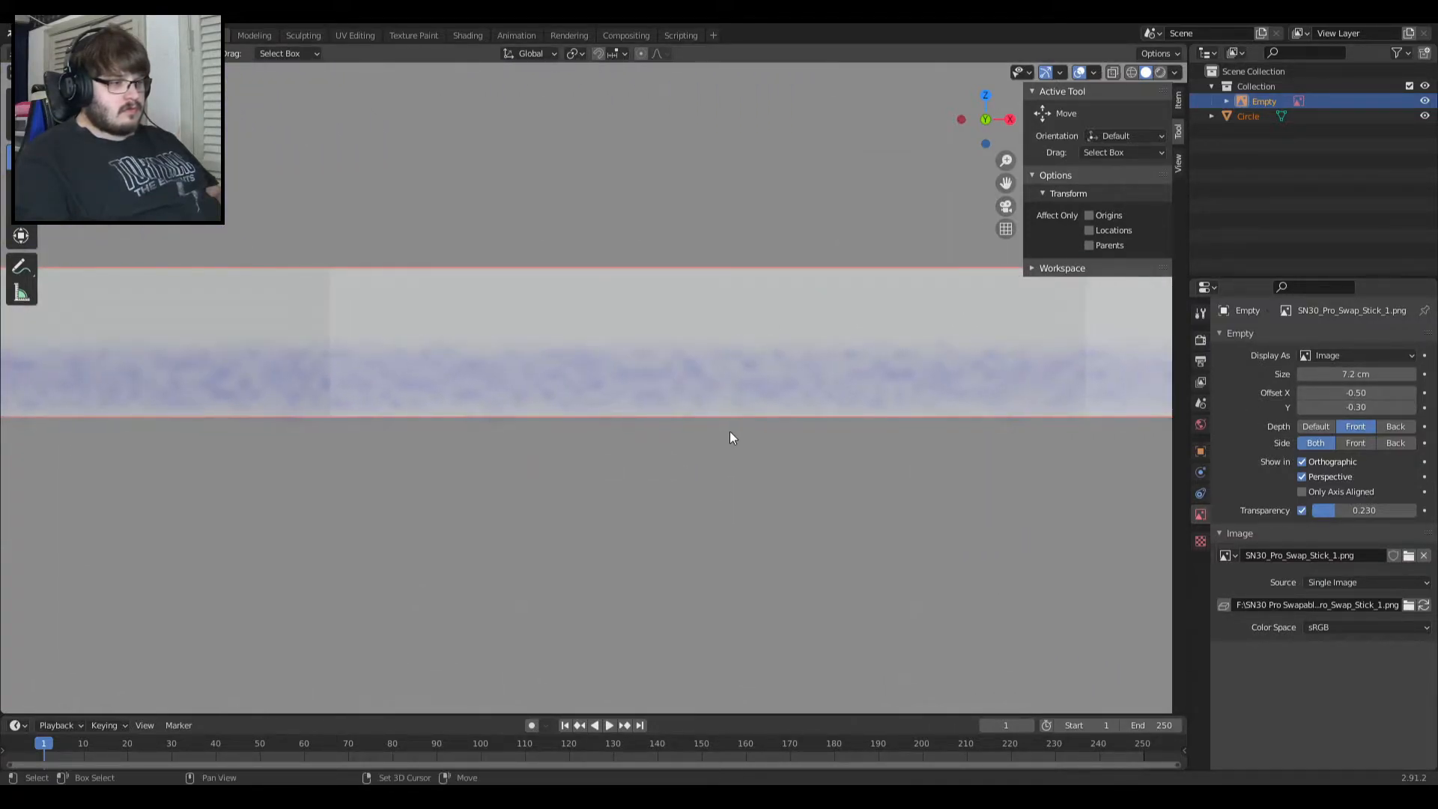
mouse_move(732, 436)
middle_mouse_down()
mouse_move(744, 443)
mouse_move(632, 471)
mouse_move(724, 442)
middle_mouse_up()
key("KP_1")
scroll(724, 435, "down", 7)
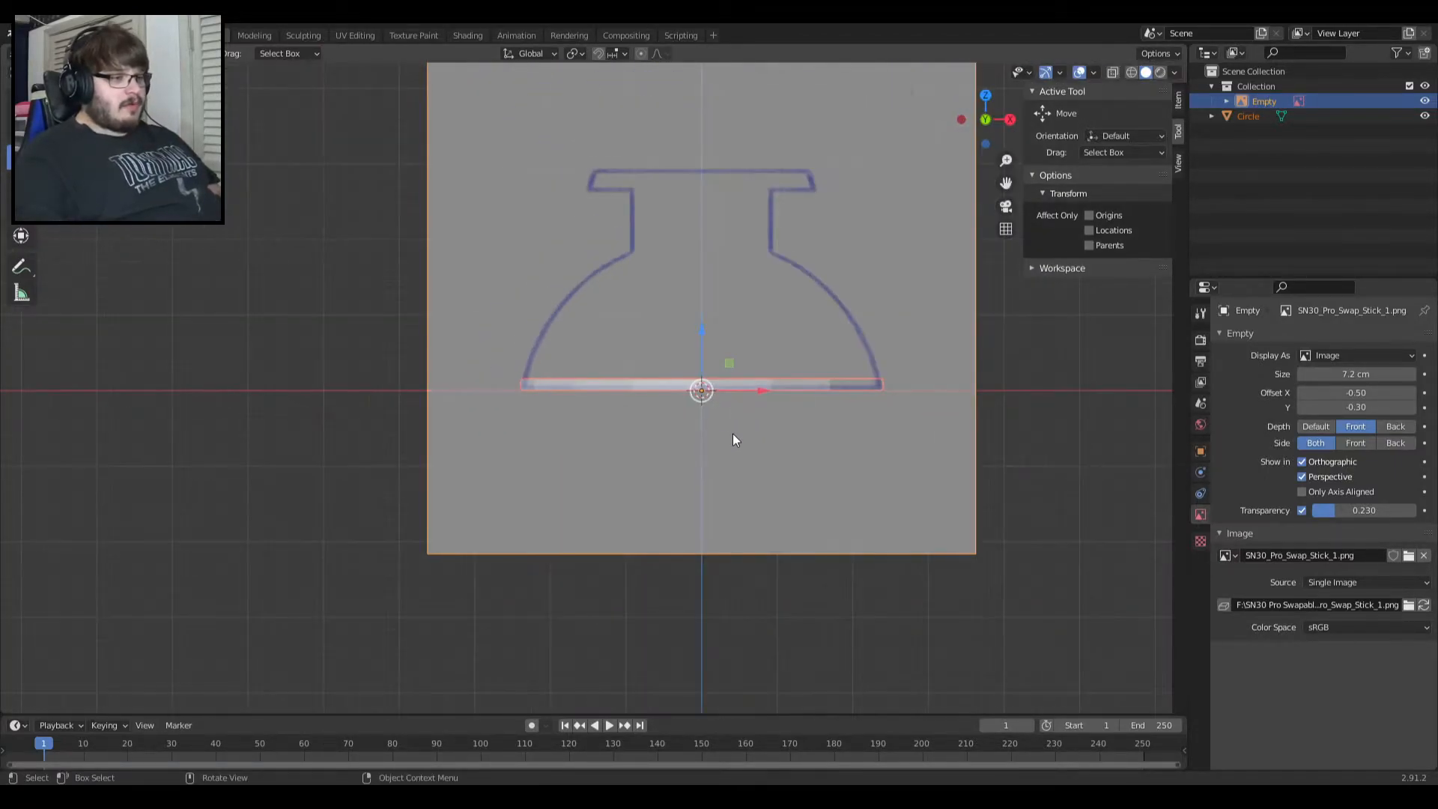
scroll(729, 441, "up", 4)
mouse_move(744, 400)
middle_mouse_down()
mouse_move(649, 438)
mouse_move(759, 412)
middle_mouse_up()
key("KP_1")
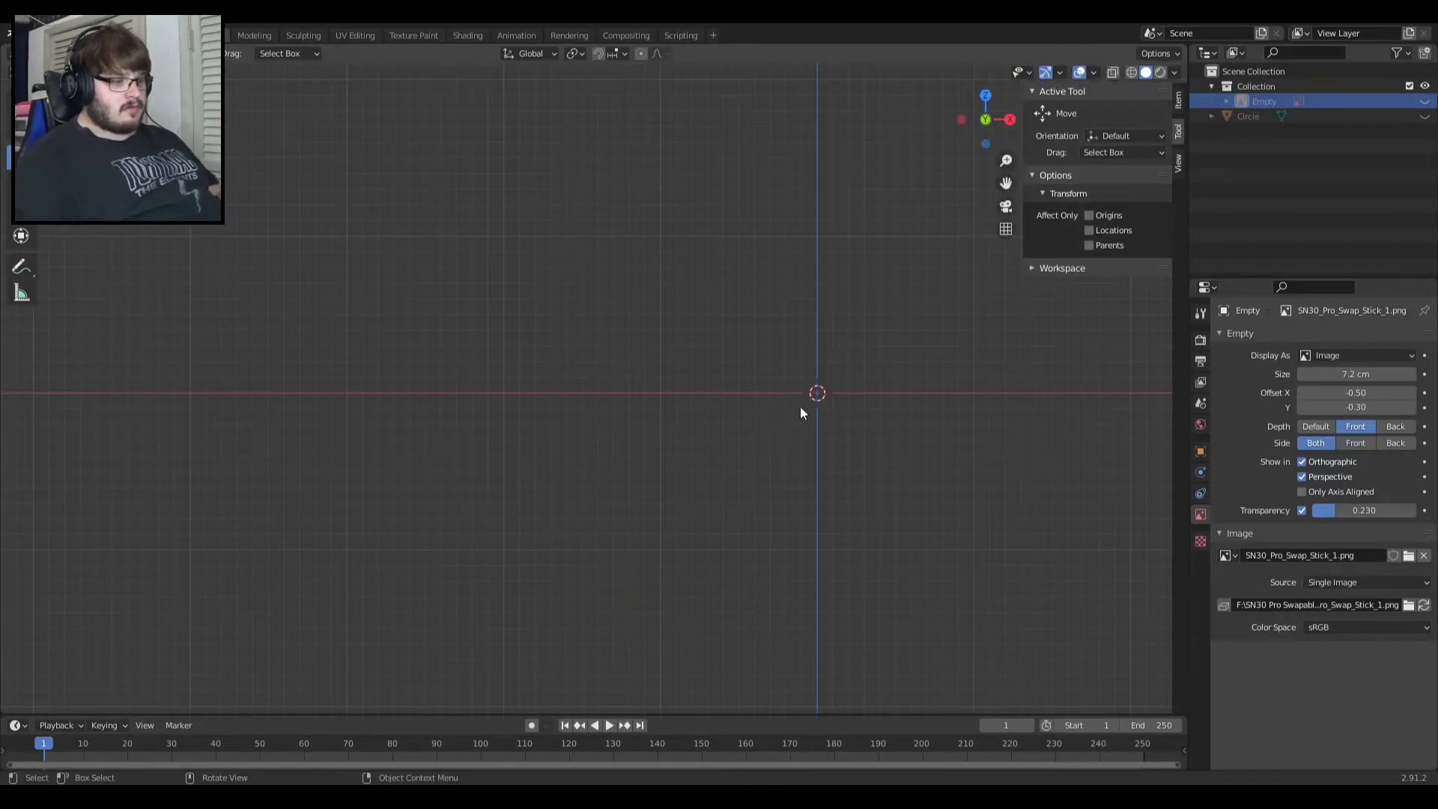
Hide the circle and select the reference image.
left_click(792, 389)
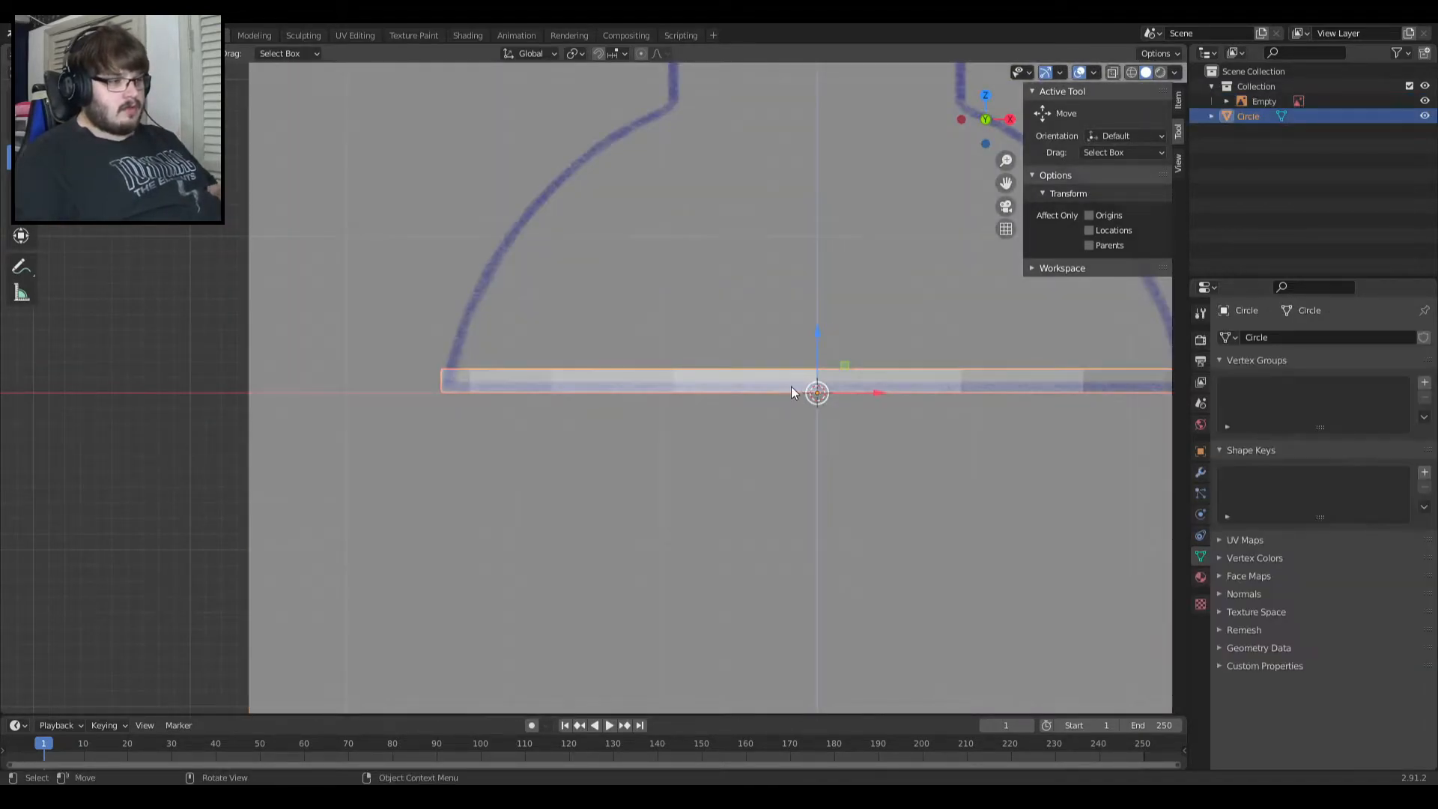
key("h")
left_click(791, 387)
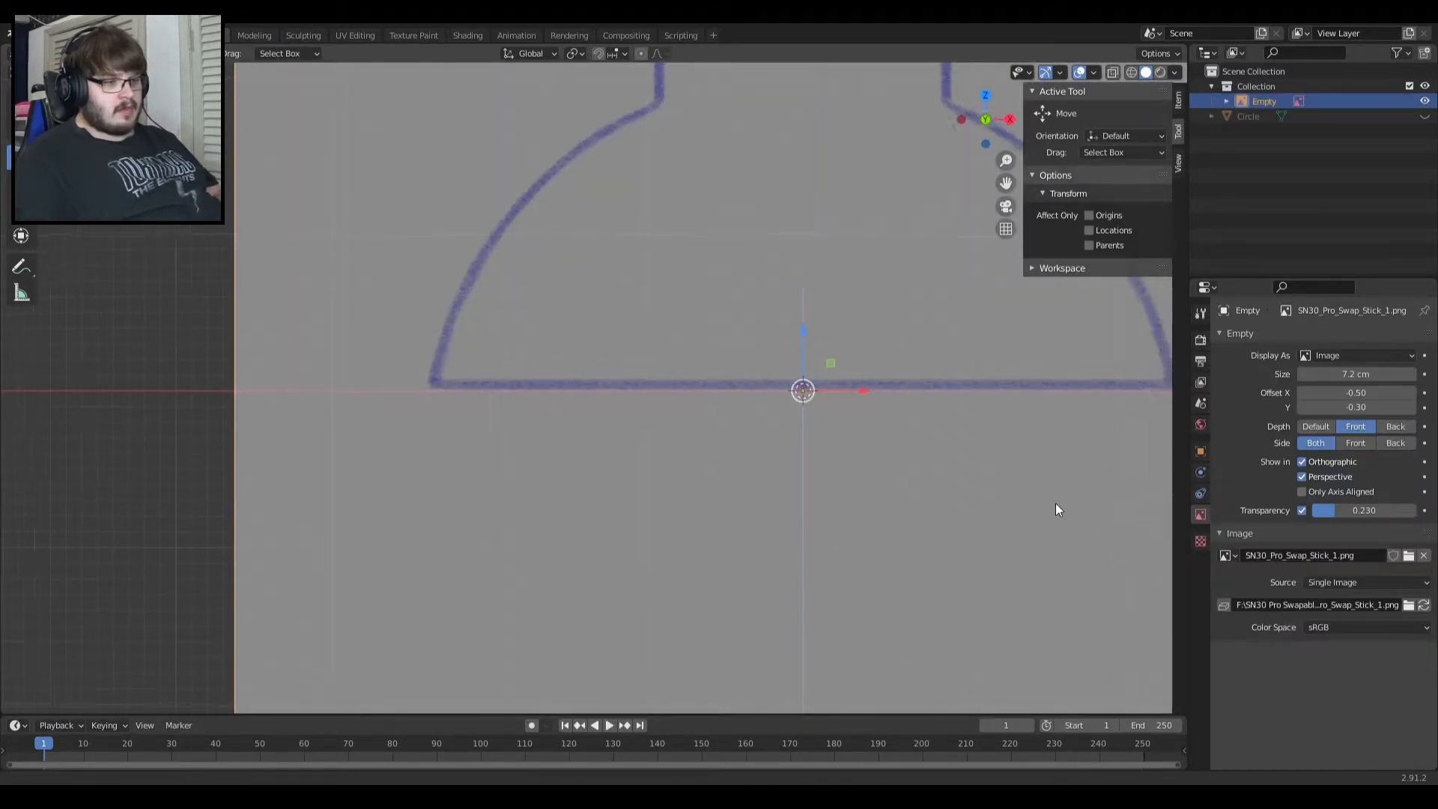
Set the reference image's transparency value to 1.000 and its depth to Default.
middle_click_drag(1059, 504, 886, 493, "shift")
left_click_drag(1321, 511, 1413, 510)
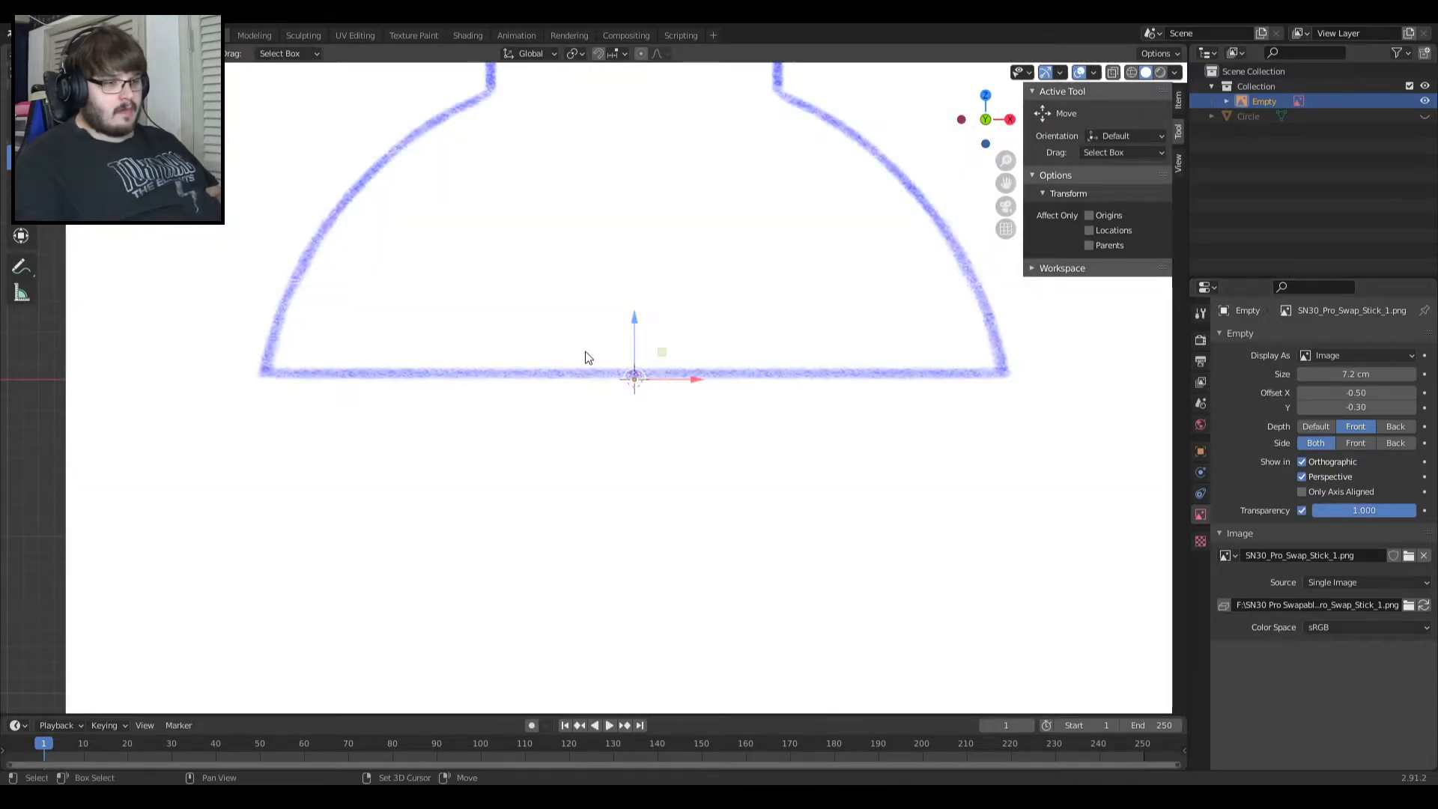
scroll(672, 367, "up", 2)
left_click(1316, 426)
Examine in front view how the profile's base line sits on the X axis around the origin.
scroll(715, 360, "up", 4)
scroll(718, 340, "up", 2)
middle_click_drag(726, 325, 645, 394)
key("KP_1")
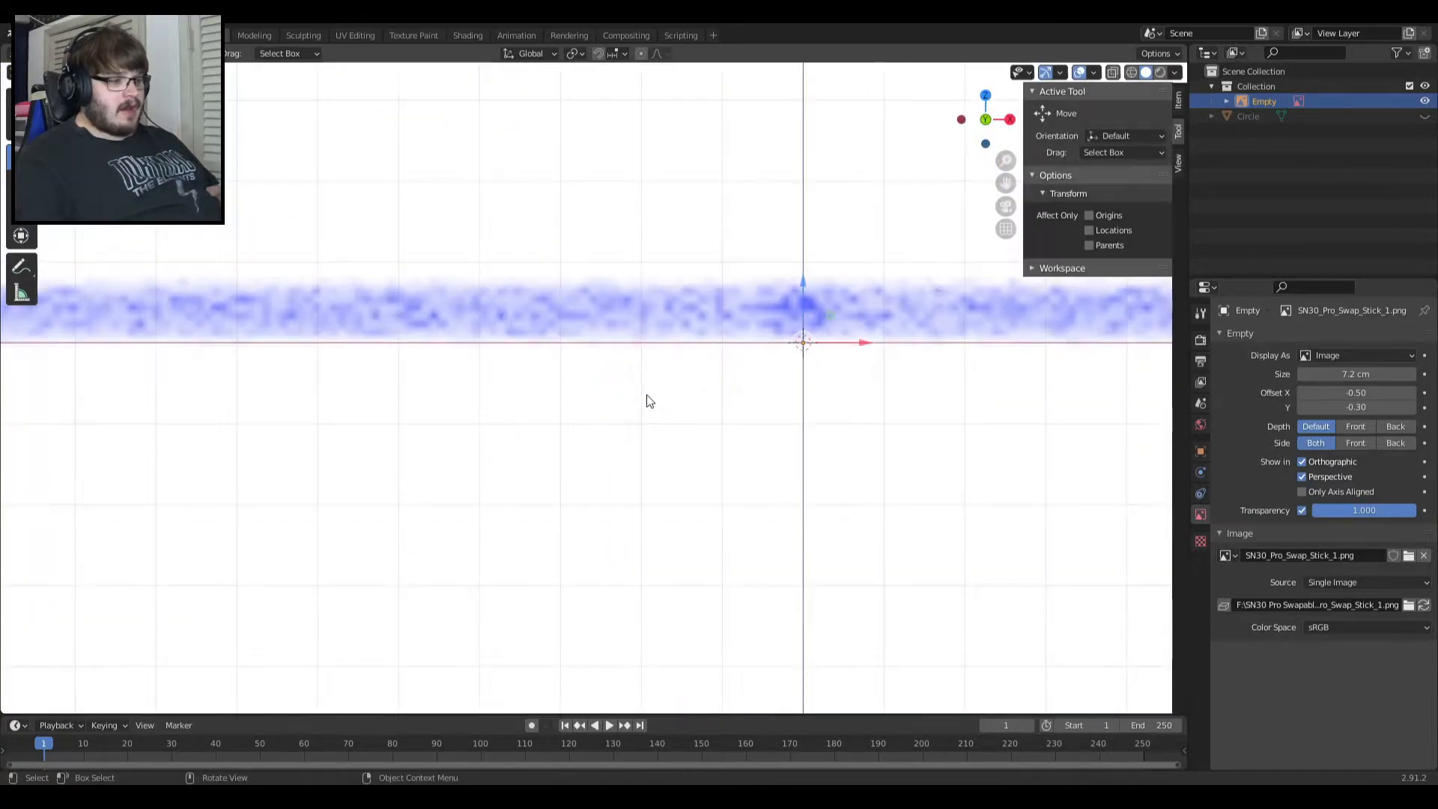
middle_click_drag(799, 278, 554, 391, "shift")
scroll(522, 372, "up", 3)
key("KP_1")
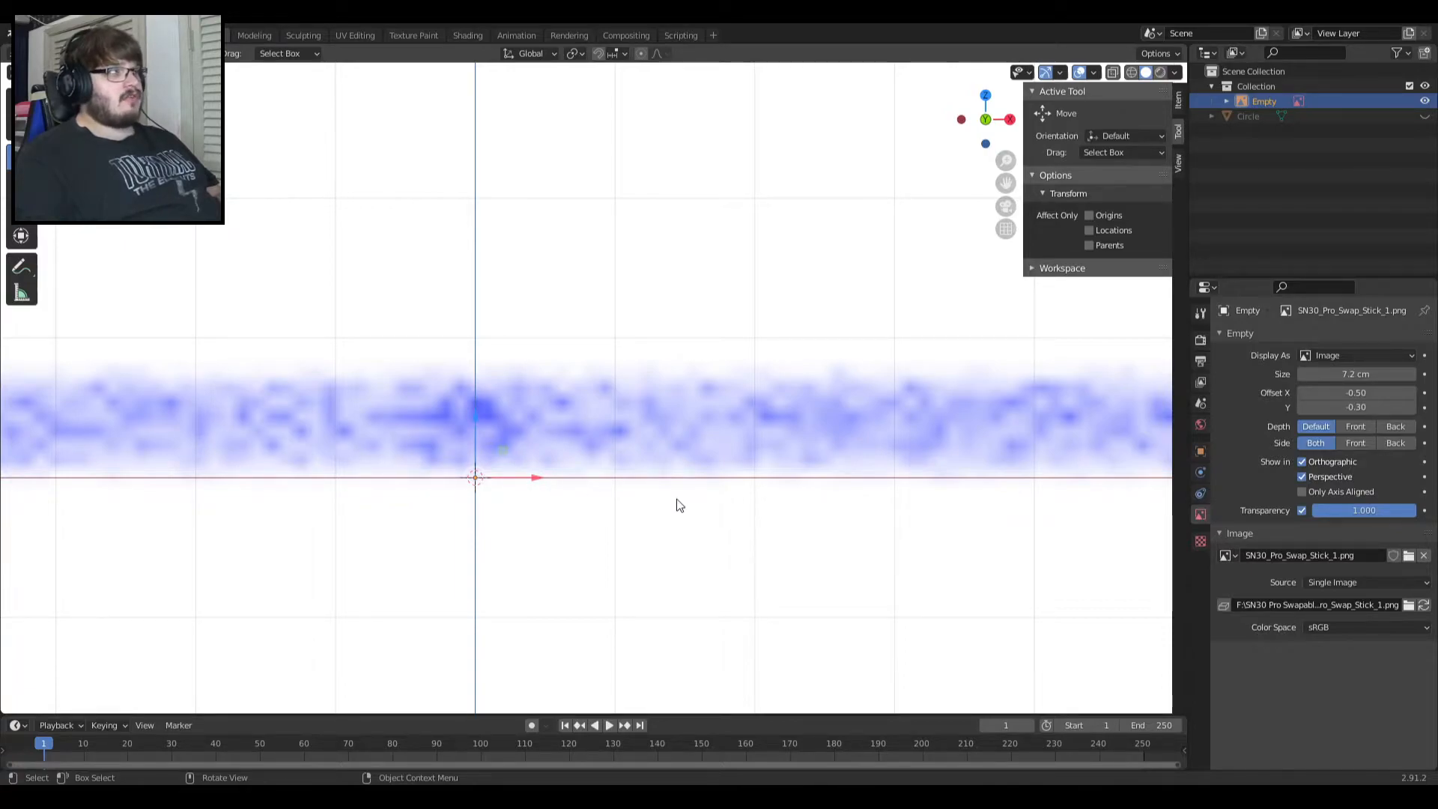
left_click_drag(1358, 403, 1355, 407)
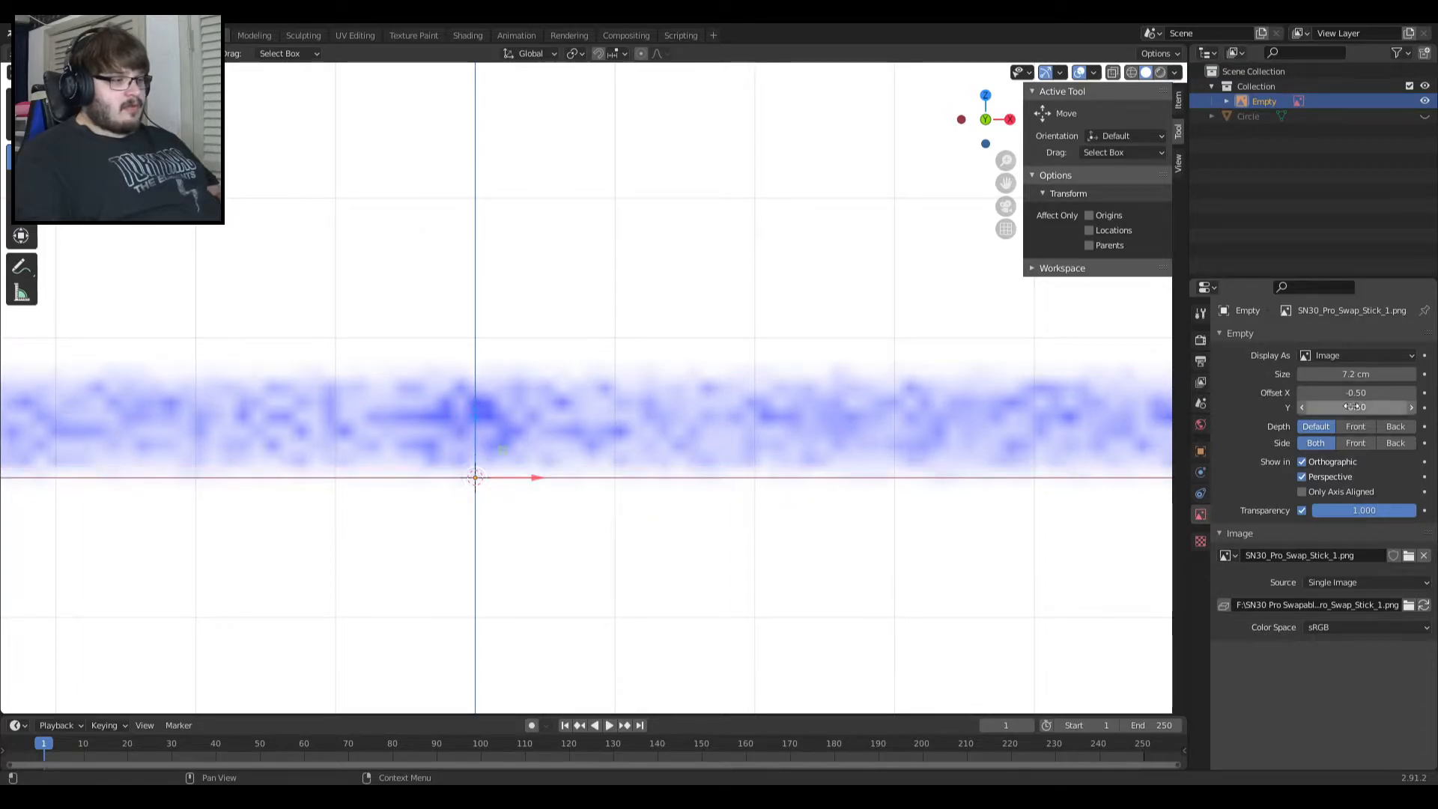
scroll(869, 469, "down", 10)
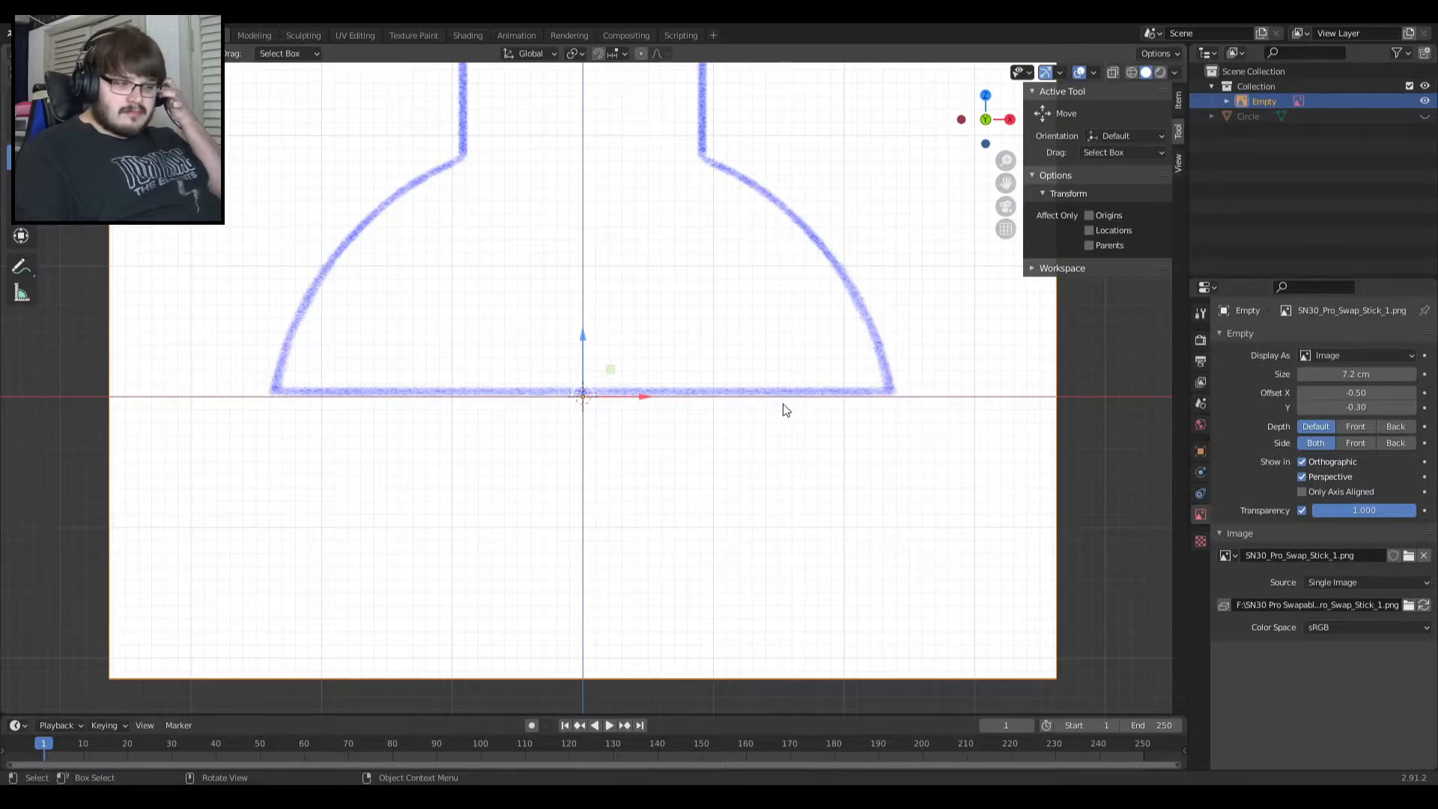
scroll(784, 409, "down", 3)
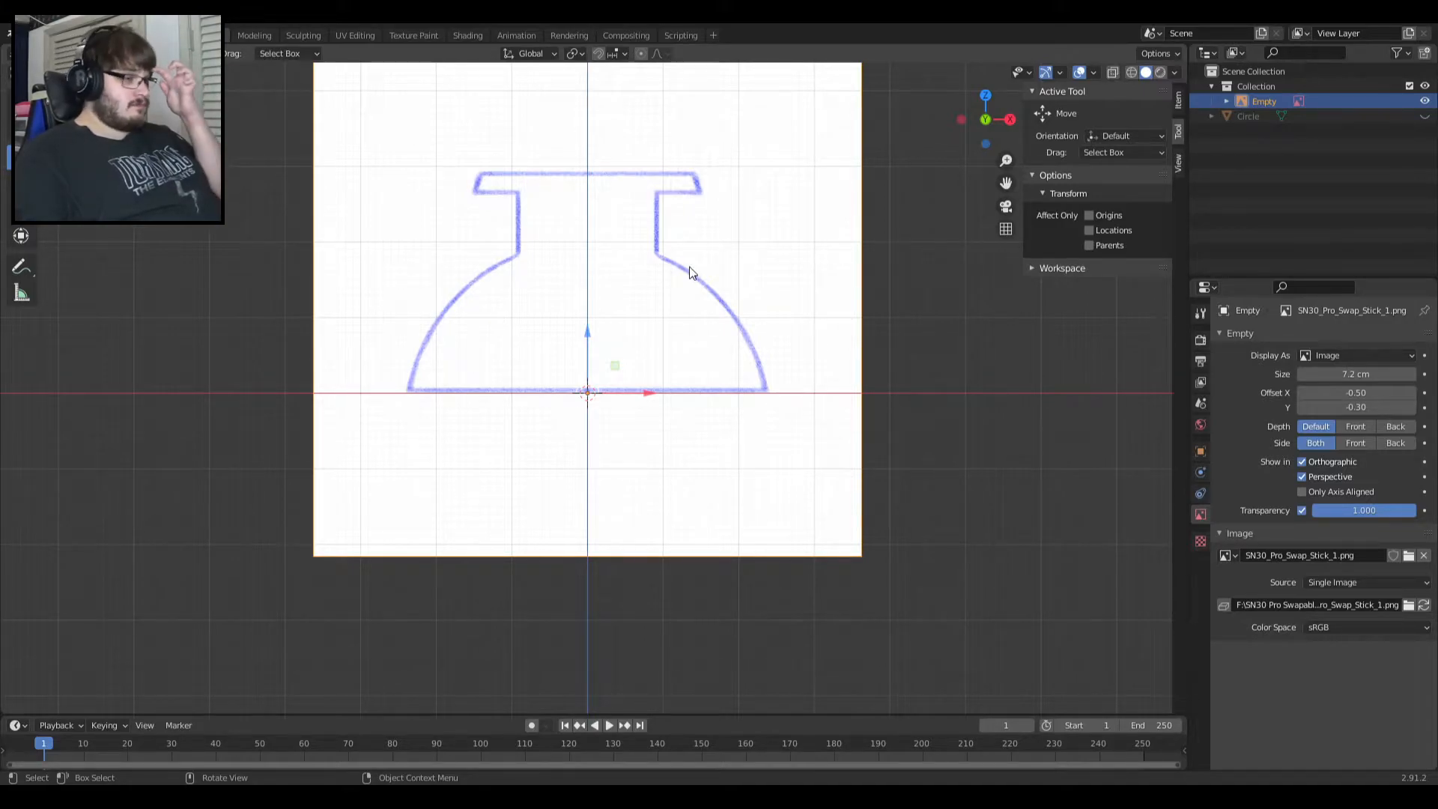
Measure the width of the profile drawing's base line in front view and remove the ruler.
scroll(498, 383, "up", 3)
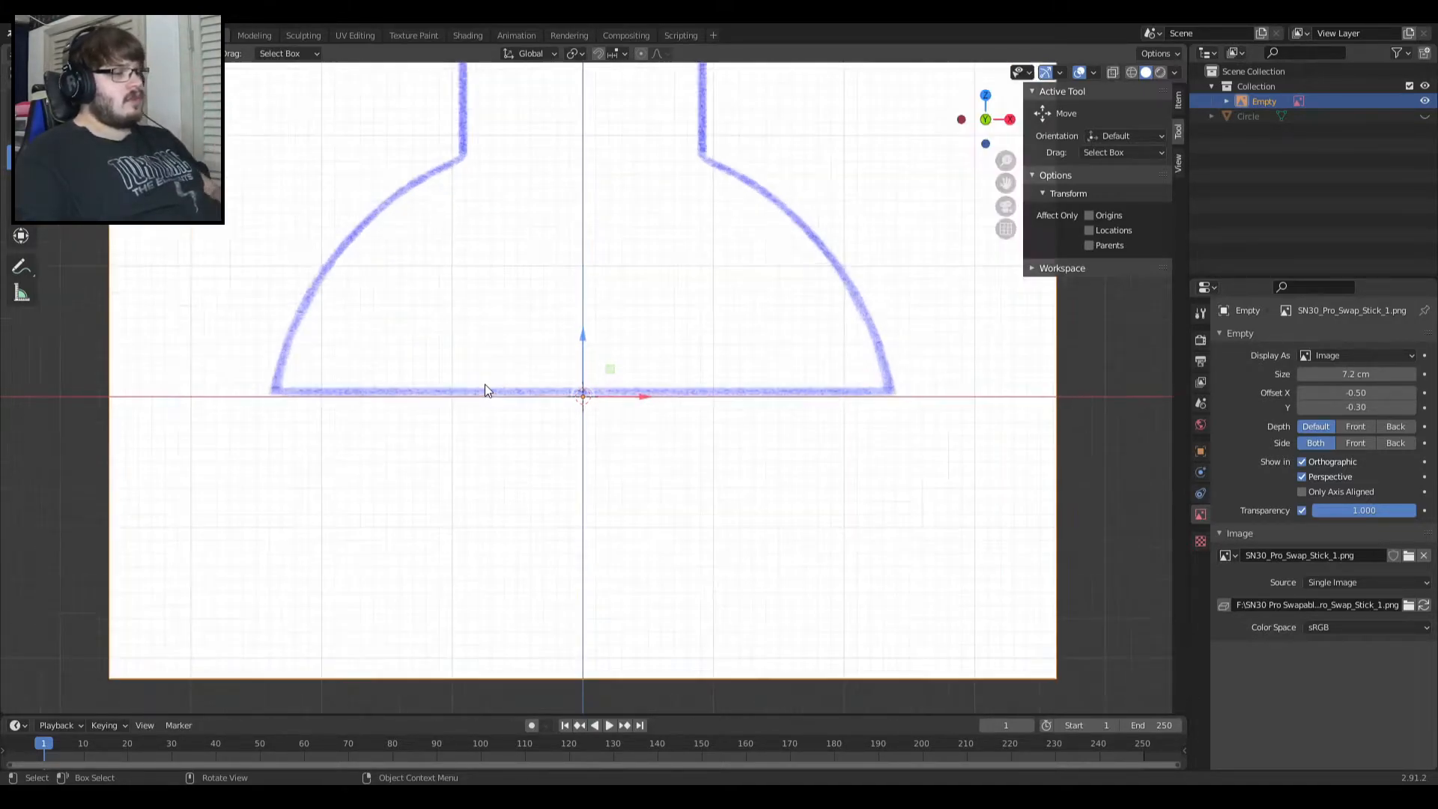
left_click(22, 293)
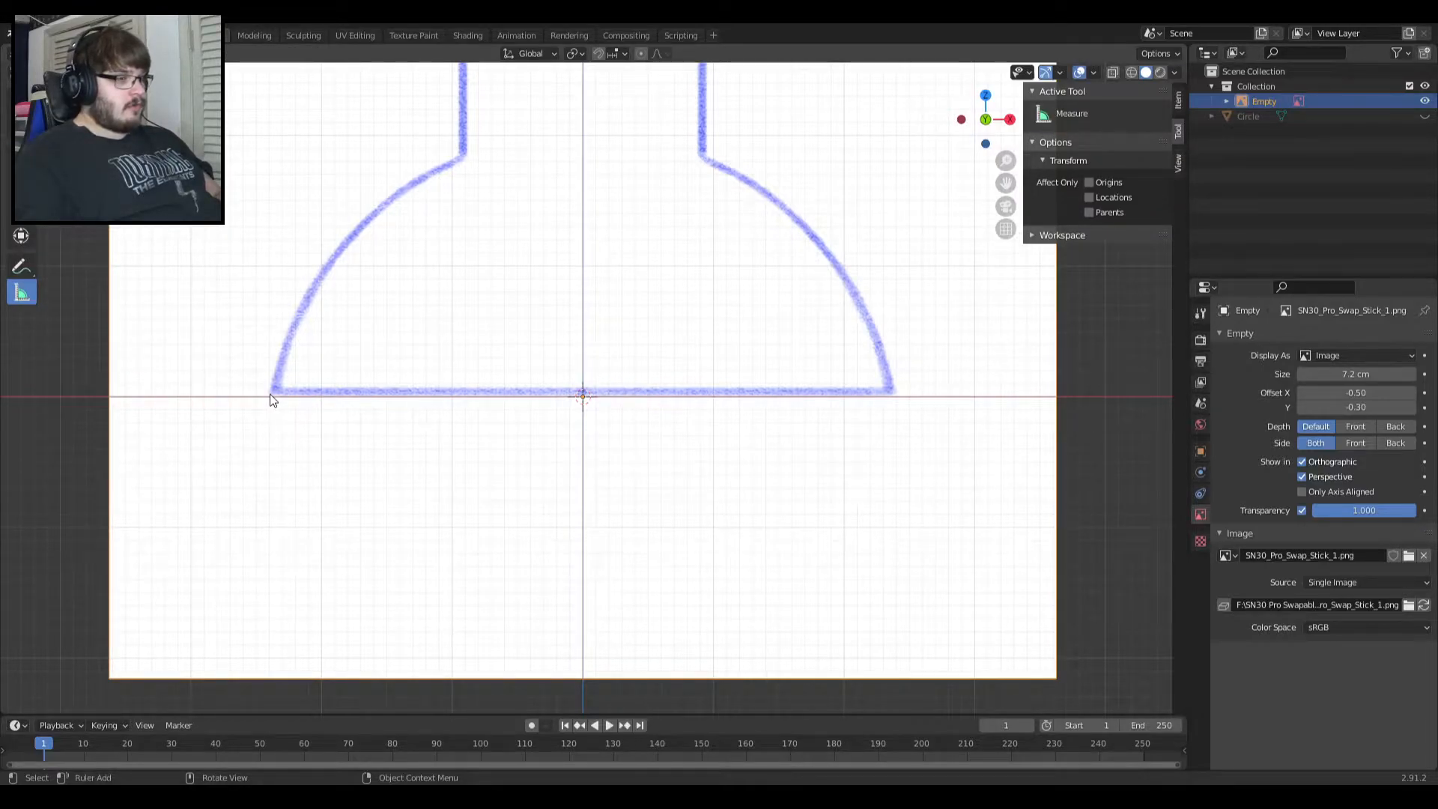
scroll(268, 397, "up", 3)
scroll(251, 397, "down", 1)
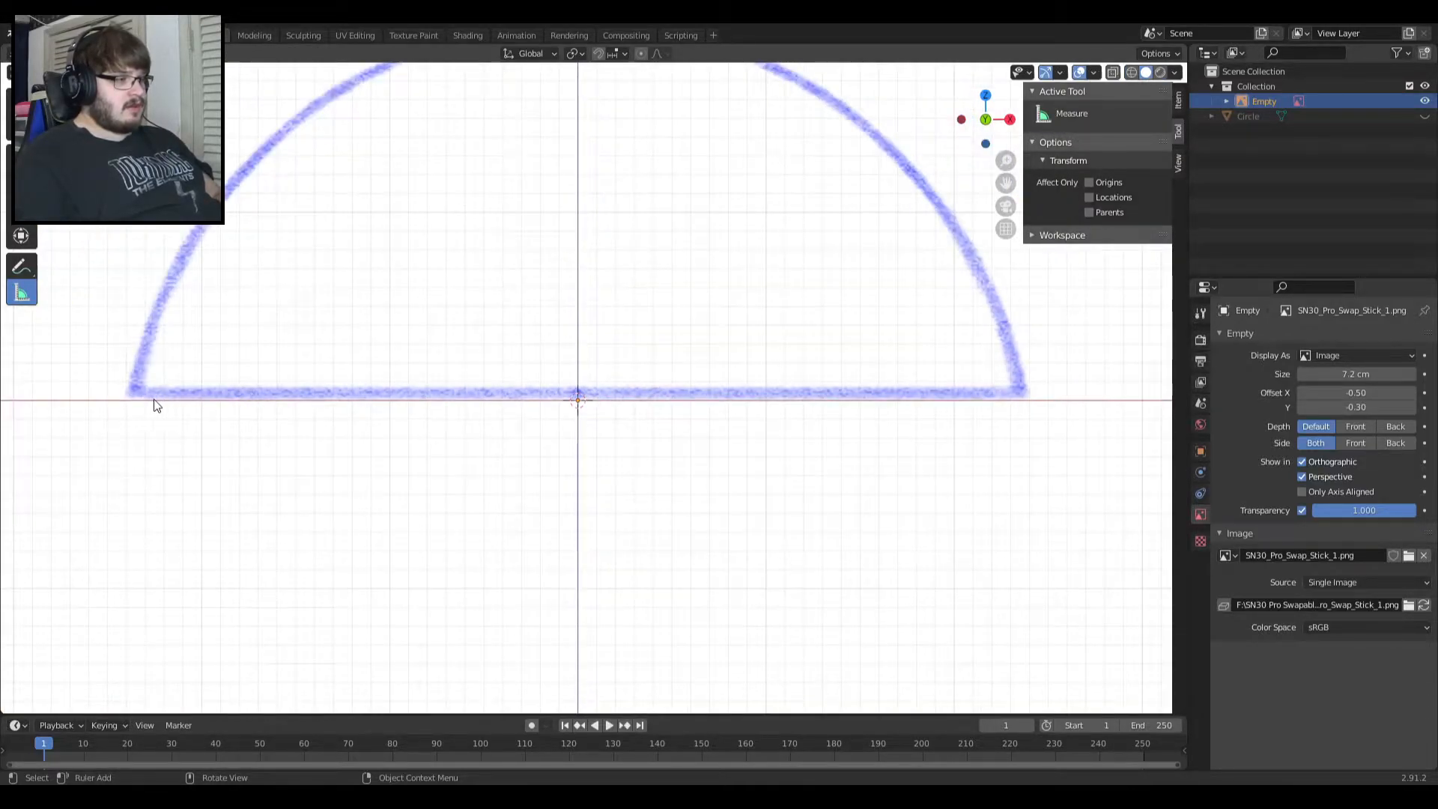
left_click_drag(132, 402, 1028, 401)
scroll(494, 420, "down", 1)
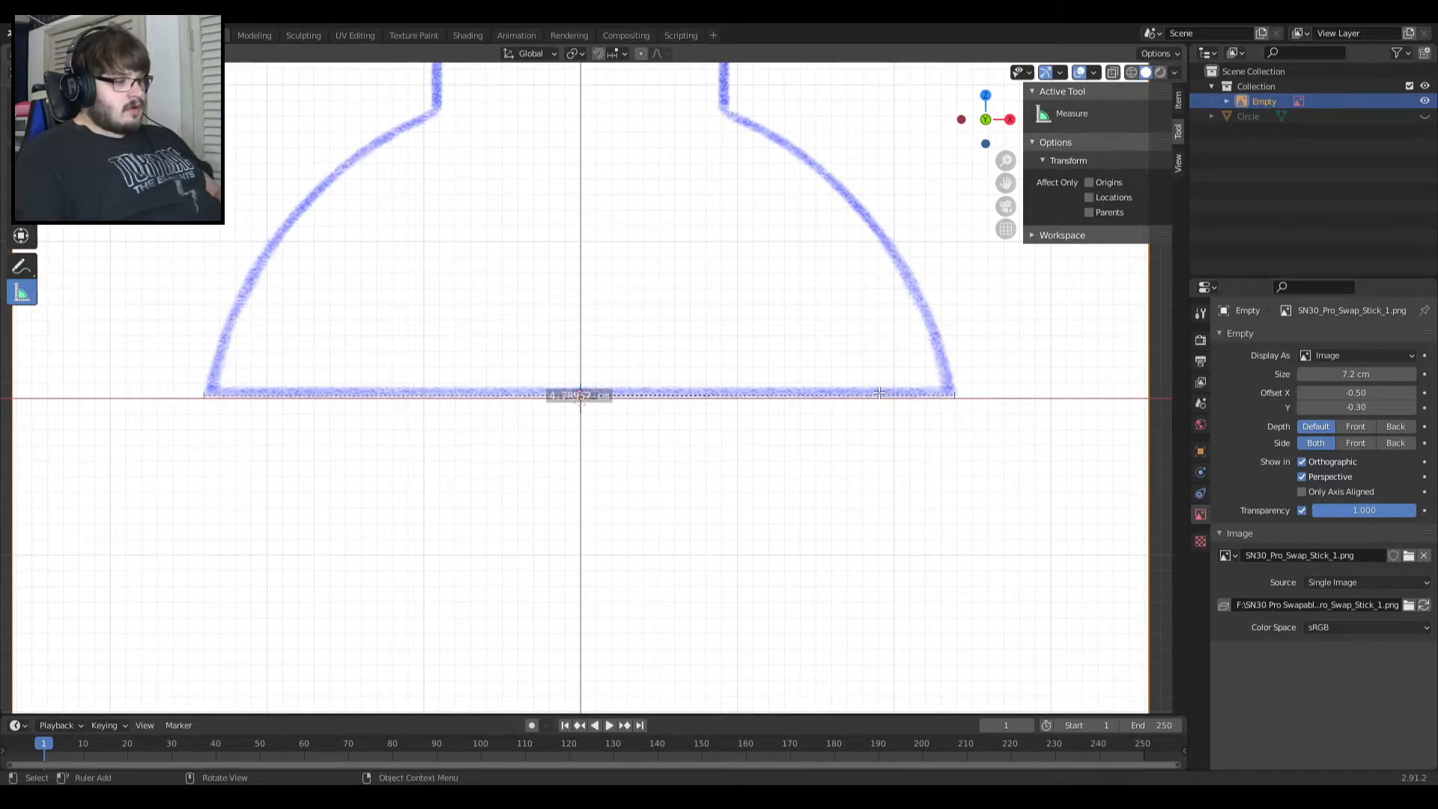
key("Delete")
key("ctrl+z")
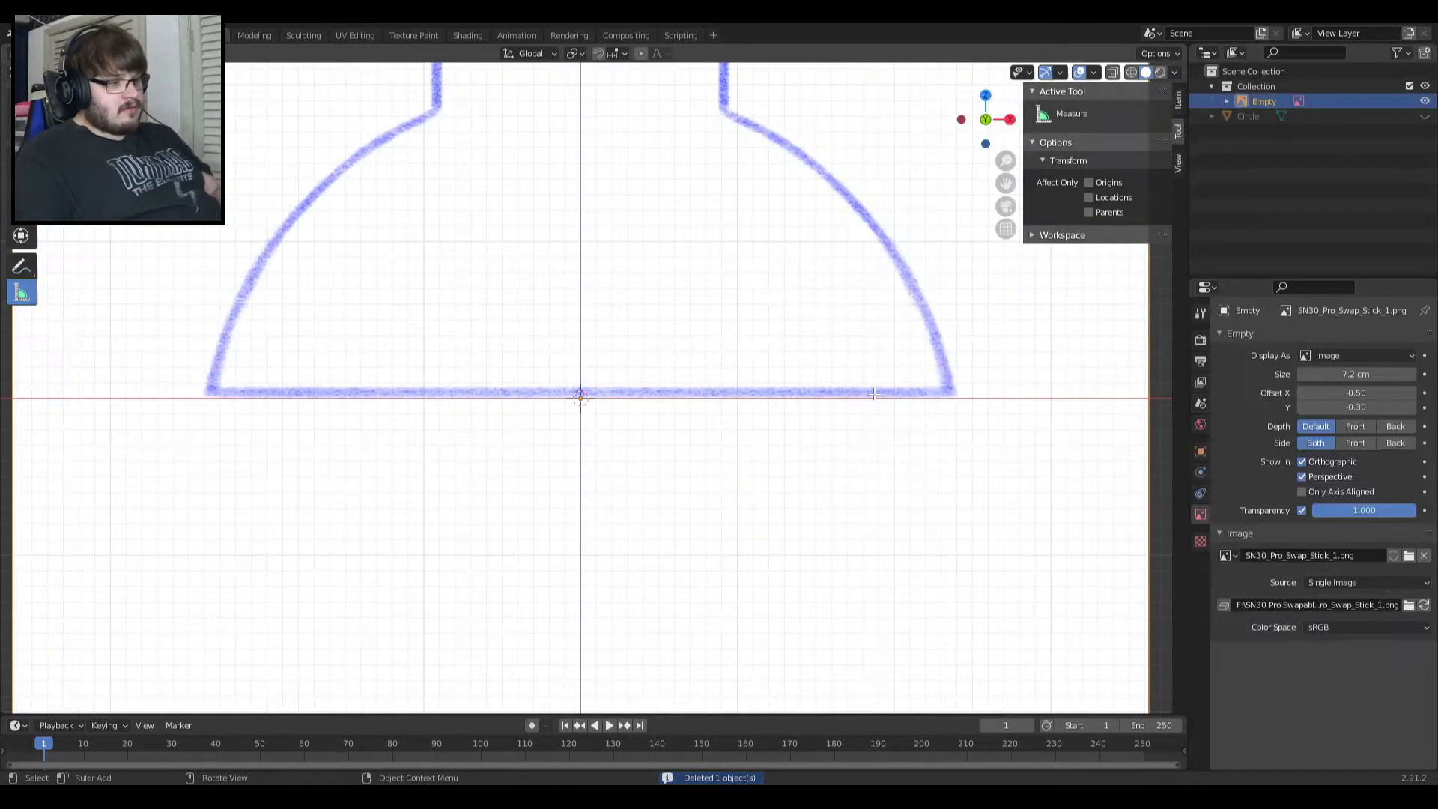
key("Delete")
key("ctrl+z")
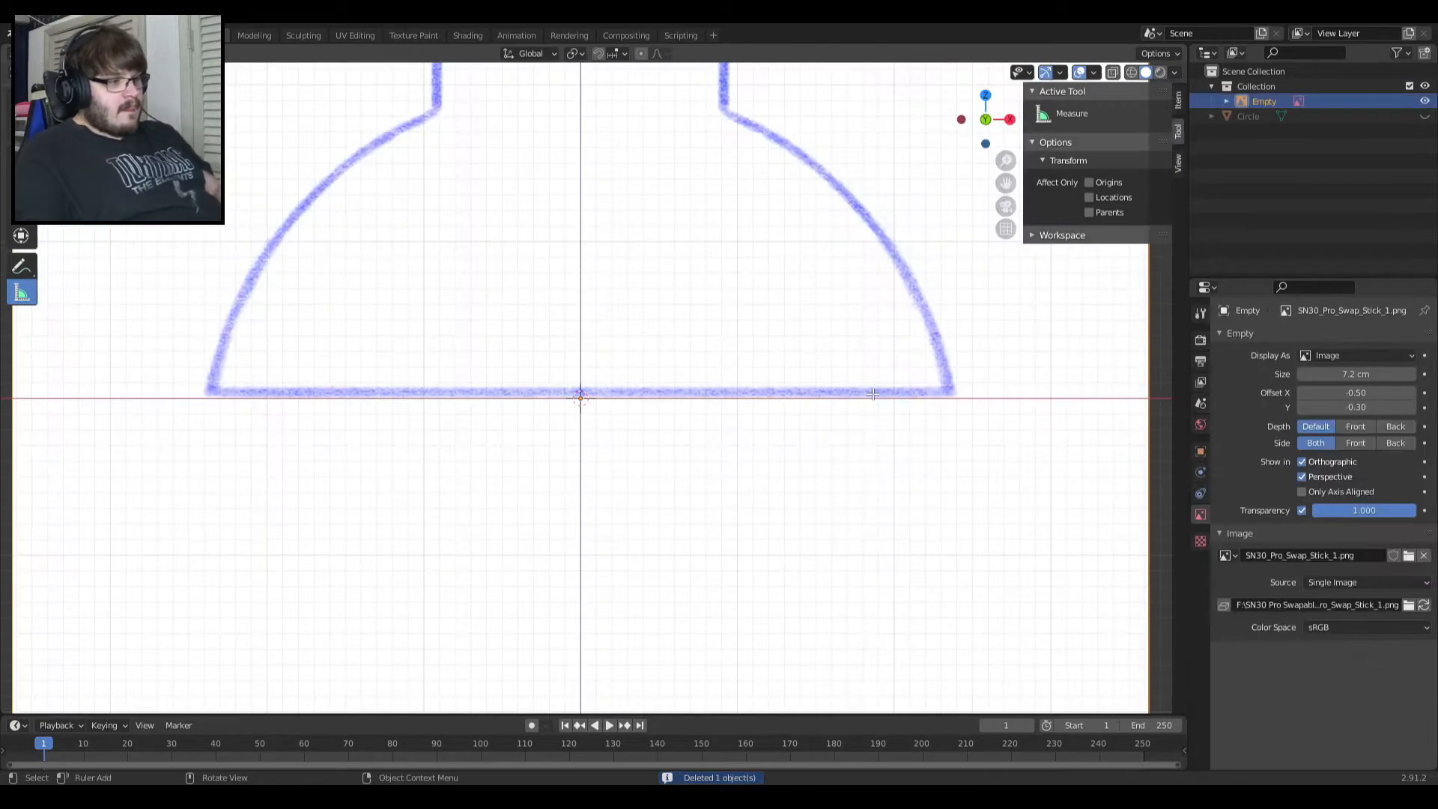
Unhide the circle mesh and measure its width along the upper edge in front view.
key("alt+h")
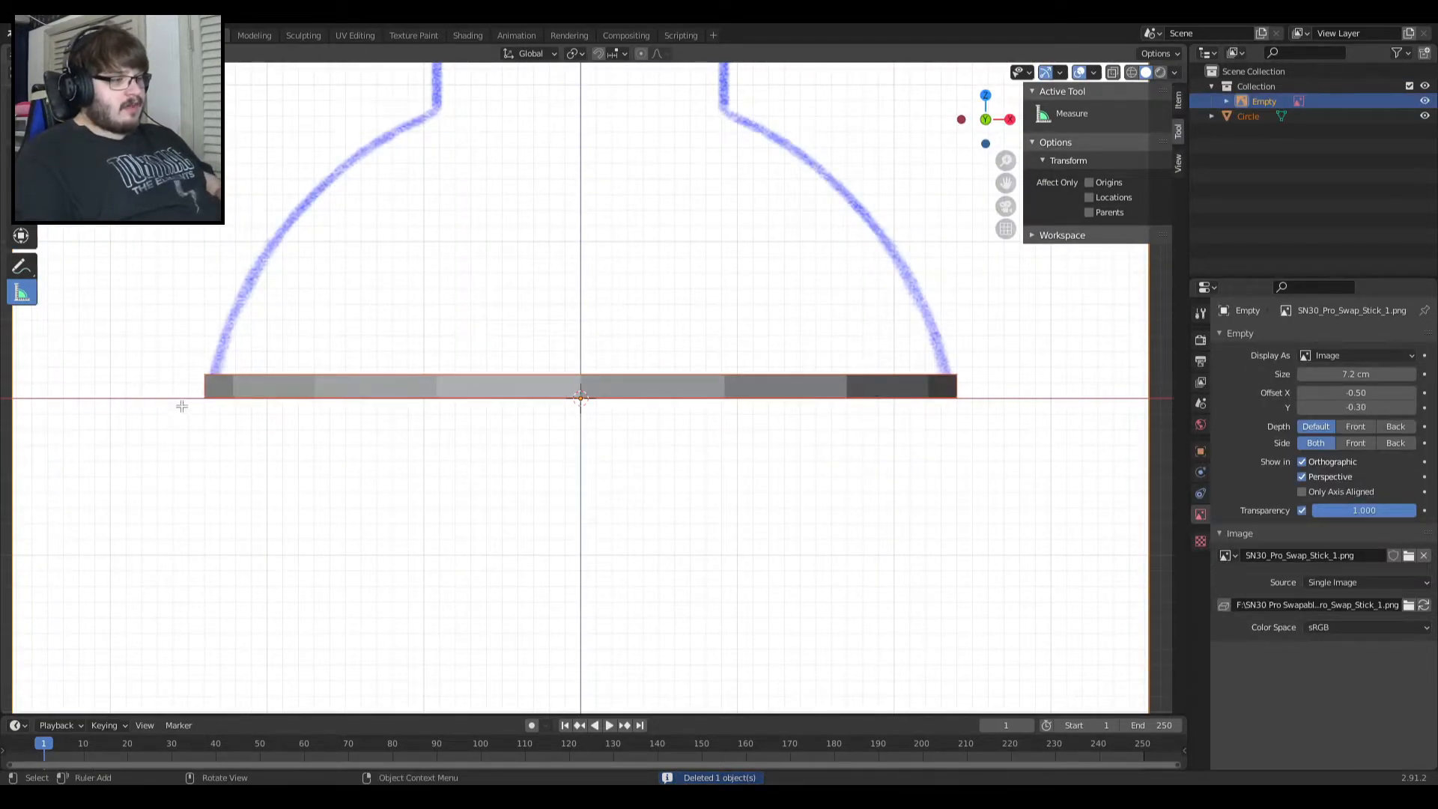
left_click_drag(205, 378, 980, 398)
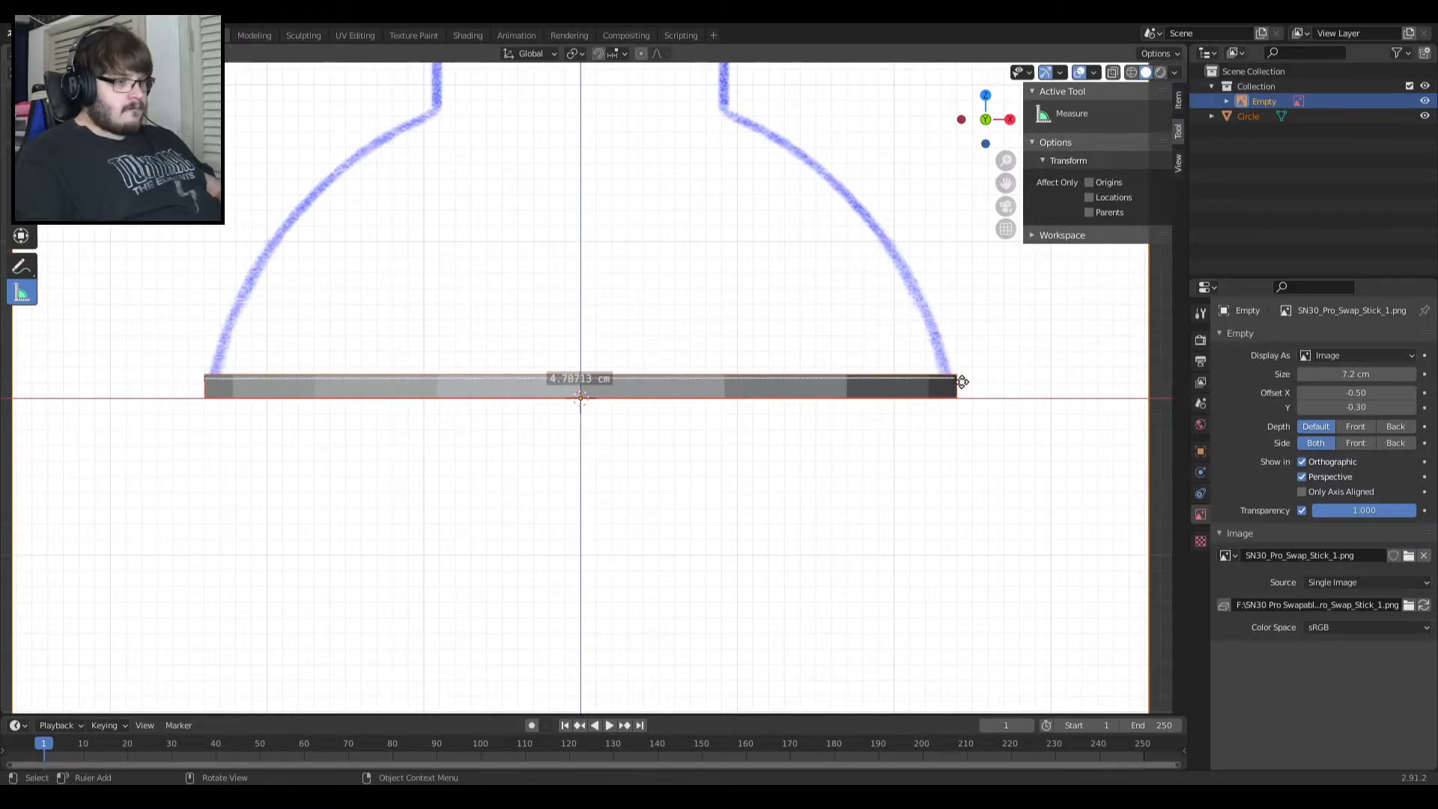
left_click(944, 387)
right_click(943, 387)
right_click(760, 379)
left_click(842, 387)
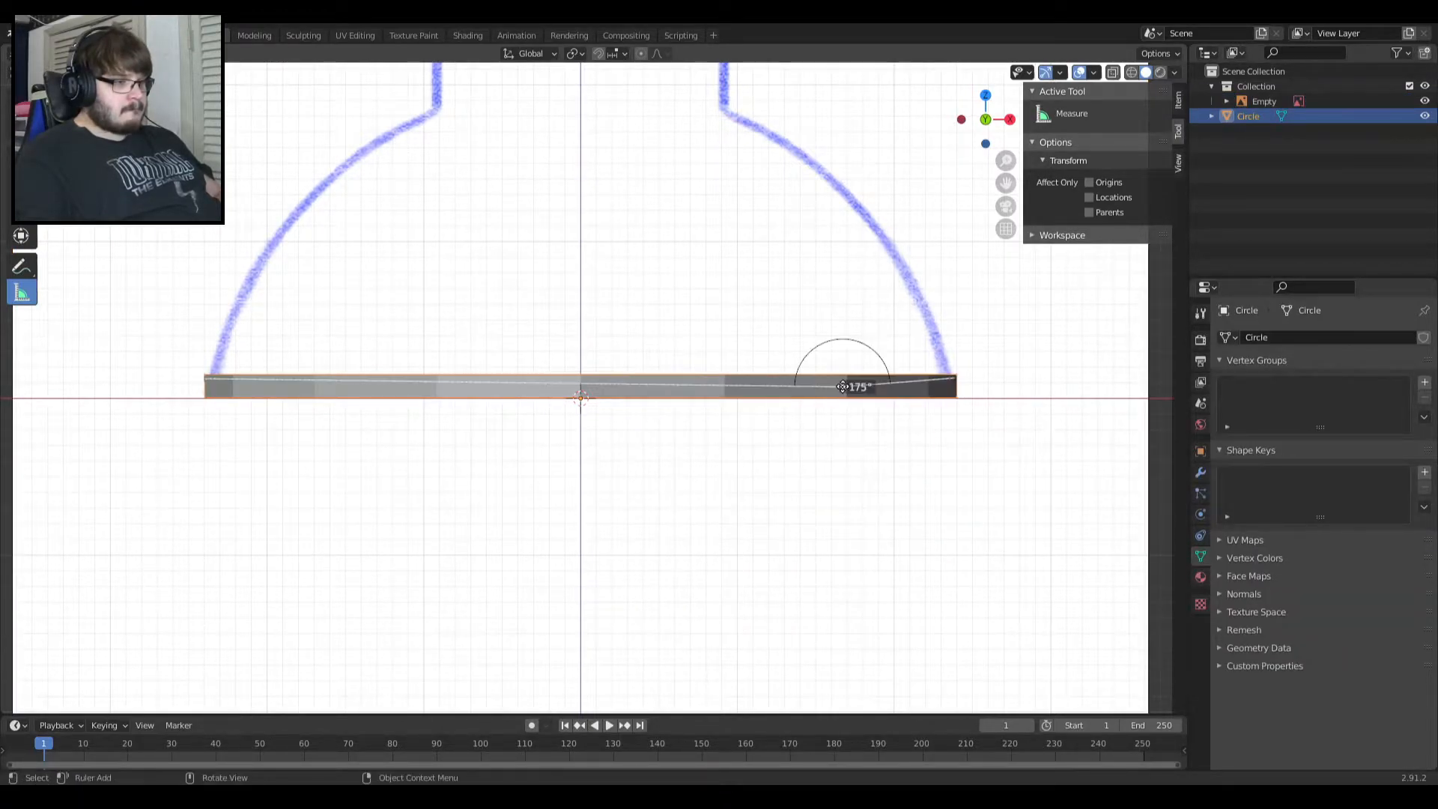
key("w")
left_click(274, 396)
left_click(276, 396)
key("Tab")
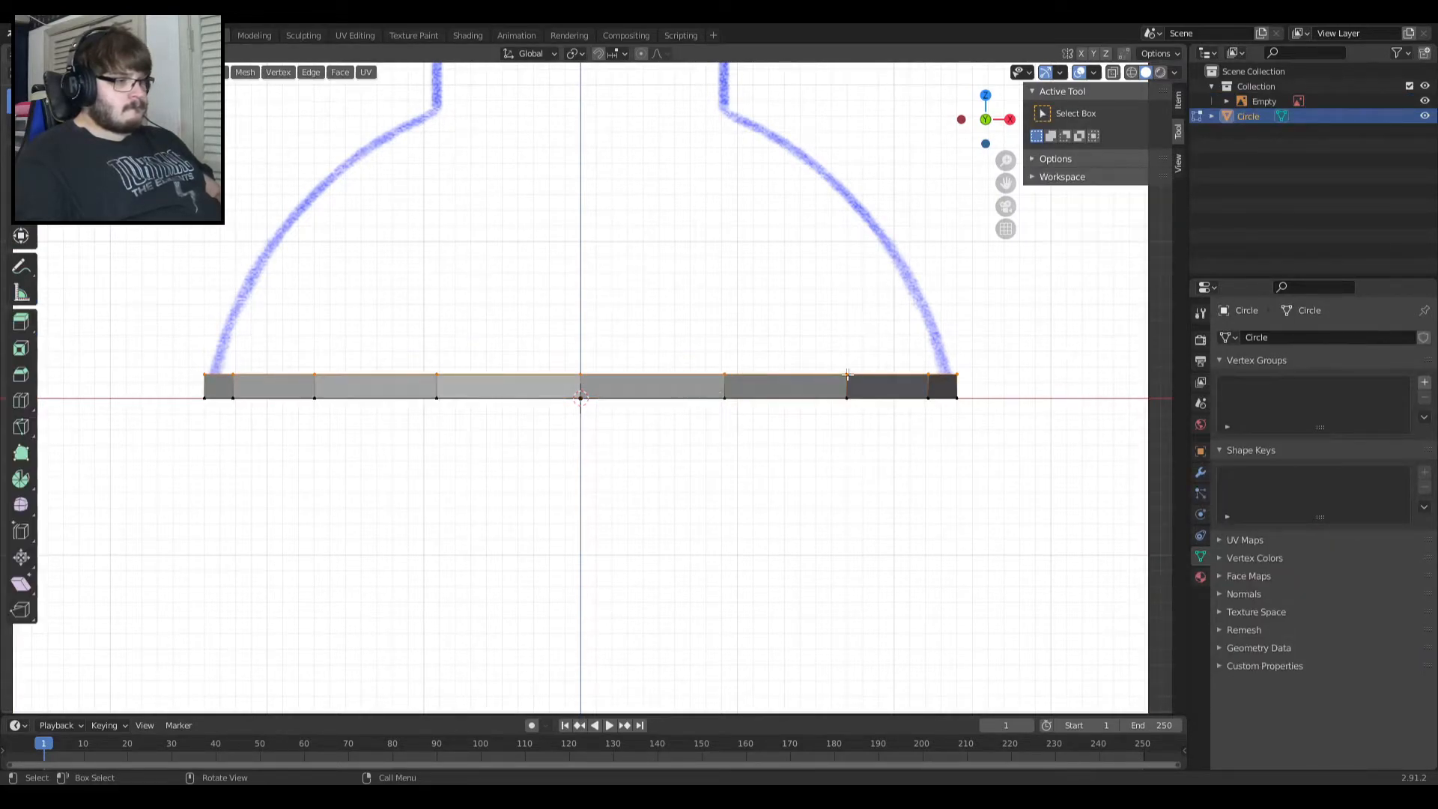
key("Tab")
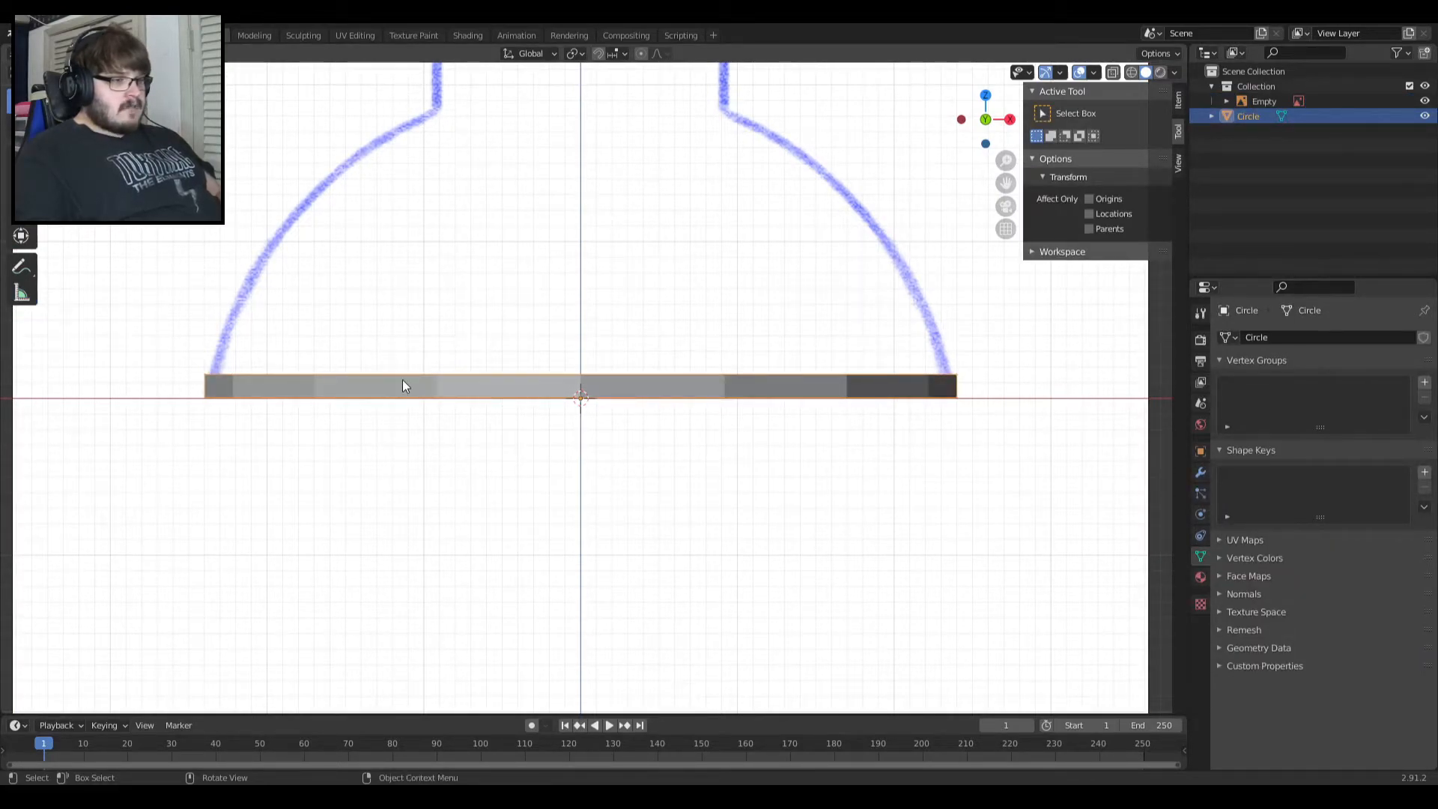
key("Tab")
key("Tab")
key("Tab")
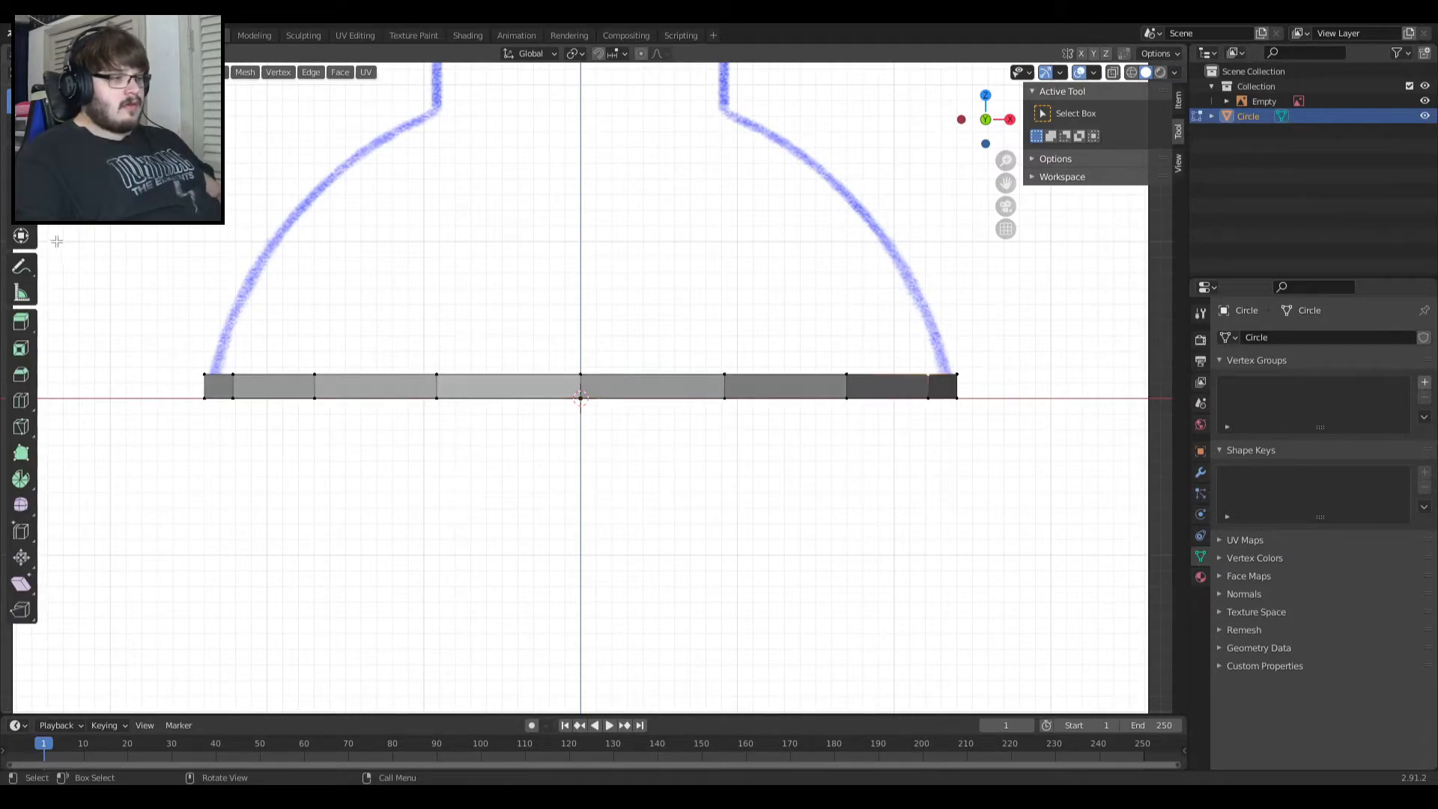
key("Tab")
Delete the angled ruler lying across the circle mesh.
left_click(22, 292)
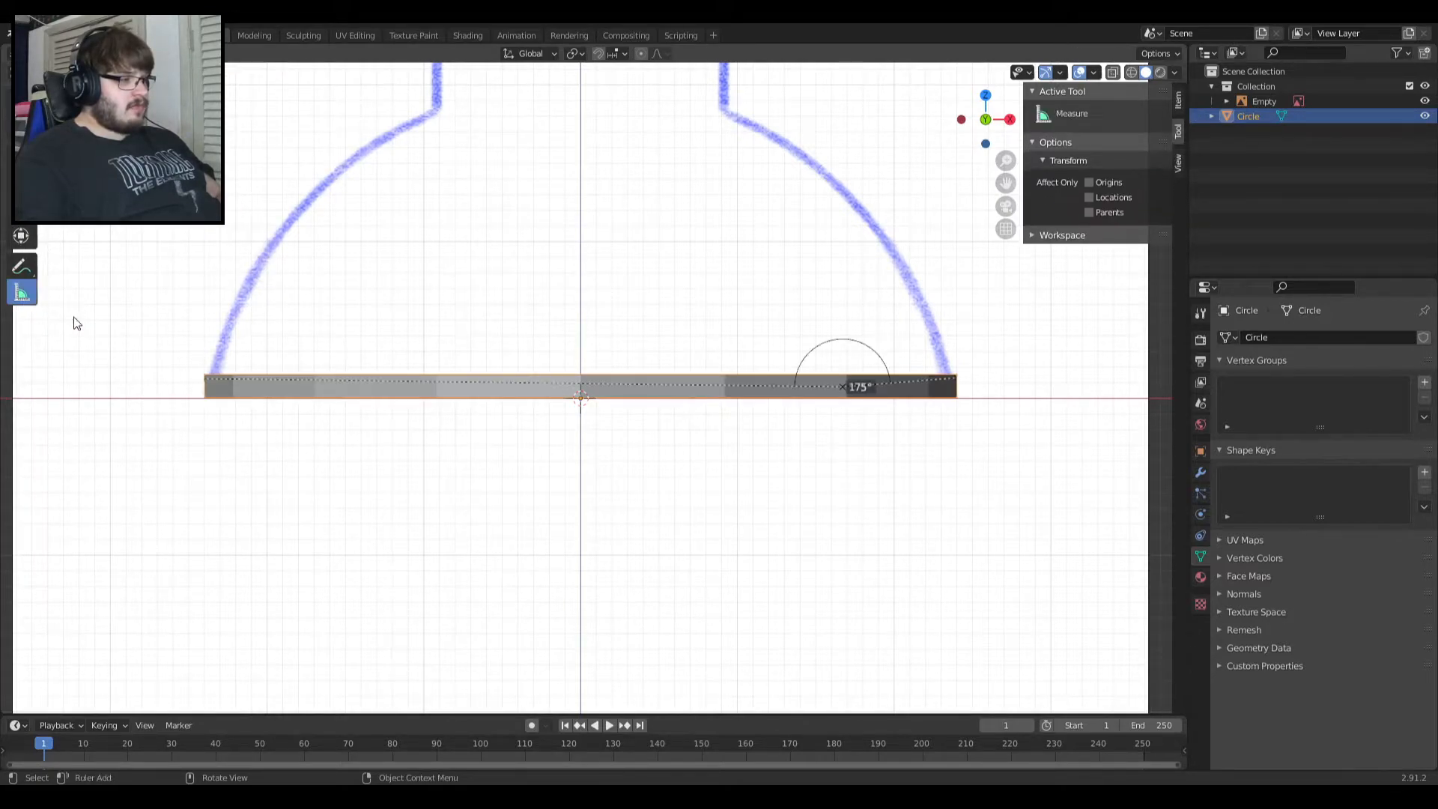
left_click_drag(213, 383, 816, 374)
key("x")
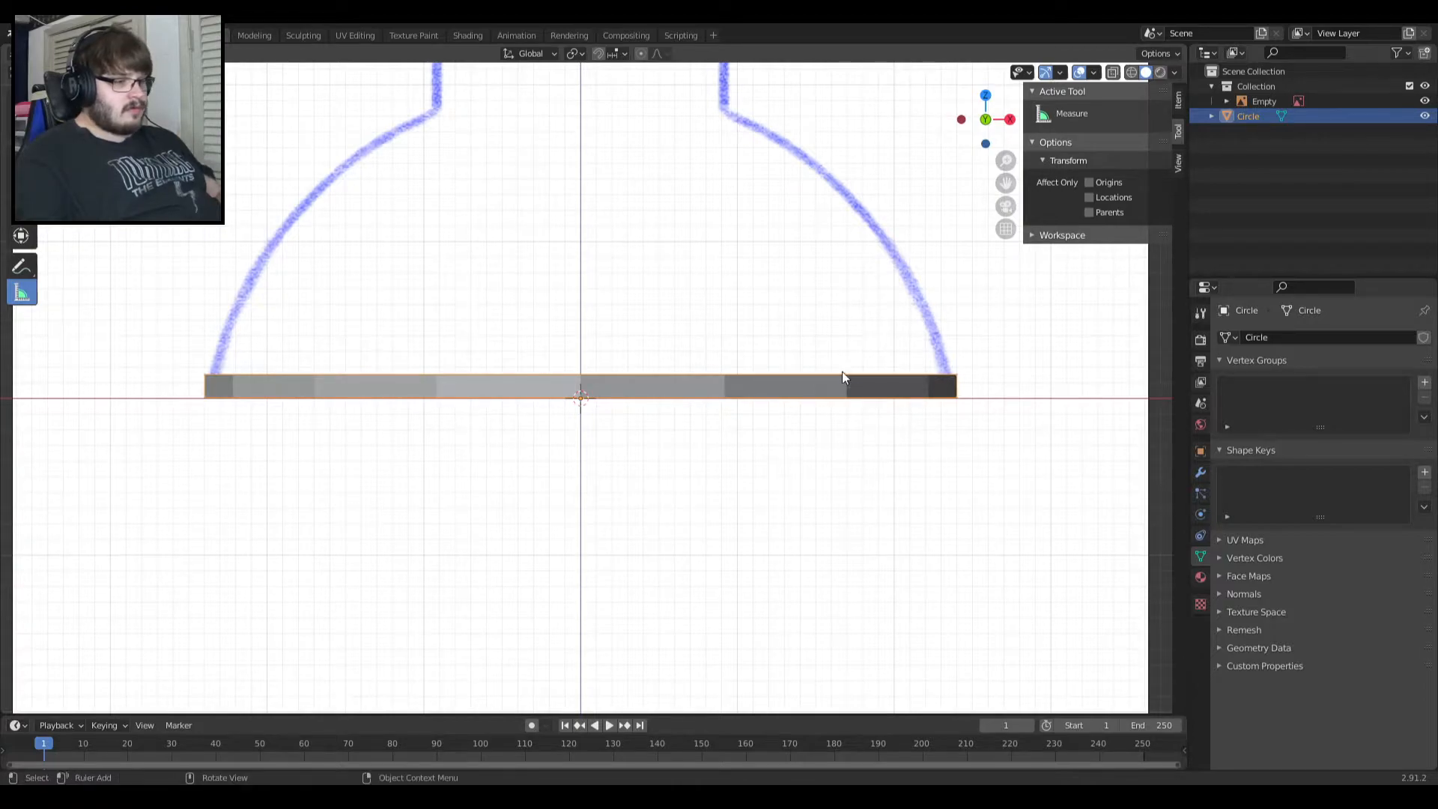
left_click(956, 386)
left_click(957, 379)
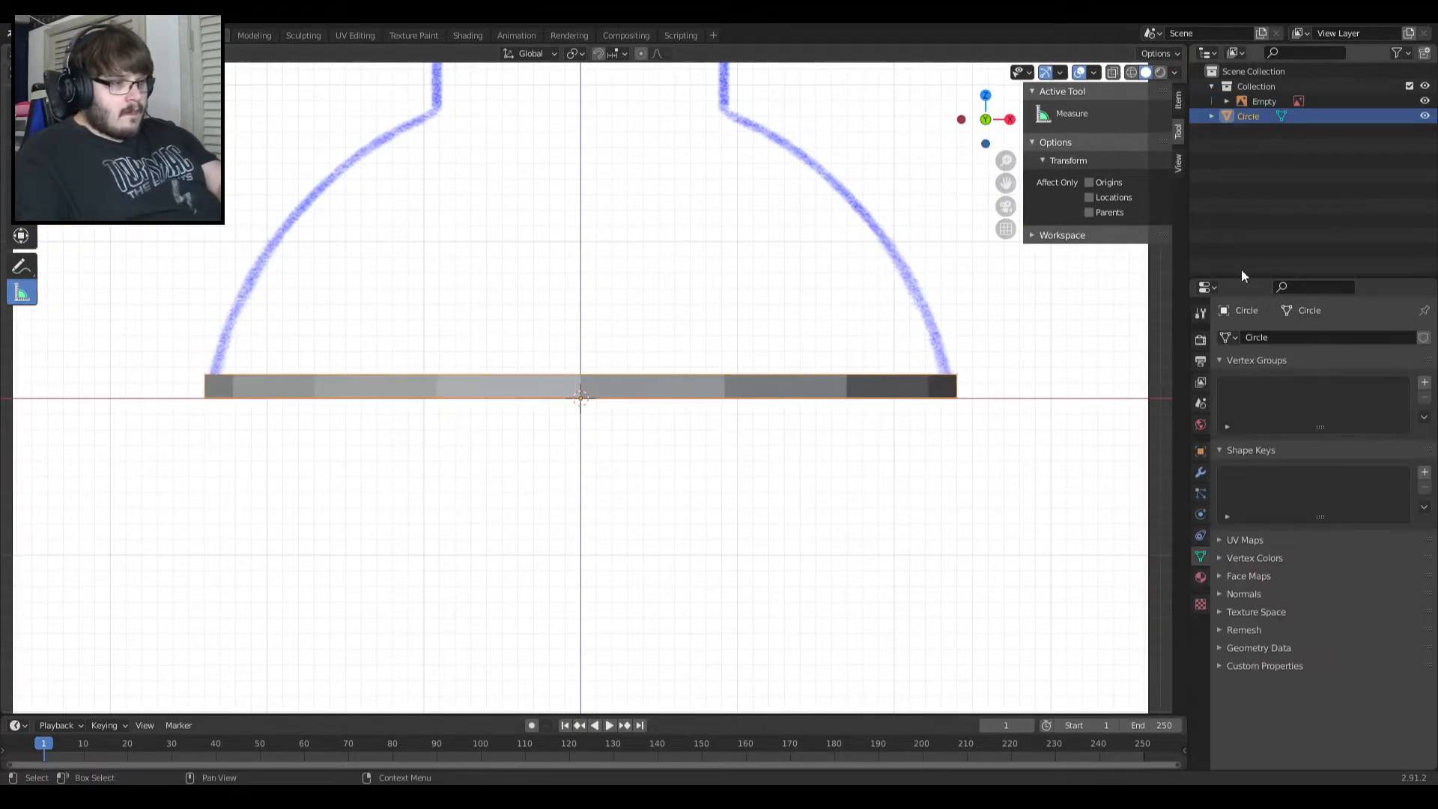
Hide the reference image and measure the circle mesh's diameter in Edit Mode, checking the ruler from the top view.
left_click(1424, 102)
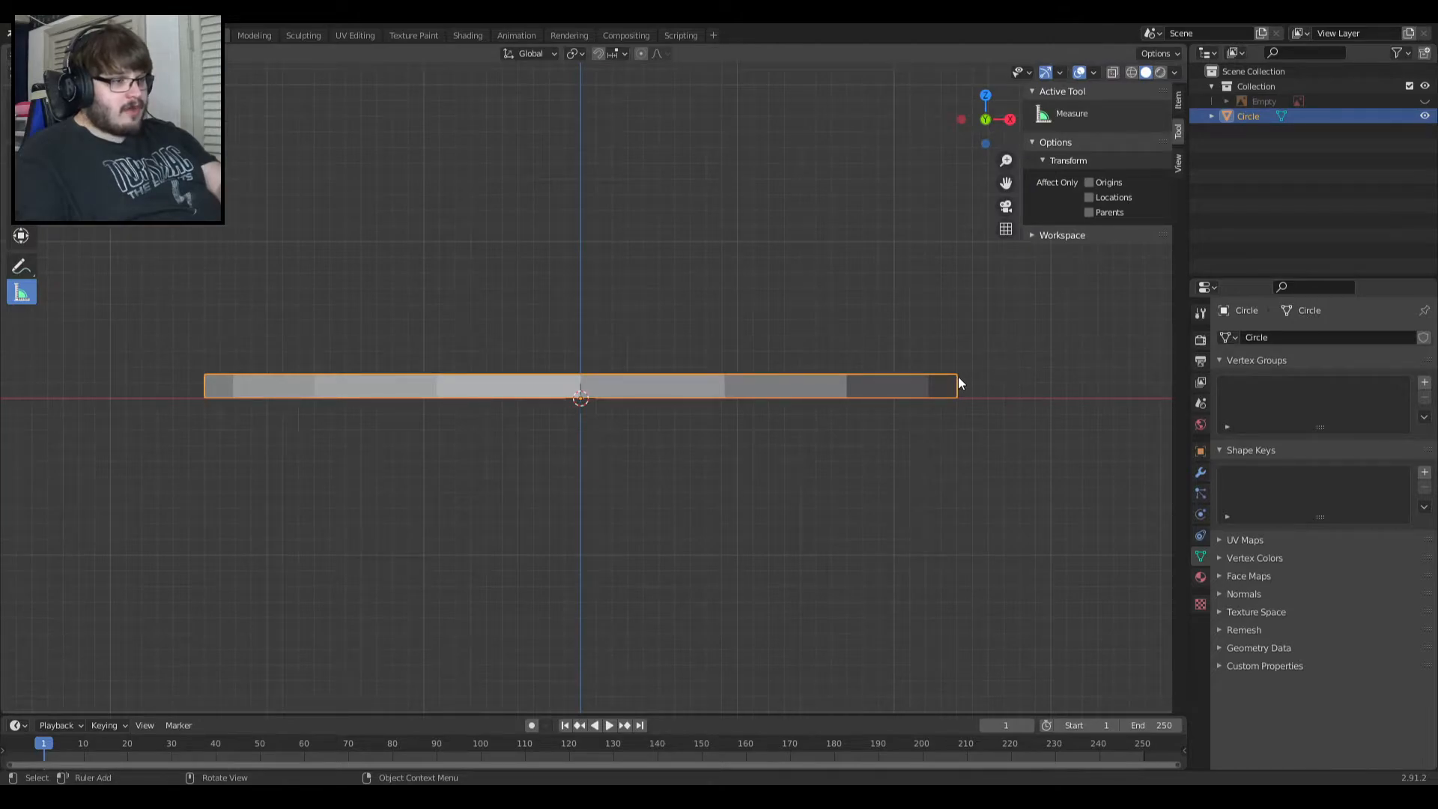
key("Tab")
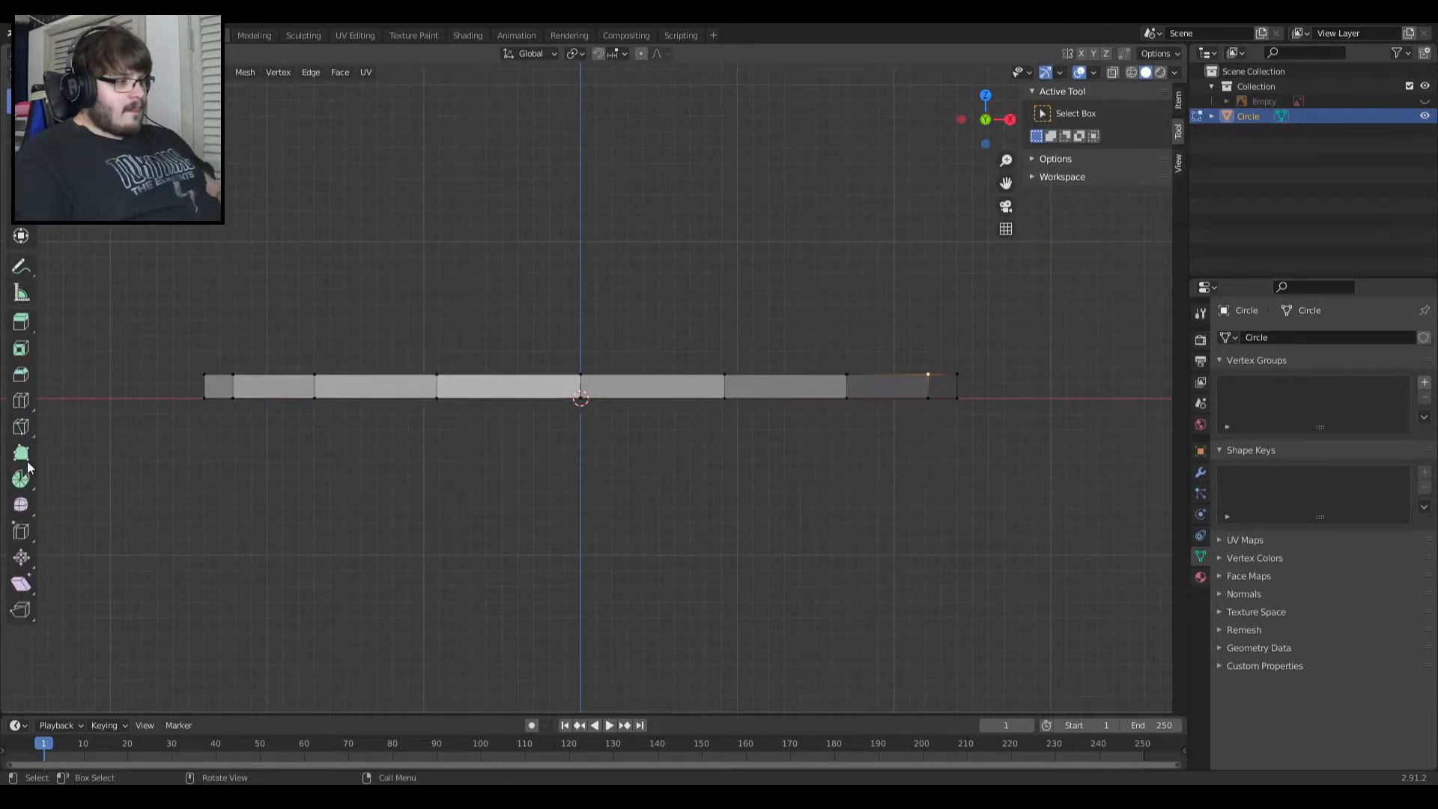
left_click(21, 293)
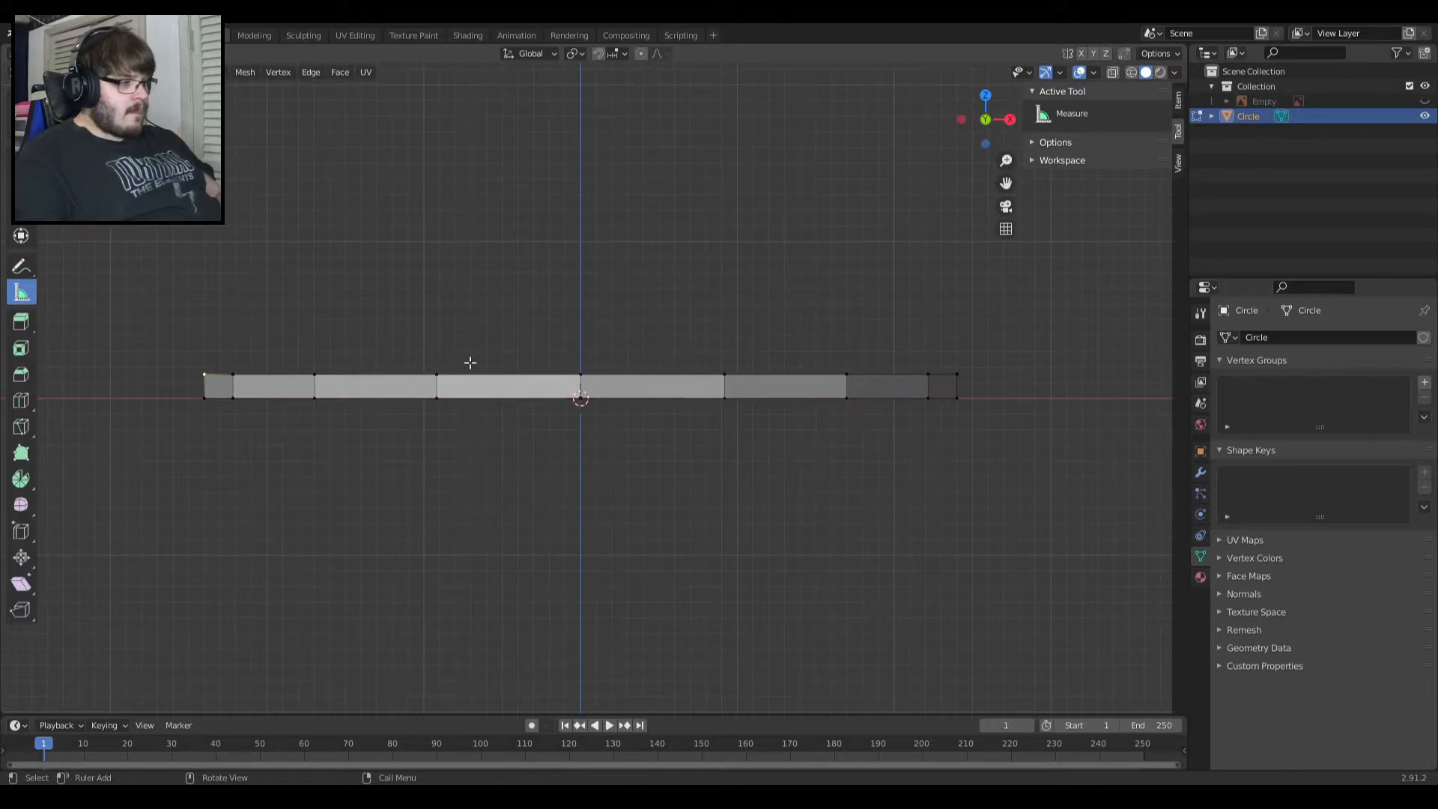
left_click_drag(204, 373, 951, 370)
middle_click_drag(199, 321, 234, 507)
key("KP_7")
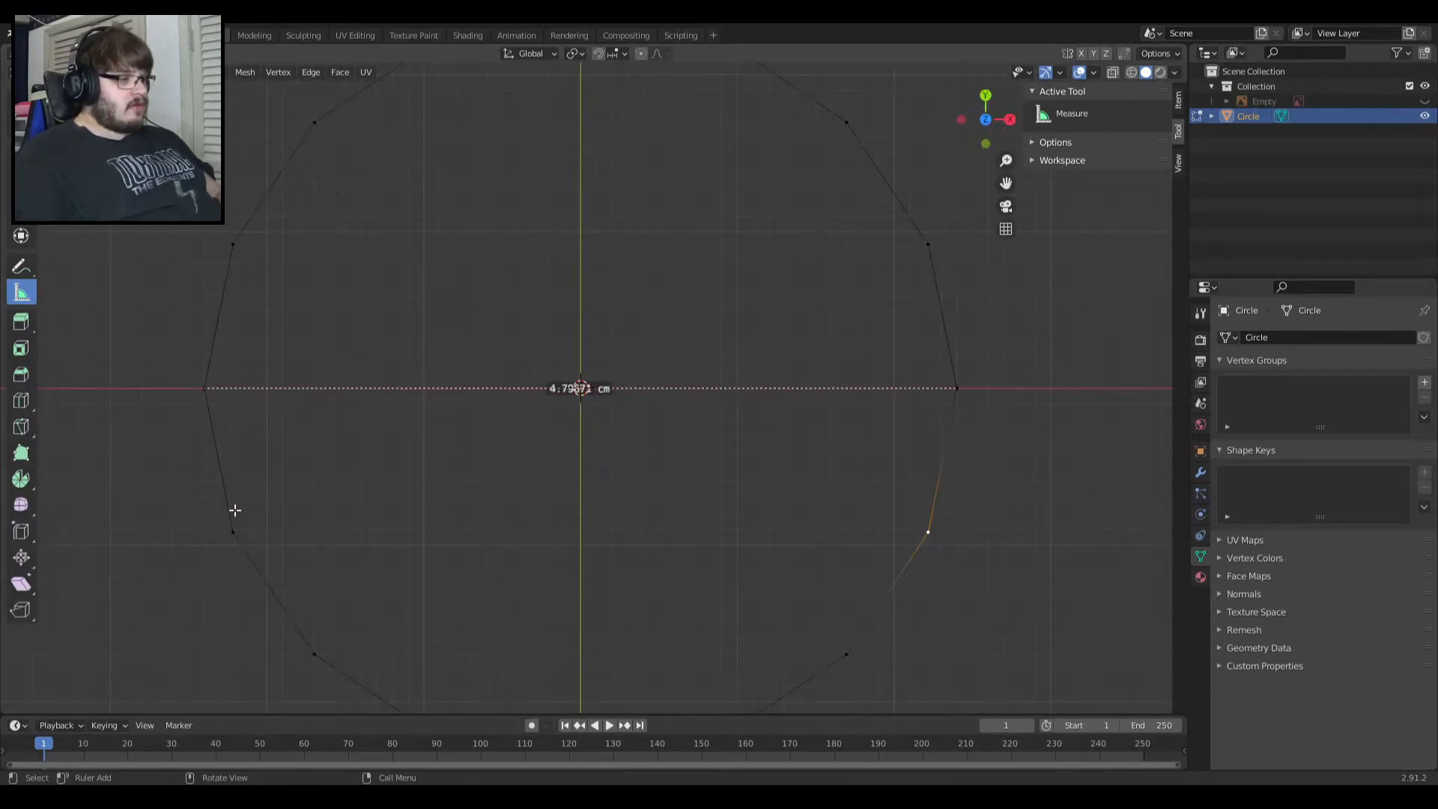
mouse_move(319, 387)
left_mouse_down()
mouse_move(738, 401)
mouse_move(323, 386)
left_mouse_up()
key("Tab")
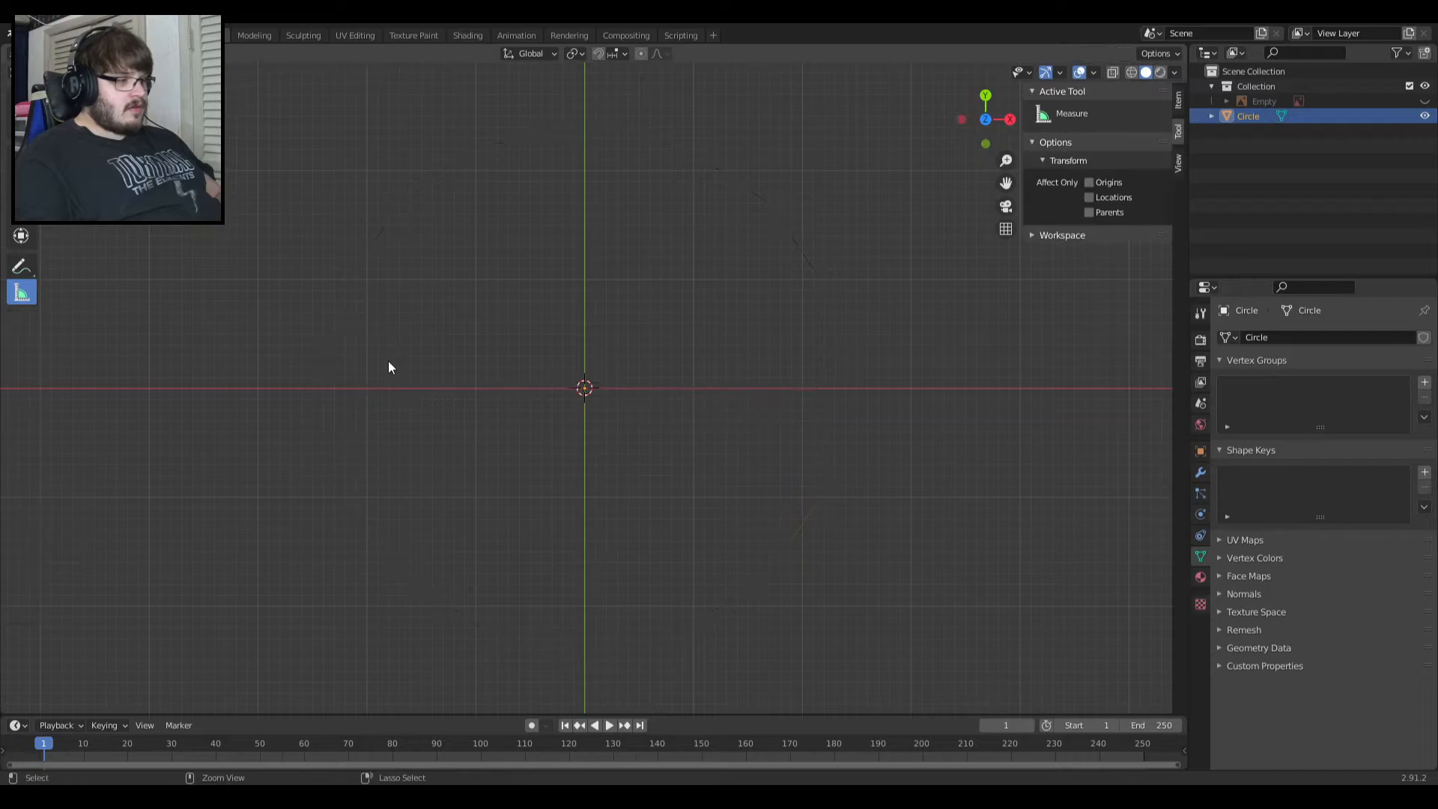
Select the circle's two opposite vertices on the X axis and measure the distance between them.
key("Tab")
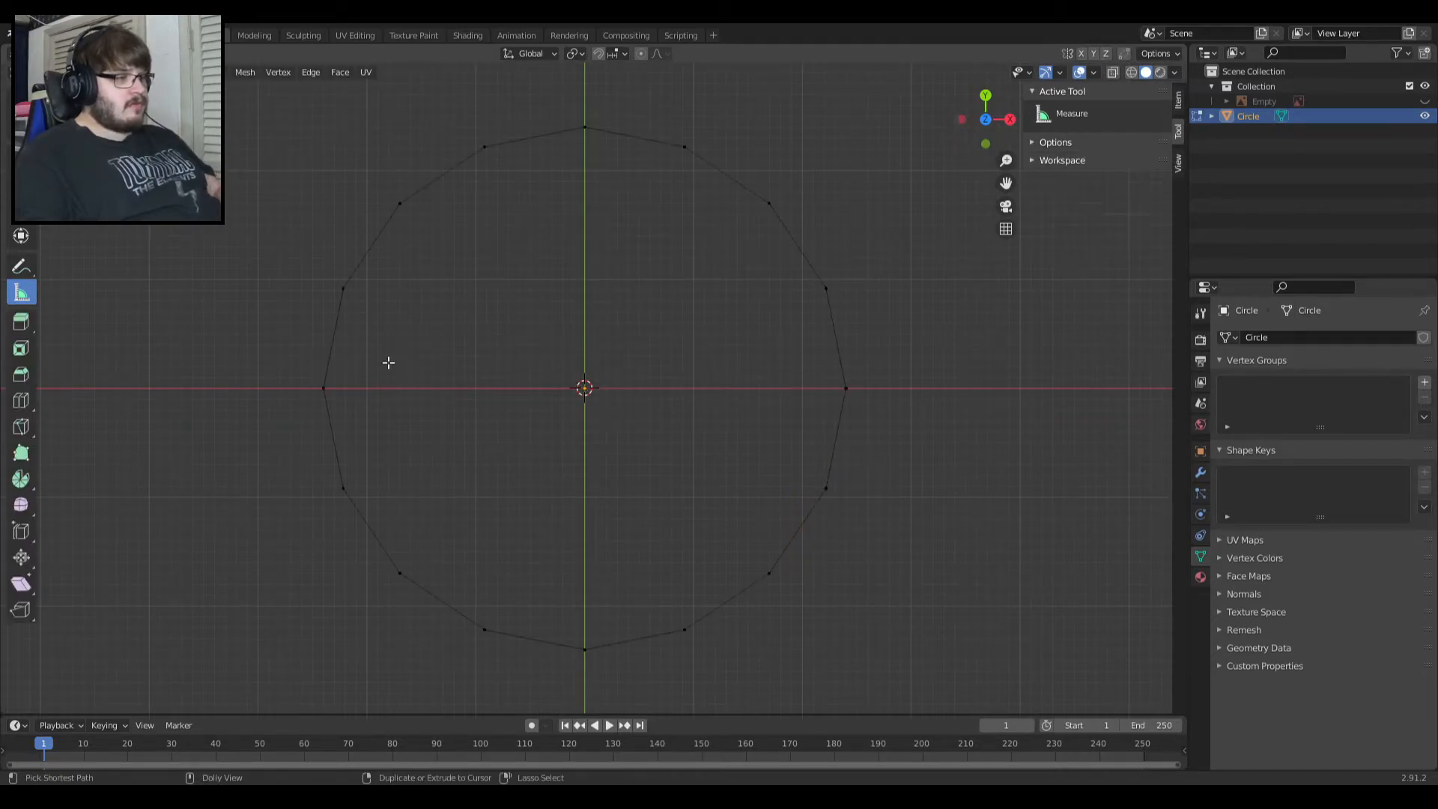
left_click(323, 387)
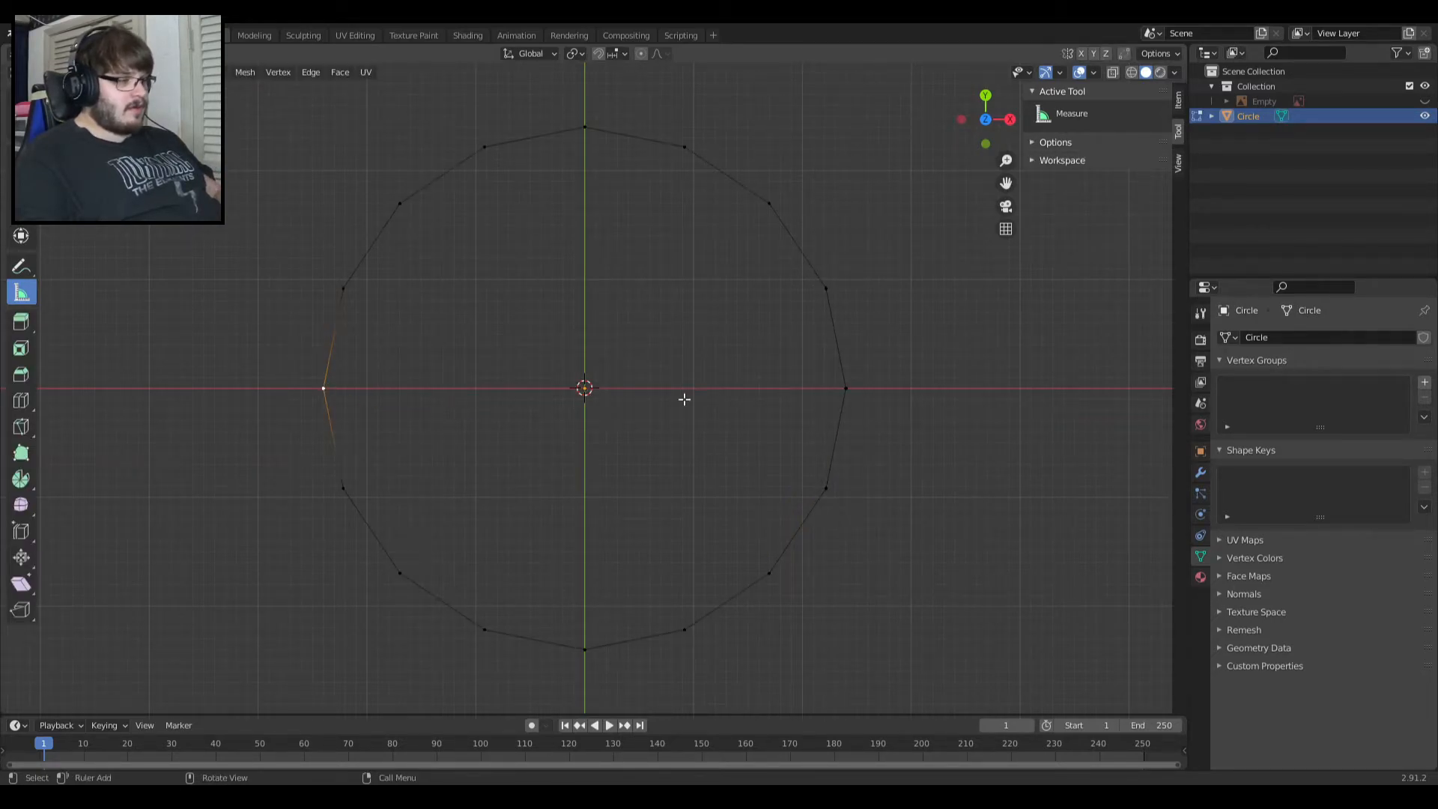
left_click(846, 389, "shift")
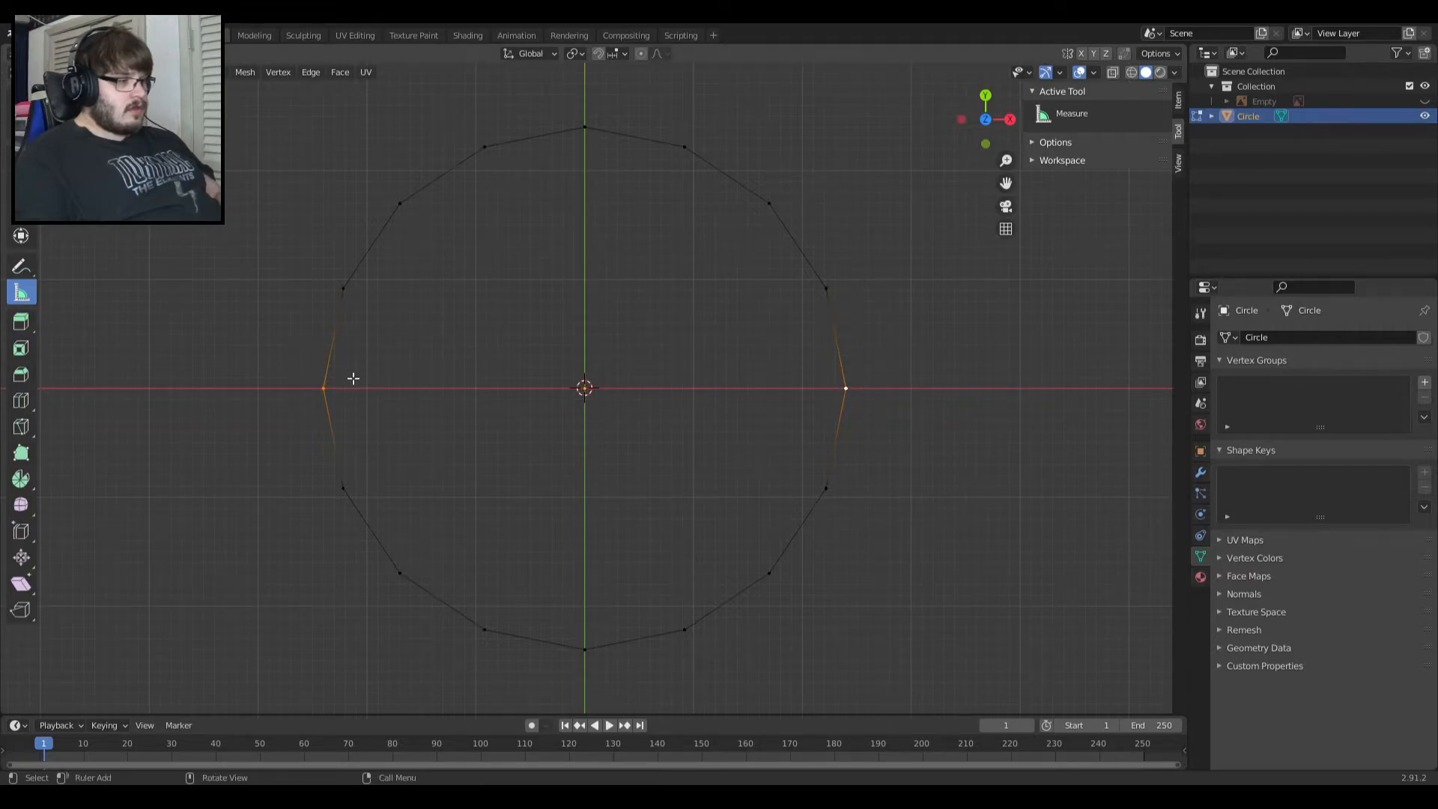
right_click(328, 387)
mouse_move(338, 679)
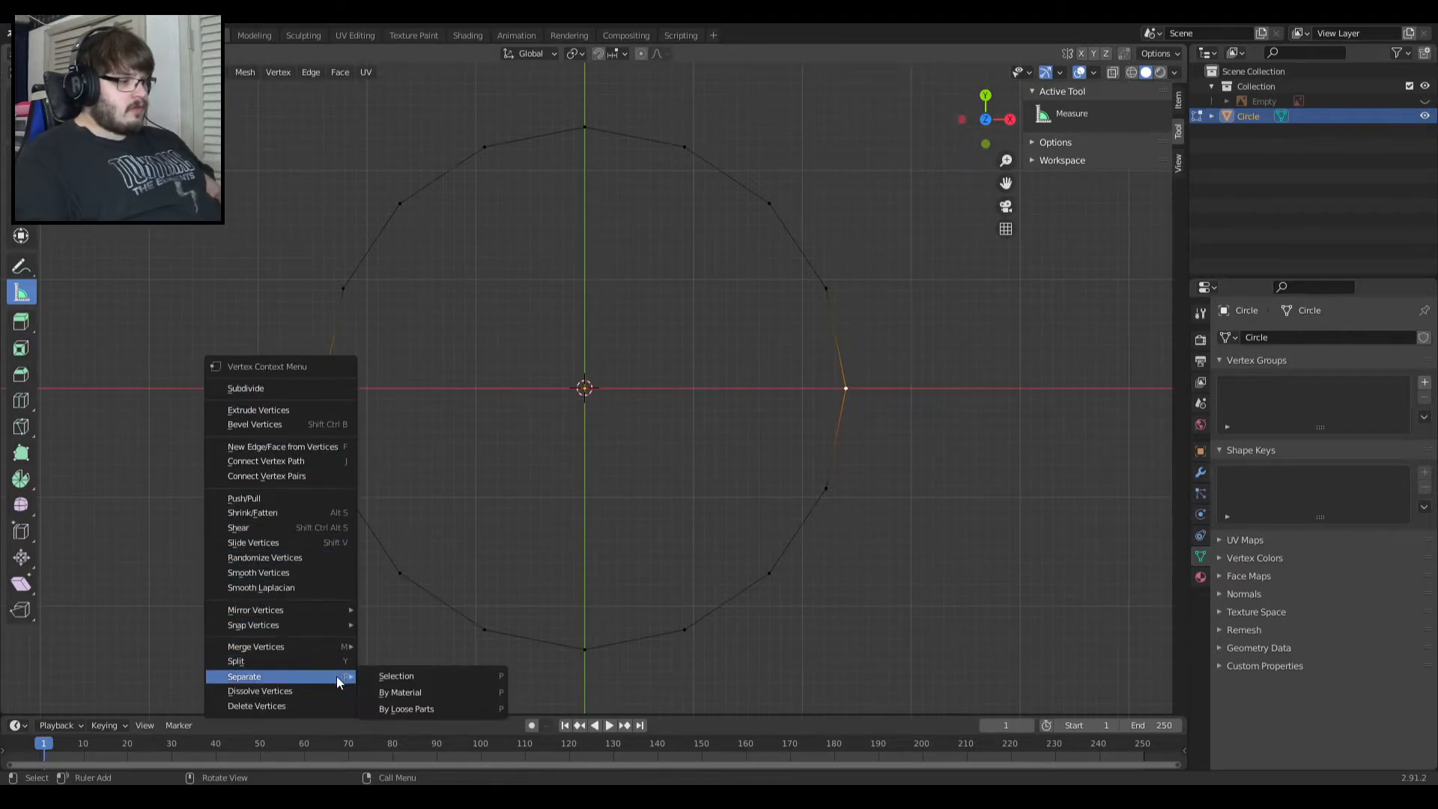
left_click_drag(323, 388, 846, 388)
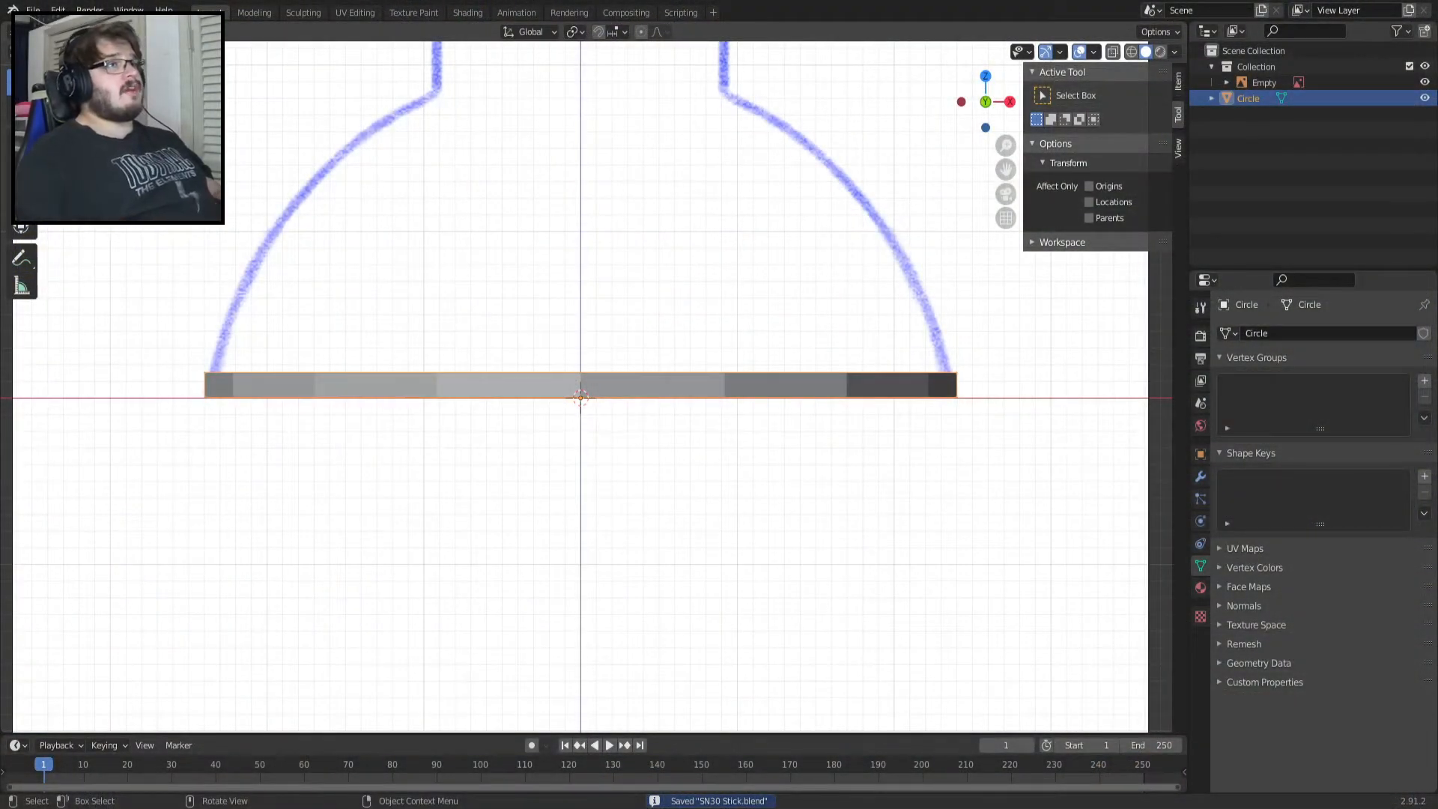
Hide the reference image and show the circle mesh from the top in Edit Mode with the Measure tool active.
left_click(1424, 82)
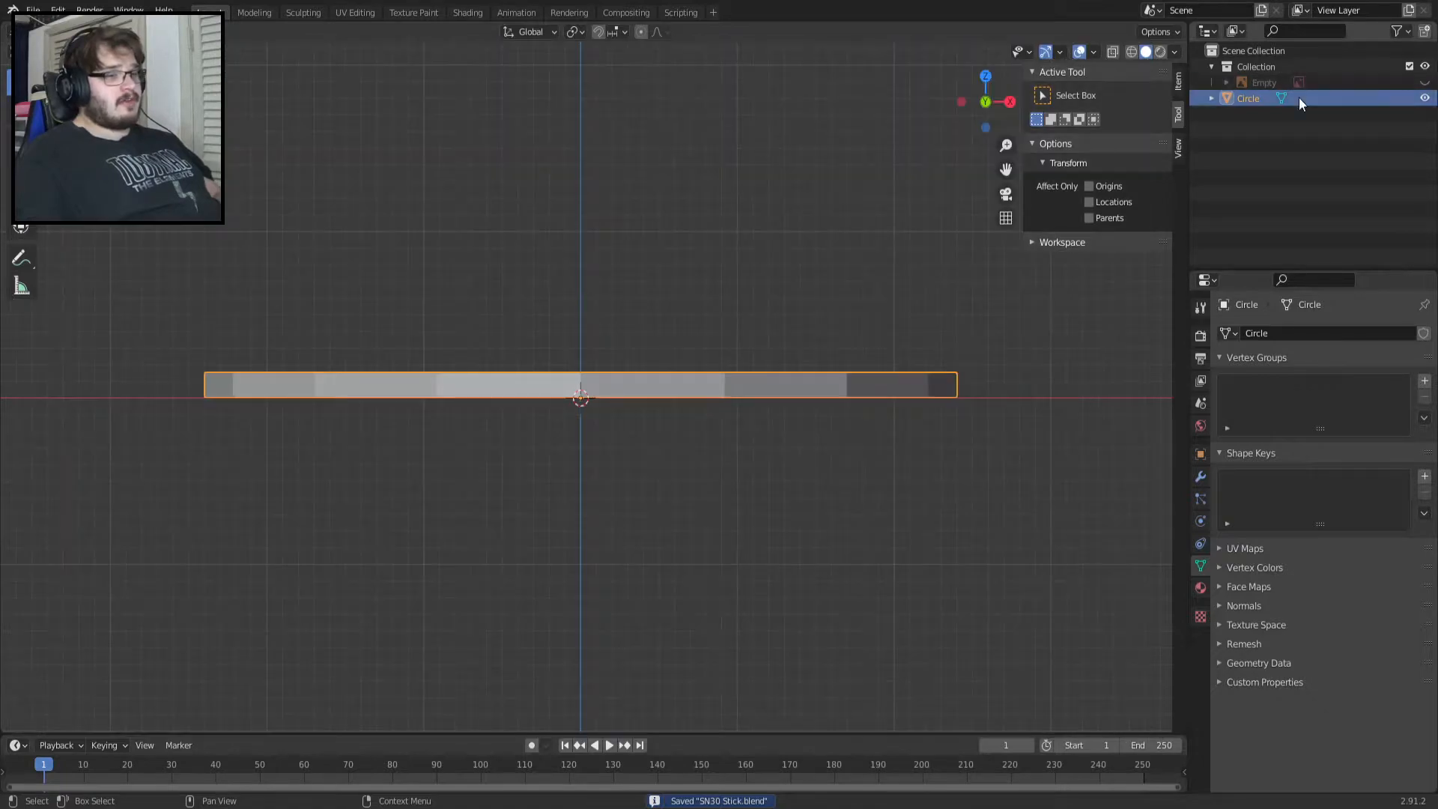
key("Tab")
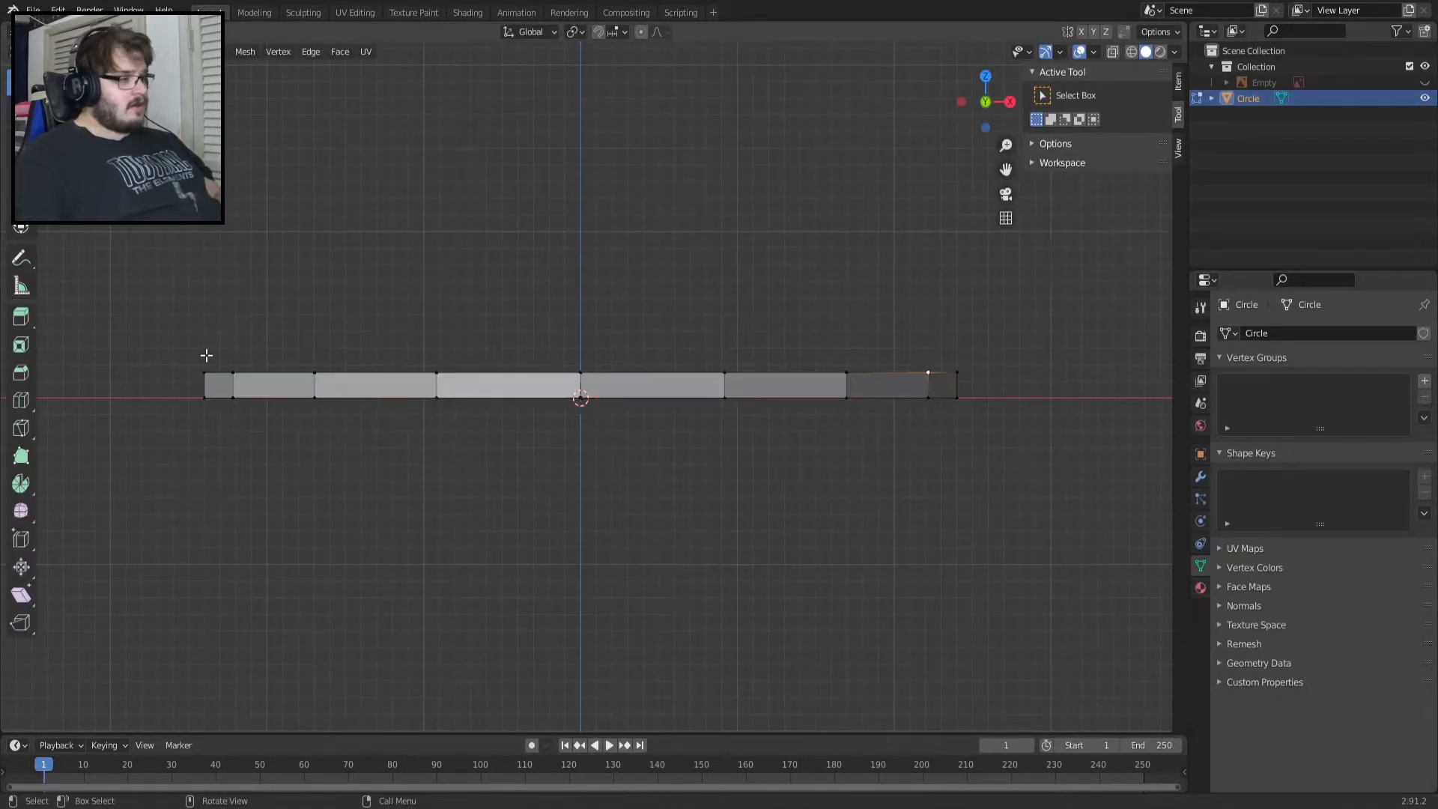
left_click(20, 298)
middle_click_drag(212, 263, 247, 391)
key("KP_7")
scroll(249, 390, "down", 1)
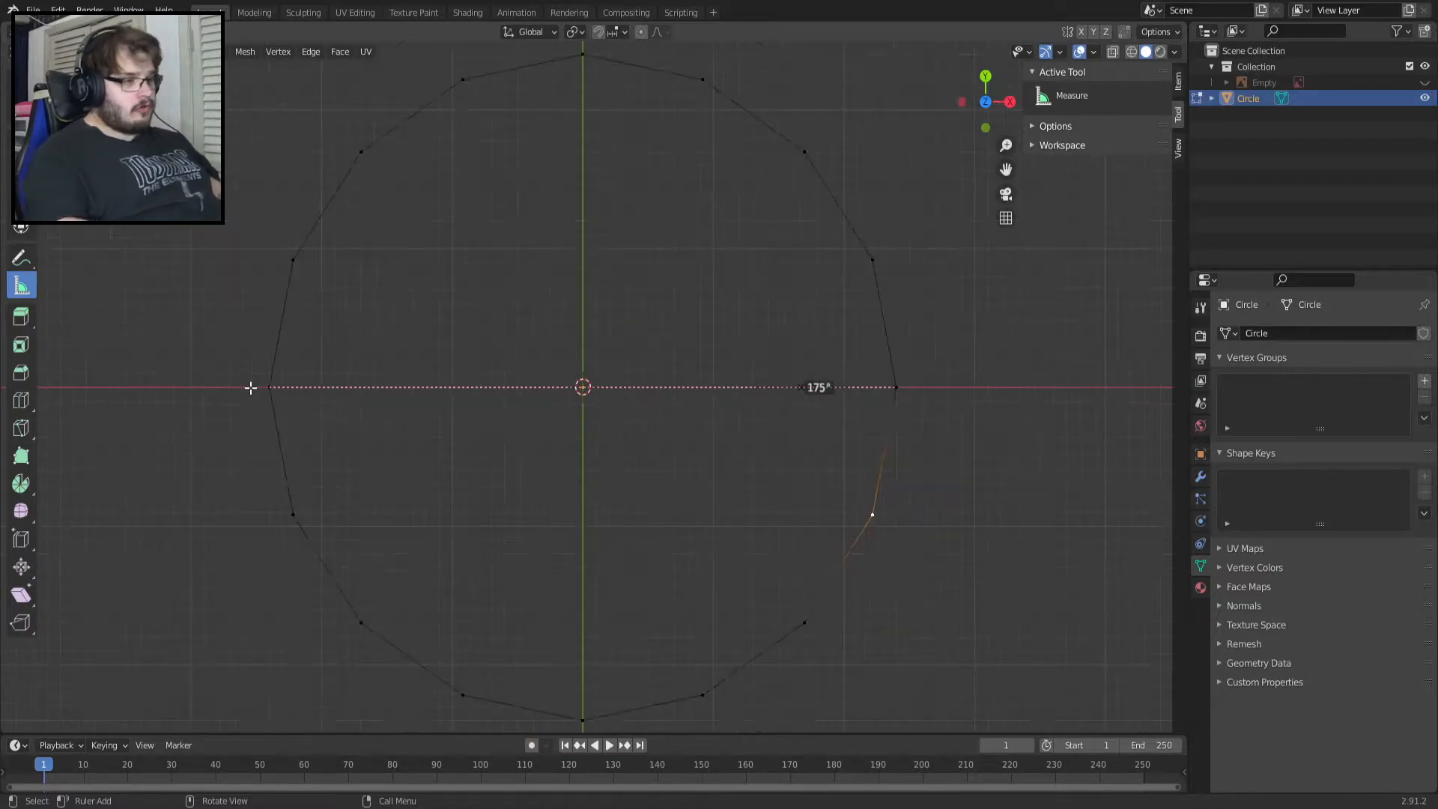
Replace the angled ruler with a straight one spanning the circle's diameter along the X axis.
left_click_drag(271, 391, 547, 464)
key("Delete")
left_click_drag(270, 387, 896, 387)
scroll(608, 366, "up", 2)
scroll(607, 366, "down", 2)
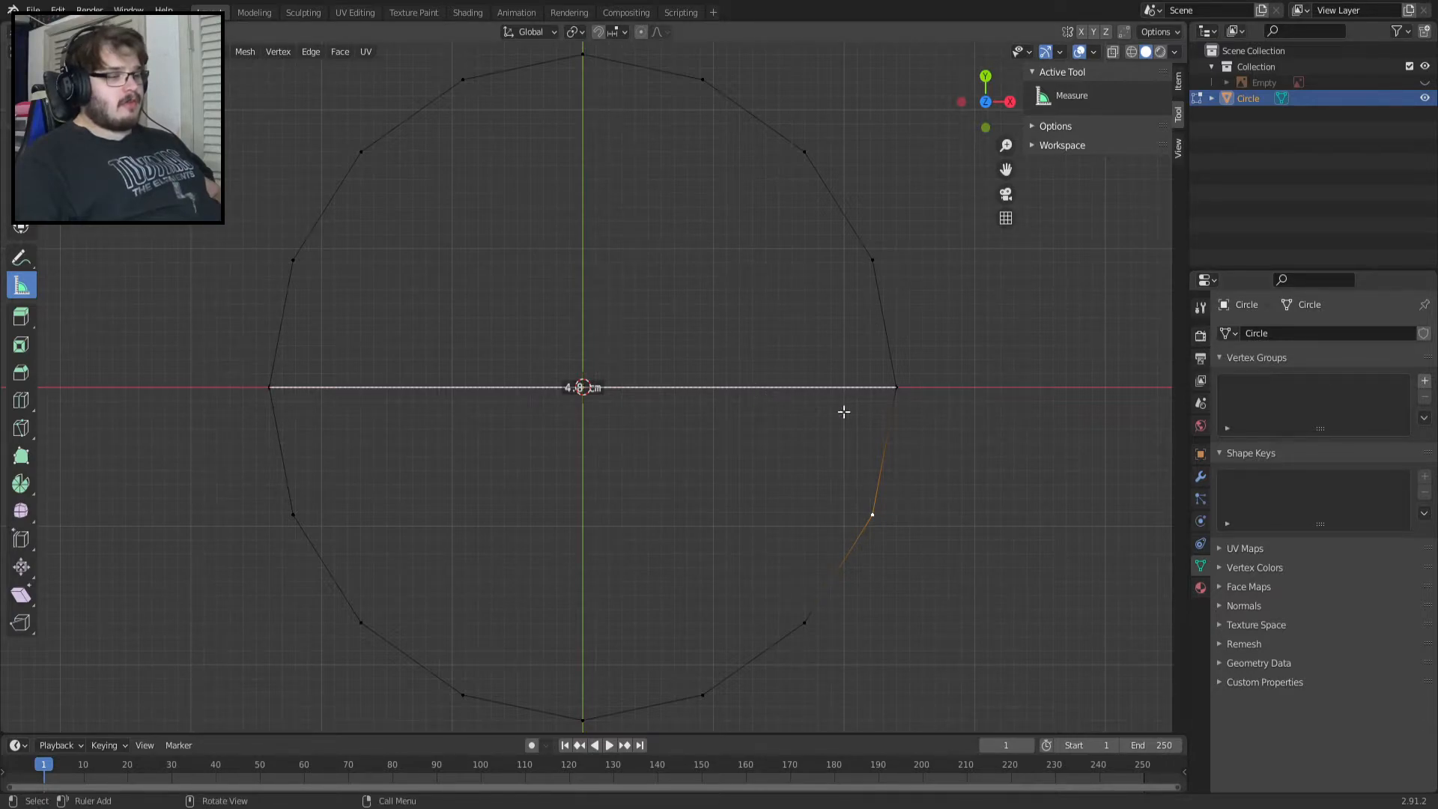
left_click(1201, 337)
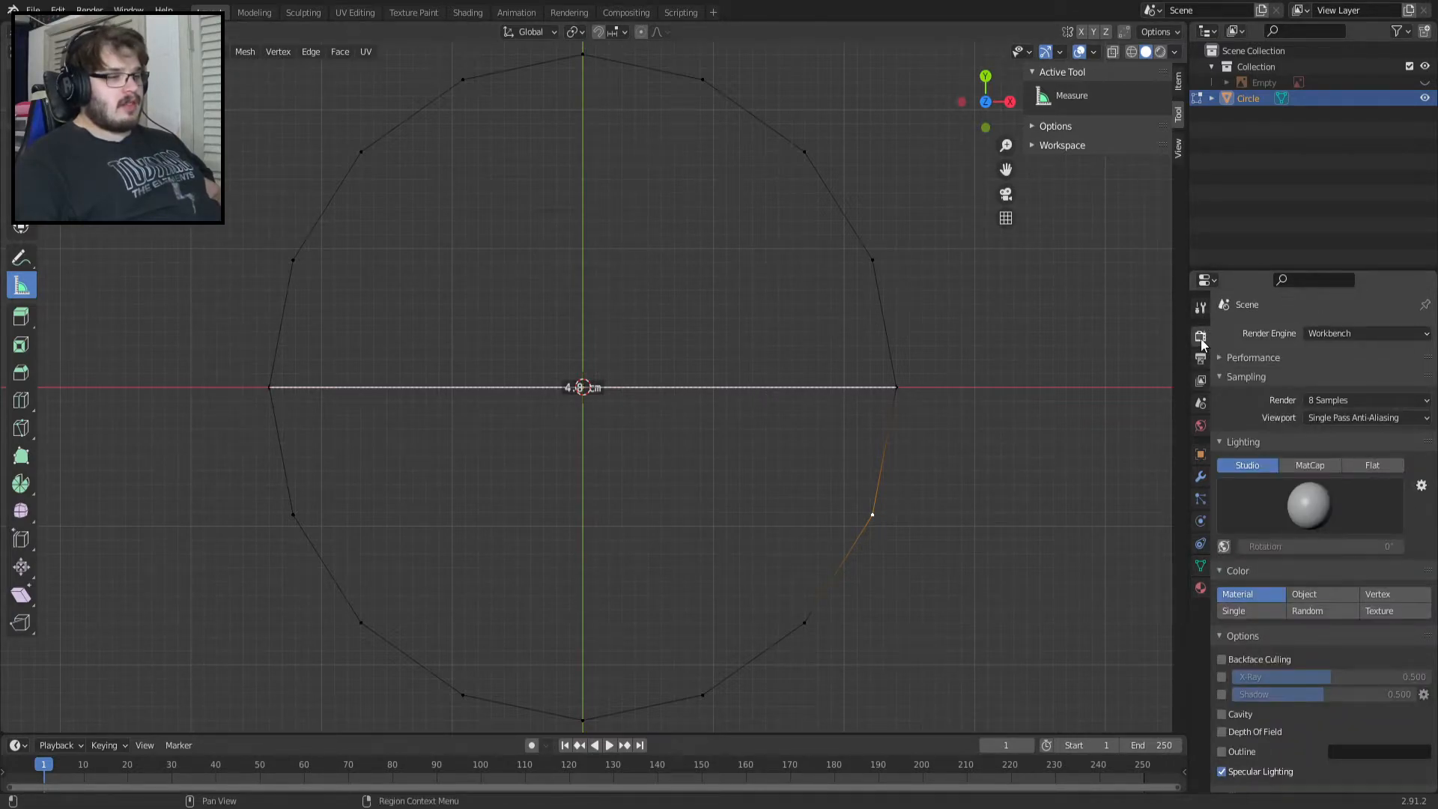
left_click(1201, 316)
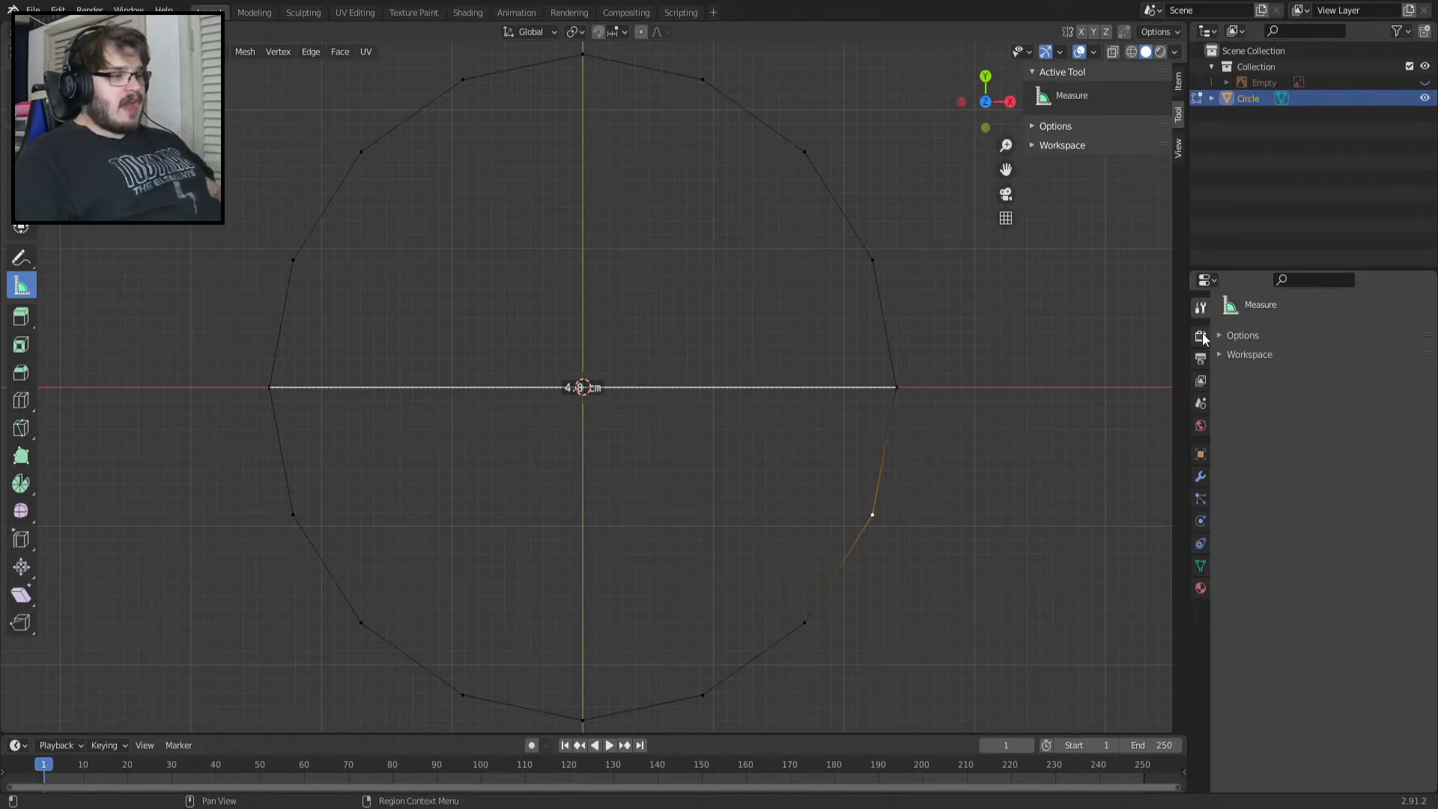
left_click(1201, 337)
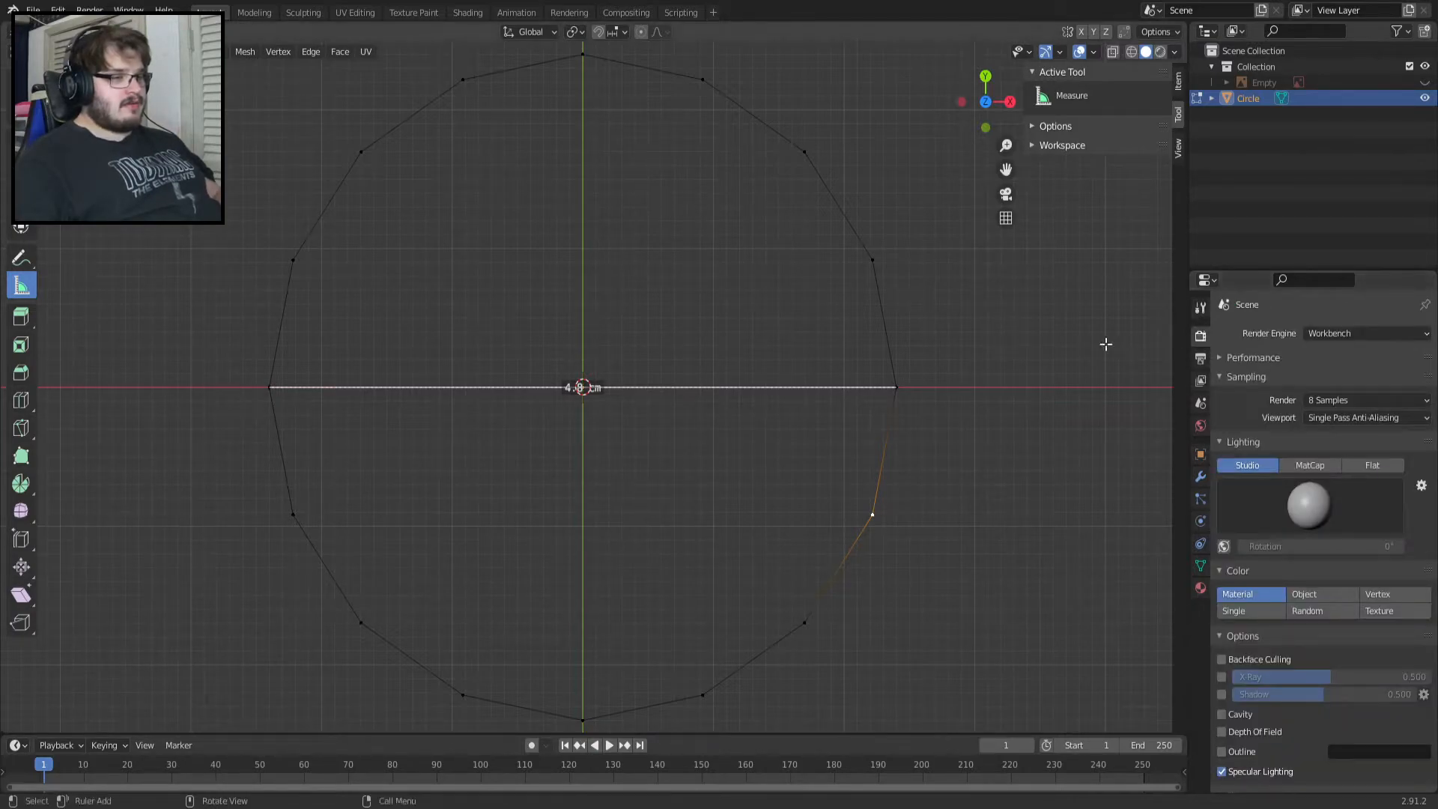
Scale all of the circle mesh's vertices by 0.5 and compare the result with the ruler.
key("a")
key("s")
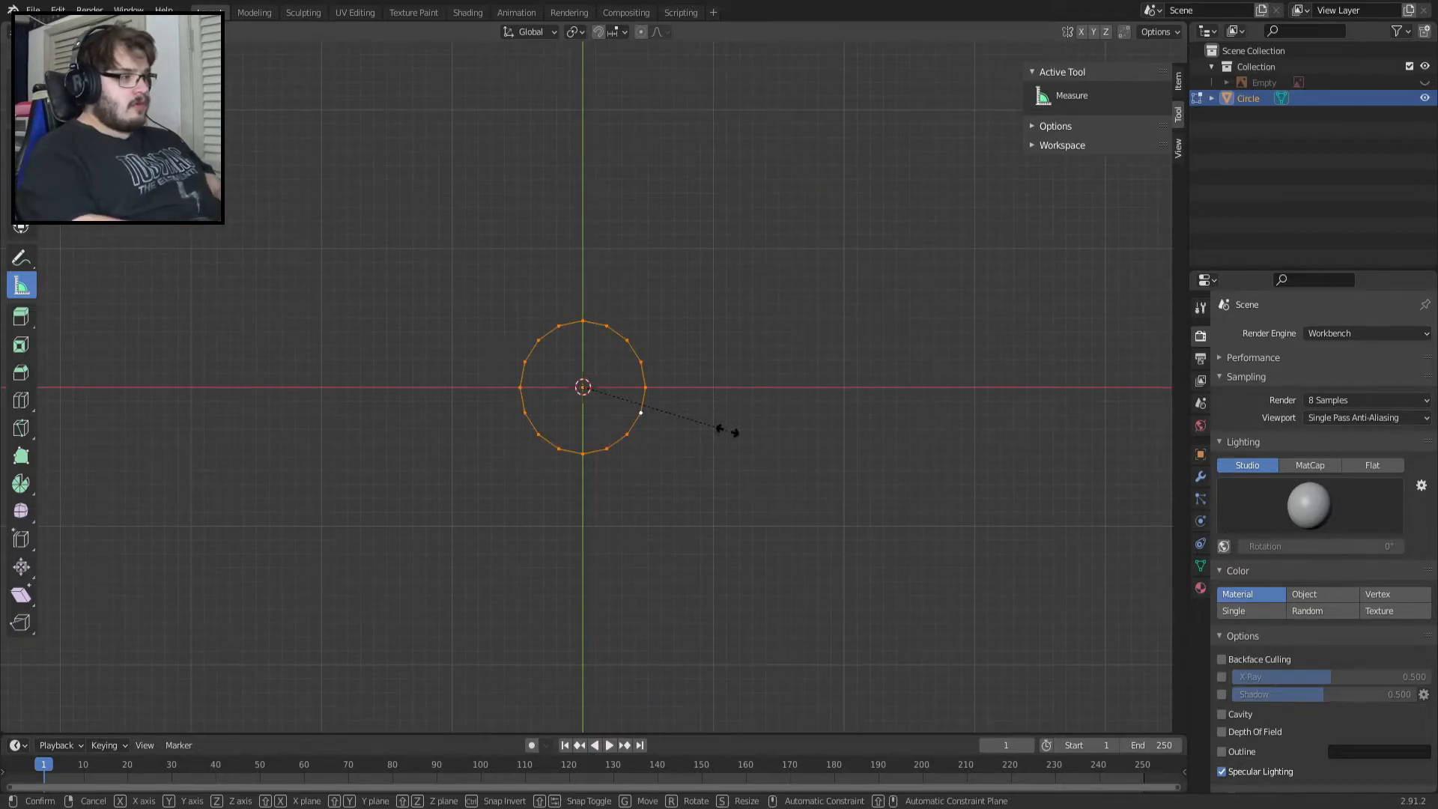
type(".5")
key("Return")
left_click(428, 388)
key("ctrl+z")
key("ctrl+shift+z")
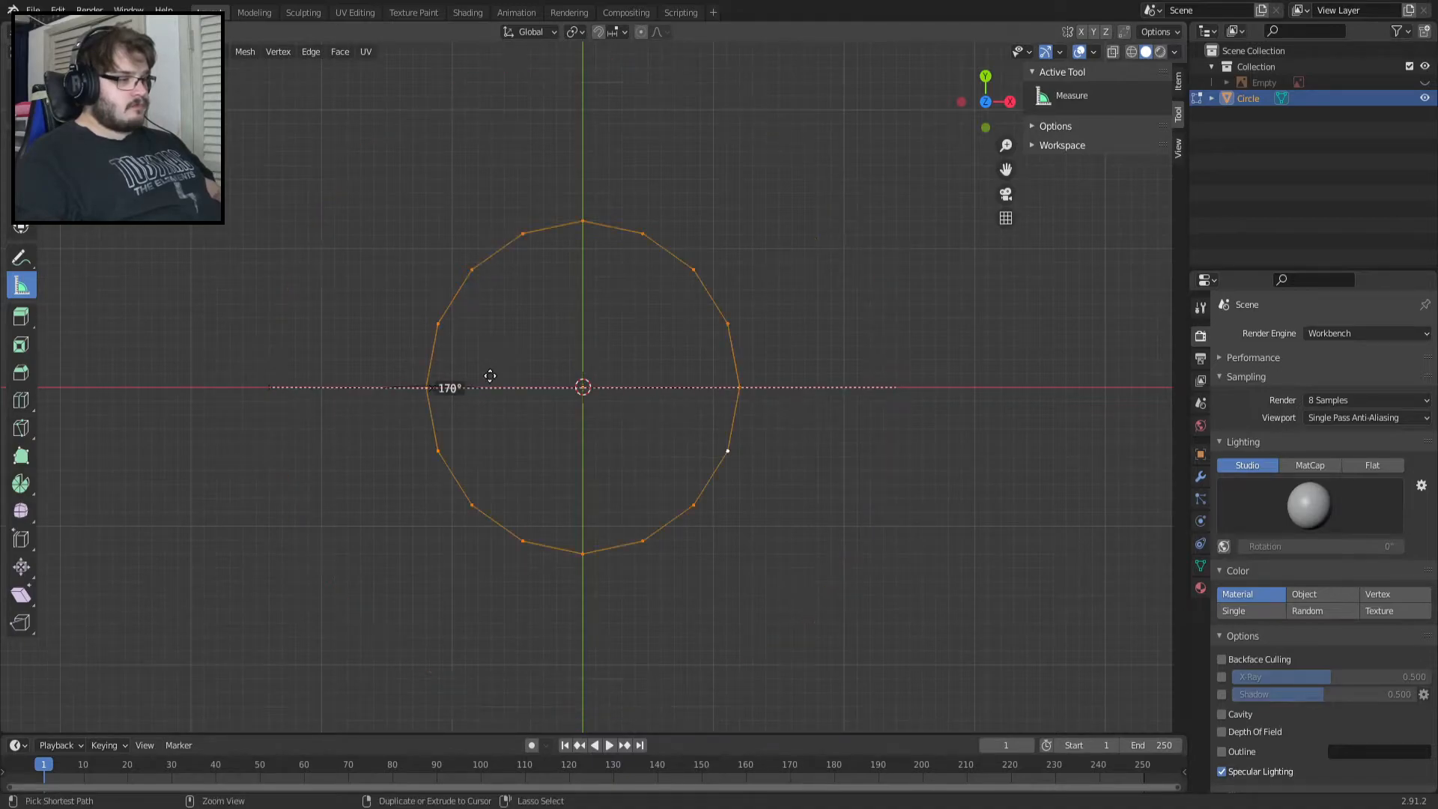
scroll(464, 353, "up", 2)
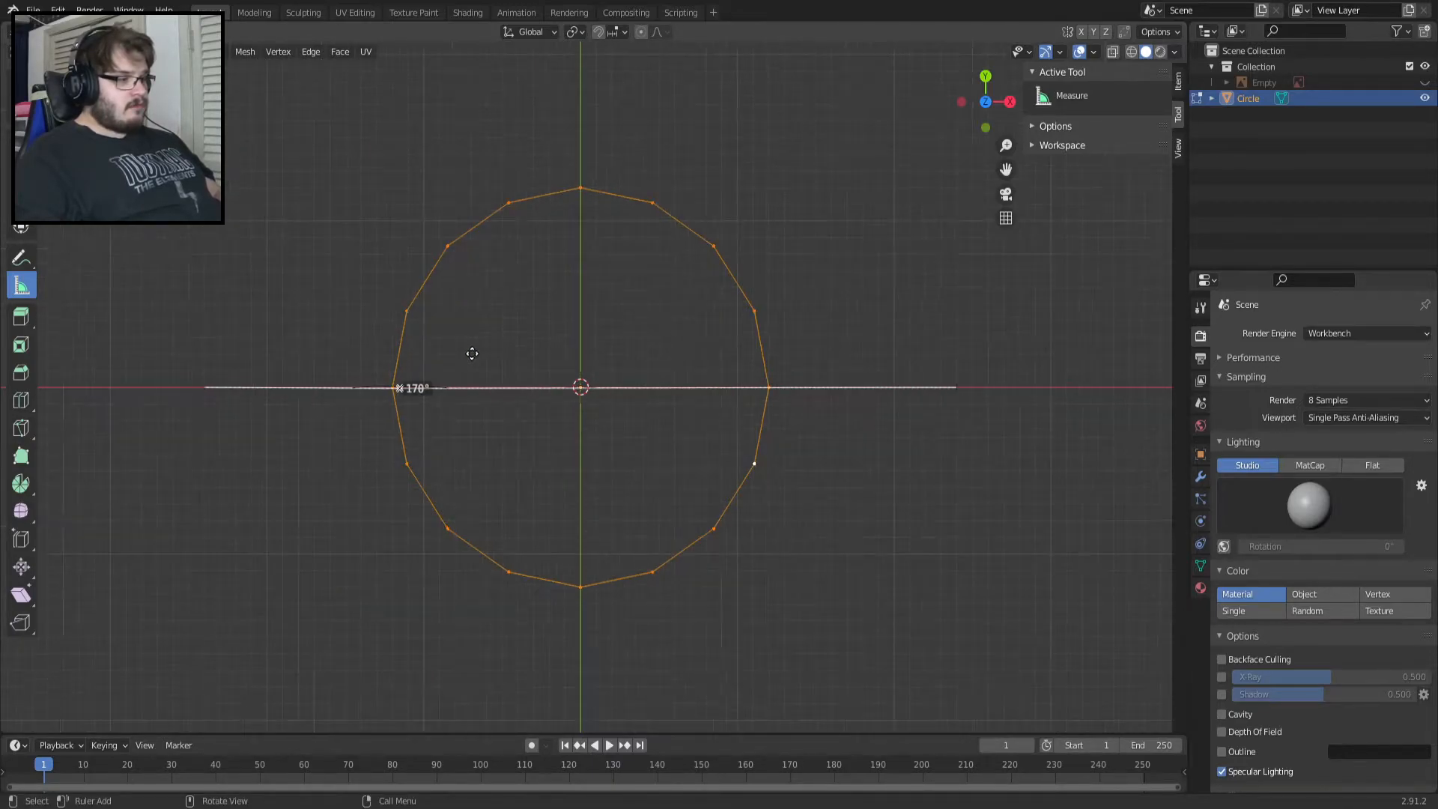
Scale the whole circle mesh down once more by a factor of 0.5.
key("alt+a")
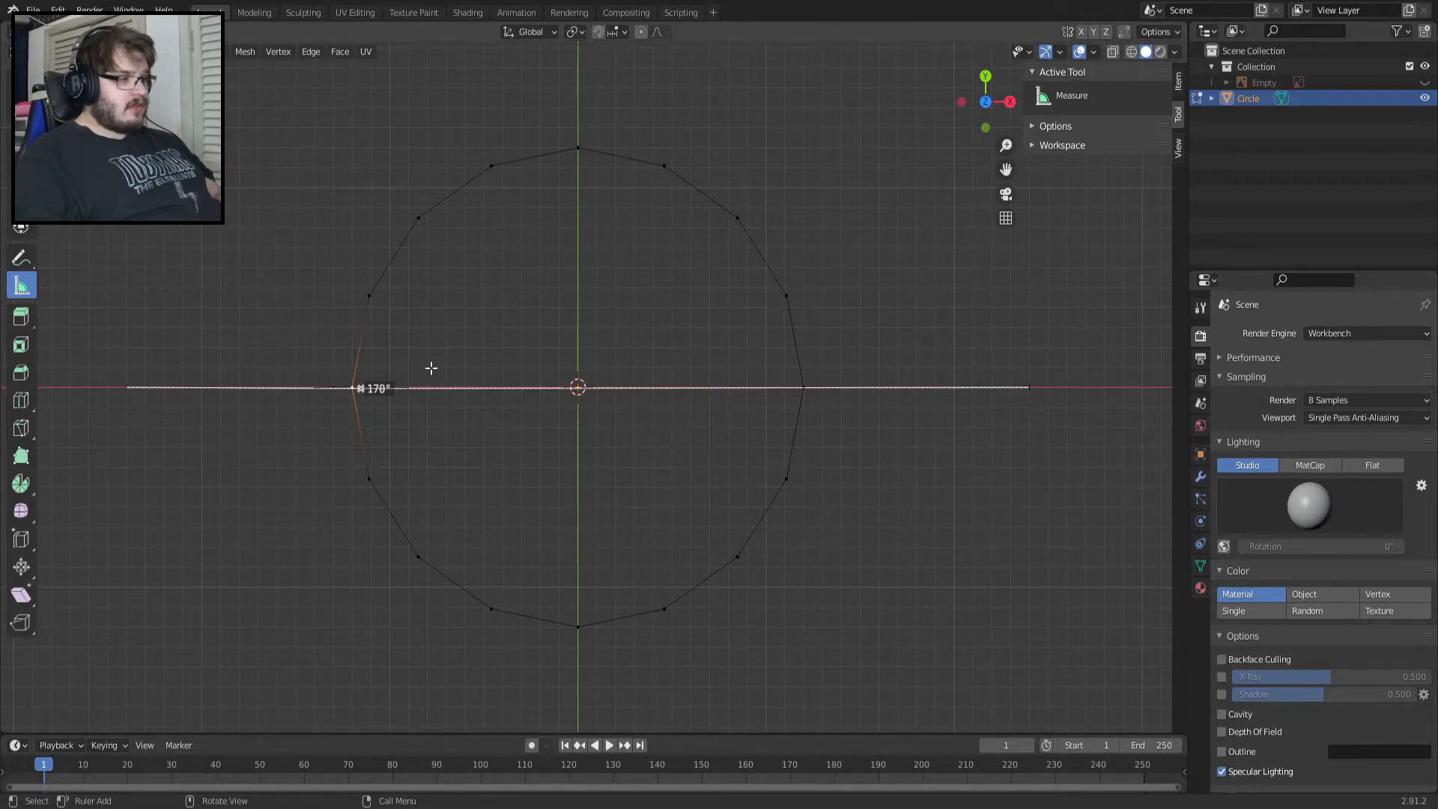
key("a")
key("Tab")
key("Tab")
type("s")
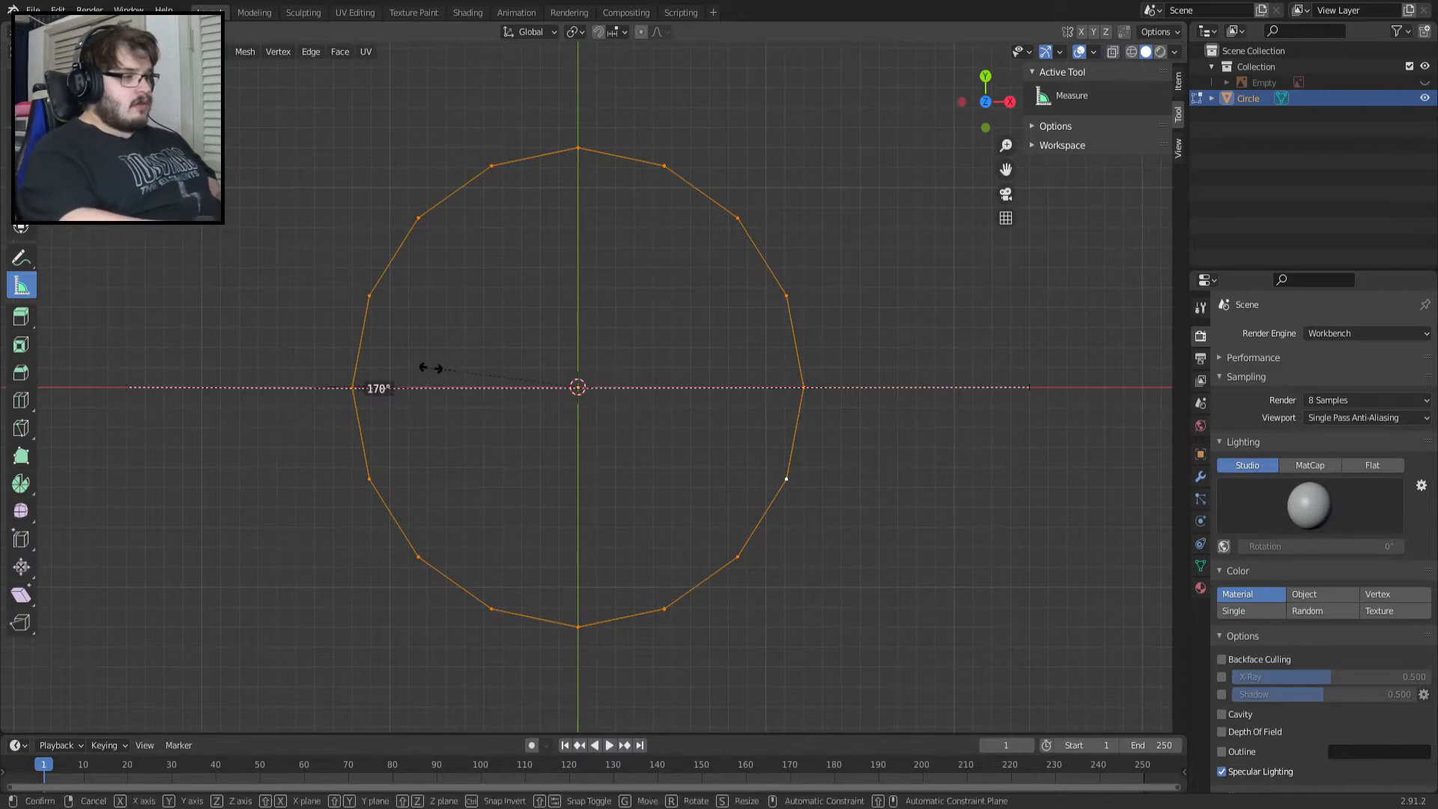
type(".5")
key("Return")
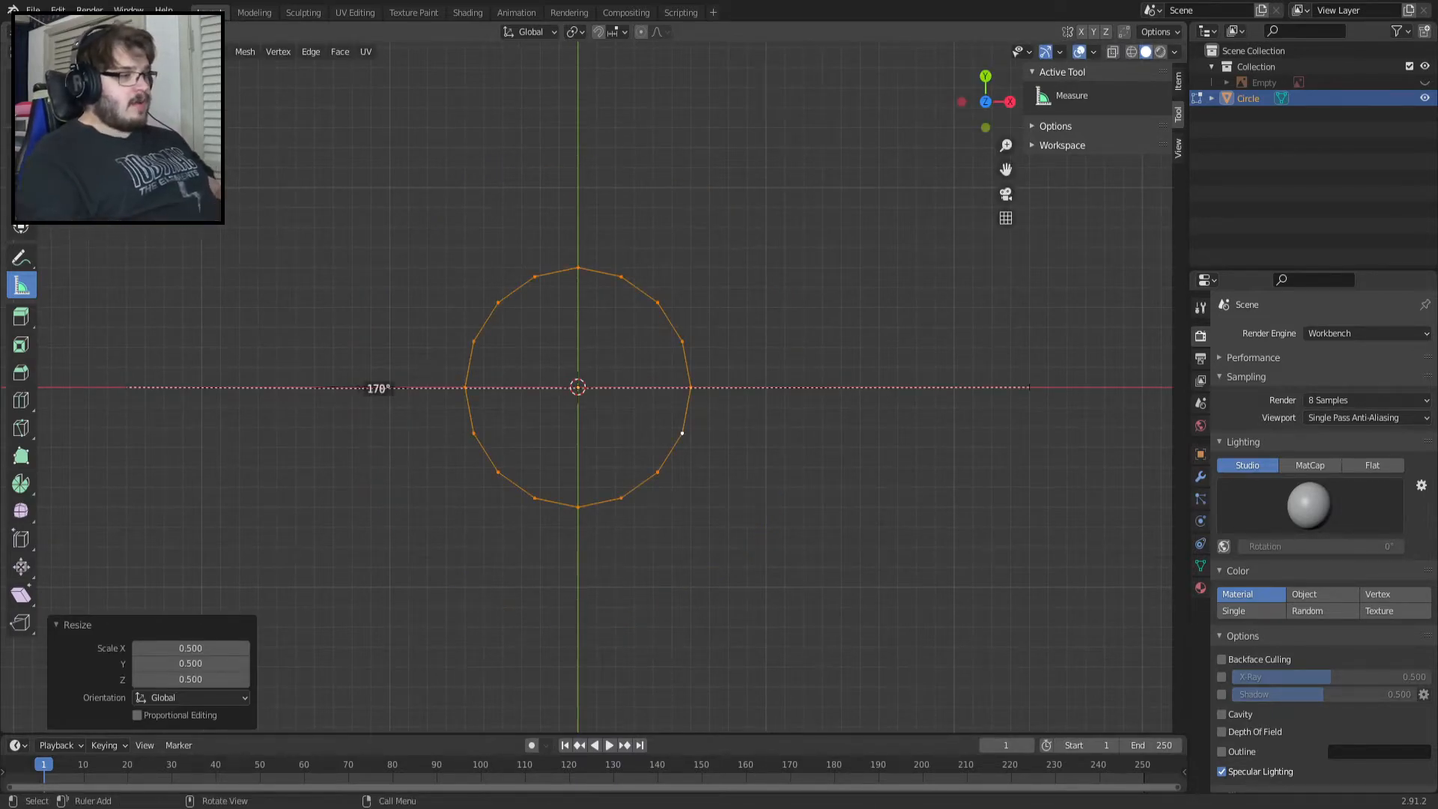
Select the circle's vertex on the negative X axis and examine the reduced circle against the ruler.
left_click(465, 387)
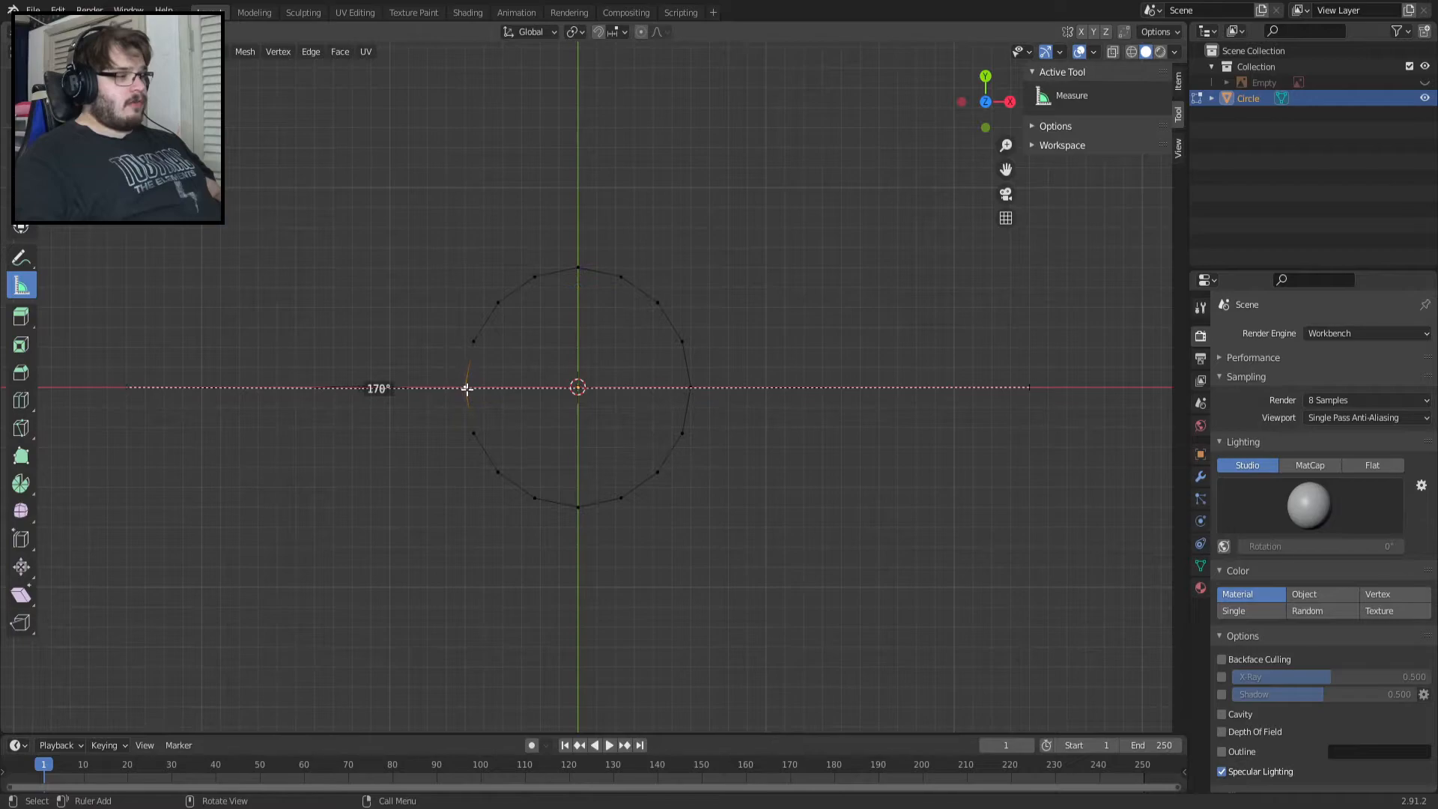
scroll(615, 392, "up", 2)
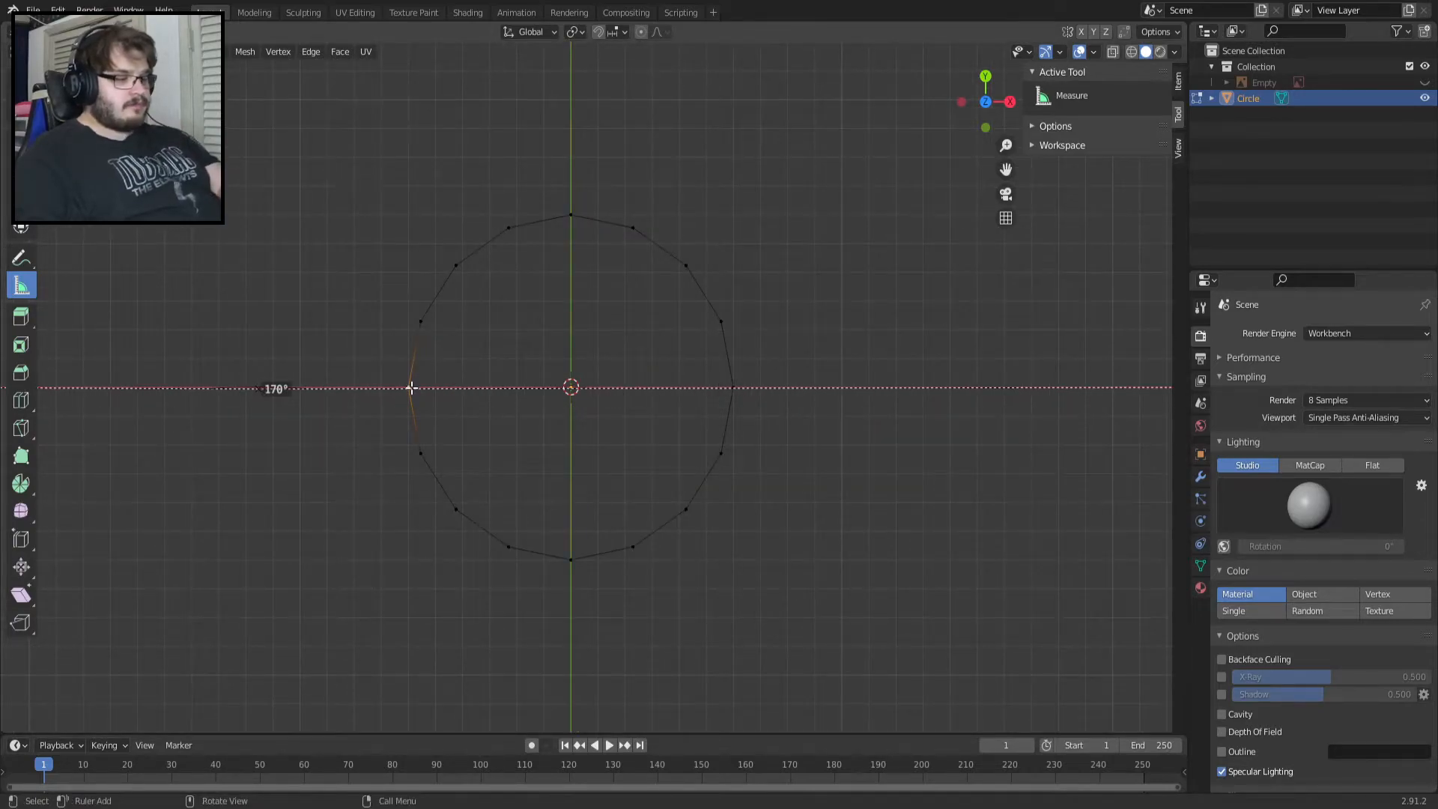
scroll(481, 376, "up", 1)
scroll(481, 376, "up", 3)
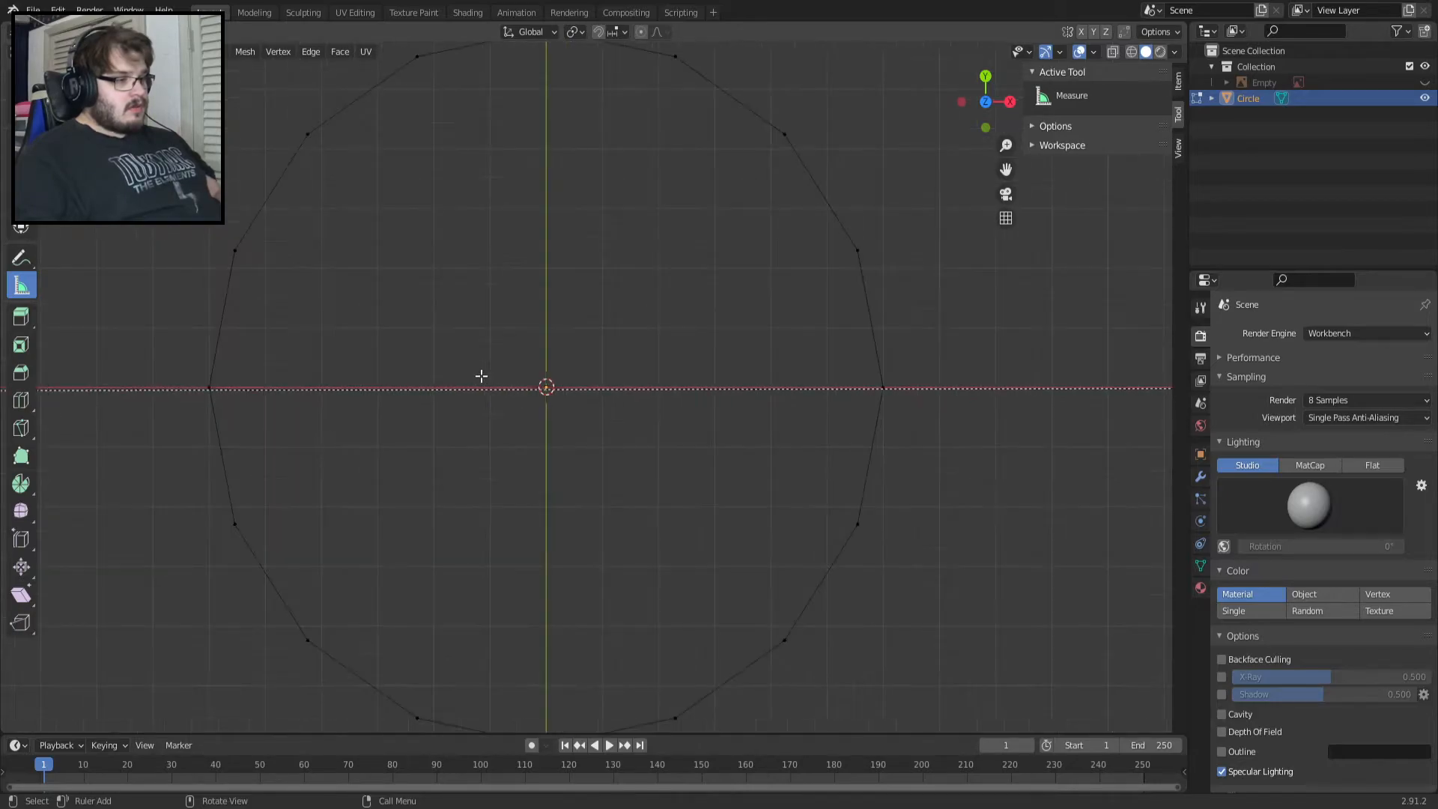
scroll(180, 411, "down", 3)
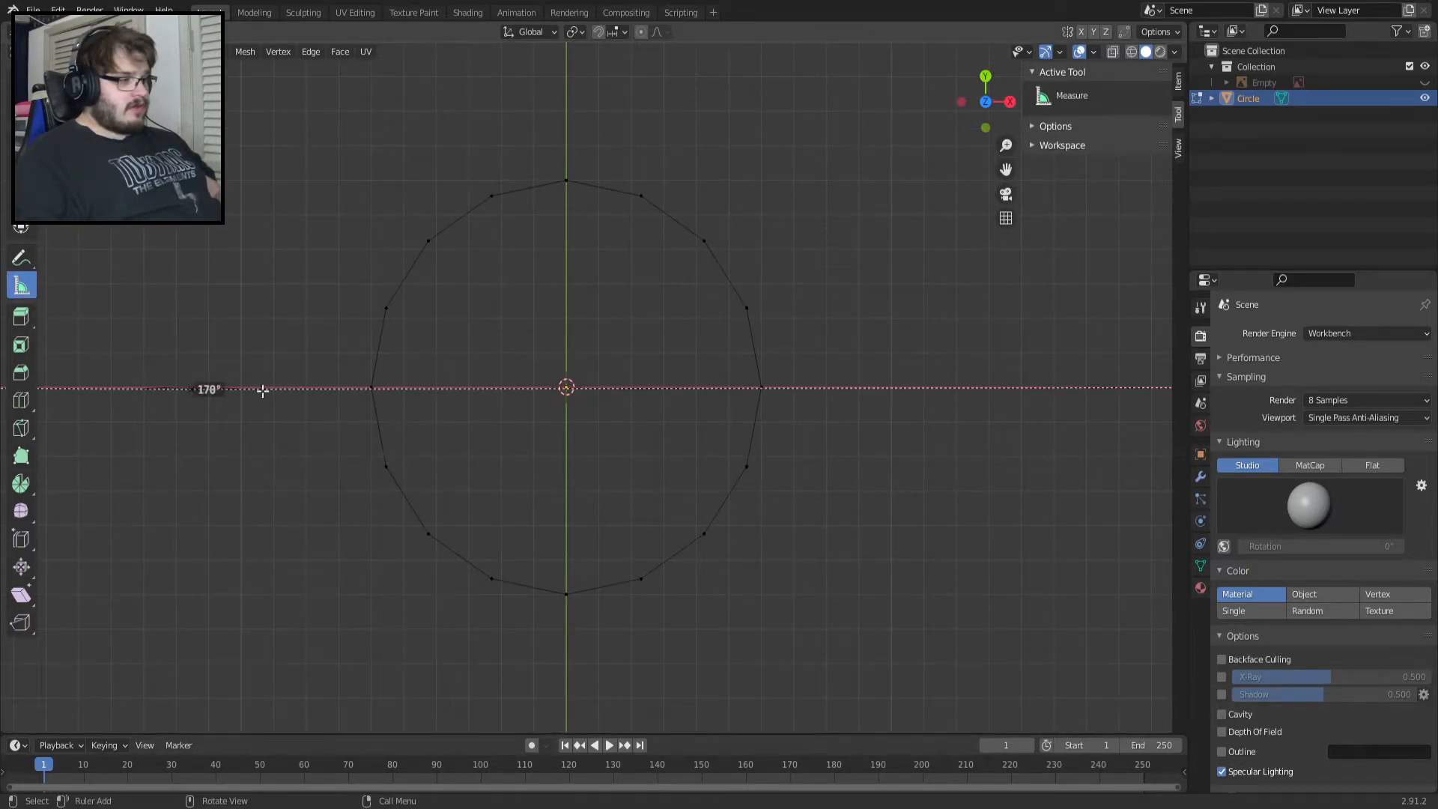
Try to delete the 170° ruler lying along the X axis and the short stray ruler beside it.
right_click(216, 390)
left_click_drag(215, 390, 239, 427)
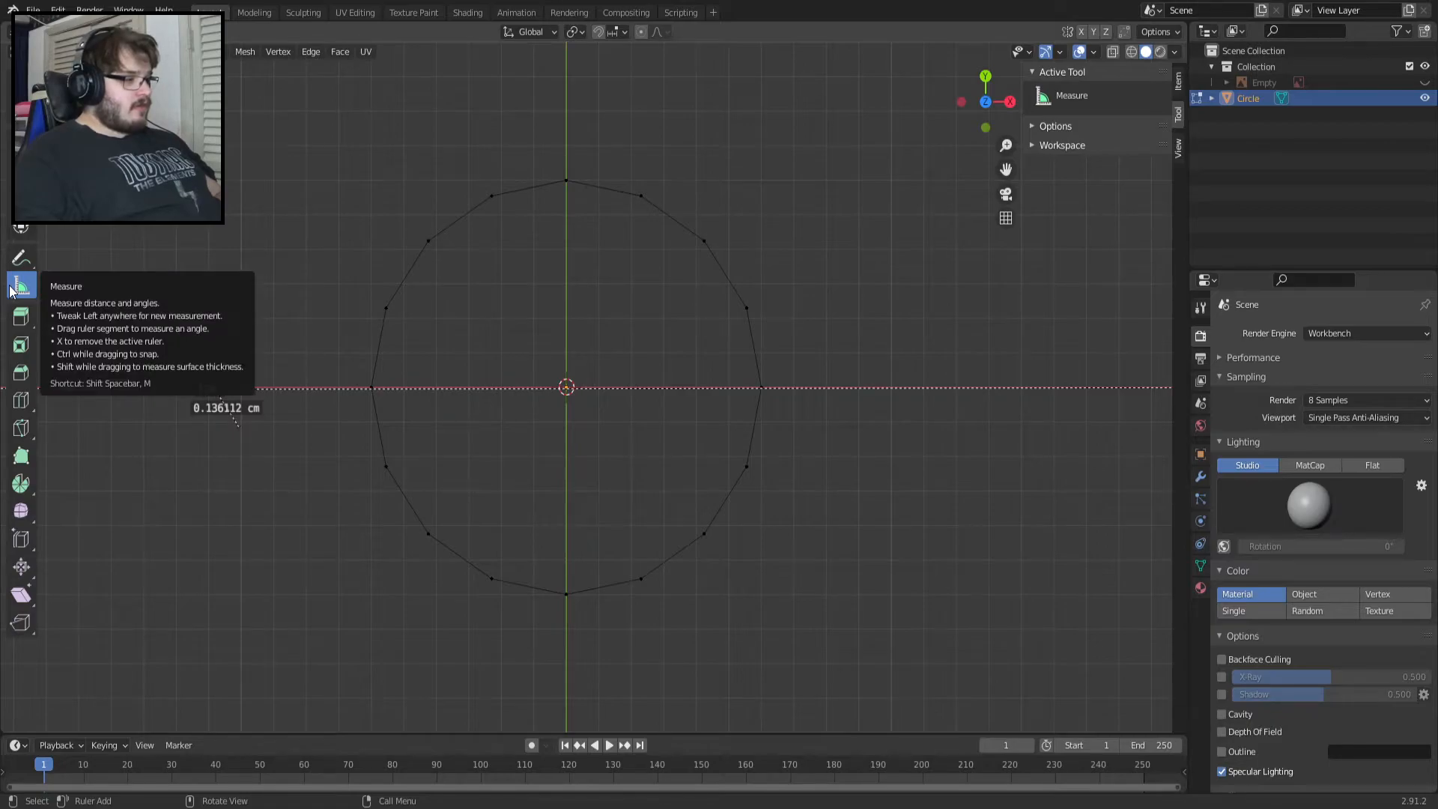
key("x")
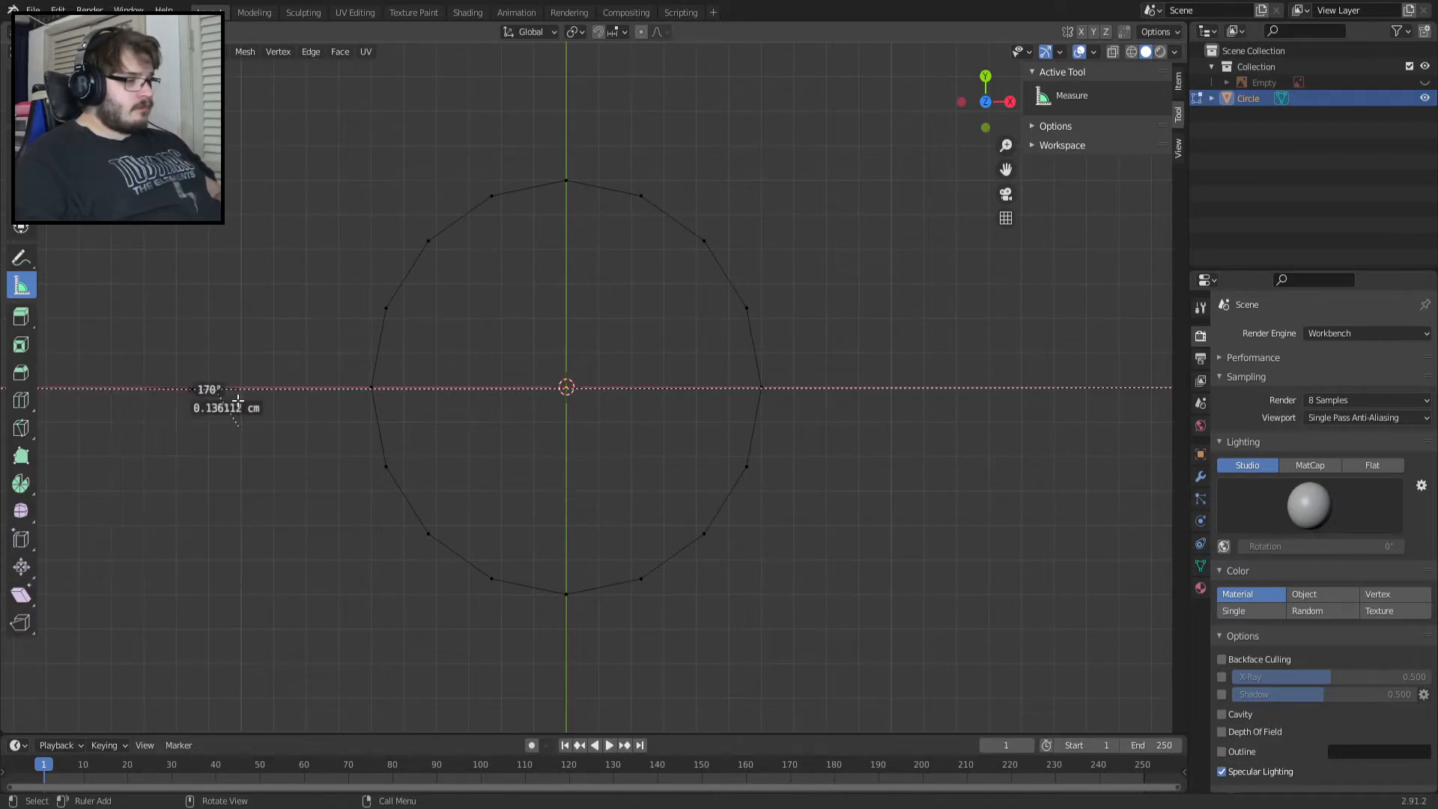
key("x")
left_click_drag(170, 346, 241, 392)
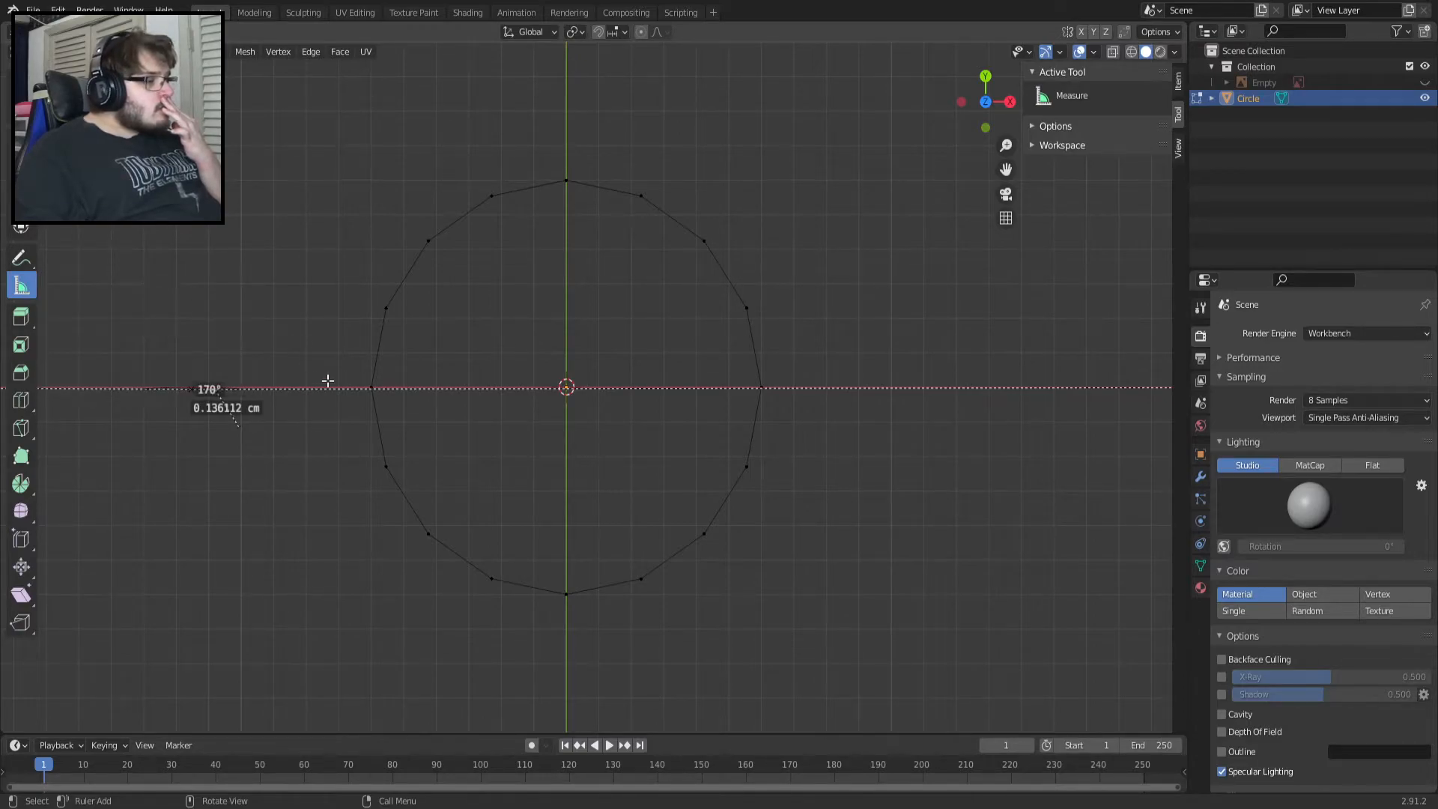
right_click(238, 403)
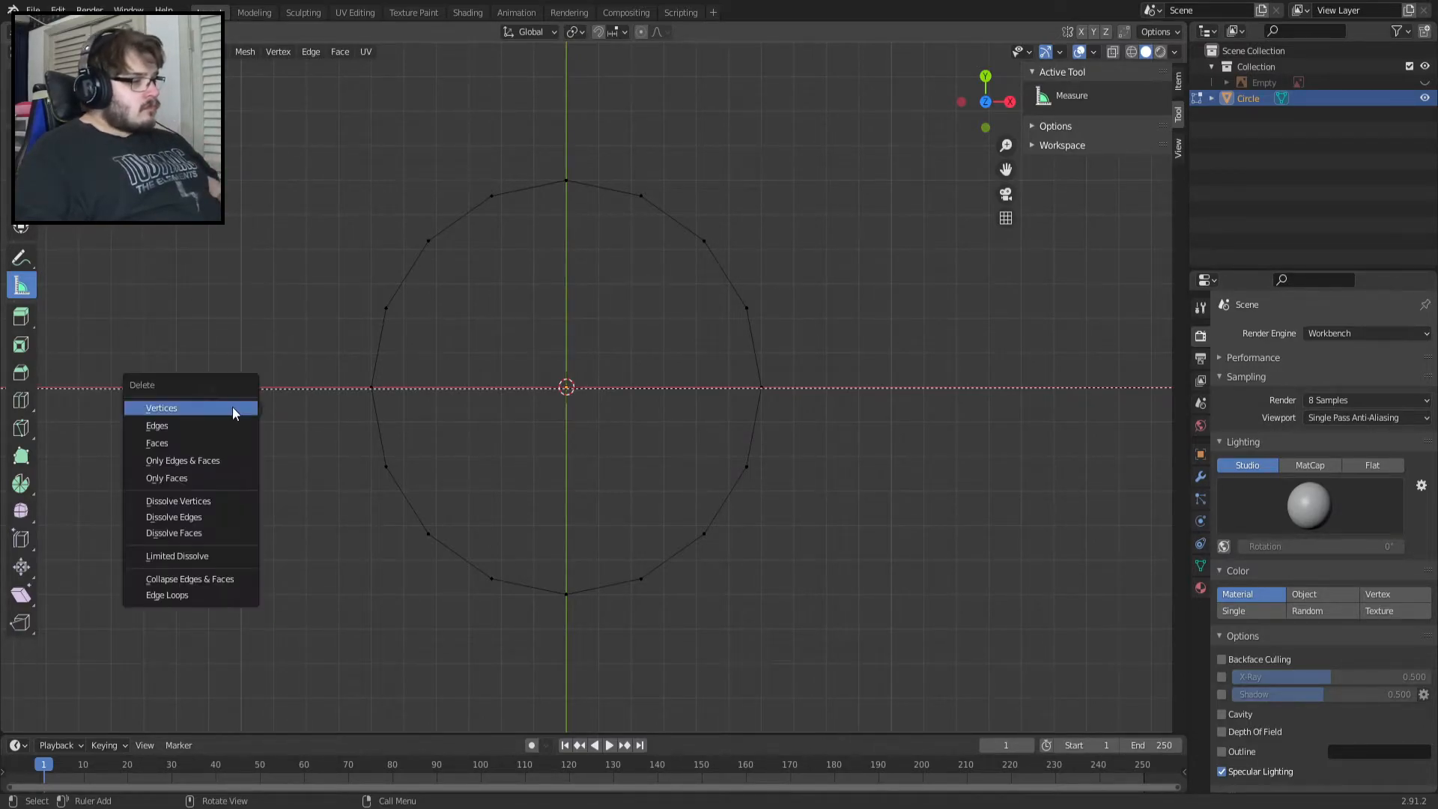
Remove the stray ruler and angle measurements lying across and beside the circle.
left_click_drag(222, 402, 330, 411)
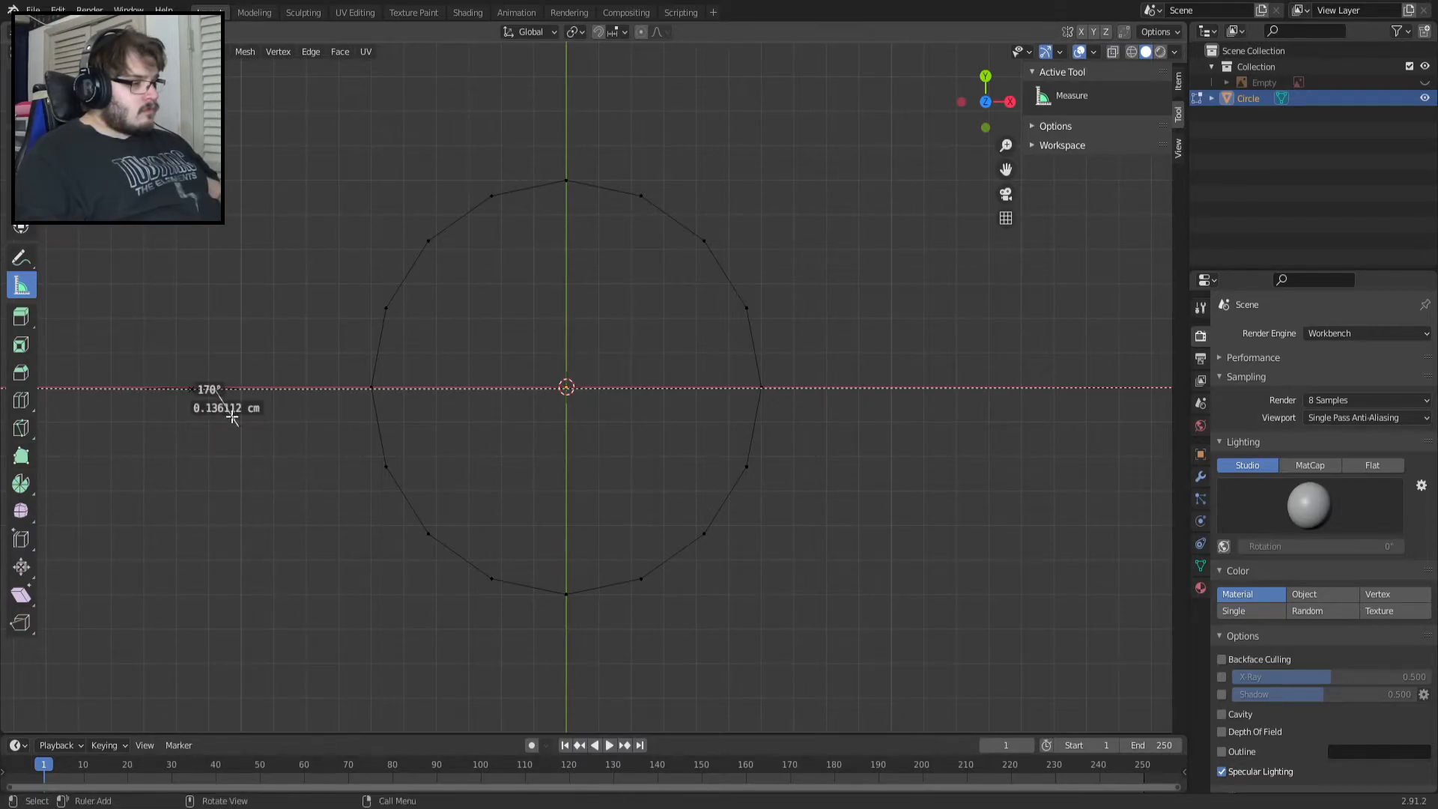
key("Delete")
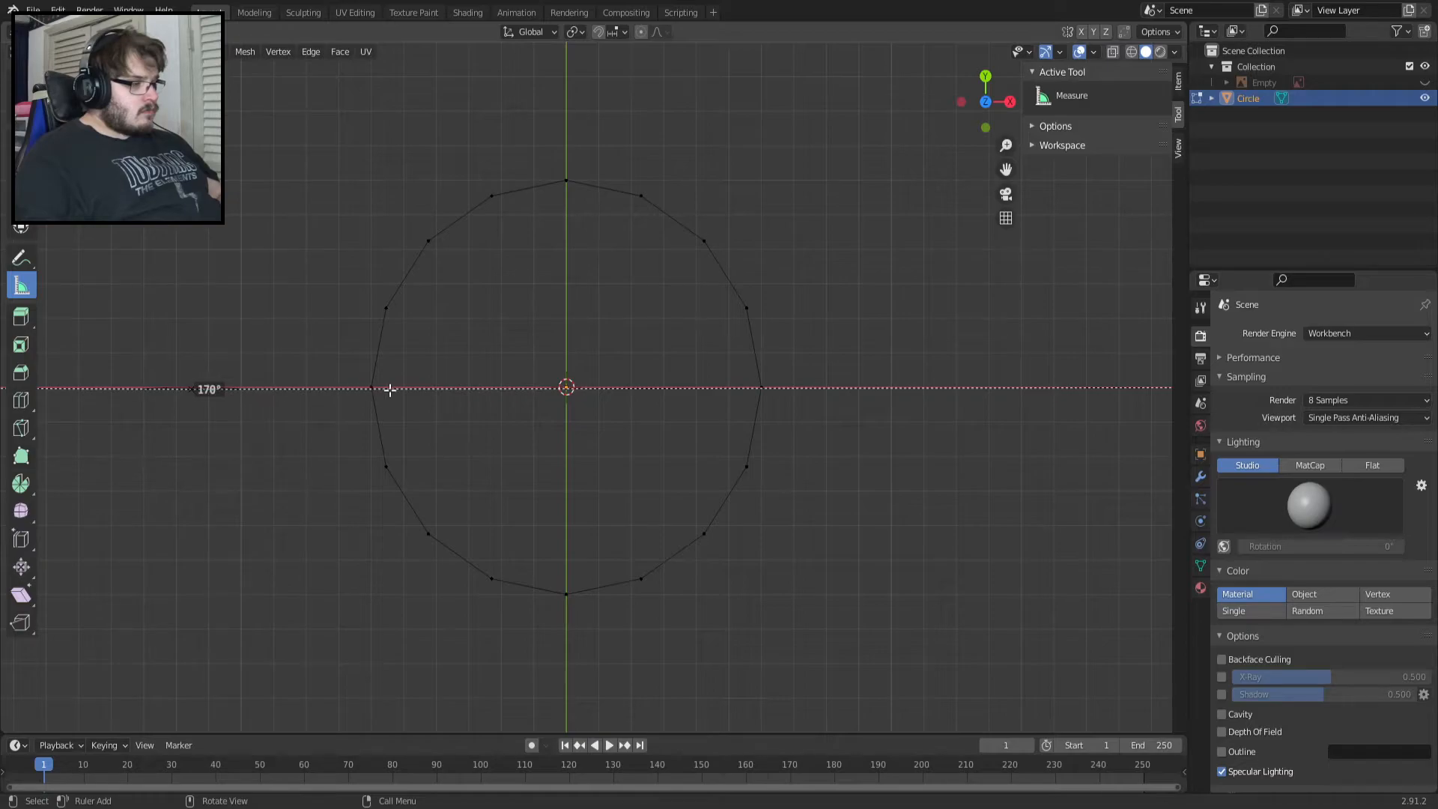
scroll(807, 378, "down", 3)
key("Delete")
scroll(570, 395, "up", 4)
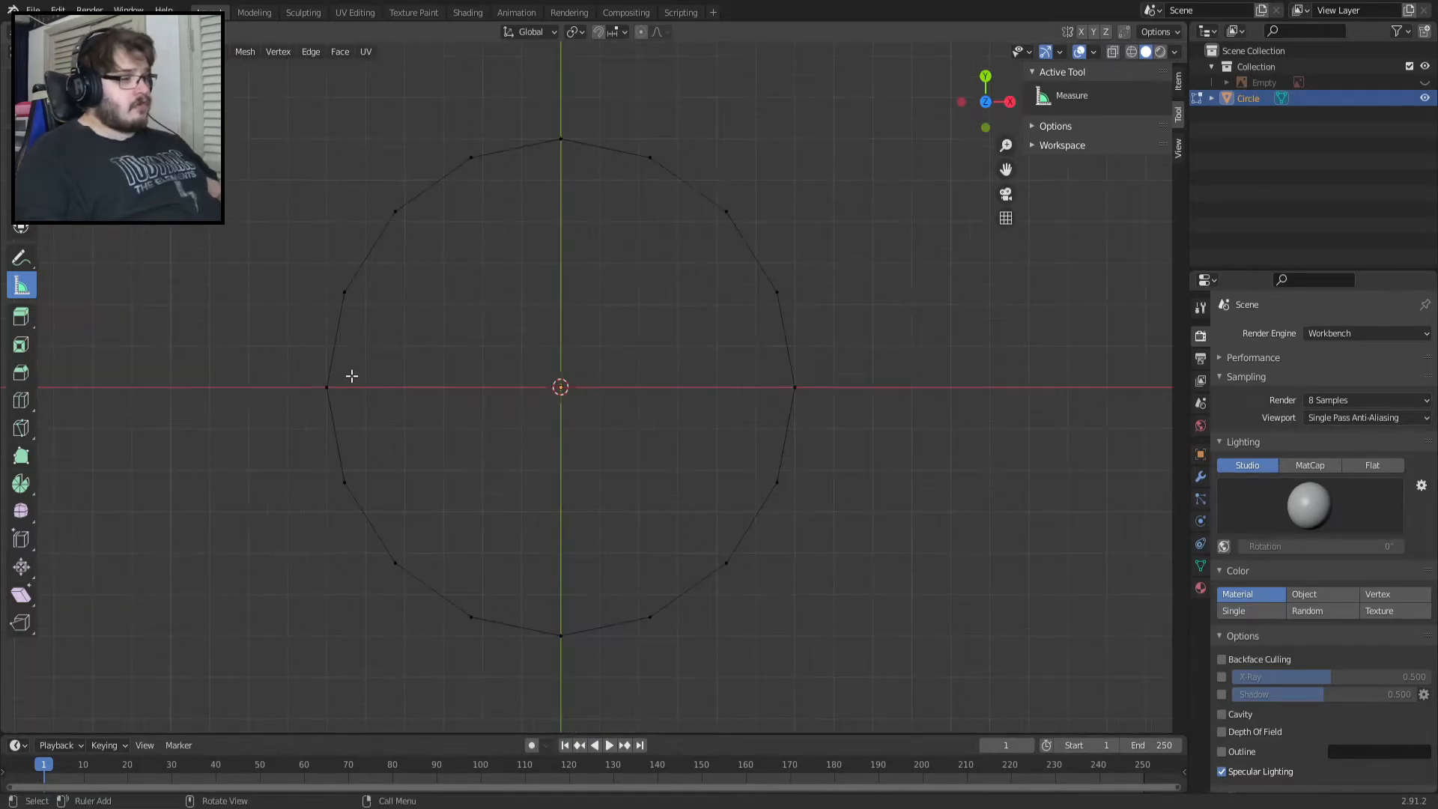
Measure the circle's width along the X axis between its two outermost vertices, then leave the Measure tool.
left_click_drag(330, 385, 794, 387)
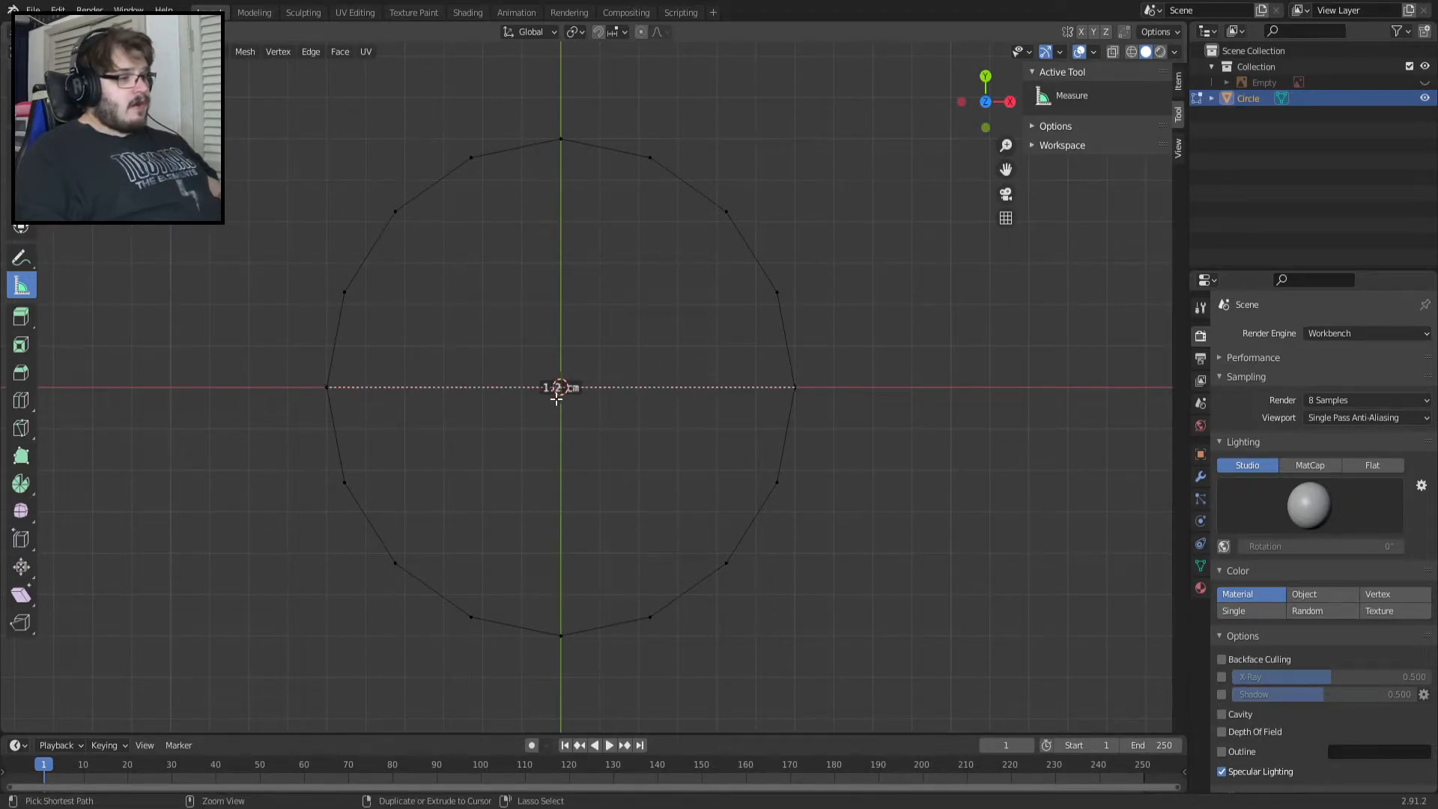
key("w")
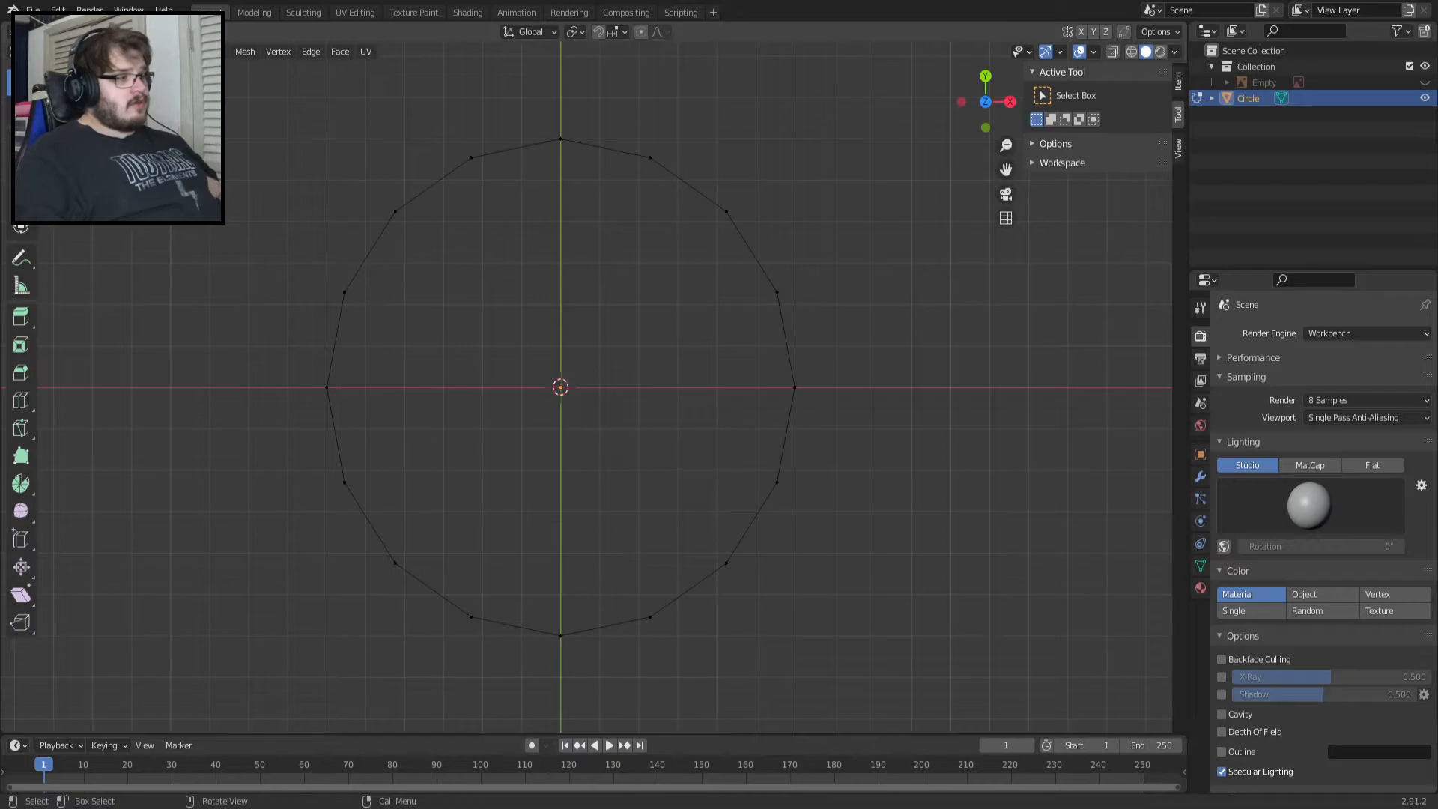
key("Tab")
key("Tab")
scroll(334, 238, "down", 4)
key("Tab")
key("Tab")
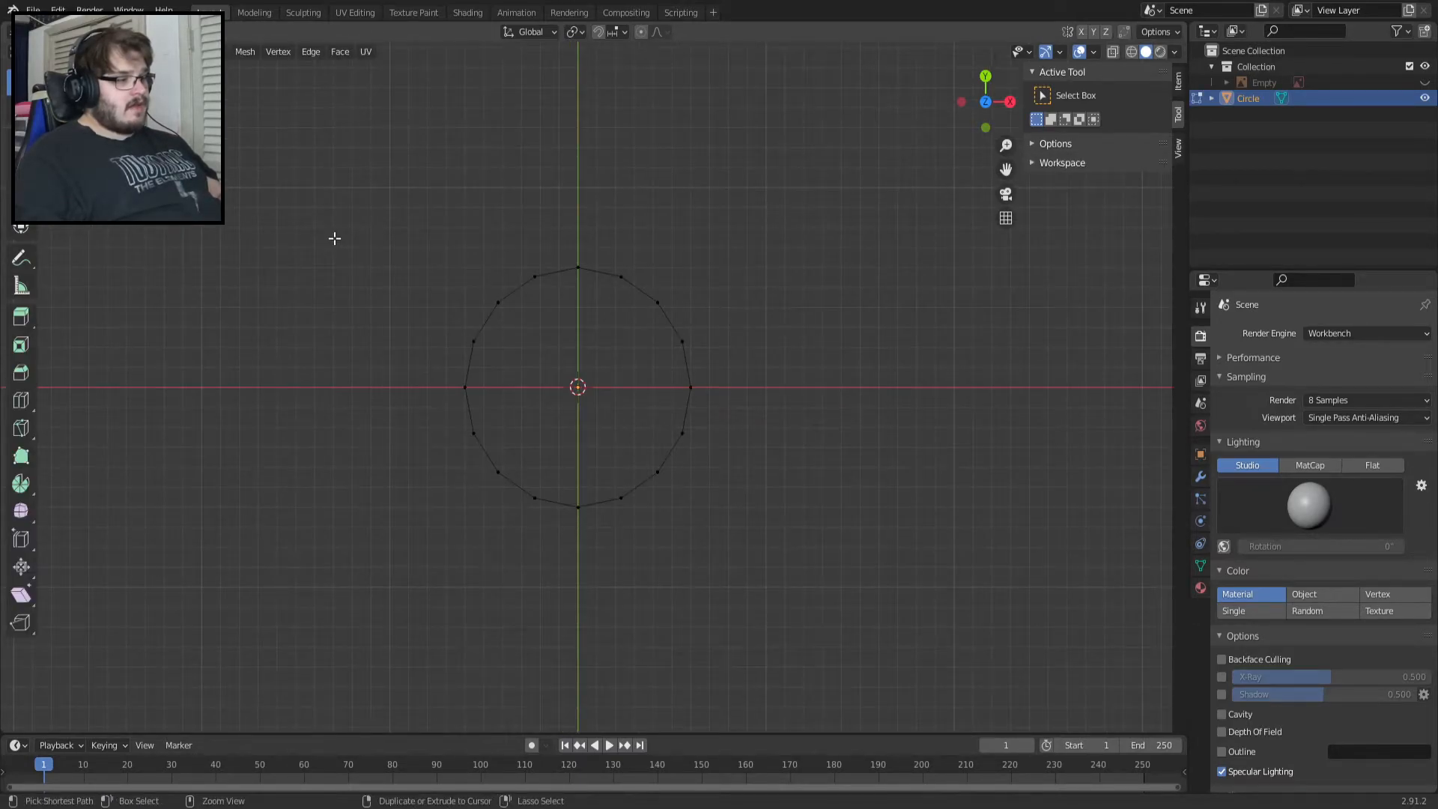
Undo the circle's last size reduction.
key("a")
key("Tab")
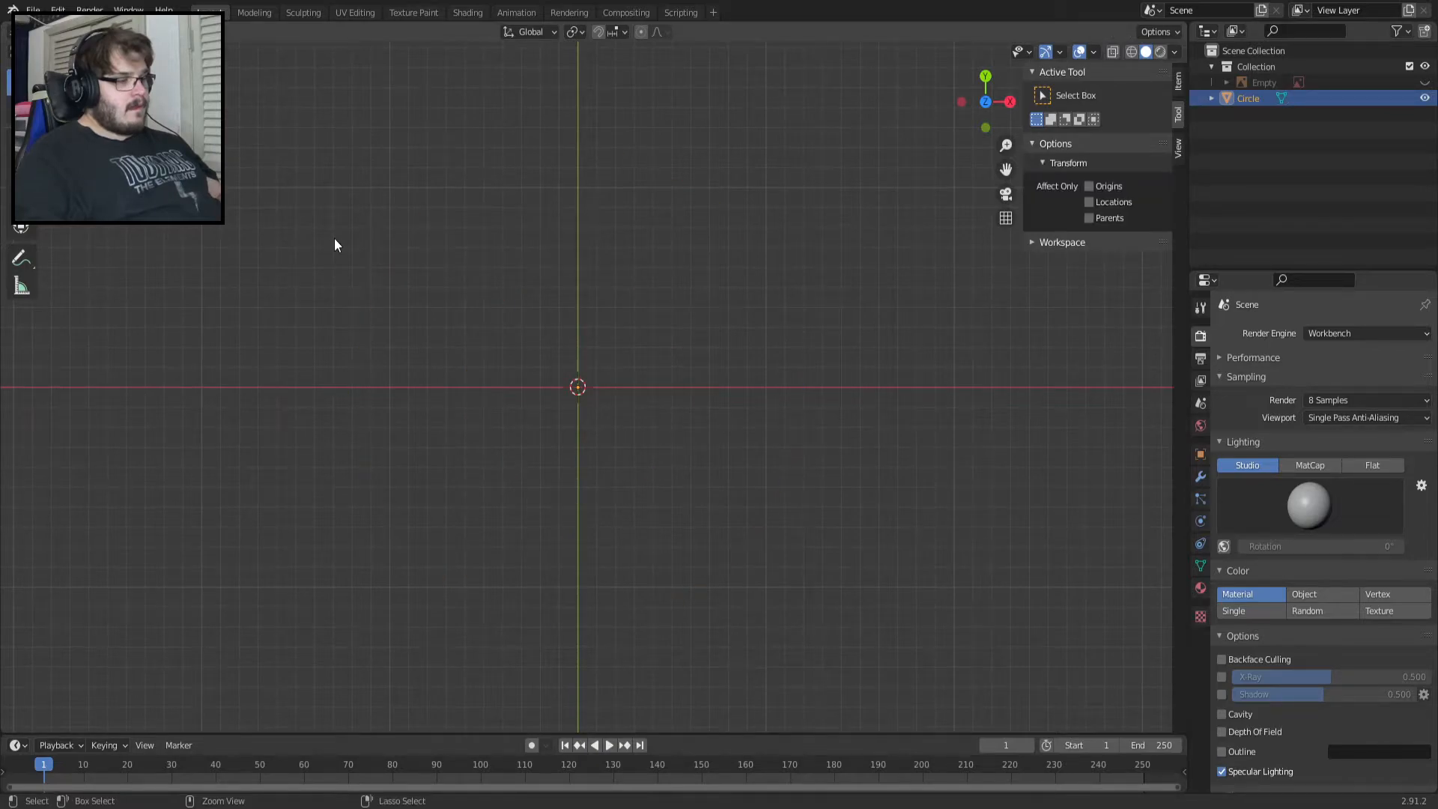
key("Tab")
key("ctrl+z")
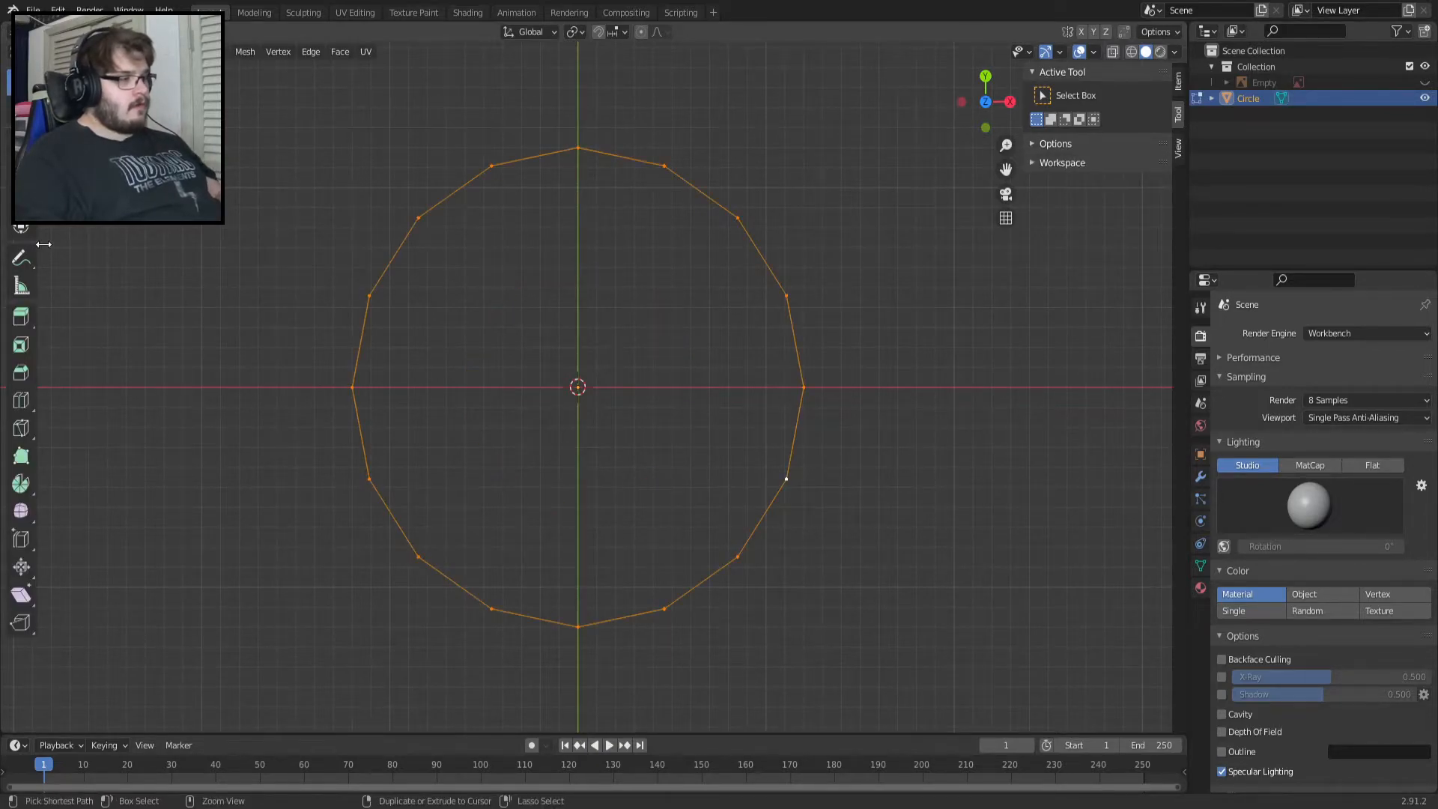
Measure the enlarged circle's full width along the X axis, replacing the imprecise ruler with one snapped to the outer vertices.
left_click(21, 287)
left_click(373, 381)
key("x")
key("x")
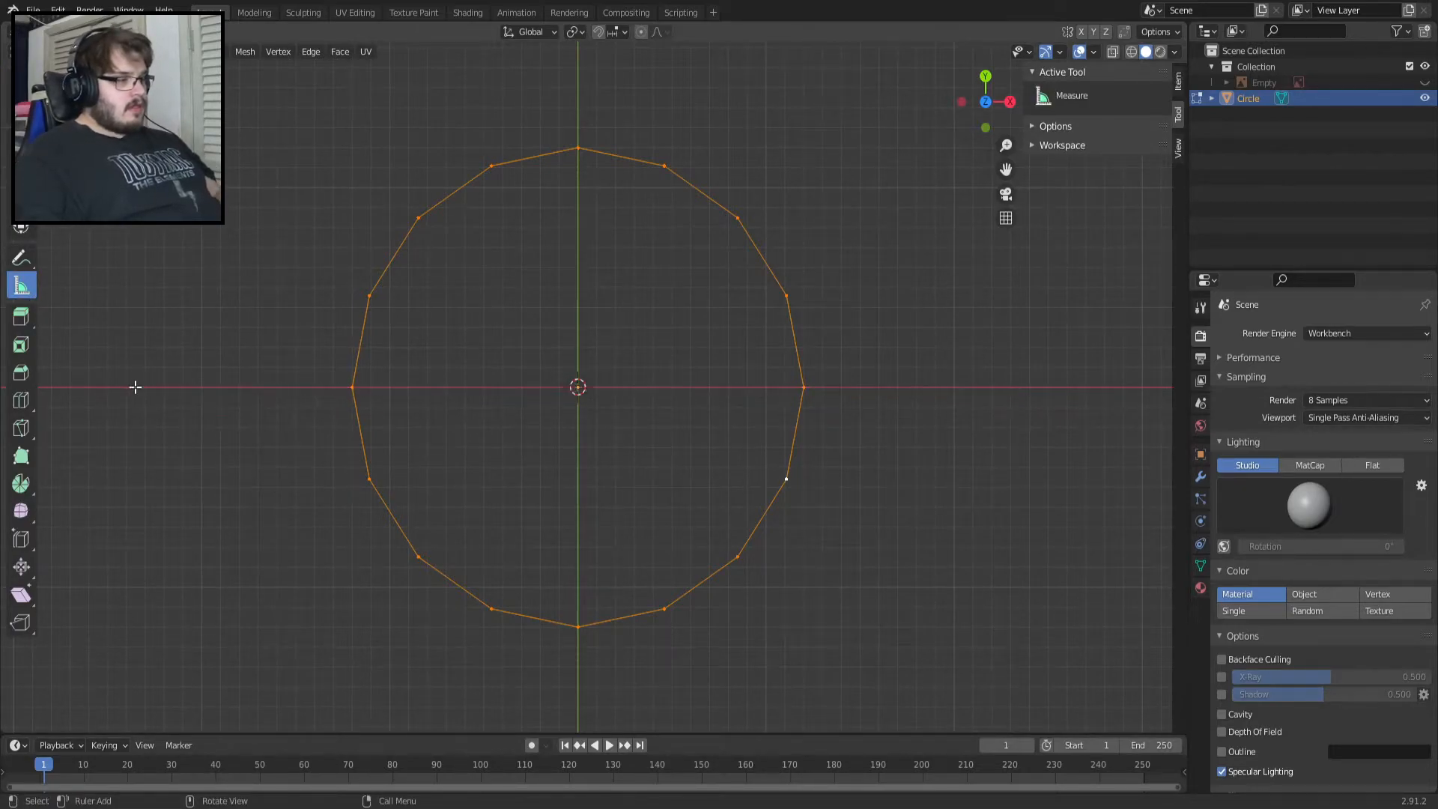
left_click_drag(354, 382, 809, 380)
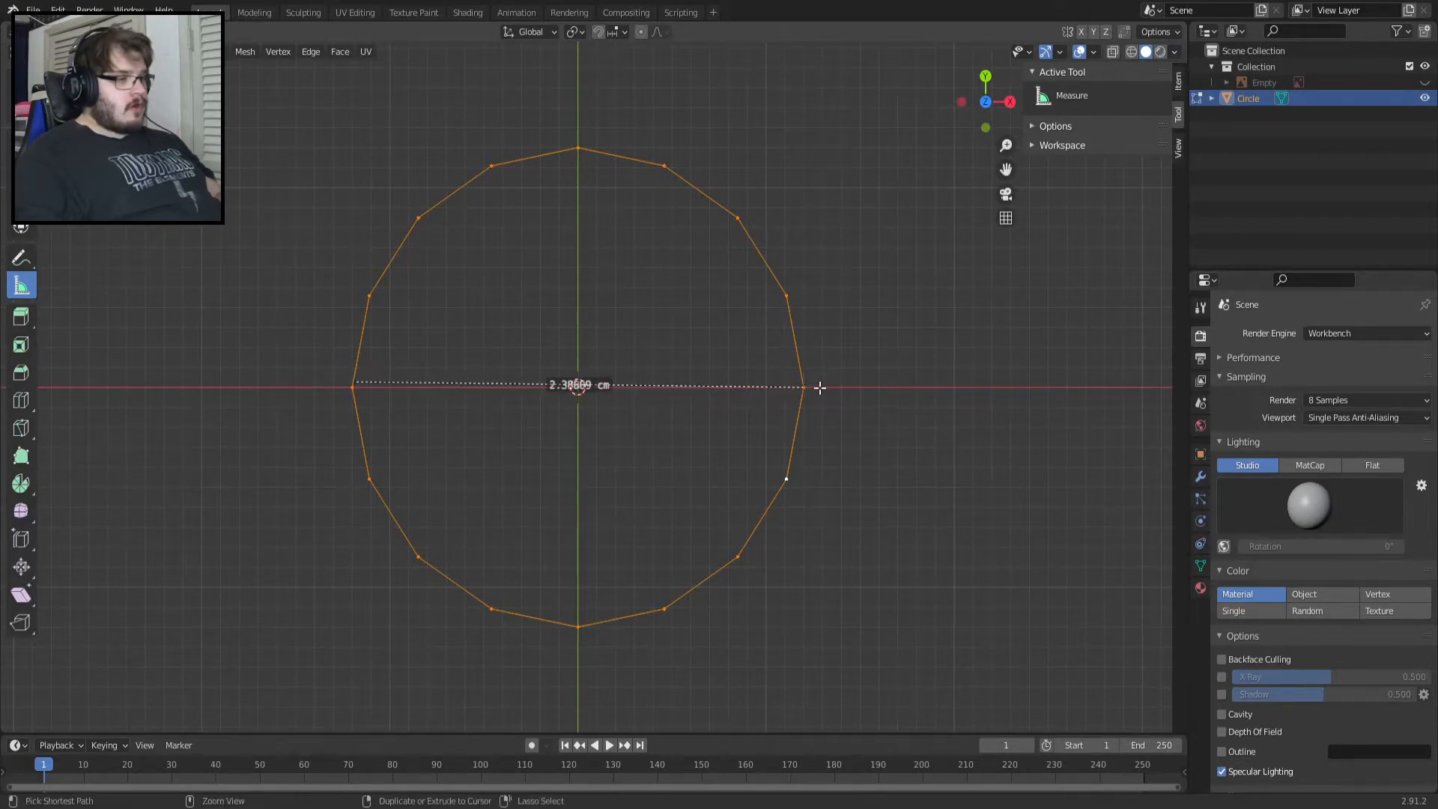
key("x")
key("Escape")
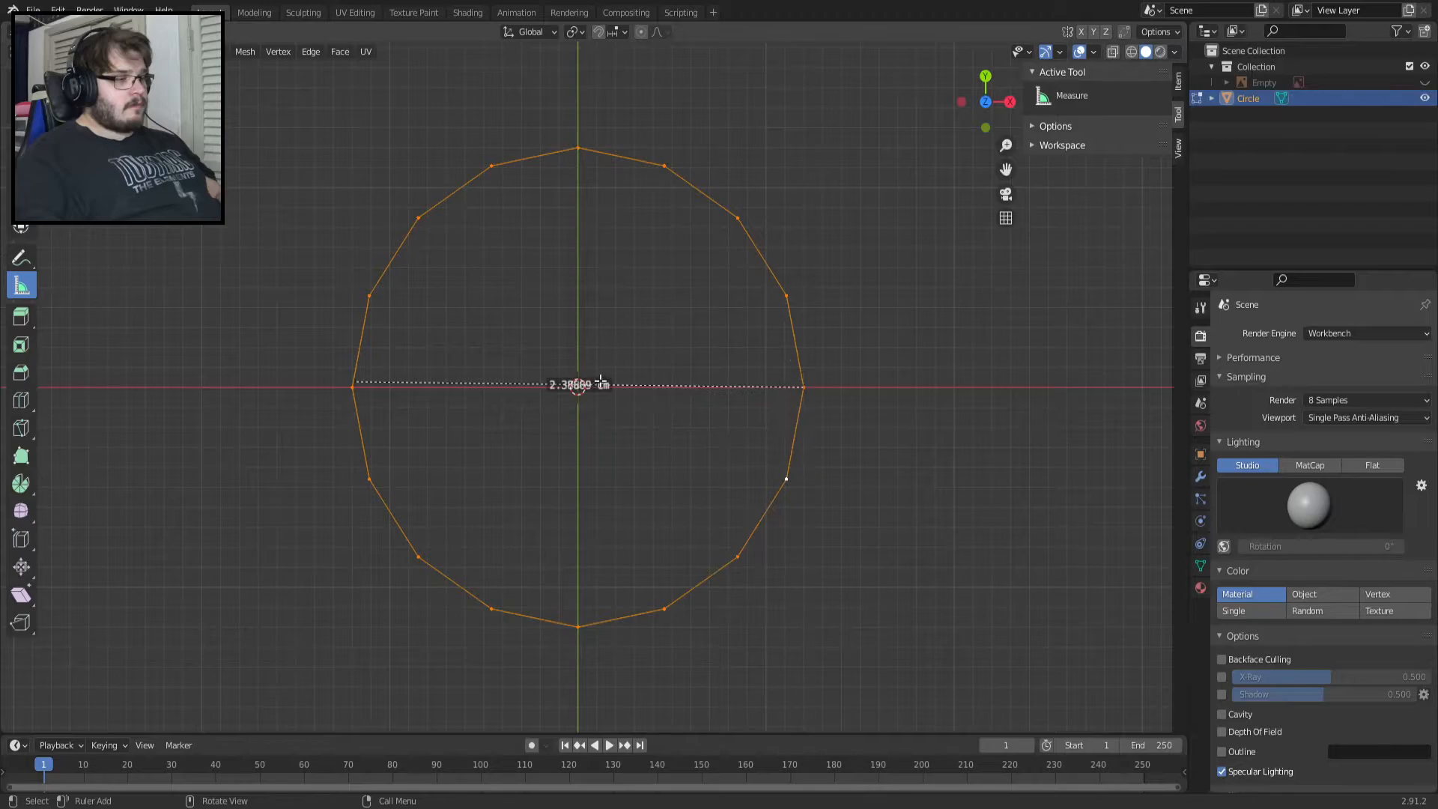
key("ctrl+z")
left_click_drag(353, 387, 802, 387)
scroll(583, 372, "up", 4)
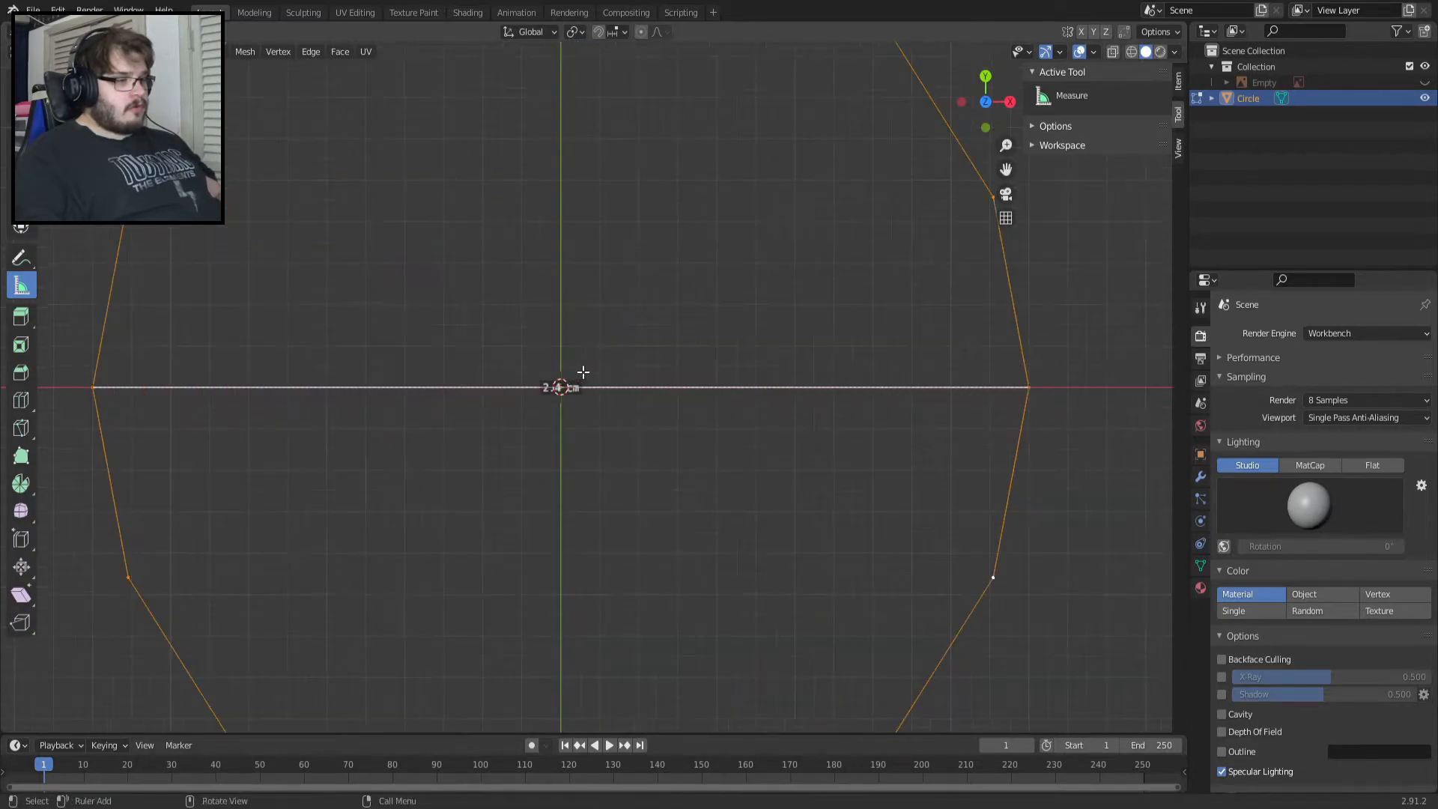
scroll(583, 373, "down", 3)
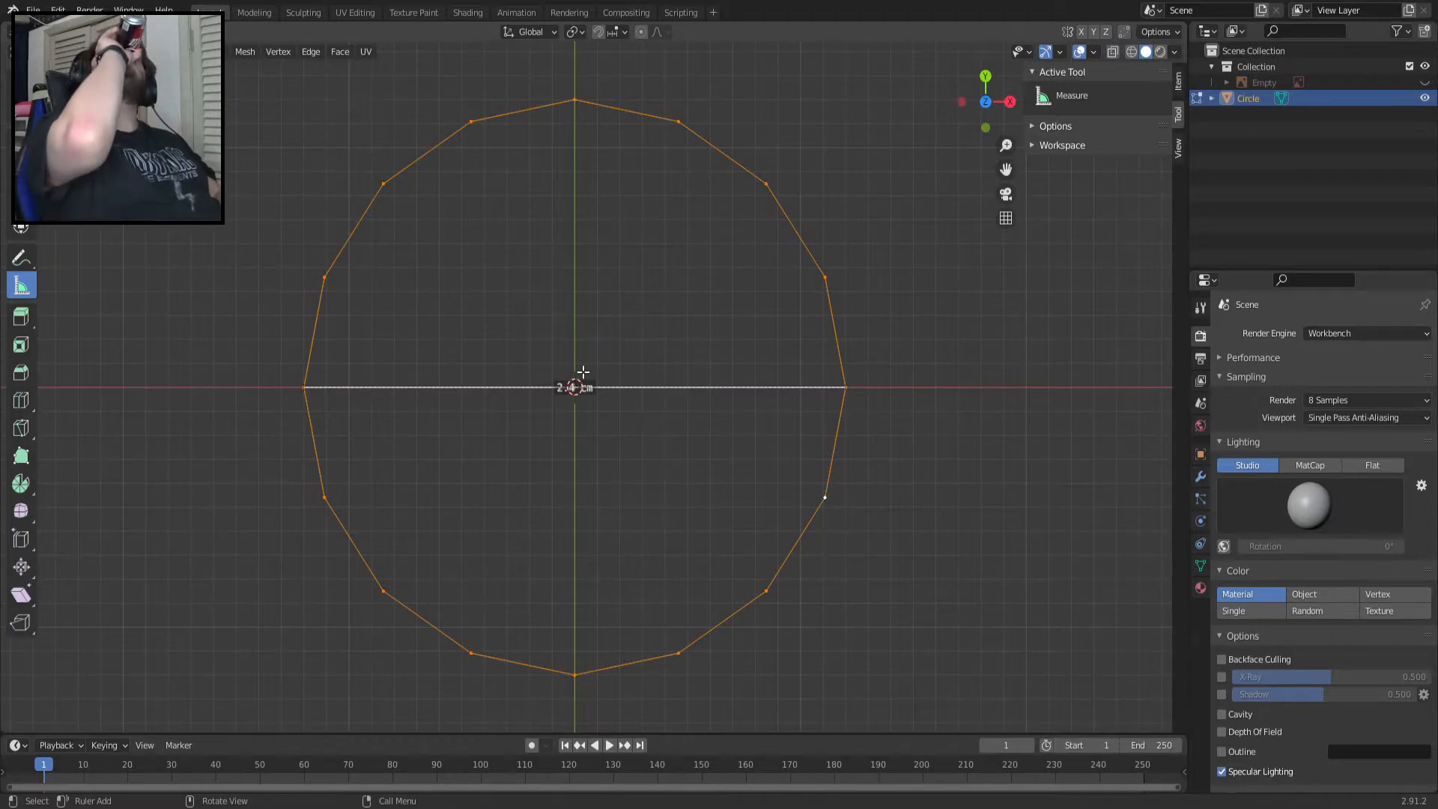
Rename the circle object as "Stick (Base)".
double_click(1249, 98)
type("Stic")
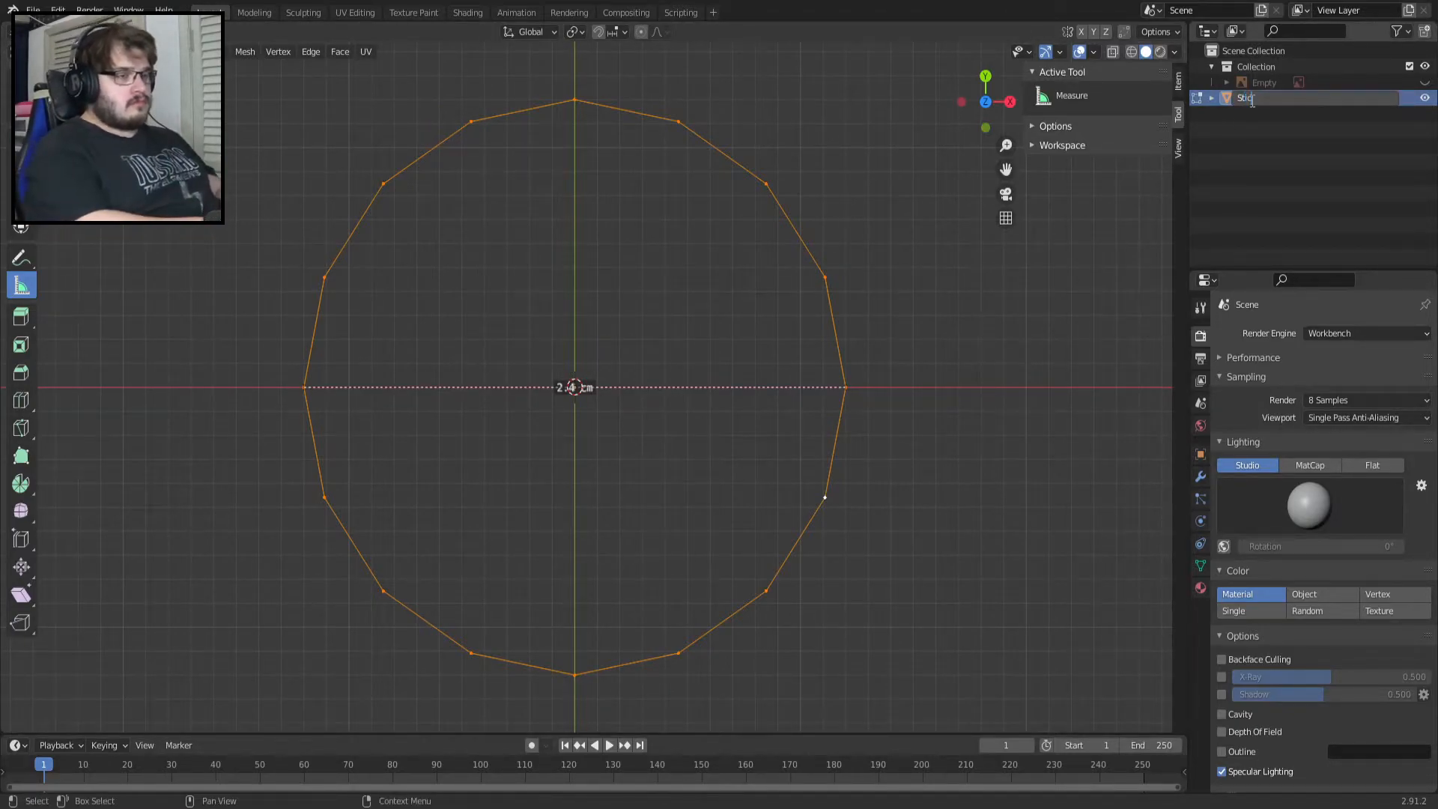
type("k (Base)")
key("Return")
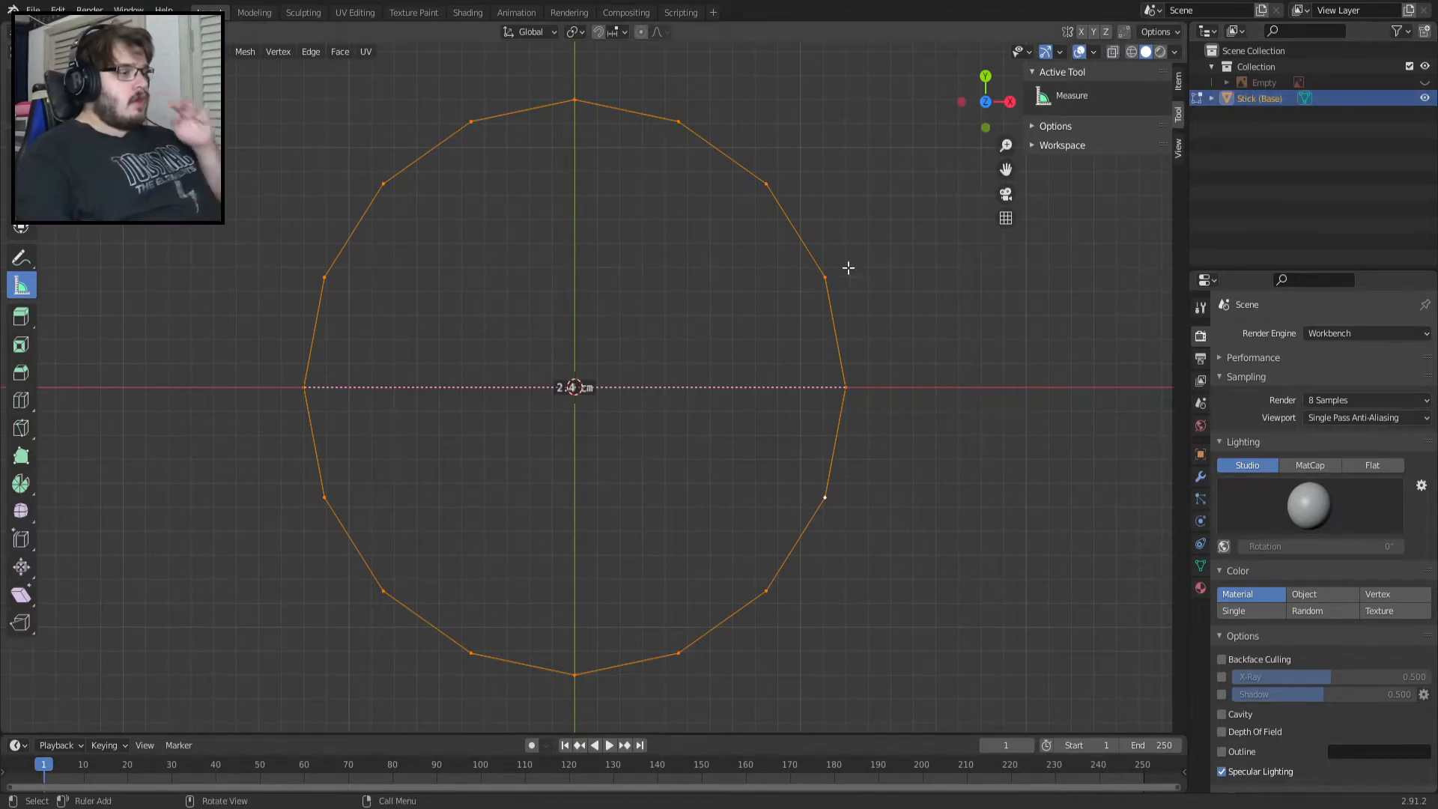
From the front view, delete the upper vertex loop of the thin disc, keeping only its lower ring.
scroll(690, 365, "down", 1)
key("KP_1")
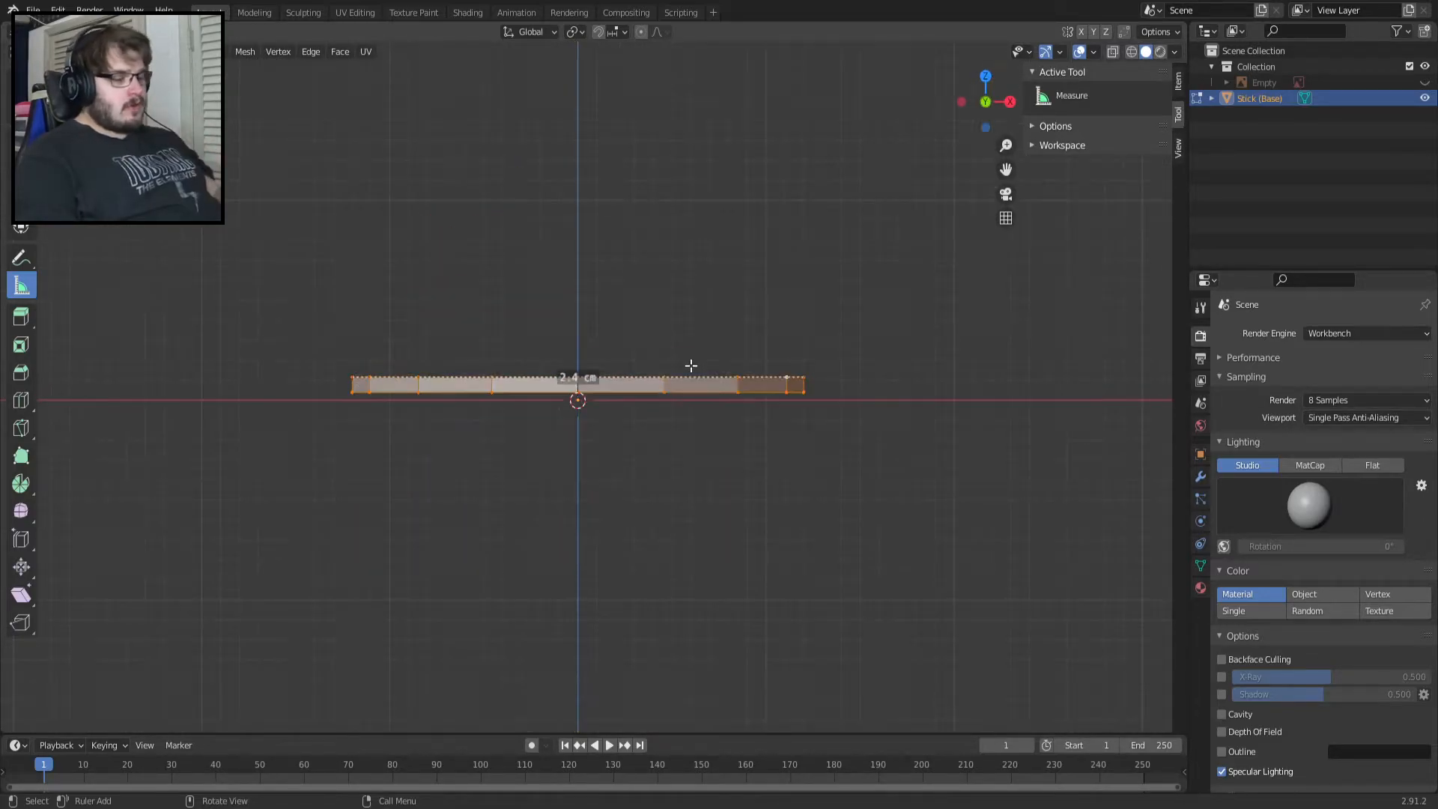
scroll(690, 366, "up", 2)
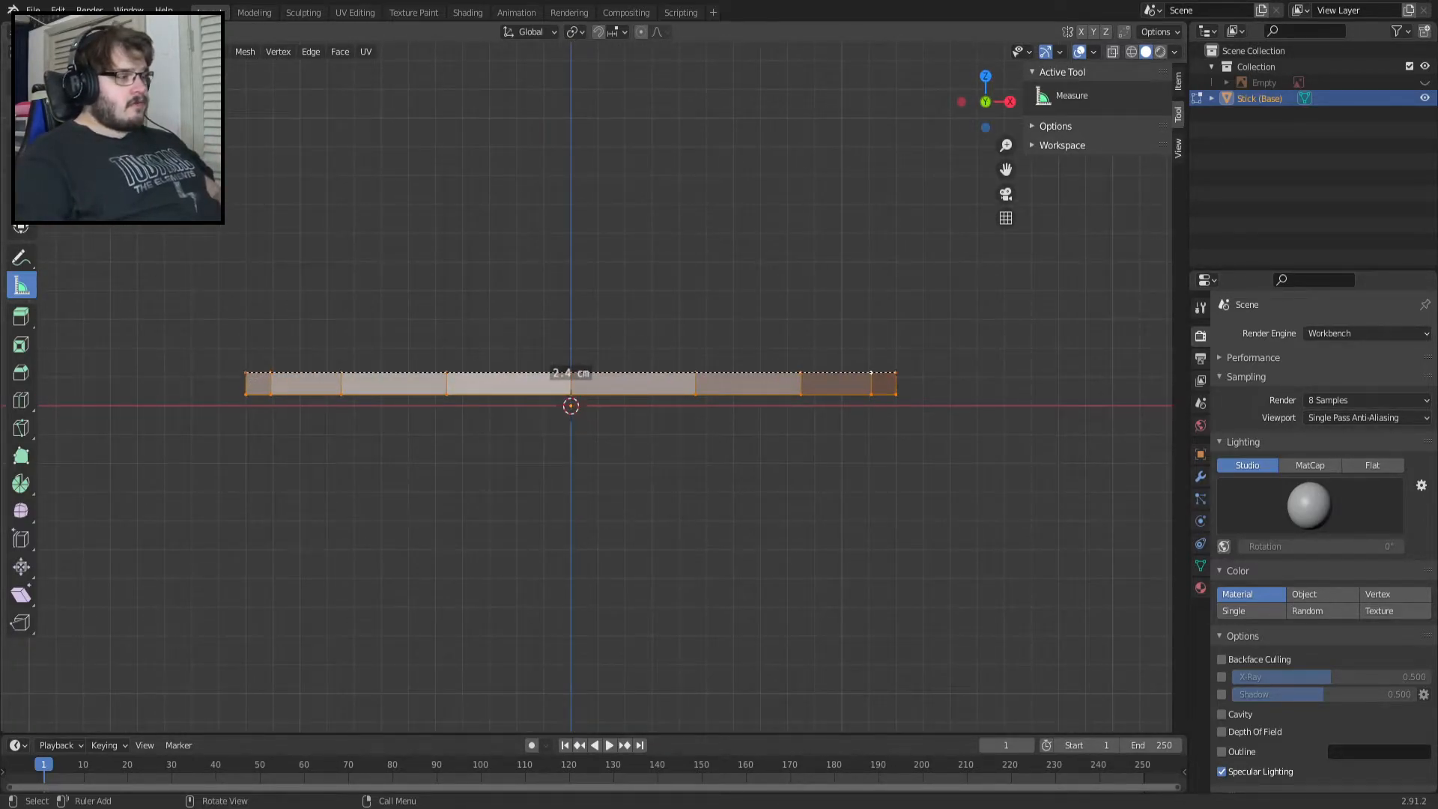
scroll(571, 383, "up", 2)
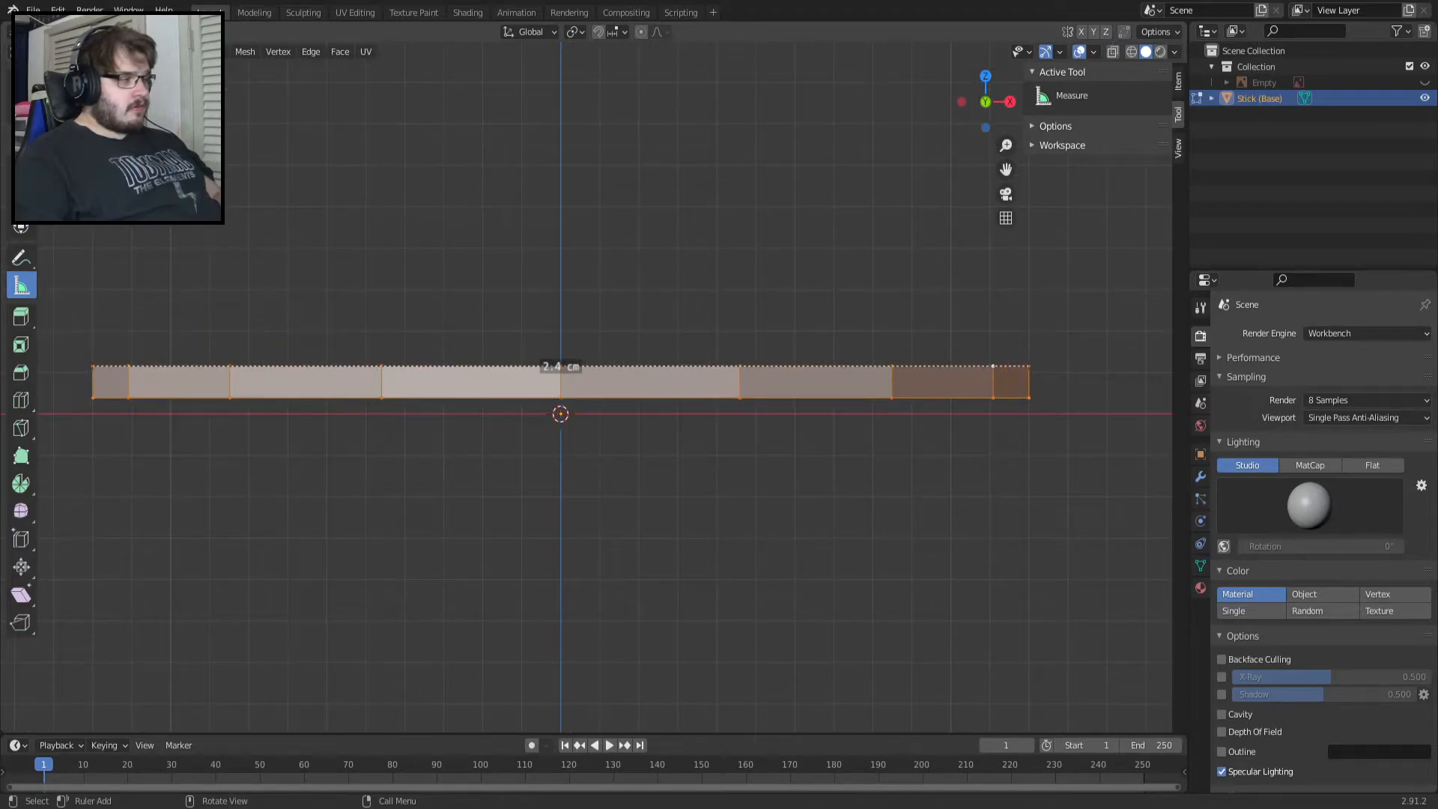
left_click(21, 111)
left_click(21, 82)
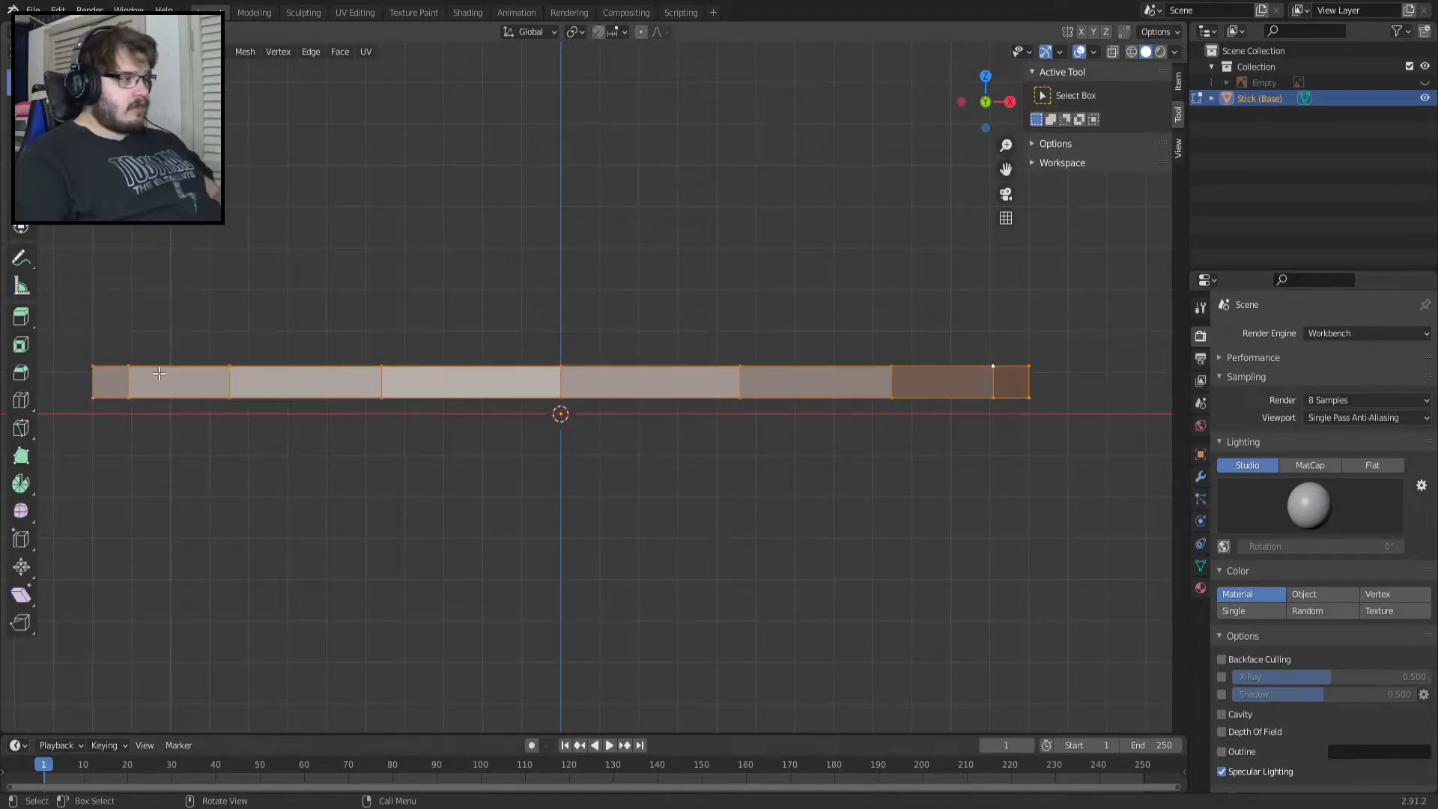
left_click(153, 374)
left_click(147, 361, "alt")
key("x")
left_click(148, 362)
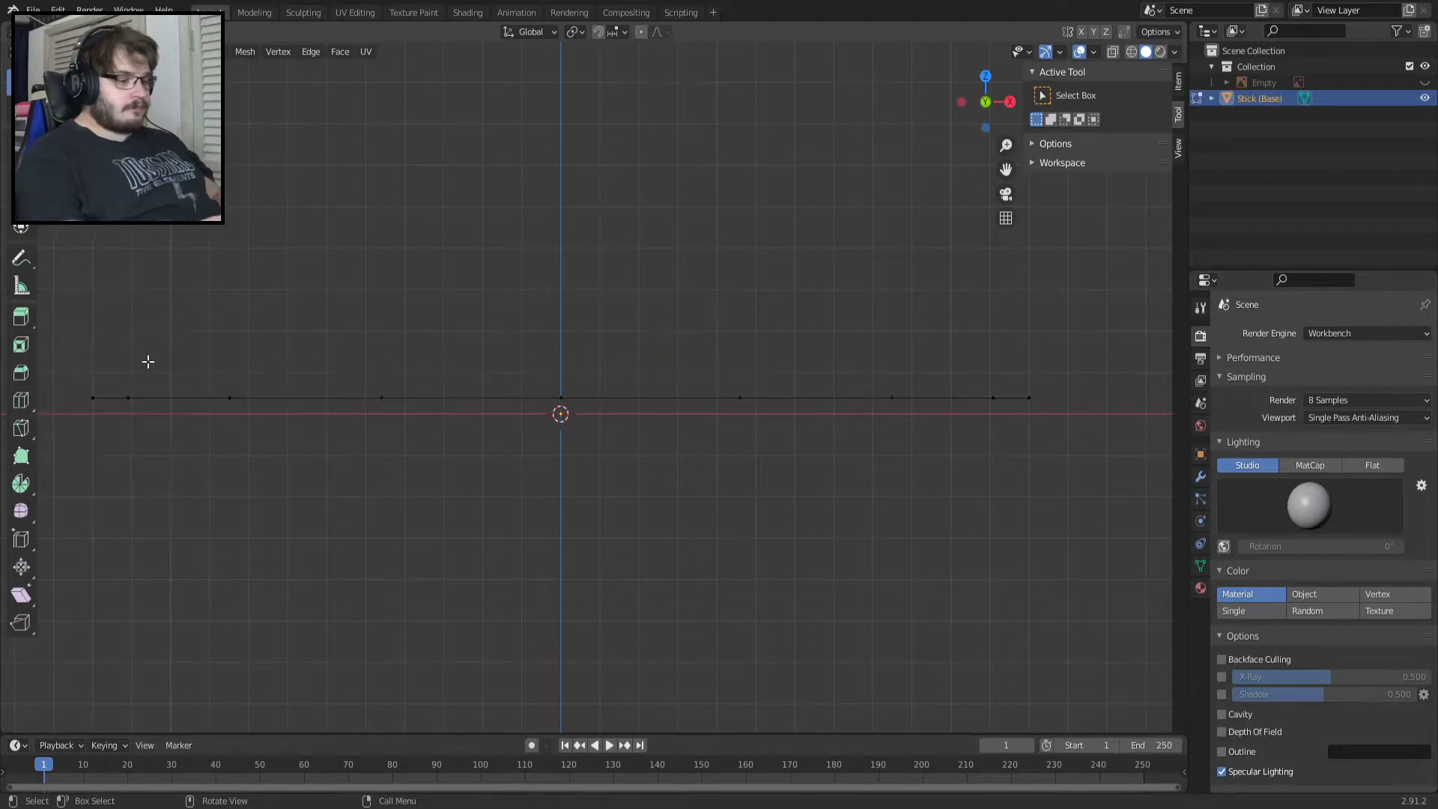
Select the whole remaining ring and move it down along Z toward the world origin's level.
key("a")
key("g")
key("z")
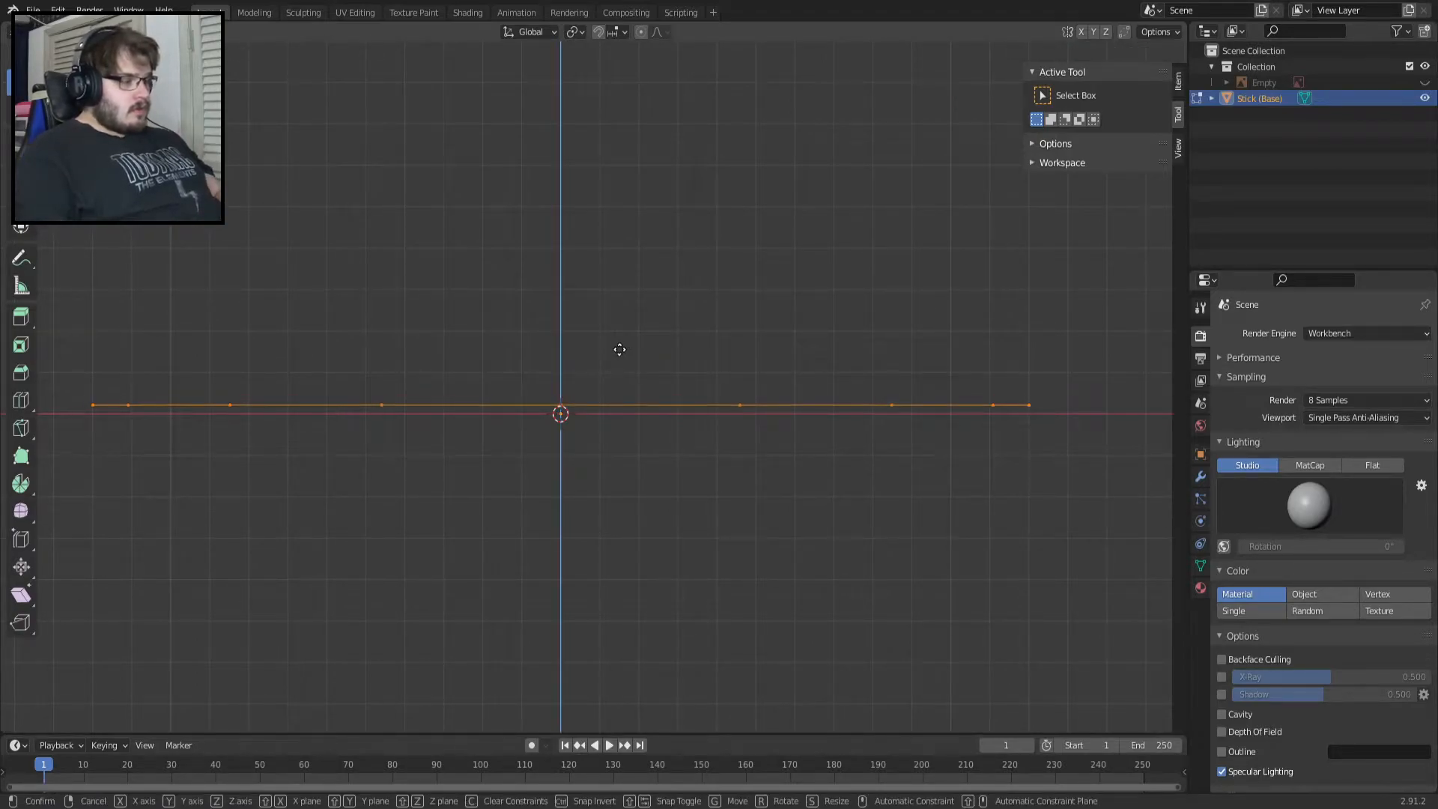
left_click(626, 343)
scroll(585, 377, "up", 4)
scroll(585, 376, "down", 3)
Fine-tune the ring's height along Z so that it lies exactly on the red X axis through the origin.
key("g")
key("z")
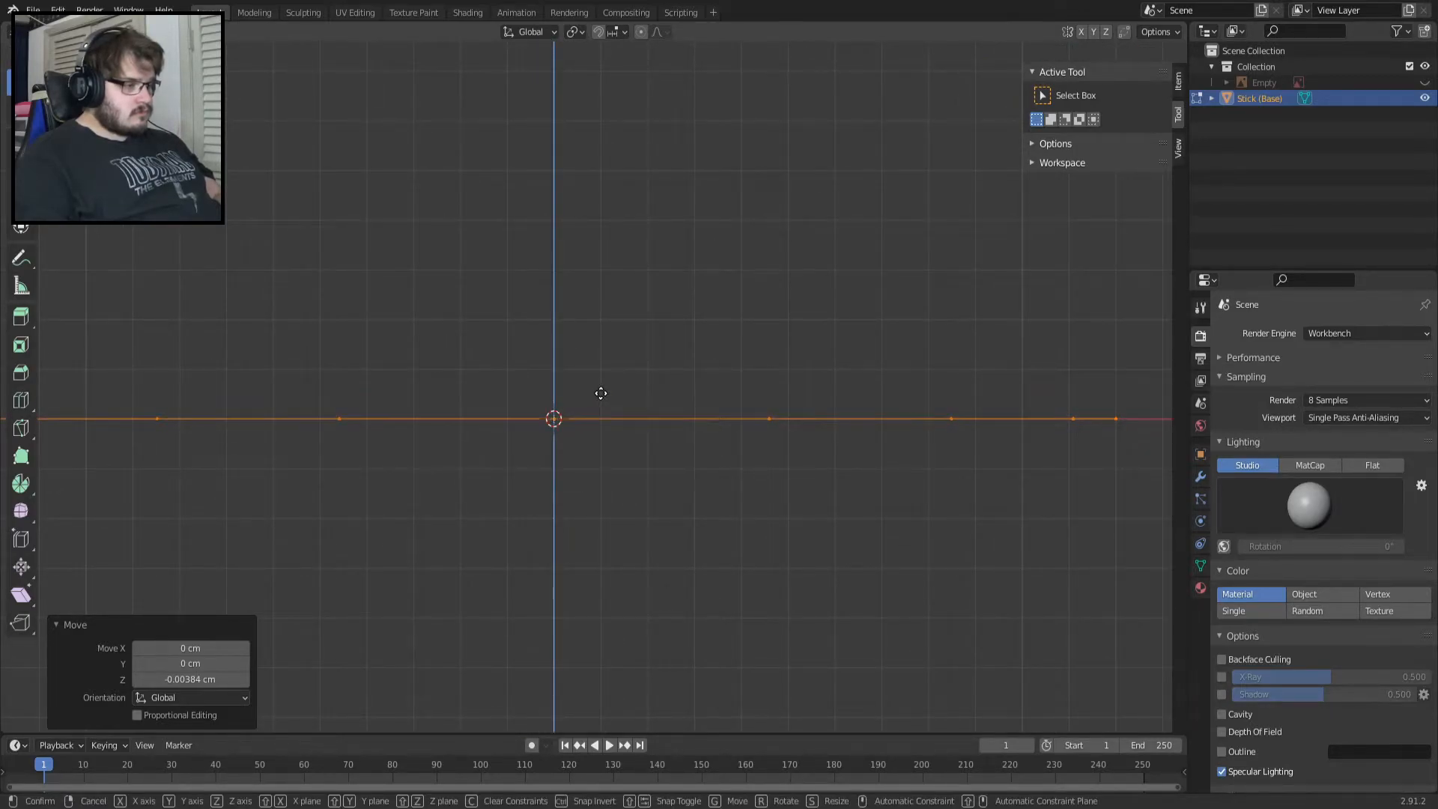
right_click(600, 393)
scroll(591, 387, "up", 8)
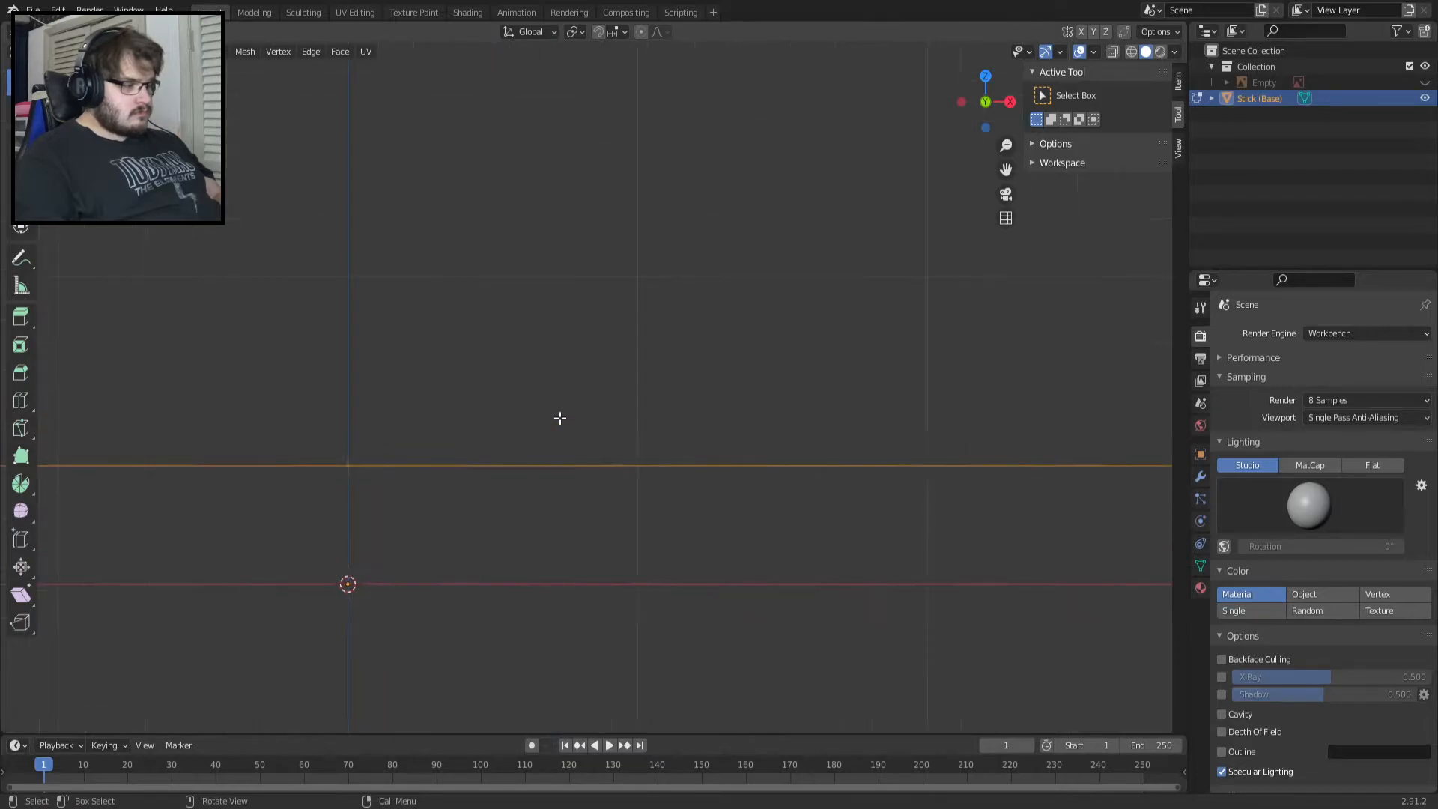
key("g")
key("z")
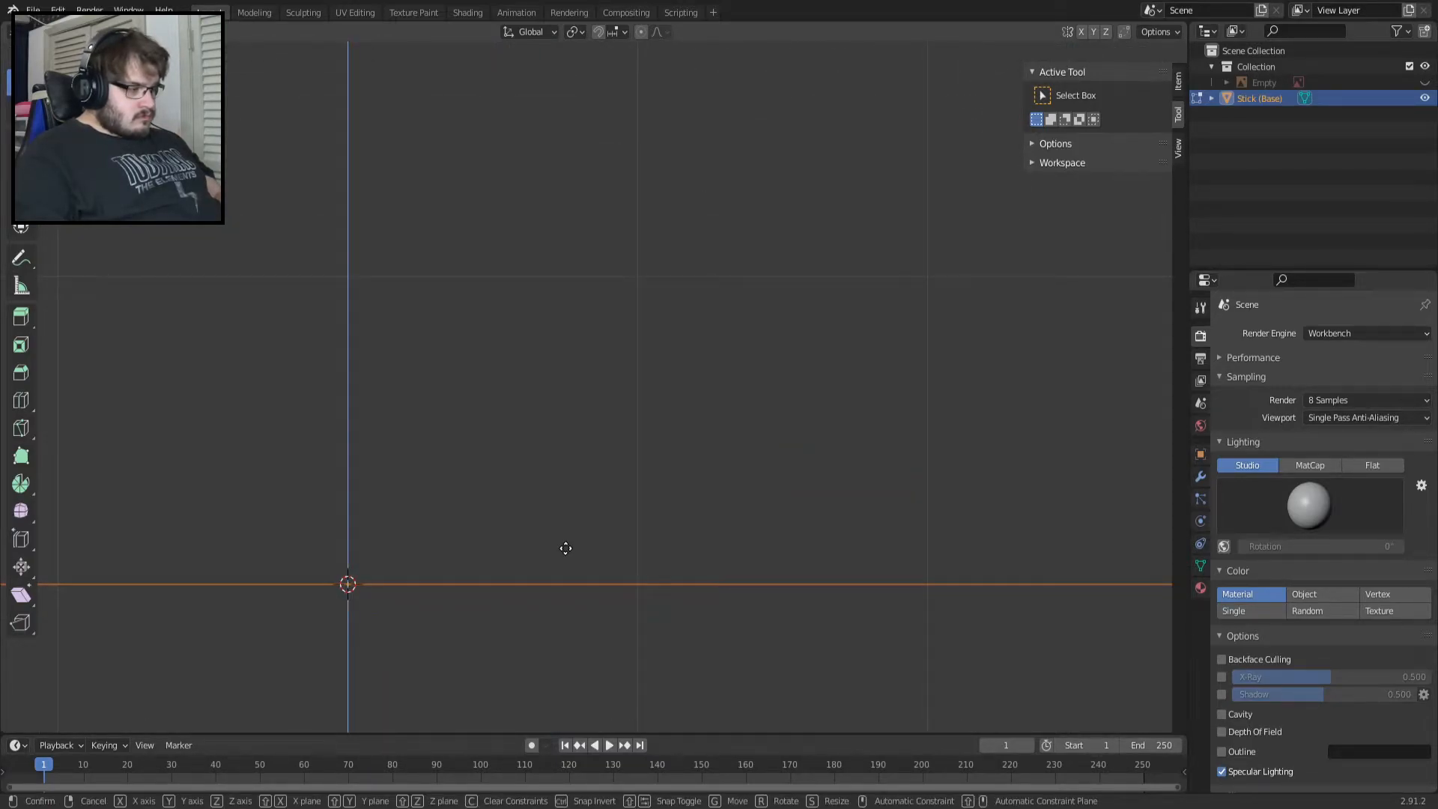
left_click(563, 550)
scroll(501, 518, "down", 5)
scroll(509, 457, "up", 5)
scroll(510, 453, "down", 5)
scroll(515, 453, "up", 6)
scroll(462, 530, "down", 1)
key("KP_Decimal")
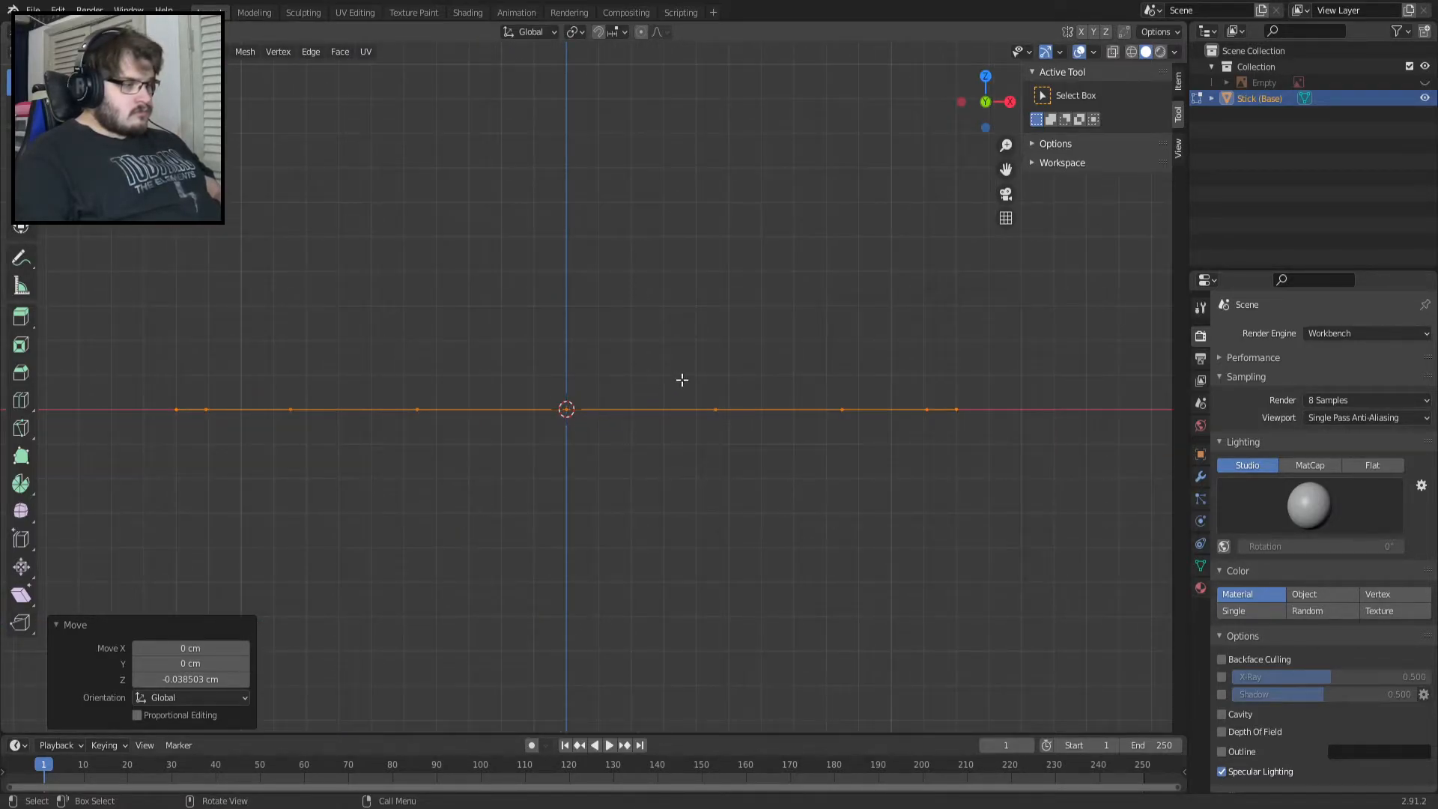
Flatten the ring by scaling it to 0 along Z.
key("s")
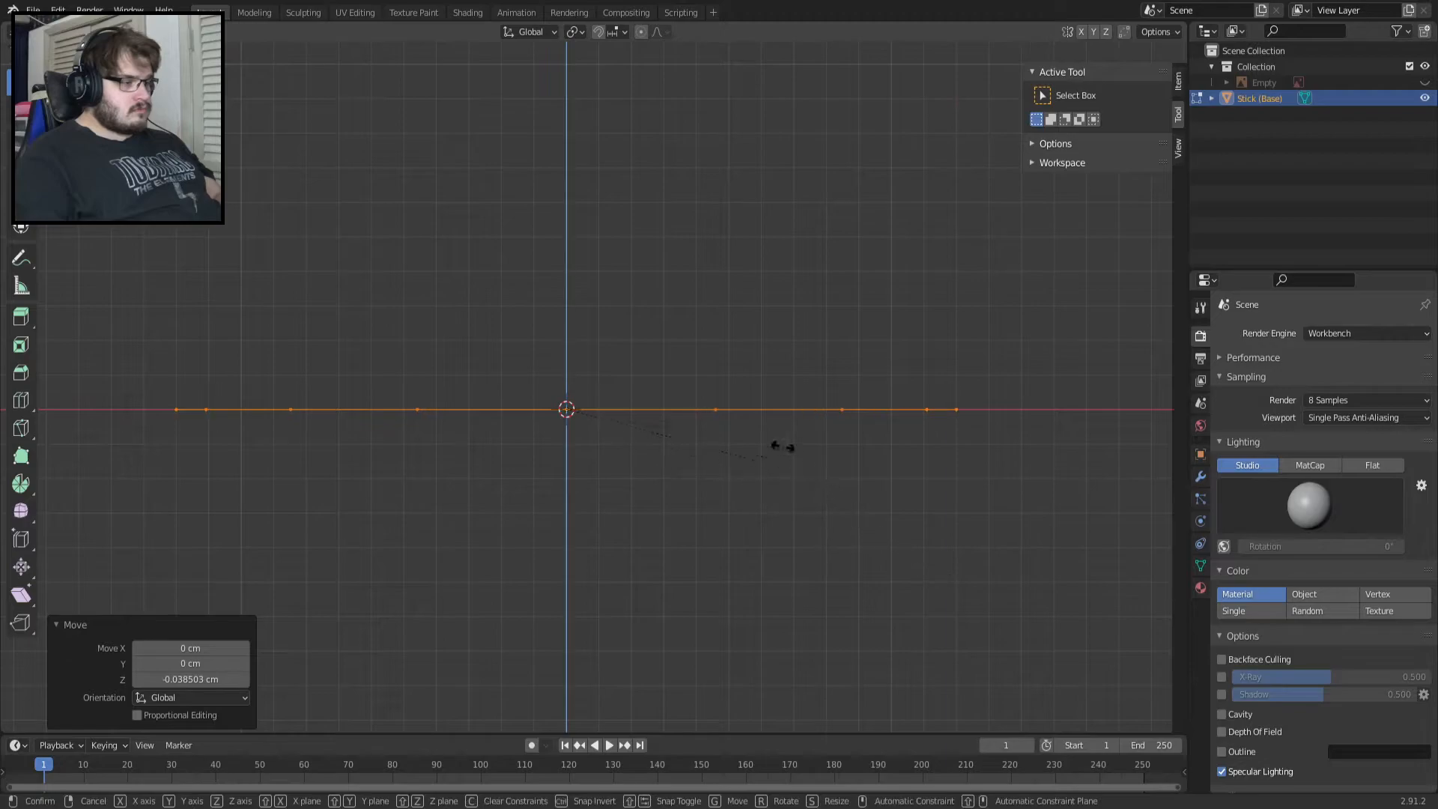
key("z")
key("0")
key("Return")
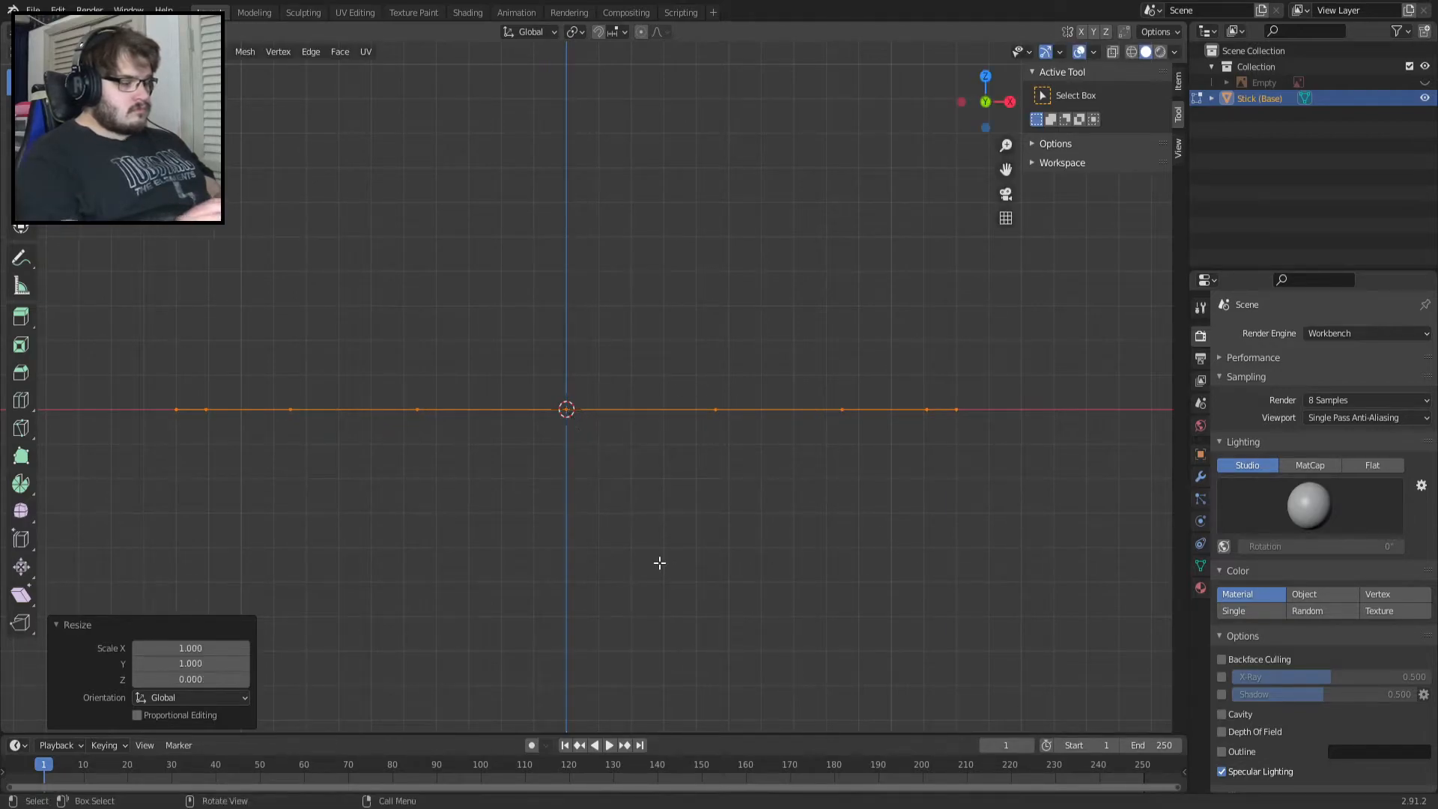
Set the transform pivot point to 3D Cursor, try scaling the ring, and undo that scaling.
left_click(572, 31)
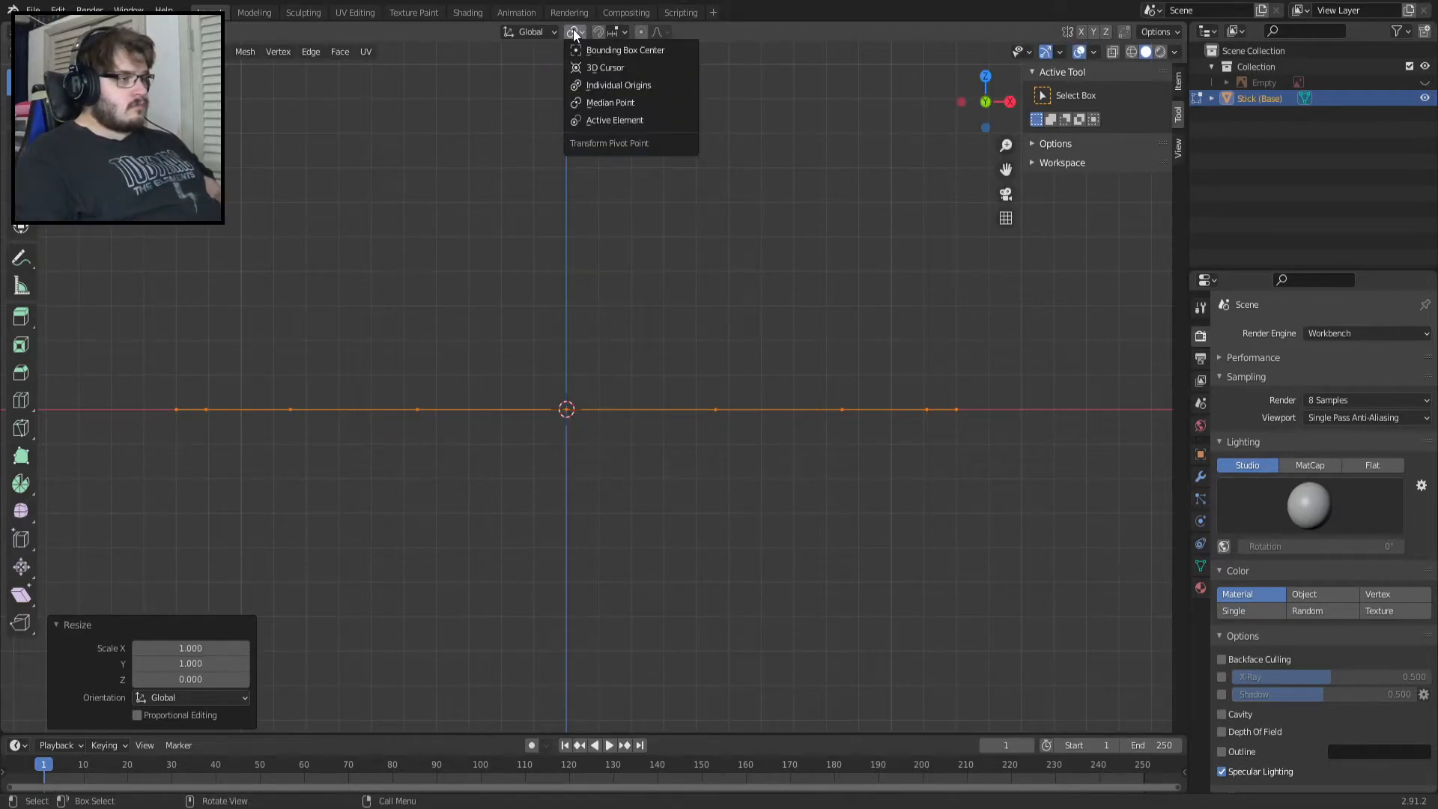
left_click(605, 68)
key("s")
left_click(721, 280)
key("ctrl+z")
Move the ring up about 0.15 cm along Z, then scale it to 0 along Z about the 3D cursor.
key("g")
key("z")
left_click(748, 298)
key("s")
key("z")
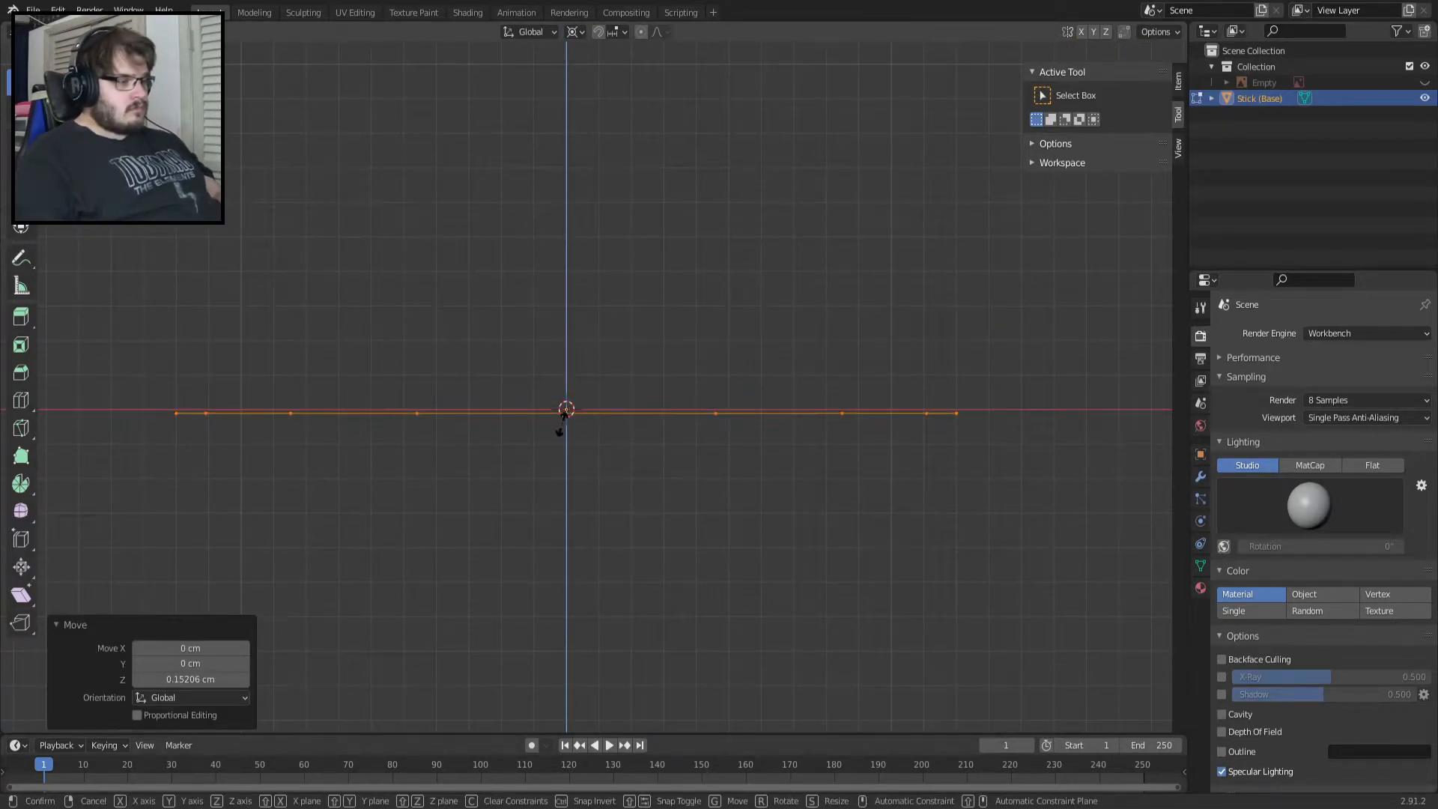
key("0")
key("Return")
Set the transform pivot point to Bounding Box Center.
left_click(573, 31)
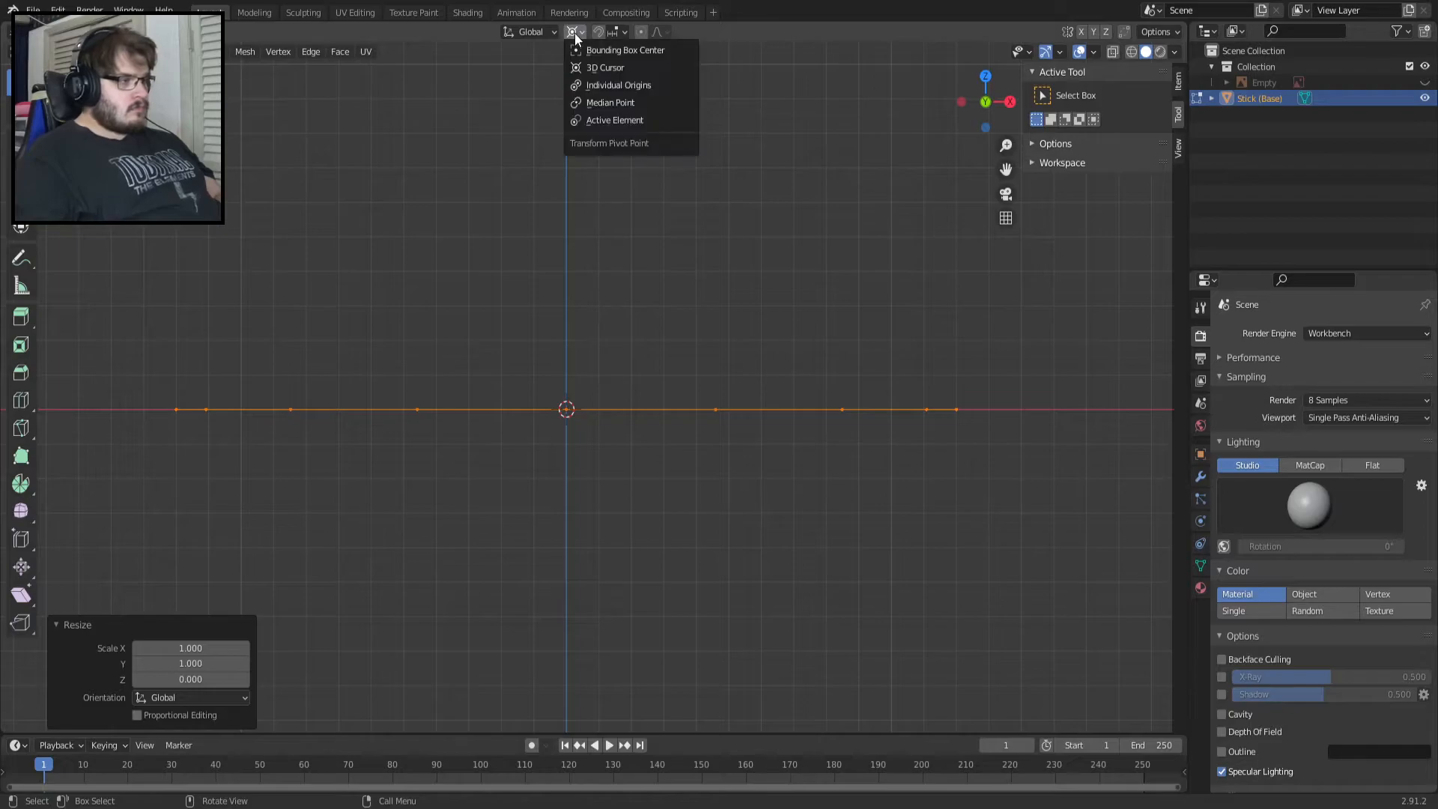
left_click(592, 54)
scroll(577, 401, "up", 7)
scroll(446, 450, "down", 11)
scroll(570, 406, "up", 3)
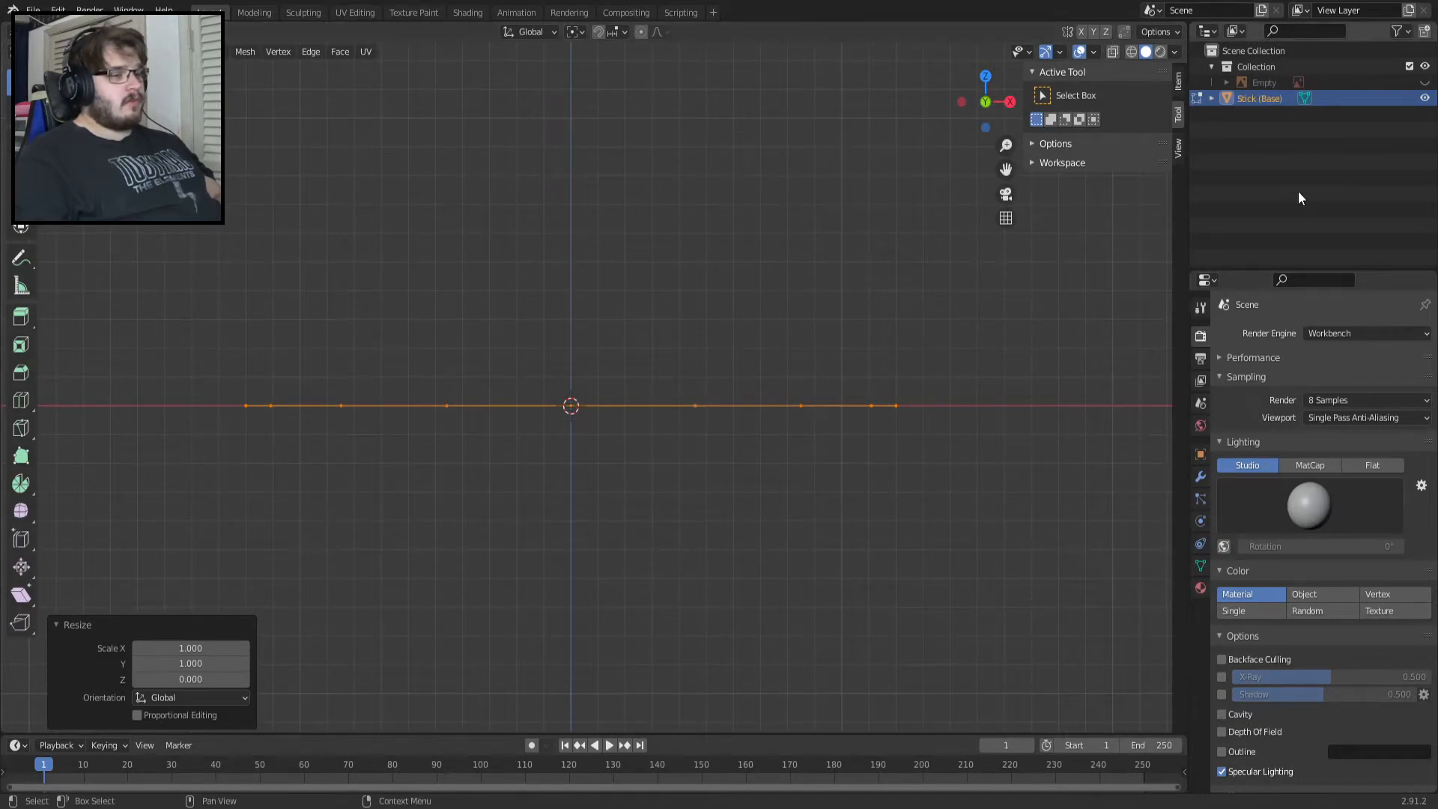
Unhide the reference image empty in the viewport and check the ring against the drawn base outline.
left_click(1423, 82)
scroll(805, 261, "down", 3)
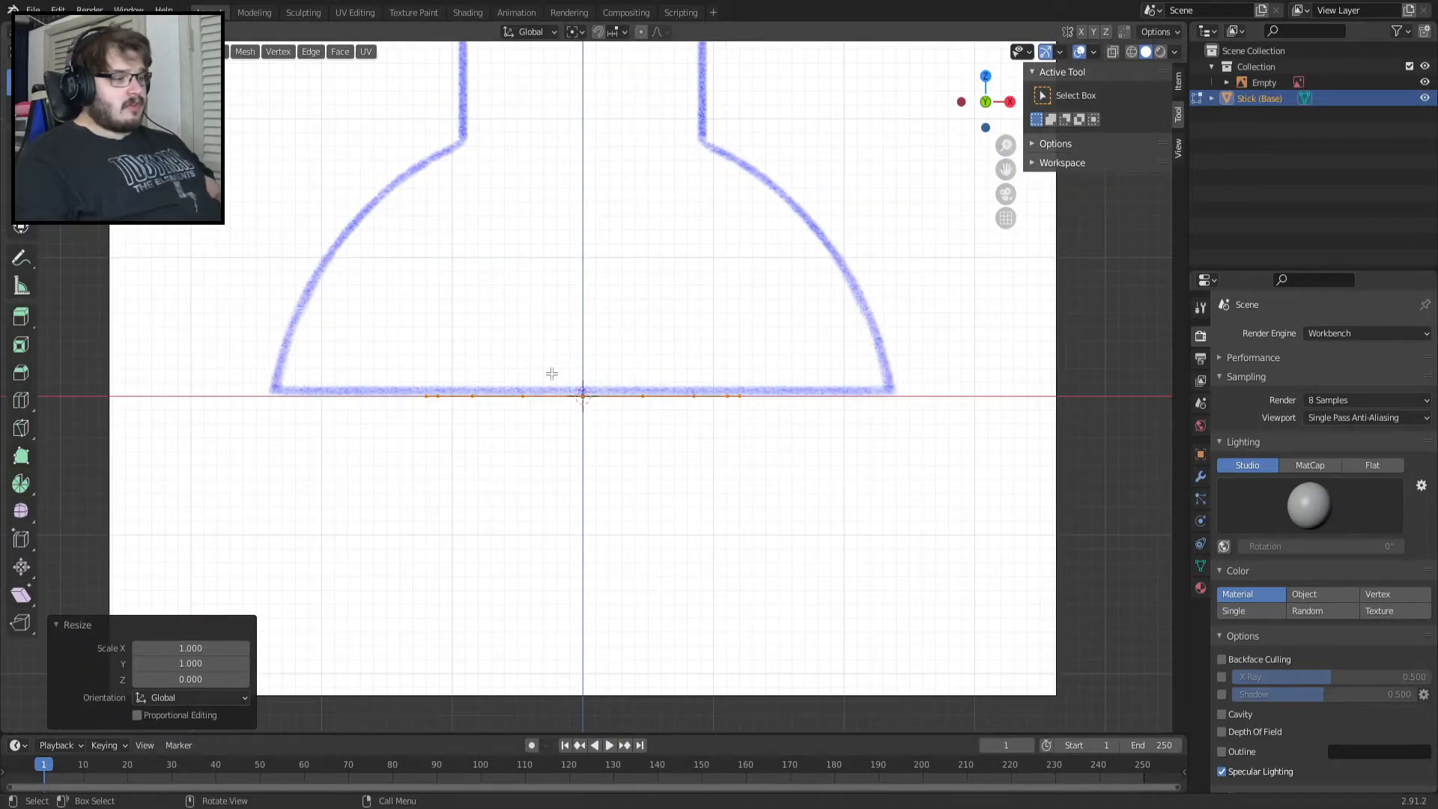
scroll(537, 370, "up", 2)
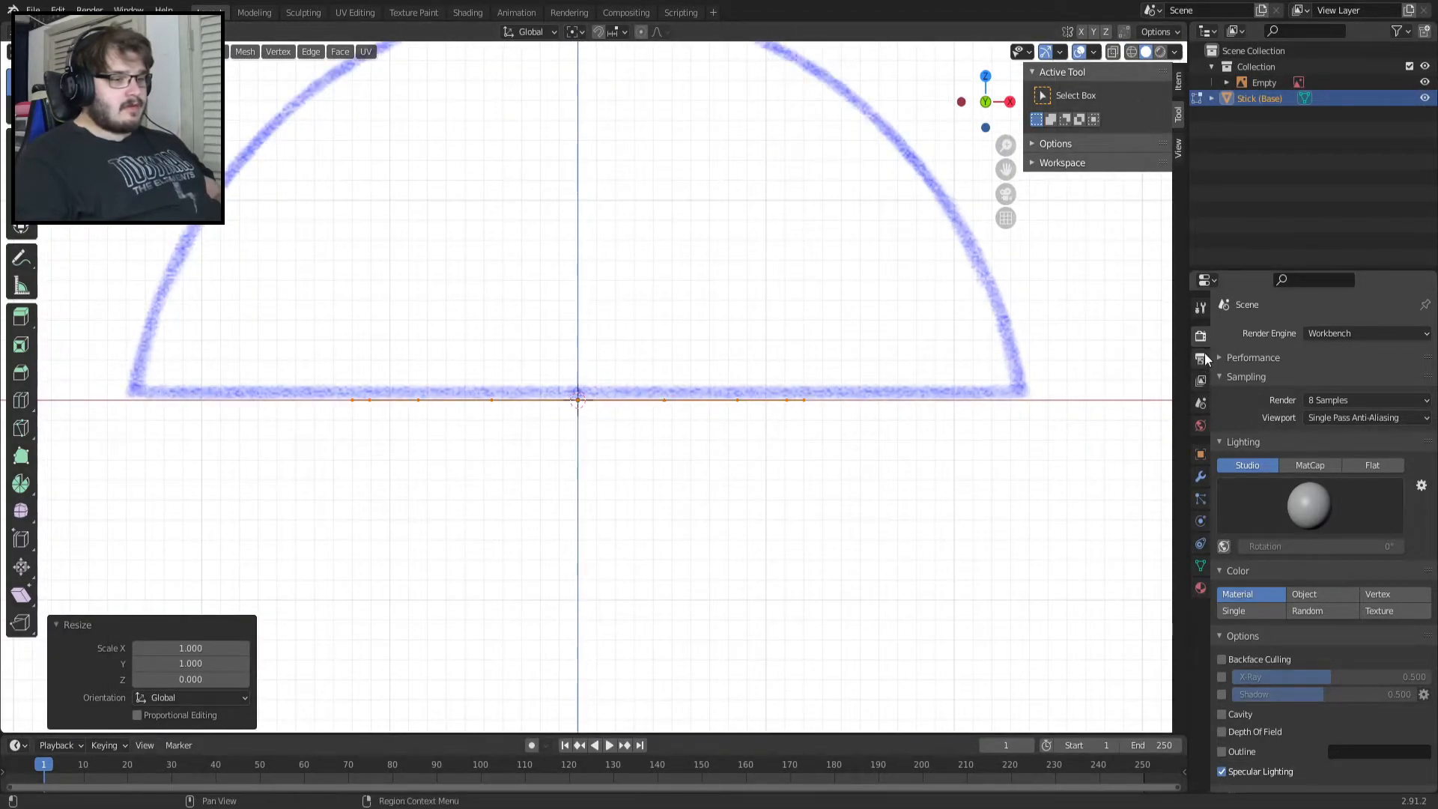
Leave Edit Mode, select the reference image empty, and open its image size for editing.
left_click(1202, 359)
left_click(1199, 337)
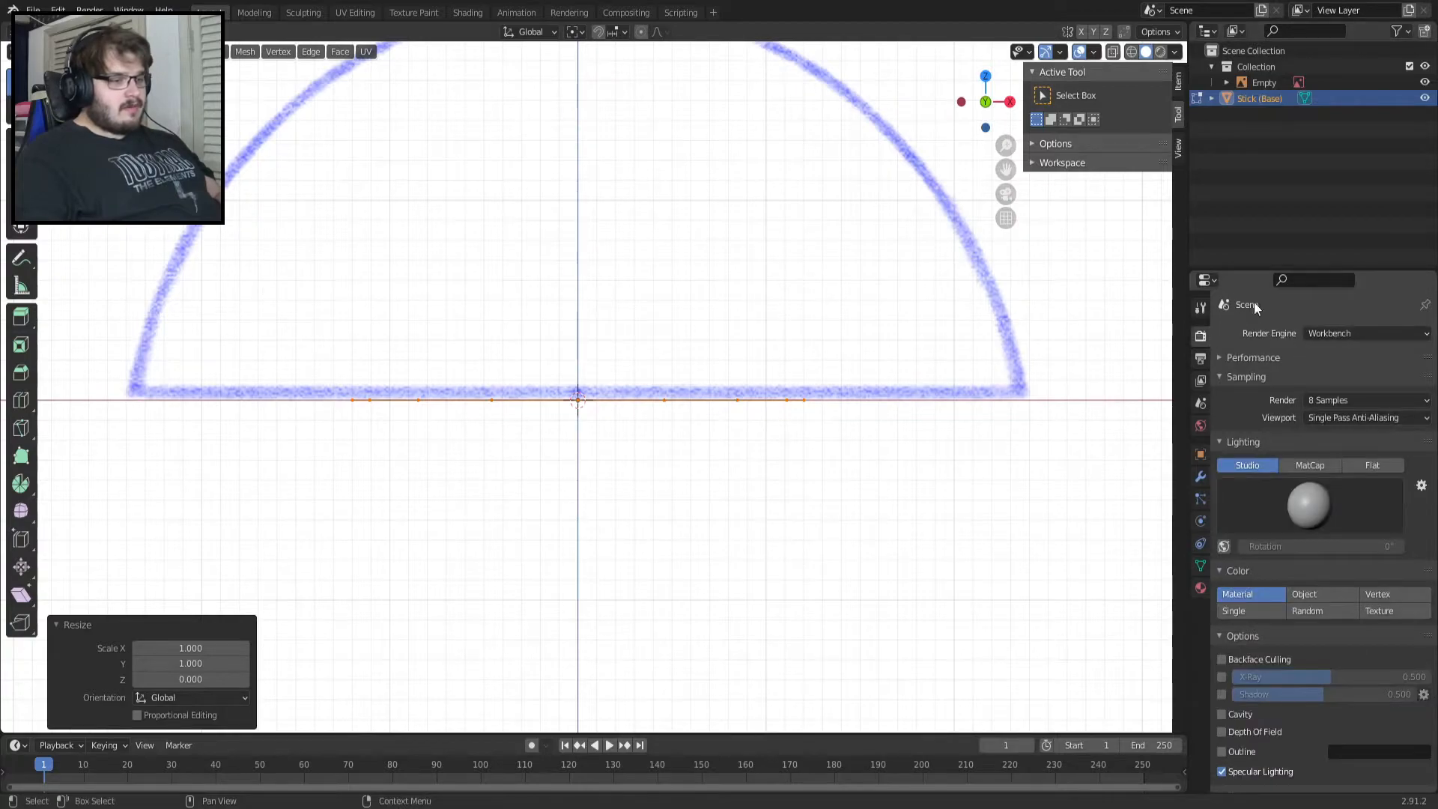
left_click(1298, 81)
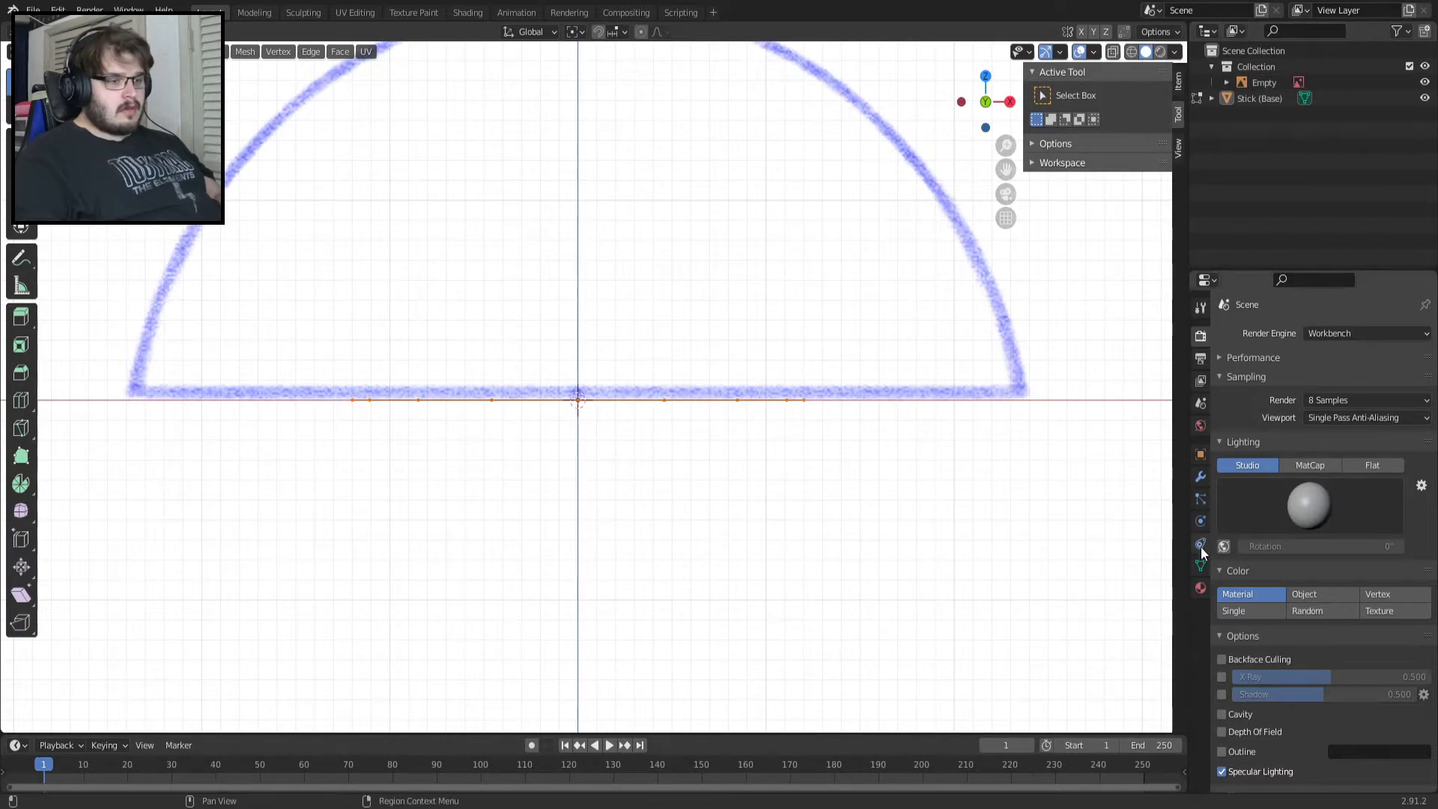
left_click(1200, 569)
left_click(1201, 336)
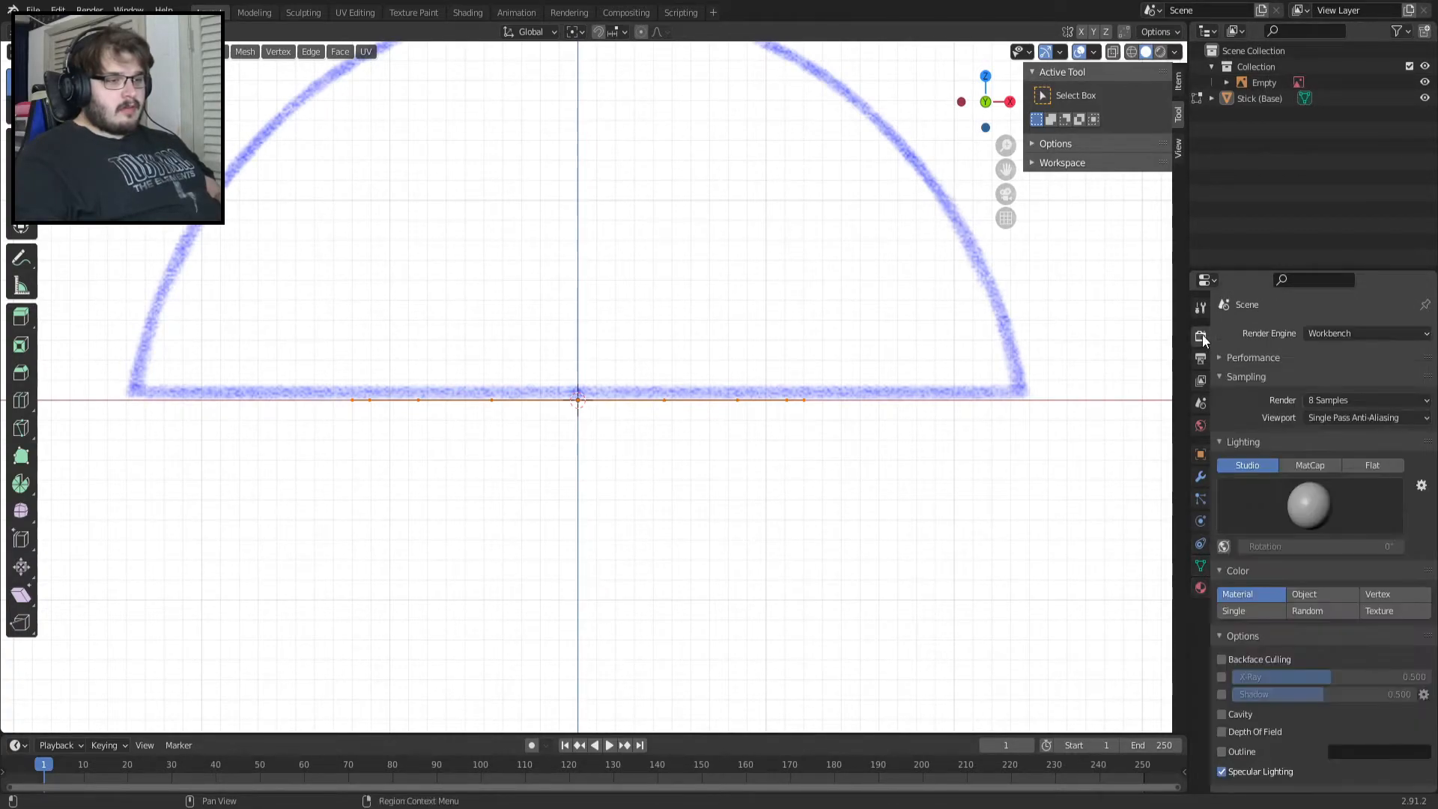
key("Tab")
left_click(1297, 83)
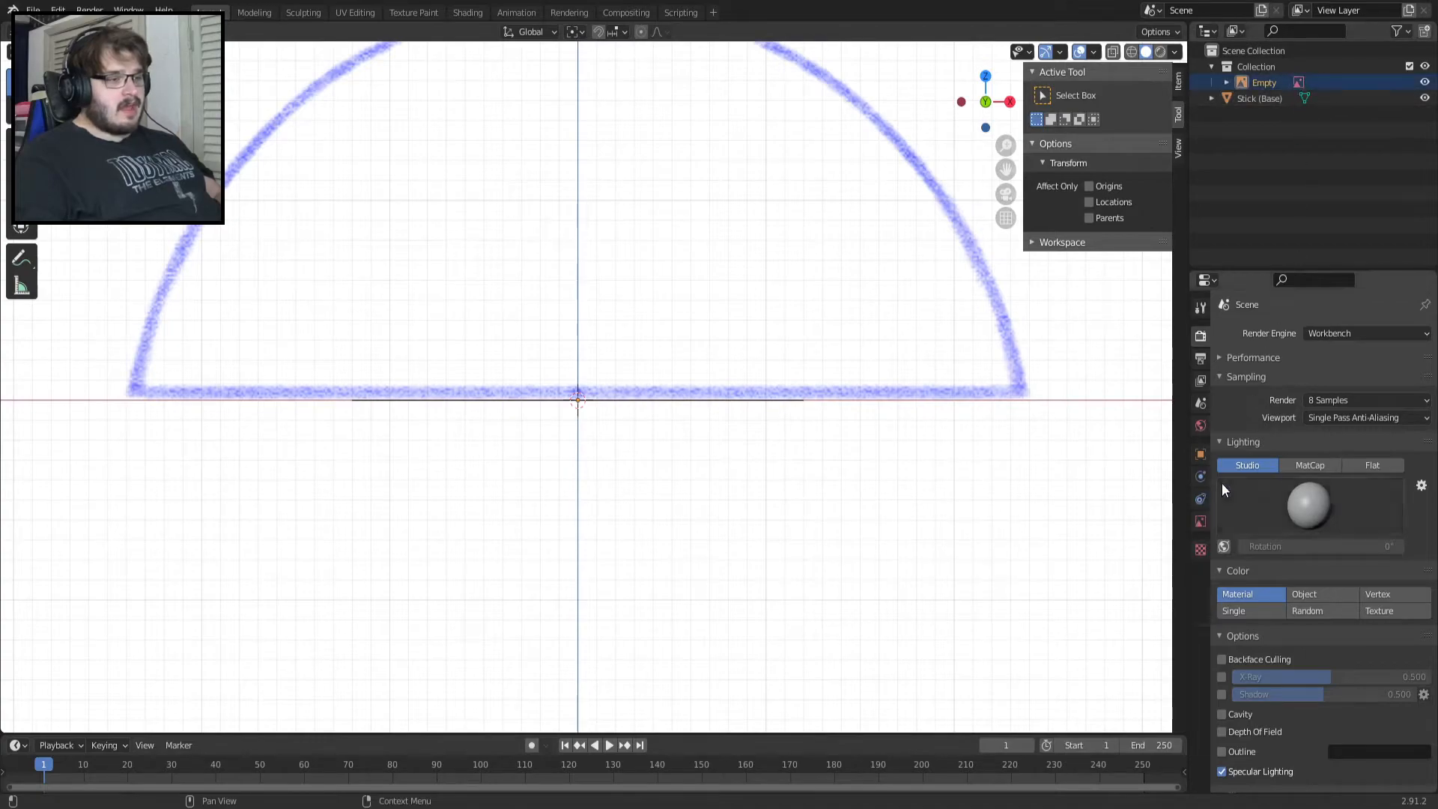
left_click(1202, 519)
double_click(1364, 372)
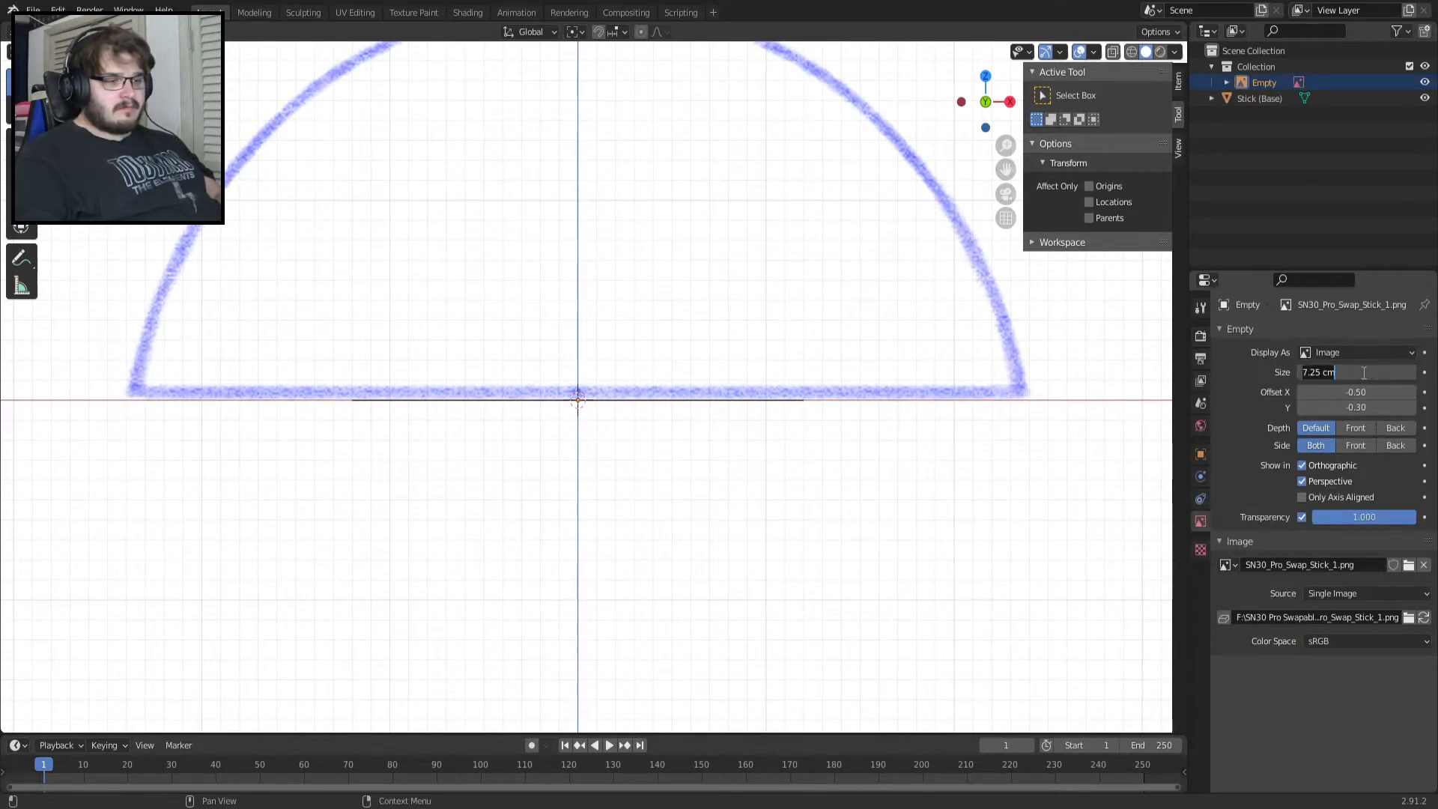
left_click(1304, 372)
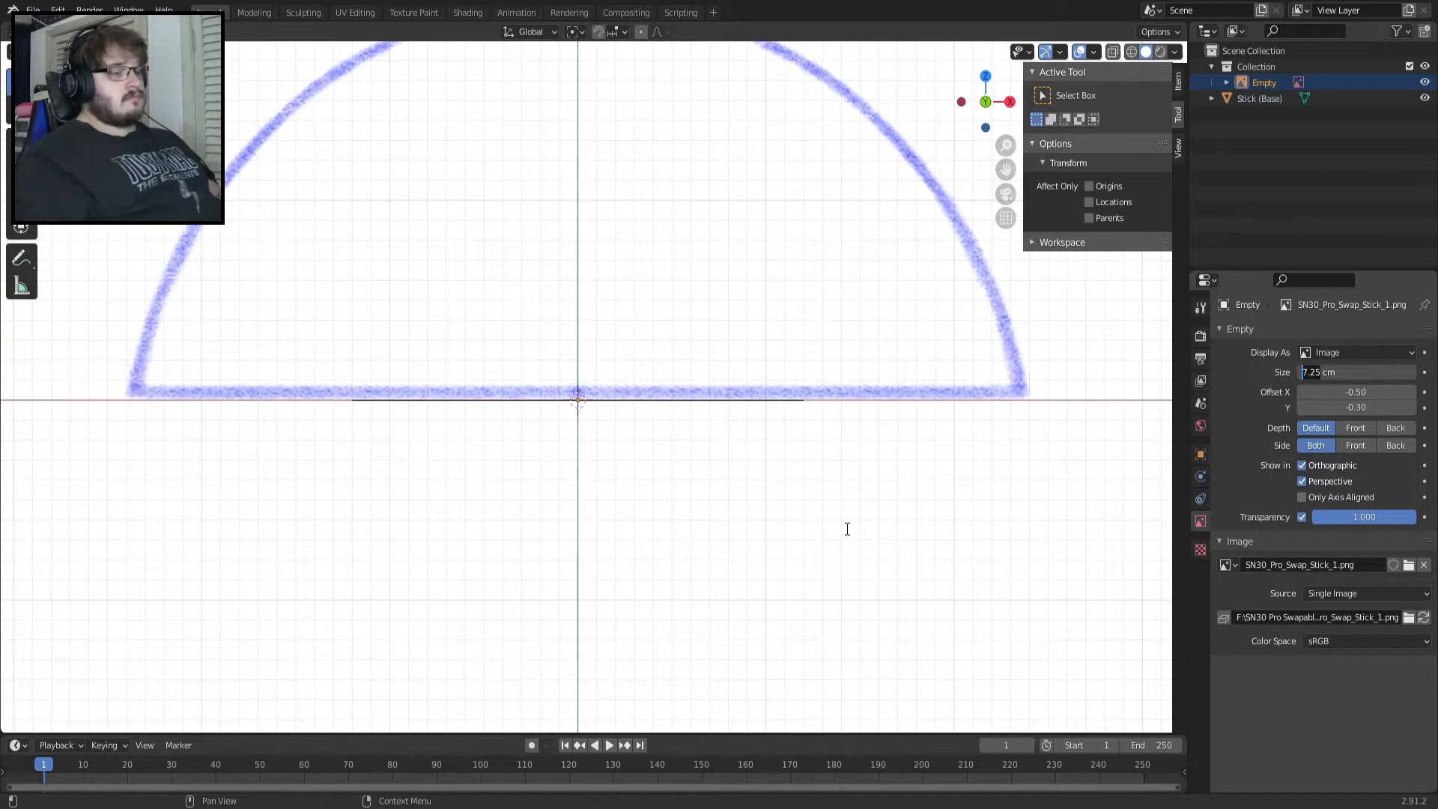
Delete the old reference image empty and add SN30_Pro_Swap_Stick_1_ref.png as a new reference image.
key("x")
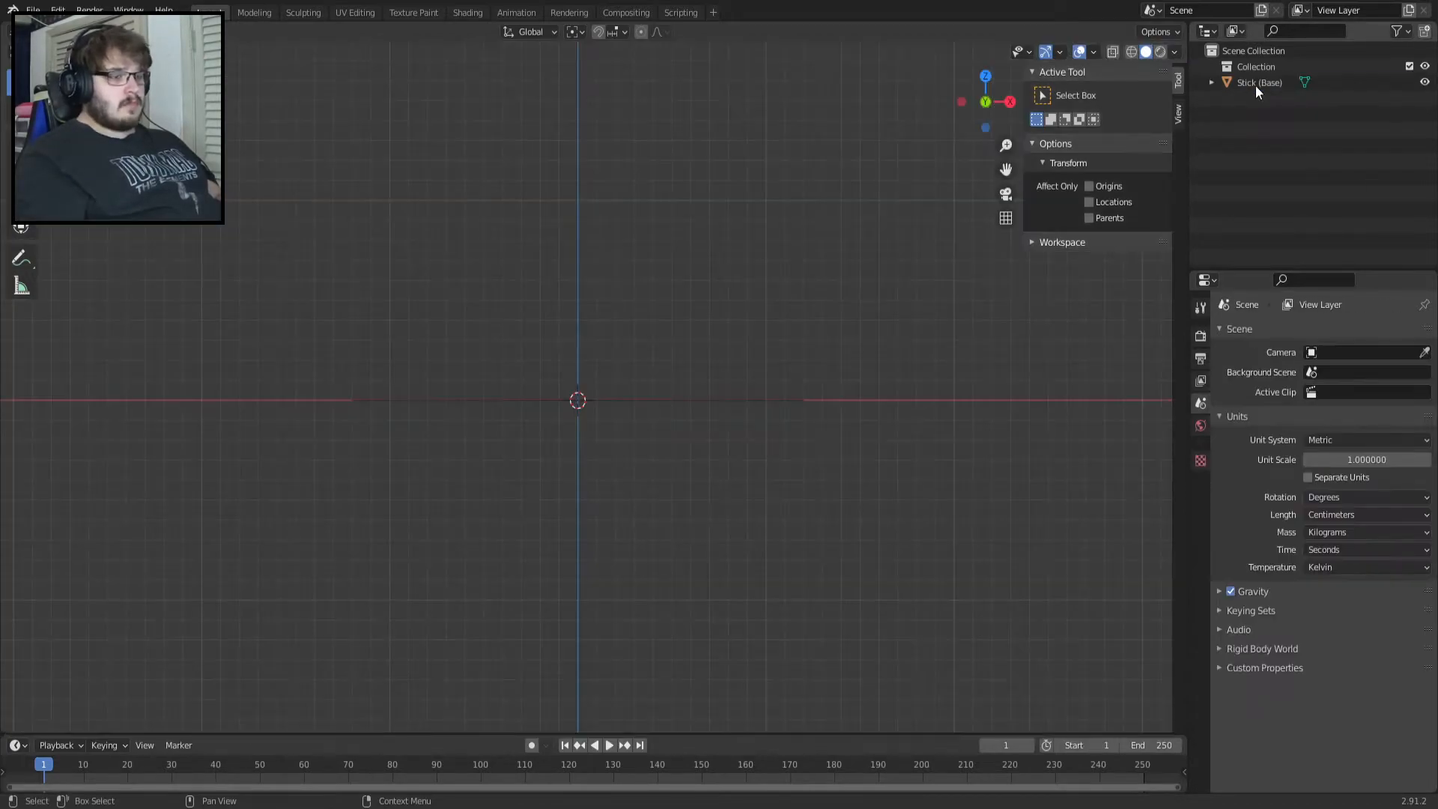
key("shift+a")
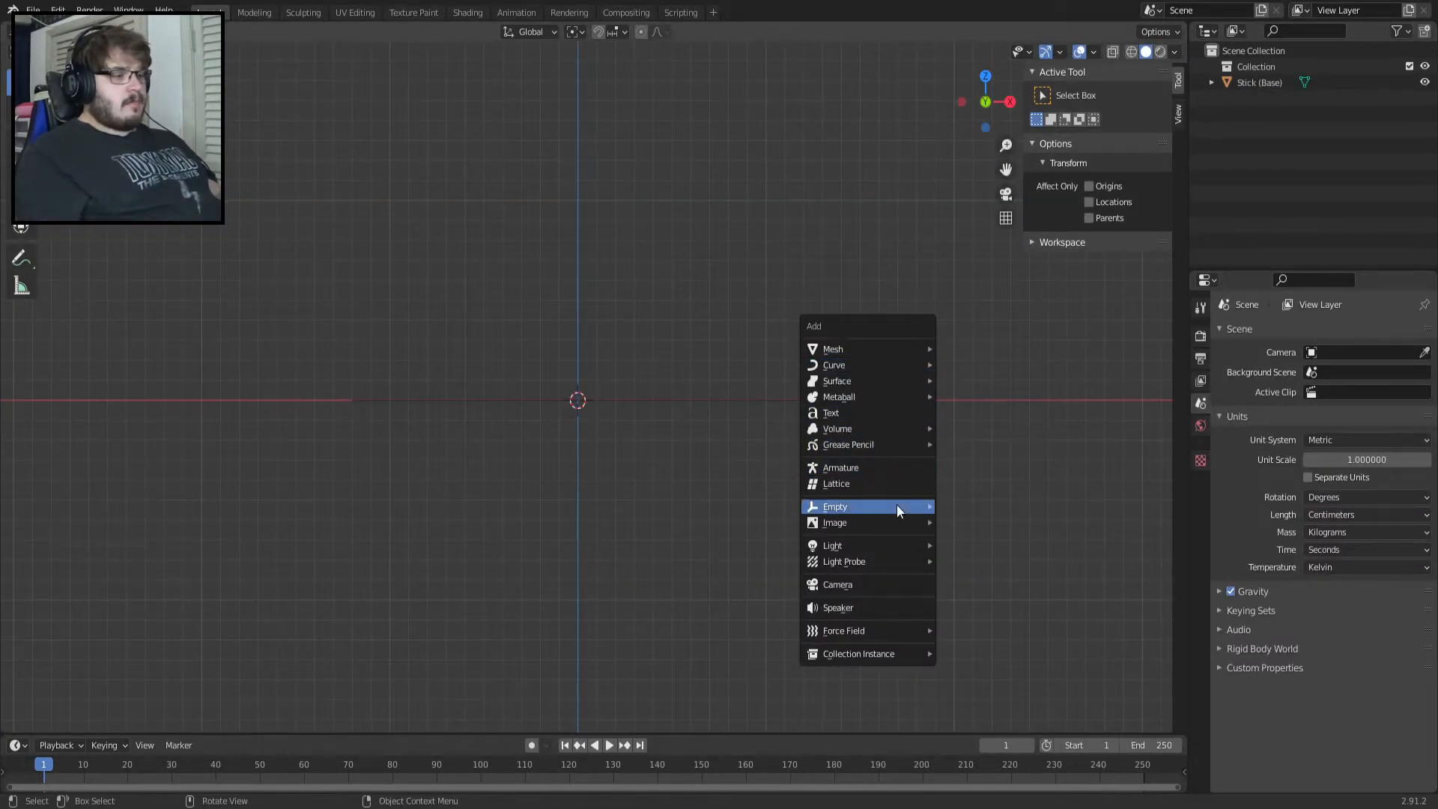
mouse_move(892, 525)
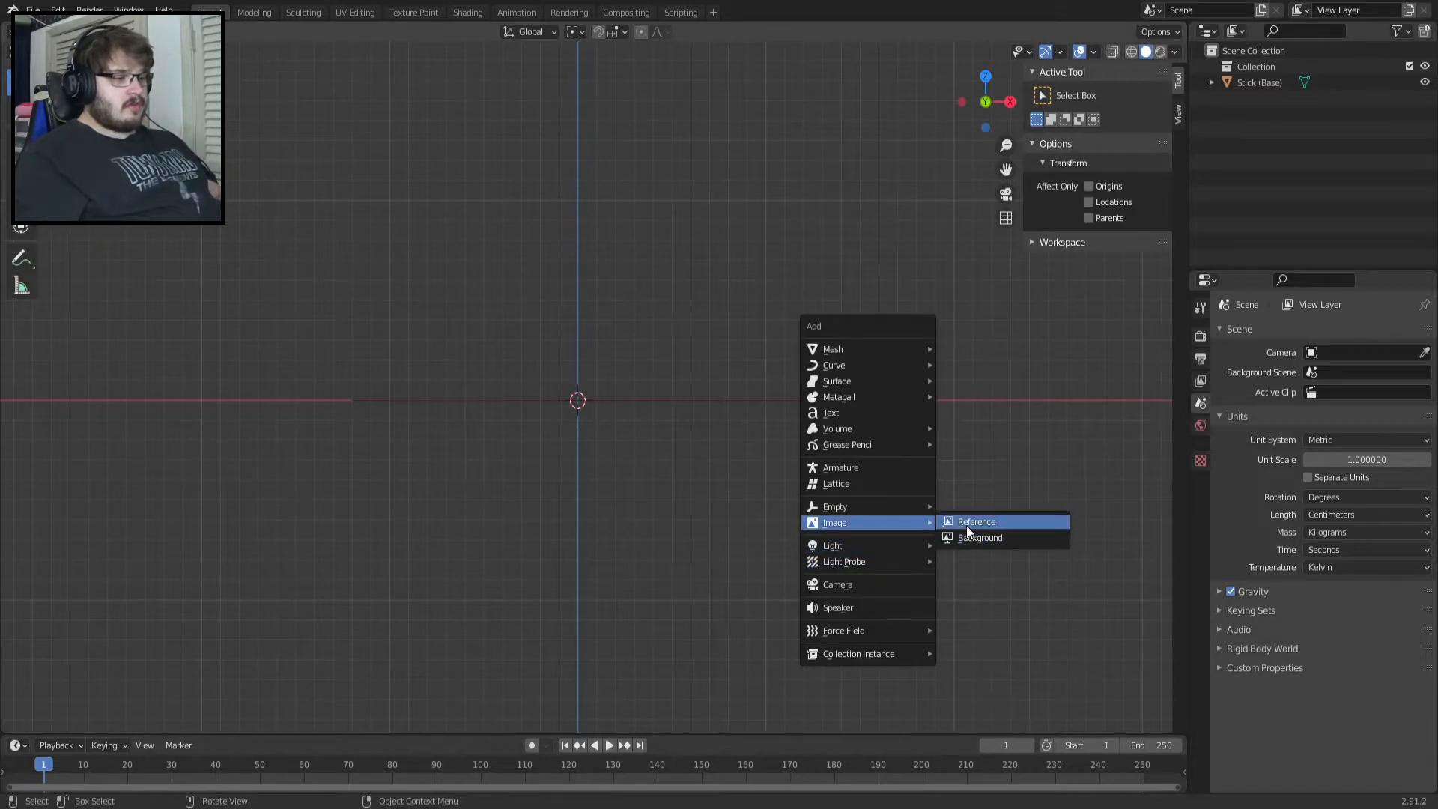
left_click(966, 524)
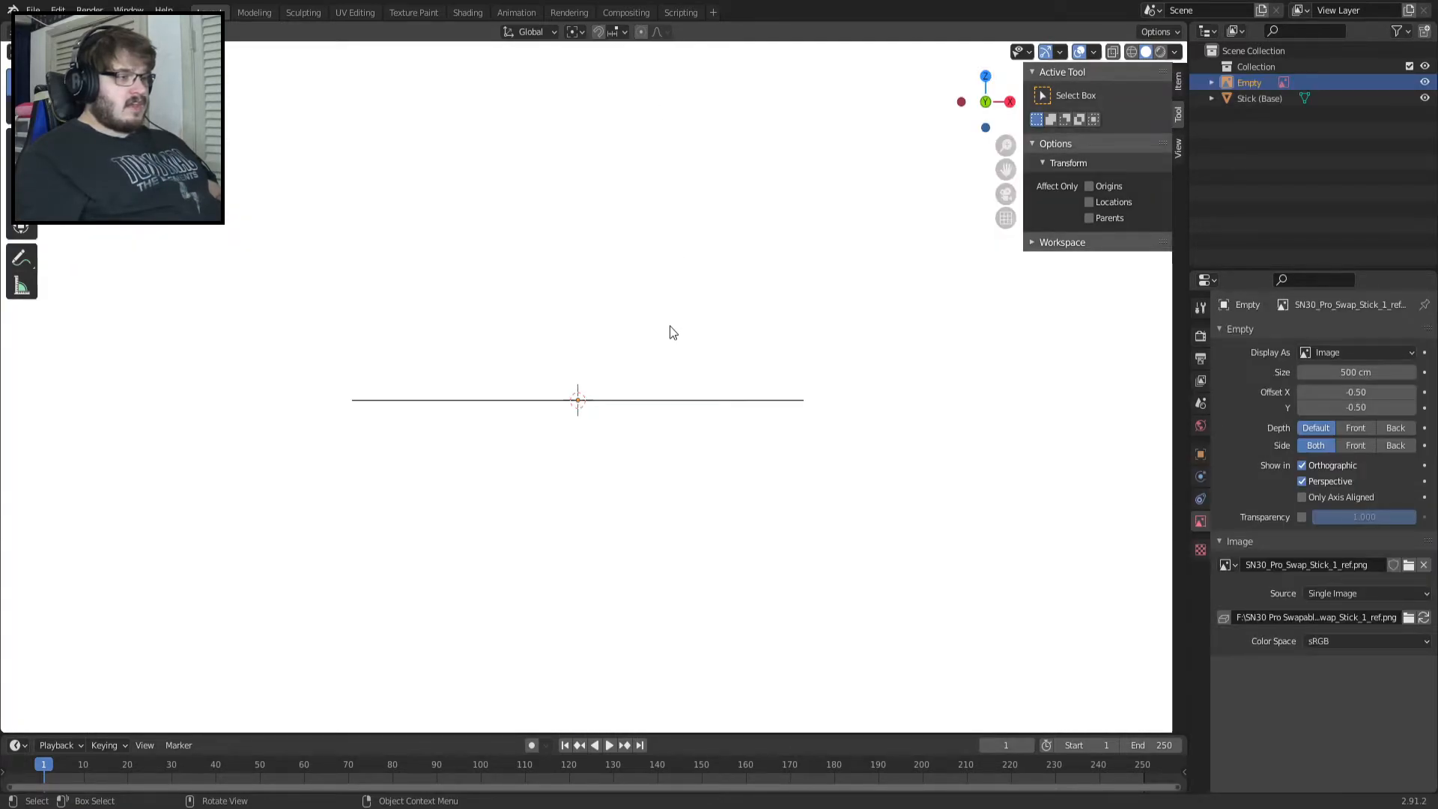
Set the new reference image's size to 2.4 cm.
scroll(669, 326, "down", 14)
scroll(671, 326, "up", 18)
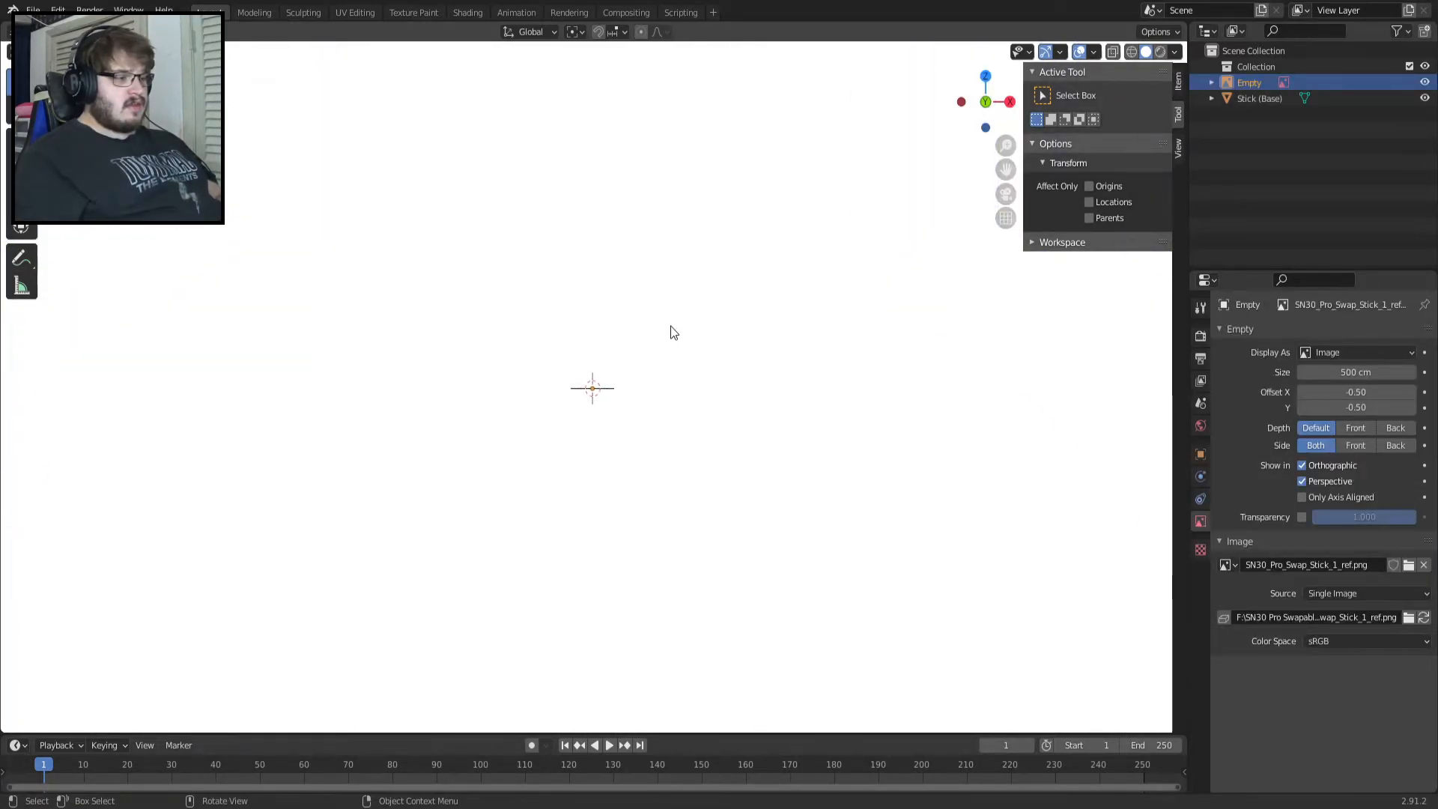
scroll(670, 329, "up", 4)
left_click(1356, 372)
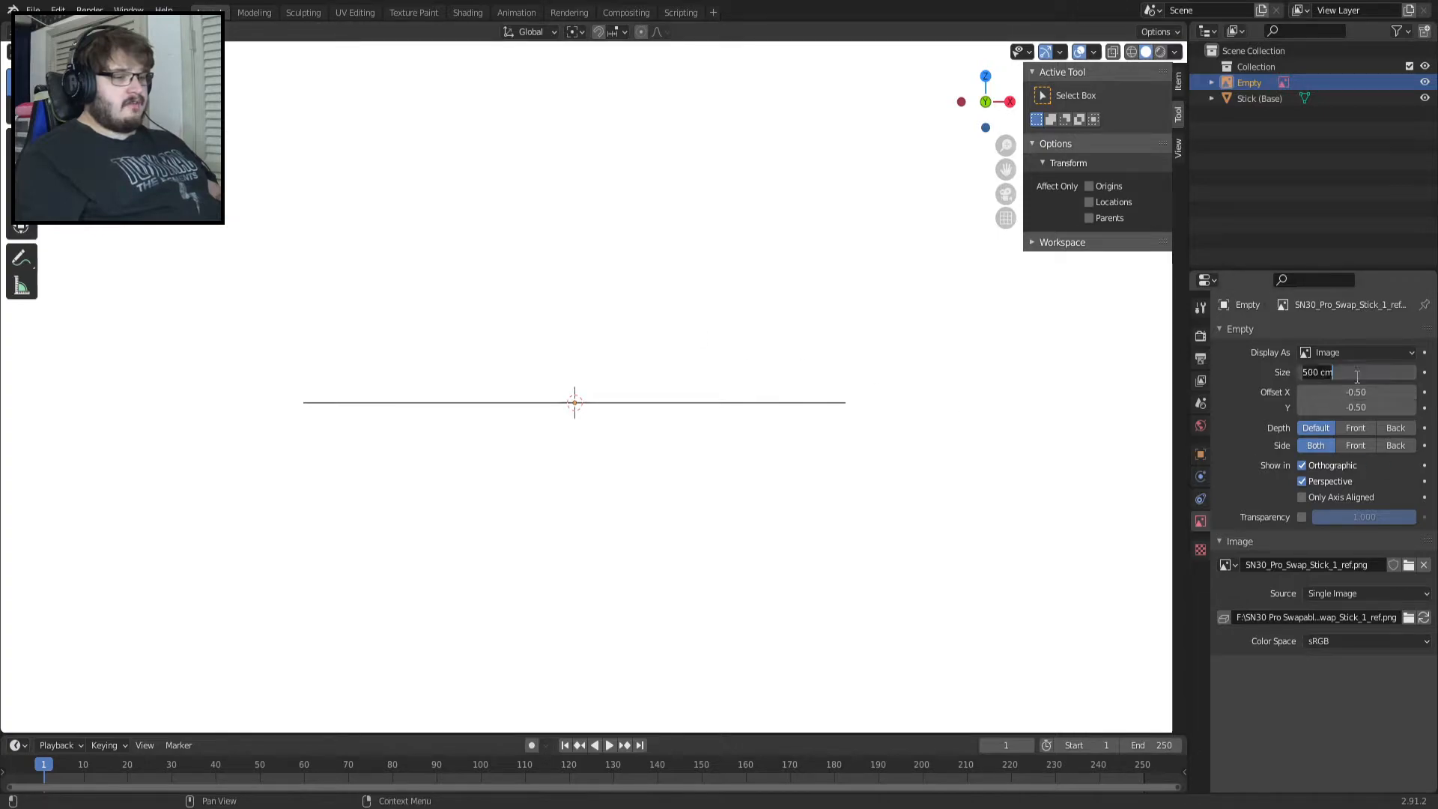
type("2.4")
key("Return")
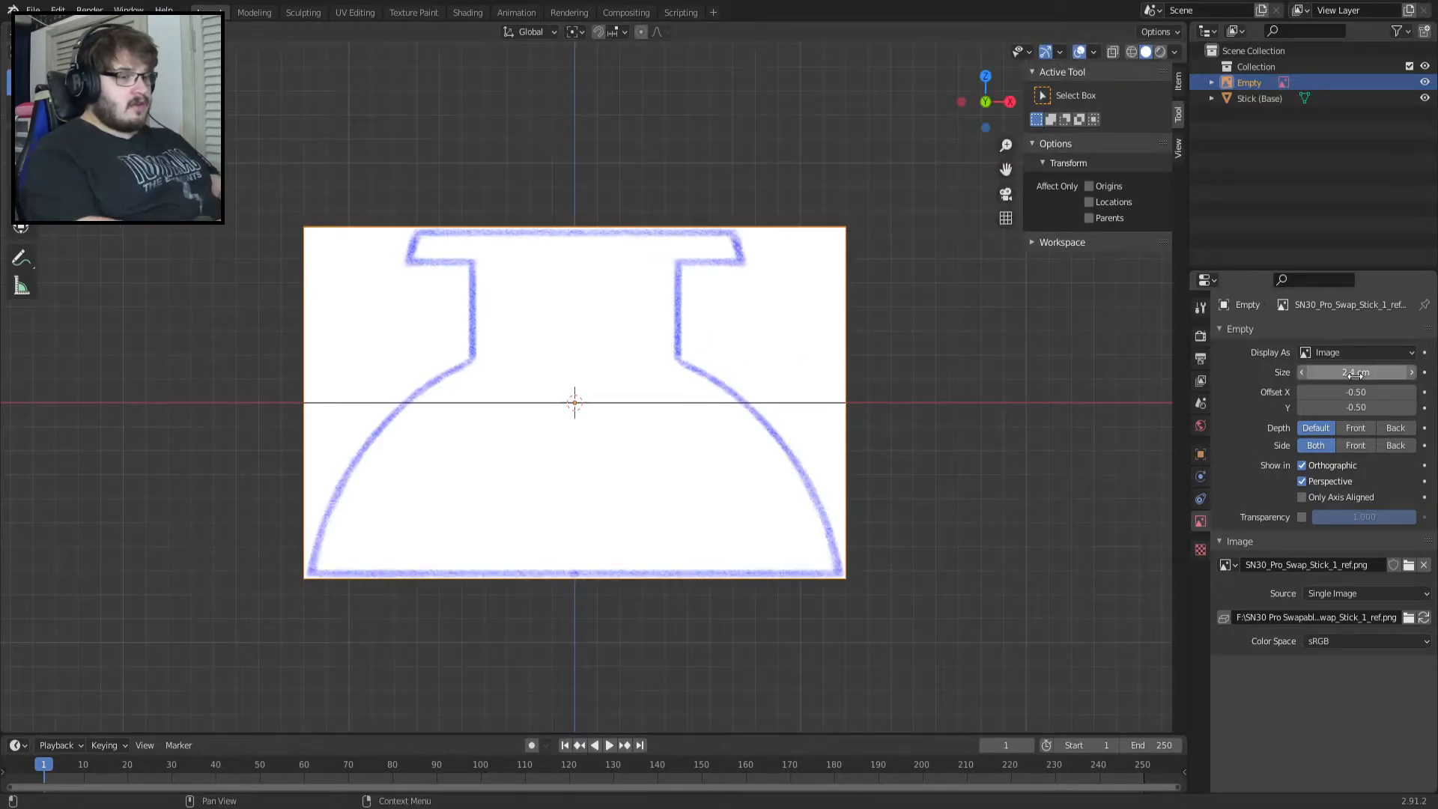
Set the reference image's Y offset to about 0.00, bringing its lower edge to the X axis.
scroll(507, 378, "up", 4)
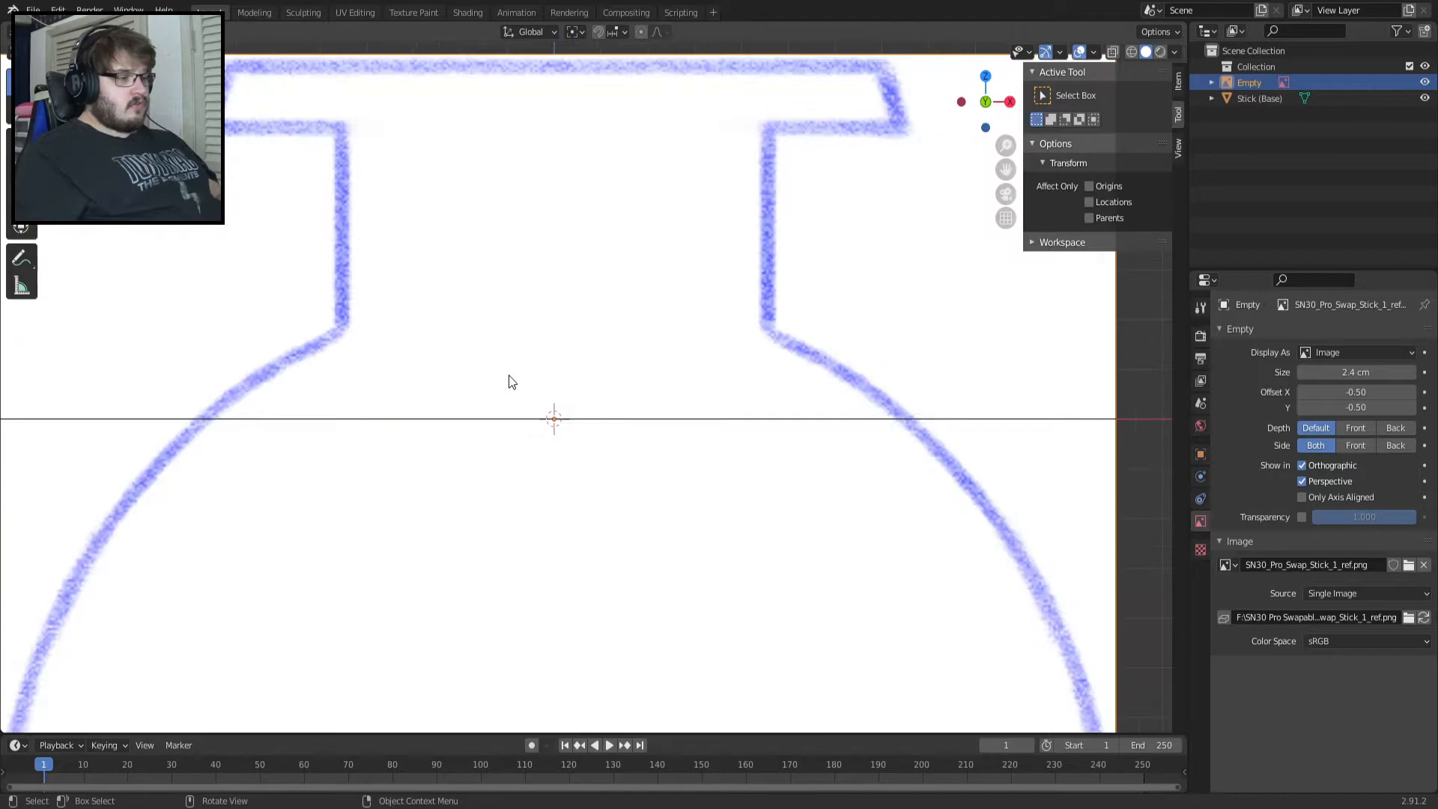
scroll(509, 382, "down", 2)
scroll(133, 358, "up", 2)
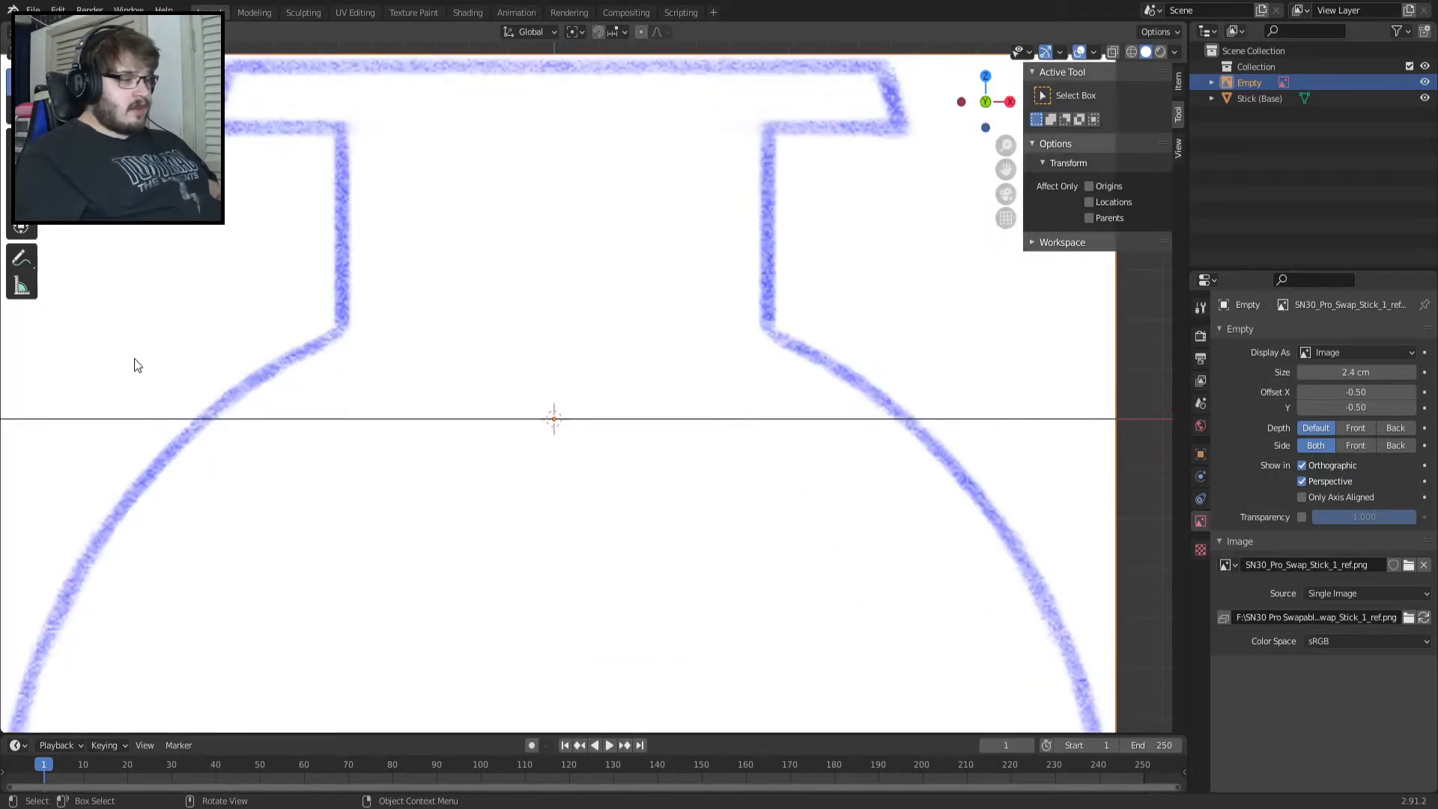
scroll(133, 358, "down", 1)
scroll(134, 358, "down", 1)
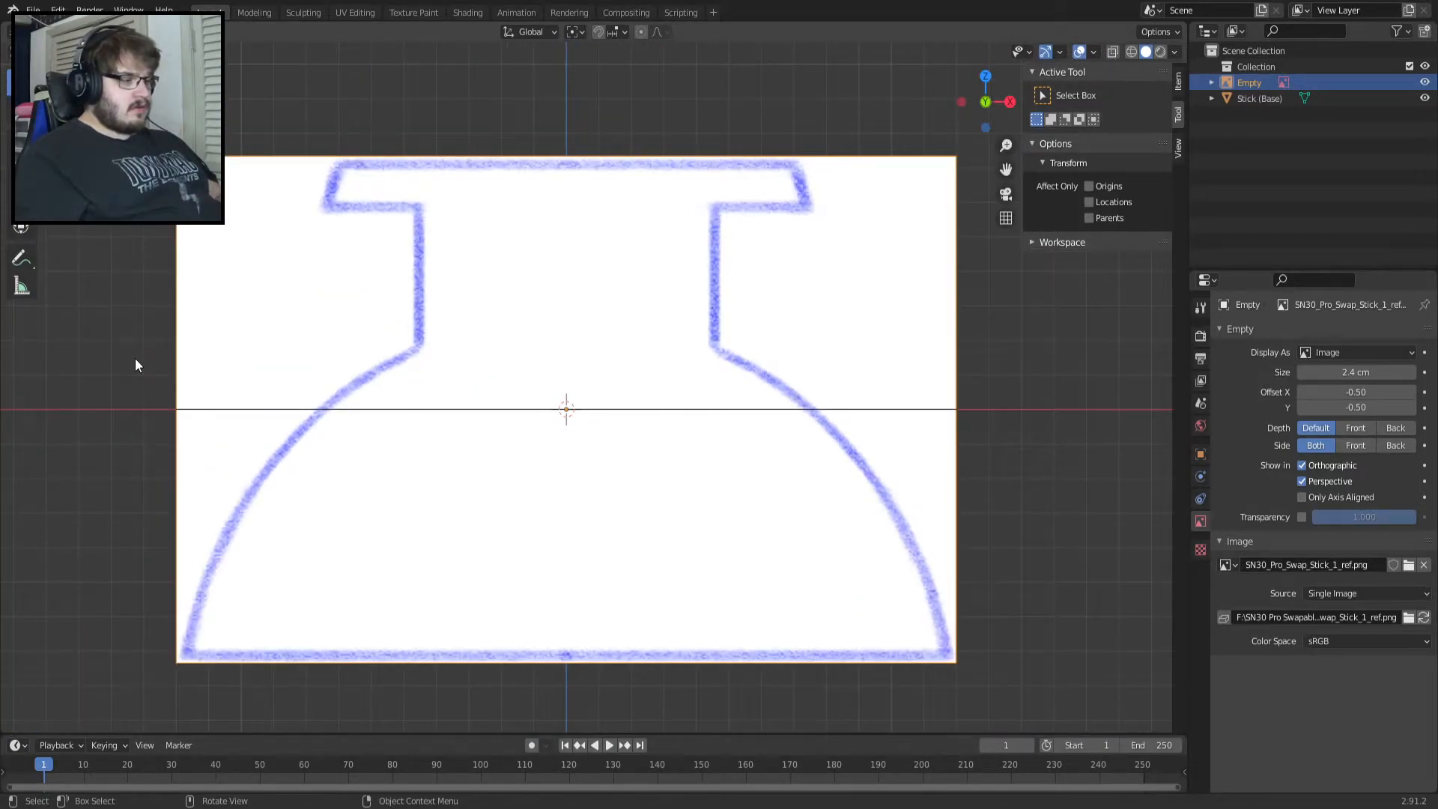
mouse_move(1337, 406)
left_mouse_down()
mouse_move(1385, 407)
mouse_move(1358, 407)
left_mouse_up()
scroll(614, 367, "up", 8)
left_click(1356, 407)
left_click(1235, 411)
left_click_drag(1363, 407, 1357, 407)
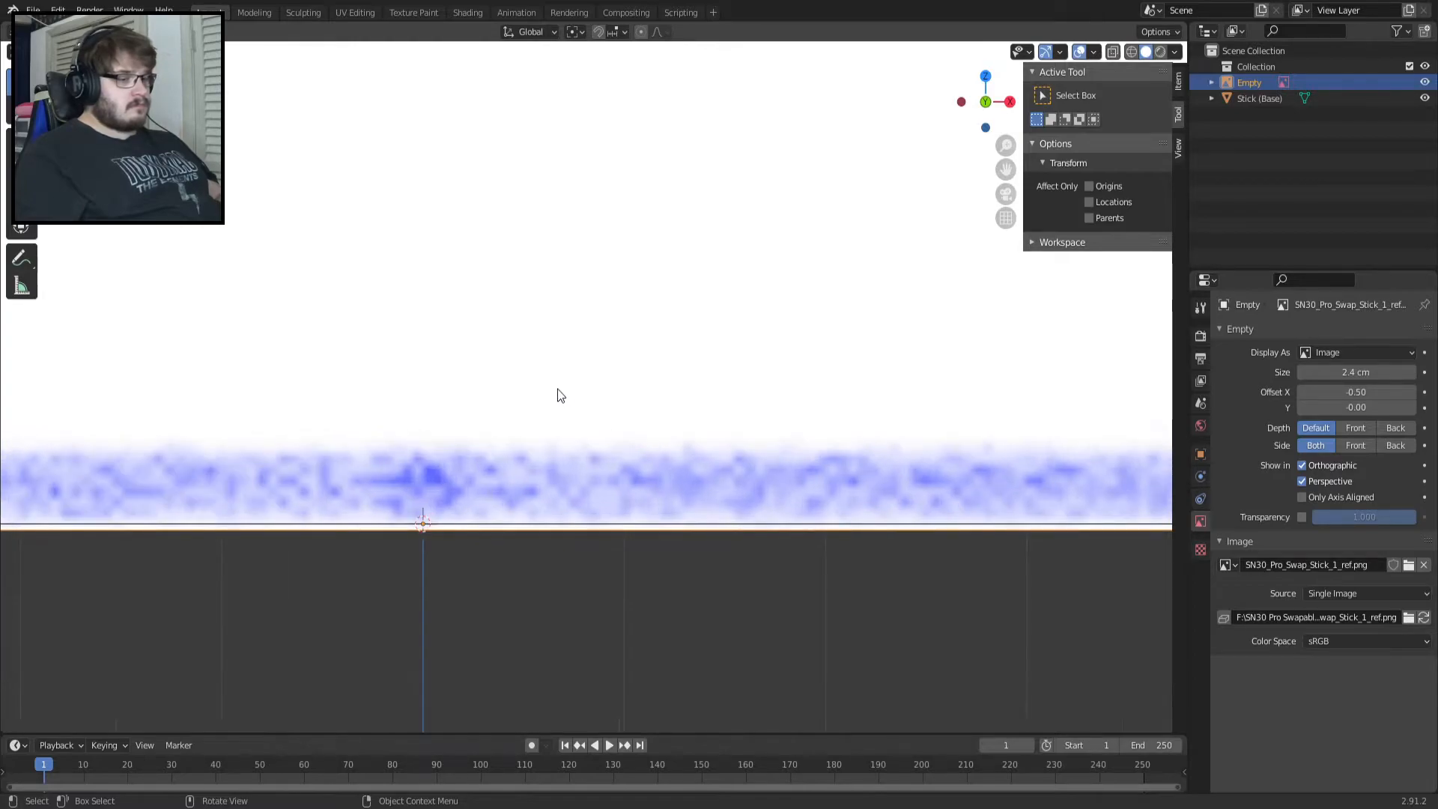
Examine how the reference image's lower-left corner lines up with the ring and the X axis in front view.
scroll(559, 394, "down", 5)
middle_click_drag(559, 395, 665, 510)
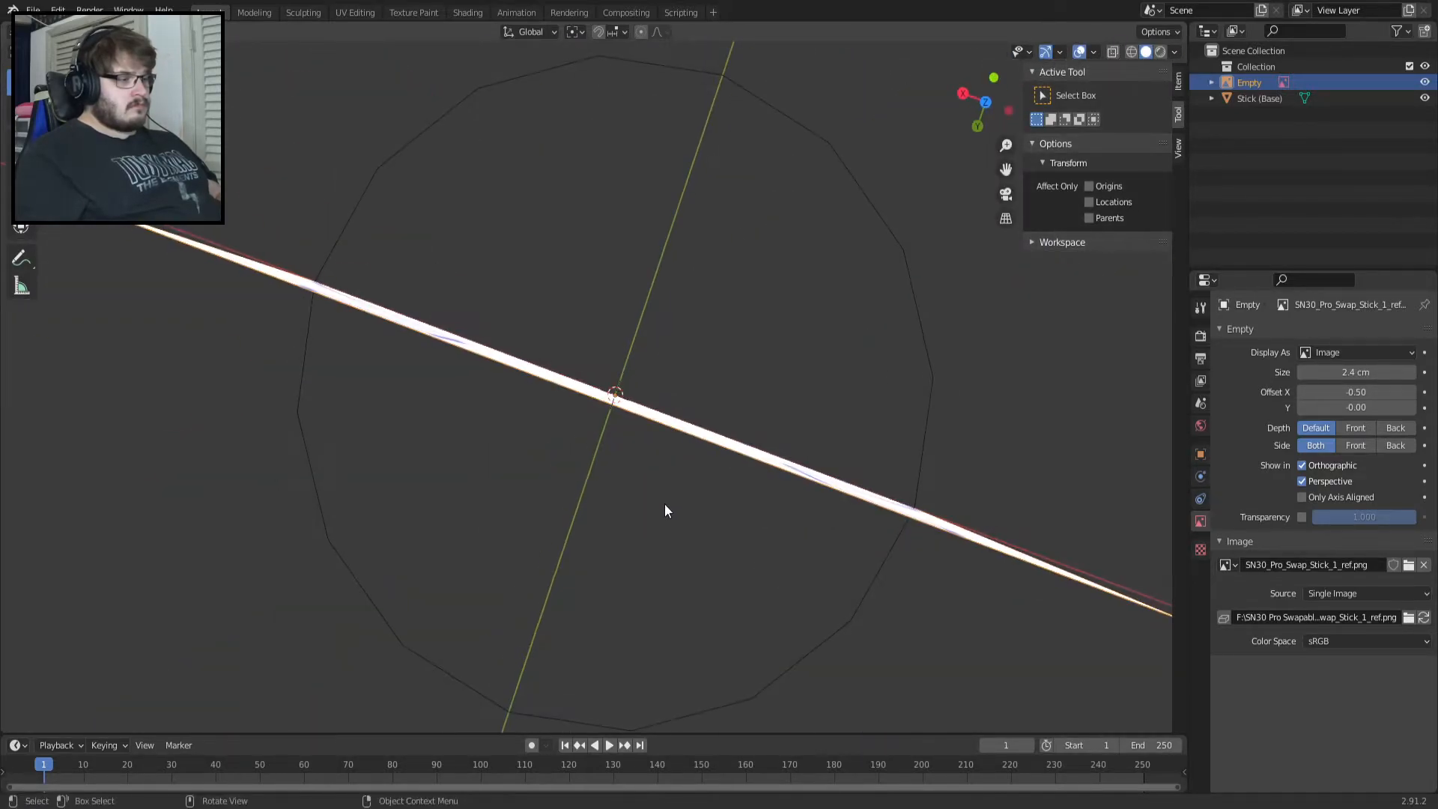
key("KP_1")
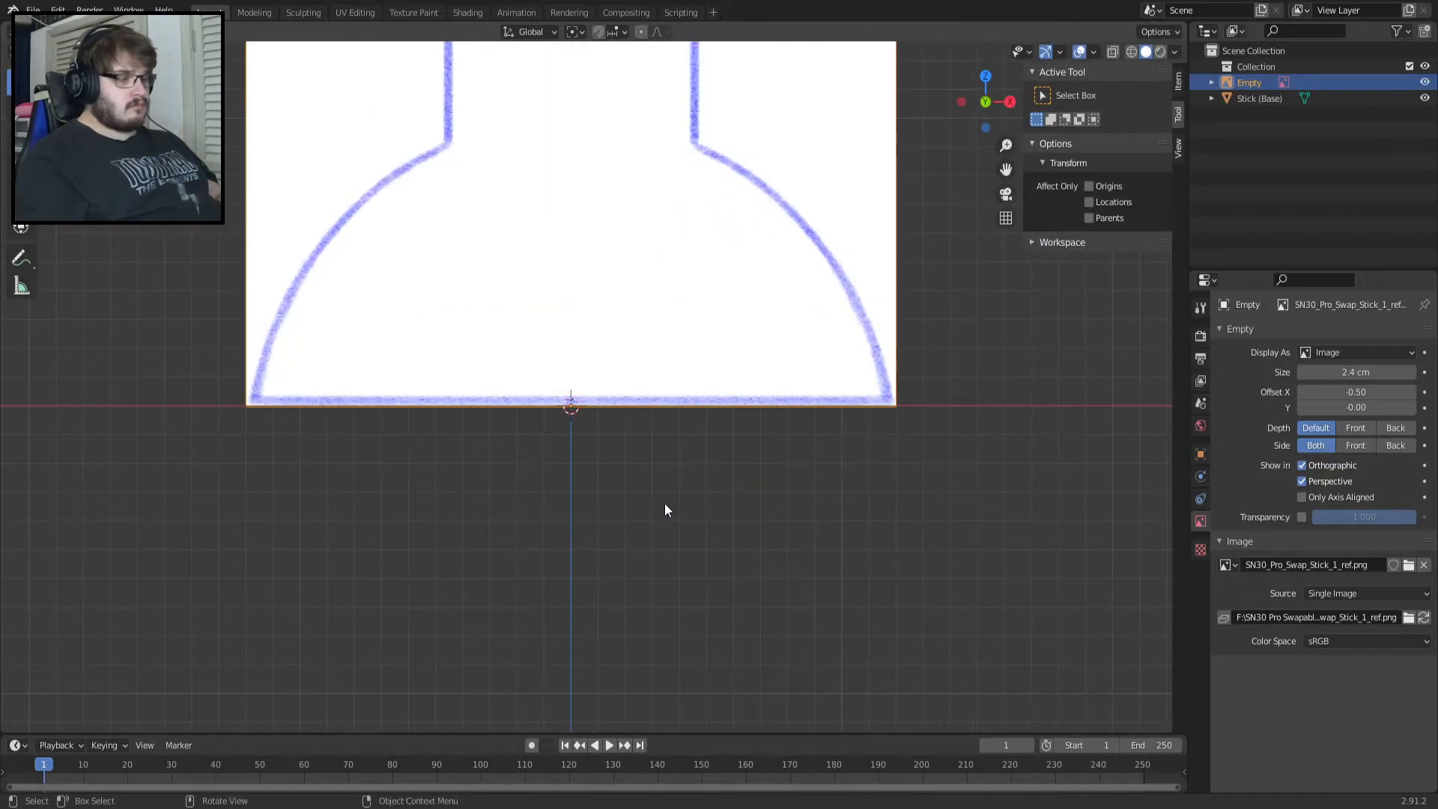
middle_click_drag(355, 254, 697, 456, "shift")
scroll(697, 455, "up", 4)
middle_click_drag(816, 426, 494, 268, "shift")
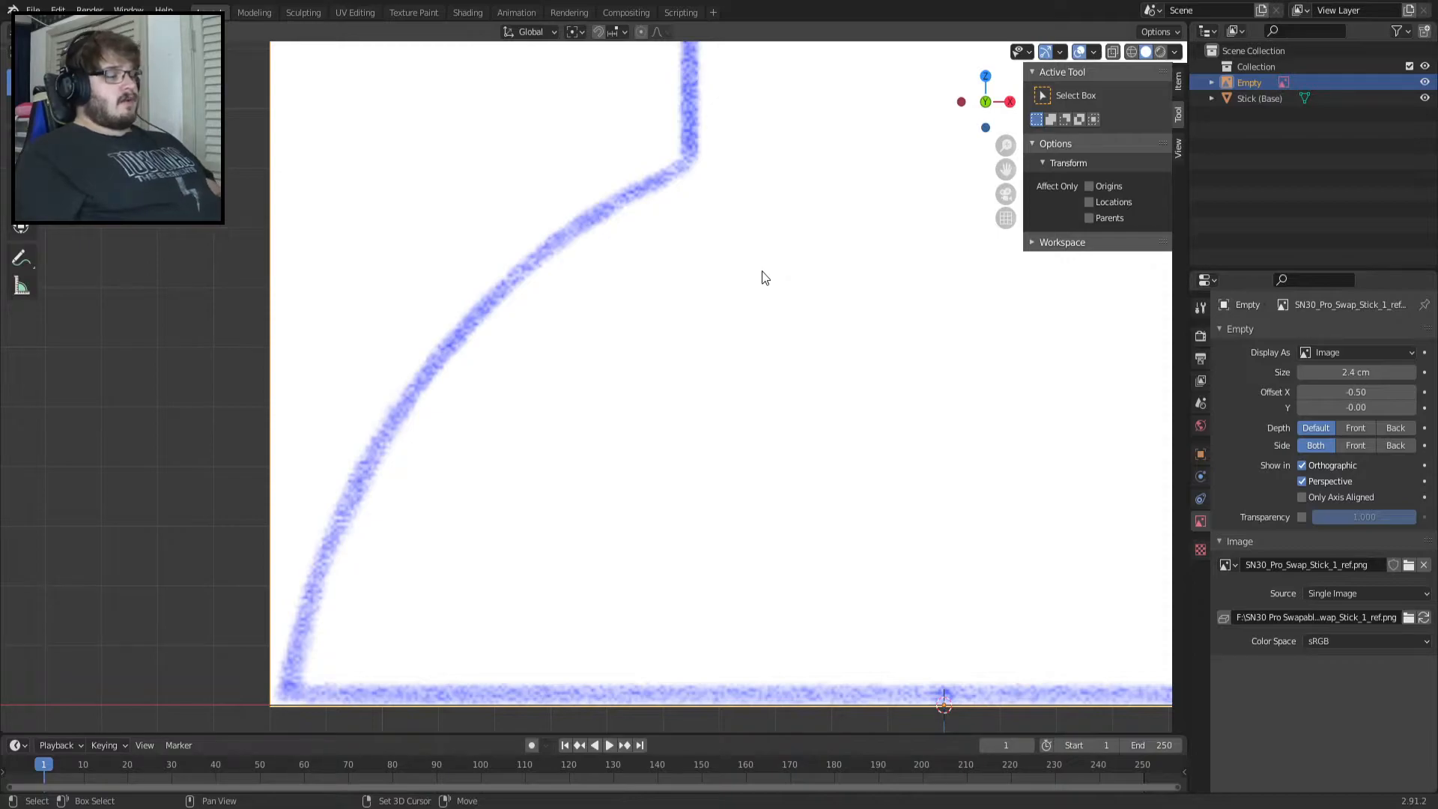
scroll(238, 667, "up", 5)
middle_click_drag(240, 669, 748, 279)
key("KP_1")
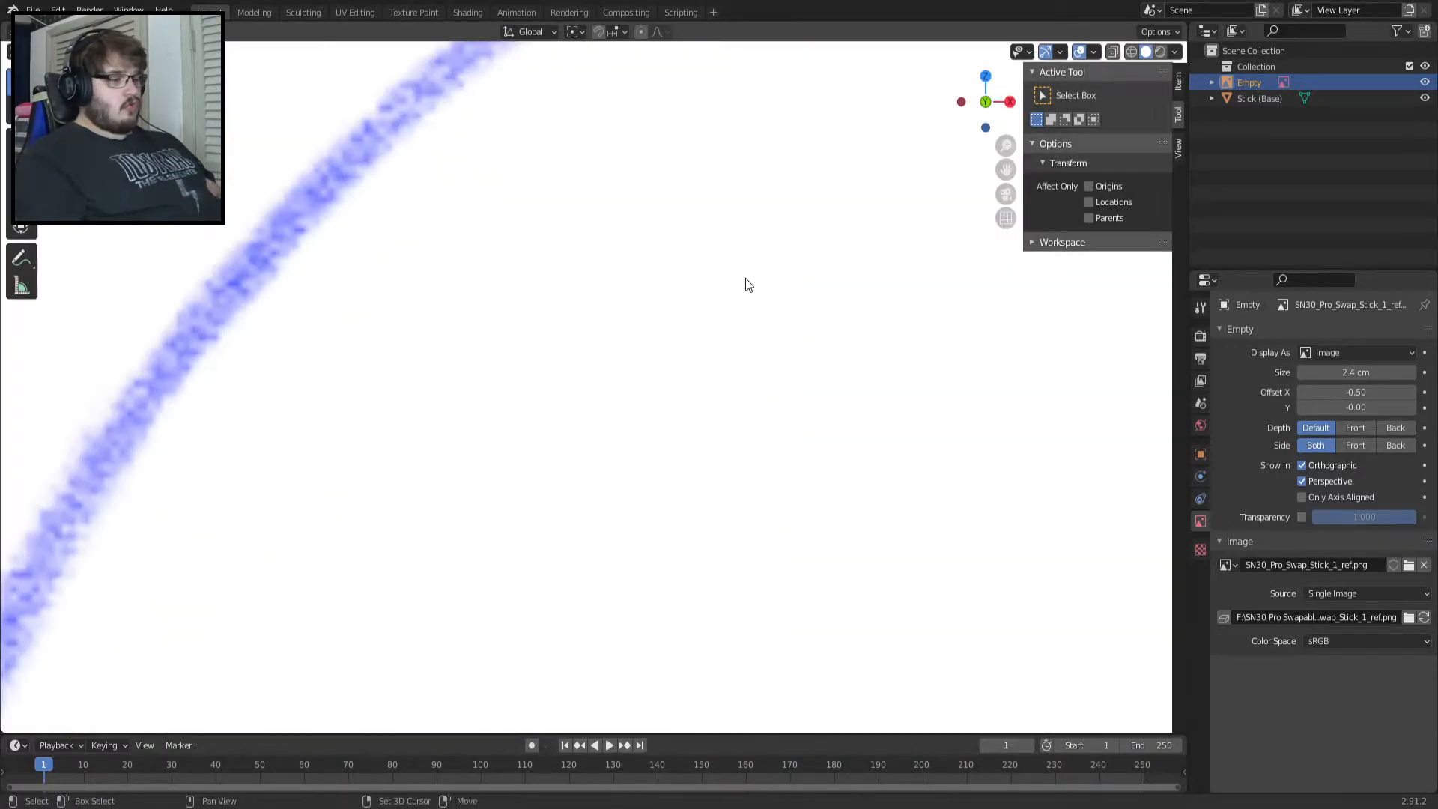
middle_click_drag(363, 588, 778, 290, "shift")
middle_click_drag(434, 498, 820, 191, "shift")
middle_click_drag(657, 438, 766, 251, "shift")
scroll(704, 329, "up", 5)
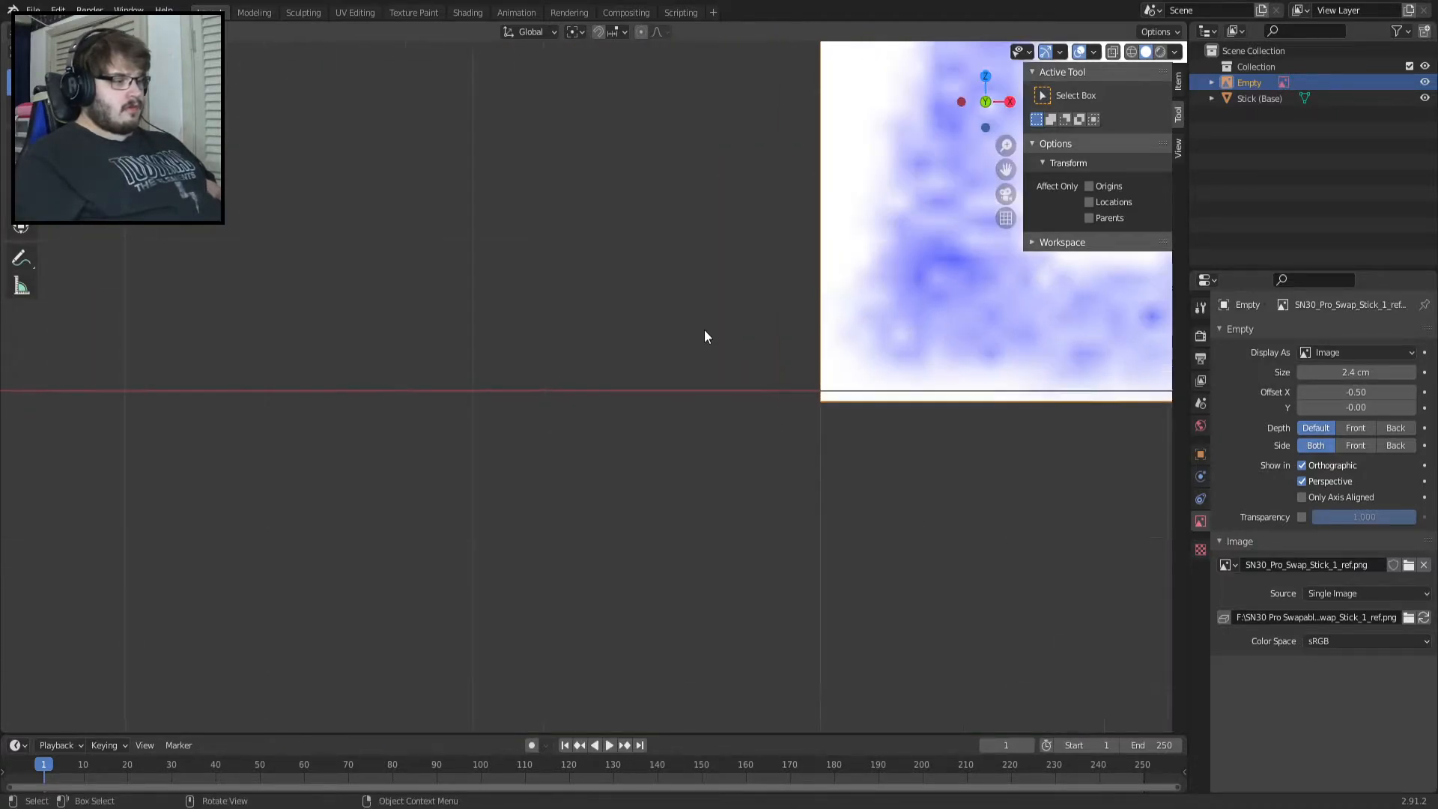
middle_click_drag(787, 311, 346, 305)
key("KP_1")
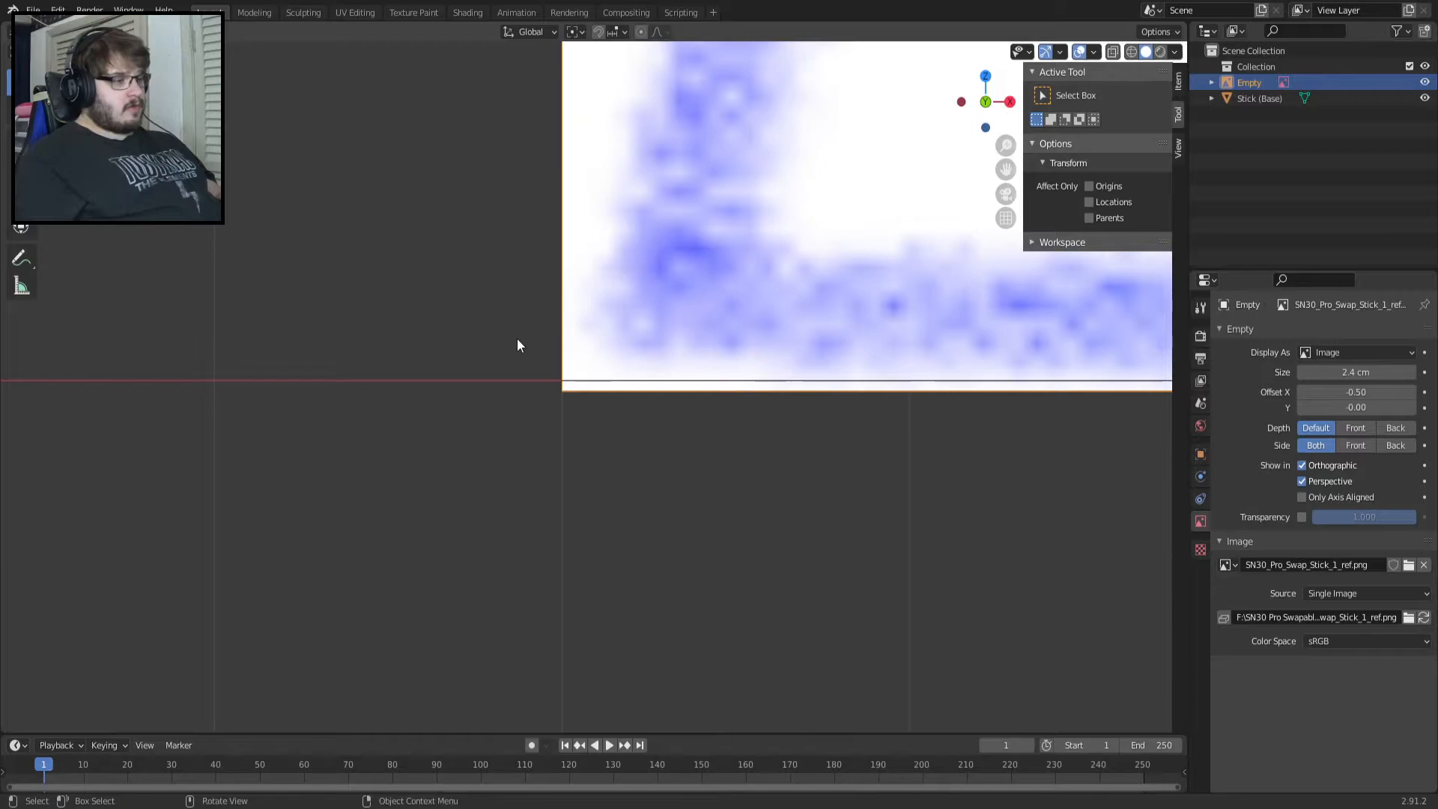
Try a size of 3.4 cm for the reference image and return it to 2.4 cm.
left_click(1413, 372)
key("ctrl+a")
type("3.4")
key("Return")
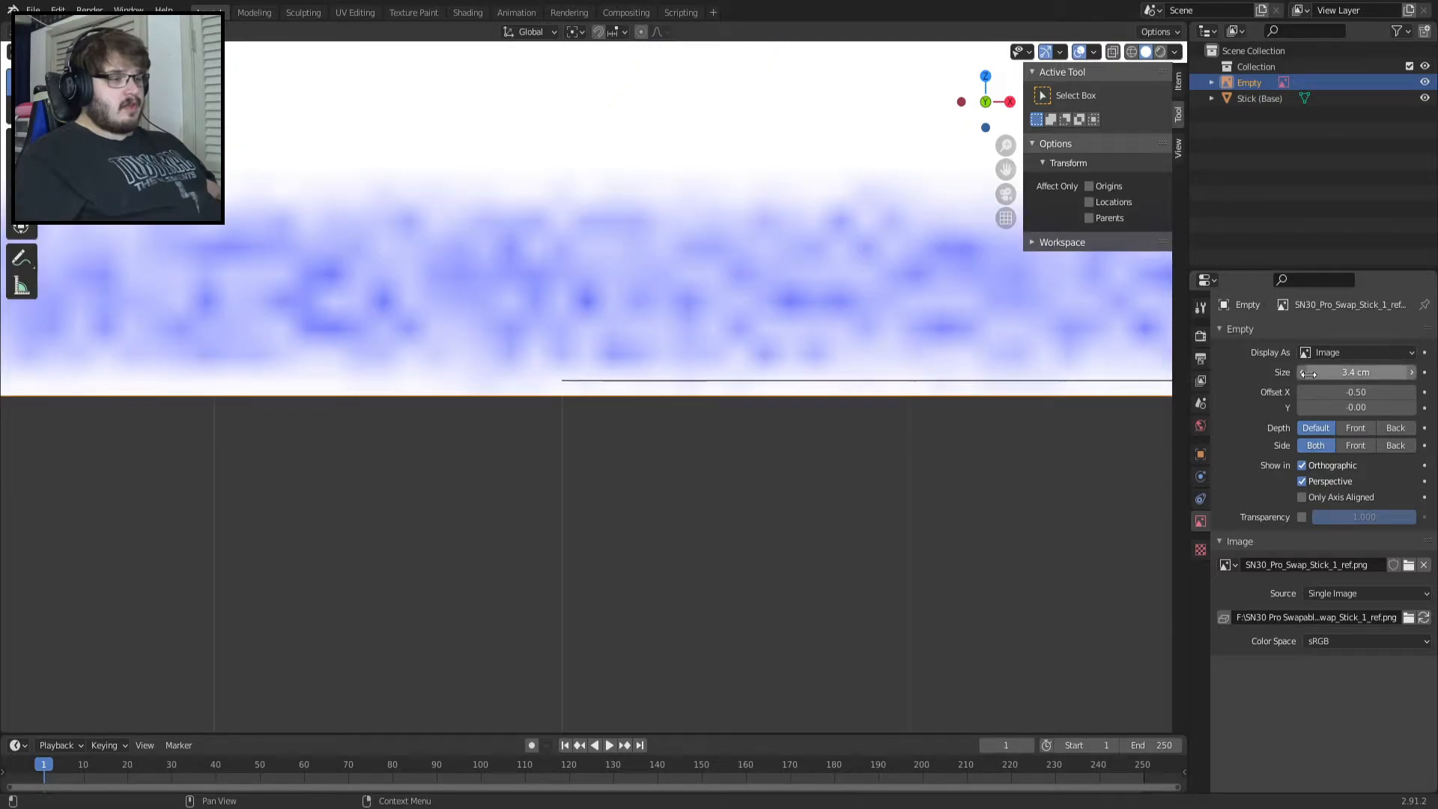
left_click(1308, 374)
left_click(1306, 376)
left_click(1295, 375)
left_click(1297, 374)
Fine-tune the reference image's size to 2.425 cm so it extends slightly past the ring.
left_click(1318, 372)
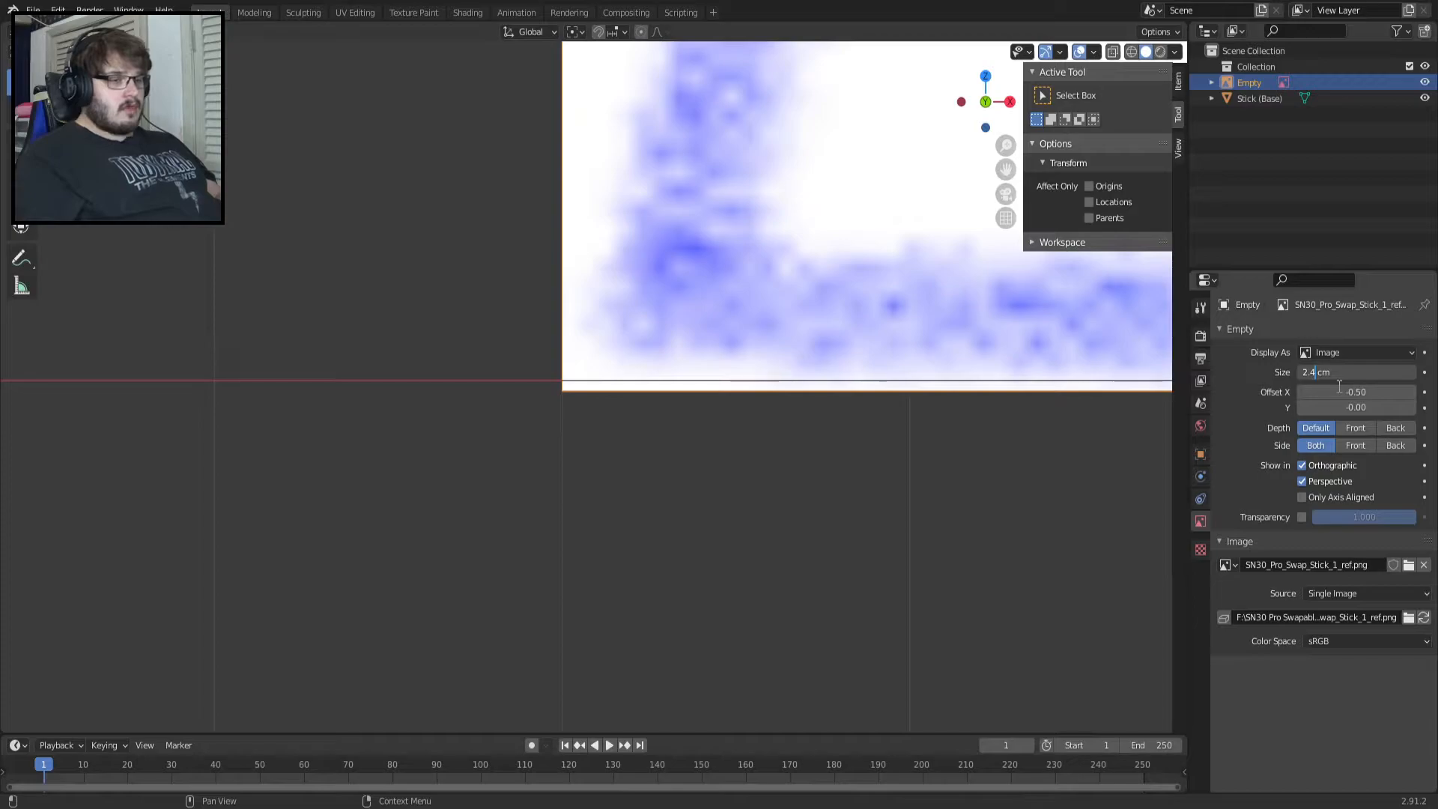
key("Return")
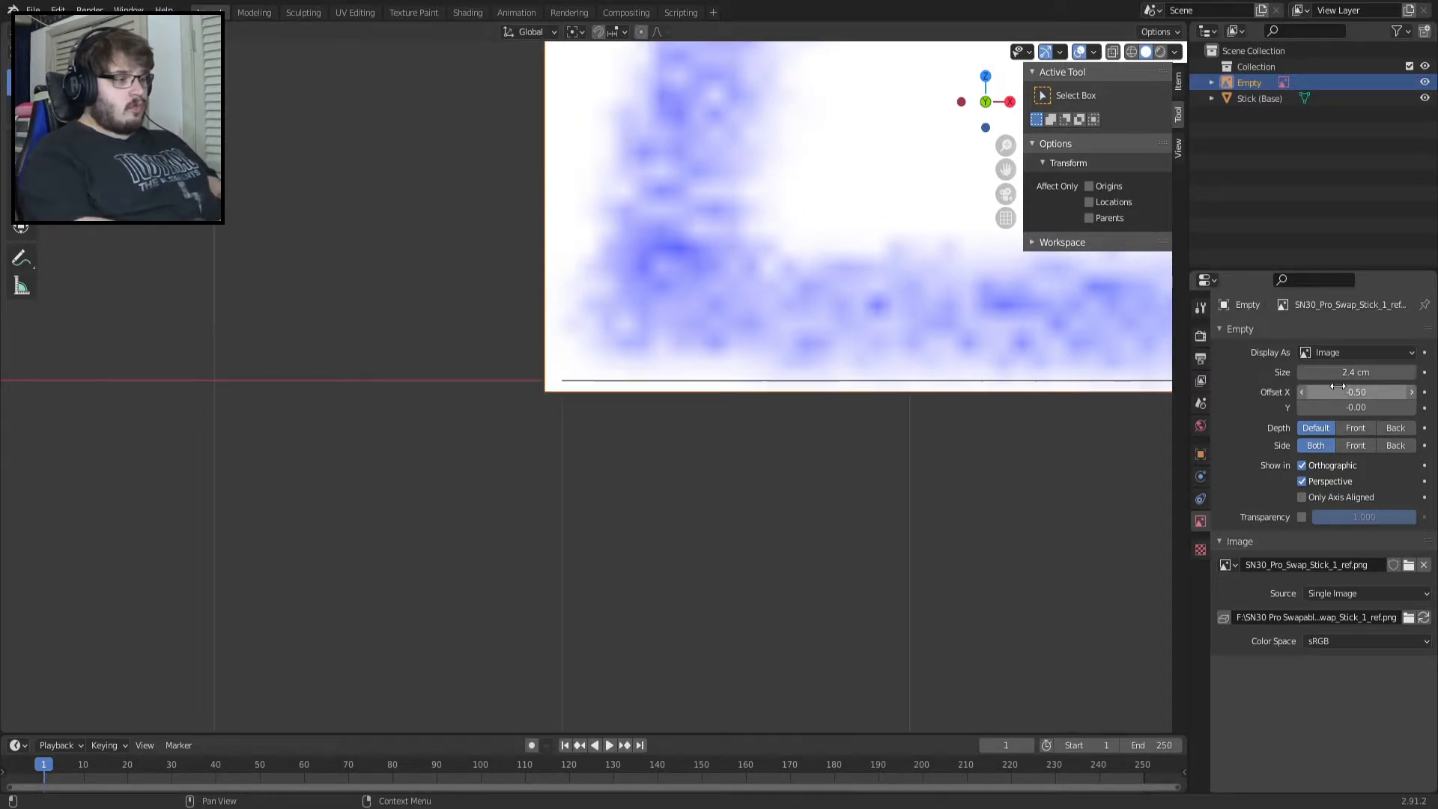
left_click(1339, 385)
left_click(1346, 375)
left_click(1345, 373)
left_click(1345, 374)
key("Left")
key("BackSpace")
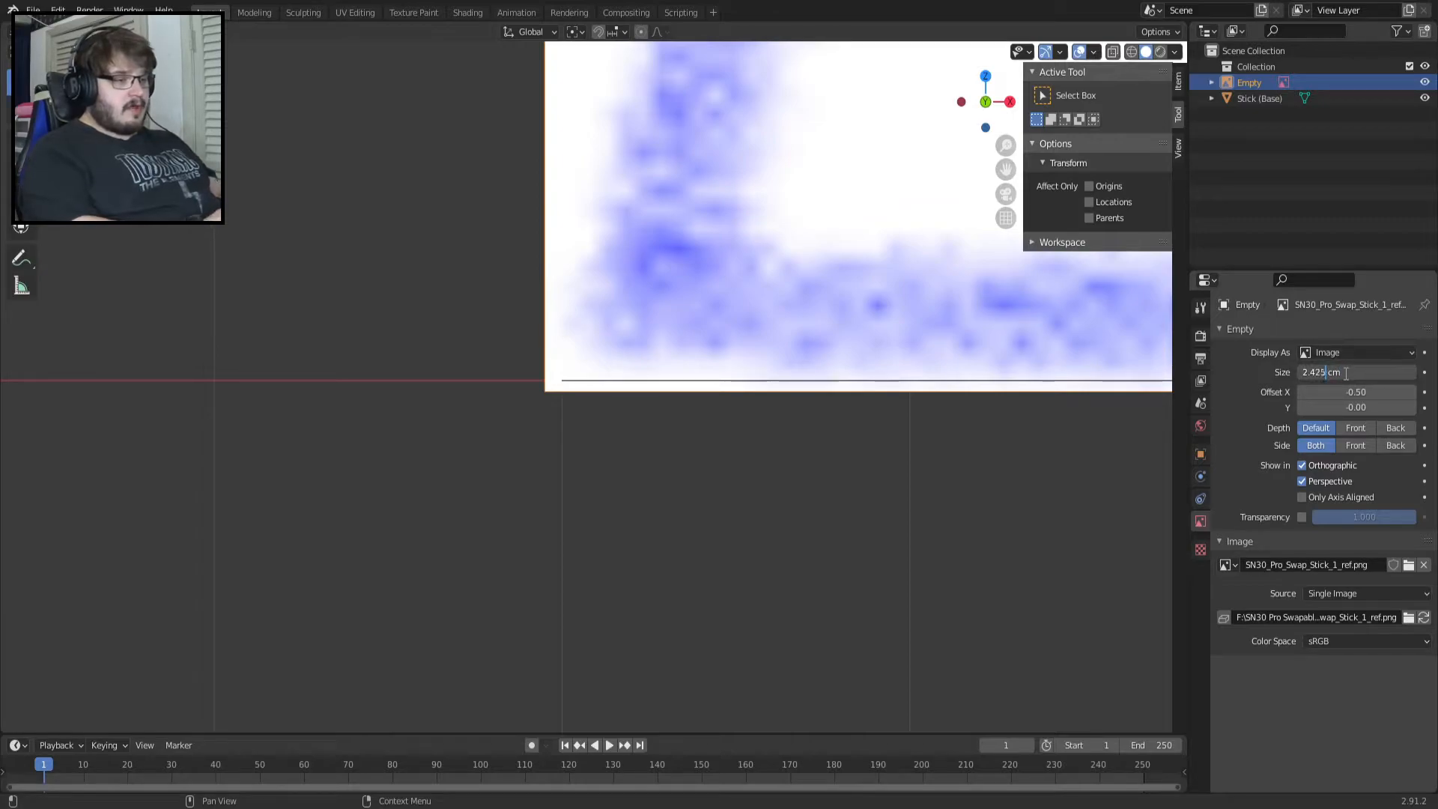
key("Return")
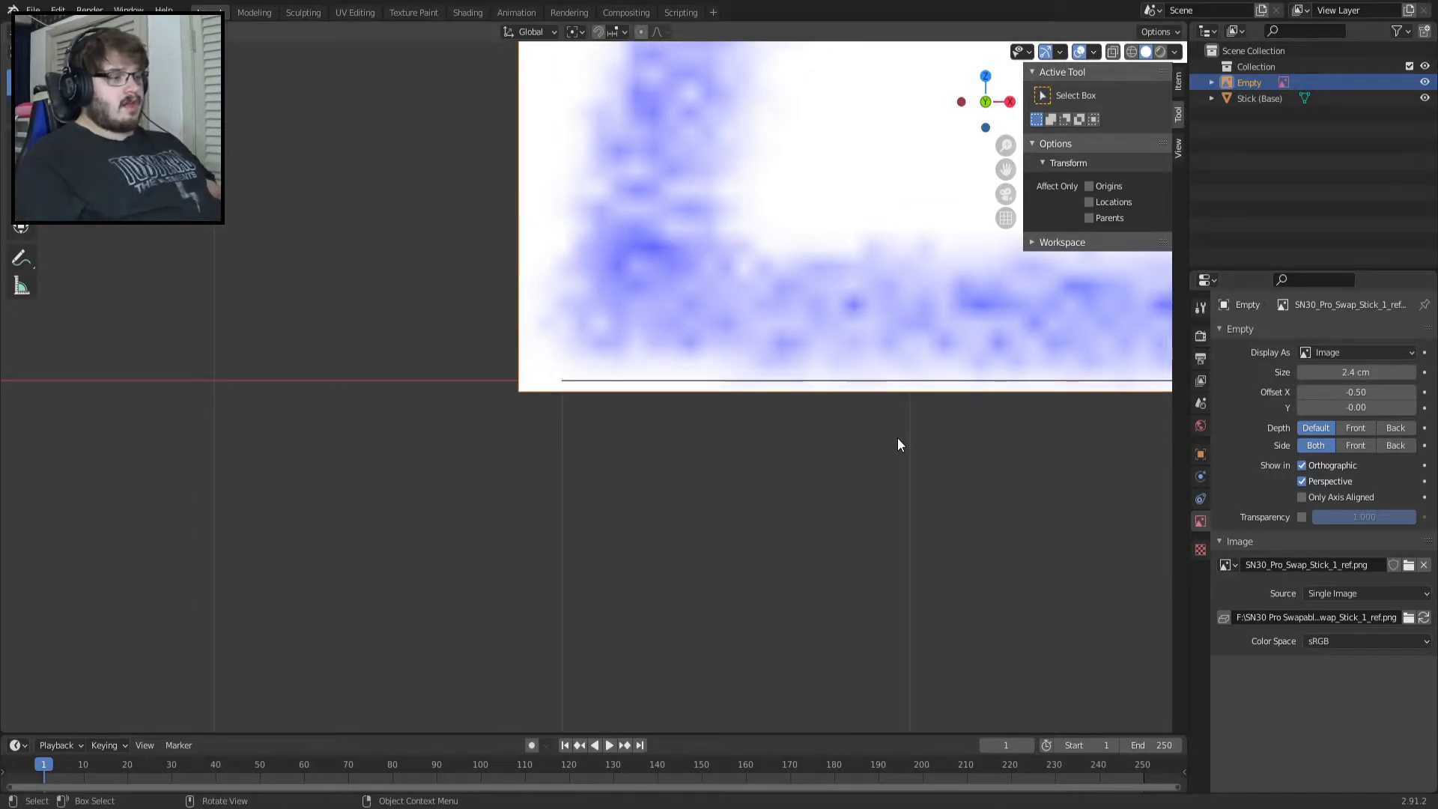
Examine the resized reference image from its base corners up to the neck and top rim in front view.
scroll(898, 439, "down", 2)
scroll(899, 444, "up", 2)
middle_click_drag(928, 400, 484, 461, "shift")
scroll(485, 464, "down", 6)
key("KP_Decimal")
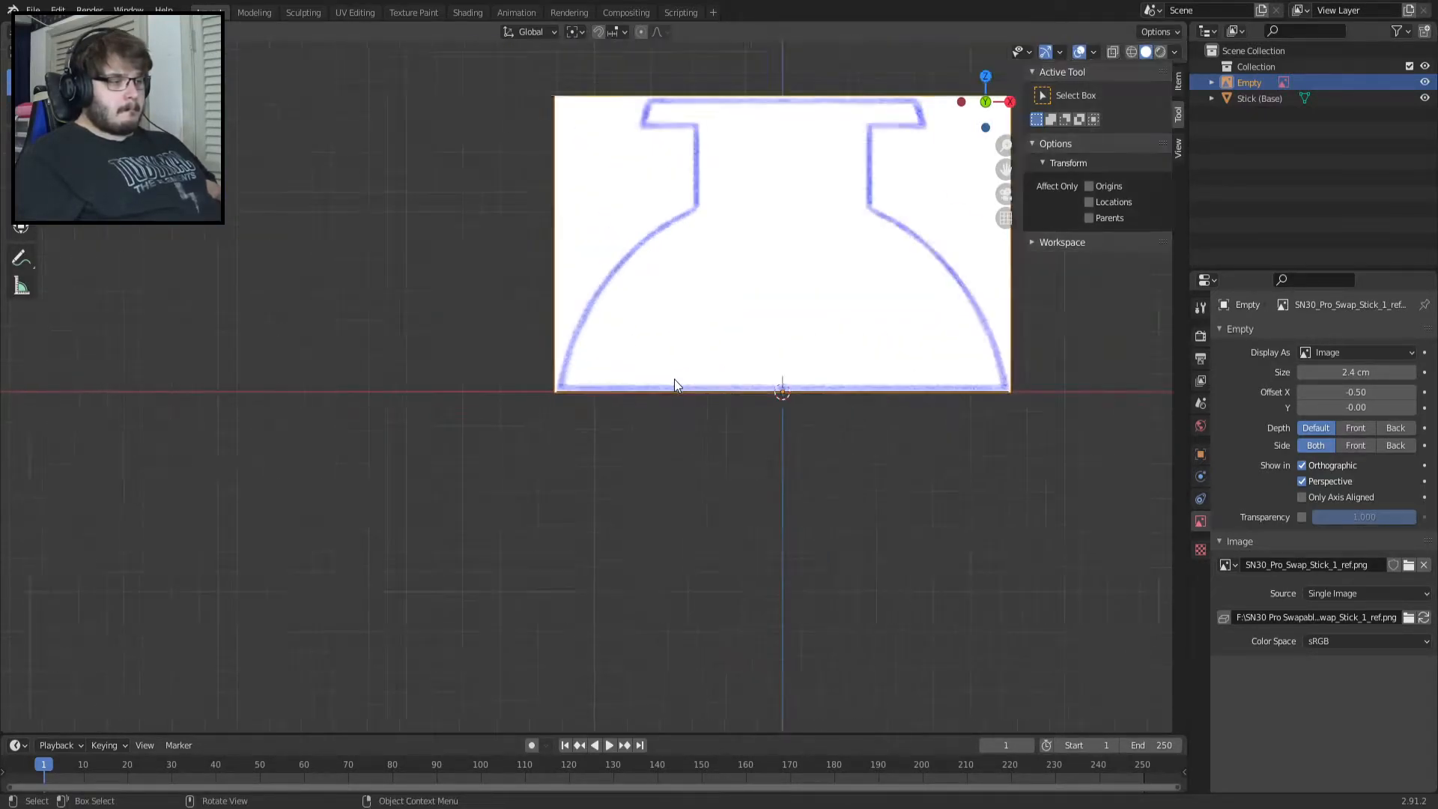
middle_click_drag(663, 169, 433, 321)
key("KP_1")
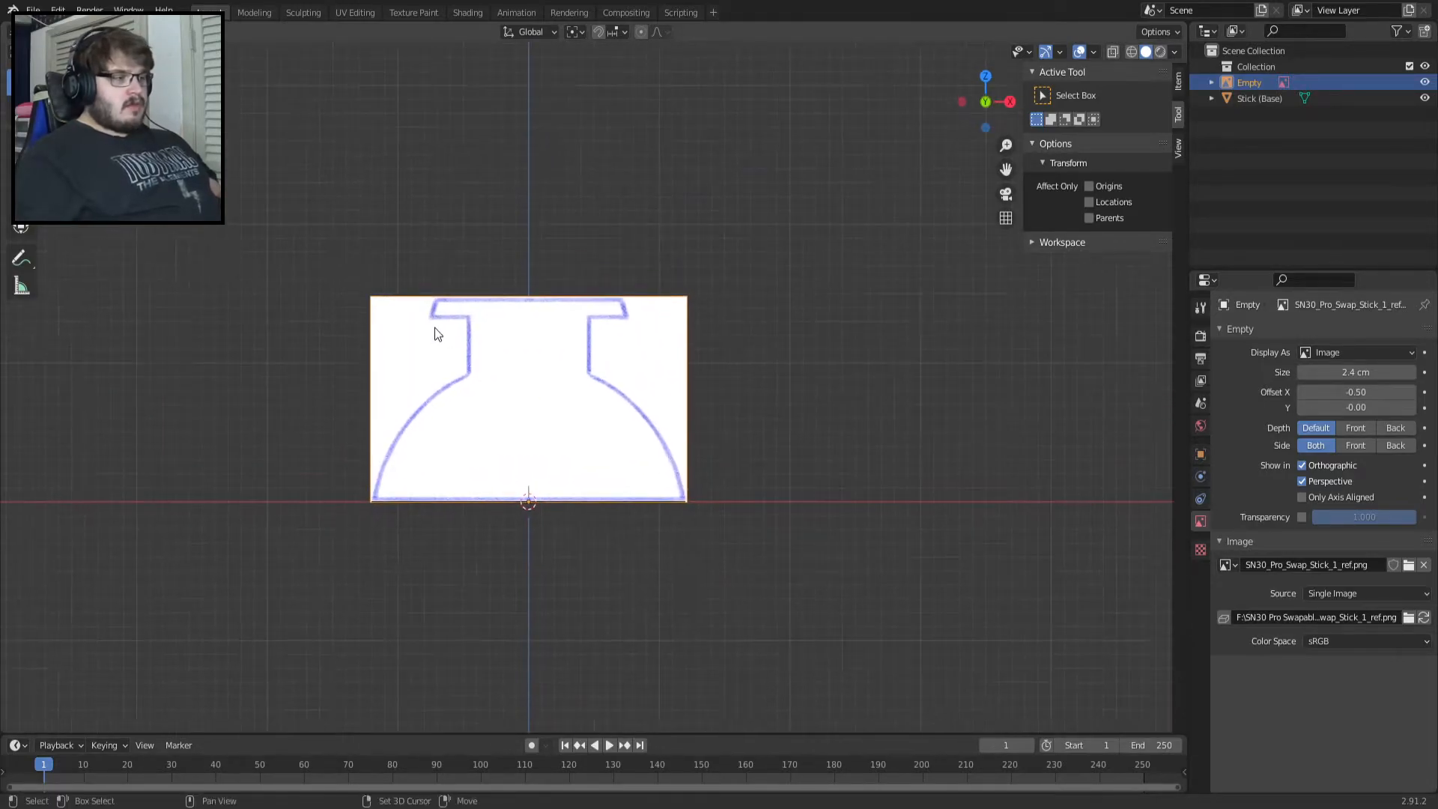
scroll(460, 277, "up", 5)
middle_click_drag(487, 235, 684, 340)
key("KP_1")
scroll(571, 189, "up", 4)
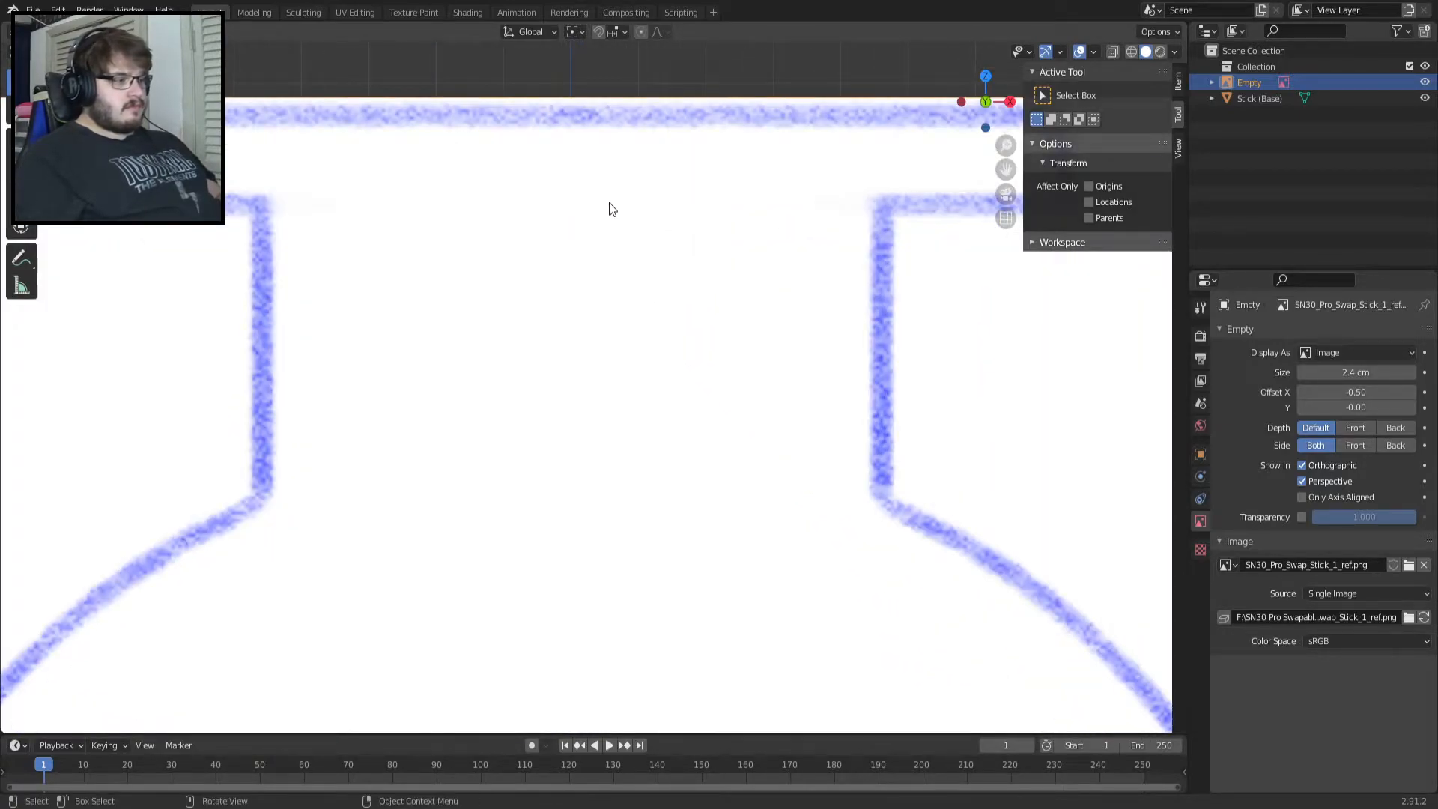
scroll(609, 202, "down", 1)
middle_click_drag(609, 203, 577, 251, "shift")
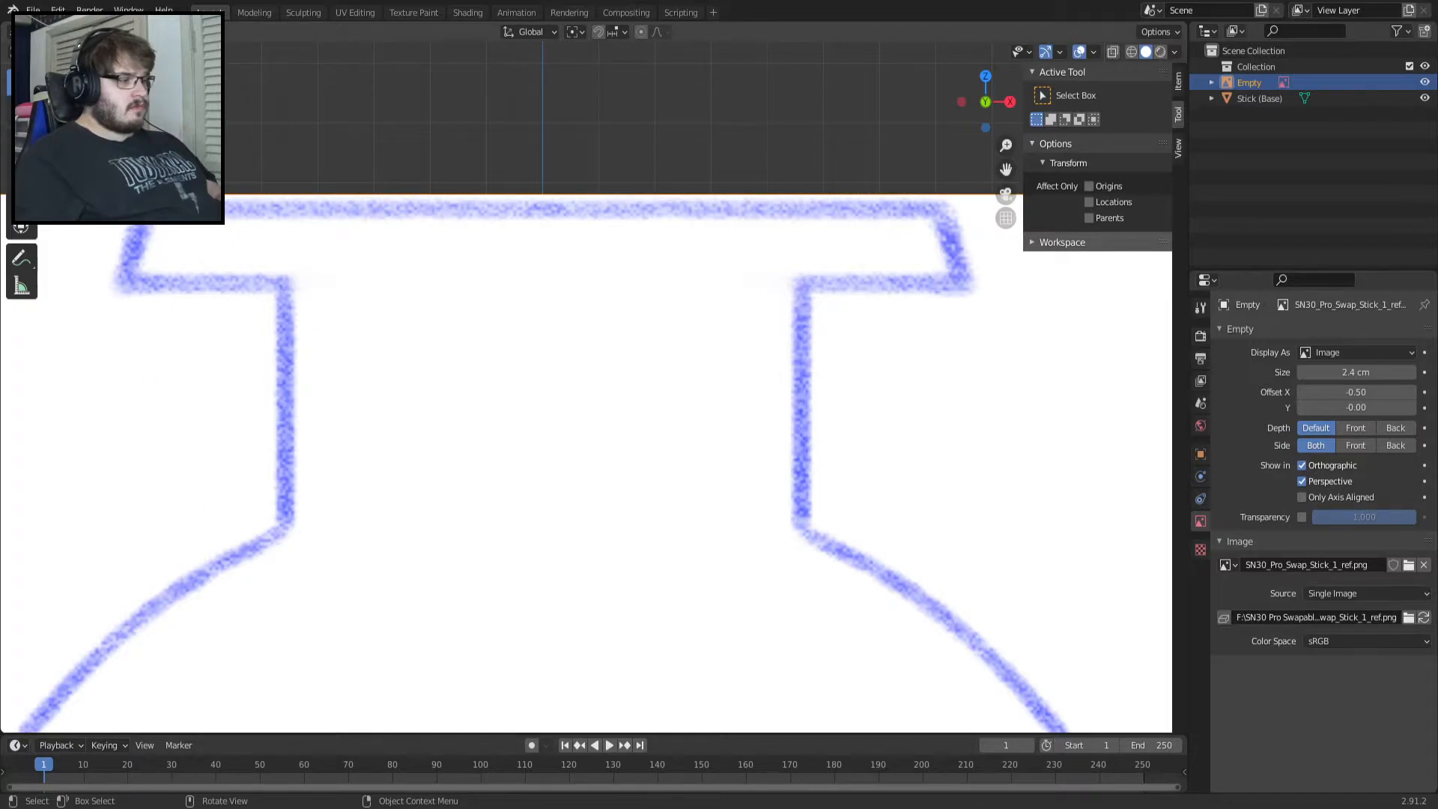
Compare the reference image's lower-left corner with the base-width measurement in front view.
left_click(22, 284)
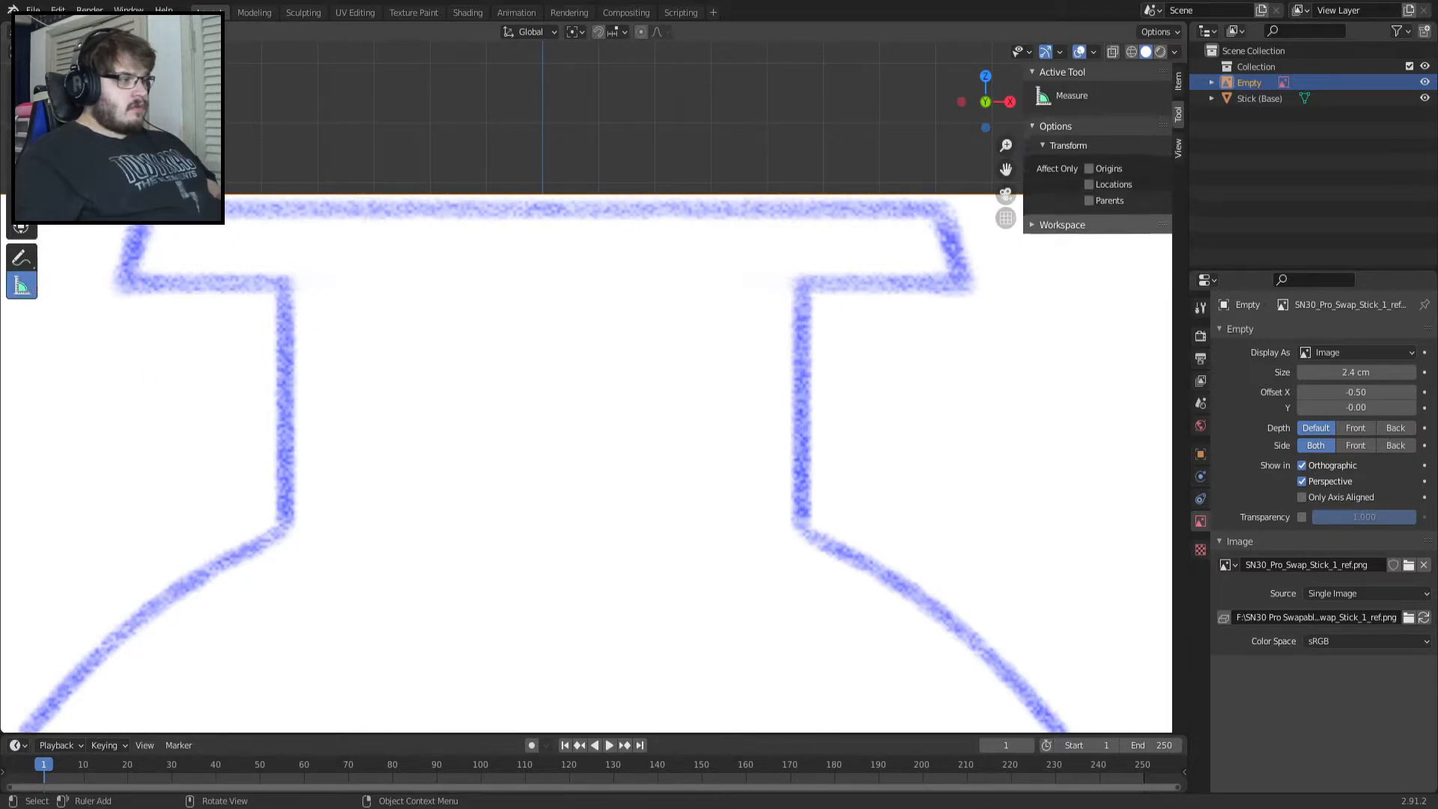
left_click_drag(128, 195, 128, 201)
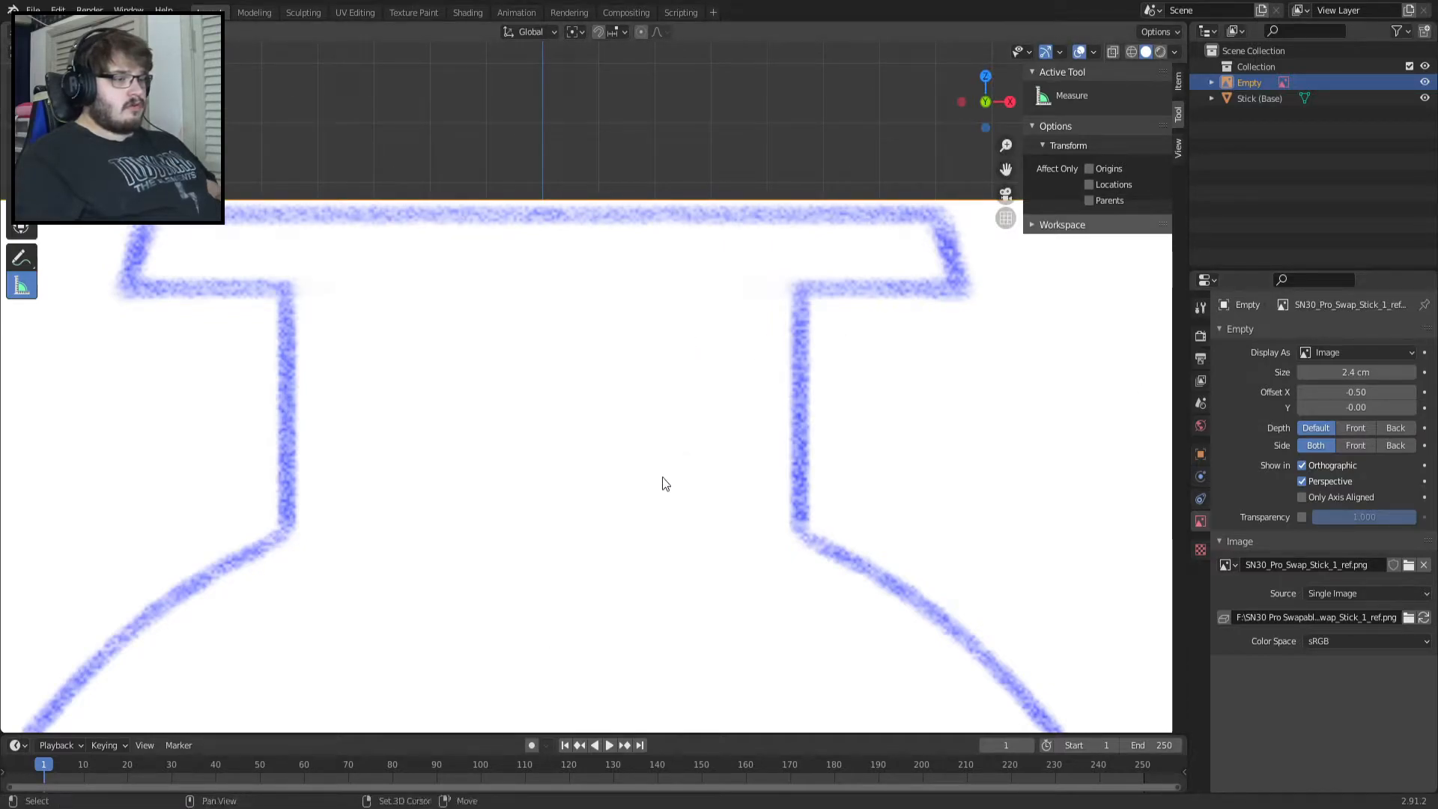
scroll(662, 483, "down", 5)
middle_click_drag(665, 481, 753, 341)
key("KP_1")
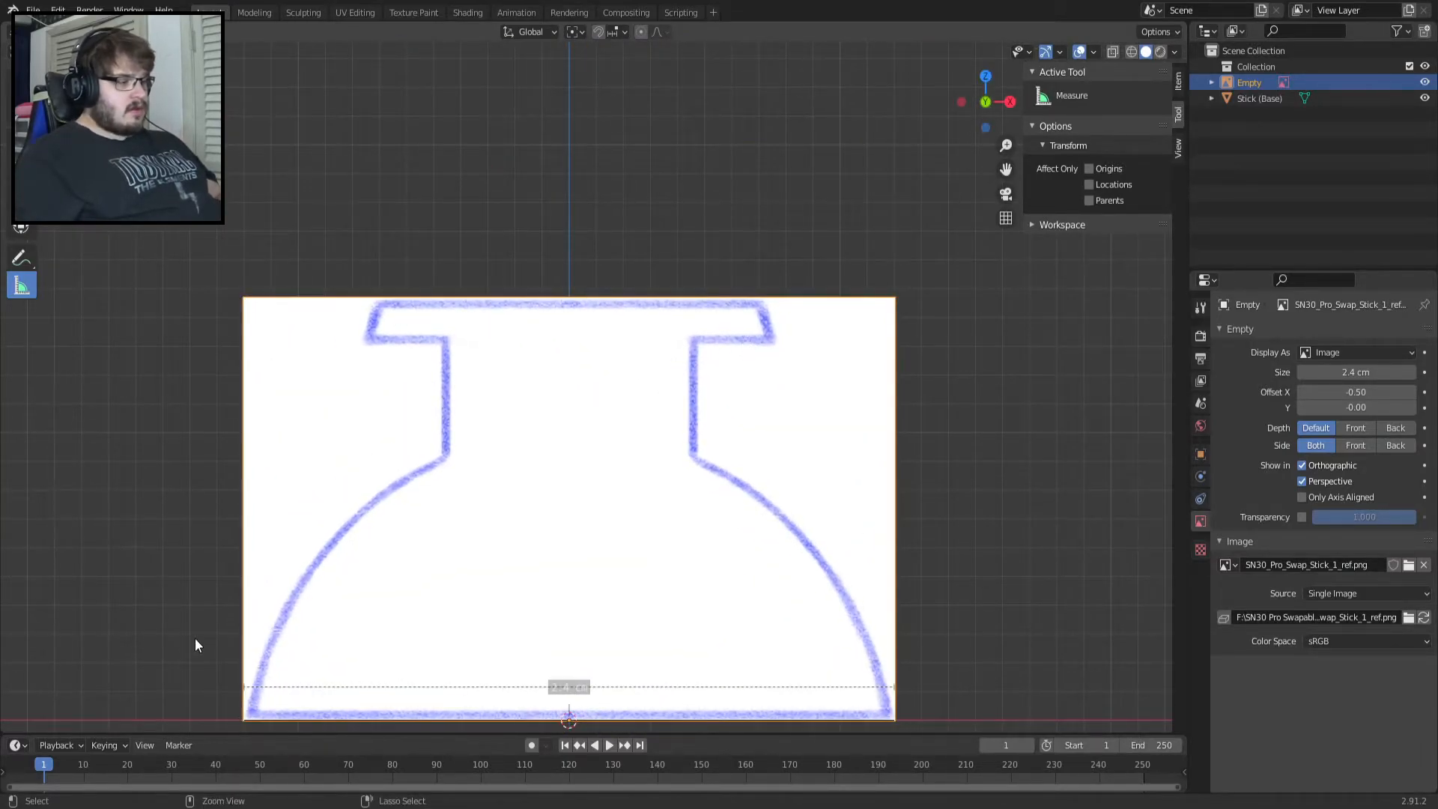
scroll(189, 647, "up", 4)
middle_click_drag(189, 646, 738, 287, "shift")
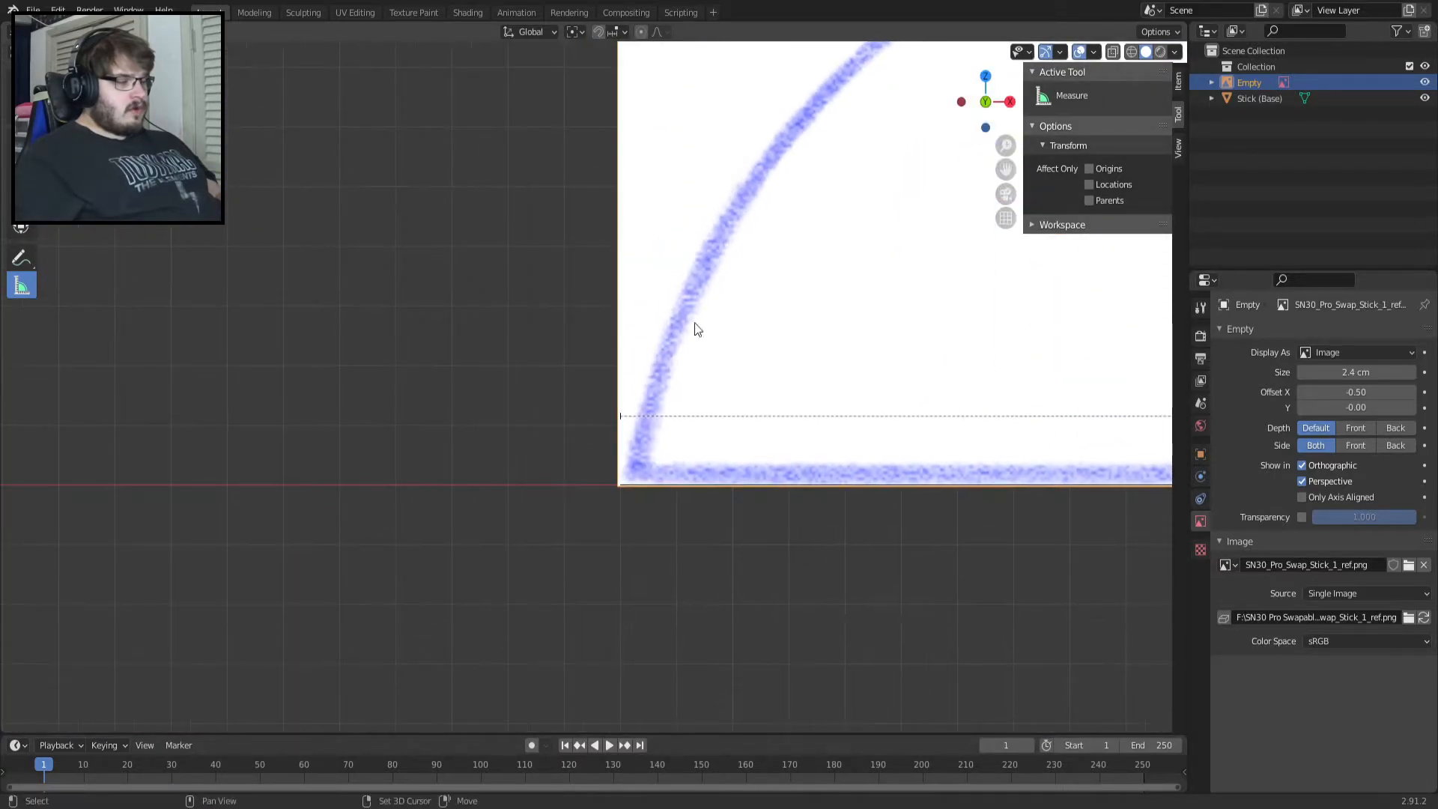
scroll(589, 382, "up", 4)
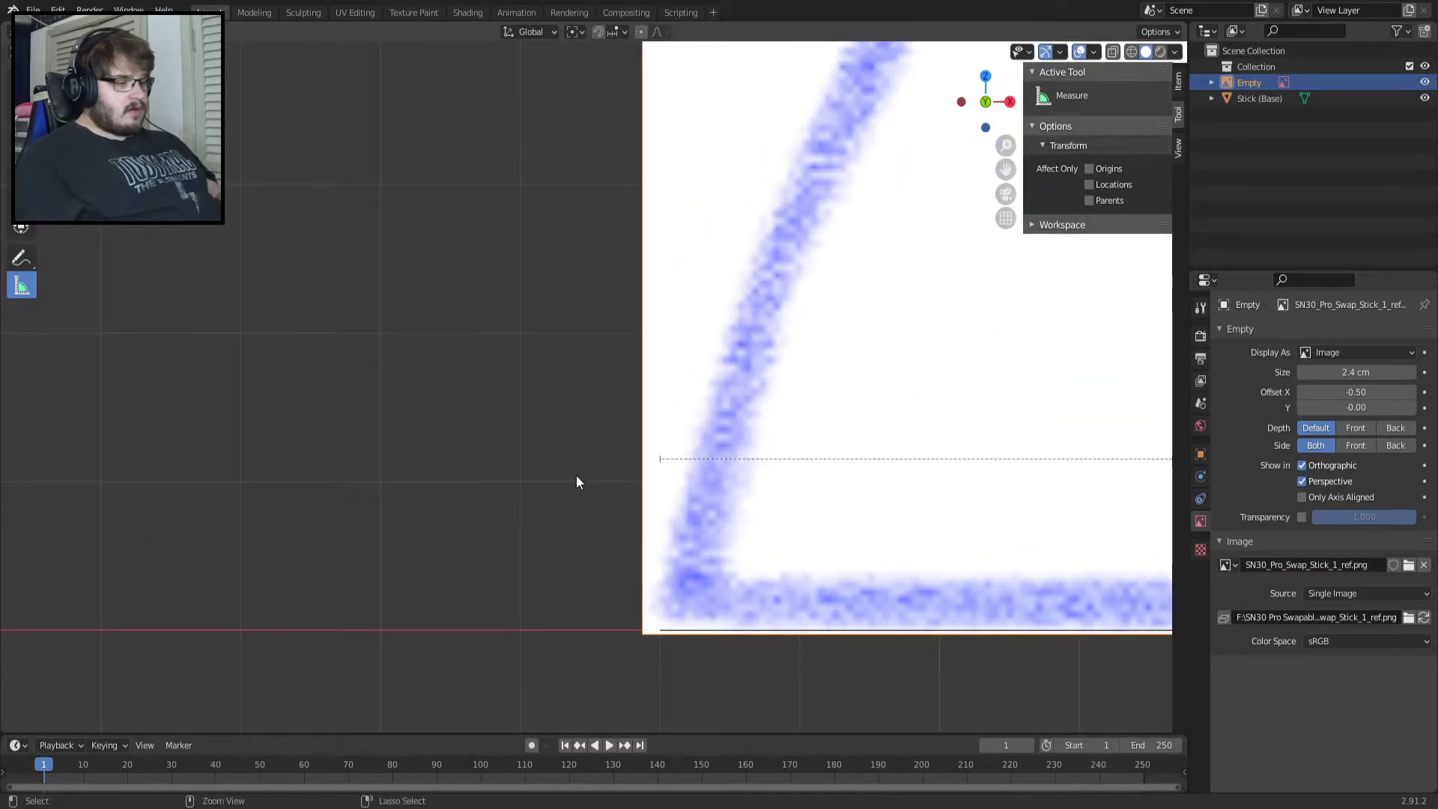
Undo the last size change of the reference image and set its size to 2.4 cm.
key("ctrl+z")
key("ctrl+shift+z")
key("ctrl+z")
left_click(1362, 370)
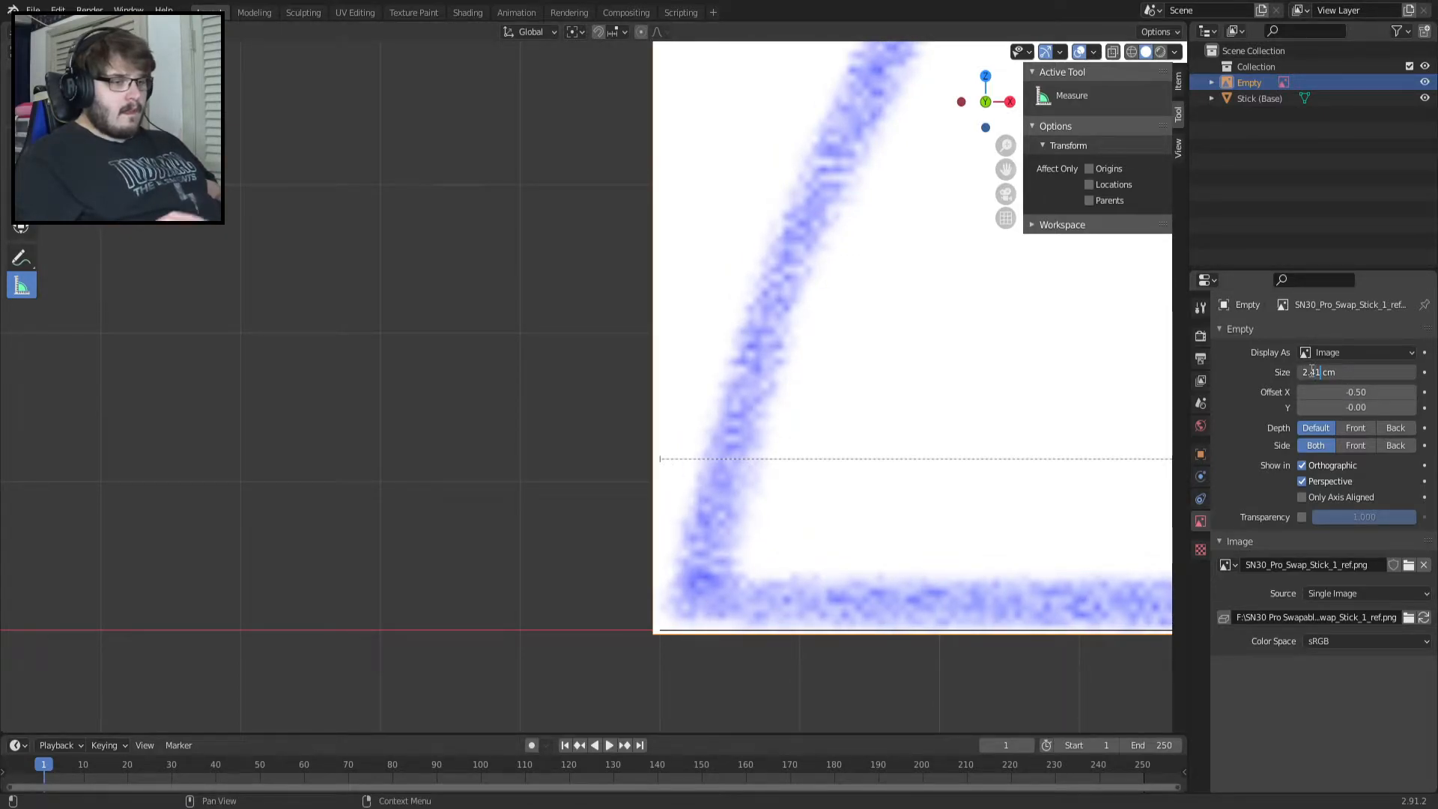
key("BackSpace")
key("Return")
Measure the widths of the rim's upper and lower edges on the reference drawing in front view.
scroll(1117, 380, "down", 6)
middle_click_drag(949, 385, 693, 558, "shift")
scroll(604, 255, "up", 5)
middle_click_drag(597, 264, 627, 390, "shift")
scroll(239, 288, "up", 2)
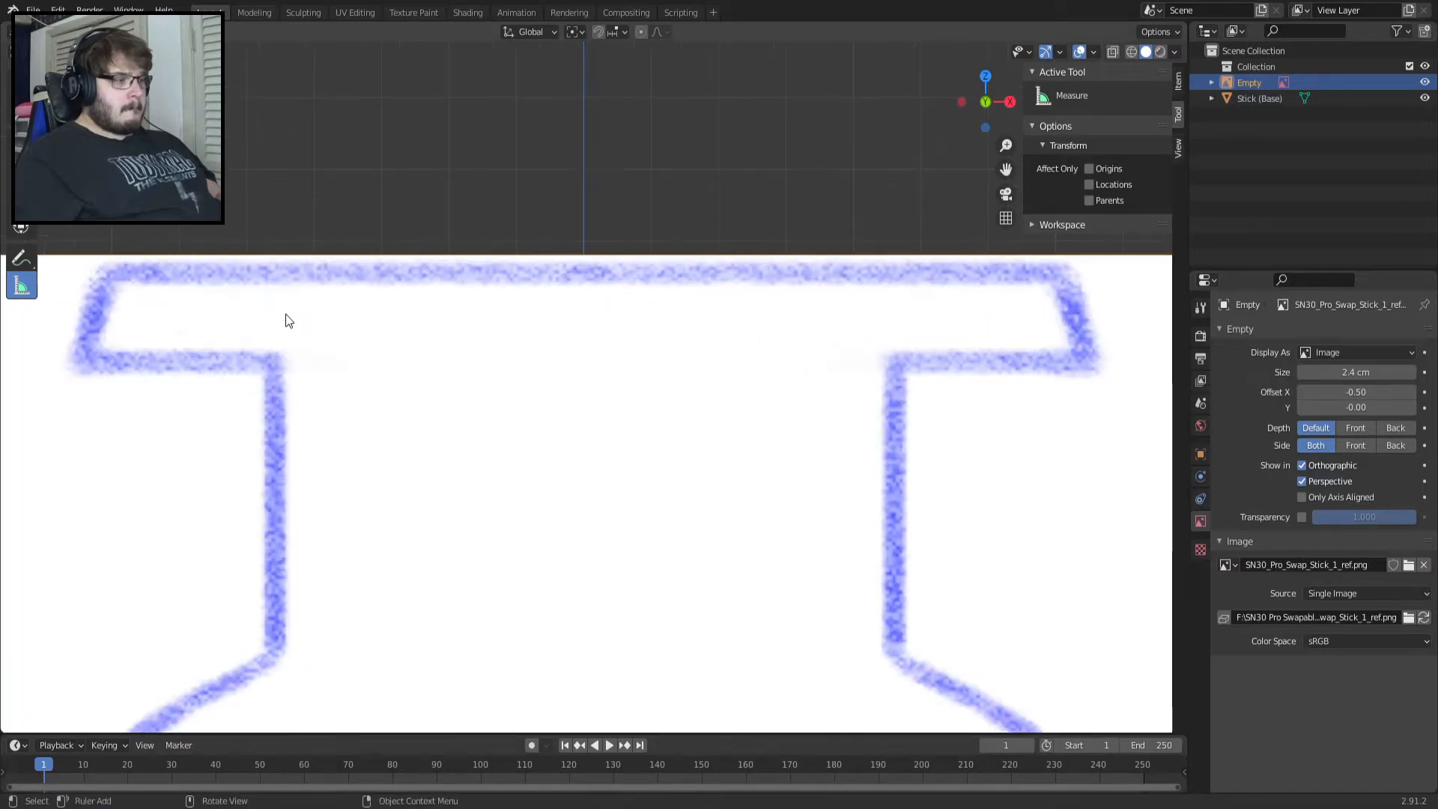
scroll(288, 319, "down", 1)
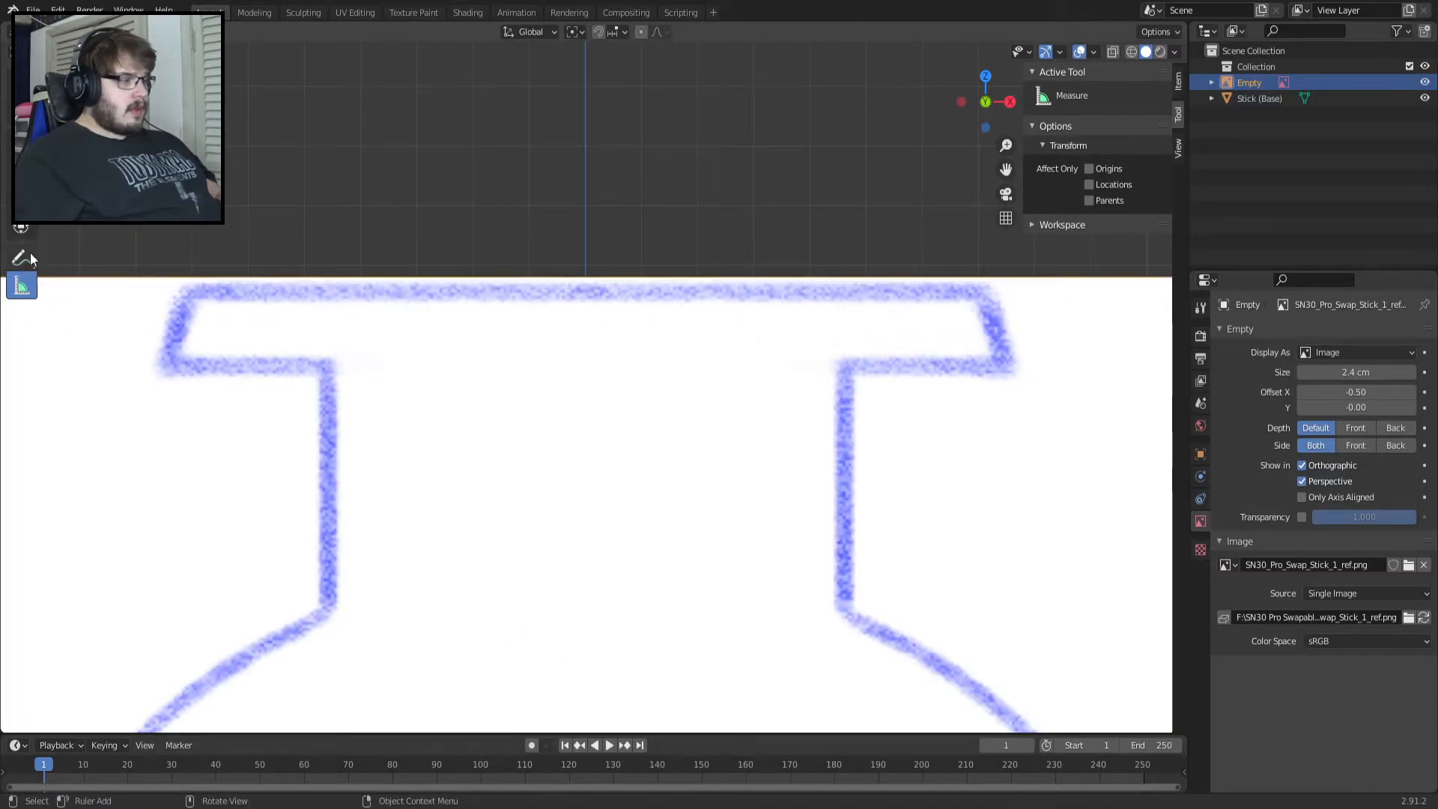
left_click(19, 81)
left_click(89, 142)
left_click(21, 285)
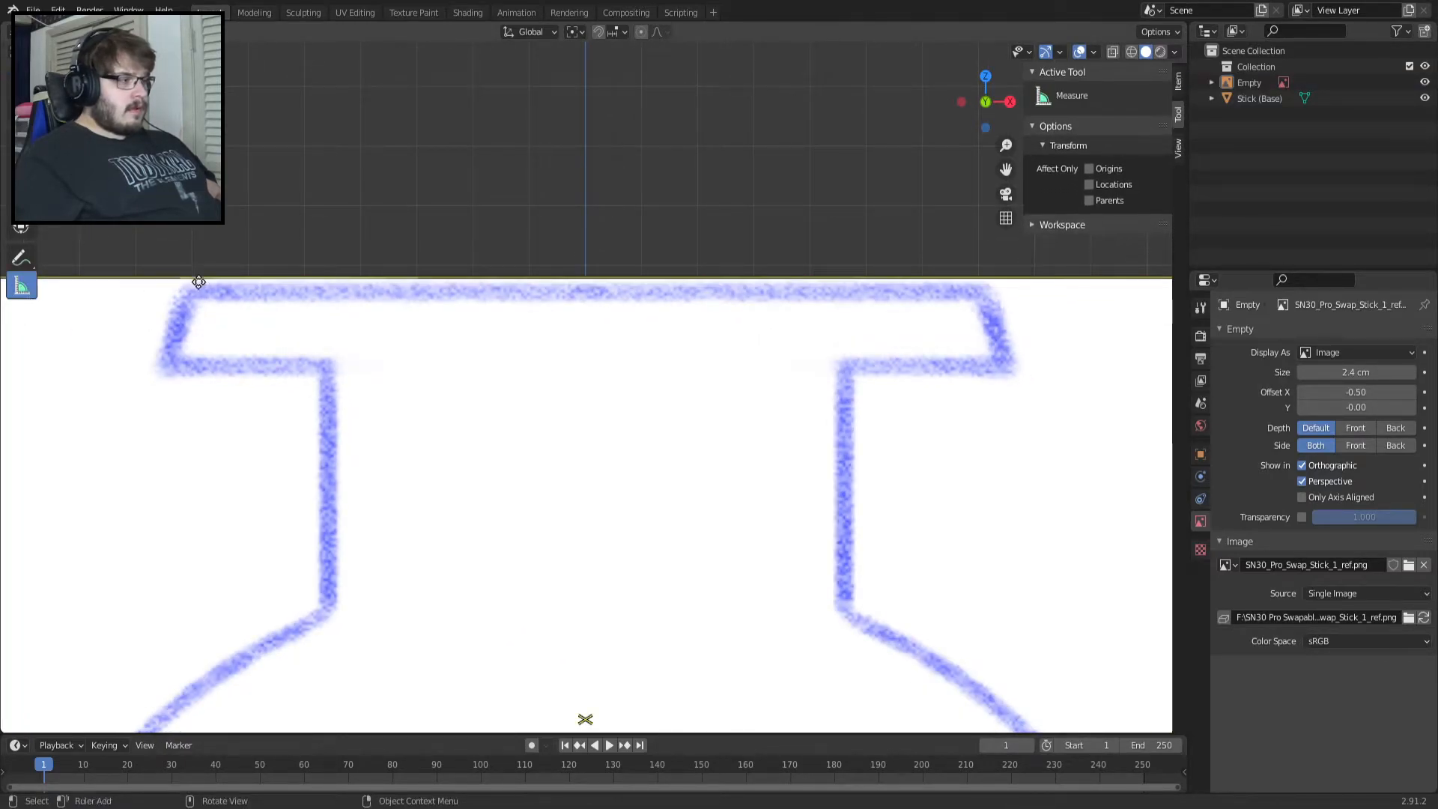
left_click_drag(183, 289, 993, 286)
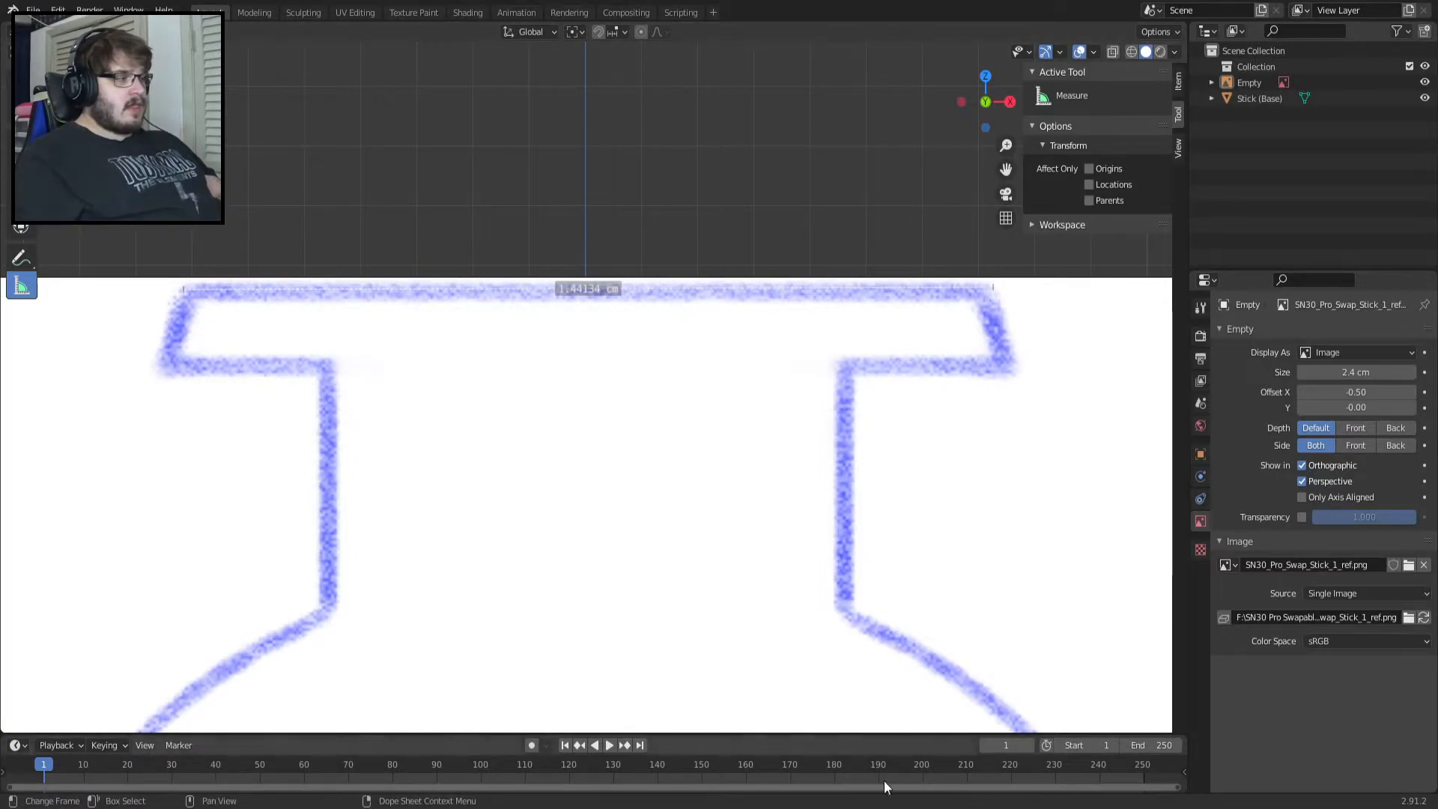
left_click_drag(156, 374, 1017, 376)
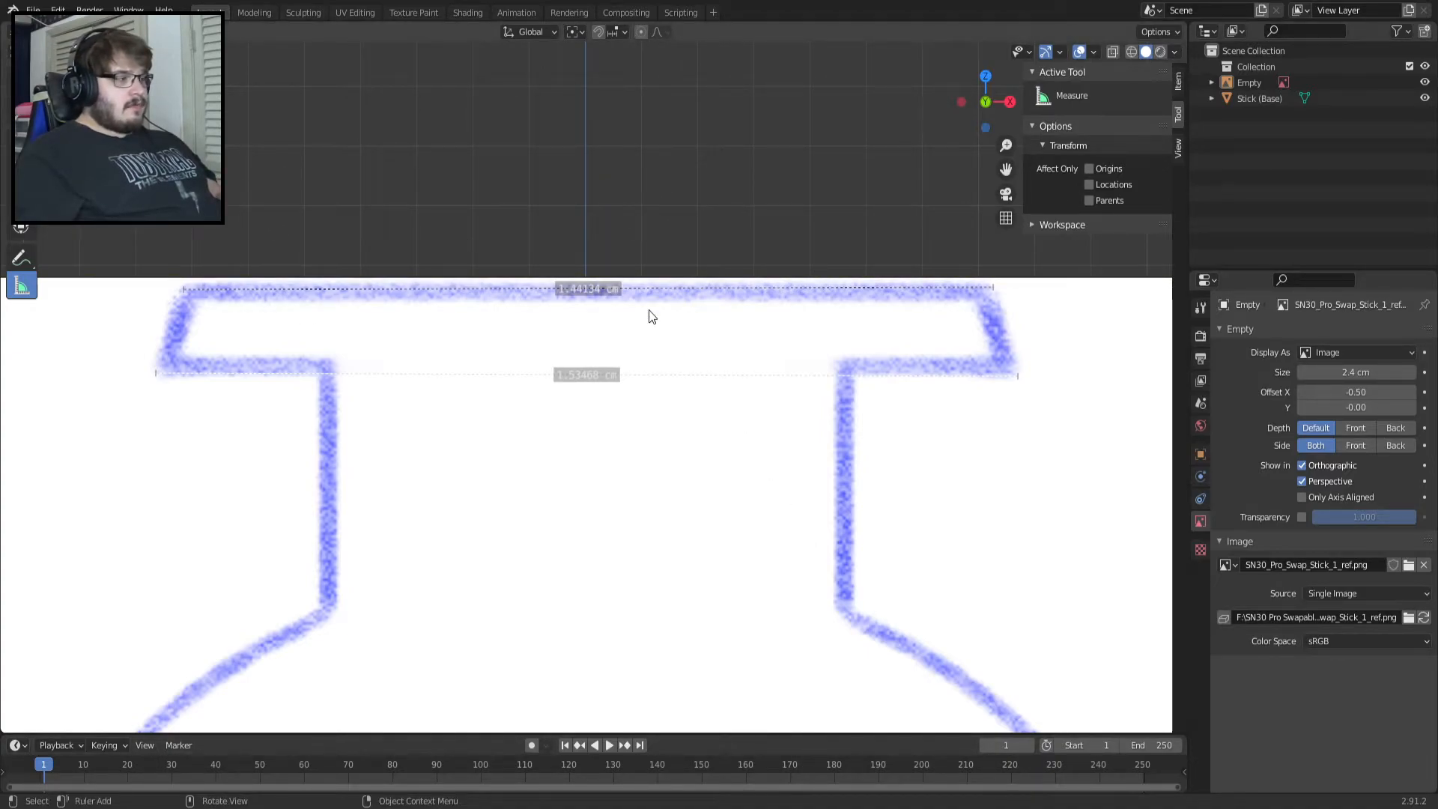
Delete the two rim measurements and the base-width measurement from the reference drawing.
key("x")
left_click(625, 287)
key("x")
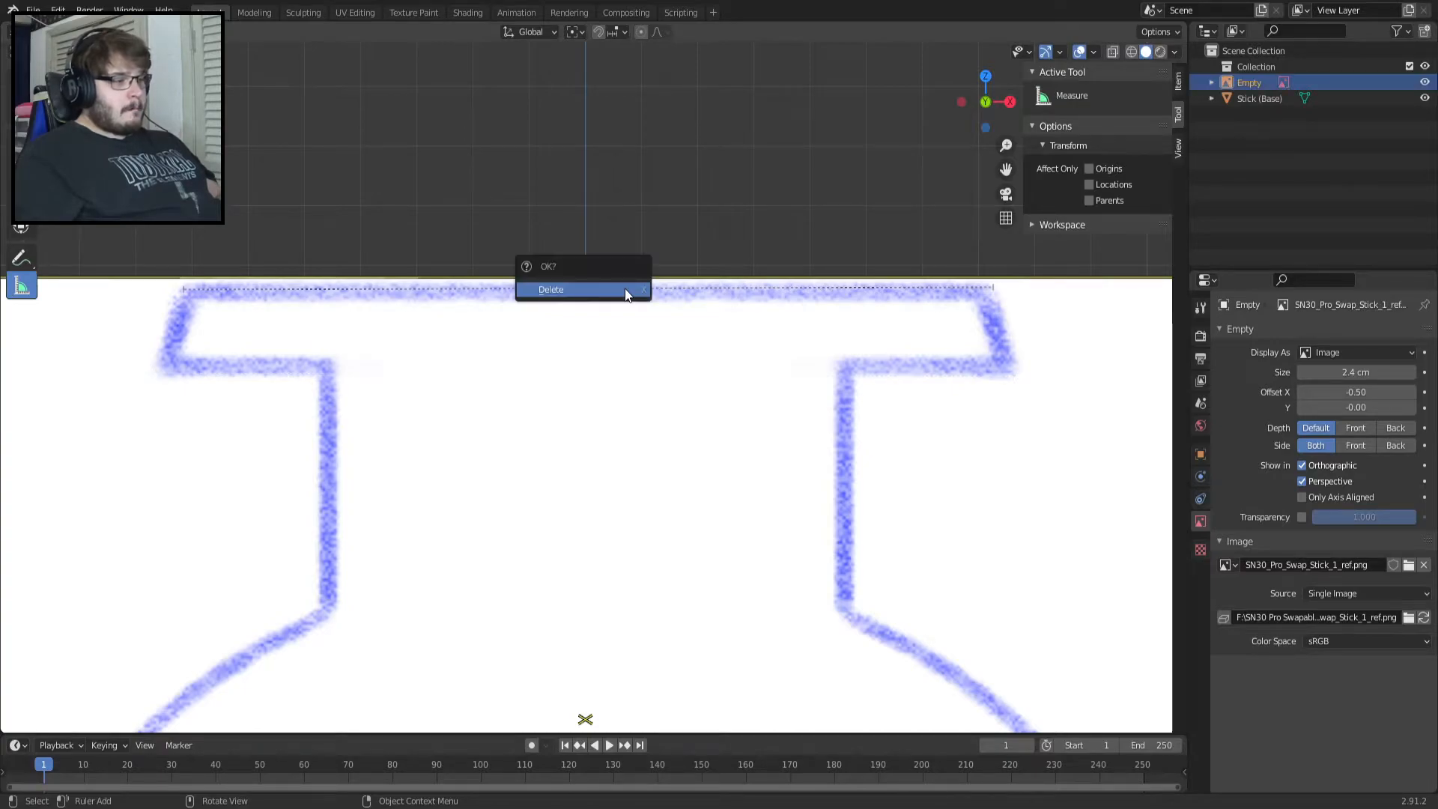
left_click(429, 290)
key("x")
scroll(495, 303, "down", 6)
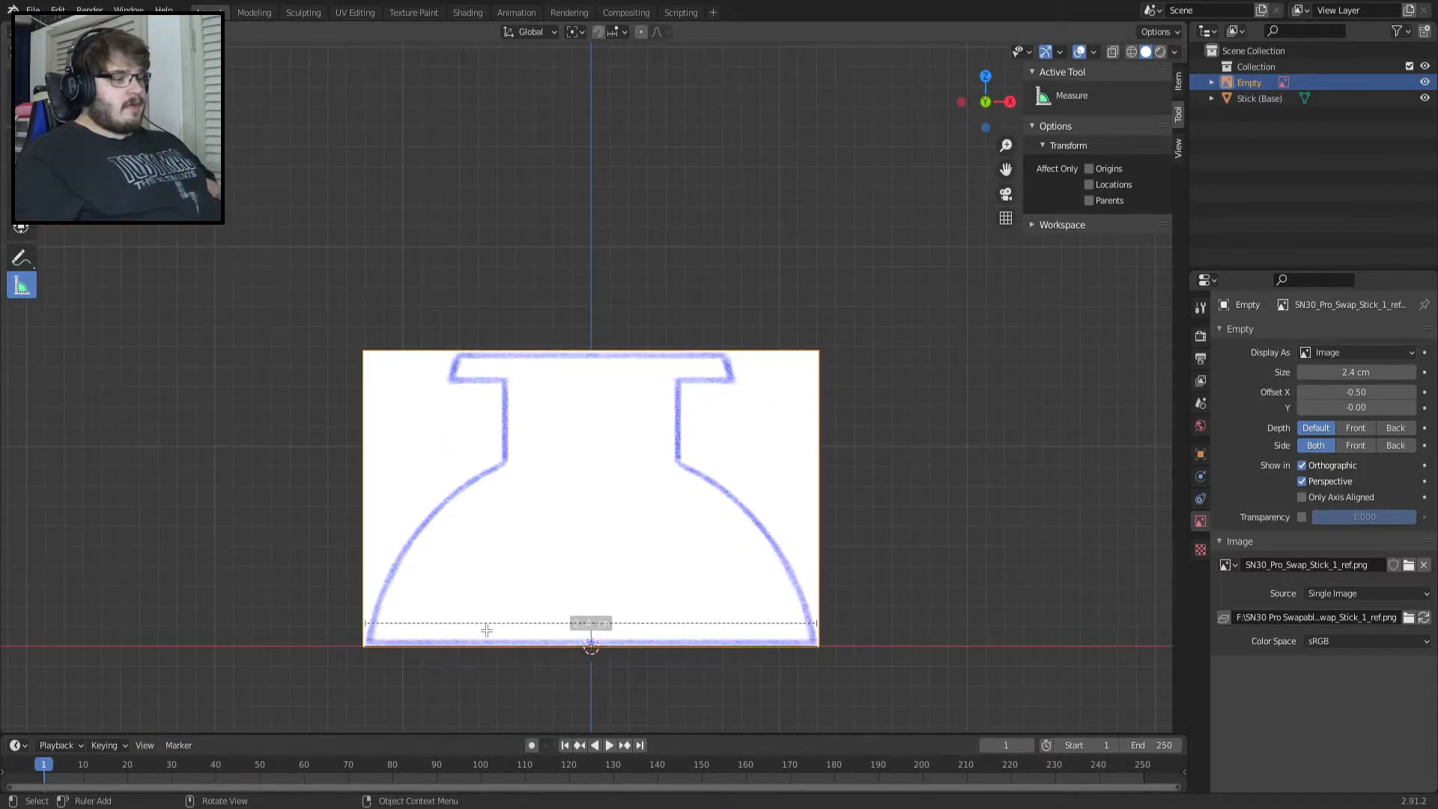
left_click(704, 623)
key("x")
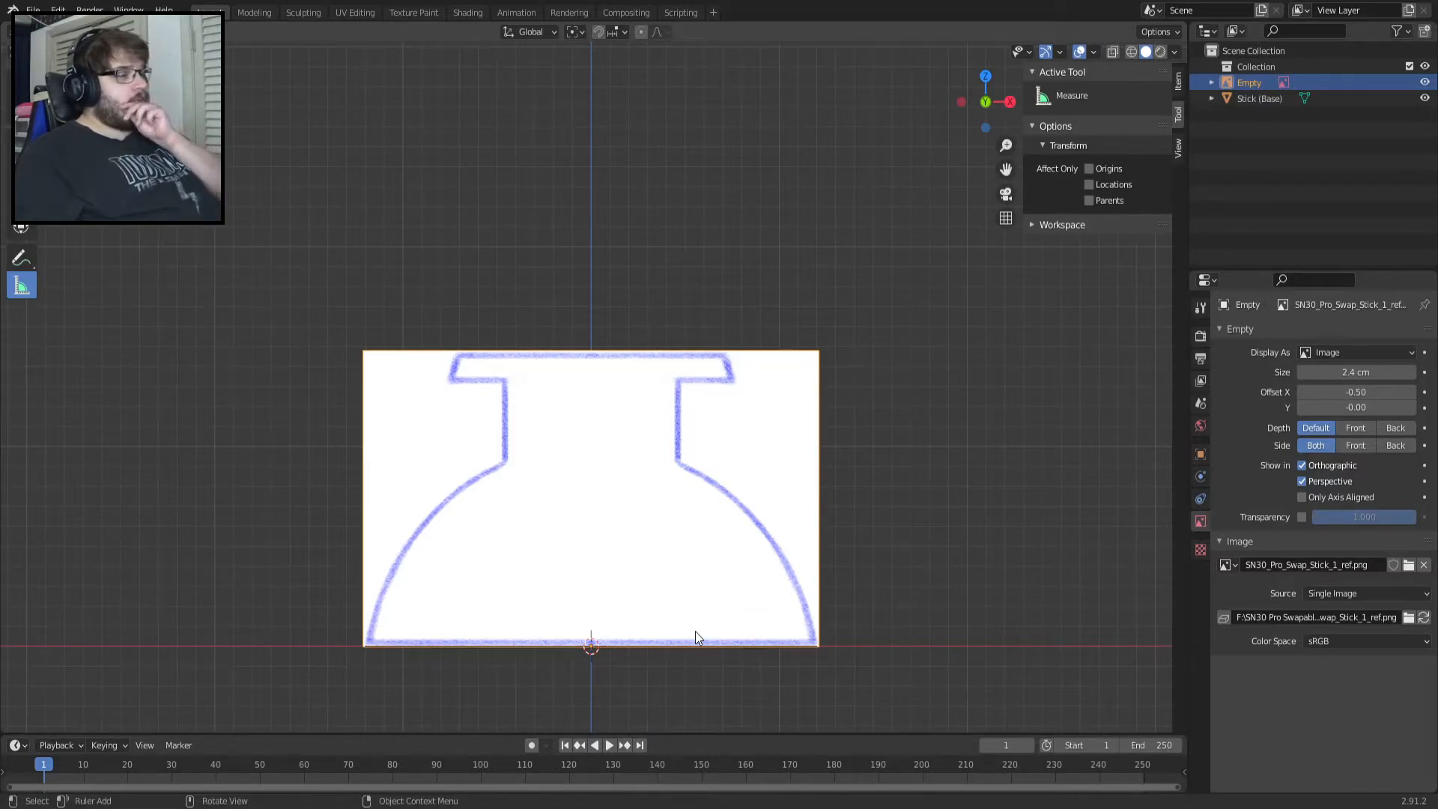
Examine the reference image's base line against the origin and X axis from the front and side views.
middle_click_drag(590, 498, 629, 289, "shift")
scroll(663, 417, "up", 4)
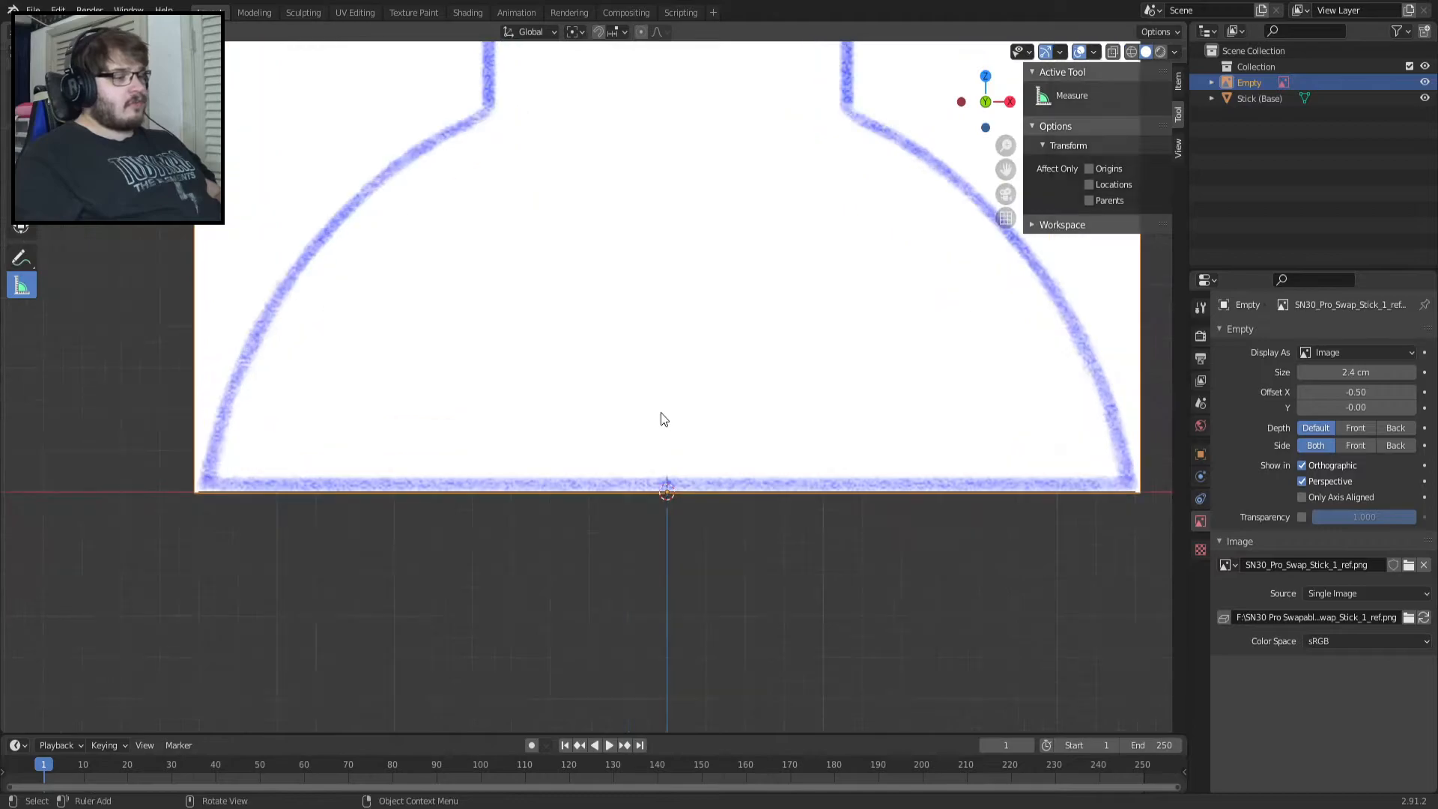
scroll(818, 470, "up", 1)
mouse_move(817, 470)
middle_mouse_down()
mouse_move(775, 466)
mouse_move(797, 469)
middle_mouse_up()
key("KP_3")
key("KP_1")
scroll(796, 469, "down", 3)
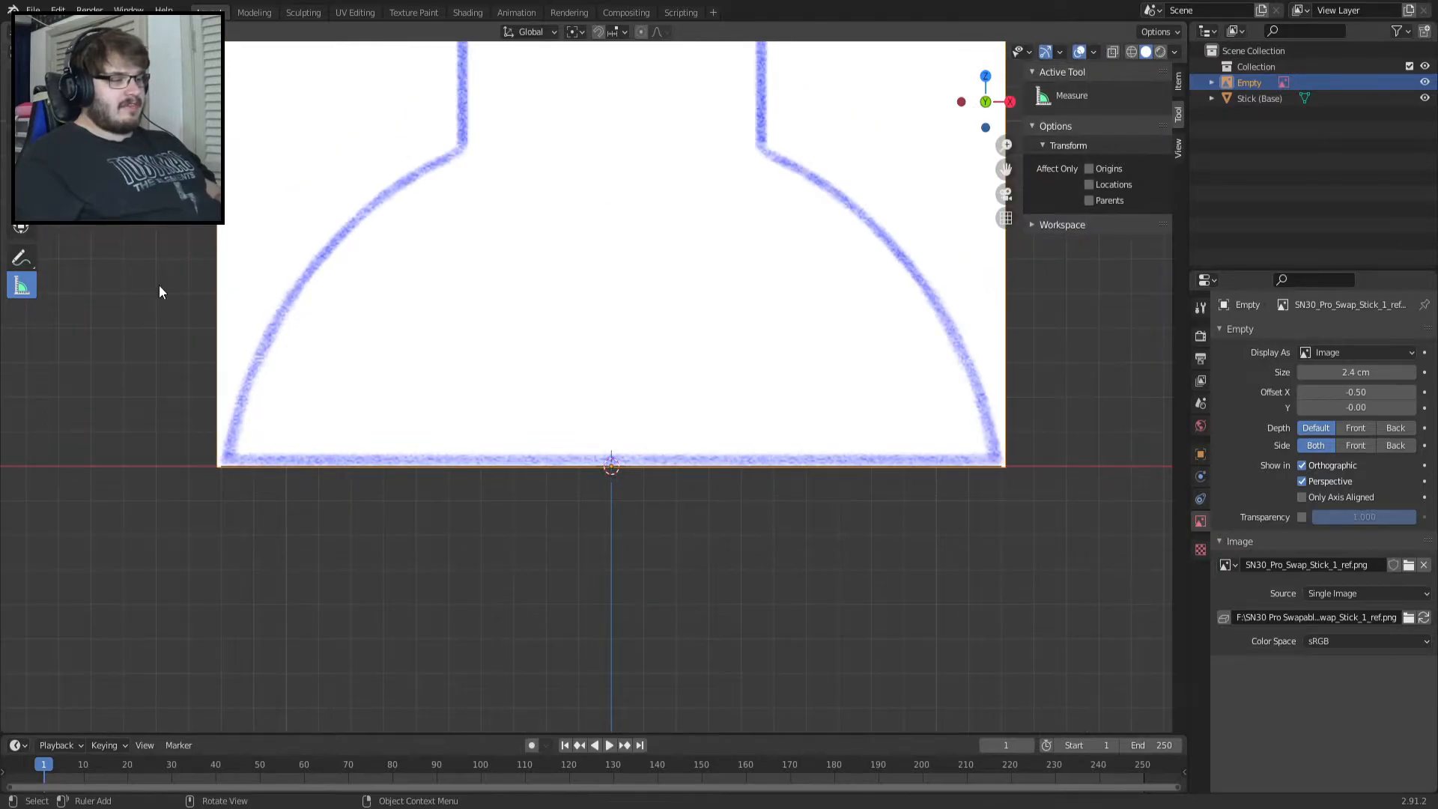
Enable transparency for the reference image and set it to 0.5.
left_click(1243, 99)
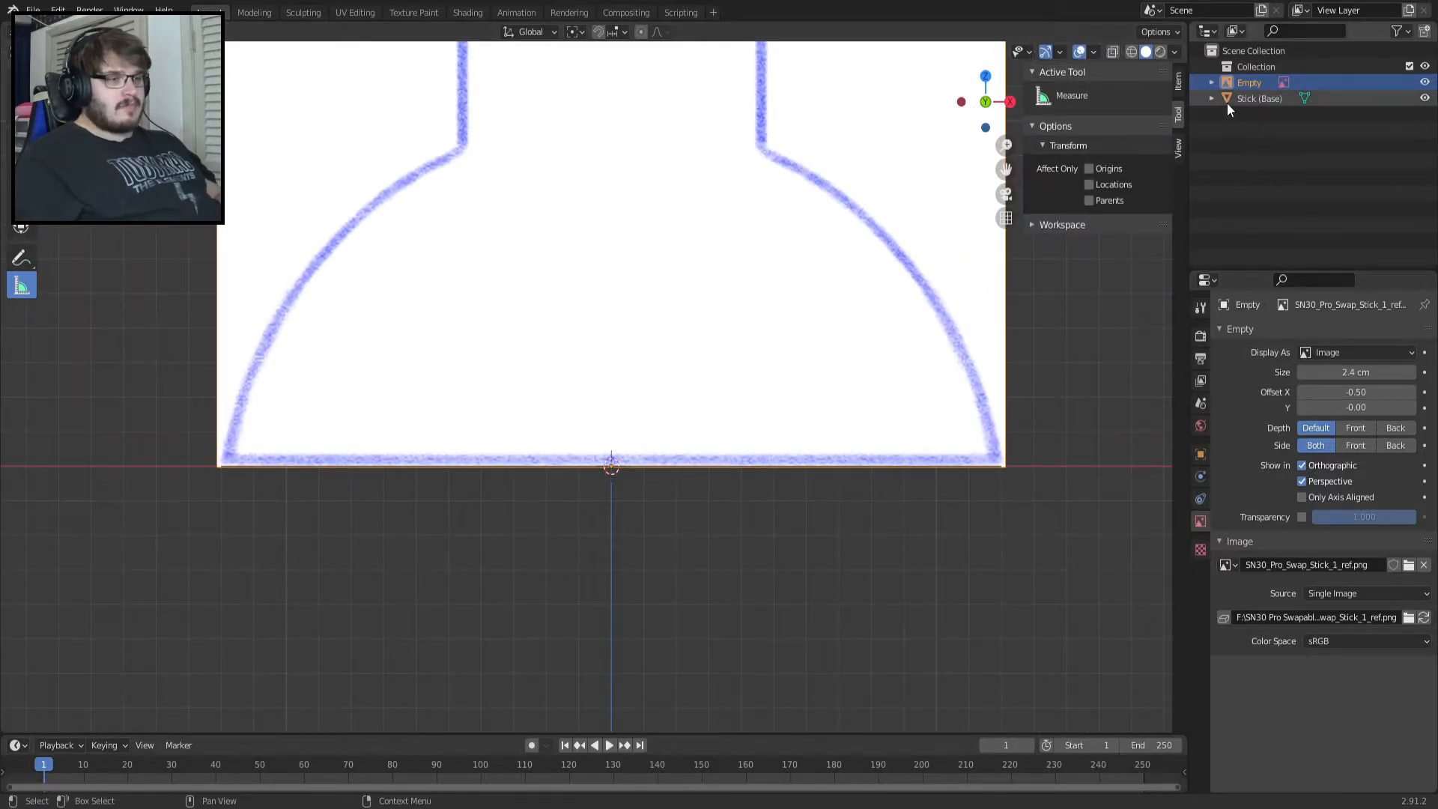
left_click(1368, 82)
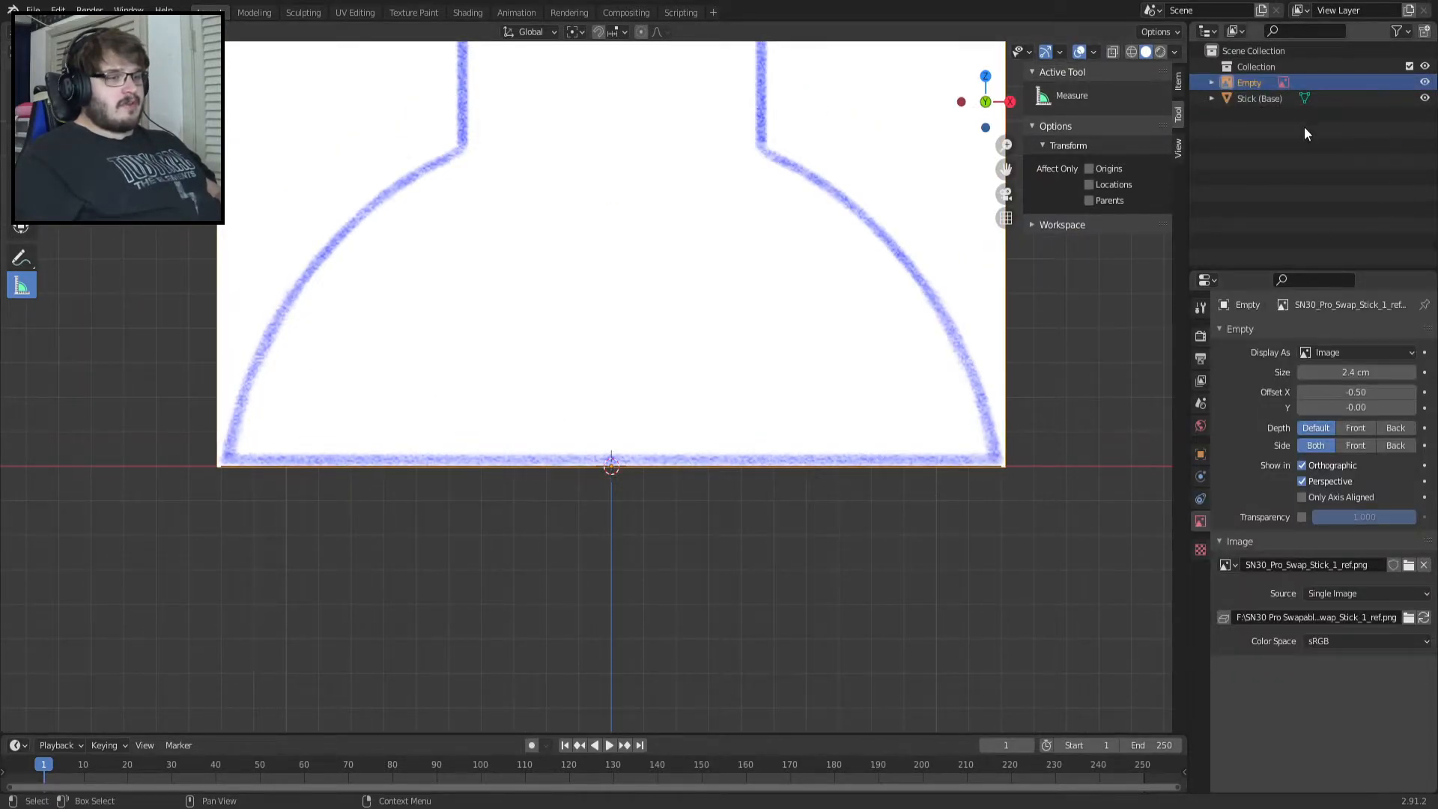
left_click(1301, 517)
left_click(1361, 515)
type(".4")
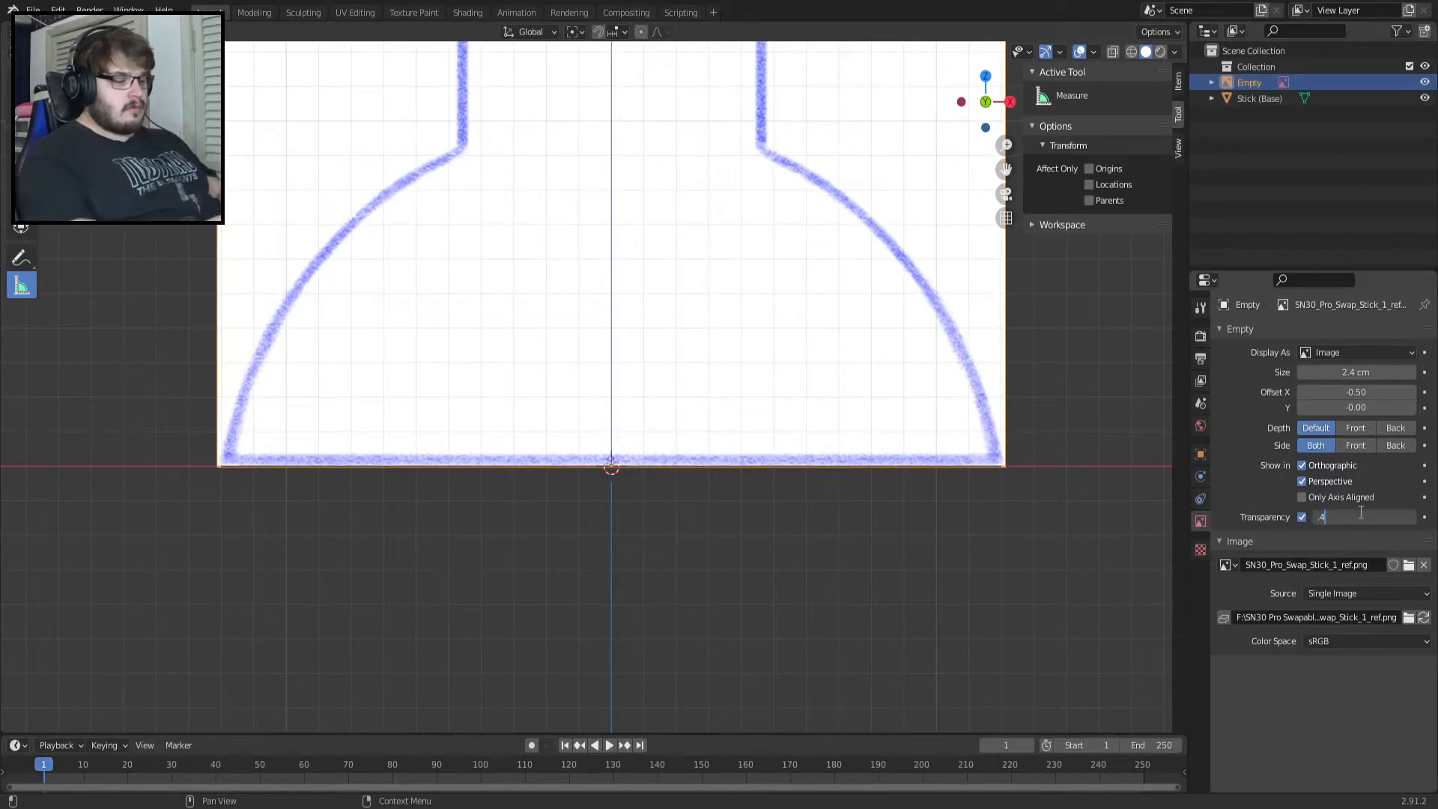
key("Return")
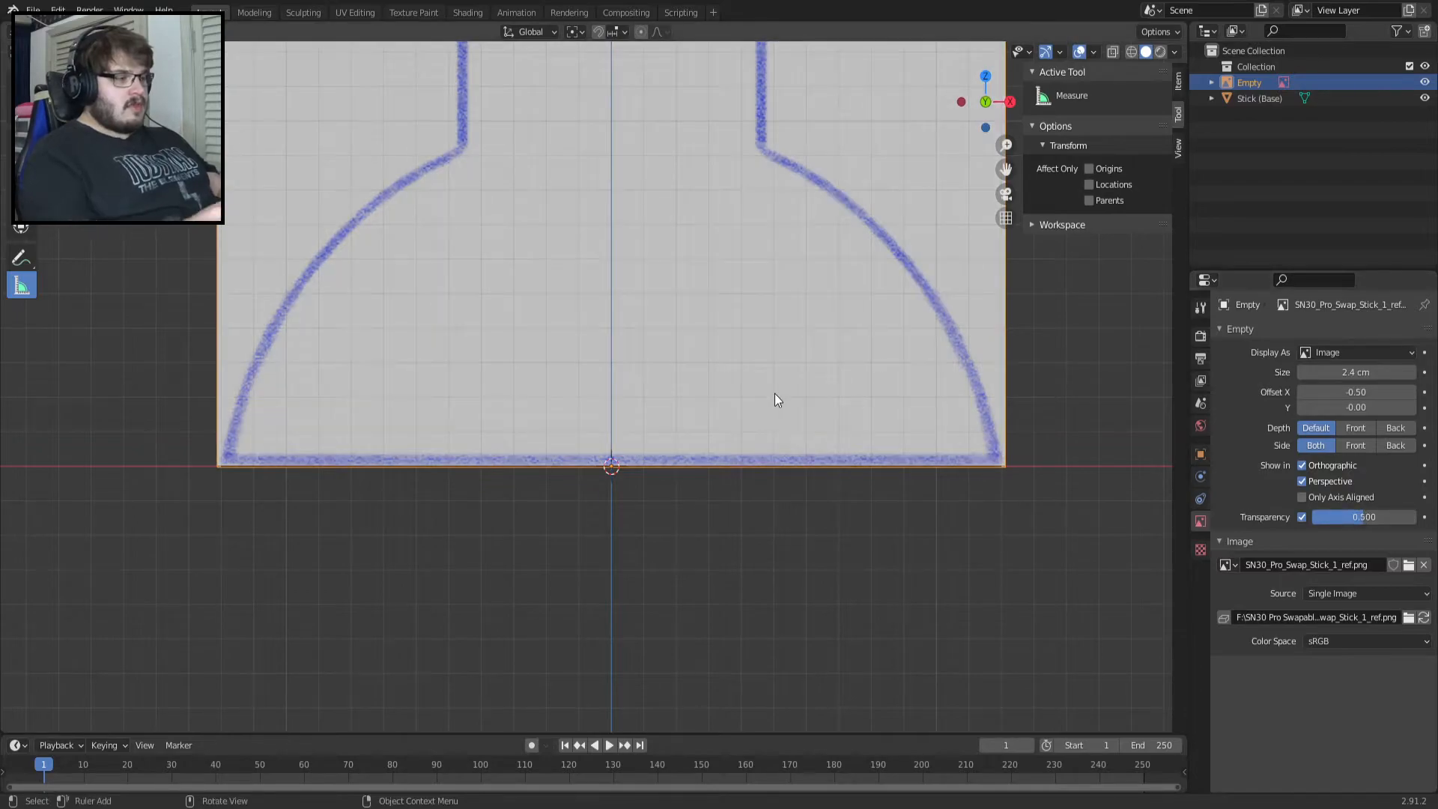
Select the Stick (Base) ring along the reference drawing's base line and enter Edit Mode.
scroll(651, 411, "down", 1)
scroll(592, 459, "up", 4)
scroll(598, 464, "up", 2)
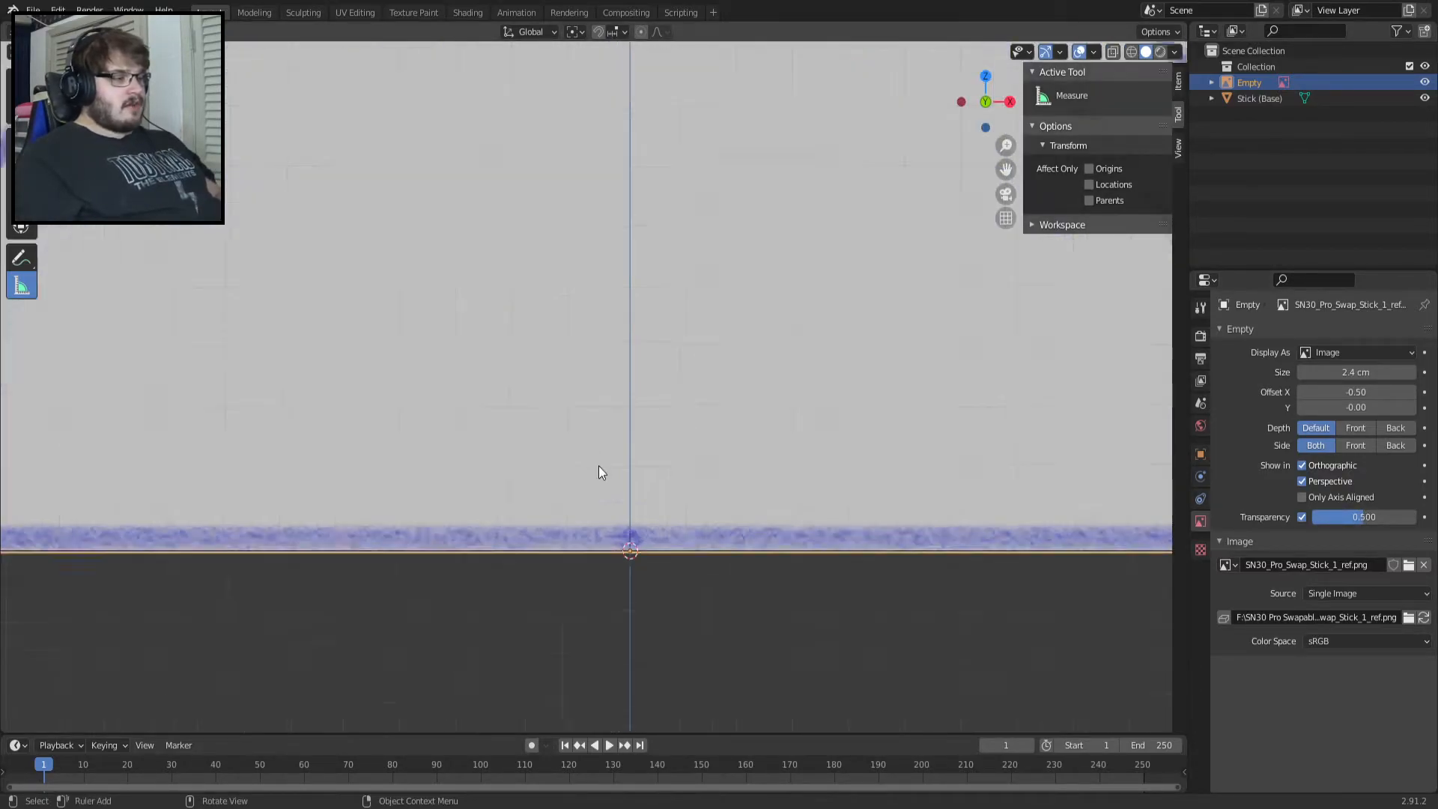
scroll(600, 469, "down", 4)
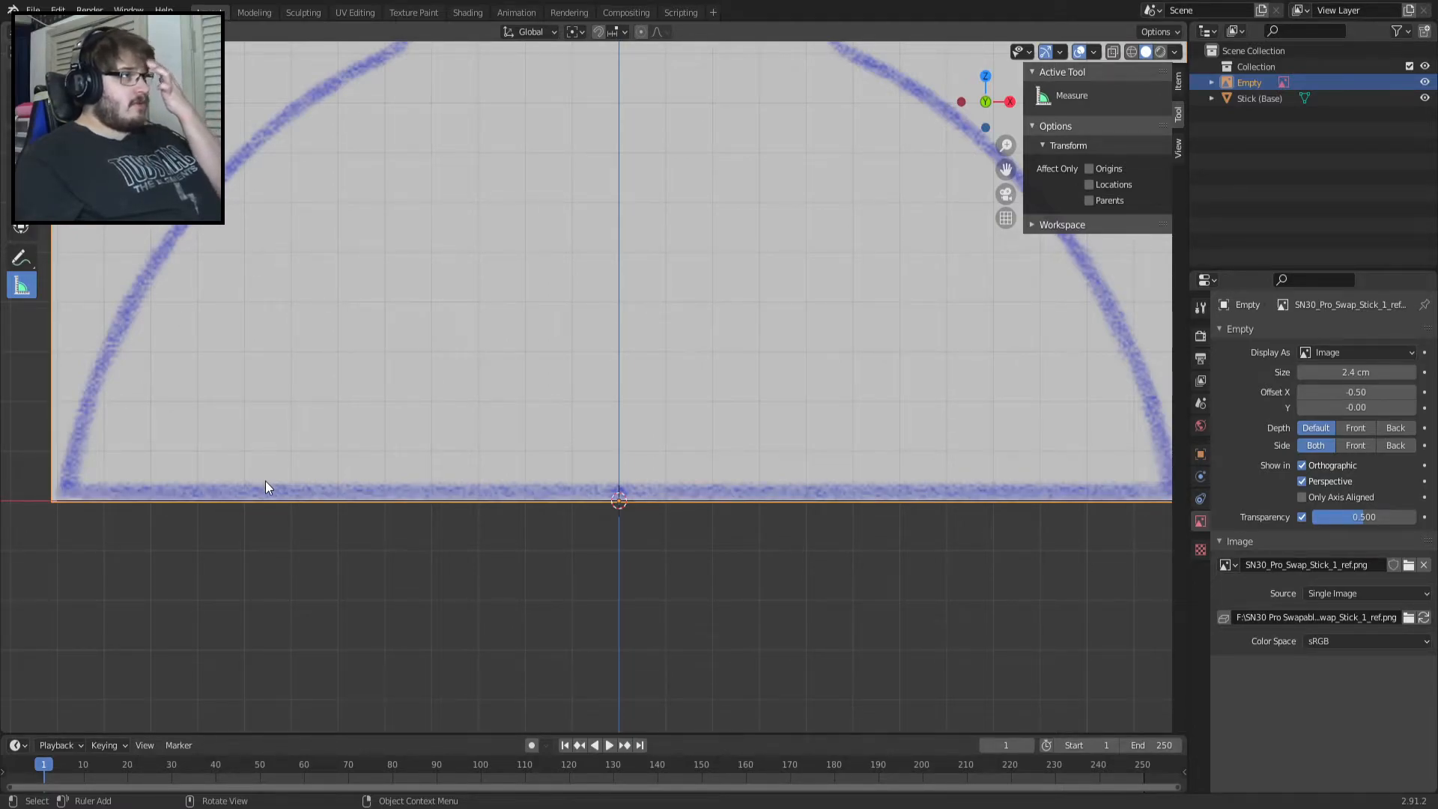
left_click(225, 504)
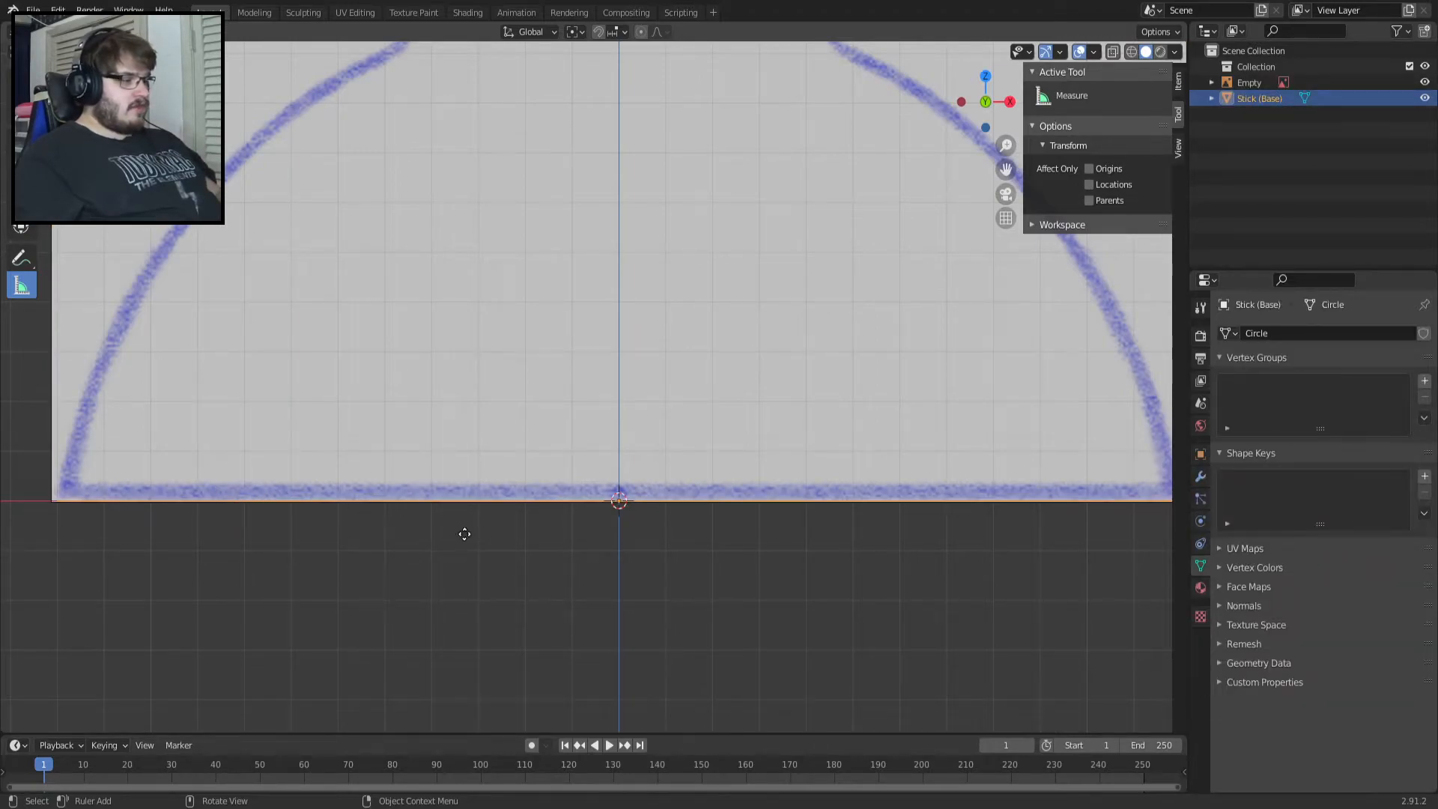
key("Tab")
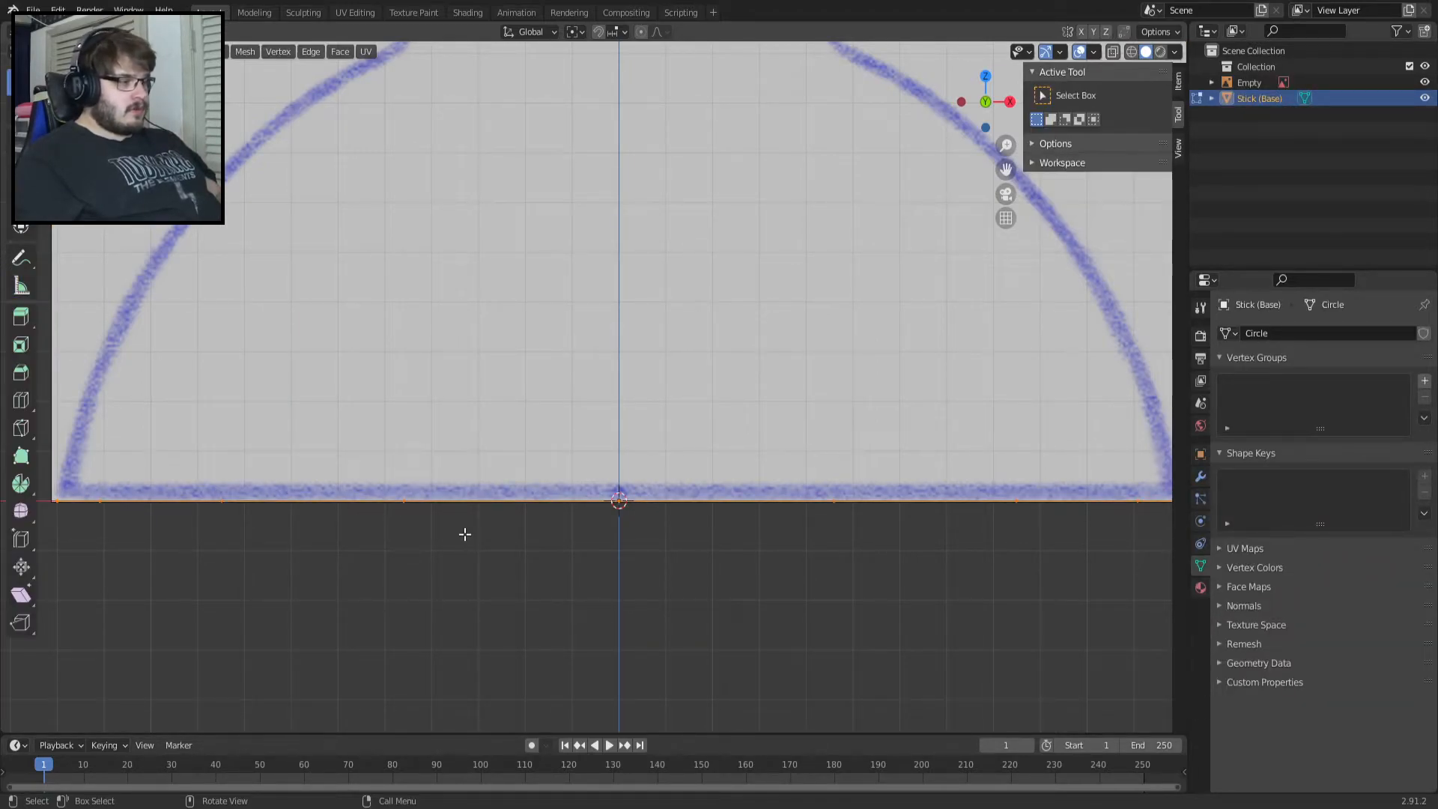
key("e")
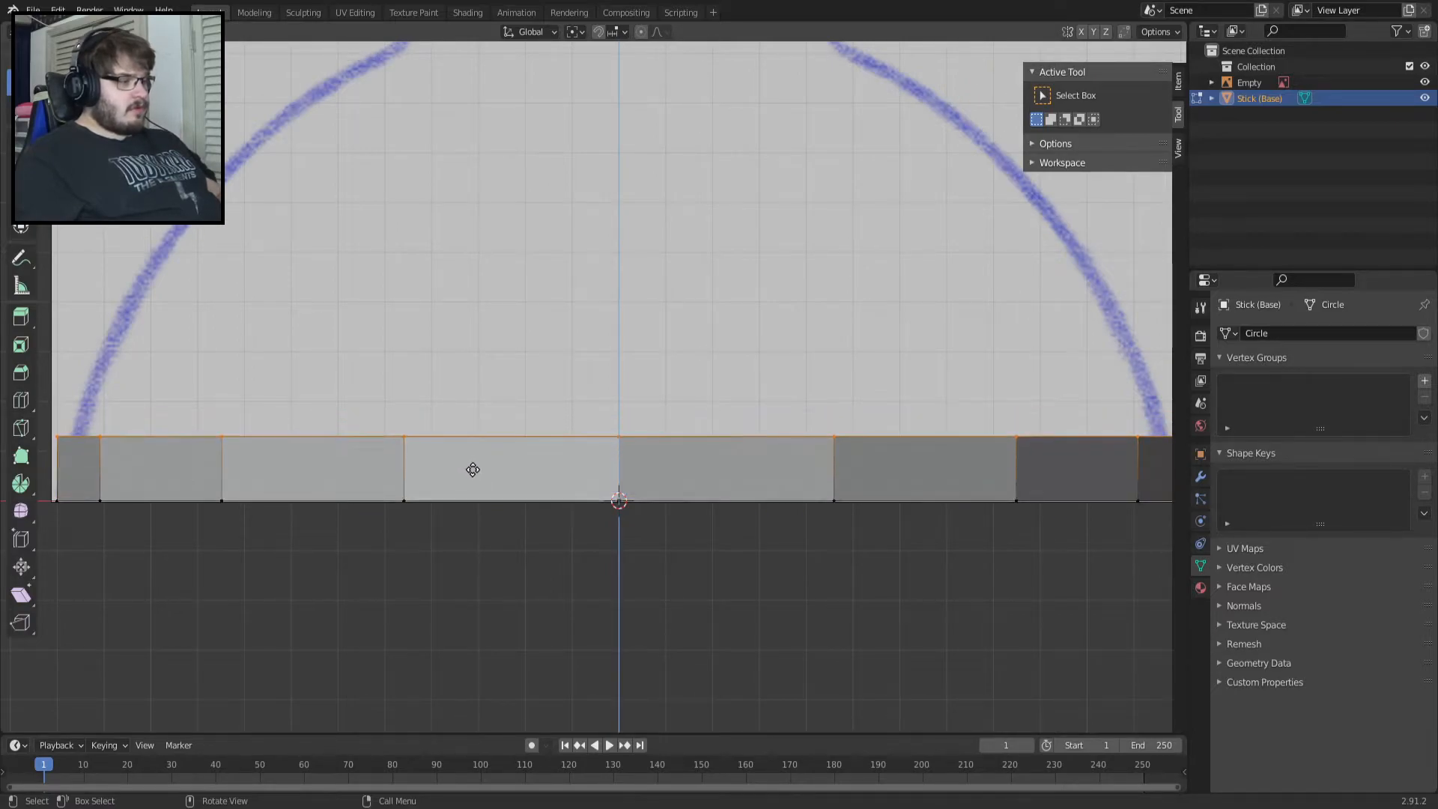
right_click(517, 494)
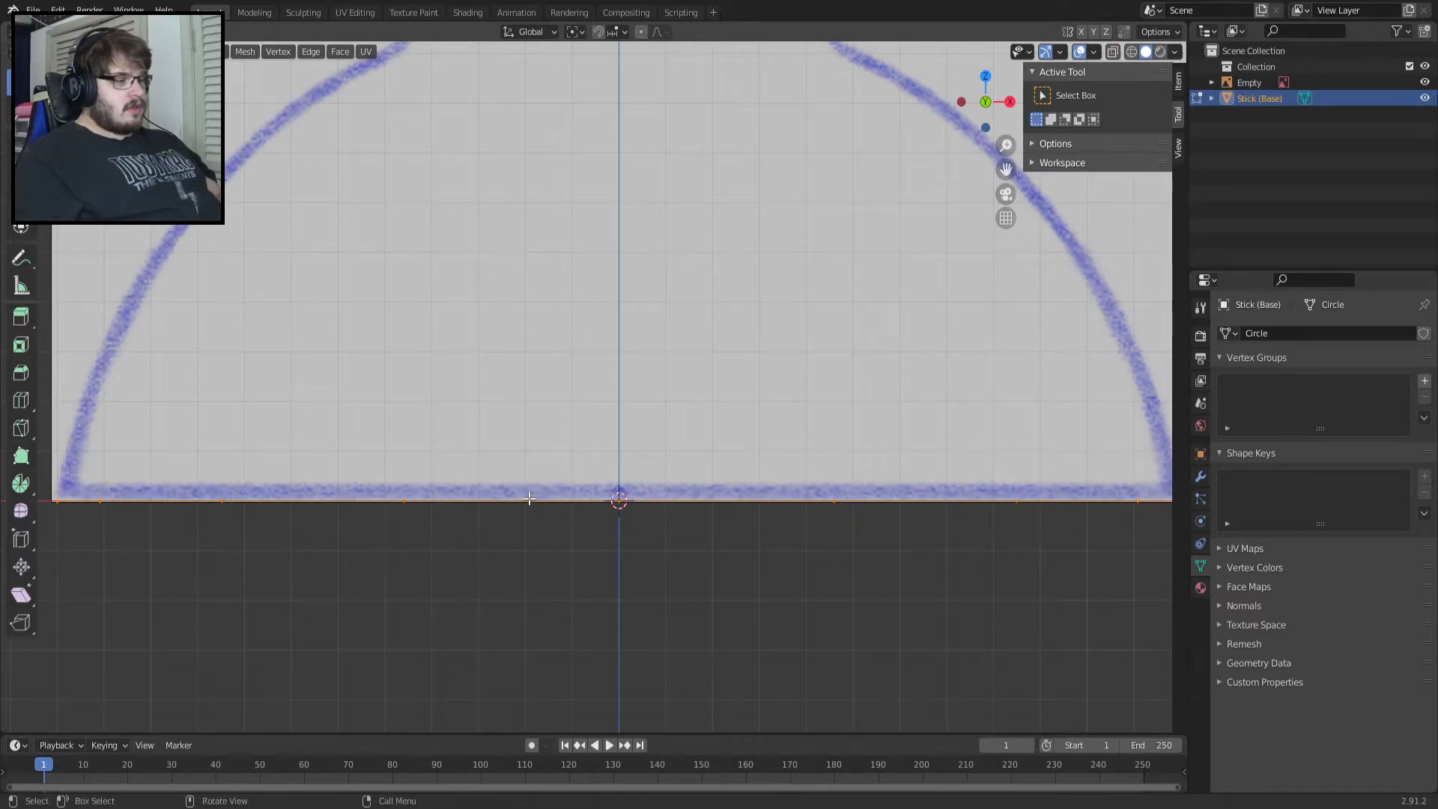
key("e")
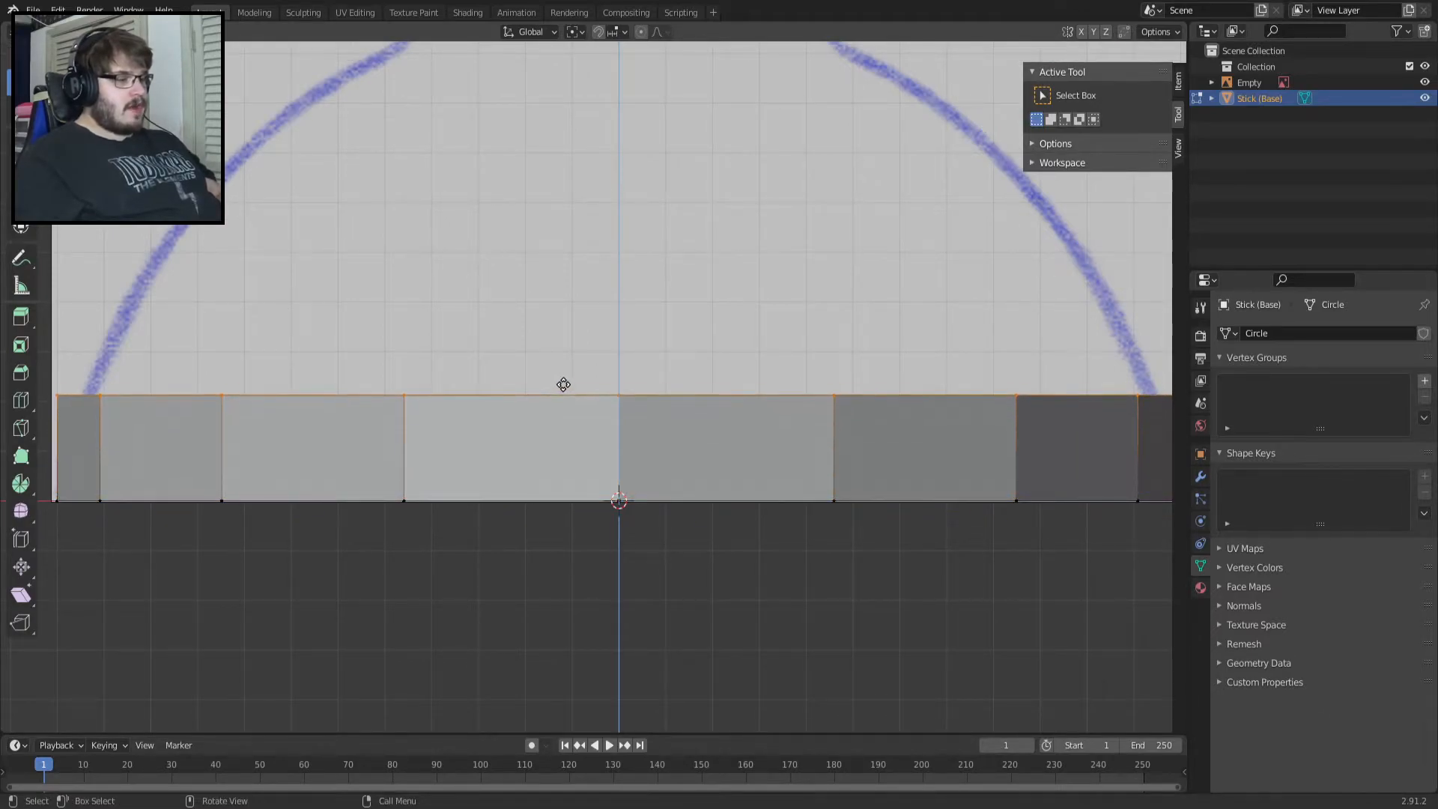
left_click(596, 164)
key("ctrl+z")
Extrude the base ring straight up about 0.89 cm to near the neck's lower corners in front view.
middle_click_drag(606, 210, 635, 257)
key("KP_1")
scroll(633, 285, "down", 4)
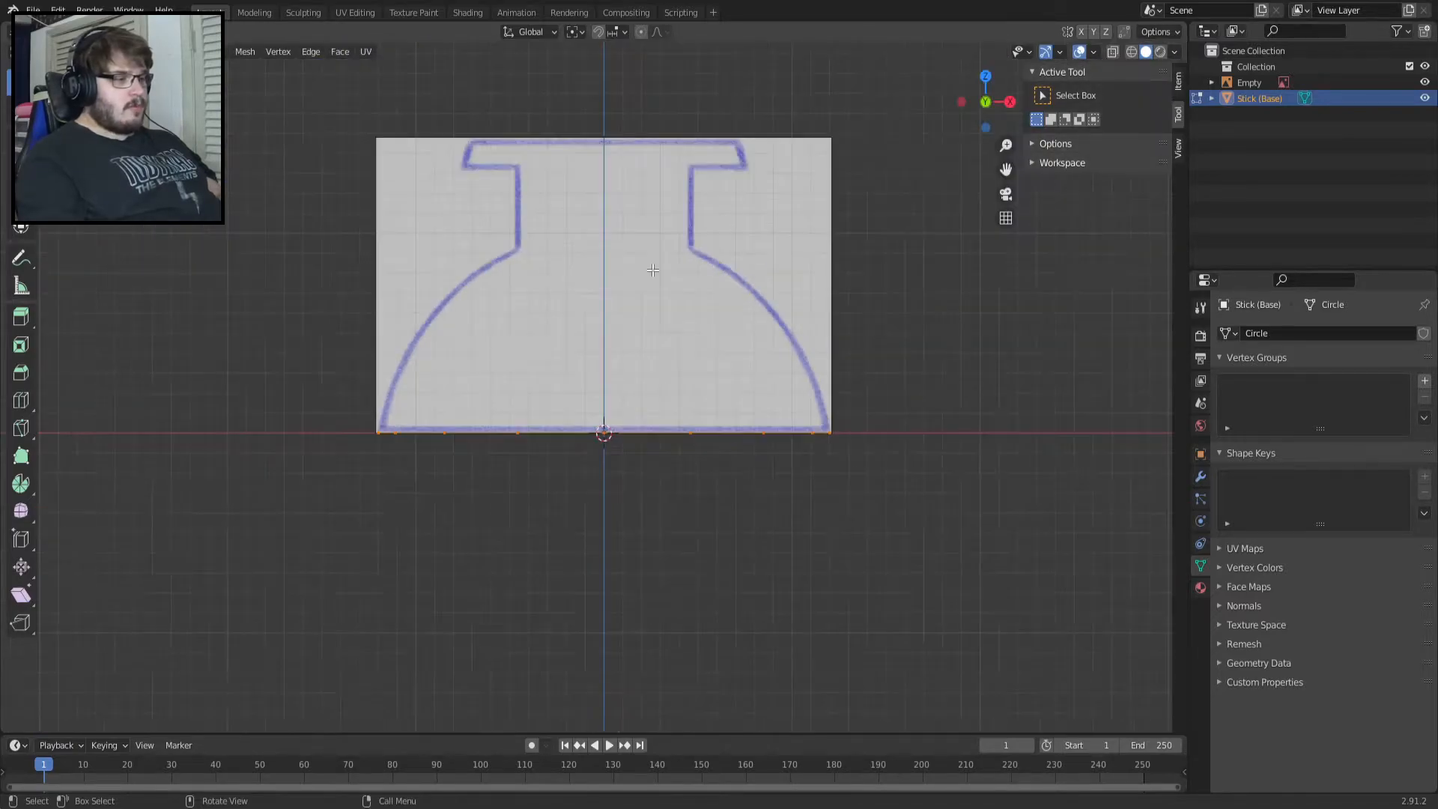
scroll(632, 286, "up", 2)
key("e")
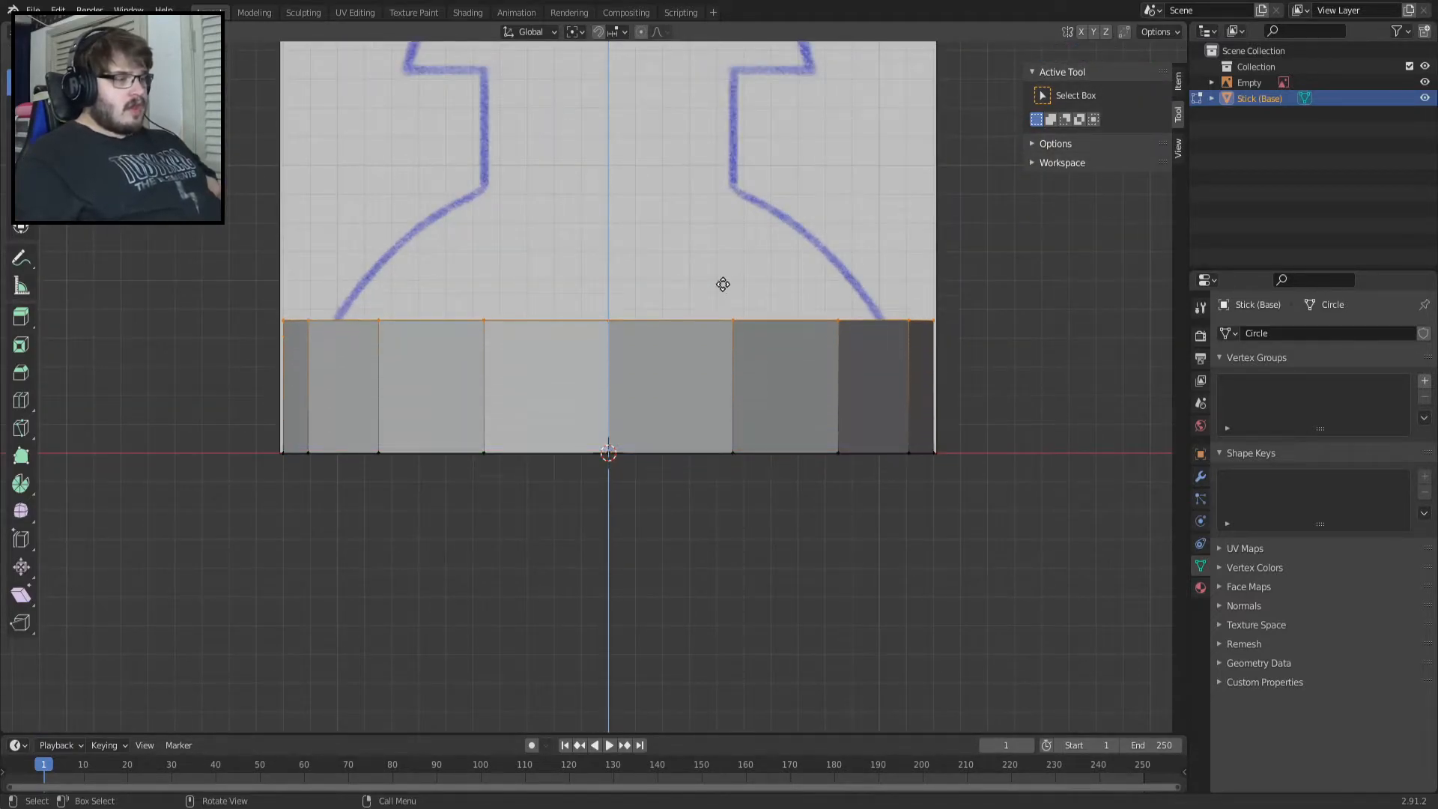
left_click(771, 163)
Raise the extruded upper ring about 0.033 cm along Z to meet the bottom of the neck line.
scroll(540, 109, "up", 5)
scroll(540, 110, "down", 4)
middle_click_drag(548, 112, 640, 334, "shift")
scroll(579, 272, "up", 4)
middle_click_drag(579, 272, 593, 298)
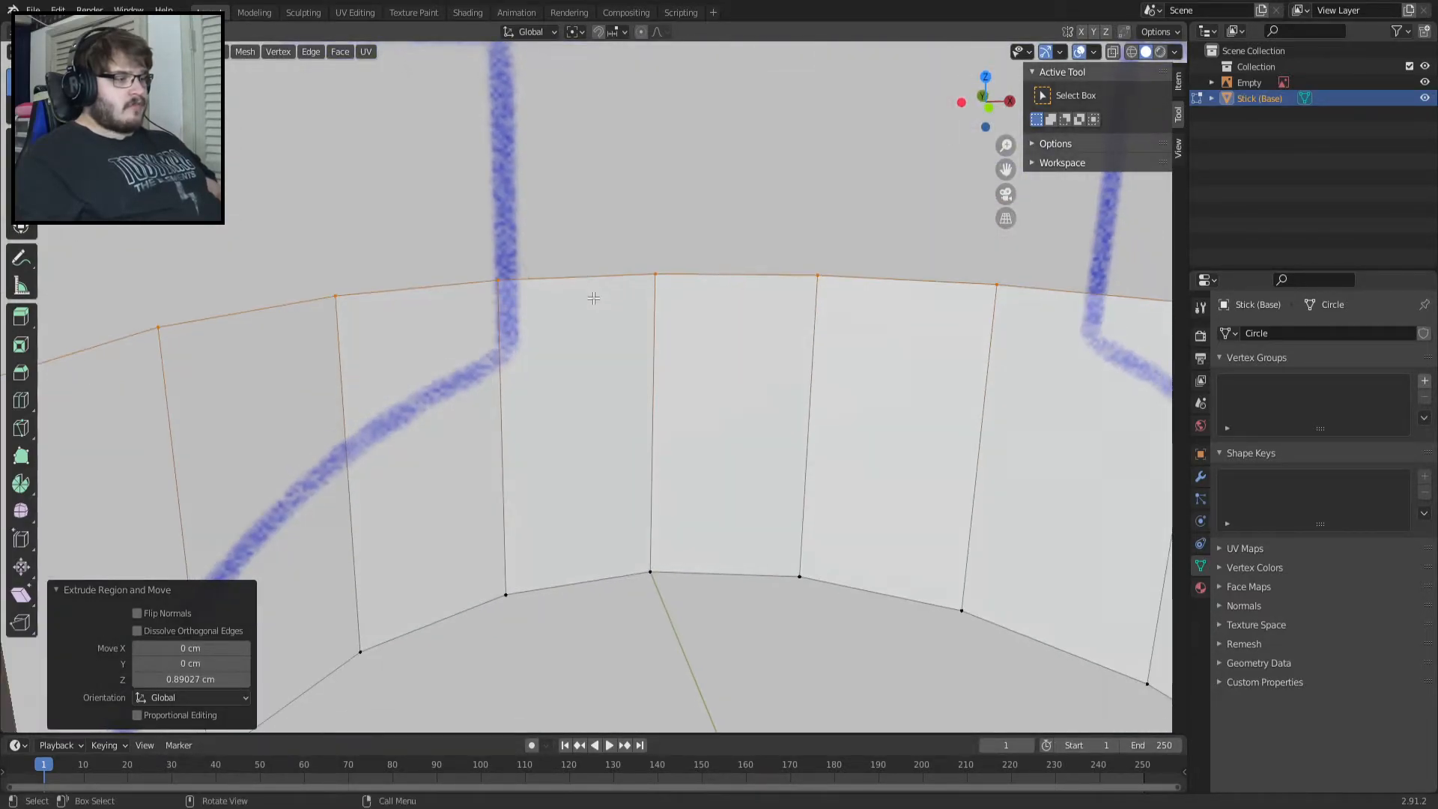
key("KP_1")
scroll(592, 298, "up", 4)
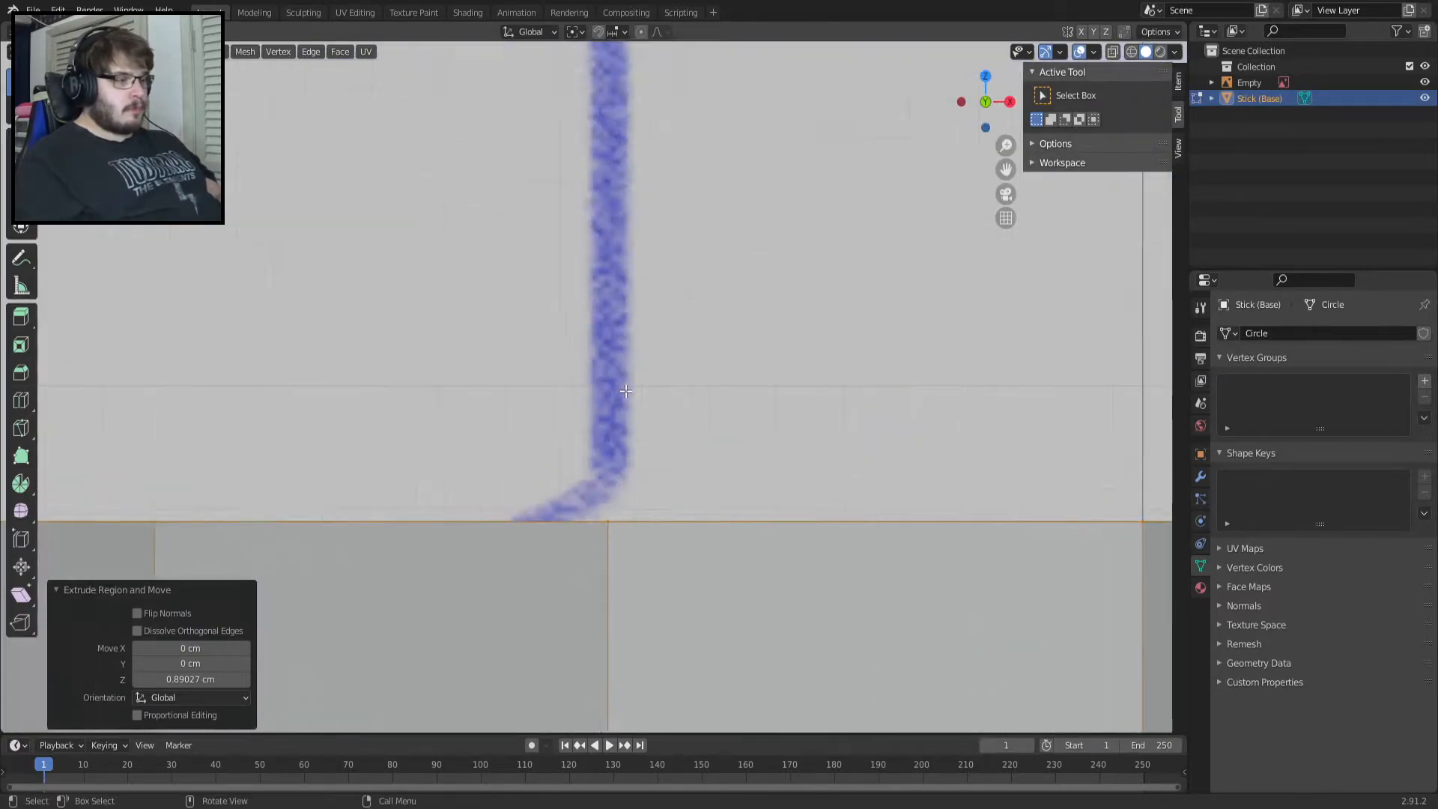
key("e")
key("z")
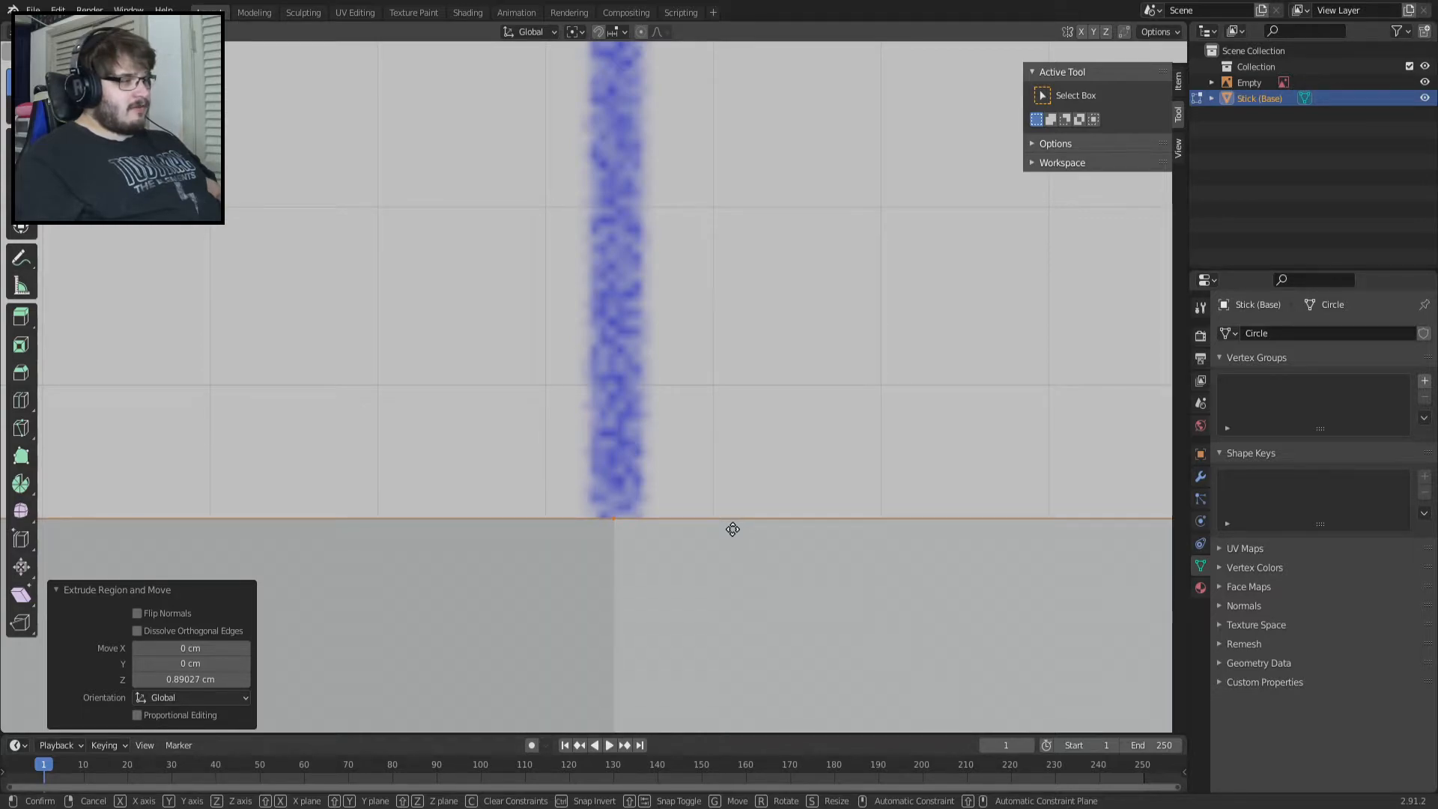
left_click(746, 533)
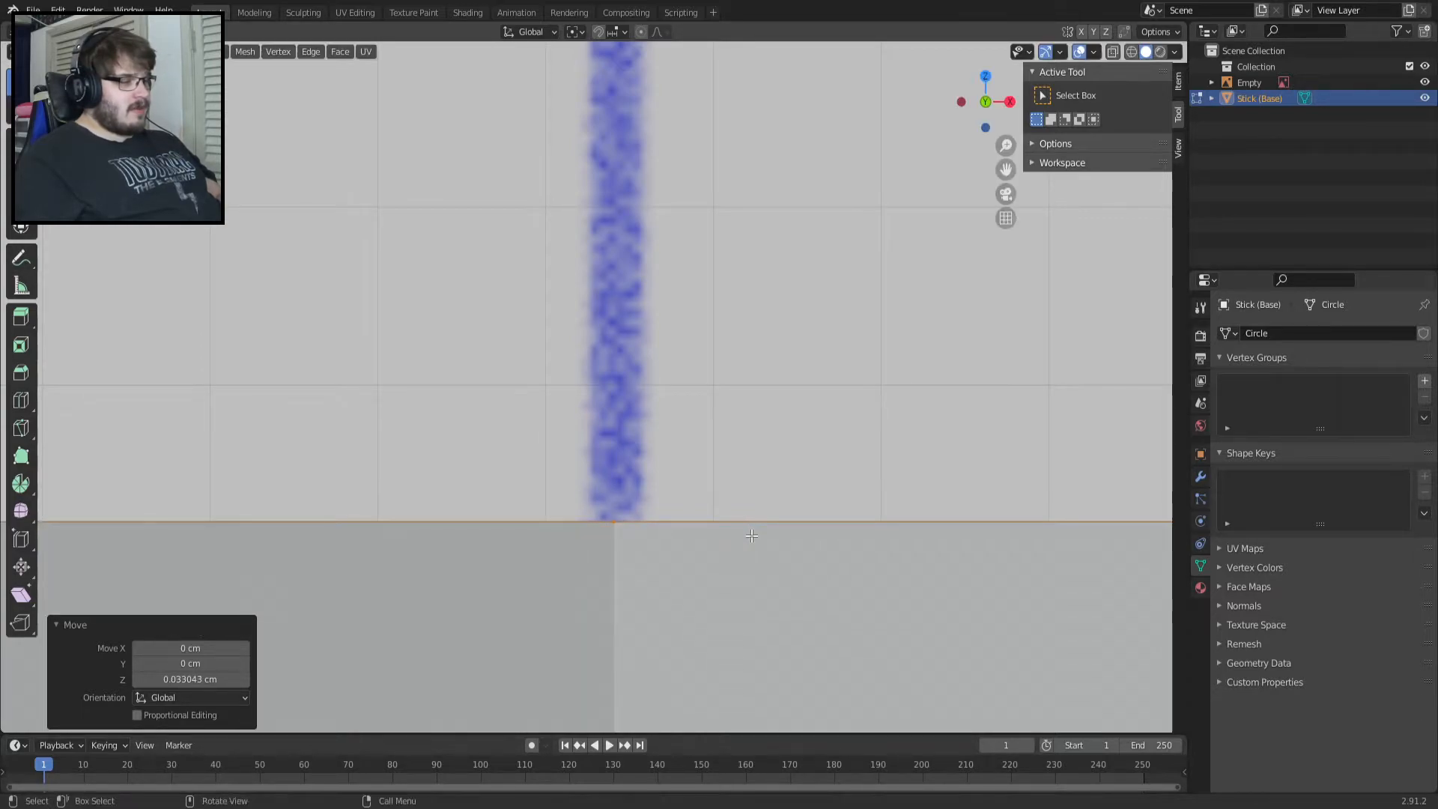
Extrude the base ring upward by 0.9 cm to the bottom of the drawn neck.
scroll(751, 535, "down", 10)
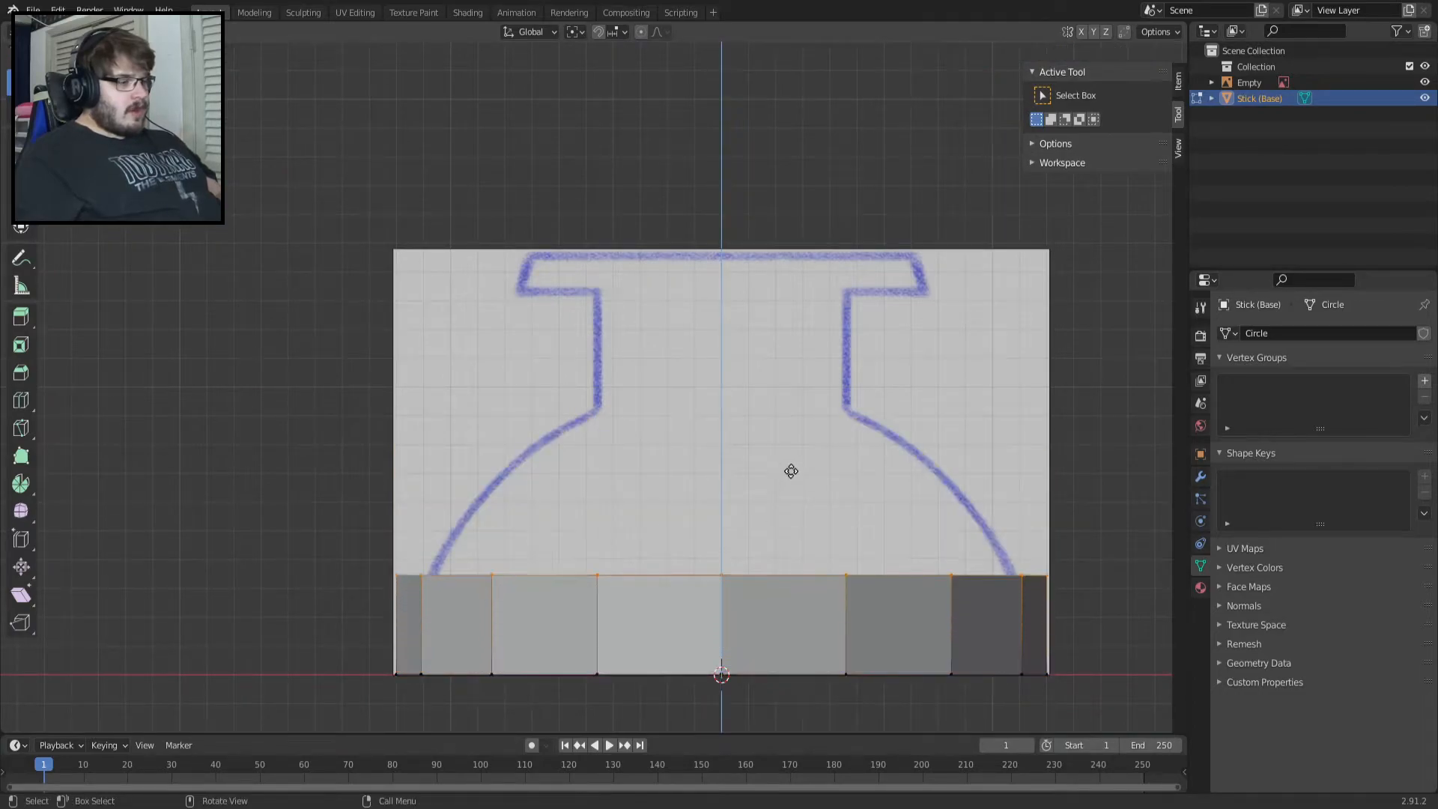
left_click(836, 310)
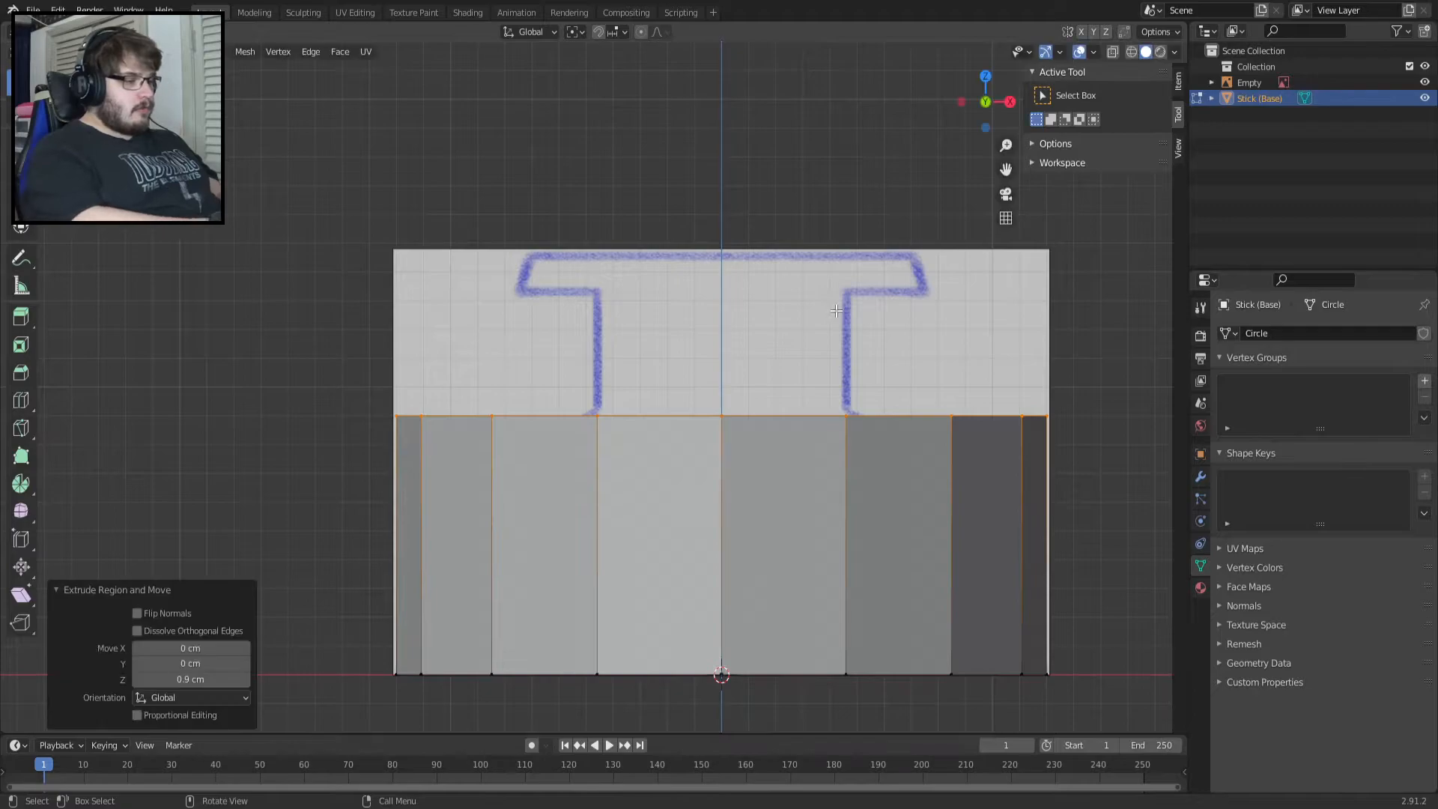
Raise the extruded upper ring 0.025 cm along Z to where the drawn neck's straight sides begin.
scroll(678, 501, "up", 10)
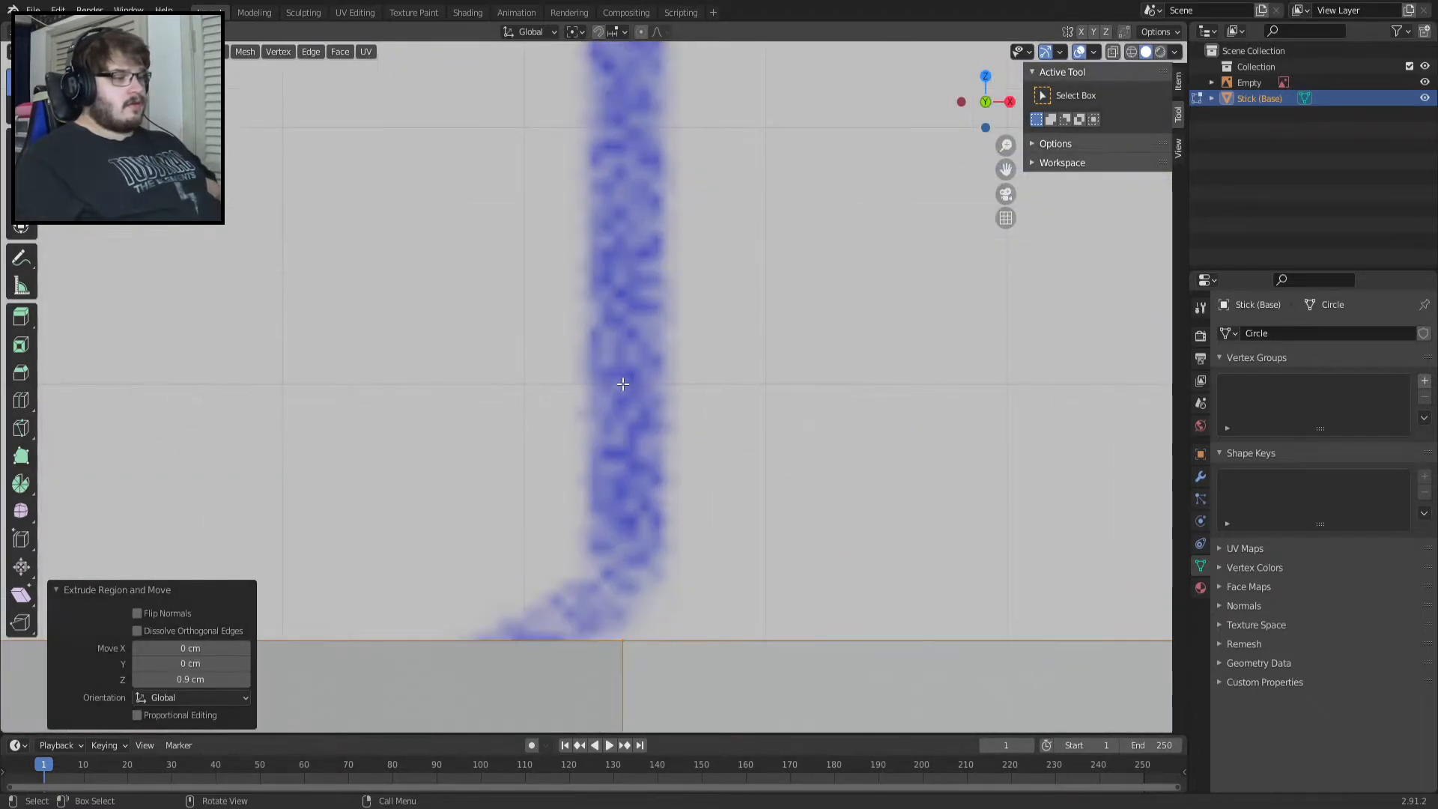
key("e")
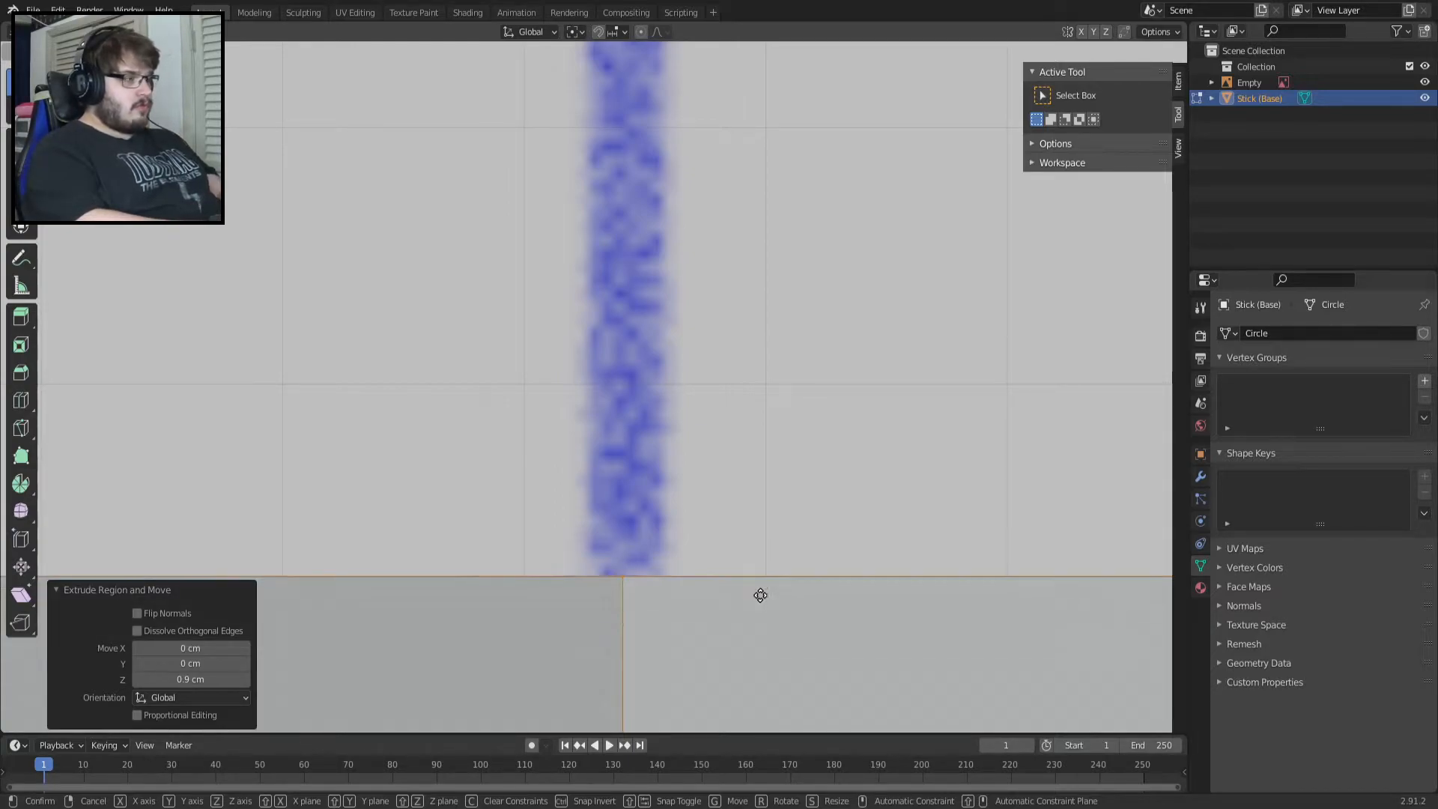
left_click(760, 595)
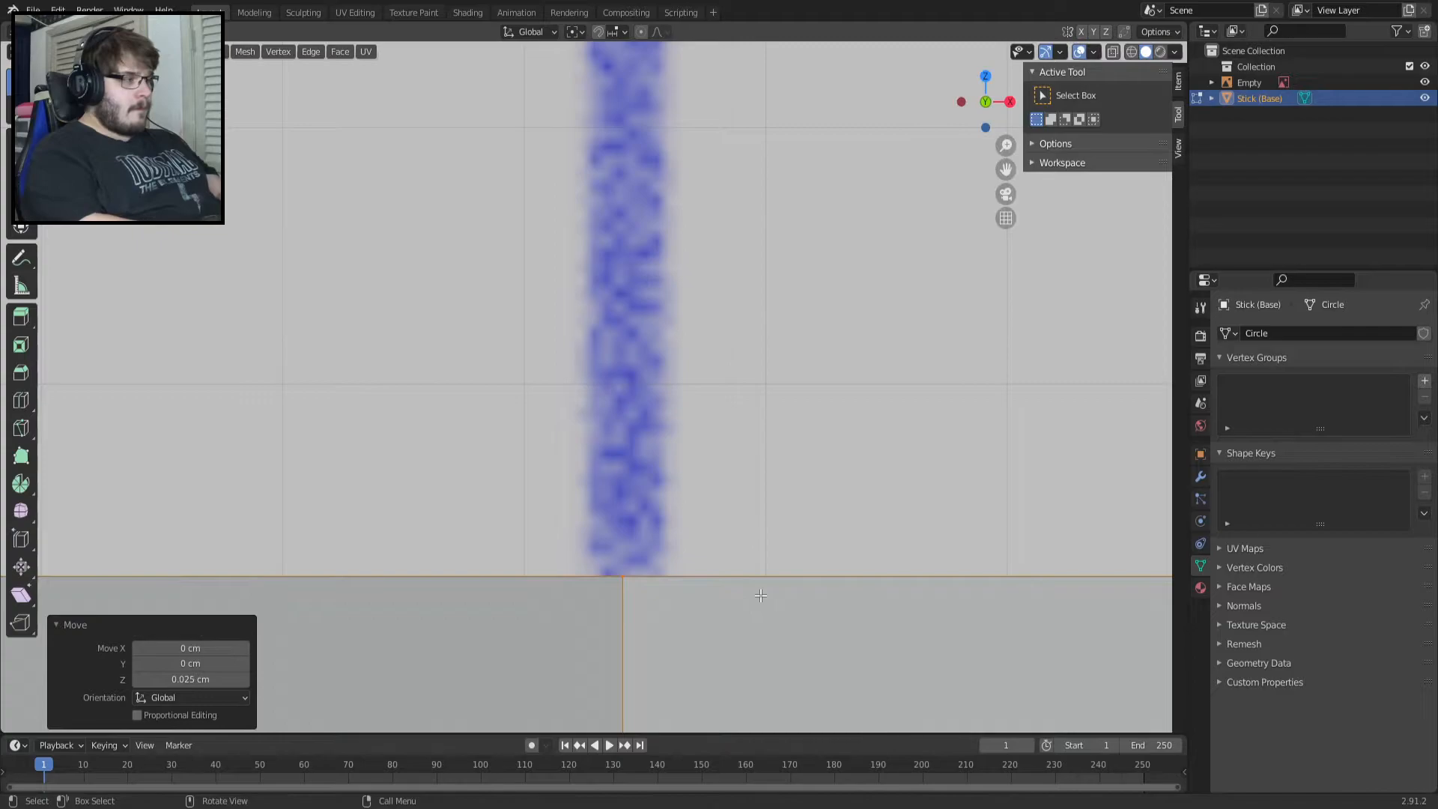
scroll(760, 594, "down", 5)
scroll(760, 595, "up", 8)
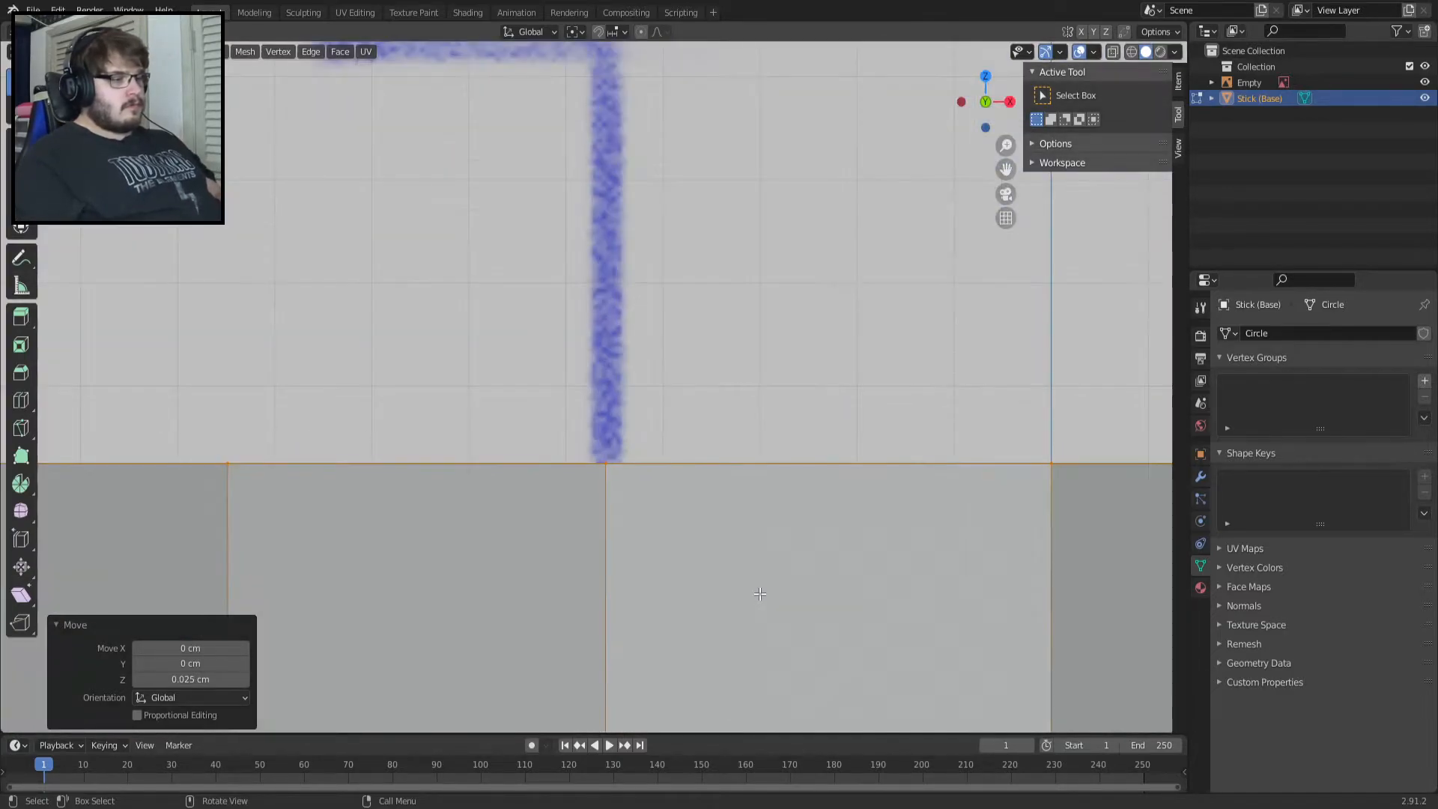
key("g")
left_click(752, 426)
key("ctrl+z")
key("g")
right_click(761, 447)
scroll(762, 447, "down", 6)
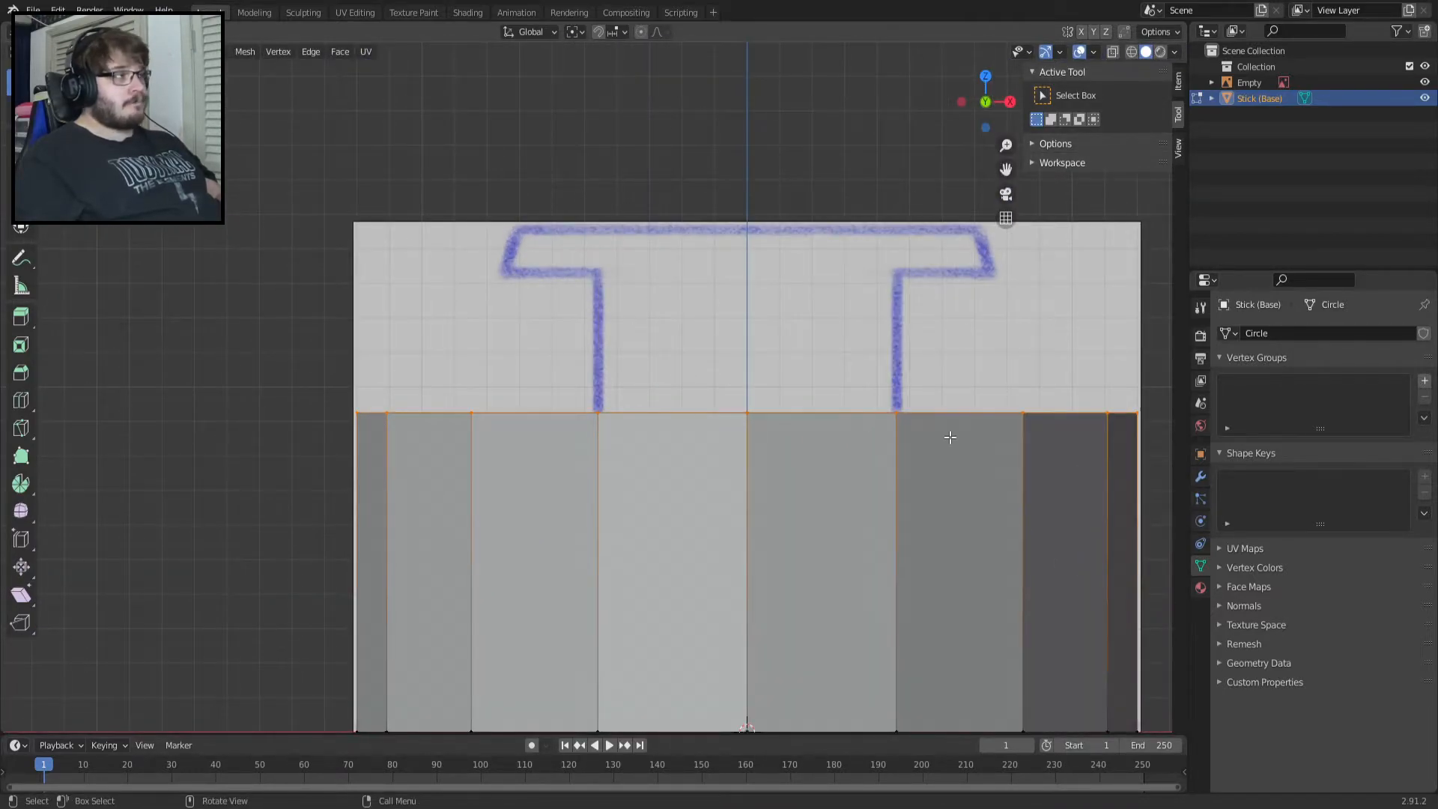
Scale the upper ring inward to a factor of about 0.399 so its outer edges meet the foot of the drawn neck.
scroll(1094, 484, "up", 3)
key("s")
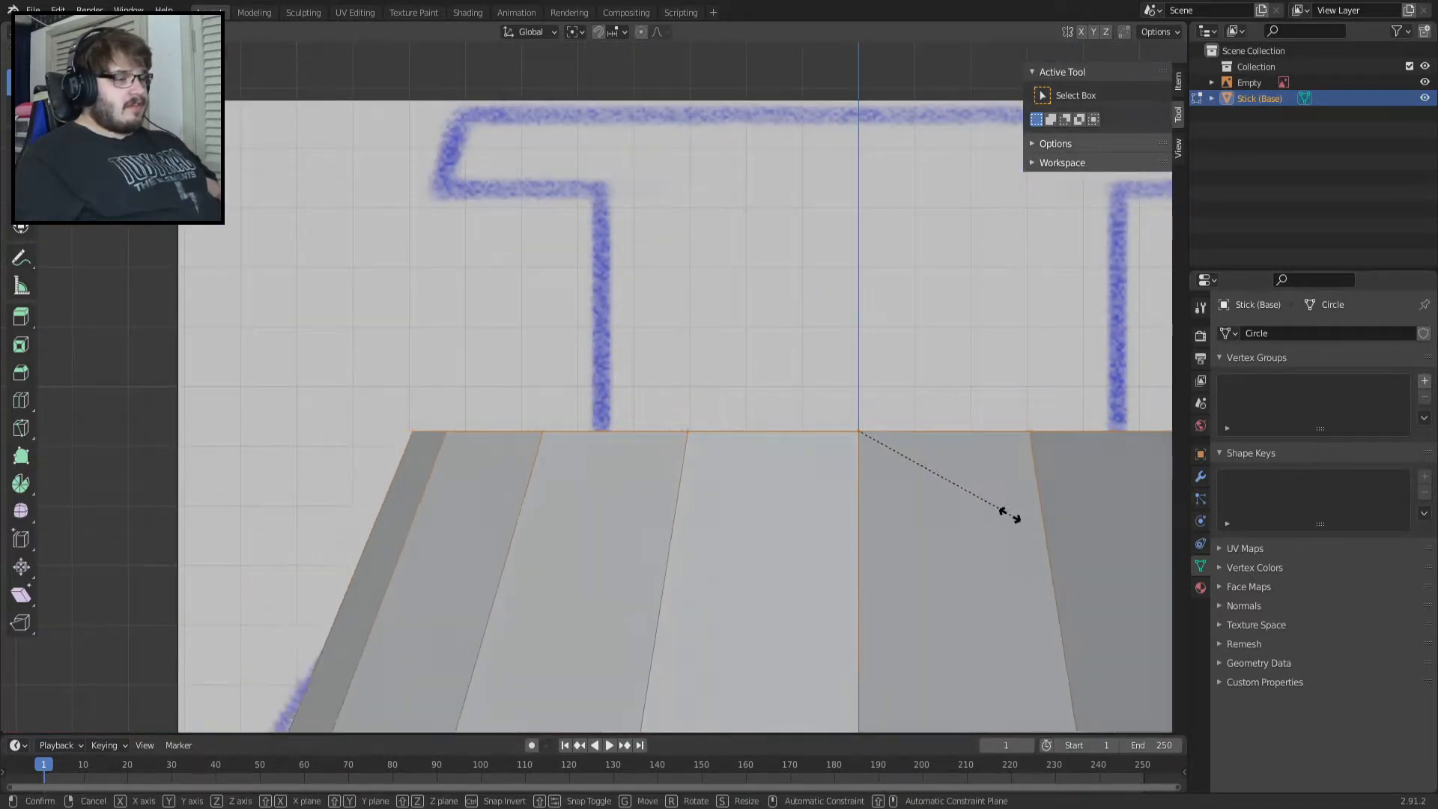
left_click(921, 514)
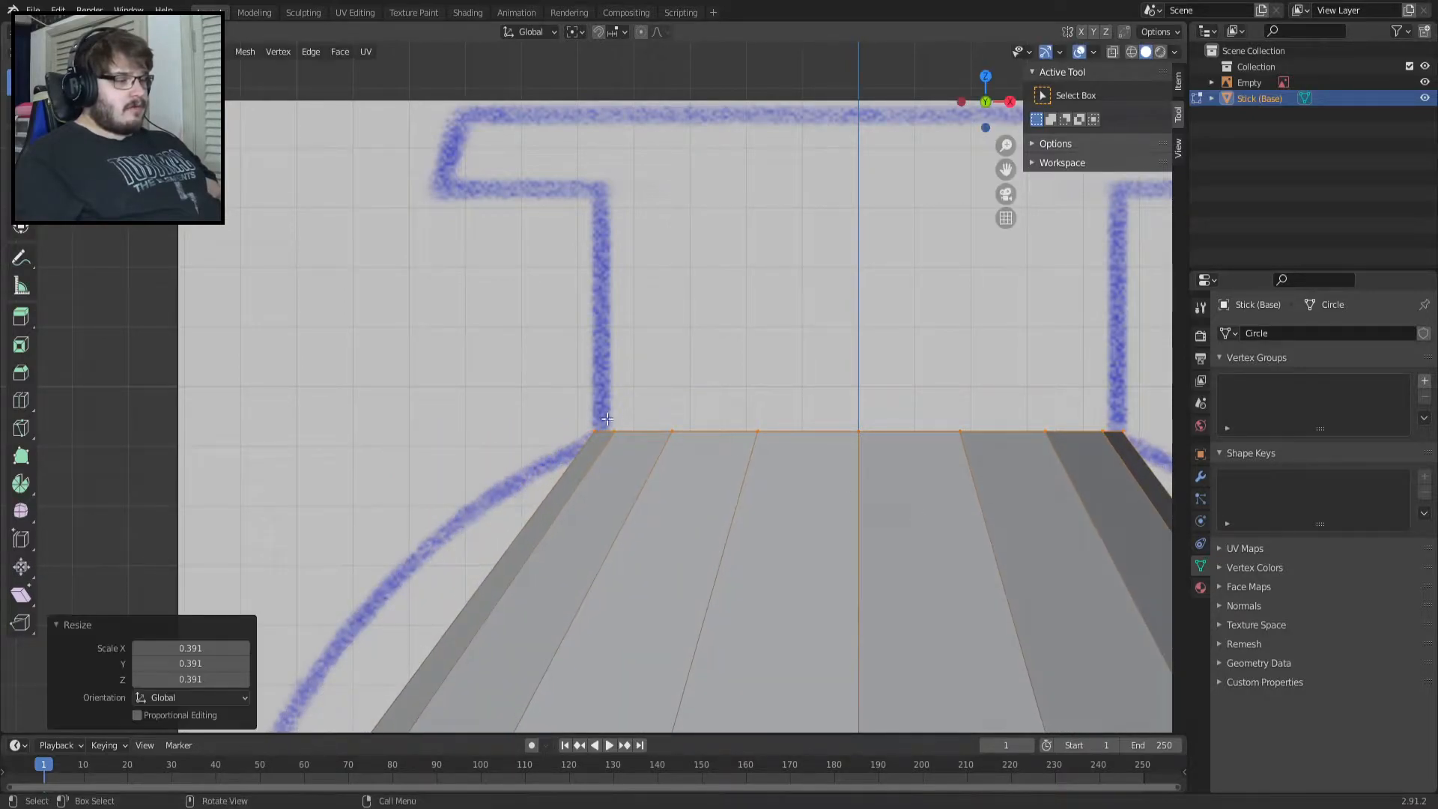
scroll(606, 420, "up", 5)
scroll(595, 415, "up", 2)
key("s")
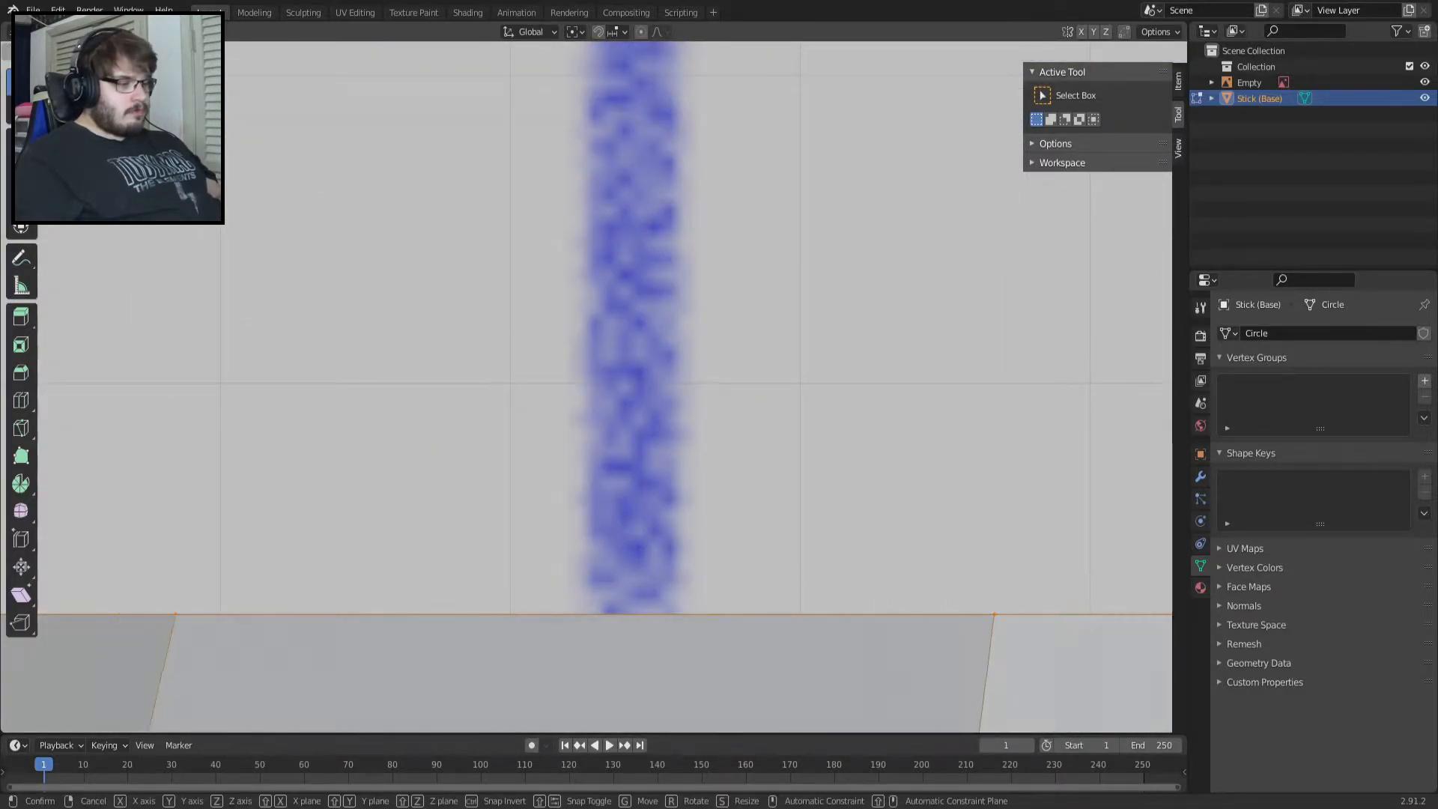
left_click(1145, 627)
key("s")
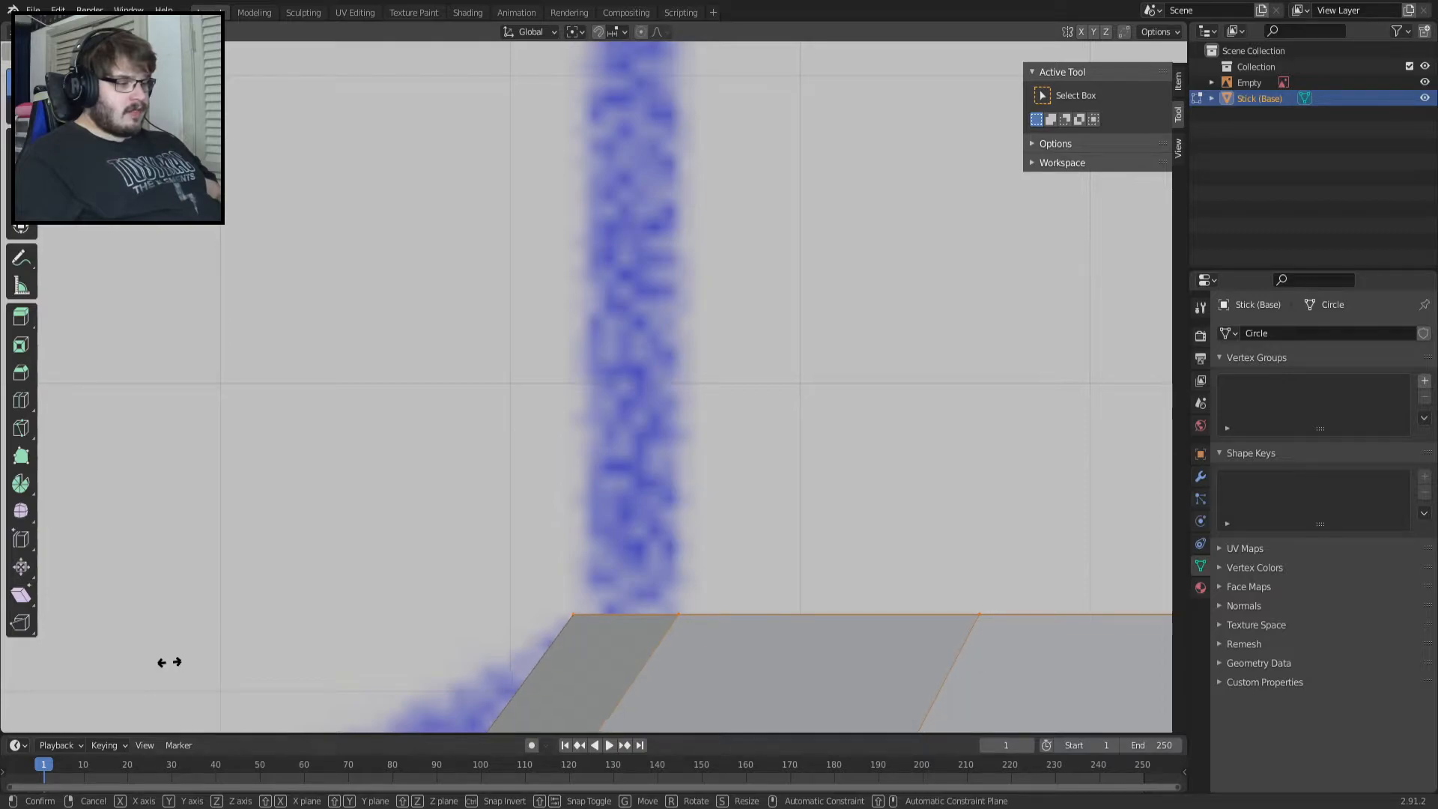
left_click(170, 662)
Adjust the narrowed ring's height along Z to line up with the foot of the drawn neck.
key("g")
key("z")
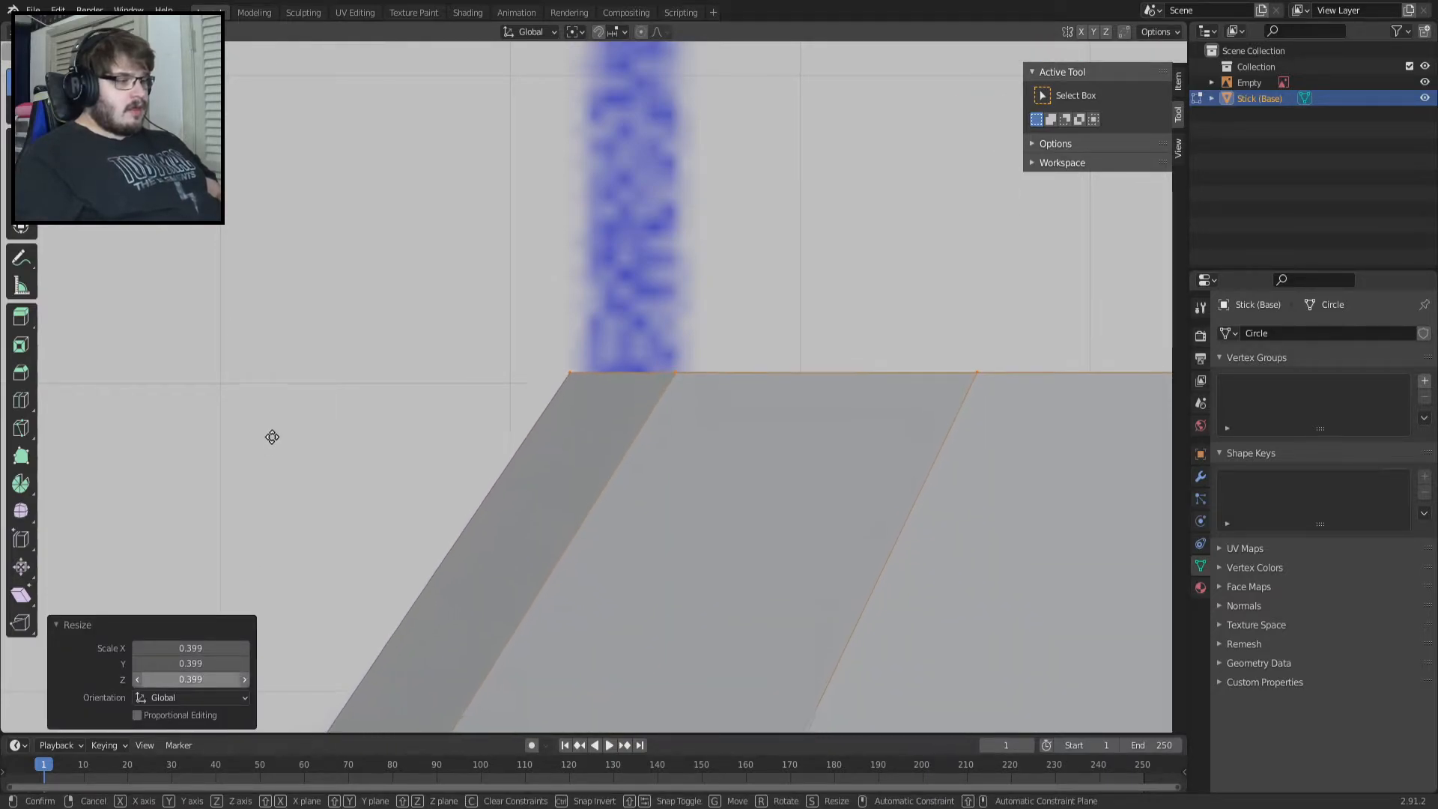
left_click(276, 408)
scroll(277, 409, "down", 6)
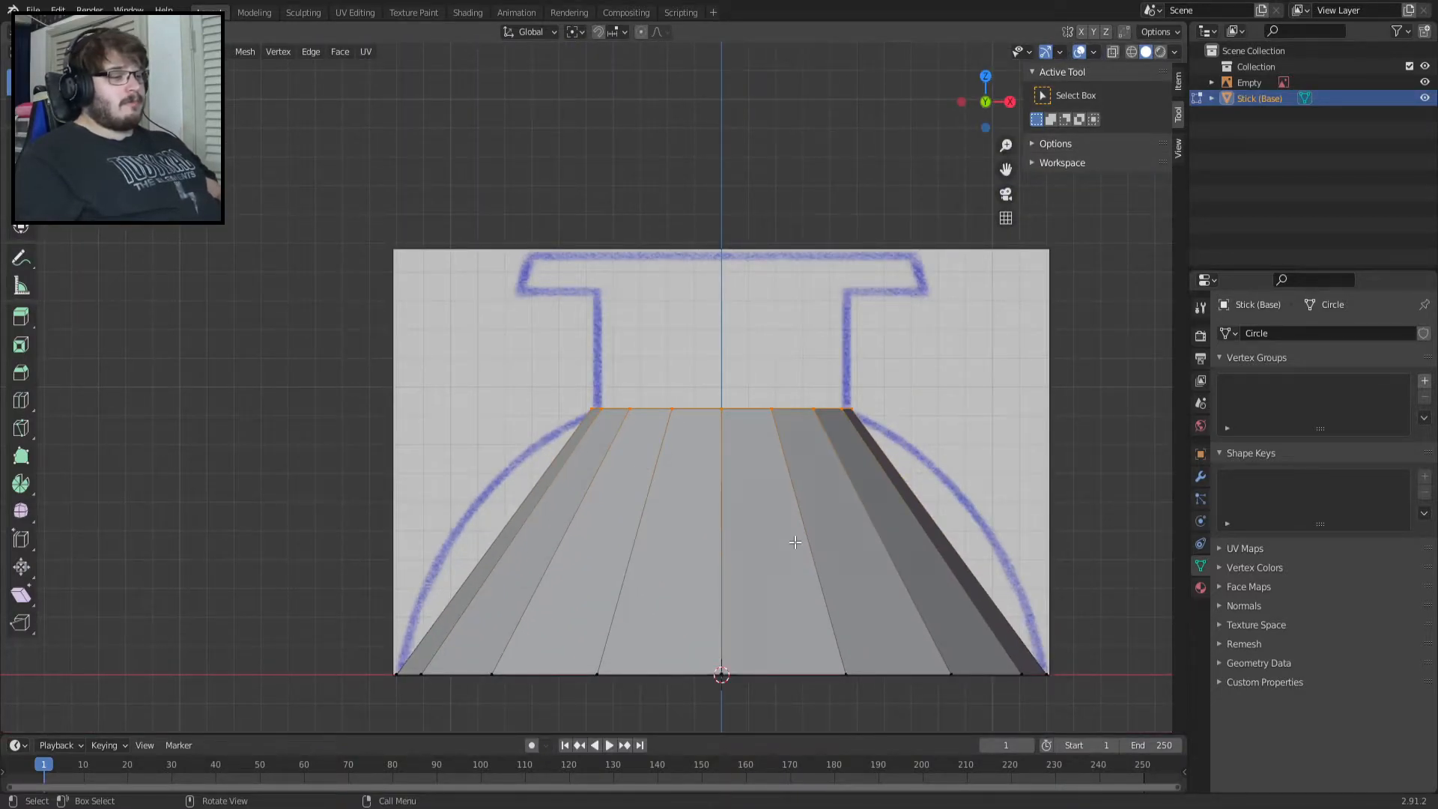
scroll(730, 543, "up", 2)
scroll(730, 544, "down", 1)
middle_click_drag(729, 546, 649, 477)
key("KP_1")
middle_click(649, 478, "alt")
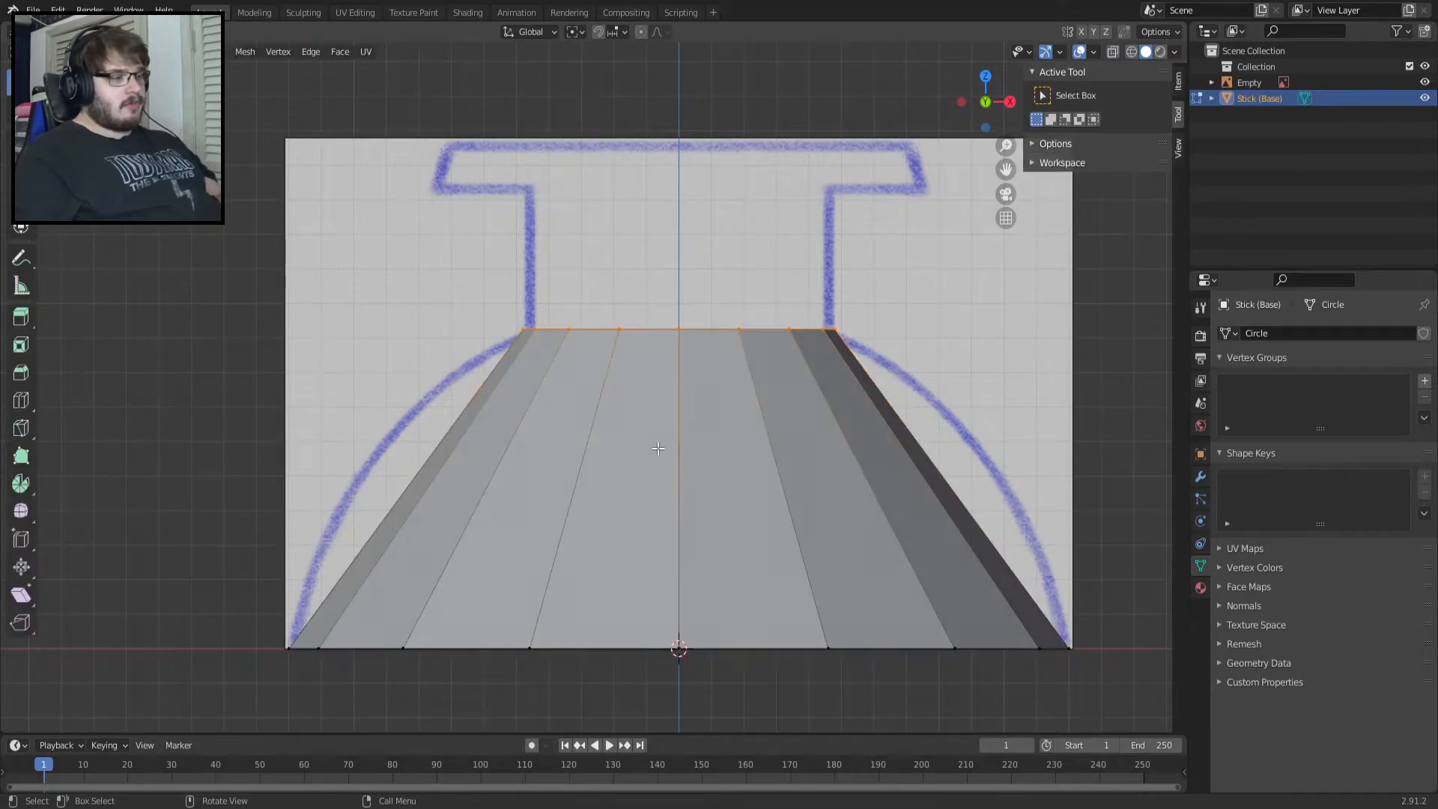
key("a")
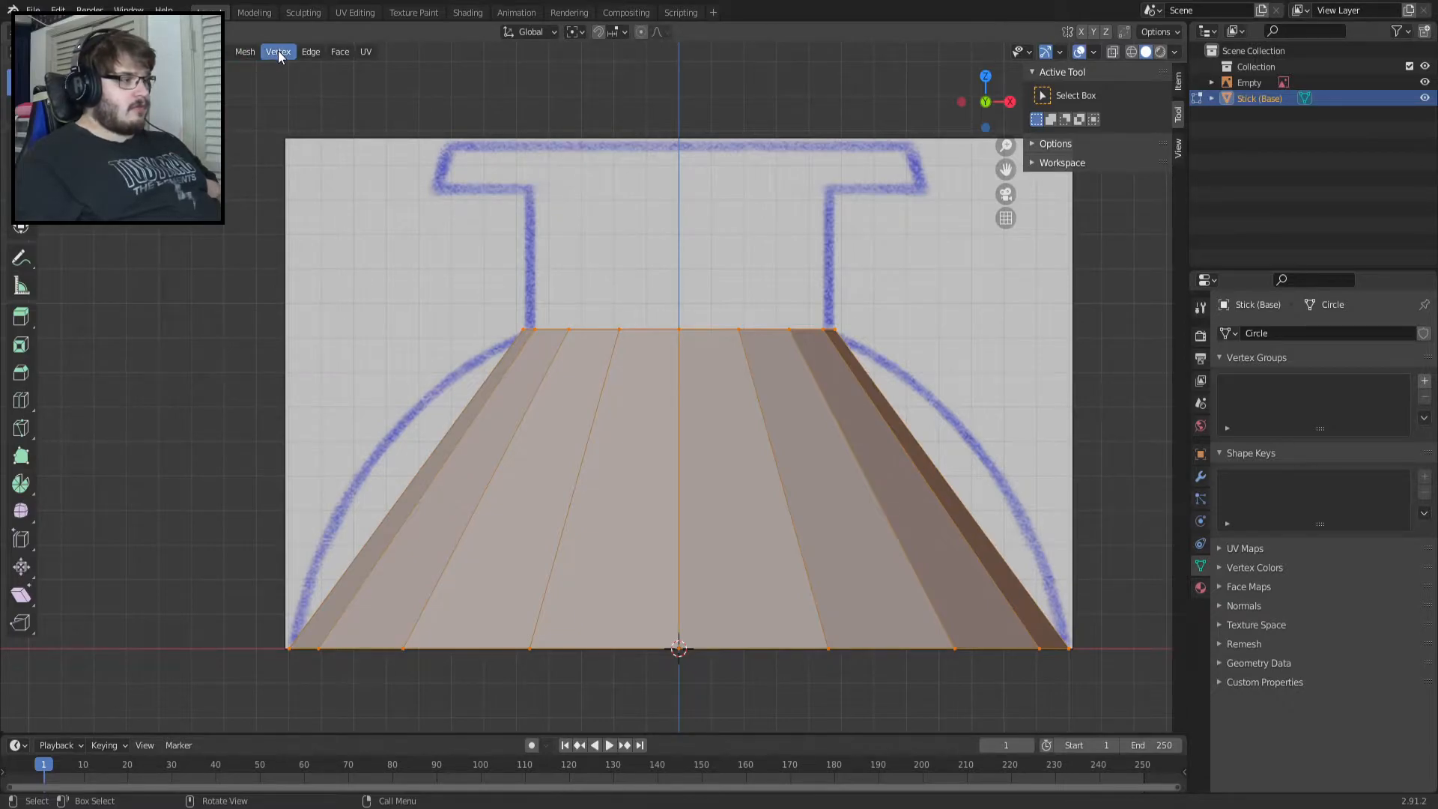
left_click(316, 52)
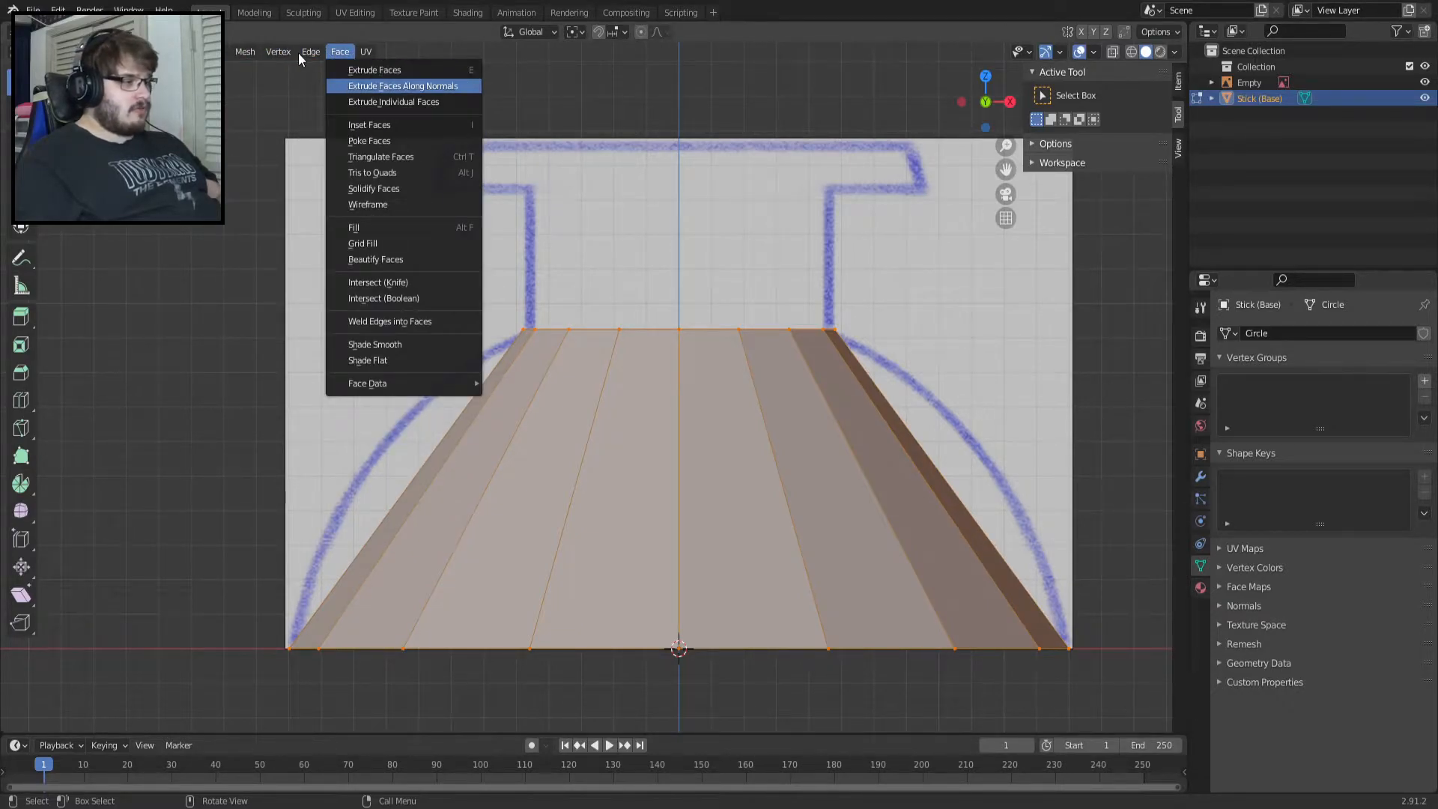
left_click(301, 53)
left_click(307, 50)
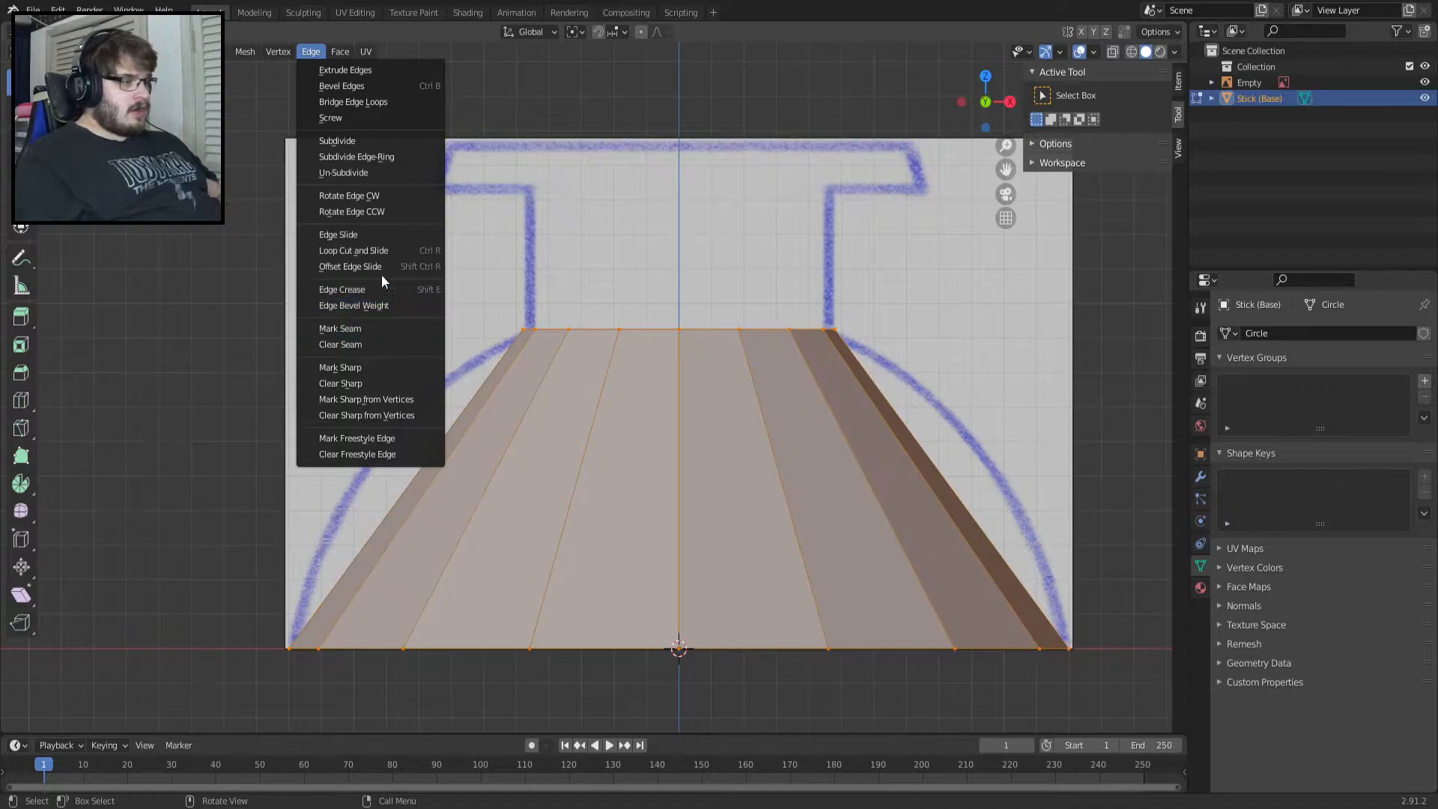
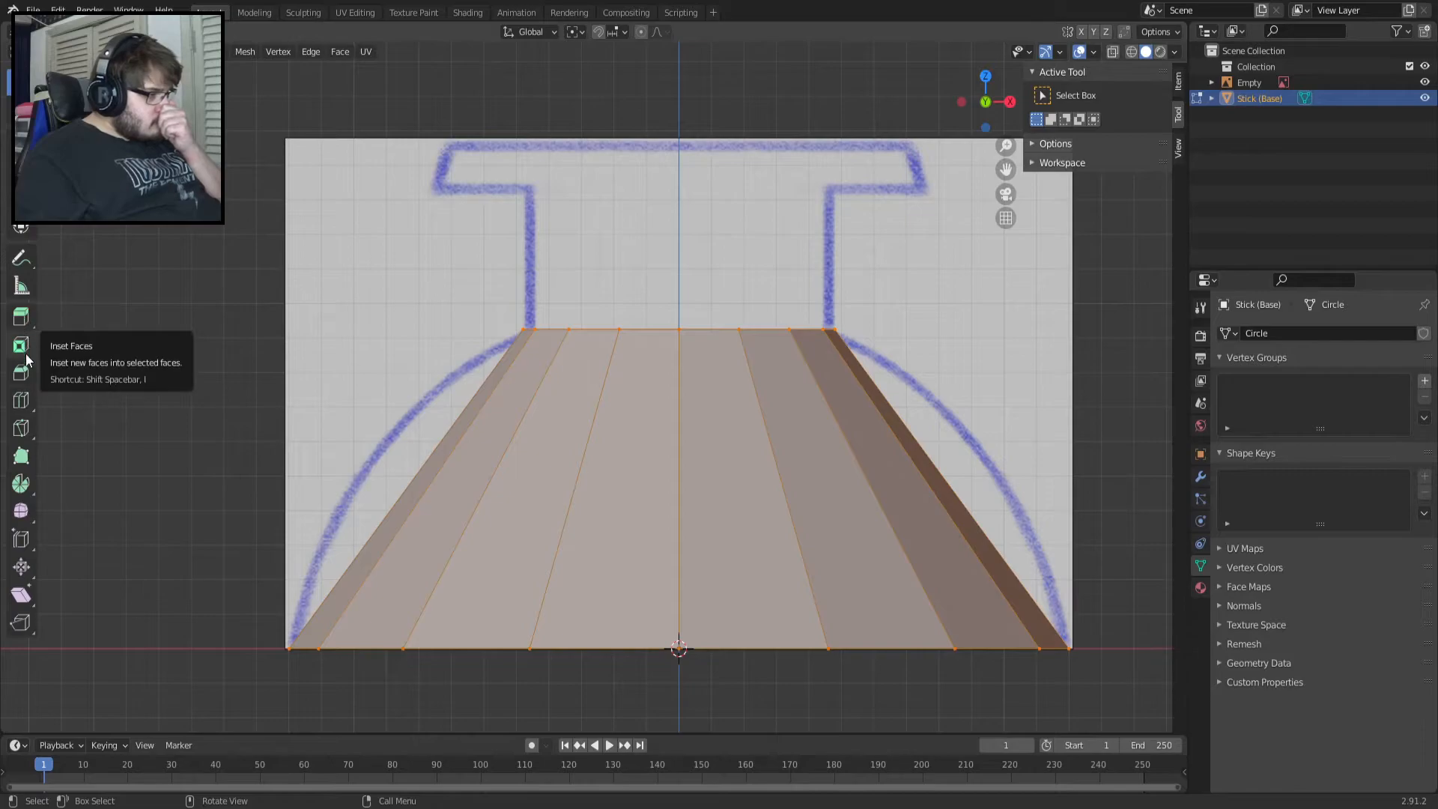
Divide the tapered body with six evenly spaced horizontal loop cuts and return to the Select Box tool.
left_click(22, 401)
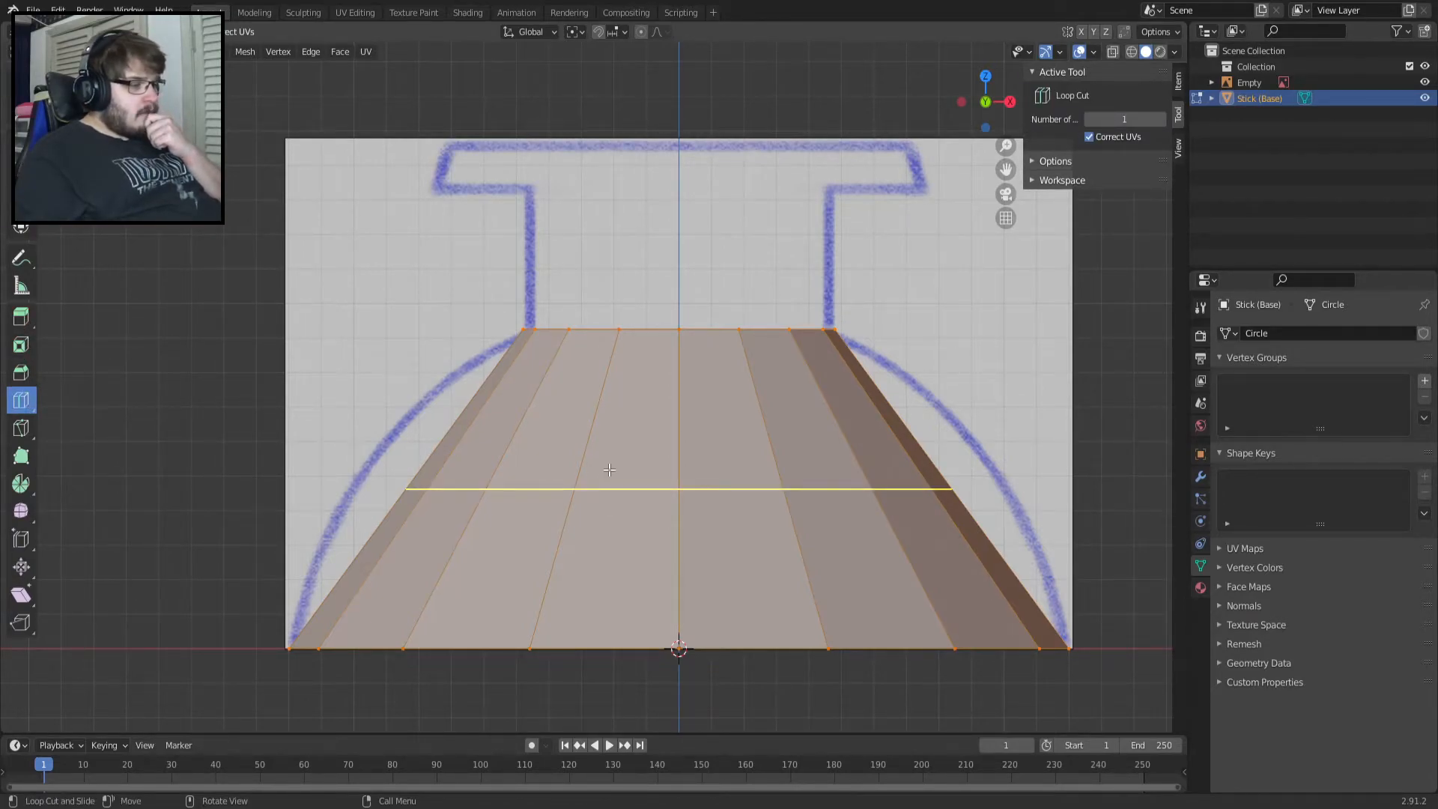
left_click(485, 488)
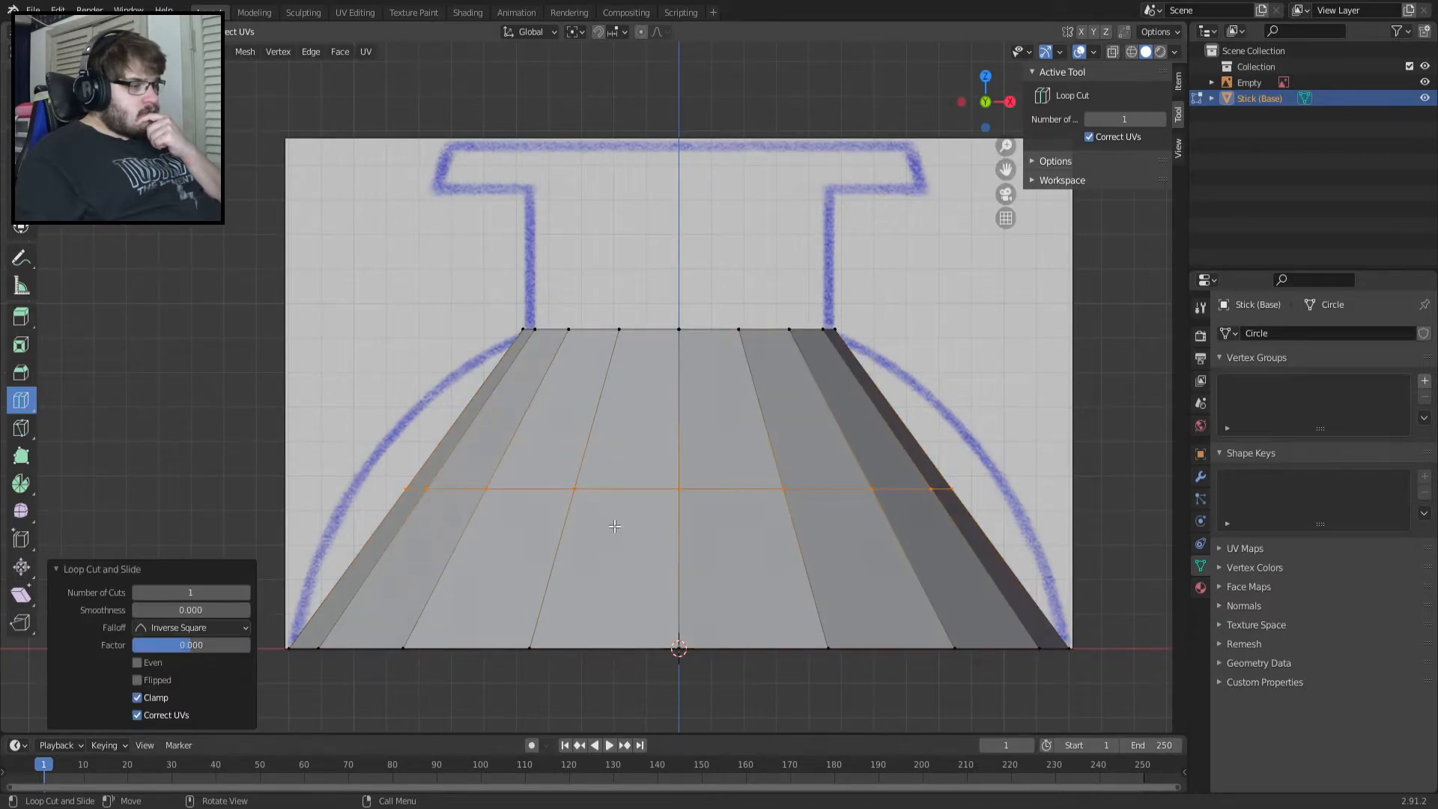
left_click(246, 592)
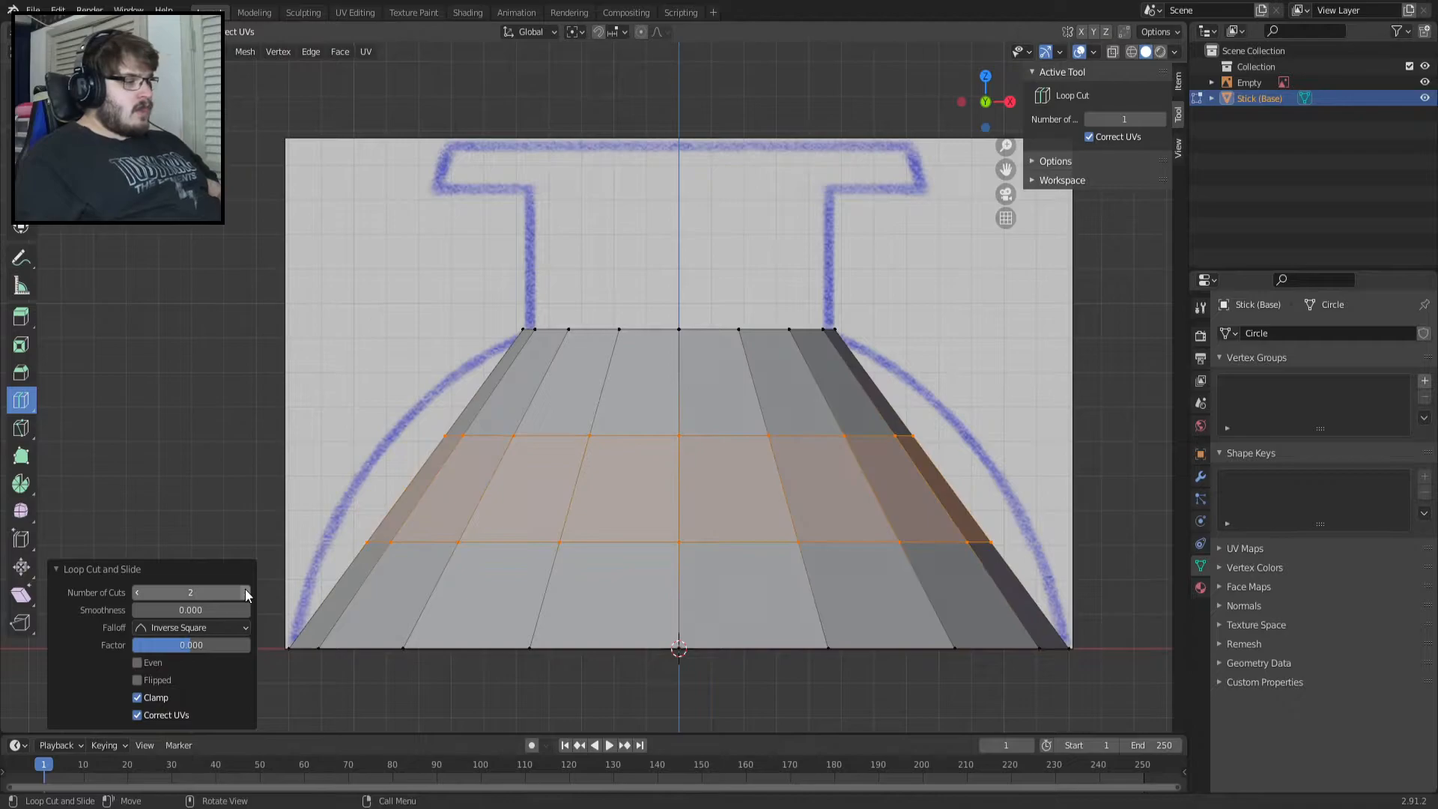
left_click(247, 592)
left_click(246, 592)
left_click(246, 592)
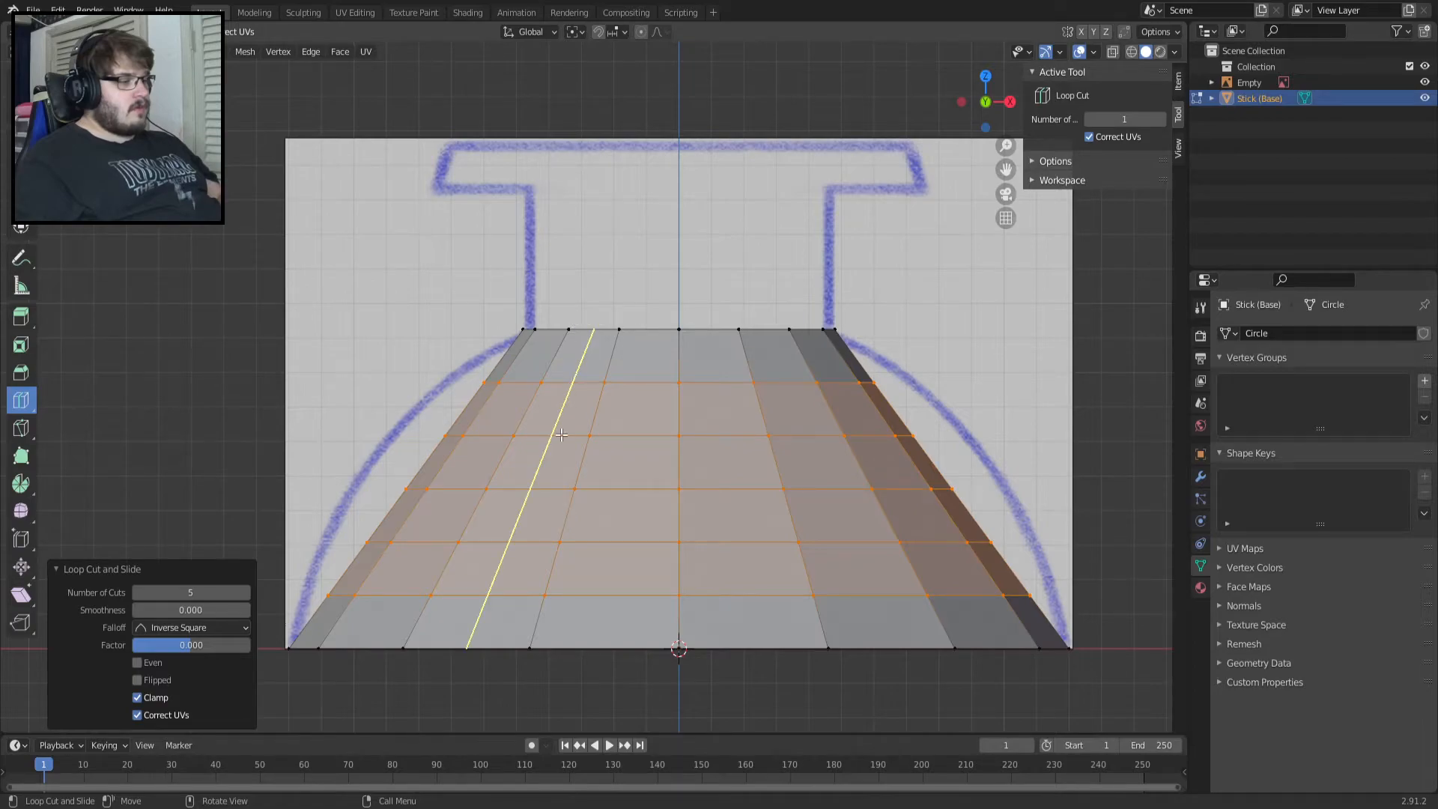
left_click(246, 592)
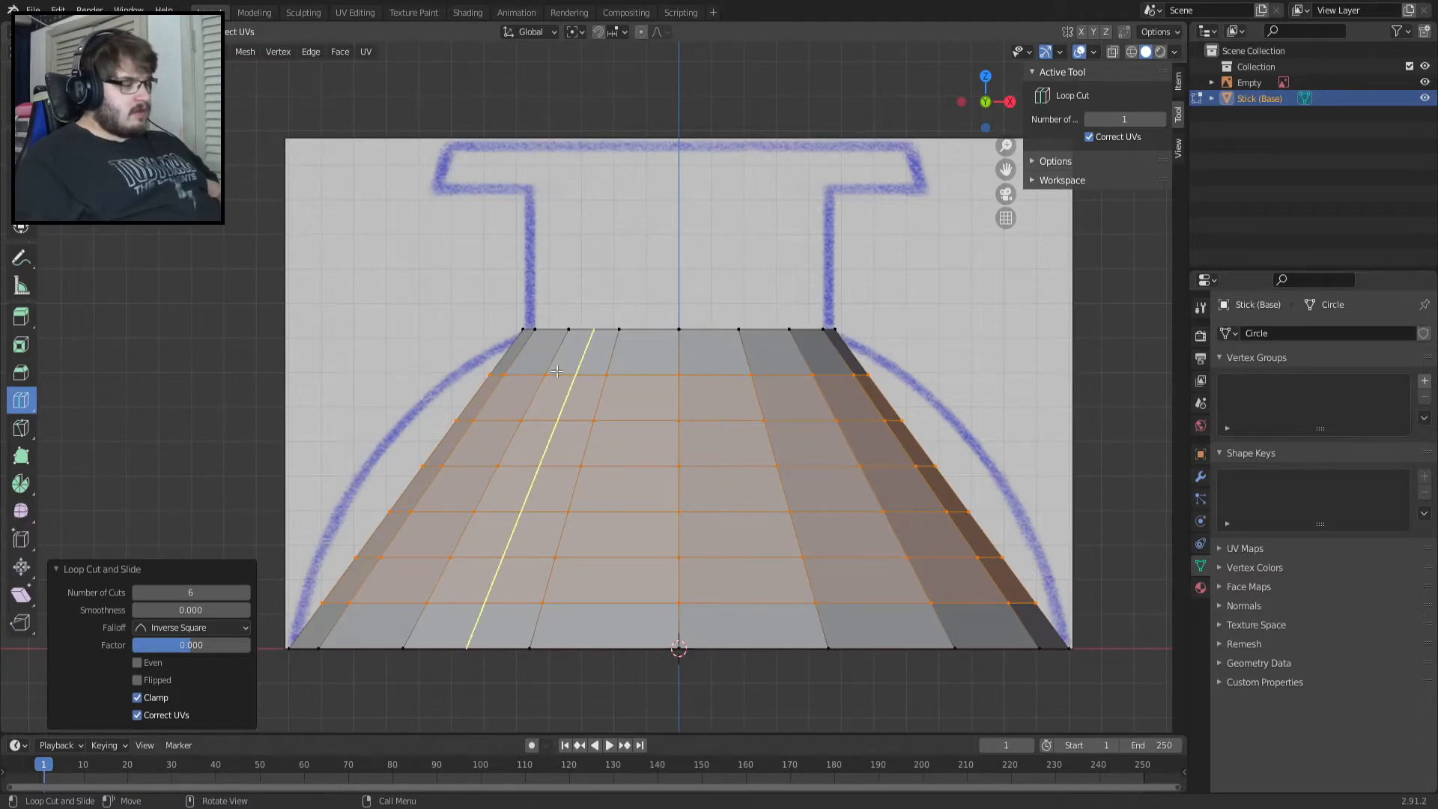
left_click(631, 375)
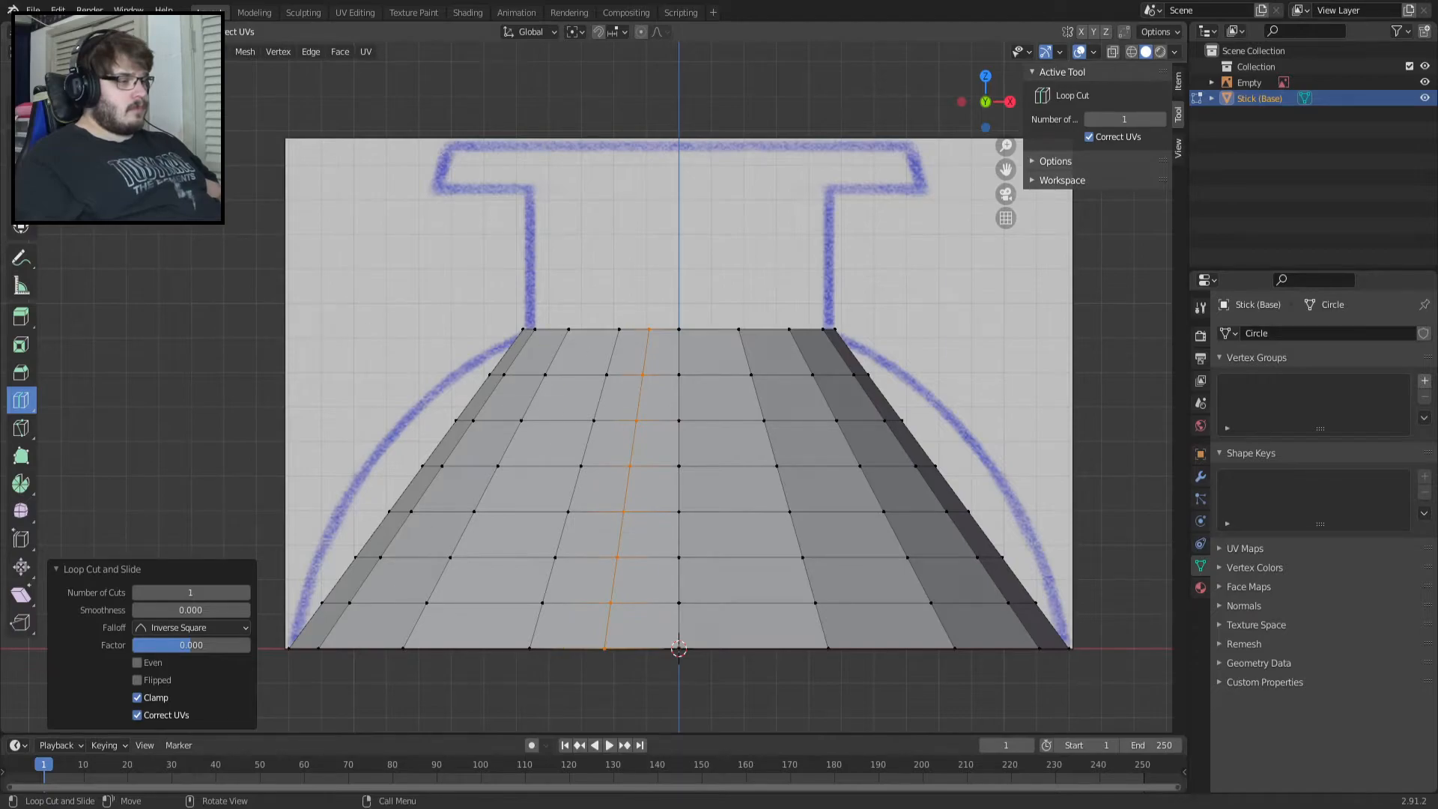
left_click(21, 81)
key("ctrl+z")
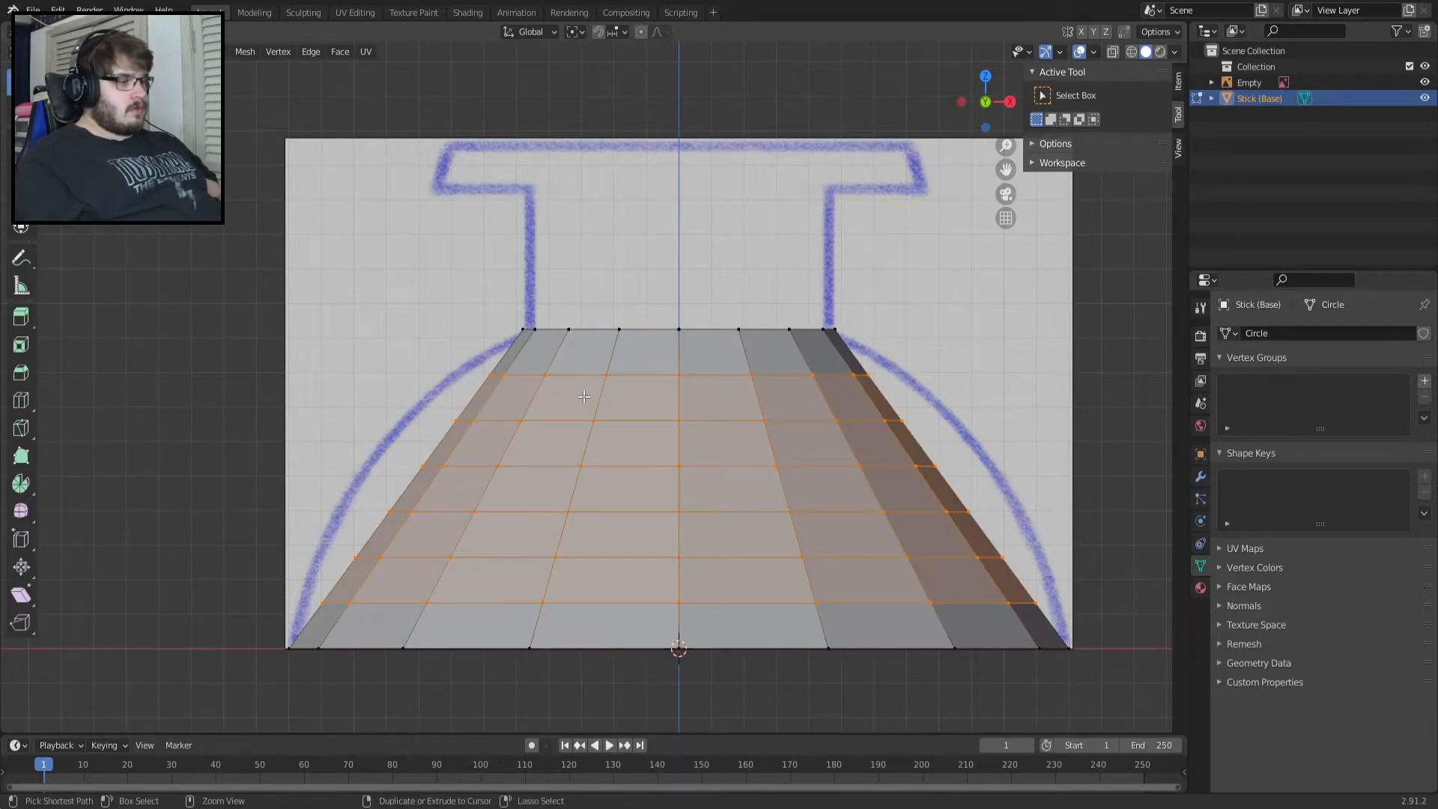
Select the uppermost of the new edge loops and try widening it to the drawn curve.
left_click(457, 346)
left_click(611, 378, "alt")
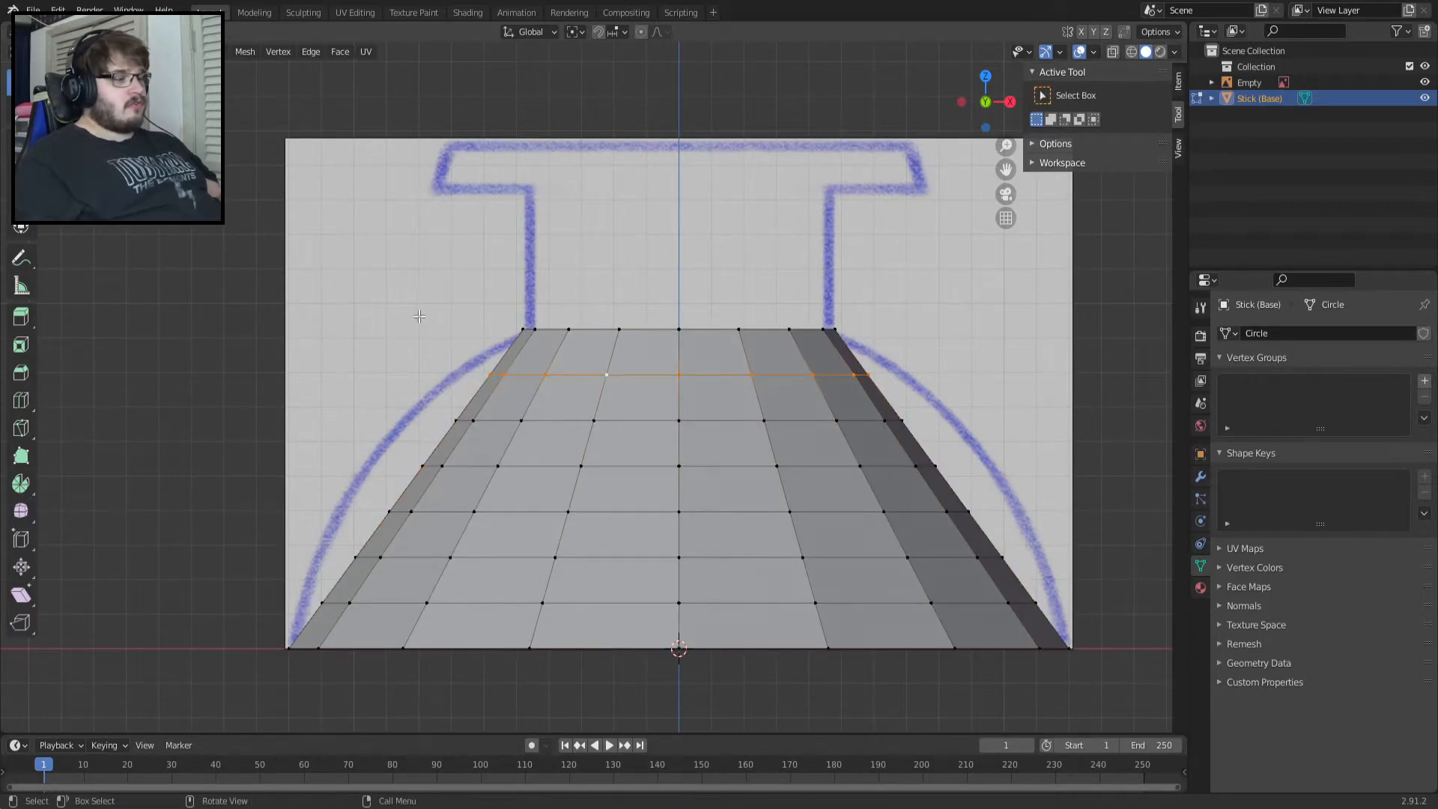
scroll(372, 324, "up", 2)
key("s")
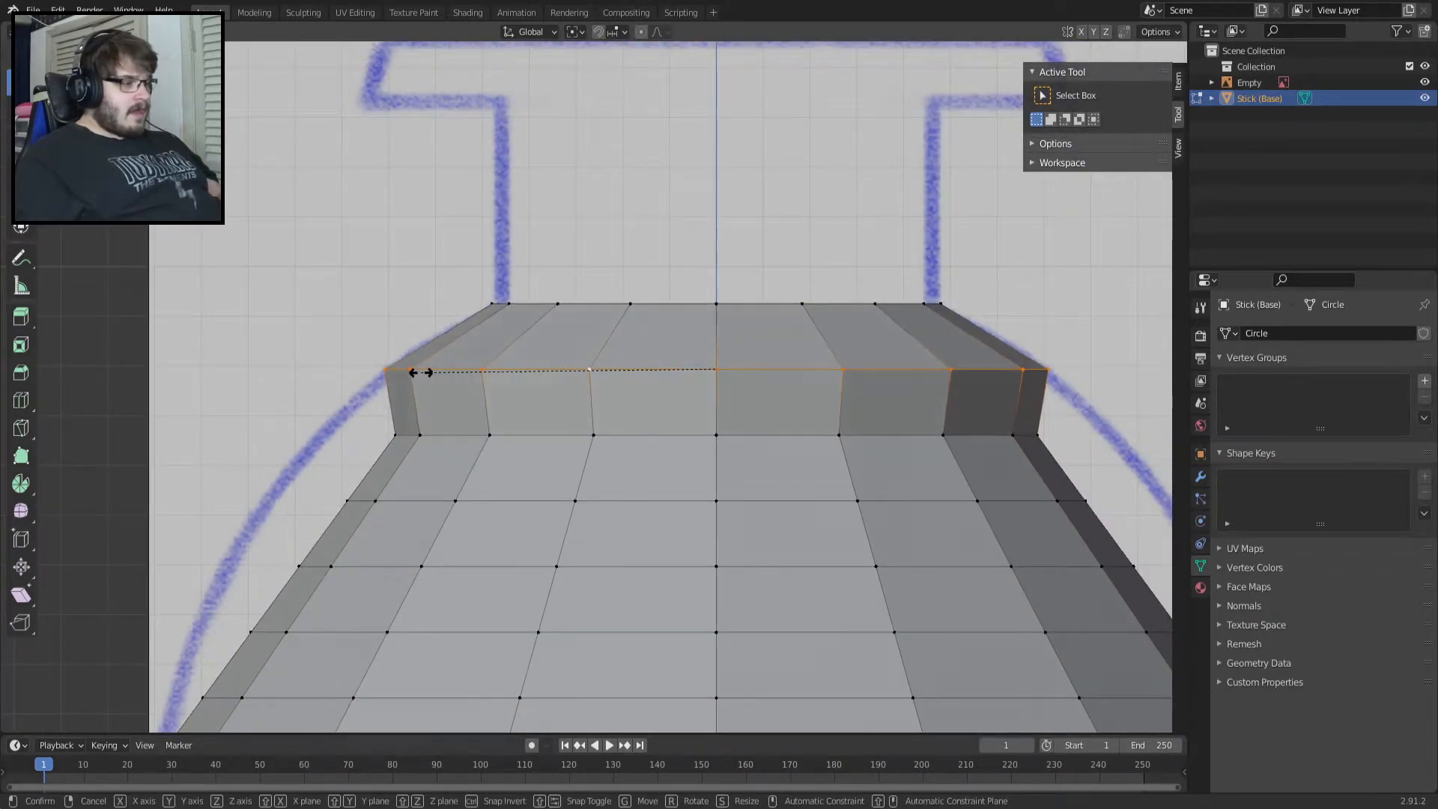
left_click(420, 373)
key("ctrl+z")
Scale the uppermost new edge loop outward by about 1.224 to meet the drawn curve in front view.
scroll(349, 334, "up", 5)
middle_click_drag(411, 341, 554, 345)
key("KP_3")
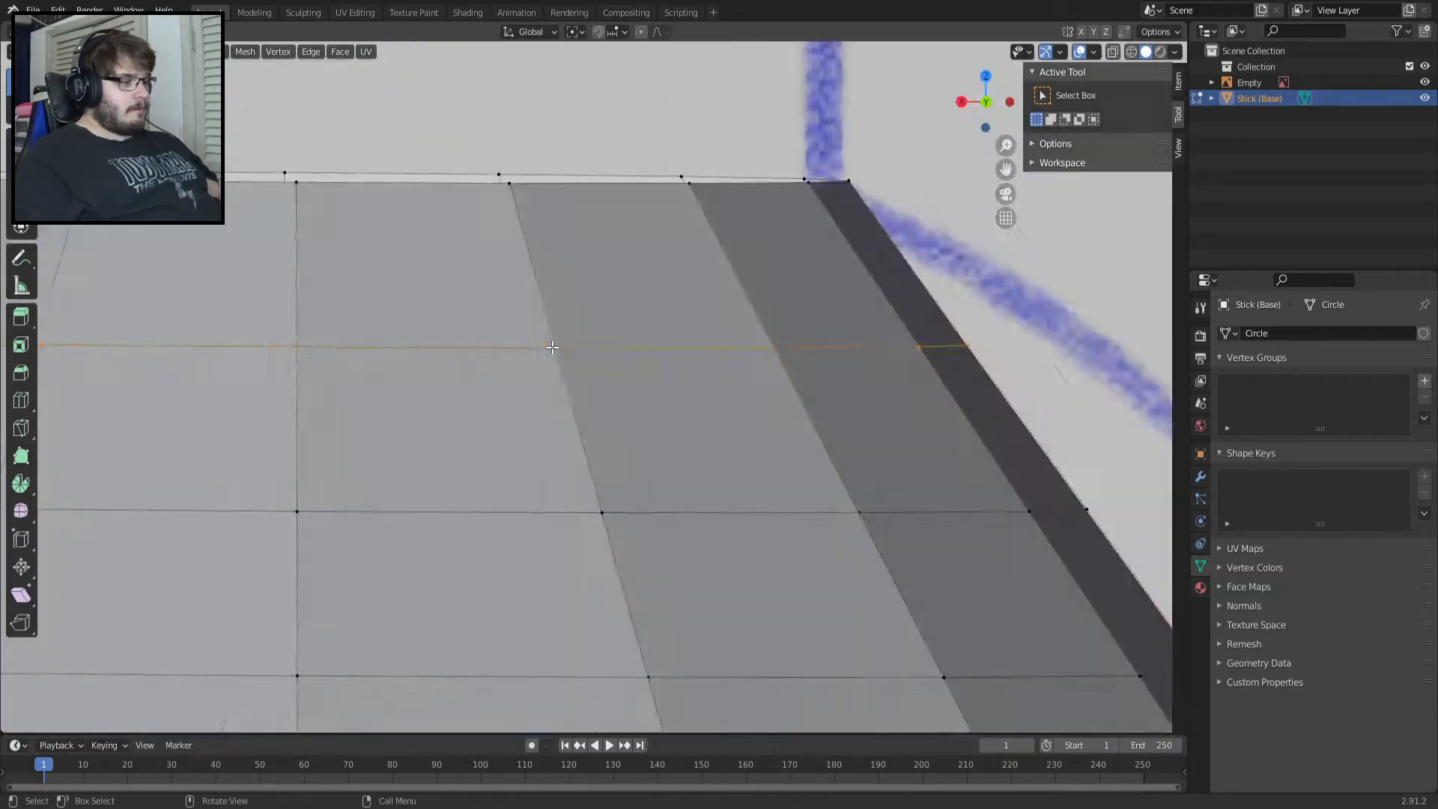
scroll(554, 345, "down", 5)
key("KP_1")
middle_click_drag(333, 383, 656, 417, "shift")
scroll(656, 417, "up", 5)
key("KP_3")
key("KP_1")
middle_click_drag(828, 446, 400, 377, "shift")
key("s")
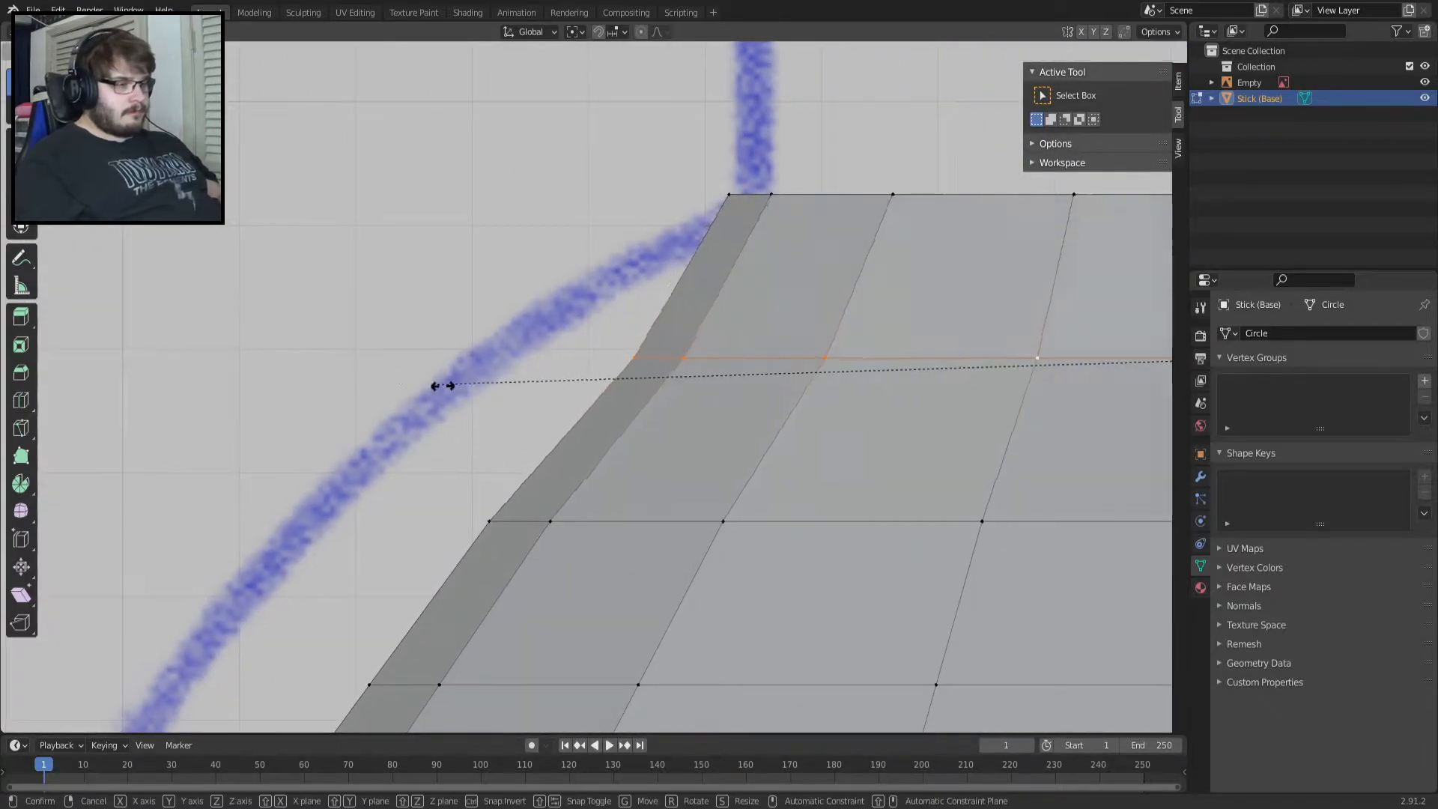
left_click(203, 369)
Select the second edge loop below the neck and scale it outward to meet the drawn curve.
middle_click_drag(445, 600, 377, 391, "shift")
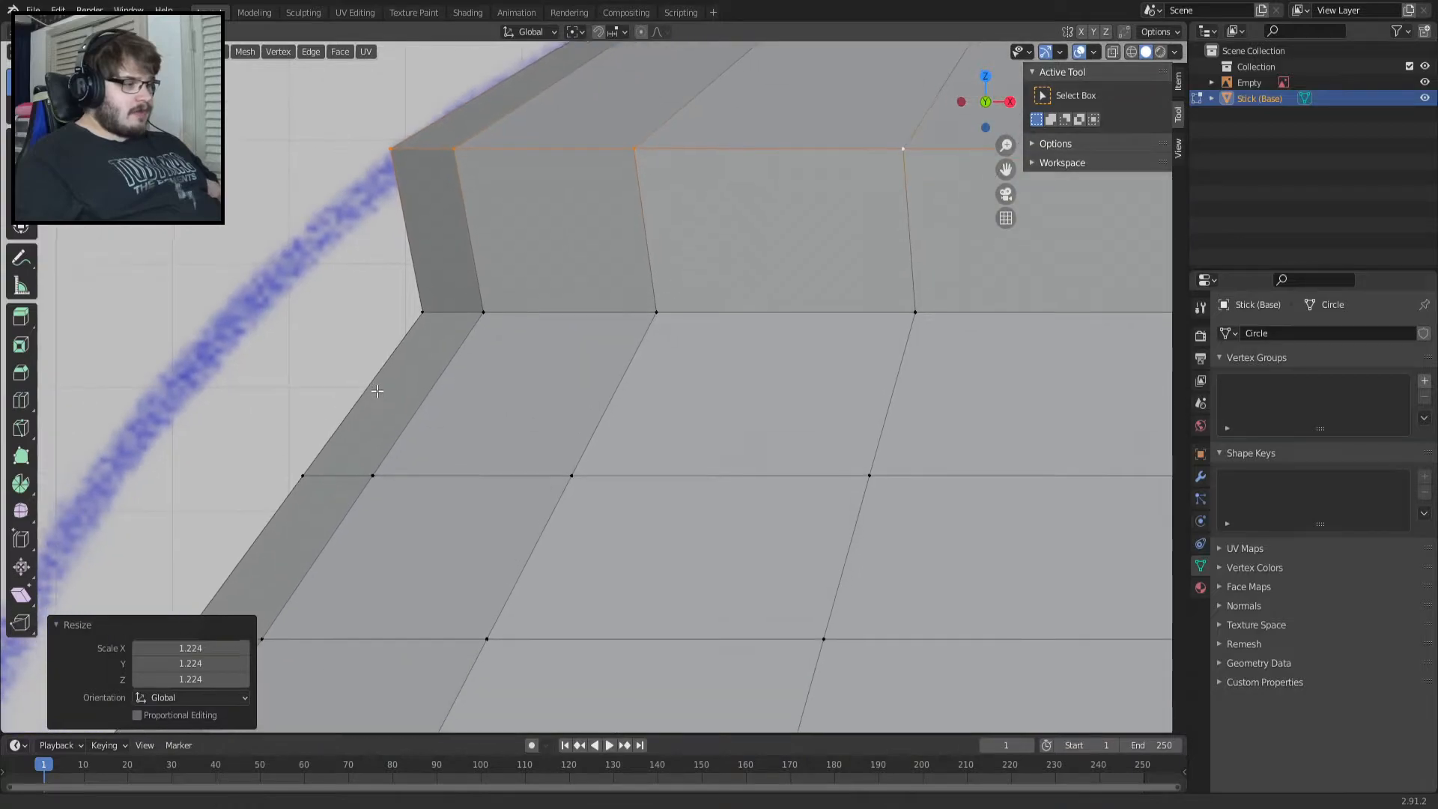
left_click(528, 311, "alt")
key("s")
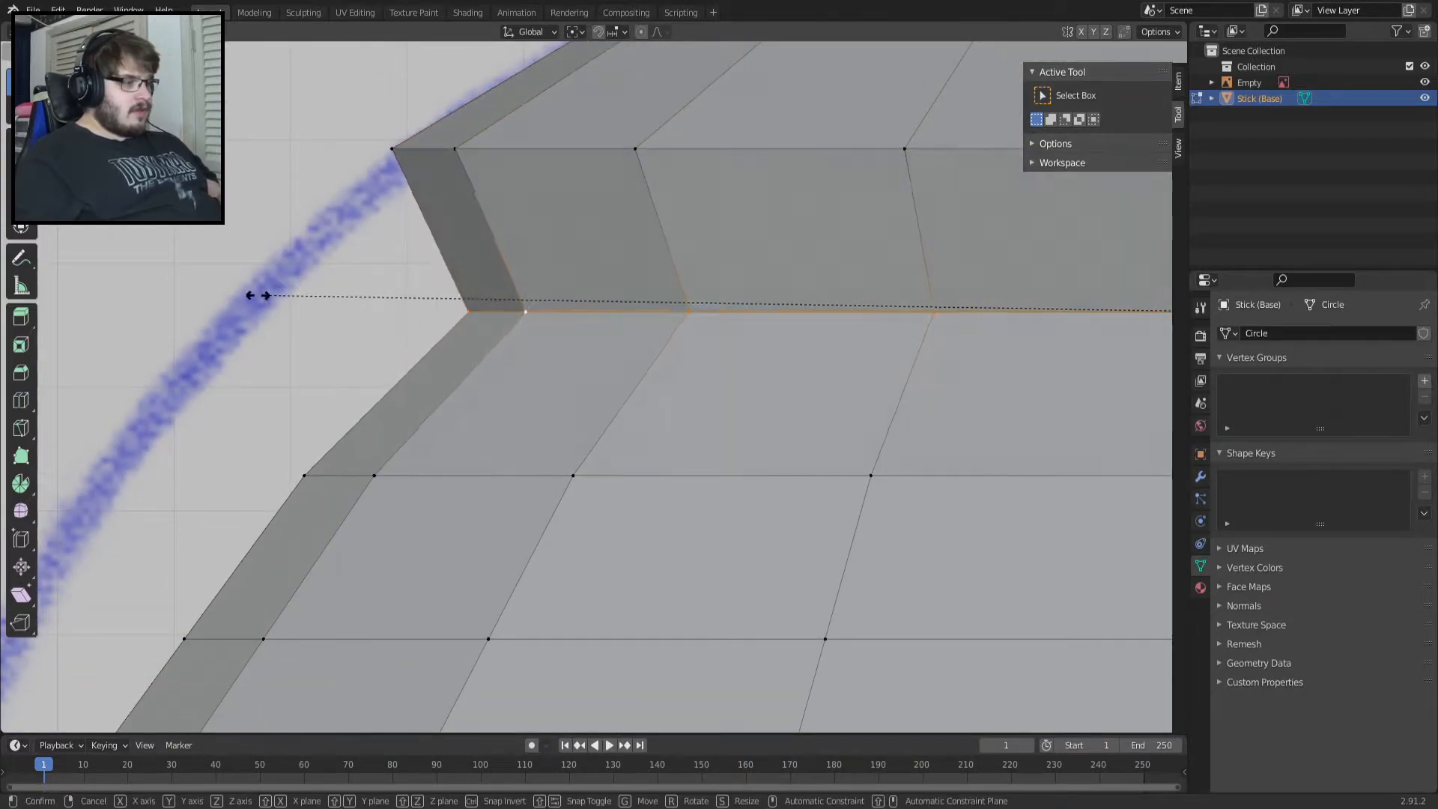
left_click(206, 310)
key("s")
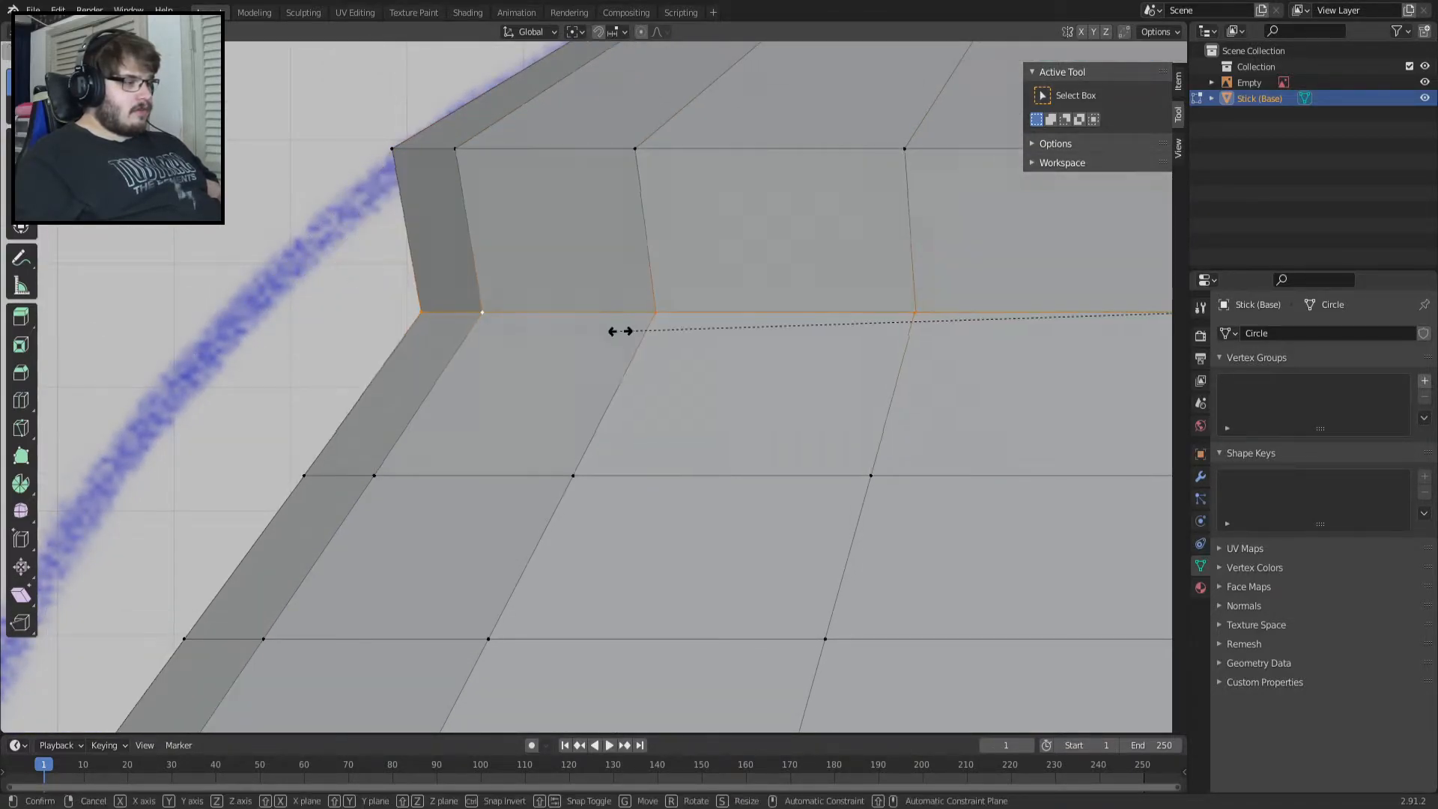
left_click(469, 331)
Select the third edge loop below the neck and scale it outward by about 1.239 to meet the drawn curve.
middle_click_drag(463, 479, 707, 253, "shift")
left_click(707, 253)
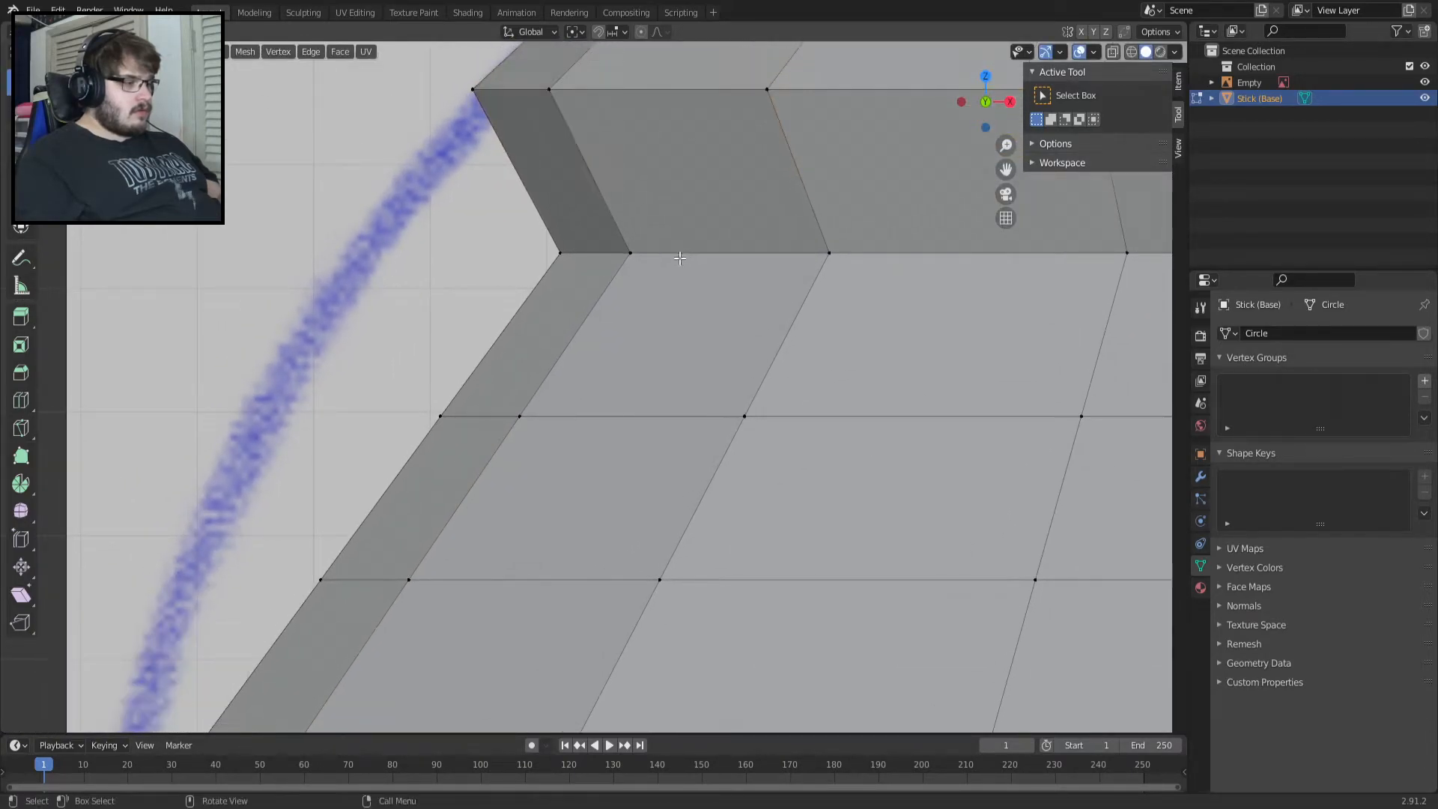
left_click(685, 257, "alt")
key("s")
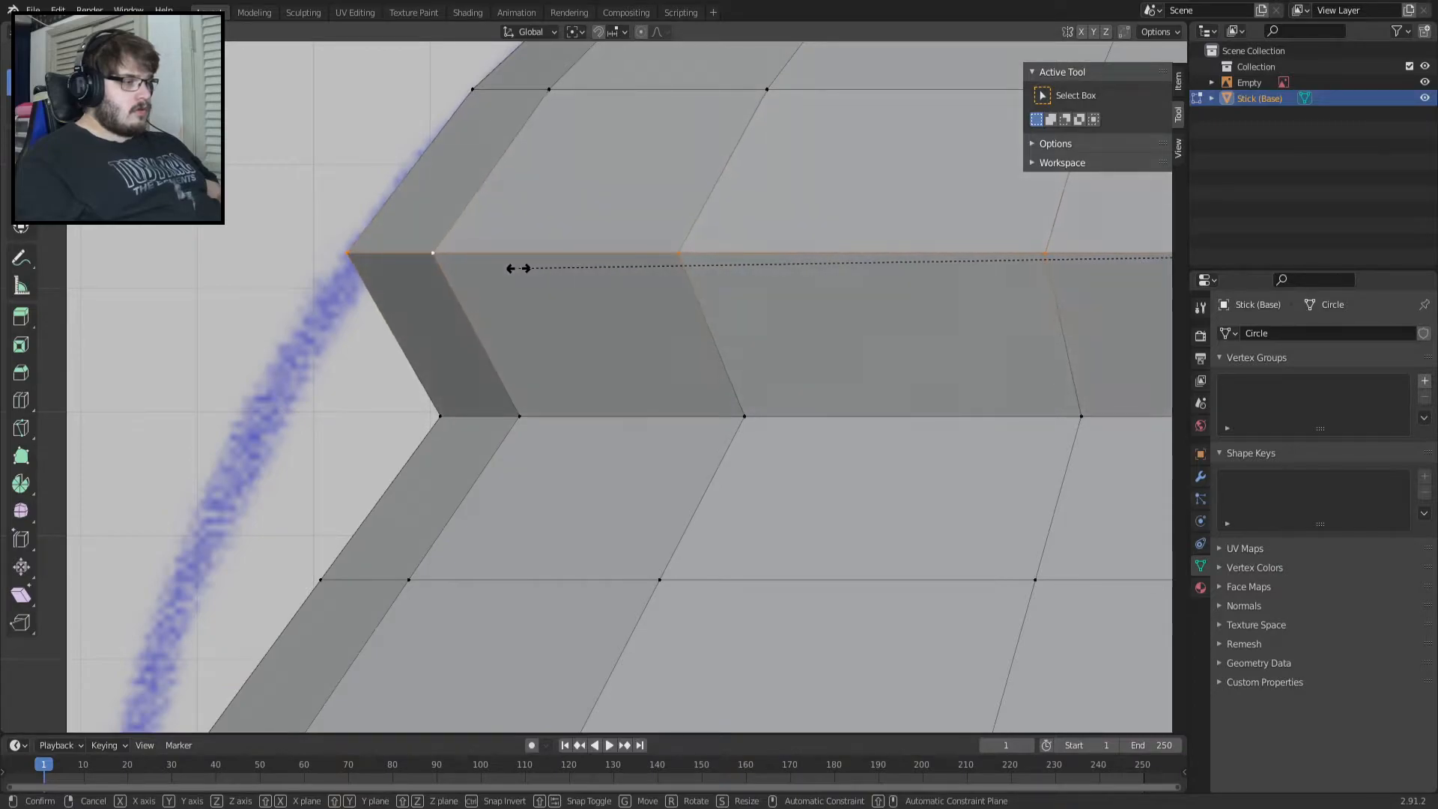
left_click(512, 269)
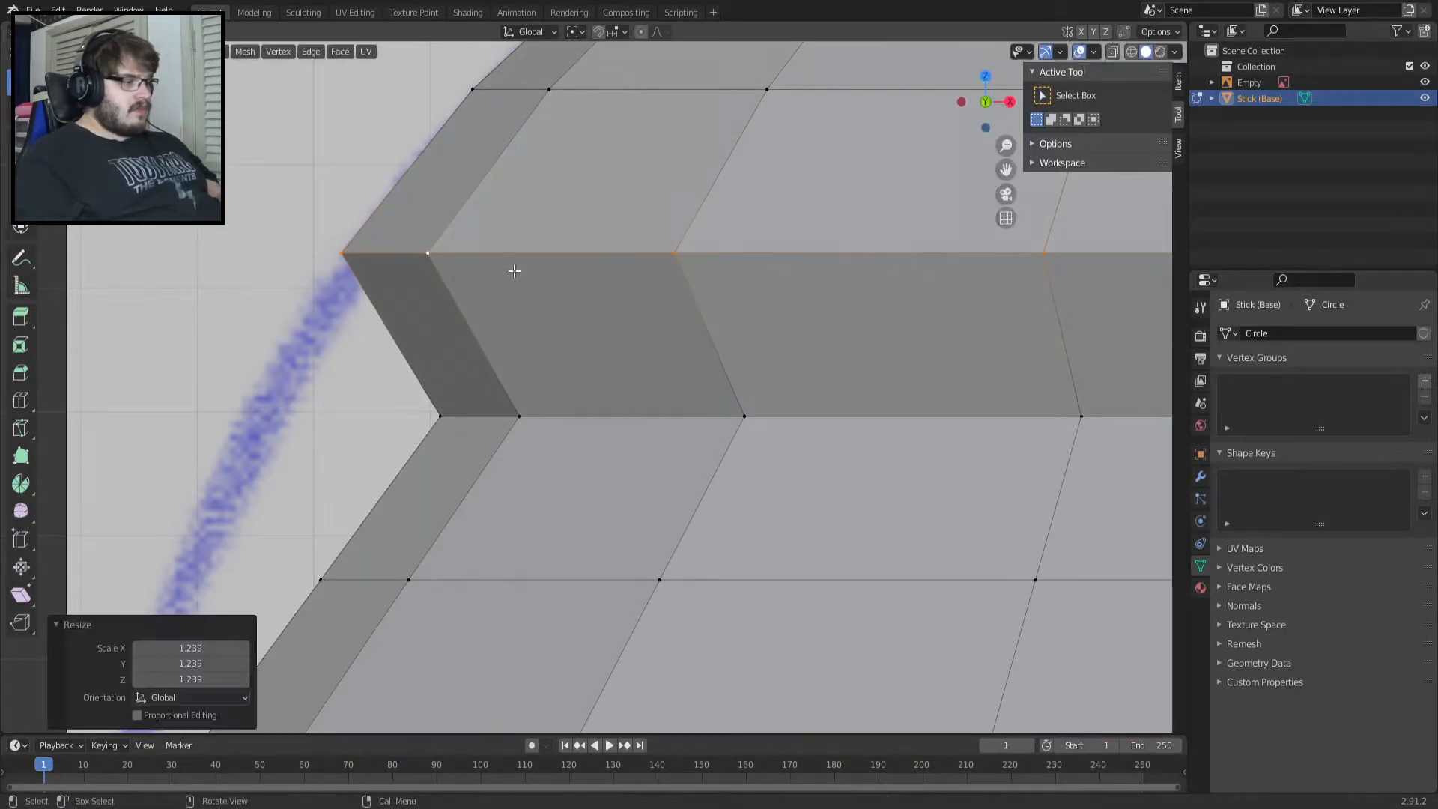
Select the fourth edge loop below the neck and scale it outward to meet the drawn curve.
middle_click_drag(556, 398, 722, 240, "shift")
left_click(767, 258)
left_click(768, 257, "alt")
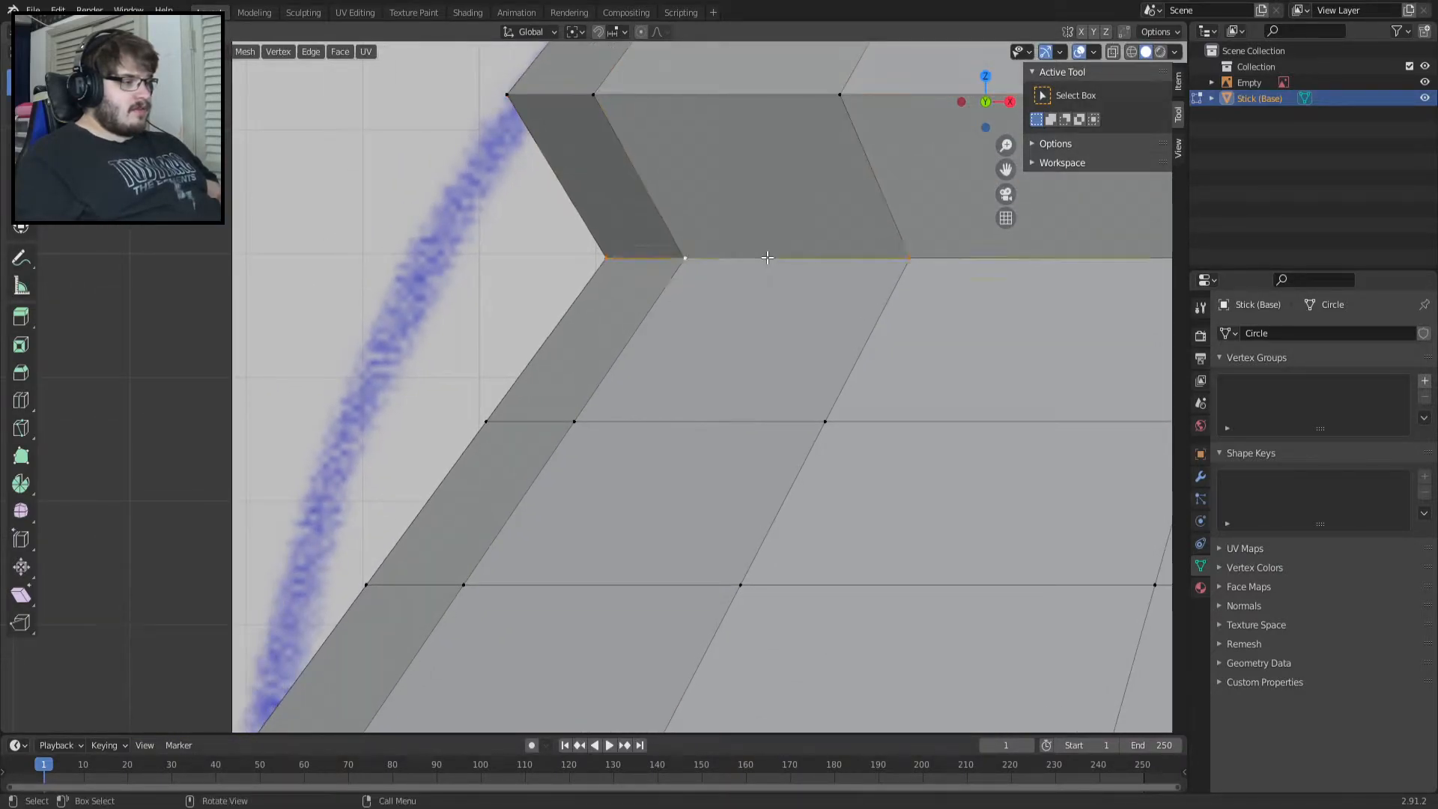
key("s")
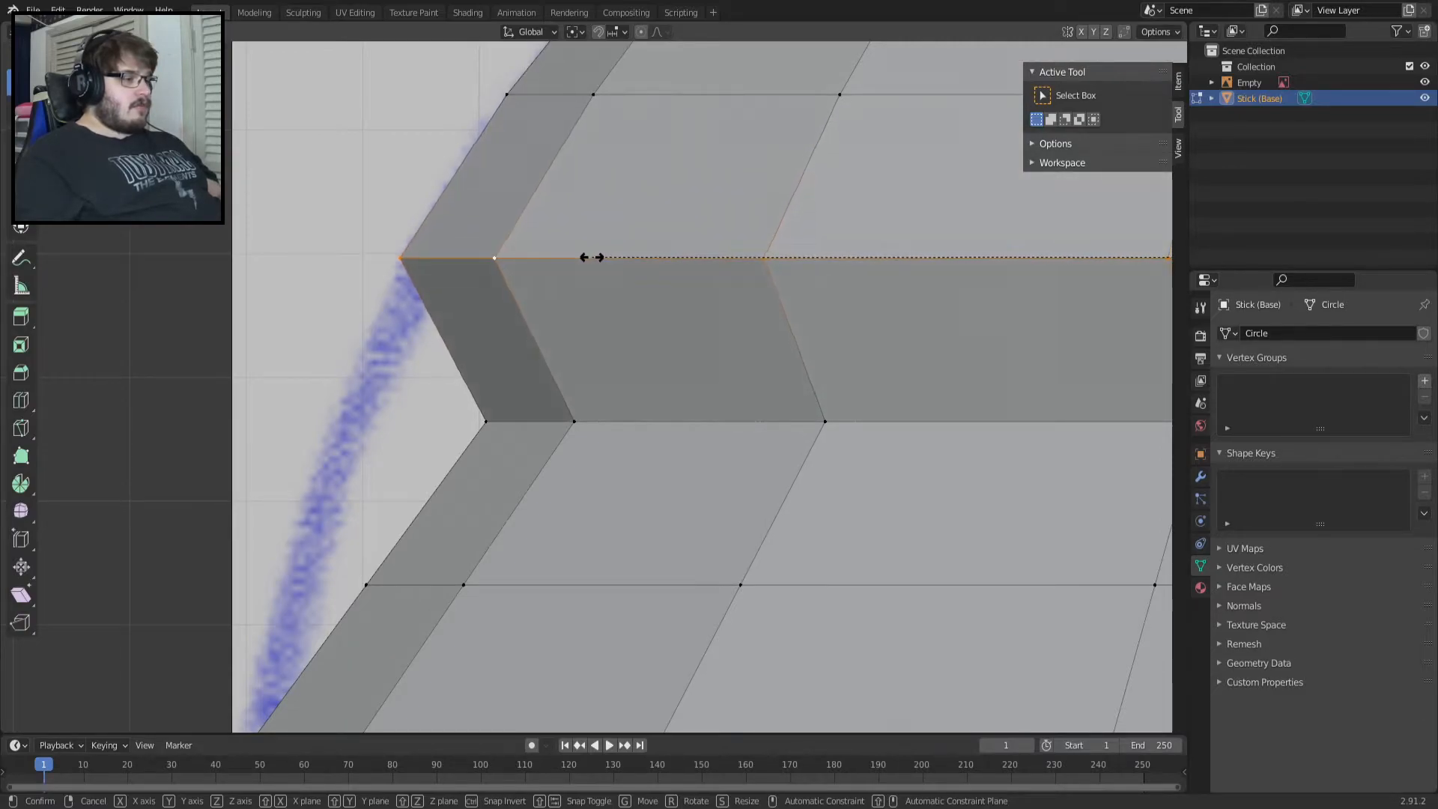
left_click(591, 257)
Select the fifth edge loop below the neck and scale it outward by about 1.136 to meet the drawn curve.
left_click(618, 422, "alt")
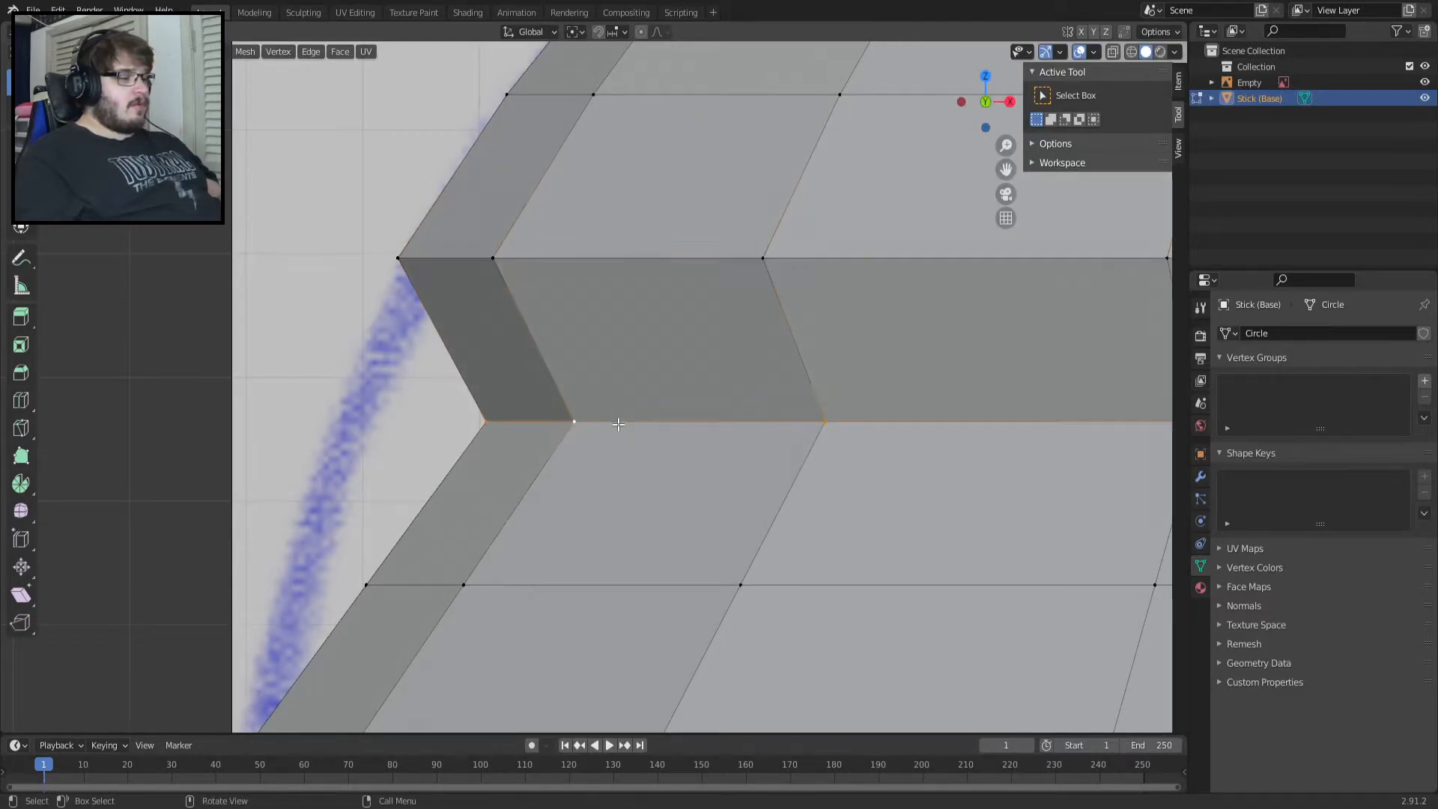
key("s")
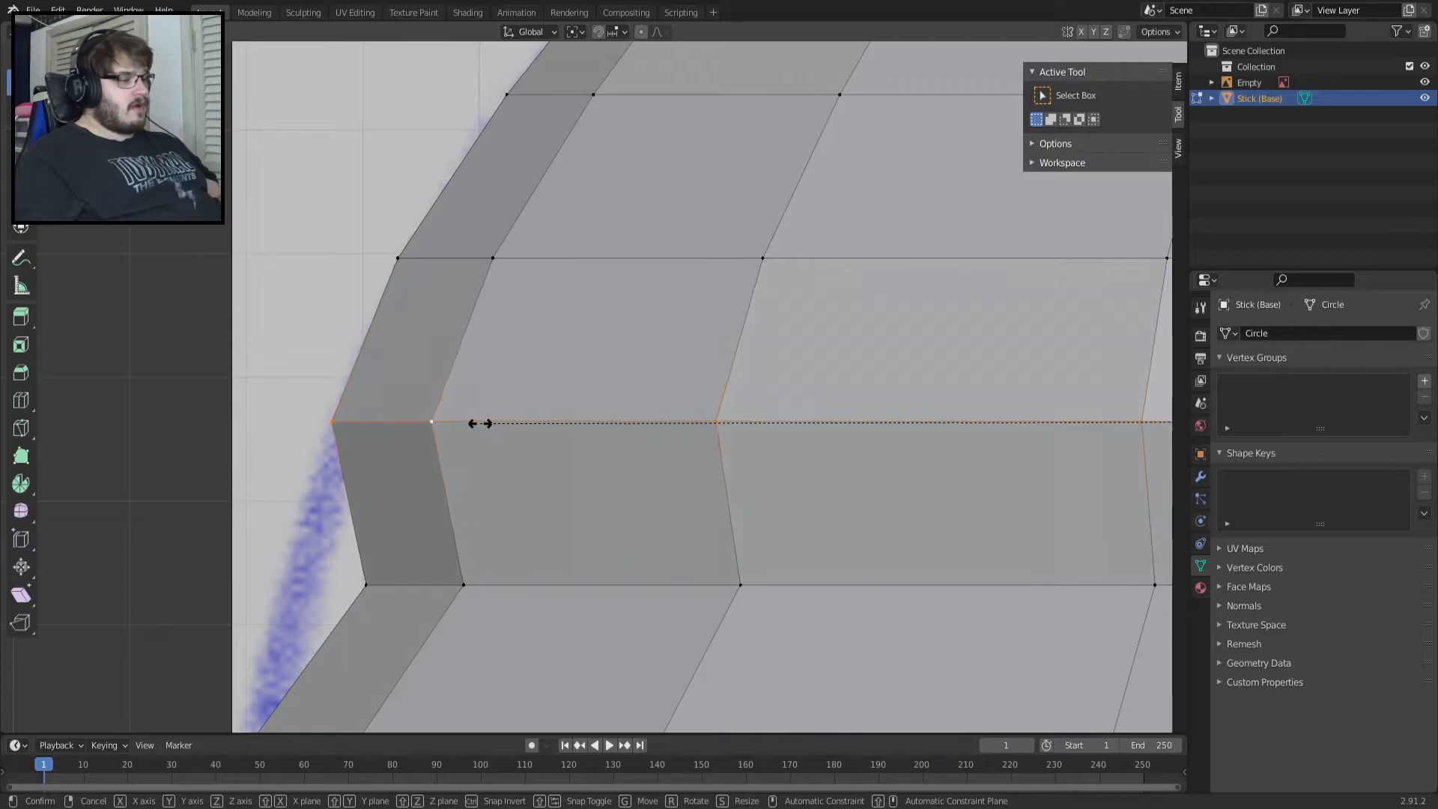
left_click(475, 420)
Scale the lowest inner edge loop, just above the bottom rim, outward by about 1.070 to meet the drawn curve.
middle_click_drag(501, 526, 677, 254, "shift")
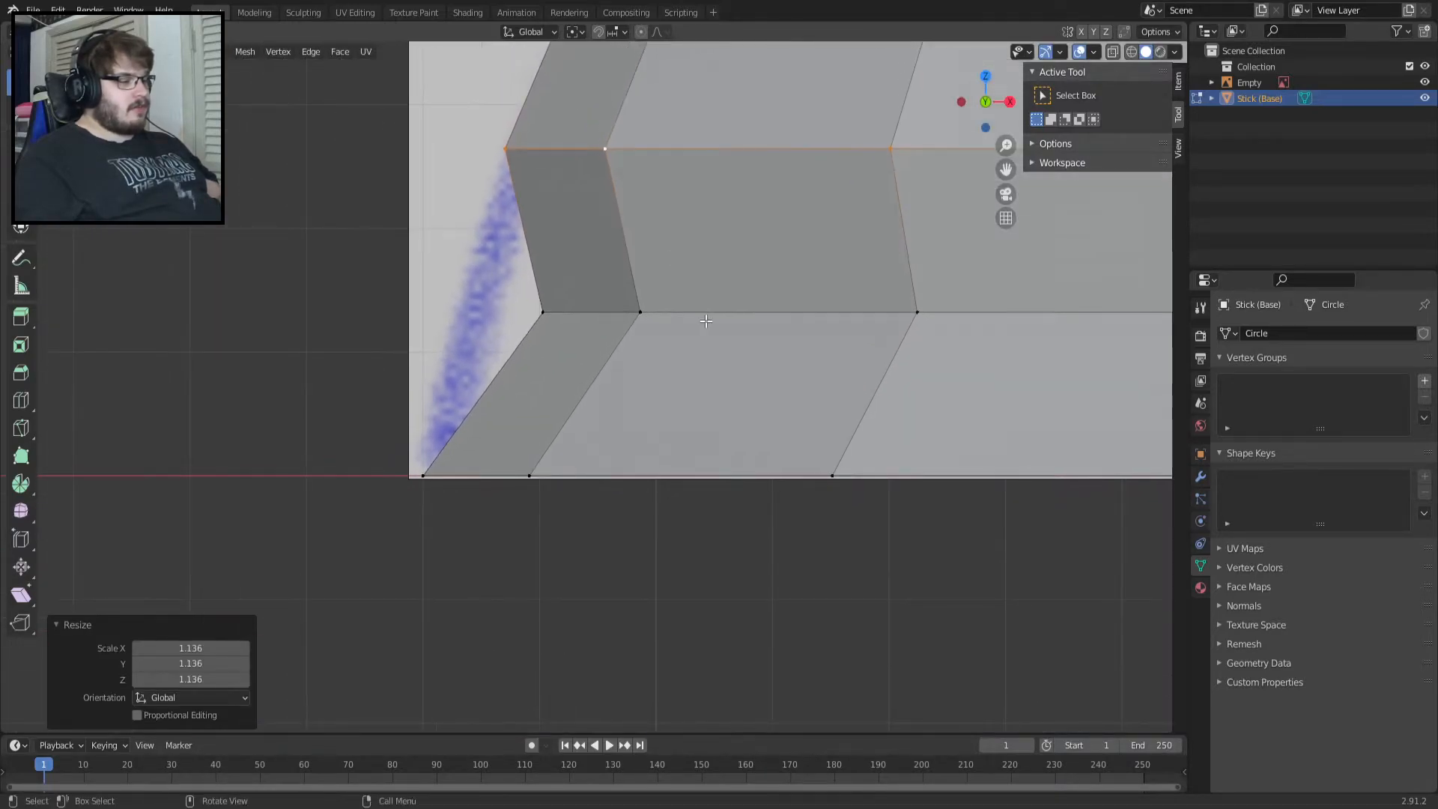
left_click(674, 312, "alt")
key("s")
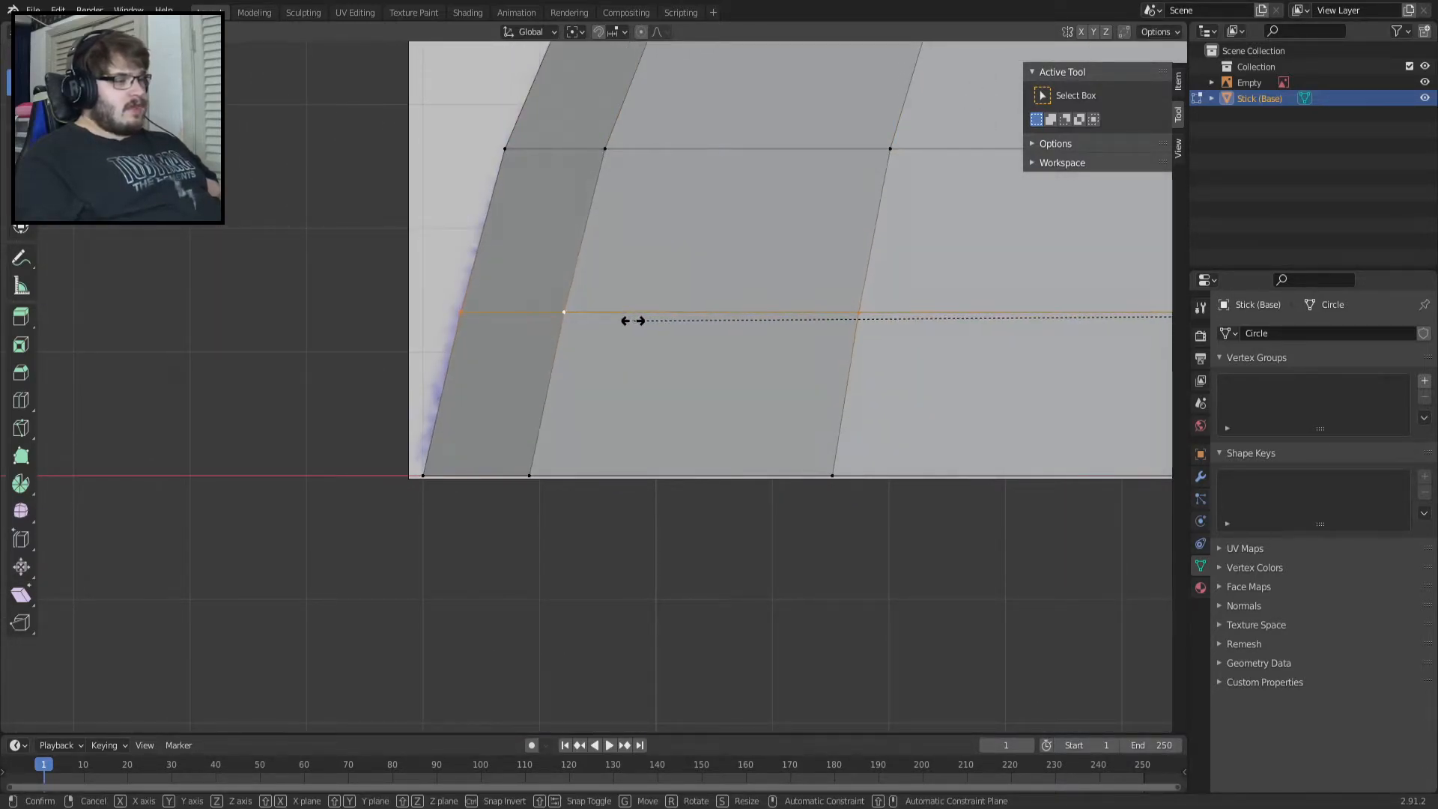
left_click(628, 320)
scroll(627, 320, "down", 6)
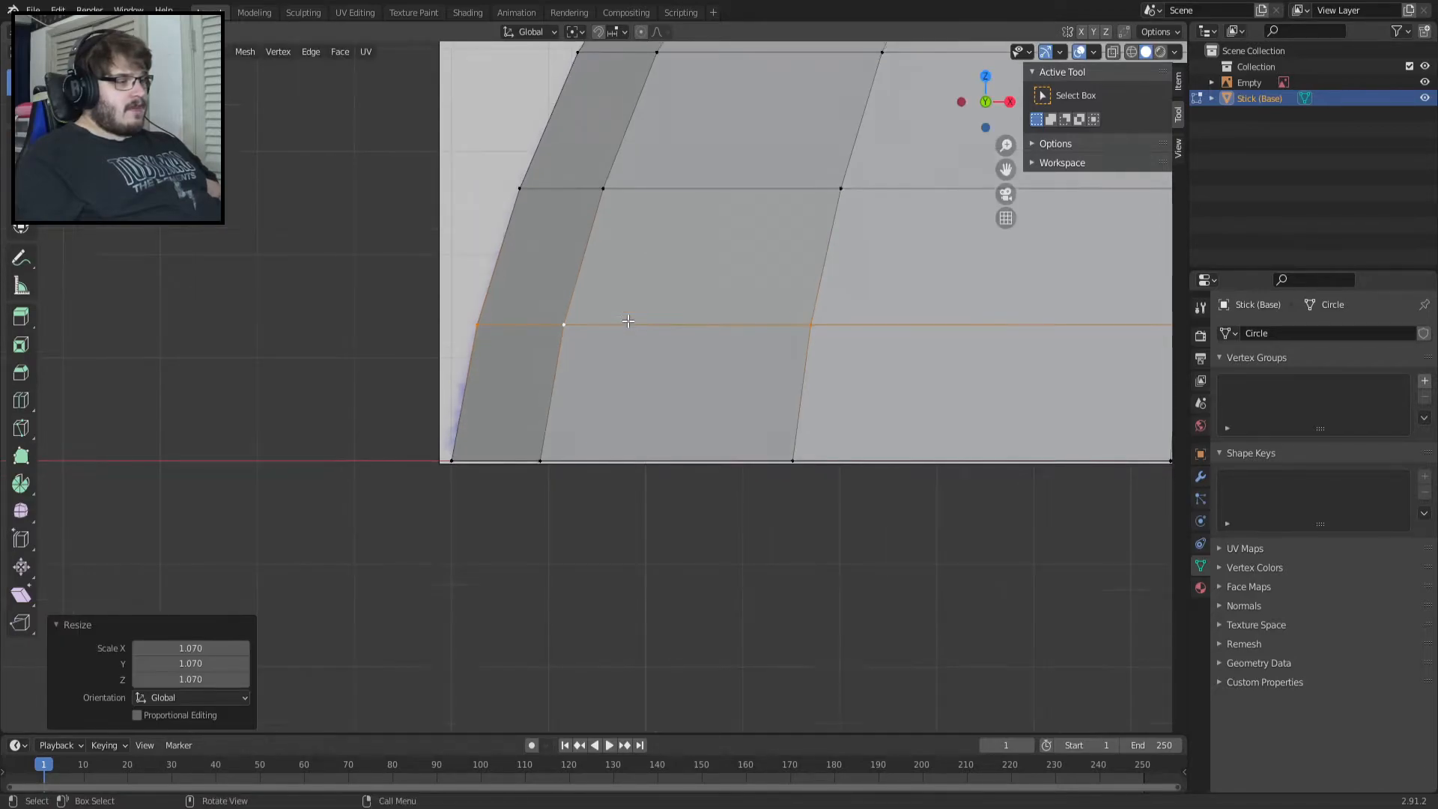
Inspect the shaped dome from an angle and in object mode, returning to front-view mesh editing with nothing selected.
key("Tab")
middle_click_drag(769, 312, 572, 357, "shift")
scroll(546, 318, "up", 4)
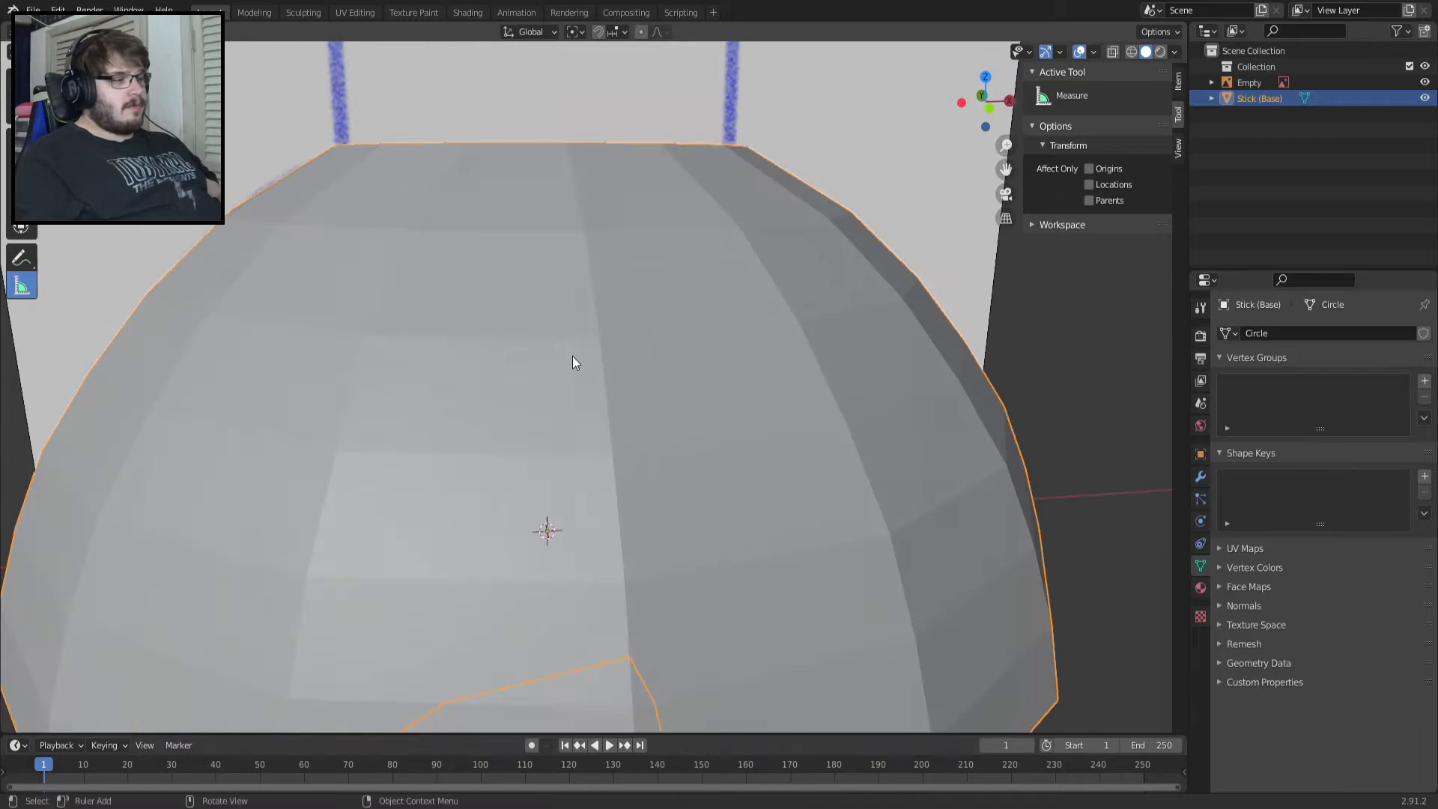
key("KP_1")
key("Tab")
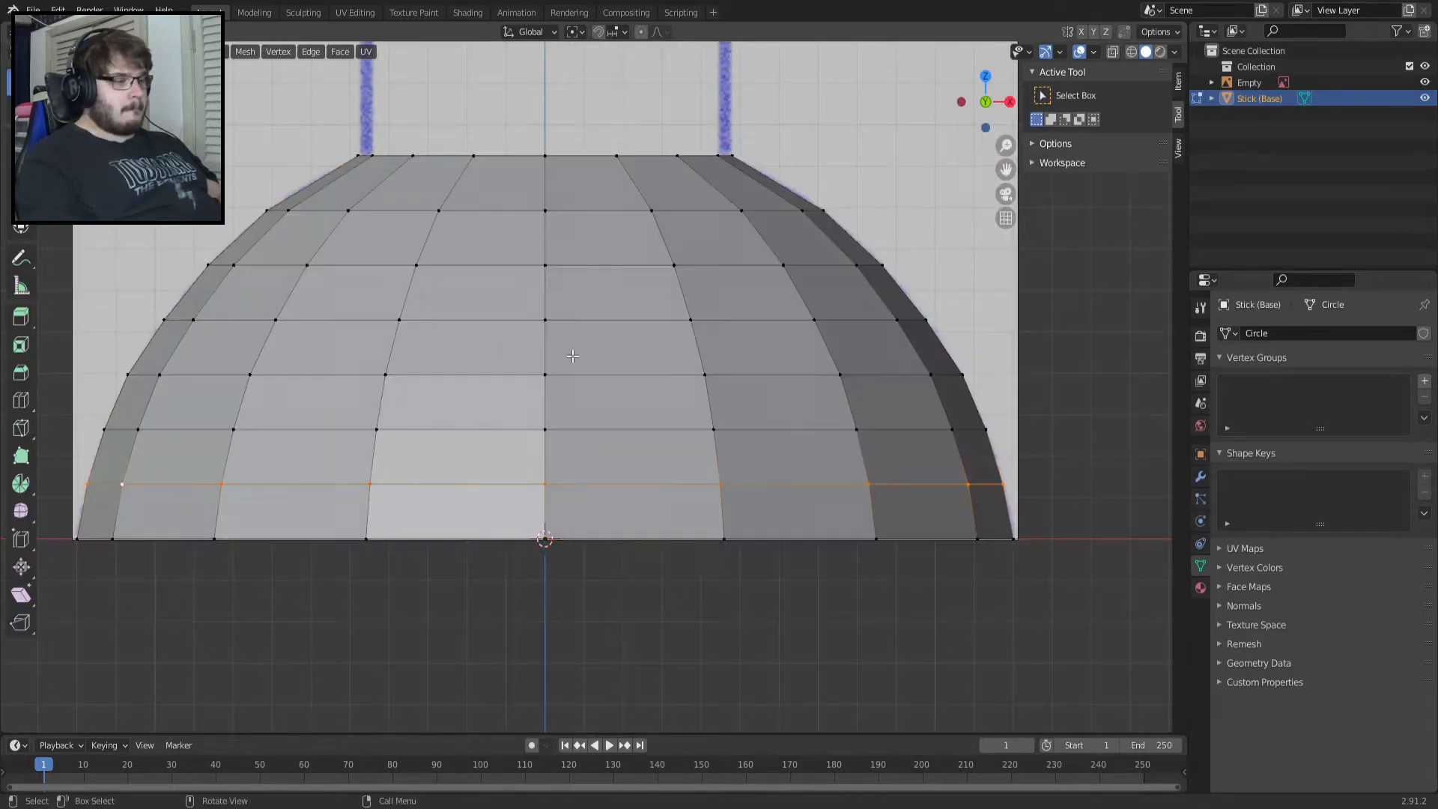
key("a")
key("Tab")
key("Tab")
key("alt+a")
Select the vertical loops of the dome's front right quarter beyond the centre line and delete their vertices.
left_click(541, 315, "alt")
left_click(542, 291, "alt")
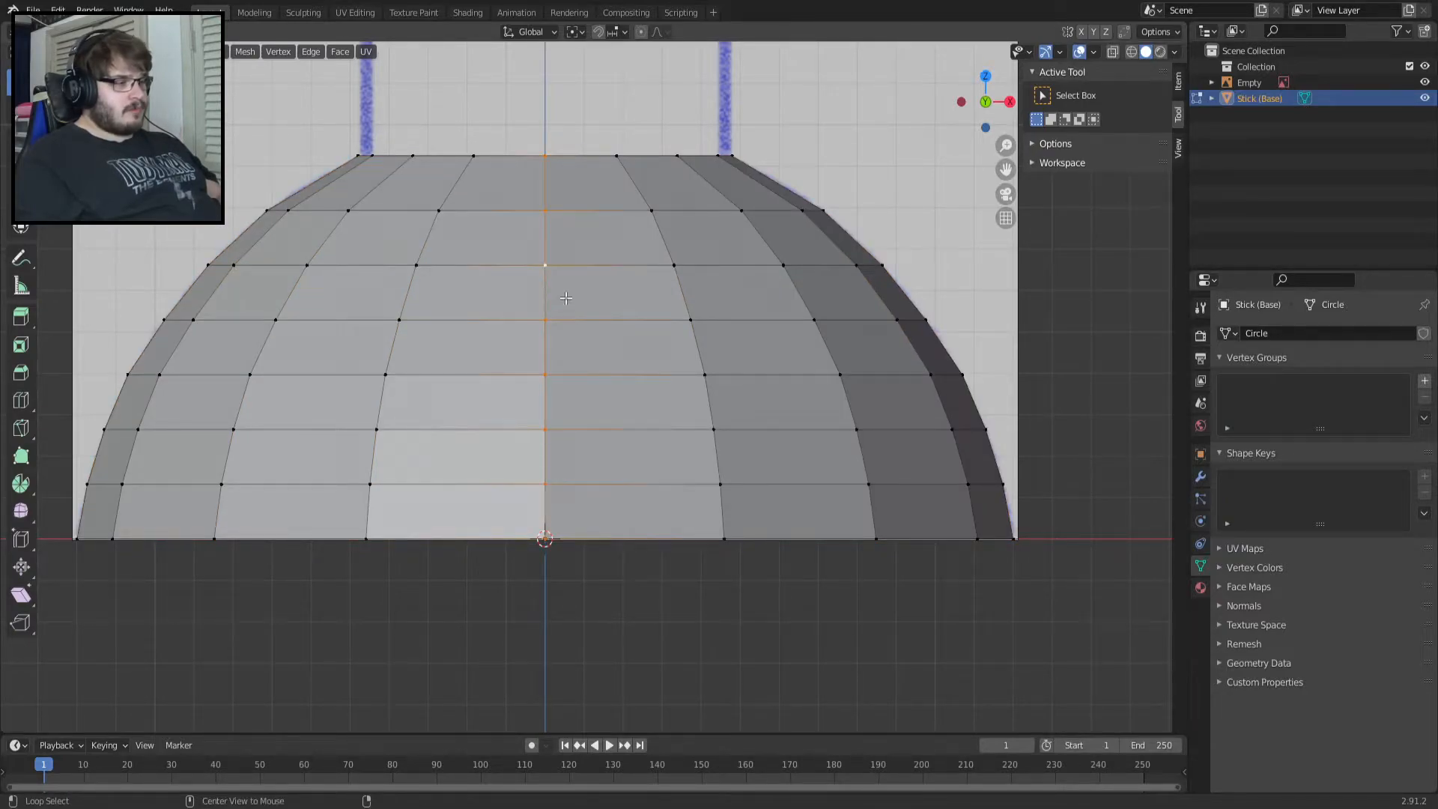
left_click(806, 298, "alt")
left_click(871, 295, "alt+shift")
left_click(910, 294, "alt+shift")
key("x")
left_click(914, 295)
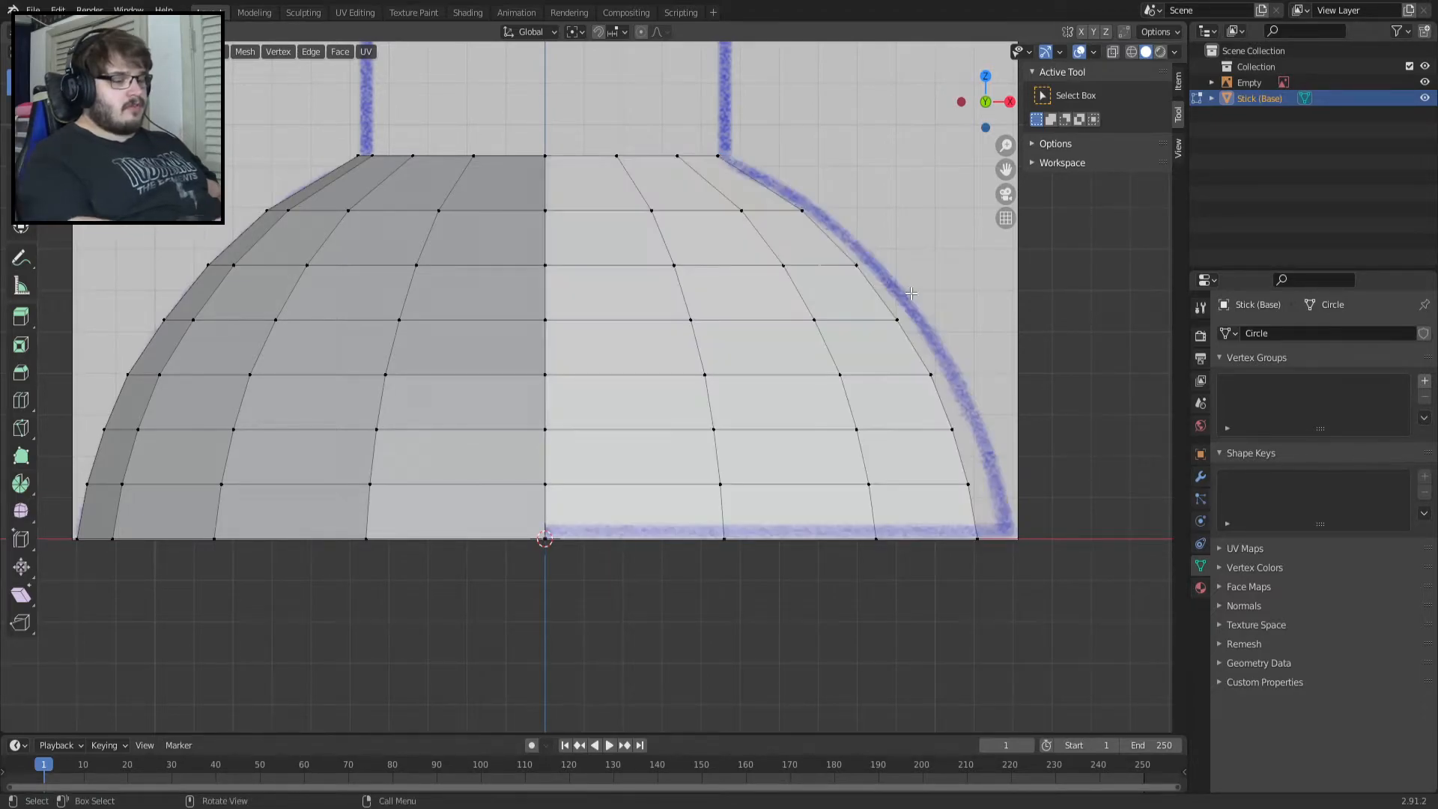
From the back view, delete the vertices of the remaining vertical loops on the same half, leaving only the half left of centre in front view.
middle_click_drag(914, 295, 561, 342)
key("ctrl+KP_1")
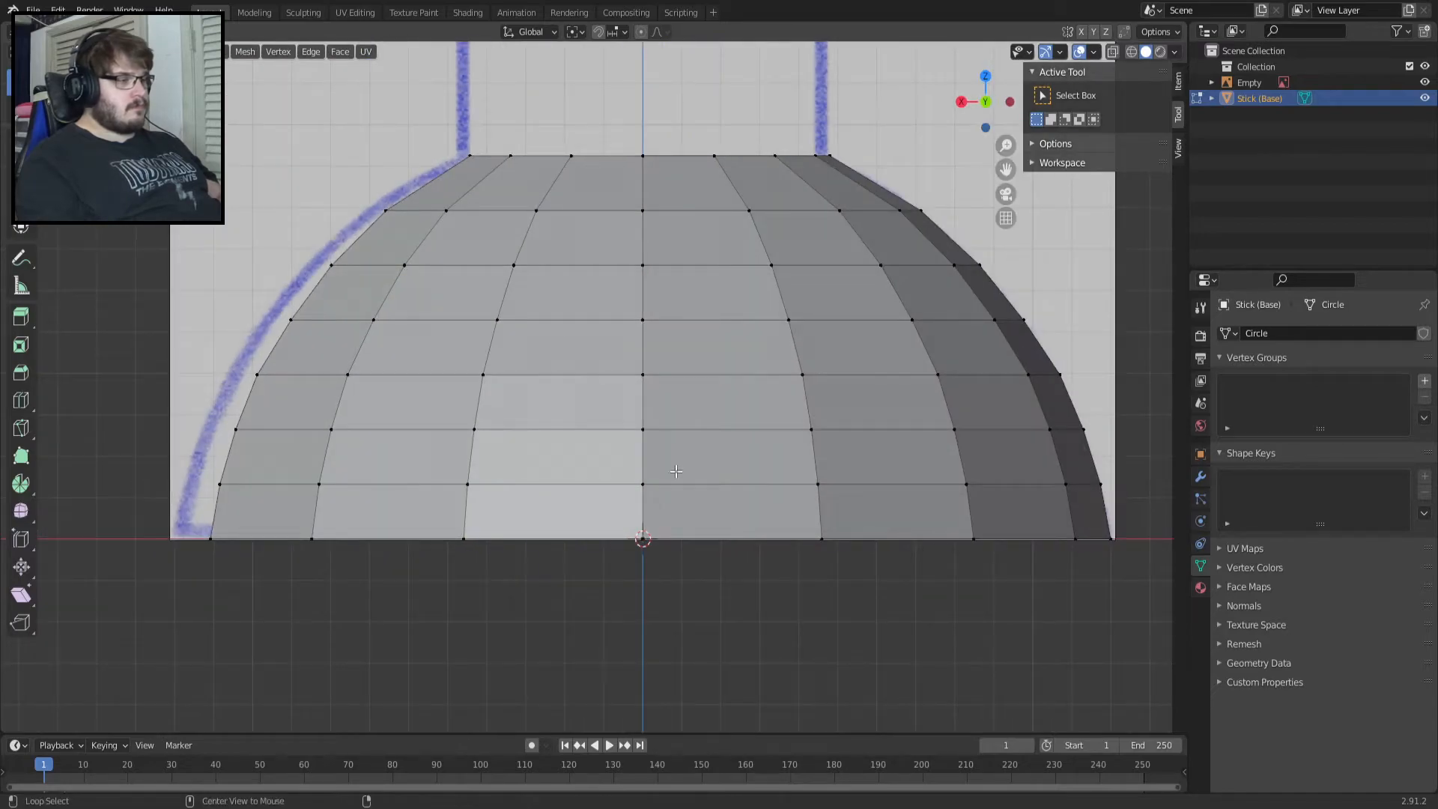
left_click(485, 389, "alt")
left_click(339, 413, "alt+shift")
left_click(247, 407, "alt+shift")
key("x")
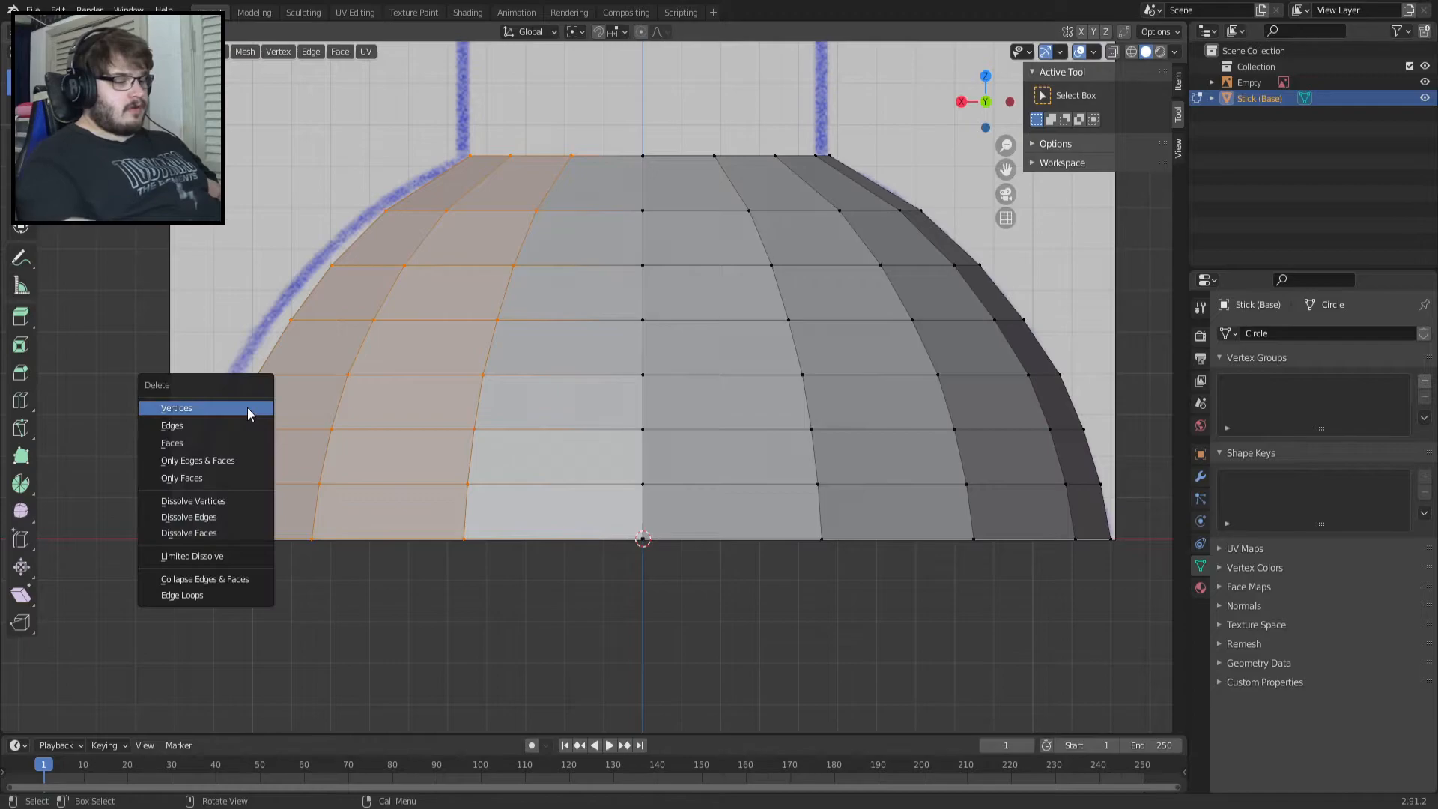
left_click(247, 407)
key("KP_1")
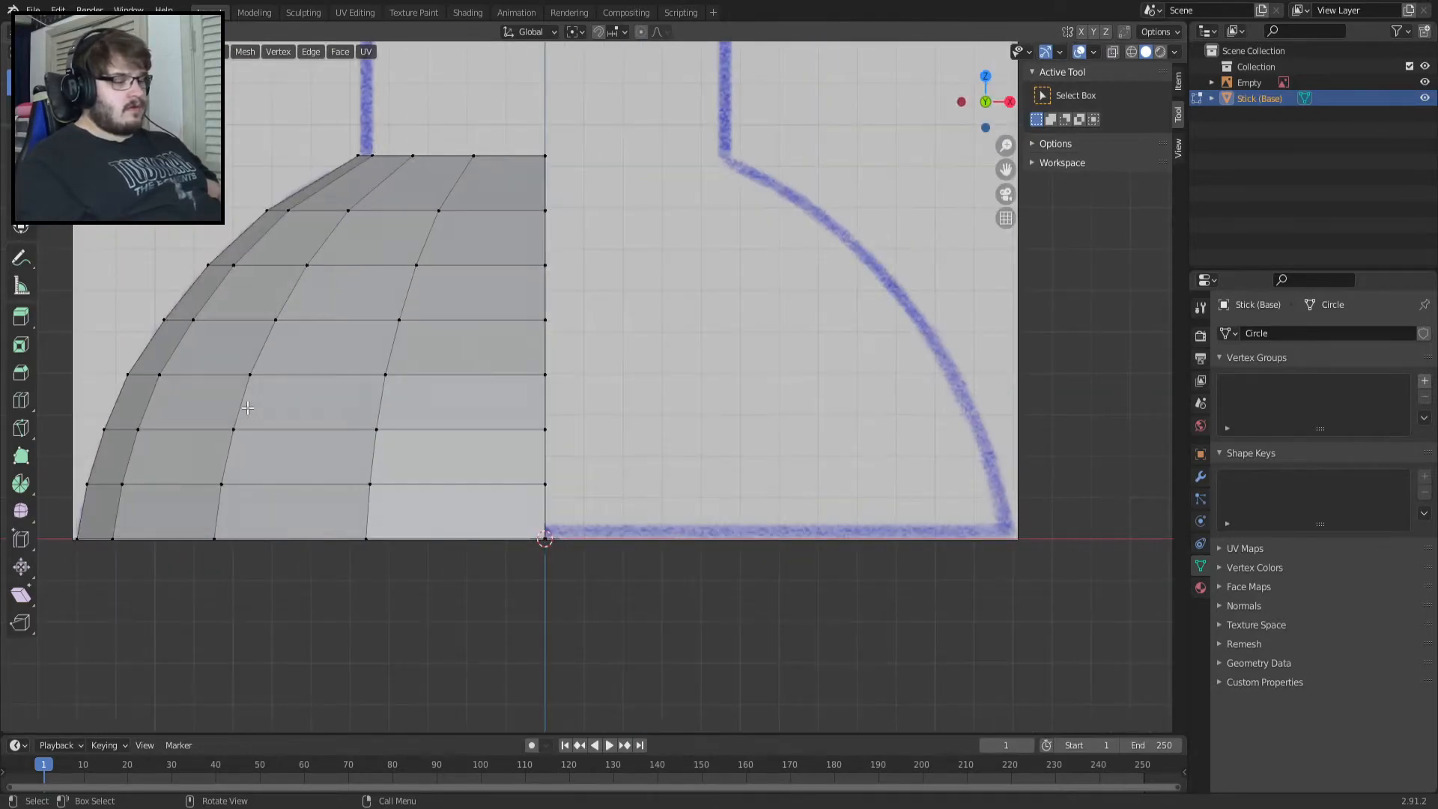
Add a Mirror modifier on the X axis to the half dome and show its result on the edit cage.
key("a")
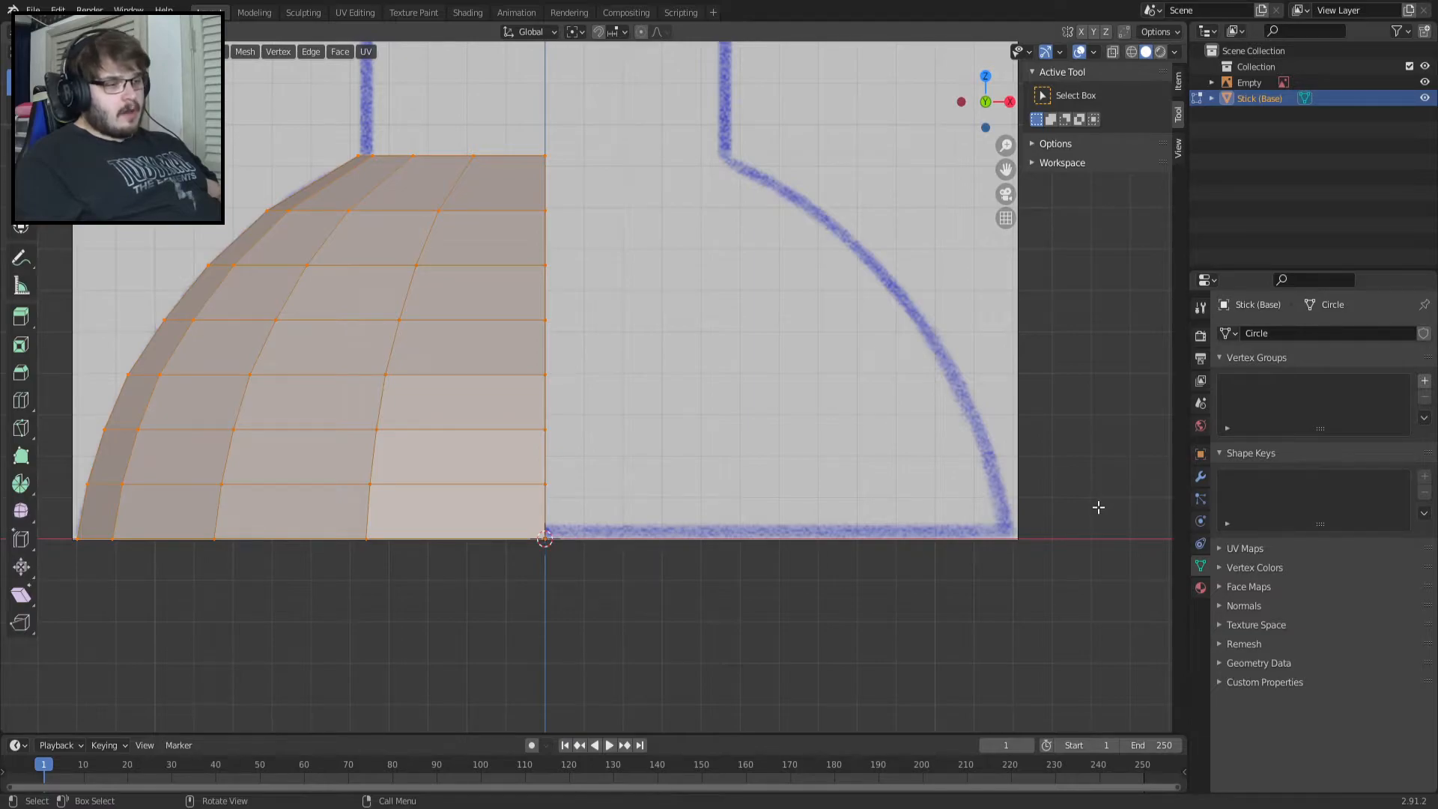
left_click(1200, 476)
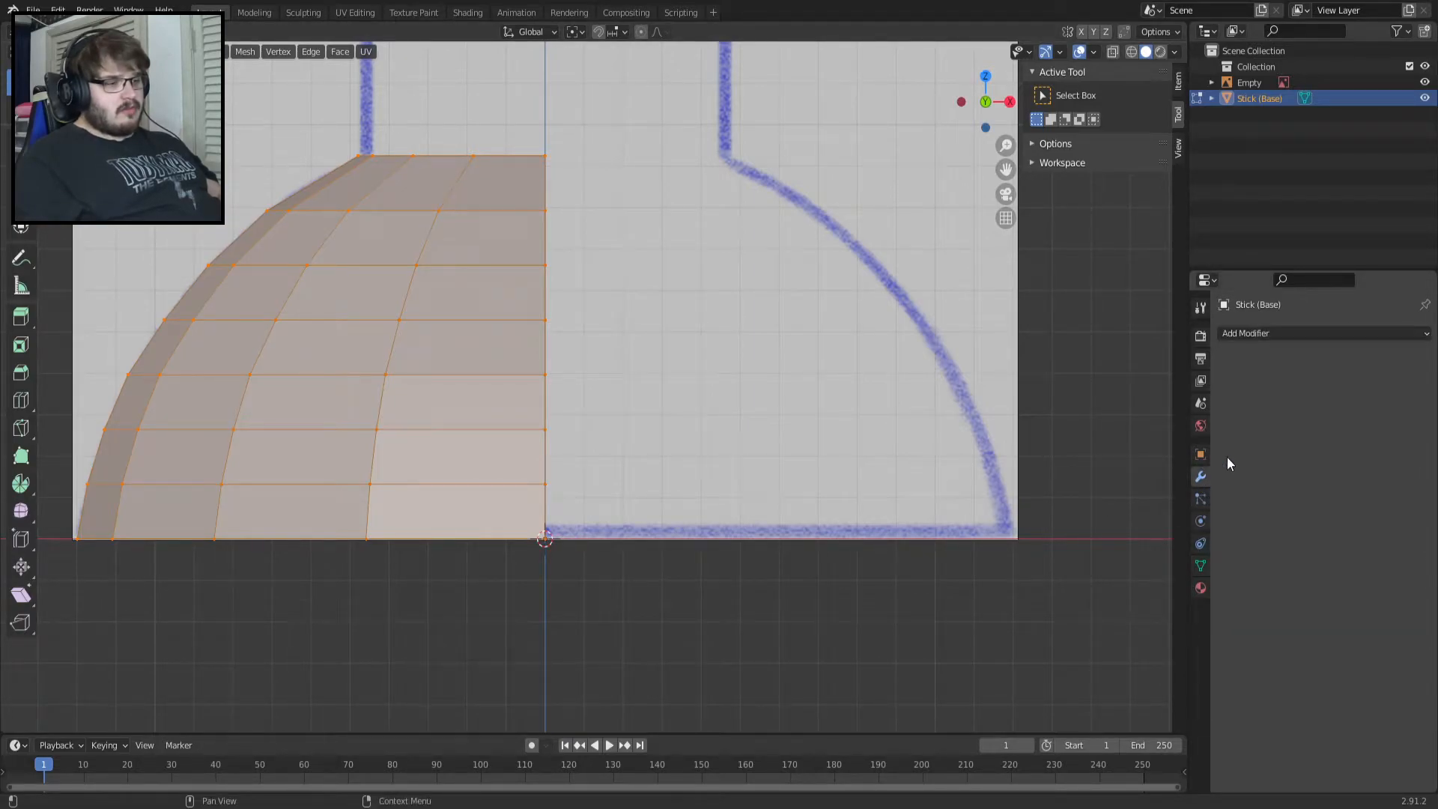
left_click(1274, 334)
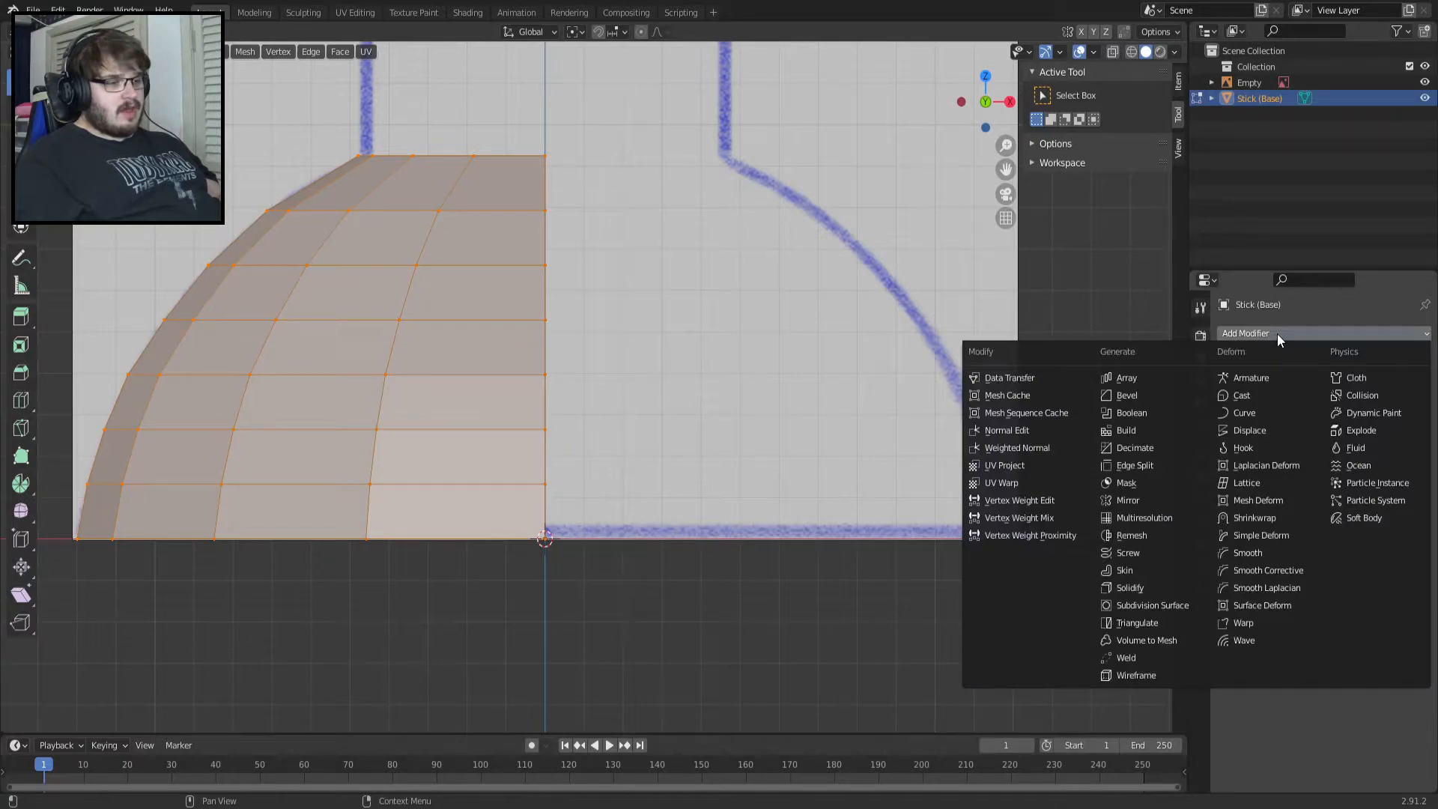
left_click(1149, 503)
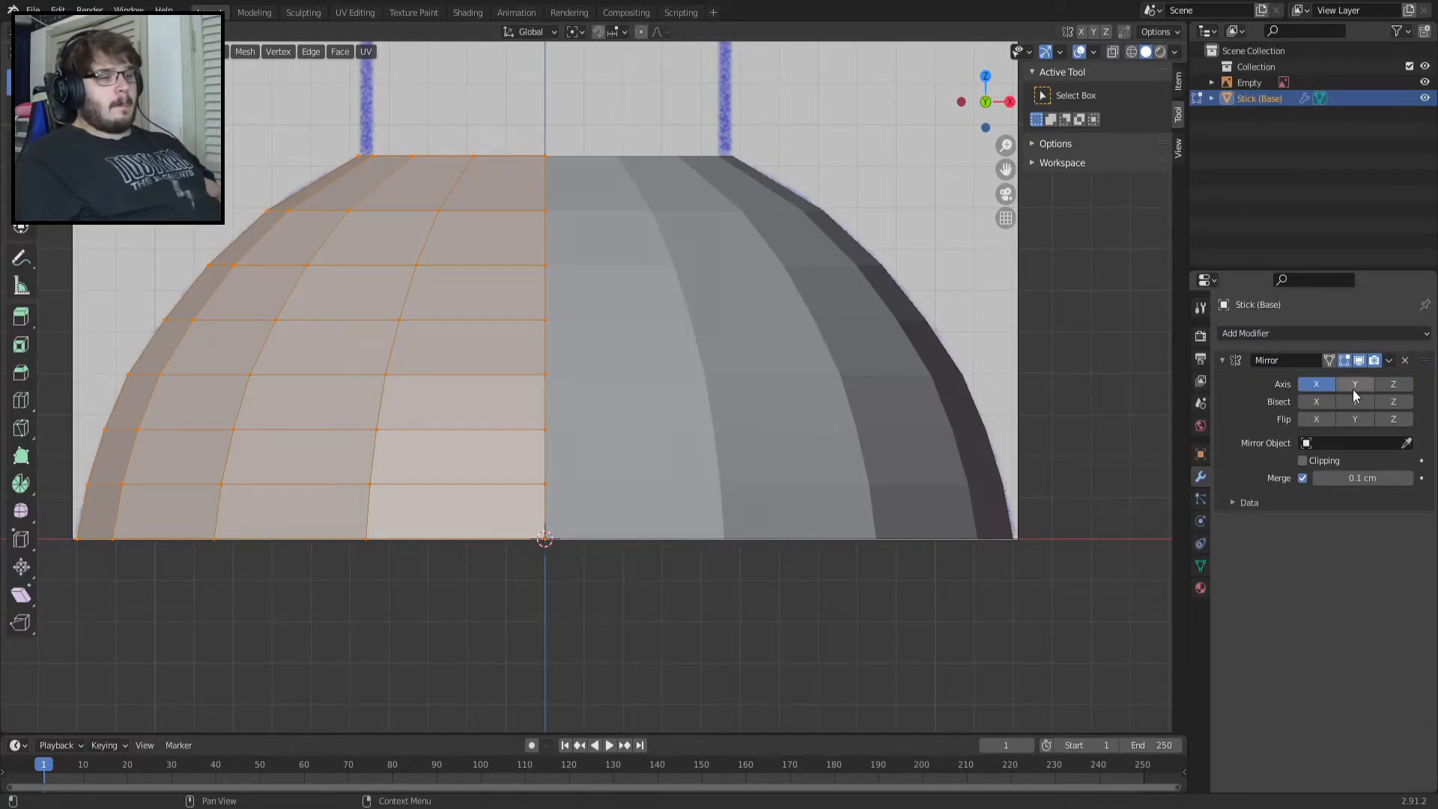
left_click(1329, 361)
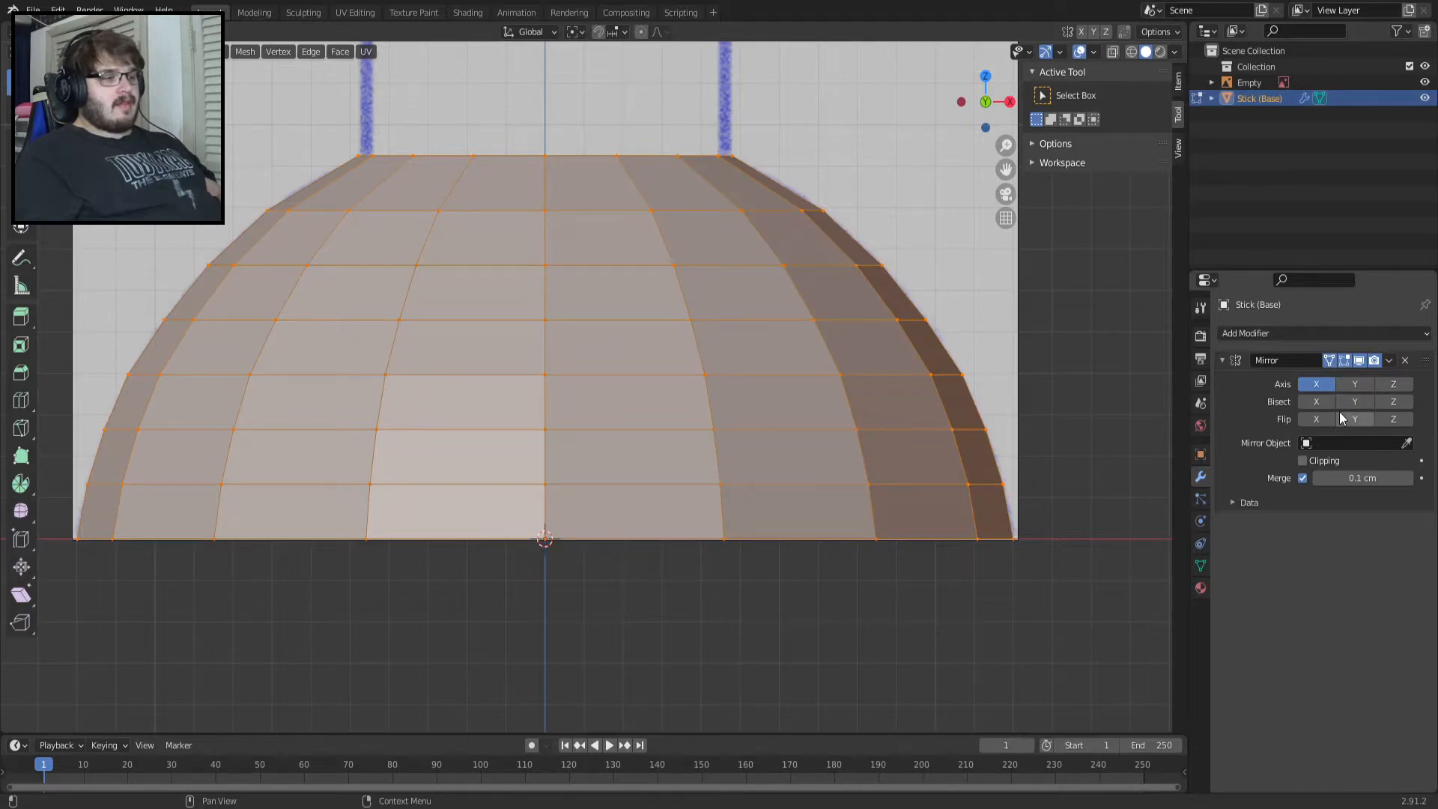
Check the mirrored half from an angle by switching the mirror's X axis off and on.
middle_click_drag(674, 337, 781, 471)
left_click(1318, 384)
left_click(1317, 384)
left_click(1318, 384)
left_click(1318, 384)
left_click(1317, 384)
left_click(1318, 384)
left_click(1318, 384)
left_click(1318, 384)
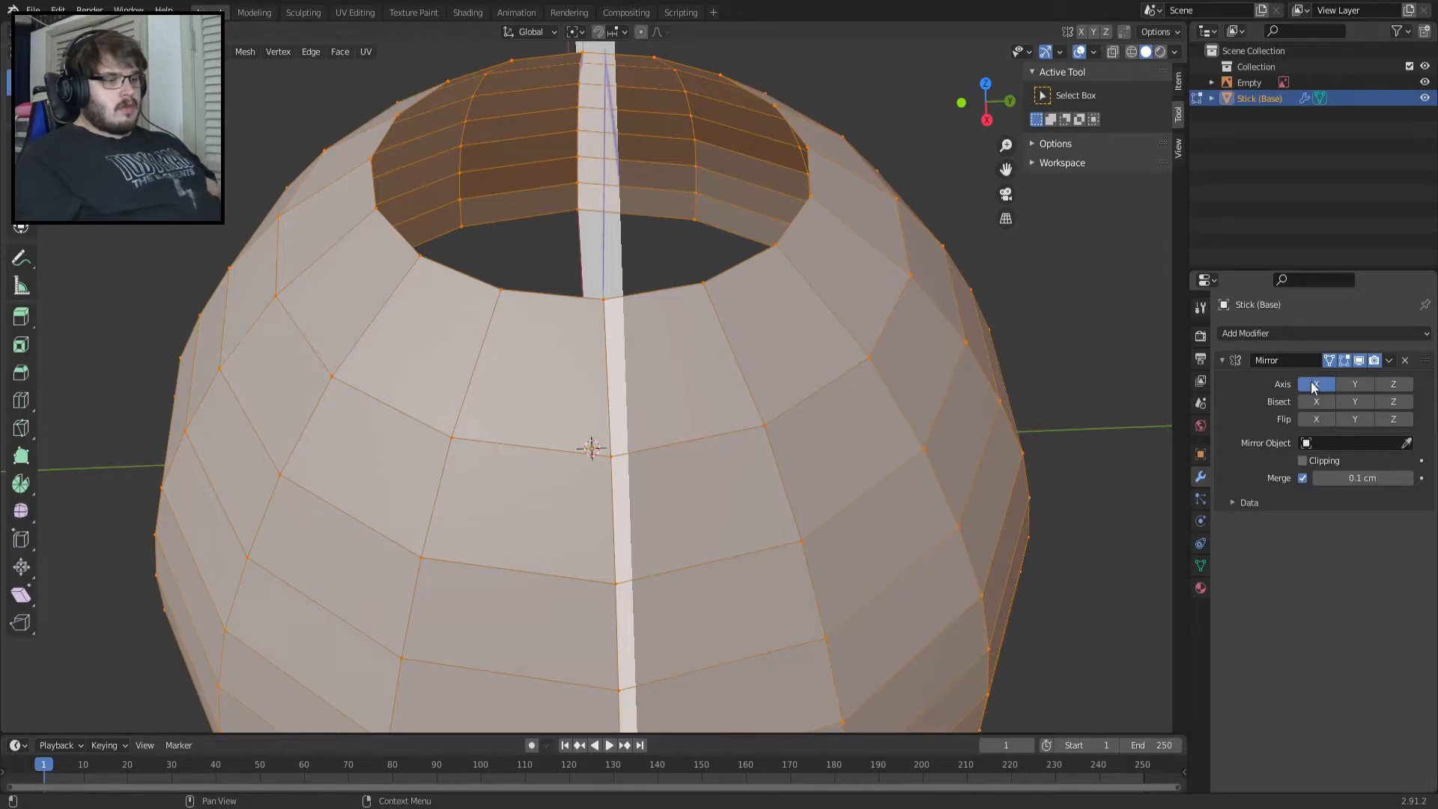
Try the mirror's X bisect and its merge option, restoring both settings.
left_click(1317, 402)
left_click(1316, 402)
middle_click_drag(1085, 419, 1121, 351)
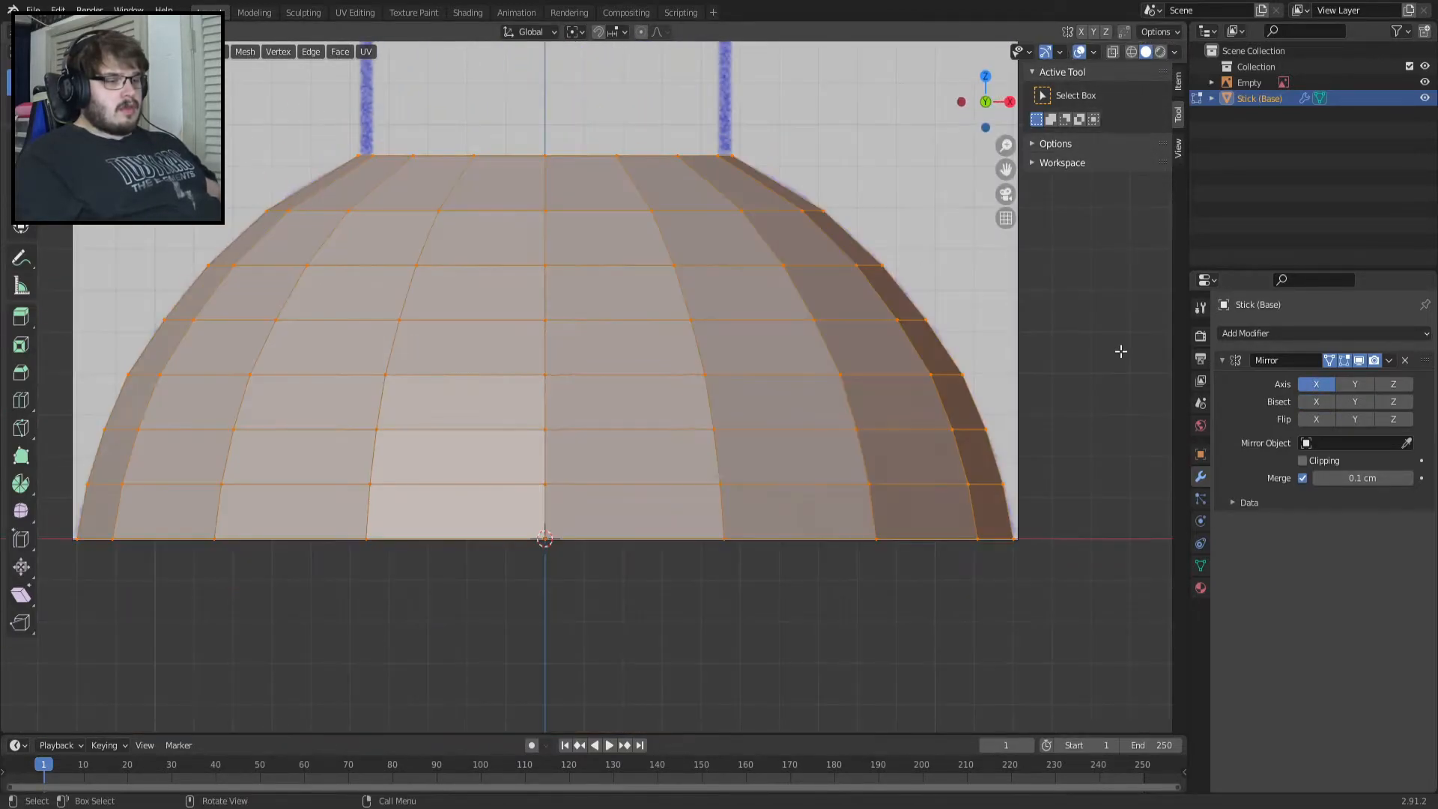
scroll(672, 329, "up", 2)
scroll(671, 329, "down", 2)
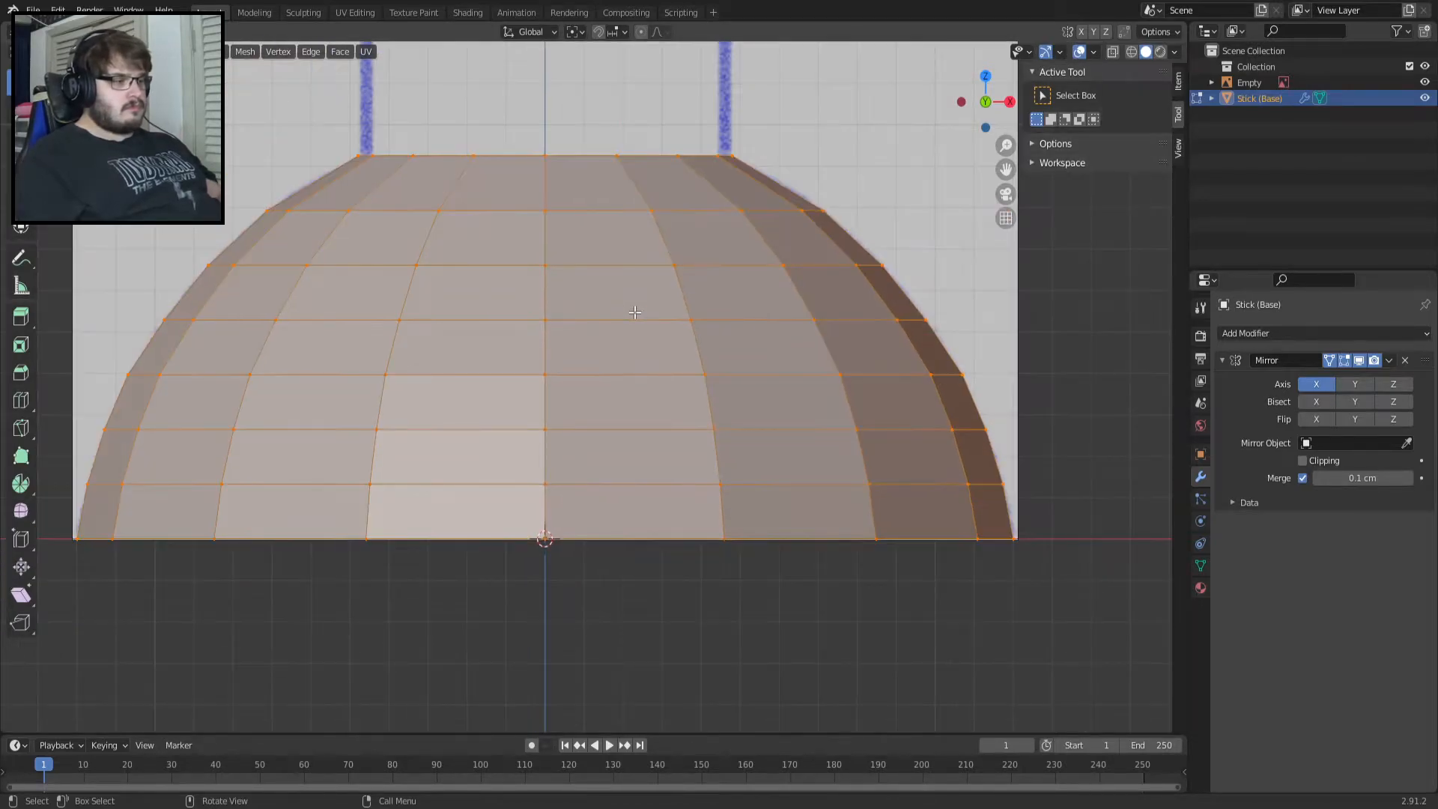
middle_click_drag(635, 311, 686, 382, "shift")
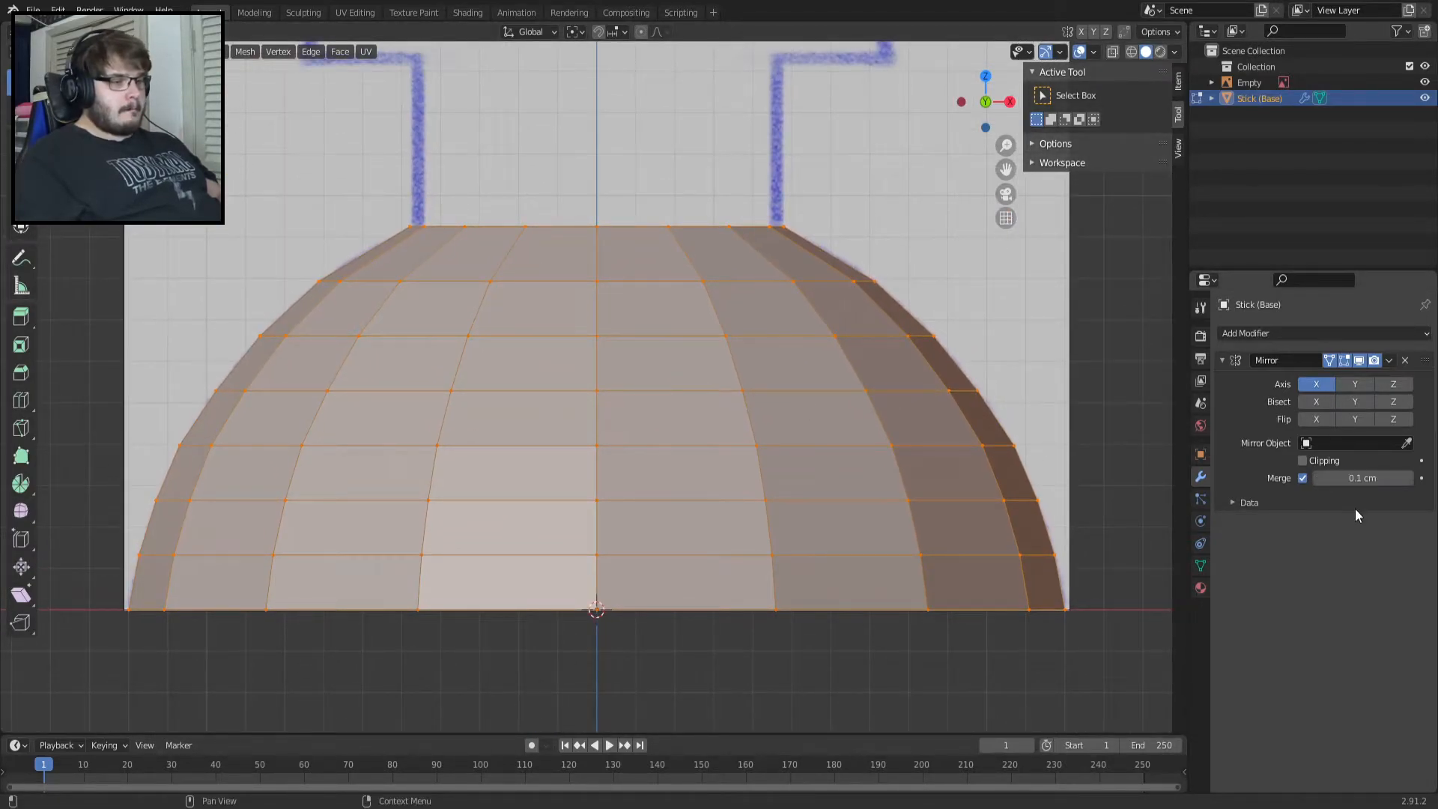
left_click(1305, 482)
left_click(1305, 480)
scroll(587, 388, "up", 4)
scroll(587, 387, "down", 3)
Measure a short distance across the dome's centre seam and remove the ruler.
left_click(20, 287)
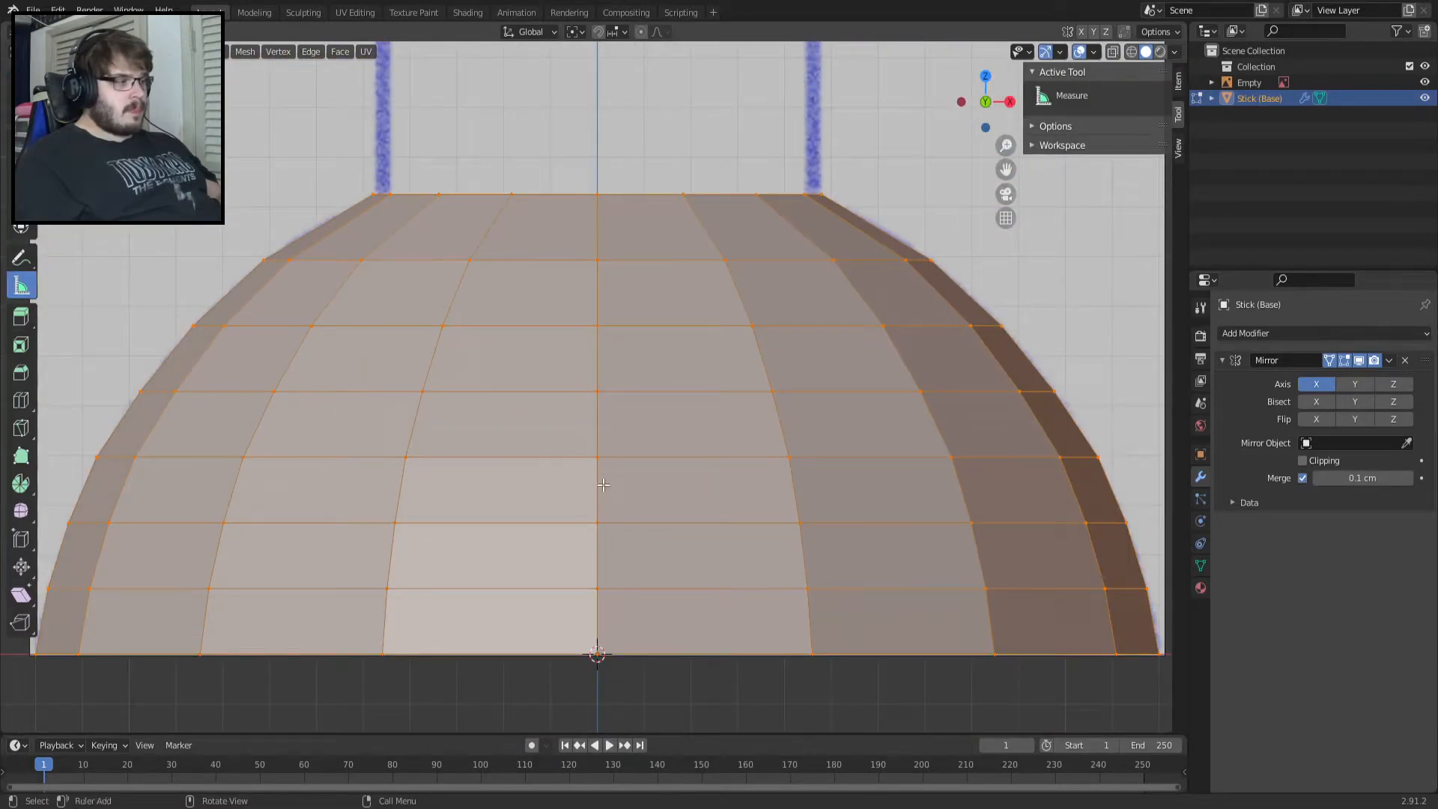
left_click_drag(589, 411, 615, 419)
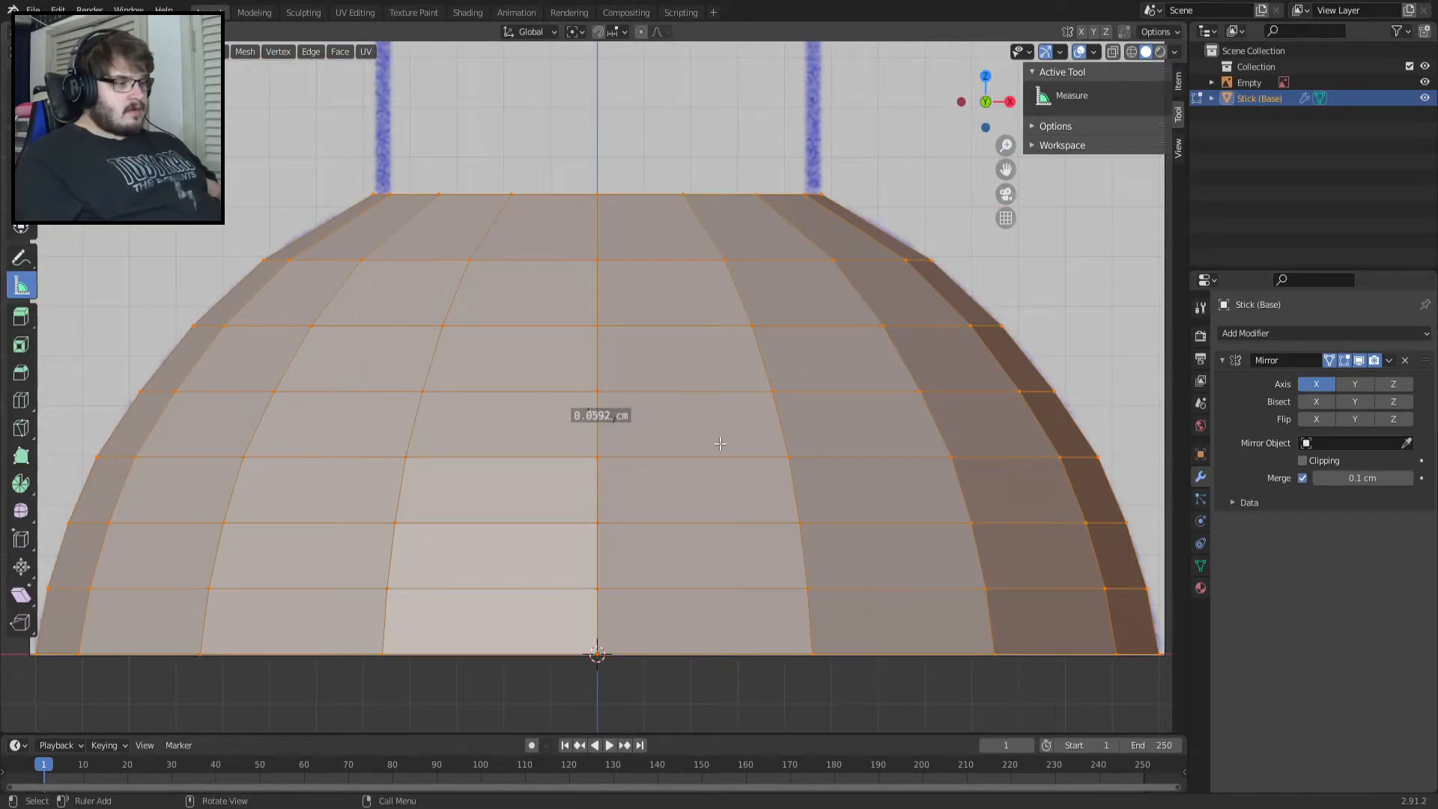
scroll(575, 392, "up", 3)
scroll(601, 403, "down", 3)
right_click(599, 404)
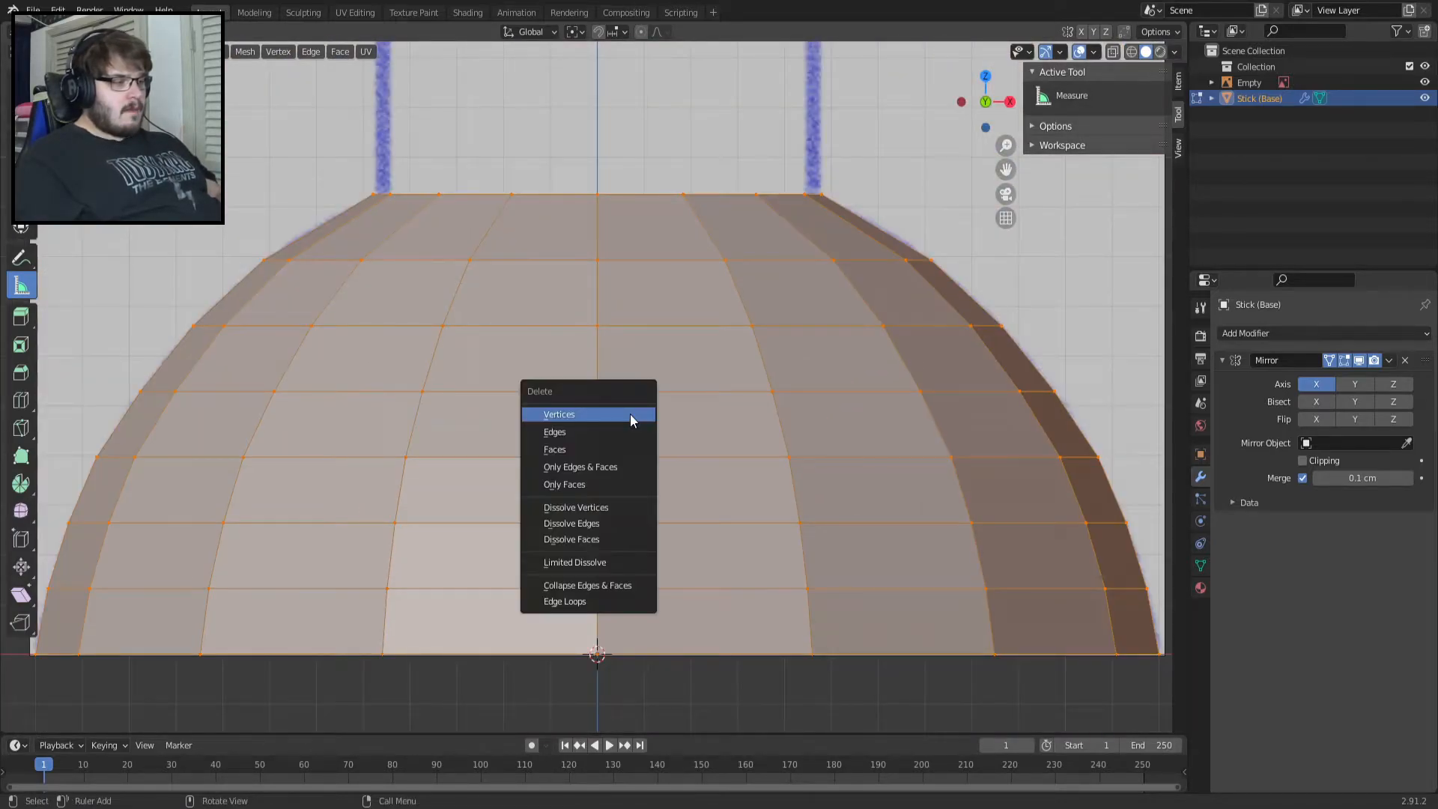
key("x")
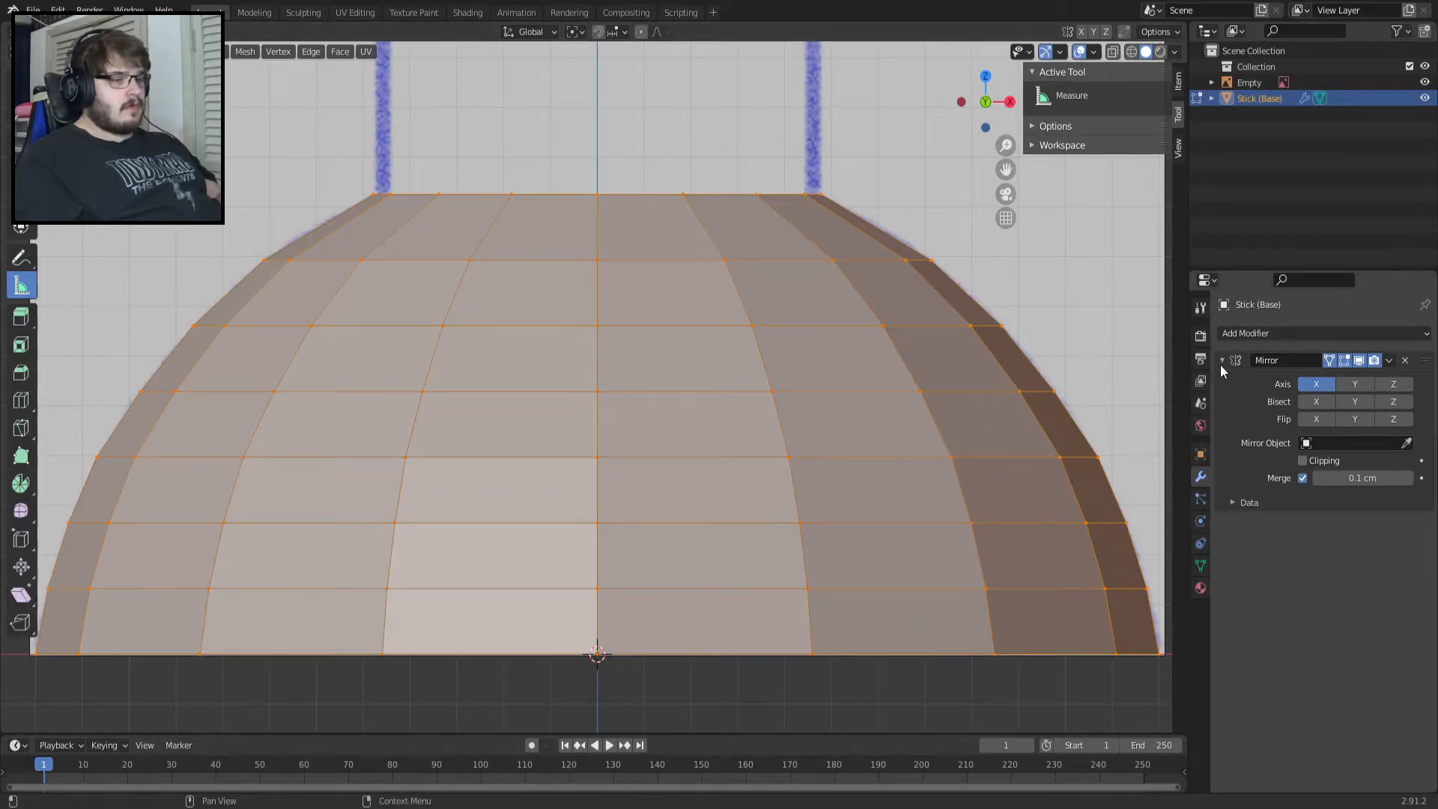
Add a Subdivision Surface modifier to the base, trying viewport level 2 and setting it back to 1.
left_click(1239, 335)
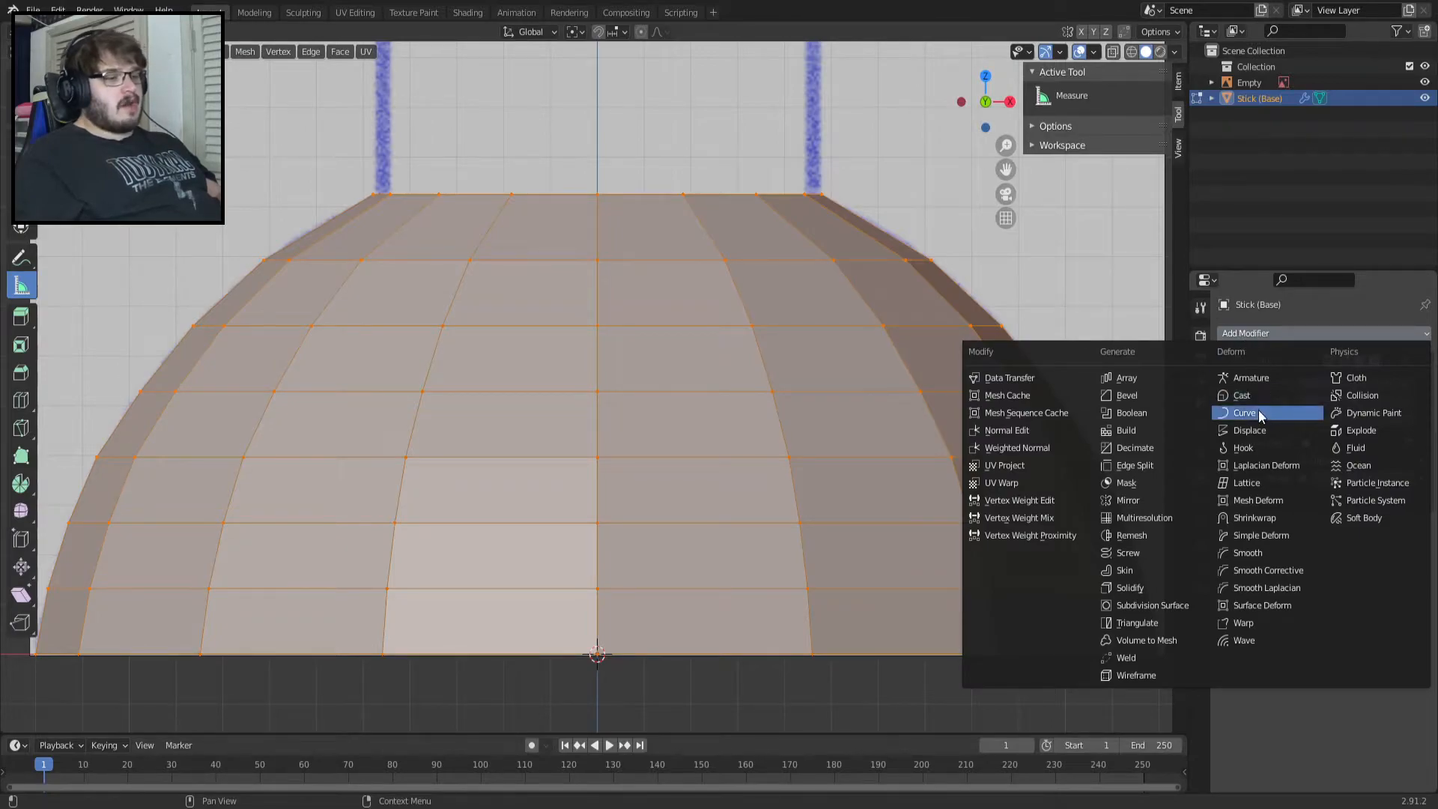
left_click(1153, 608)
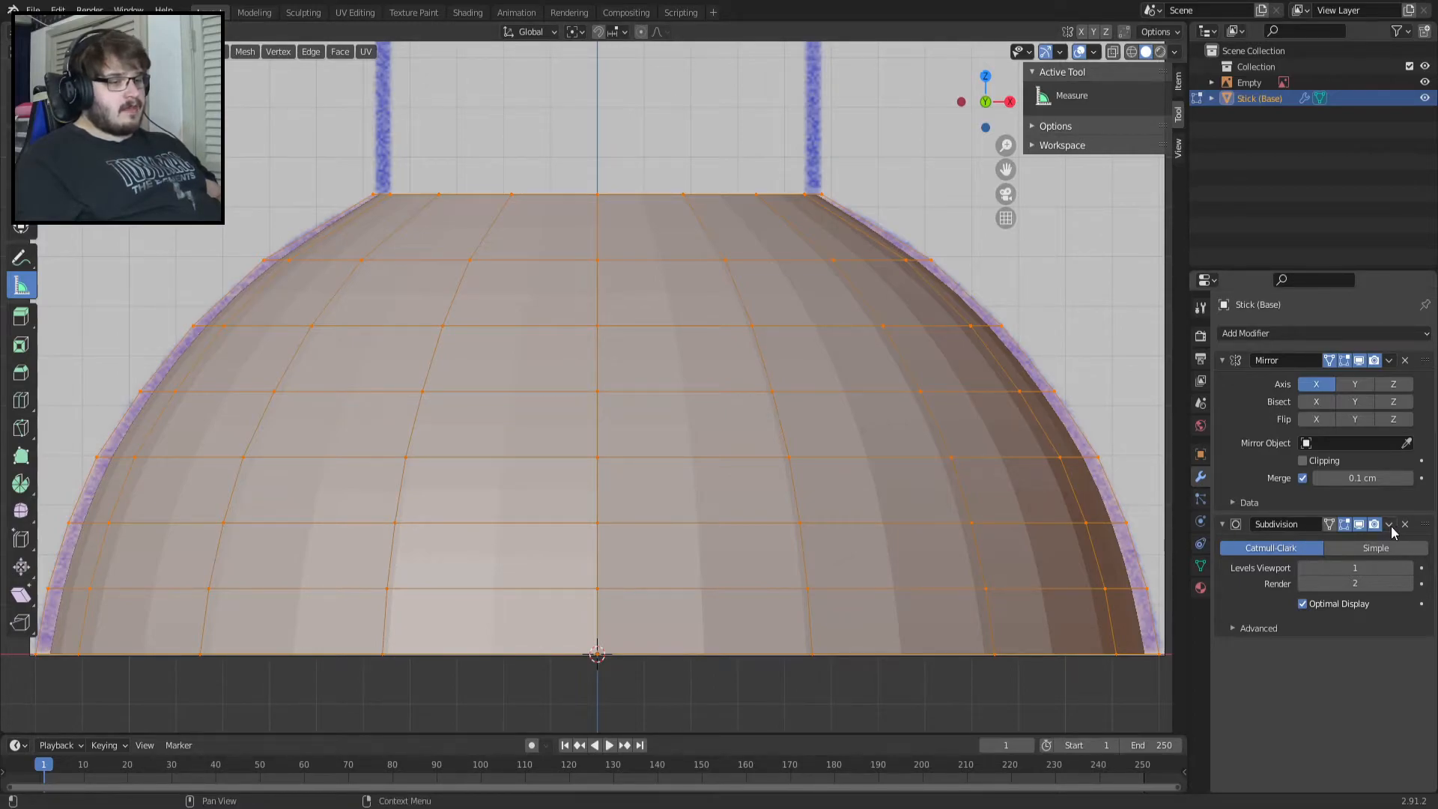
left_click(1408, 567)
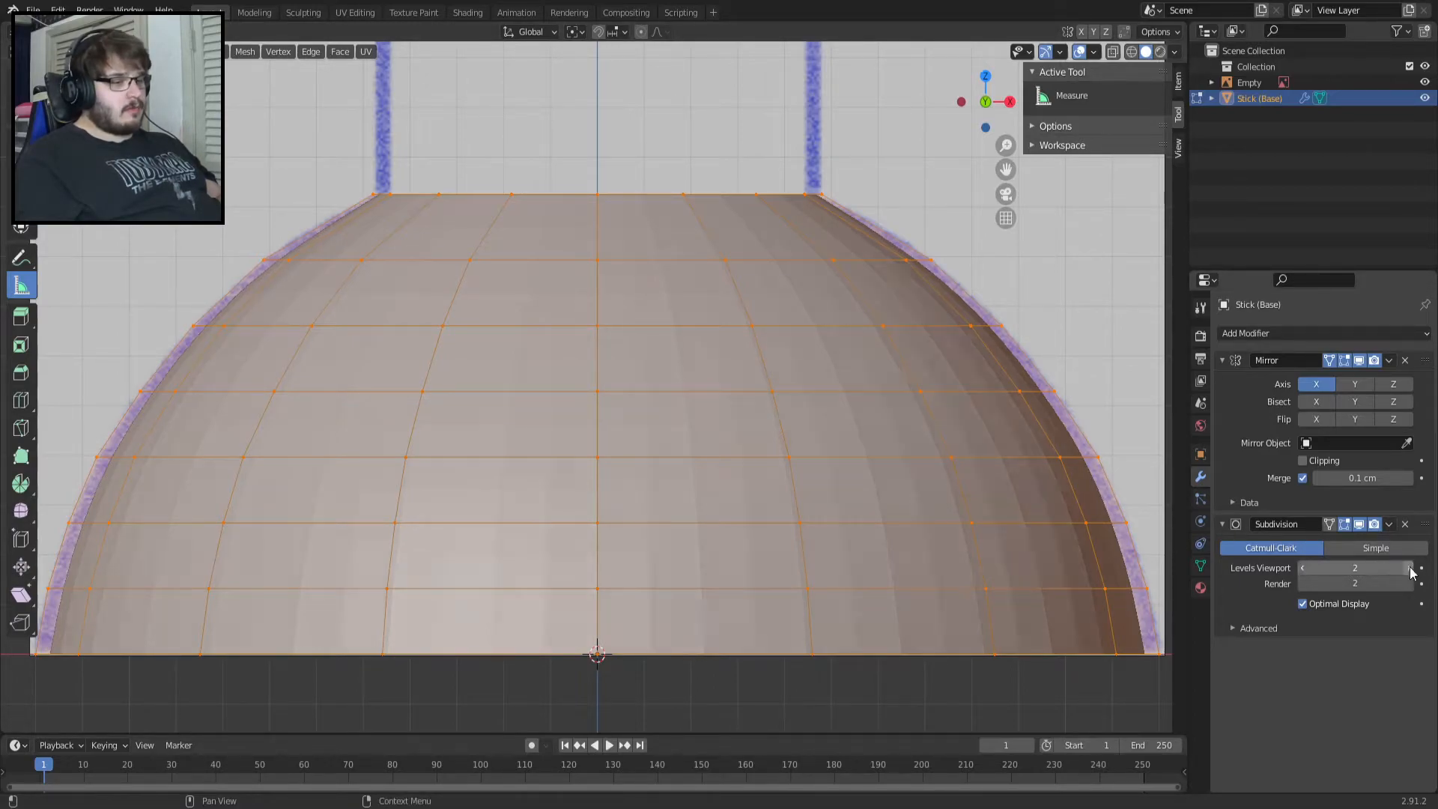
left_click(1301, 569)
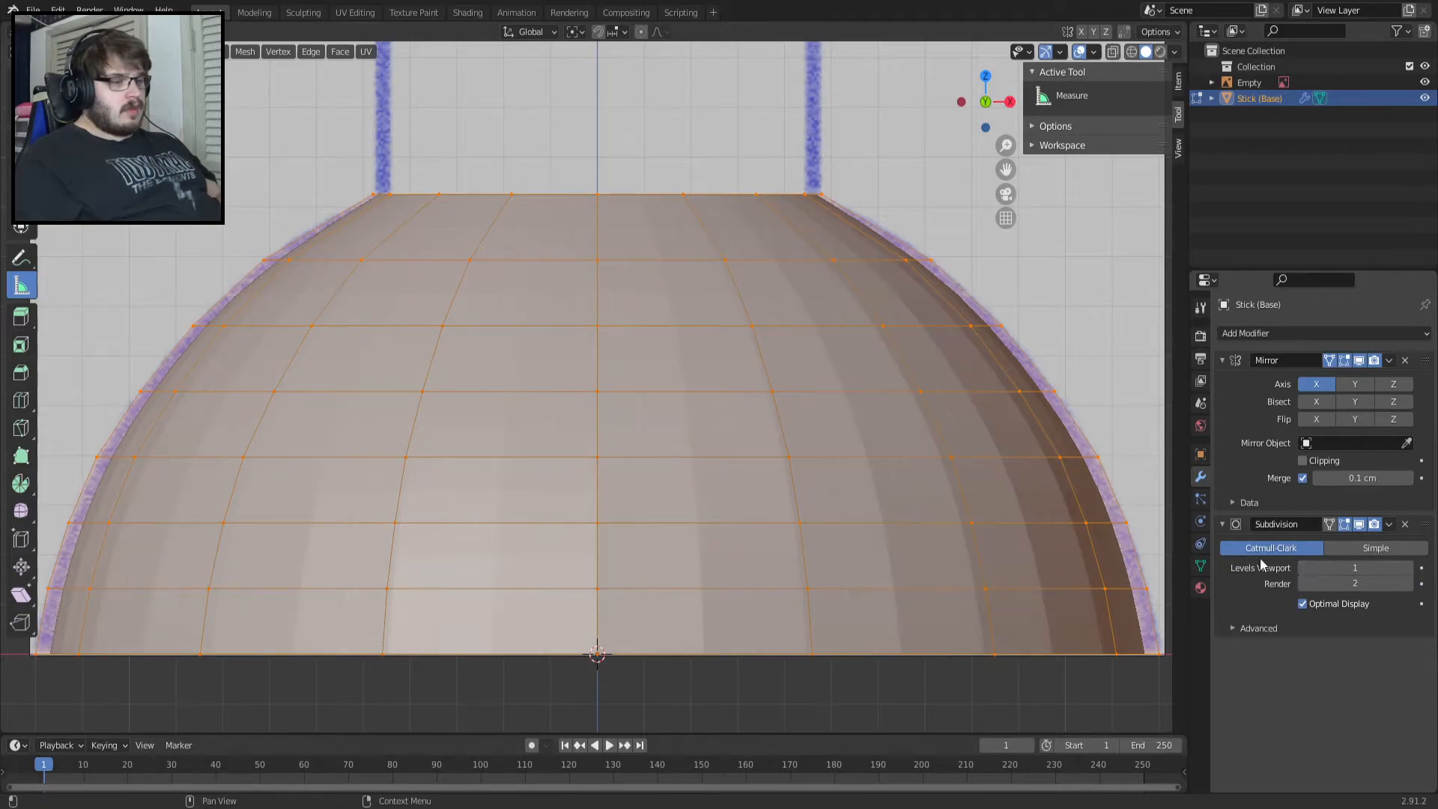
Compare the subdivided base in edit mode and object mode, ending in object mode.
key("Tab")
key("Tab")
key("Tab")
key("Tab")
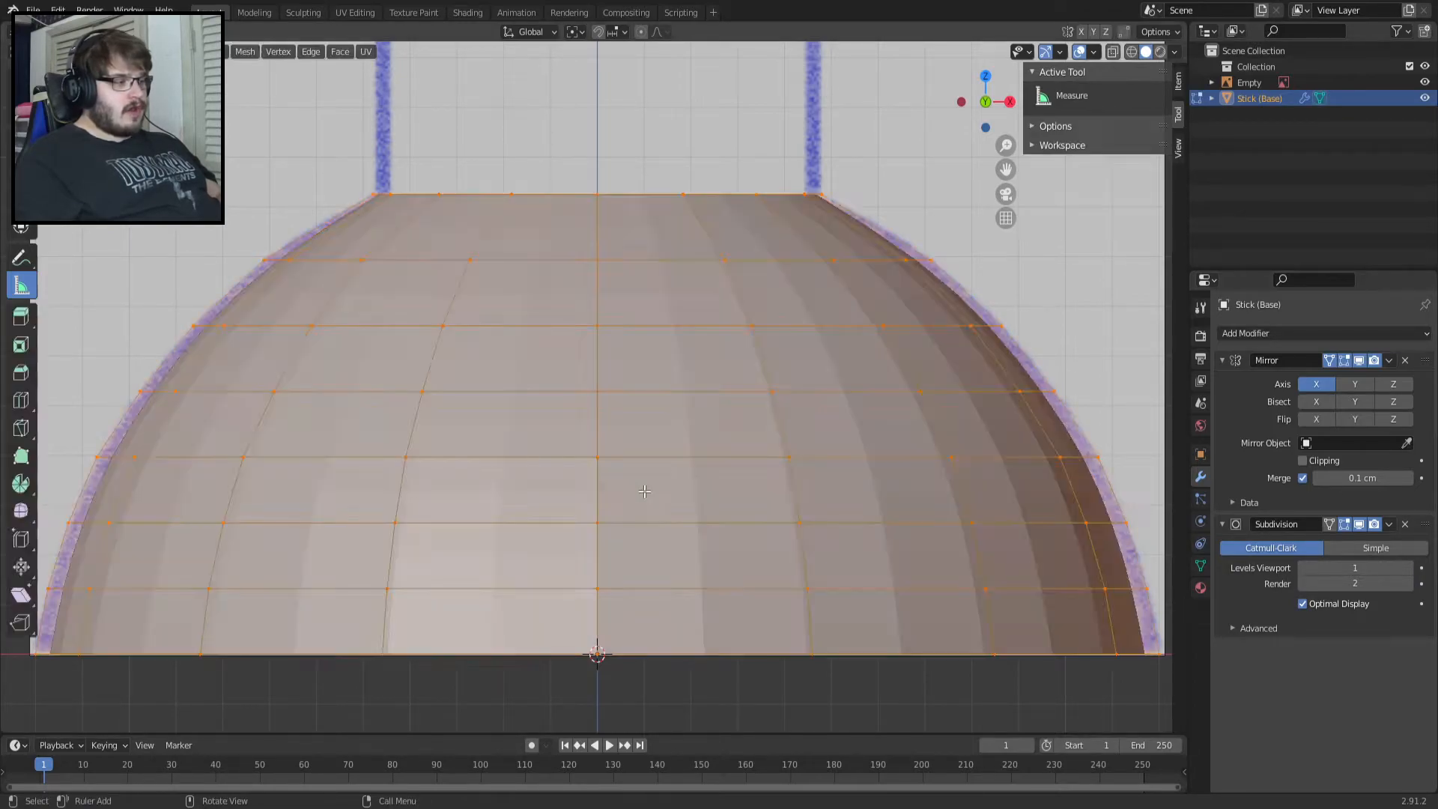
key("Tab")
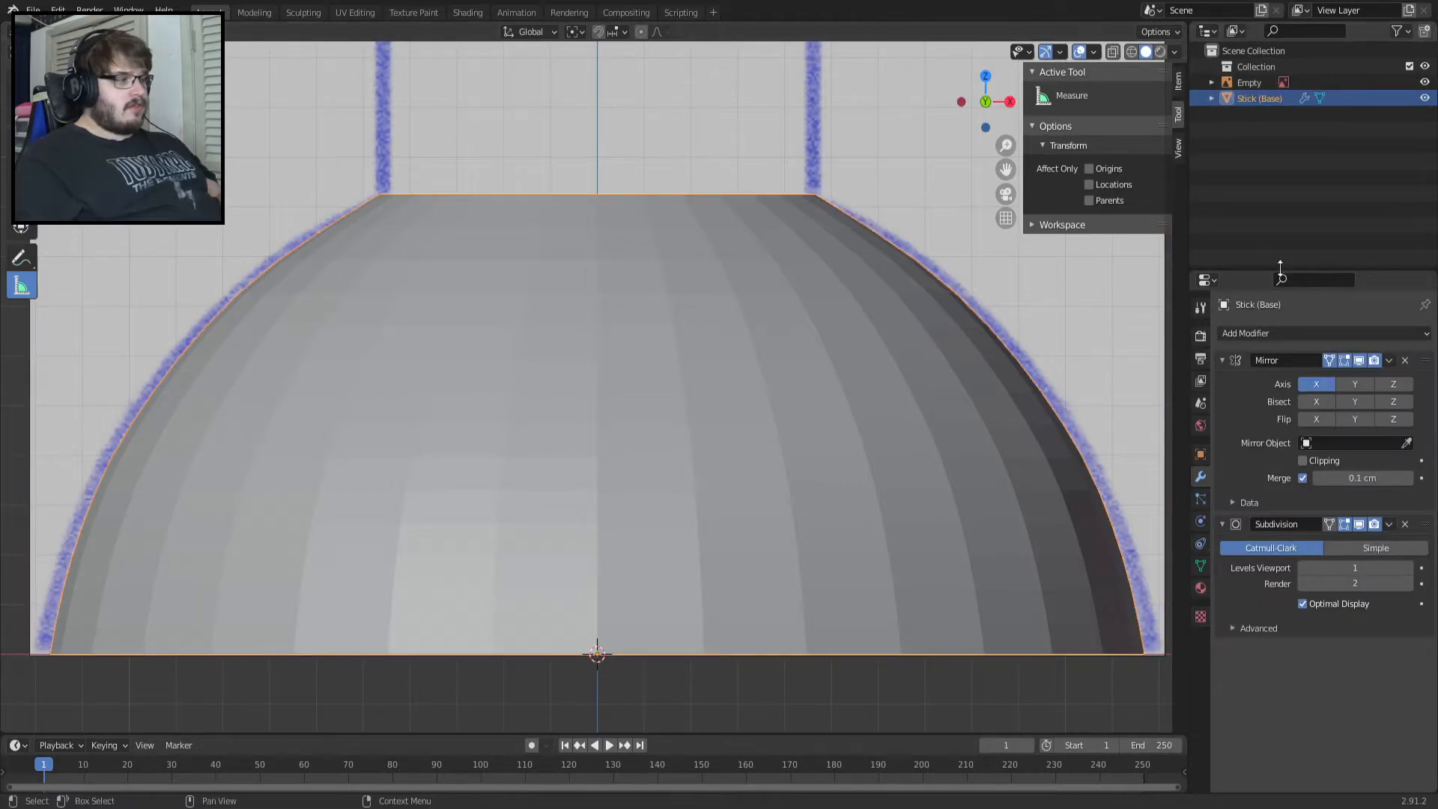
left_click(1200, 336)
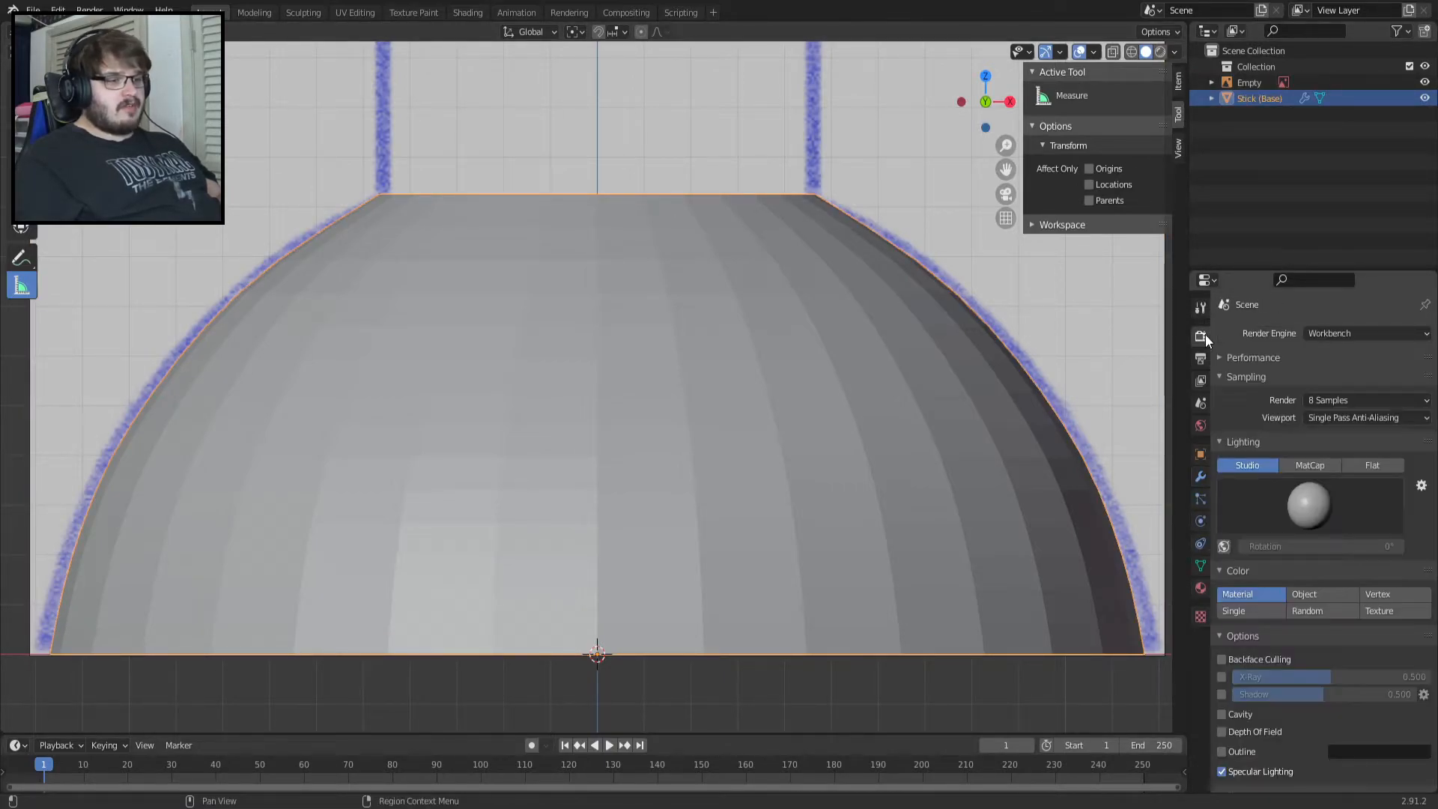
left_click(1199, 455)
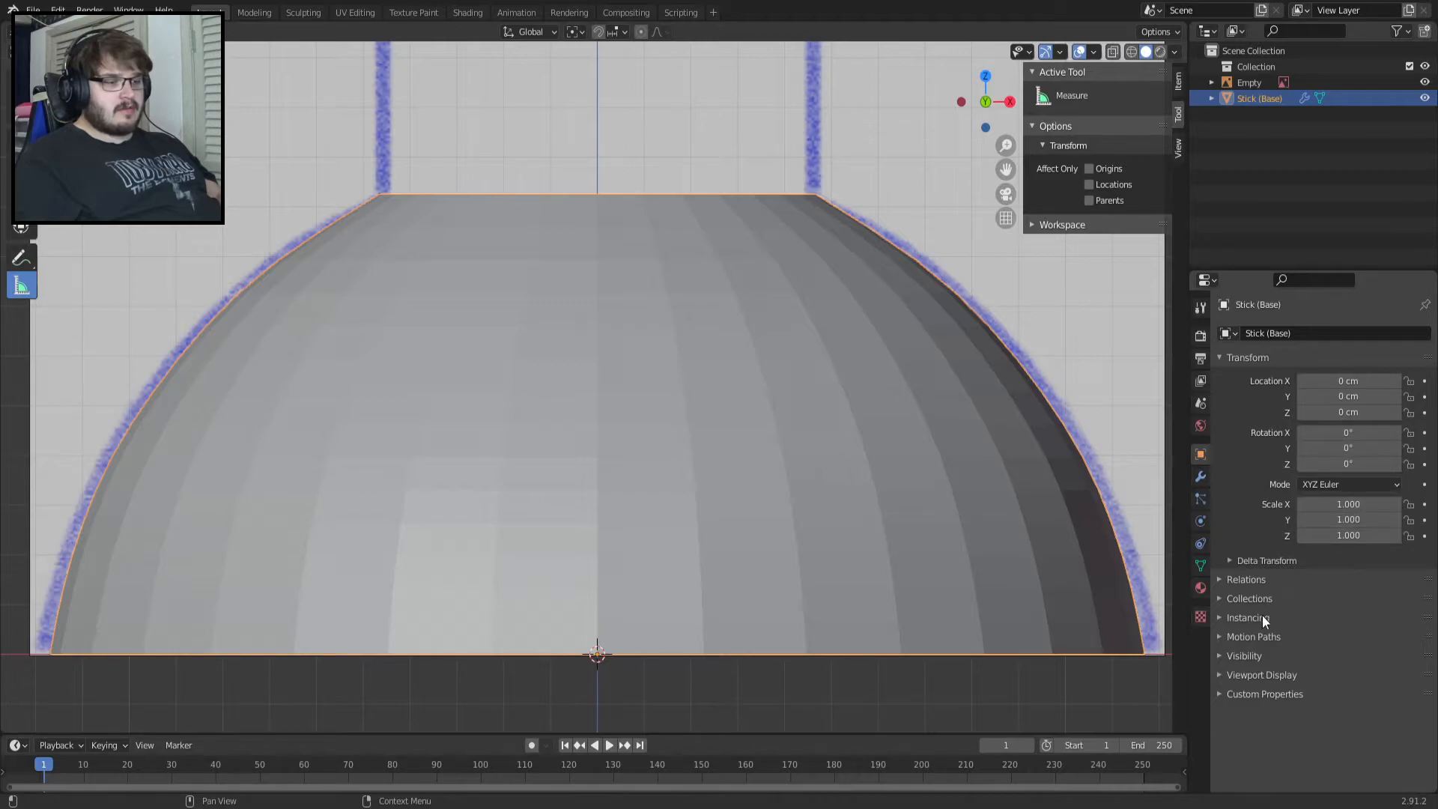
left_click(1254, 667)
scroll(1254, 664, "down", 1)
left_click(1247, 645)
Shade the stick base smooth in object mode.
scroll(398, 440, "up", 2)
scroll(398, 440, "down", 3)
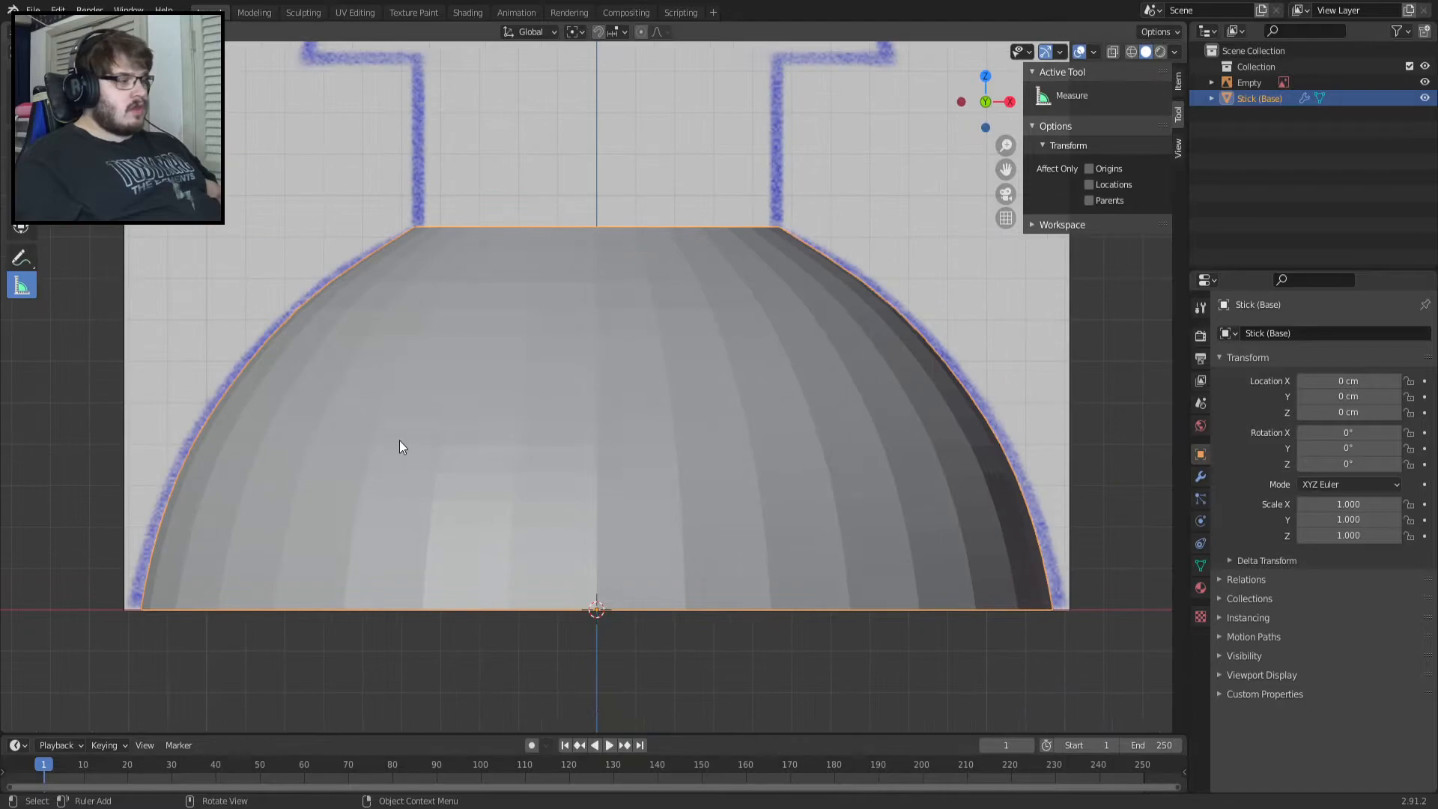
right_click(398, 440)
left_click(406, 441)
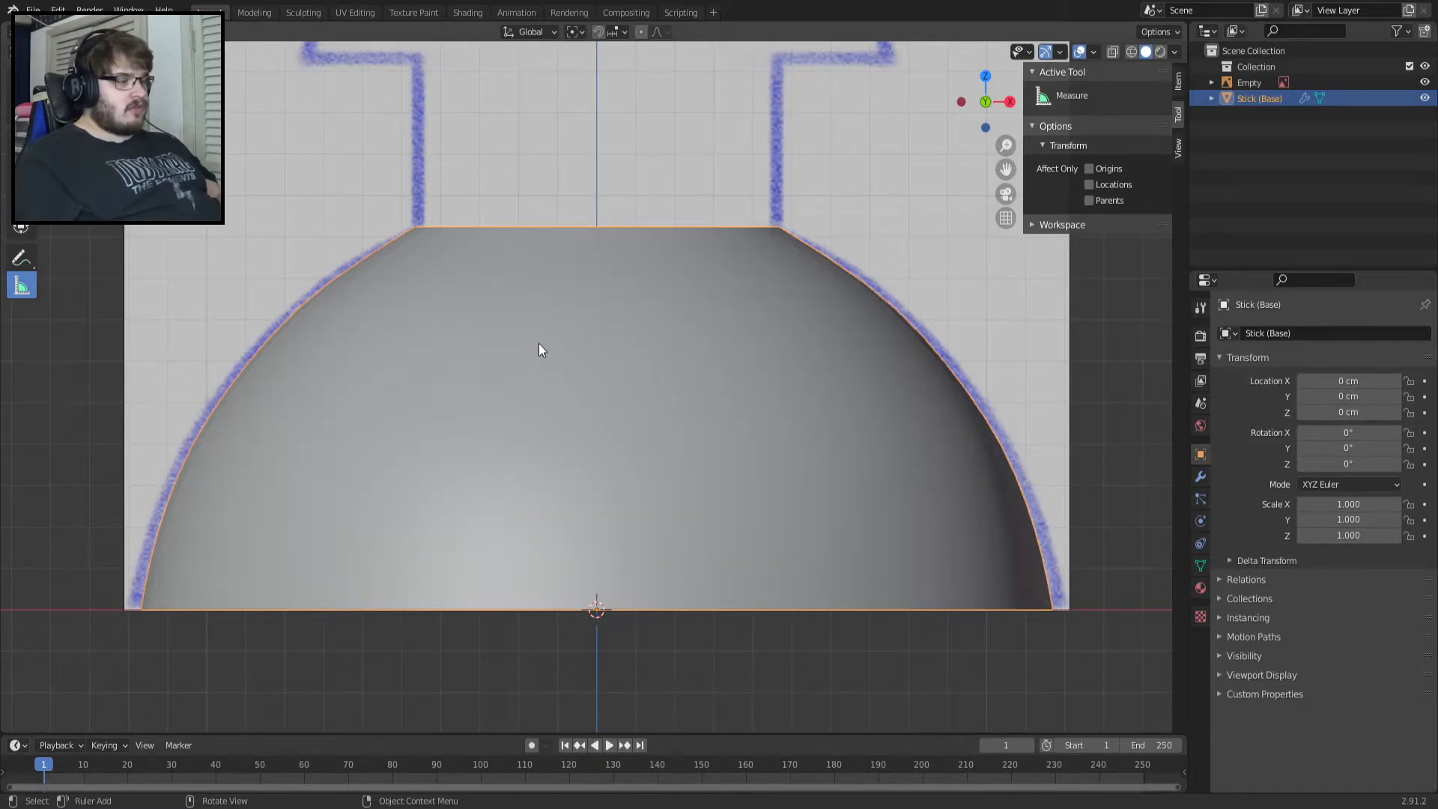
Try scaling the dome's whole bottom edge loop twice in edit mode, undoing each attempt.
key("Tab")
left_click(336, 607, "alt")
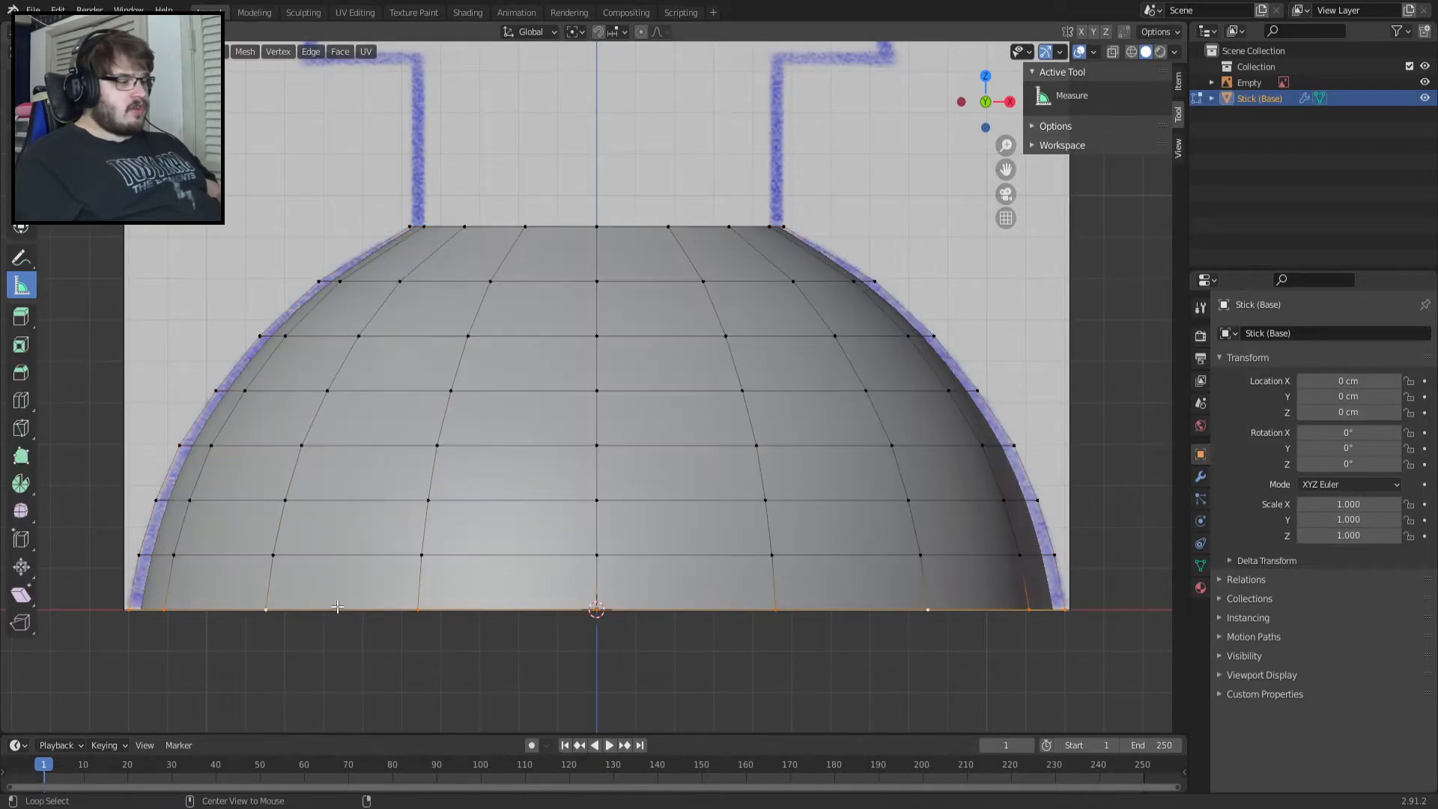
key("s")
left_click(423, 575)
key("ctrl+z")
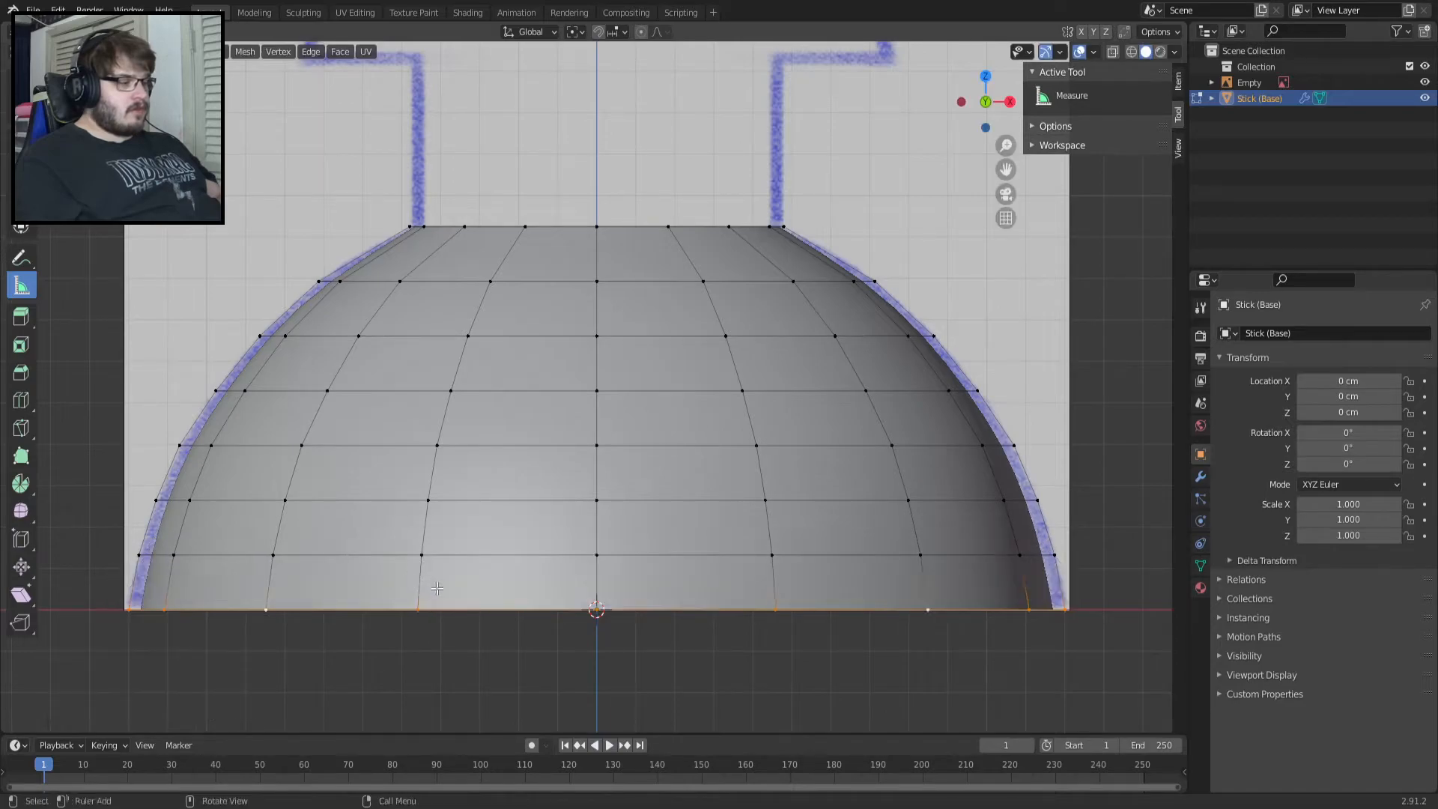
key("s")
left_click(578, 620)
key("ctrl+z")
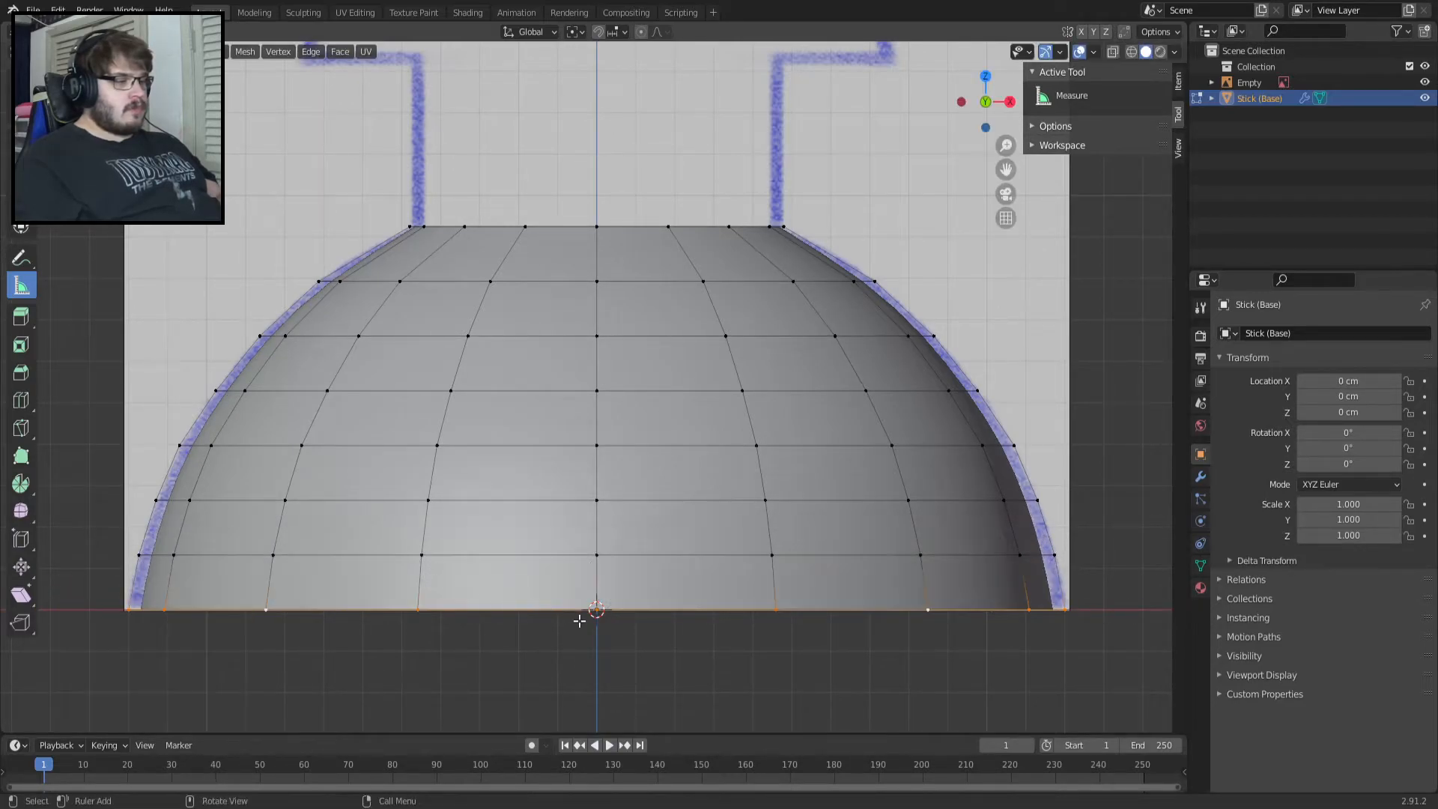
Try rescaling the dome's bottom edge from different vertex selections, undoing each attempt.
left_click(418, 608)
left_click(259, 608, "shift")
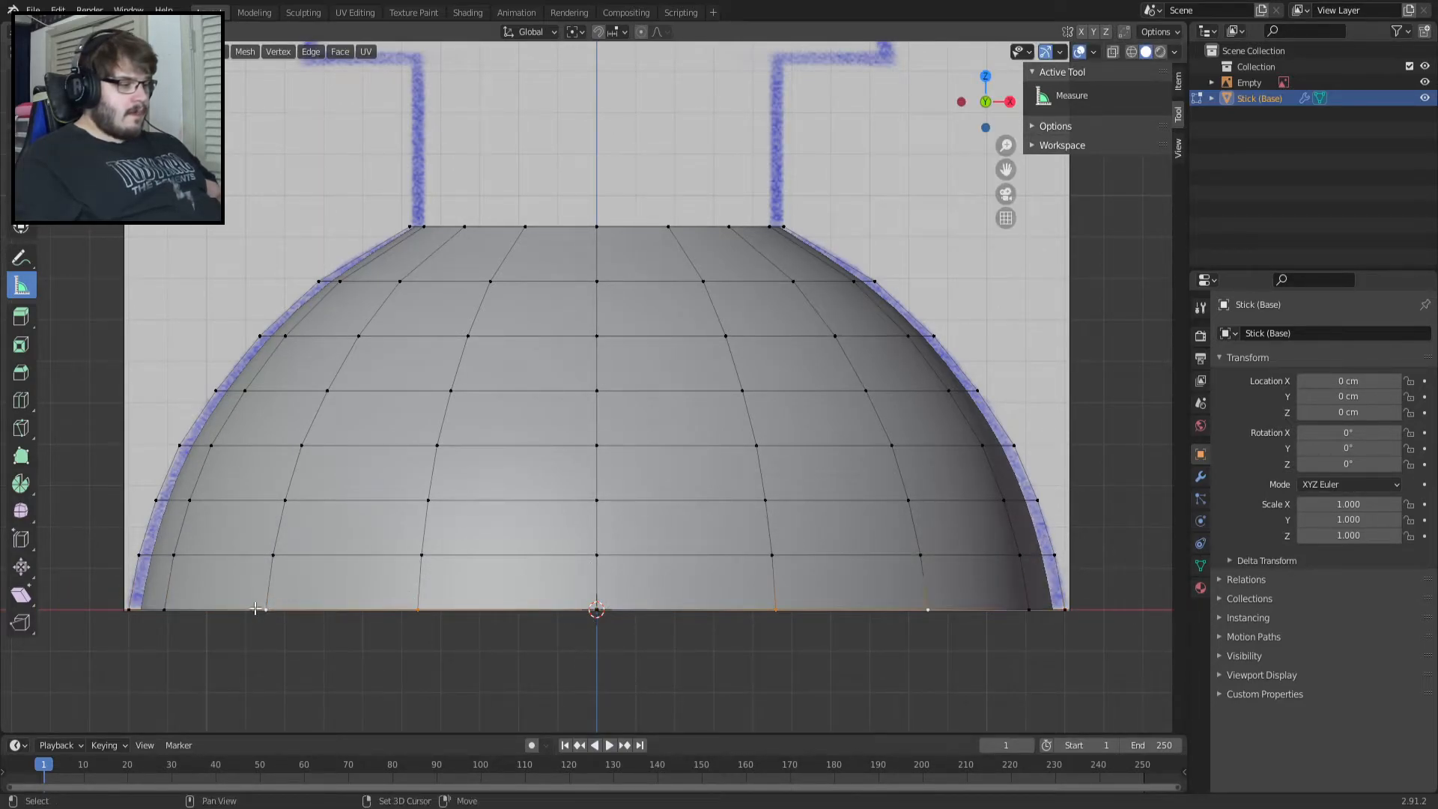
key("s")
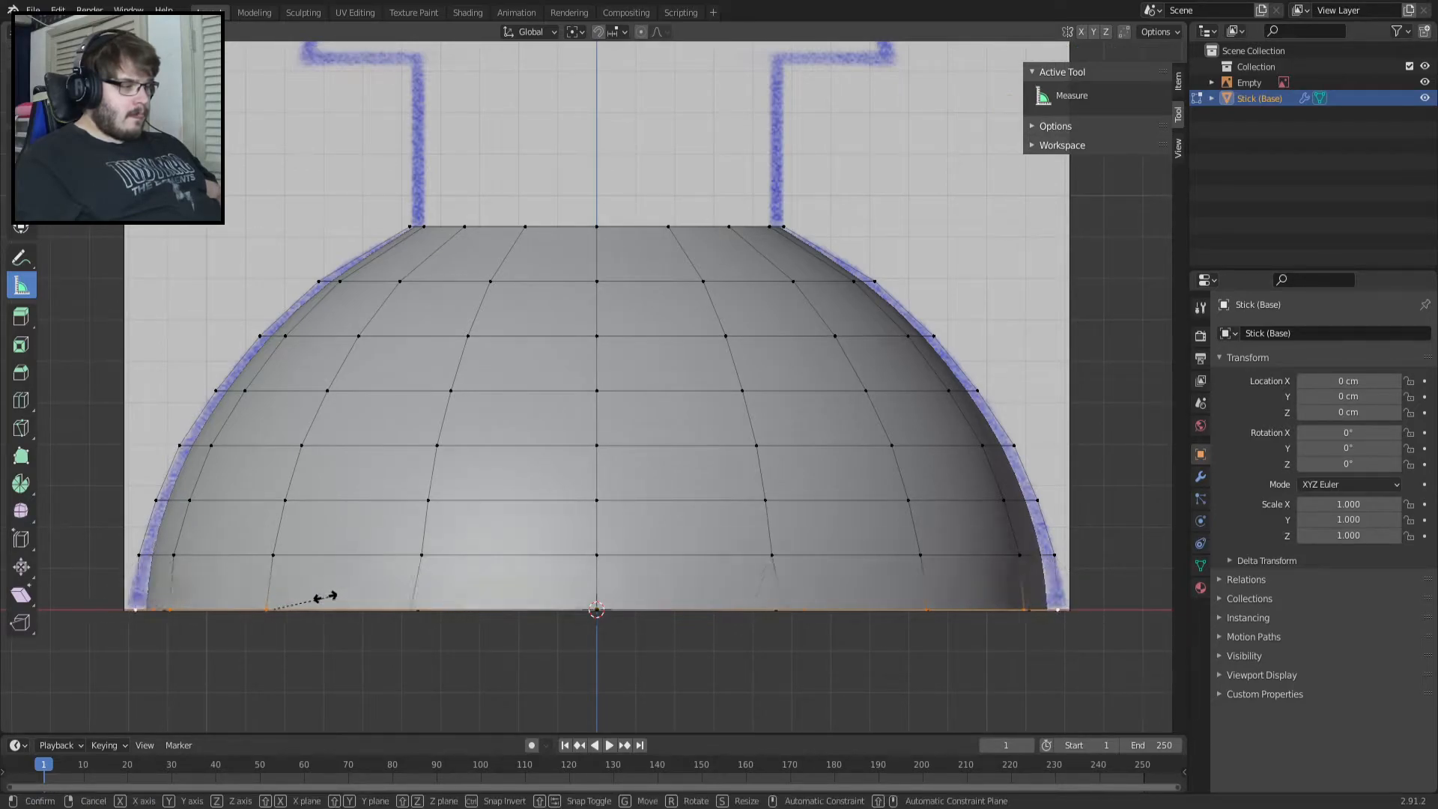
left_click(317, 595)
key("ctrl+z")
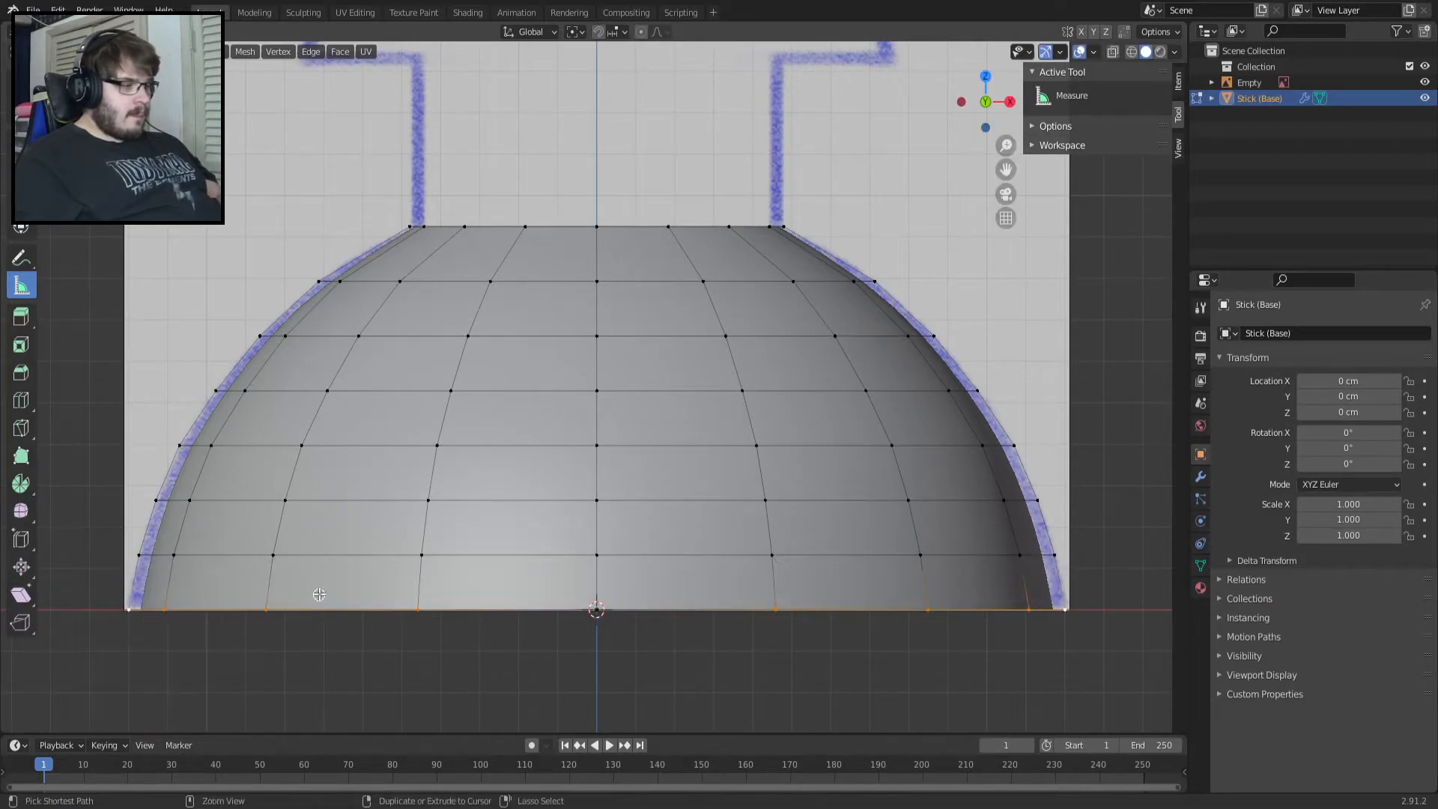
left_click(597, 611, "shift")
key("s")
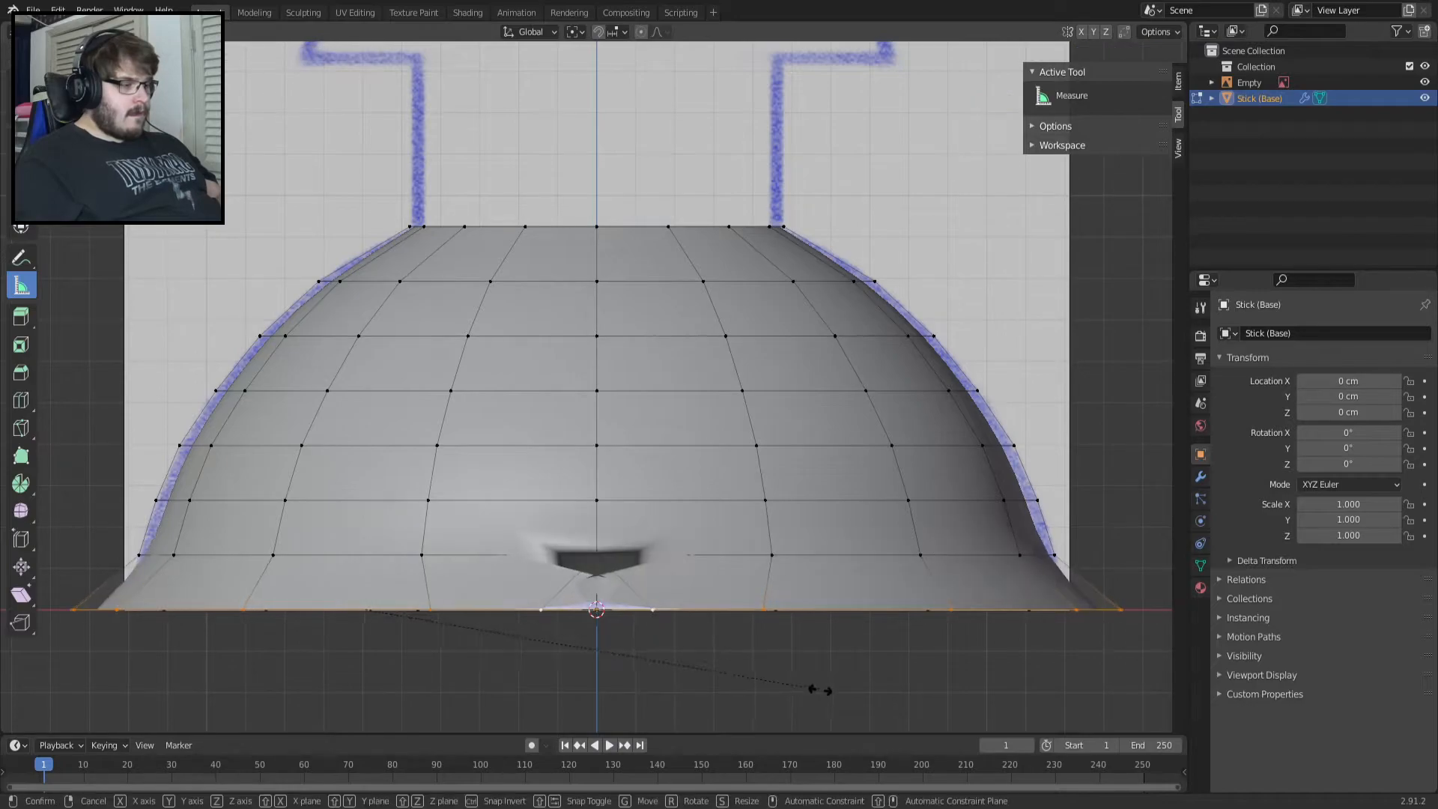
left_click(764, 676)
key("ctrl+z")
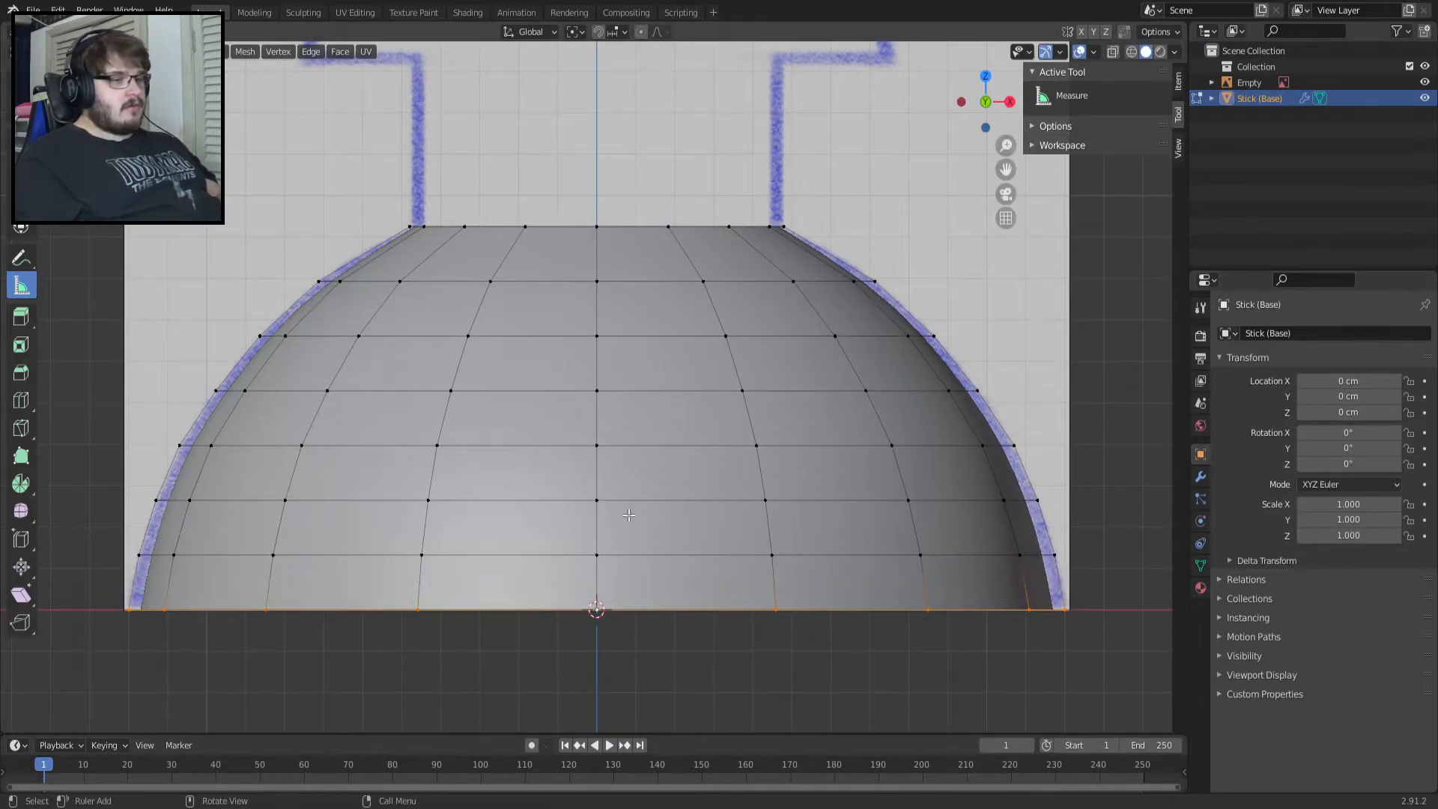
middle_click_drag(417, 579, 406, 573)
scroll(407, 572, "down", 3)
left_click_drag(1189, 336, 1189, 335)
key("KP_1")
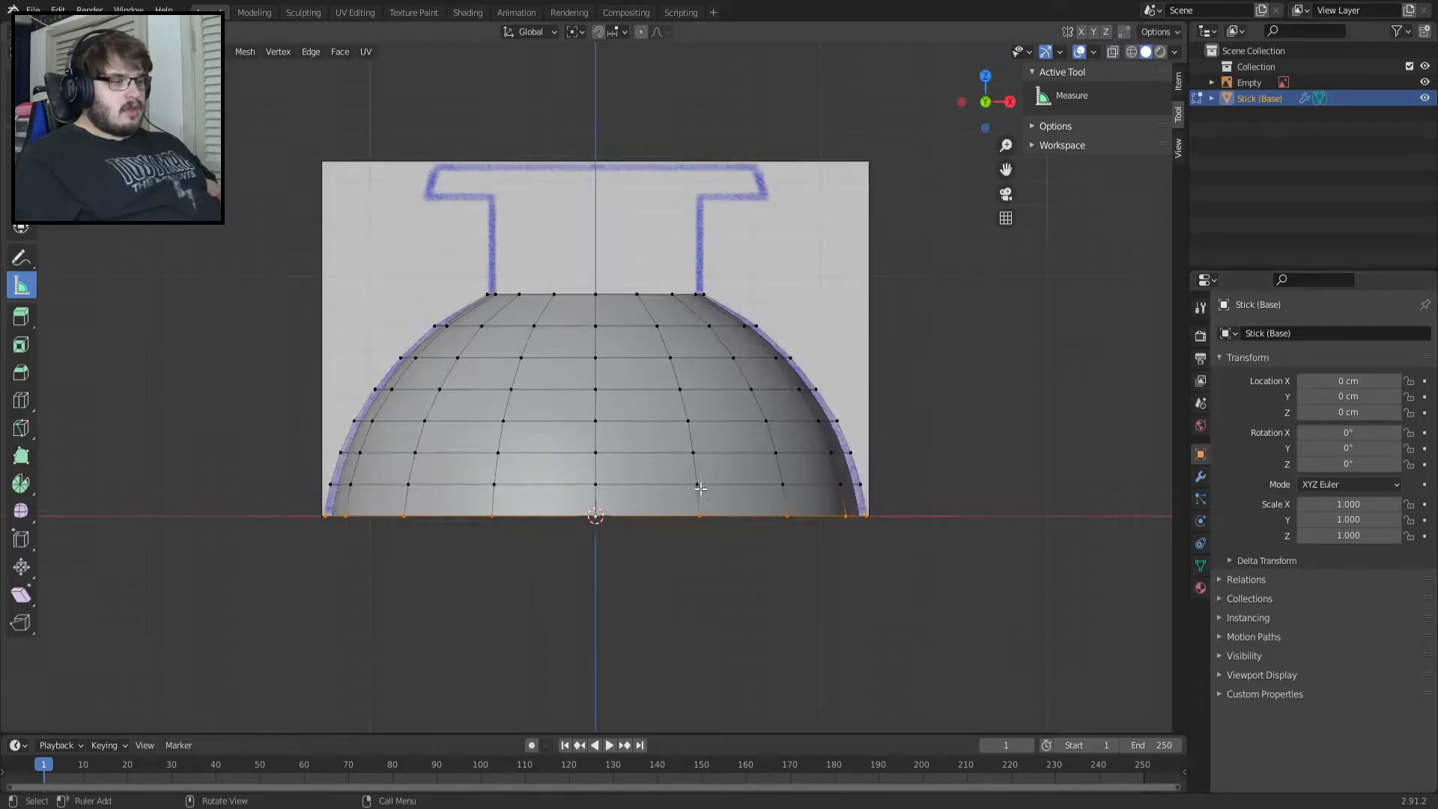
scroll(700, 489, "up", 3)
scroll(700, 488, "up", 1)
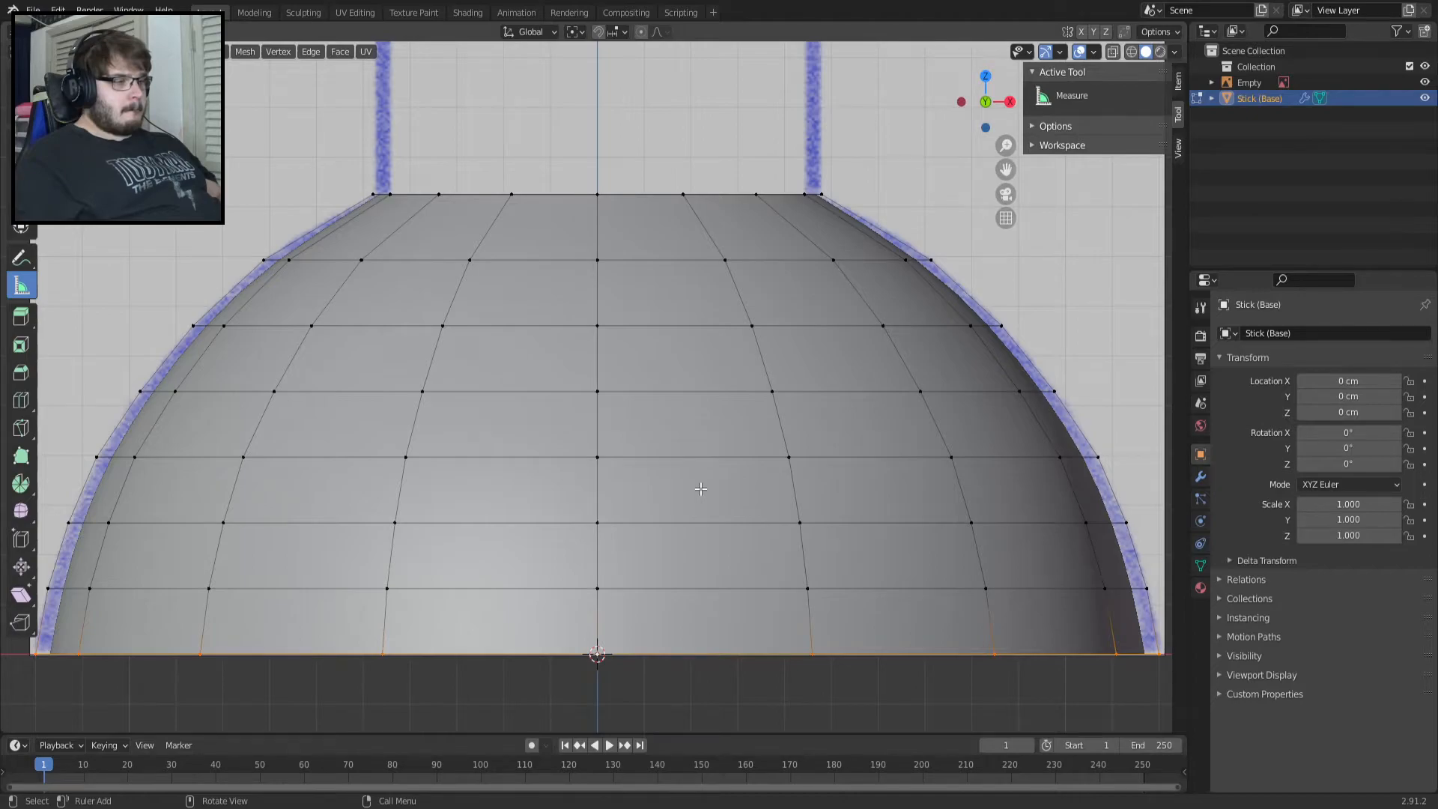
Try removing the Mirror modifier from the stick base and undo the removal.
left_click(1201, 480)
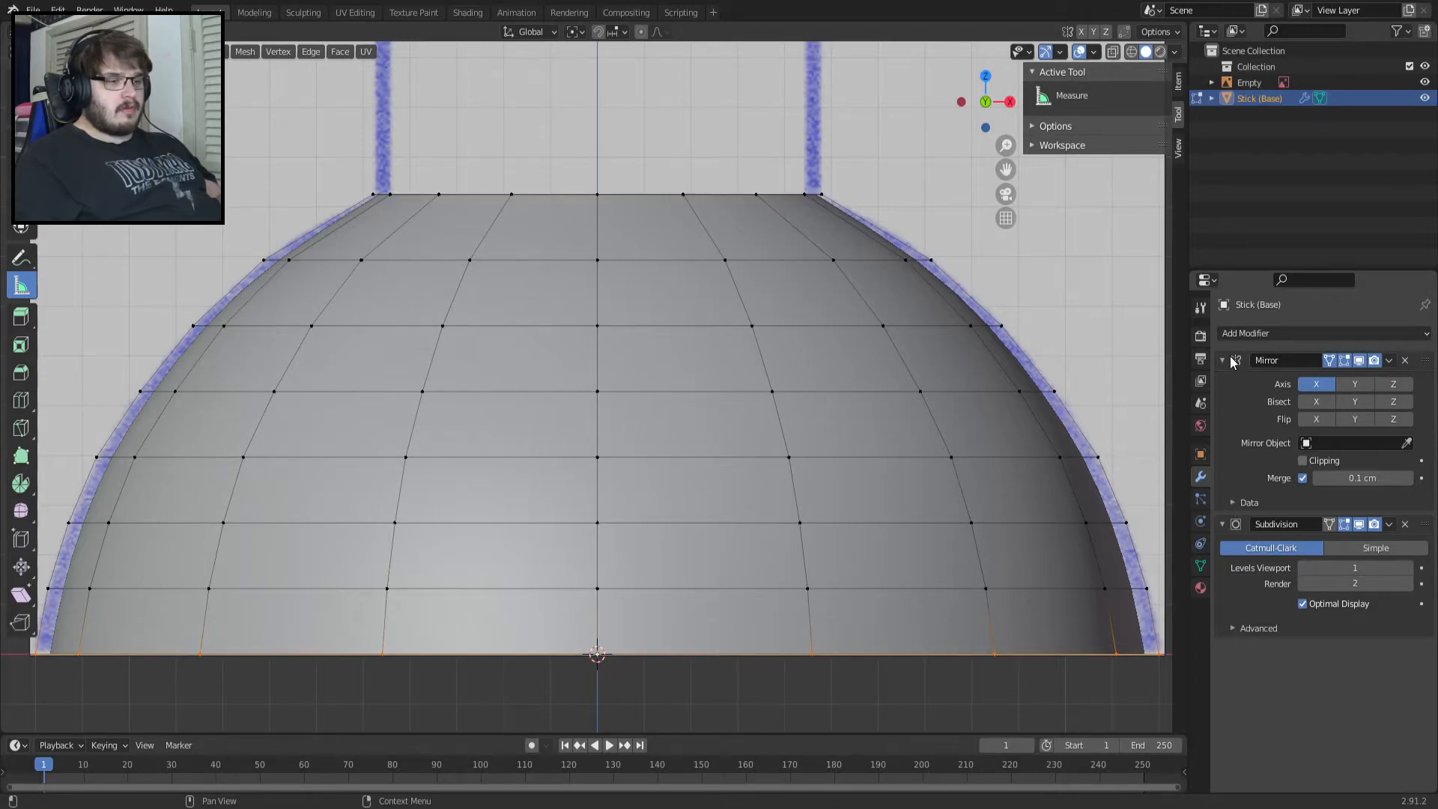
left_click(1405, 361)
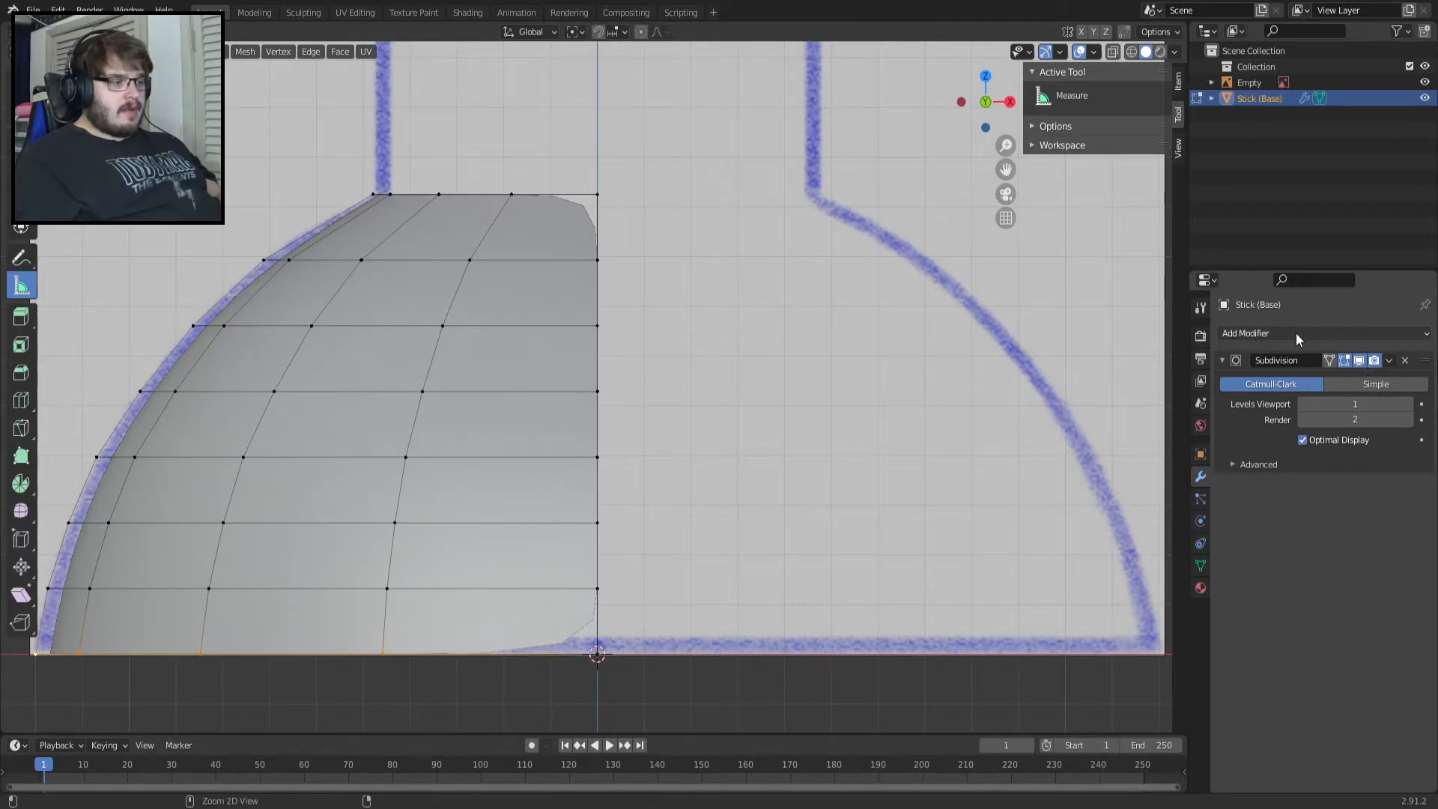
key("w")
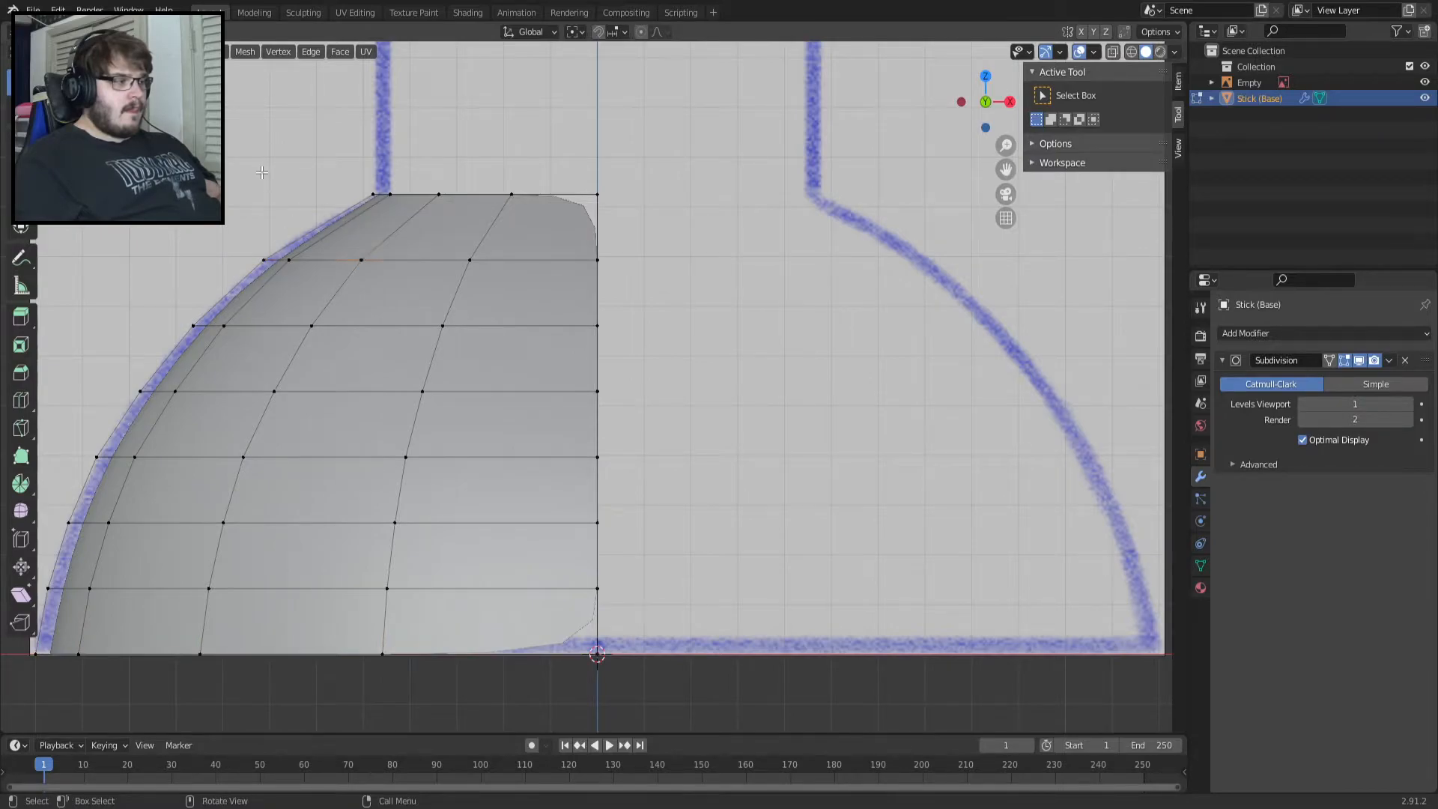
key("Tab")
key("ctrl+z")
key("ctrl+z")
key("ctrl+z")
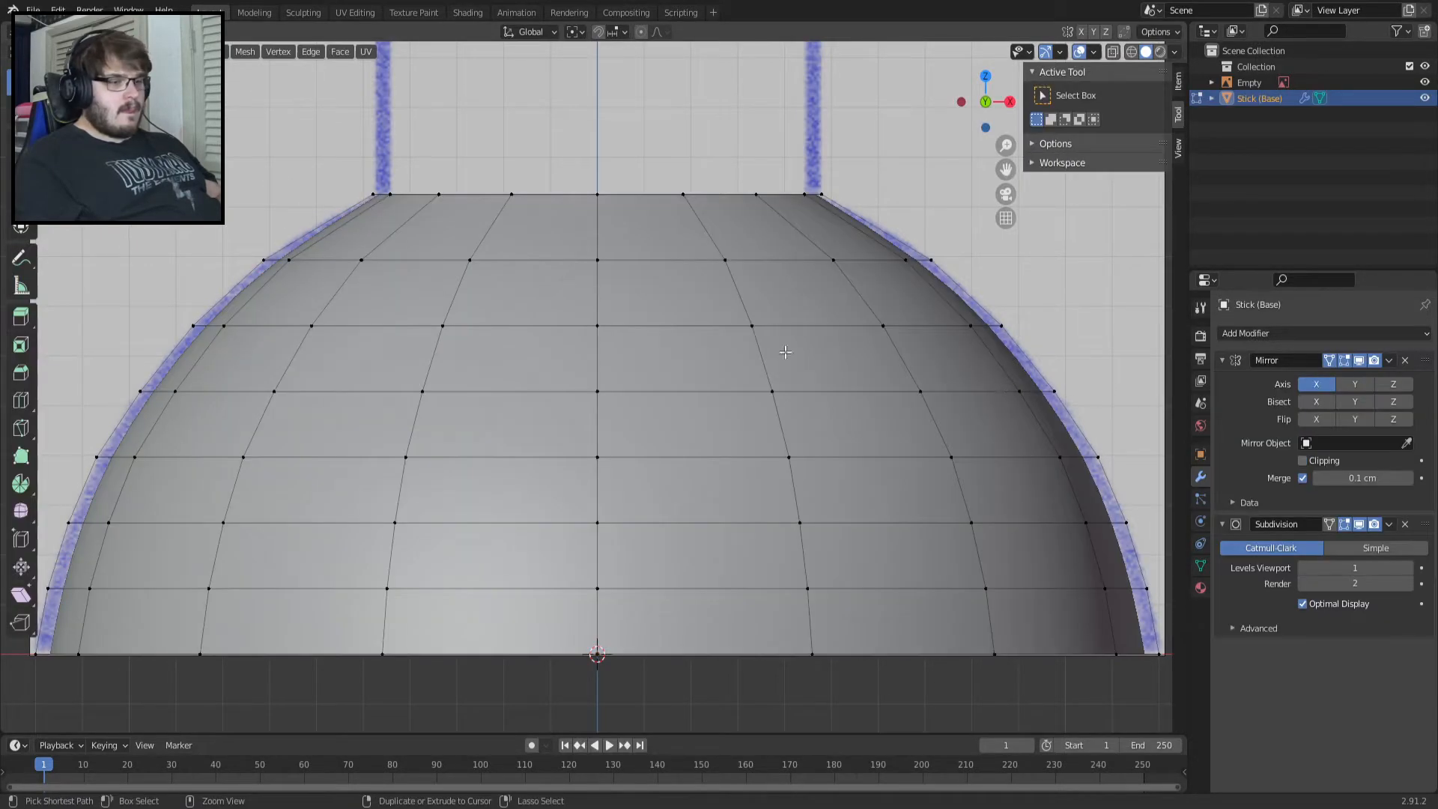
Return the stick base to object mode and apply its Mirror modifier.
key("ctrl+shift+z")
key("ctrl+shift+z")
key("ctrl+shift+z")
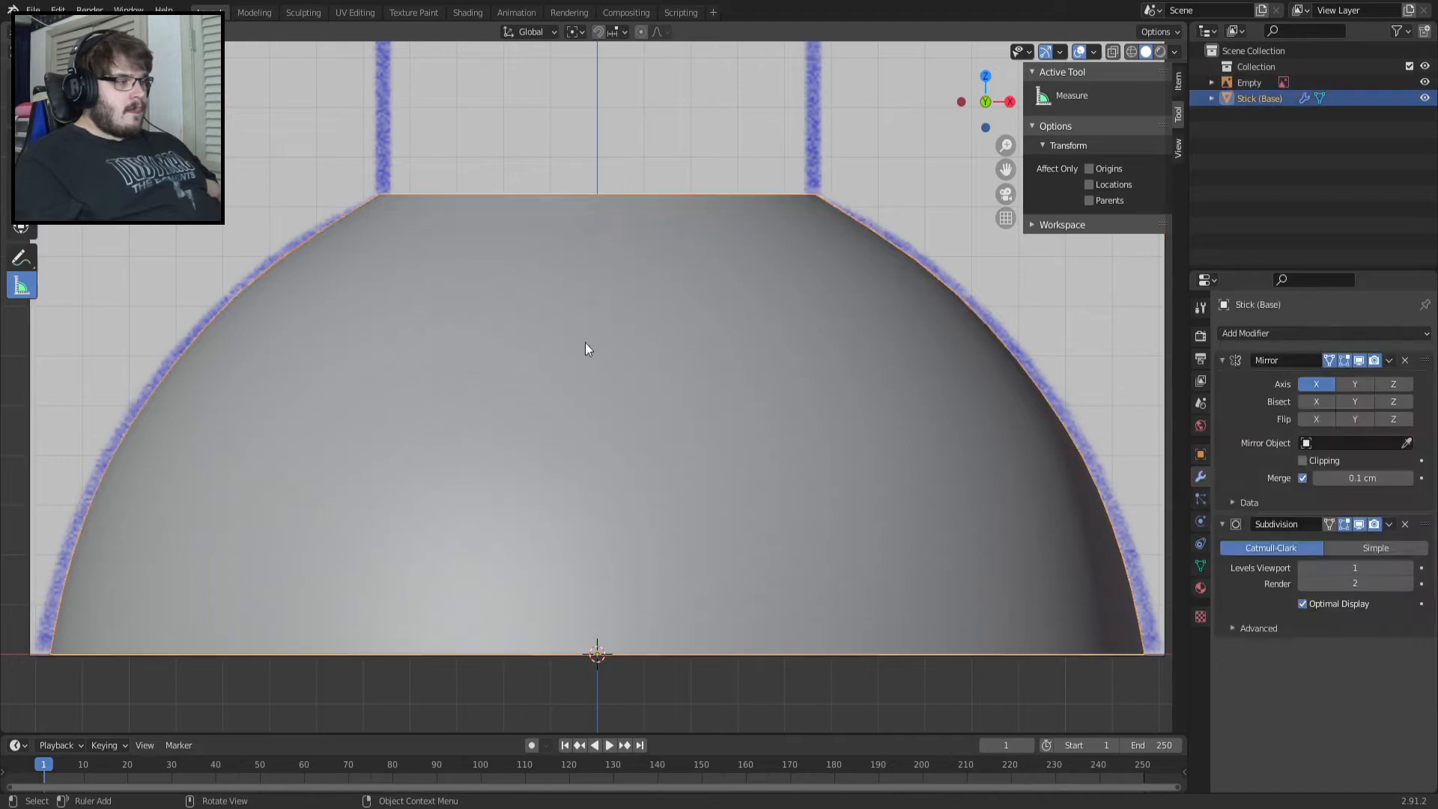
left_click(1390, 361)
left_click(1367, 379)
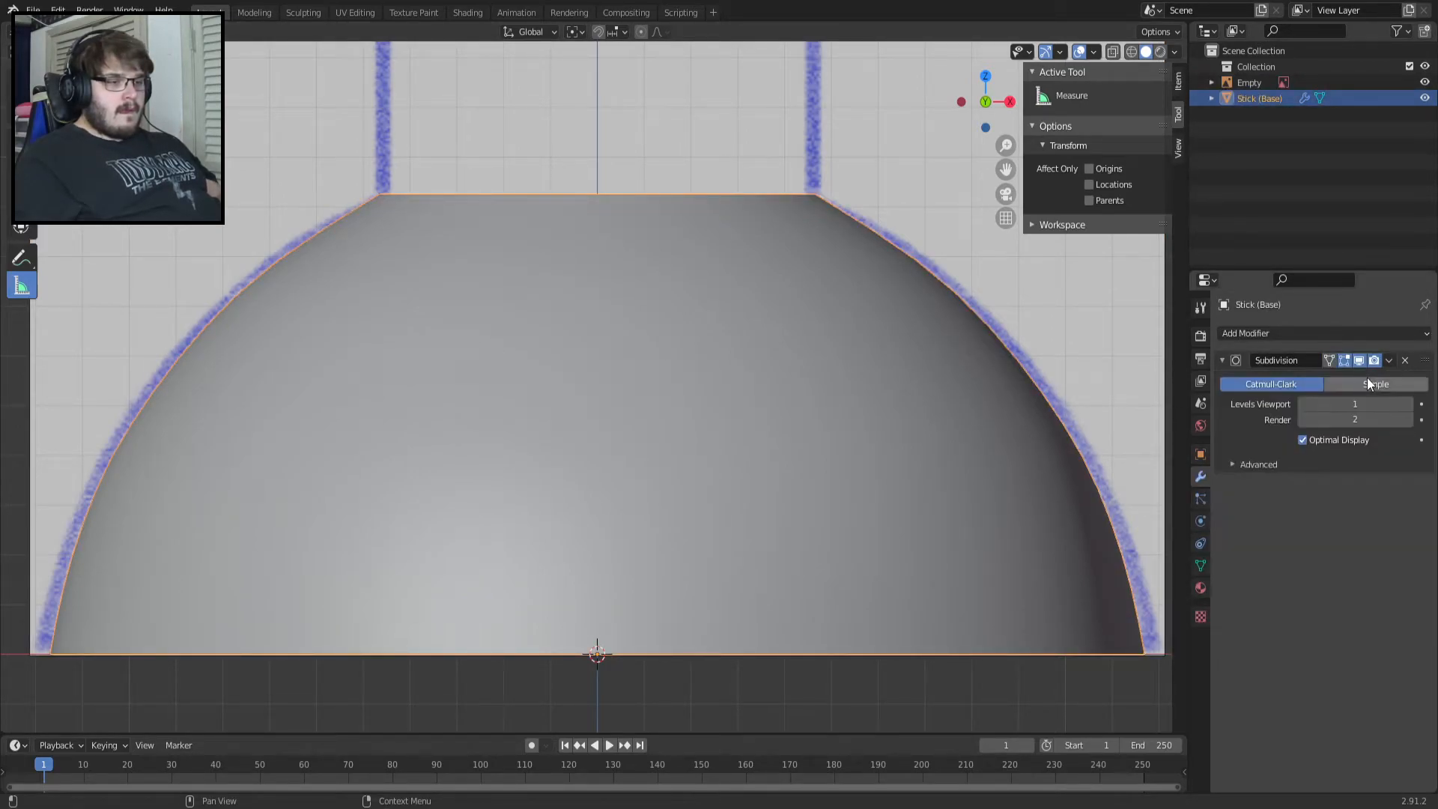
Switch the Subdivision modifier's viewport display off and on twice to compare the base's outline with the drawing.
left_click(1358, 360)
left_click(1359, 358)
left_click(1360, 357)
left_click(1359, 358)
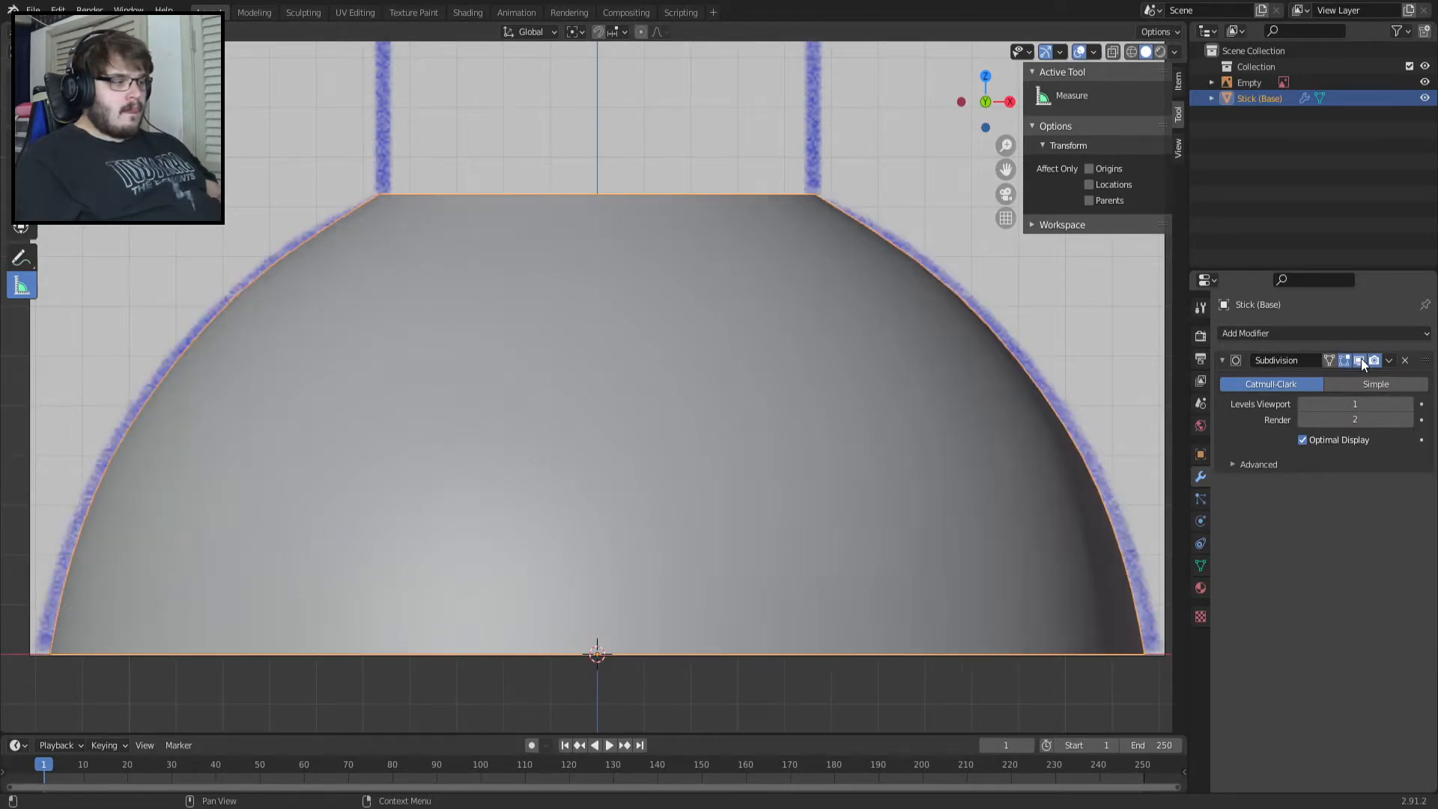
Scale the dome's bottom edge loop outward by about 1.032 so the smoothed surface reaches the drawing's outer edge.
key("Tab")
left_click(348, 653, "alt")
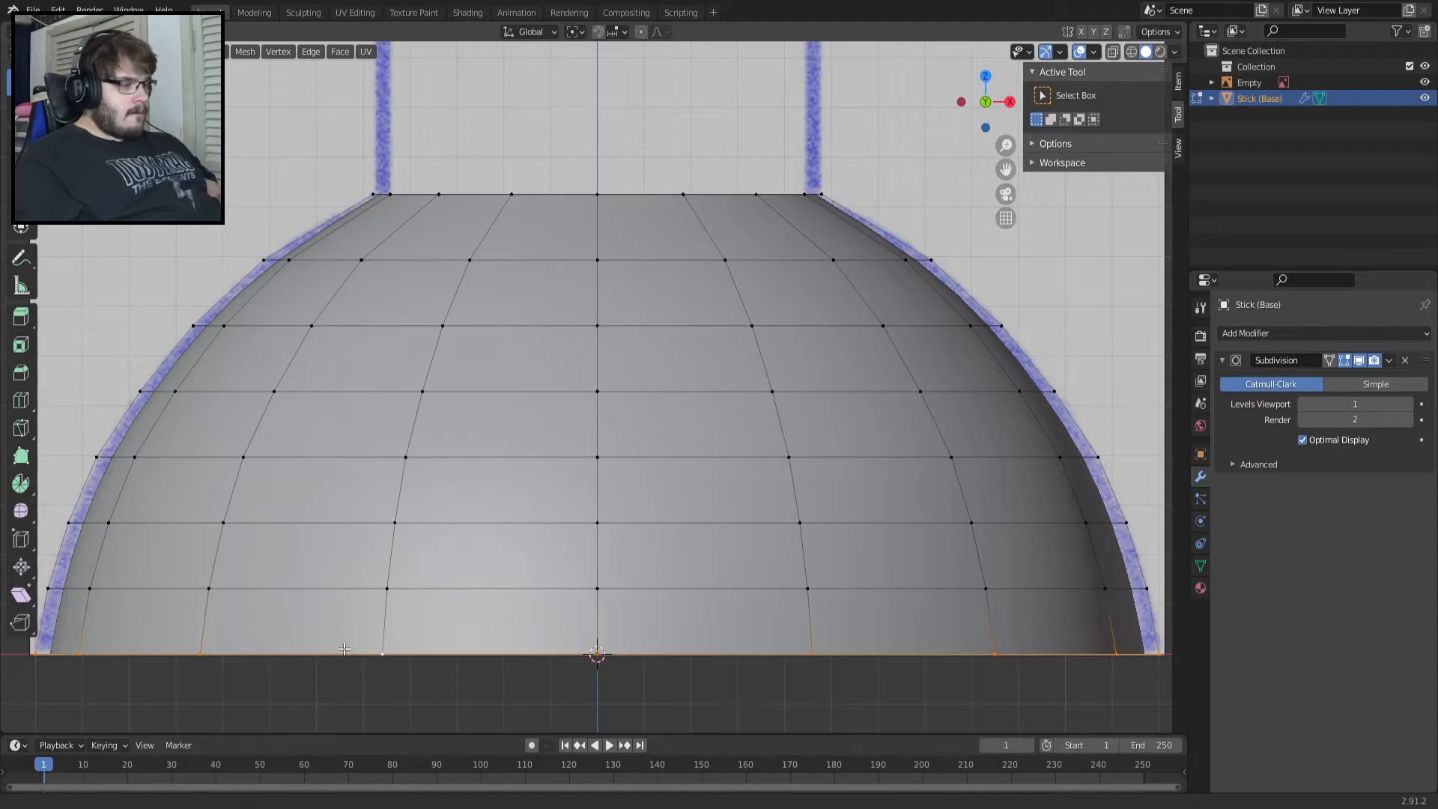
middle_click_drag(348, 653, 543, 568, "shift")
key("s")
left_click(530, 571)
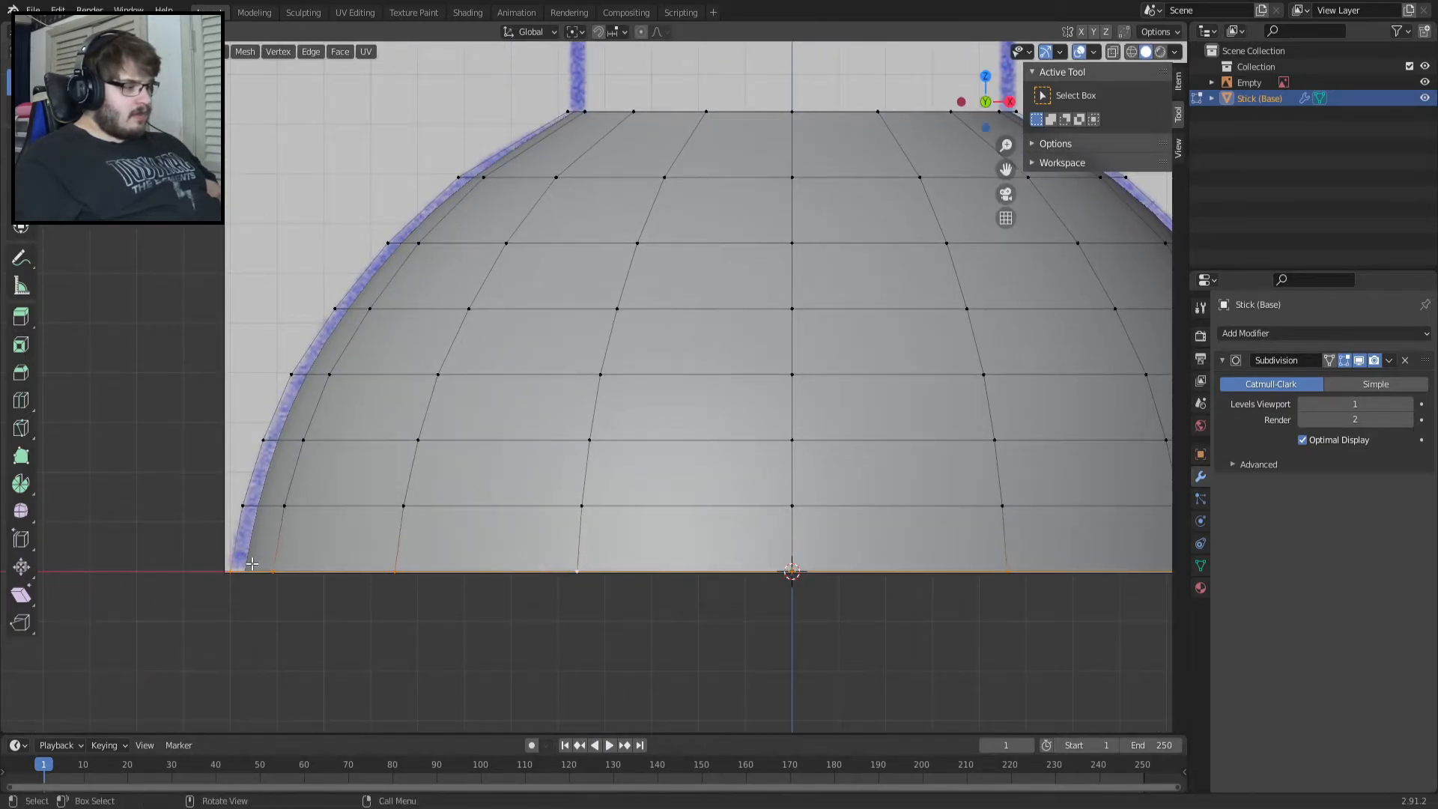
scroll(935, 189, "up", 6)
scroll(569, 370, "up", 3)
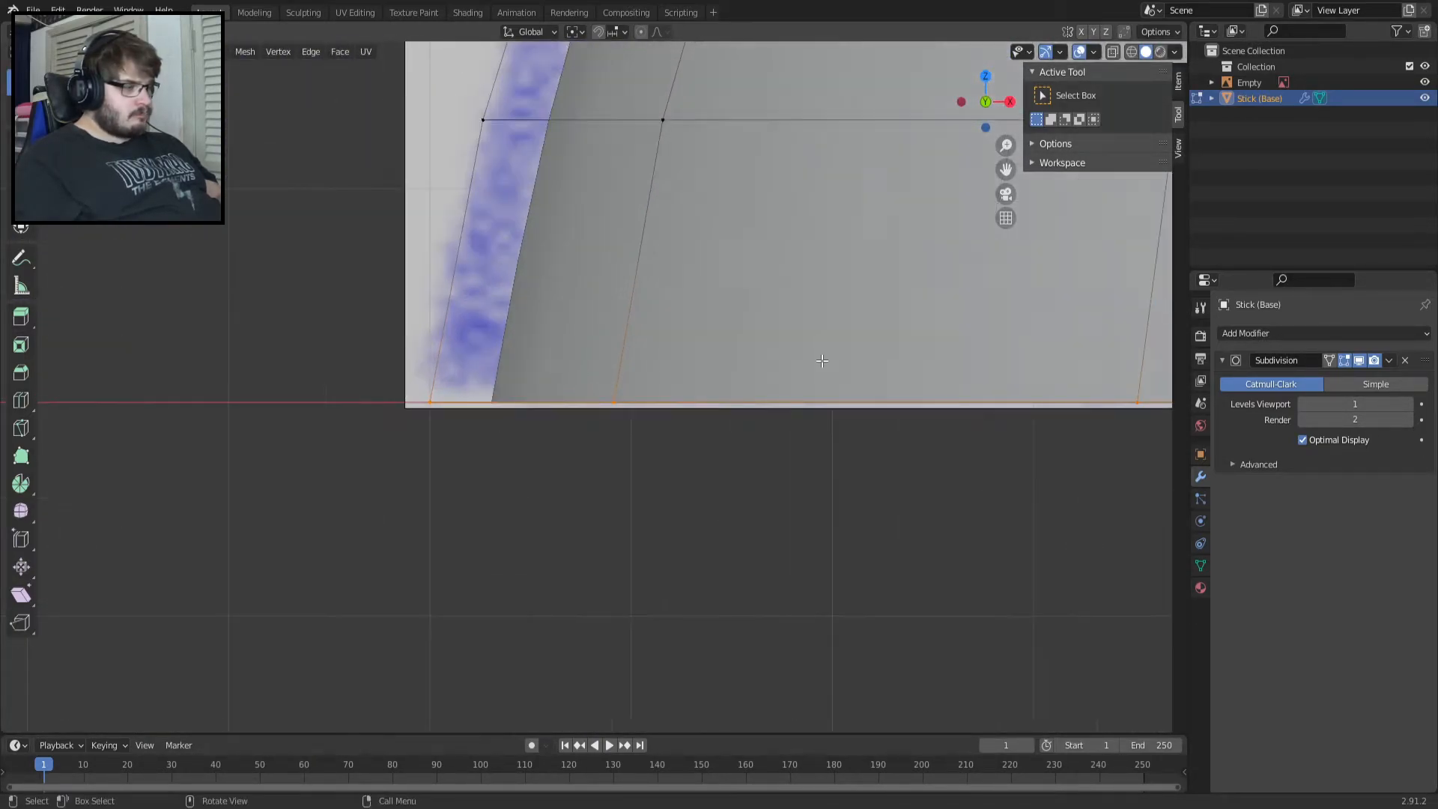
key("s")
left_click(757, 362)
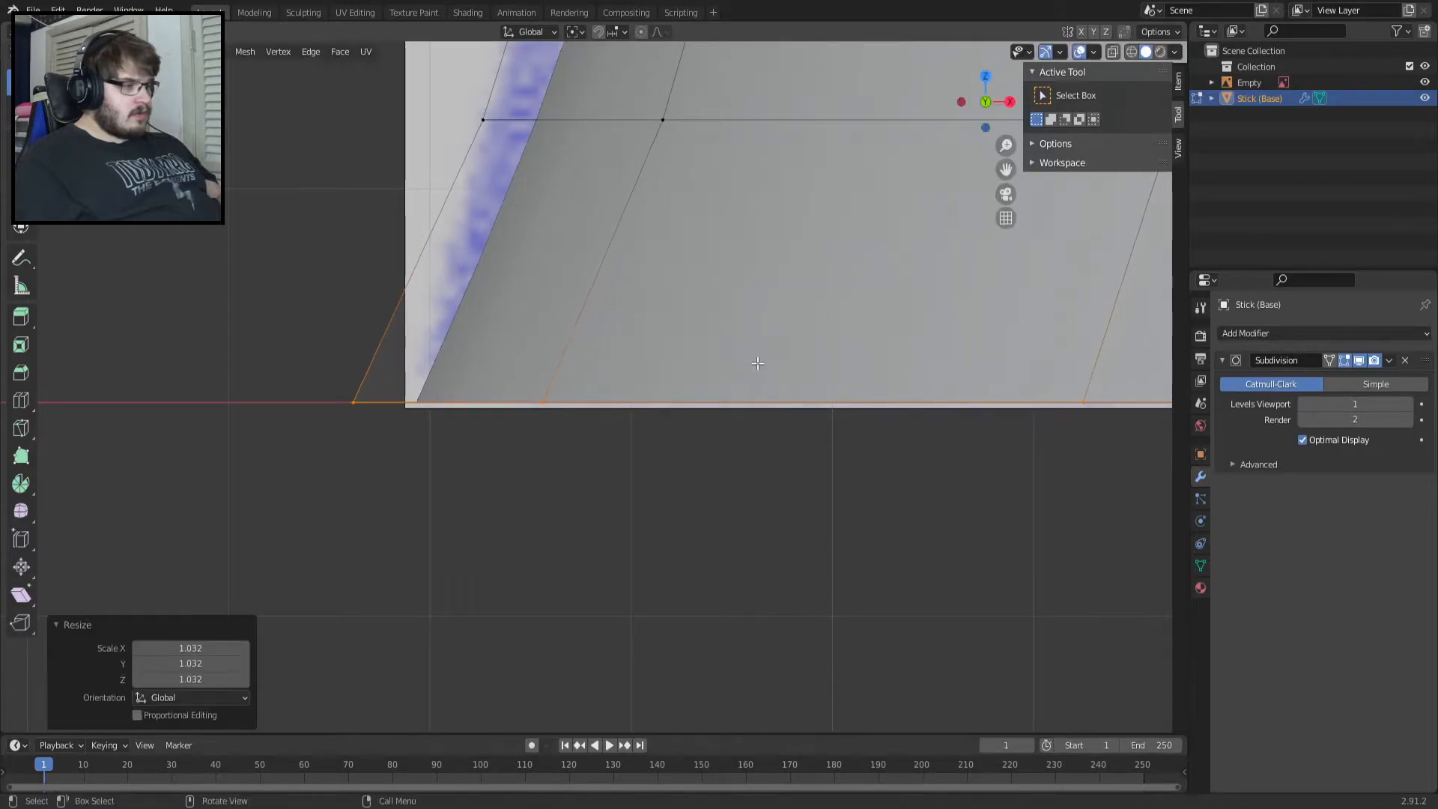
Widen the second-lowest edge loop and fine-tune the bottom loop with scale factors of about 0.999 and 1.003.
left_click(728, 123, "alt")
key("s")
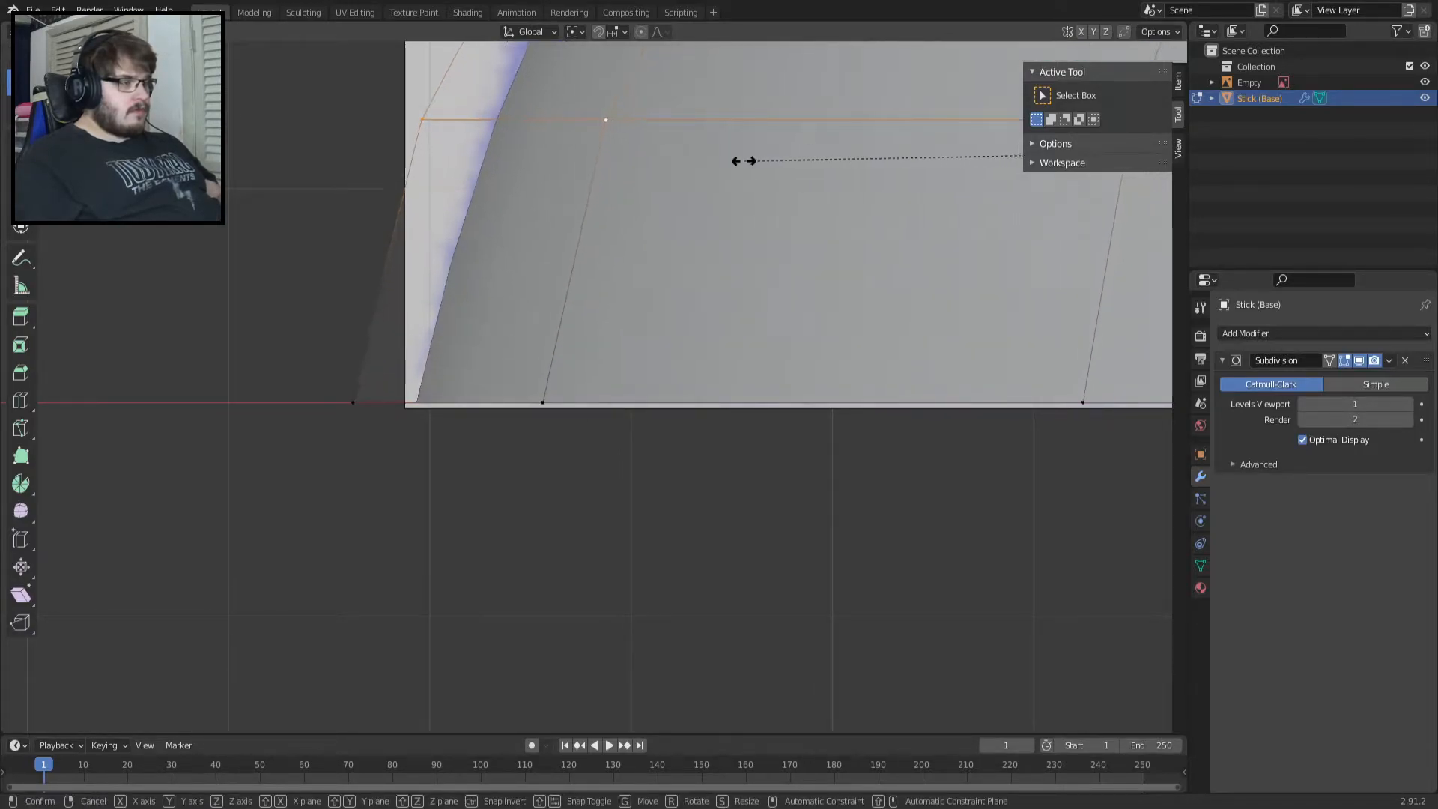
left_click(731, 157)
left_click(678, 397, "alt")
key("s")
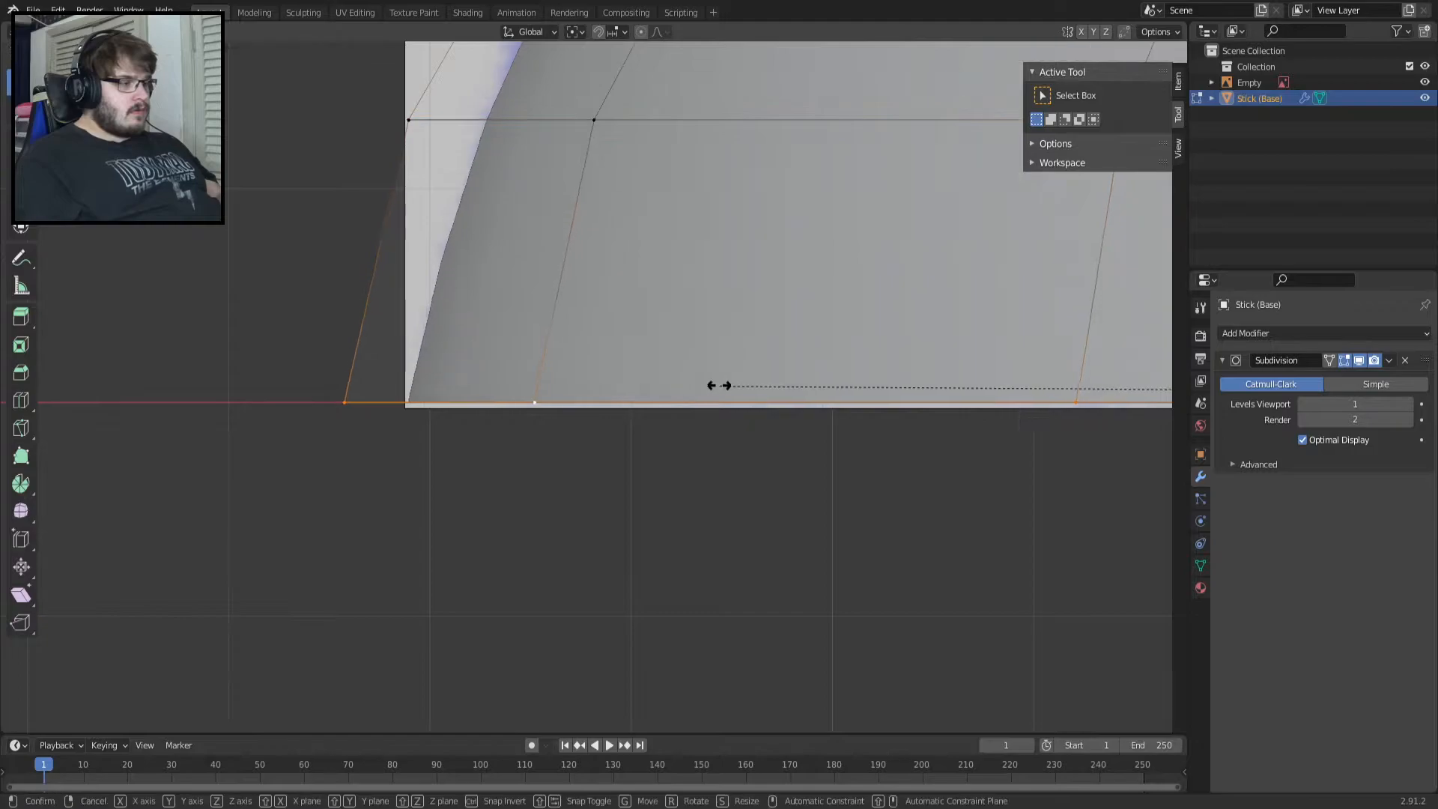
left_click(731, 376)
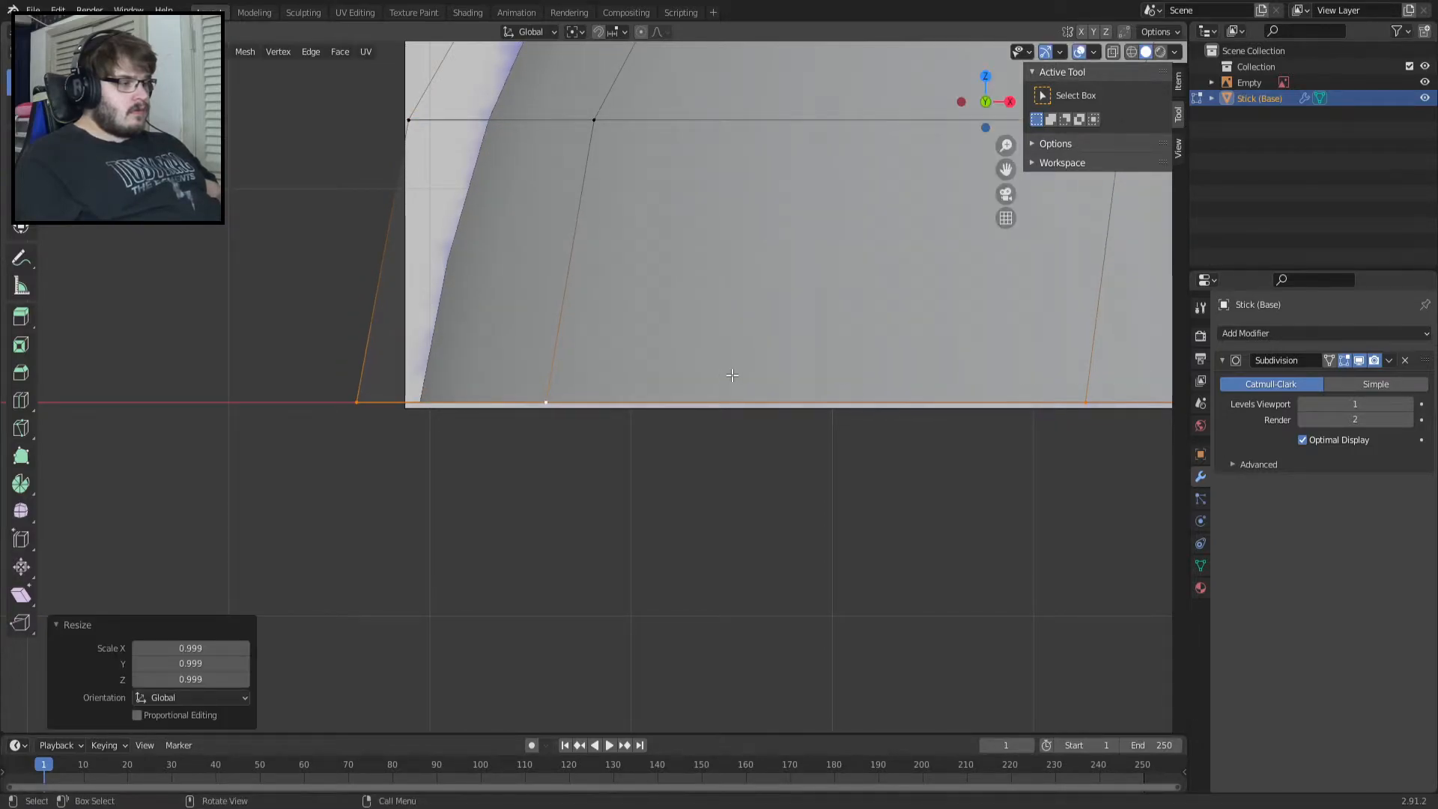
key("s")
left_click(730, 376)
scroll(730, 377, "down", 2)
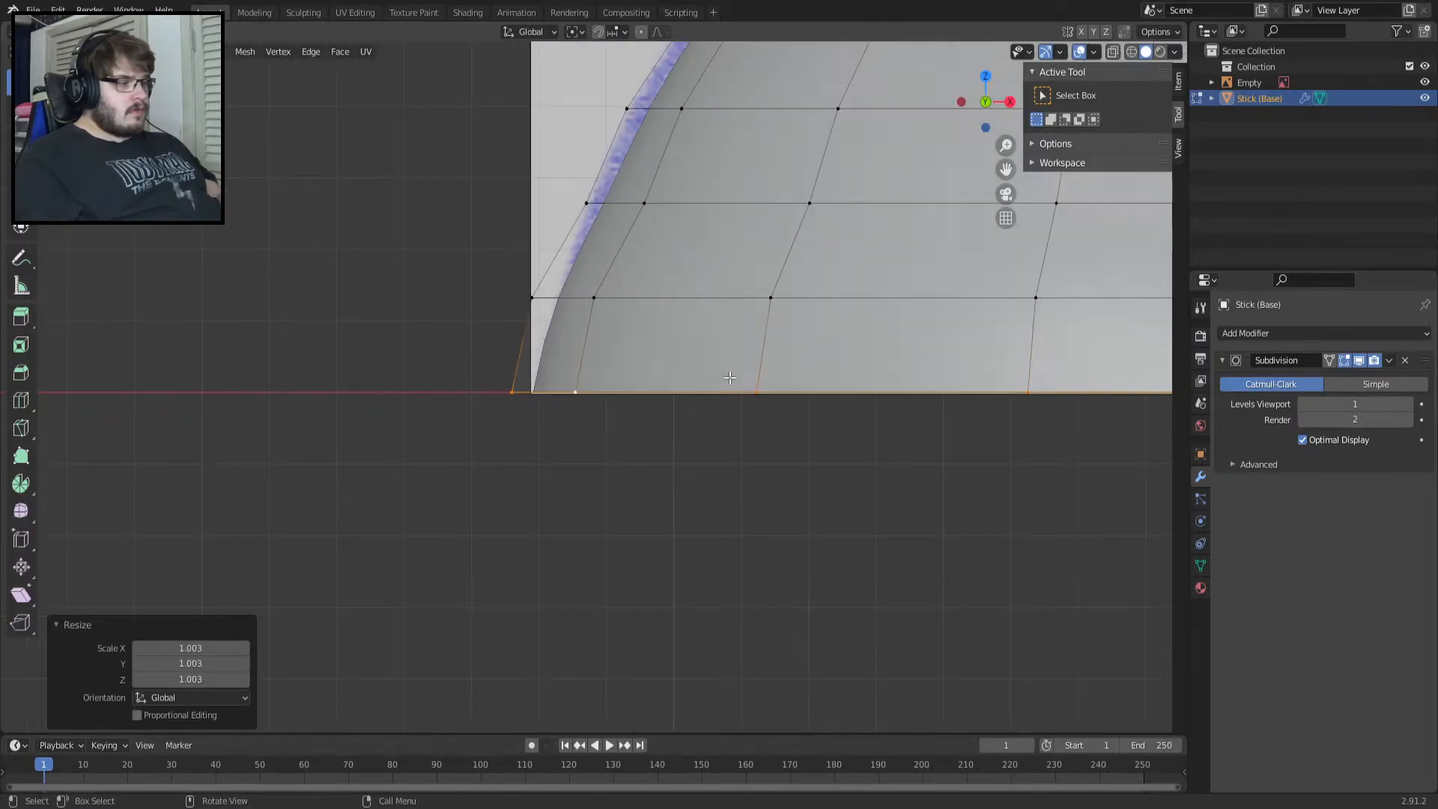
scroll(730, 378, "down", 5)
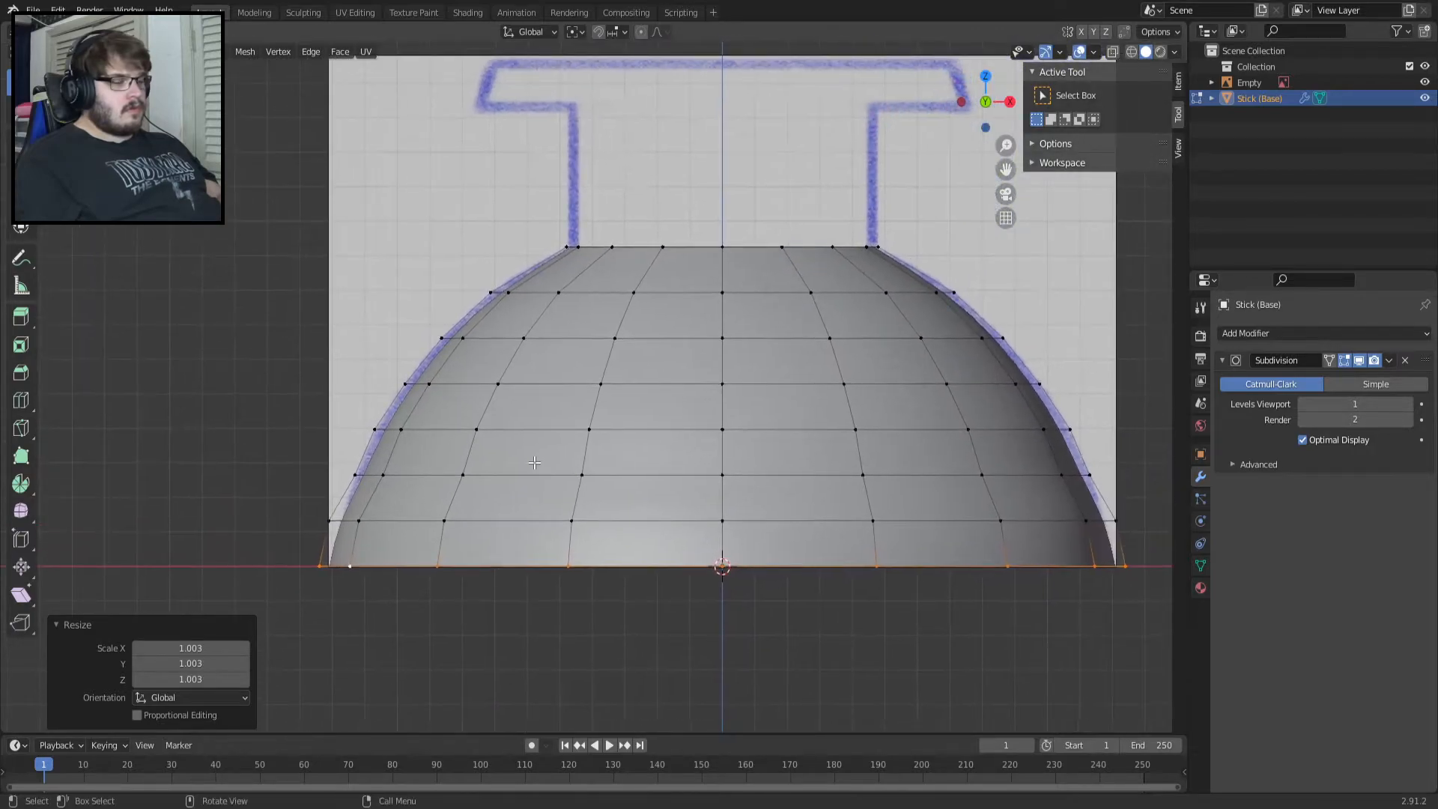
Undo the recent scaling of the dome's two lowest edge loops.
scroll(534, 462, "up", 2)
scroll(554, 427, "up", 2)
key("ctrl+z")
key("ctrl+z")
key("ctrl+shift+z")
key("ctrl+z")
key("ctrl+z")
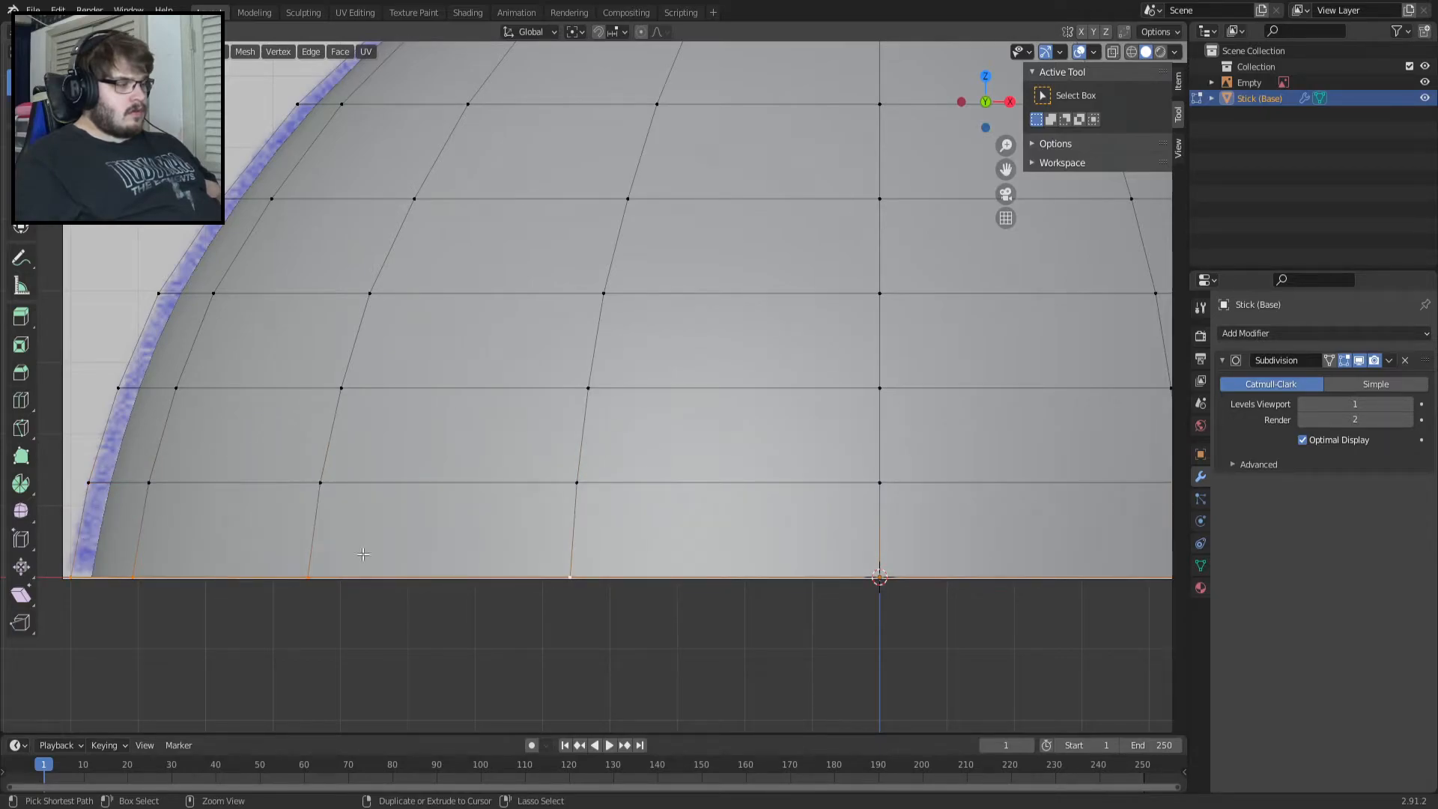
Duplicate the stick base in place in object mode and turn off the copy's Subdivision viewport display.
key("Tab")
right_click(958, 357)
left_click(828, 271)
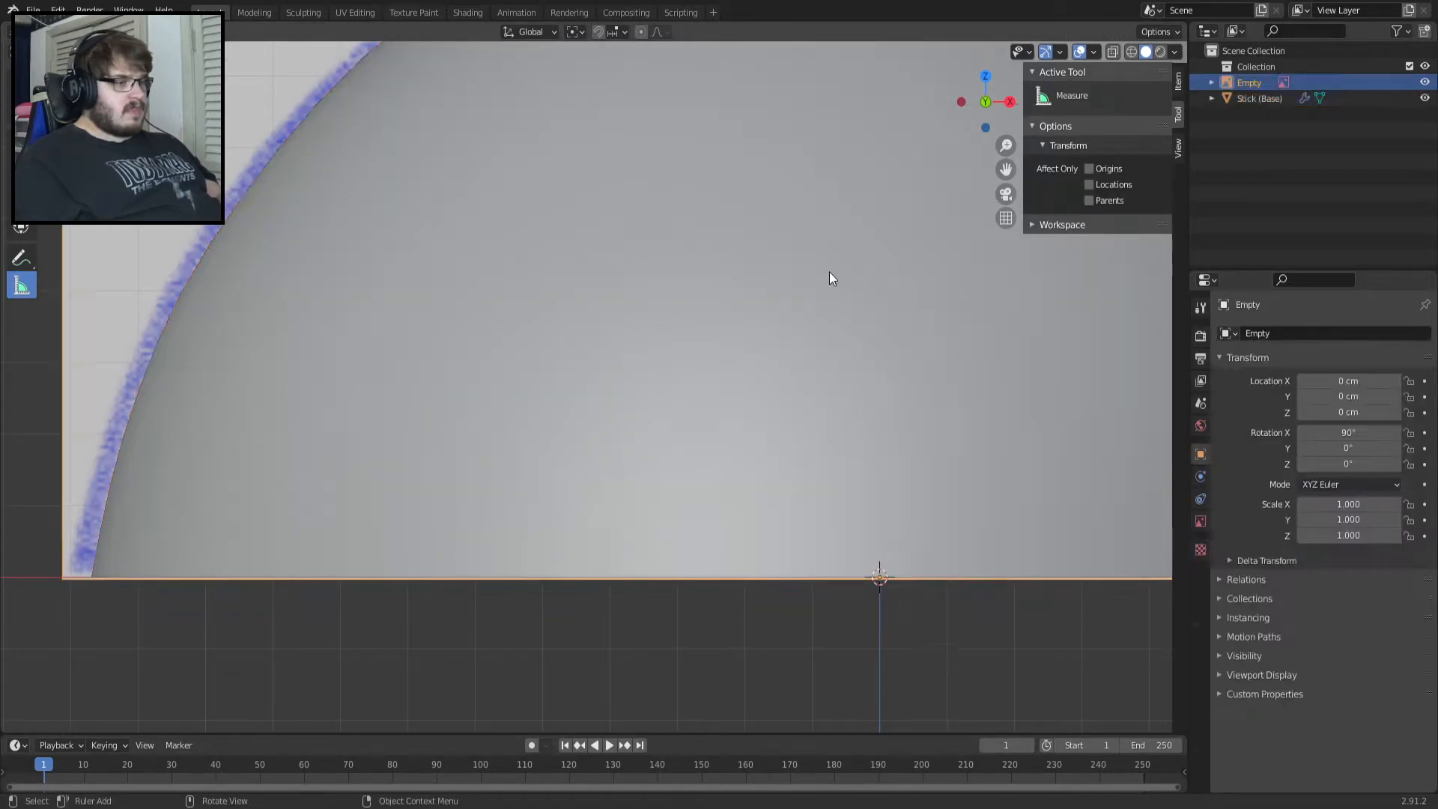
left_click(829, 271)
key("shift+d")
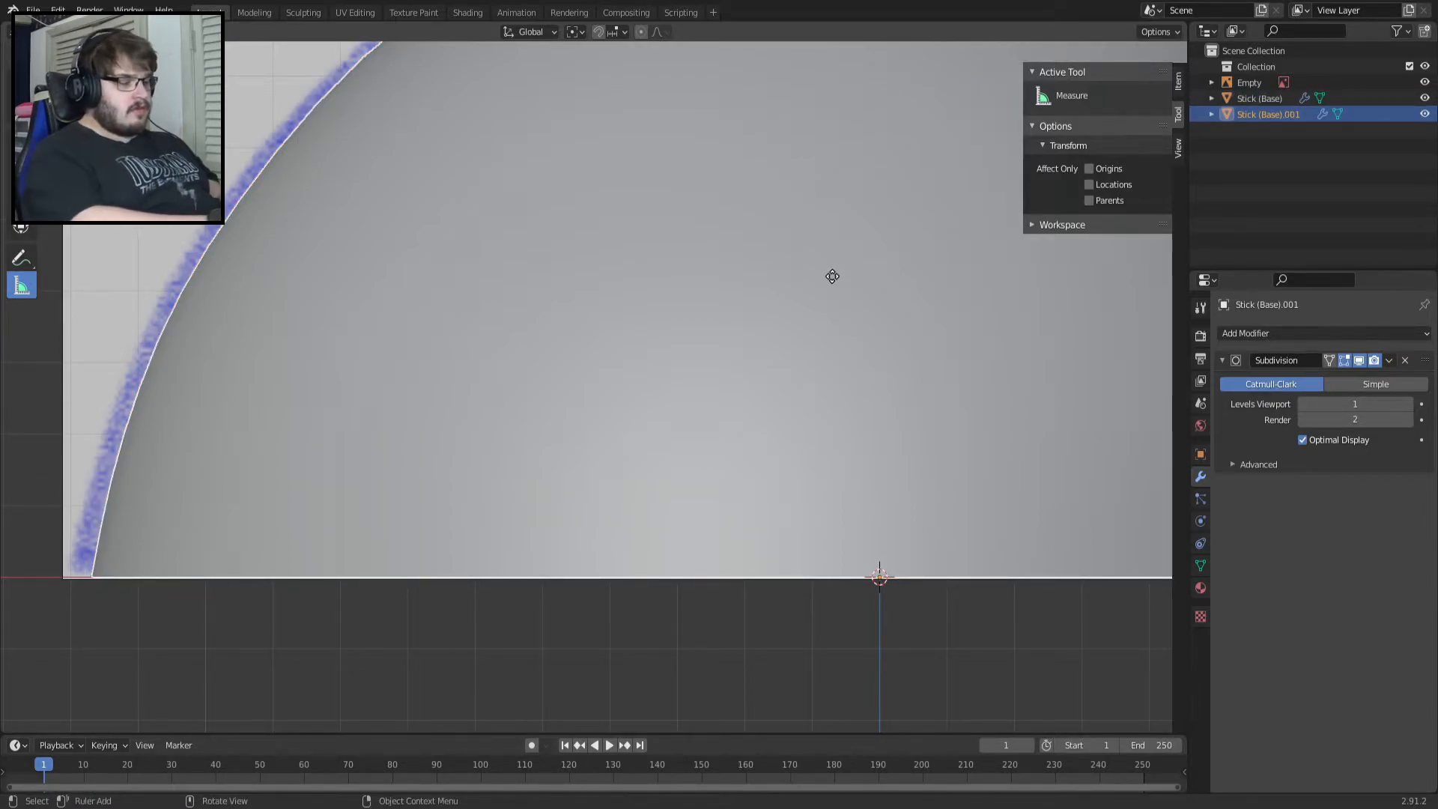
right_click(832, 276)
scroll(1024, 374, "down", 5)
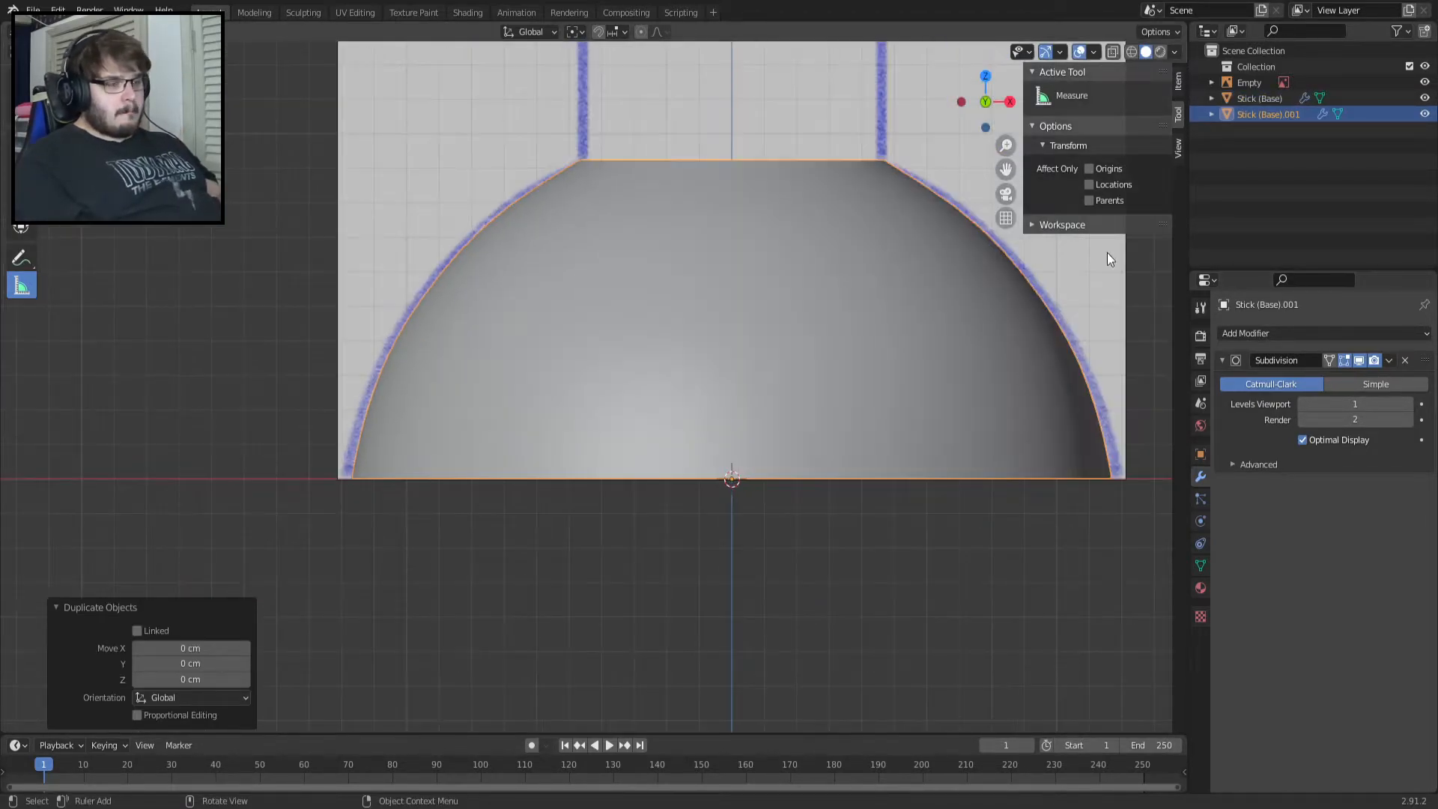
left_click(1363, 363)
scroll(1096, 362, "up", 1)
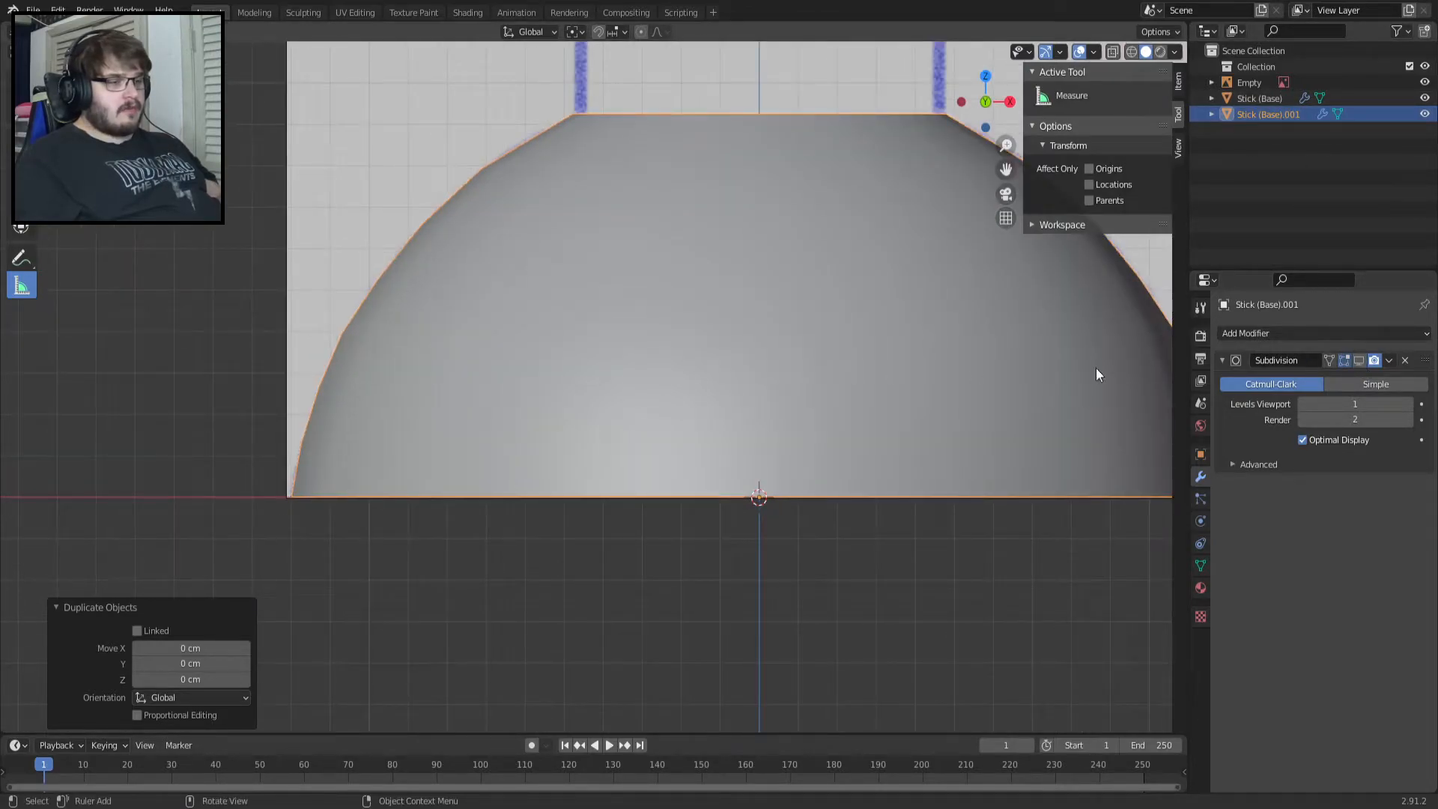
Turn on the Wireframe overlay for the duplicated base in its object viewport display settings.
left_click(1349, 332)
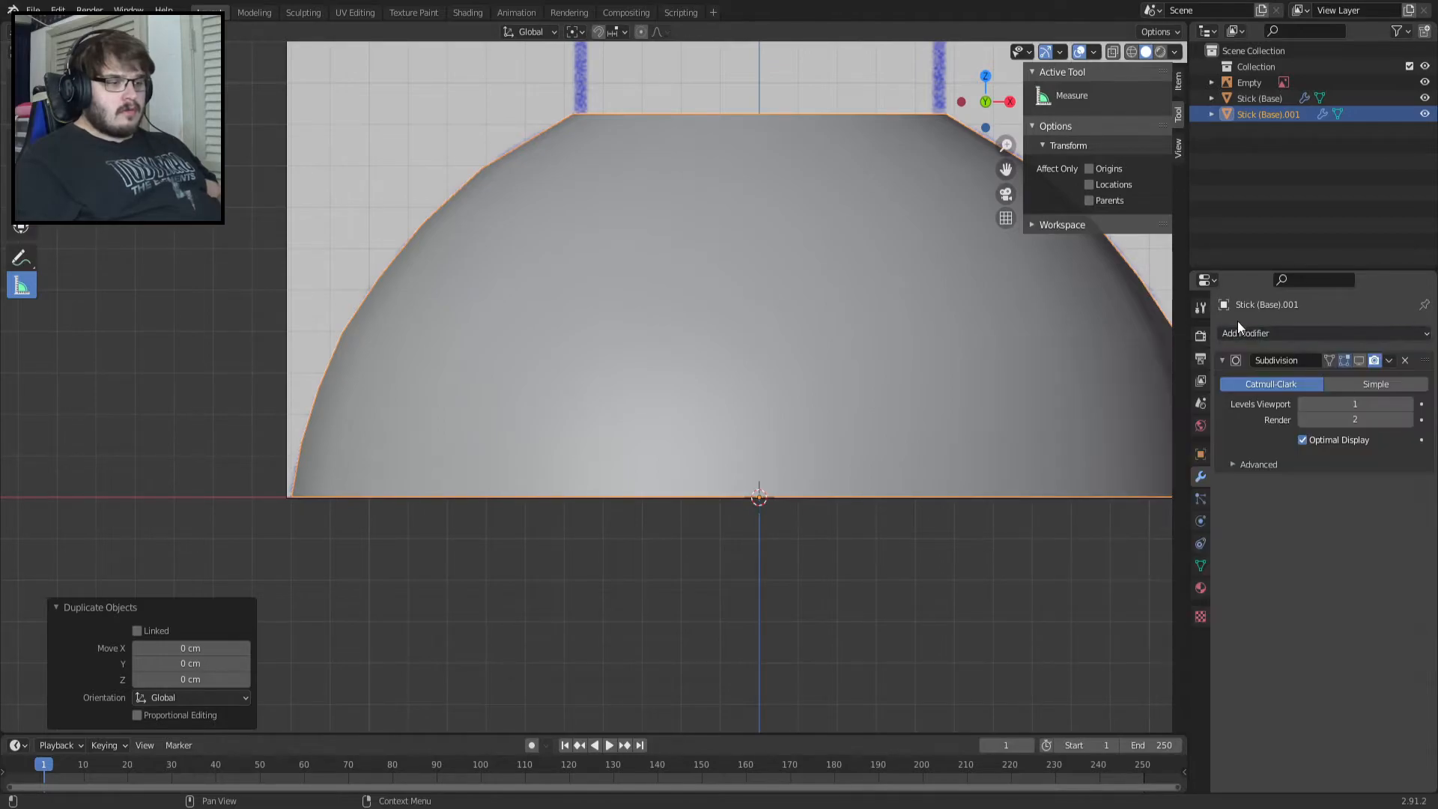
left_click(1201, 454)
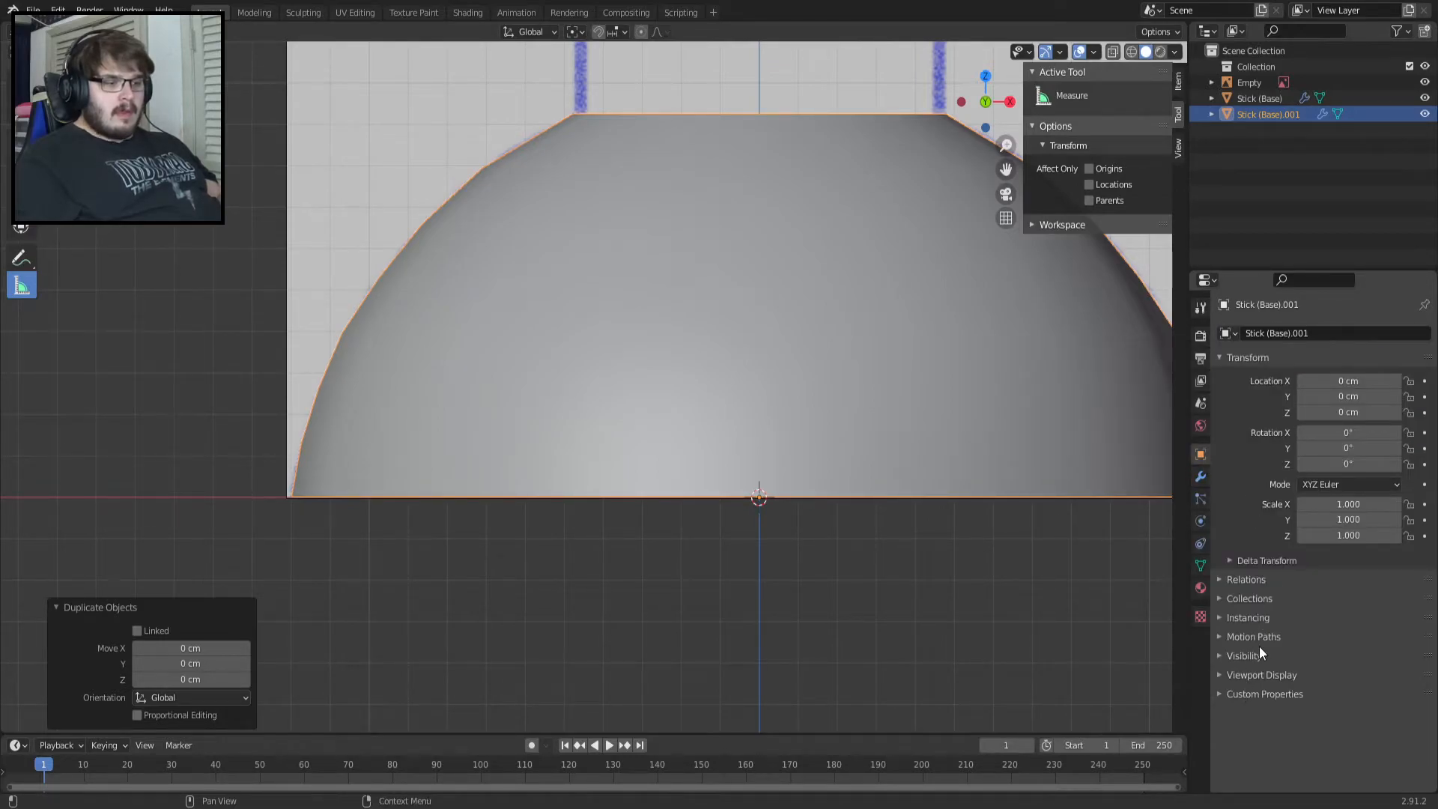
left_click(1266, 675)
left_click(1304, 716)
left_click(1304, 717)
left_click(1303, 733)
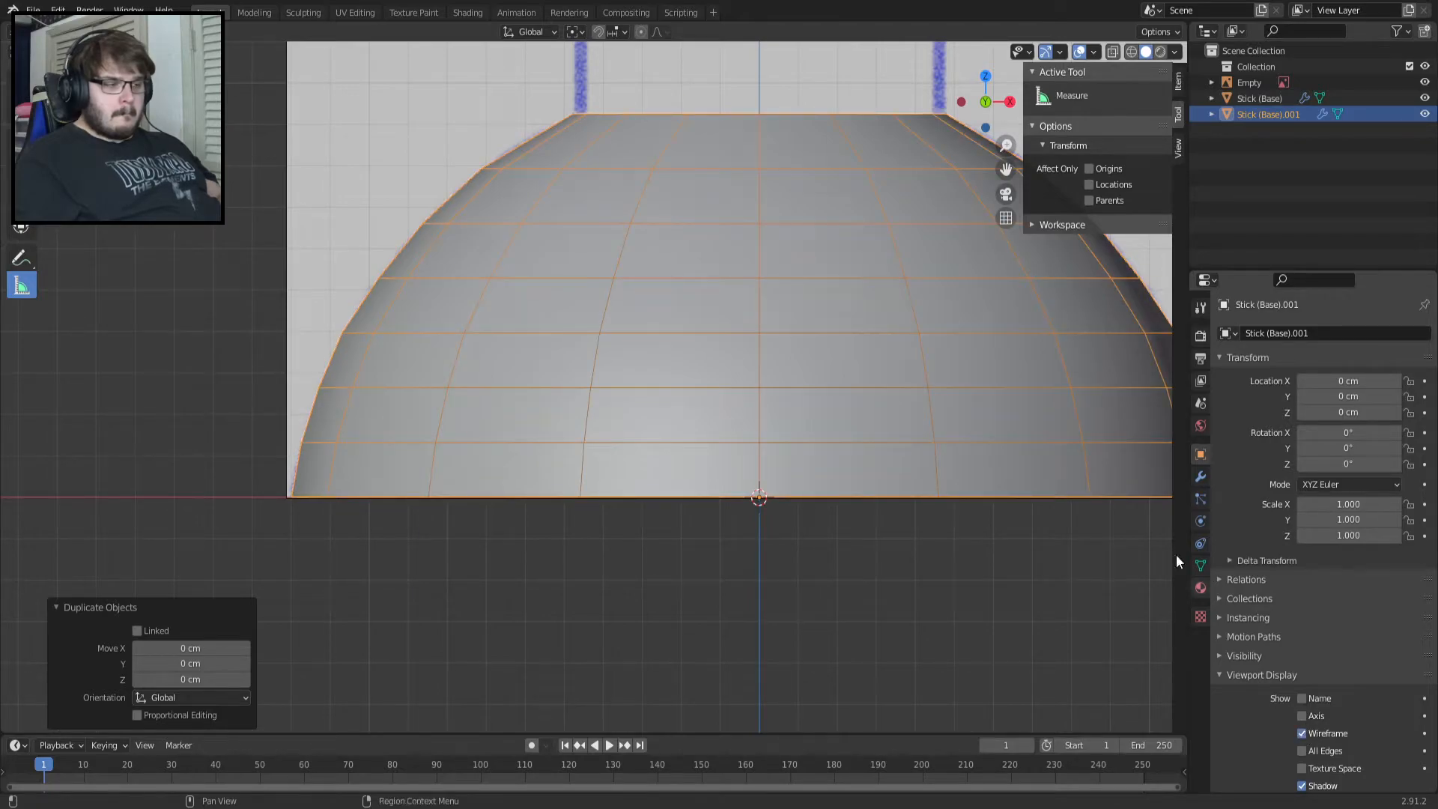
Select the original stick base, enable its Subdivision modifier's on-cage display, and enter edit mode.
left_click(766, 411)
left_click(1011, 368)
left_click(1011, 369)
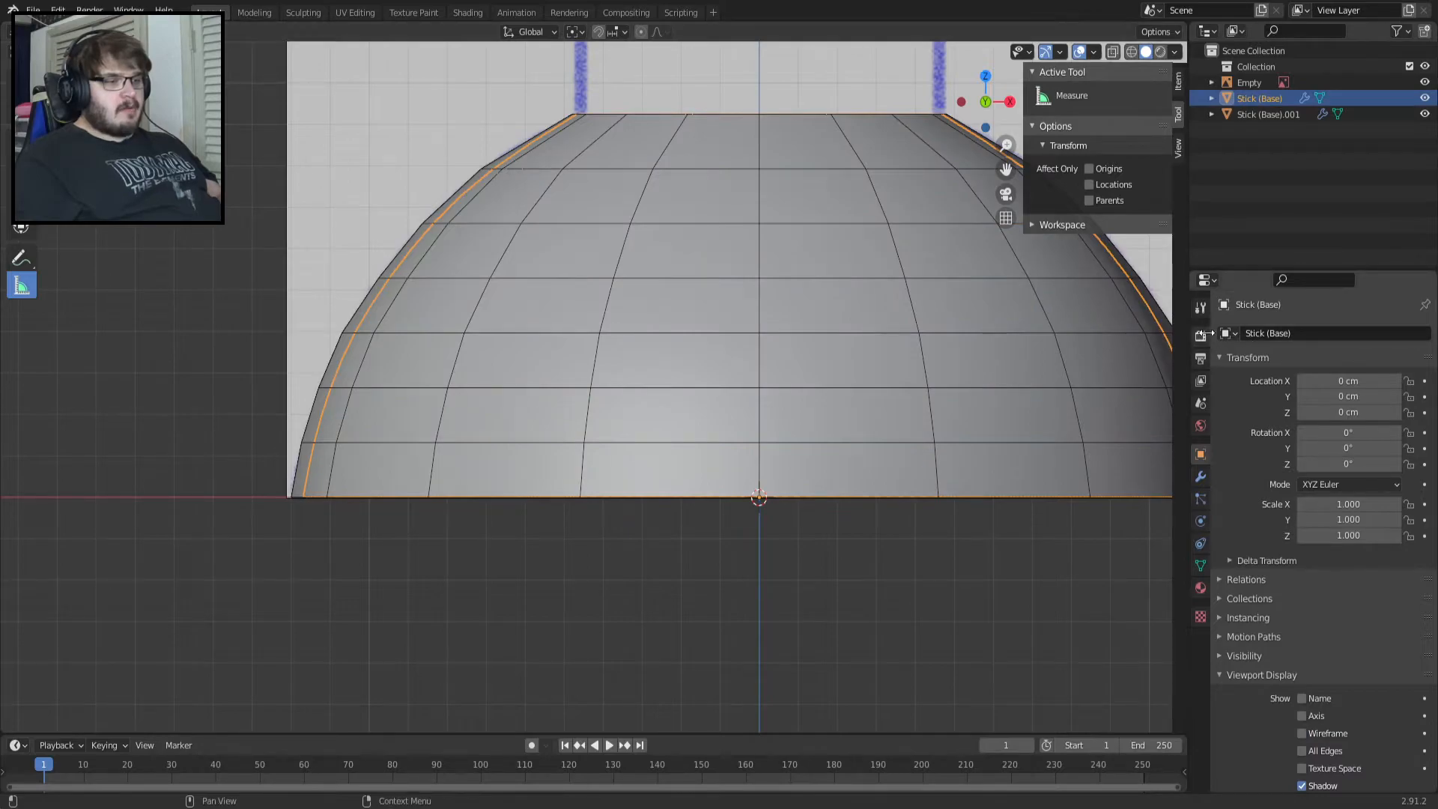
key("Tab")
scroll(291, 474, "up", 3)
scroll(291, 473, "down", 1)
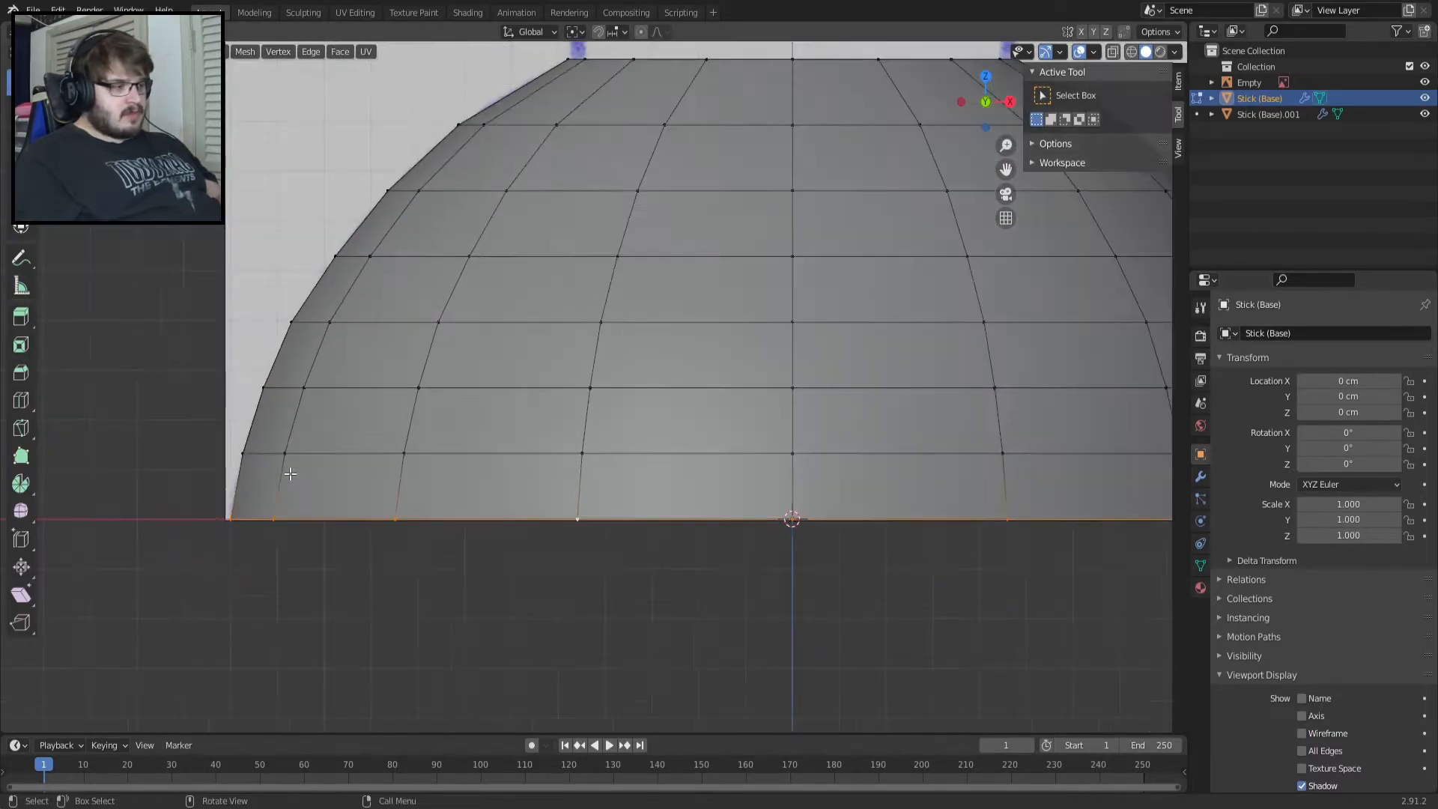
key("Tab")
left_click(614, 399)
left_click(614, 399)
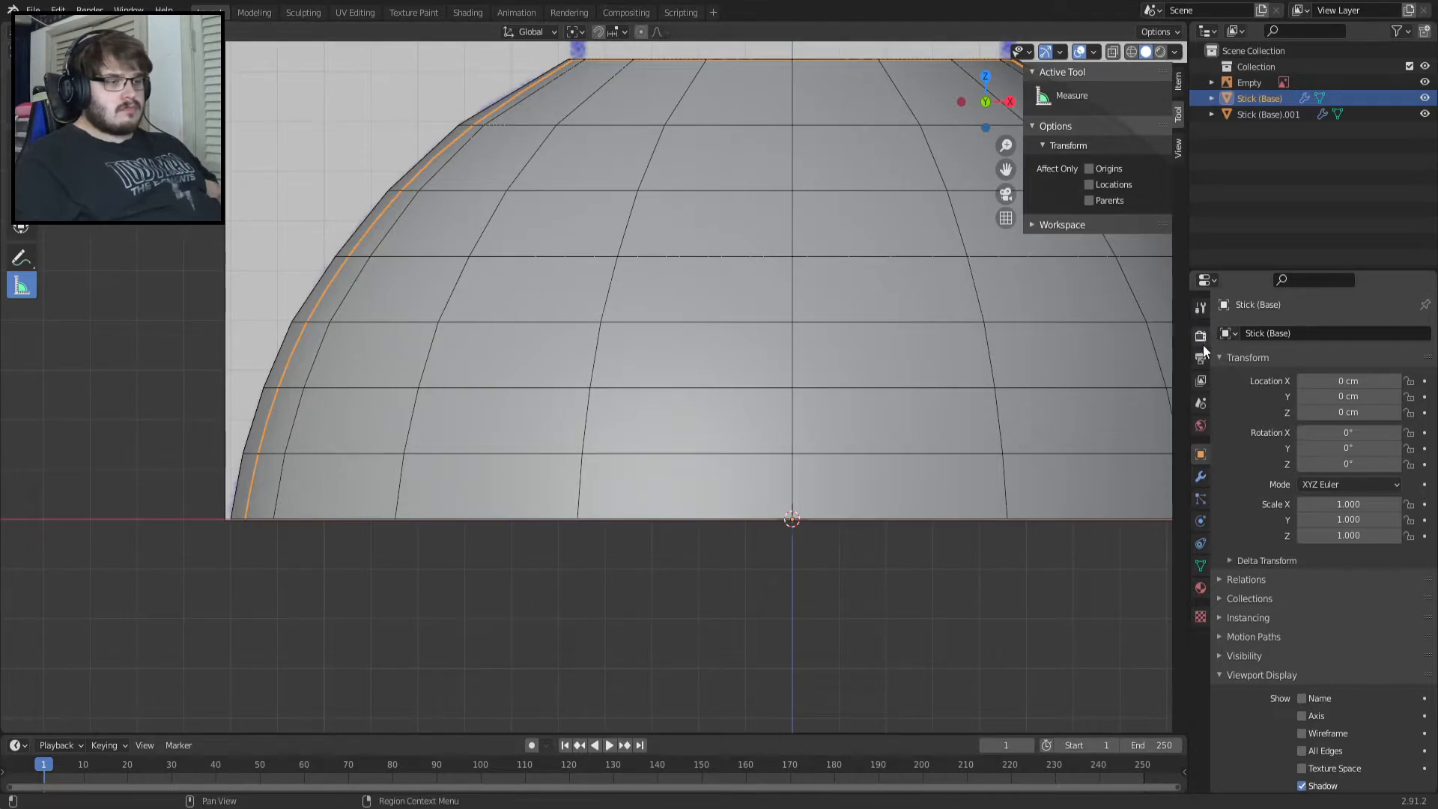
left_click(1200, 477)
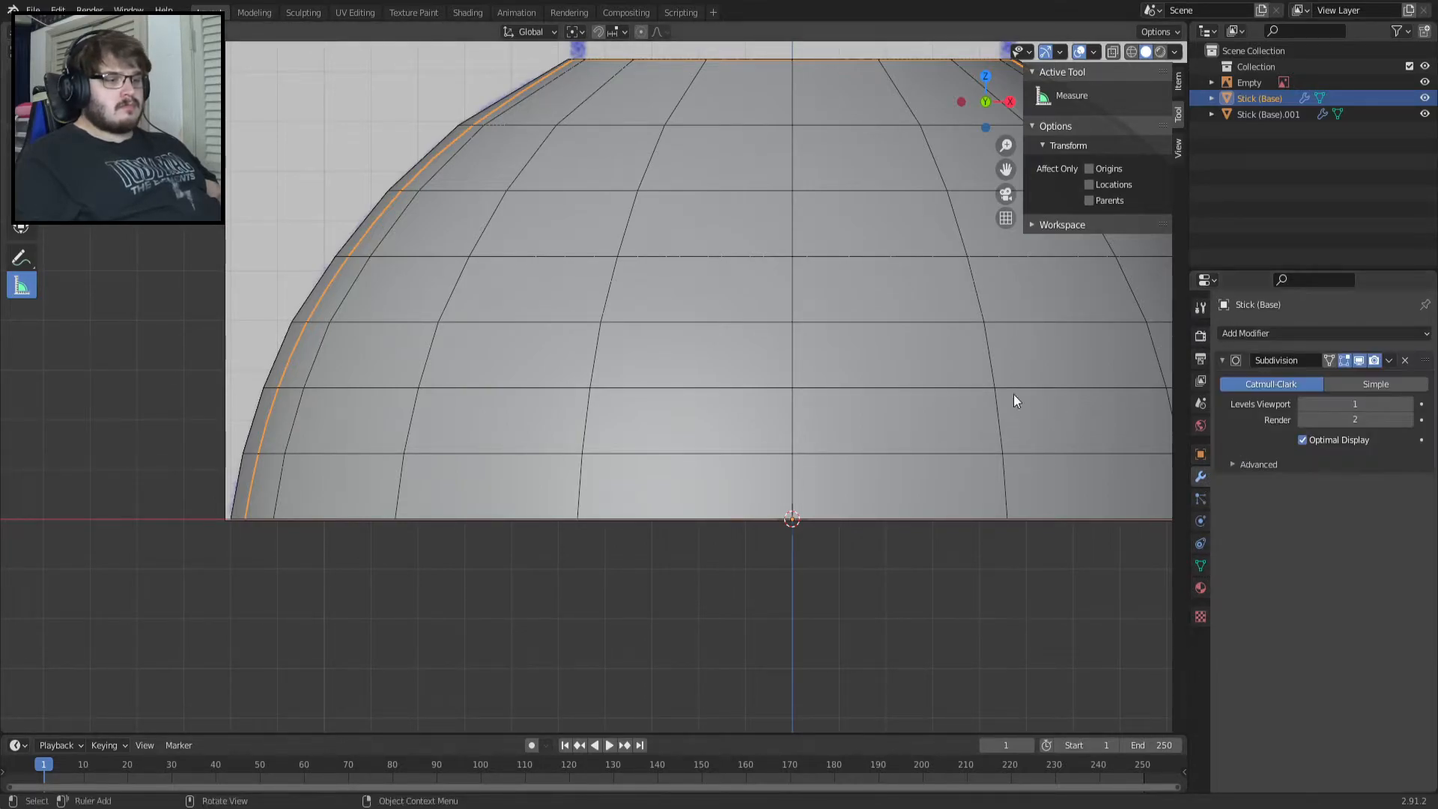
key("Tab")
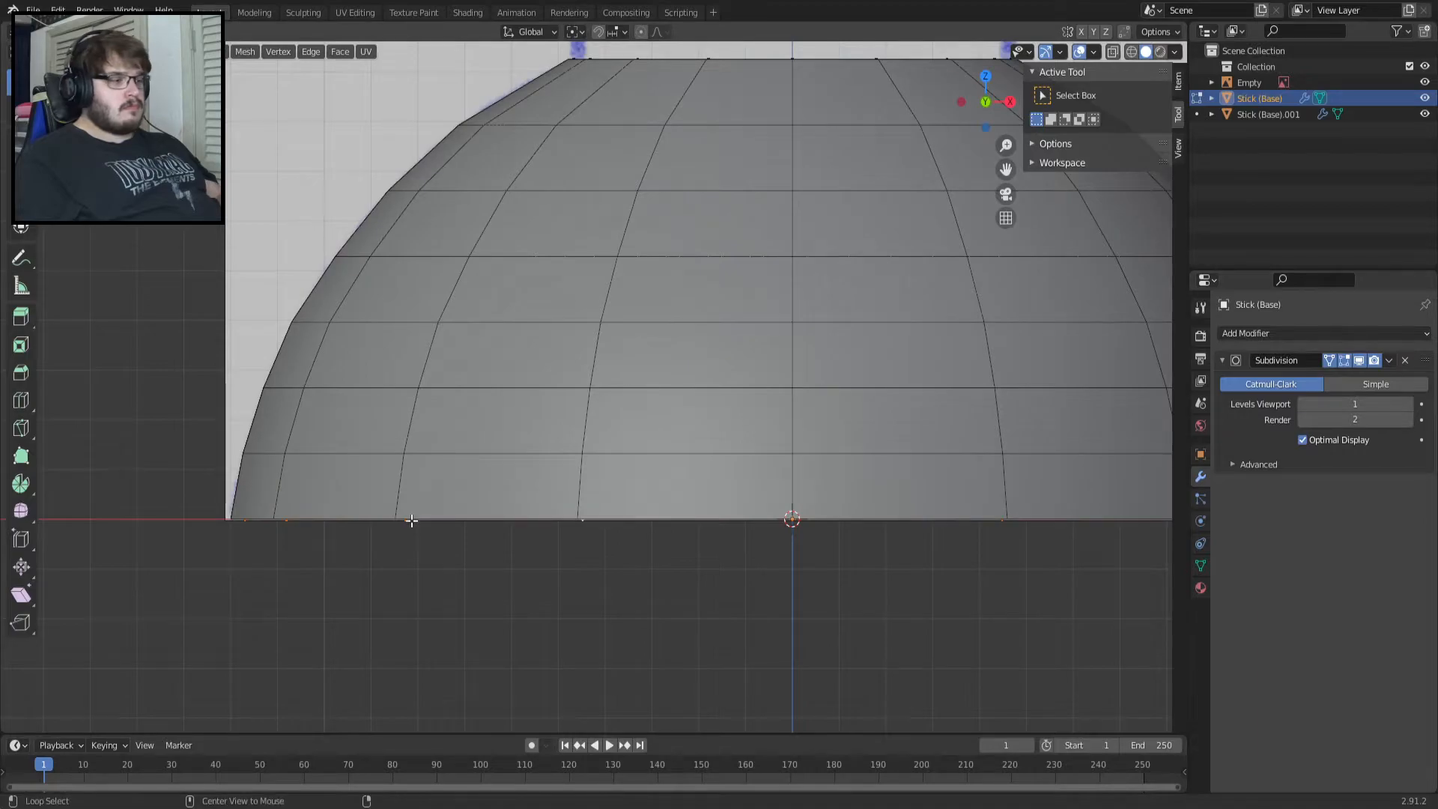
key("s")
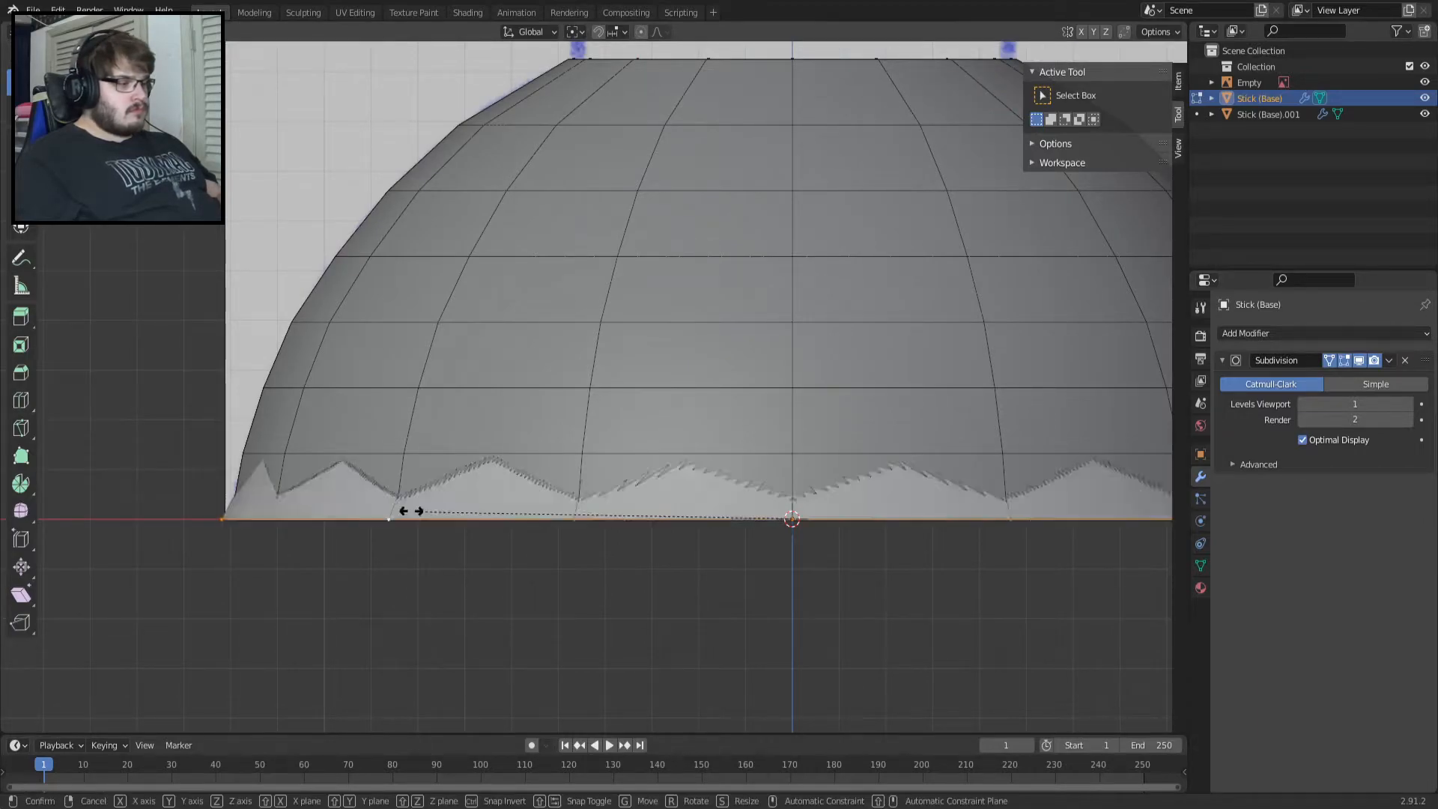
left_click(429, 517)
key("Tab")
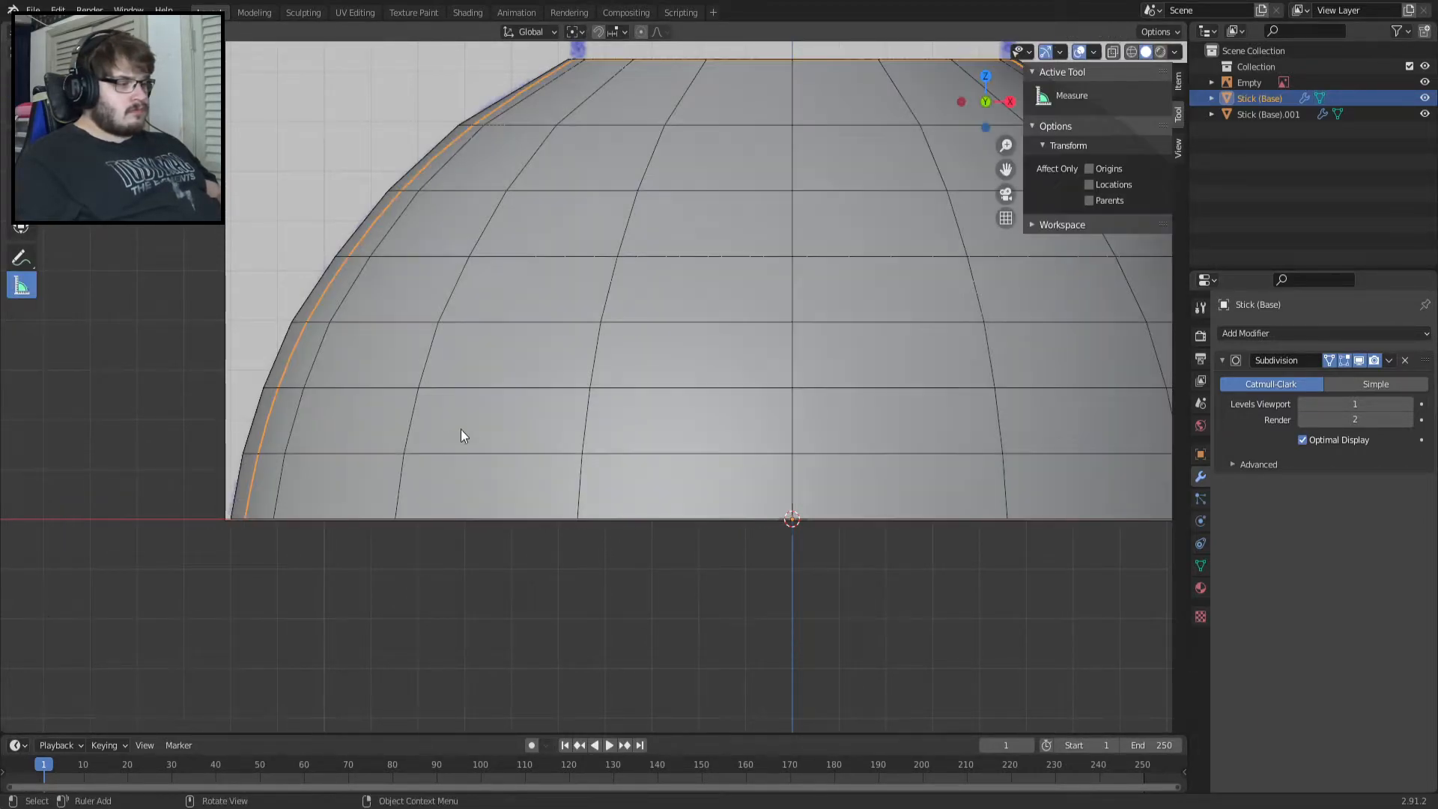
Turn off Shadow and Wireframe for the duplicated base and set it to display as Wire in the viewport.
left_click(462, 427)
key("Tab")
key("Tab")
left_click(1200, 454)
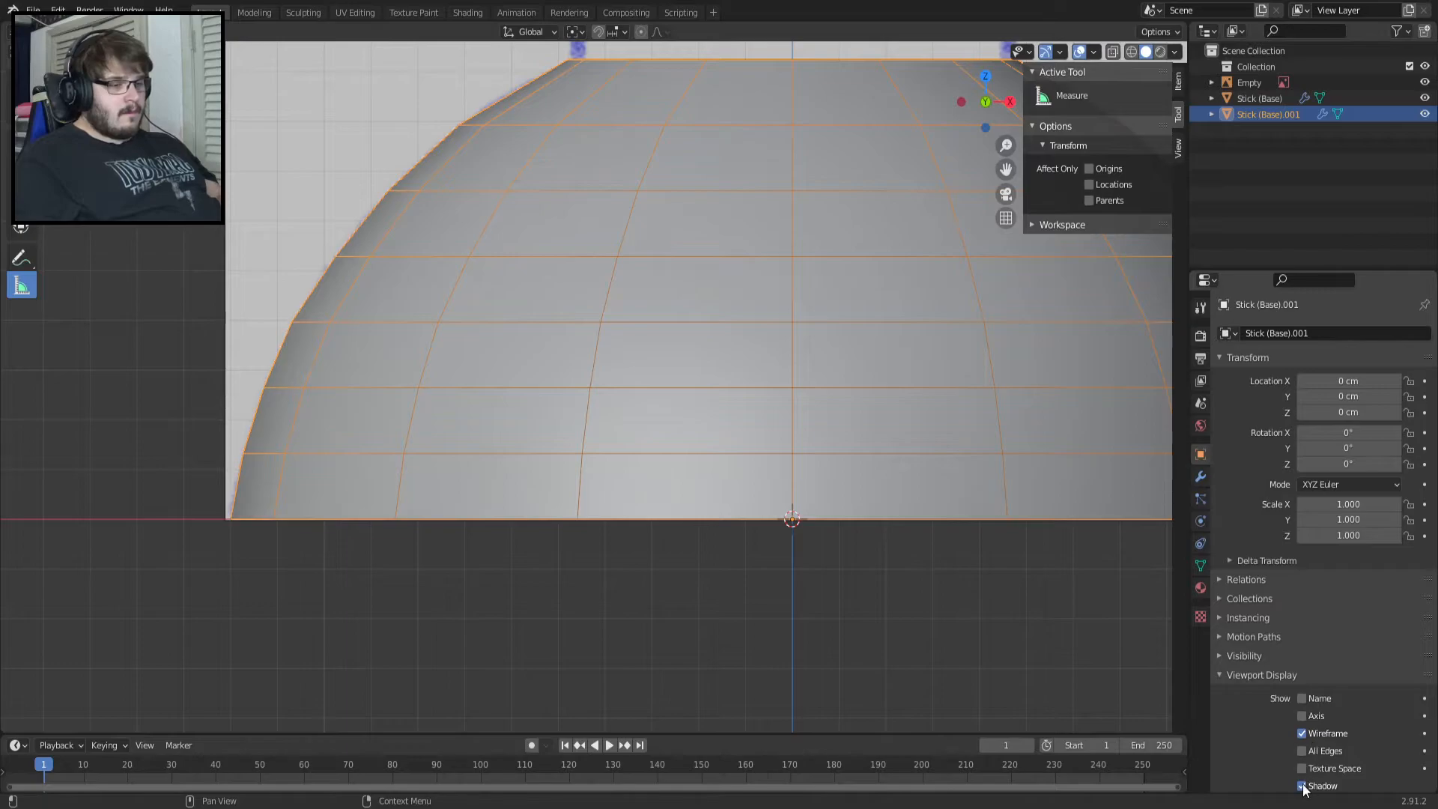
scroll(1304, 787, "down", 2)
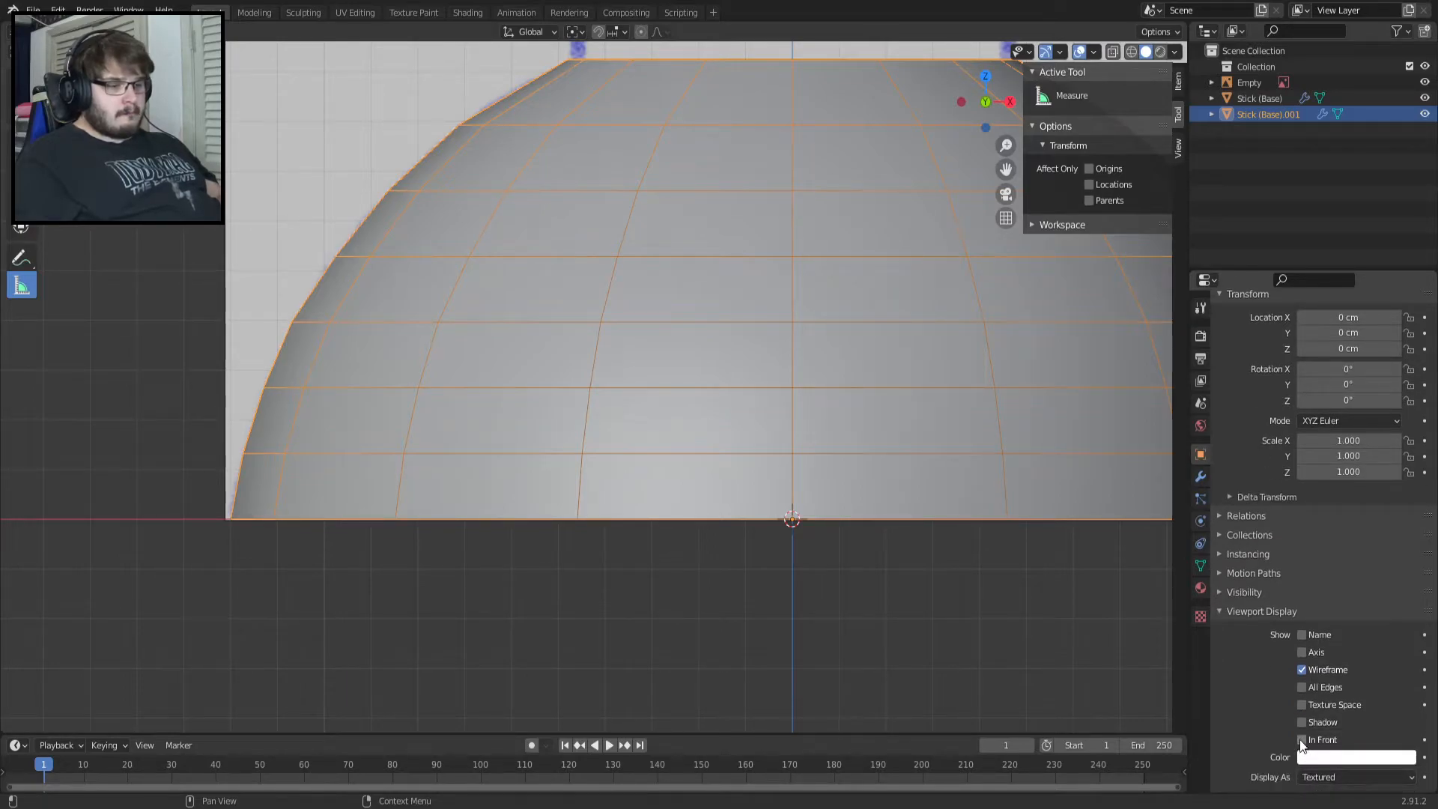
left_click(1318, 776)
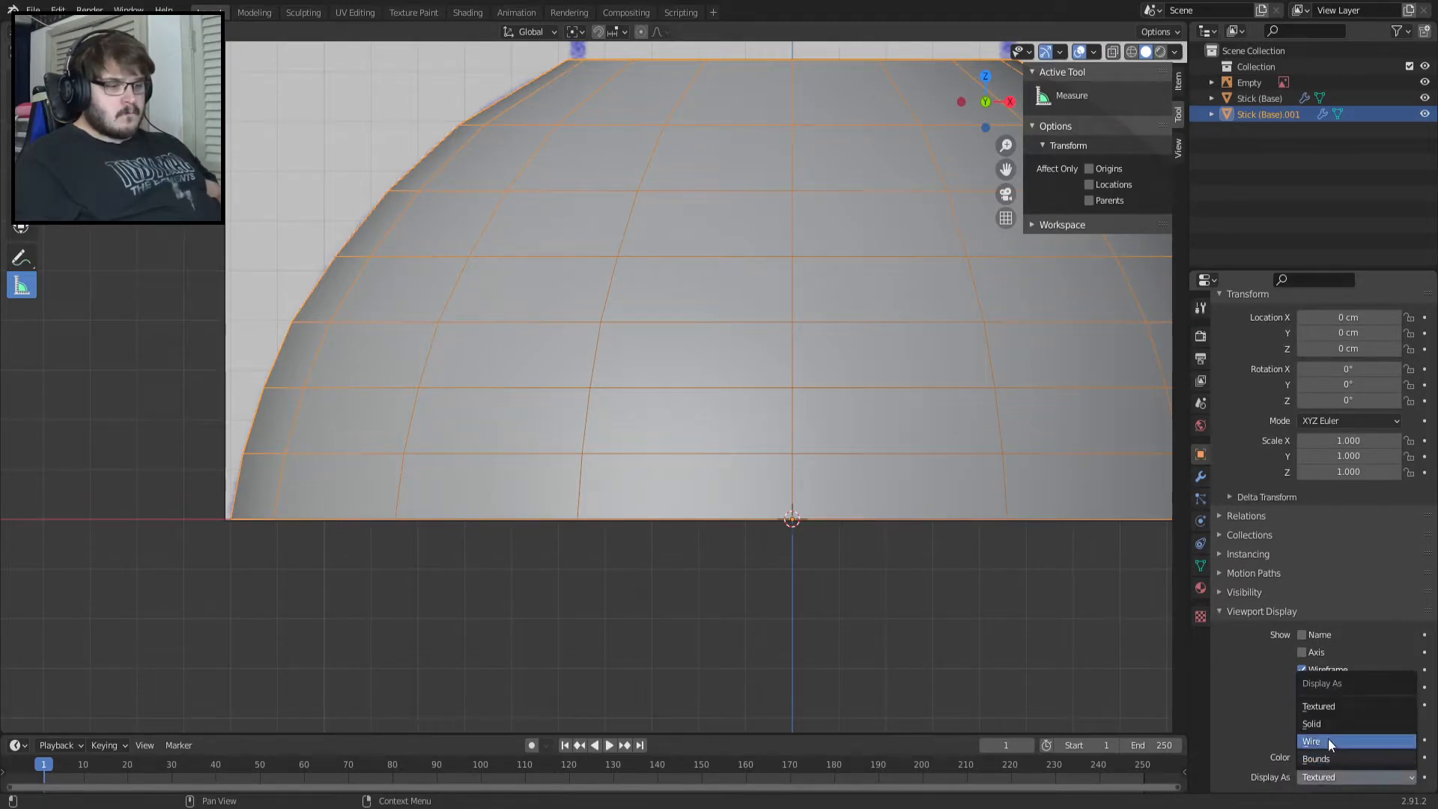
left_click(1327, 741)
key("Tab")
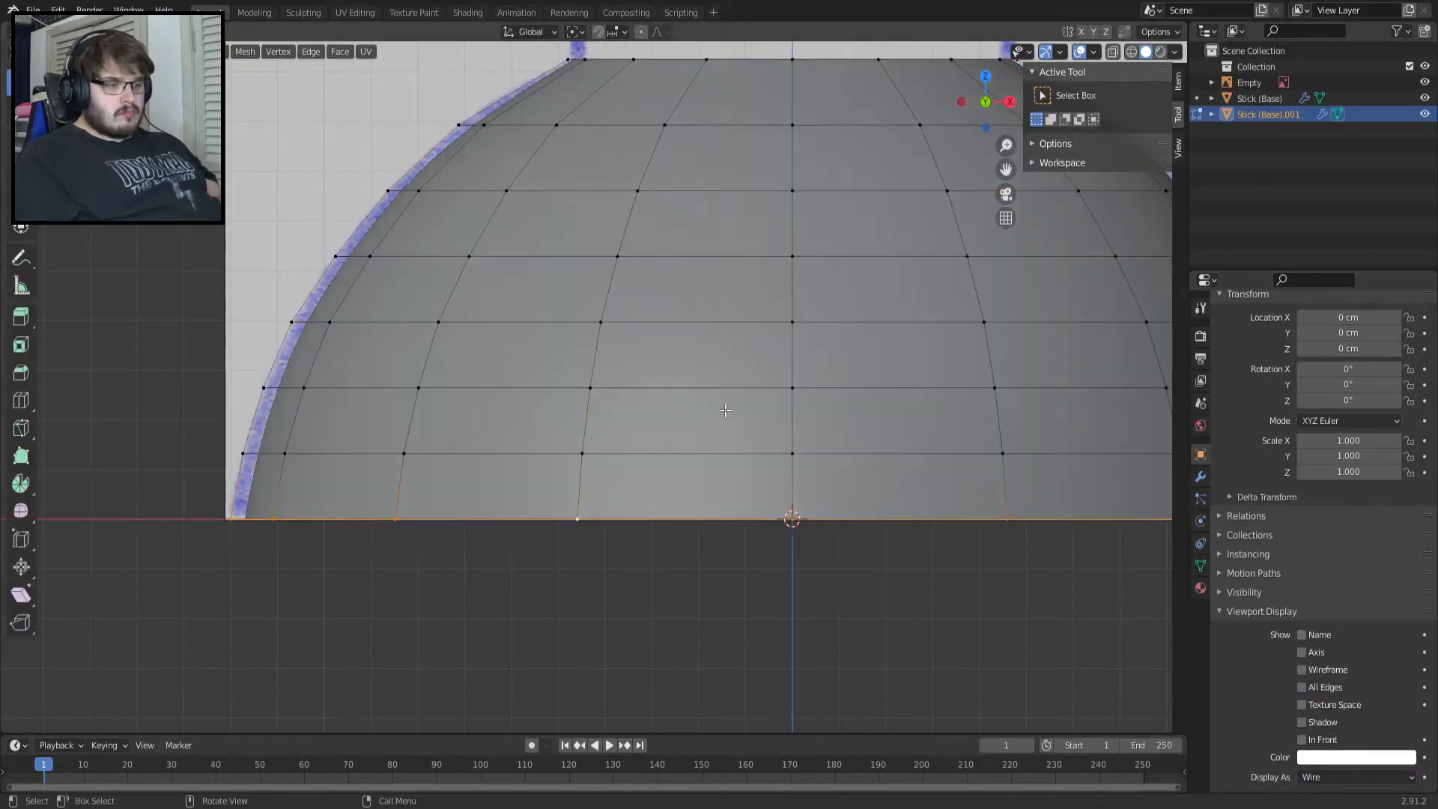
key("Tab")
Select the original stick base and enter edit mode at the outer corner of its bottom edge loop.
left_click(716, 404)
scroll(205, 537, "up", 4)
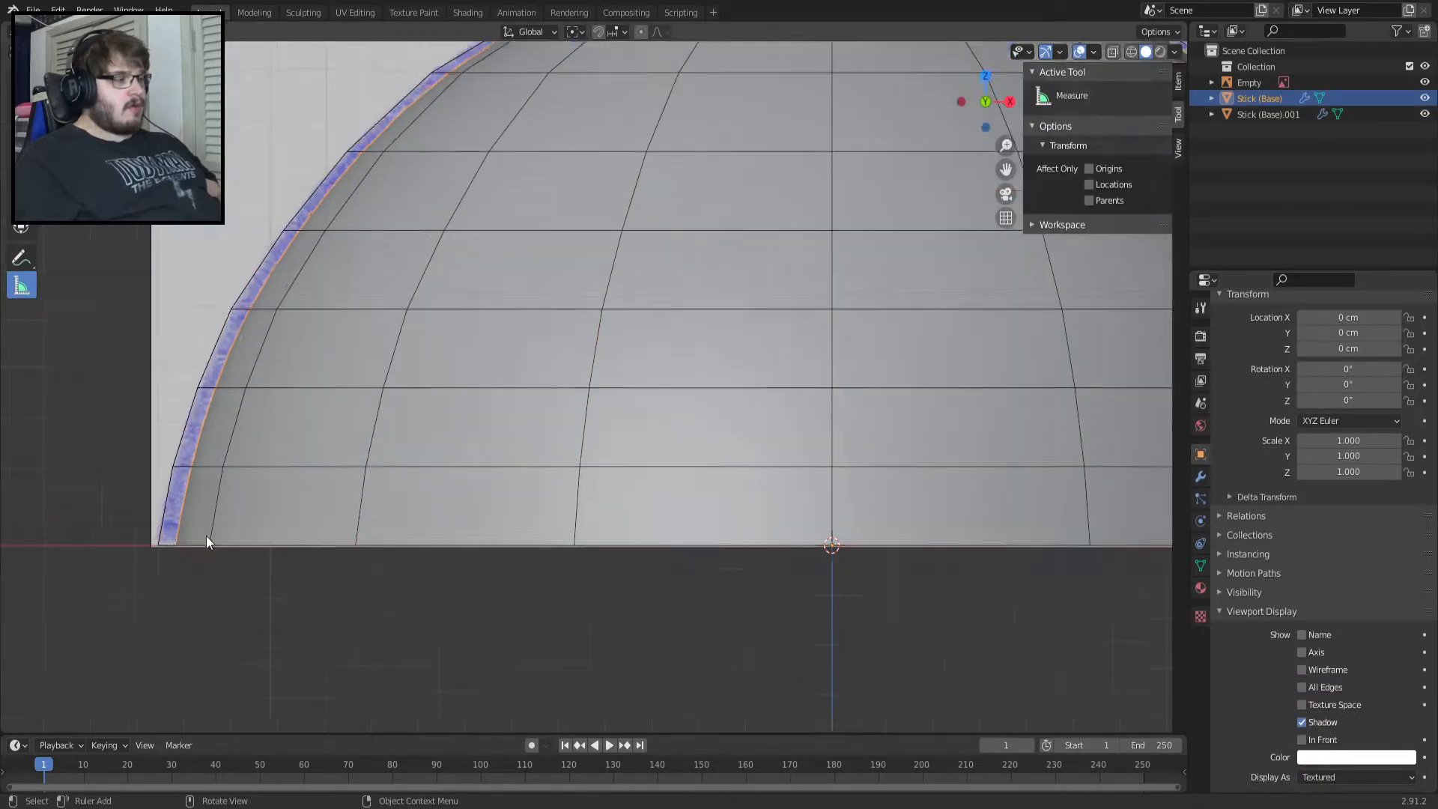
middle_click_drag(210, 536, 478, 325, "shift")
scroll(272, 389, "up", 4)
middle_click_drag(300, 420, 599, 303, "shift")
scroll(416, 307, "up", 5)
key("Tab")
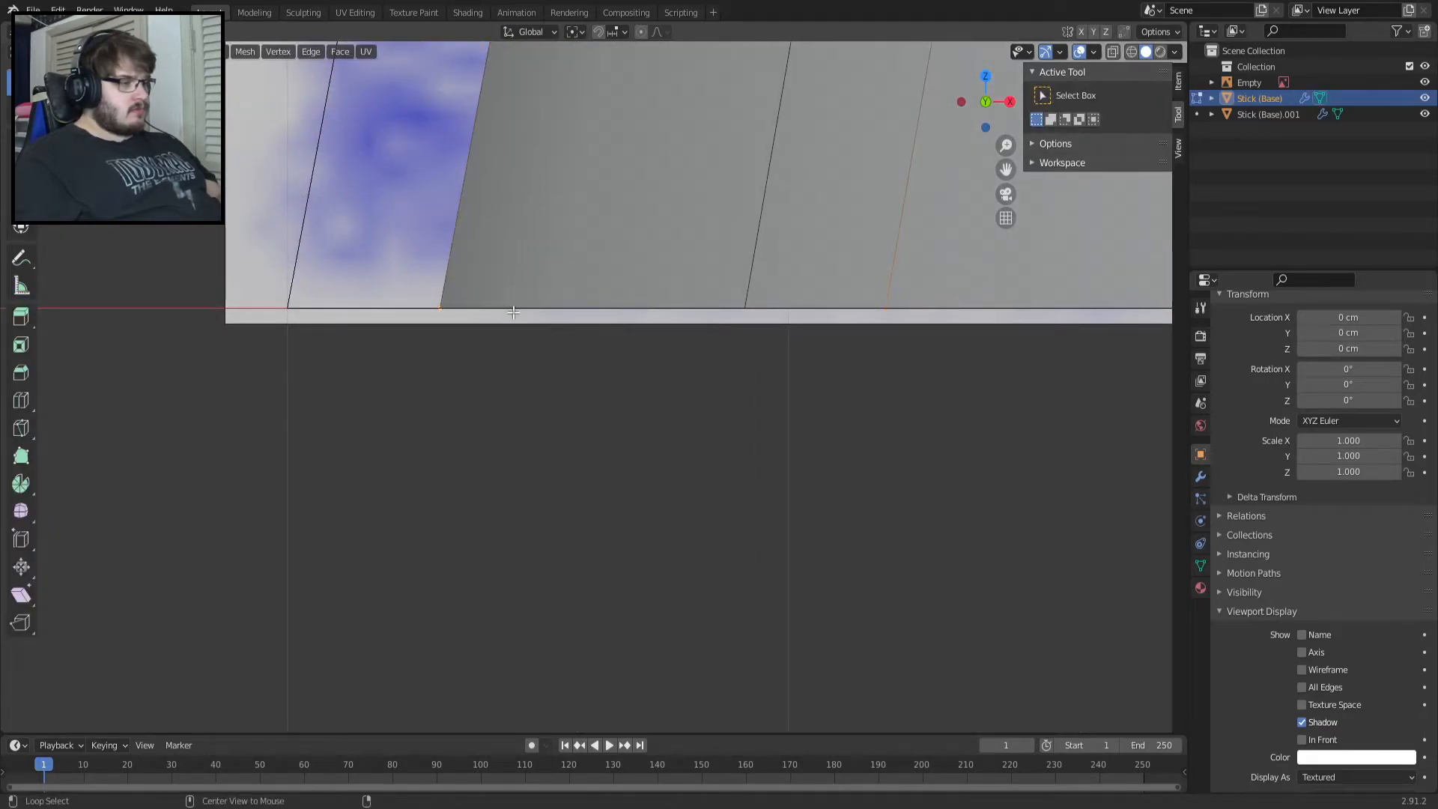
Try to scale the original base's bottom edge loop outward toward the duplicate's wire outline.
key("s")
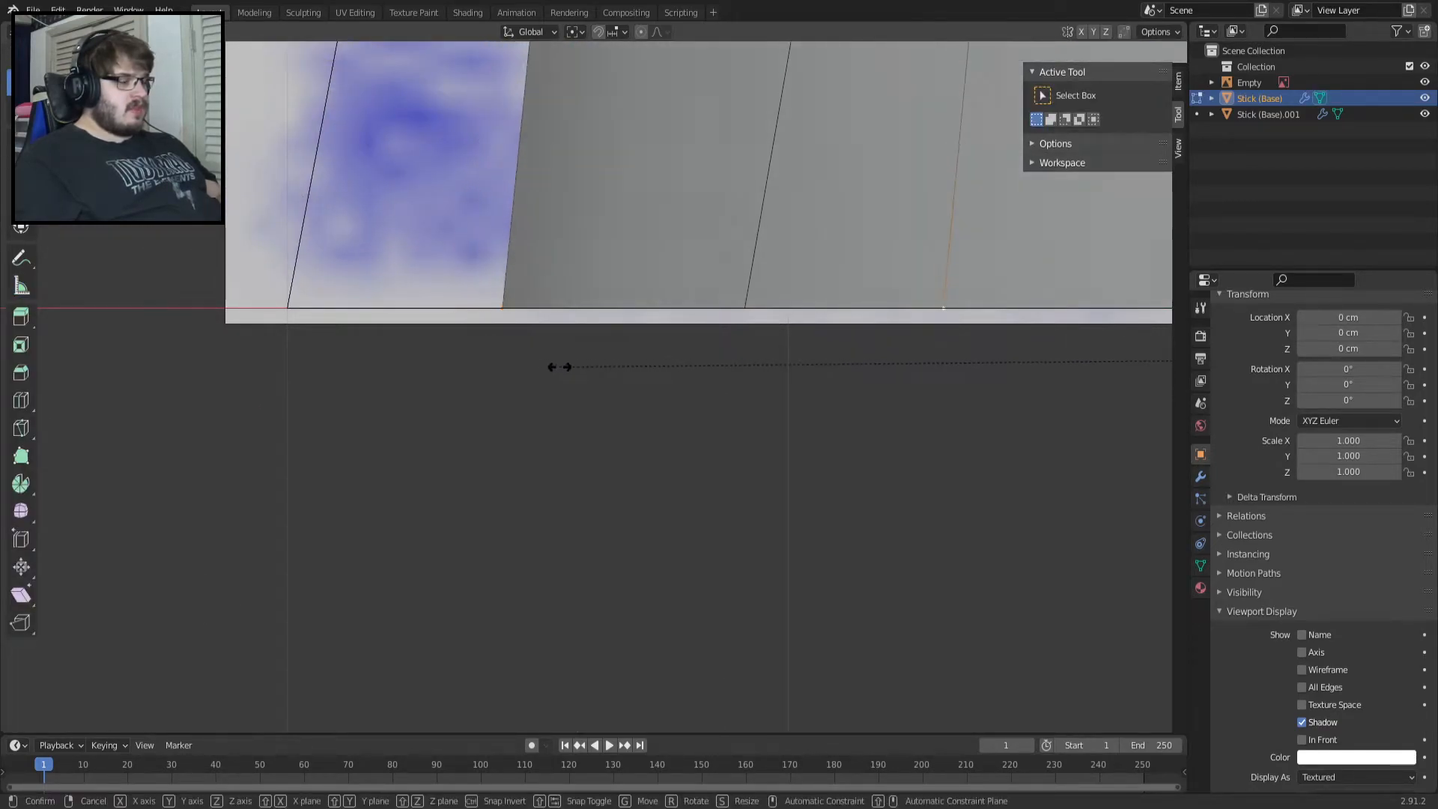
left_click(366, 347)
key("ctrl+z")
scroll(712, 273, "down", 5)
scroll(712, 273, "down", 3)
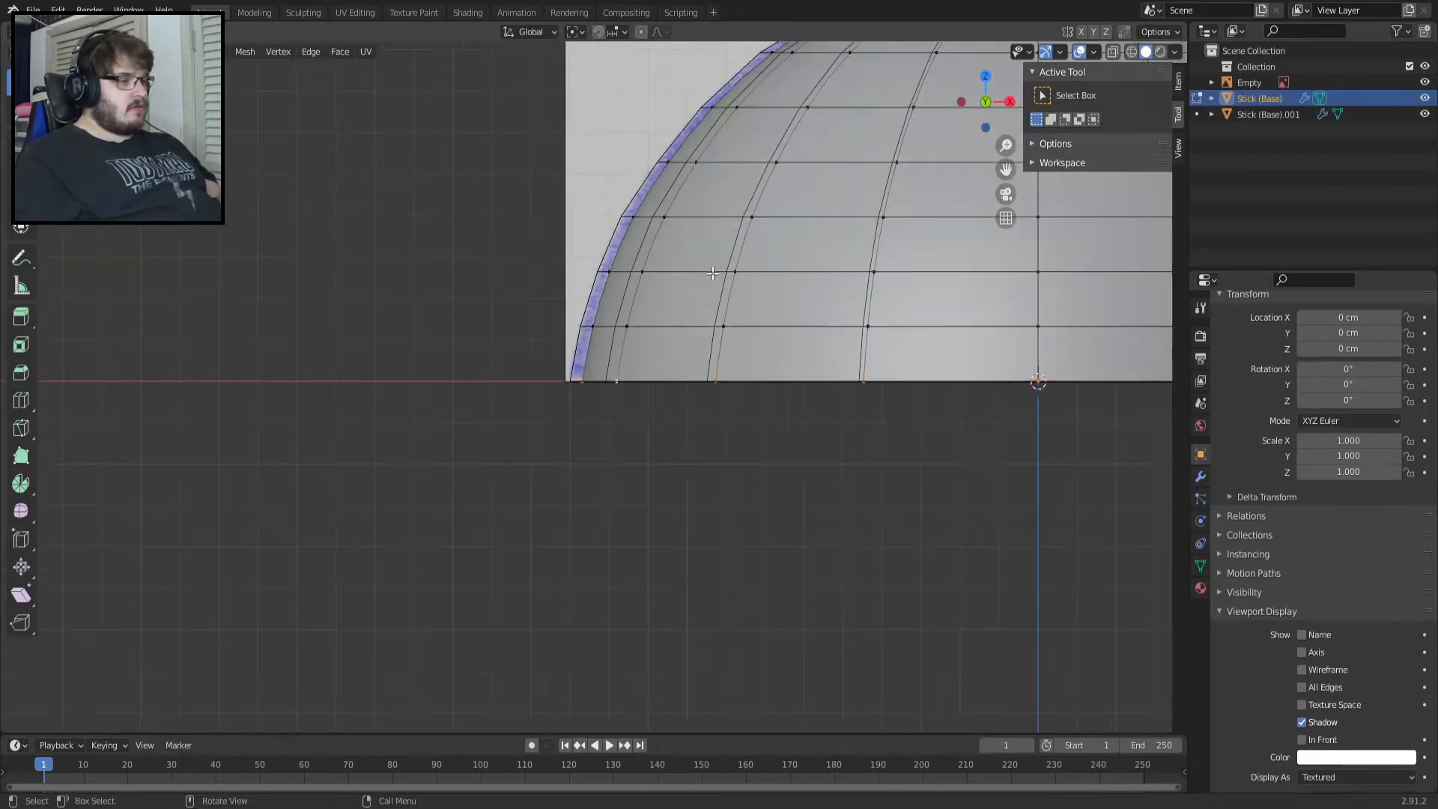
key("s")
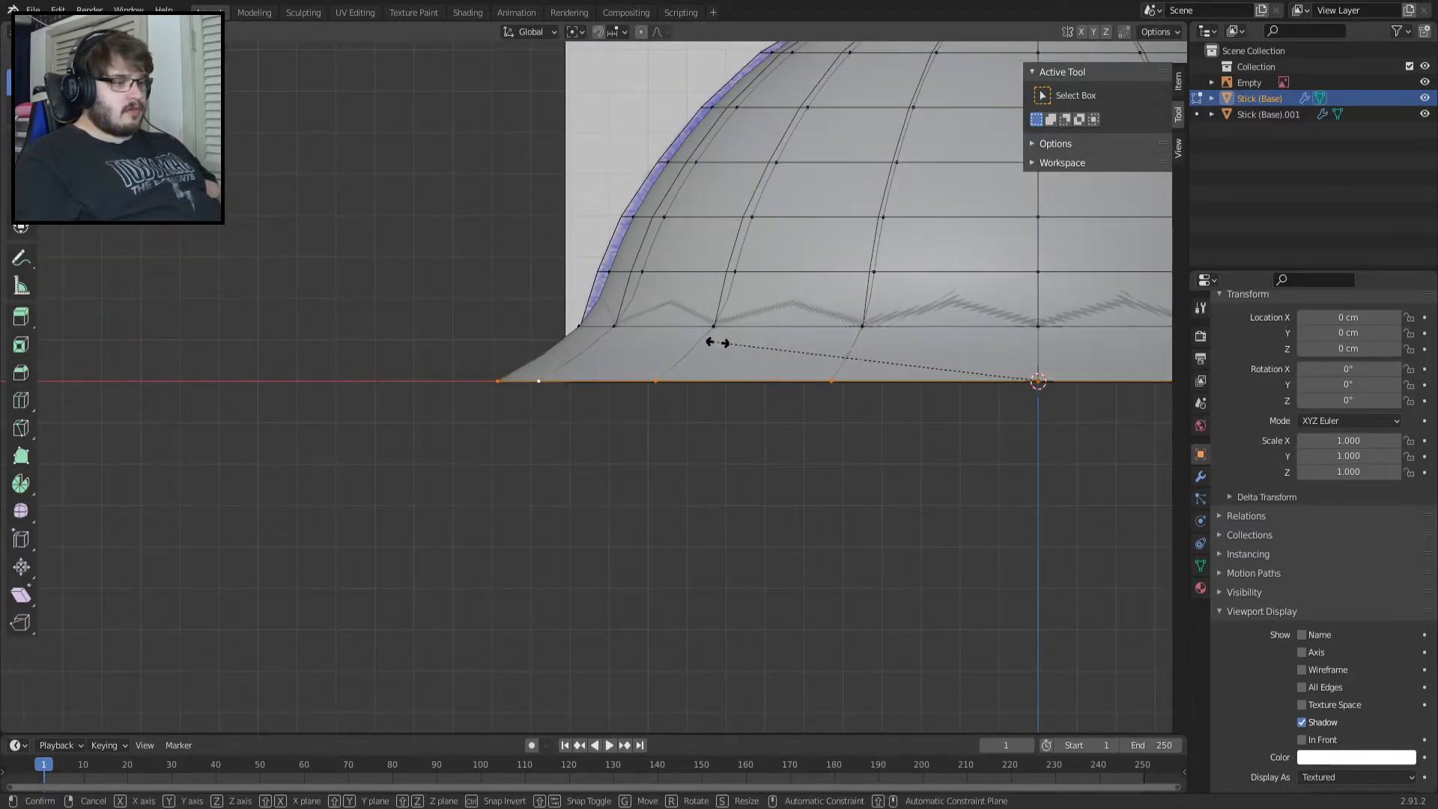
key("Escape")
Scale the original base's bottom edge loop outward by about 1.026 to meet the duplicate's wire outline.
scroll(488, 328, "up", 5)
key("s")
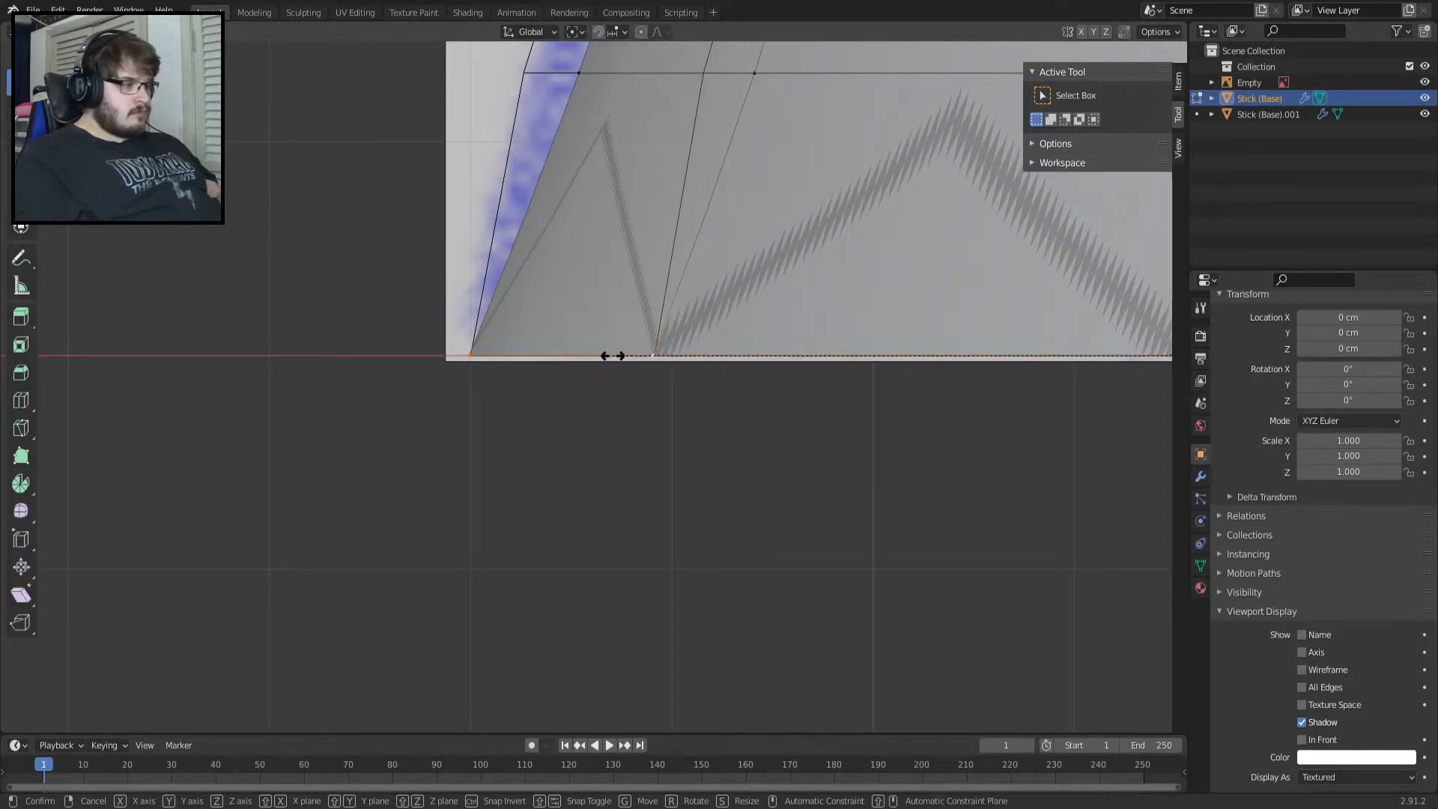
left_click(627, 336)
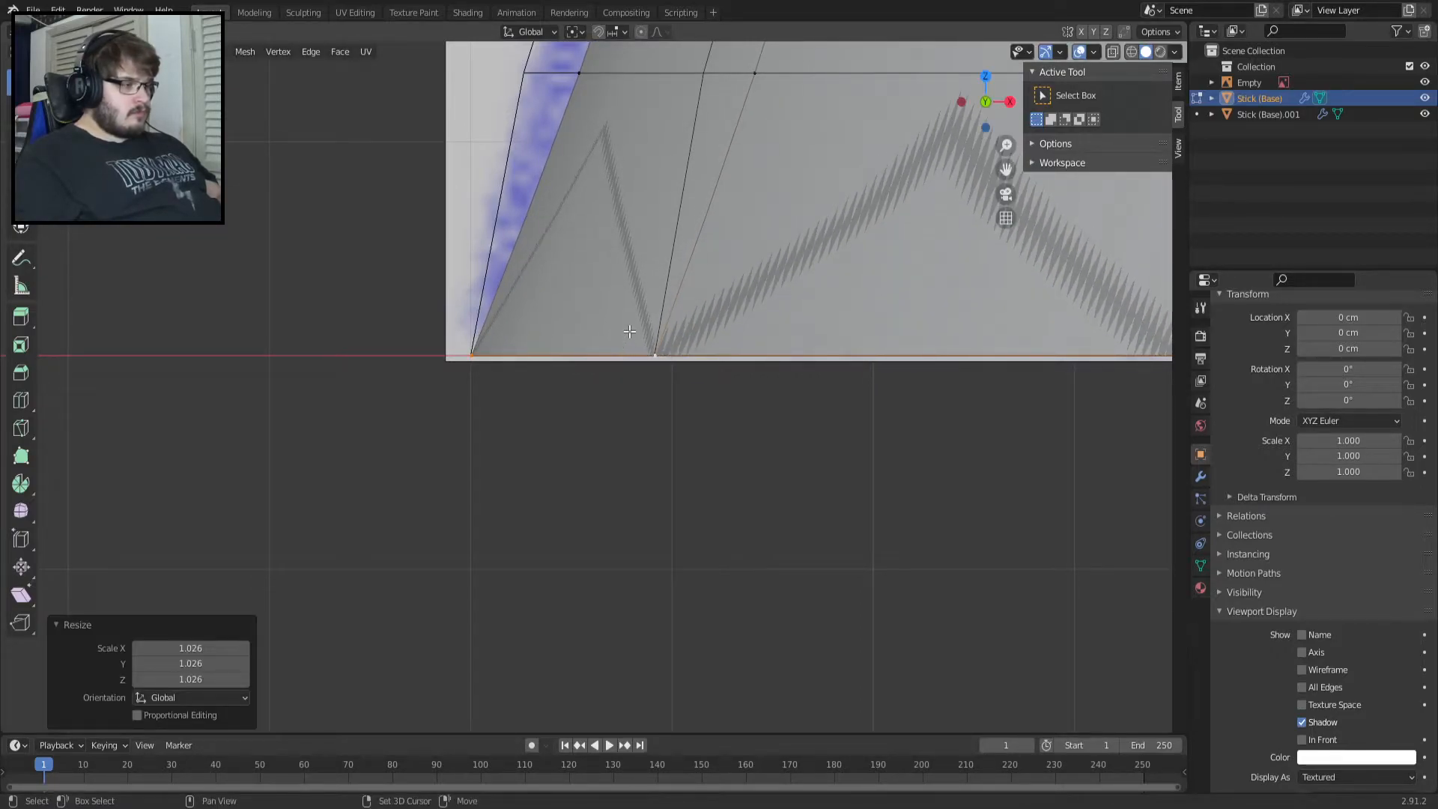
Scale the second-lowest edge loop outward by about 1.036 to meet the duplicate's wire outline.
scroll(632, 328, "down", 5)
middle_click_drag(652, 304, 468, 504, "shift")
left_click(481, 460, "alt")
scroll(404, 448, "up", 4)
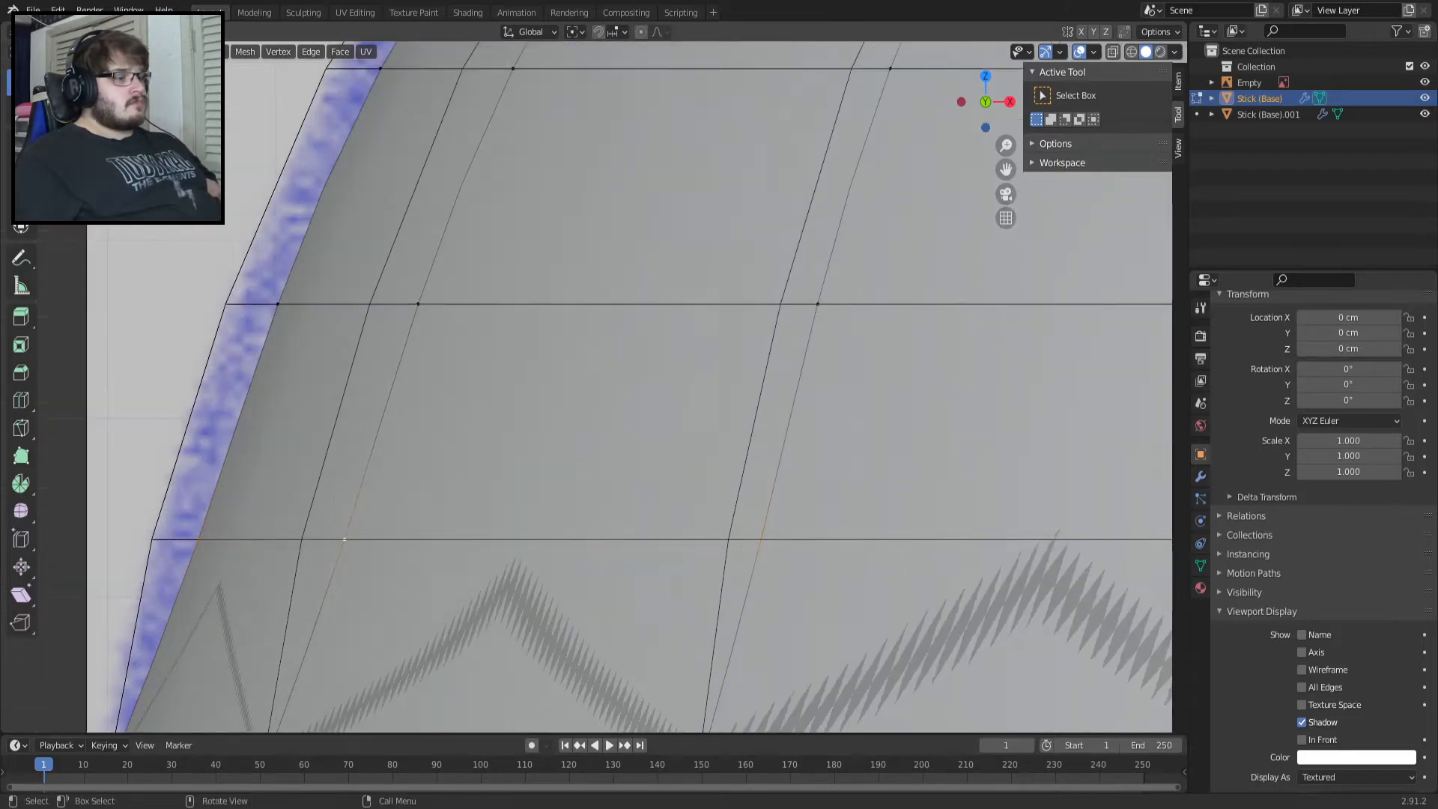
key("s")
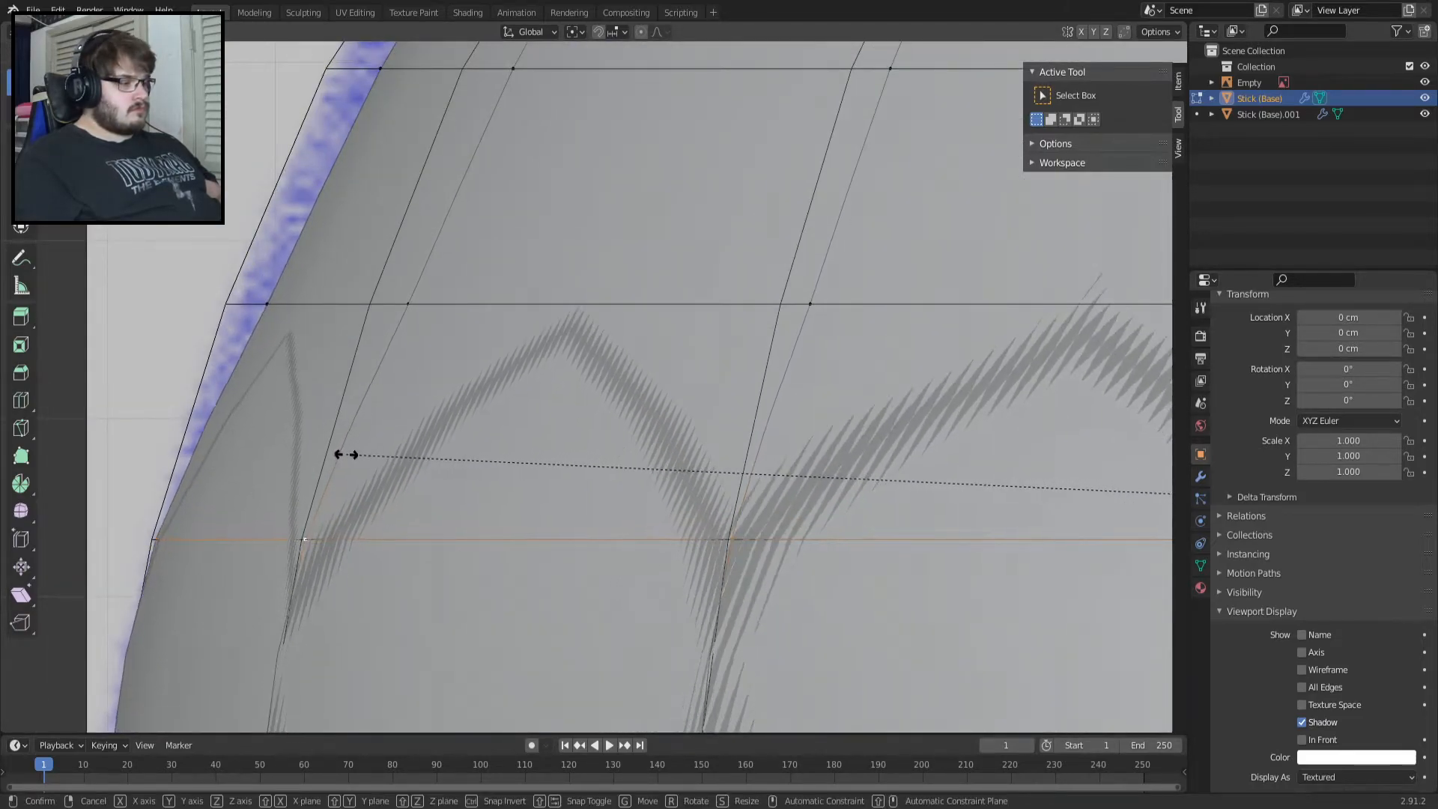
left_click(344, 443)
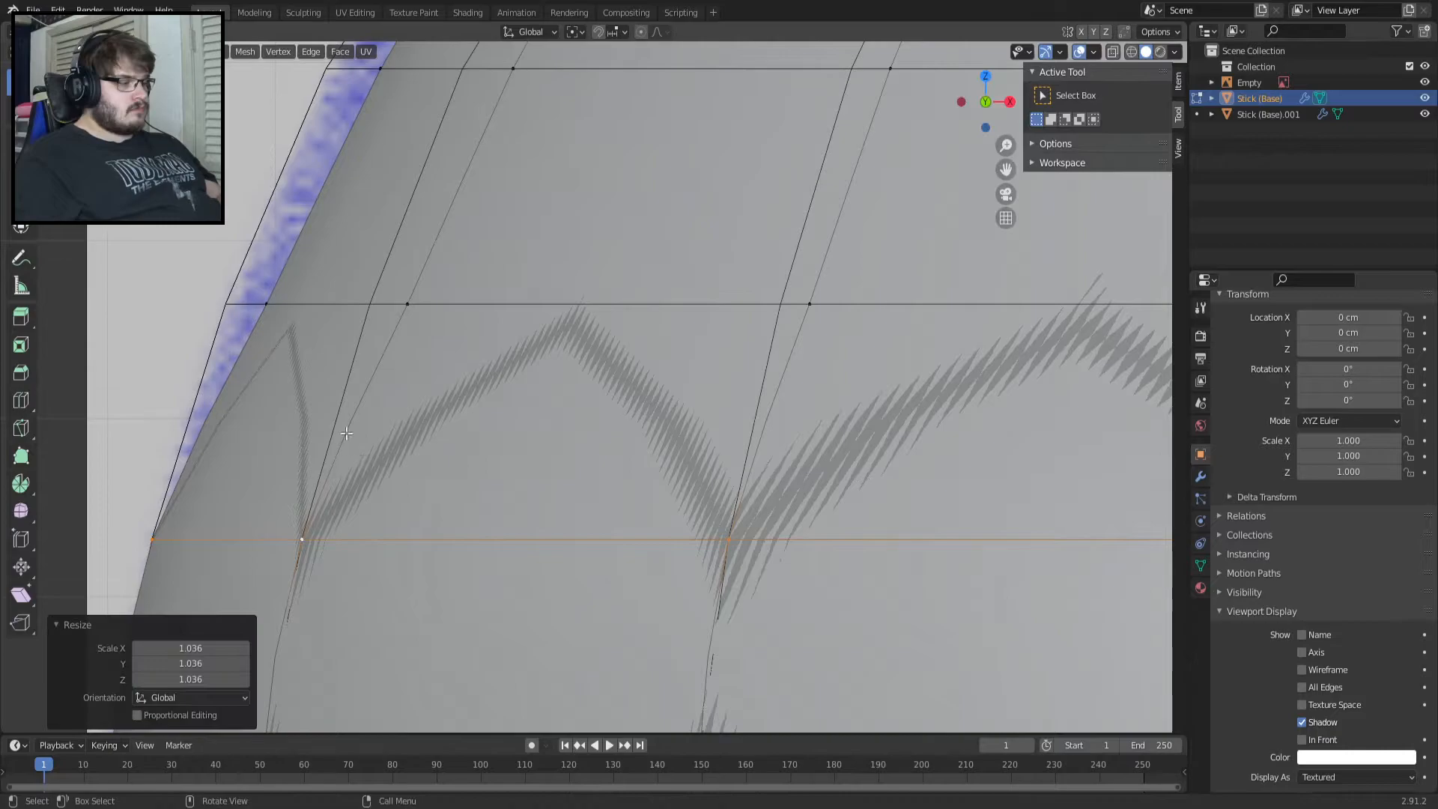
Scale the third-lowest edge loop outward until it meets the duplicate's wire outline.
left_click(571, 305, "alt")
key("s")
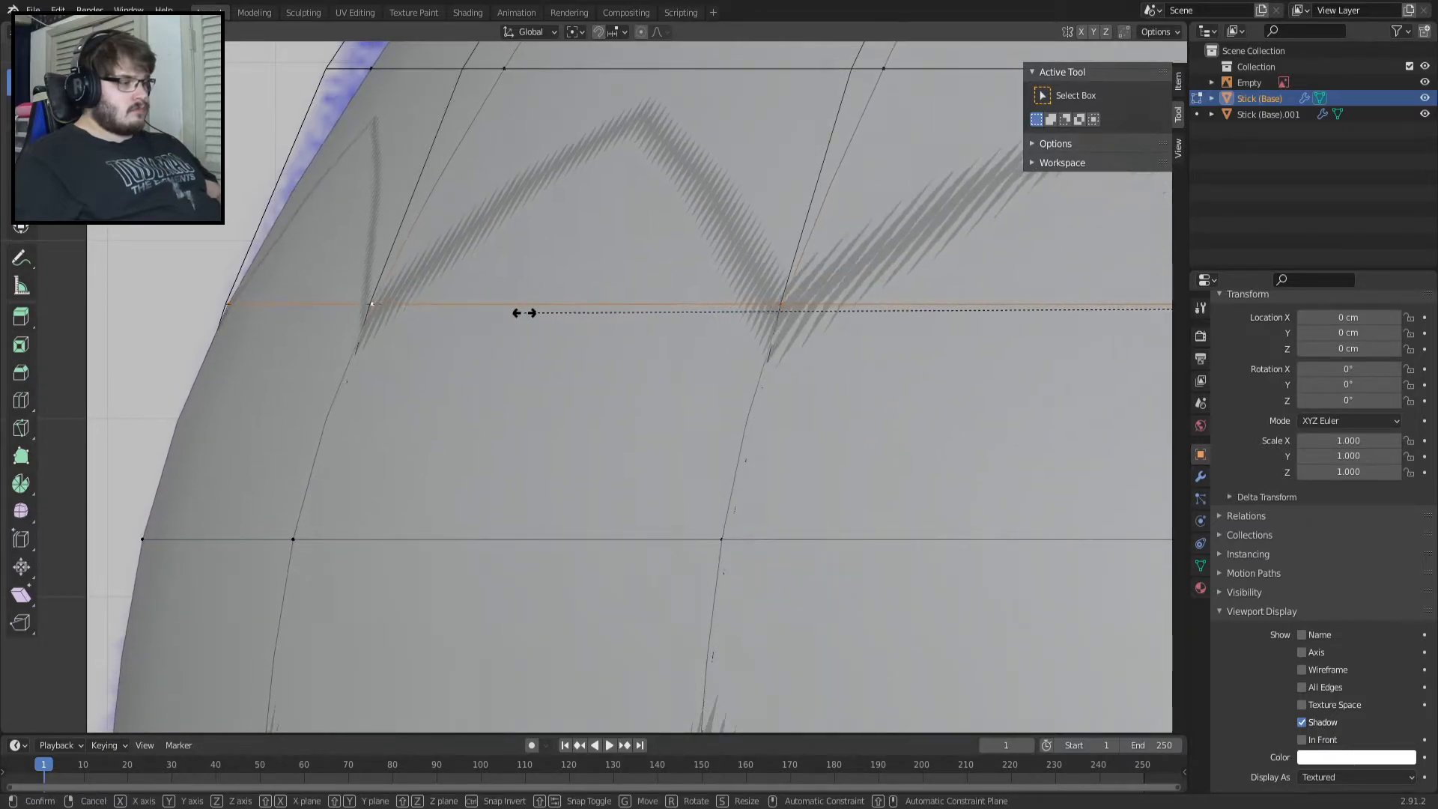
left_click(521, 314)
Scale the fourth-lowest edge loop outward by about 1.038 and fine-tune it against the duplicate's wire outline.
middle_click_drag(442, 216, 492, 461, "shift")
left_click(559, 316, "alt")
scroll(491, 288, "up", 4)
scroll(302, 259, "down", 4)
key("s")
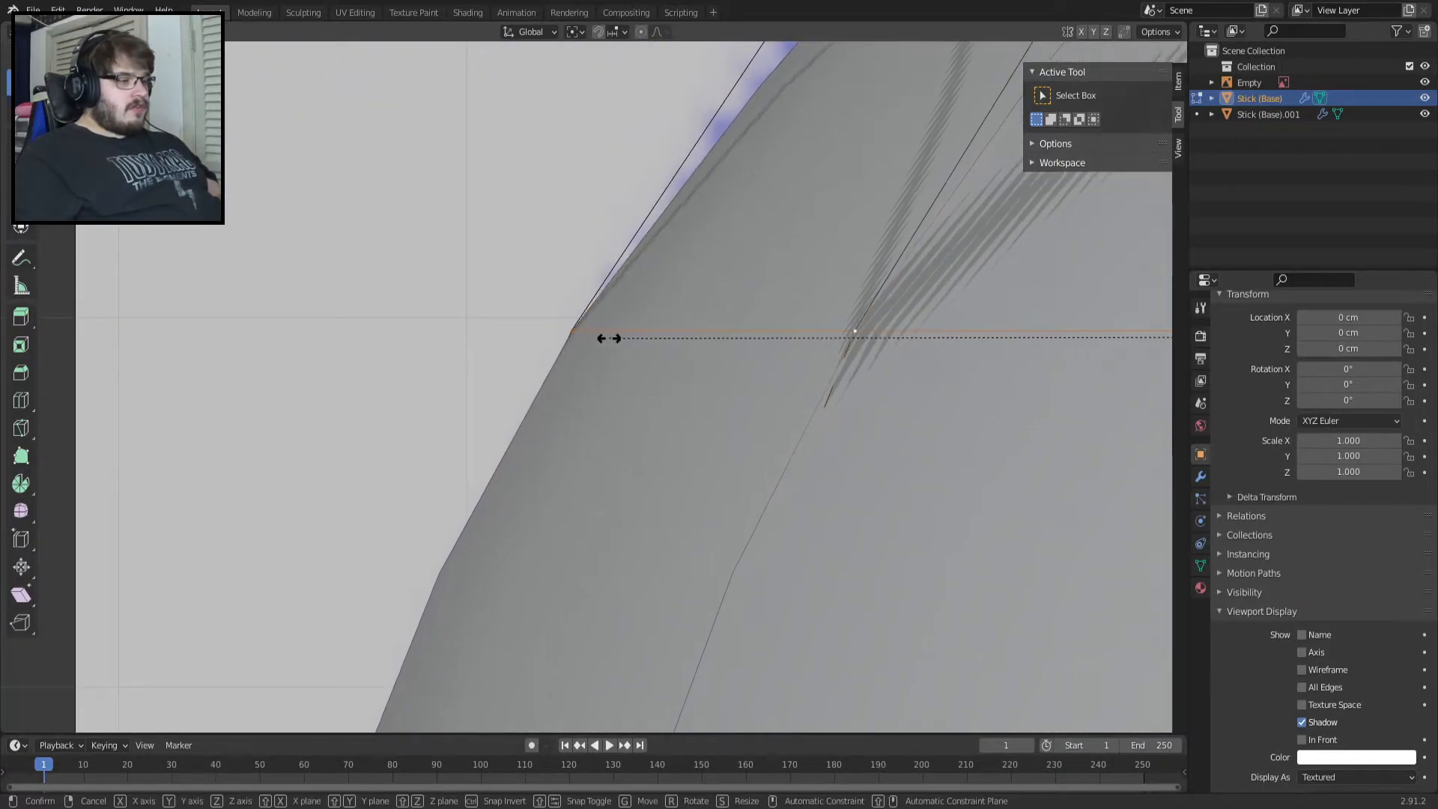
left_click(609, 338)
key("s")
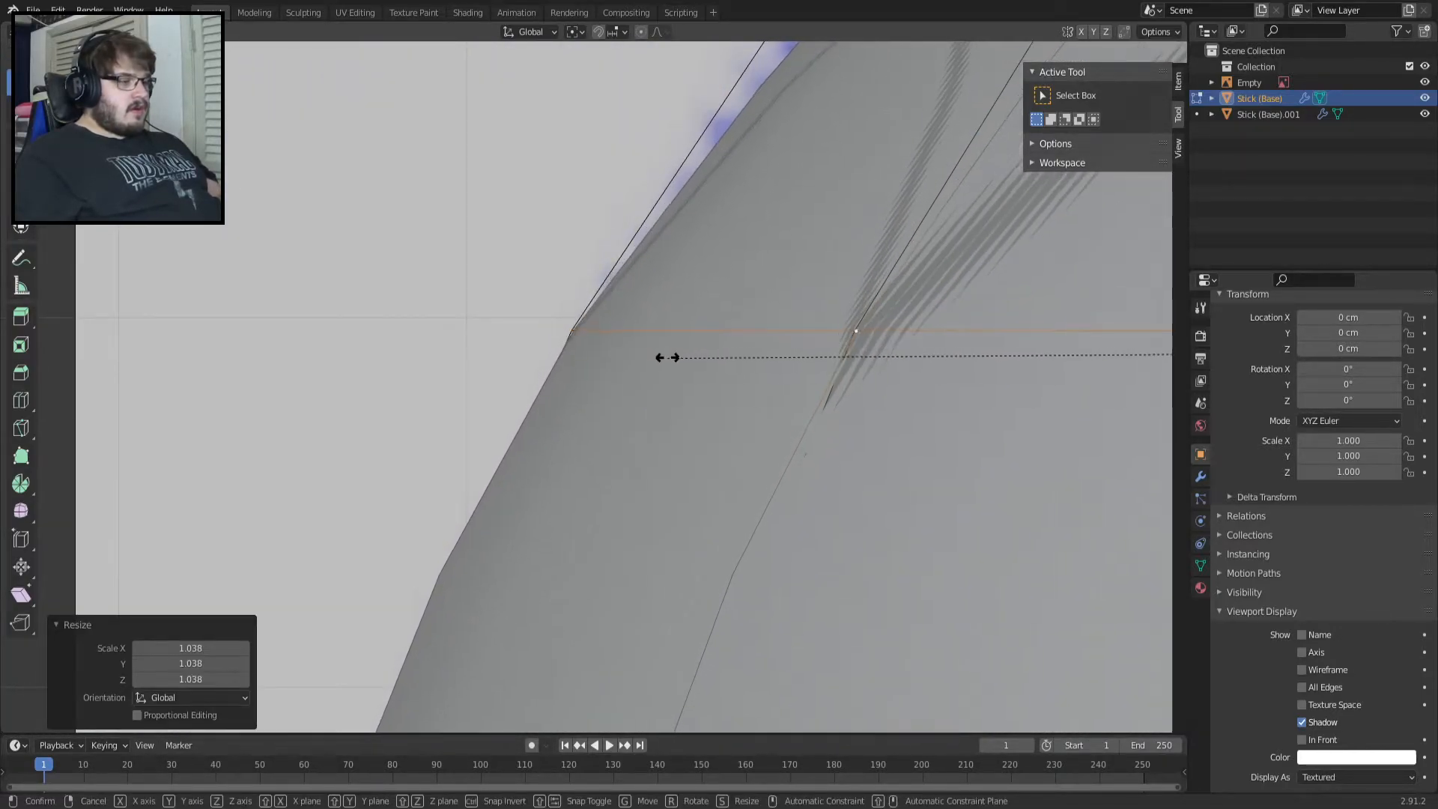
left_click(665, 358)
Scale the fifth-lowest edge loop outward by about 1.034 to meet the duplicate's wire outline.
scroll(673, 358, "down", 5)
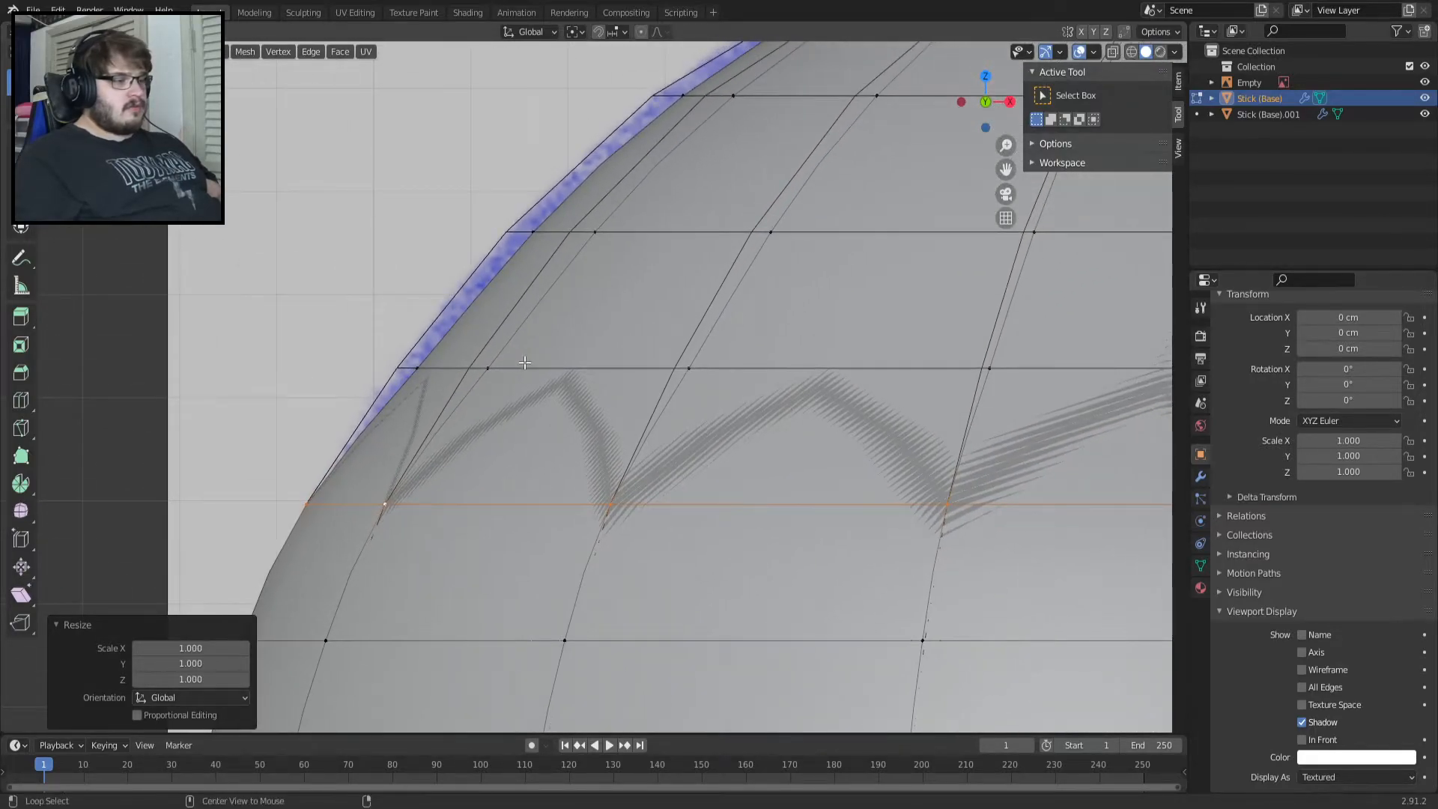
left_click(524, 362)
scroll(524, 363, "up", 6)
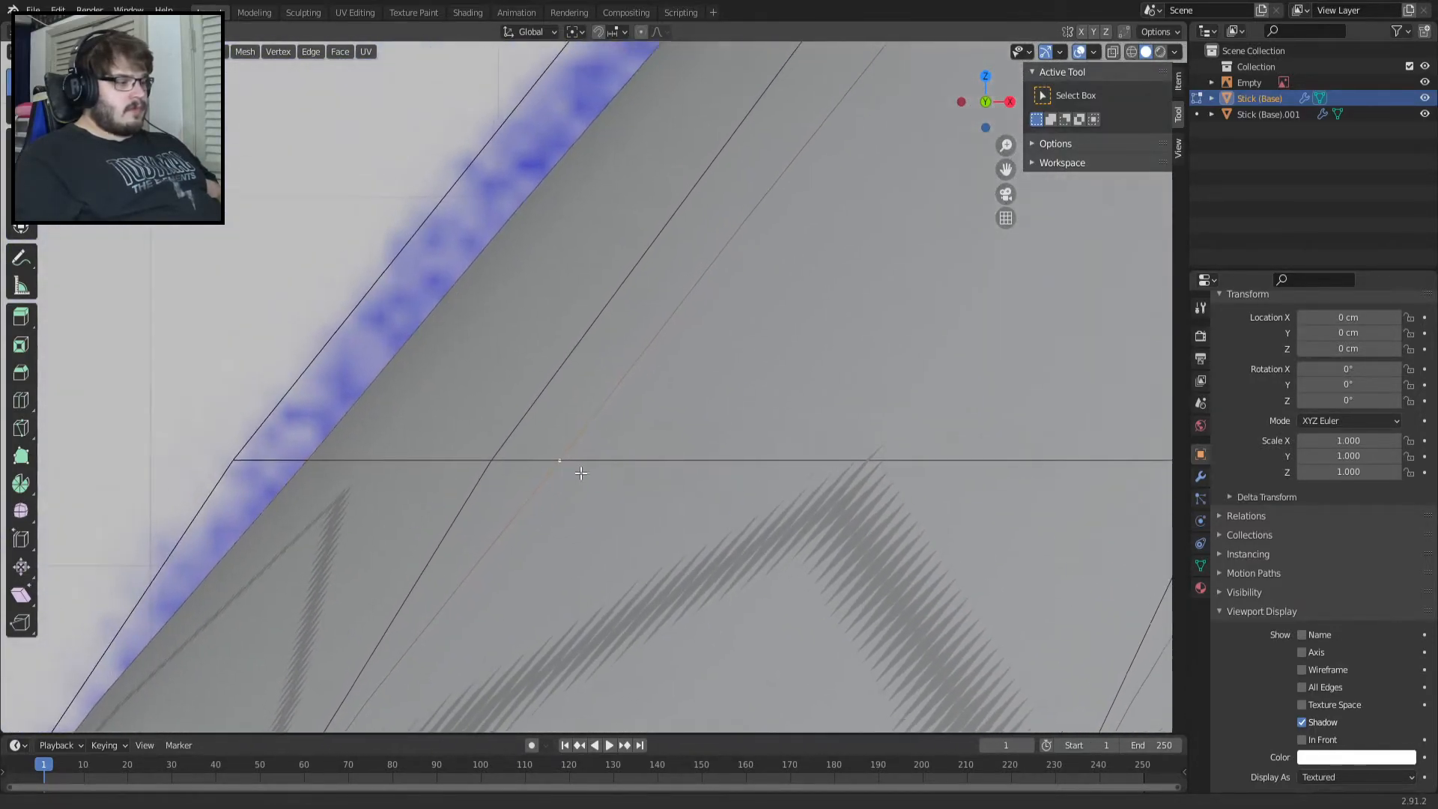
middle_click_drag(581, 474, 639, 567, "shift")
scroll(637, 567, "up", 3)
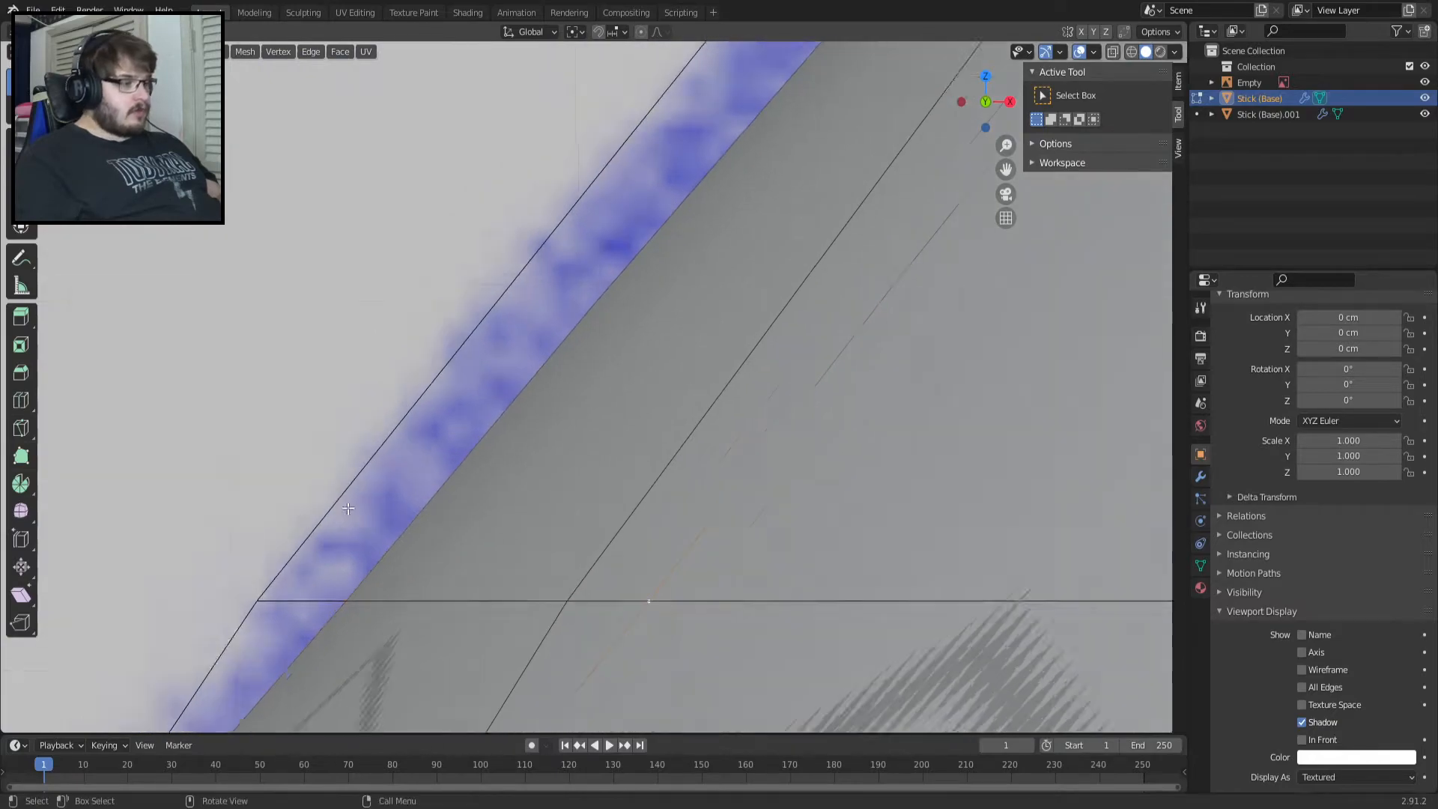
middle_click_drag(411, 545, 643, 241, "shift")
key("g")
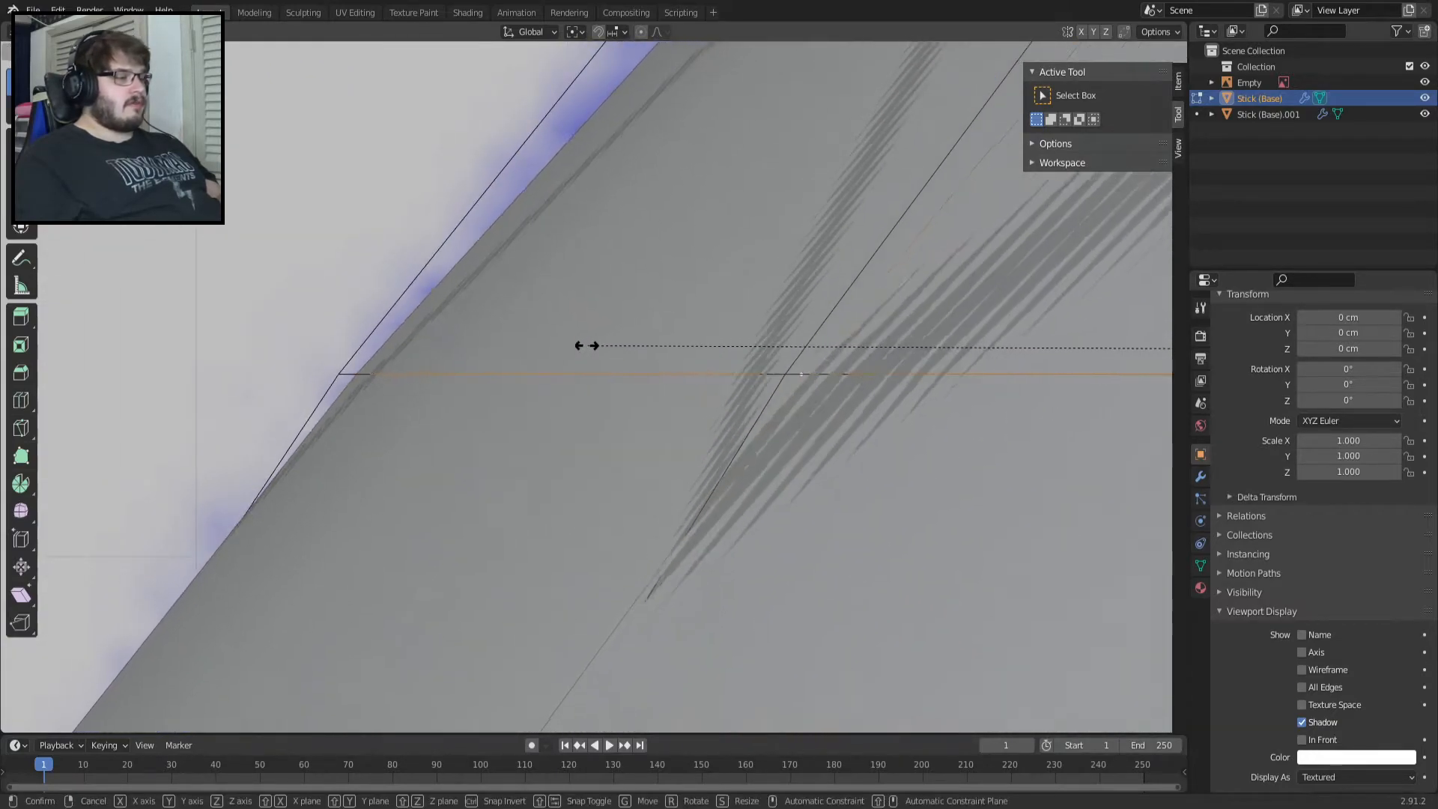
left_click(562, 344)
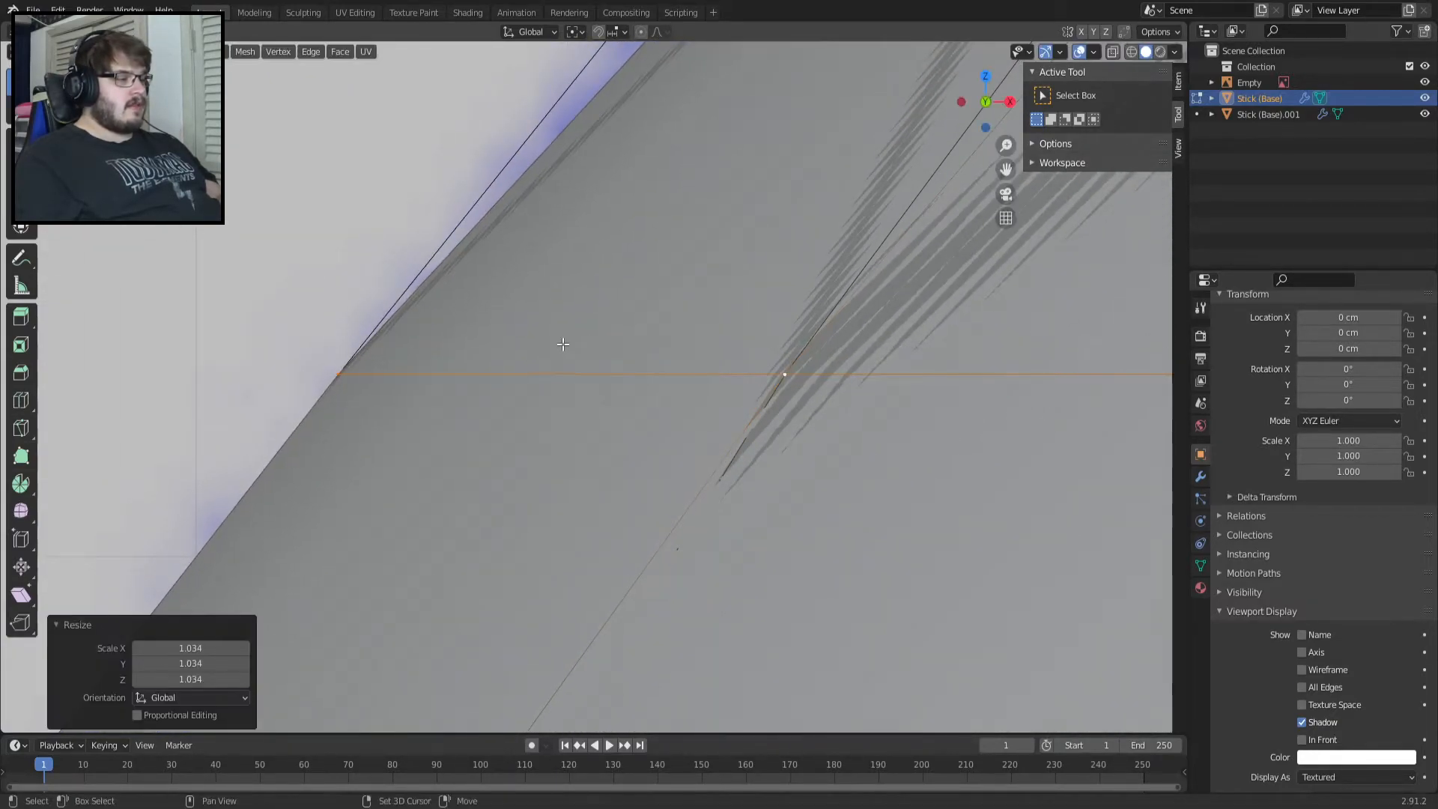
Scale the sixth-lowest edge loop outward by about 1.041 to meet the duplicate's wire outline.
scroll(563, 345, "down", 5)
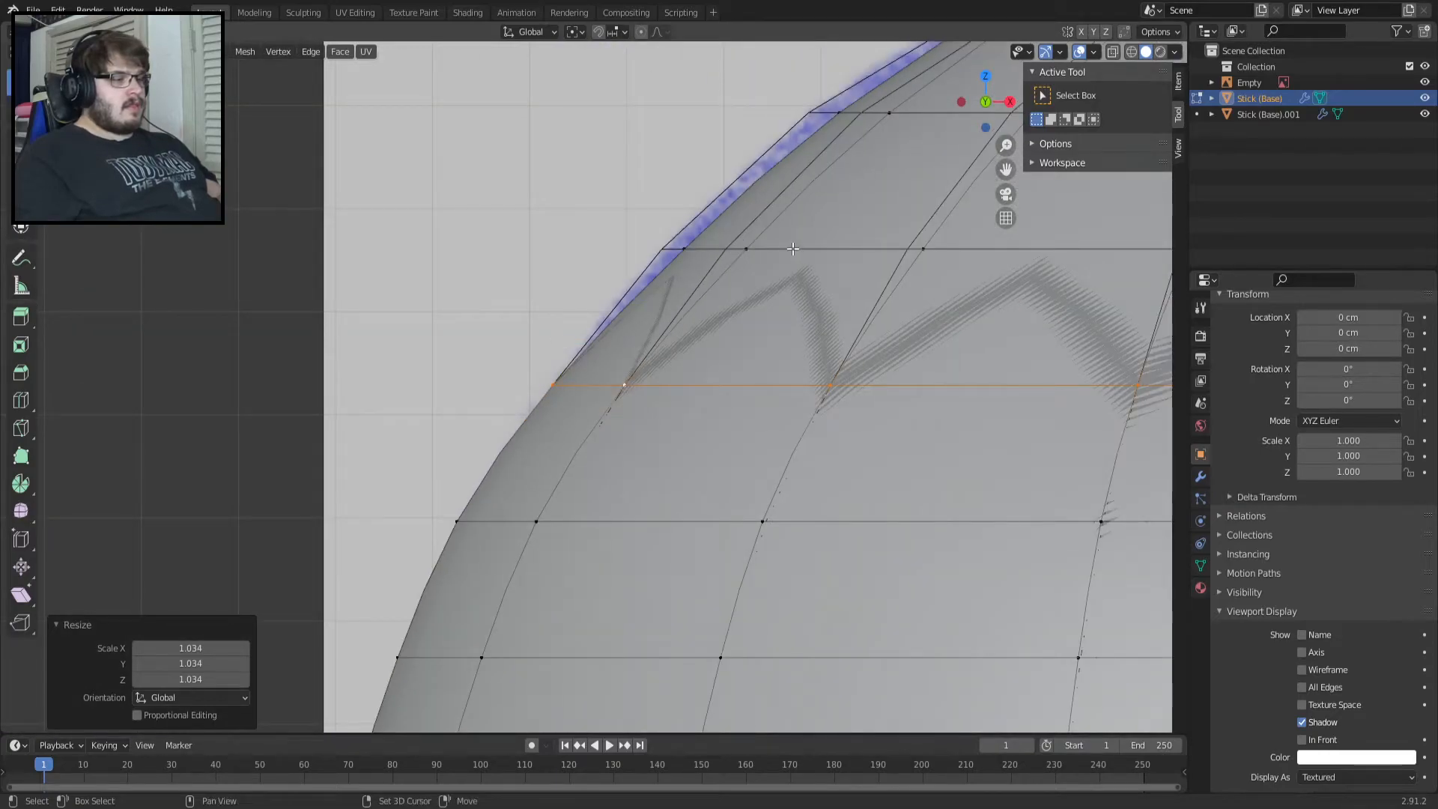
scroll(792, 249, "up", 4)
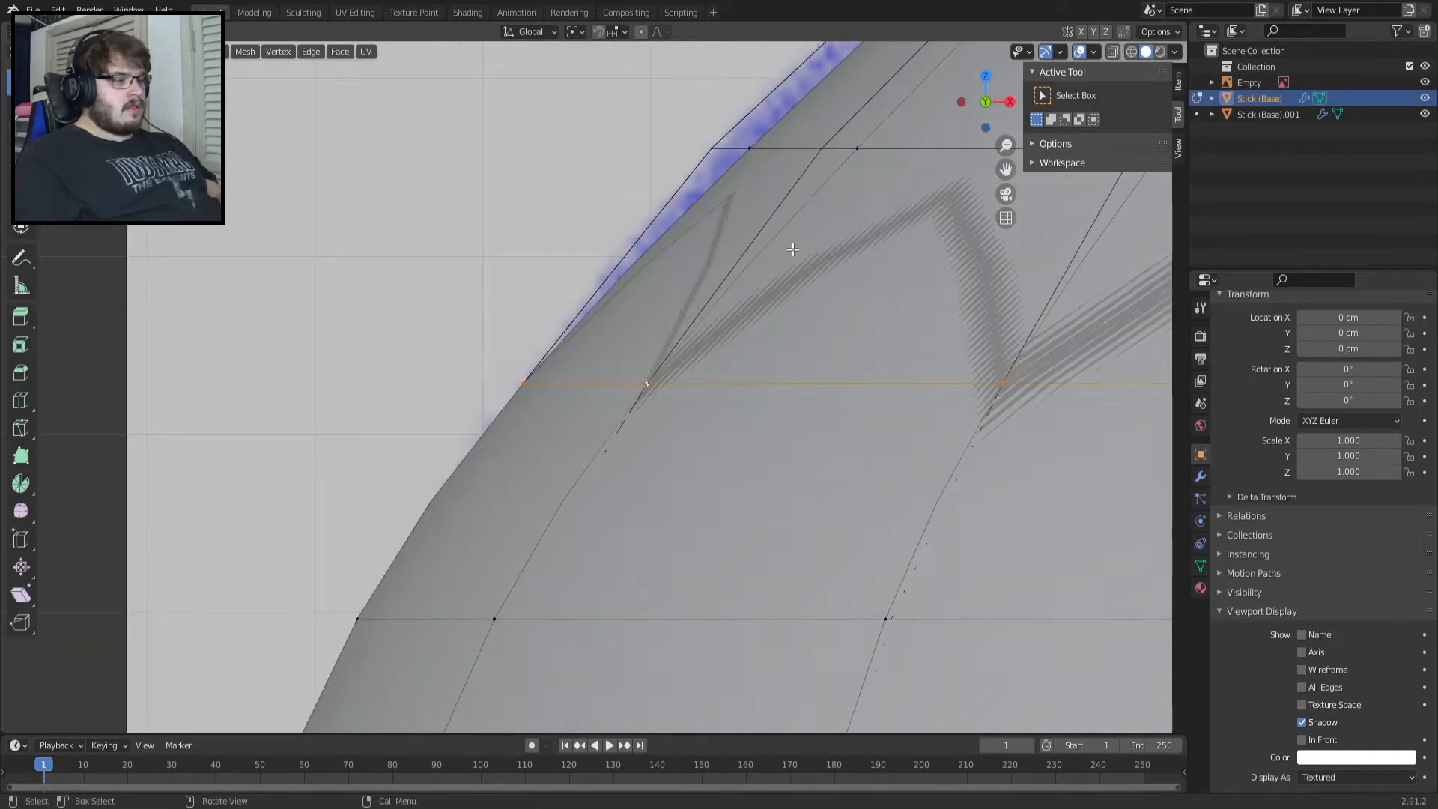
middle_click_drag(775, 259, 548, 518, "shift")
left_click(618, 404, "alt")
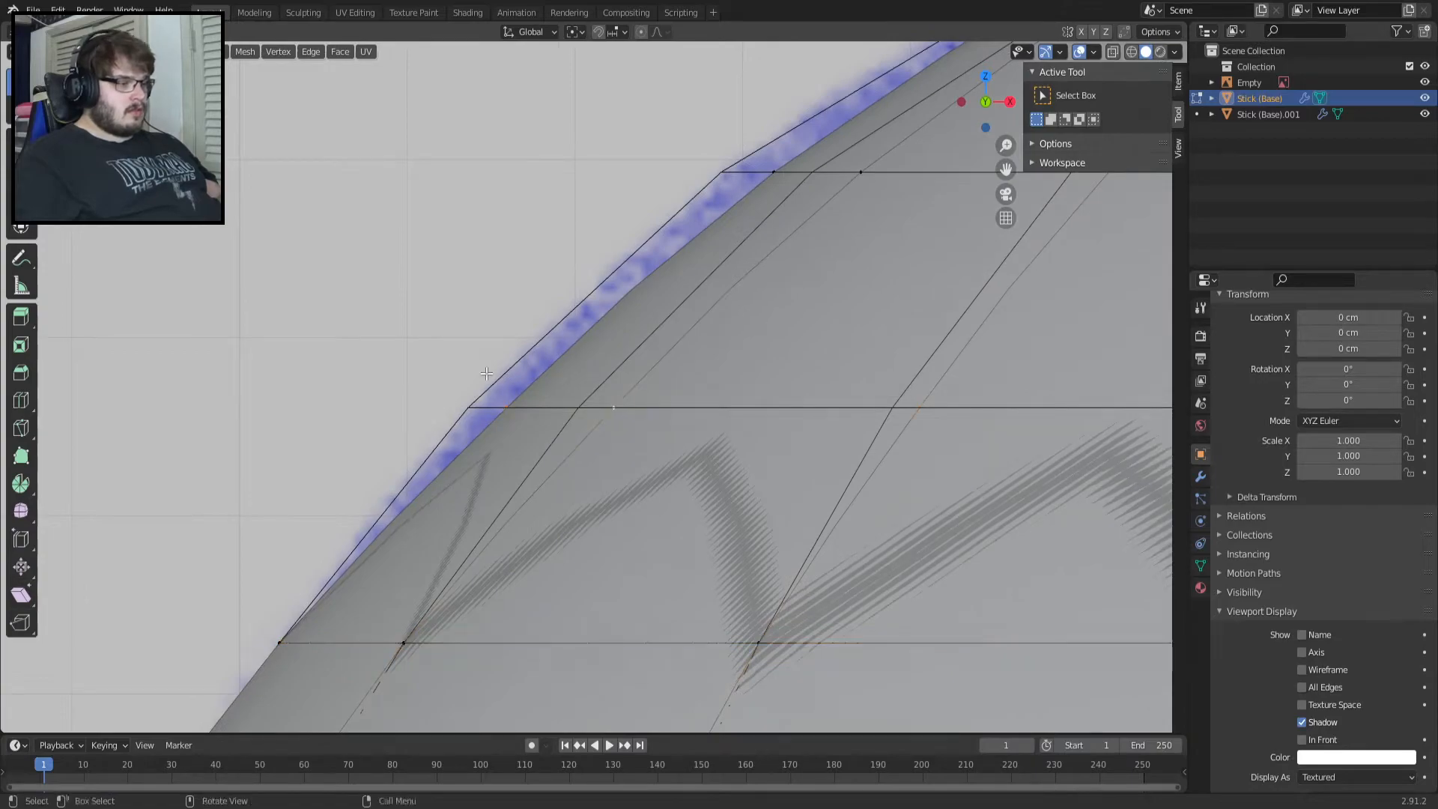
scroll(621, 388, "up", 5)
middle_click_drag(463, 366, 651, 337, "shift")
key("s")
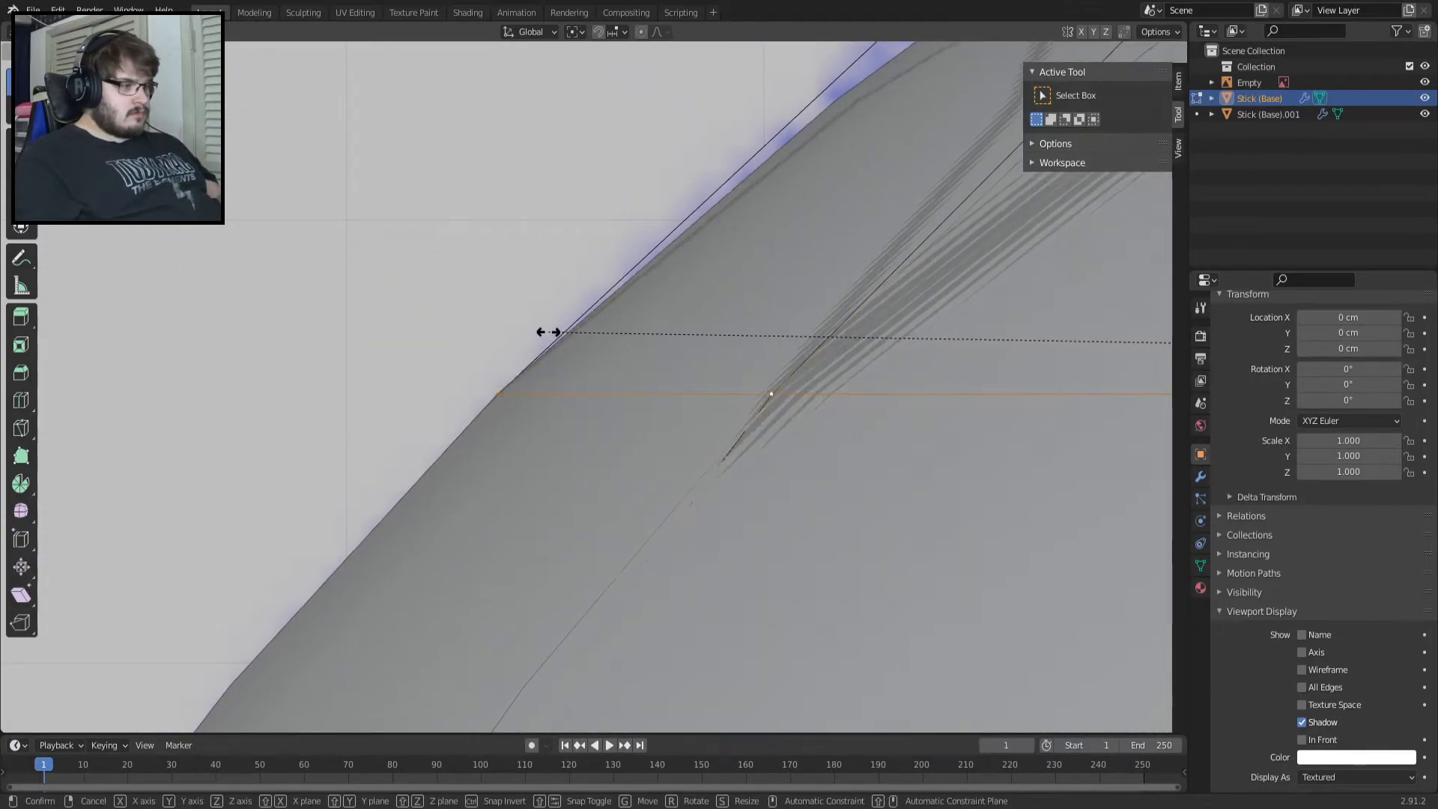
left_click(548, 332)
scroll(570, 332, "down", 10)
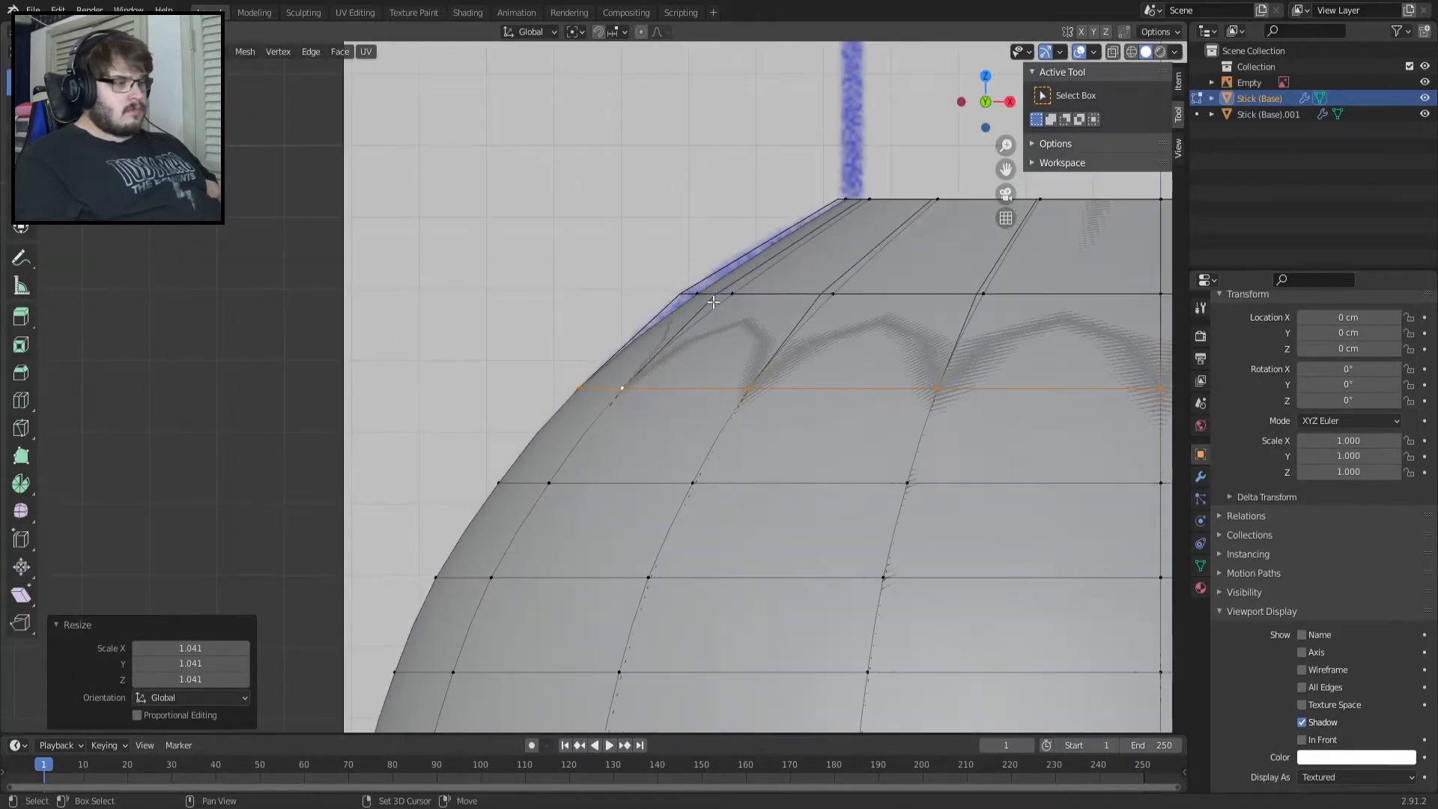
Scale the seventh-lowest edge loop, just below the top rim, outward by about 1.056 to meet the duplicate's wire outline.
middle_click_drag(695, 311, 454, 428, "shift")
left_click(664, 412, "alt")
key("s")
left_click(658, 409)
key("ctrl+z")
scroll(370, 371, "up", 3)
key("s")
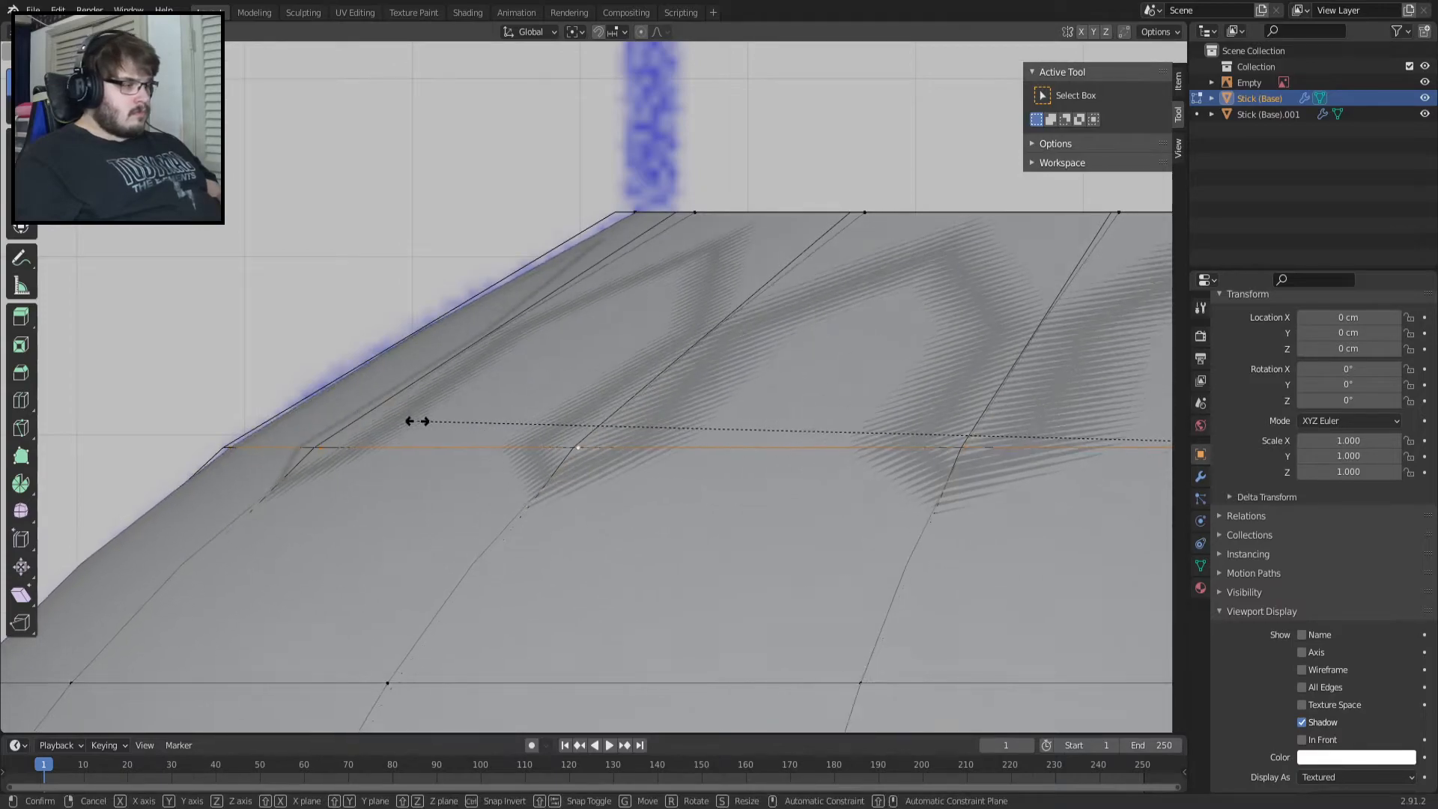
left_click(408, 418)
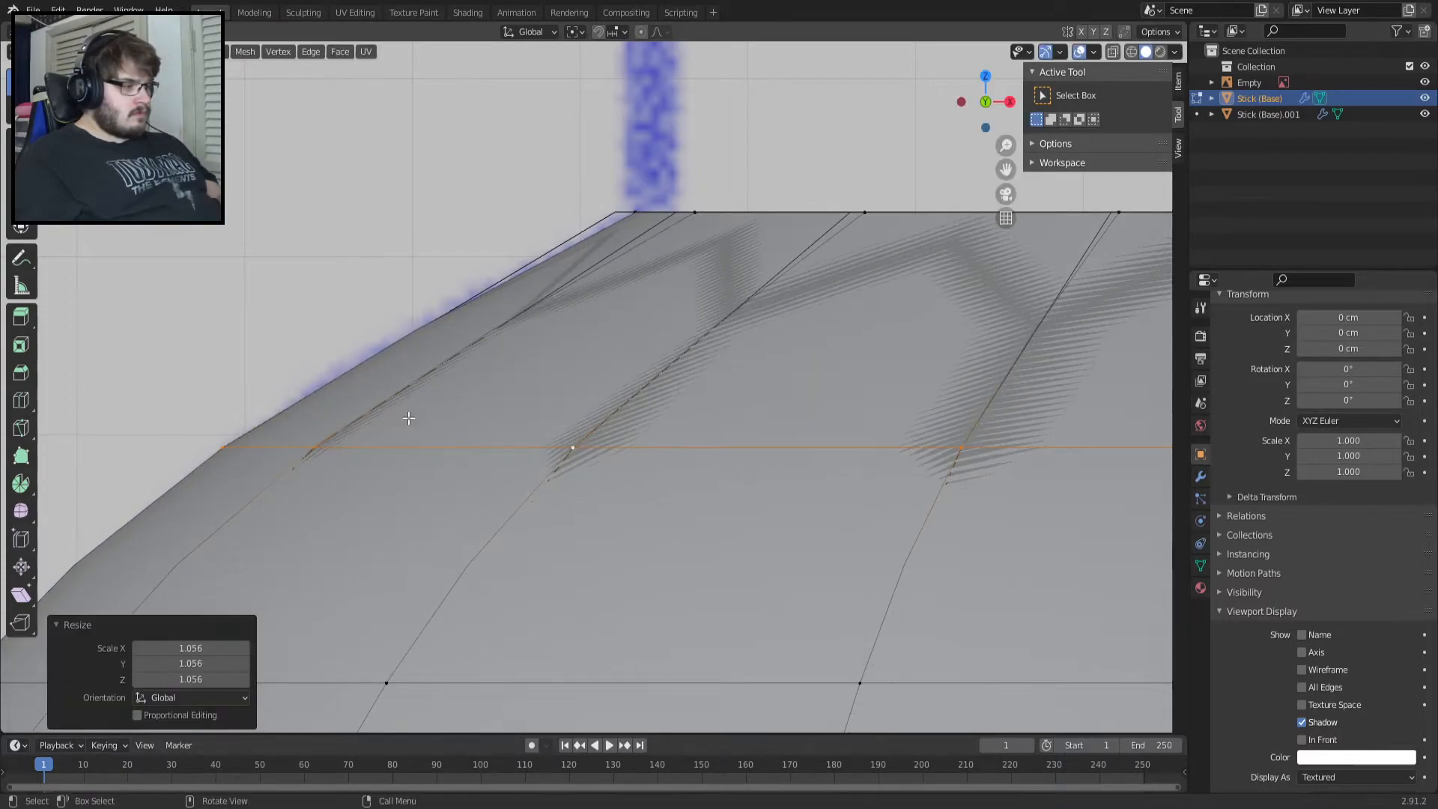
Scale the top rim edge loop outward by about 1.032, then fine-tune it by about 0.996 to match the duplicate's wire outline.
left_click(773, 223, "alt")
key("s")
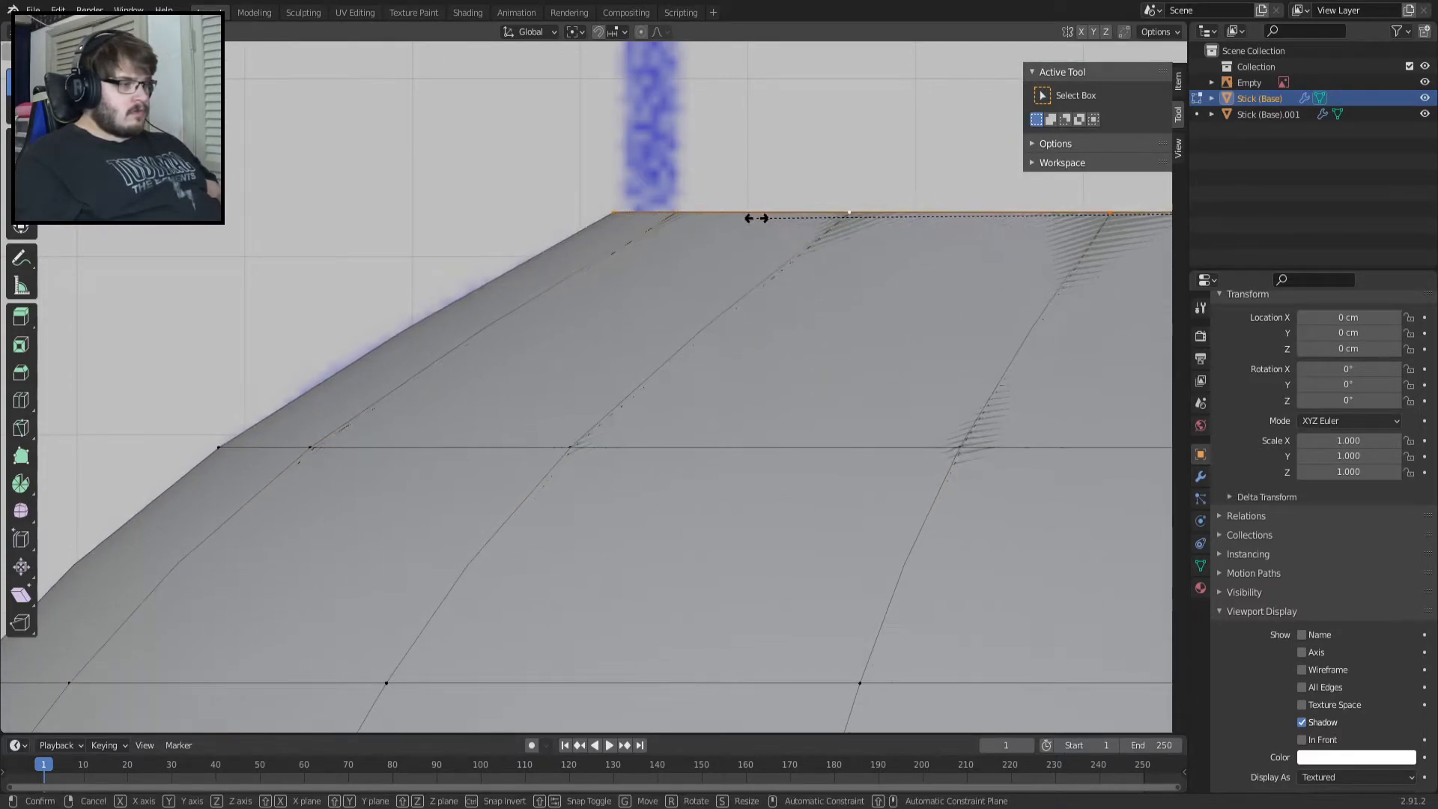
left_click(754, 221)
scroll(571, 170, "up", 4)
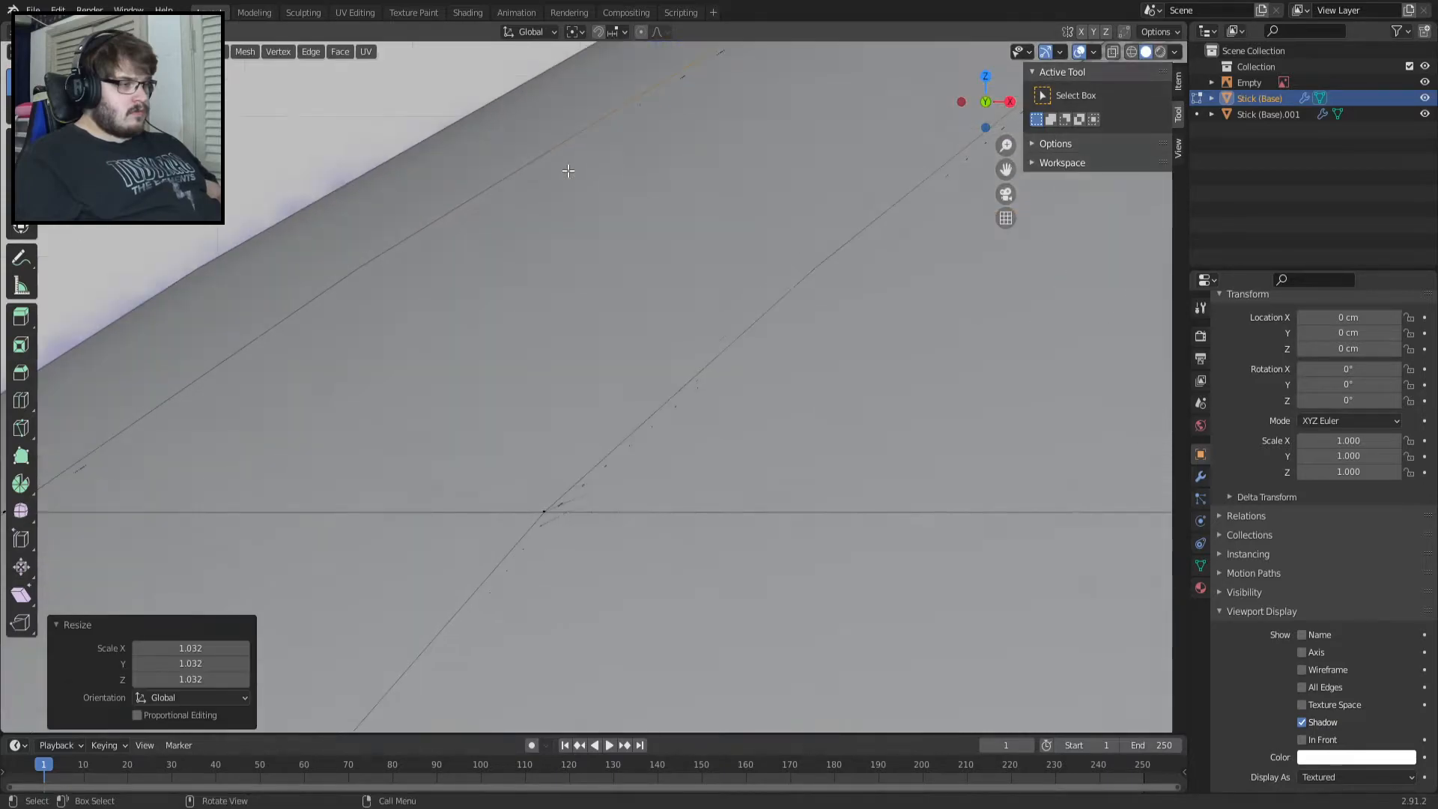
scroll(614, 139, "down", 4)
key("s")
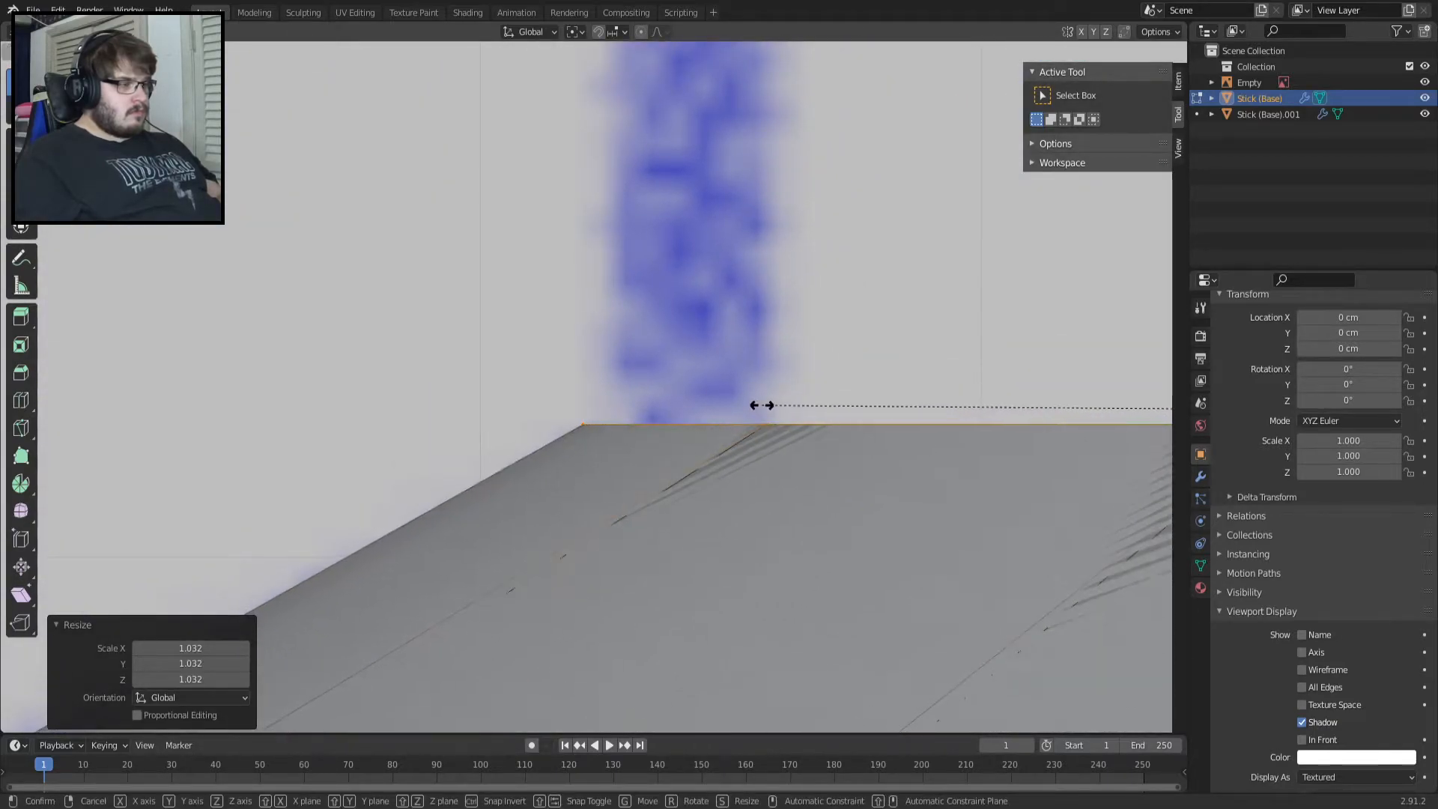
left_click(759, 406)
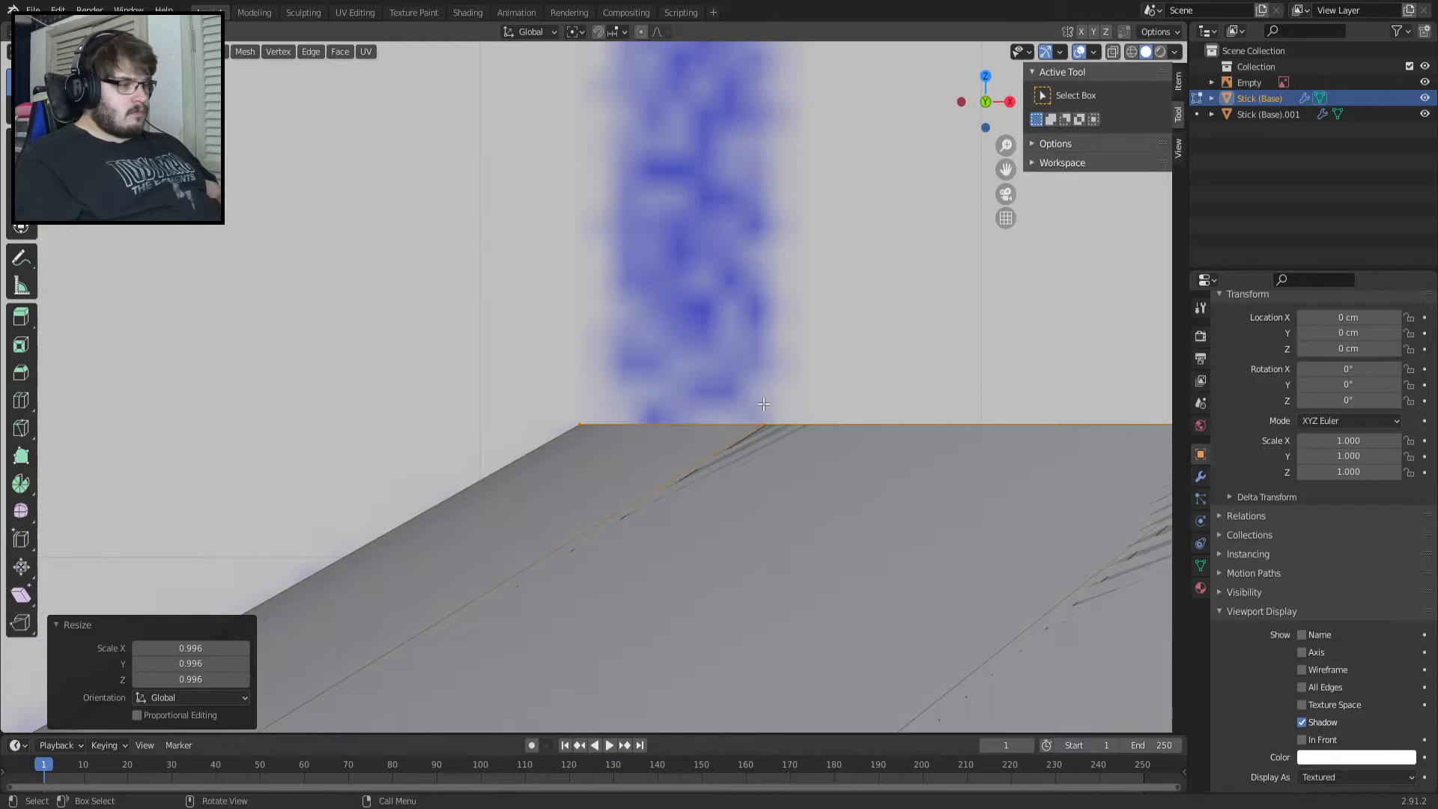
scroll(780, 408, "down", 16)
Delete the wire-display duplicate Stick (Base).001 in Object Mode and select the original Stick (Base).
key("Tab")
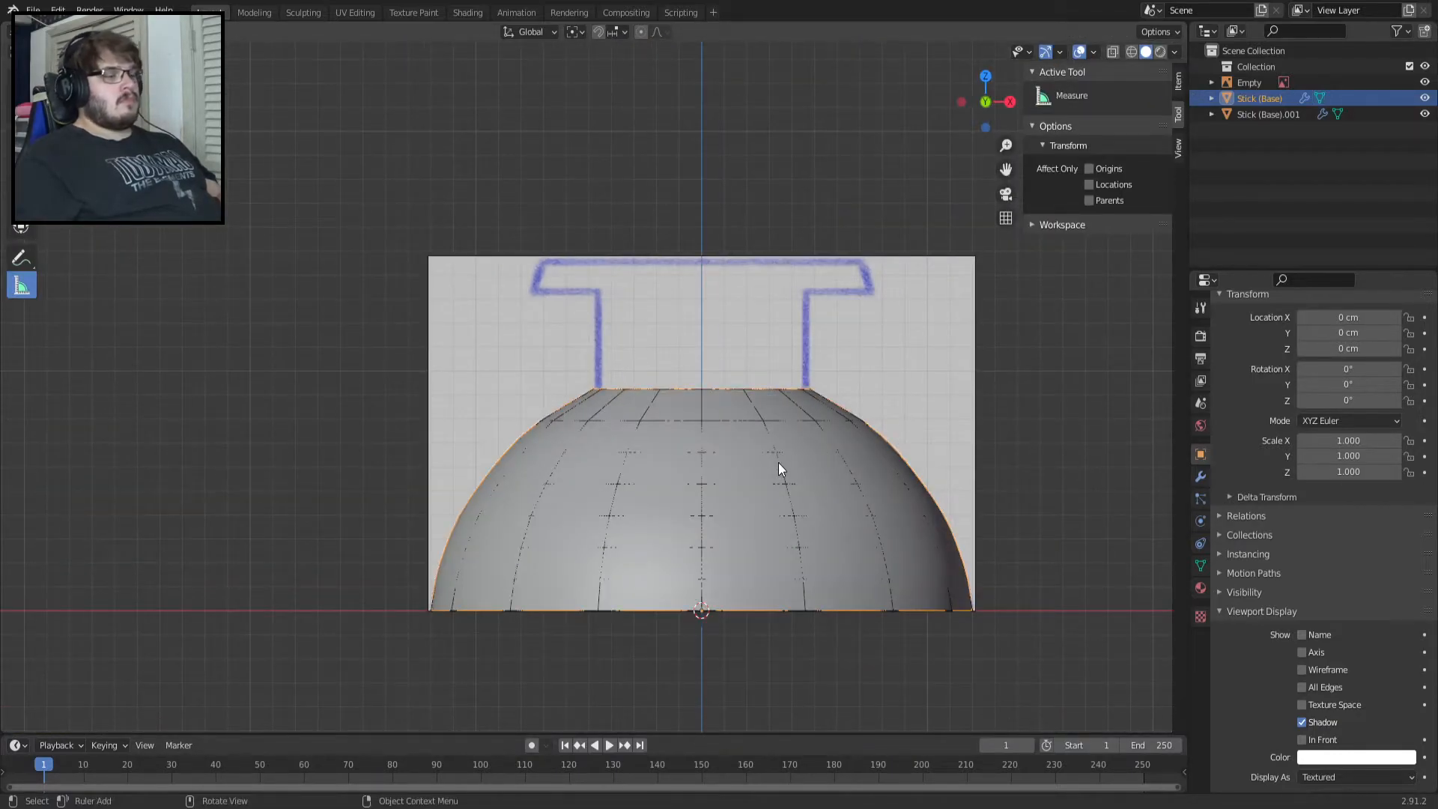
left_click(777, 464)
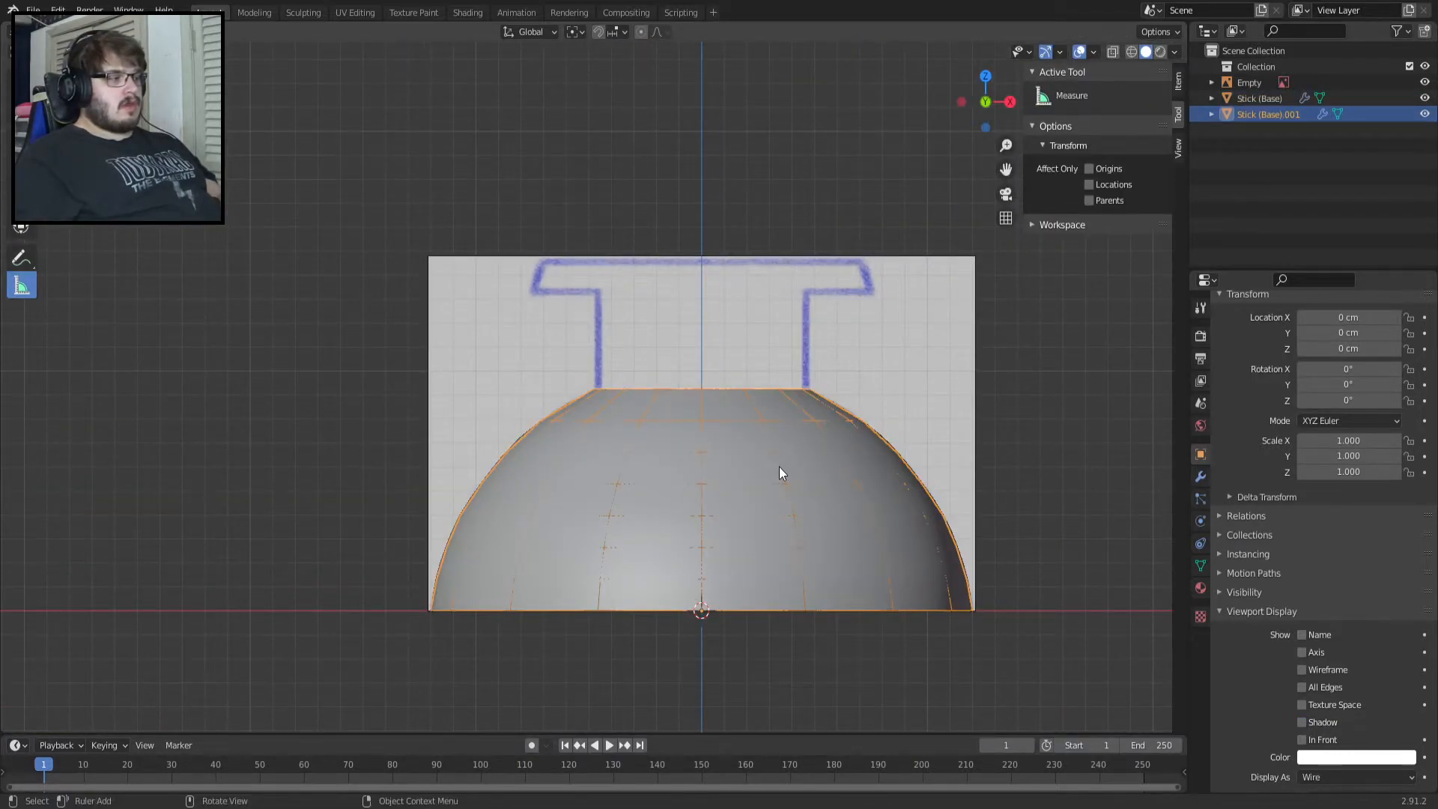
key("Delete")
left_click(779, 466)
key("Tab")
key("Tab")
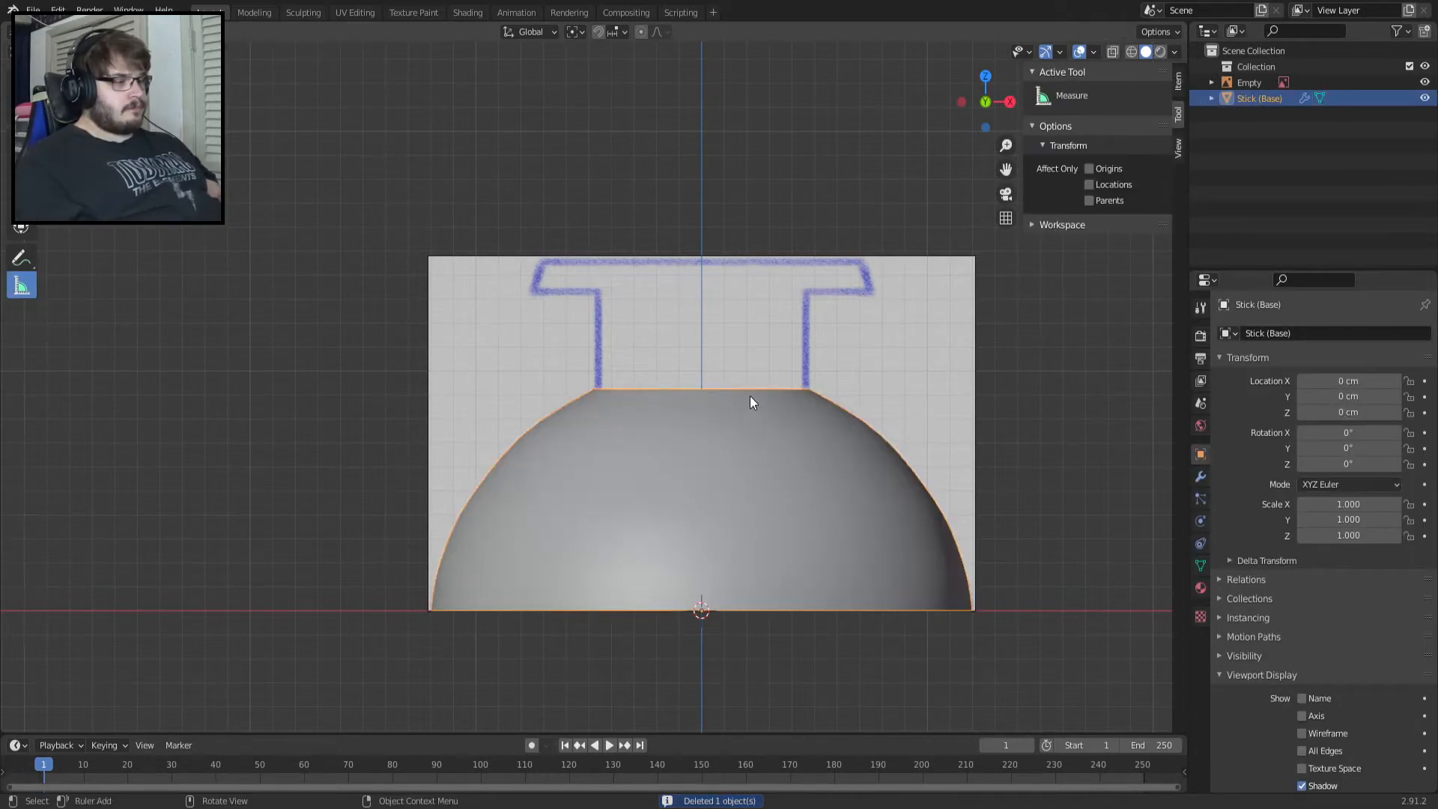
left_click(710, 508)
left_click(710, 508)
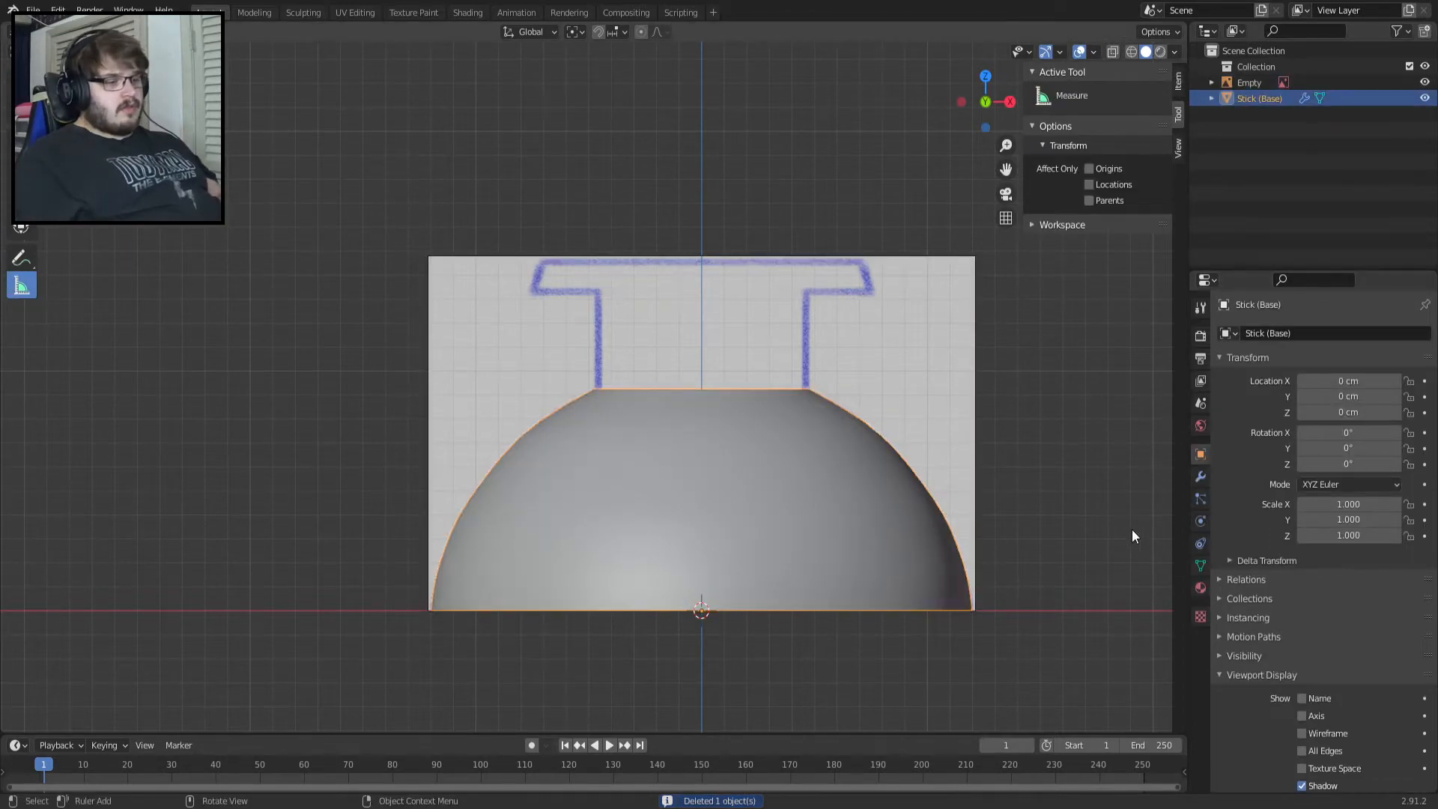
Raise the Subdivision modifier's viewport level to 6 on Stick (Base).
left_click(1201, 479)
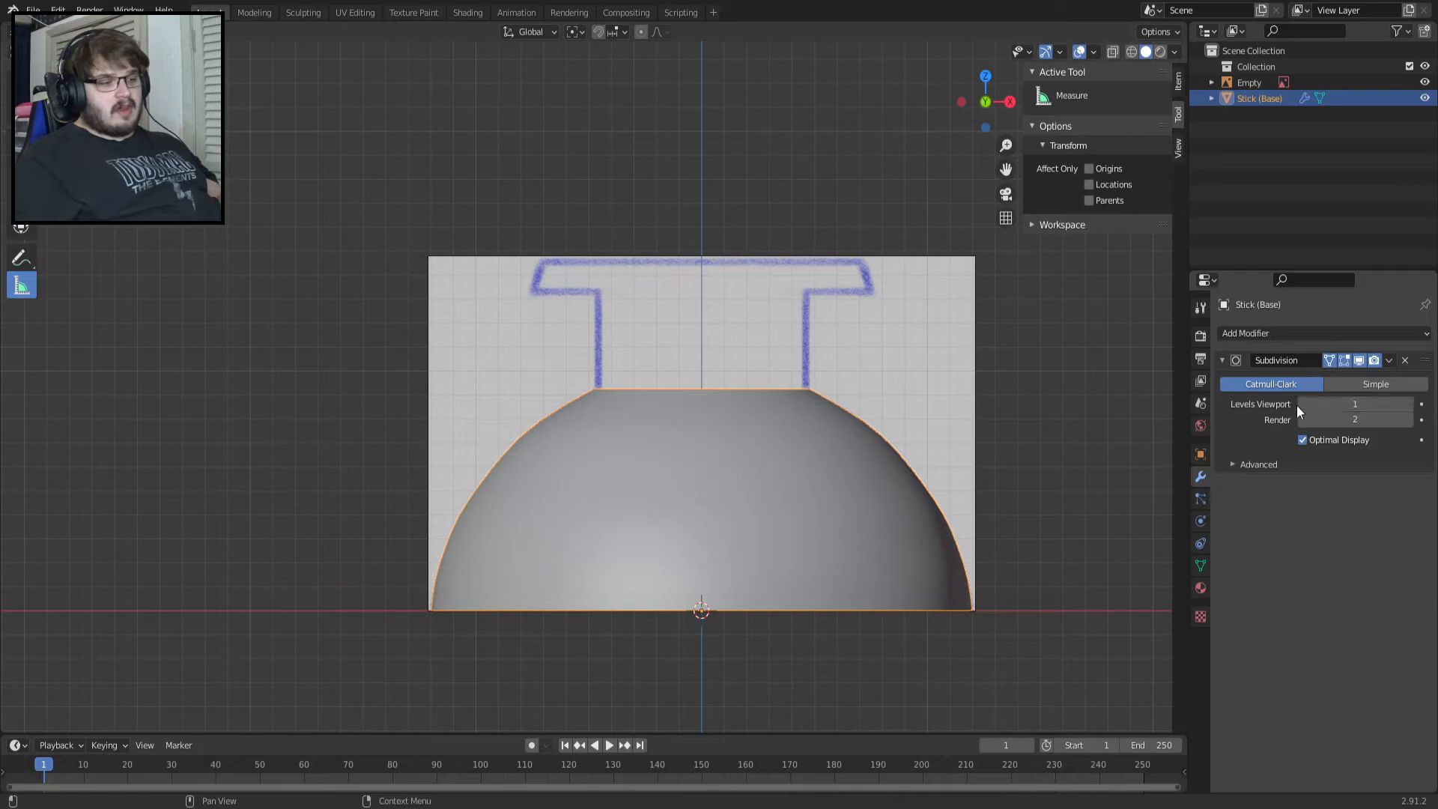
left_click(1408, 405)
left_click(1408, 405)
left_click(1407, 405)
left_click(1407, 405)
left_click(1407, 406)
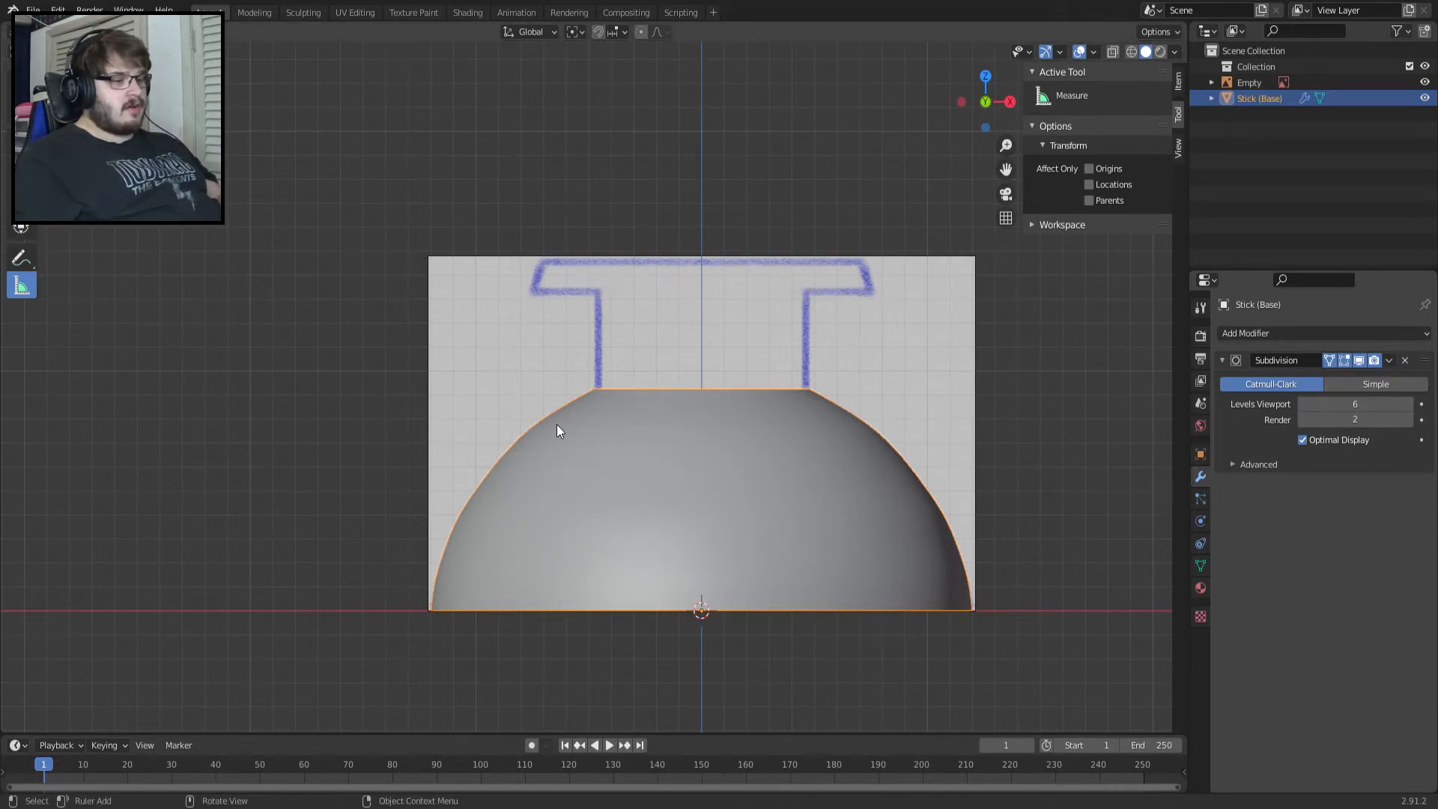
Examine the smoothed dome's curved outline from the front, comparing Object Mode with the mesh cage in Edit Mode.
scroll(518, 425, "up", 8)
middle_click_drag(542, 527, 819, 138, "shift")
key("Tab")
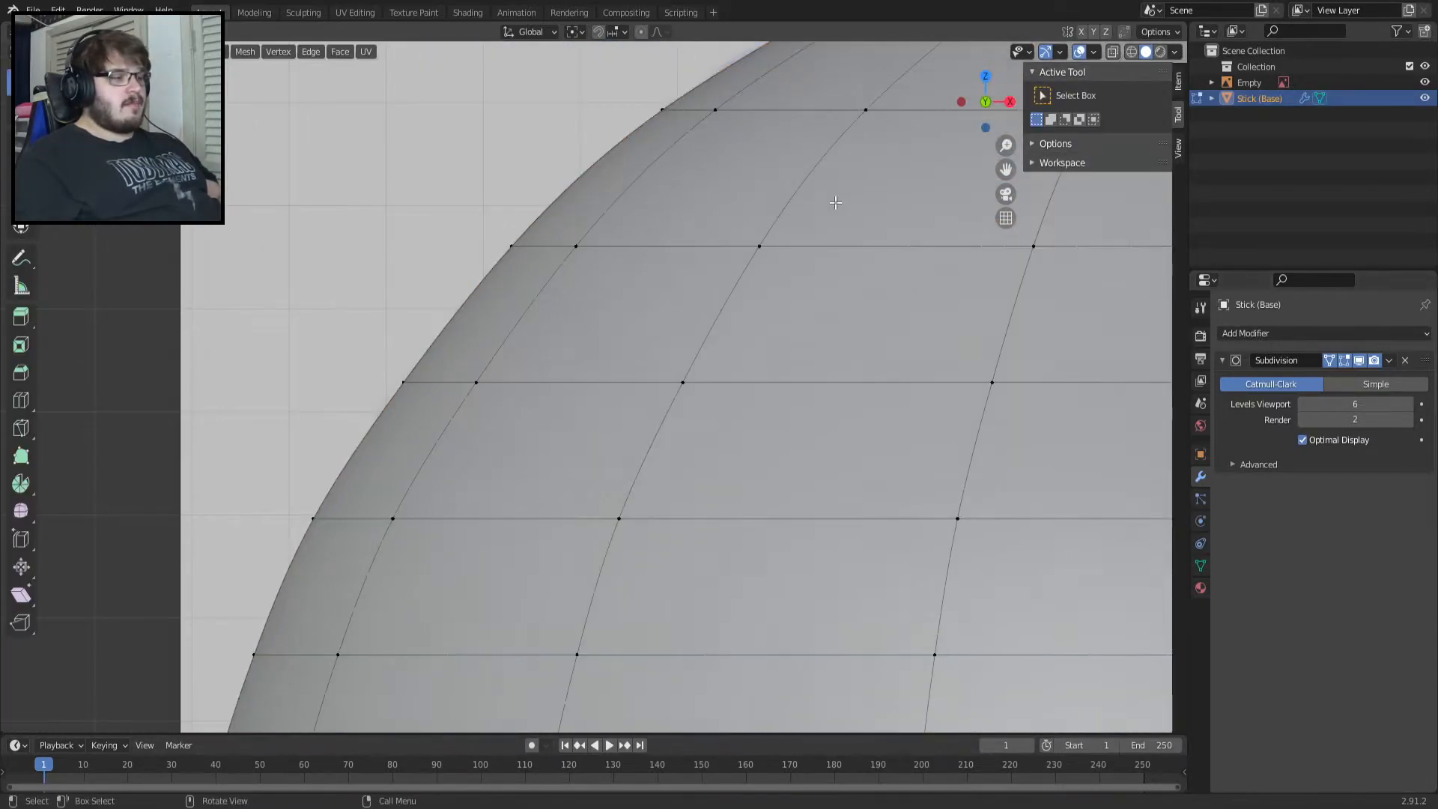
scroll(799, 222, "down", 3)
key("Tab")
scroll(477, 347, "up", 2)
key("Tab")
scroll(476, 343, "down", 3)
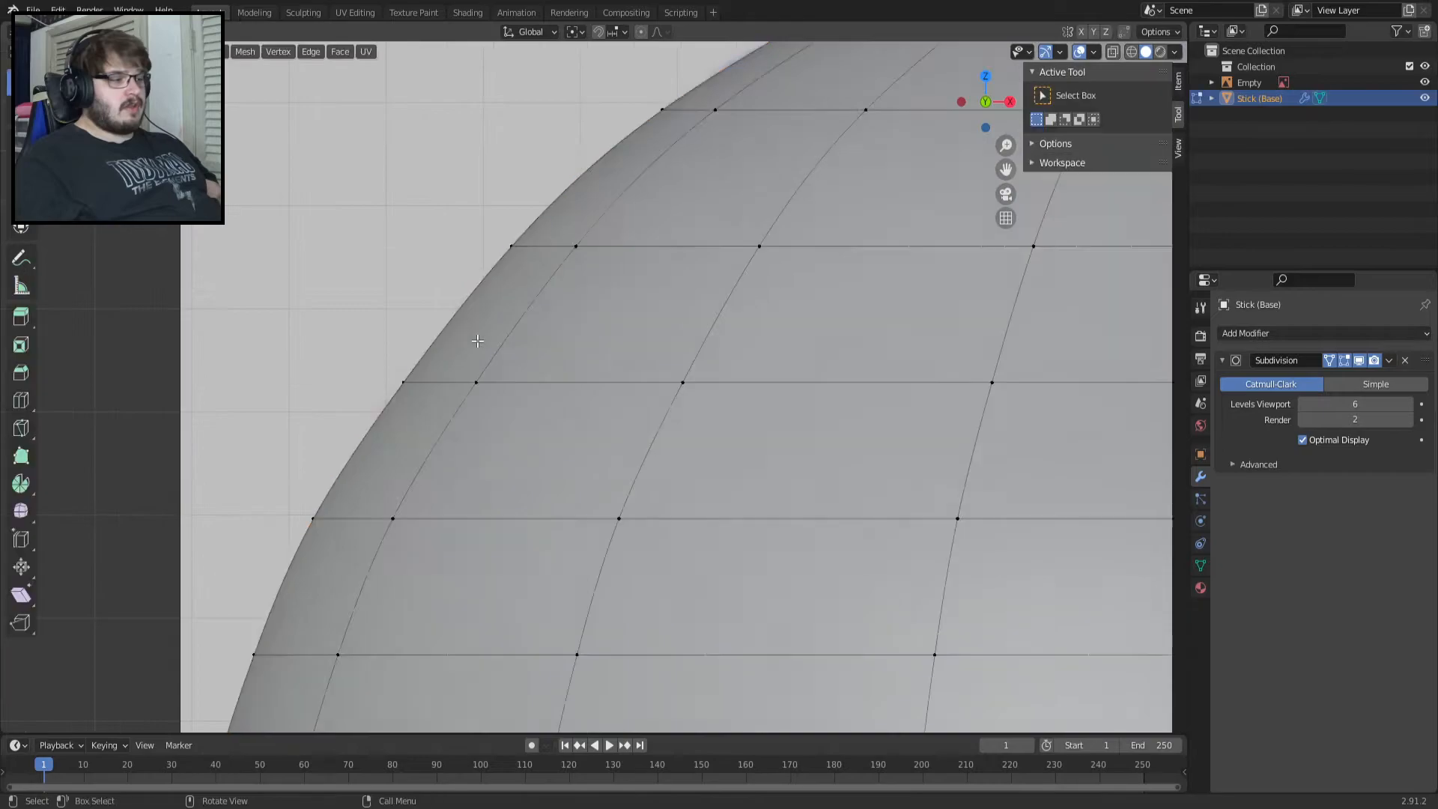
key("Tab")
scroll(461, 354, "up", 3)
scroll(461, 354, "down", 2)
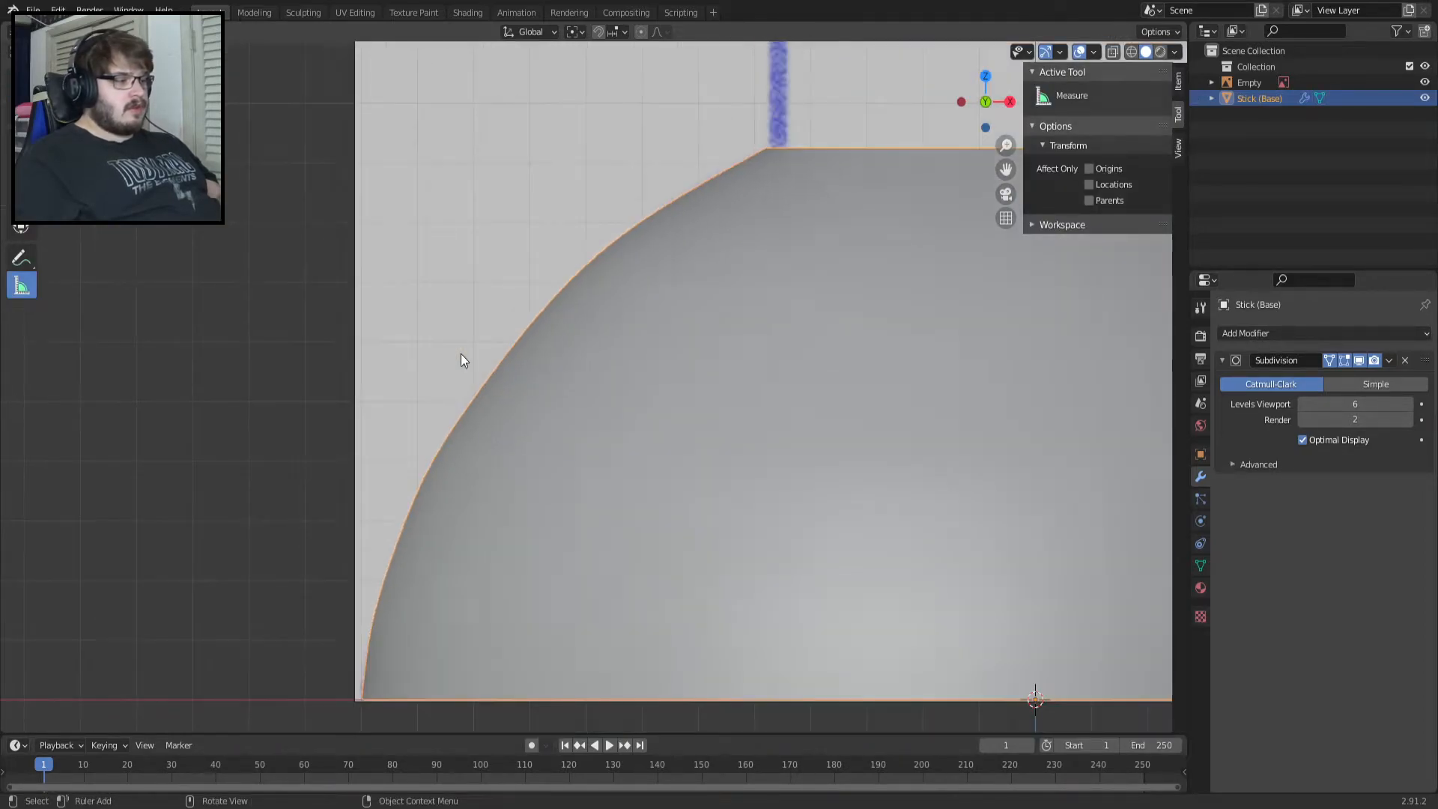
scroll(388, 506, "down", 3)
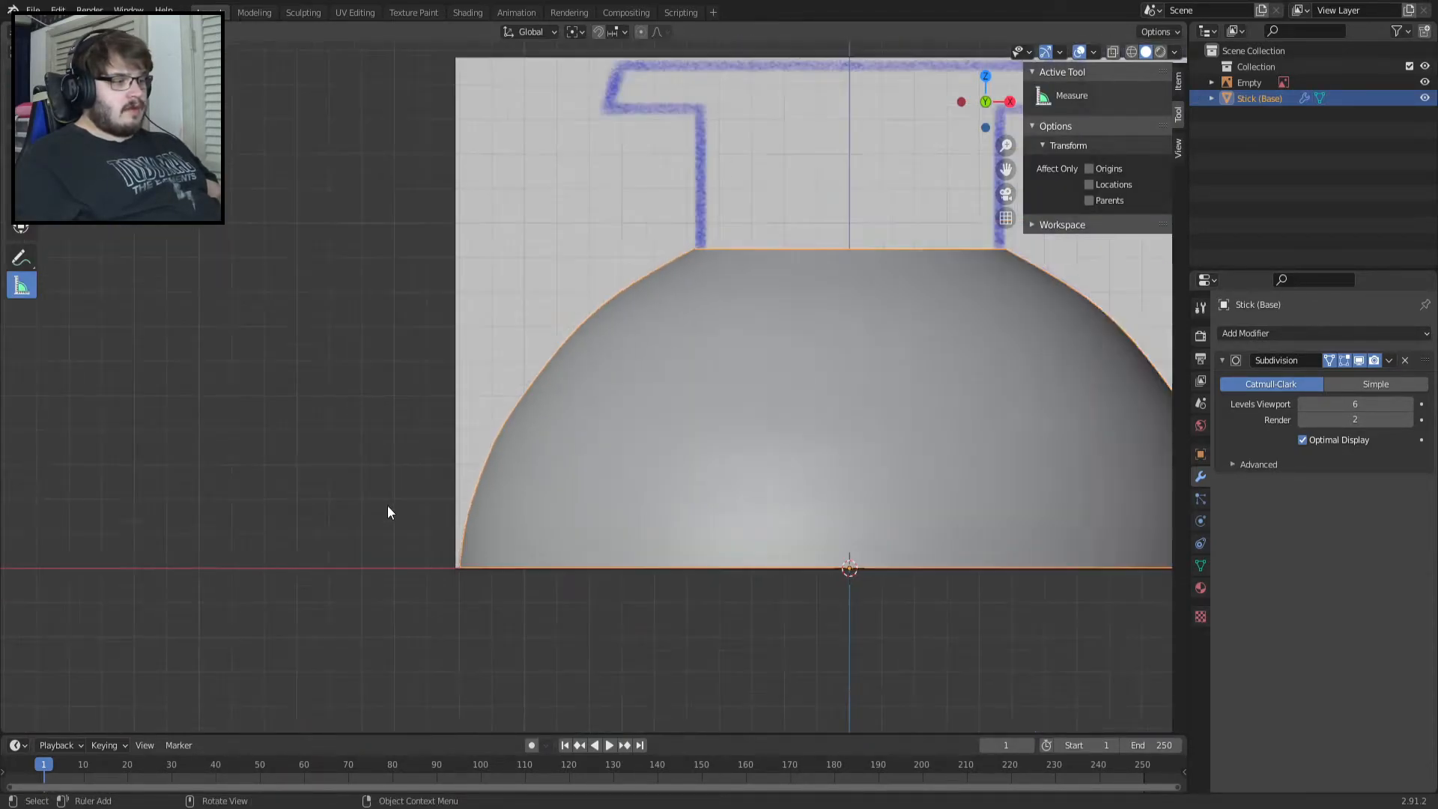
scroll(612, 276, "up", 2)
scroll(613, 270, "up", 2)
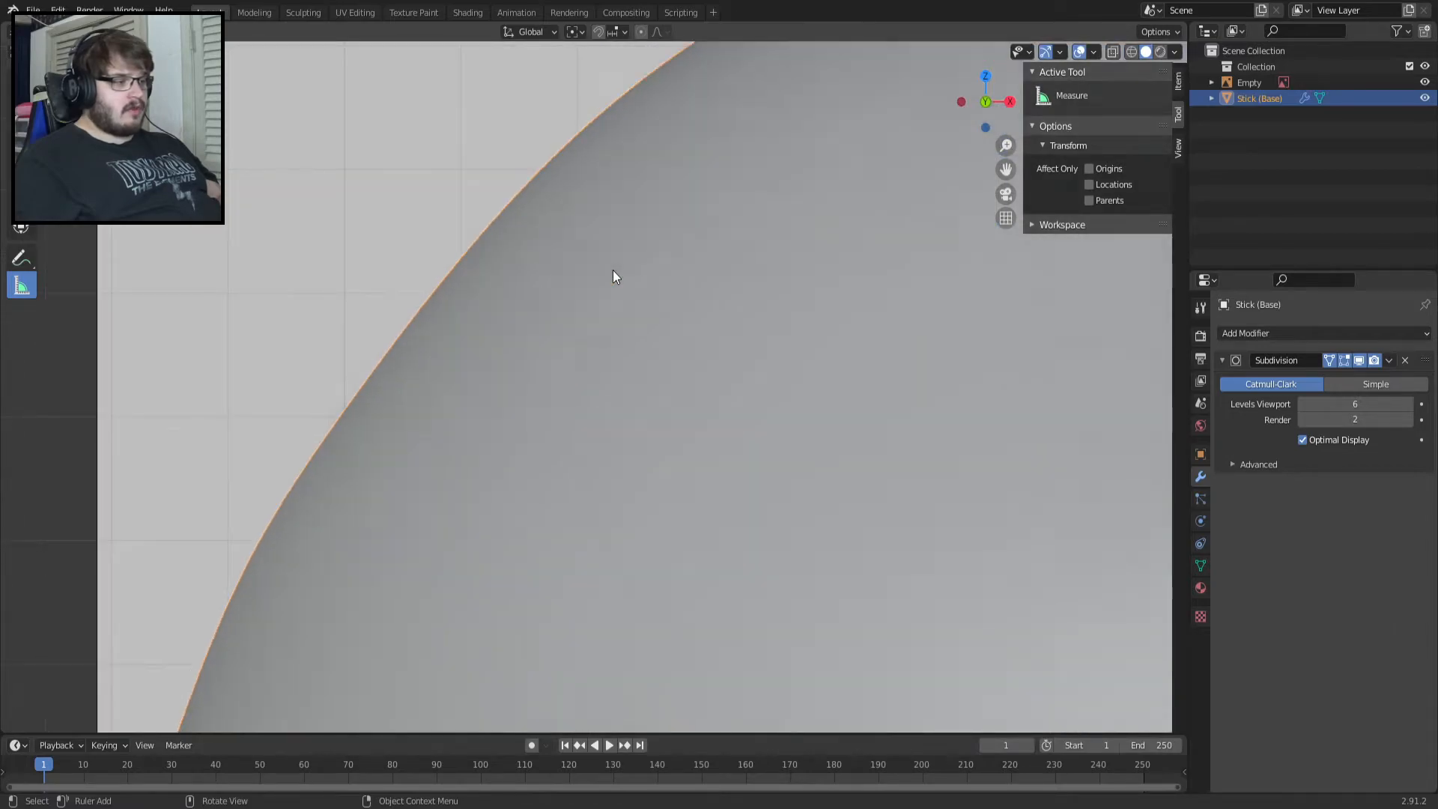
Examine the dome's silhouette from the right side view, with and without the mesh cage.
middle_click_drag(410, 317, 656, 152)
key("KP_3")
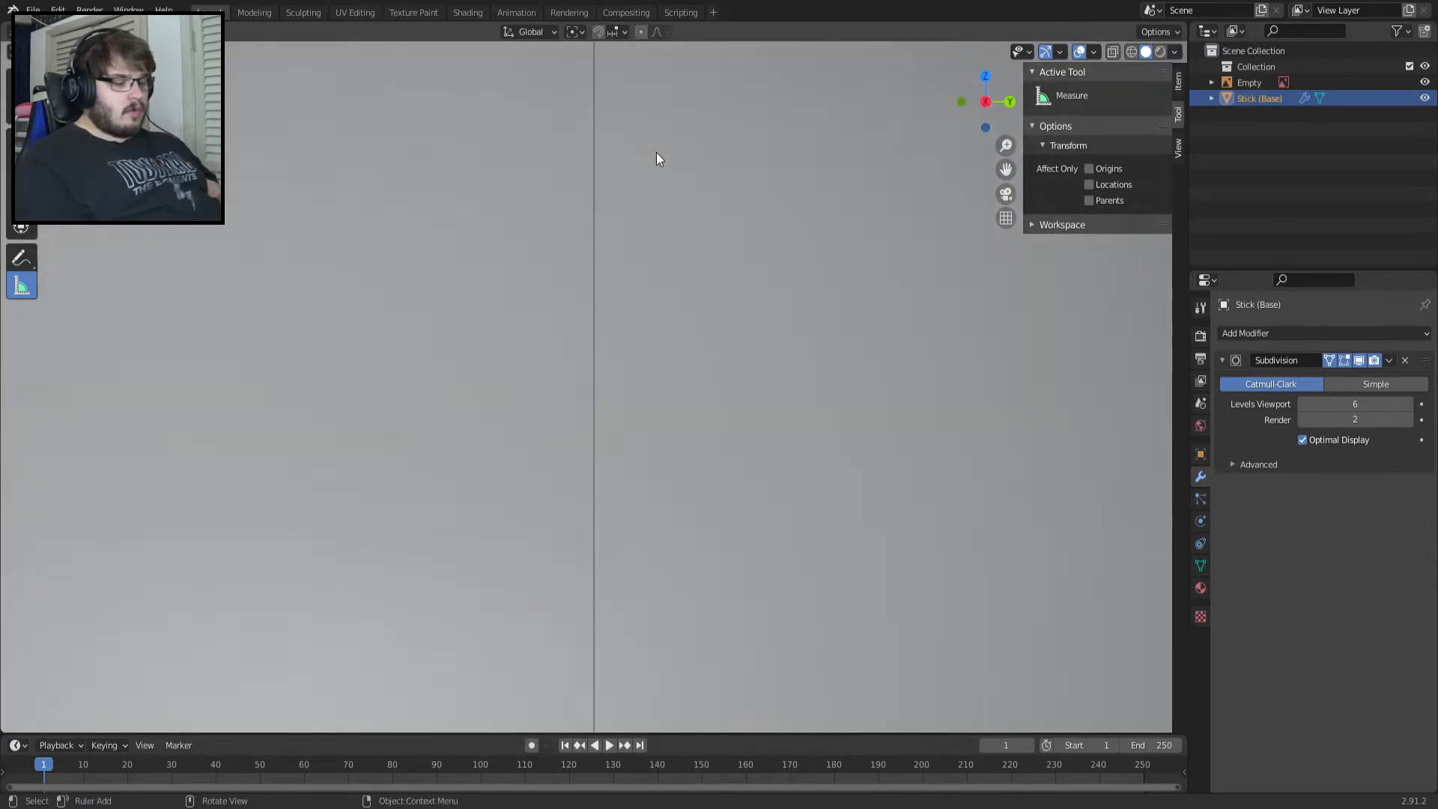
scroll(656, 153, "down", 8)
scroll(656, 154, "up", 3)
key("Tab")
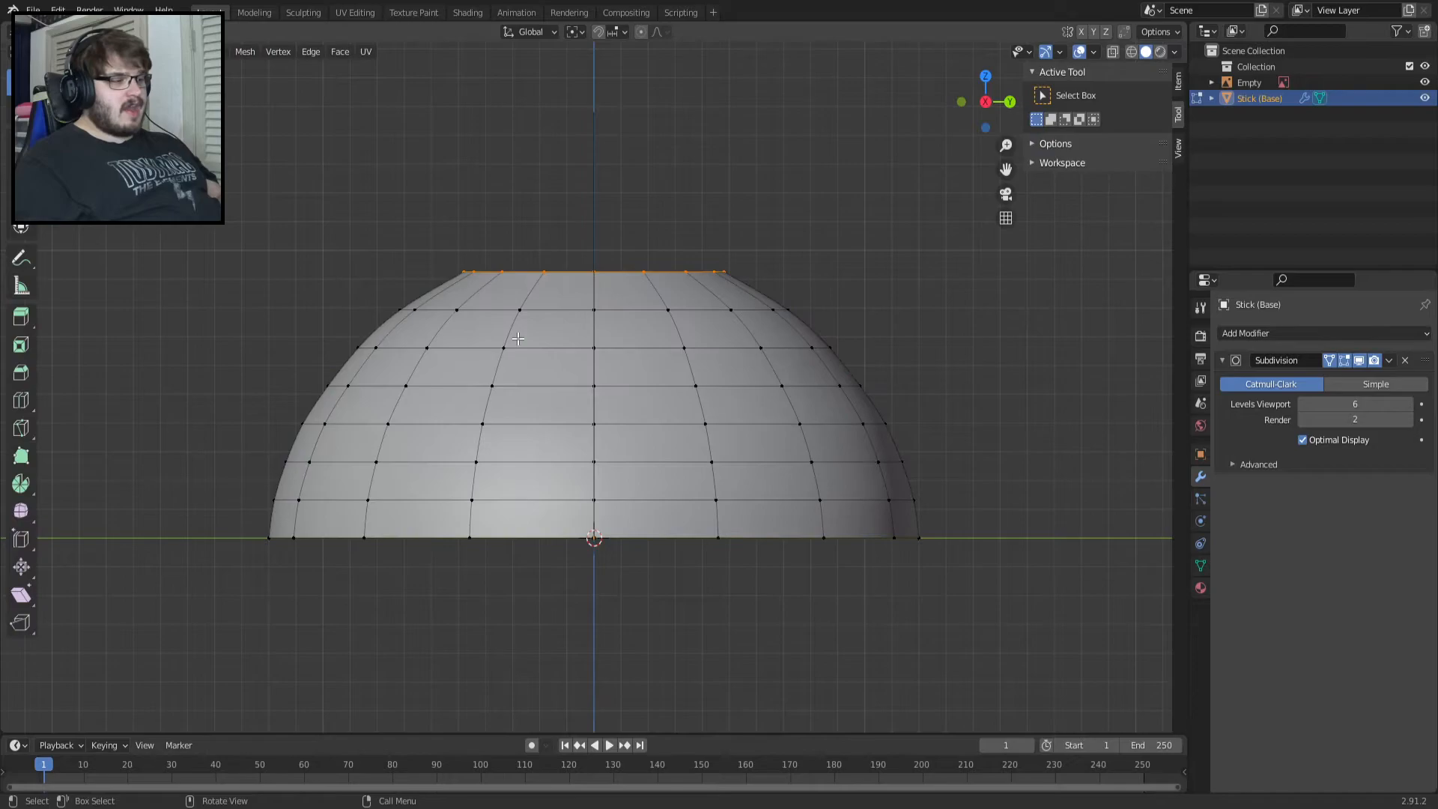
scroll(517, 338, "up", 2)
key("Tab")
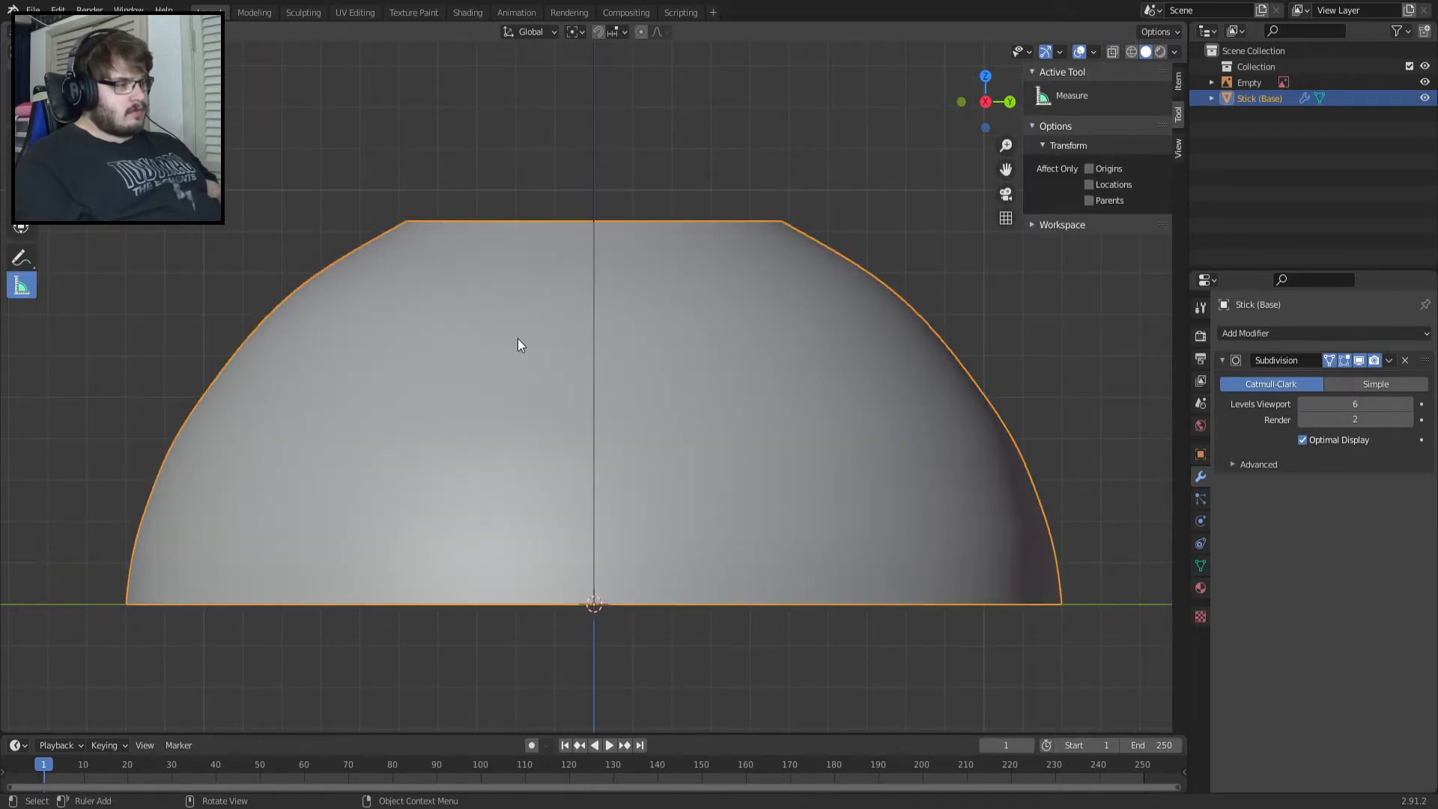
Set the Subdivision modifier's viewport level back to 1 and return to the front view in Edit Mode.
key("Tab")
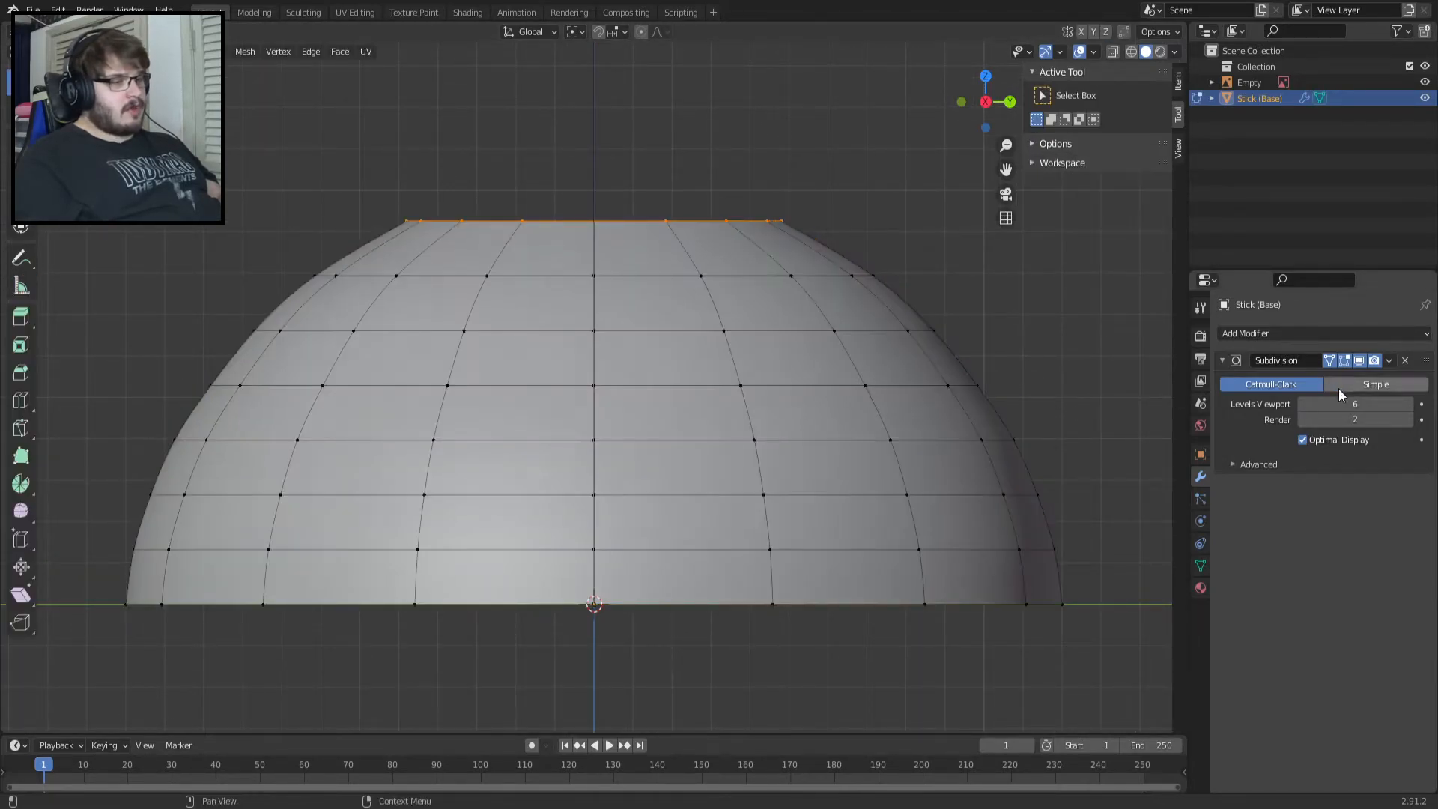
left_click(1302, 405)
left_click(1302, 405)
left_click(1302, 404)
left_click(1302, 405)
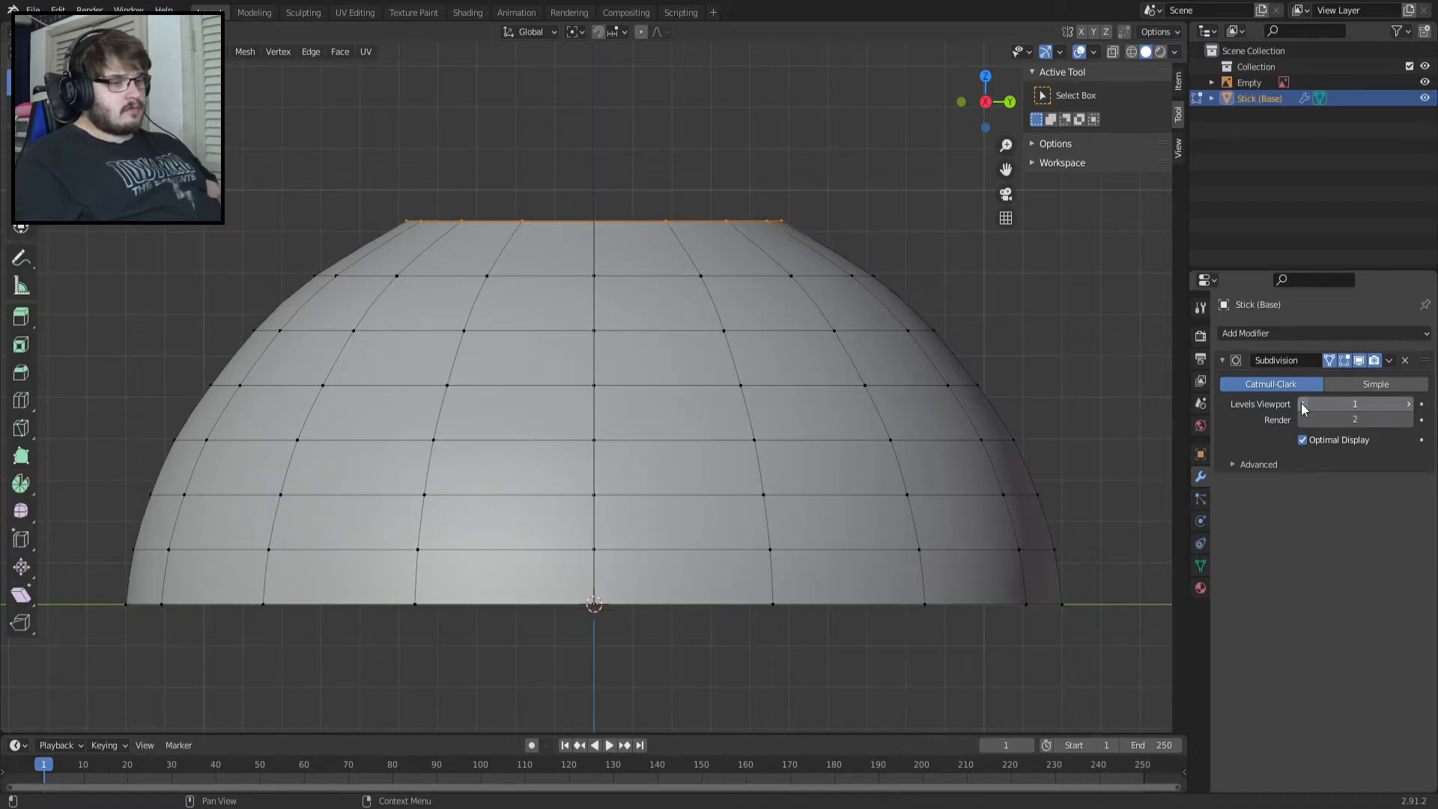
left_click(1301, 403)
key("Tab")
key("Tab")
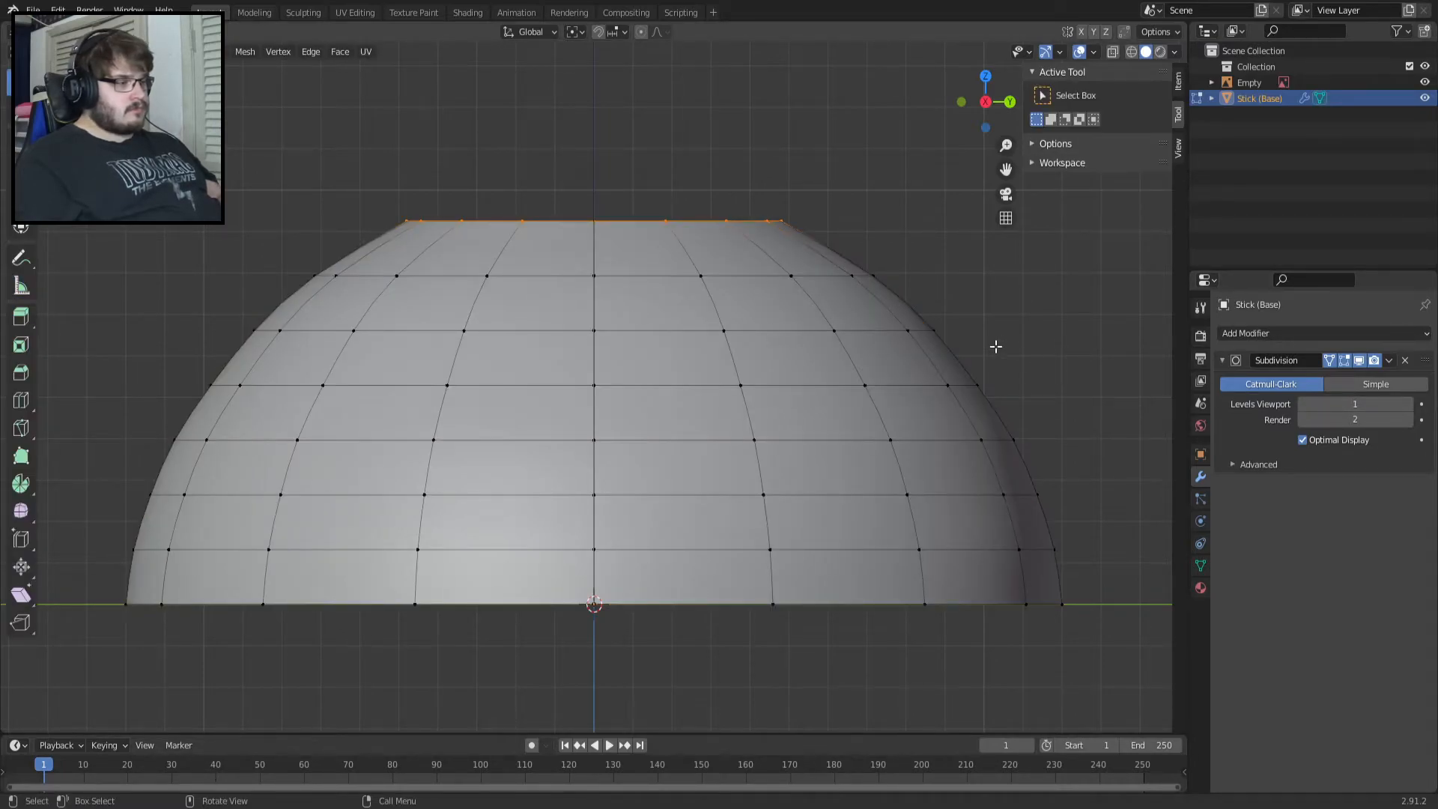
key("KP_1")
middle_click_drag(995, 346, 664, 336, "shift")
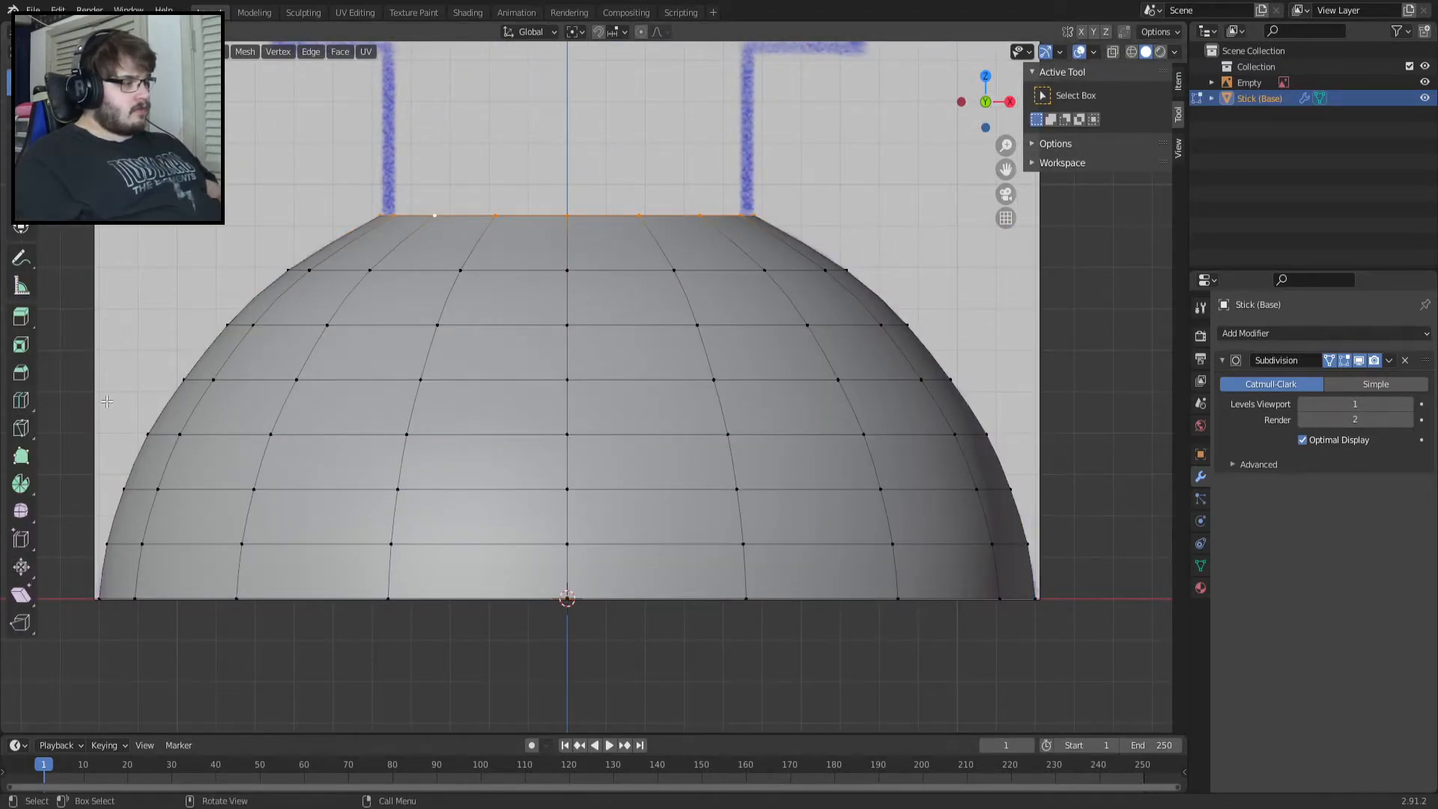
key("a")
key("shift+a")
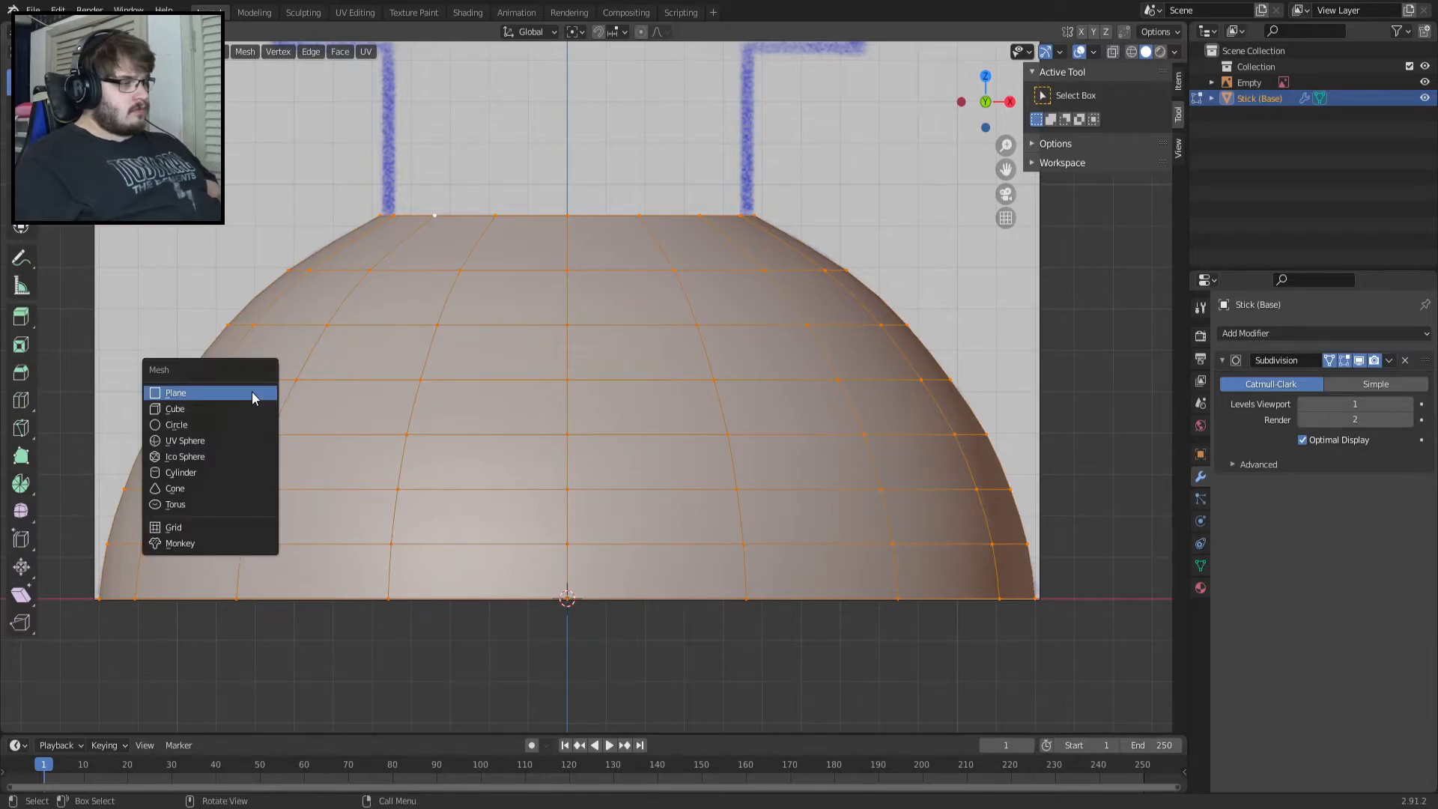
key("shift+e")
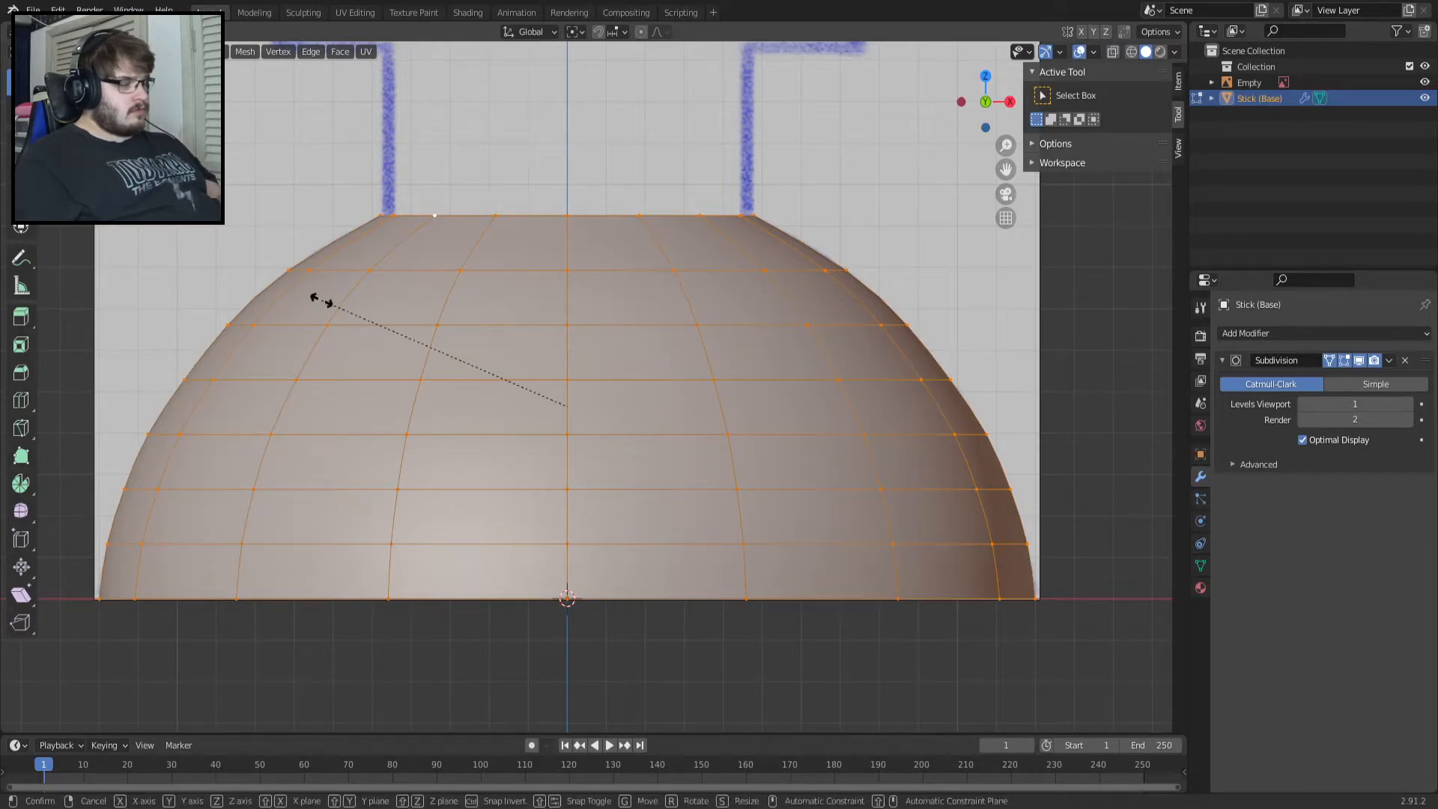
right_click(535, 307)
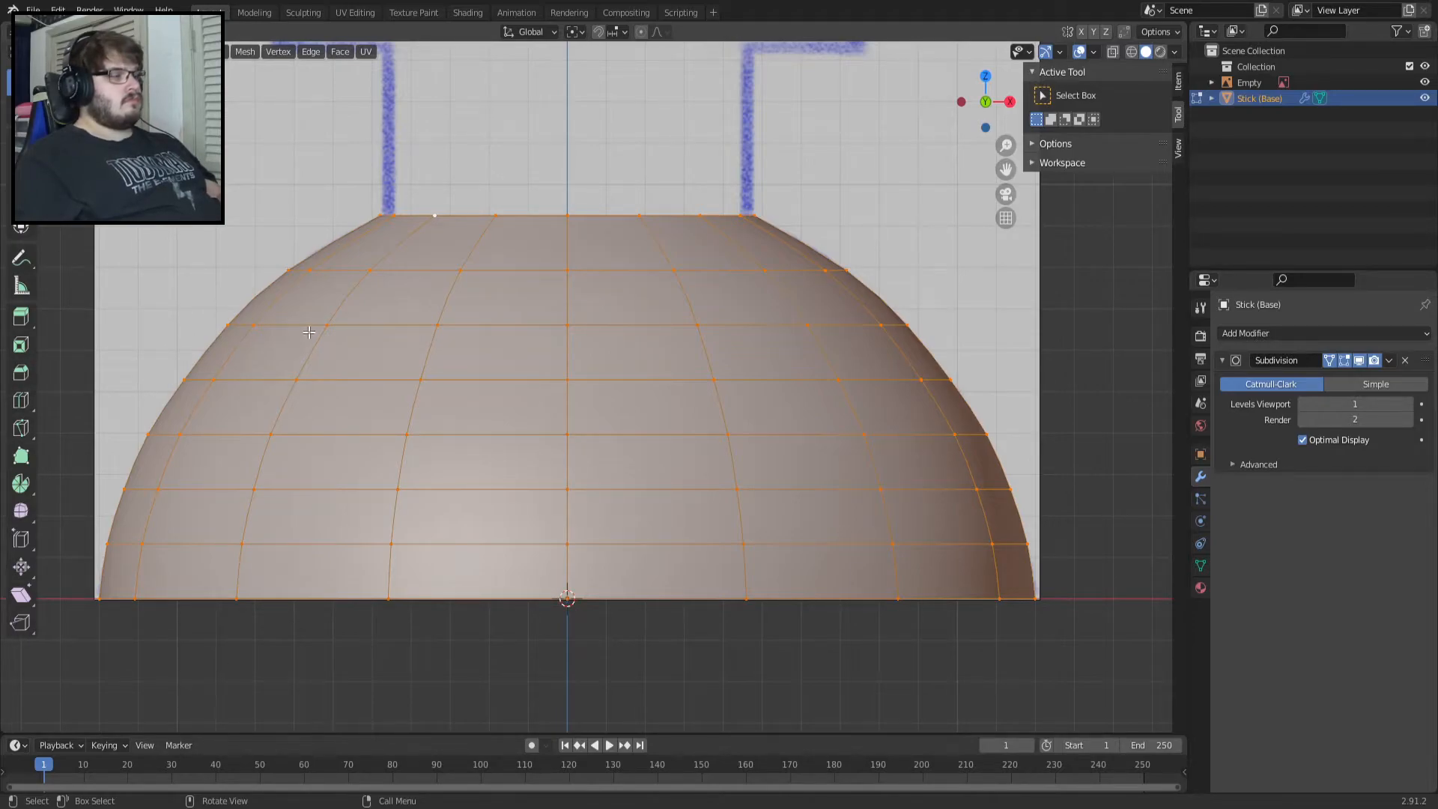
key("alt+a")
key("a")
key("alt+a")
Add seven horizontal loop cuts to the dome, one midway within each band of faces from the top rim to the base.
left_click(24, 405)
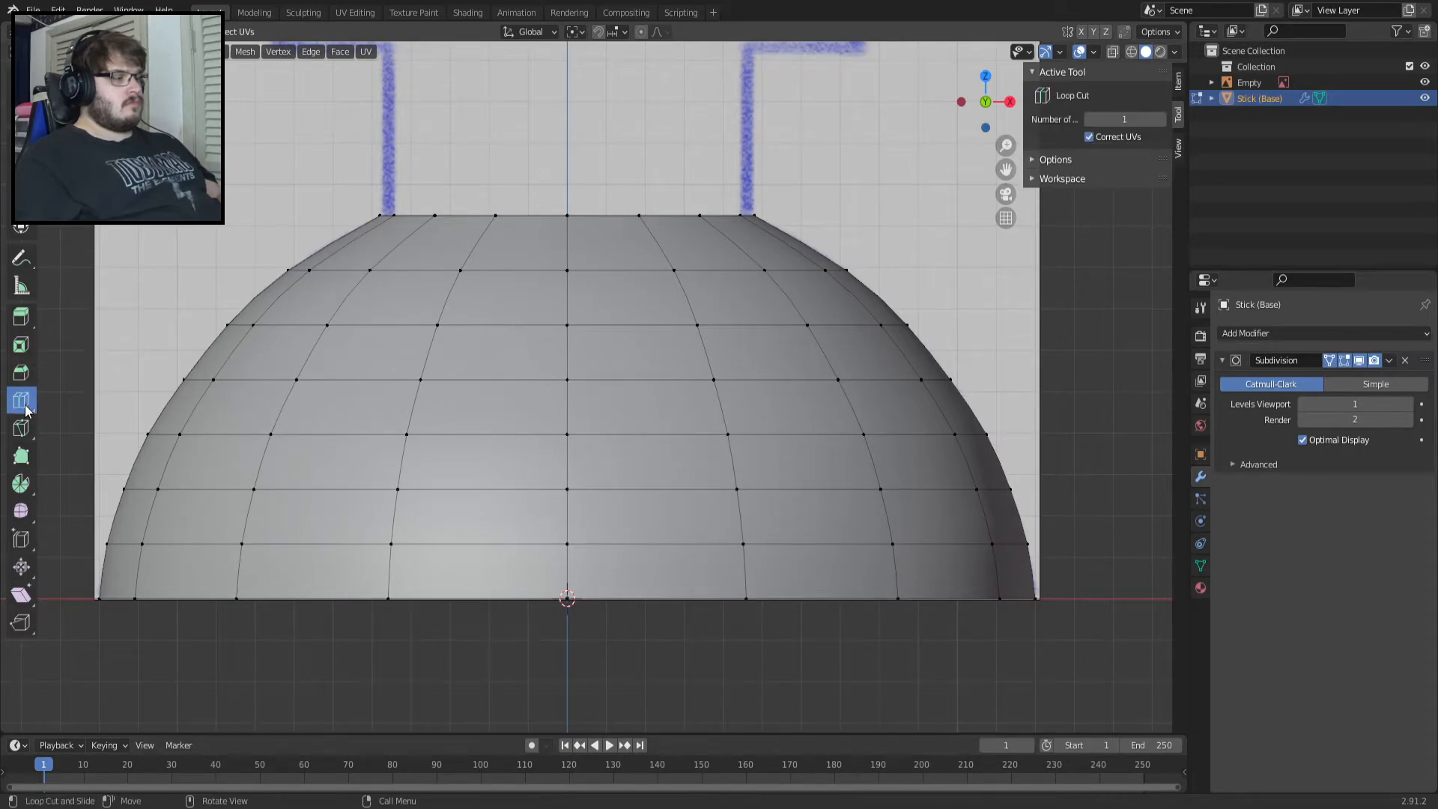
left_click(483, 259)
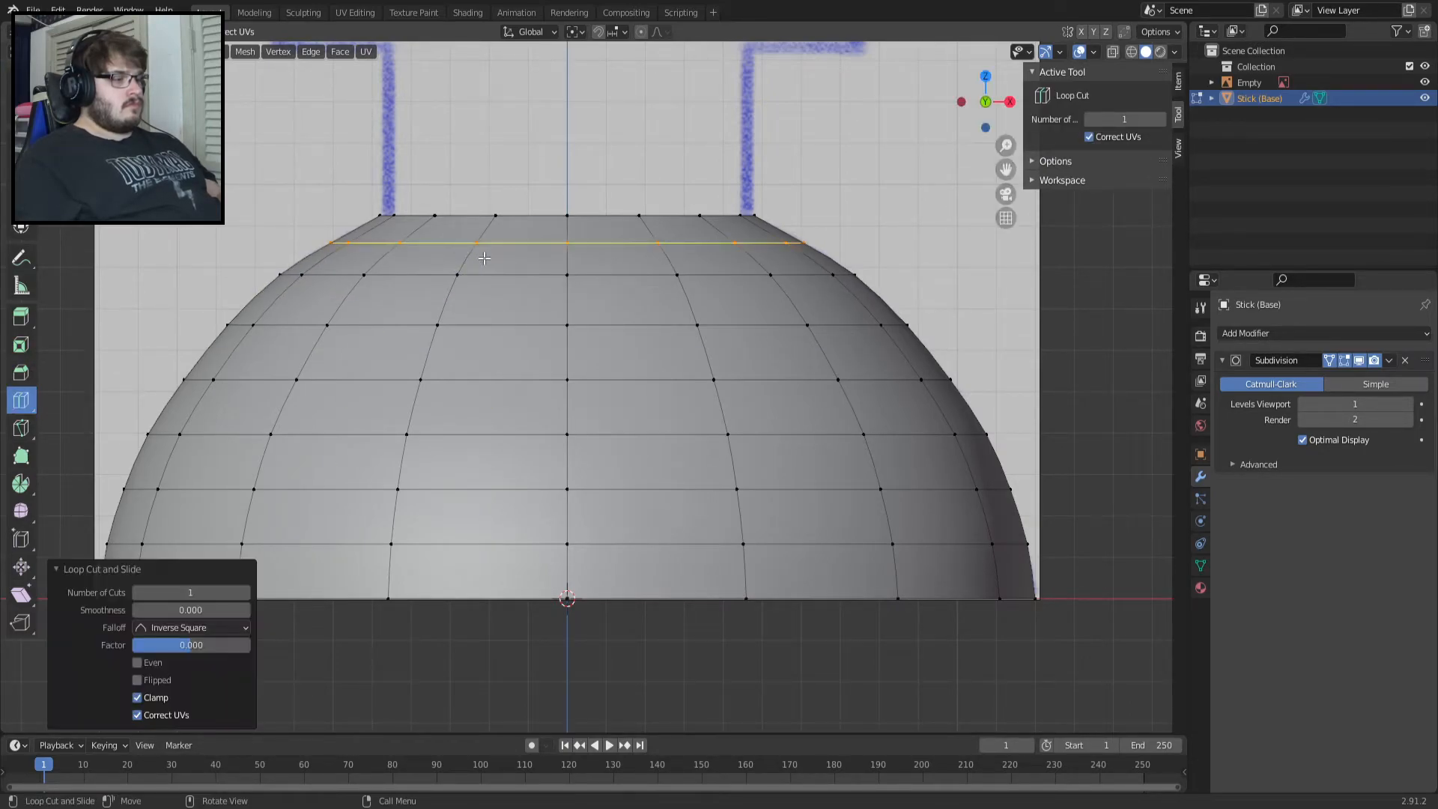
left_click(446, 307)
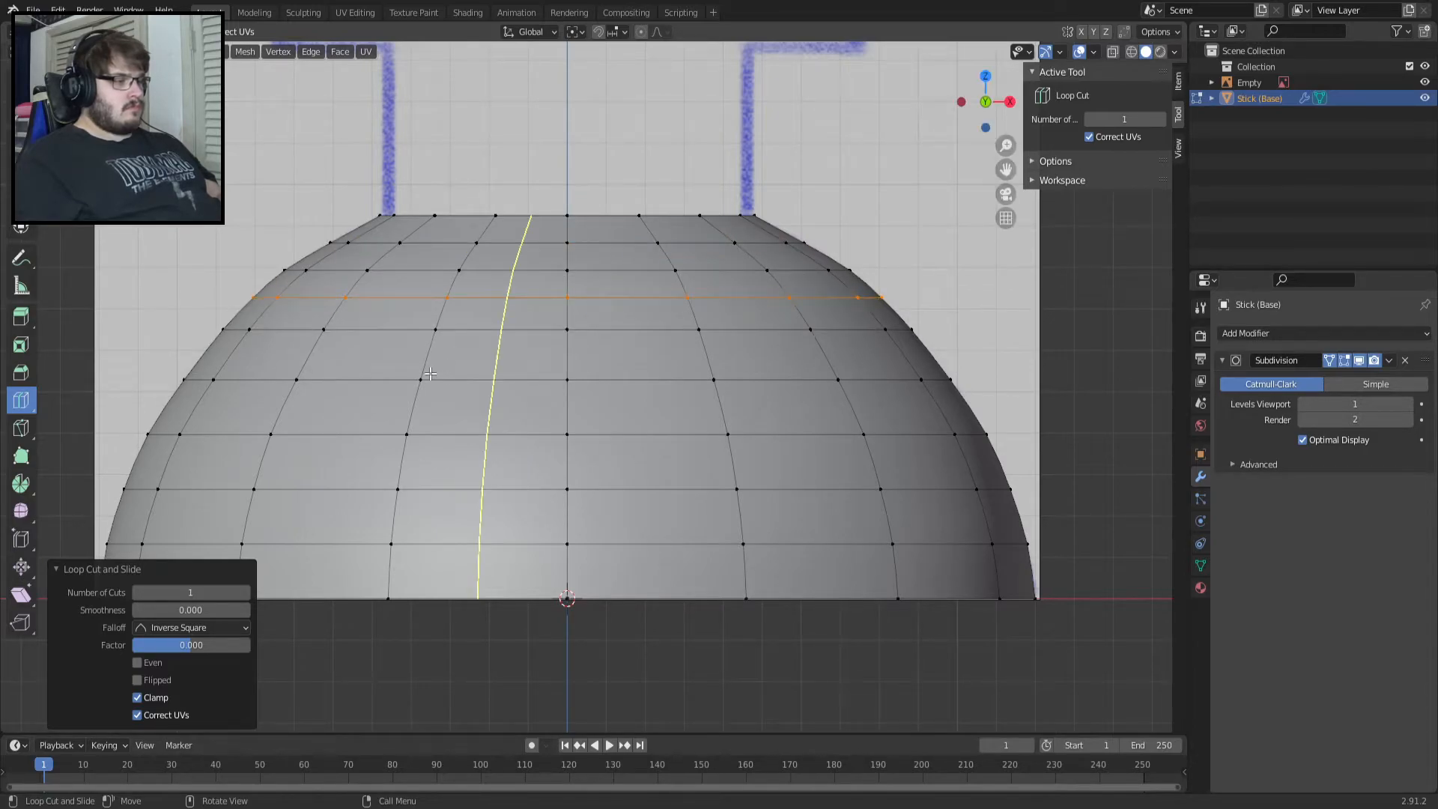
left_click(401, 375)
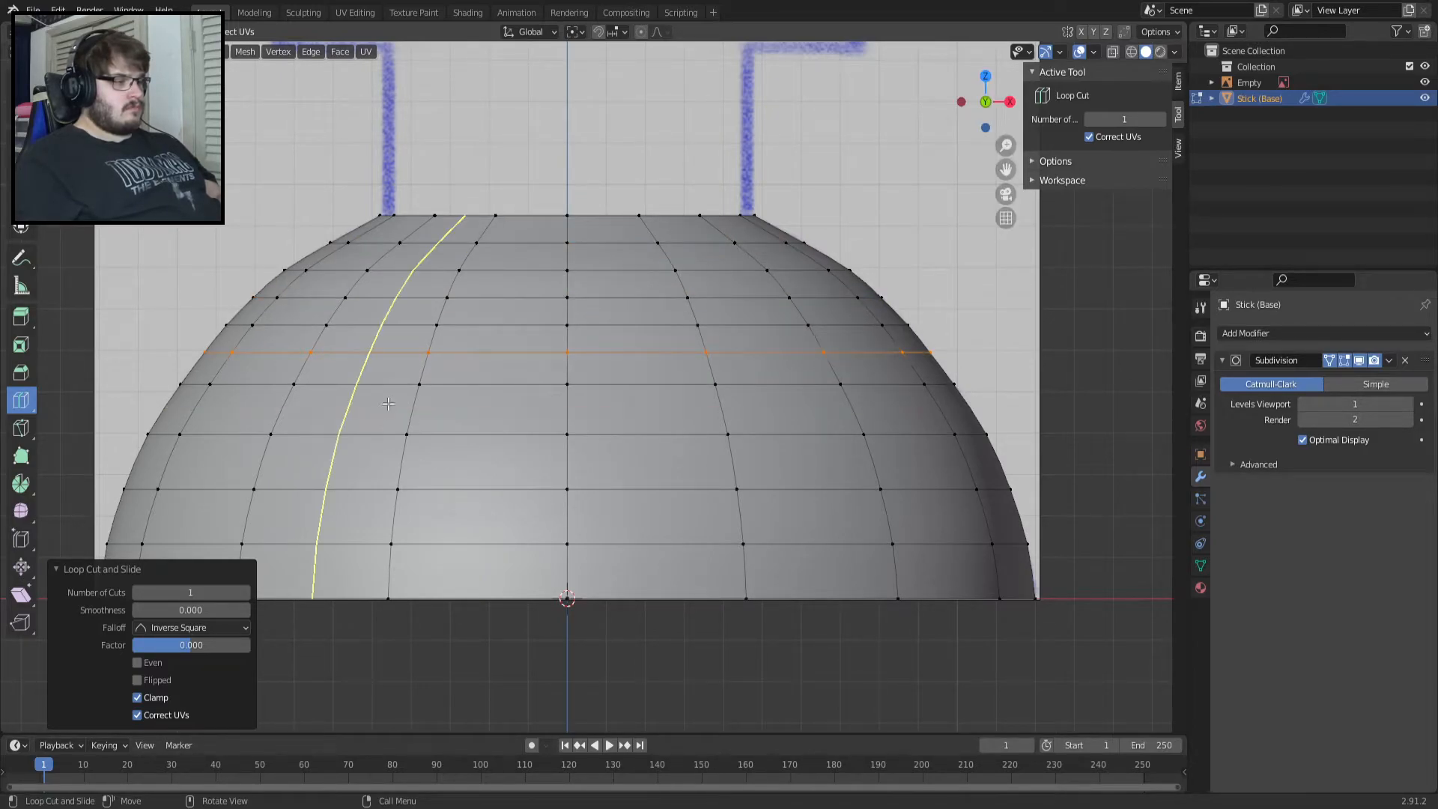
left_click(411, 414)
left_click(386, 456)
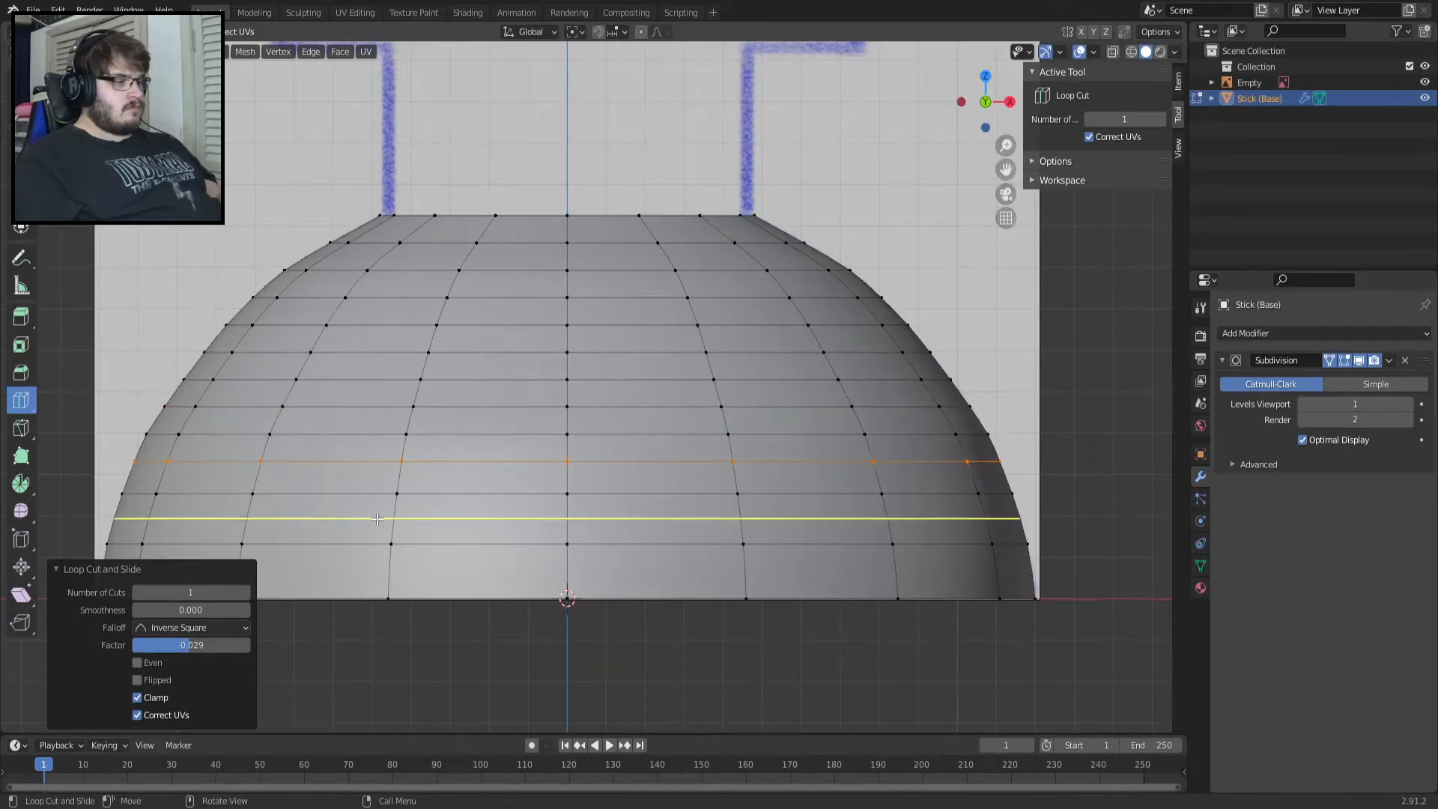
left_click(386, 512)
left_click(369, 575)
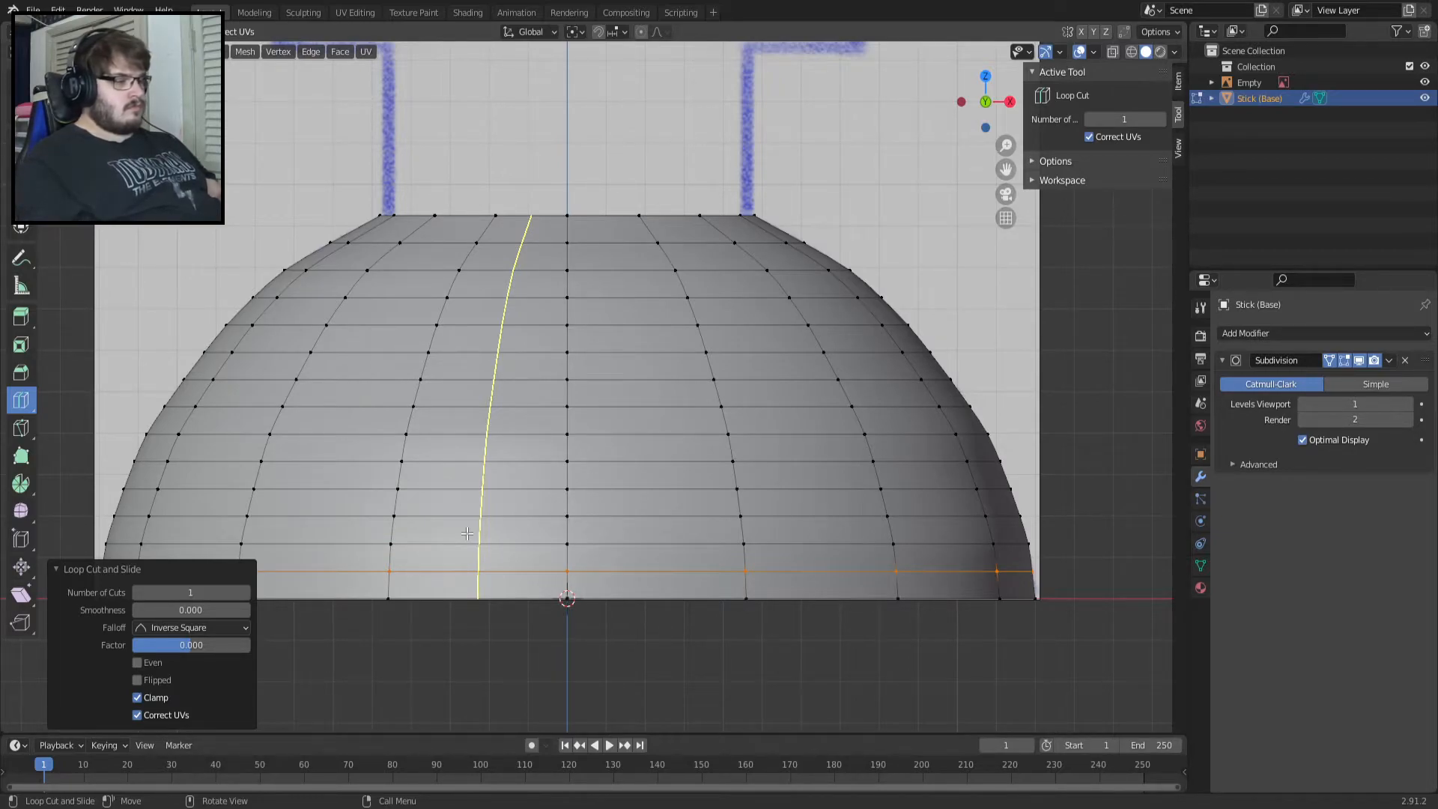
left_click(21, 82)
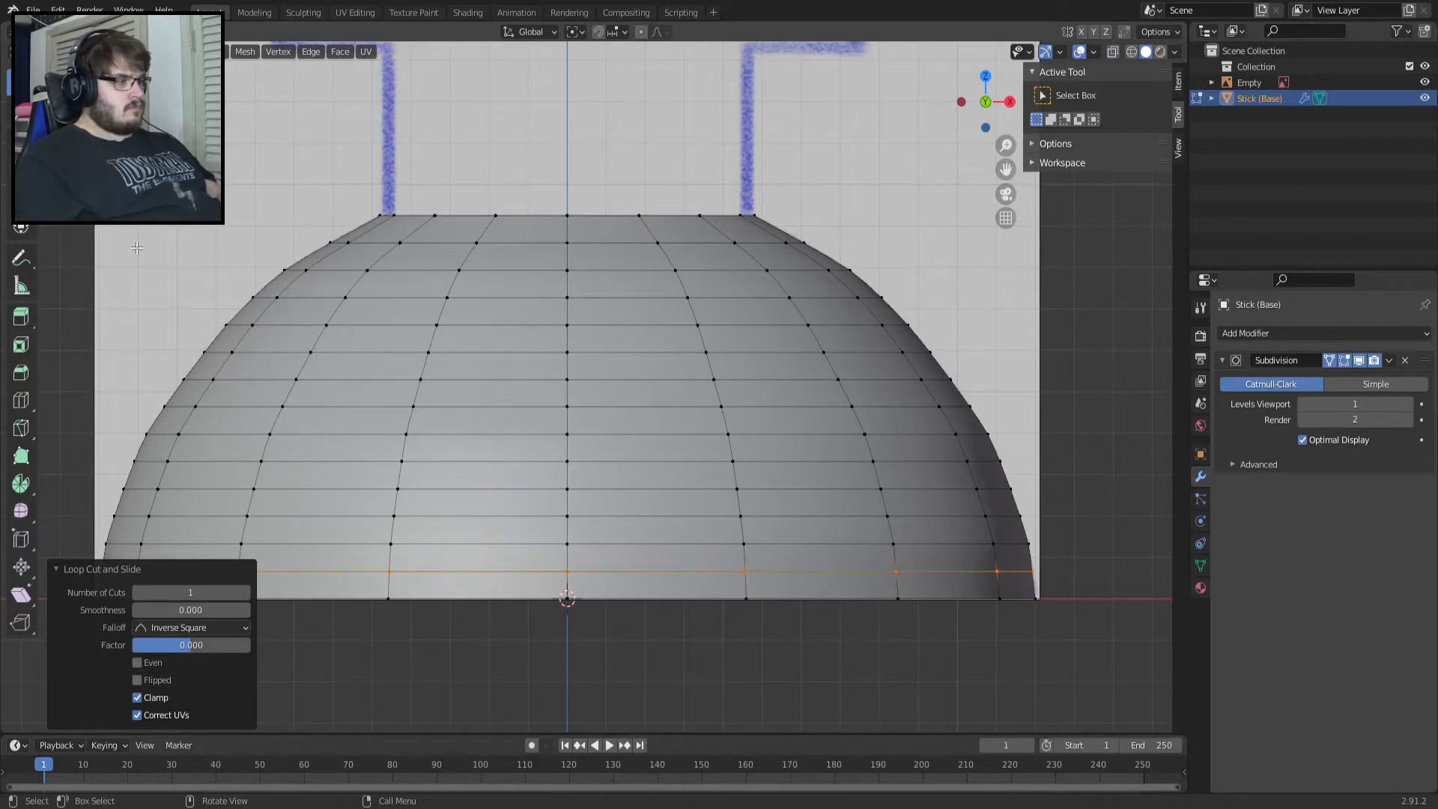
Undo the horizontal loop cuts added across the dome.
left_click(159, 291)
middle_click_drag(240, 497, 443, 416, "shift")
scroll(443, 416, "up", 4)
scroll(330, 447, "down", 3)
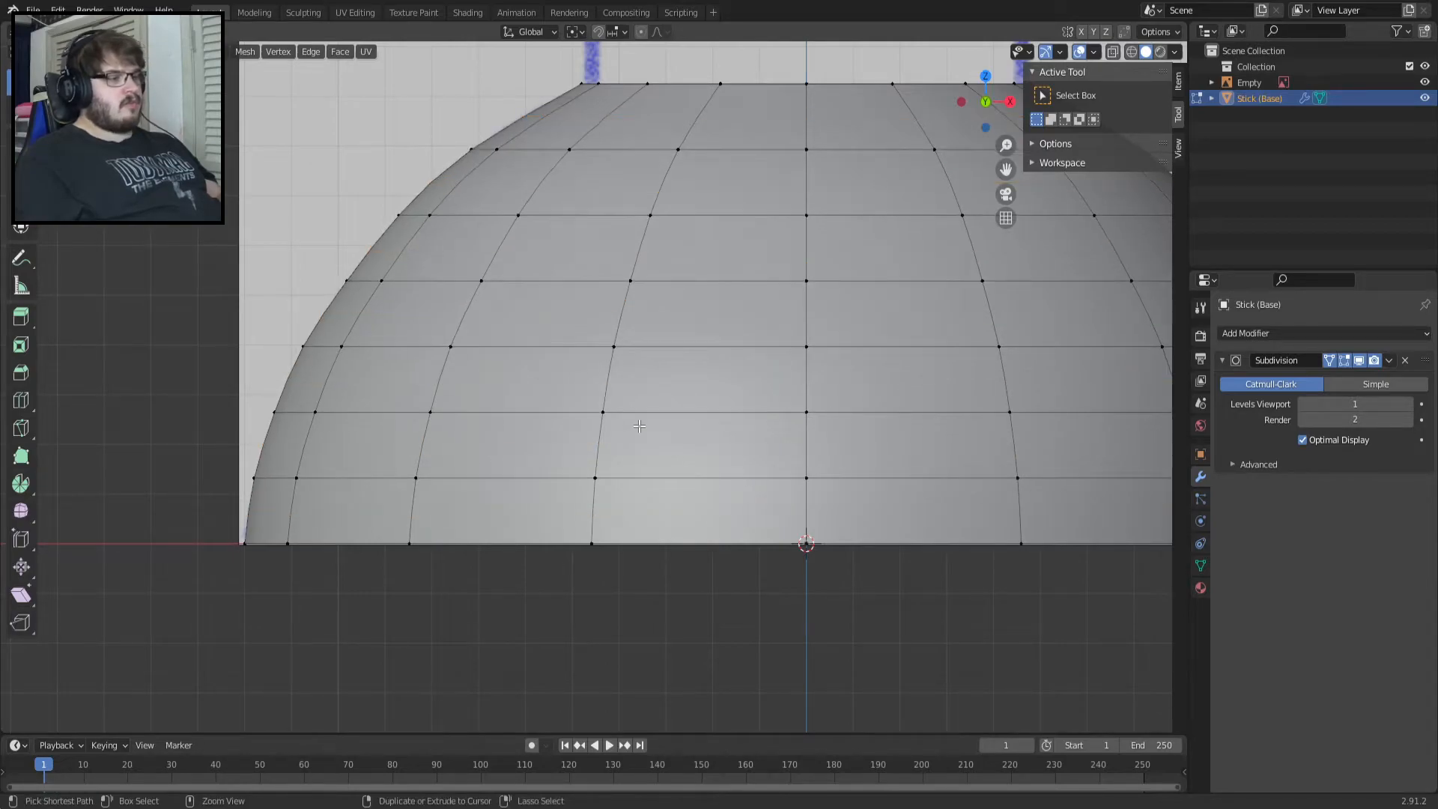
key("ctrl+z")
key("ctrl+shift+z")
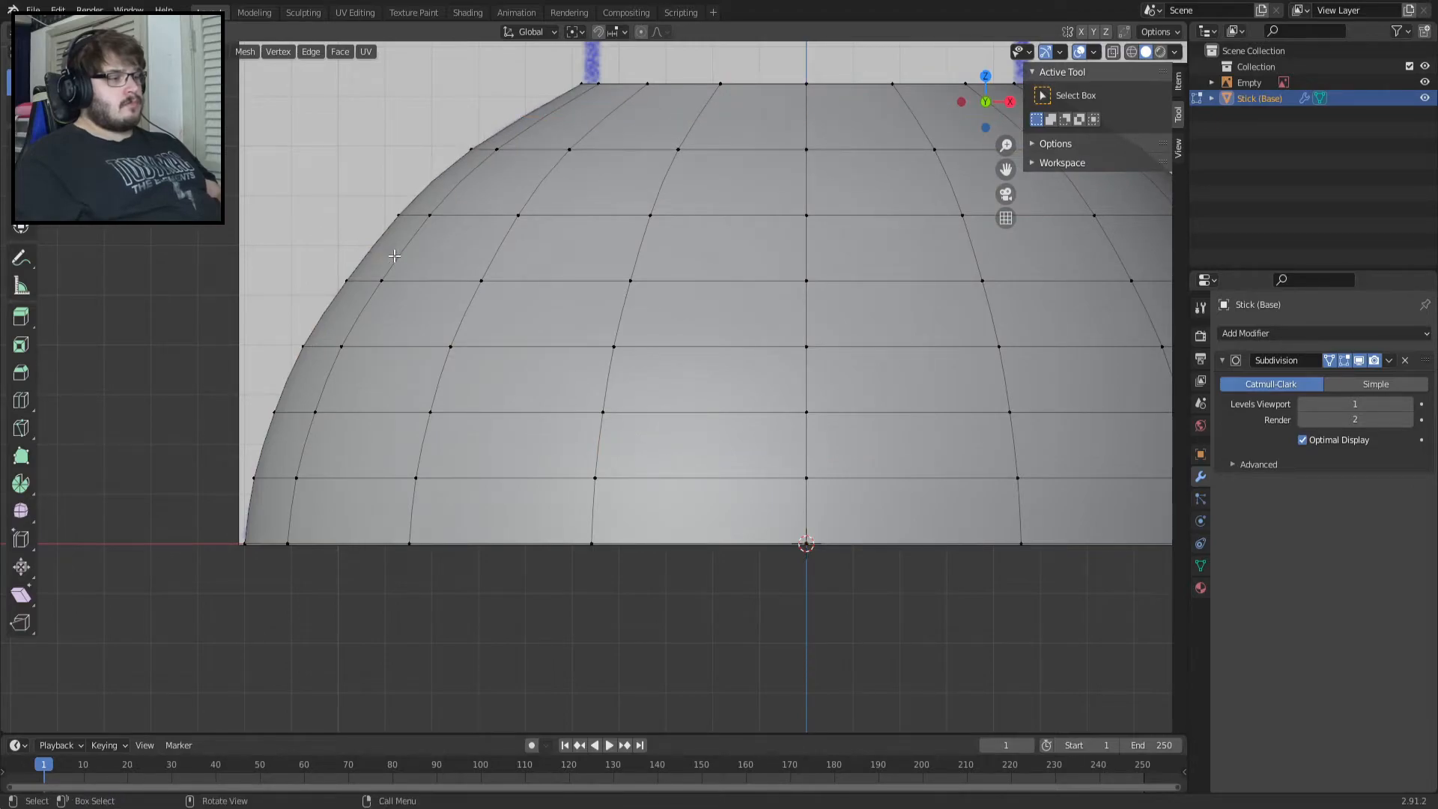
Subdivide the whole dome mesh with one cut.
key("a")
left_click(242, 52)
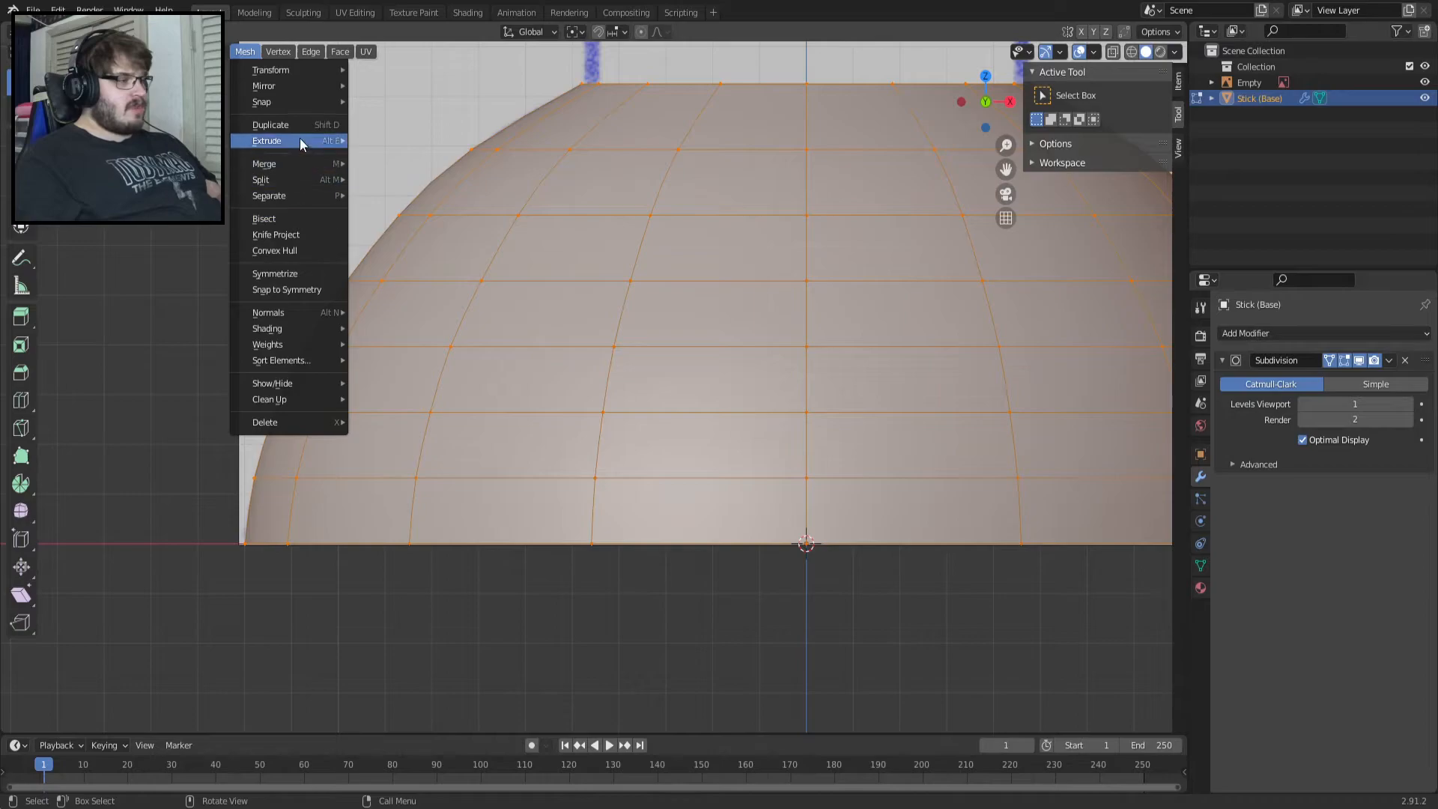
left_click(310, 51)
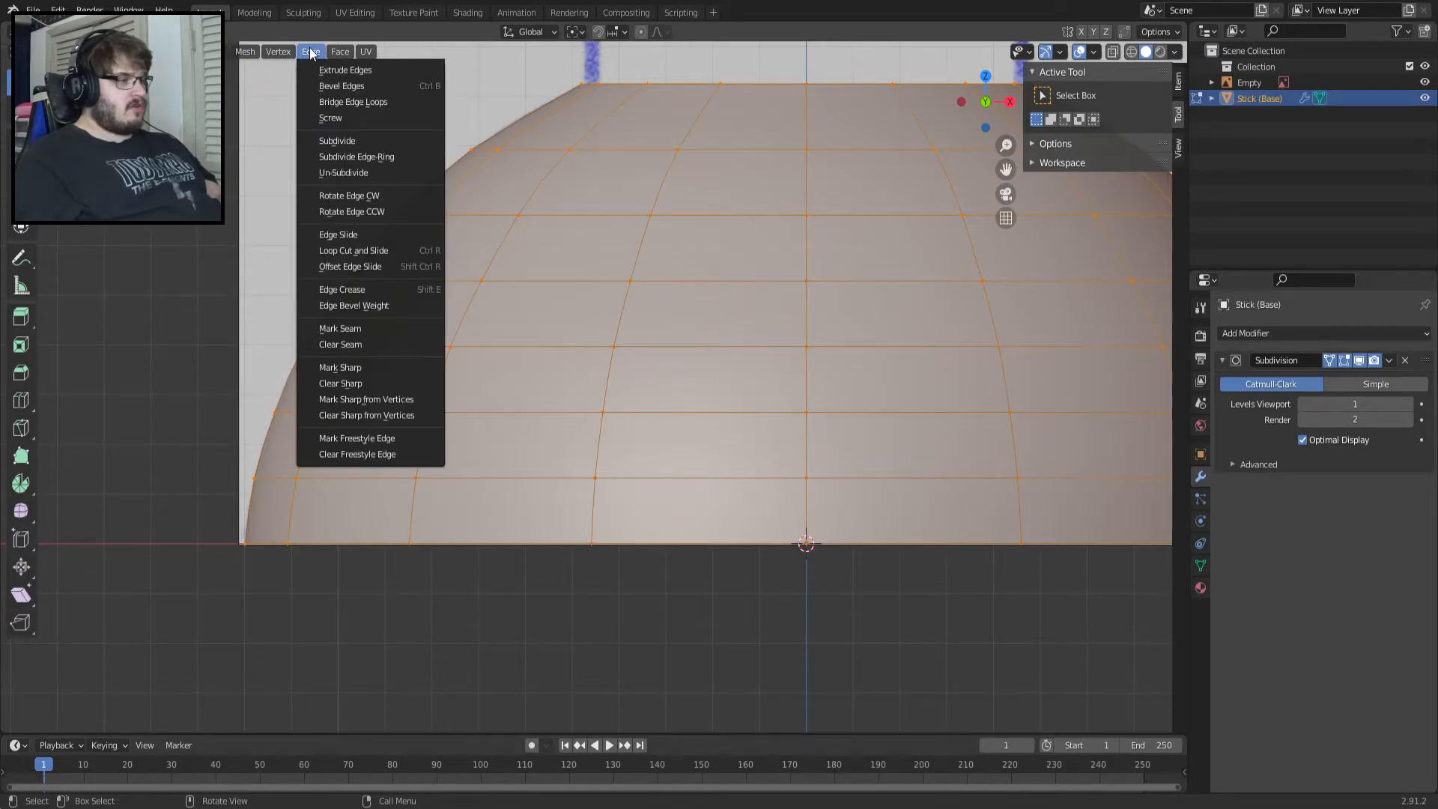
left_click(339, 140)
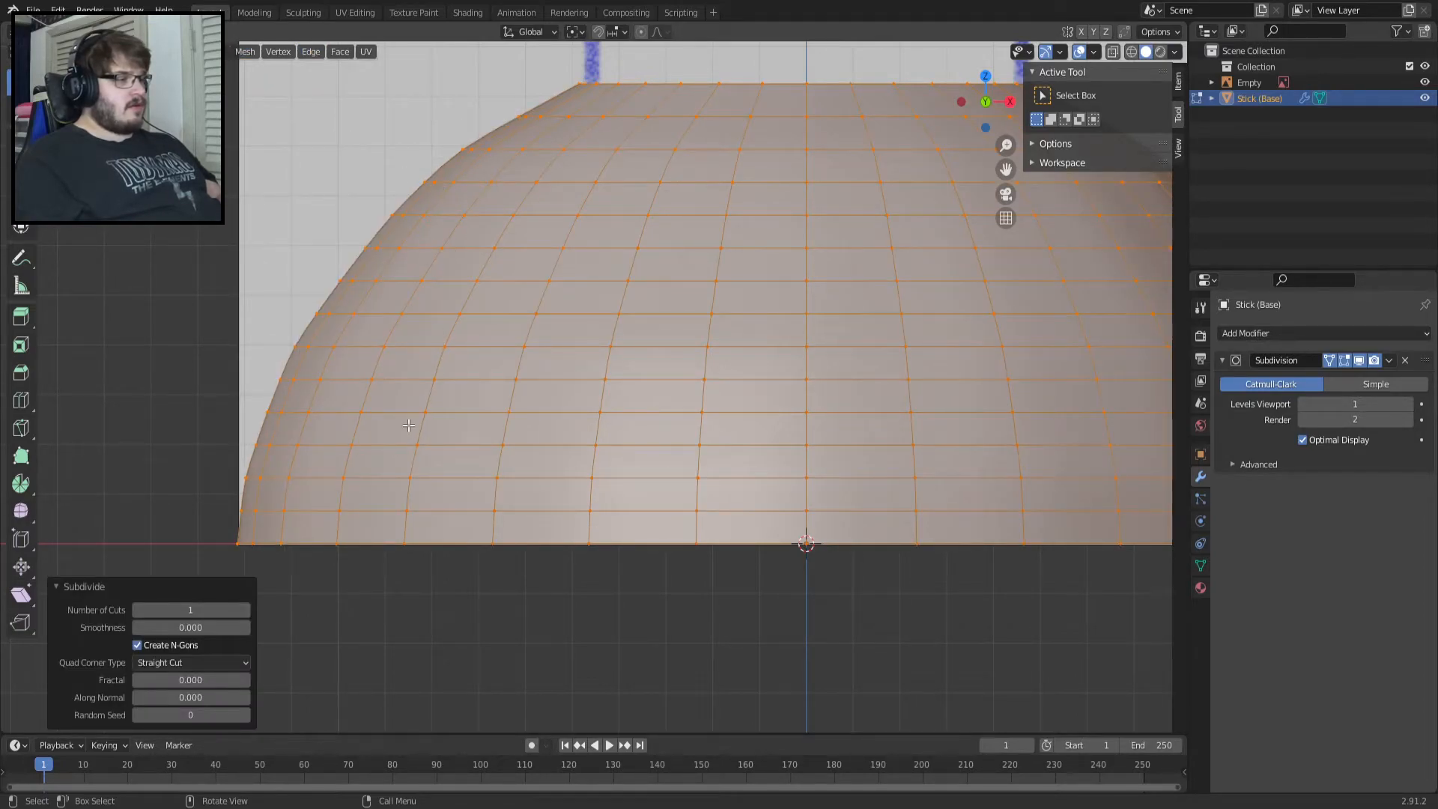
Display the Empty's reference image in front of the model and set its transparency value to 0.259.
left_click(333, 503, "alt")
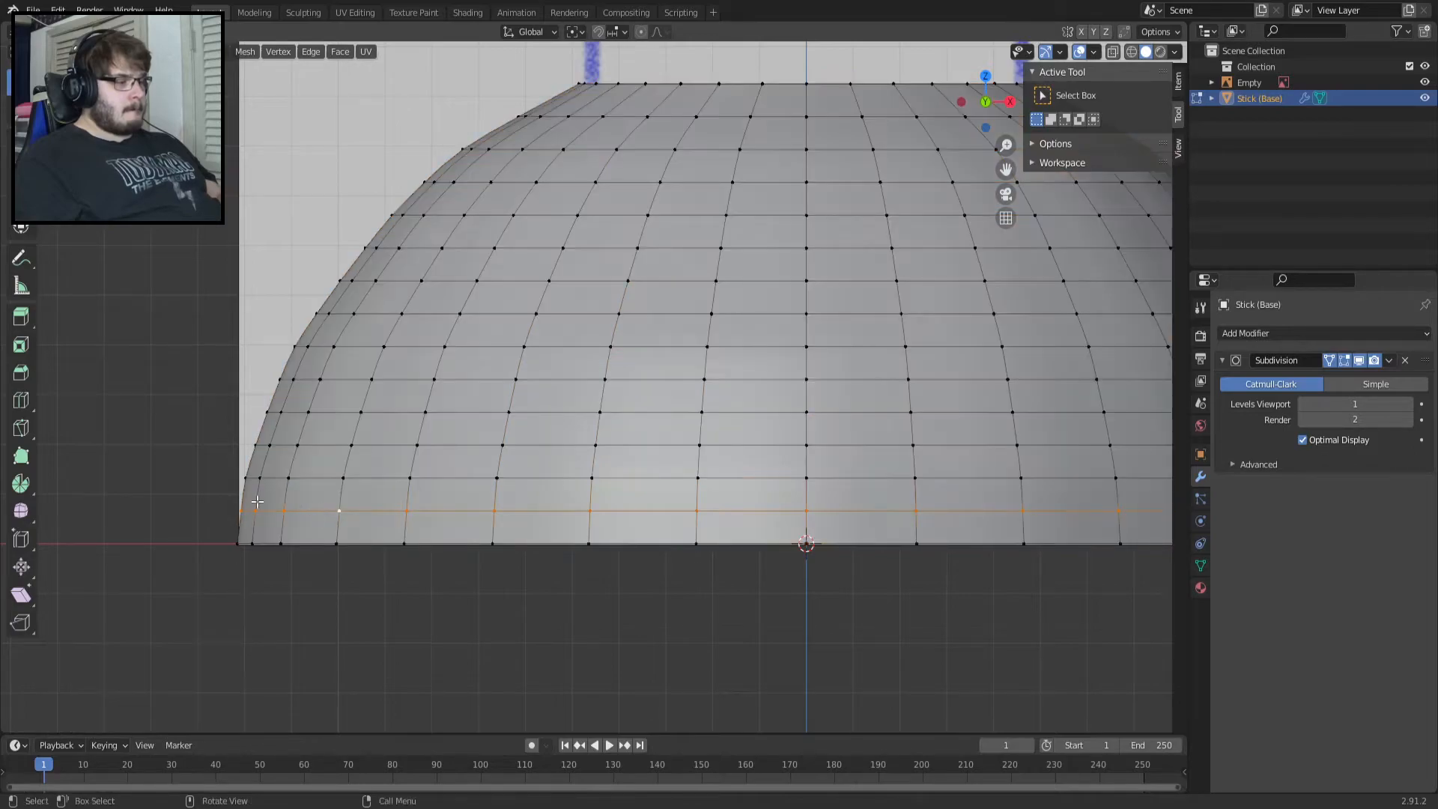
scroll(157, 522, "up", 3)
scroll(1003, 365, "down", 2)
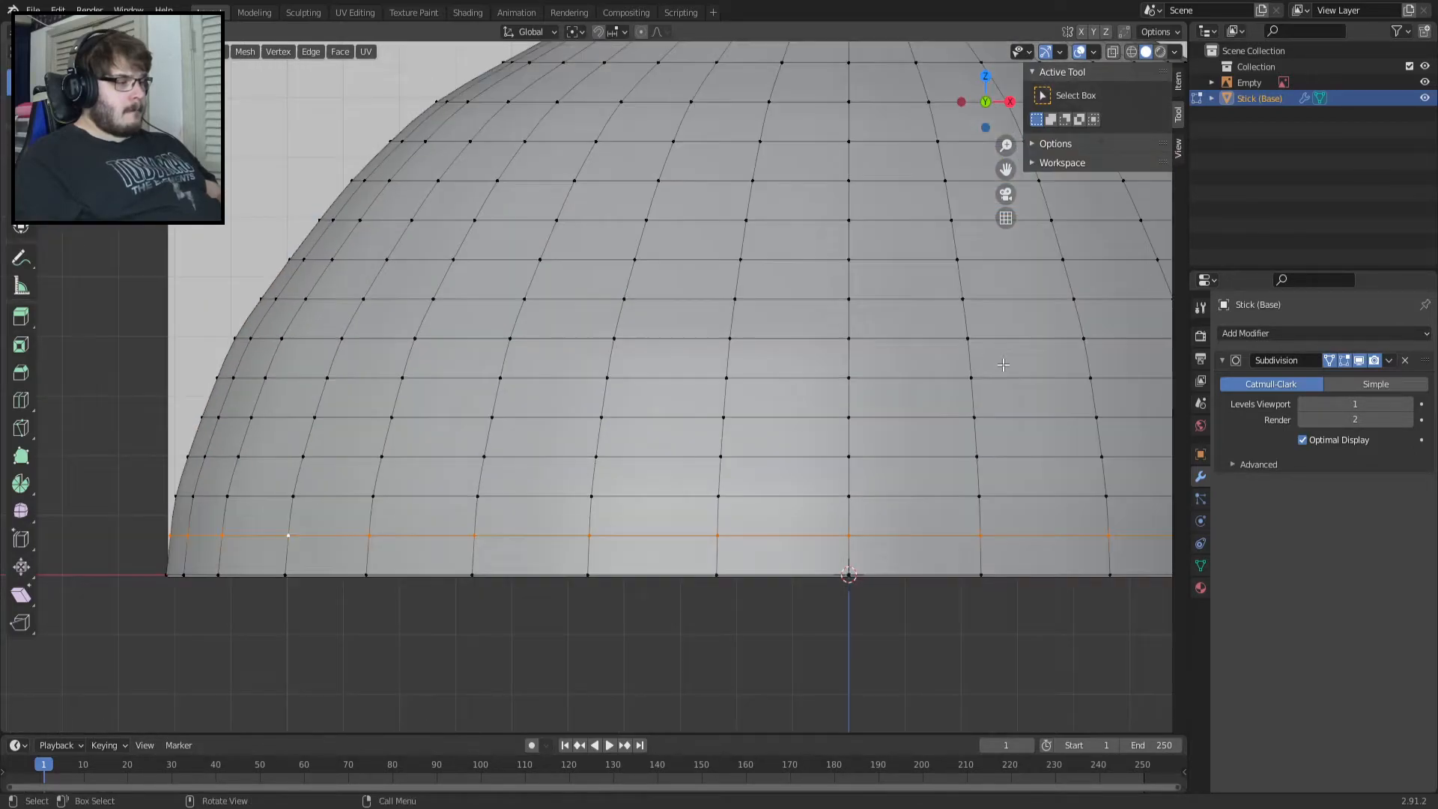
left_click(1255, 83)
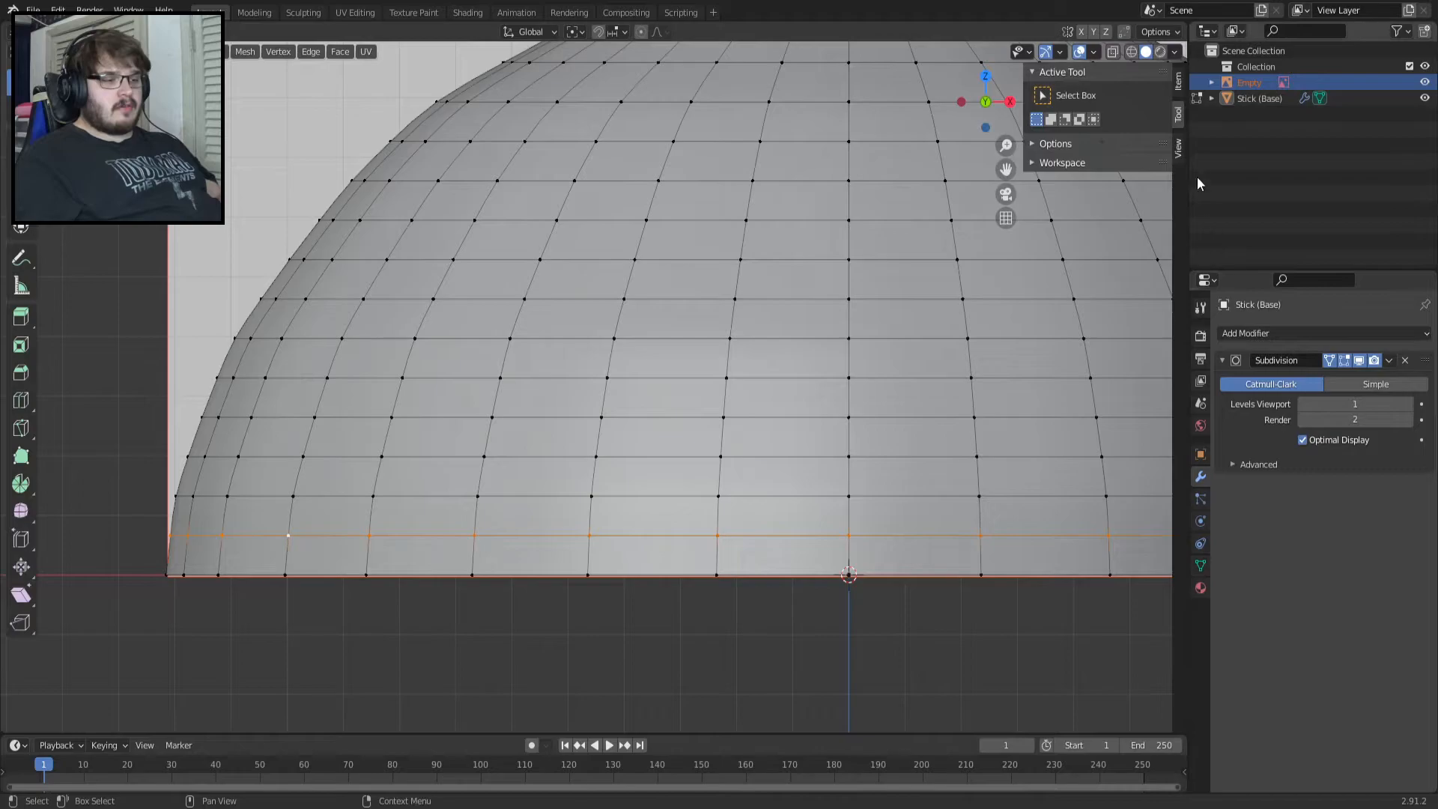
key("Tab")
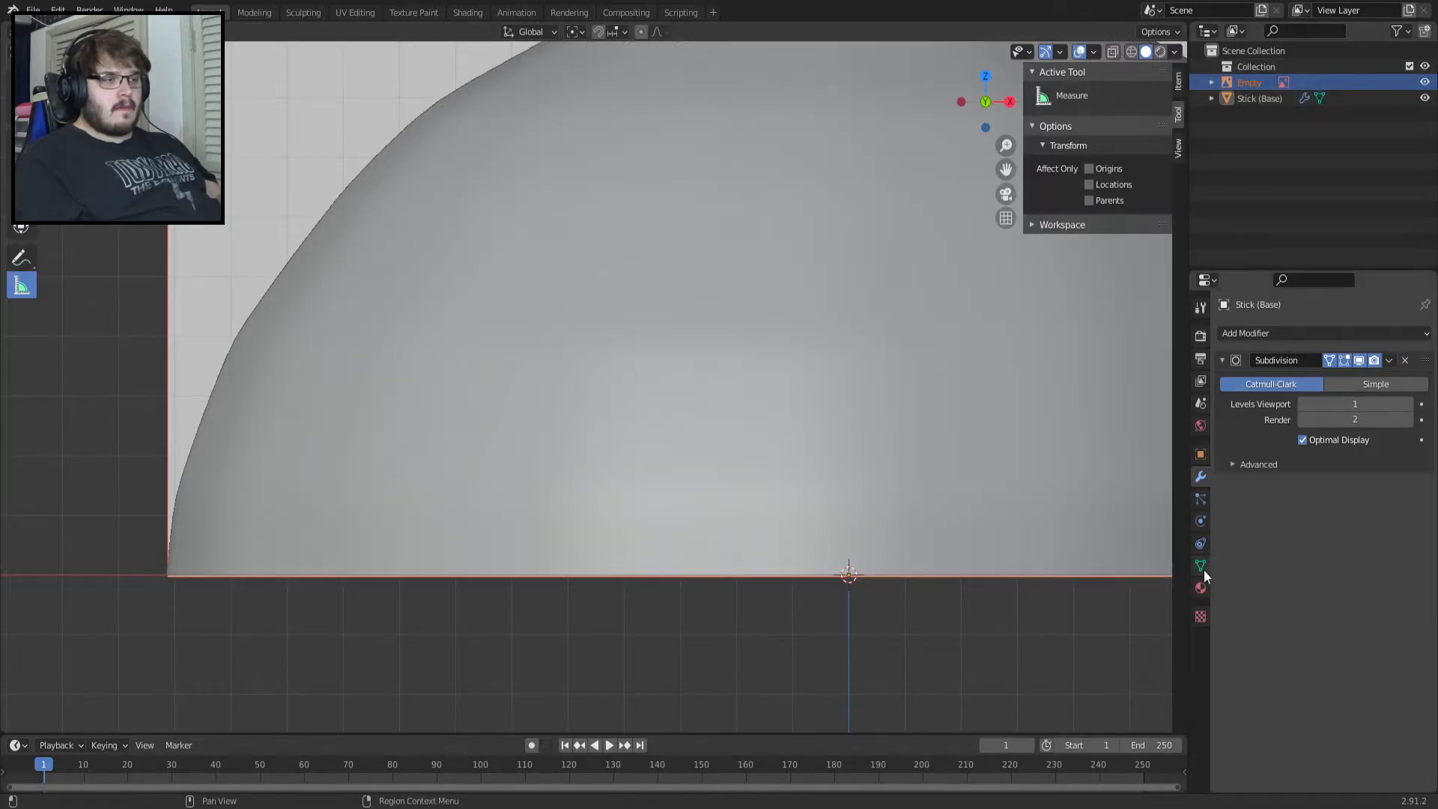
left_click(1201, 615)
left_click(1284, 81)
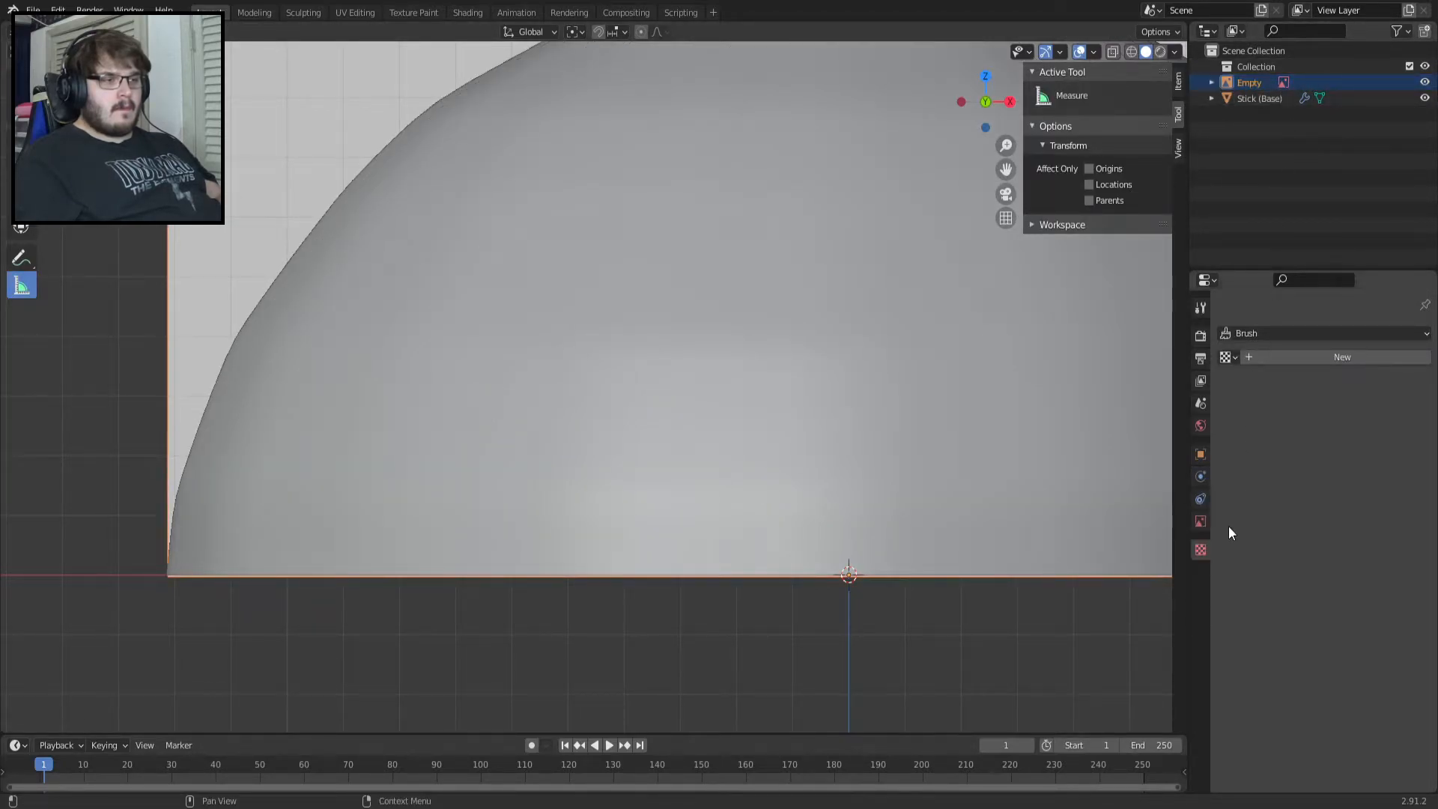
left_click(1199, 523)
left_click(1356, 428)
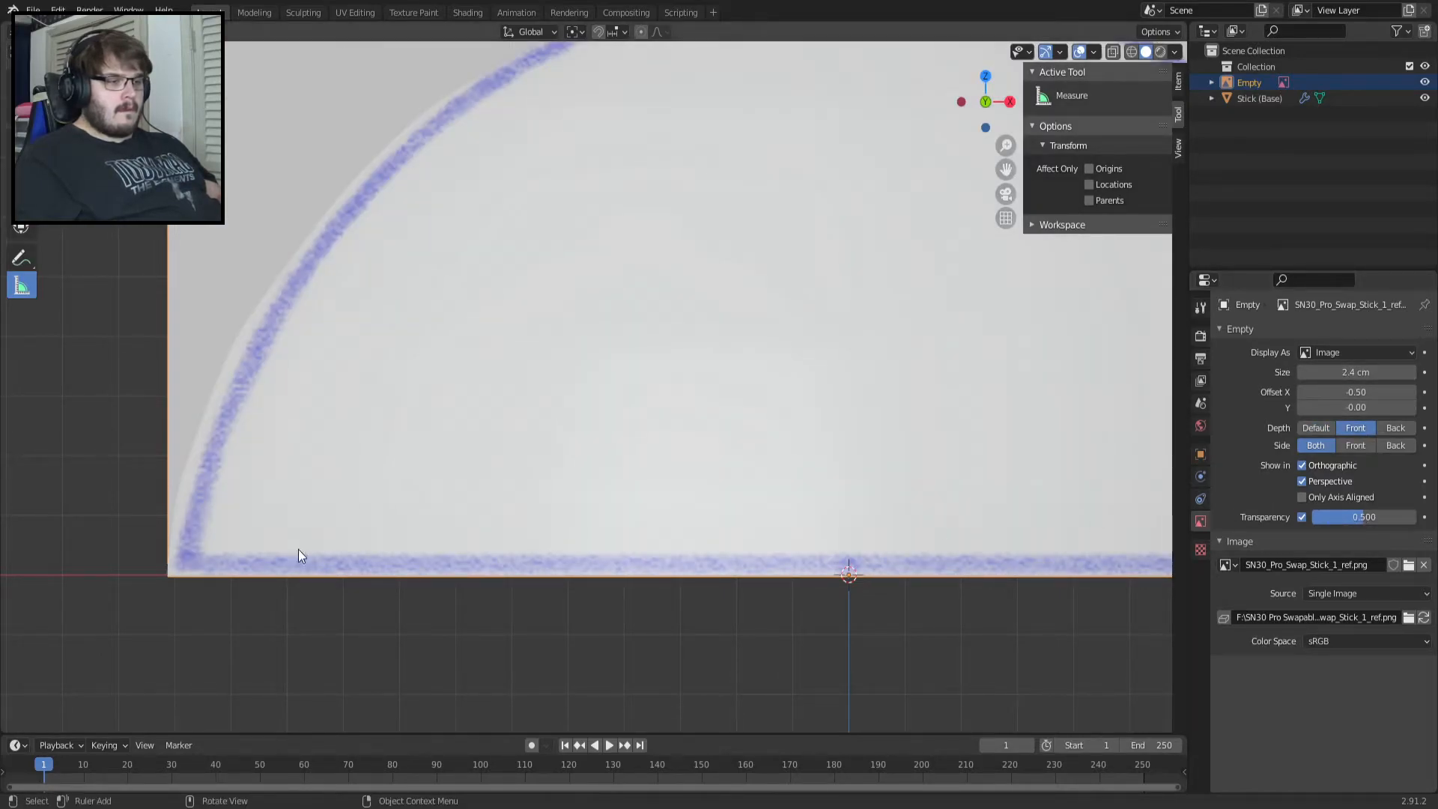
scroll(172, 525, "up", 2)
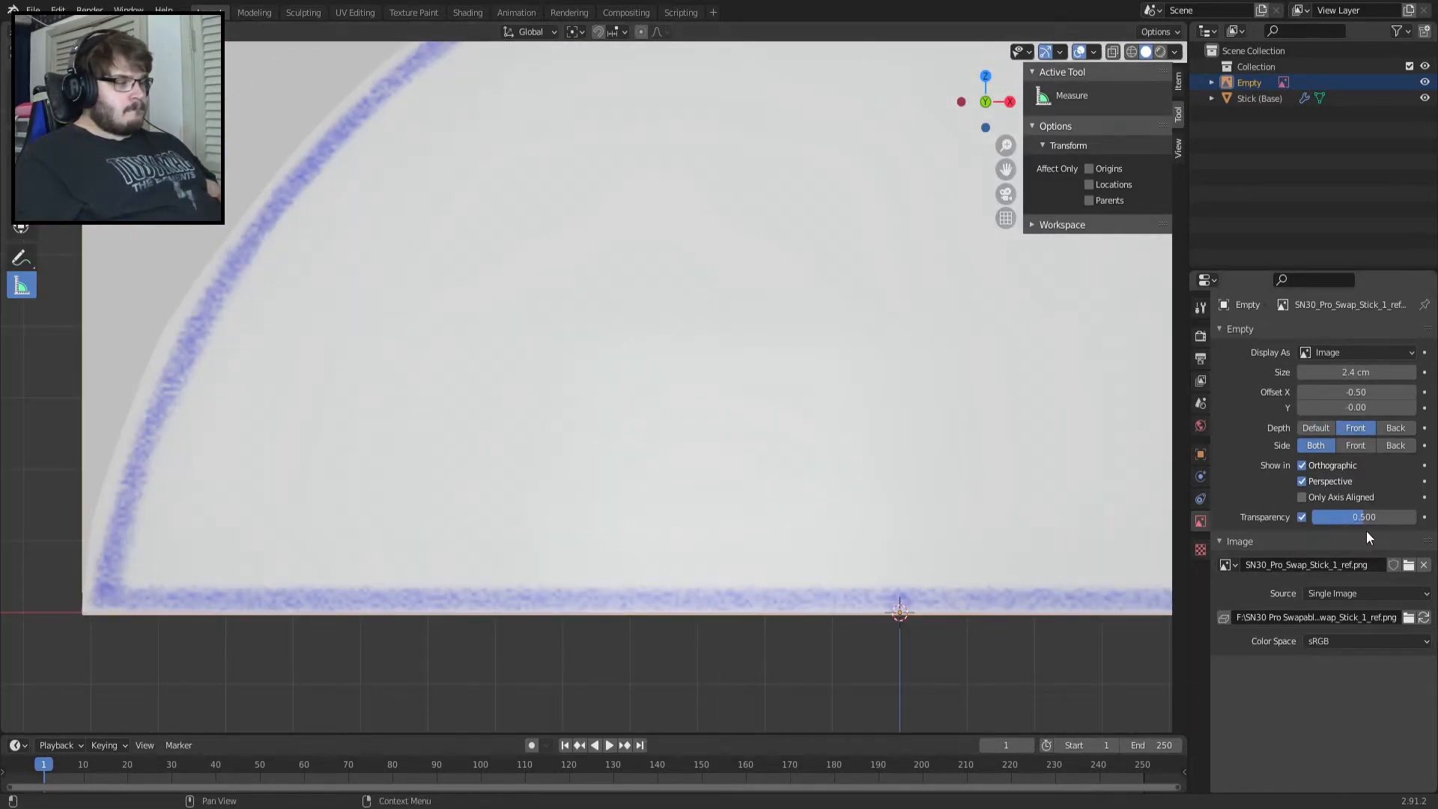
left_click_drag(1341, 514, 1316, 516)
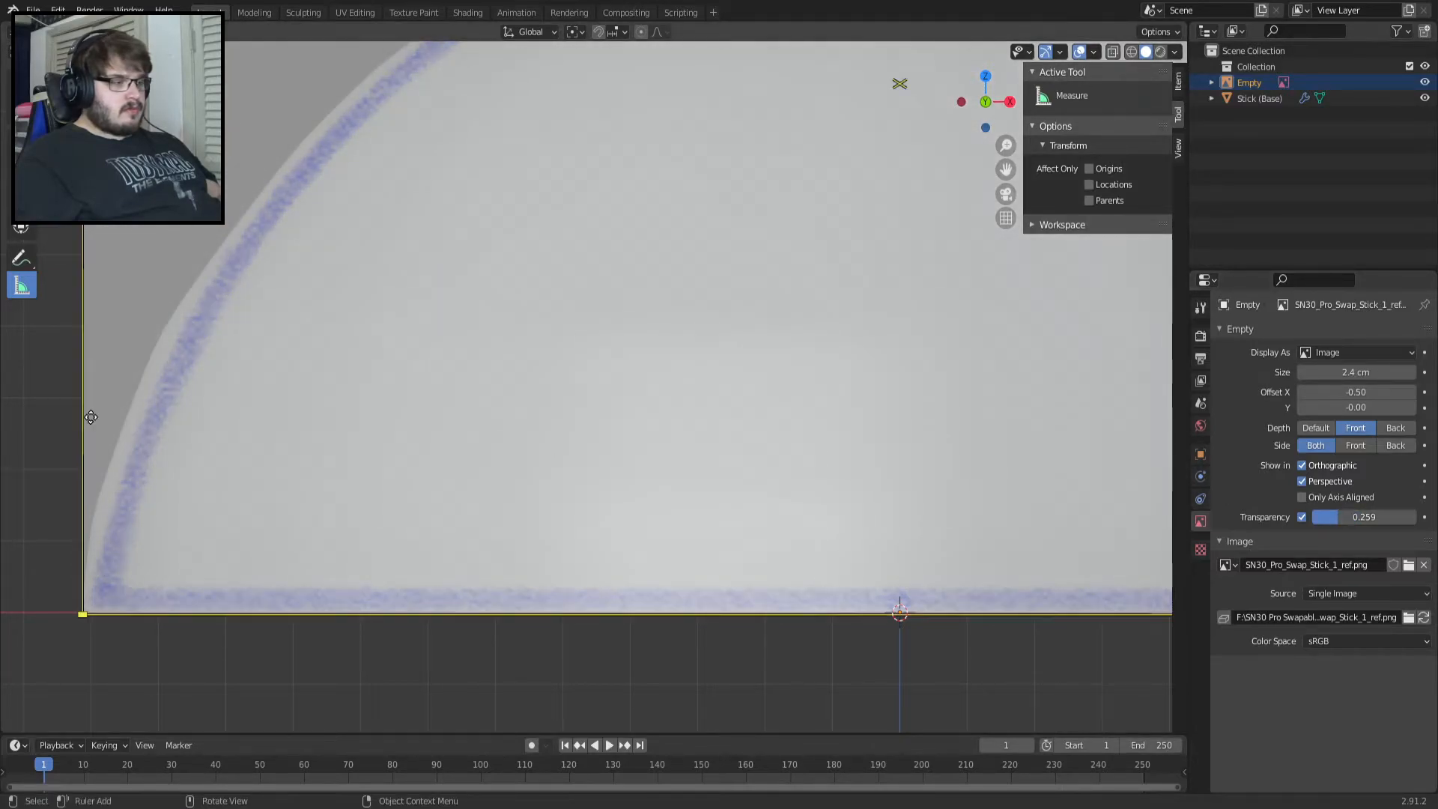
In Edit Mode on Stick (Base), scale the bottom edge loop to 0.998 so it meets the reference image's corner.
left_click(278, 385)
key("Tab")
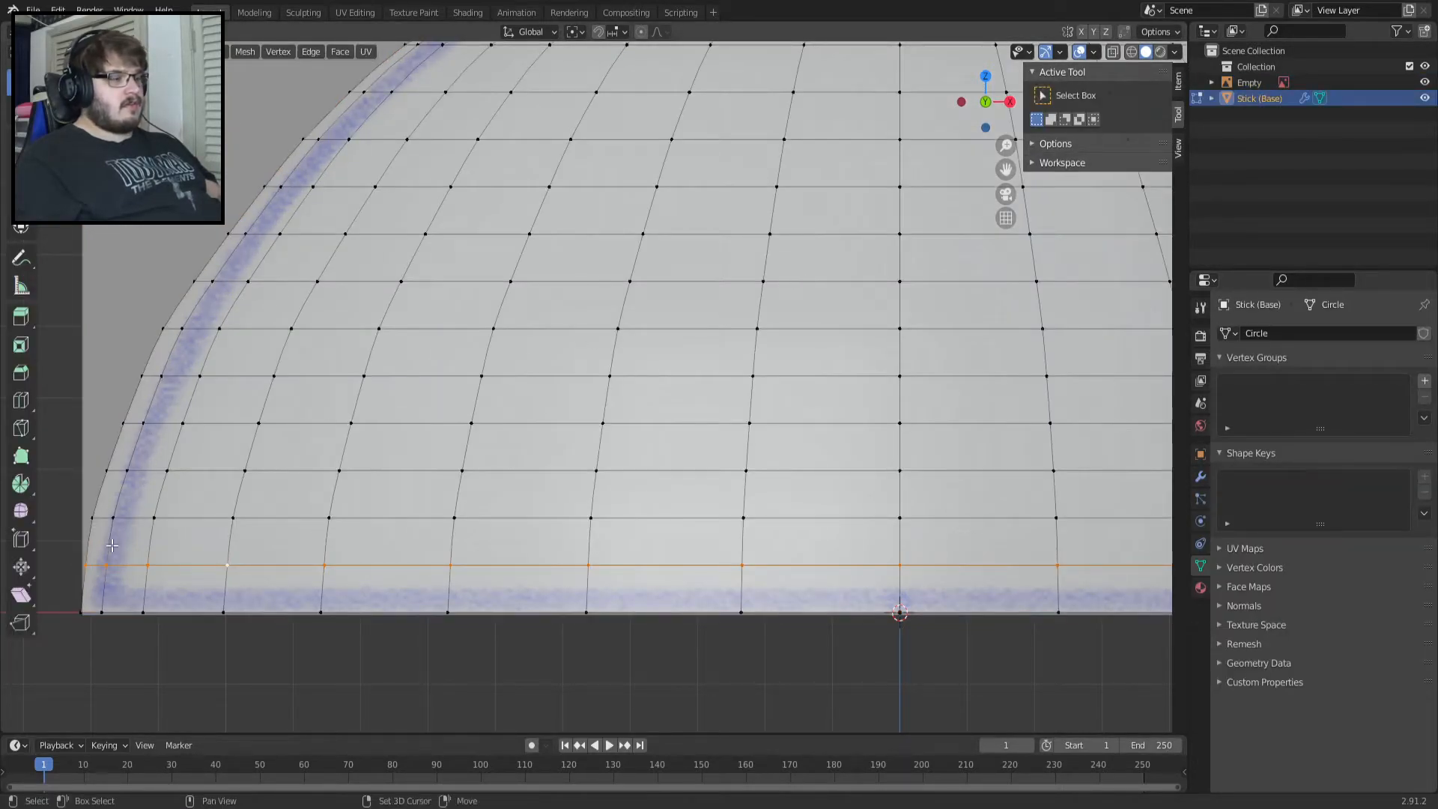
scroll(111, 544, "down", 2)
scroll(180, 481, "up", 5)
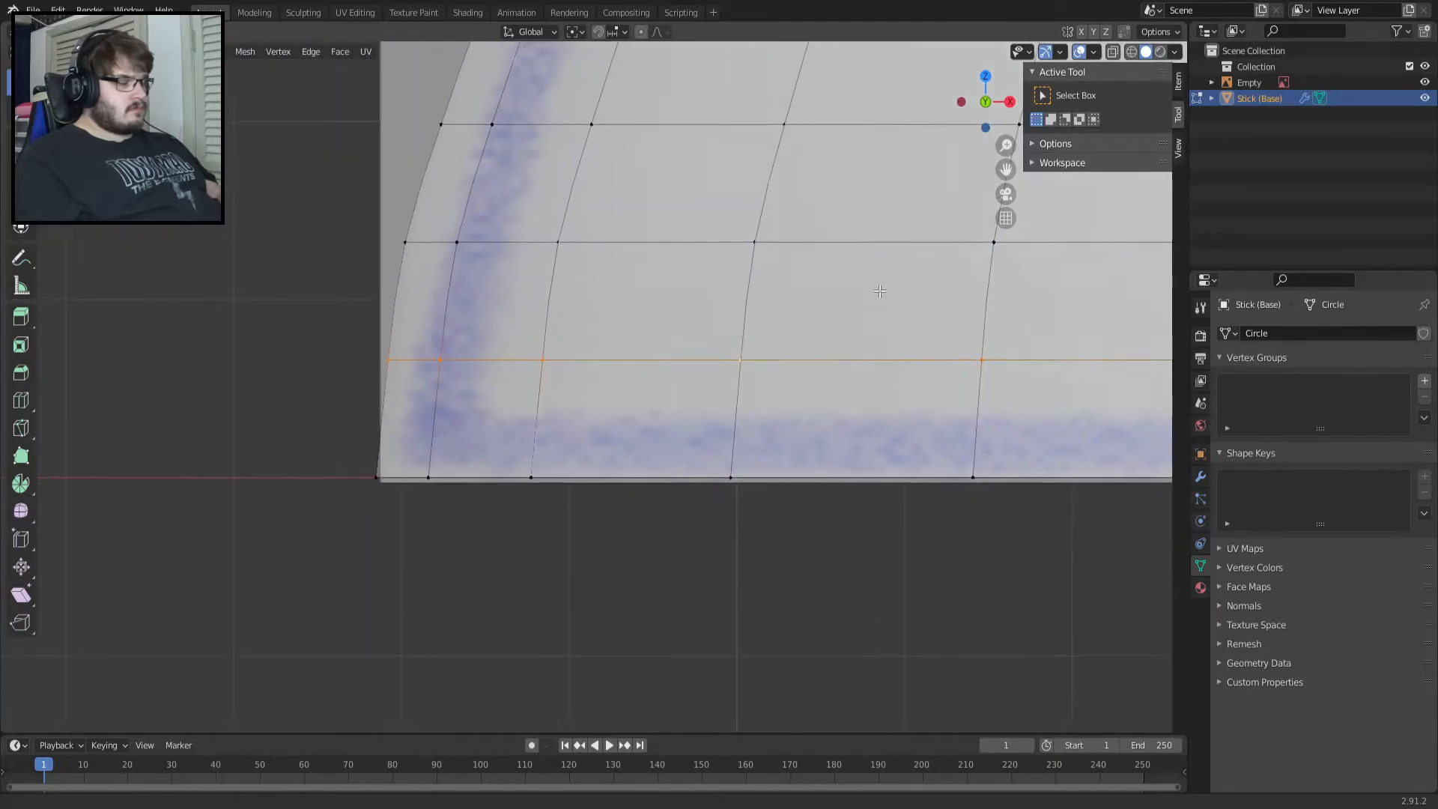
scroll(431, 374, "up", 2)
left_click(417, 512, "alt")
key("s")
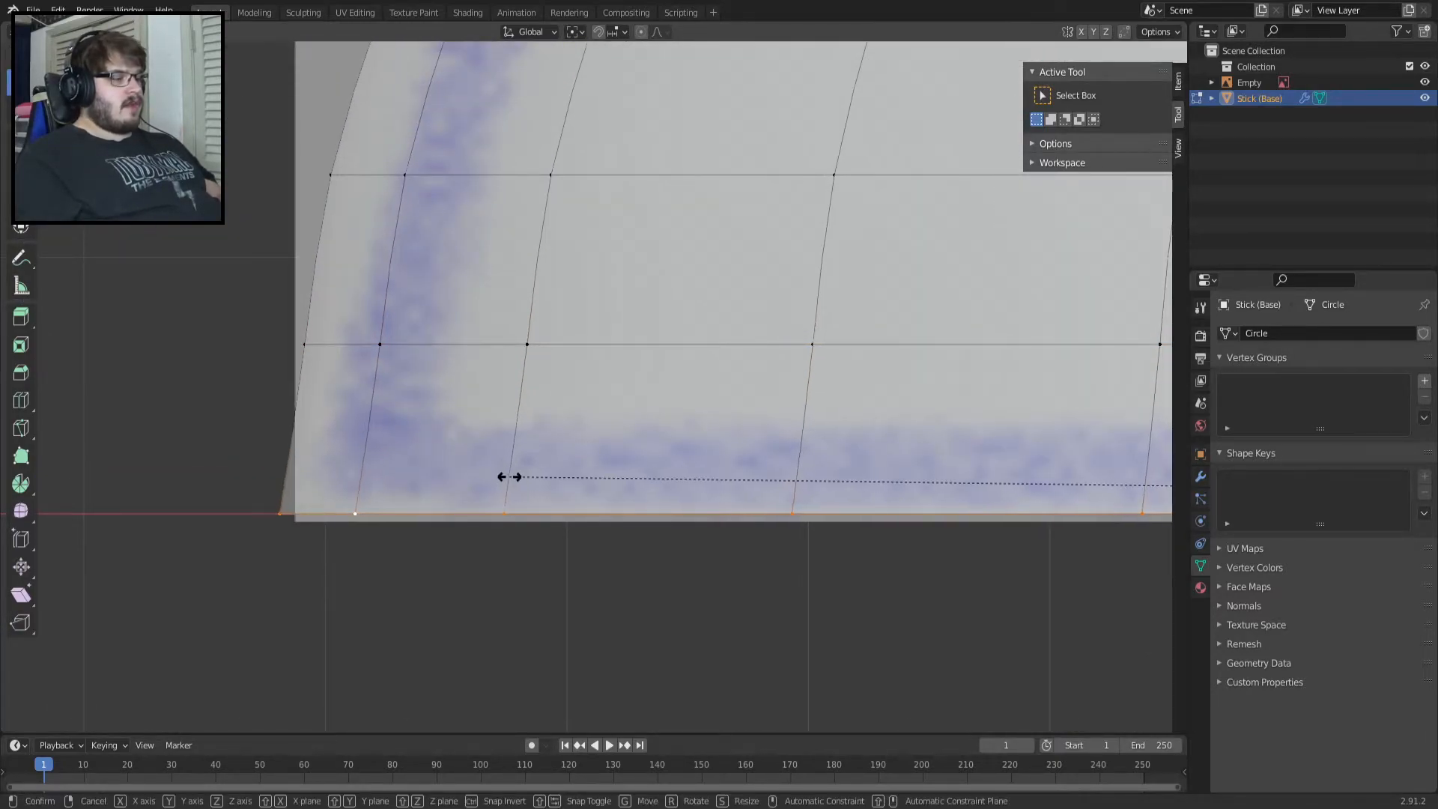
left_click(522, 476)
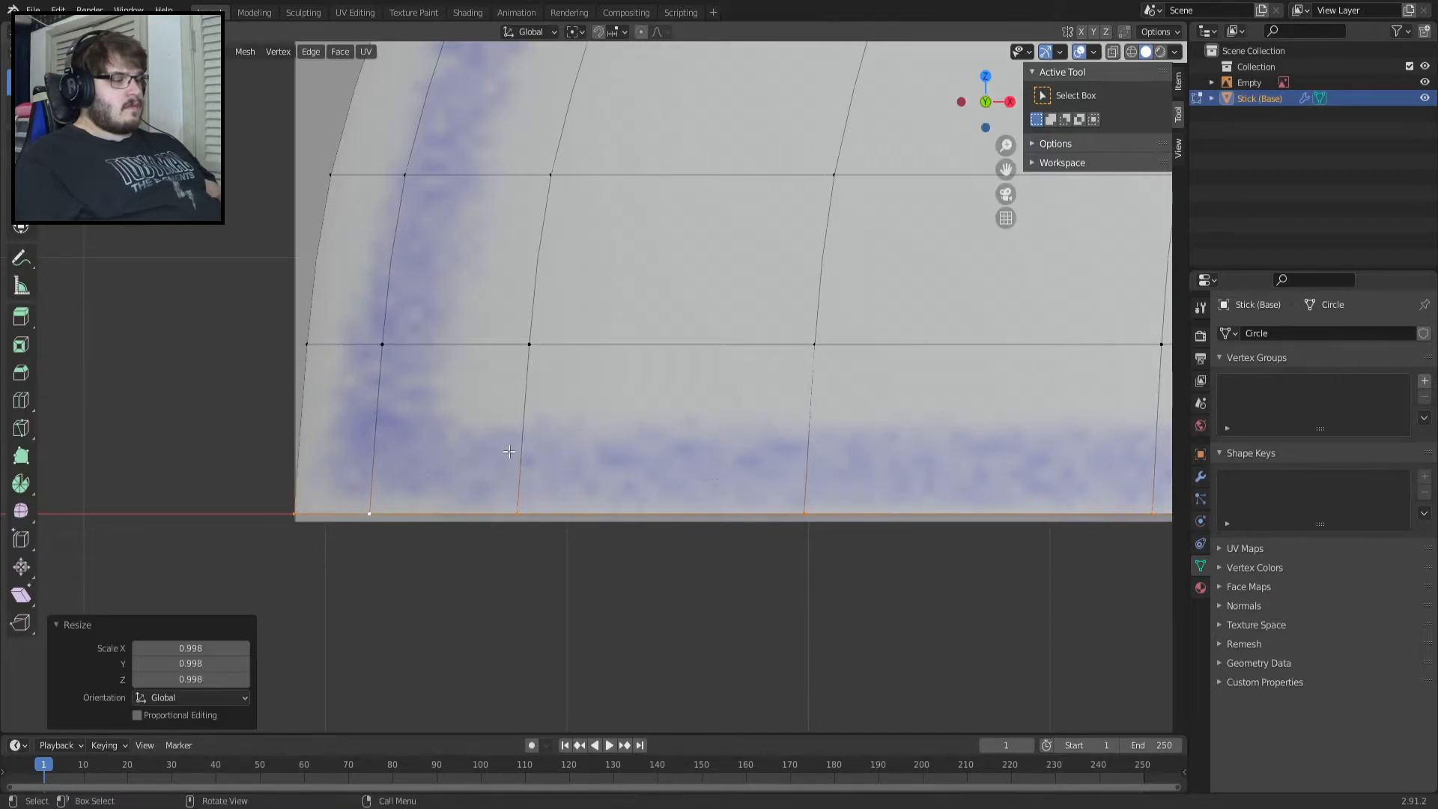
Scale the second edge loop from the base to 0.988 and the third to 0.975, following the blue outline.
left_click(460, 349, "alt")
key("s")
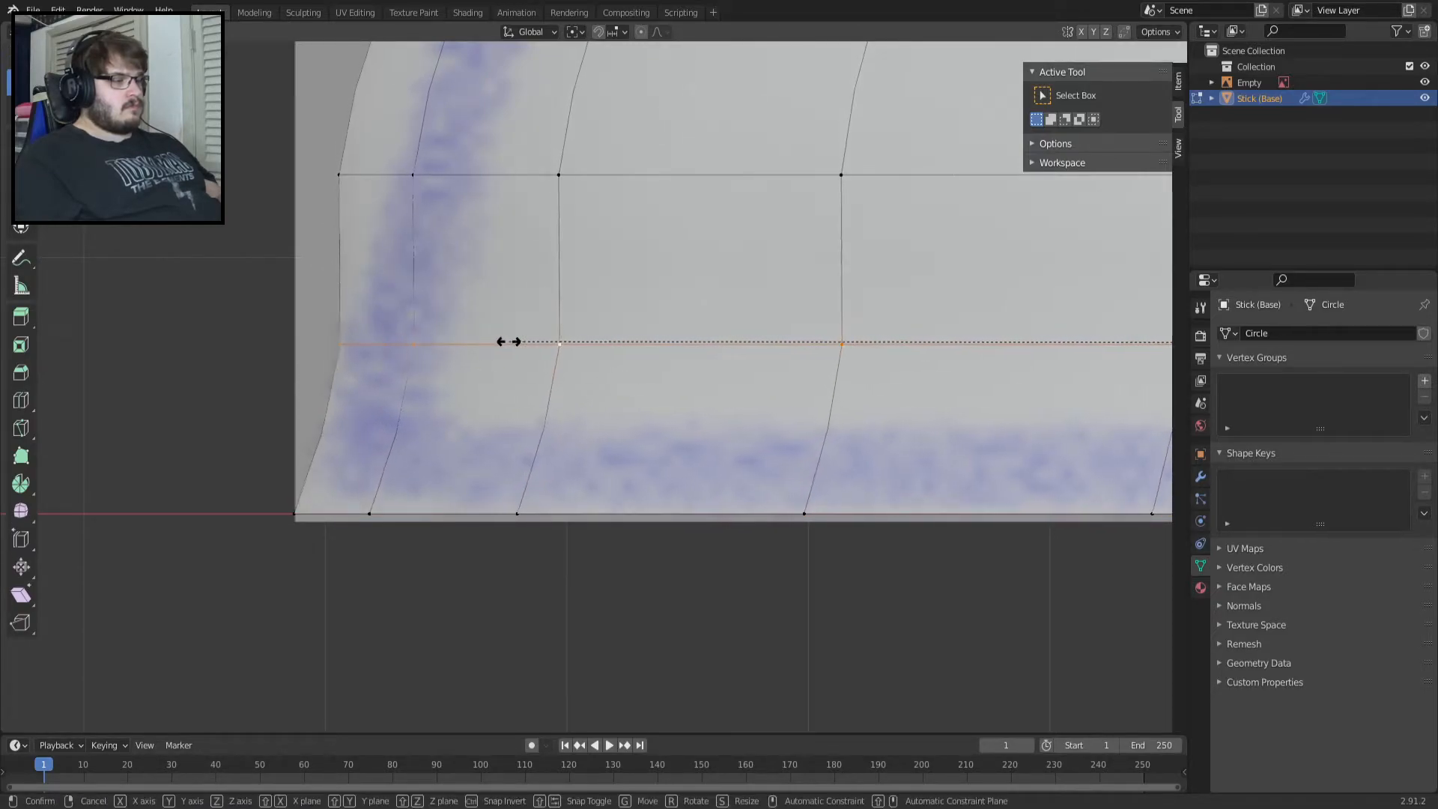
left_click(491, 341)
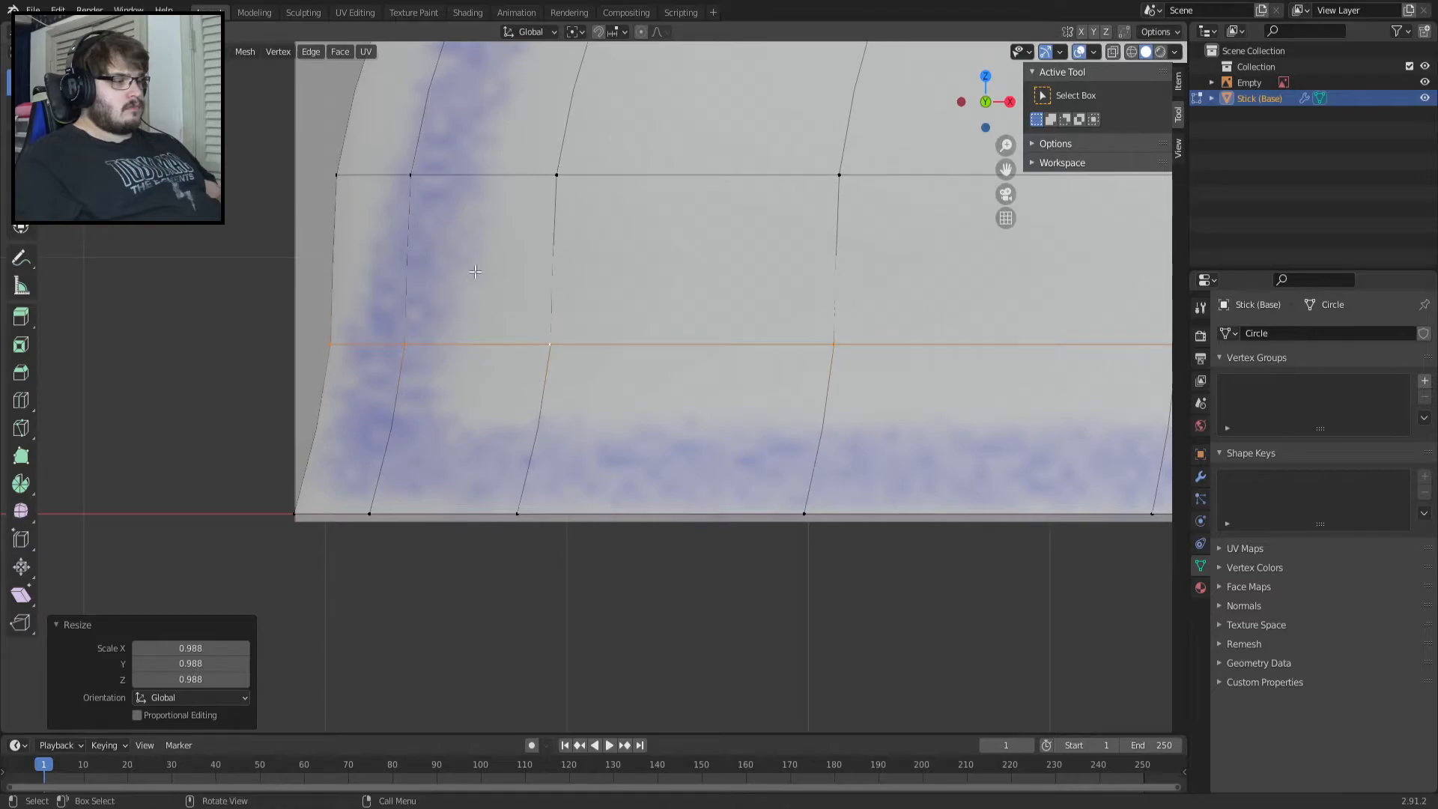
left_click(464, 177, "alt+shift")
key("s")
left_click(534, 196)
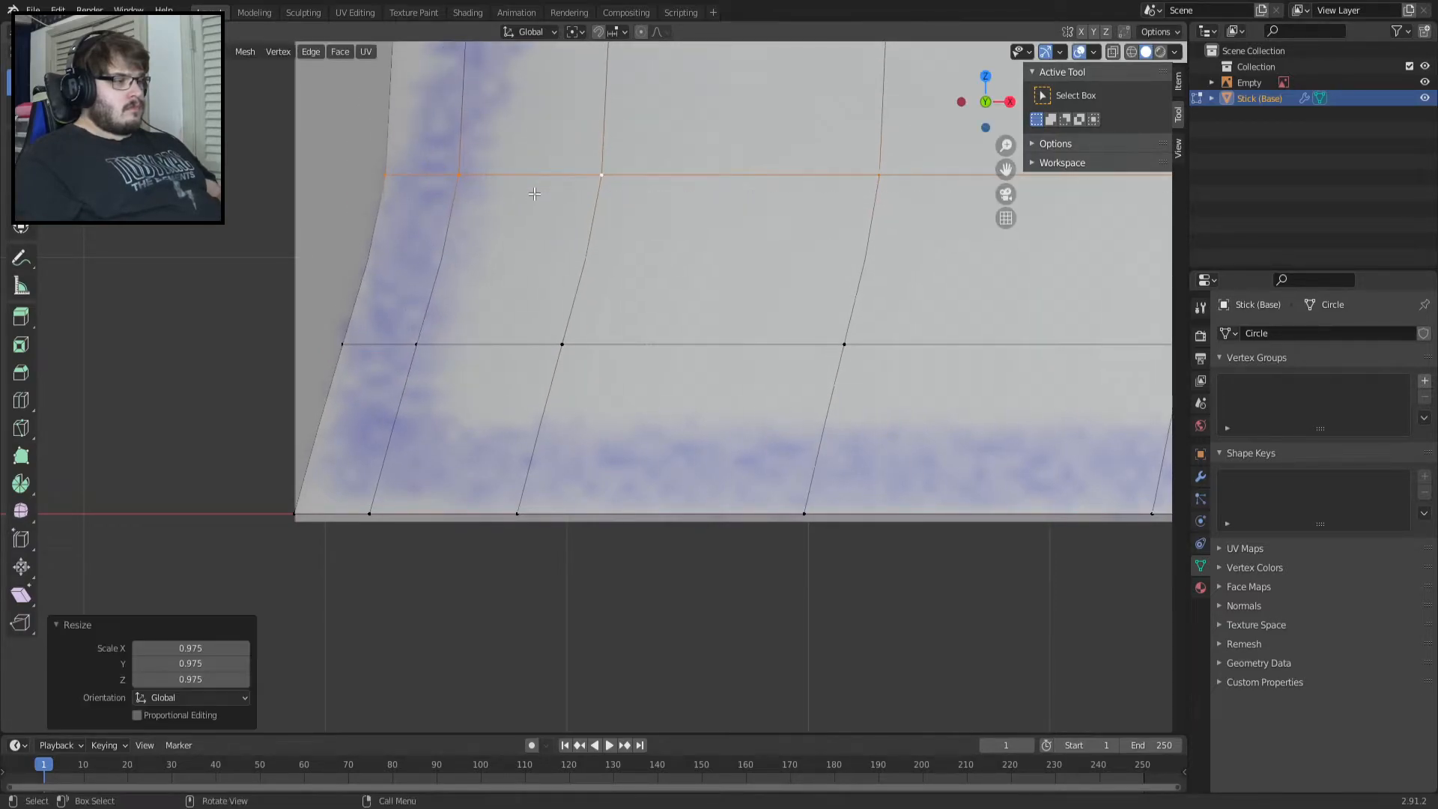
Scale the fourth edge loop from the base to 0.979 and pull the fifth inward to the blue line's outer edge.
middle_click_drag(475, 214, 411, 415, "shift")
left_click(411, 416, "alt")
key("s")
left_click(468, 405)
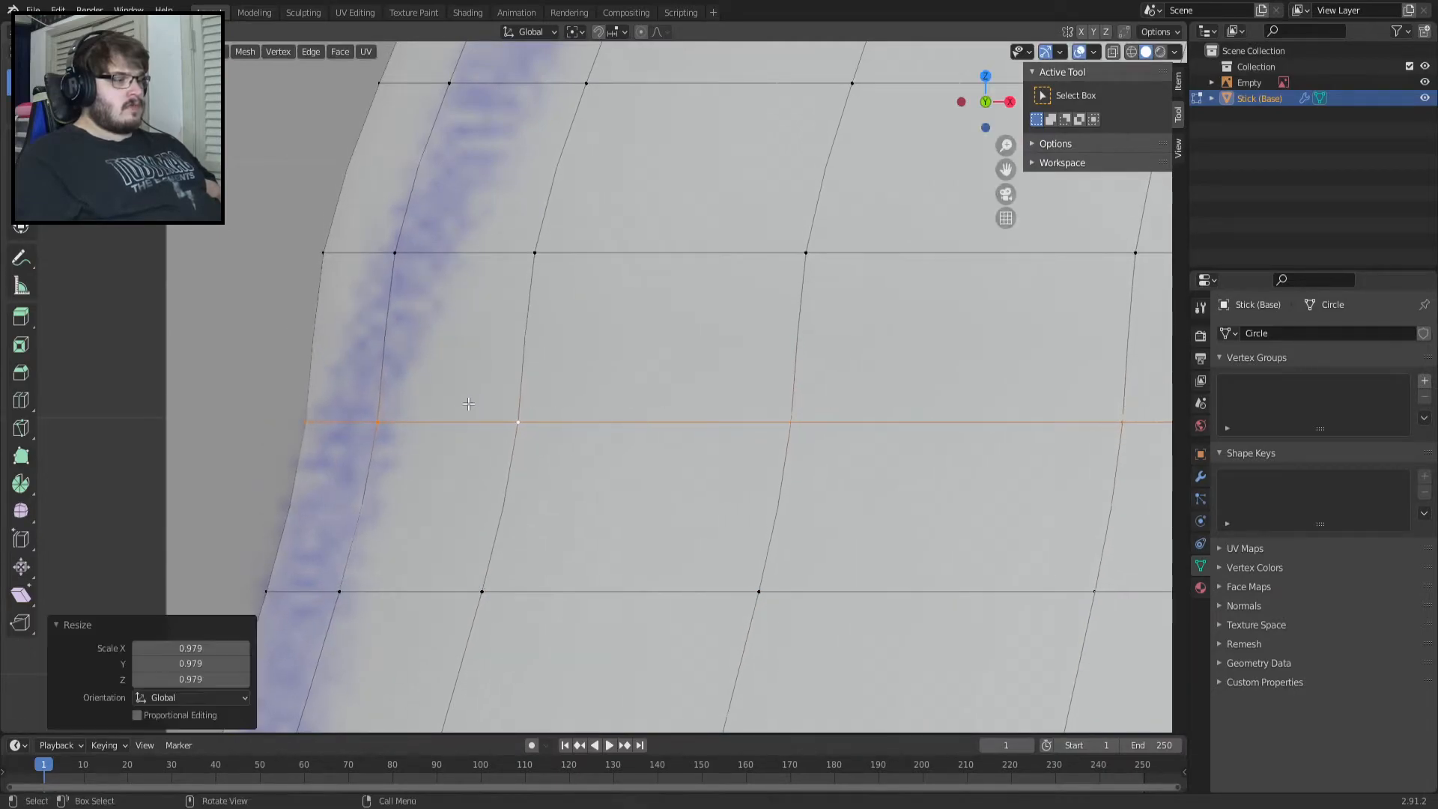
left_click(464, 255, "alt")
key("s")
left_click(530, 266)
middle_click_drag(512, 237, 444, 327, "shift")
key("s")
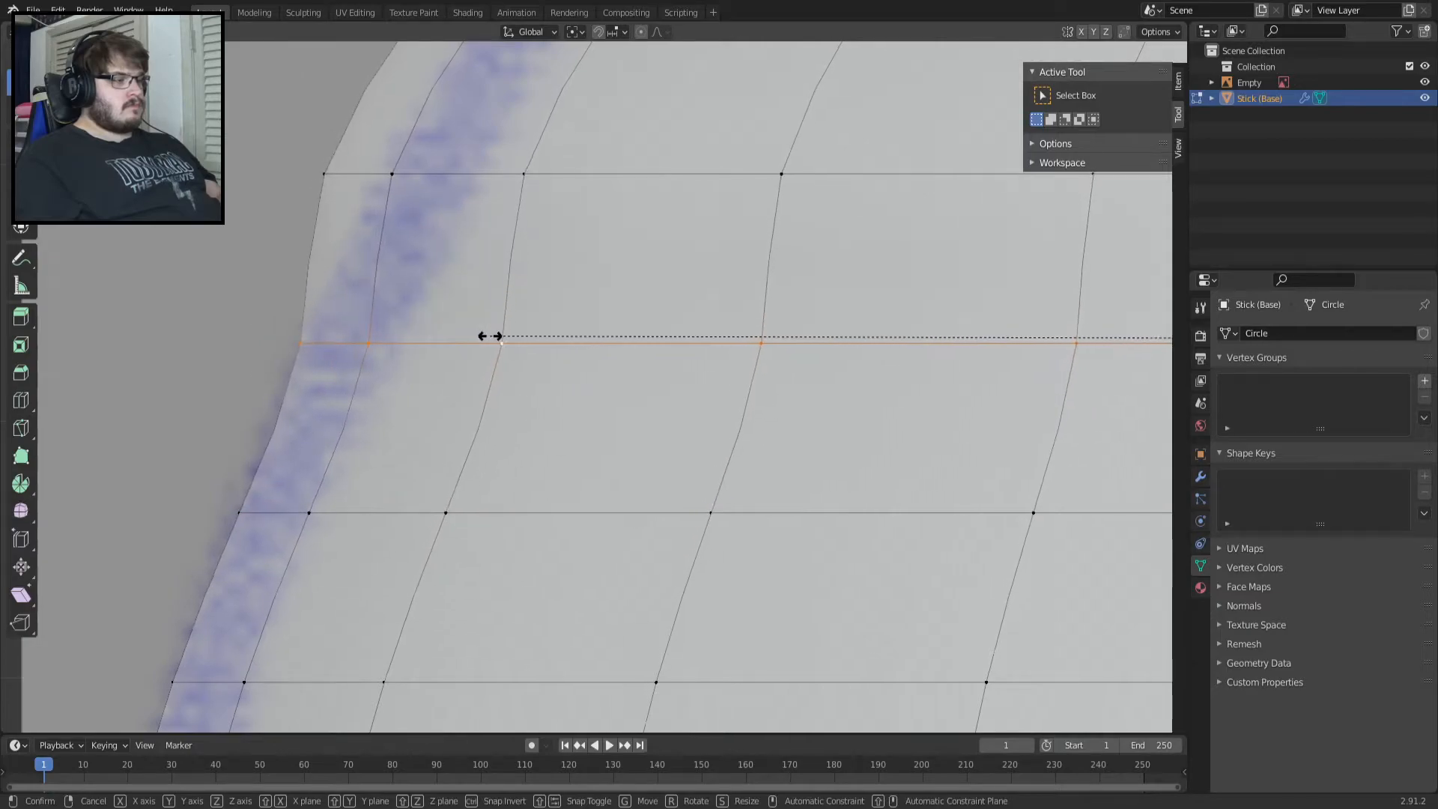
left_click(483, 338)
Scale the next edge loop above the fifth inward until the silhouette meets the blue reference line.
left_click(398, 488, "alt")
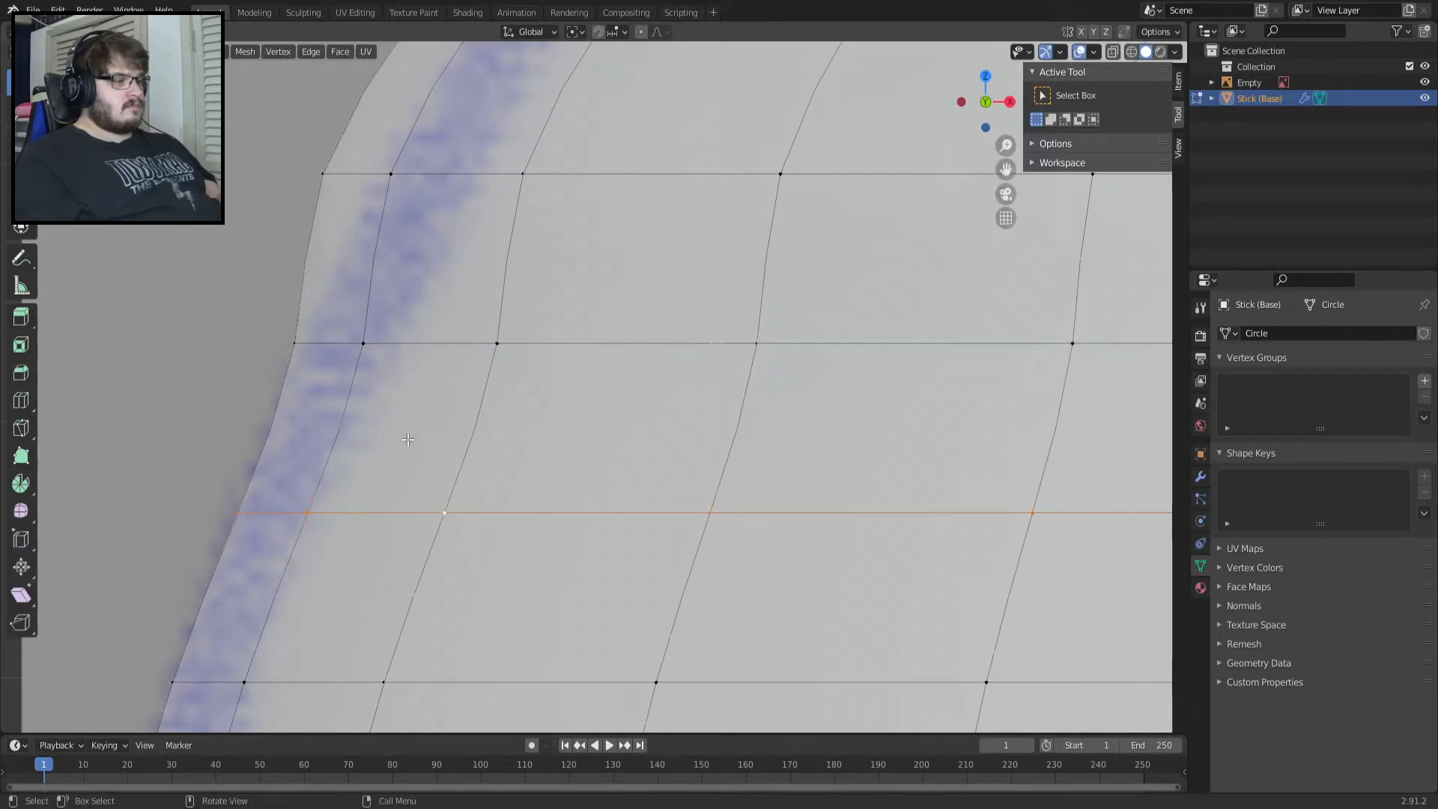
left_click(437, 176, "alt")
key("s")
left_click(516, 213)
middle_click_drag(530, 183, 452, 367, "shift")
key("s")
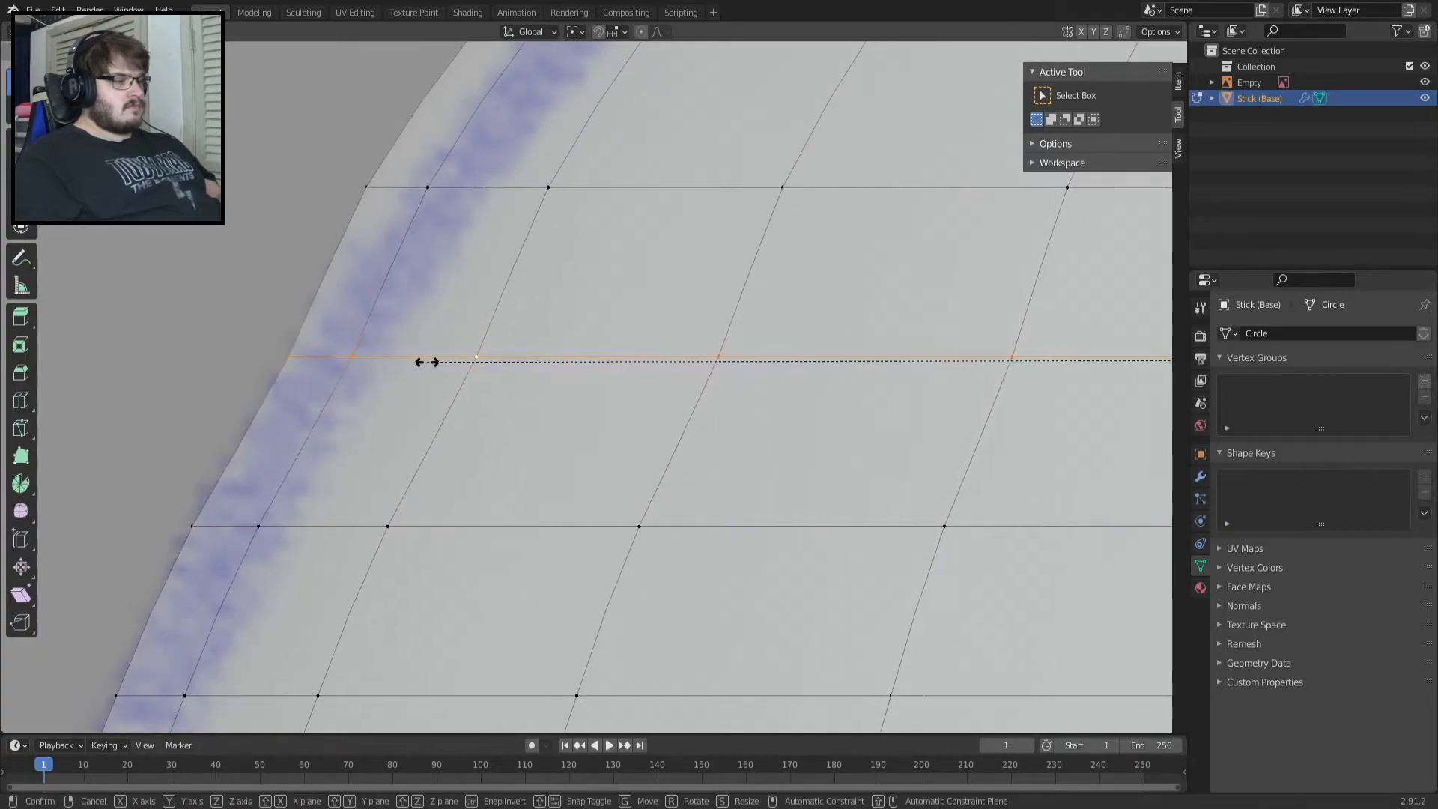
left_click(424, 360)
Scale the next two edge loops around the dome's mid-height inward to match the reference curve.
middle_click_drag(441, 251, 303, 431, "shift")
left_click(345, 372, "alt")
key("s")
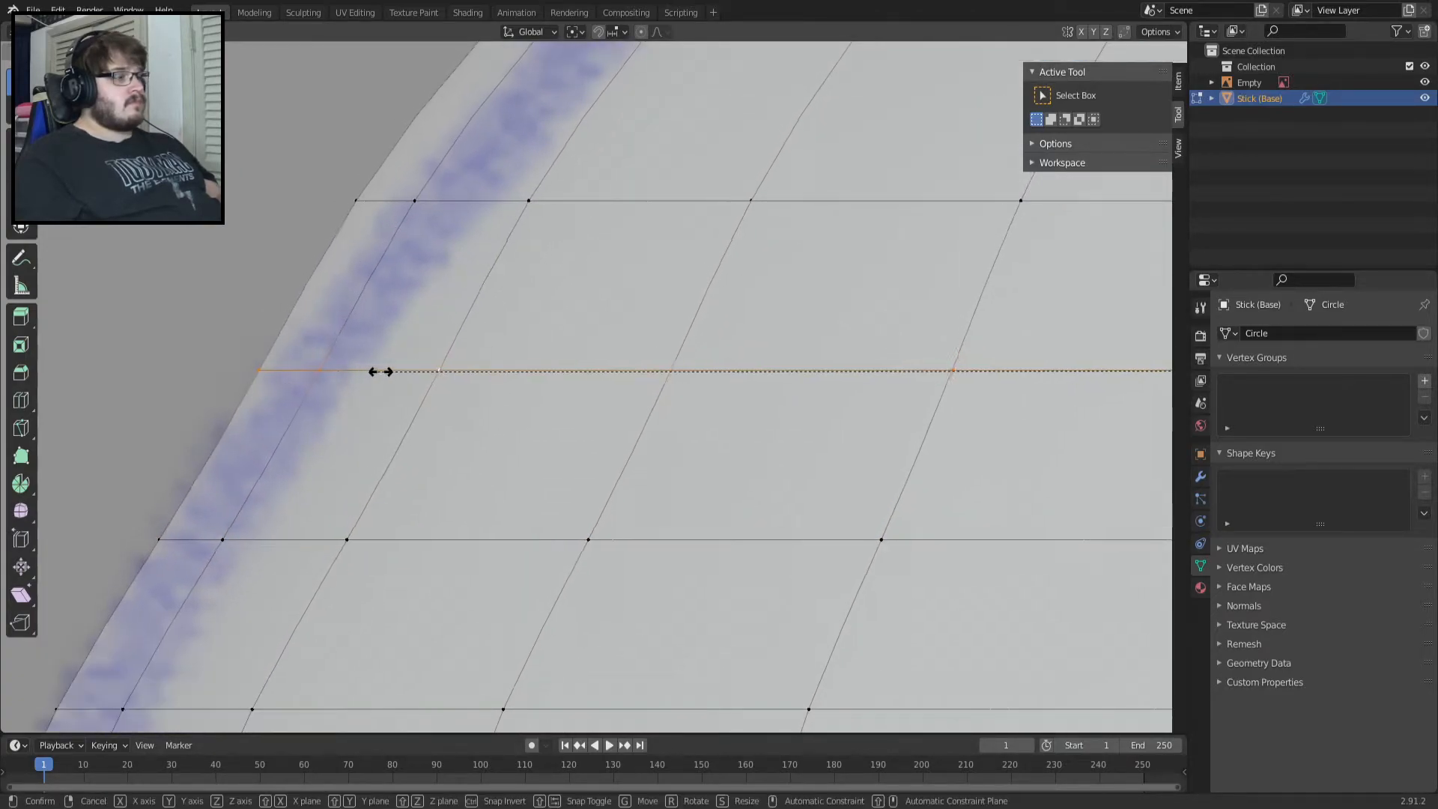
left_click(397, 373)
middle_click_drag(454, 312, 283, 461, "shift")
left_click(343, 343, "alt")
key("s")
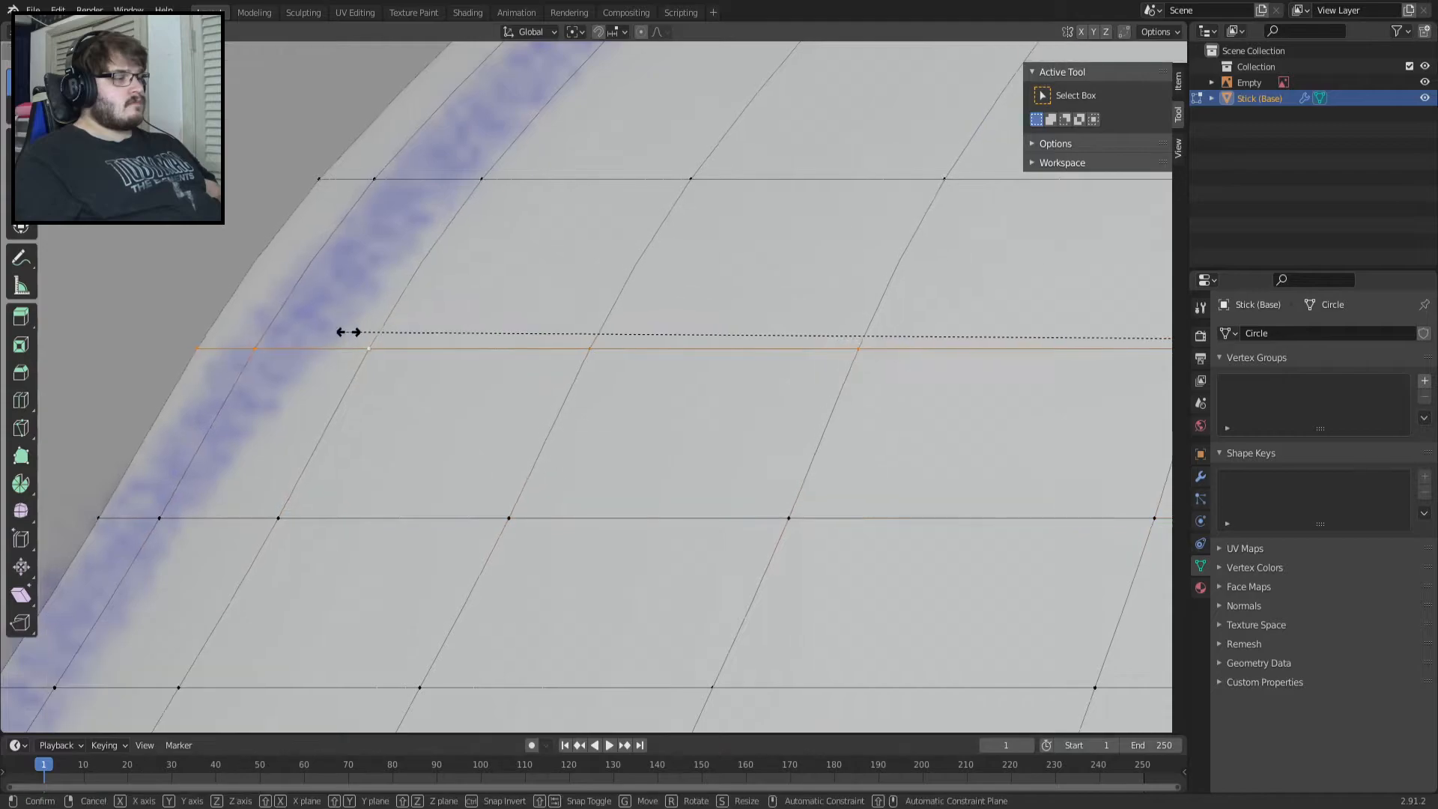
left_click(377, 338)
Scale the following edge loops on the dome's upper side to fit the outer edge of the blue outline.
middle_click_drag(377, 338, 348, 406, "shift")
key("s")
left_click(380, 303)
key("s")
left_click(420, 339)
key("s")
left_click(398, 343)
Scale the remaining upper edge loops inward to the blue outline, setting the topmost loop's scale to 0.982.
left_click(487, 347, "alt")
key("s")
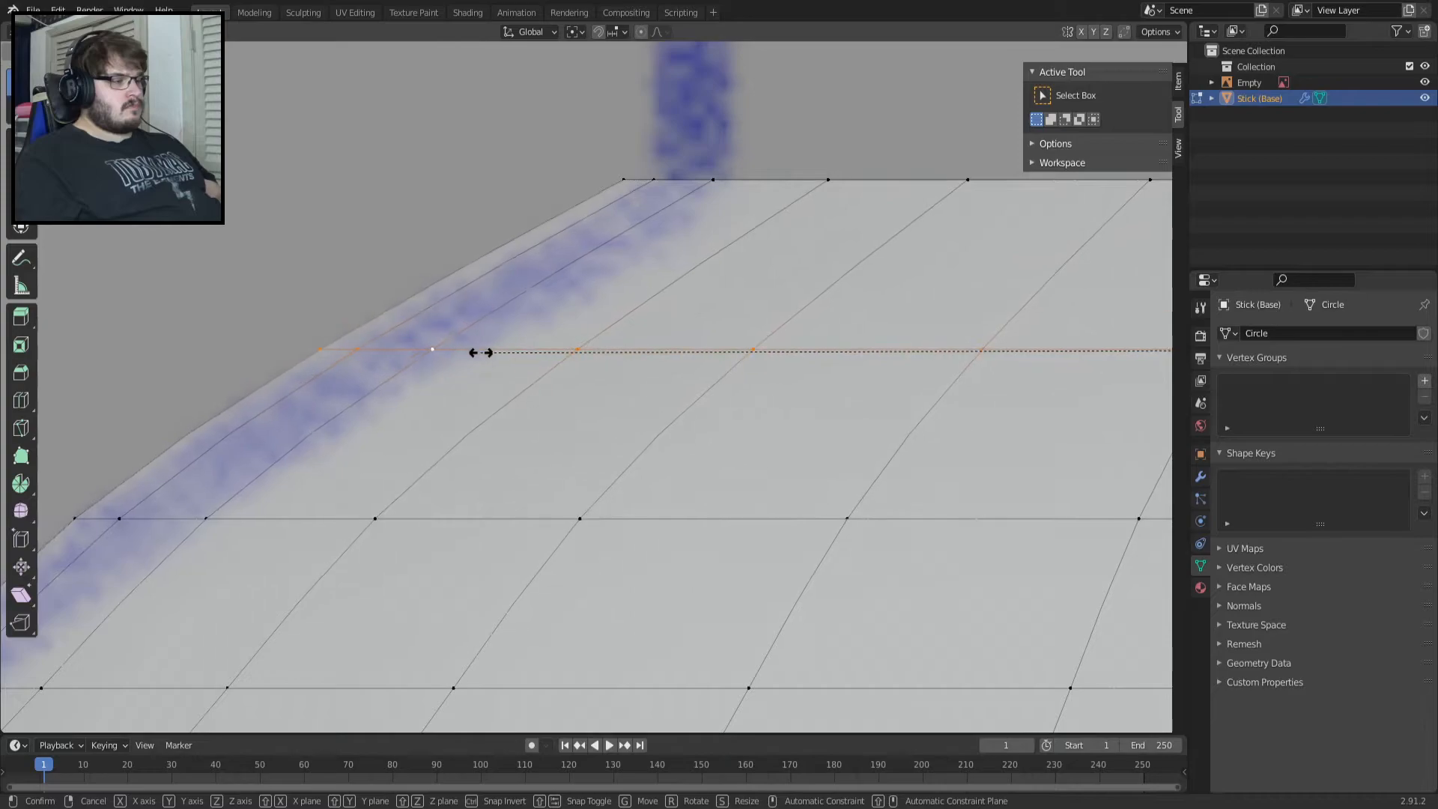
left_click(559, 292)
left_click(735, 182, "alt")
key("s")
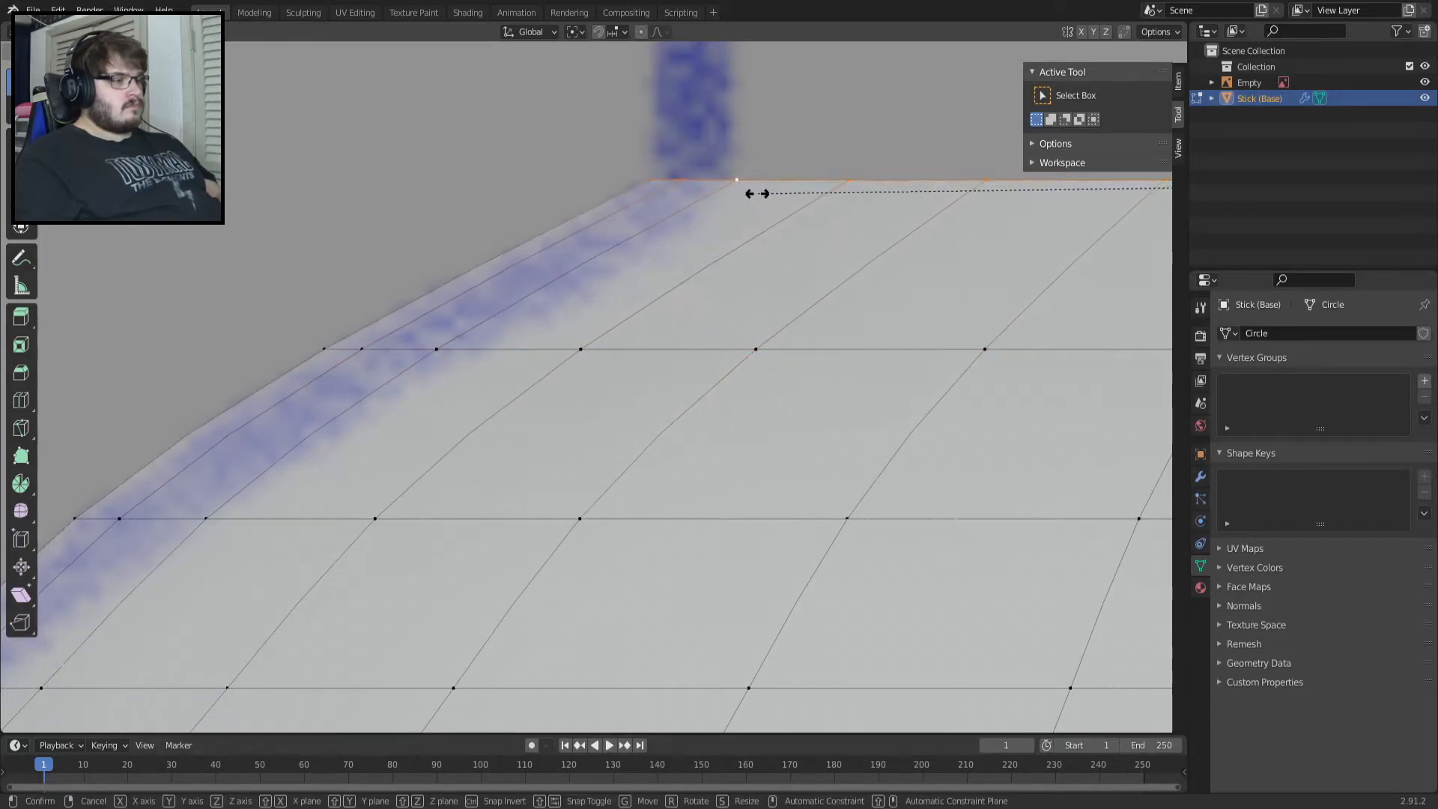
left_click(755, 194)
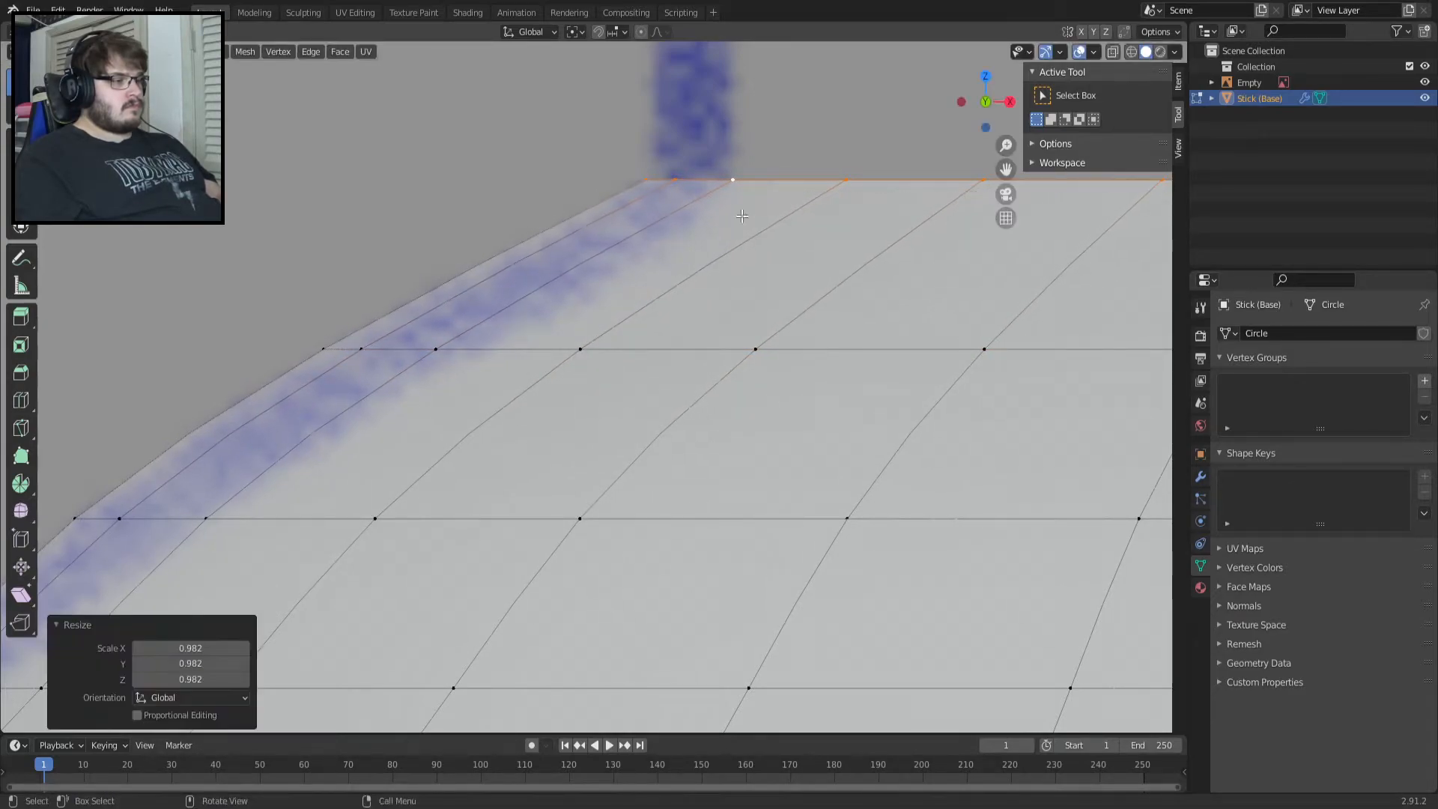
Scale the bottom edge loop of the base to 0.984 so it meets the blue outline's lower corner.
scroll(679, 240, "down", 3)
scroll(675, 266, "down", 4)
middle_click_drag(550, 560, 615, 219, "shift")
scroll(278, 492, "up", 4)
middle_click_drag(279, 492, 571, 368)
key("KP_1")
scroll(566, 371, "down", 1)
middle_click_drag(120, 478, 613, 430, "shift")
scroll(288, 408, "up", 5)
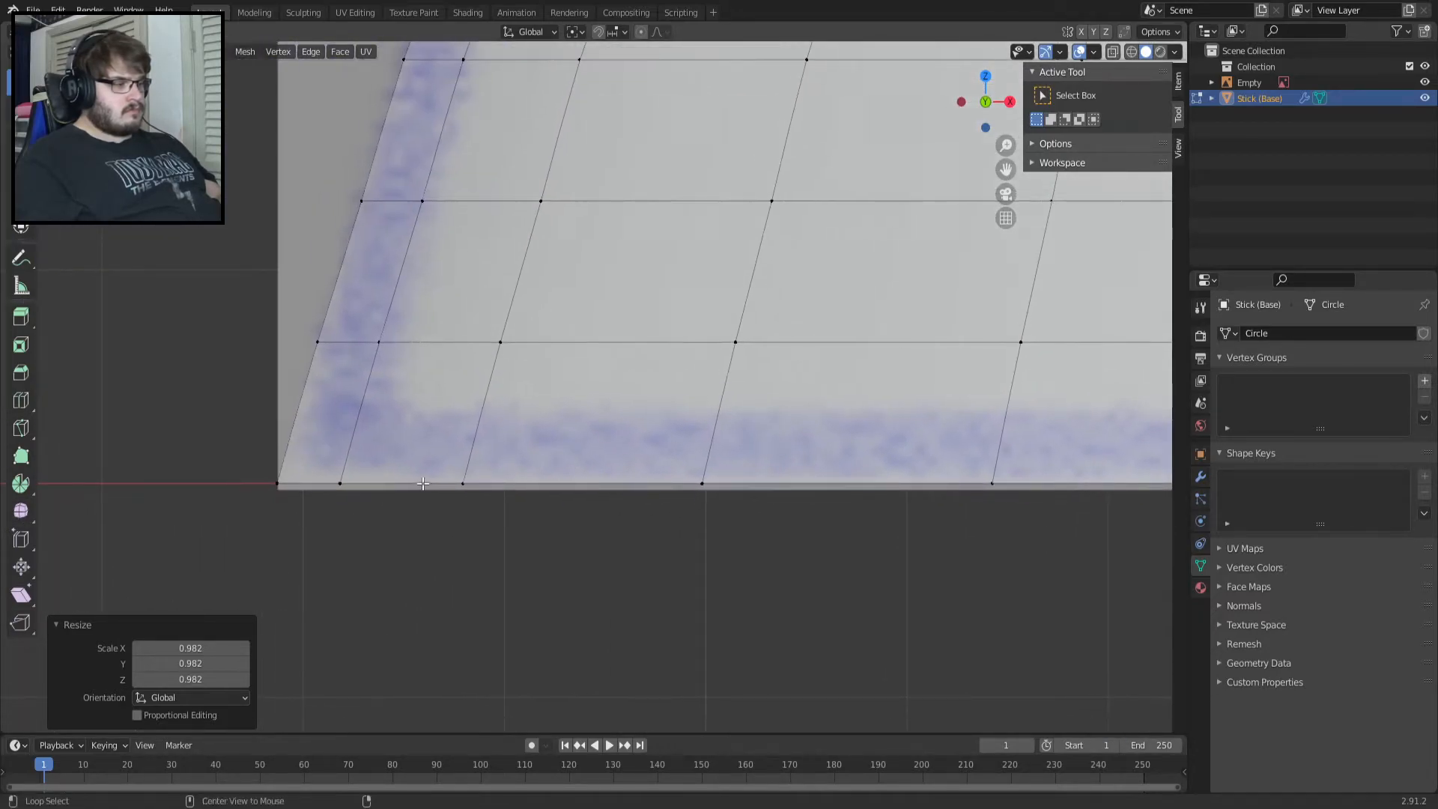
left_click(573, 476, "alt")
key("s")
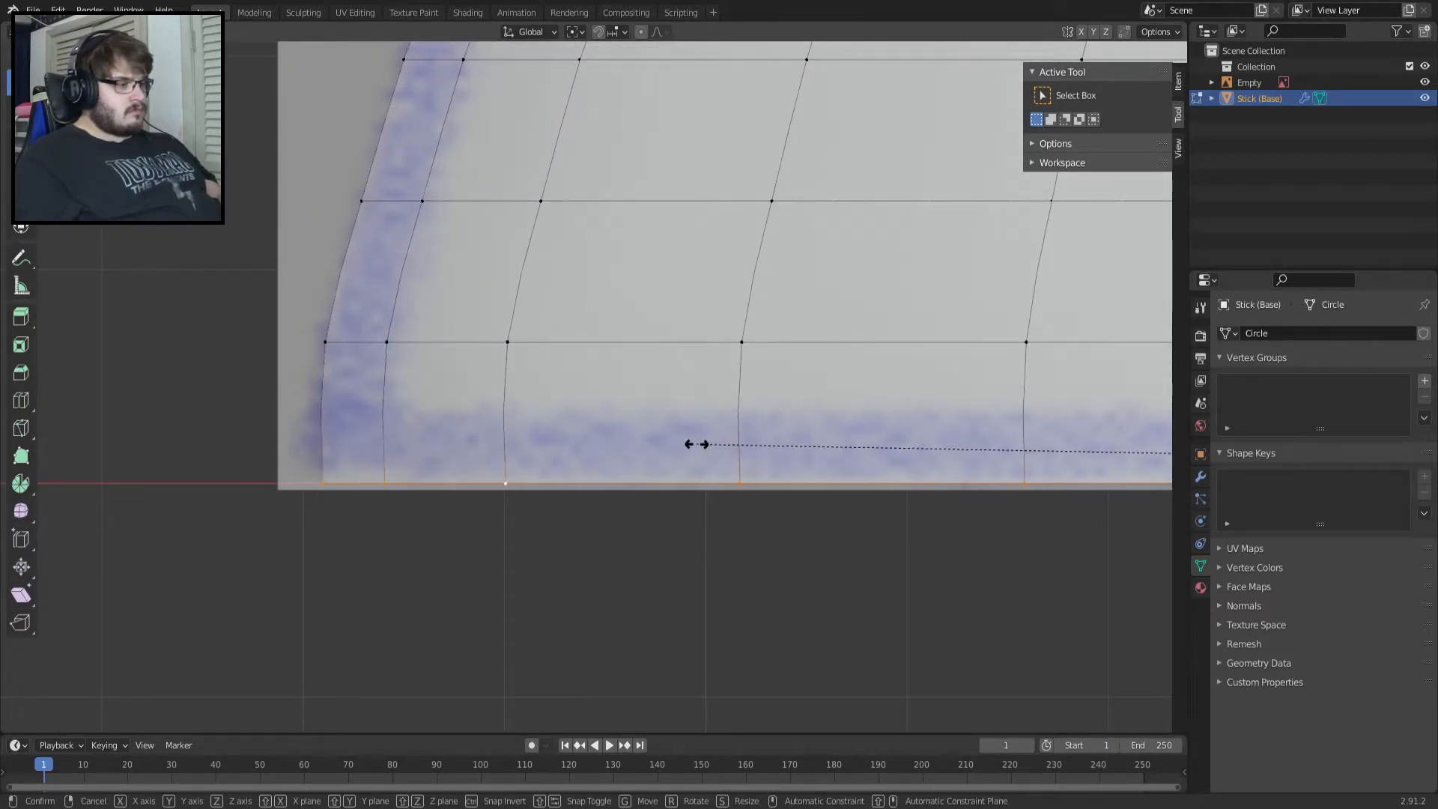
left_click(690, 443)
scroll(318, 391, "up", 2)
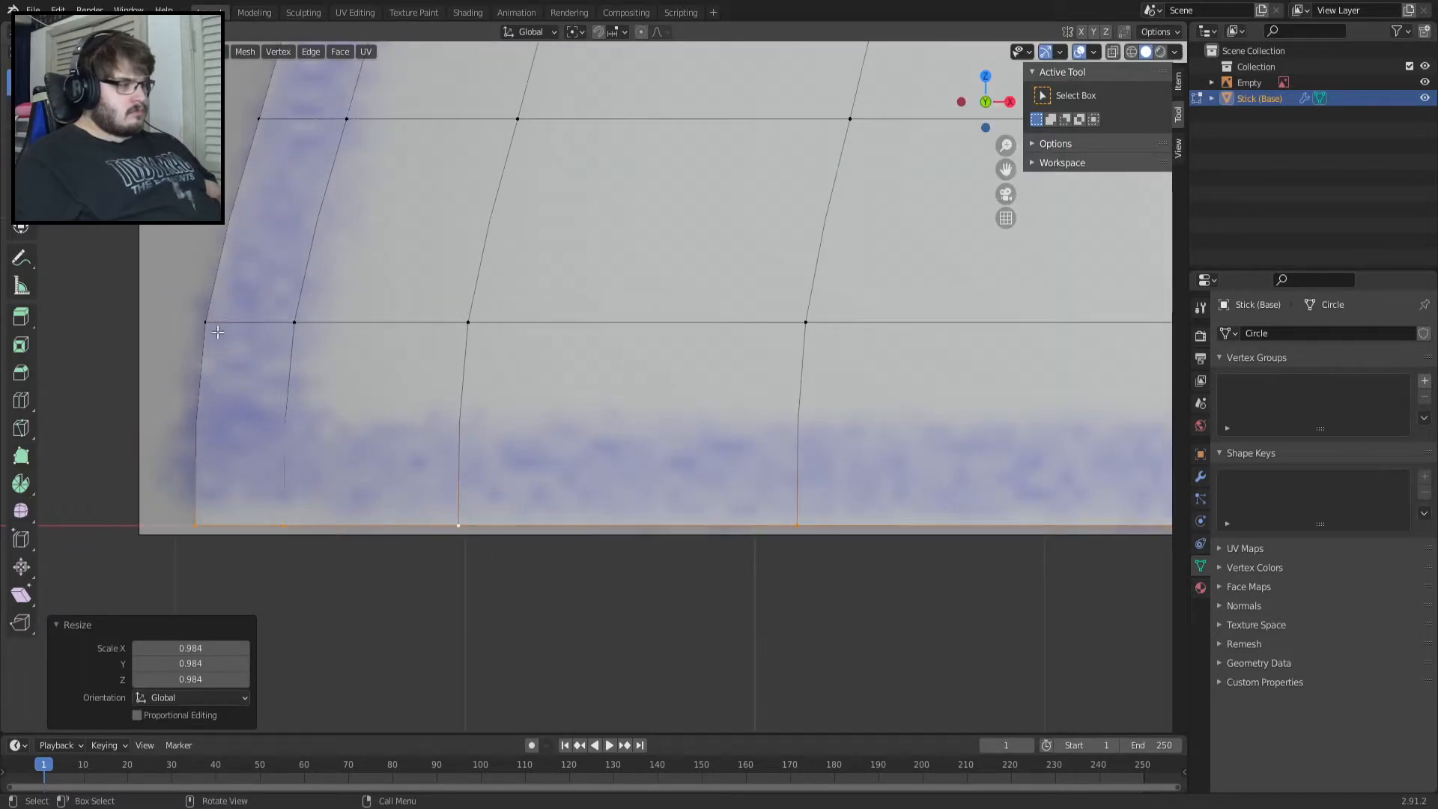
Try scaling the bottom edge loop to 0.998 to refine its fit against the reference outline.
key("Tab")
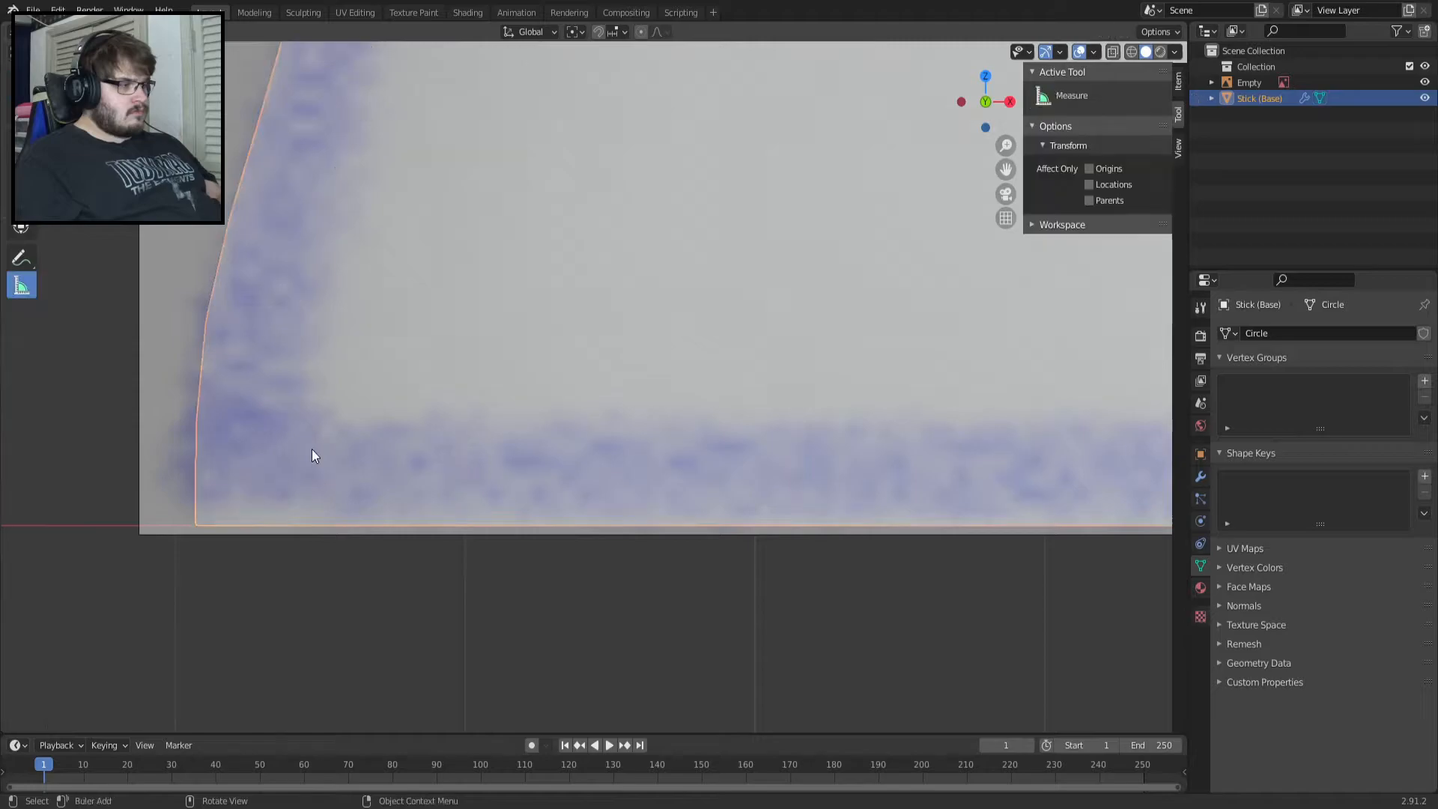
key("Tab")
key("s")
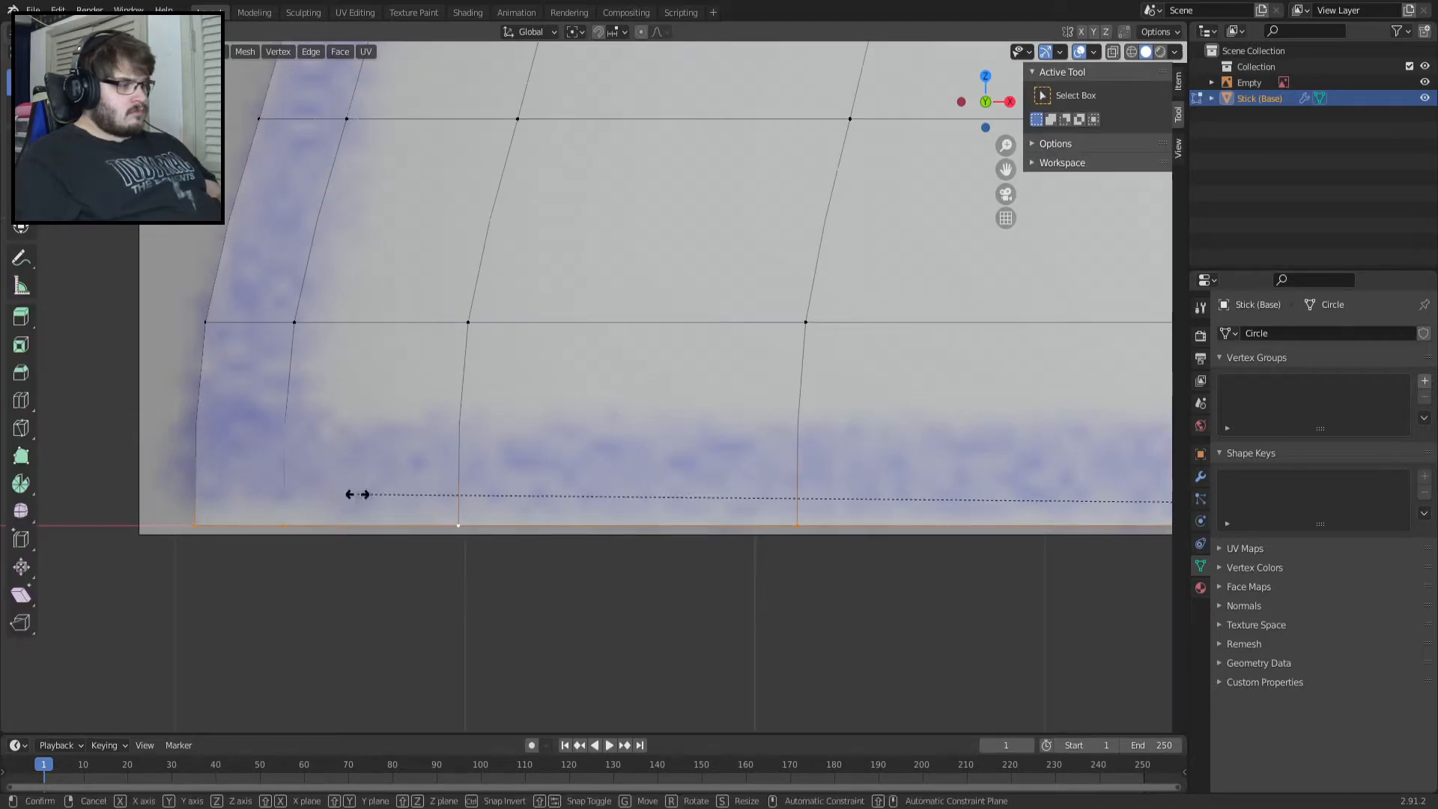
left_click(364, 488)
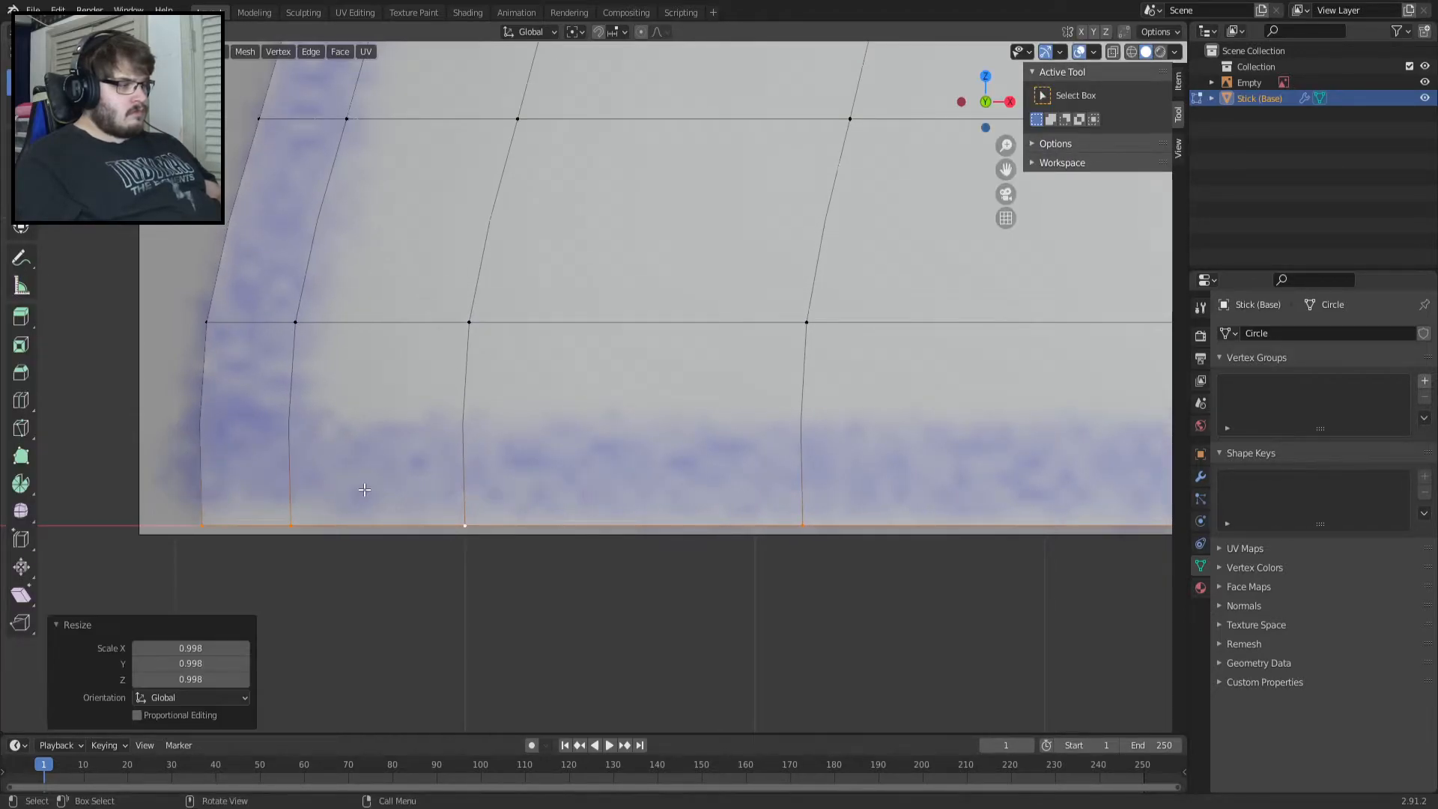
key("ctrl+1")
Turn off the Subdivision modifier's viewport display to work on the unsmoothed mesh.
left_click(1200, 476)
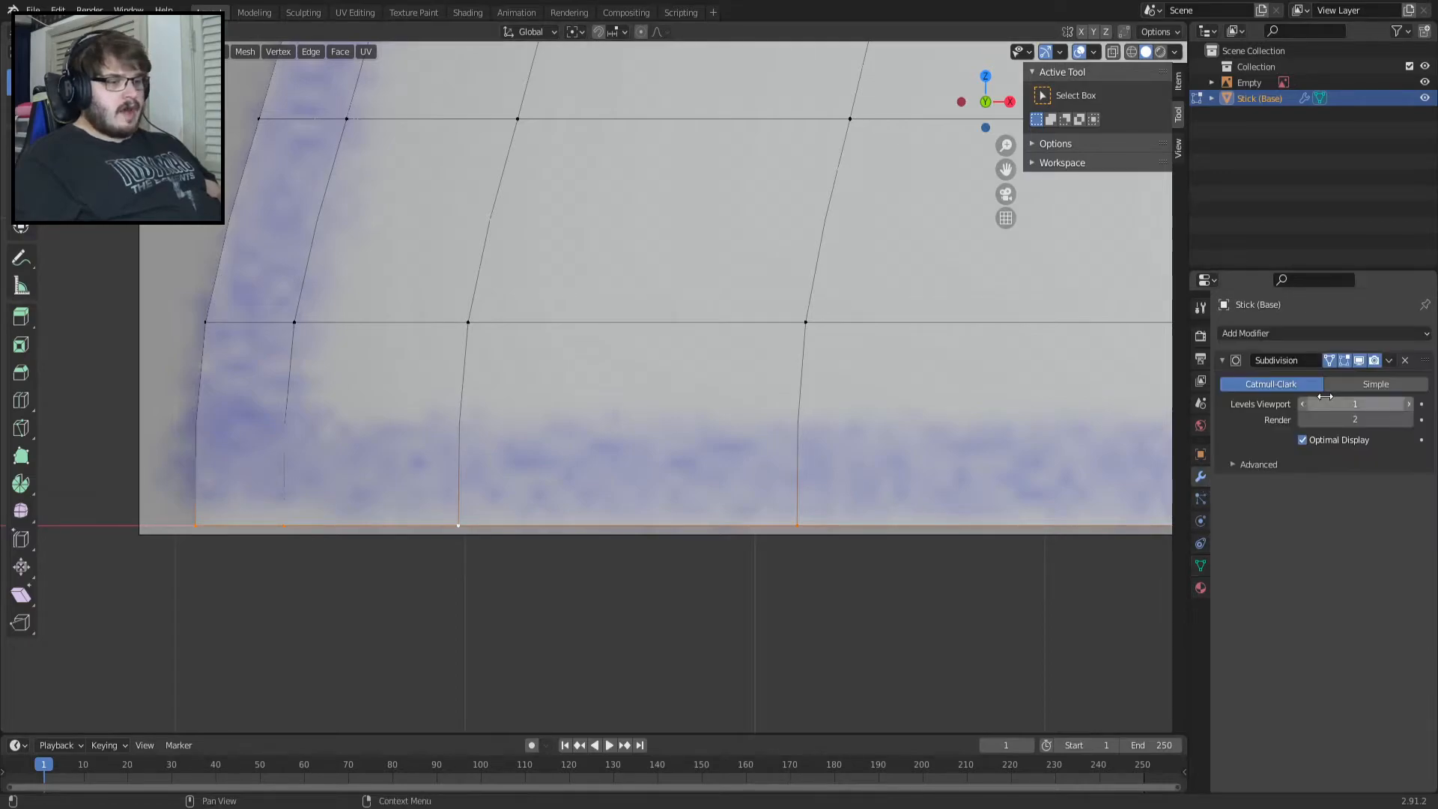
left_click(1330, 361)
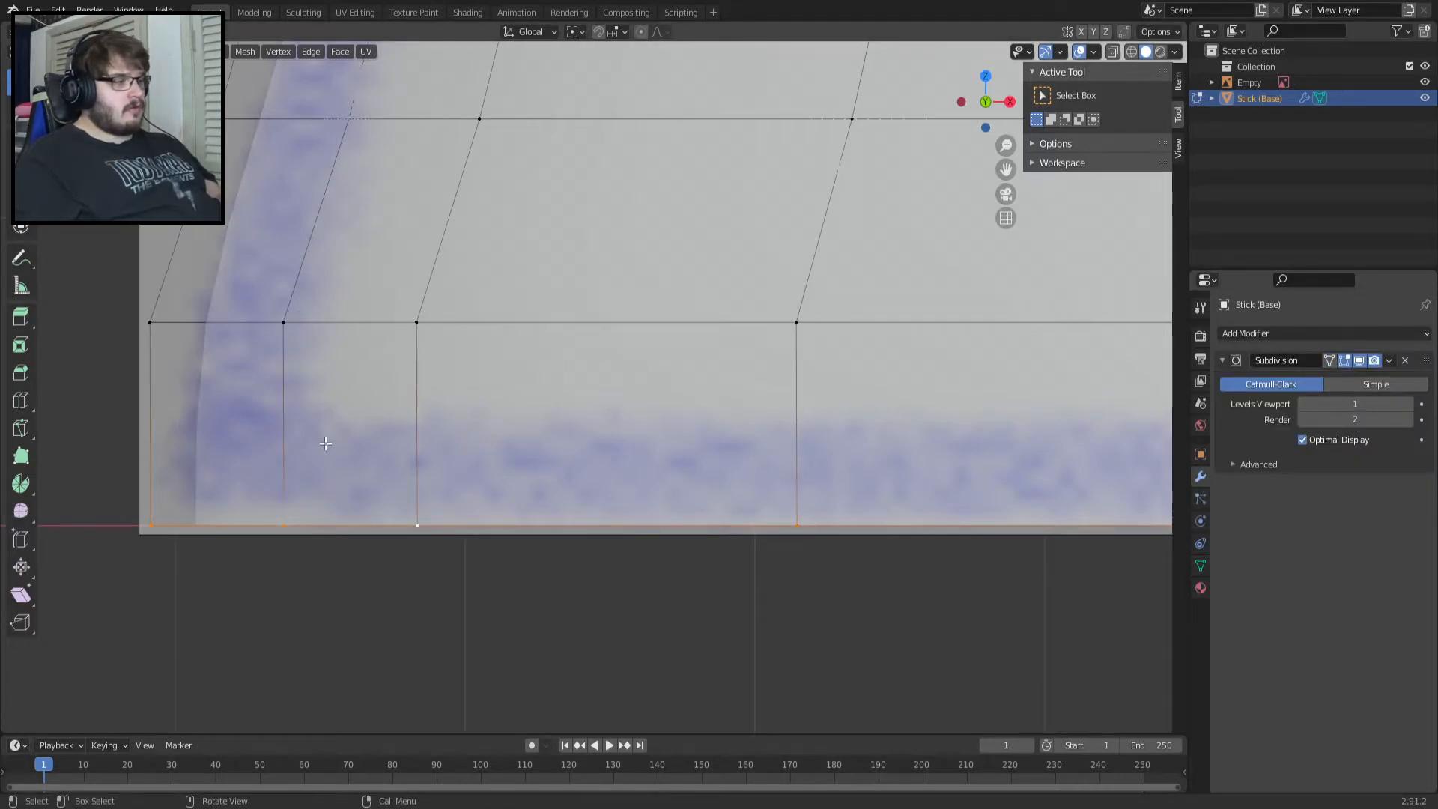
key("Tab")
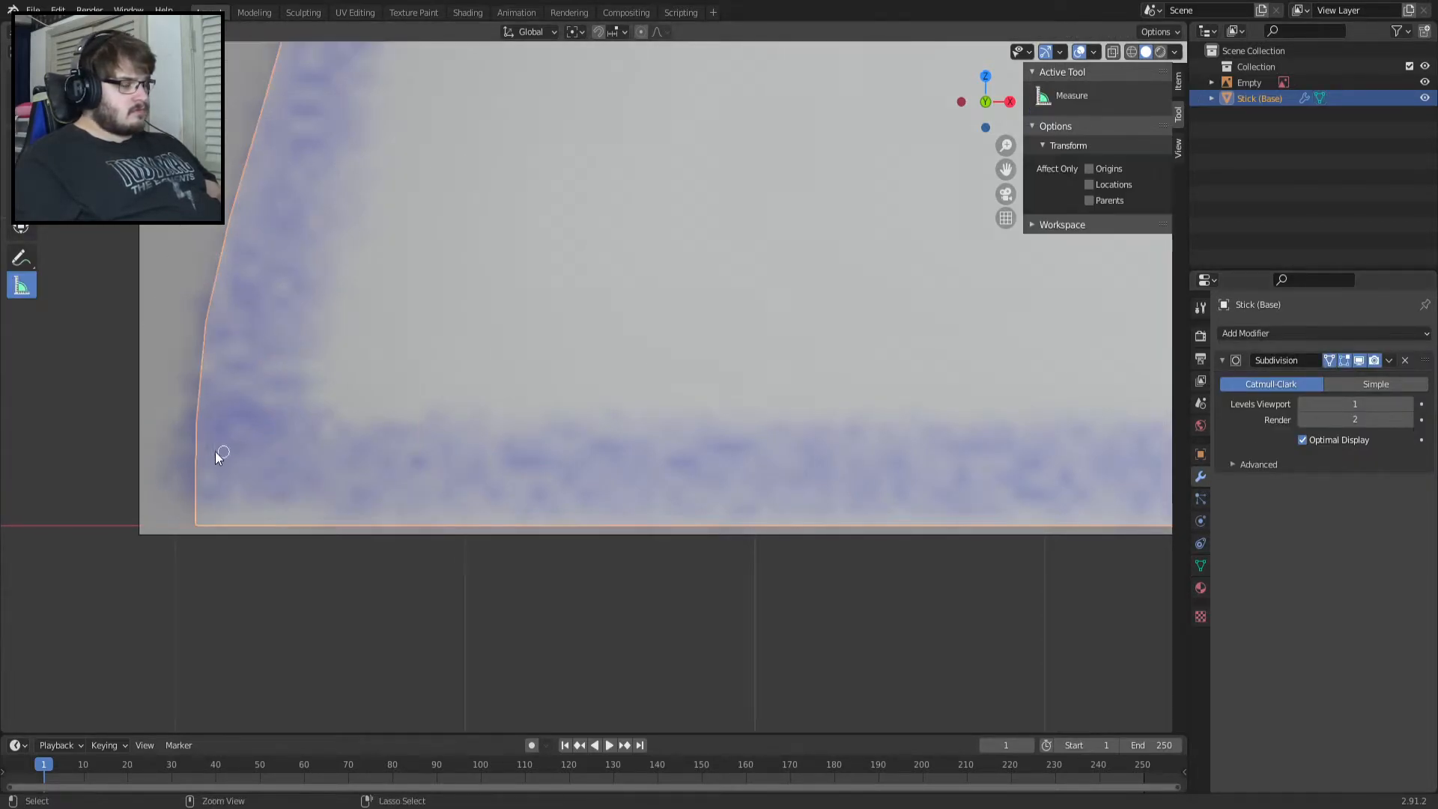
key("Tab")
key("ctrl+z")
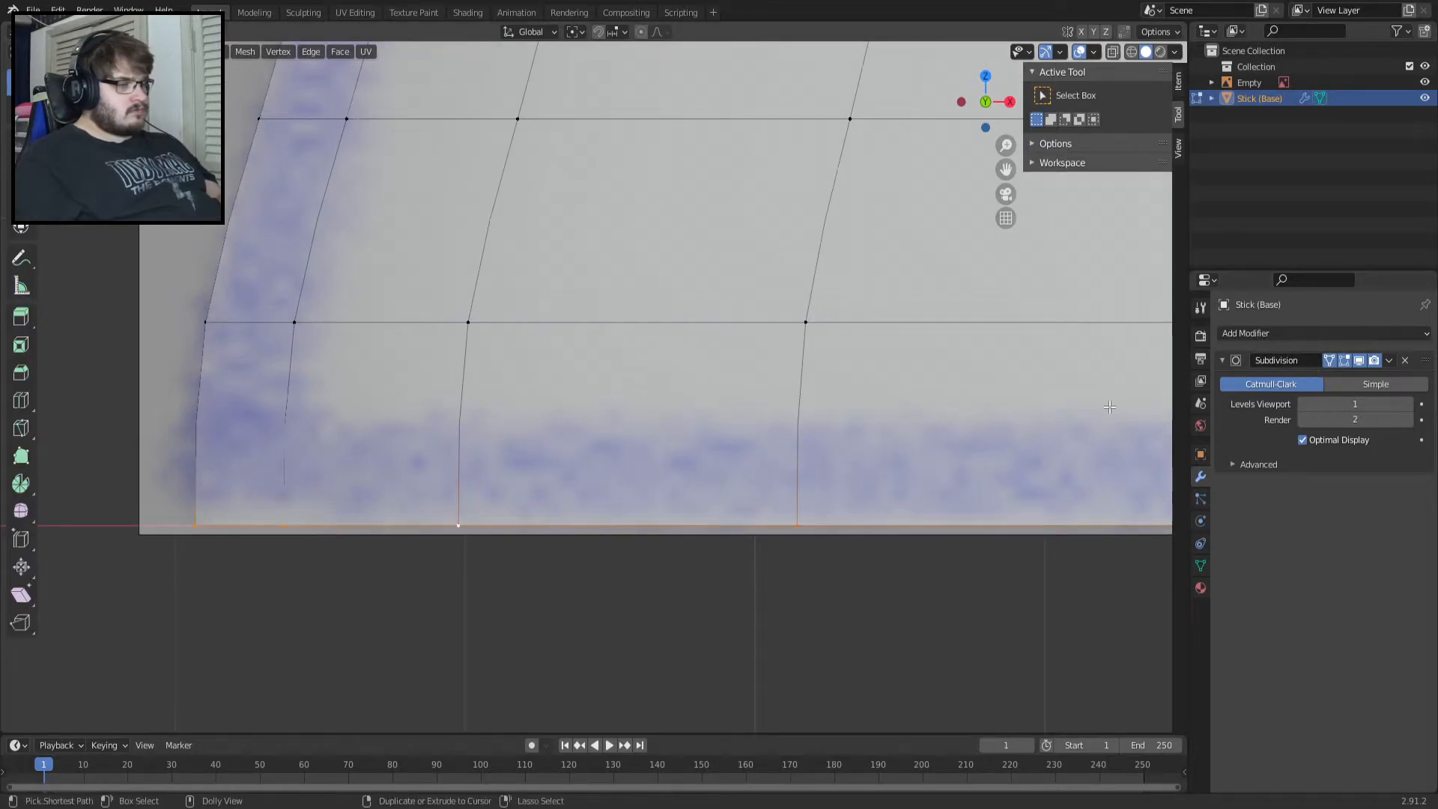
left_click(1359, 361)
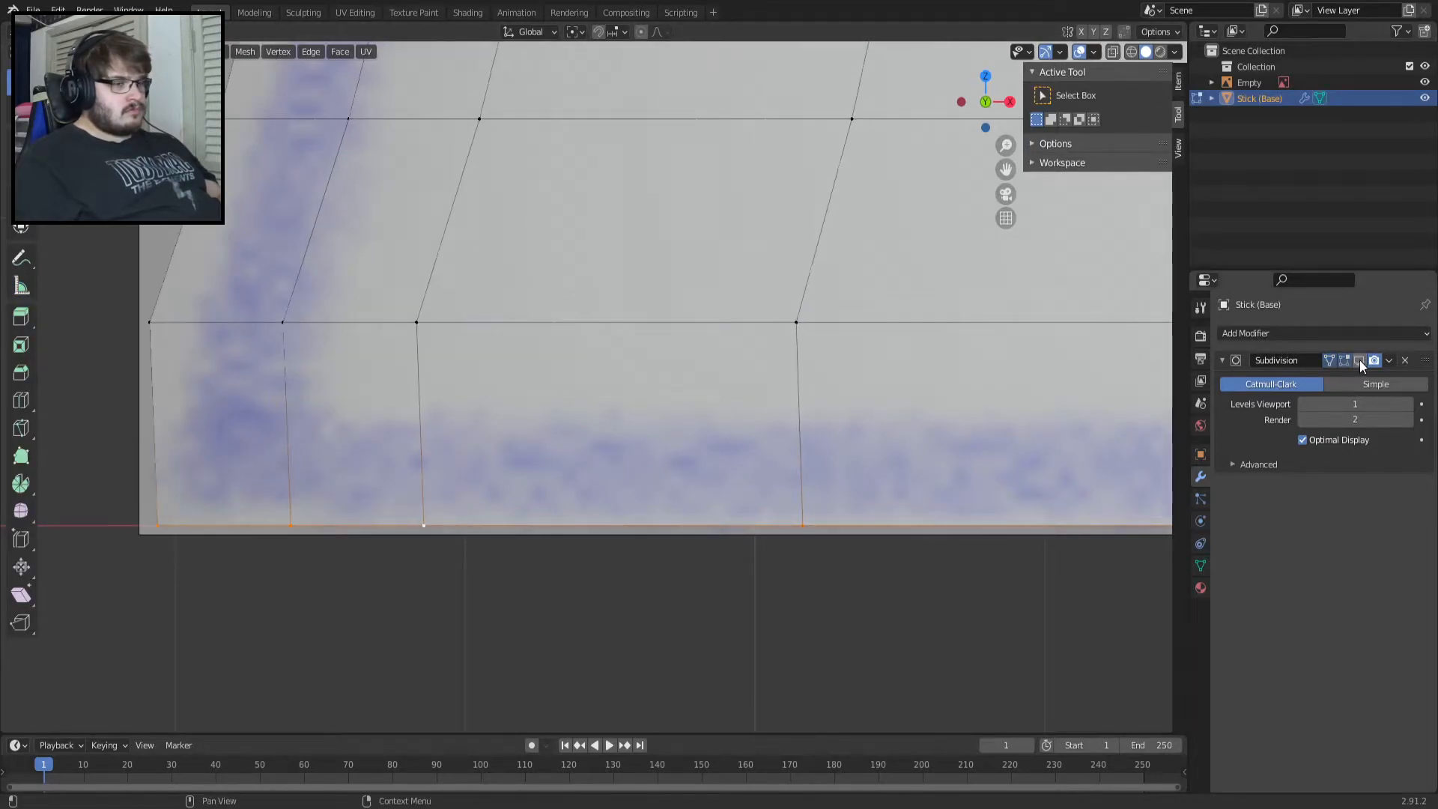
Try rescaling the unsmoothed bottom edge loop to line up vertically with the loop above, and undo it.
key("s")
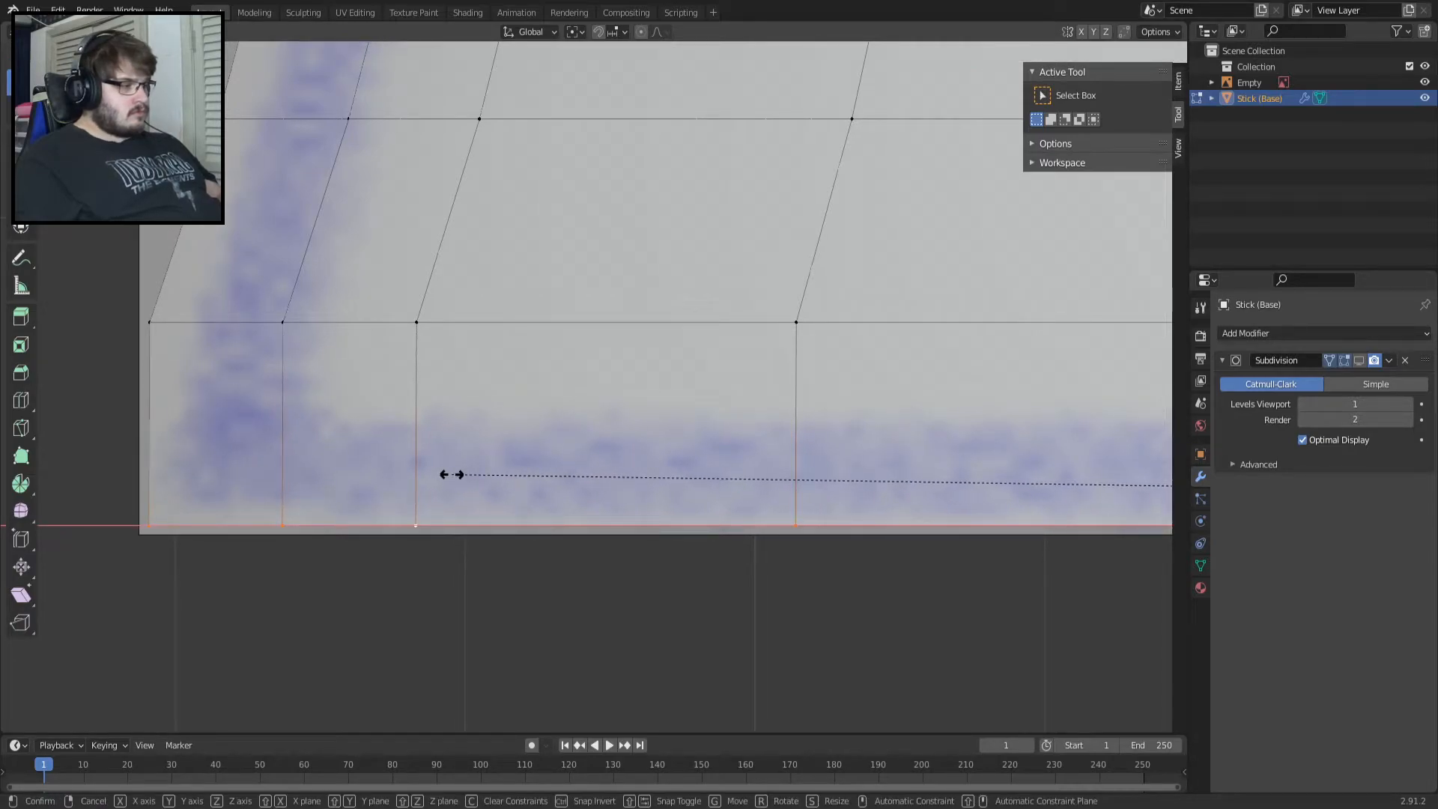
left_click(455, 470)
key("ctrl+z")
key("ctrl+z")
key("ctrl+shift+z")
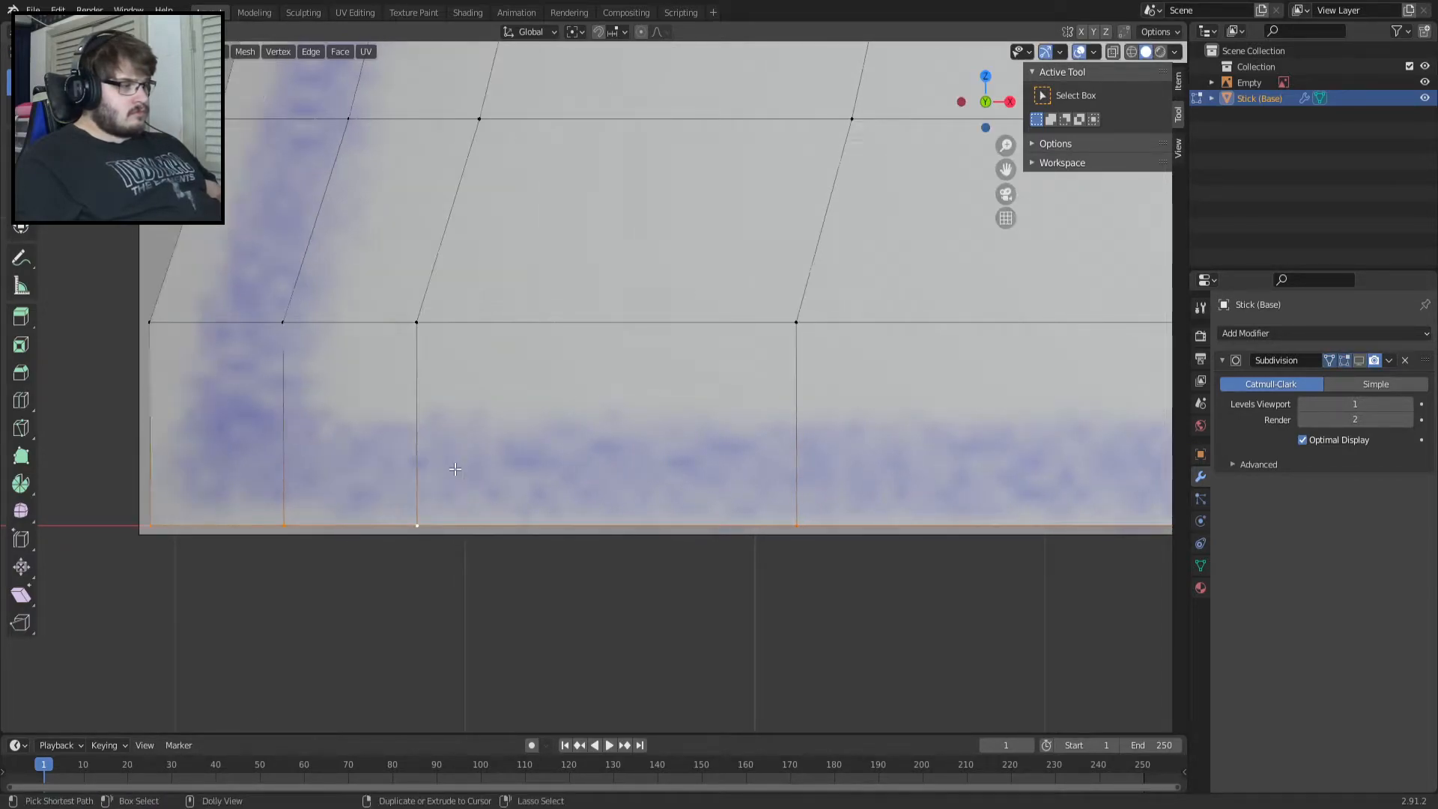
Delete the bottom loop's vertices and extrude the loop above straight down about 0.06 cm.
key("x")
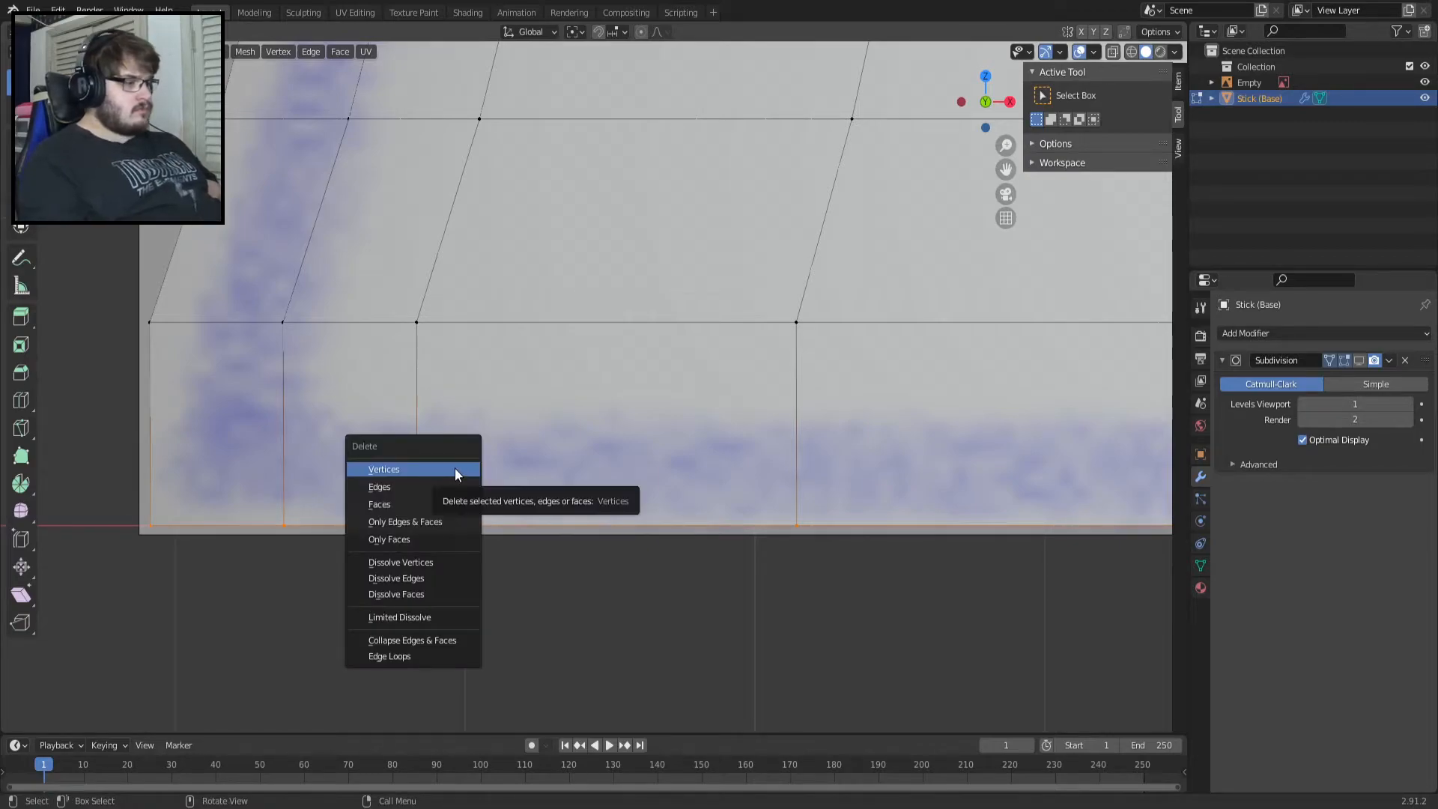
left_click(455, 469)
left_click(440, 323, "alt")
key("e")
left_click(459, 318)
key("ctrl+z")
key("alt+a")
left_click(498, 333, "alt")
key("e")
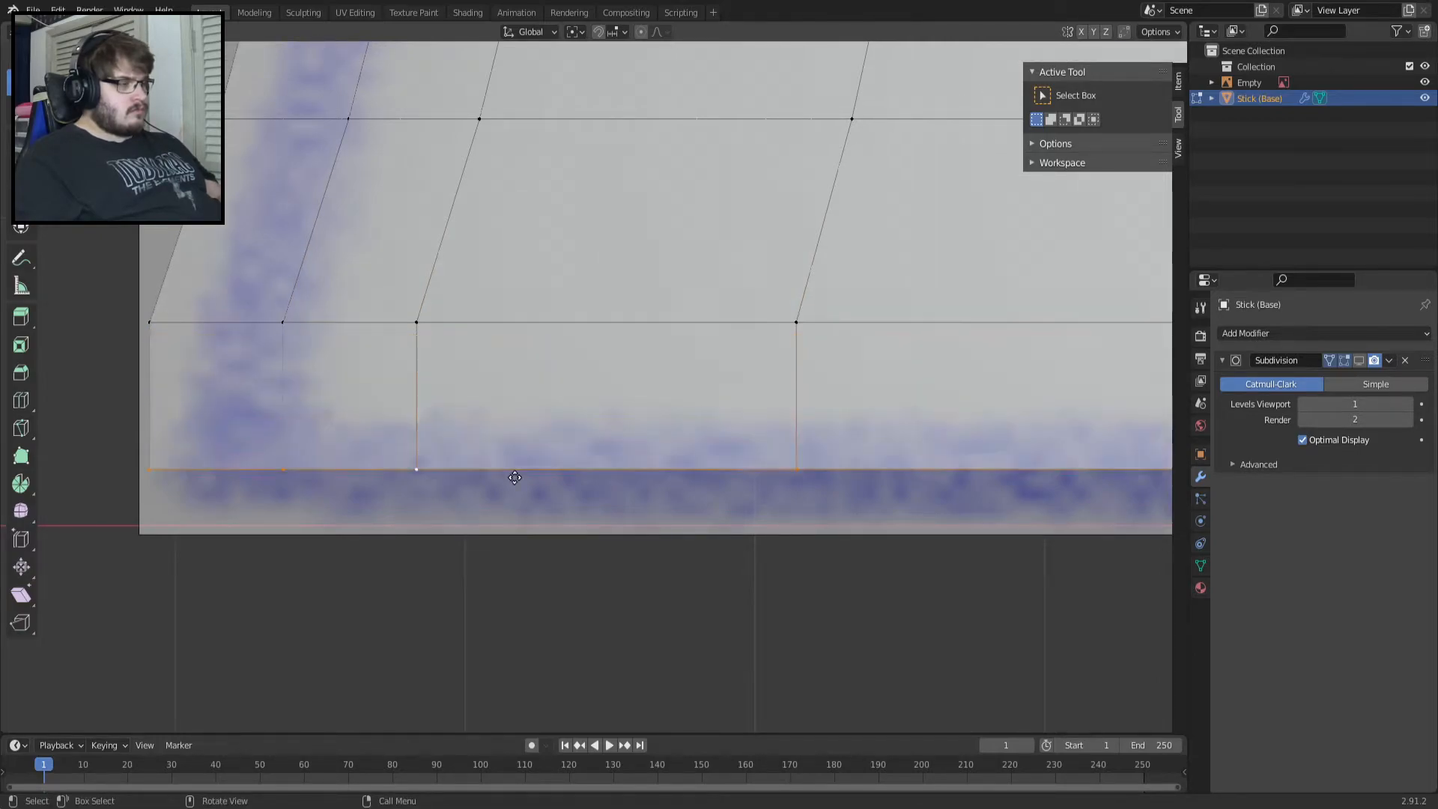
left_click(514, 514)
Try to flatten the extruded bottom loop by scaling it to 0, and undo it.
key("s")
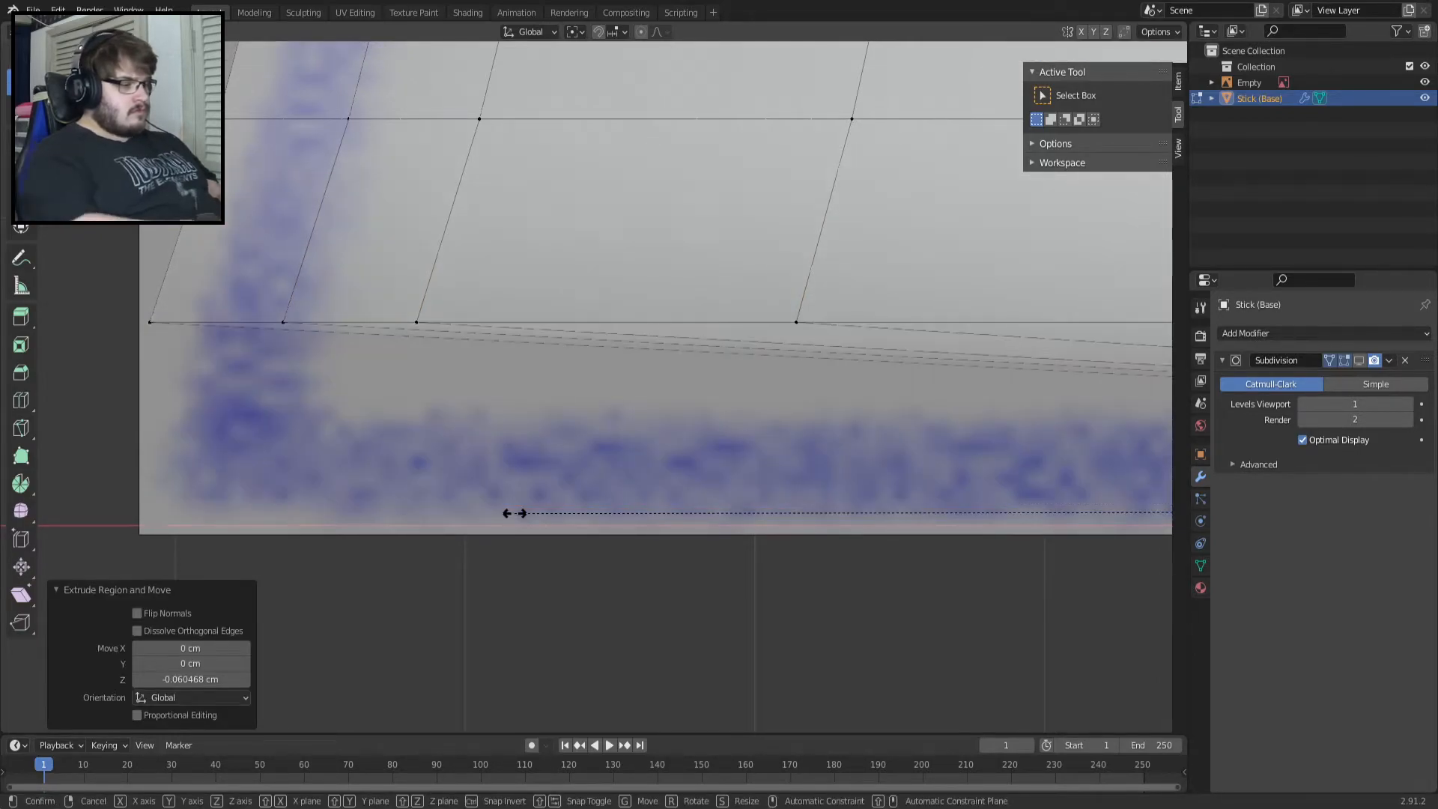
key("Return")
key("ctrl+z")
Set the transform pivot point to 3D Cursor and scale the extruded bottom loop to 0 along Z.
left_click(578, 34)
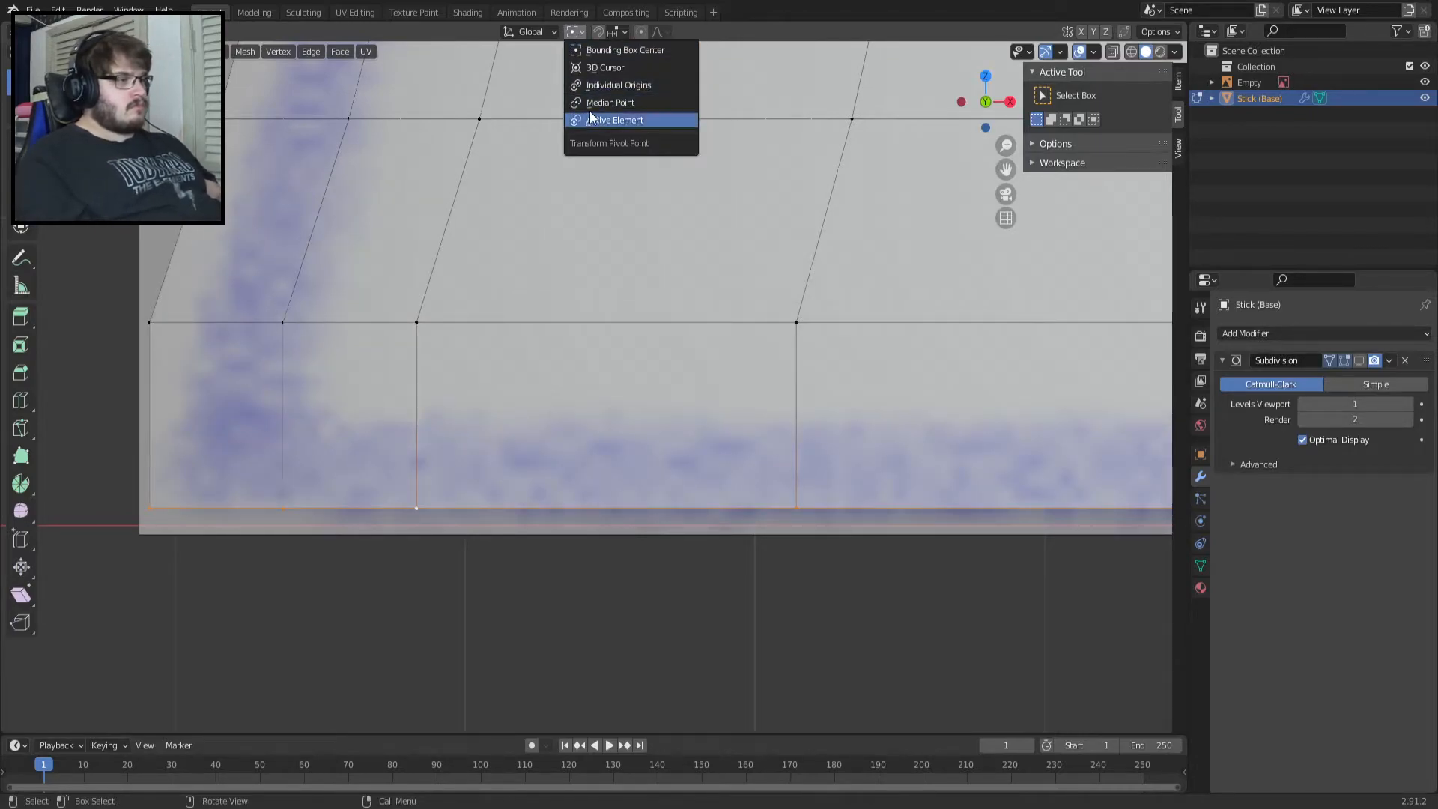
left_click(591, 68)
key("0")
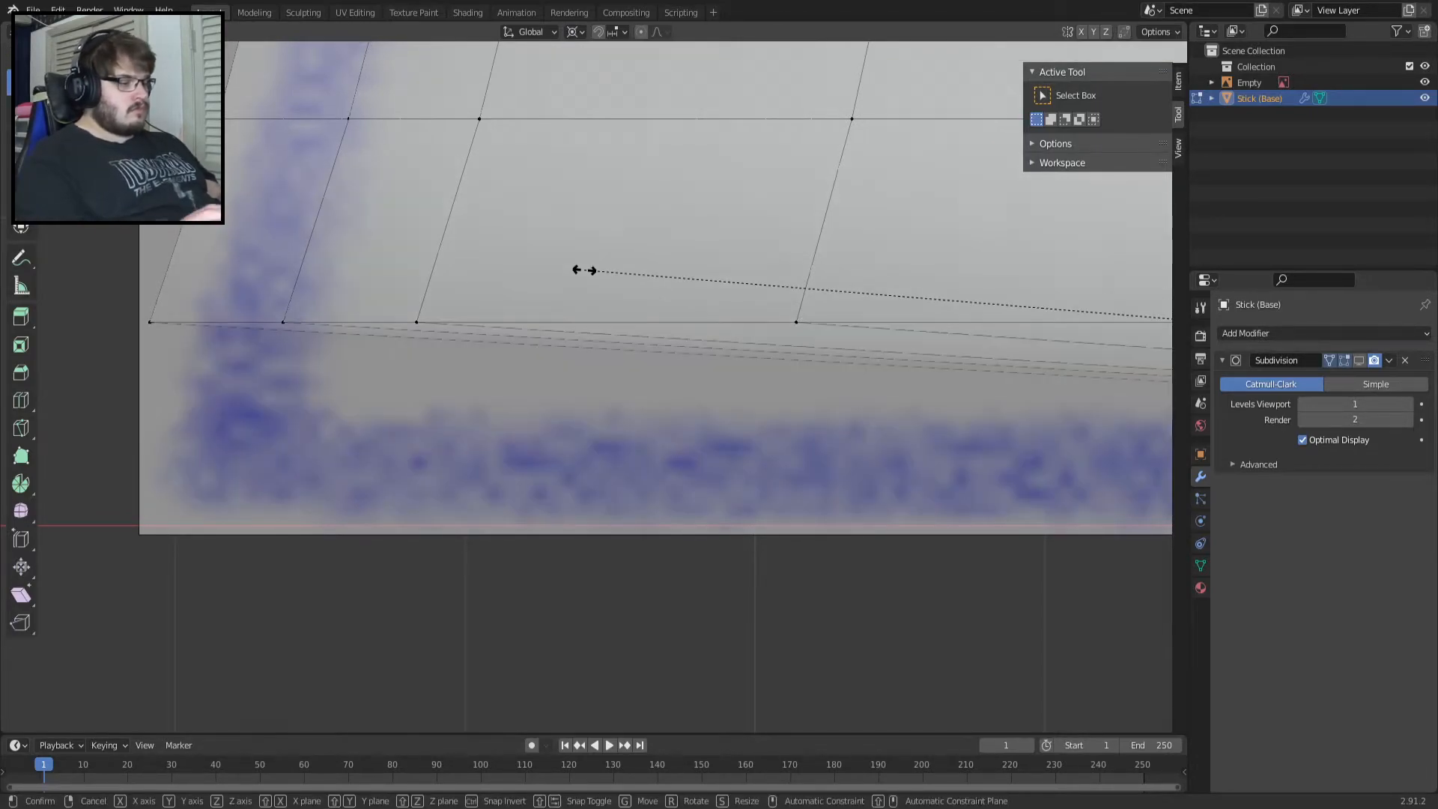
key("z")
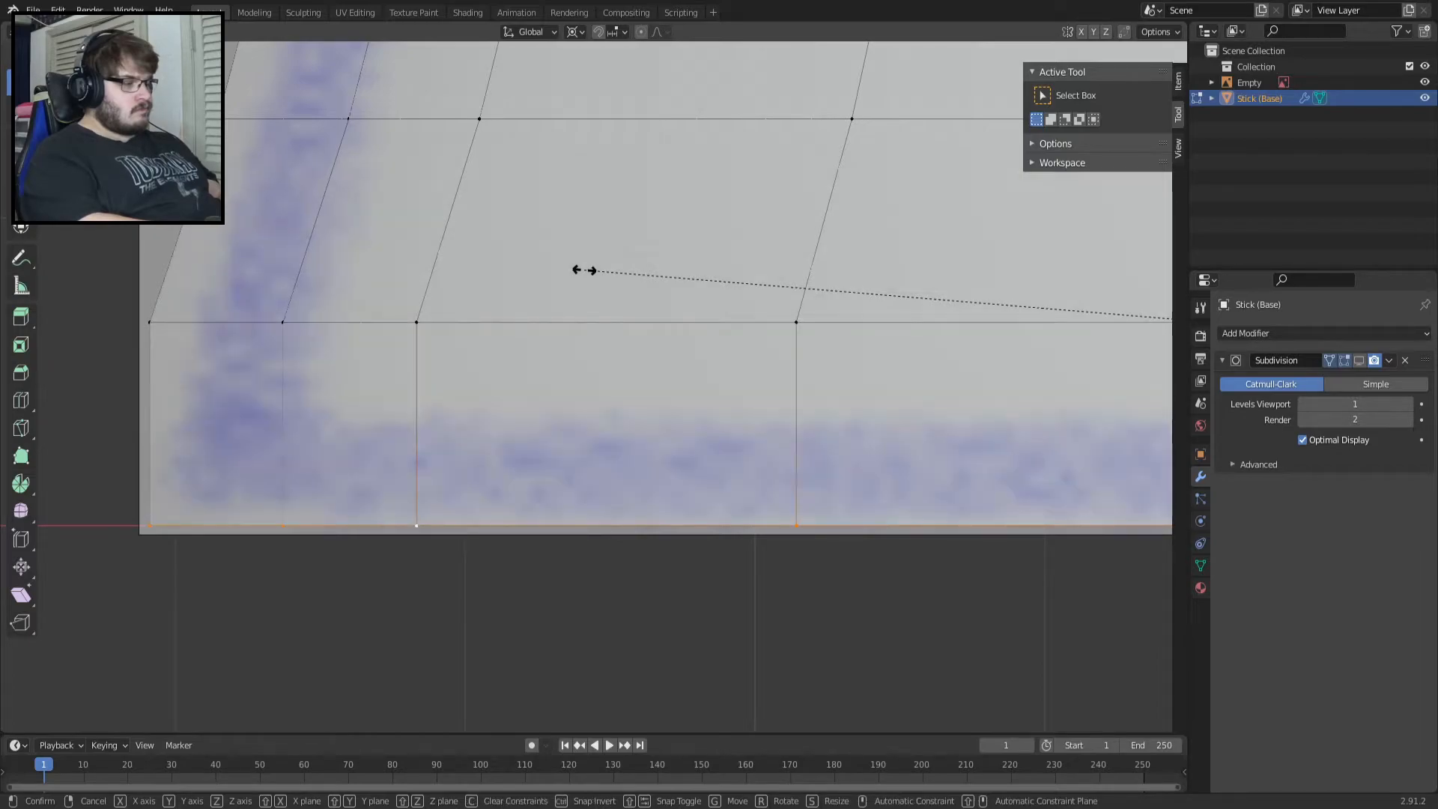
key("Return")
Return to Object Mode and turn the Subdivision modifier's viewport display back on.
key("Tab")
scroll(585, 270, "down", 10)
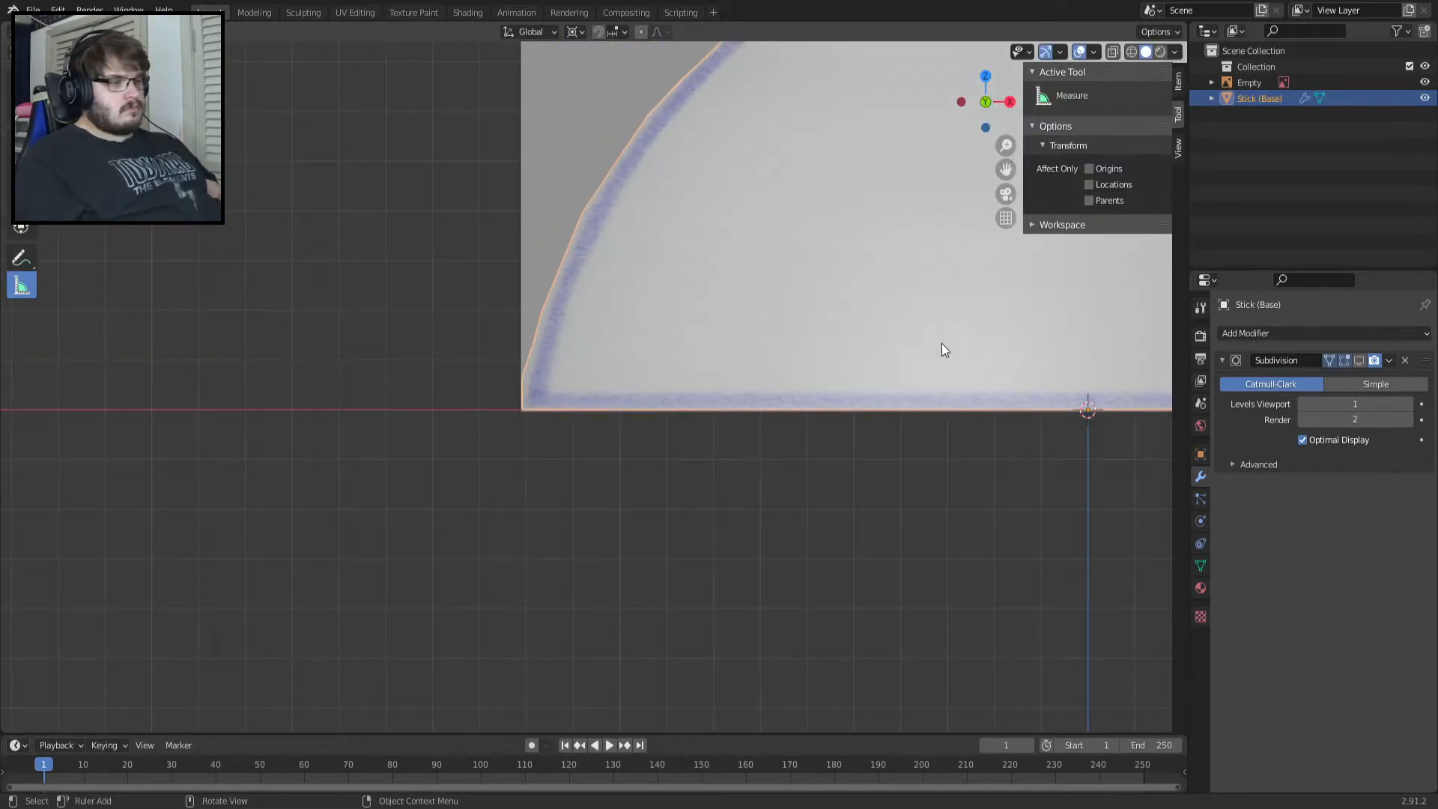
left_click(1356, 362)
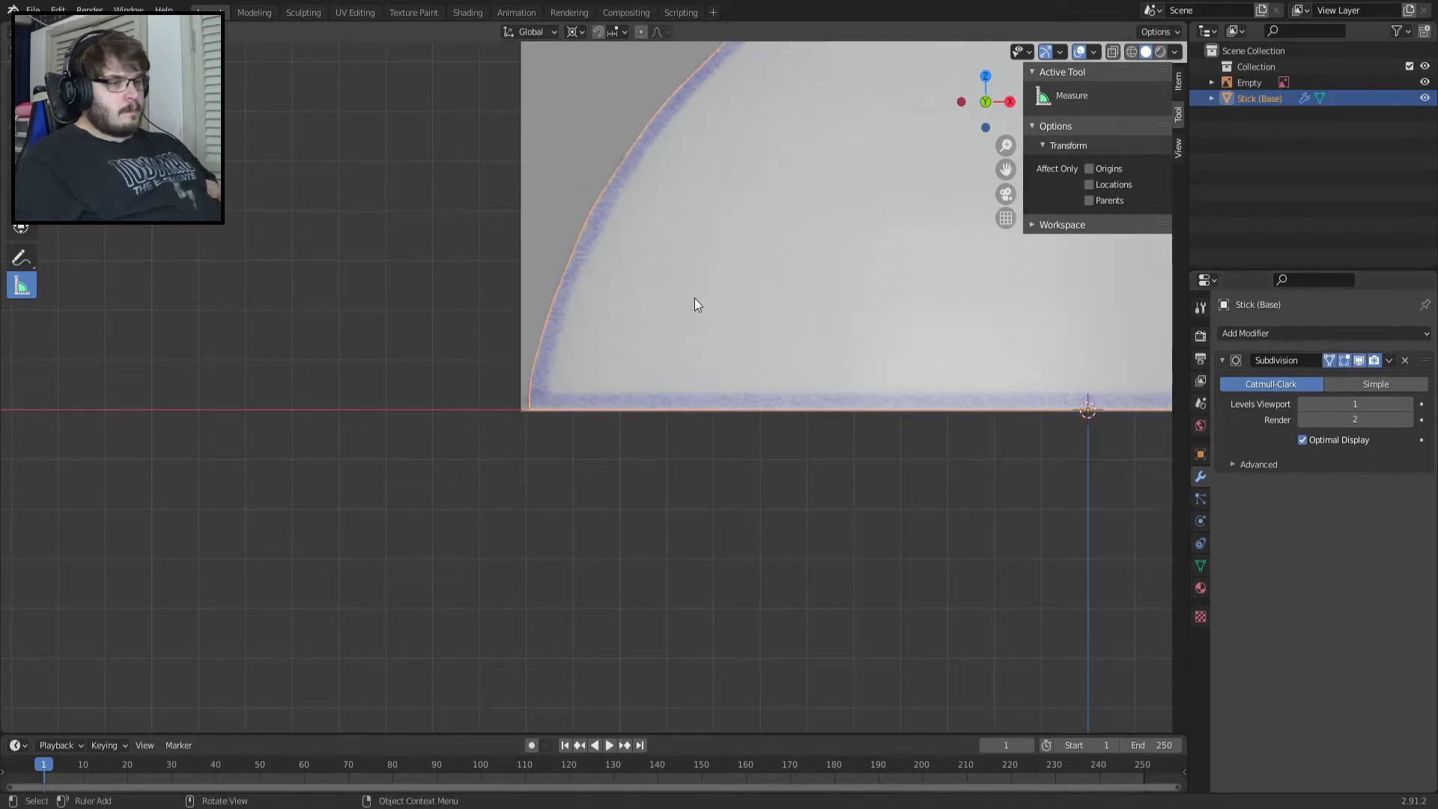
Scale the lowest band of faces on the base outward to the outer edge of the blue outline.
key("Tab")
scroll(511, 396, "up", 5)
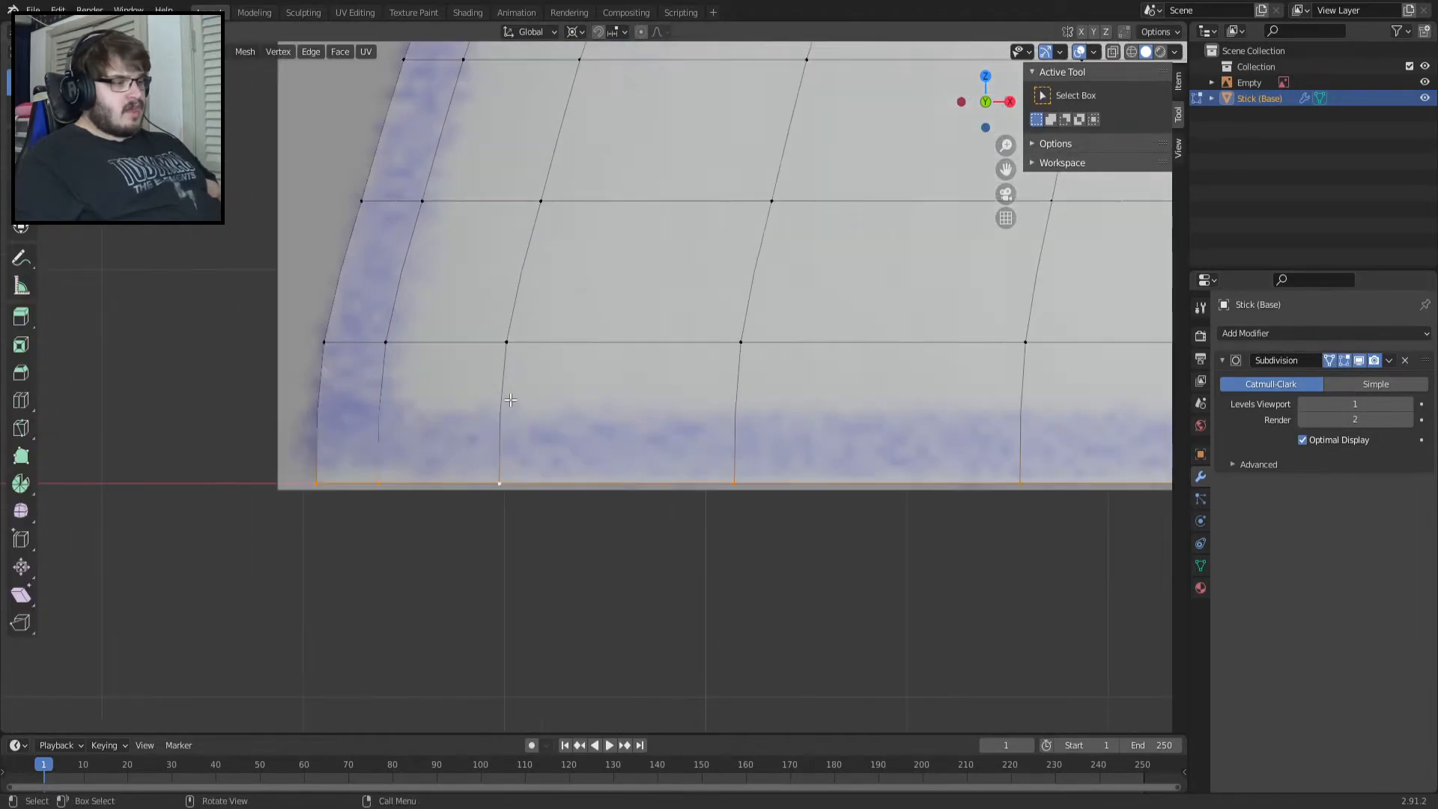
key("Tab")
key("Tab")
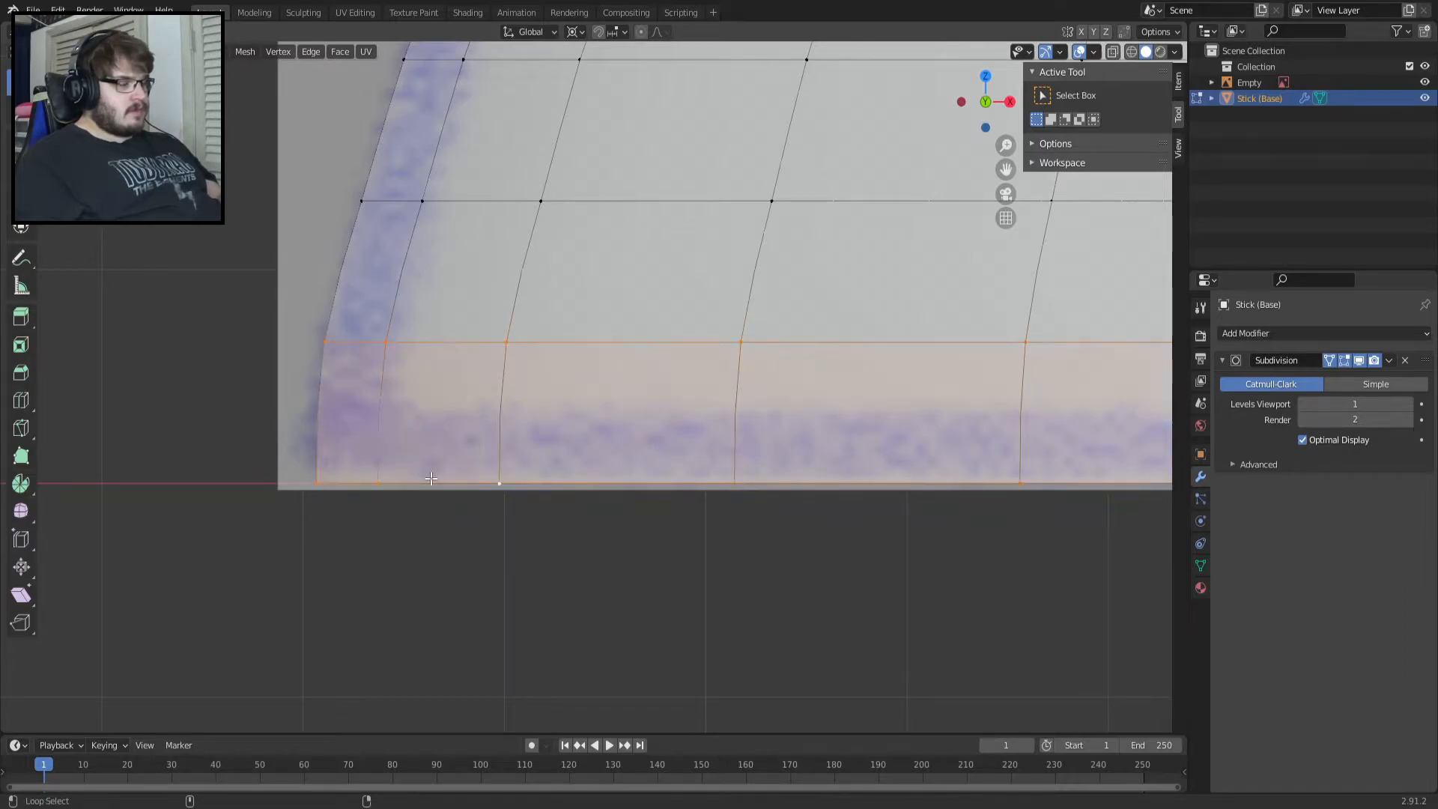
key("s")
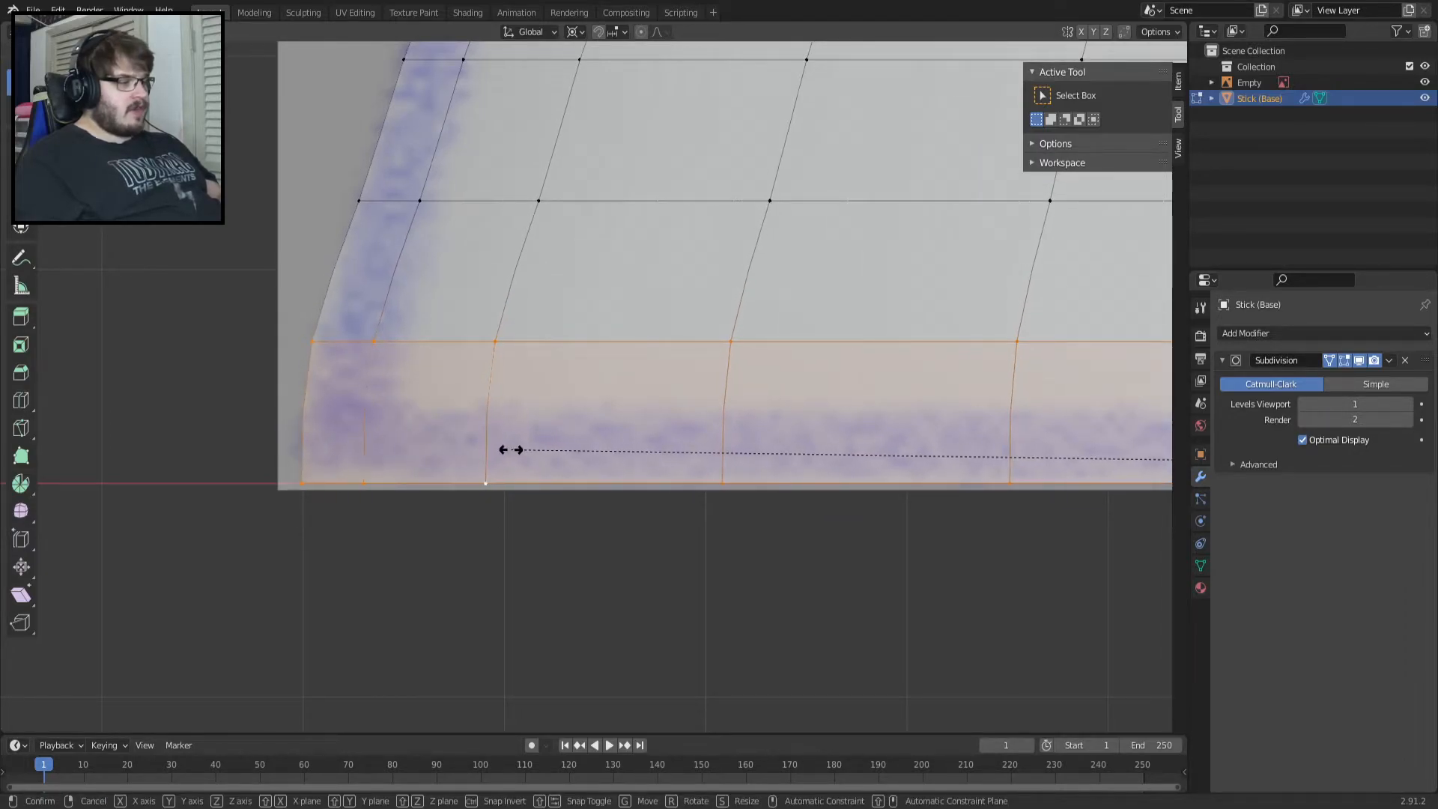
left_click(512, 449)
Scale the third edge loop from the base to 1.004 and the fourth to 1.006.
left_click(544, 217, "alt")
key("s")
left_click(538, 223)
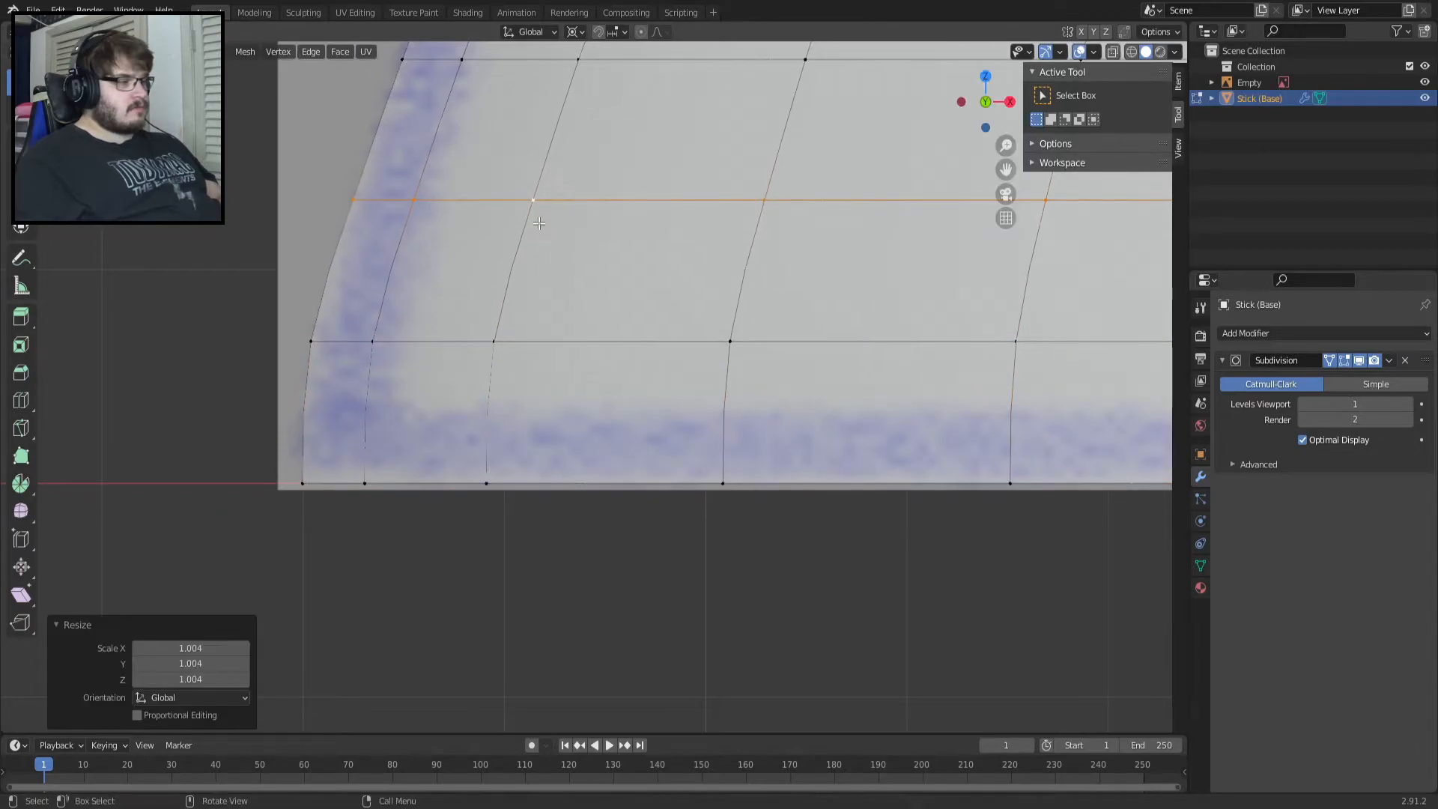
middle_click_drag(537, 211, 451, 447, "shift")
scroll(428, 293, "up", 2)
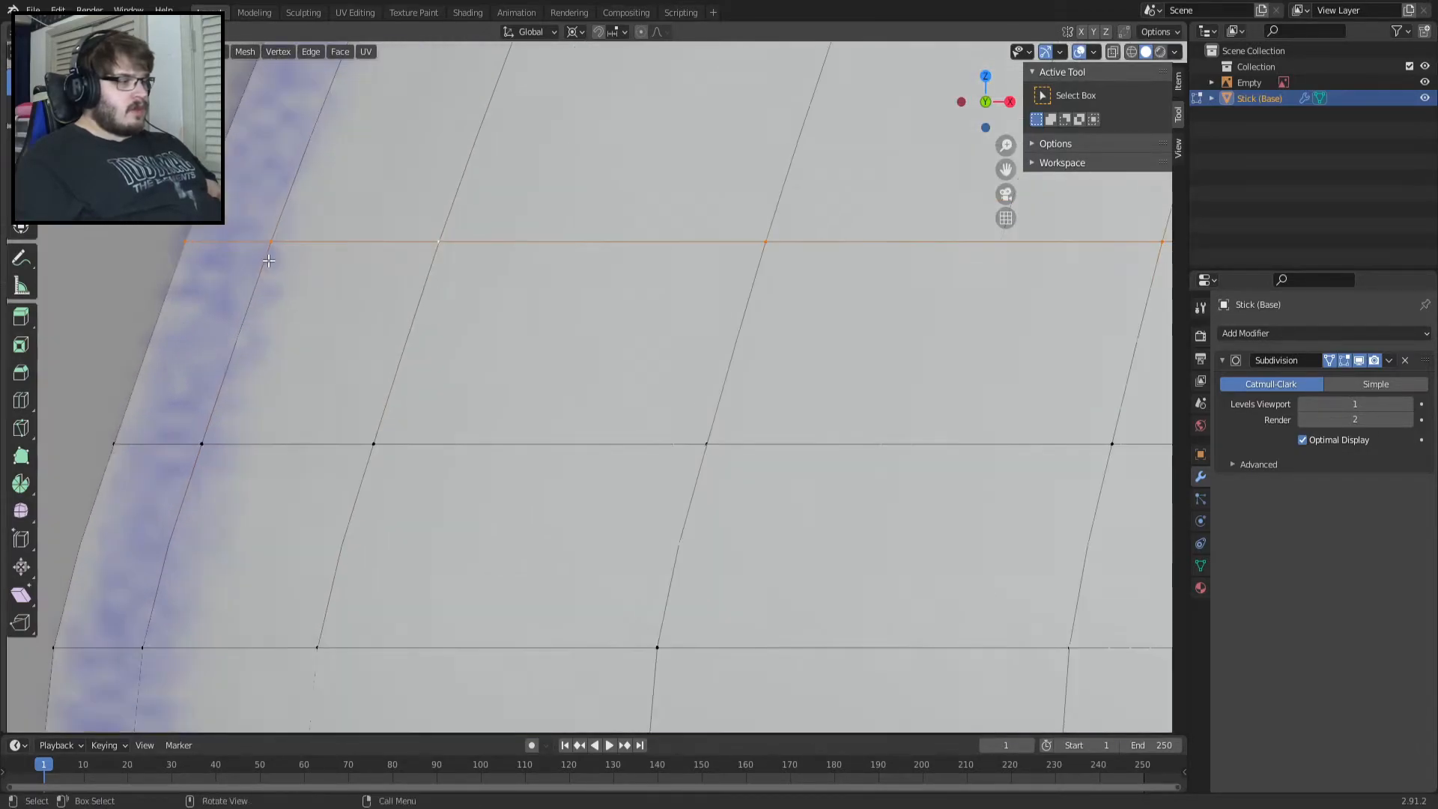
key("s")
left_click(355, 269)
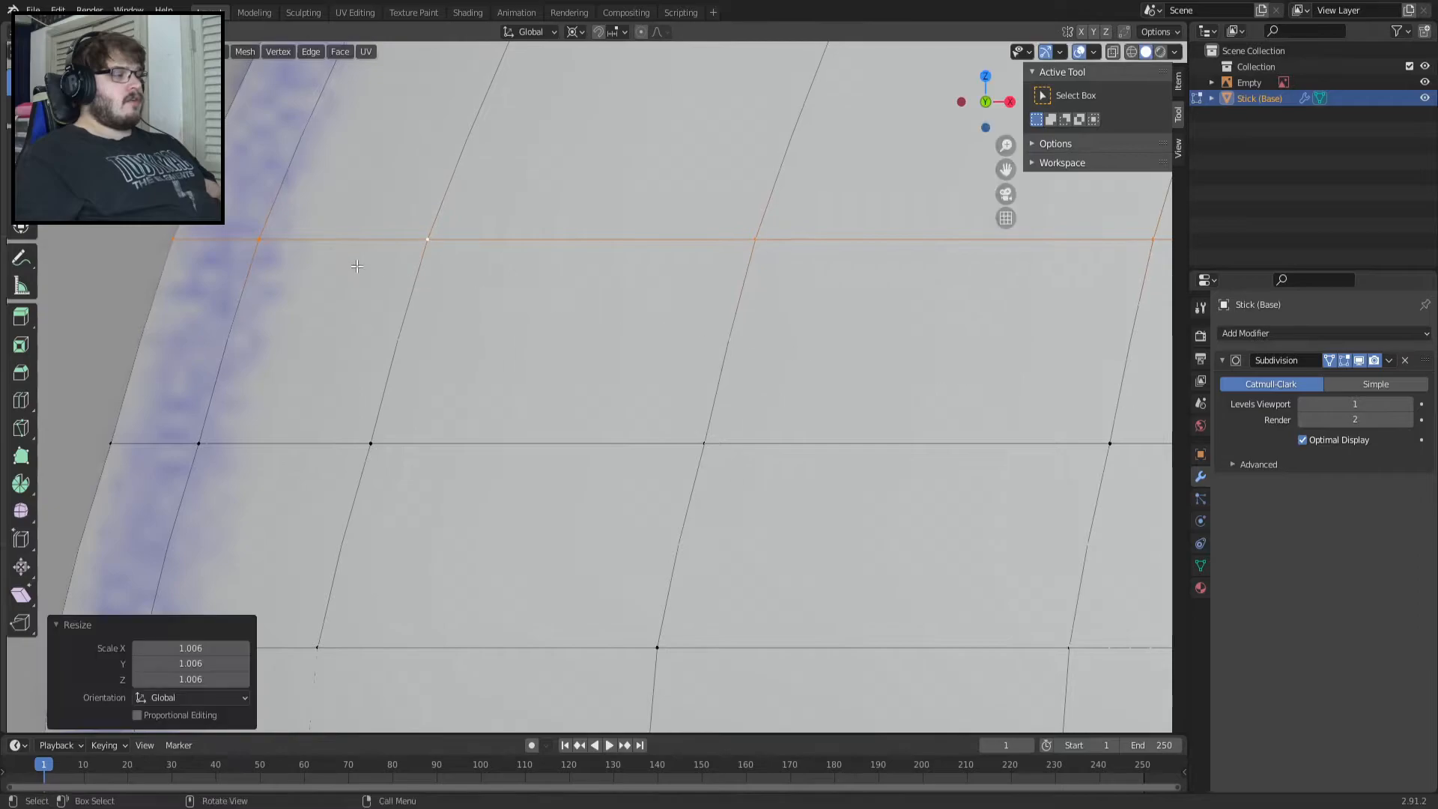
Scale the fifth and sixth edge loops from the base to fit the blue outline's outer edge.
middle_click_drag(357, 239, 303, 535, "shift")
left_click(378, 337, "alt")
key("s")
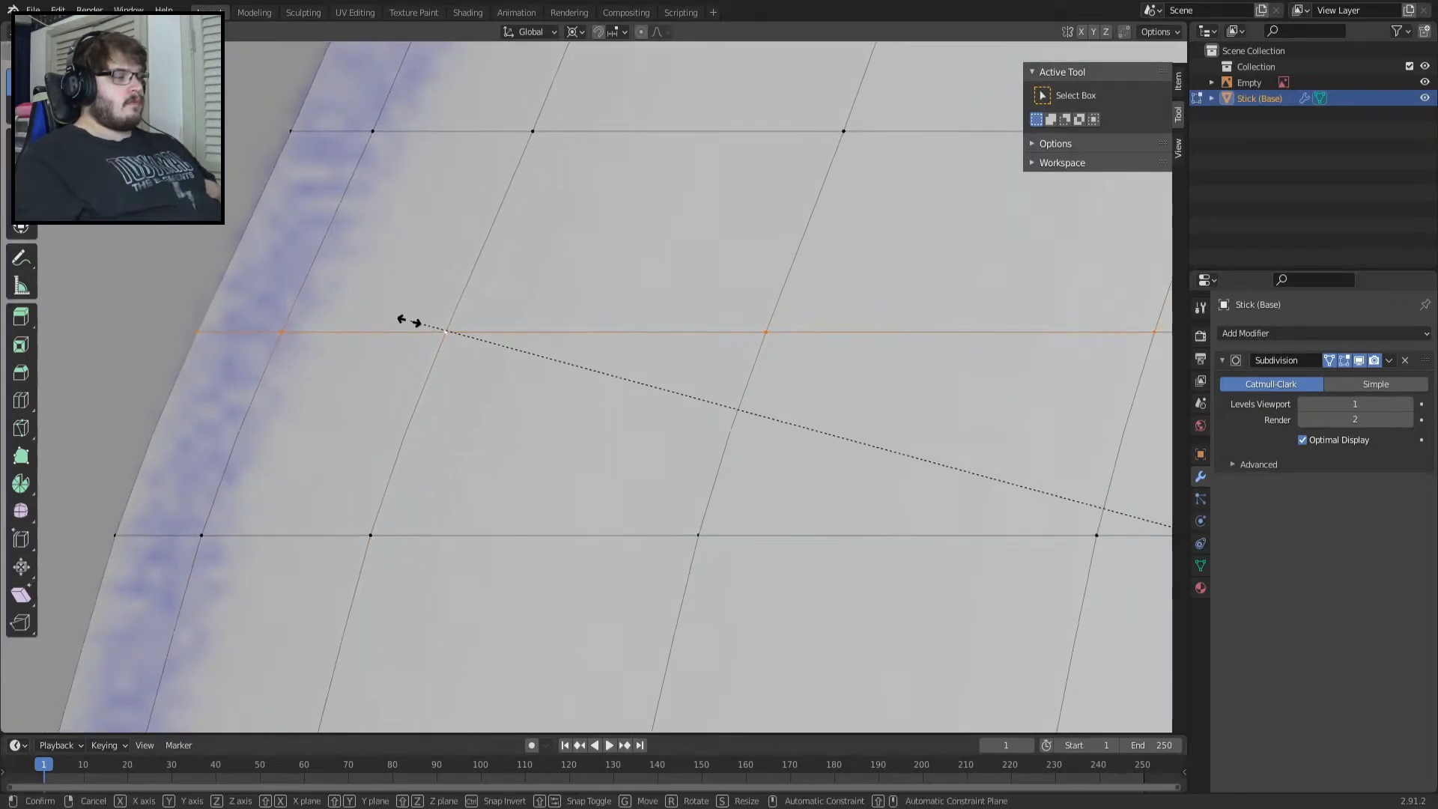
left_click(416, 282)
middle_click_drag(430, 203, 375, 374, "shift")
left_click(378, 304, "alt")
key("s")
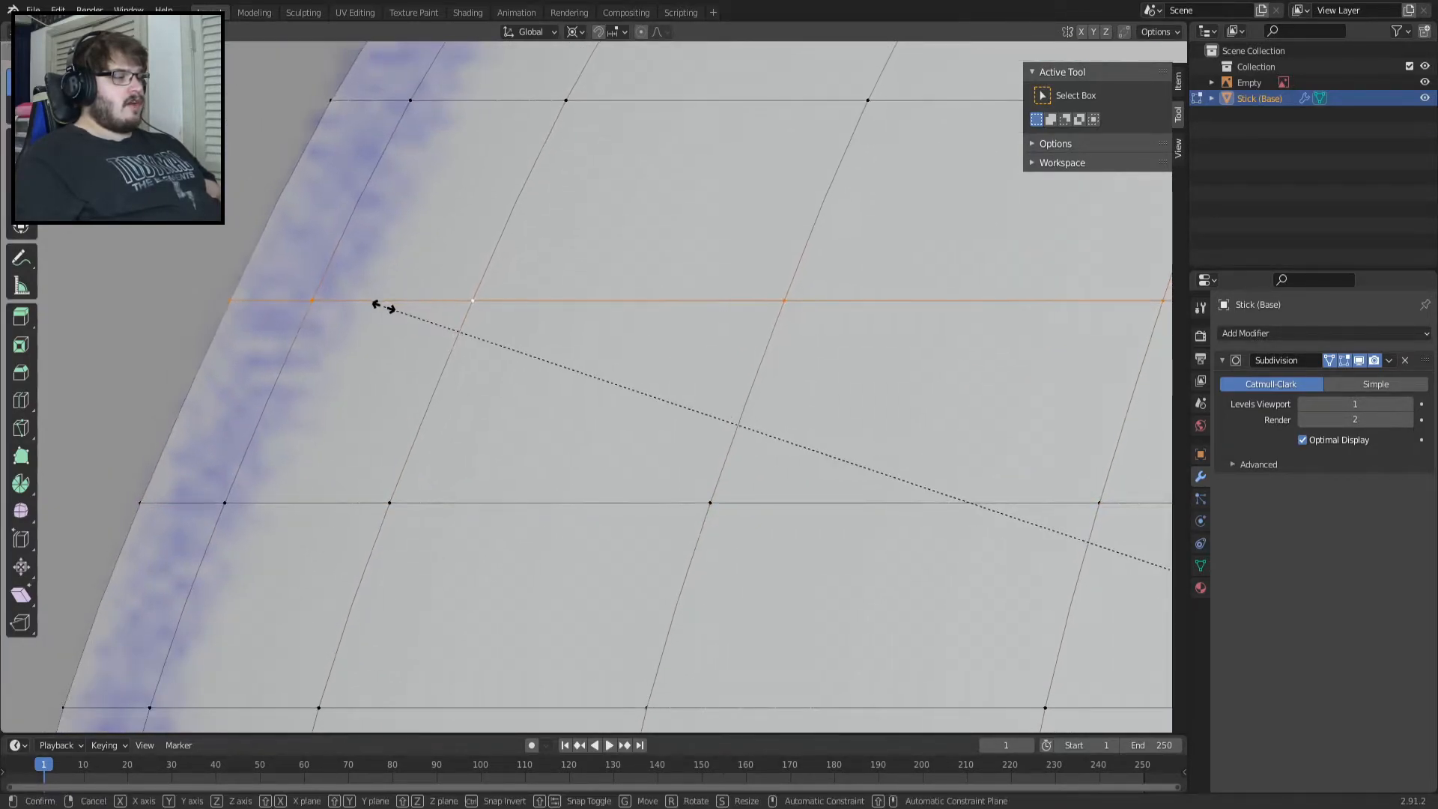
left_click(381, 305)
Scale the seventh edge loop from the base to the blue outline's outer edge and the eighth to 1.004.
middle_click_drag(482, 137, 362, 360, "shift")
left_click(366, 323, "alt")
key("s")
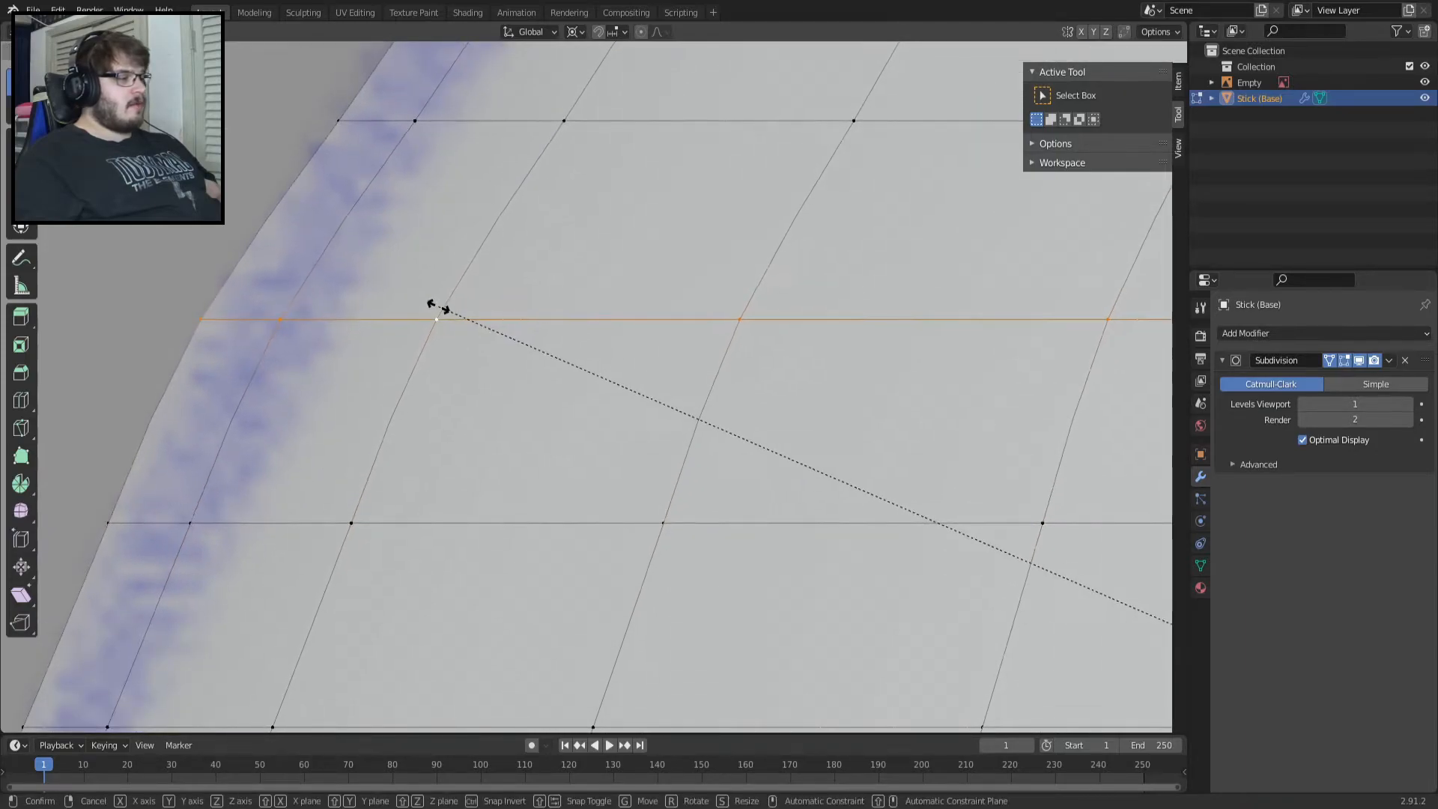
left_click(433, 308)
middle_click_drag(429, 315, 263, 533, "shift")
left_click(350, 338, "alt")
key("s")
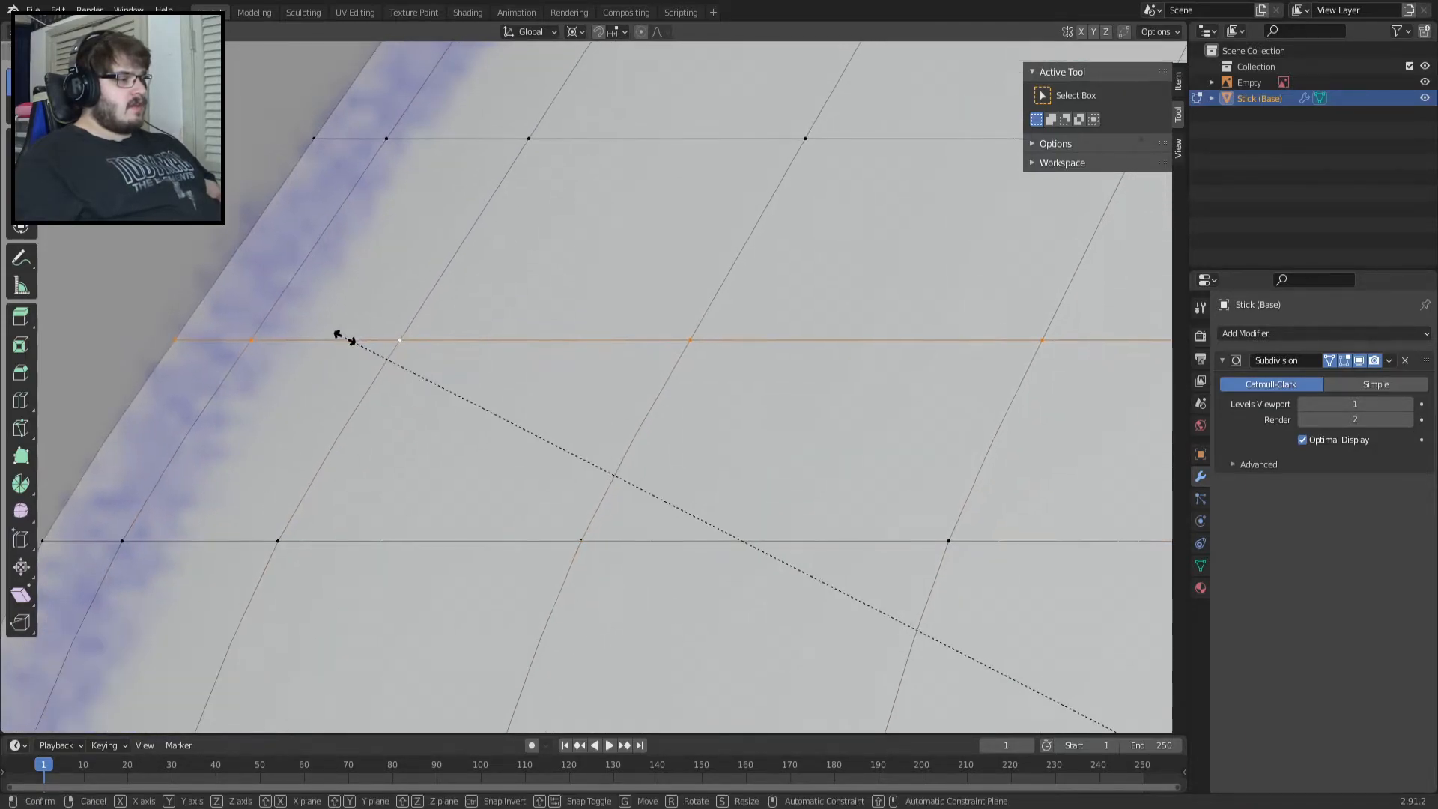
left_click(333, 330)
middle_click_drag(397, 260, 325, 455, "shift")
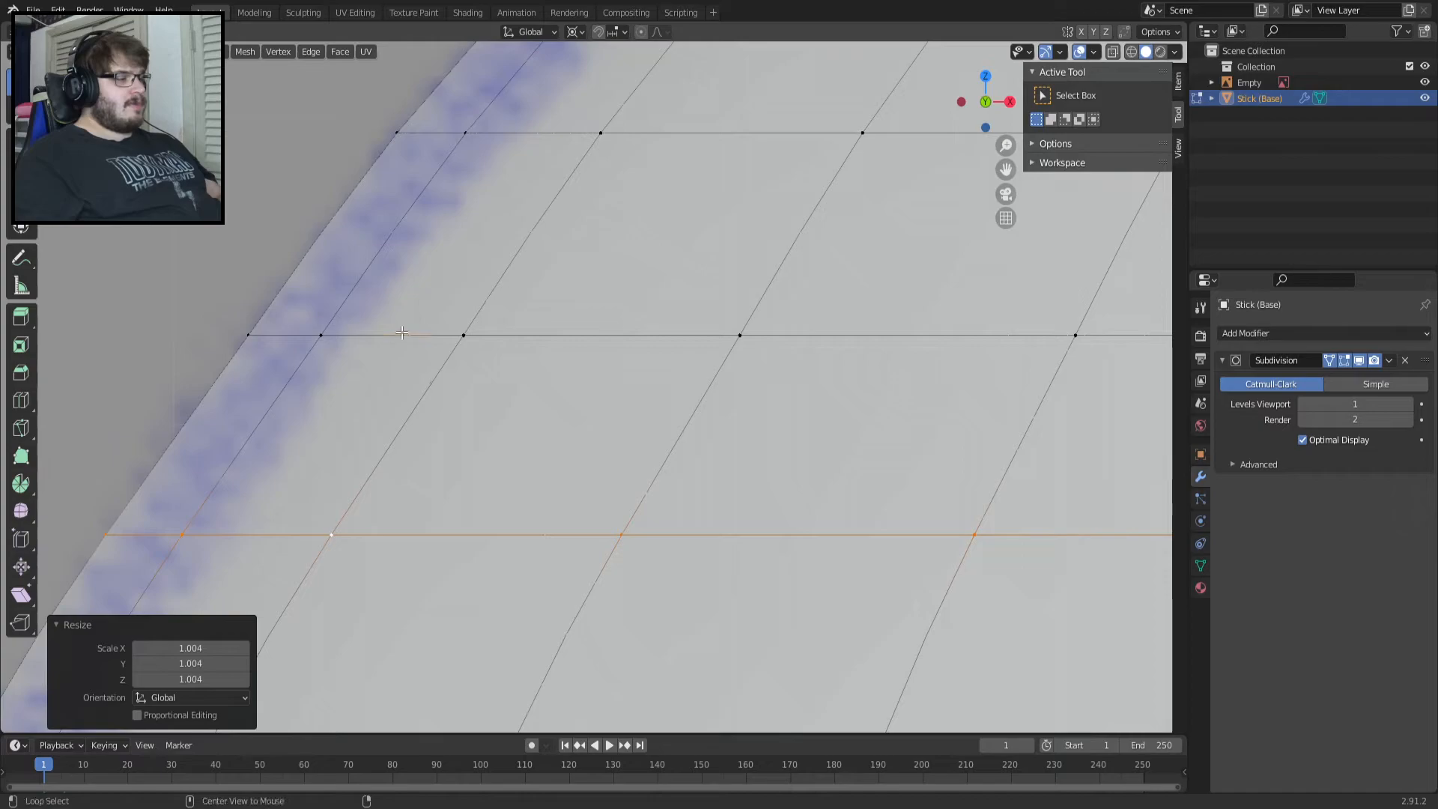
Scale the ninth and tenth edge loops from the base to fit the blue outline's outer edge.
left_click(401, 333, "alt")
key("s")
left_click(402, 337)
middle_click_drag(419, 273, 362, 450, "shift")
left_click(466, 314, "alt")
key("s")
left_click(464, 321)
Scale the eleventh and twelfth edge loops from the base to fit the blue outline's outer edge.
middle_click_drag(498, 271, 329, 447, "shift")
left_click(480, 299, "alt")
key("s")
left_click(483, 303)
middle_click_drag(513, 233, 369, 444, "shift")
left_click(575, 308, "alt")
key("s")
left_click(559, 321)
Scale the thirteenth edge loop from the base to the blue outline's outer edge and the fourteenth to 0.999.
middle_click_drag(617, 224, 414, 442, "shift")
left_click(691, 313, "alt")
key("s")
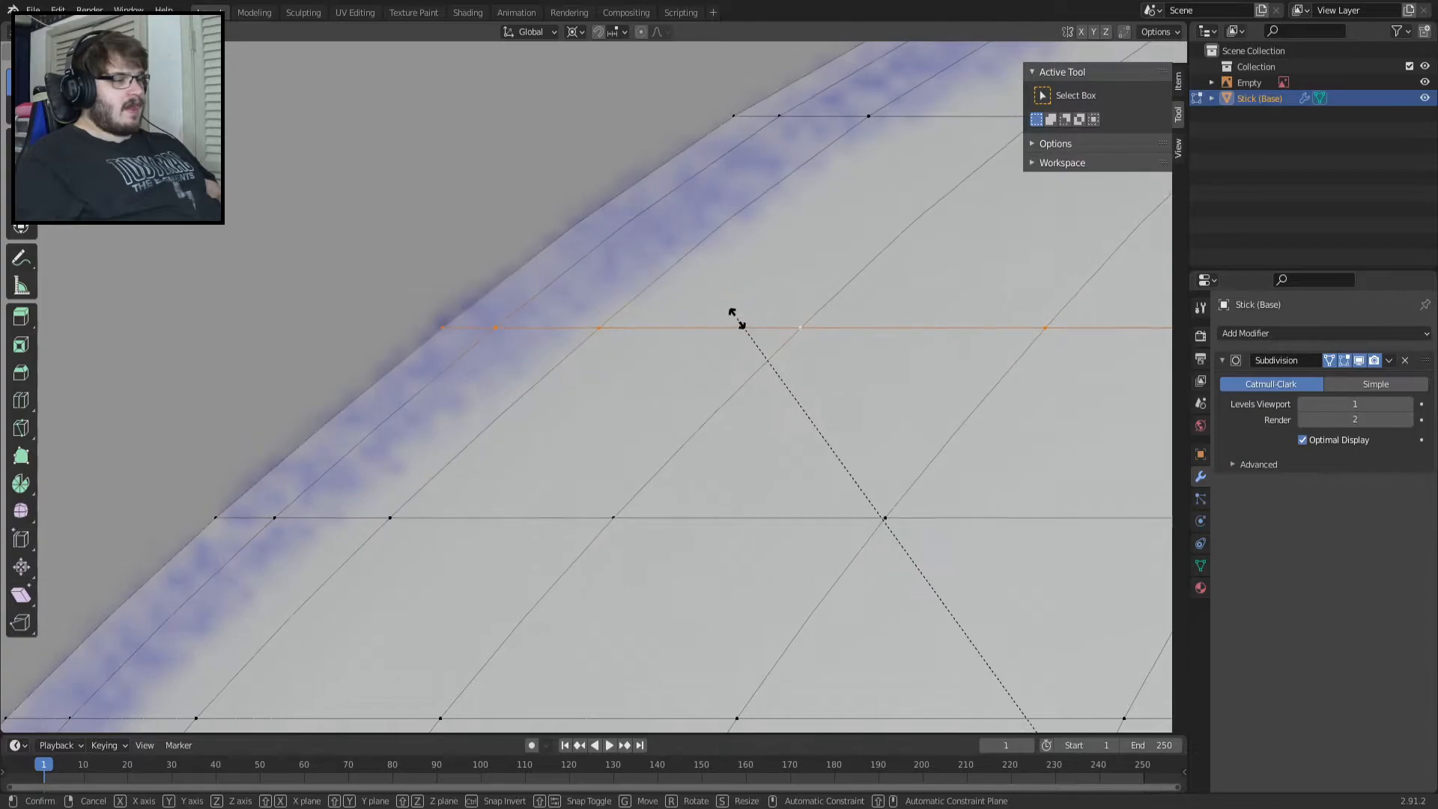
left_click(704, 315)
middle_click_drag(754, 218, 405, 418, "shift")
left_click(578, 313, "alt")
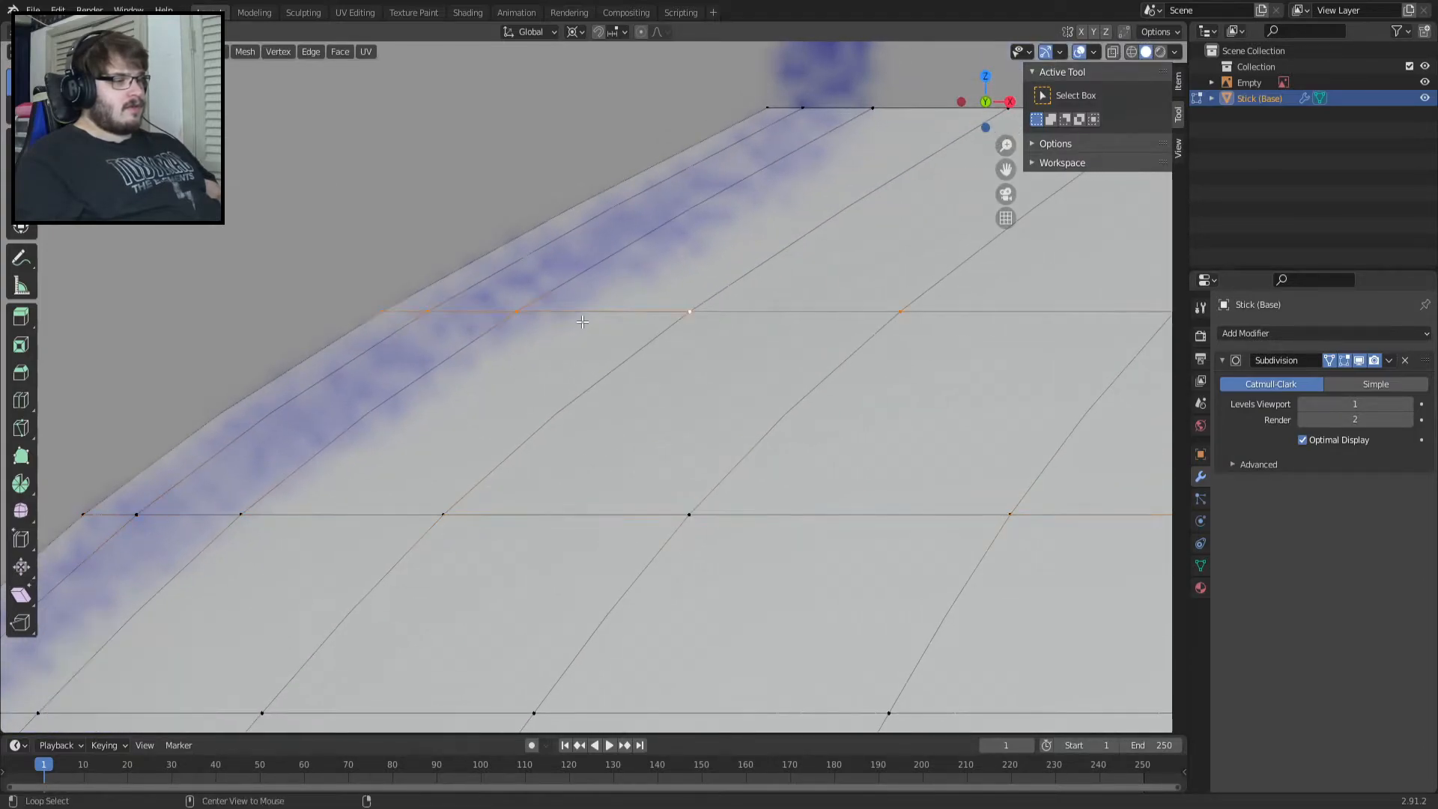
key("s")
left_click(591, 328)
middle_click_drag(591, 328, 321, 498, "shift")
scroll(321, 494, "down", 10)
scroll(367, 438, "up", 9)
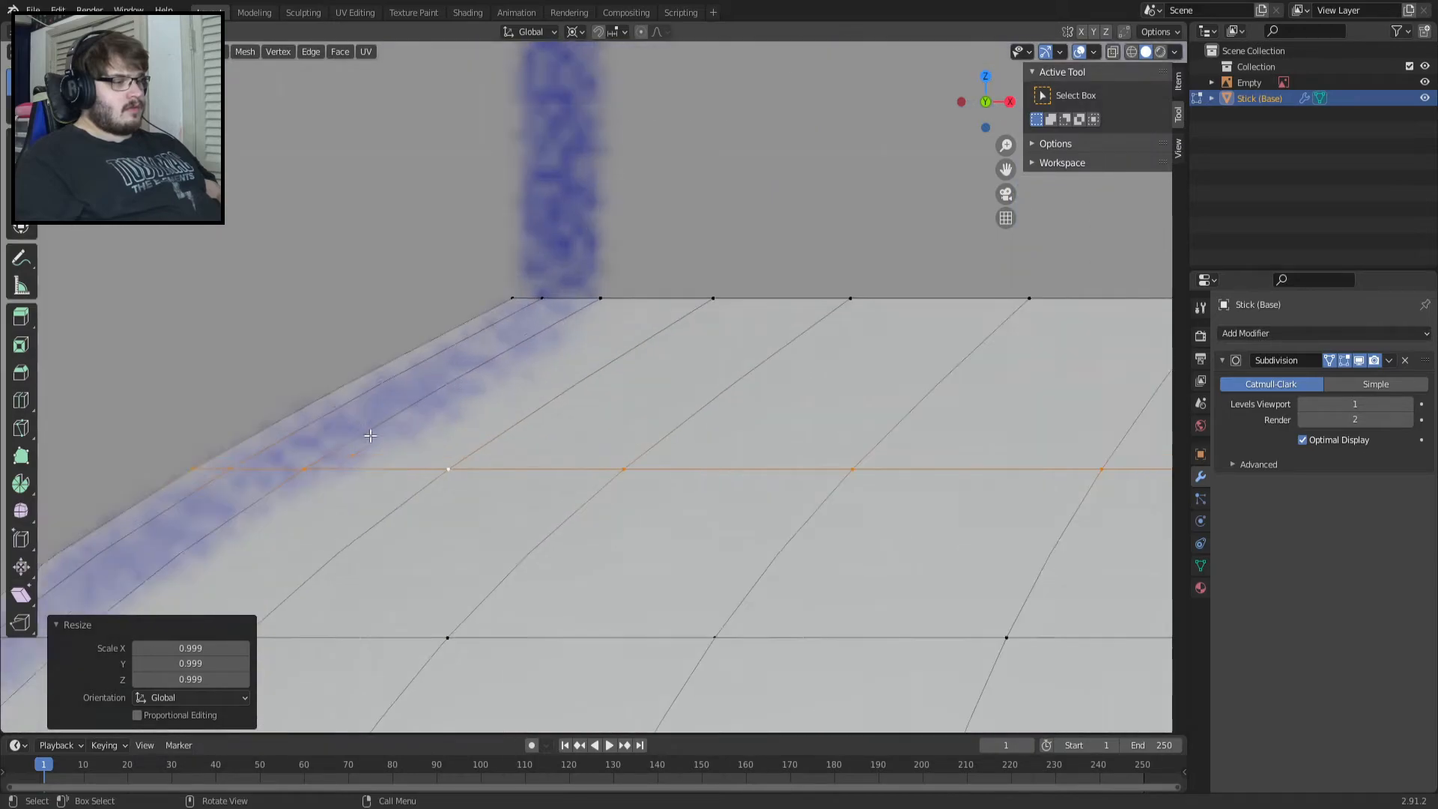
left_click(658, 298, "alt")
key("s")
key("Escape")
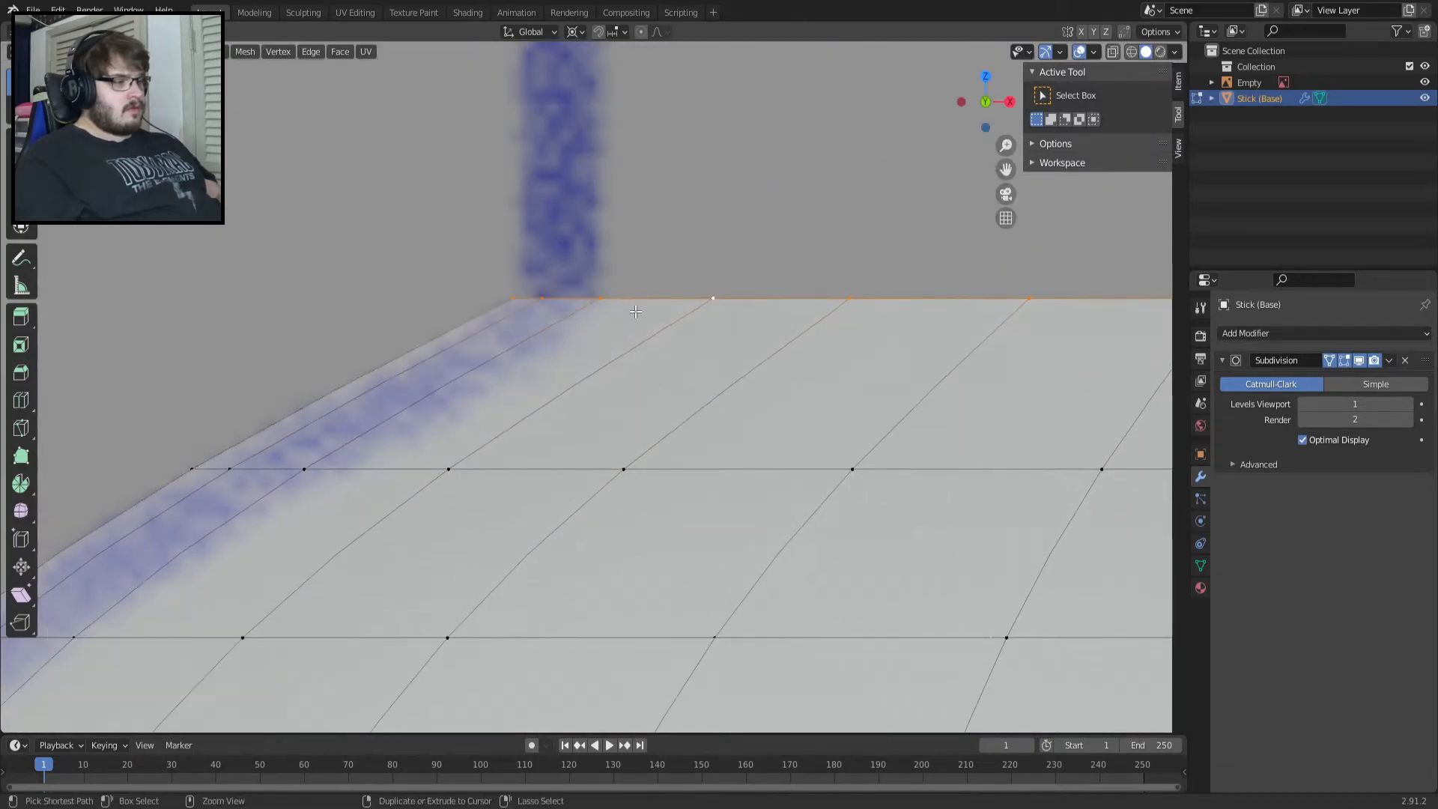
Undo the edge loop scaling back to before the lowest band was enlarged, and change the transform pivot point.
scroll(508, 410, "down", 4)
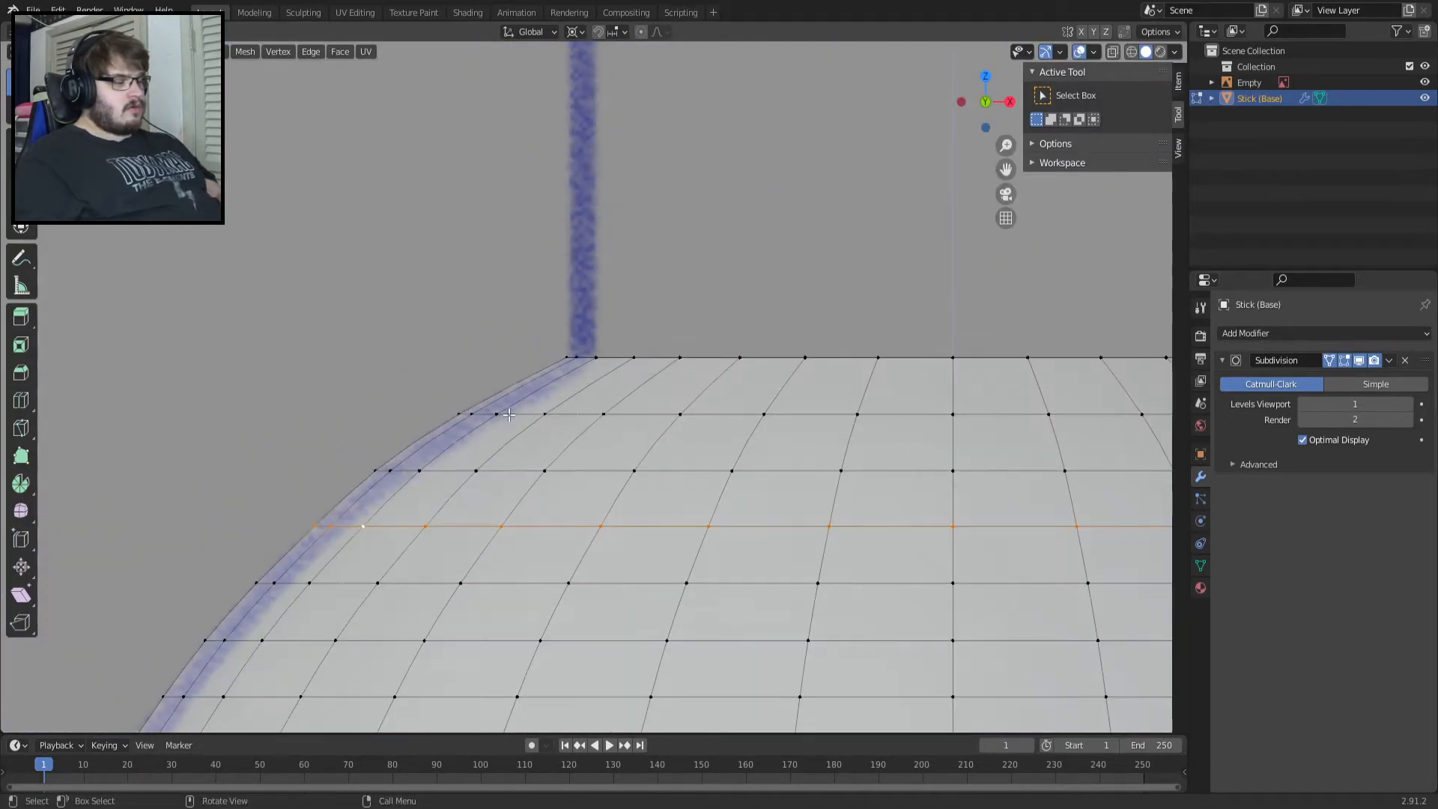
middle_click_drag(480, 560, 671, 172, "shift")
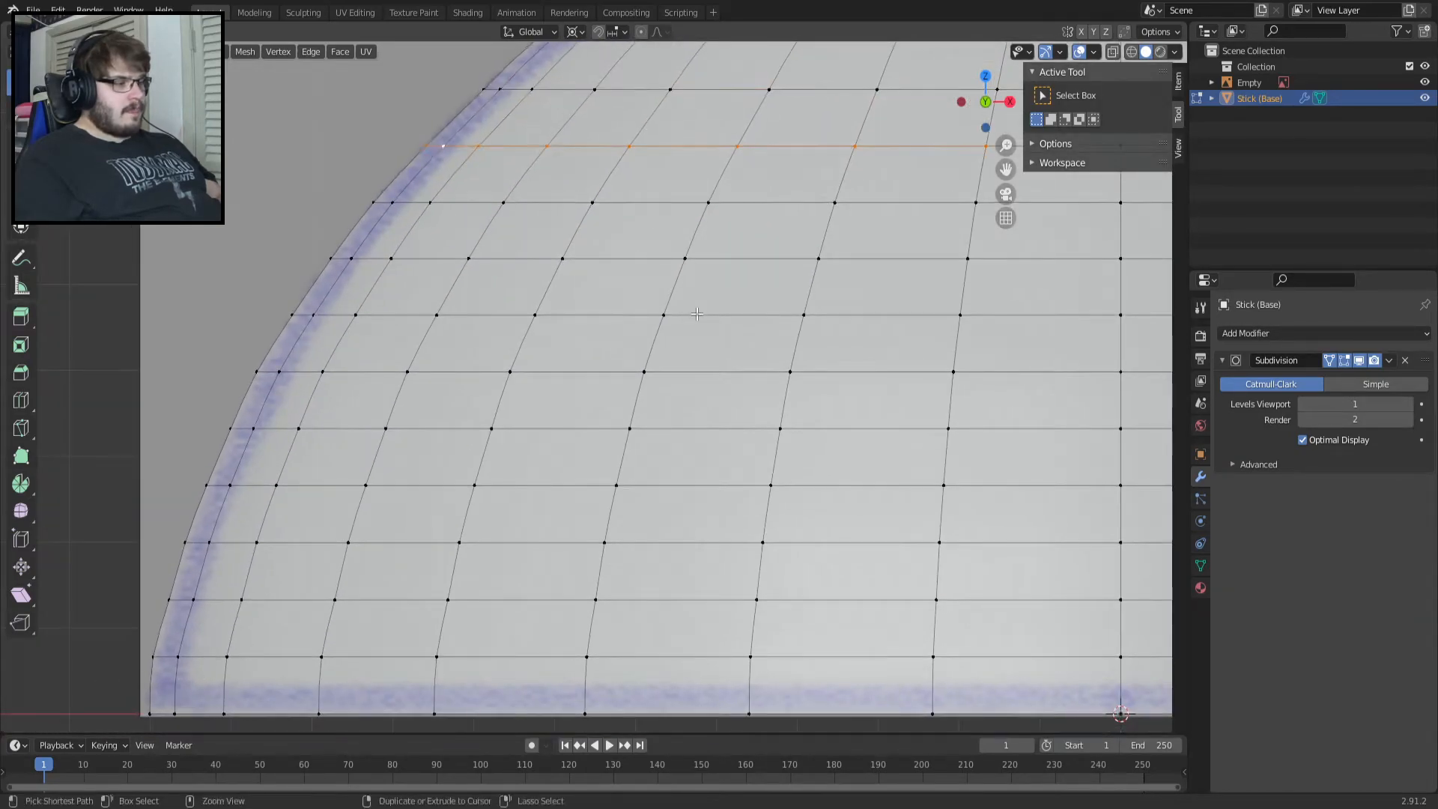
key("ctrl+z")
key("ctrl+z")
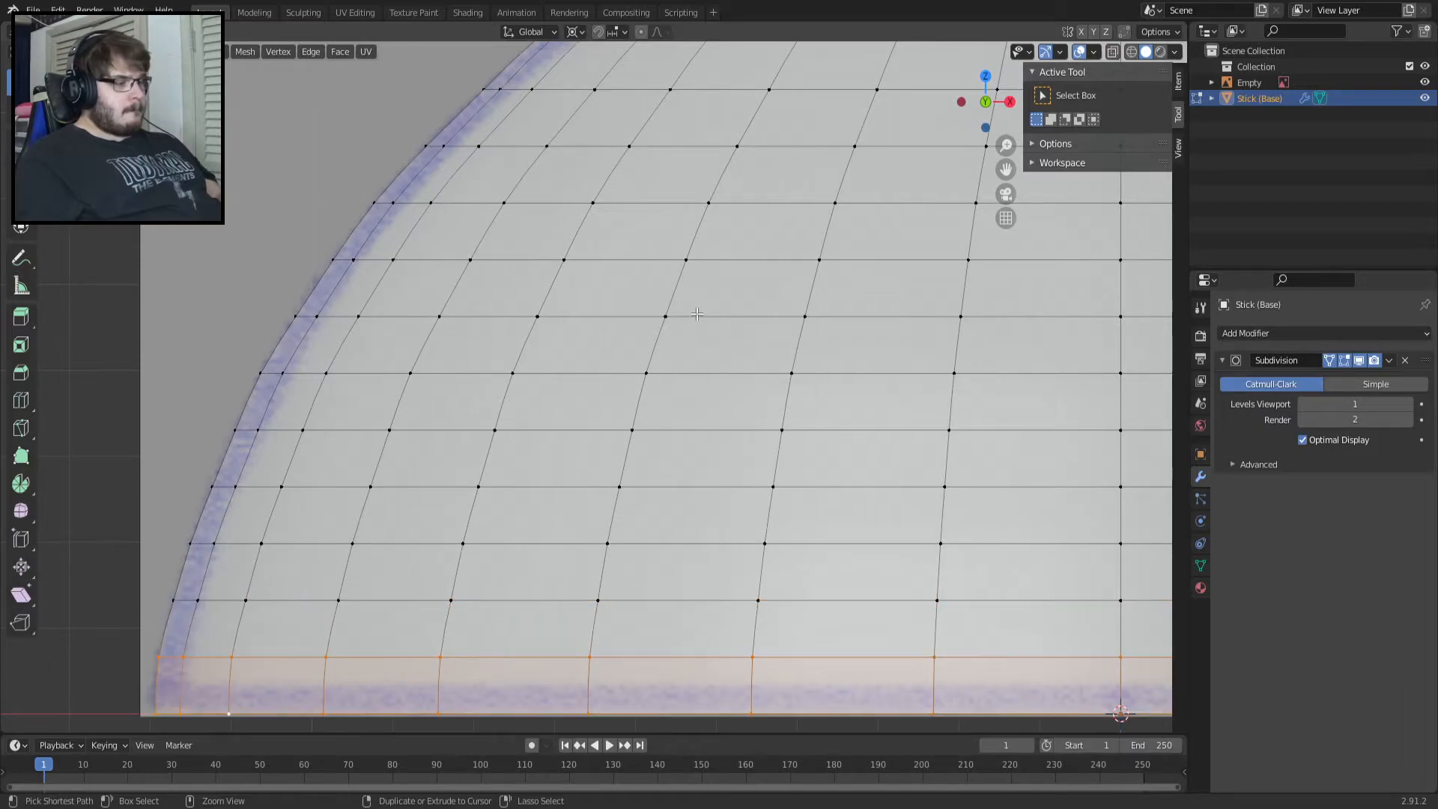
left_click(575, 32)
left_click(608, 48)
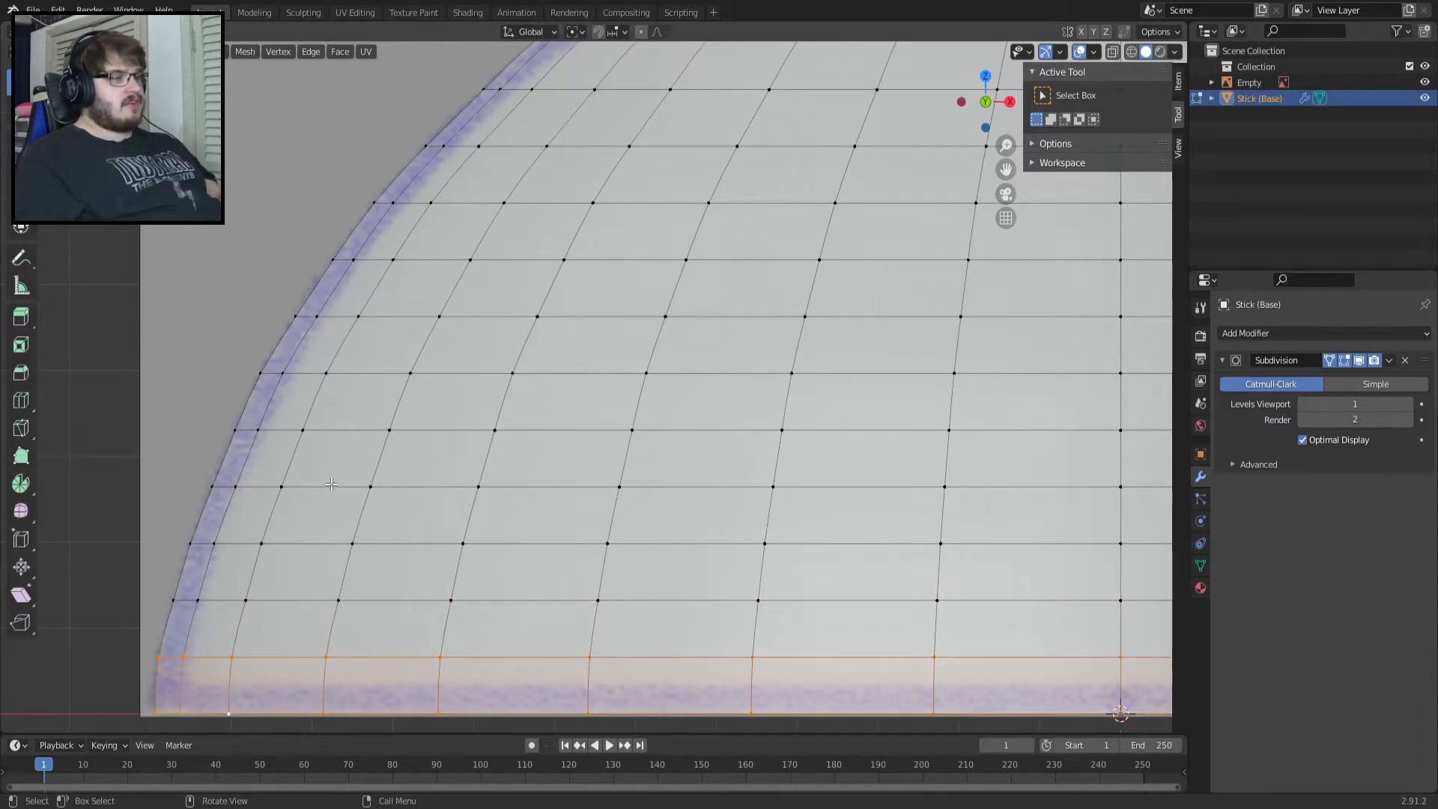
Scale the lowest band of faces on the base in front view to fit the blue outline's outer edge.
middle_click_drag(331, 485, 530, 259)
key("KP_3")
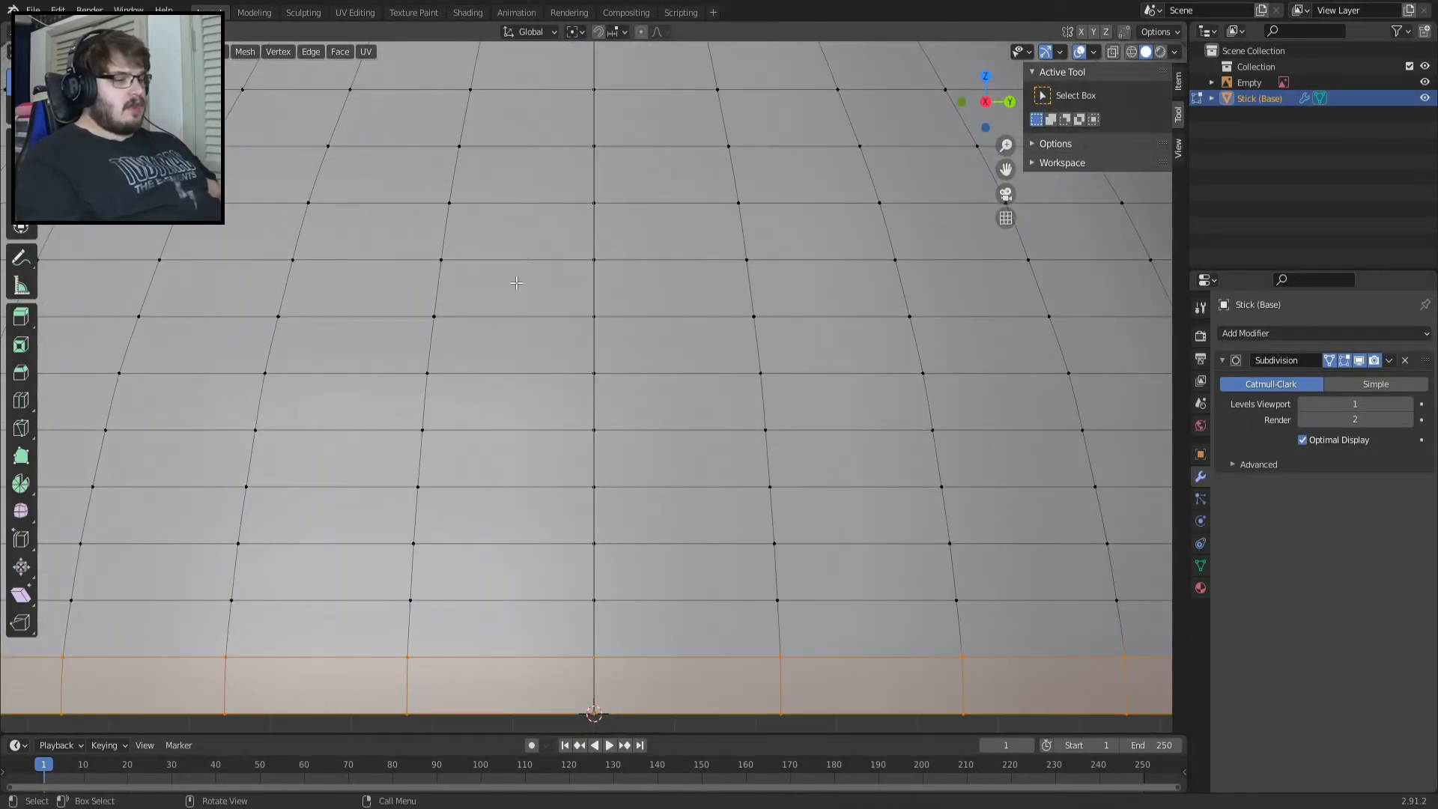
key("KP_1")
middle_click_drag(478, 398, 1004, 393, "shift")
middle_click_drag(212, 594, 419, 387, "shift")
scroll(419, 387, "up", 3)
scroll(420, 387, "up", 2)
scroll(388, 428, "up", 1)
scroll(389, 434, "down", 1)
scroll(389, 516, "up", 1)
middle_click_drag(389, 515, 440, 399, "shift")
key("s")
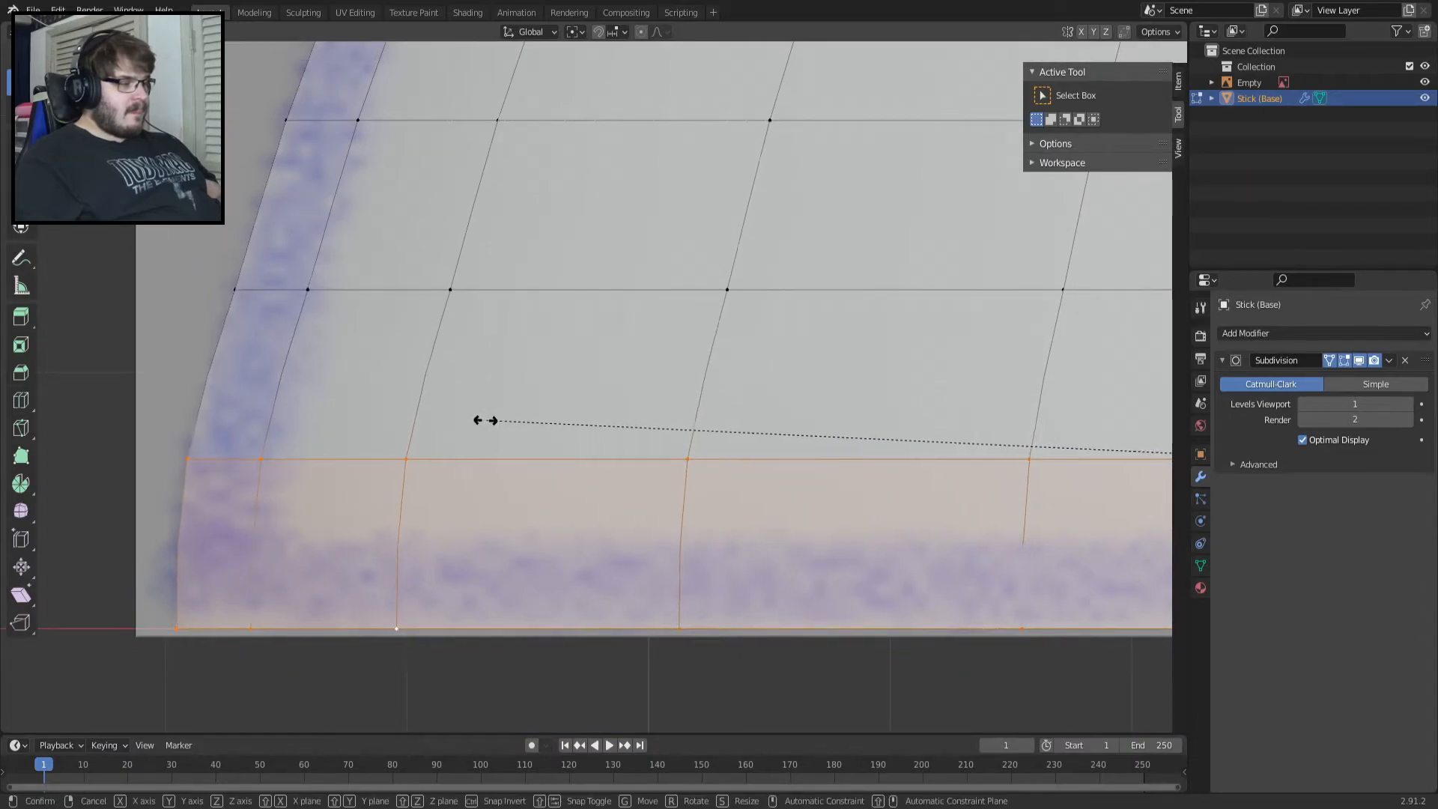
left_click(479, 418)
Scale the third edge loop from the base to 1.003 and the fourth to 1.005.
left_click(474, 299, "alt")
key("s")
left_click(475, 304)
middle_click_drag(425, 239, 411, 381, "shift")
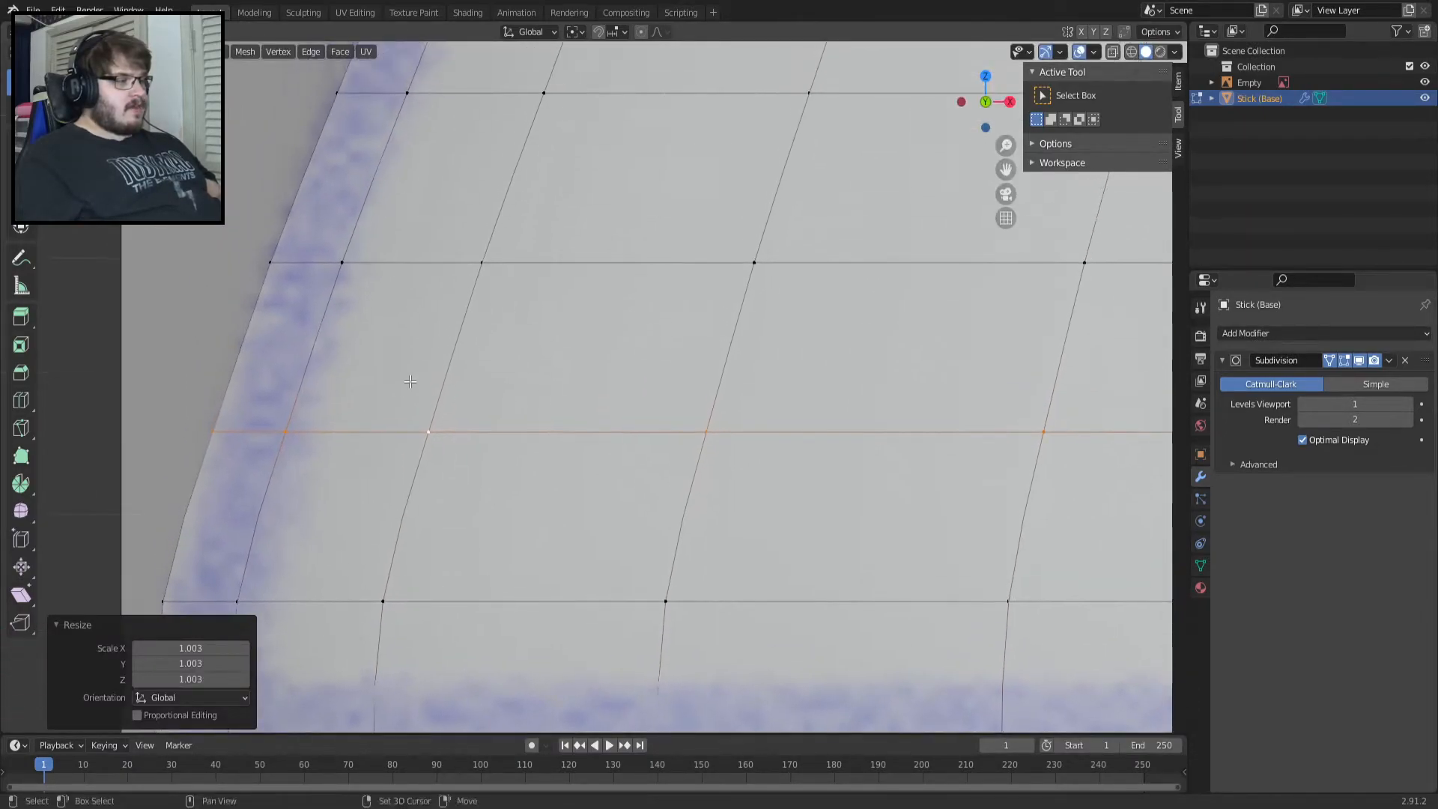
left_click(389, 256, "alt")
key("s")
left_click(552, 257)
Scale the next edge loops up to the seventh from the base to fit the blue outline's outer edge.
middle_click_drag(529, 238, 495, 333, "shift")
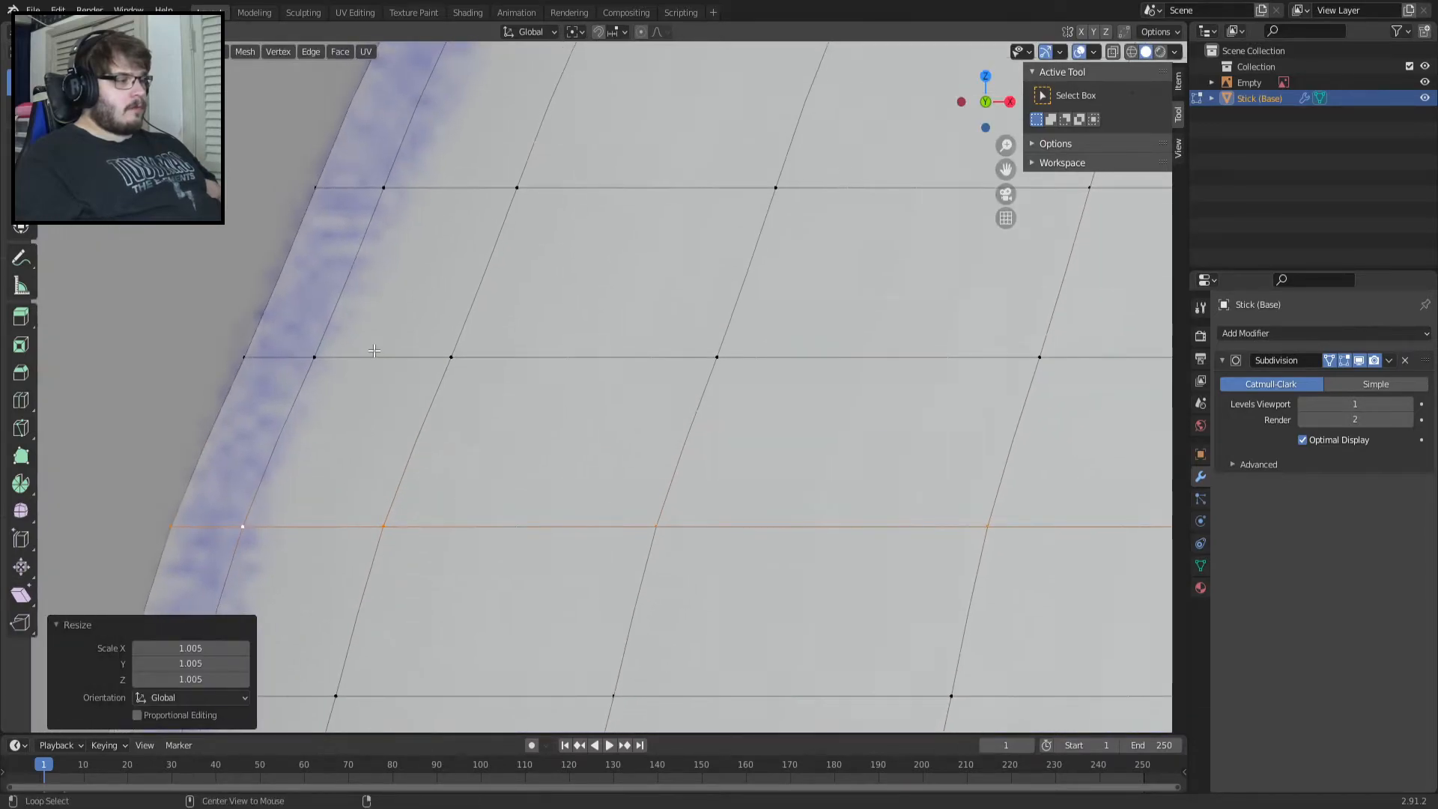
left_click(462, 194, "alt")
key("s")
left_click(527, 213)
middle_click_drag(536, 210, 253, 609, "shift")
left_click(393, 402, "alt")
key("s")
left_click(421, 419)
Scale the eighth edge loop from the base to 1.003 and the ninth to 1.005.
left_click(517, 249, "alt")
key("s")
left_click(580, 285)
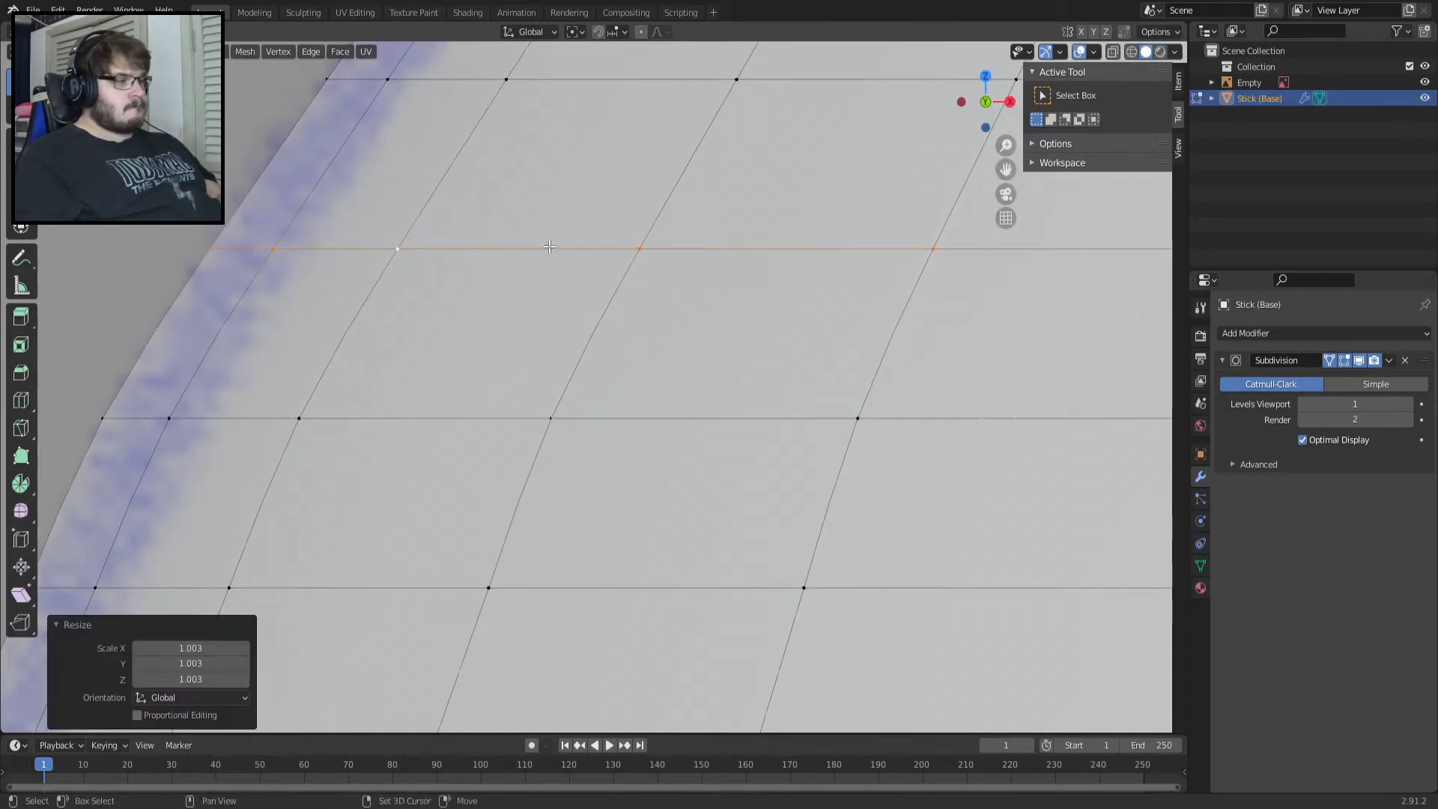
middle_click_drag(580, 286, 423, 524, "shift")
left_click(558, 321, "alt")
key("s")
left_click(556, 363)
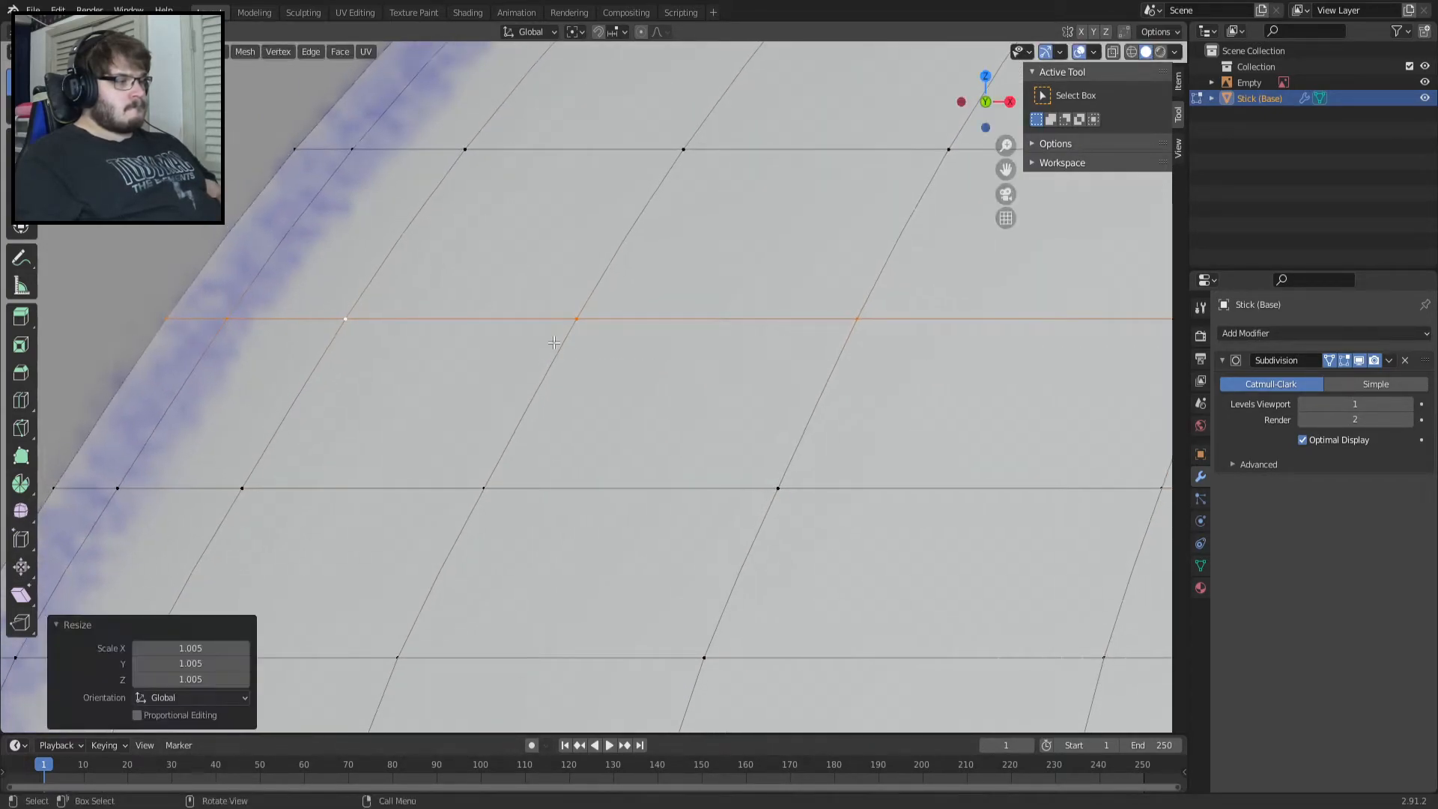
Scale the tenth edge loop from the base to 1.004 and the eleventh to the blue outline's outer edge.
middle_click_drag(557, 363, 450, 519, "shift")
left_click(535, 307, "alt")
key("s")
left_click(536, 345)
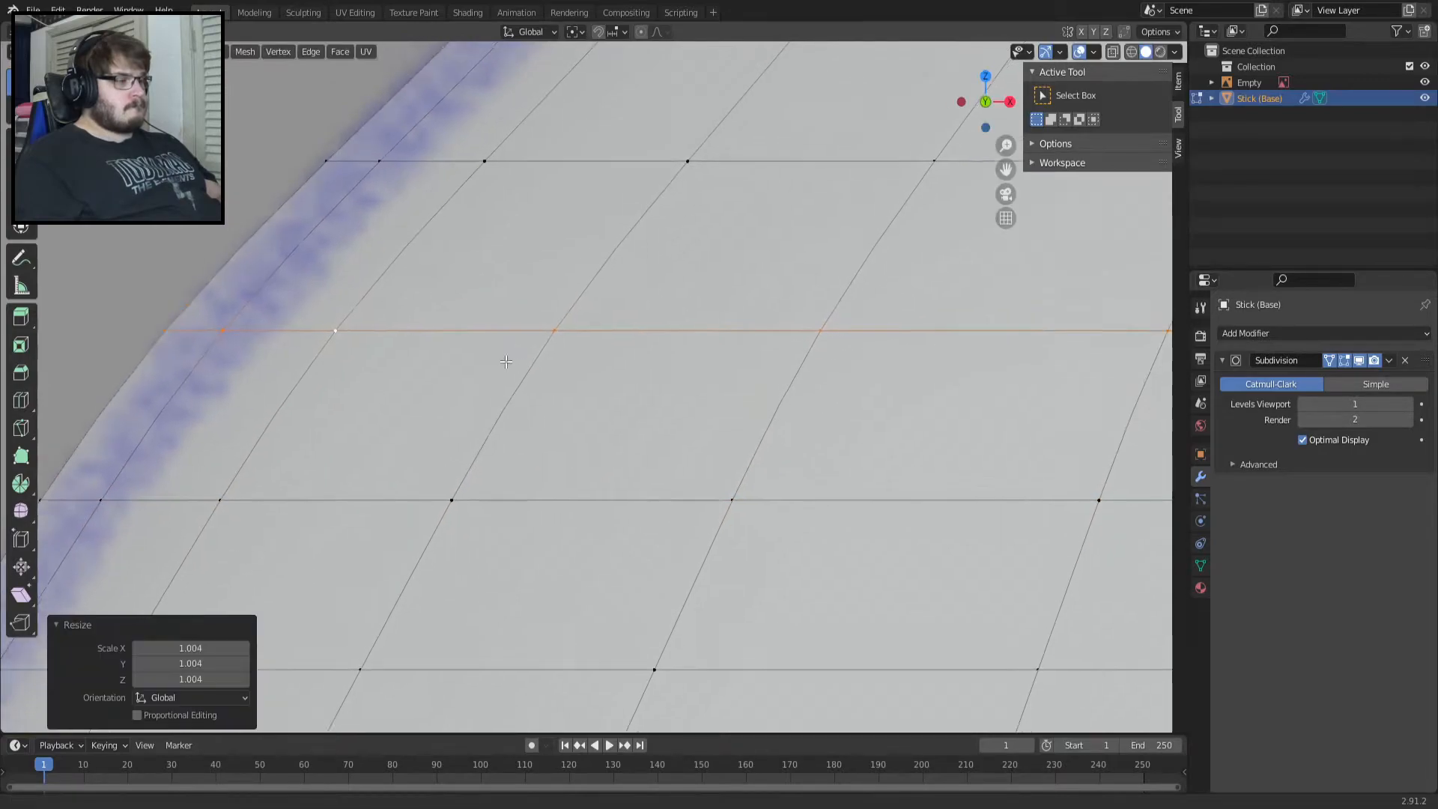
middle_click_drag(535, 345, 442, 509, "shift")
left_click(533, 299, "alt")
key("s")
left_click(528, 318)
Scale the twelfth edge loop from the base to 1.006 and the thirteenth to 1.000.
middle_click_drag(528, 317, 434, 470, "shift")
left_click(524, 284, "alt")
key("s")
left_click(524, 303)
middle_click_drag(524, 303, 309, 566, "shift")
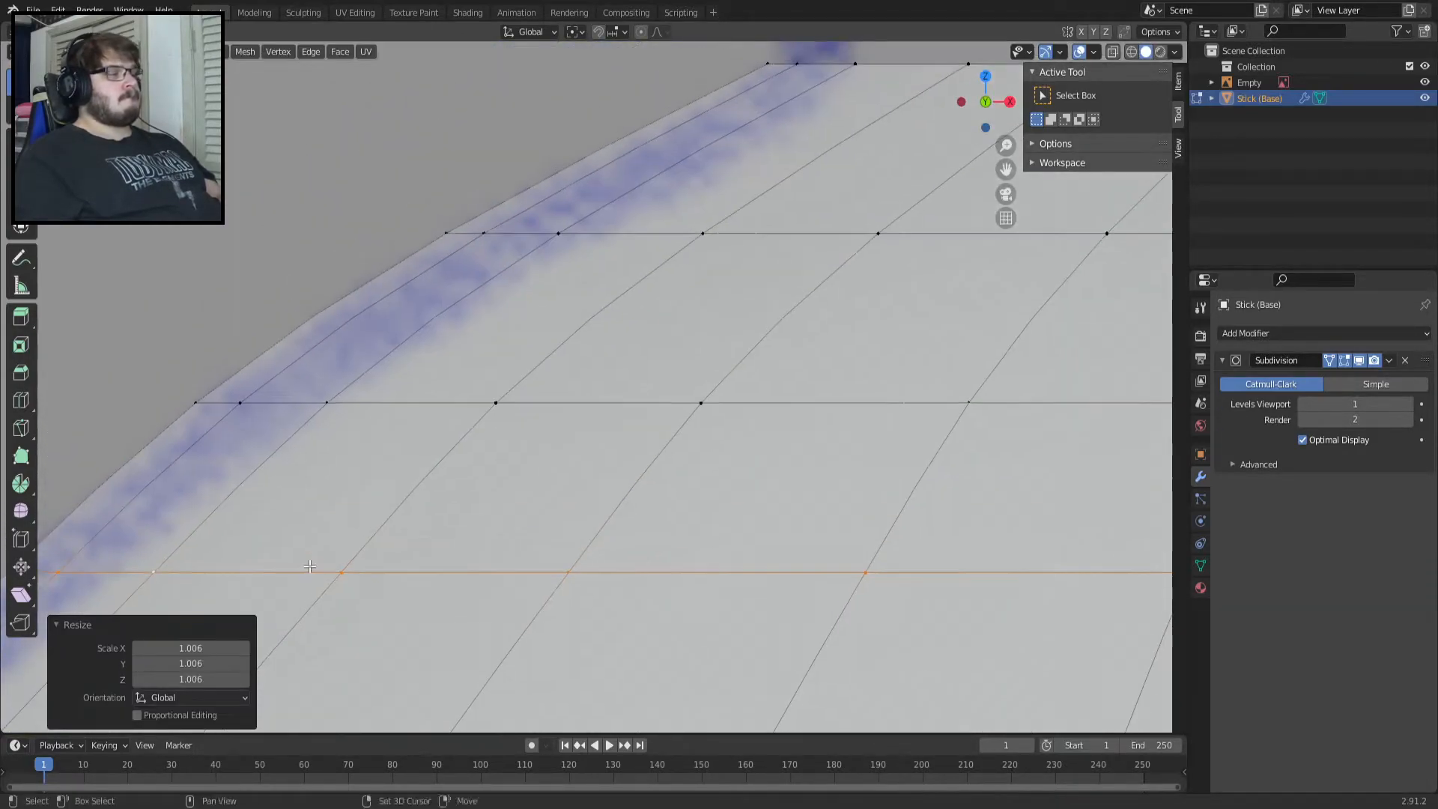
left_click(442, 404, "alt")
key("s")
left_click(535, 361)
Scale the fourteenth edge loop to the blue outline's outer edge and the dome's top loop to 0.999.
middle_click_drag(535, 361, 481, 419, "shift")
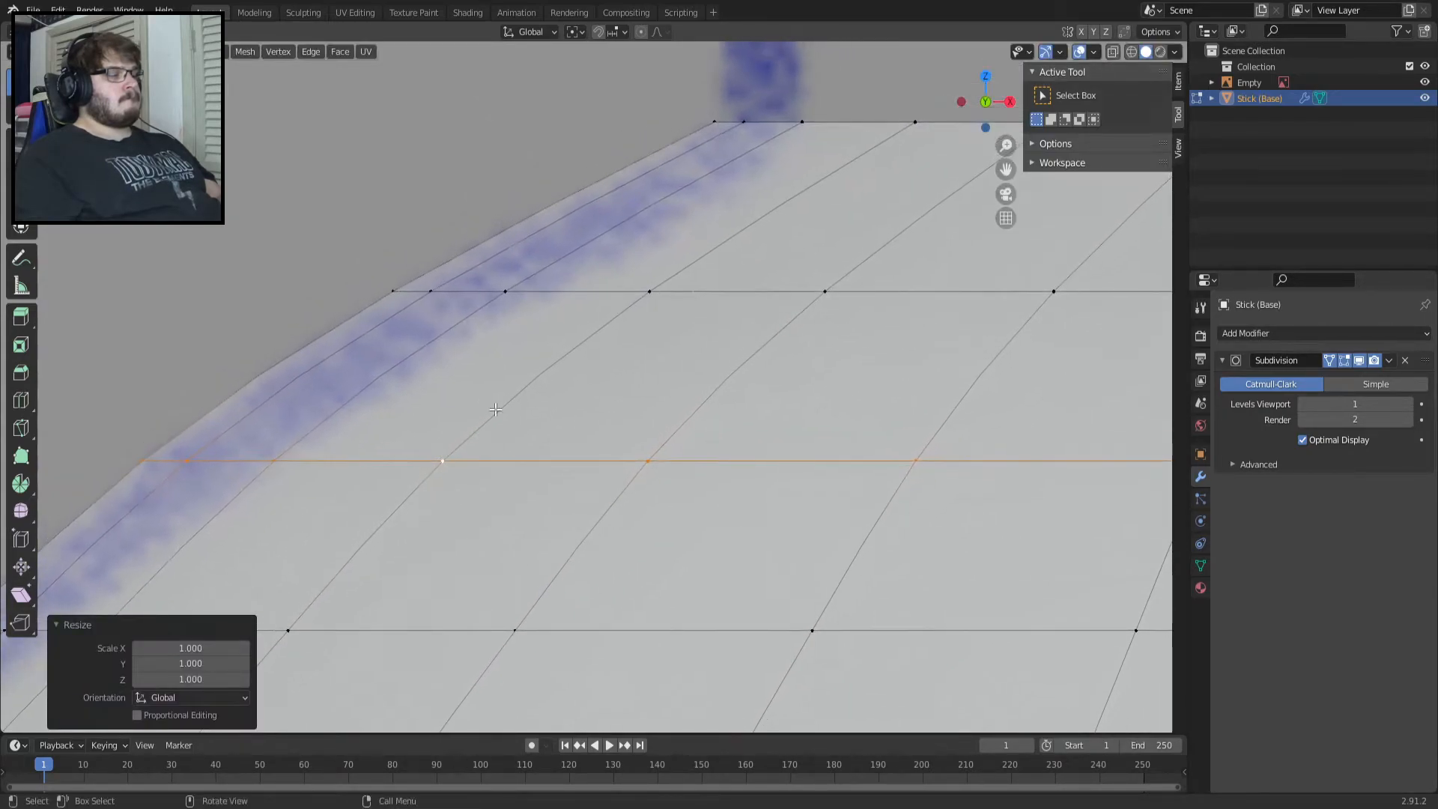
left_click(573, 303, "alt")
key("s")
left_click(684, 362)
middle_click_drag(684, 362, 679, 326, "shift")
left_click(705, 288, "alt")
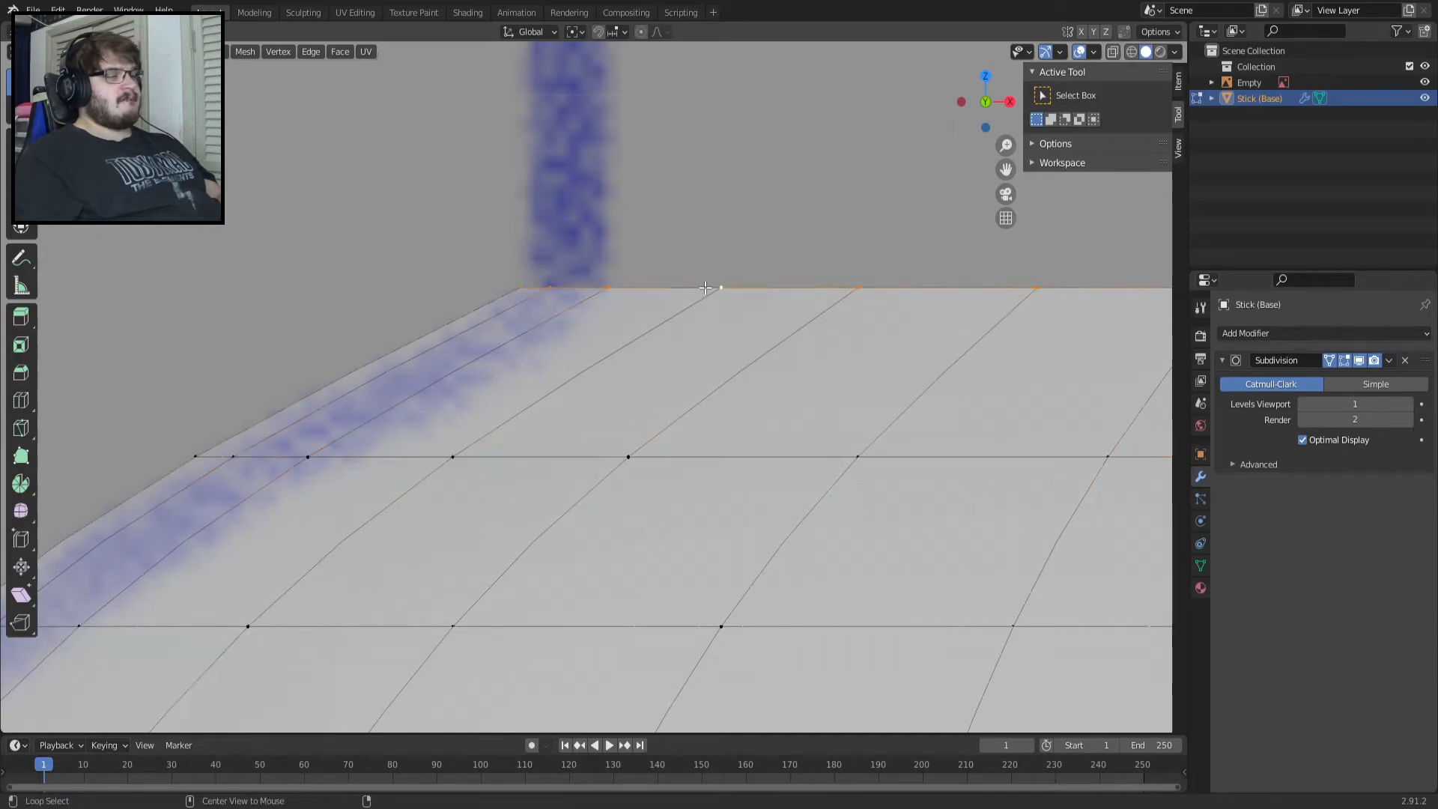
left_click(701, 332)
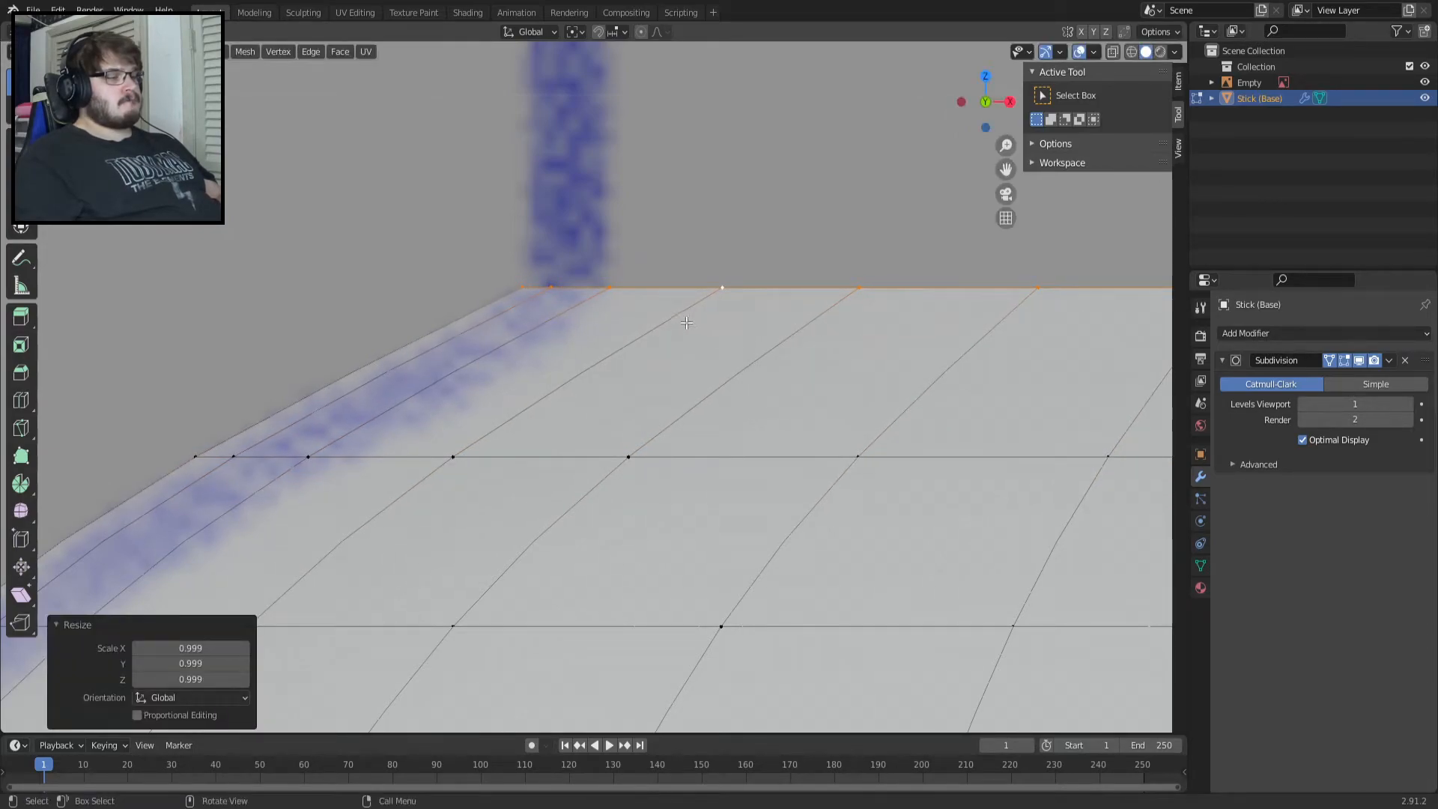
Extrude the dome's top edge loop upward along the vertical blue line of the reference.
key("g")
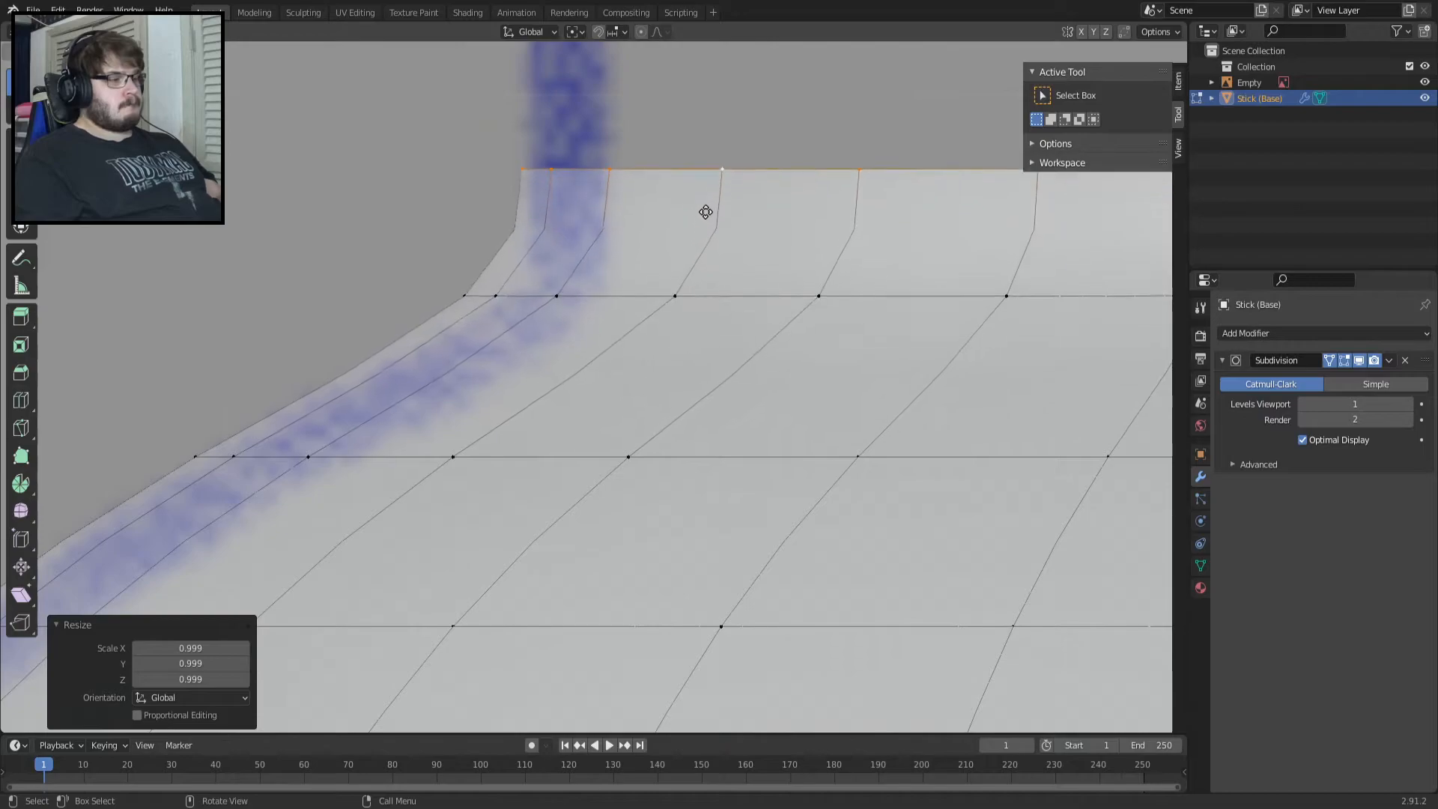
key("e")
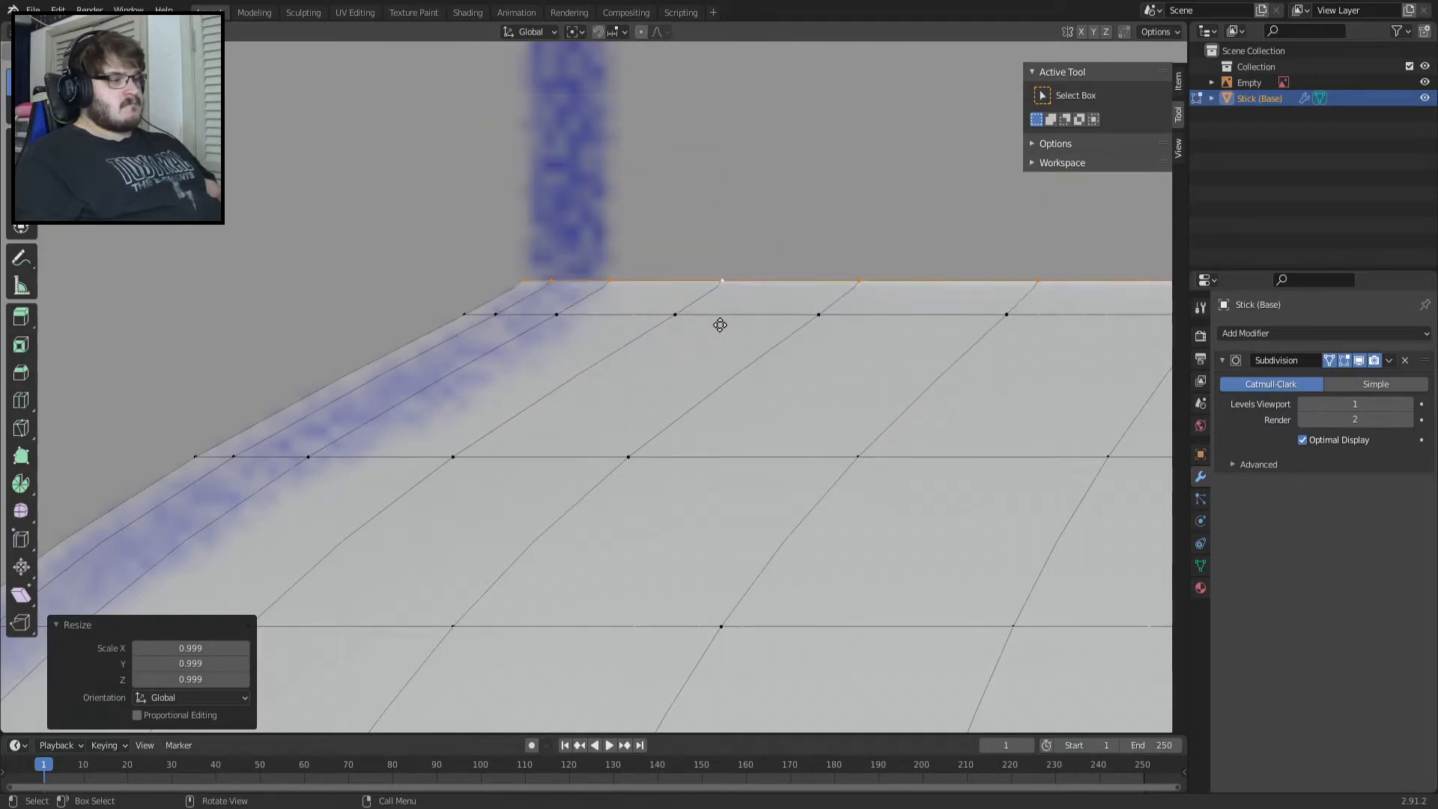
Try to extrude the top edge loop straight up in two stacked sections along the reference outline, and undo them.
left_click(719, 323)
key("e")
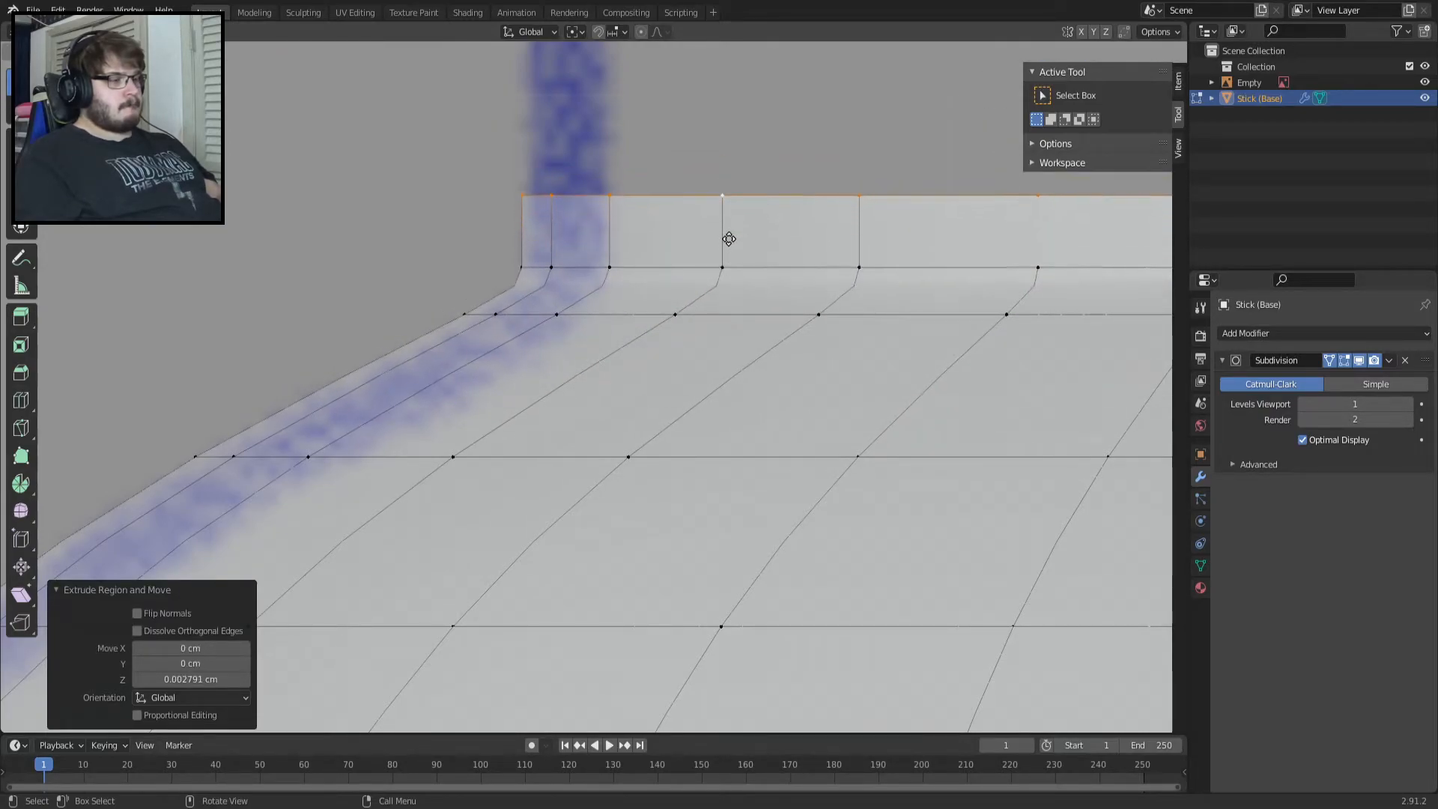
left_click(728, 276)
key("e")
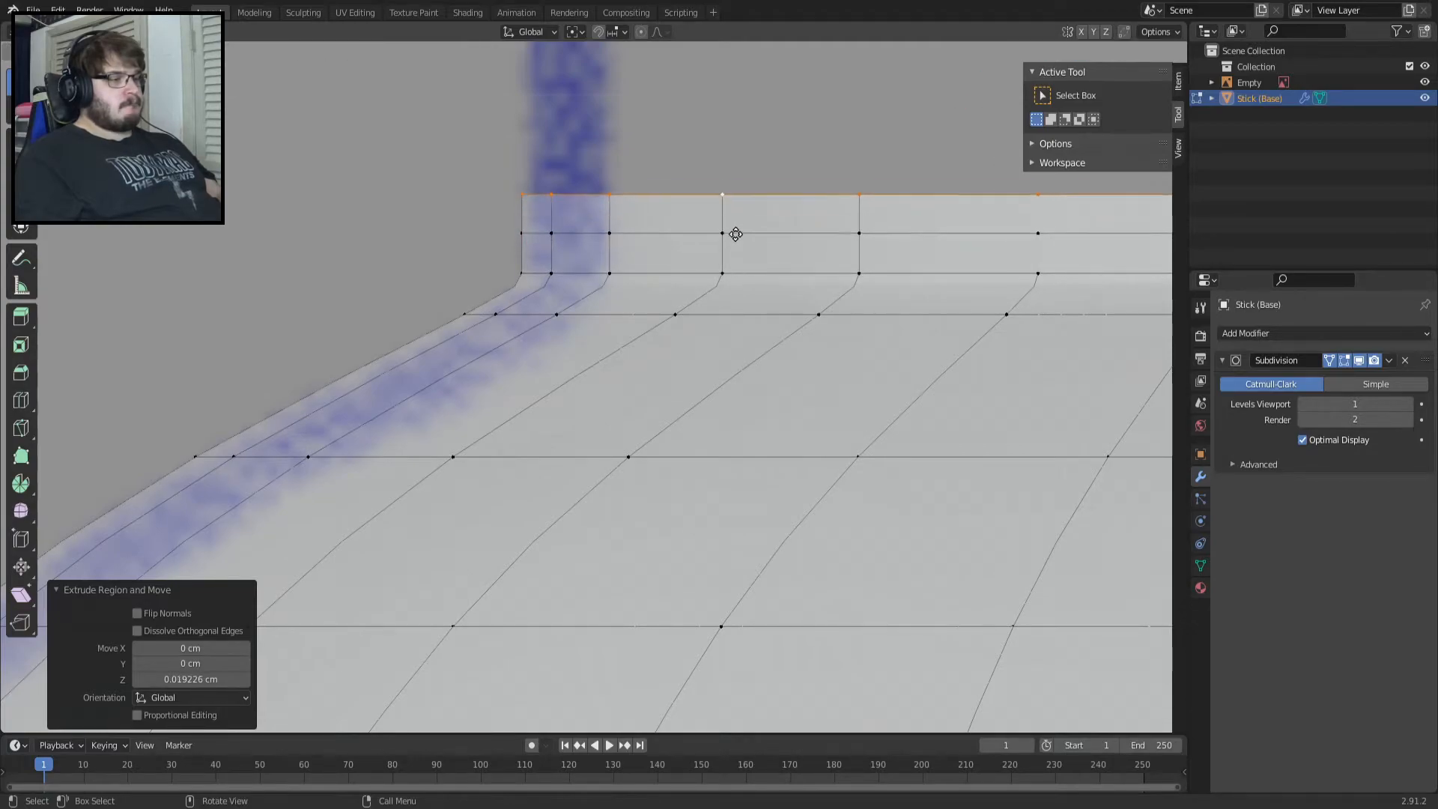
left_click(732, 207)
key("ctrl+z")
key("ctrl+z")
key("ctrl+z")
key("ctrl+shift+z")
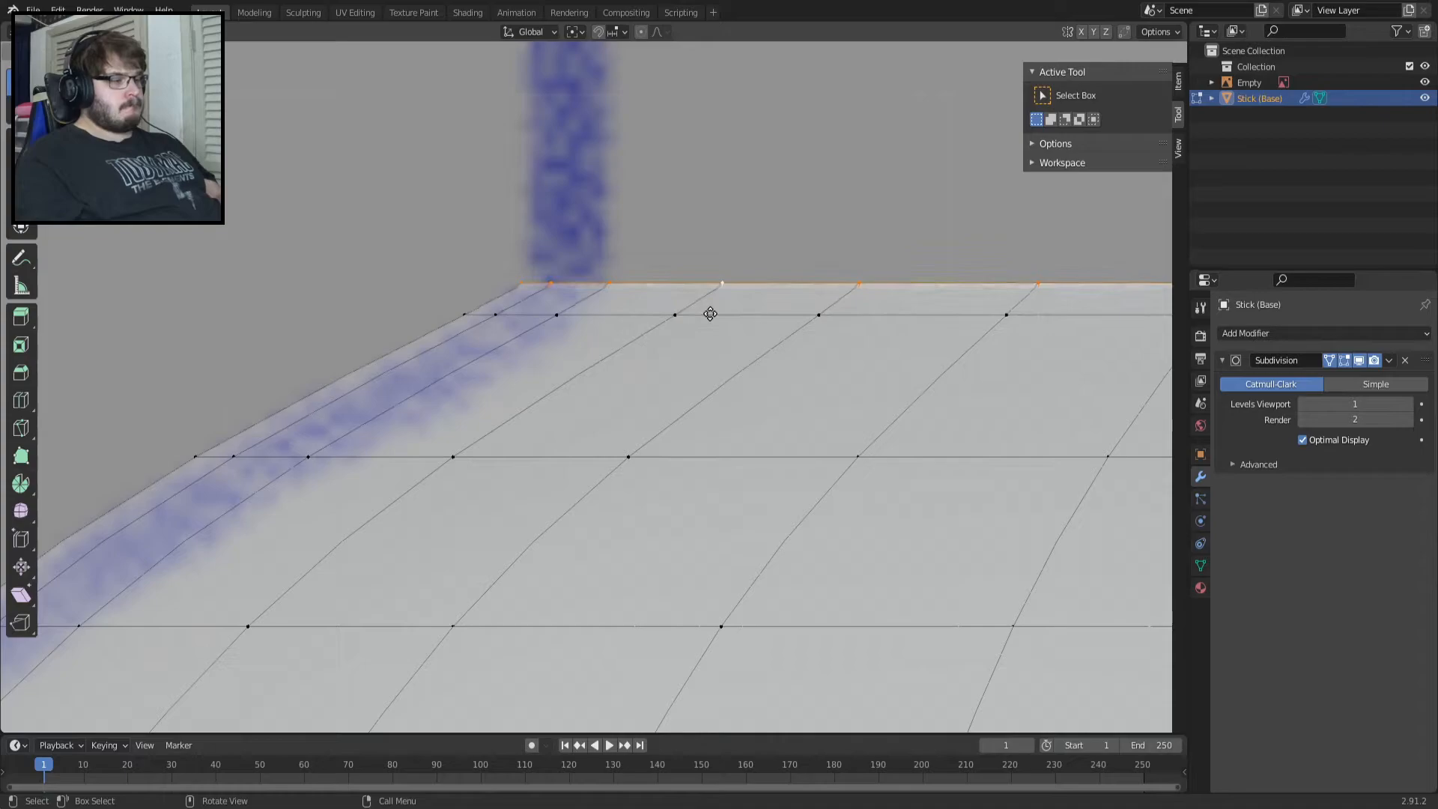
Try a short vertical extrusion of the top edge loop with a taller section above it, and undo the extrusions.
left_click(710, 314)
key("e")
key("z")
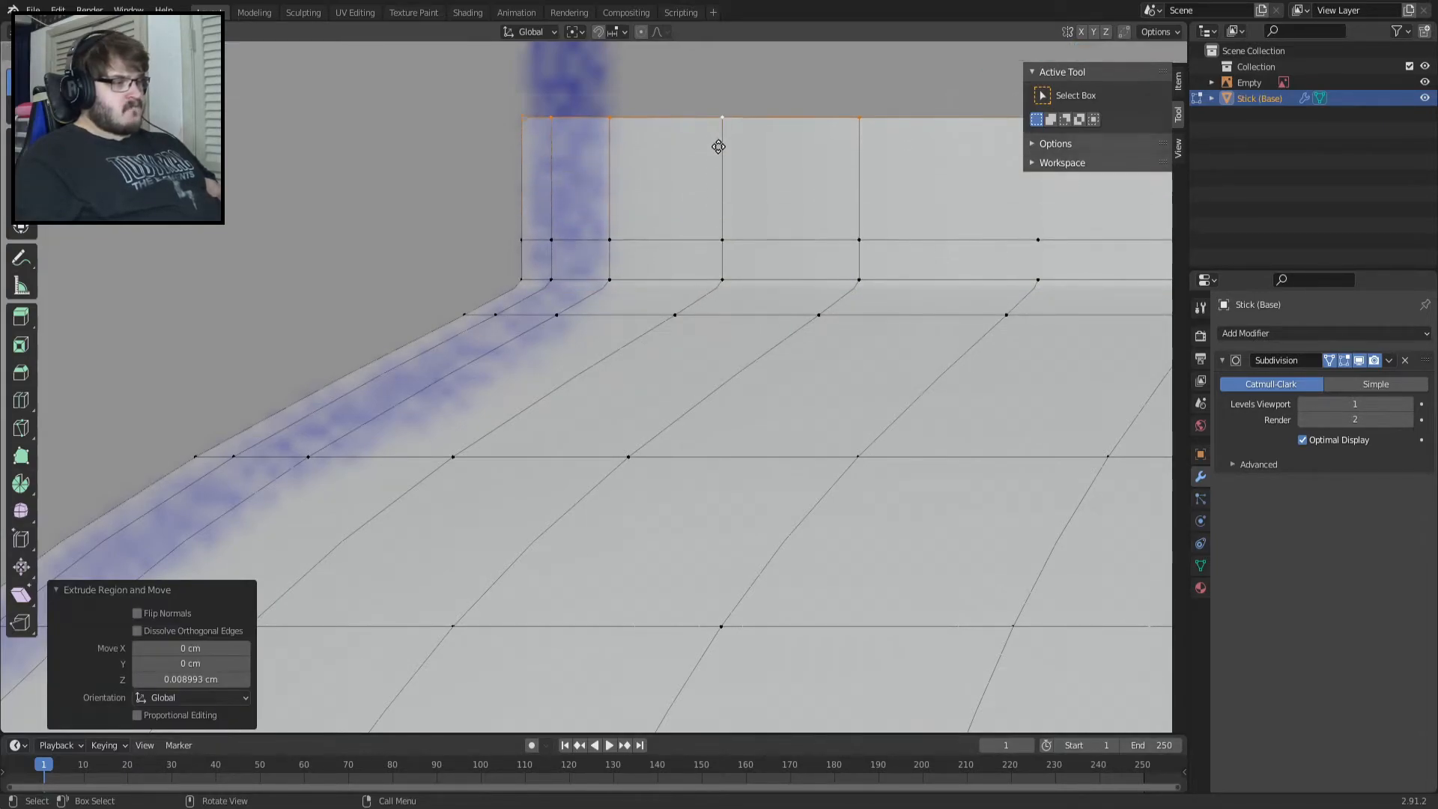
left_click(725, 160)
key("ctrl+z")
key("g")
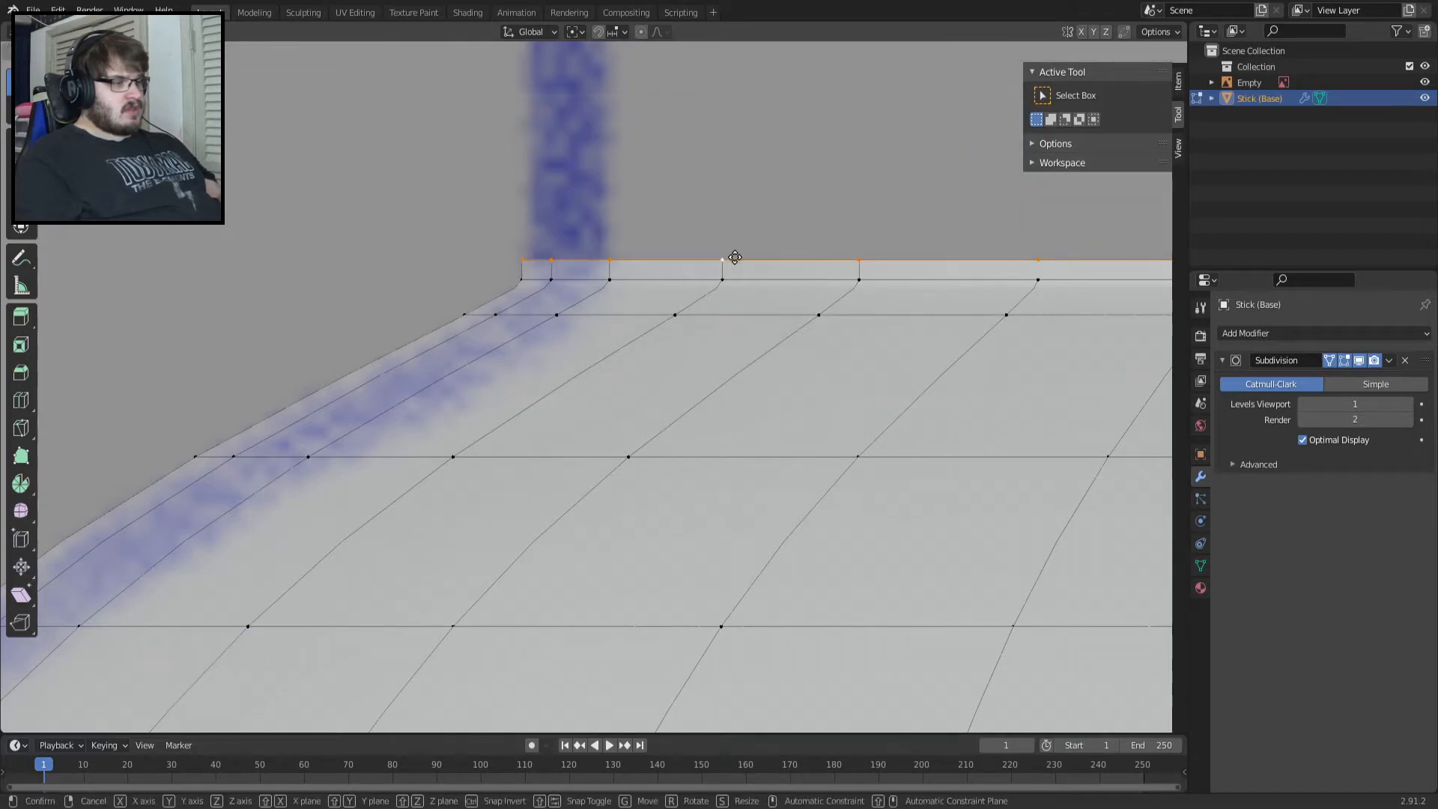
key("z")
left_click(735, 277)
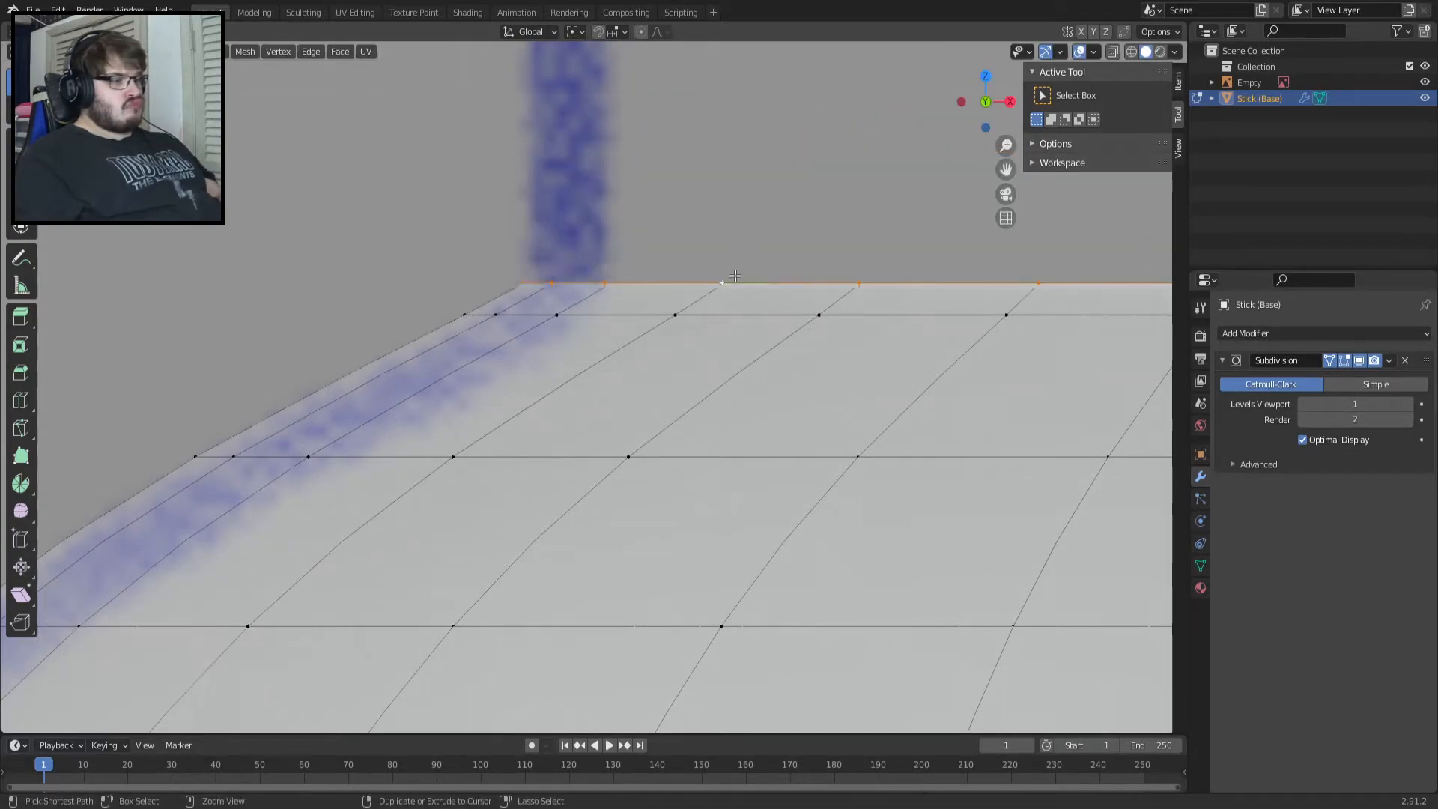
key("ctrl+z")
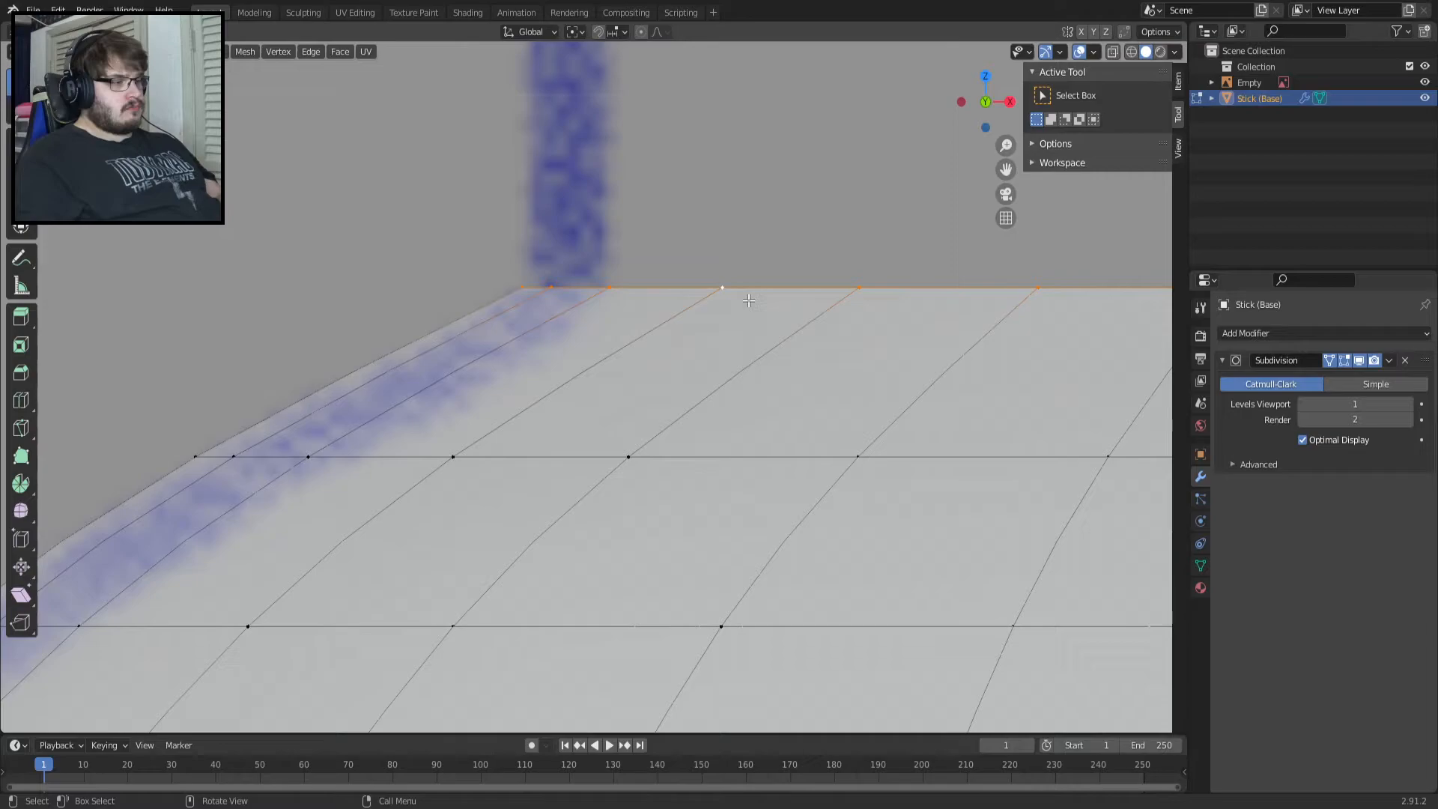
Extrude the top edge loop about 0.0006 cm up in Z as a support loop, and again about 0.061 cm up.
key("e")
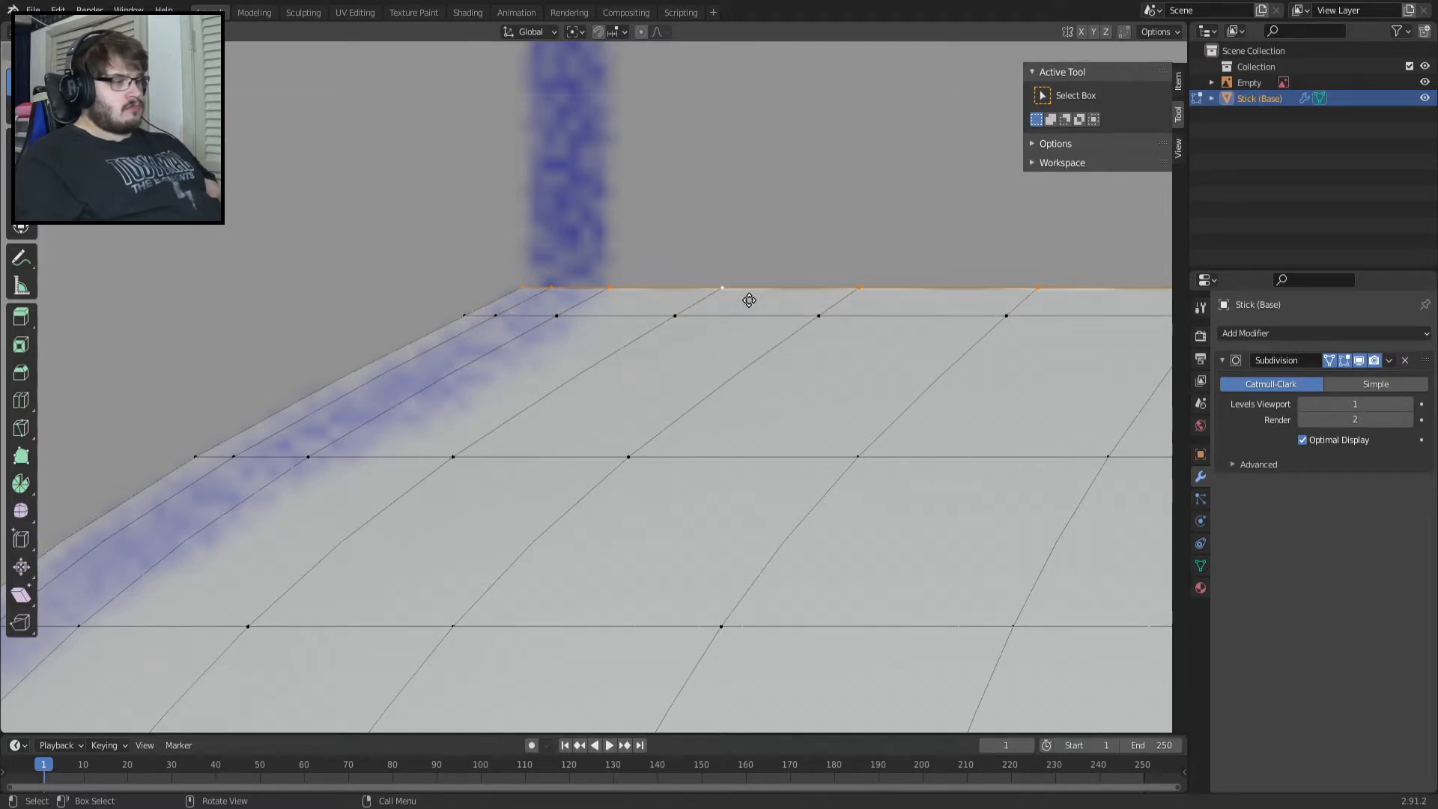
left_click(749, 298)
key("g")
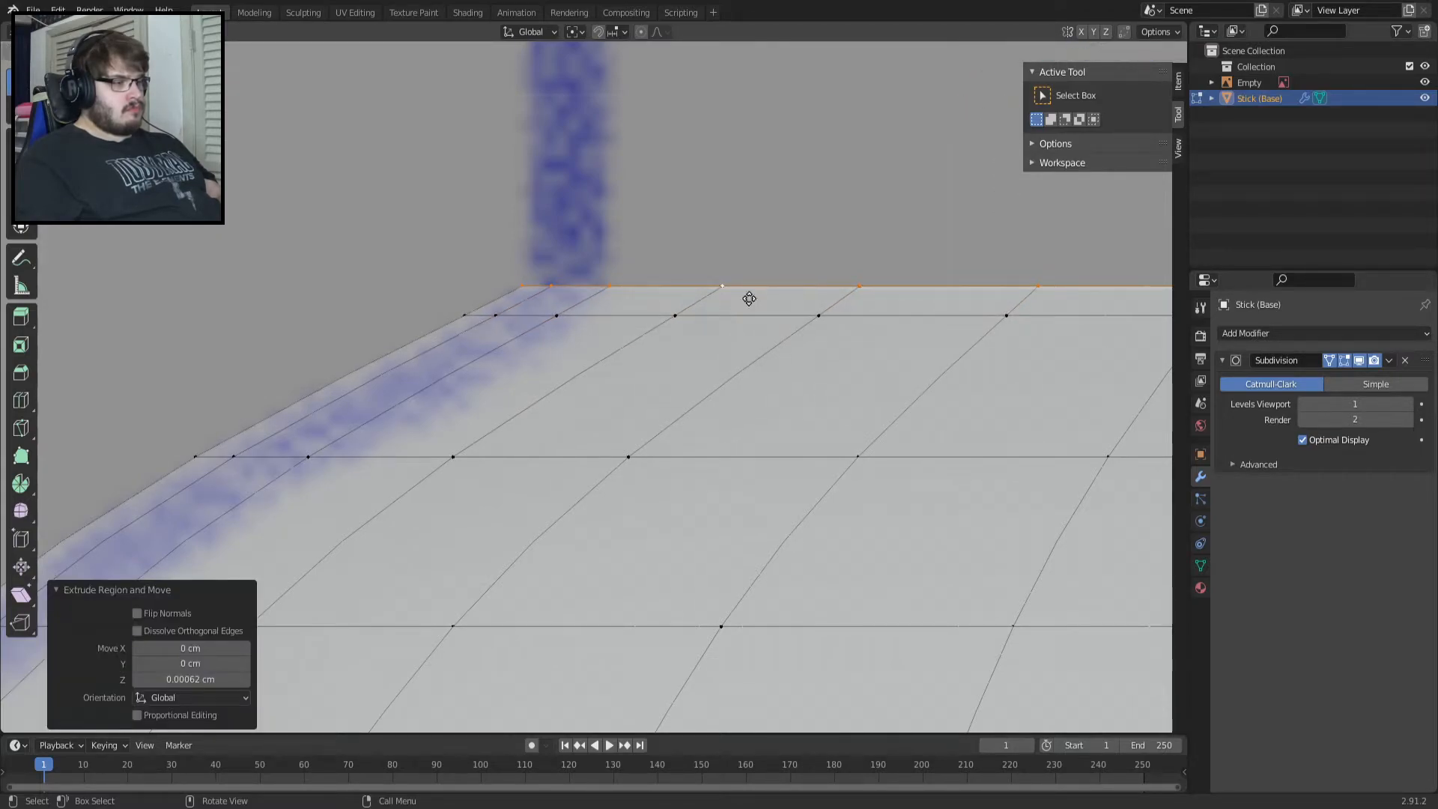
left_click(774, 138)
middle_click_drag(687, 188, 632, 431, "shift")
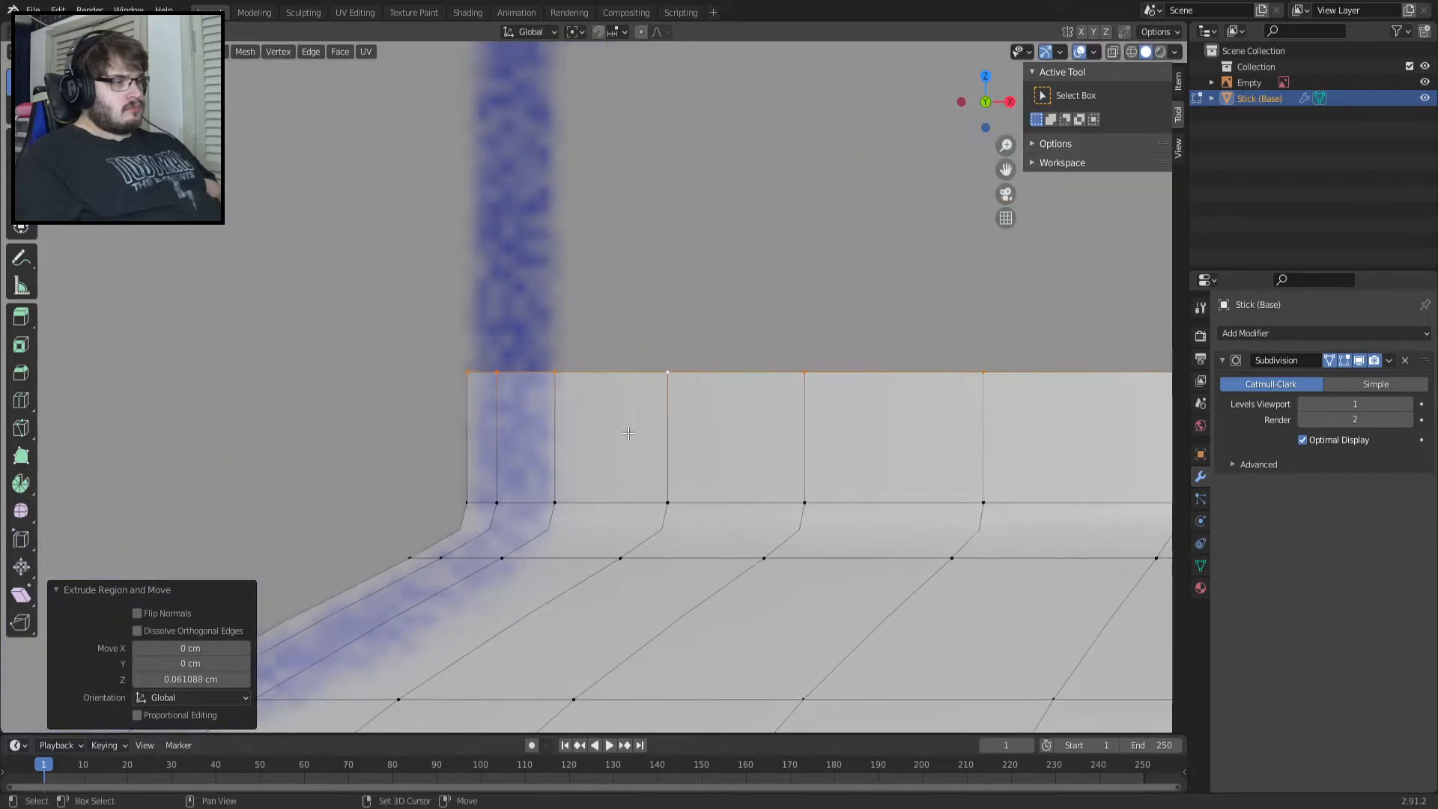
Raise the neck's upper rim along Z and extrude it about 0.178 cm further up the reference outline.
scroll(629, 433, "down", 5)
scroll(630, 433, "up", 1)
key("g")
key("z")
left_click(682, 279)
key("ctrl+z")
key("e")
left_click(740, 180)
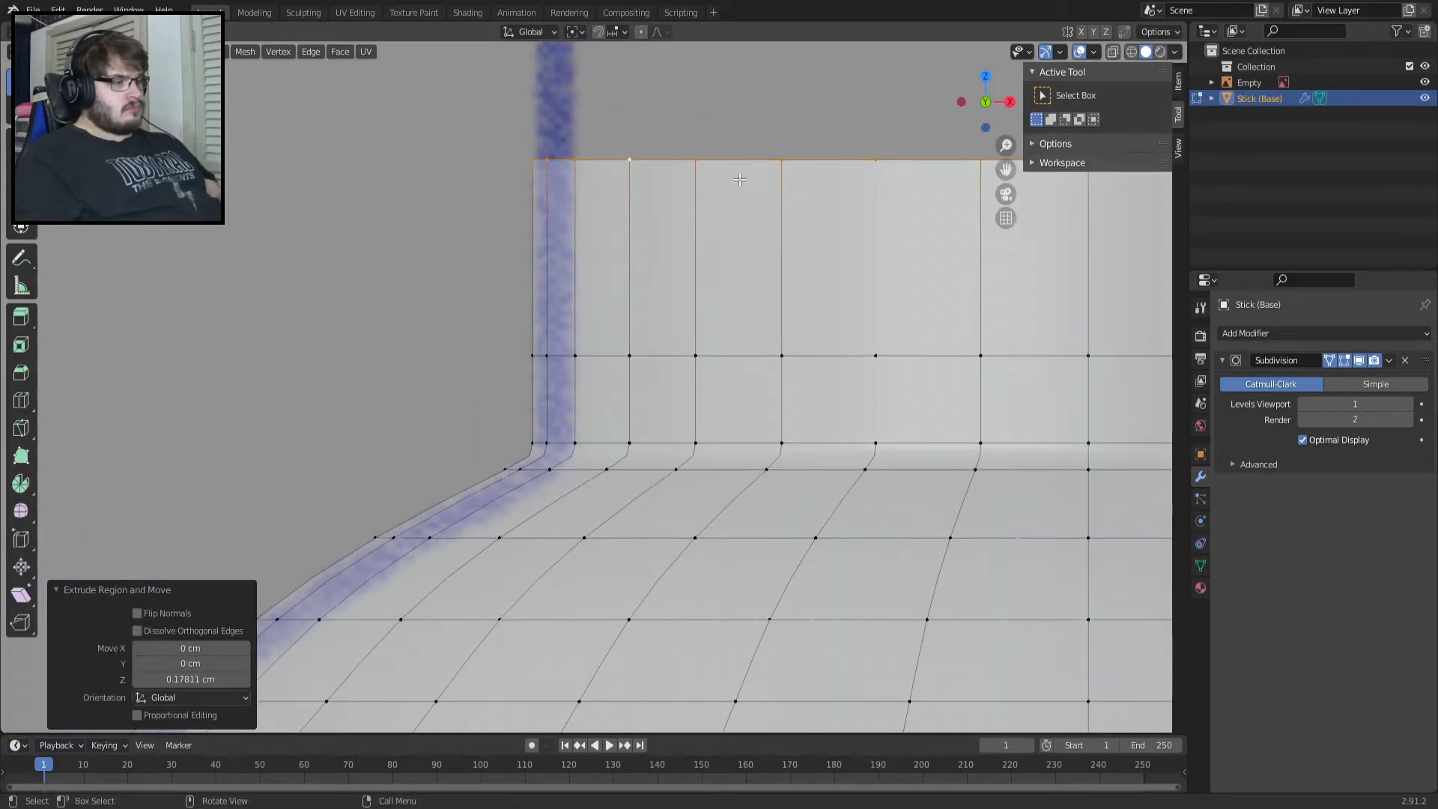
Move the upper rim up about 0.148 cm in Z and fine-tune it by about 0.0005 cm to meet the reference cap's underside.
scroll(740, 180, "down", 3)
key("g")
key("z")
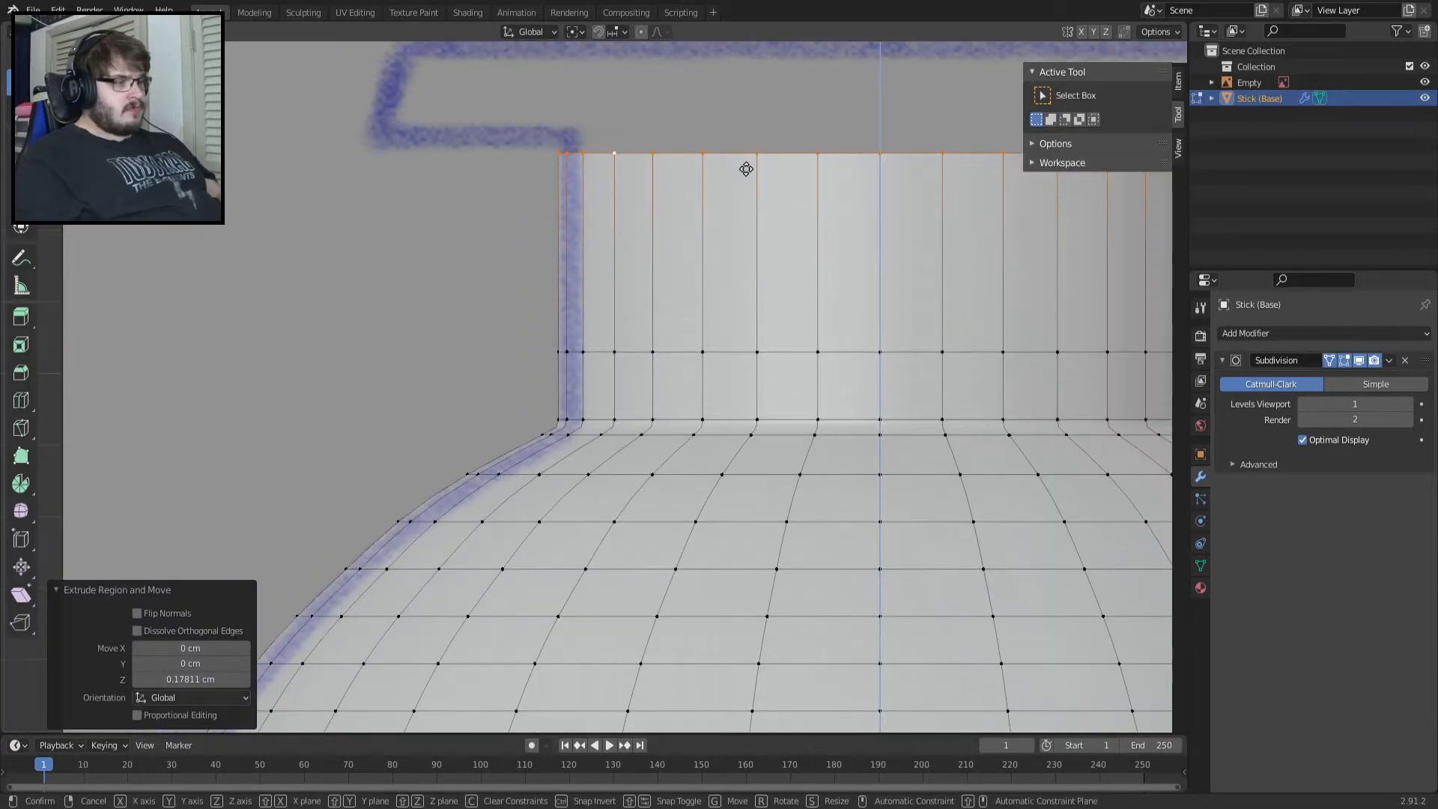
left_click(748, 166)
scroll(605, 610, "up", 5)
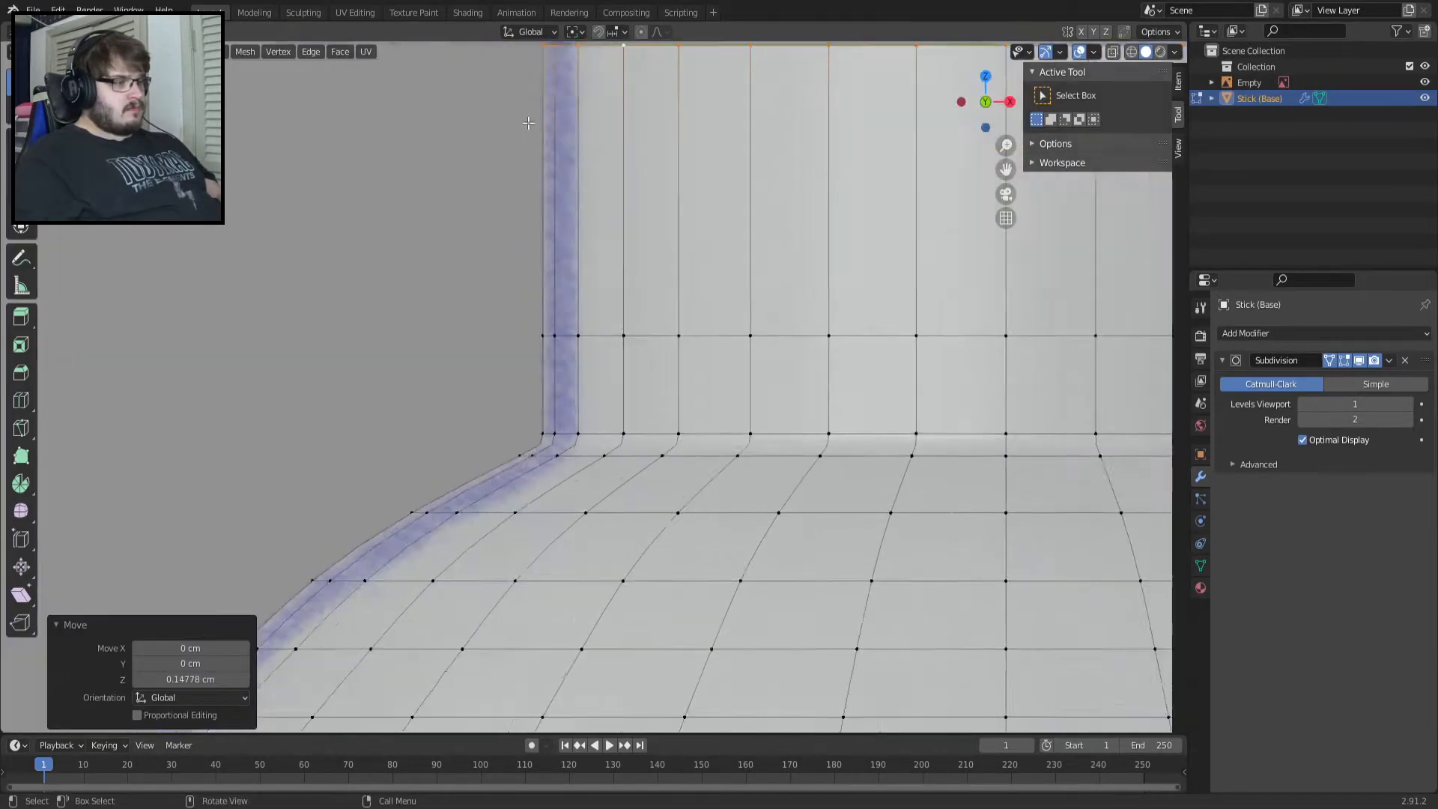
scroll(592, 390, "up", 4)
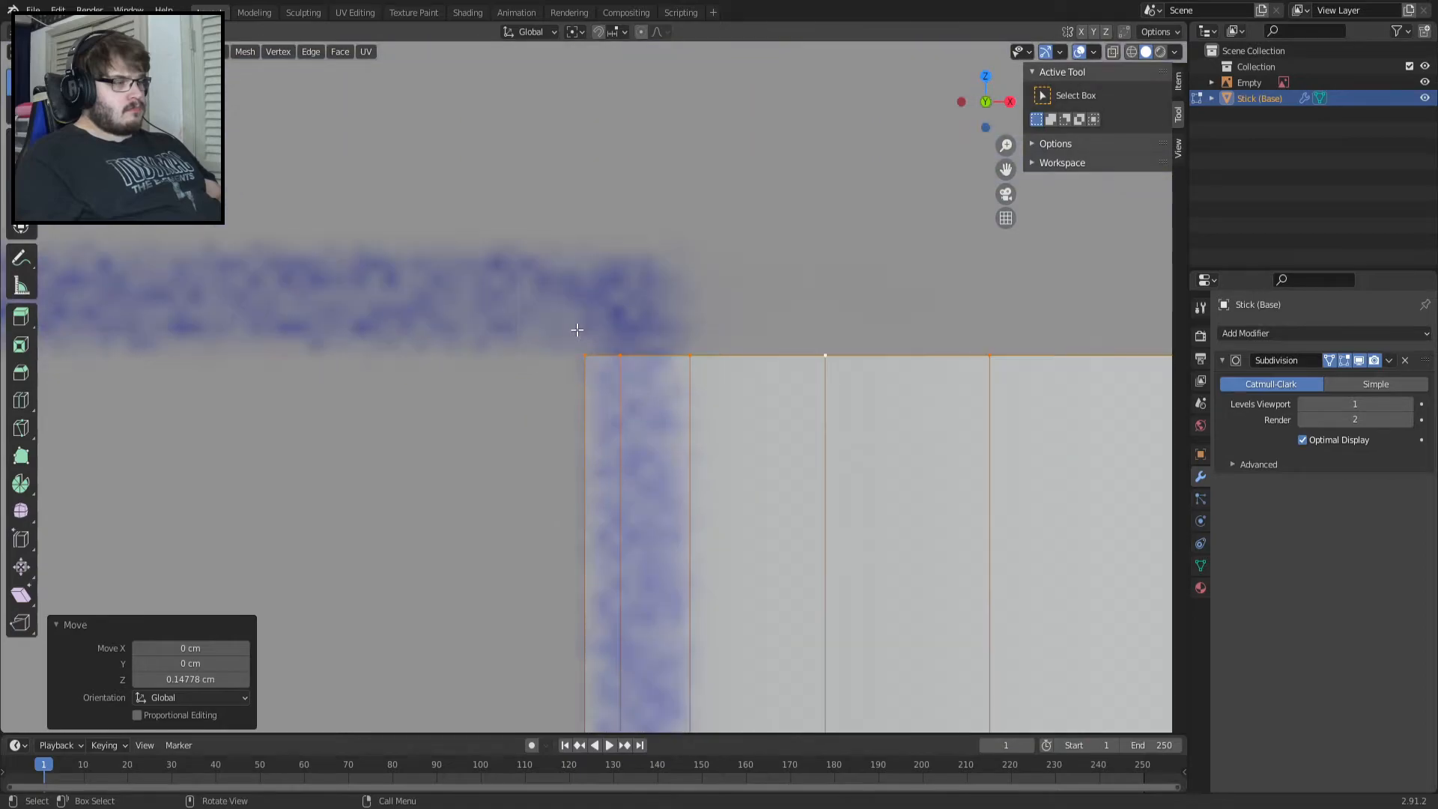
key("z")
left_click(683, 400)
scroll(683, 399, "down", 2)
scroll(682, 399, "up", 2)
scroll(683, 399, "up", 1)
scroll(684, 398, "up", 2)
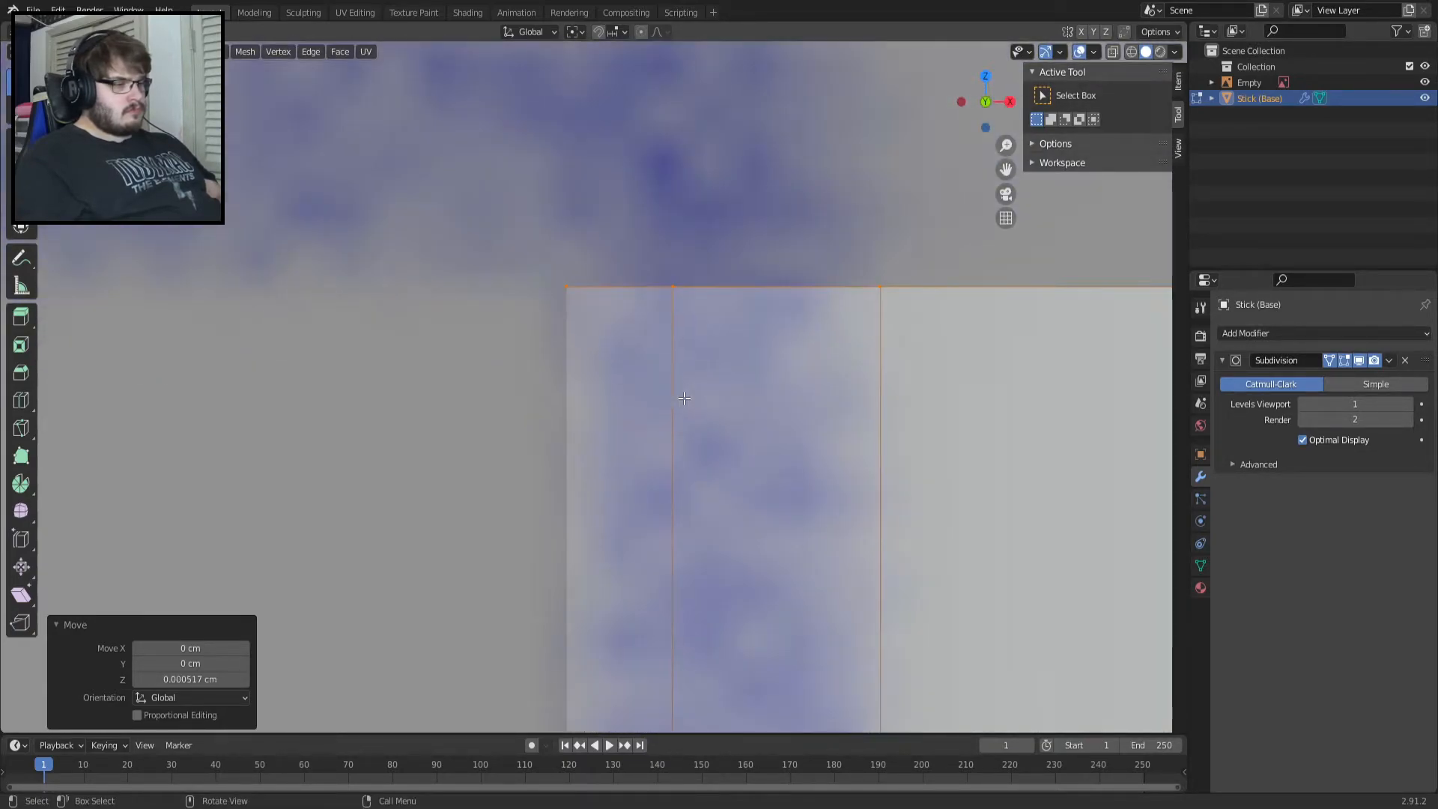
Select the neck's middle edge loop and move it down about 0.057 cm along Z, closer to the neck's base.
scroll(679, 399, "down", 5)
middle_click_drag(679, 399, 602, 287)
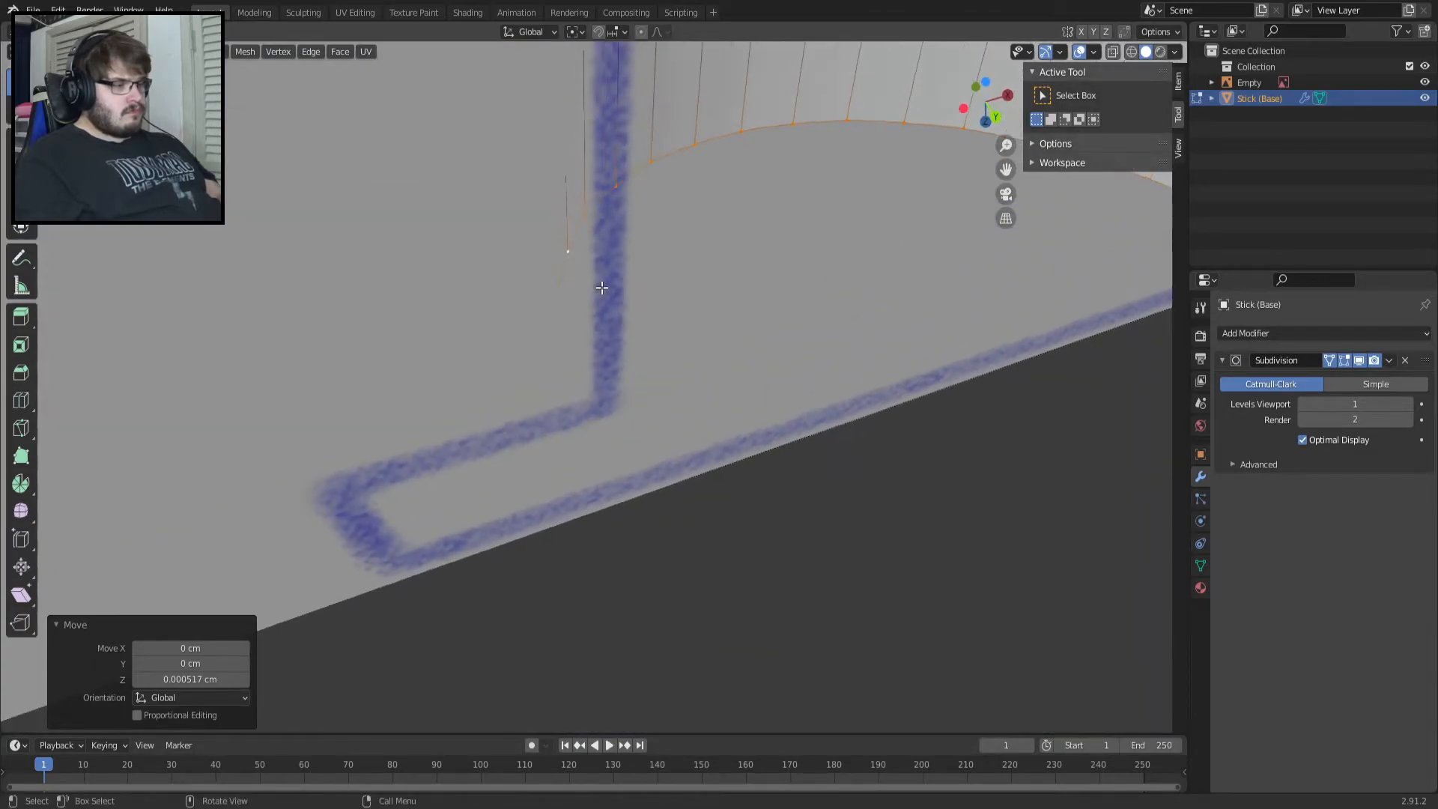
key("ctrl+KP_1")
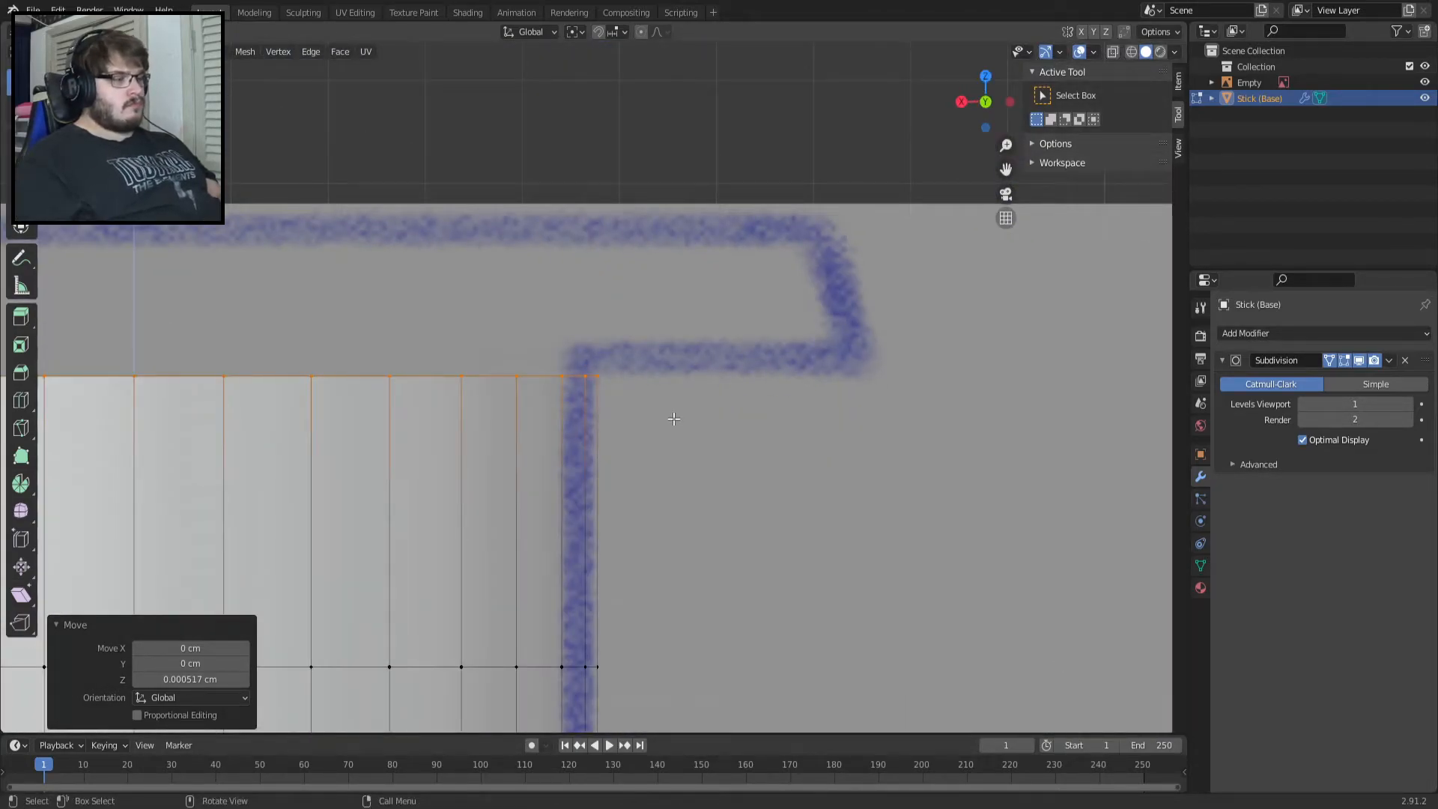
key("KP_1")
middle_click_drag(716, 453, 470, 322, "shift")
middle_click_drag(359, 533, 432, 499)
left_click(424, 533, "alt")
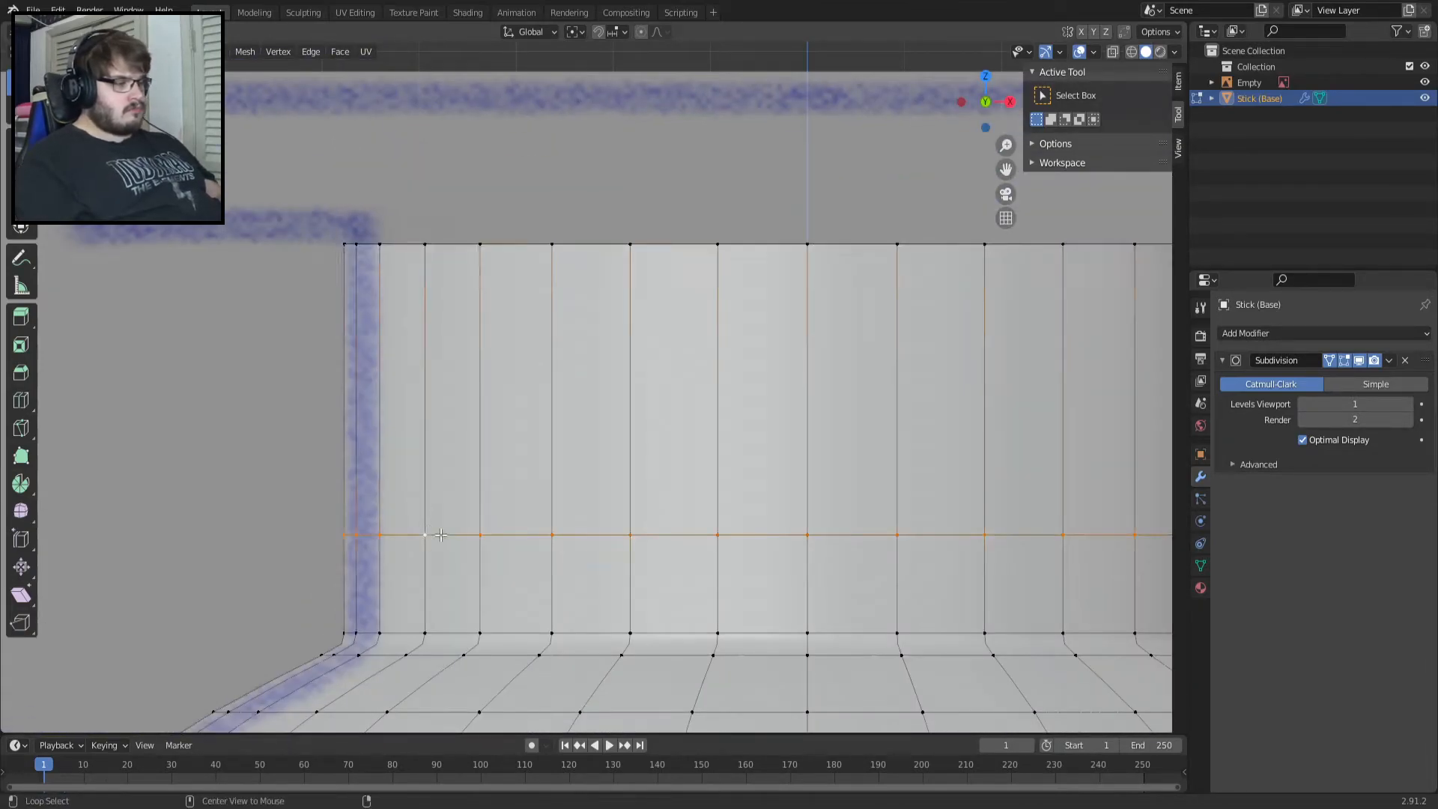
key("g")
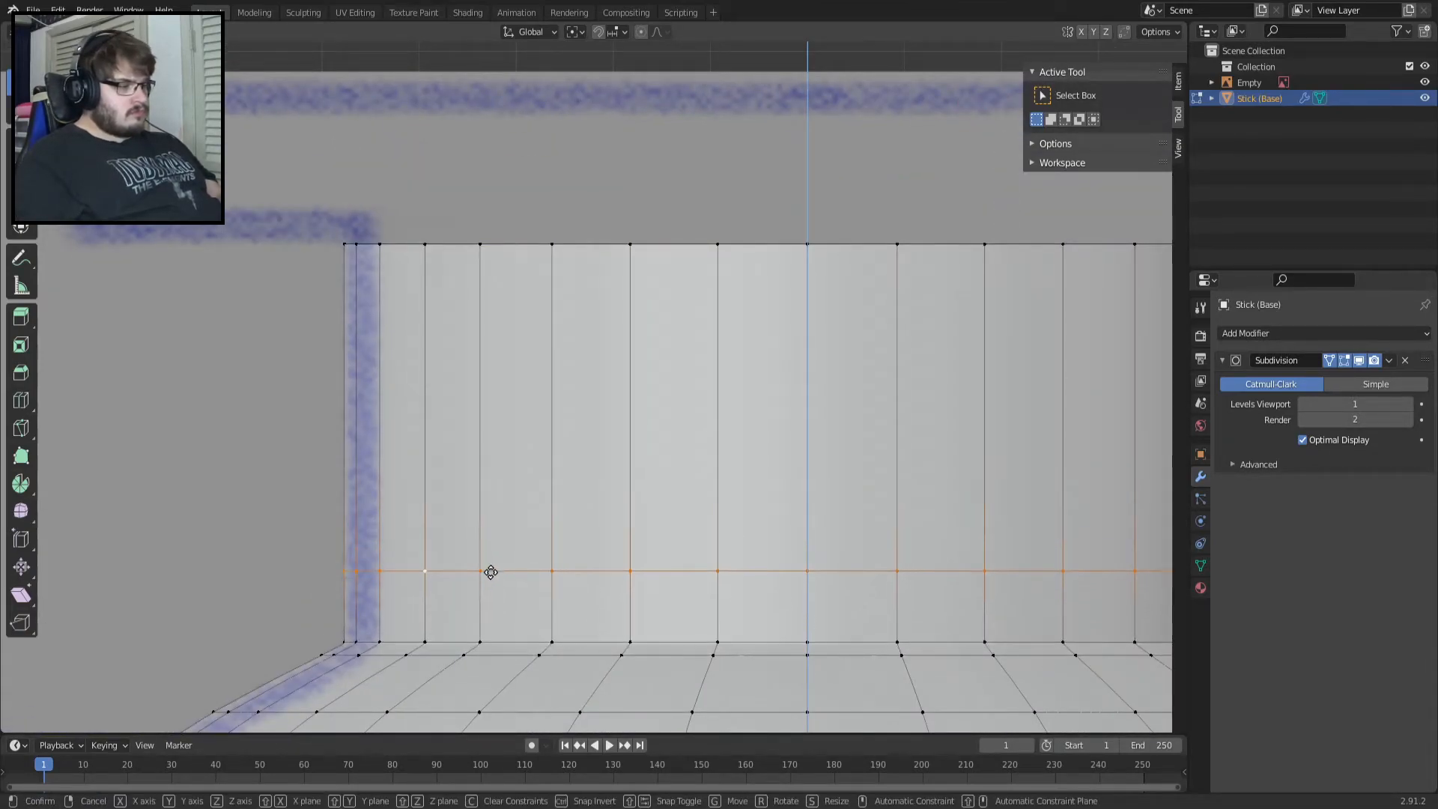
left_click(501, 576)
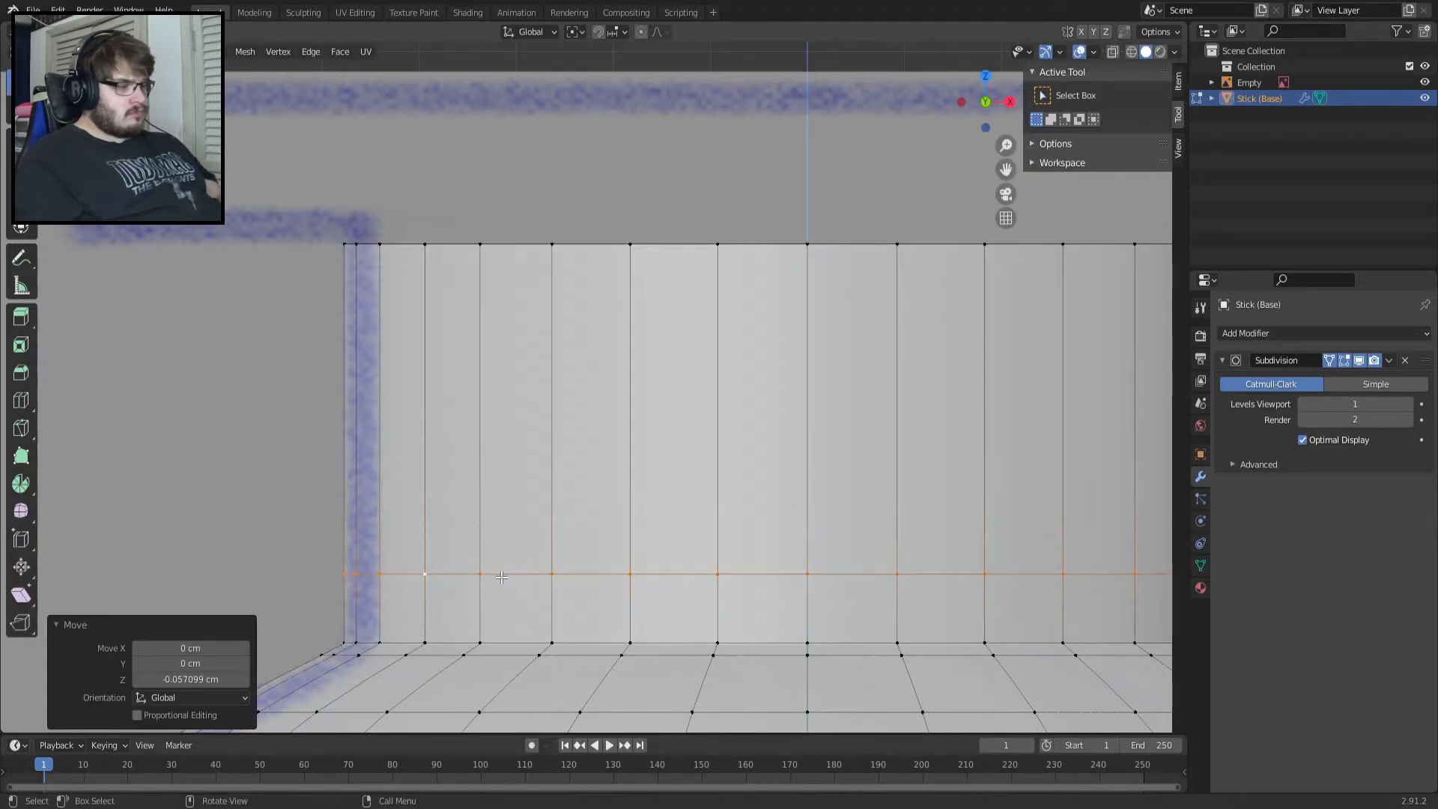
Select the edge loop at the neck's base corner and turn off the Subdivision modifier's viewport display.
left_click(517, 642, "alt")
middle_click_drag(518, 642, 679, 454, "shift")
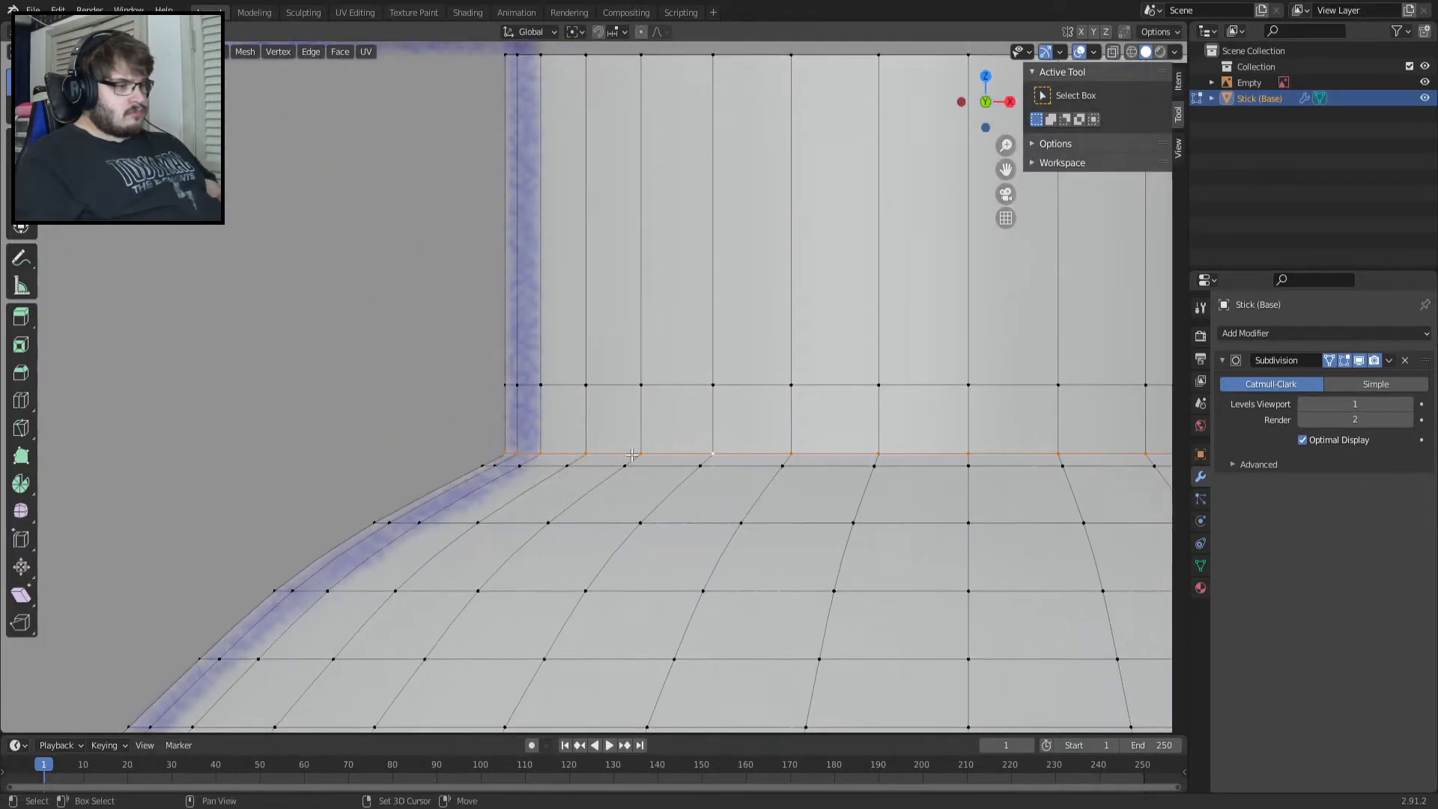
left_click(1359, 361)
scroll(407, 456, "up", 6)
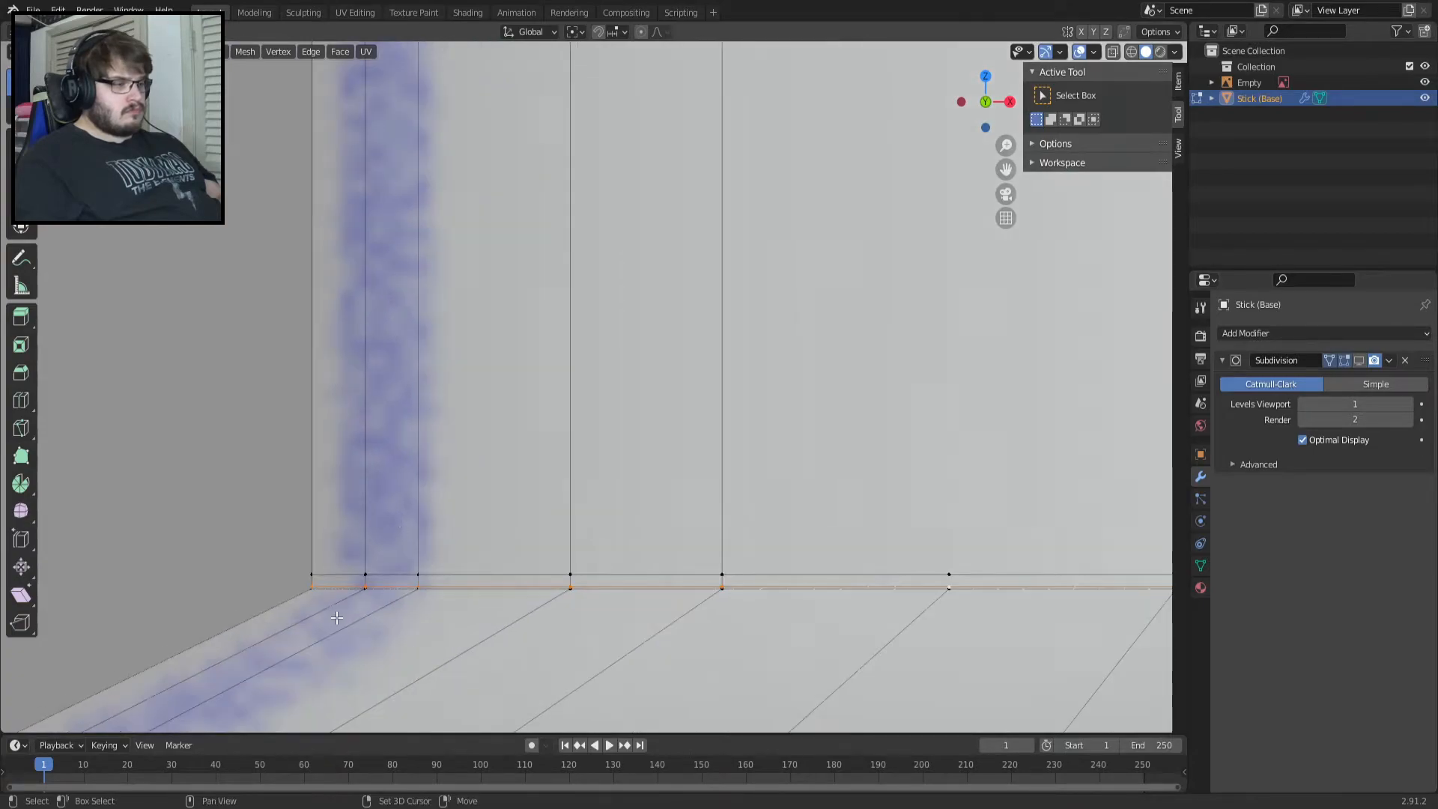
middle_click_drag(407, 456, 512, 391, "shift")
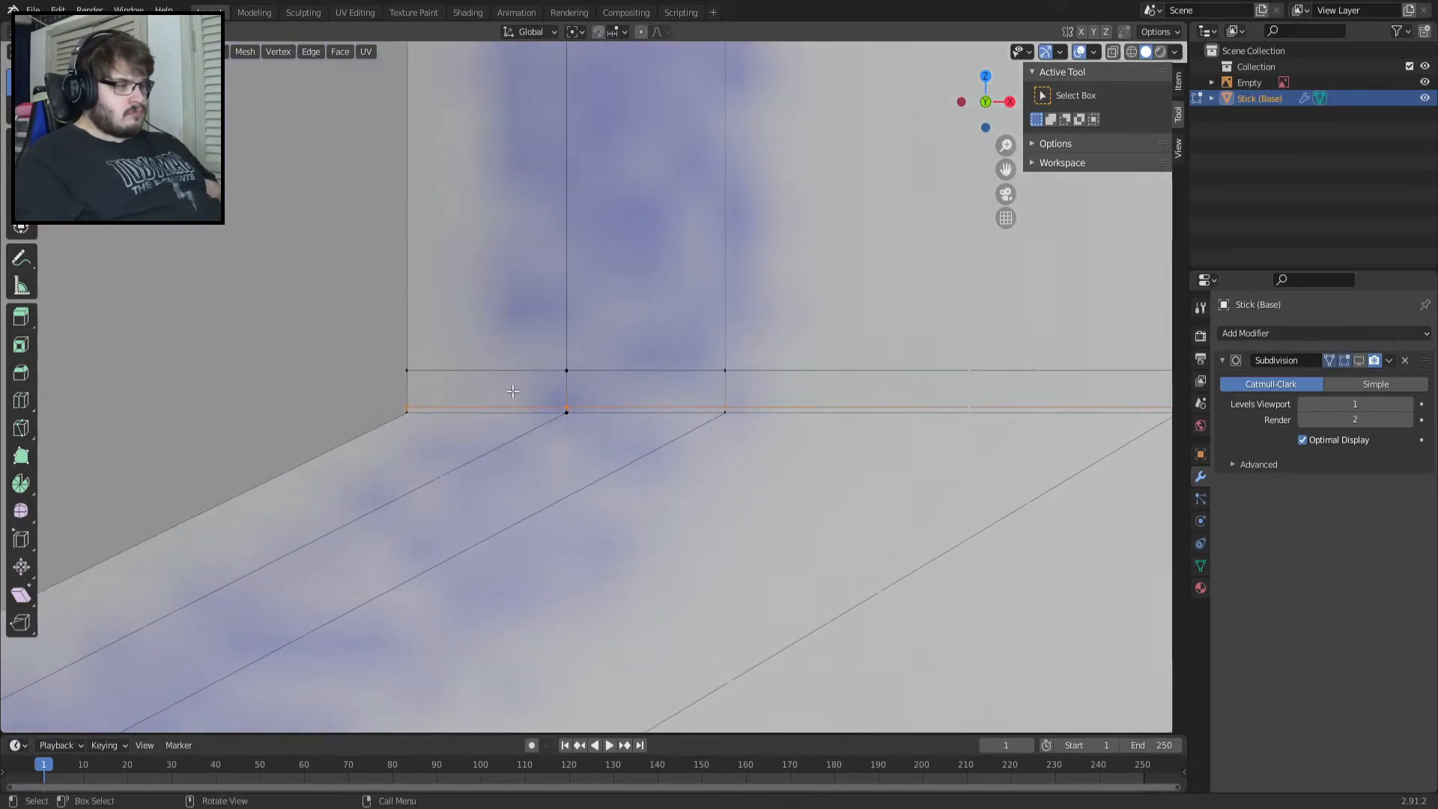
Try lowering the neck's base corner loop about 0.0004 cm in Z, preview it with subdivision, and undo a further Z move.
key("g")
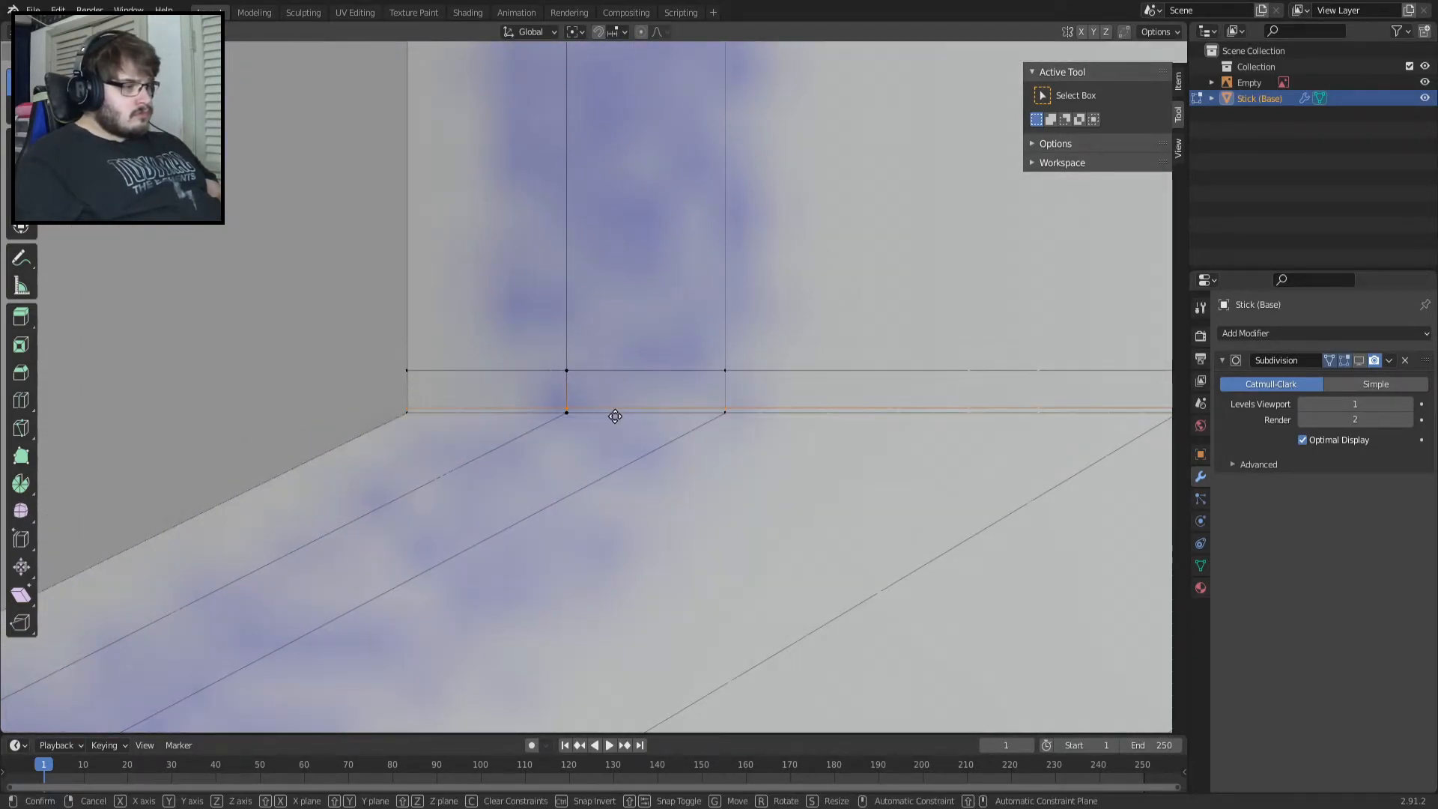
left_click(616, 419)
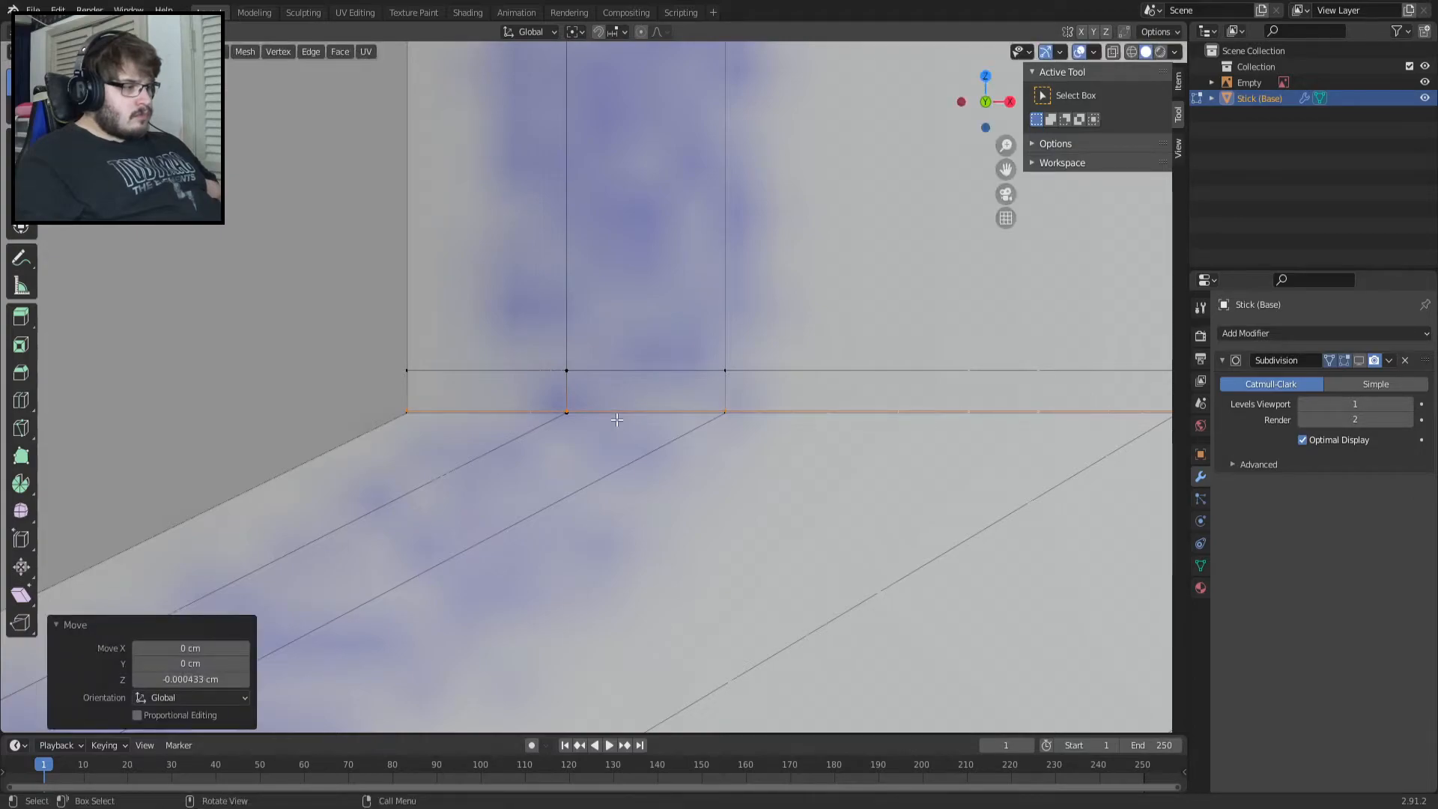
left_click(633, 369)
left_click(1359, 360)
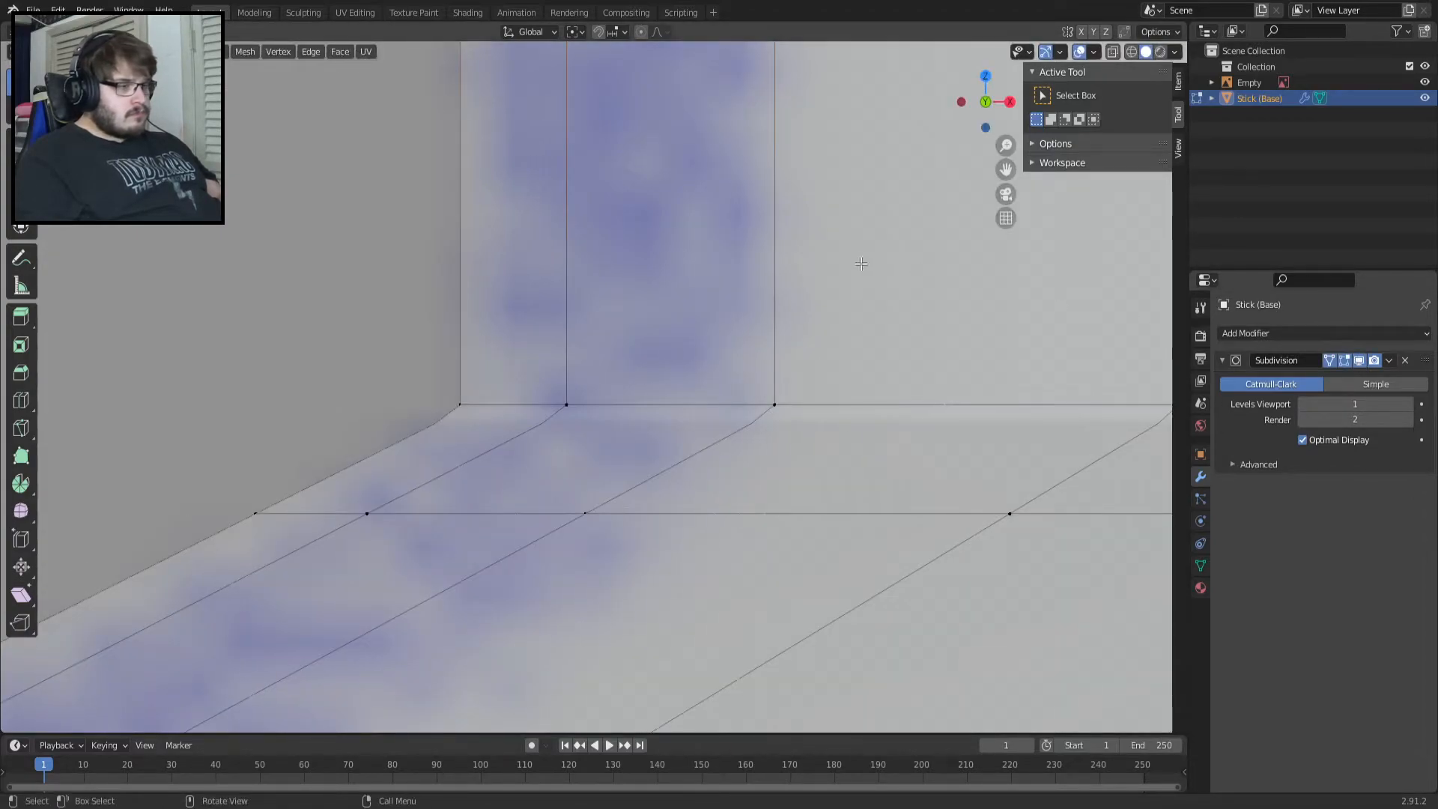
key("g")
key("z")
left_click(854, 322)
key("ctrl+z")
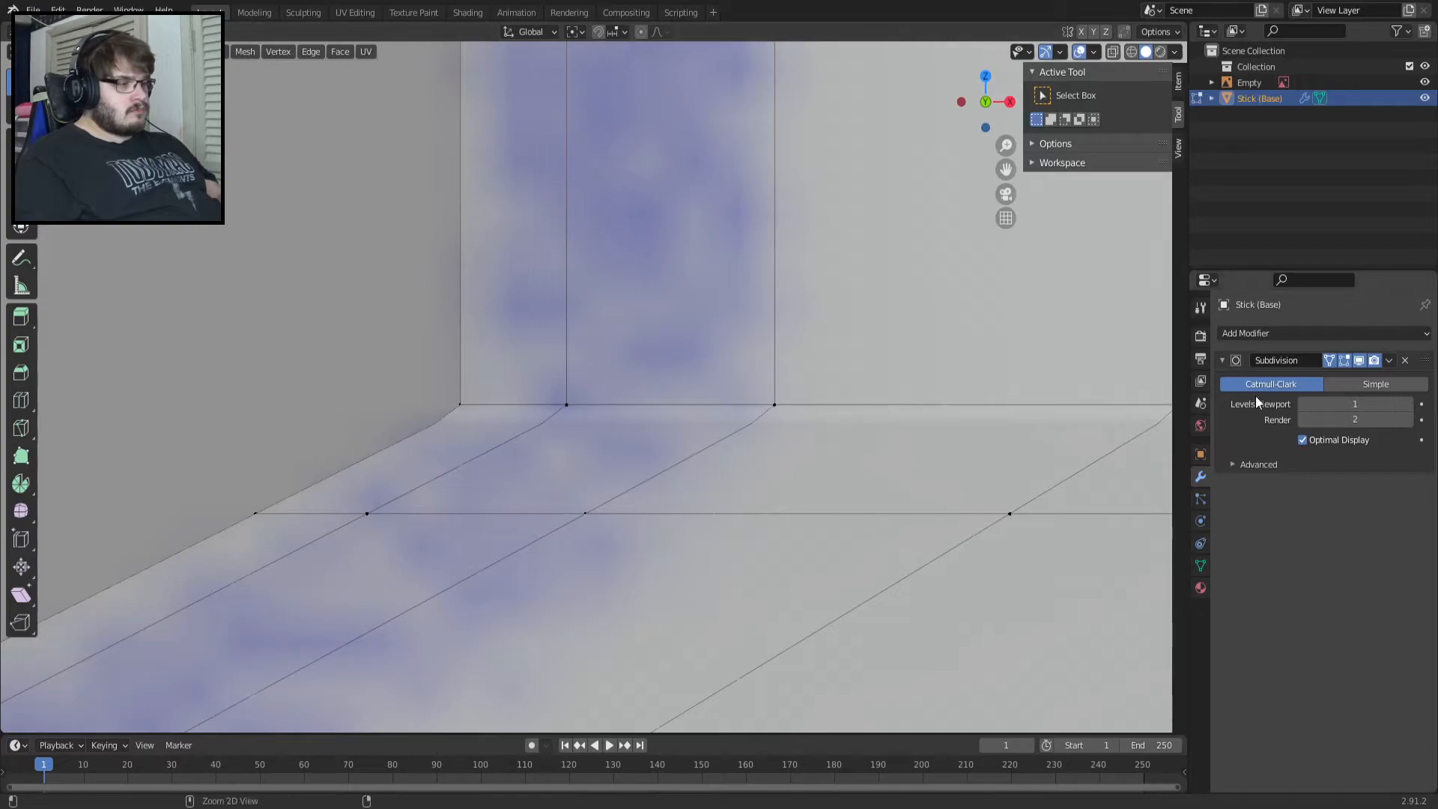
Try raising the neck's base corner loop about 0.0015 cm in Z and preview it with subdivision displayed.
left_click(1359, 360)
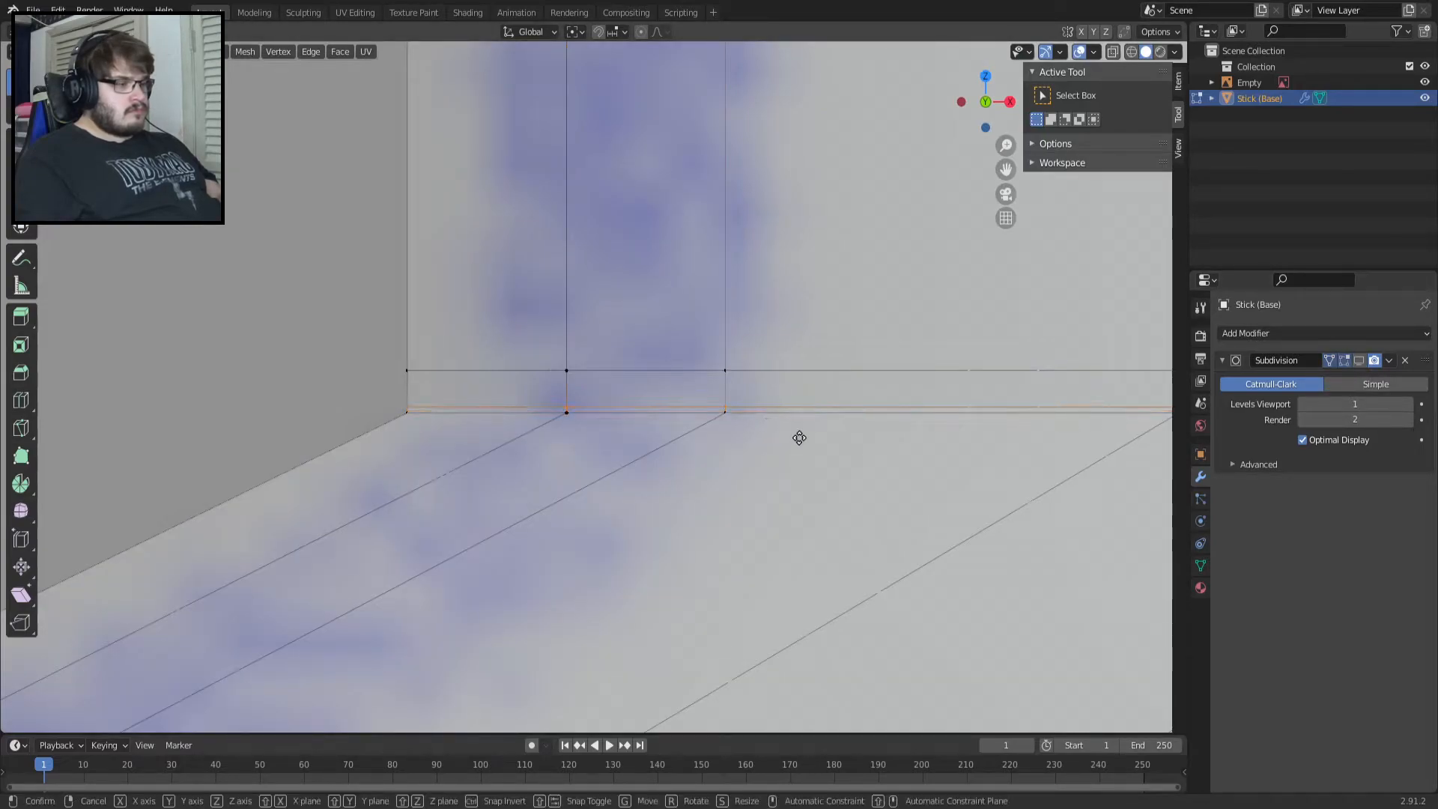
key("z")
left_click(814, 425)
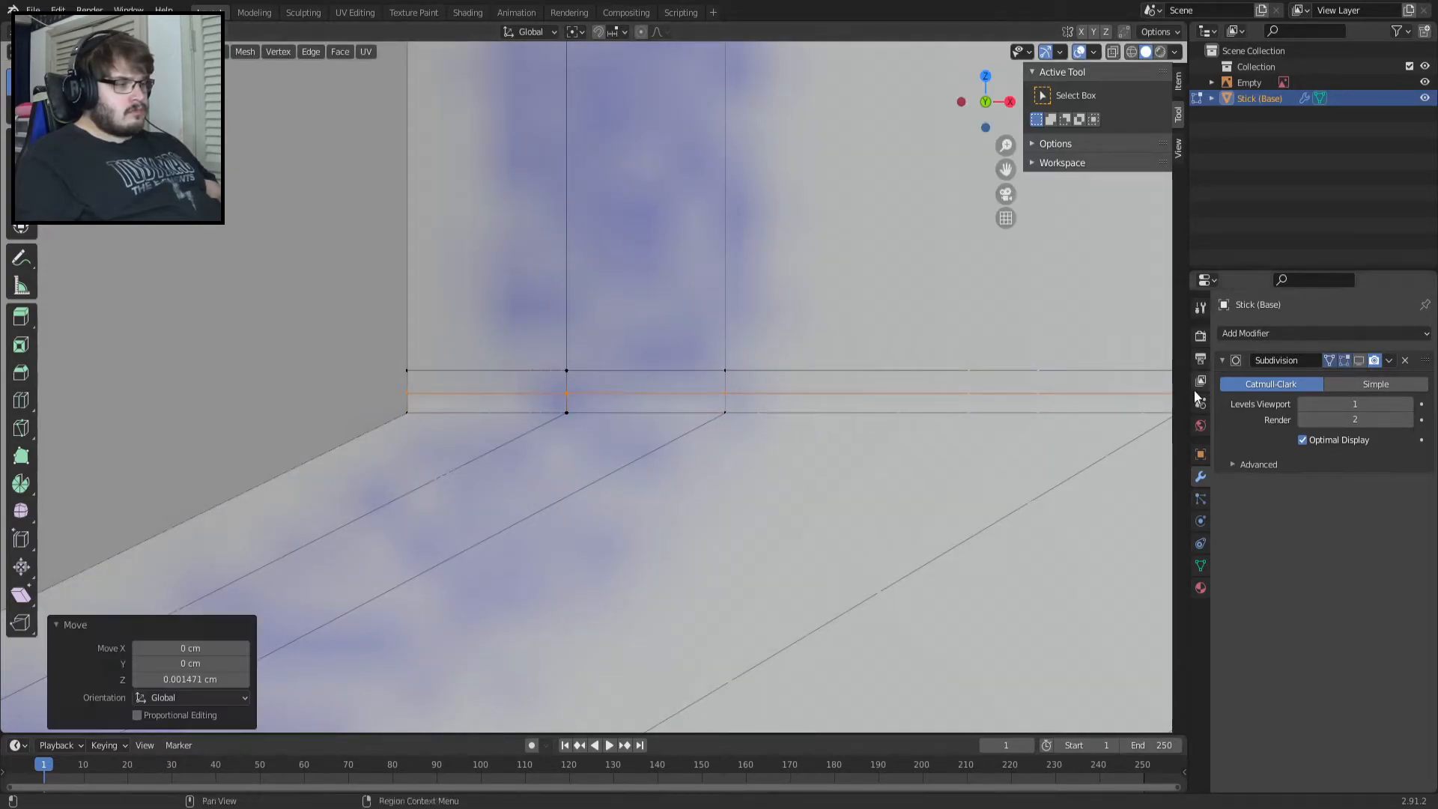
left_click(1359, 359)
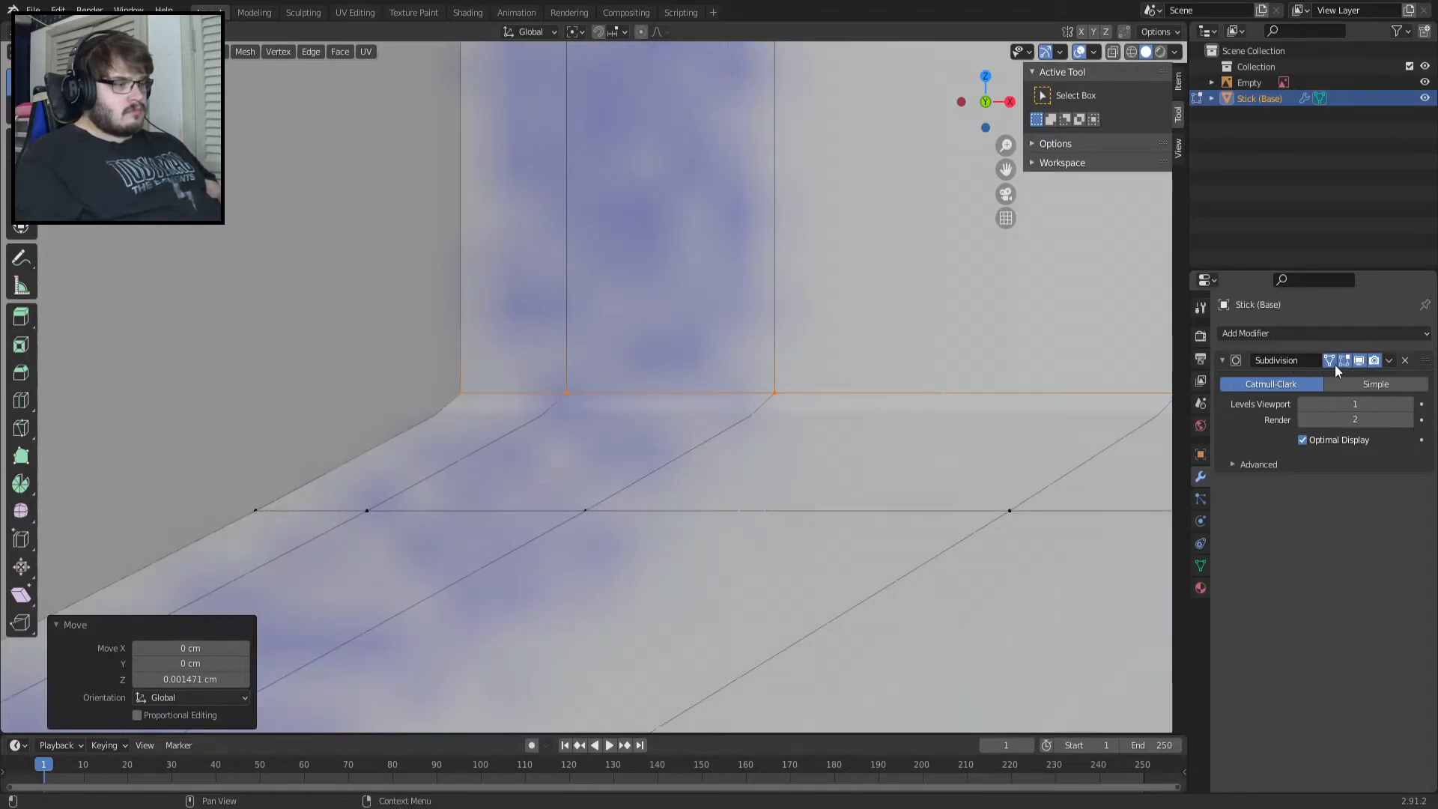
left_click(1359, 360)
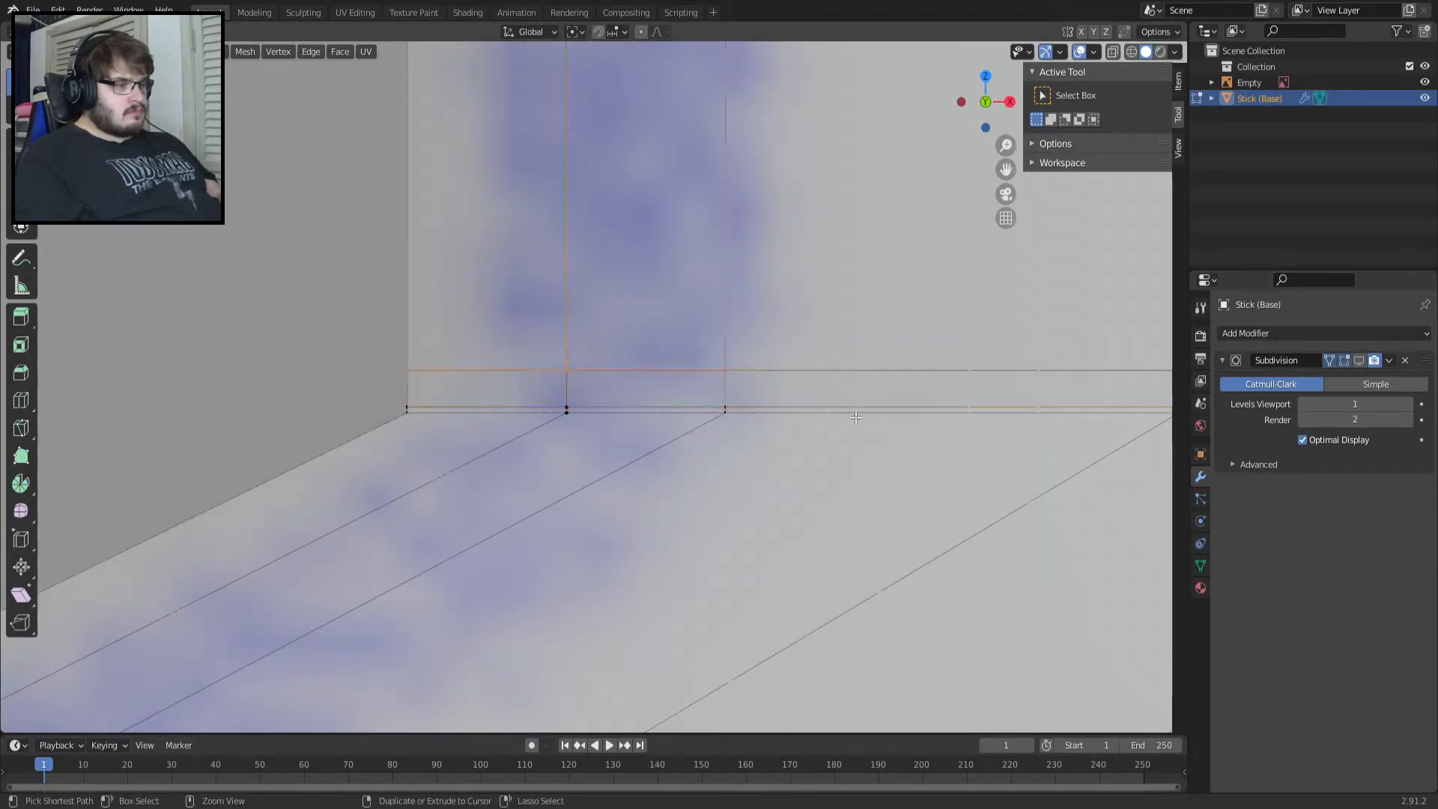
Move the neck's base corner loop down about 0.0004 cm in Z and turn the Subdivision viewport display back on.
key("g")
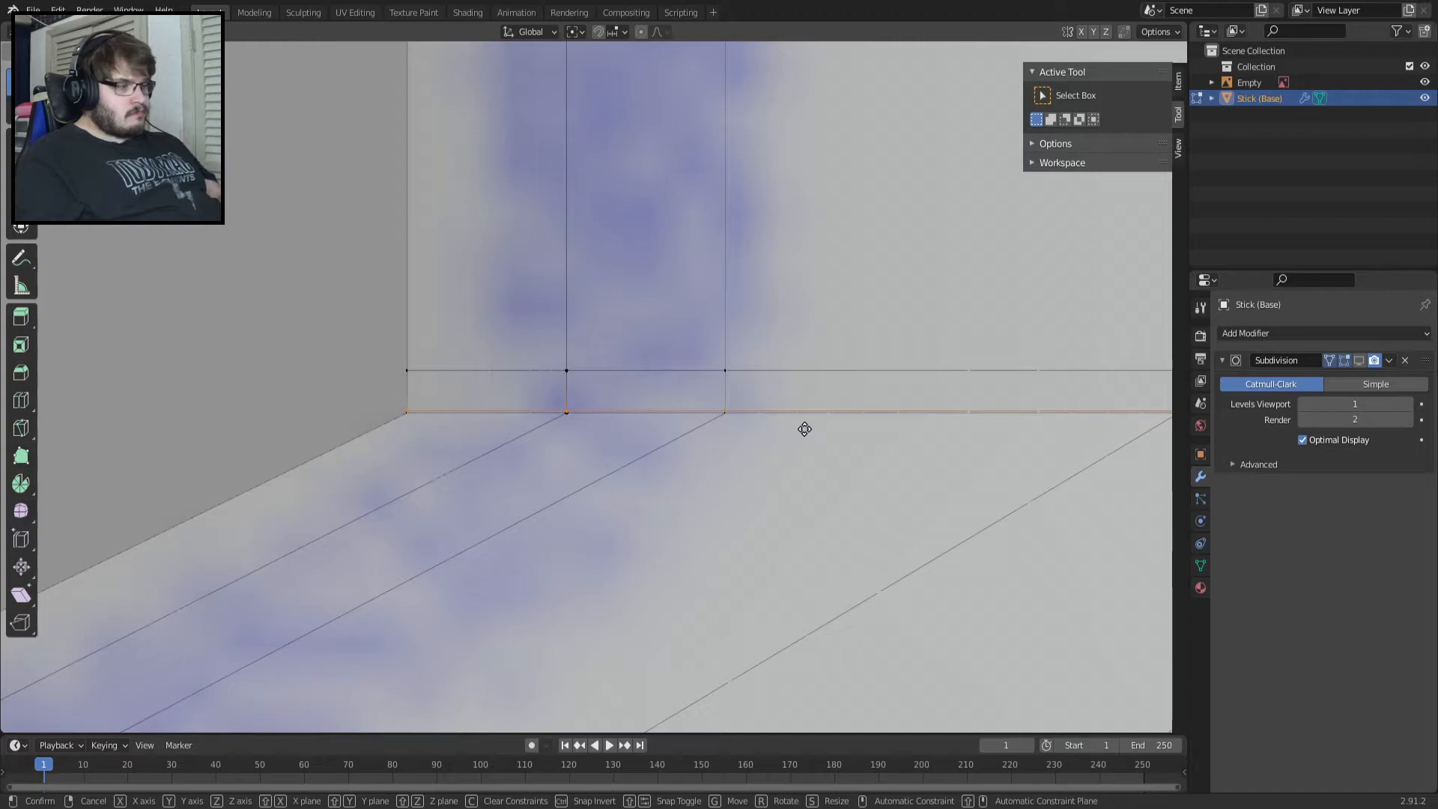
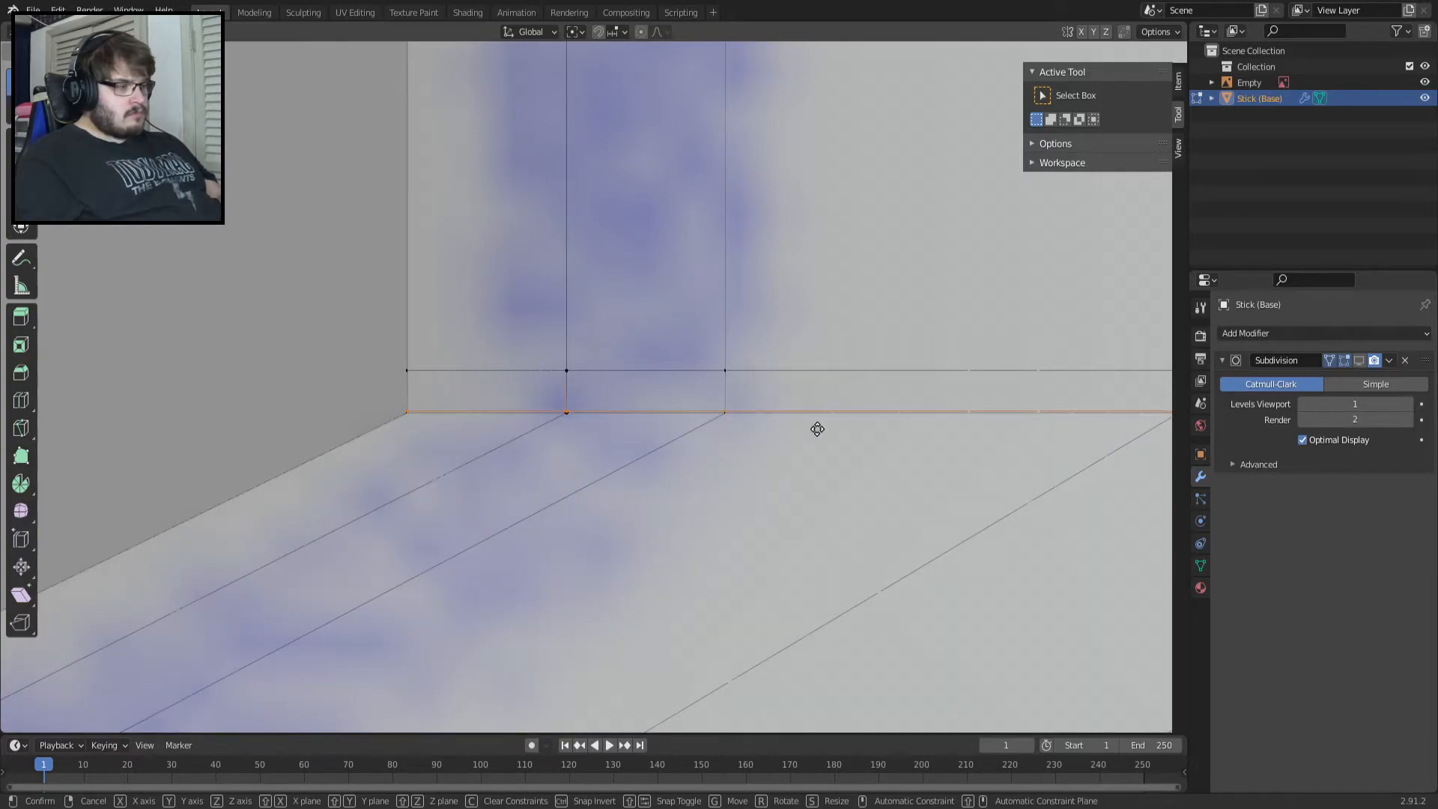
left_click(818, 429)
left_click(1358, 362)
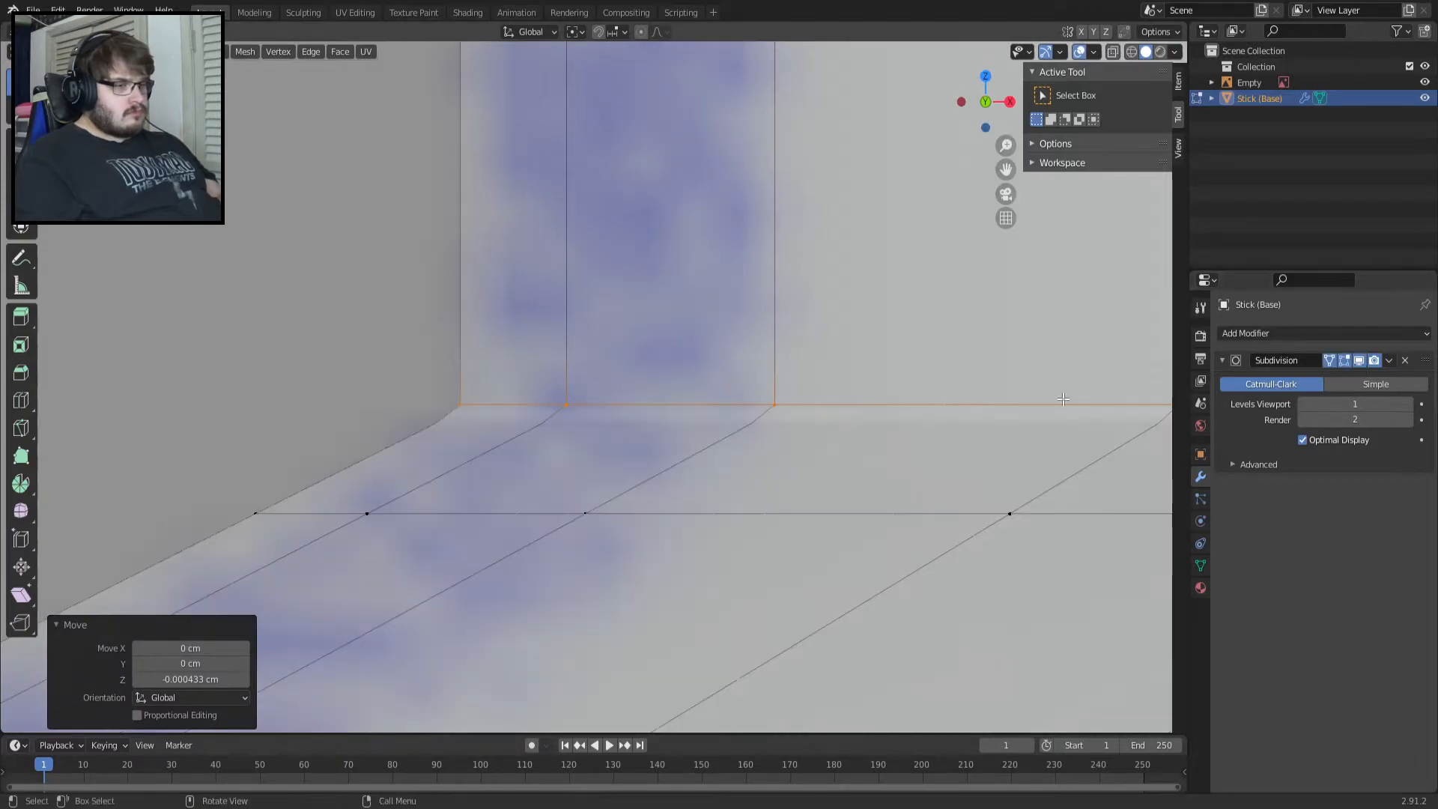
scroll(679, 404, "down", 4)
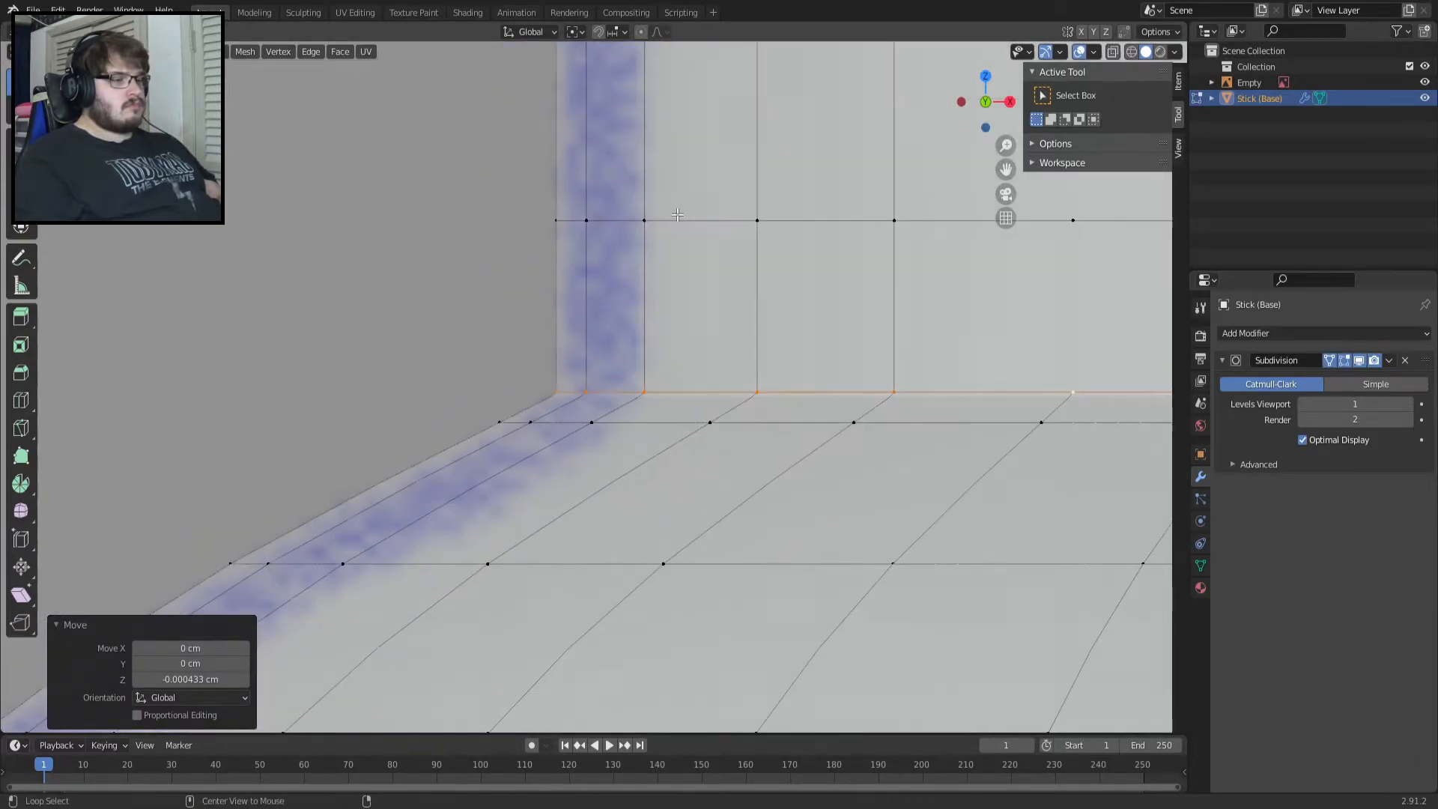
Reposition the edge loop just above the neck's base corner and save the file.
key("g")
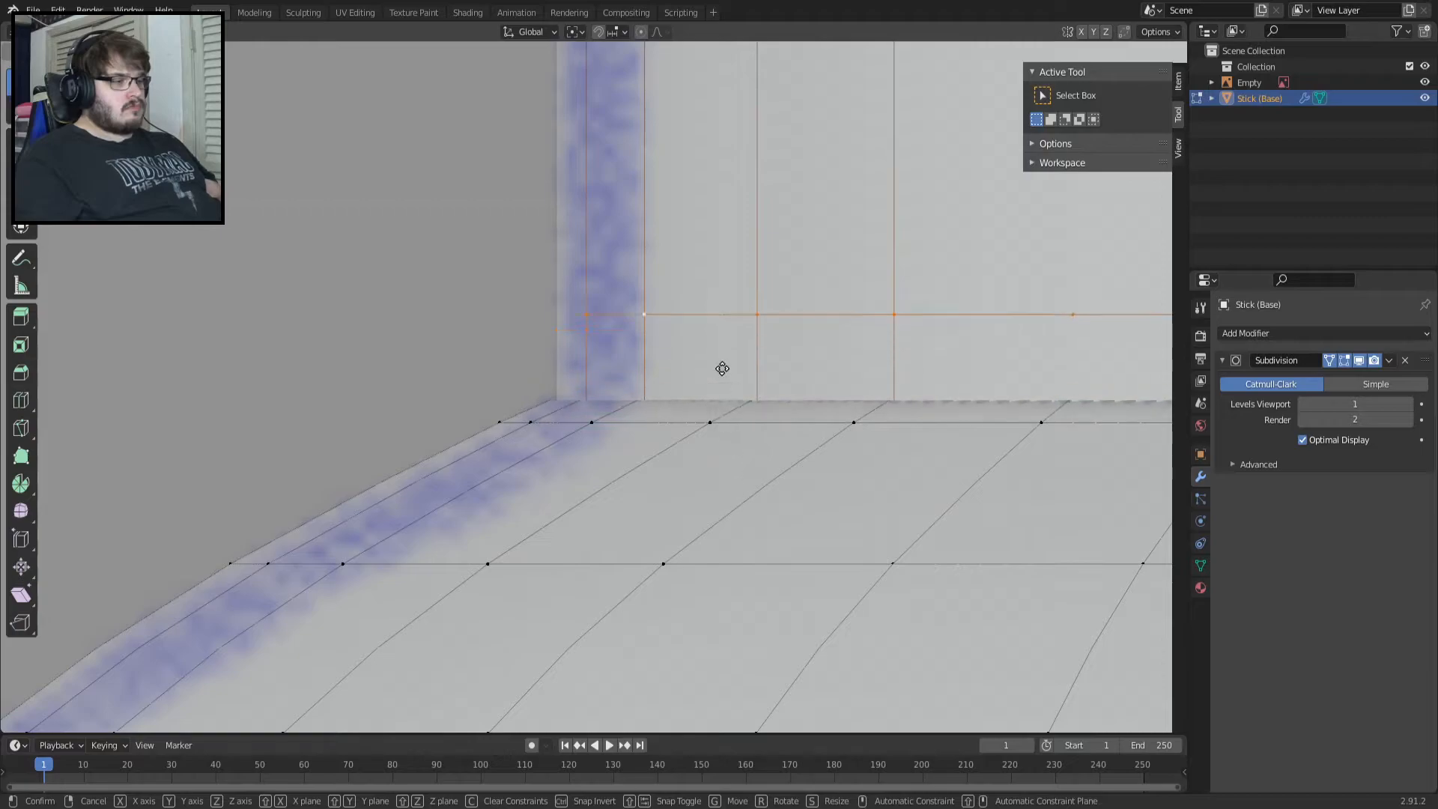
left_click(726, 224)
key("ctrl+s")
scroll(636, 350, "down", 3)
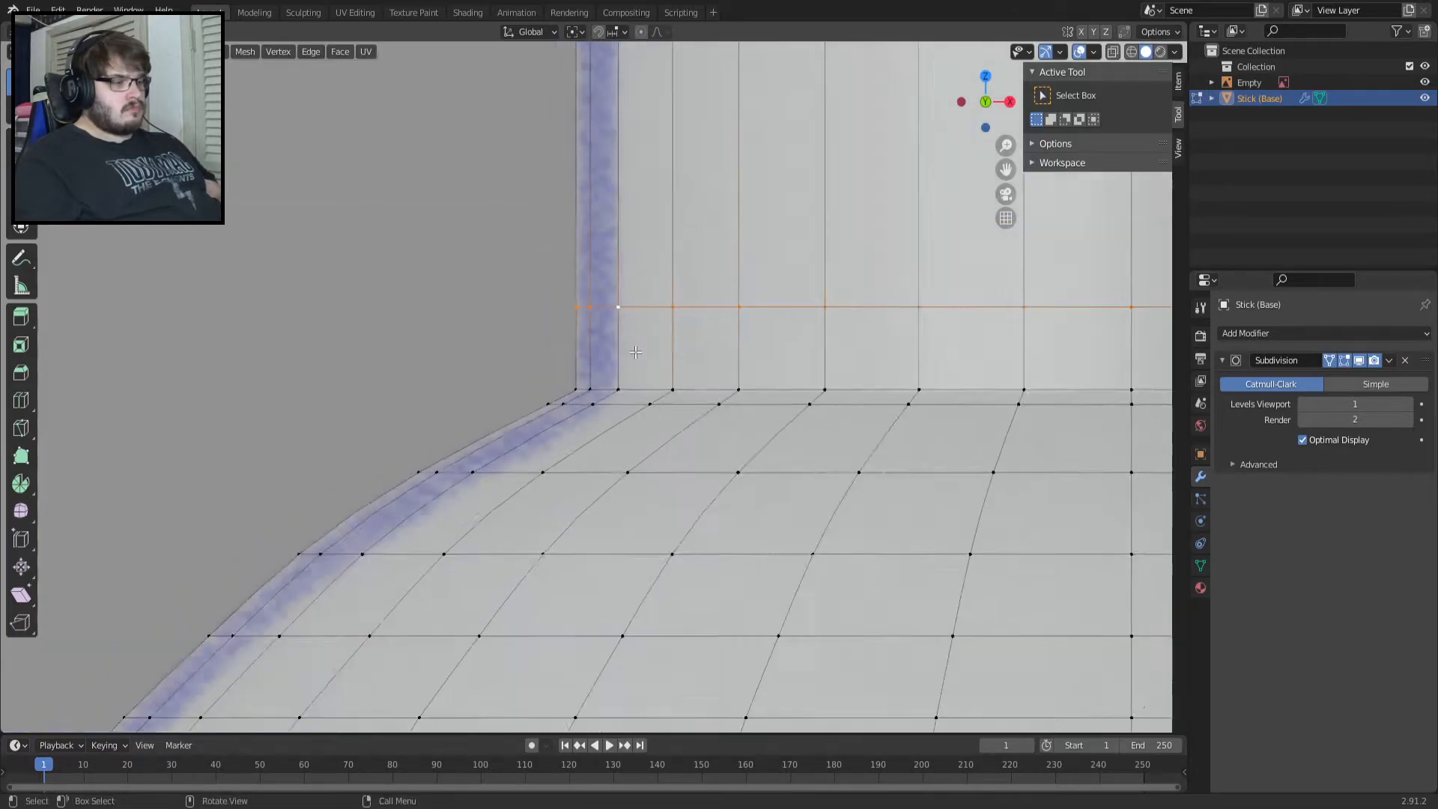
Hide the Empty reference image and inspect the subdivided neck and dome from an angle, returning to Edit Mode.
scroll(634, 352, "down", 4)
key("Tab")
scroll(443, 365, "down", 3)
middle_click_drag(443, 365, 702, 385)
key("Tab")
key("Tab")
left_click(1424, 82)
middle_click_drag(694, 353, 729, 401)
key("Tab")
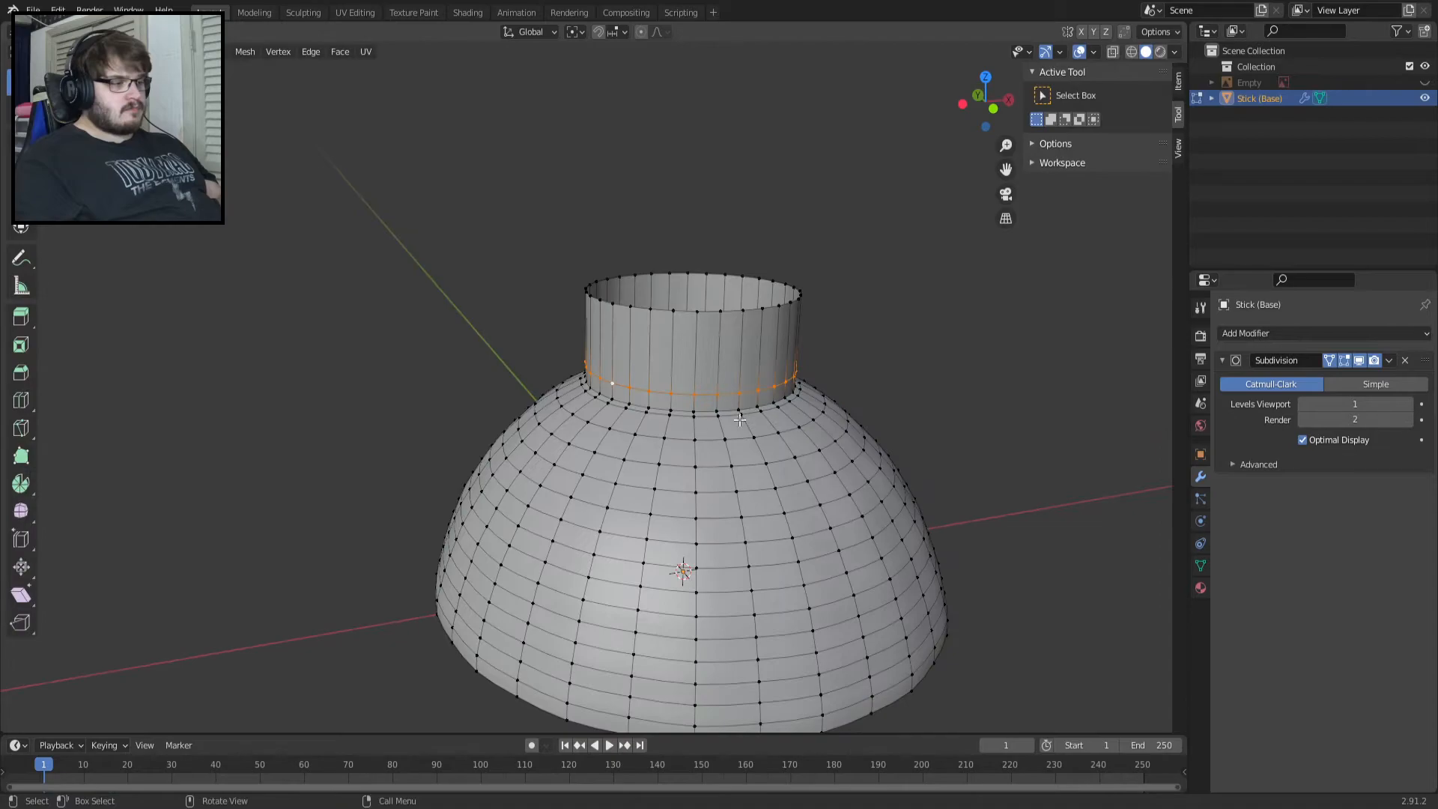
Try moving the neck's base corner loop in Z, undo it, and turn off the Subdivision modifier's viewport display.
scroll(730, 419, "up", 5)
scroll(710, 425, "down", 2)
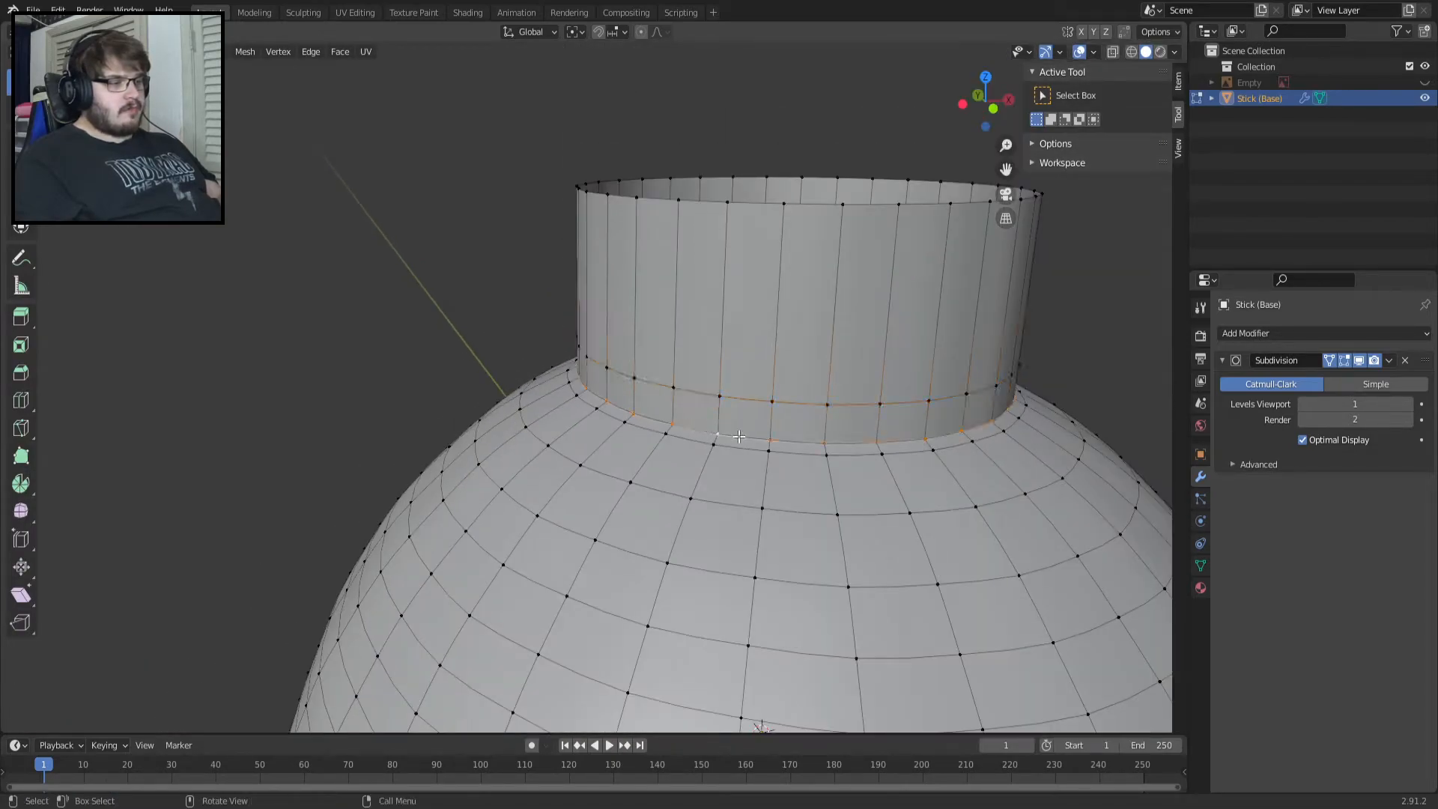
key("g")
key("z")
left_click(825, 410)
key("ctrl+z")
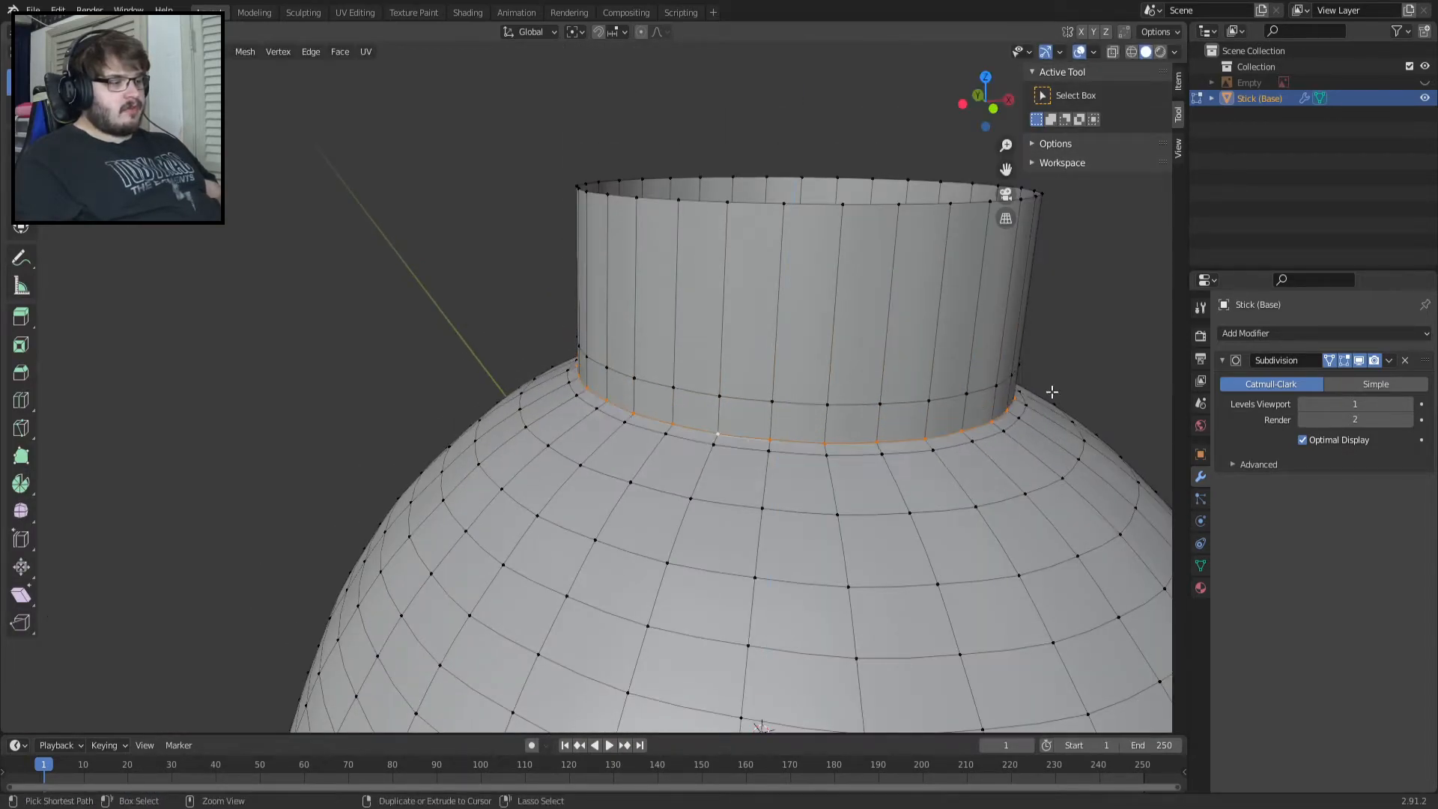
left_click(1359, 361)
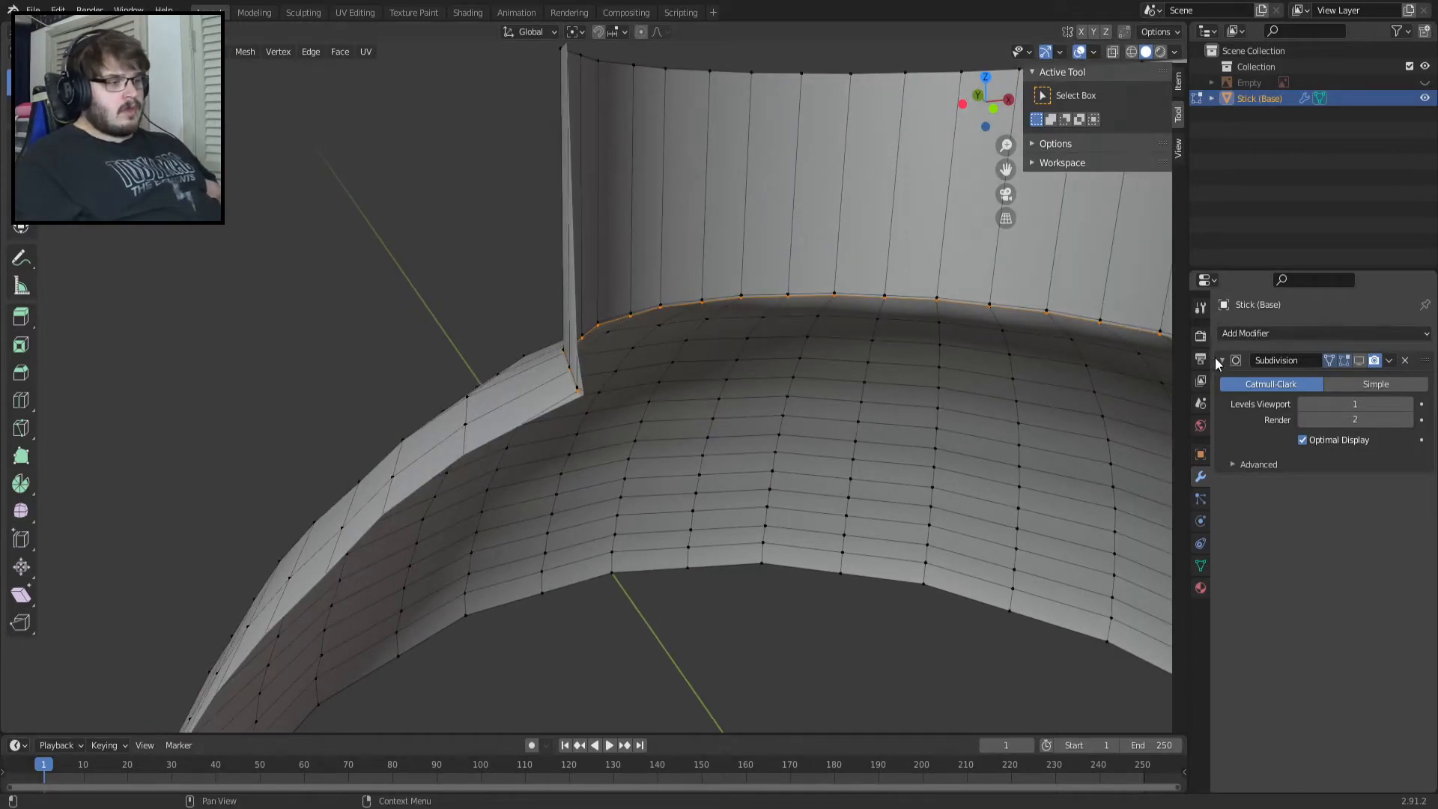
Look through the tool, workspace, output, view layer, scene and world settings for the viewport clipping distance.
left_click(1038, 141)
left_click(1037, 142)
left_click(1051, 164)
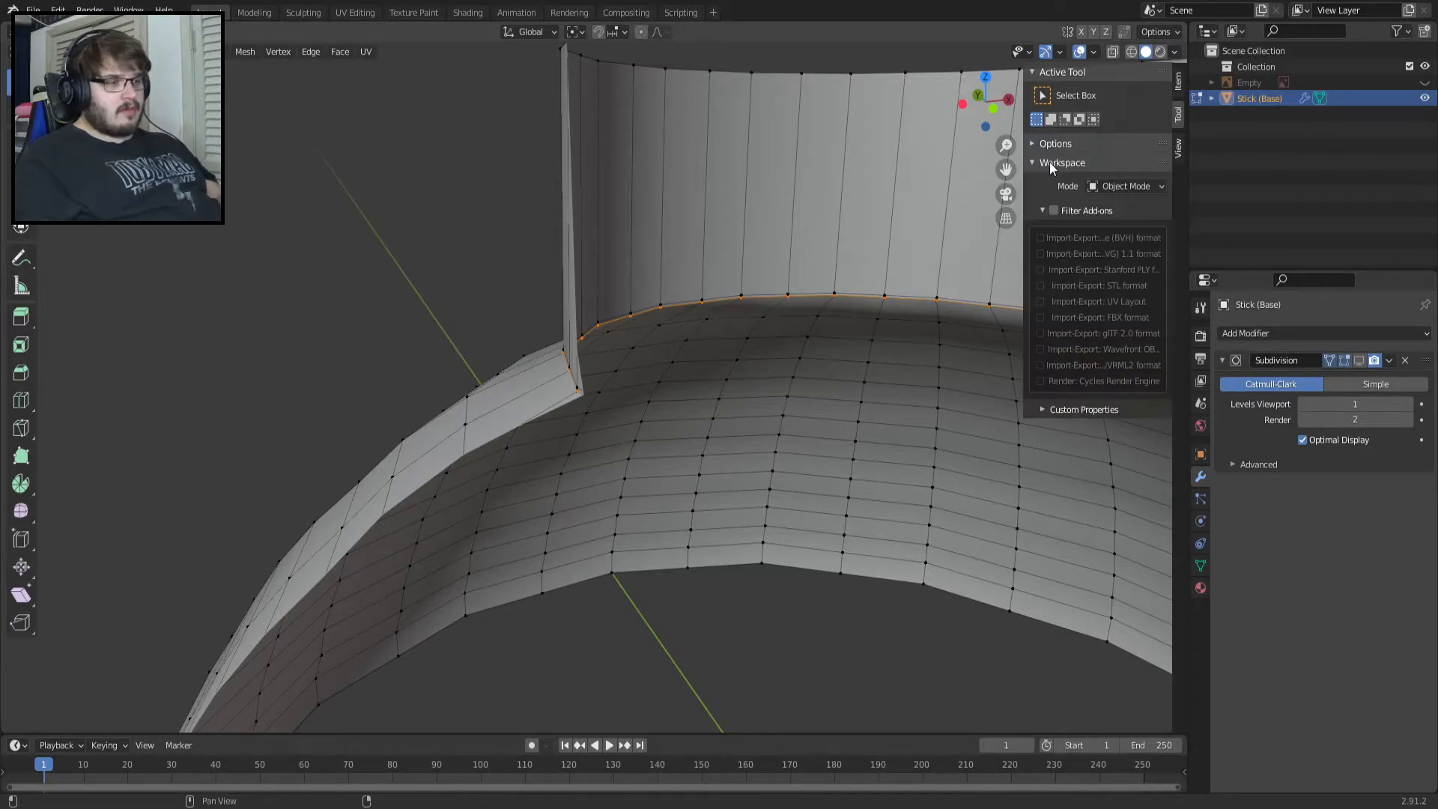
left_click(1049, 162)
left_click(1052, 145)
left_click(1053, 144)
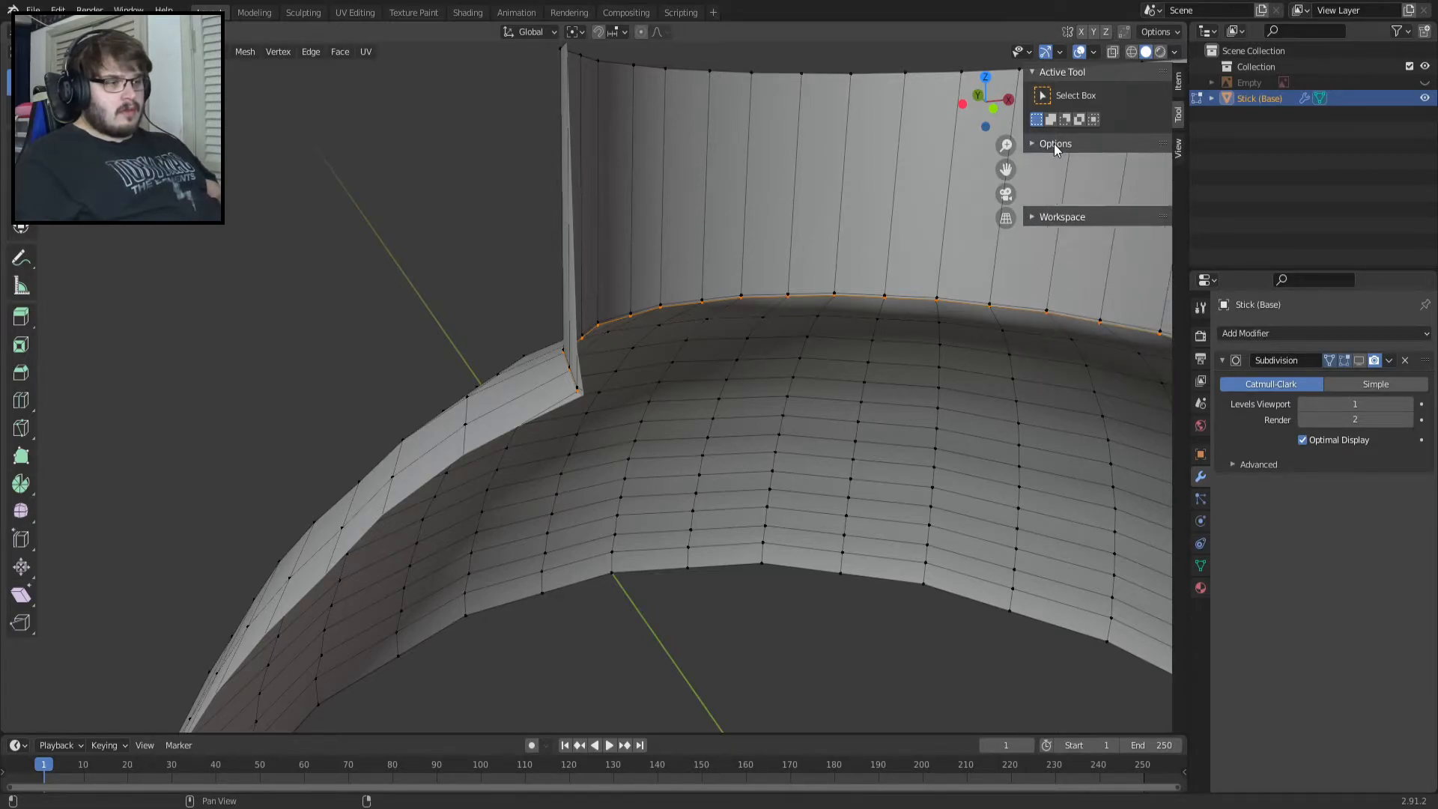
left_click(1201, 359)
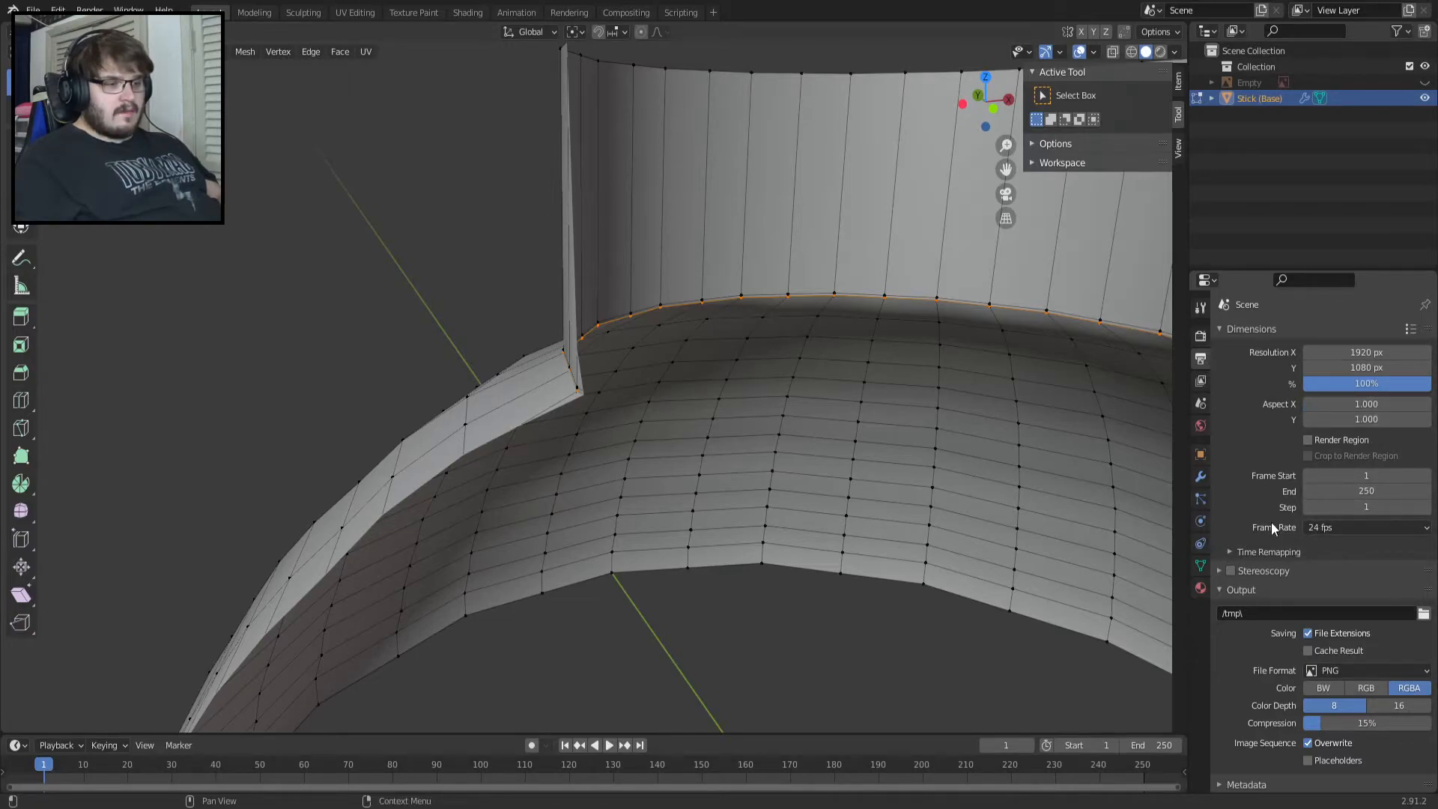
scroll(1270, 523, "down", 1)
middle_click_drag(771, 621, 818, 625)
scroll(816, 563, "down", 1)
scroll(816, 562, "up", 1)
scroll(816, 563, "up", 1)
scroll(819, 563, "down", 1)
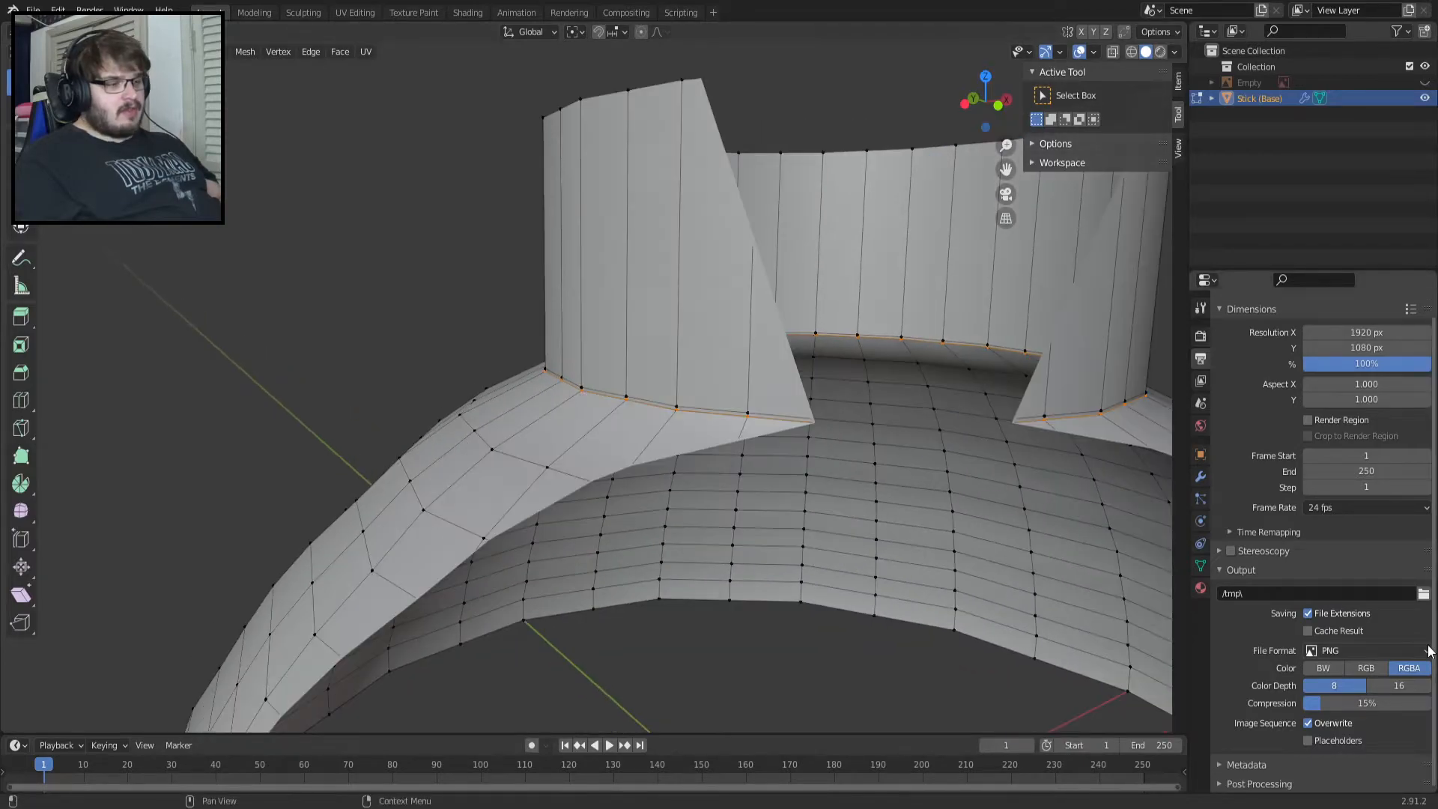
left_click(1203, 384)
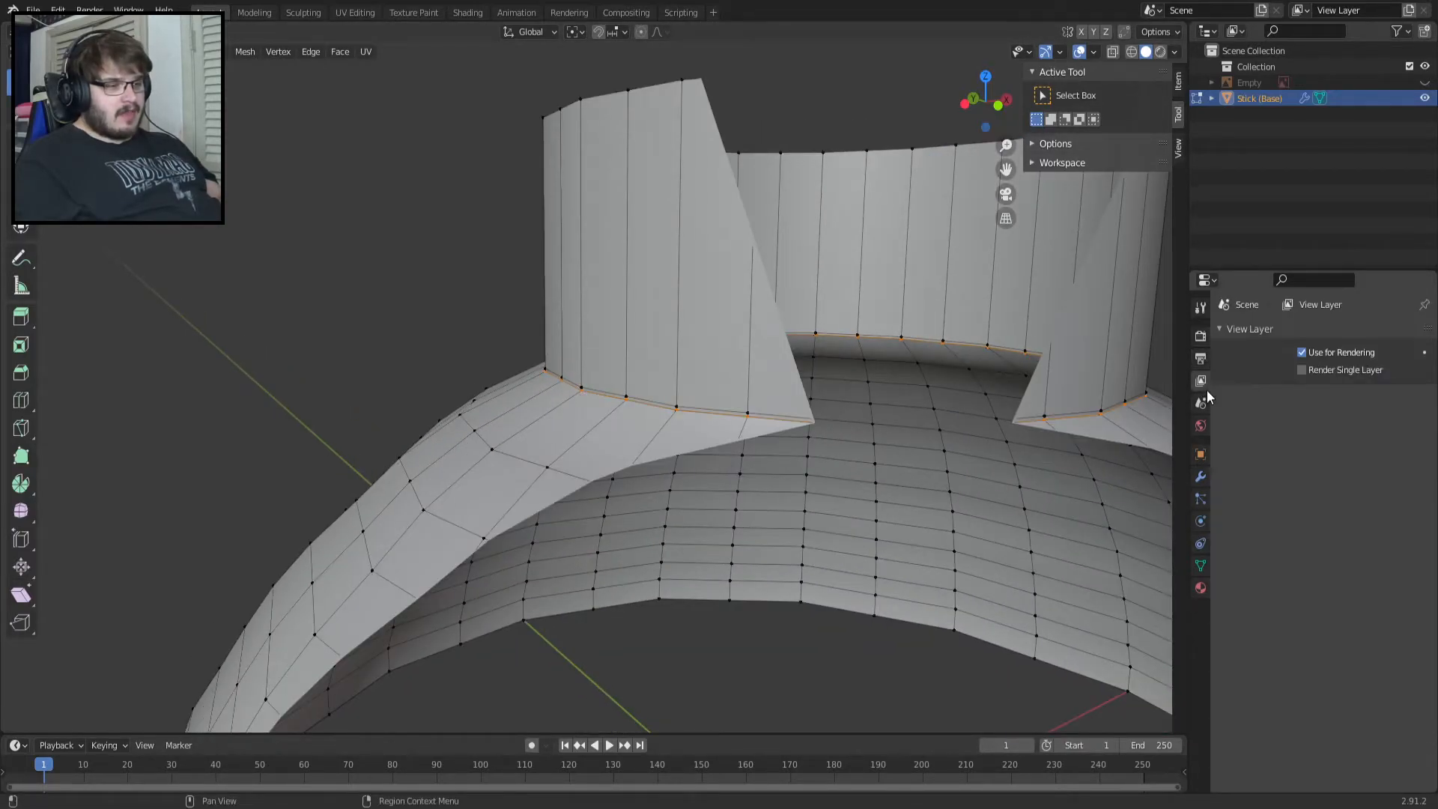
left_click(1201, 403)
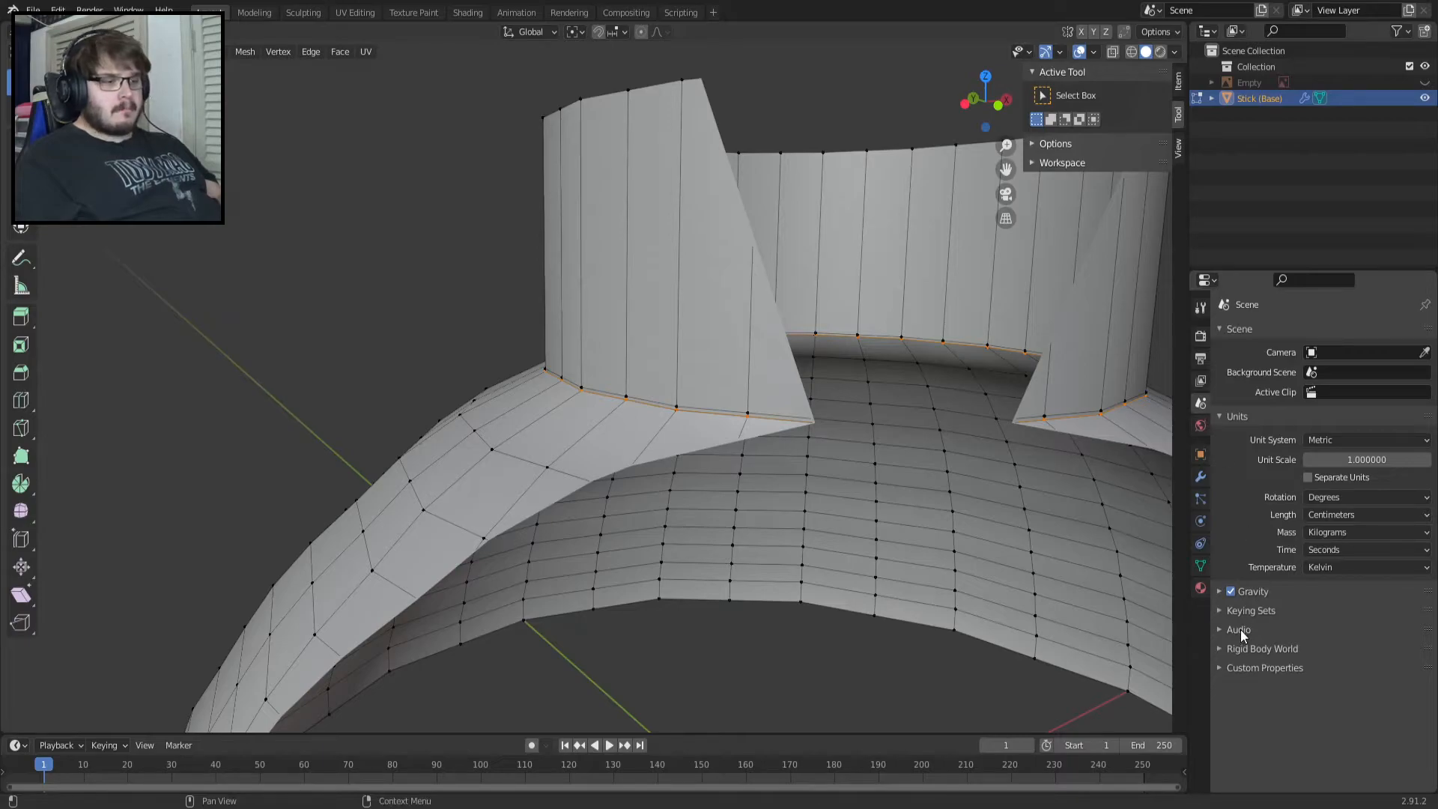
left_click(1198, 429)
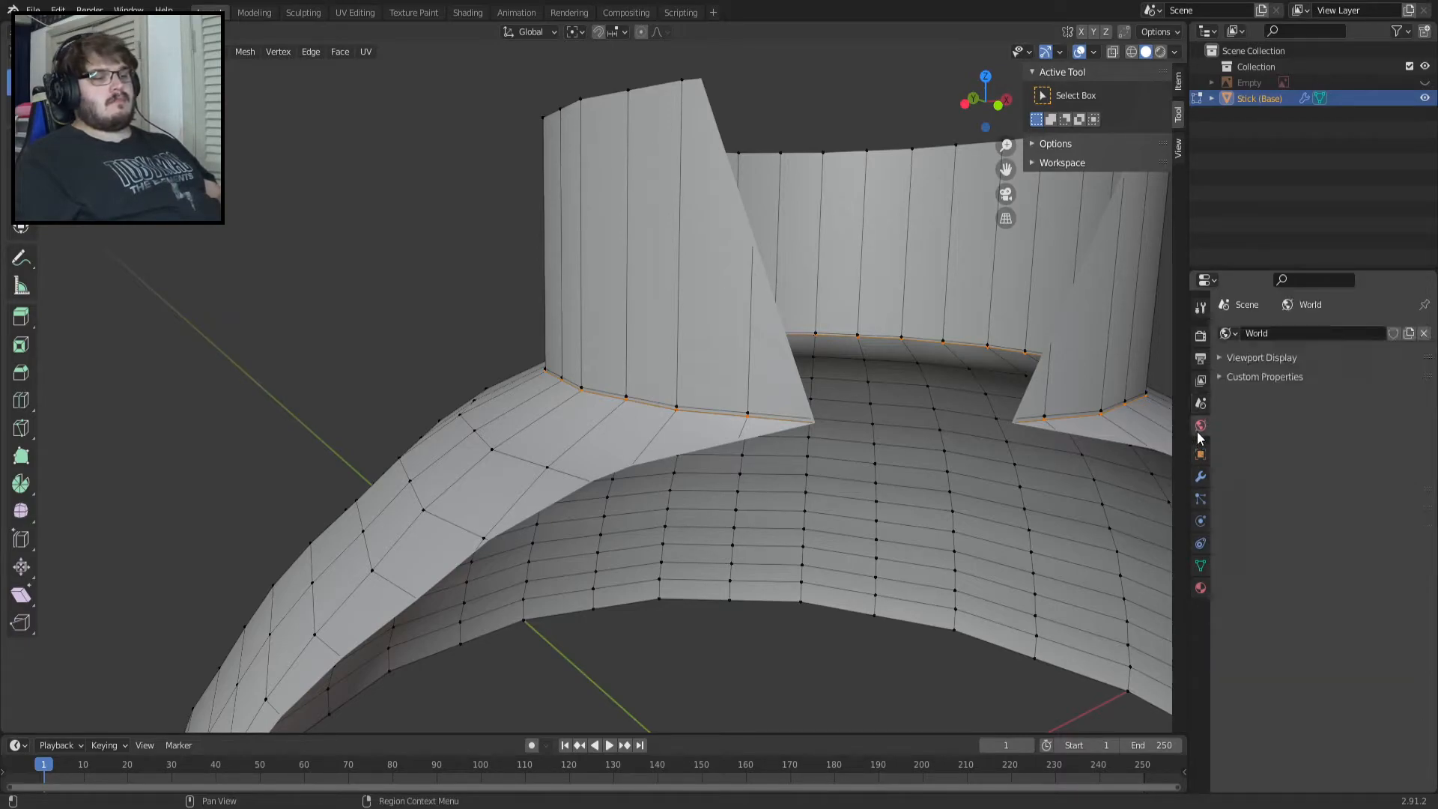
left_click(1254, 357)
left_click(1254, 357)
left_click(1262, 380)
left_click(1261, 381)
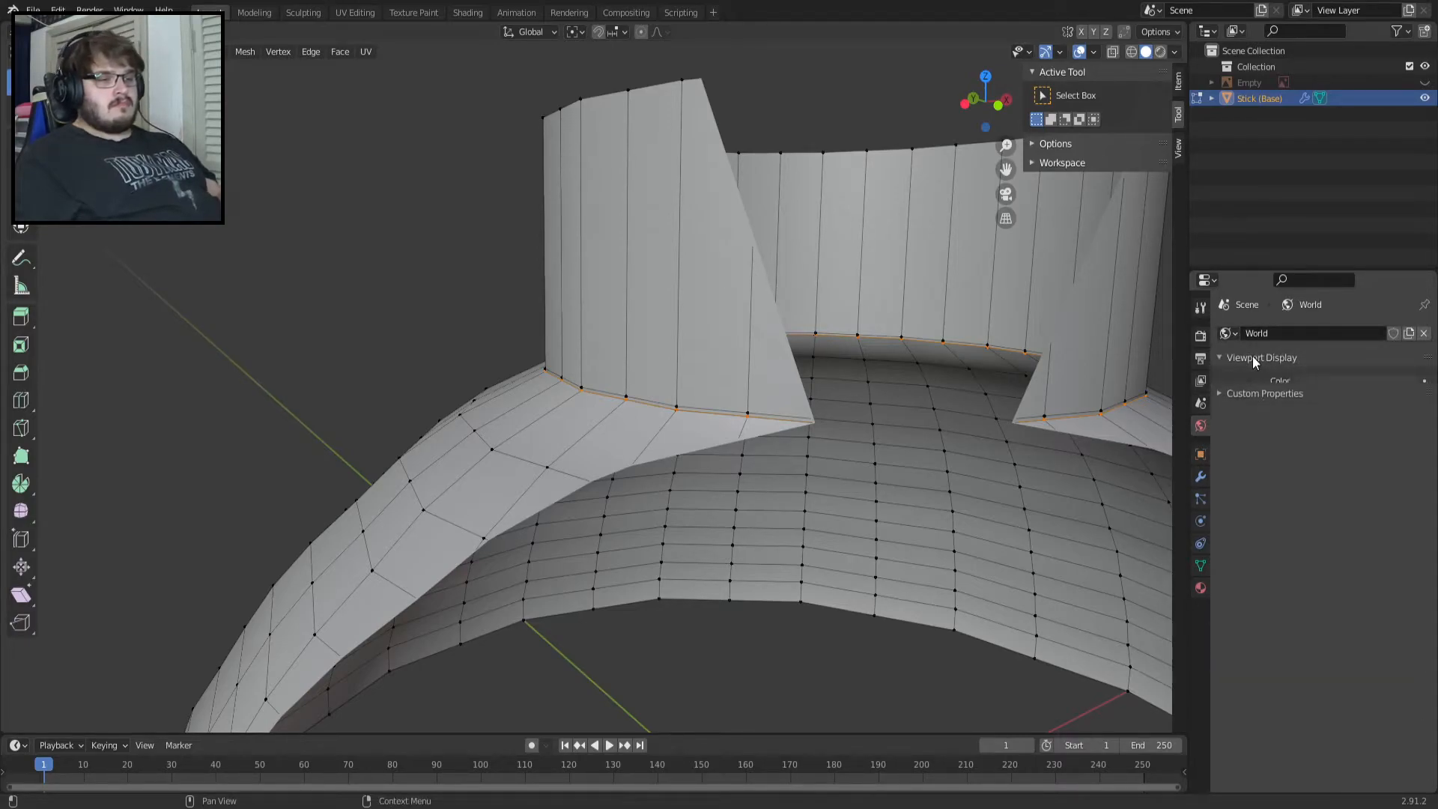
Recheck the tool and workspace options, and in Object Mode the render, output, scene and world properties, for the clipping distance.
left_click(1073, 147)
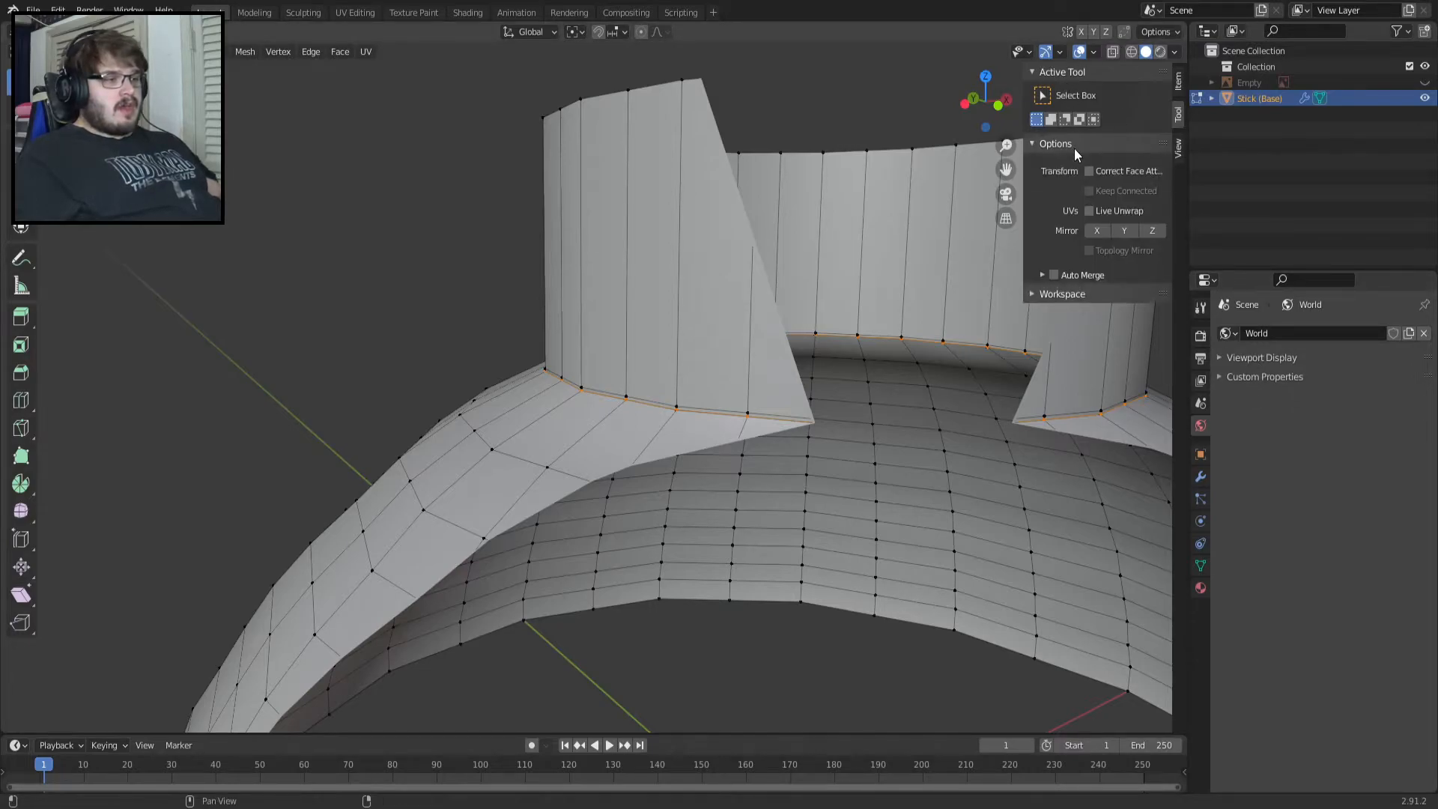
left_click(1054, 145)
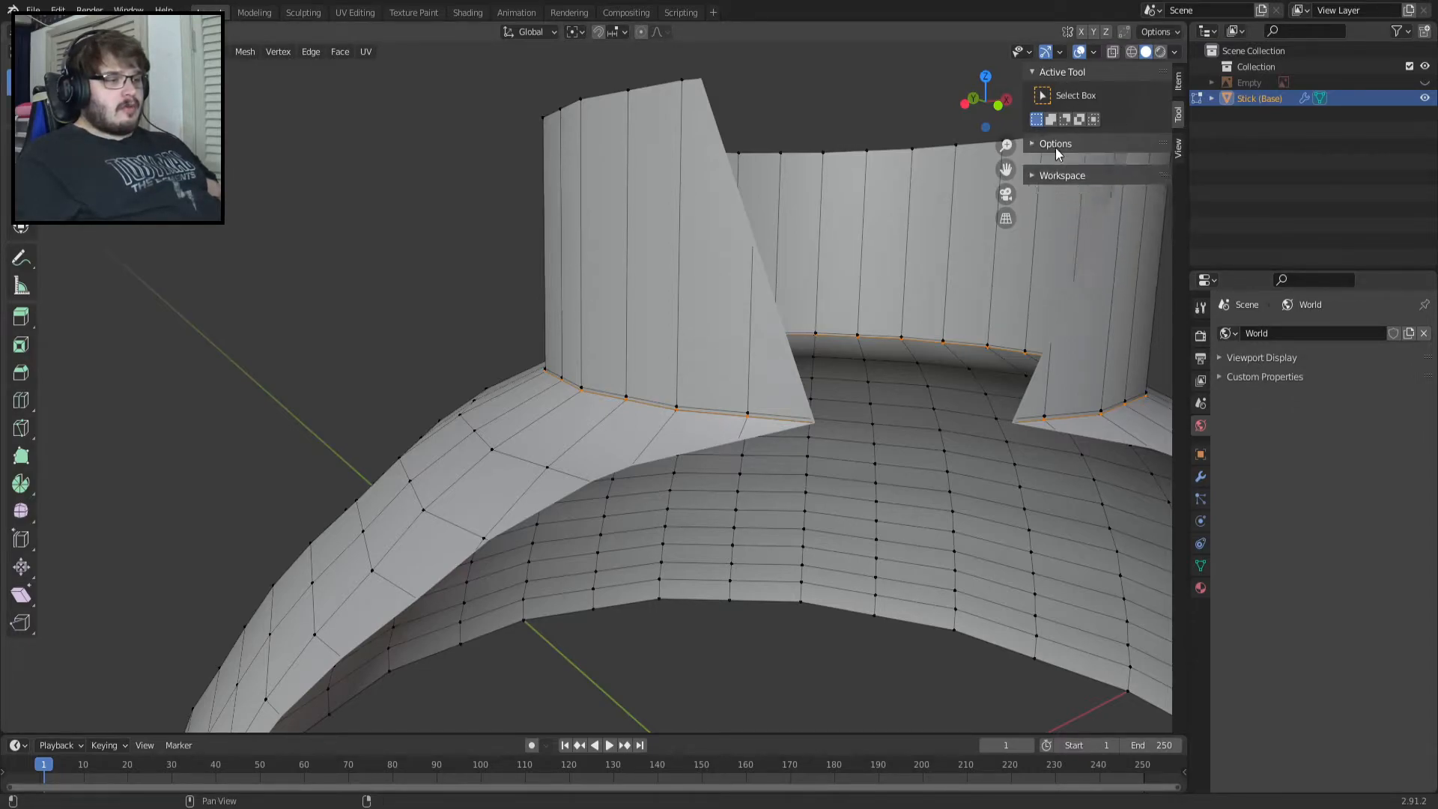
left_click(1072, 77)
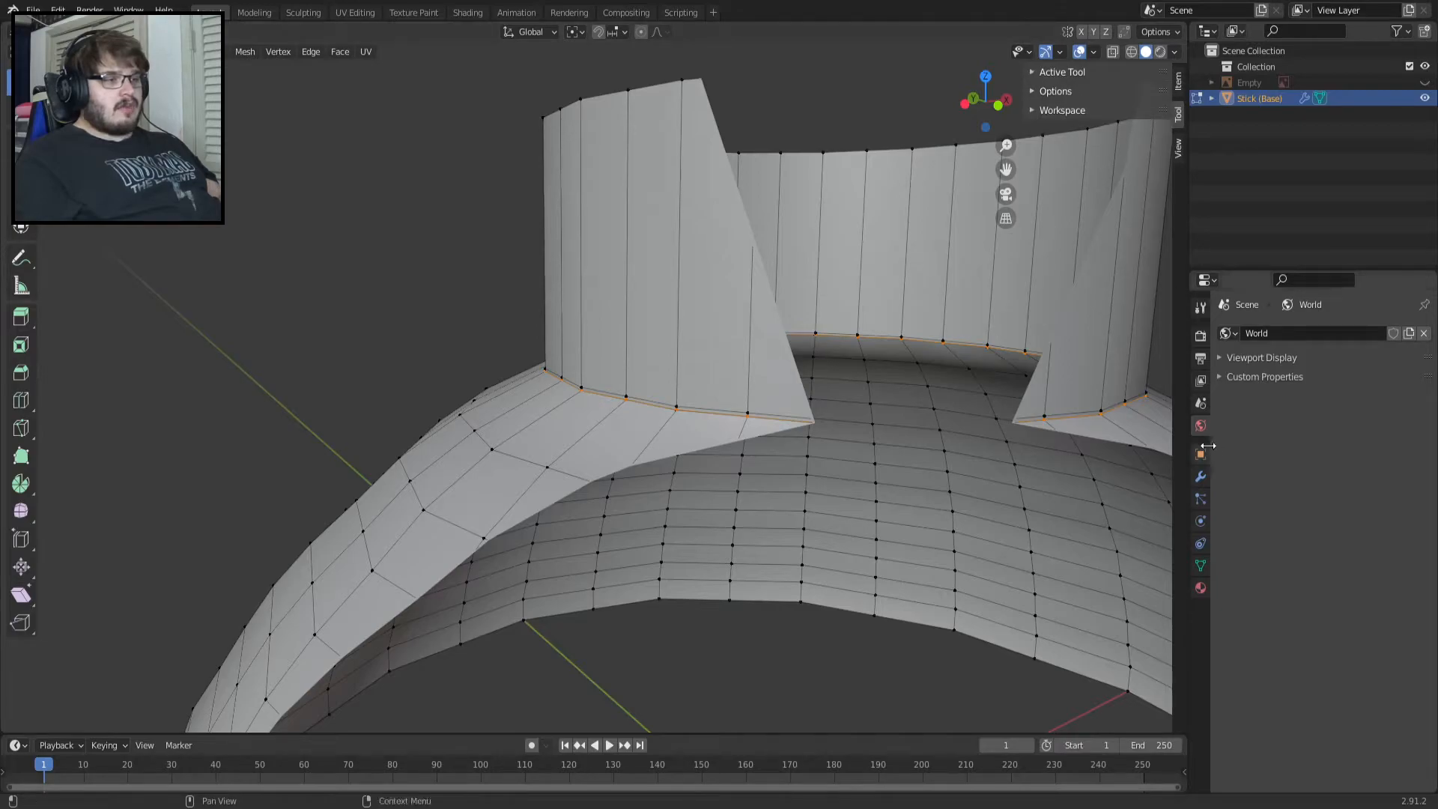
left_click(1197, 336)
left_click(1199, 309)
left_click(1233, 353)
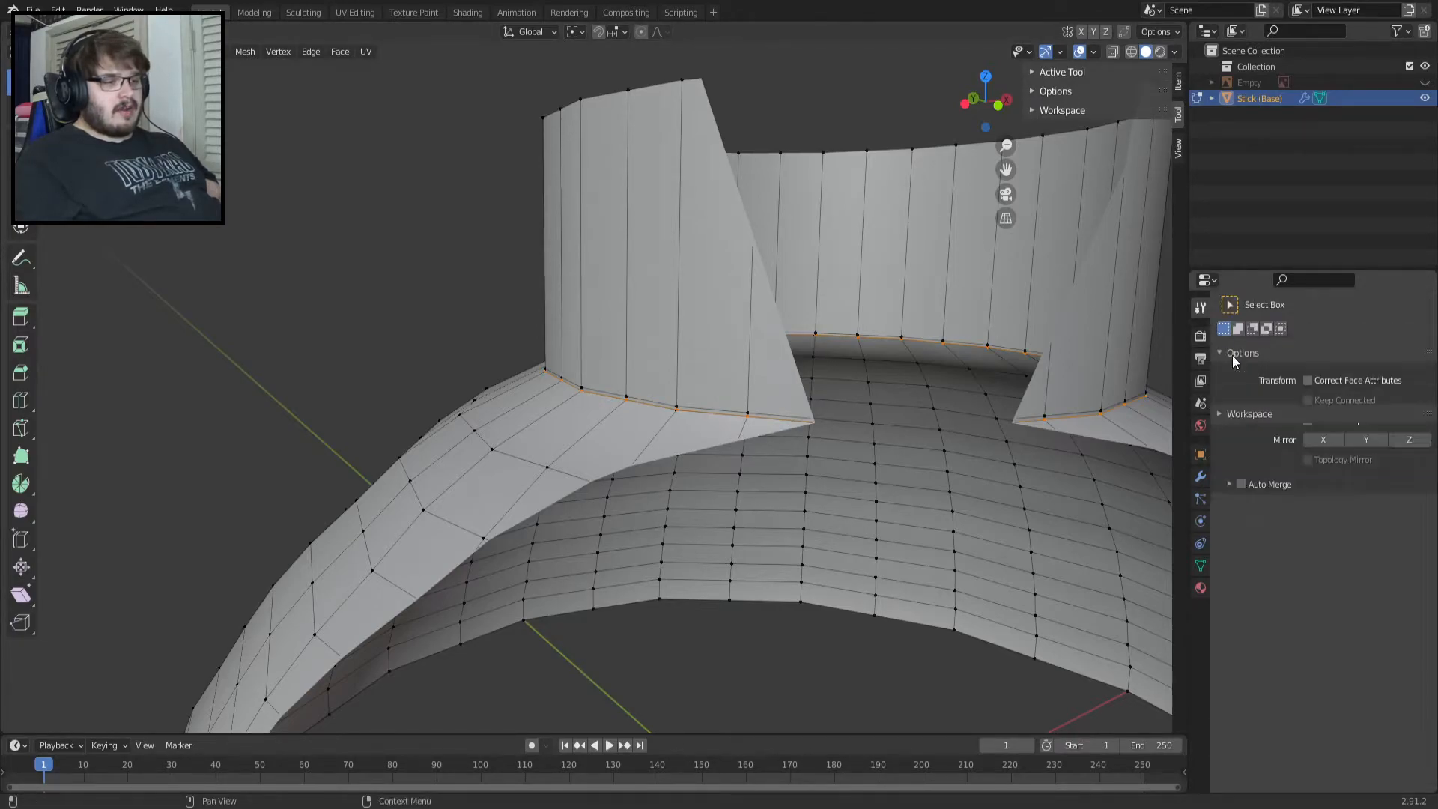
left_click(1261, 505)
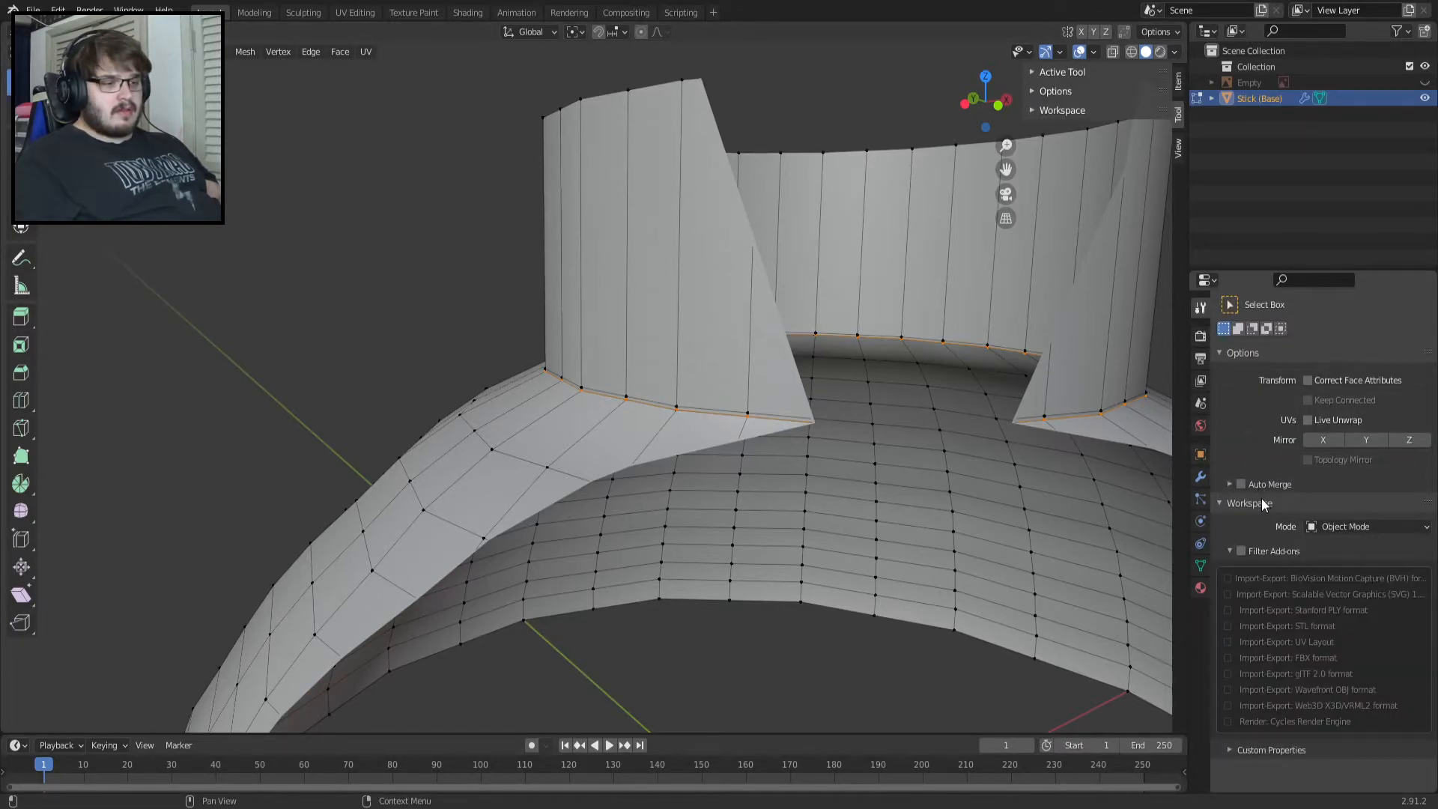
key("Tab")
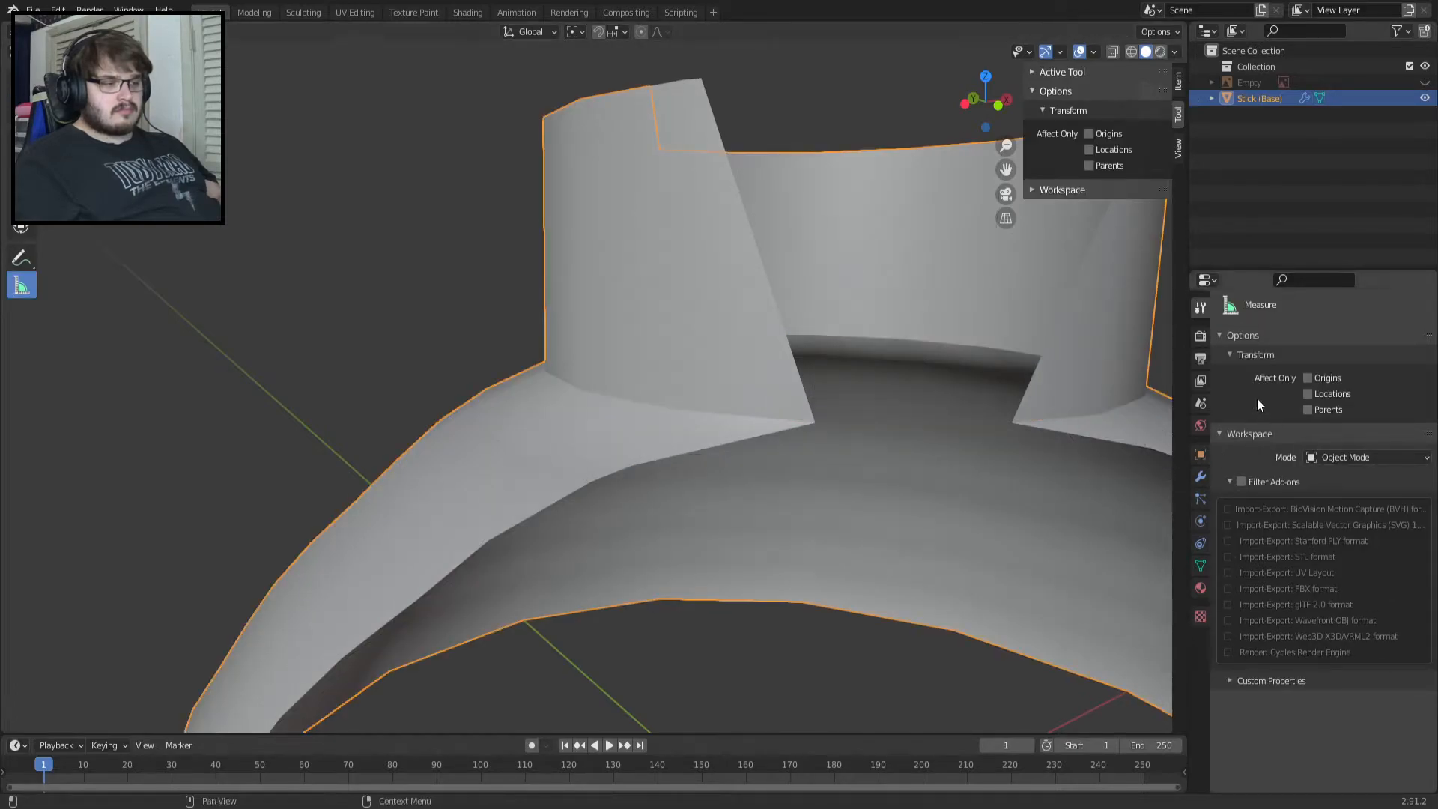
left_click(1200, 337)
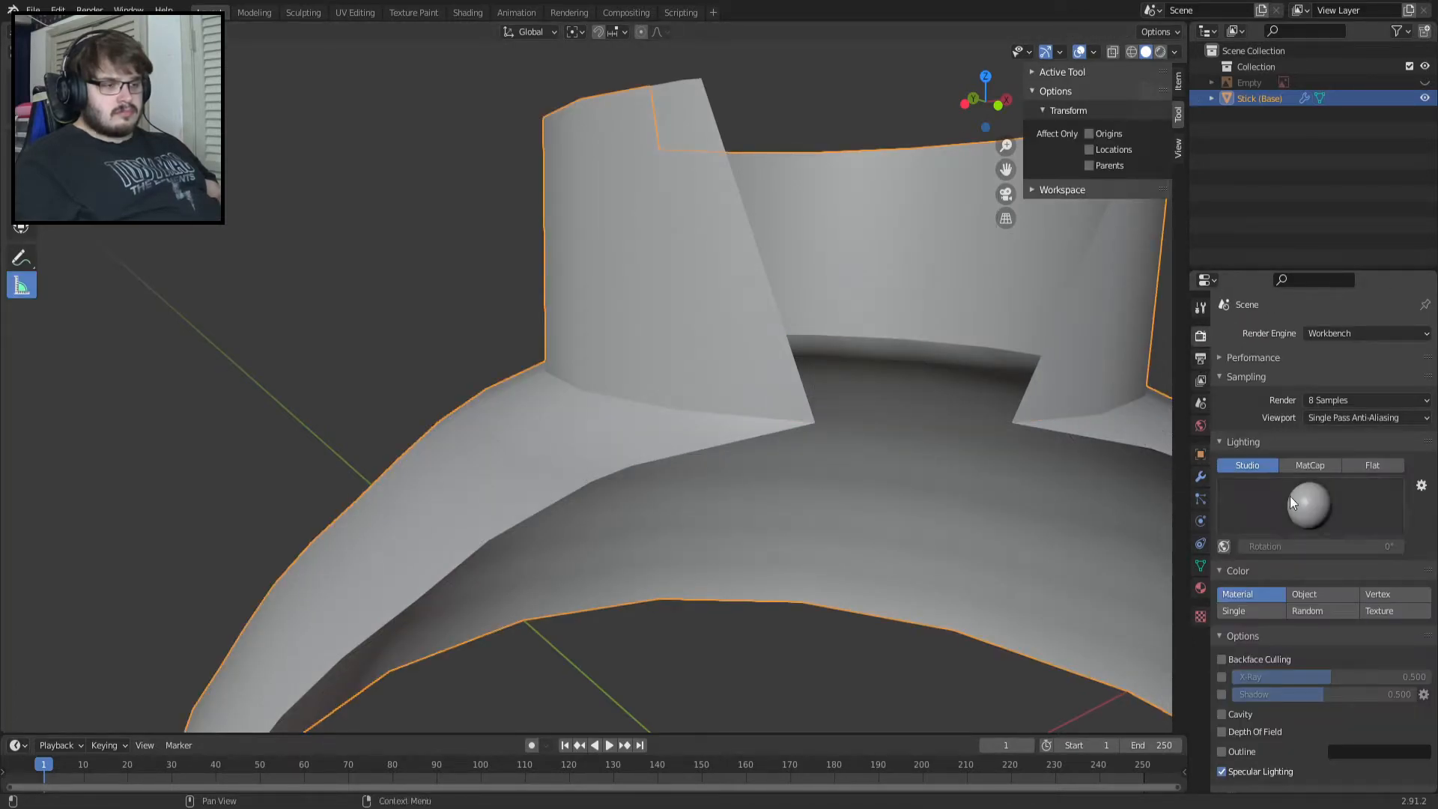
scroll(1265, 568, "down", 3)
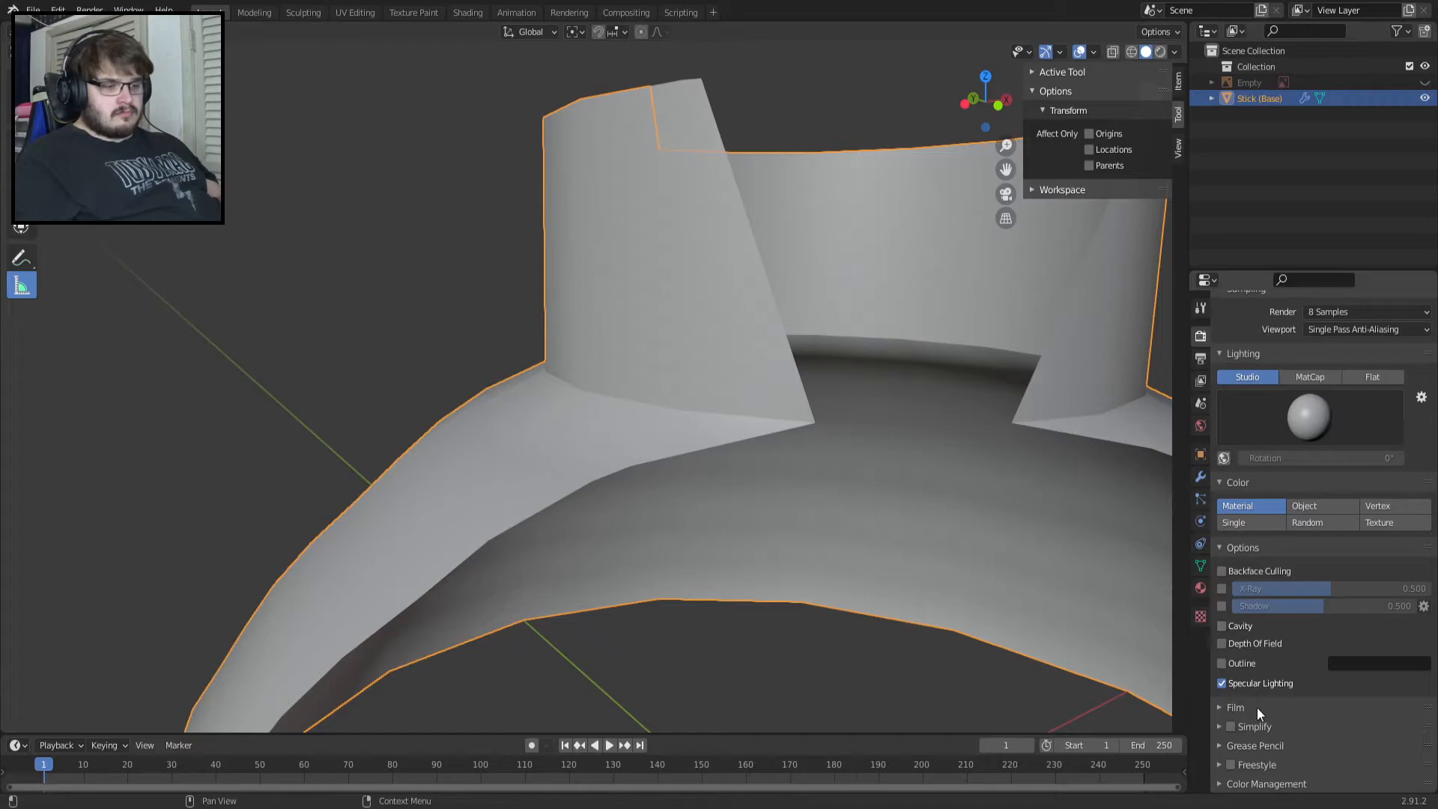
left_click(1198, 357)
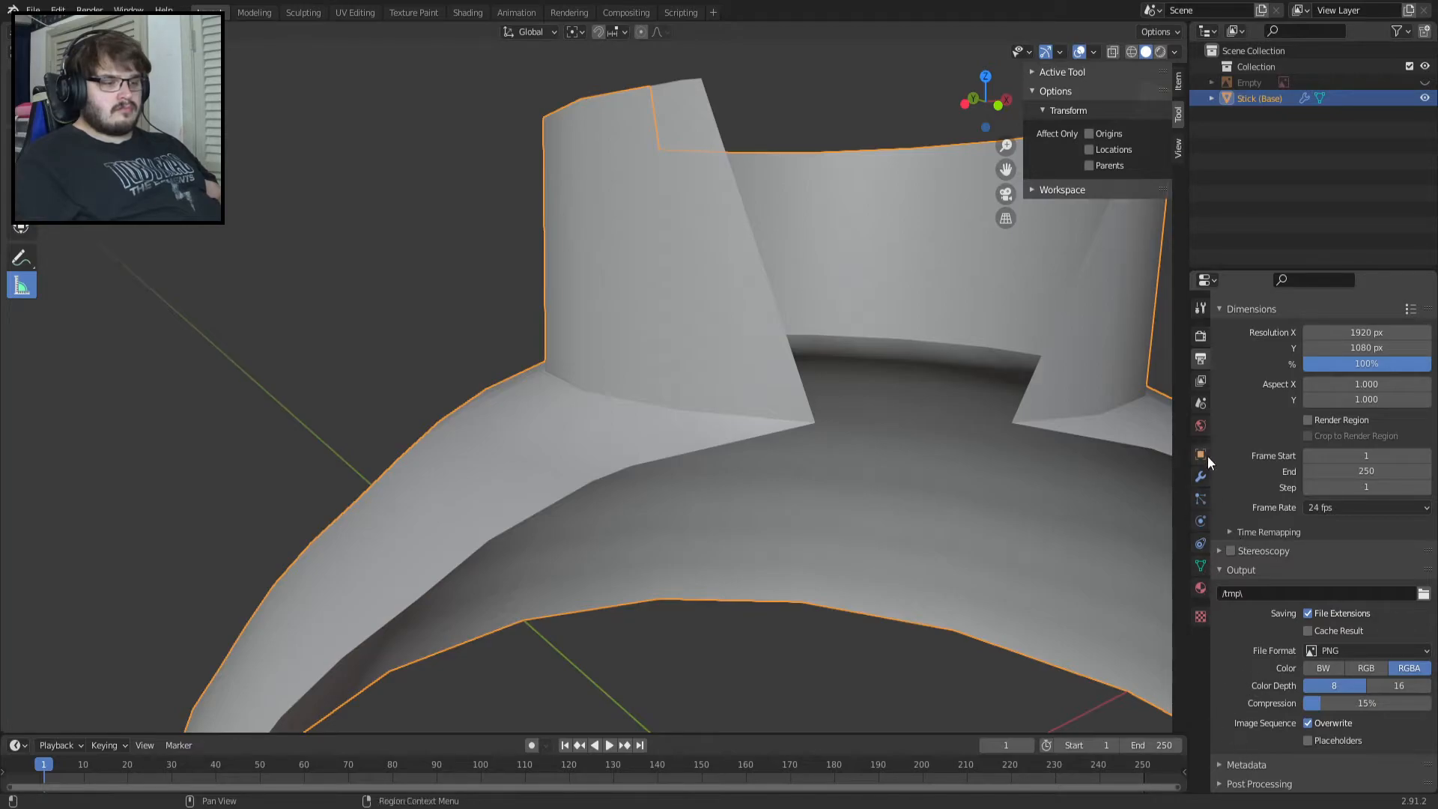
left_click(1201, 381)
left_click(1201, 425)
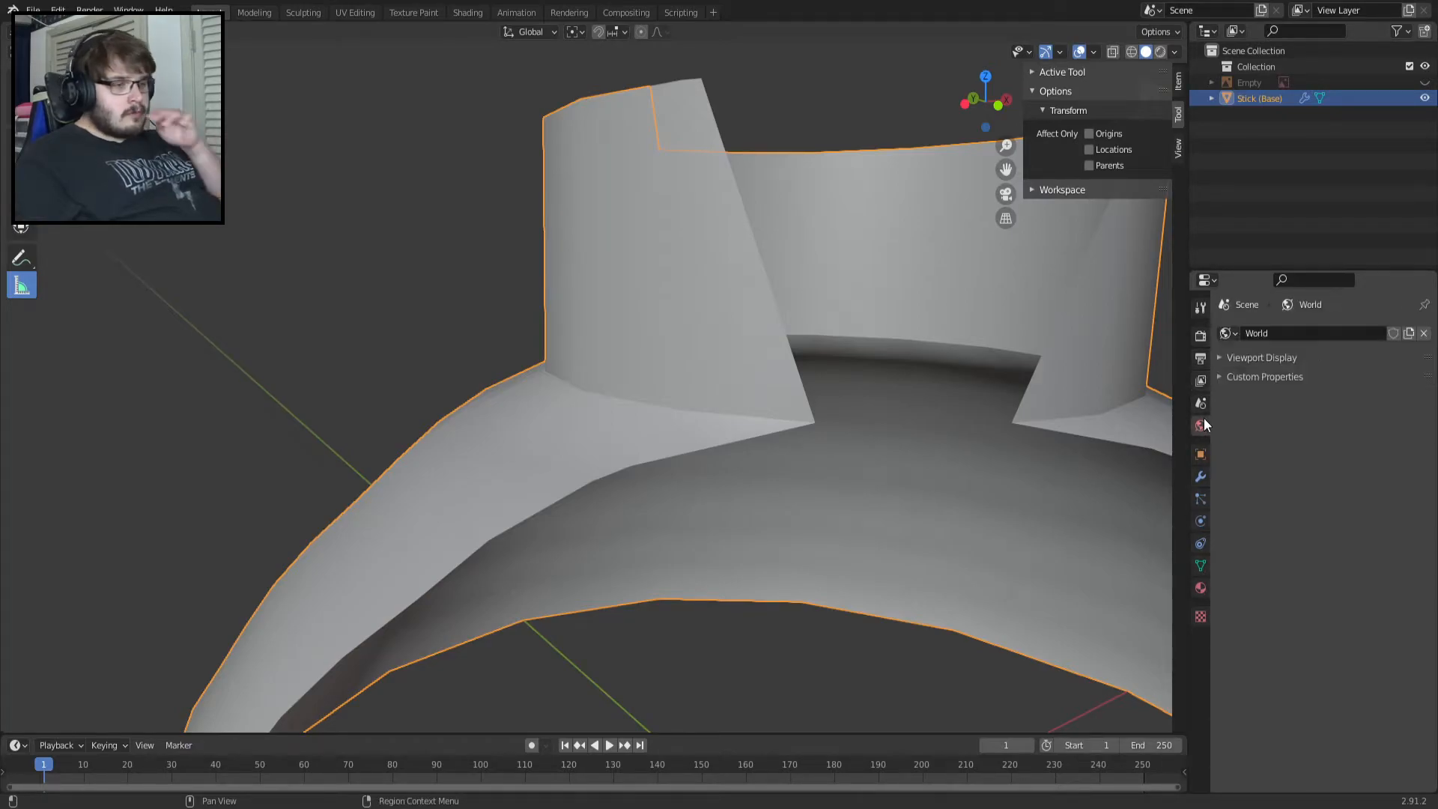
left_click(1201, 404)
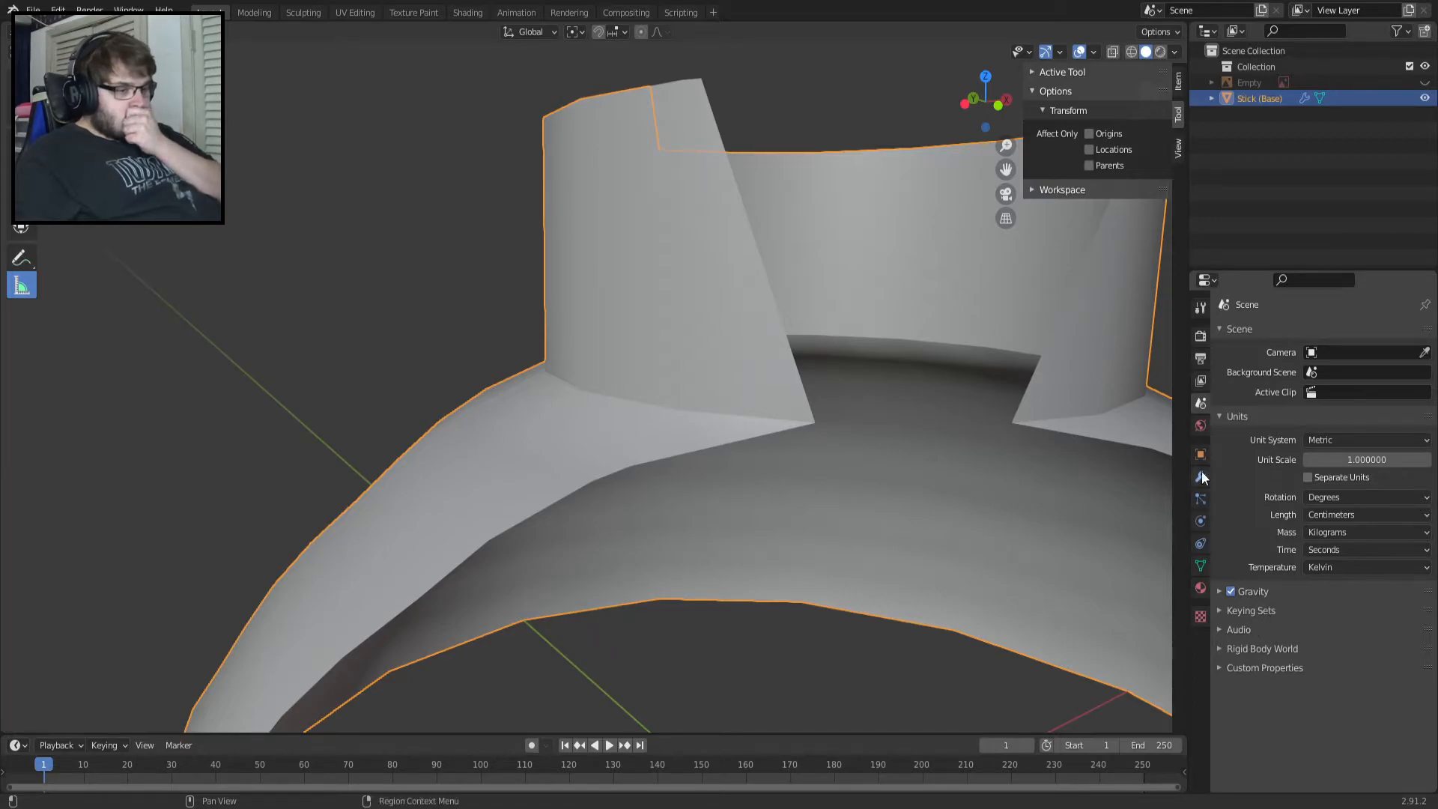
left_click(1201, 427)
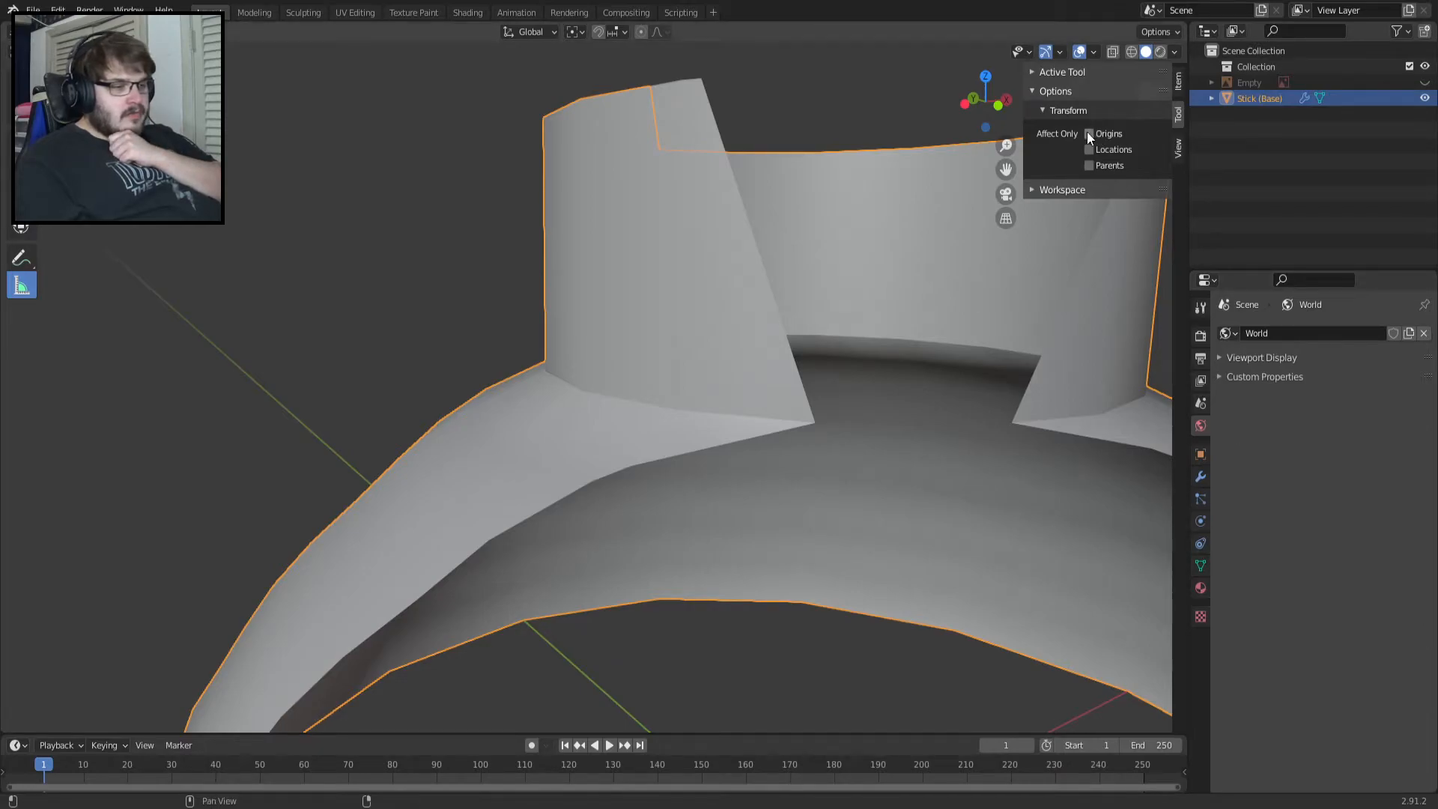
Set the viewport's Clip Start to 0.1 cm and check close up that the mesh is no longer cut away.
left_click(1177, 150)
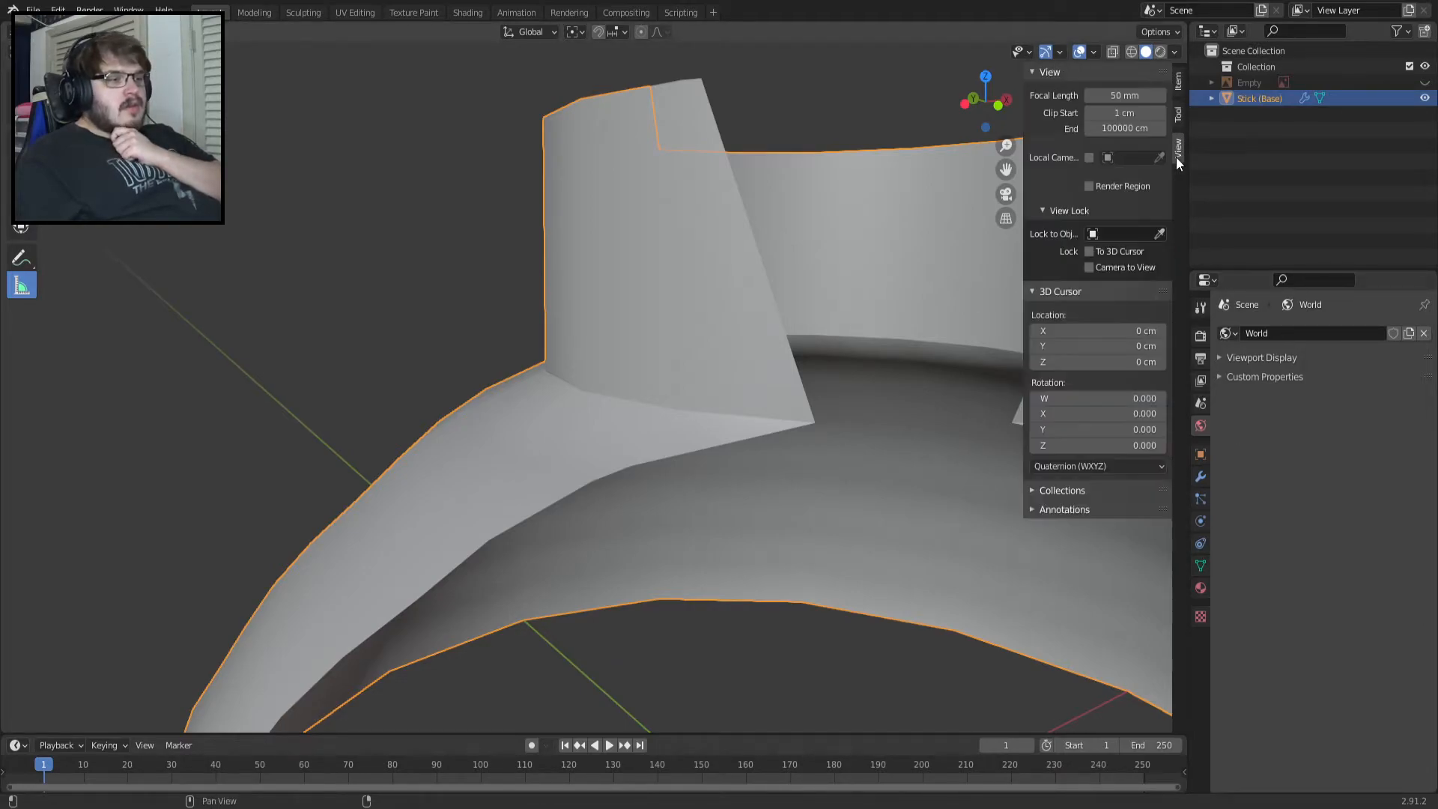
left_click(1125, 113)
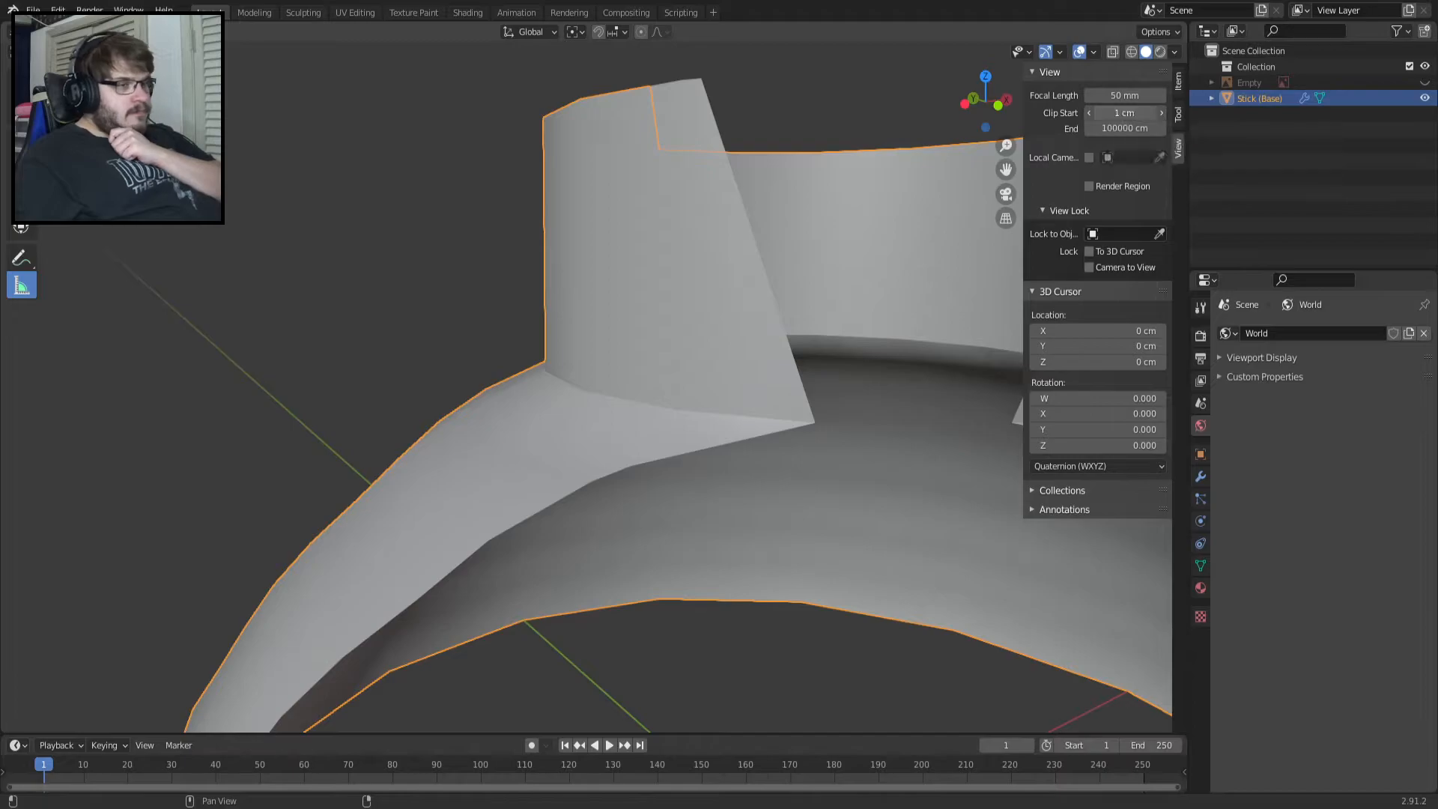
type("0.1")
key("Return")
scroll(940, 283, "up", 5)
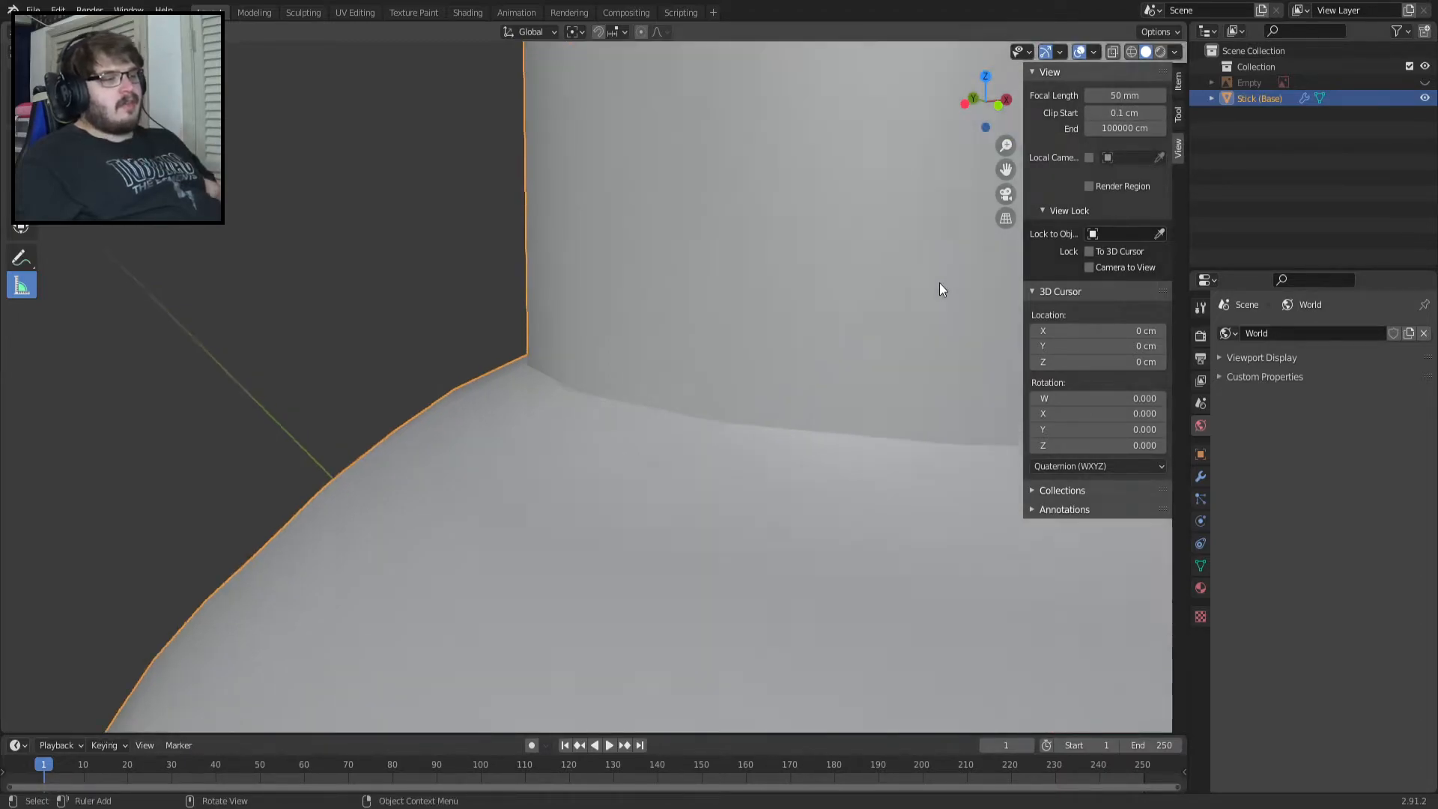
scroll(939, 283, "down", 6)
scroll(941, 282, "down", 6)
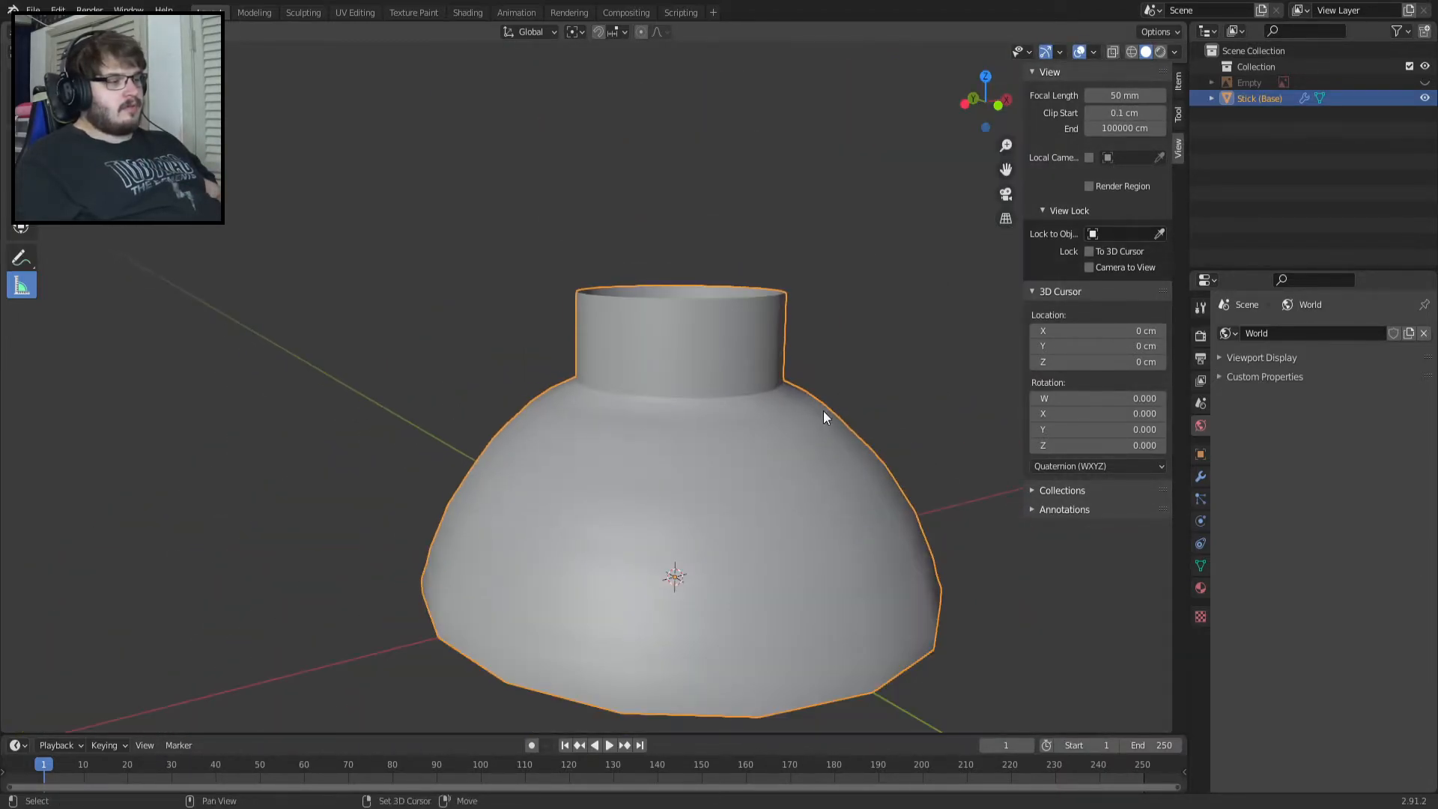
scroll(749, 394, "down", 2)
In front view, raise the edge loop just above the neck's base corner about 0.0136 cm in Z and re-enable the Subdivision viewport display.
key("KP_1")
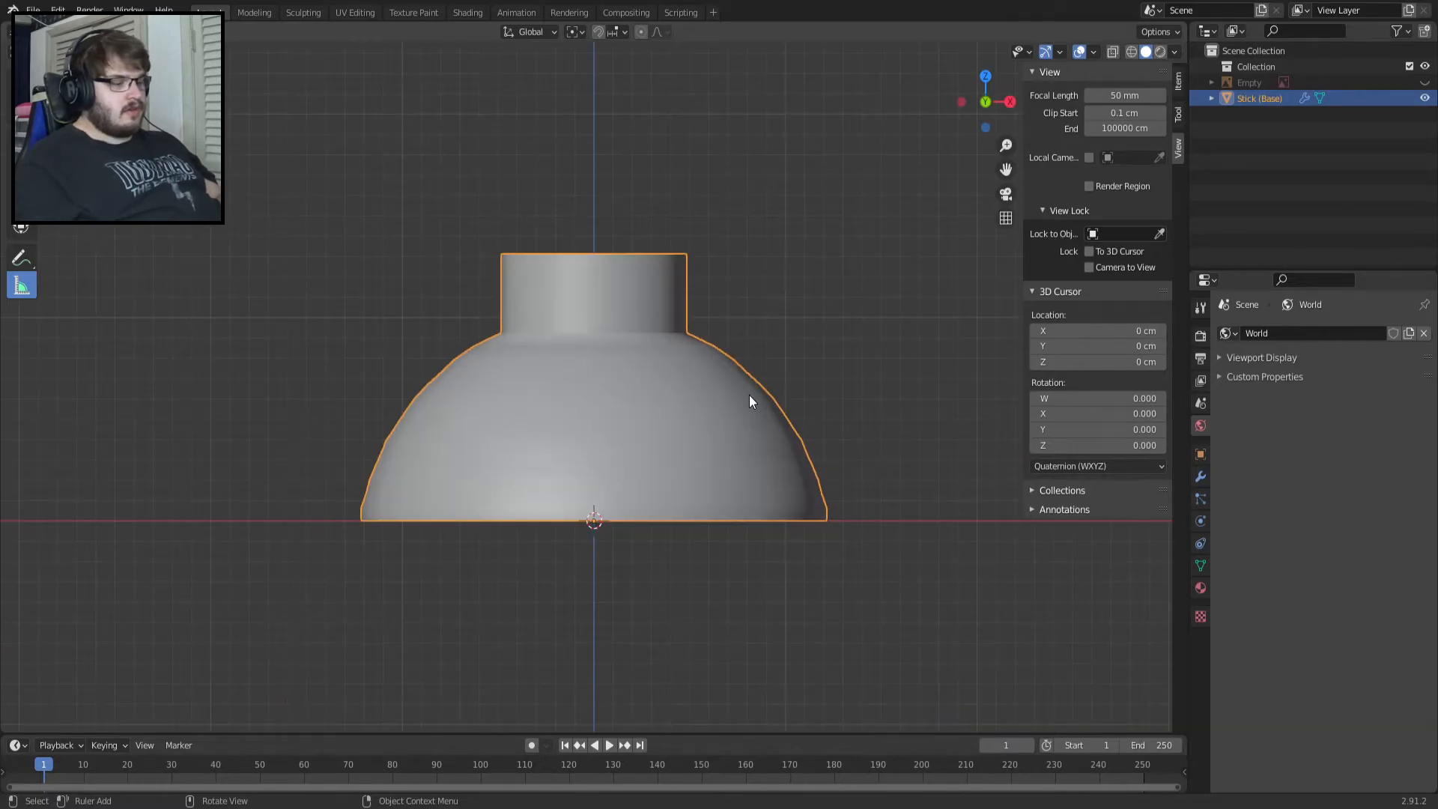
scroll(748, 394, "up", 4)
key("Tab")
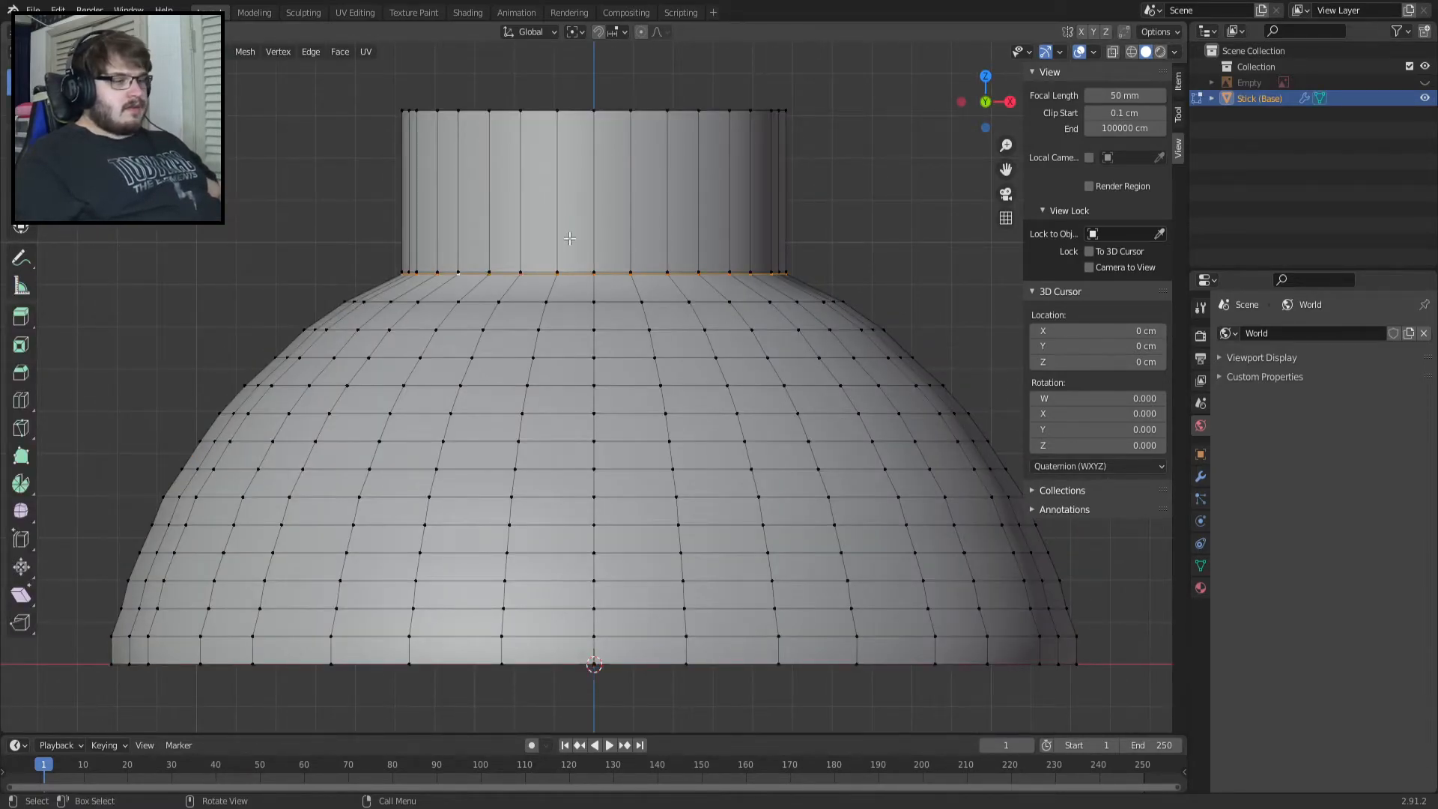
scroll(569, 238, "up", 4)
key("g")
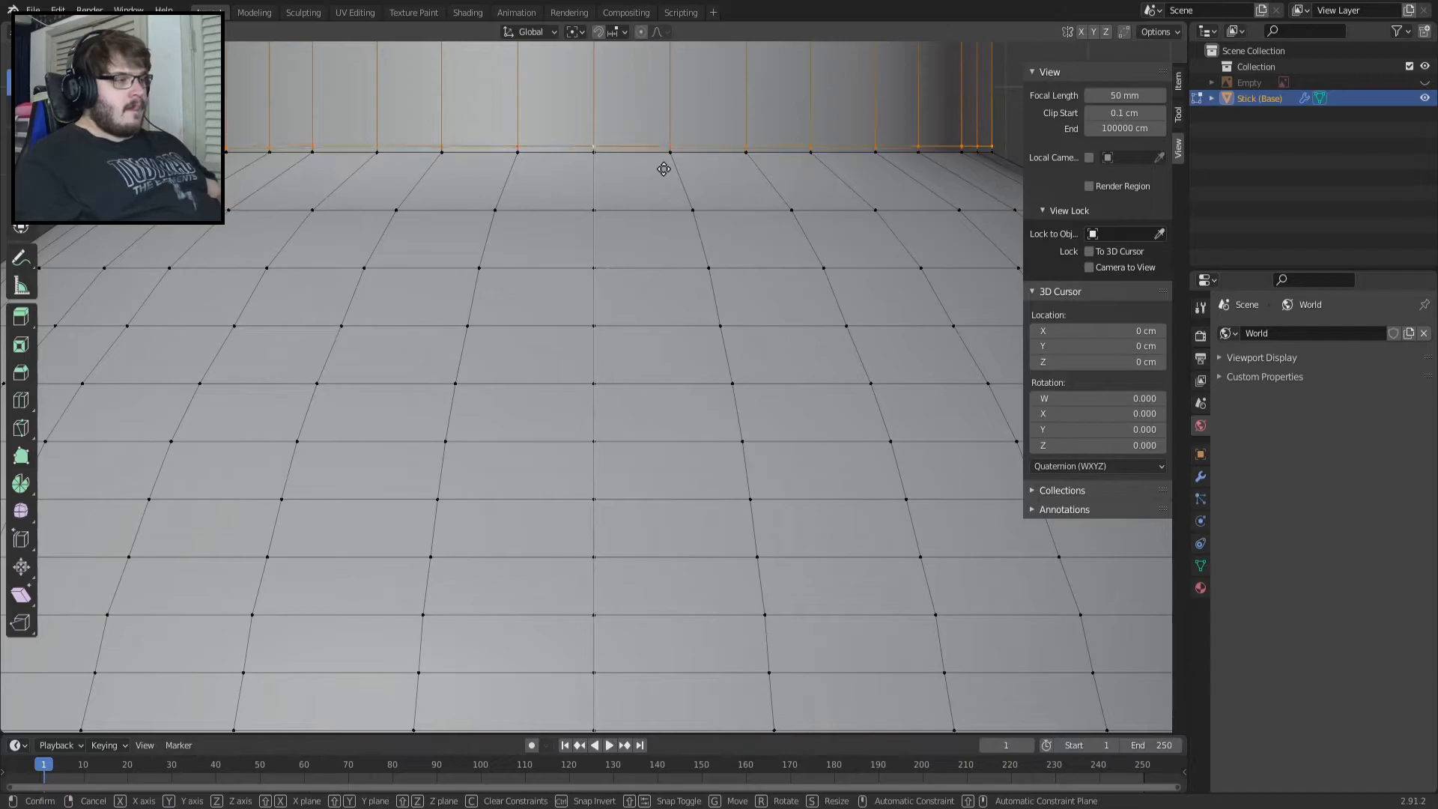
left_click(571, 143)
left_click(570, 166)
left_click(568, 148, "alt")
key("g")
key("z")
left_click(645, 181)
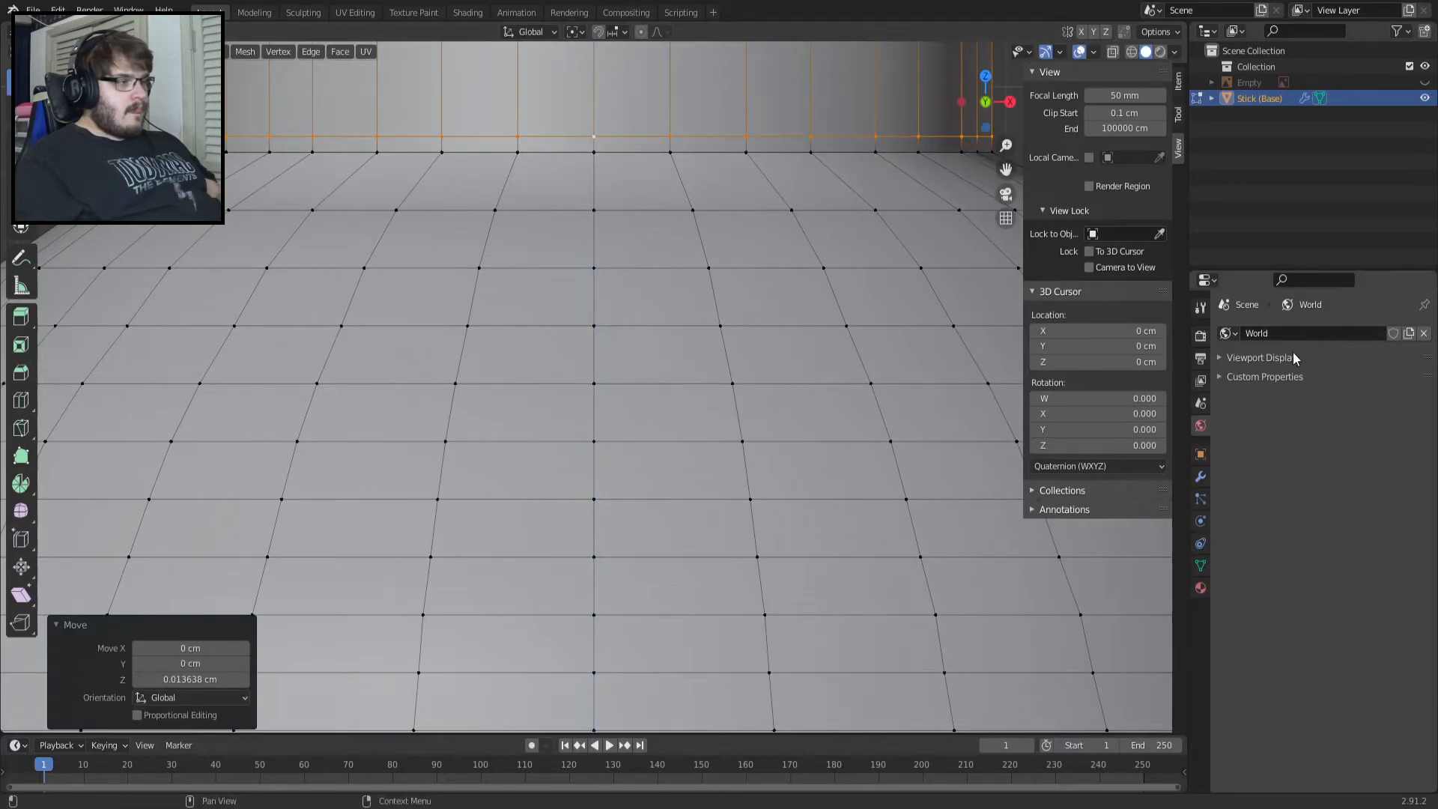
left_click(1200, 476)
left_click(1359, 360)
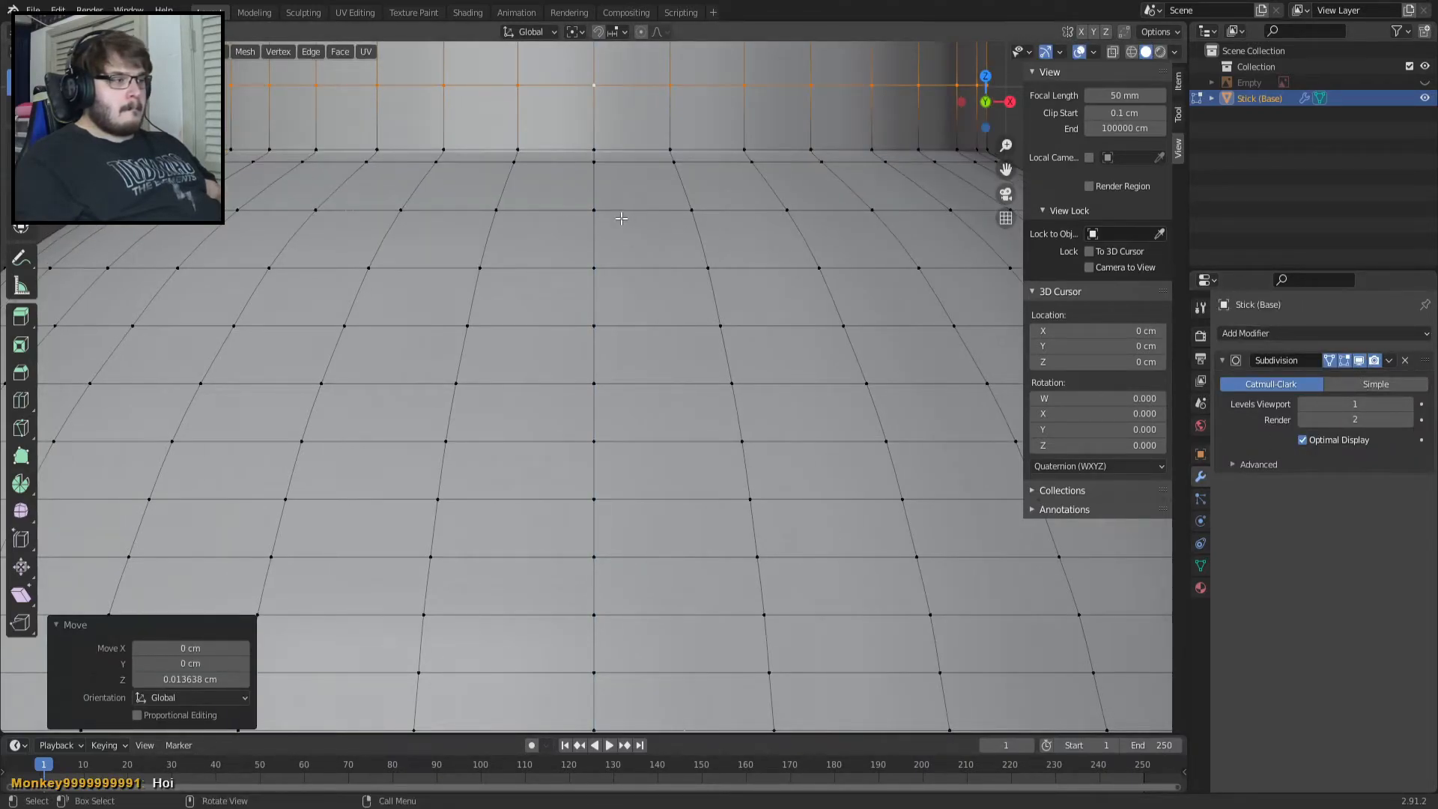
Raise the edge loop just above the neck's base corner slightly further in Z.
key("g")
key("z")
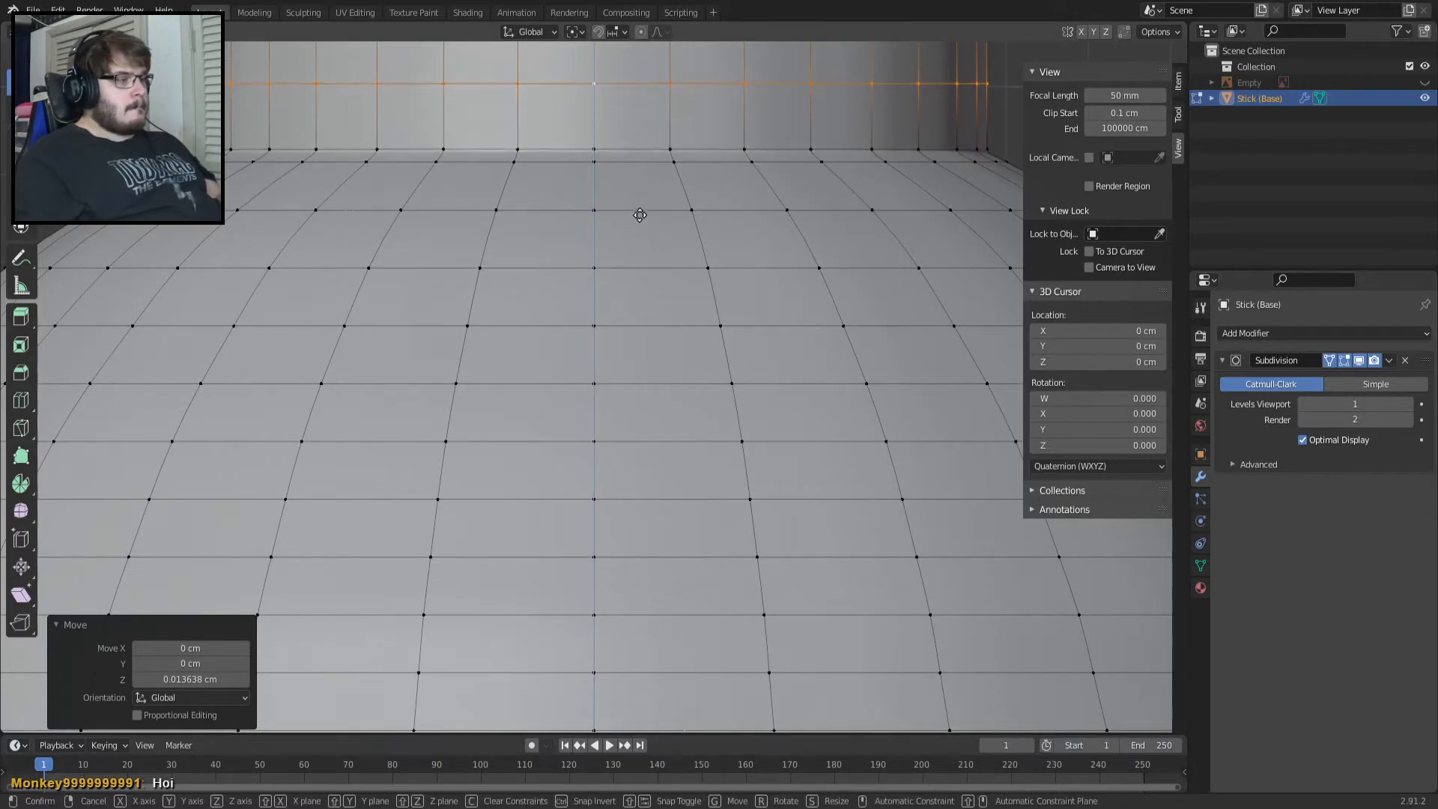
left_click(646, 196)
In Object Mode, apply Shade Smooth to the Stick (Base) object and look over the smoothed surface.
key("Tab")
scroll(630, 195, "down", 5)
middle_click_drag(630, 195, 496, 263)
right_click(498, 356)
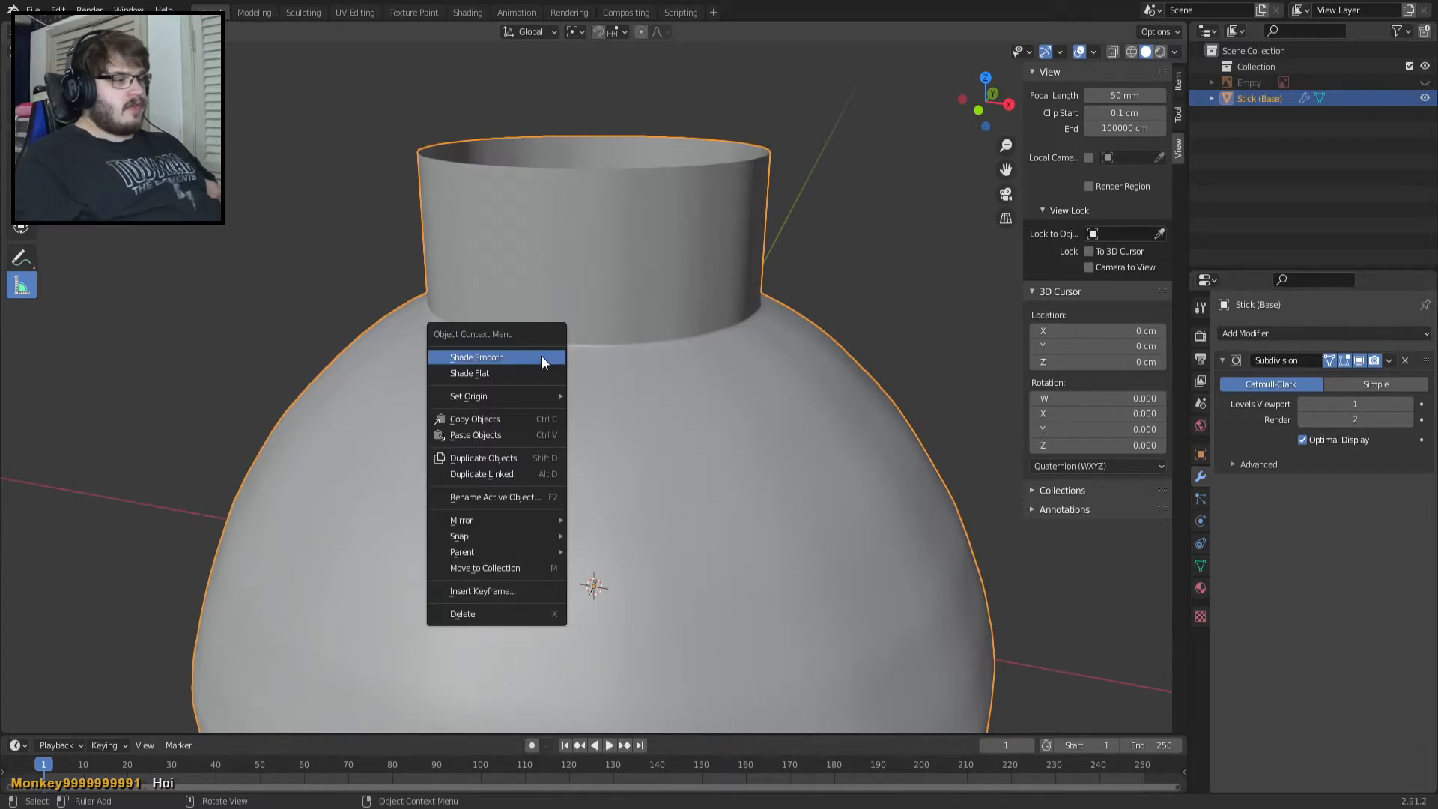
left_click(542, 356)
scroll(542, 359, "down", 3)
middle_click_drag(542, 366, 572, 374)
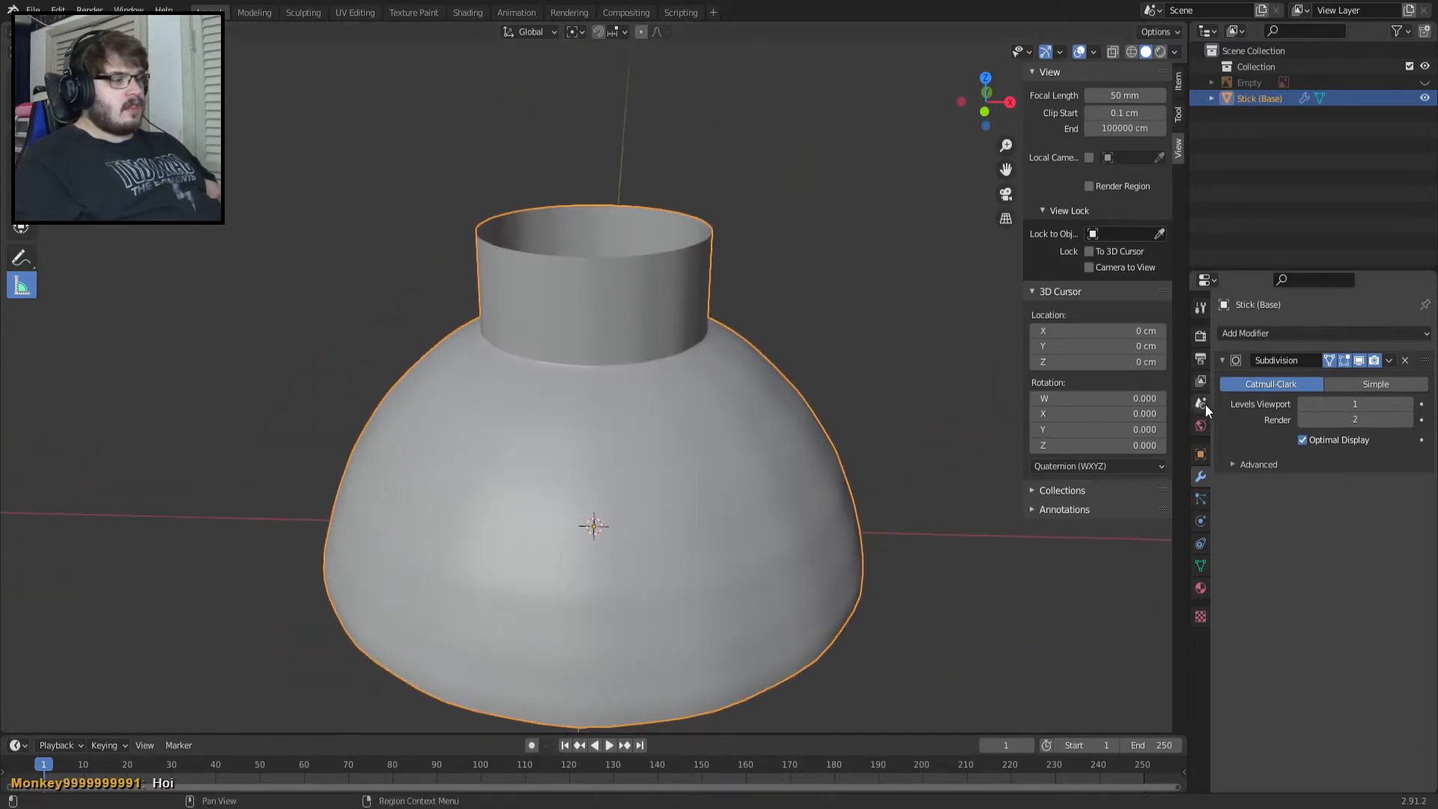
Set the Subdivision modifier's viewport level to 4 and check the shape from several angles and in front view.
left_click(1409, 405)
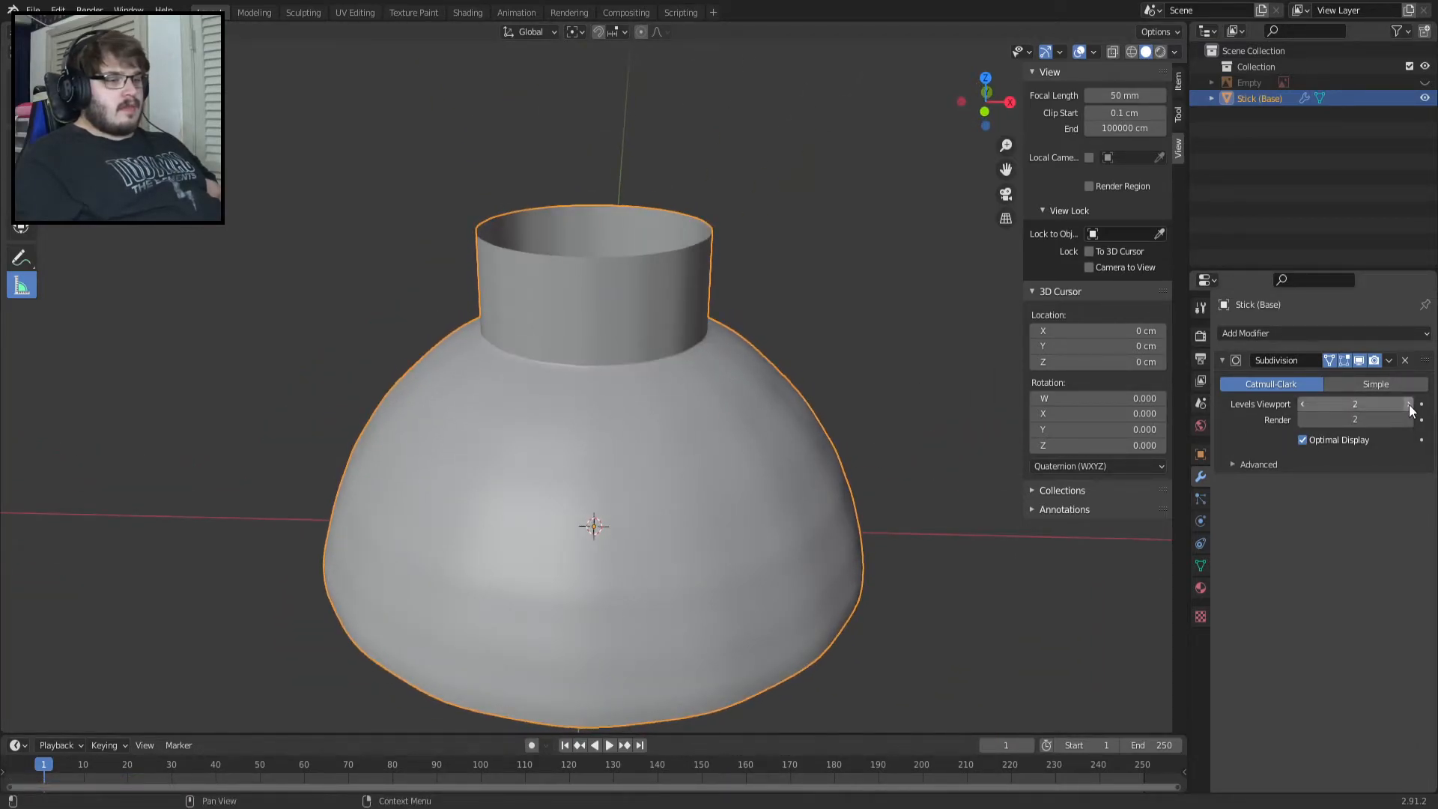
left_click(1408, 405)
left_click(1409, 405)
scroll(567, 434, "down", 4)
middle_click_drag(566, 434, 590, 402)
scroll(595, 399, "up", 5)
key("Tab")
key("Tab")
scroll(599, 398, "down", 1)
key("KP_1")
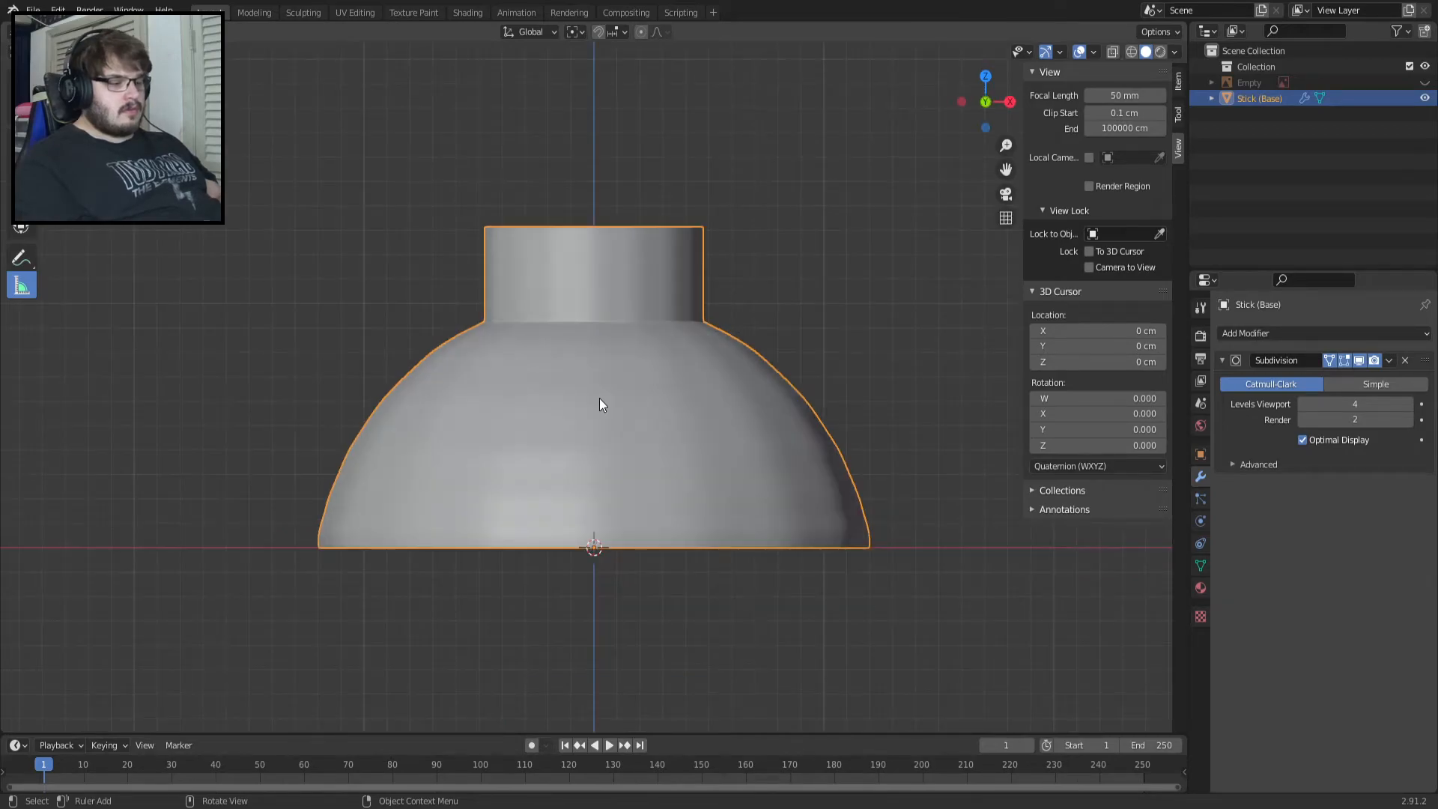
Try the Simple subdivision type on the modifier and switch it back to Catmull-Clark.
left_click(1202, 425)
left_click(1202, 473)
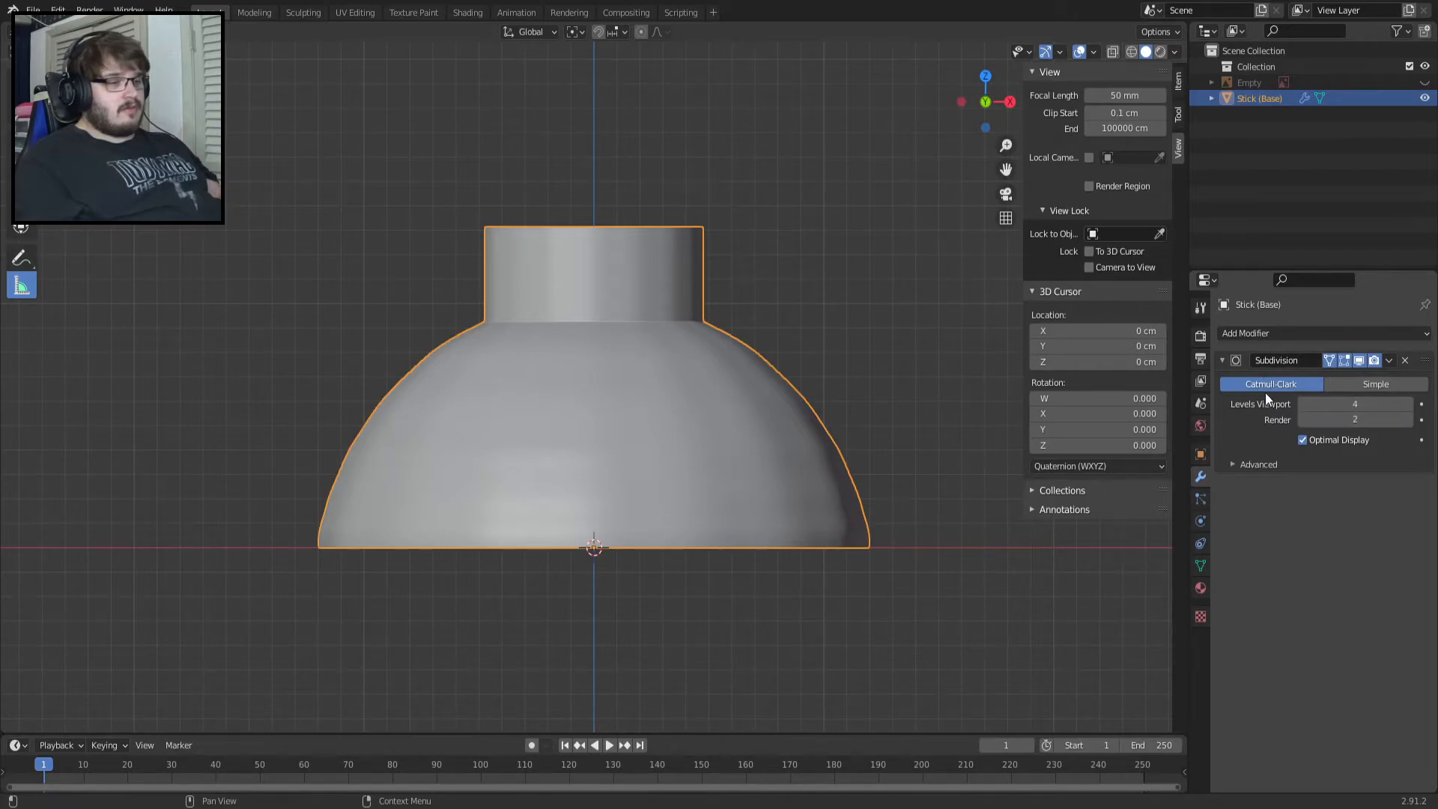
left_click(1347, 387)
left_click(1307, 388)
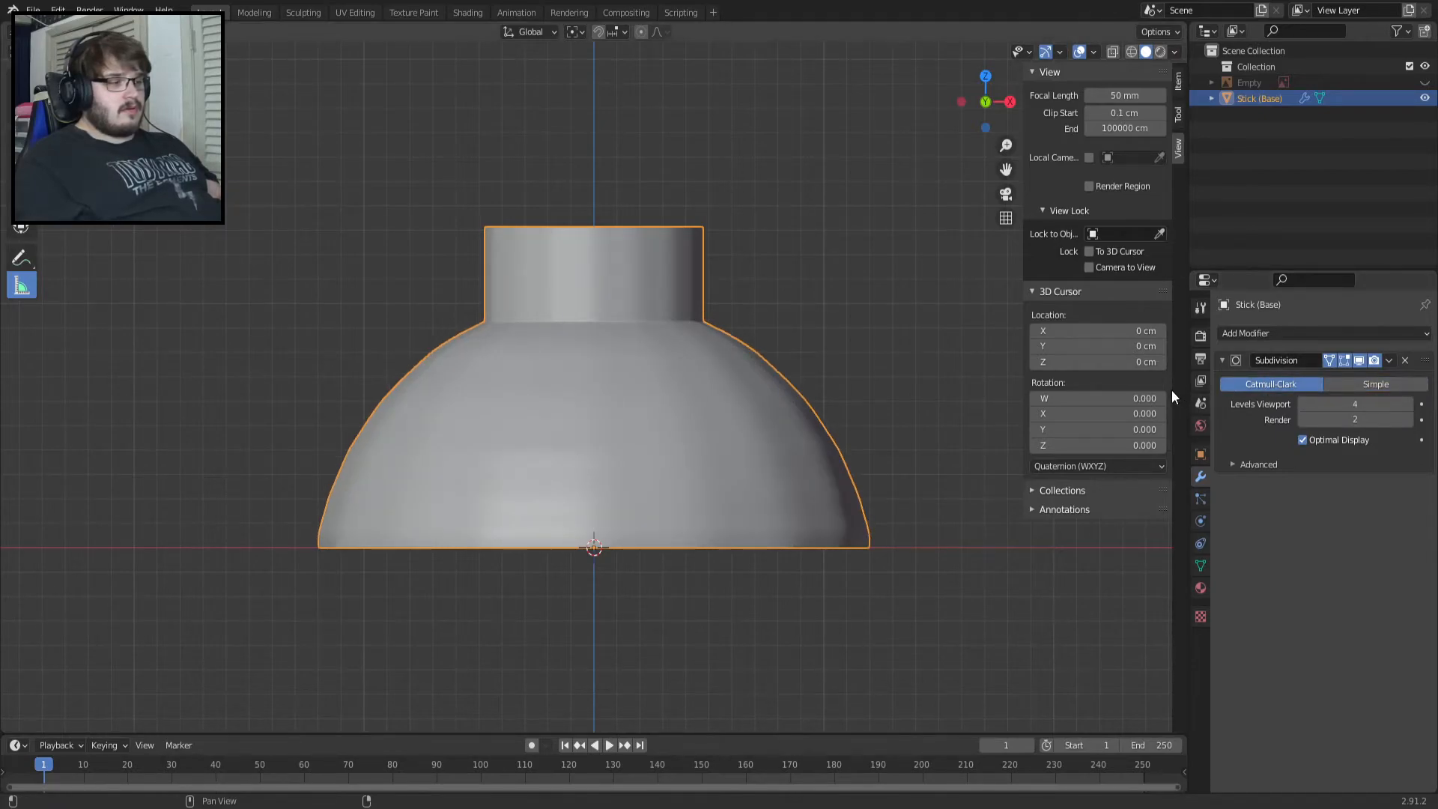
left_click(1358, 388)
left_click(1273, 385)
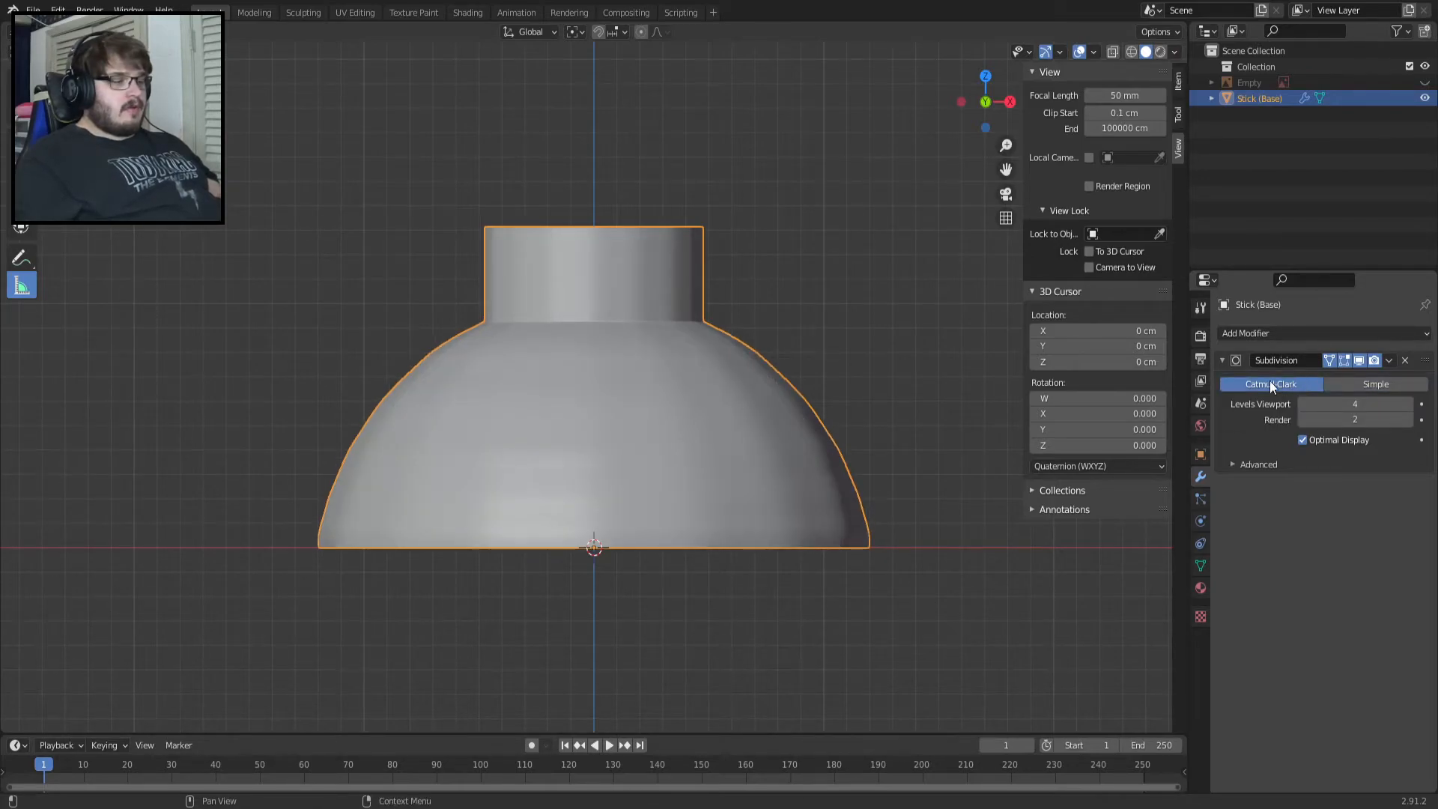
left_click(1200, 423)
left_click(1202, 476)
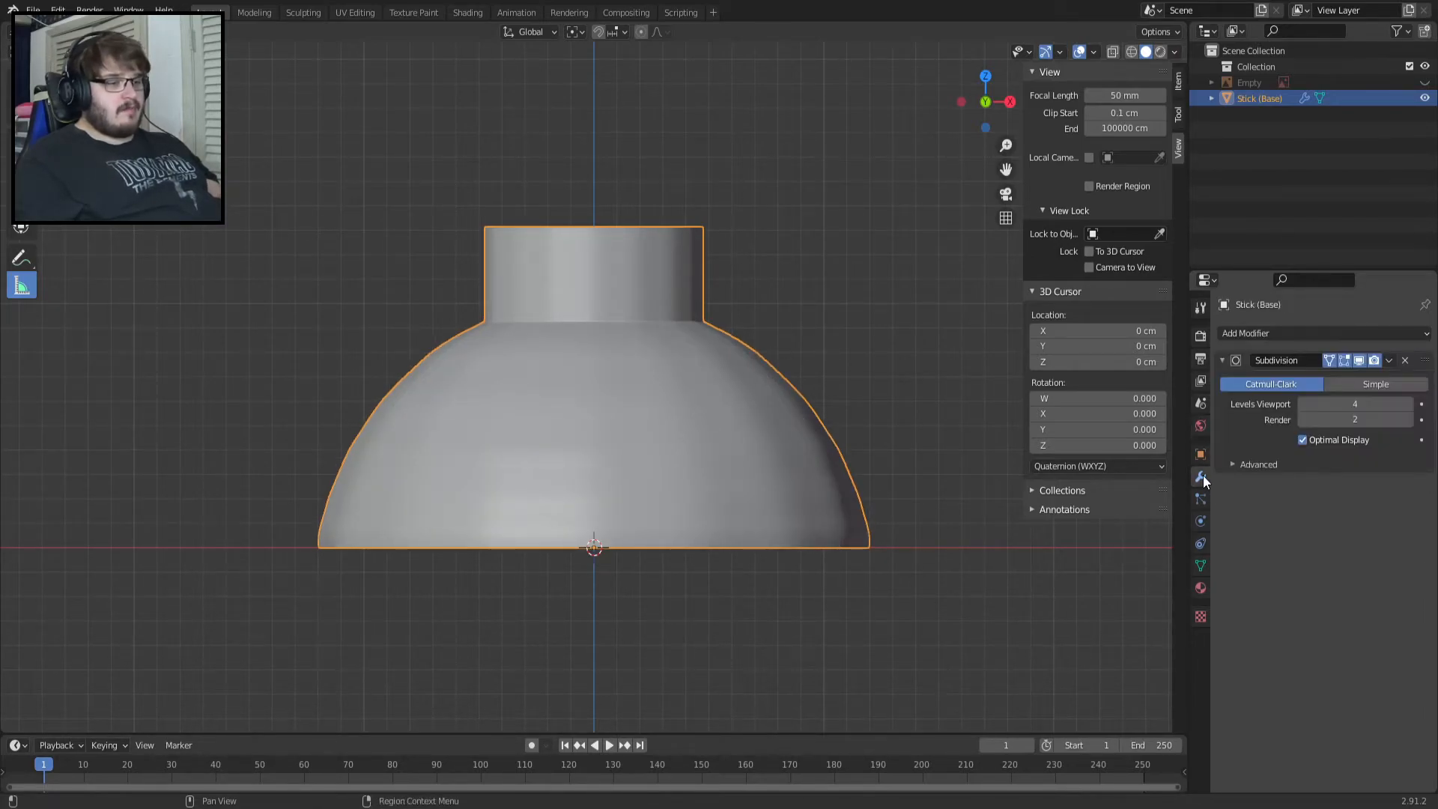
Set the Workbench render sampling to No Anti-Aliasing and try the MatCap, Studio and Flat lighting options, ending on Flat.
left_click(1200, 337)
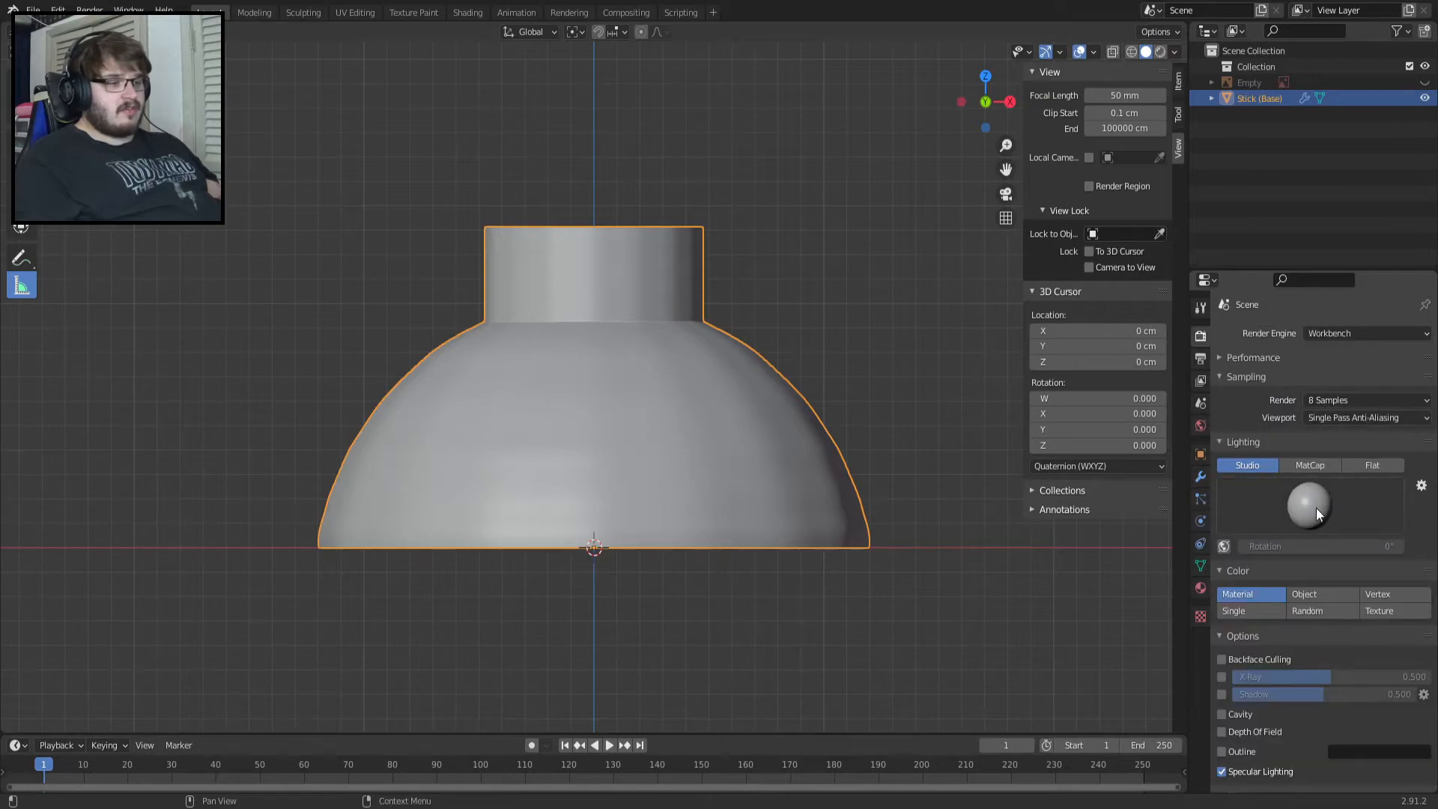
left_click(1337, 399)
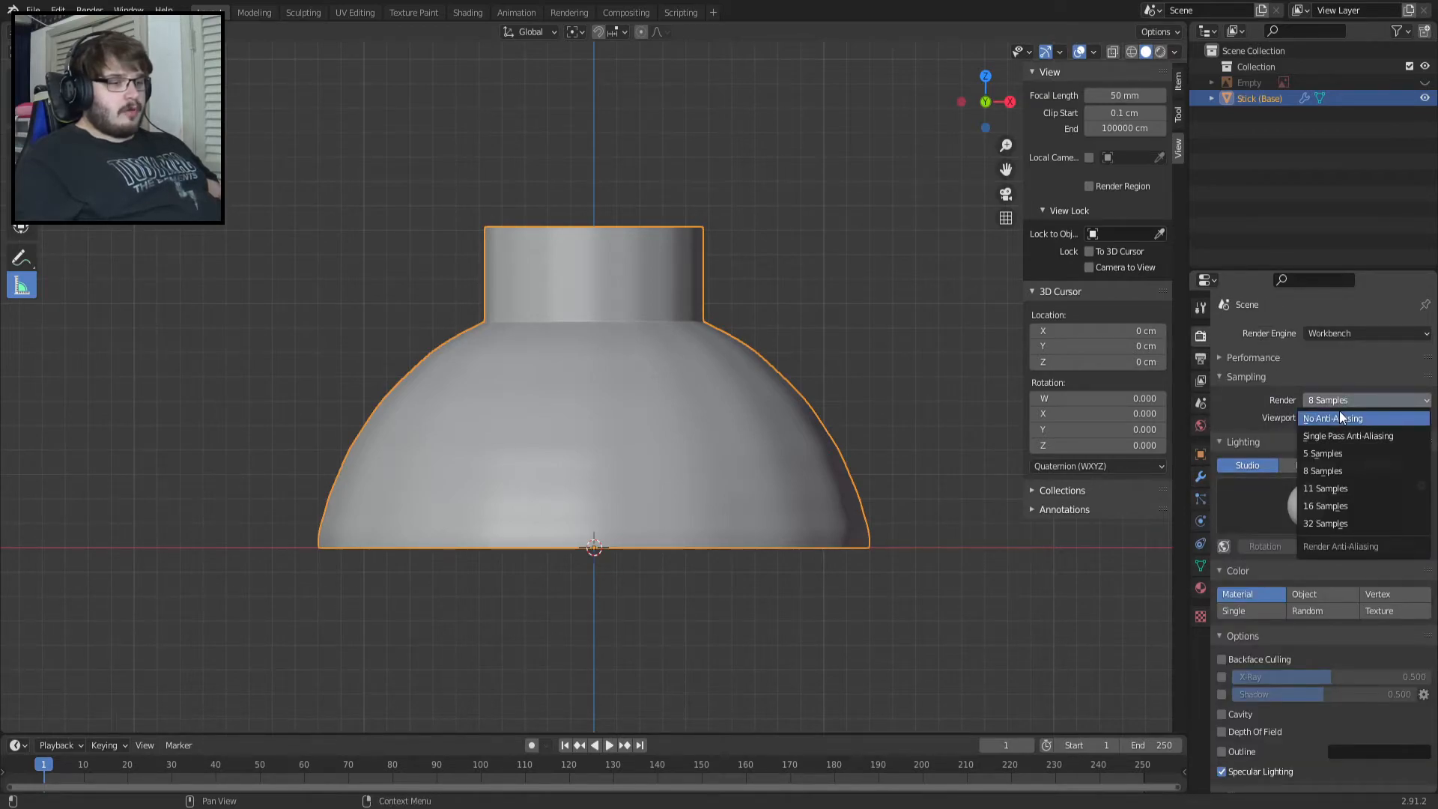
left_click(1338, 412)
left_click(1312, 466)
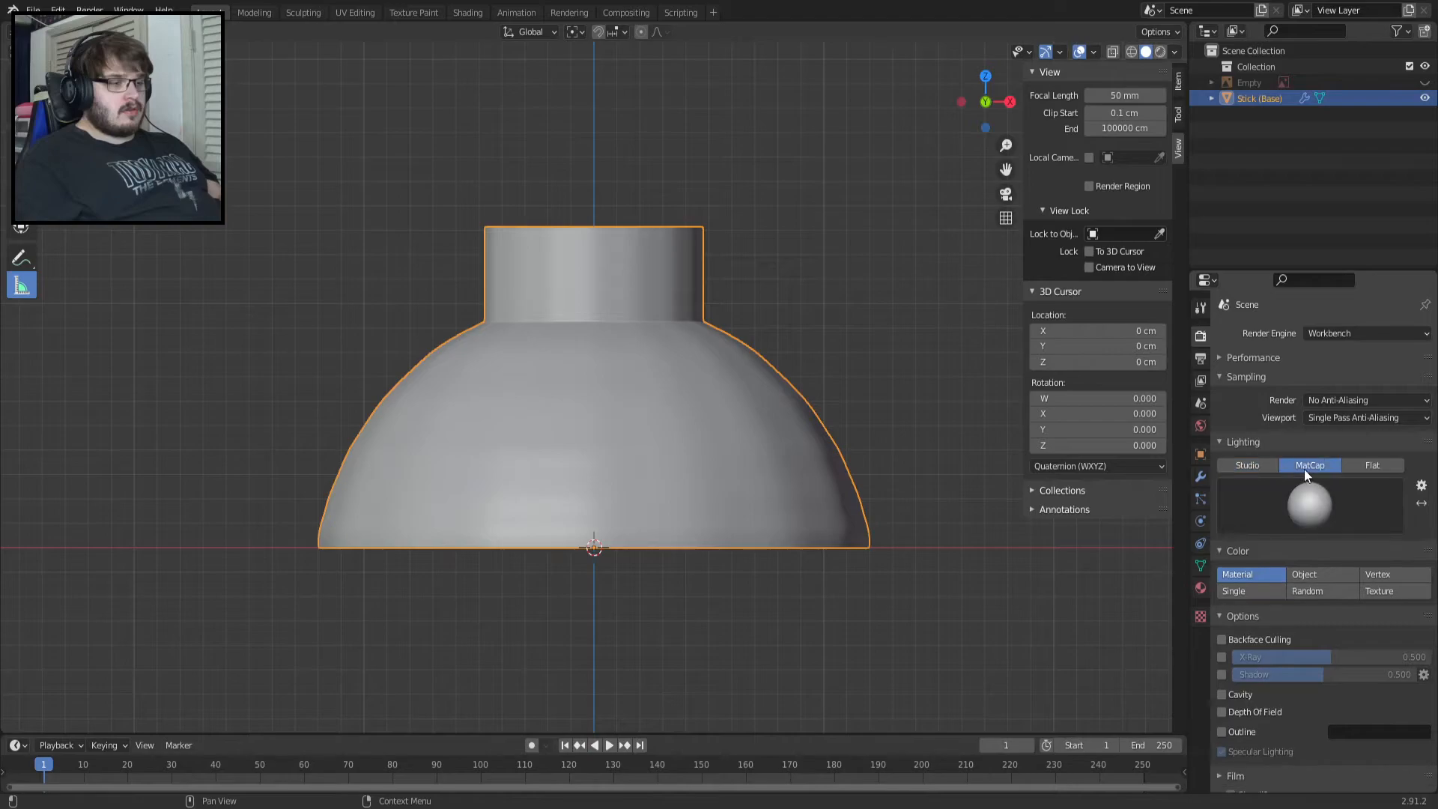
left_click(1273, 464)
left_click(1359, 467)
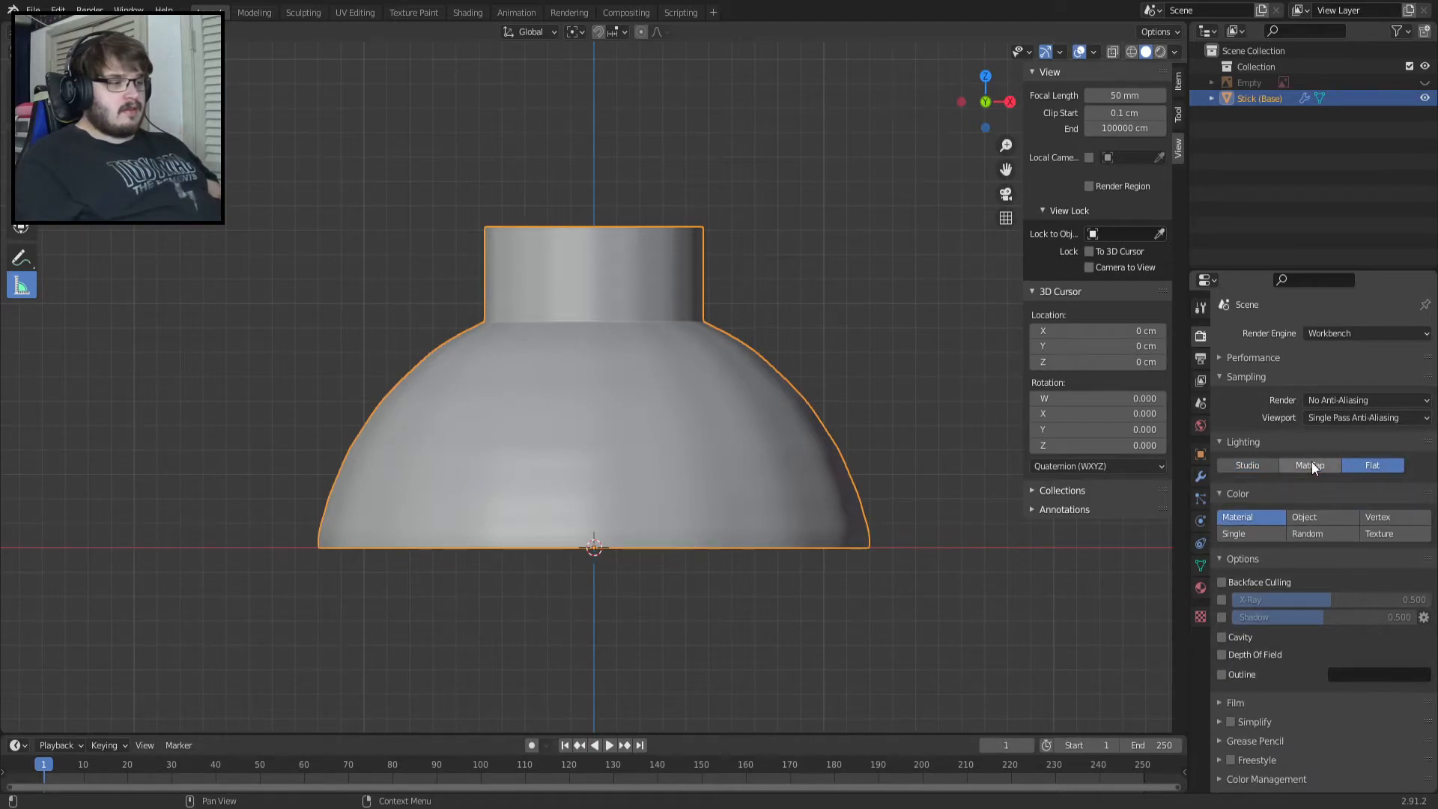
In Edit Mode, raise the edge loop above the neck's base corner about 0.08 cm in Z.
key("Tab")
key("Tab")
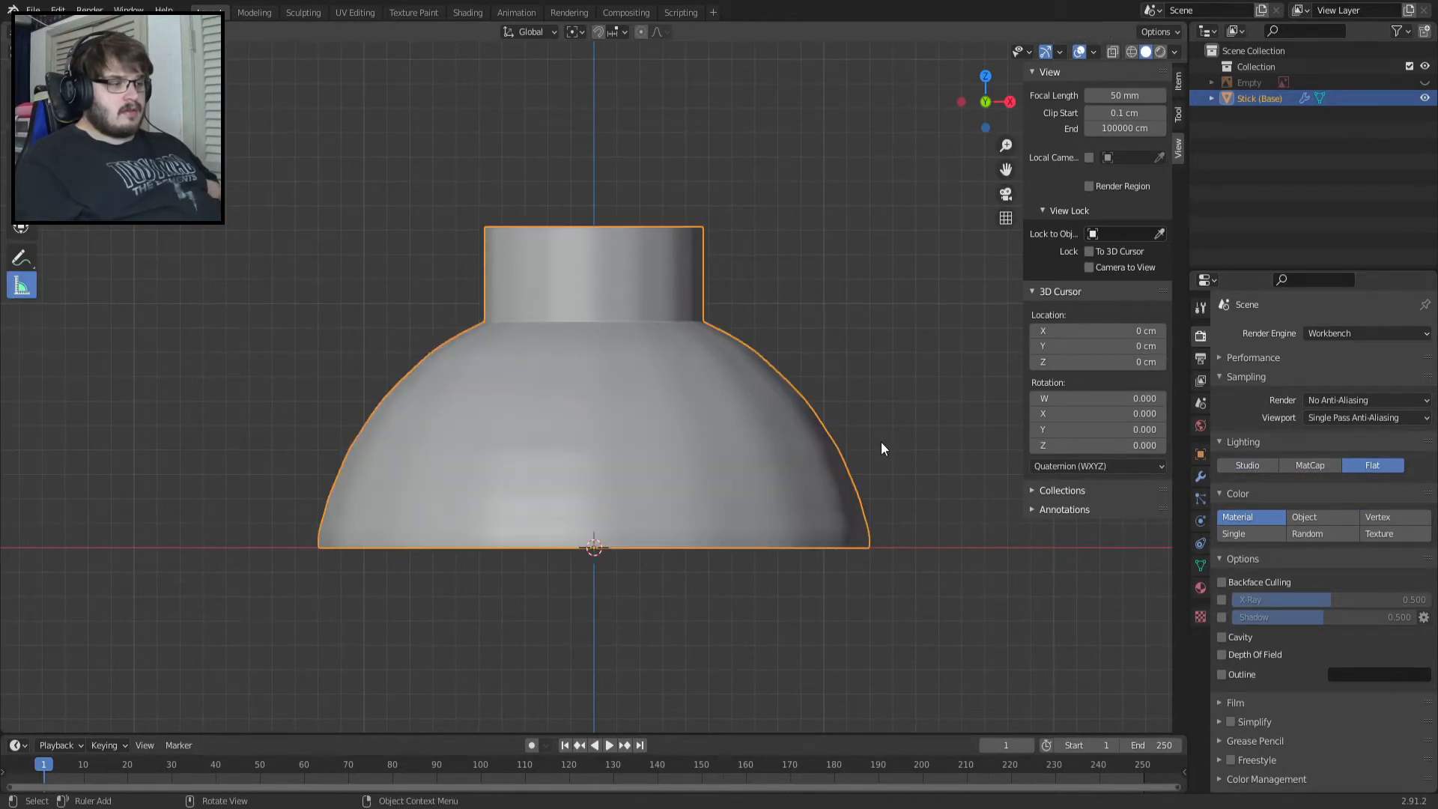
scroll(569, 292, "up", 4)
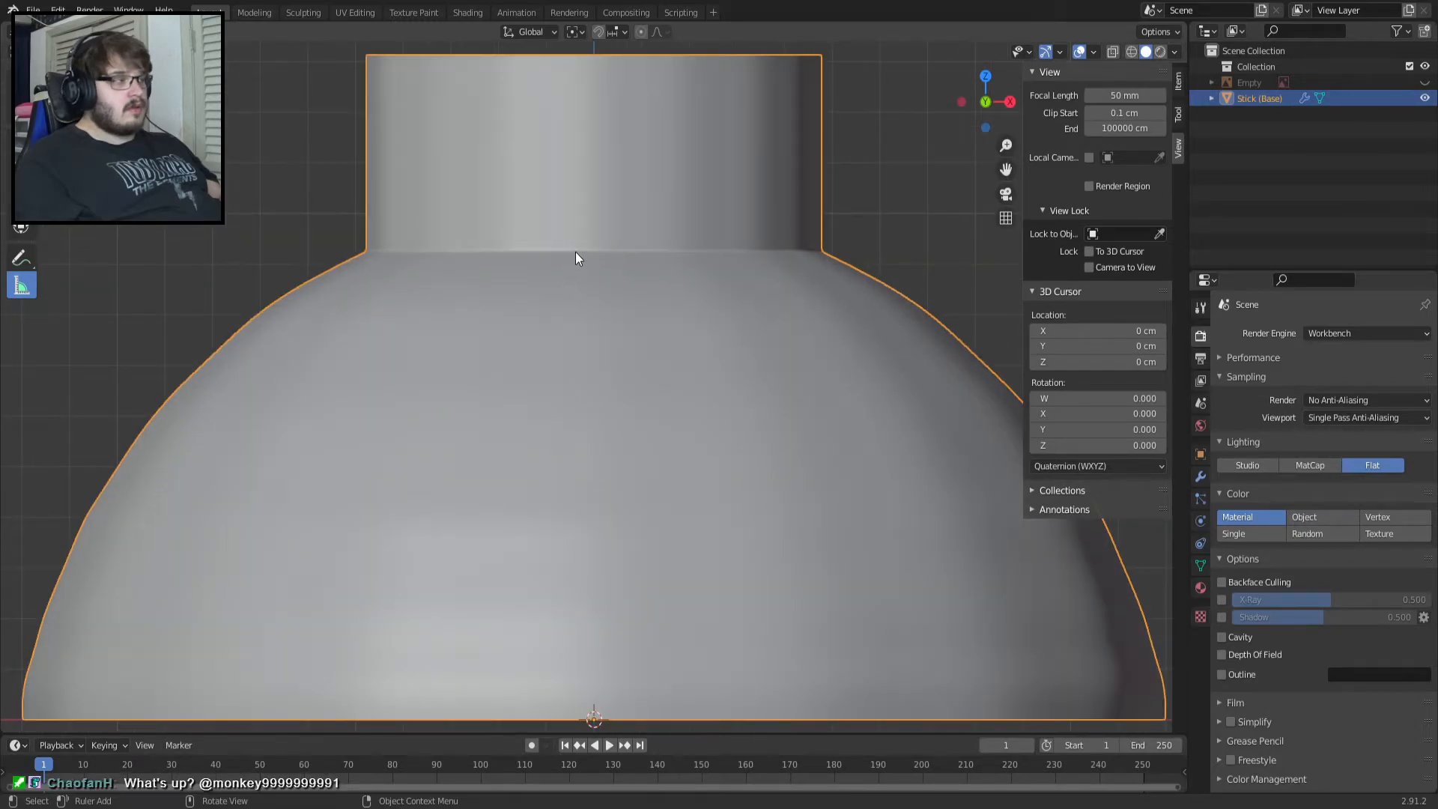
key("Tab")
scroll(569, 196, "up", 5)
middle_click_drag(576, 202, 588, 261, "shift")
scroll(583, 229, "up", 2)
scroll(586, 199, "down", 2)
key("g")
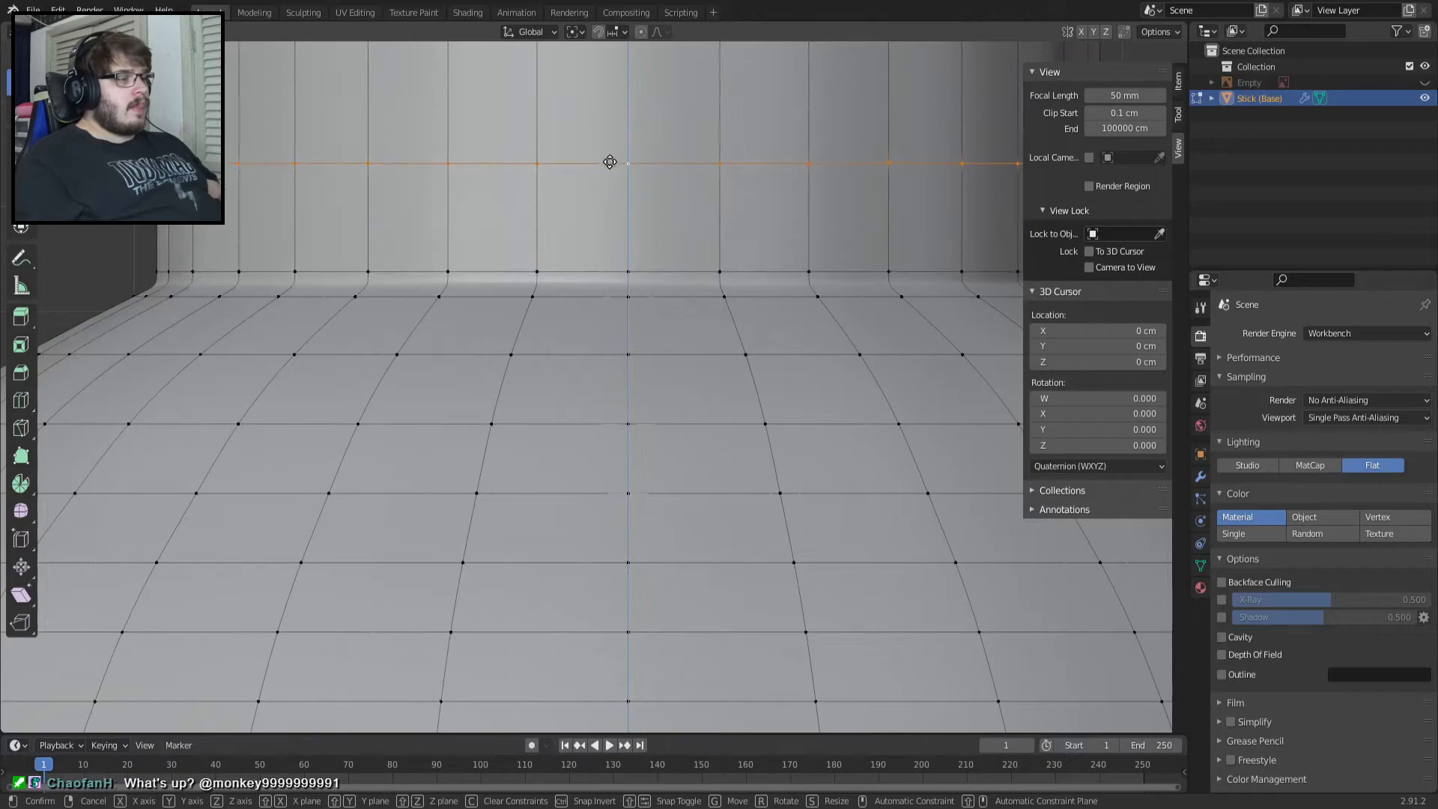
left_click(619, 125)
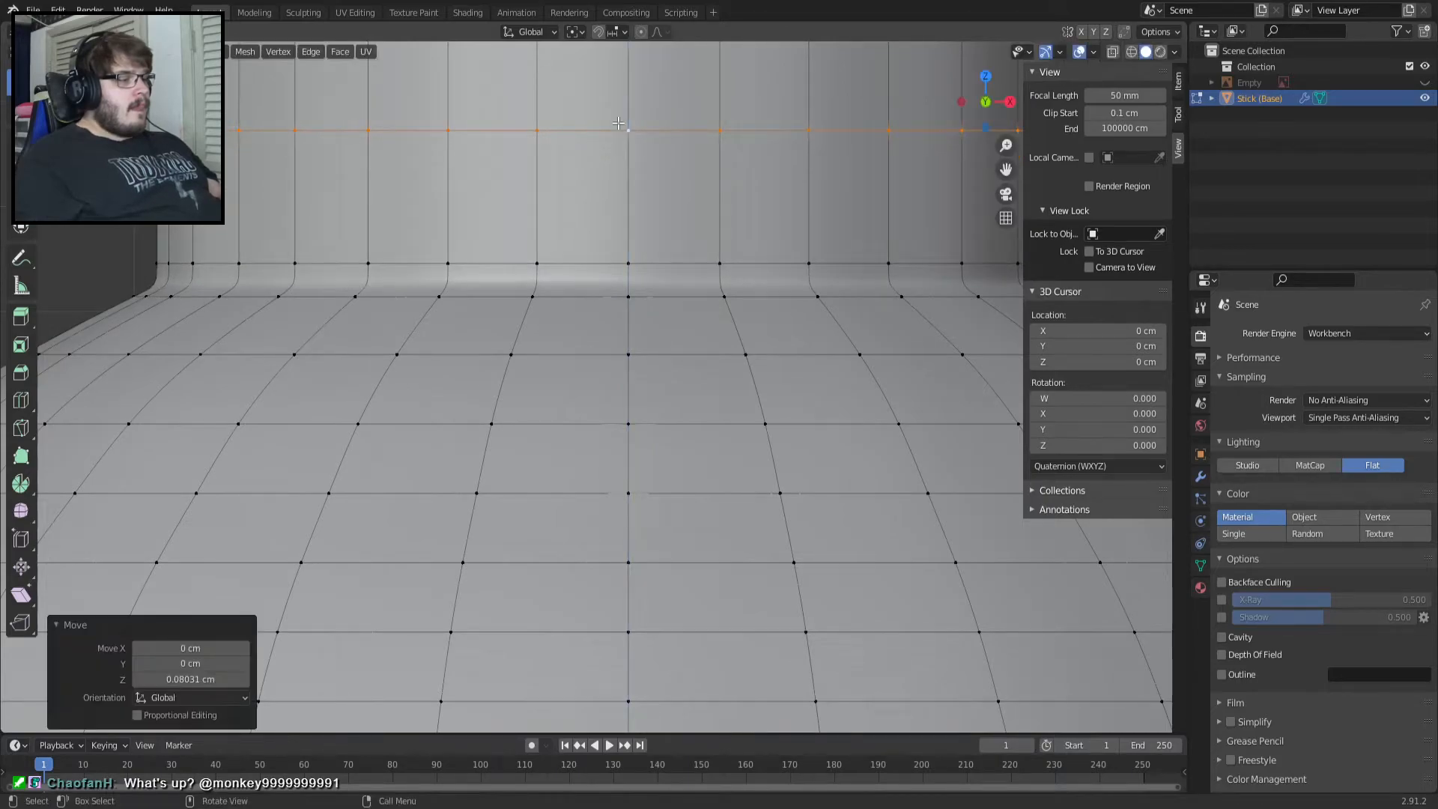
Set the render sampling back to 8 Samples, then try lowering the neck's edge loop and undo the move.
left_click(1308, 400)
left_click(1339, 470)
key("g")
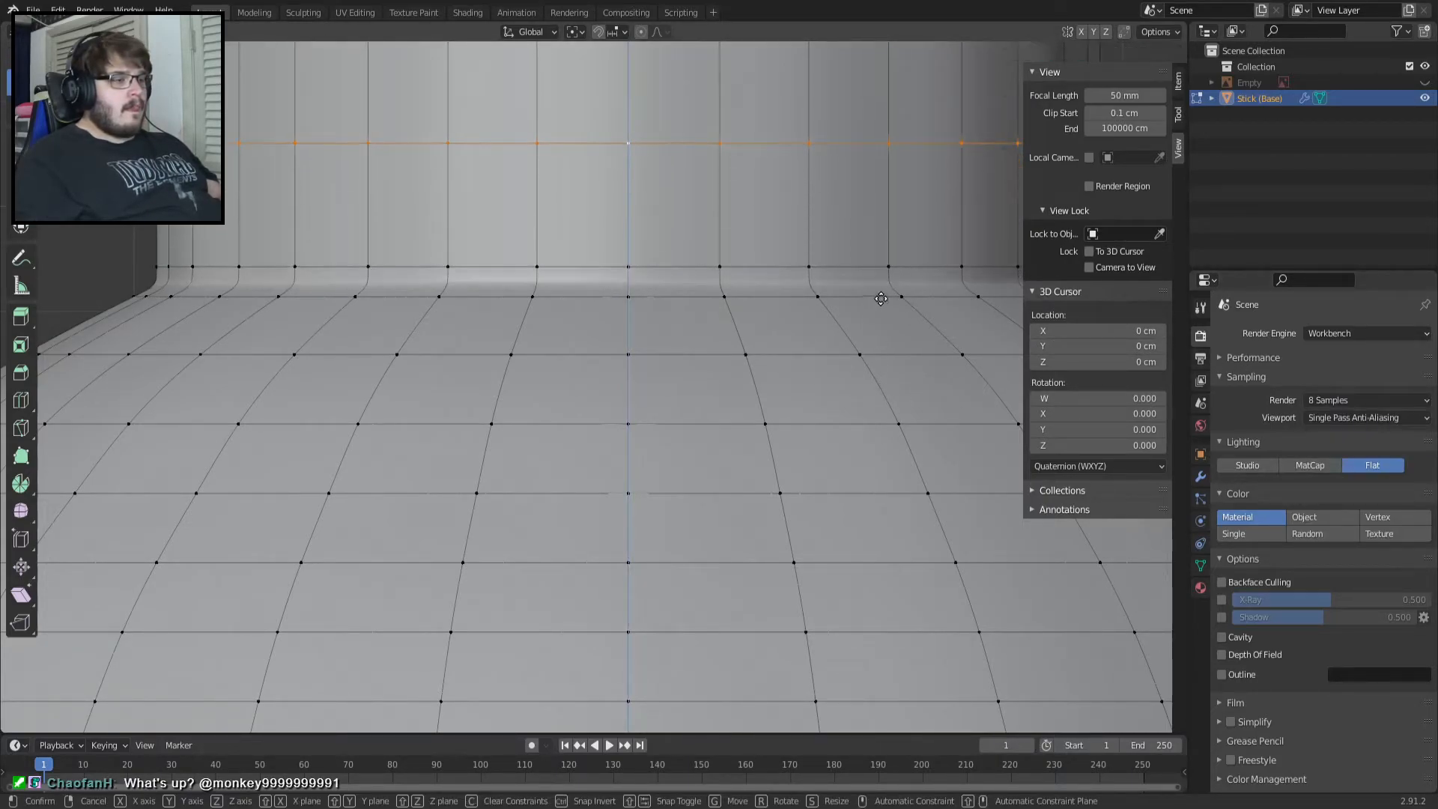
left_click(897, 336)
key("ctrl+z")
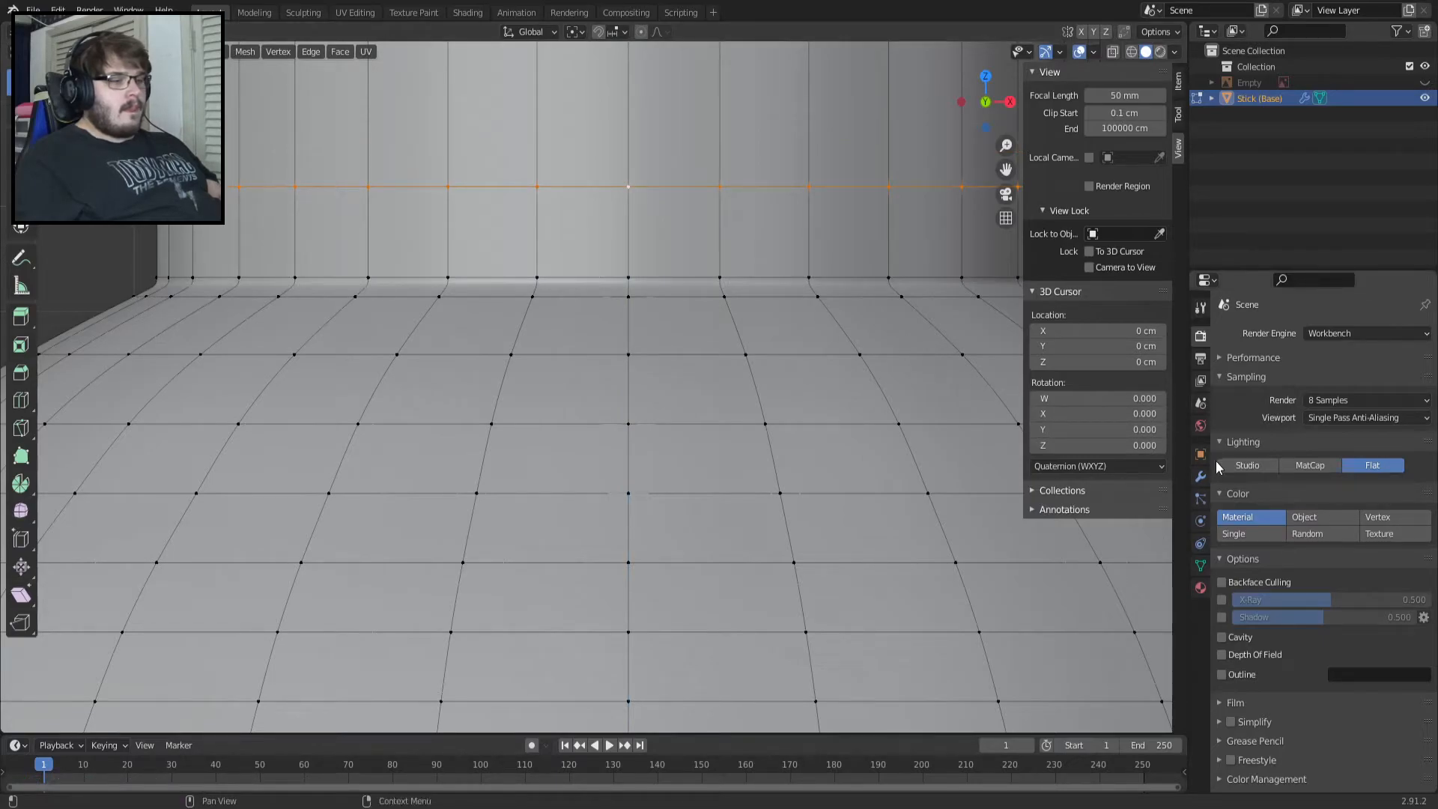
Set the Subdivision viewport level to 1, raise the neck's edge loop in Z to about mid-neck, and check the corner in Object Mode.
left_click(1201, 475)
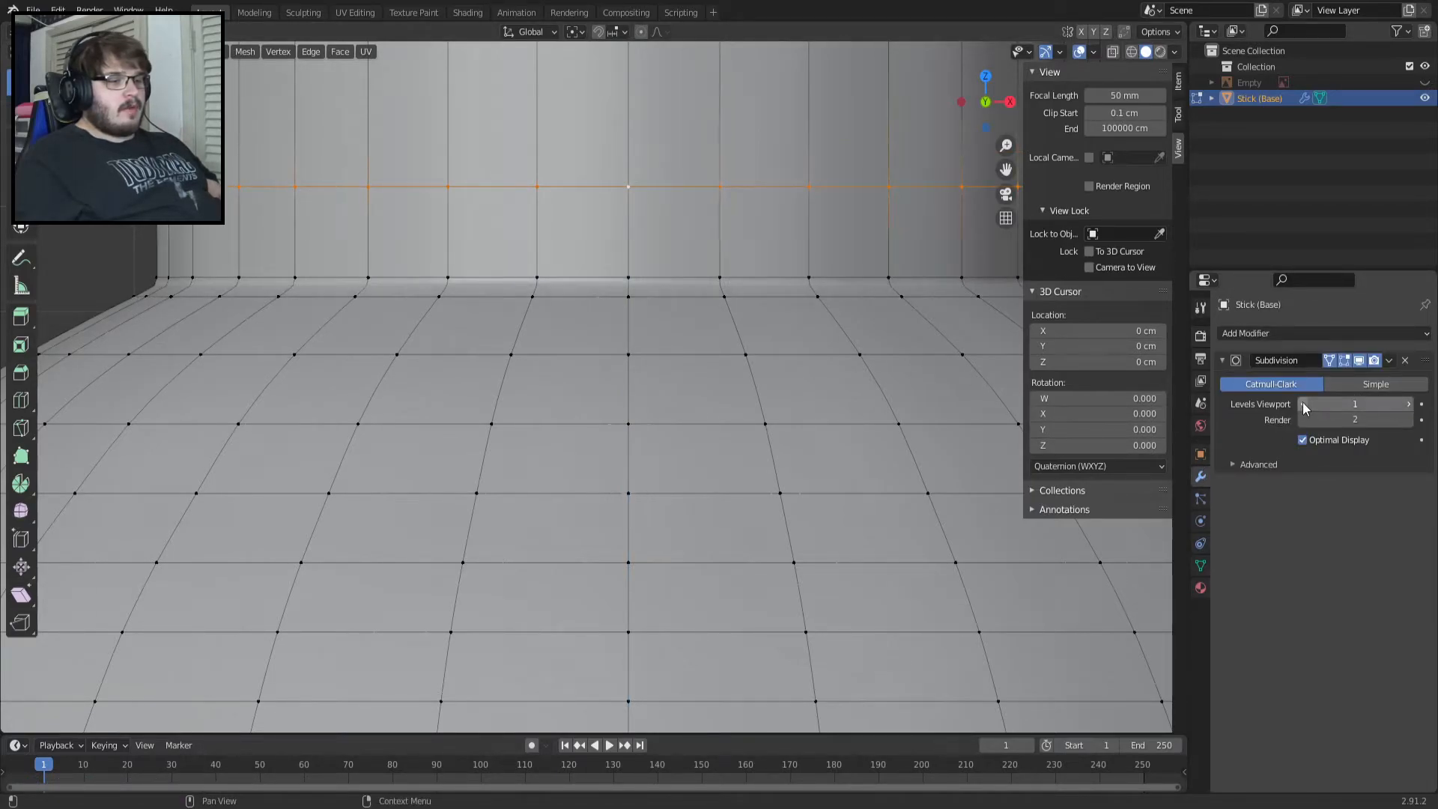
key("g")
key("z")
left_click(873, 215)
key("Tab")
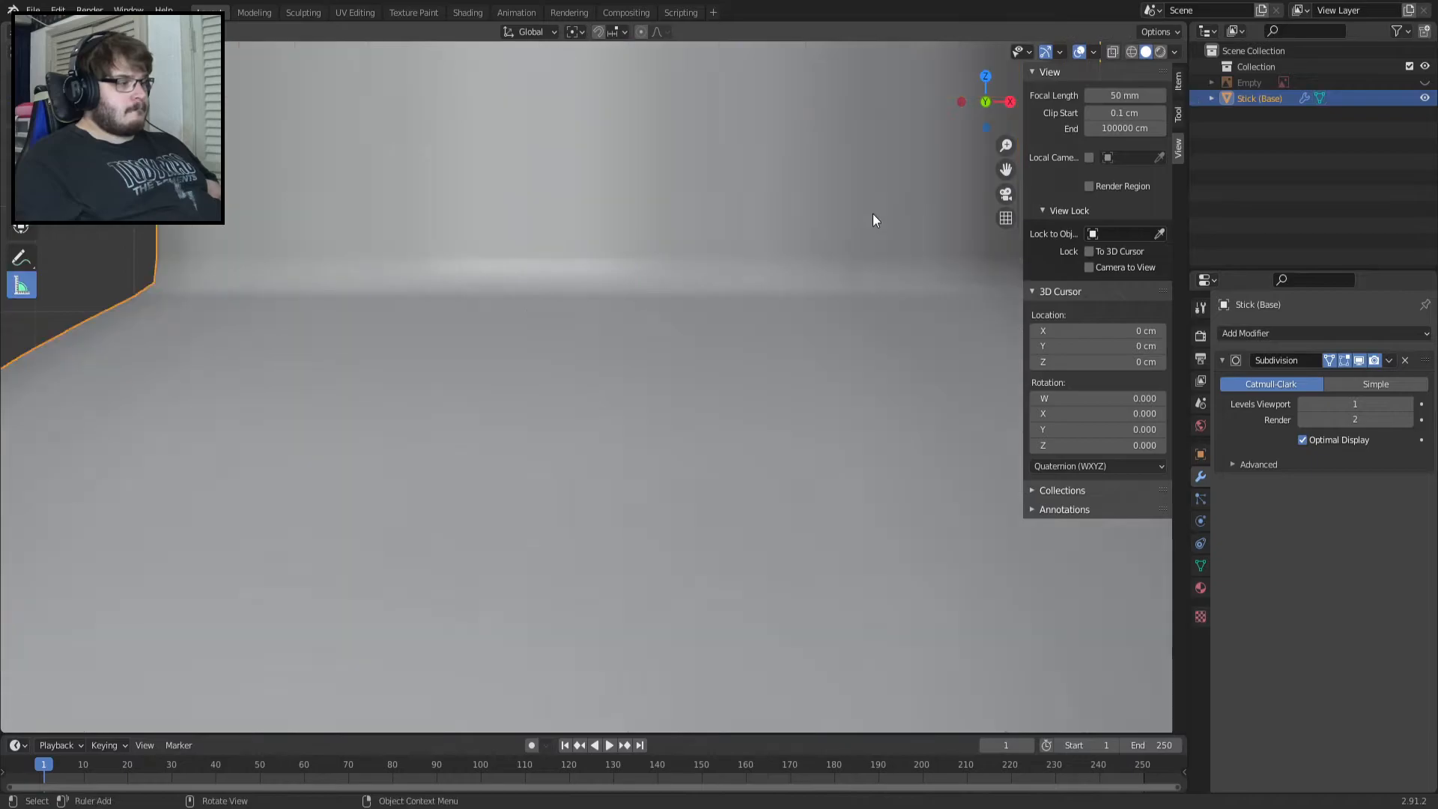
scroll(873, 214, "down", 5)
middle_click_drag(873, 214, 775, 402)
scroll(830, 274, "down", 4)
Select the whole mesh and examine its topology and smooth shading by alternating between Edit and Object Mode.
key("Tab")
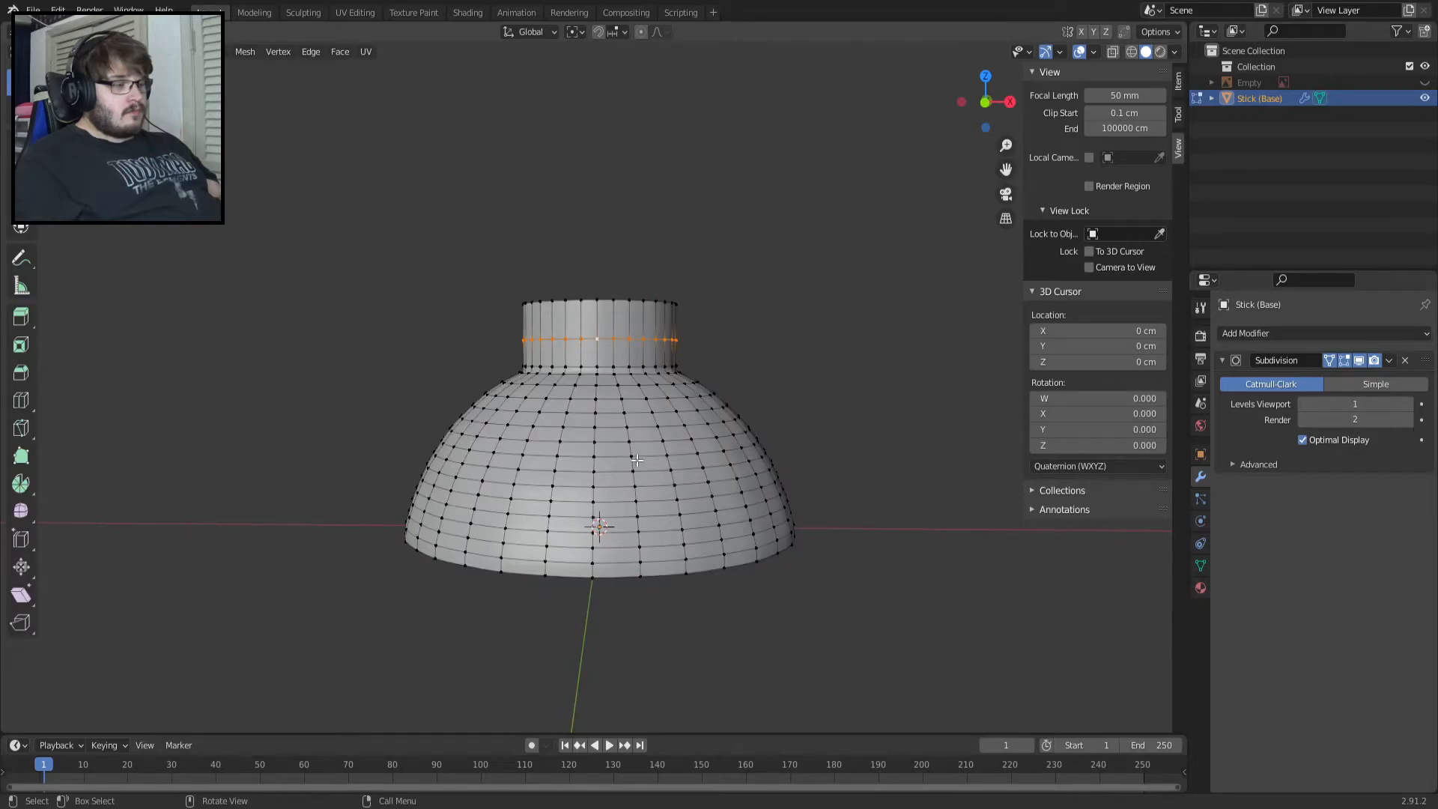
key("a")
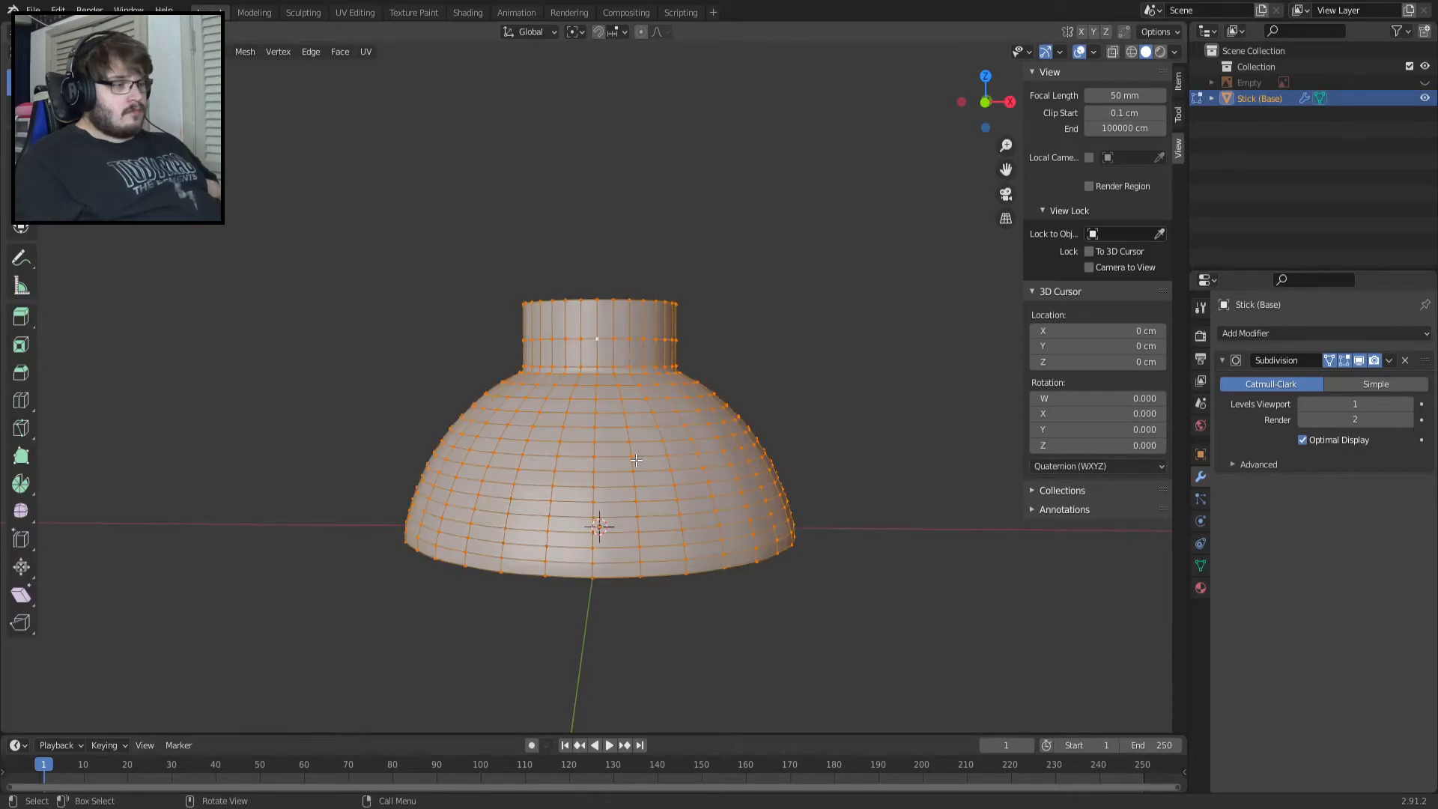
left_click(244, 52)
key("Tab")
middle_click_drag(518, 277, 551, 354)
key("Tab")
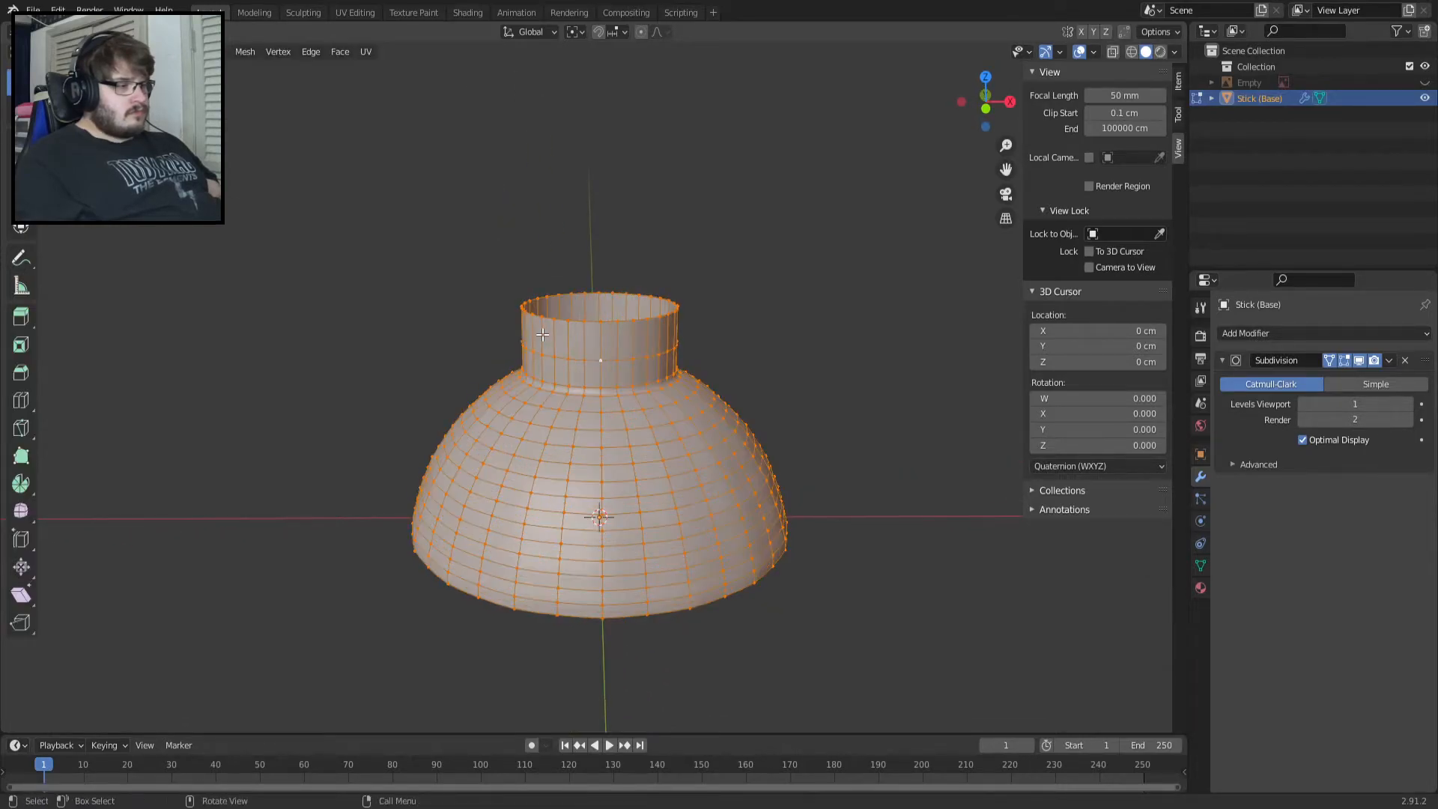
key("Tab")
scroll(567, 419, "down", 2)
middle_click_drag(568, 419, 654, 418)
Try Eevee as the render engine and set it back to Workbench.
left_click(1200, 336)
left_click(1333, 333)
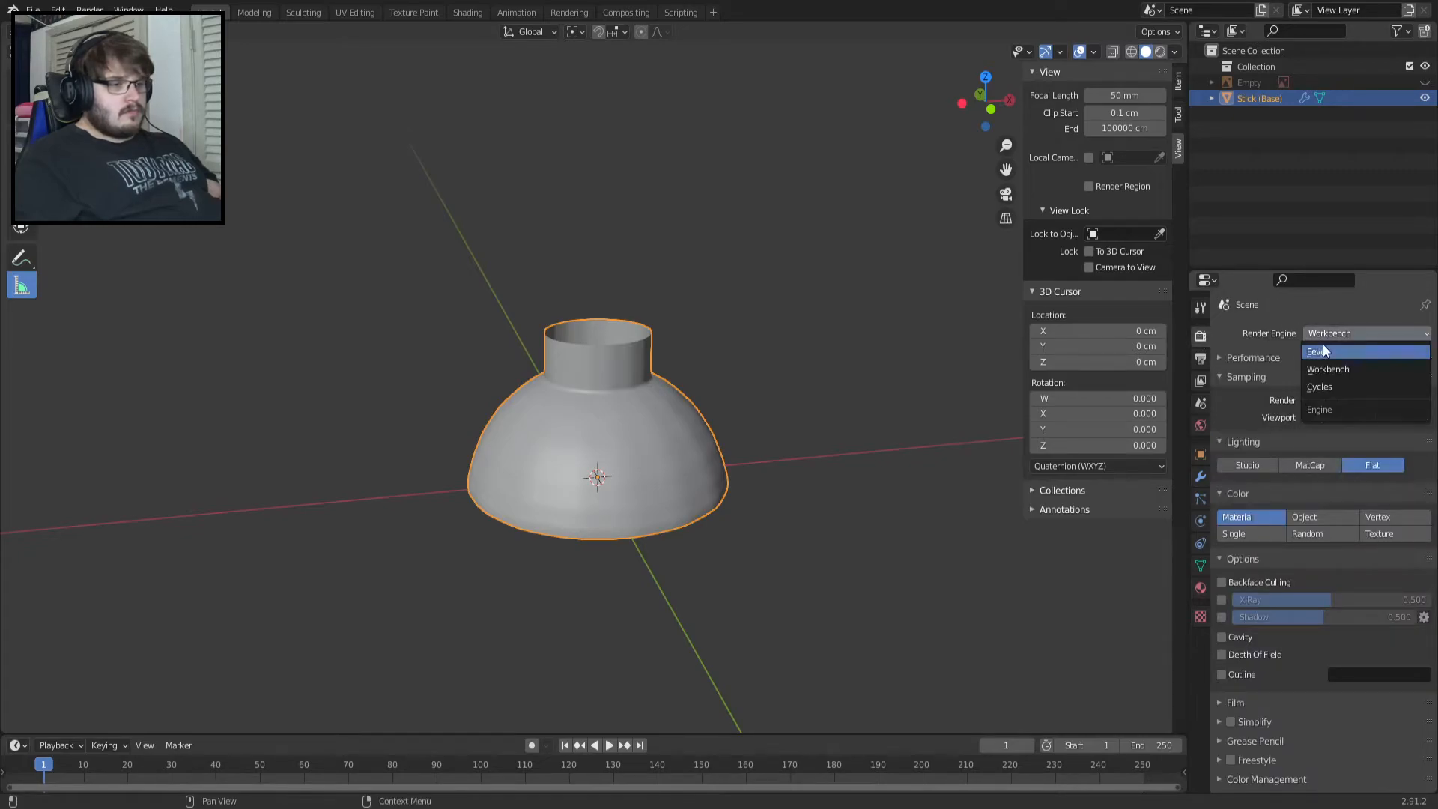
left_click(1325, 349)
scroll(595, 414, "up", 2)
left_click(1337, 335)
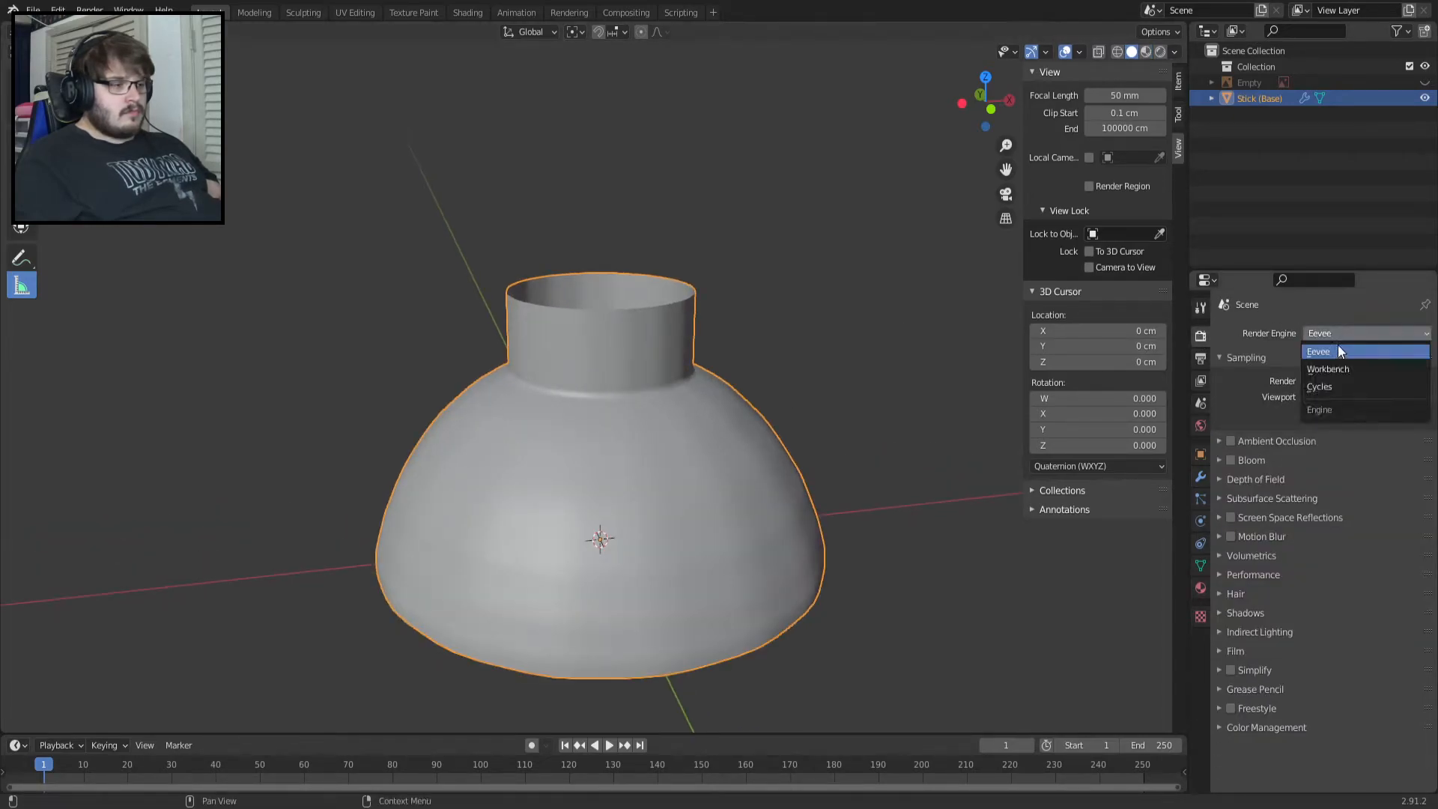
left_click(1335, 366)
middle_click_drag(771, 440, 721, 442)
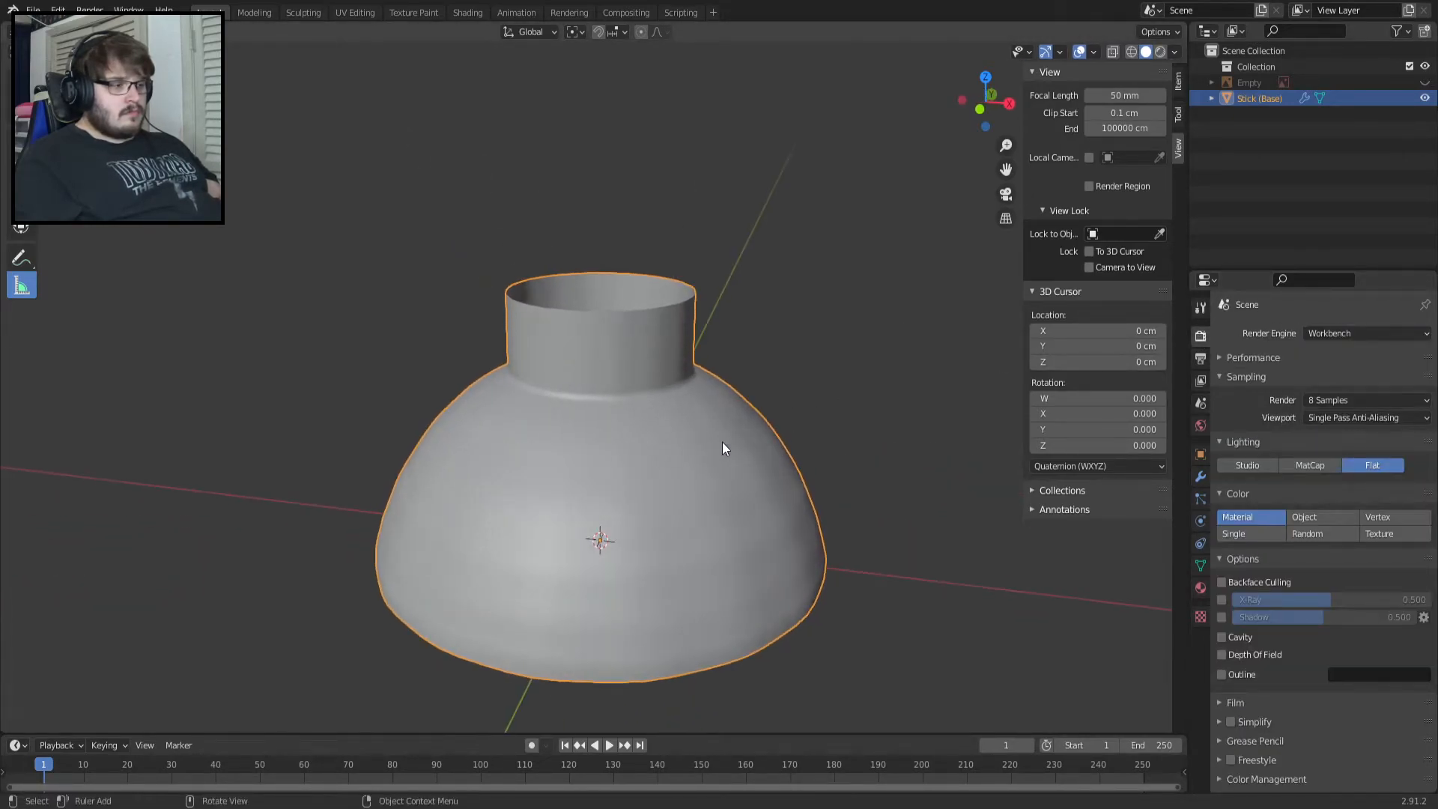
Display the viewport in Rendered shading from the front view and look closely at the base's outline.
key("KP_1")
key("z")
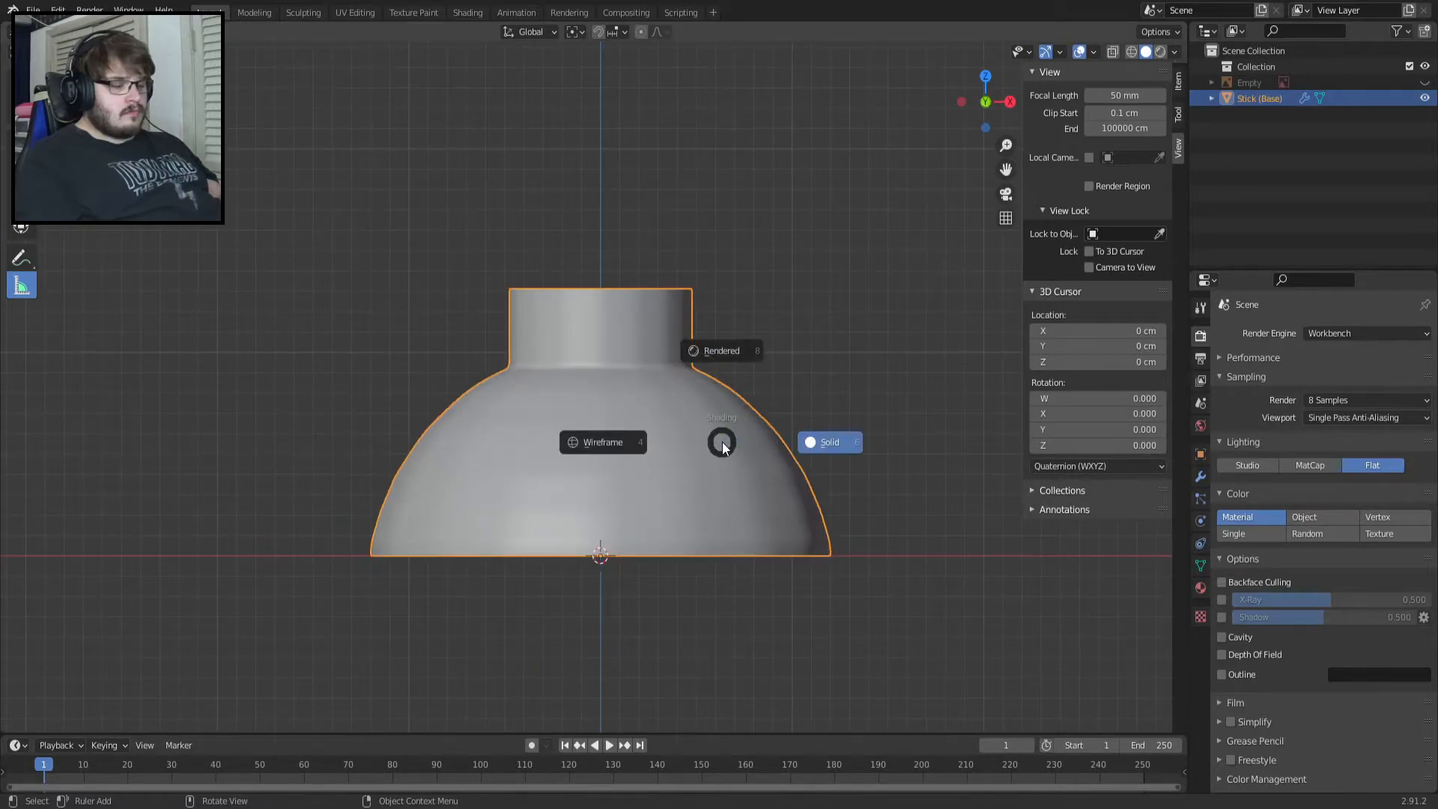
left_click(707, 350)
scroll(689, 389, "up", 3)
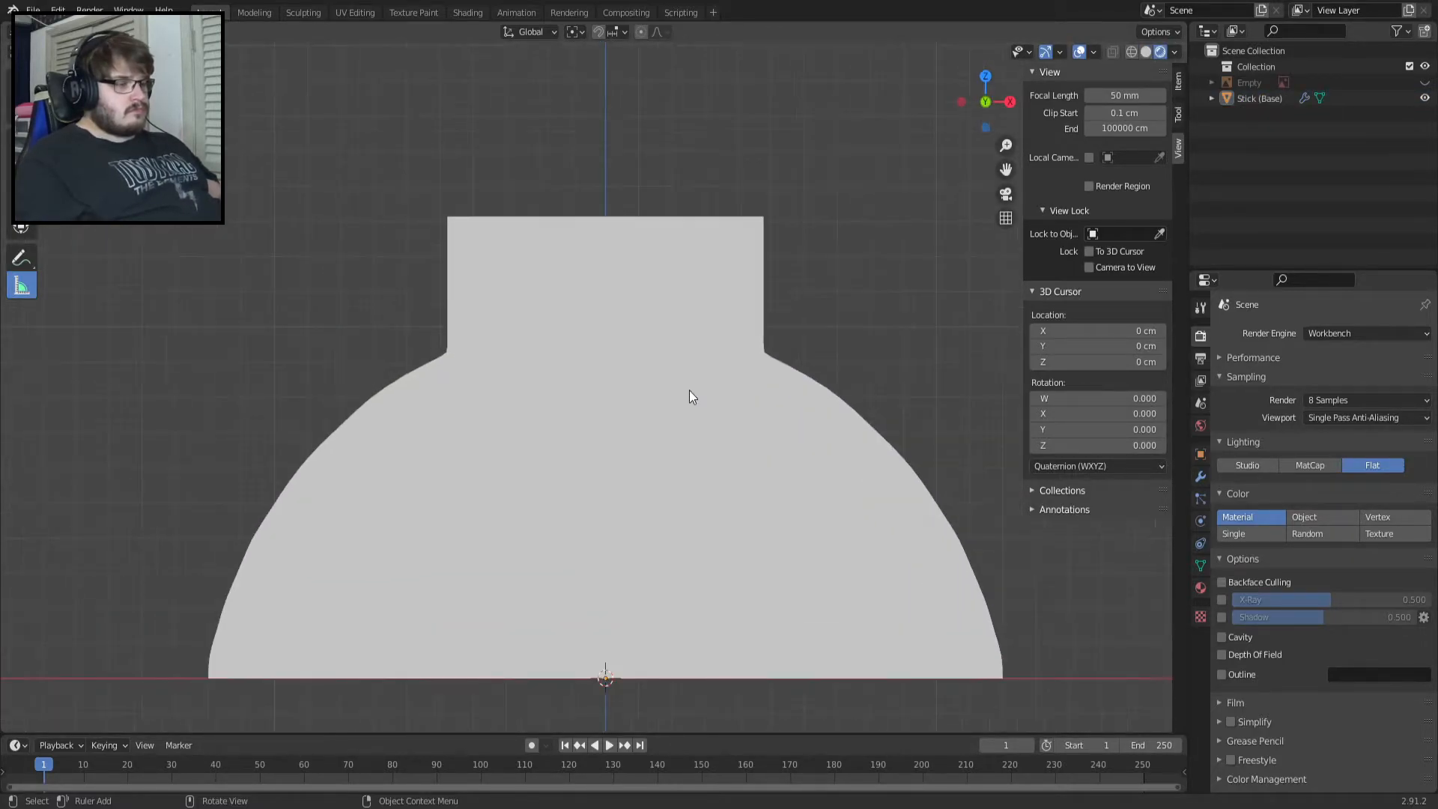
Switch the Workbench lighting to Studio, try the second studio light and return to the first one.
left_click(1247, 465)
mouse_move(879, 448)
middle_mouse_down()
mouse_move(812, 460)
mouse_move(856, 444)
middle_mouse_up()
scroll(857, 445, "down", 2)
left_click(1304, 502)
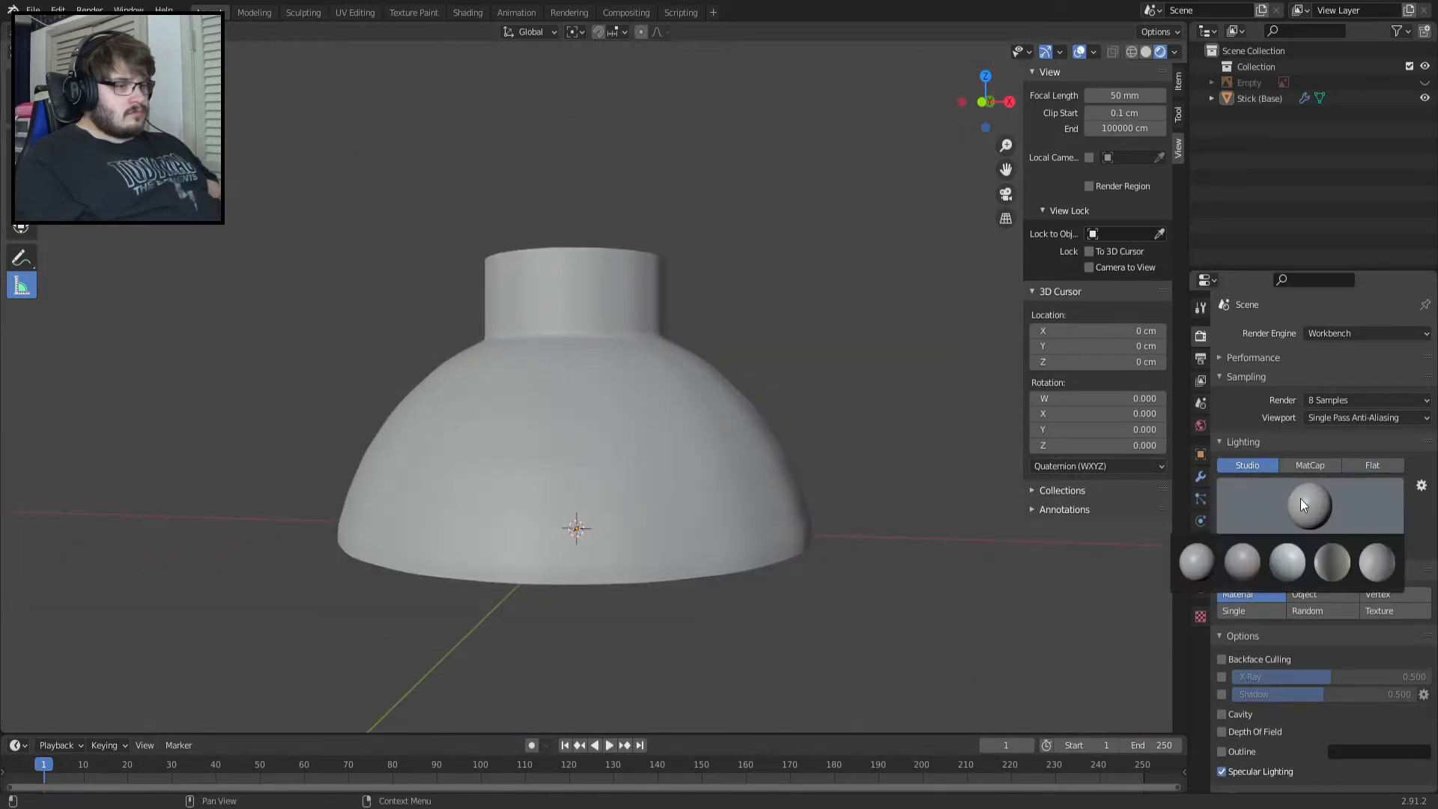
left_click(1234, 554)
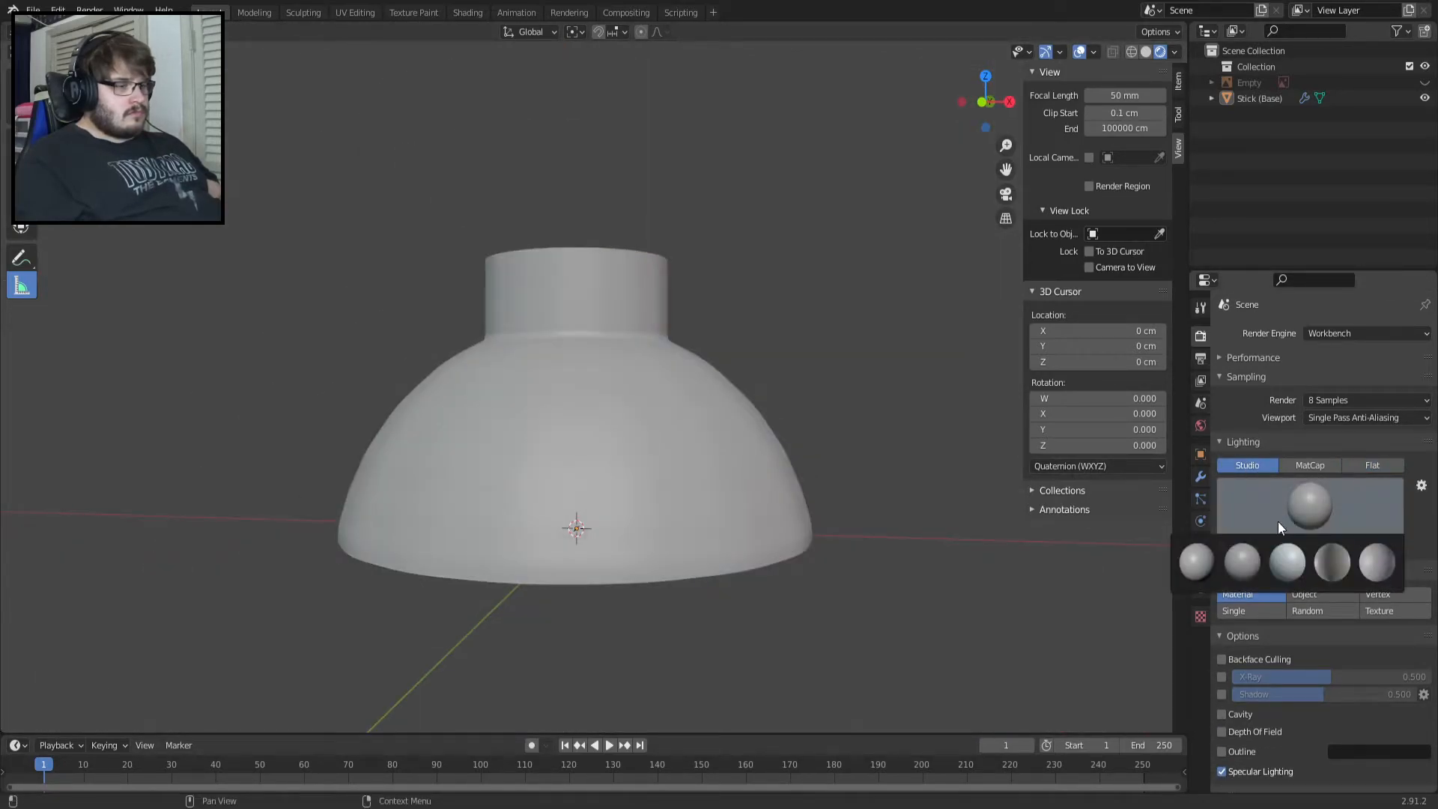
left_click(1188, 560)
Switch the Workbench lighting to MatCap and try the glossy light-grey matcap, sixth in the first row, on the base.
left_click(1307, 467)
left_click(1311, 500)
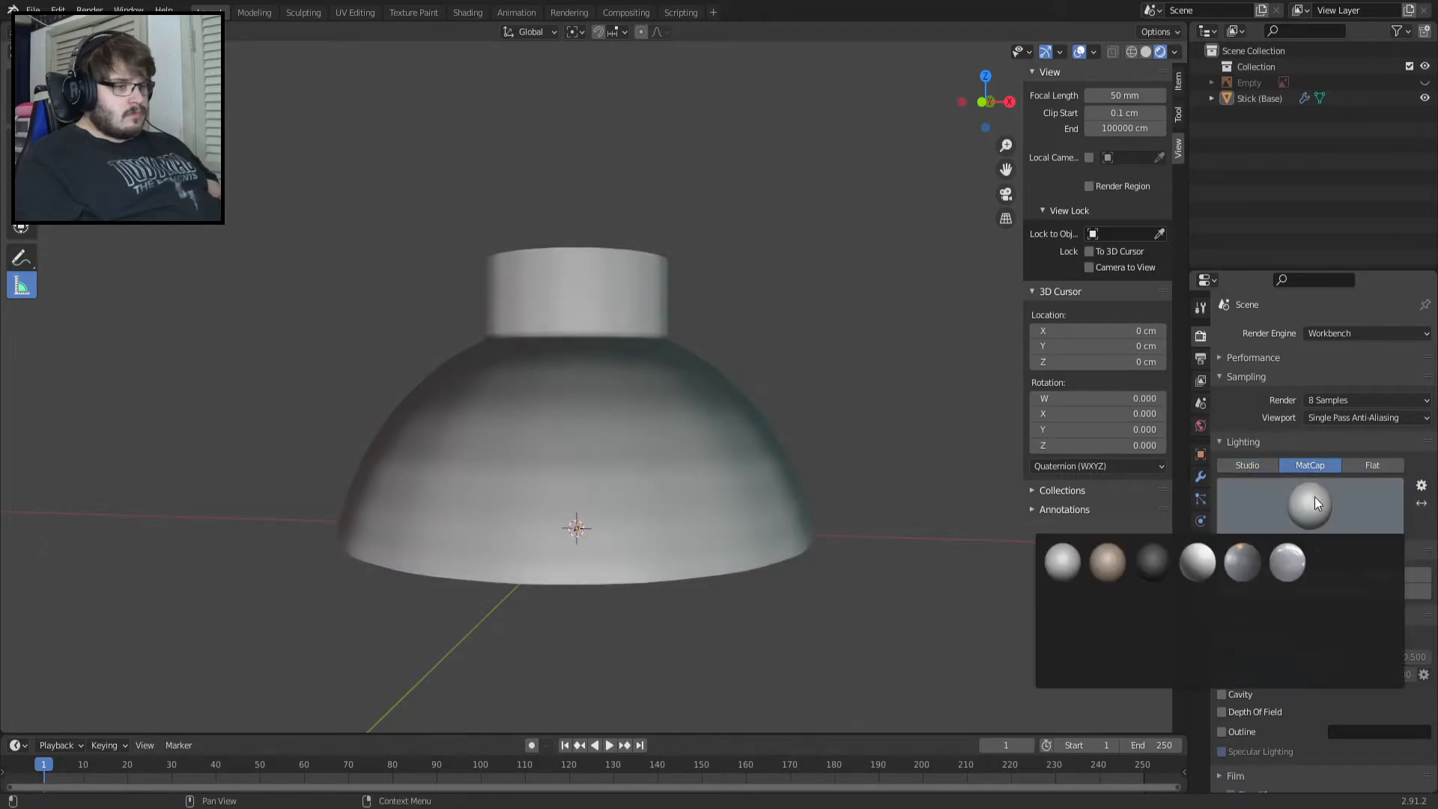
left_click(1312, 524)
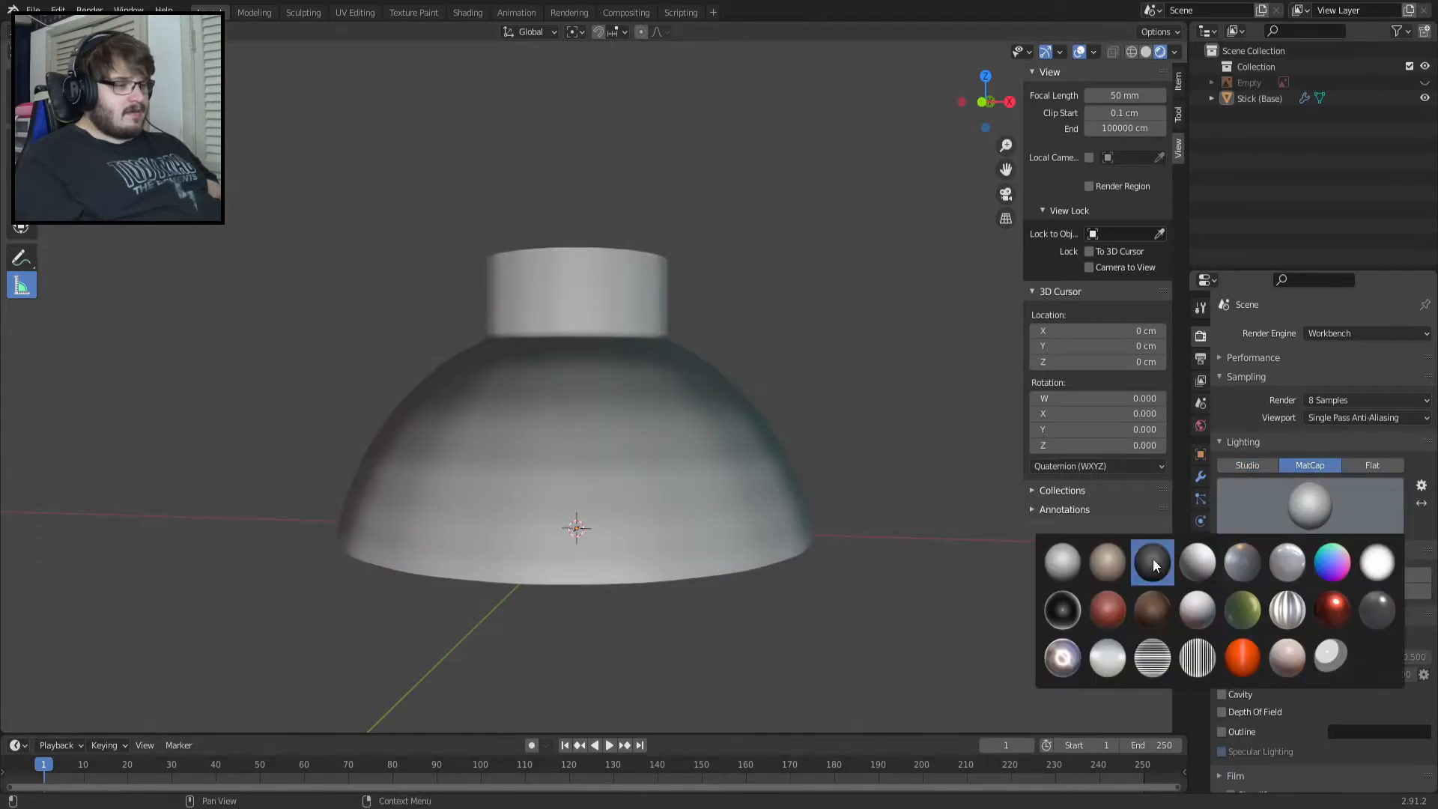
middle_click_drag(527, 487, 562, 496)
left_click(1312, 519)
left_click(1288, 560)
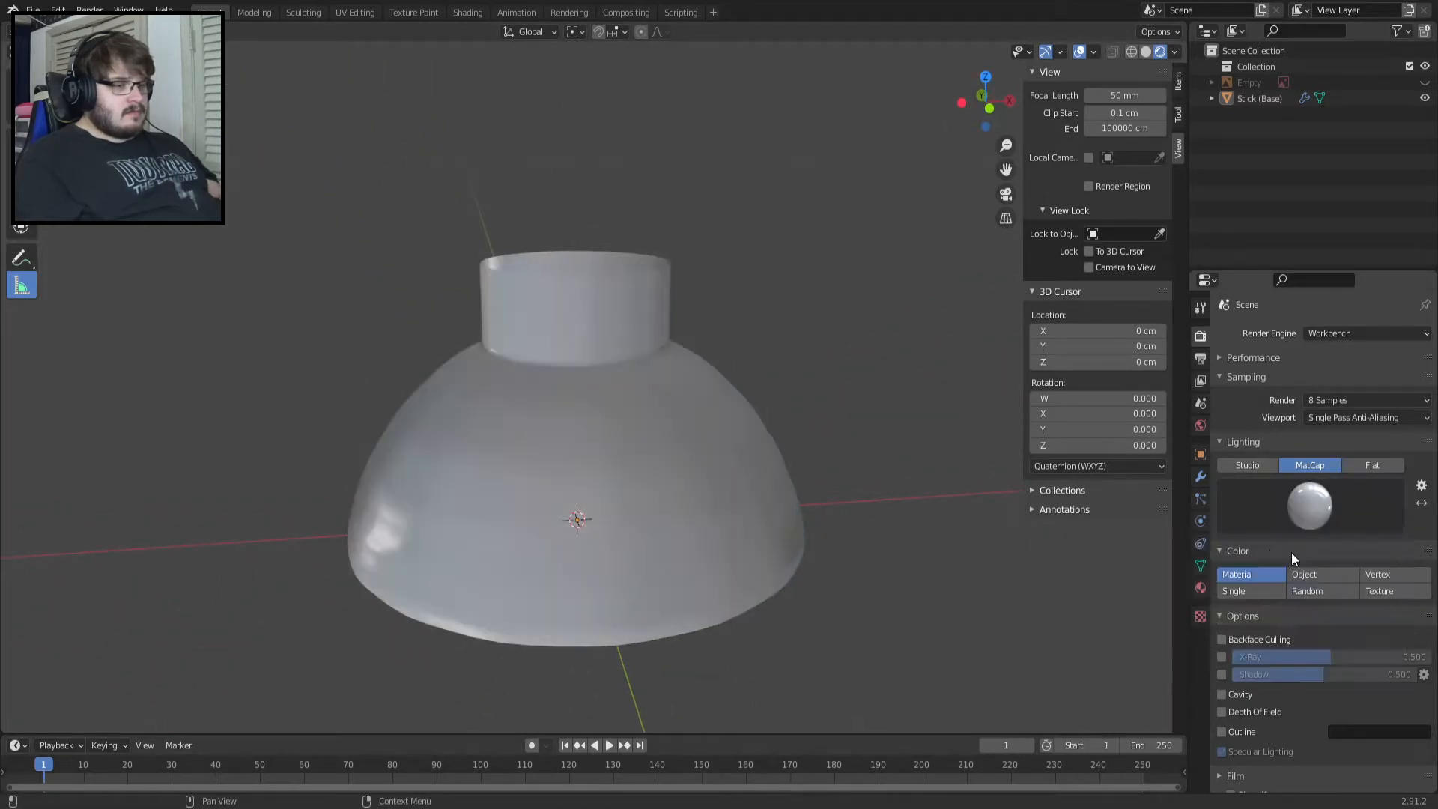
Try the fourth matcap of the first row and the toon-like black-and-white matcap, judging the base from an angled view.
left_click(1284, 489)
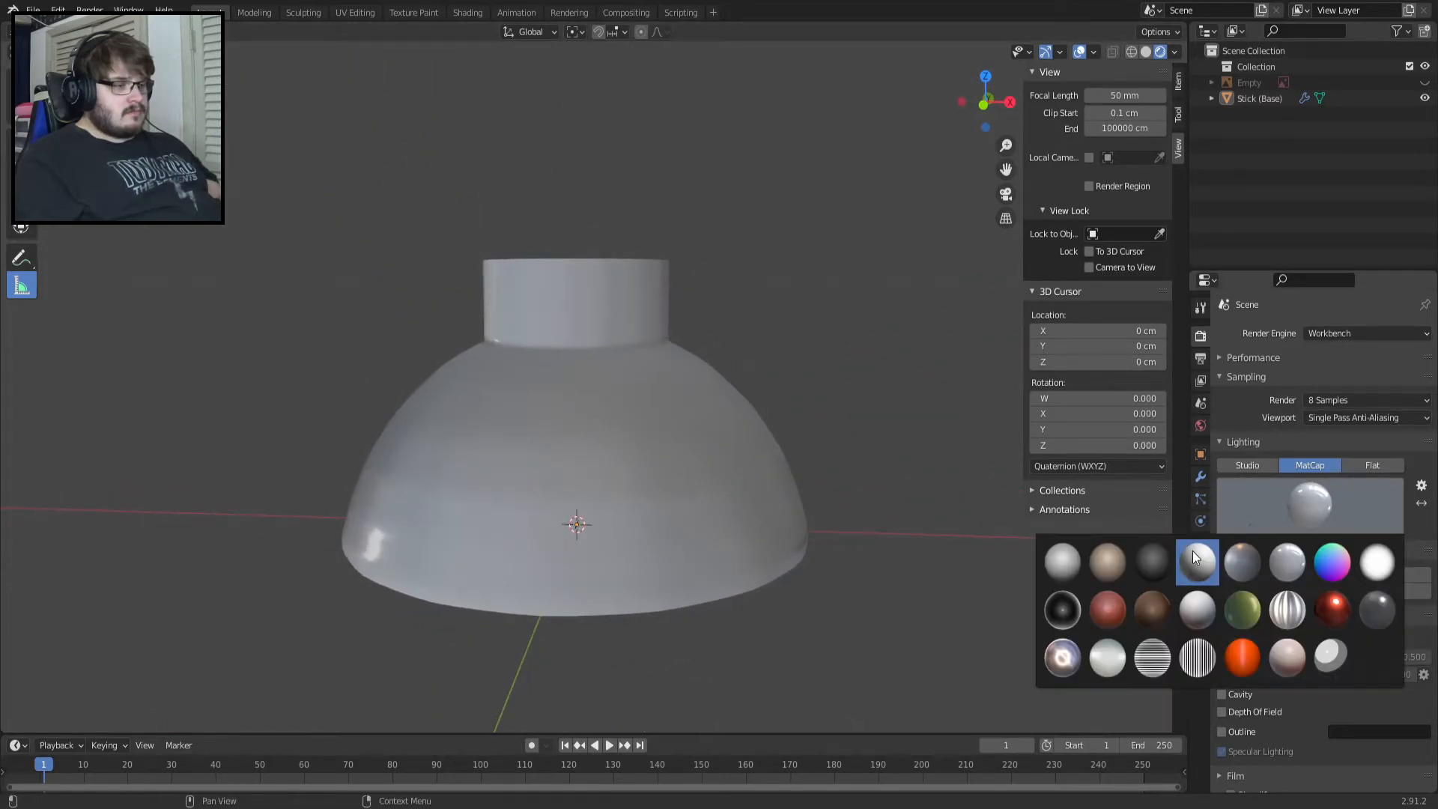
left_click(1192, 551)
left_click(1282, 518)
left_click(1326, 659)
mouse_move(666, 468)
middle_mouse_down()
mouse_move(844, 509)
mouse_move(742, 475)
mouse_move(628, 474)
mouse_move(563, 527)
mouse_move(656, 548)
mouse_move(739, 518)
middle_mouse_up()
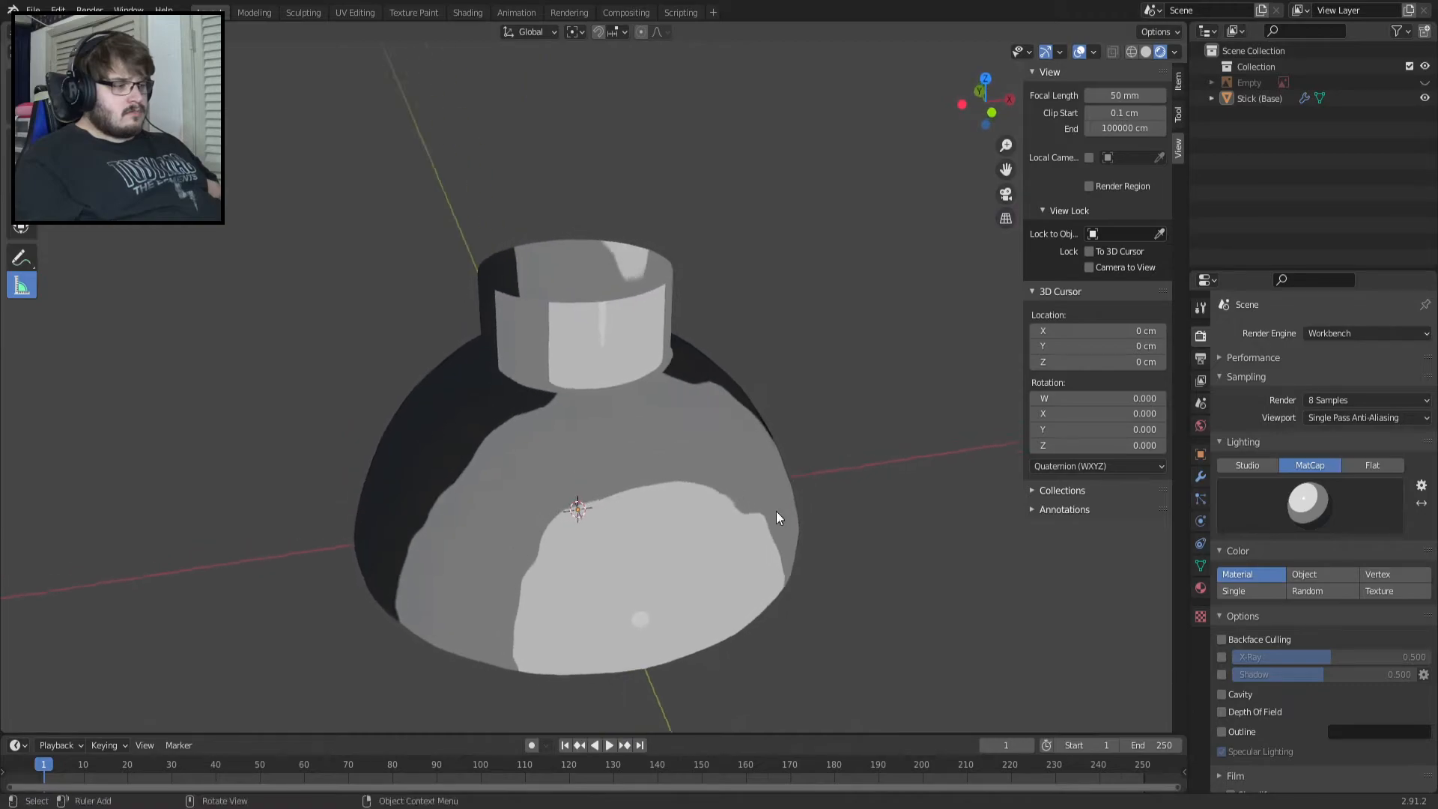
Try the pale matcap, second in the third row, and one more matcap while looking at the base from different angles.
left_click(1327, 496)
left_click(1108, 657)
middle_click_drag(831, 580, 758, 519)
left_click(1322, 493)
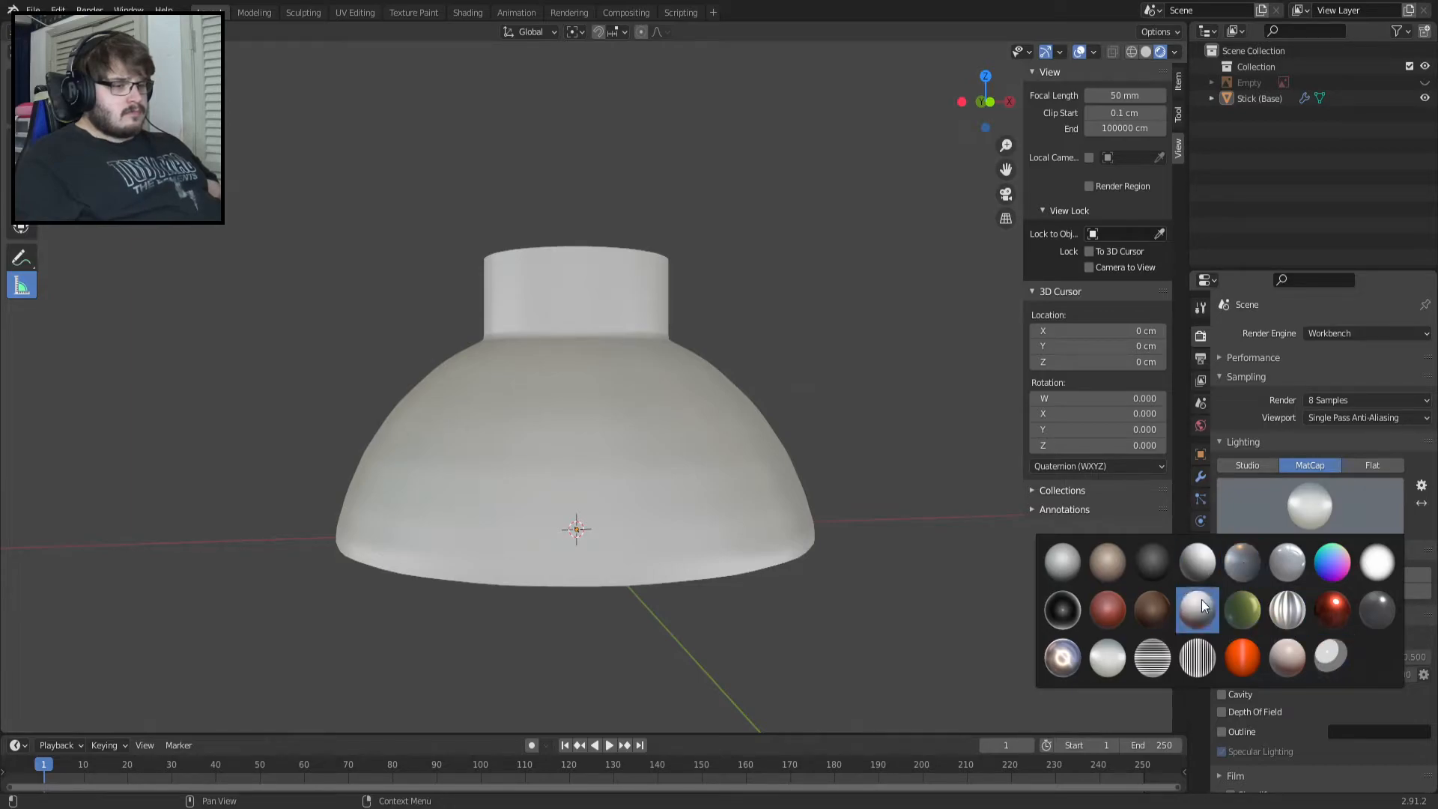
left_click(1243, 563)
middle_click_drag(575, 474, 553, 500)
Compare Studio and Flat lighting on the base and set the Workbench lighting back to Studio.
left_click(1247, 463)
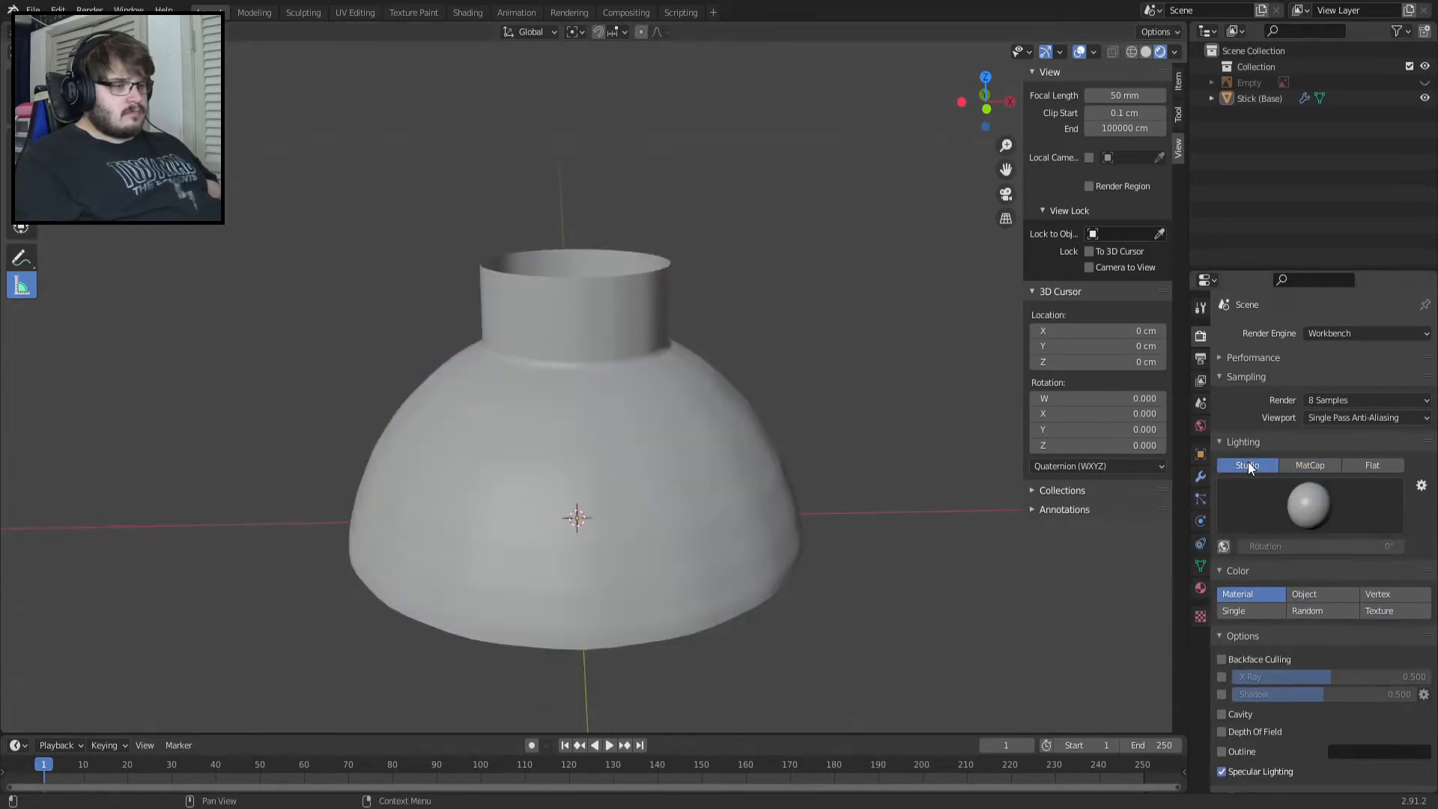
left_click(1376, 468)
mouse_move(491, 537)
middle_mouse_down()
mouse_move(491, 507)
mouse_move(571, 523)
middle_mouse_up()
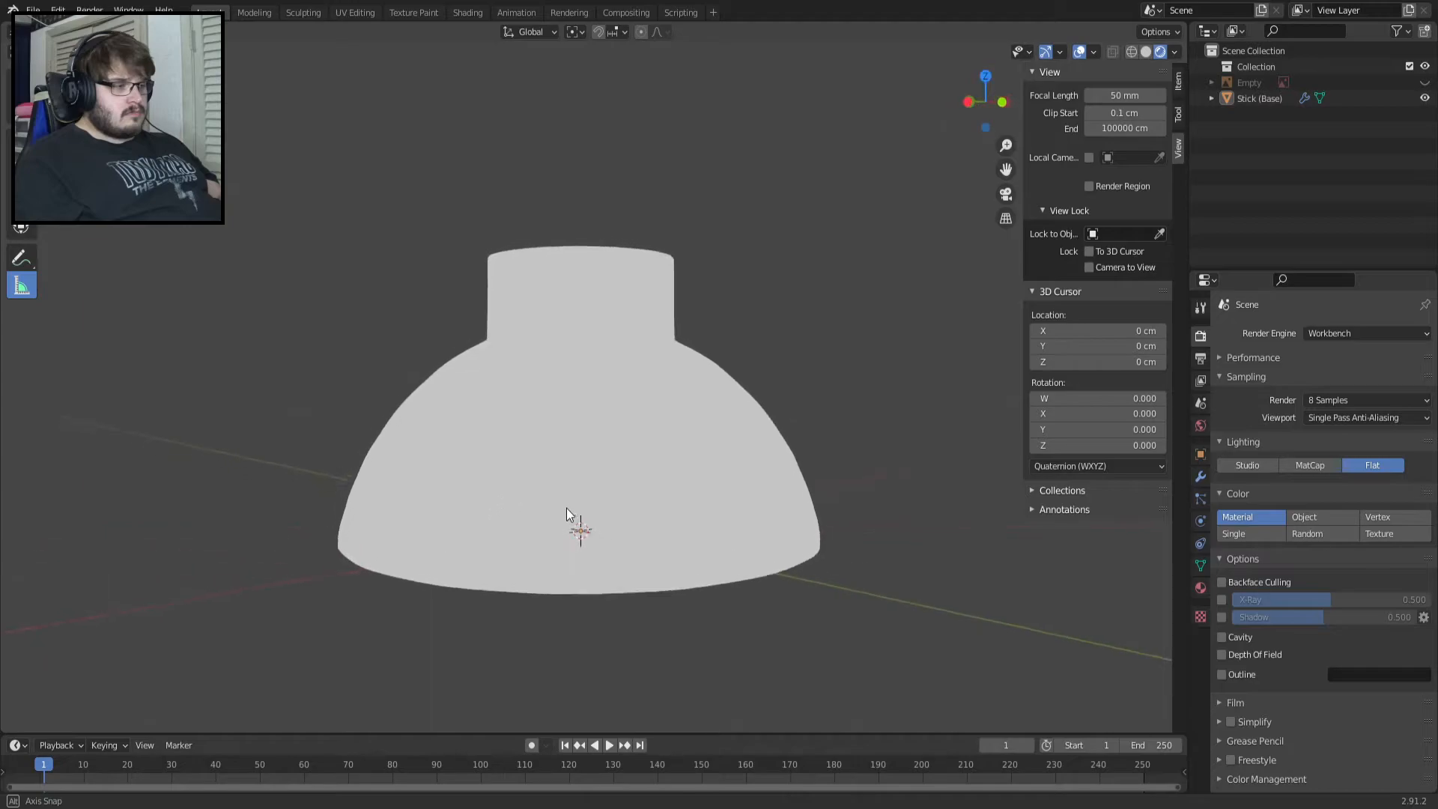
left_click(1246, 465)
middle_click_drag(720, 560, 772, 562)
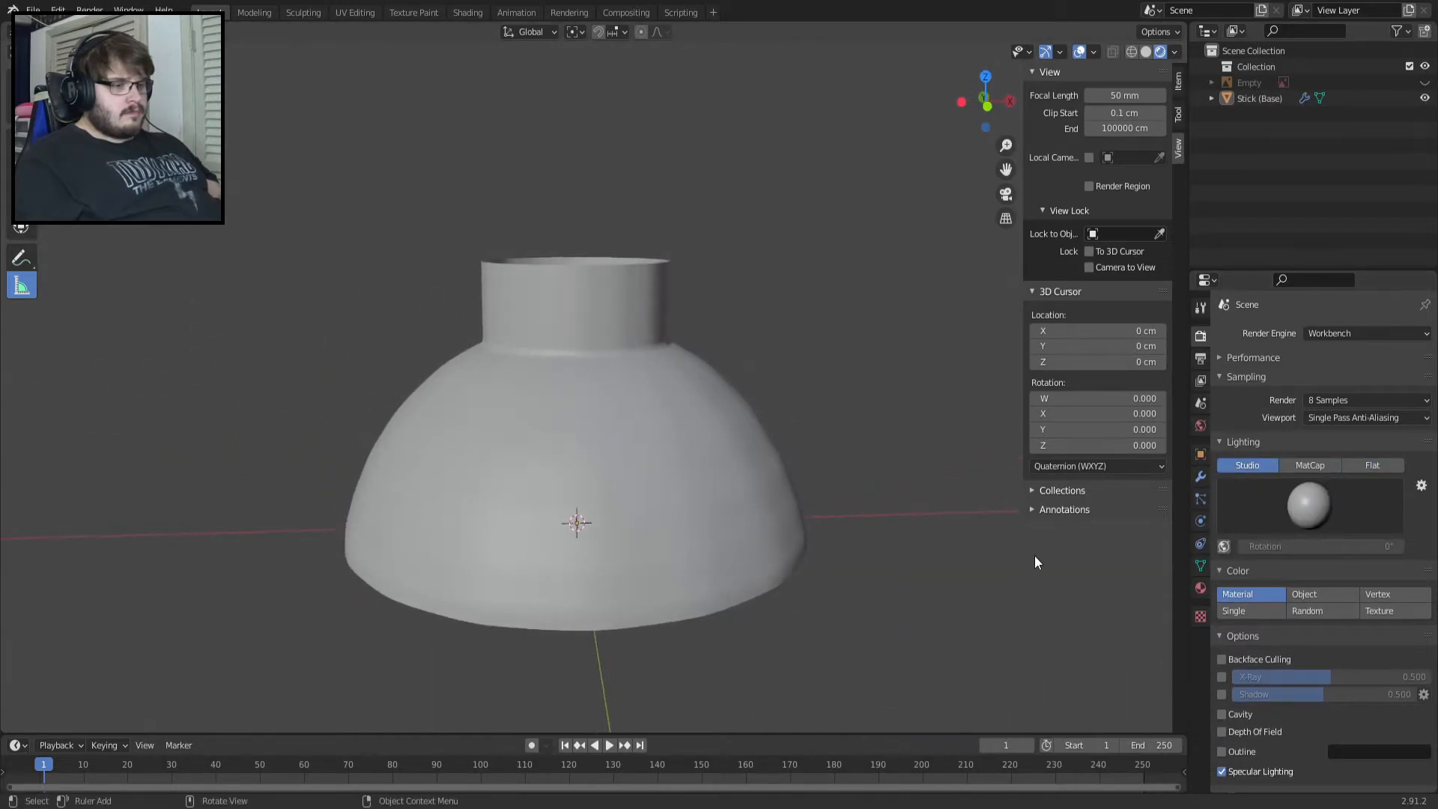
Try raising the edge loop just above the neck corner by about 0.025 cm along Z from the front view, and undo it.
left_click(753, 418)
key("Tab")
key("Tab")
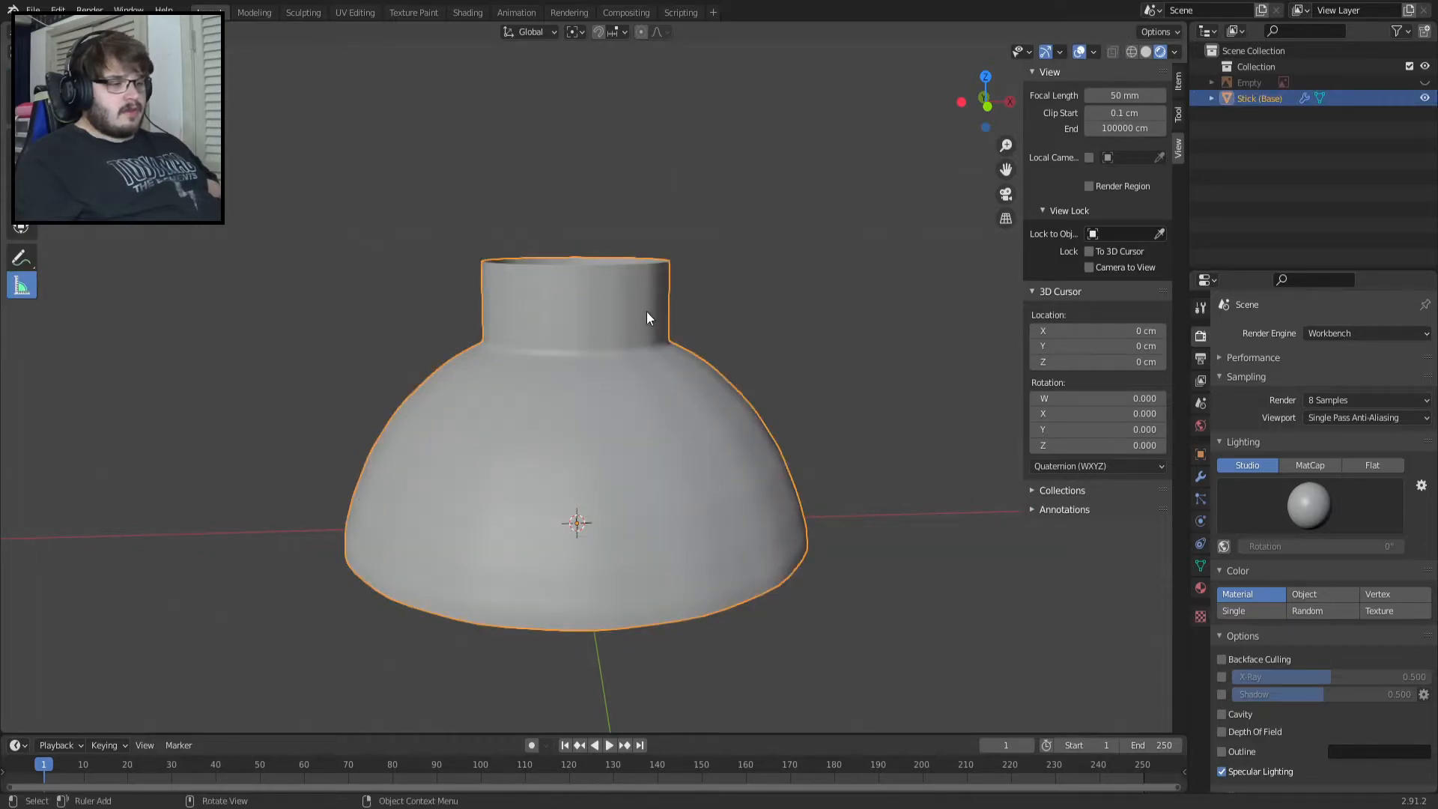
key("KP_1")
key("Tab")
key("alt+a")
right_click(577, 255)
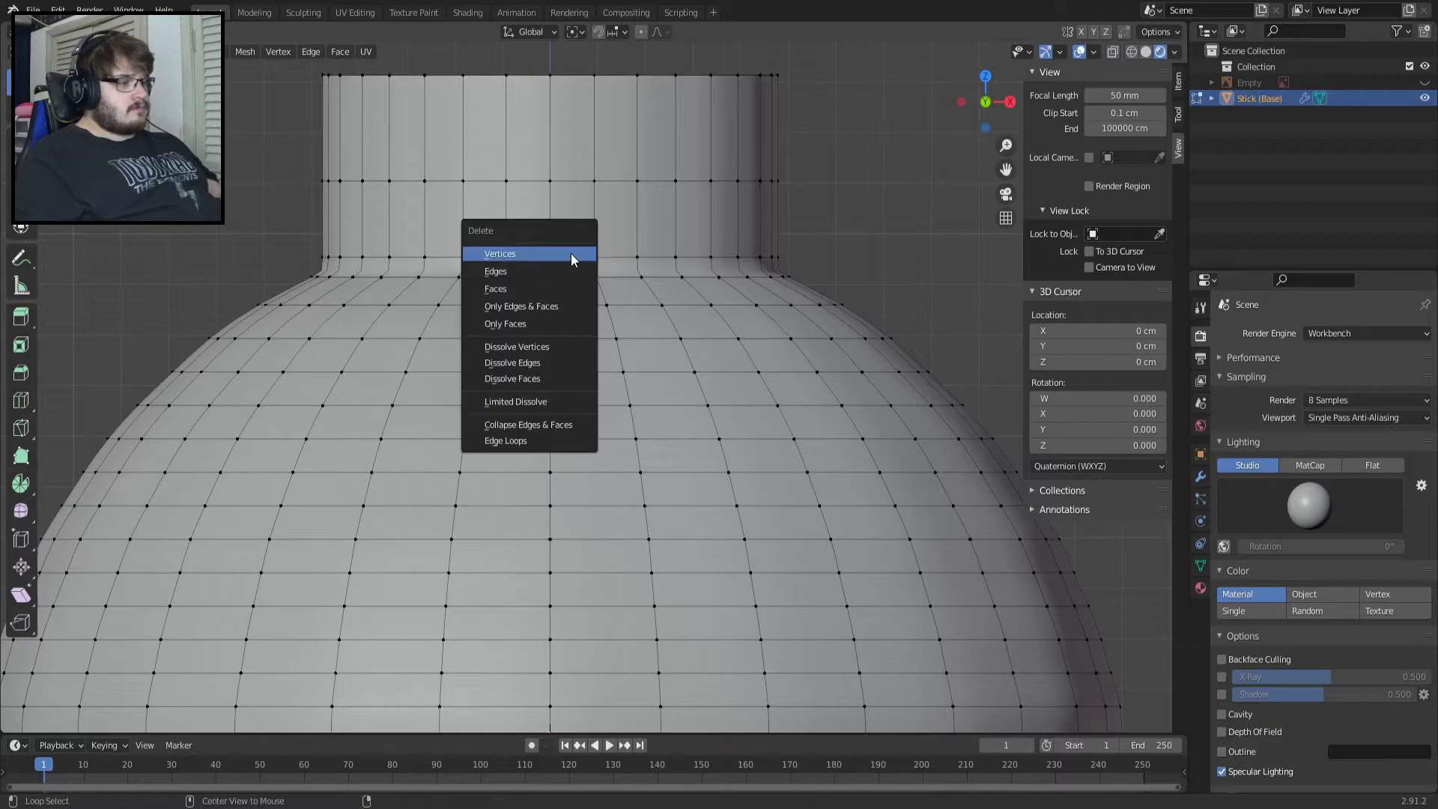
left_click(617, 257, "alt")
key("g")
key("z")
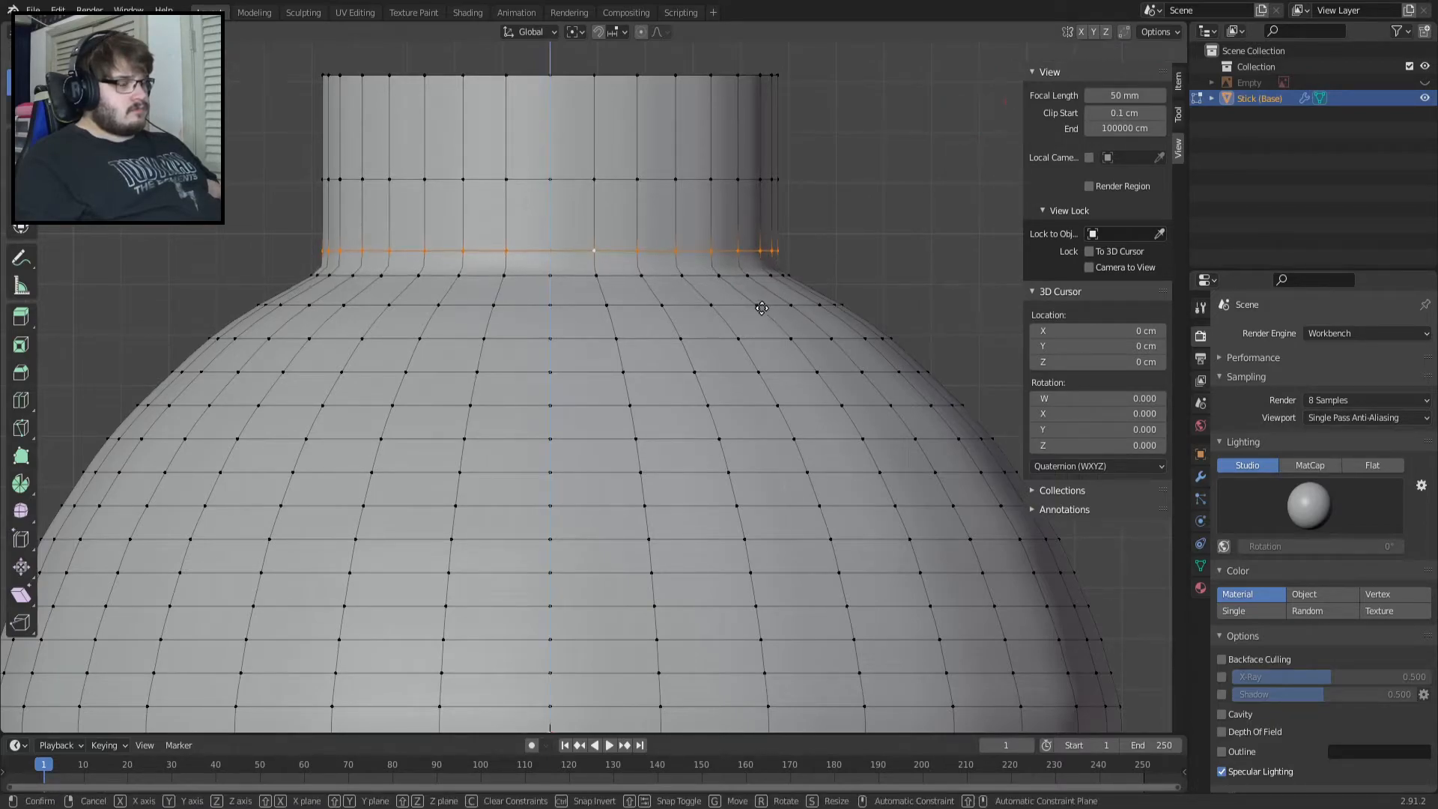
left_click(771, 304)
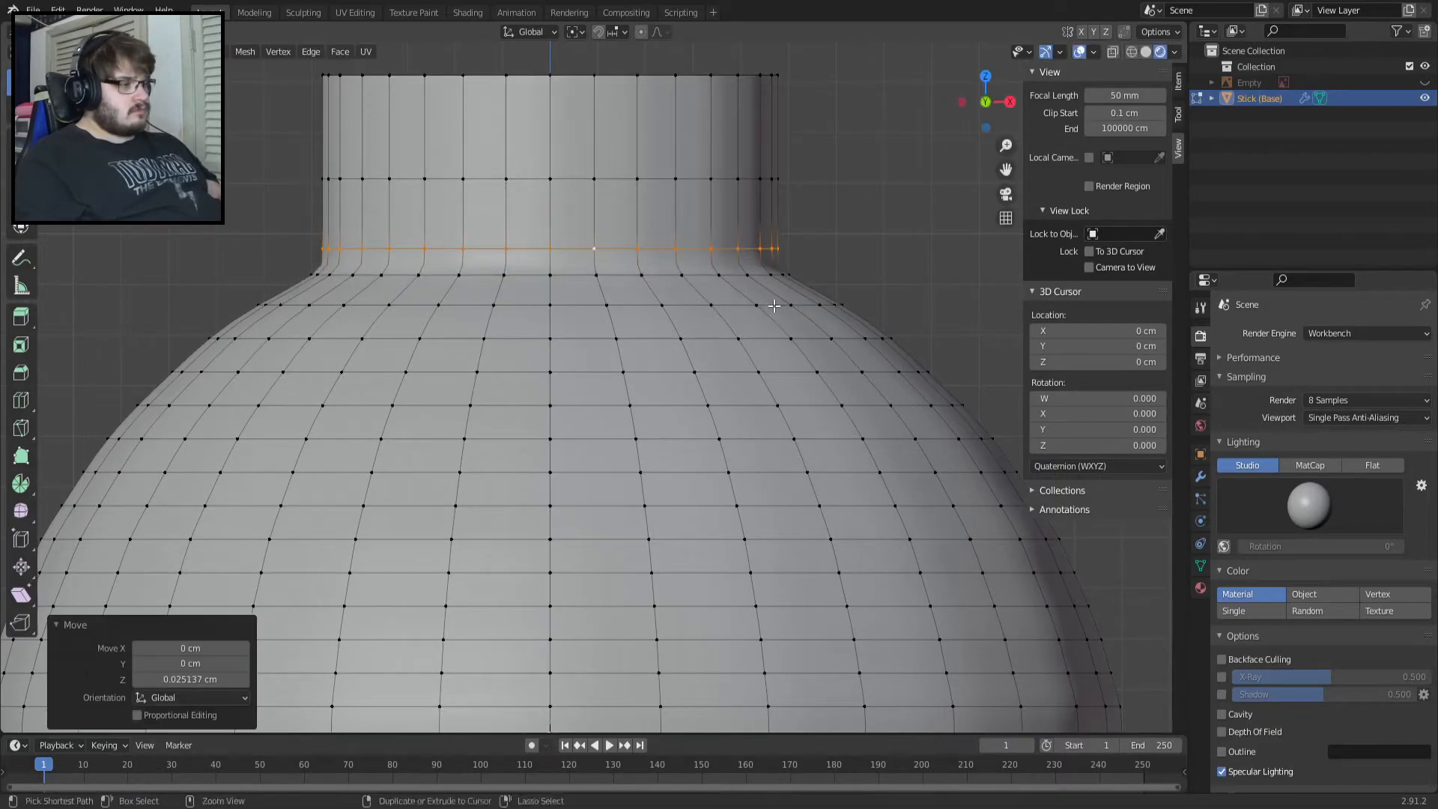
key("ctrl+z")
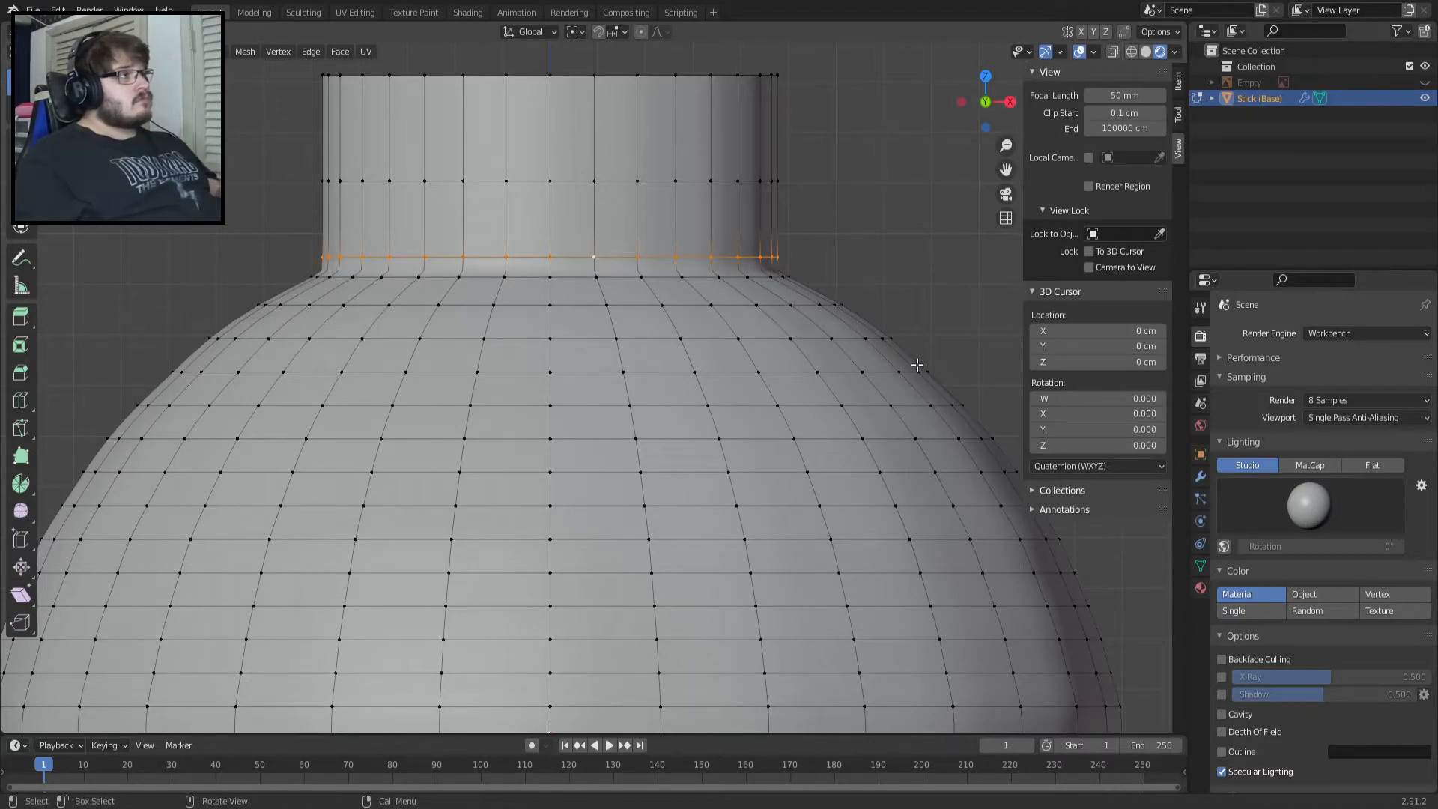
Show the Subdivision modifier settings, return to Object Mode and duplicate Stick (Base) in place.
left_click(1201, 477)
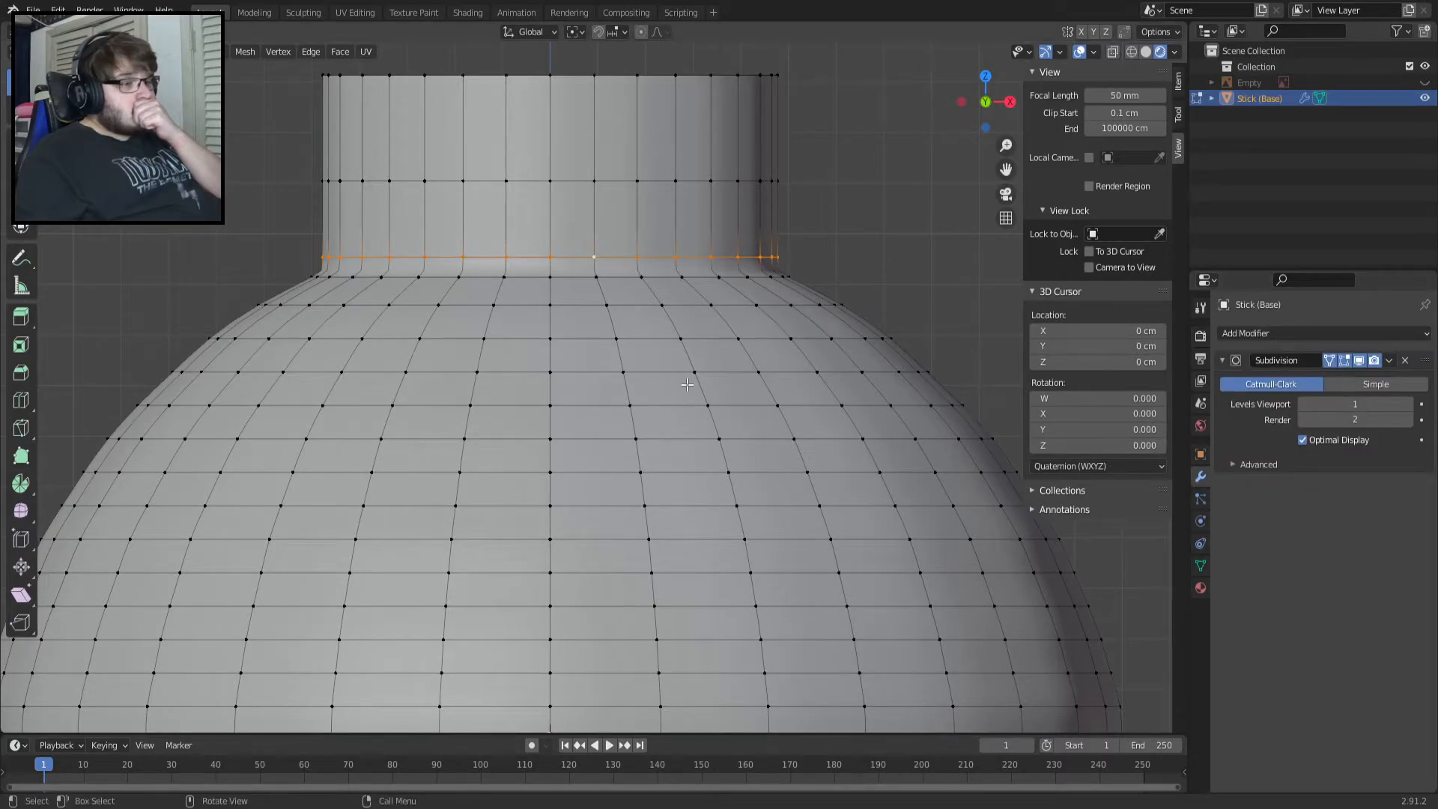
scroll(686, 384, "down", 4)
scroll(687, 385, "up", 4)
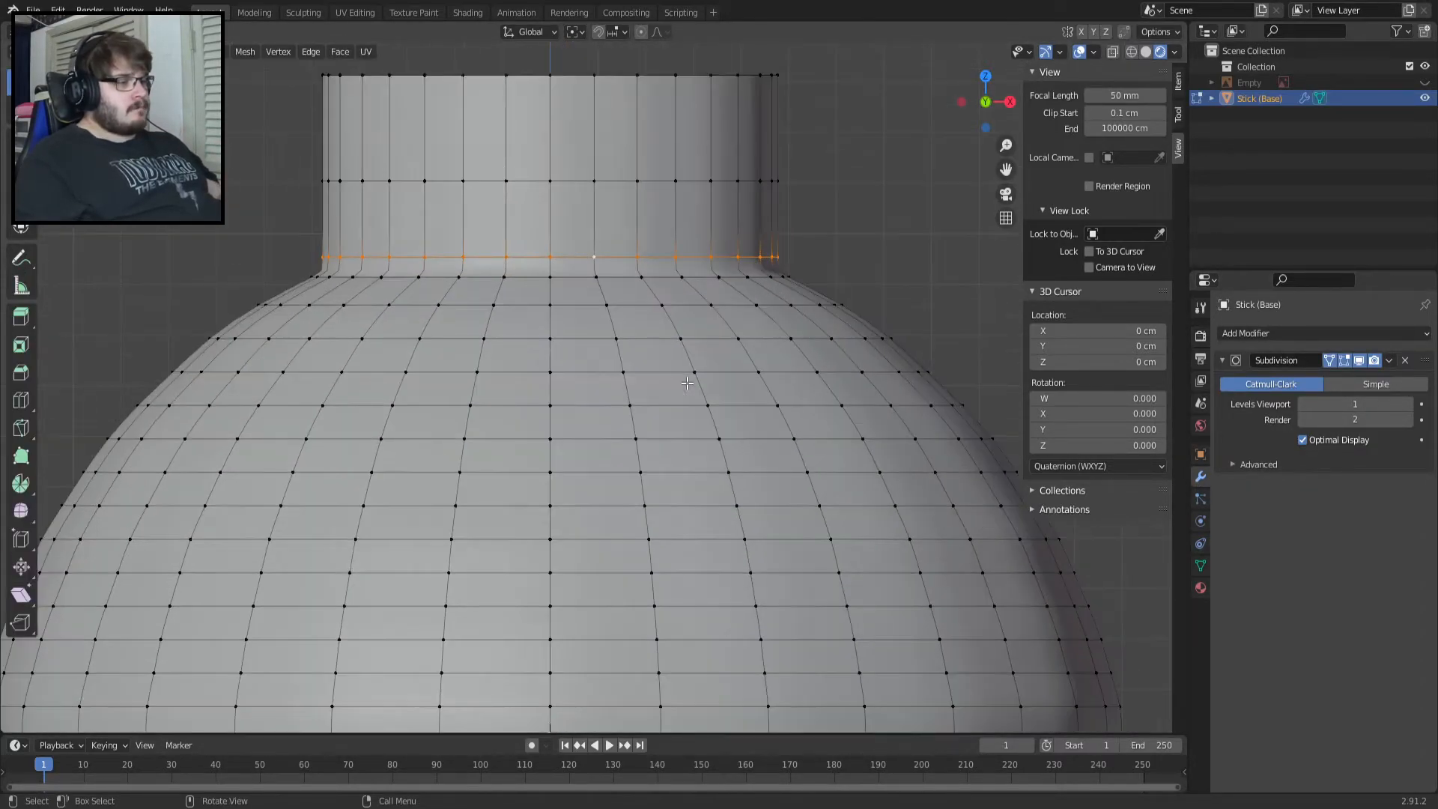
scroll(686, 384, "down", 4)
key("Tab")
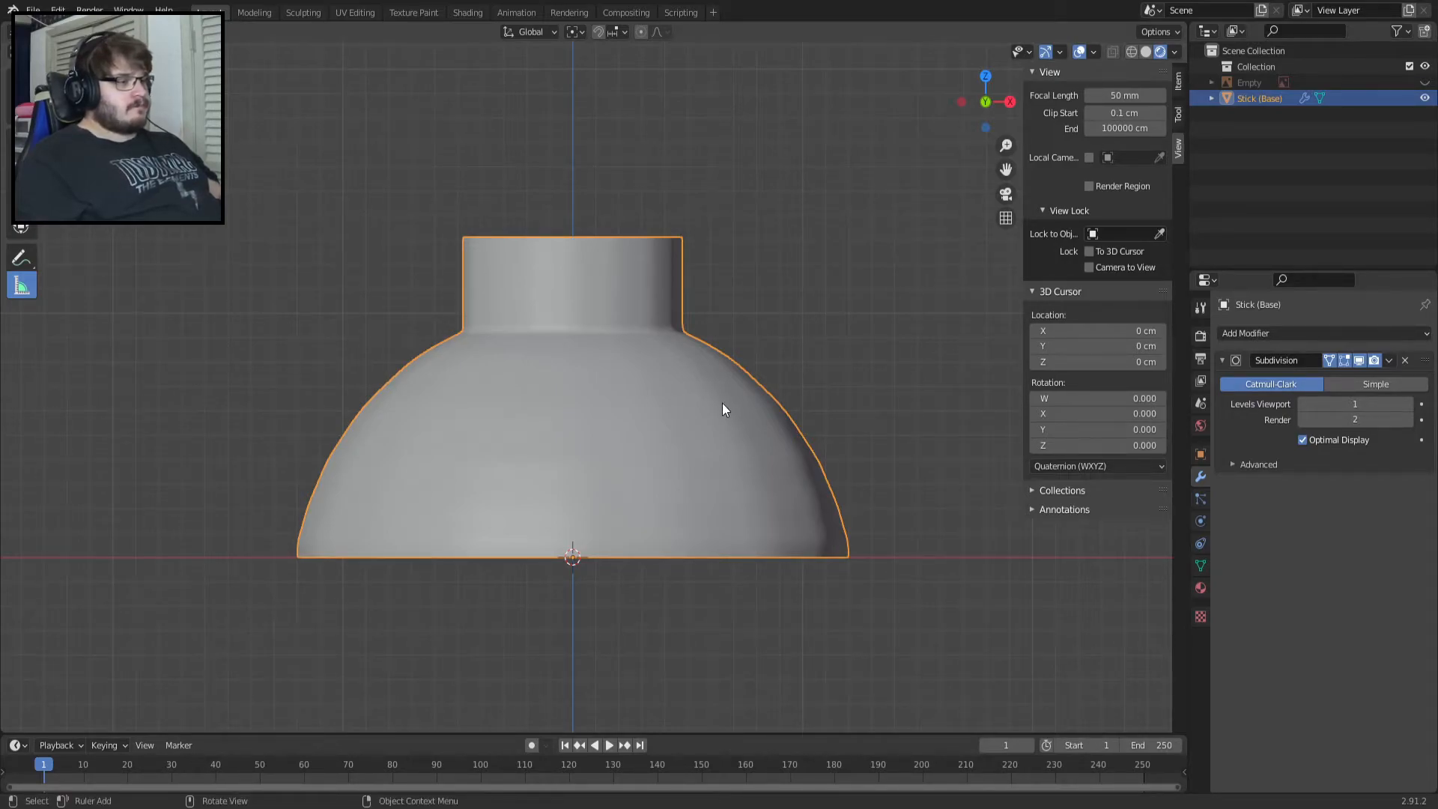
key("shift+d")
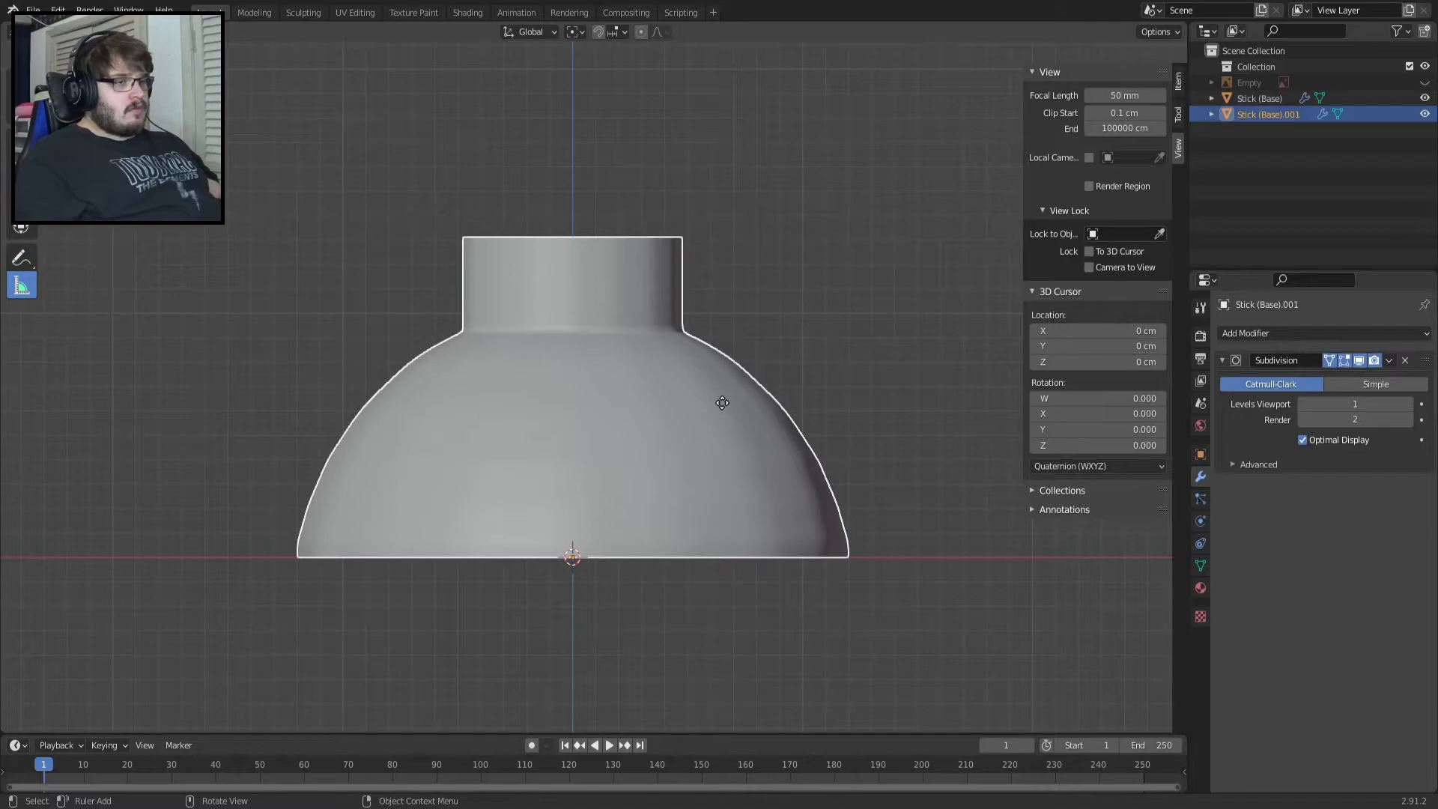
left_click(722, 403)
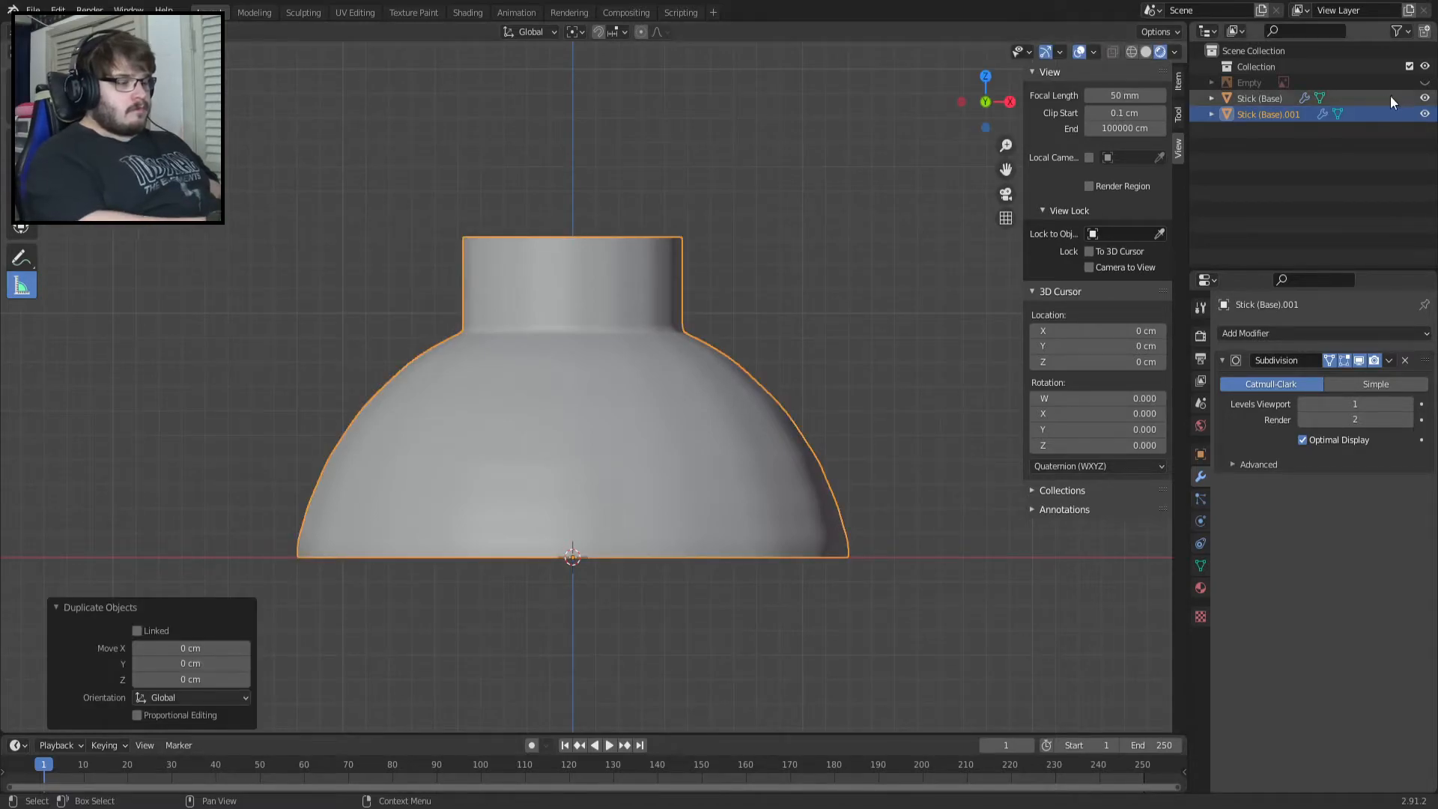
Move the original Stick (Base) into a new collection named Some_Collection_Thing.
left_click(1283, 100)
key("m")
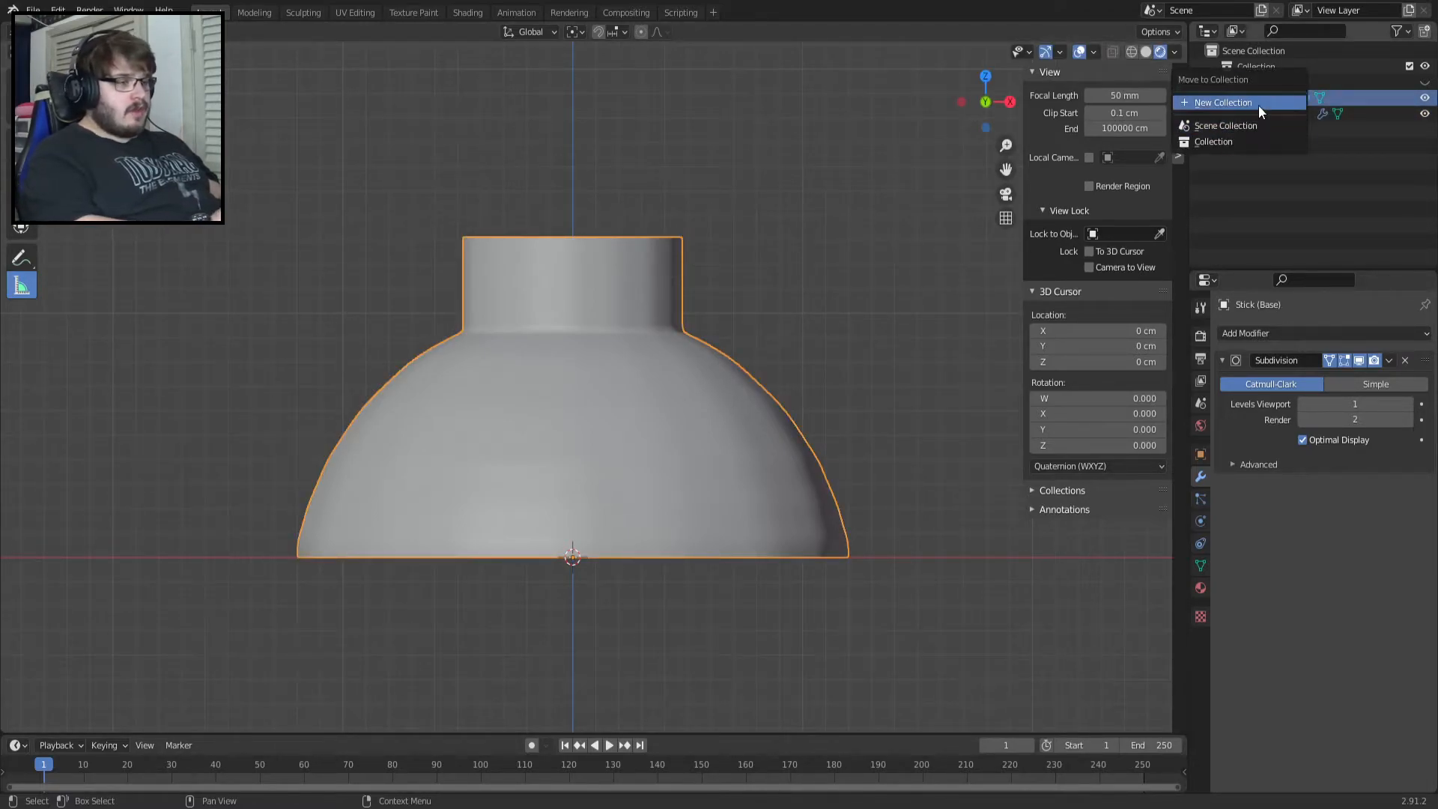
left_click(1261, 103)
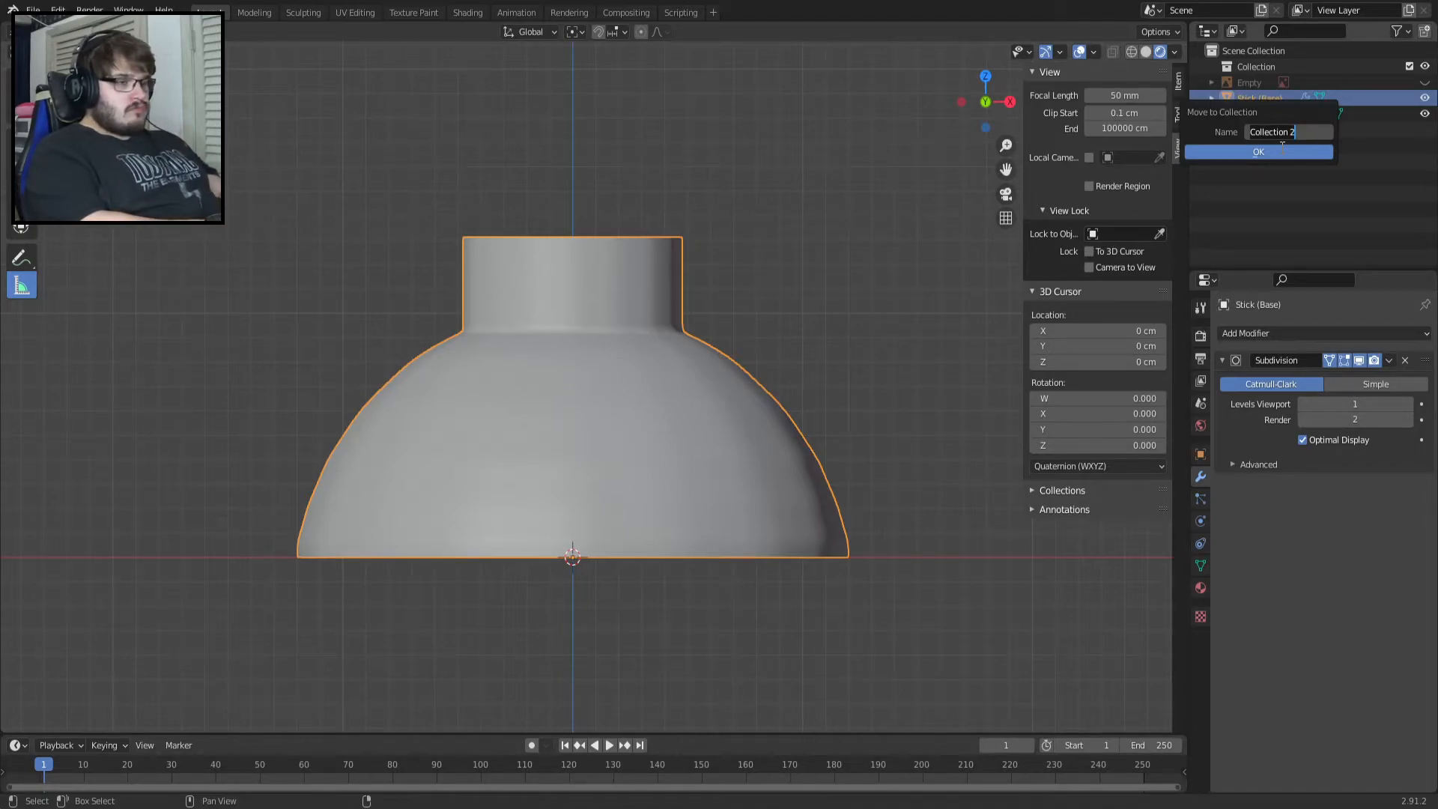
type("bA")
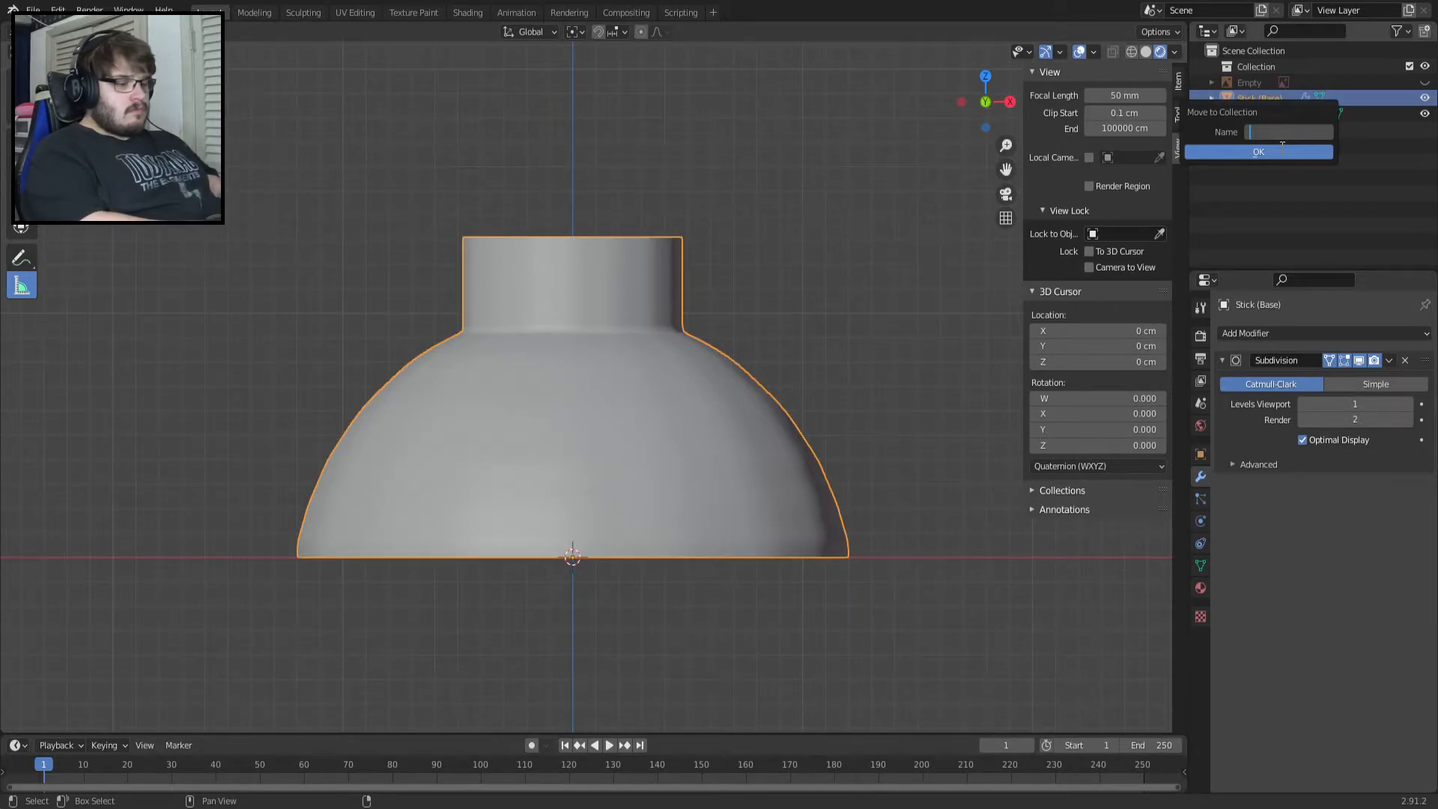
type("Some_Collection_T")
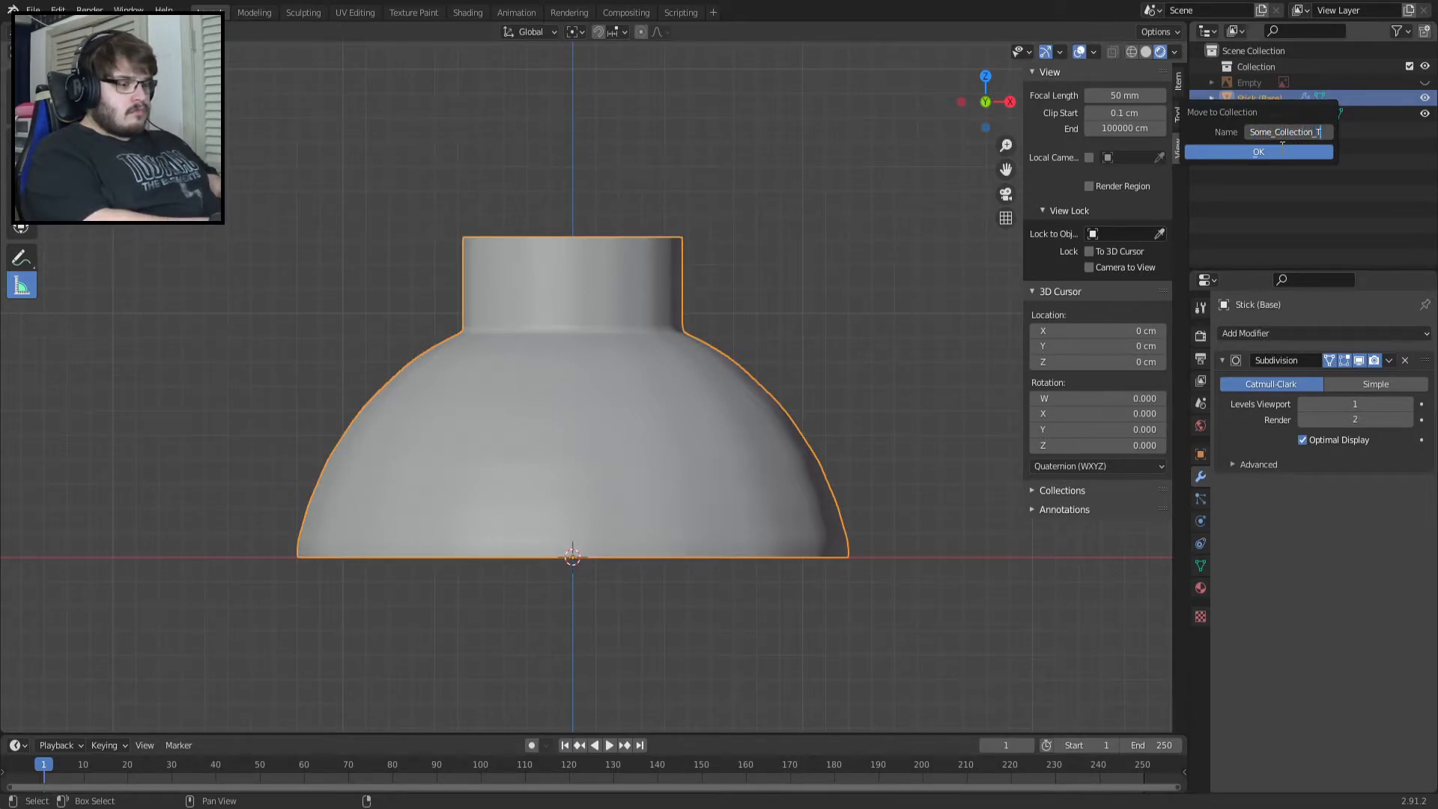
type("hing")
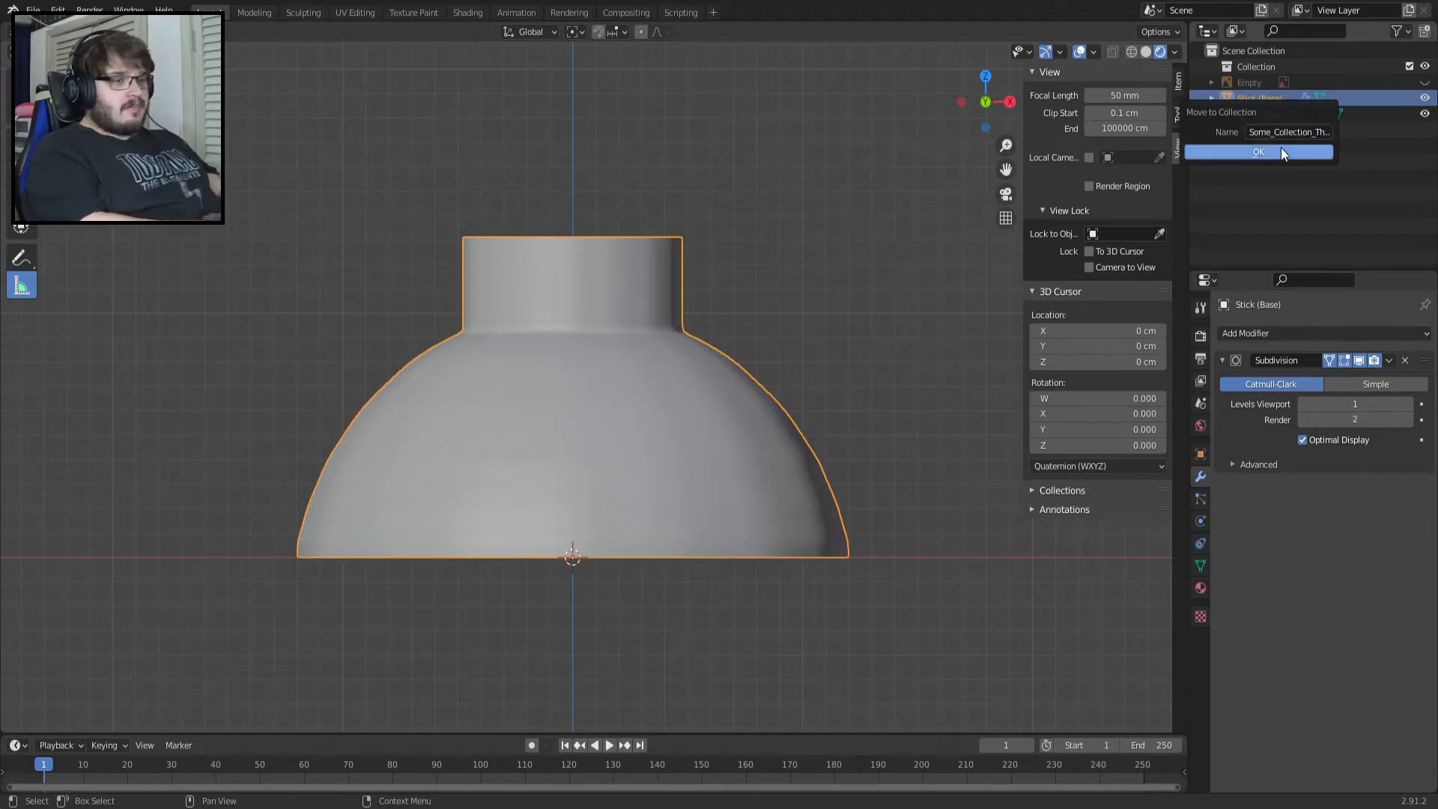
left_click(1280, 149)
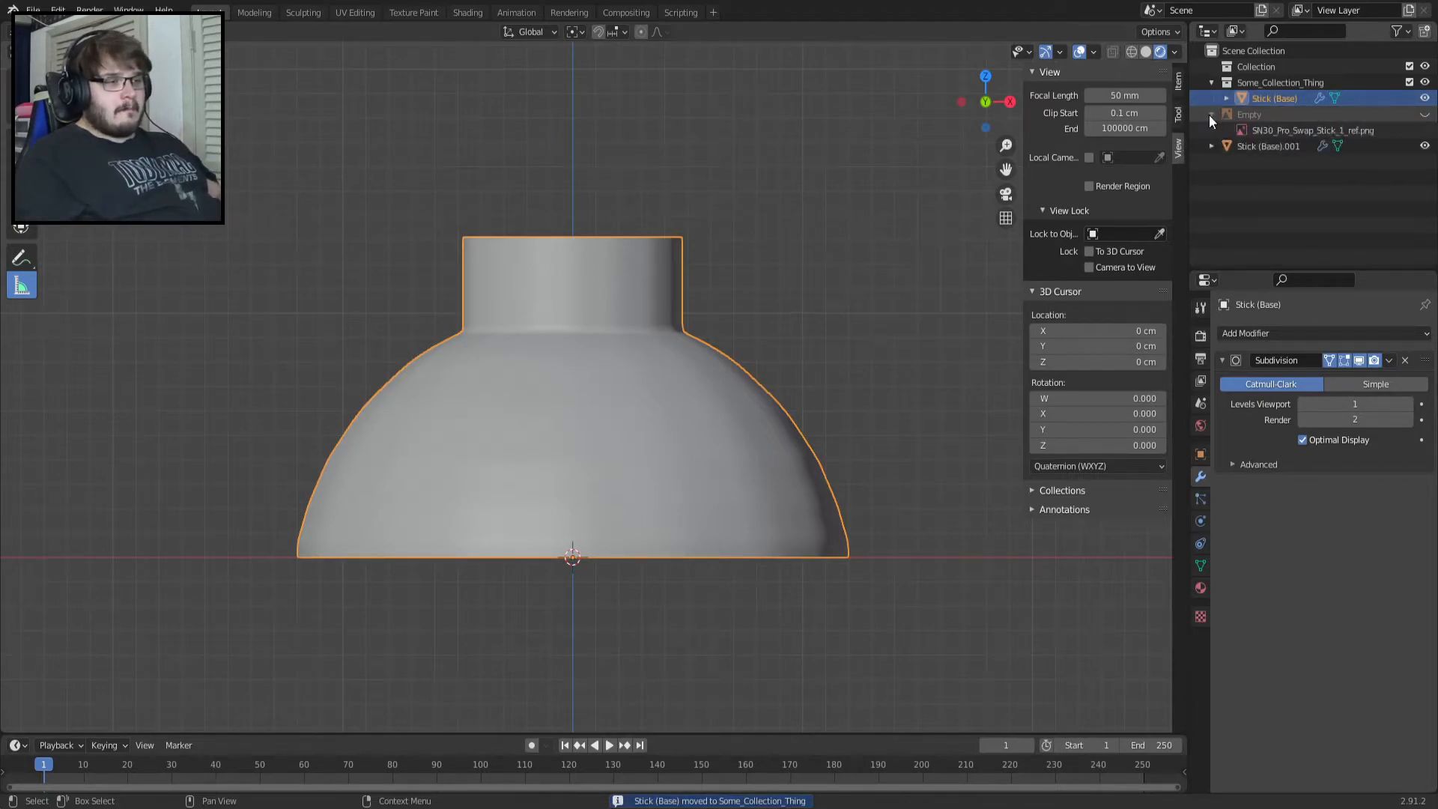
Move the duplicate Stick (Base).001 into Collection and hide Some_Collection_Thing.
left_click_drag(1252, 127, 1255, 74)
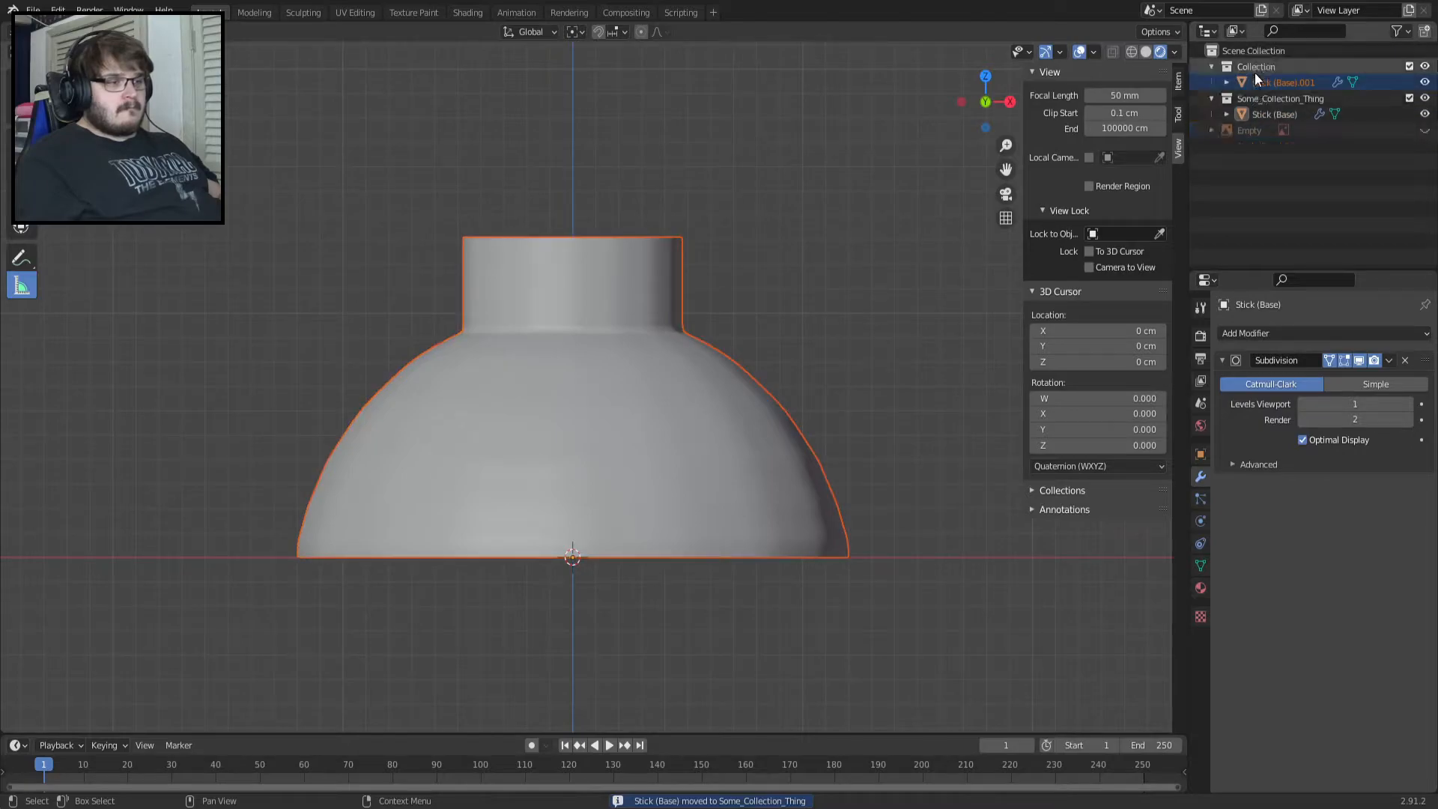
left_click(1278, 83)
left_click(1211, 98)
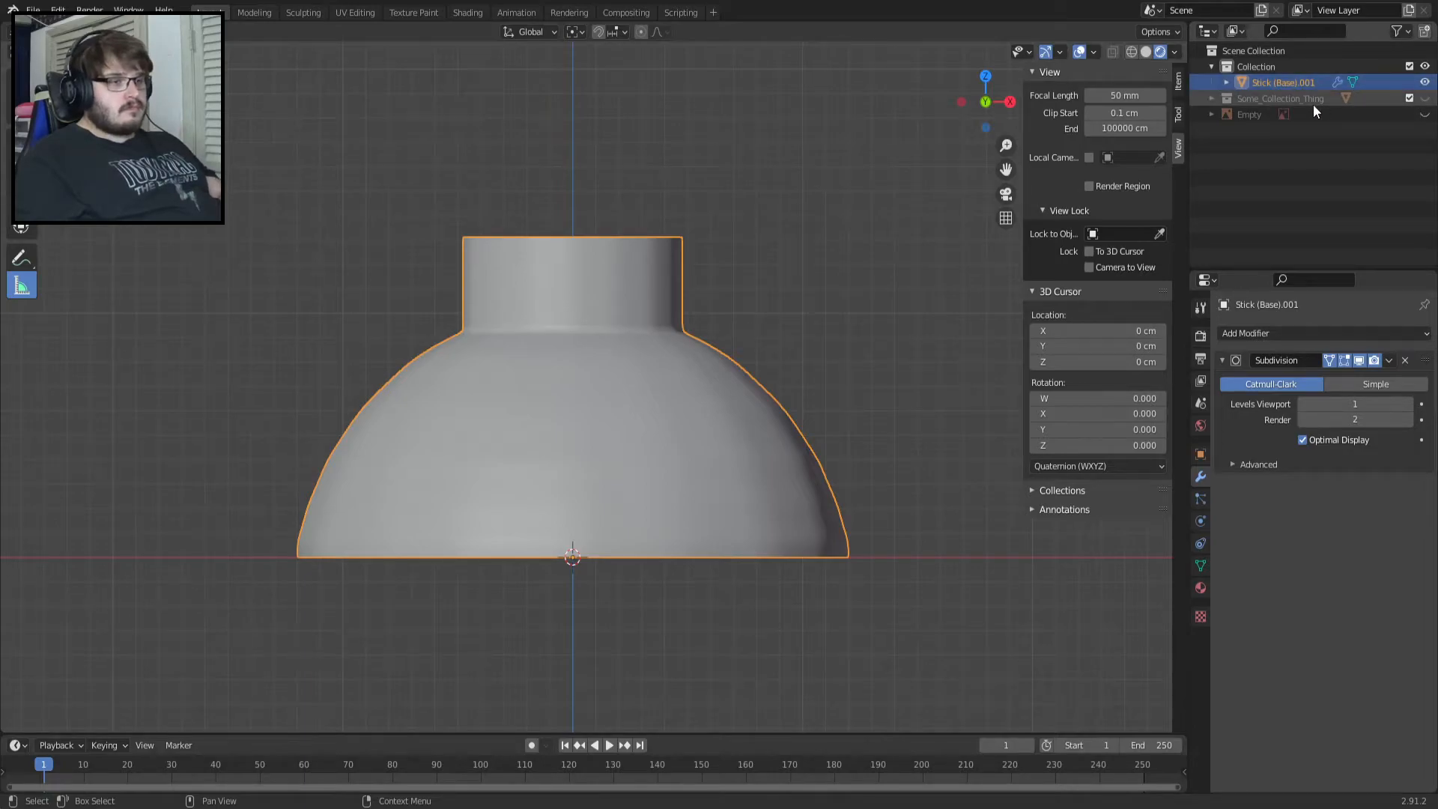
Put the duplicate in Edit Mode and rename the original in Some_Collection_Thing to Stick (Base, Prototype 1).
key("Tab")
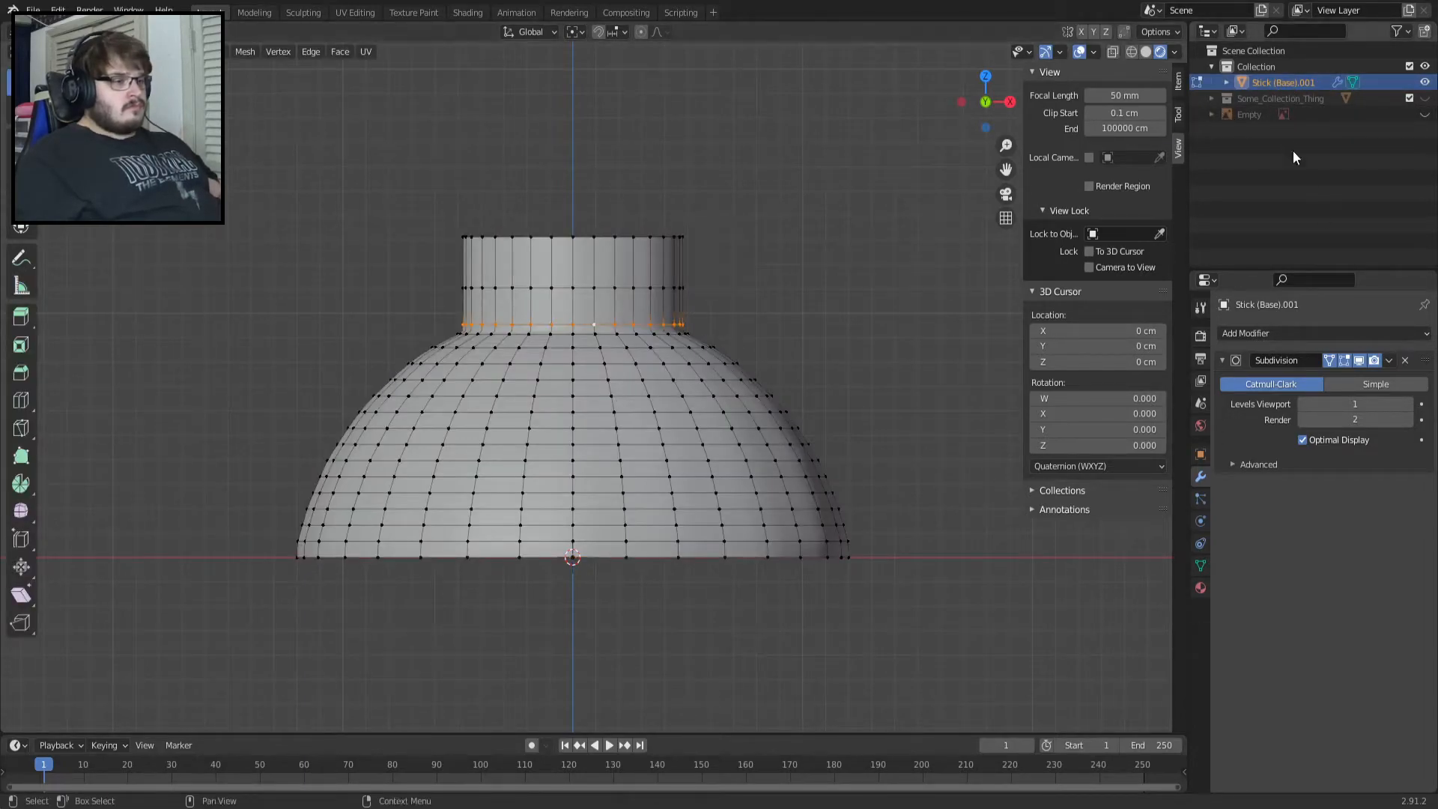
double_click(1293, 81)
left_click(1295, 81)
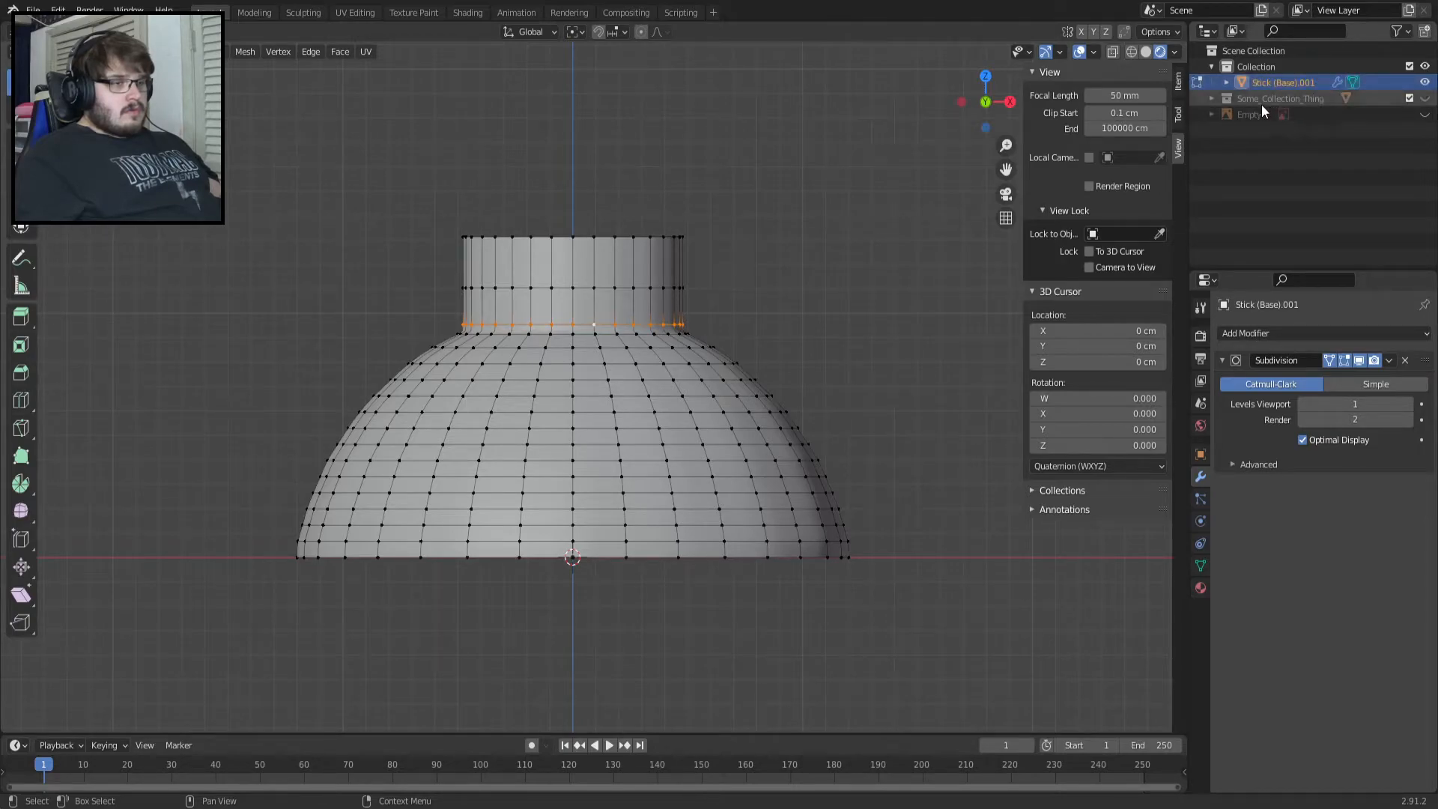
left_click(1261, 105)
left_click(1213, 100)
double_click(1275, 115)
left_click(1327, 115)
type(", Proto")
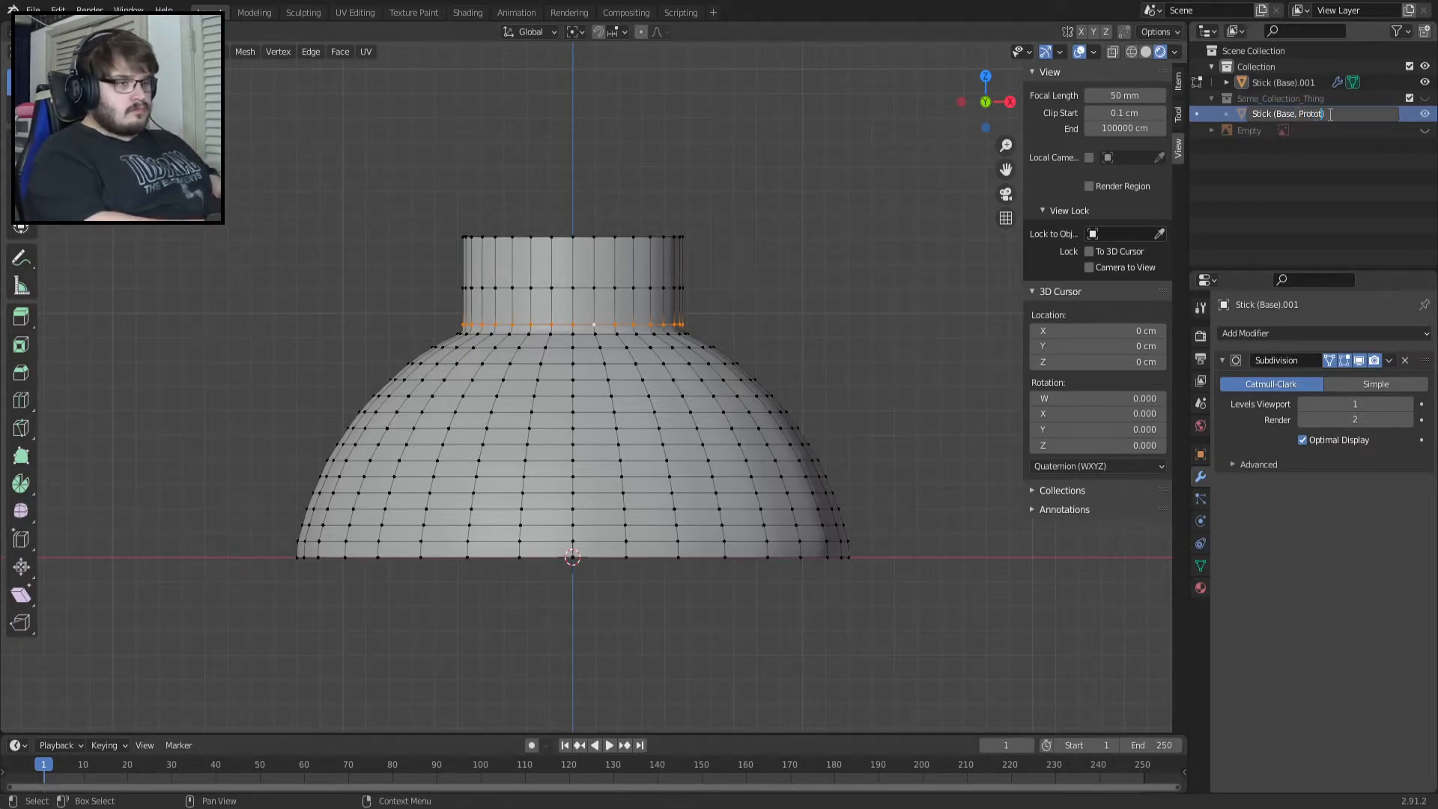
type("type")
key("Return")
Rename the duplicate in Collection to Stick (Base).
left_click(1303, 83)
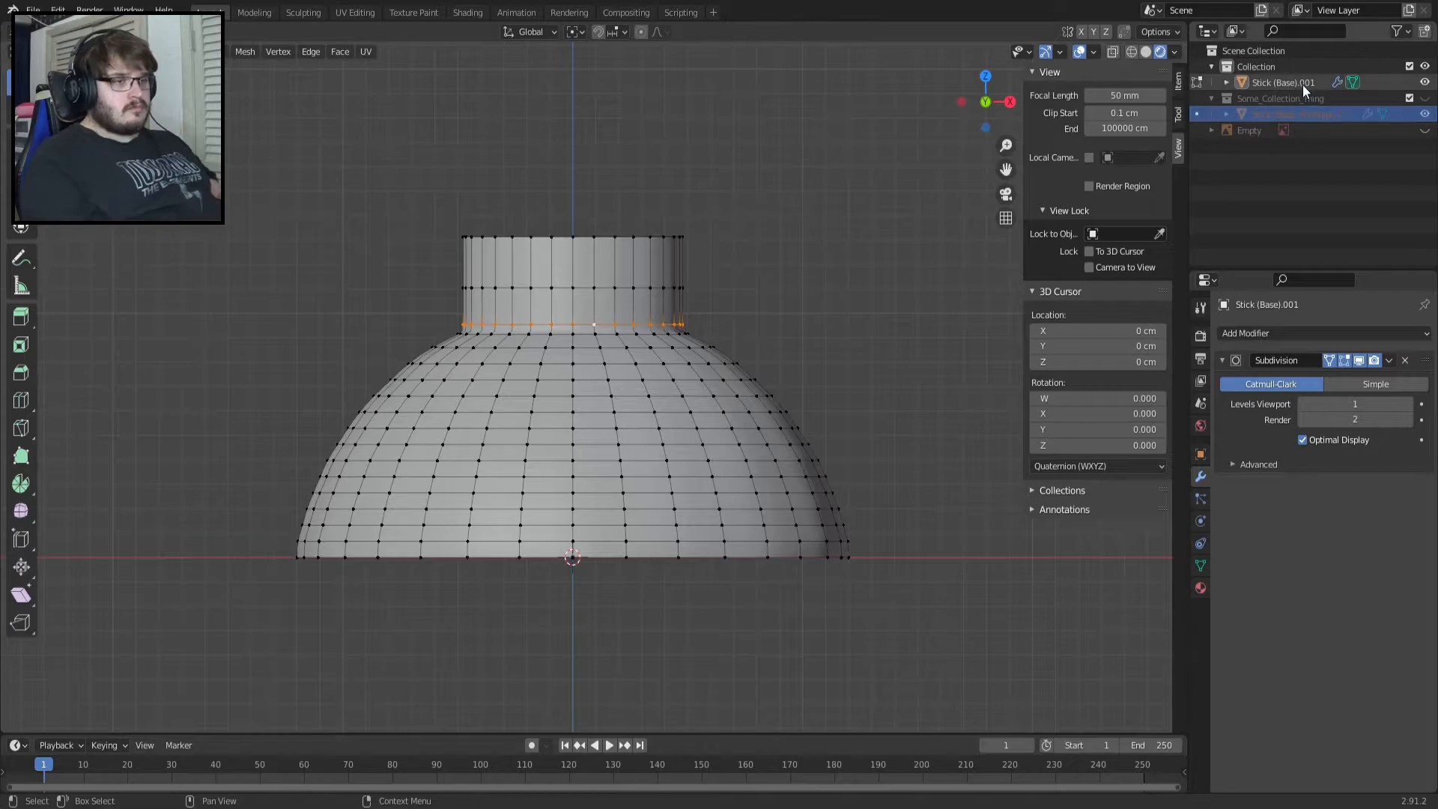
double_click(1299, 82)
key("BackSpace")
key("BackSpace")
key("BackSpace")
key("BackSpace")
key("Return")
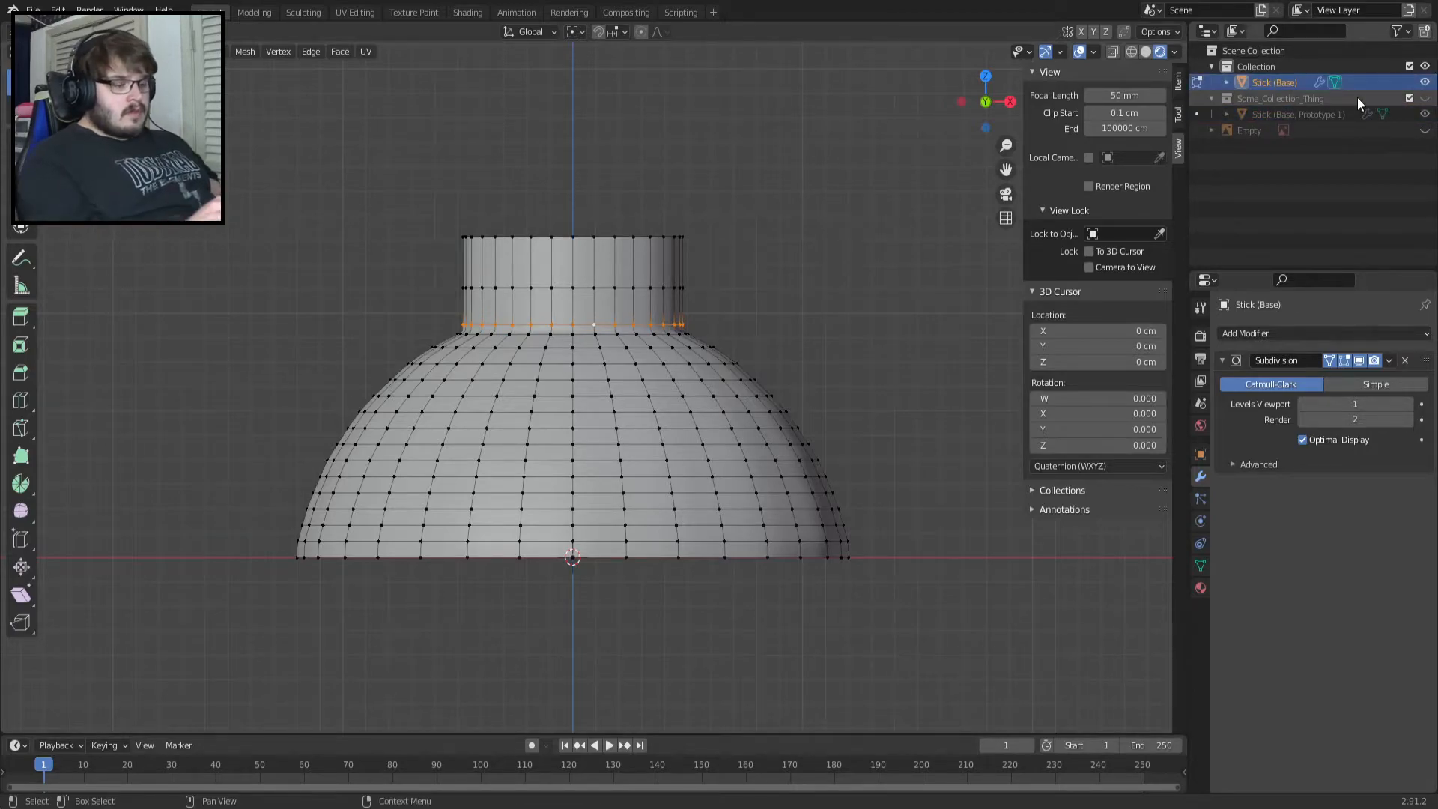
Look over the base mesh, the render settings and the active tool's settings.
scroll(567, 295, "up", 4)
scroll(567, 295, "down", 3)
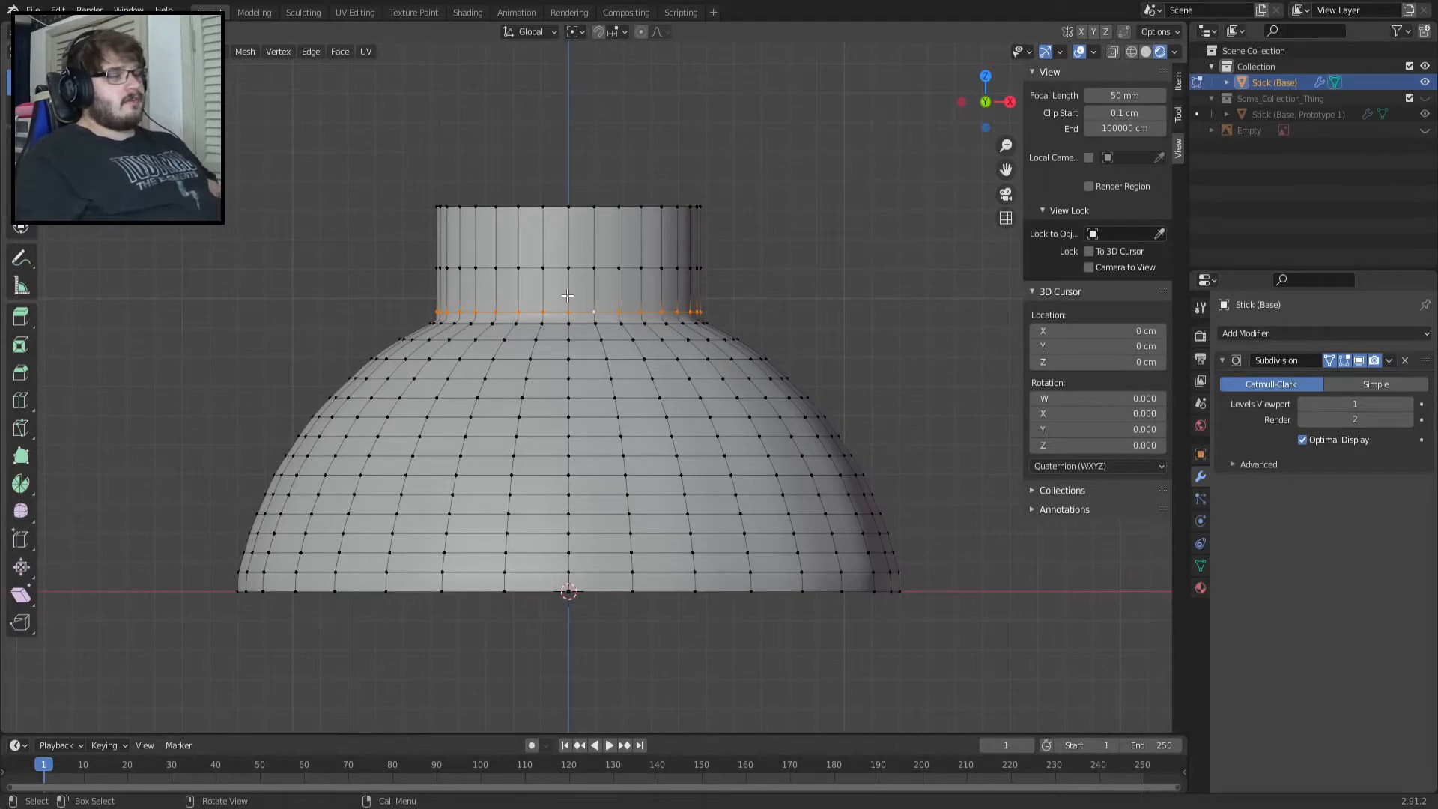
left_click(1199, 336)
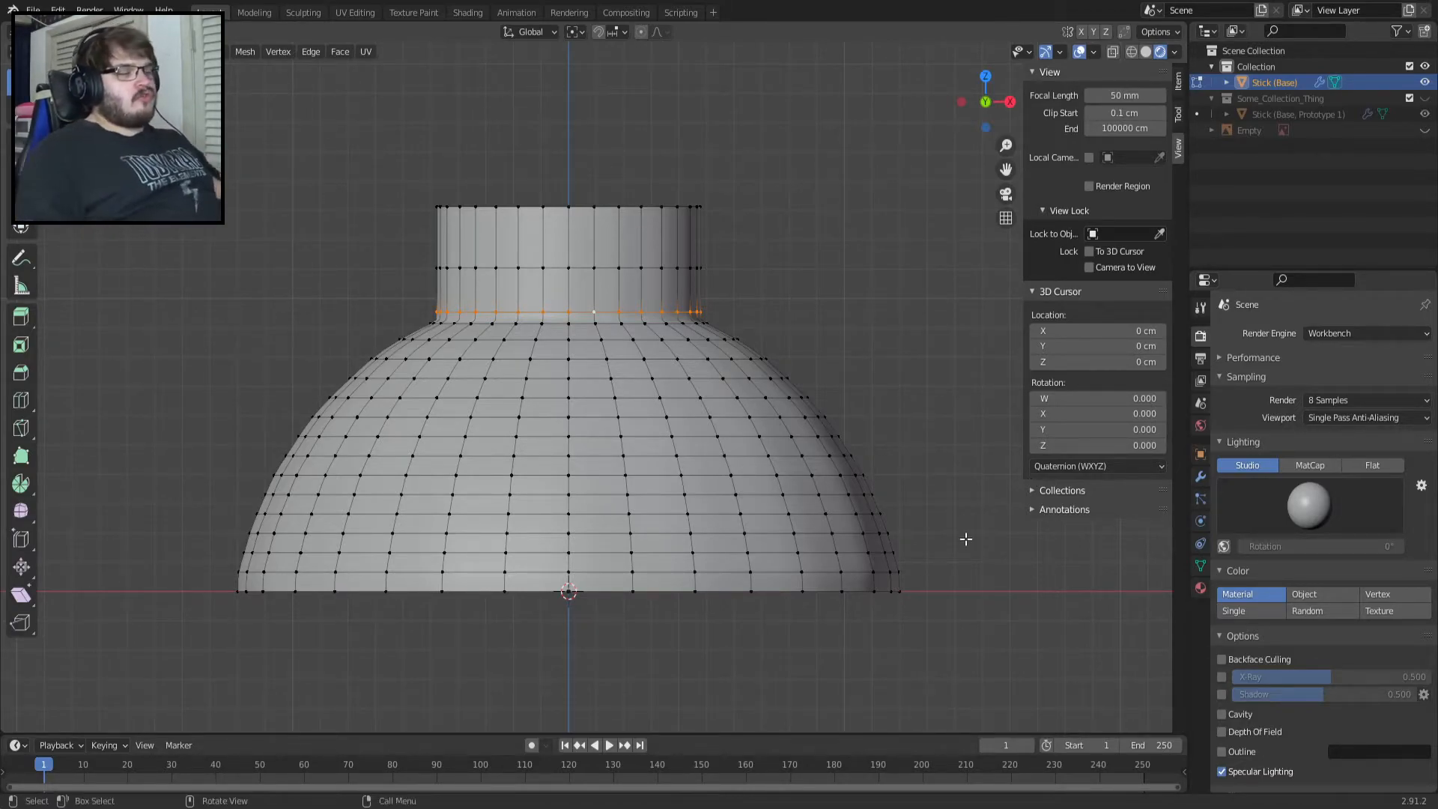
left_click(1198, 312)
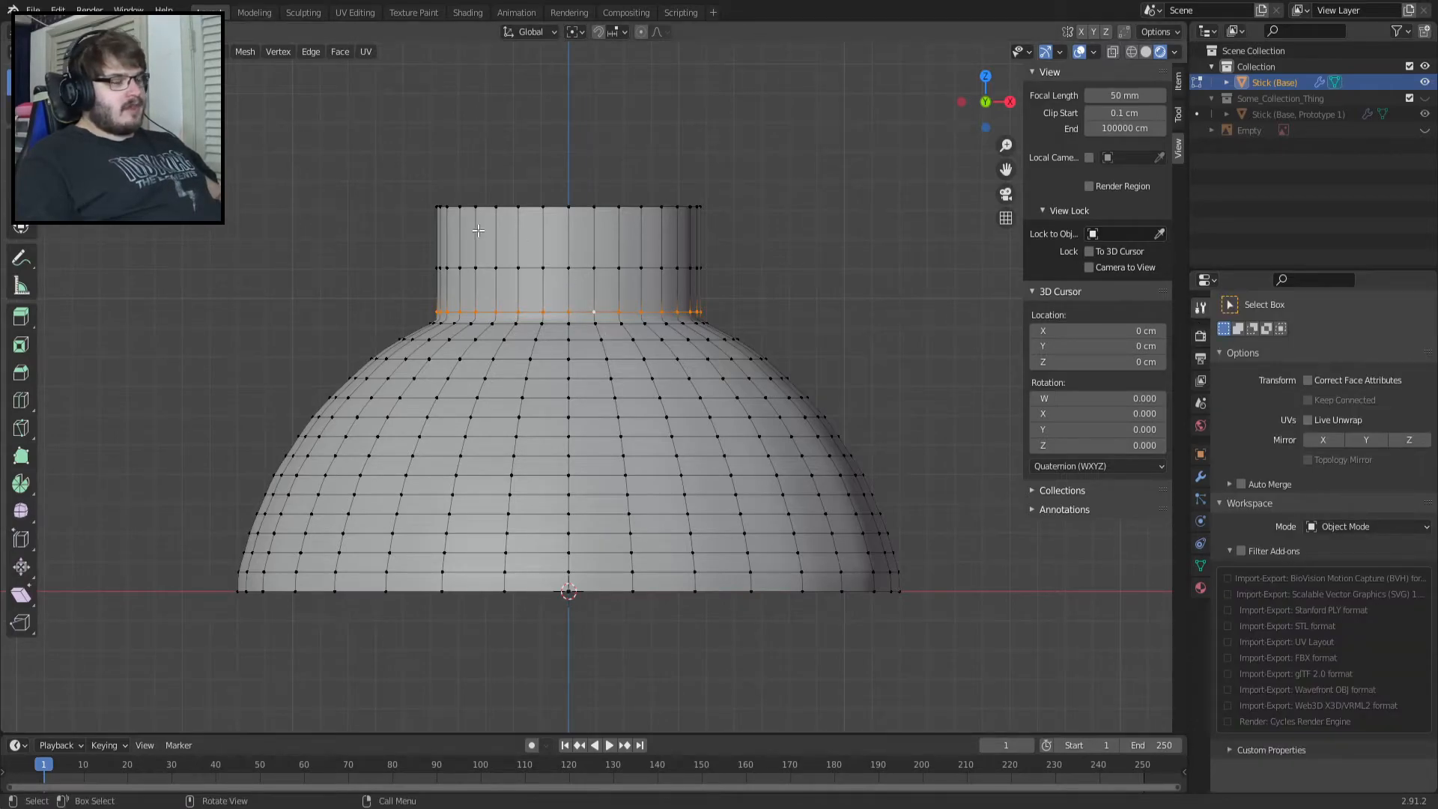
Compare the neck corner with the Subdivision modifier's viewport display switched off and on again.
scroll(479, 231, "up", 3)
scroll(571, 213, "up", 4)
scroll(570, 213, "down", 2)
middle_click_drag(571, 214, 483, 390)
key("KP_1")
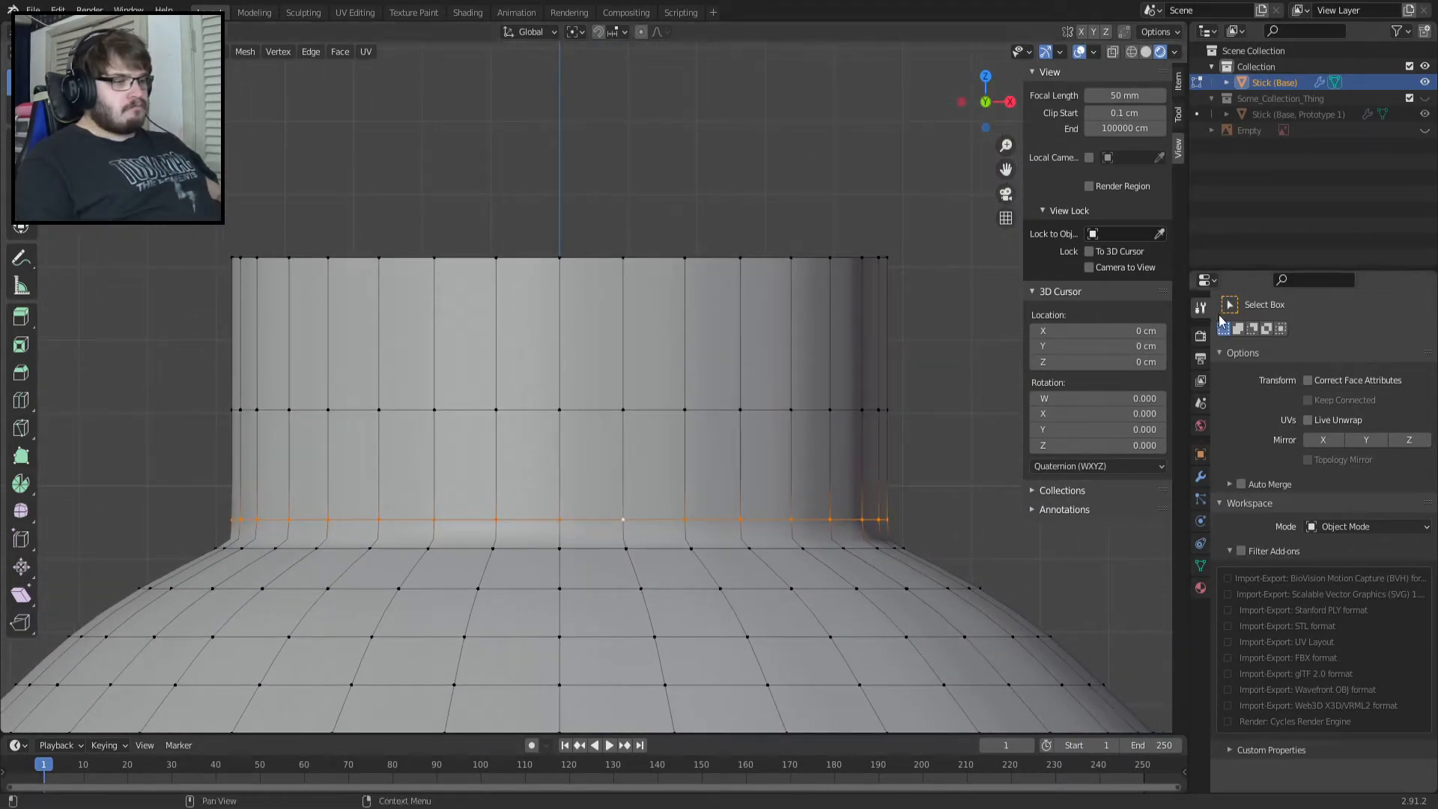
left_click(1200, 477)
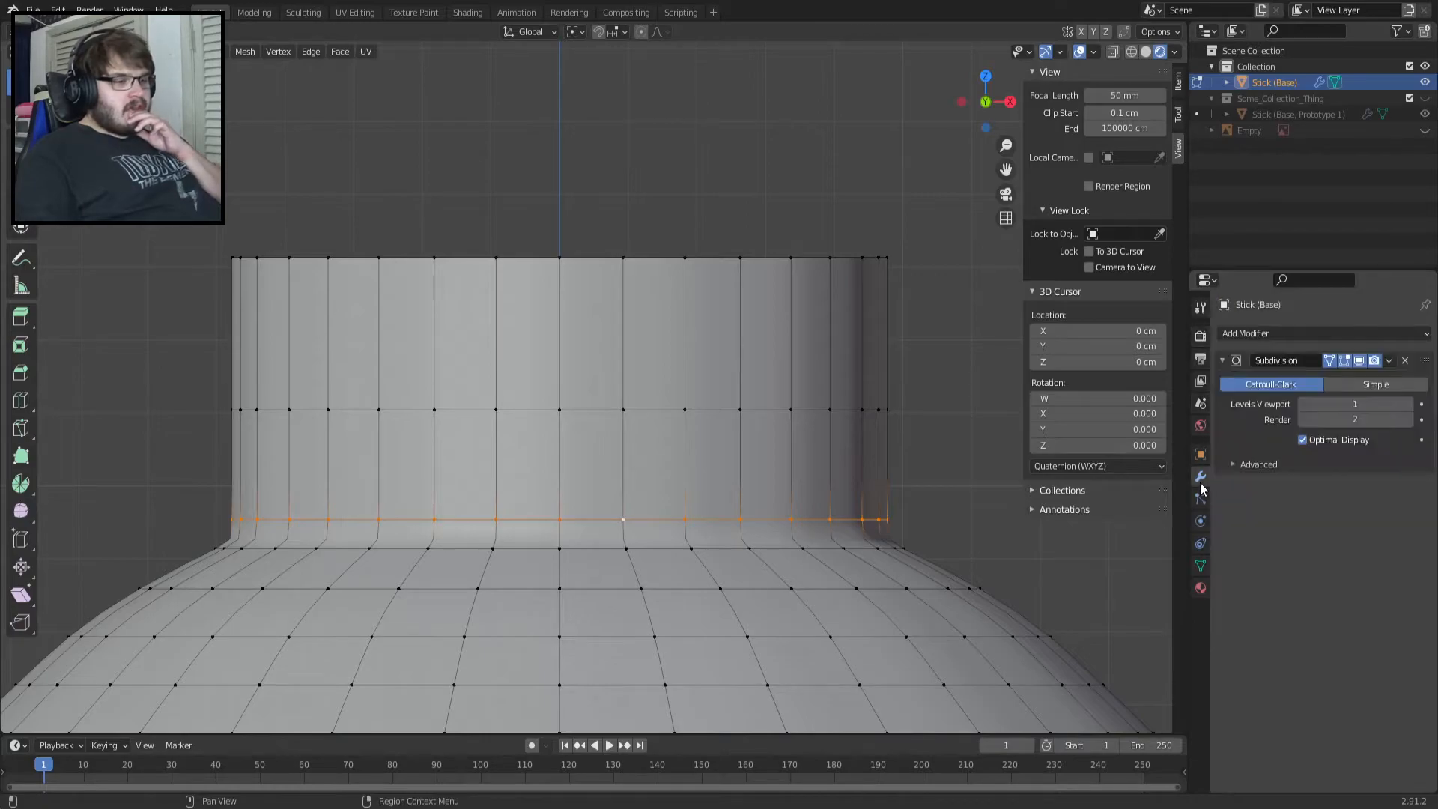
left_click(1359, 361)
left_click(1360, 362)
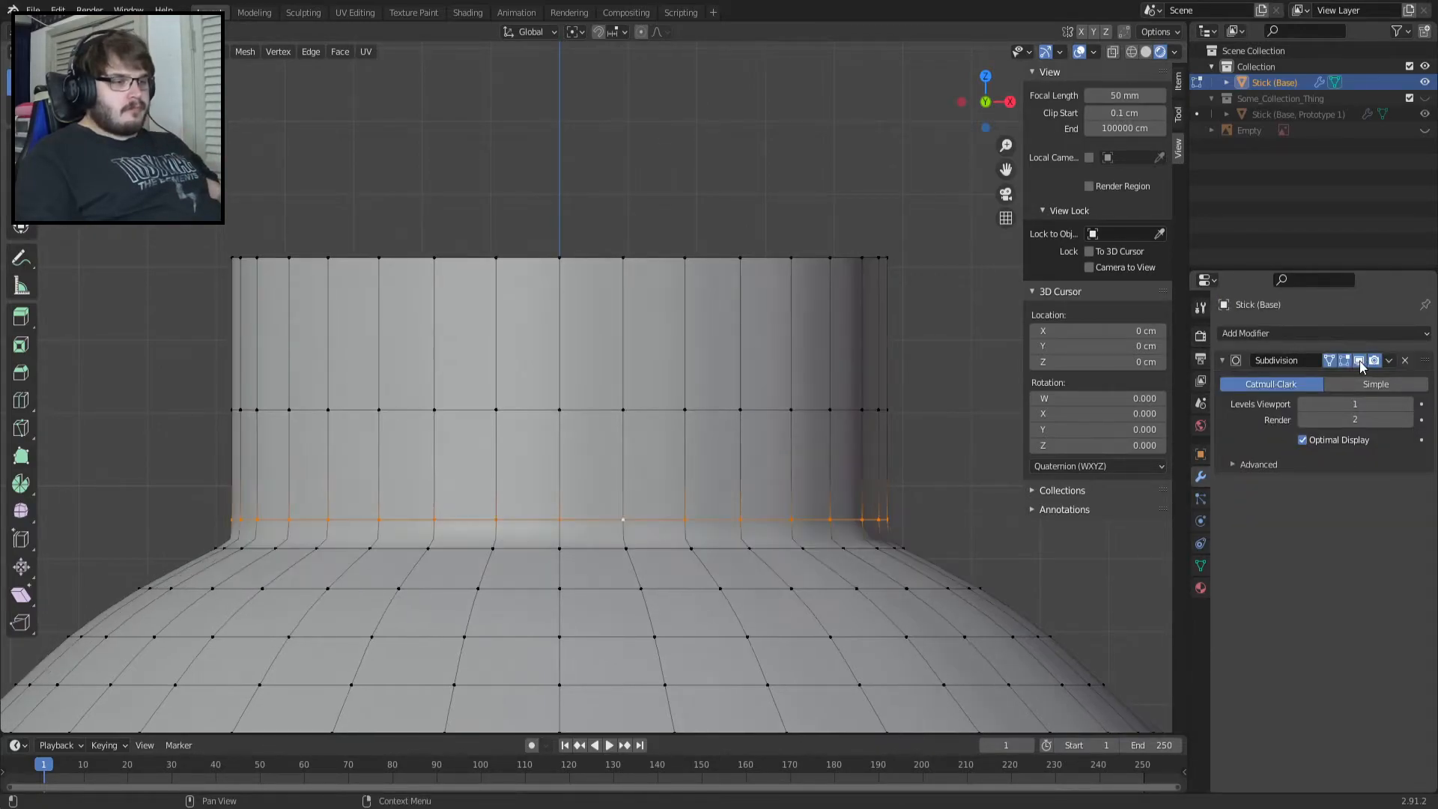
Delete the vertices of the neck's three edge loops, leaving only the dome with an open top.
left_click(602, 410, "alt")
left_click(597, 256, "alt+shift")
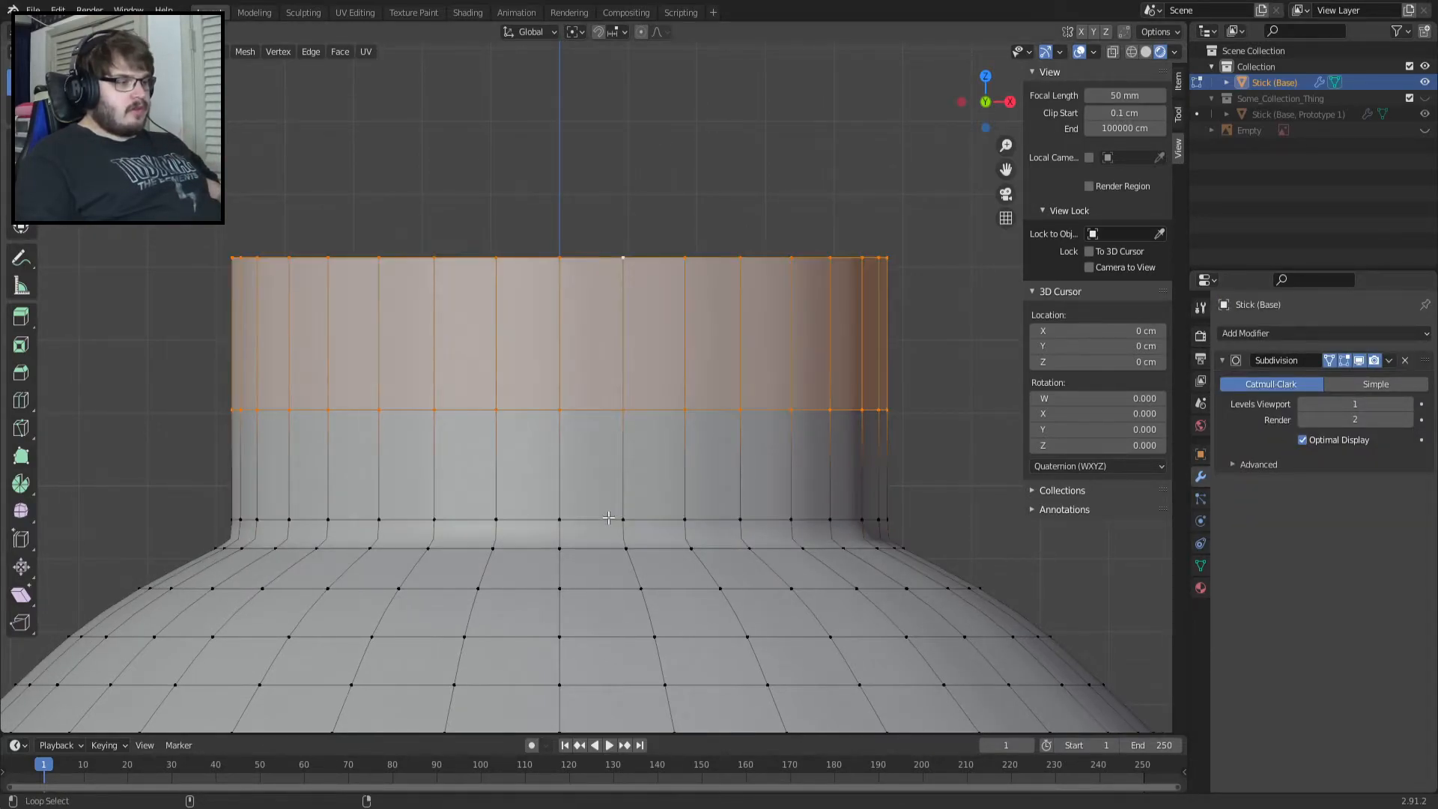
left_click(608, 517, "alt+shift")
key("x")
left_click(608, 515)
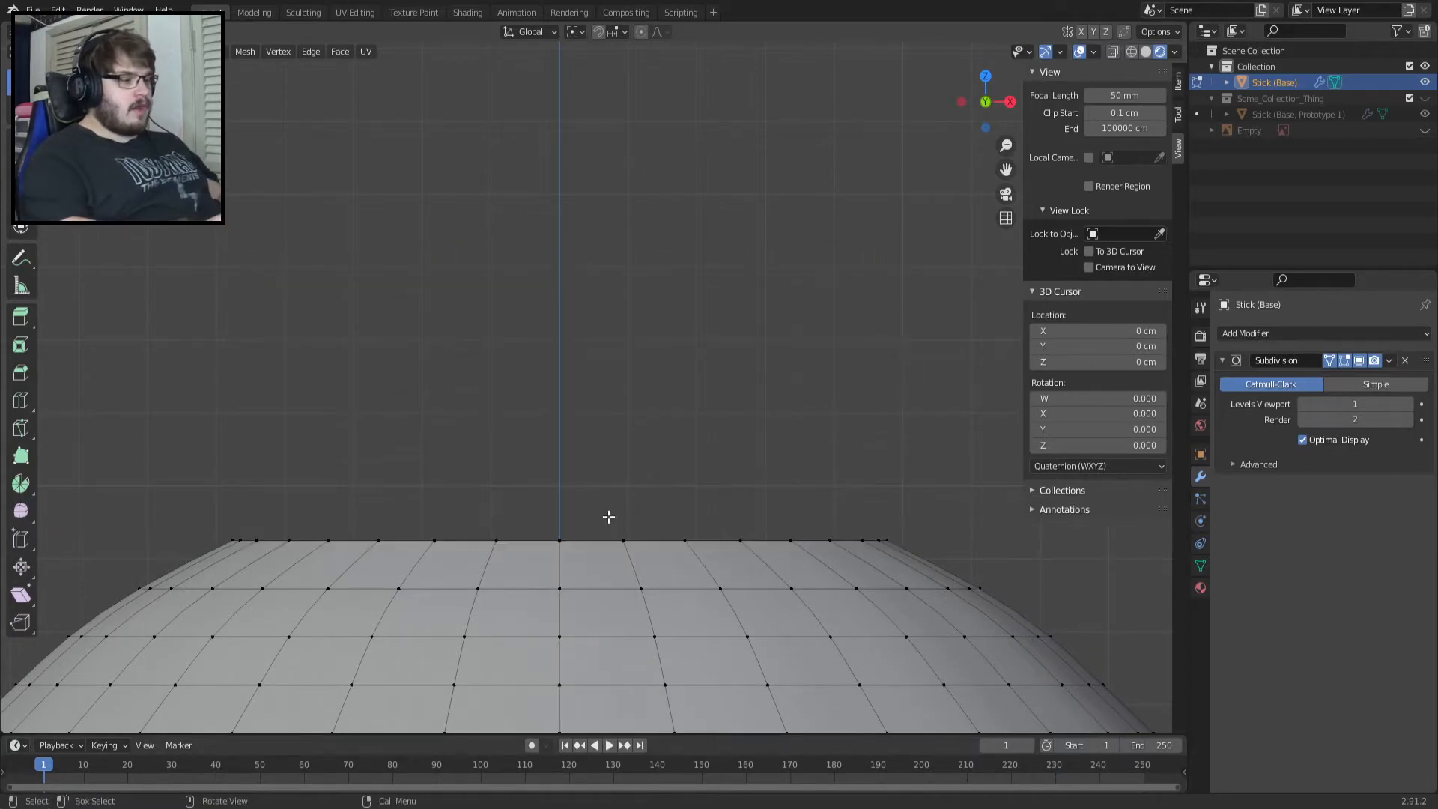
Select the dome's open top edge loop, then move the Empty reference image into Collection and show it.
left_click(745, 538, "alt")
middle_click_drag(744, 538, 775, 375)
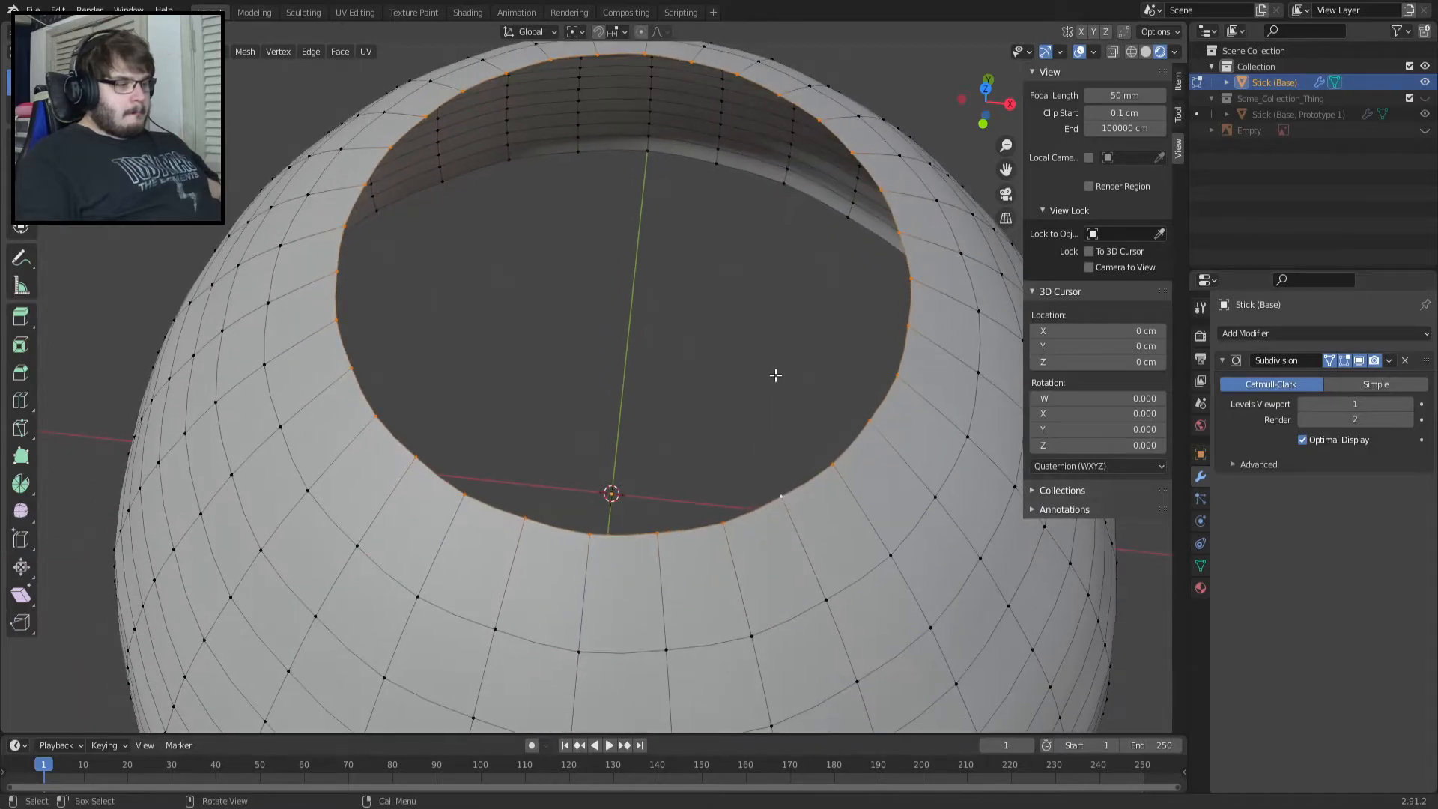
key("KP_7")
scroll(775, 375, "down", 3)
key("KP_1")
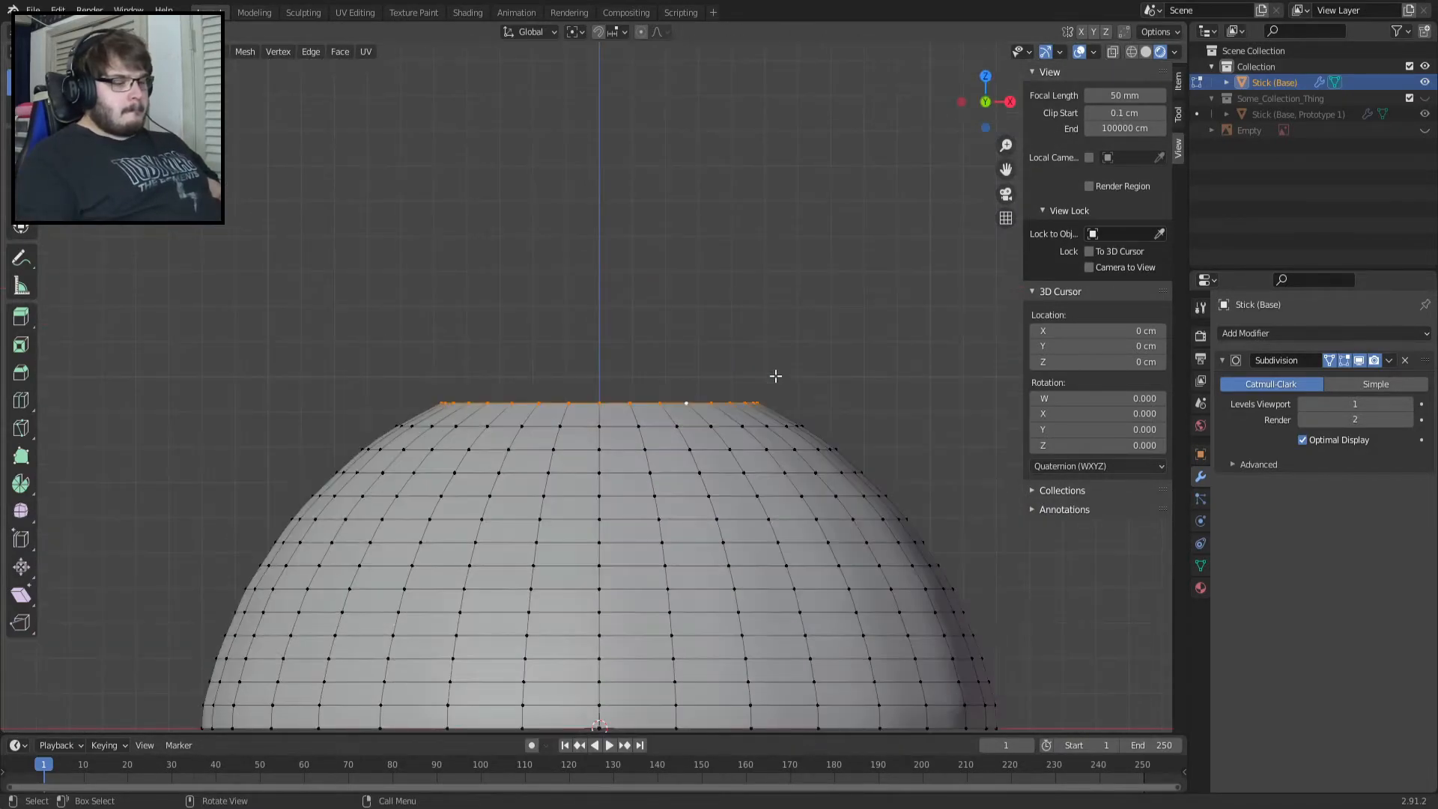
left_click_drag(1255, 132, 1270, 79)
left_click(1425, 82)
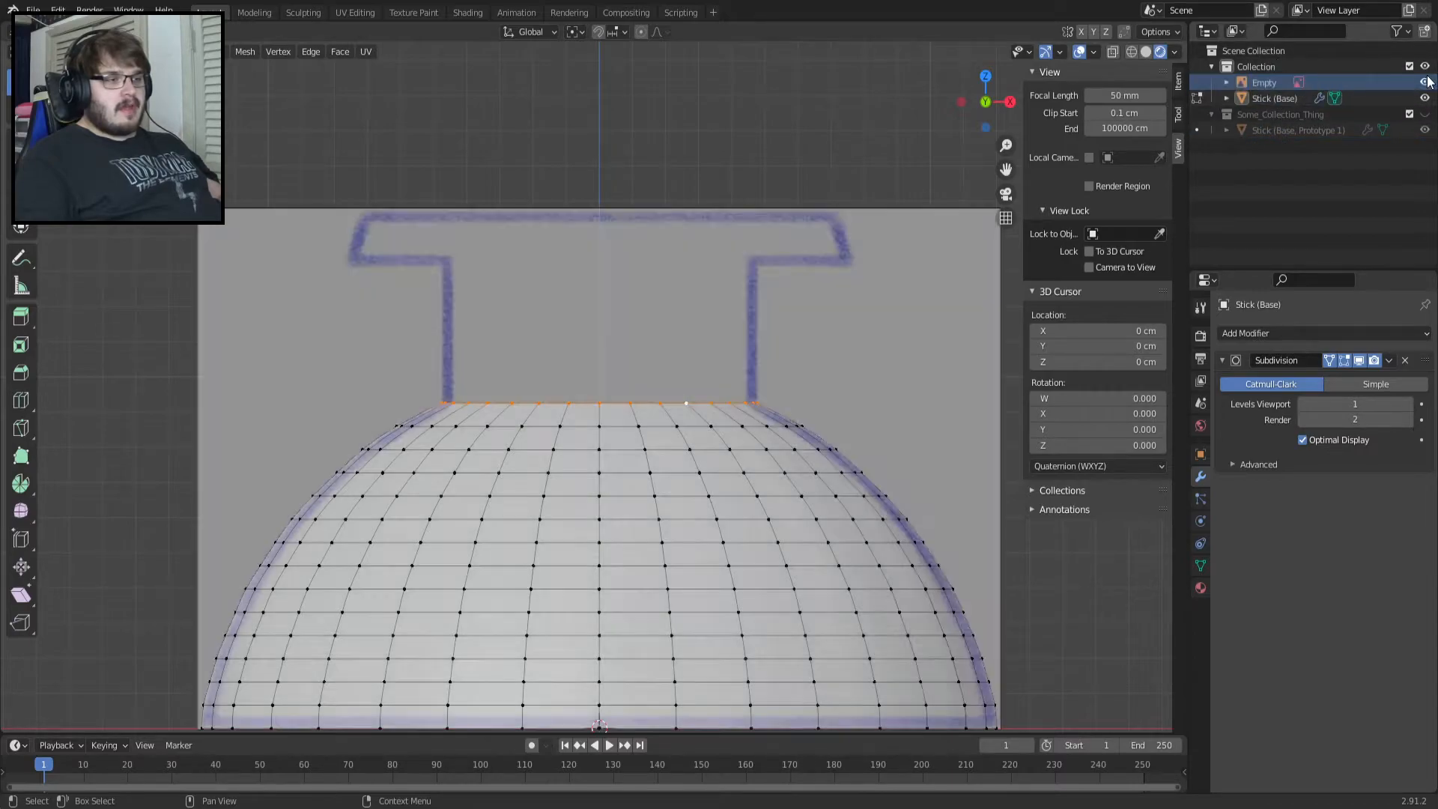
Extrude the dome's top edge loop inward at a scale of 0.75.
key("KP_7")
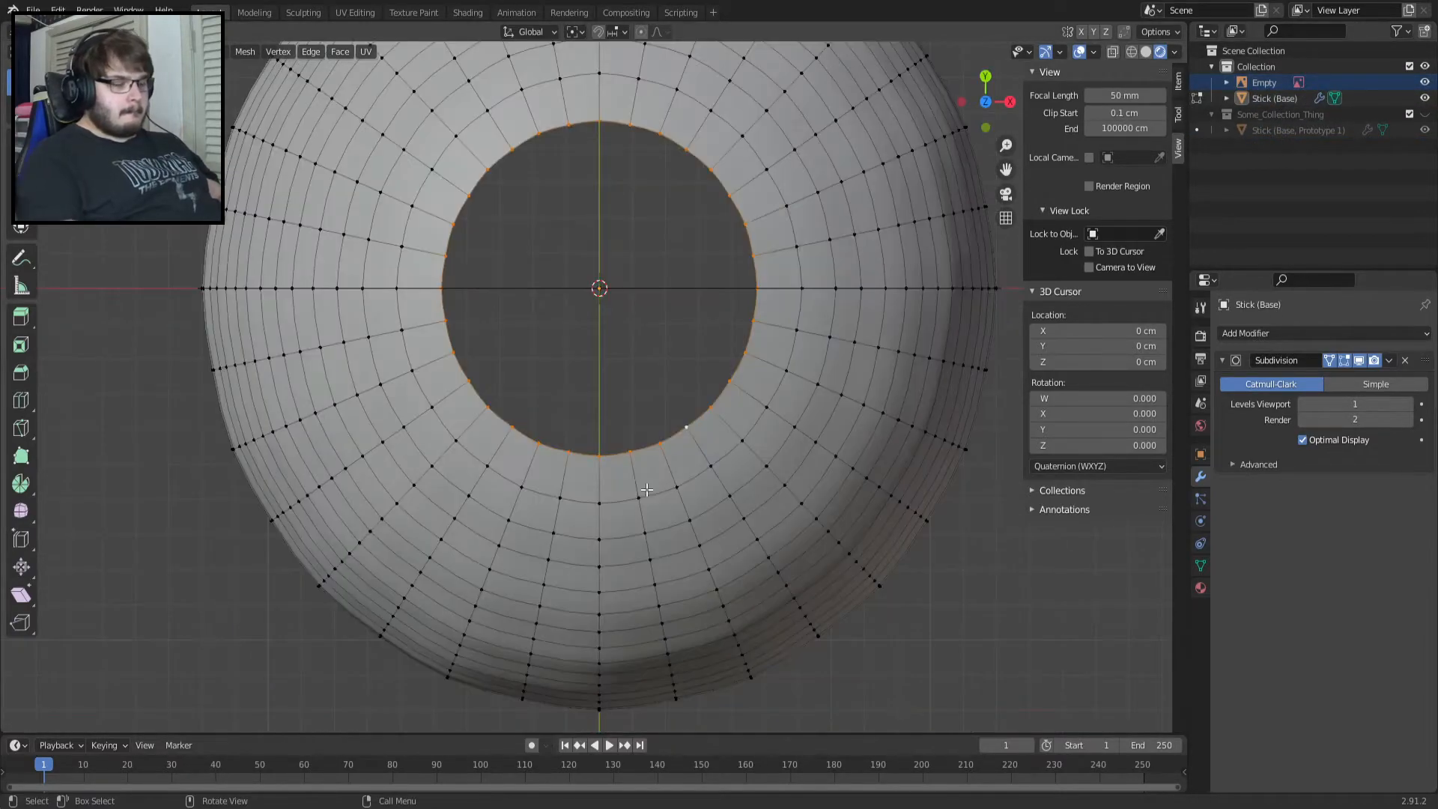
middle_click_drag(646, 489, 568, 526, "shift")
key("s")
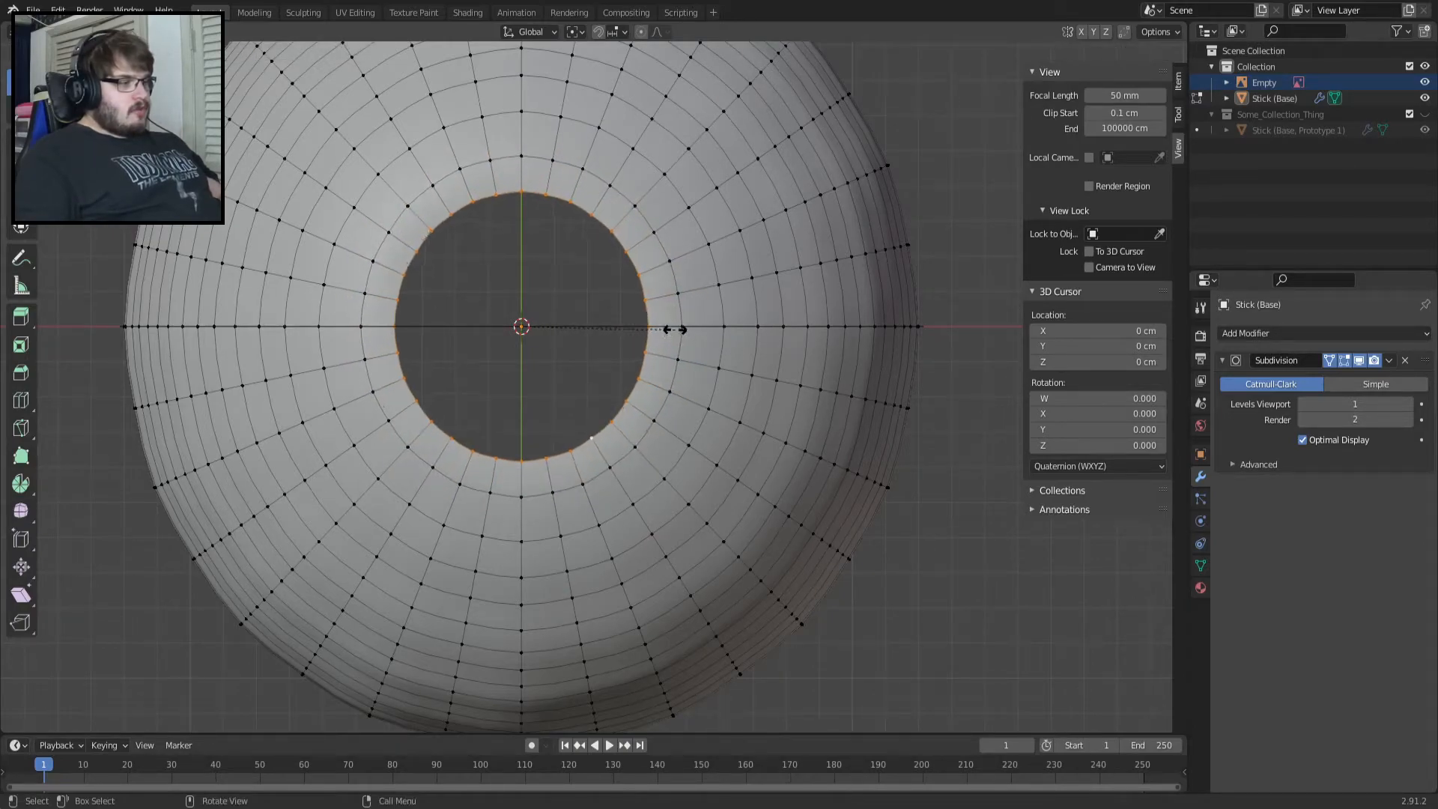
type(".25")
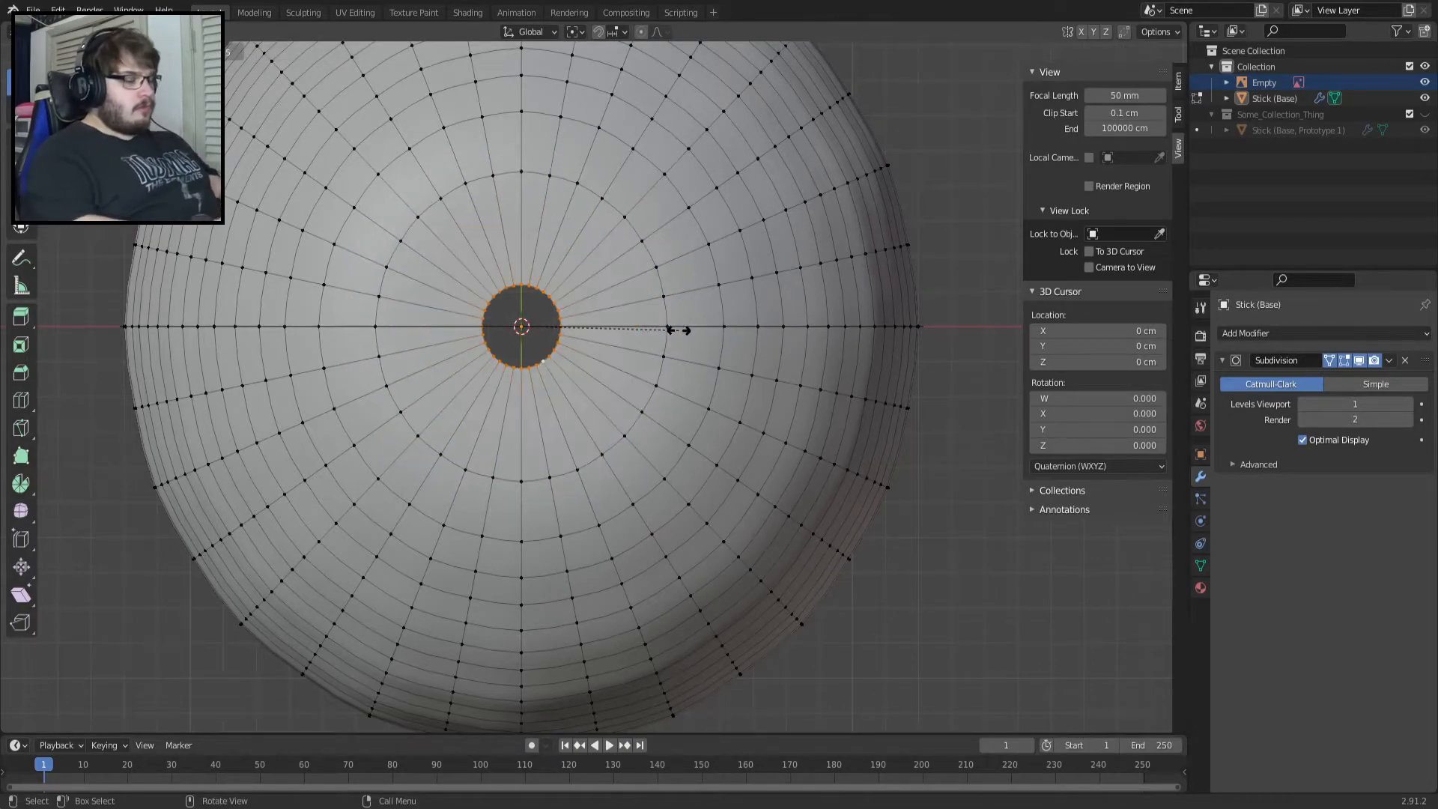
key("BackSpace")
key("BackSpace")
type("75")
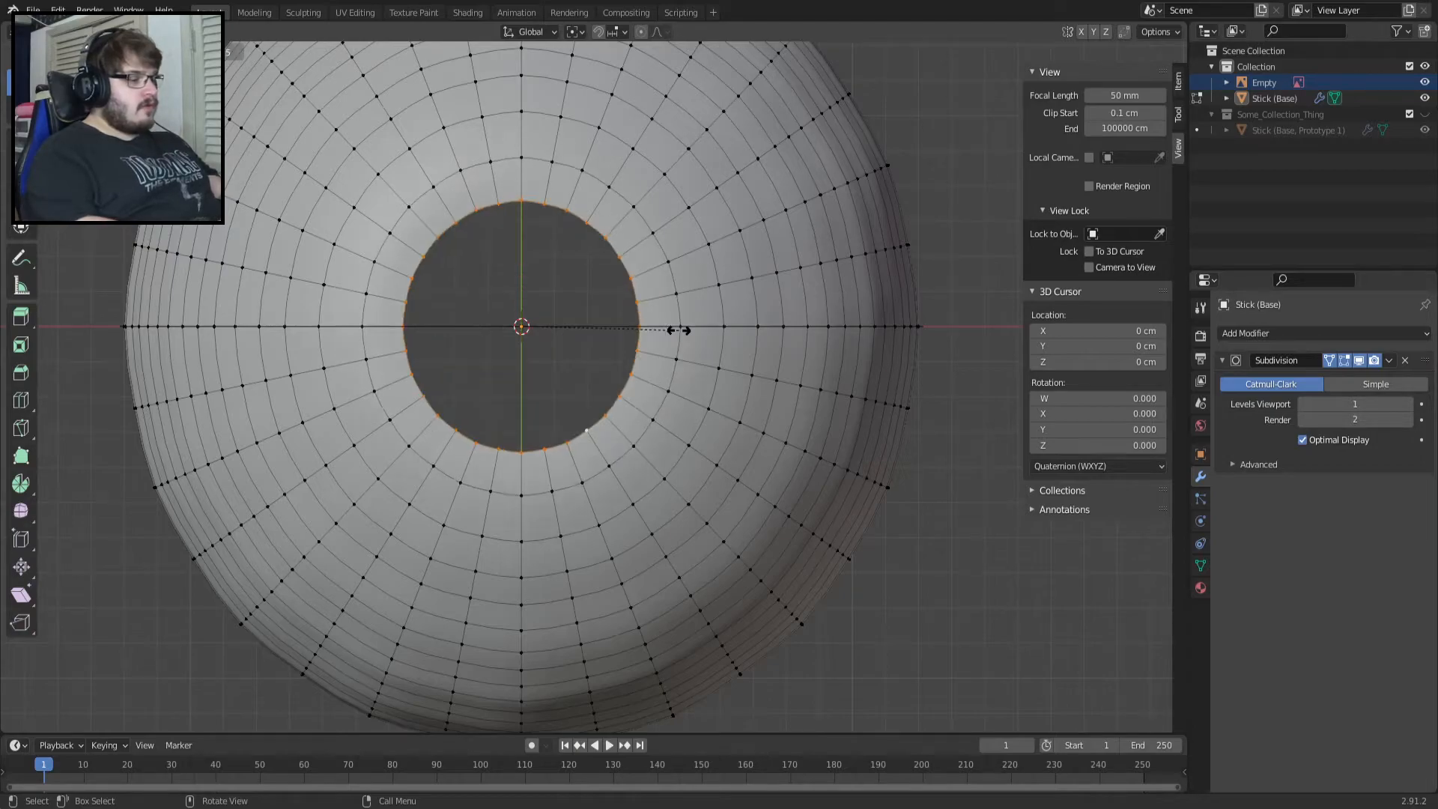
key("Return")
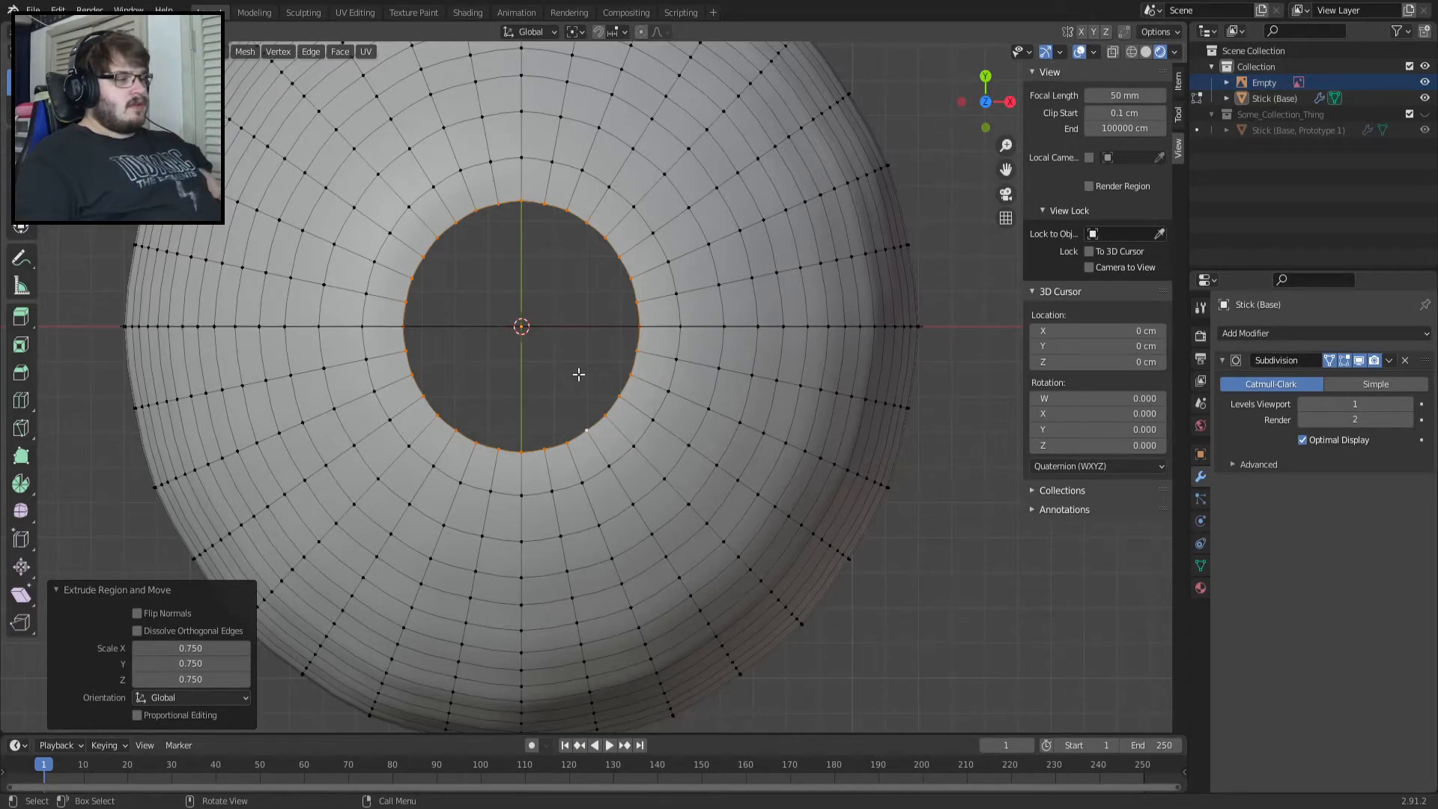
Try to extrude the inner edge loop upward 31 cm along Z.
middle_click_drag(515, 441, 568, 495)
key("KP_1")
scroll(523, 341, "up", 4)
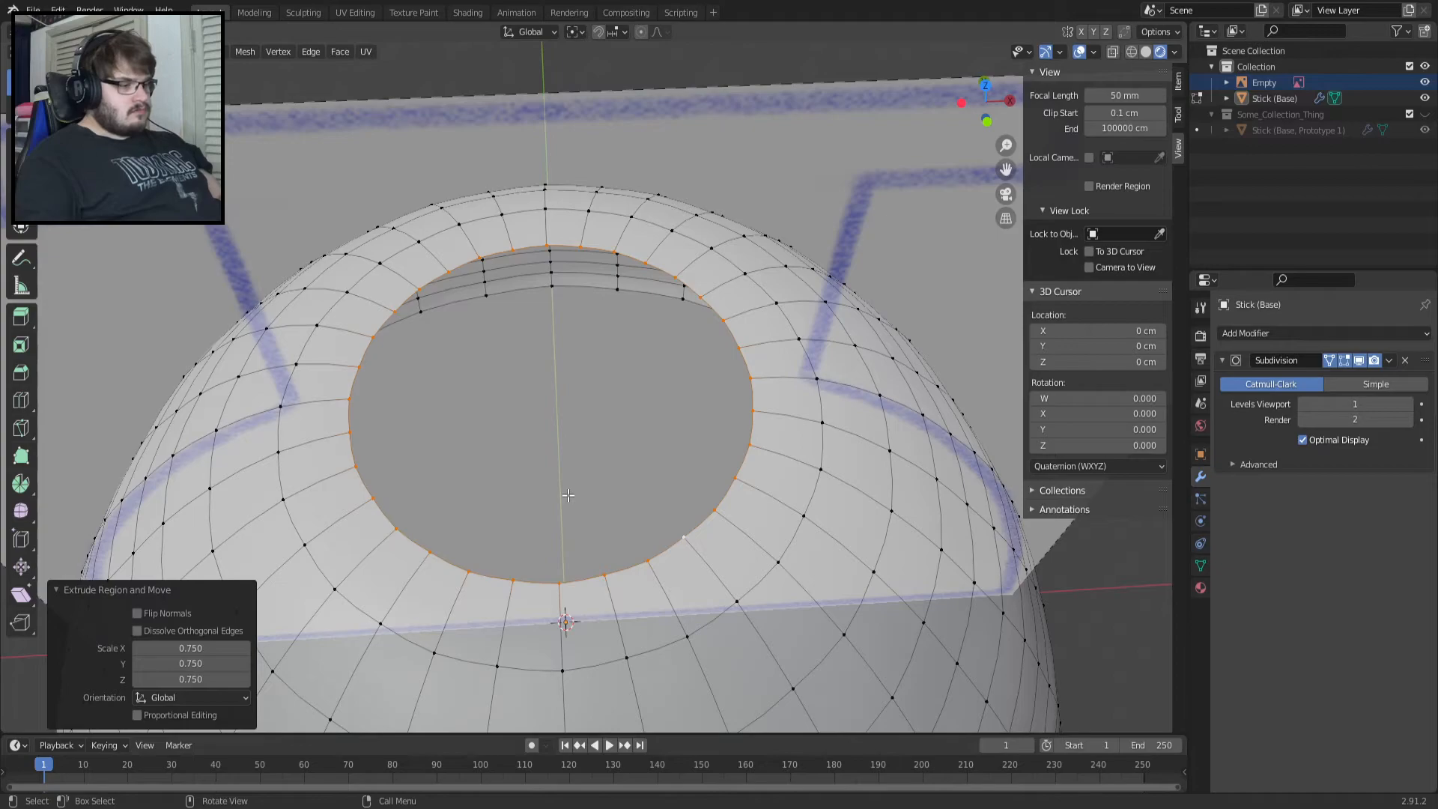
key("e")
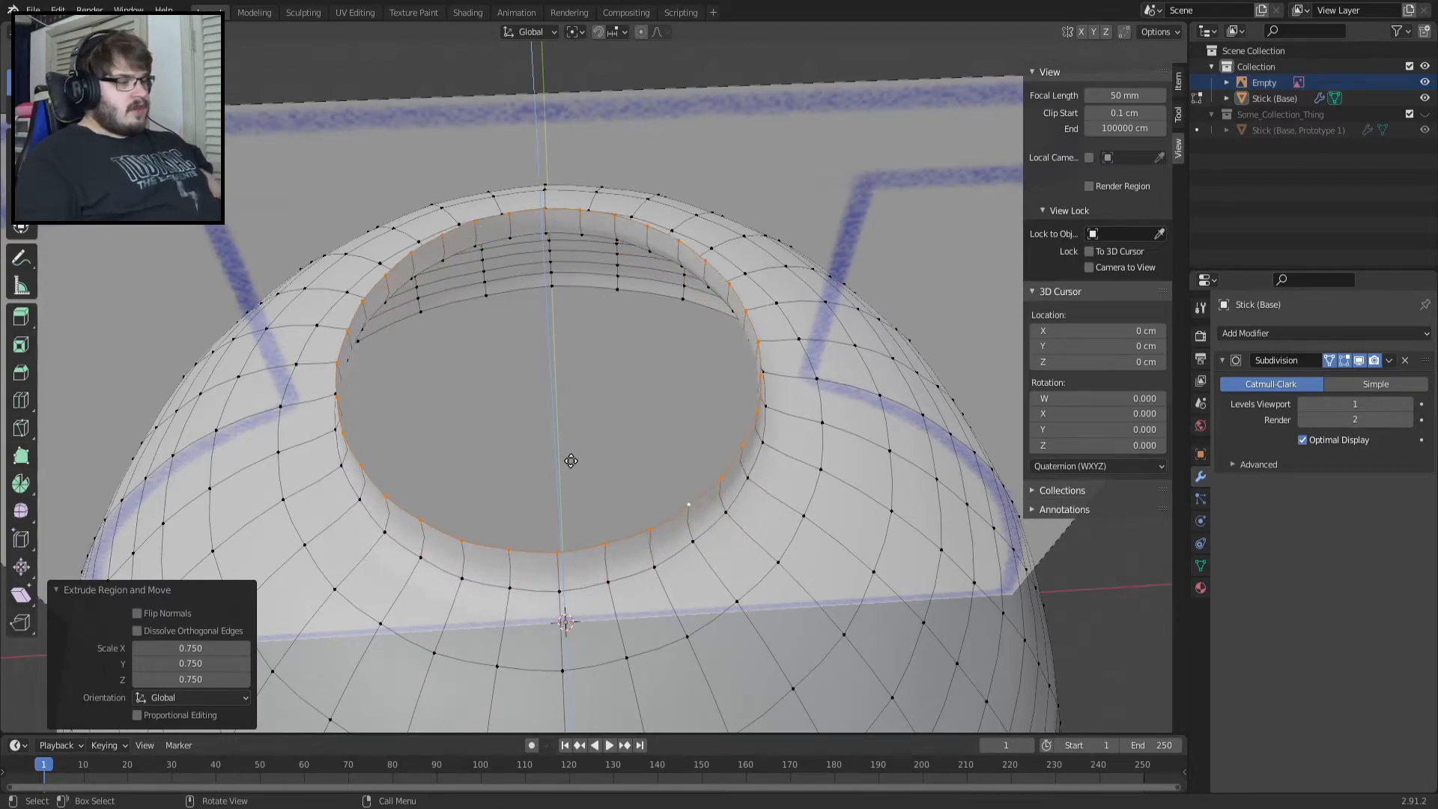
type("10")
key("Return")
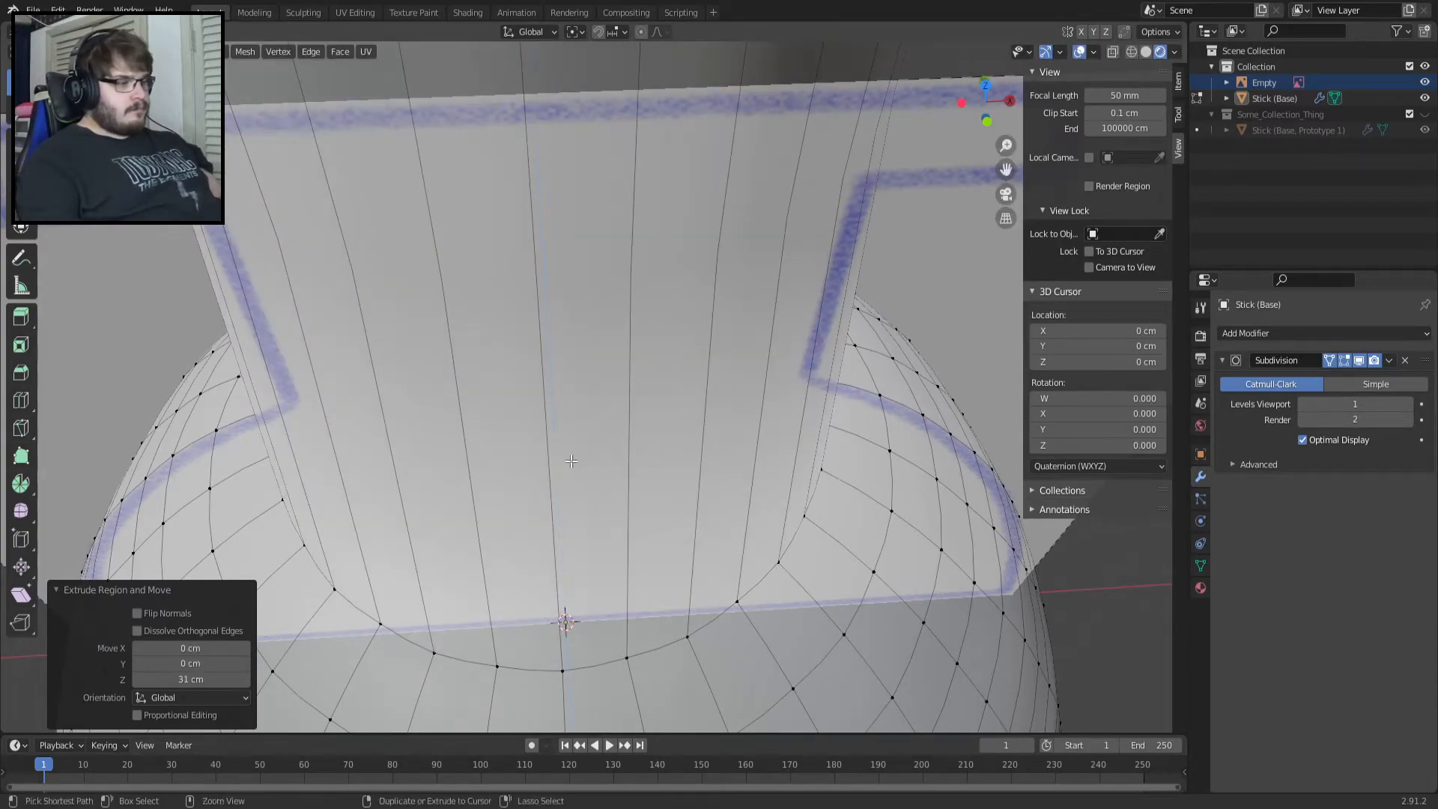
key("ctrl+z")
Extrude the inner edge loop in place at a scale of about 1.001.
scroll(539, 466, "up", 1)
scroll(537, 466, "up", 3)
key("KP_7")
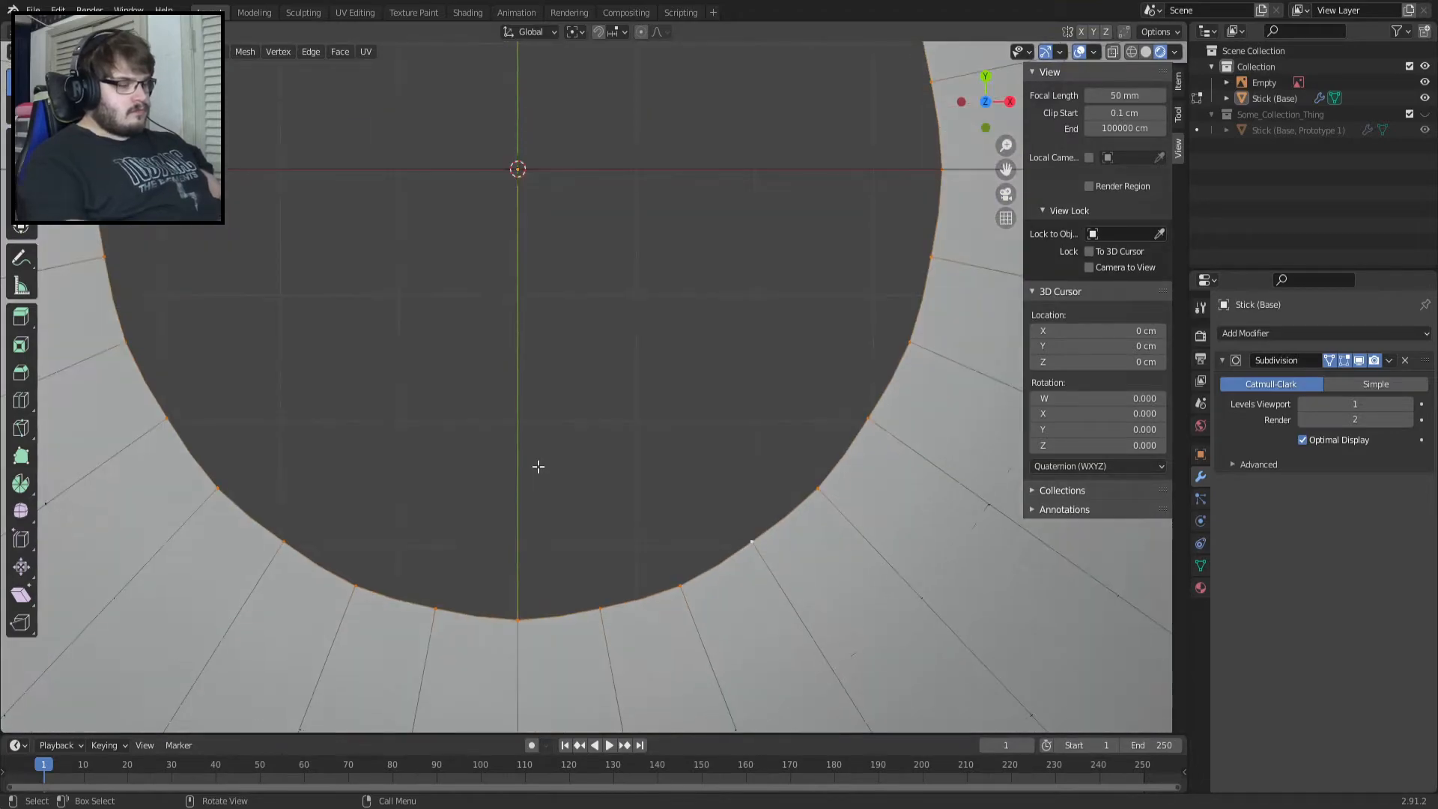
scroll(544, 469, "down", 3)
scroll(543, 469, "up", 1)
key("s")
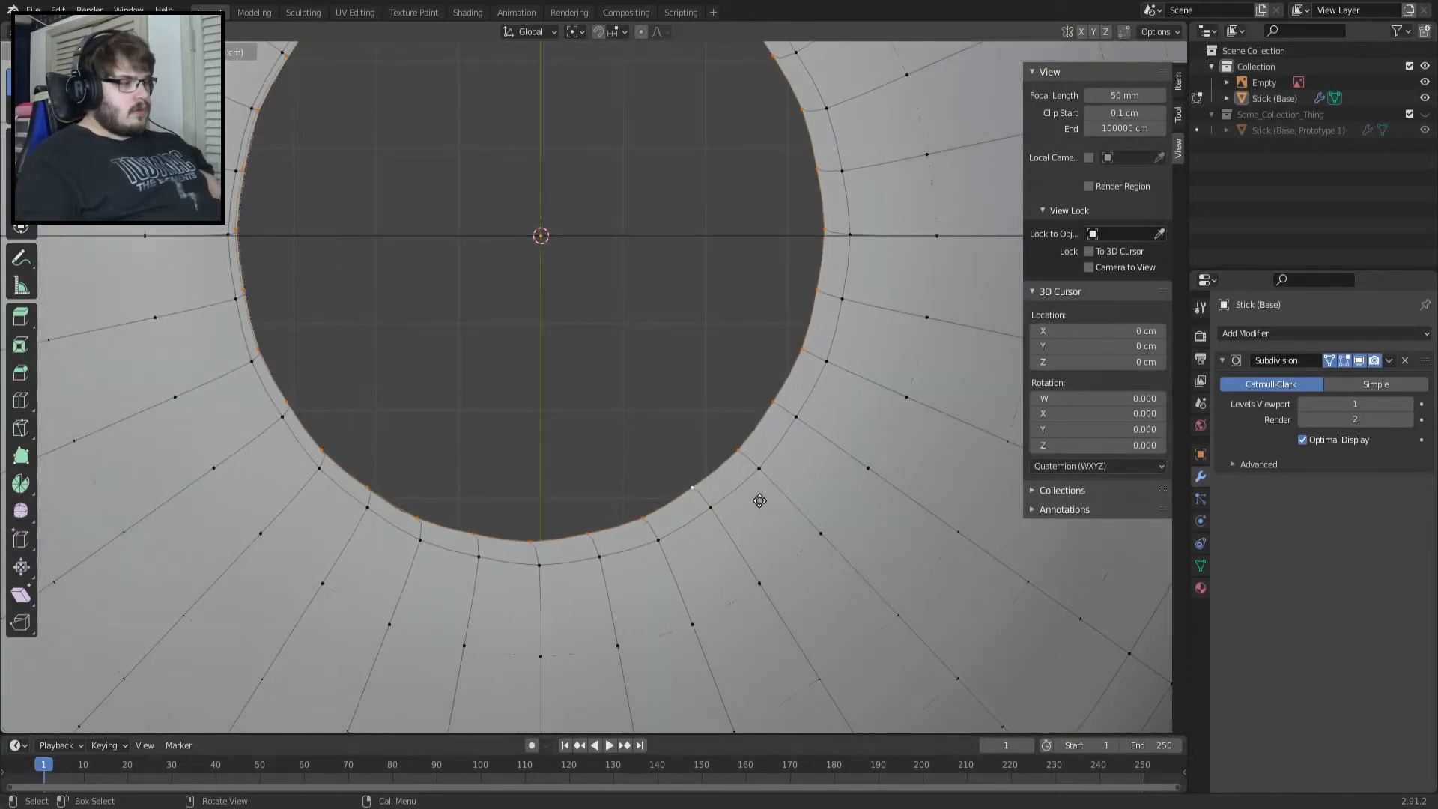
left_click(775, 507)
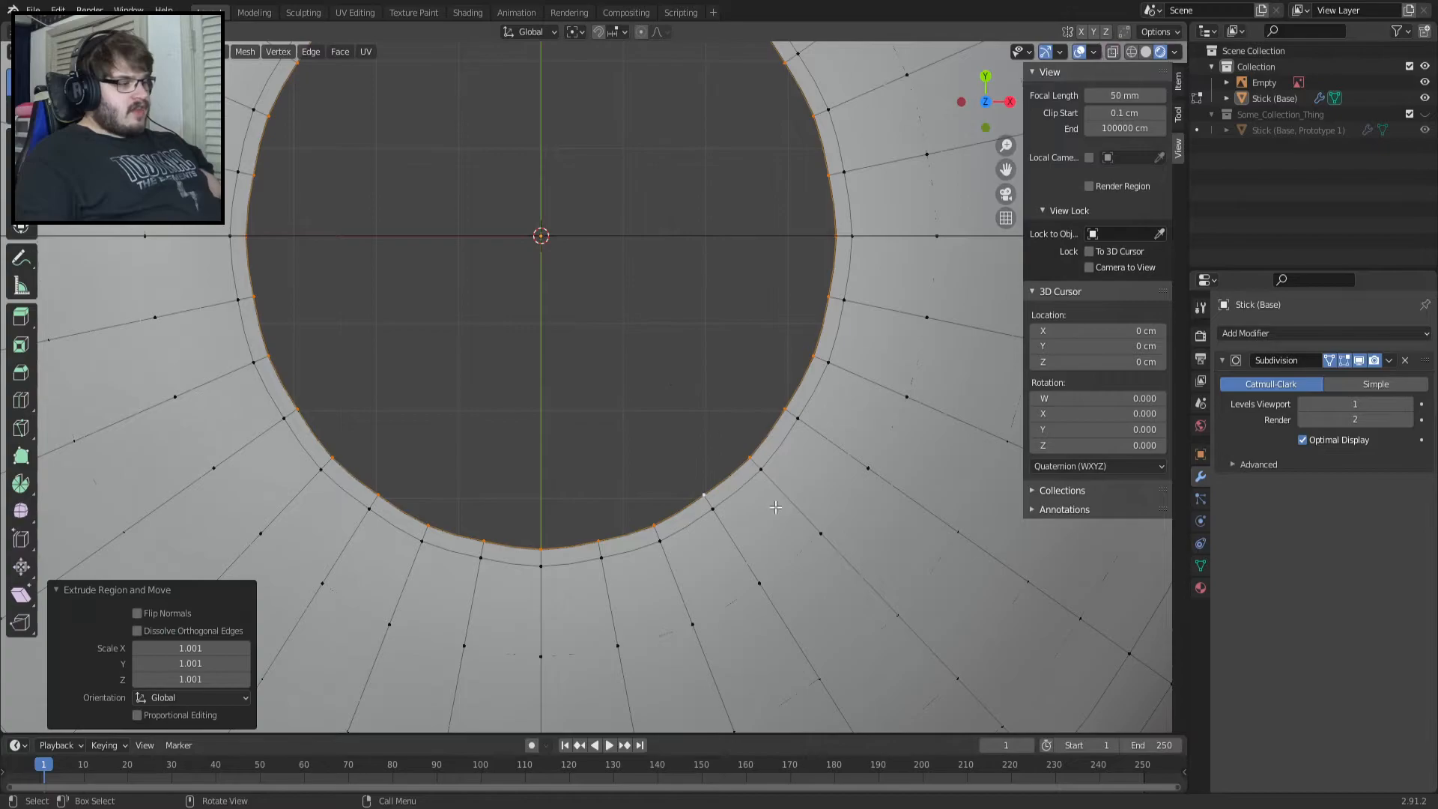
Extrude the inner loop straight up along Z as a short collar, followed by a neck wall about 0.39 cm tall.
key("KP_1")
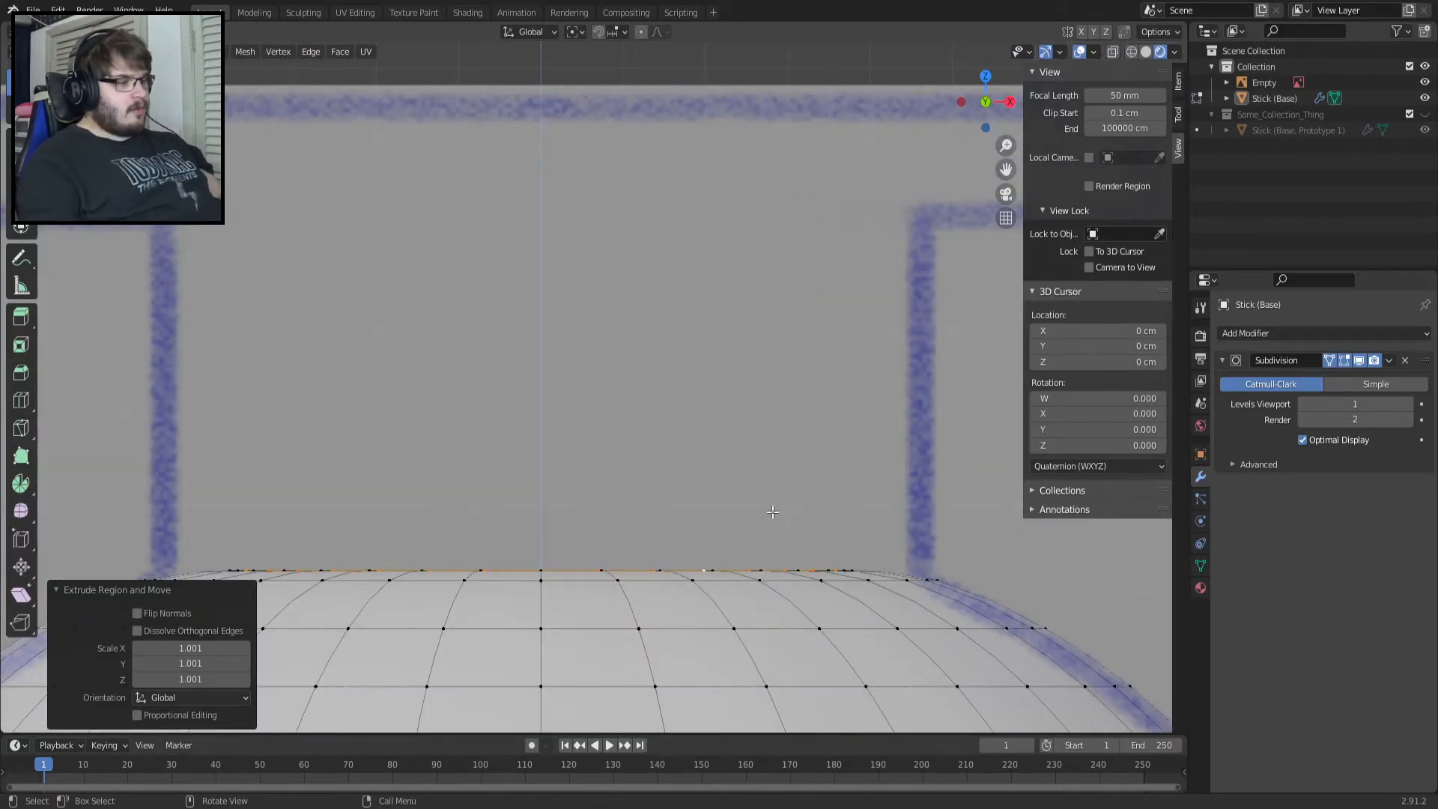
key("e")
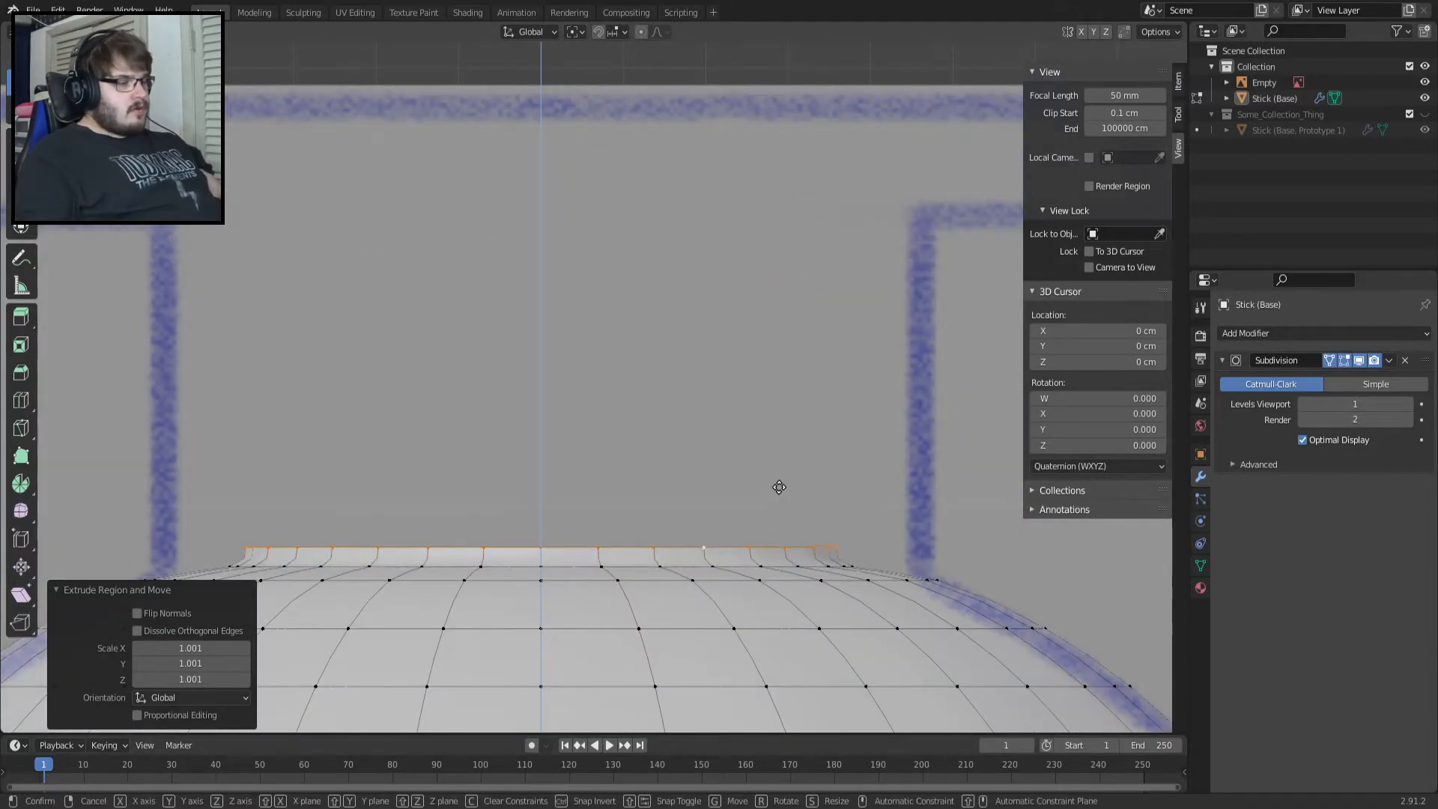
left_click(798, 490)
key("ctrl+z")
key("e")
key("z")
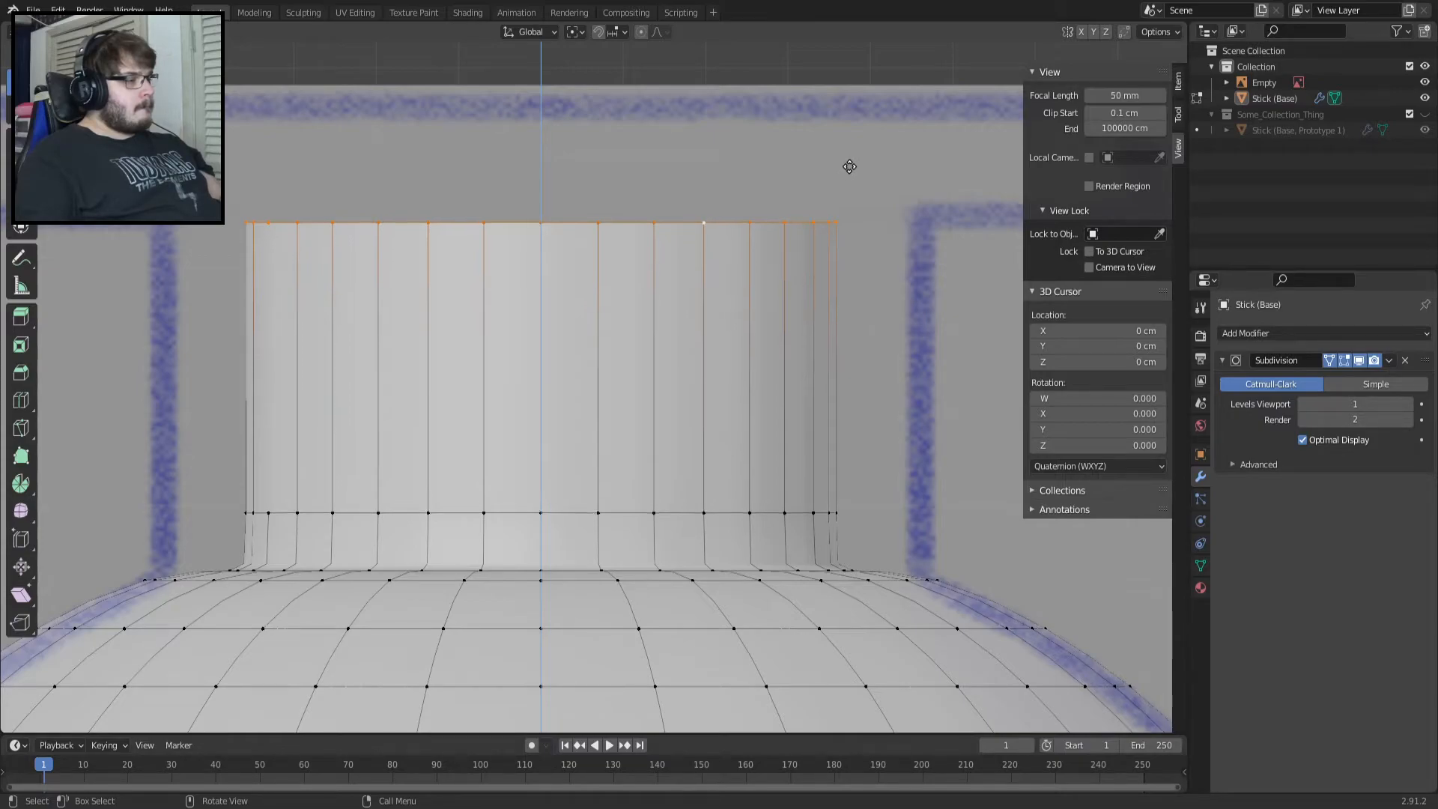
left_click(852, 170)
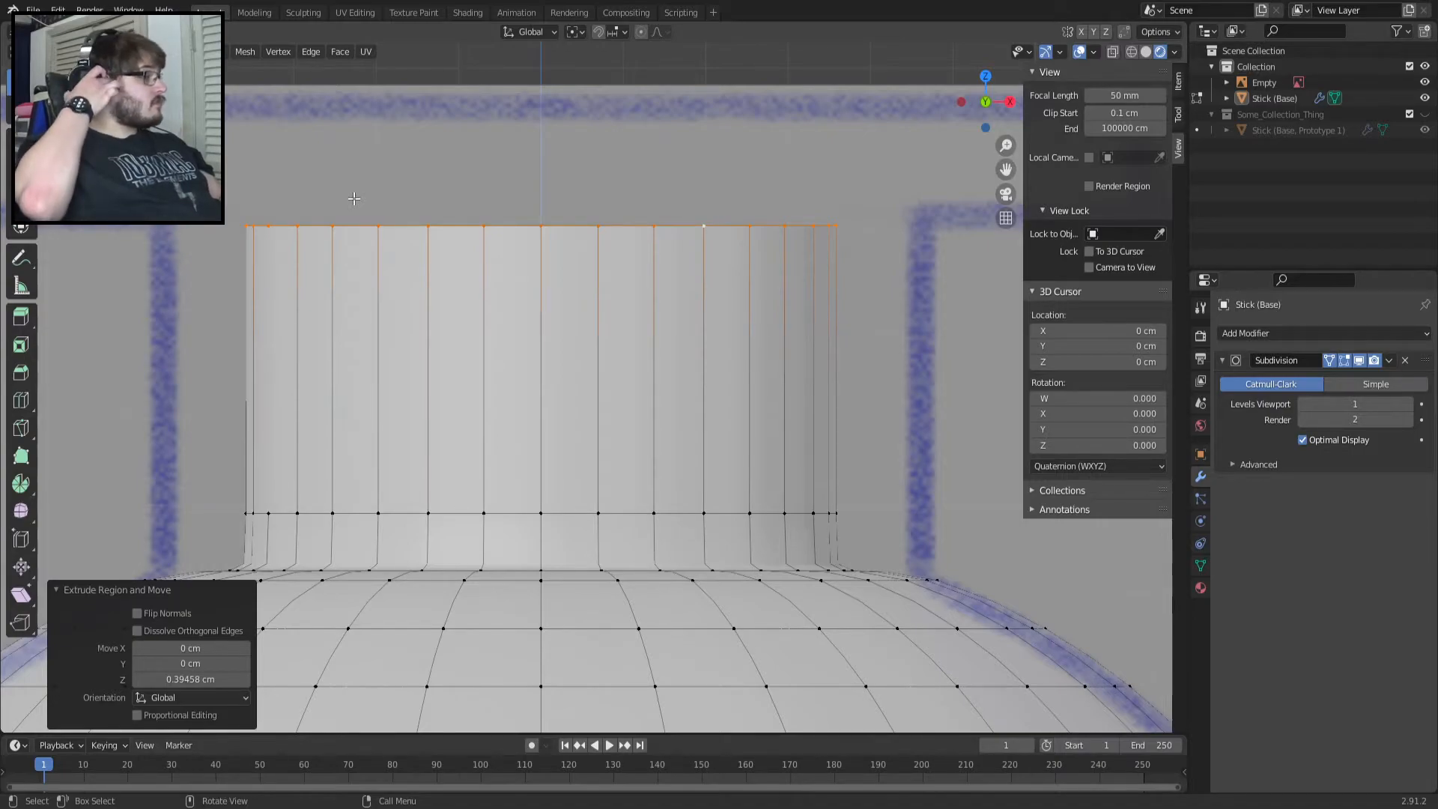
Examine the new neck and its base corner from several angles in Object Mode and Edit Mode.
middle_click_drag(354, 198, 554, 453)
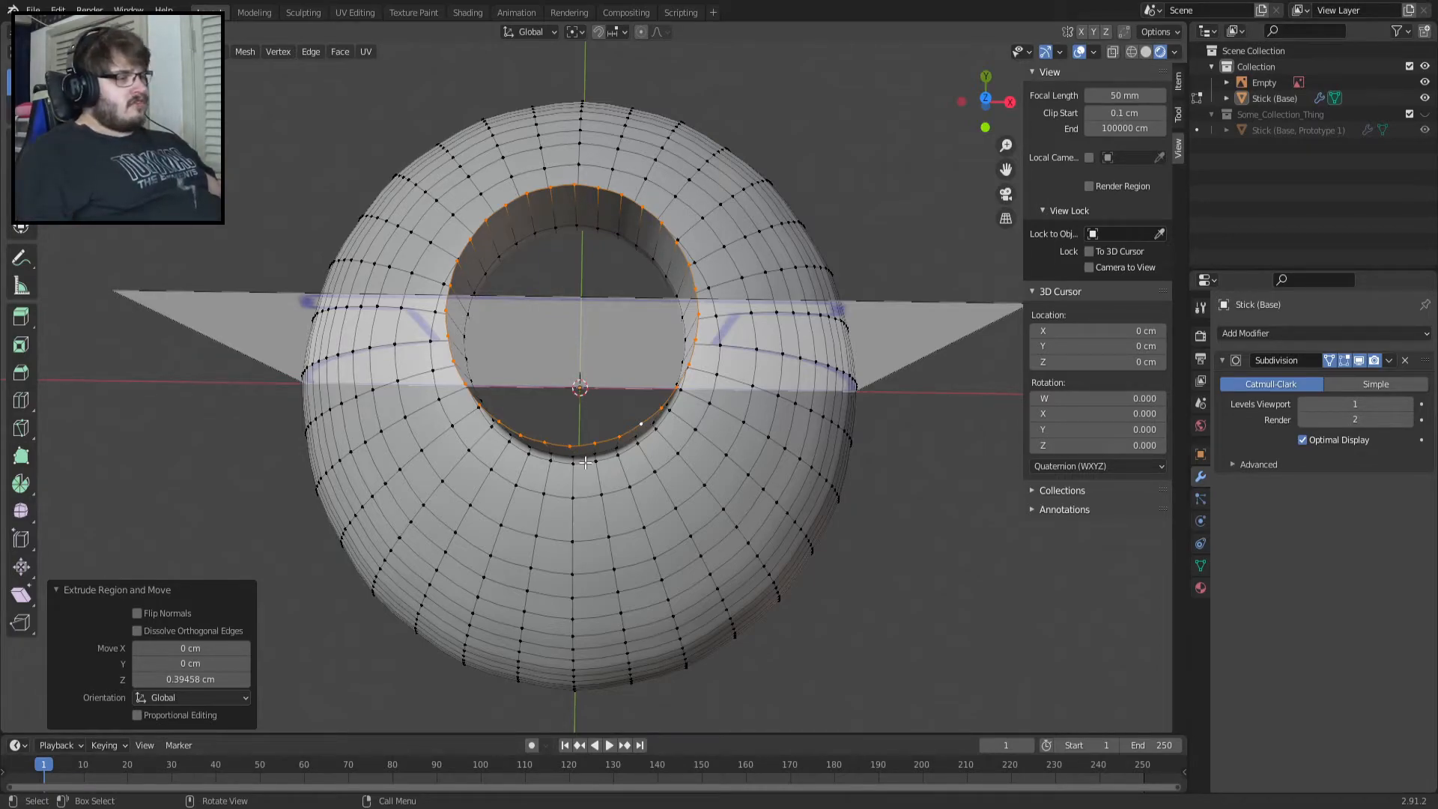
key("Tab")
middle_click_drag(608, 485, 613, 358, "alt")
key("Tab")
scroll(613, 359, "up", 1)
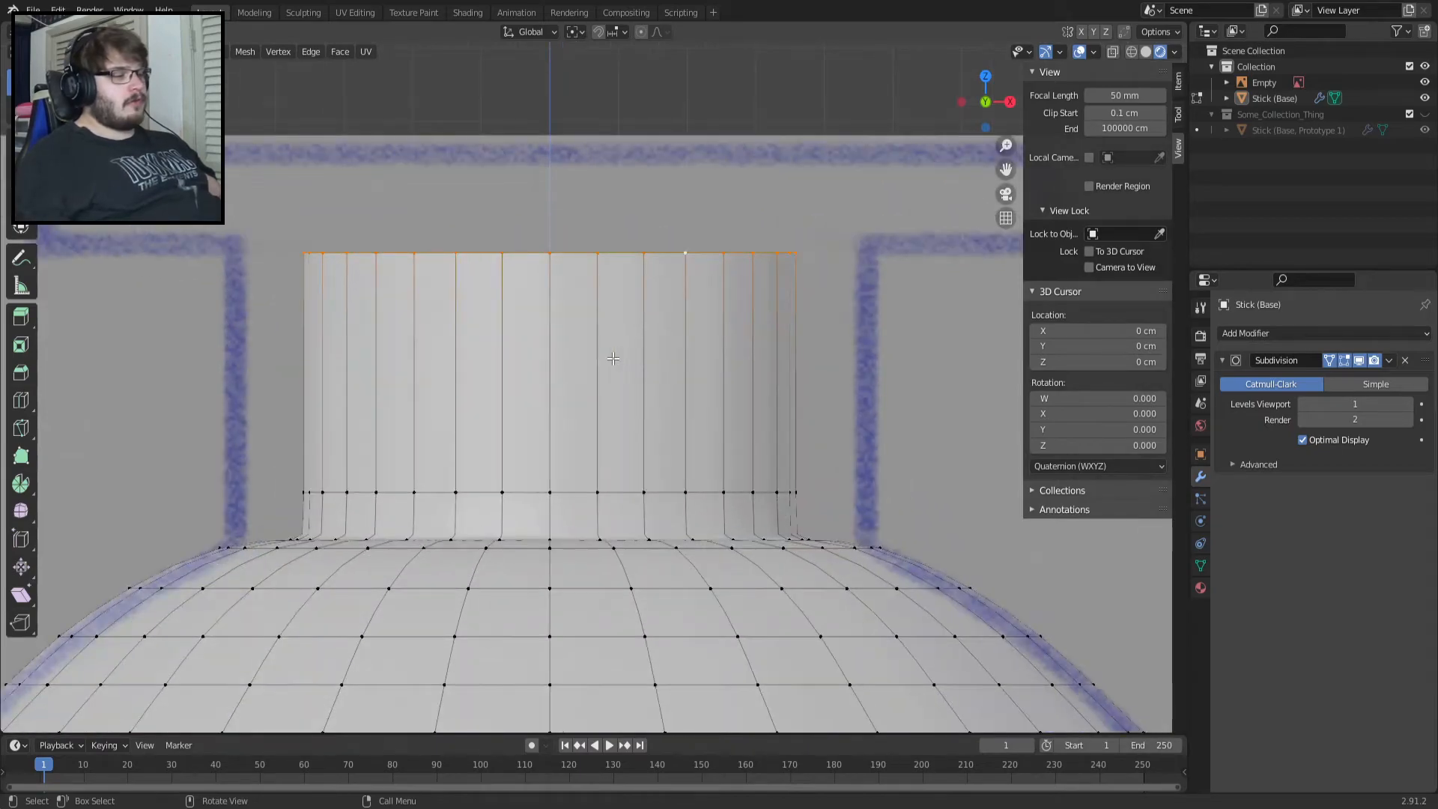
left_click(570, 488, "alt")
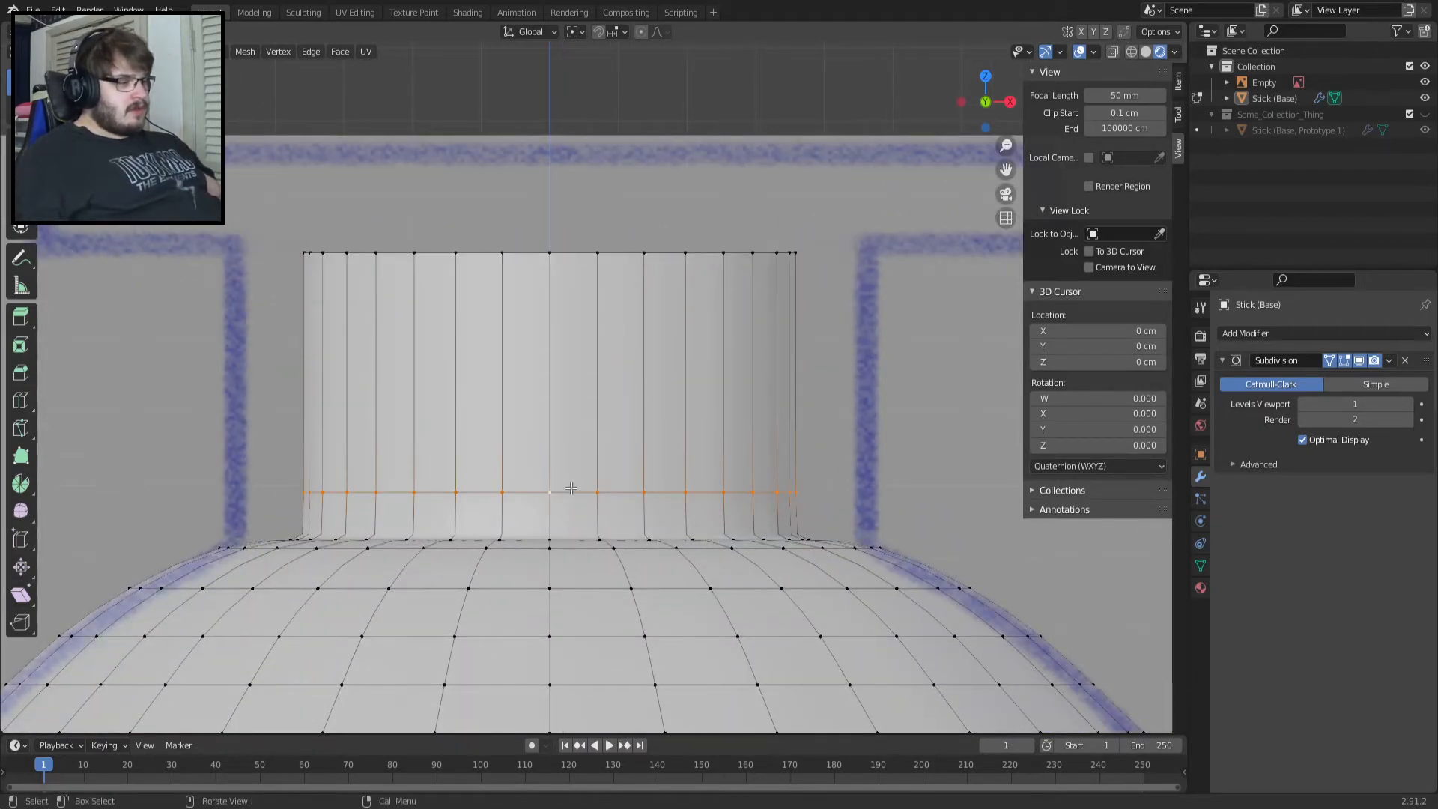
key("Tab")
scroll(570, 487, "down", 4)
mouse_move(571, 487)
middle_mouse_down()
mouse_move(475, 544)
mouse_move(569, 505)
middle_mouse_up()
key("Tab")
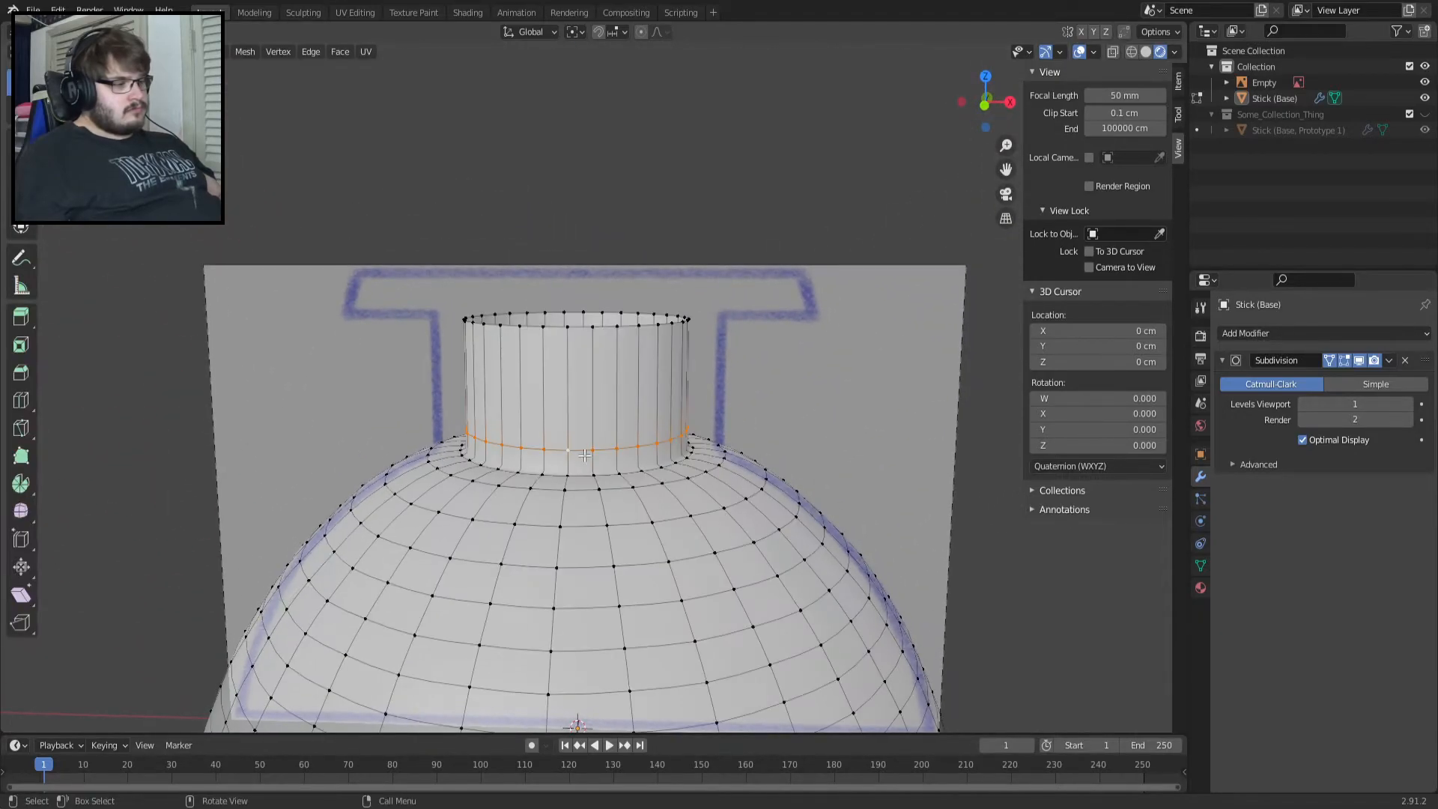
Try to raise the edge loop at the neck's base about 0.05 cm along Z.
scroll(635, 524, "up", 5)
key("g")
key("z")
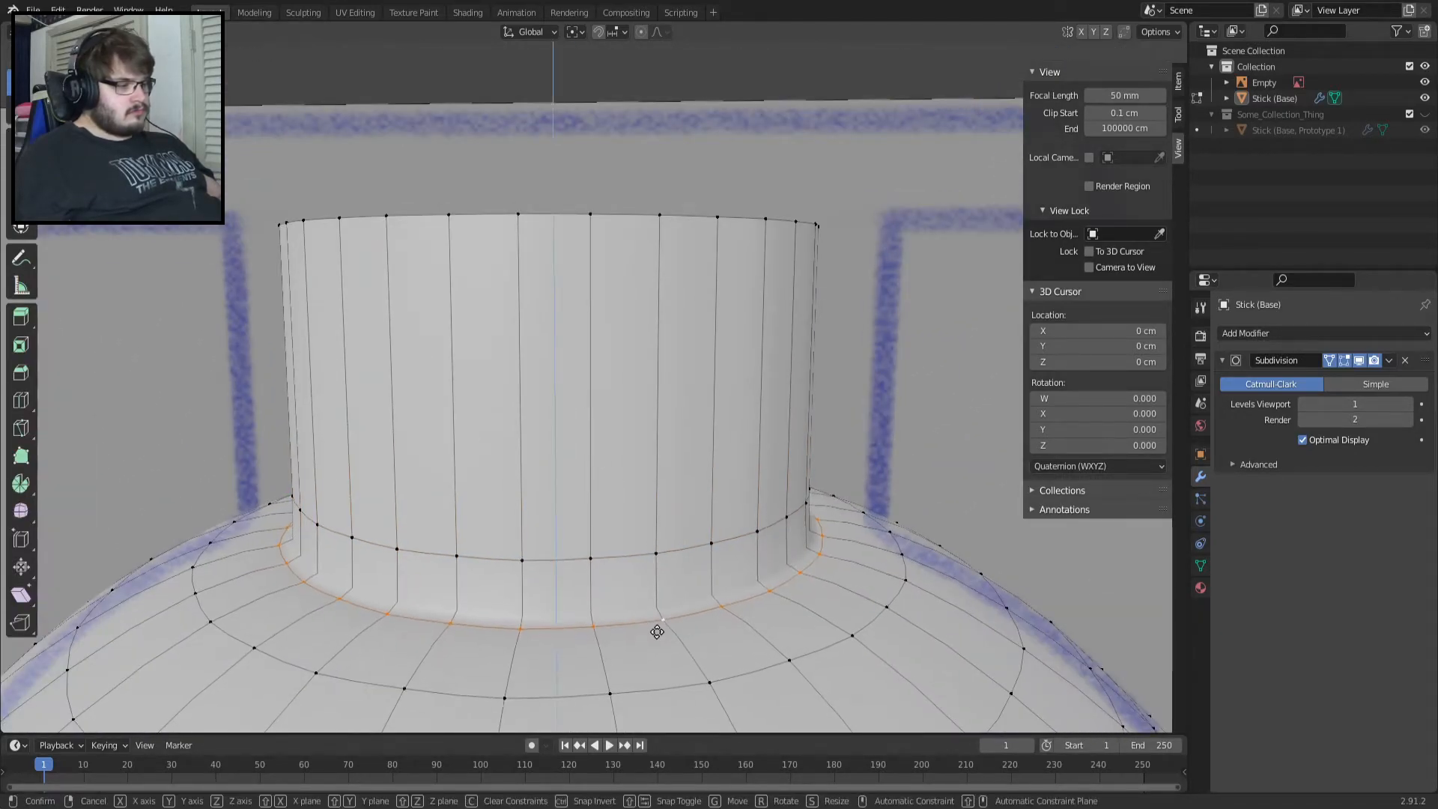
left_click(657, 602)
key("KP_1")
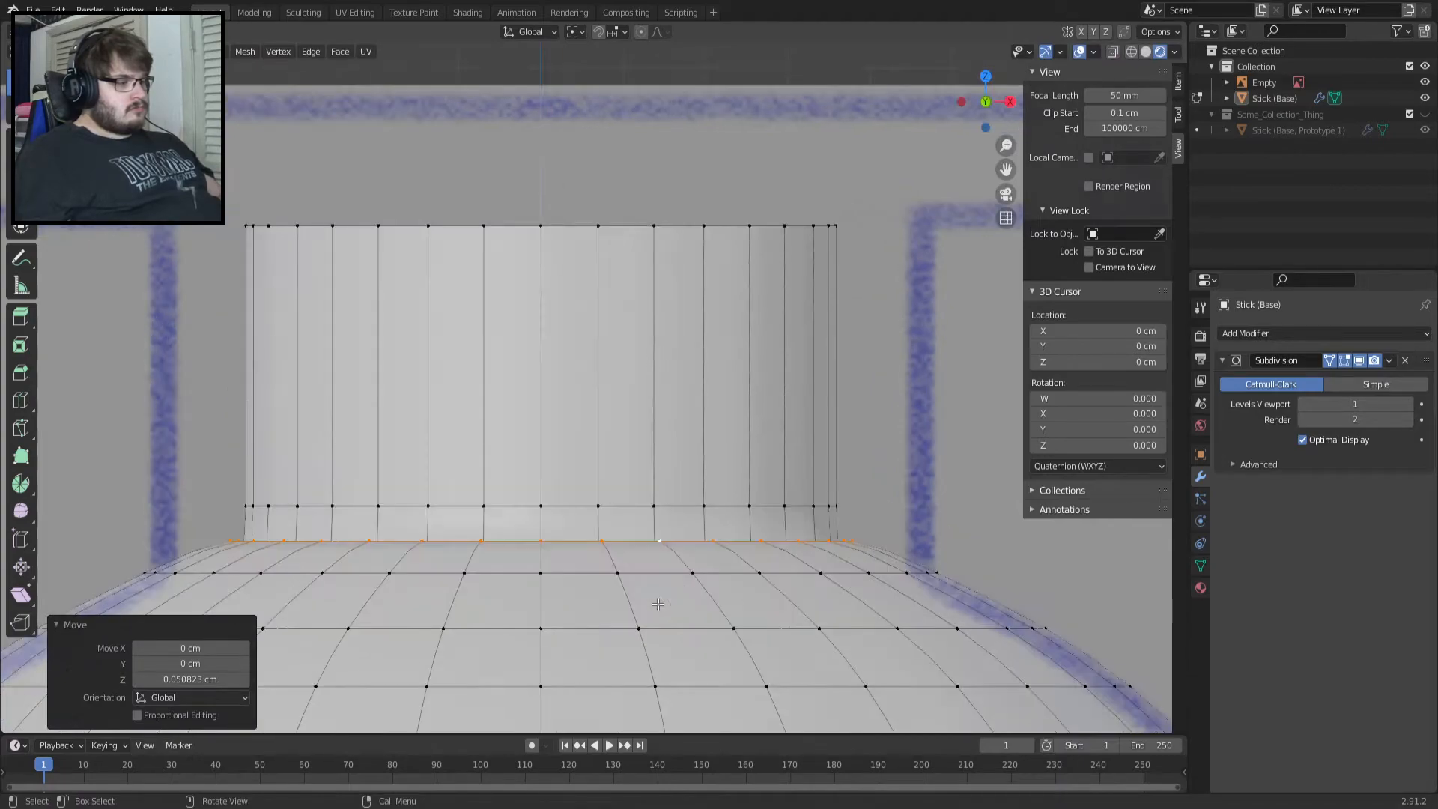
key("Tab")
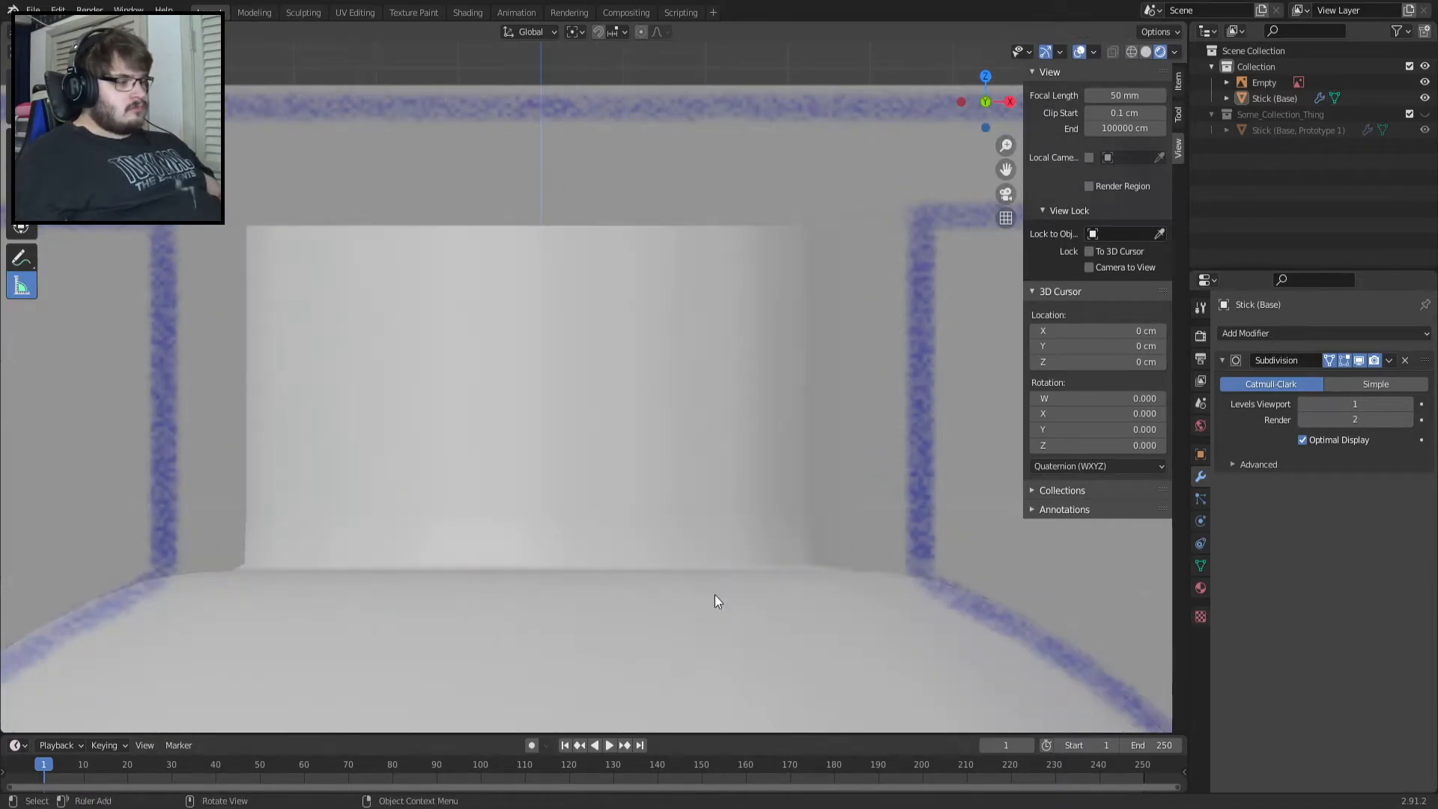
Return to Edit Mode with the neck's base in view and turn off the Subdivision modifier's viewport display.
scroll(714, 594, "down", 4)
scroll(714, 594, "up", 3)
key("Tab")
middle_click_drag(731, 584, 711, 585)
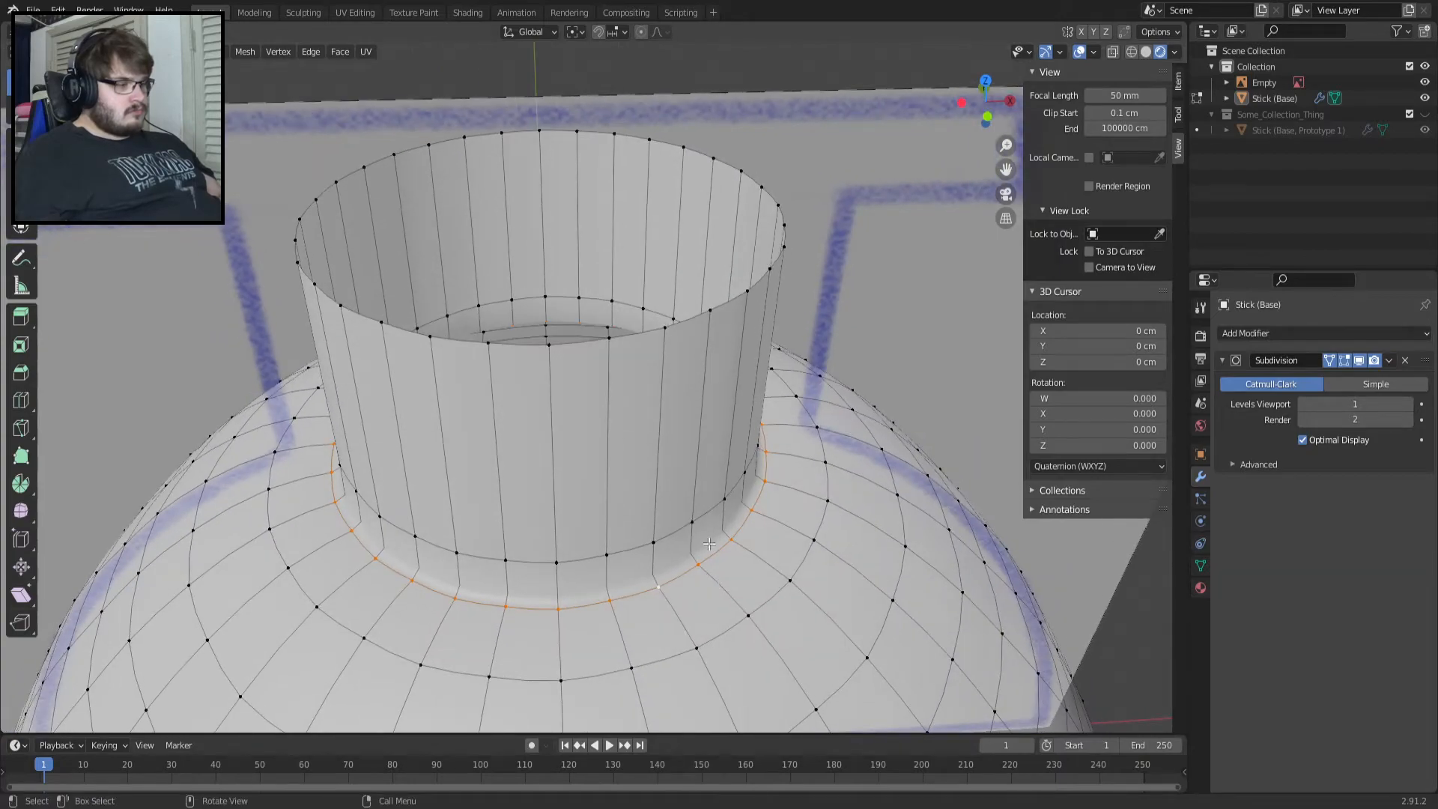
left_click(1358, 360)
Try to shift the neck's base edge loop along Z with subdivision hidden.
key("g")
key("z")
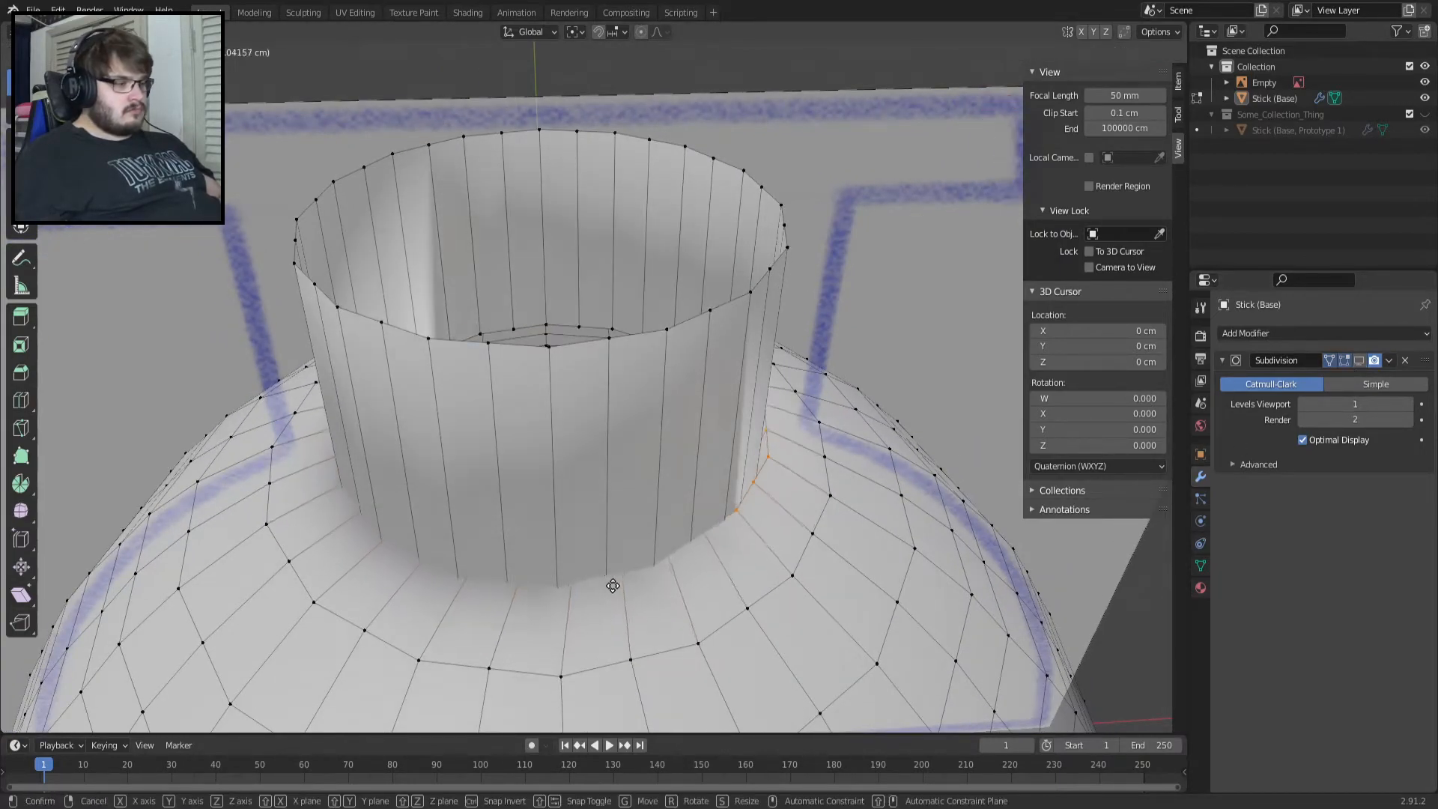
left_click(625, 618)
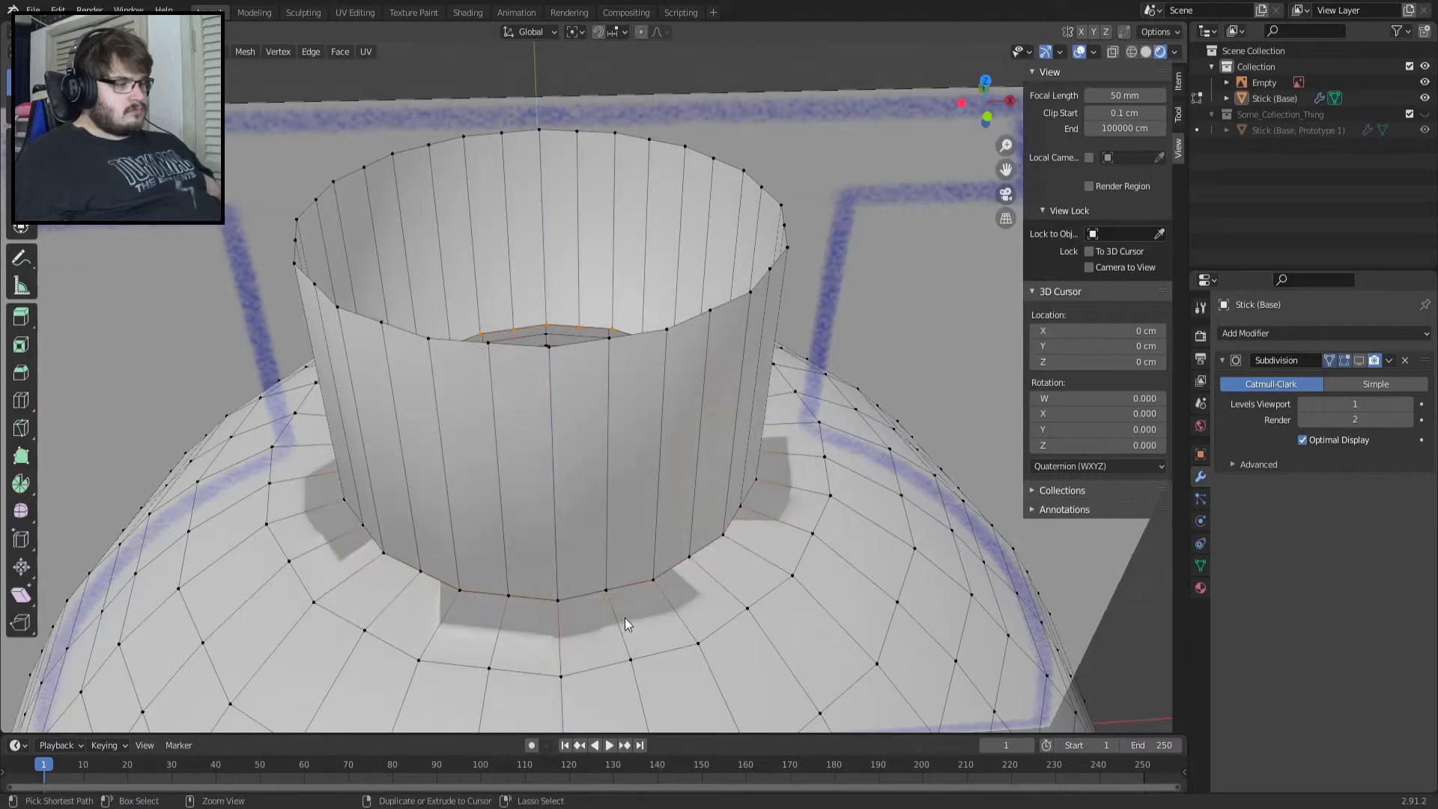
Delete the selected edges around the neck's base to open the ring between neck and dome.
key("x")
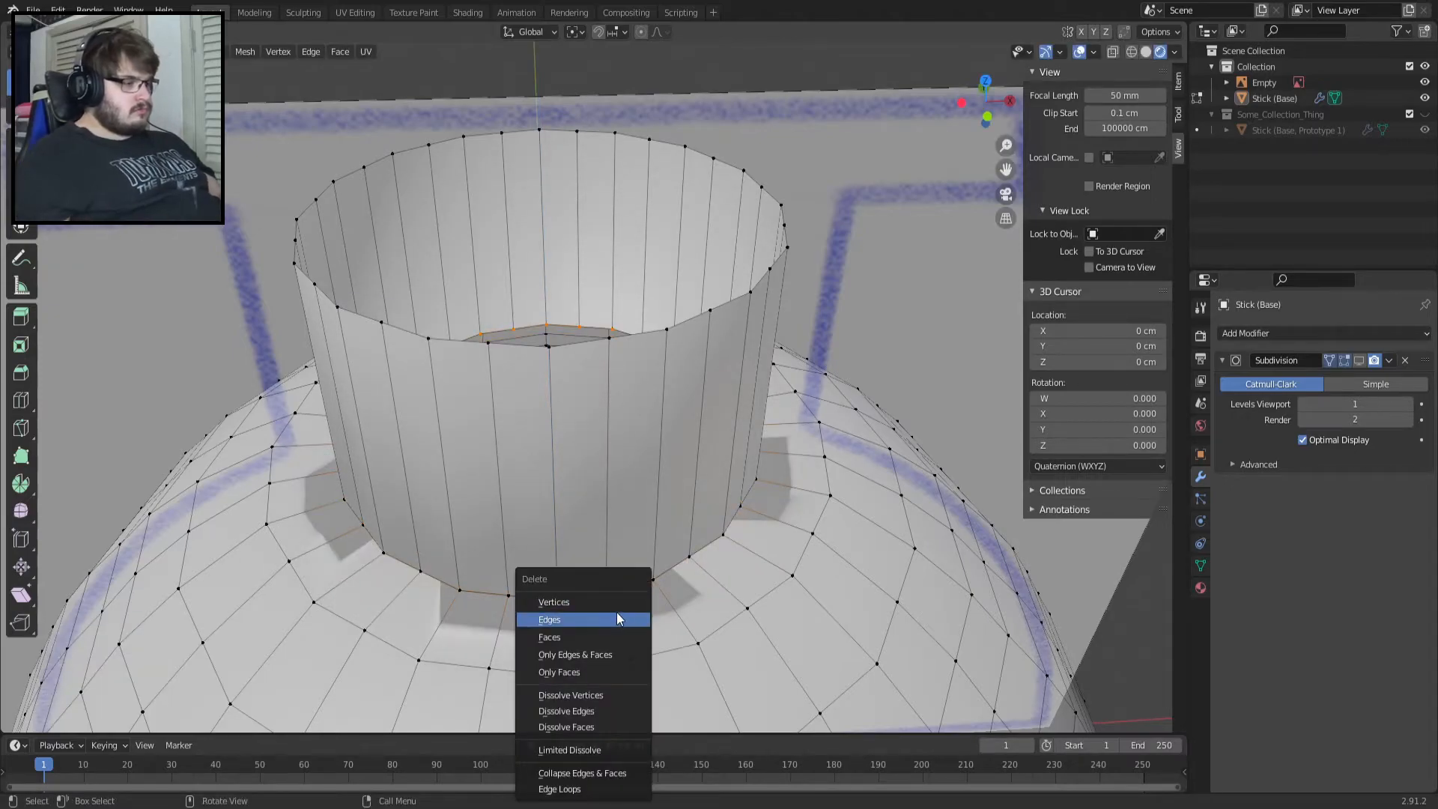
left_click(617, 617)
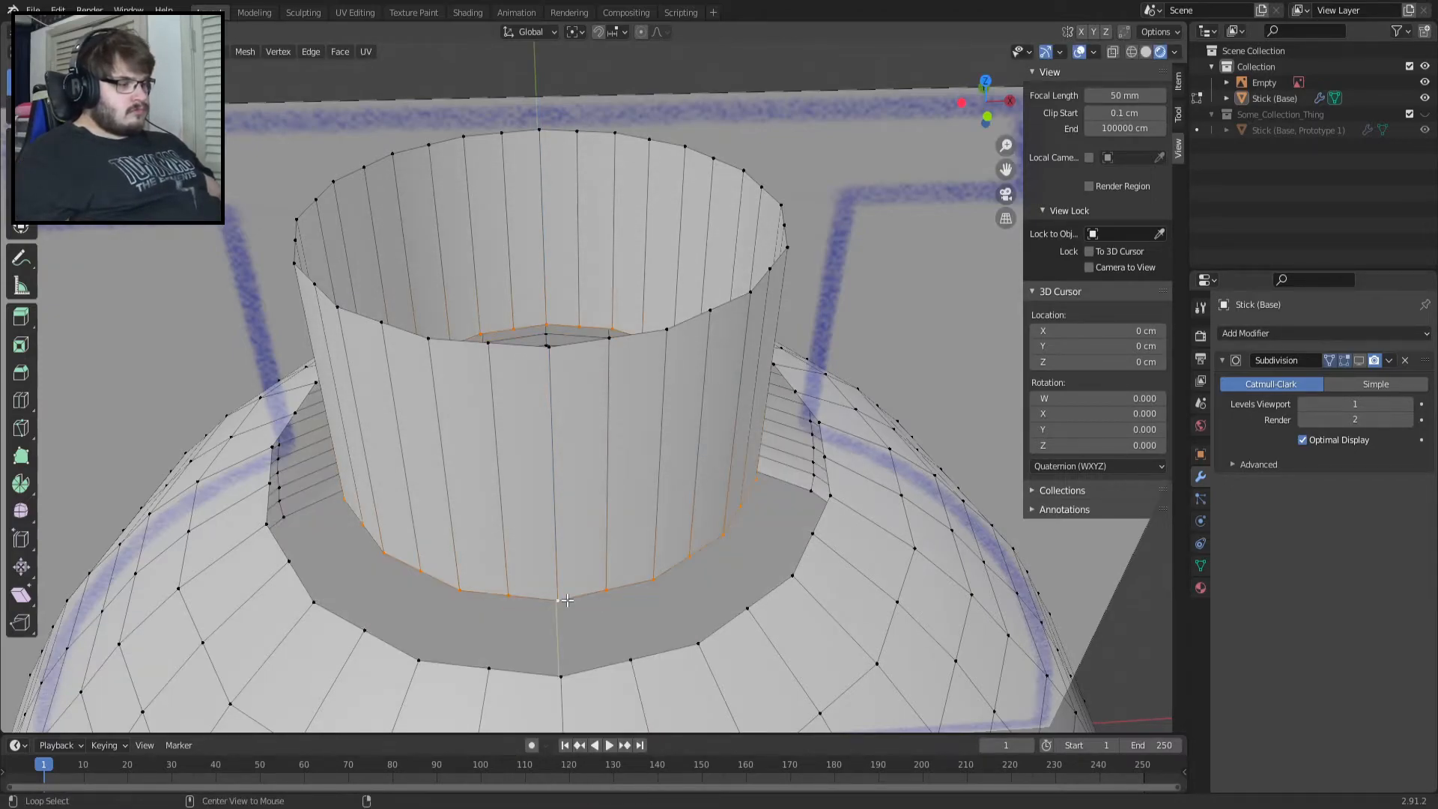
Try to fill the open ring between the neck's base and the dome with a face, then undo the fill and deletion.
left_click(582, 669, "alt+shift")
key("f")
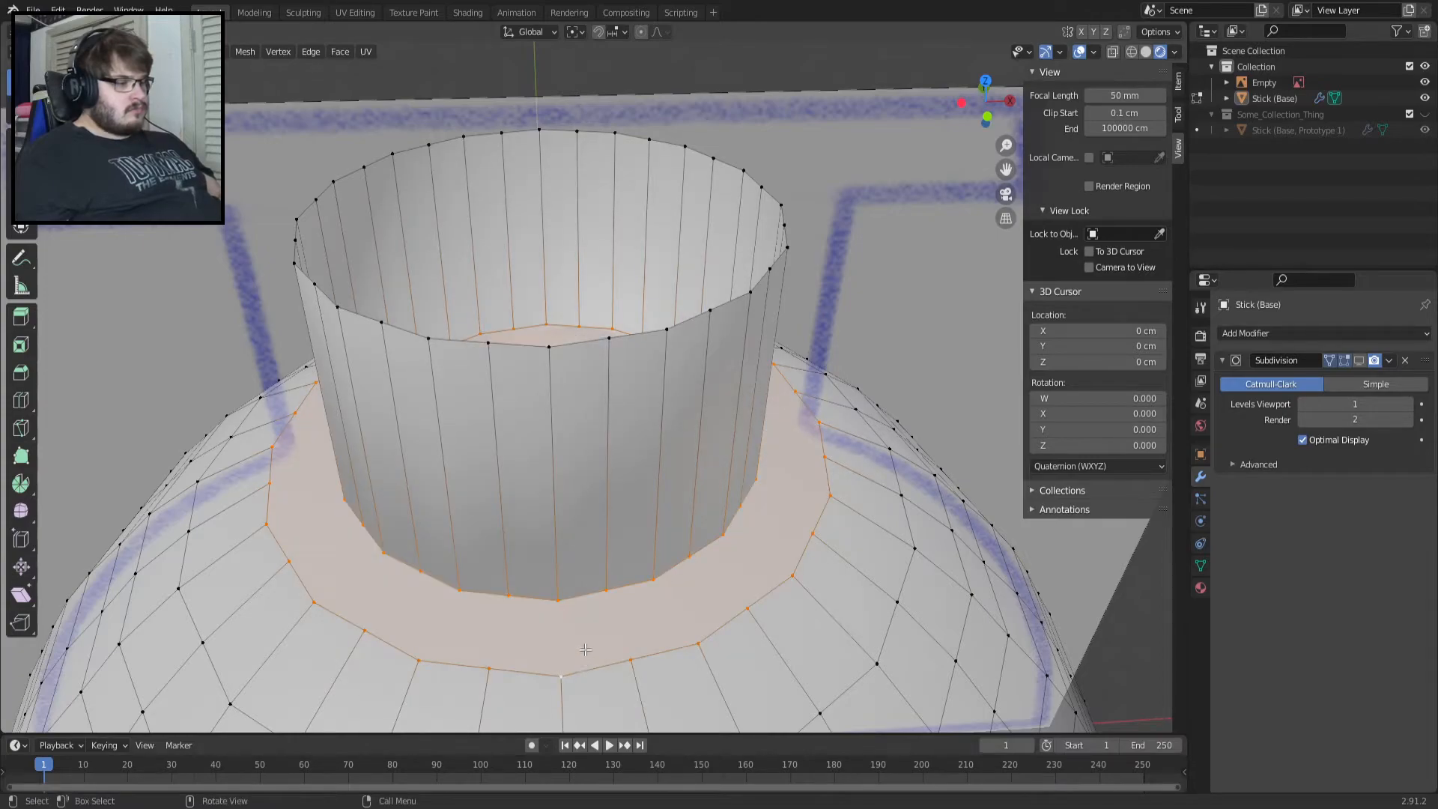
key("ctrl+z")
key("ctrl+z")
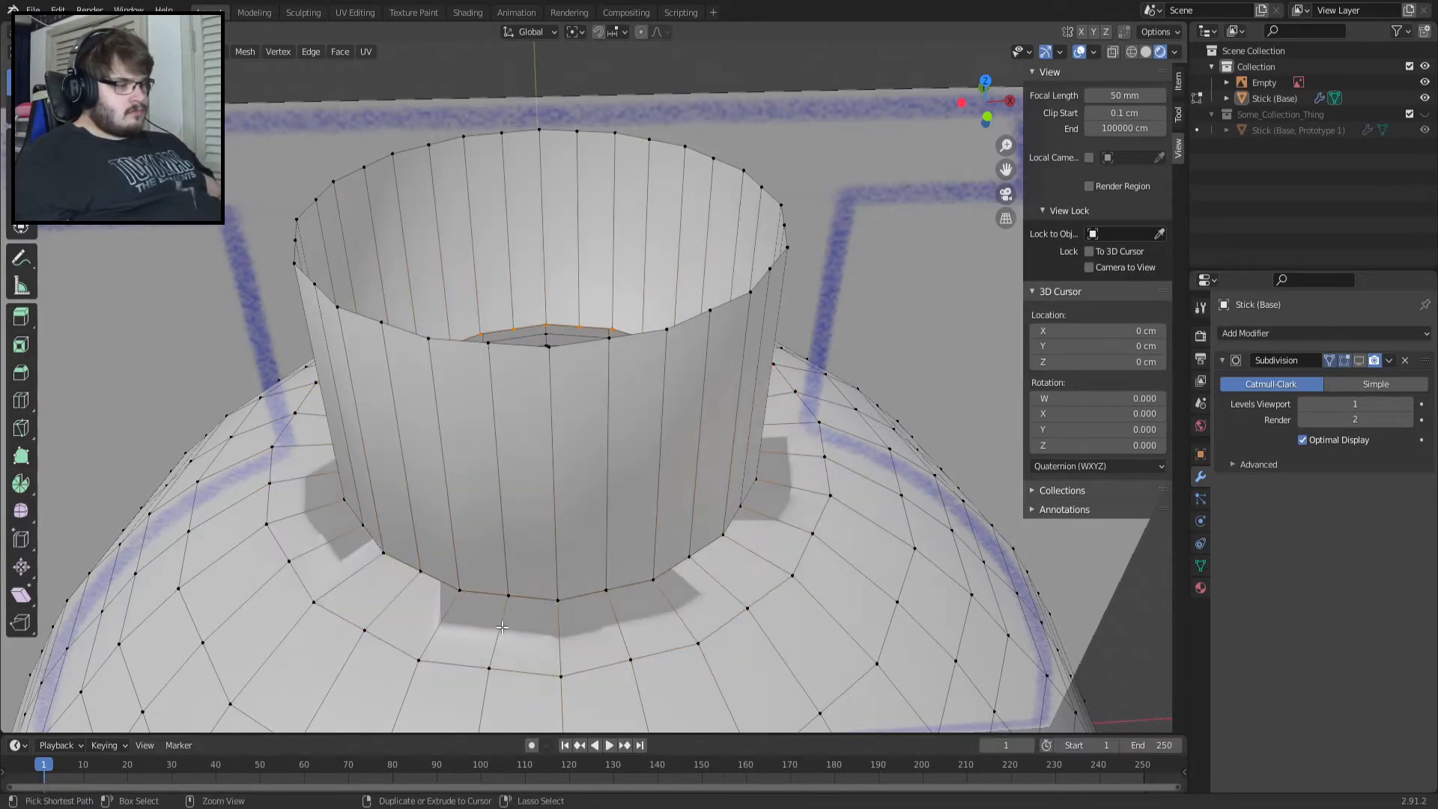
Try dissolving the vertices, and alternatively the edges, selected around the neck's base.
key("x")
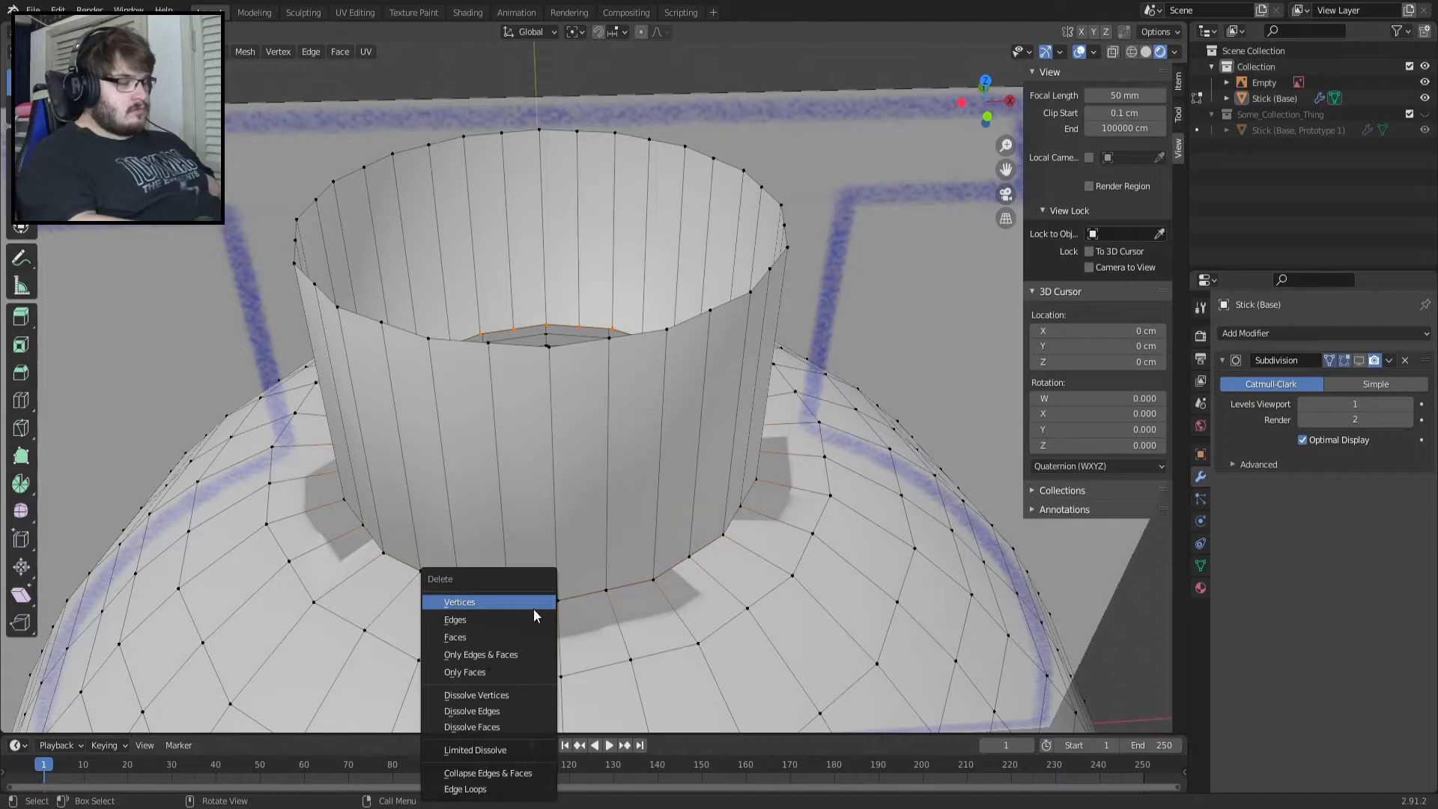
left_click(525, 696)
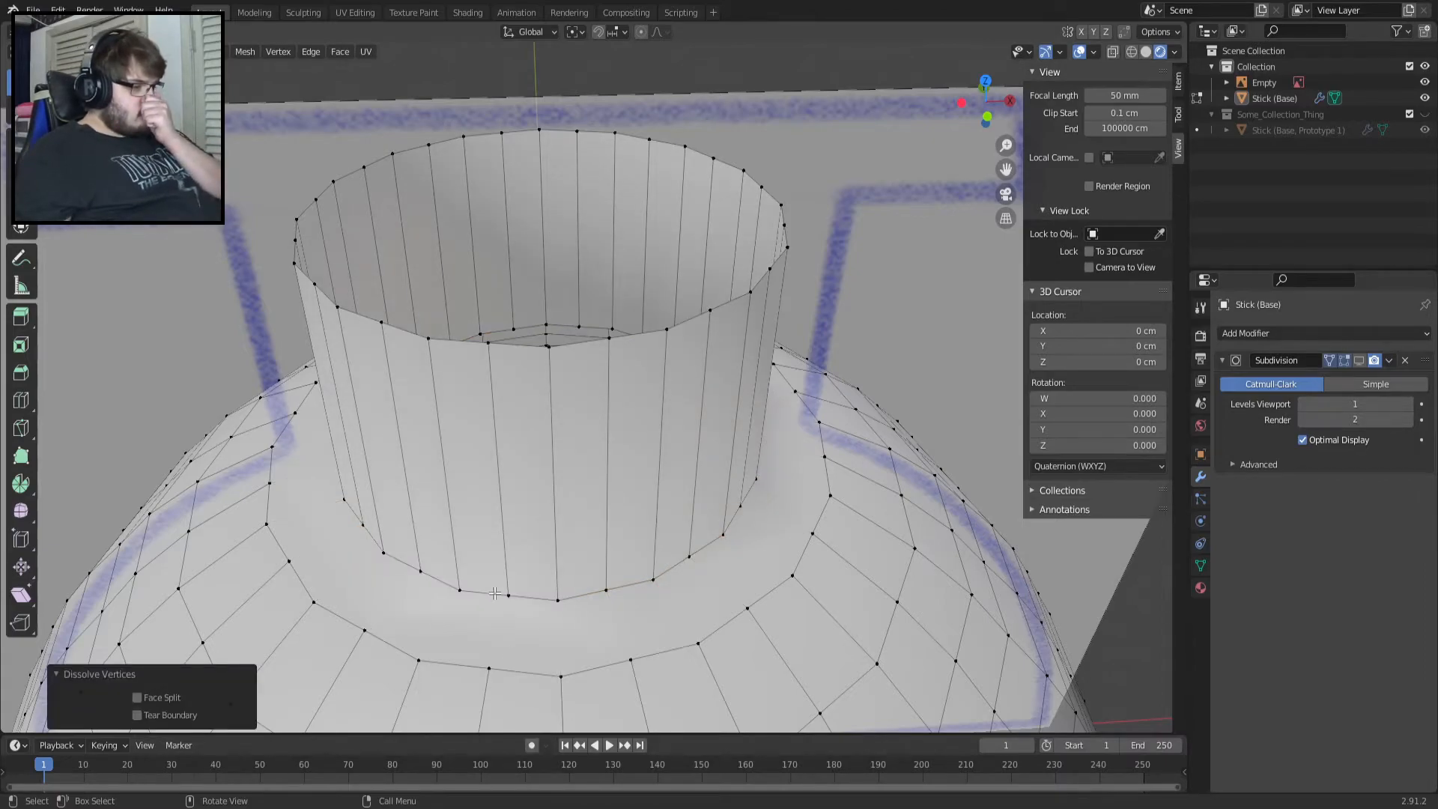
key("ctrl+z")
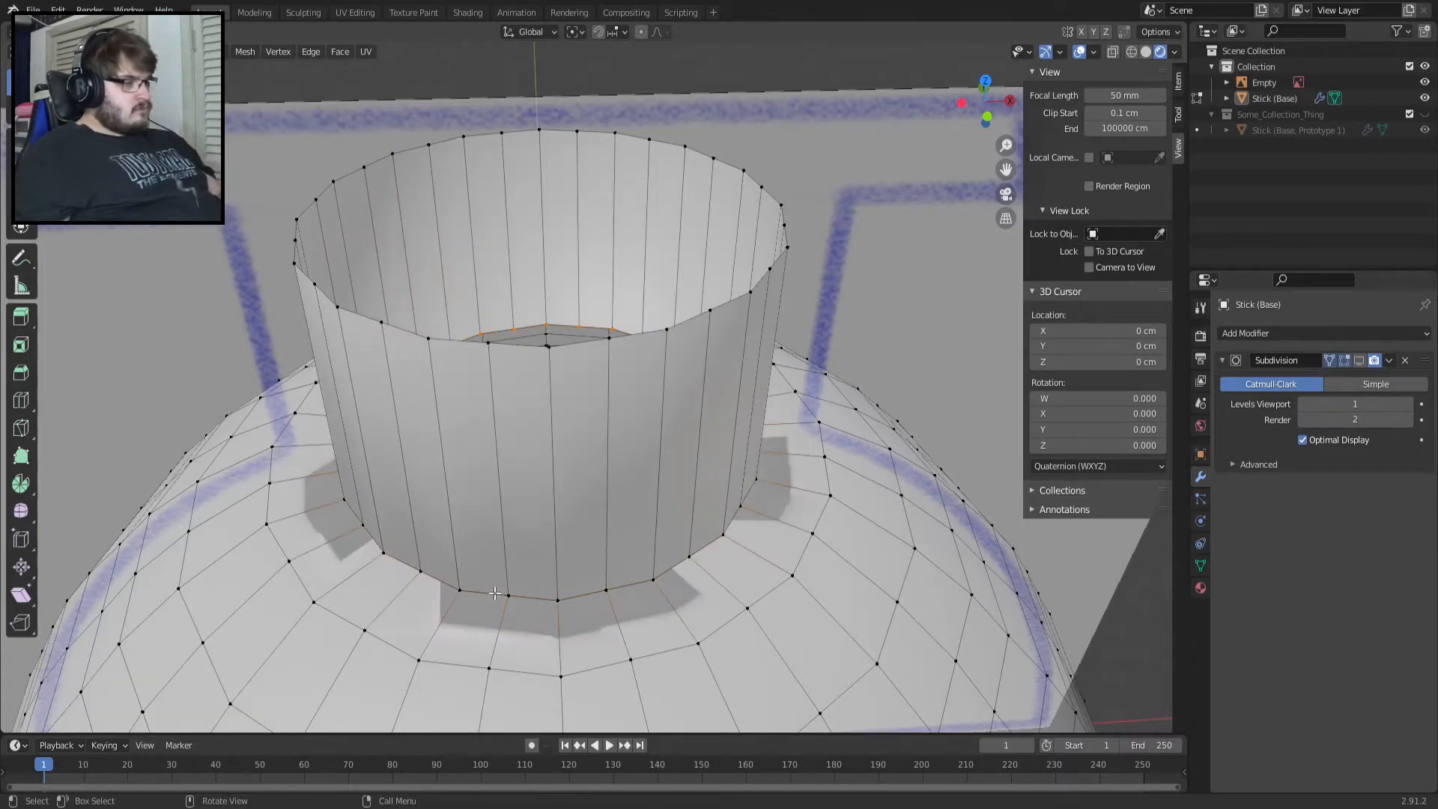
key("x")
left_click(472, 607)
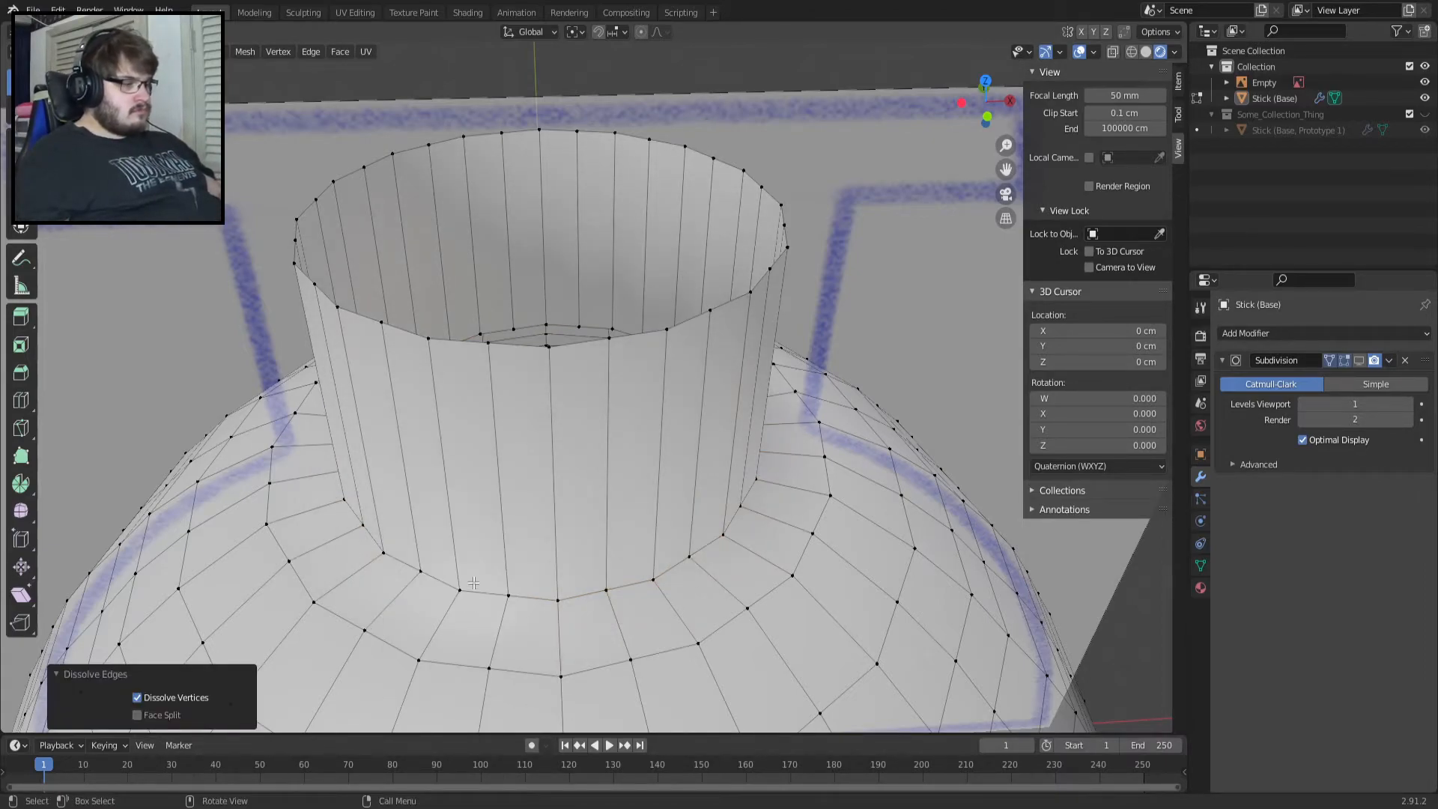
key("ctrl+z")
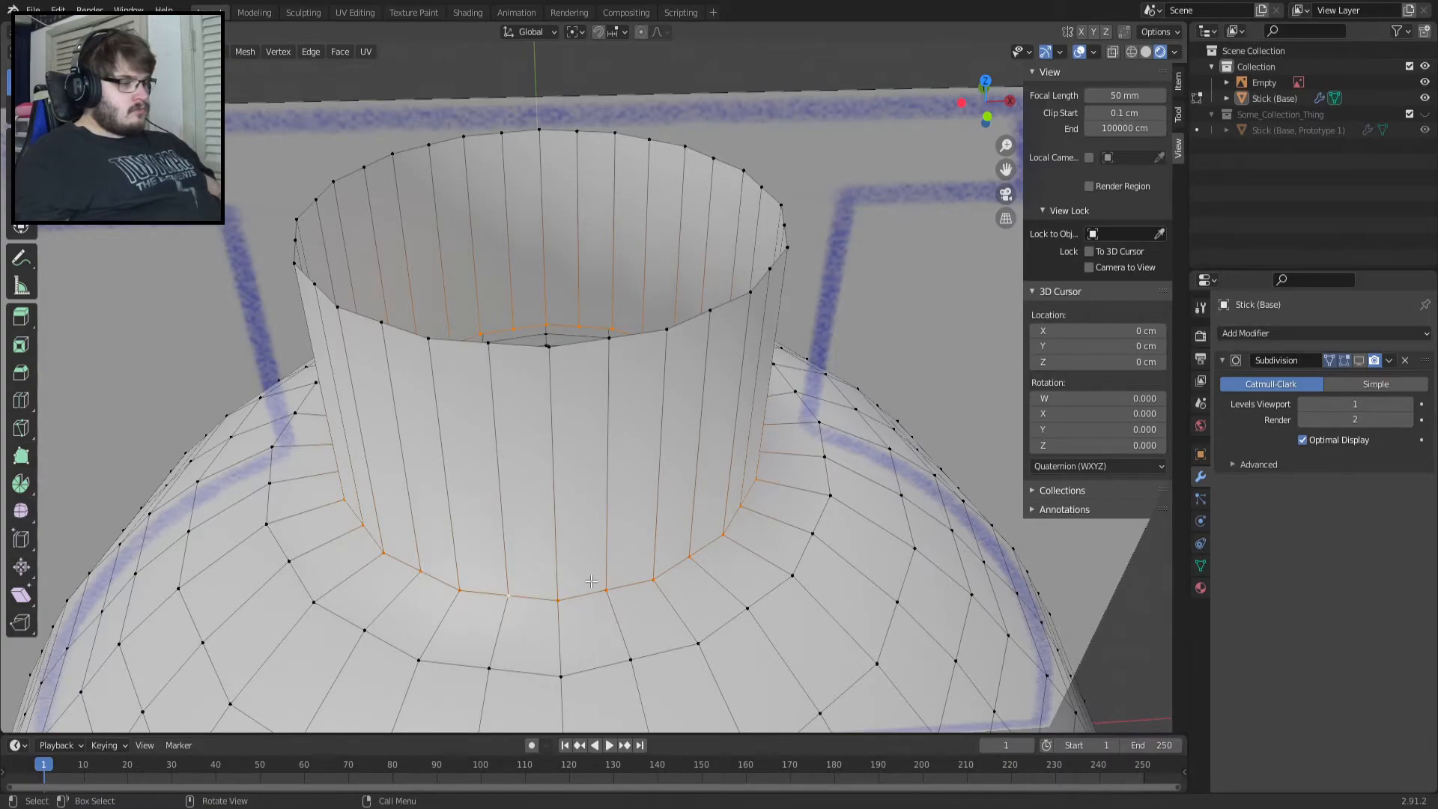
Examine the neck's base from the front and in Object Mode with the Subdivision modifier displayed in the viewport.
key("KP_1")
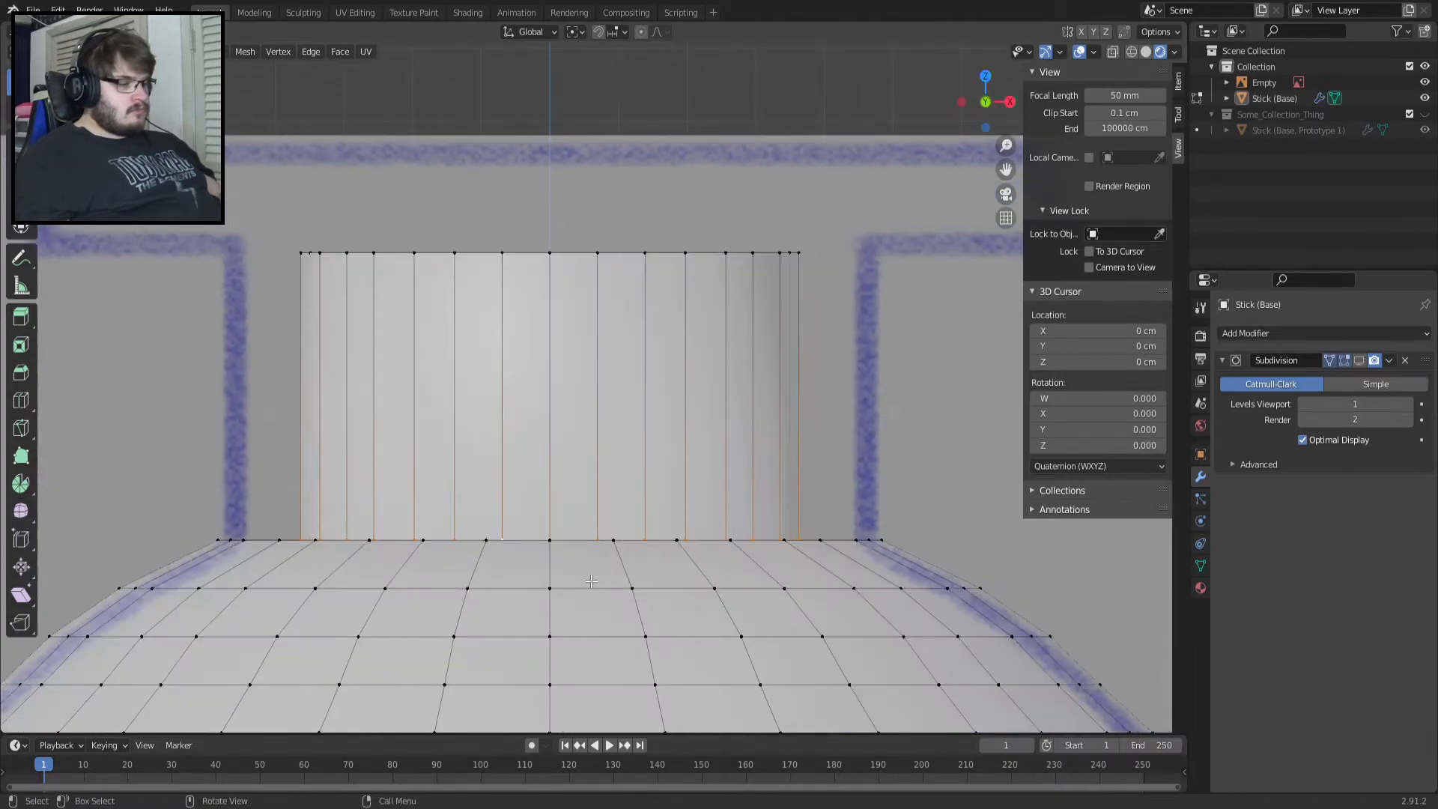
middle_click_drag(592, 583, 590, 642)
key("Tab")
key("Tab")
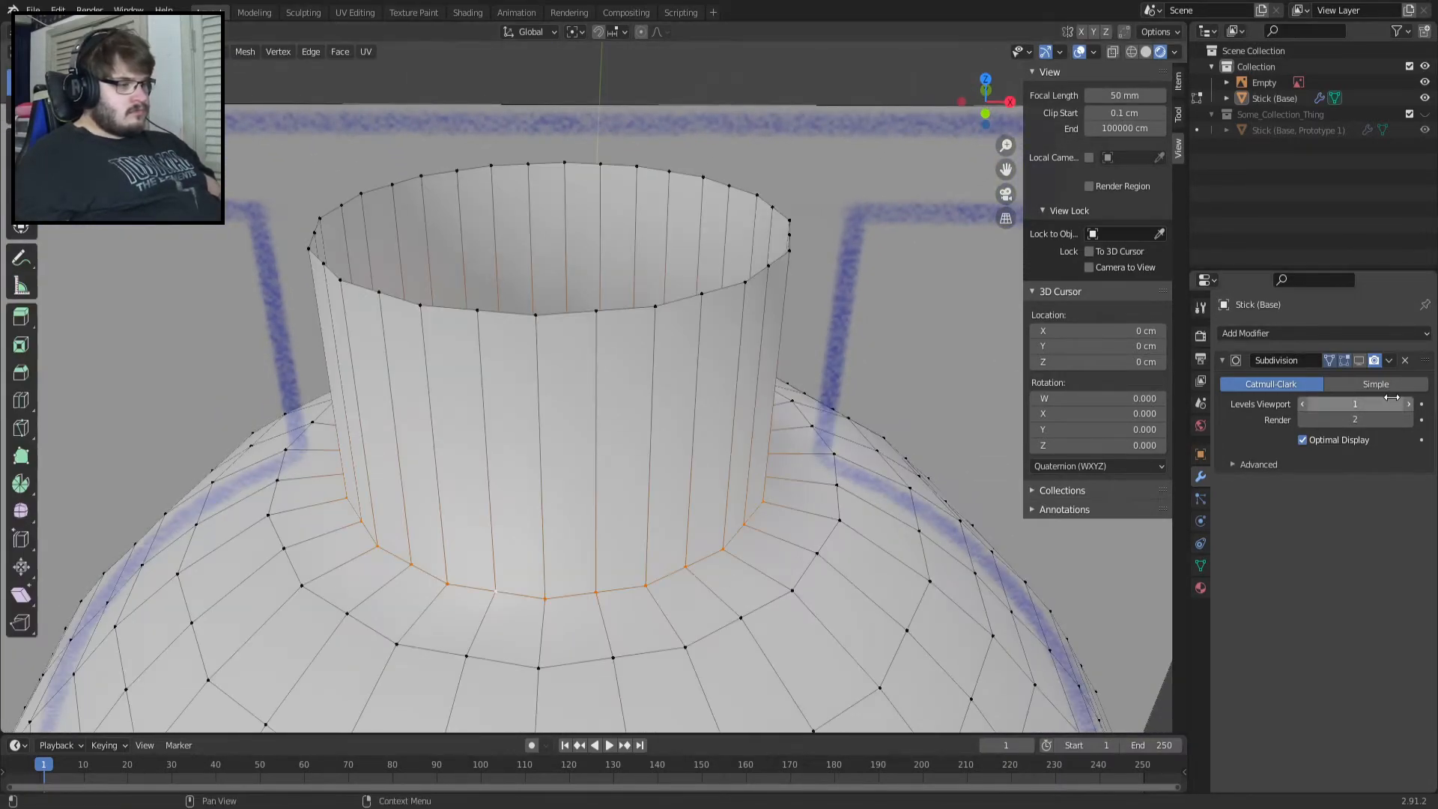
left_click(1359, 360)
key("Tab")
middle_click_drag(719, 516, 702, 452)
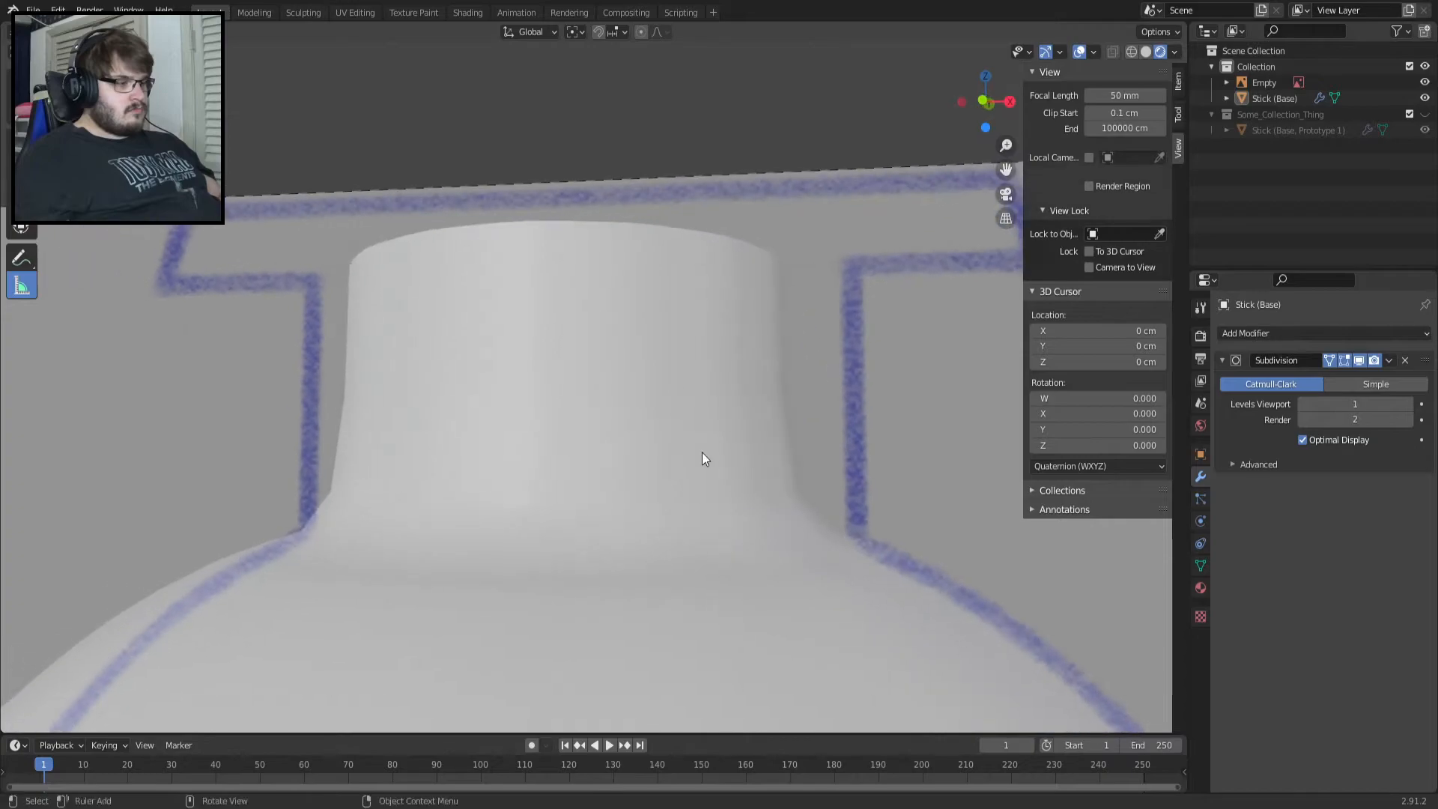
key("KP_1")
key("Tab")
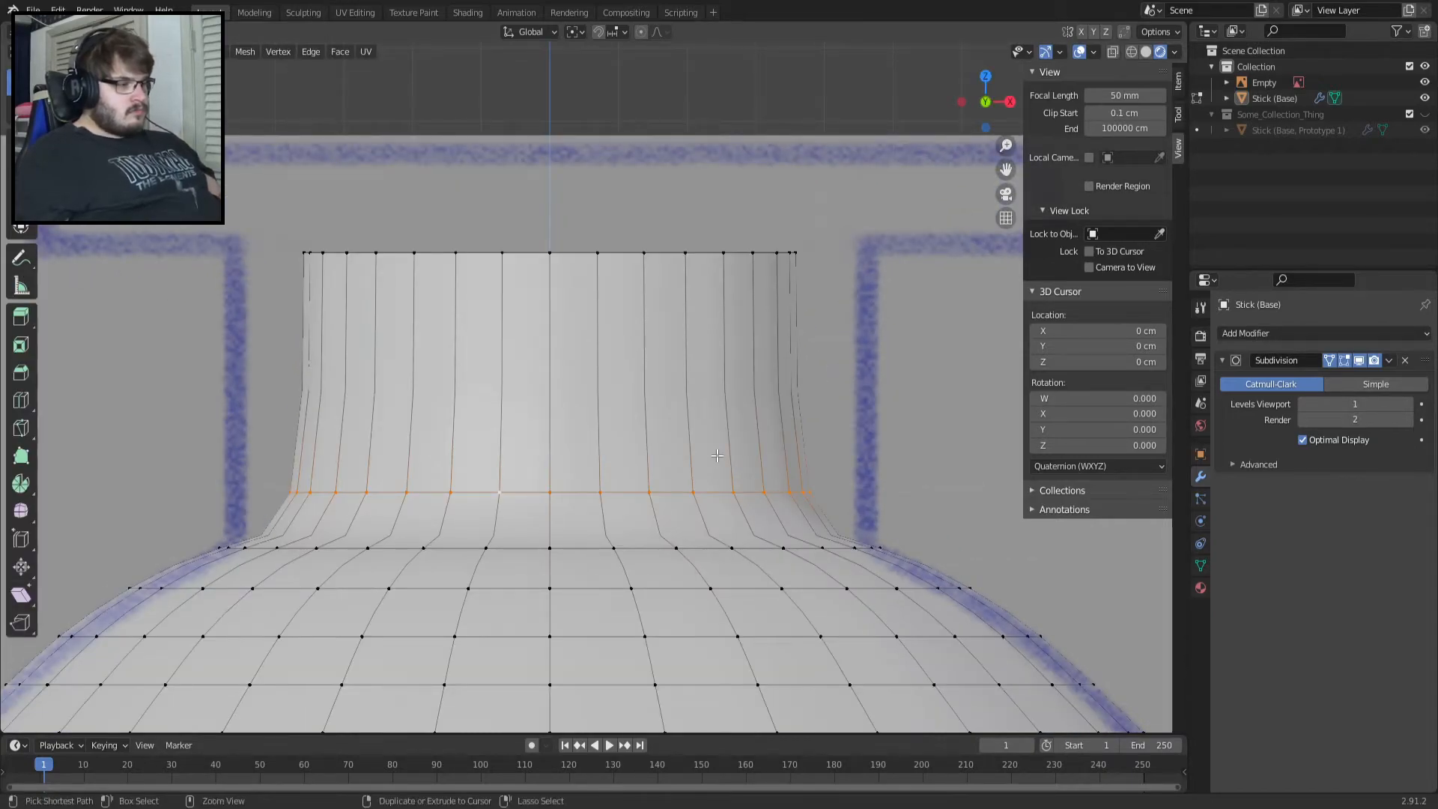
key("Tab")
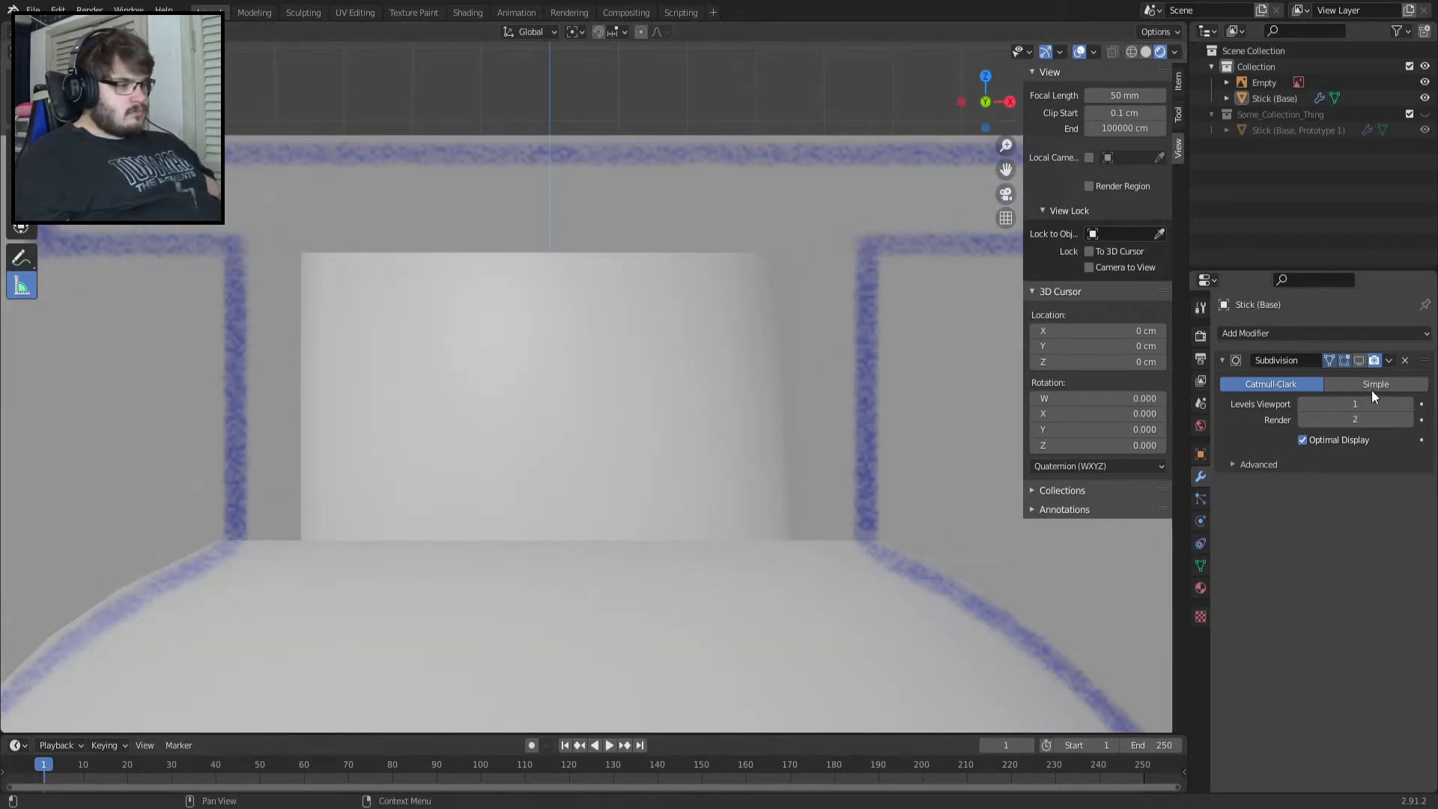
Turn on the Subdivision modifier's viewport display and inspect the corner between neck and dome in both modes.
left_click(1359, 361)
key("Tab")
middle_click_drag(779, 479, 795, 511)
key("Tab")
key("Tab")
key("Tab")
key("Tab")
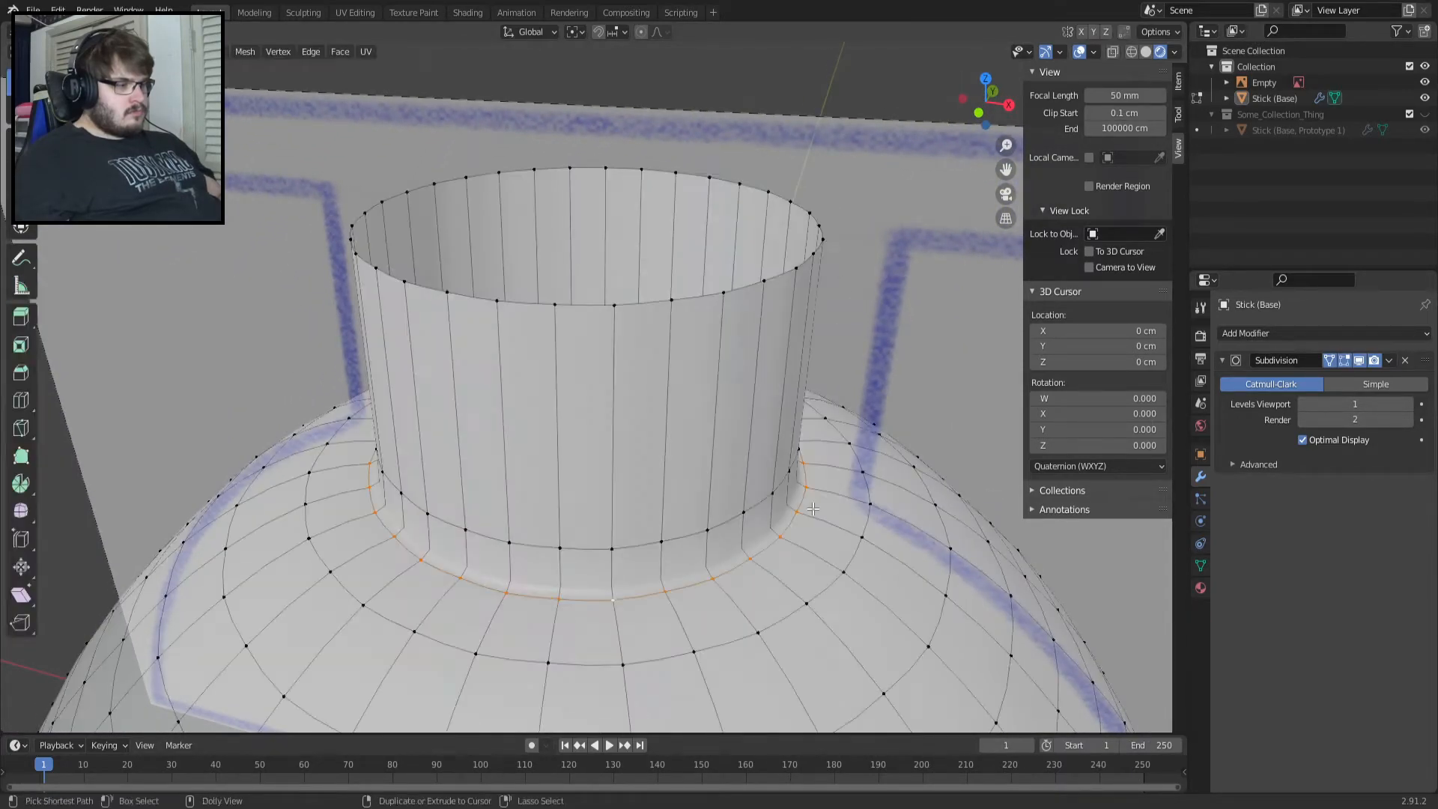
key("Tab")
scroll(812, 507, "down", 3)
middle_click_drag(811, 508, 780, 644)
Try to close the neck's top opening by filling its rim edge loop with a face.
key("Tab")
scroll(691, 390, "up", 2)
left_click(555, 500, "alt")
key("f")
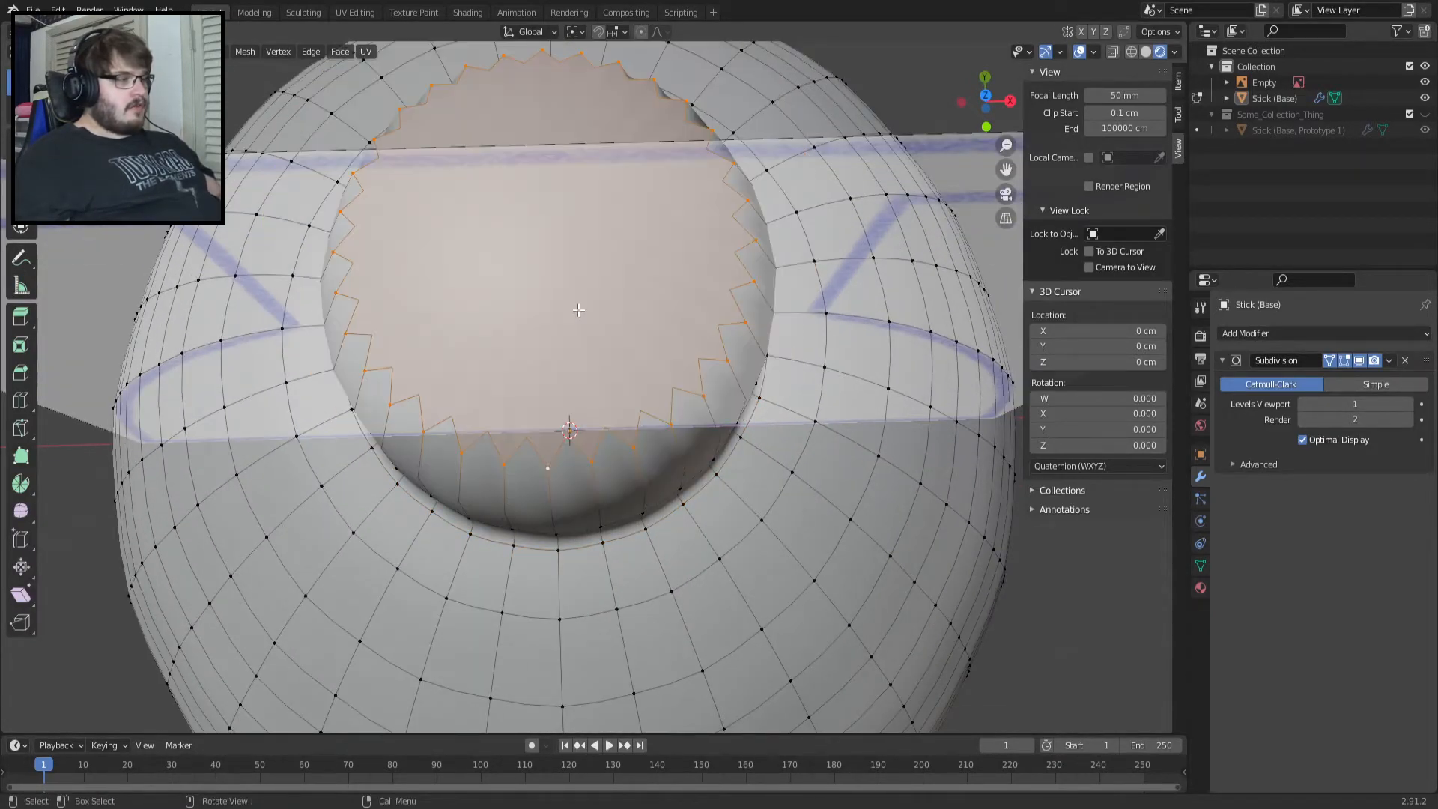
key("ctrl+z")
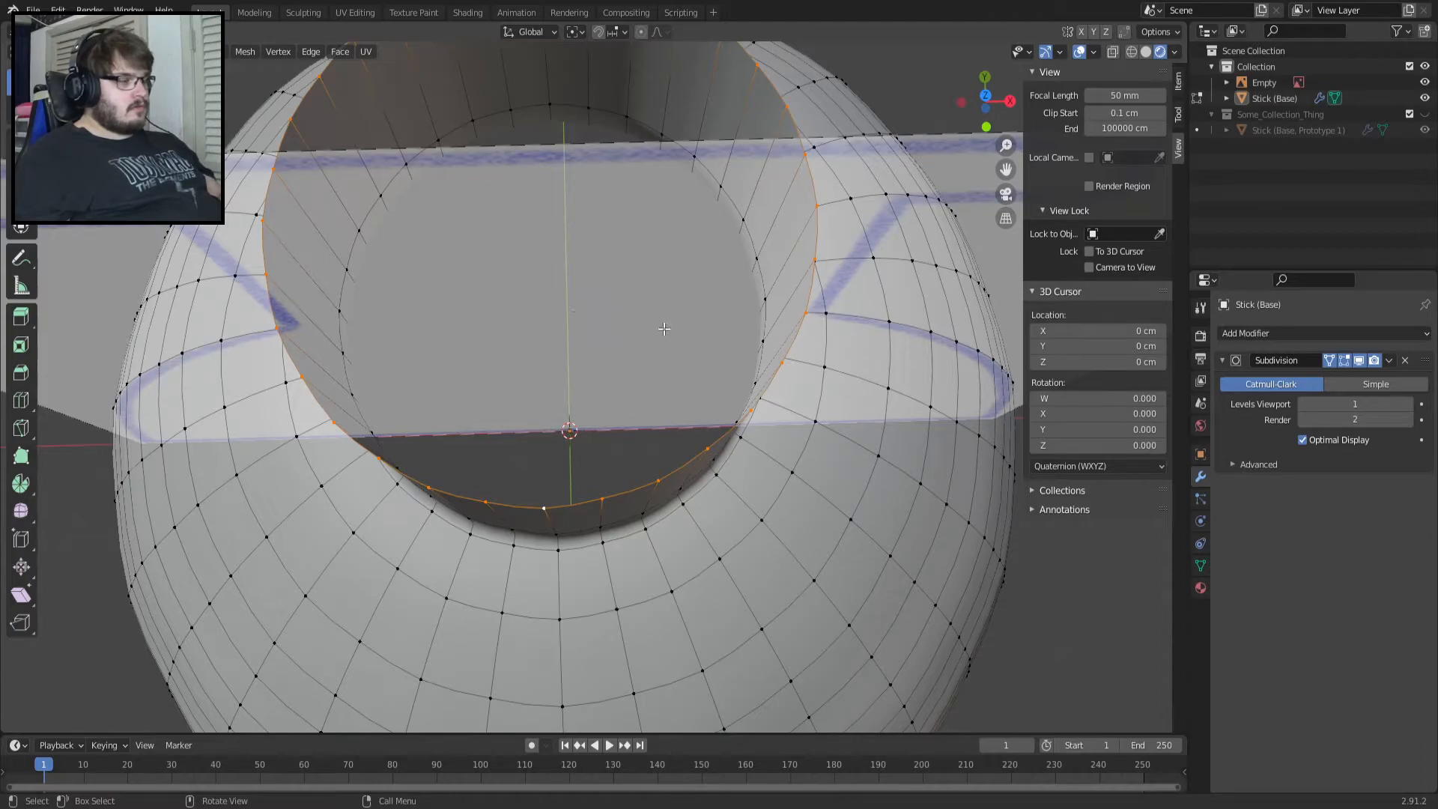
Try to extrude and scale the neck's top rim.
key("e")
key("s")
right_click(723, 348)
key("ctrl+z")
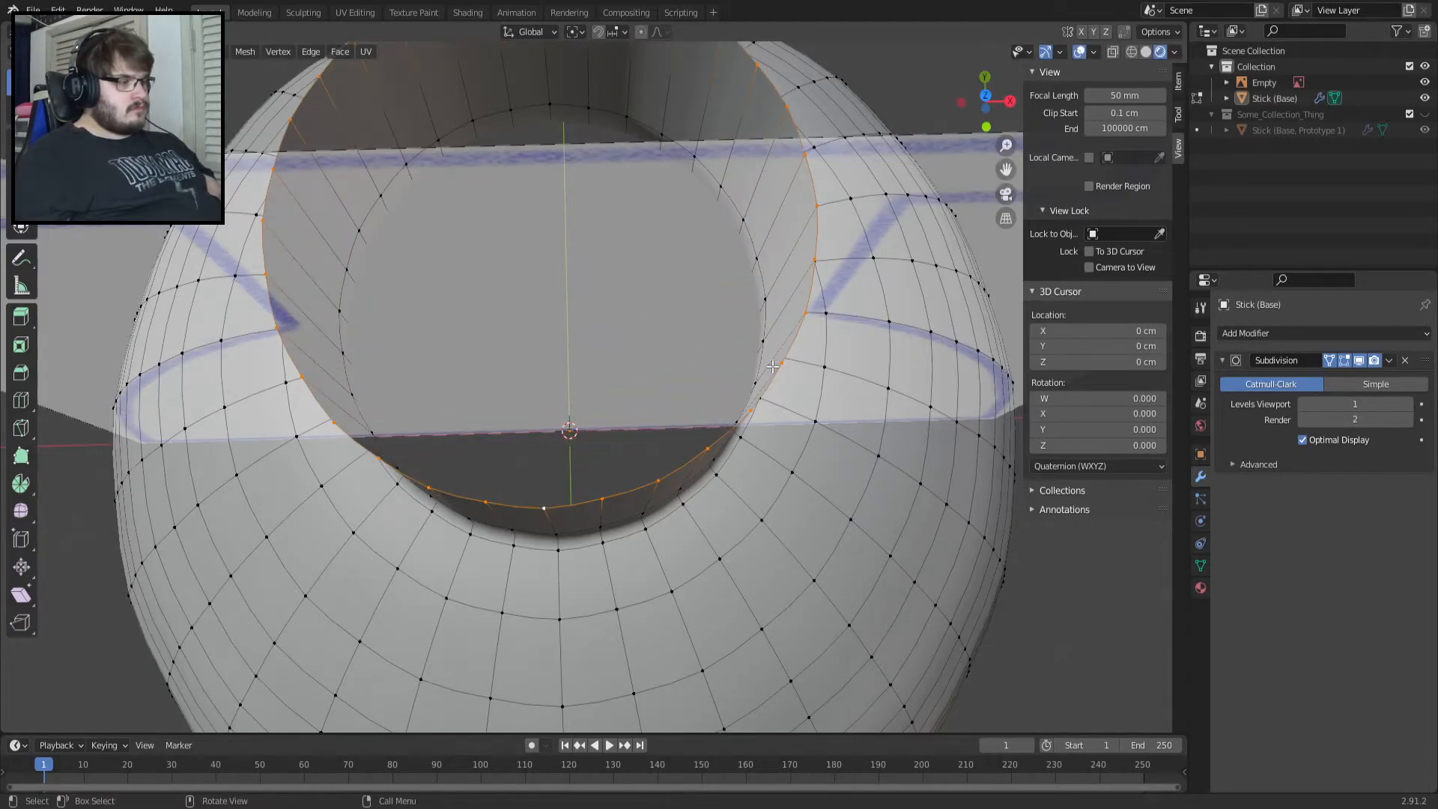
Try to move the neck's top rim and extrude it along Z in front view.
key("KP_1")
key("g")
left_click(696, 345)
key("e")
key("z")
left_click(693, 324)
key("ctrl+z")
key("ctrl+z")
scroll(518, 254, "up", 2)
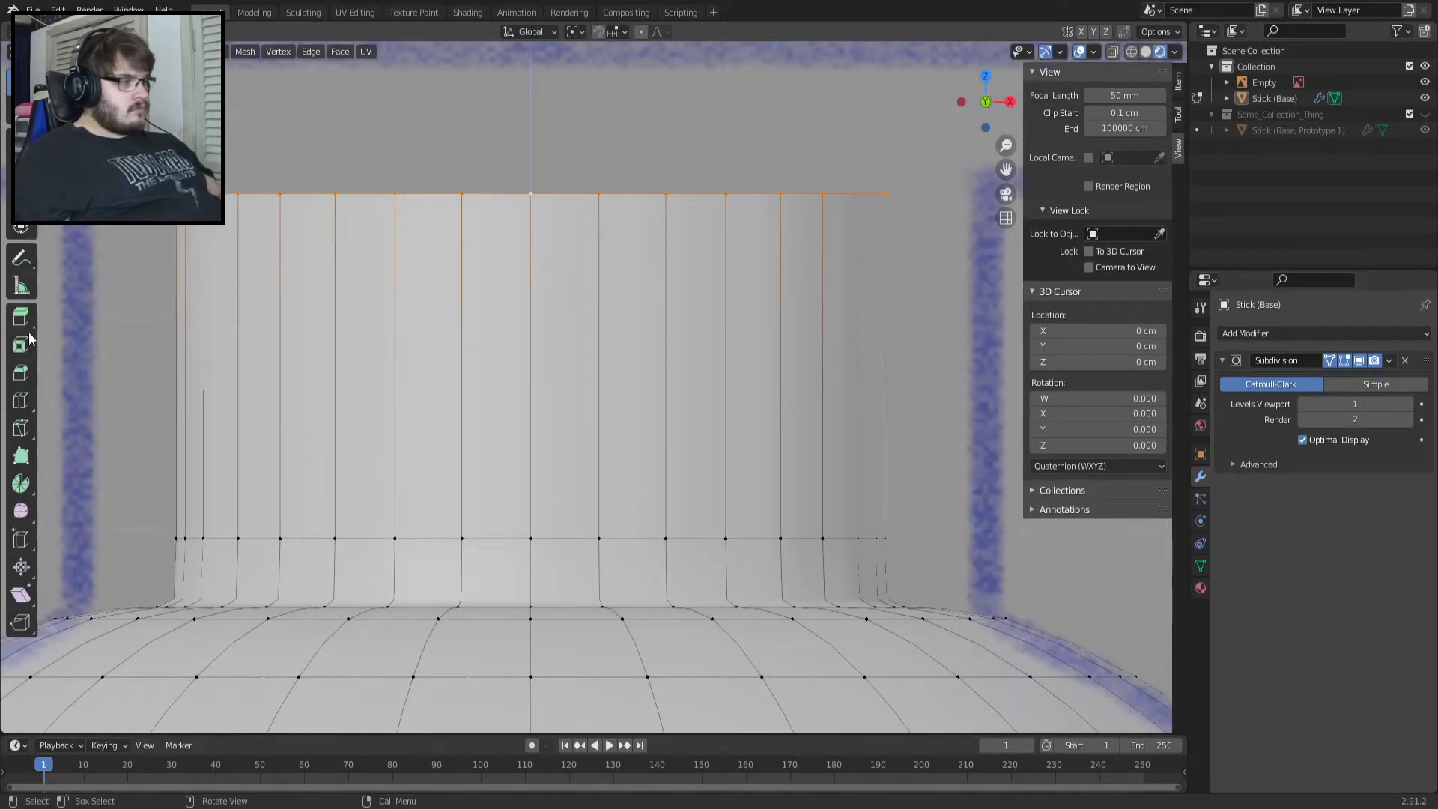
Add one horizontal loop cut around the middle of the neck.
left_click(21, 400)
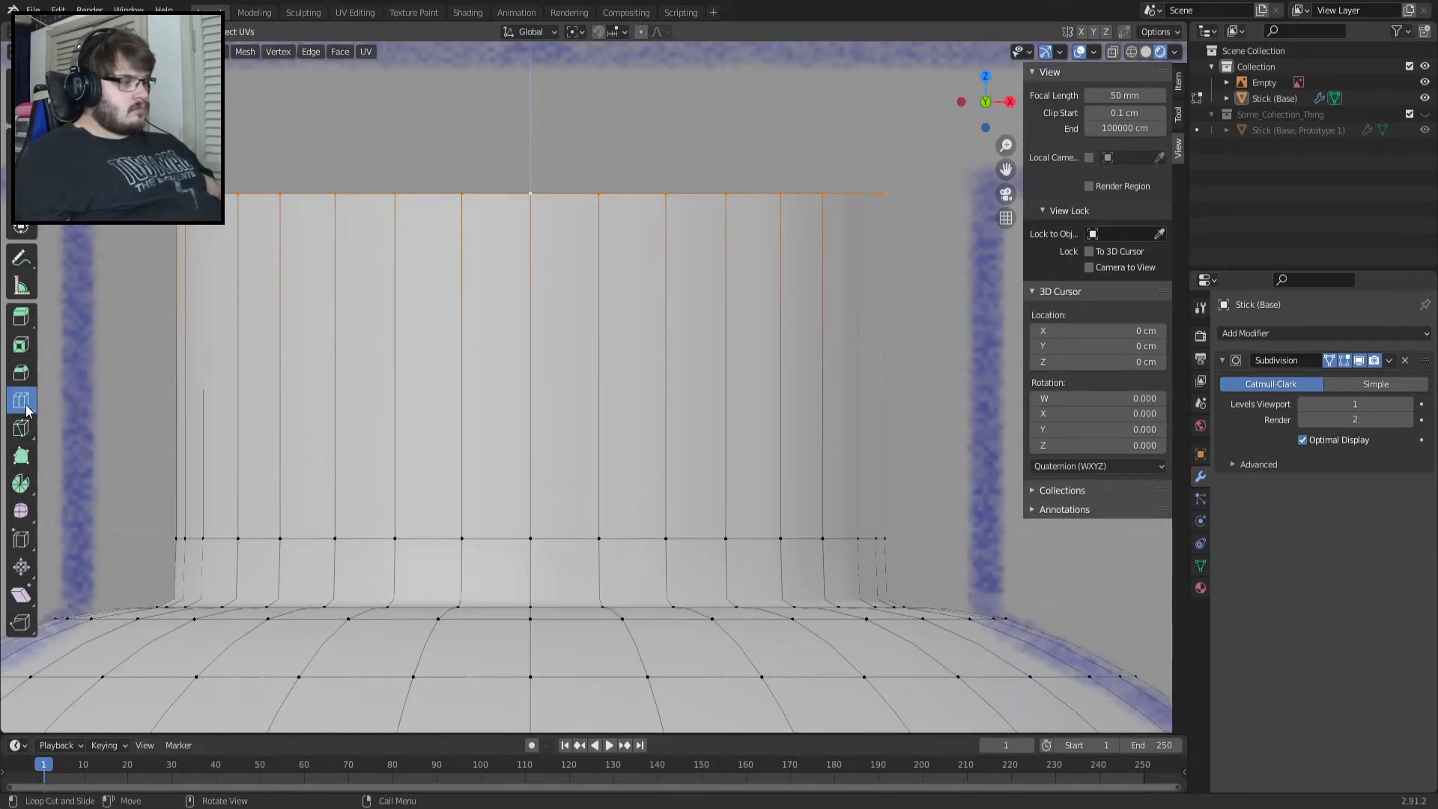
left_click(256, 366)
key("g")
key("z")
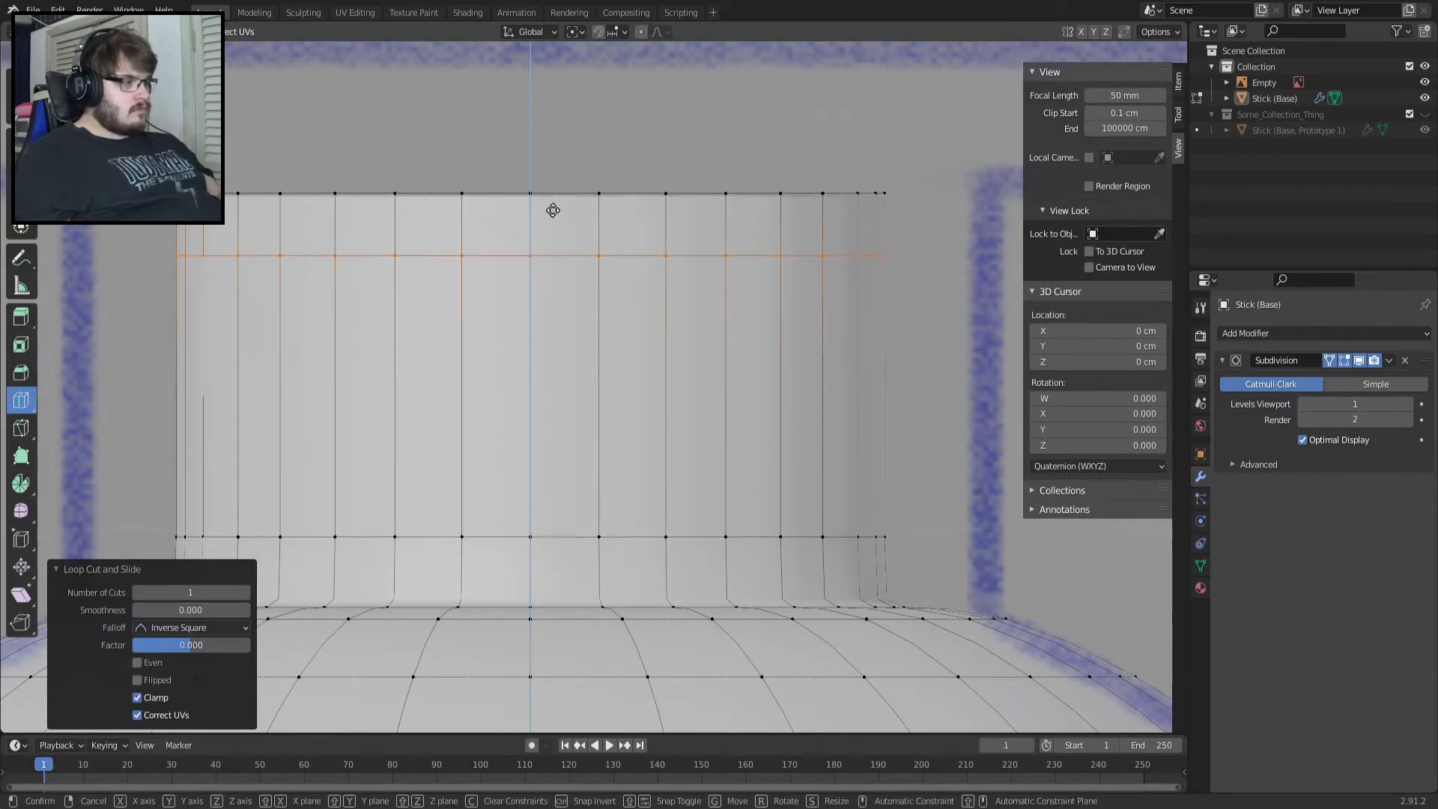
key("Escape")
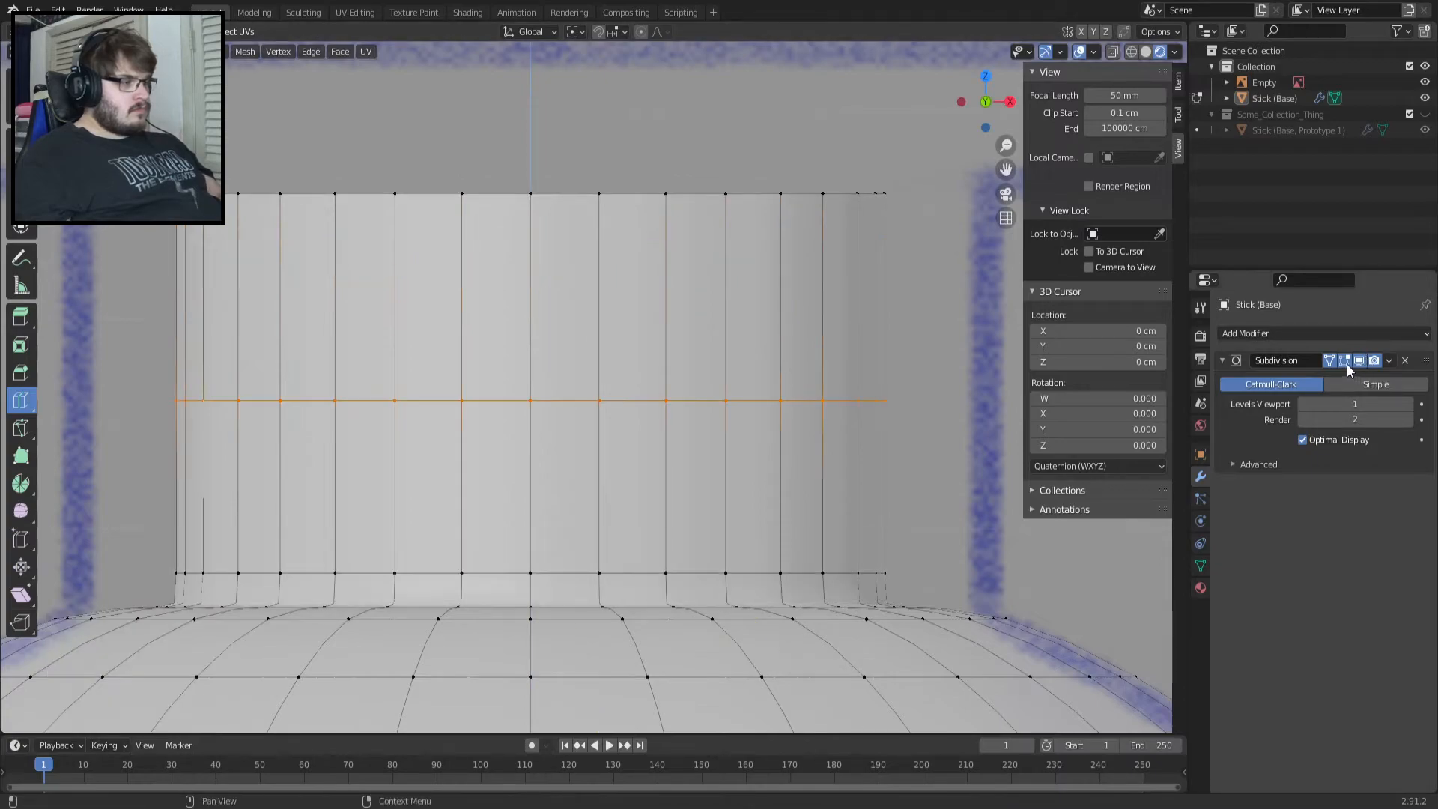
With subdivision display off, raise the new loop 0.19471 cm along Z to just below the rim, then turn the display back on.
key("g")
key("z")
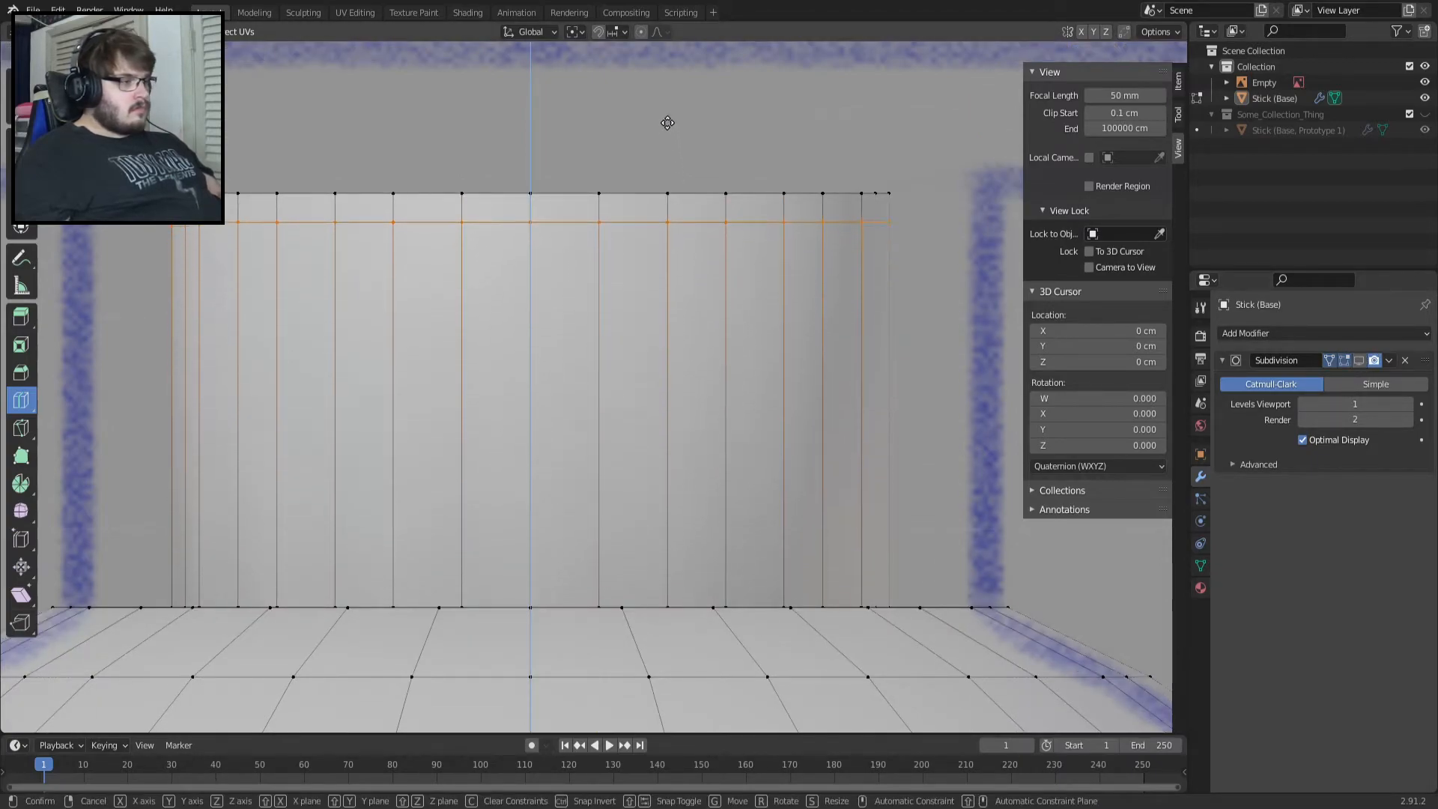
left_click(664, 93)
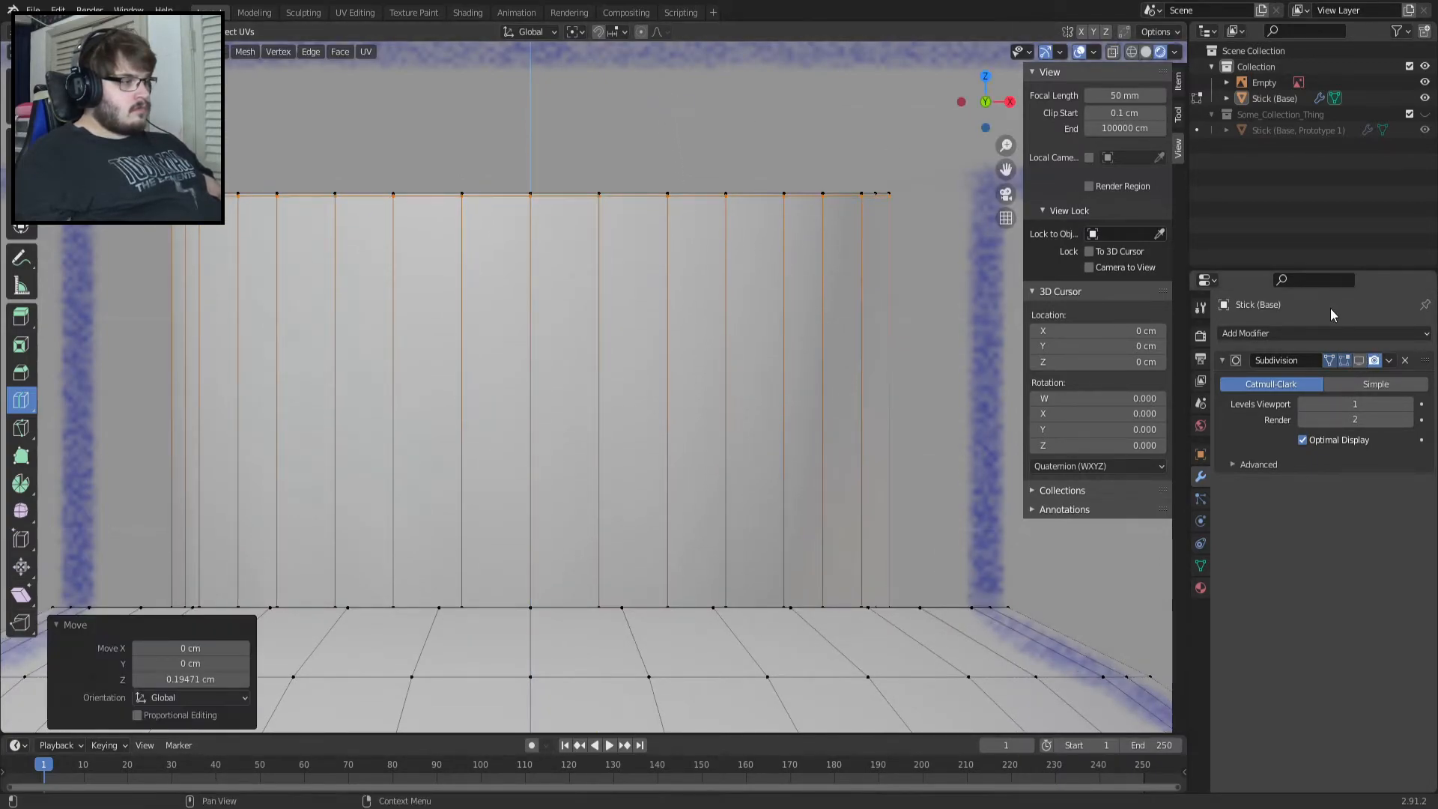
left_click(1365, 360)
Try to extrude the neck's top rim edge loop inward and rescale it in top view.
middle_click_drag(646, 314, 637, 399)
left_click(623, 401, "alt")
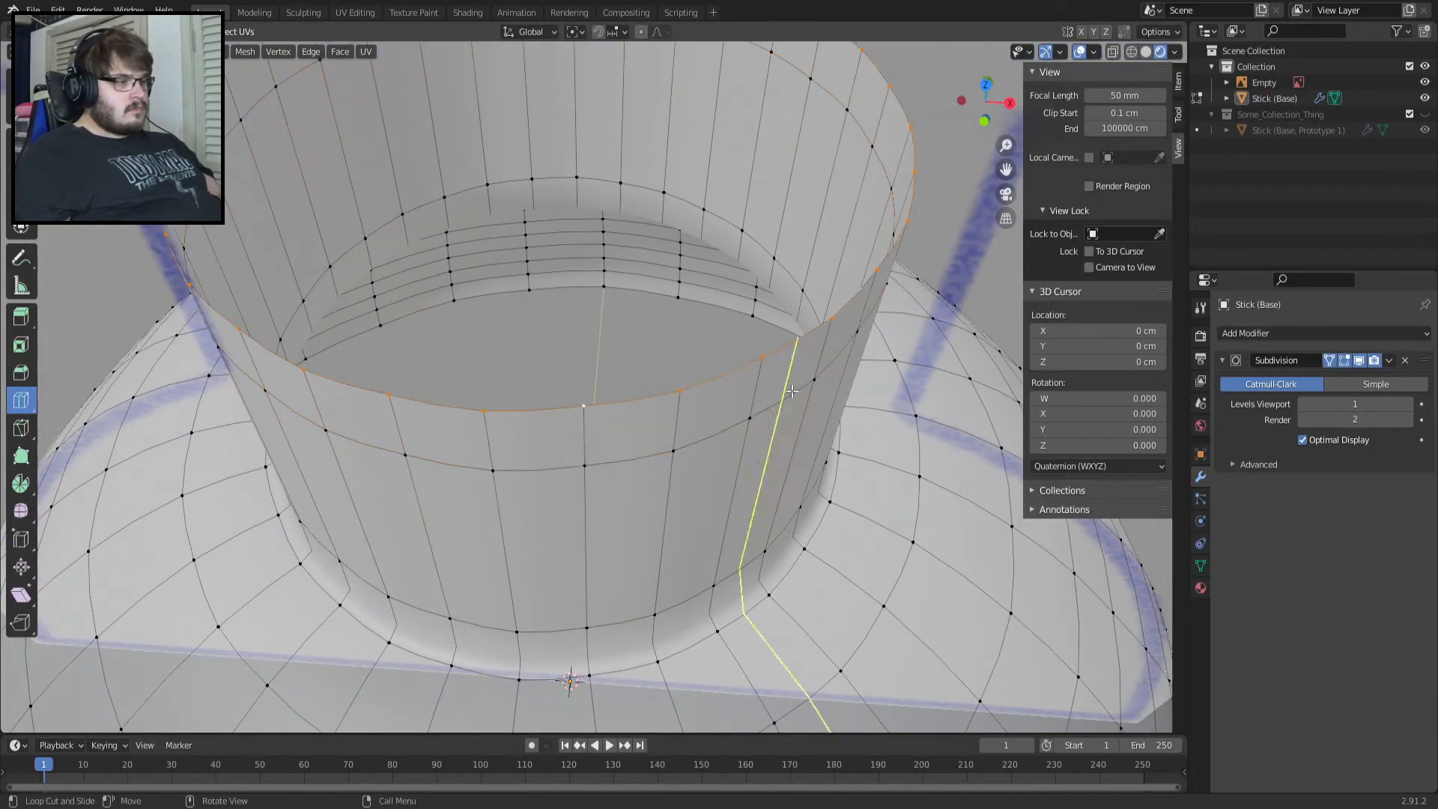
key("e")
key("s")
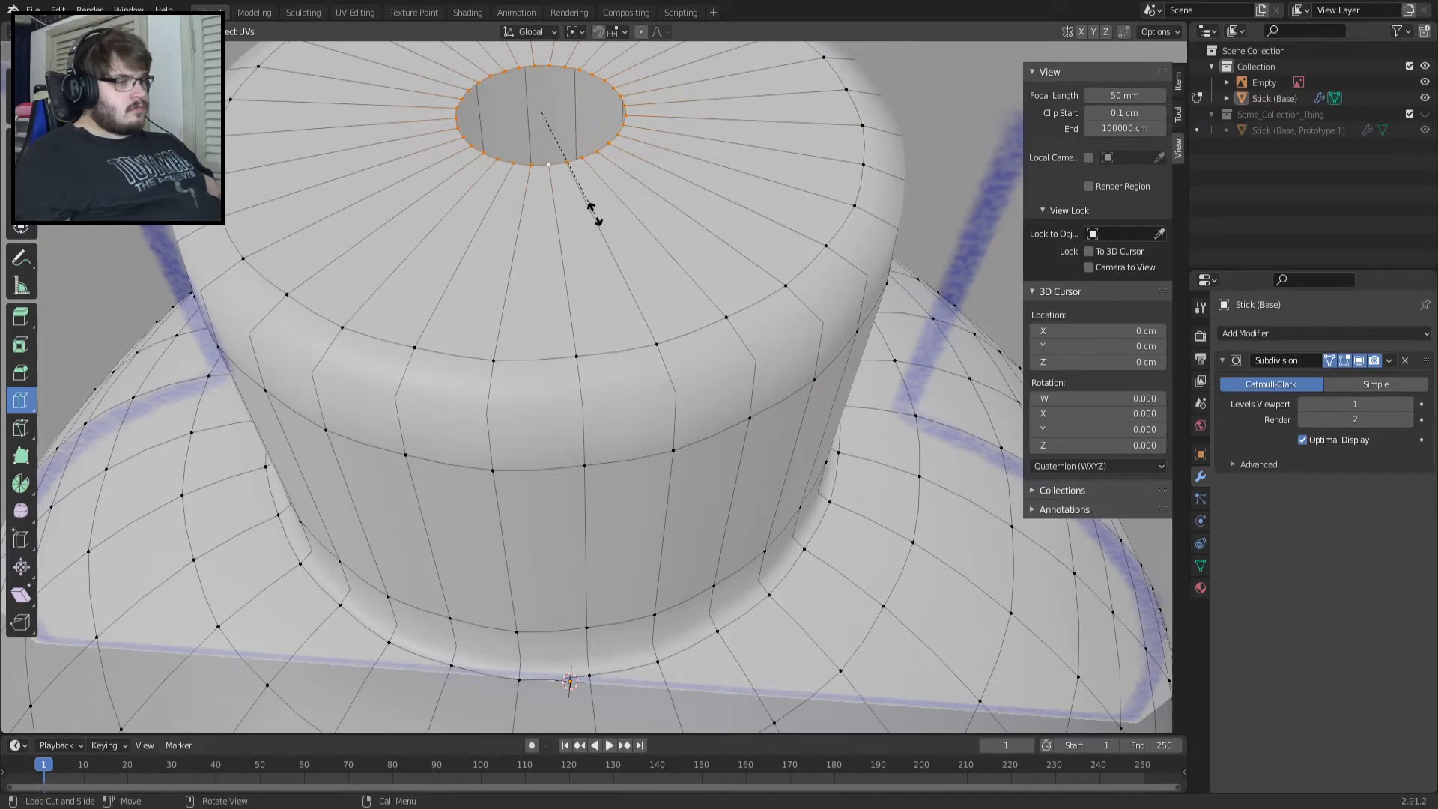
left_click(804, 410)
middle_click_drag(642, 247, 669, 342)
key("KP_7")
key("s")
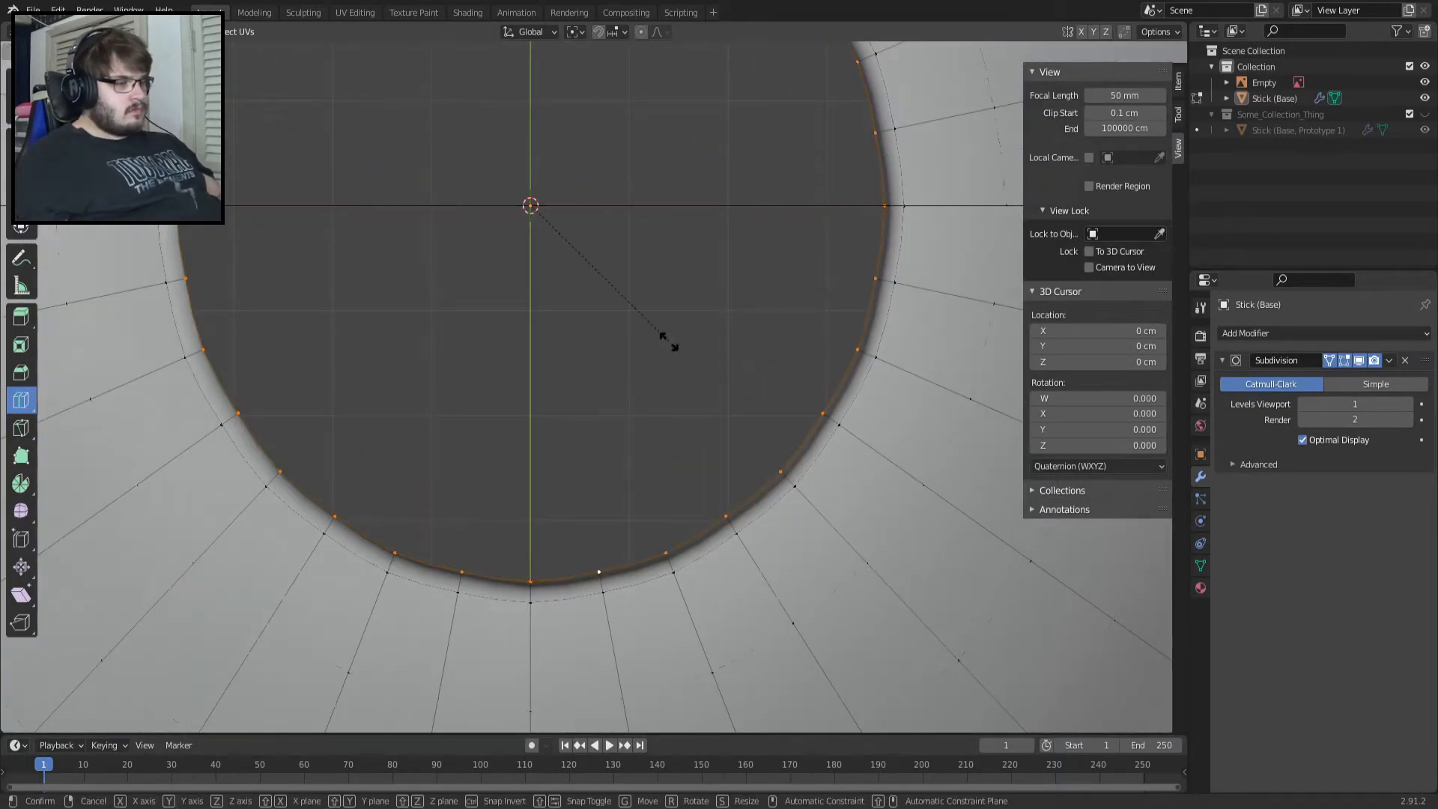
left_click(656, 331)
key("ctrl+z")
Extrude the neck's top rim inward at scale 0.979.
key("e")
key("s")
left_click(895, 469)
Try a second inward extrusion of the rim at scale 0.495, and undo it along with a stray loop cut.
key("e")
key("s")
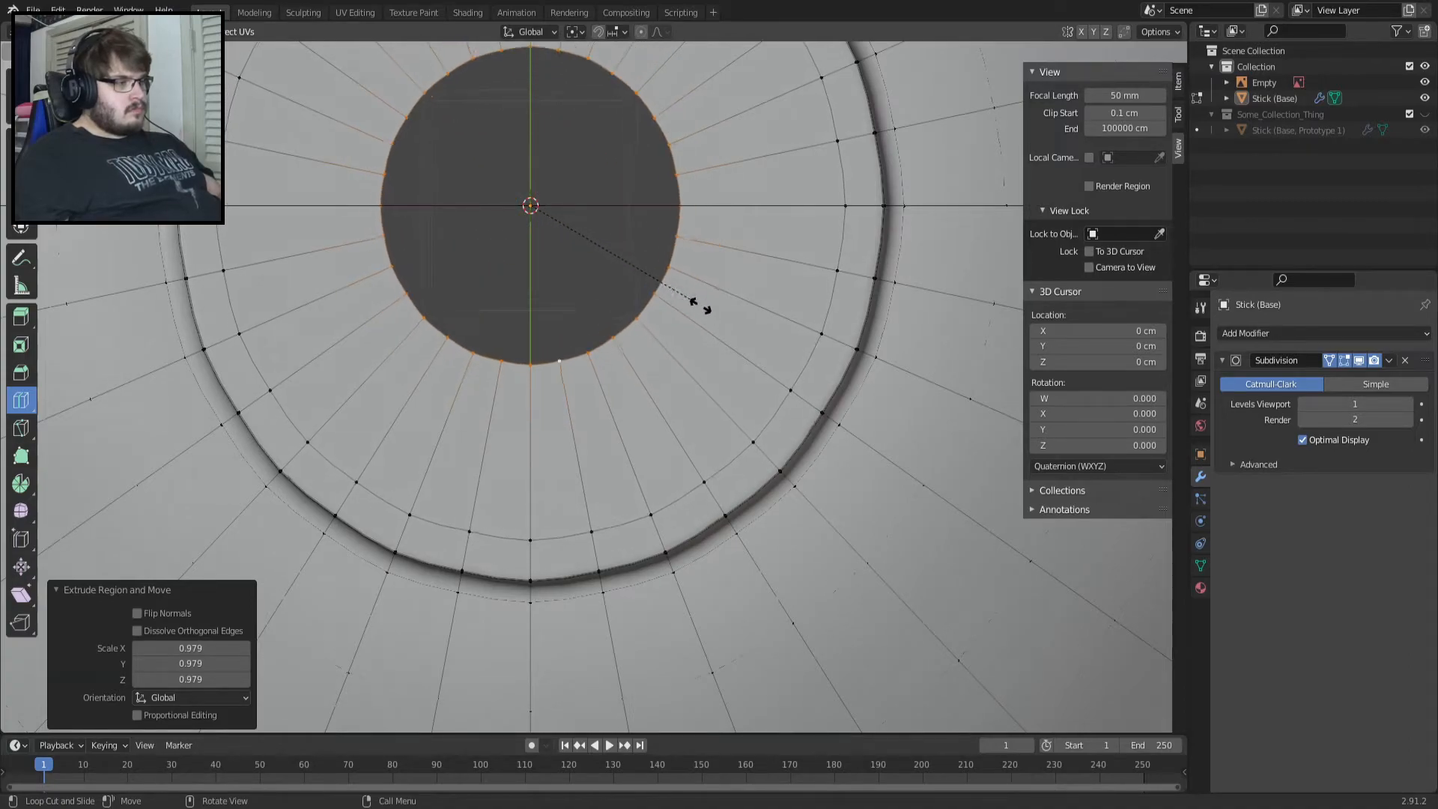
left_click(721, 319)
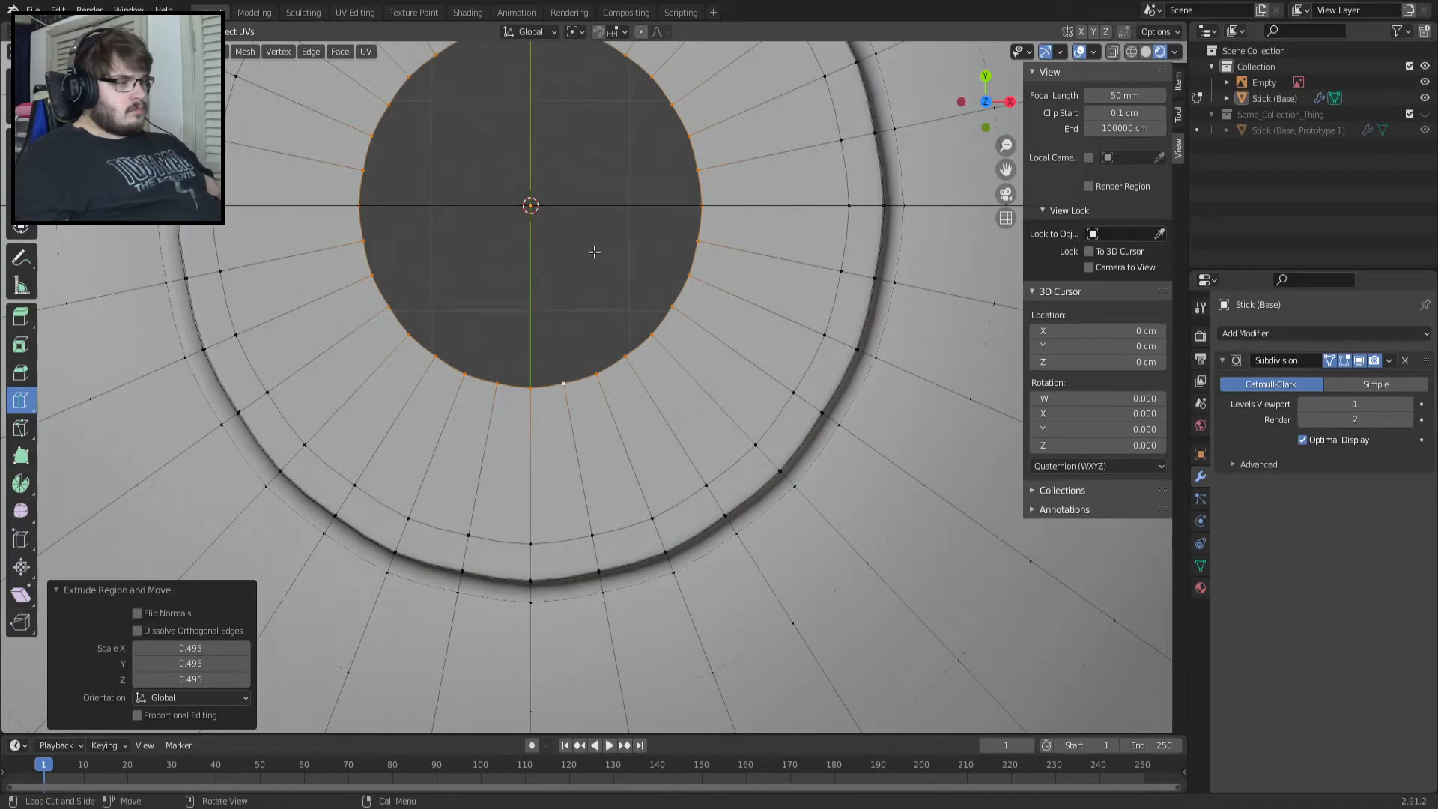
left_click(533, 387)
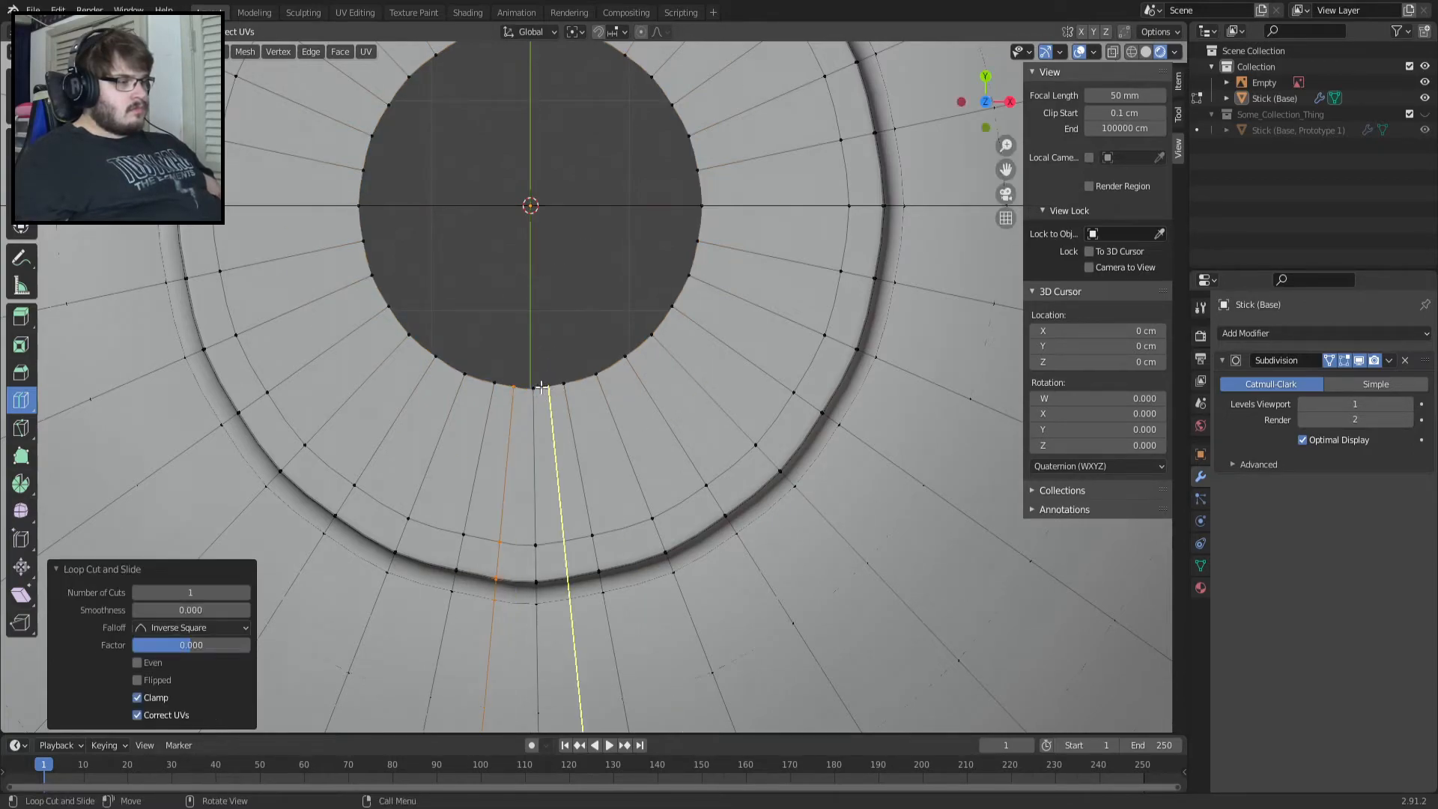
key("ctrl+z")
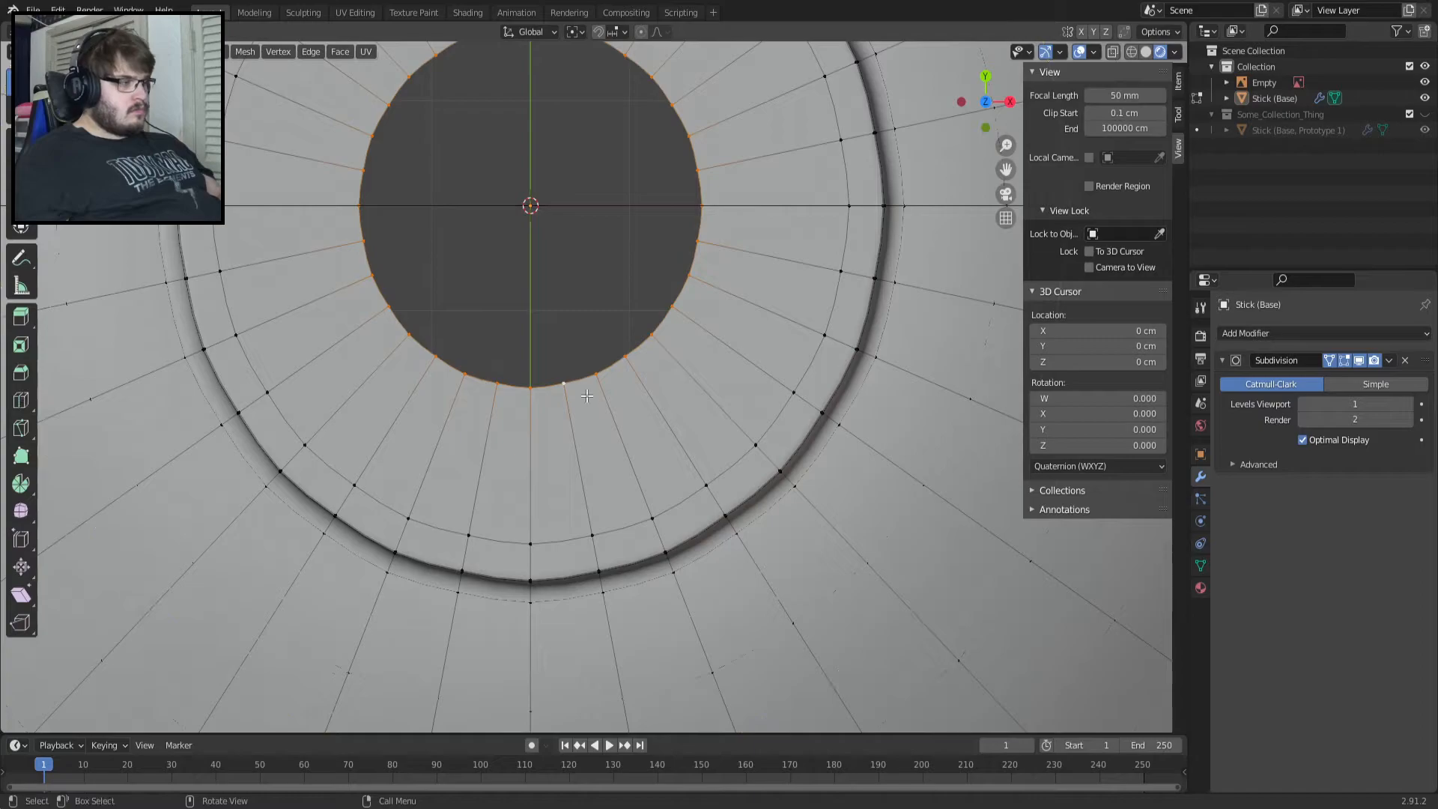
scroll(605, 403, "down", 4)
key("ctrl+z")
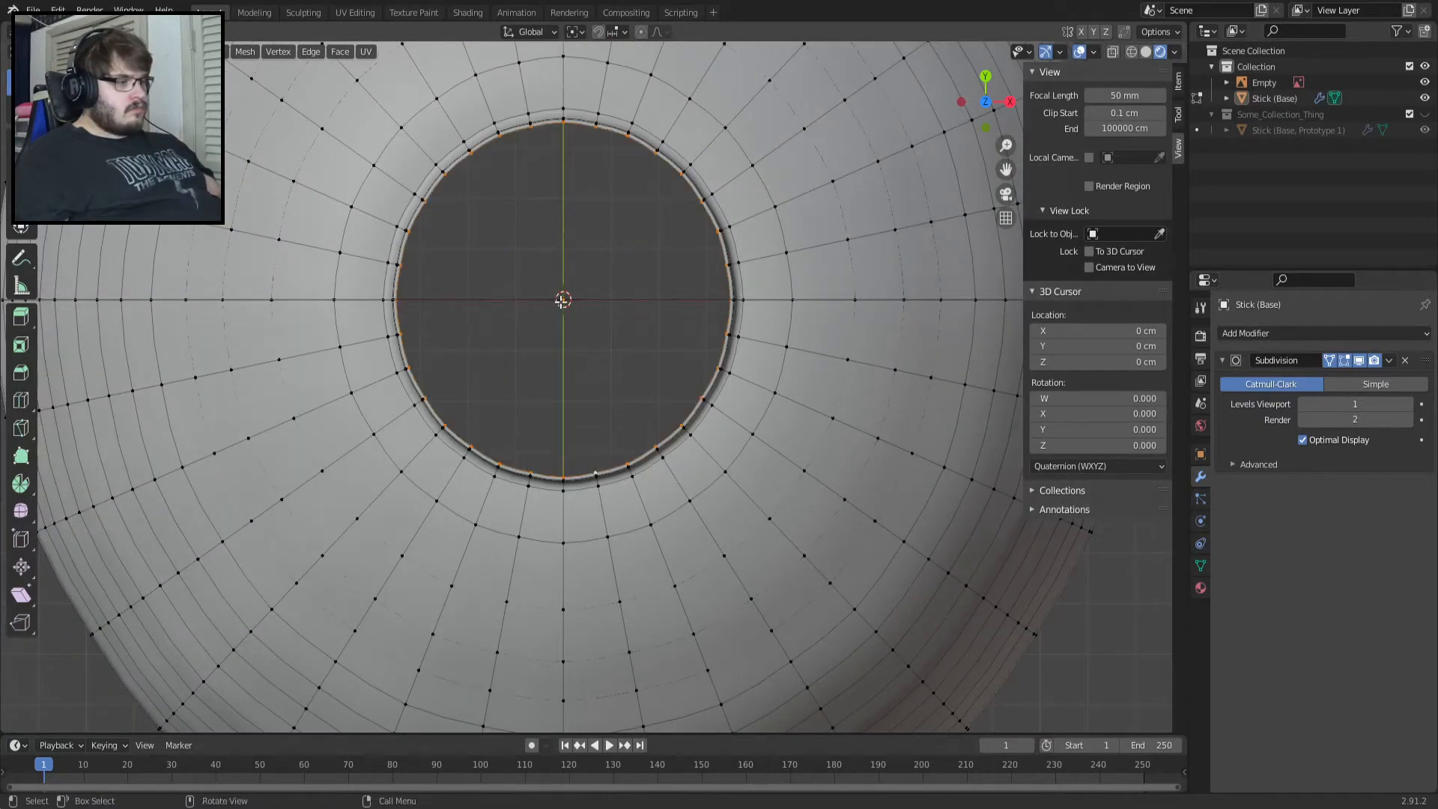
Try a smaller second inward extrusion of the neck's top opening and inspect it from the side.
key("e")
key("s")
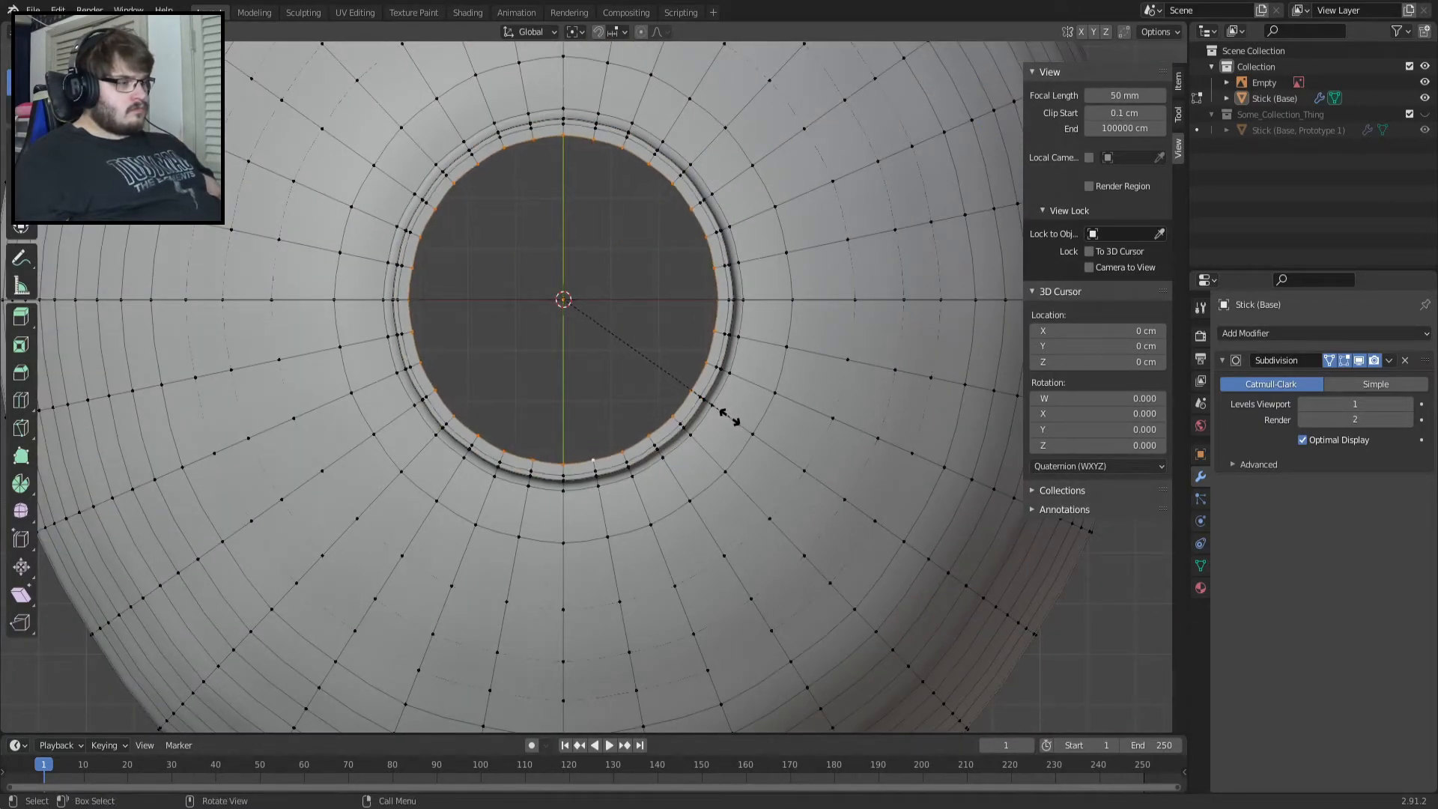
left_click(728, 417)
scroll(568, 358, "down", 3)
scroll(539, 343, "up", 4)
middle_click_drag(540, 343, 613, 315)
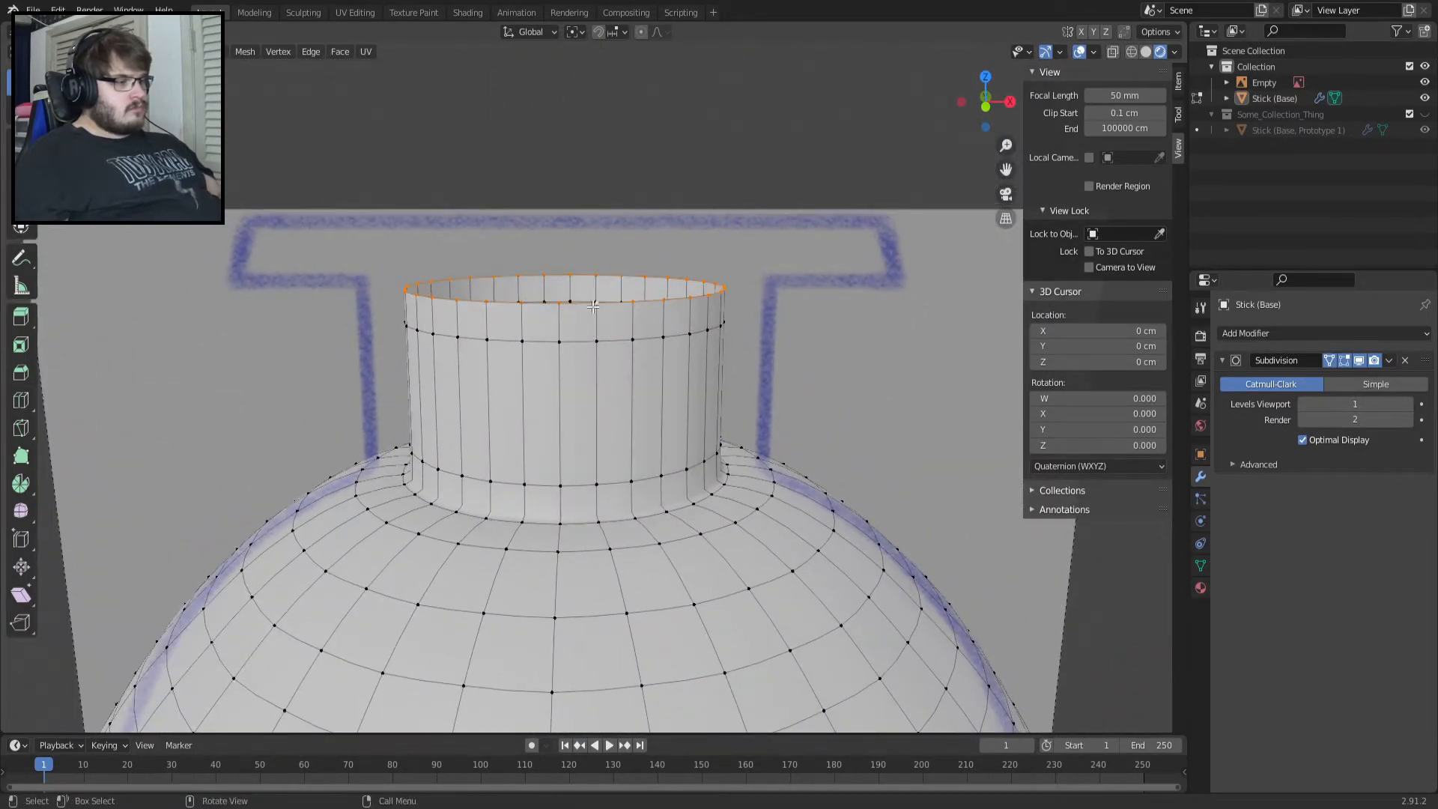
Turn off the Subdivision modifier's viewport display and extrude the neck's top rim inward at scale 0.990.
left_click(1359, 360)
middle_click_drag(642, 262, 639, 308)
key("KP_7")
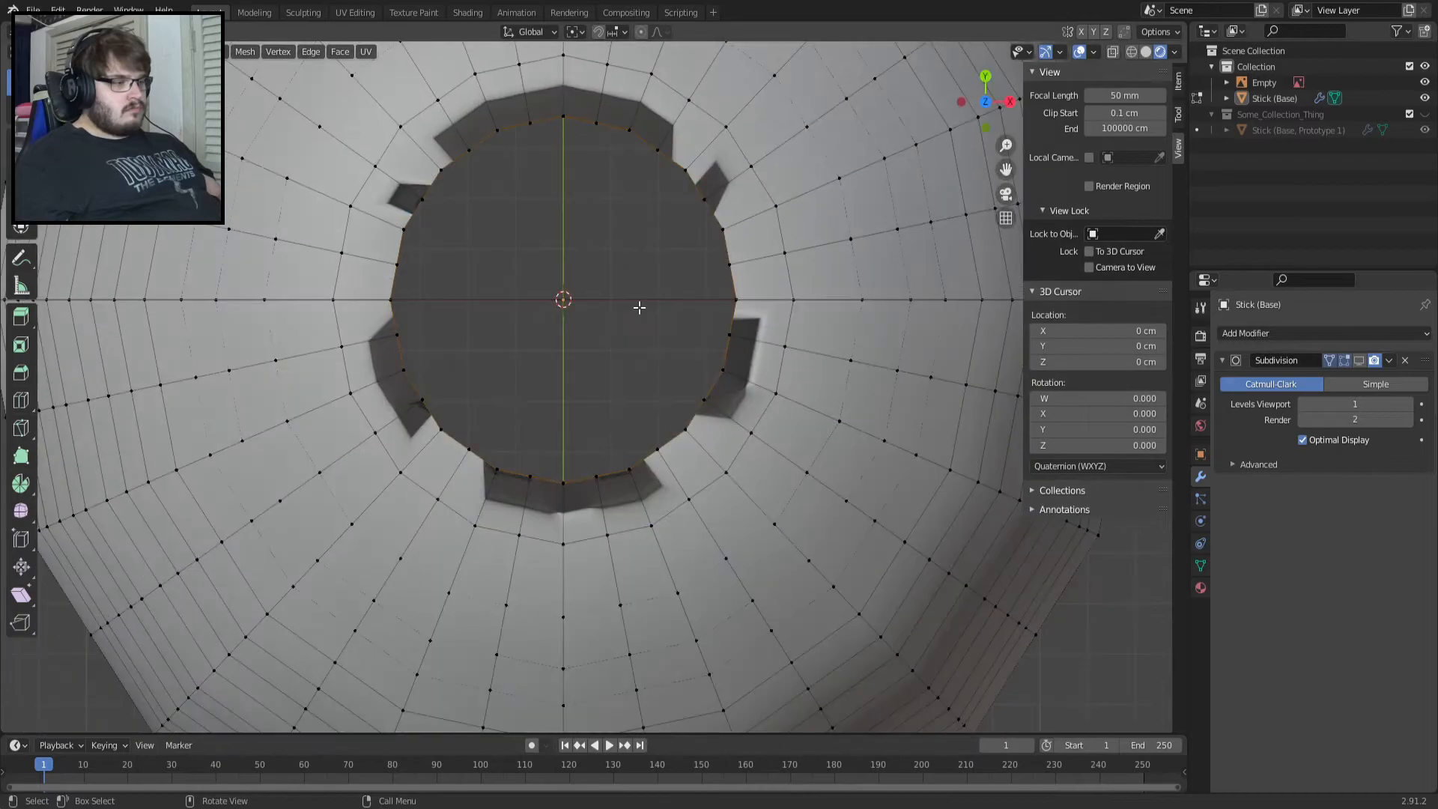
scroll(638, 308, "up", 5)
key("s")
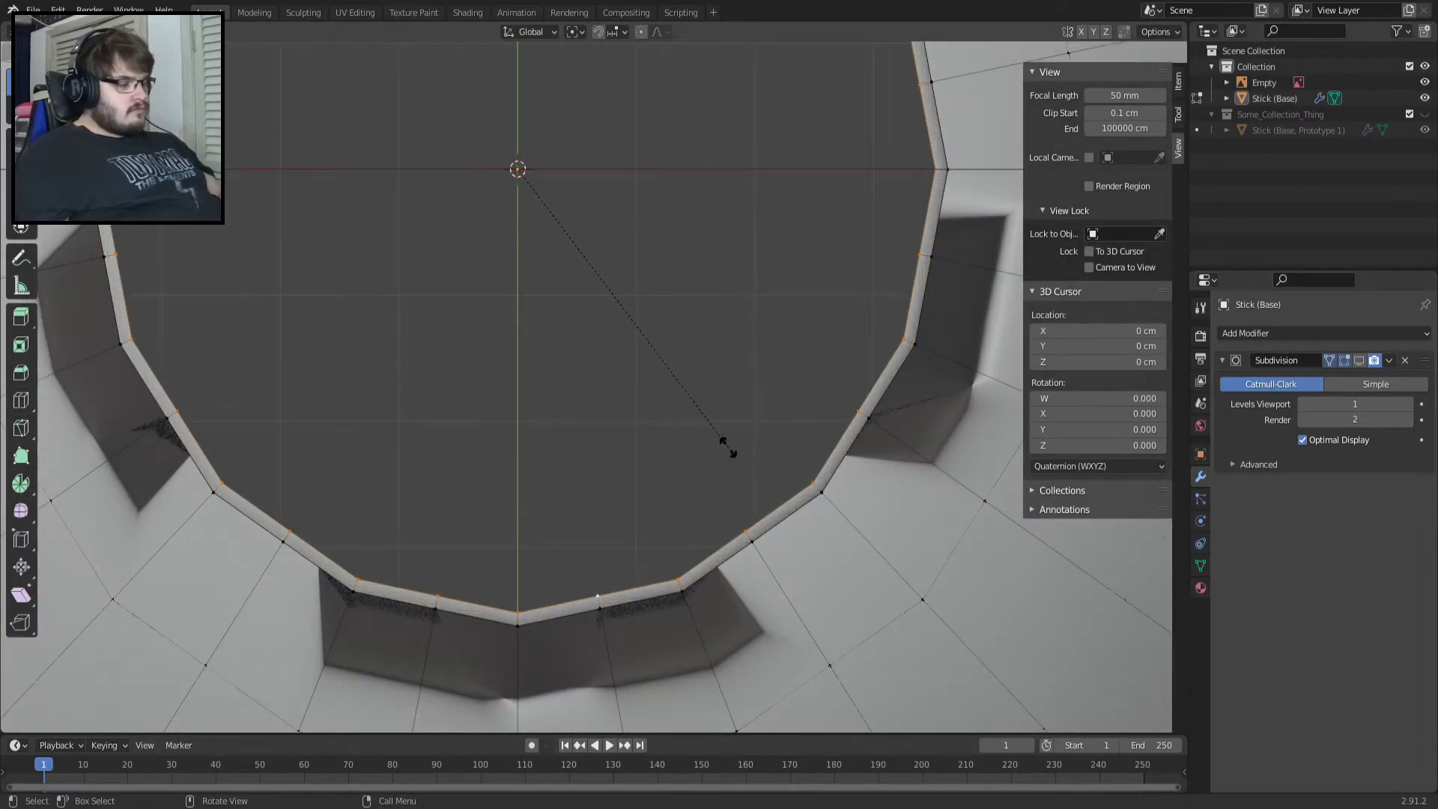
left_click(726, 455)
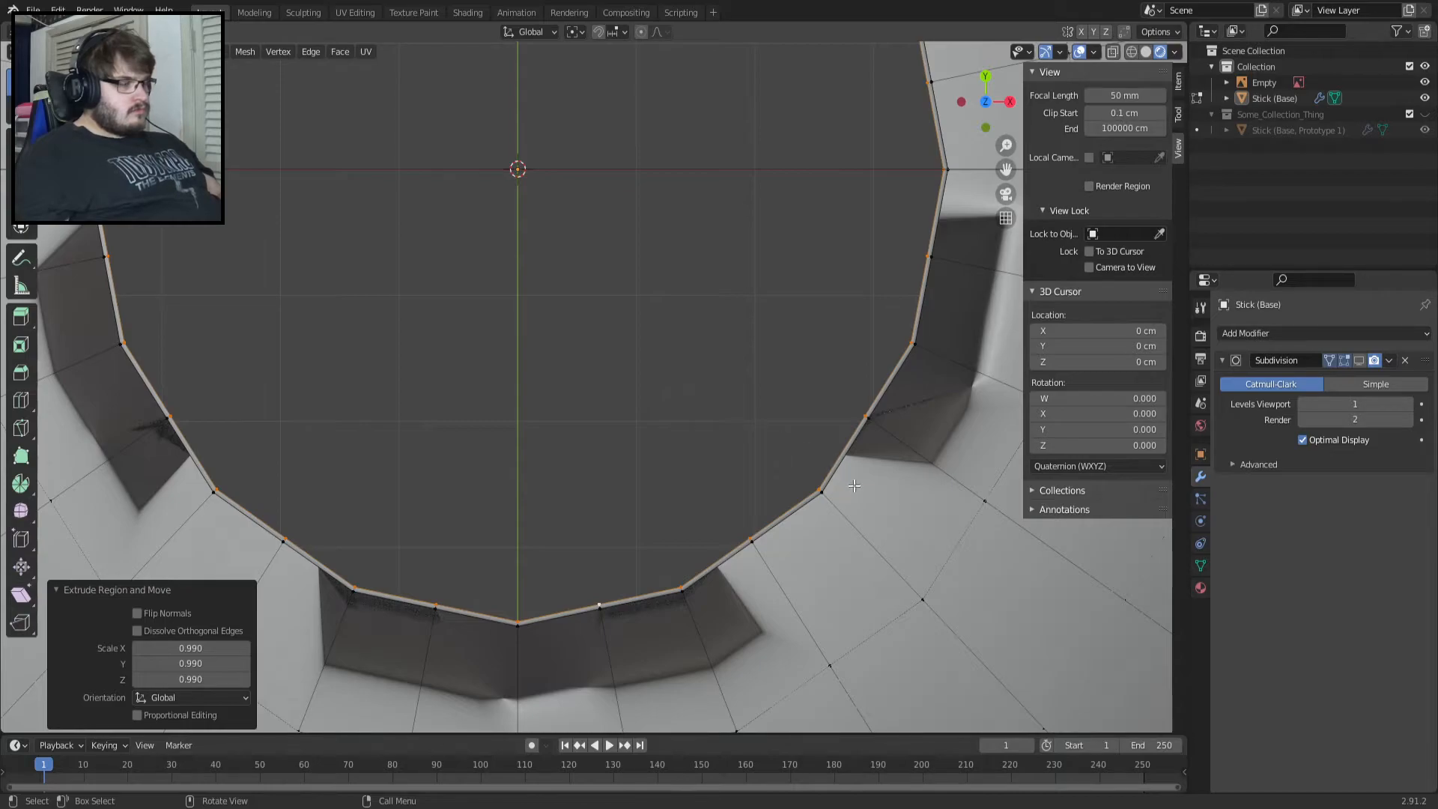
Extrude the neck's top rim inward at scale 0.984 and turn the Subdivision modifier's viewport display back on.
key("e")
key("s")
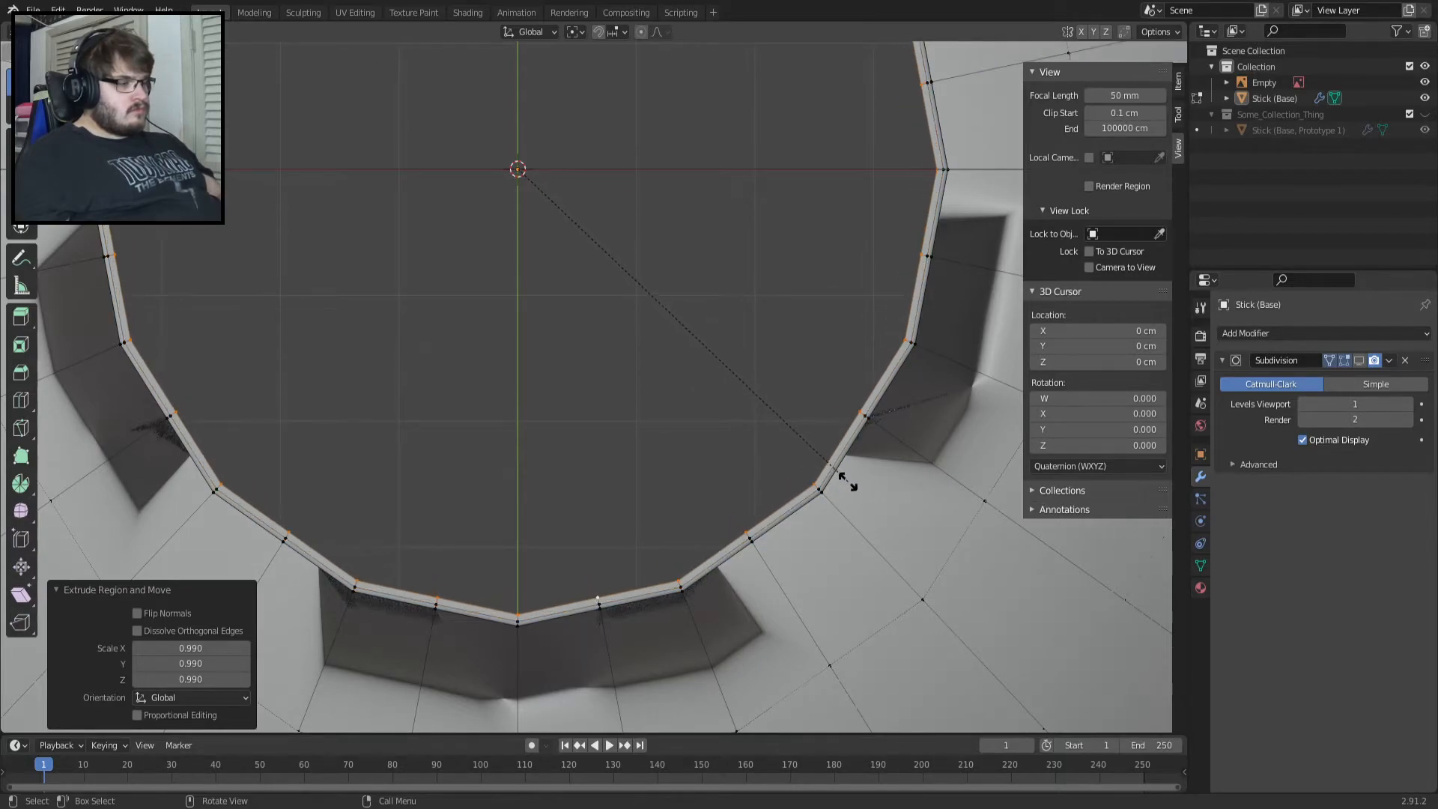
left_click(846, 483)
left_click(1358, 360)
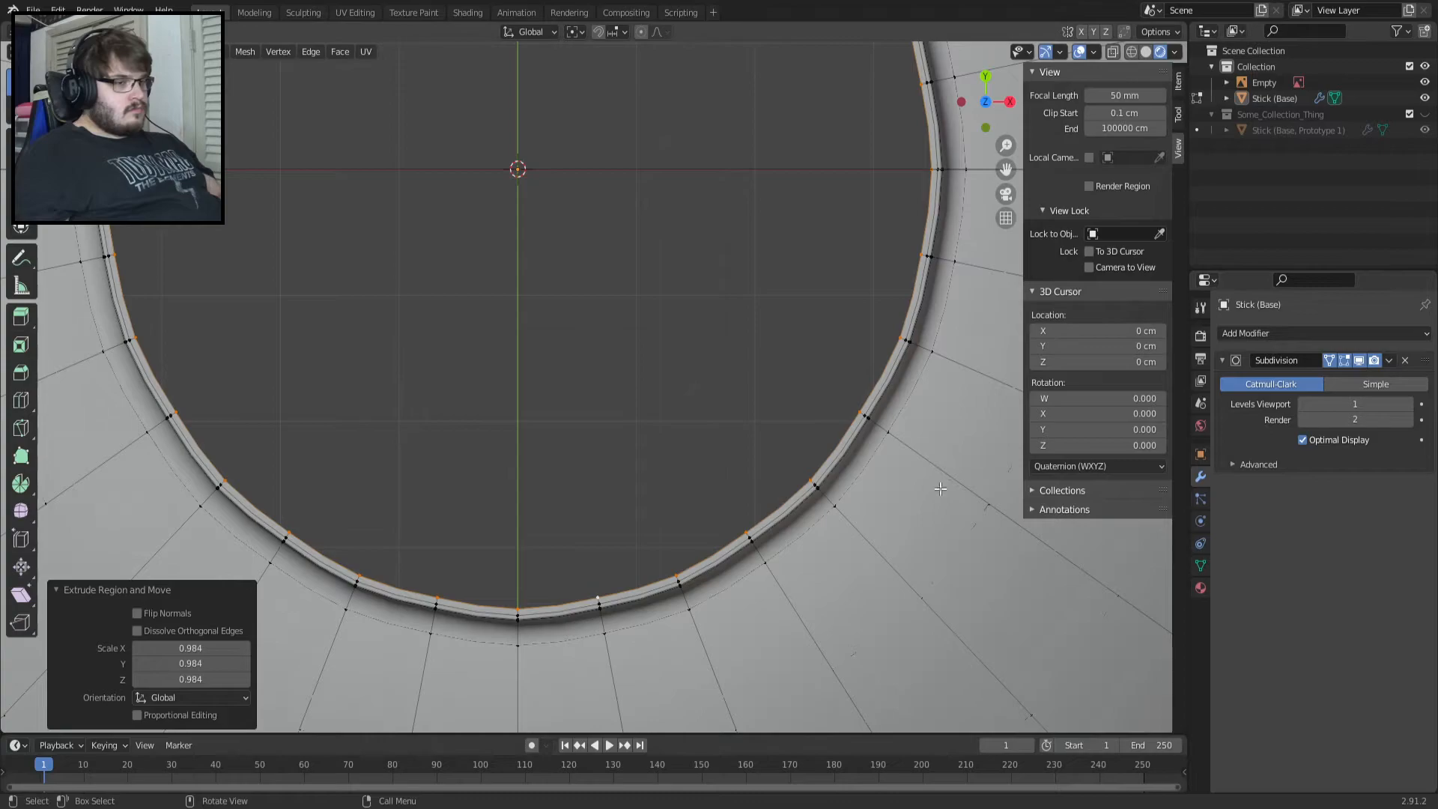
Extrude the rim of the neck's top opening inward once more as a slightly wider ring.
key("e")
key("s")
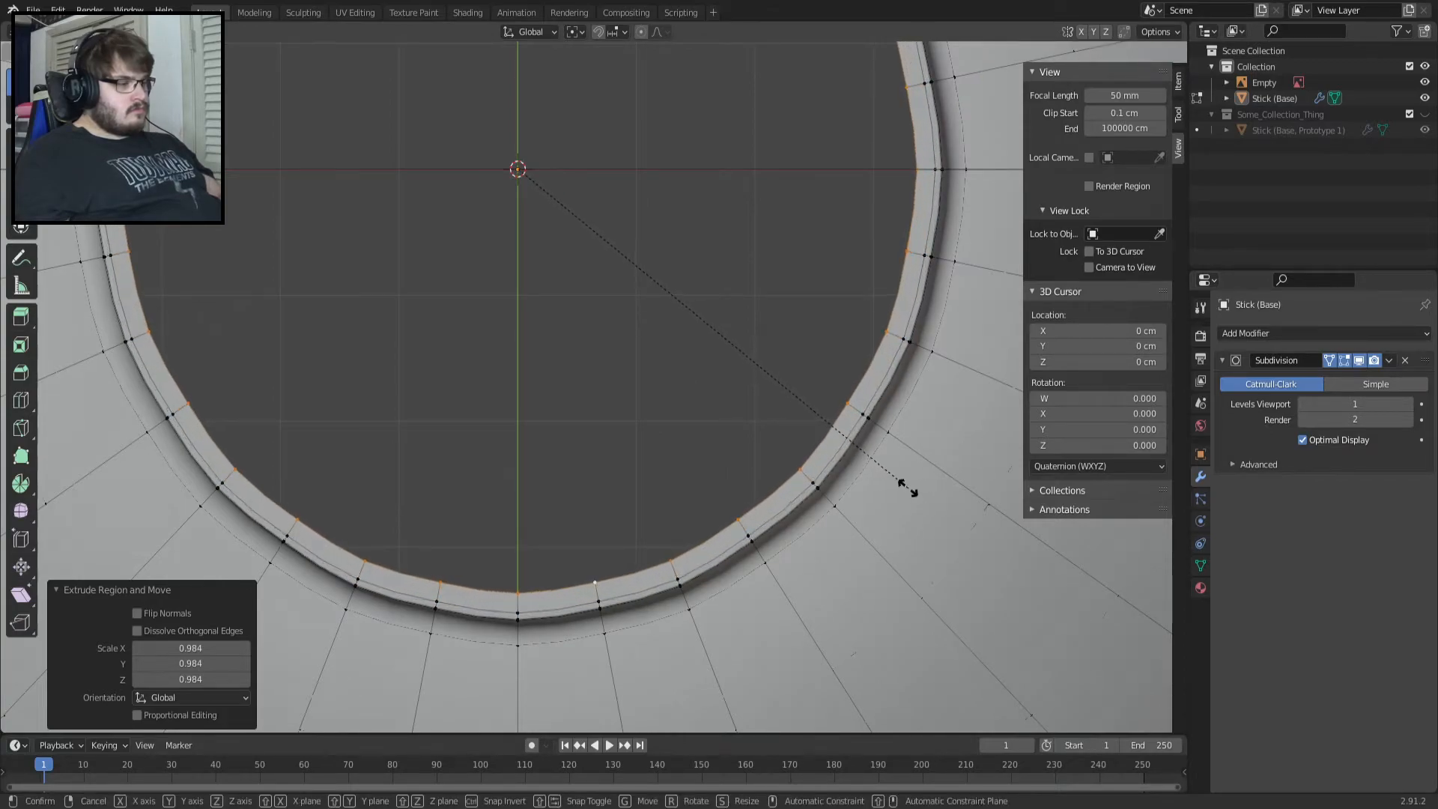
left_click(908, 488)
Try to slide and extrude the rim vertex on the negative Y axis toward the opening's centre, and undo the attempts.
left_click(525, 591)
key("g")
key("g")
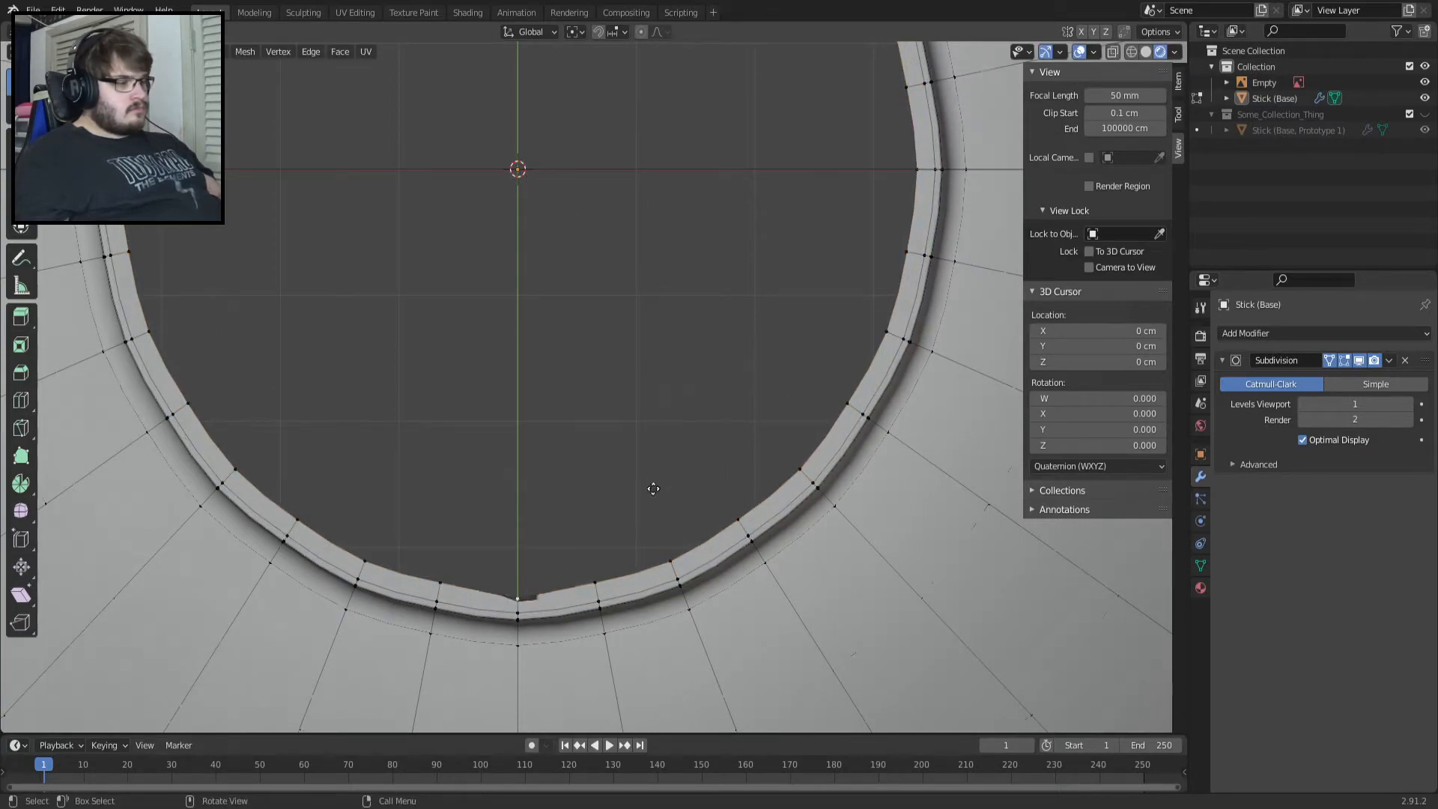
left_click(573, 524)
key("ctrl+z")
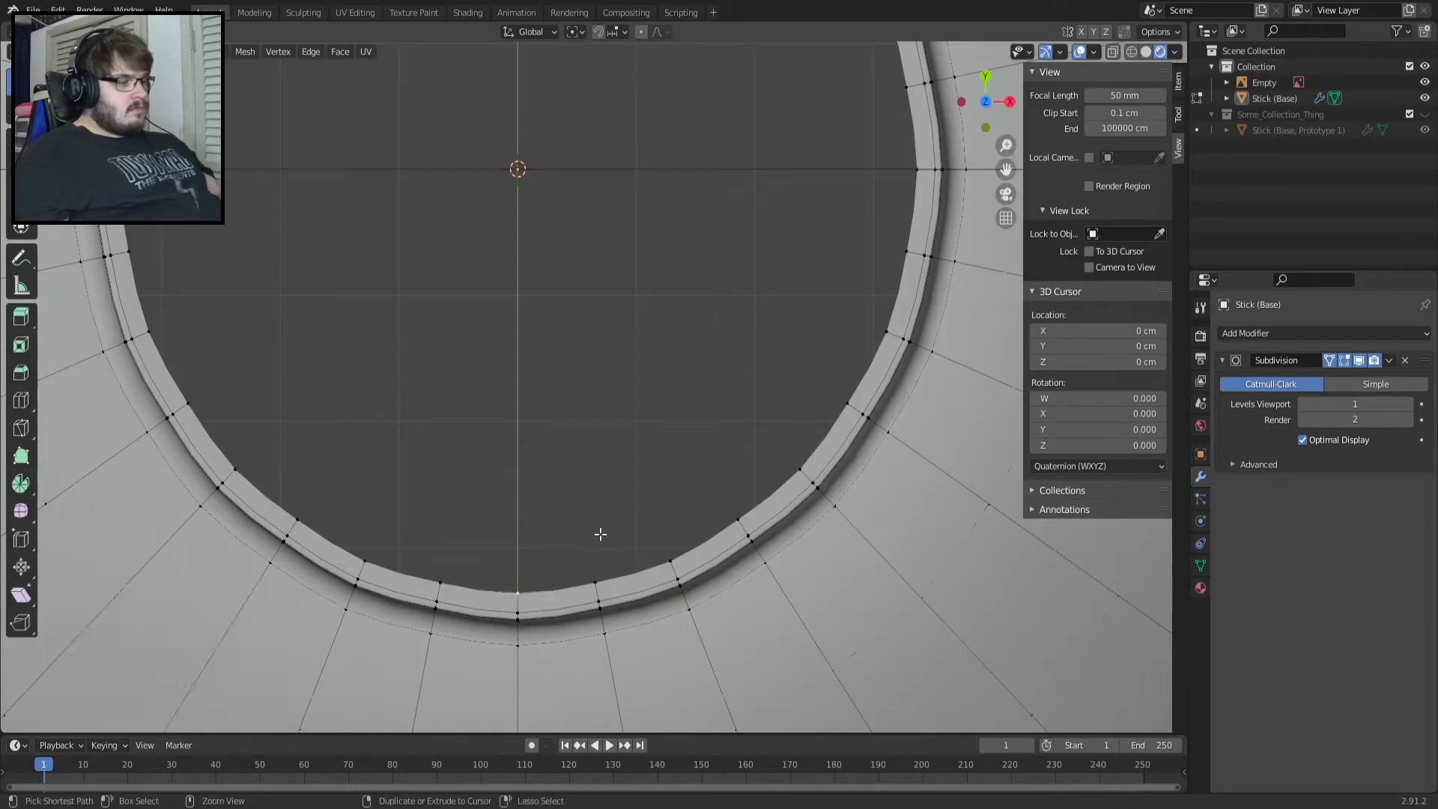
key("e")
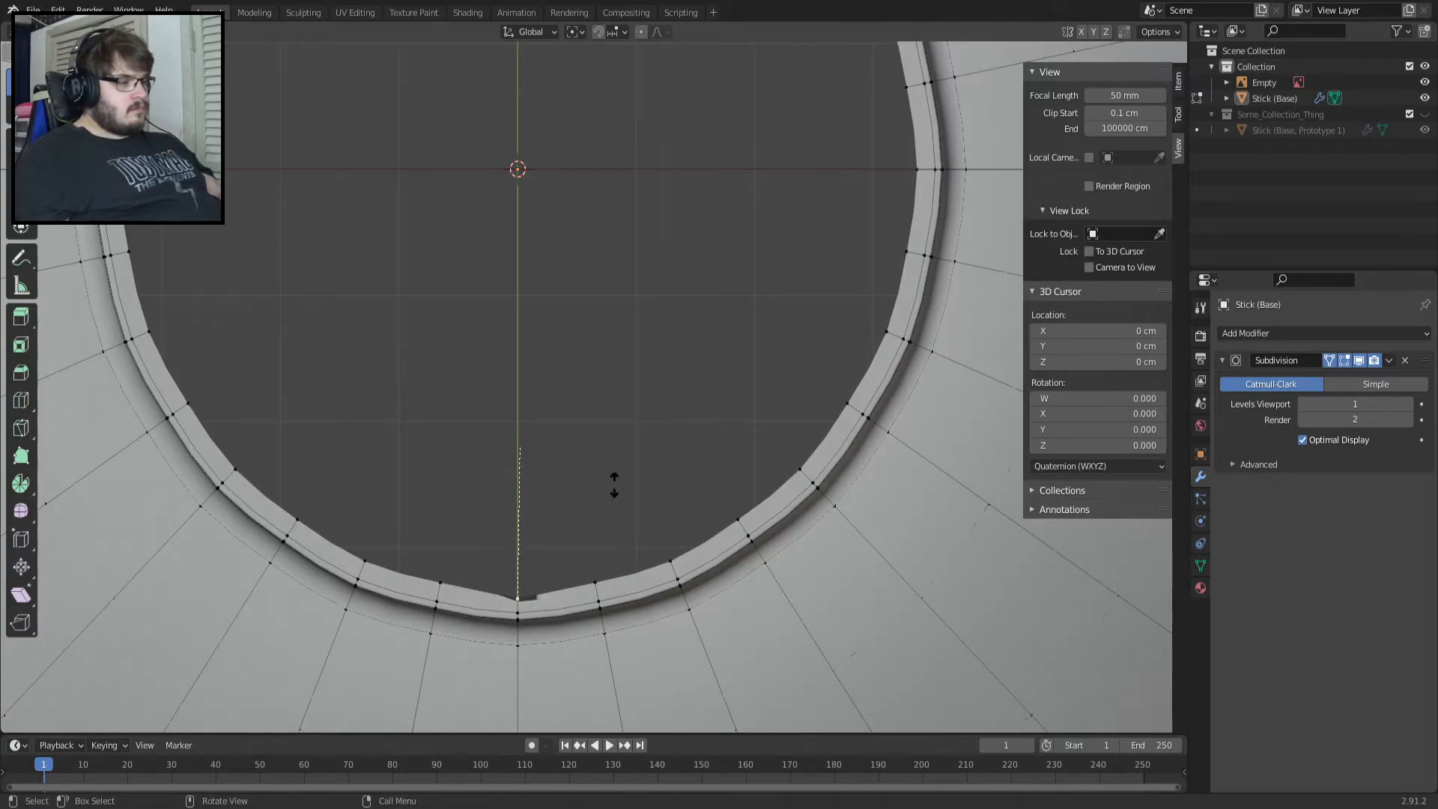
right_click(609, 407)
key("g")
key("g")
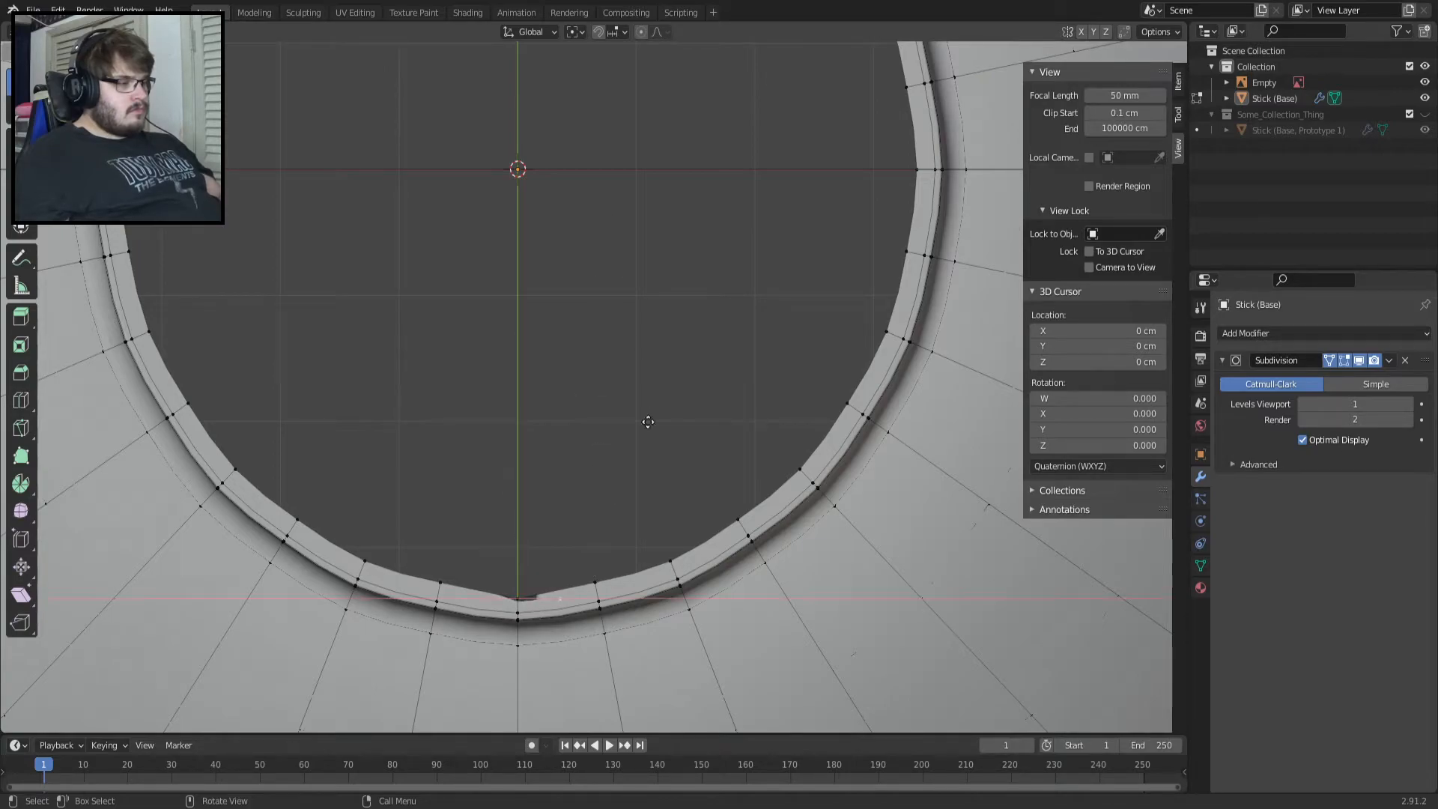
key("y")
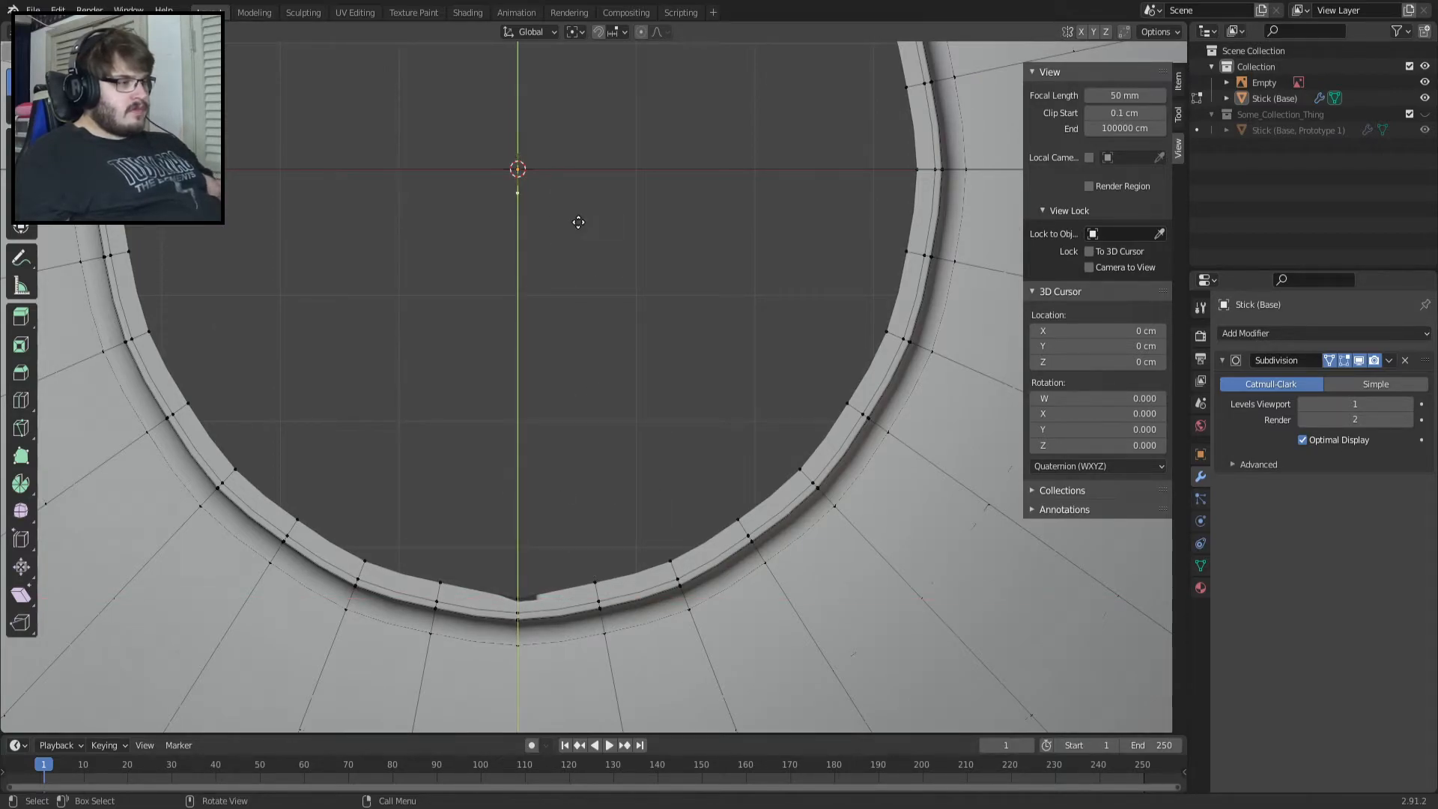
left_click(578, 222)
key("ctrl+z")
Set the transform pivot point to 3D Cursor and try moving the rim vertex along Y, cancelling the move.
left_click(576, 32)
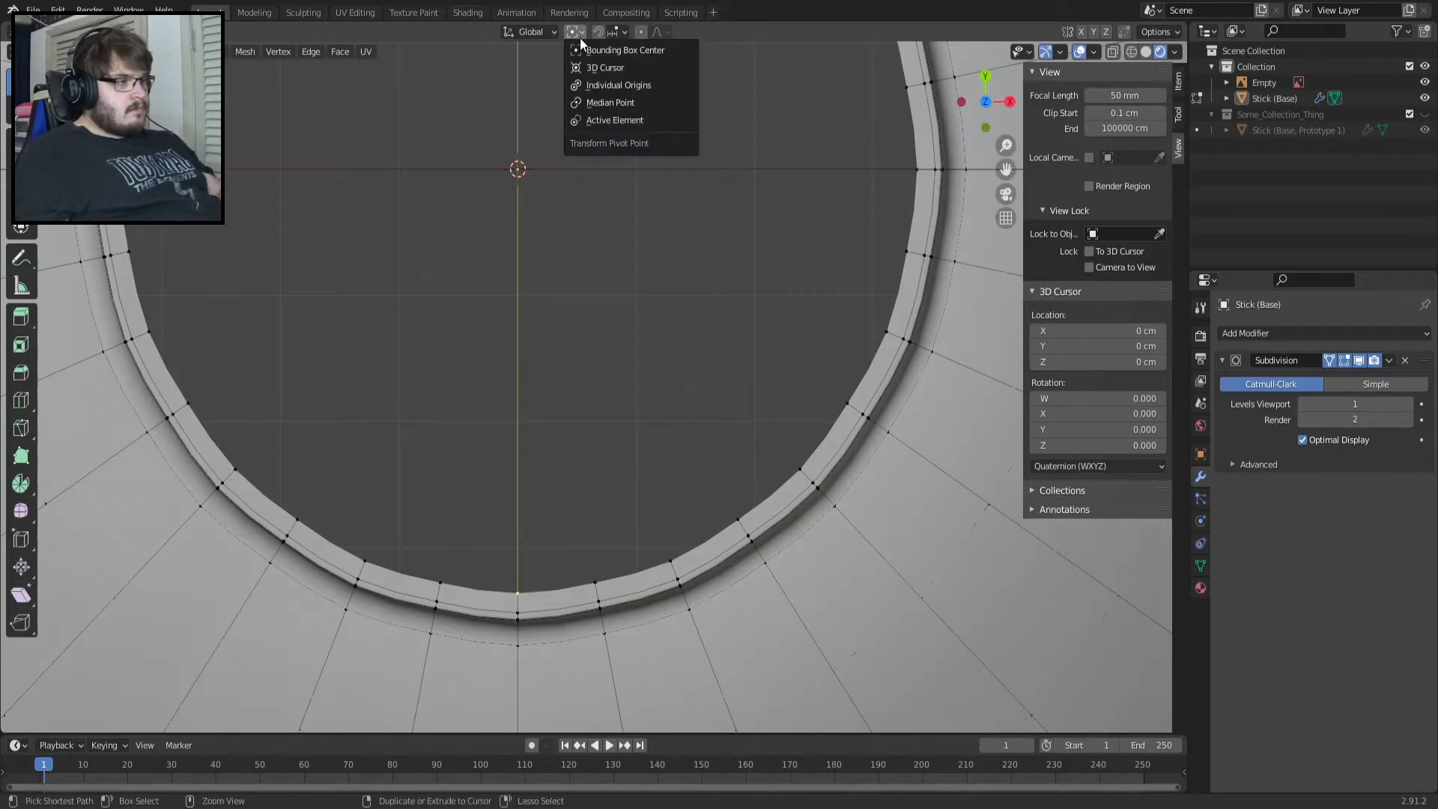
left_click(610, 68)
key("g")
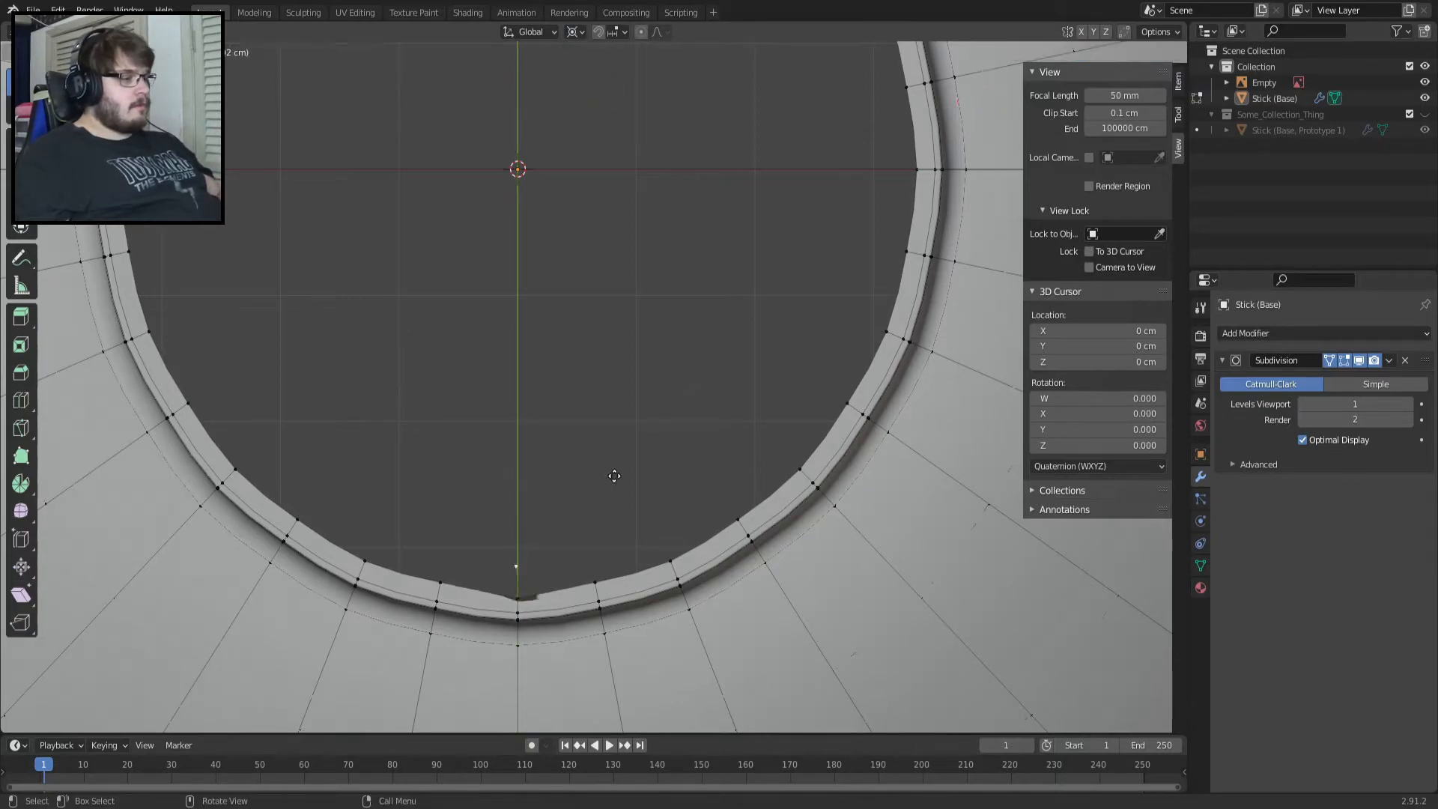
right_click(617, 412)
middle_click_drag(629, 409, 514, 376)
key("g")
key("y")
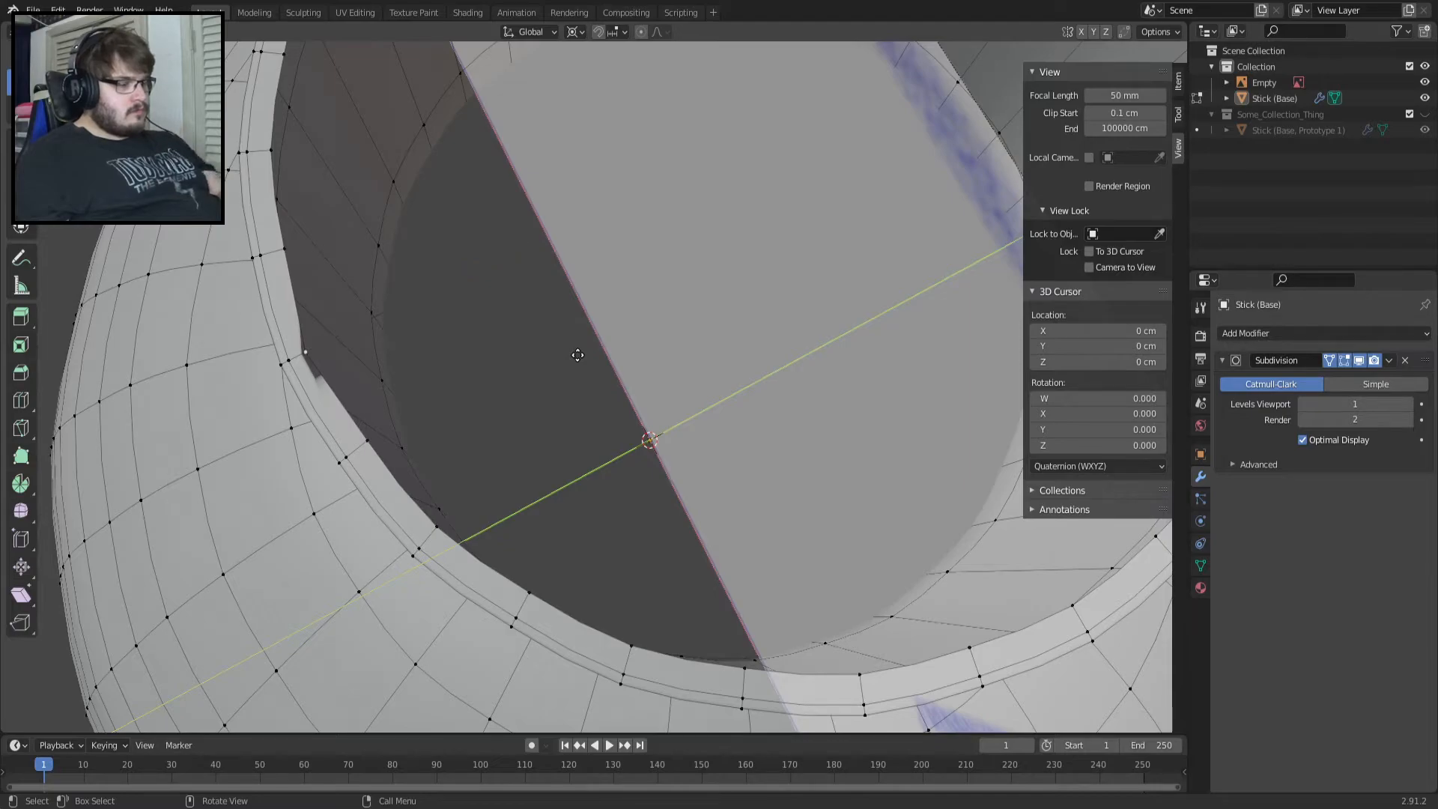
right_click(577, 356)
key("ctrl+z")
Extrude the rim vertex 0.24162 cm along Y and scale it to 0 on Y so it sits on the centre line.
key("e")
key("x")
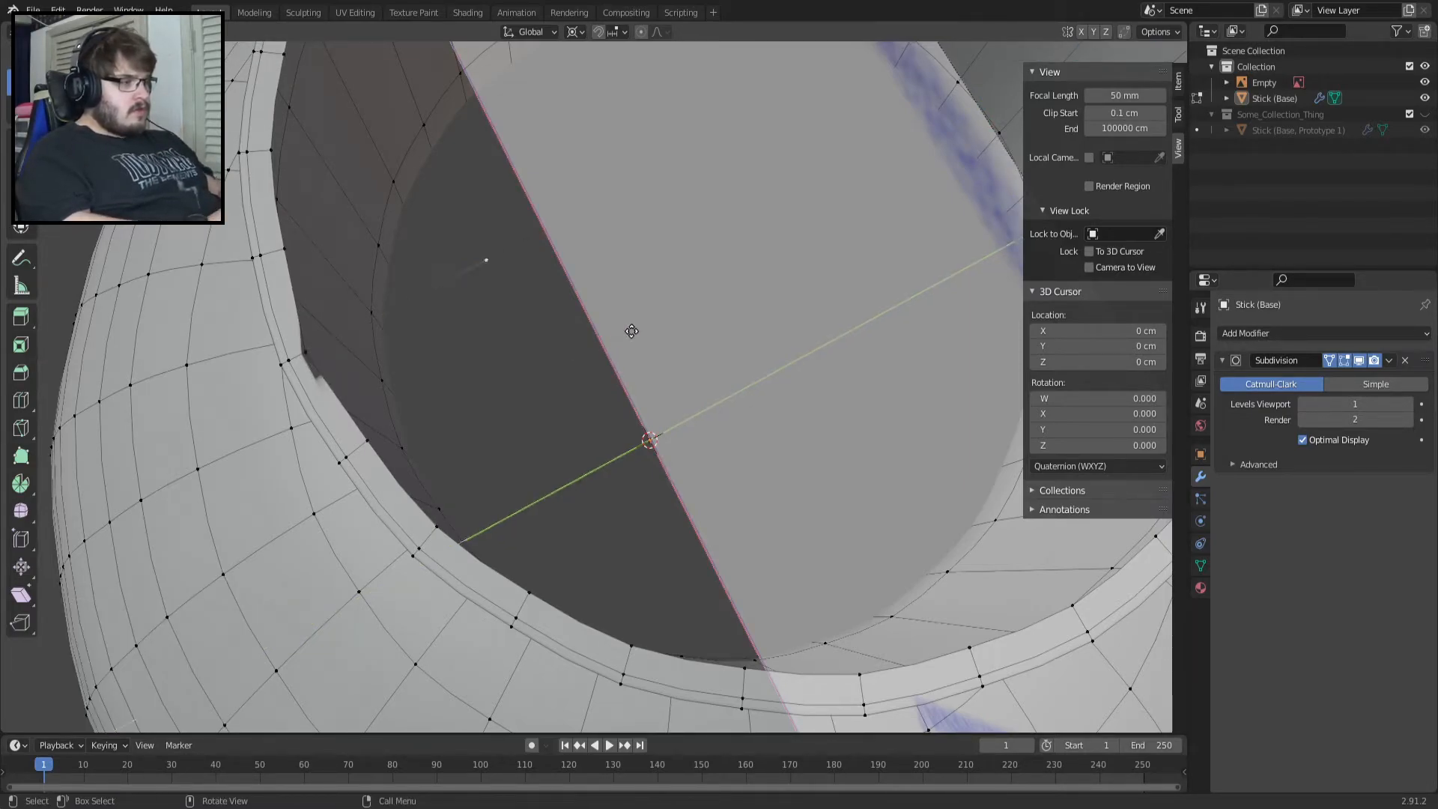
left_click(676, 308)
scroll(676, 307, "down", 2)
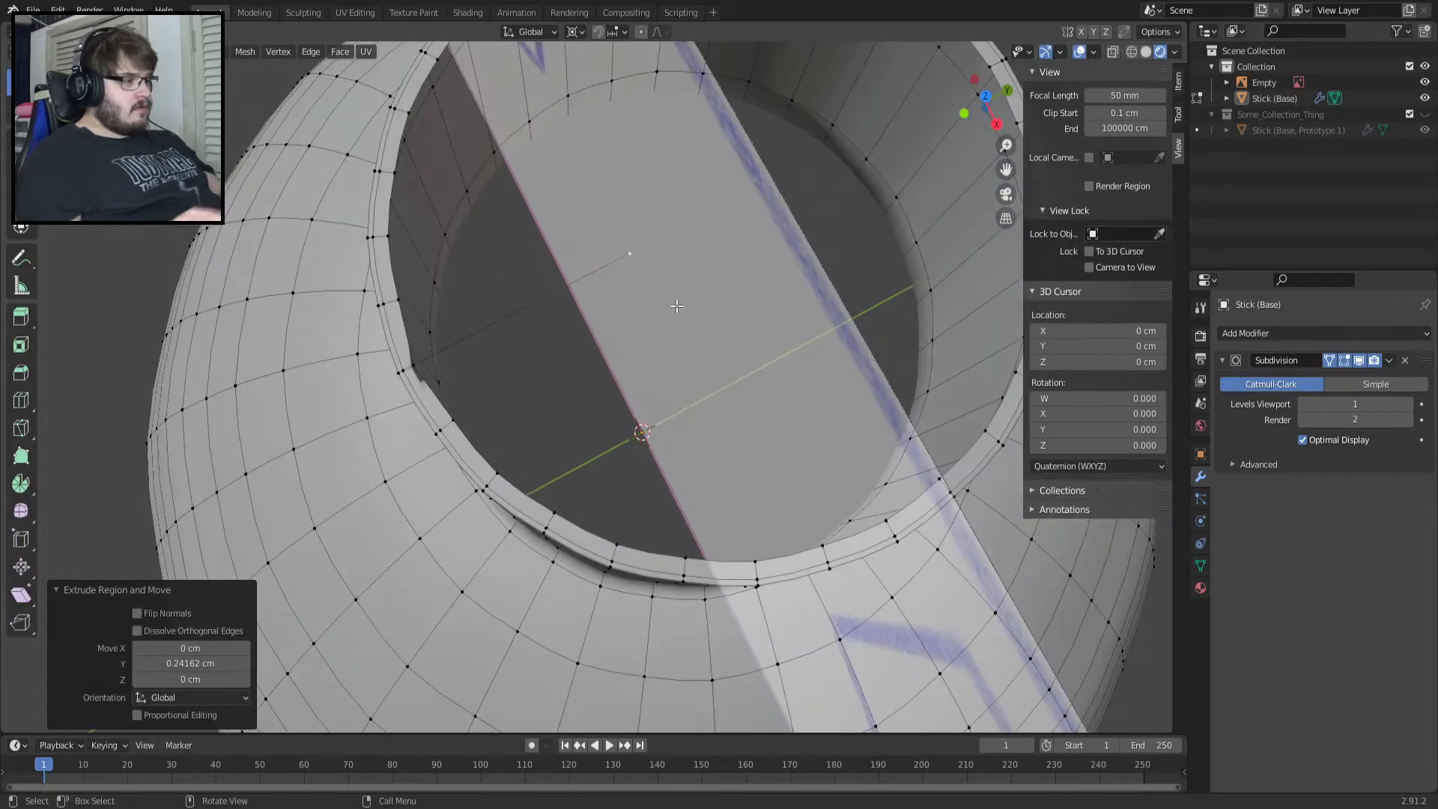
key("s")
key("y")
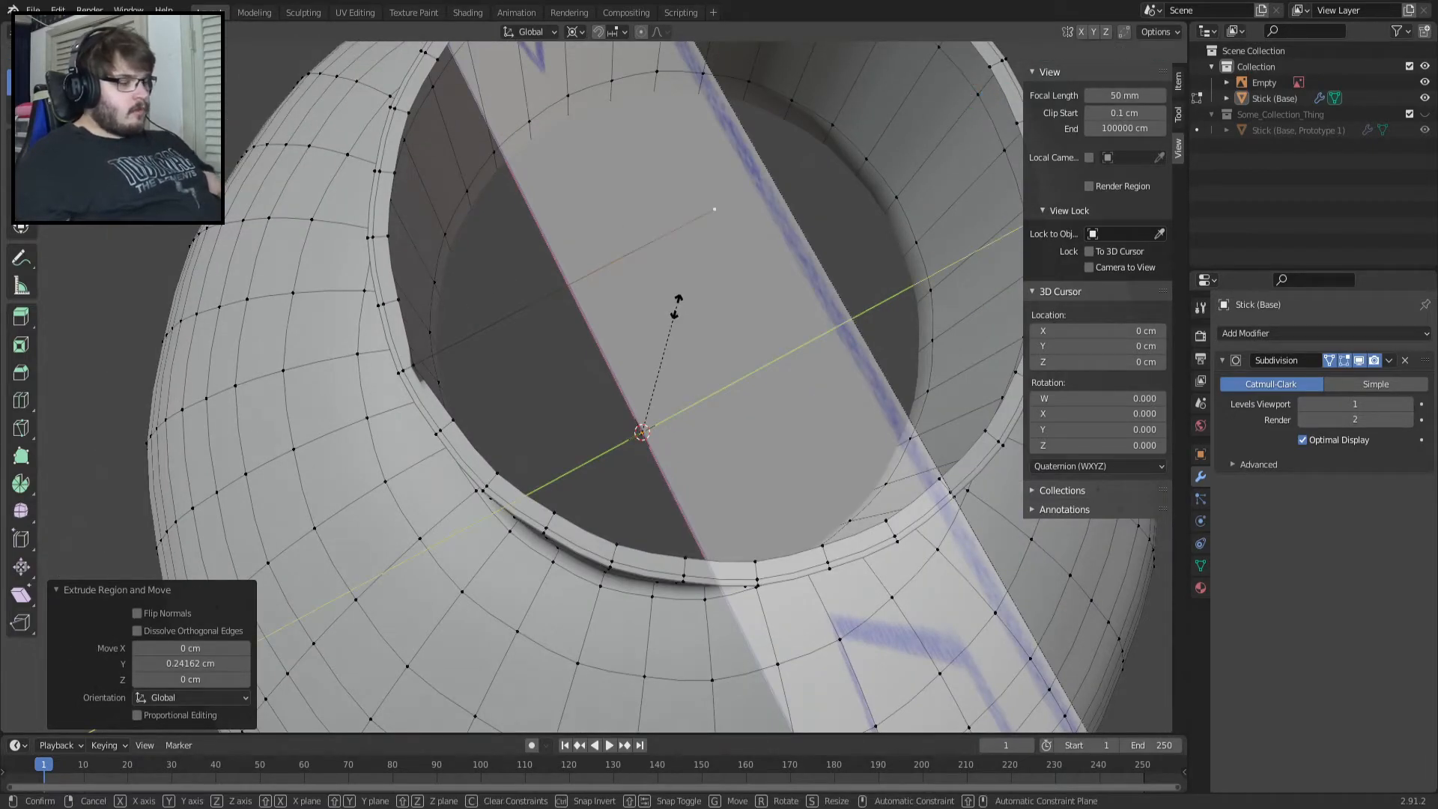
key("0")
key("Return")
Turn off the Subdivision modifier's viewport display and undo the trial edge fills between the rim and the centre vertex.
key("KP_7")
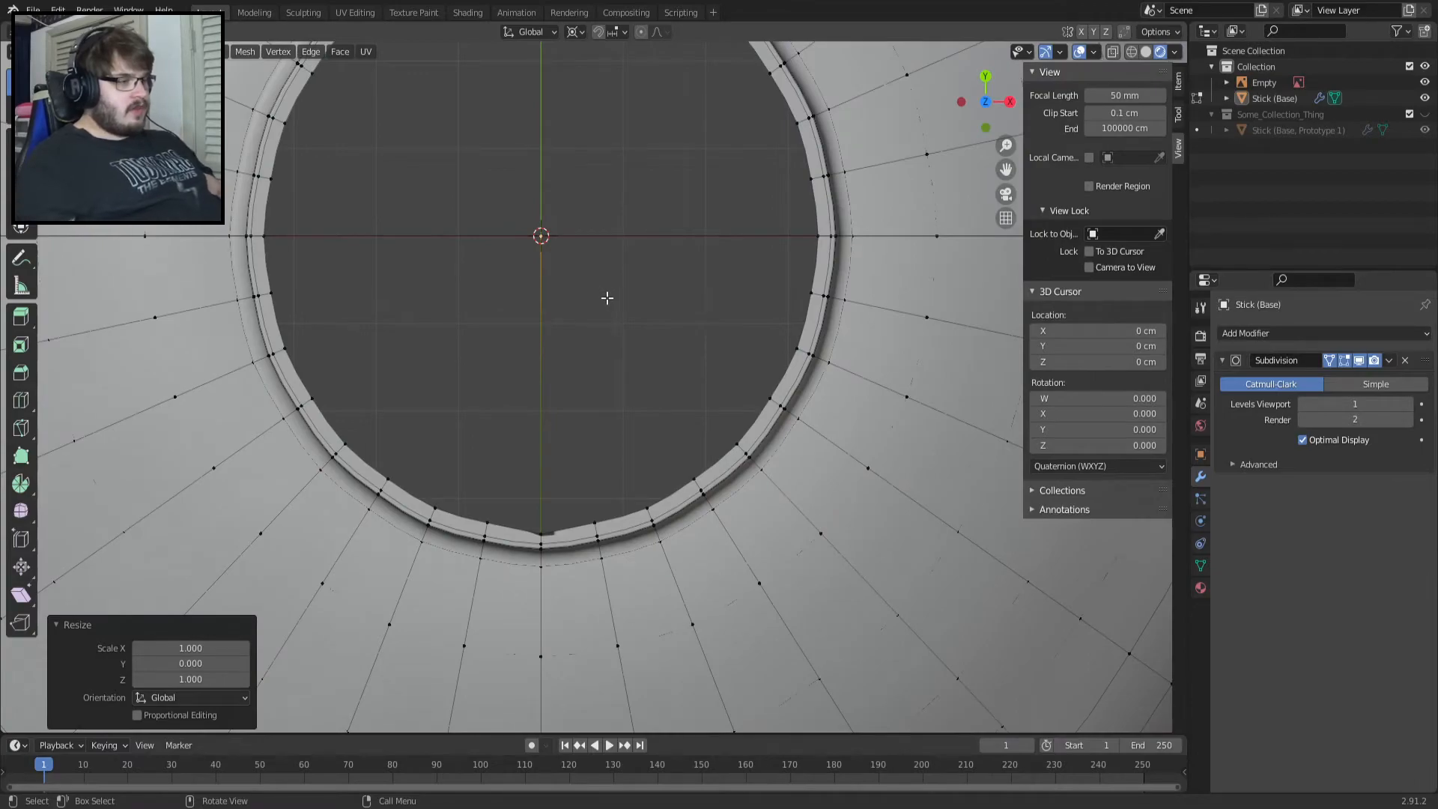
left_click(599, 525)
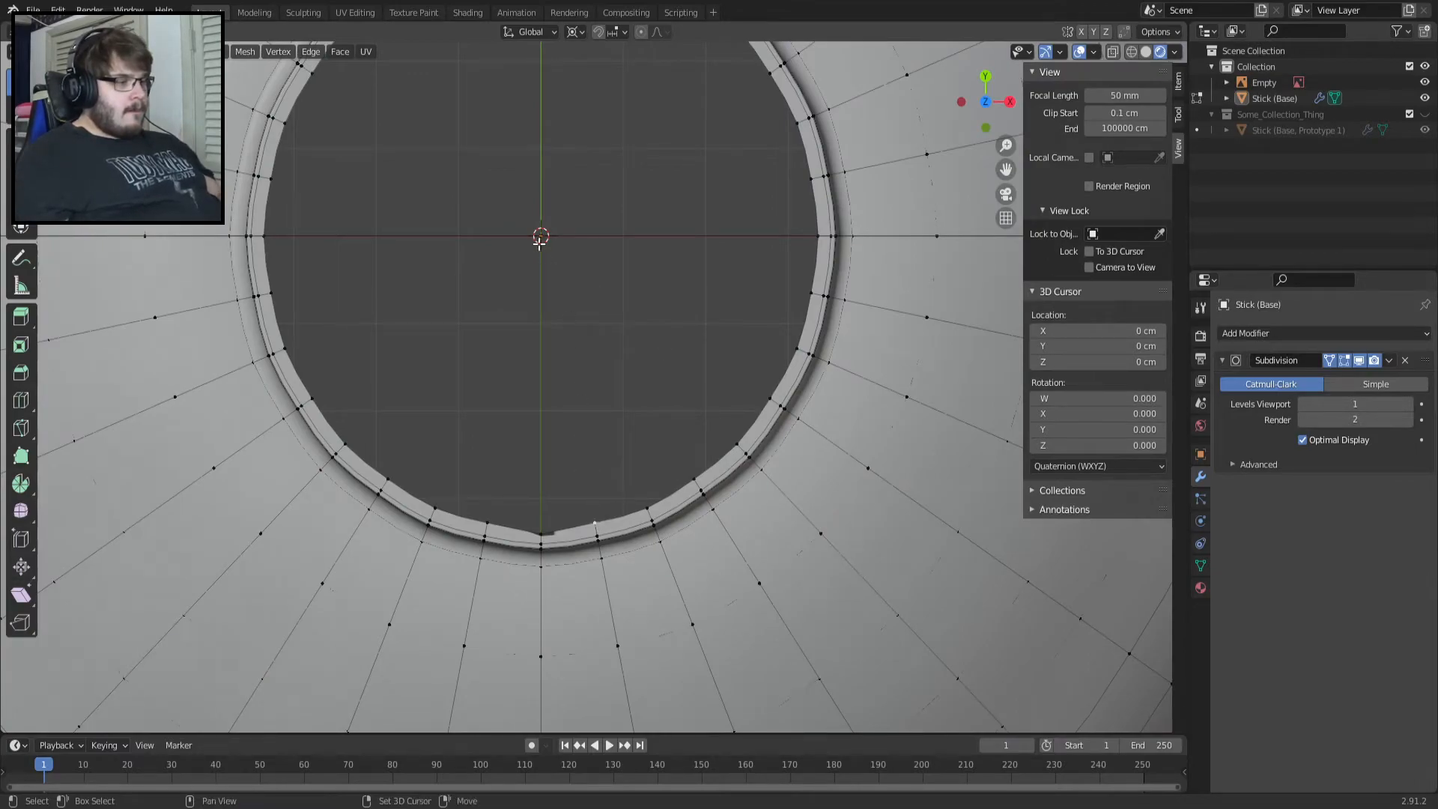
key("f")
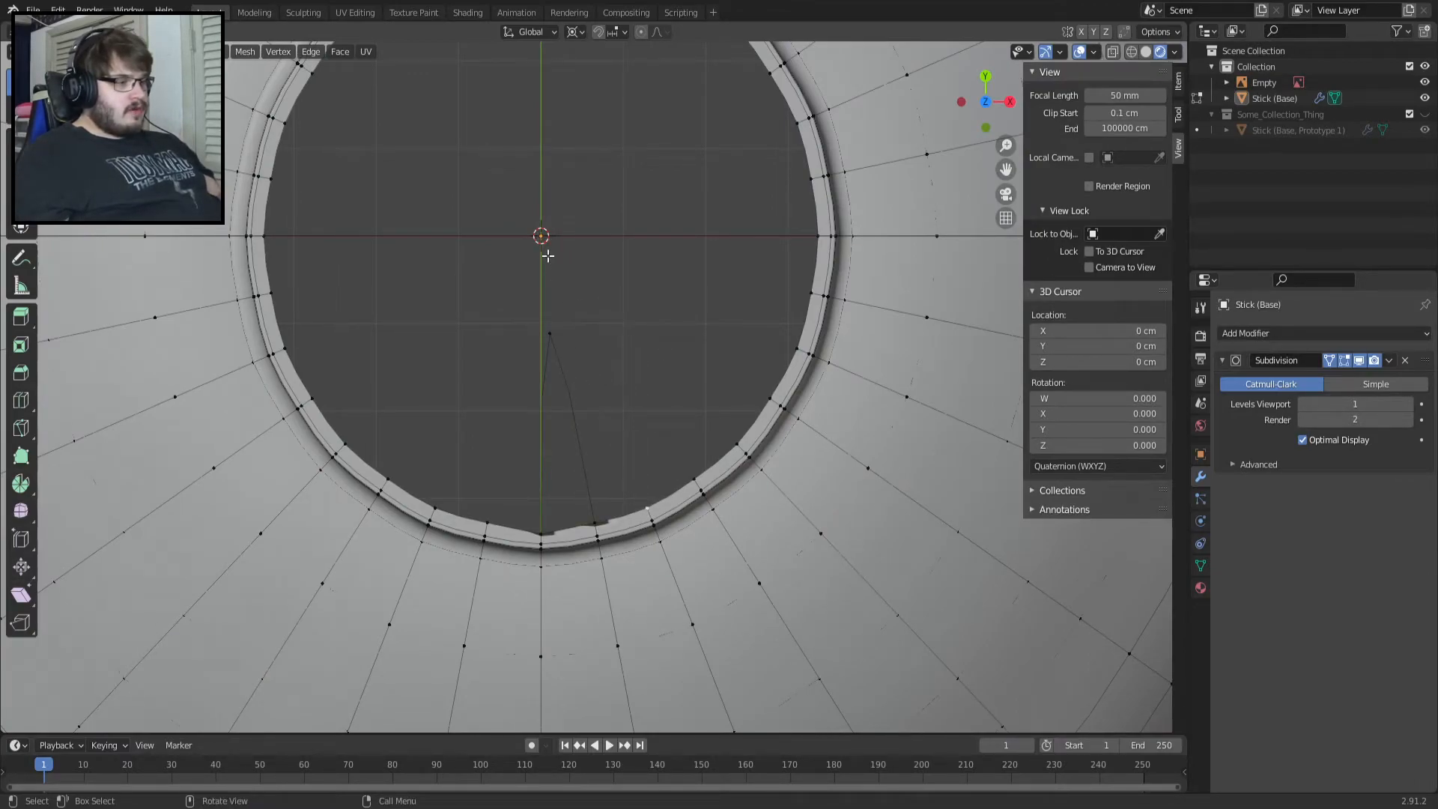
left_click(1357, 360)
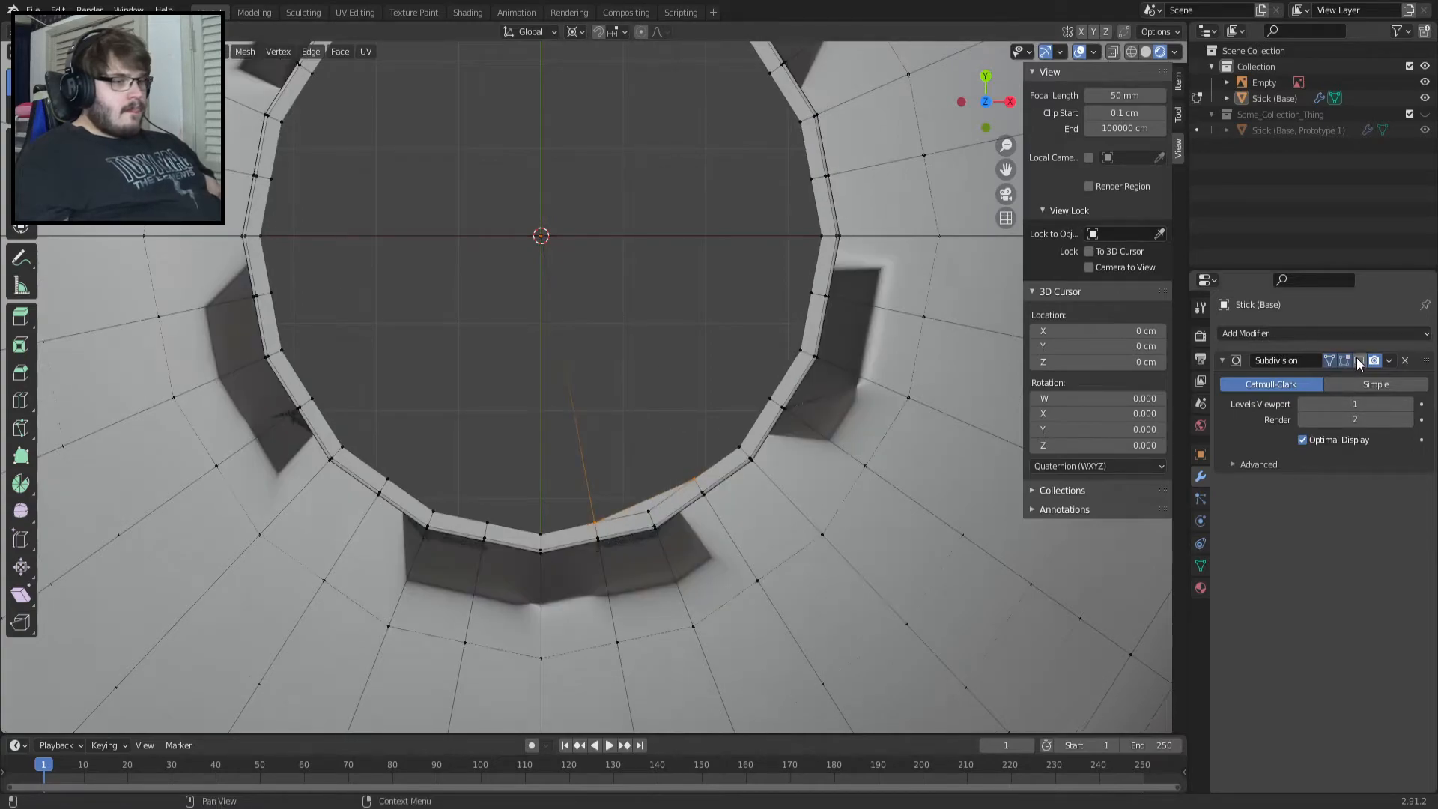
key("ctrl+z")
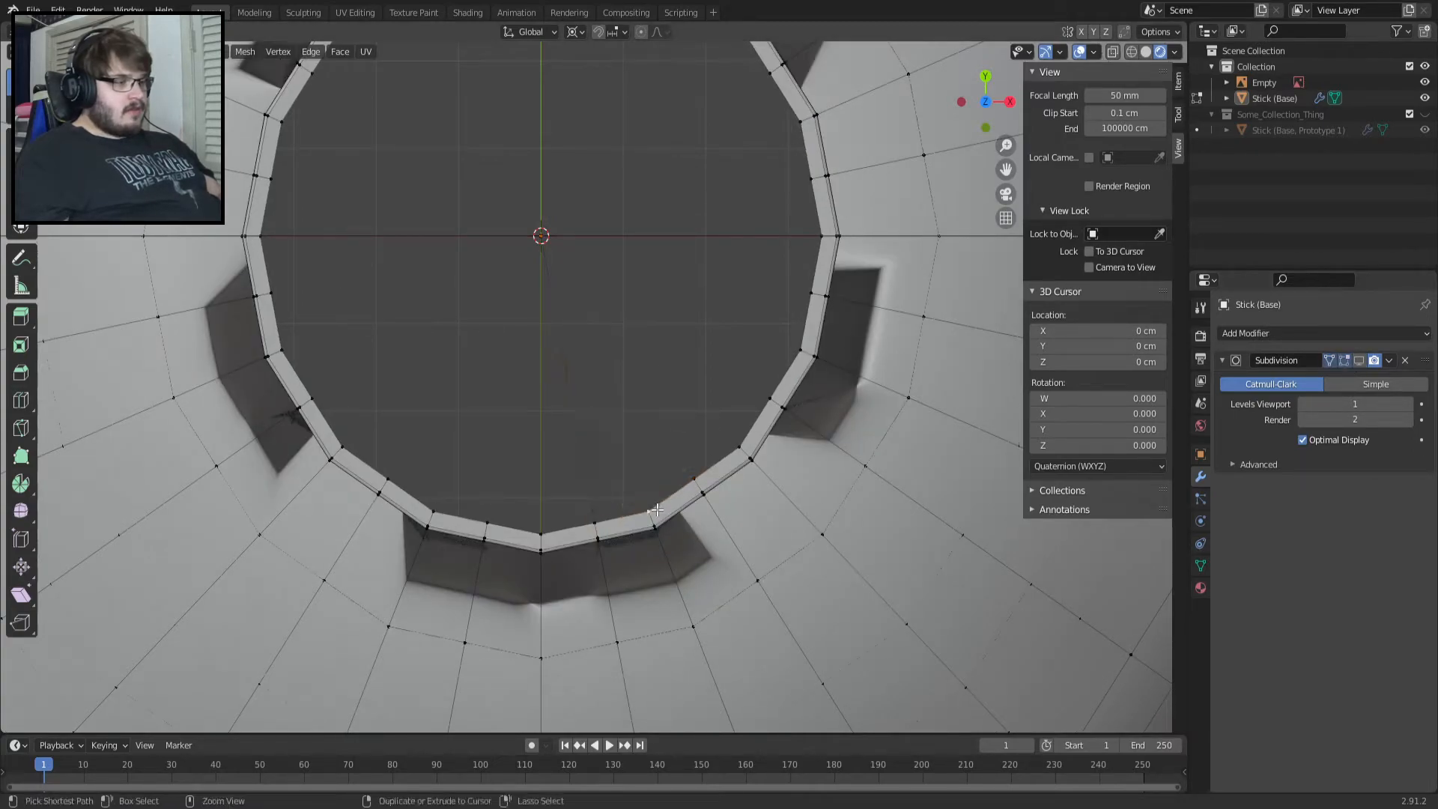
Fill a first triangular face between the centre vertex, the rim vertex on the negative Y axis and its neighbour toward positive X.
left_click(552, 249, "shift")
left_click(694, 474)
left_click(541, 237, "shift")
key("f")
left_click(741, 450)
left_click(535, 230, "shift")
key("f")
left_click(776, 406)
left_click(551, 532)
left_click(540, 237, "shift")
left_click(593, 525, "shift")
key("f")
Fill the next five triangular faces between the centre vertex and the rim, continuing toward the positive X axis.
left_click(646, 513)
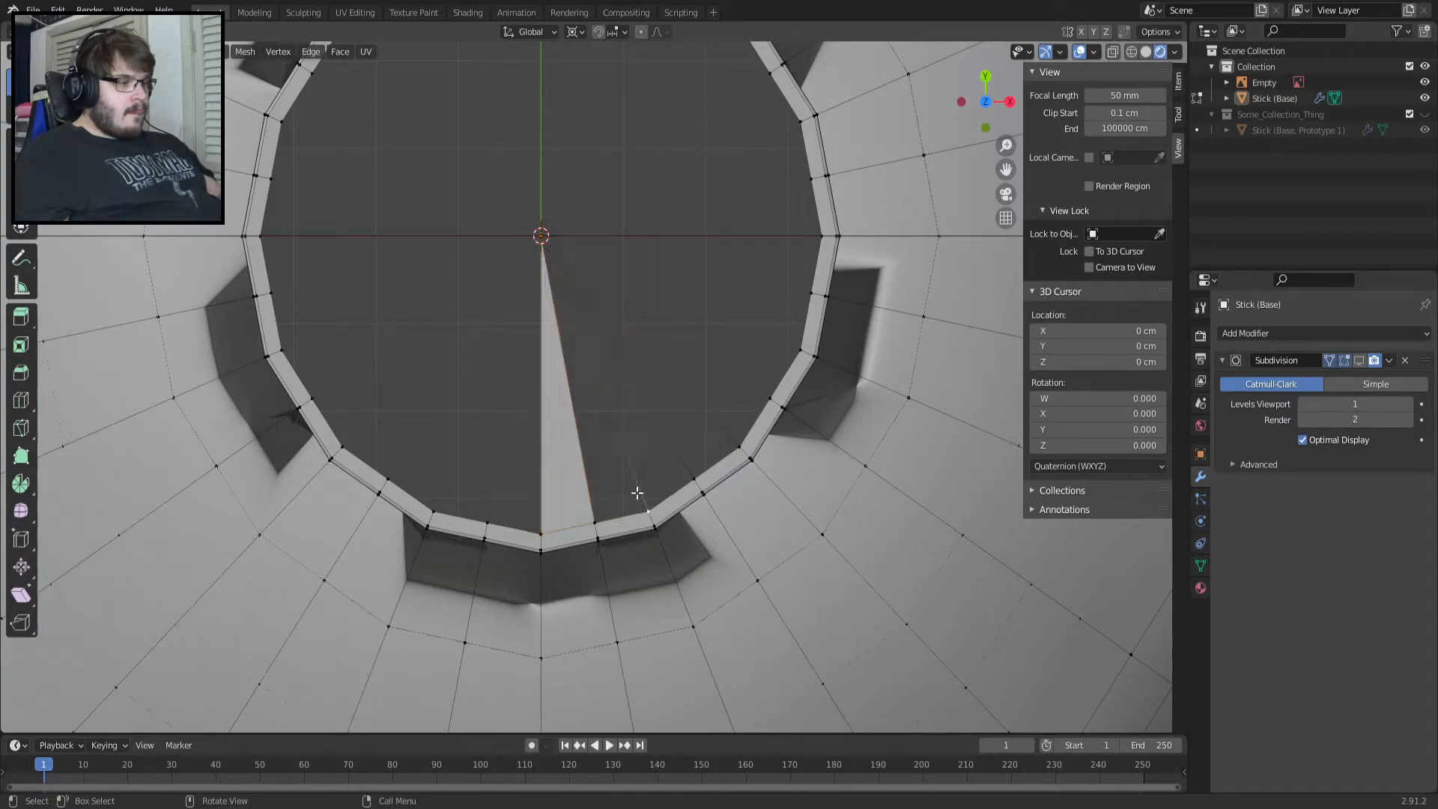
left_click(541, 236, "shift")
key("f")
left_click(693, 478)
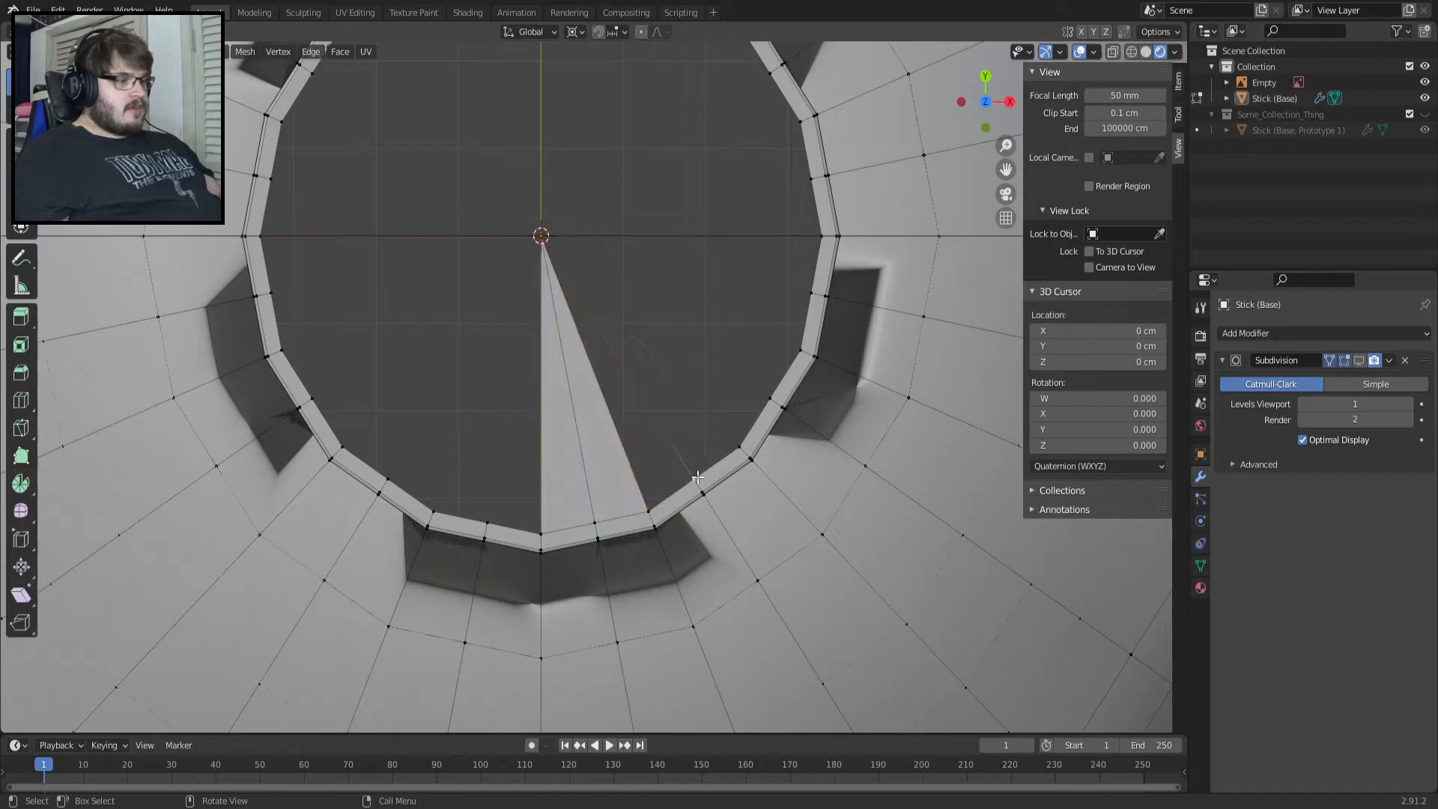
key("f")
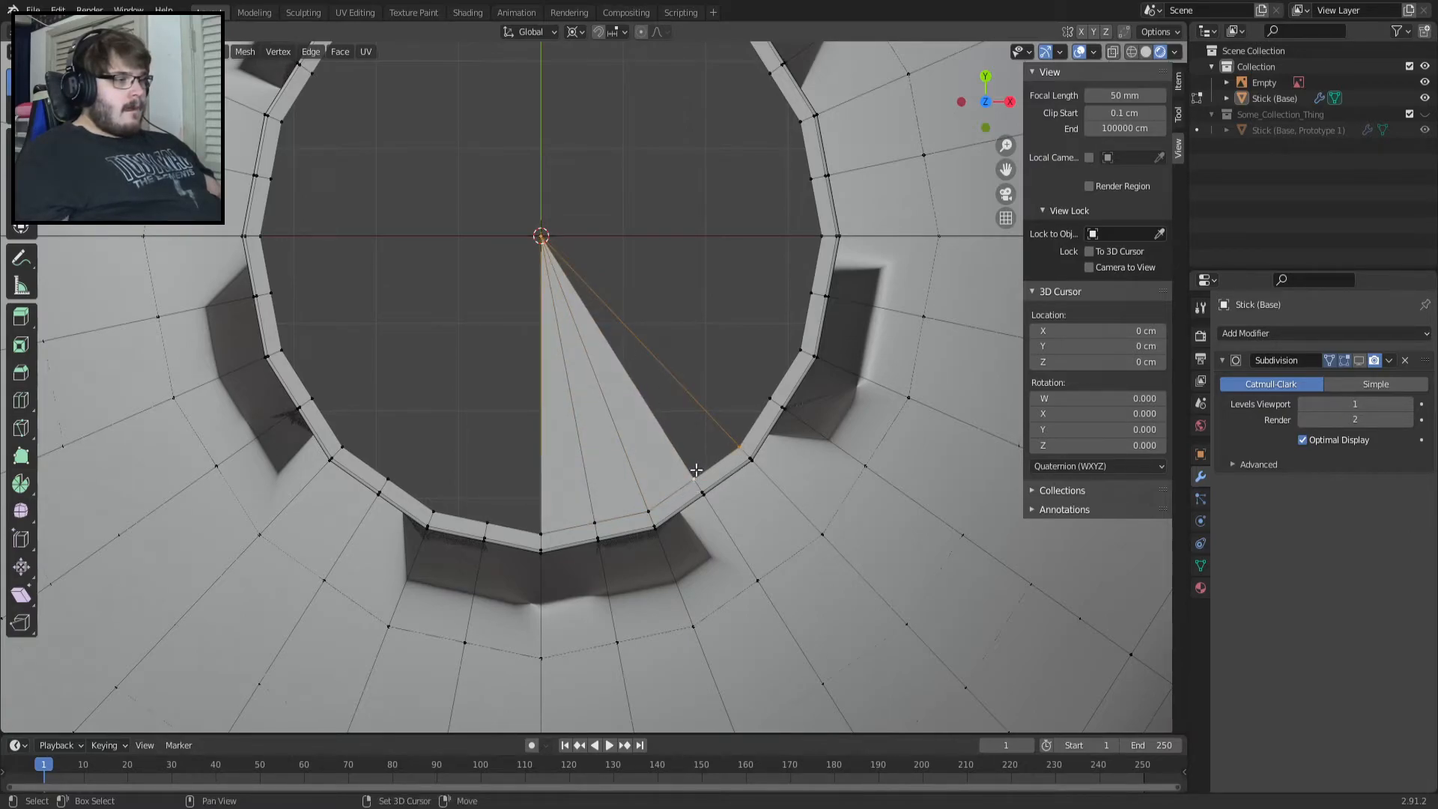
key("f")
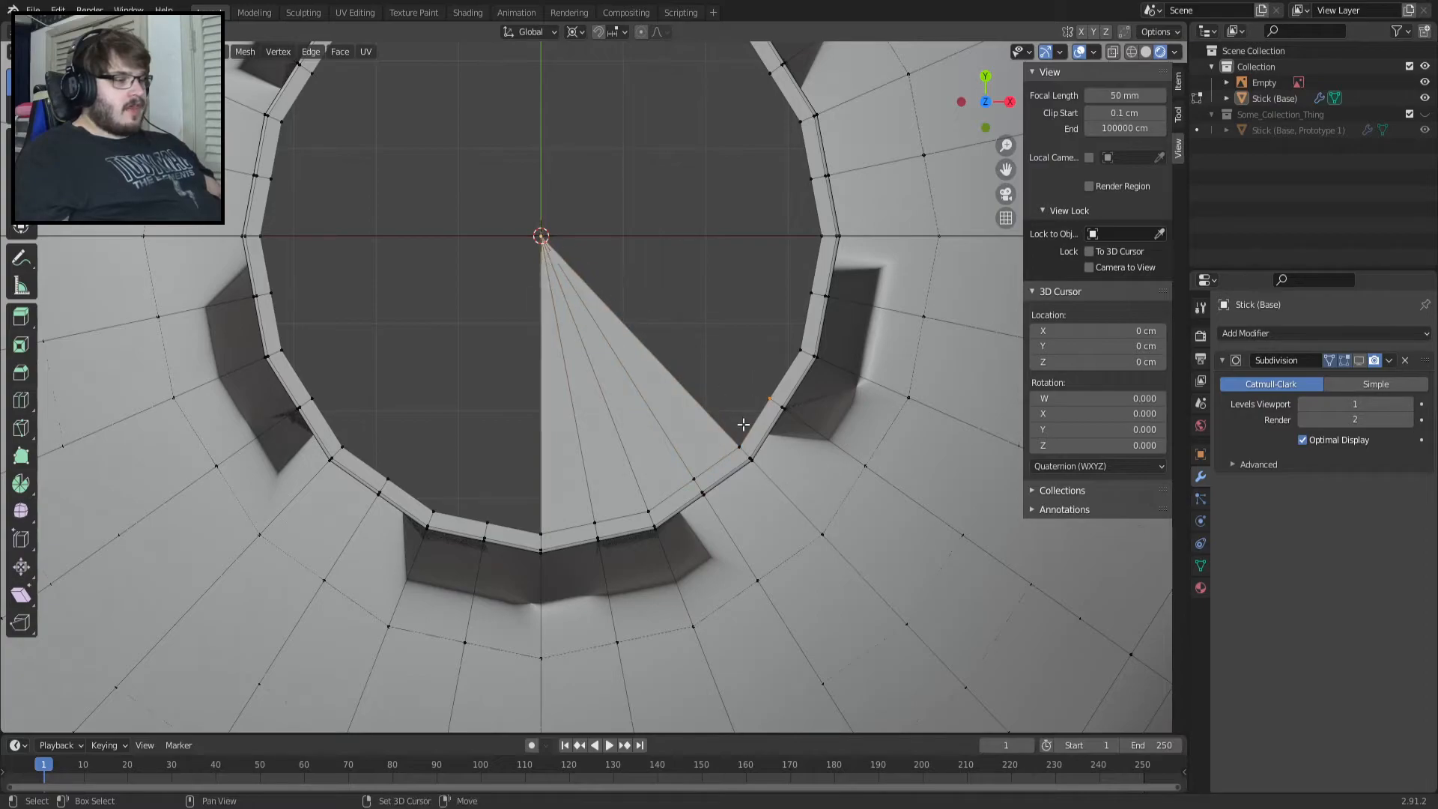
key("f")
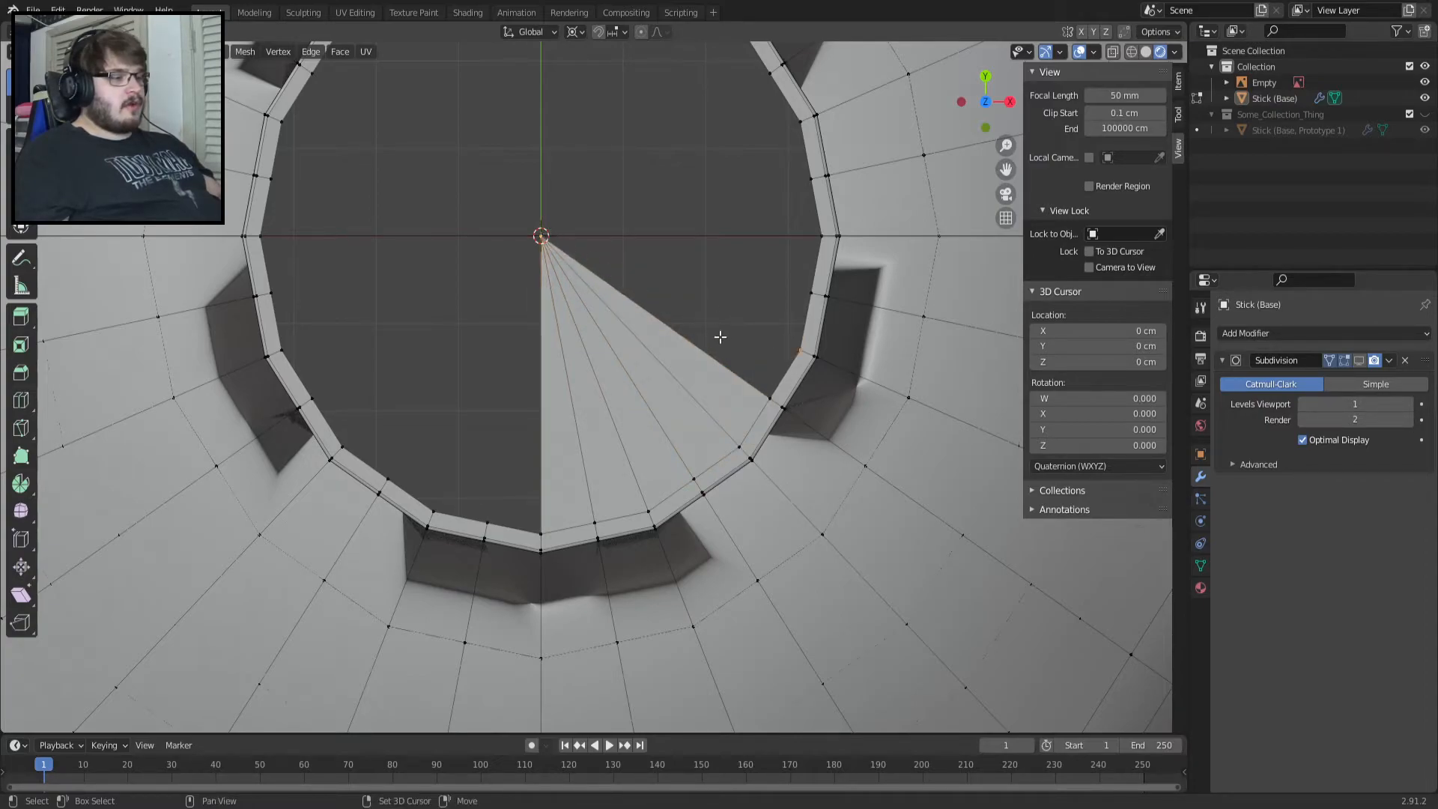
key("f")
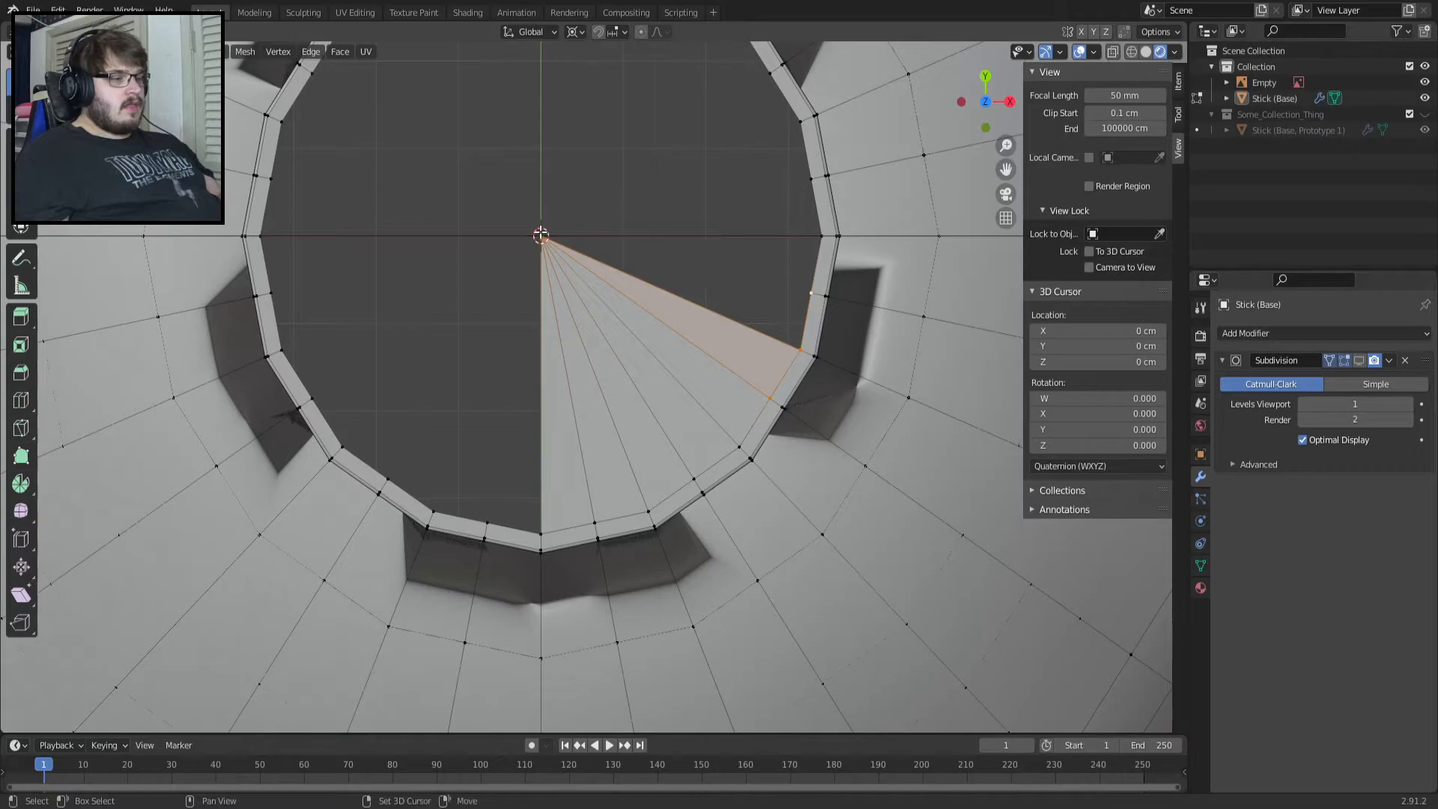
Undo the wrong selection and fill three more triangles to carry the fan just past the positive X axis.
key("ctrl+z")
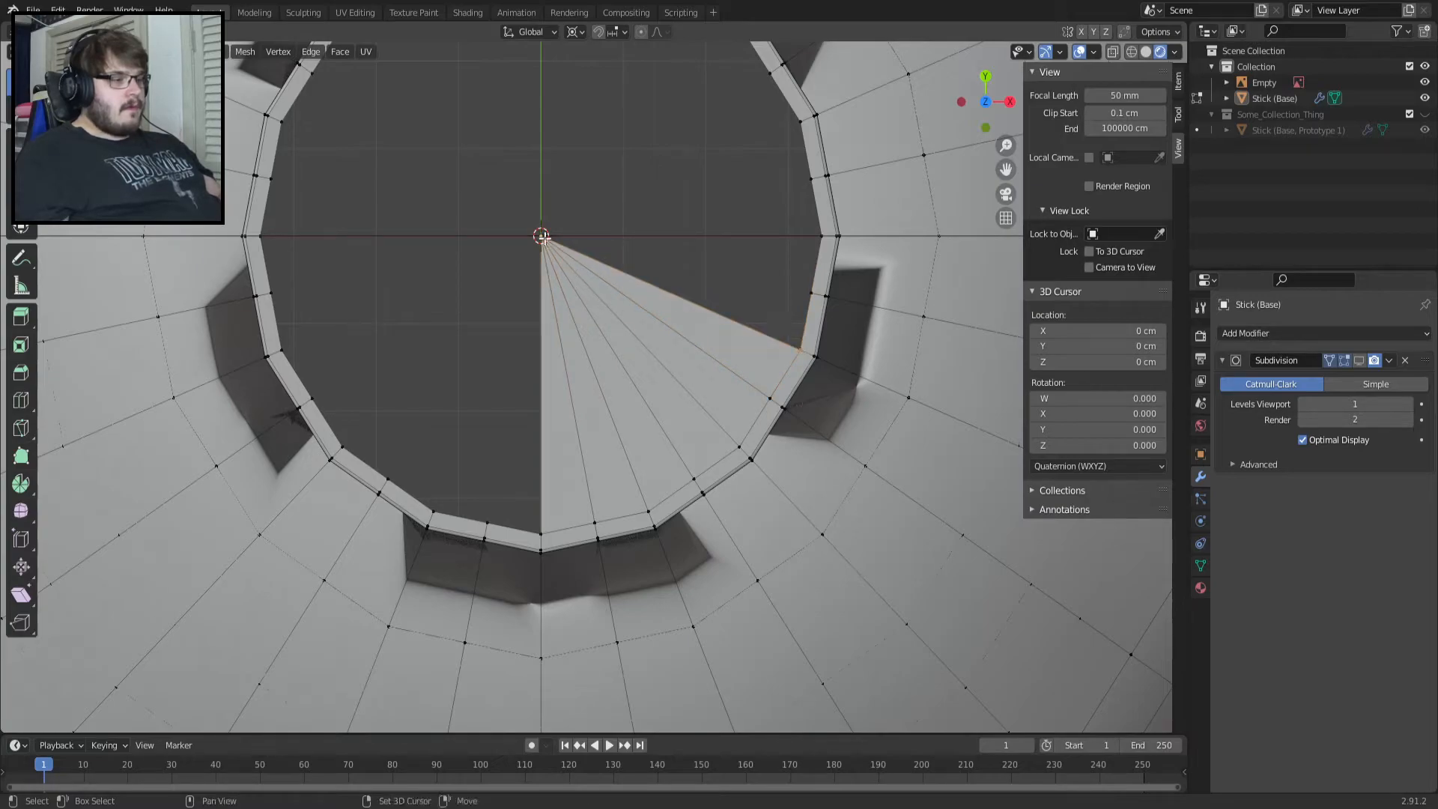
left_click(812, 289, "shift")
key("f")
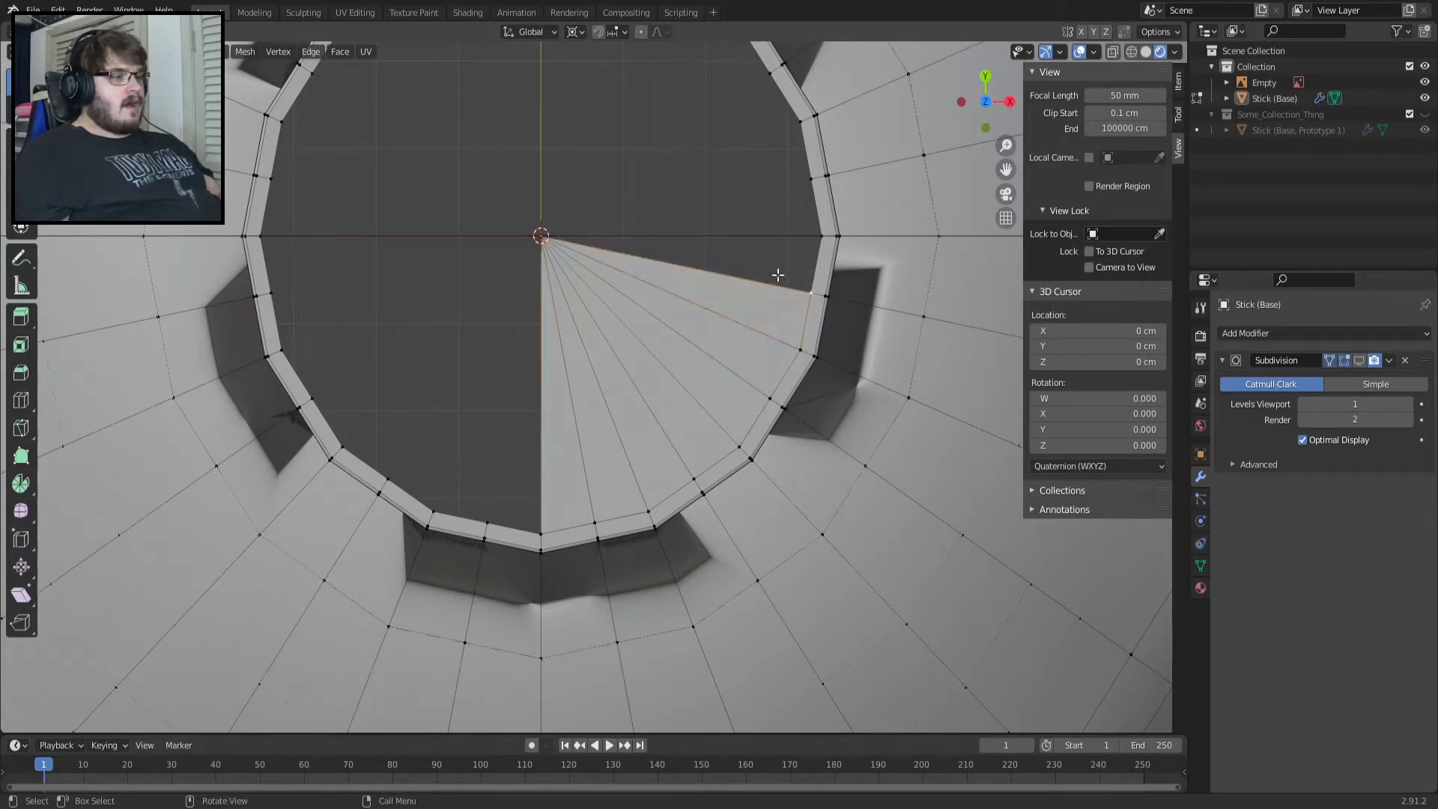
left_click(822, 236, "shift")
key("f")
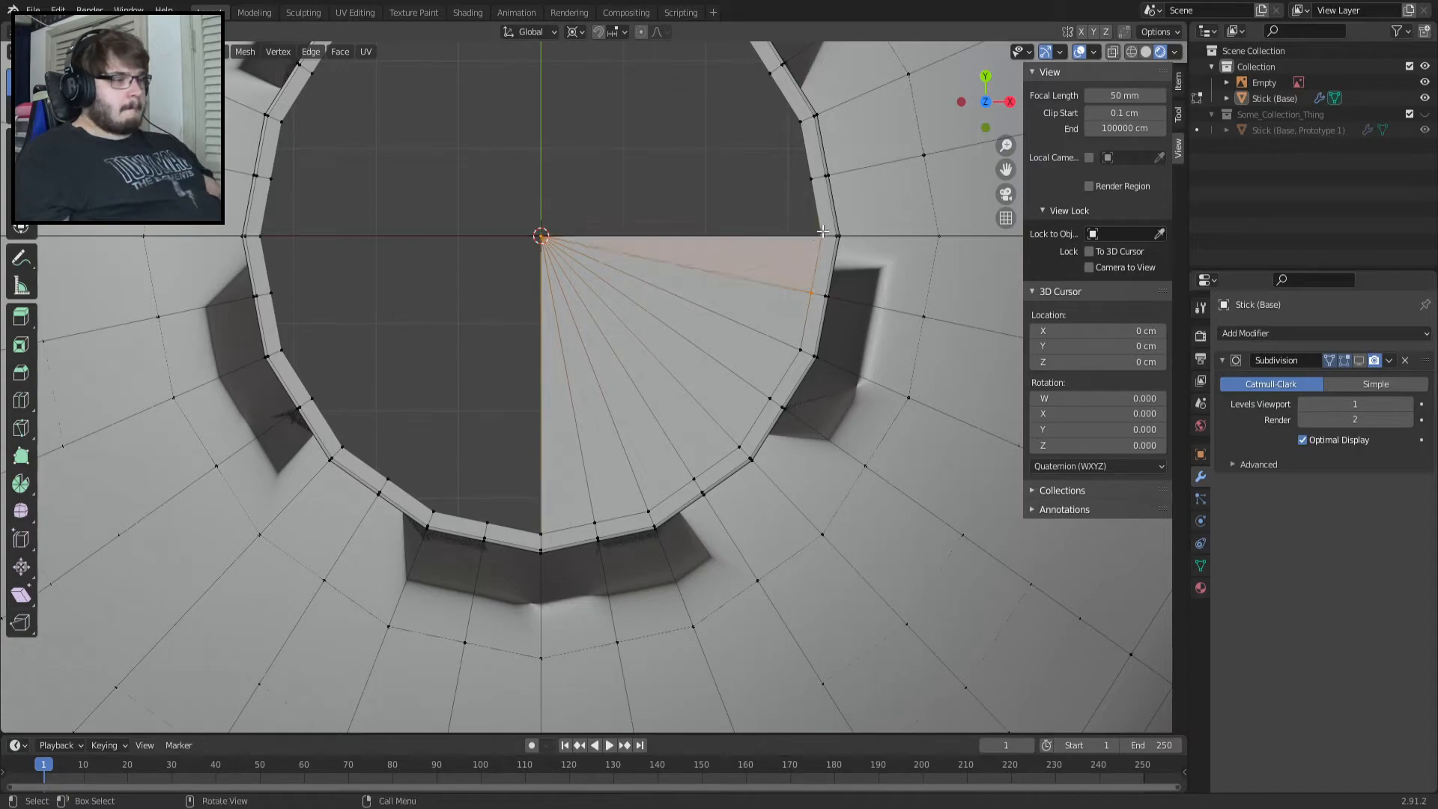
key("f")
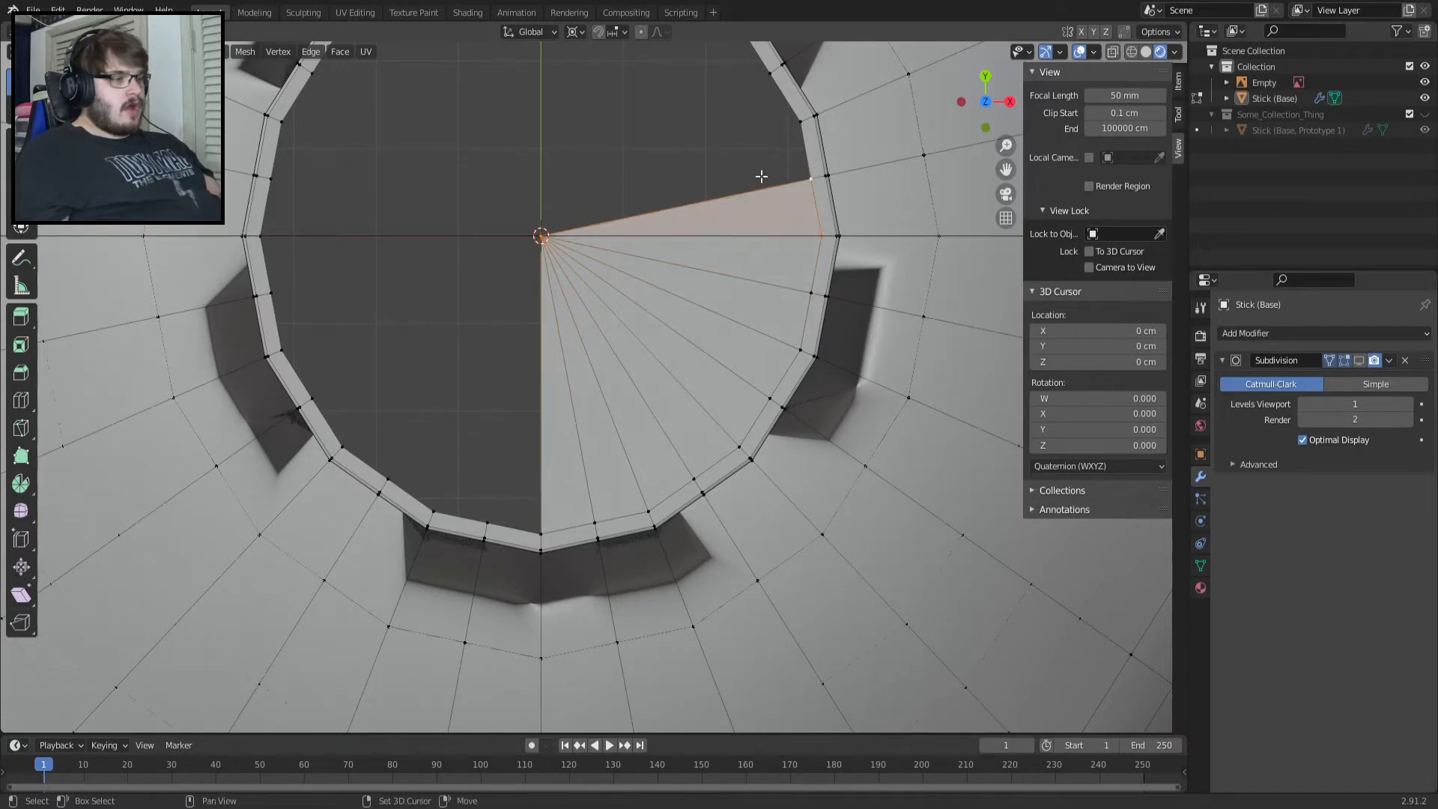
Fill four more triangular faces between the centre vertex and the rim, from past the X axis toward positive Y.
middle_click_drag(762, 177, 852, 325, "shift")
left_click(891, 275)
left_click(887, 334, "shift")
key("f")
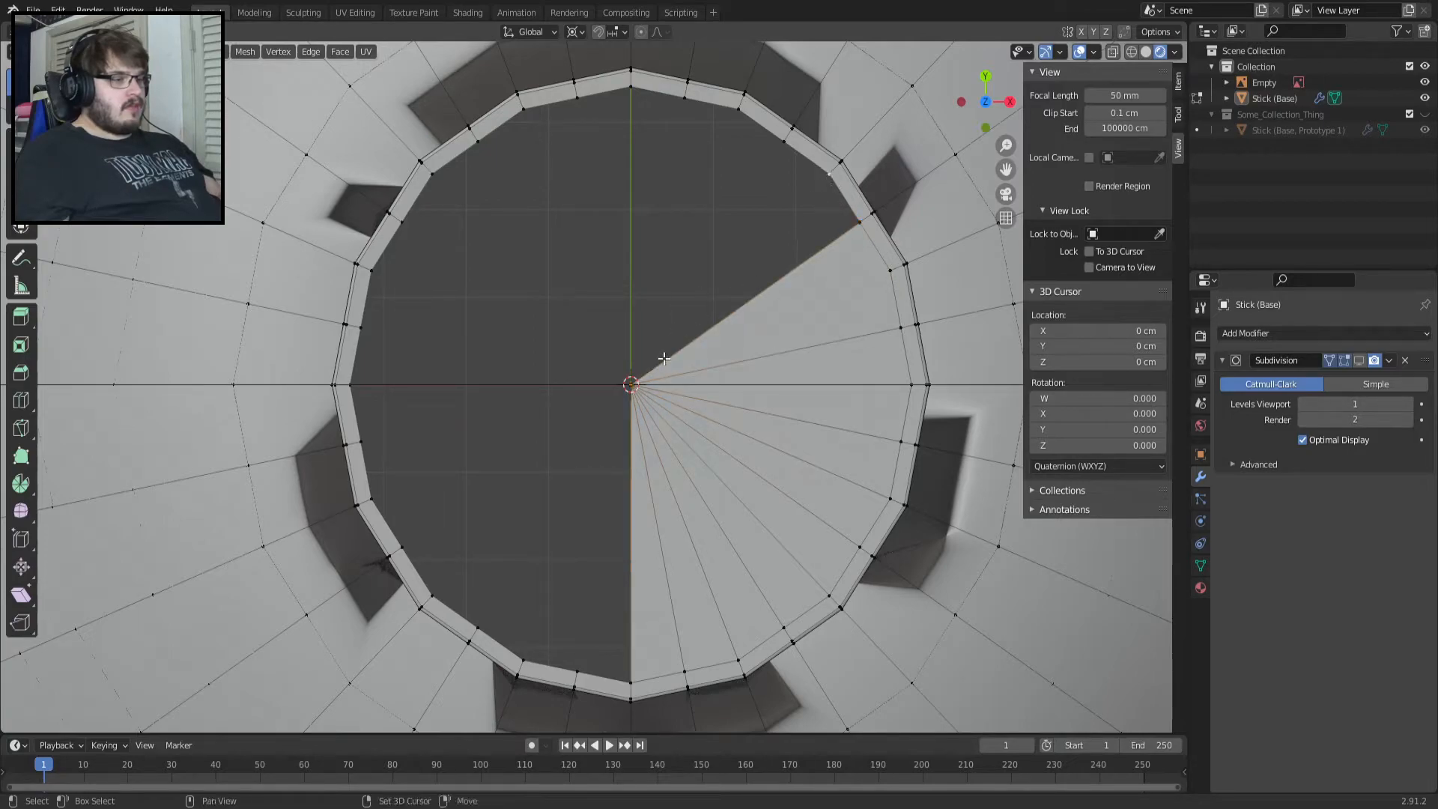
key("f")
left_click(786, 146, "shift")
key("f")
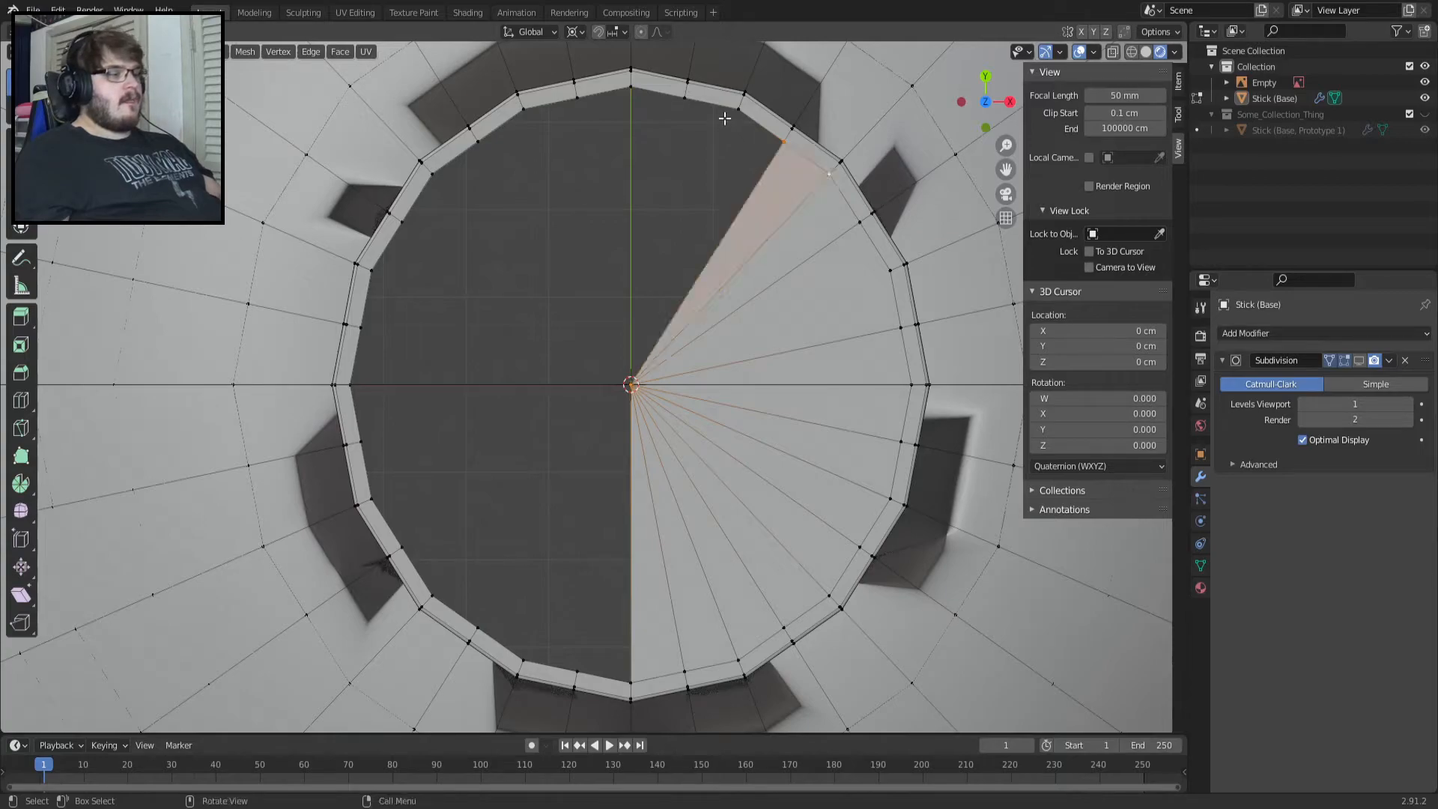
Undo the misplaced face and fill the next triangle between the centre vertex and the two adjacent rim vertices toward positive Y.
left_click(737, 107, "shift")
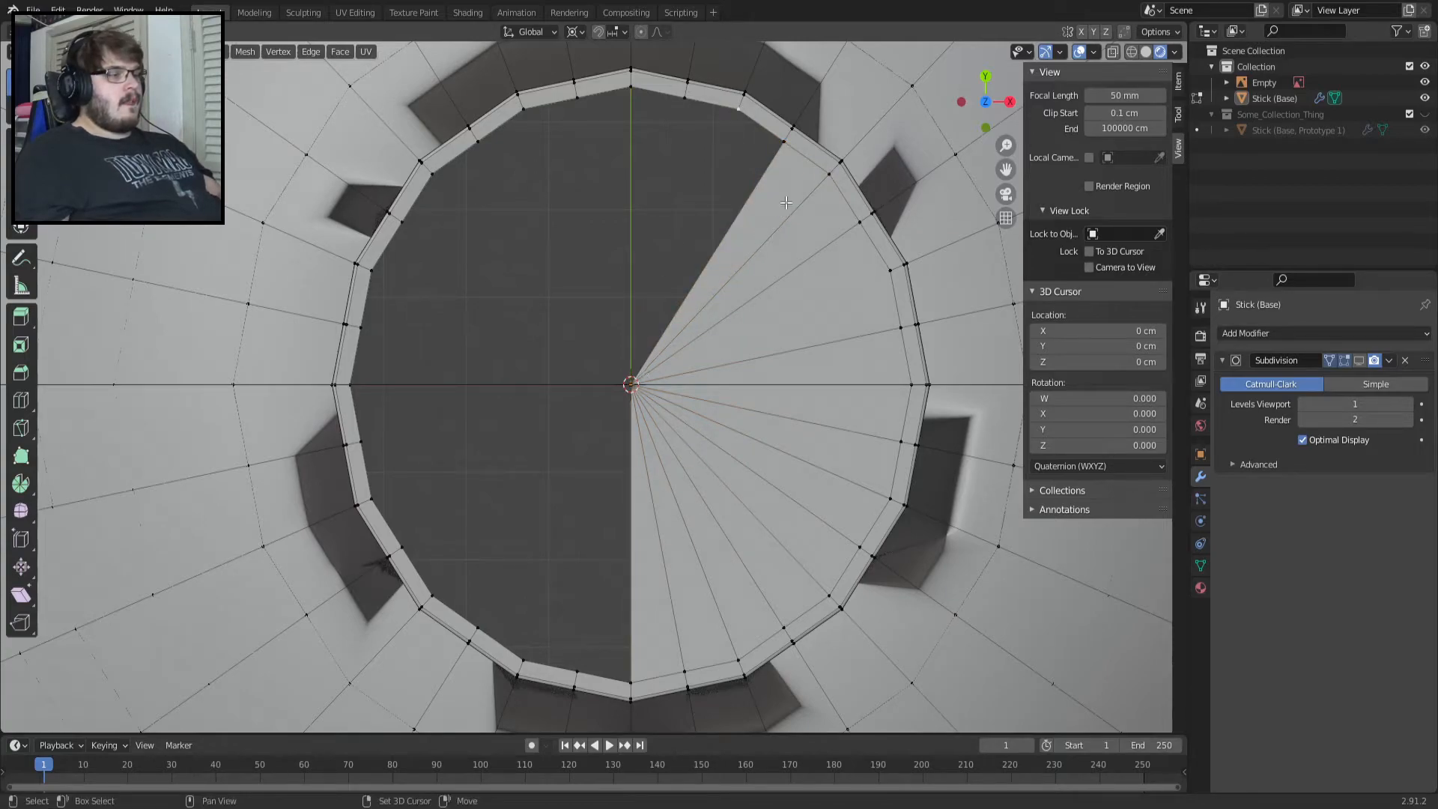
left_click(782, 149, "shift")
key("f")
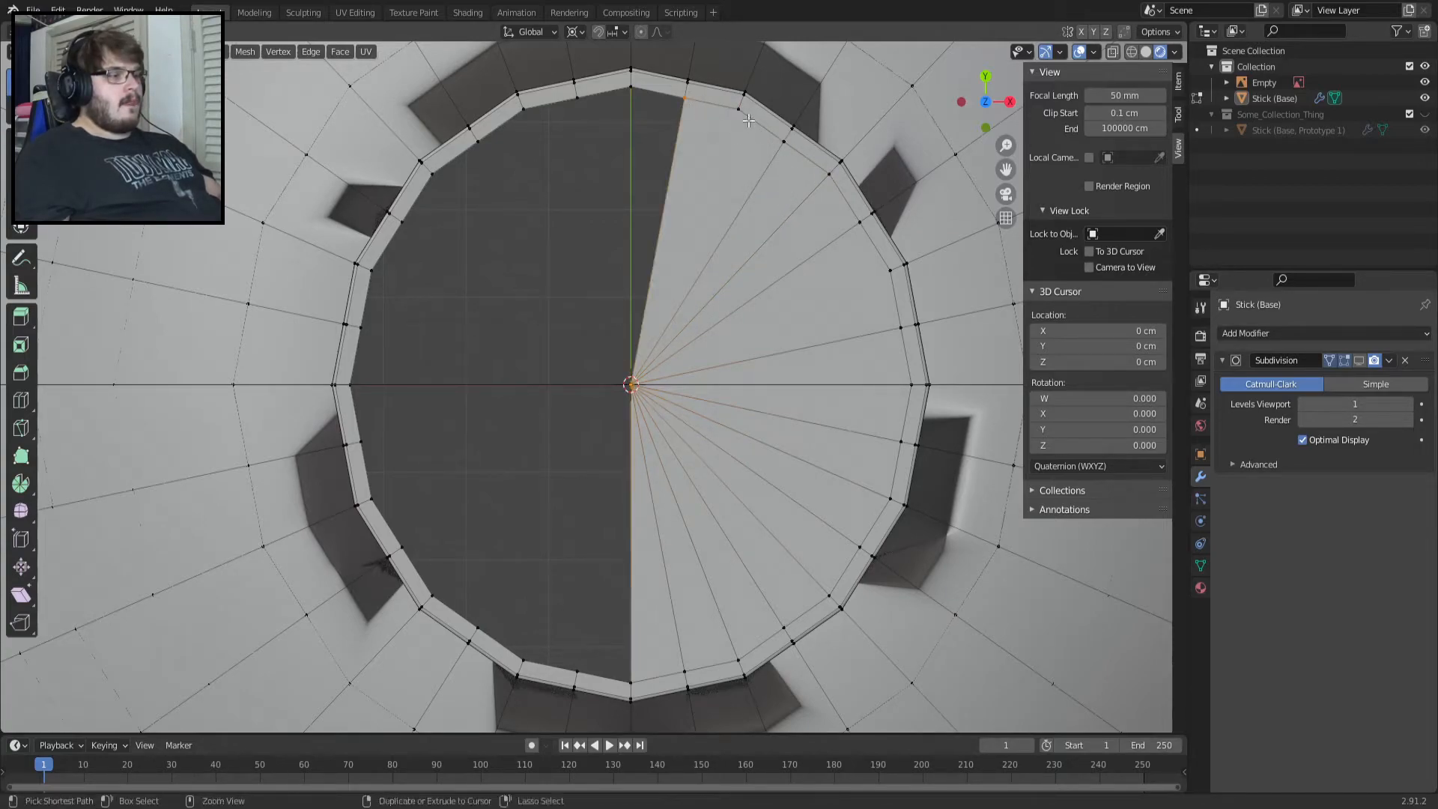
key("ctrl+z")
left_click(739, 109, "shift")
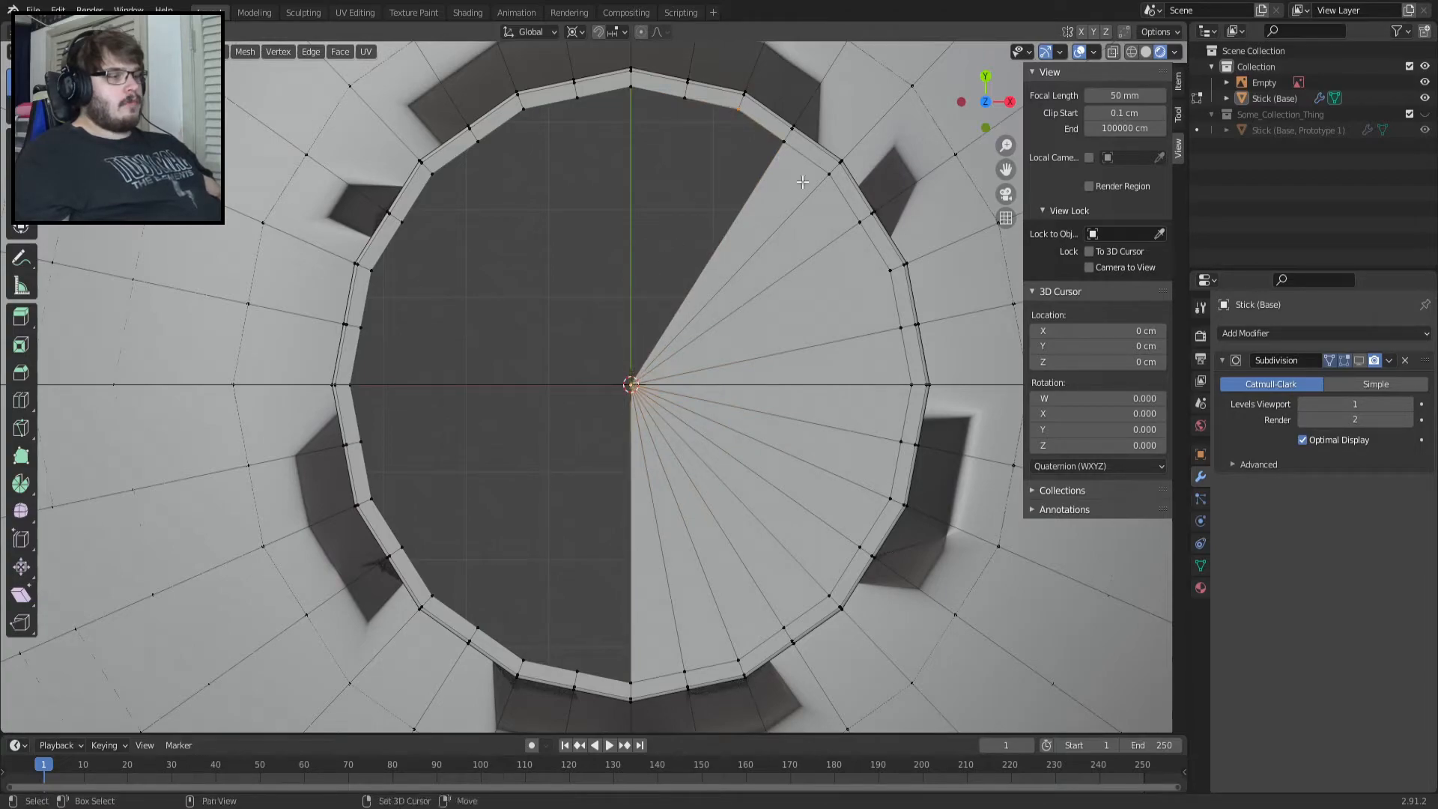
left_click(786, 140, "shift")
key("f")
Fill two more triangular faces so the fan reaches the rim vertex on the positive Y axis.
left_click(678, 106, "shift")
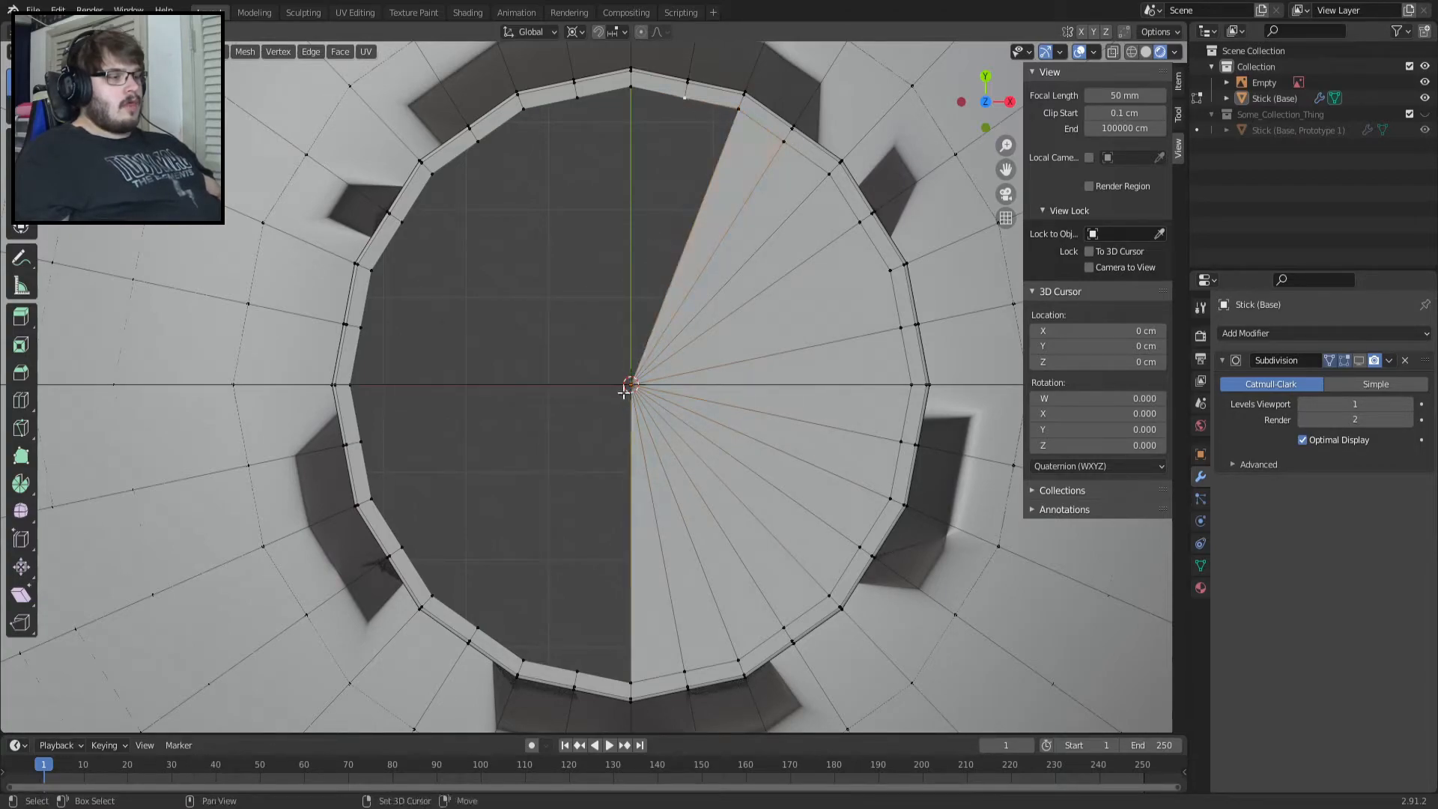
key("f")
left_click(634, 93, "shift")
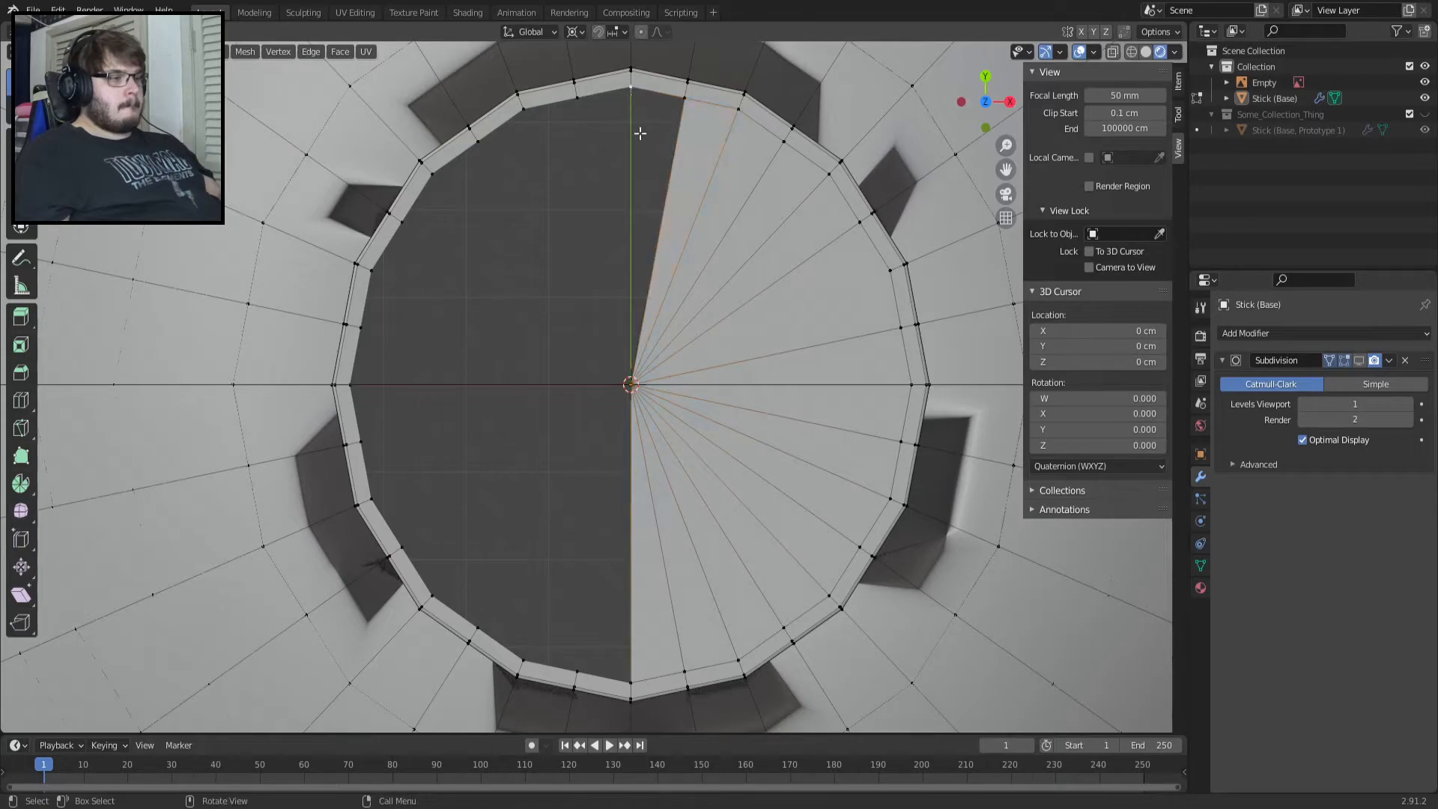
key("f")
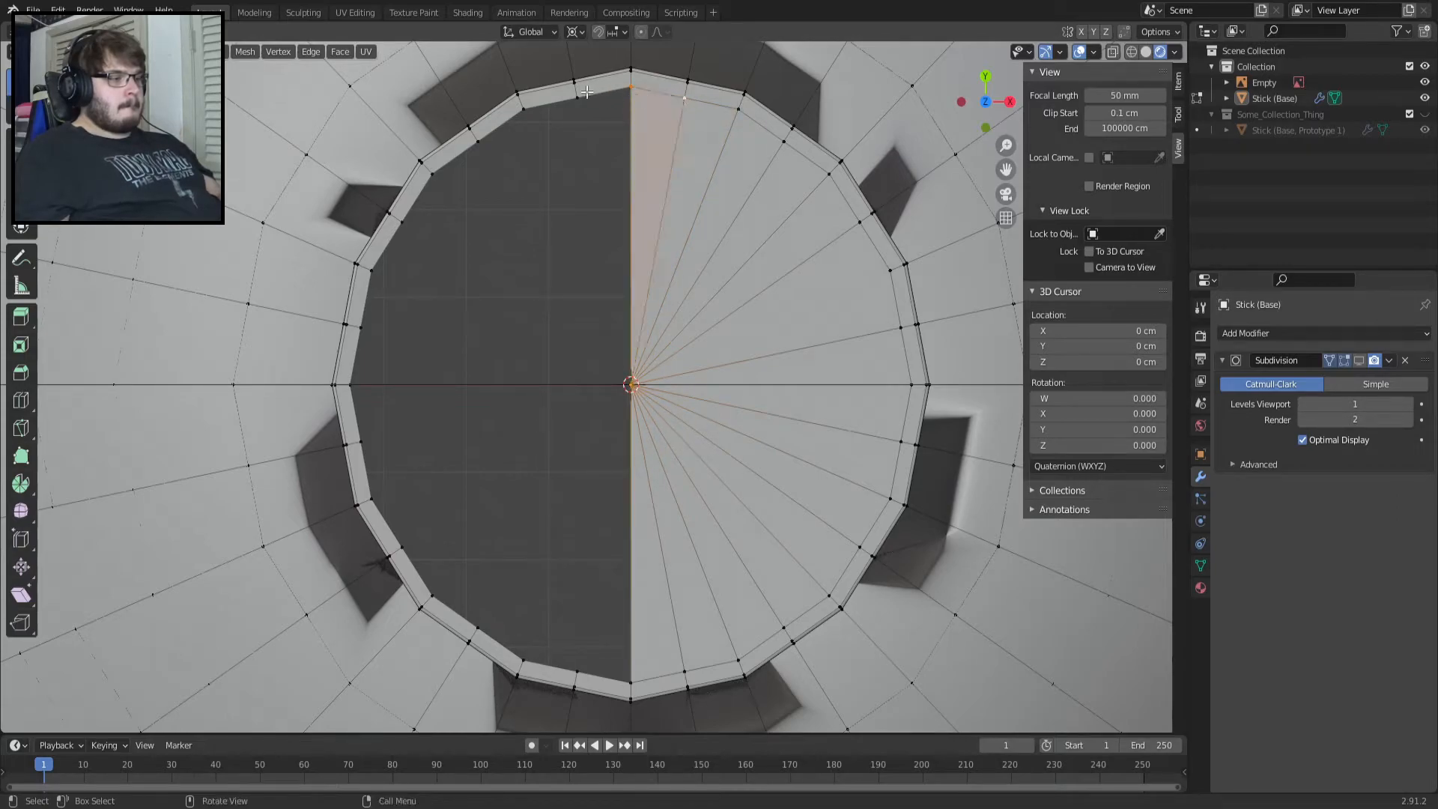
Fill five triangular faces between the centre vertex and the rim, continuing from the positive Y axis toward negative X.
key("f")
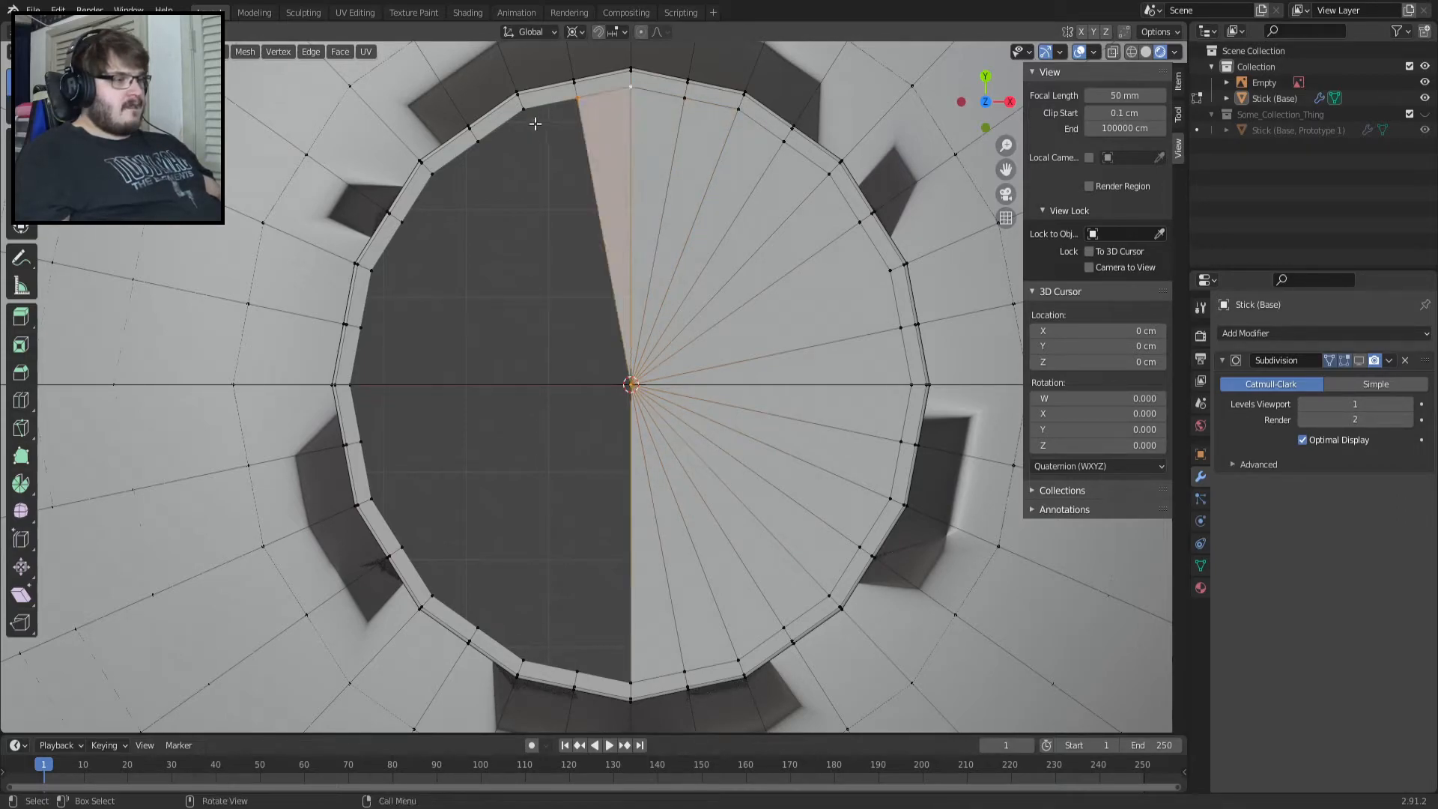
key("f")
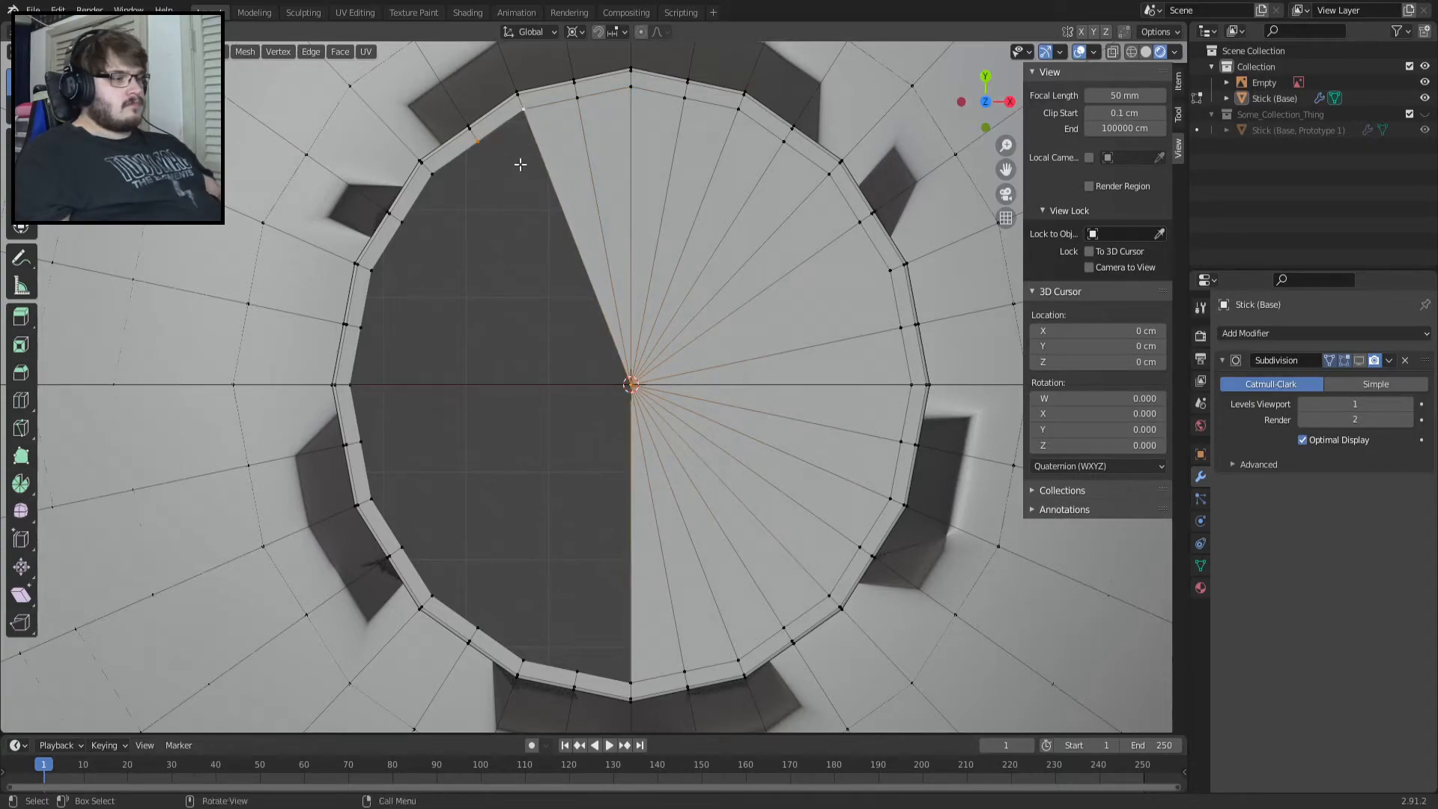
key("f")
key("f")
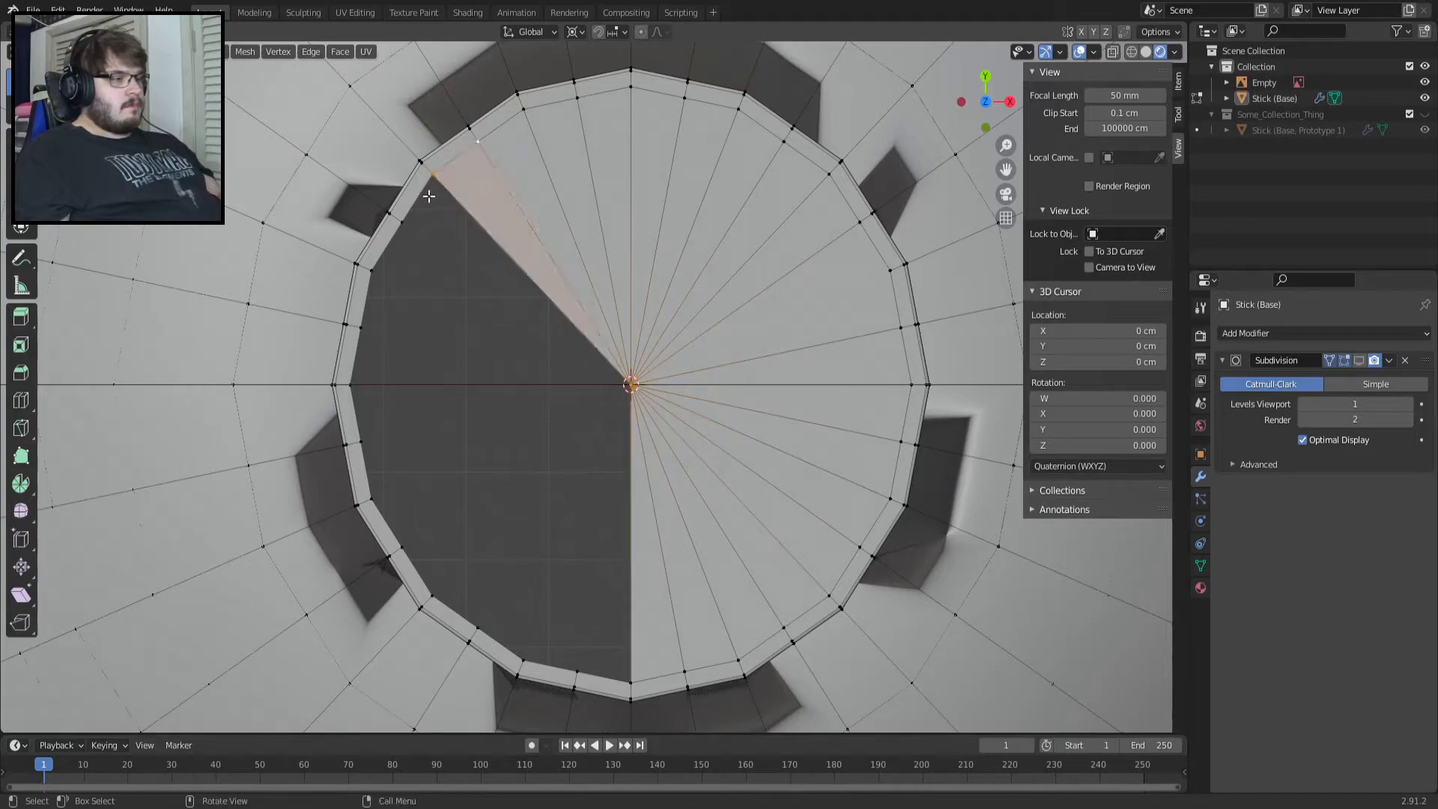
key("f")
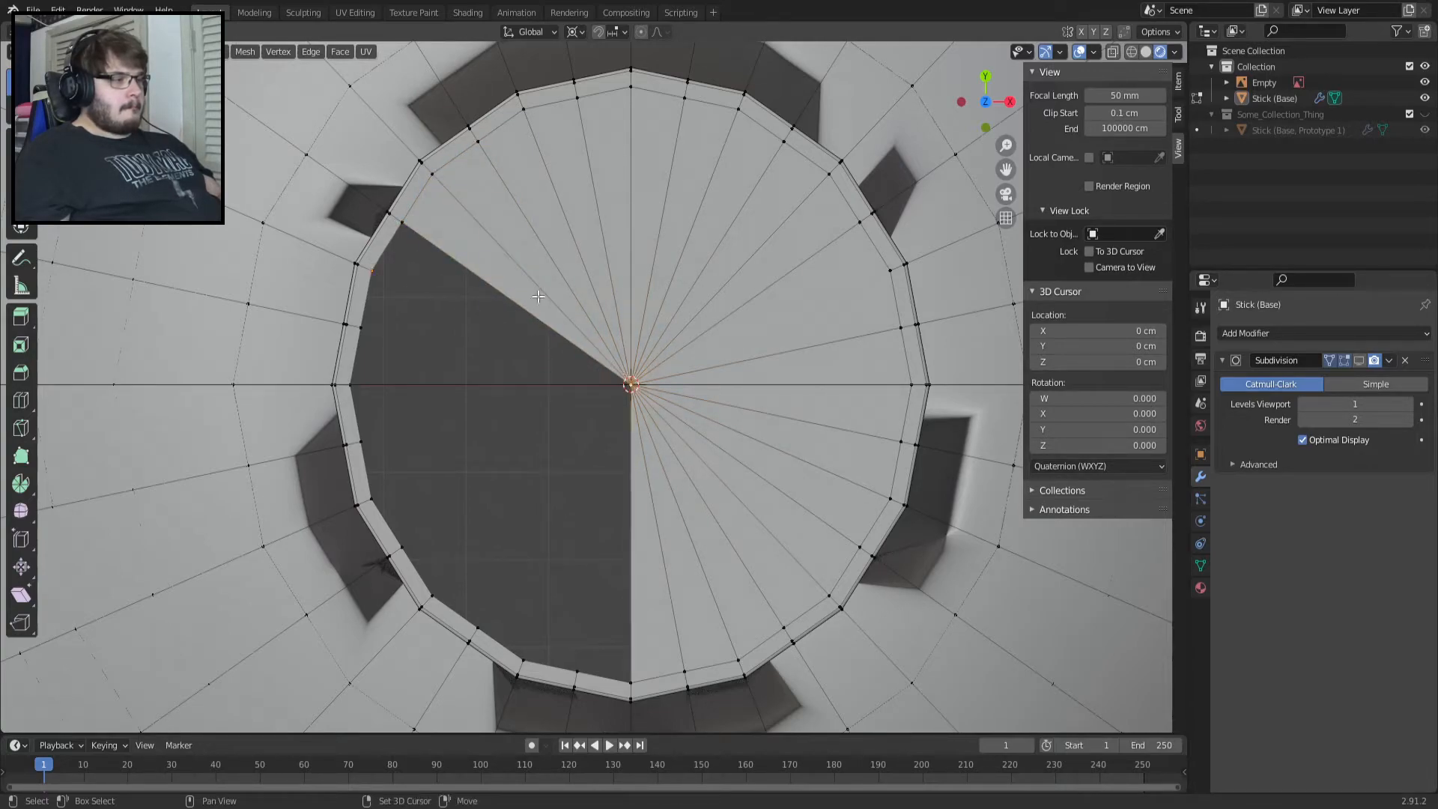
Fill three more triangular faces so the fan reaches the rim vertex on the negative X axis.
left_click(399, 225, "shift")
key("f")
left_click(352, 324)
left_click(365, 329)
left_click(377, 277, "shift")
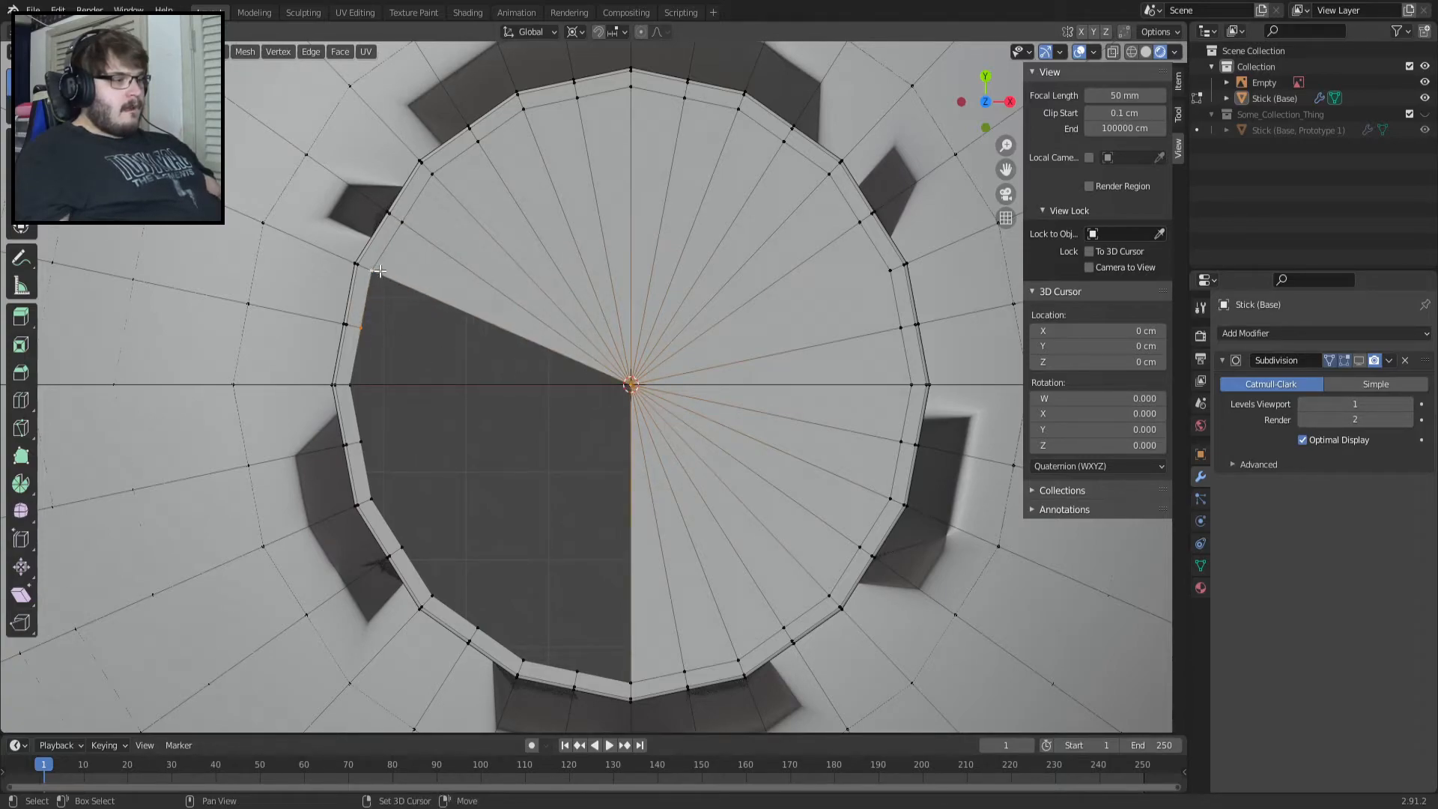
key("f")
left_click(357, 389)
left_click(358, 333, "shift")
key("f")
Fill four triangular faces between the centre vertex and the rim, from the negative X axis toward negative Y.
left_click(362, 437)
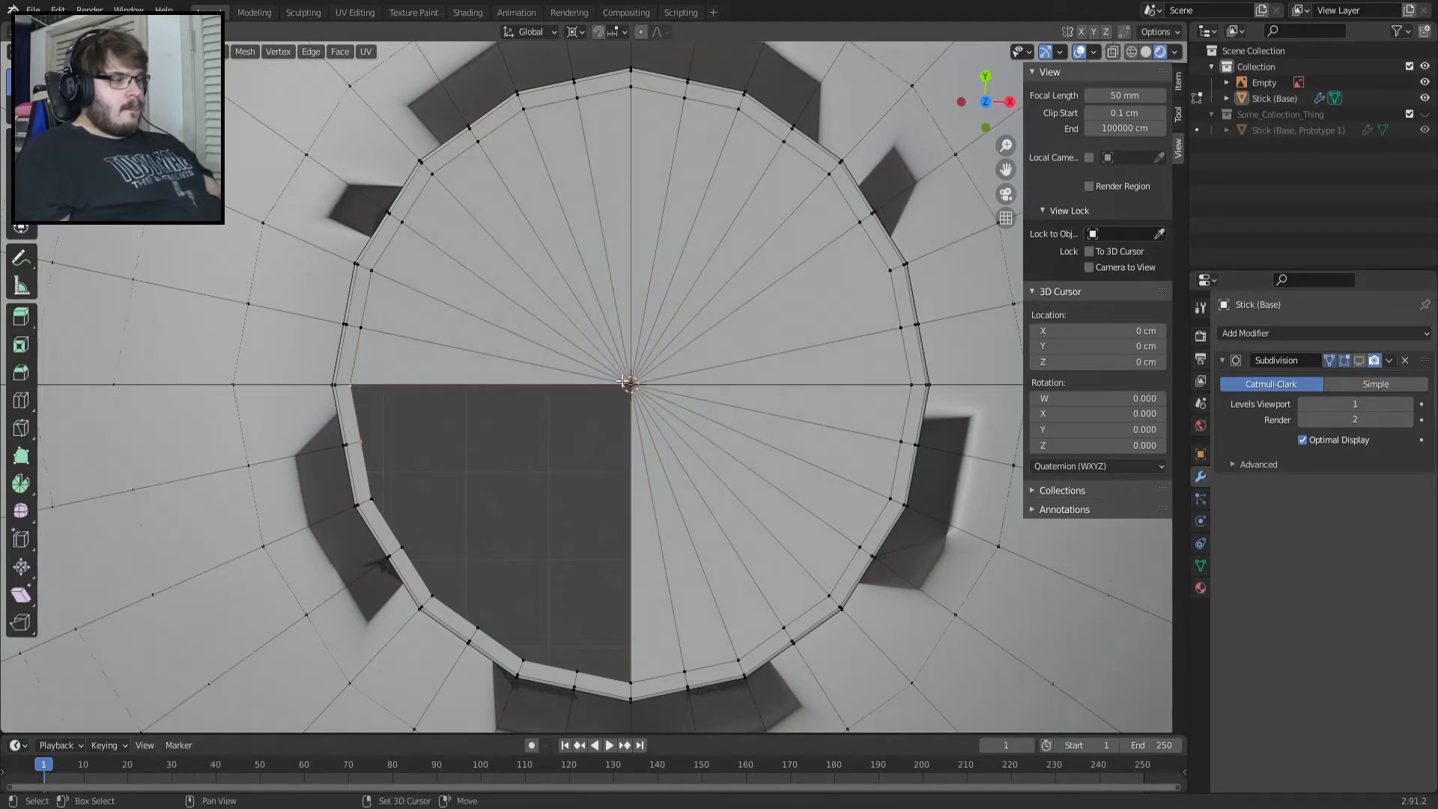
left_click(625, 382, "shift")
key("f")
left_click(374, 482)
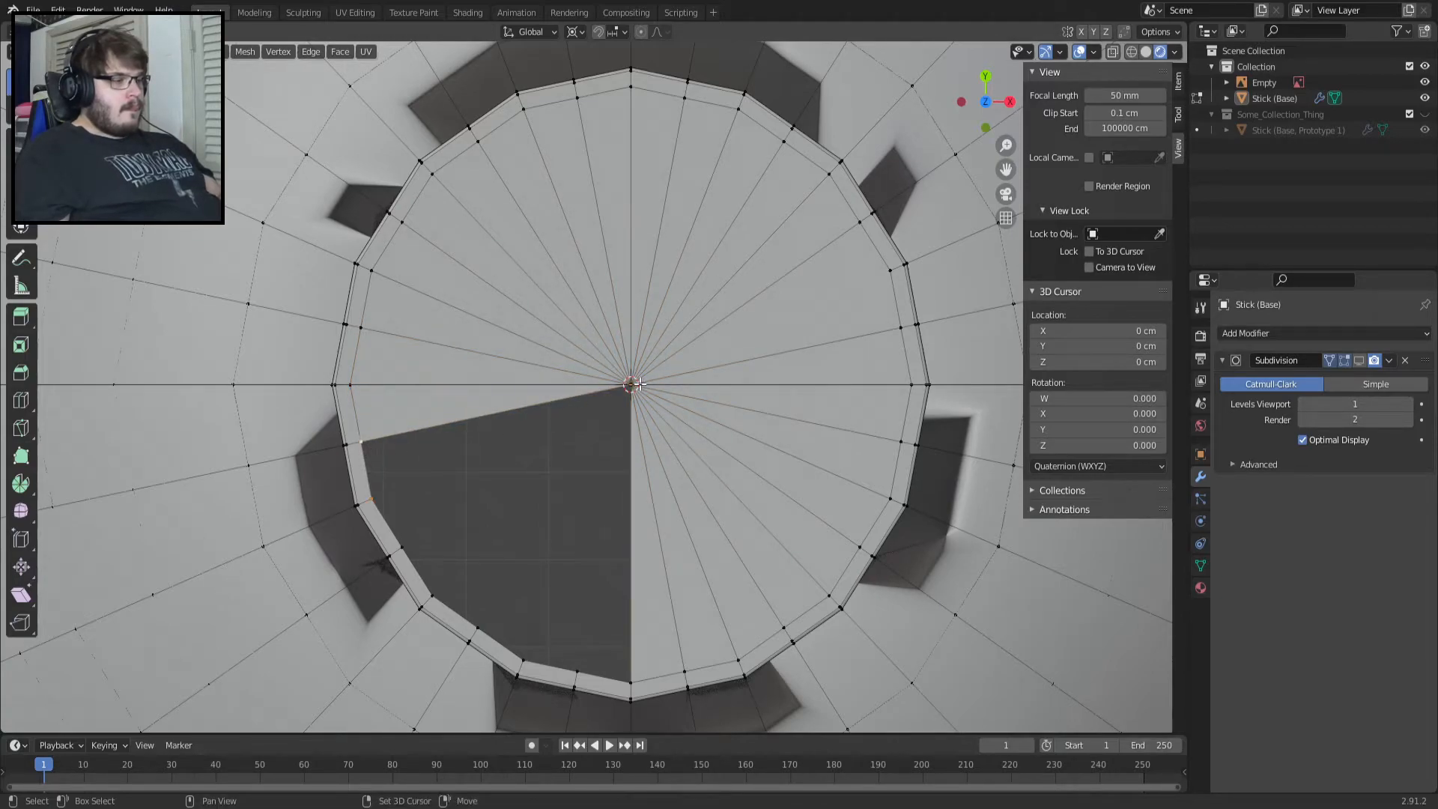
left_click(631, 384, "shift")
key("f")
left_click(402, 548)
left_click(631, 384, "shift")
key("f")
left_click(433, 596)
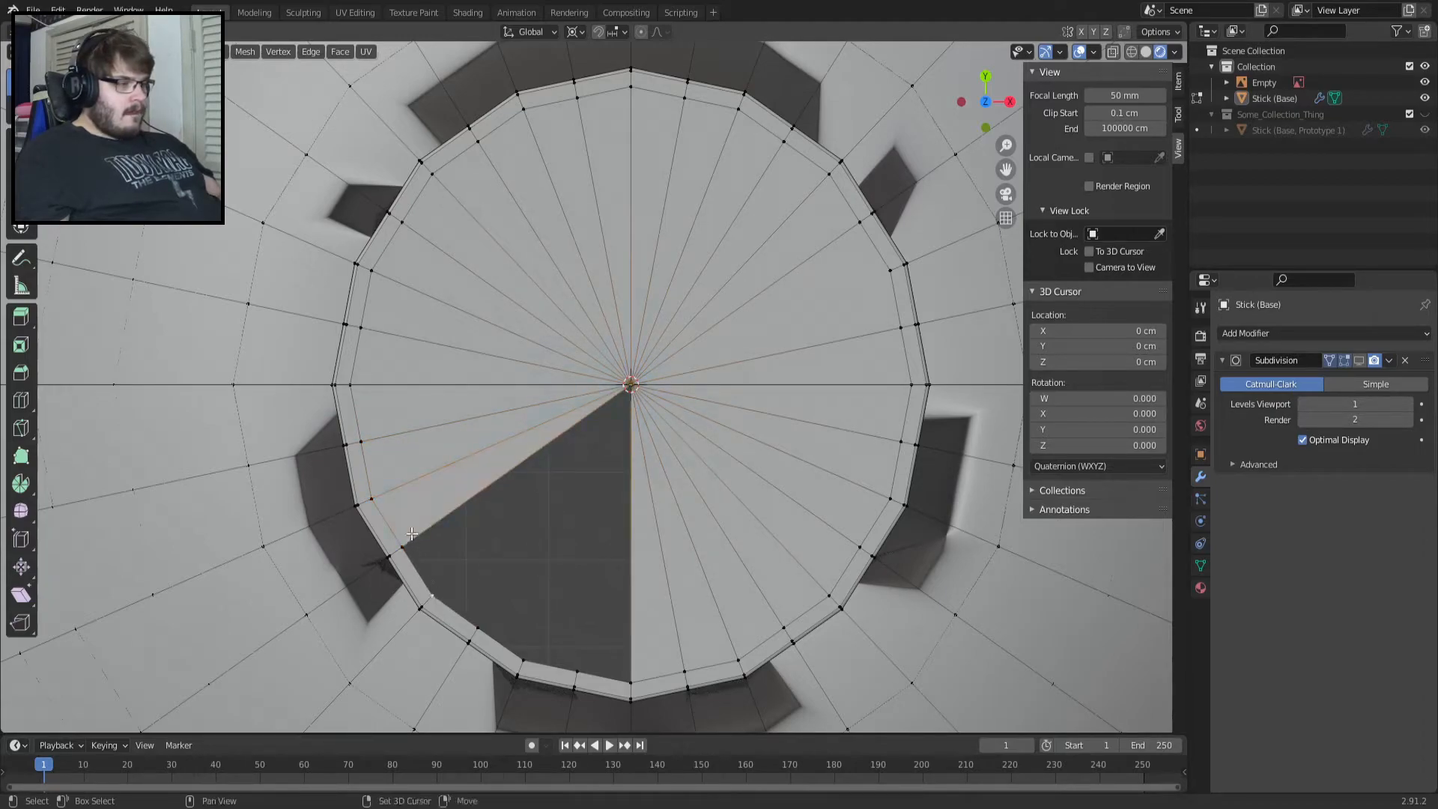
key("f")
Fill the last four triangular faces to close the fan at the negative Y axis and leave Edit Mode.
left_click(476, 628)
left_click(631, 384, "shift")
key("f")
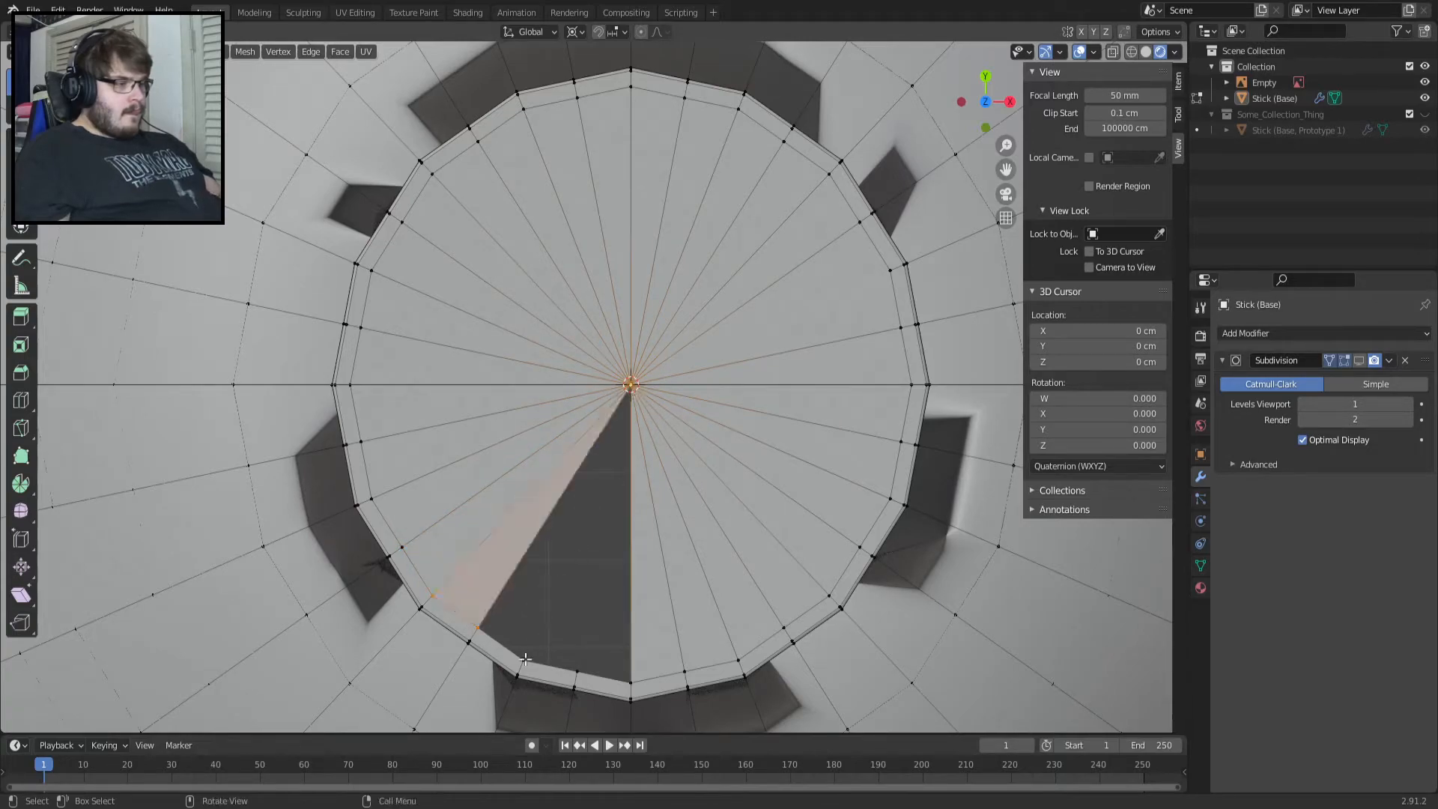
left_click(483, 627)
left_click(631, 385, "shift")
left_click(526, 663, "shift")
key("f")
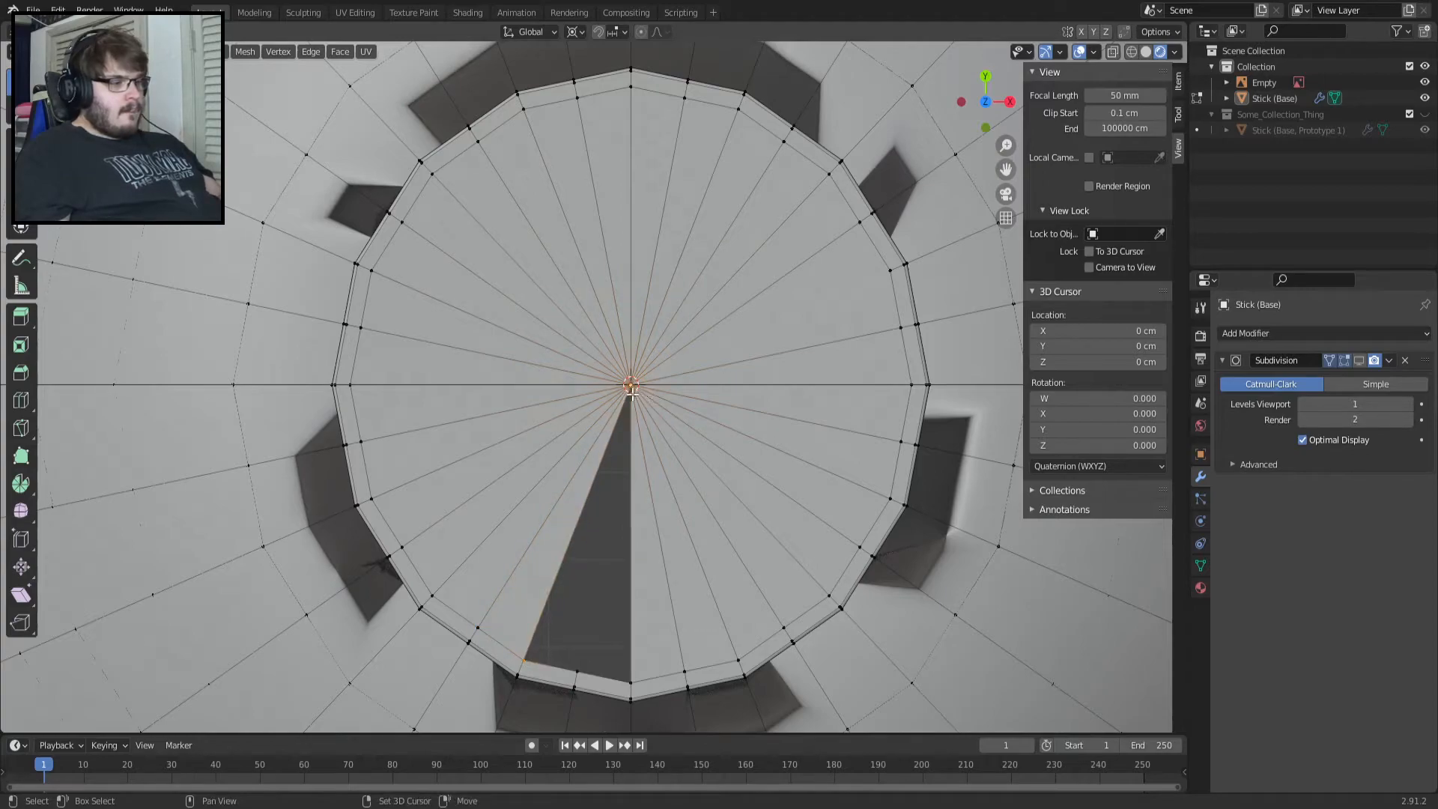
left_click(574, 668, "shift")
key("f")
left_click(626, 680)
left_click(631, 384, "shift")
key("f")
key("Tab")
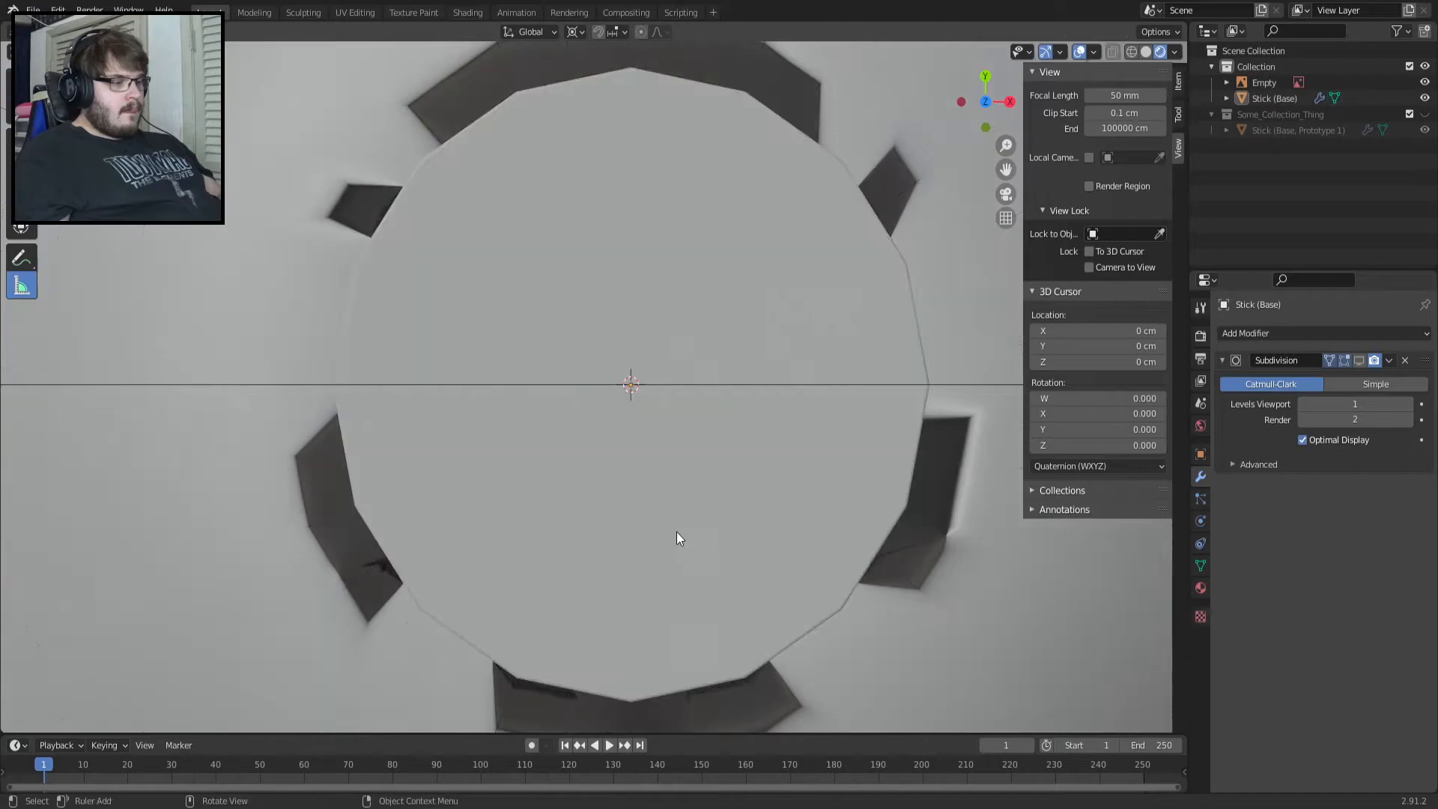
Turn on the Subdivision modifier's viewport display and inspect the capped neck from several angles.
scroll(676, 528, "down", 5)
middle_click_drag(677, 529, 712, 411)
key("Tab")
key("Tab")
left_click(1358, 360)
middle_click_drag(658, 475, 595, 496)
key("Tab")
key("Tab")
middle_click_drag(654, 440, 660, 380)
scroll(660, 380, "down", 4)
middle_click_drag(645, 533, 636, 519)
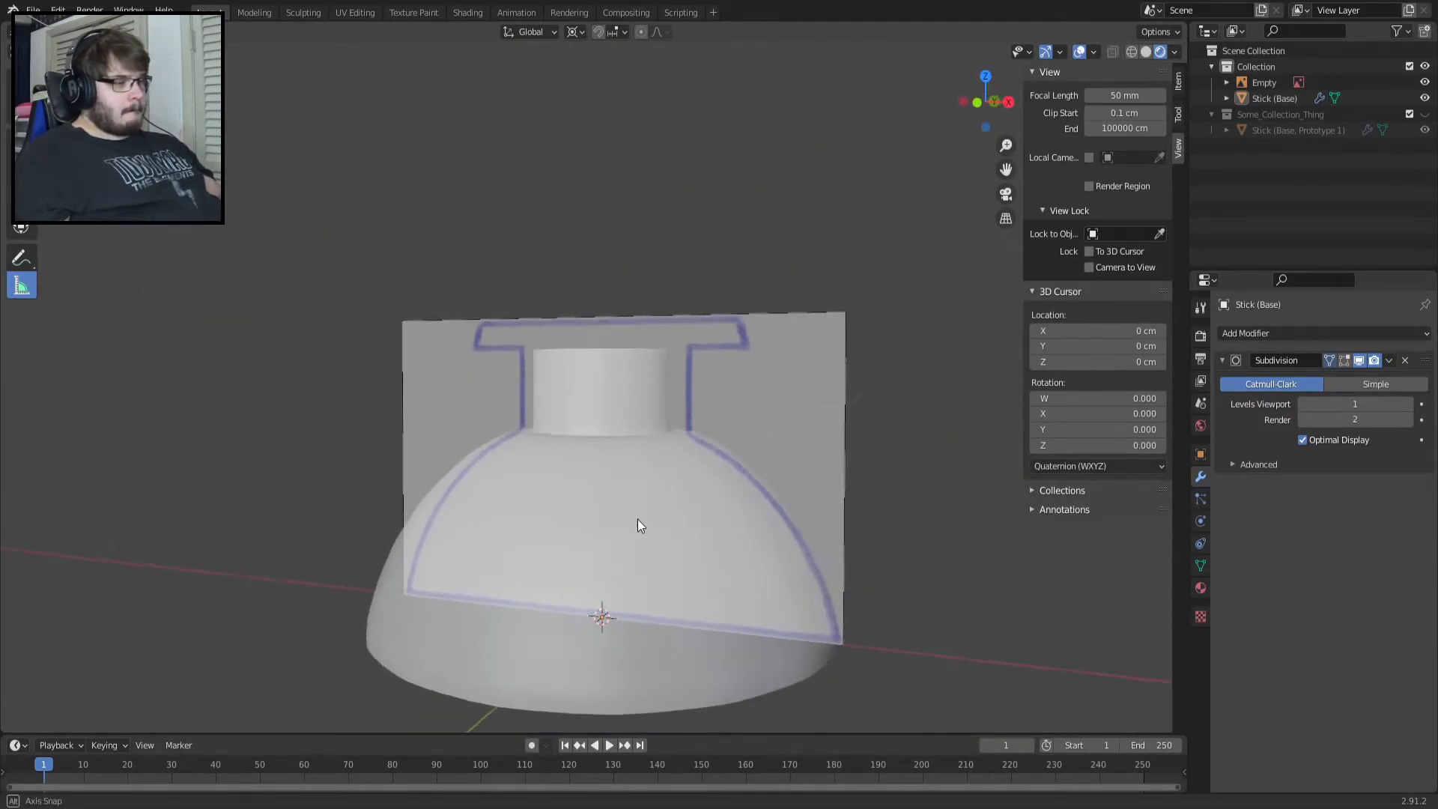
Compare the subdivided base and neck with the reference drawing in front view.
key("KP_1")
scroll(638, 520, "down", 1)
scroll(638, 520, "up", 3)
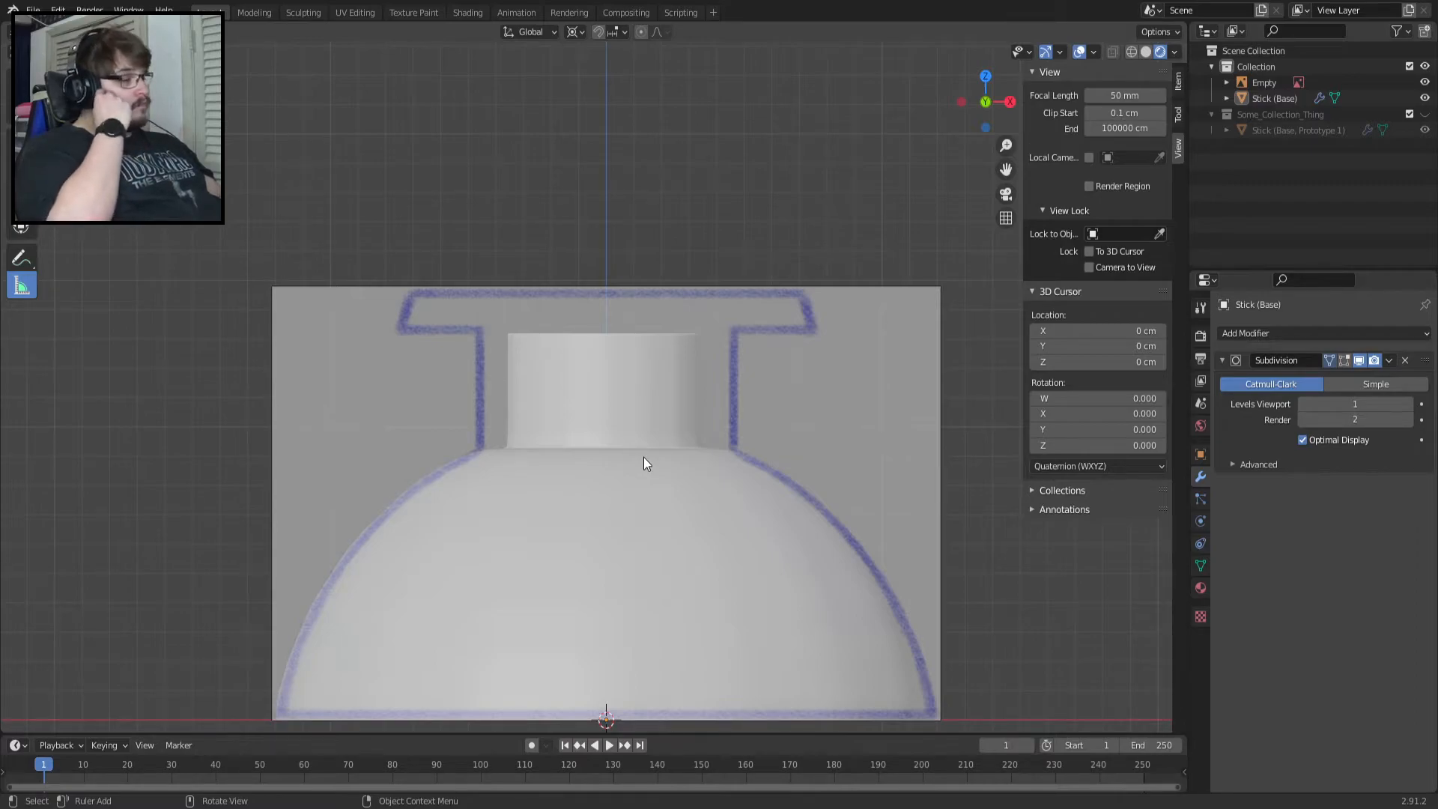
middle_click_drag(632, 449, 623, 505)
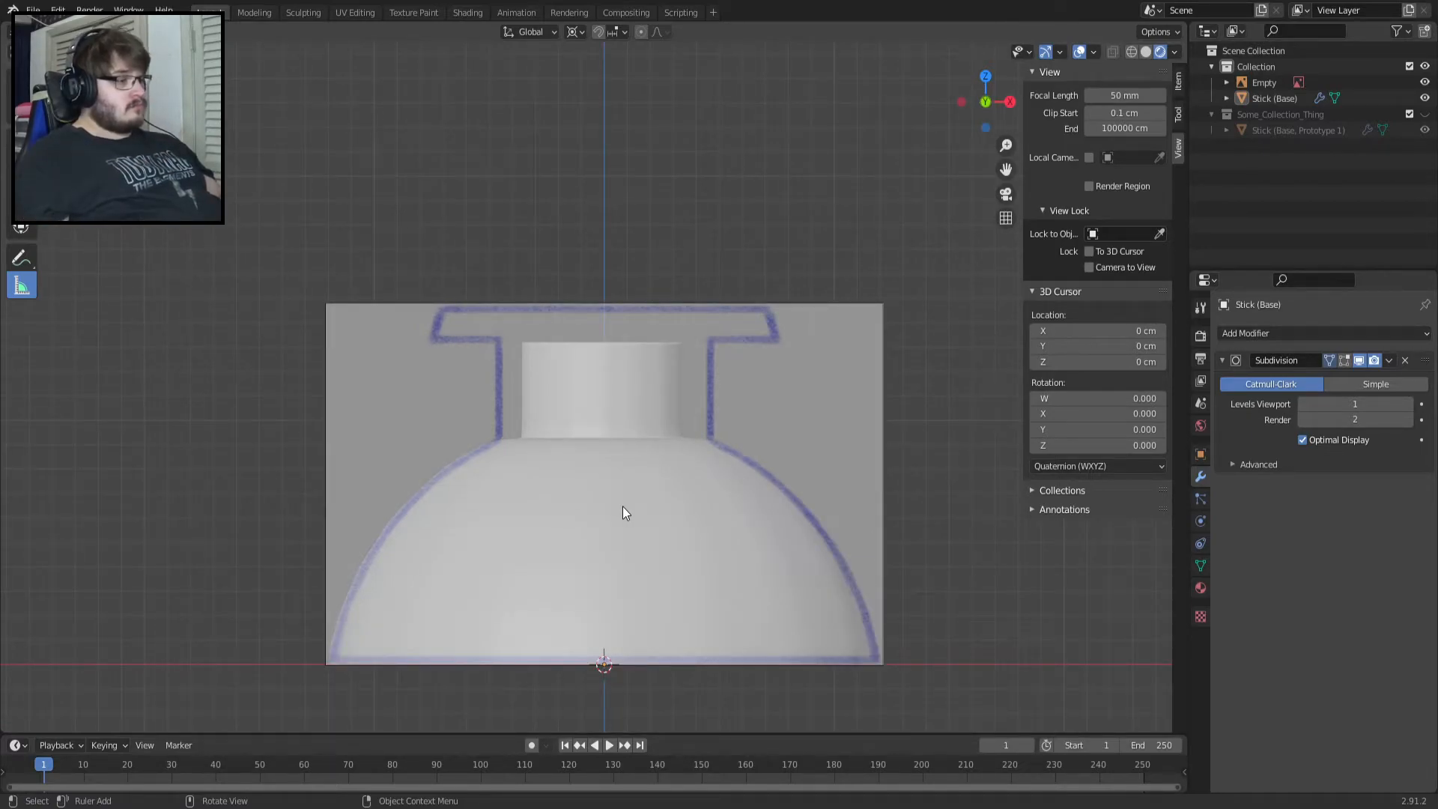
scroll(622, 506, "up", 4)
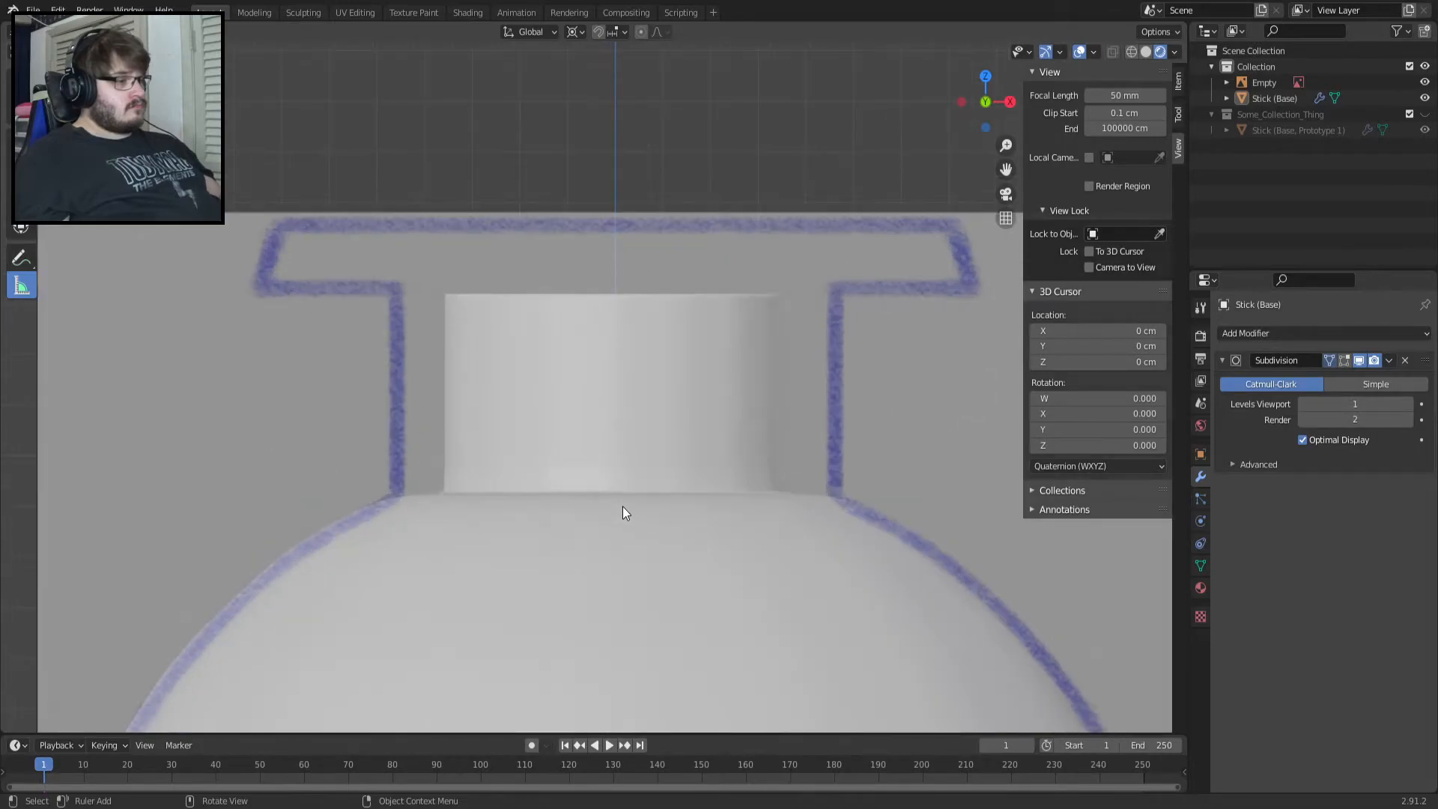
middle_click_drag(720, 324, 727, 497)
key("Tab")
key("Tab")
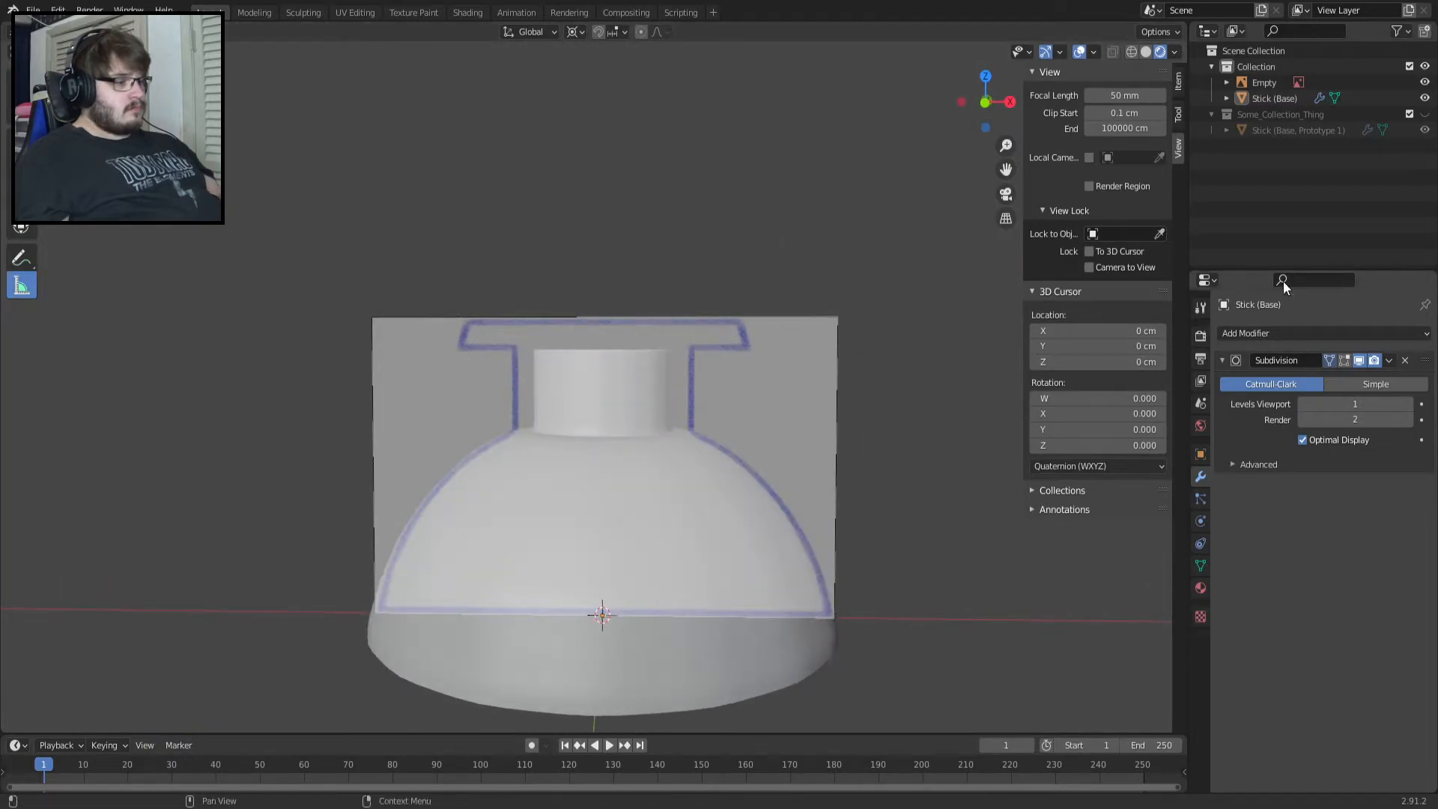
Hide the Empty reference image, select the stick base and save the file.
left_click(1424, 83)
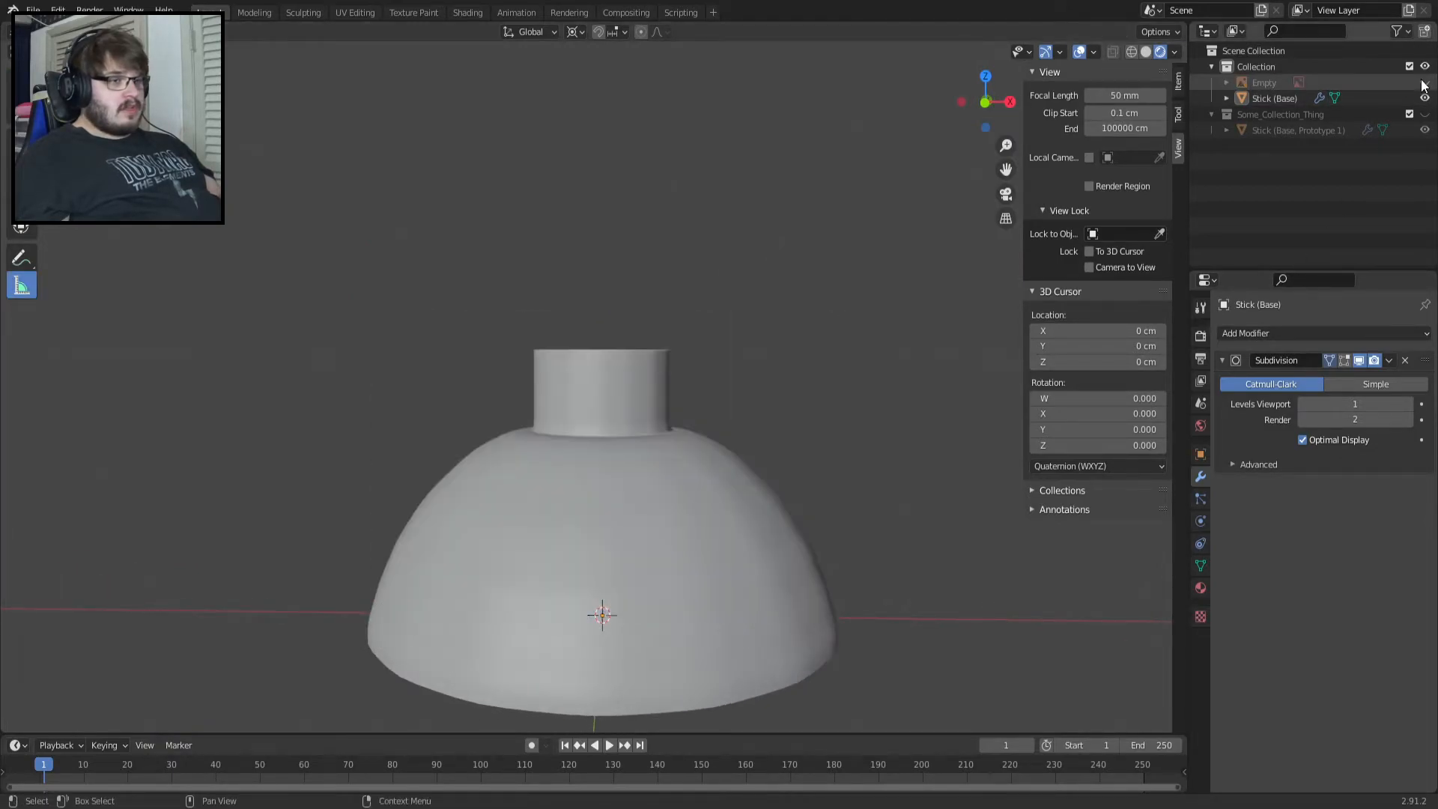
left_click(584, 586)
key("KP_1")
middle_click_drag(584, 578, 652, 561)
key("ctrl+s")
middle_click_drag(684, 446, 607, 487)
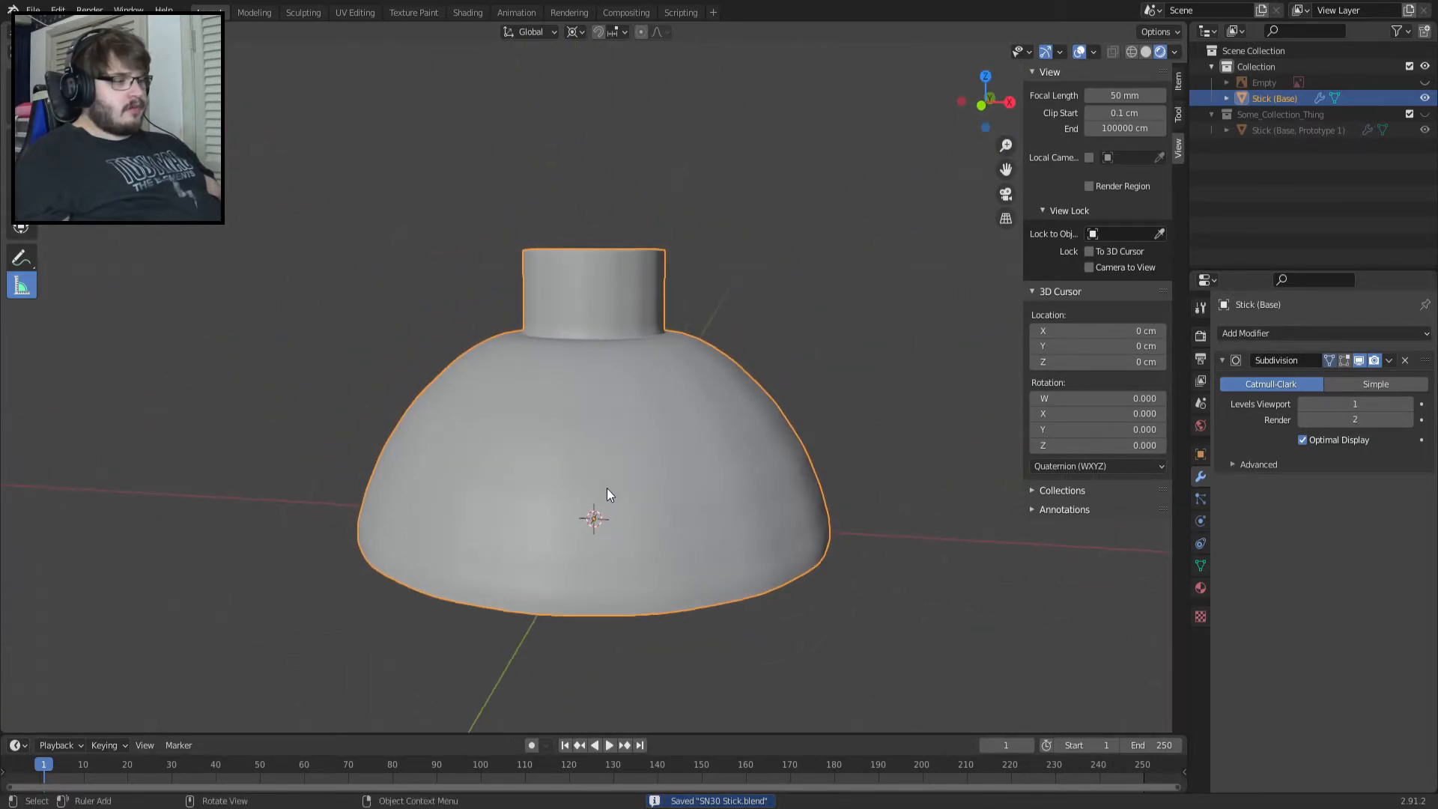
Set the viewport's focal length to 75 mm and check the base in perspective.
key("KP_1")
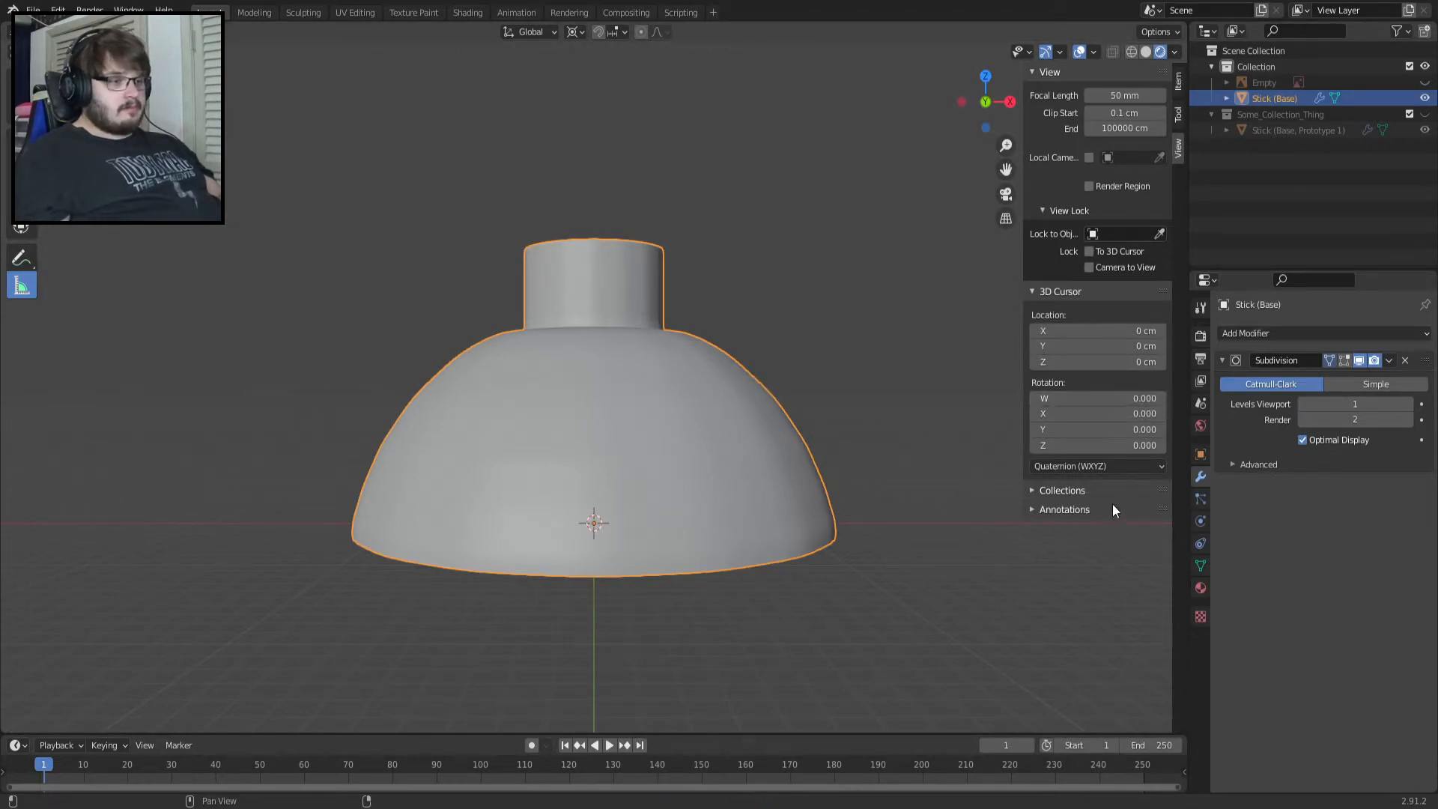
left_click(1124, 95)
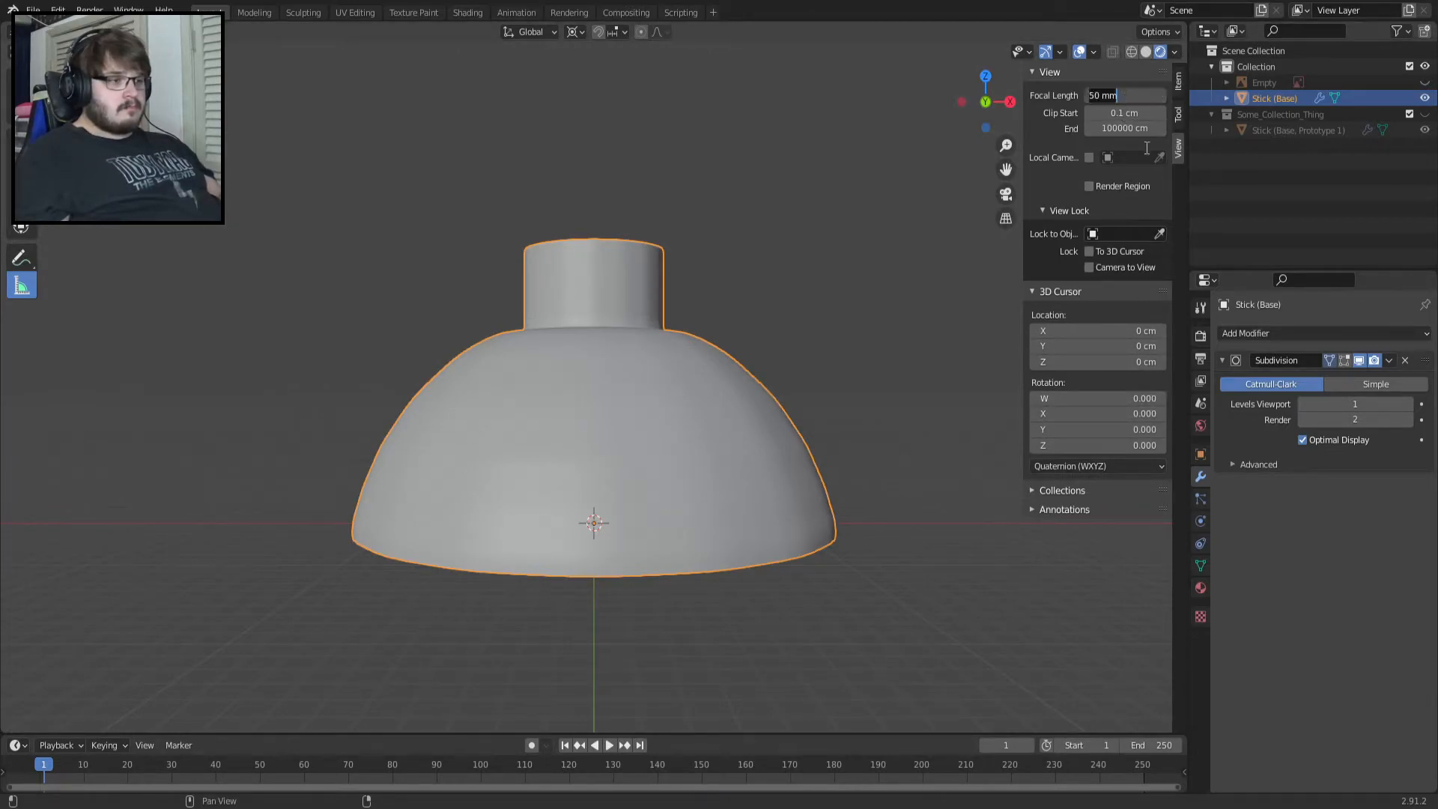
type("75")
key("Return")
middle_click_drag(861, 309, 661, 392)
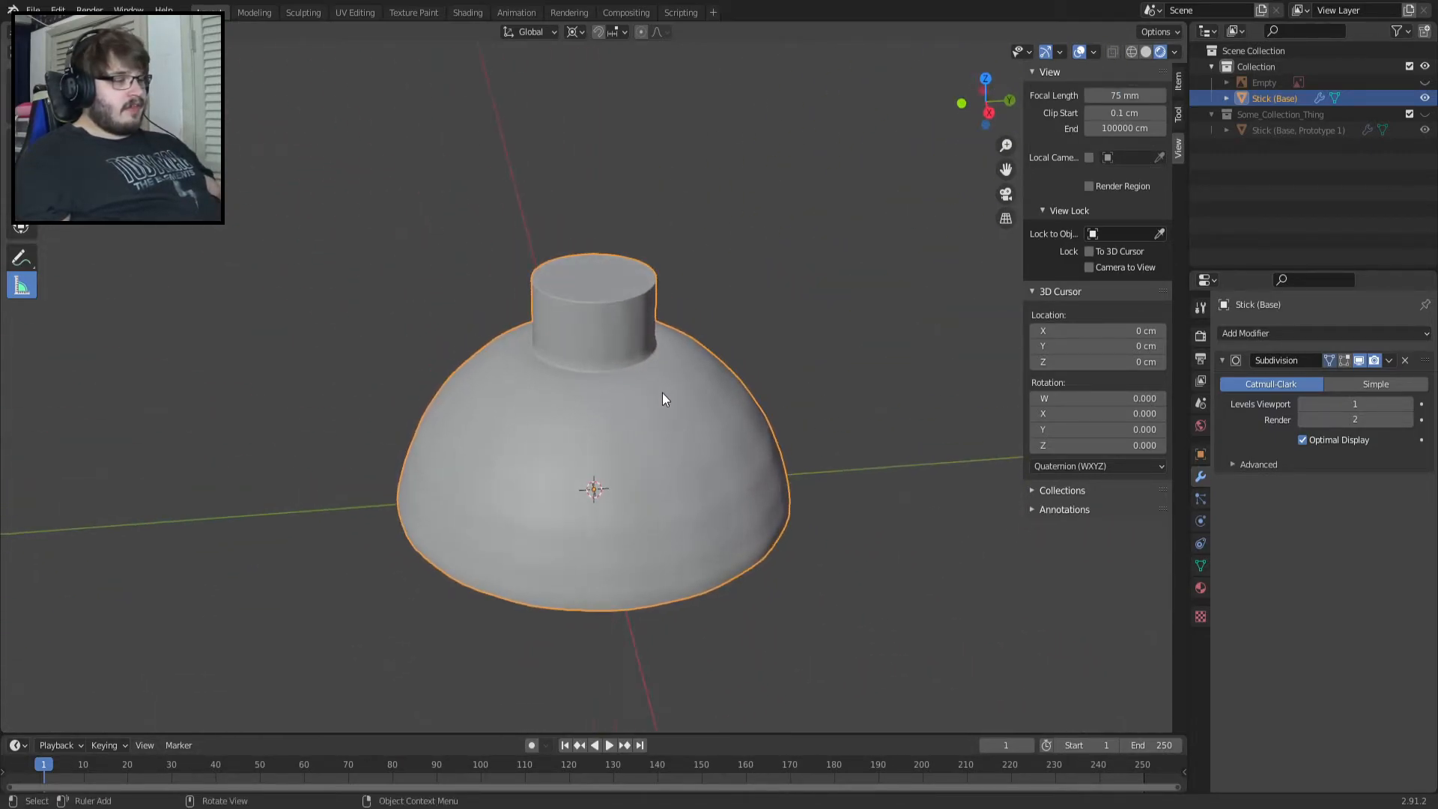
Examine the base's topology and smoothed surface from the front and above, in both Edit Mode and Object Mode.
key("KP_1")
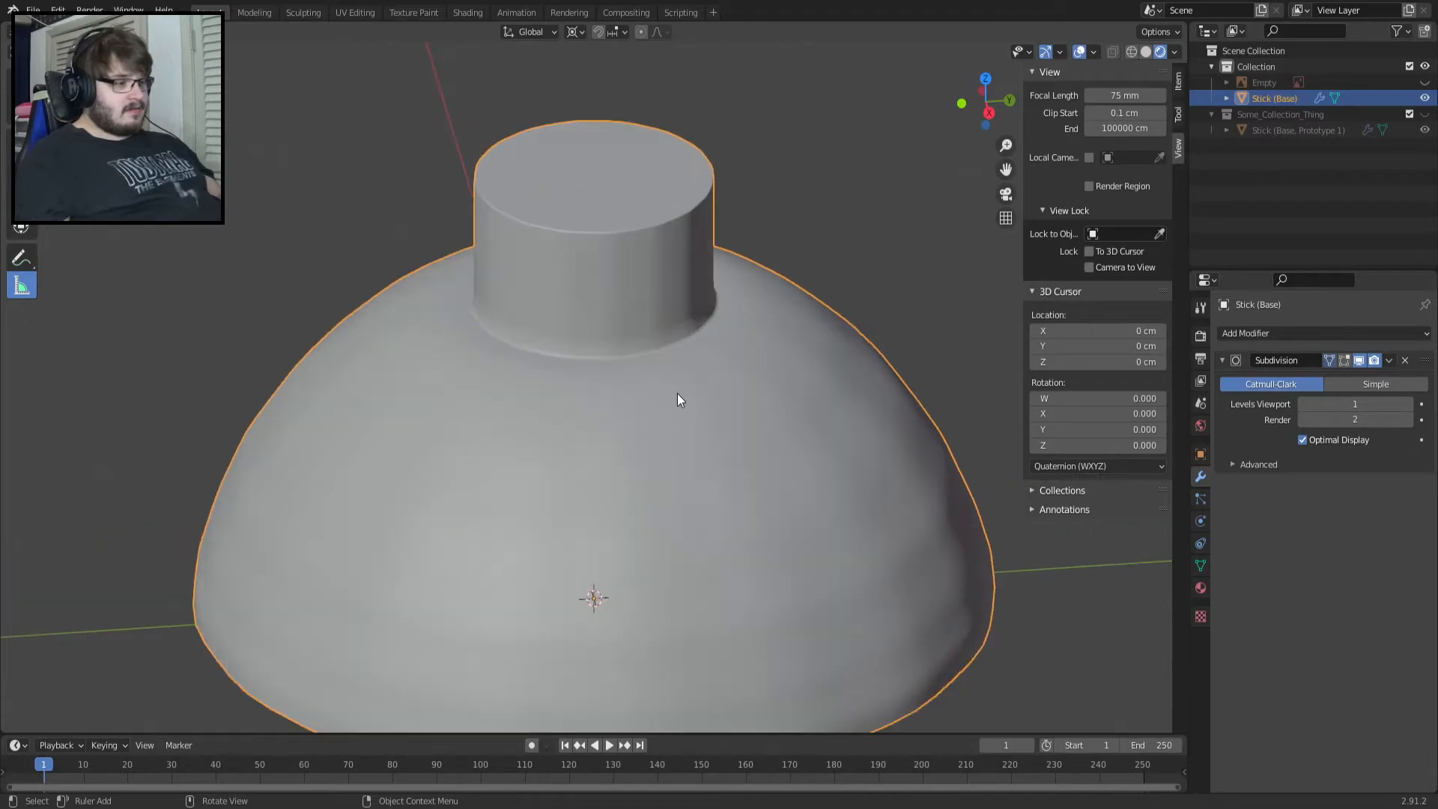
middle_click_drag(833, 341, 654, 245)
key("Tab")
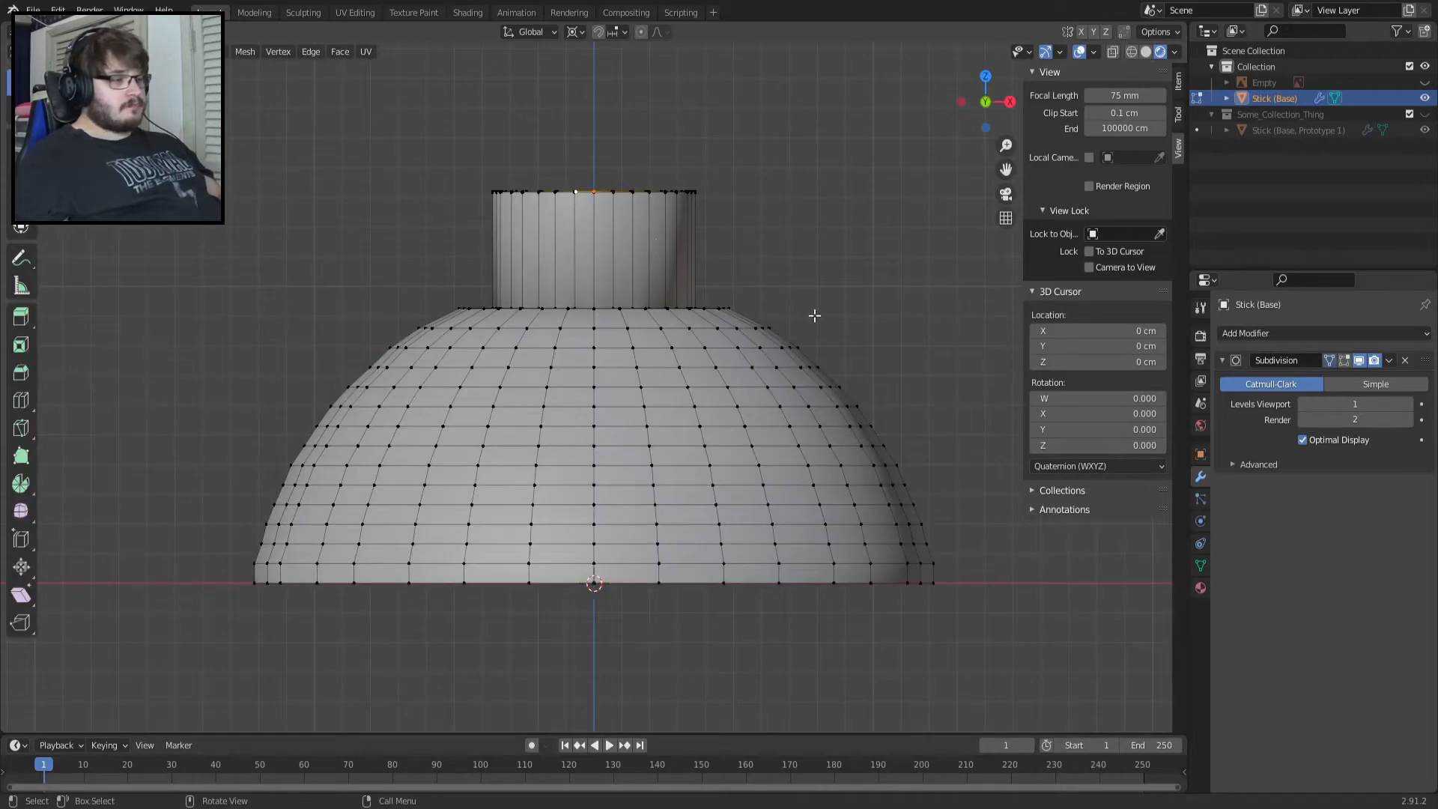
key("Tab")
key("Tab")
key("Tab")
middle_click_drag(852, 381, 722, 421)
key("Tab")
middle_click_drag(696, 373, 733, 448)
scroll(693, 344, "up", 1)
key("a")
key("Tab")
key("Tab")
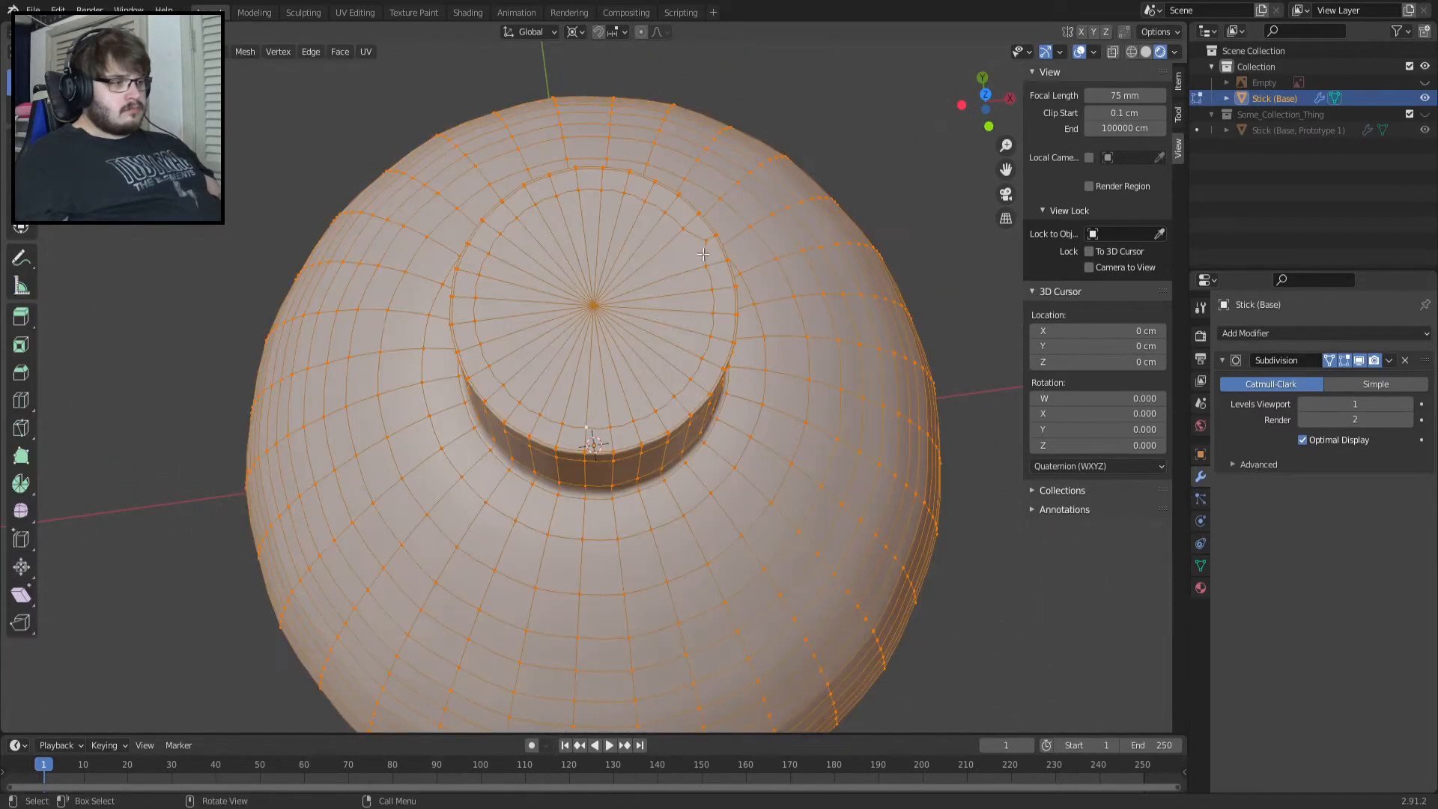
Delete the oversized face on the neck's top cap that skips a rim vertex.
left_click(708, 265)
scroll(720, 250, "up", 4)
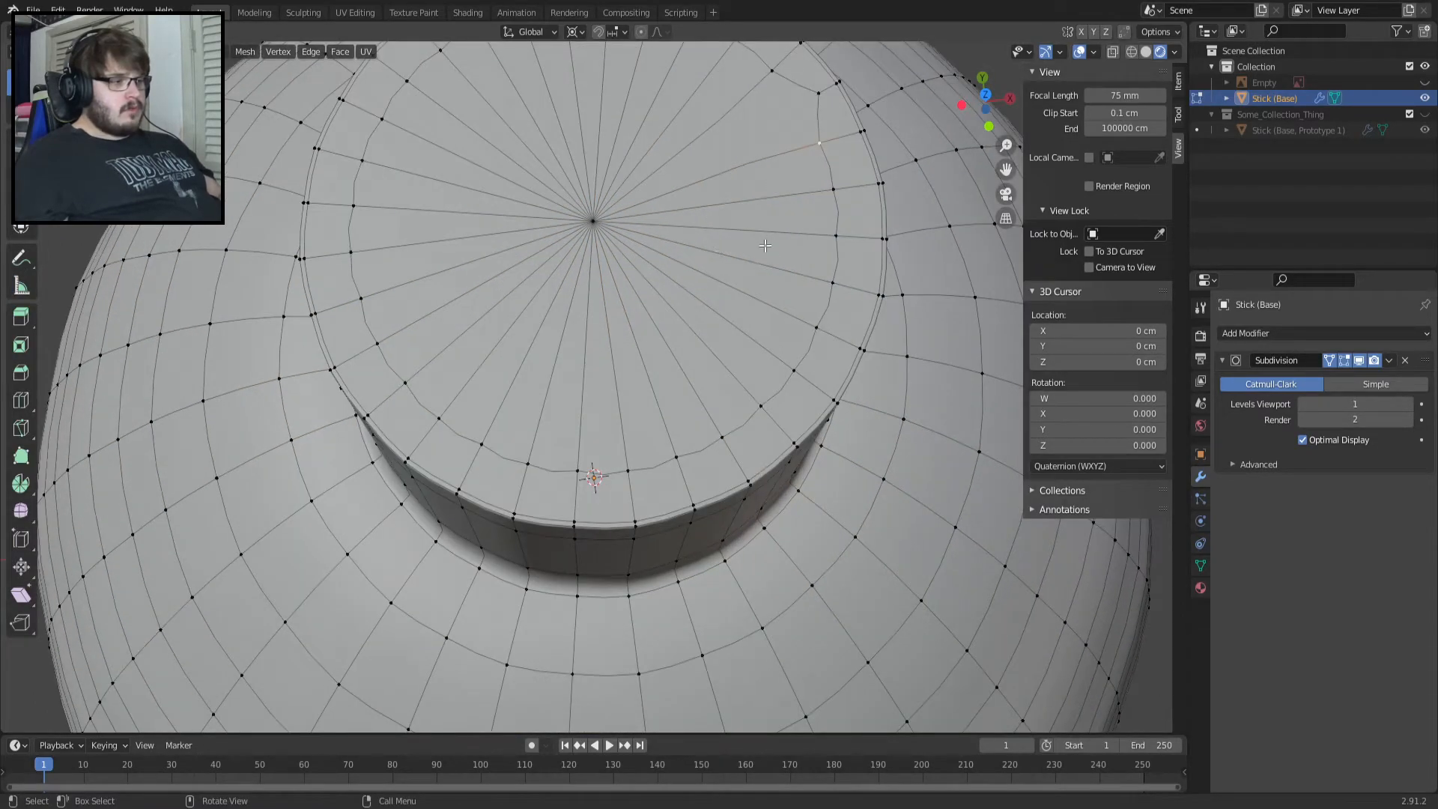
middle_click_drag(765, 243, 809, 358)
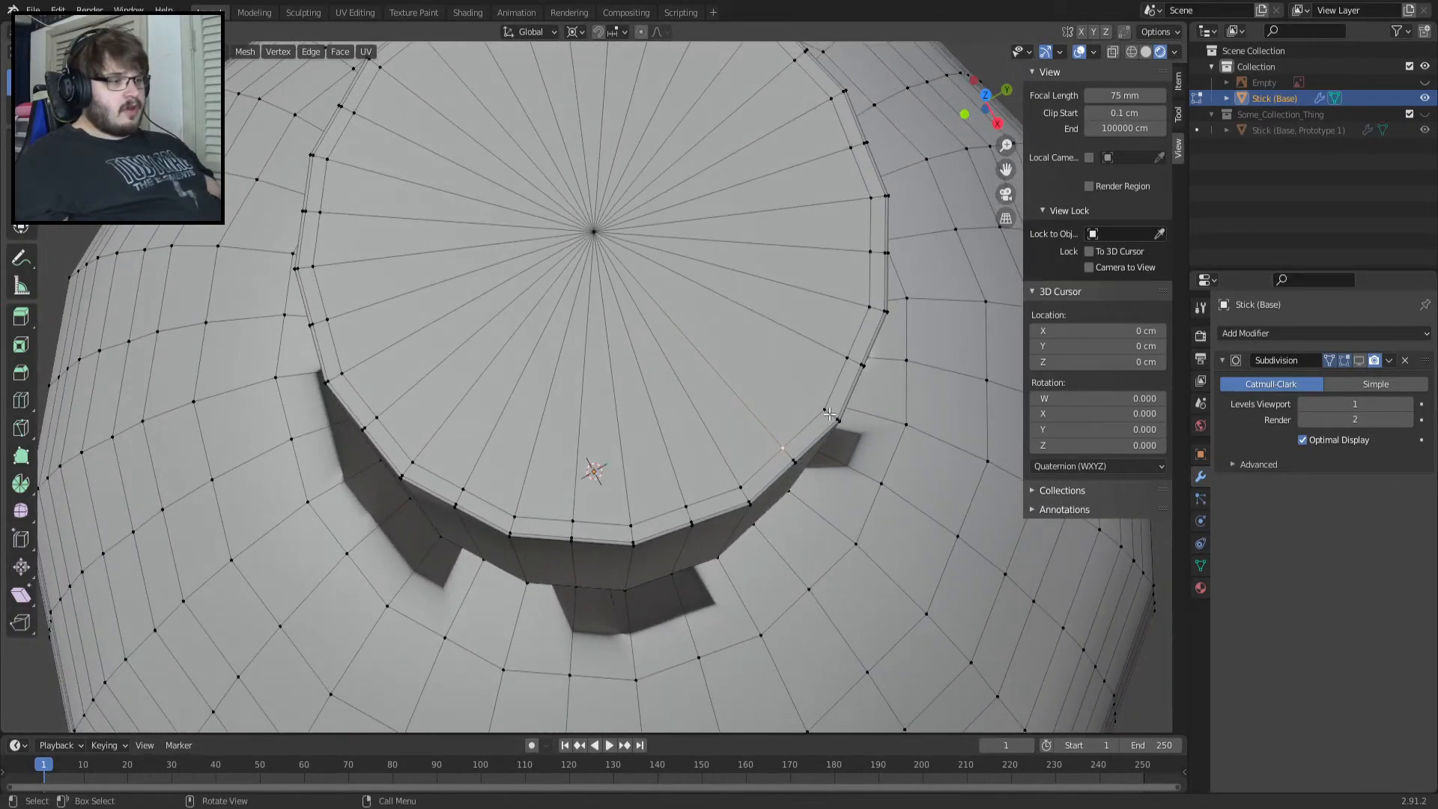
left_click(594, 232, "shift")
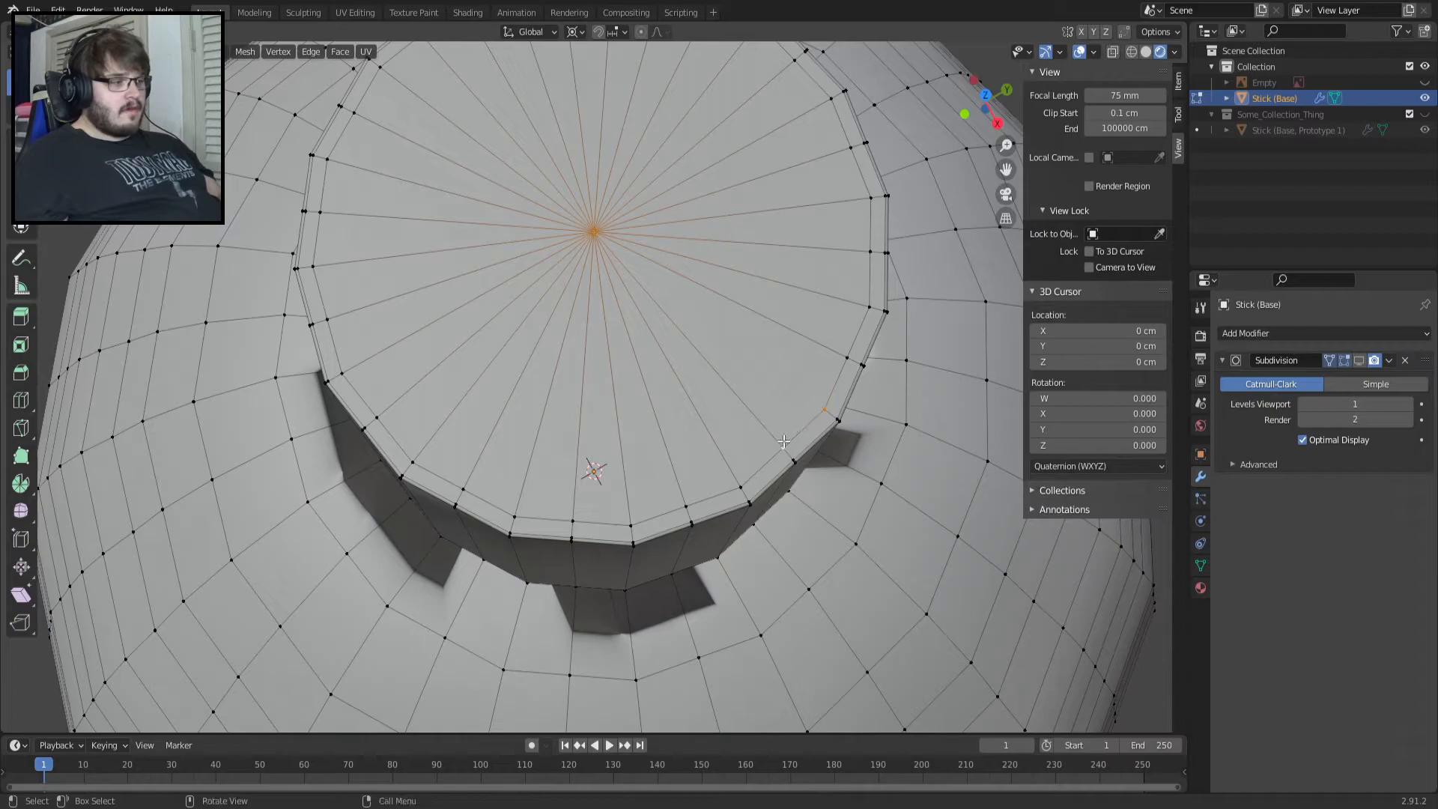
left_click(745, 376)
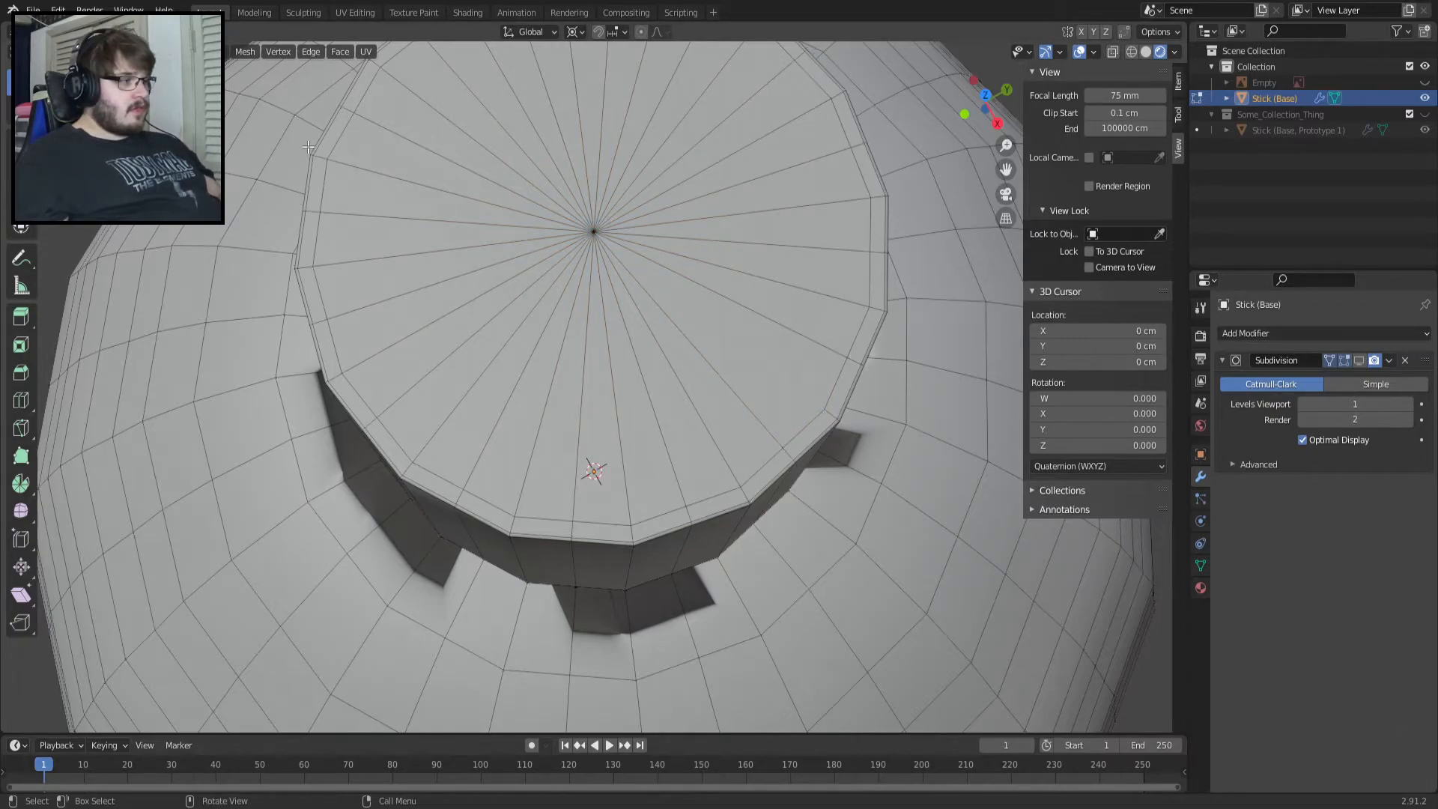
left_click(727, 356)
key("x")
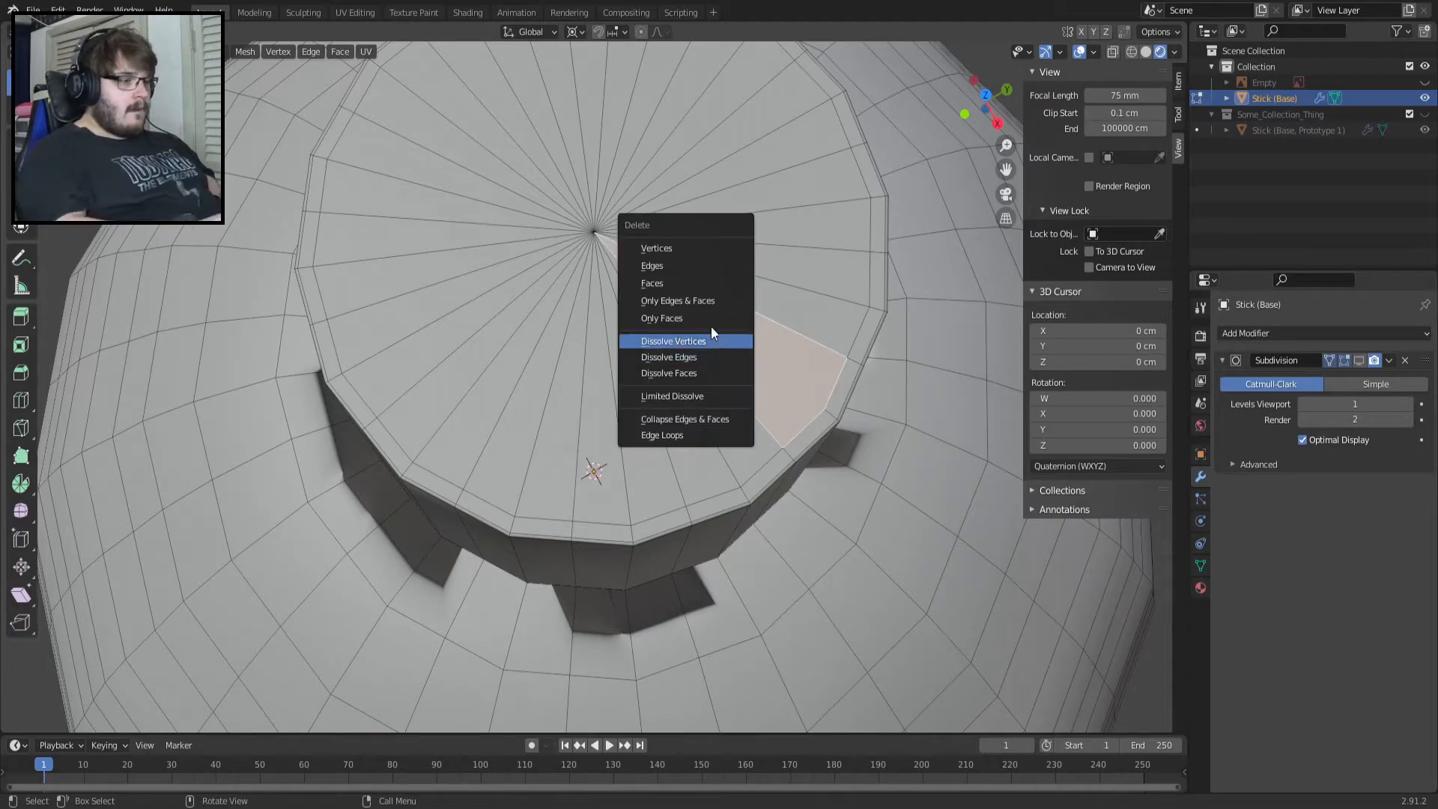
left_click(677, 282)
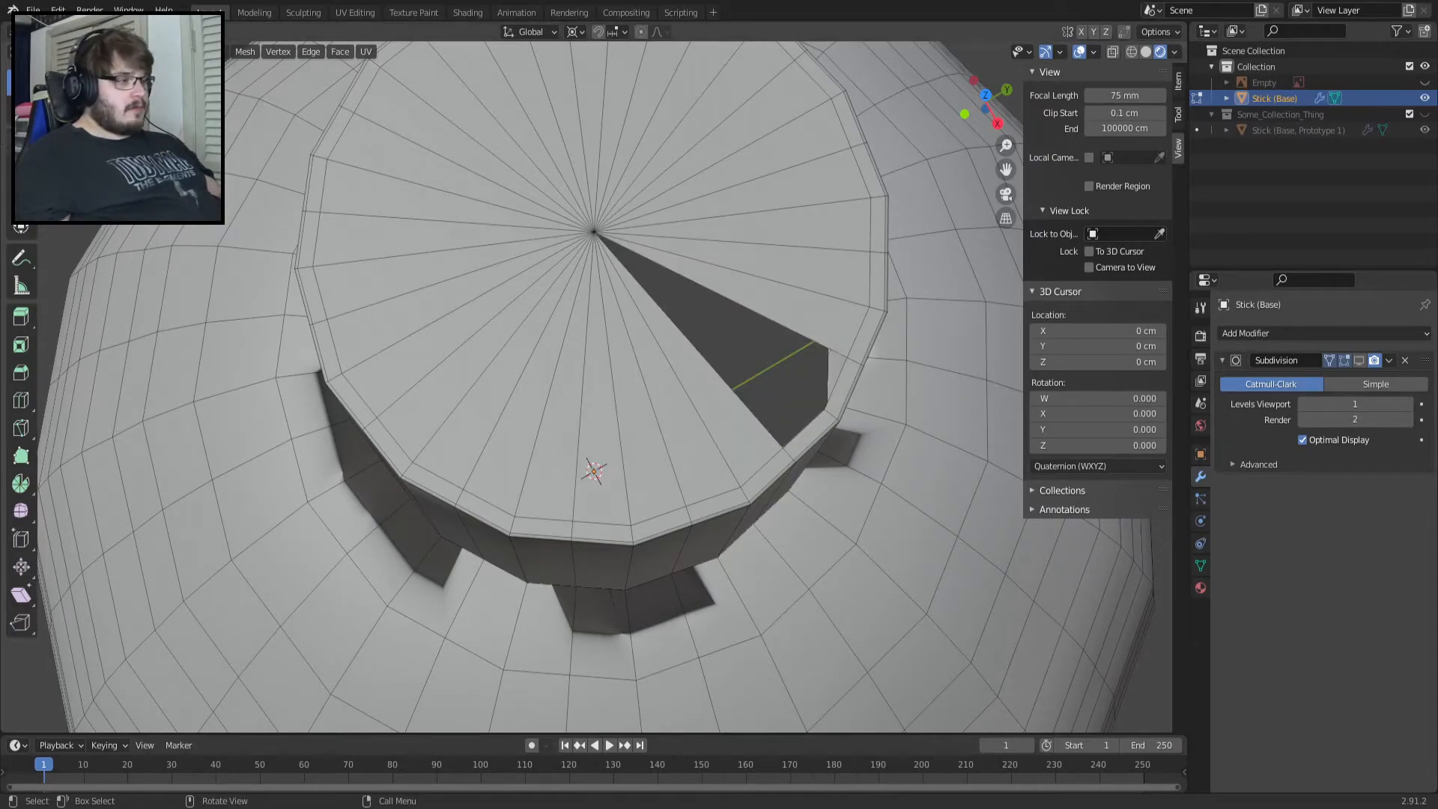
Fill the cap's gap with two triangular faces joining the centre vertex to the skipped rim vertex and its neighbours, and clear the selection.
middle_click_drag(716, 278, 241, 125)
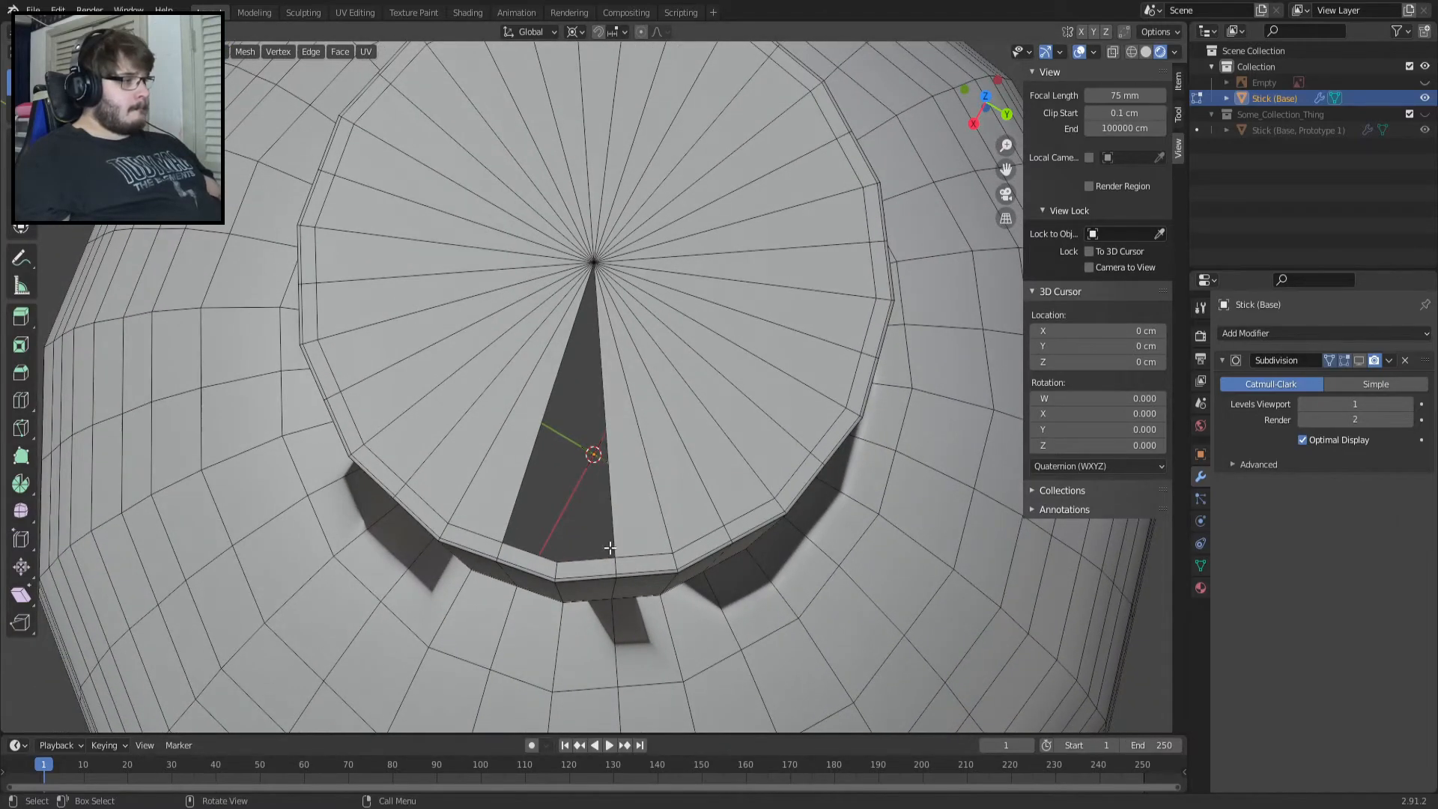
key("1")
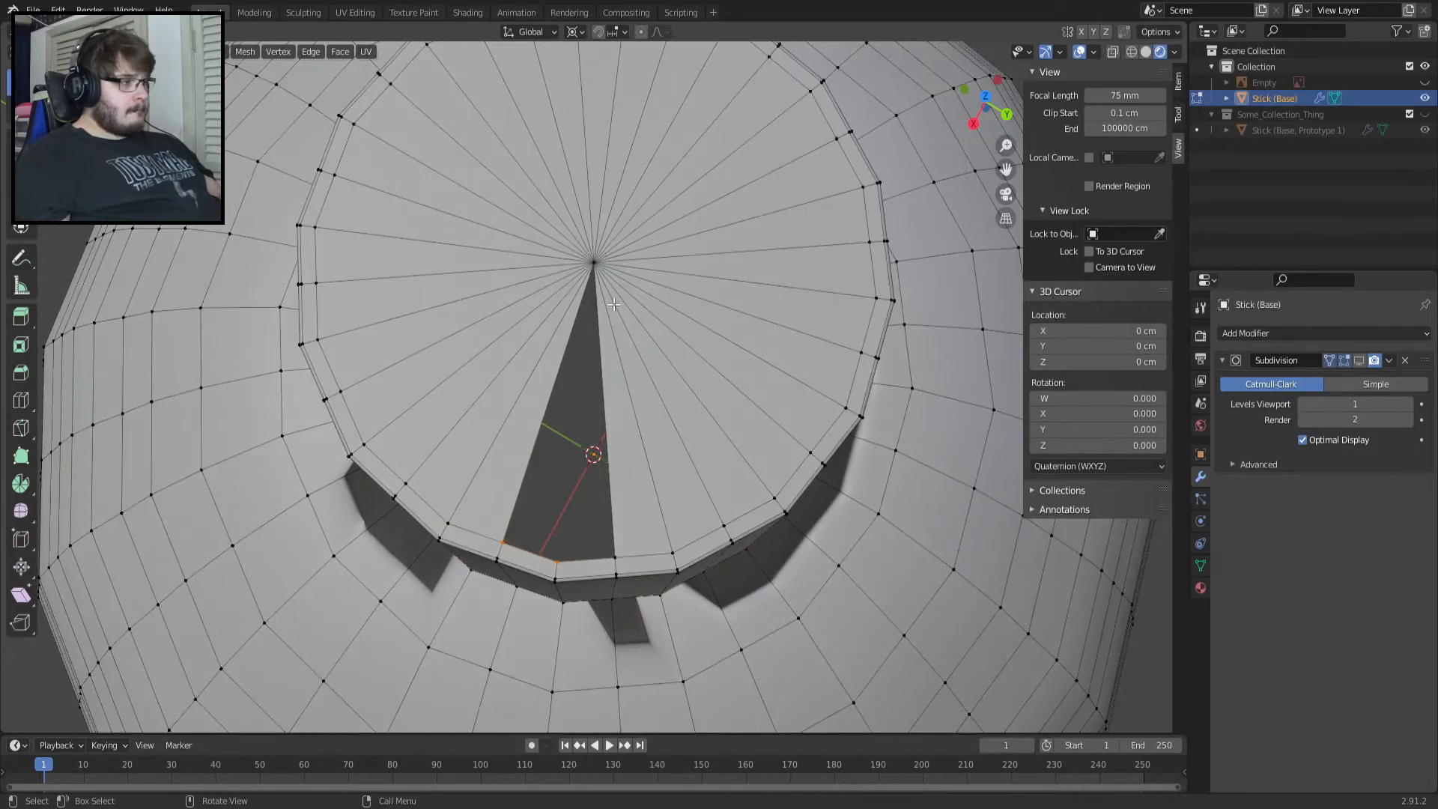
left_click(587, 269)
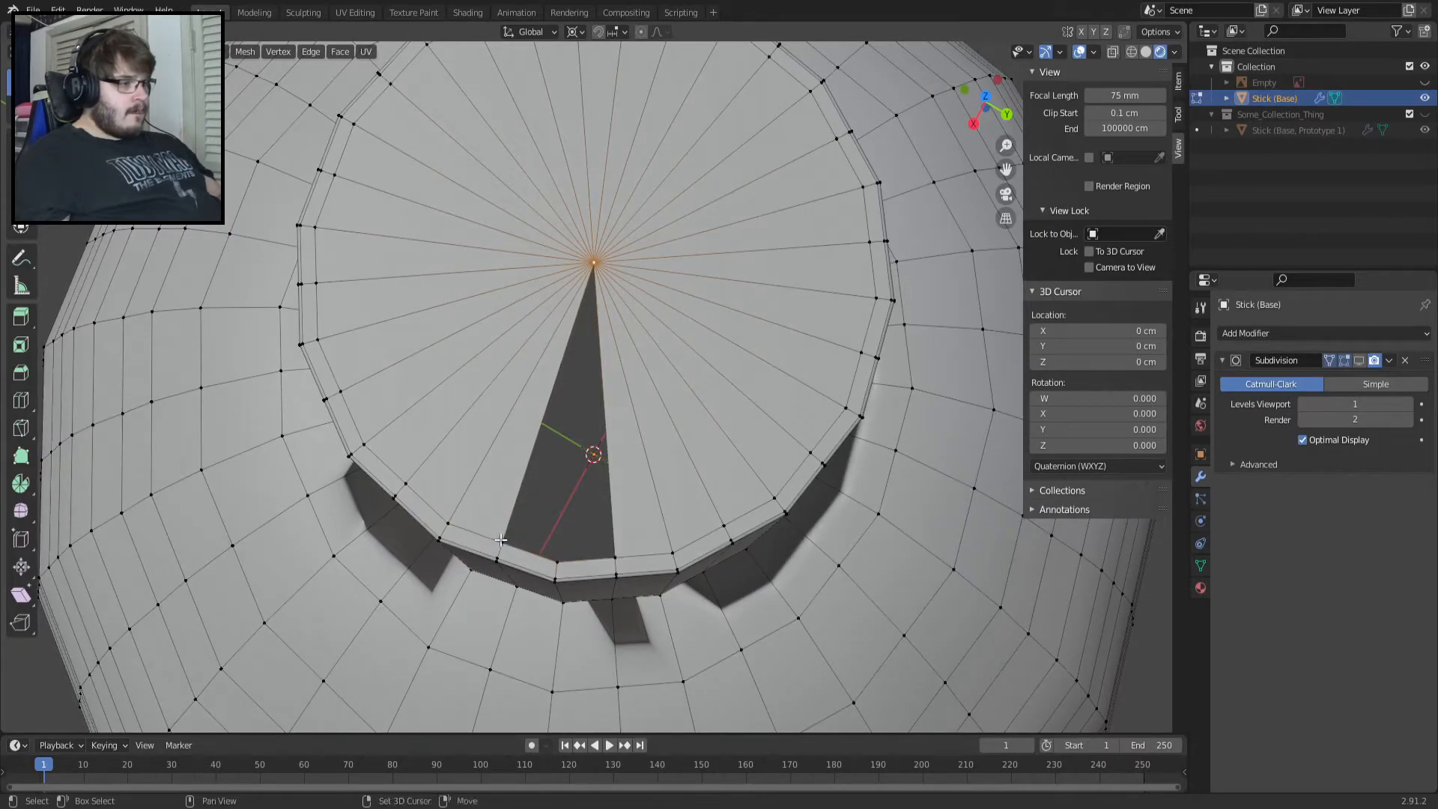
left_click(555, 559, "shift")
key("f")
left_click(562, 559)
left_click(597, 260, "shift")
key("f")
key("Tab")
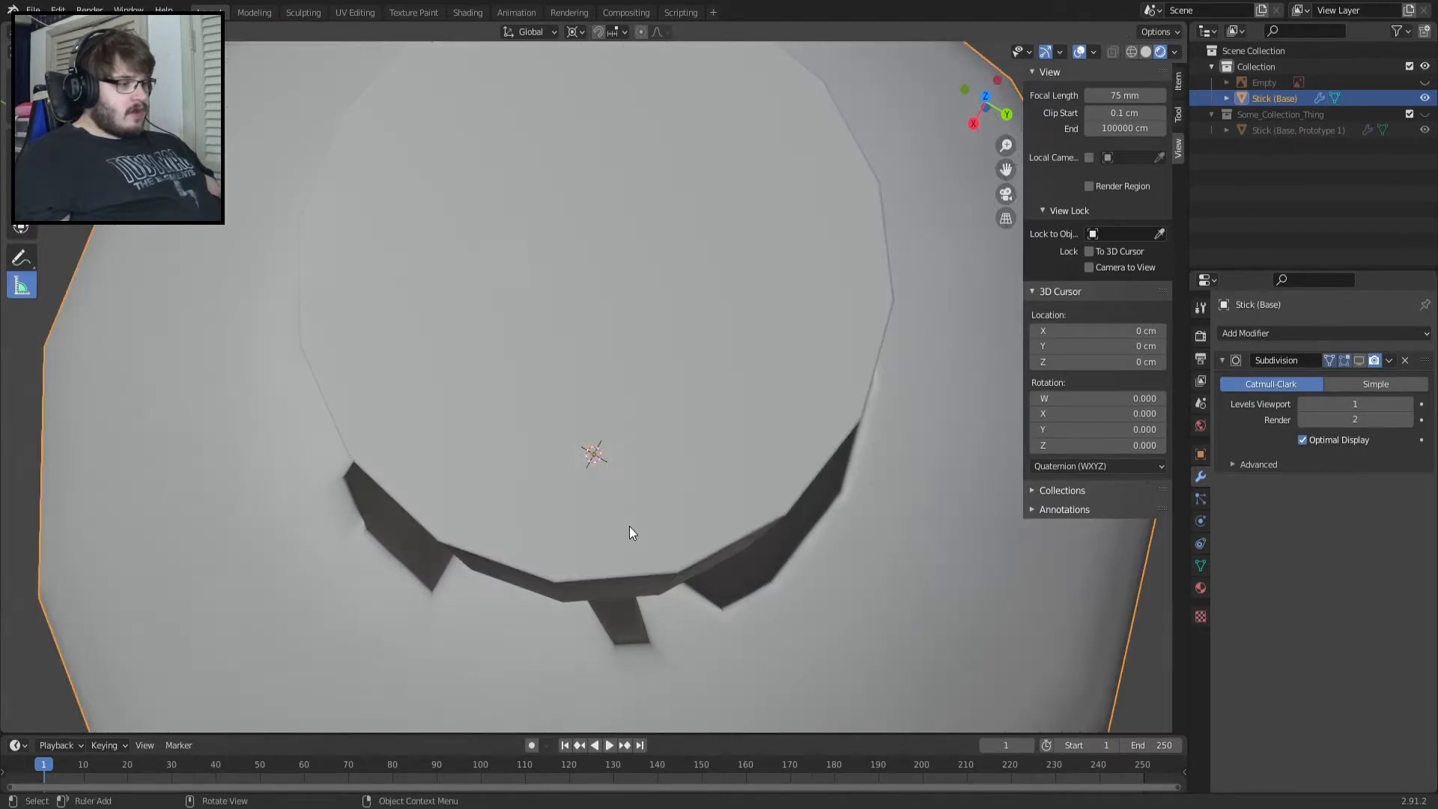
scroll(629, 525, "down", 2)
key("Tab")
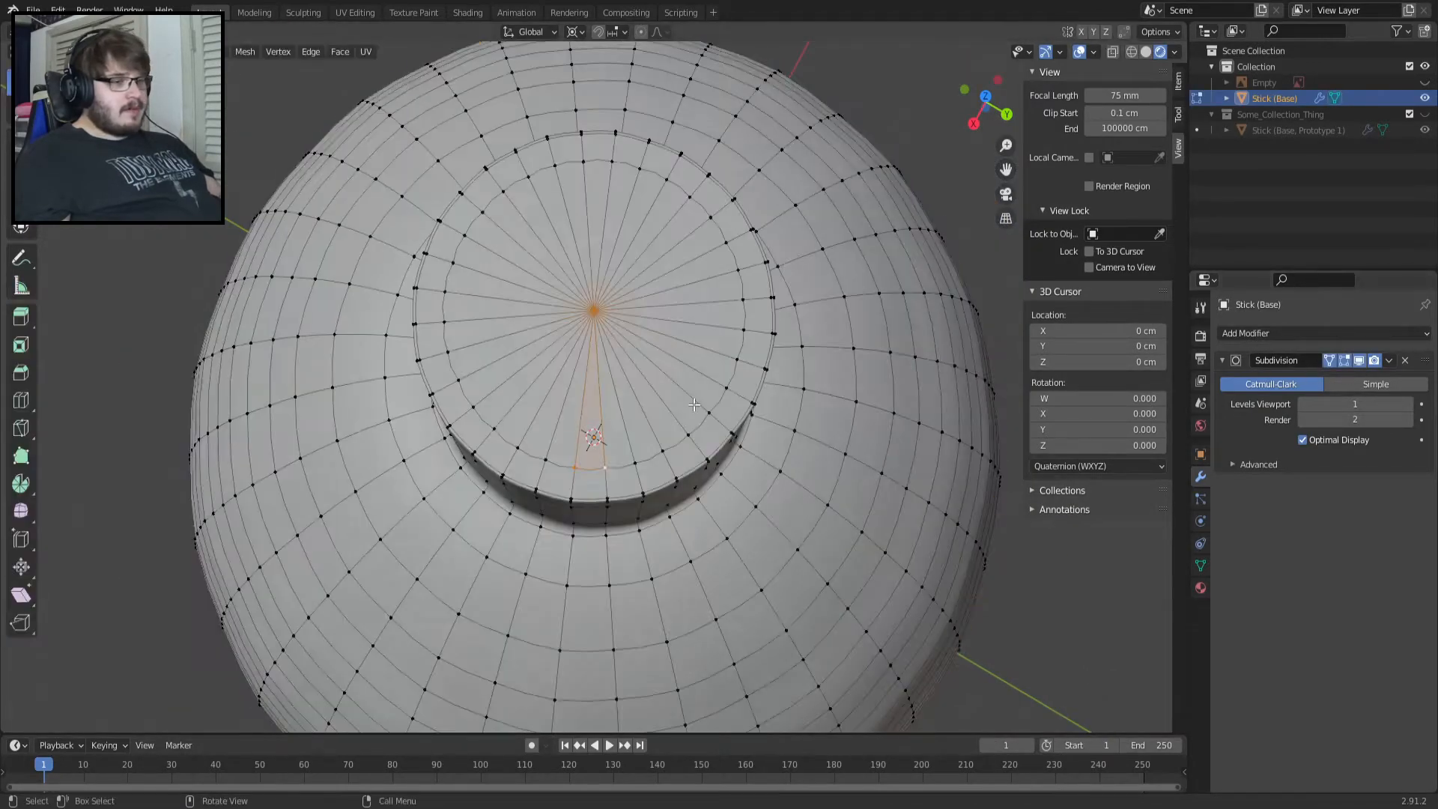
key("alt+a")
Examine the repaired cap and neck in perspective and front view, as mesh and as smoothed surface.
middle_click_drag(678, 376, 805, 262)
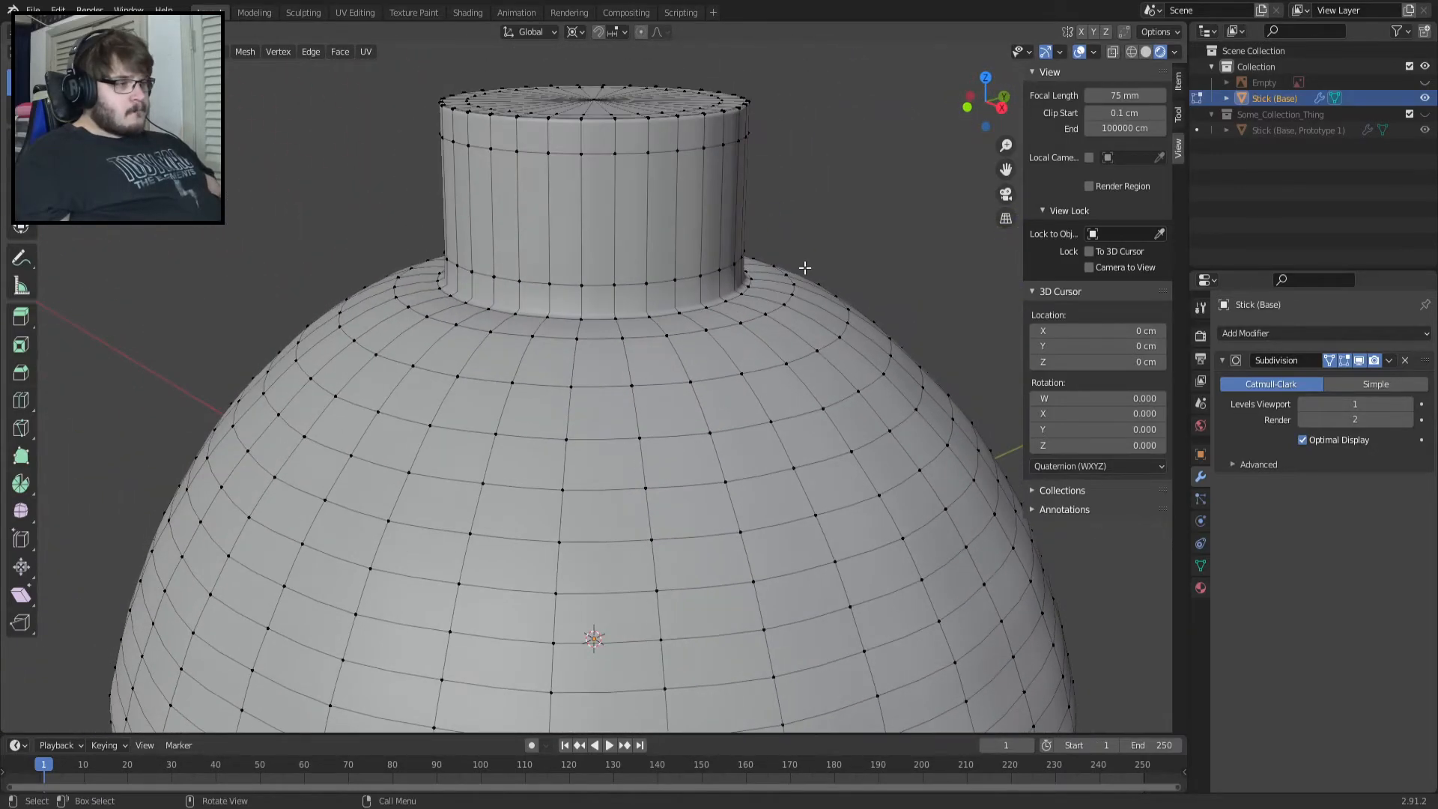
key("Tab")
middle_click_drag(823, 426, 792, 473)
scroll(792, 473, "down", 4)
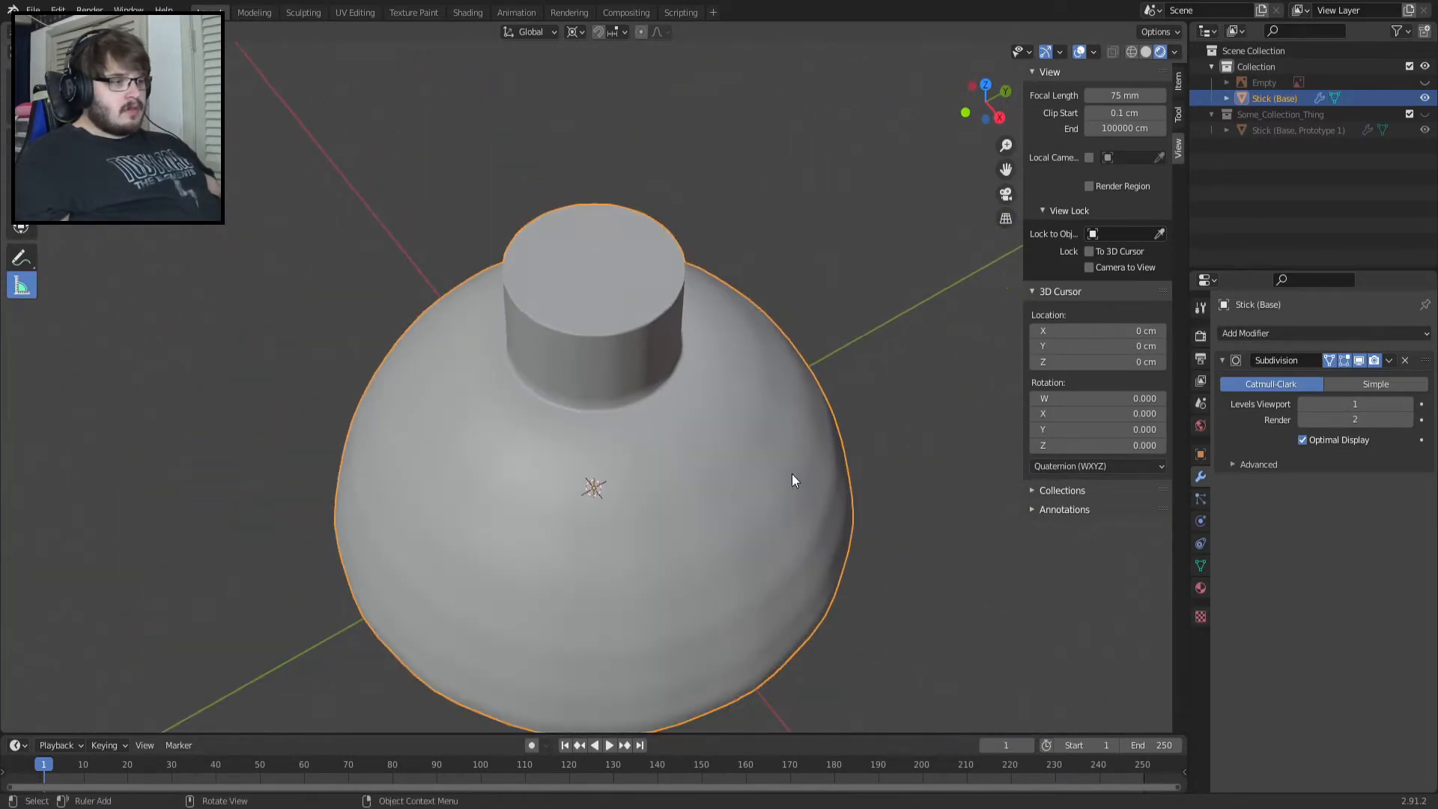
key("KP_1")
scroll(796, 475, "up", 3)
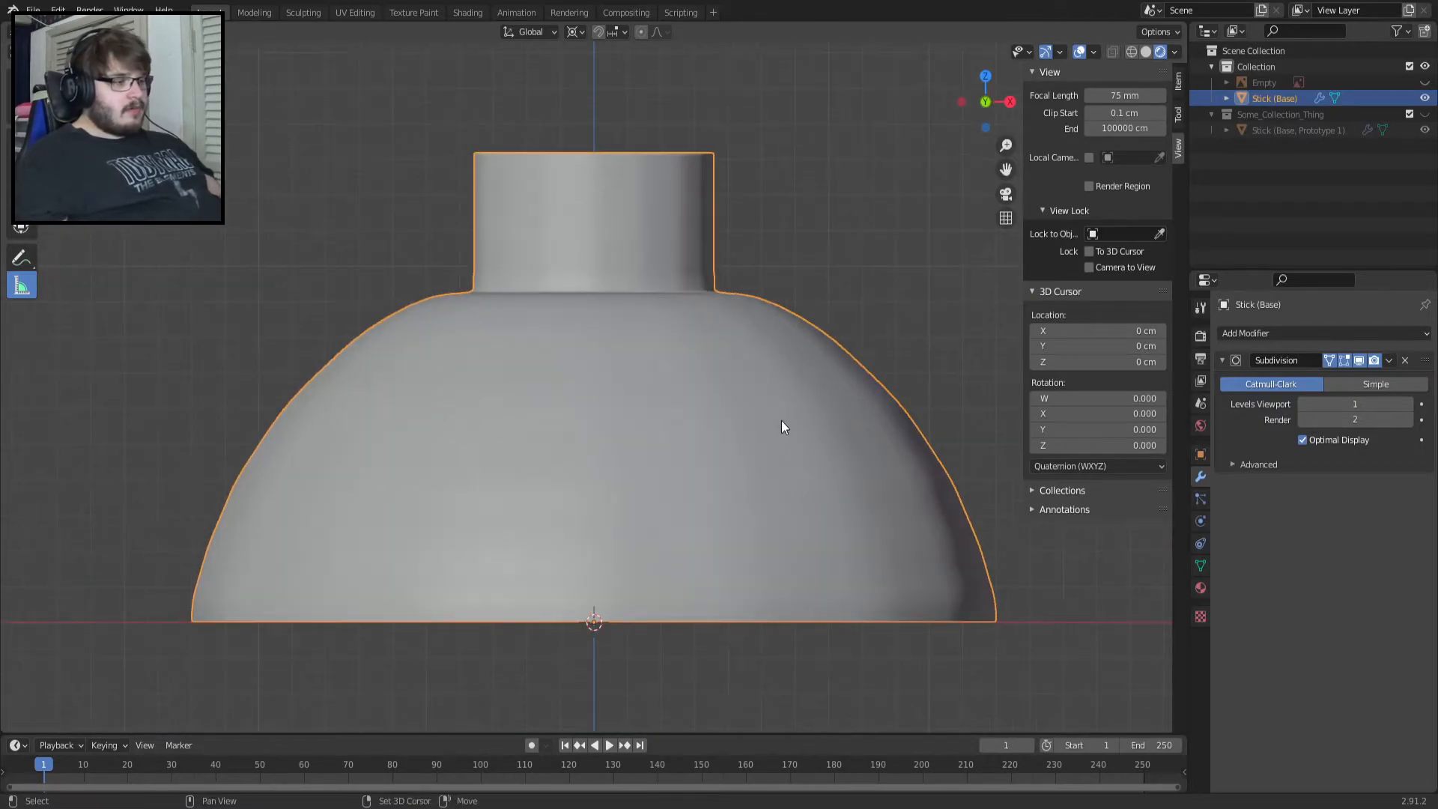
key("Tab")
key("Tab")
middle_click_drag(625, 386, 628, 479)
Set the Subdivision modifier's viewport level to 6 and inspect the base's surface and mesh.
left_click(1357, 404)
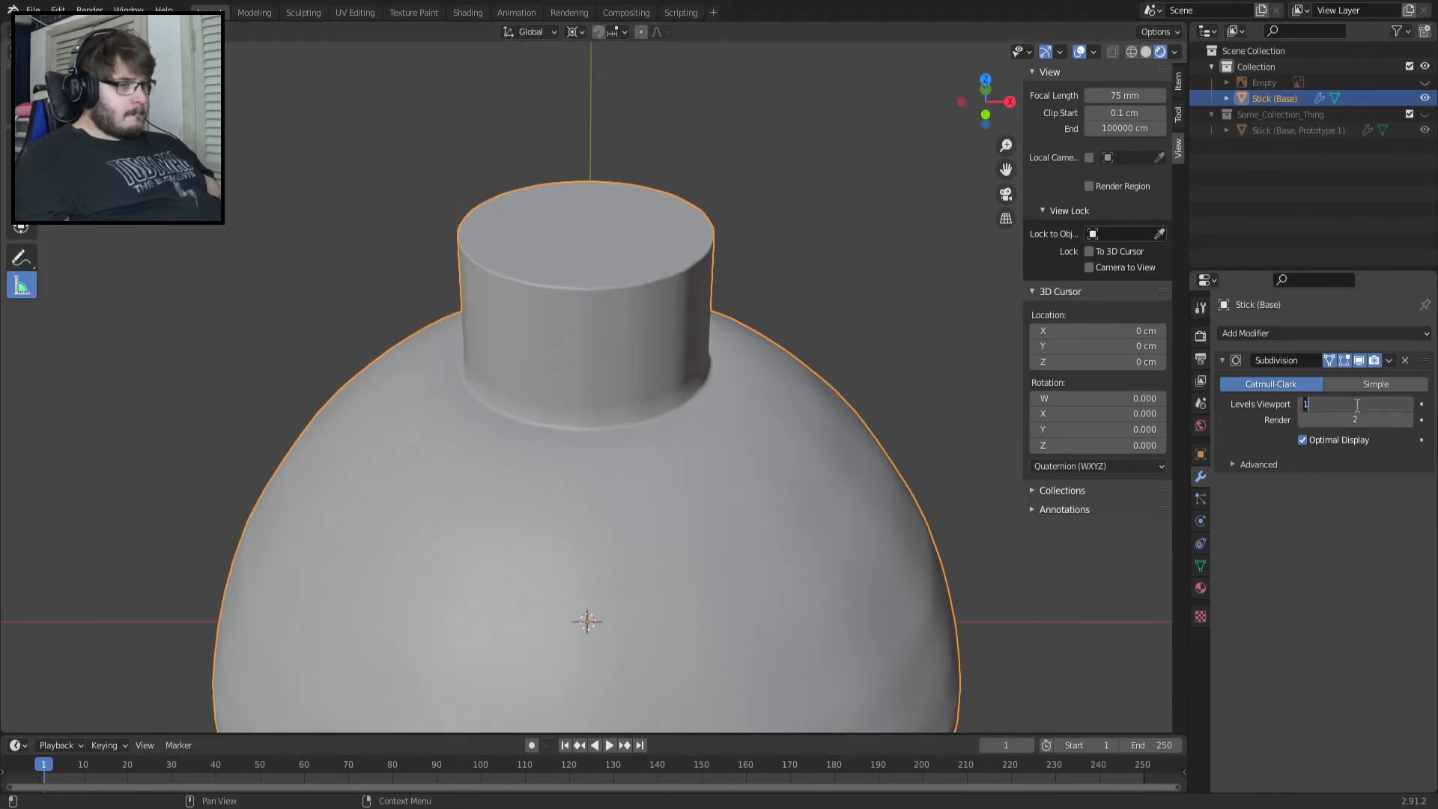
type("6")
key("Return")
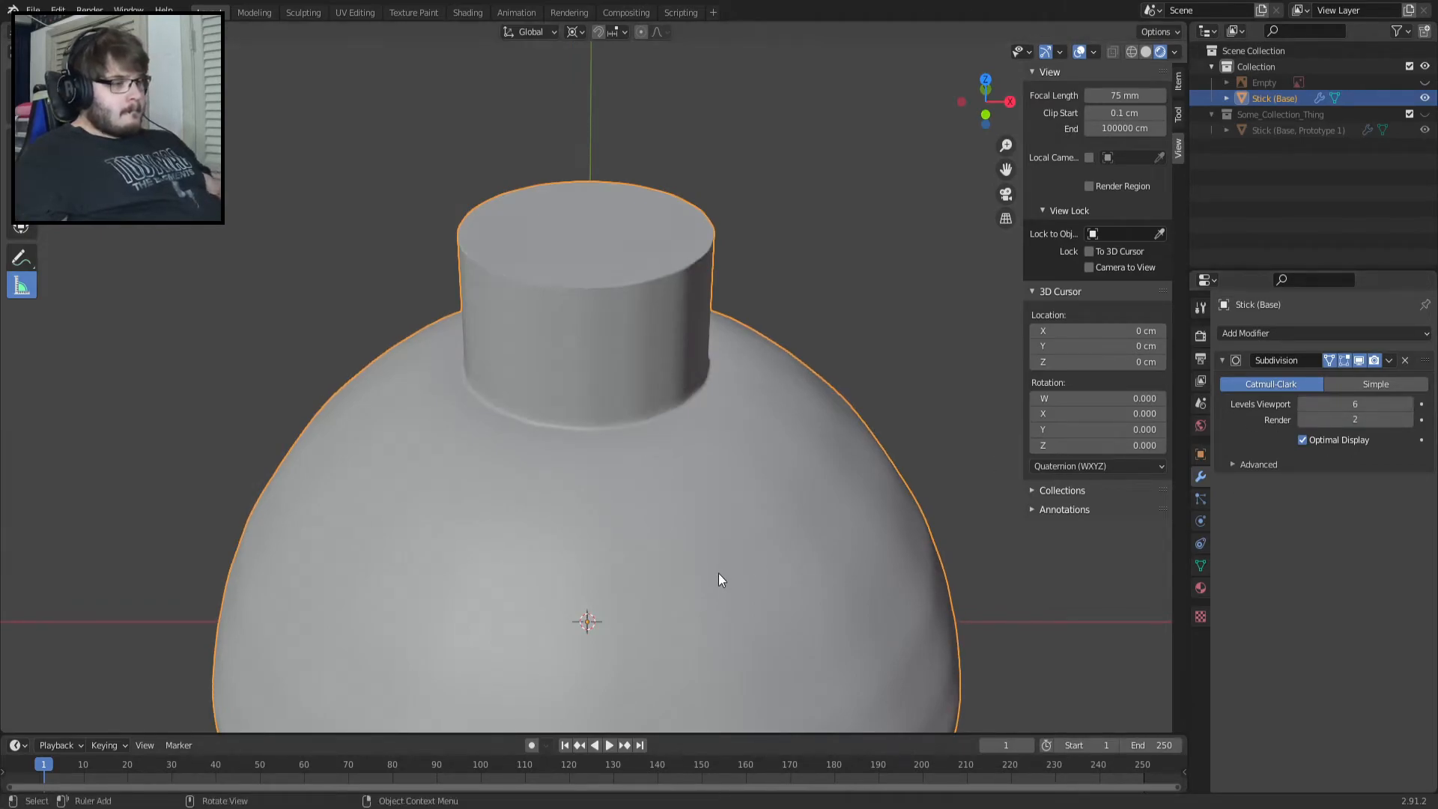
scroll(718, 580, "down", 3)
mouse_move(717, 581)
middle_mouse_down()
mouse_move(725, 604)
mouse_move(731, 542)
mouse_move(698, 572)
middle_mouse_up()
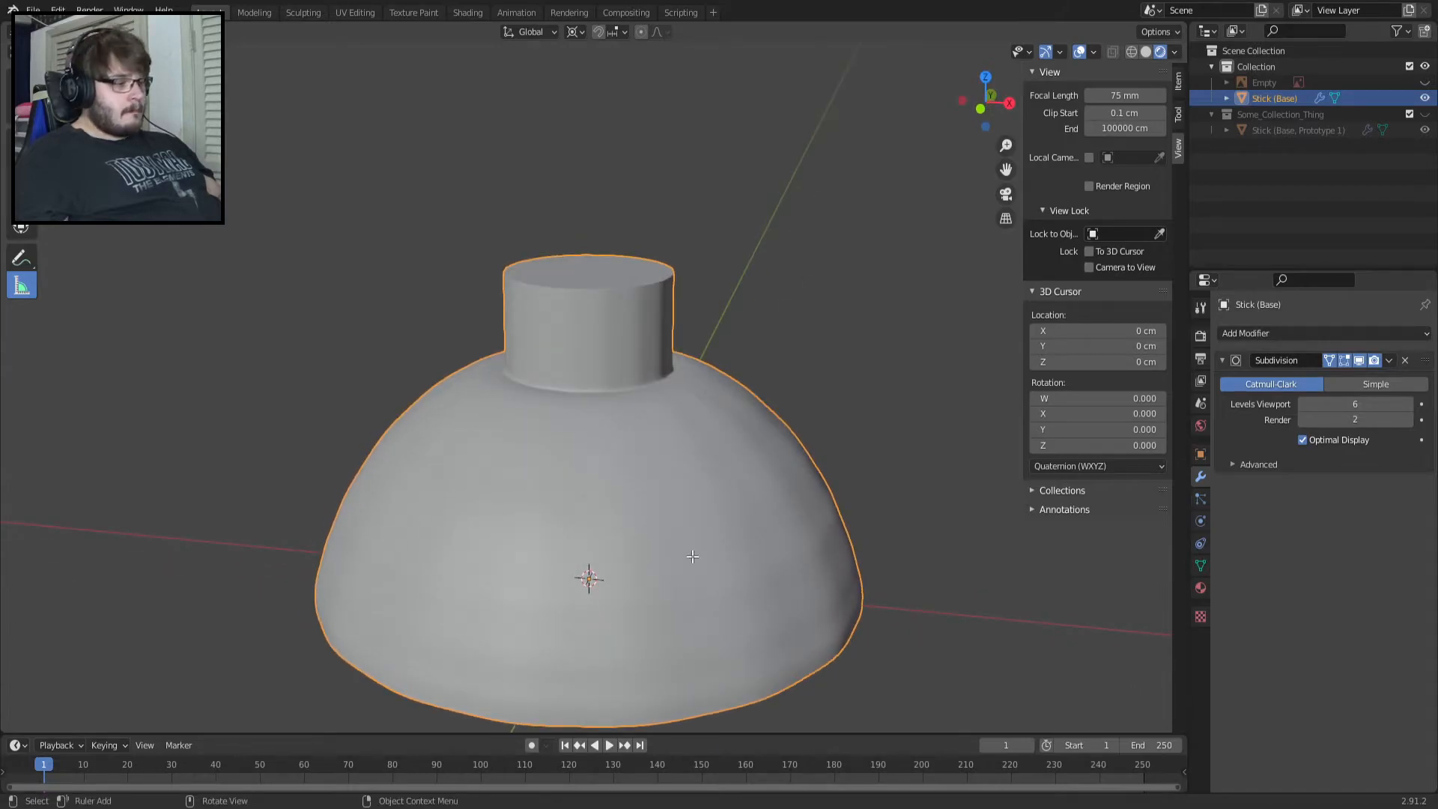
key("Tab")
key("Tab")
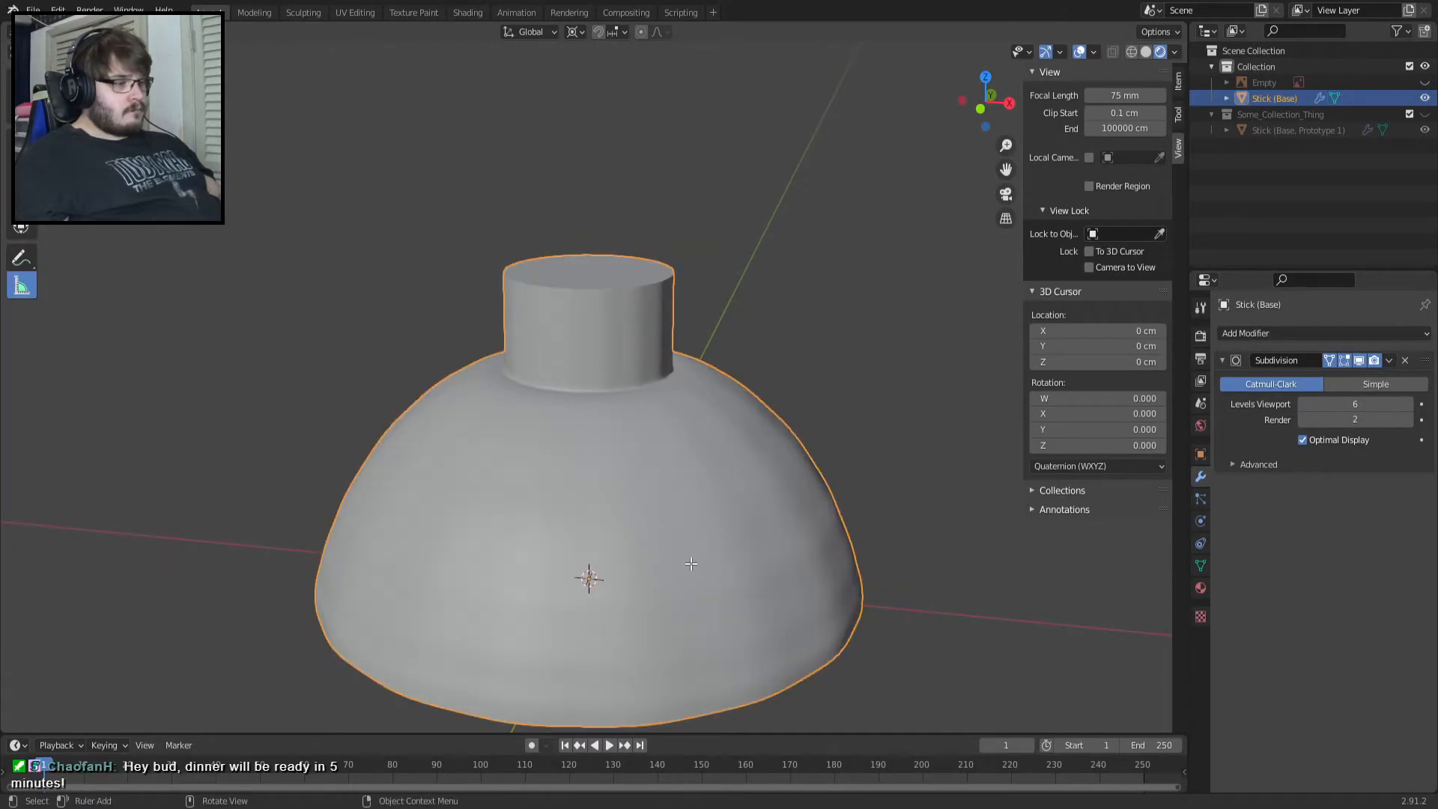
key("Tab")
scroll(721, 562, "down", 3)
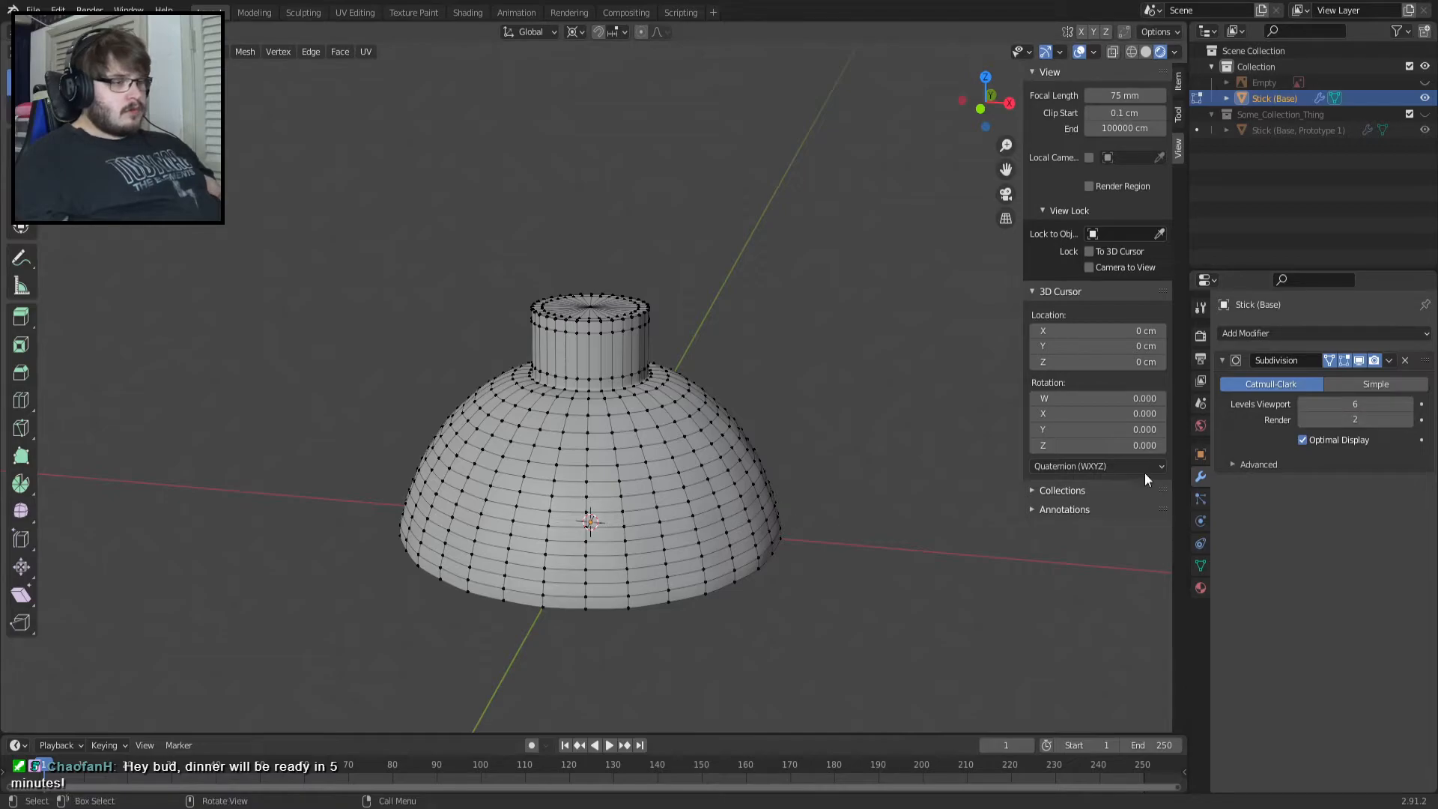
Set the Subdivision modifier's viewport level to 4 and check the base in perspective.
key("Tab")
left_click(1346, 404)
type("4")
key("Return")
middle_click_drag(663, 477, 756, 524)
key("Tab")
key("Tab")
Apply the Subdivision modifier to the base and inspect the dense mesh around the neck's foot.
left_click(1390, 360)
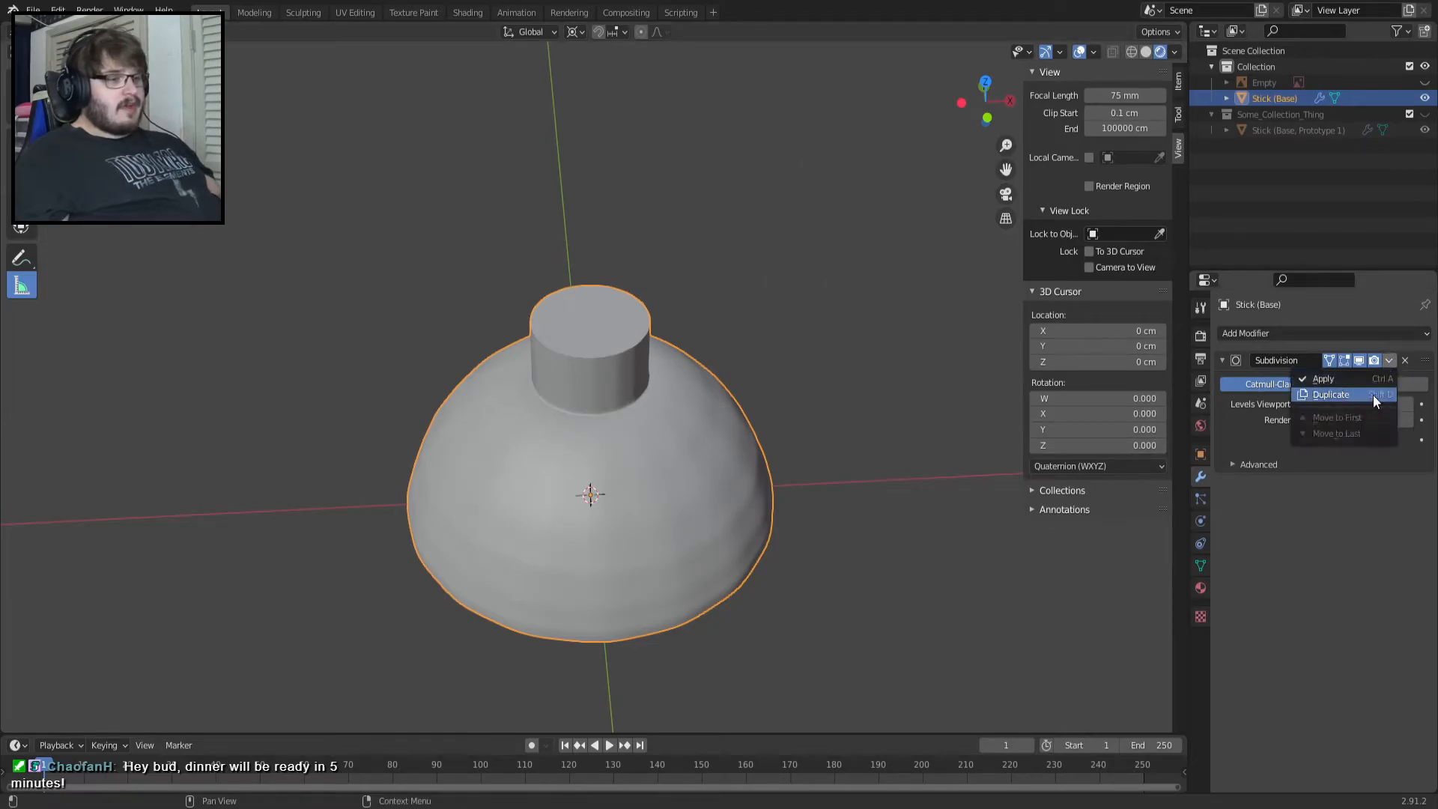
left_click(1348, 378)
key("Tab")
scroll(719, 517, "up", 10)
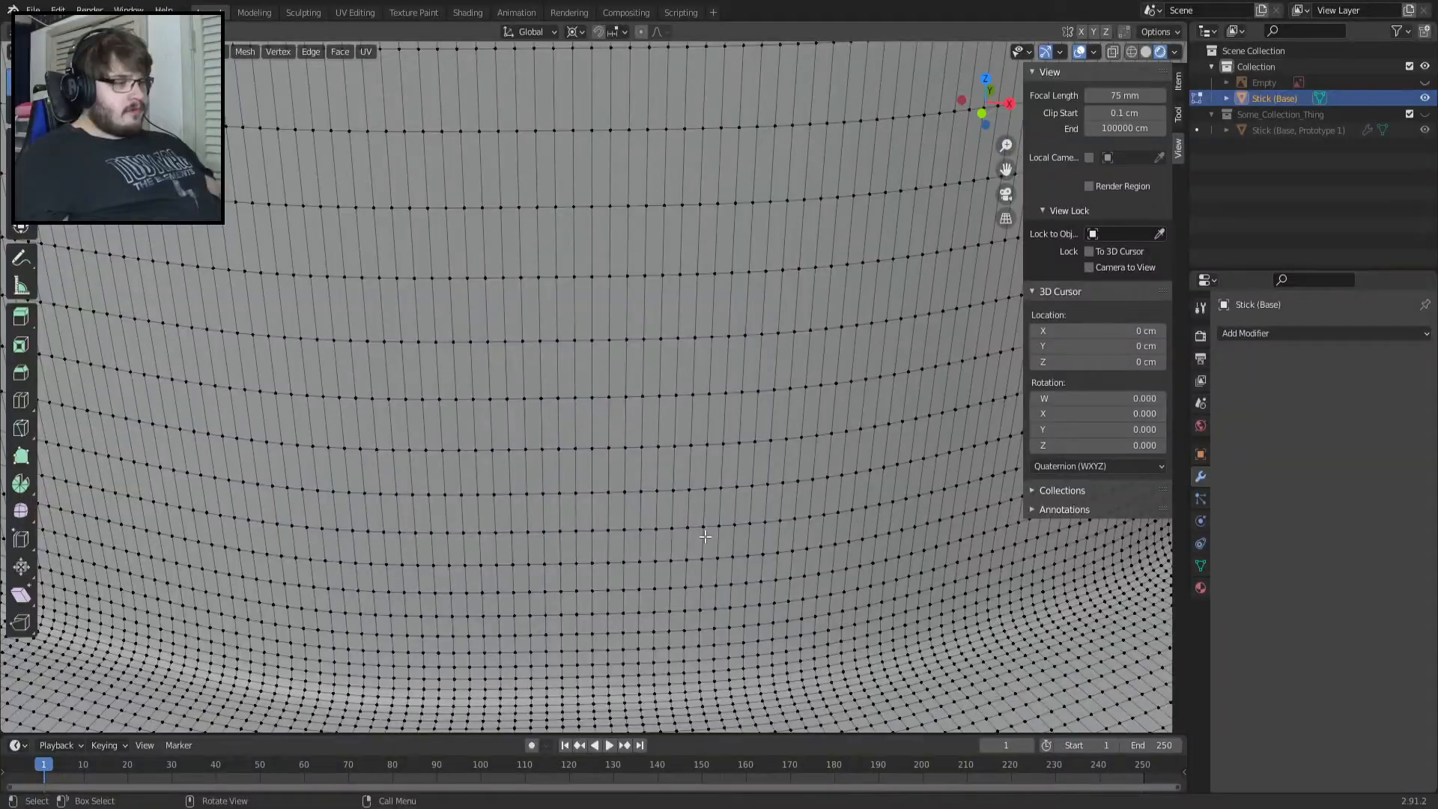
scroll(705, 536, "down", 6)
middle_click_drag(706, 536, 785, 520, "shift")
key("Tab")
key("Tab")
key("Tab")
Restore the unapplied Subdivision modifier and set its viewport level to 1.
key("ctrl+4")
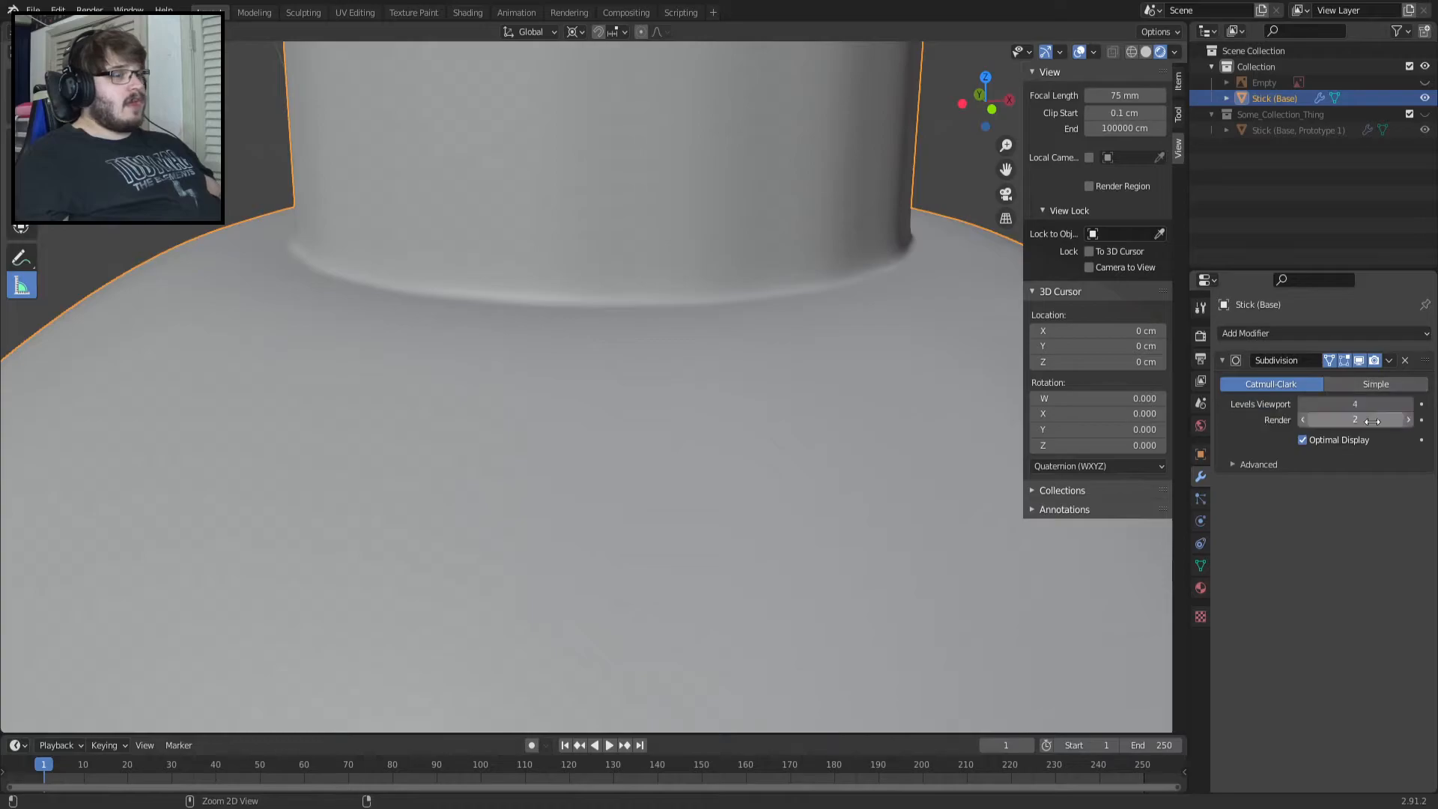
left_click(1342, 405)
type("1")
key("Return")
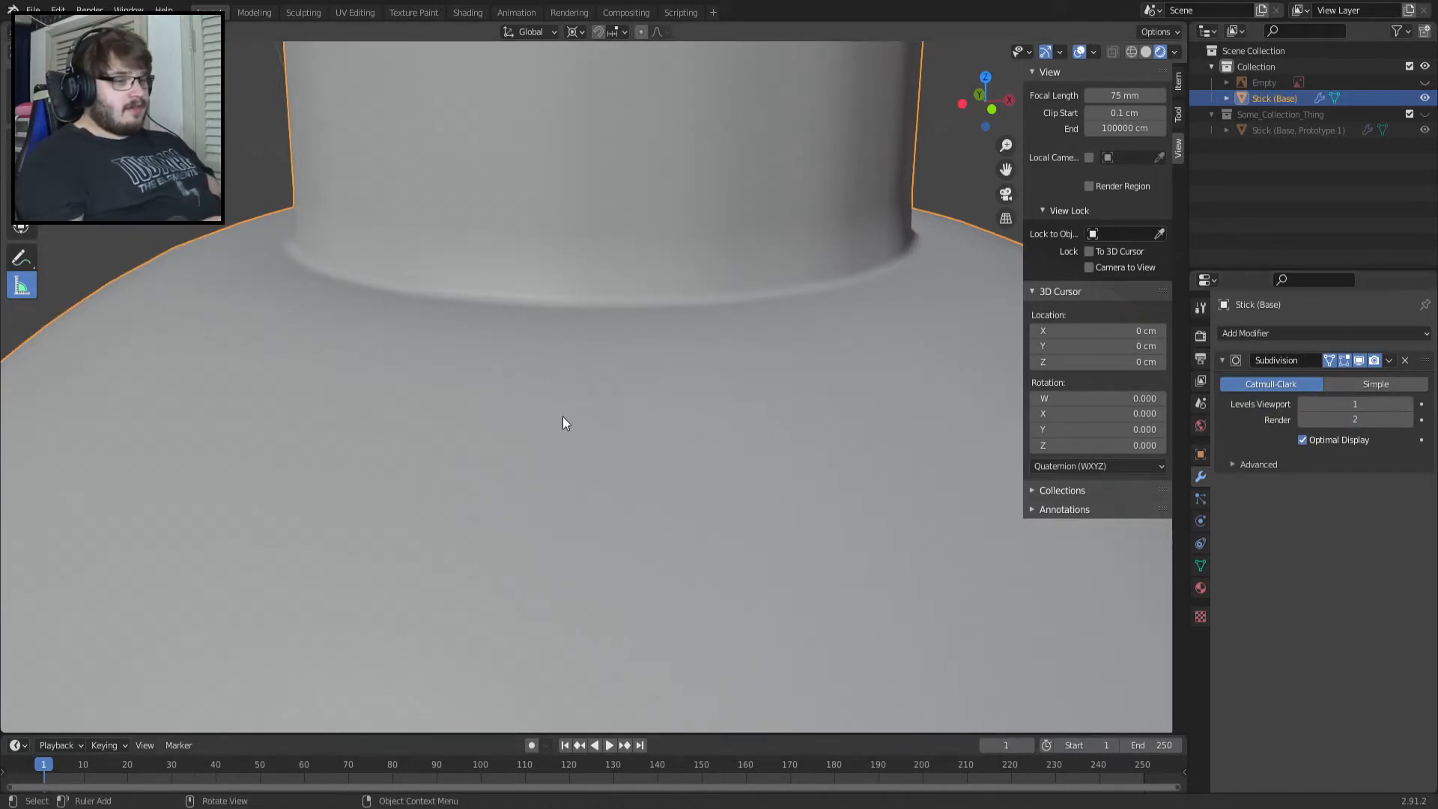
Examine the base's silhouette and the neck-to-dome transition from the front and above, in both Object Mode and Edit Mode.
scroll(586, 421, "down", 8)
key("KP_1")
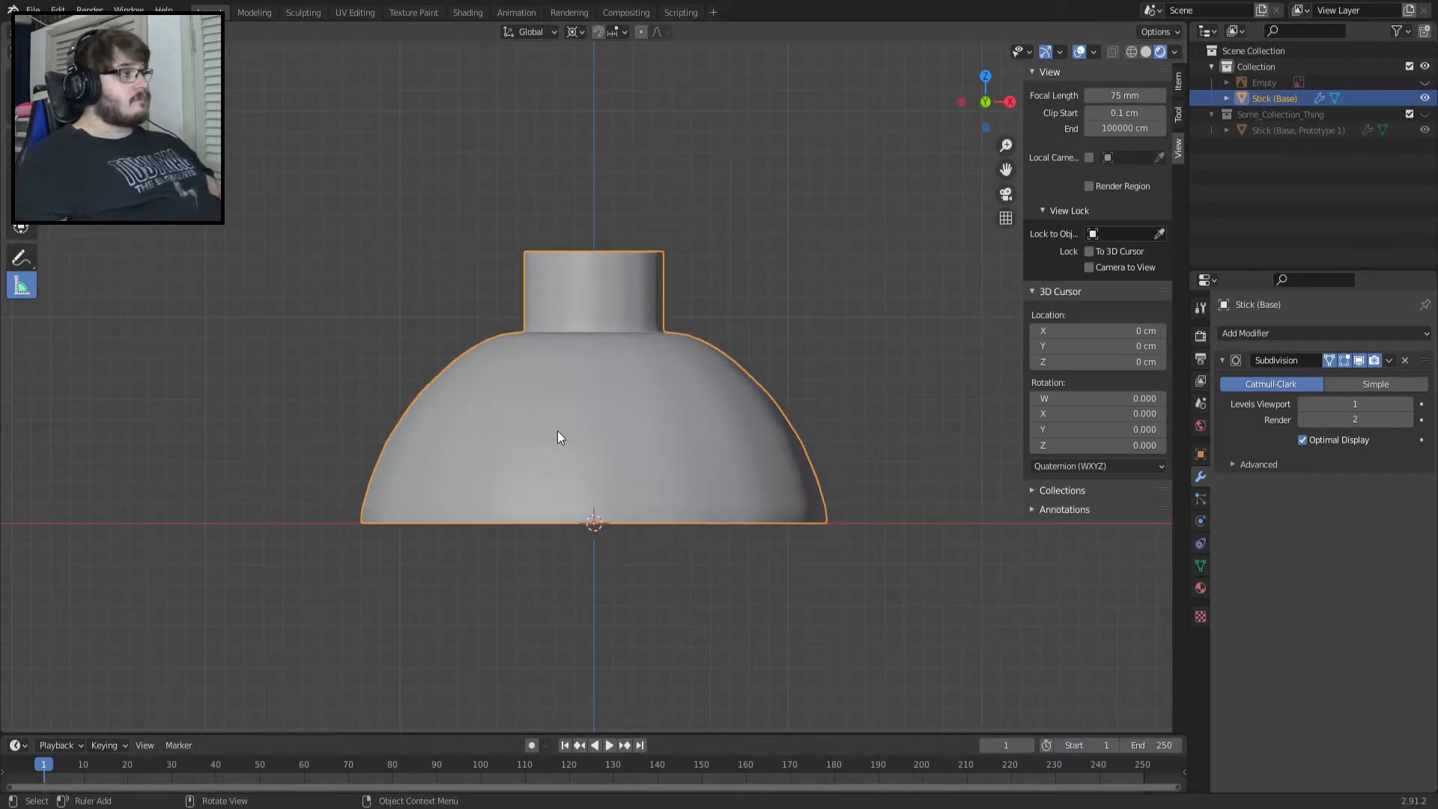
mouse_move(639, 367)
middle_mouse_down()
mouse_move(635, 265)
mouse_move(639, 384)
middle_mouse_up()
key("Tab")
key("Tab")
scroll(614, 328, "up", 4)
middle_click_drag(697, 516, 698, 428)
key("KP_1")
key("Tab")
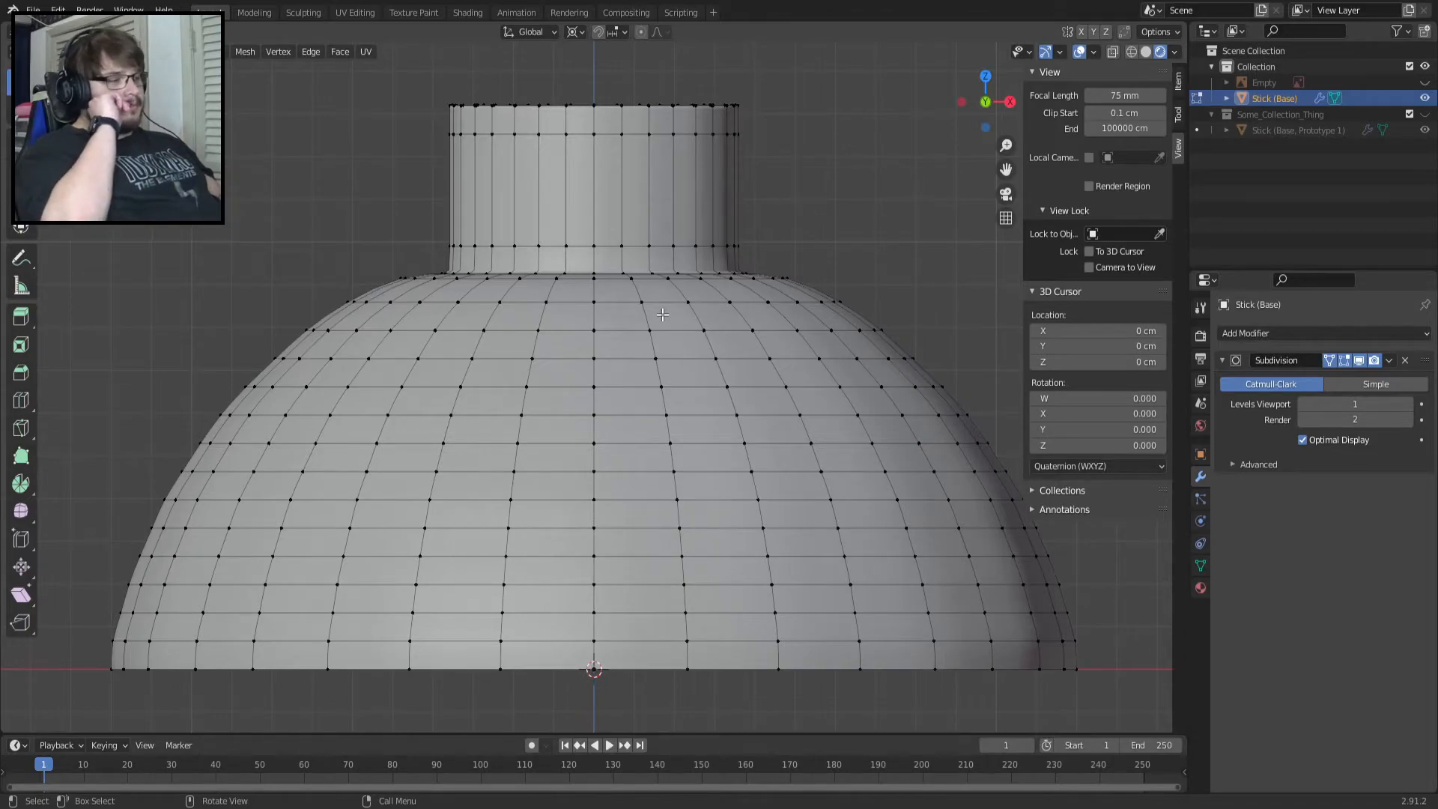
key("Tab")
middle_click_drag(661, 315, 608, 375)
key("Tab")
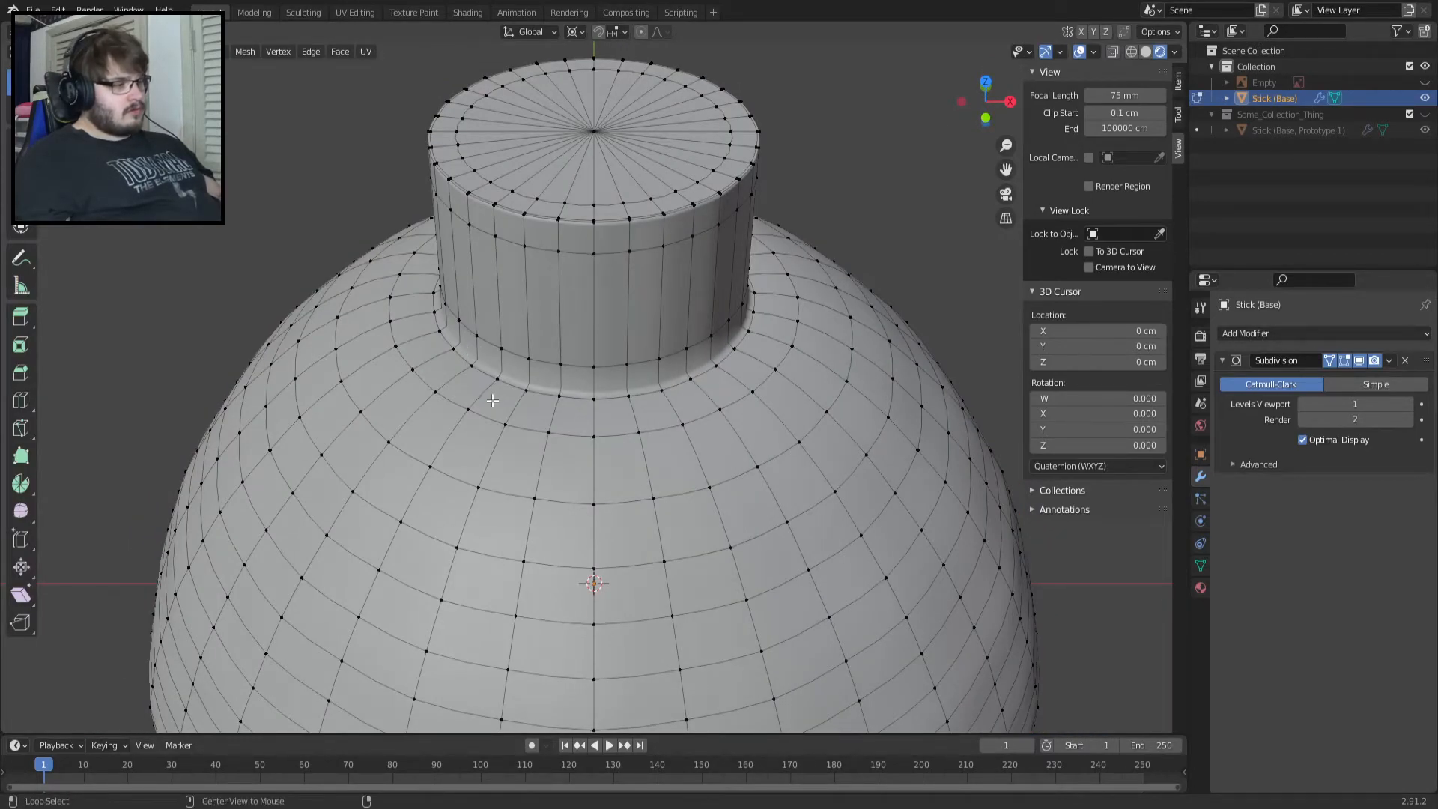
middle_click_drag(575, 400, 587, 294)
Show the Empty reference image and frame the neck against it in front view.
left_click(1424, 82)
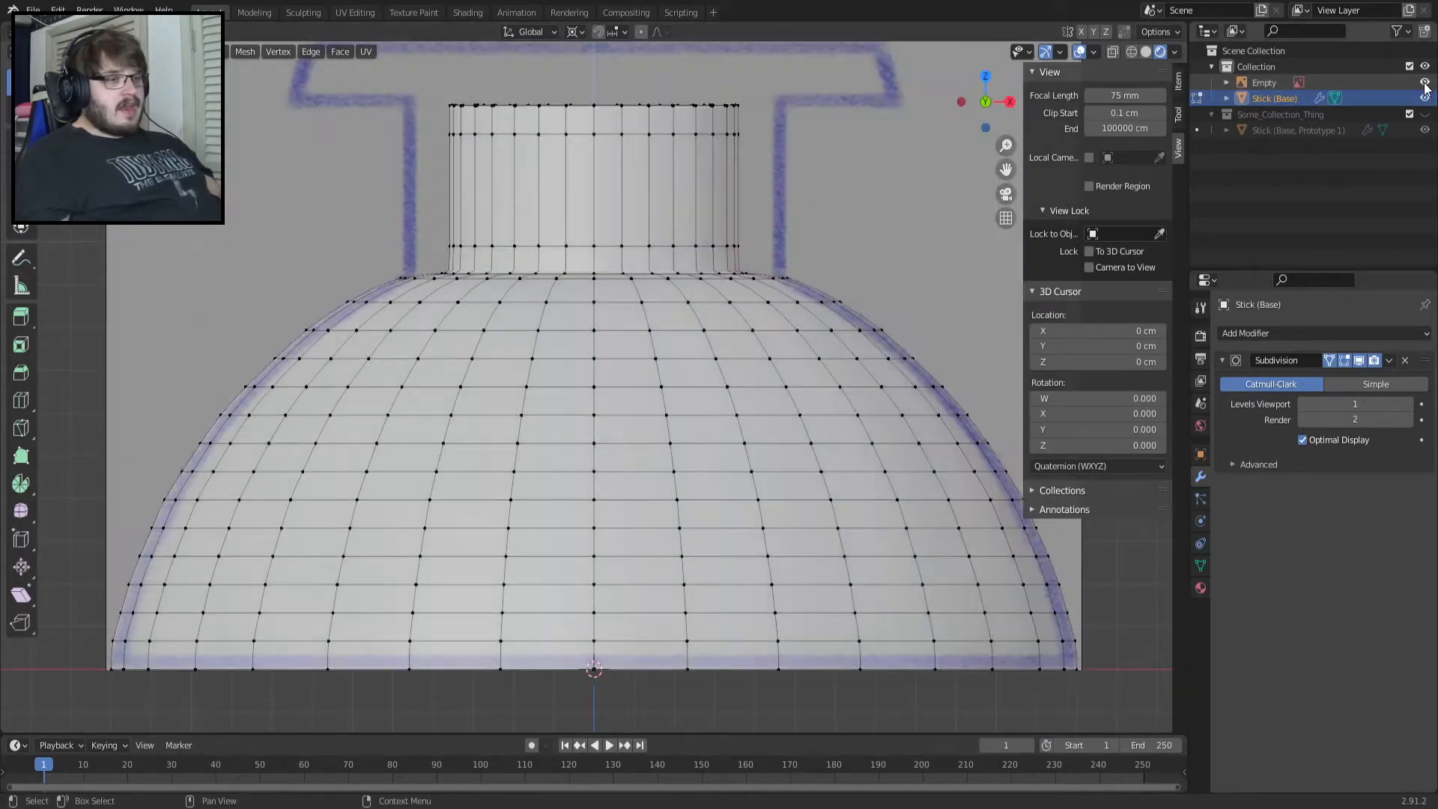
scroll(569, 161, "up", 3)
middle_click_drag(568, 159, 533, 501, "shift")
scroll(578, 354, "up", 2)
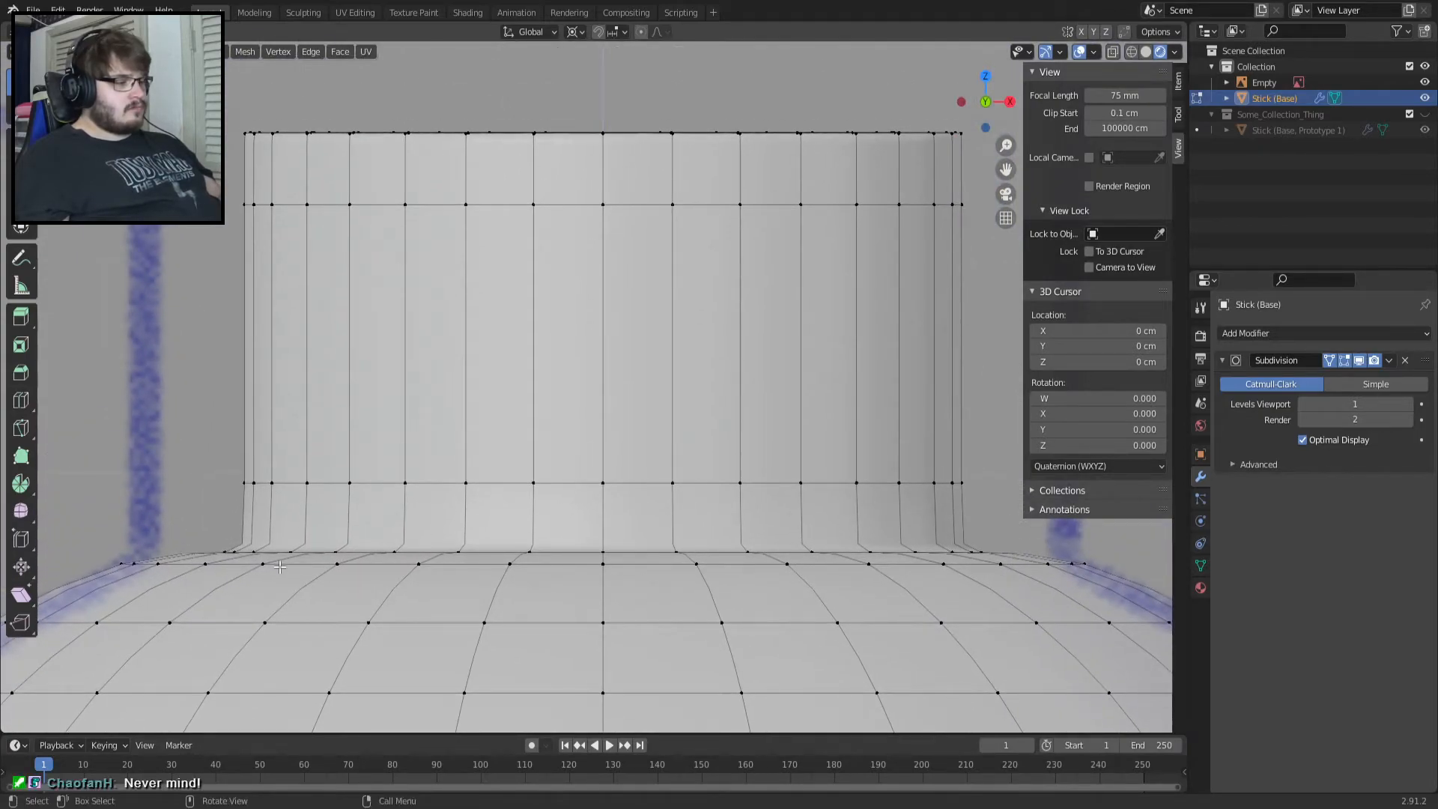
left_click(307, 548, "alt")
key("g")
key("z")
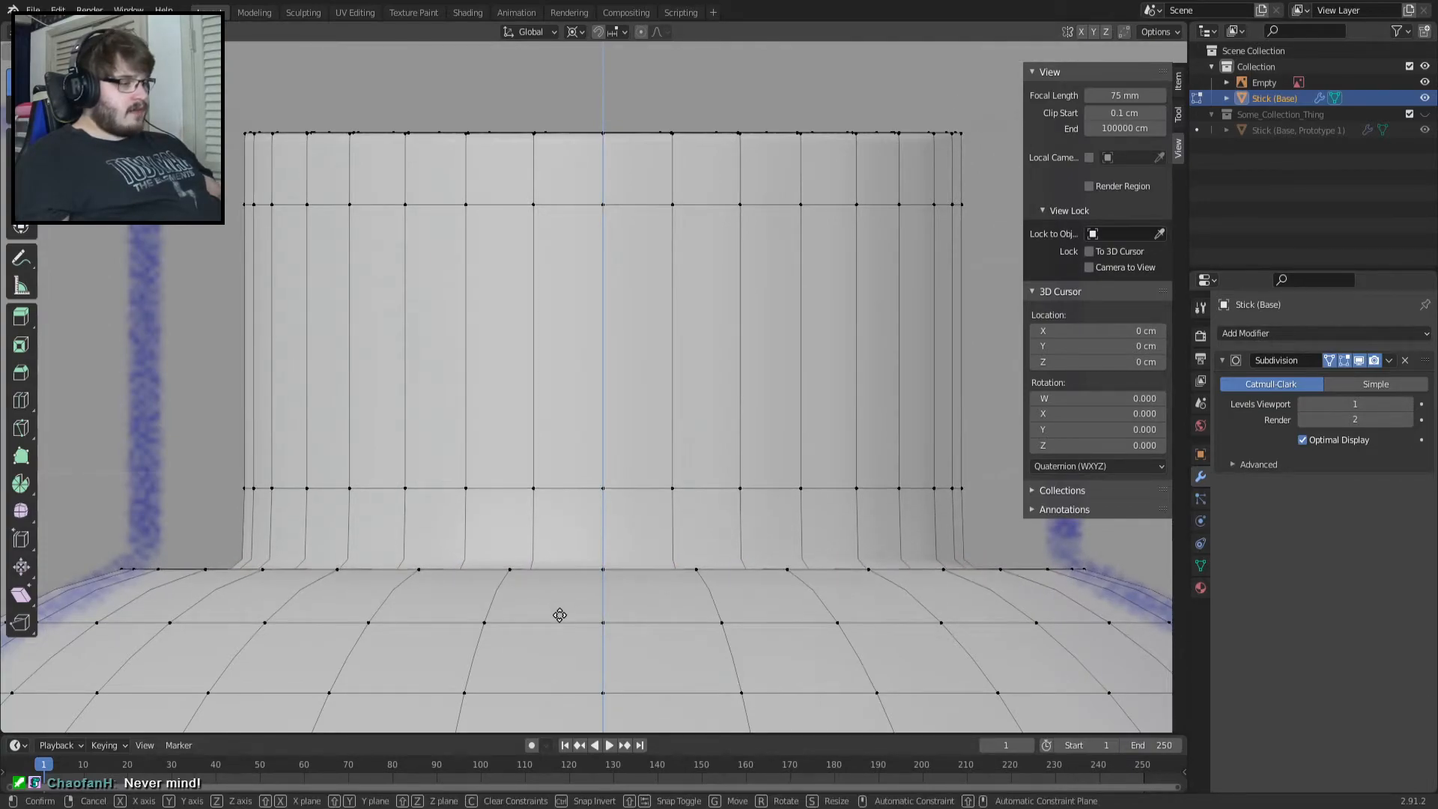
key("Escape")
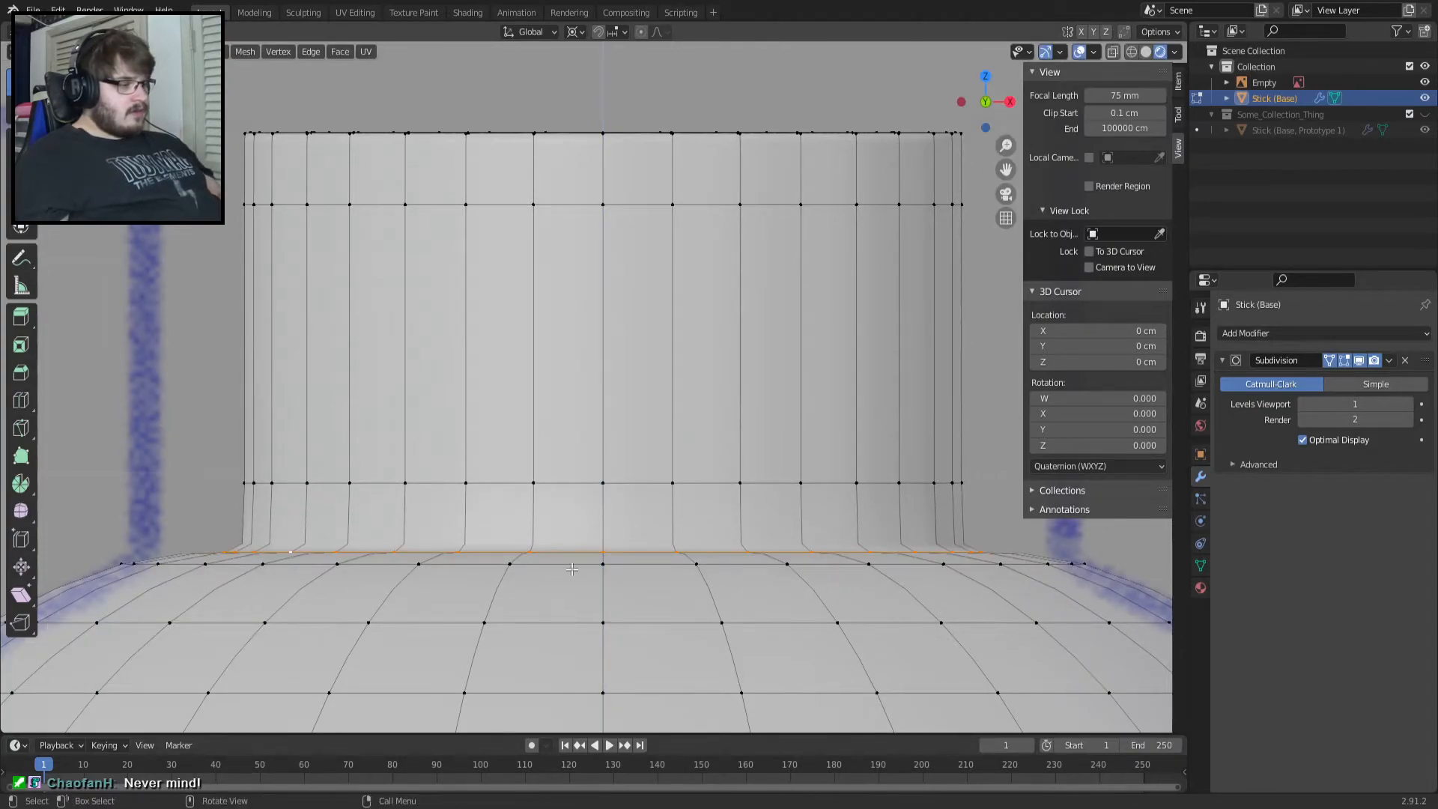
Snap the 3D cursor to the selected front vertex at the neck's foot, and flatten the foot's edge loop with a Z scale of 0.
key("shift+s")
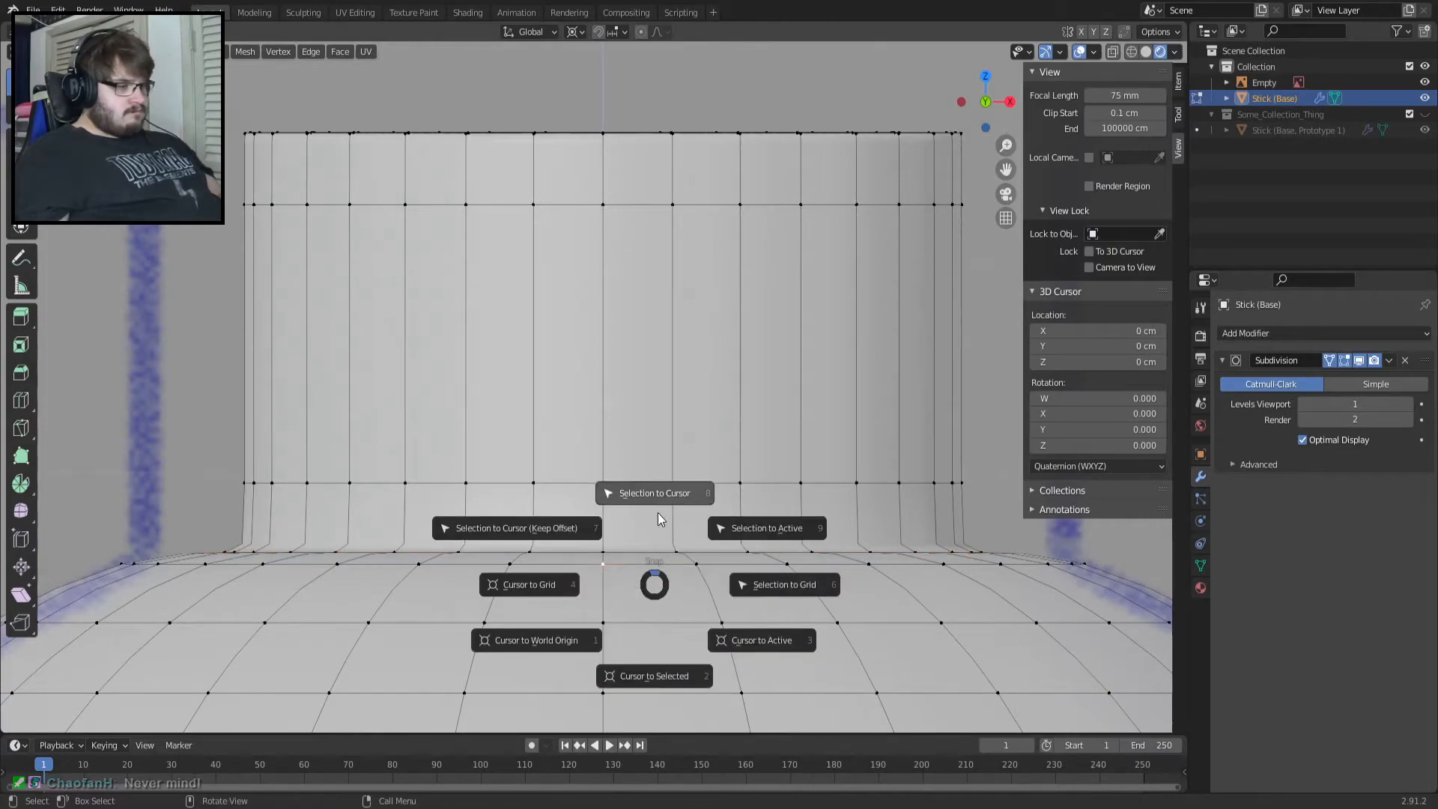
left_click(684, 675)
left_click(637, 552, "alt")
key("s")
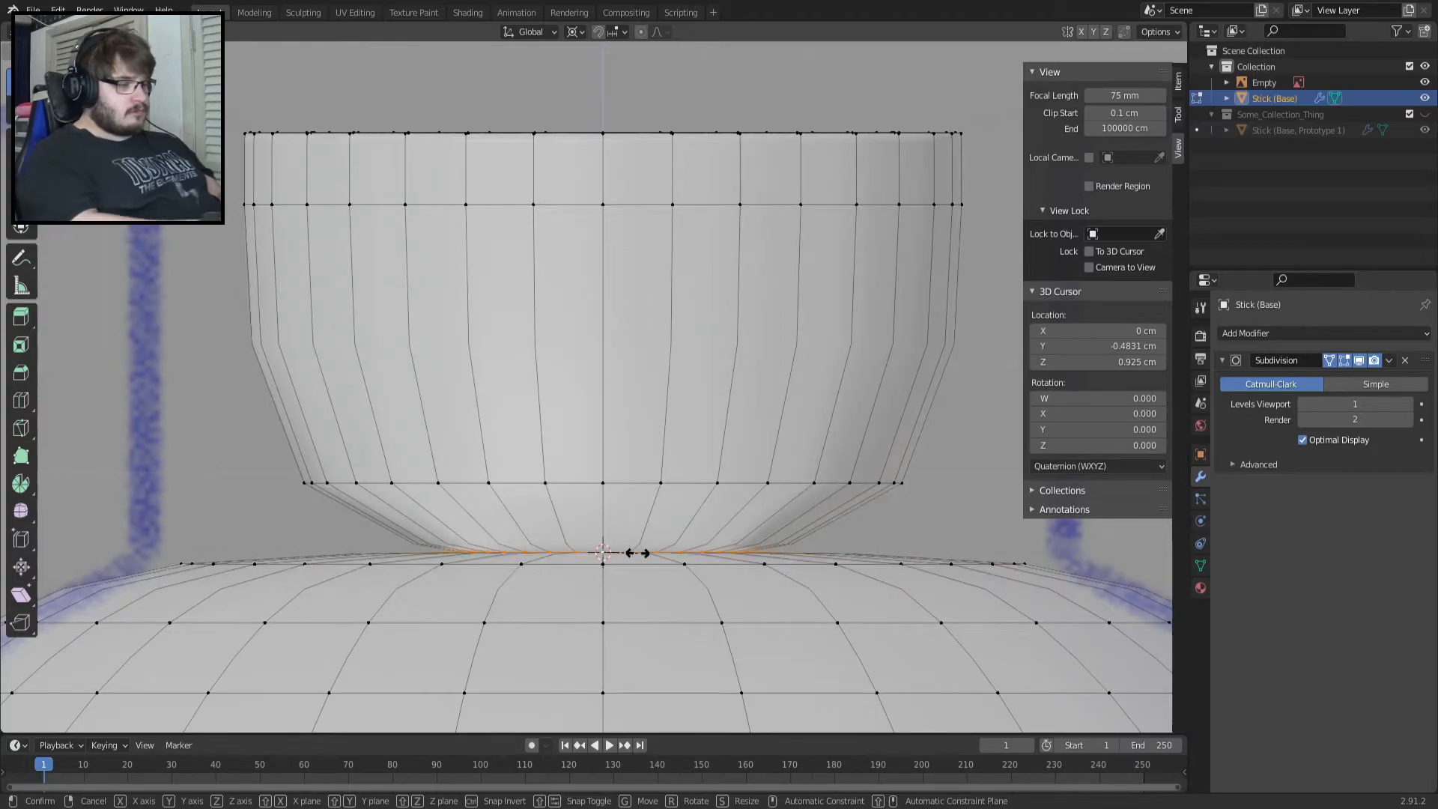
key("z")
key("0")
key("Return")
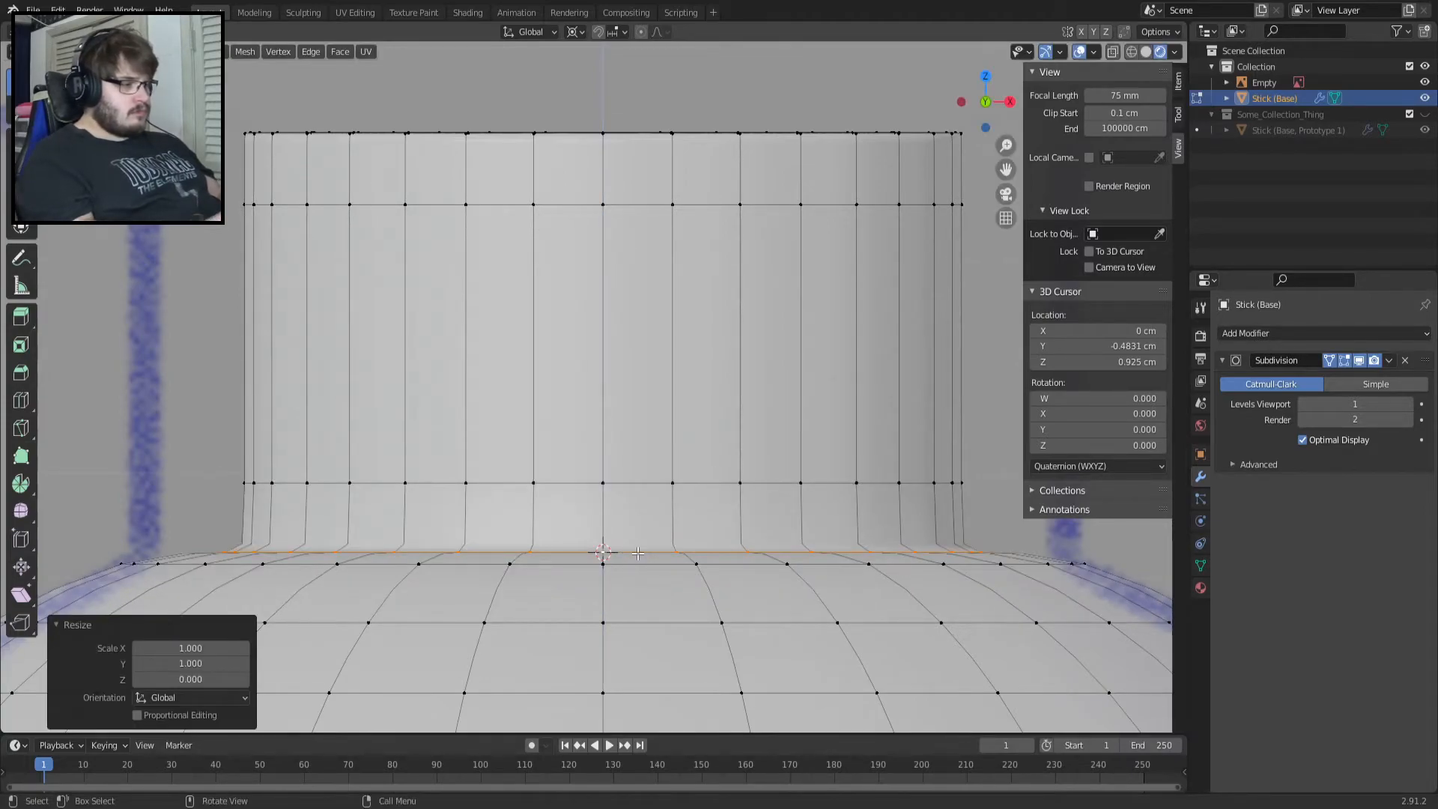
Lower the edge loop at the neck's foot slightly along Z to level the dome's shoulder, and compare it with the reference in front view.
key("g")
key("z")
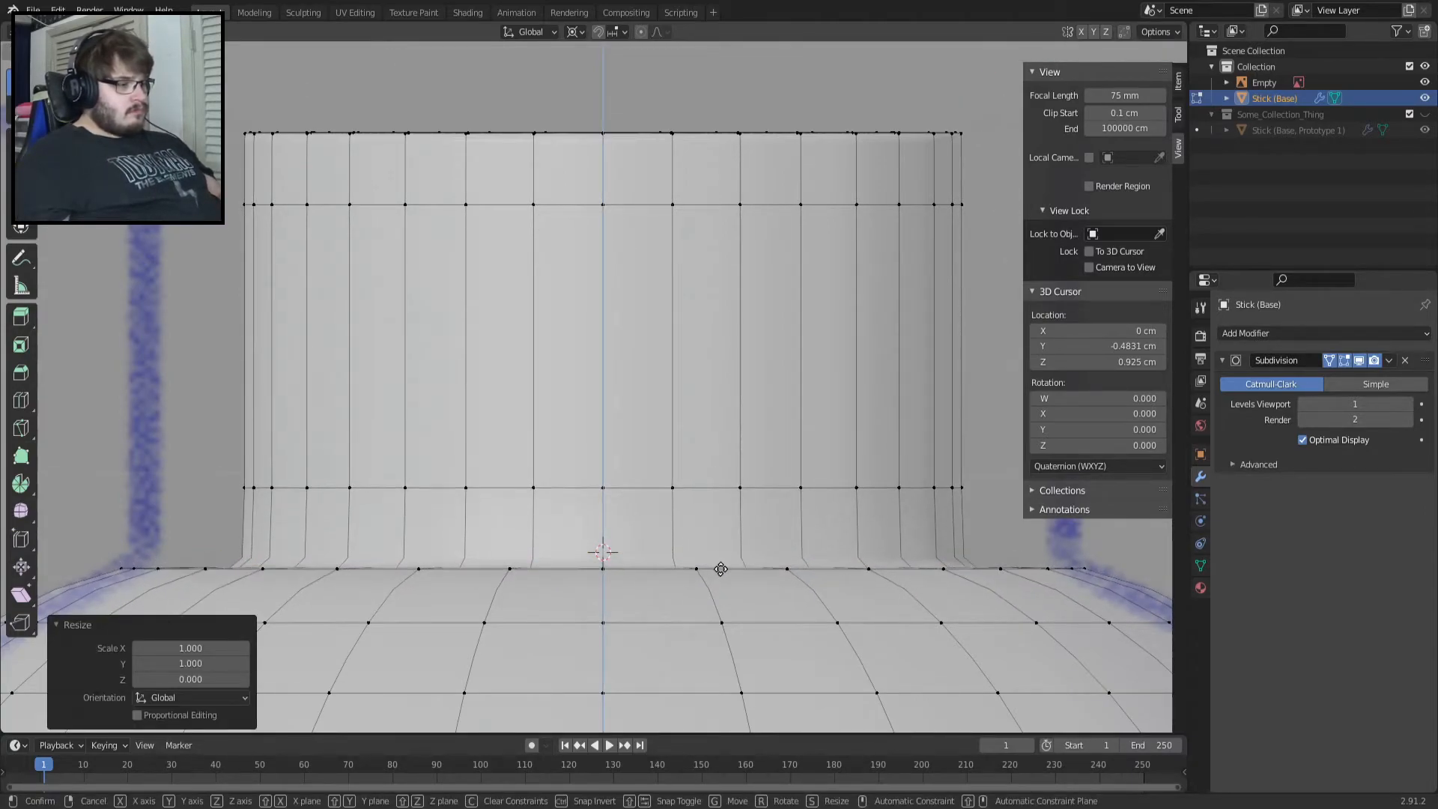
left_click(724, 573)
mouse_move(724, 574)
middle_mouse_down()
mouse_move(636, 621)
mouse_move(701, 572)
middle_mouse_up()
key("Tab")
key("KP_1")
key("Tab")
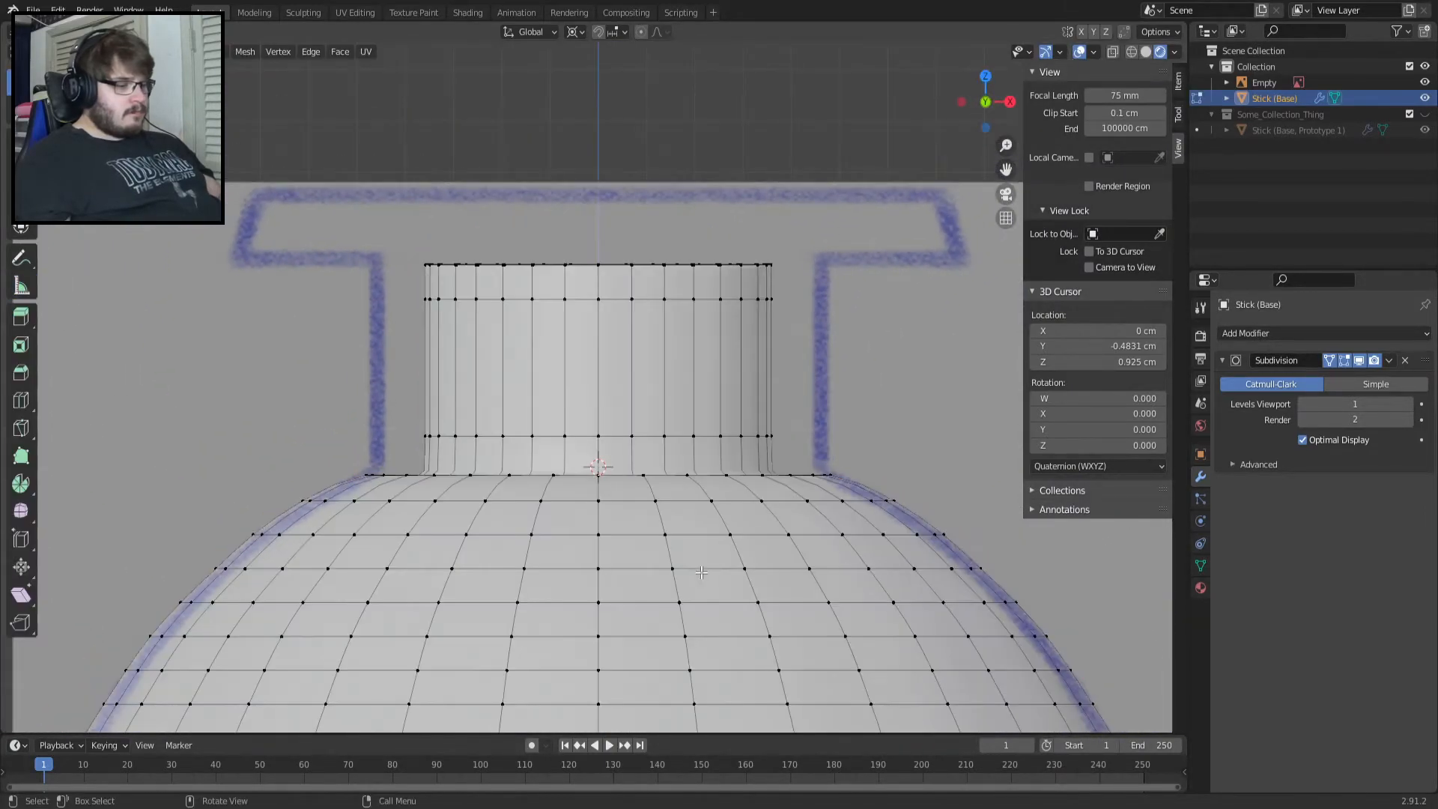
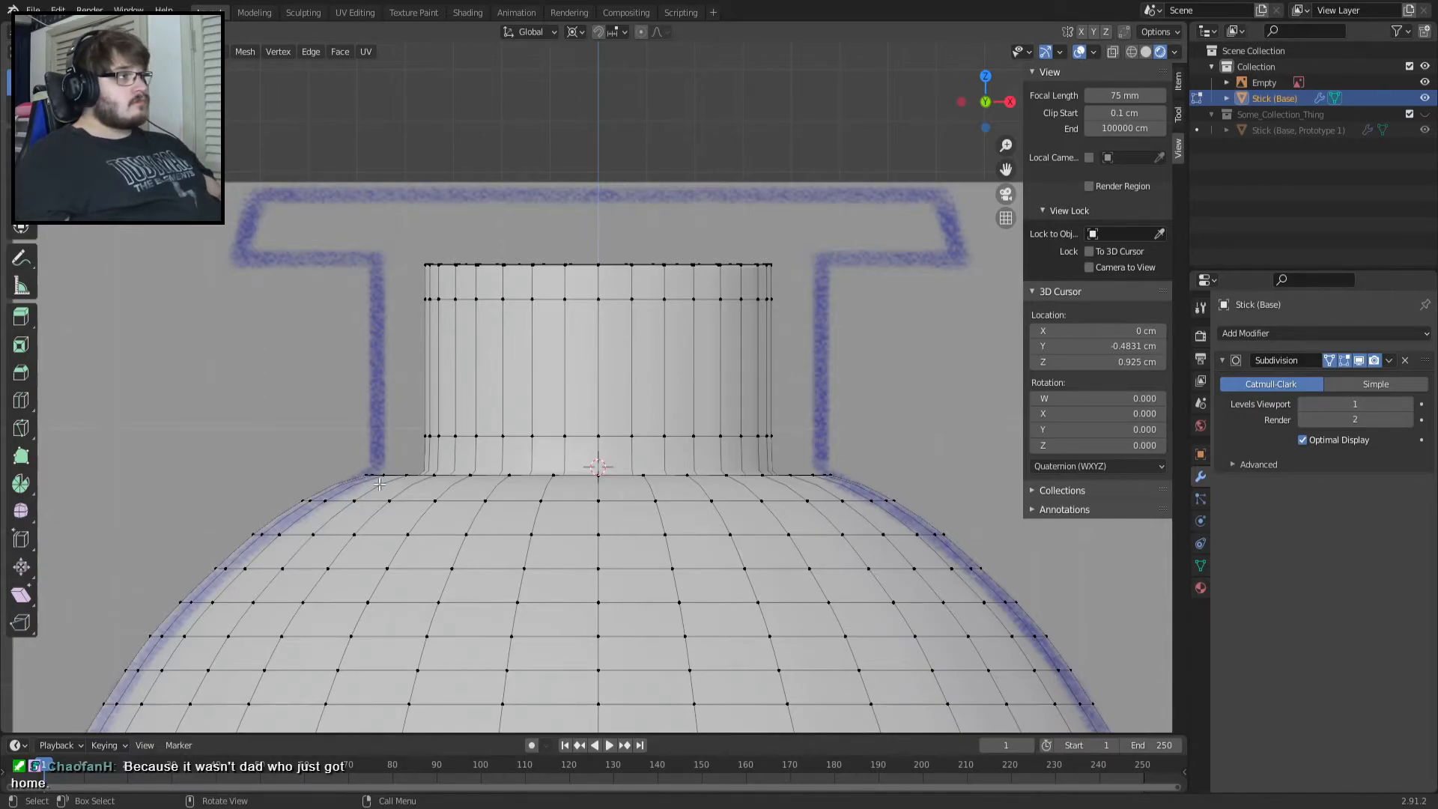
Try to select the neck's foot, side and rim edge loops together with the cap's centre vertex.
scroll(332, 477, "up", 4)
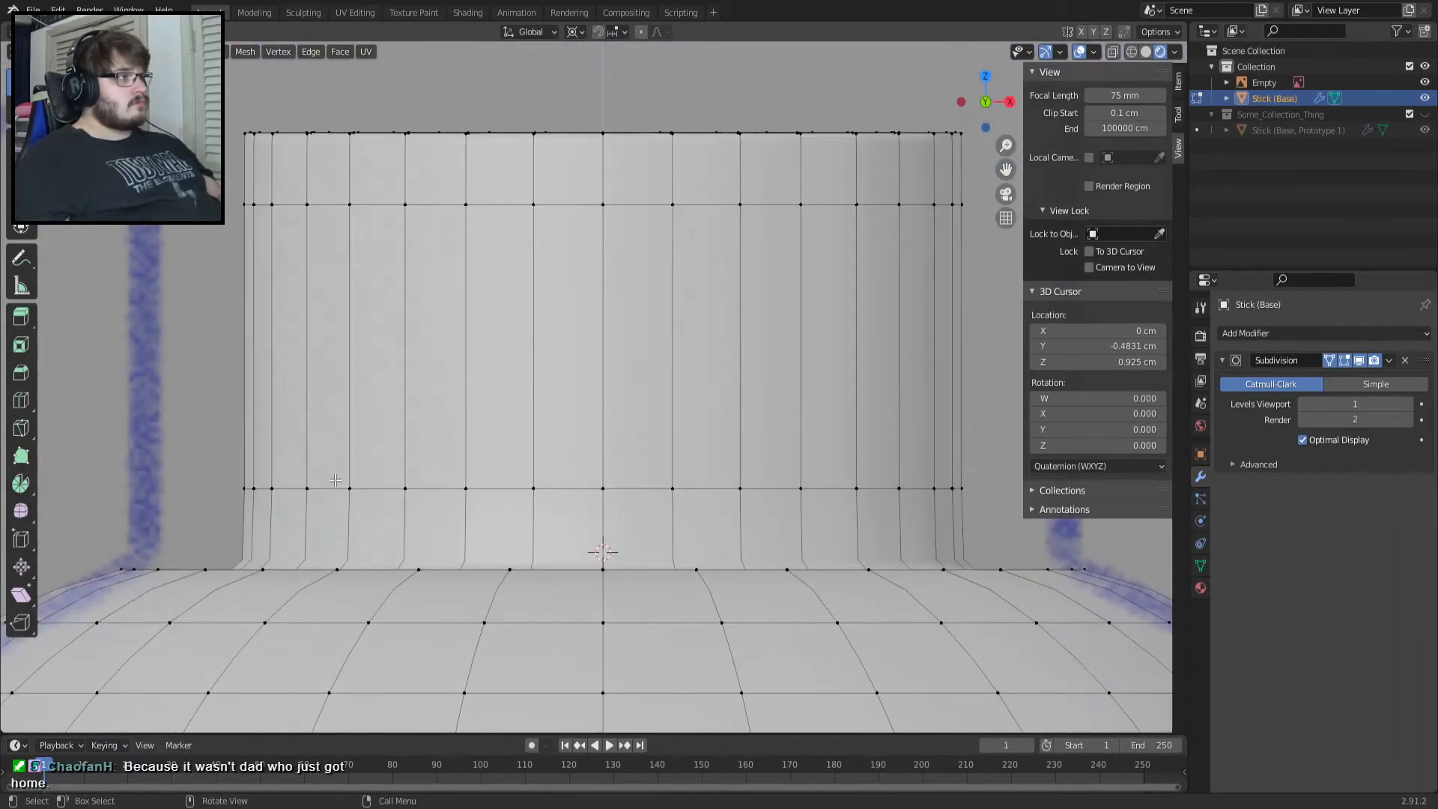
scroll(335, 480, "down", 1)
middle_click_drag(253, 485, 390, 443, "shift")
scroll(391, 443, "up", 3)
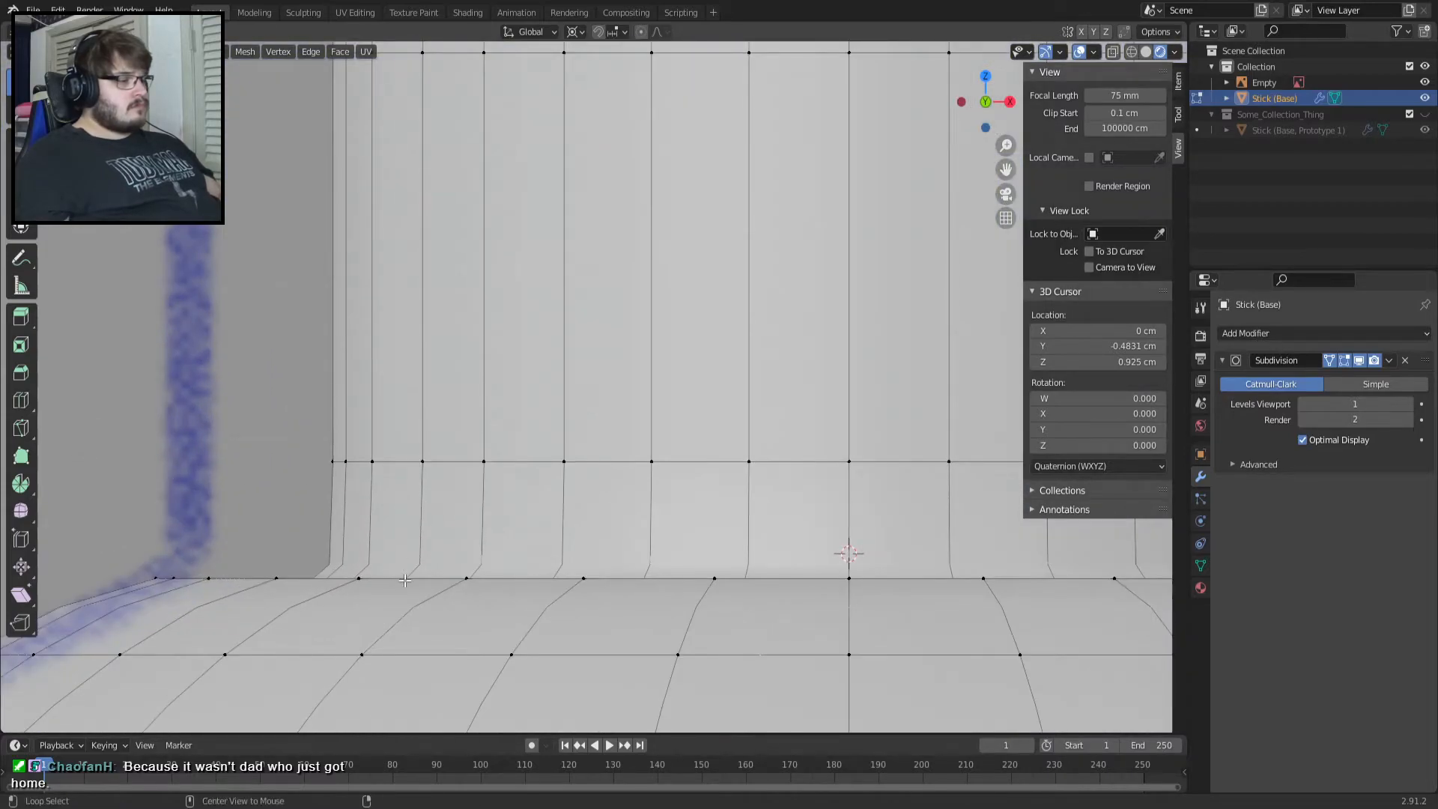
scroll(505, 467, "down", 5)
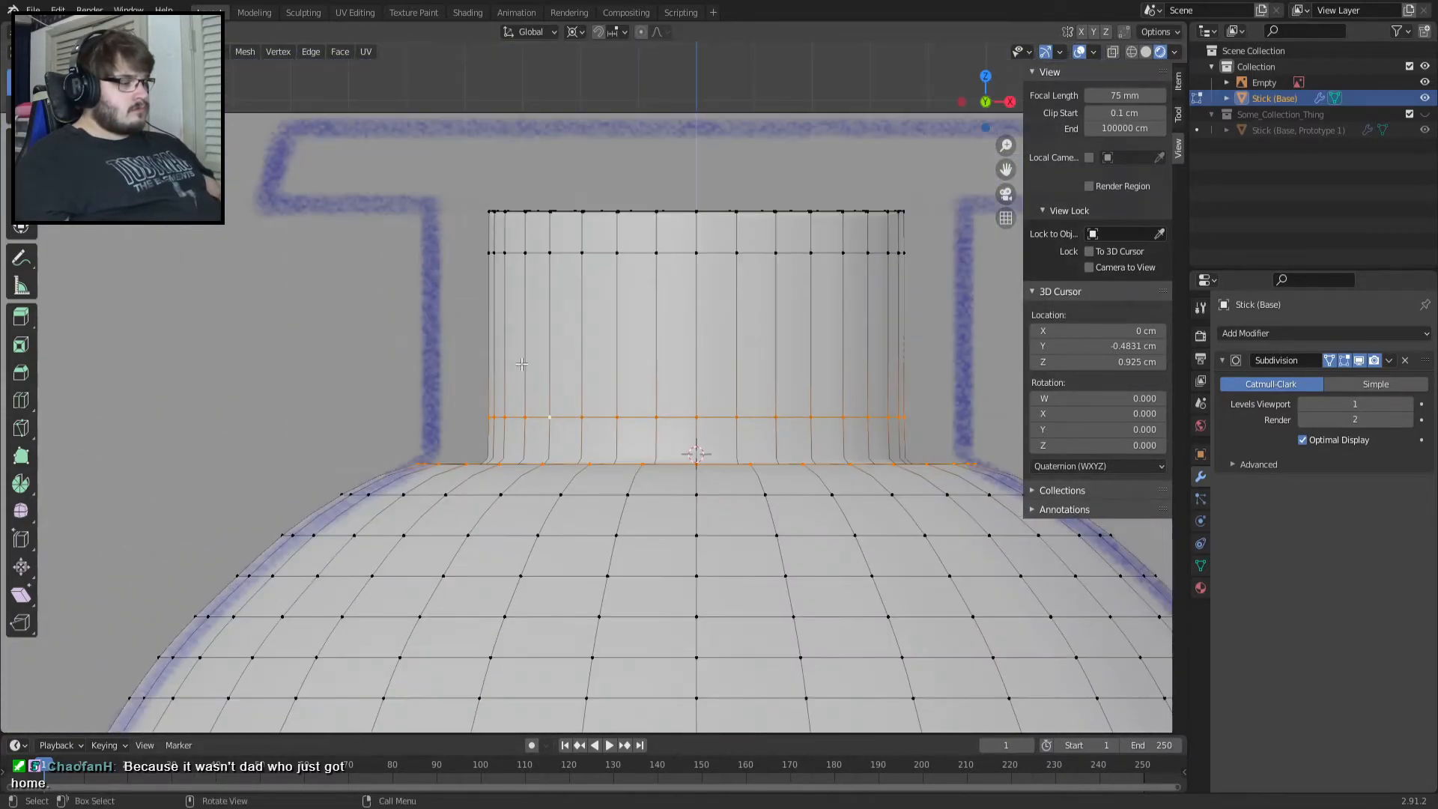
left_click(575, 253, "alt+shift")
middle_click_drag(571, 218, 583, 383)
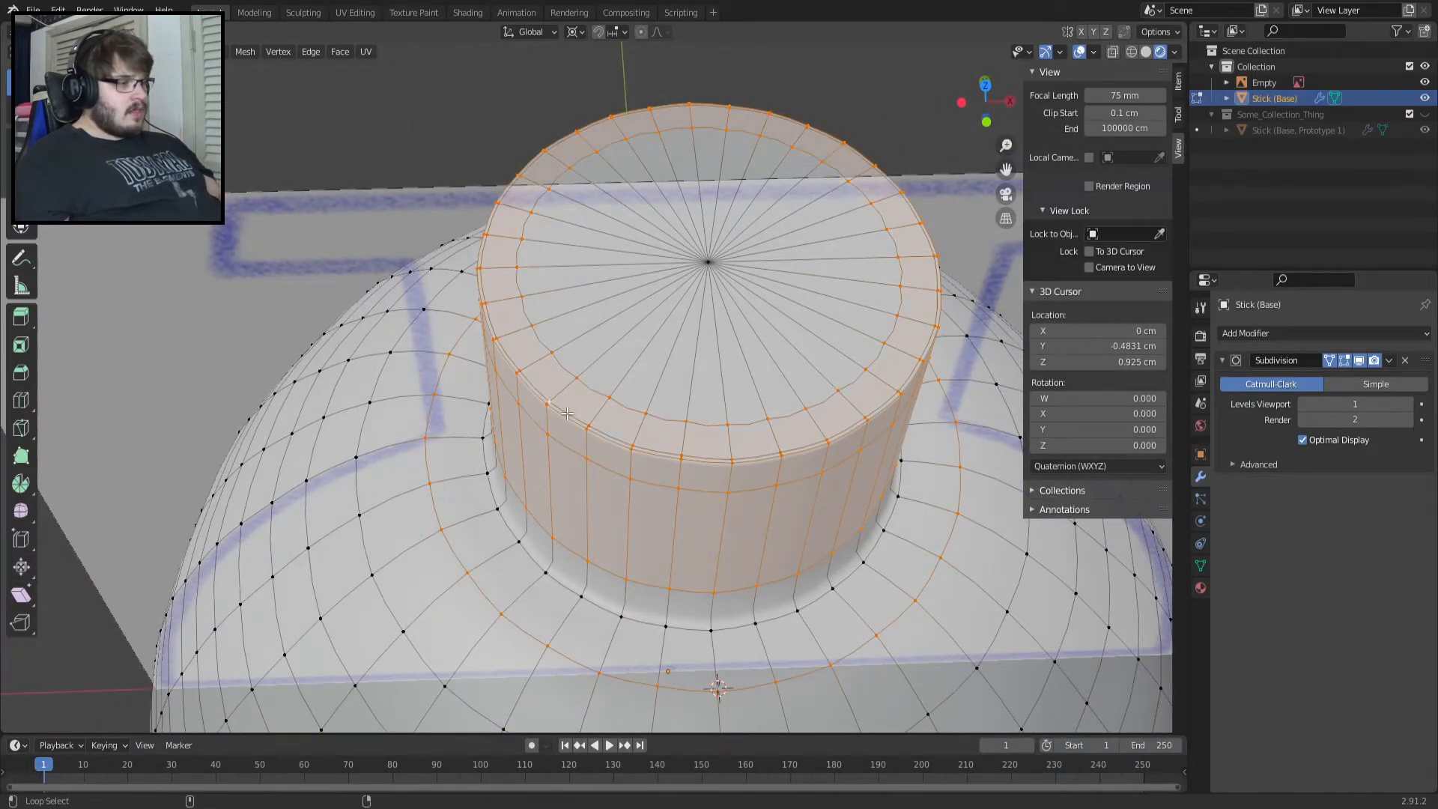
key("a")
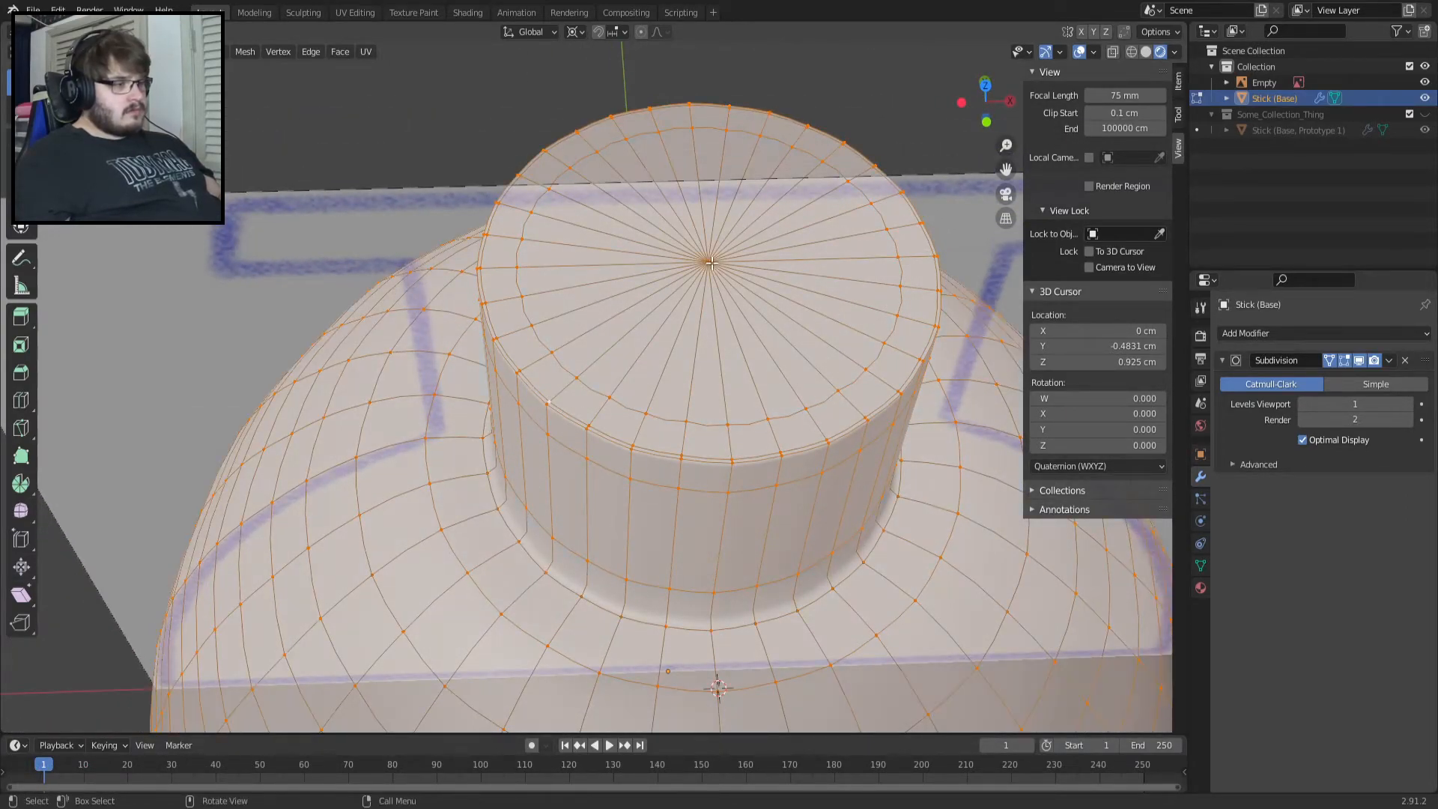
key("ctrl+z")
left_click(709, 267, "shift")
key("KP_1")
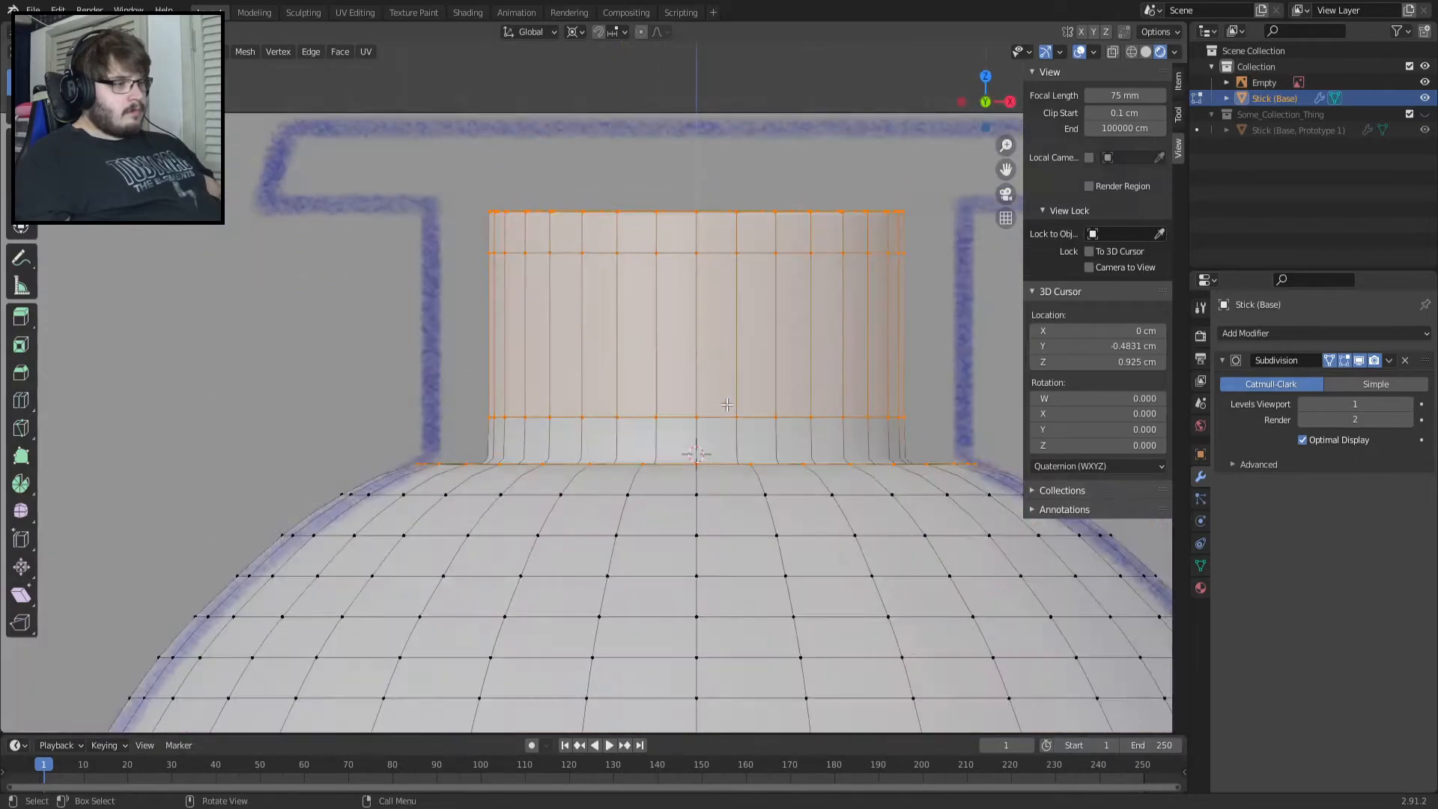
scroll(727, 404, "up", 3)
middle_click_drag(726, 404, 472, 629)
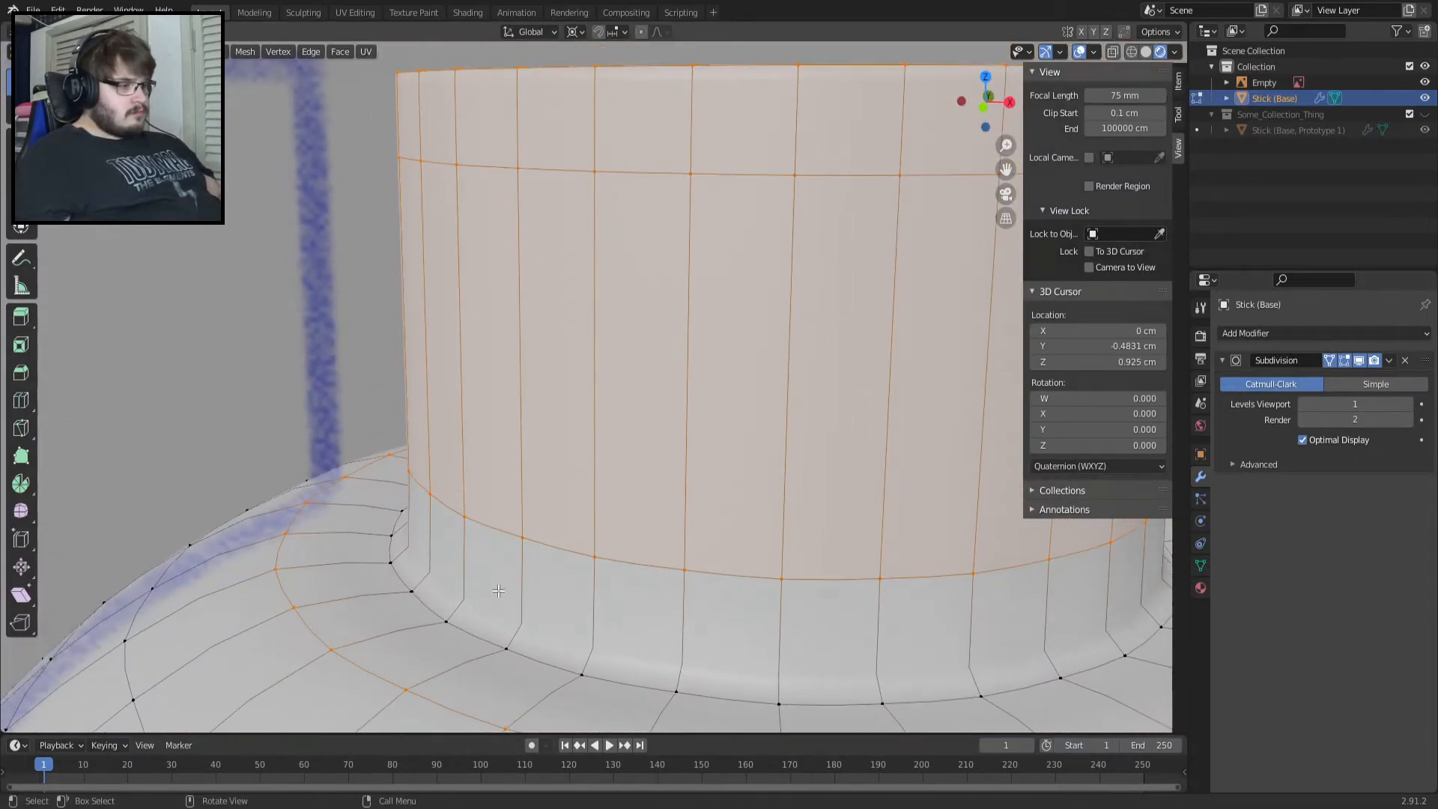
left_click(472, 628, "alt+shift")
middle_click_drag(566, 655, 546, 629)
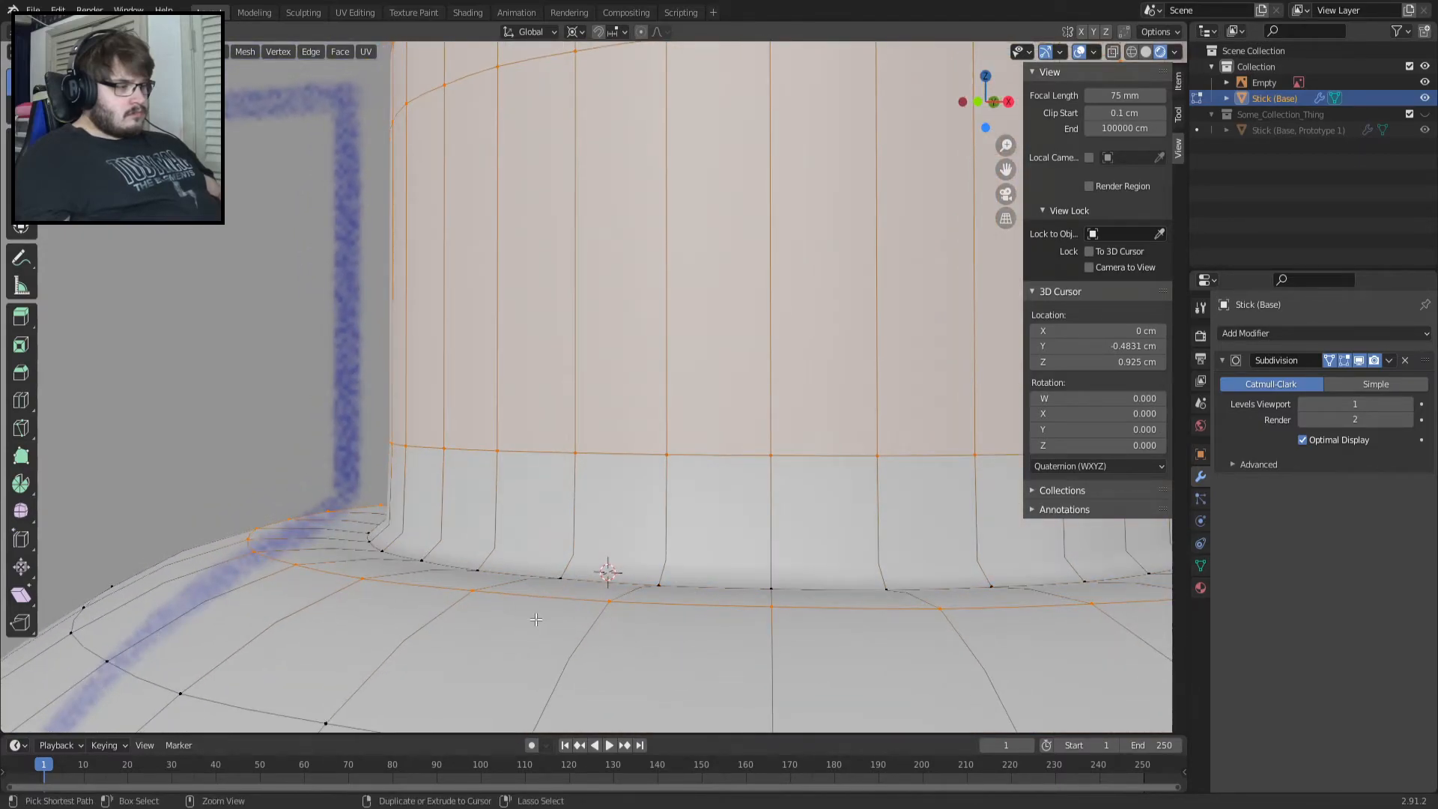
Undo the recent selections and the last lowering of the foot loop, and show the Empty reference image in front view.
key("ctrl+z")
key("ctrl+z")
key("ctrl+z")
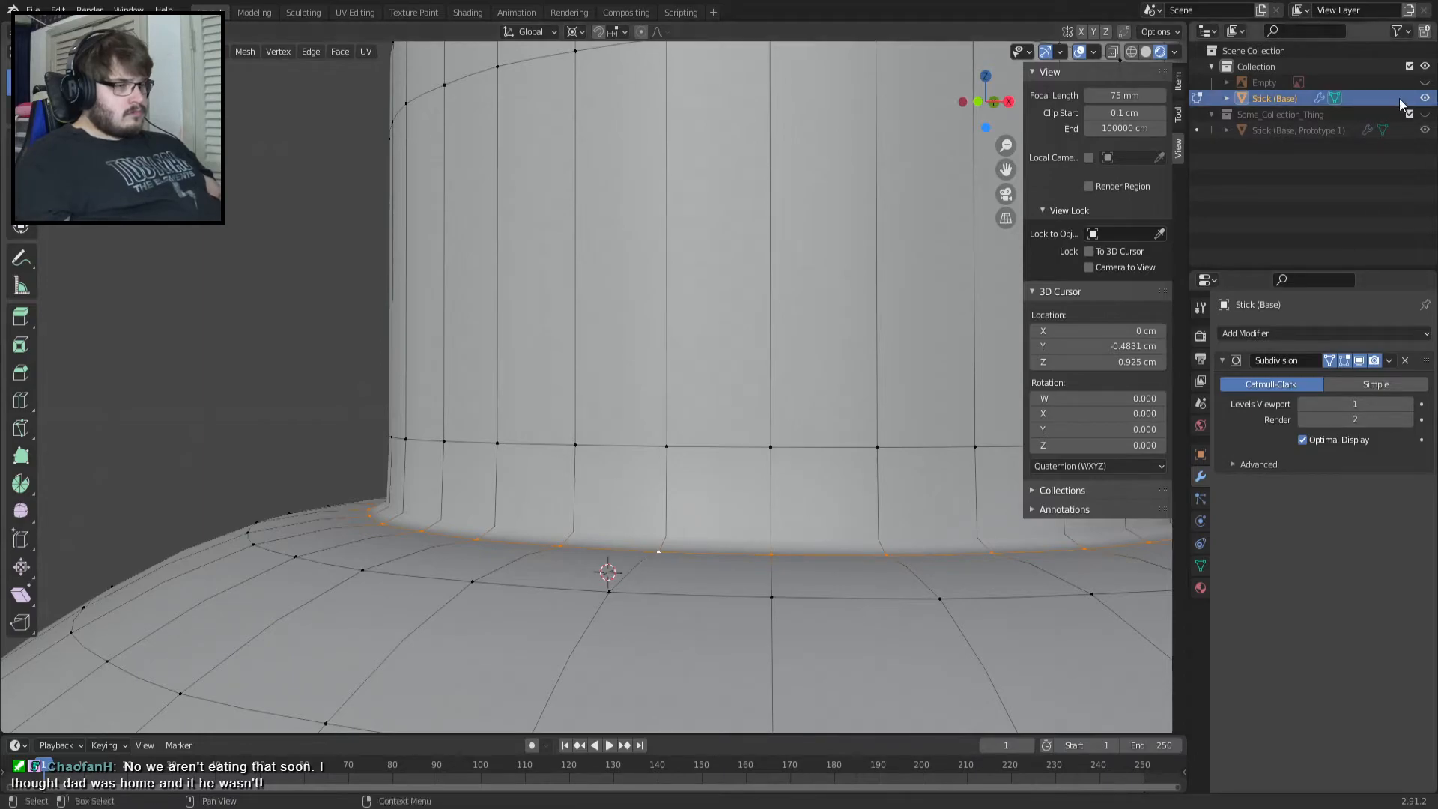
left_click(1424, 82)
key("KP_1")
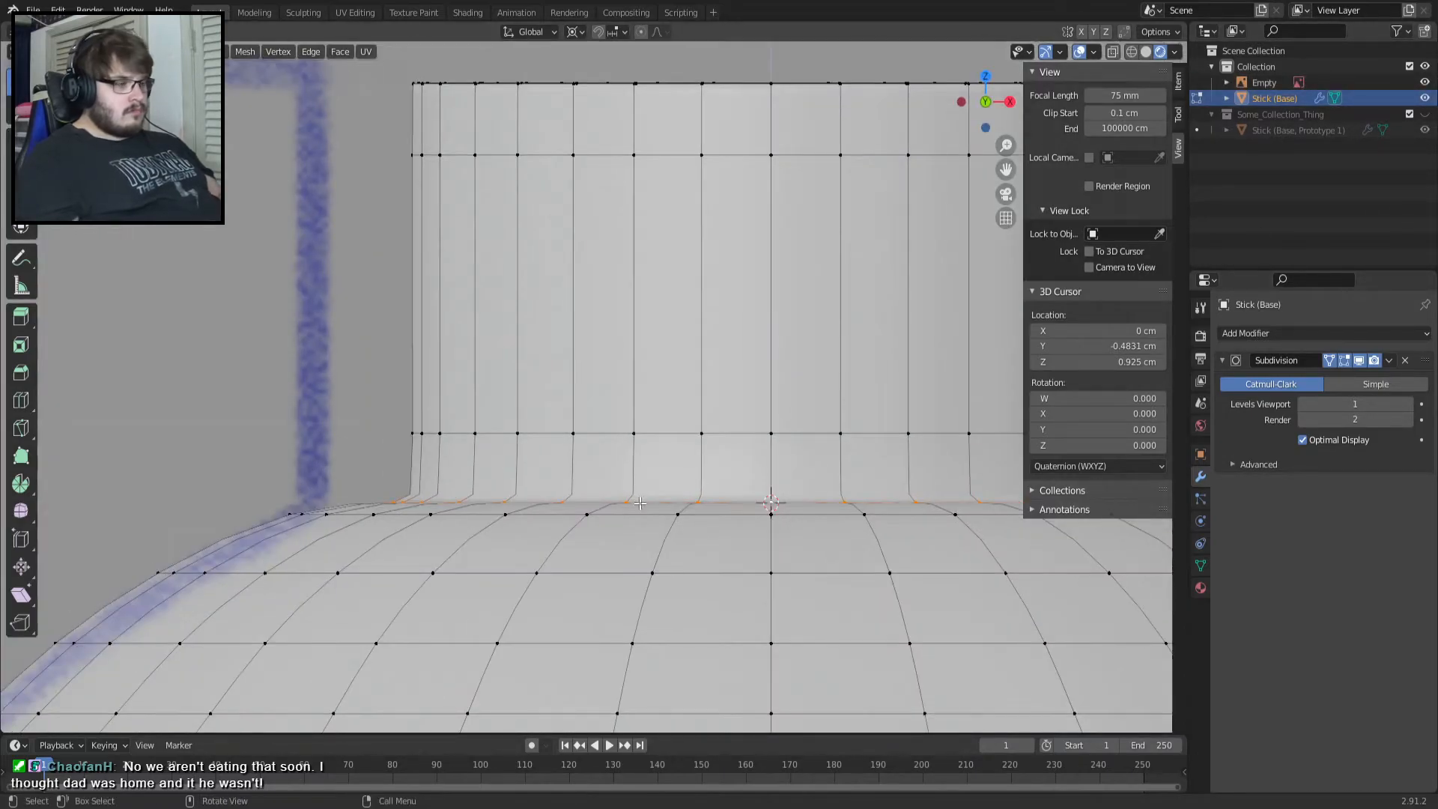
Fine-tune the height of the edge loop at the neck's foot along Z against the reference.
key("g")
key("z")
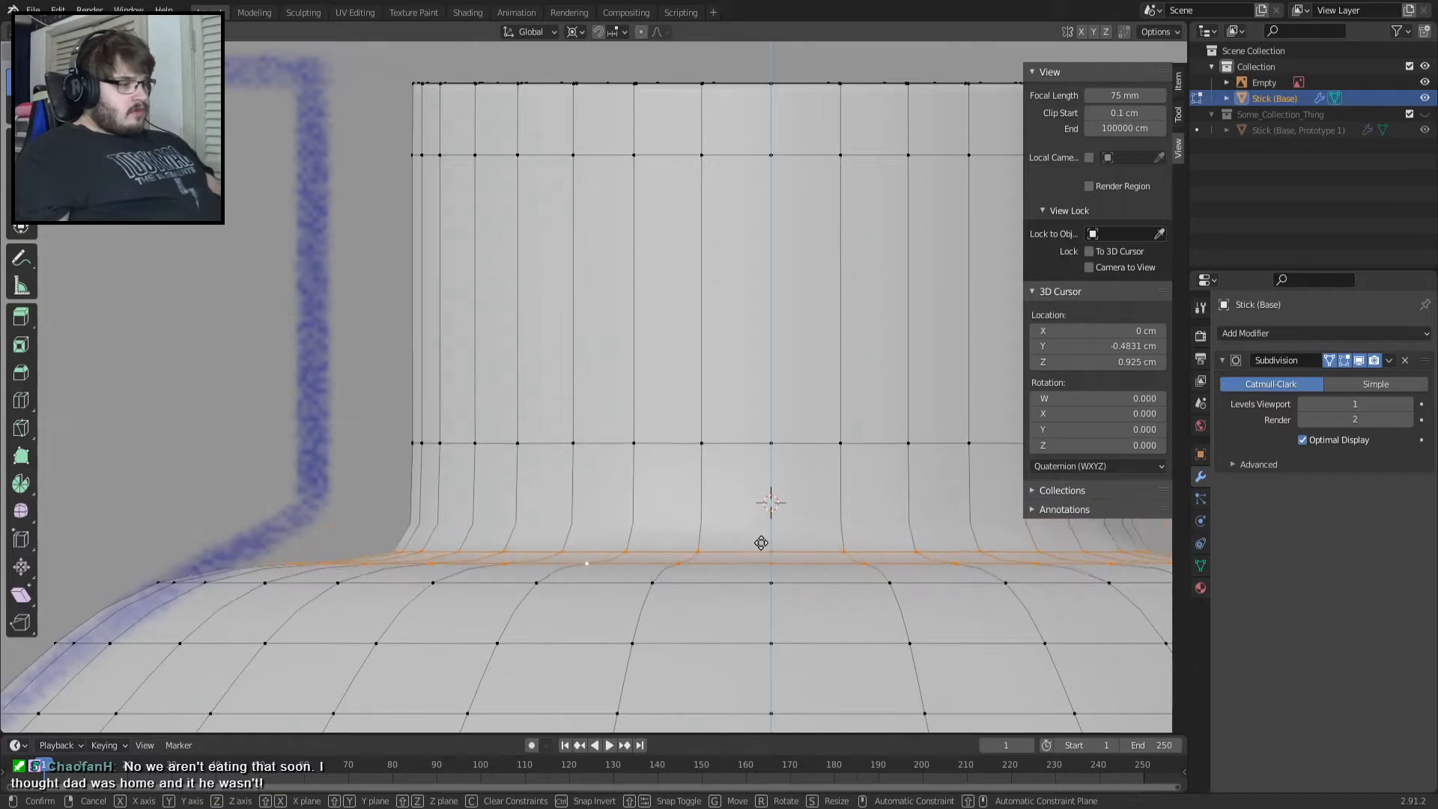
left_click(771, 500)
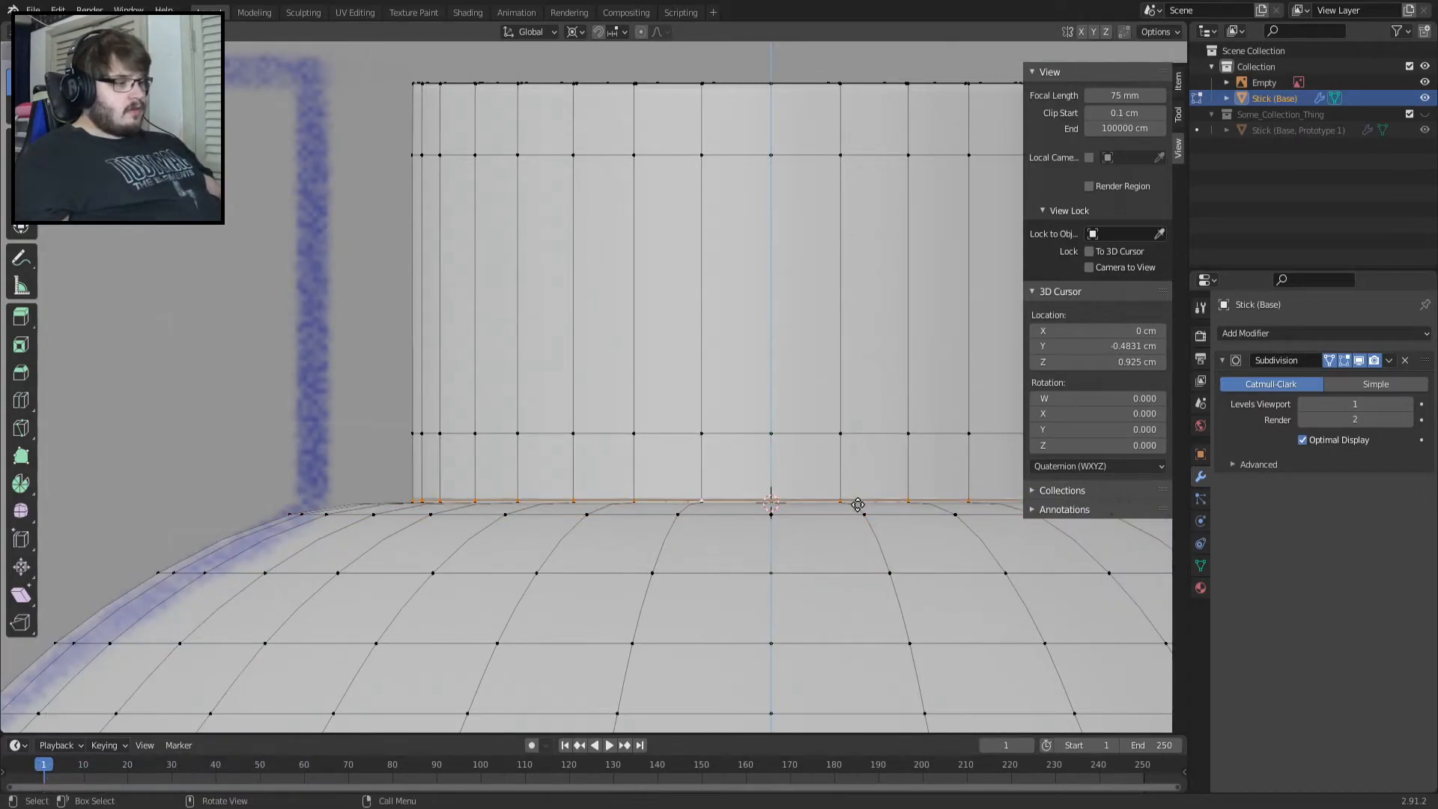
Add one centred edge loop to the ring of faces around the neck's foot, hiding the subdivision preview for the cut.
middle_click_drag(875, 502, 612, 639)
scroll(604, 661, "down", 3)
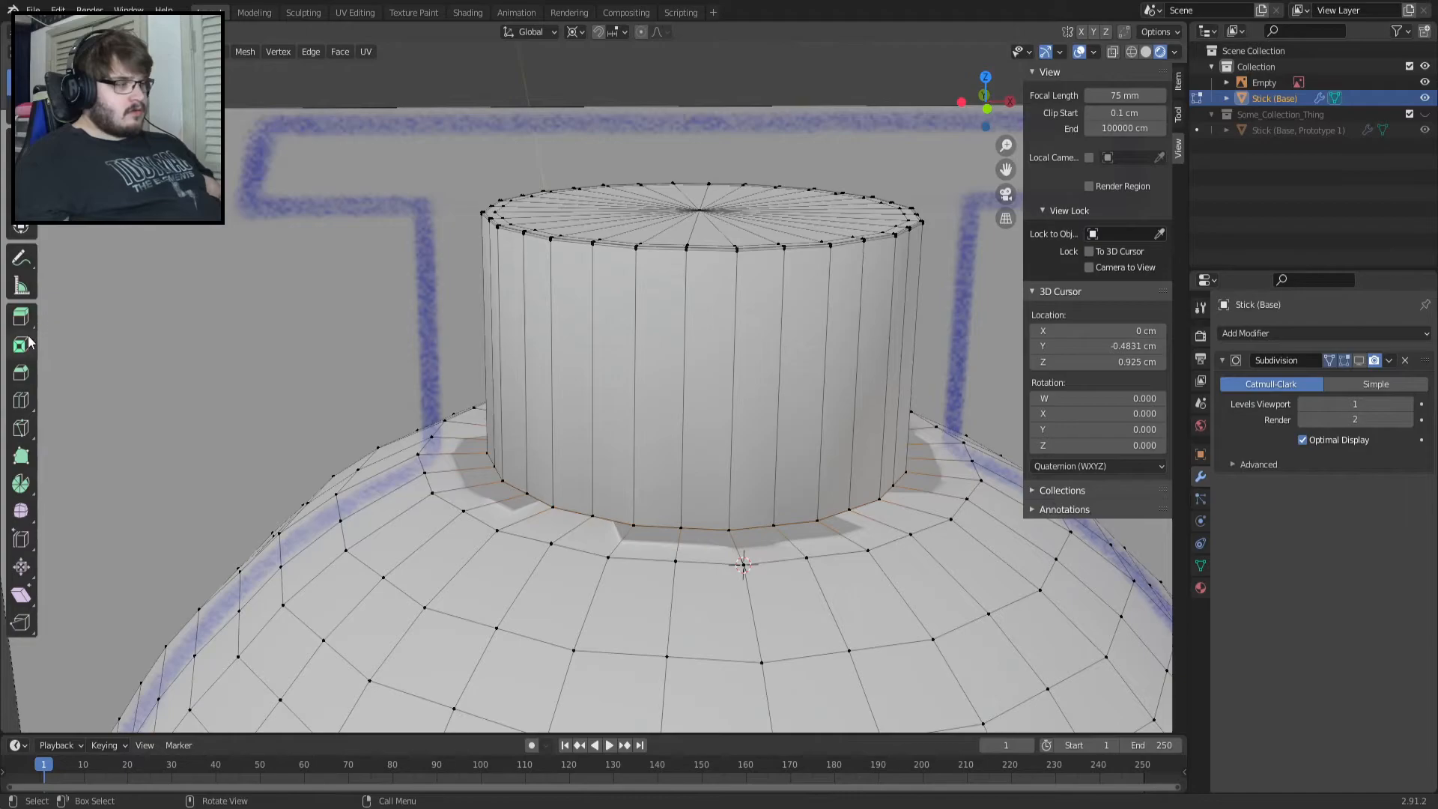
left_click(20, 400)
left_click(492, 495)
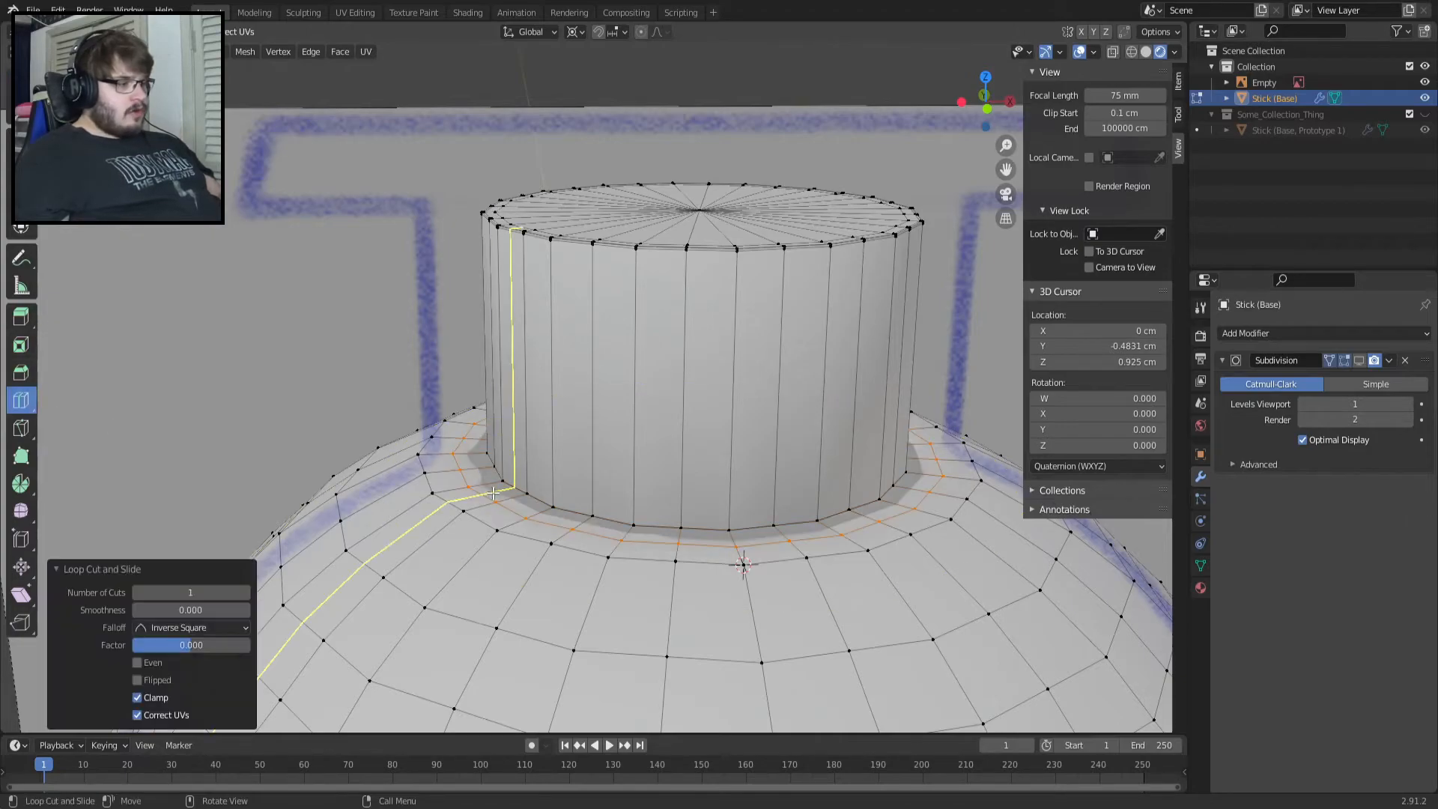
left_click(1358, 361)
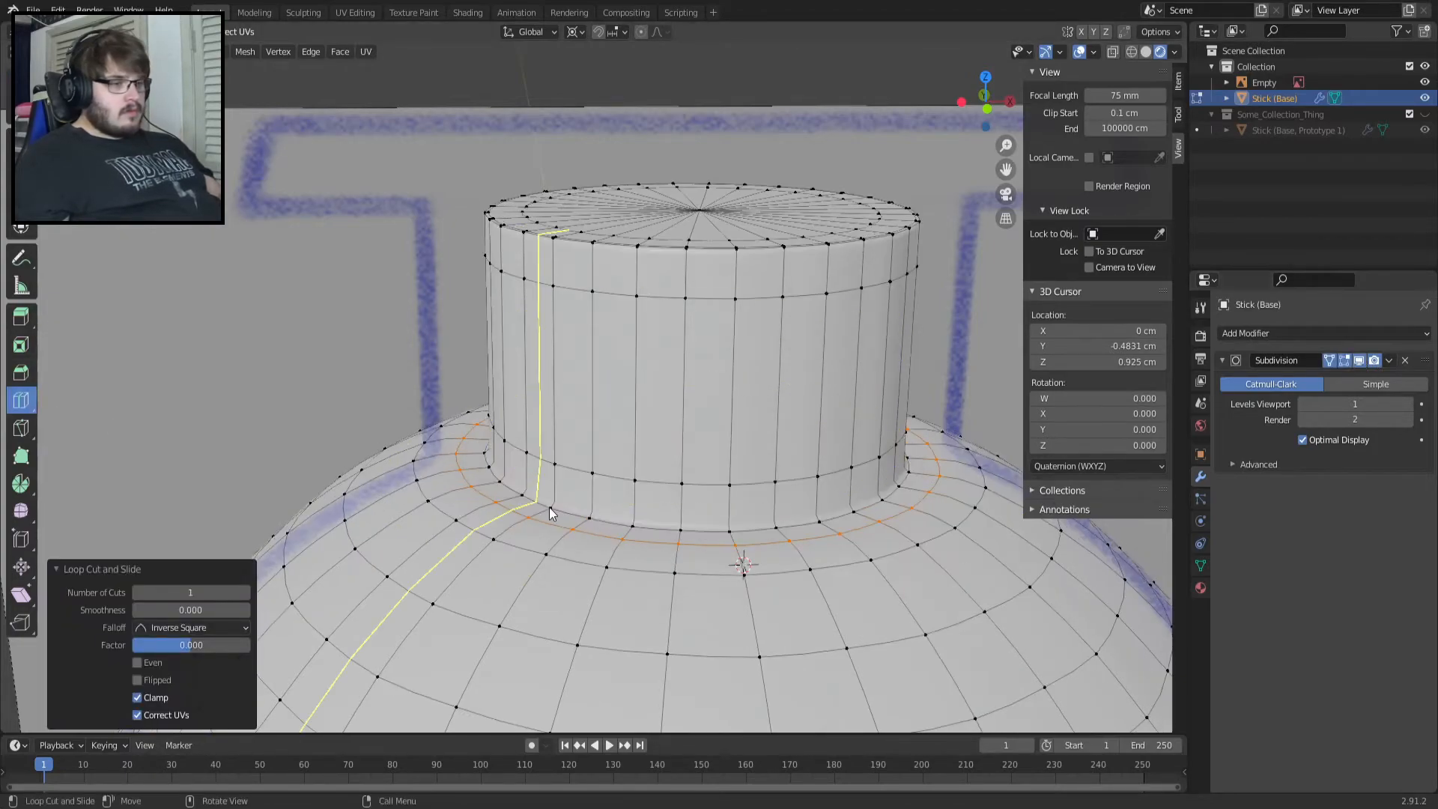
Edge-slide the new loop around the neck's foot outward toward the dome's shoulder.
scroll(550, 508, "up", 2)
key("KP_1")
middle_click_drag(572, 480, 536, 581)
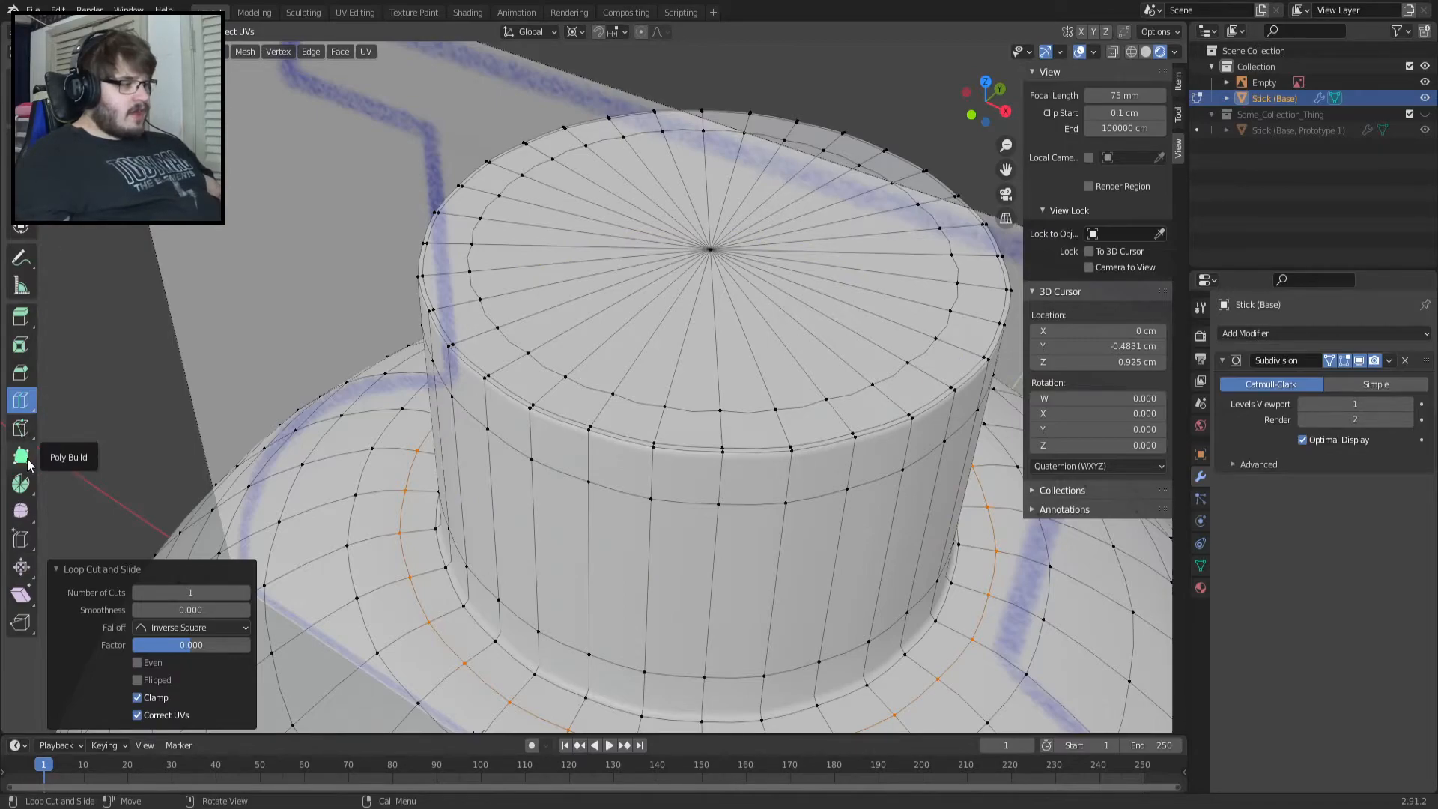
left_click(21, 539)
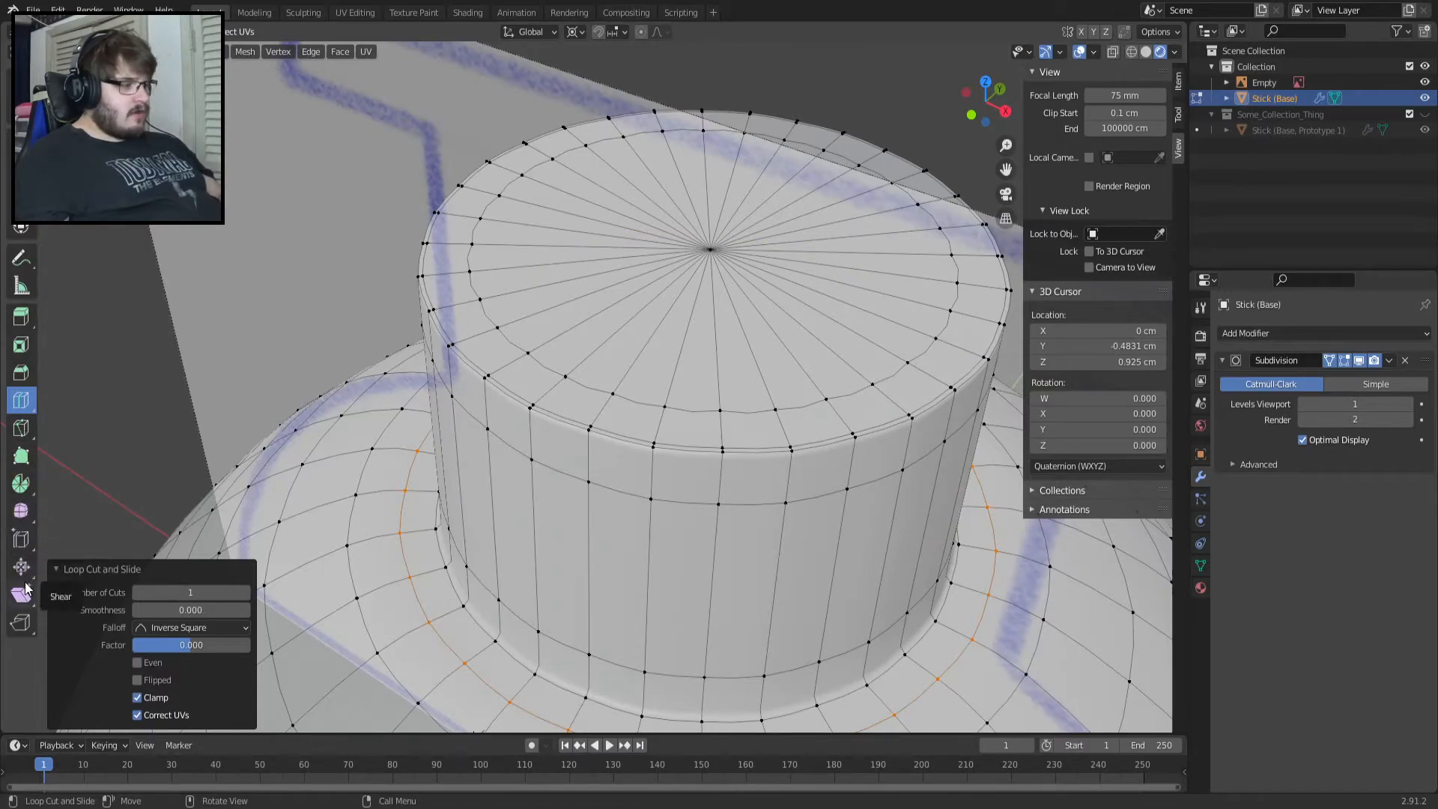
left_click(407, 559)
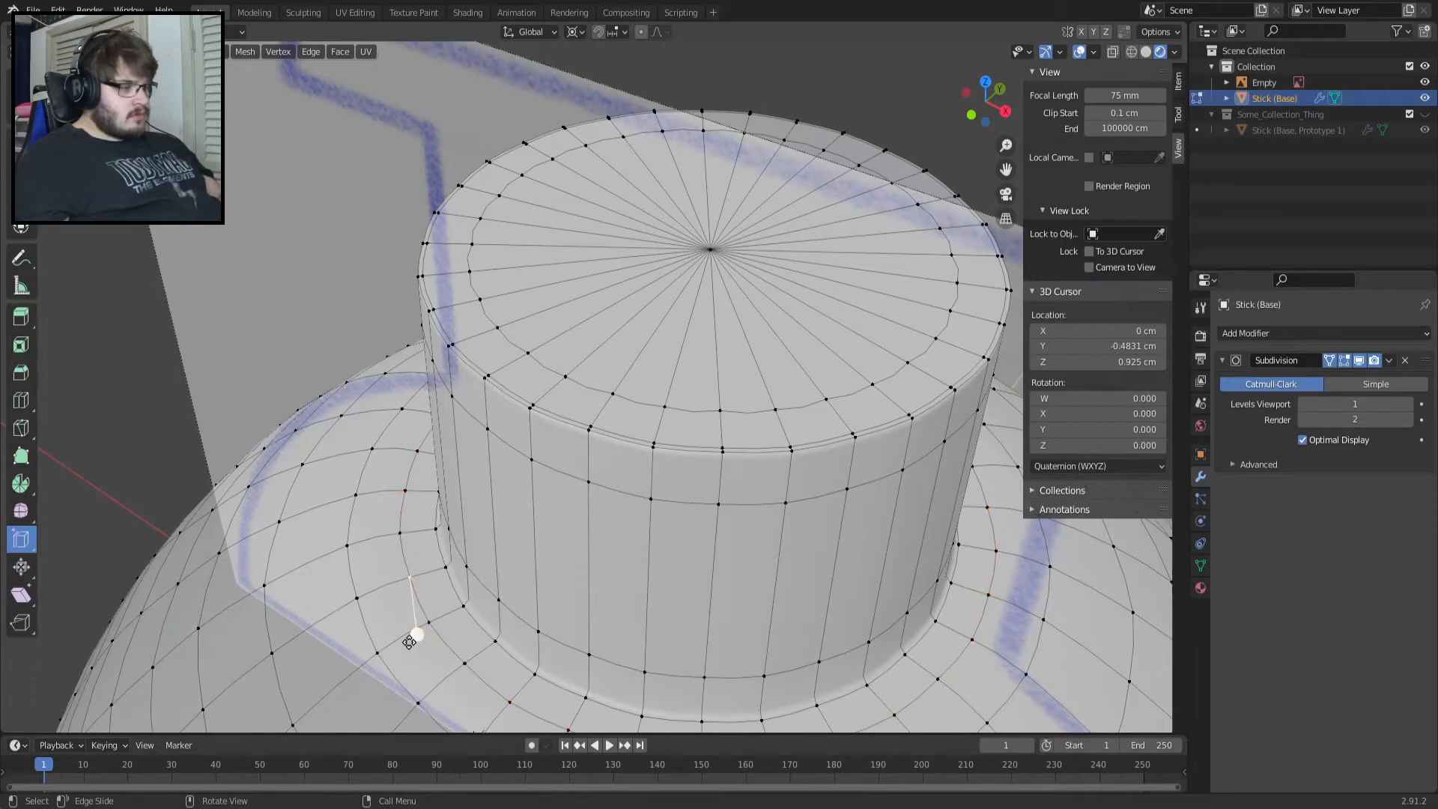
middle_click_drag(437, 578, 495, 584)
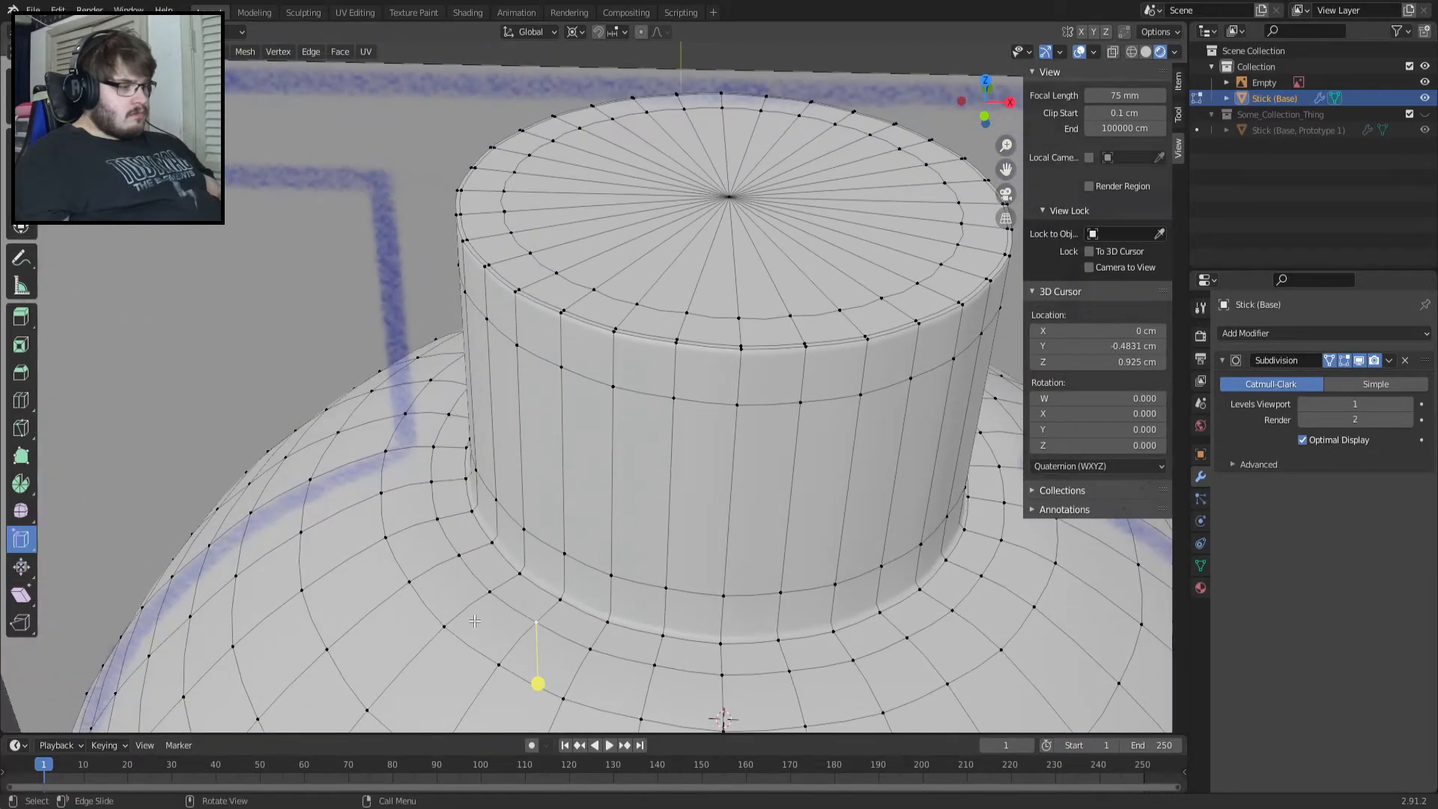
left_click(499, 592, "alt")
key("g")
key("g")
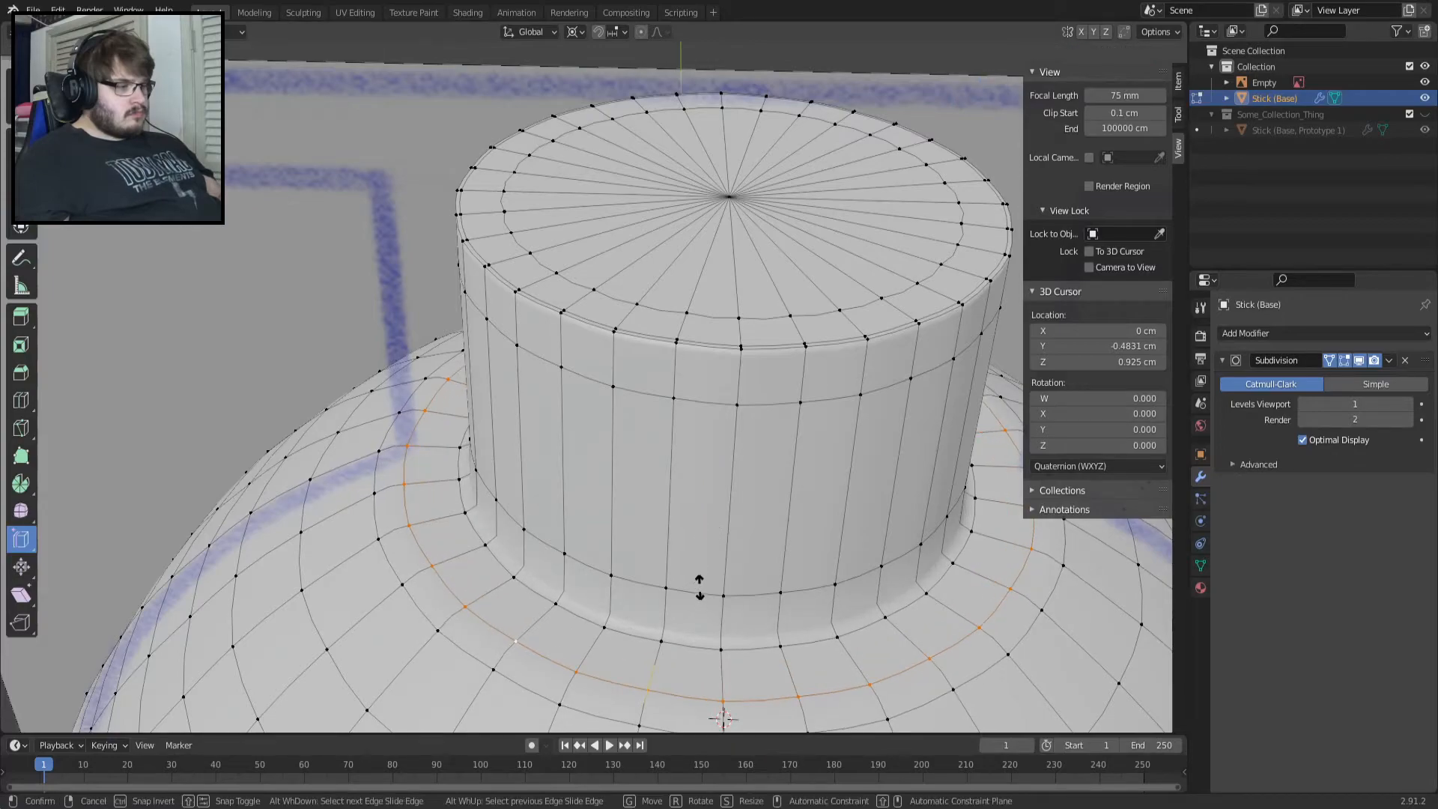
left_click(706, 523)
Compare the smoothed neck-to-dome transition with the reference in Object Mode and Edit Mode from the front.
key("Tab")
scroll(650, 600, "down", 2)
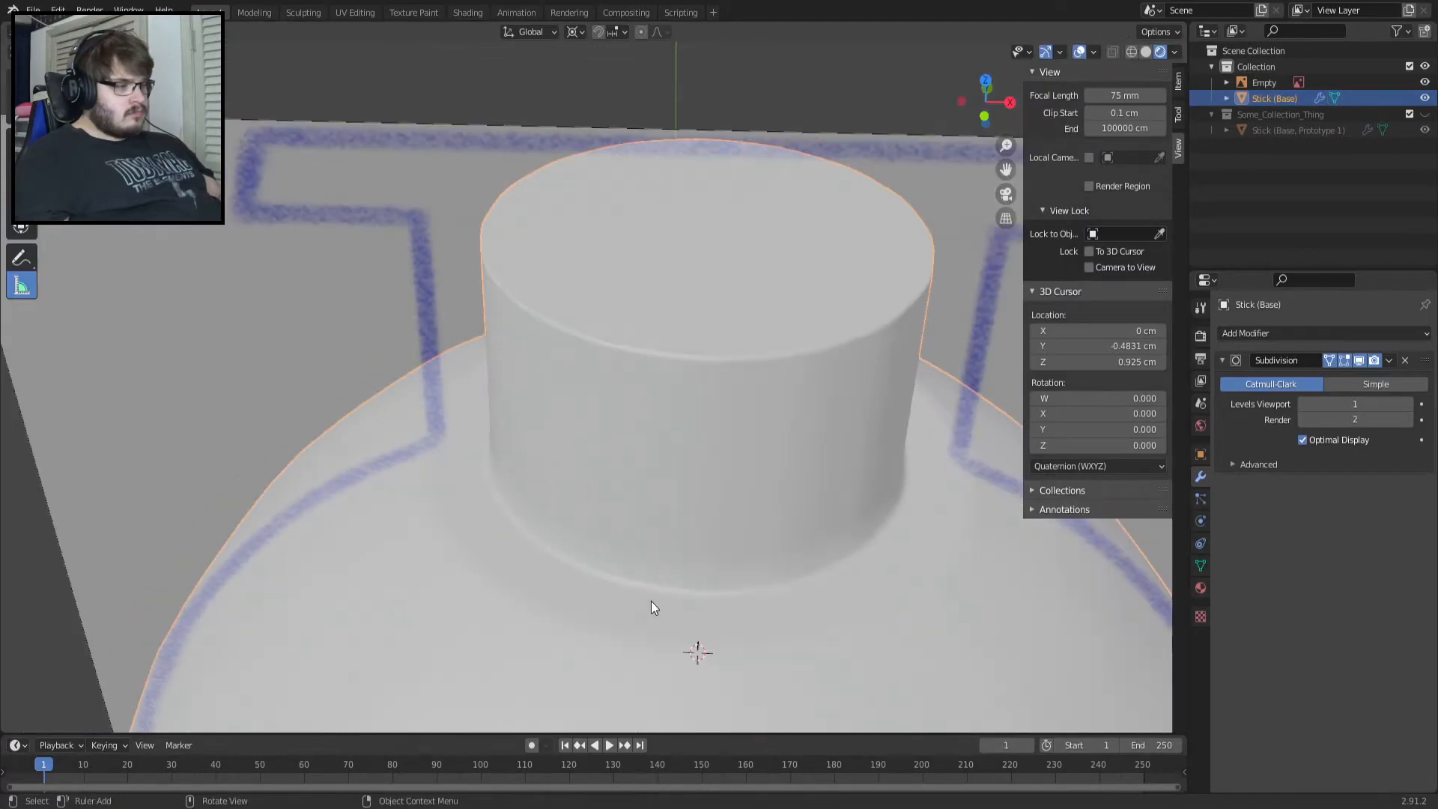
key("KP_1")
key("Tab")
key("Tab")
key("Tab")
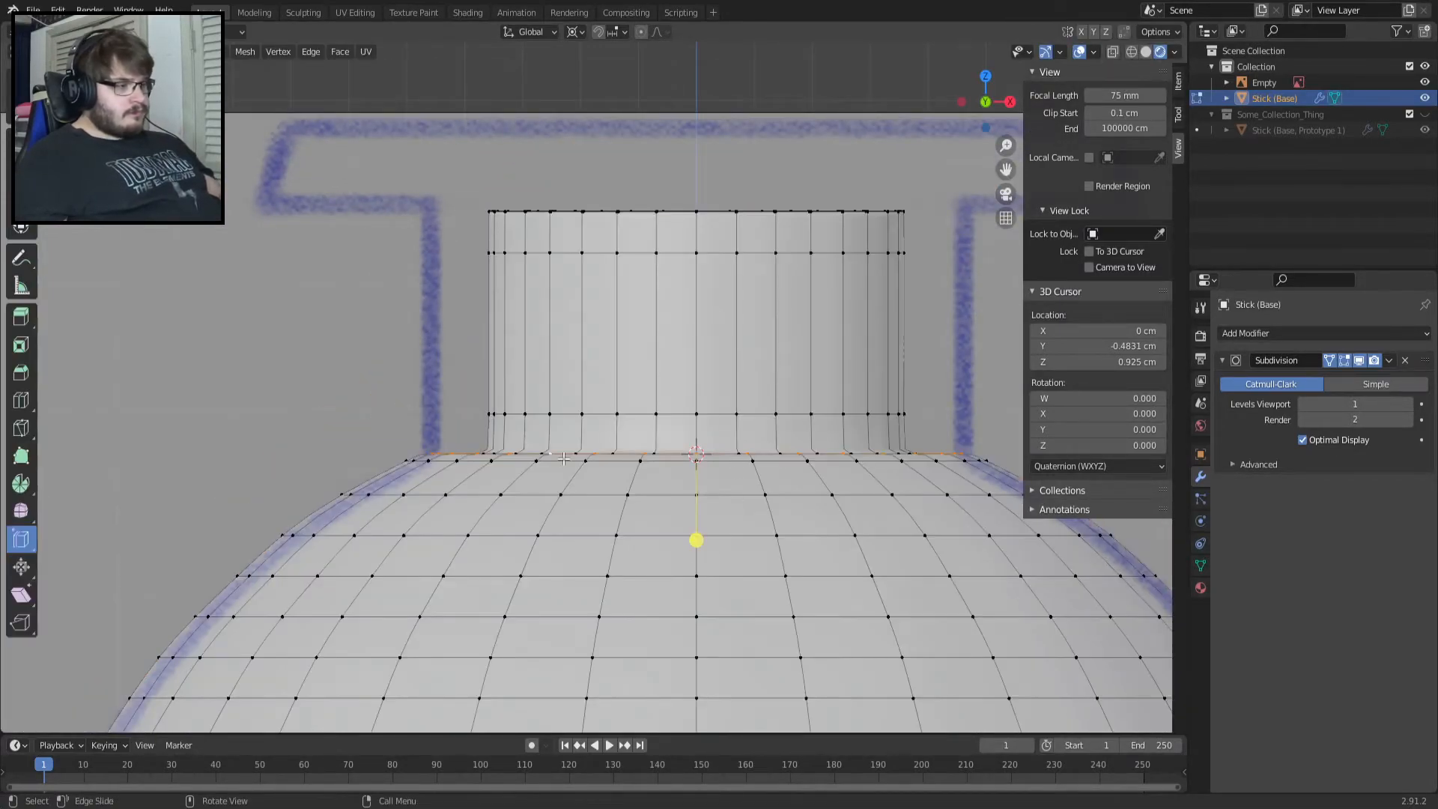
Edge-slide the added loop fully outward to a factor of 1.000 using the Edge Slide tool.
scroll(584, 454, "up", 4)
left_click_drag(814, 615, 803, 657)
left_click(821, 564)
left_click_drag(782, 728, 783, 727)
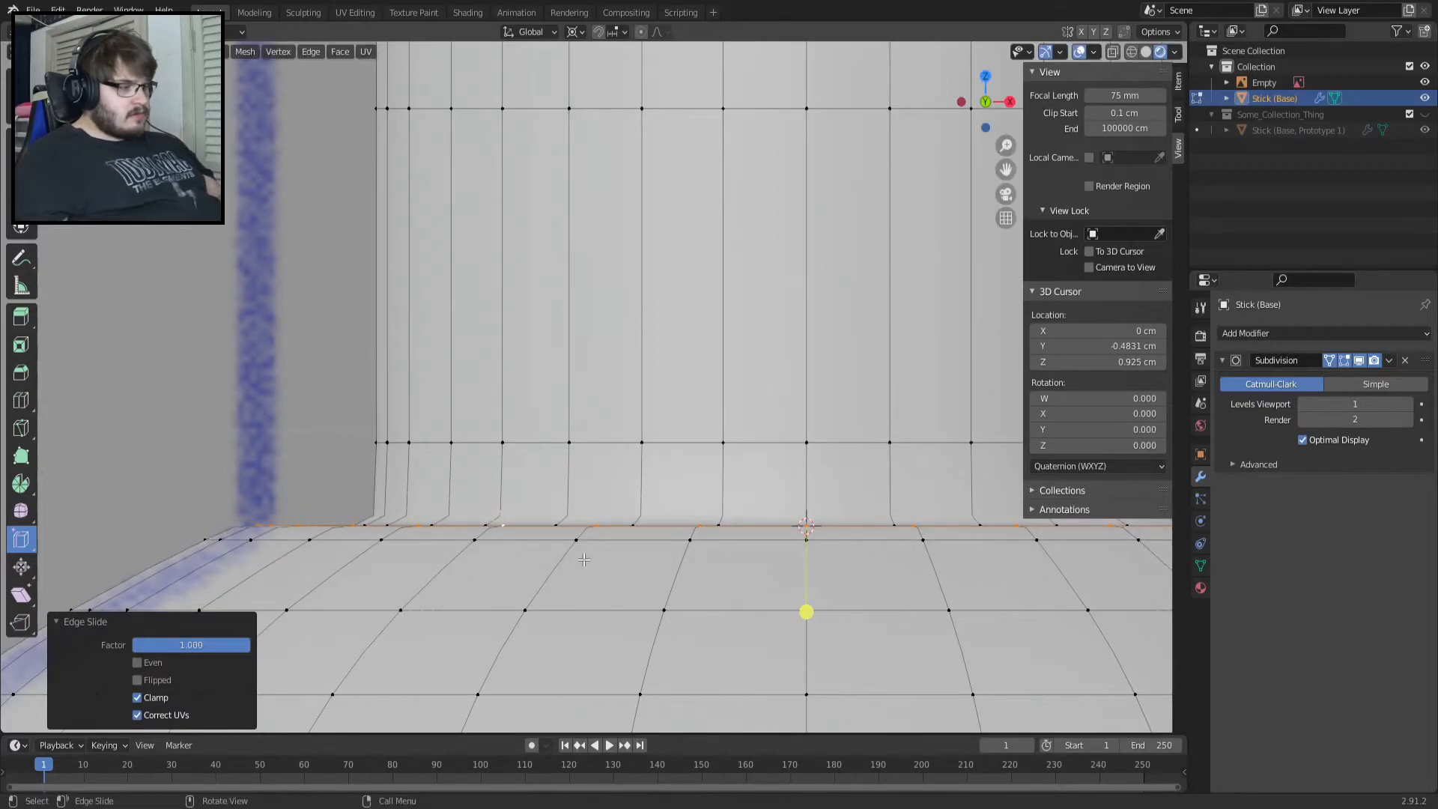
Try to scale the outer edge loop at the dome's shoulder.
left_click(611, 542, "alt")
key("s")
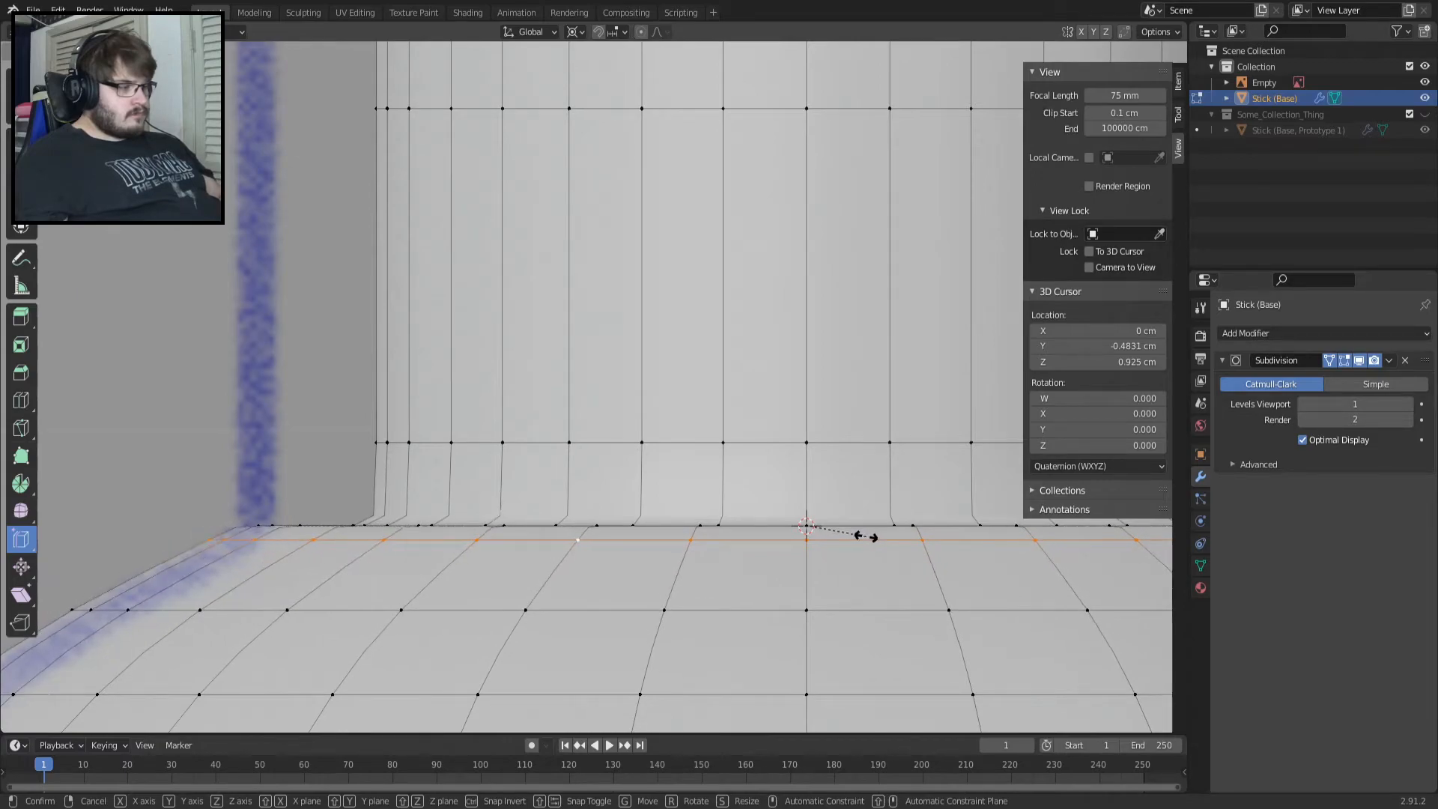
left_click(805, 609)
middle_click_drag(805, 609, 387, 585)
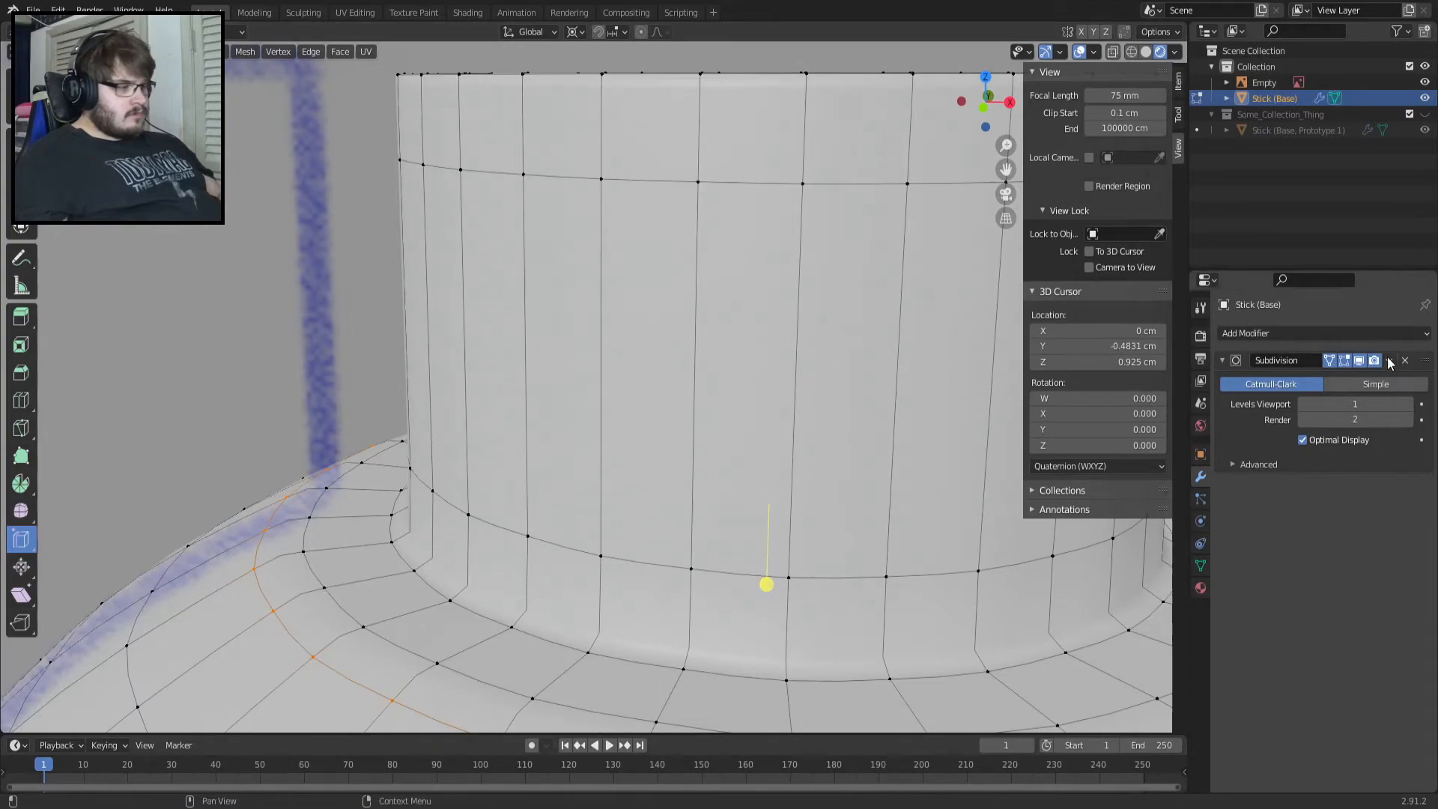
Undo the last change and, with the subdivision preview hidden, edge-slide the added shoulder loop by a factor of 0.034.
left_click(1359, 361)
key("ctrl+z")
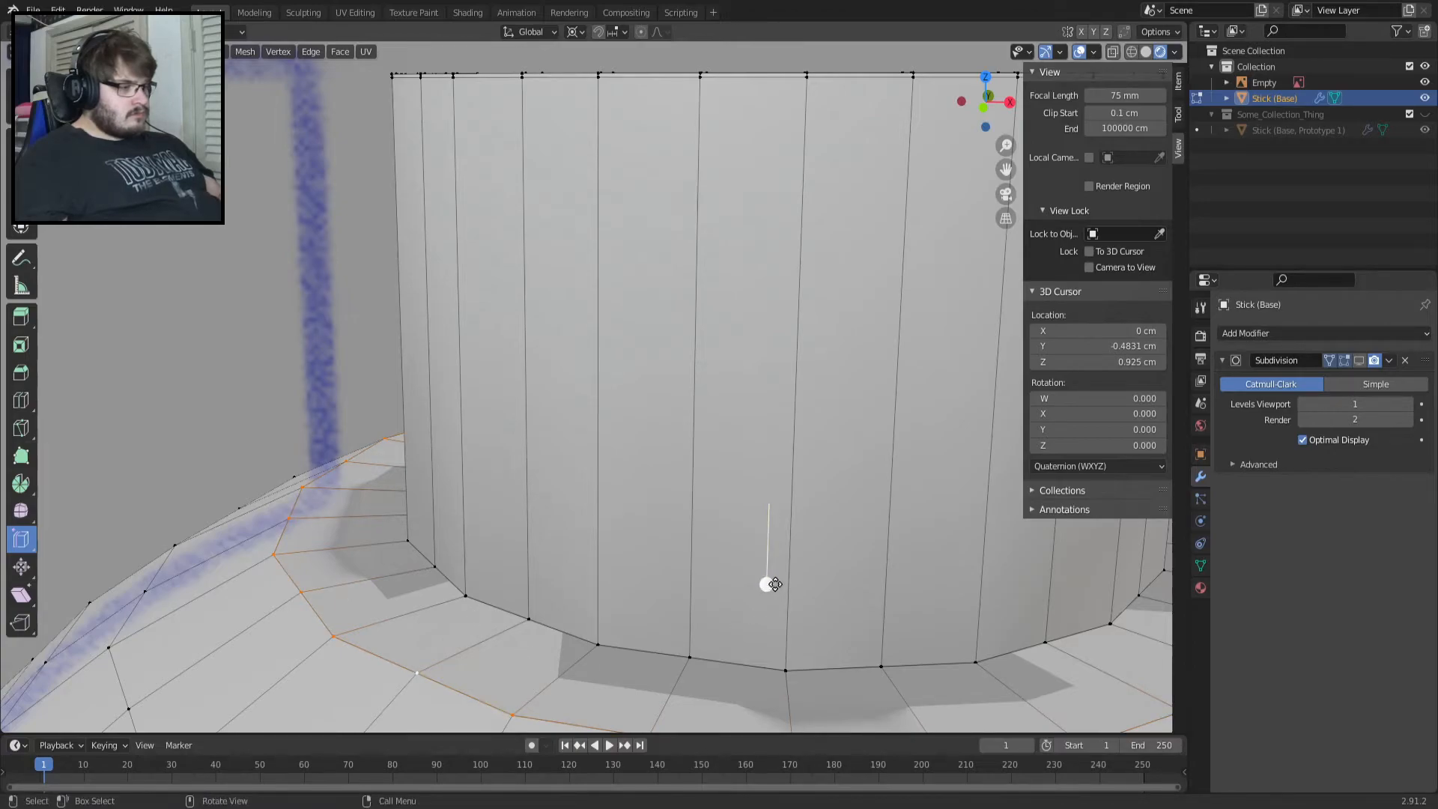
key("g")
key("g")
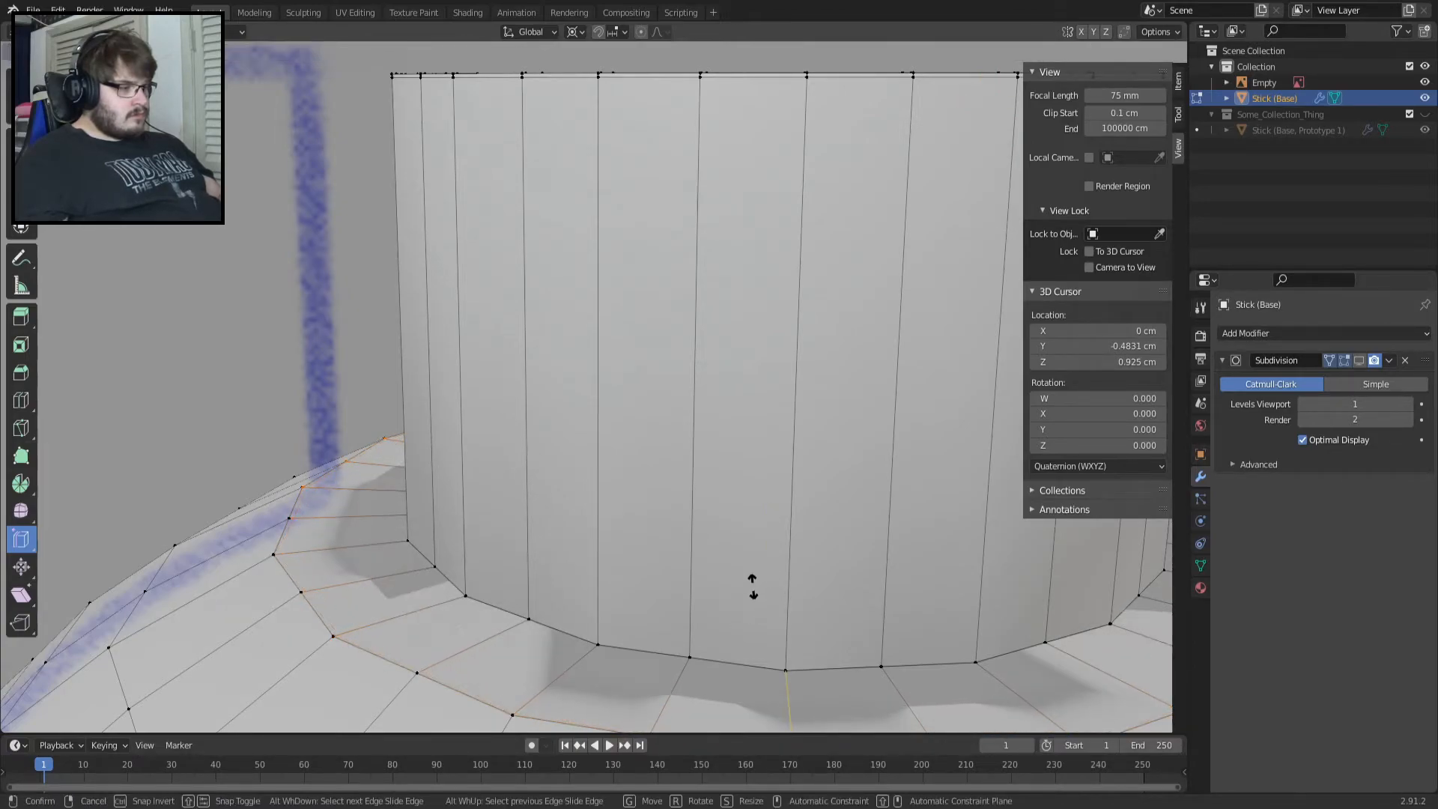
left_click(739, 587)
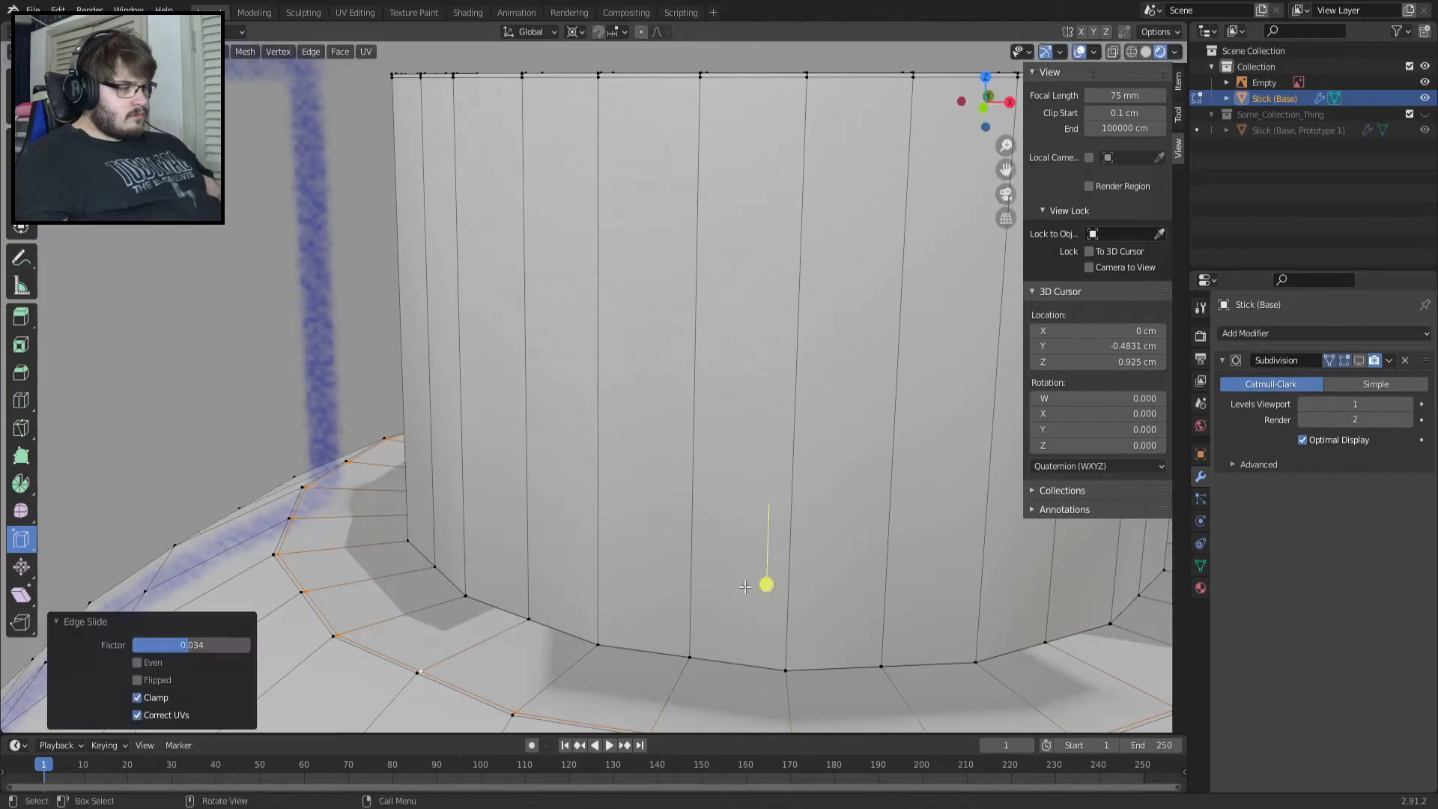
left_click(1326, 361)
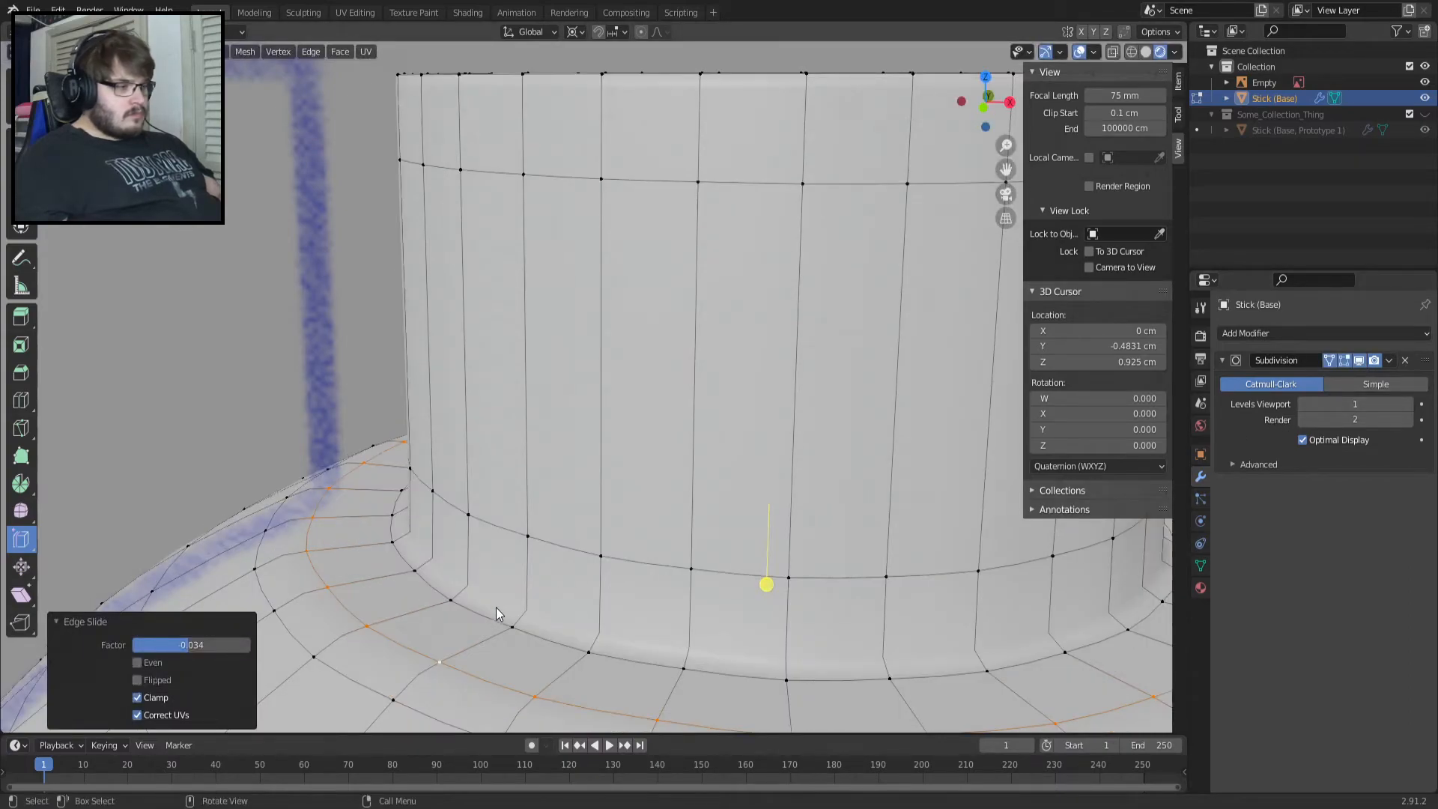
Cut one centred edge loop into the flat ring between the neck's base and the dome's shoulder.
left_click(501, 622, "alt")
left_click(1357, 360)
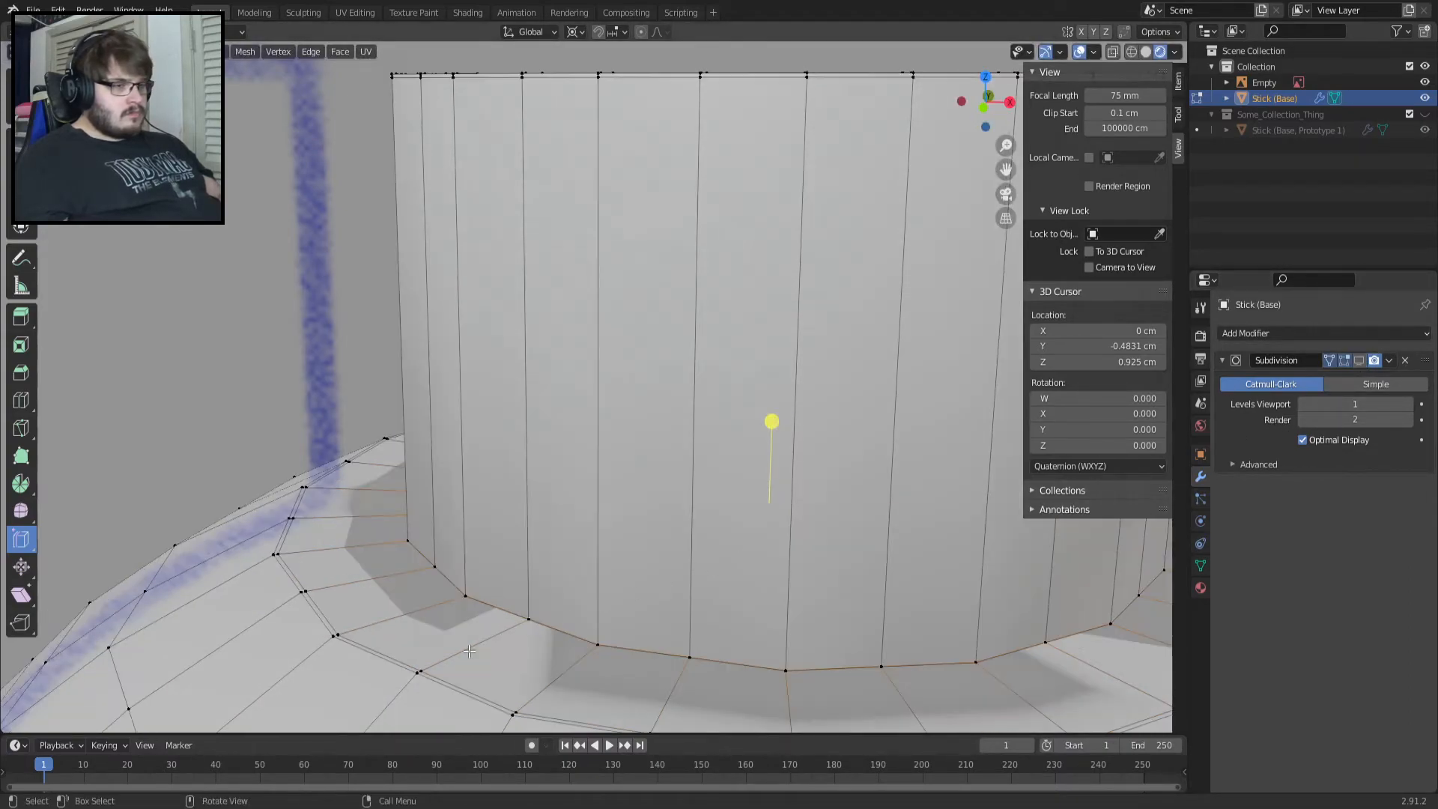
scroll(567, 608, "up", 2)
scroll(567, 608, "down", 2)
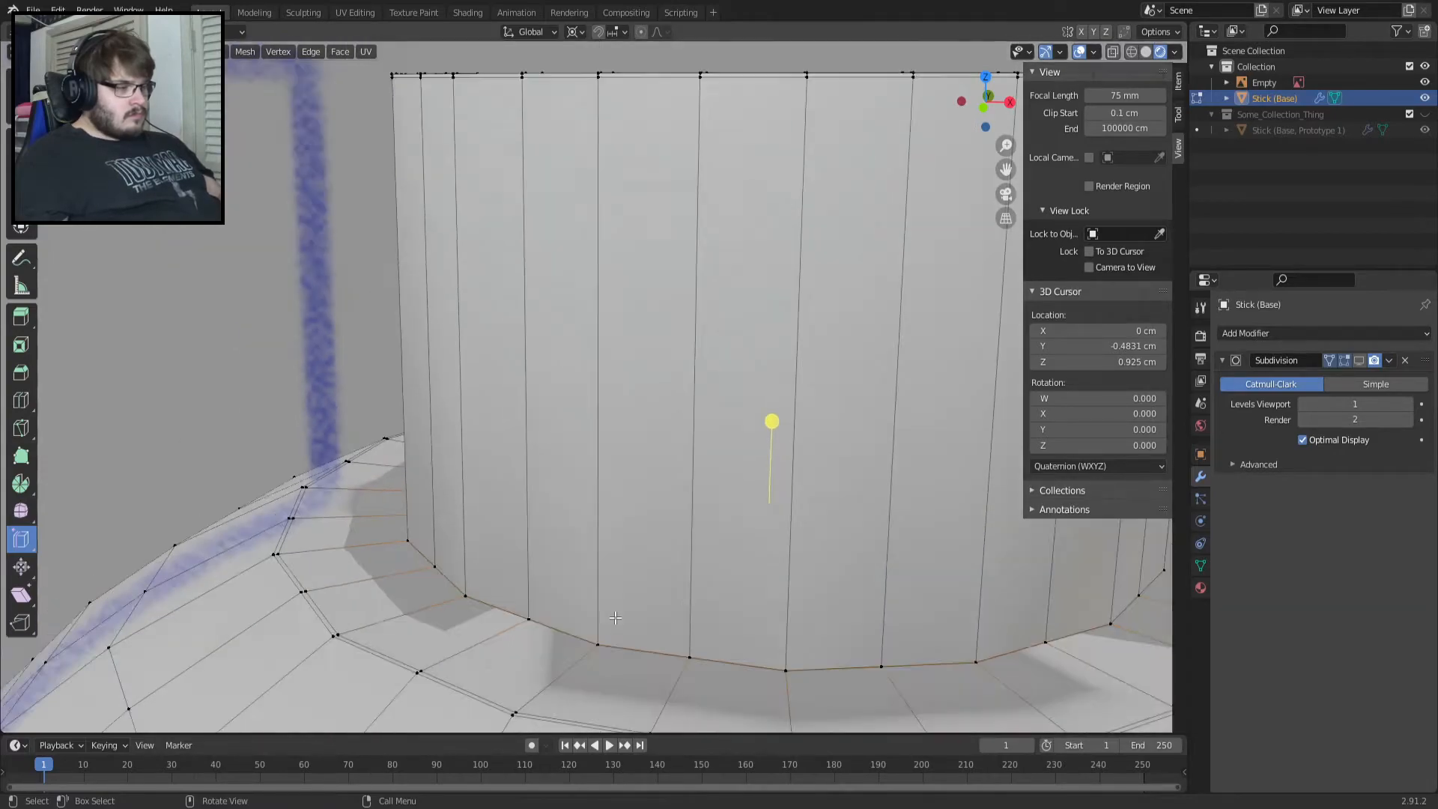
left_click(1357, 361)
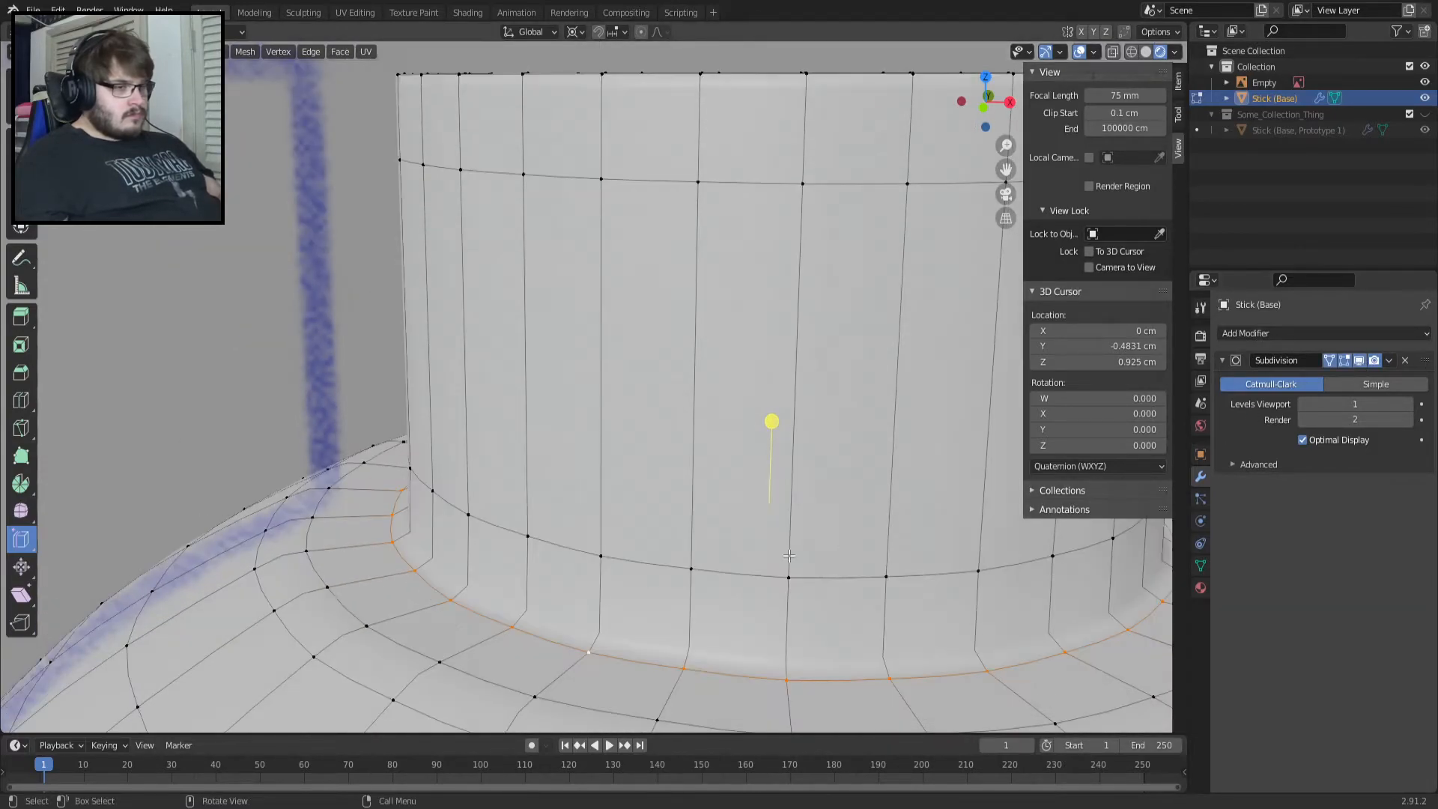
left_click(544, 635, "alt")
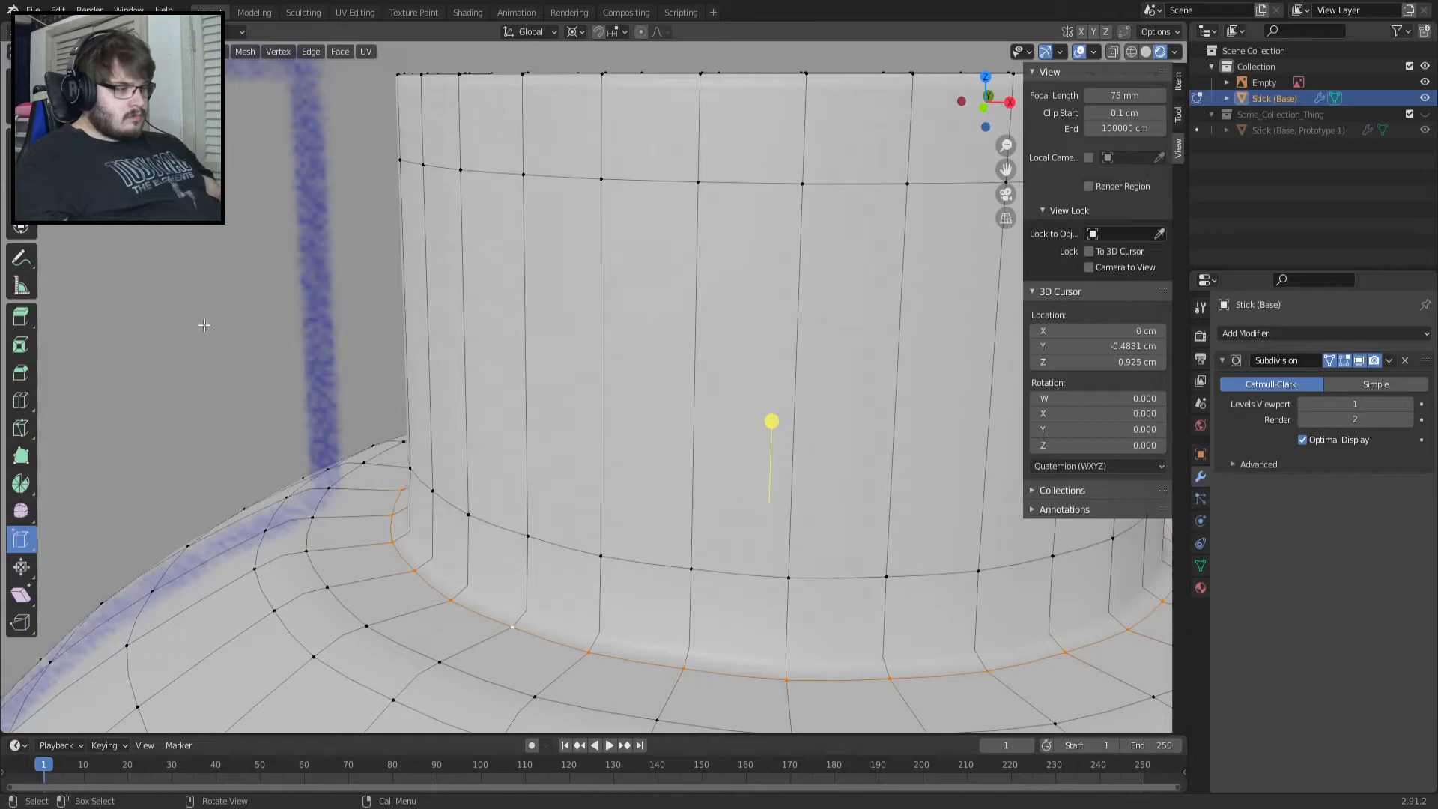
left_click(21, 400)
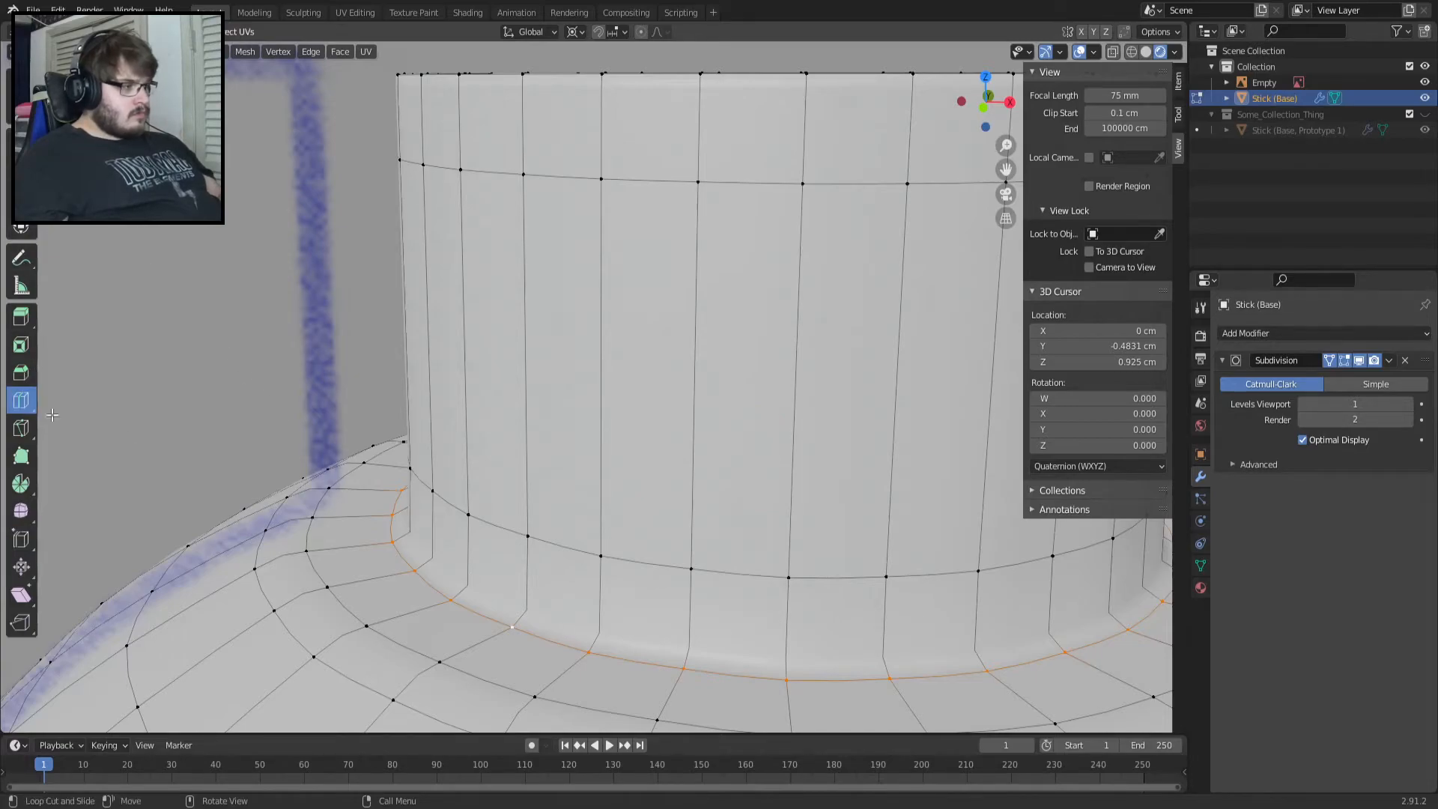
left_click(349, 571)
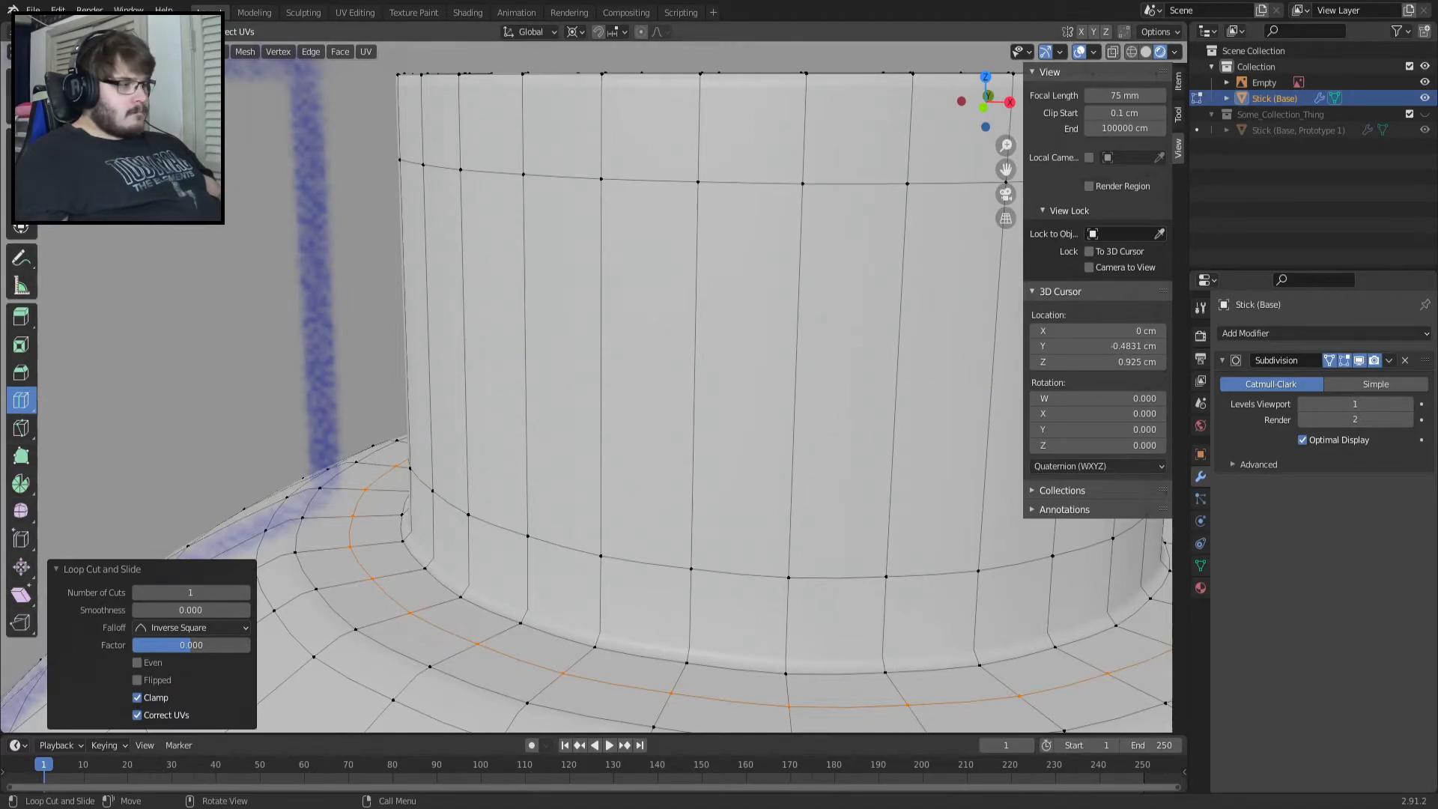
Edge-slide the new ring loop towards the neck to a factor of -0.833 and check it against the subdivision preview.
left_click(21, 83)
left_click(360, 560, "alt")
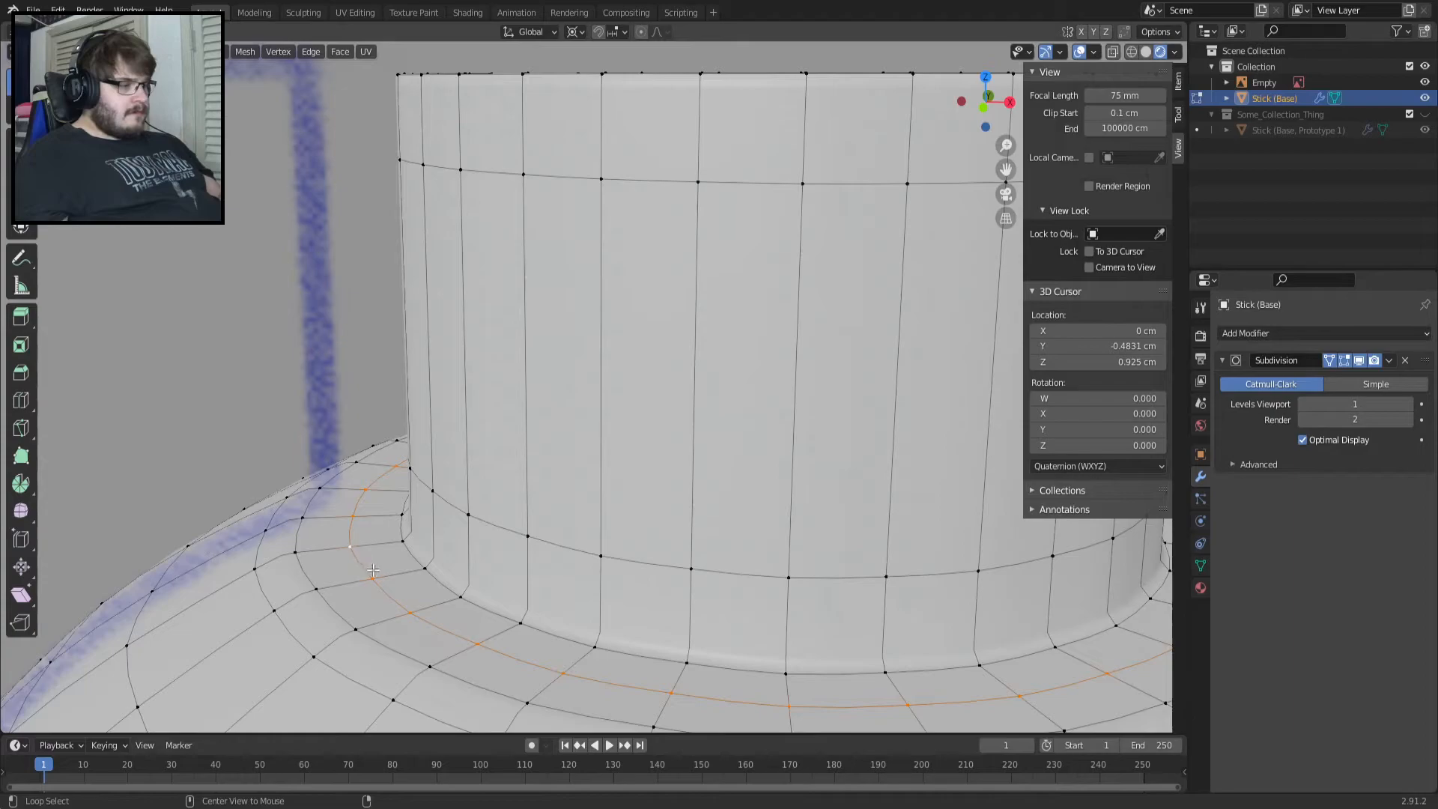
left_click(361, 563, "alt")
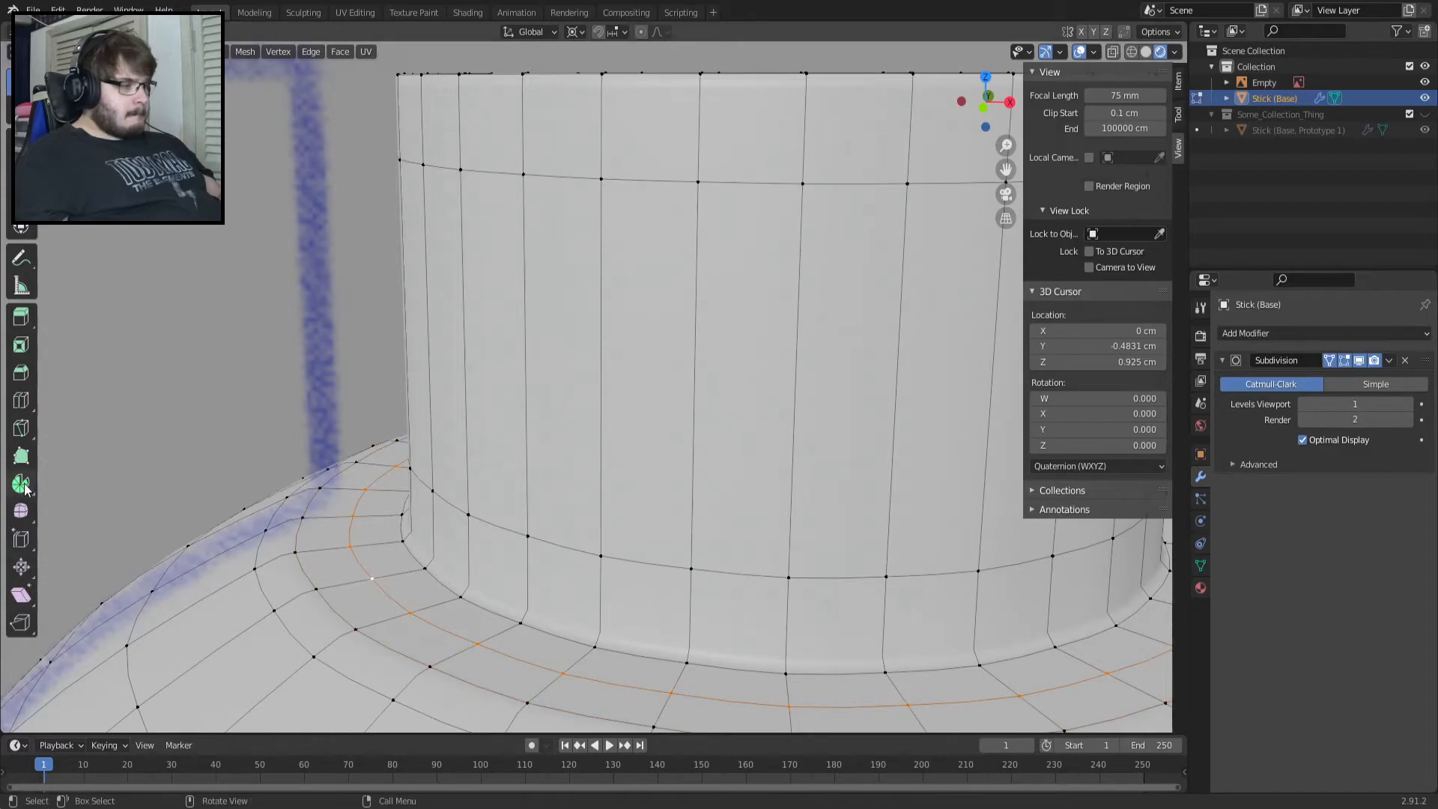
left_click(21, 539)
left_click_drag(772, 587, 786, 543)
left_click(1359, 360)
left_click(1358, 360)
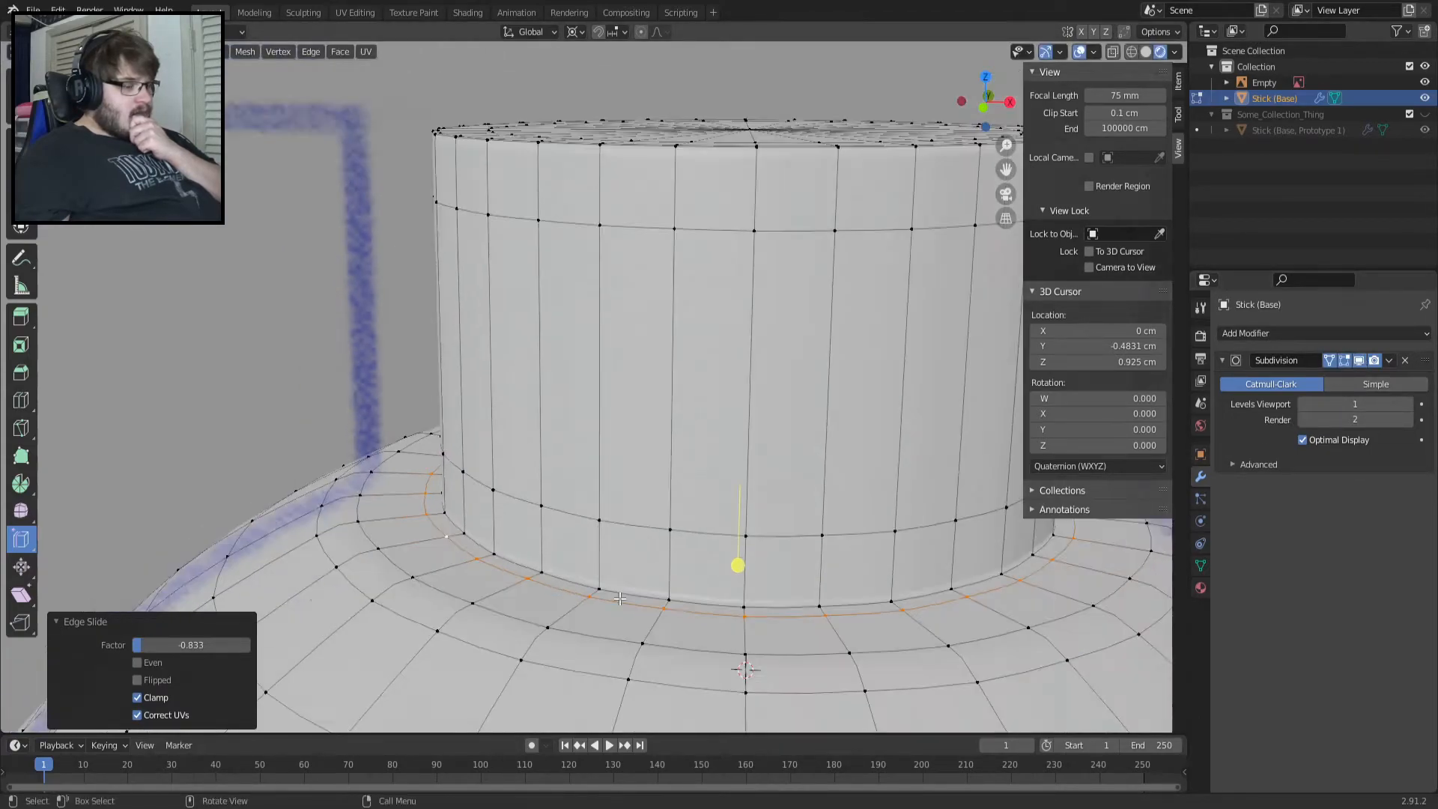
Compare the smoothed neck and dome silhouette with the reference drawing in Object Mode, from the front and at an angle.
key("Tab")
key("KP_1")
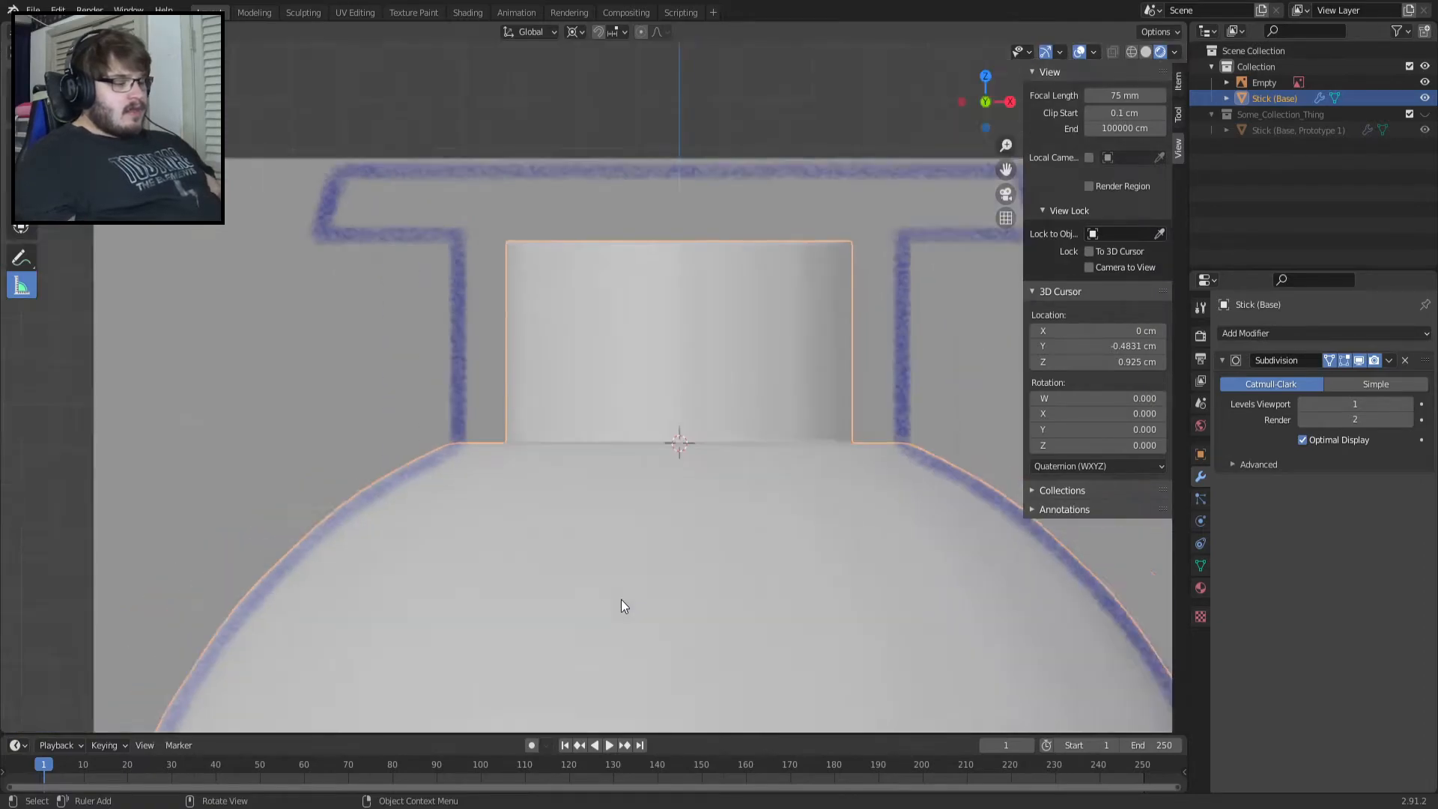
middle_click_drag(573, 415, 908, 398)
key("KP_1")
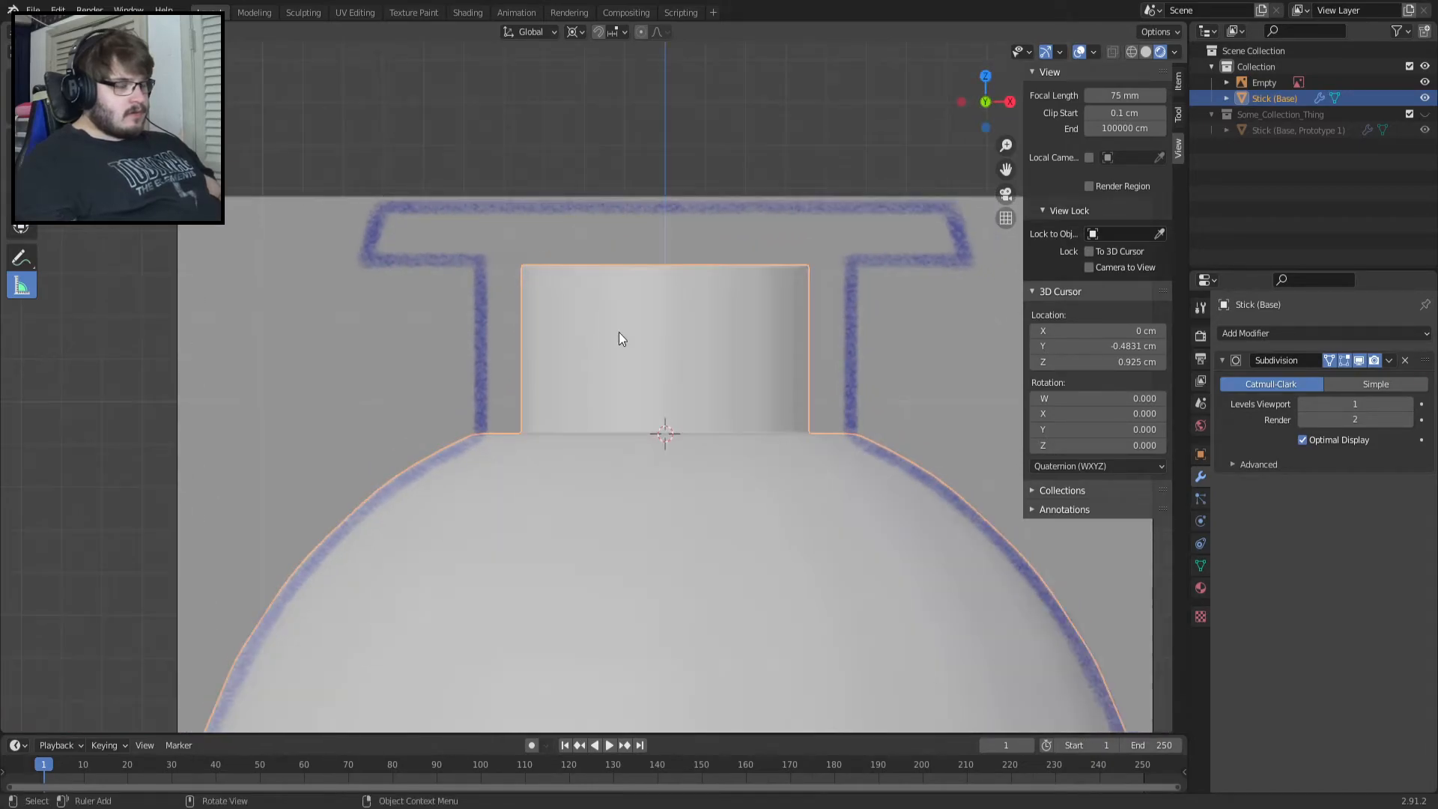
Scale the inner shoulder loop on the flat ring by 1.061 in Edit Mode.
scroll(618, 334, "up", 6)
key("Tab")
middle_click_drag(378, 472, 406, 514)
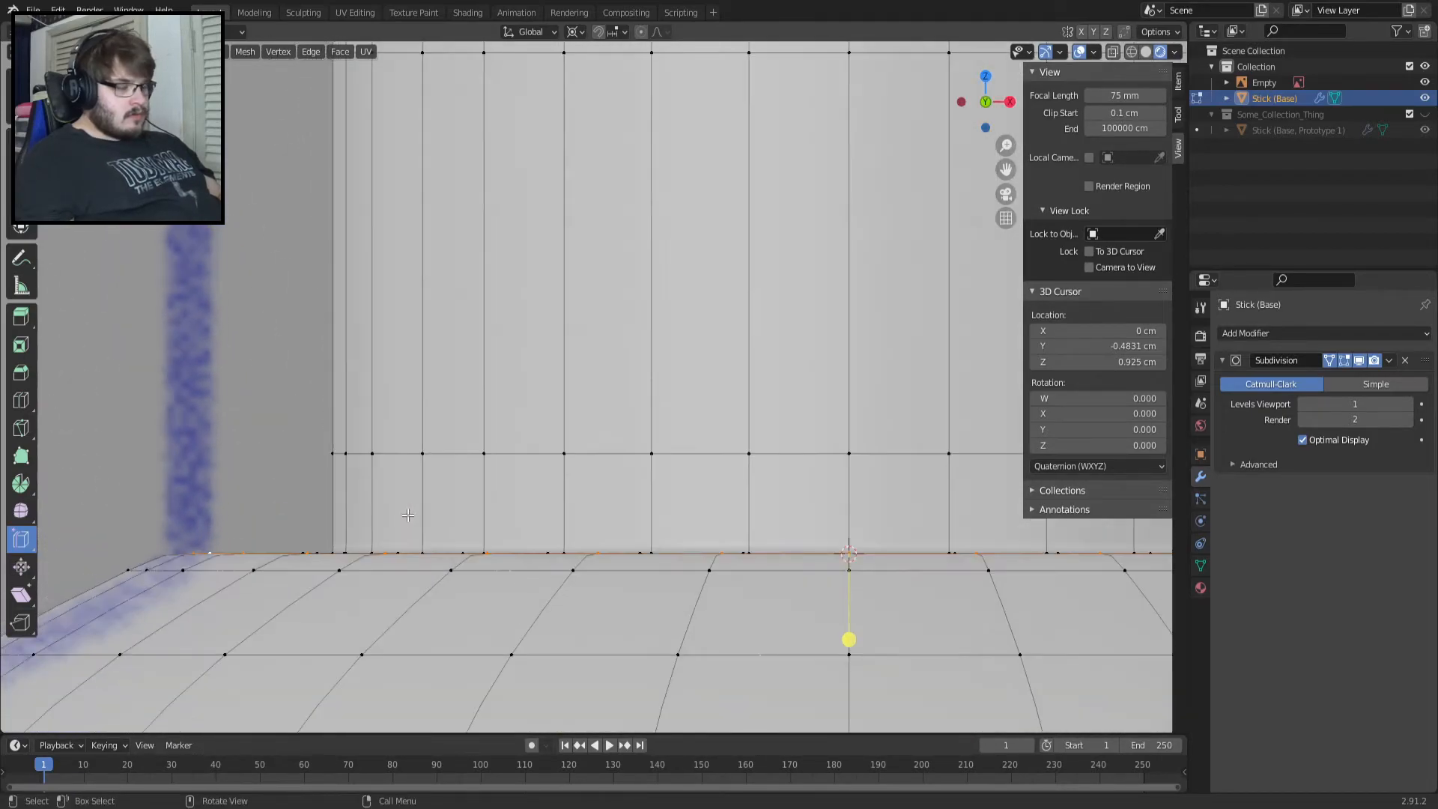
key("s")
left_click(380, 514)
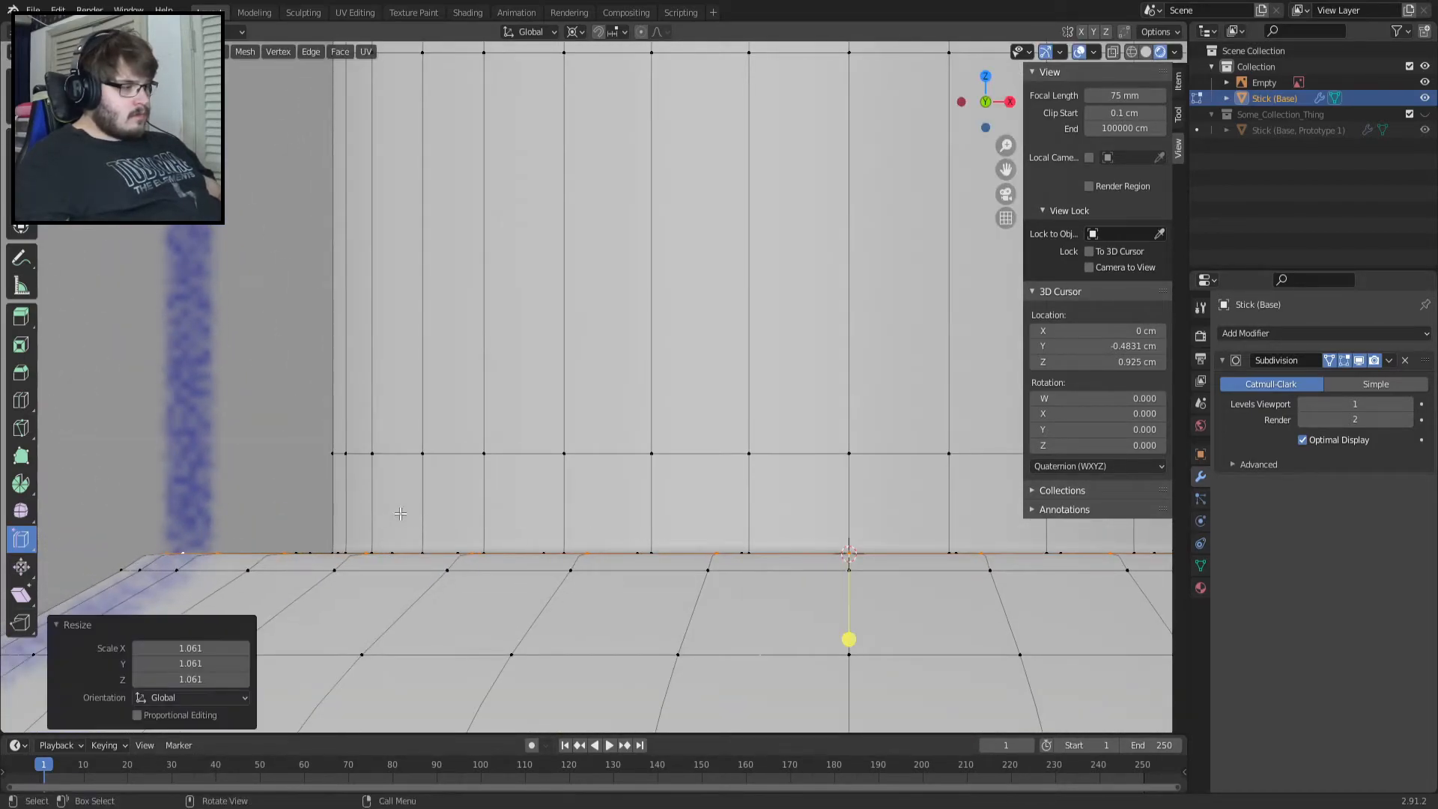
Try to scale the outer shoulder loop just below the flat ring in front view.
left_click(305, 571, "alt")
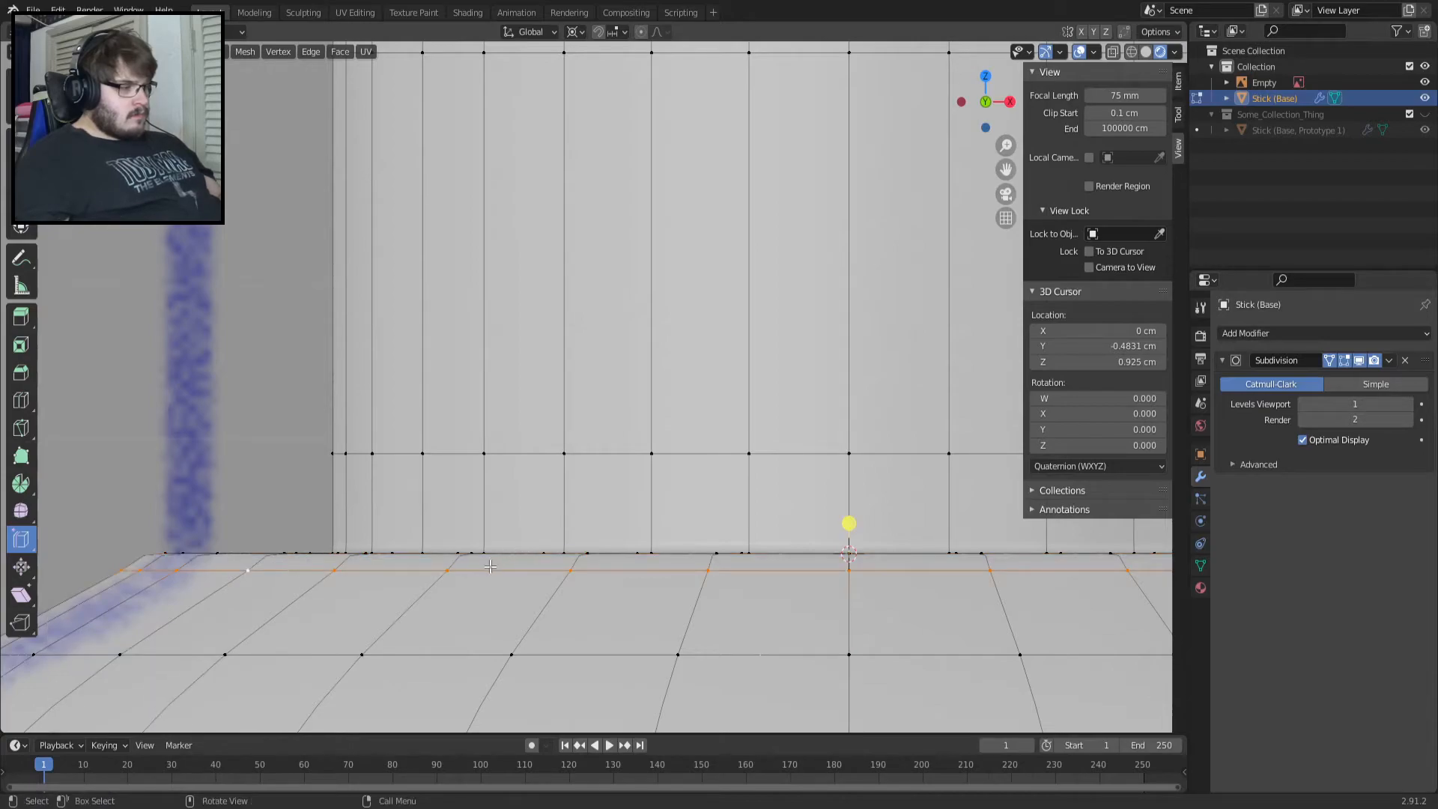
scroll(491, 567, "down", 1)
key("s")
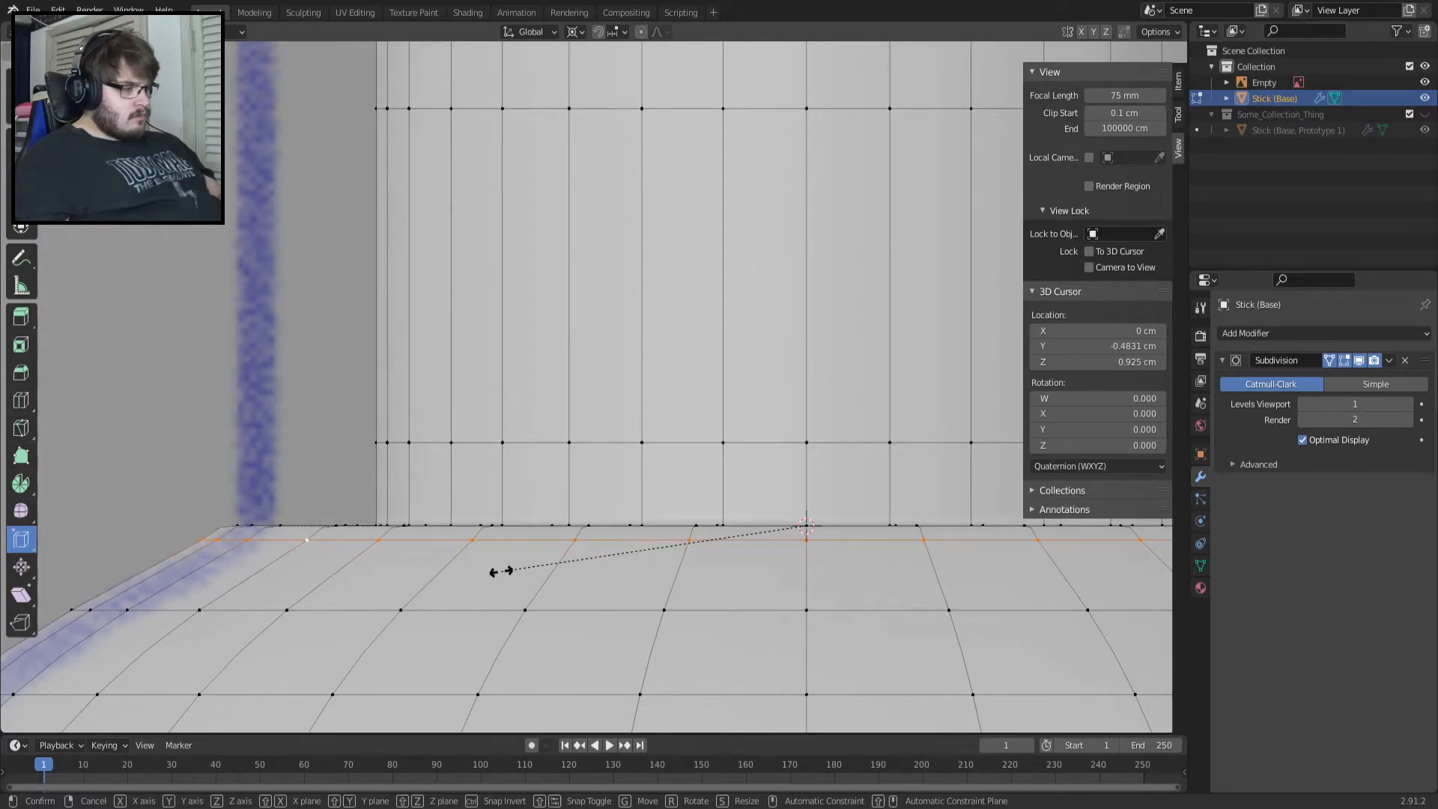
left_click(500, 571)
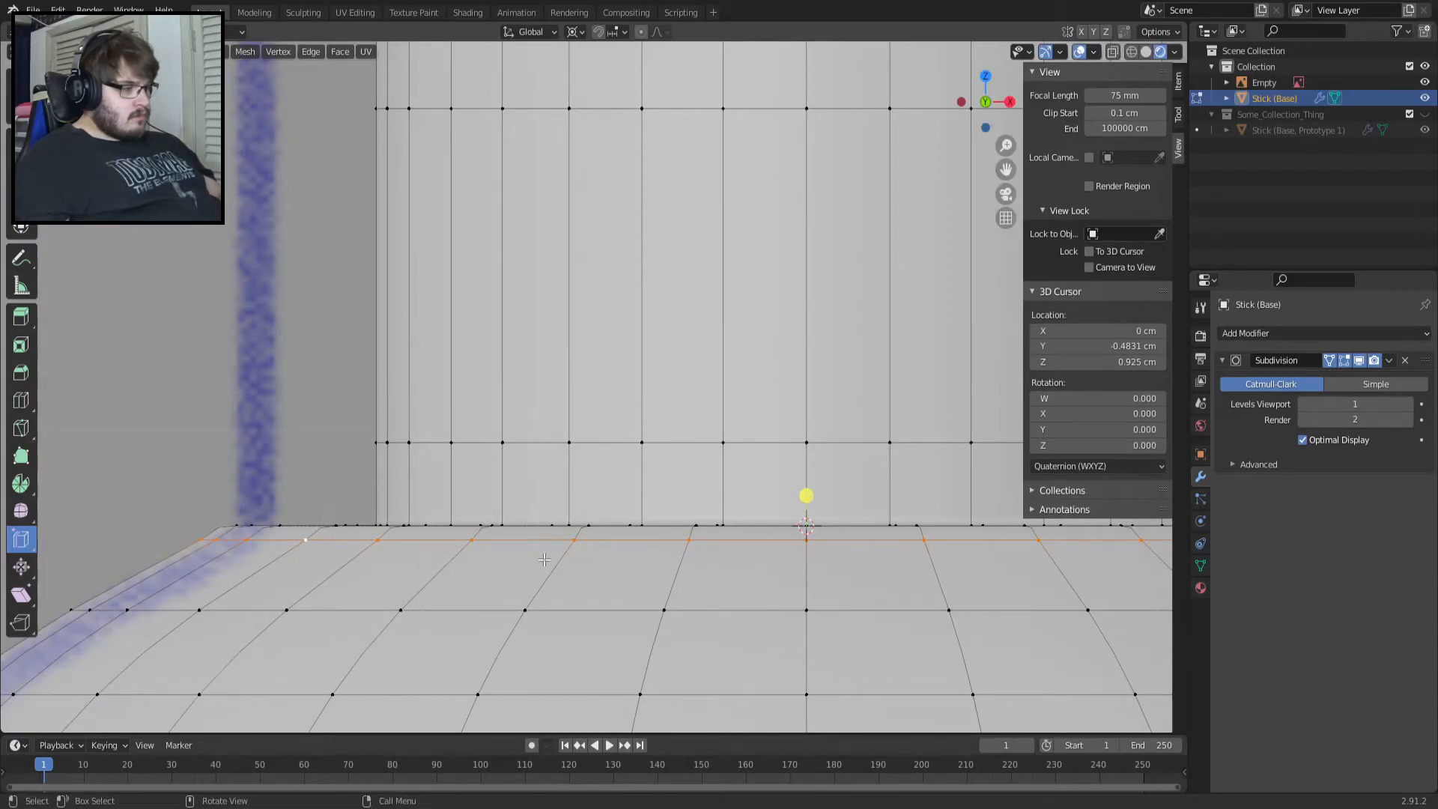
Inspect the spacing of the two shoulder loops with the subdivision preview on and off, from the front and at an angle.
left_click(1358, 360)
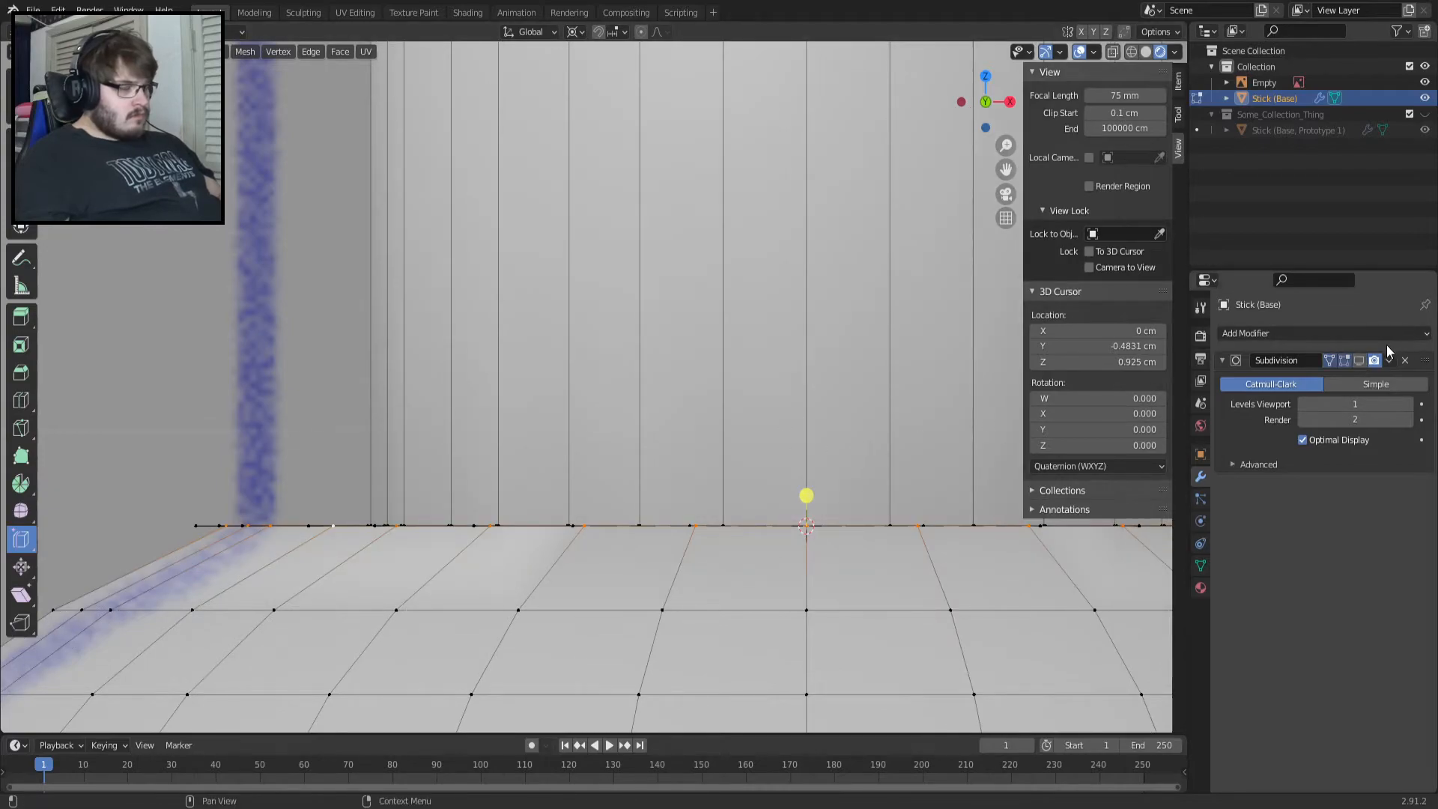
left_click(1358, 361)
key("Tab")
middle_click_drag(529, 467, 536, 512)
key("Tab")
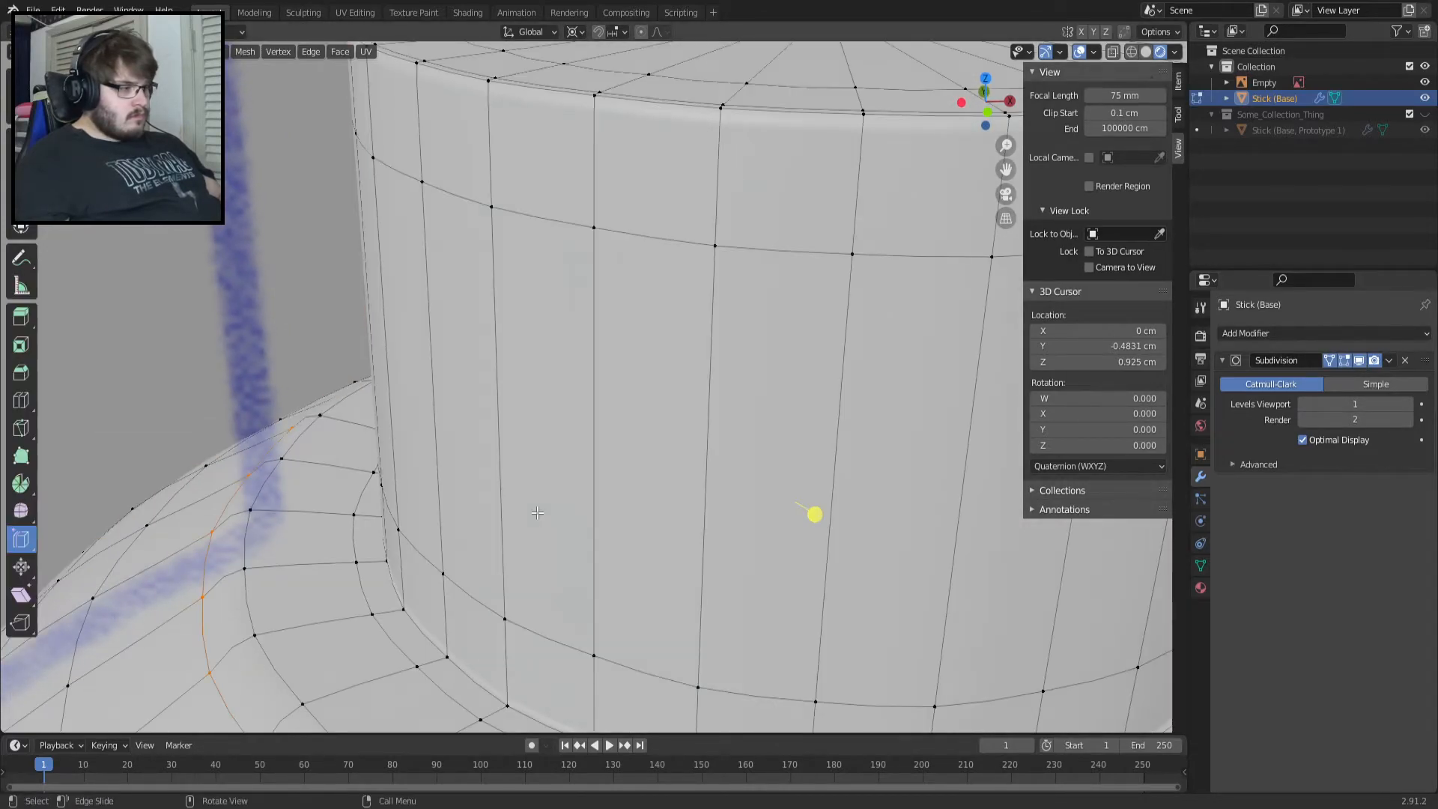
scroll(302, 534, "down", 1)
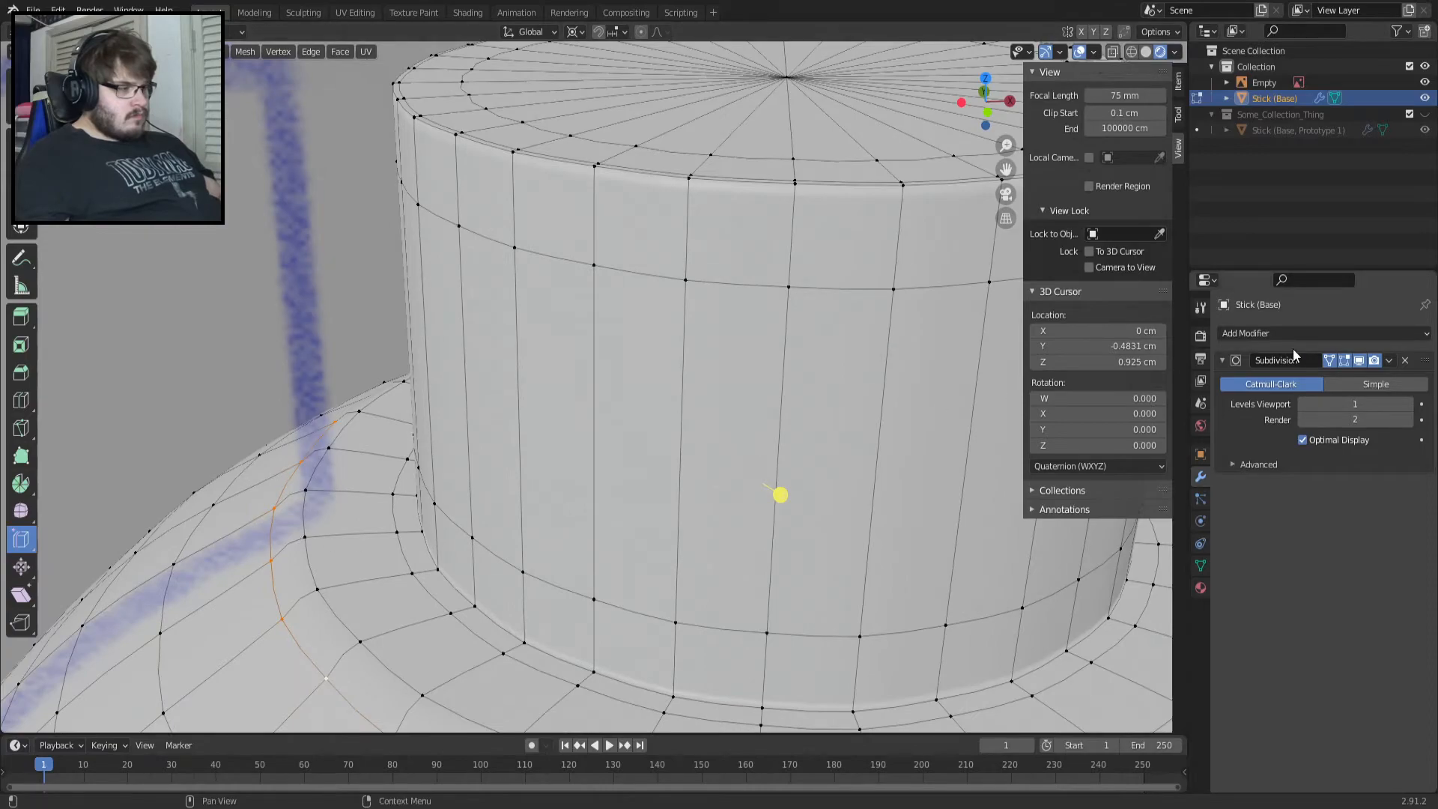
left_click(1359, 361)
middle_click_drag(960, 477, 977, 451)
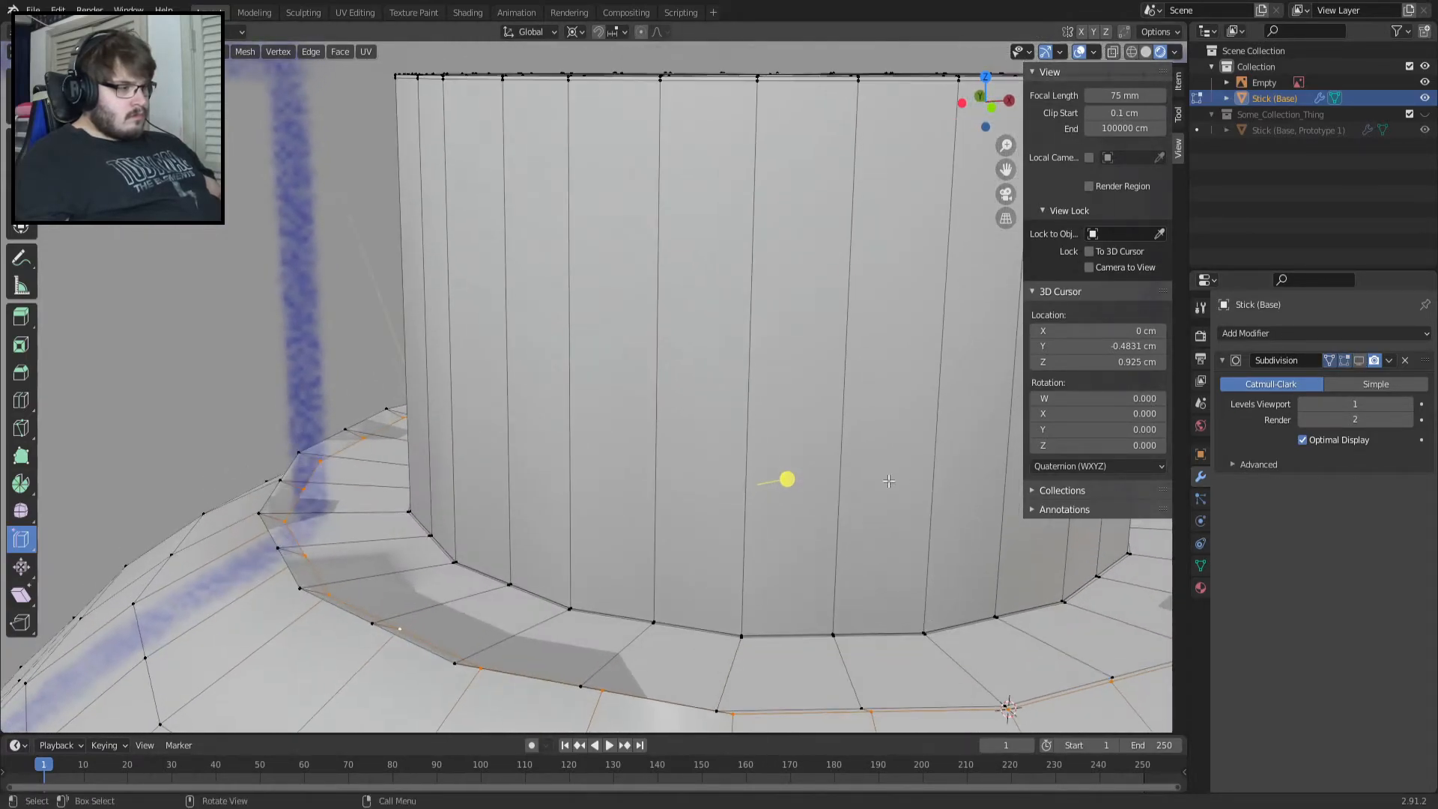
Undo the last shoulder loop scaling and compare the result with the subdivision preview on and off.
key("ctrl+z")
key("ctrl+z")
left_click(1358, 361)
left_click(1358, 361)
left_click(1358, 360)
Try to scale a single shoulder loop with the subdivision preview hidden.
key("Tab")
left_click(274, 542, "alt")
key("s")
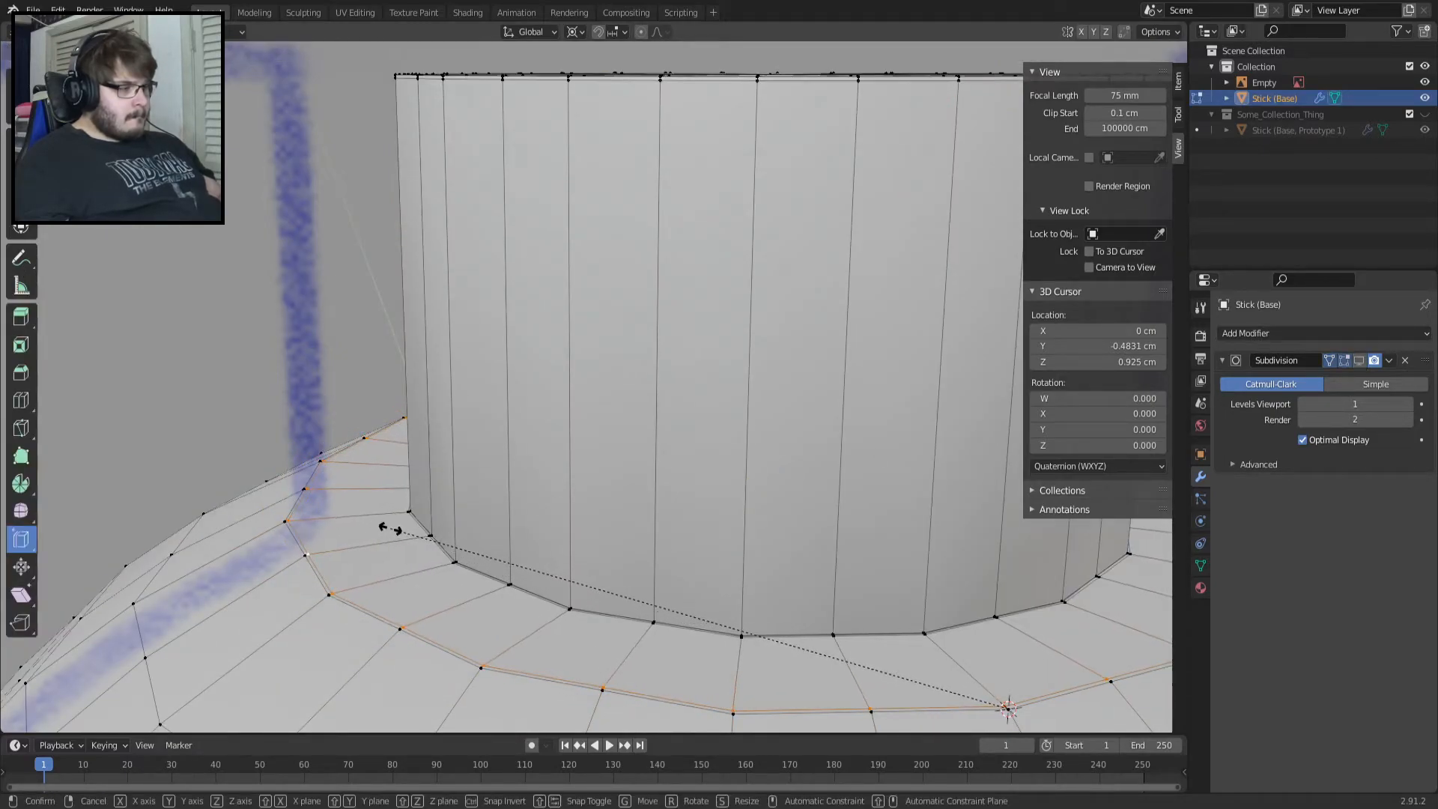
left_click(389, 528)
Select both edge loops at the dome's shoulder and show them with the subdivision preview in front view.
left_click(299, 545, "alt")
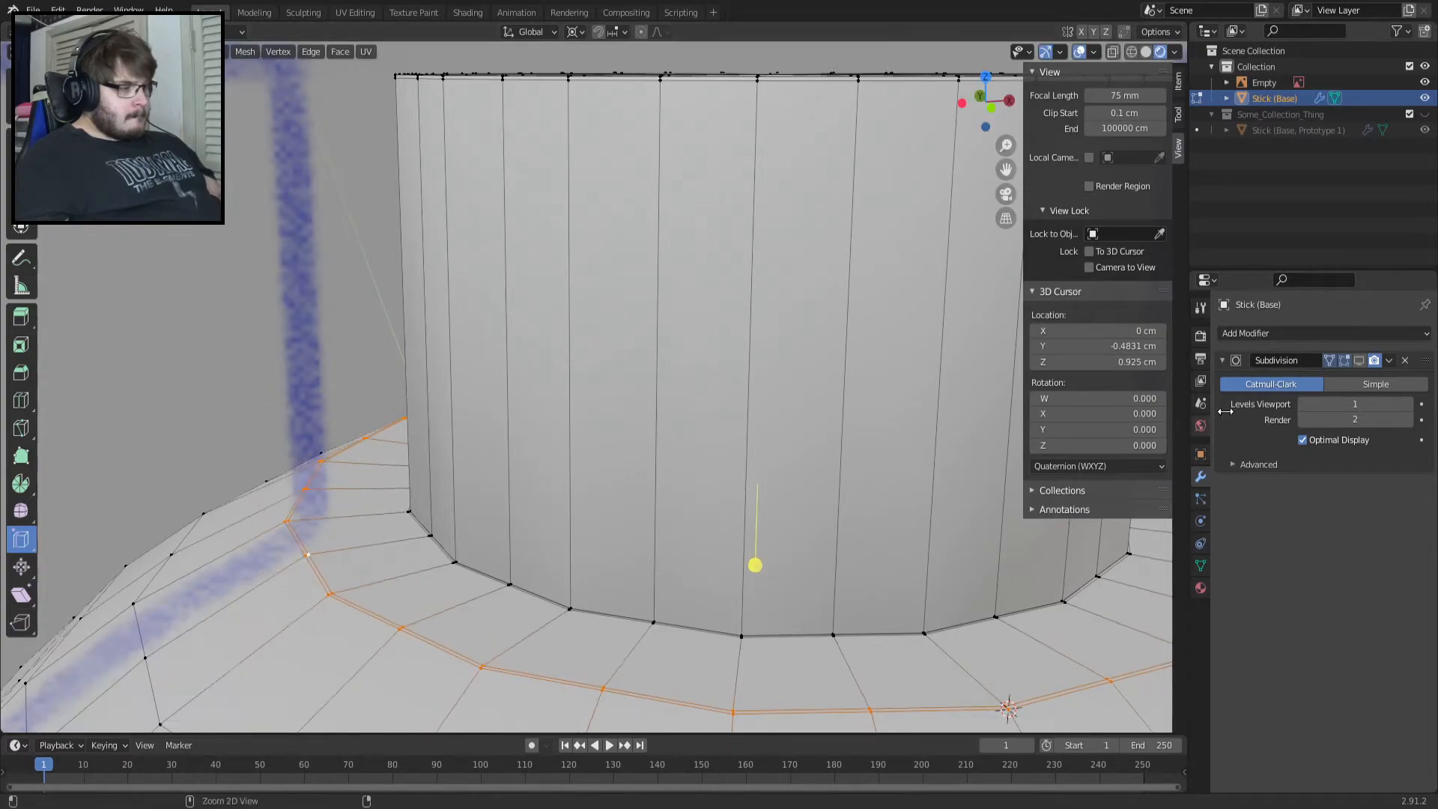
left_click(1358, 360)
key("KP_1")
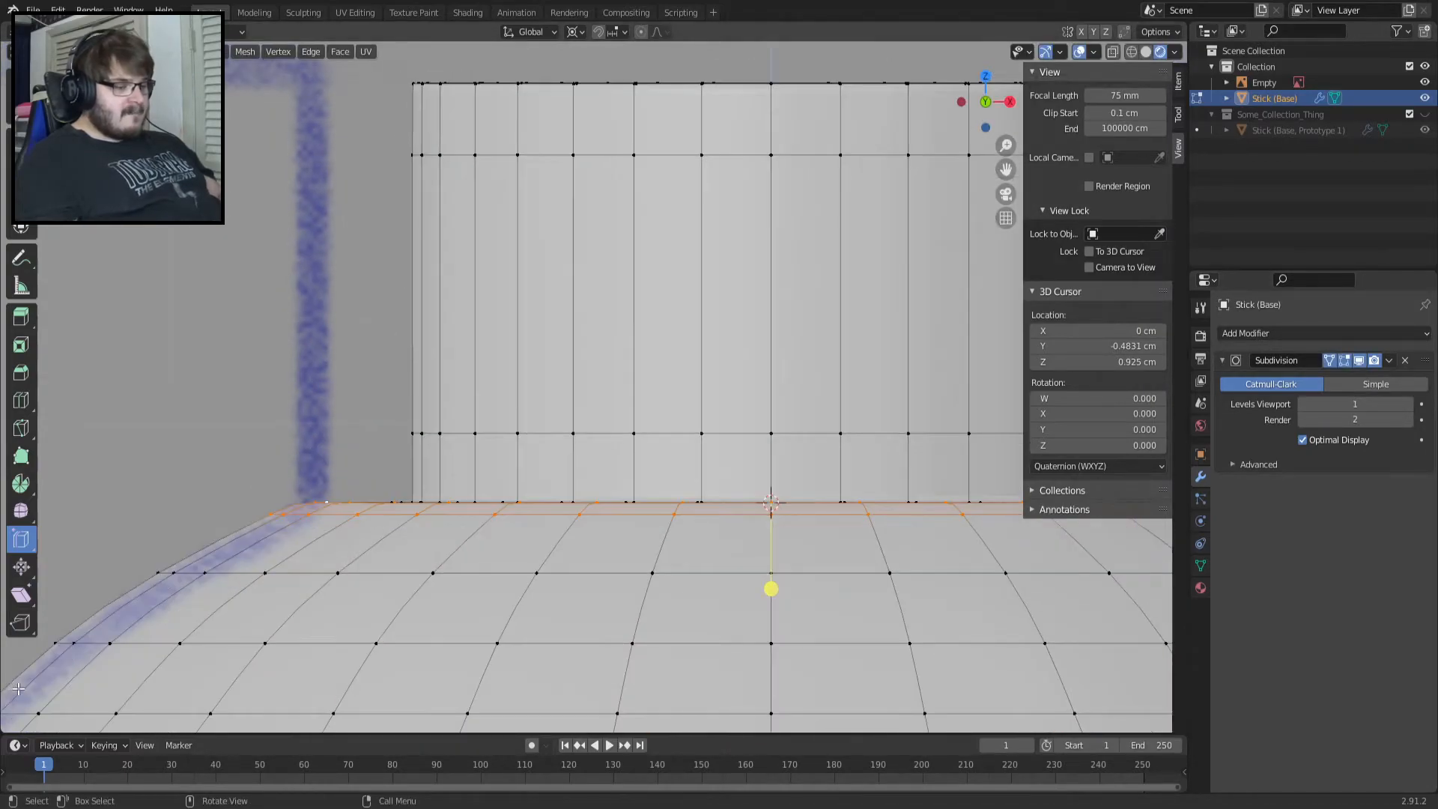
Scale the selected pair of edge loops around the neck's base by 1.055.
scroll(208, 521, "up", 2)
key("s")
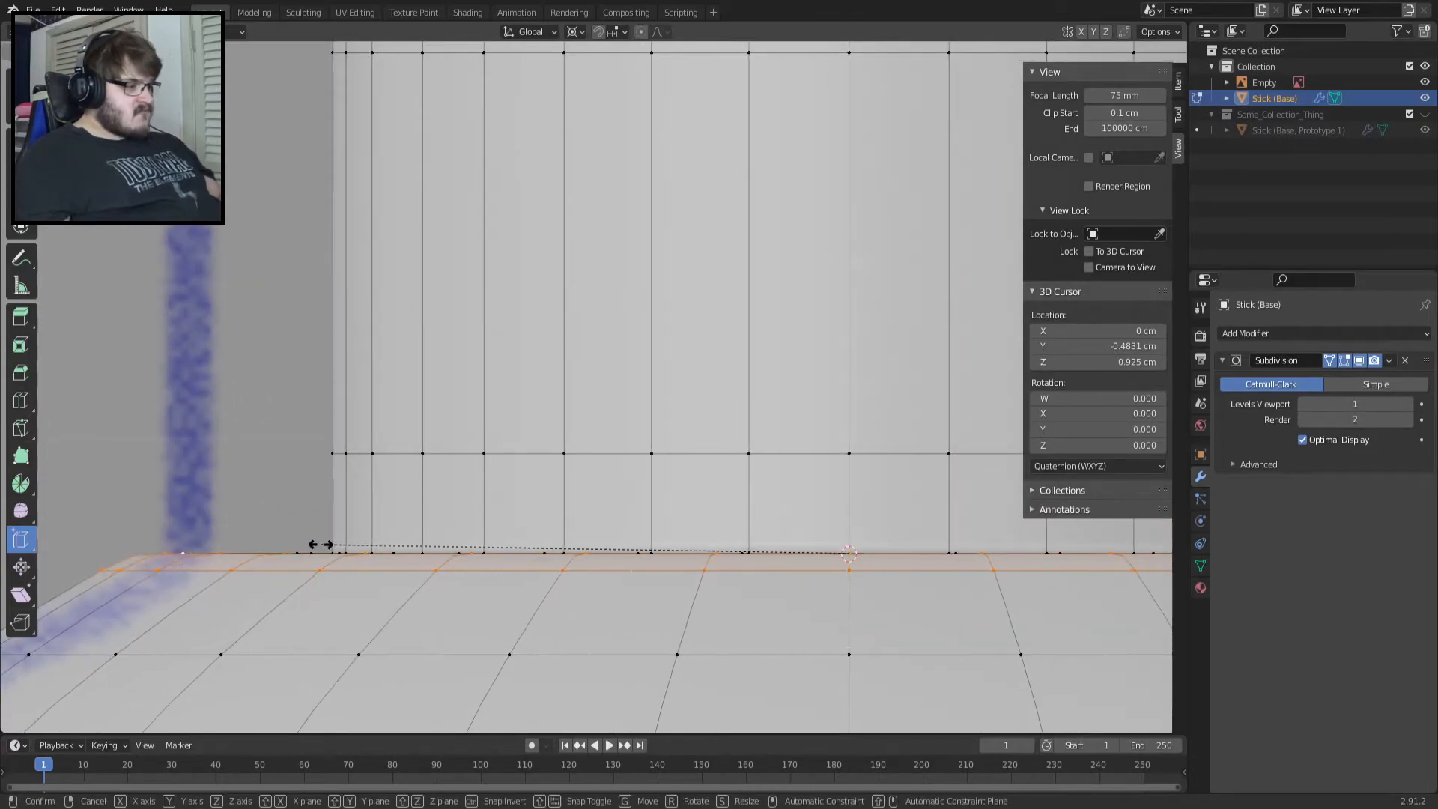
left_click(318, 547)
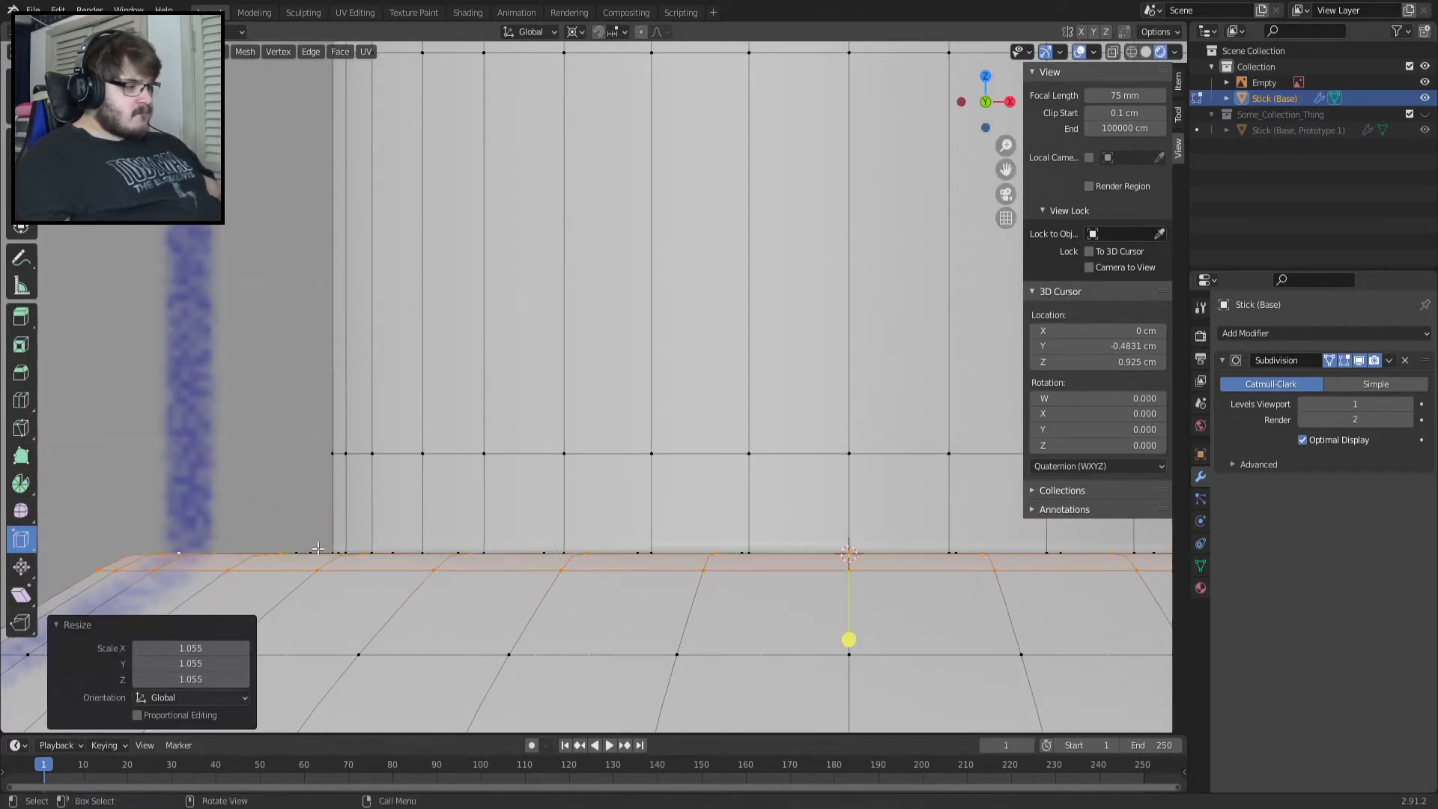
Compare the smoothed object with its edit mesh to examine the edge loops where the neck meets the base.
scroll(318, 547, "down", 1)
key("Tab")
scroll(321, 548, "down", 2)
key("Tab")
key("Tab")
key("Tab")
key("Tab")
key("Tab")
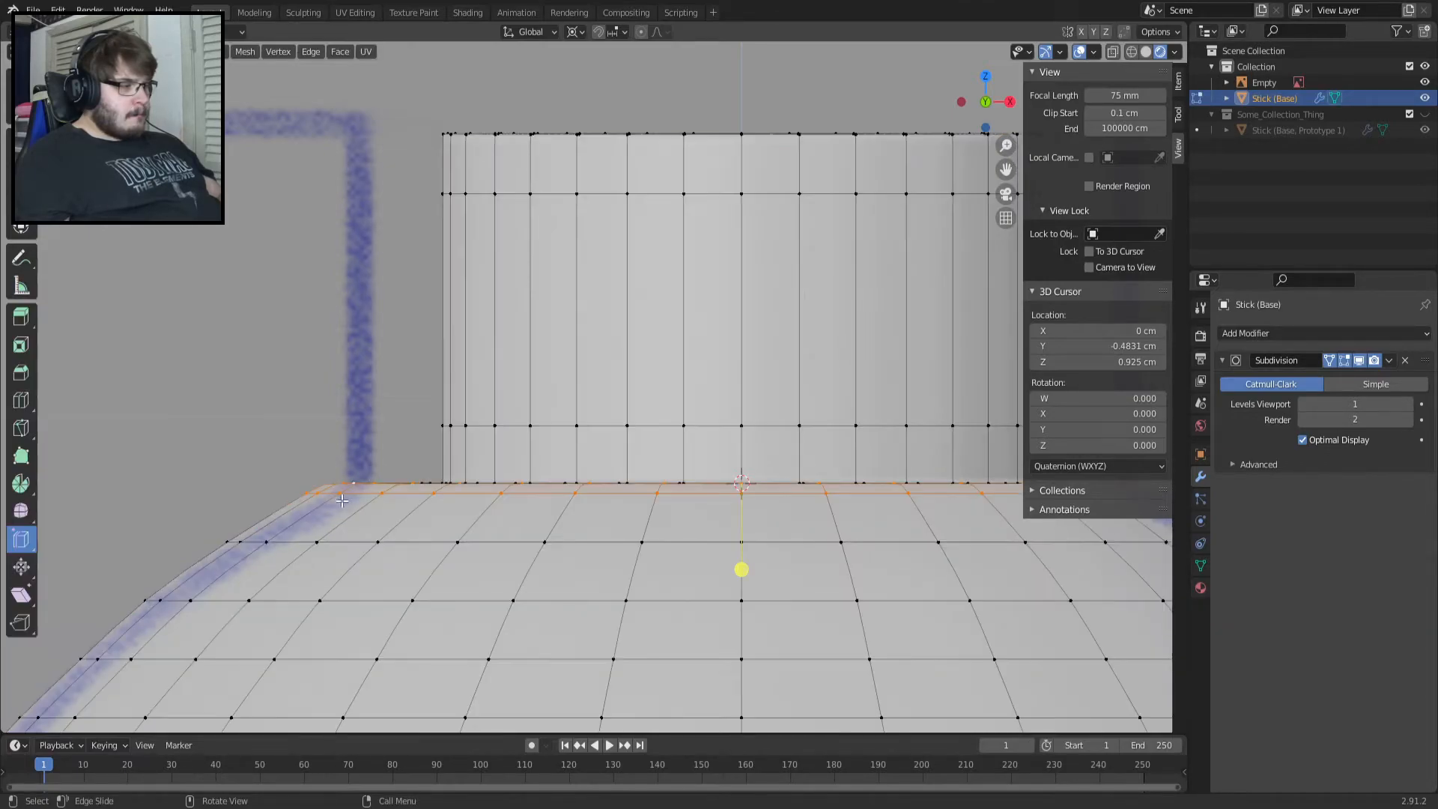
Reselect the edge loop band around the neck's base and scale it by 0.976 in the front view.
left_click(352, 539, "alt")
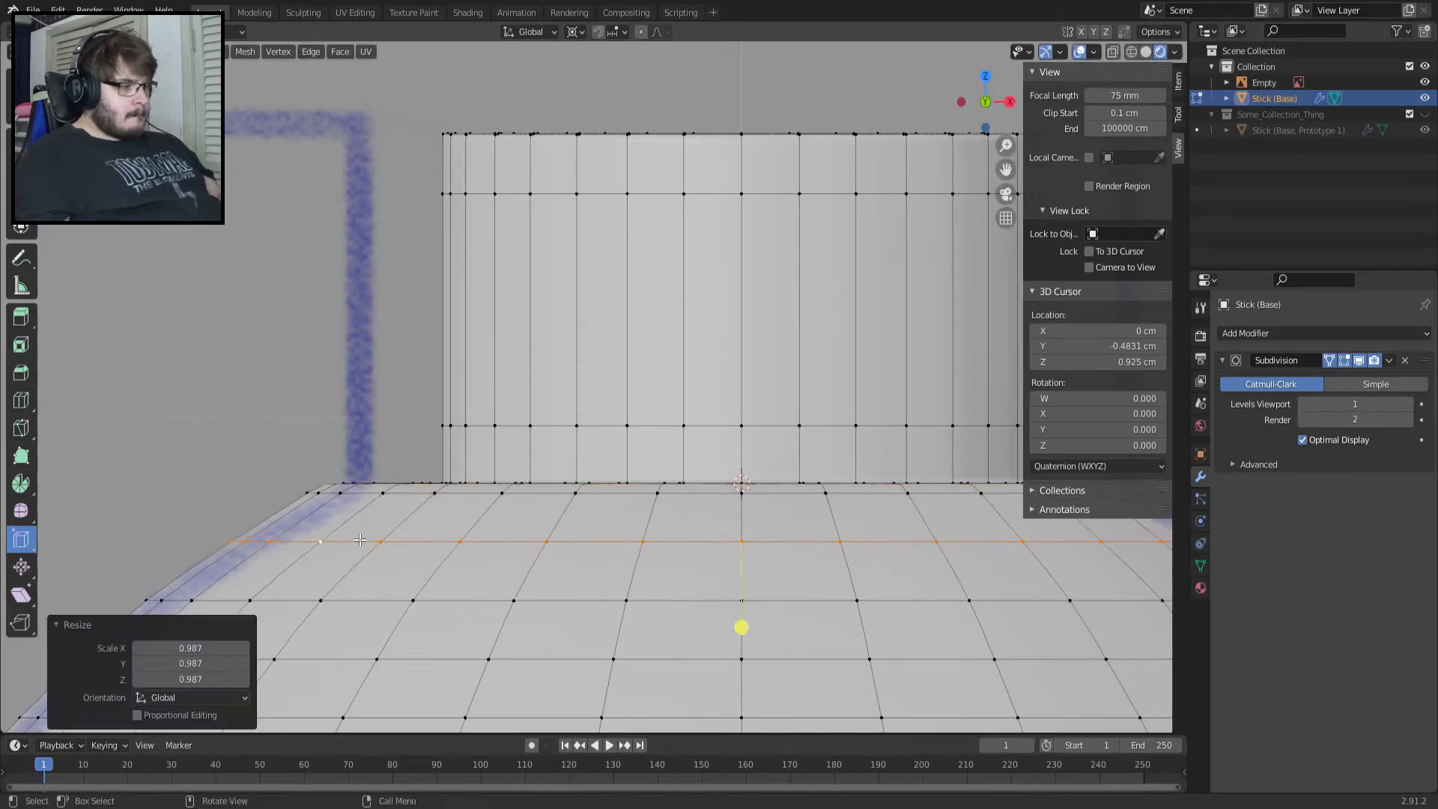
left_click(391, 483, "alt")
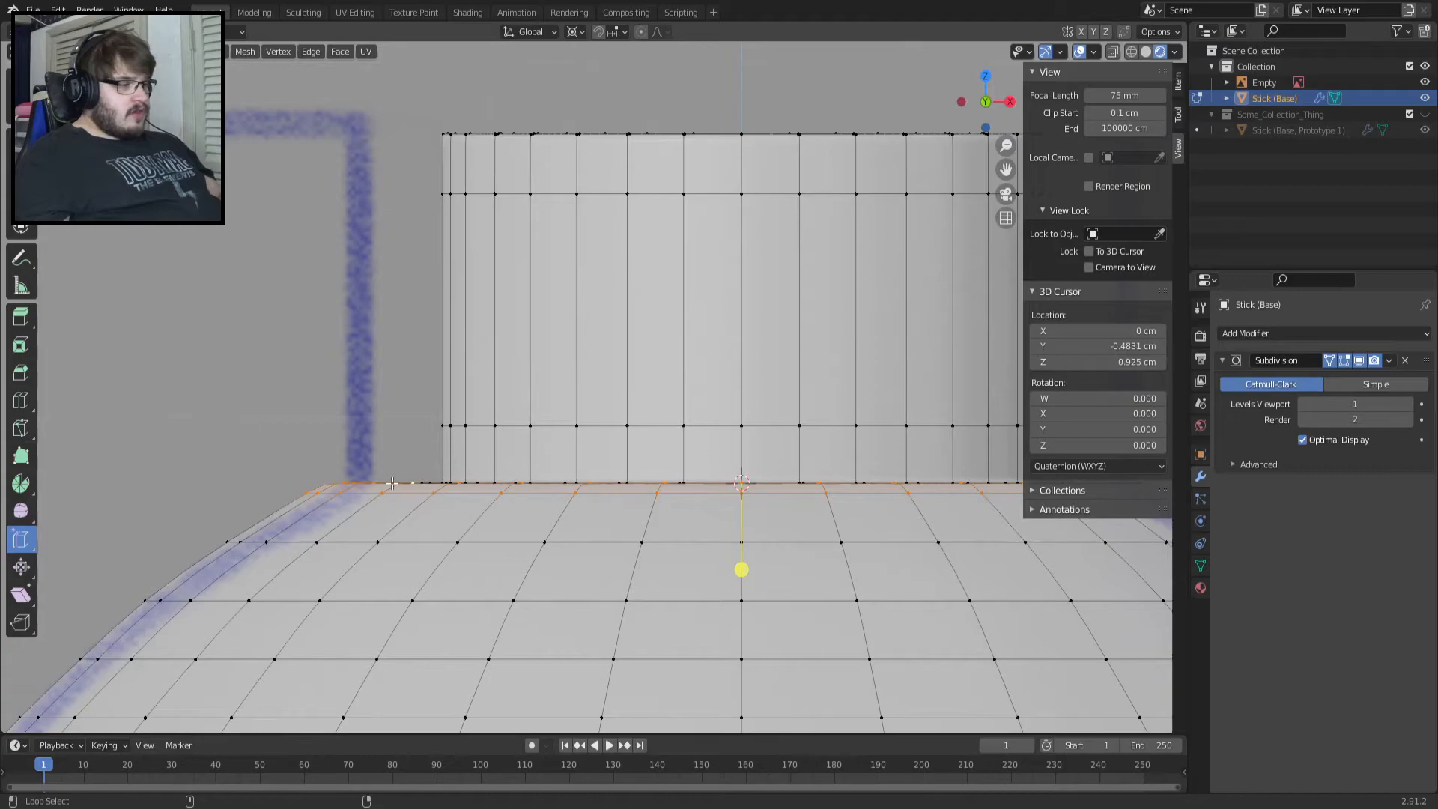
middle_click_drag(484, 471, 509, 516)
key("s")
left_click(516, 516)
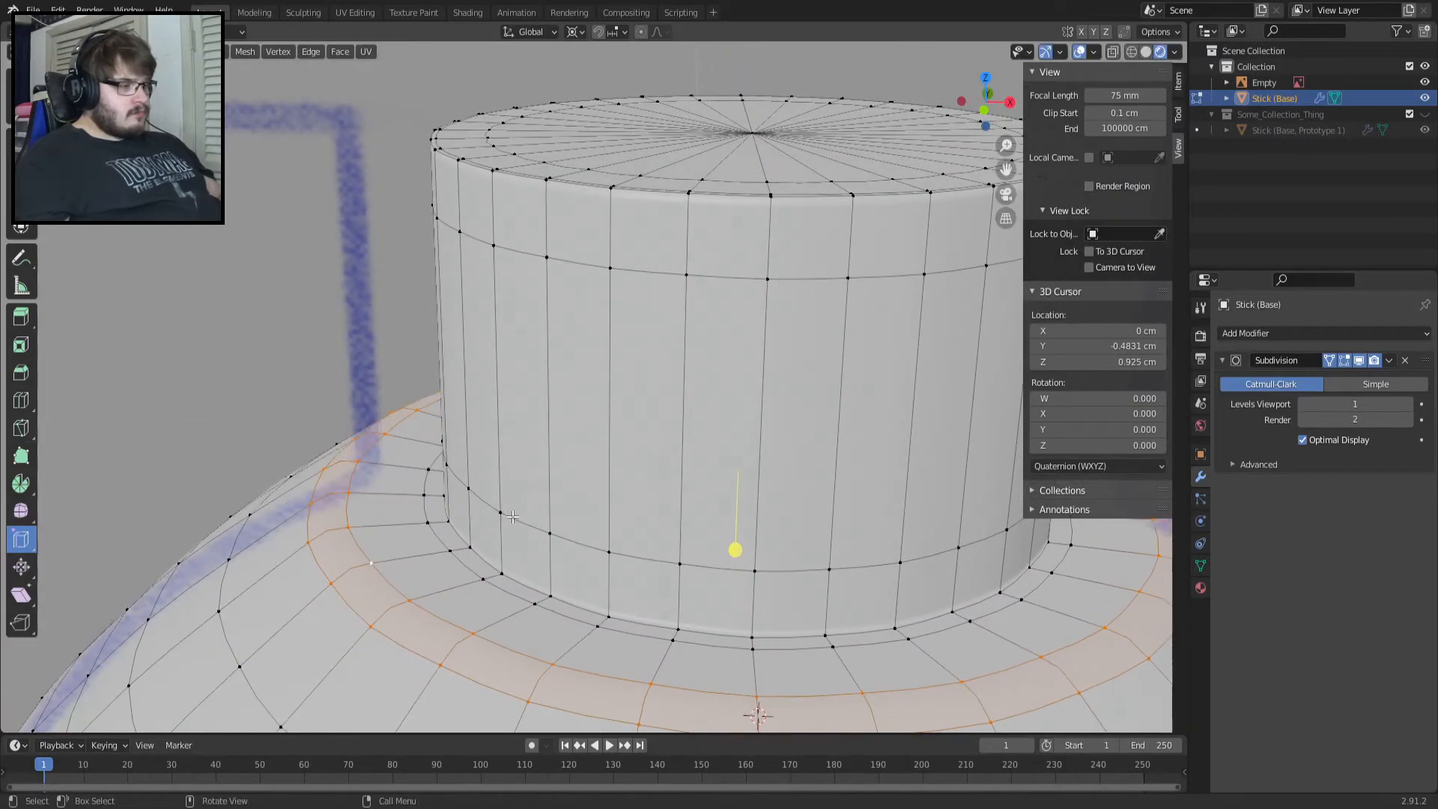
key("KP_1")
scroll(518, 515, "up", 3)
scroll(519, 515, "down", 1)
key("s")
left_click(554, 522)
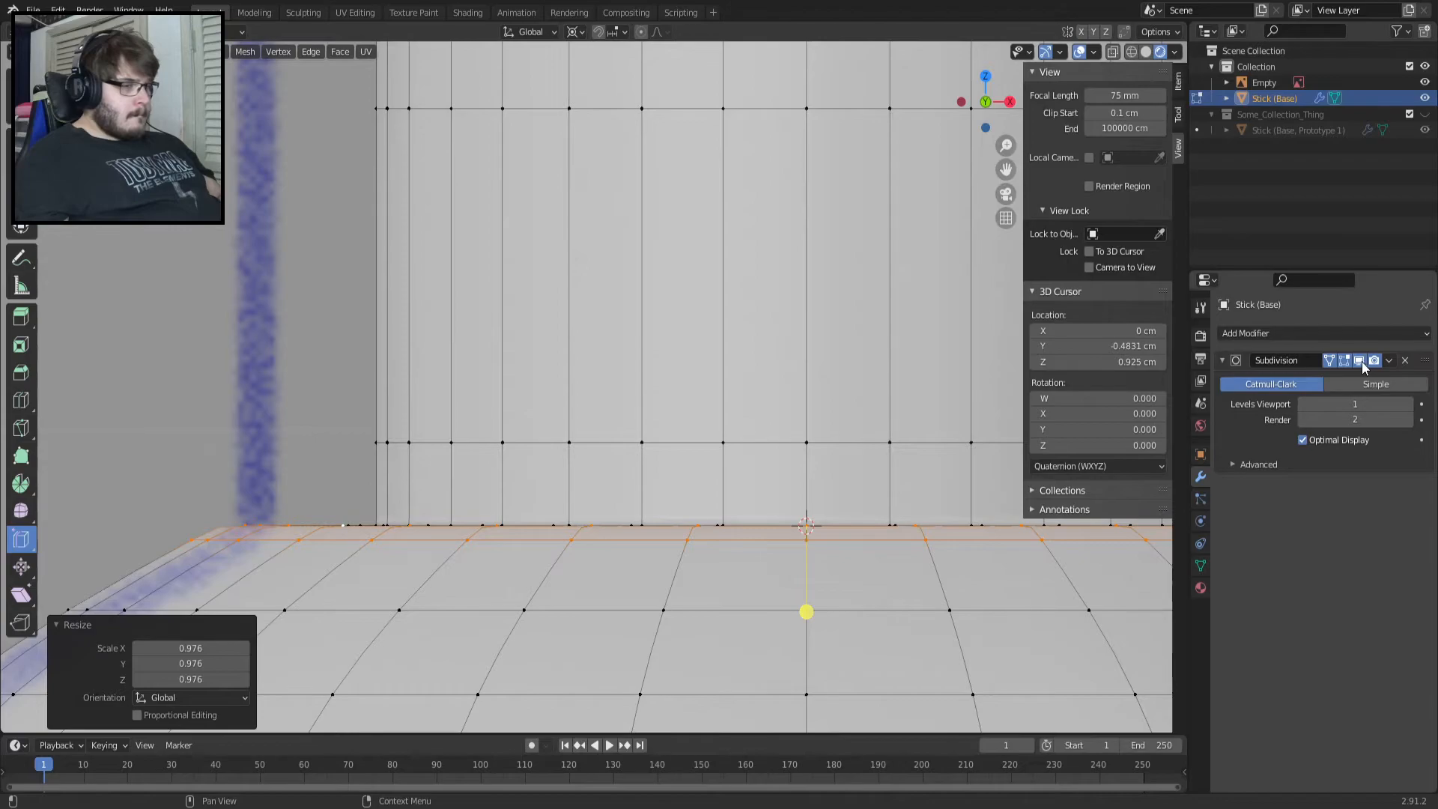
Try scaling the edge loop band against the blue reference outline from a tilted top view, then undo that scaling.
middle_click_drag(210, 508, 384, 573)
key("KP_2")
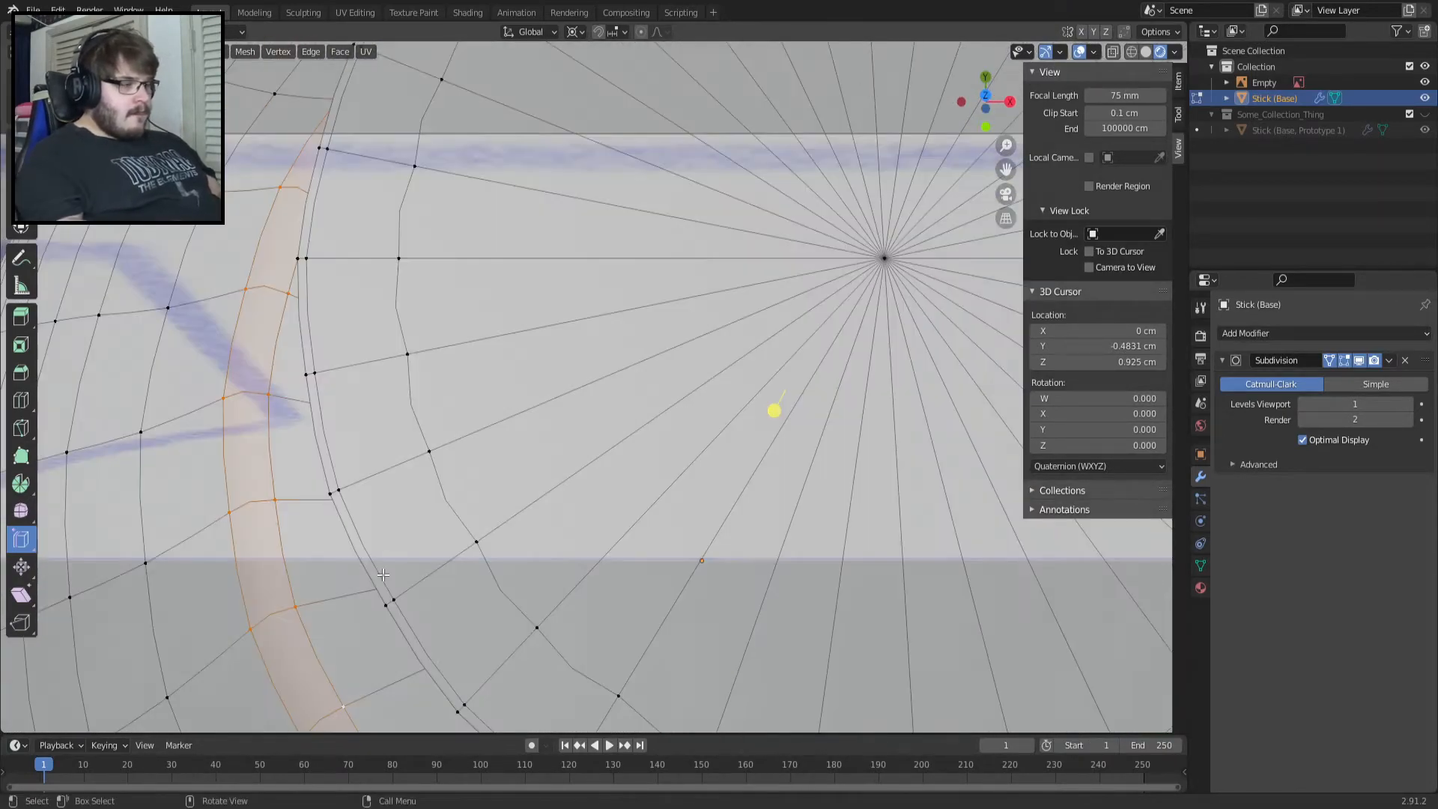
middle_click_drag(349, 505, 667, 569, "shift")
key("s")
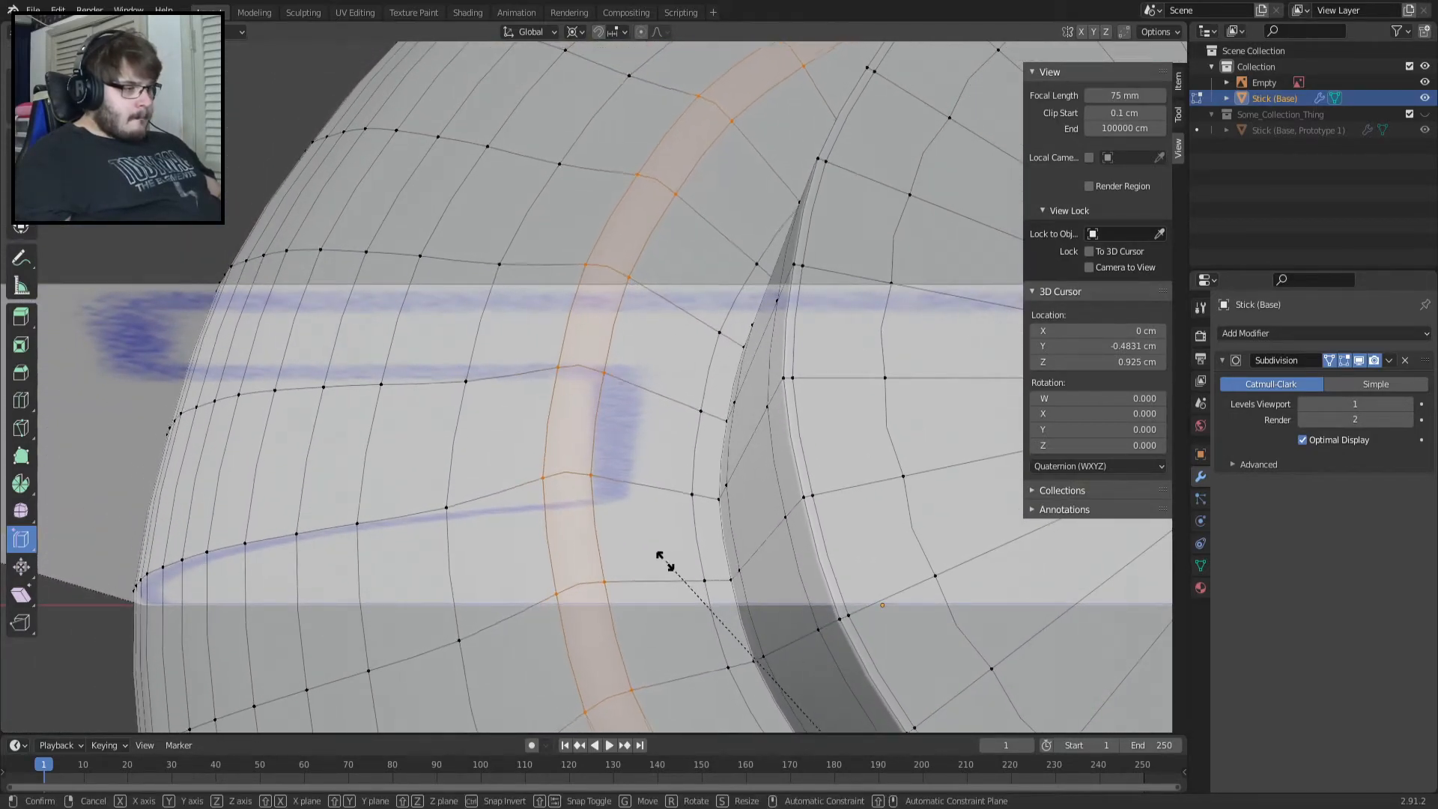
left_click(652, 552)
key("ctrl+z")
Undo the recent edge loop edits back to the state with only the outer loop around the neck selected.
left_click(577, 36)
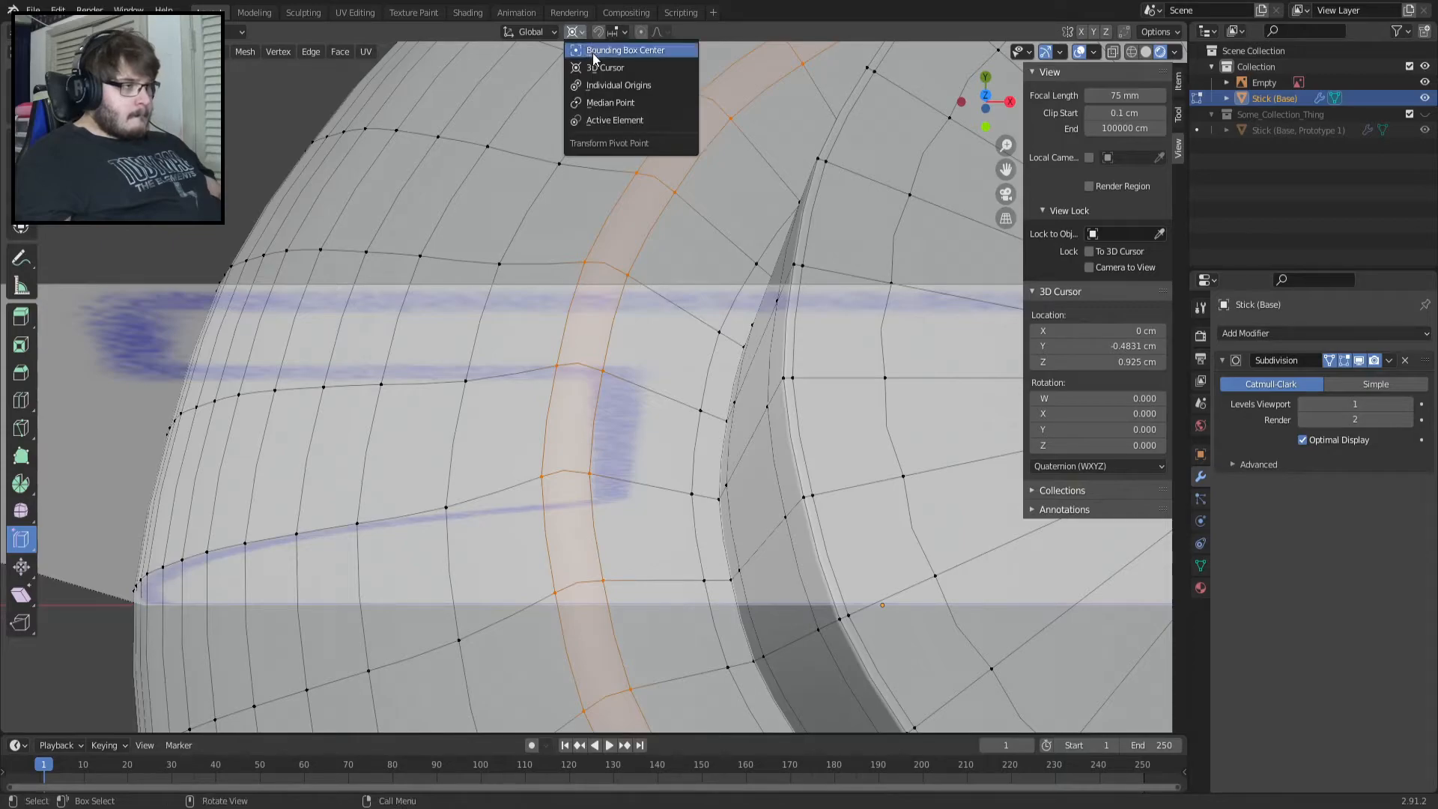
key("ctrl+z")
key("ctrl+z")
key("ctrl+z")
key("ctrl+z")
key("ctrl+z")
key("ctrl+z")
key("ctrl+z")
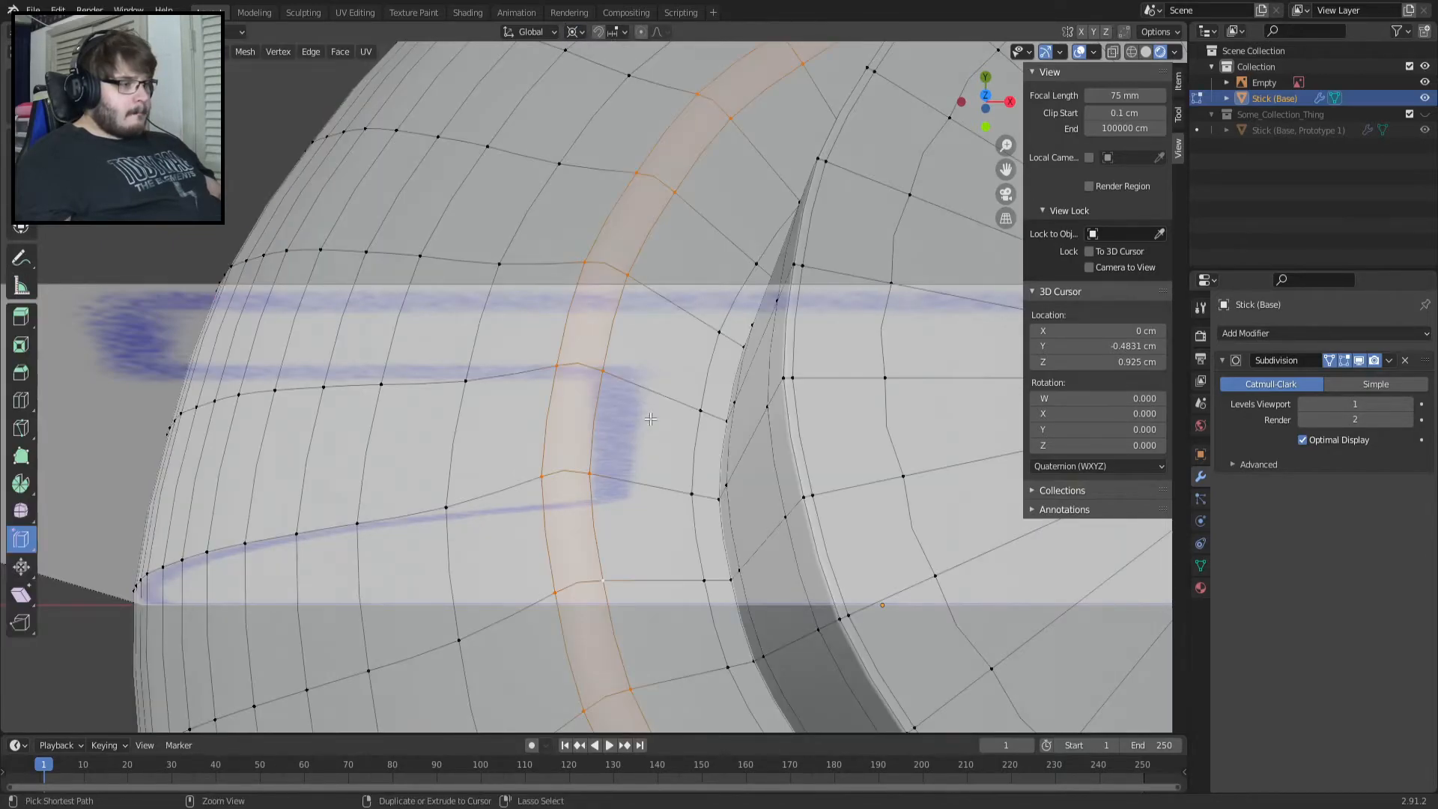
key("ctrl+z")
key("ctrl+z")
key("ctrl+z")
key("ctrl+z")
key("ctrl+z")
key("ctrl+z")
key("ctrl+z")
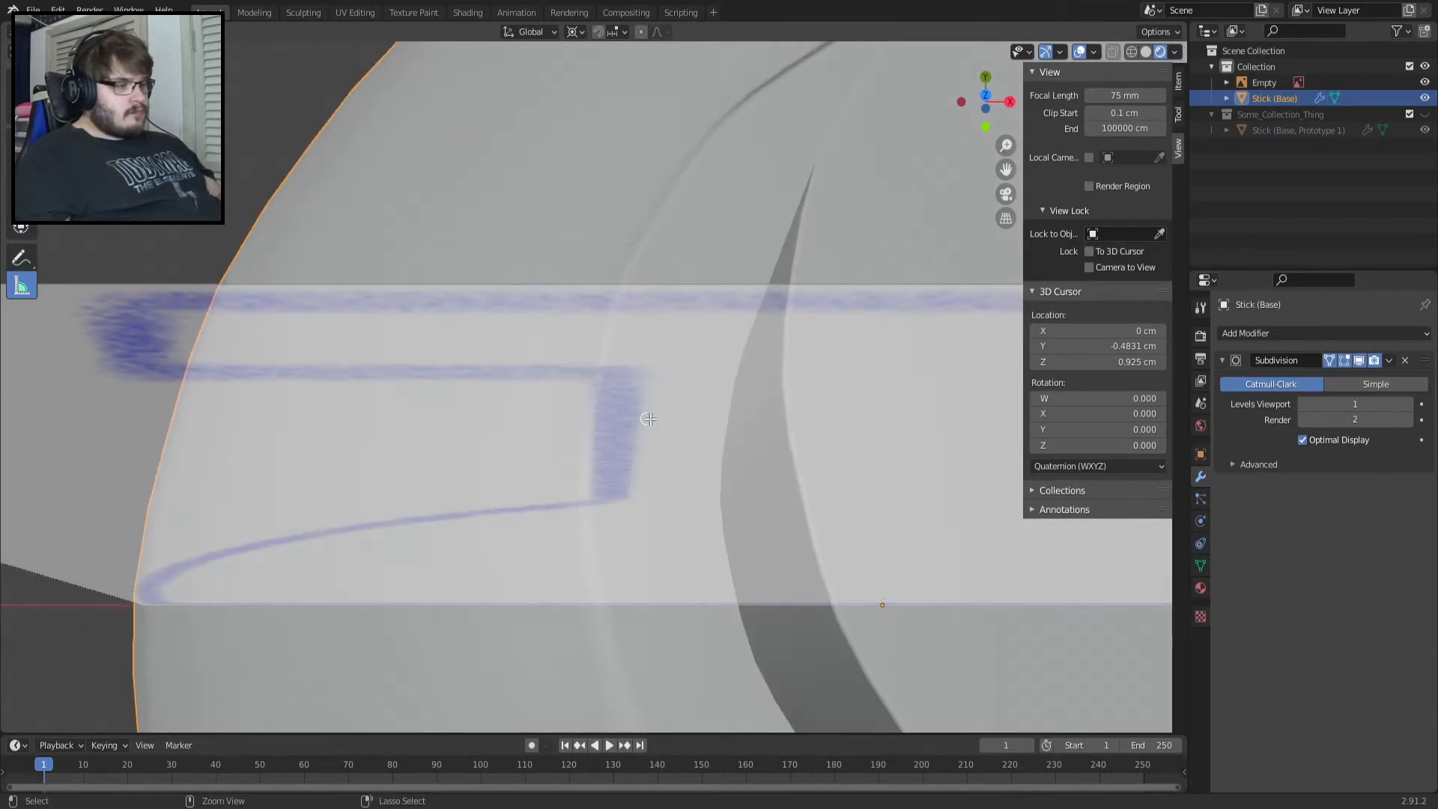
key("ctrl+z")
key("ctrl+z")
key("ctrl+shift+z")
key("ctrl+shift+z")
key("ctrl+z")
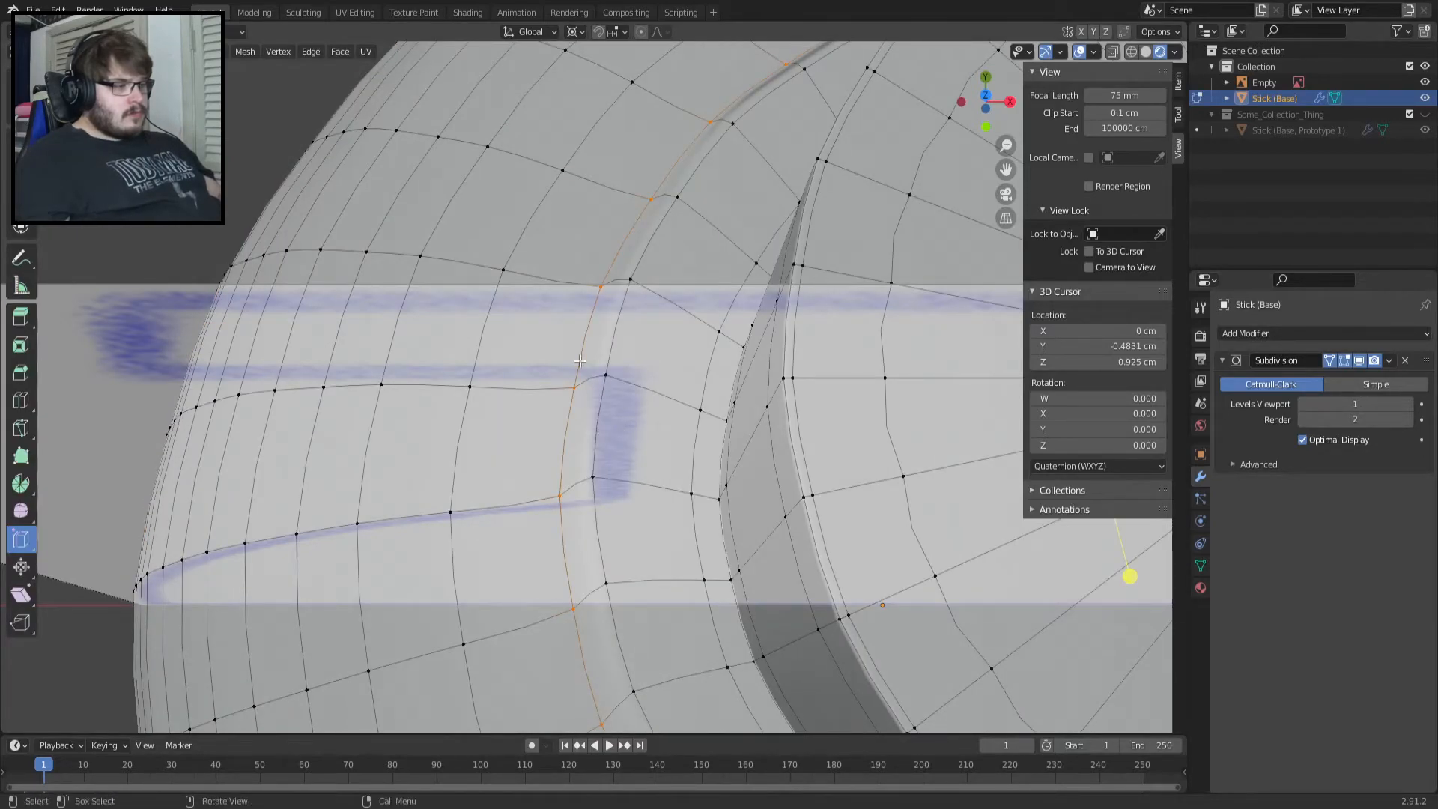
Set the transform pivot to Bounding Box Center and hide the Subdivision effect in the viewport to inspect the loops beside the neck.
left_click(584, 38)
left_click(602, 49)
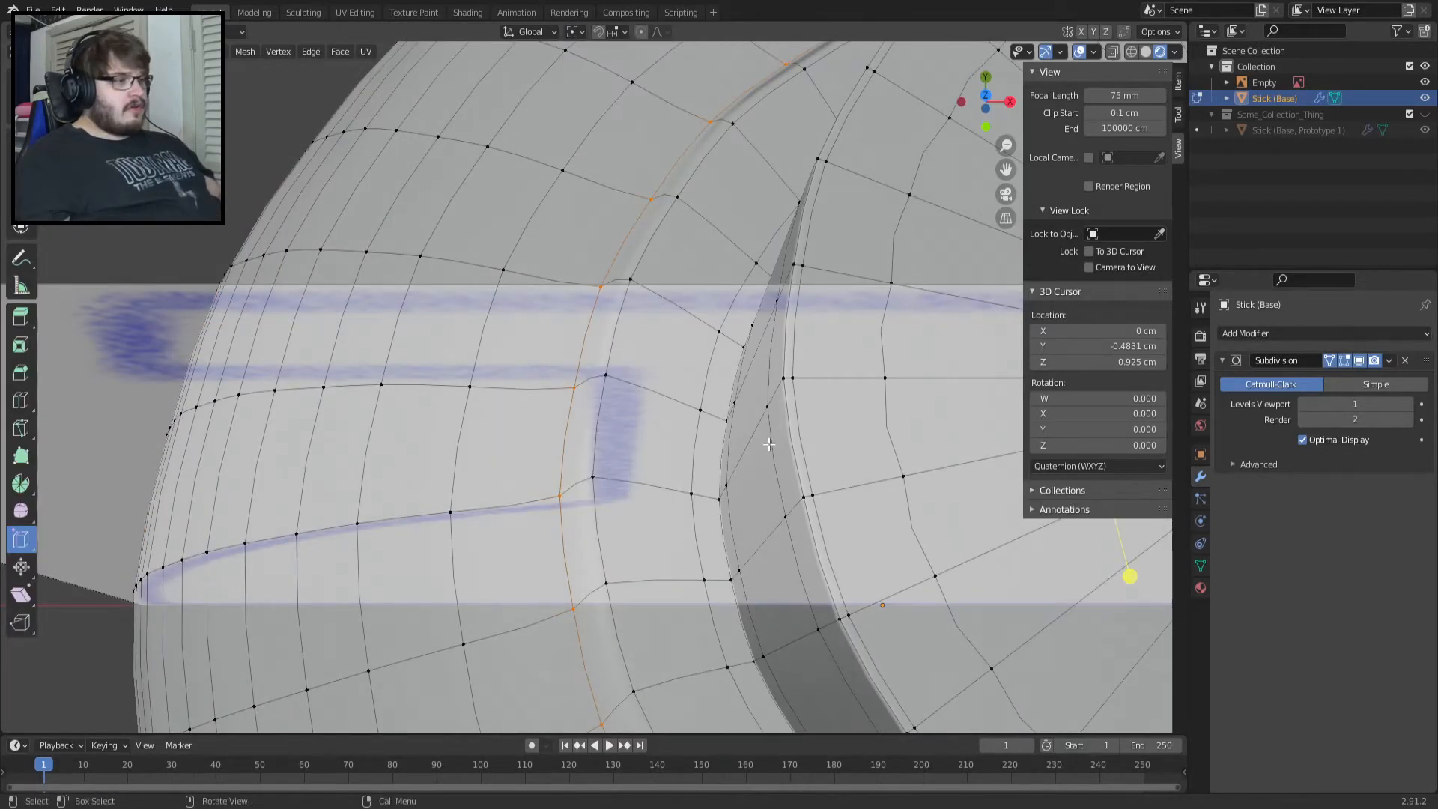
key("KP_1")
scroll(634, 565, "up", 3)
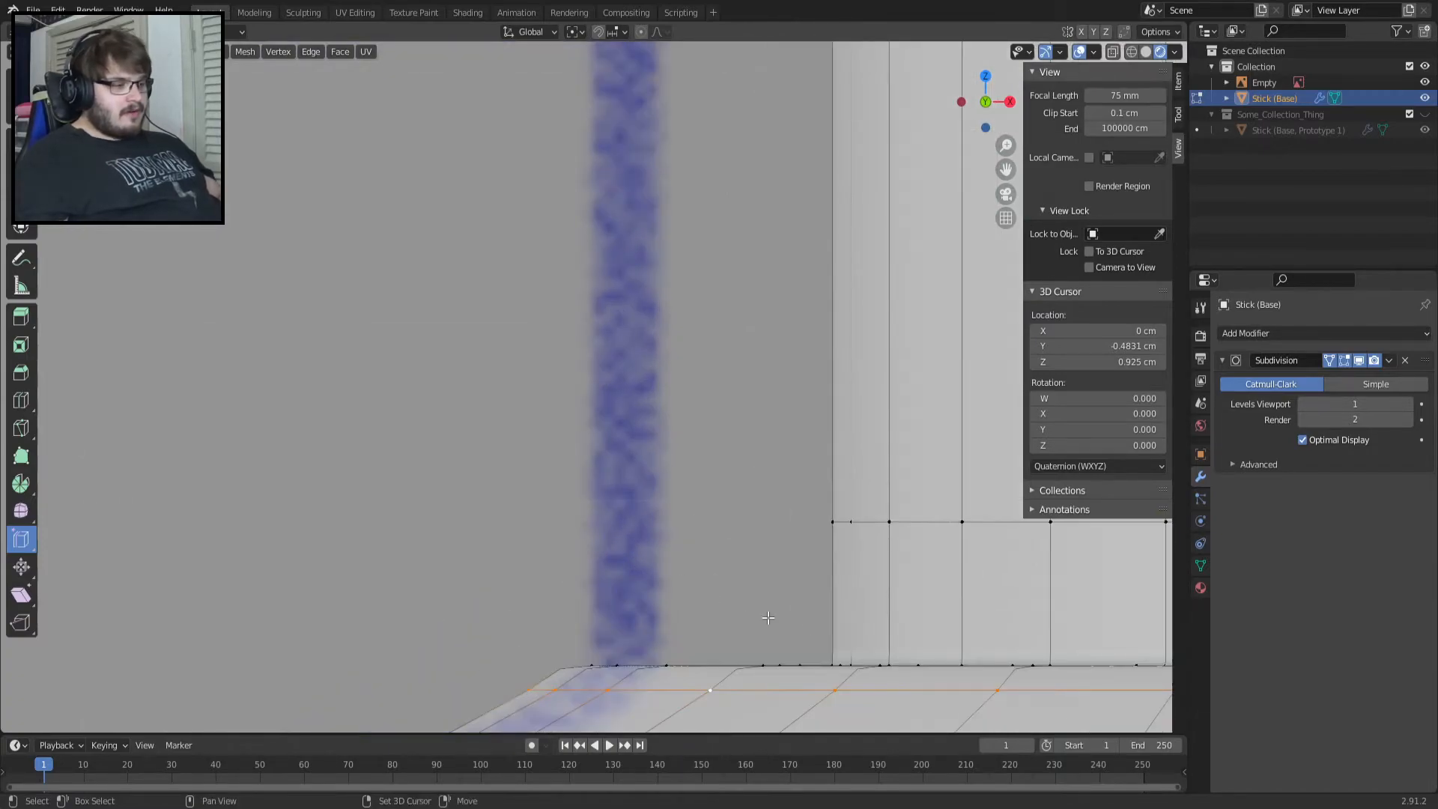
middle_click_drag(801, 622, 596, 455, "shift")
middle_click_drag(507, 499, 504, 554)
left_click(1359, 360)
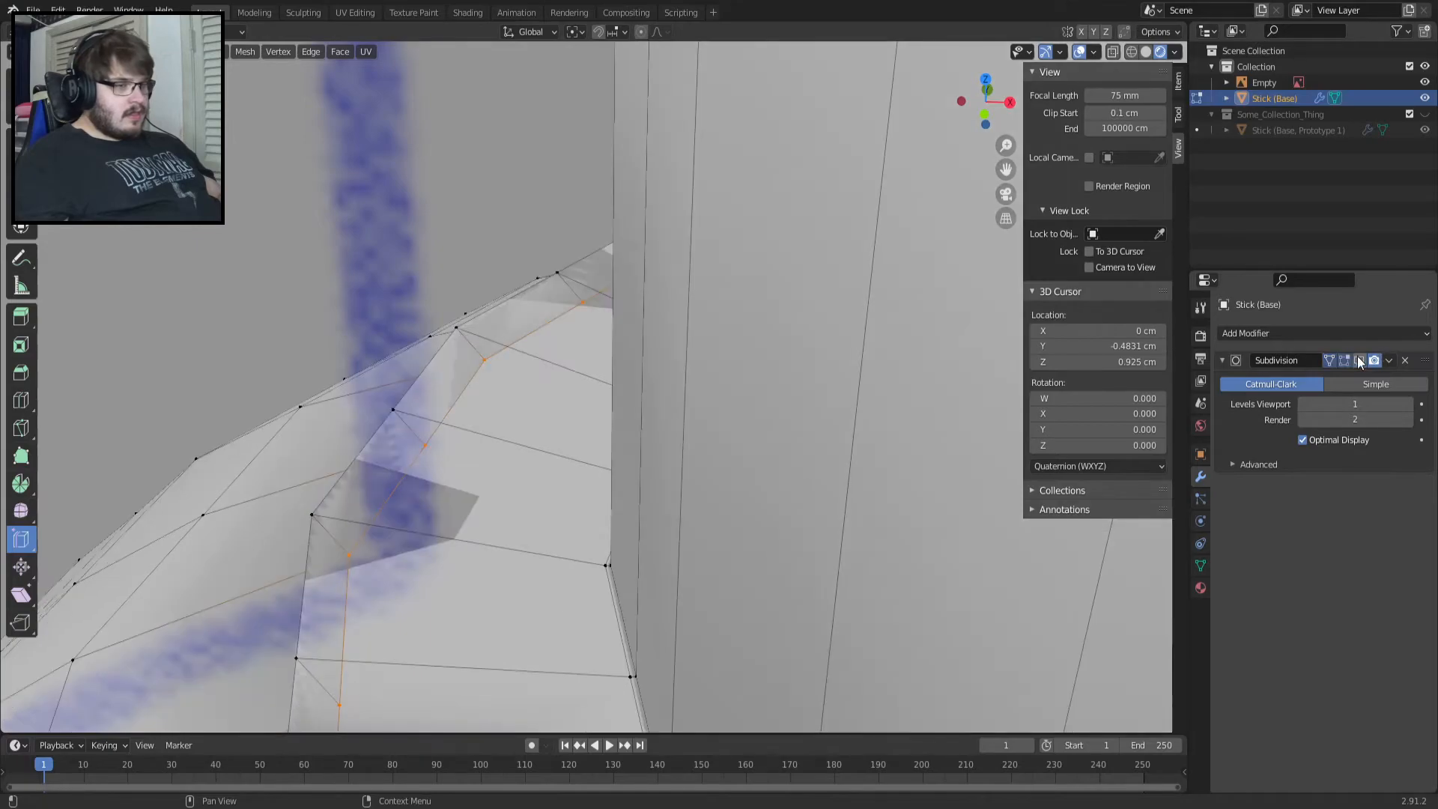
Undo the overlapping edge loop edits and check the band beside the neck with the Subdivision display off and on again.
key("ctrl+z")
key("ctrl+z")
key("ctrl+z")
key("ctrl+z")
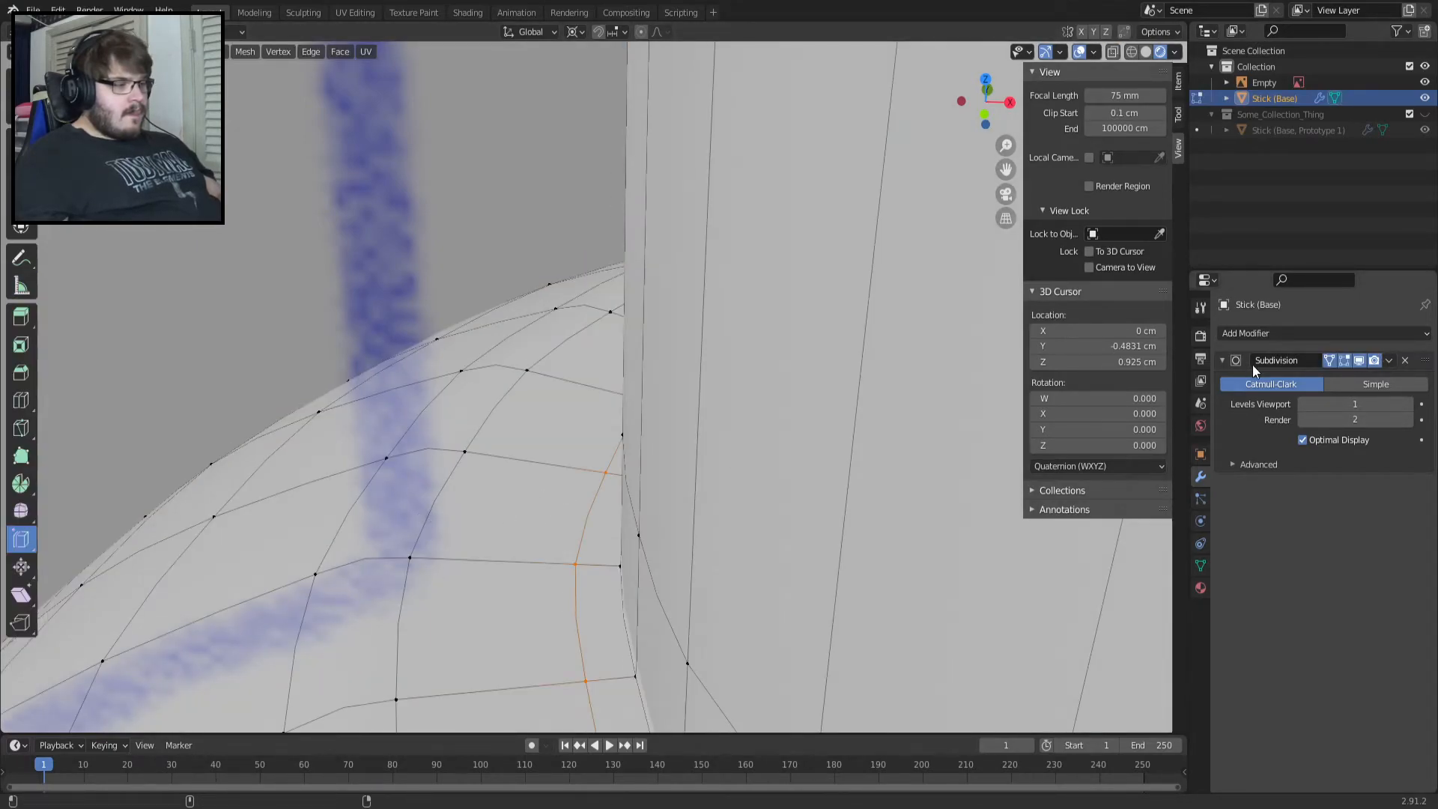
left_click(1358, 361)
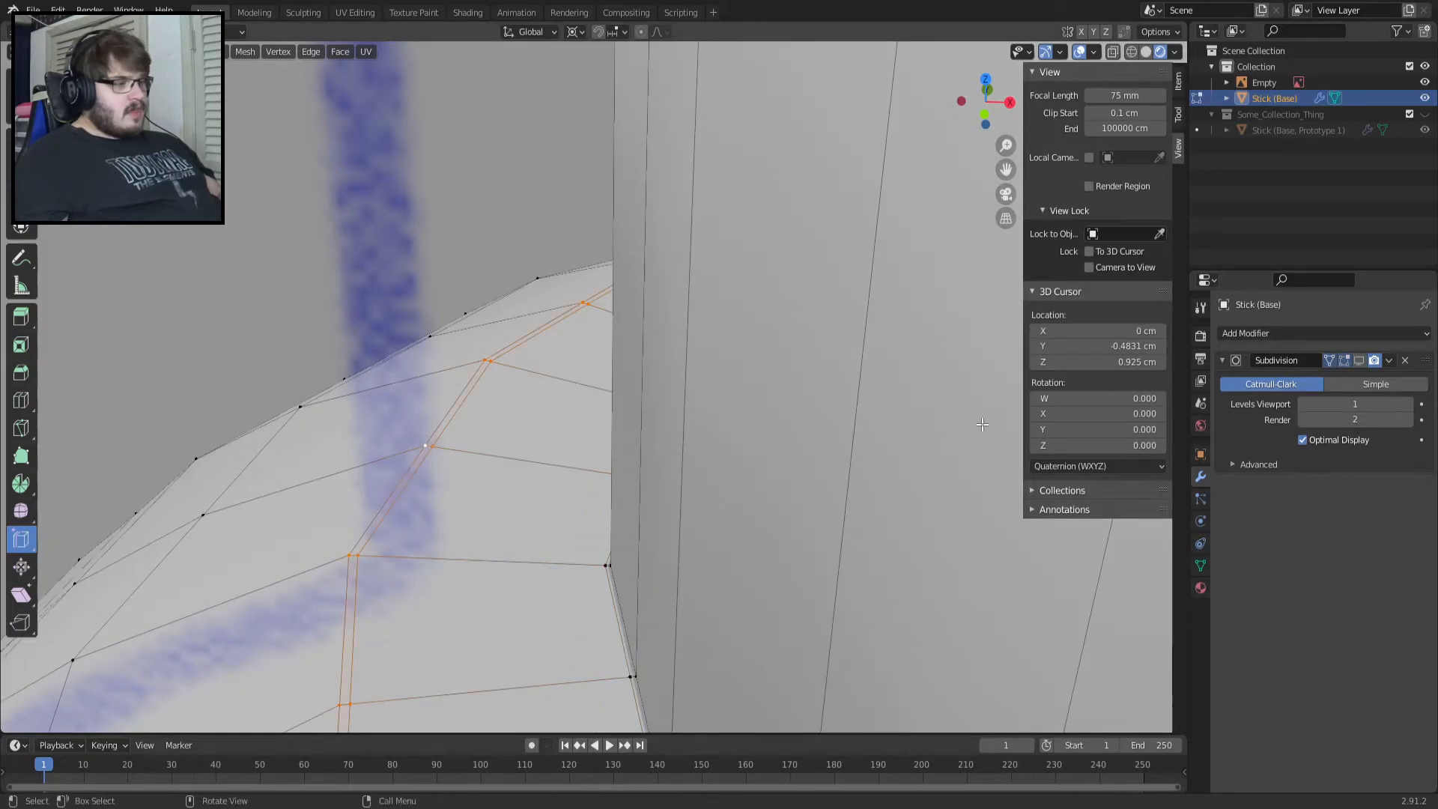
left_click(1359, 361)
Scale the selected edge loop band around the neck by 0.936 in a tilted top view.
scroll(490, 468, "down", 3)
middle_click_drag(478, 458, 502, 516)
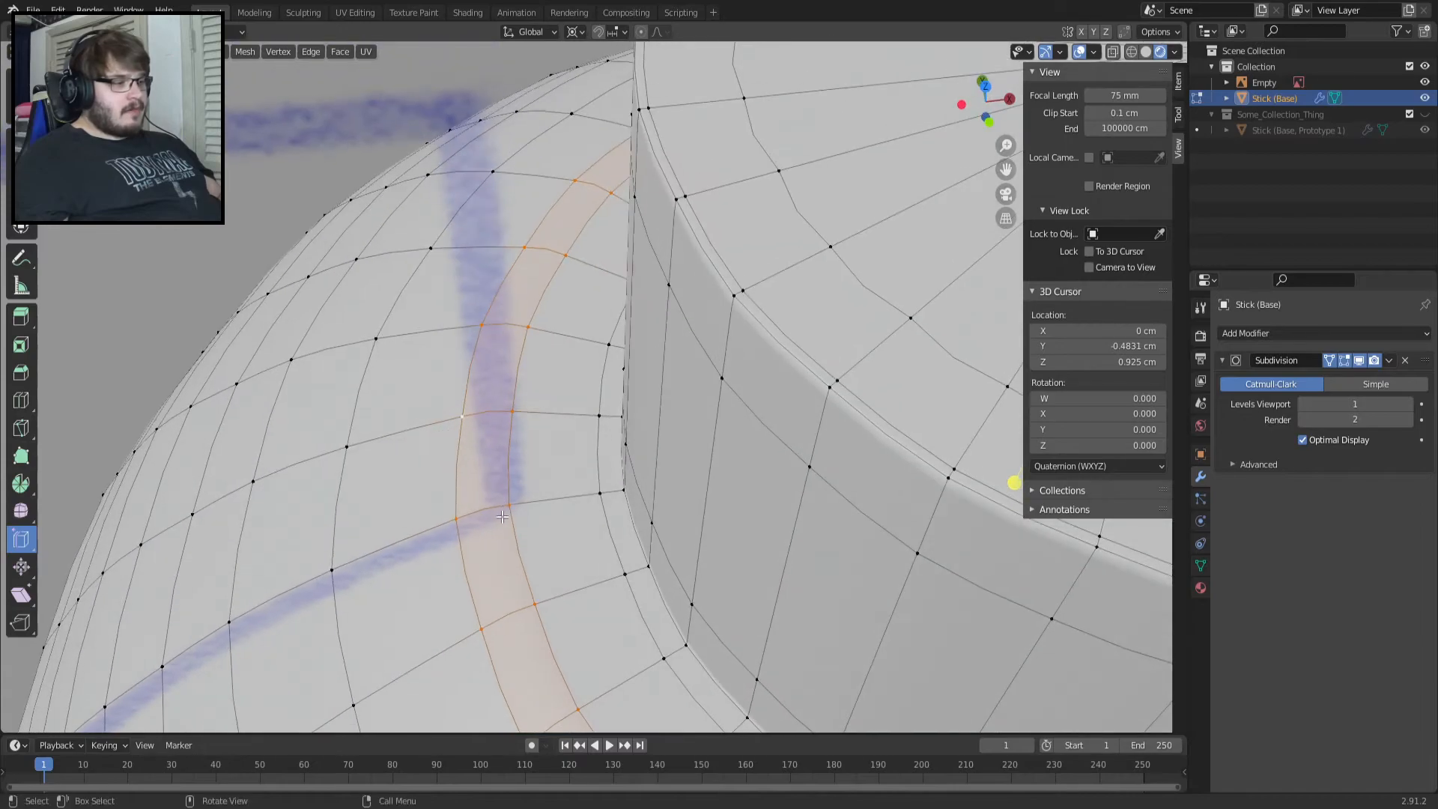
key("KP_7")
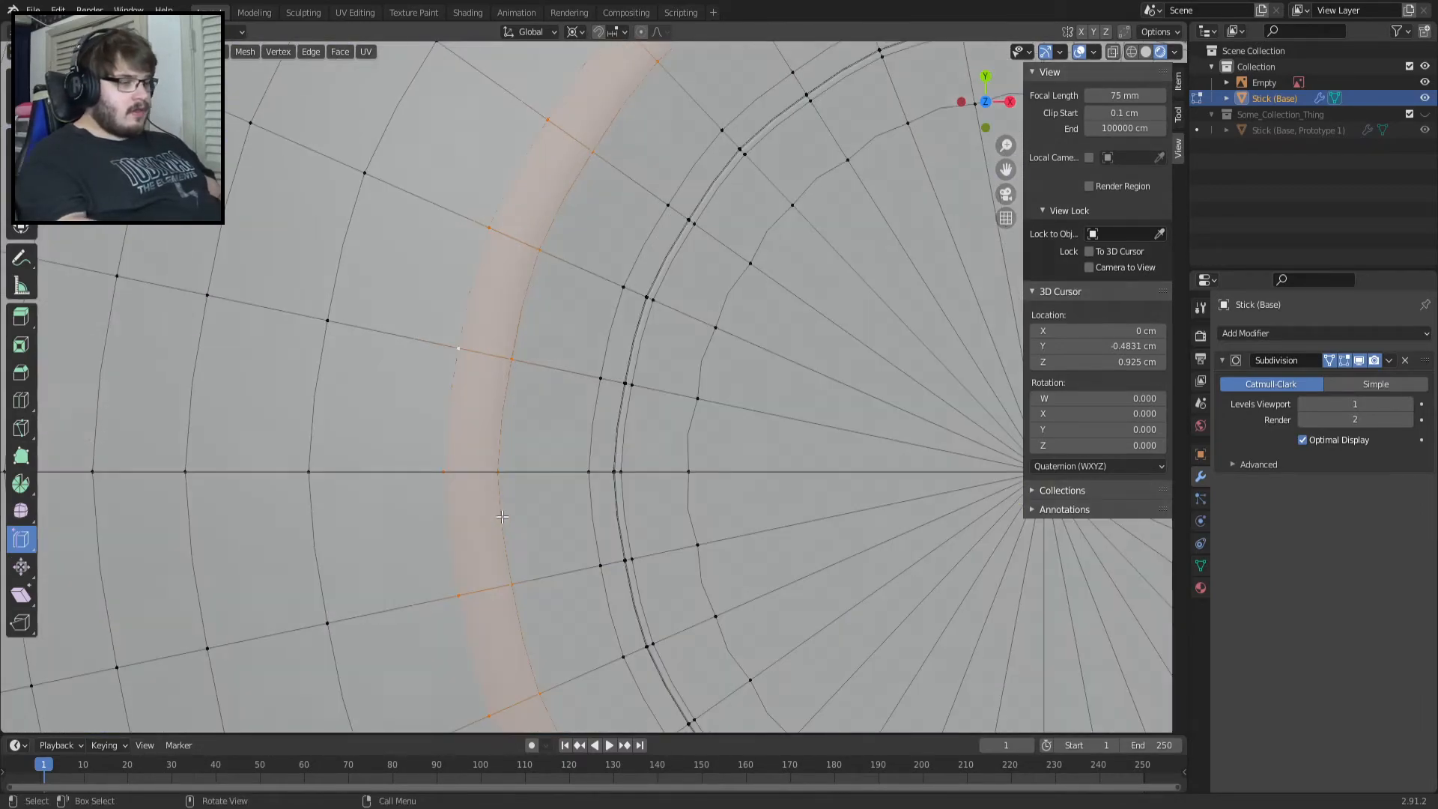
key("KP_2")
left_click_drag(502, 516, 632, 545)
left_click(593, 530)
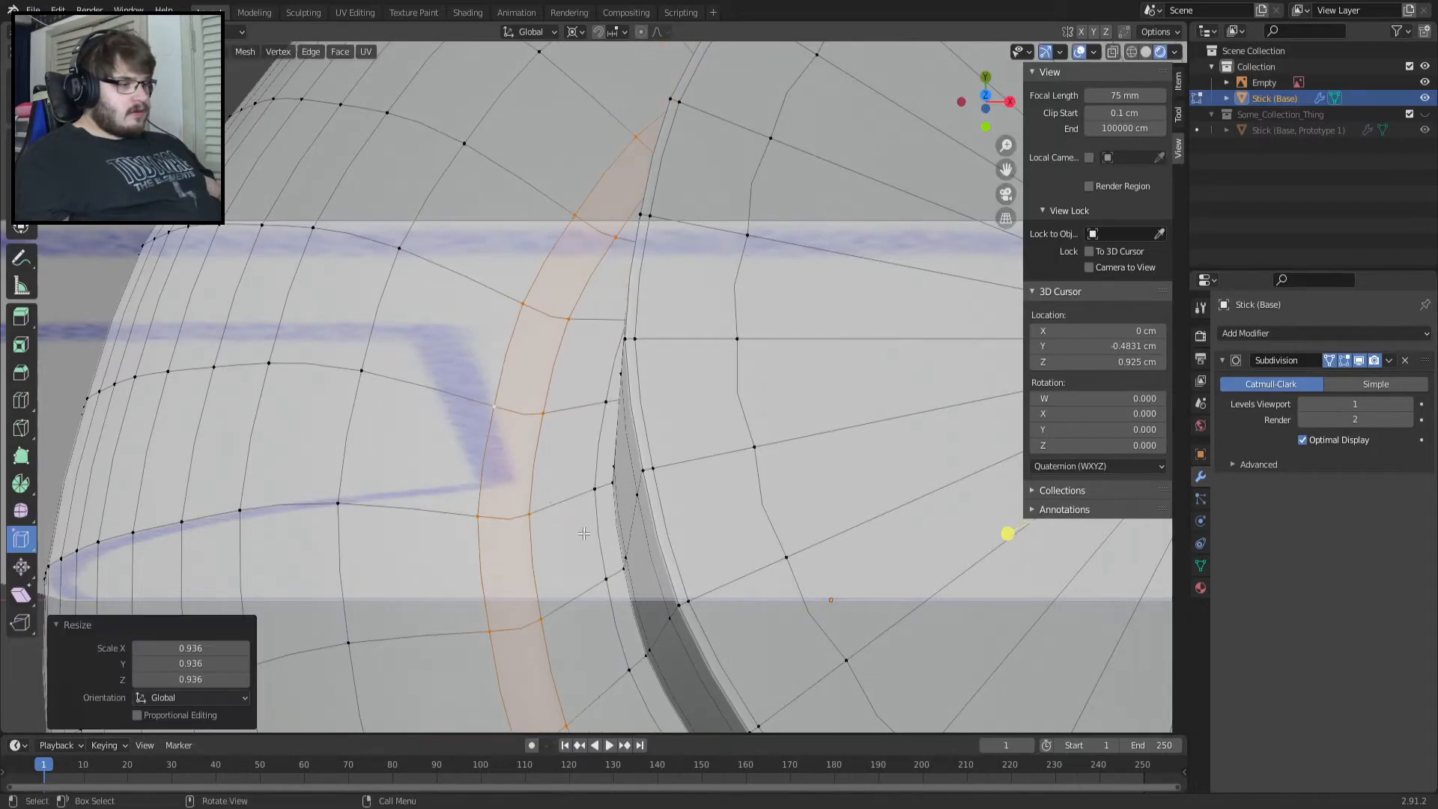
Try scaling the edge loop band about the 3D cursor, then undo the off-centre scaling.
scroll(591, 530, "down", 4)
middle_click_drag(591, 530, 642, 494)
key("s")
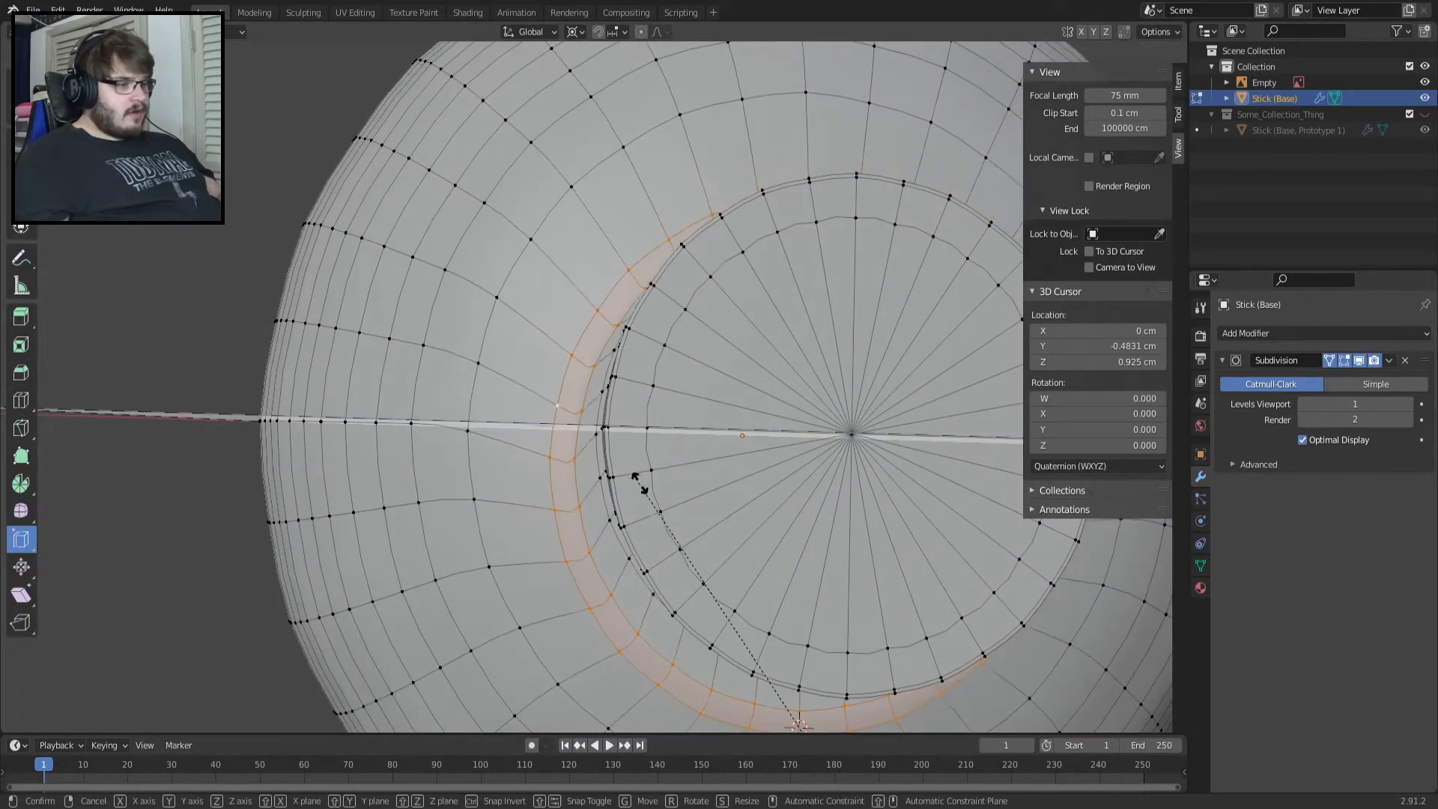
left_click(676, 494)
key("ctrl+z")
Set the transform pivot to Bounding Box Center and scale the edge loop band by 1.044 toward the reference outline.
left_click(573, 31)
left_click(658, 47)
key("s")
left_click(586, 334)
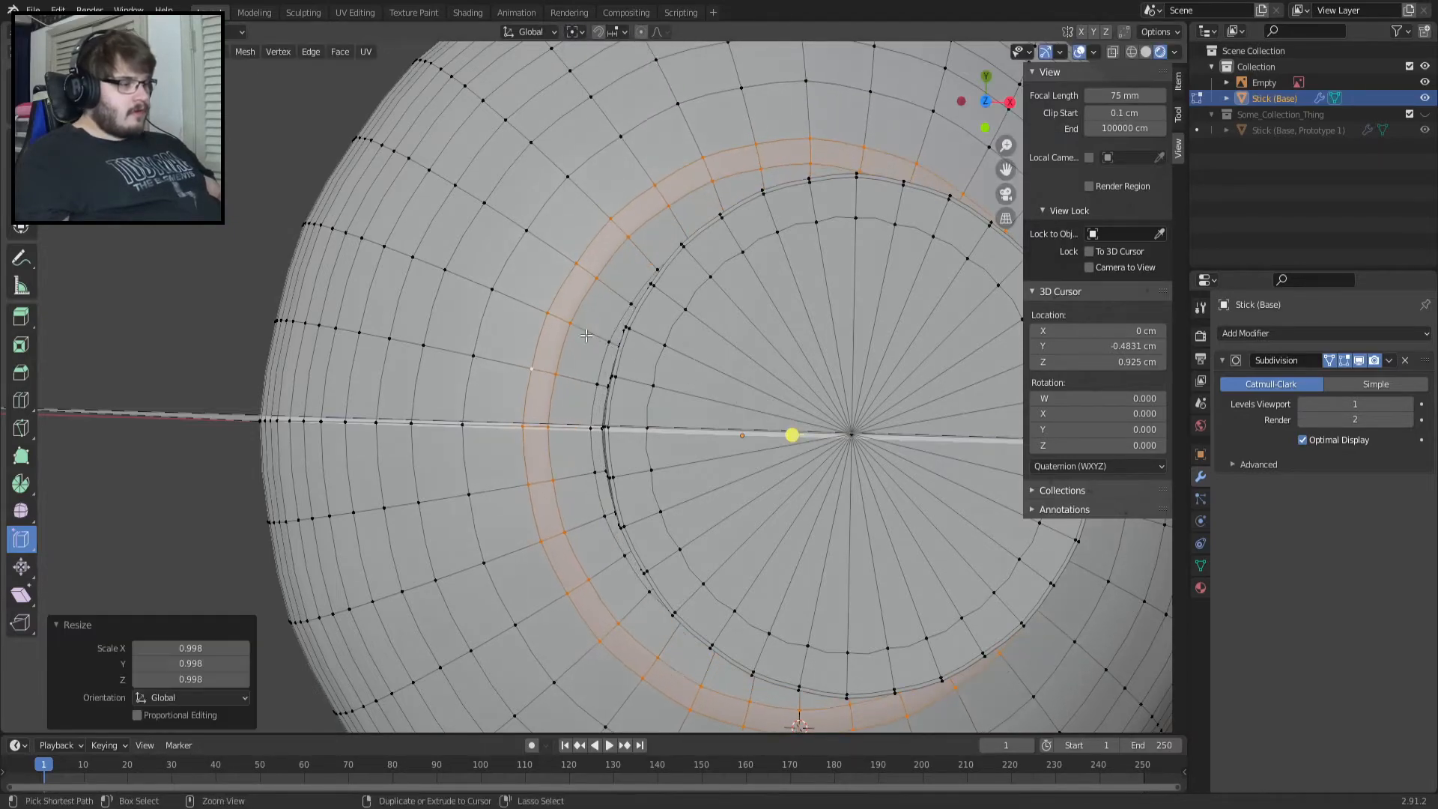
scroll(554, 359, "up", 3)
middle_click_drag(530, 379, 651, 445)
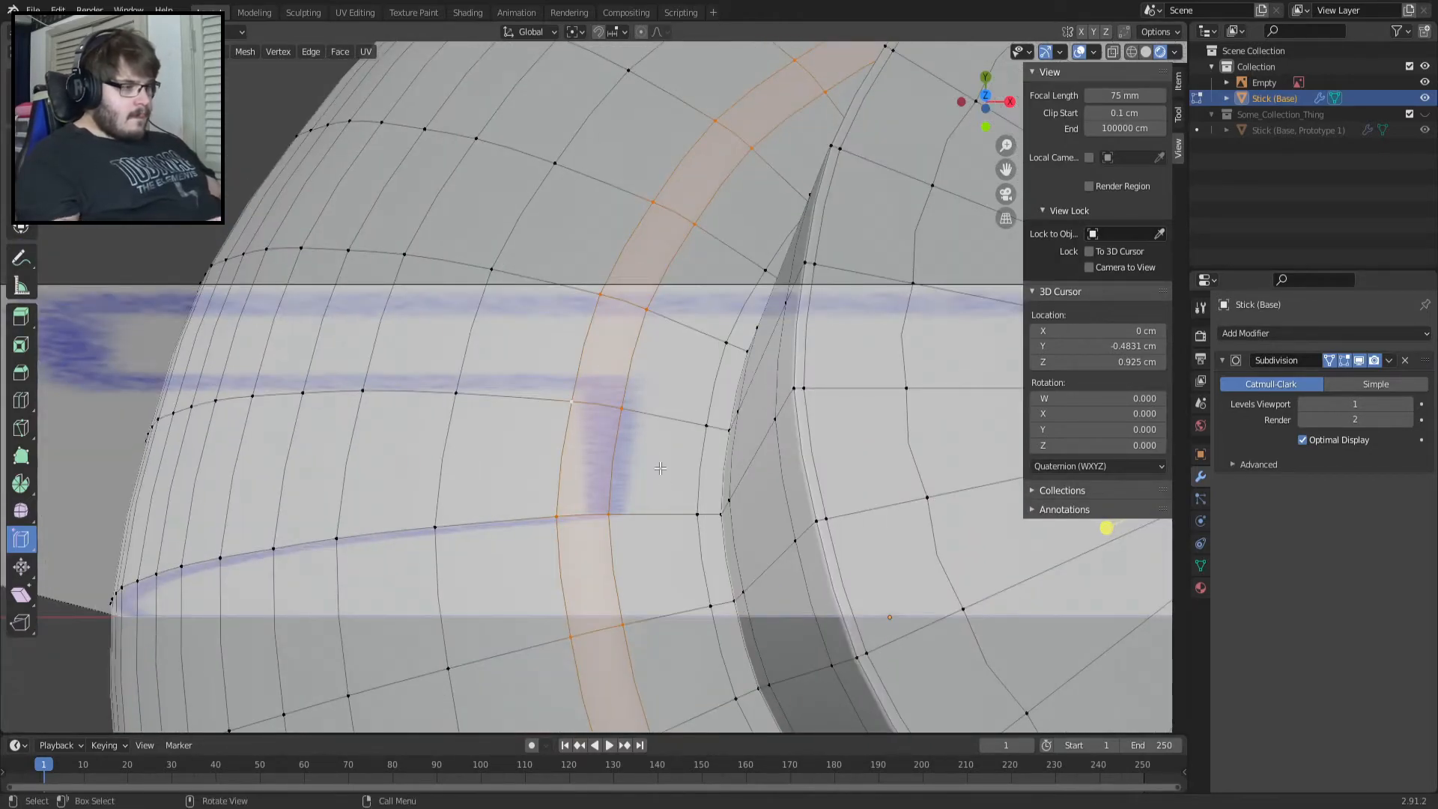
key("s")
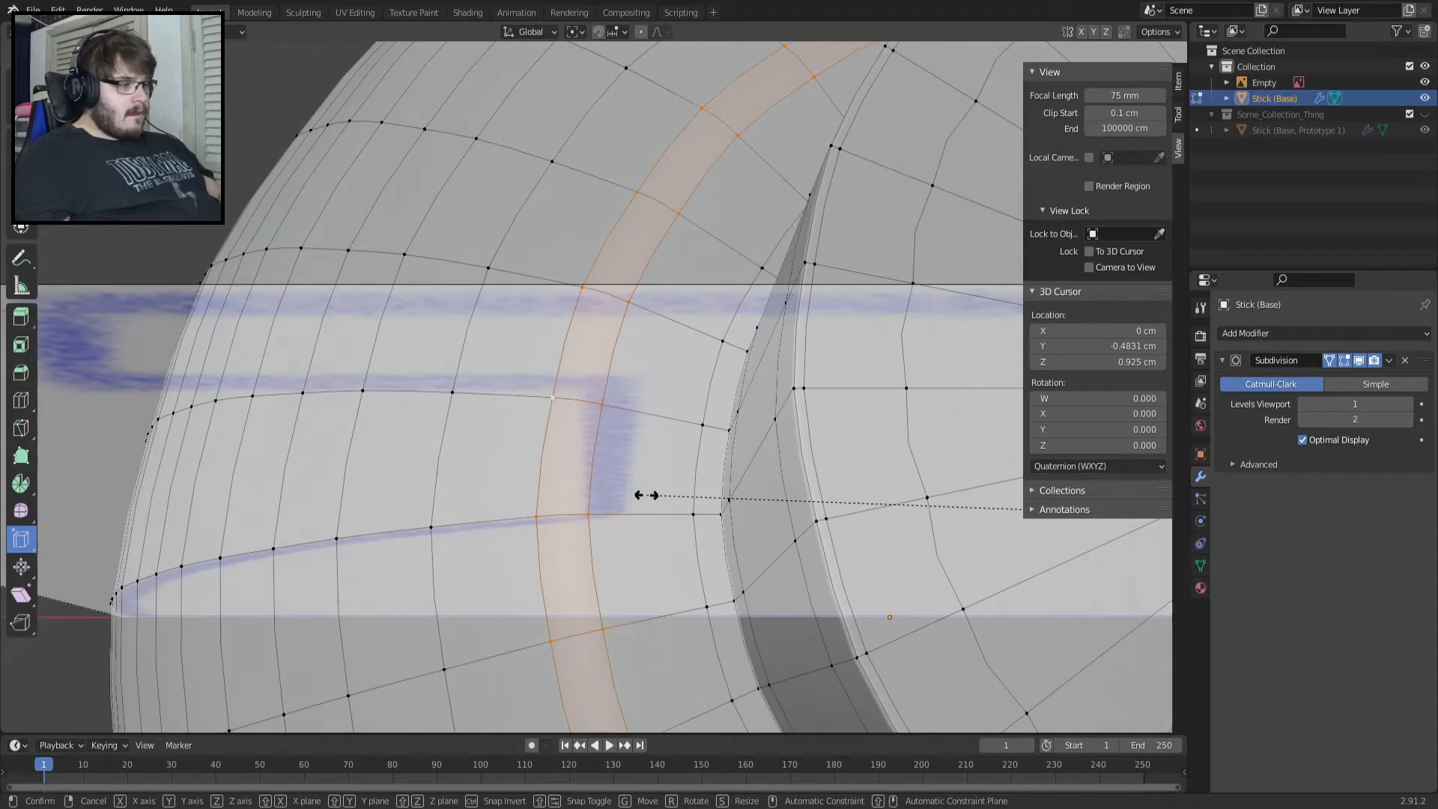
left_click(648, 495)
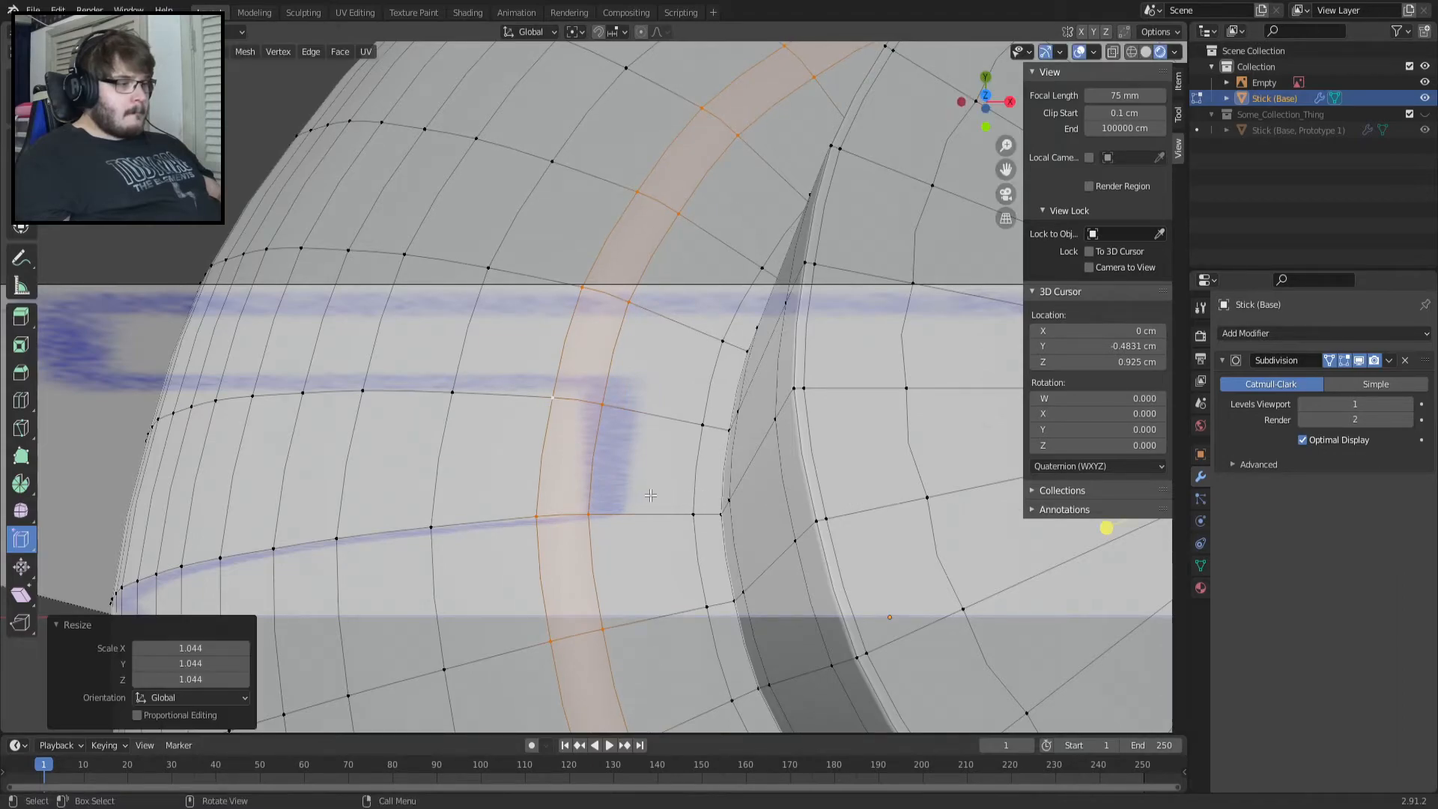
Inspect the junction between neck and base up close in Object Mode, then return to the front view in Edit Mode.
key("KP_1")
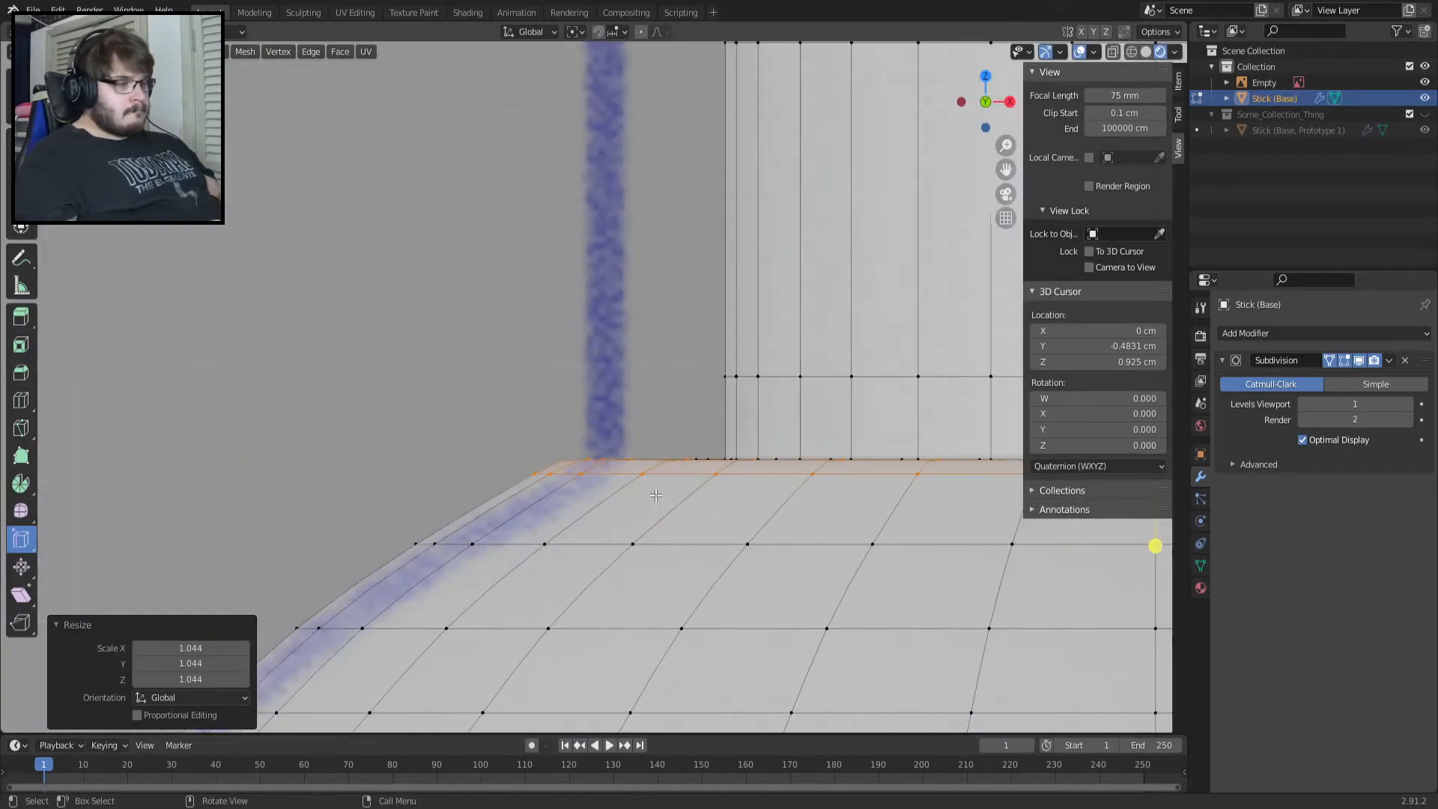
scroll(605, 472, "up", 3)
middle_click_drag(613, 474, 616, 564)
key("Tab")
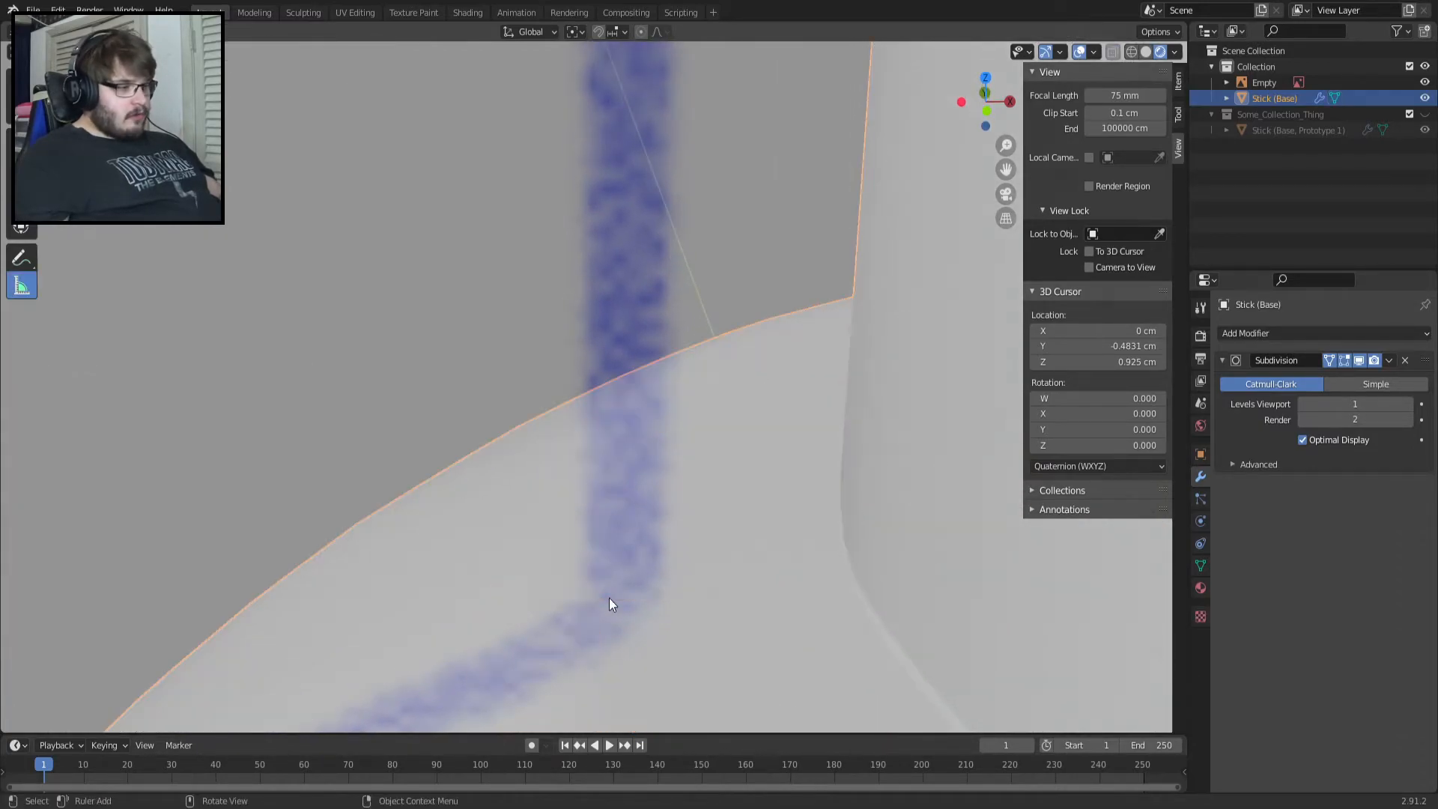
scroll(609, 598, "down", 3)
key("Tab")
key("KP_1")
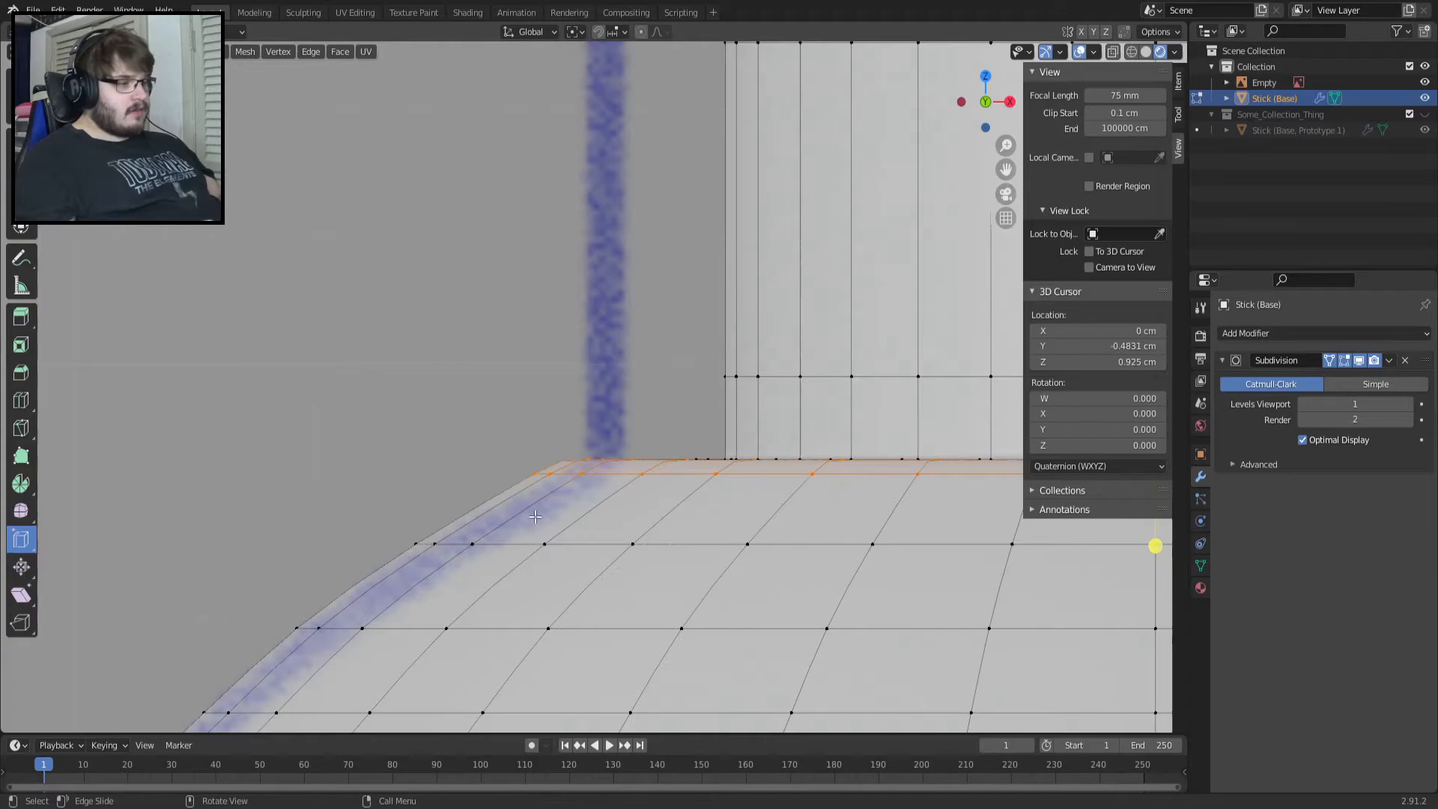
Try scaling the two edge loops just below the neck's base one at a time, undoing each attempt.
scroll(528, 532, "up", 2)
left_click(452, 659, "alt")
key("s")
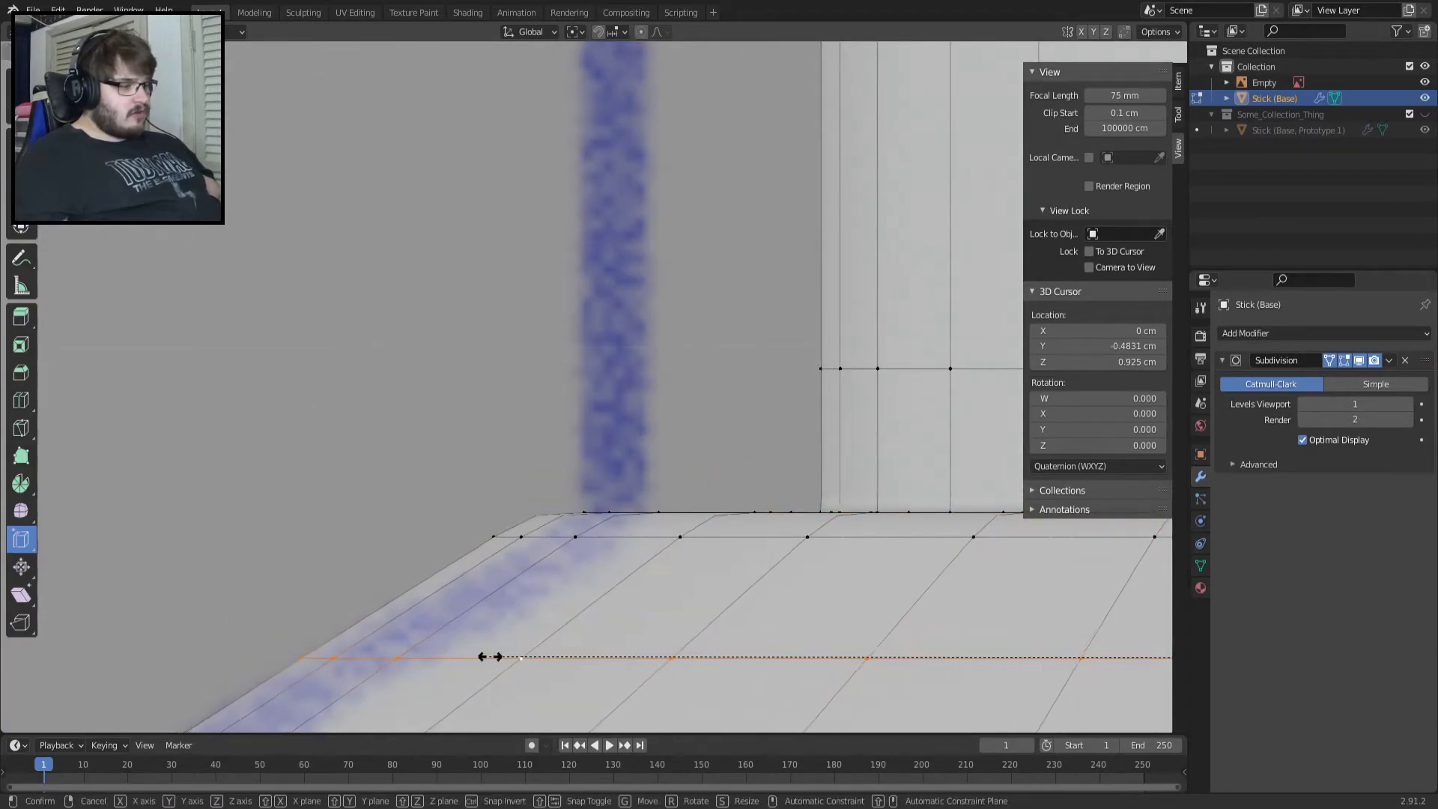
left_click(488, 655)
key("ctrl+z")
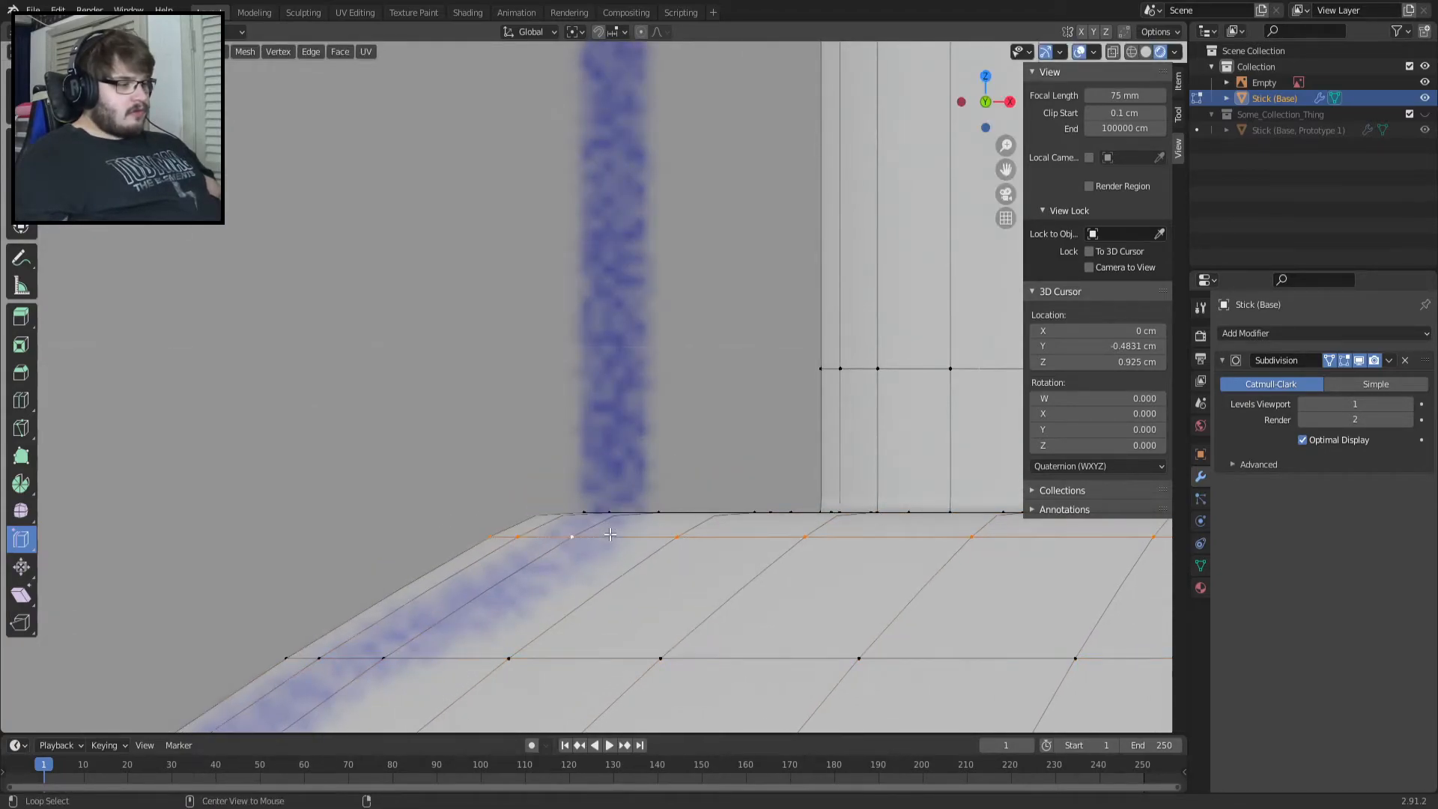
key("s")
left_click(651, 552)
key("ctrl+z")
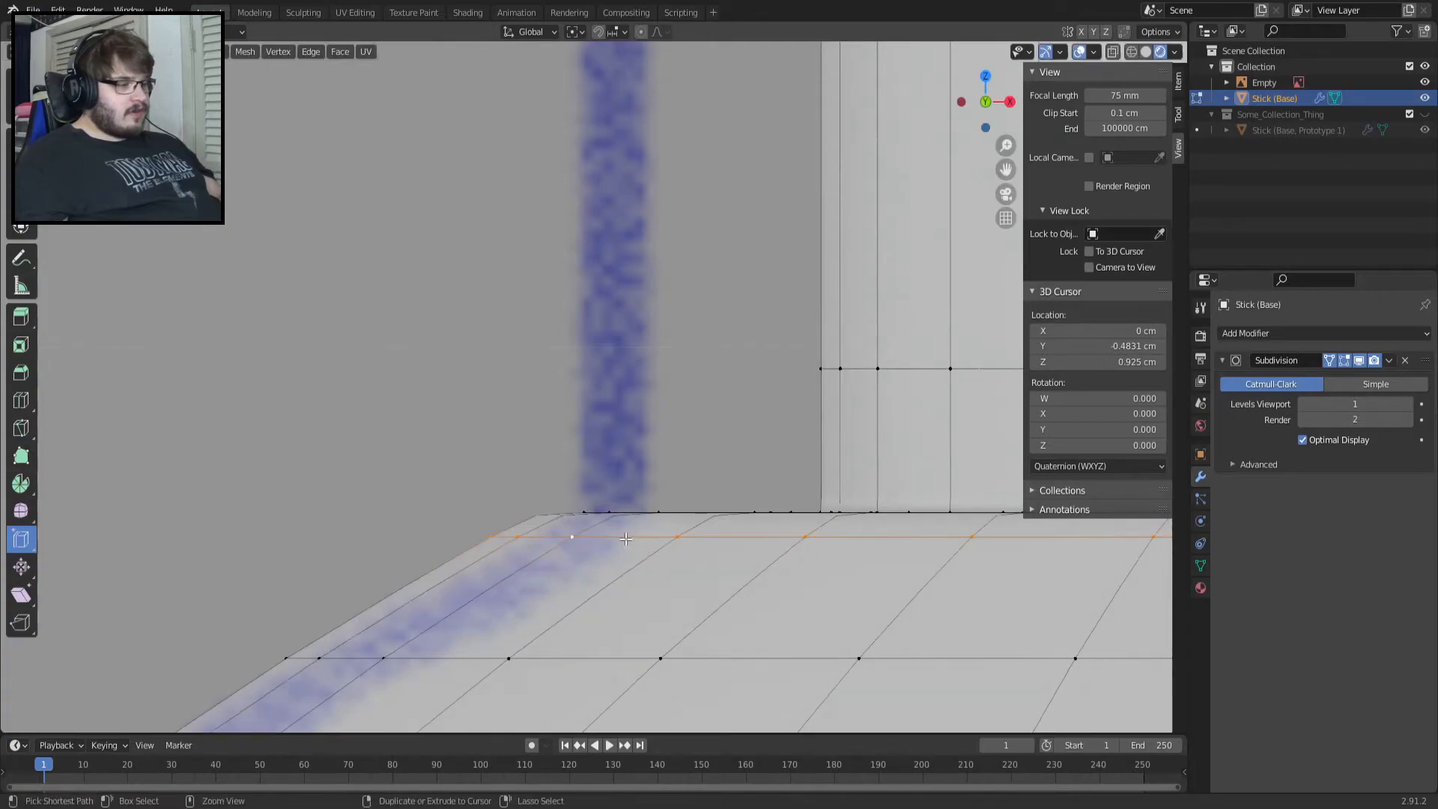
Add one horizontal loop cut just below the neck's base and scale the new edge loop by 0.950 toward the reference outline.
left_click(21, 411)
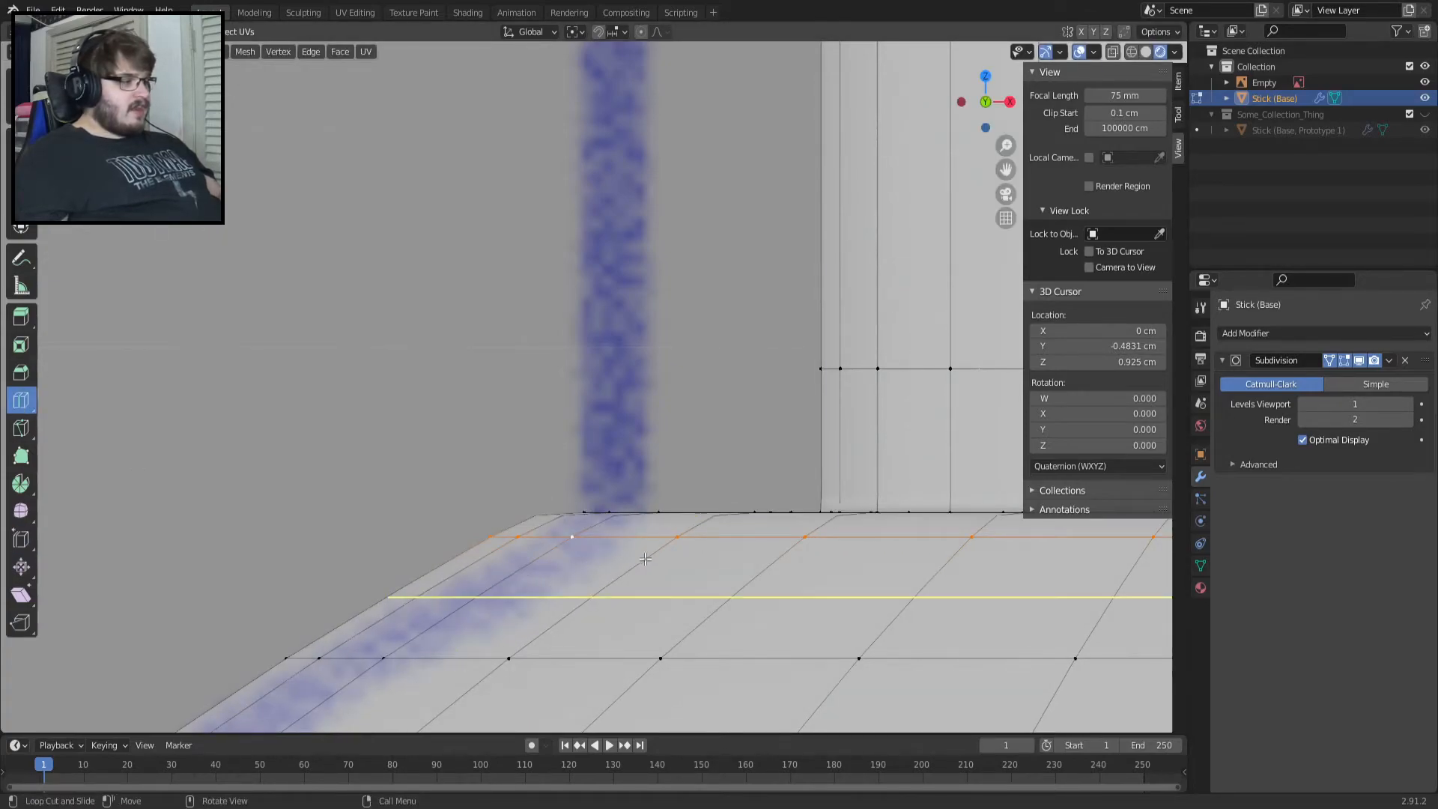
left_click(516, 595)
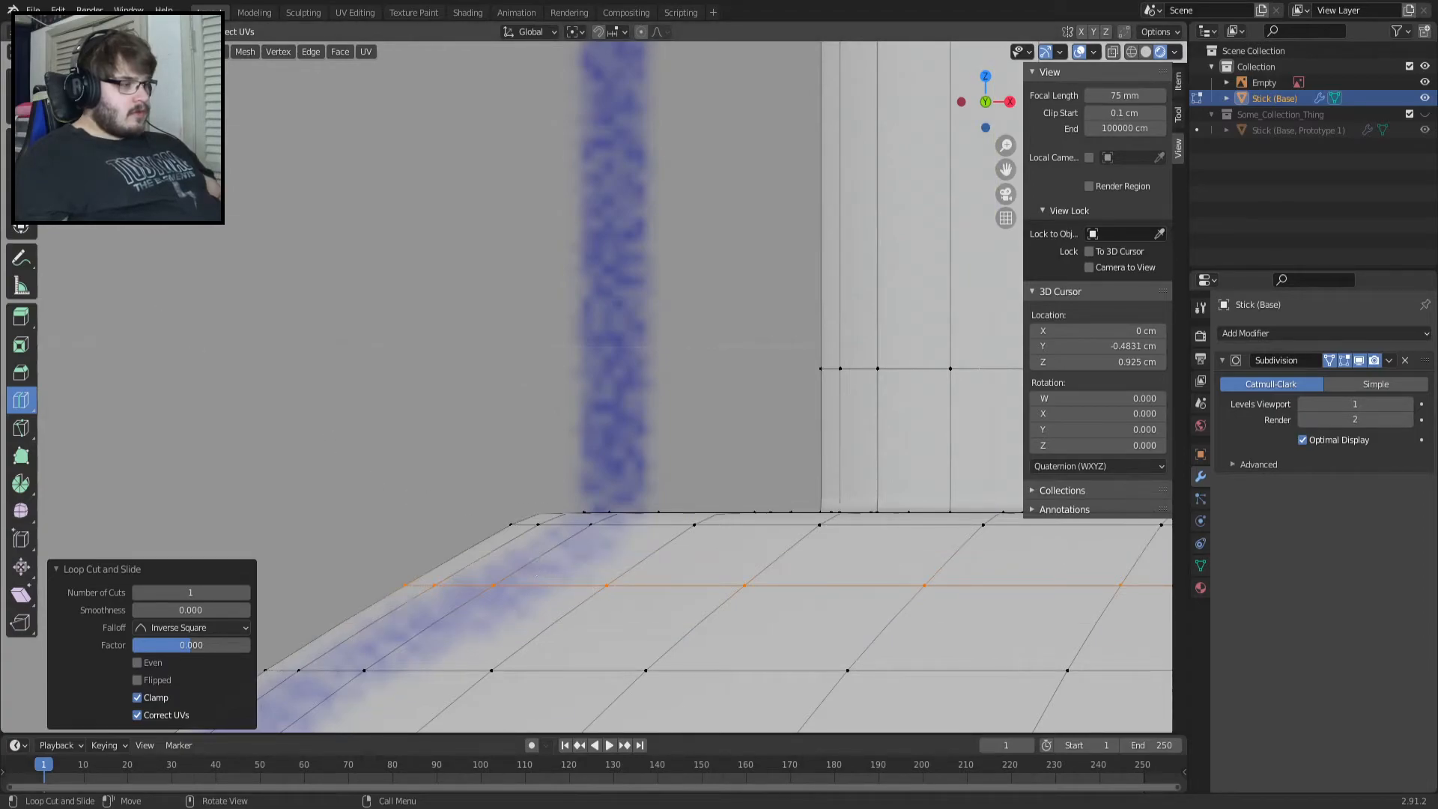
key("s")
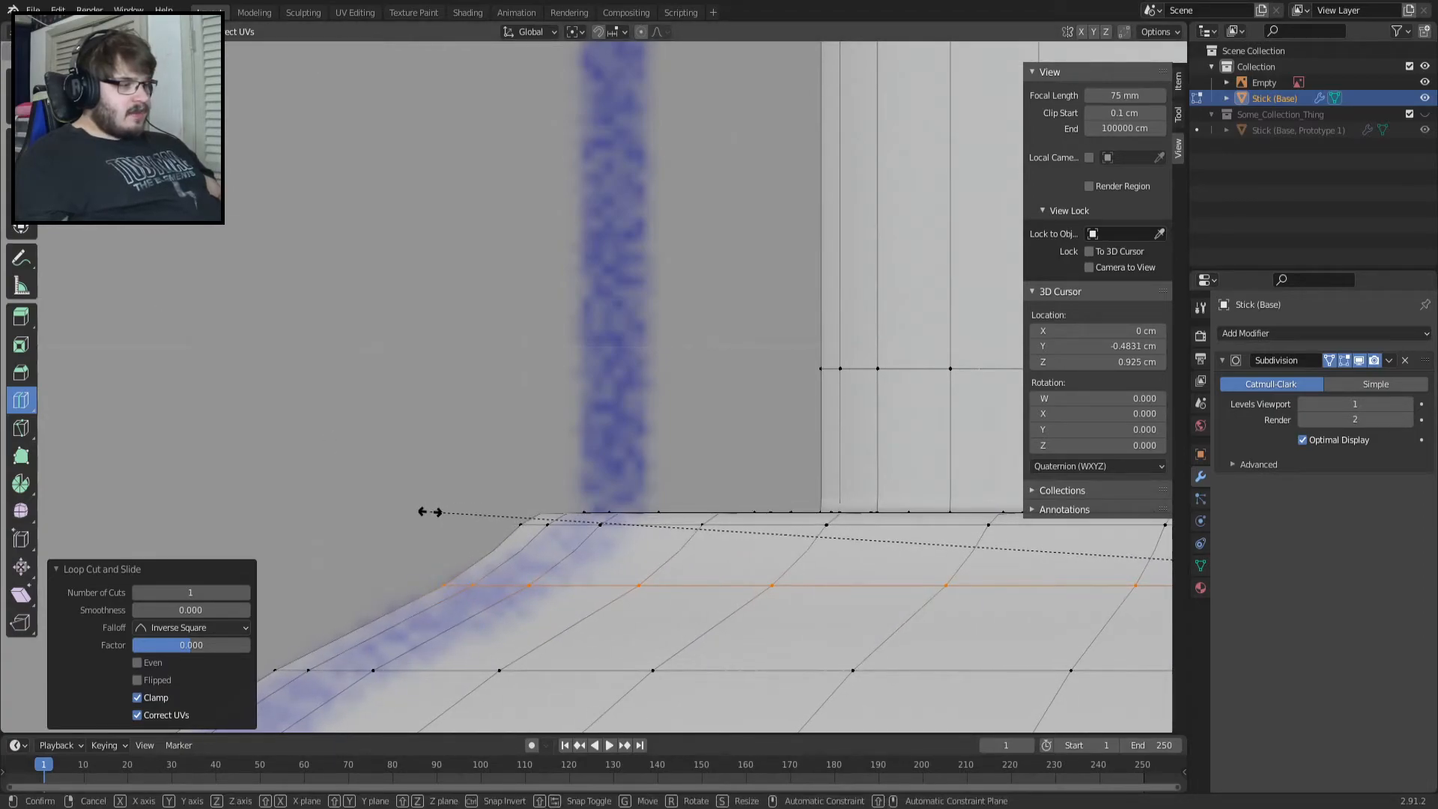
left_click(430, 511)
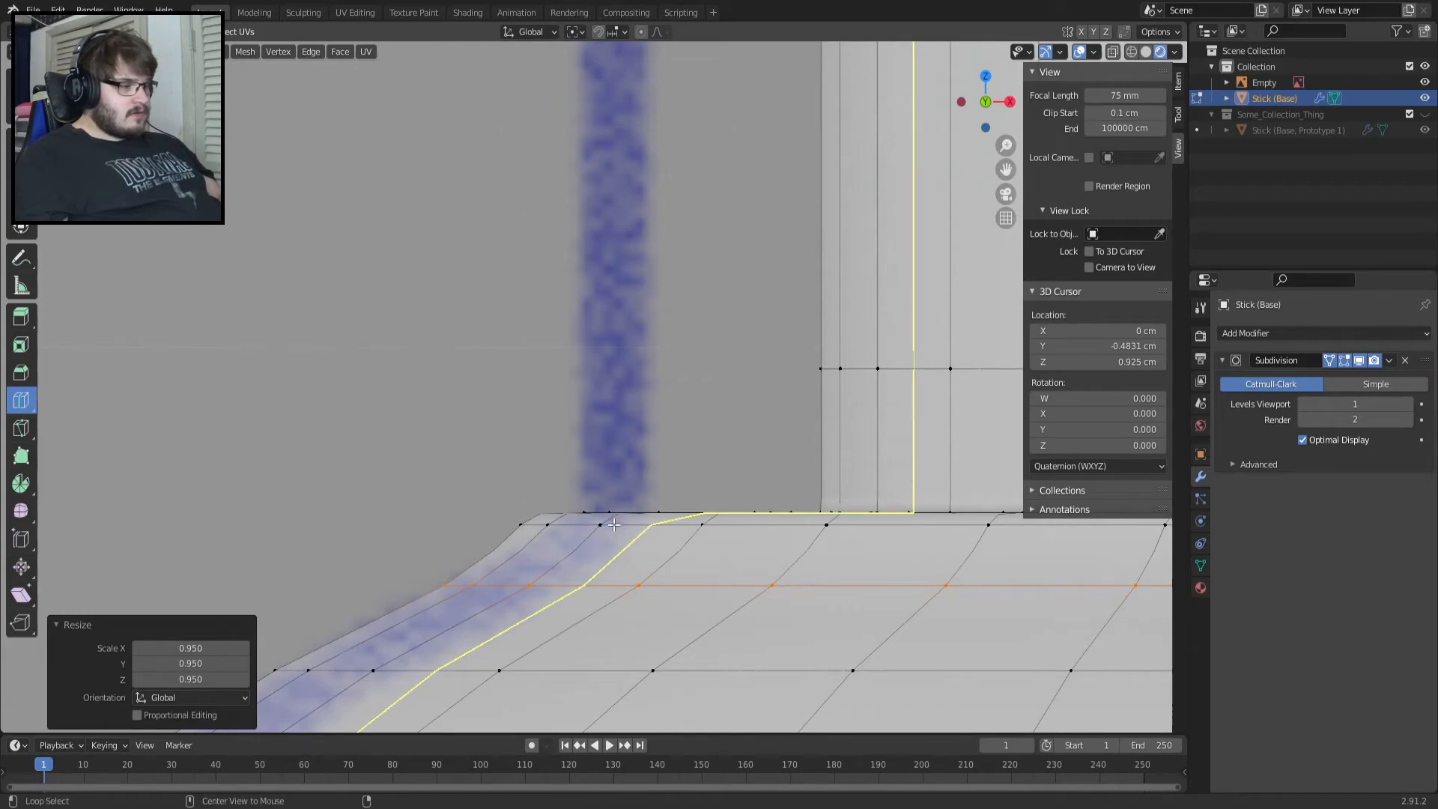
left_click(613, 524, "alt")
key("s")
left_click(666, 535)
key("ctrl+z")
key("ctrl+z")
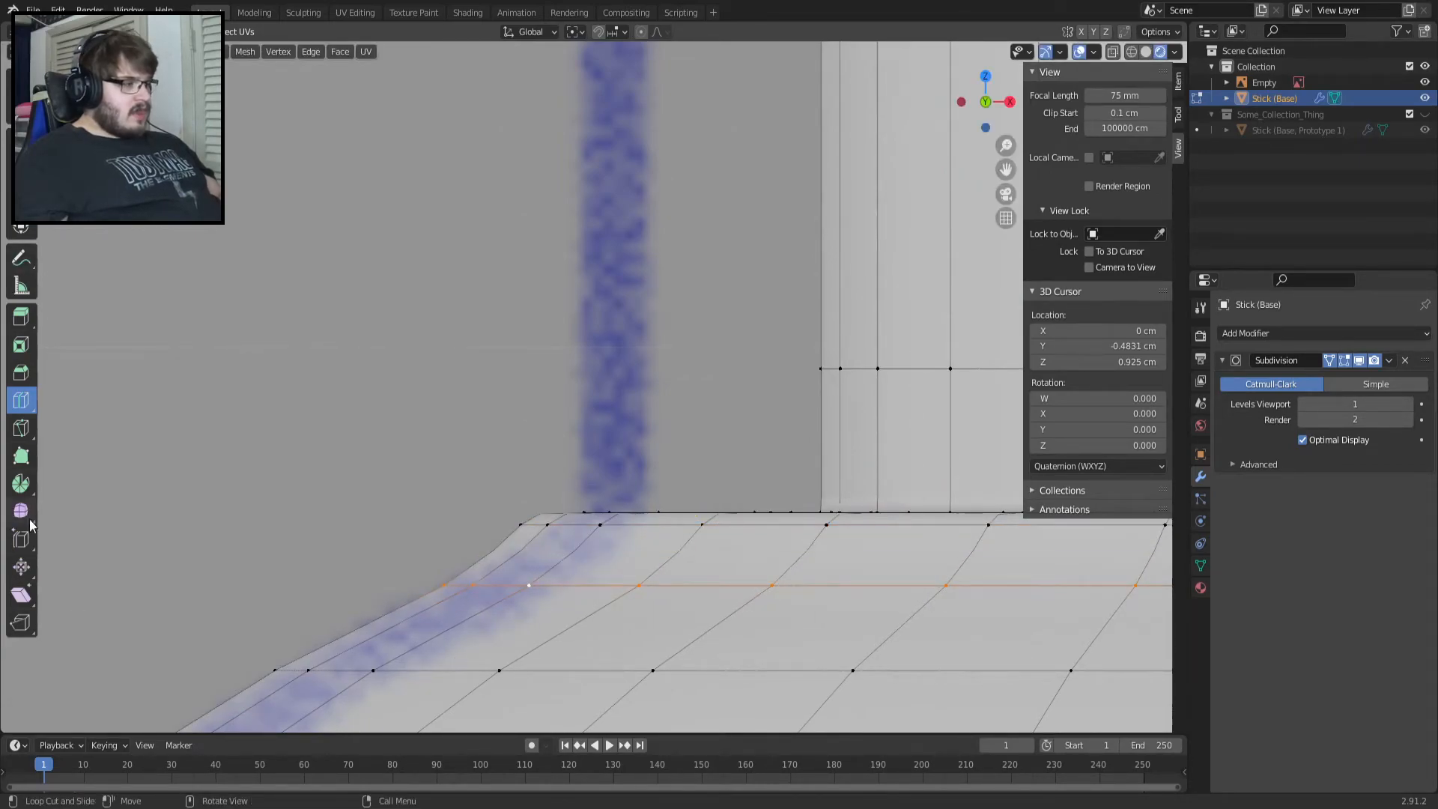
Edge Slide the new loop up toward the neck's base by a factor of -0.923, then check the shape with Subdivision briefly hidden.
left_click(21, 539)
scroll(650, 583, "down", 3)
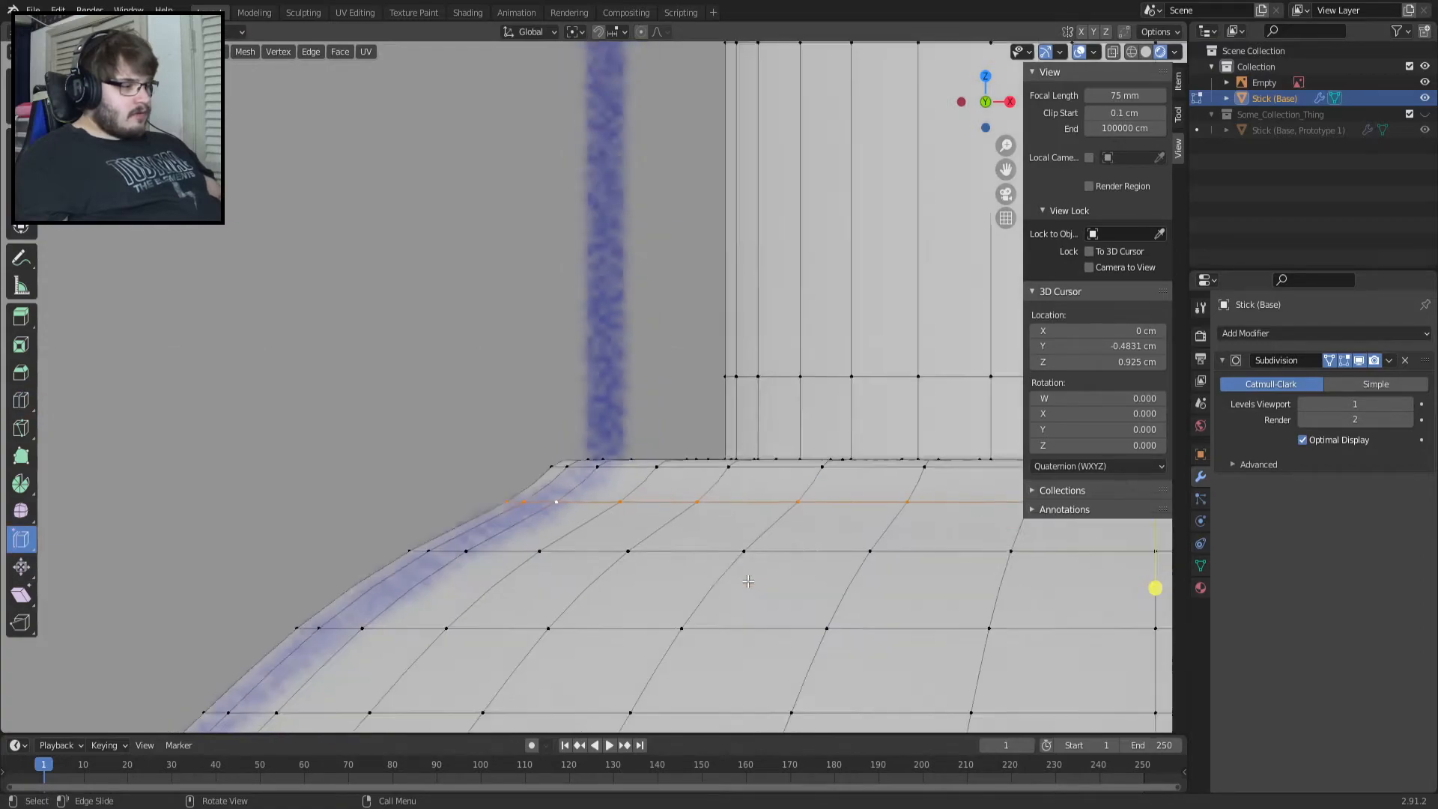
left_click_drag(1165, 591, 1155, 550)
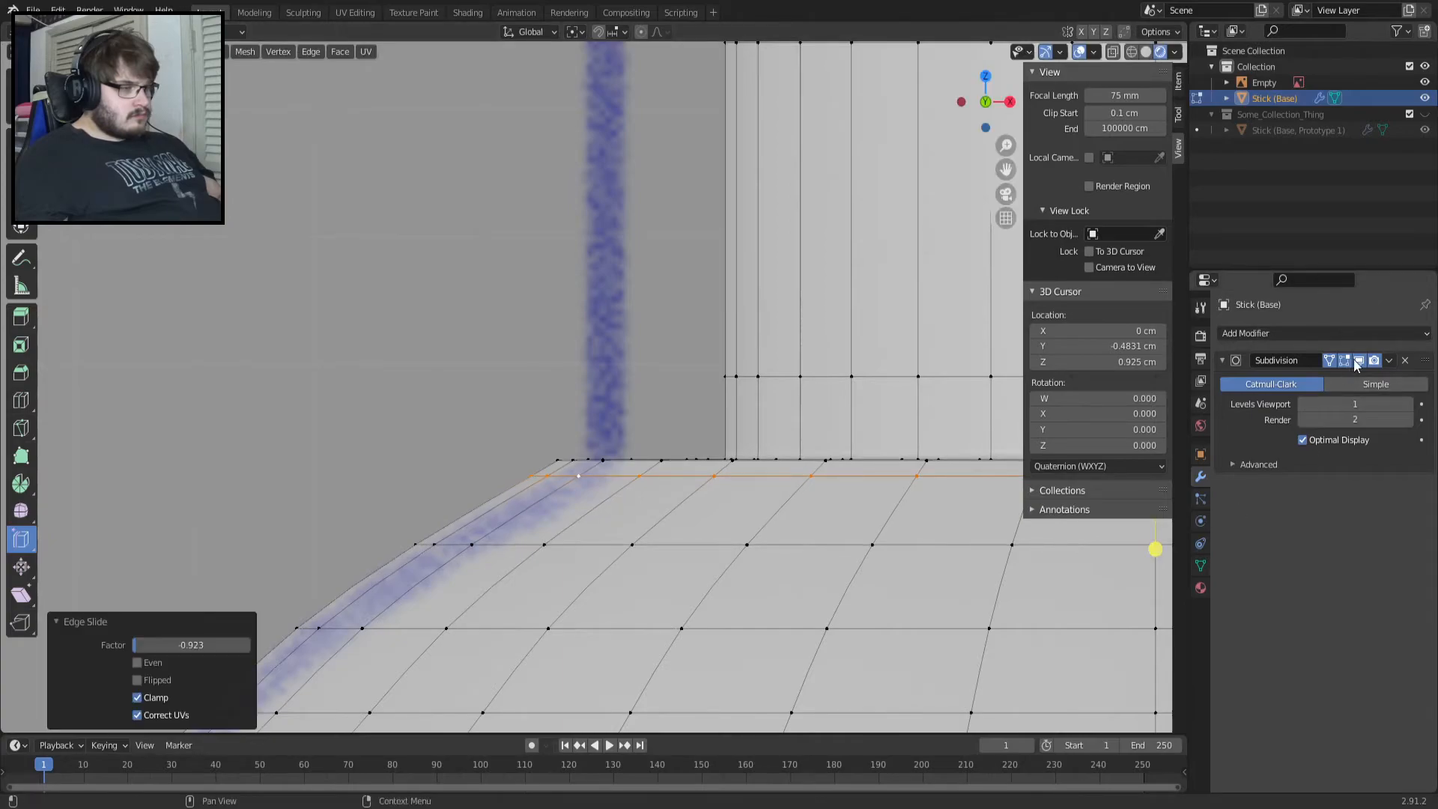
scroll(774, 517, "up", 2)
scroll(859, 537, "down", 1)
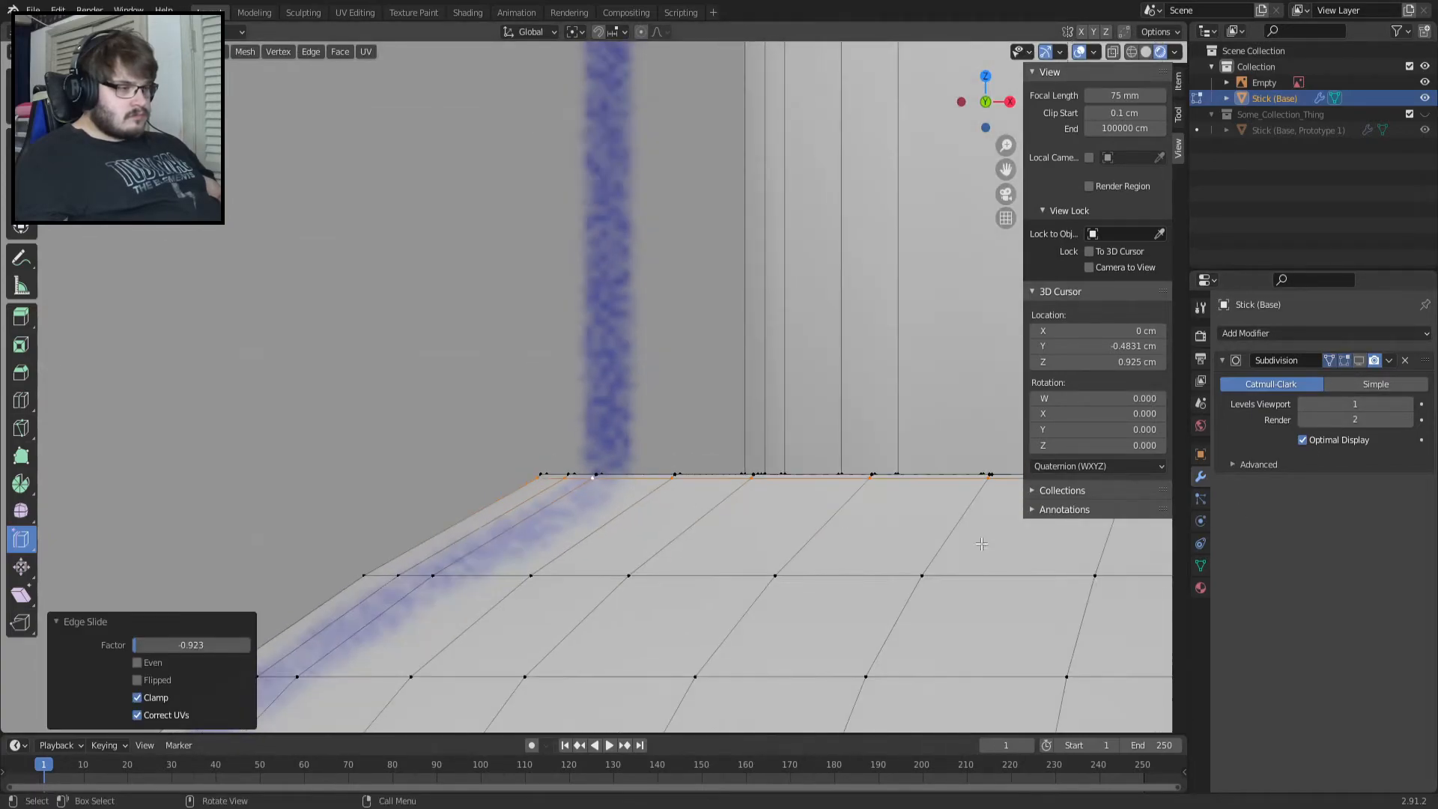
middle_click_drag(868, 540, 848, 553)
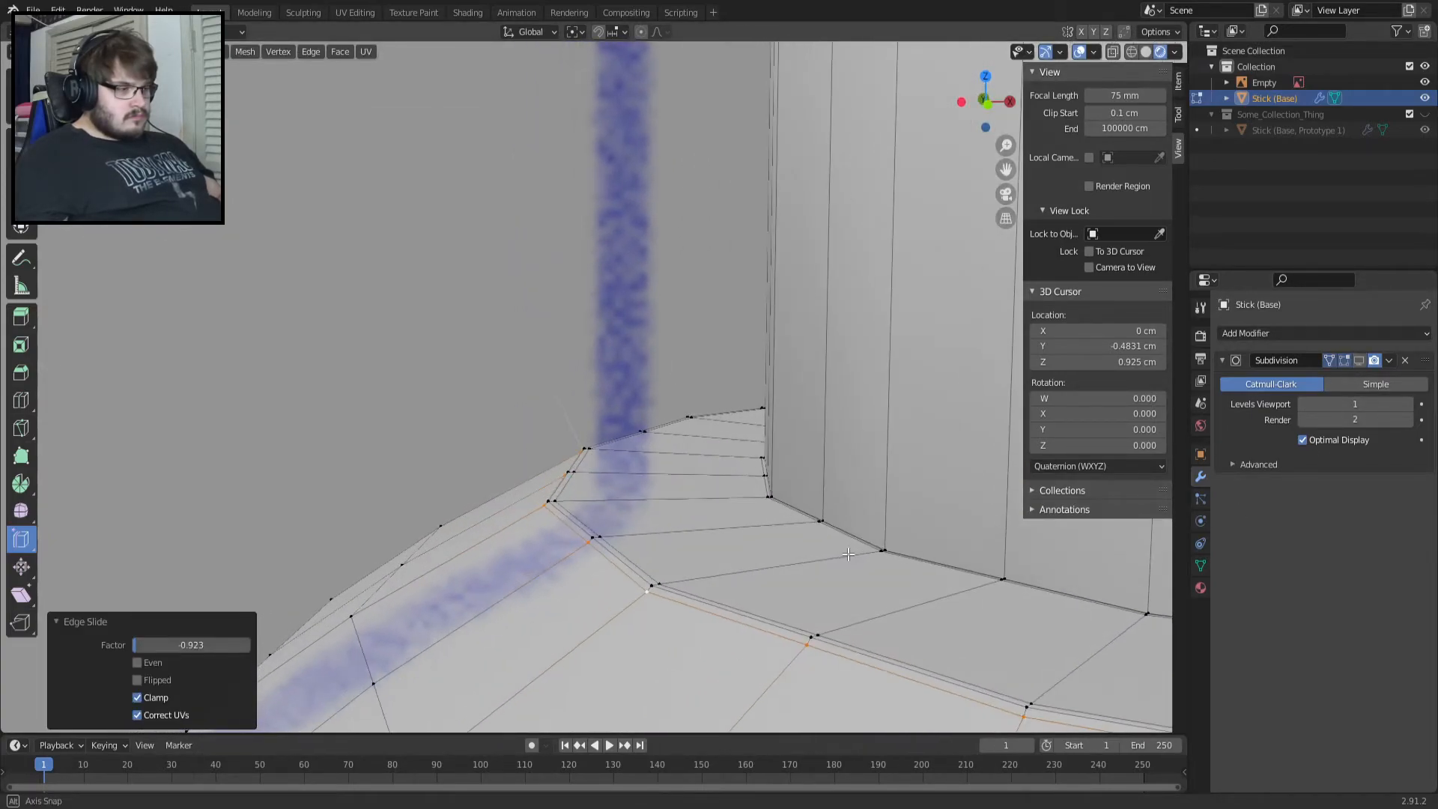
left_click(1359, 361)
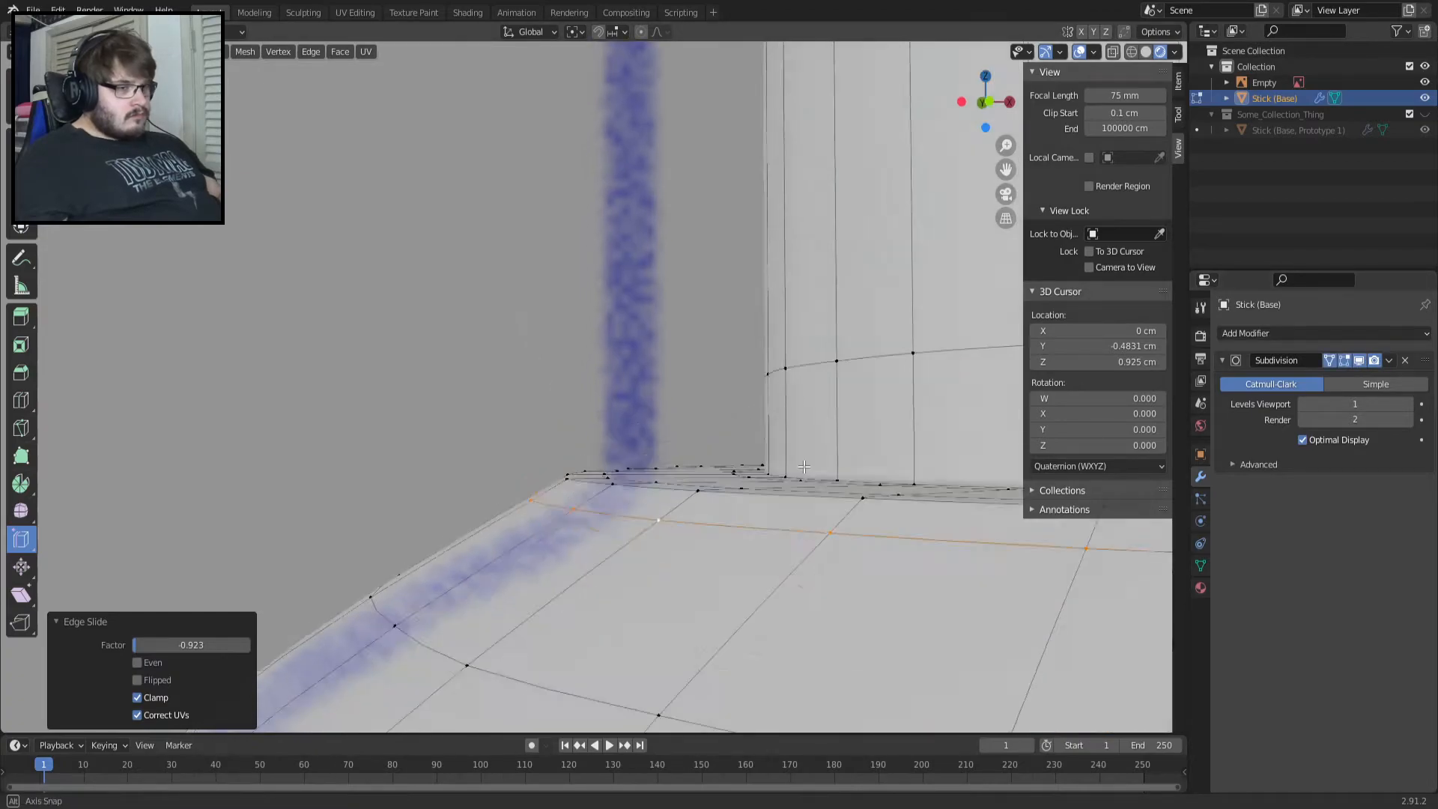
key("KP_1")
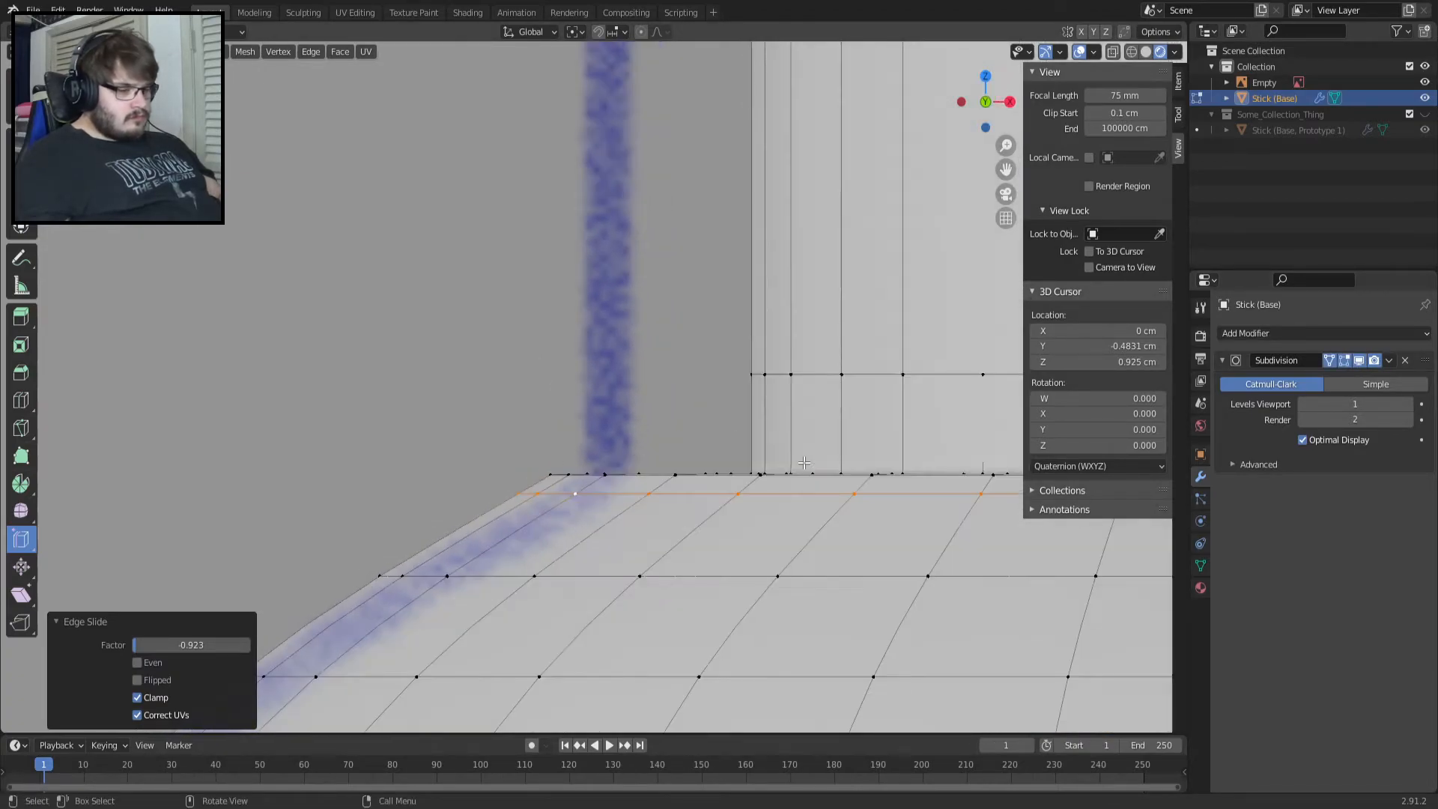
Try scaling the slid edge loop slightly, check the outline in Object Mode, and undo the scaling.
key("s")
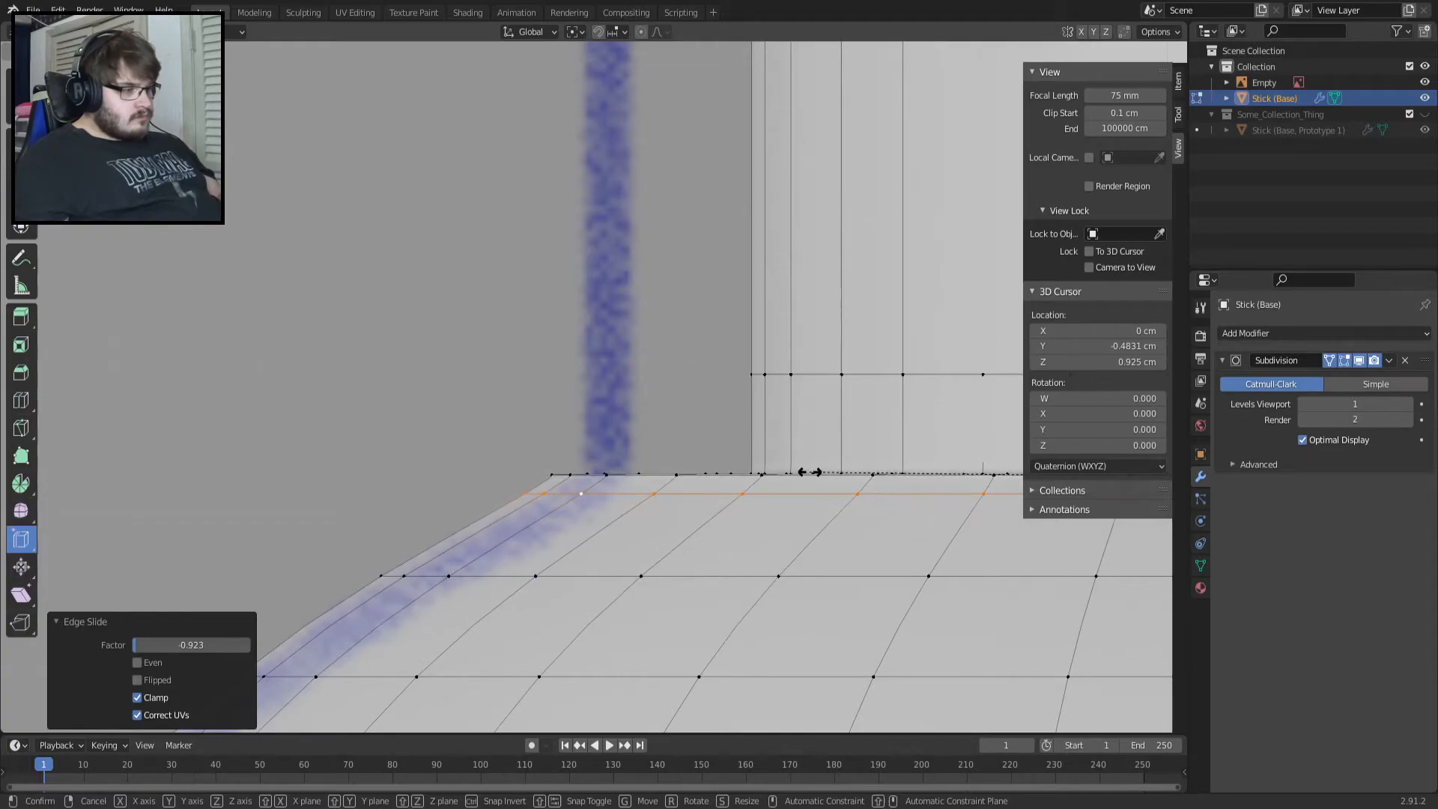
left_click(814, 473)
key("Tab")
scroll(468, 432, "up", 4)
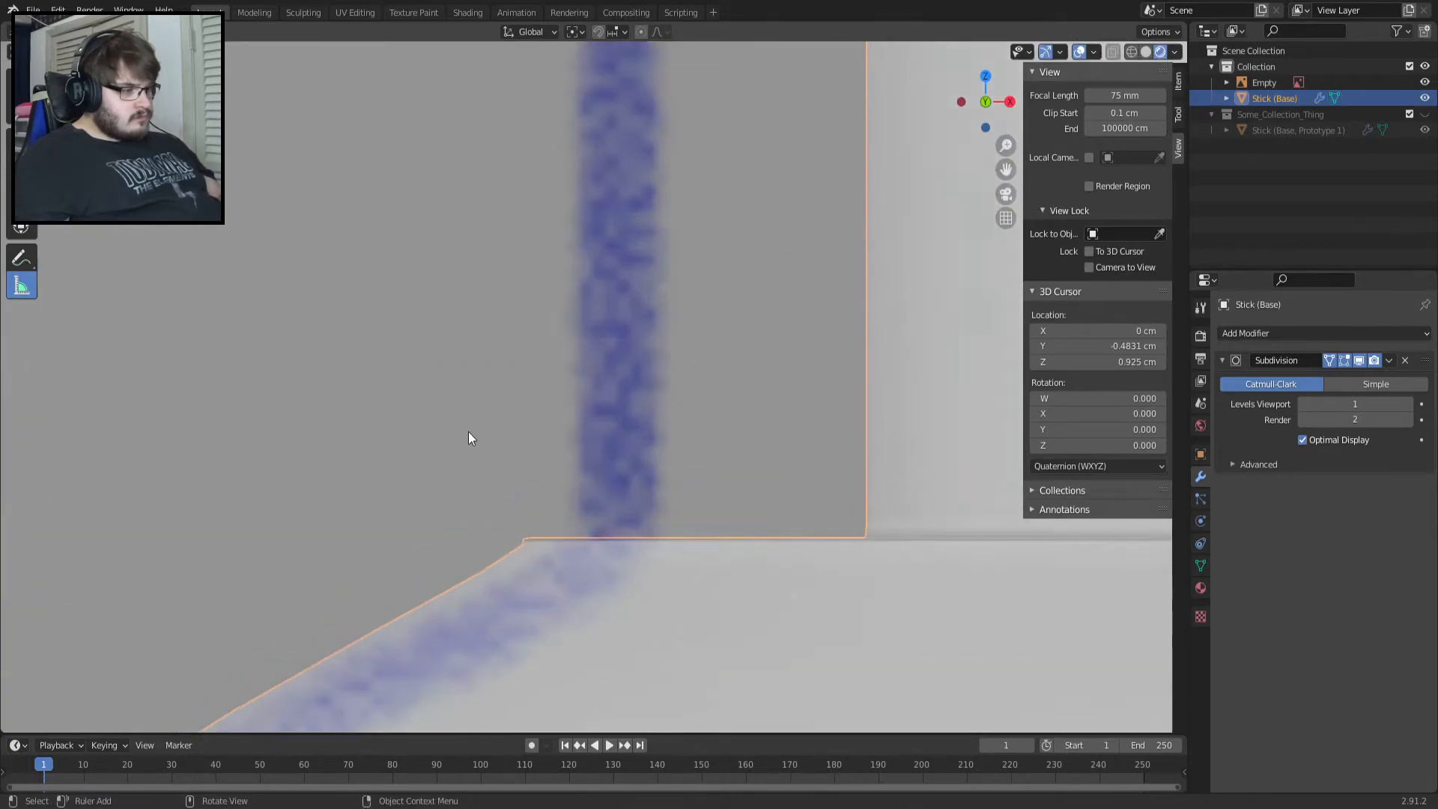
key("Tab")
key("ctrl+z")
key("ctrl+z")
key("ctrl+z")
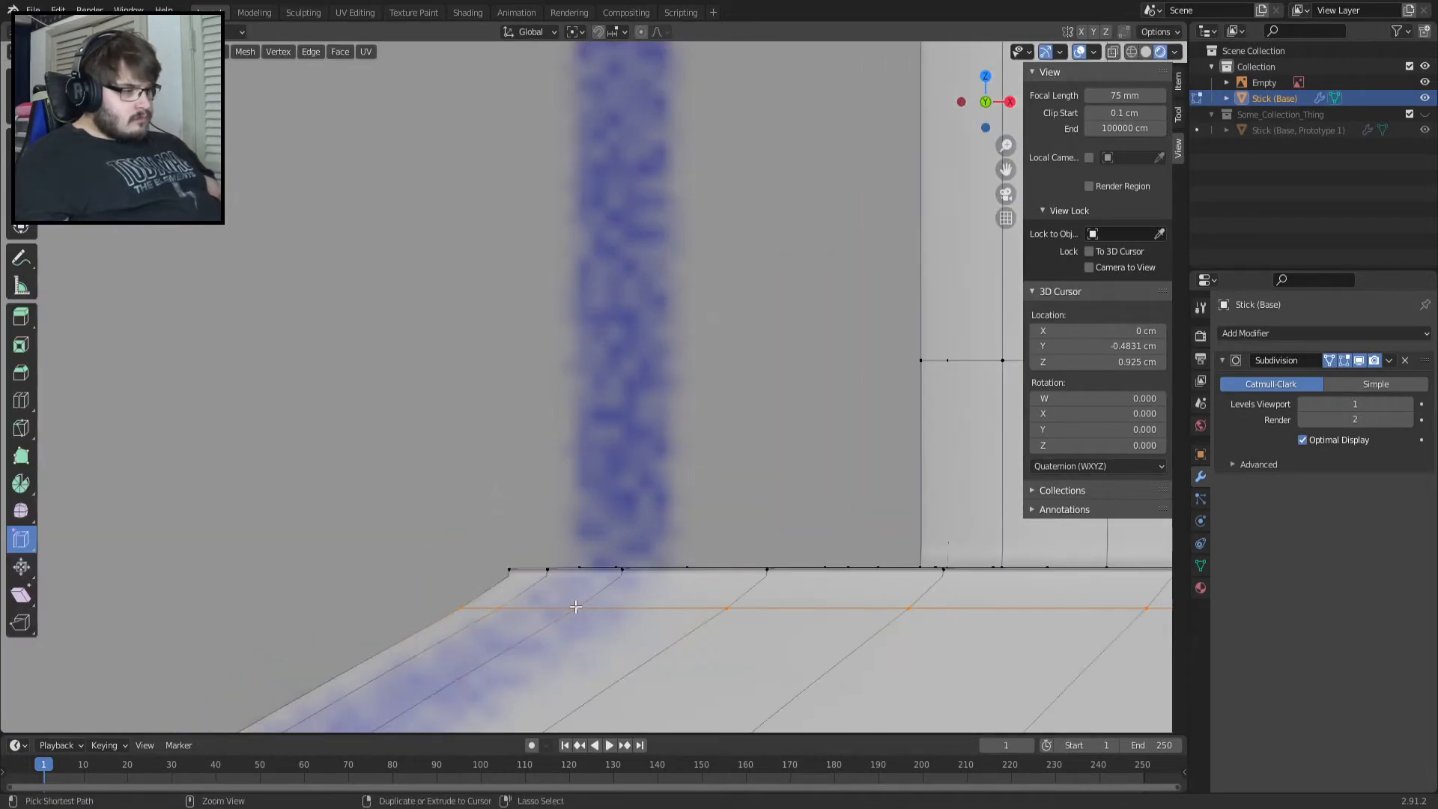
Edge Slide the loop back down by a factor of 0.327 and scale it to follow the reference outline.
scroll(667, 528, "down", 5)
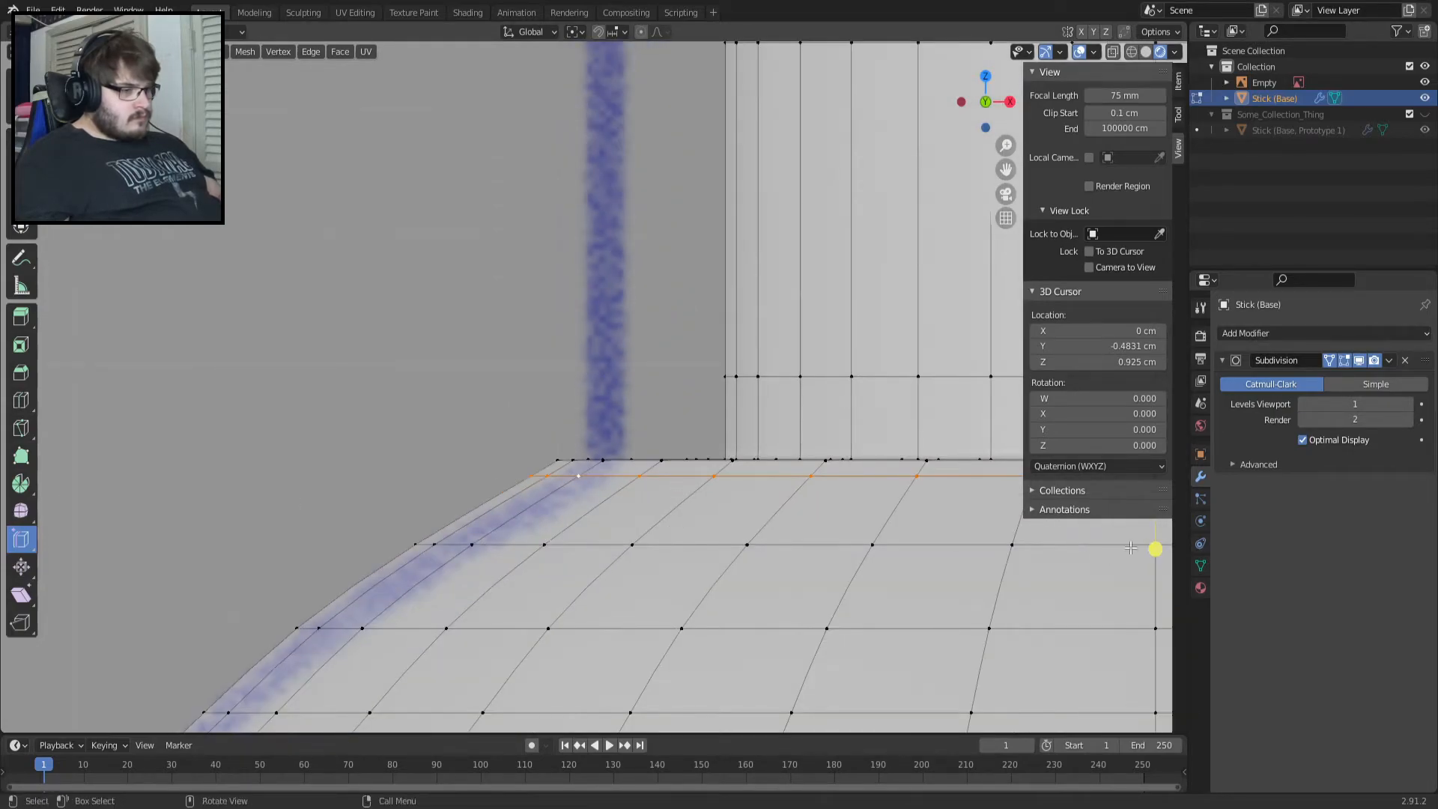
left_click_drag(1156, 551, 1150, 560)
key("s")
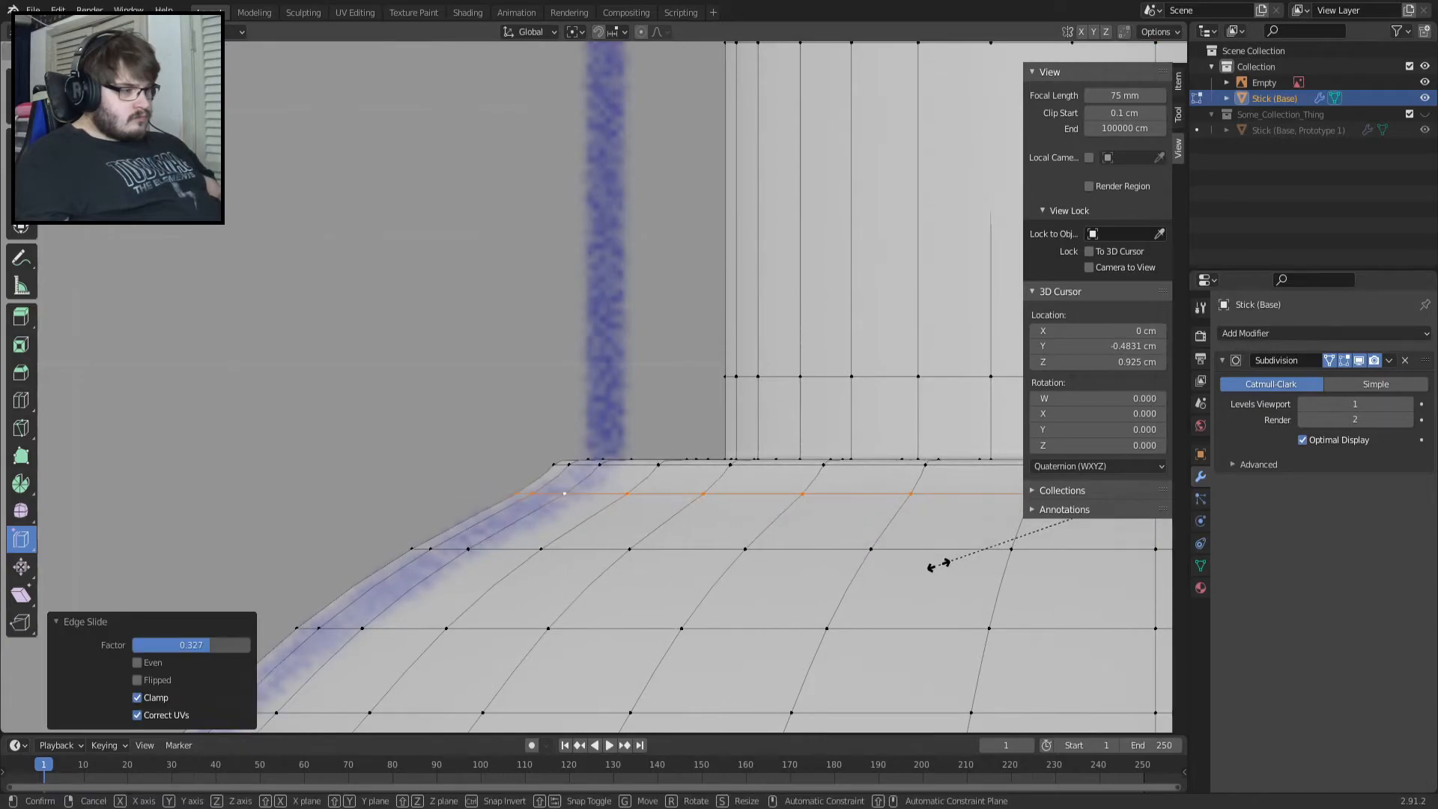
left_click(939, 565)
Inspect the junction between neck and base in Object Mode from the front, from above and from tilted angles.
key("Tab")
scroll(939, 562, "down", 3)
mouse_move(910, 550)
middle_mouse_down()
mouse_move(882, 609)
mouse_move(884, 546)
middle_mouse_up()
key("KP_7")
scroll(883, 609, "down", 5)
key("KP_1")
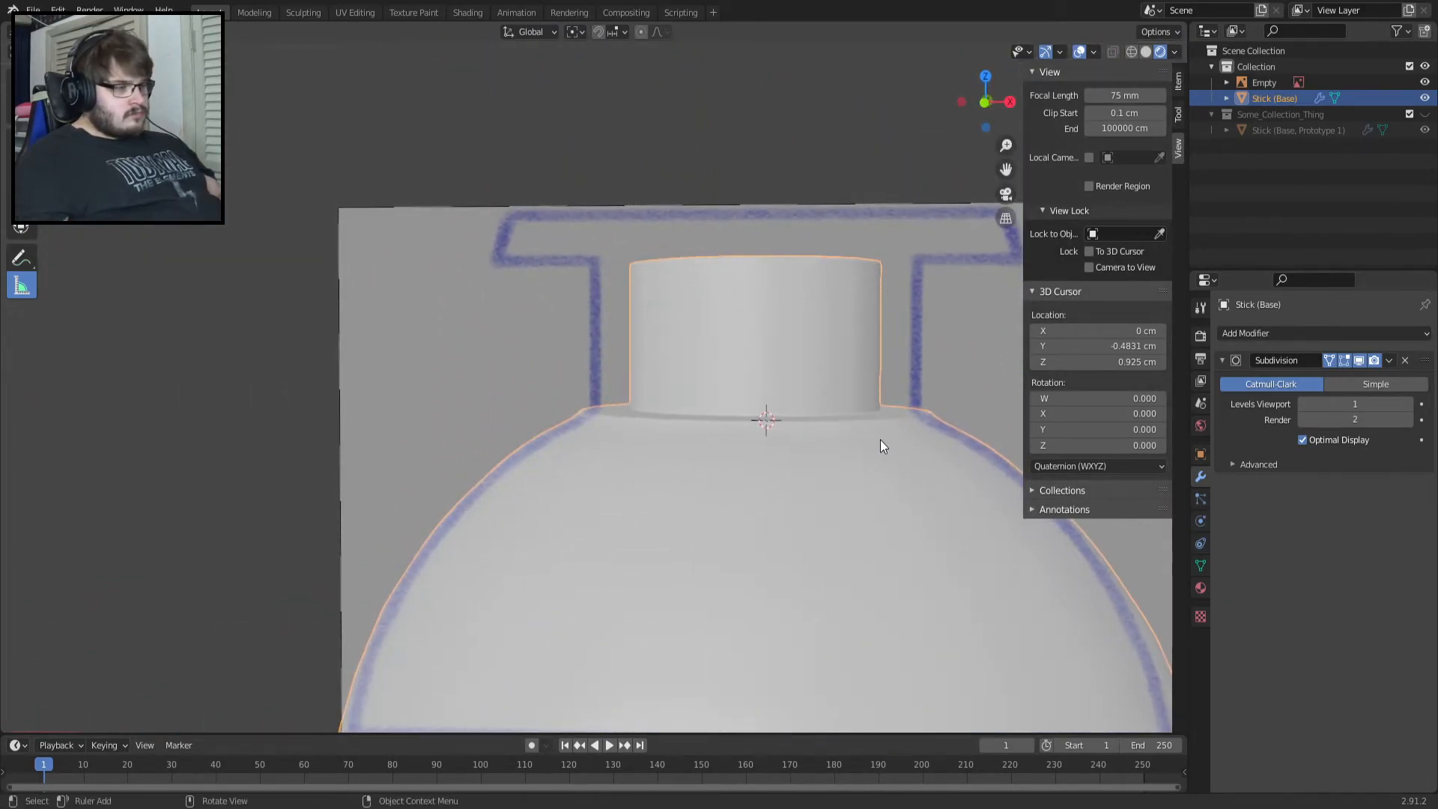
scroll(879, 439, "up", 3)
middle_click_drag(878, 436, 798, 420)
Try scaling the edge loop band around the neck's base from tilted views and check the outline against the front reference.
key("Tab")
scroll(589, 443, "up", 4)
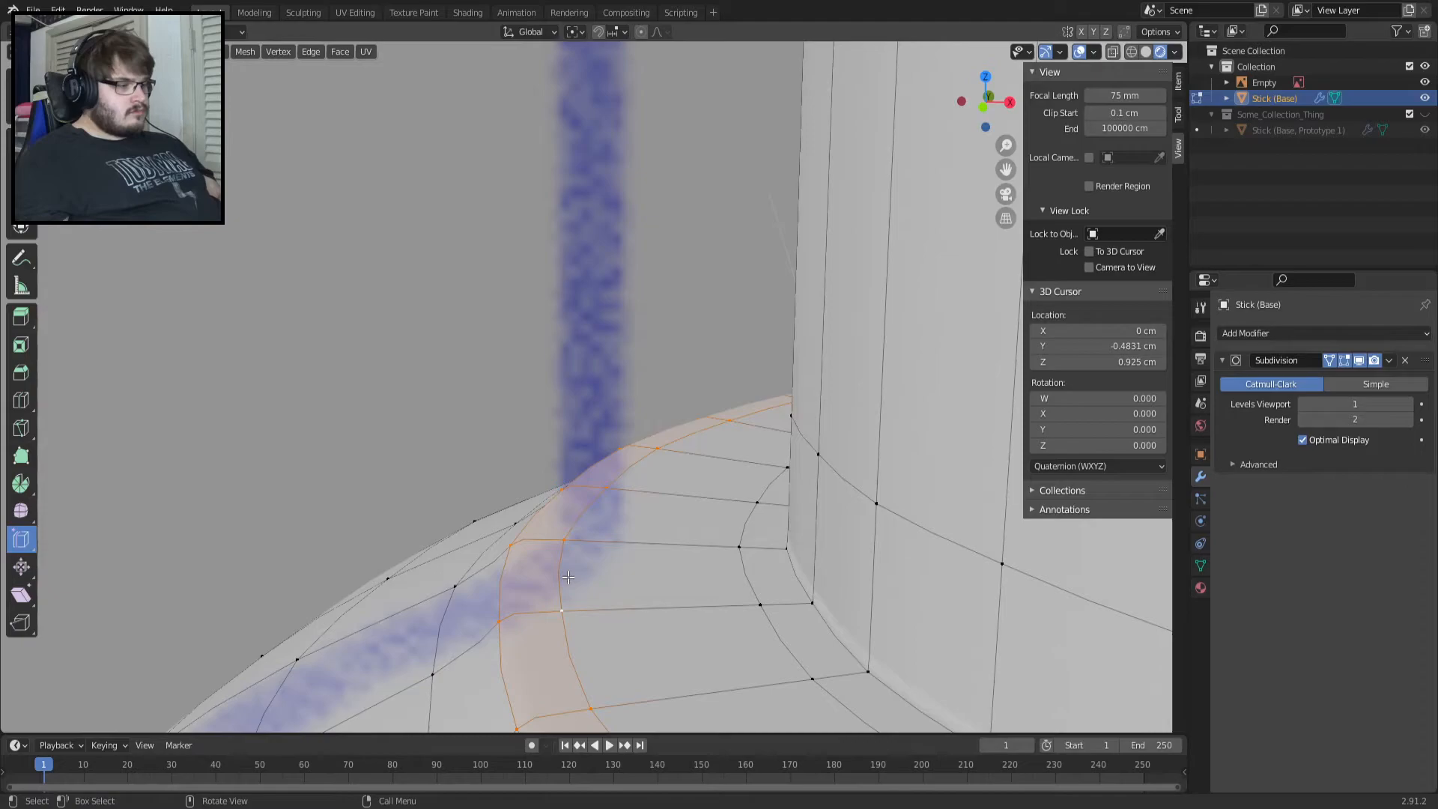
key("KP_7")
key("KP_2")
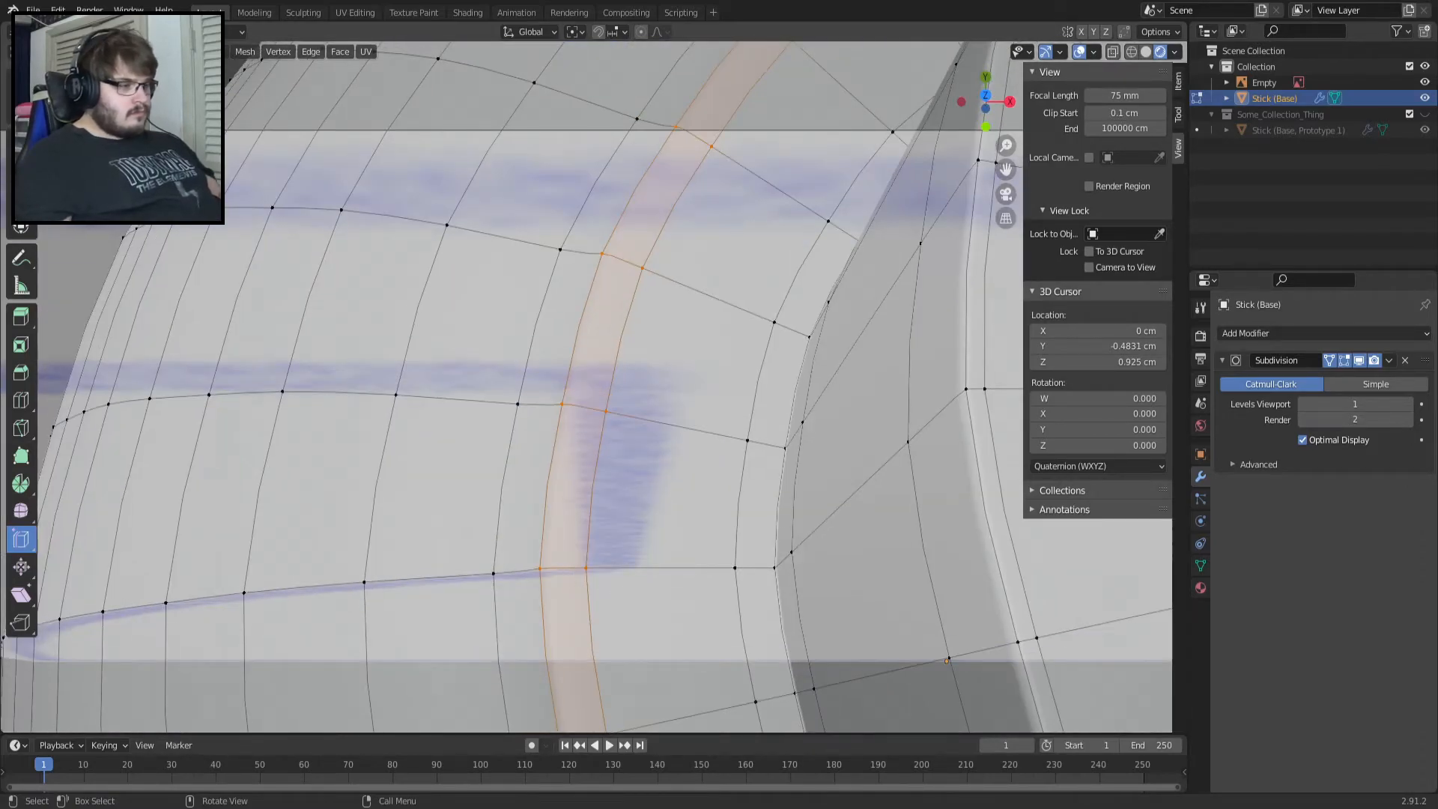
key("s")
left_click(658, 608)
middle_click_drag(659, 608, 677, 503)
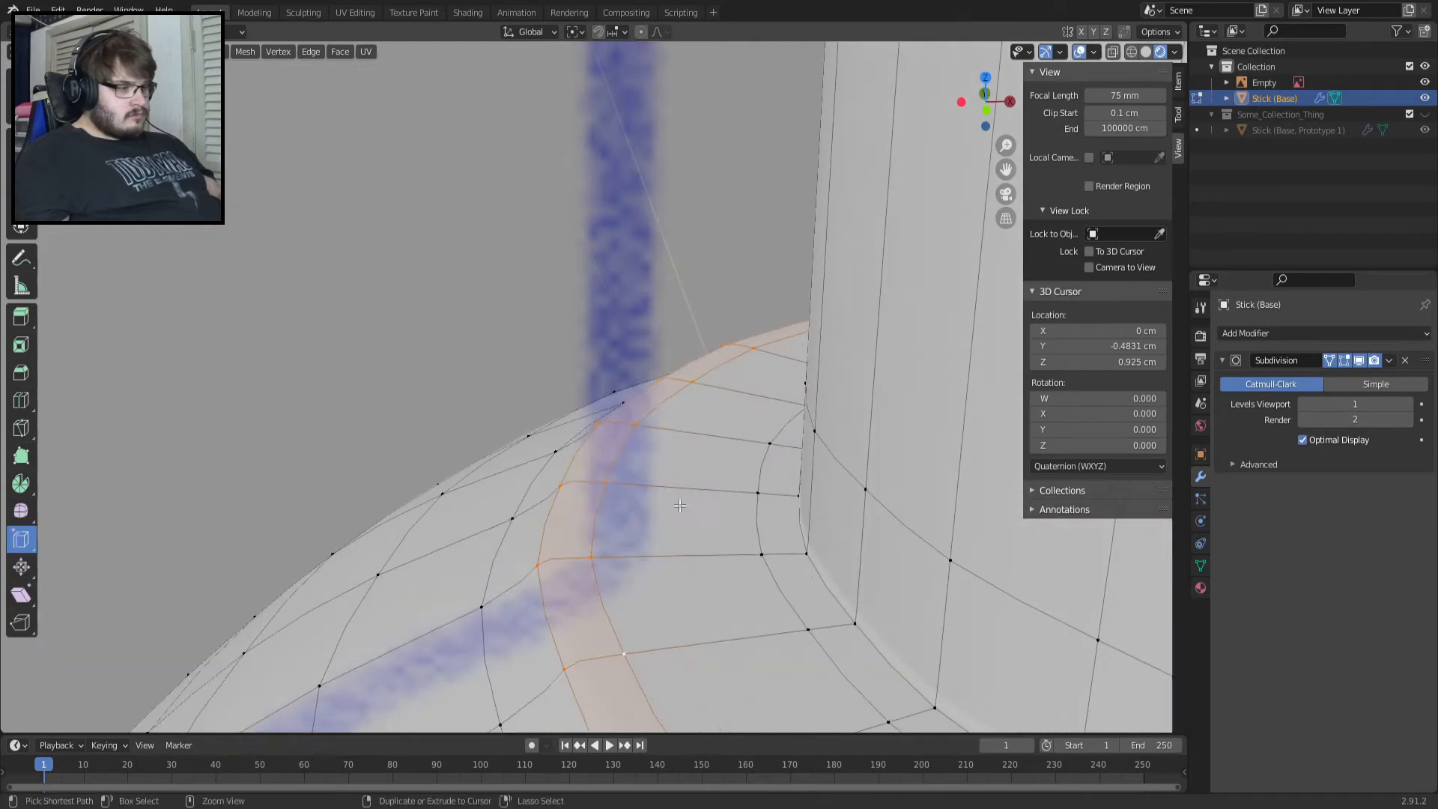
key("s")
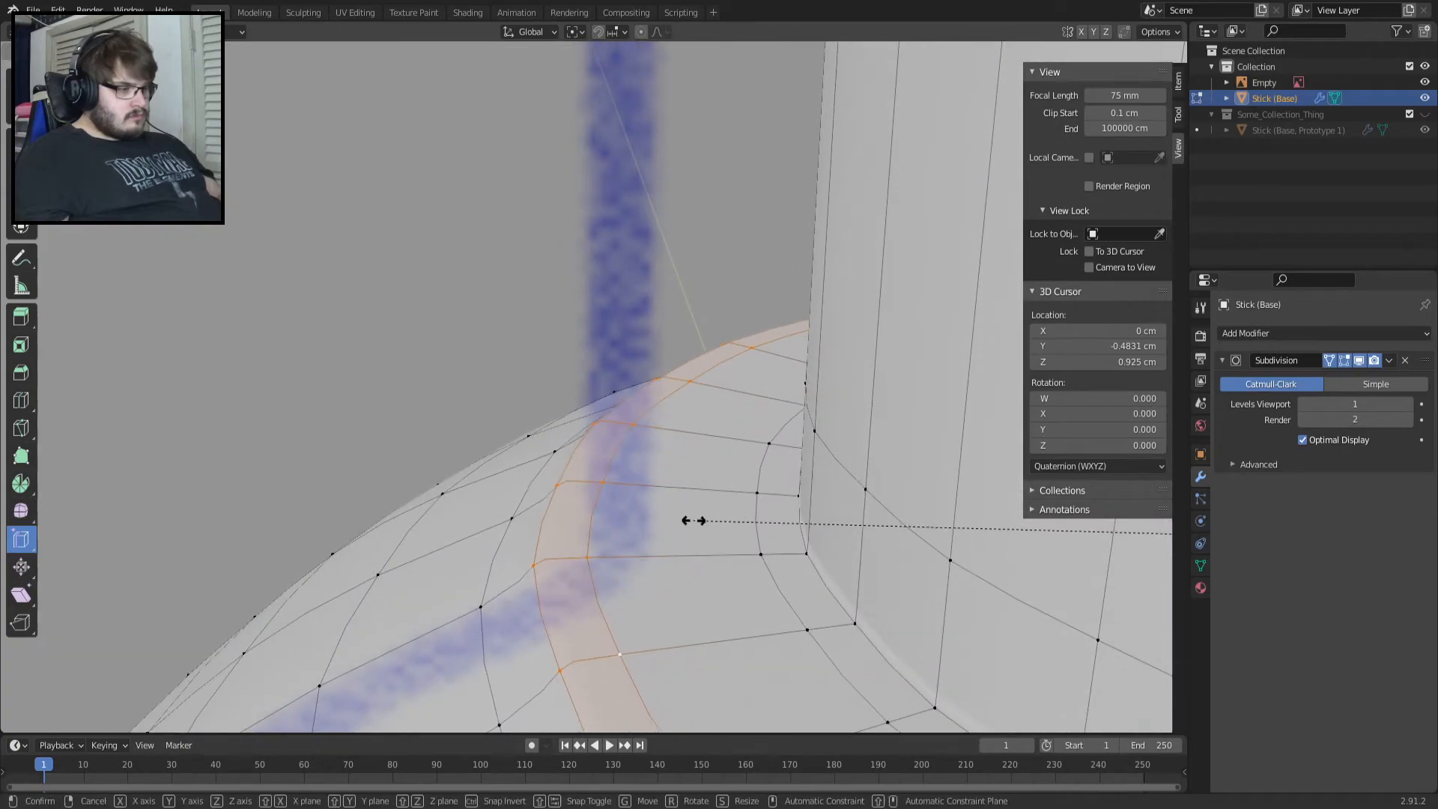
left_click(696, 521)
key("Tab")
scroll(720, 529, "down", 5)
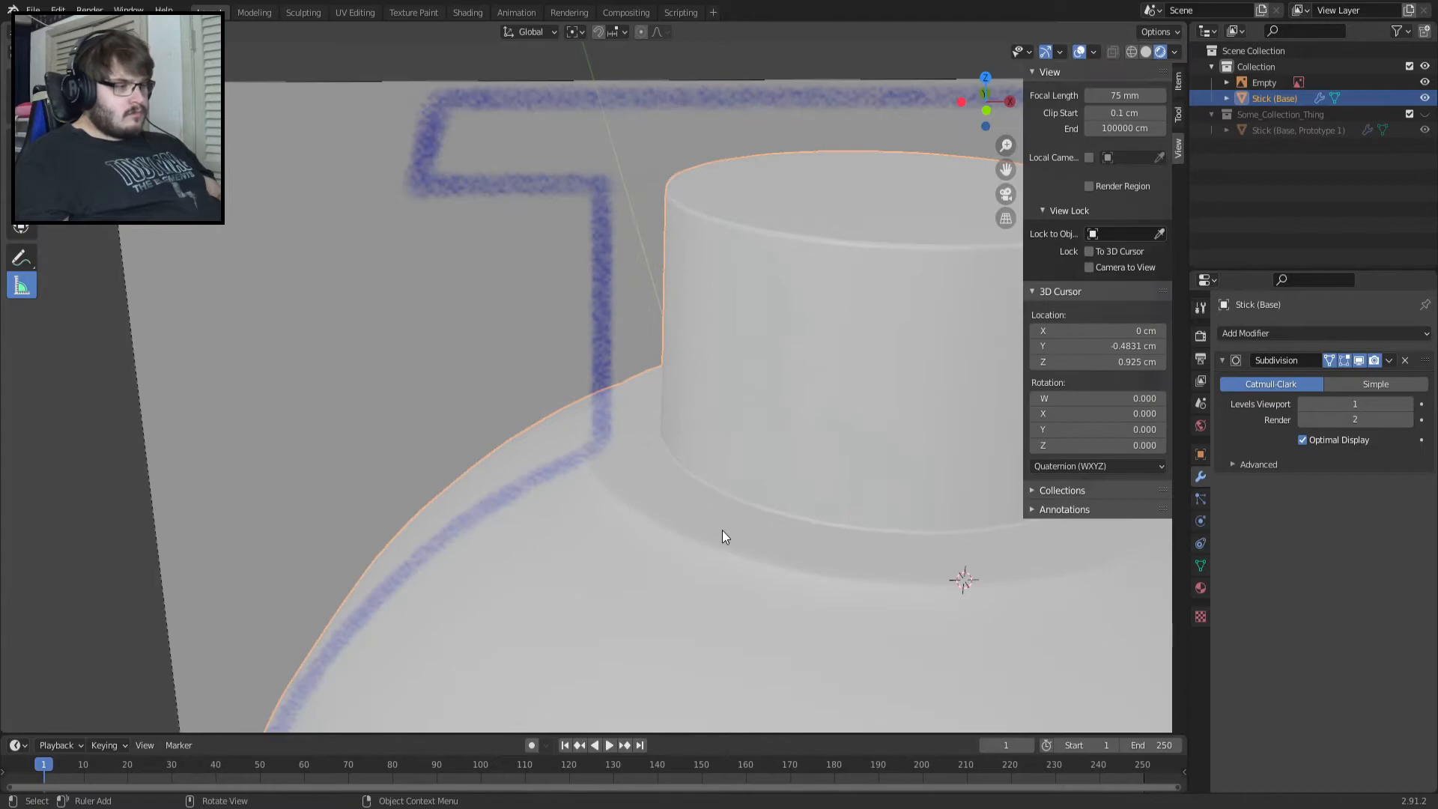
key("KP_1")
scroll(681, 471, "up", 6)
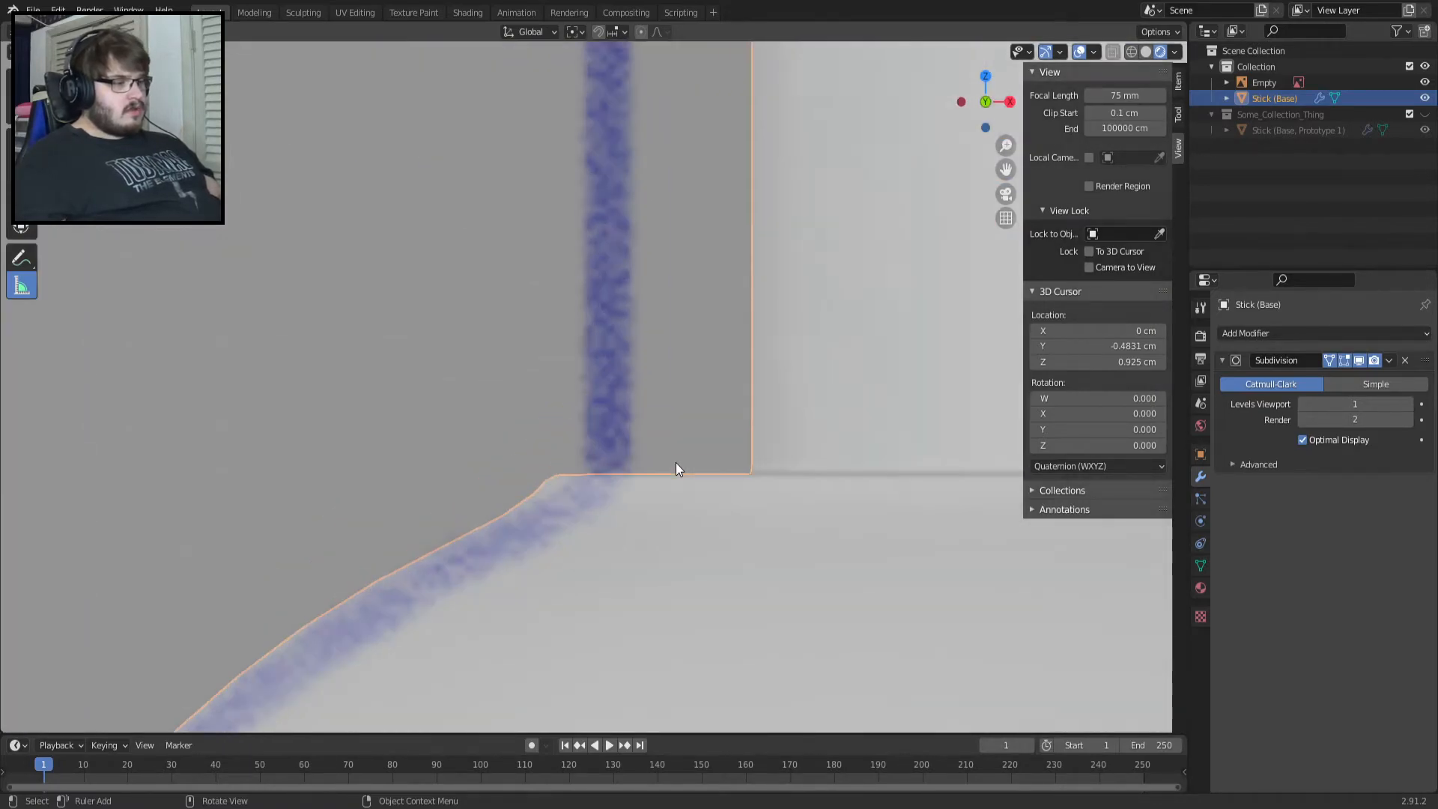
Hide the Subdivision effect in the viewport and Edge Slide the loop below the neck's base upward by a factor of -0.583.
key("Tab")
scroll(586, 518, "up", 3)
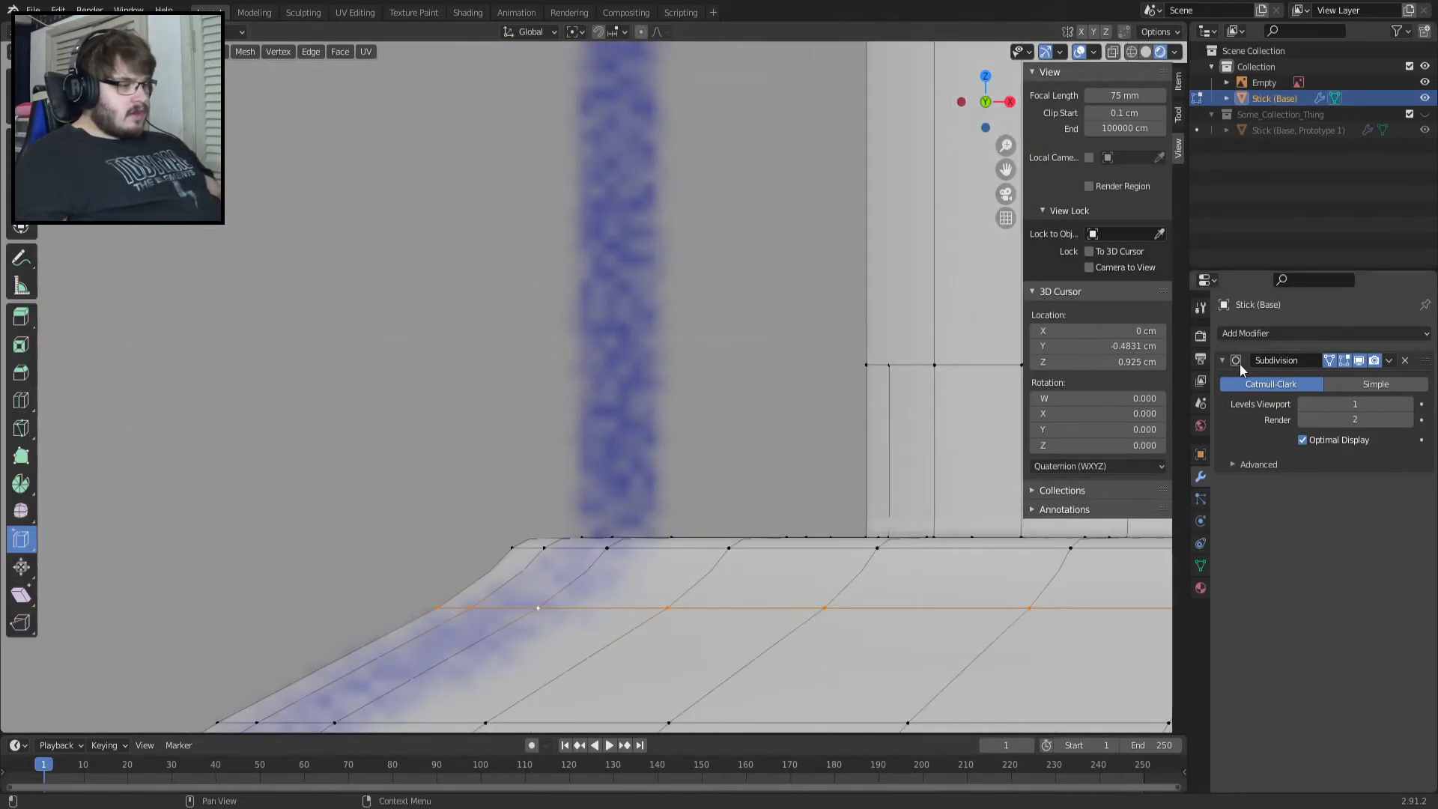
left_click(1375, 360)
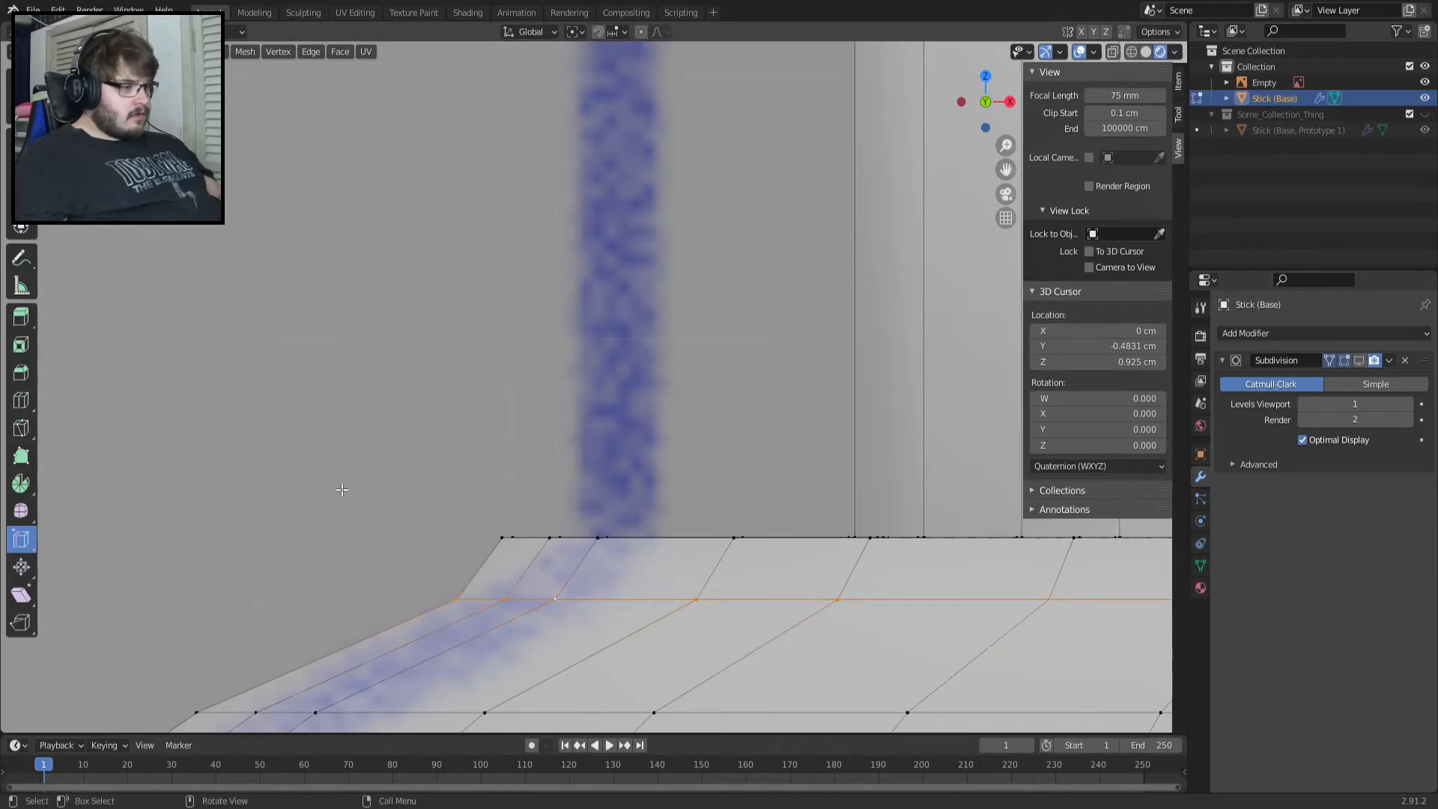
scroll(874, 536, "down", 4)
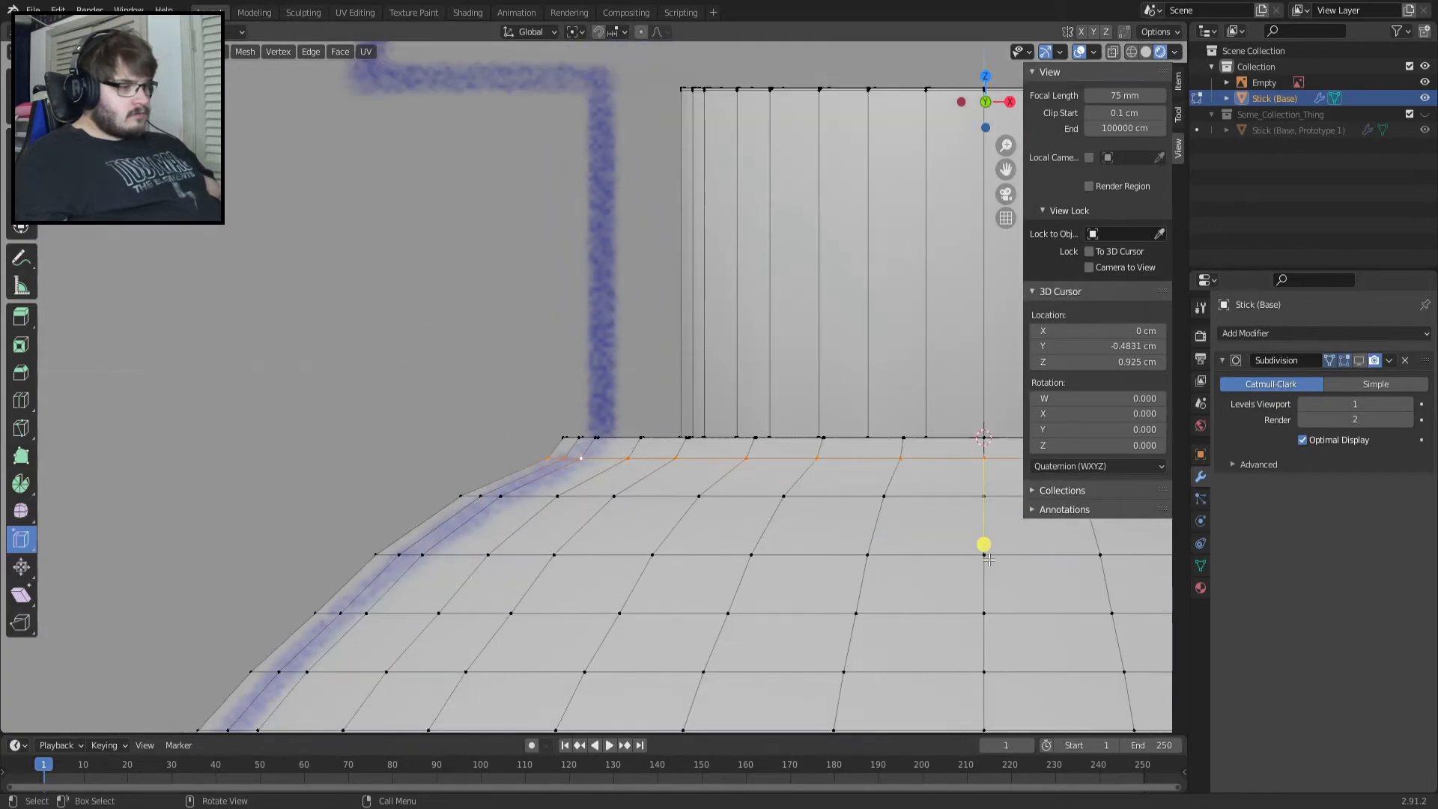
left_click_drag(985, 548, 983, 529)
scroll(683, 539, "up", 4)
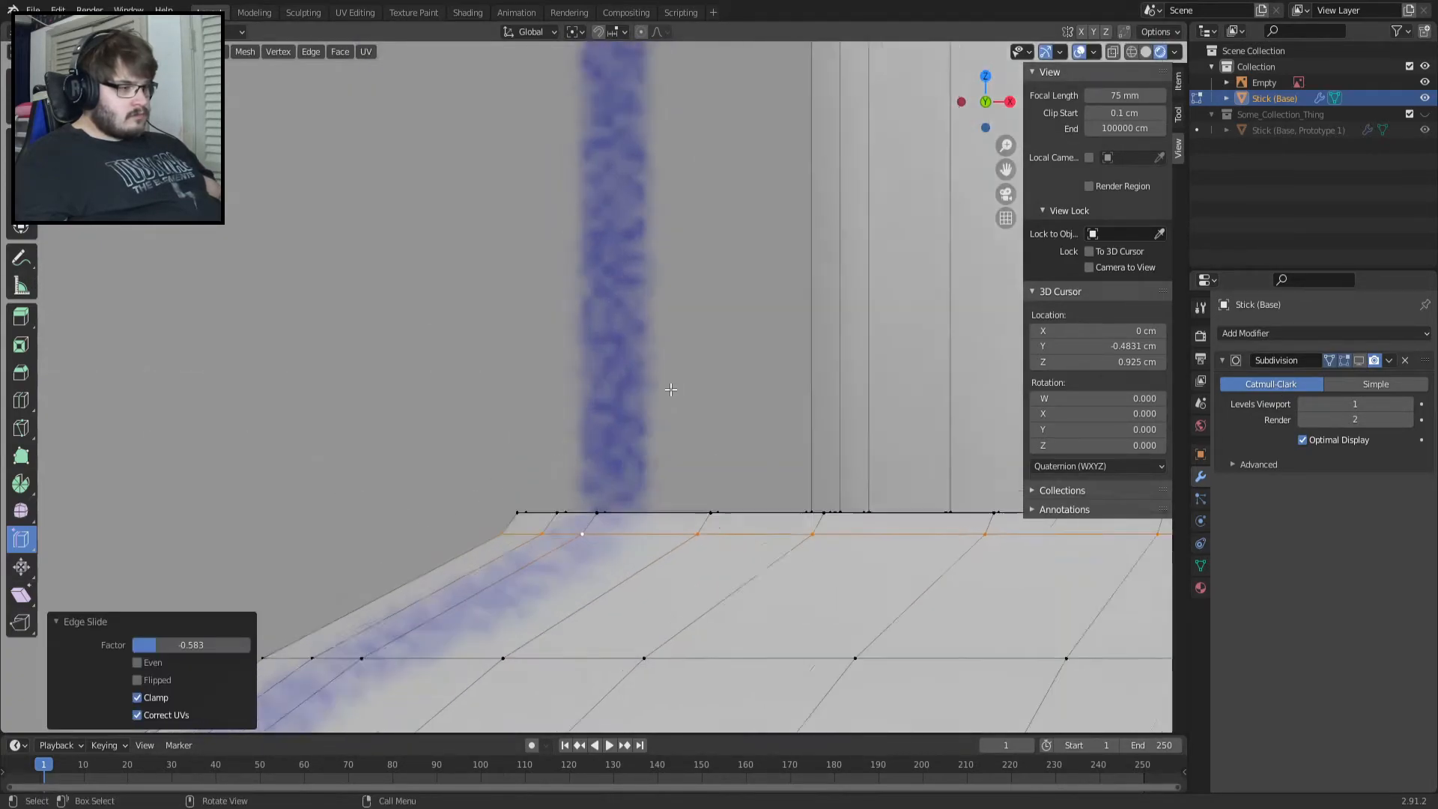
Scale the edge loop by 0.965 and inspect the junction in Object Mode and Edit Mode, toggling the Subdivision display.
key("g")
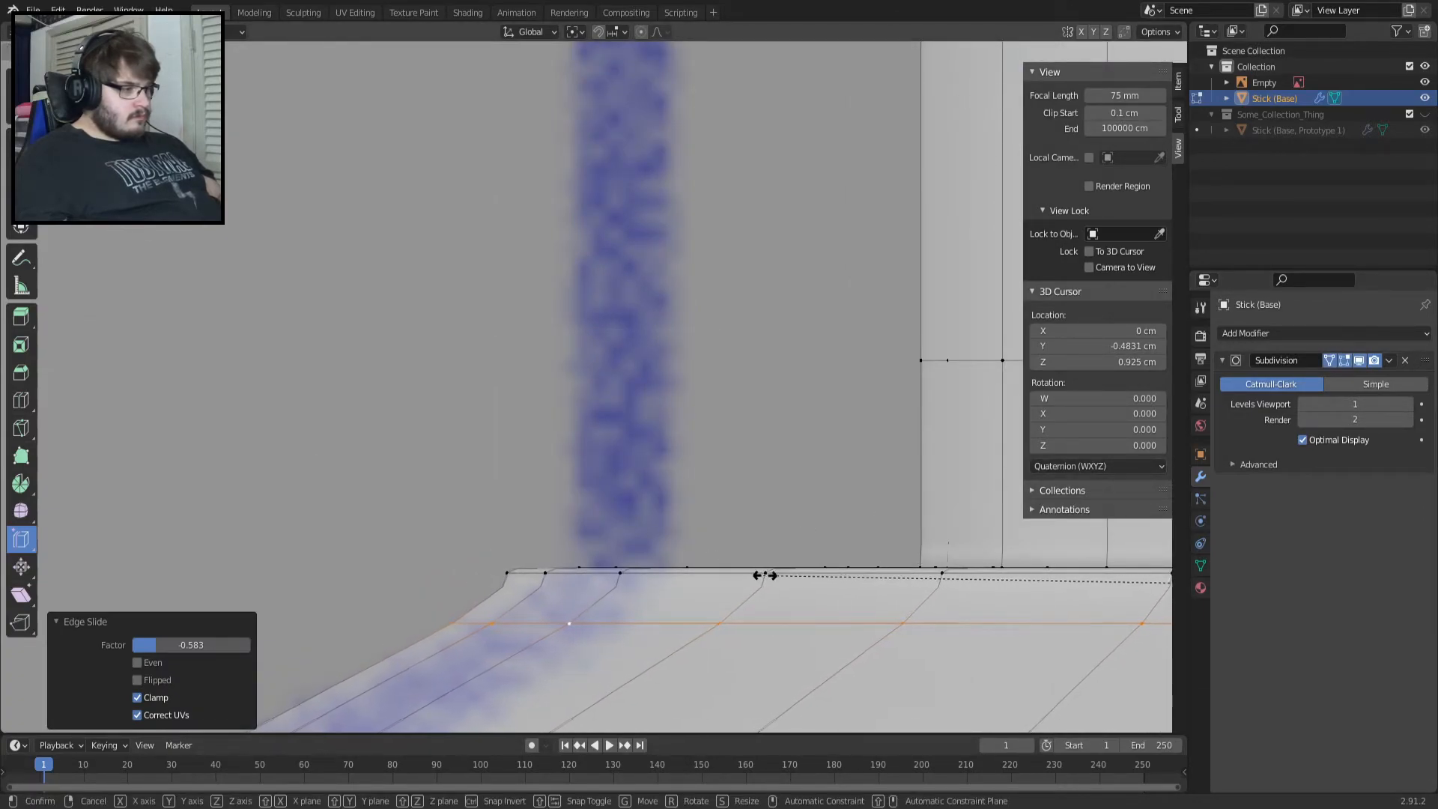
left_click(773, 579)
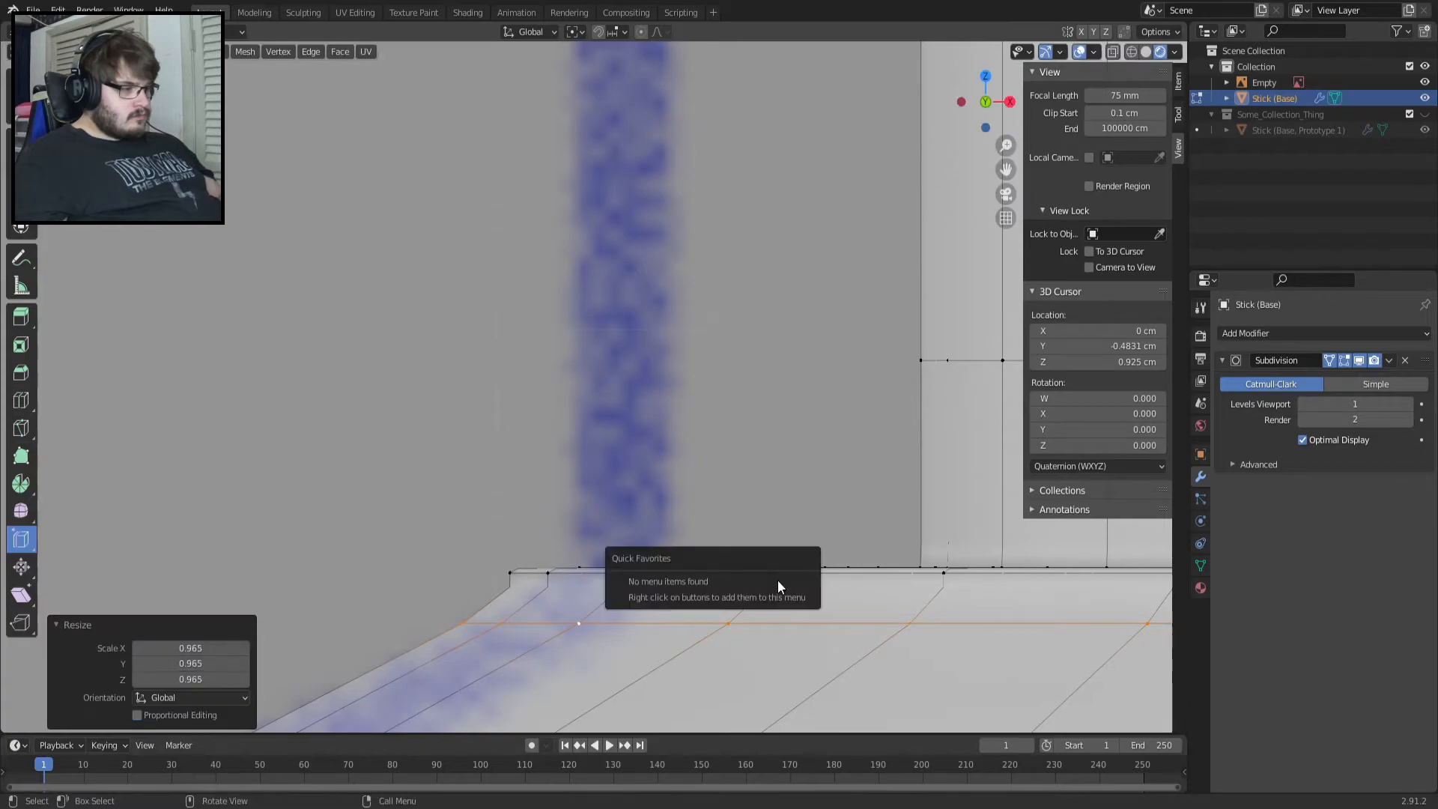
key("Tab")
scroll(785, 448, "down", 2)
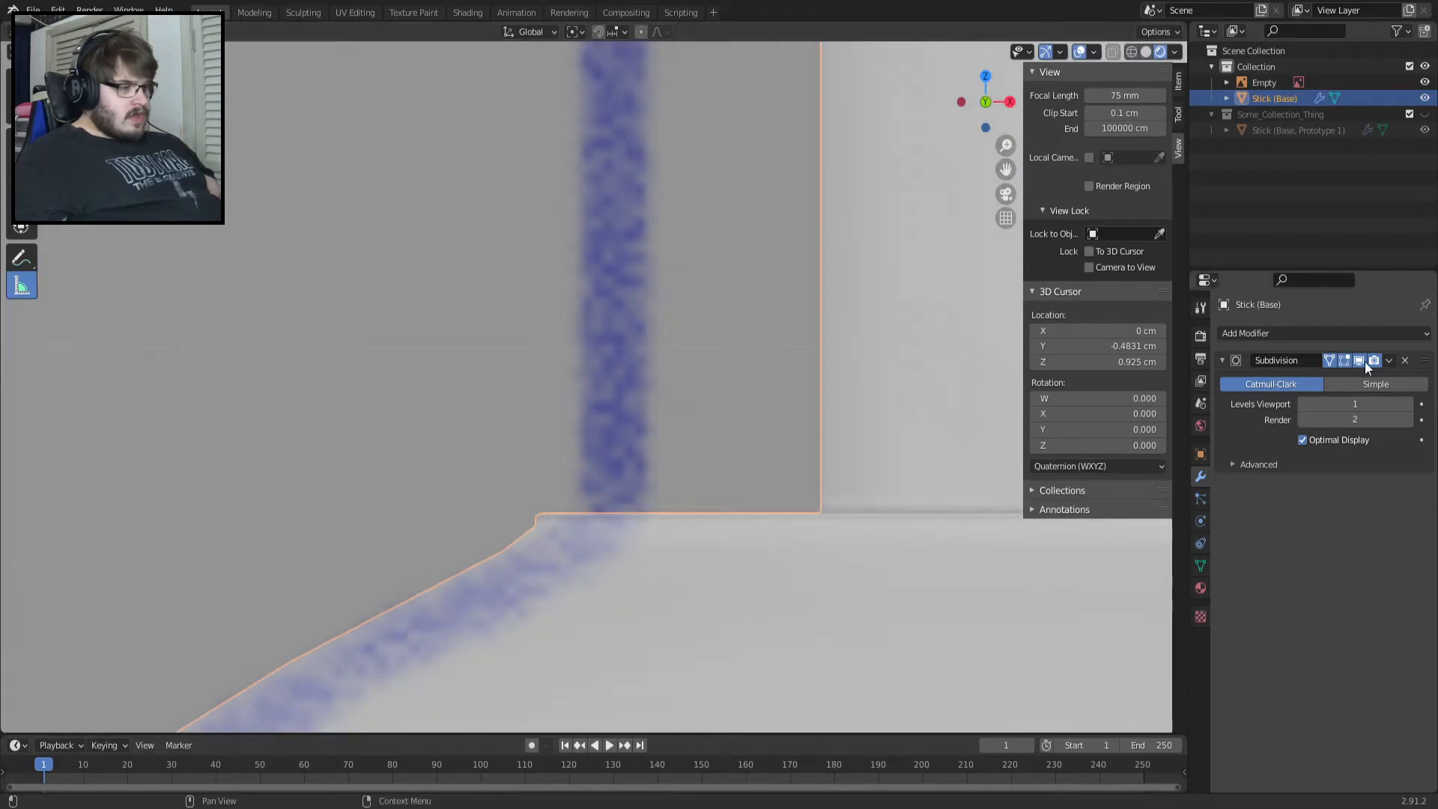
left_click(1363, 361)
left_click(1361, 360)
middle_click_drag(792, 463, 709, 447)
scroll(781, 500, "down", 3)
key("Tab")
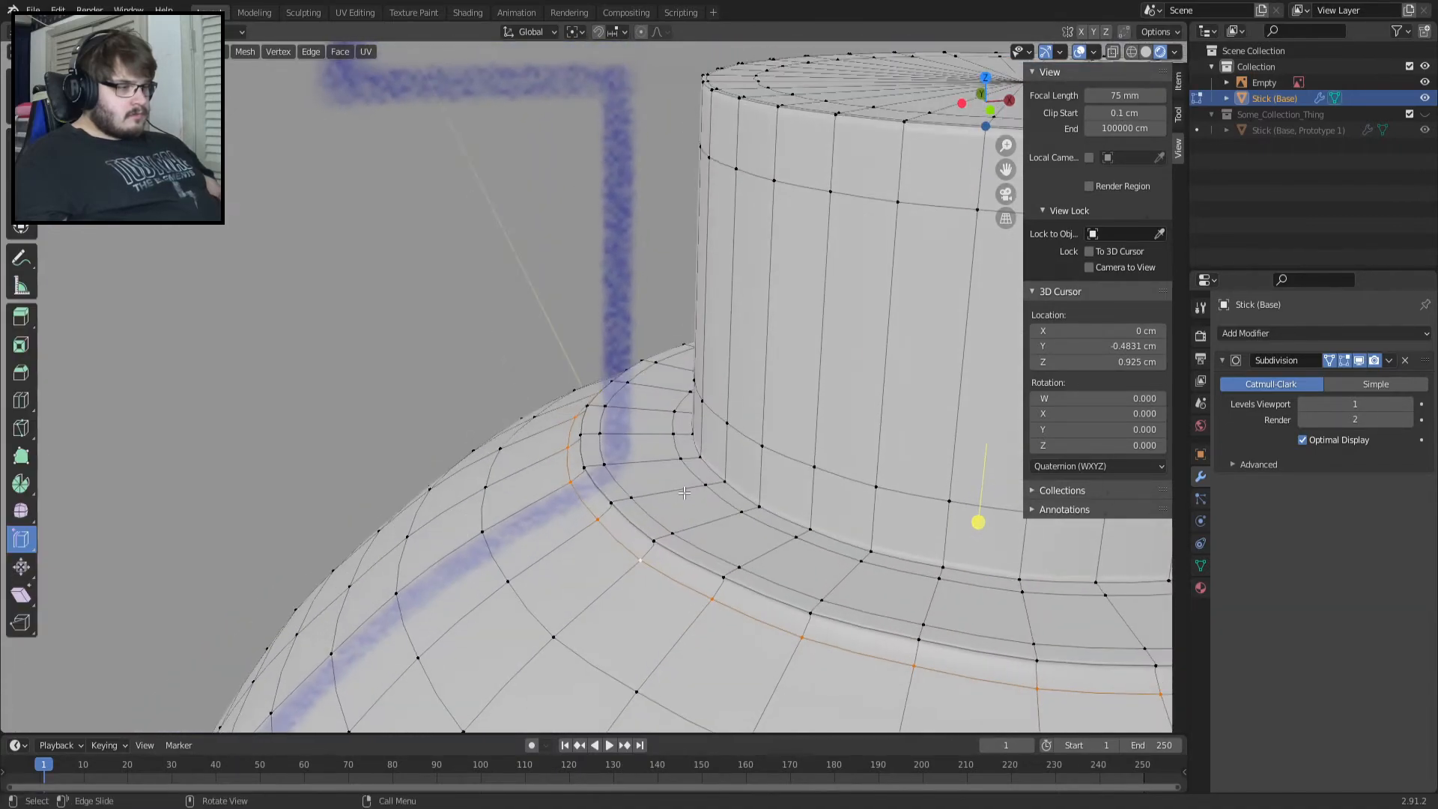
scroll(685, 491, "up", 2)
middle_click_drag(640, 519, 676, 479)
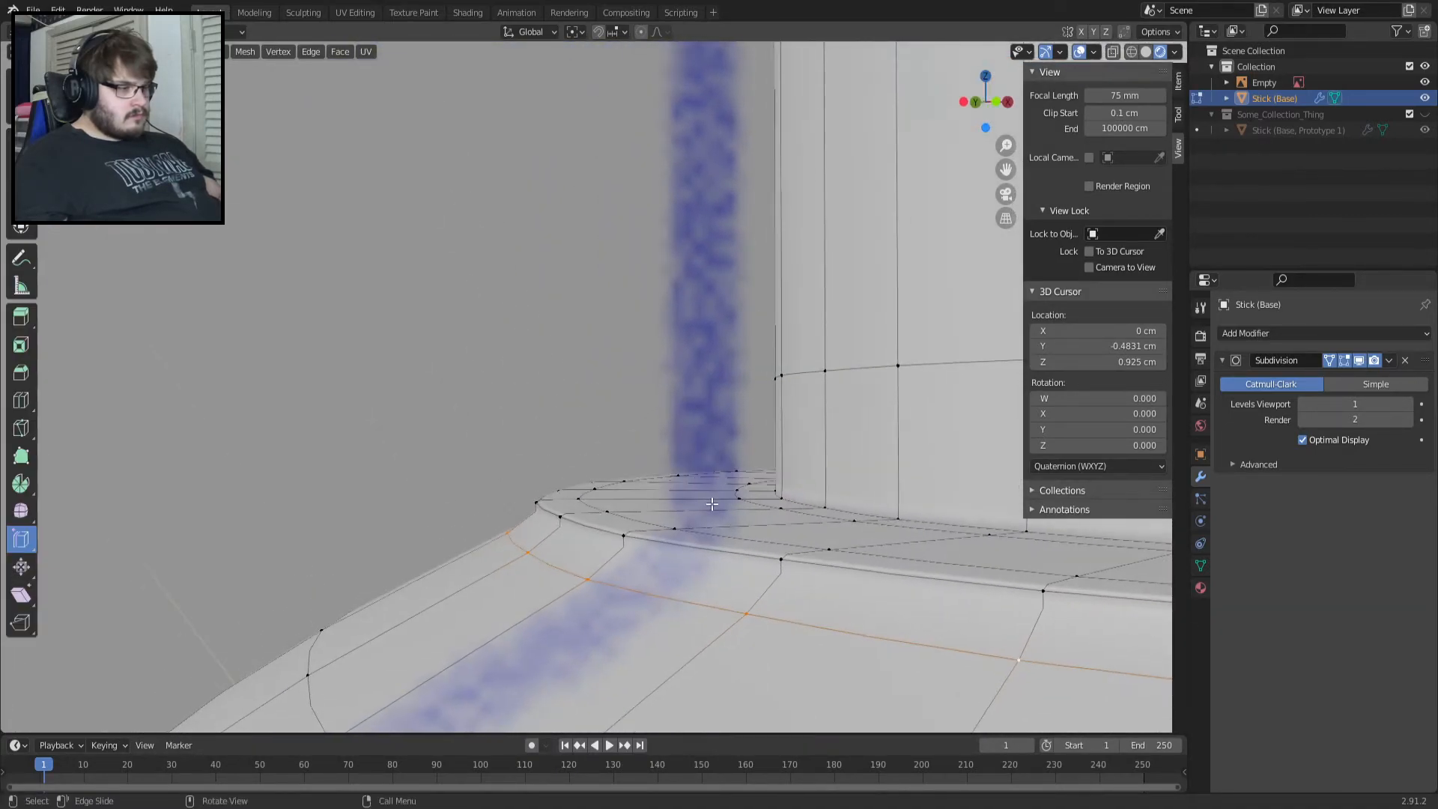
Try scaling the edge loop again from a low angle, then undo it together with the previous loop scaling.
key("s")
left_click(739, 509)
key("ctrl+z")
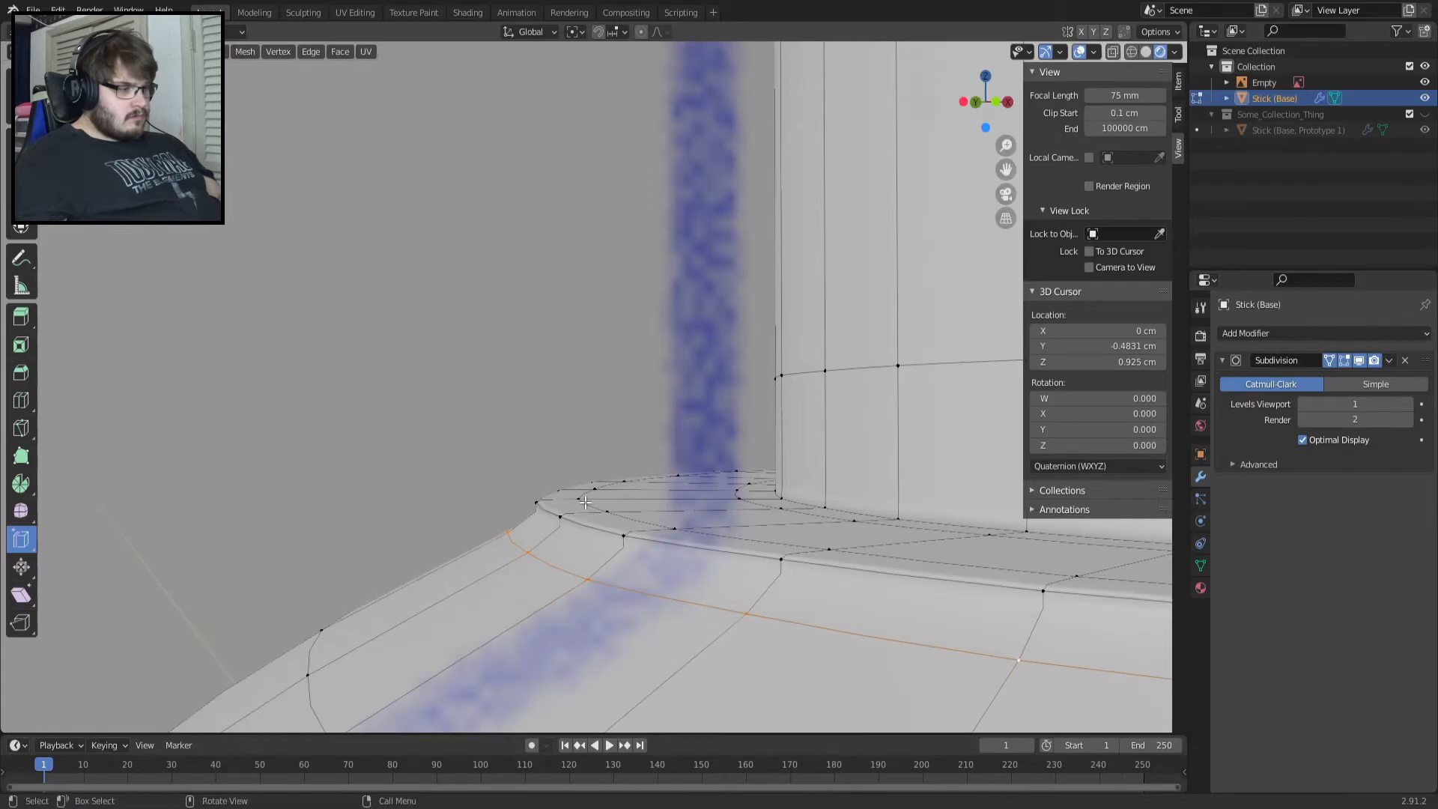
key("ctrl+z")
key("ctrl+z")
key("ctrl+z")
key("ctrl+z")
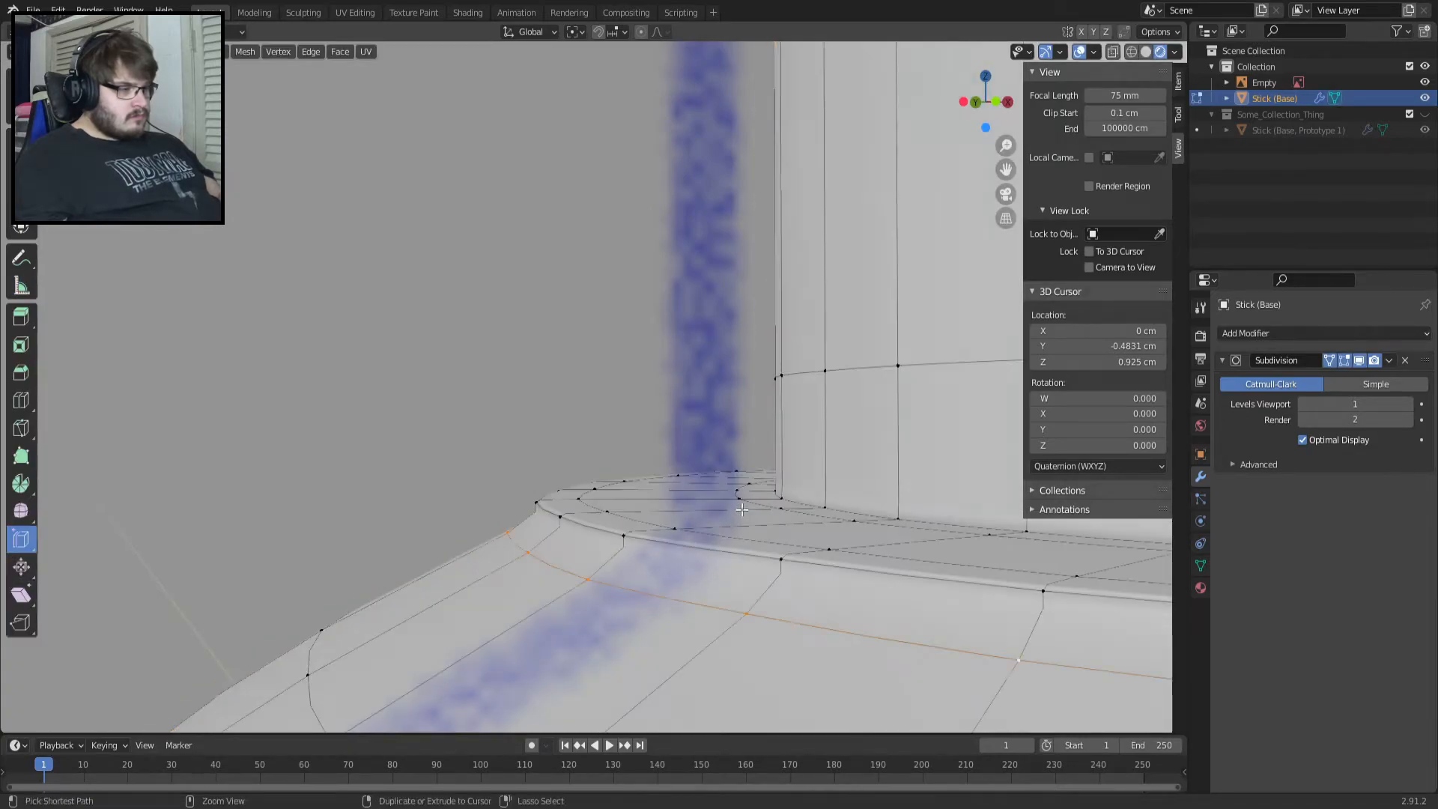
key("ctrl+z")
key("ctrl+z")
key("ctrl+z")
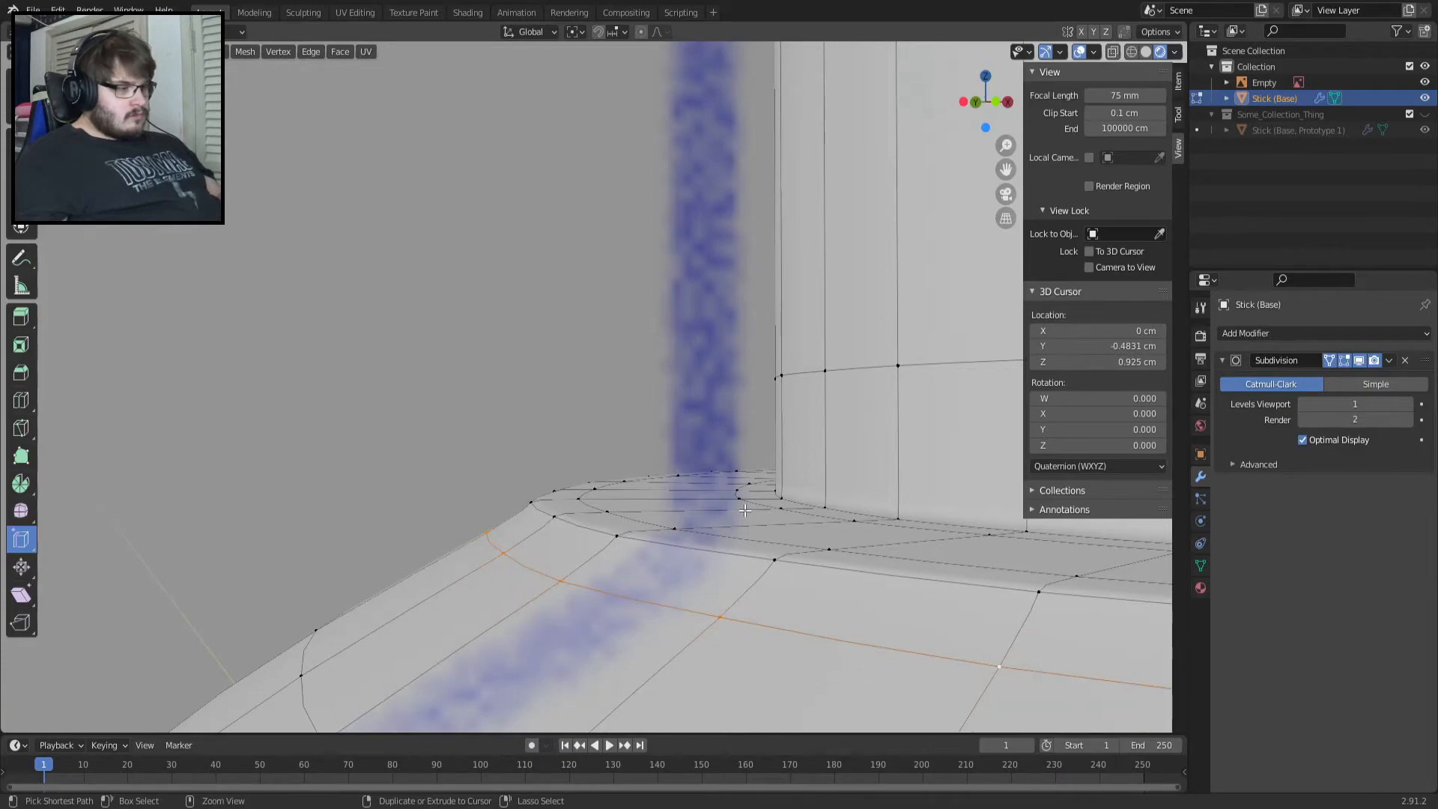
Undo the most recent edge loop edits around the neck's junction with the base.
key("ctrl+z")
key("ctrl+z")
key("ctrl+z")
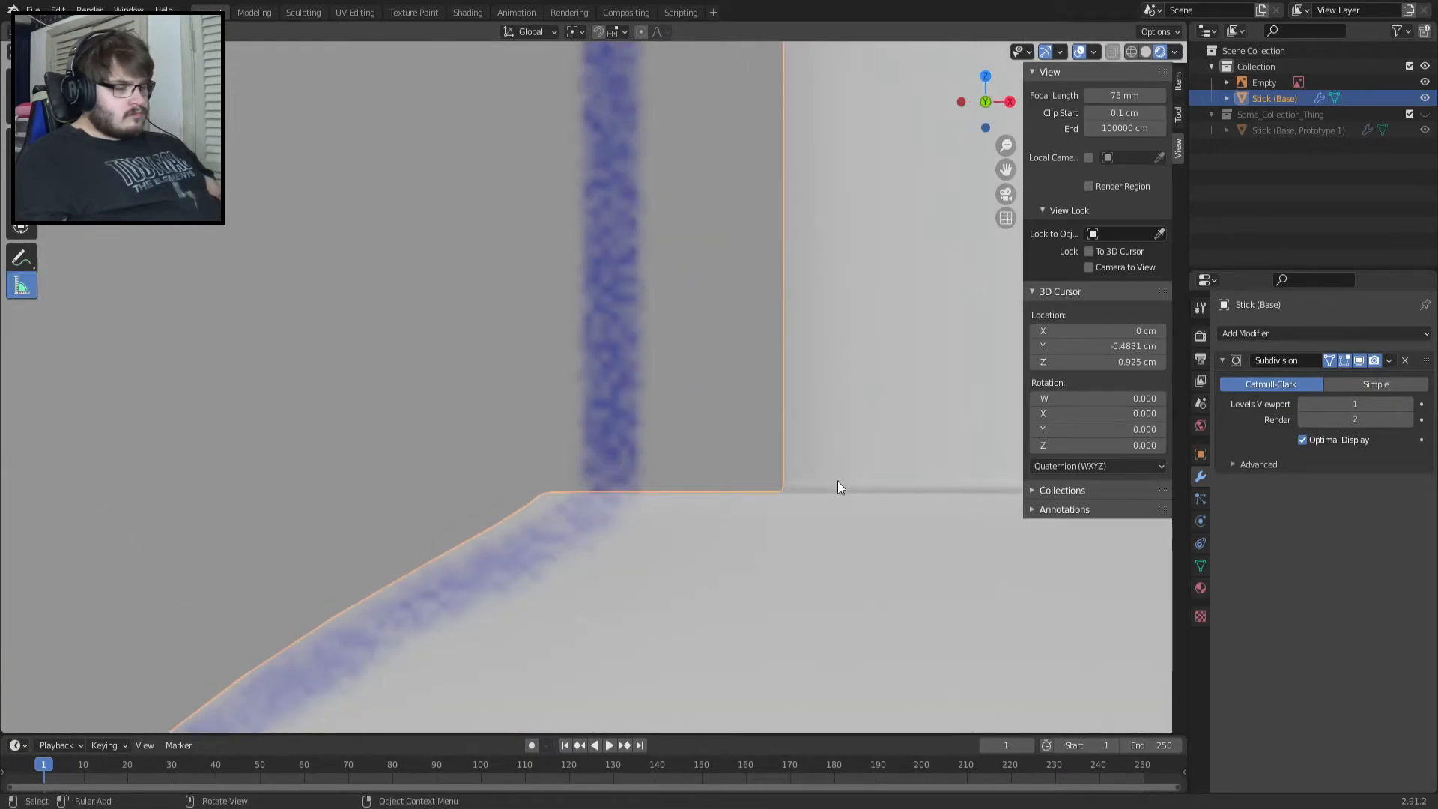
In Edit Mode, scale the selected edge loop just below the shoulder rim by 1.005 to follow the blue reference line.
key("Tab")
key("g")
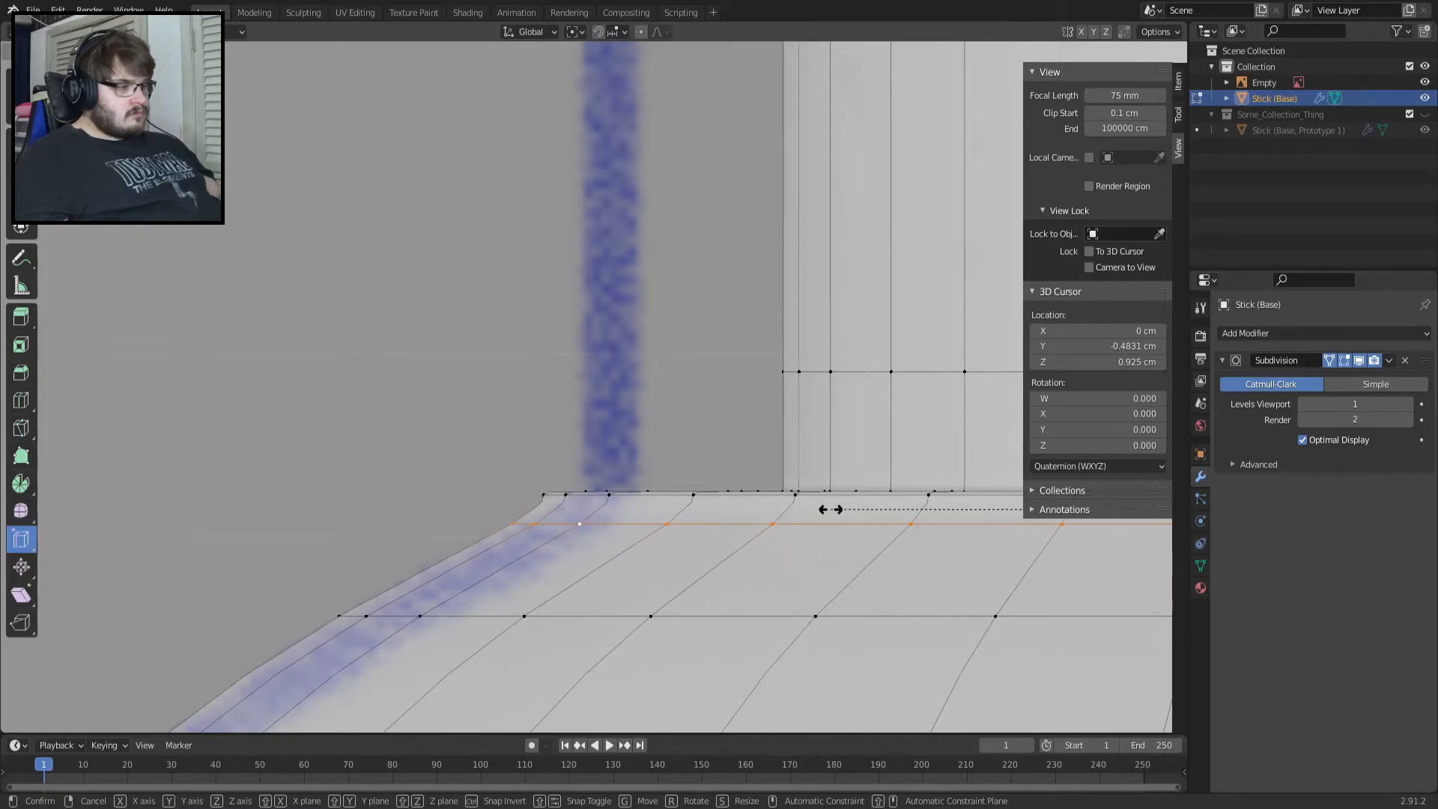
left_click(831, 510)
key("s")
left_click(826, 510)
key("s")
left_click(829, 472)
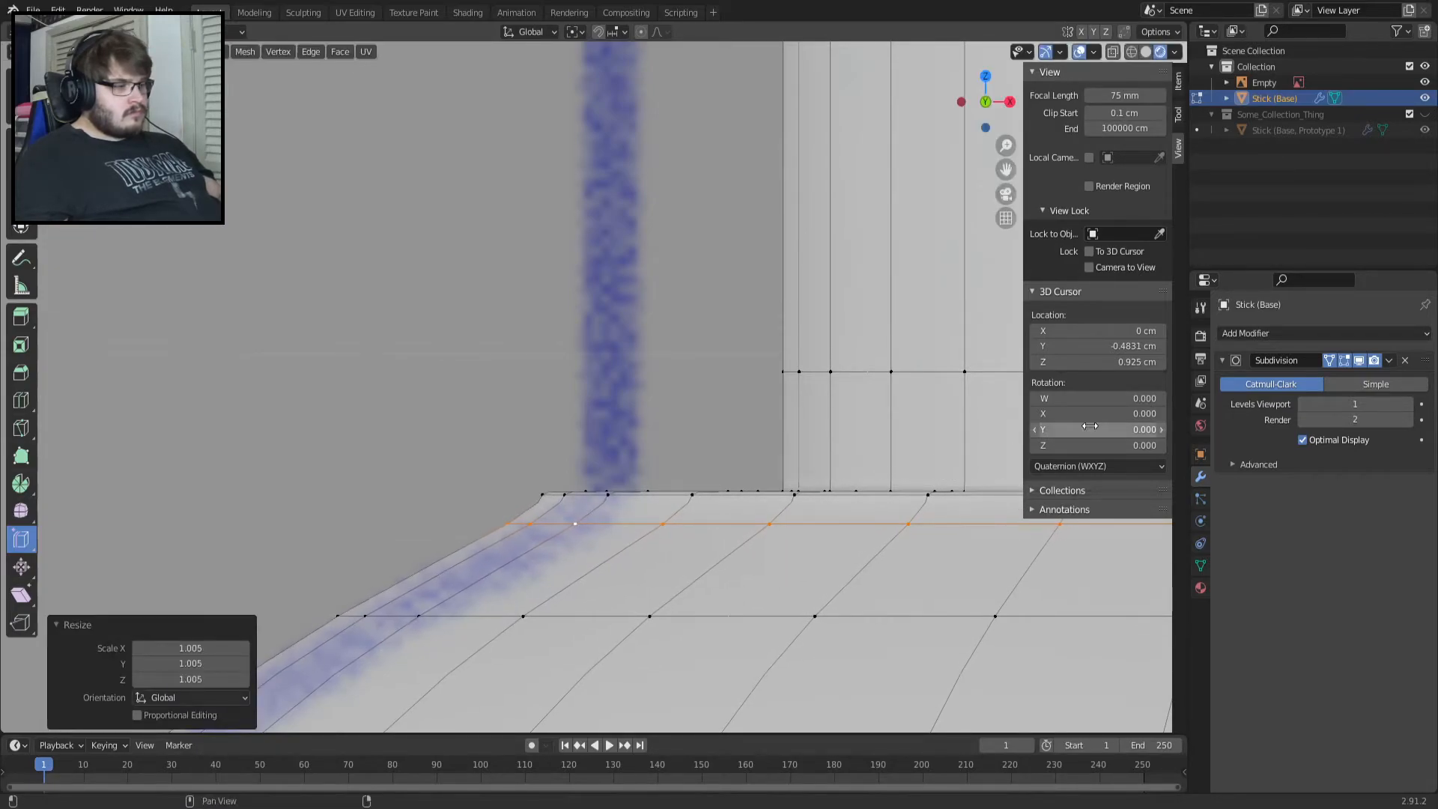
Preview the Subdivision modifier at viewport level 3, compare the whole outline with the front reference, and restore level 1.
left_click(1406, 405)
left_click(1406, 404)
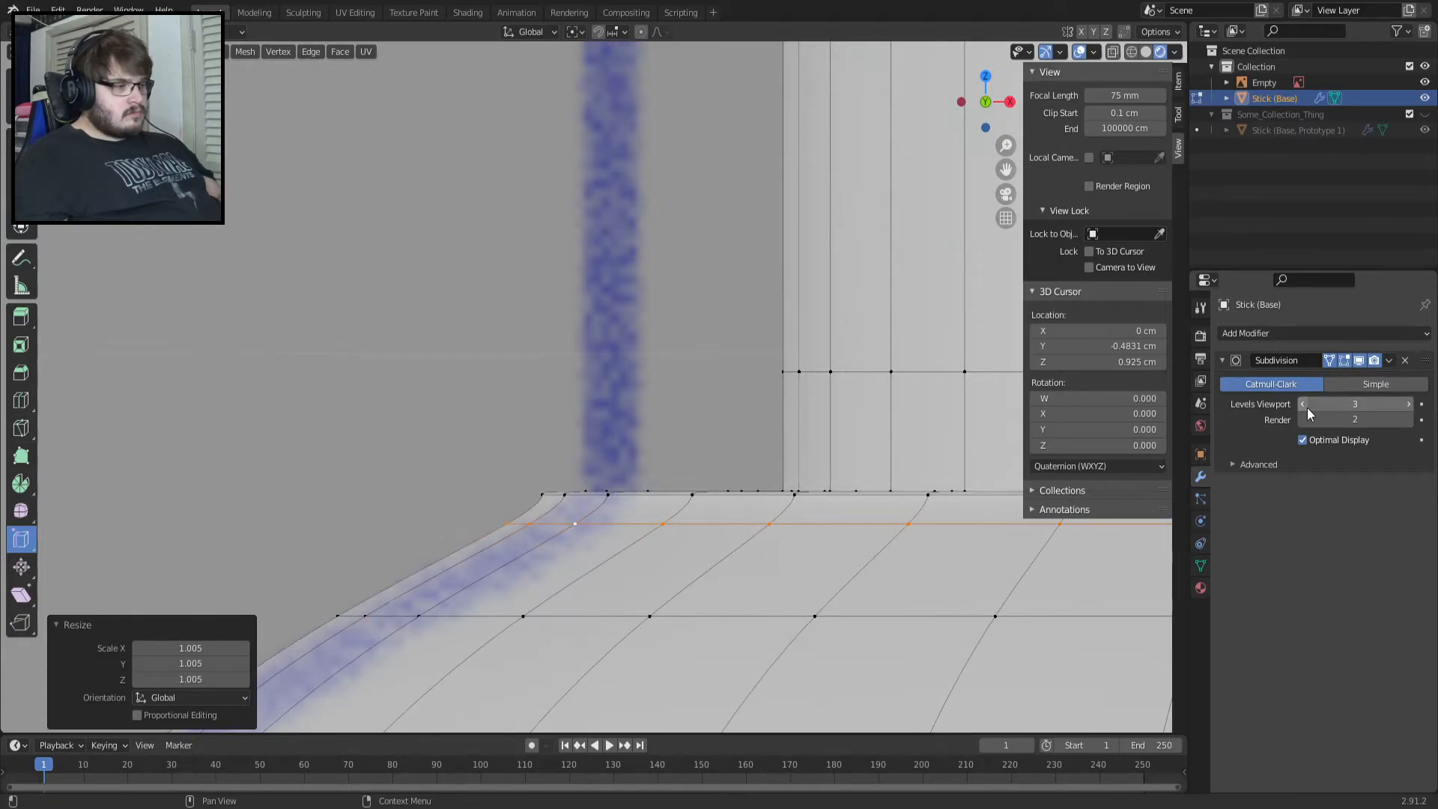
scroll(726, 417, "down", 5)
key("Tab")
scroll(723, 419, "down", 4)
middle_click_drag(738, 431, 638, 406, "shift")
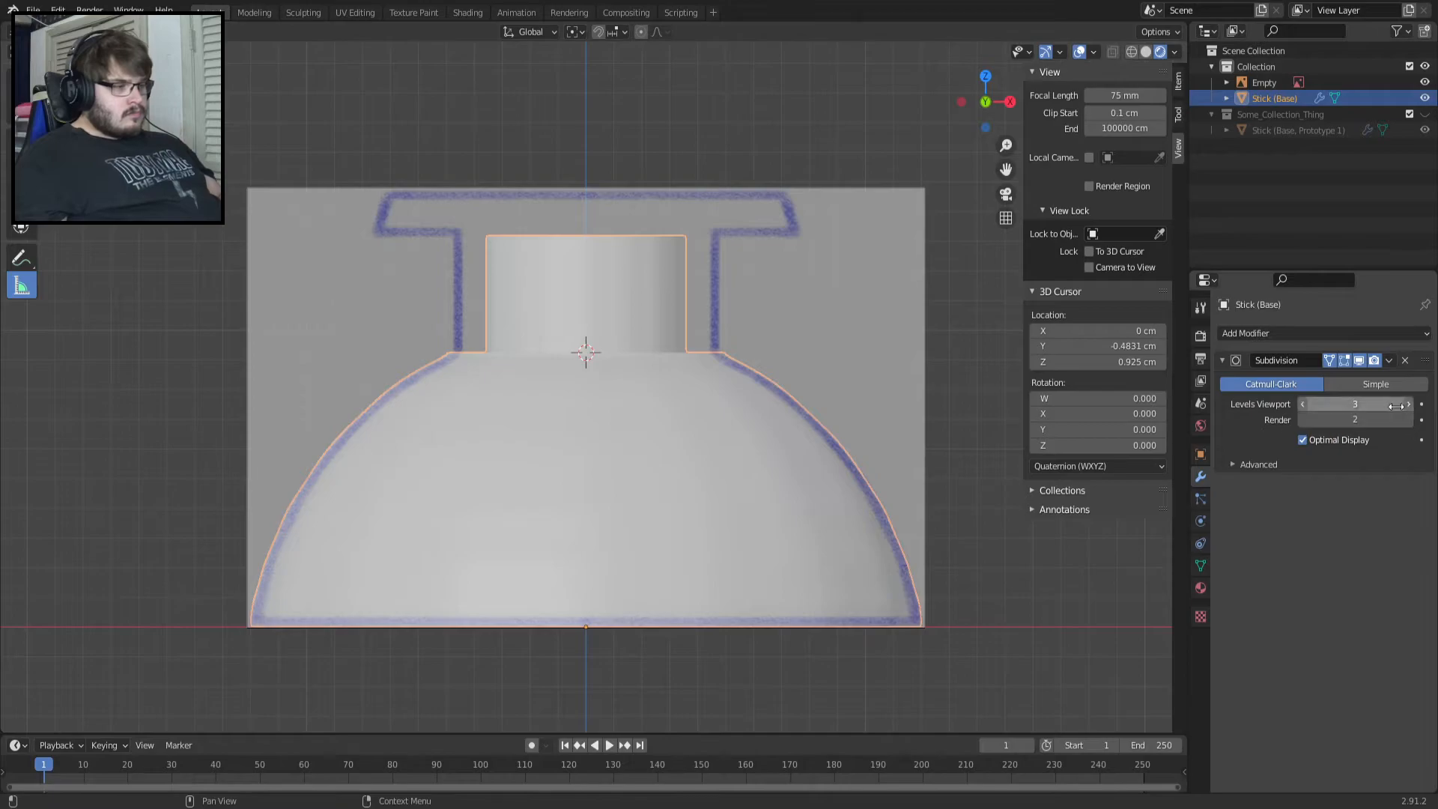
left_click(1300, 405)
left_click(1300, 405)
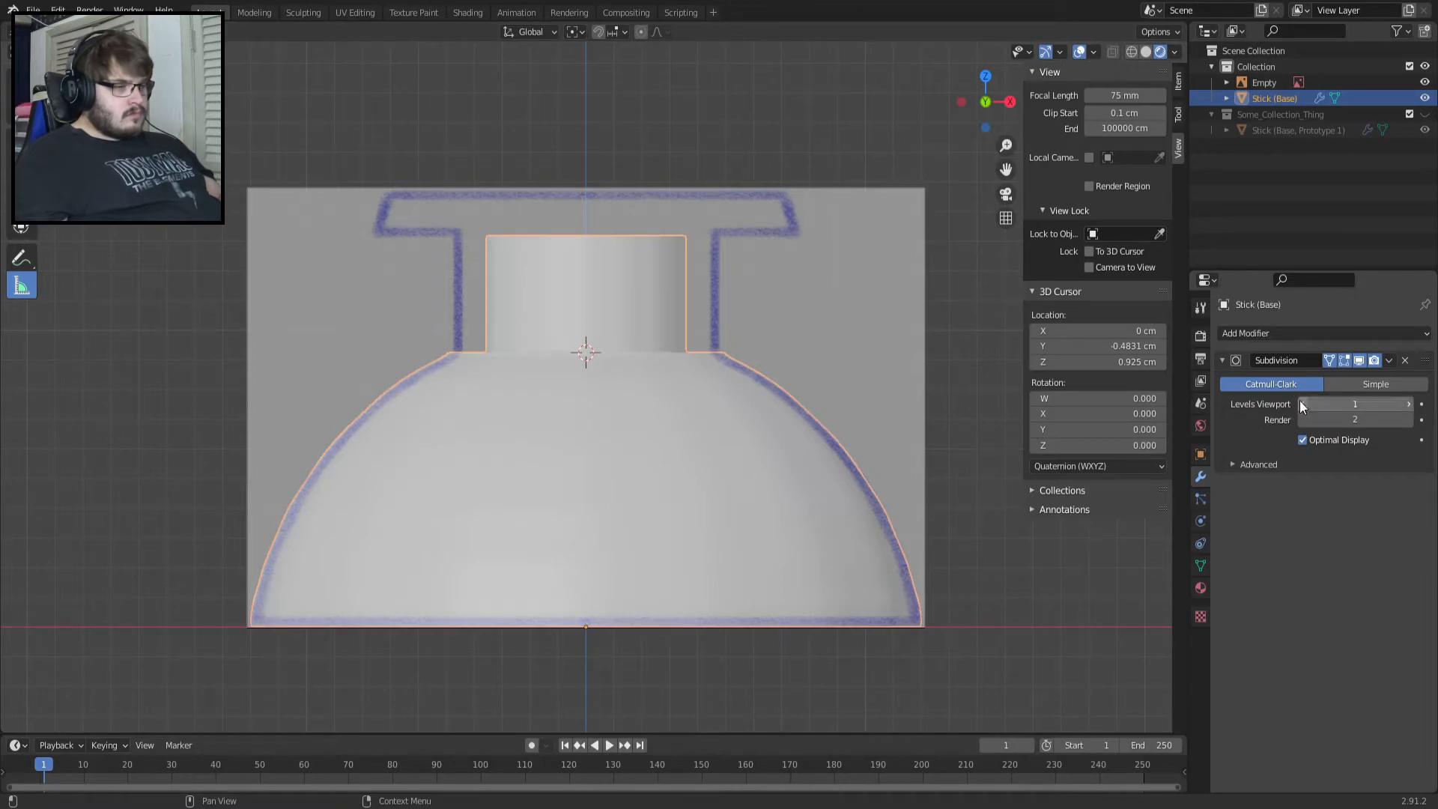
Hide the front reference image and move the edge loop at the shoulder's outer rim slightly upward along Z.
left_click(1424, 67)
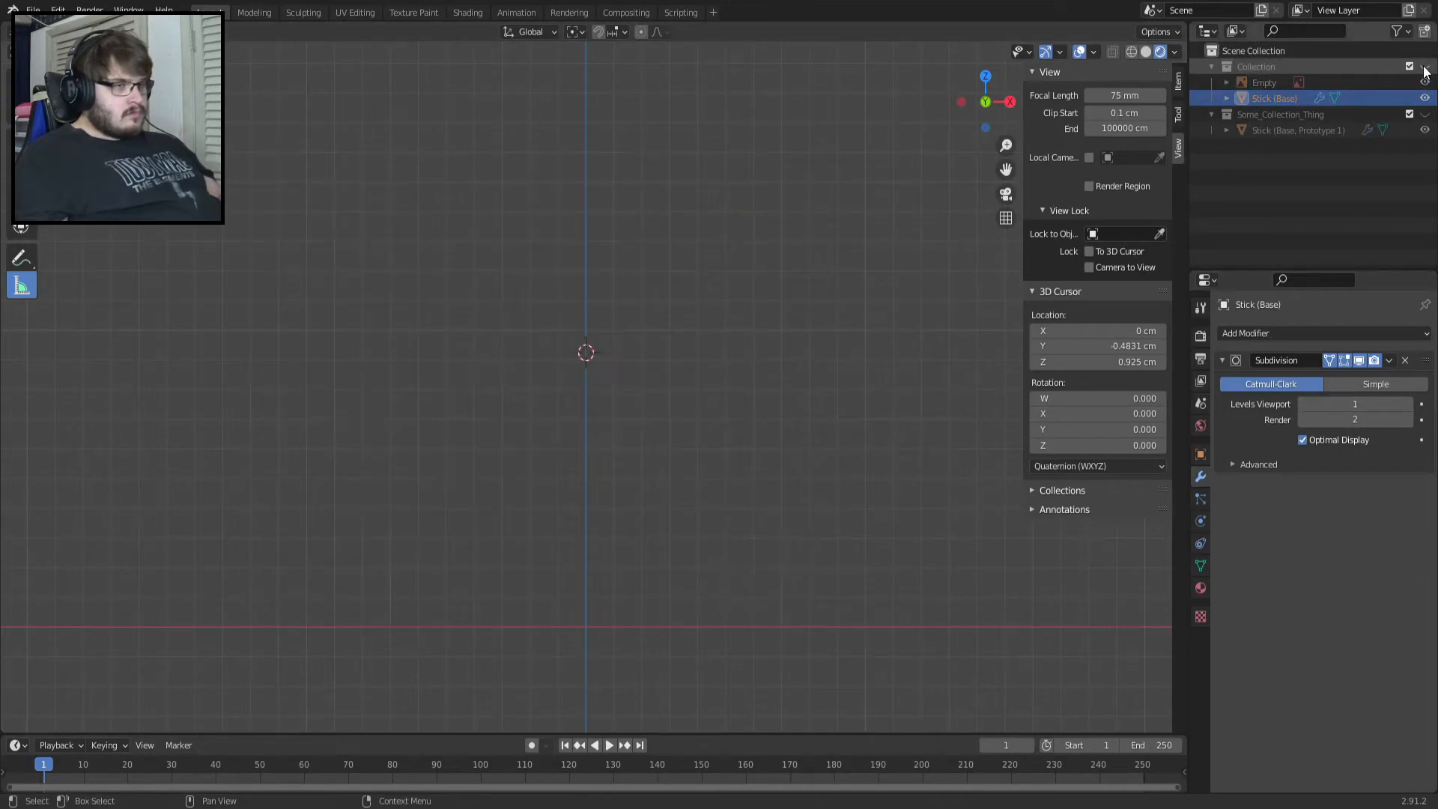
left_click(1424, 67)
middle_click_drag(767, 330, 614, 400)
scroll(608, 339, "up", 4)
middle_click_drag(743, 422, 706, 371)
key("Tab")
scroll(706, 371, "up", 4)
left_click(752, 415, "alt")
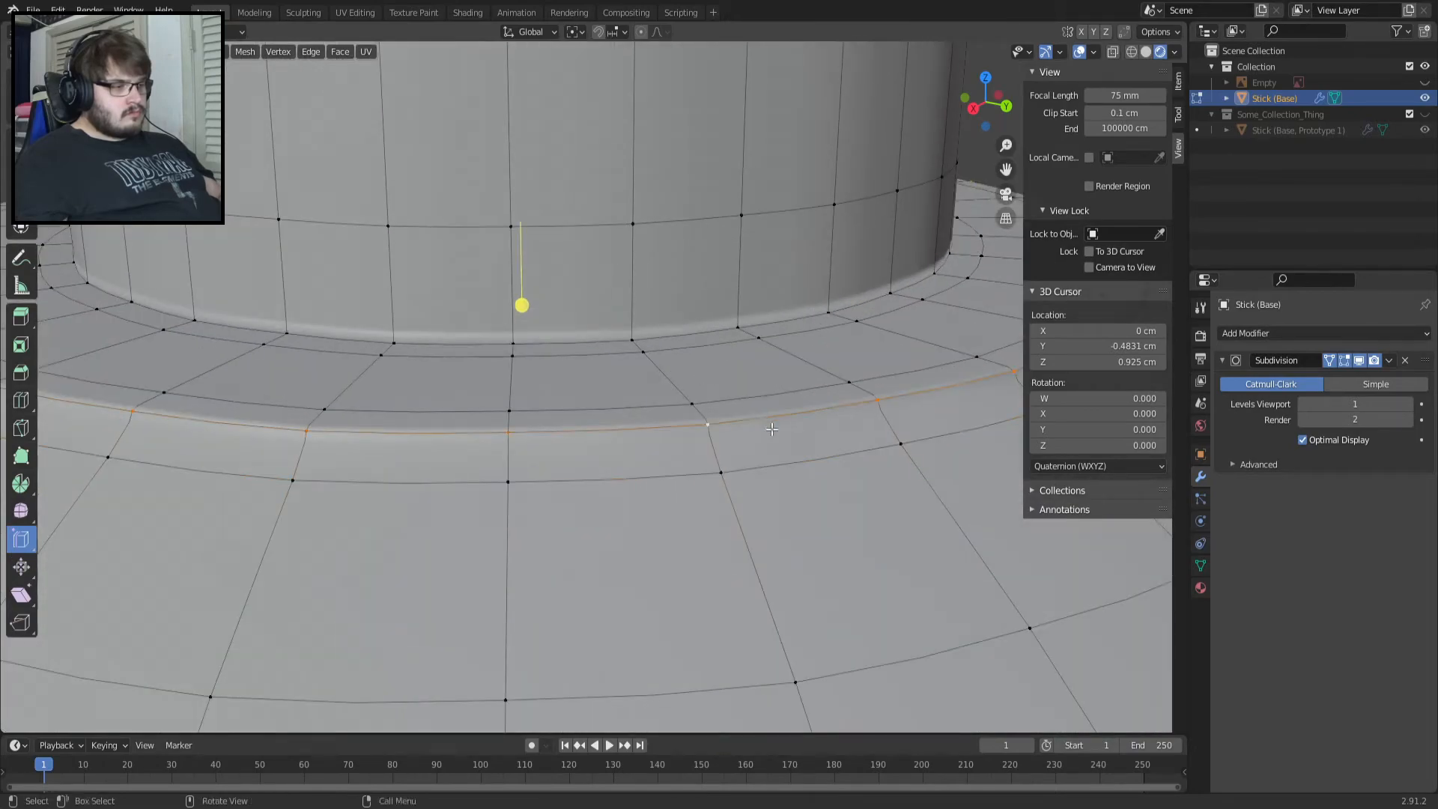
key("g")
key("z")
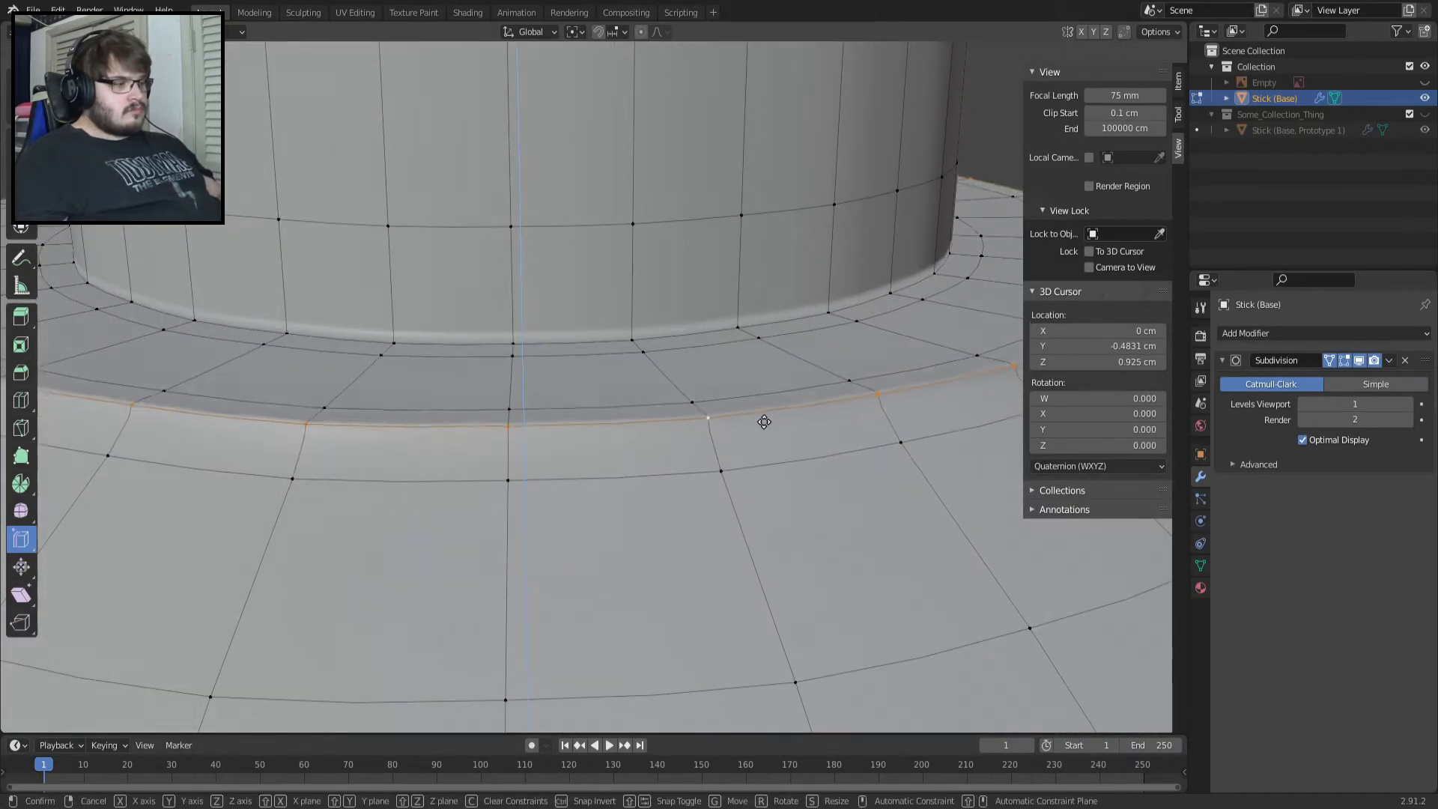
left_click(765, 421)
Inspect the neck junction and the whole base in Object Mode and Edit Mode.
key("Tab")
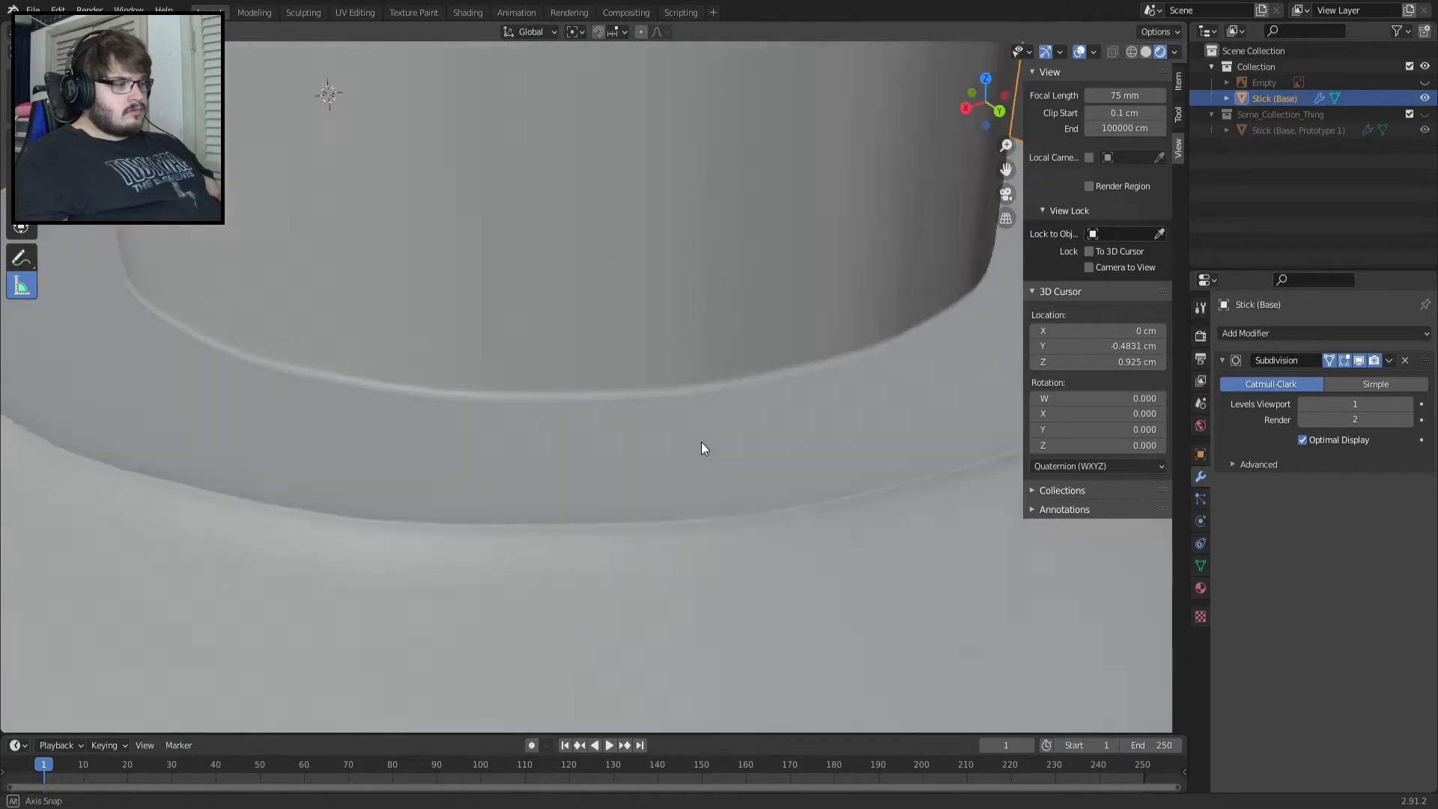
scroll(636, 448, "down", 5)
middle_click_drag(636, 448, 622, 394)
key("Tab")
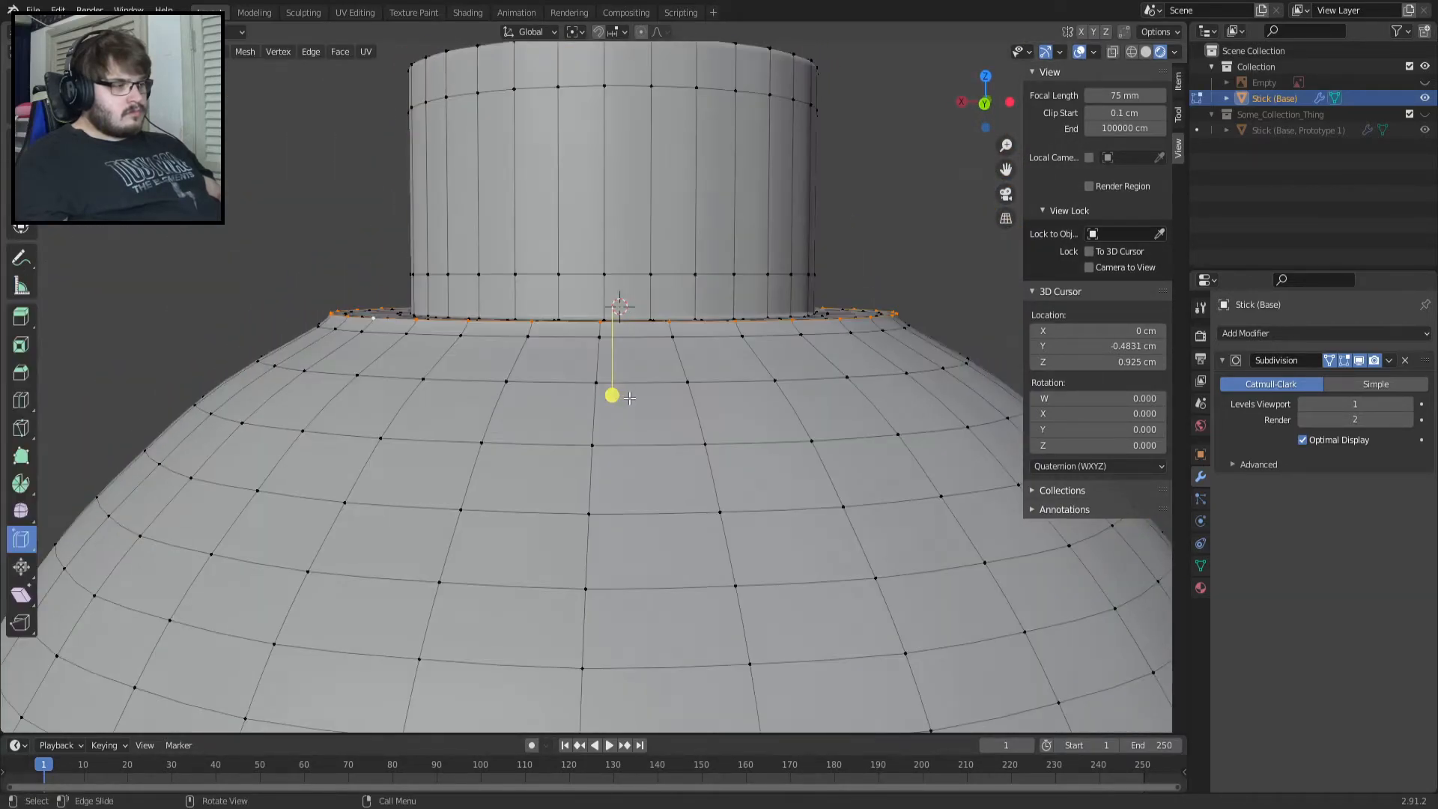
key("Tab")
scroll(641, 410, "down", 4)
scroll(628, 410, "down", 2)
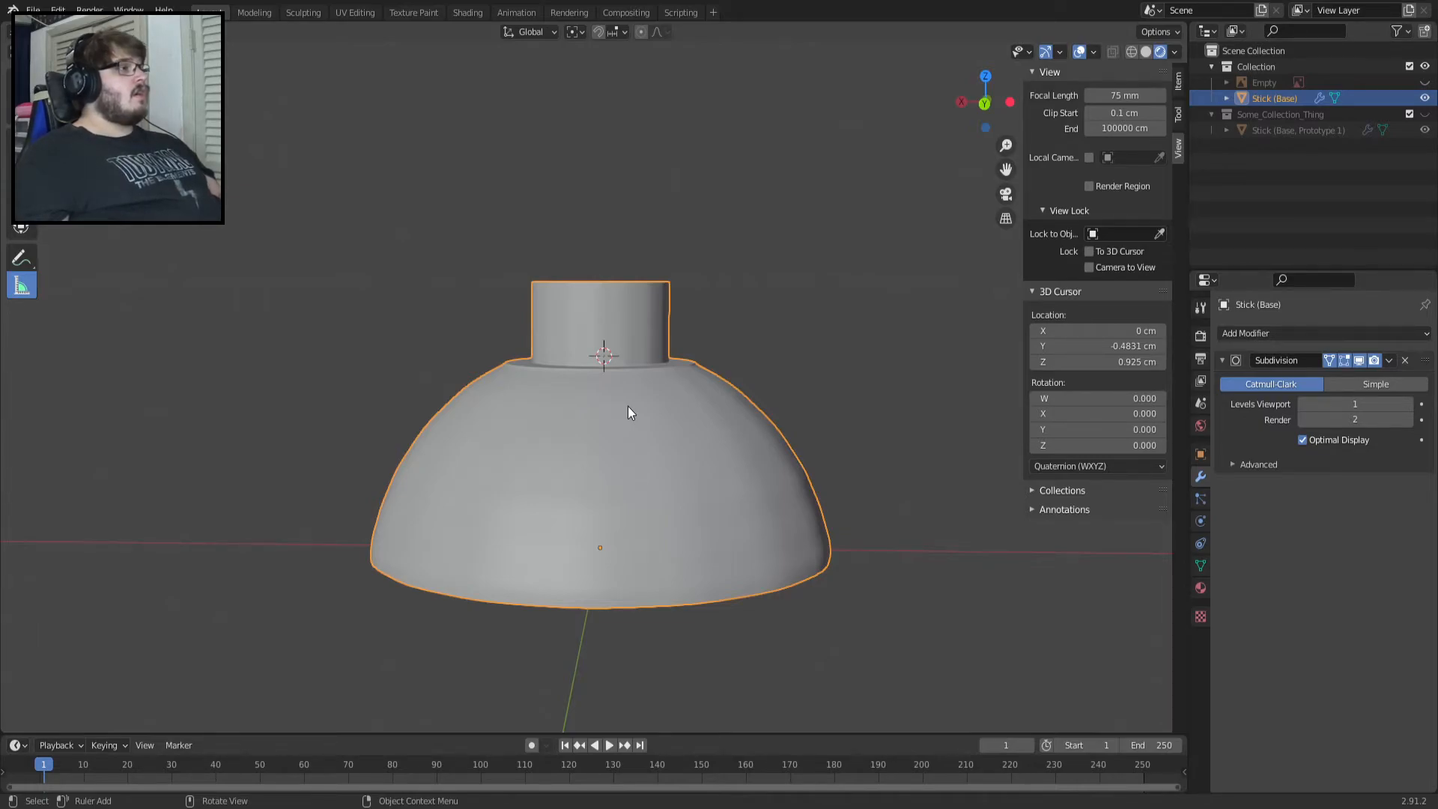
Check the model in the top, right and front views and save the file.
key("KP_7")
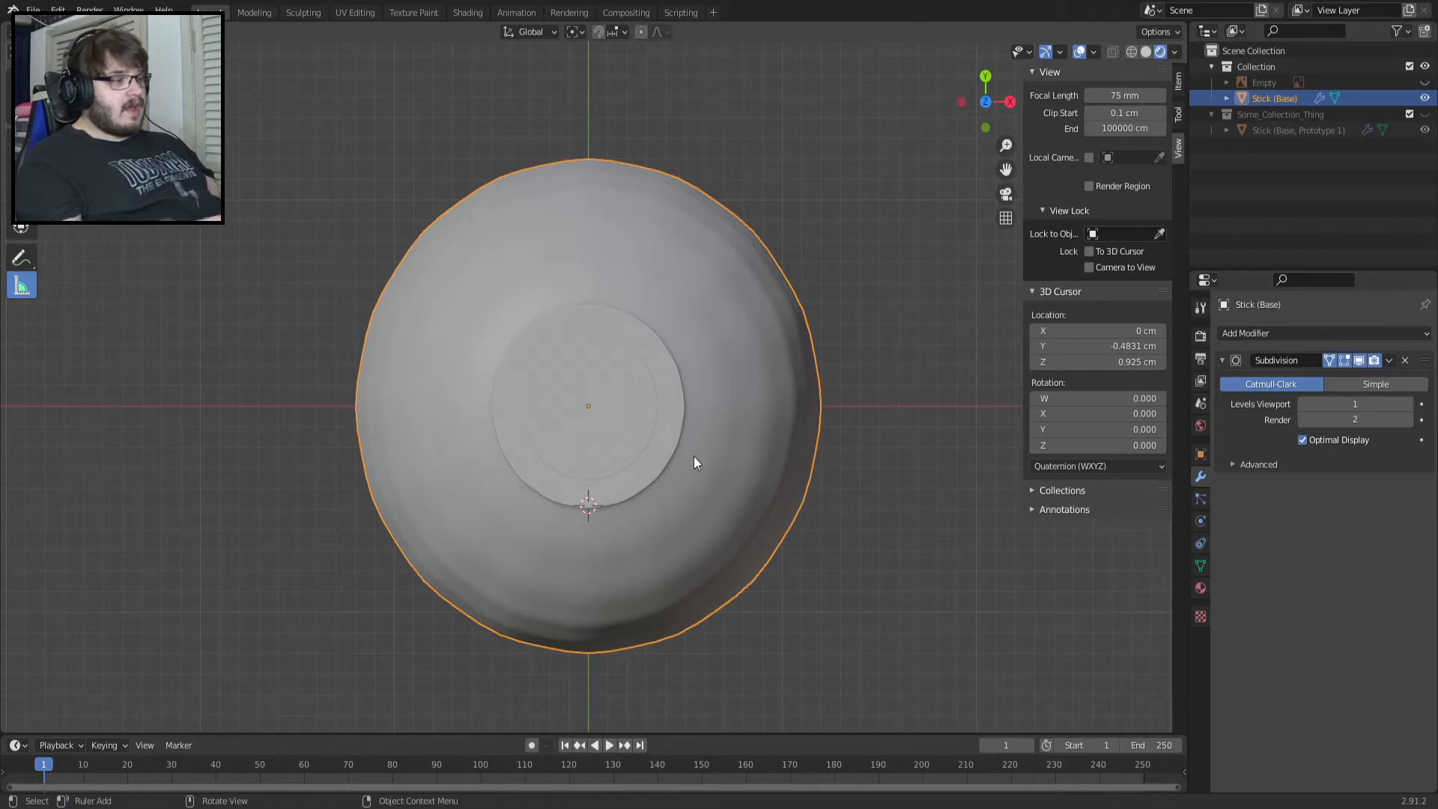
key("KP_3")
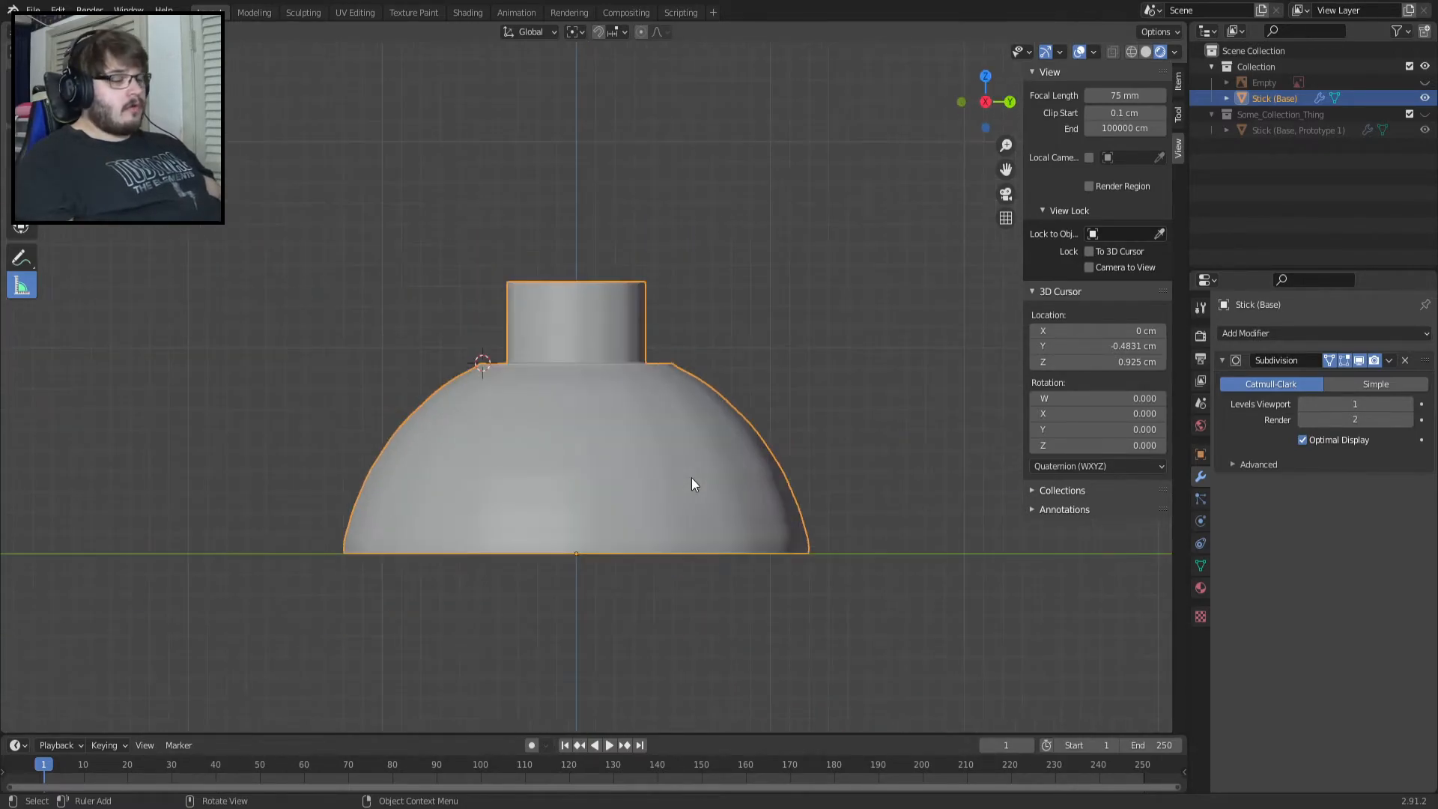
key("KP_1")
scroll(690, 478, "up", 2)
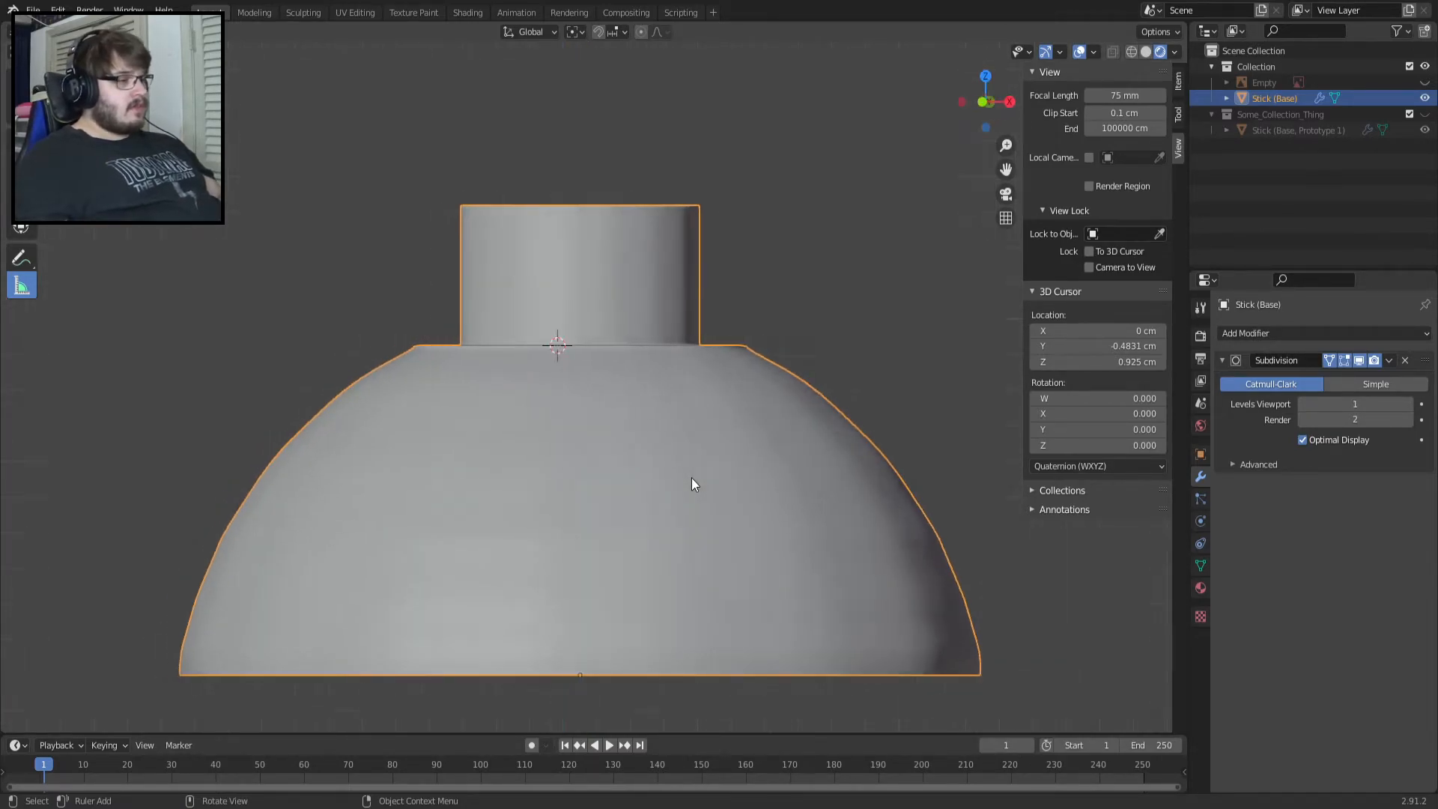
key("ctrl+s")
Examine the base's shape from the top, right, front and bottom views and its mesh from below in Edit Mode.
key("Tab")
key("Tab")
middle_click_drag(663, 307, 674, 492)
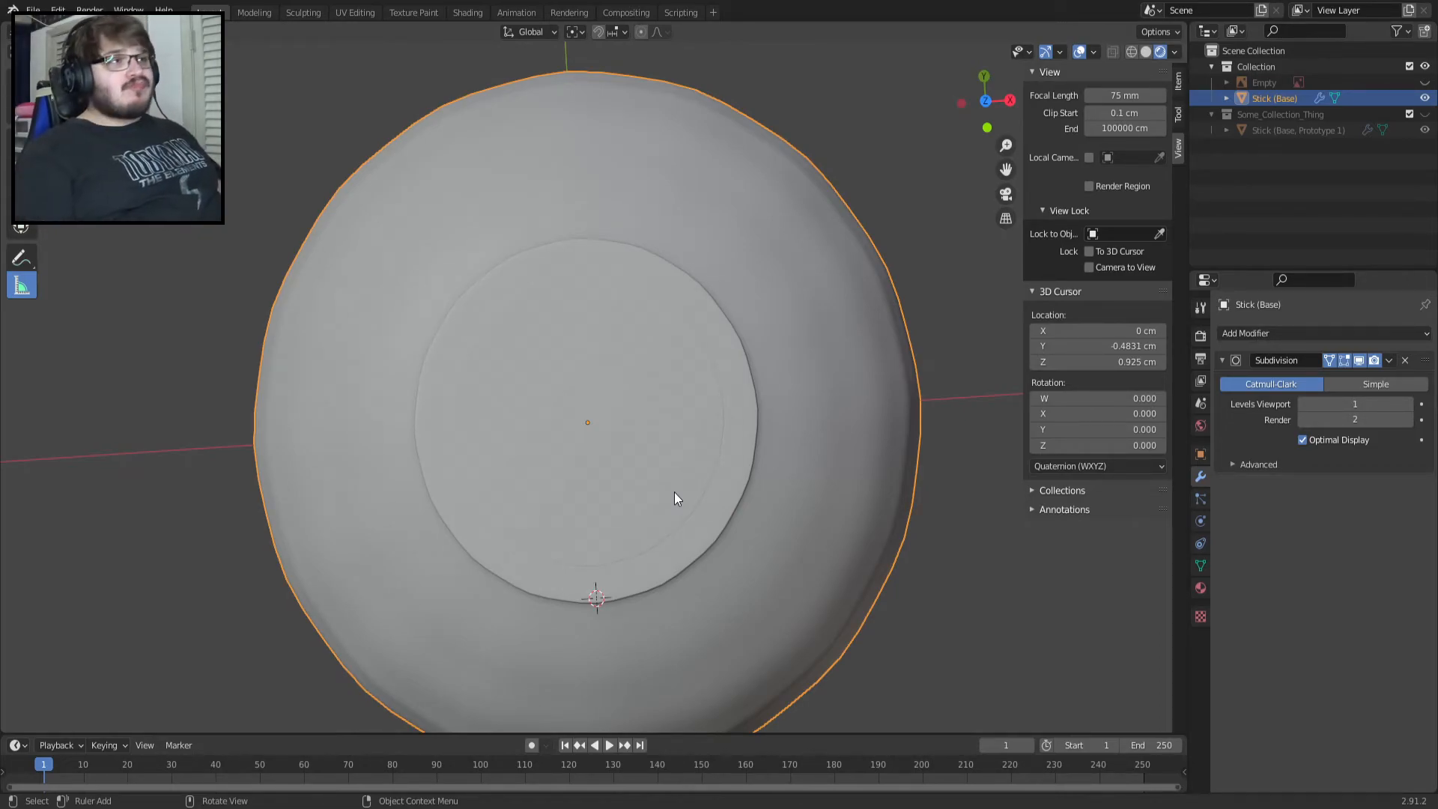
key("KP_7")
scroll(674, 491, "down", 3)
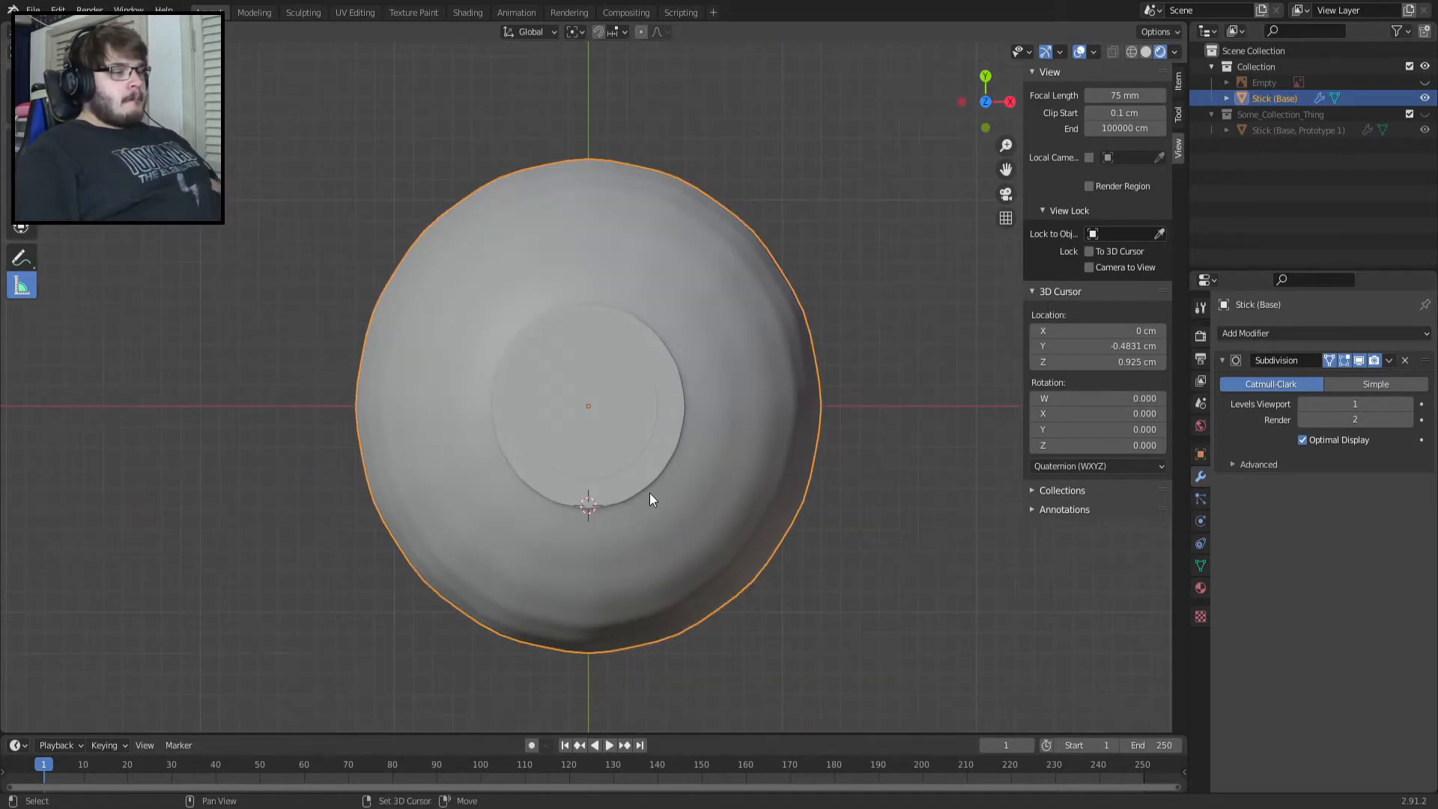
middle_click_drag(649, 492, 655, 475, "shift")
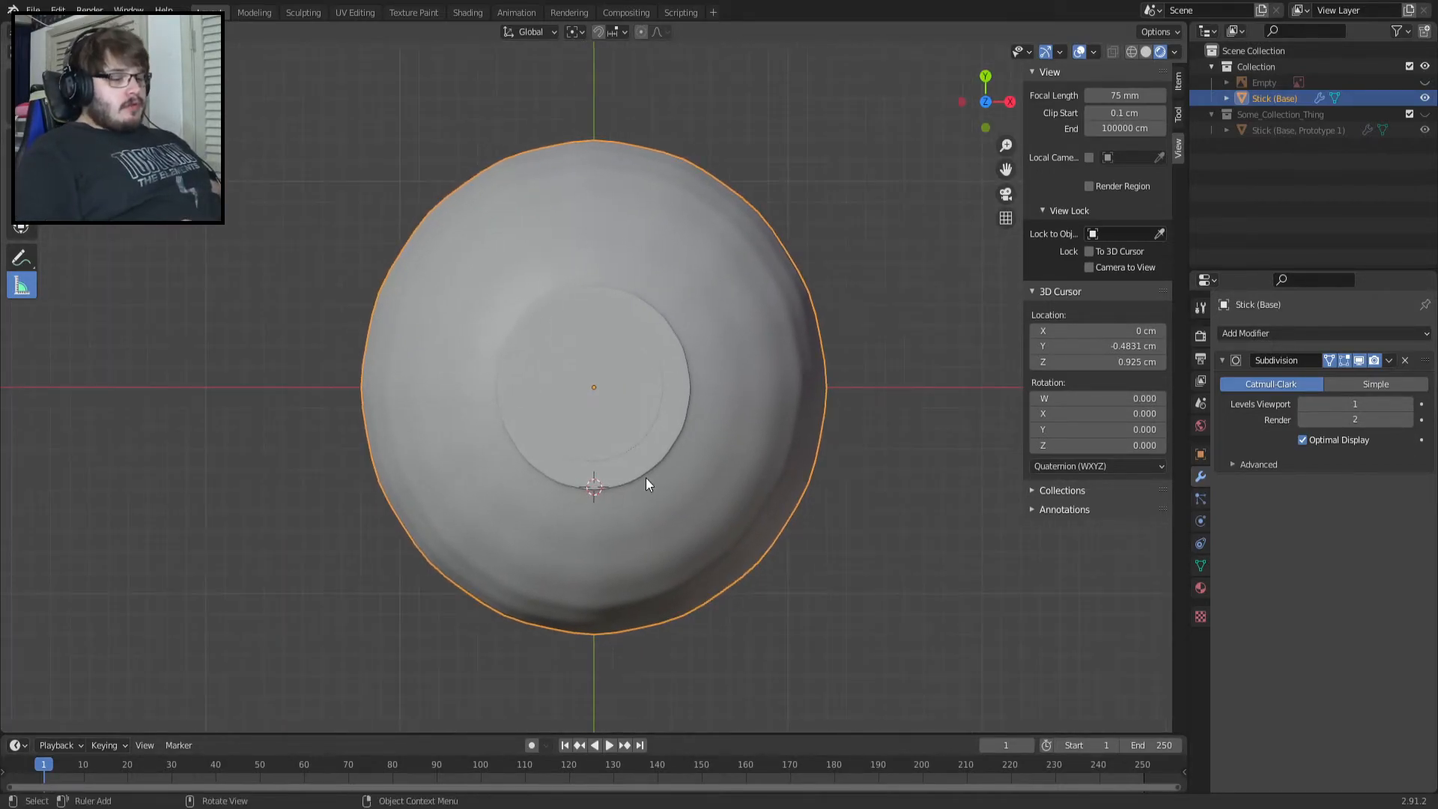
key("KP_3")
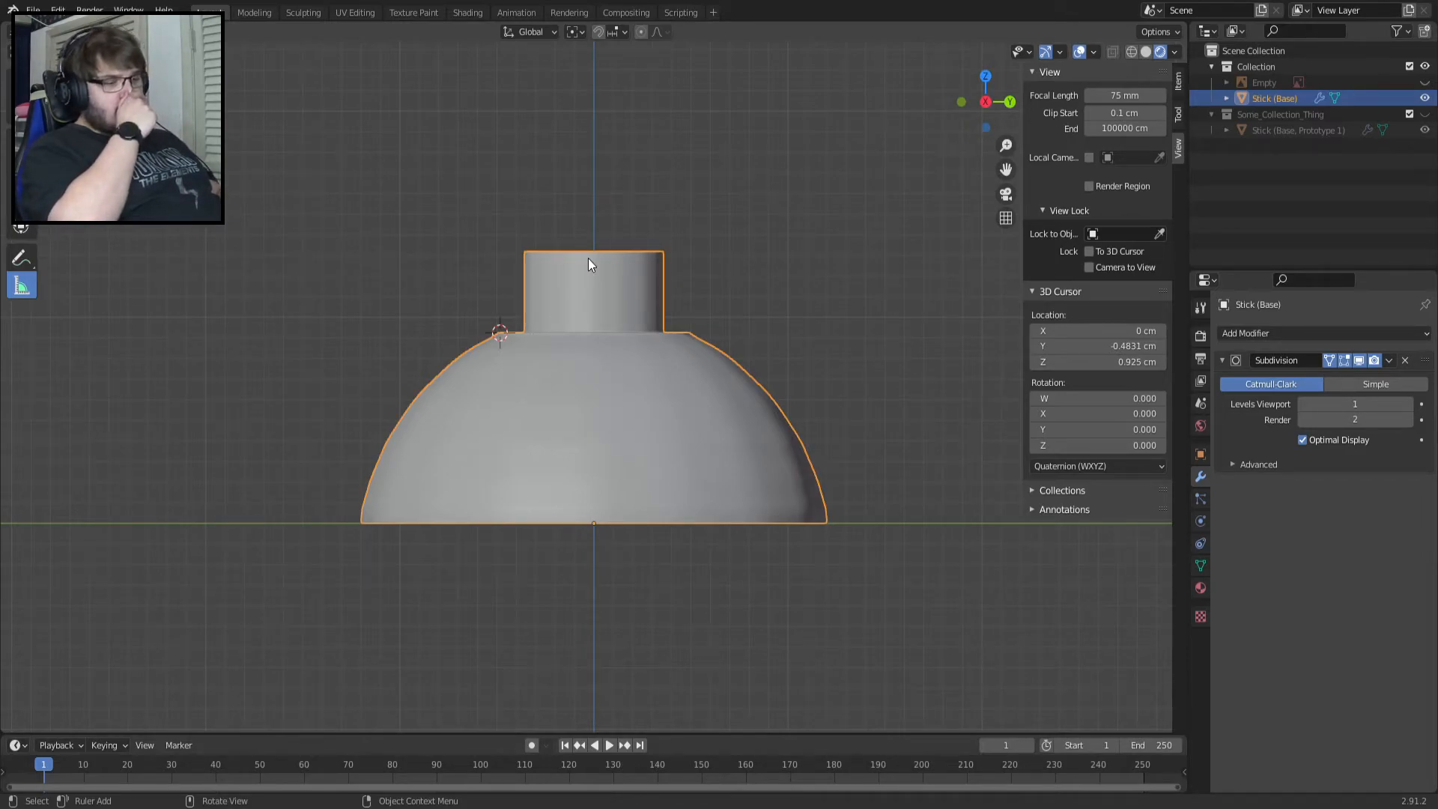
key("KP_7")
key("KP_1")
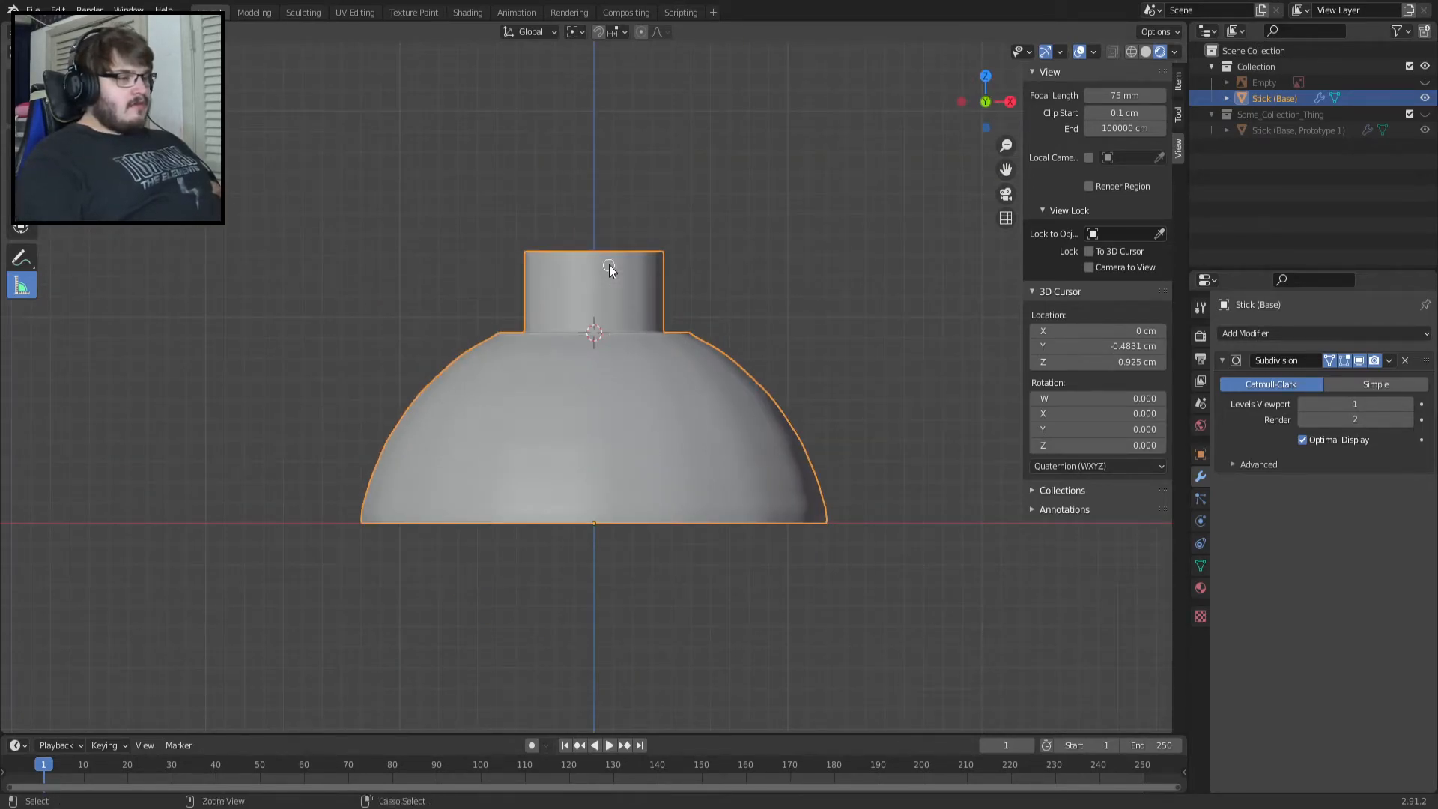
key("ctrl+KP_7")
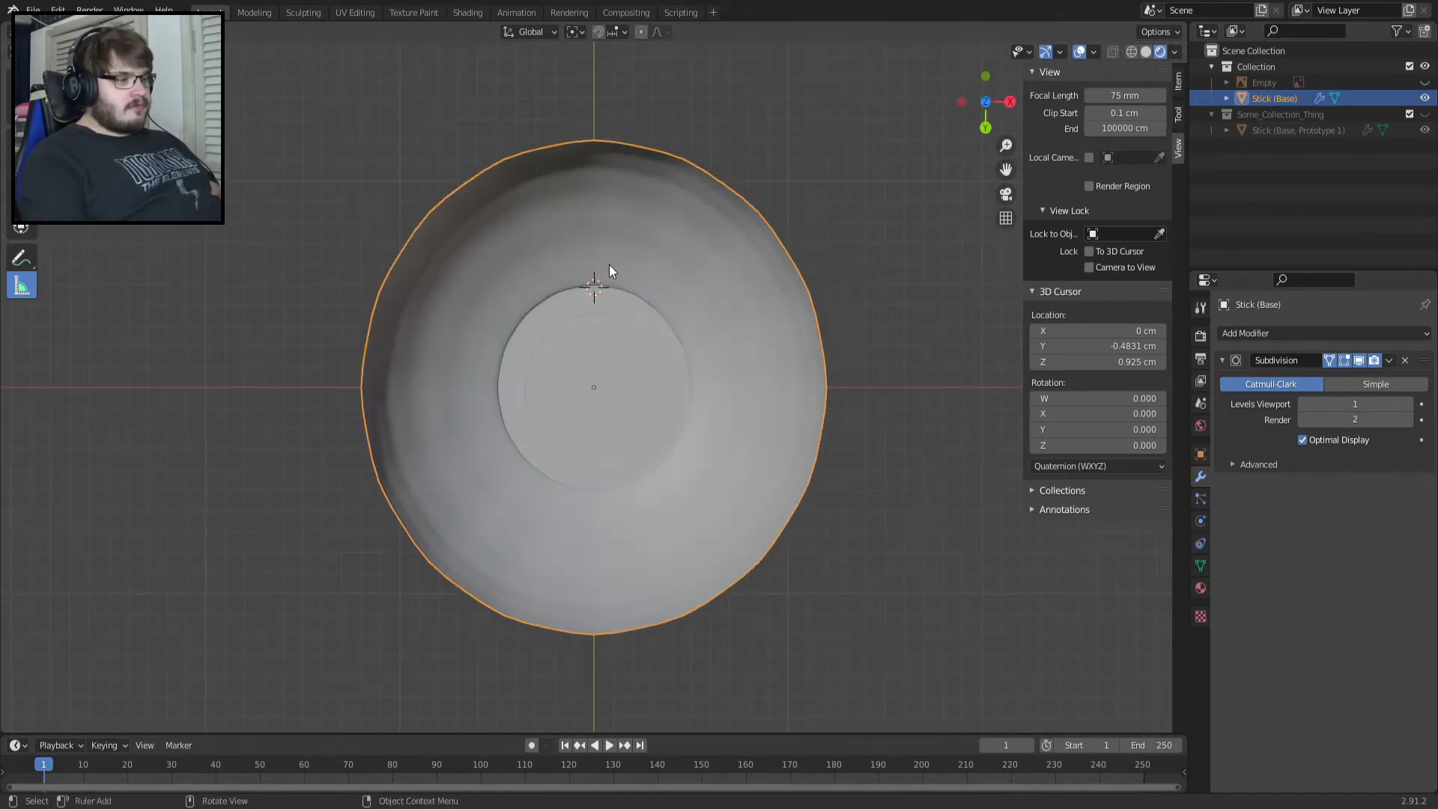
scroll(565, 299, "up", 2)
scroll(566, 312, "down", 2)
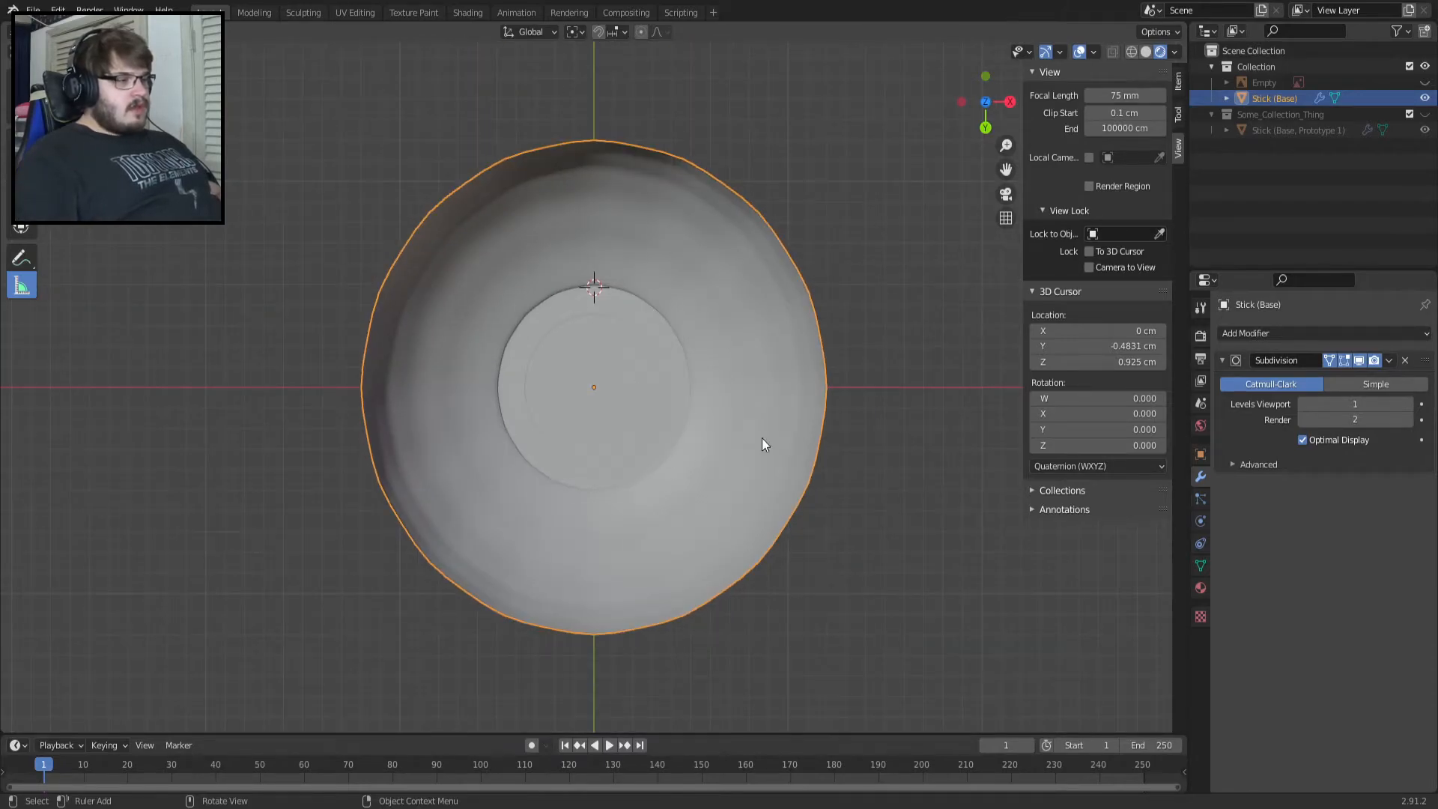
key("Tab")
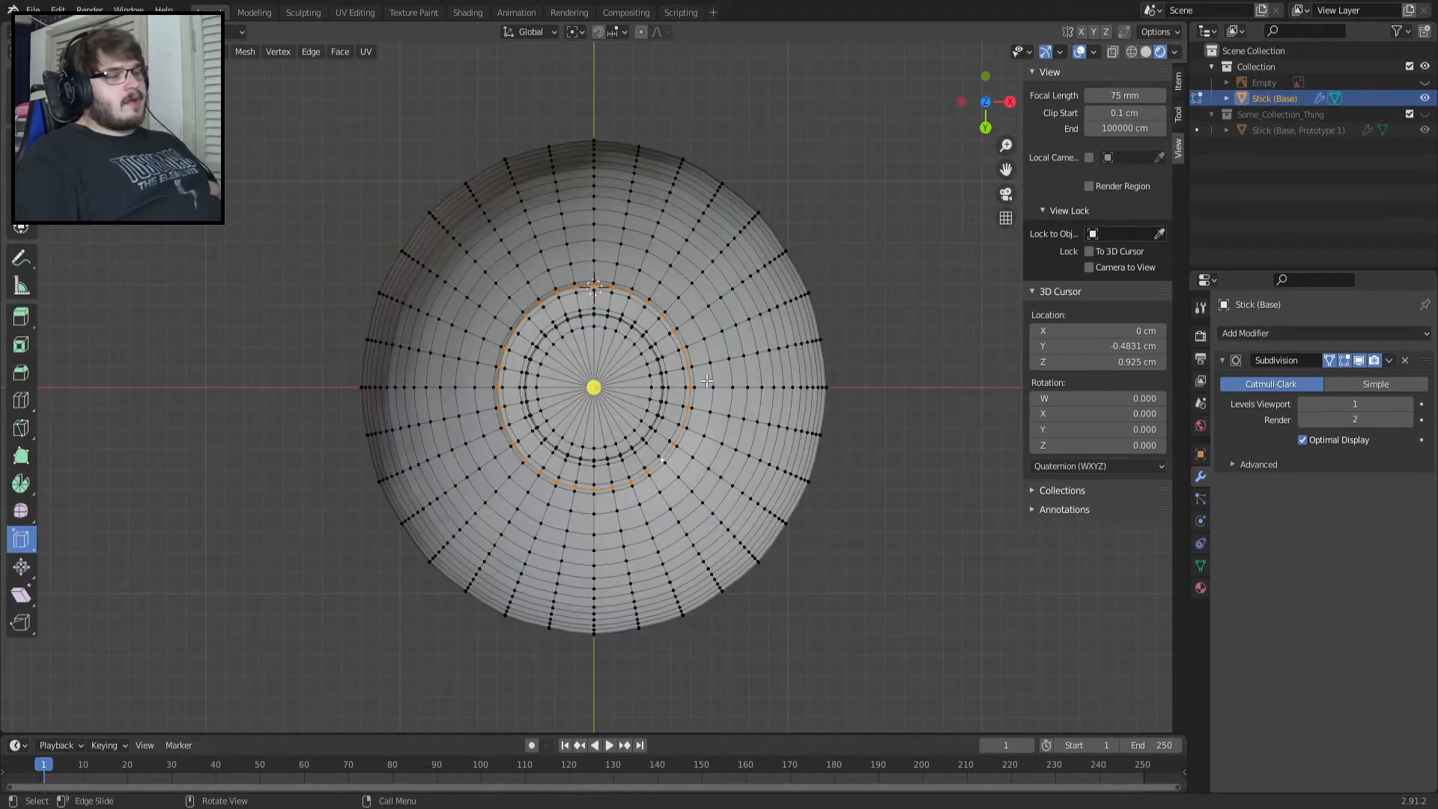
key("Tab")
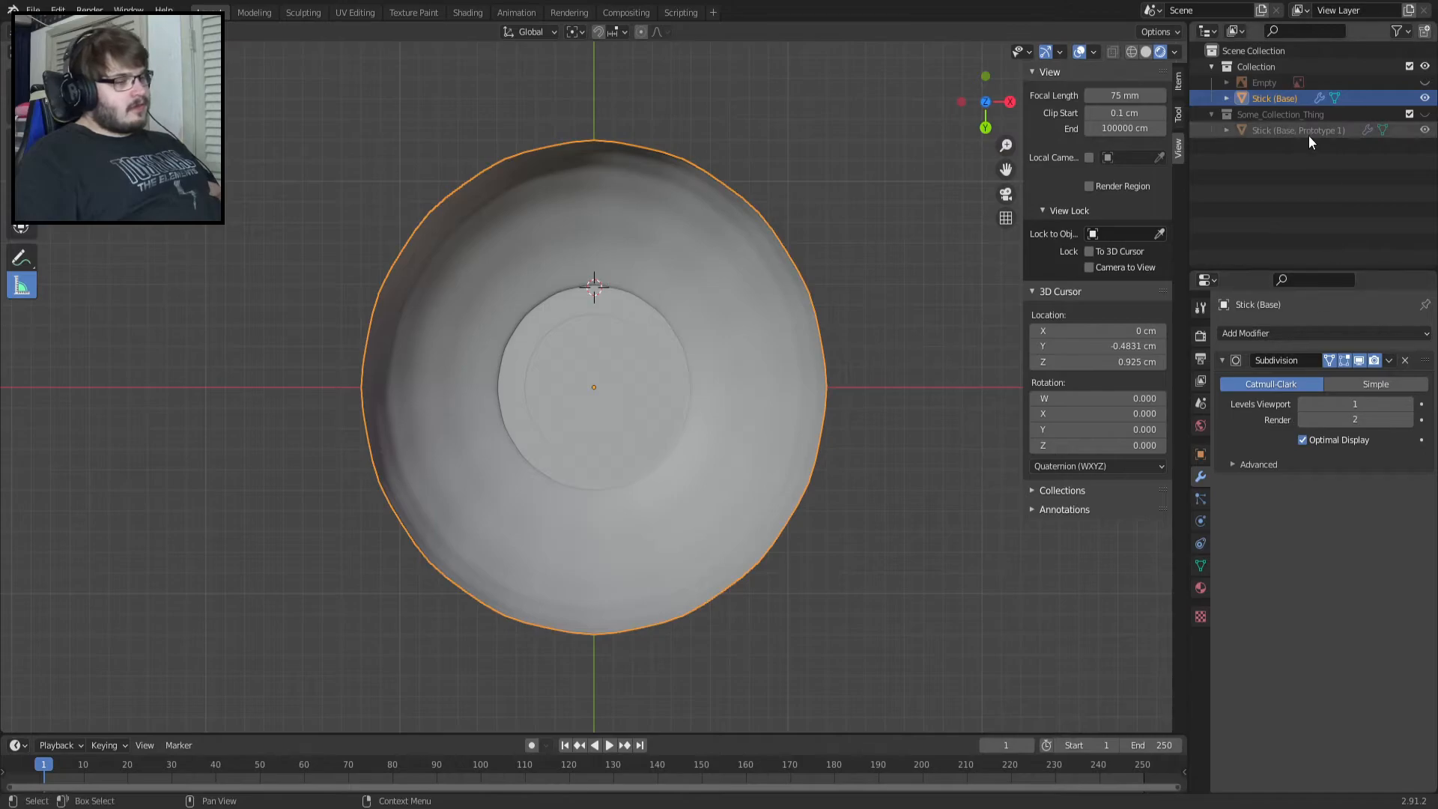
Show the Empty reference image in the viewport and save the file.
left_click(1427, 82)
left_click(1426, 81)
left_click(1426, 82)
key("ctrl+s")
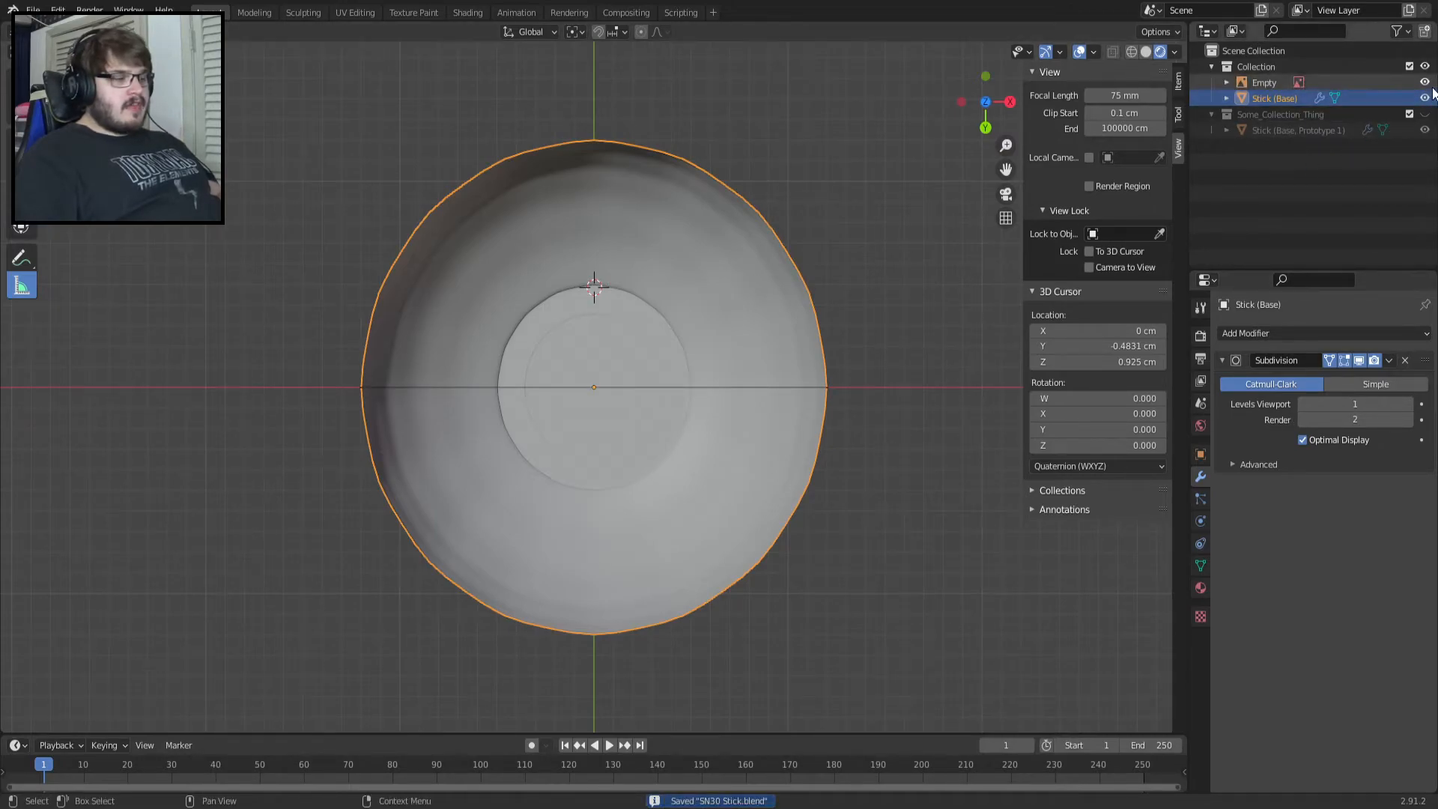
Select the Empty reference image to bring up its object properties and hide it in the viewport.
left_click(1394, 83)
left_click(1390, 93)
left_click(1390, 83)
left_click(1424, 84)
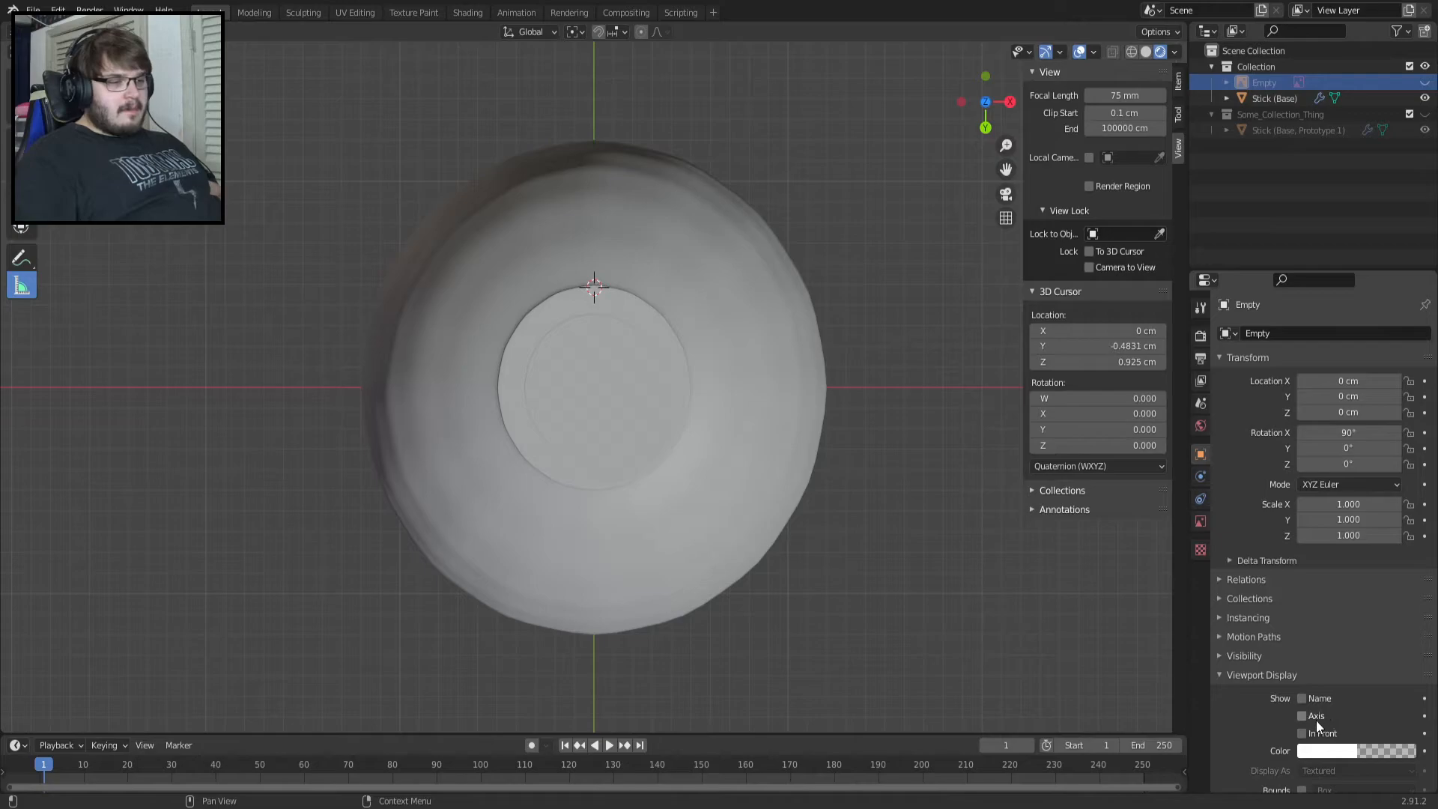
Add the drawing with the blue and red outlines as a reference image in the bottom view and look over its extent.
key("shift+a")
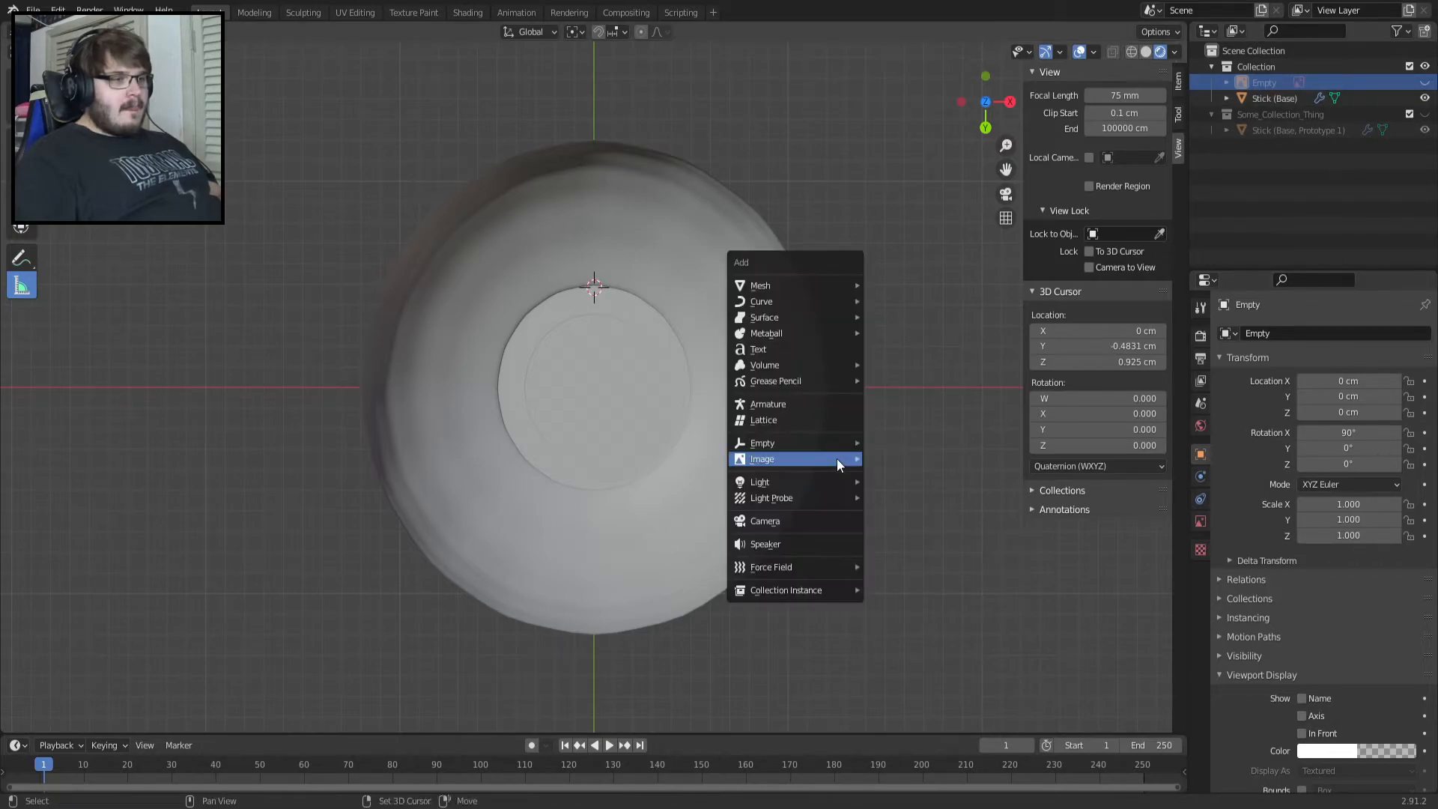
mouse_move(837, 458)
key("Escape")
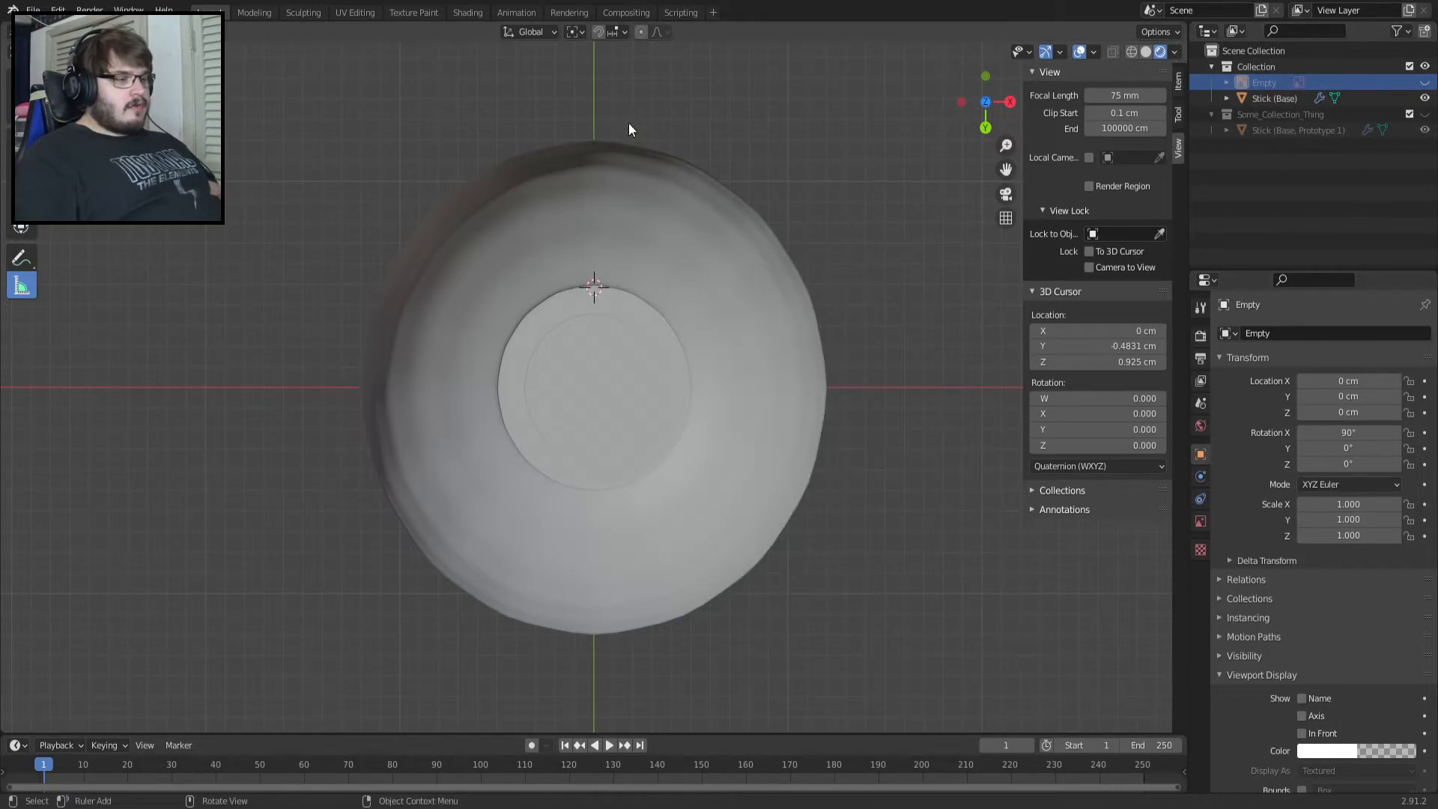
double_click(673, 151)
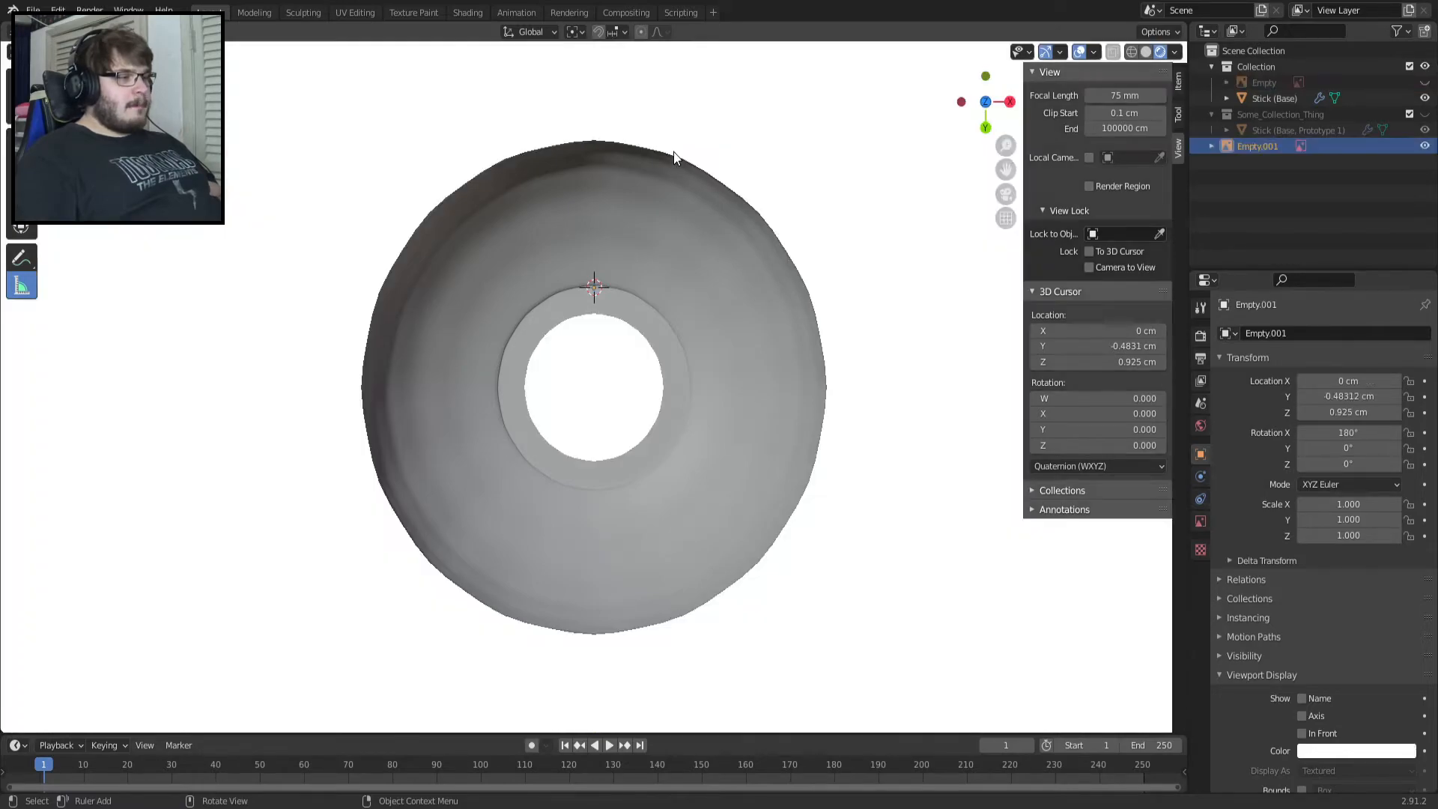
scroll(705, 298, "down", 15)
scroll(708, 304, "down", 5)
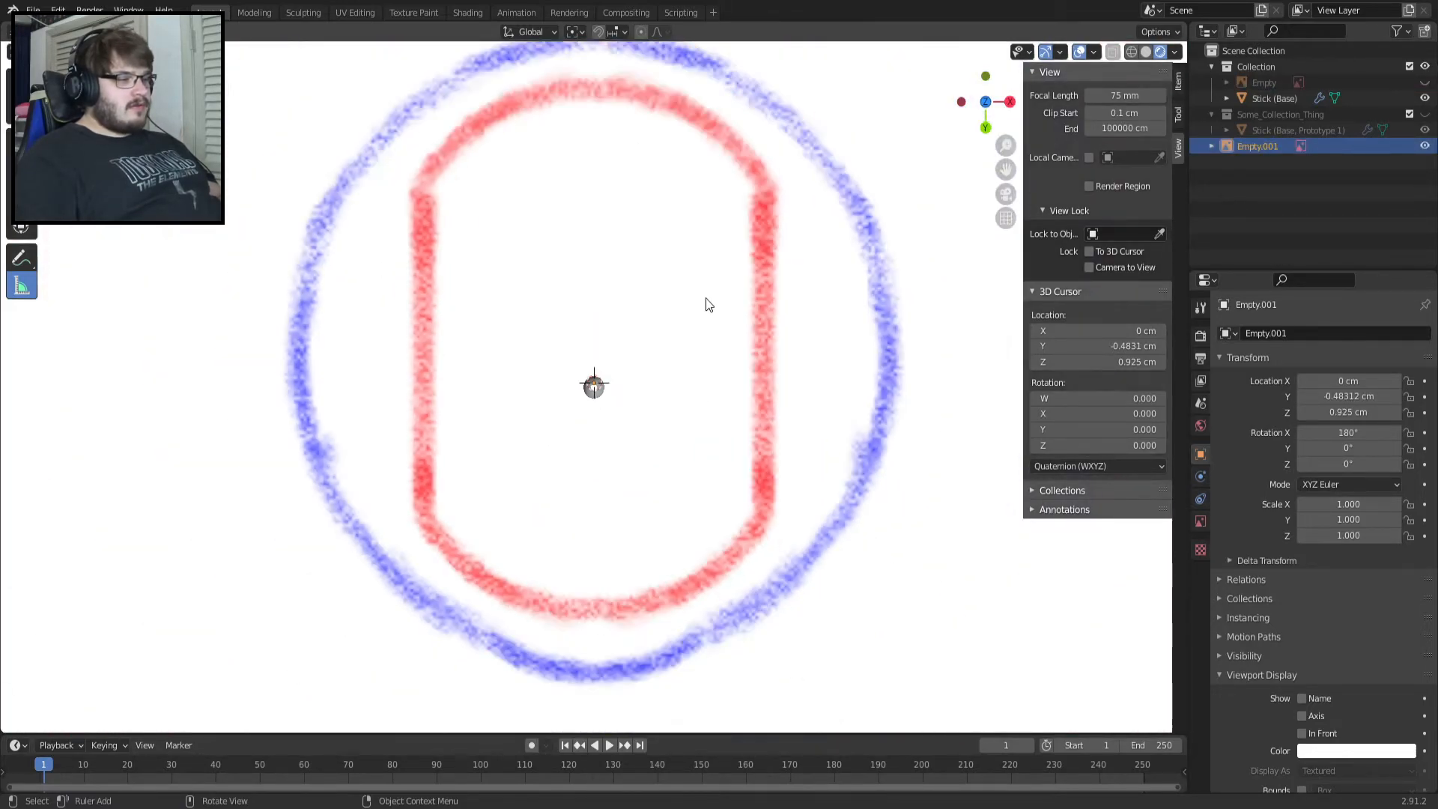
scroll(705, 303, "up", 15)
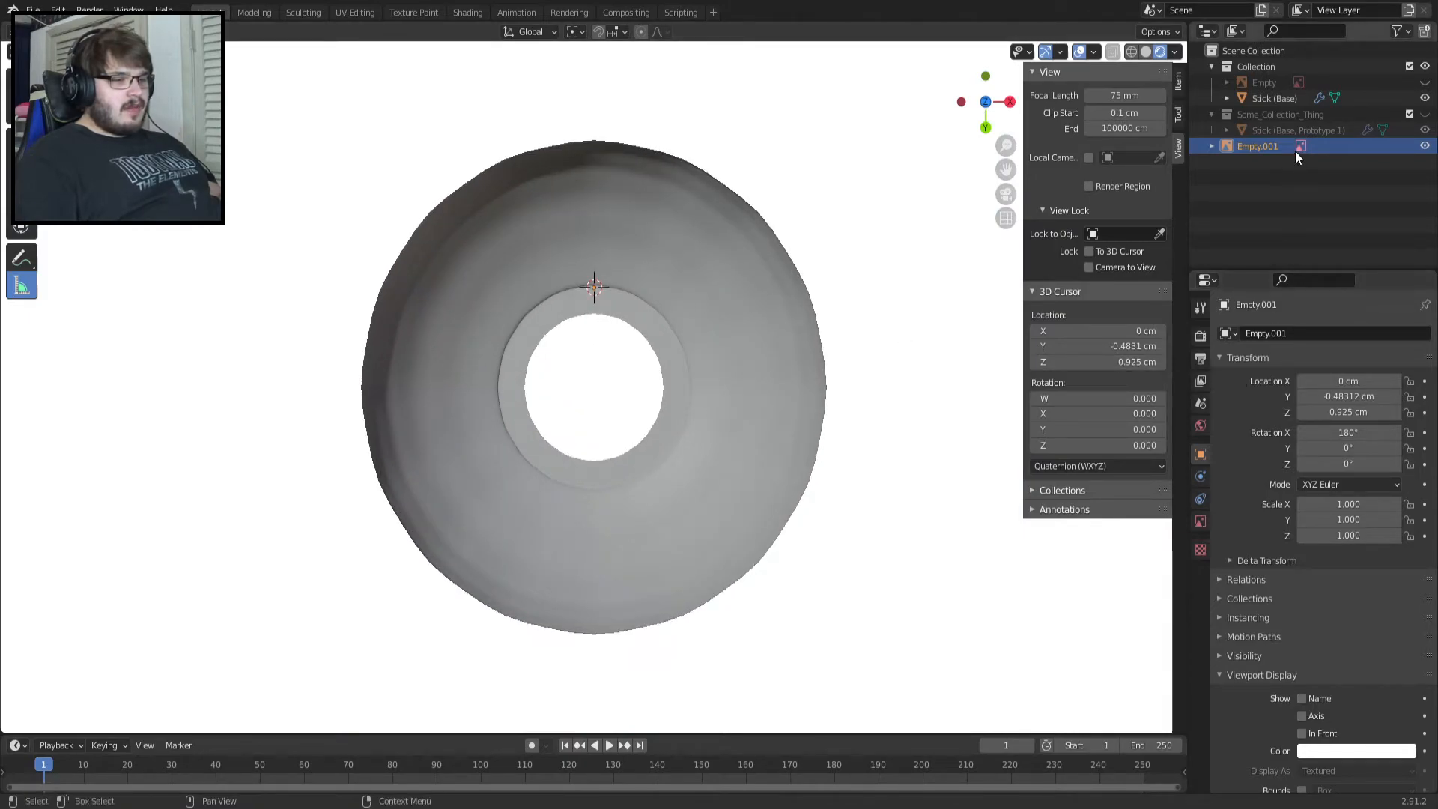
Move Empty.001 into the Collection that holds Stick (Base) and rename it Bottom_Ref.
left_click_drag(1266, 146, 1284, 172)
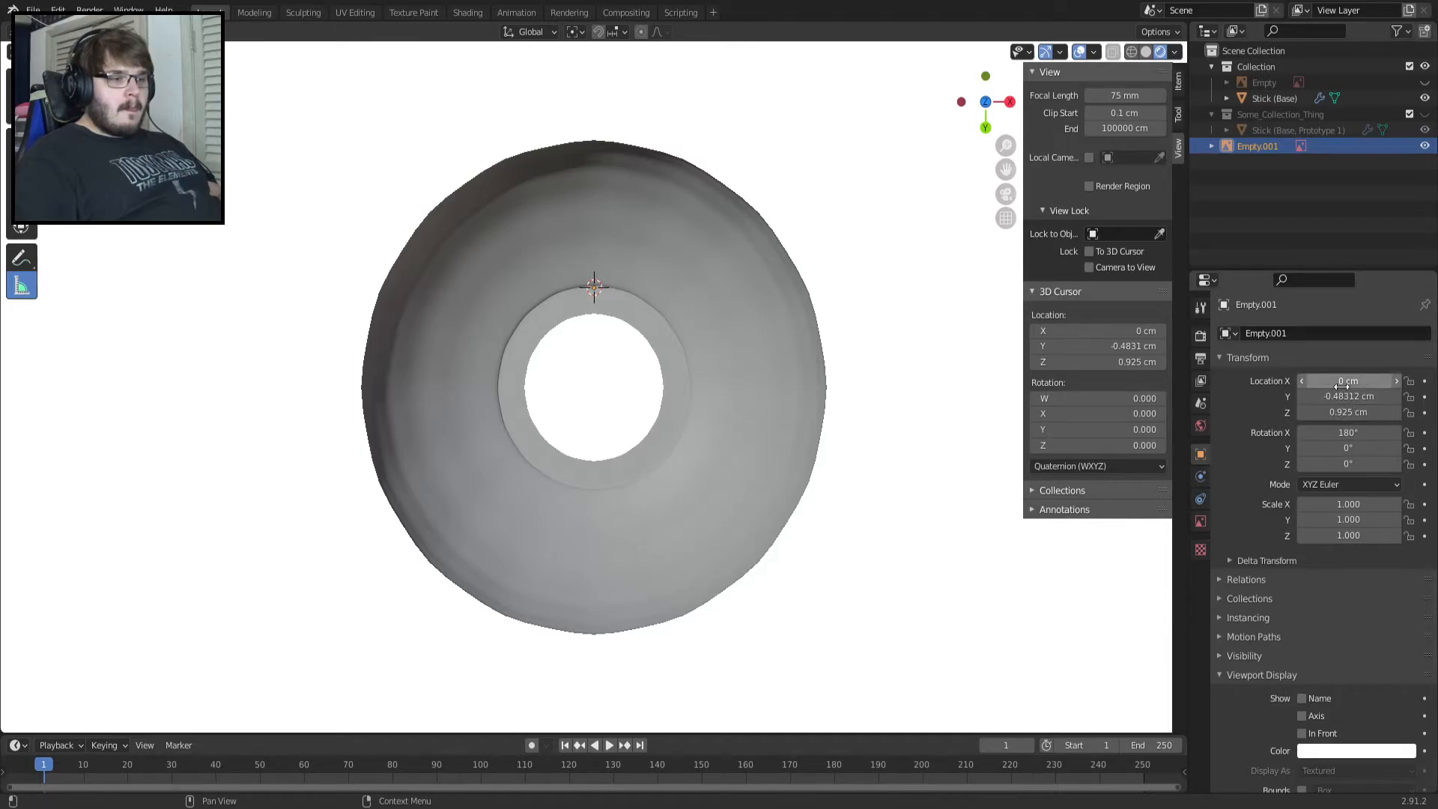
left_click_drag(1333, 381, 1341, 385)
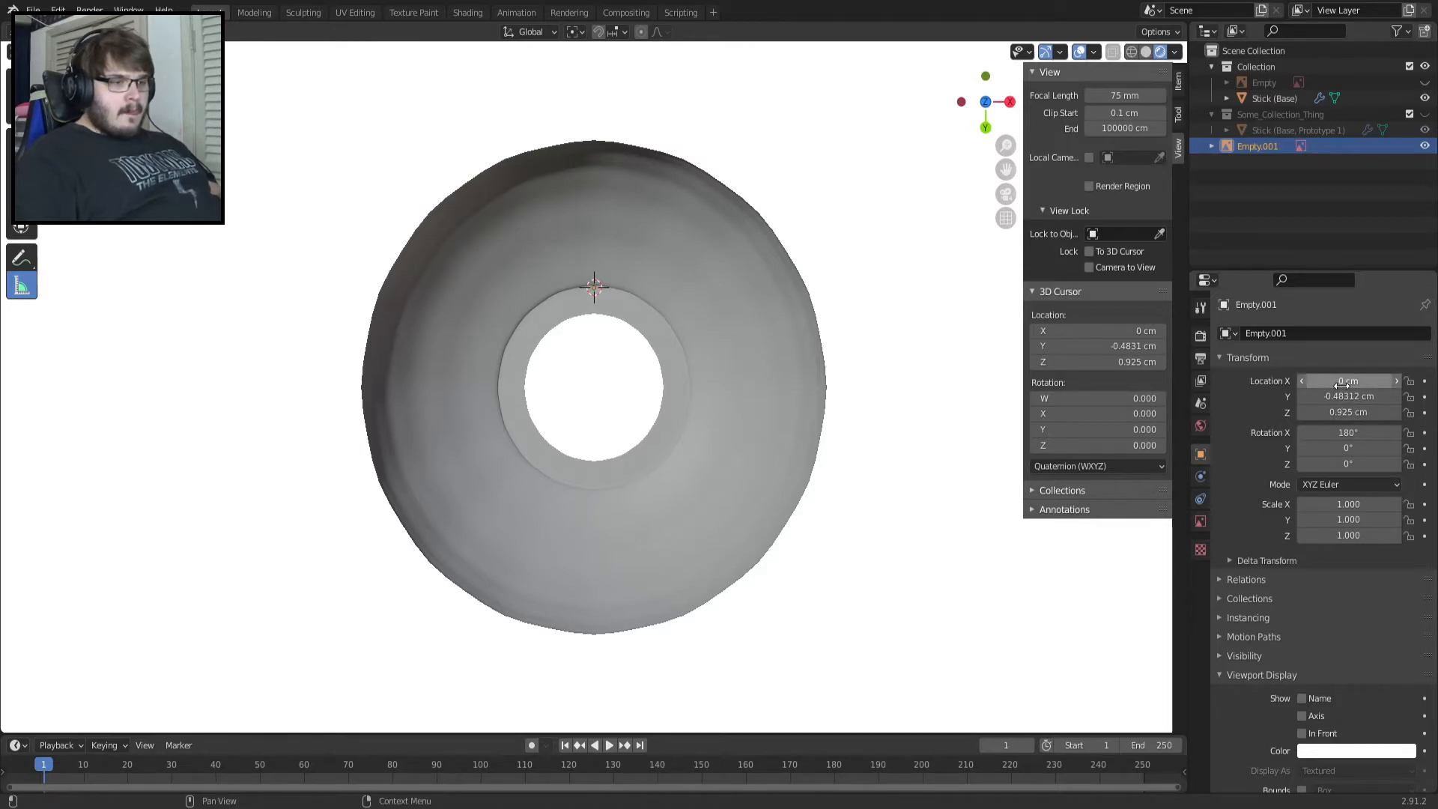
left_click_drag(1260, 150, 1263, 75)
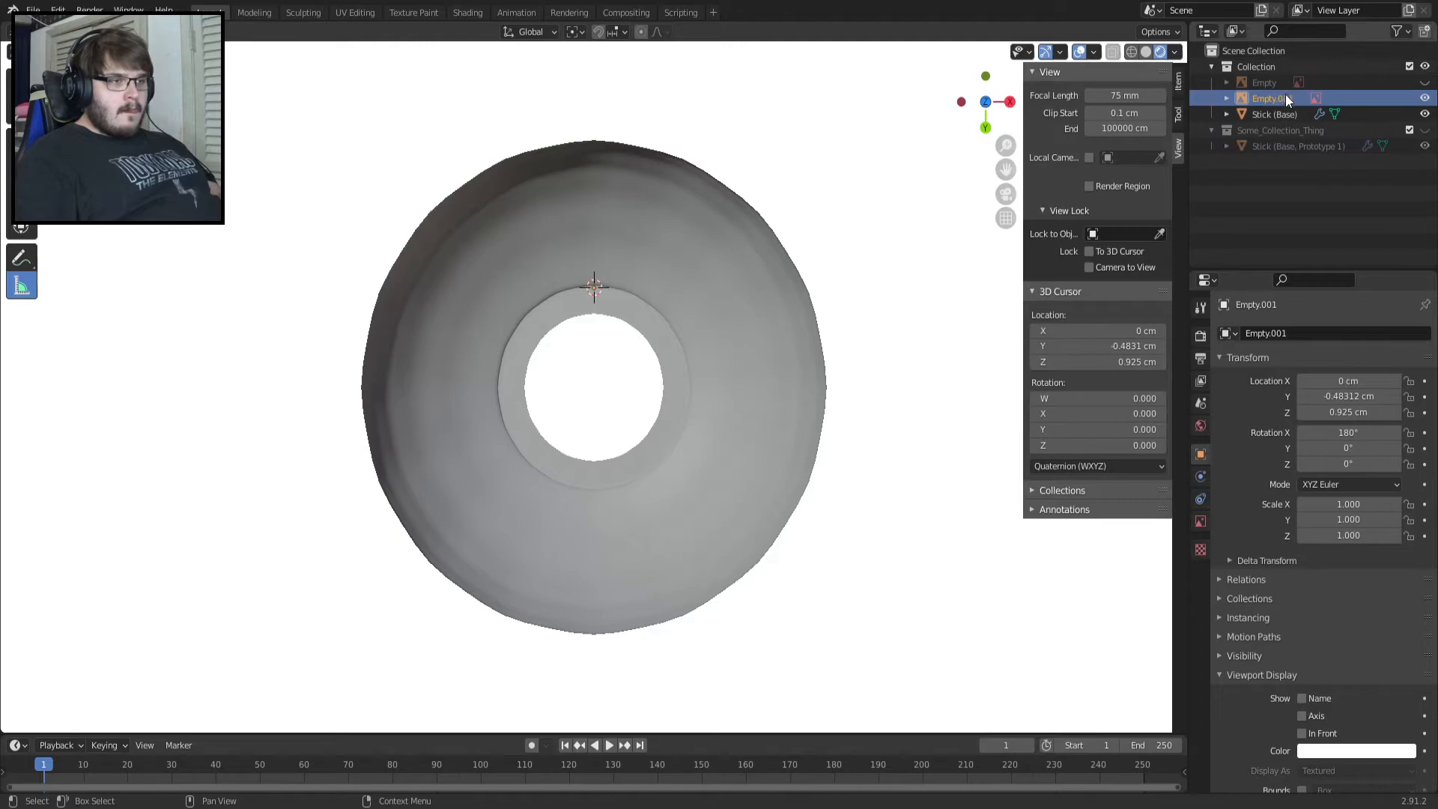
double_click(1273, 100)
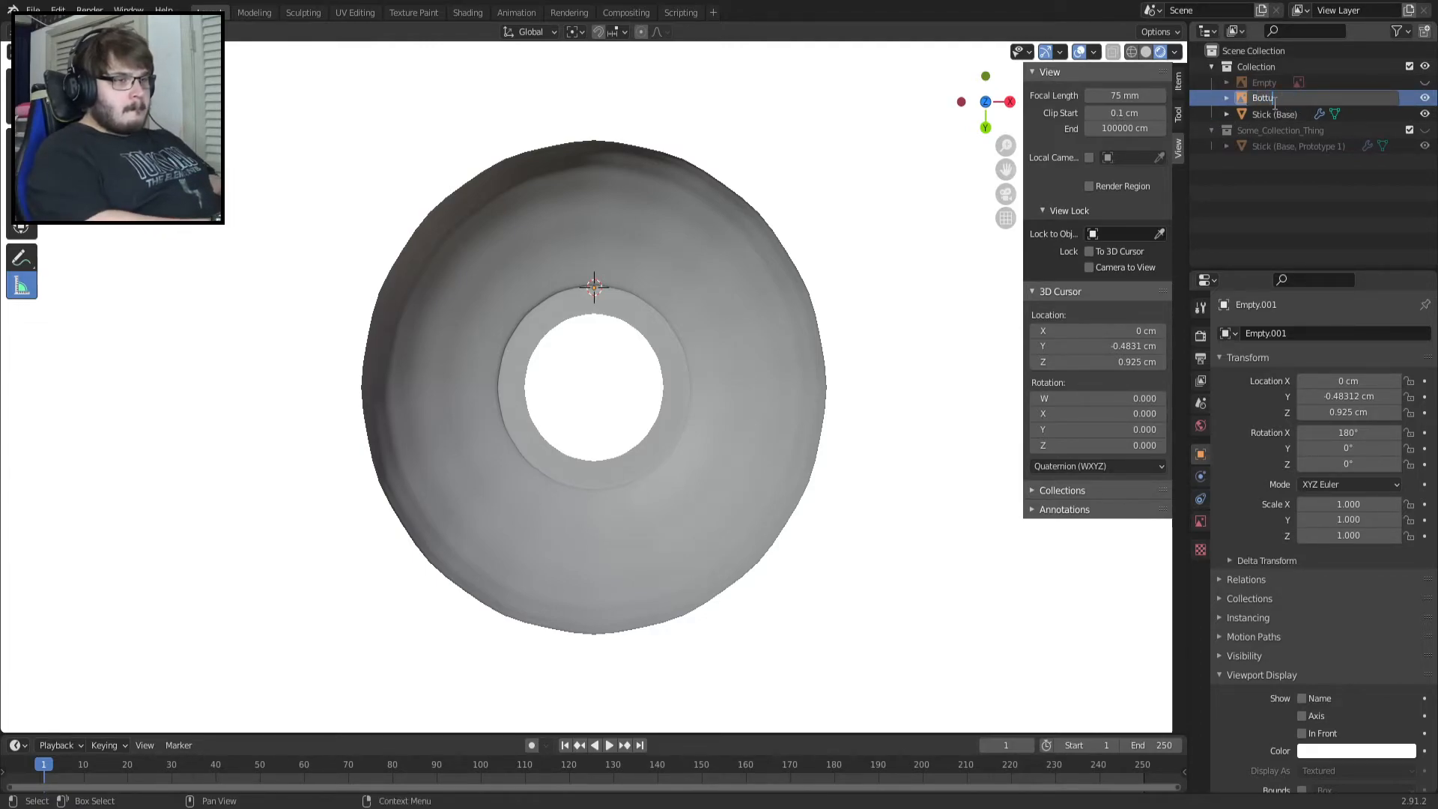
type("Bottom_Ref")
key("Return")
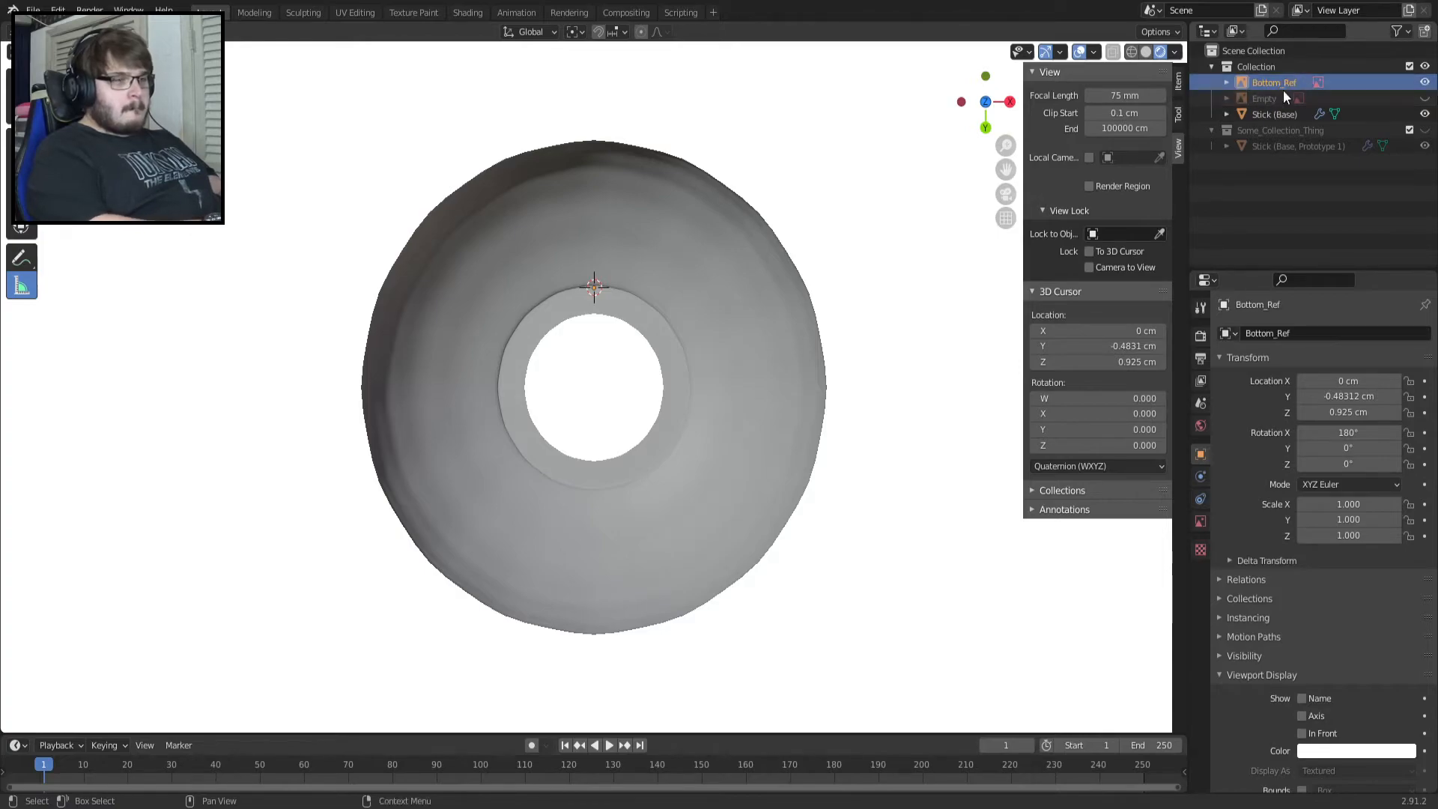
Rename the hidden Empty reference image as Side_Ref and save the file.
double_click(1272, 98)
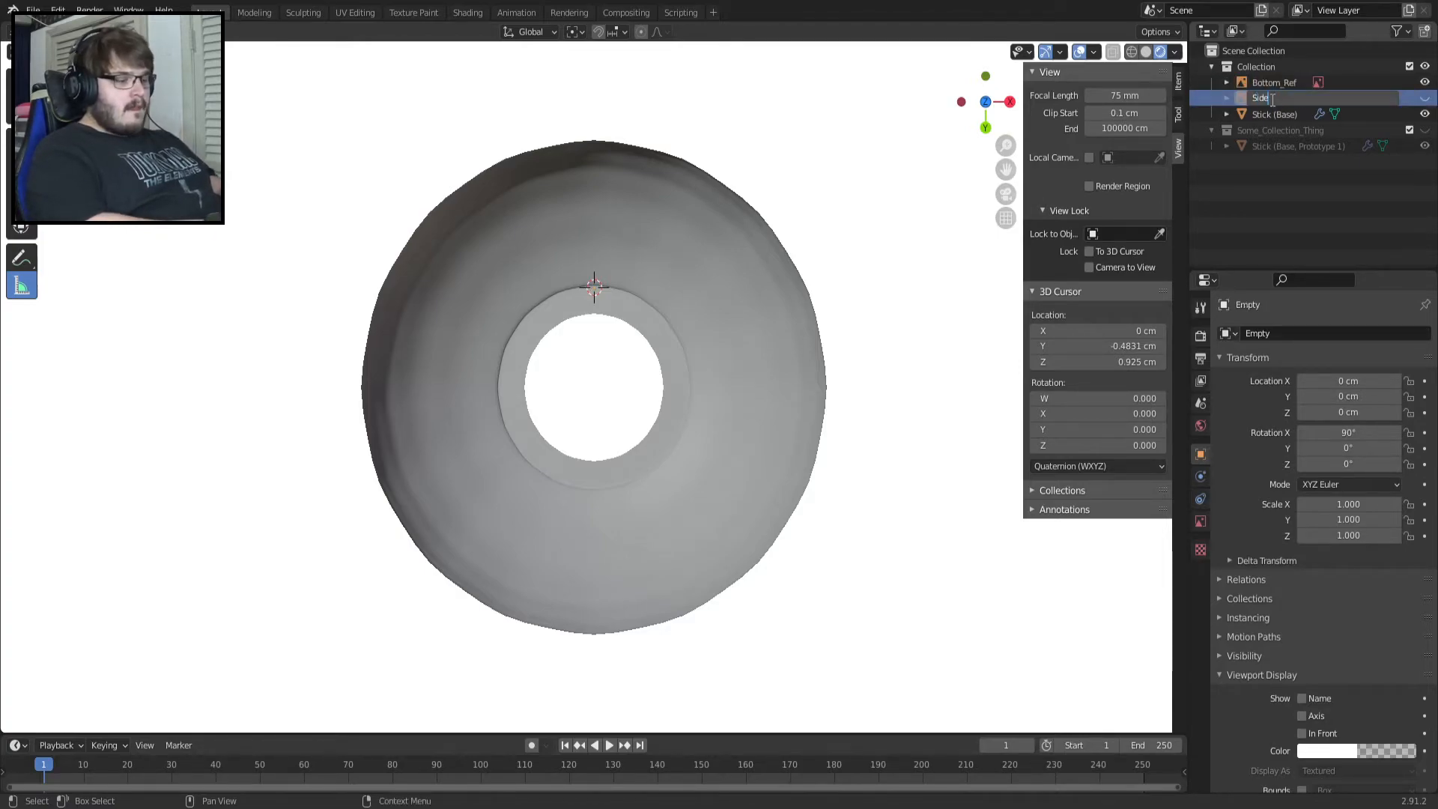
type("Side_Ref")
key("Return")
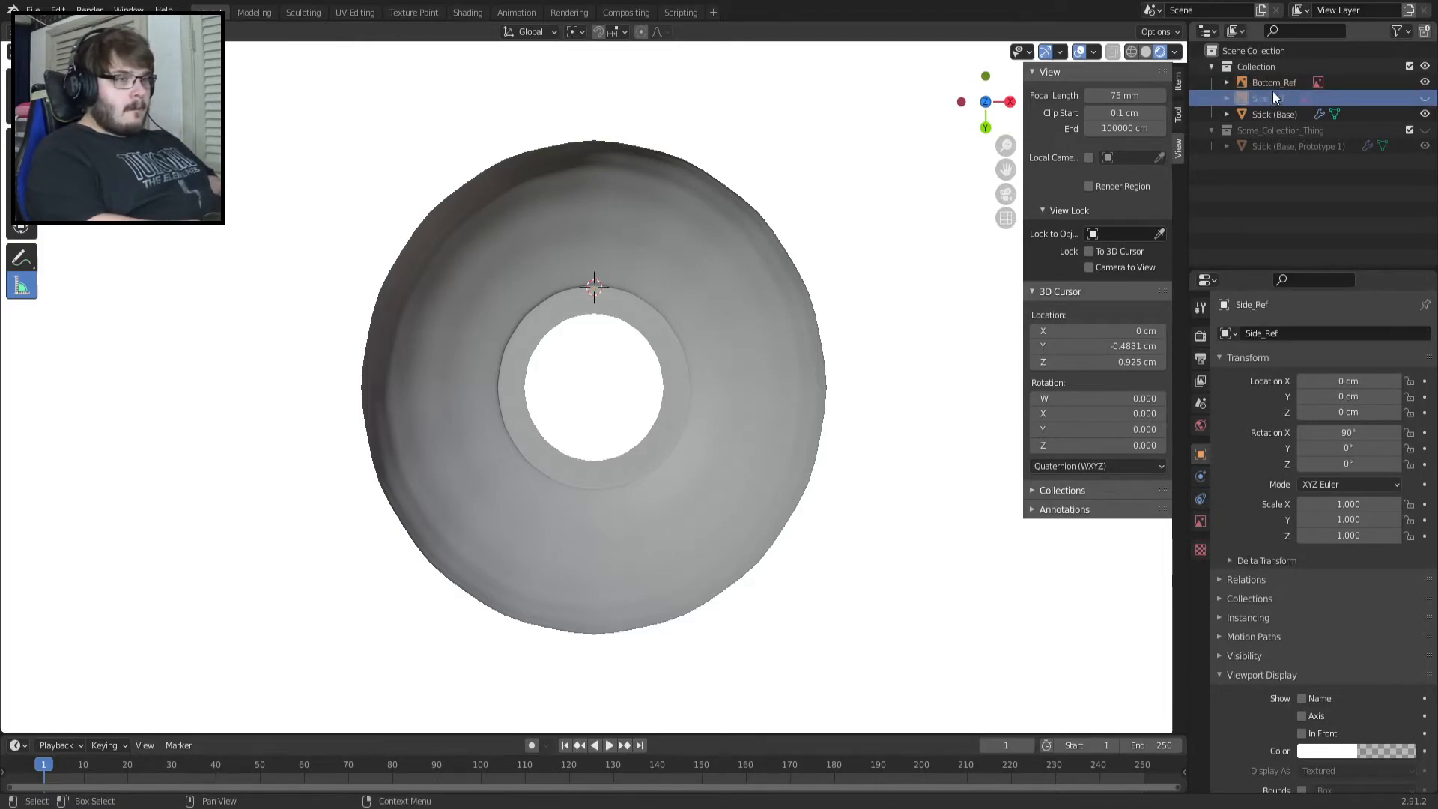
key("ctrl+s")
Enable transparency on the Bottom_Ref image at about 0.5 and set its size to 17 cm.
left_click(1282, 86)
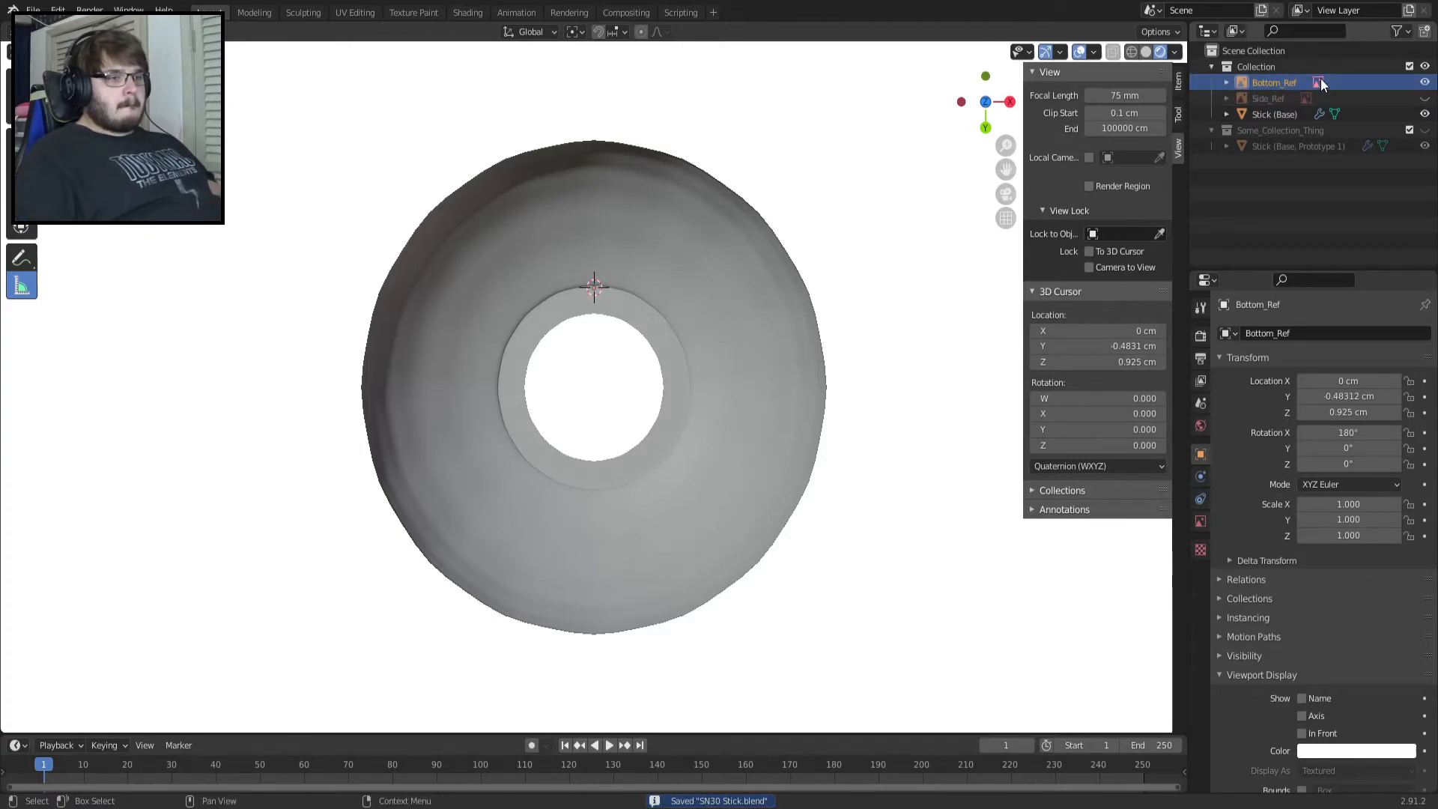
left_click(1200, 520)
left_click(1301, 517)
left_click_drag(1393, 517, 1344, 516)
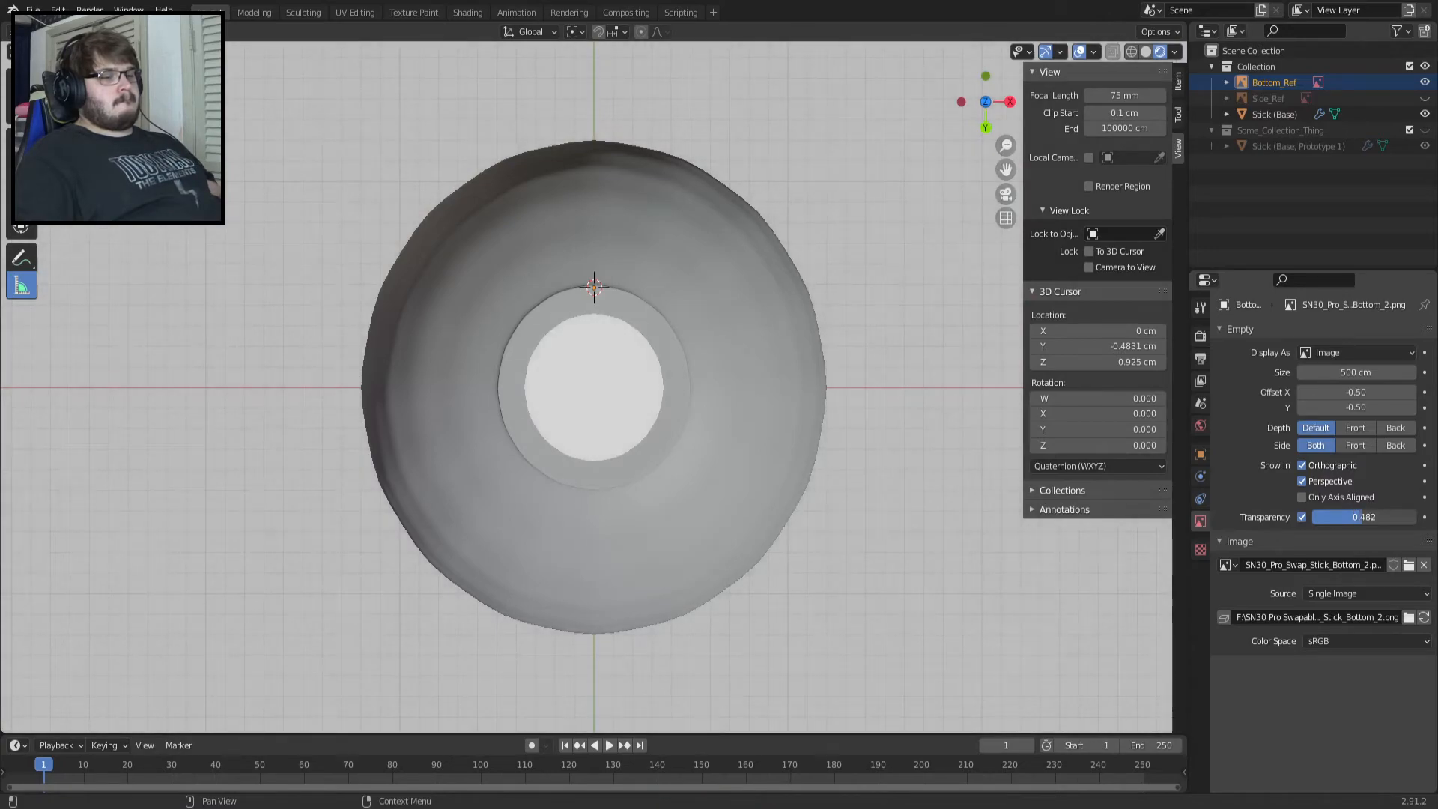
mouse_move(1367, 373)
left_mouse_down()
mouse_move(1269, 372)
mouse_move(1359, 375)
left_mouse_up()
Try an X offset of 0 on the Bottom_Ref image and undo it.
left_click(1348, 391)
type("0")
key("Return")
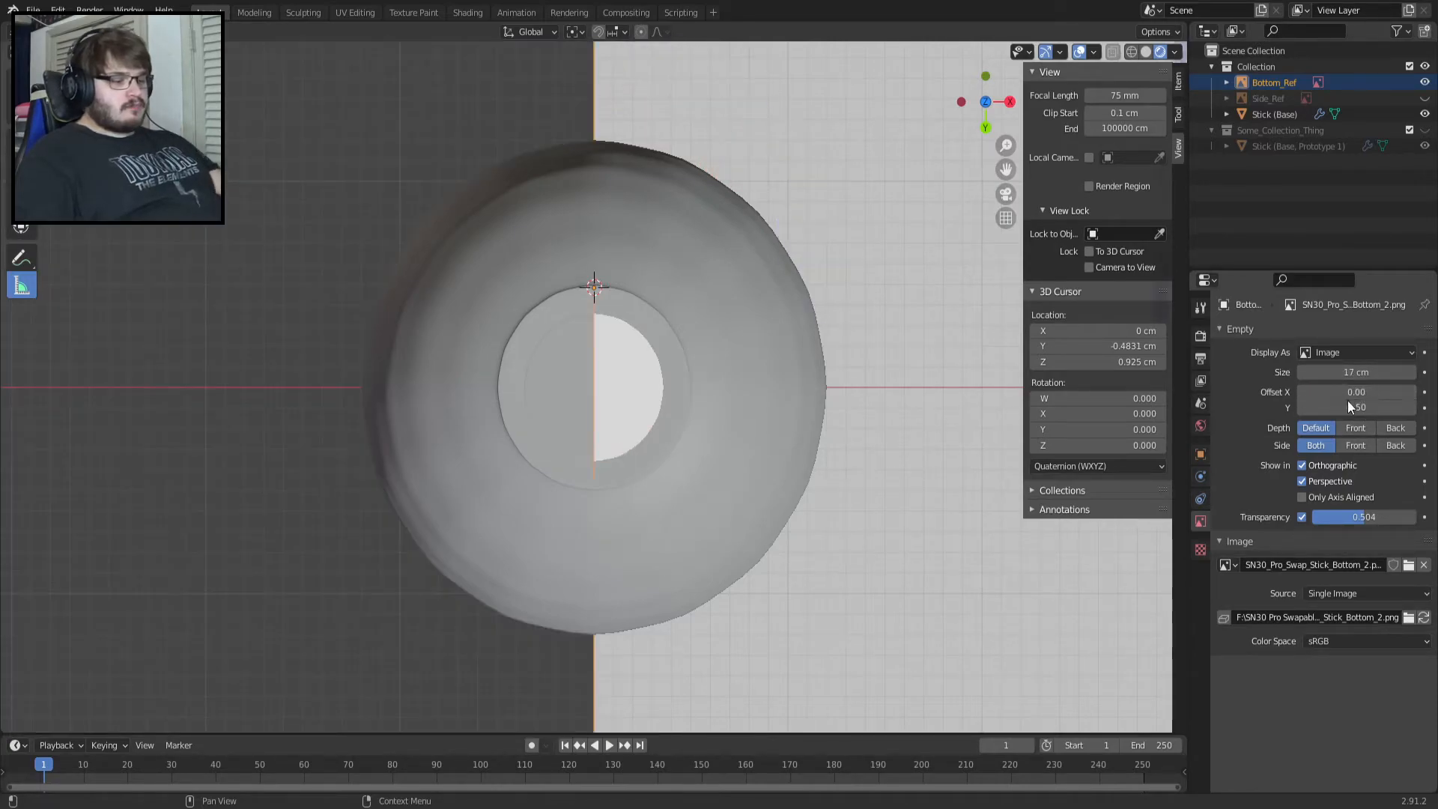
key("ctrl+z")
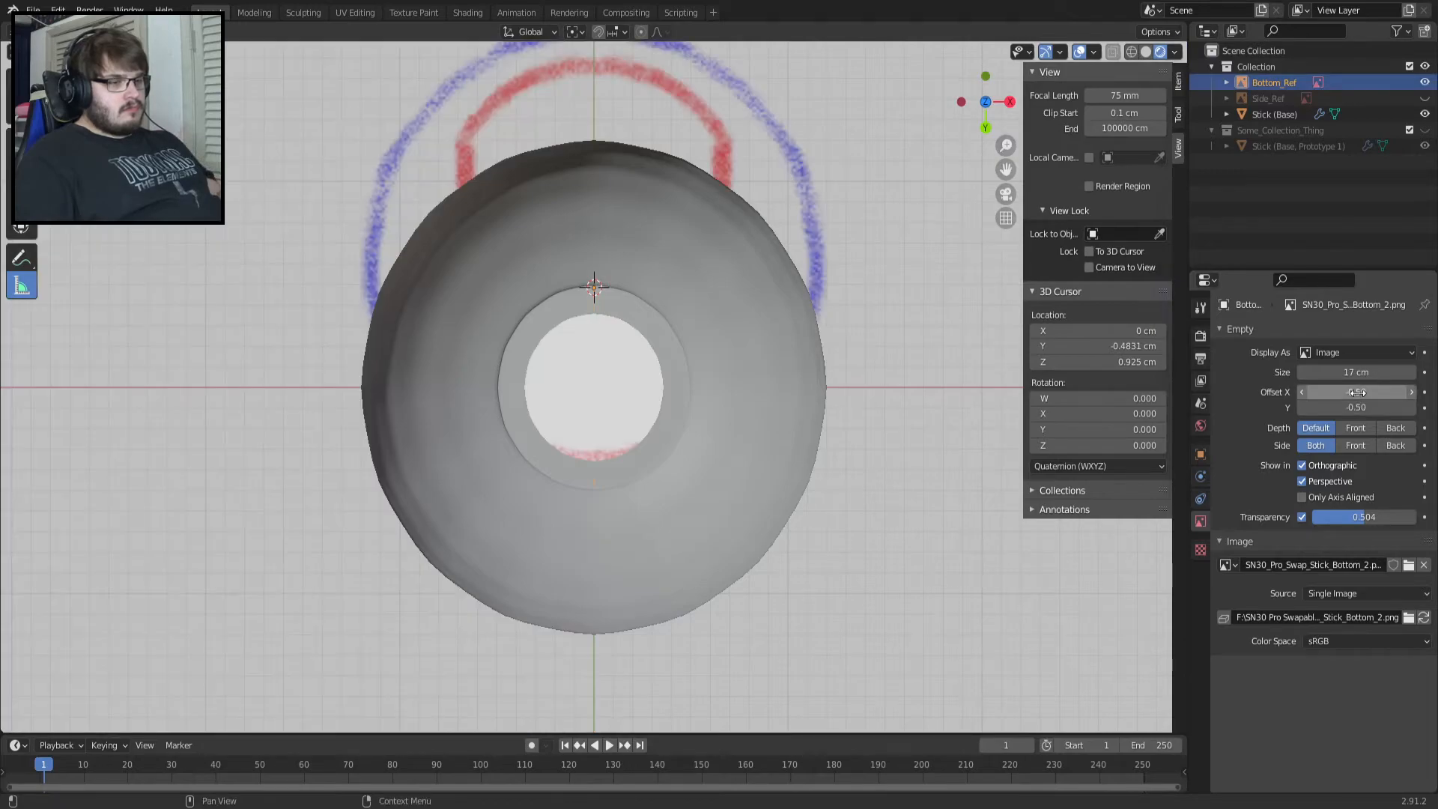
Shift Bottom_Ref to a Y offset of -0.53 and display it in front of the base at about 0.21 opacity.
left_click_drag(1371, 407, 1376, 406)
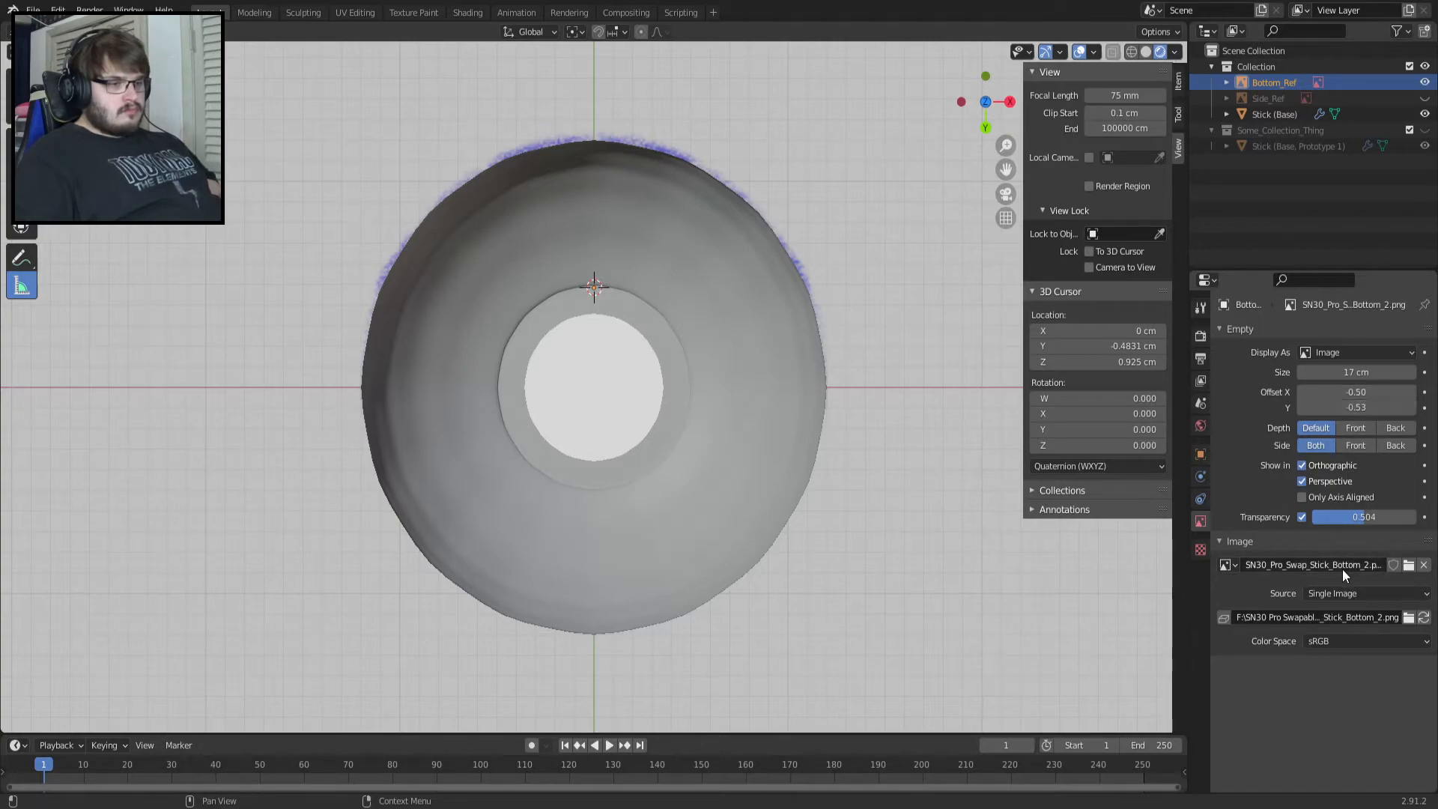
left_click(1356, 428)
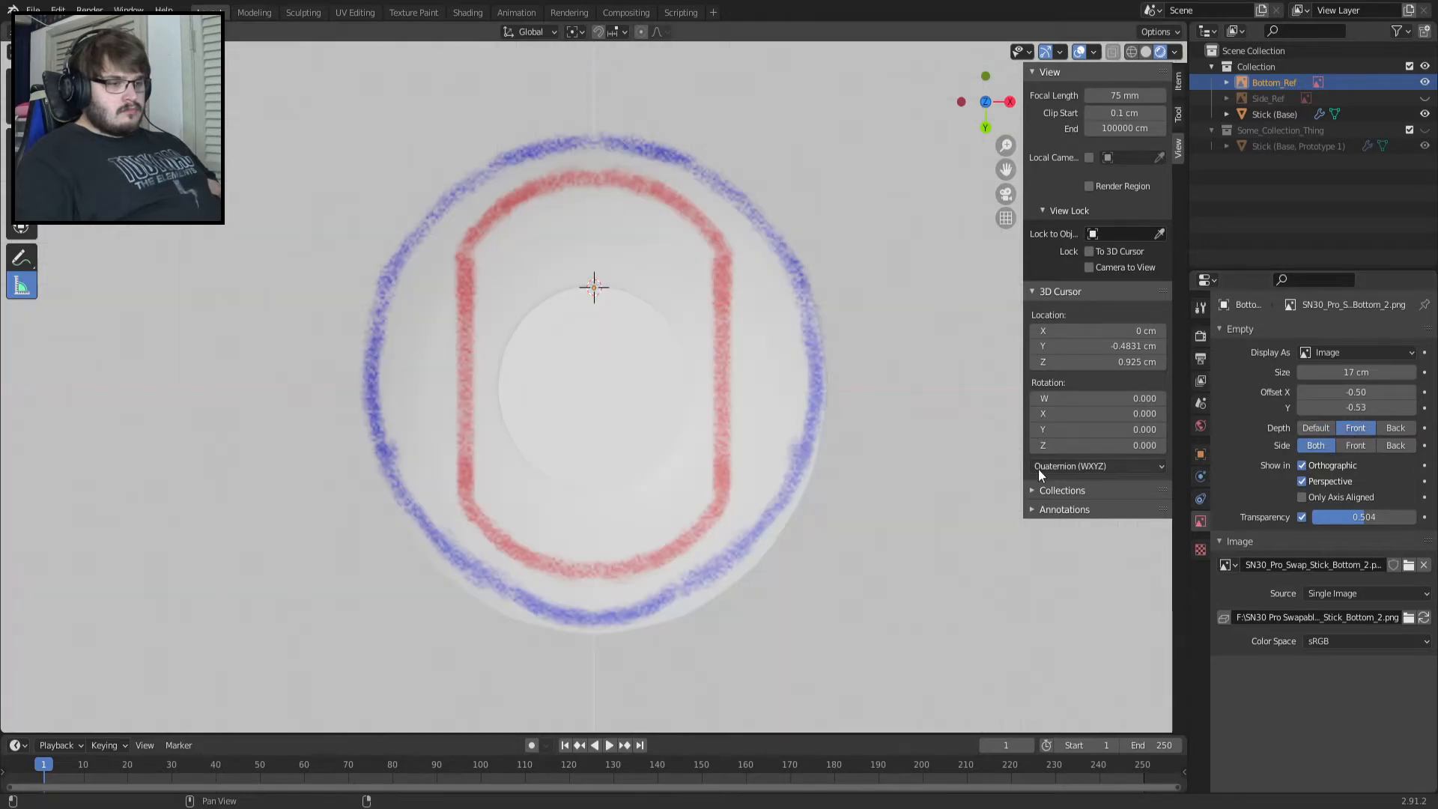
scroll(775, 478, "up", 2)
scroll(775, 478, "up", 1)
left_click_drag(1367, 520, 1337, 520)
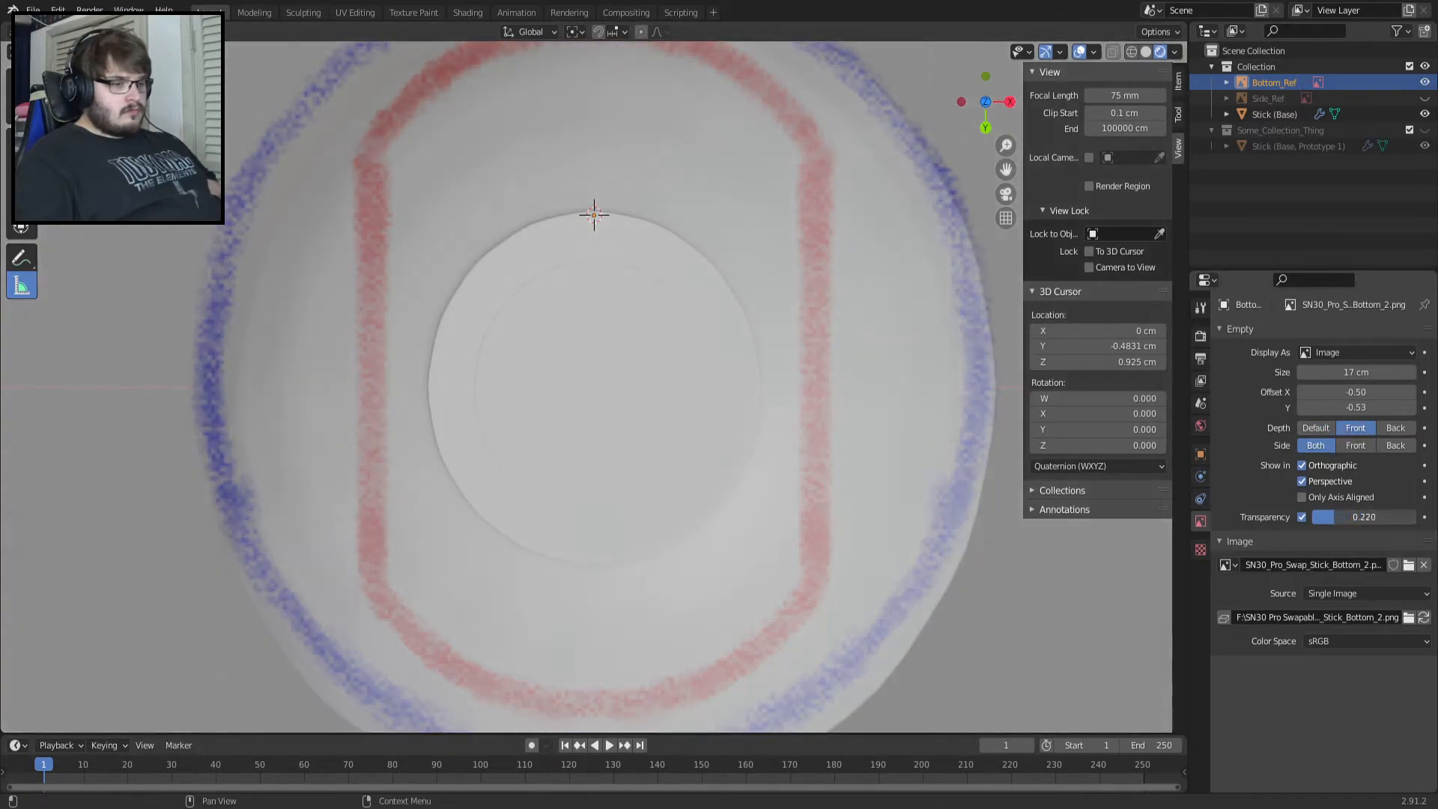
Fine-tune Bottom_Ref against the base's outline with a Y offset of about -0.54.
scroll(713, 449, "down", 2)
scroll(713, 438, "down", 1)
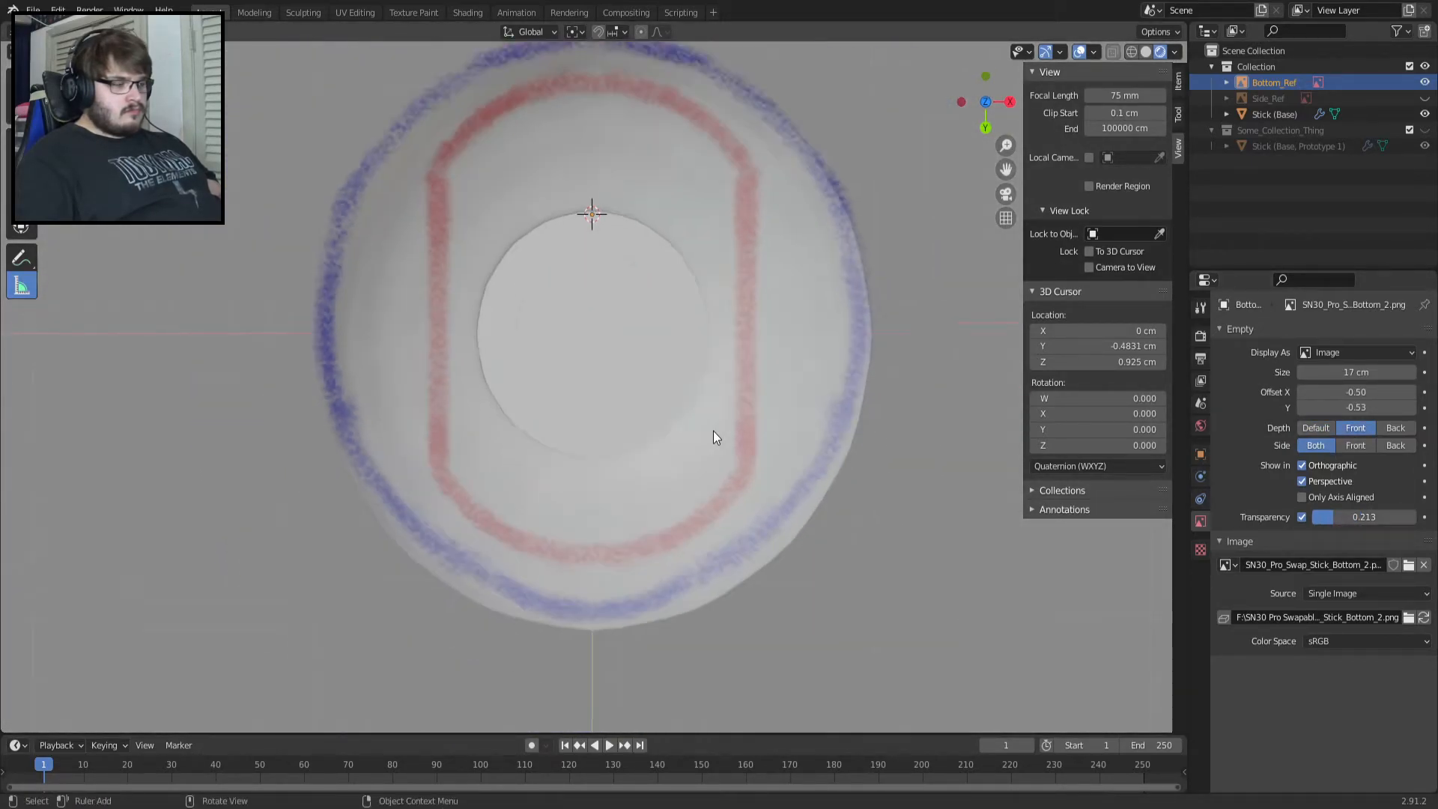
left_click_drag(1356, 406, 1357, 406)
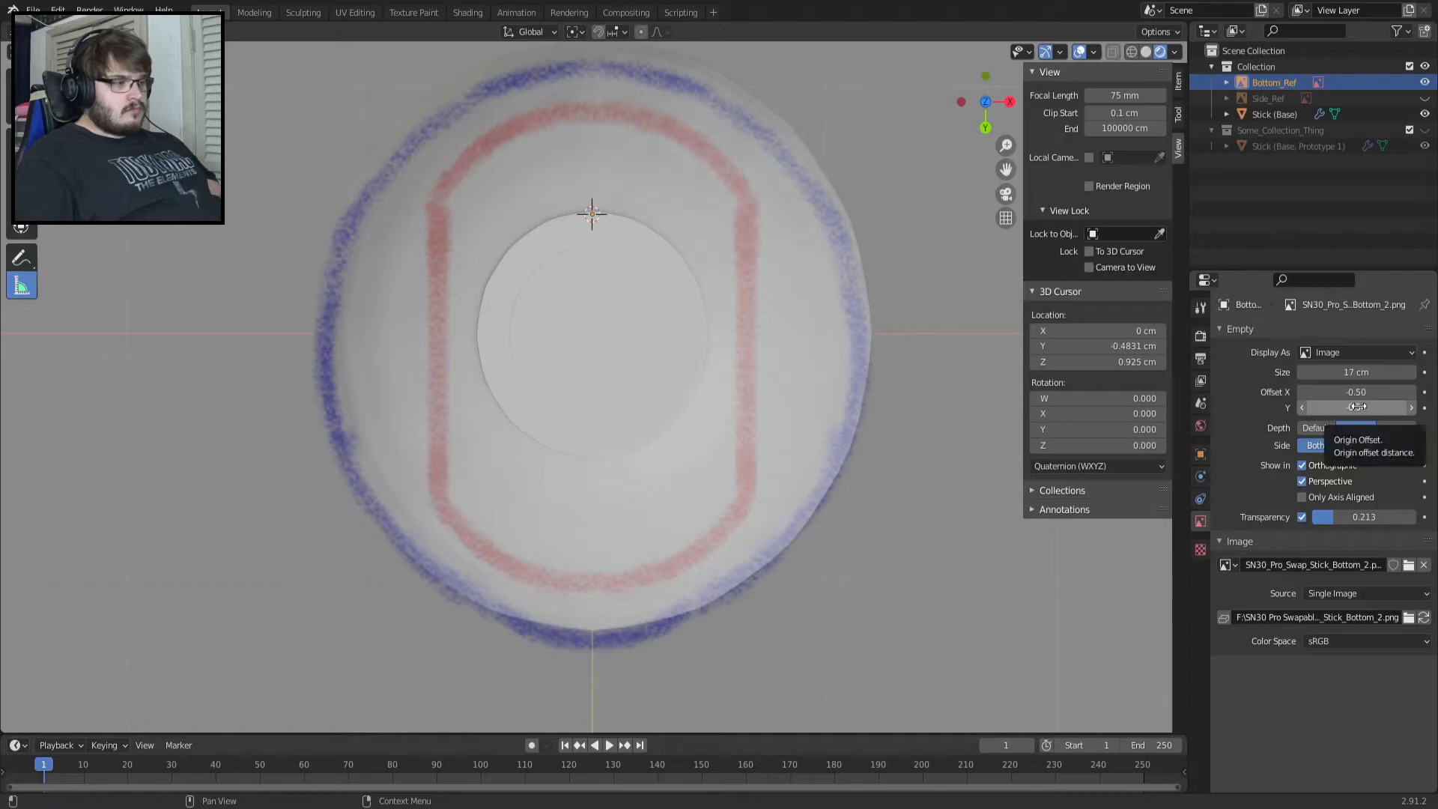
scroll(744, 390, "up", 1)
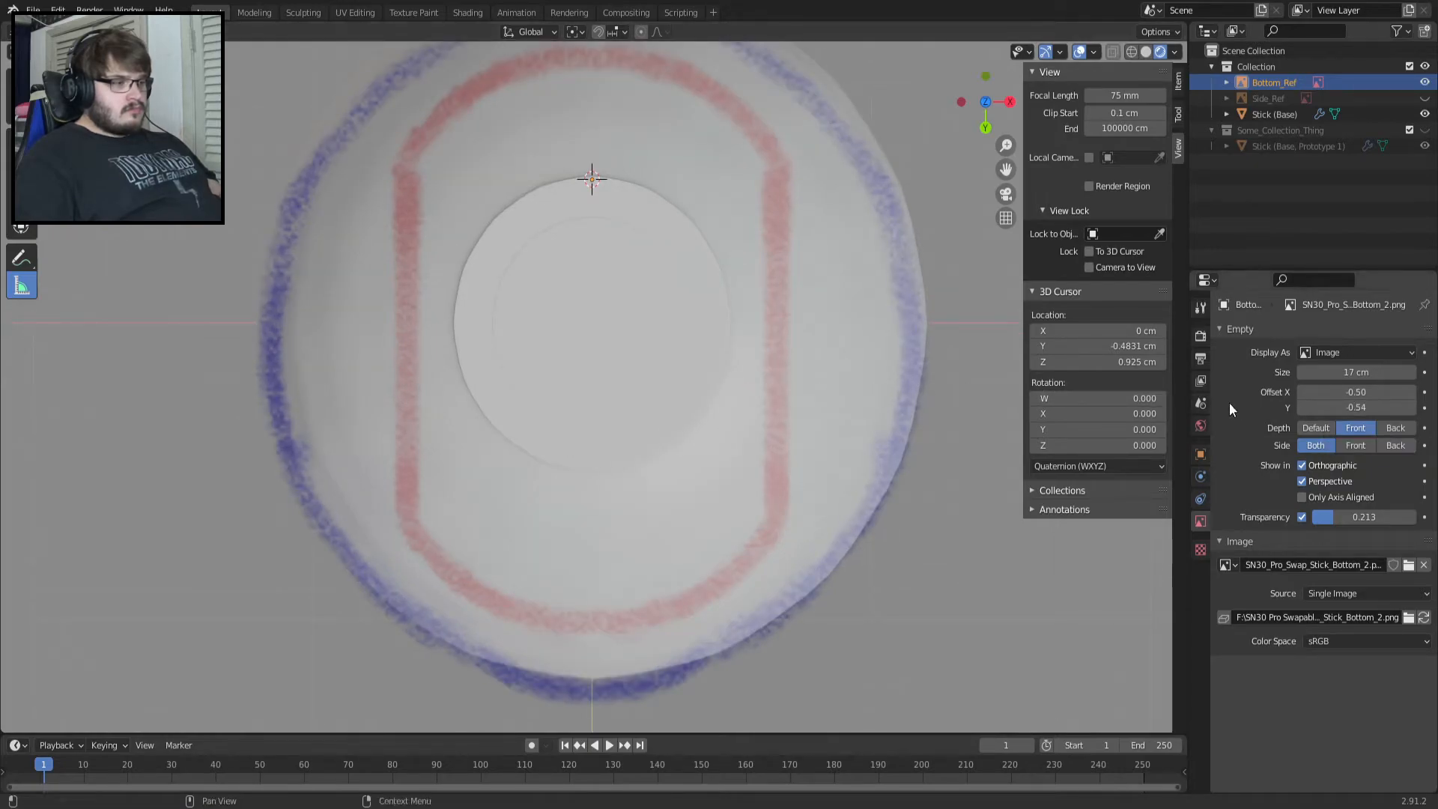
left_click_drag(1356, 391, 1344, 392)
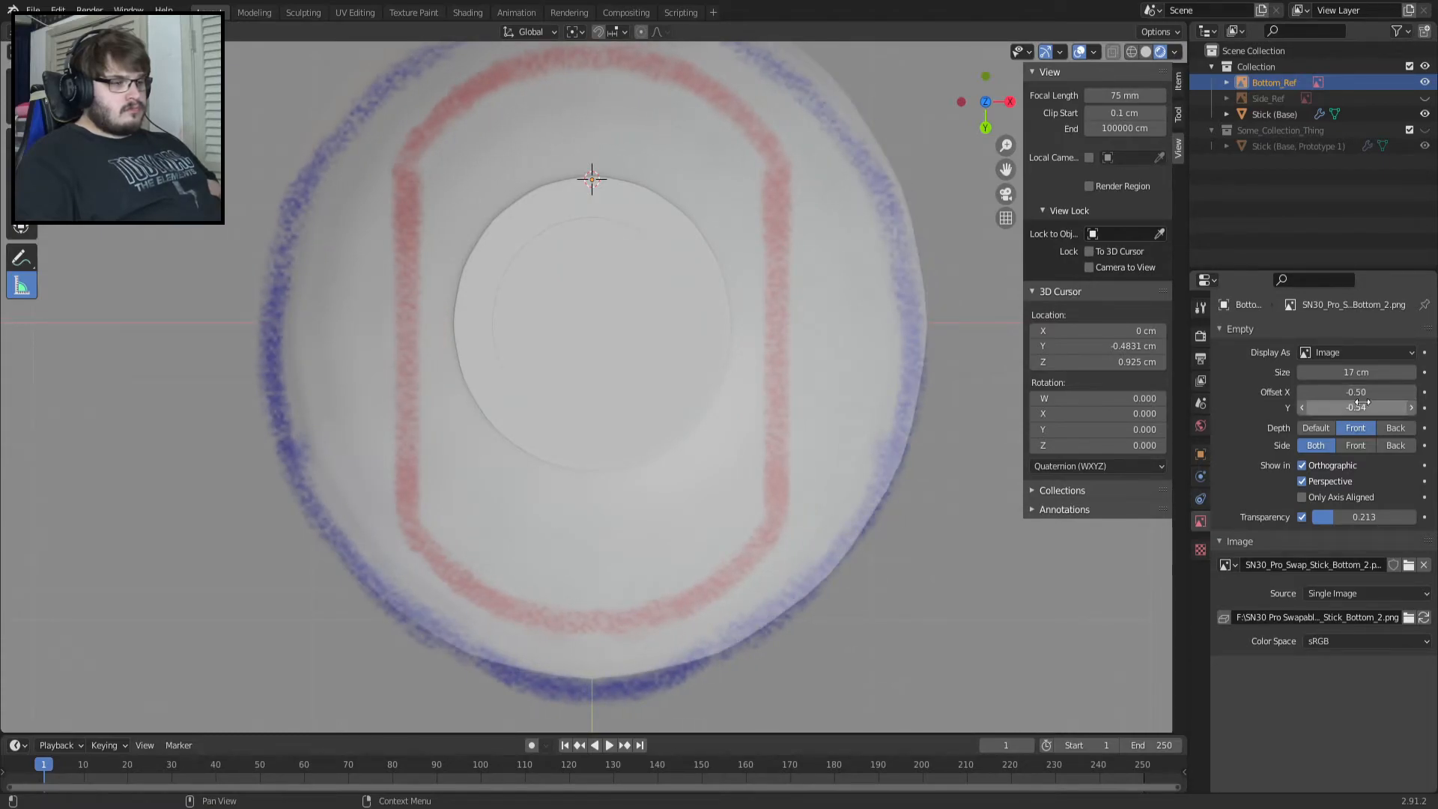
left_click(1365, 404)
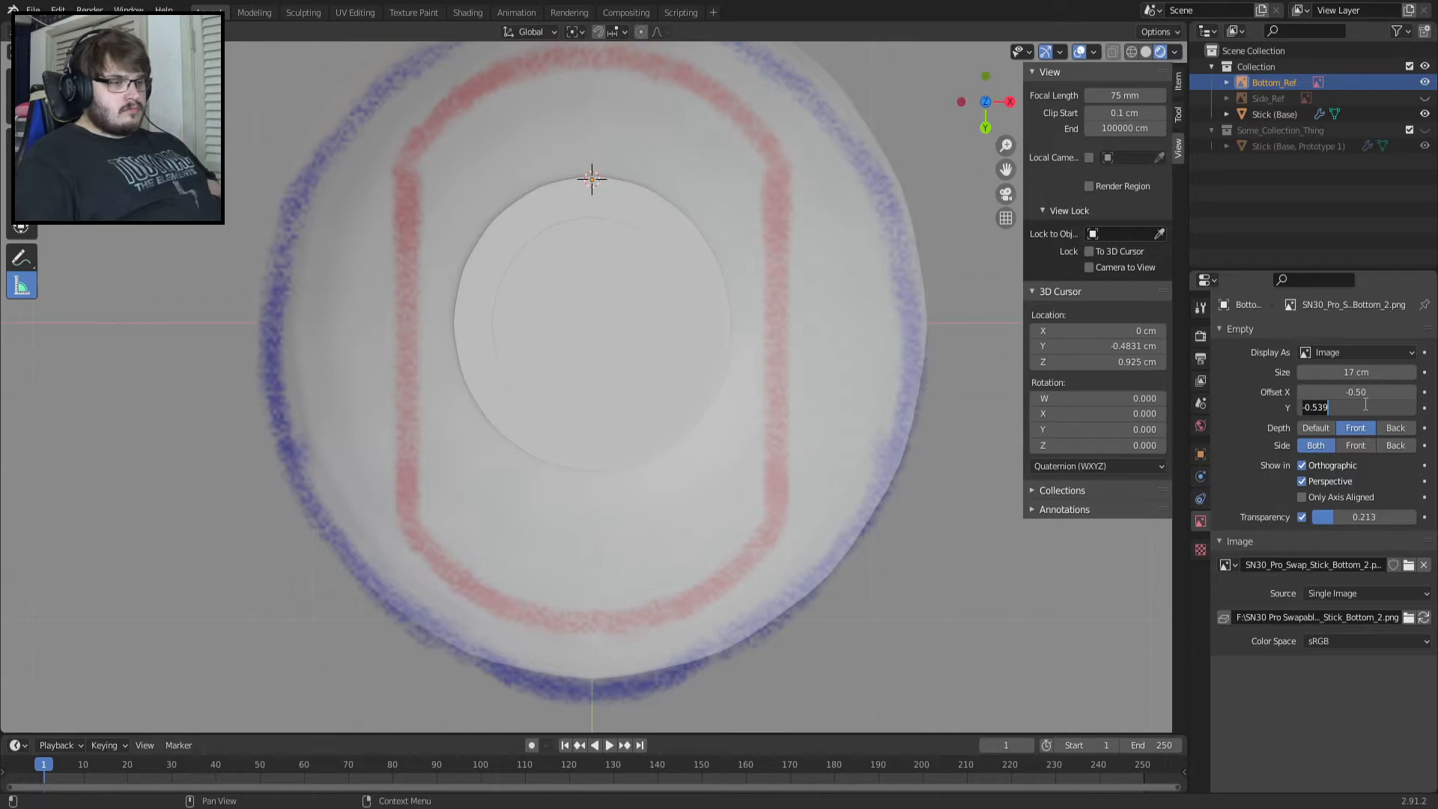
left_click(1368, 403)
key("Return")
Delete Bottom_Ref and add the revised drawing SN30_Pro_Swap_Stick_Bottom_2.png as a new reference image in the bottom view.
right_click(1290, 84)
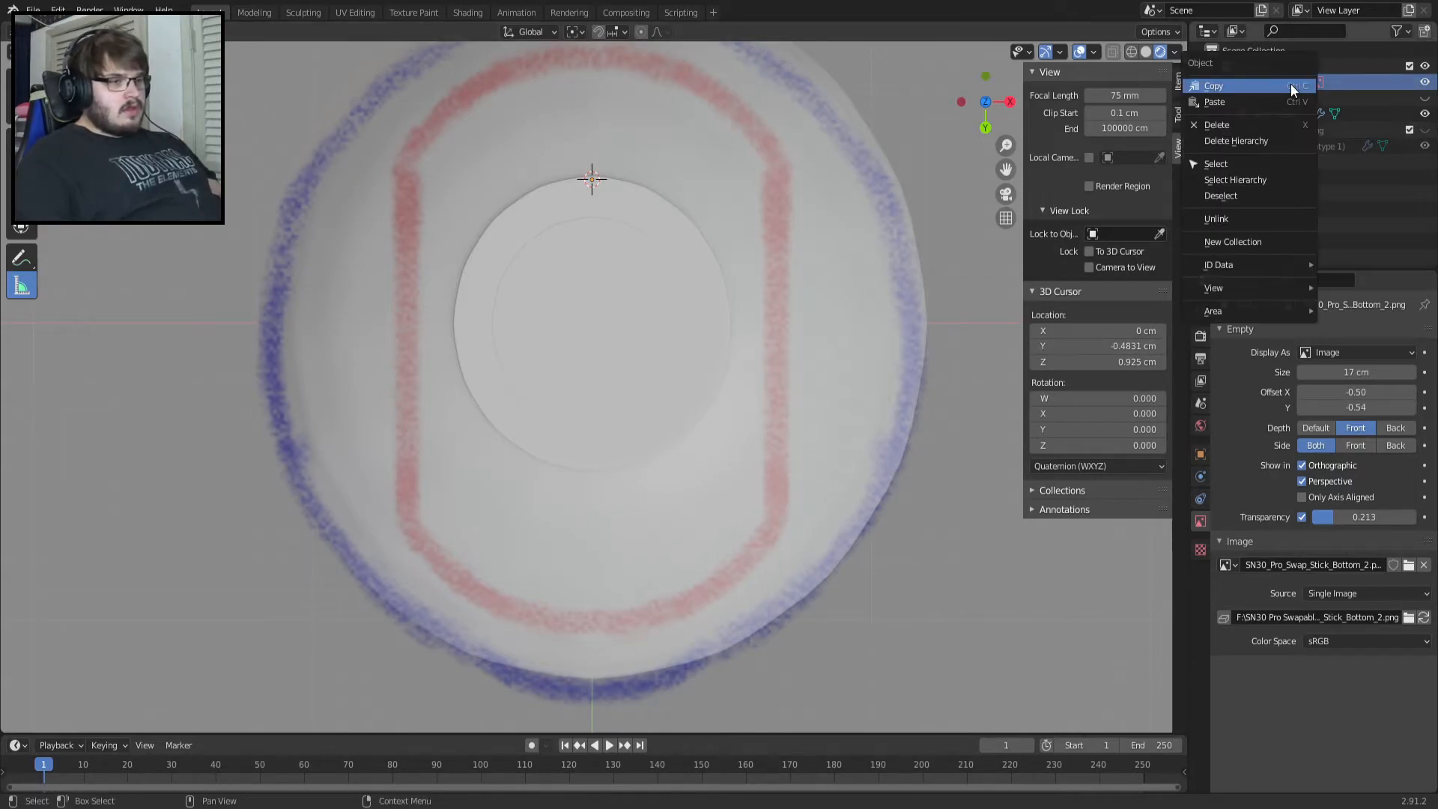
left_click(1268, 124)
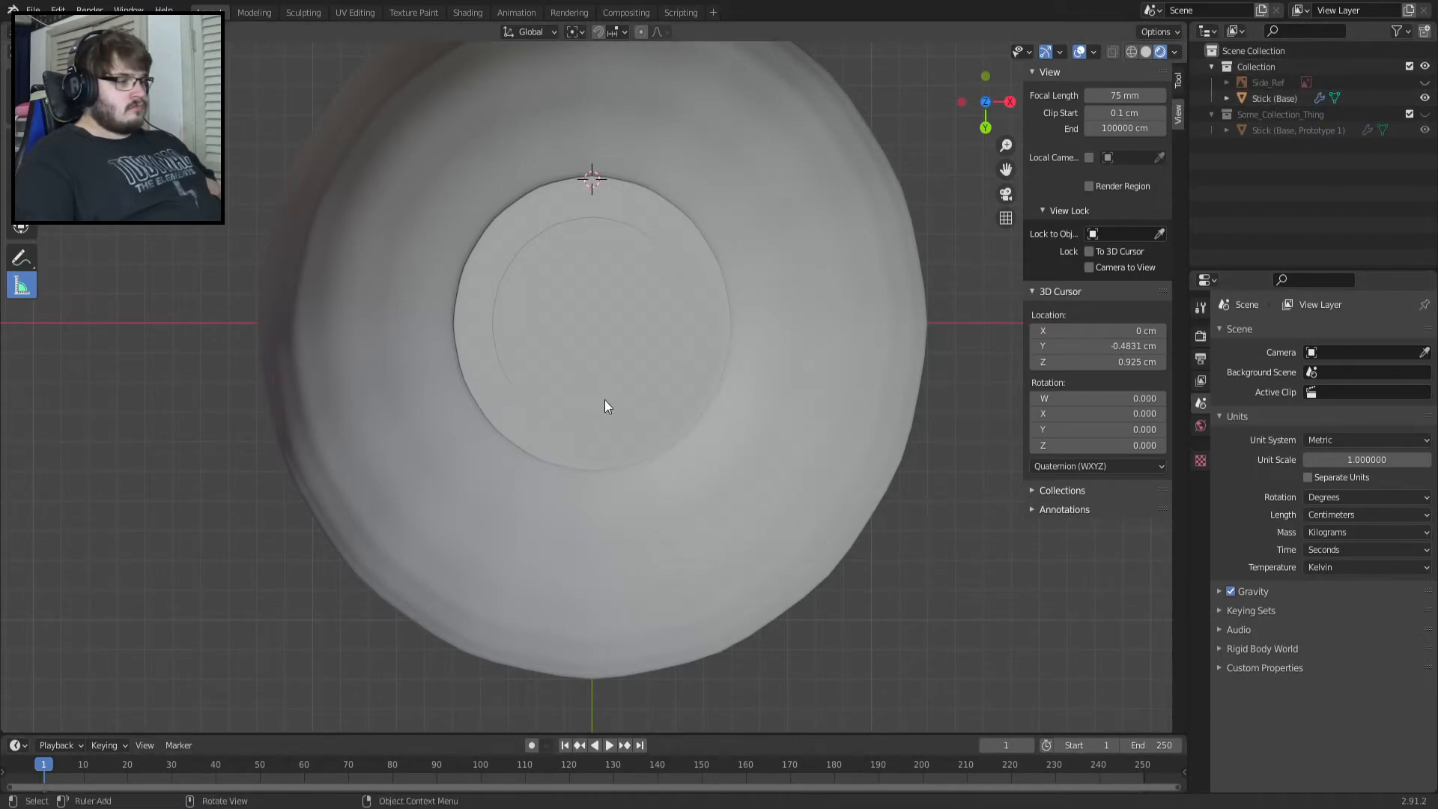
key("shift+a")
mouse_move(604, 399)
left_click(698, 402)
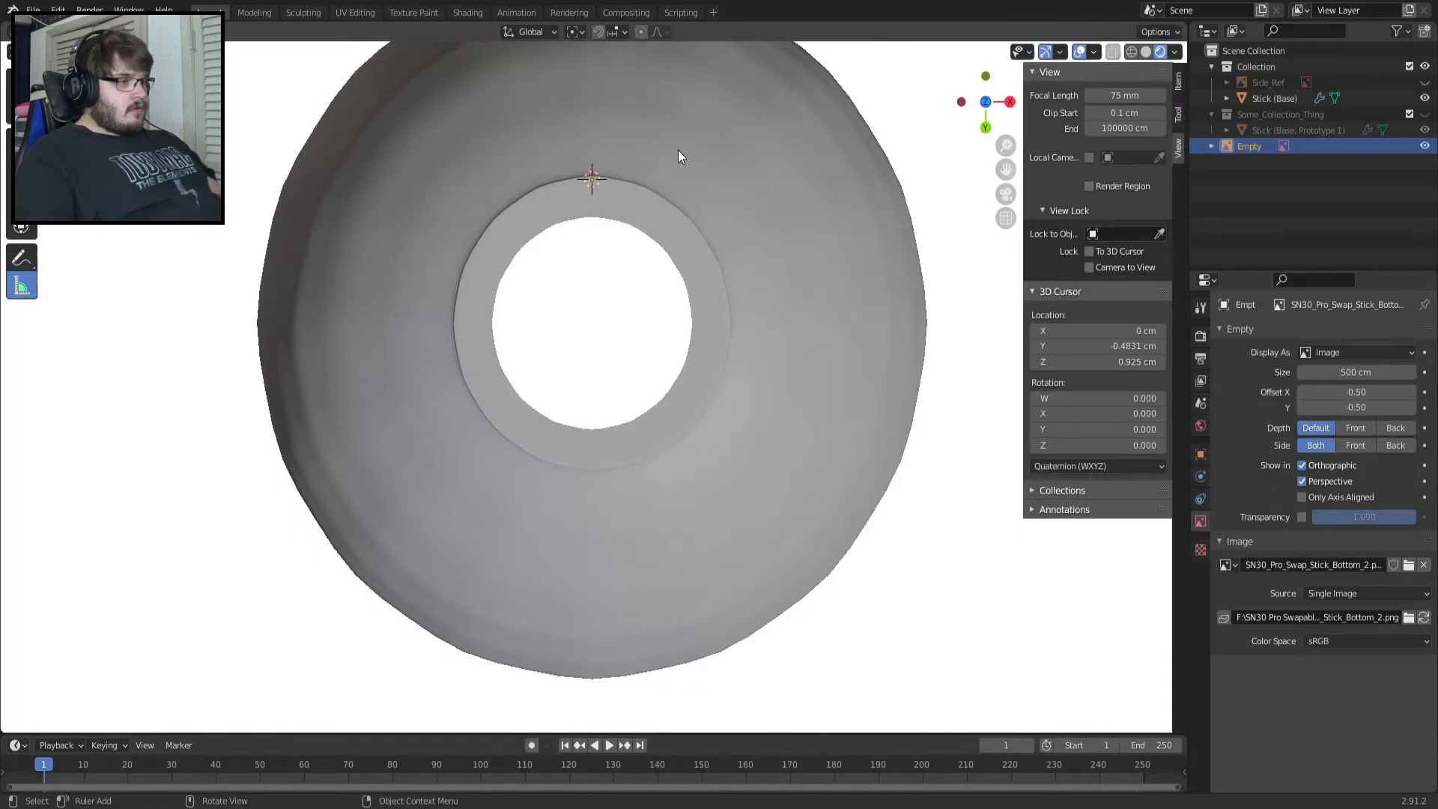
Enable transparency on the new reference image at about 0.418 and set its depth to Front.
left_click(1301, 516)
left_click_drag(1363, 516, 1333, 516)
left_click(1354, 427)
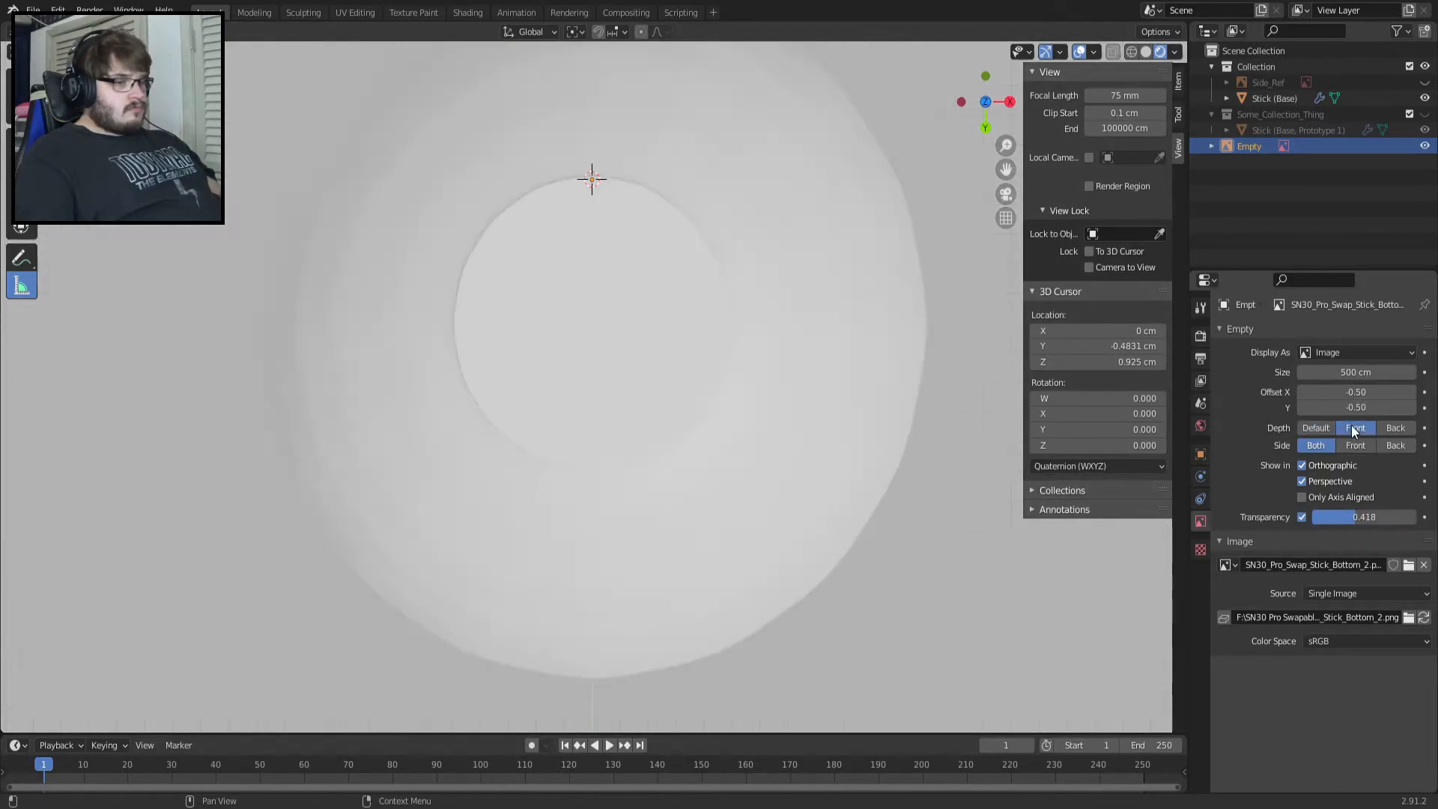
Size the new reference image down to 4 cm so its large blue circle comes close to the base's outline.
double_click(1373, 375)
type("13")
key("Return")
left_click_drag(1355, 372, 1385, 372)
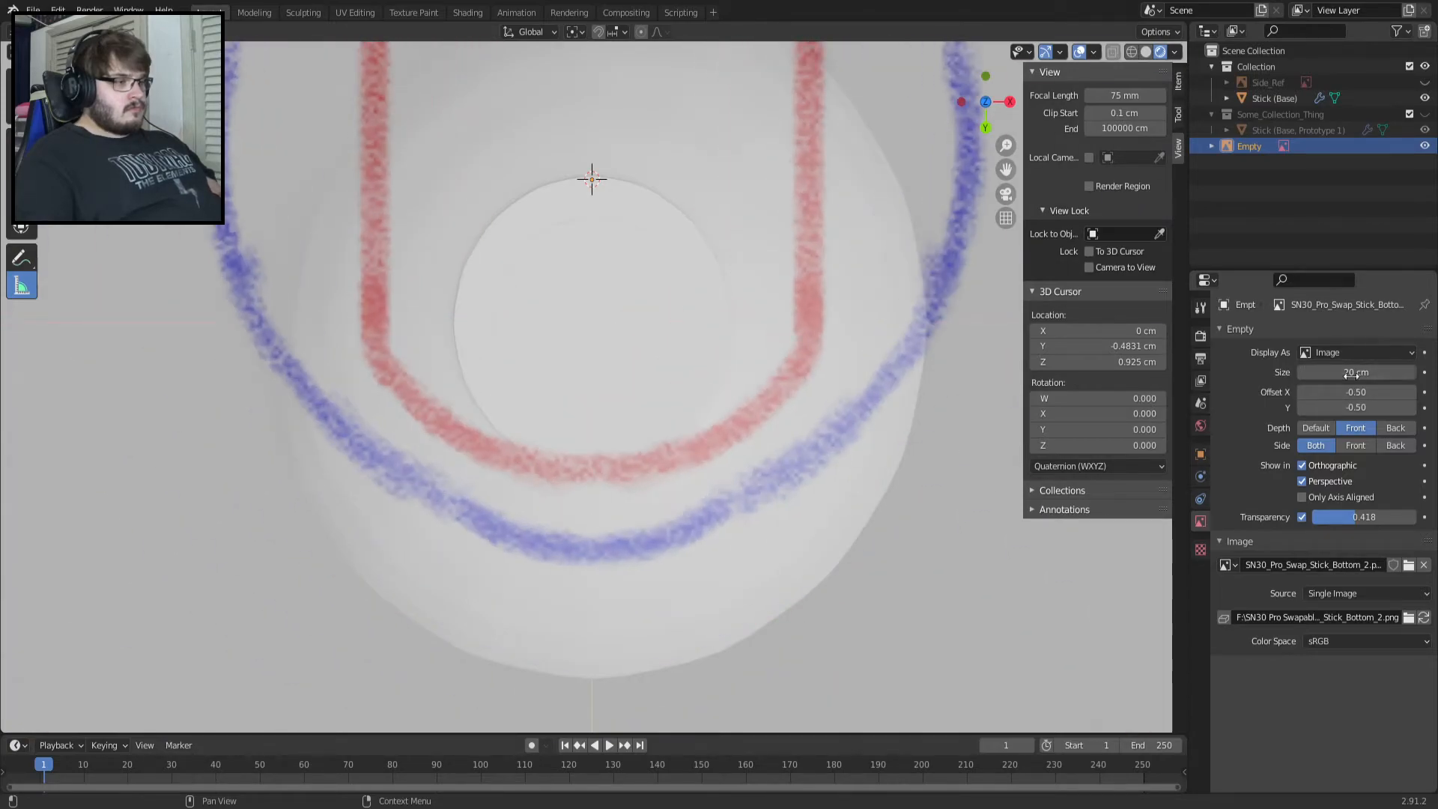
scroll(842, 357, "down", 6)
scroll(842, 358, "down", 6)
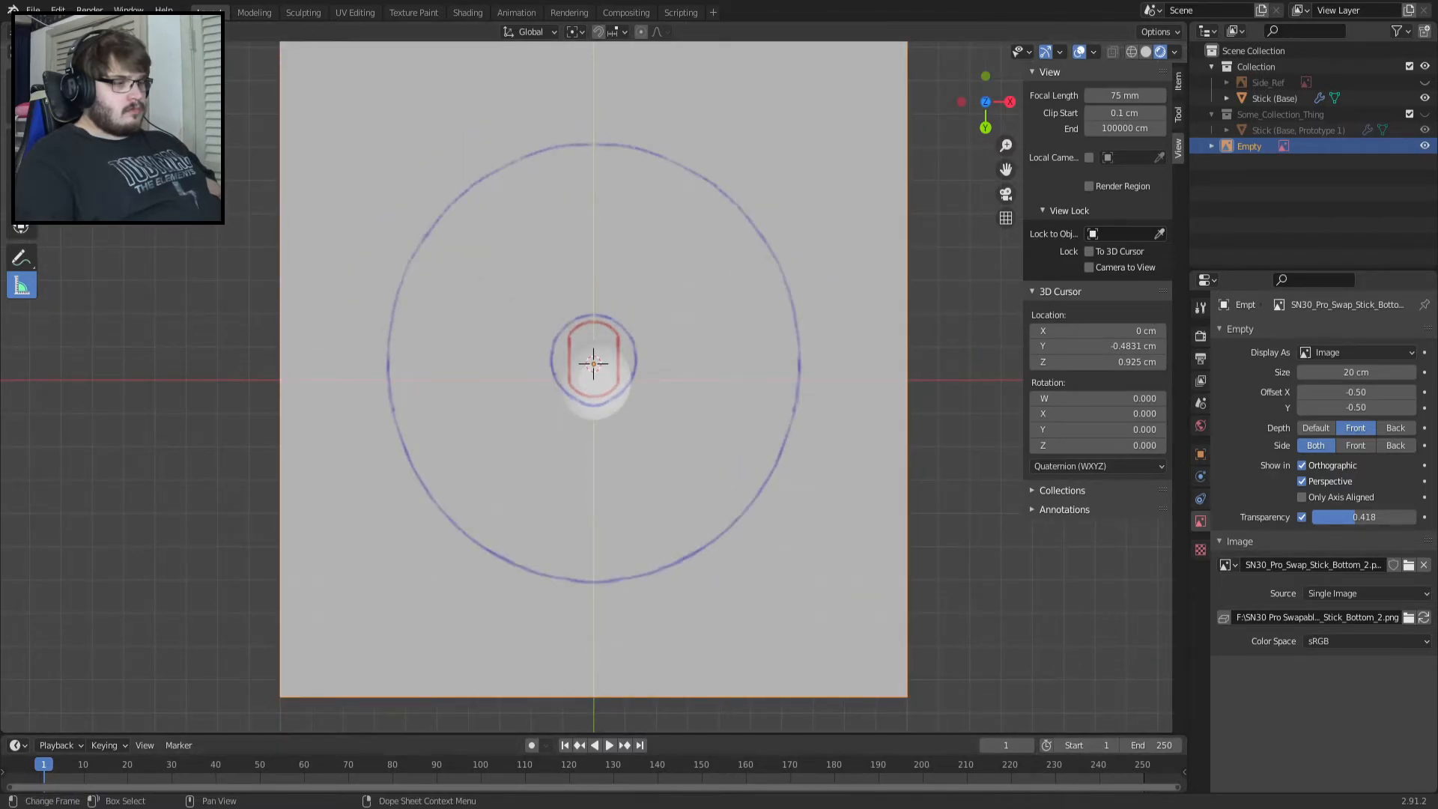
scroll(734, 416, "up", 8)
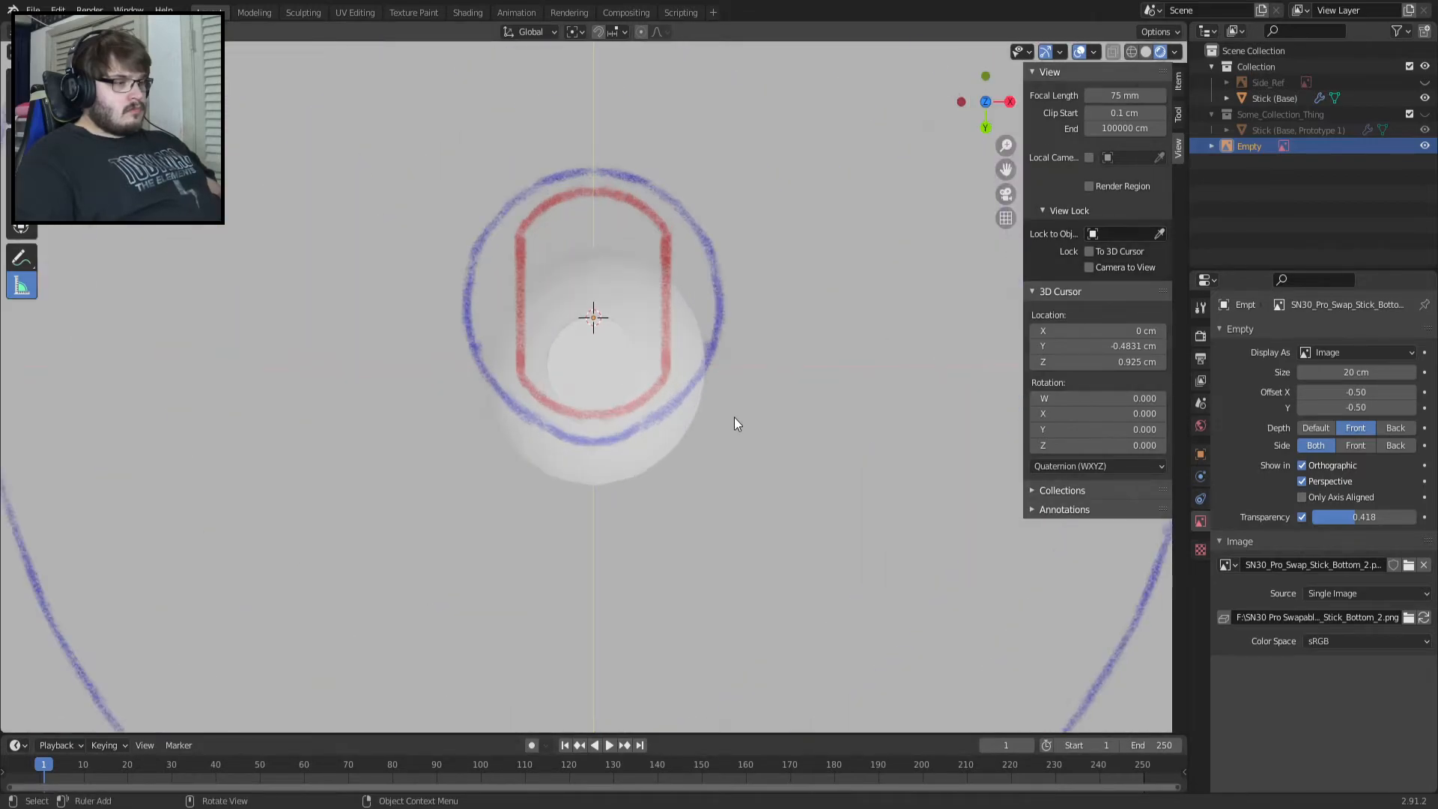
mouse_move(1356, 372)
left_mouse_down()
mouse_move(1335, 372)
mouse_move(1352, 372)
left_mouse_up()
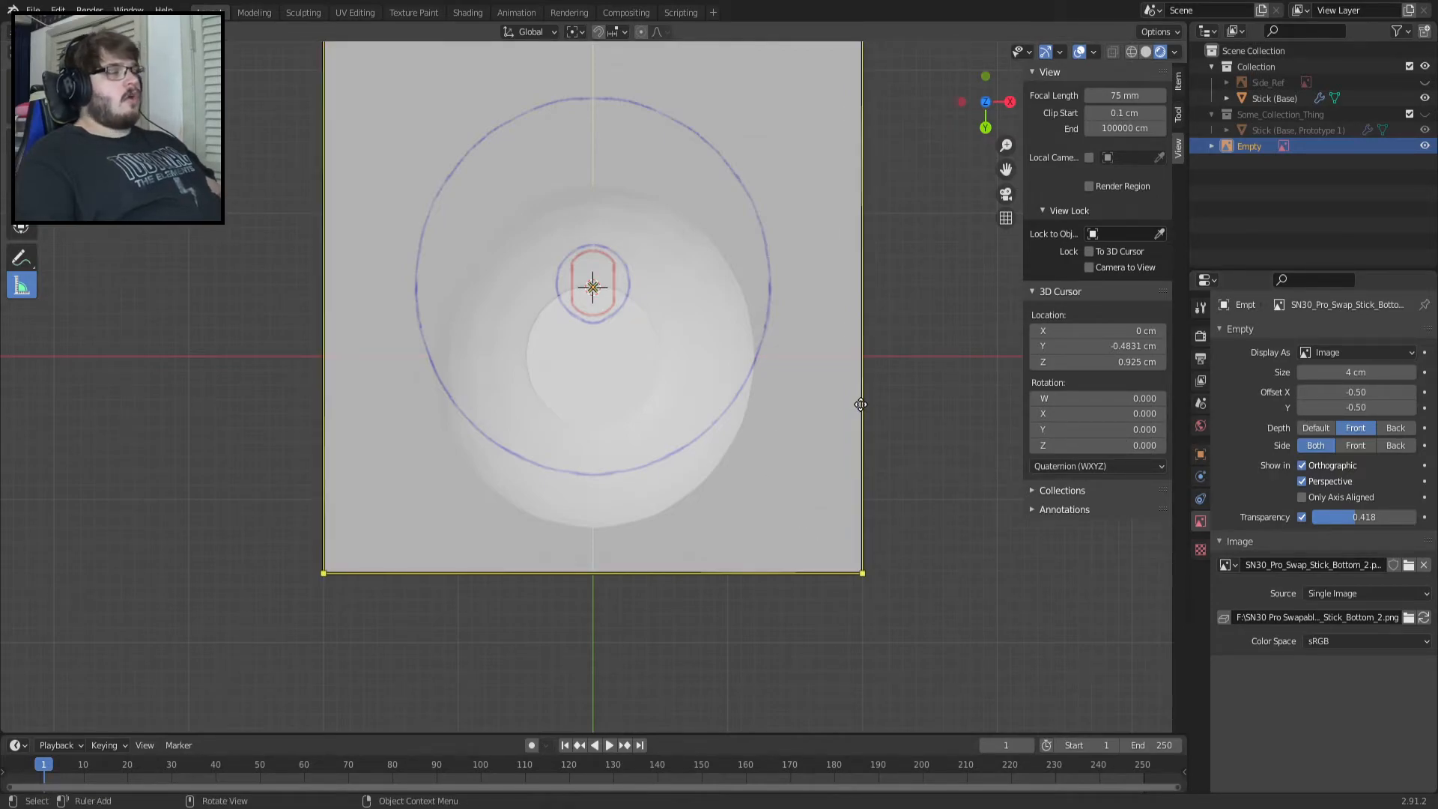
Reset the 3D cursor to the world origin and snap the reference image to it.
key("shift+s")
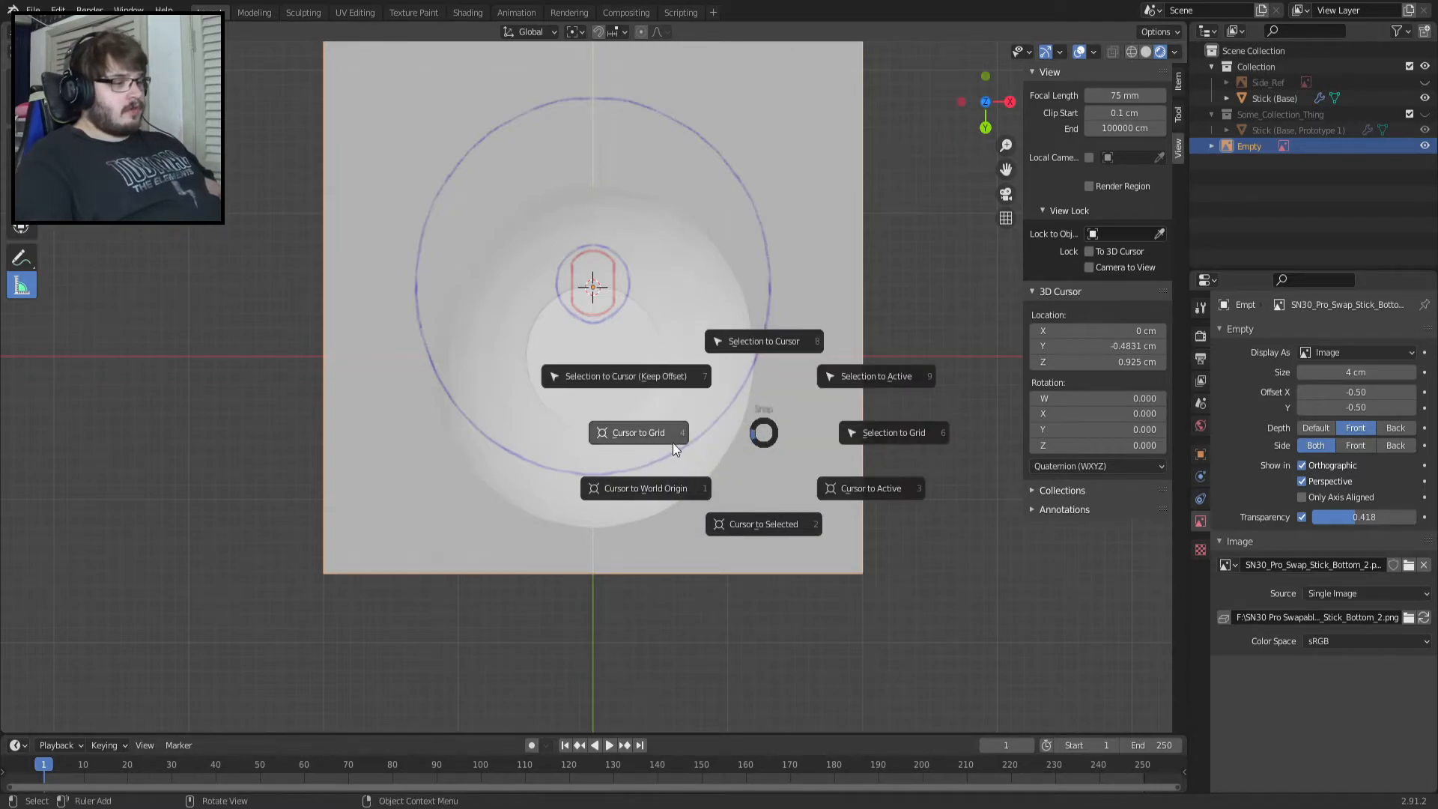
left_click(684, 487)
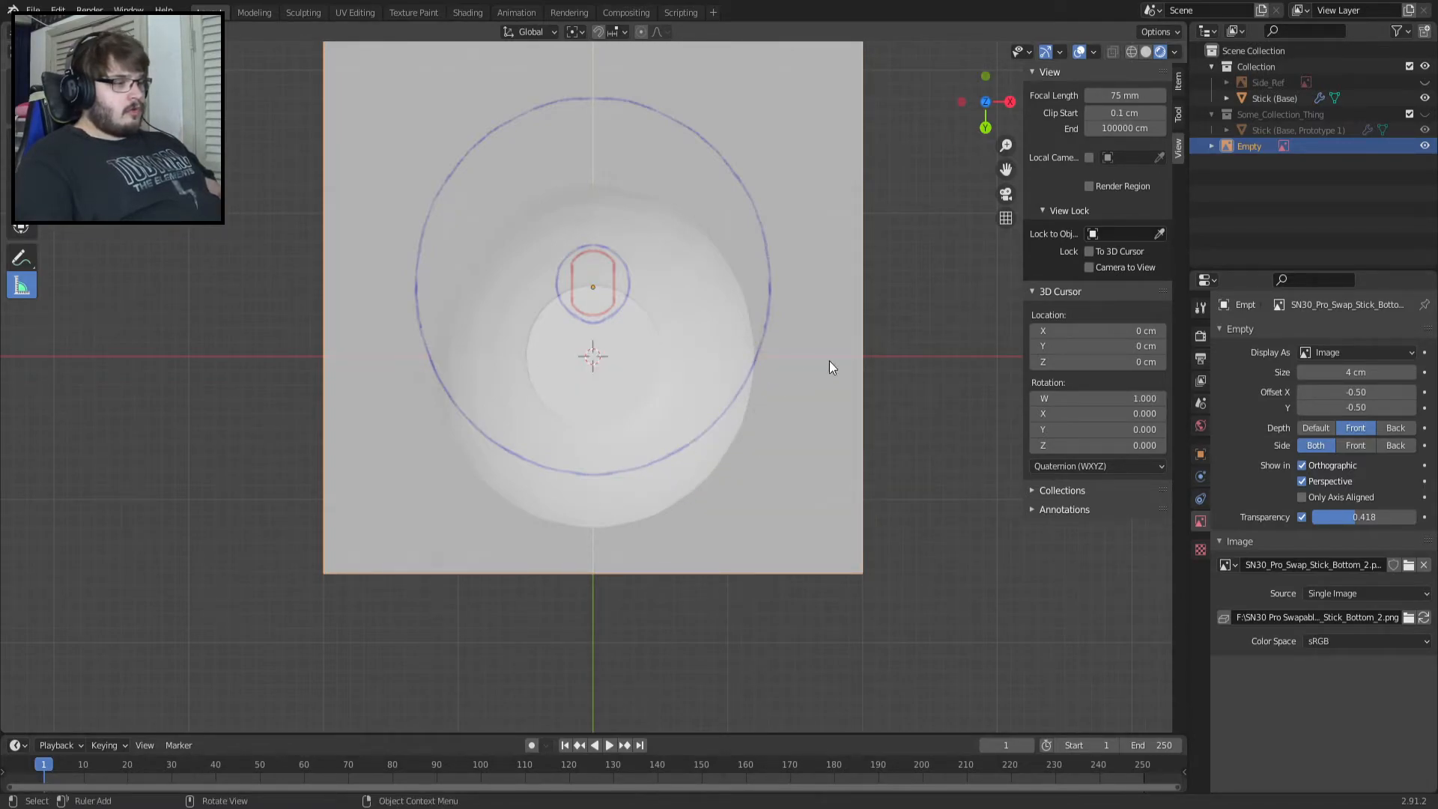
key("shift+s")
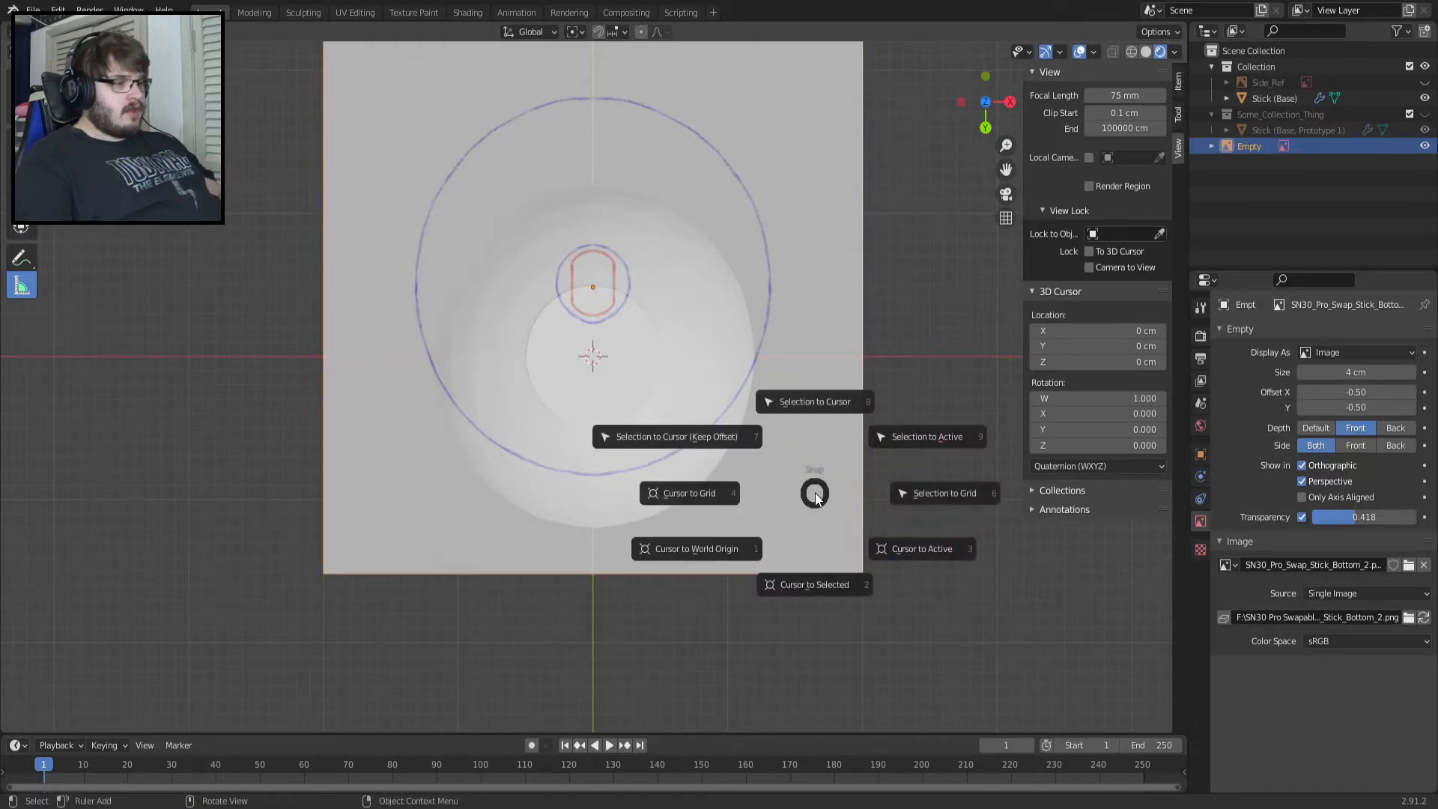
left_click(824, 406)
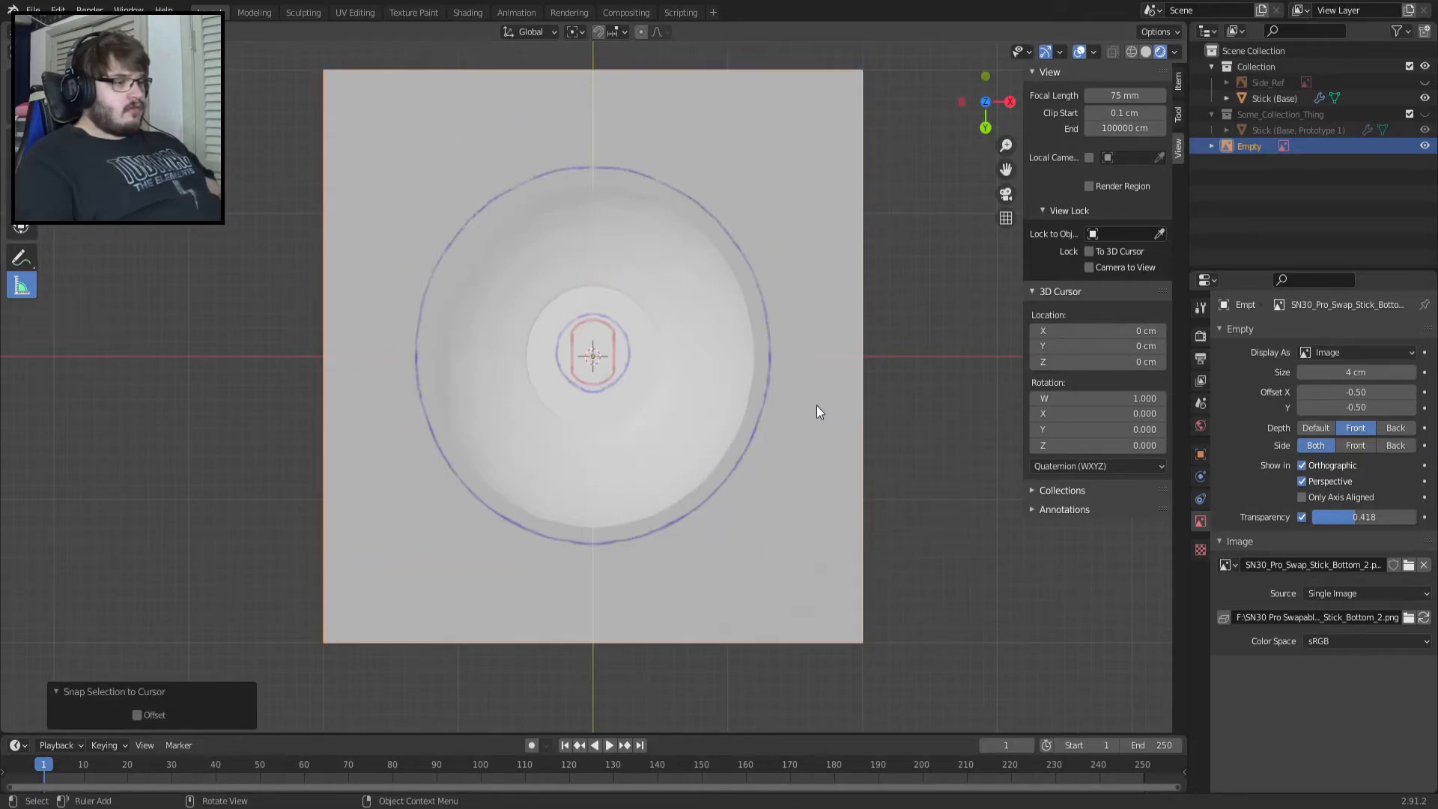
Scale the reference image by about 0.902 to fit its outer blue circle to the base's rim, and check the fit from above.
scroll(528, 310, "up", 4)
key("s")
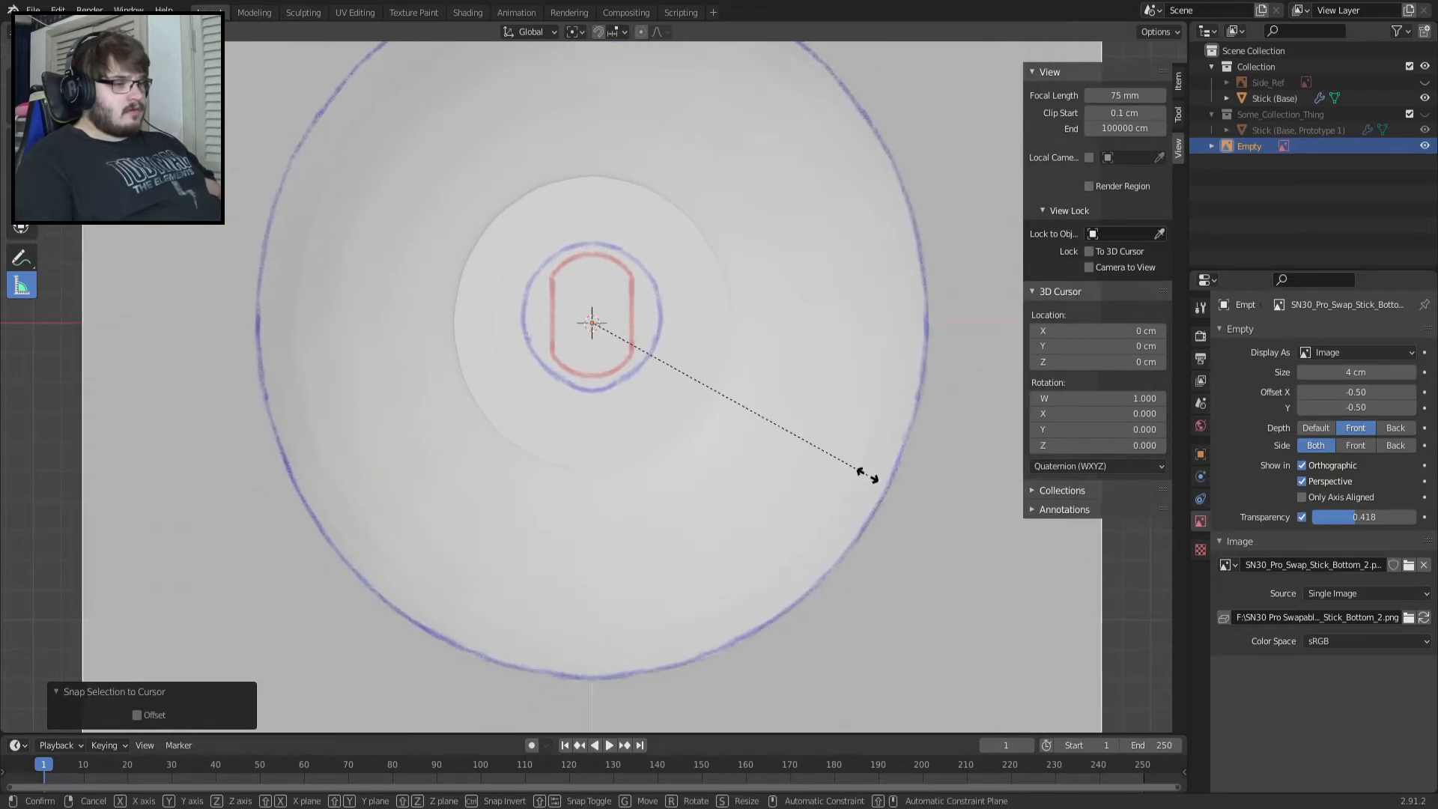
left_click(864, 475)
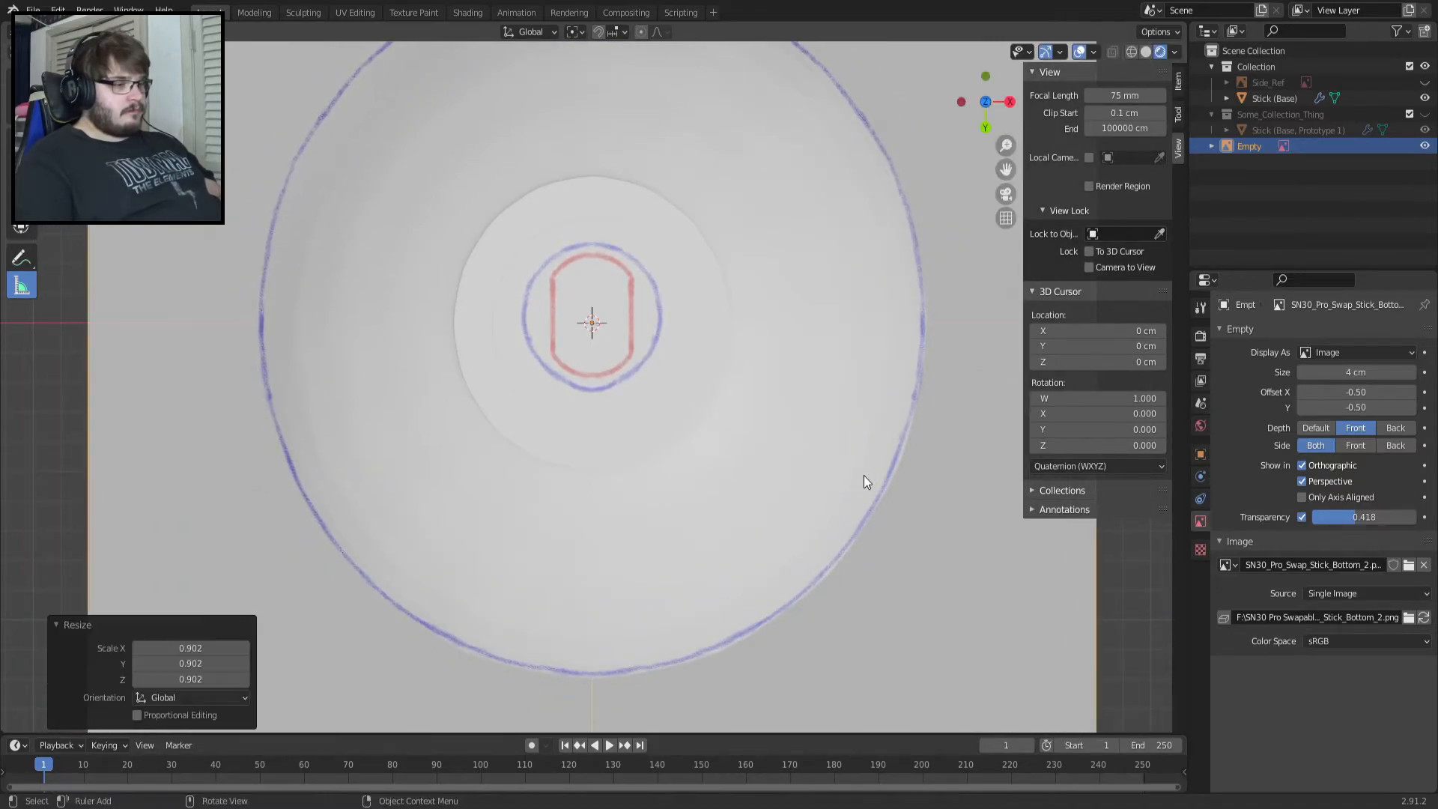
middle_click_drag(718, 243, 720, 321)
key("KP_7")
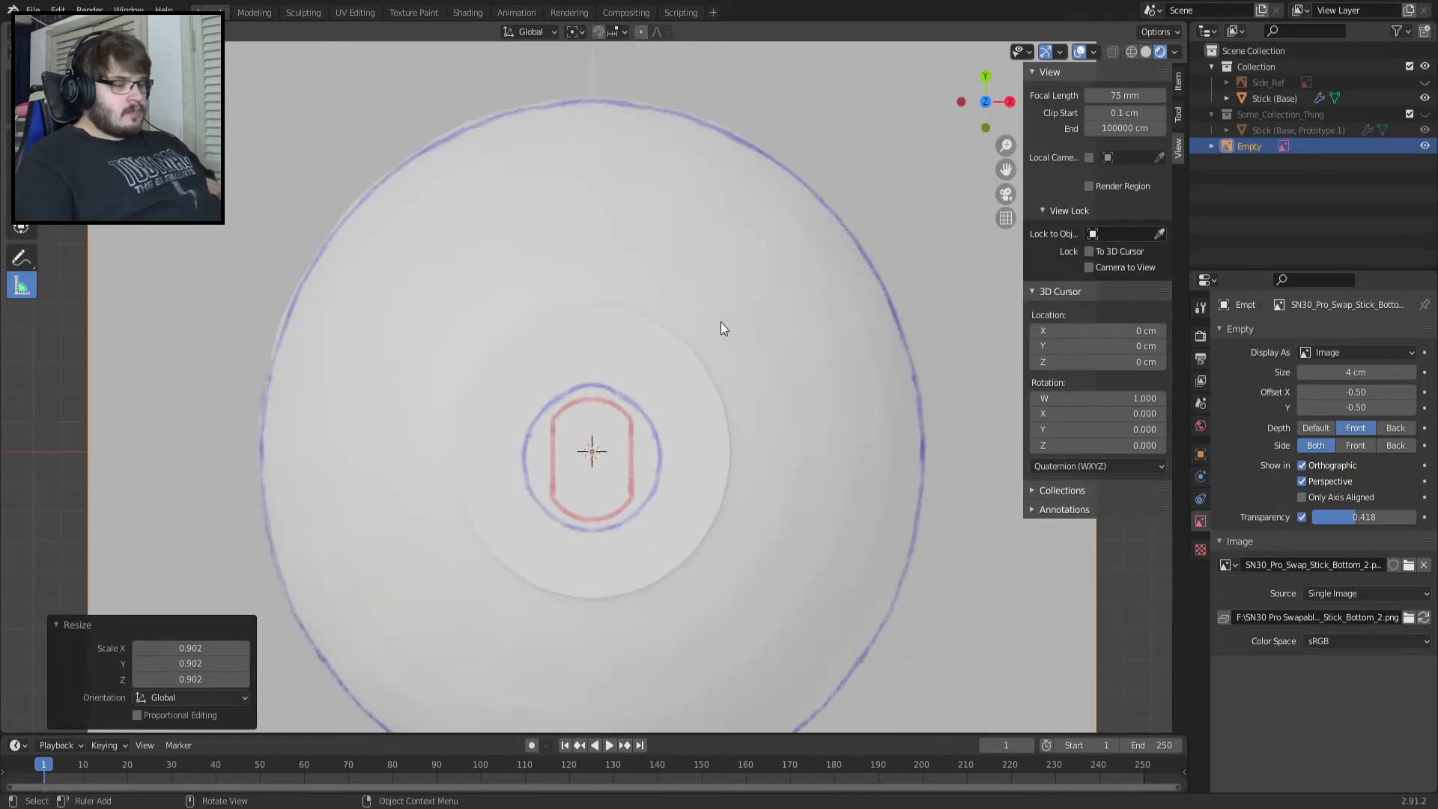
scroll(640, 146, "up", 3)
scroll(610, 209, "up", 2)
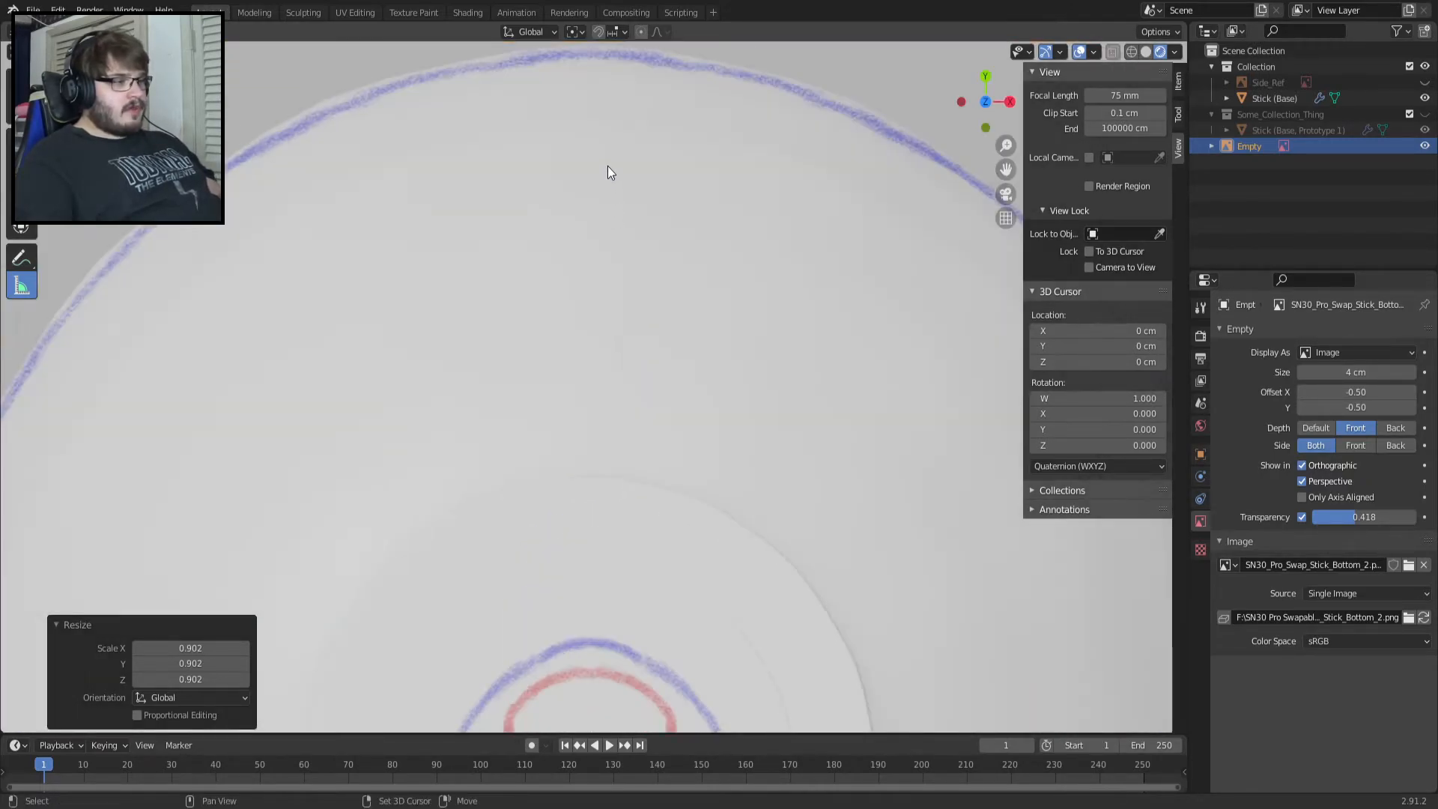
Scale the reference image by about 1.009 so its outer blue circle meets the upper edge of the base's rim.
middle_click_drag(608, 166, 633, 426, "shift")
scroll(605, 261, "up", 4)
key("s")
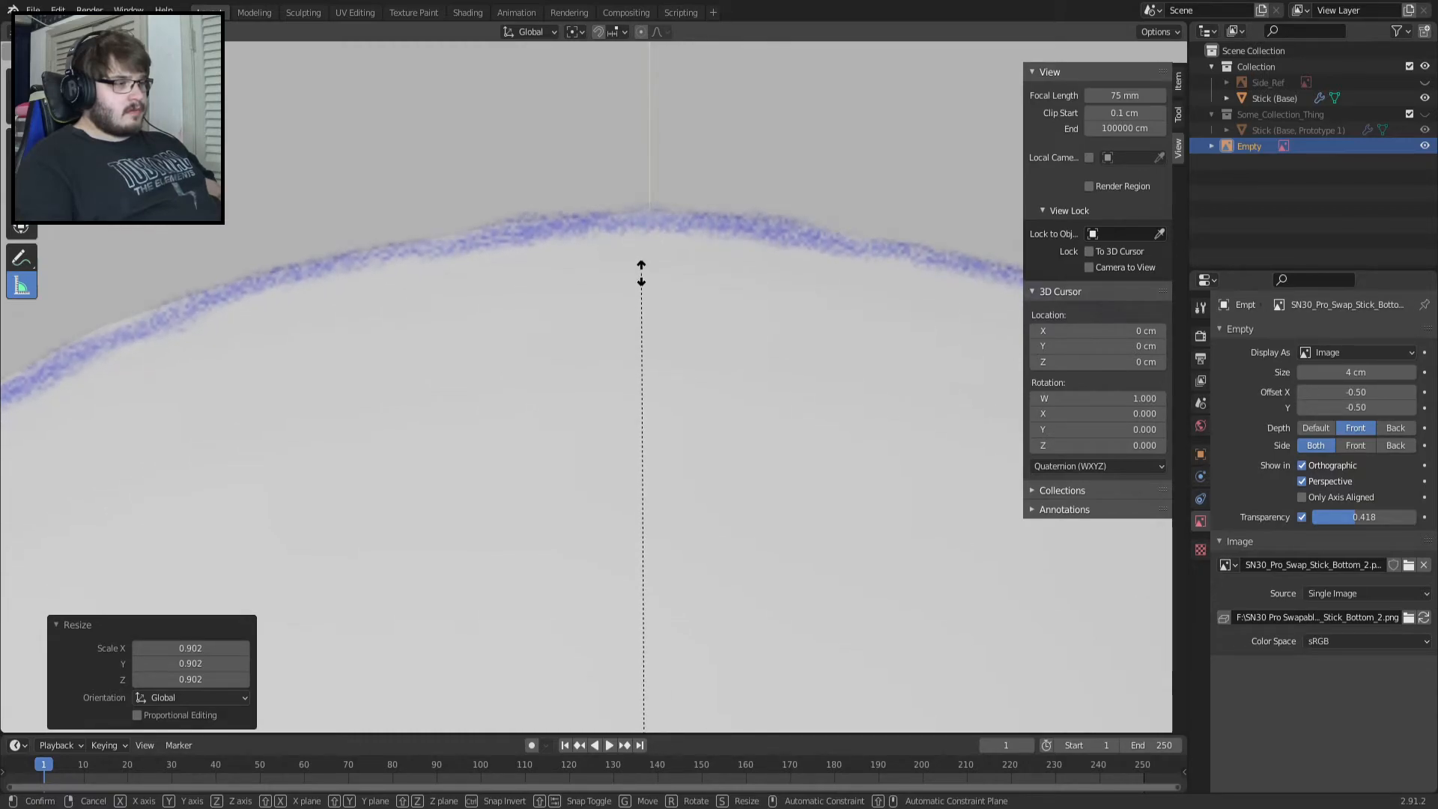
left_click(641, 273)
scroll(640, 273, "down", 3)
scroll(641, 272, "down", 1)
scroll(228, 419, "up", 4)
Fine-tune the reference image's scale by about 0.999 to match its blue circle to the side of the base's rim.
middle_click_drag(227, 419, 739, 326, "shift")
scroll(658, 369, "up", 6)
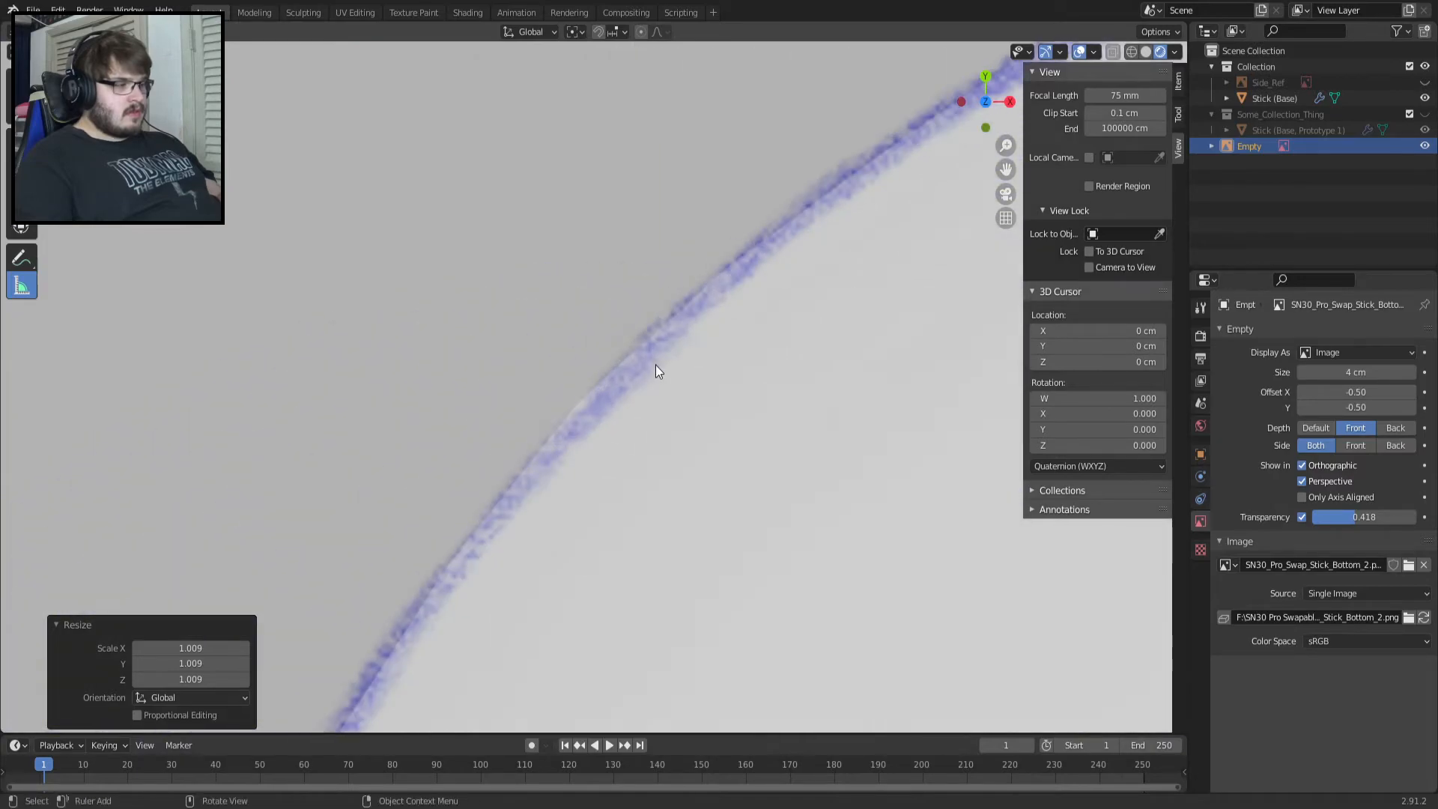
key("s")
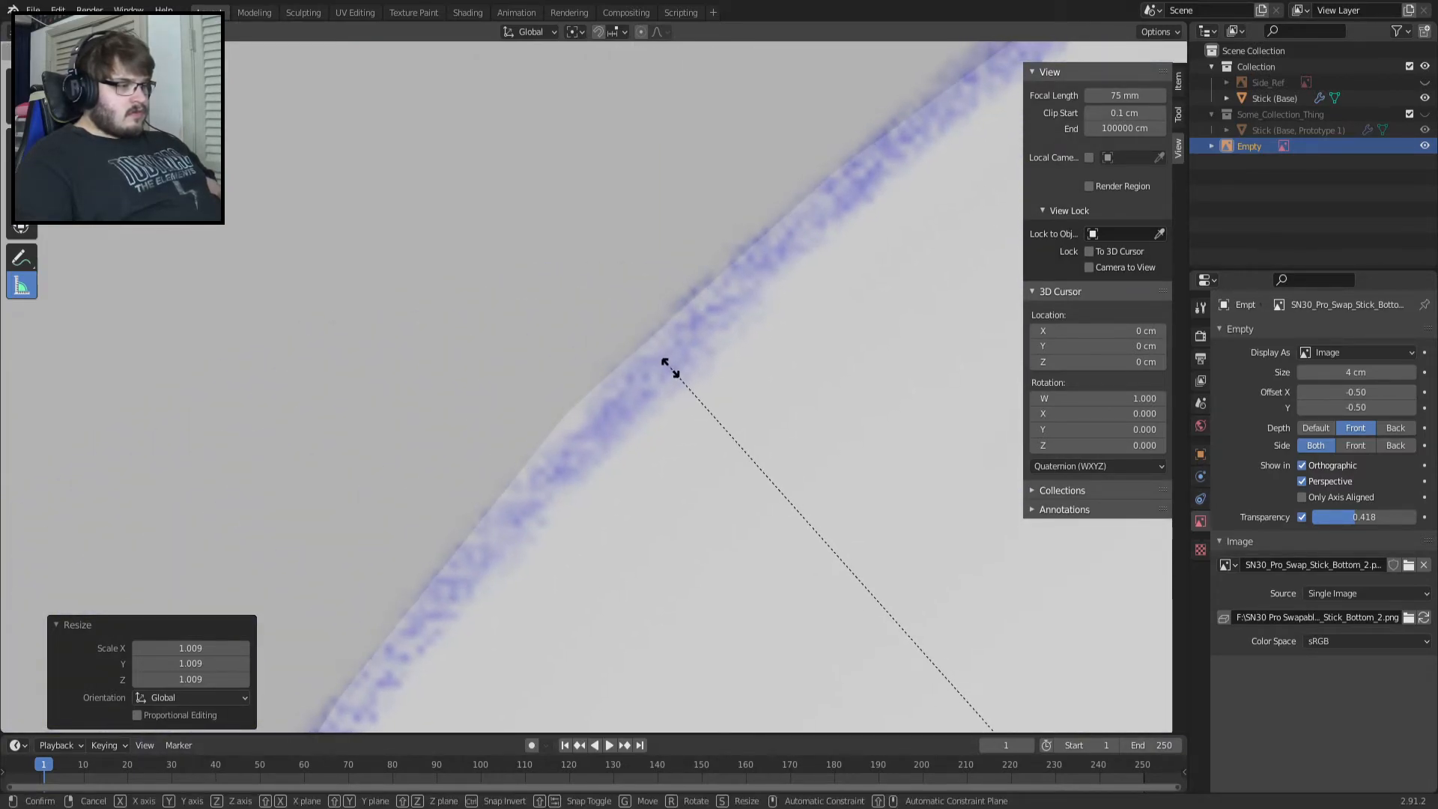
left_click(668, 367)
Examine the reference image's centring and outline fit on the base from the top and bottom views.
scroll(670, 367, "down", 5)
middle_click_drag(772, 521, 641, 308, "shift")
scroll(641, 307, "up", 5)
scroll(657, 346, "down", 2)
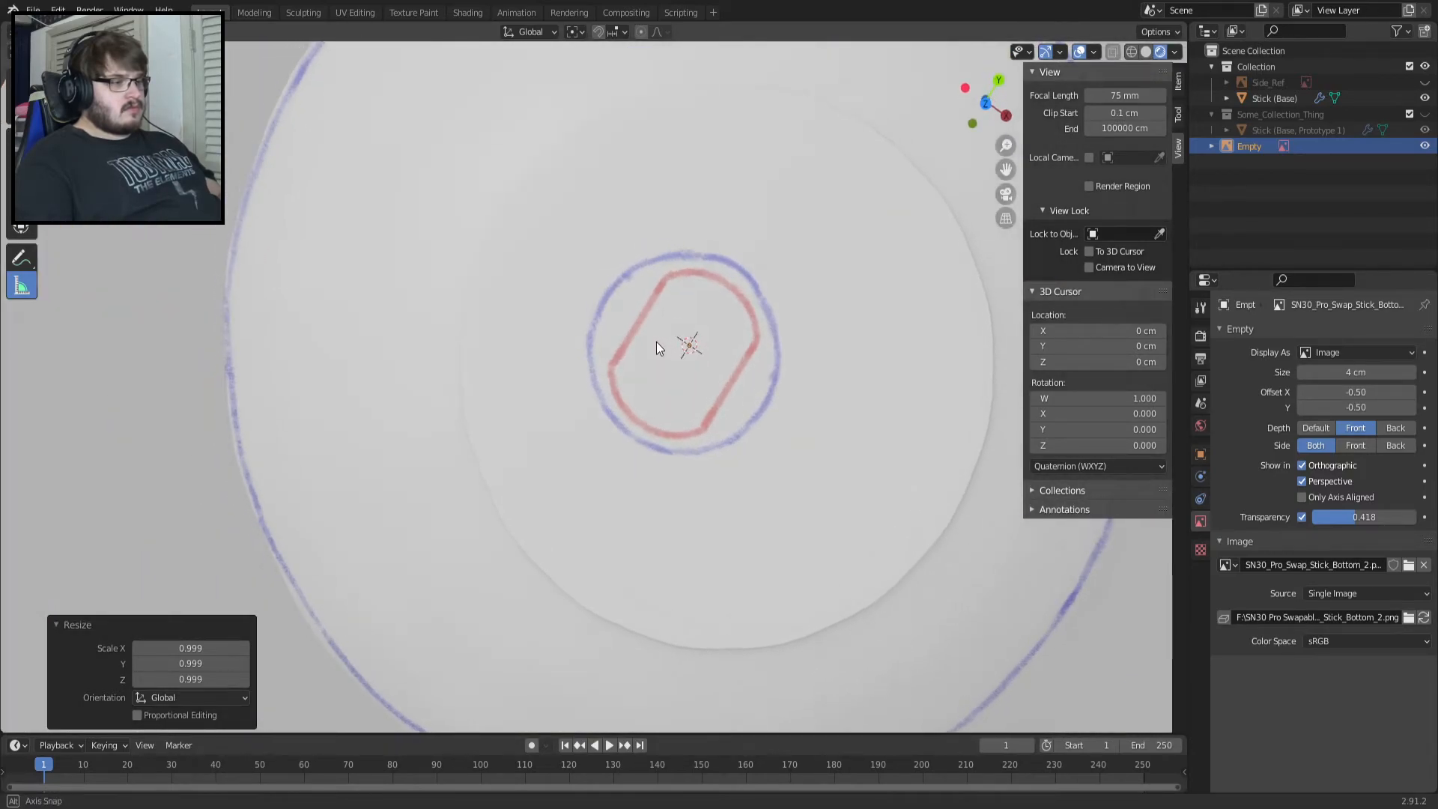
scroll(657, 349, "up", 2)
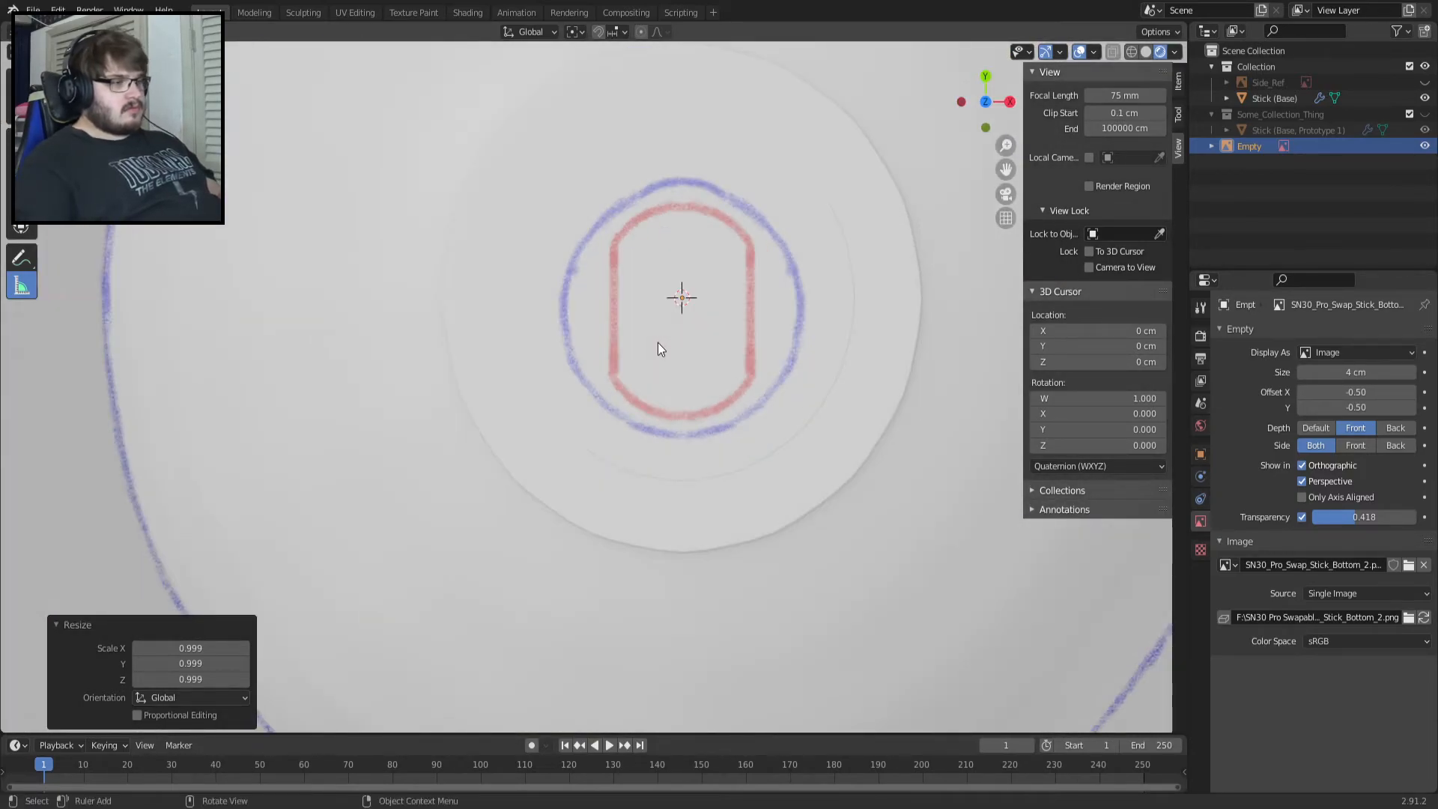
key("ctrl+KP_7")
scroll(657, 343, "down", 8)
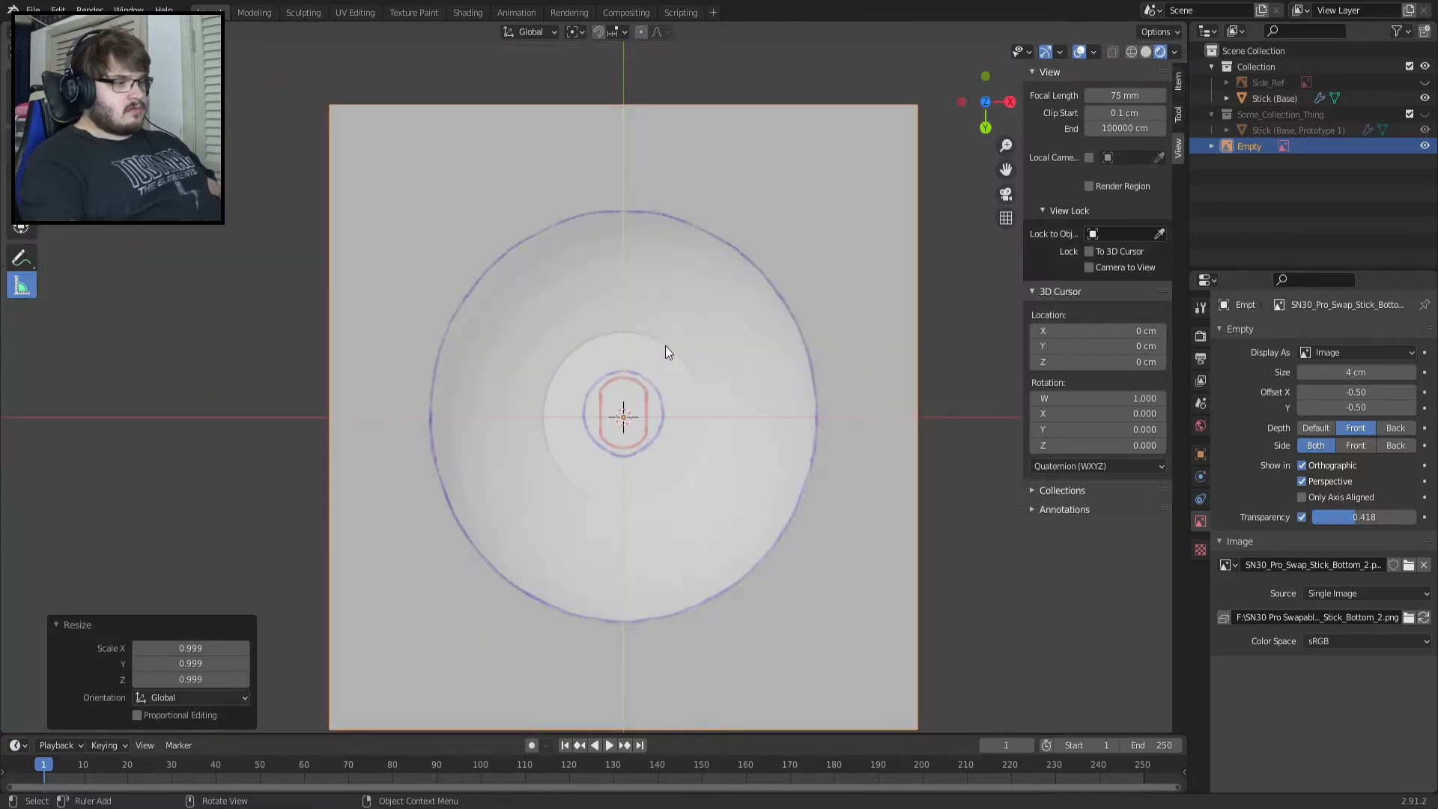
mouse_move(665, 348)
middle_mouse_down()
mouse_move(610, 292)
mouse_move(649, 330)
middle_mouse_up()
key("KP_7")
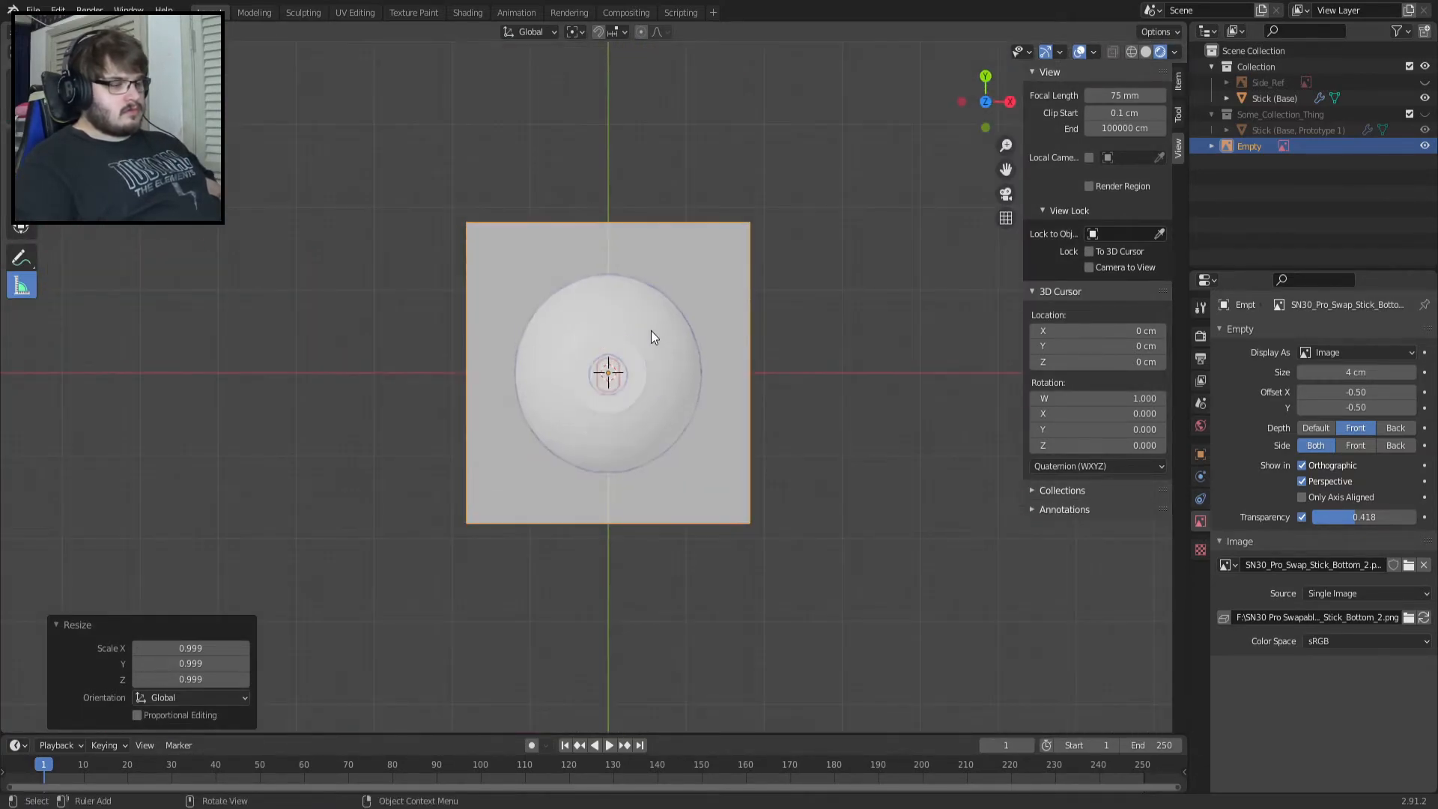
scroll(691, 367, "up", 3)
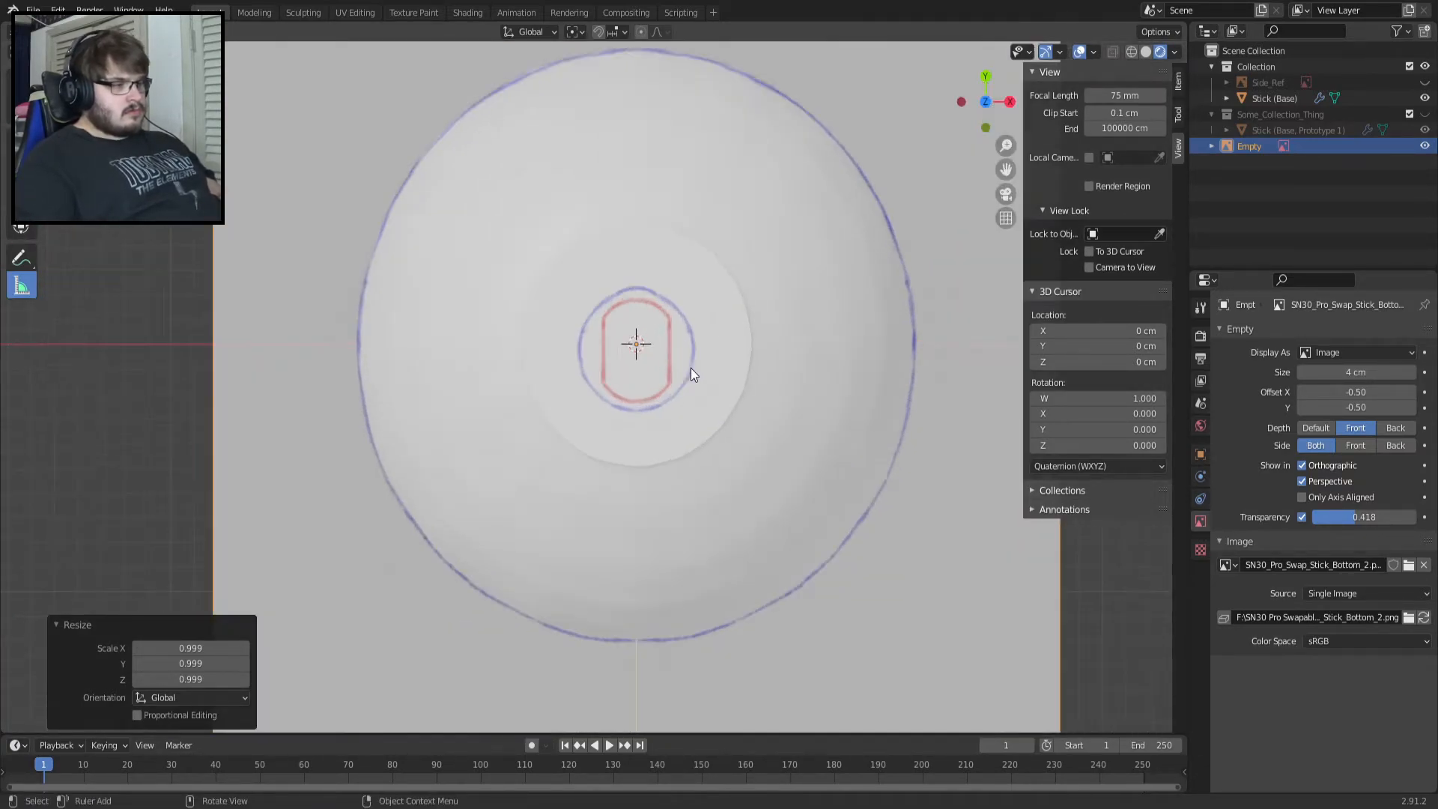
Try displaying the reference image only on its Back side and inspect the base from below.
middle_click_drag(690, 367, 517, 339, "shift")
left_click(1359, 445)
left_click(1323, 446)
left_click(1386, 444)
left_click(1323, 447)
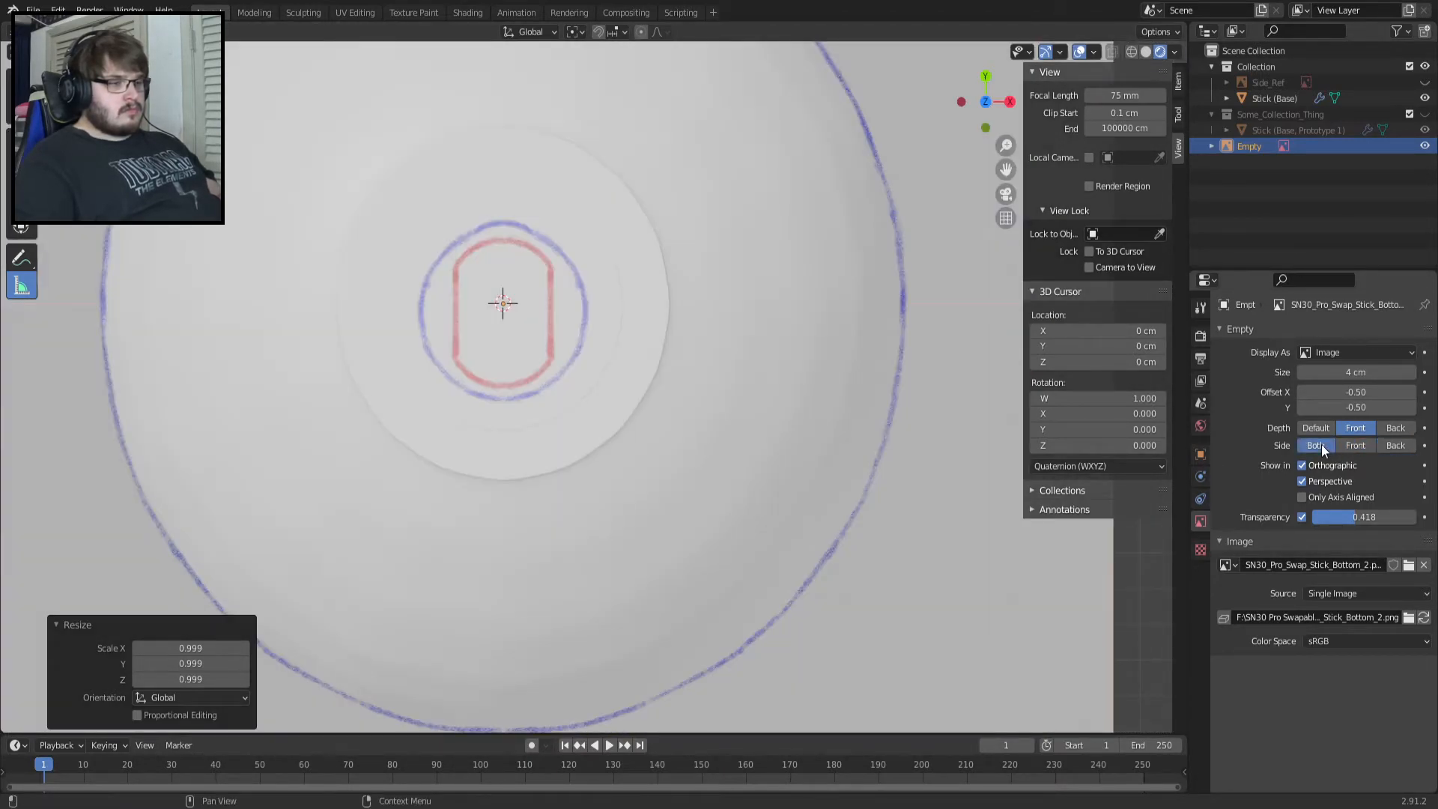
left_click(1382, 448)
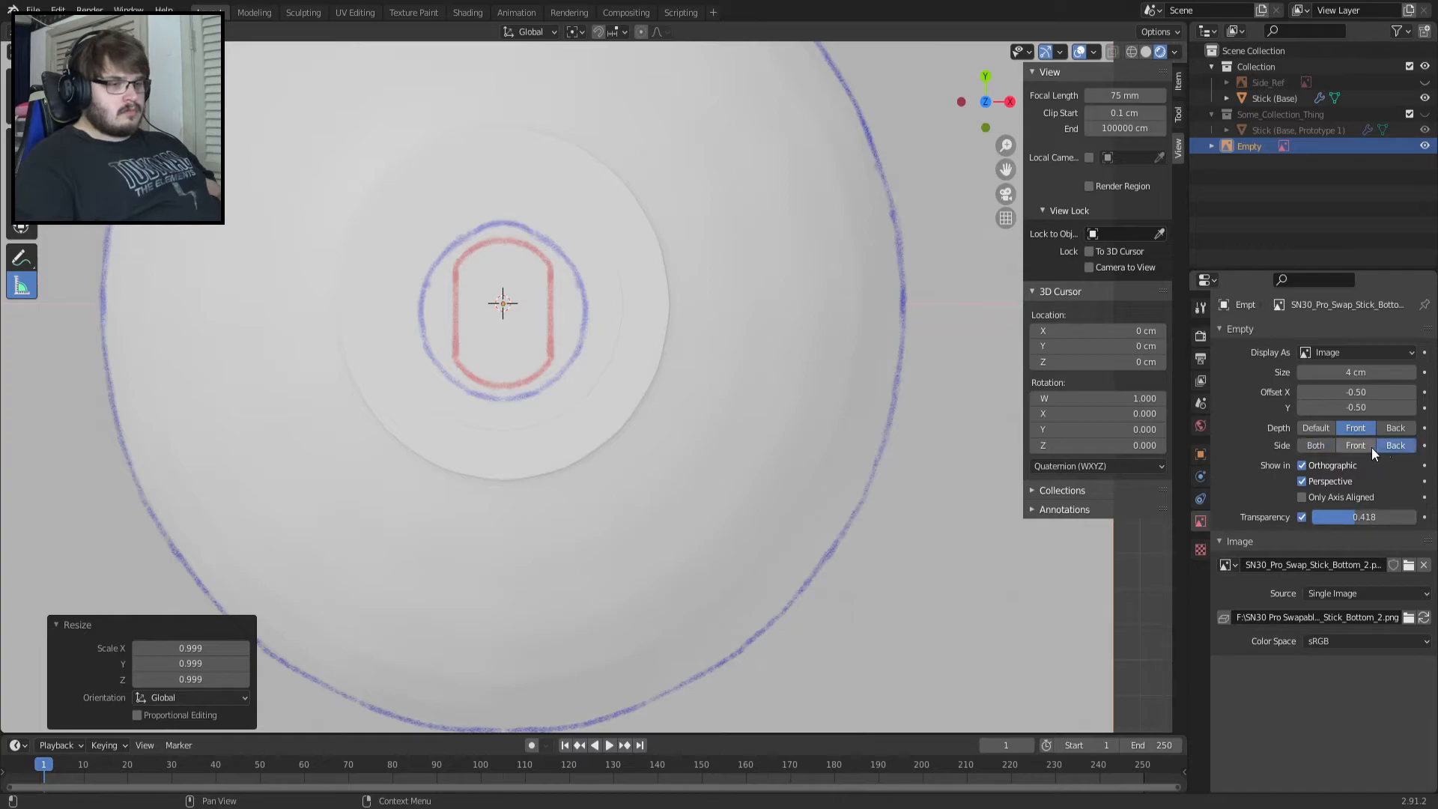
scroll(770, 418, "down", 3)
key("ctrl+KP_7")
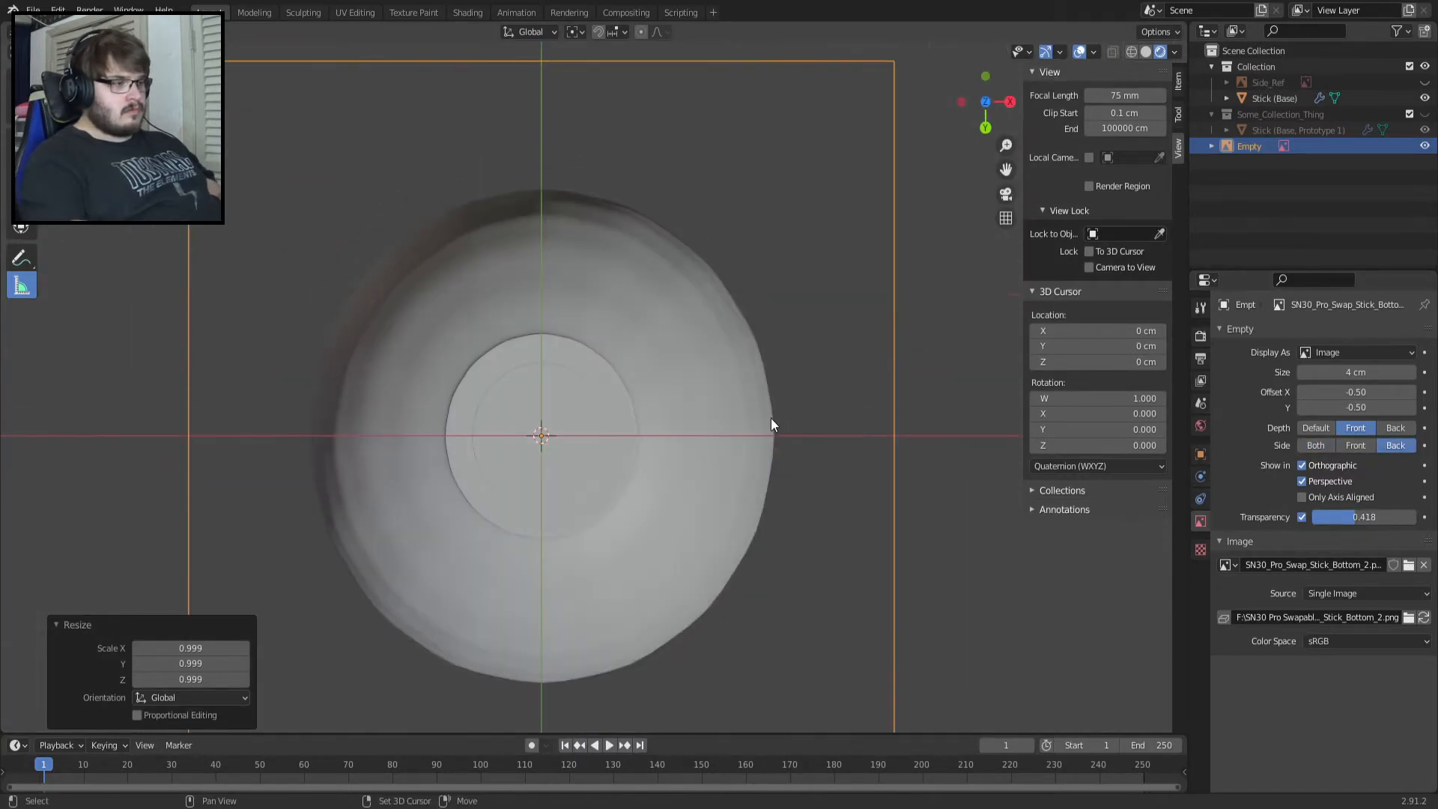
middle_click_drag(788, 509, 799, 435)
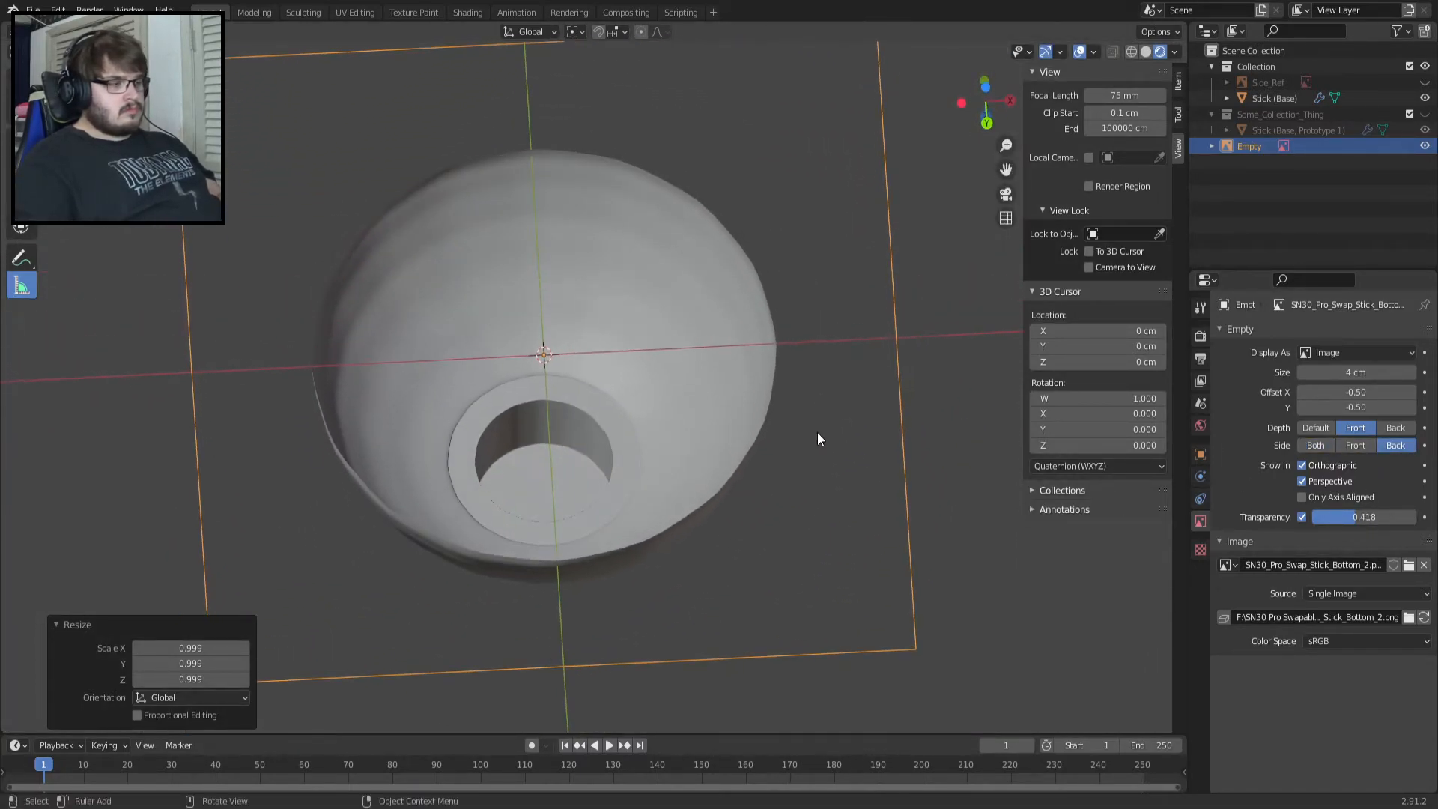
Set the reference image to display only on its Front side and compare the top and bottom views.
left_click(1359, 445)
key("KP_7")
key("ctrl+KP_7")
scroll(693, 445, "up", 2)
middle_click_drag(694, 445, 767, 501, "shift")
key("KP_0")
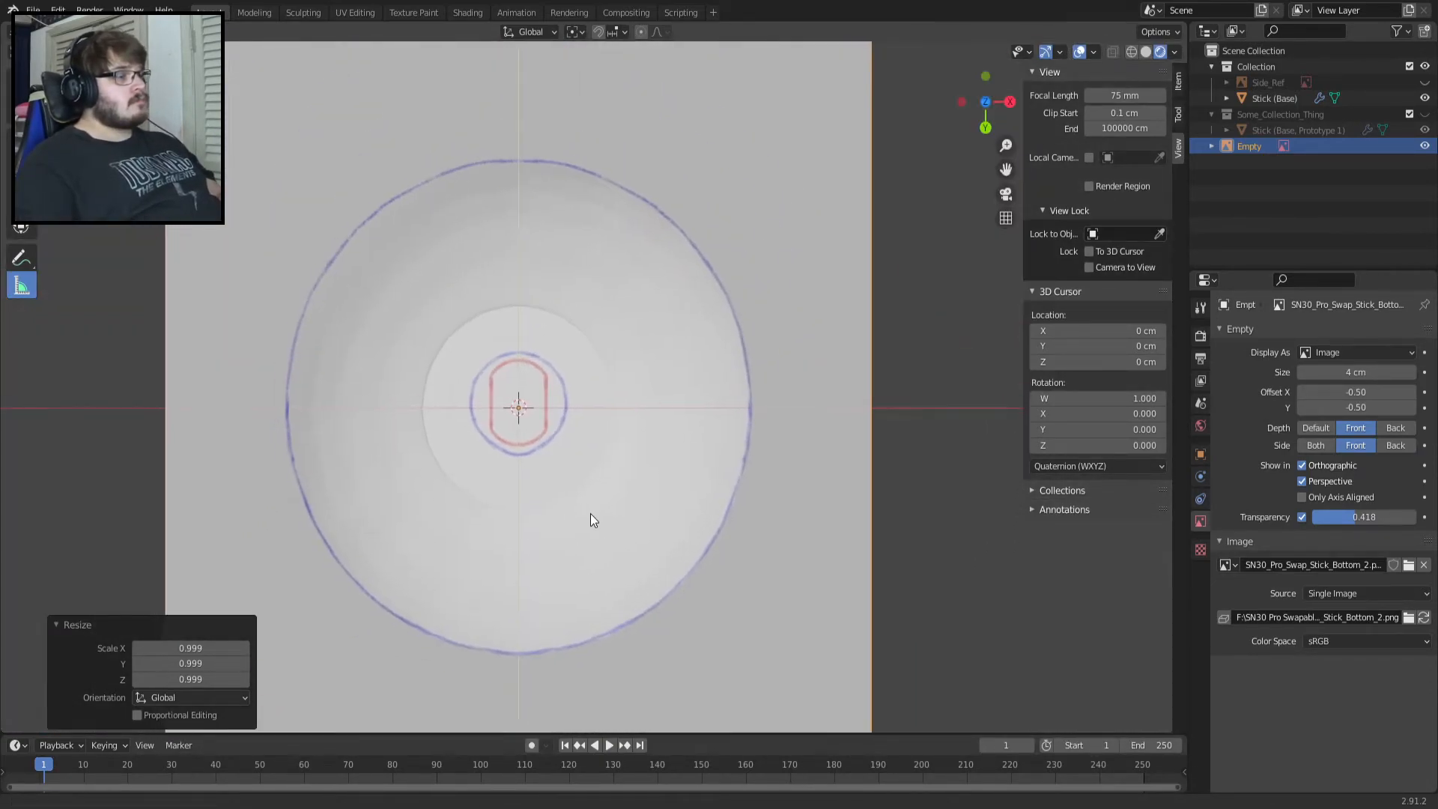
Try the reference image at Default depth with a transparency value of about 0.284, comparing it with transparency switched off.
left_click(1318, 429)
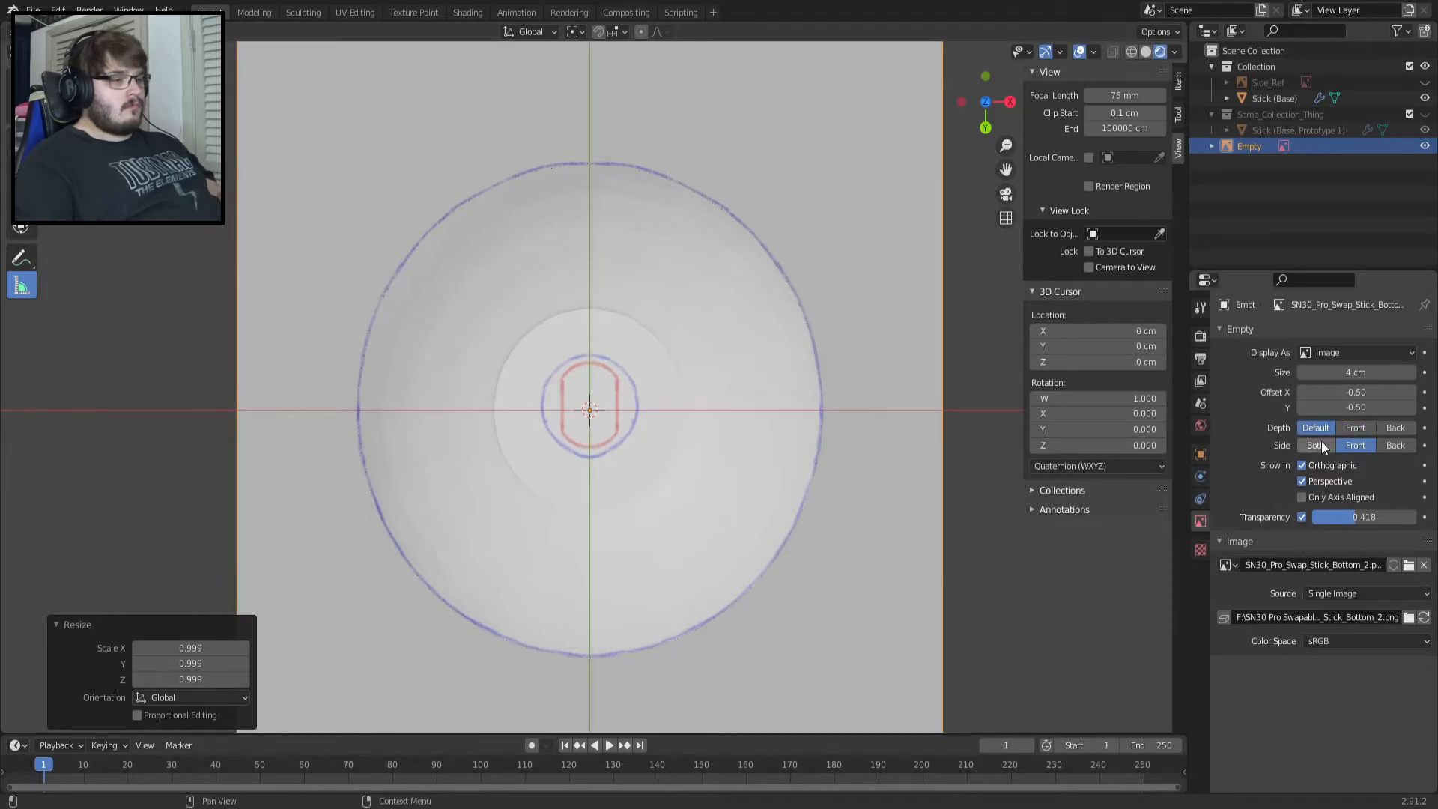
scroll(483, 494, "up", 2)
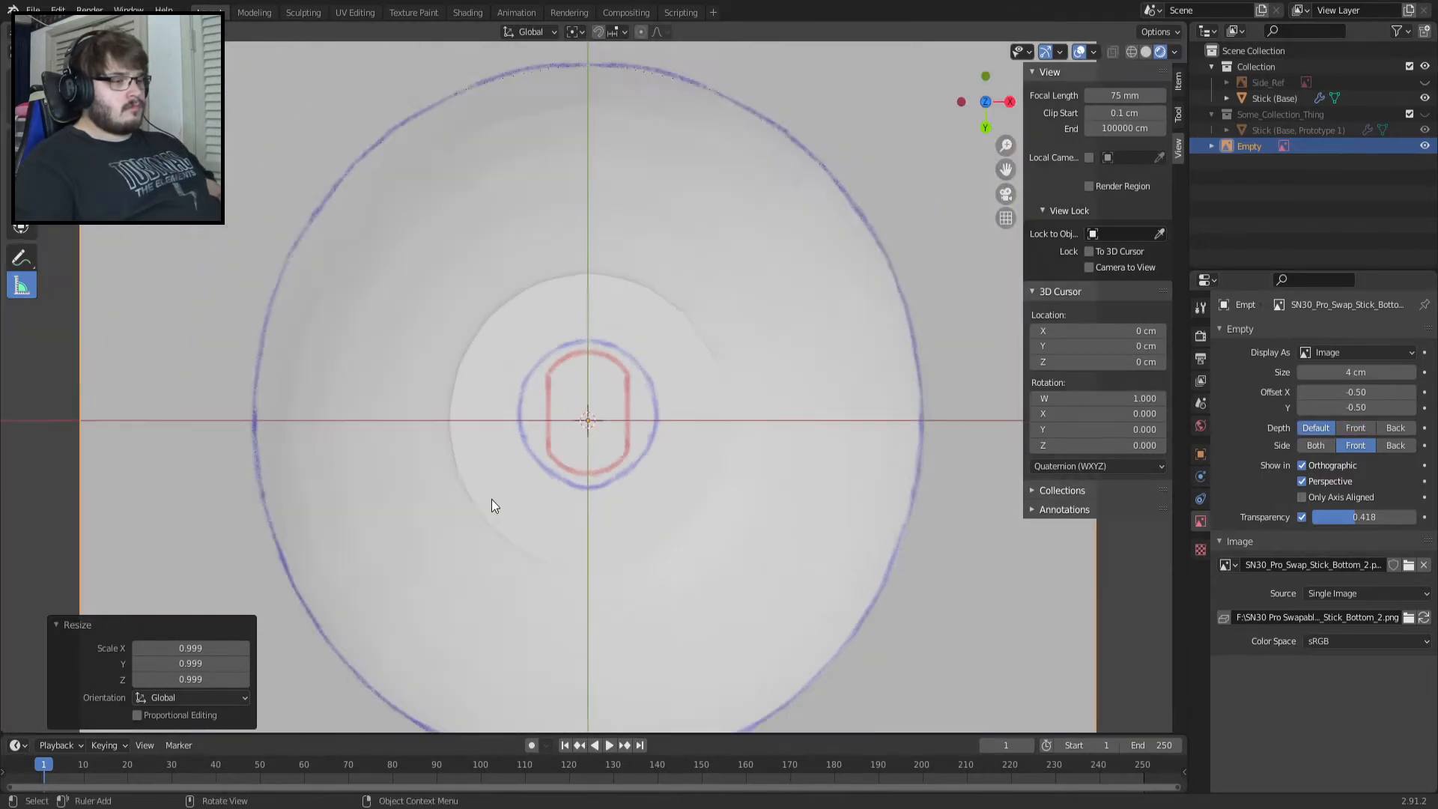
scroll(491, 506, "down", 1)
mouse_move(1336, 518)
left_mouse_down()
mouse_move(1319, 518)
mouse_move(1341, 516)
left_mouse_up()
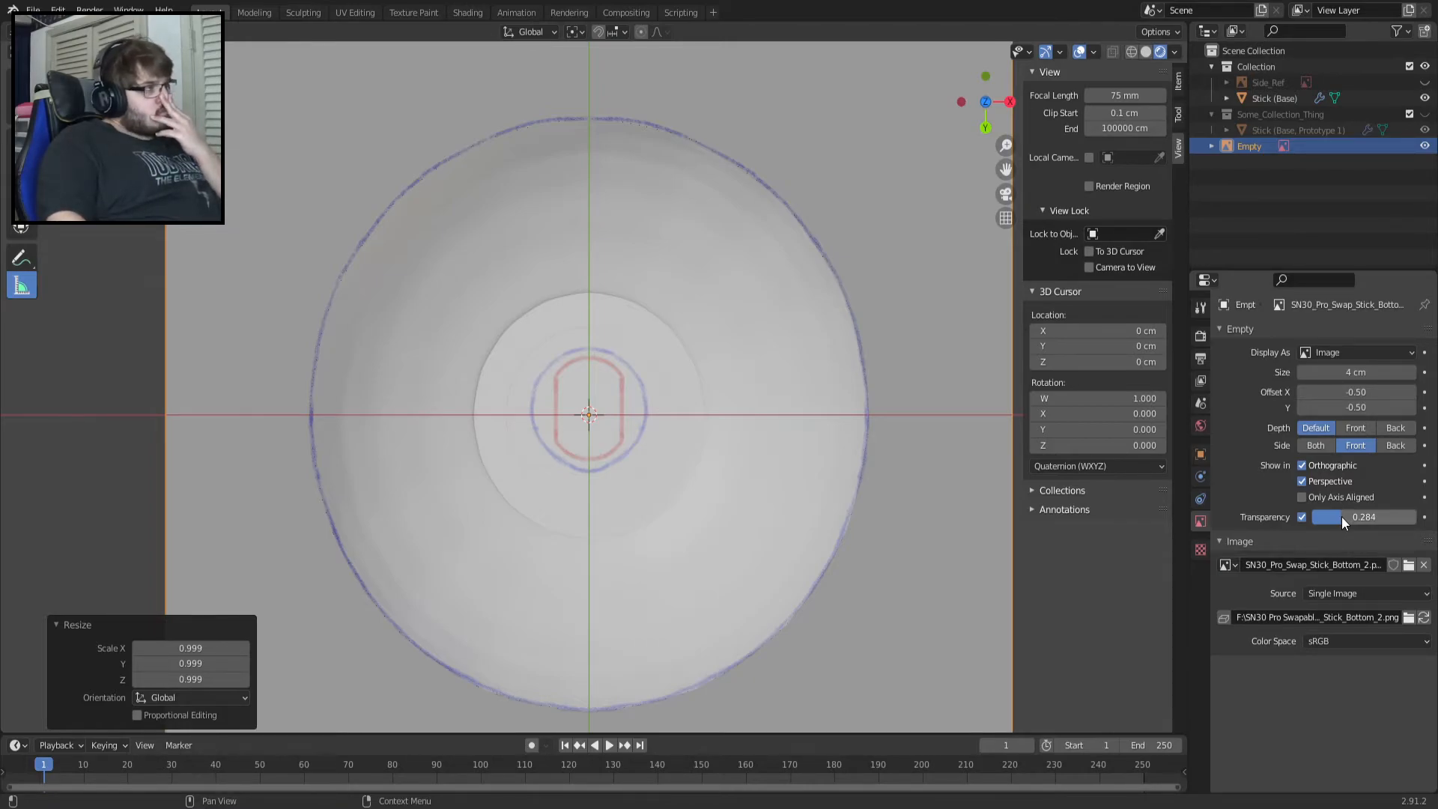
left_click(1300, 517)
left_click(1300, 517)
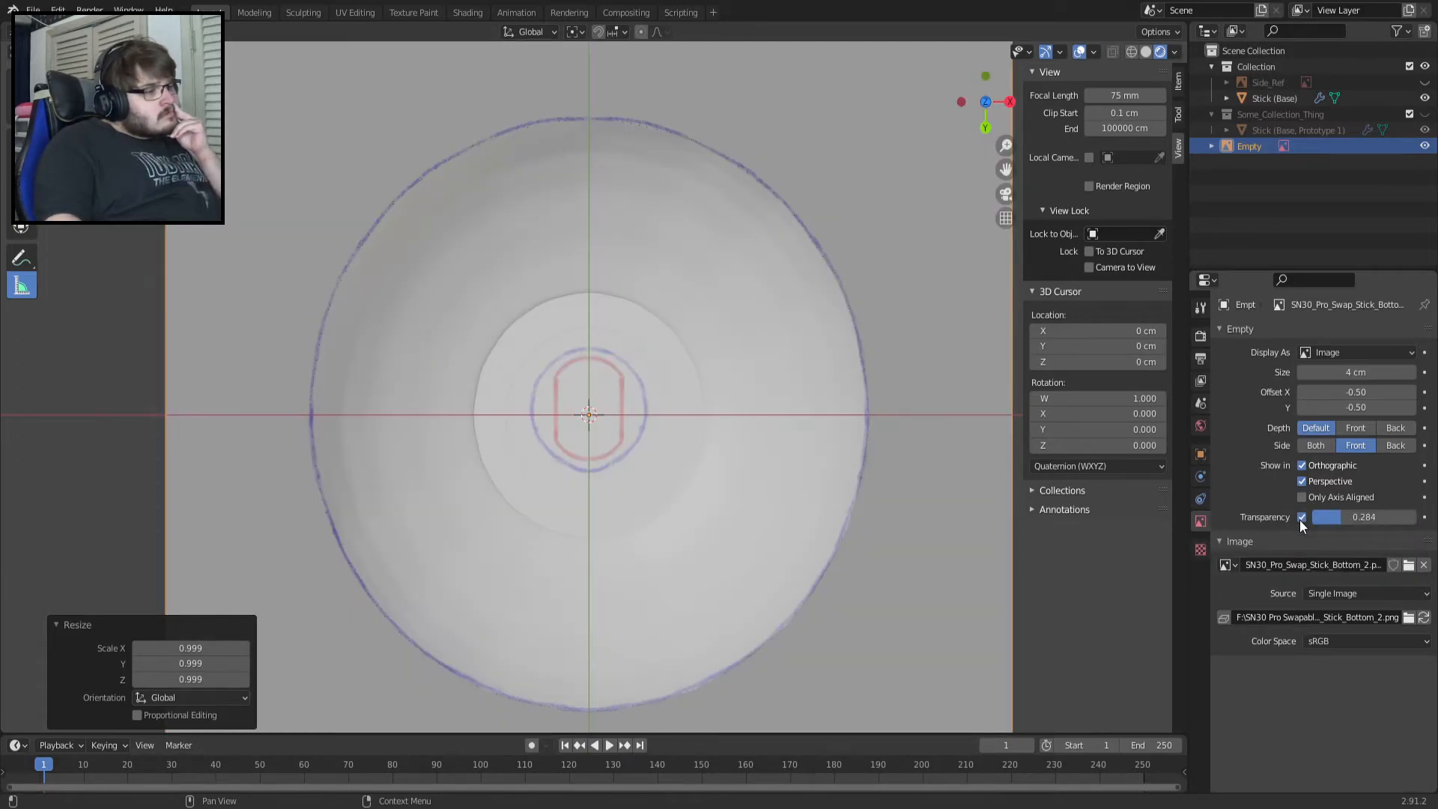
Examine how the inner blue circle and red slot outline sit relative to the origin axes and the base's central recess.
scroll(712, 385, "up", 4)
scroll(712, 385, "up", 2)
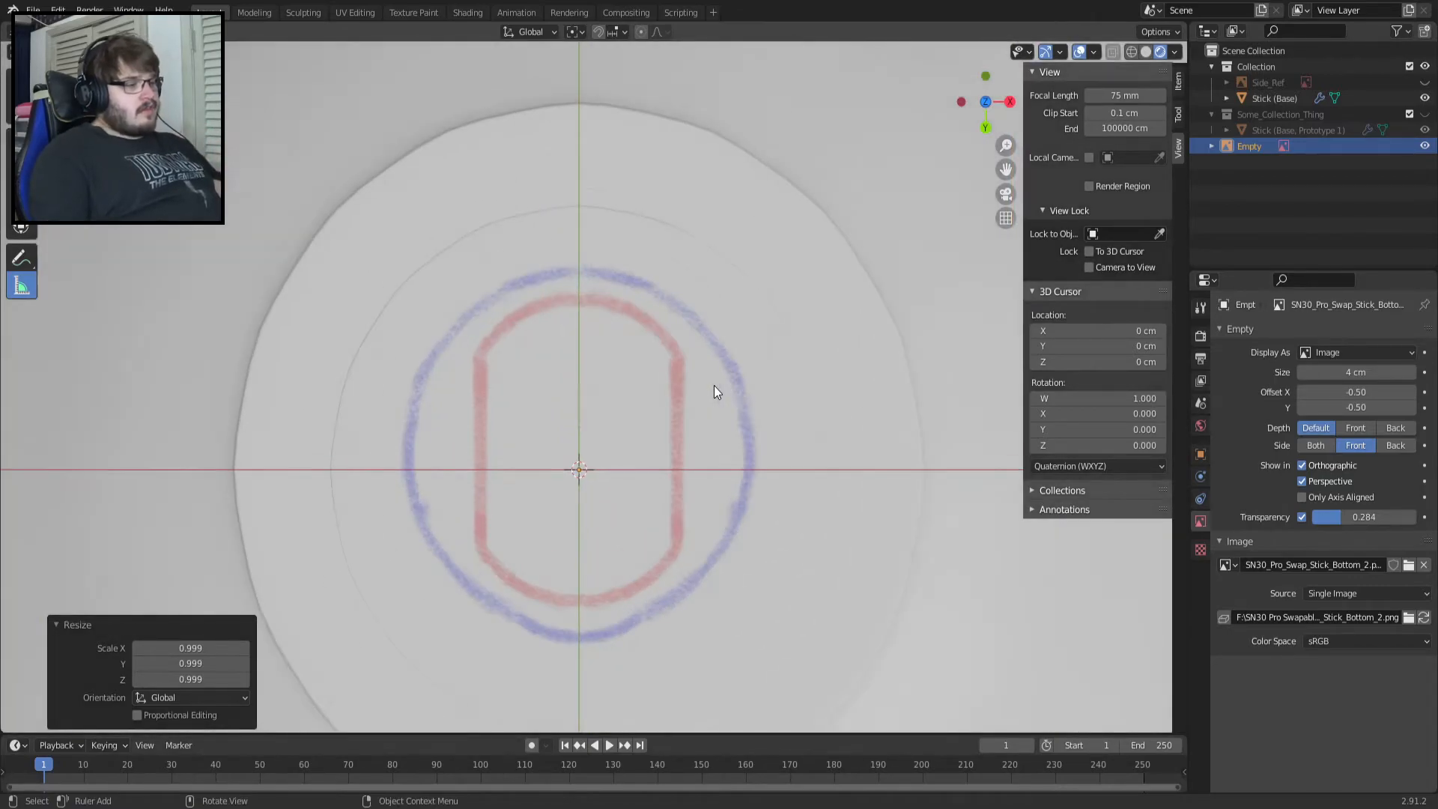
scroll(713, 385, "down", 3)
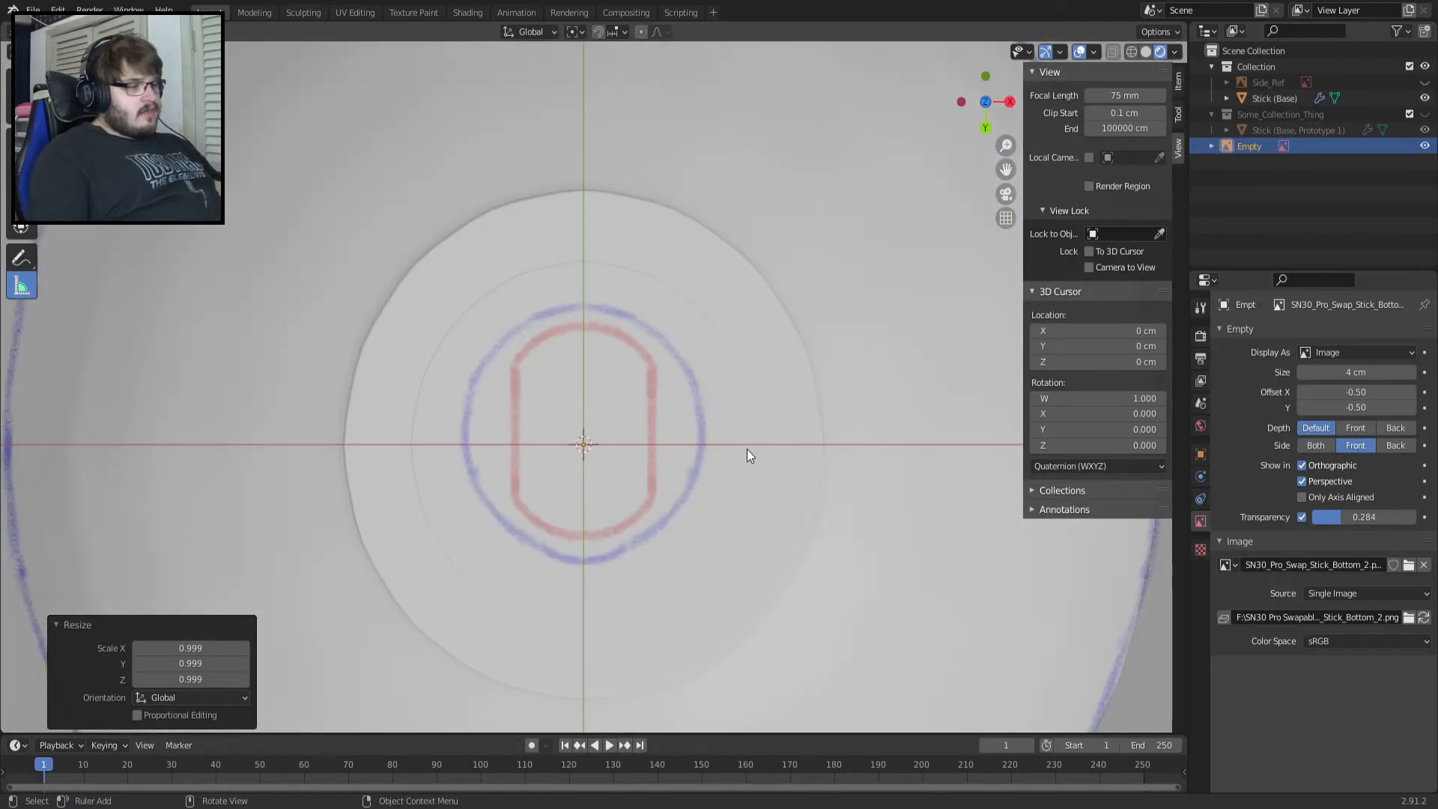
scroll(747, 448, "down", 1)
mouse_move(747, 448)
middle_mouse_down("shift")
mouse_move(756, 303)
mouse_move(774, 348)
mouse_move(748, 419)
middle_mouse_up("shift")
scroll(750, 426, "up", 3)
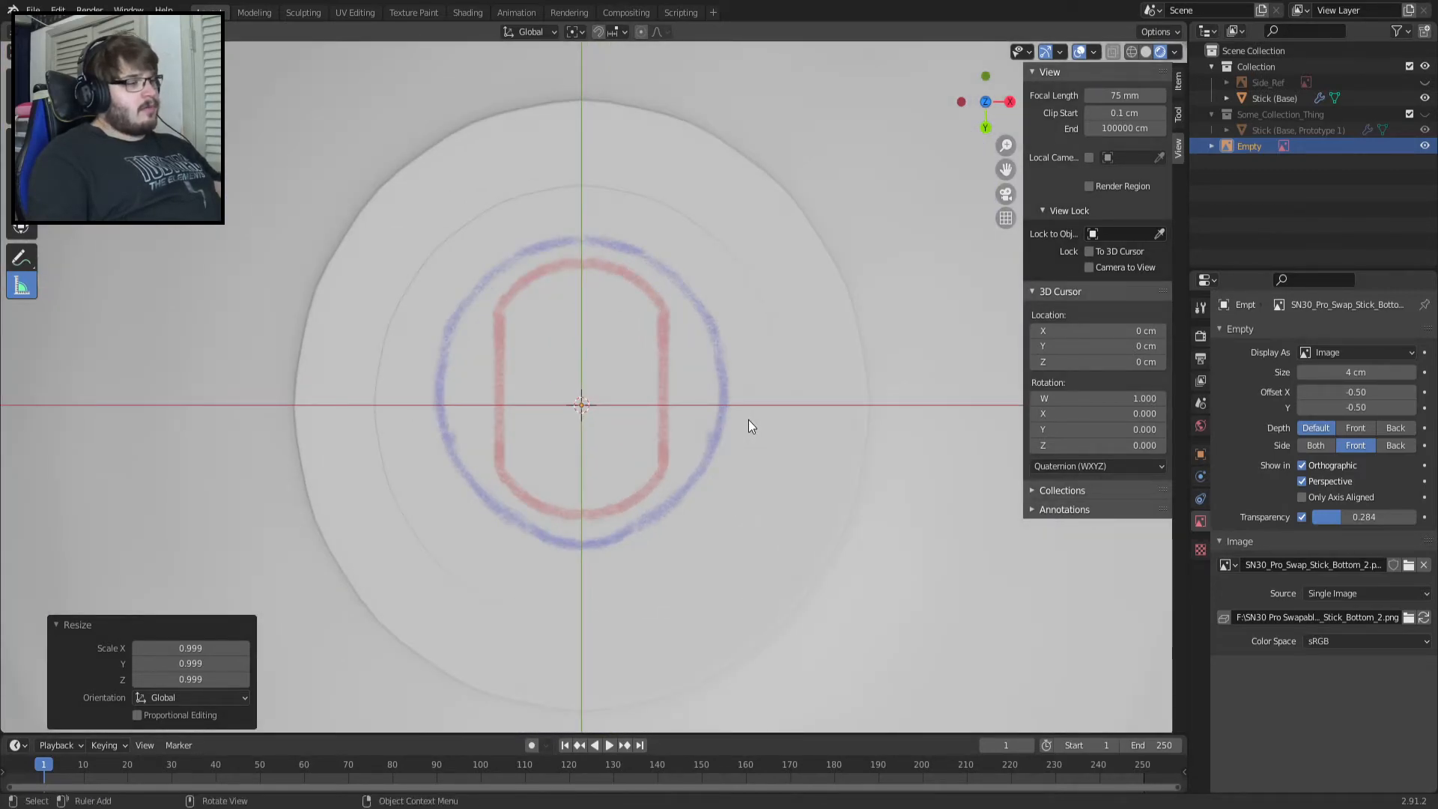
scroll(748, 422, "down", 5)
scroll(748, 424, "up", 4)
scroll(748, 424, "down", 4)
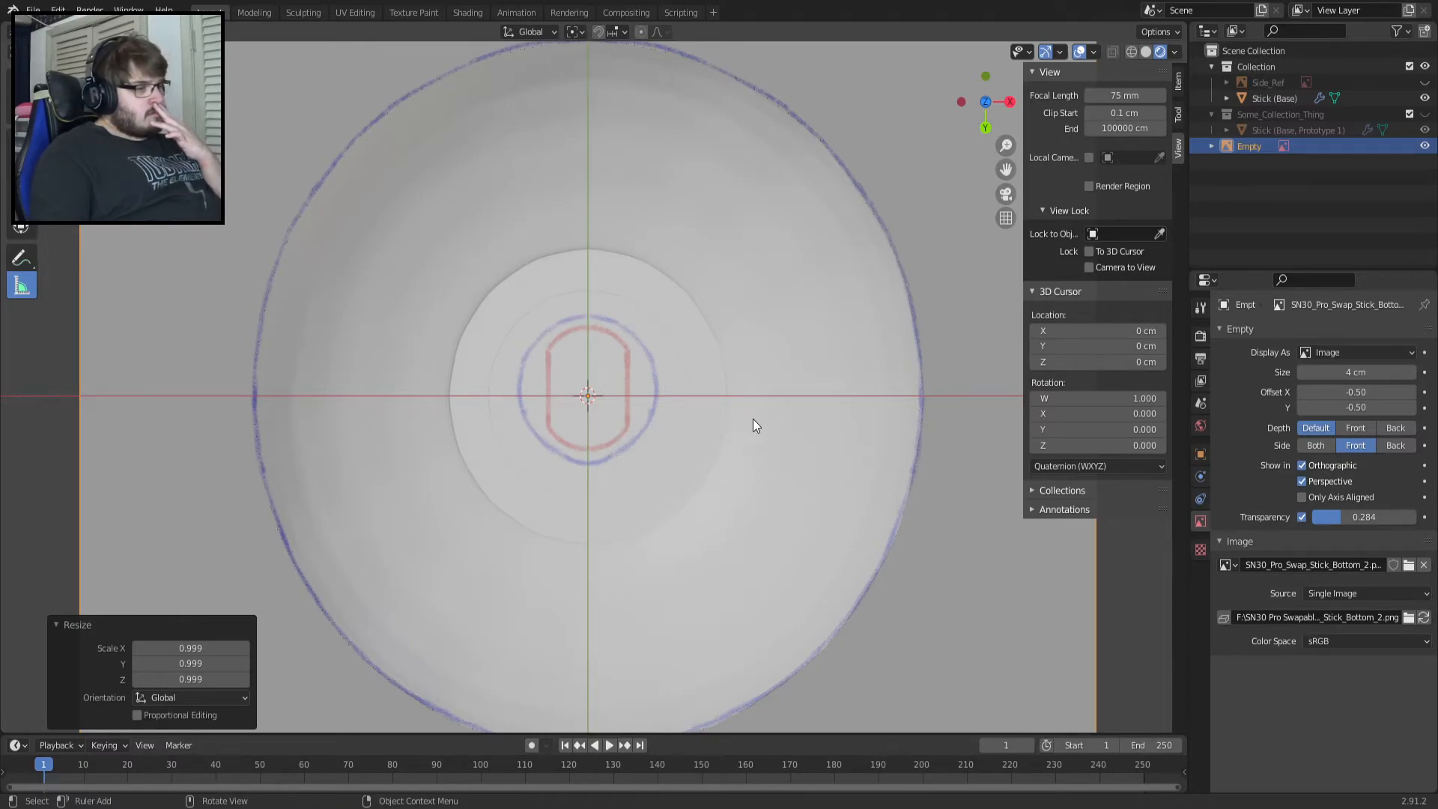
scroll(725, 350, "up", 6)
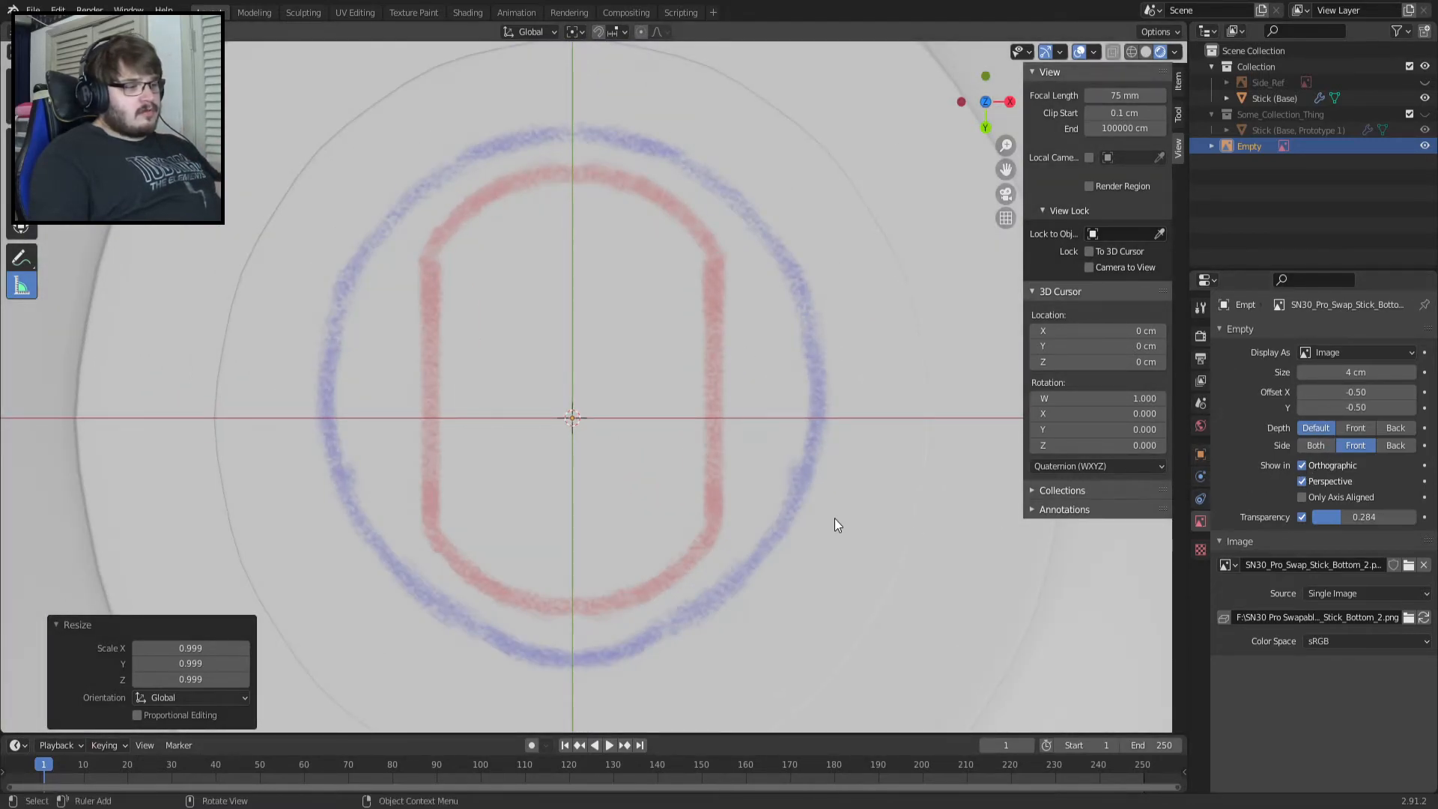
scroll(780, 518, "down", 1)
scroll(780, 519, "up", 1)
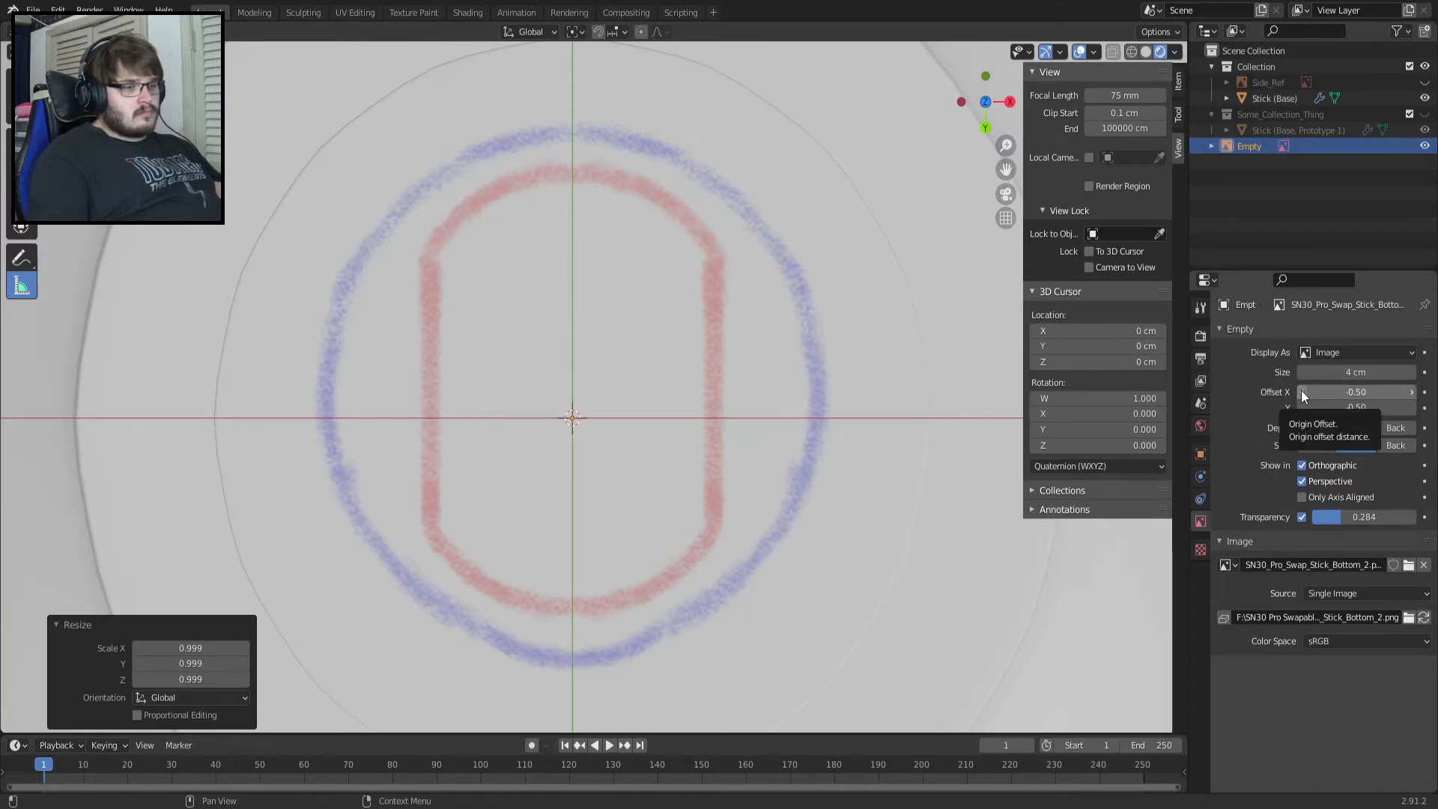
Nudge the reference image's Y offset in small decrements to centre its inner blue circle on the origin.
left_click(1410, 393)
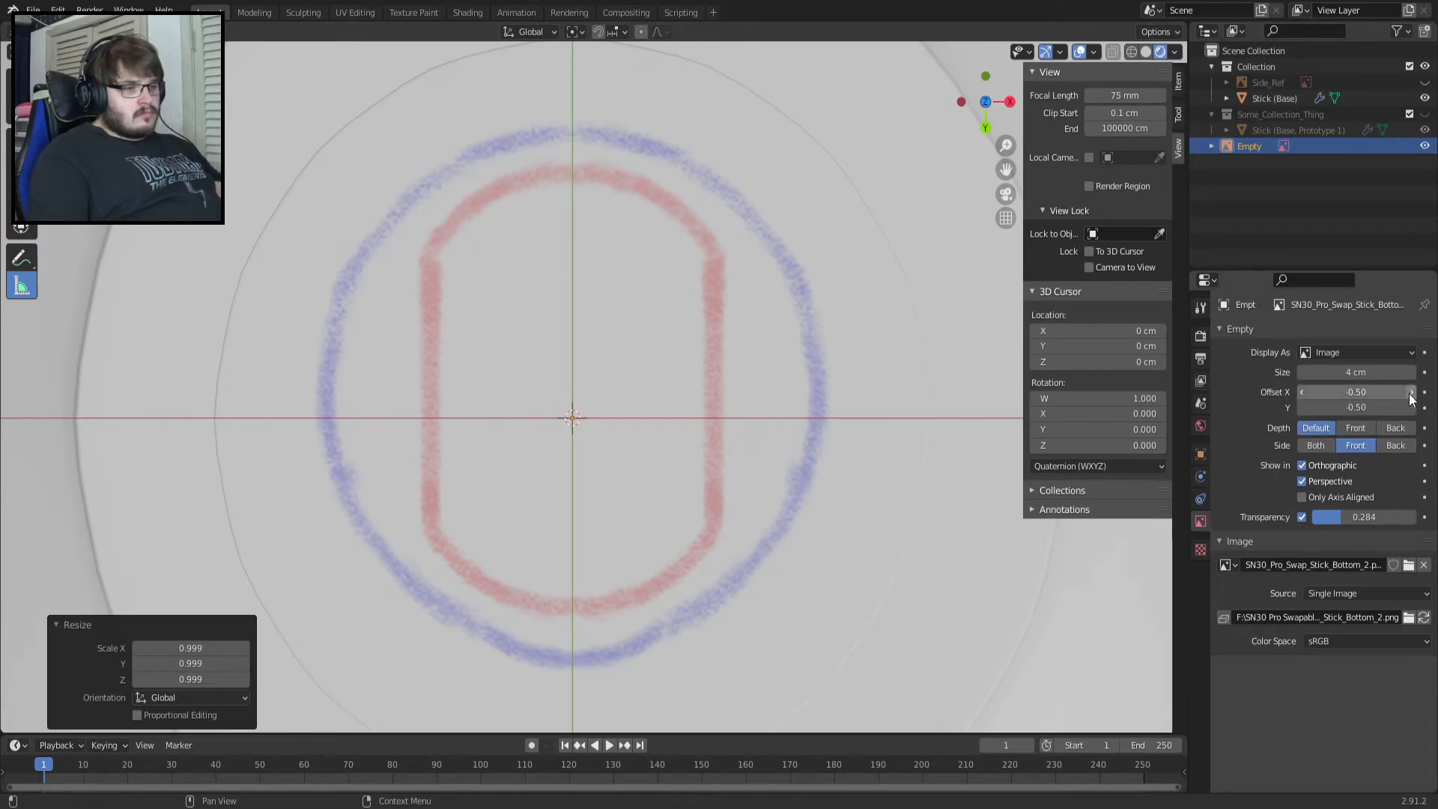
left_click(1305, 409)
left_click(1304, 409)
left_click(1304, 409)
left_click(1304, 409)
left_click(1304, 409)
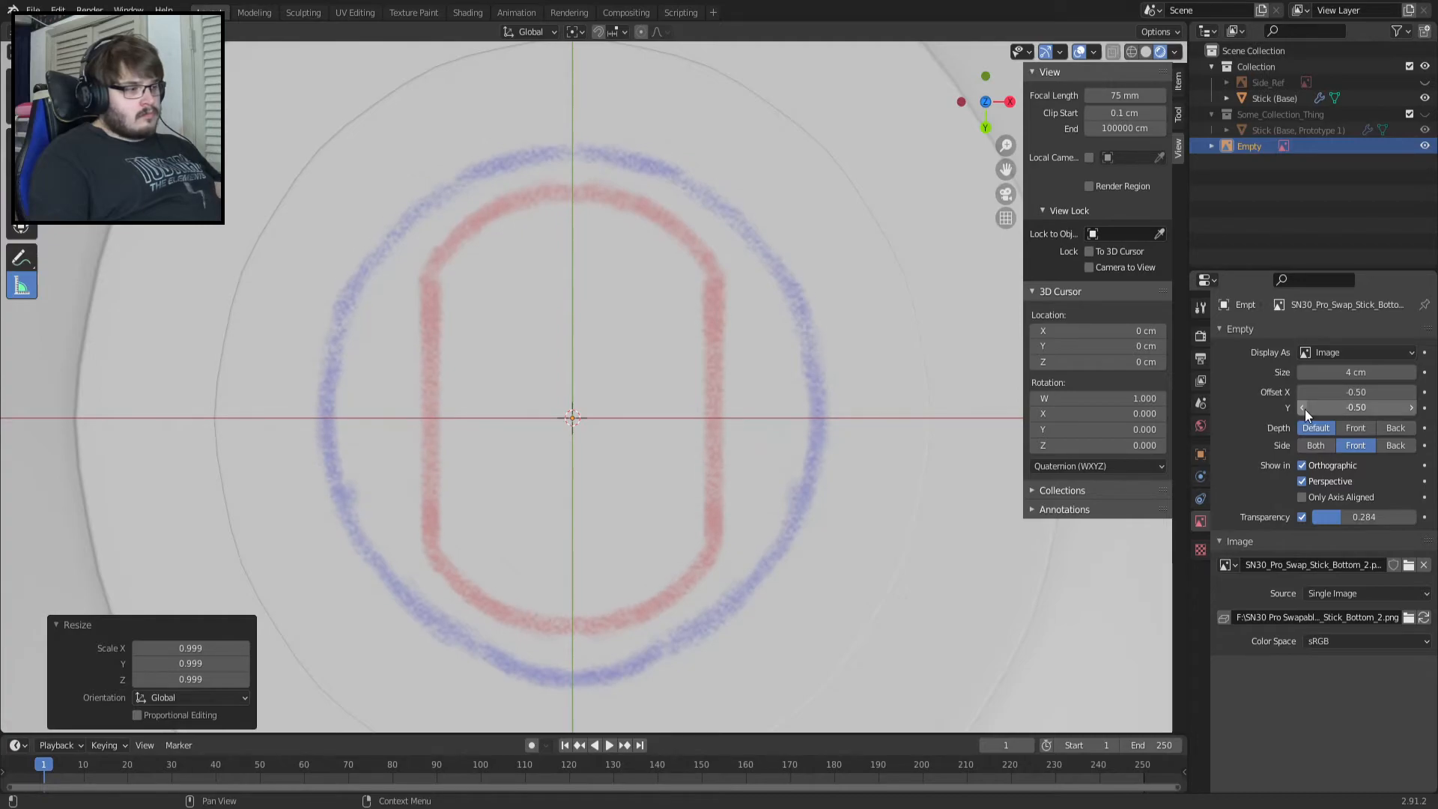
Inspect the shifted reference image against the base's rim from above and below, zooming in on the rim's edge.
scroll(473, 523, "down", 5)
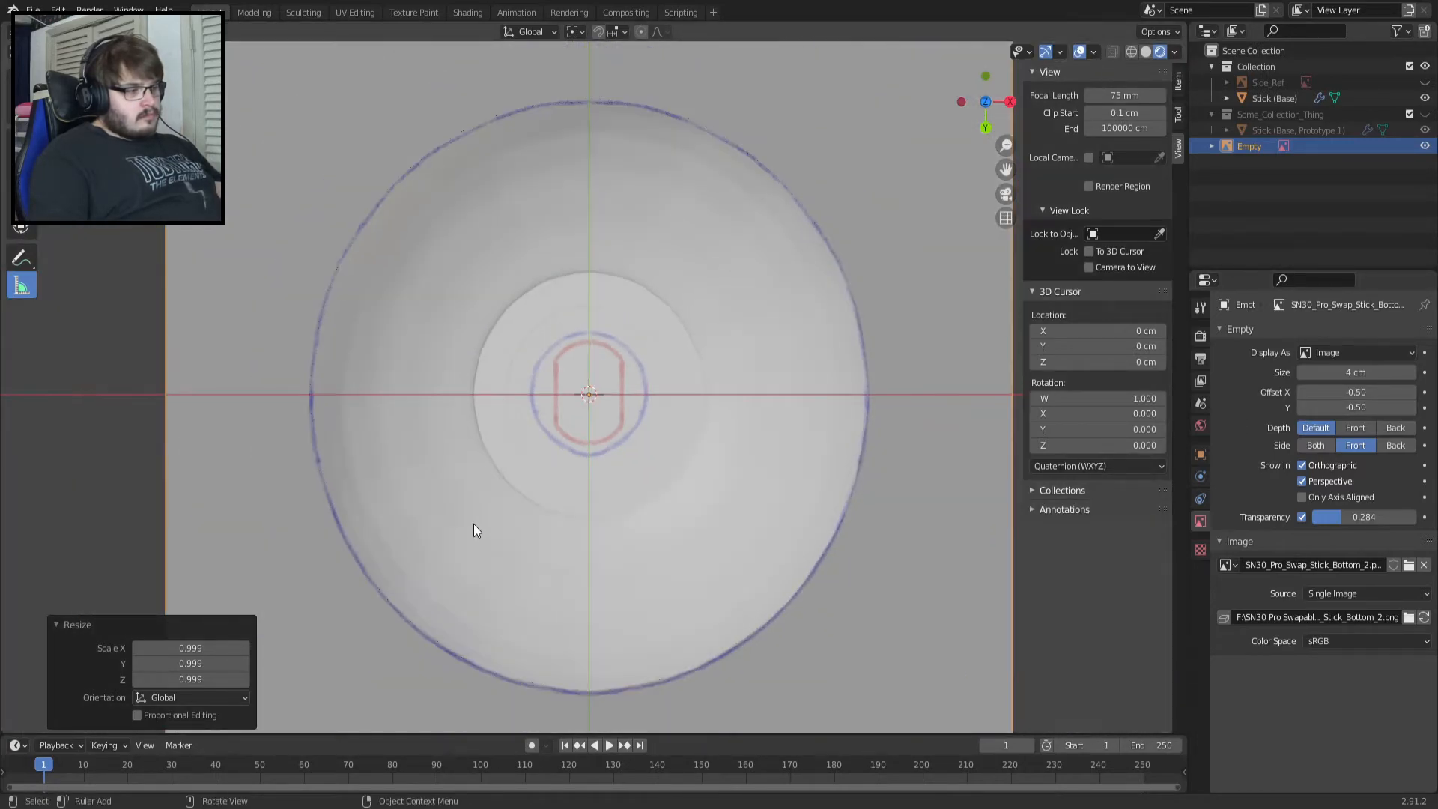
middle_click_drag(567, 631, 578, 427)
key("KP_7")
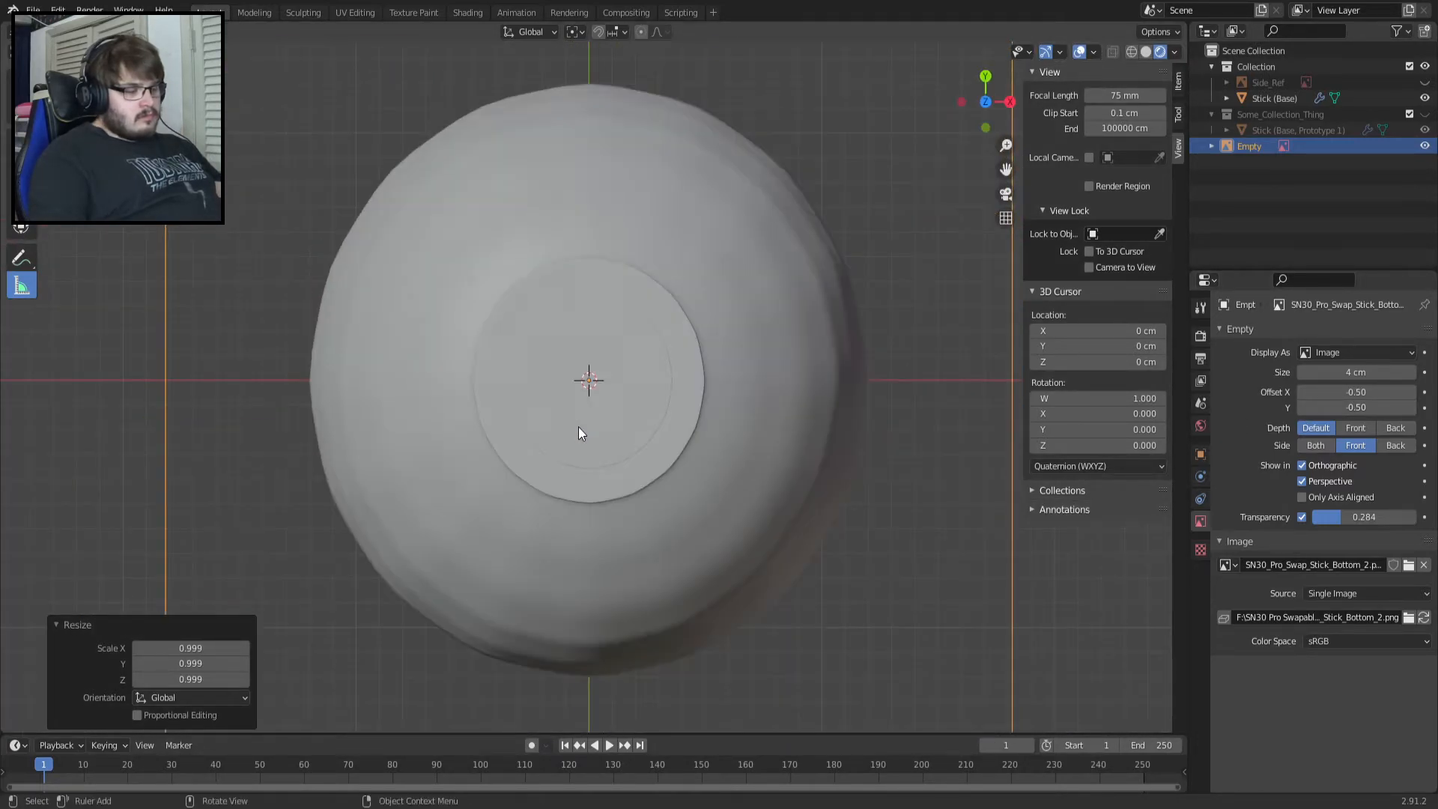
key("ctrl+KP_7")
middle_click_drag(556, 99, 608, 252, "shift")
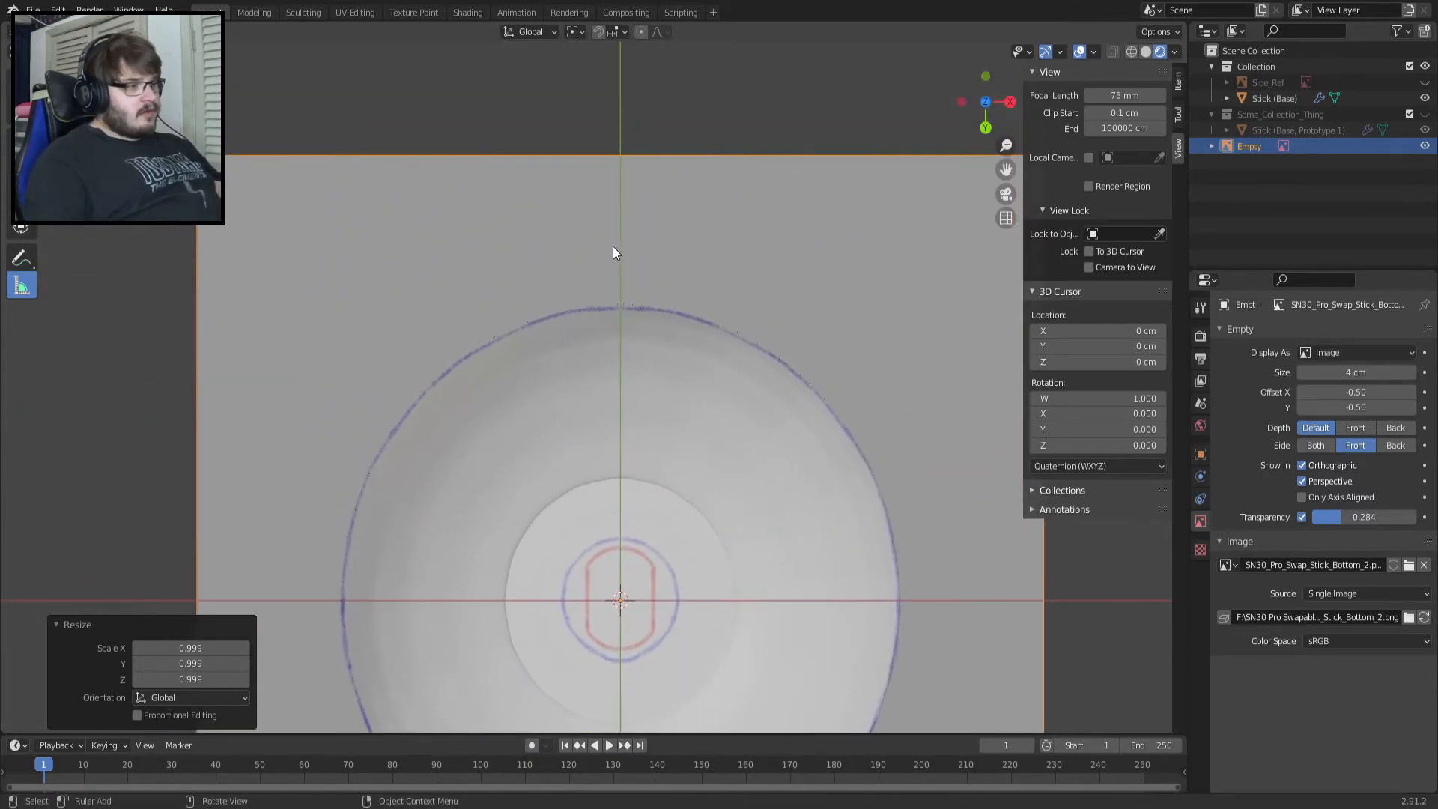
scroll(623, 244, "up", 7)
scroll(626, 246, "down", 5)
scroll(626, 246, "down", 2)
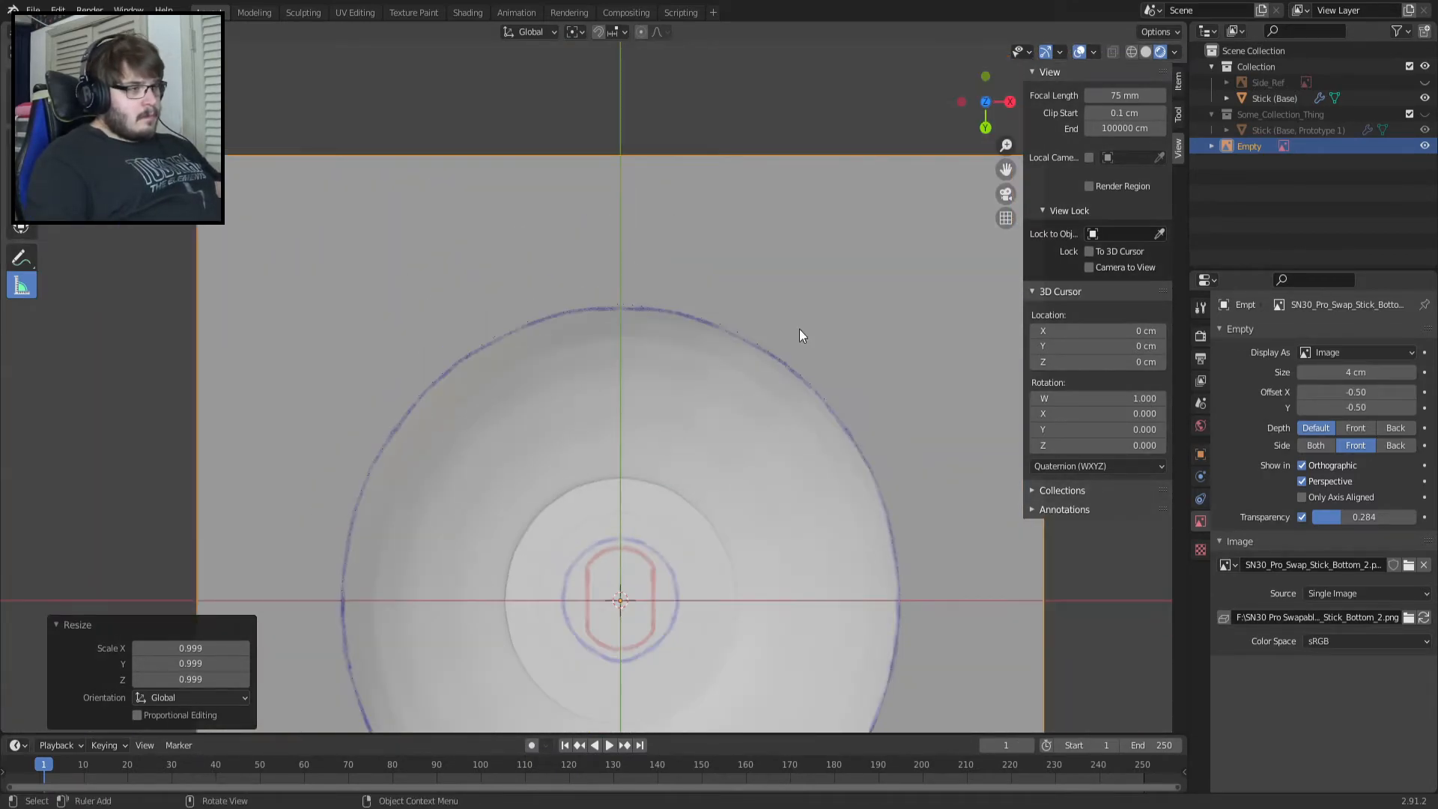
Set the reference image's depth to Front and its transparency value to about 0.291.
left_click(1356, 428)
scroll(622, 266, "up", 6)
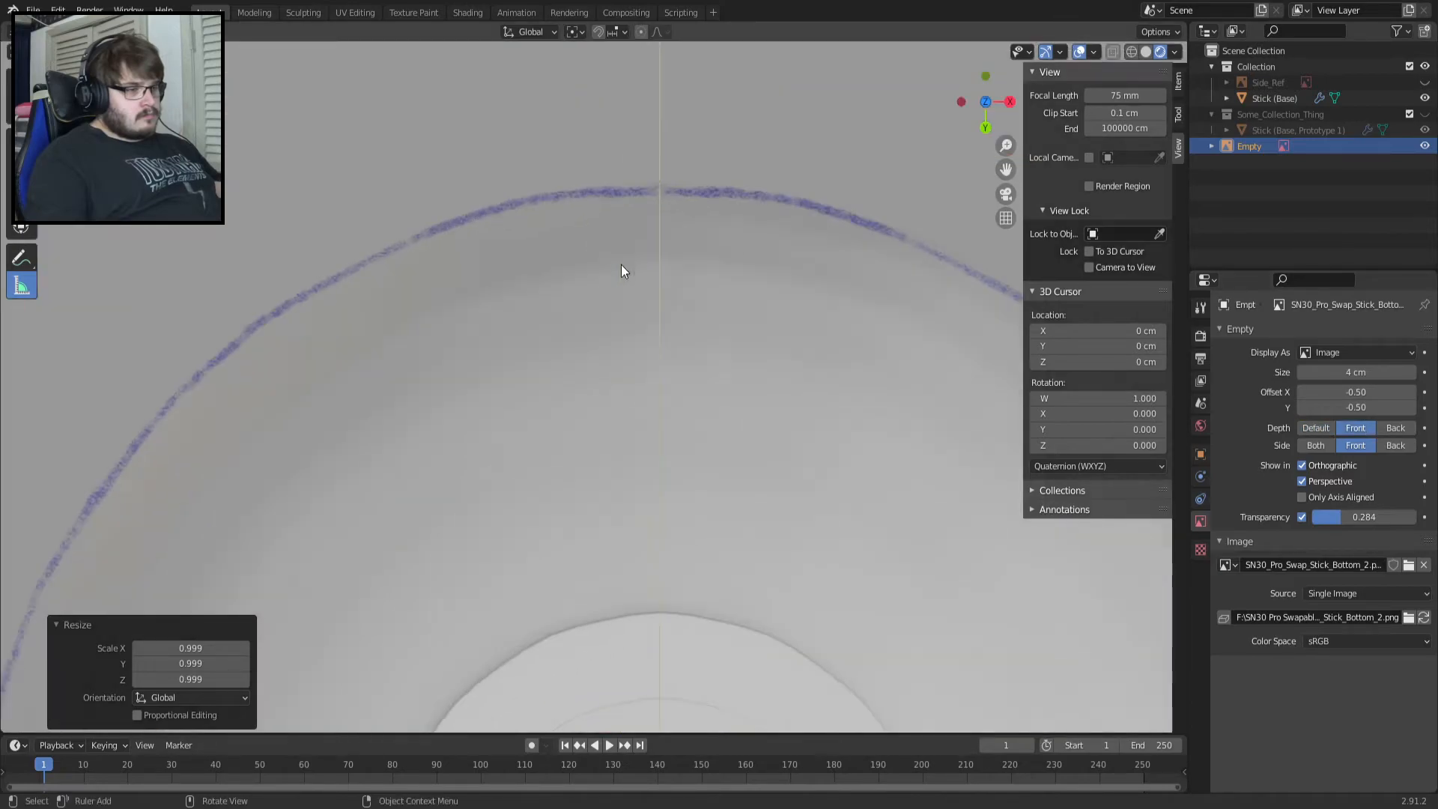
mouse_move(1340, 516)
left_mouse_down()
mouse_move(1400, 516)
mouse_move(1312, 516)
mouse_move(1341, 517)
left_mouse_up()
scroll(824, 364, "down", 5)
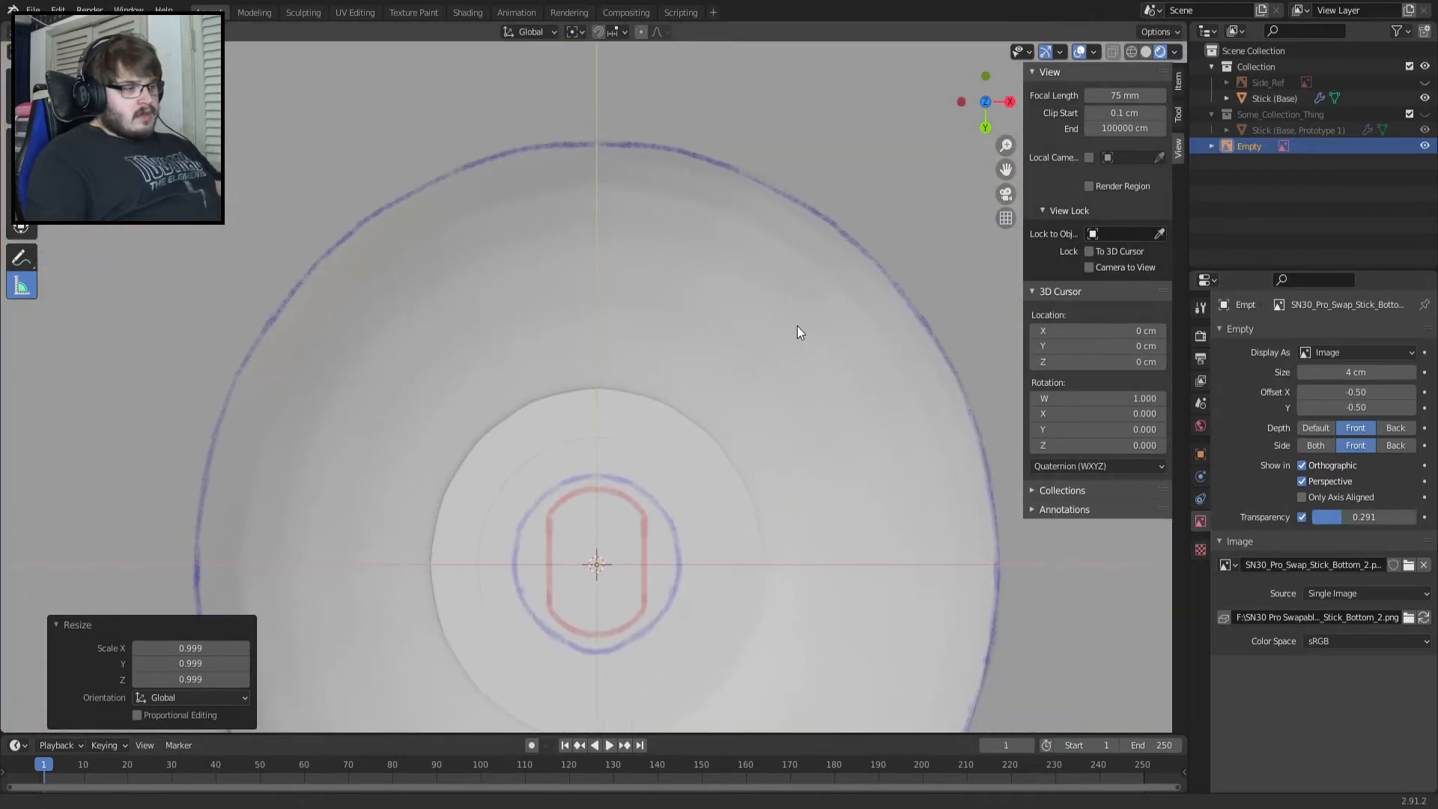
scroll(801, 329, "down", 2)
middle_click_drag(845, 443, 841, 350, "shift")
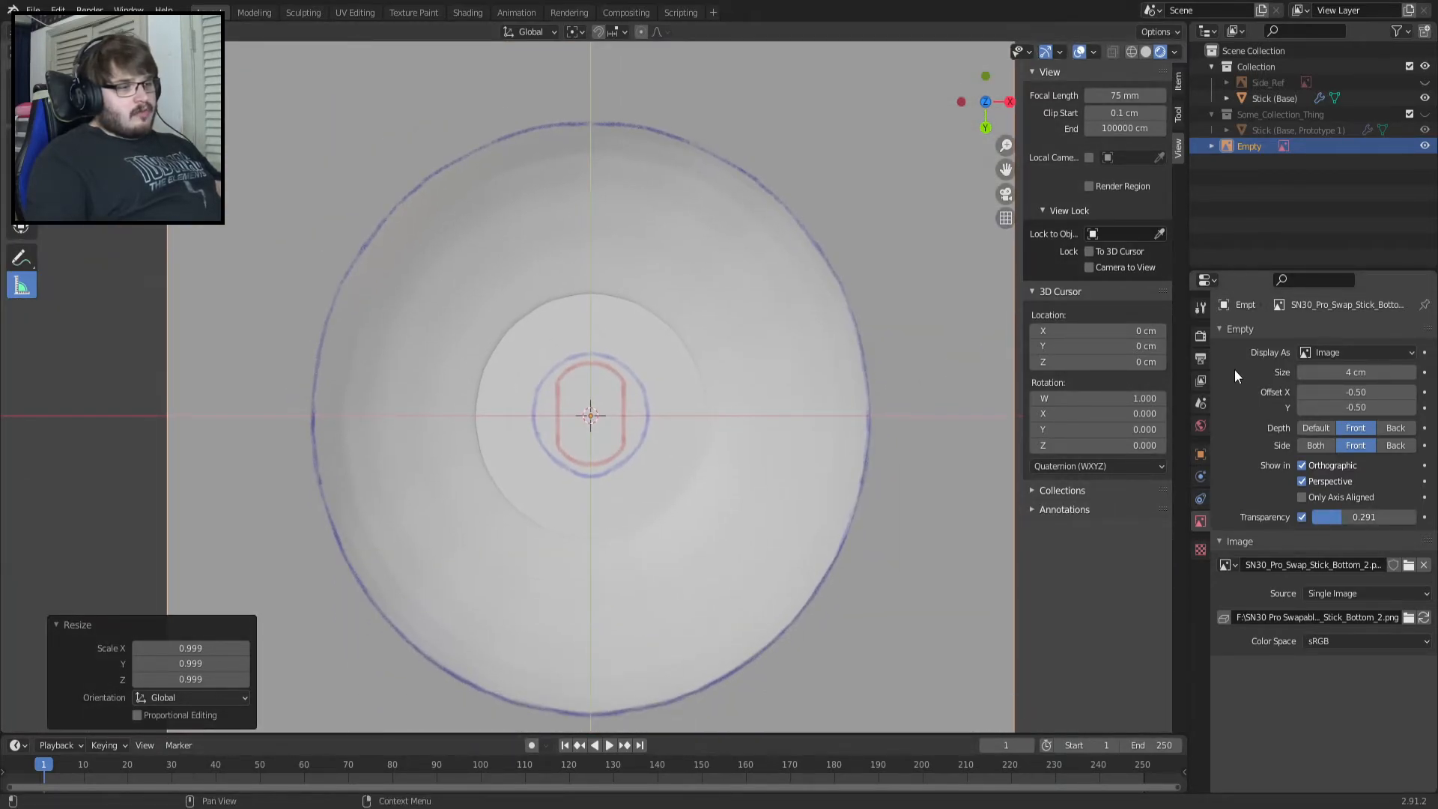
Switch the Workbench render lighting to Flat and check the base's silhouette against the outer blue circle.
left_click(1200, 426)
left_click(1201, 403)
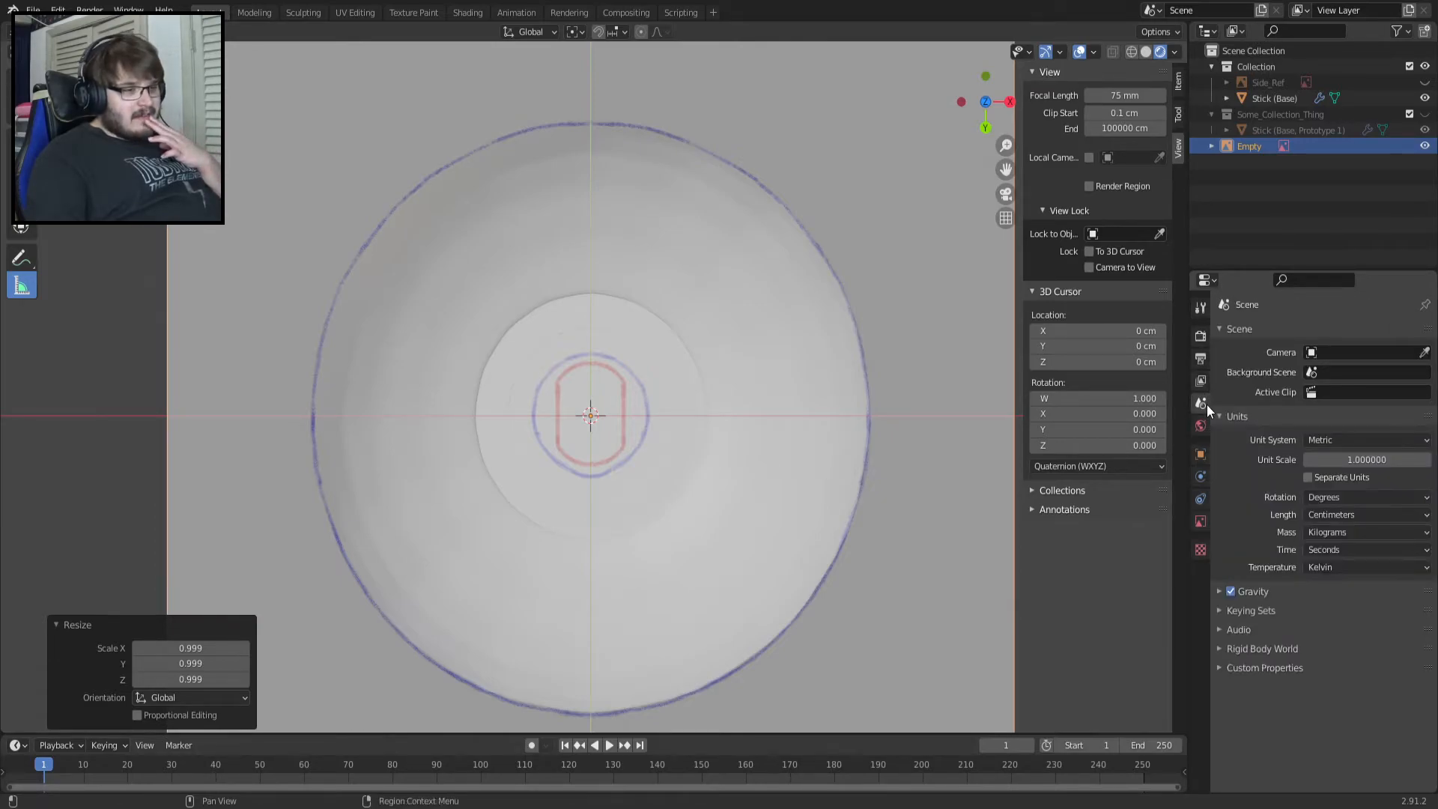
left_click(1200, 454)
left_click(1200, 336)
left_click(1291, 500)
left_click(1310, 465)
left_click(1364, 465)
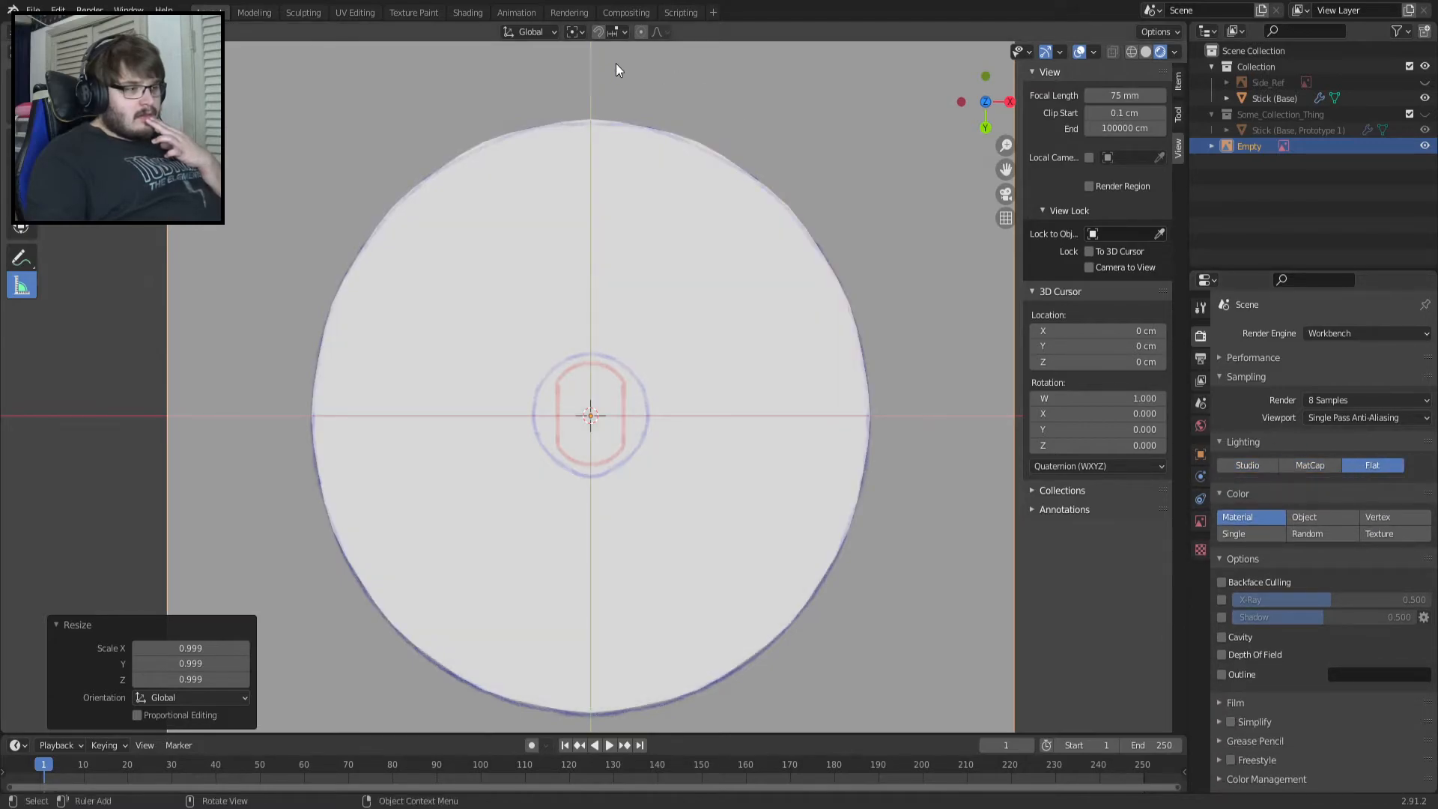
scroll(590, 70, "up", 5)
middle_click_drag(591, 127, 664, 406, "shift")
scroll(603, 563, "down", 2)
scroll(603, 569, "down", 2)
scroll(663, 406, "down", 1)
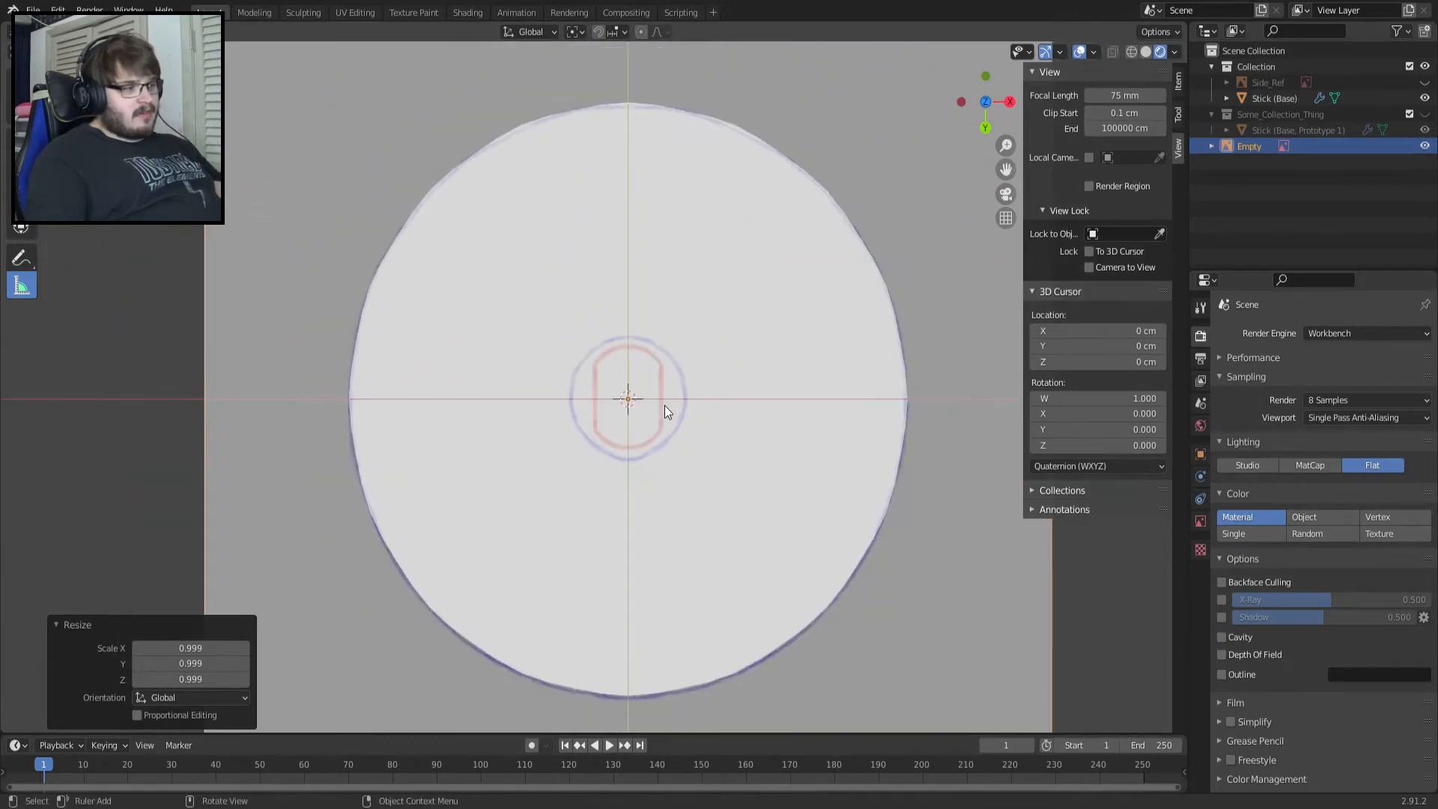
Switch the Workbench render lighting back to Studio, trying MatCap first.
scroll(663, 405, "up", 3)
scroll(663, 404, "up", 1)
scroll(664, 404, "down", 3)
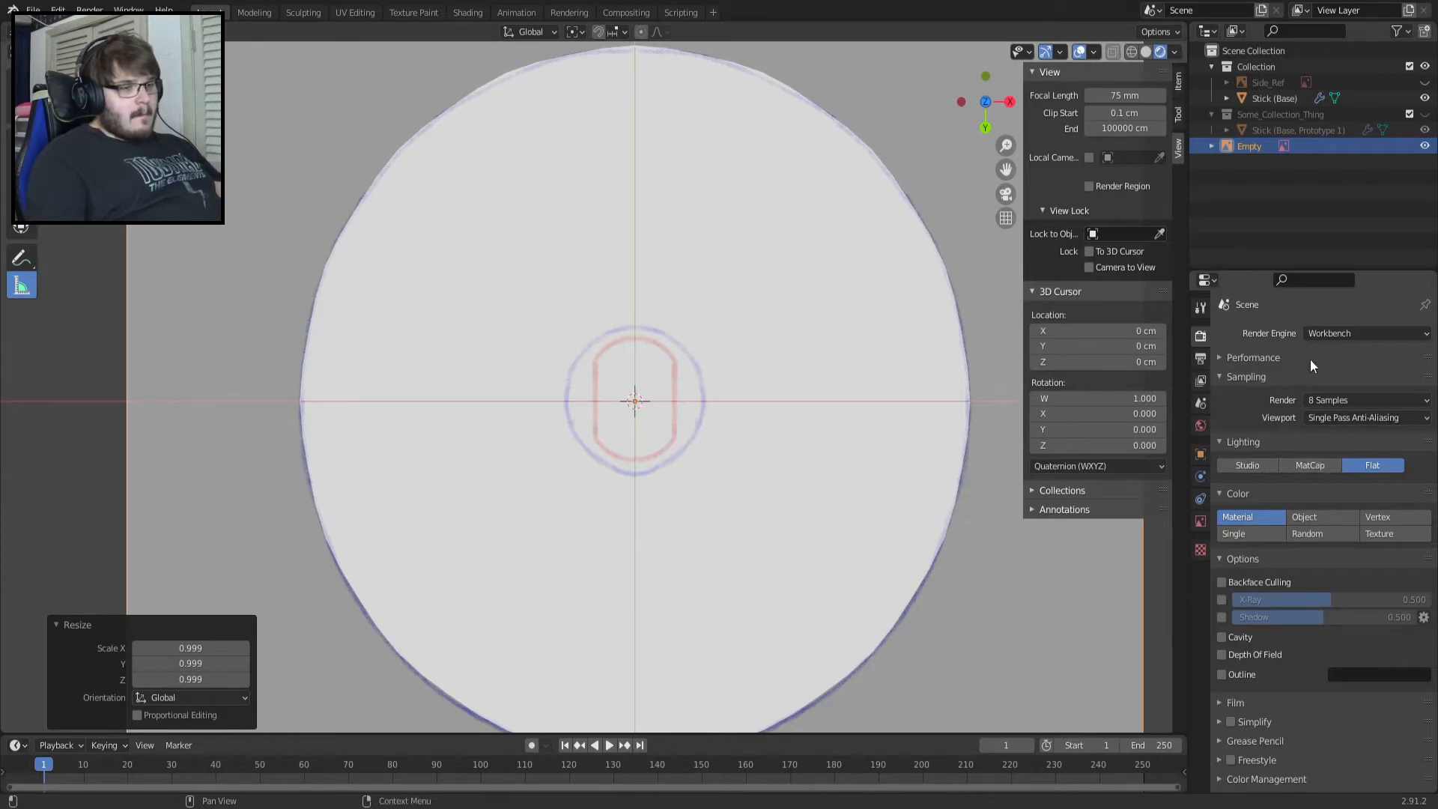
left_click(1318, 469)
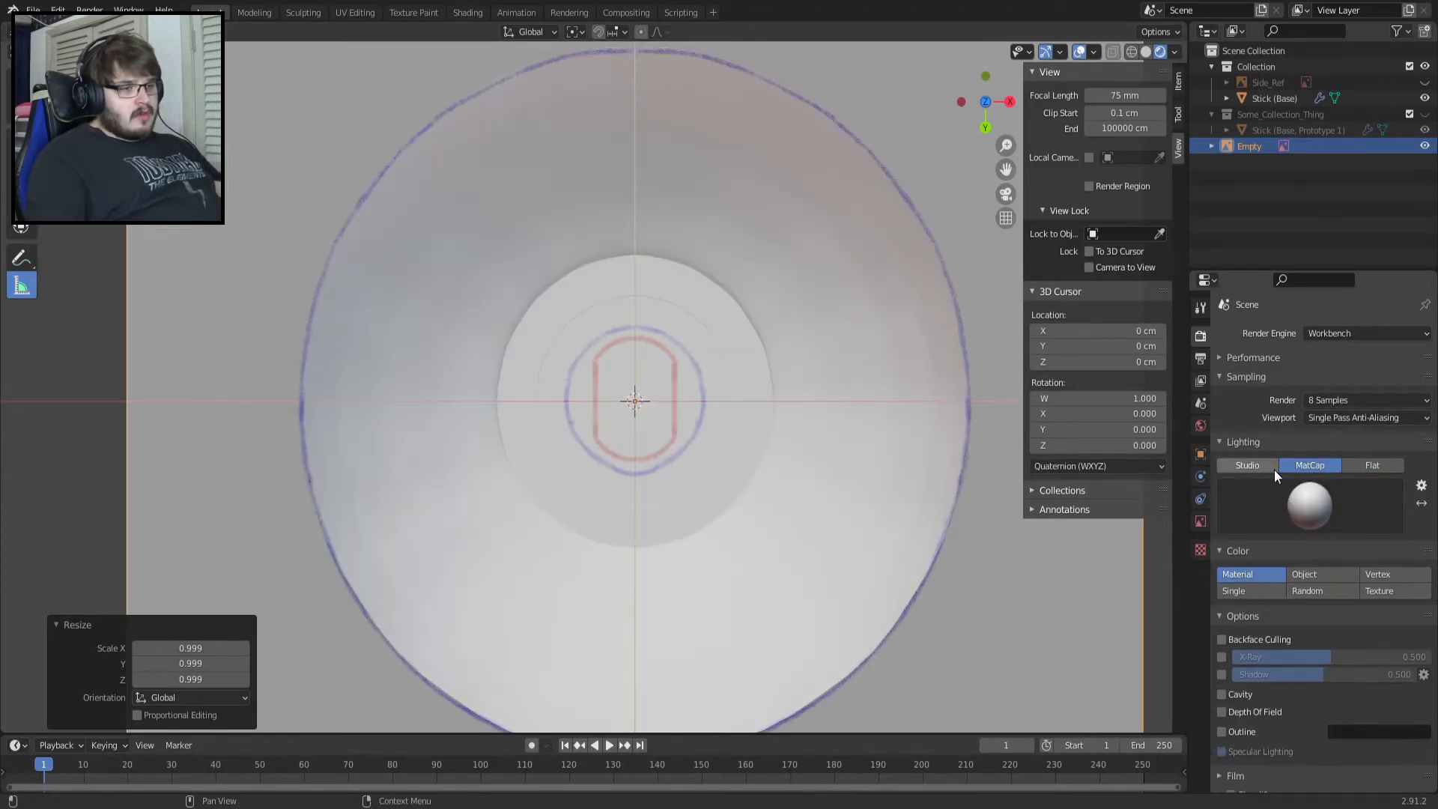
left_click(1261, 470)
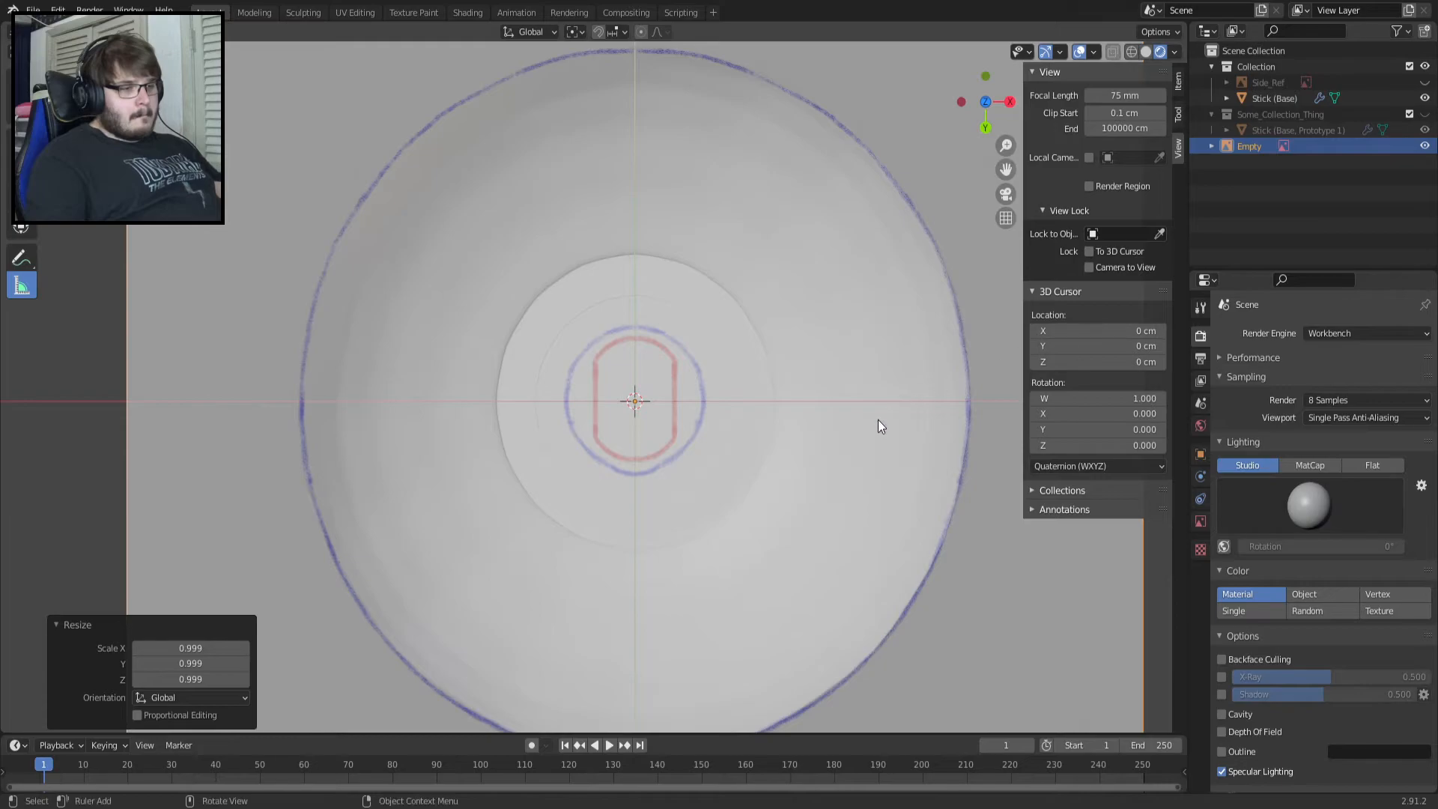
Save the file and, from the bottom view, hide and reshow the Stick (Base) to compare it with the reference image.
key("KP_3")
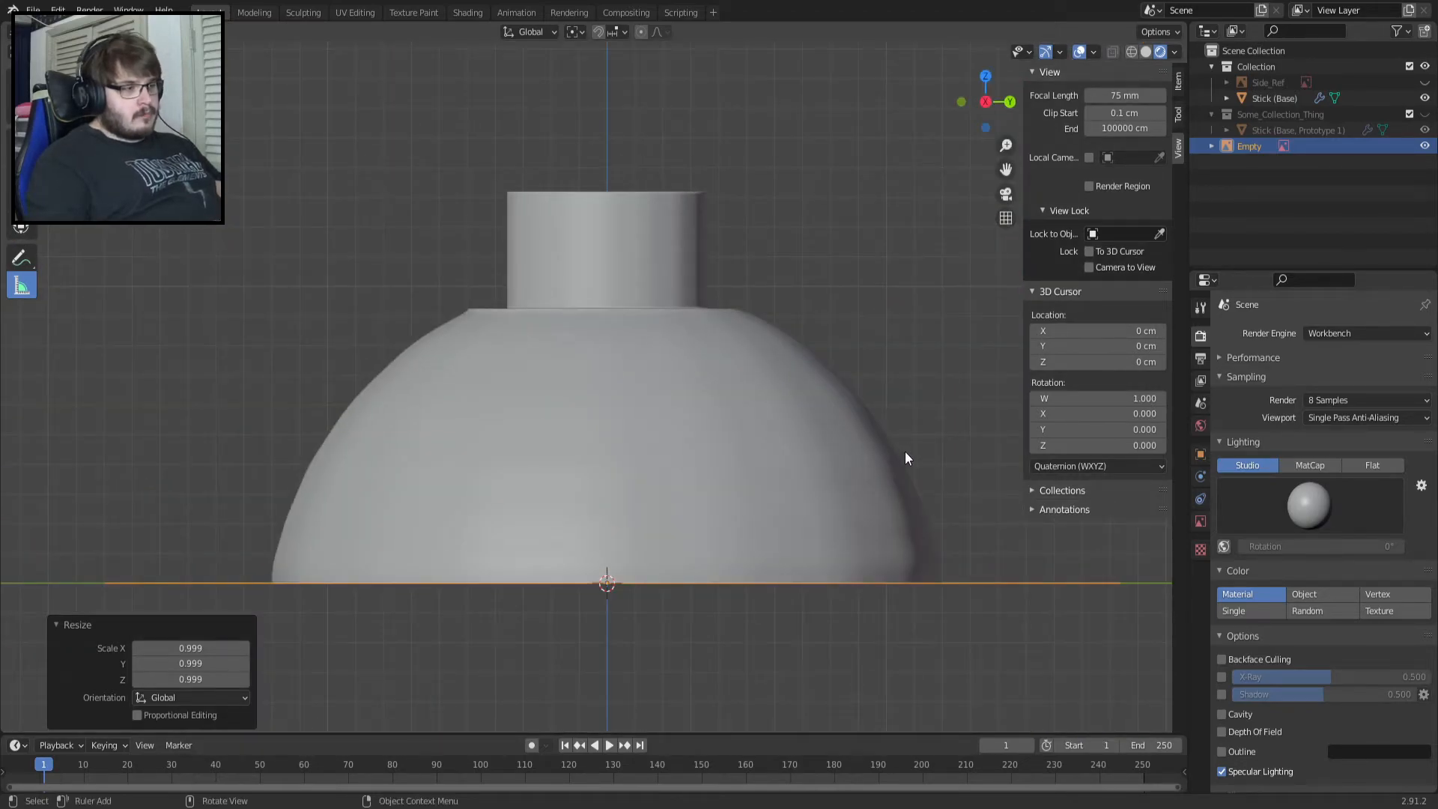
left_click(848, 478)
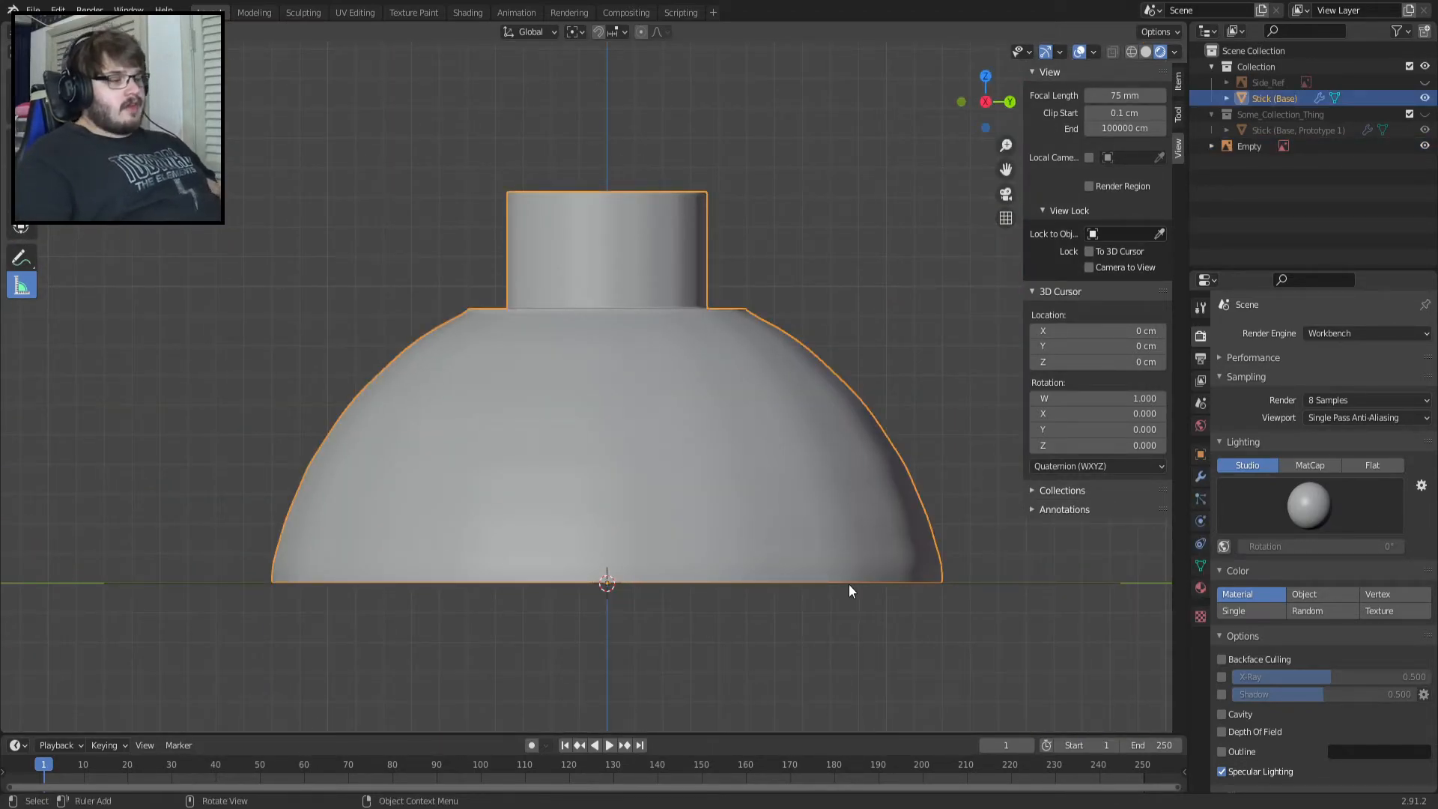
key("ctrl+KP_7")
key("alt+z")
key("ctrl+s")
scroll(848, 584, "down", 1)
left_click(1423, 98)
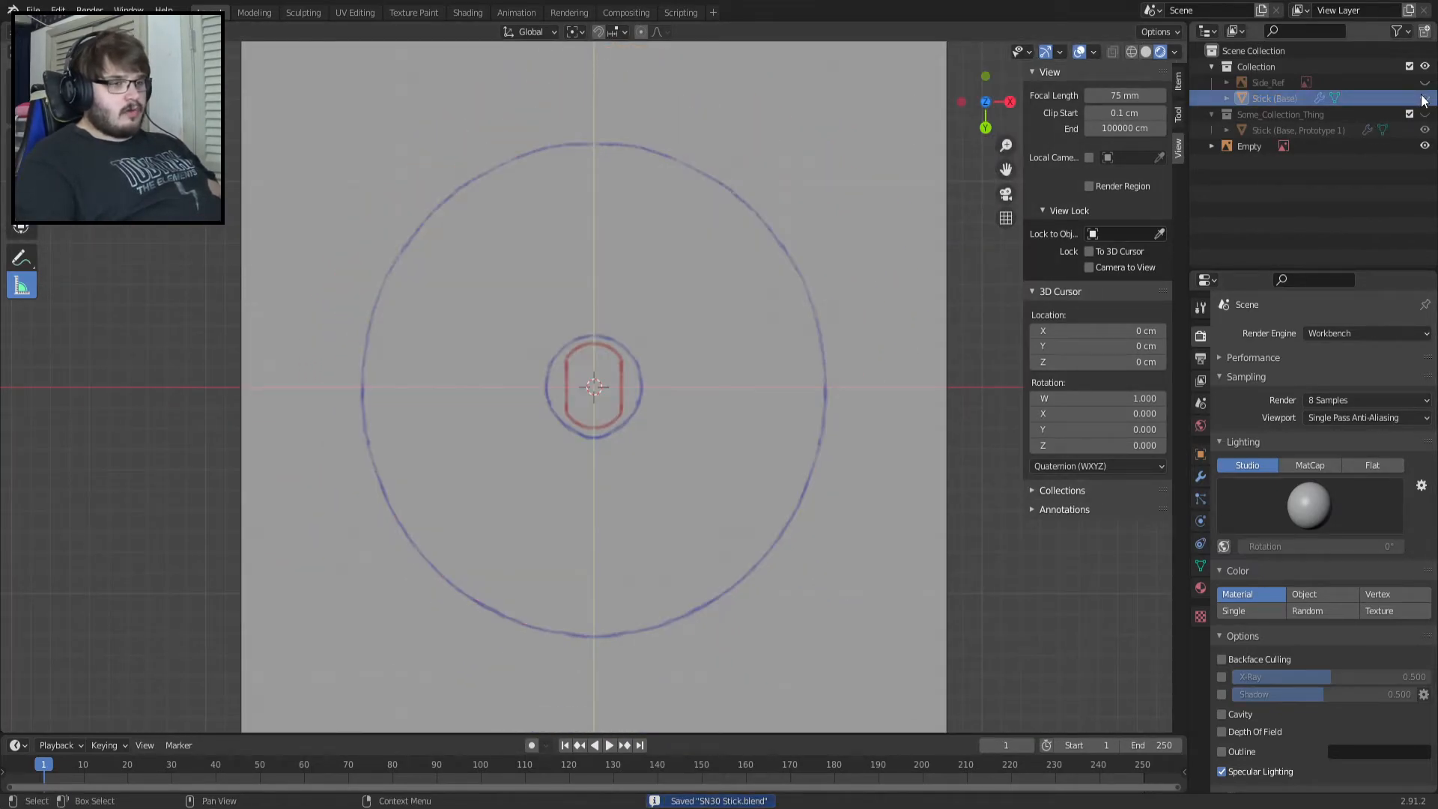
scroll(483, 397, "up", 1)
left_click(1425, 99)
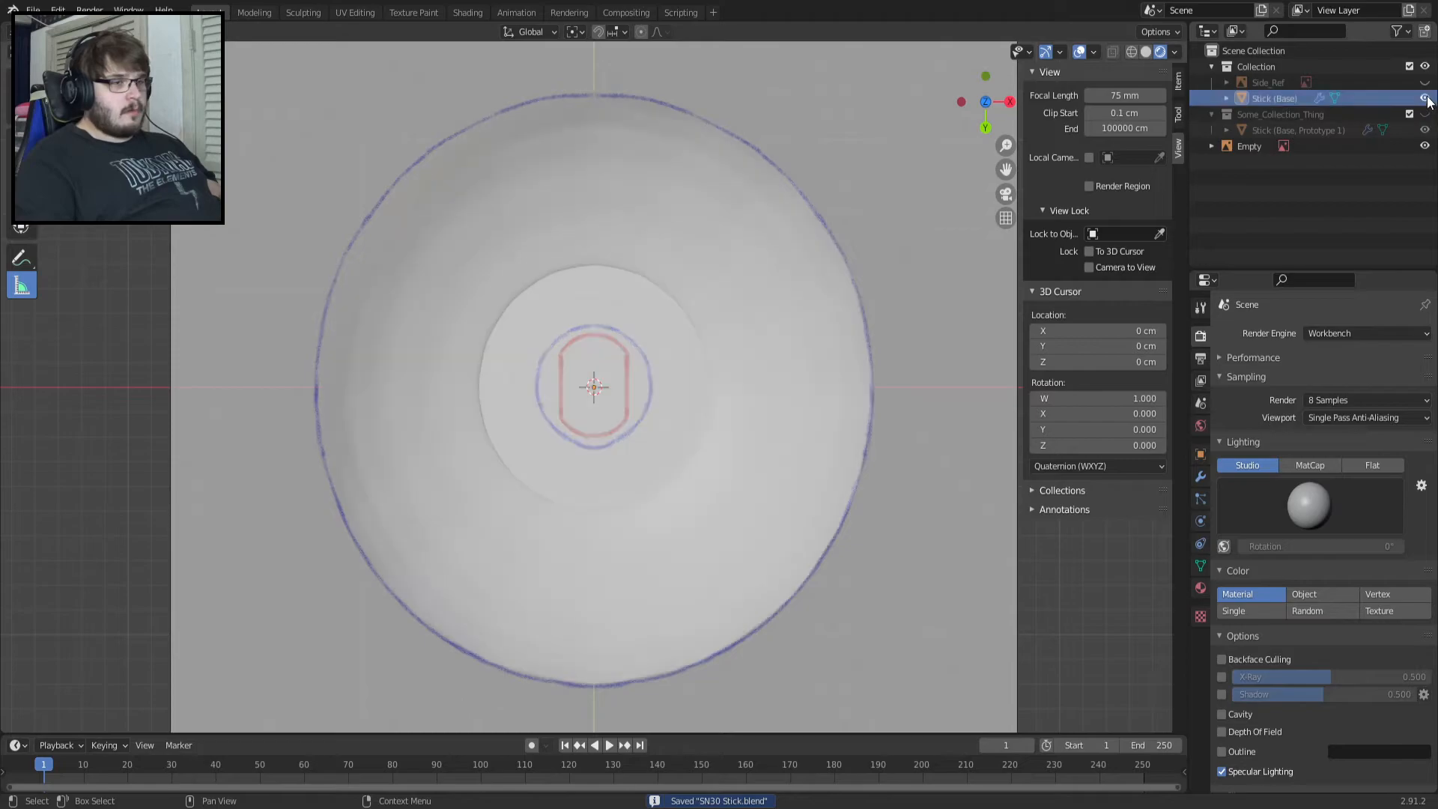
left_click_drag(1354, 145, 1350, 69)
left_click_drag(1306, 138, 1273, 65)
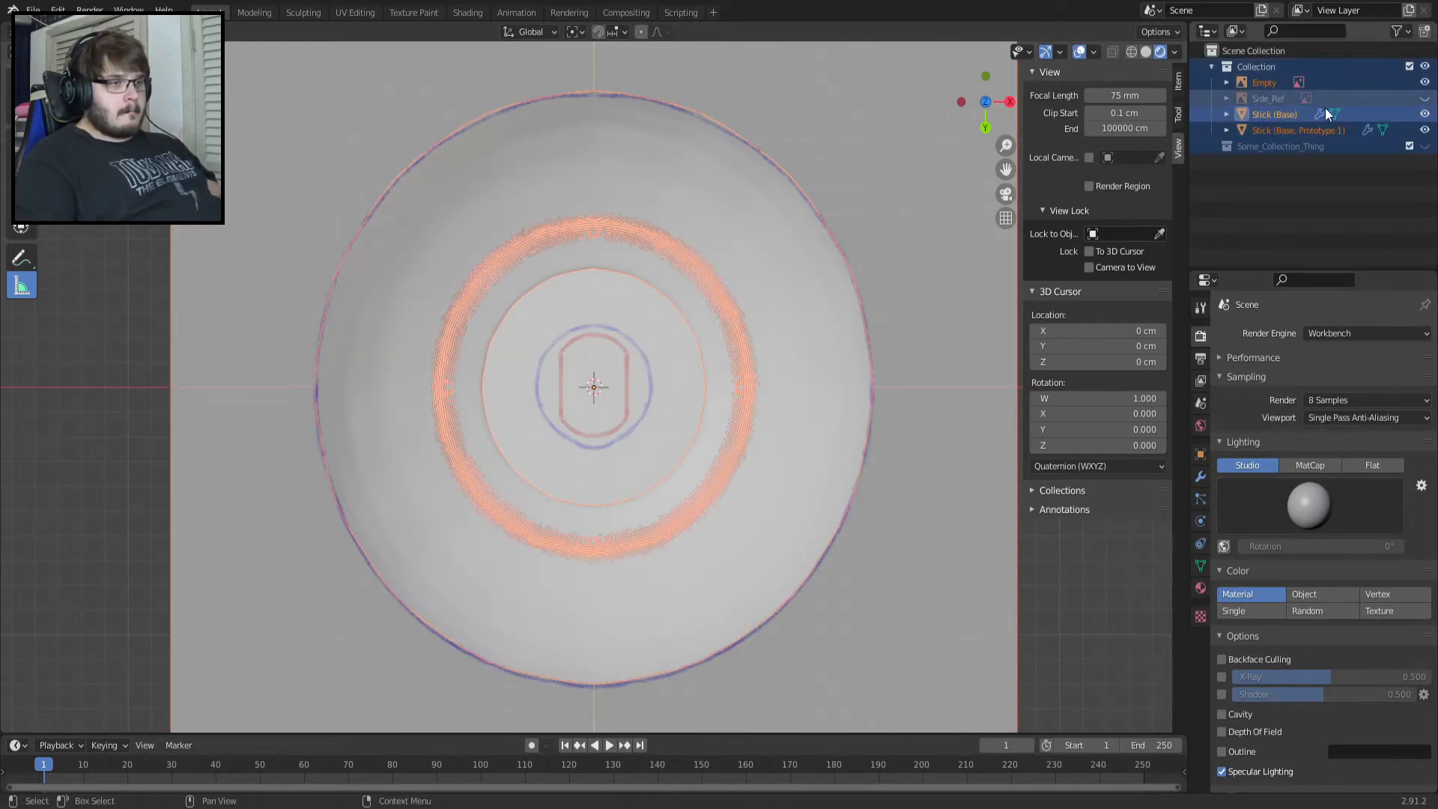
key("ctrl+z")
Move the Empty reference image into Collection and hide it.
left_click(1251, 145)
left_click_drag(1250, 145, 1276, 67)
left_click(1424, 83)
Examine the Stick (Base) mesh in Edit Mode from the front and from below.
left_click(467, 335)
key("Tab")
middle_click_drag(692, 329, 687, 374)
key("KP_1")
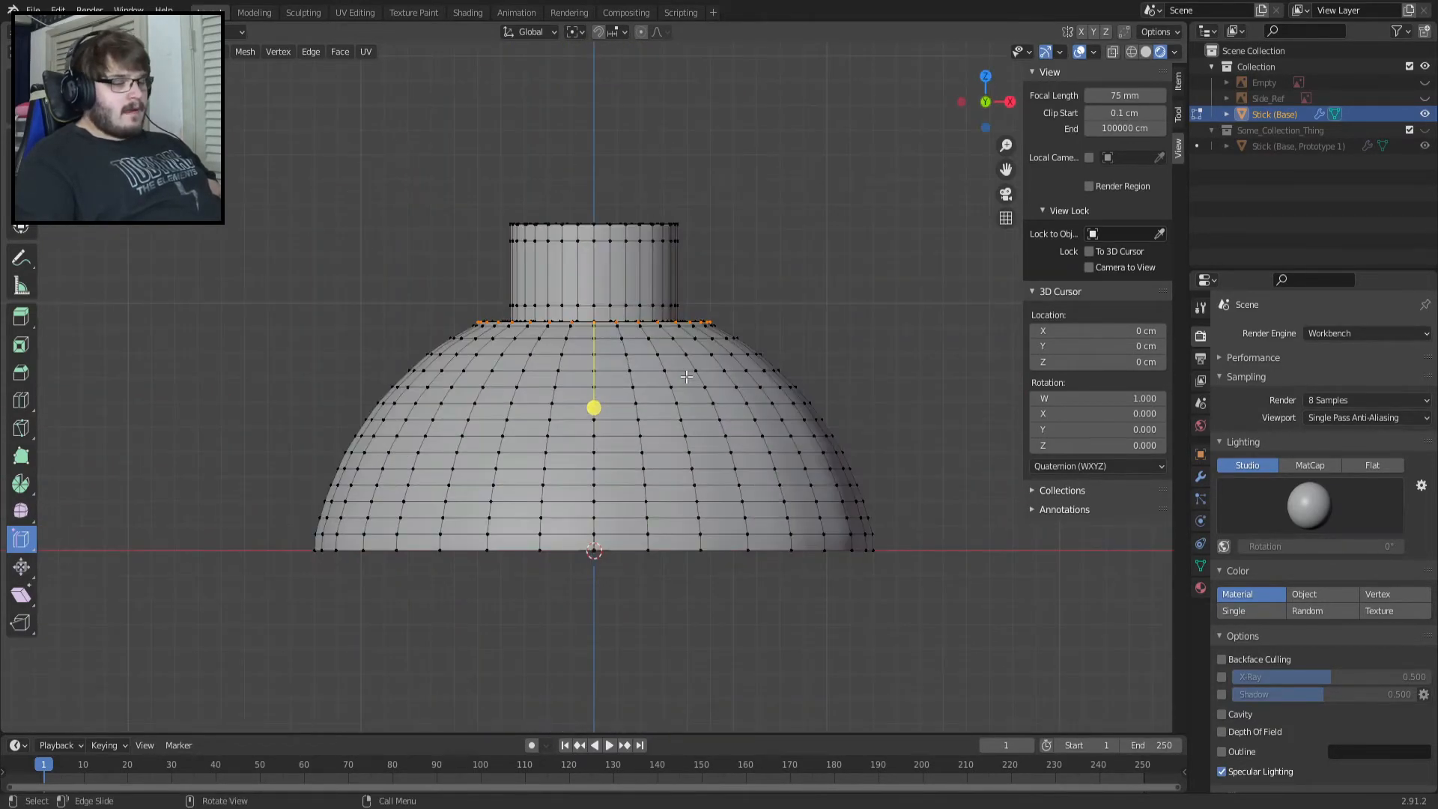
key("KP_7")
key("ctrl+KP_7")
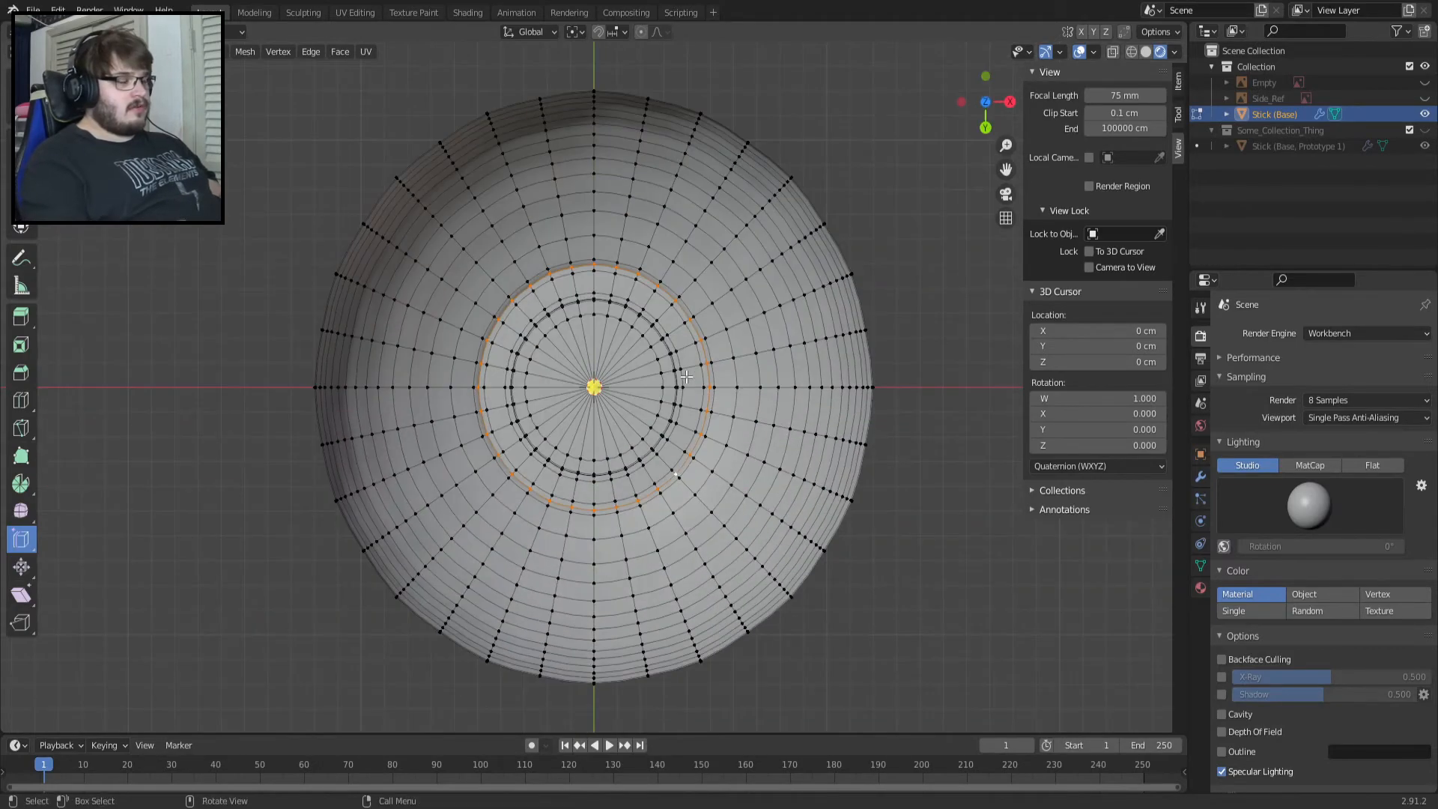
key("Tab")
key("Tab")
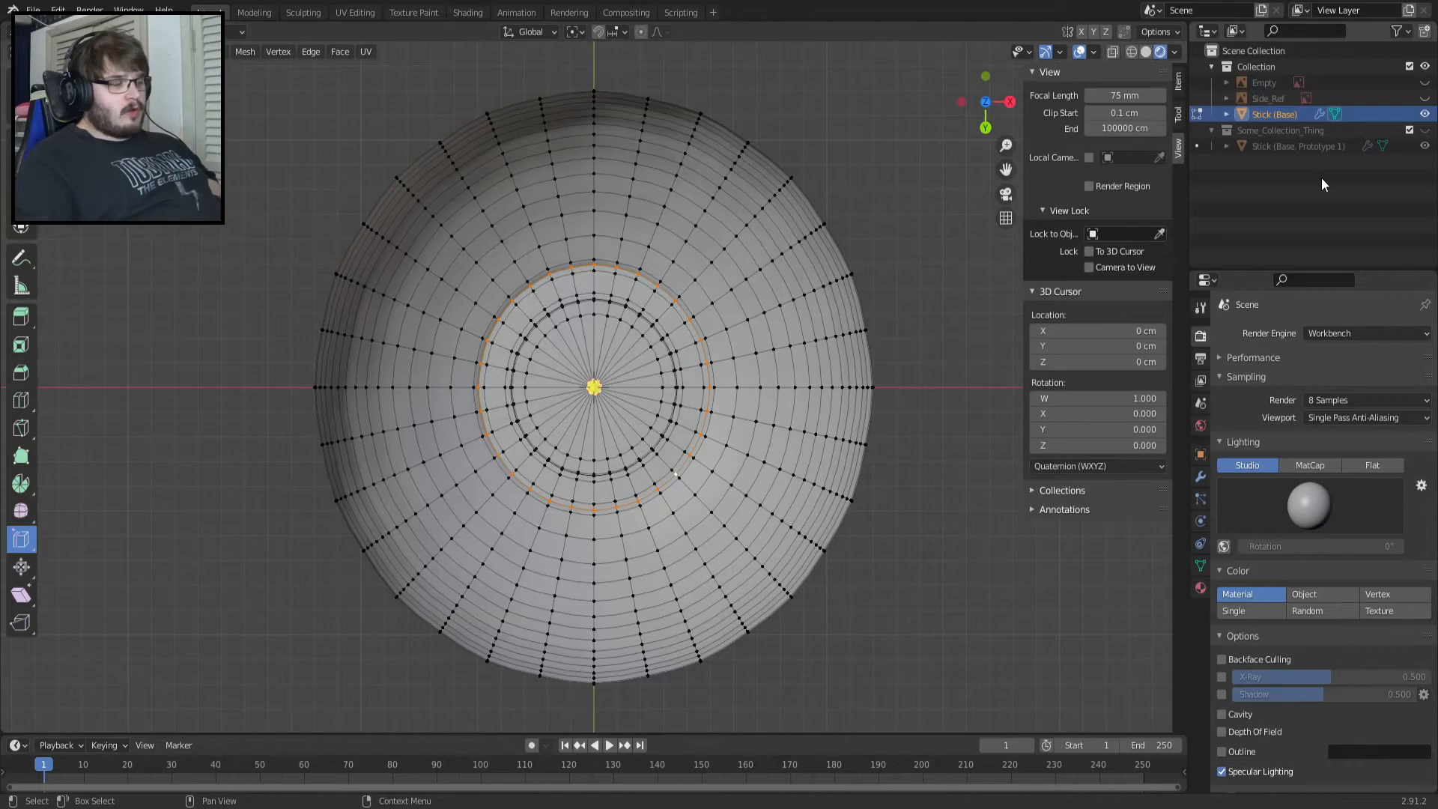
Leave Edit Mode and add SN30_Pro_Swap_Stick_Bottom_2_Raw.png as a reference image in the bottom view.
right_click(1295, 186)
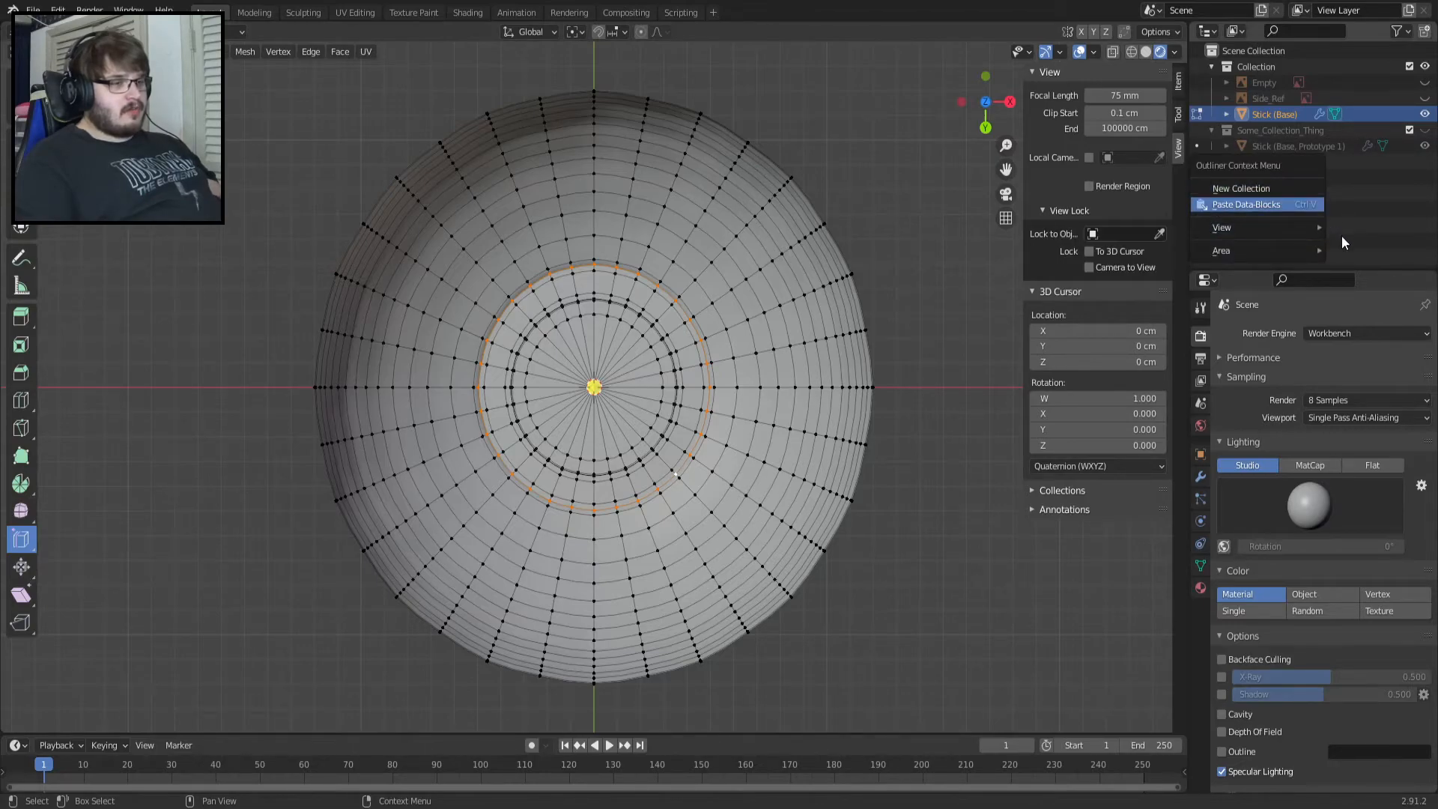
key("Tab")
right_click(740, 387)
mouse_move(741, 389)
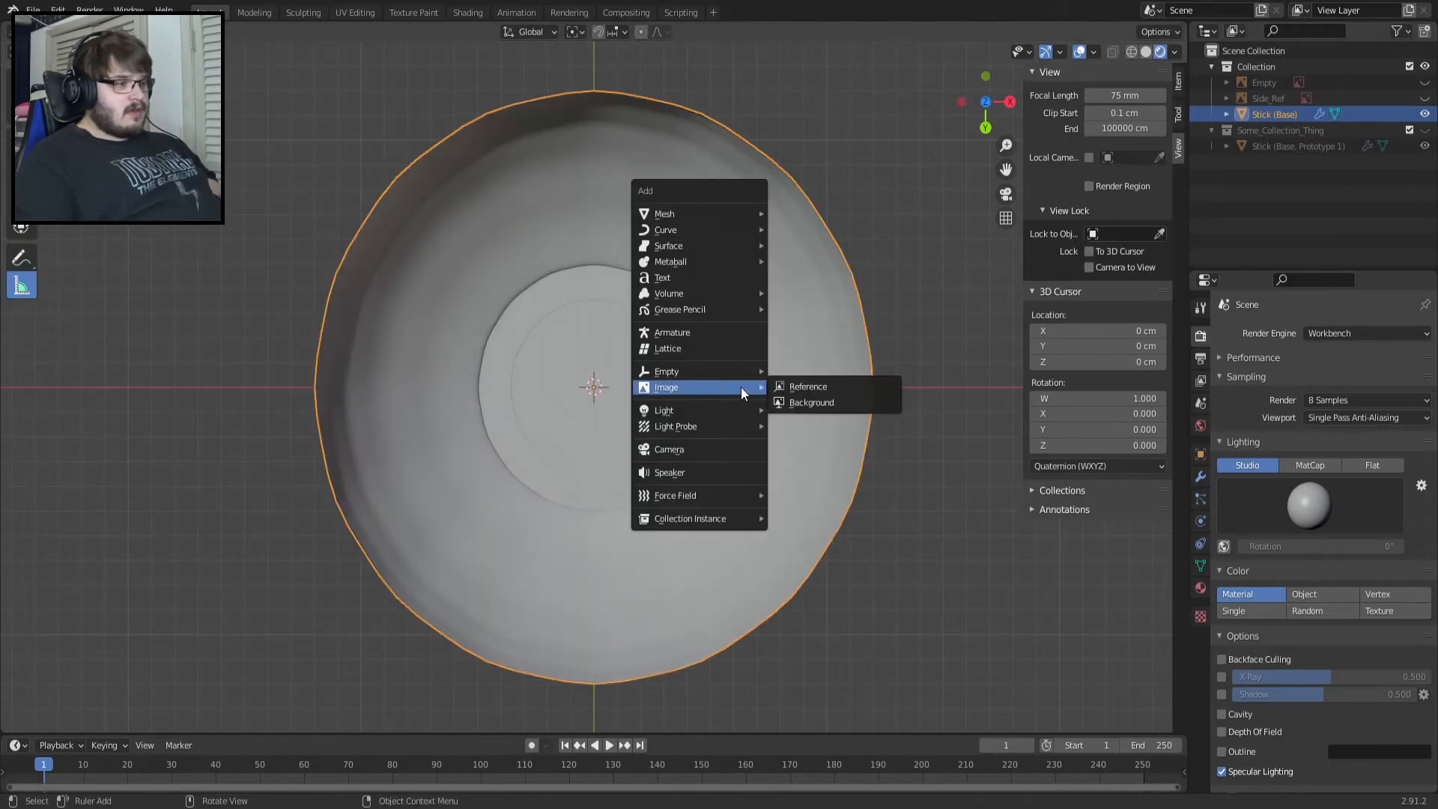
left_click(816, 386)
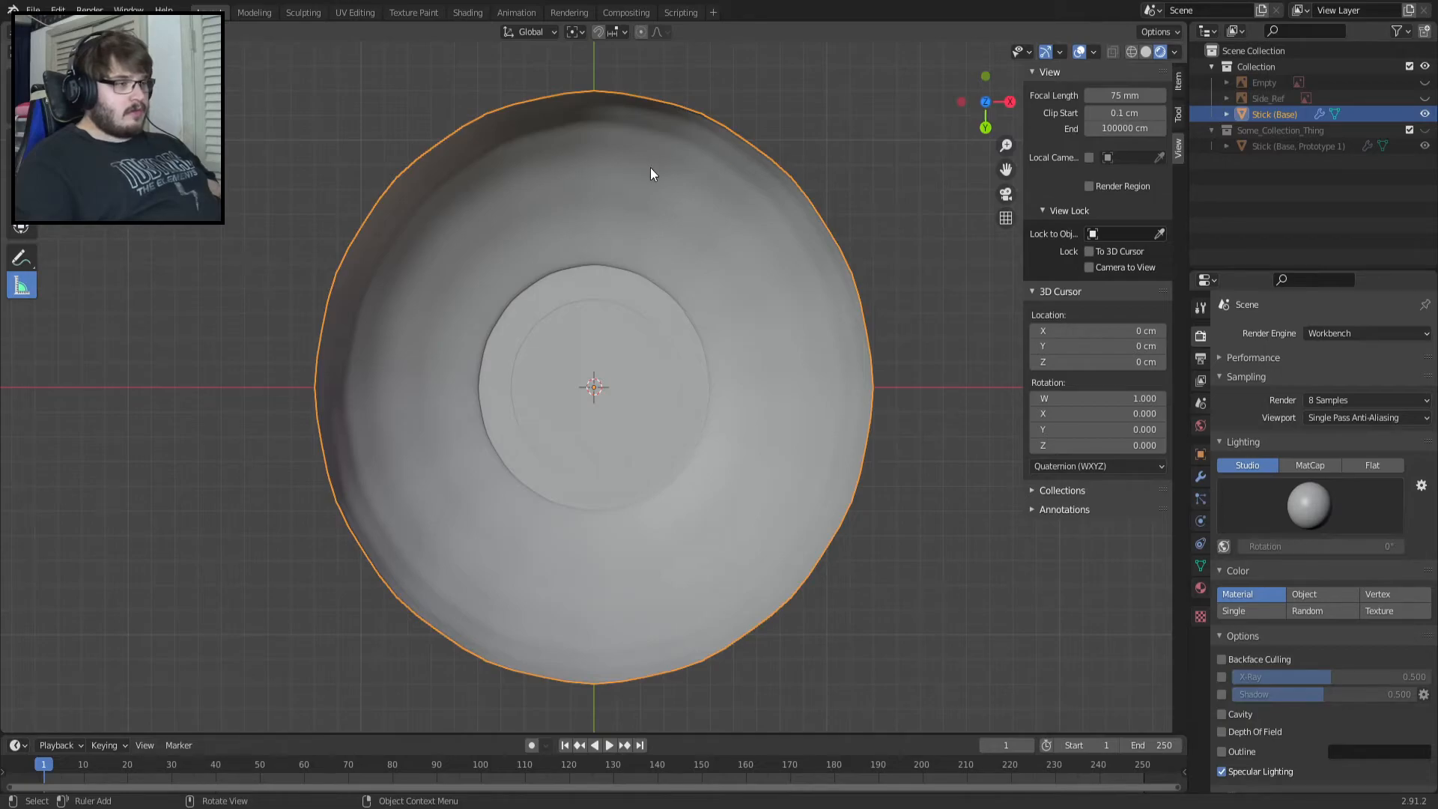
key("ctrl+v")
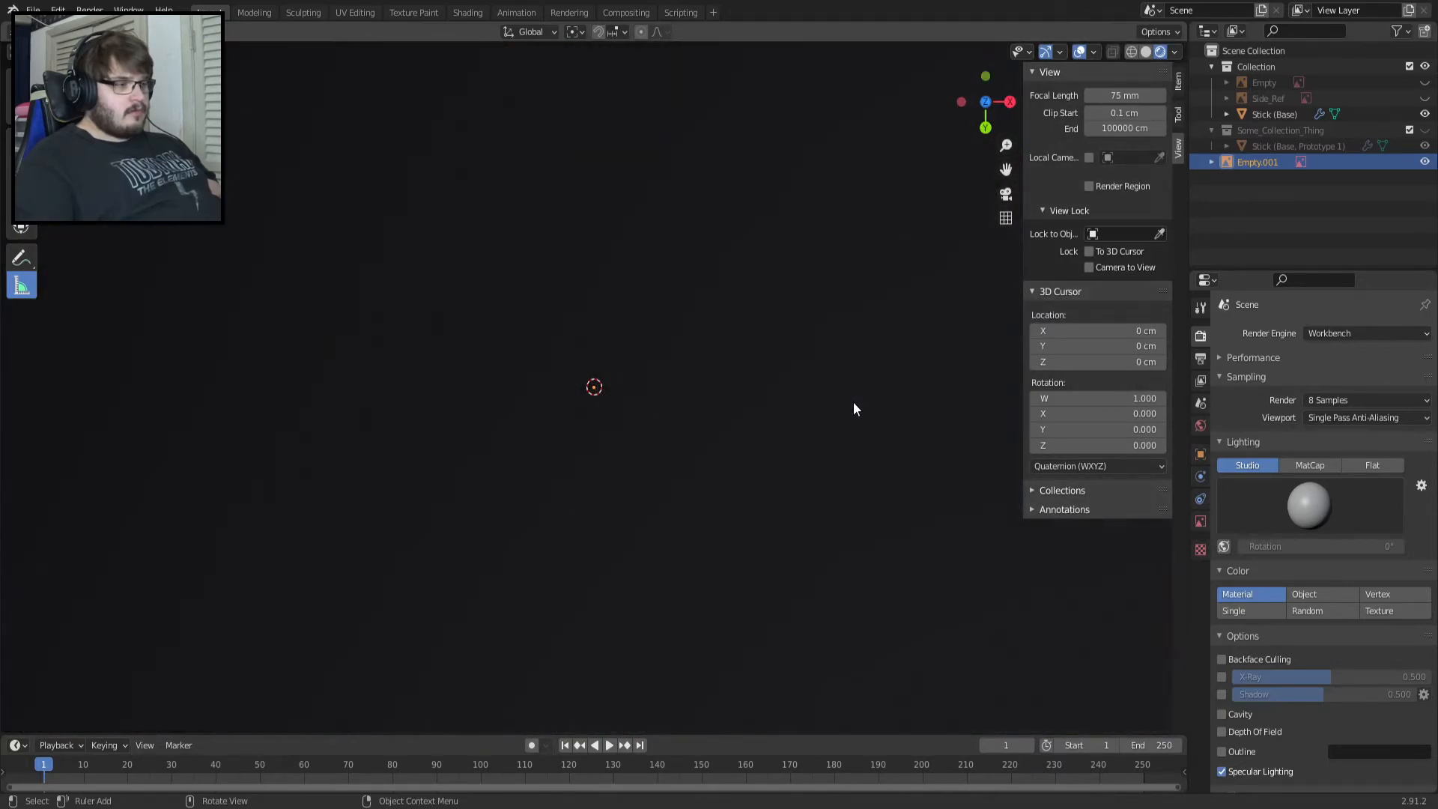
Move the new reference image into Collection, naming it Bottom 2 and the earlier bottom image Bottom 1.
left_click_drag(1268, 166, 1268, 78)
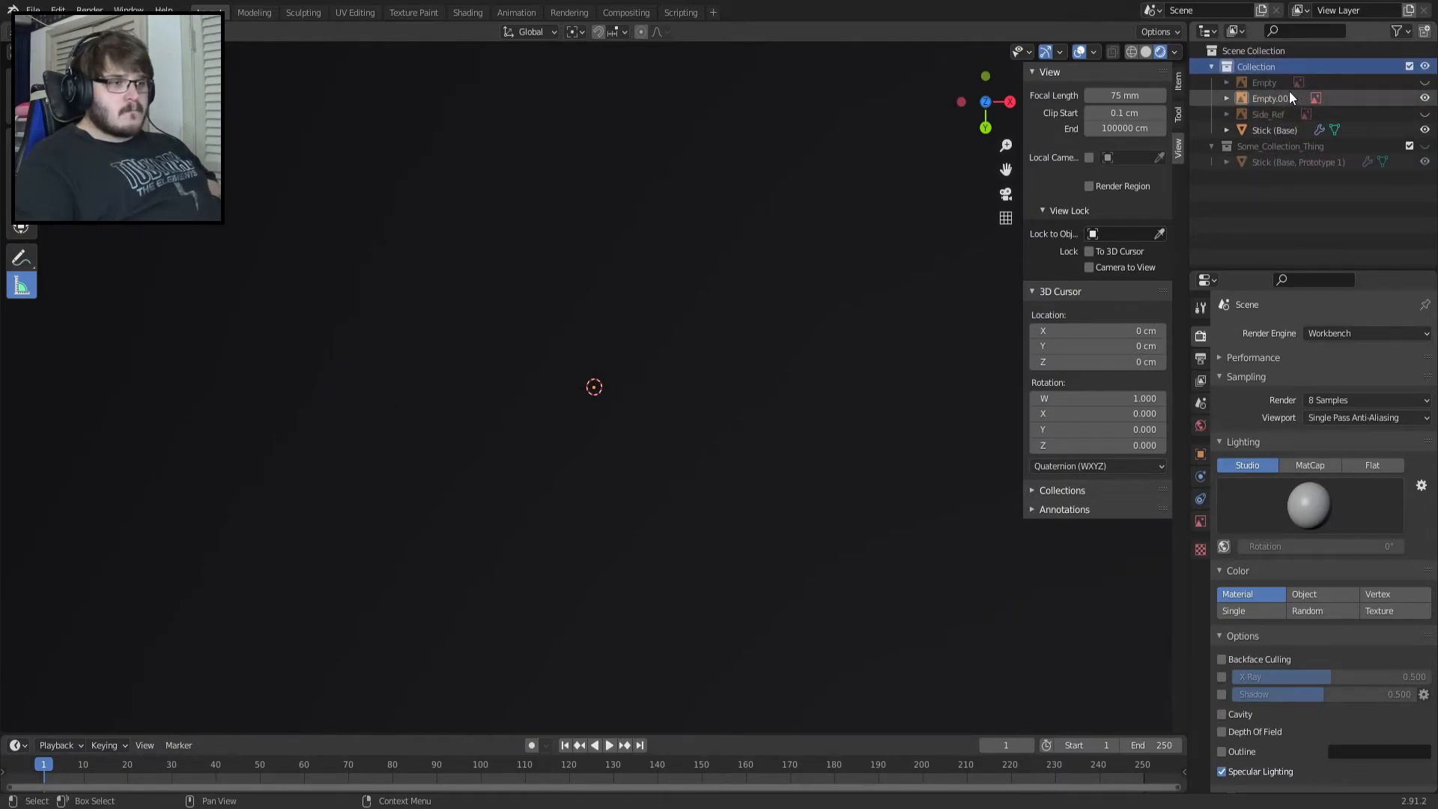
left_click(1289, 84)
left_click(1274, 94)
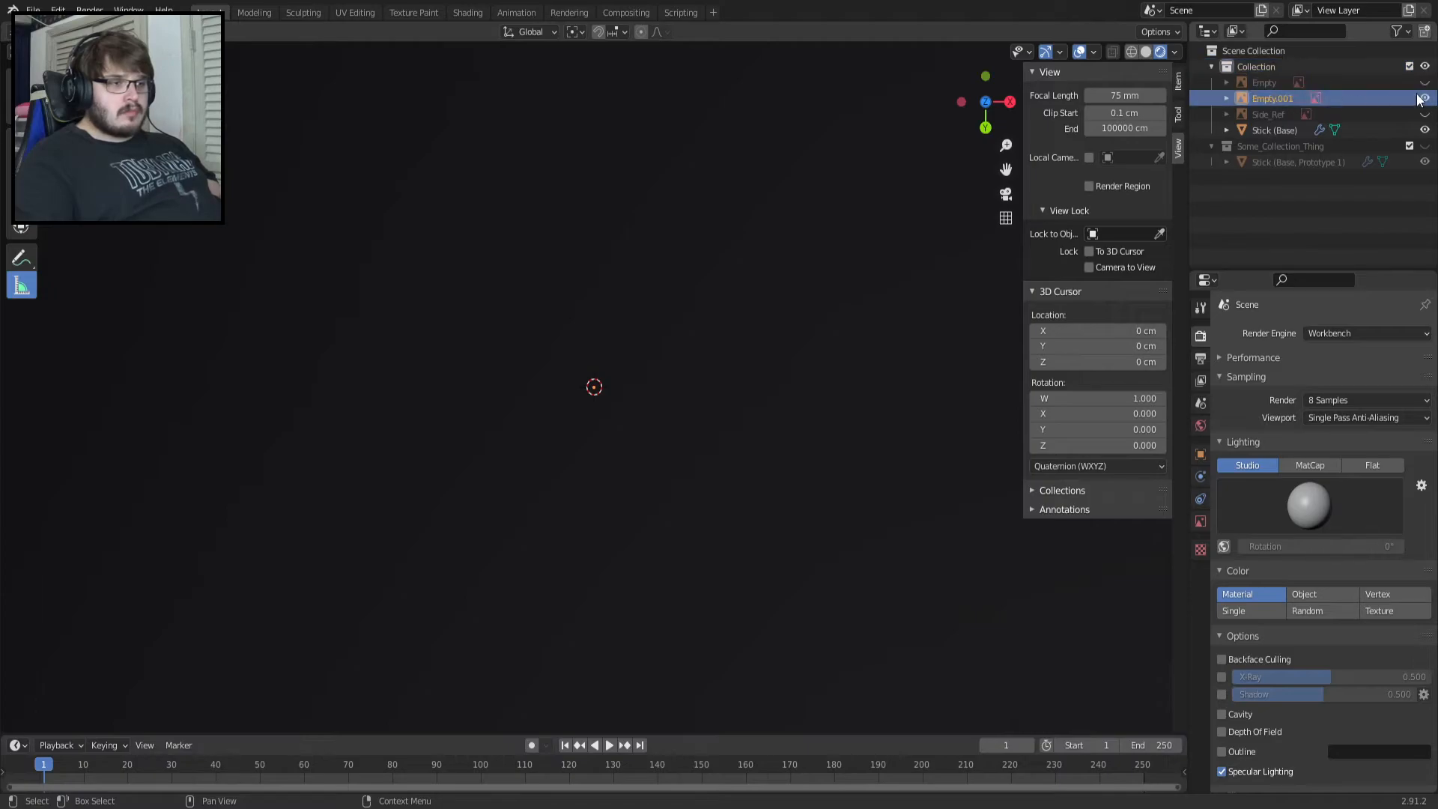
double_click(1293, 97)
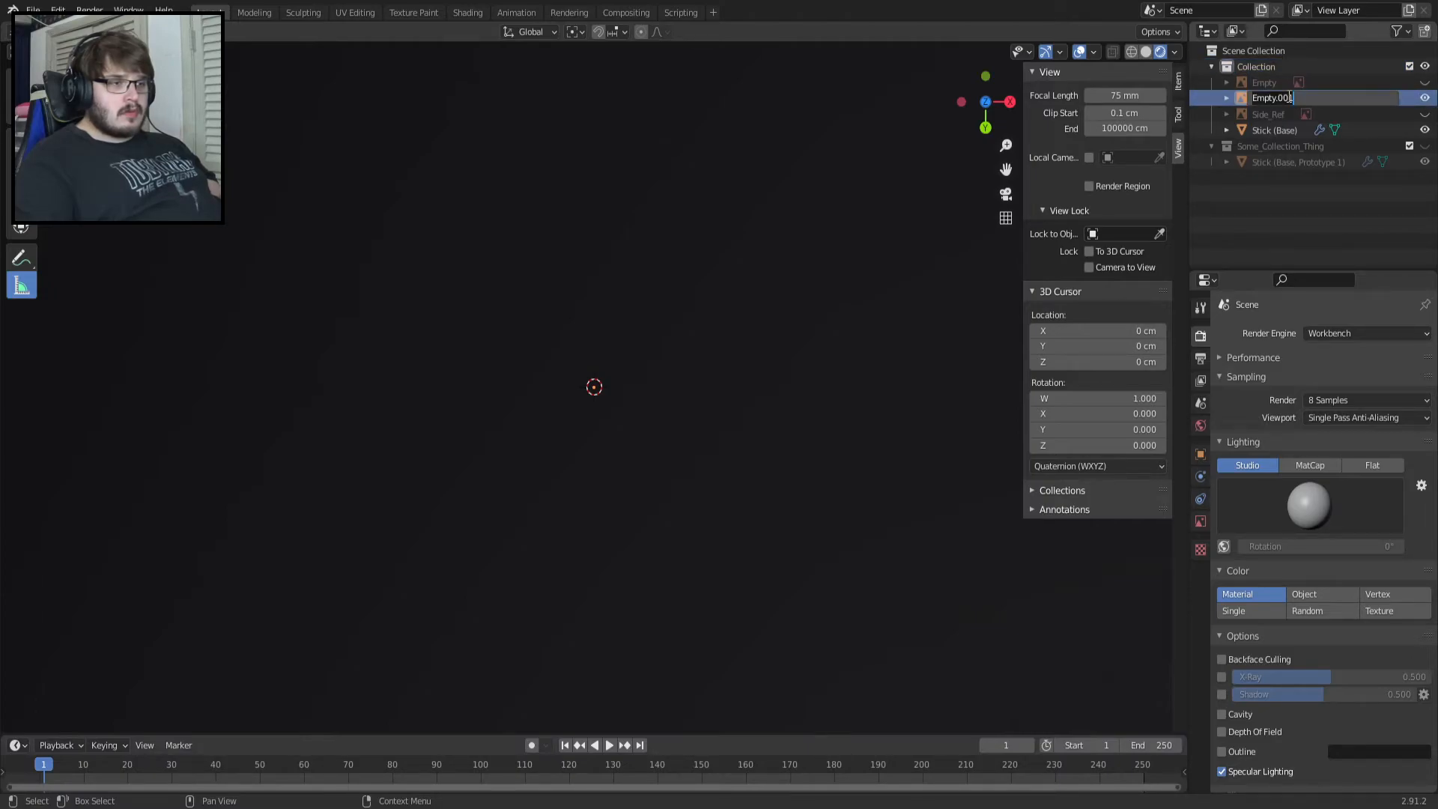
type("Bottom 2")
key("Return")
double_click(1287, 96)
type("Bot")
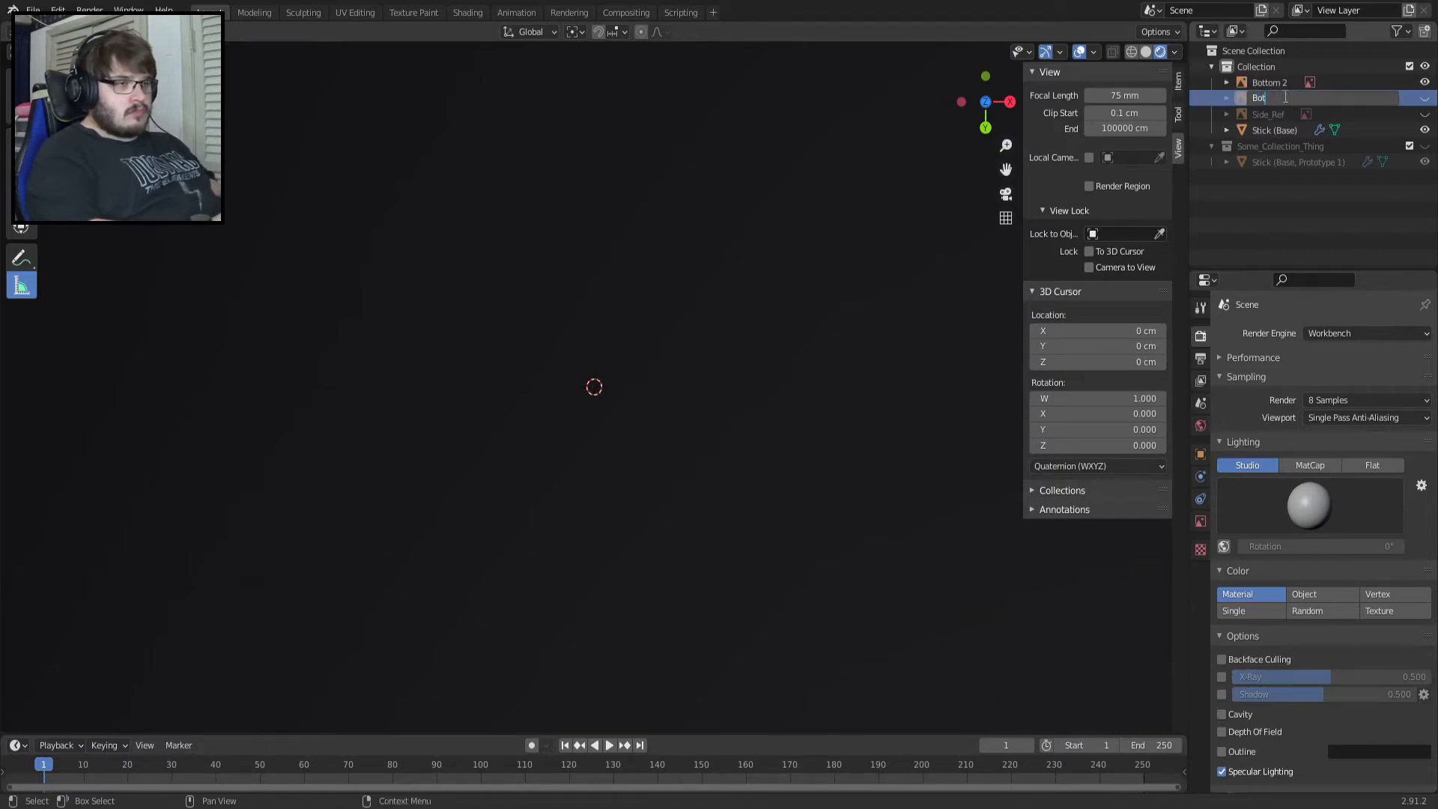
key("Return")
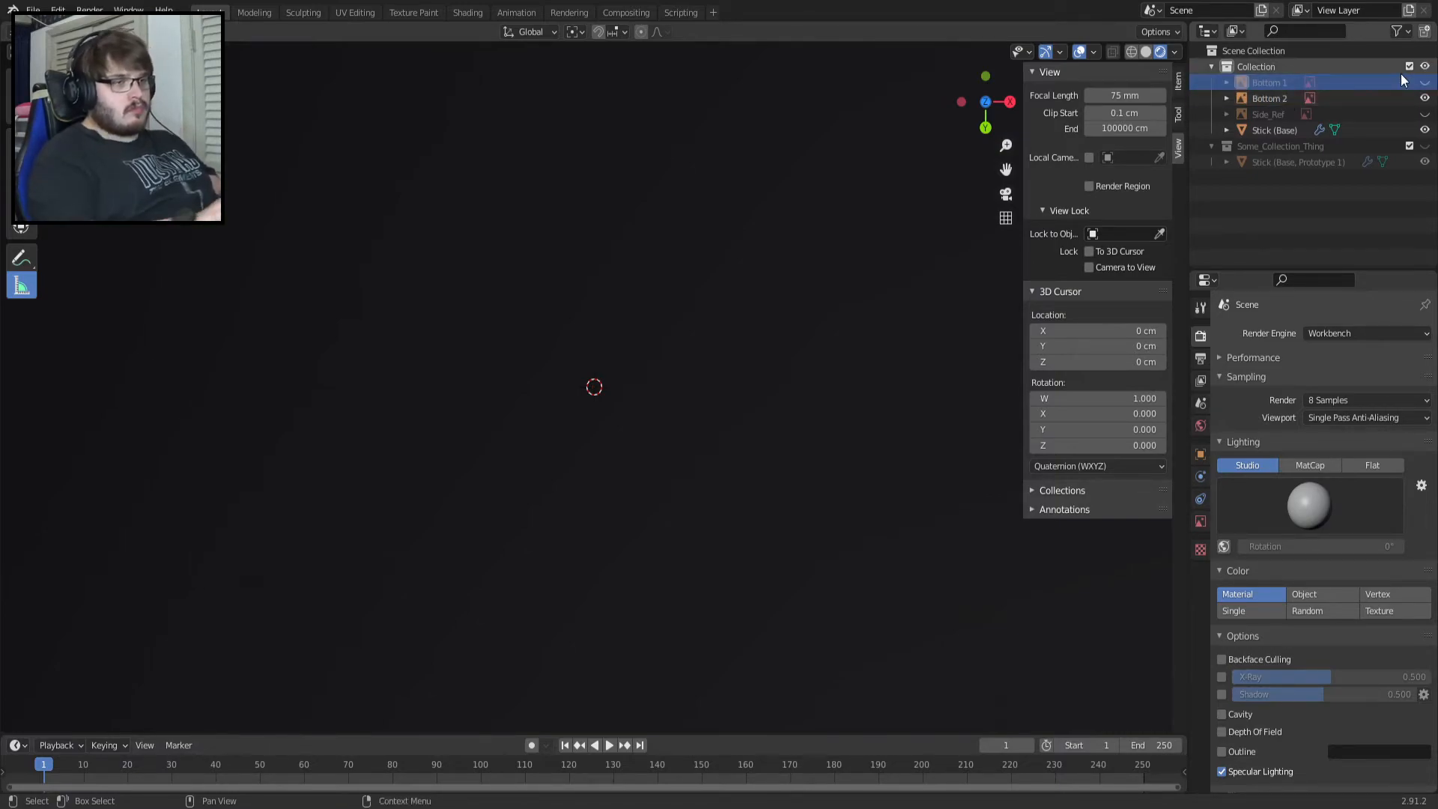
Set Bottom 2's size to 1 cm and depth to Front, and enable its transparency at 0.525.
left_click(1347, 98)
left_click(1199, 521)
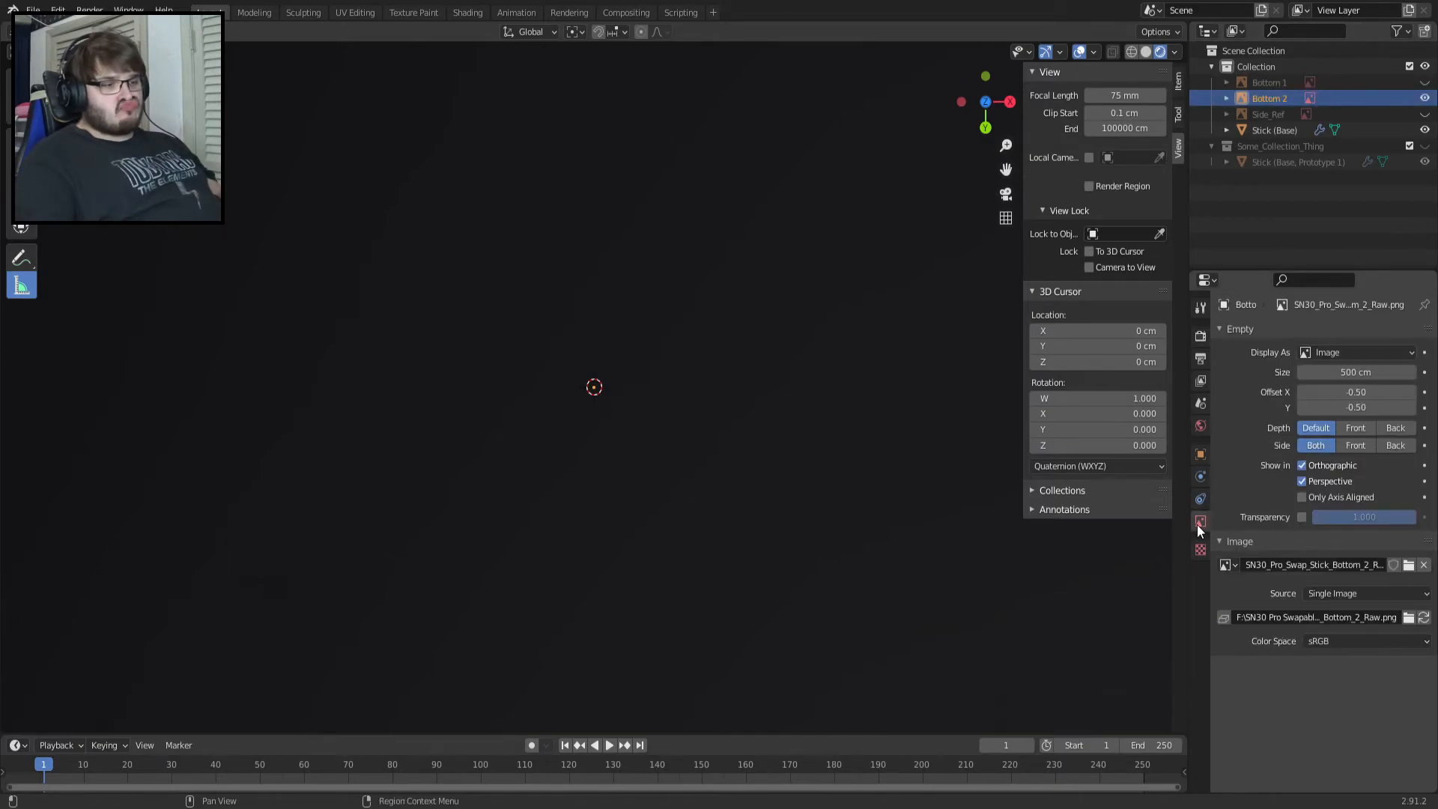
left_click_drag(1364, 372, 1307, 372)
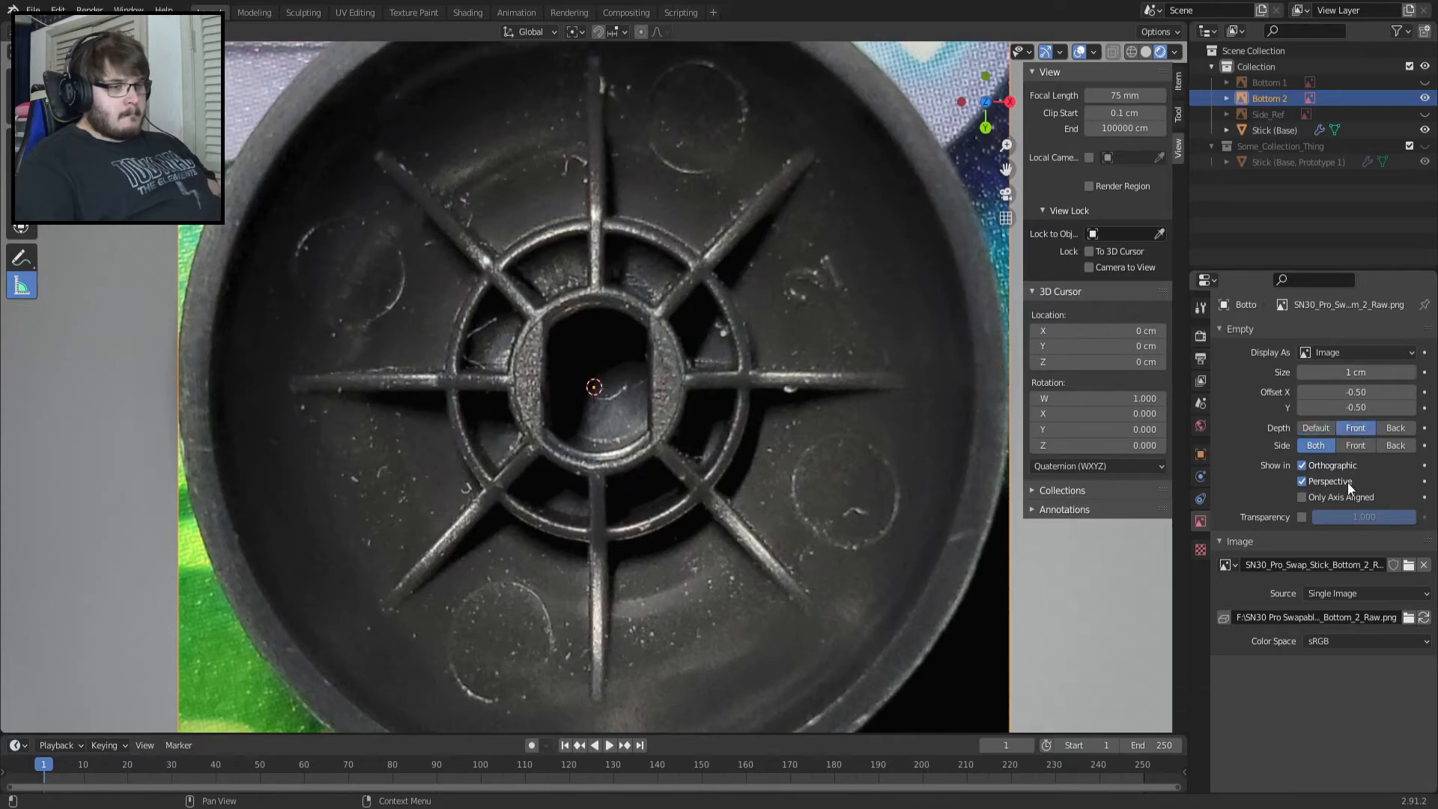
left_click(1301, 516)
left_click_drag(1364, 517, 1315, 517)
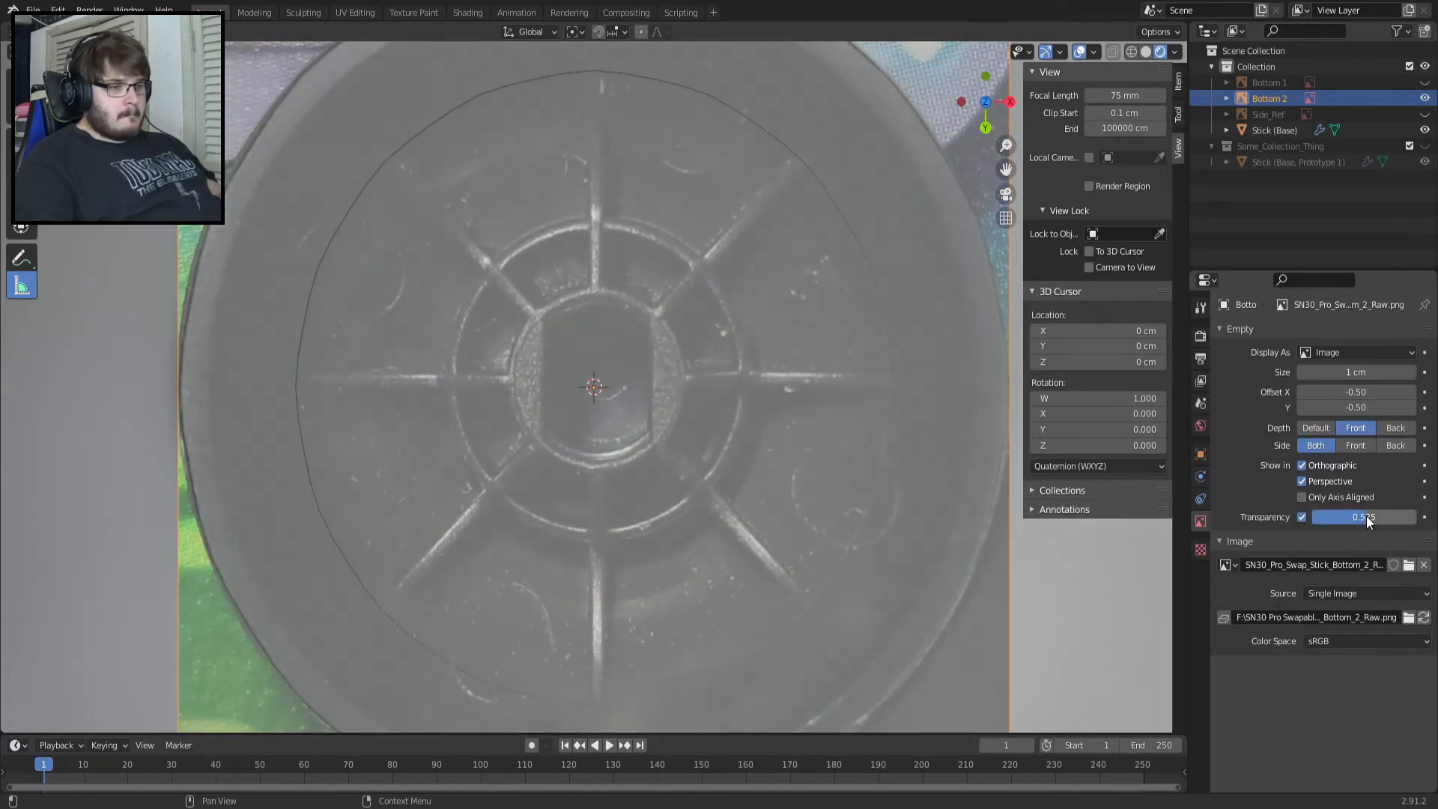
Set Bottom 2's size to 2.4 cm to fit the outer rim of the base.
scroll(674, 508, "down", 3)
scroll(652, 465, "up", 1)
scroll(650, 466, "down", 4)
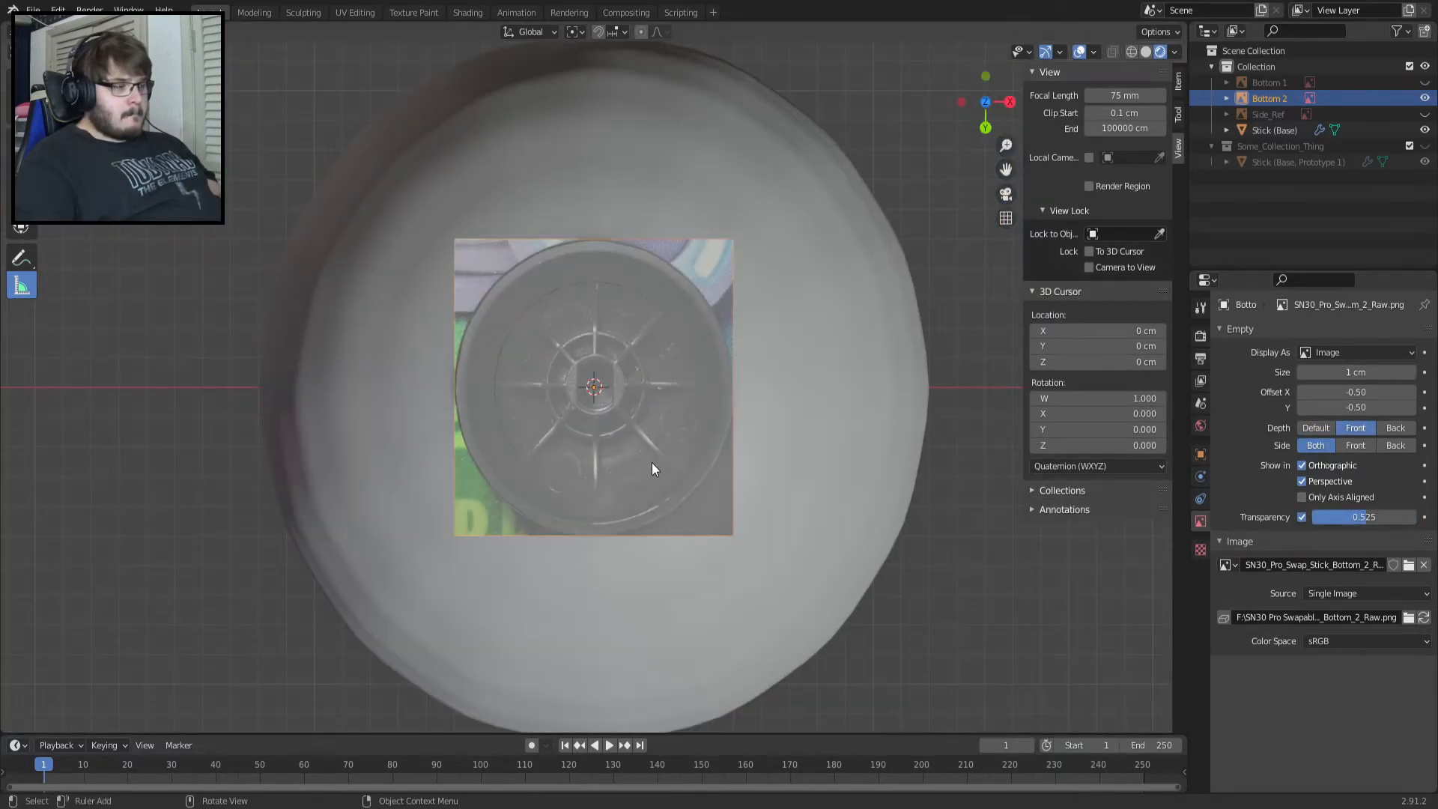
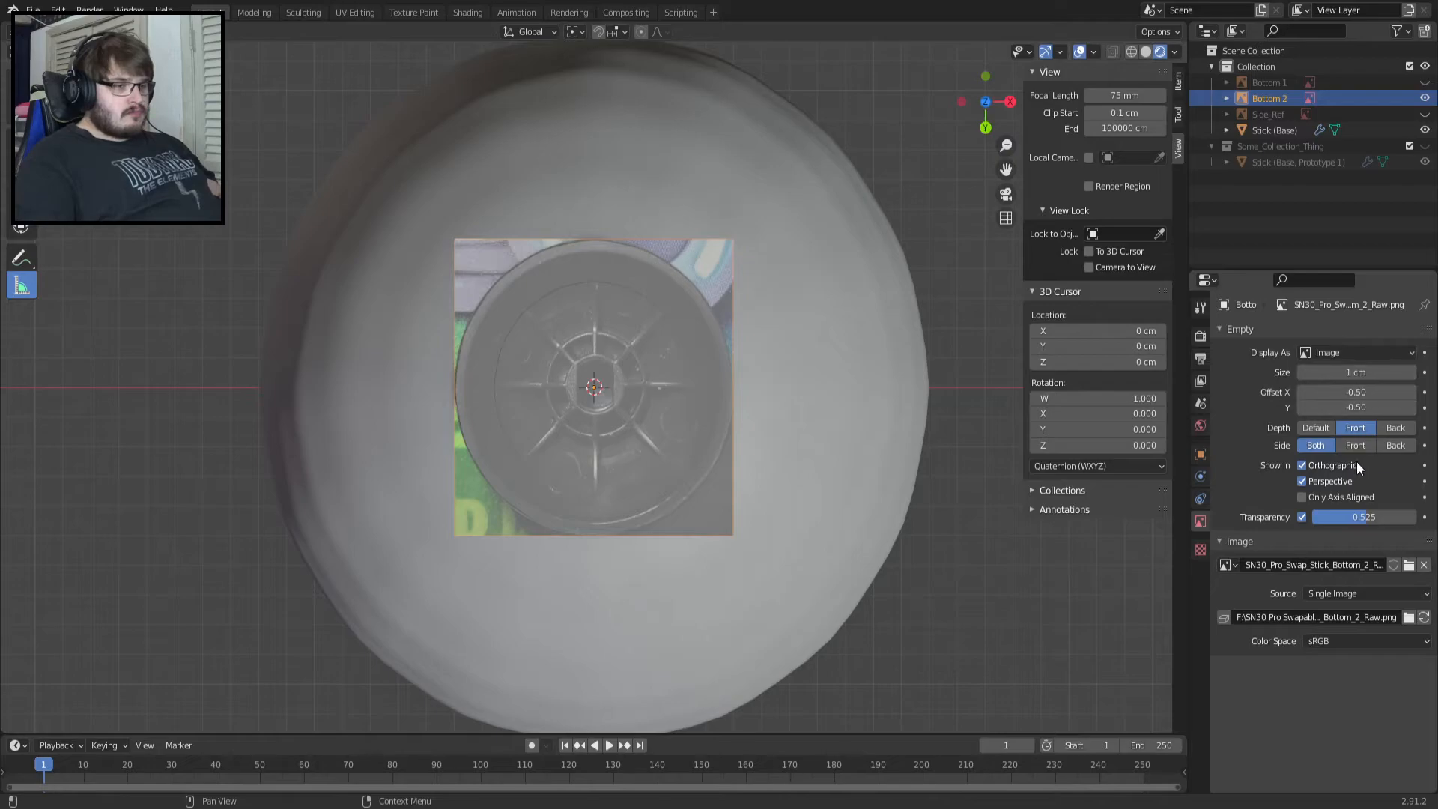
mouse_move(1355, 372)
left_mouse_down()
mouse_move(1392, 372)
mouse_move(1348, 372)
mouse_move(1362, 371)
left_mouse_up()
left_click(1364, 372)
key("ctrl+a")
type("2.4")
key("Return")
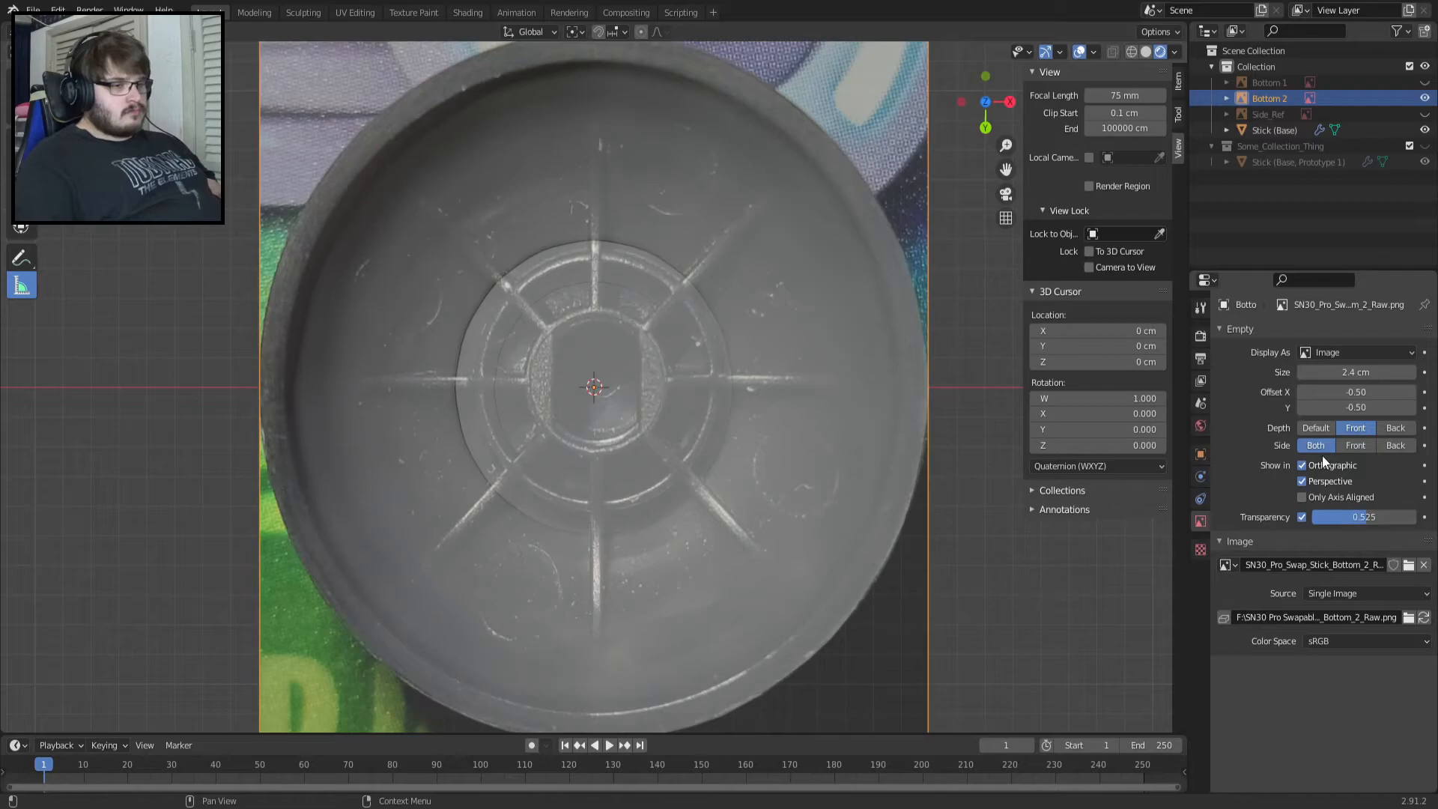
Set Bottom 2's depth to Default and its transparency value to 0.511, checking the image against the base from above and below.
left_click(1314, 428)
mouse_move(1352, 517)
left_mouse_down()
mouse_move(1320, 516)
mouse_move(1389, 517)
mouse_move(1320, 517)
mouse_move(1350, 517)
left_mouse_up()
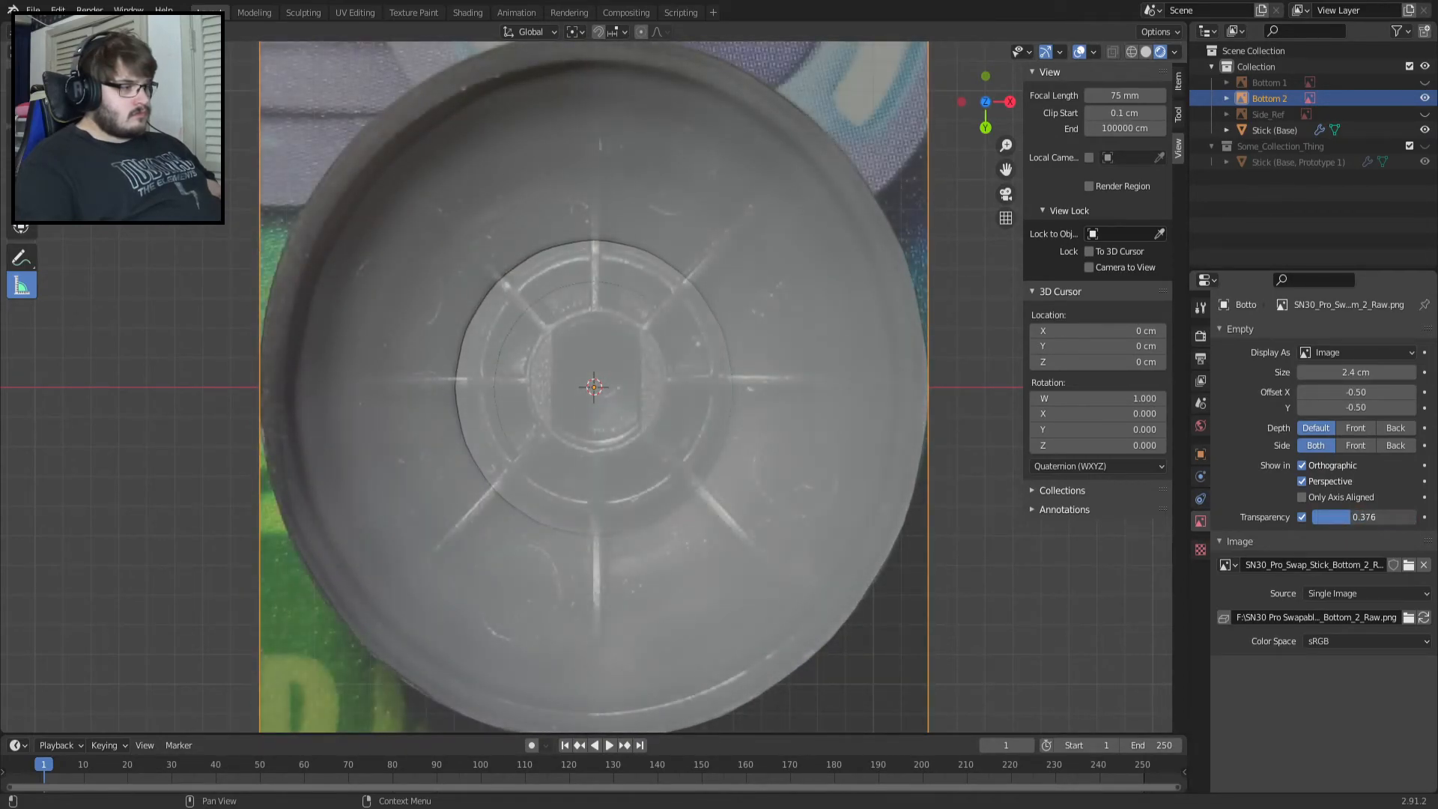
middle_click_drag(619, 568, 650, 348, "shift")
scroll(649, 415, "up", 4)
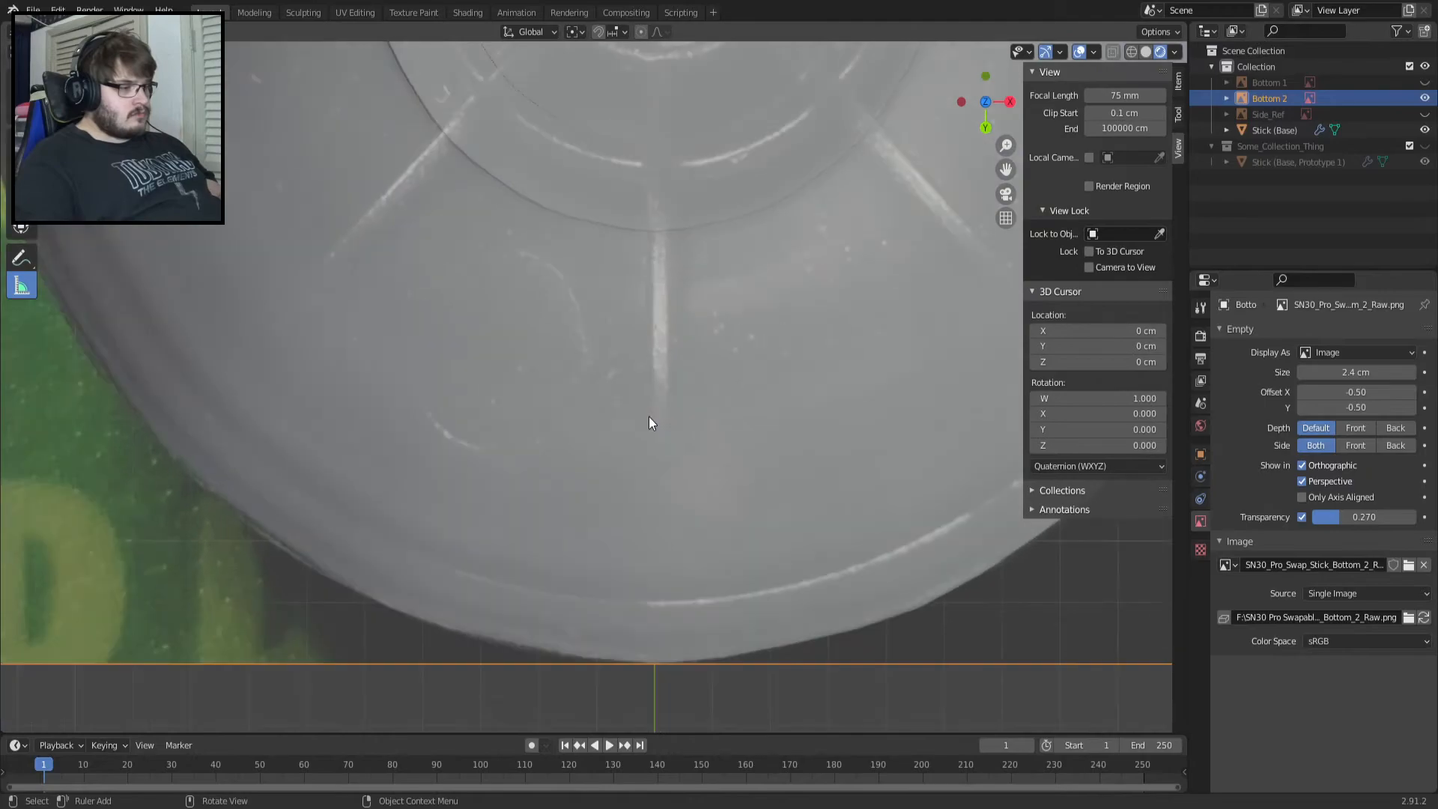
scroll(653, 418, "down", 5)
middle_click_drag(659, 420, 676, 259)
key("KP_7")
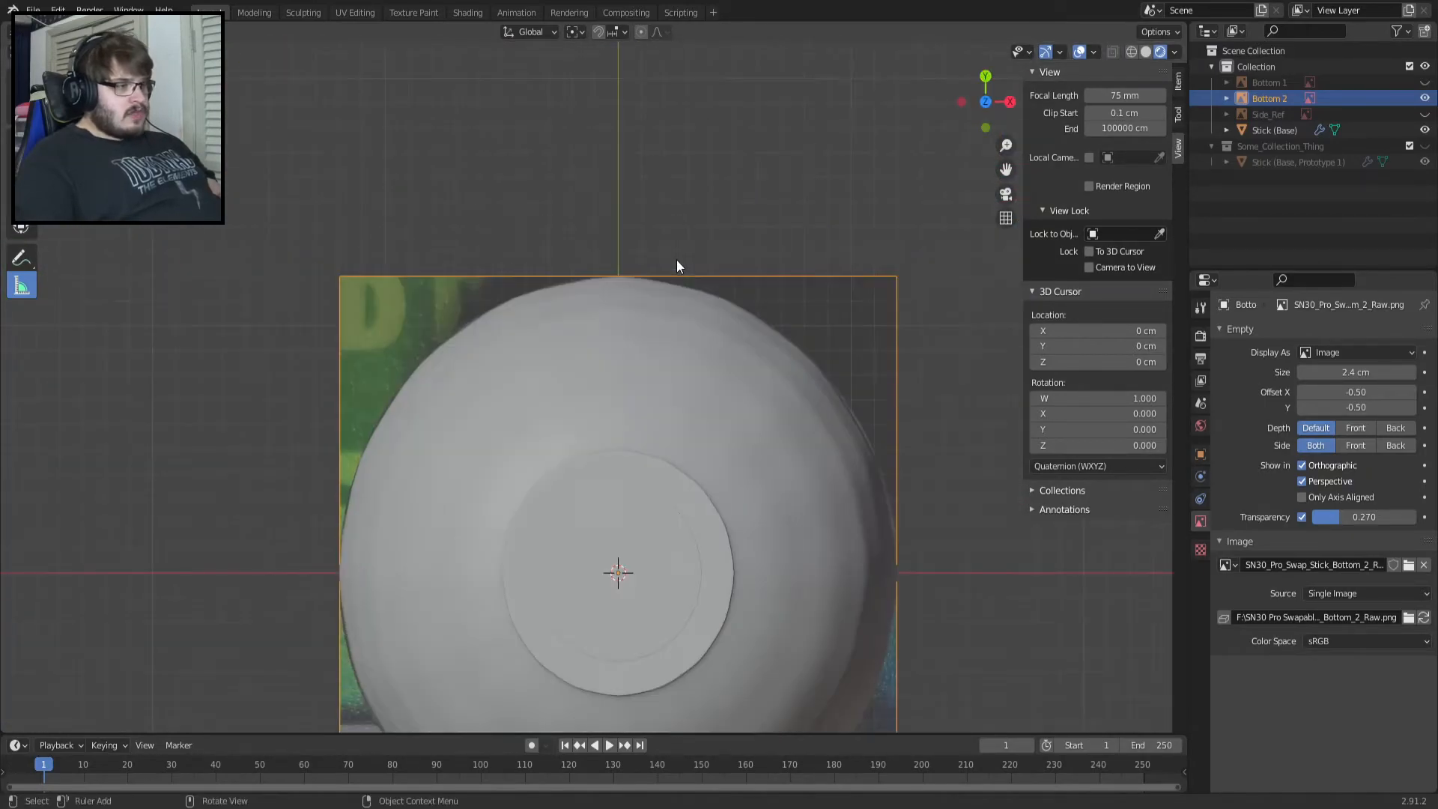
key("ctrl+KP_7")
scroll(621, 423, "up", 6)
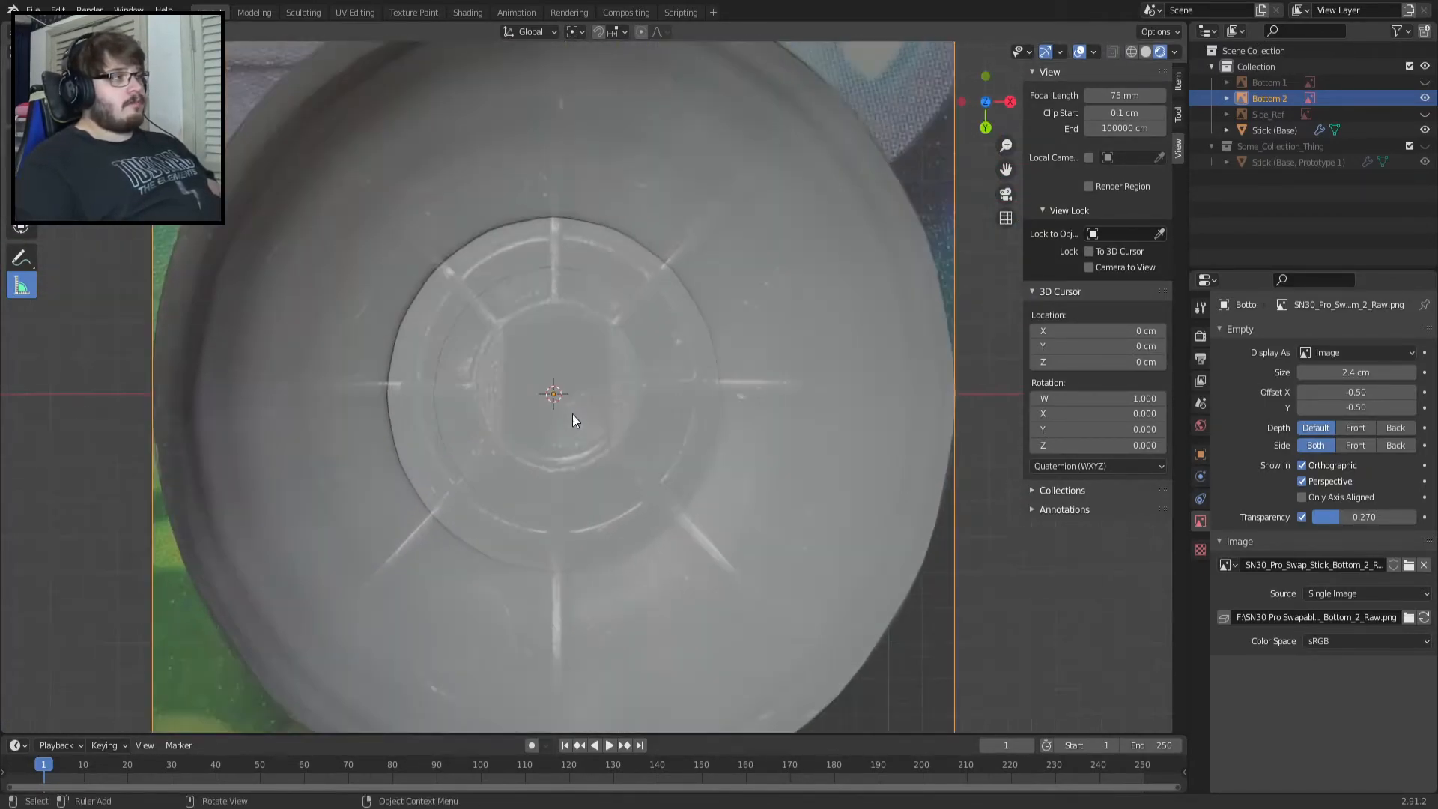
scroll(572, 415, "down", 5)
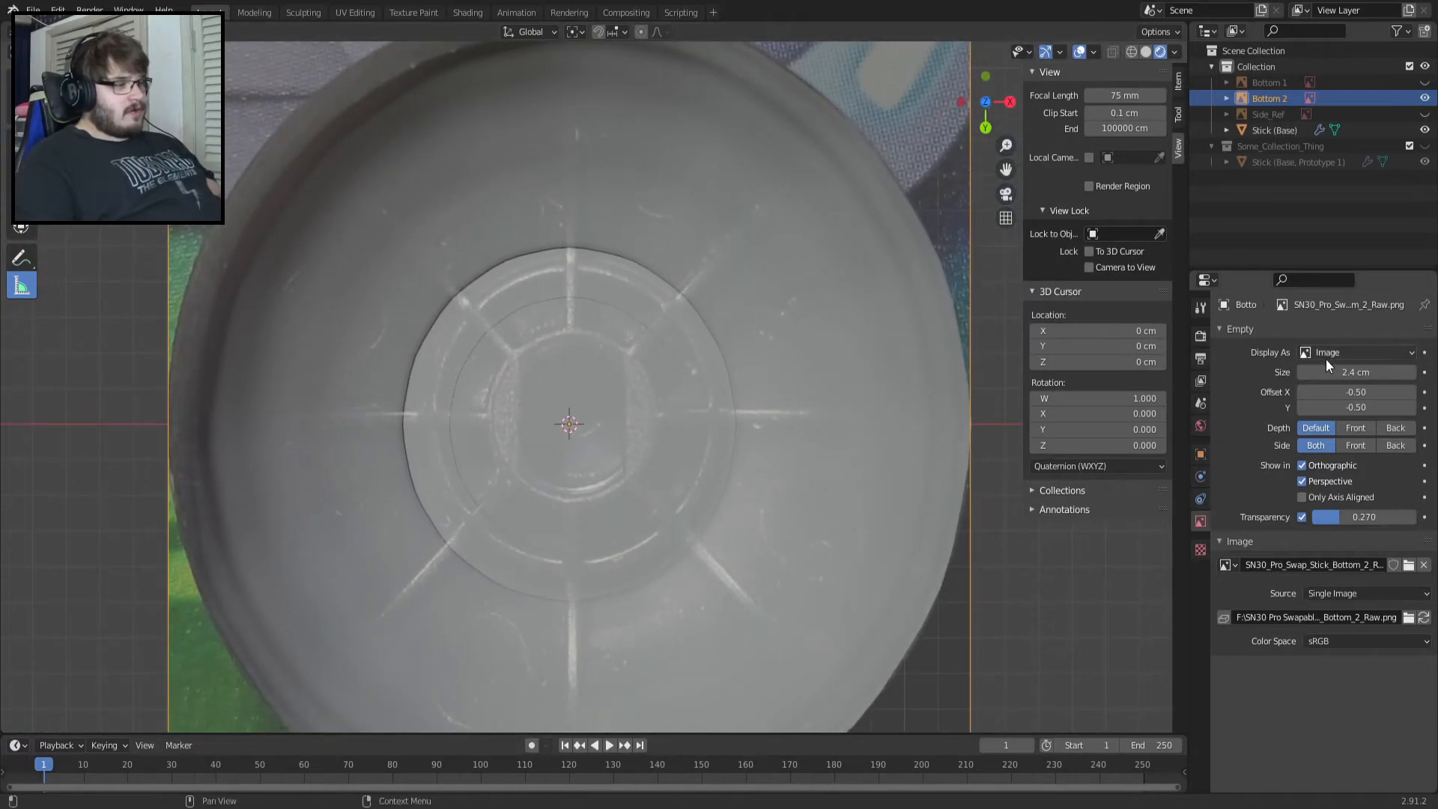
mouse_move(1343, 519)
left_mouse_down()
mouse_move(1393, 520)
mouse_move(1324, 519)
mouse_move(1396, 519)
mouse_move(1344, 519)
mouse_move(1364, 520)
left_mouse_up()
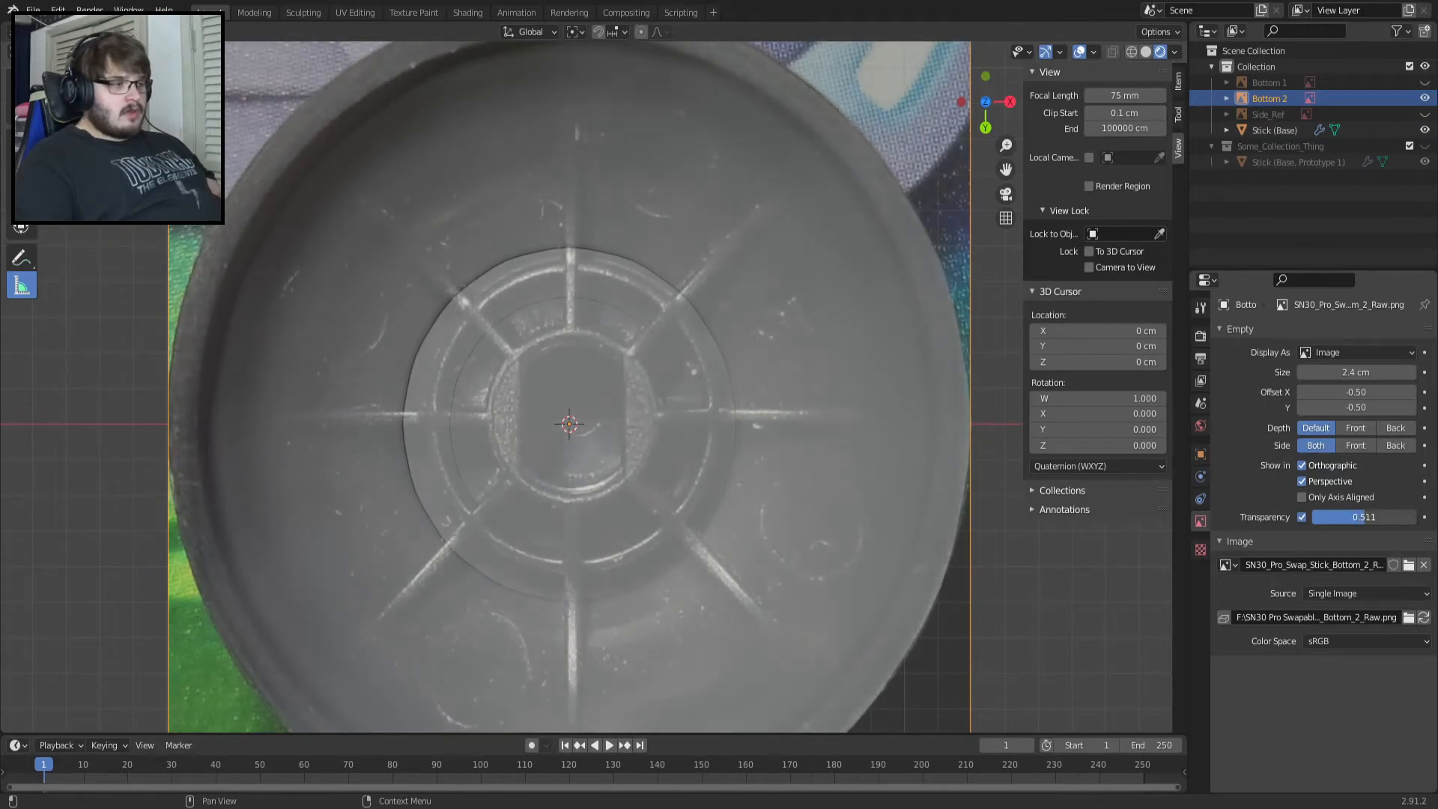
Choose the fourth Studio light preset for the Workbench render and hide the Bottom 2 reference image.
left_click(1200, 425)
left_click(1198, 337)
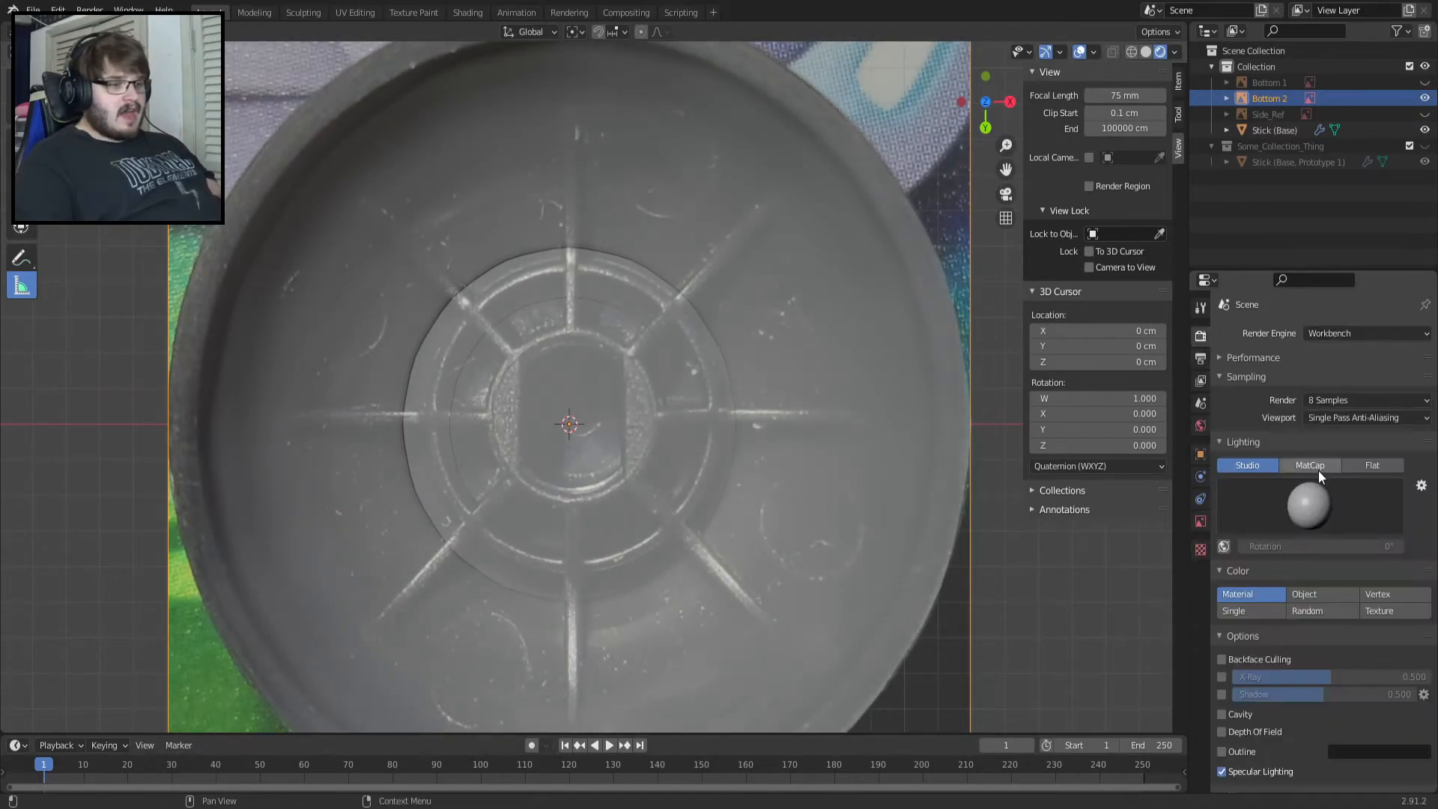
left_click(1325, 500)
left_click(1337, 554)
left_click(1323, 523)
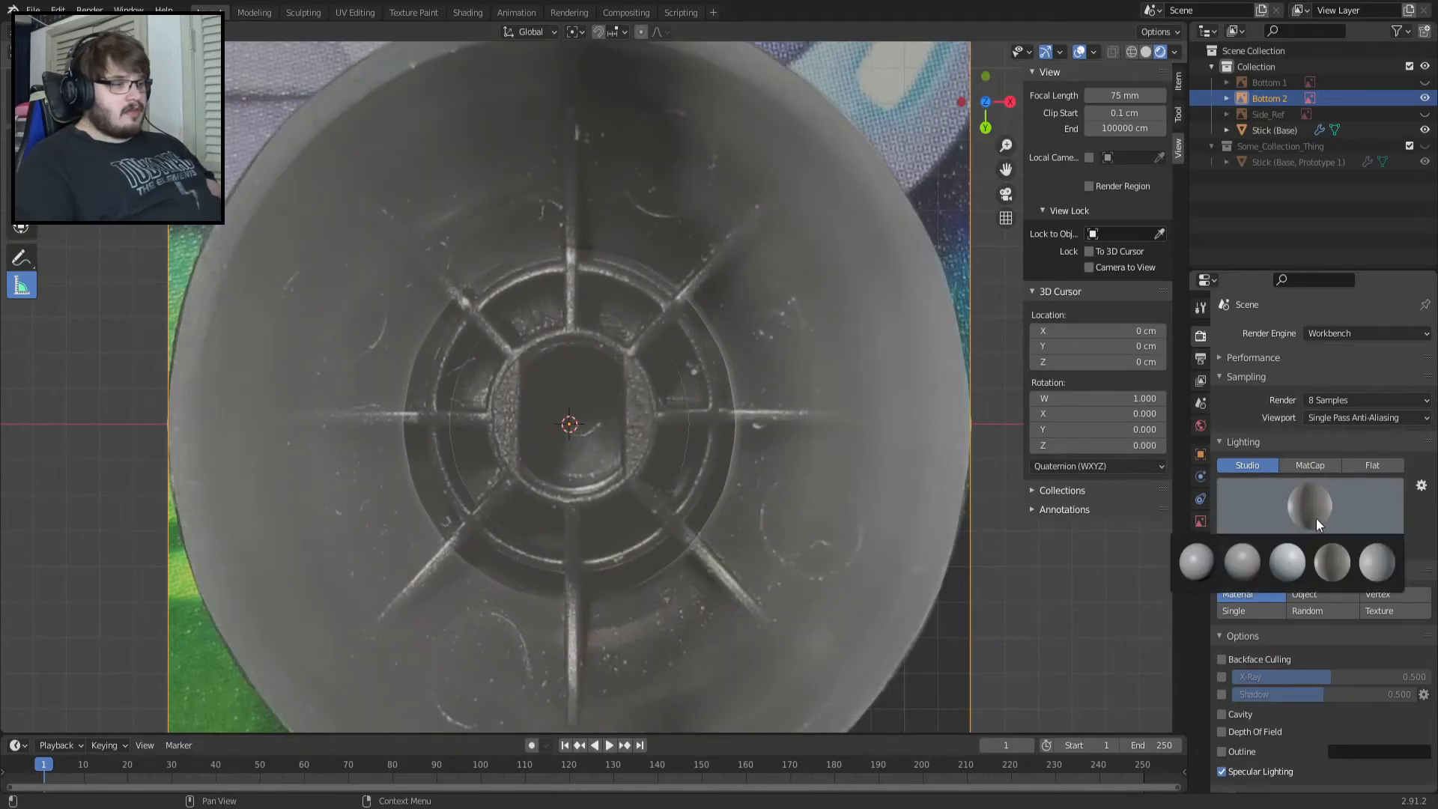
left_click(1424, 98)
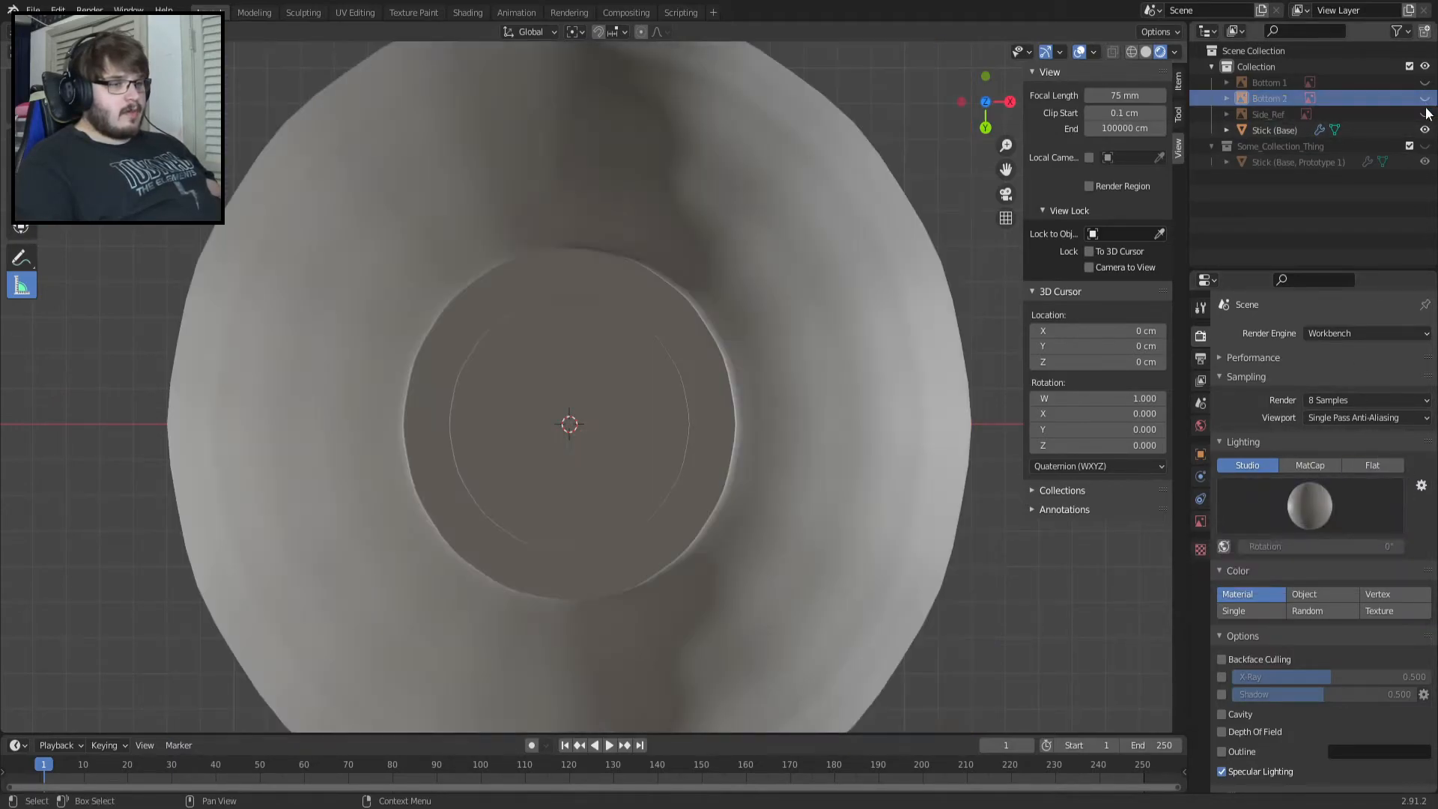
Choose the fifth Studio light preset for the Workbench render and view the base from directly below.
scroll(1085, 502, "down", 2)
left_click(1294, 526)
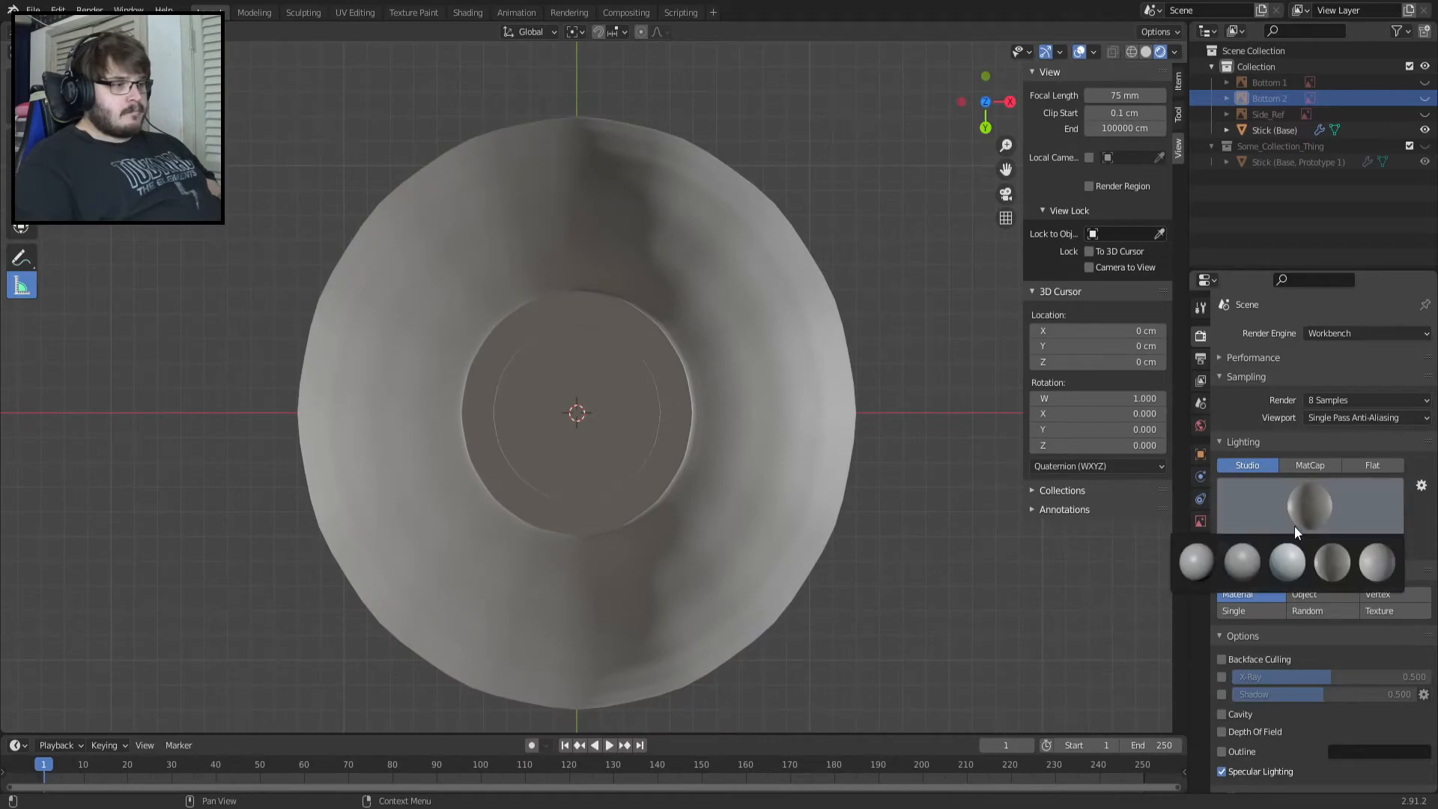
left_click(1373, 574)
mouse_move(832, 527)
middle_mouse_down()
mouse_move(826, 587)
mouse_move(808, 403)
mouse_move(836, 350)
mouse_move(839, 495)
middle_mouse_up()
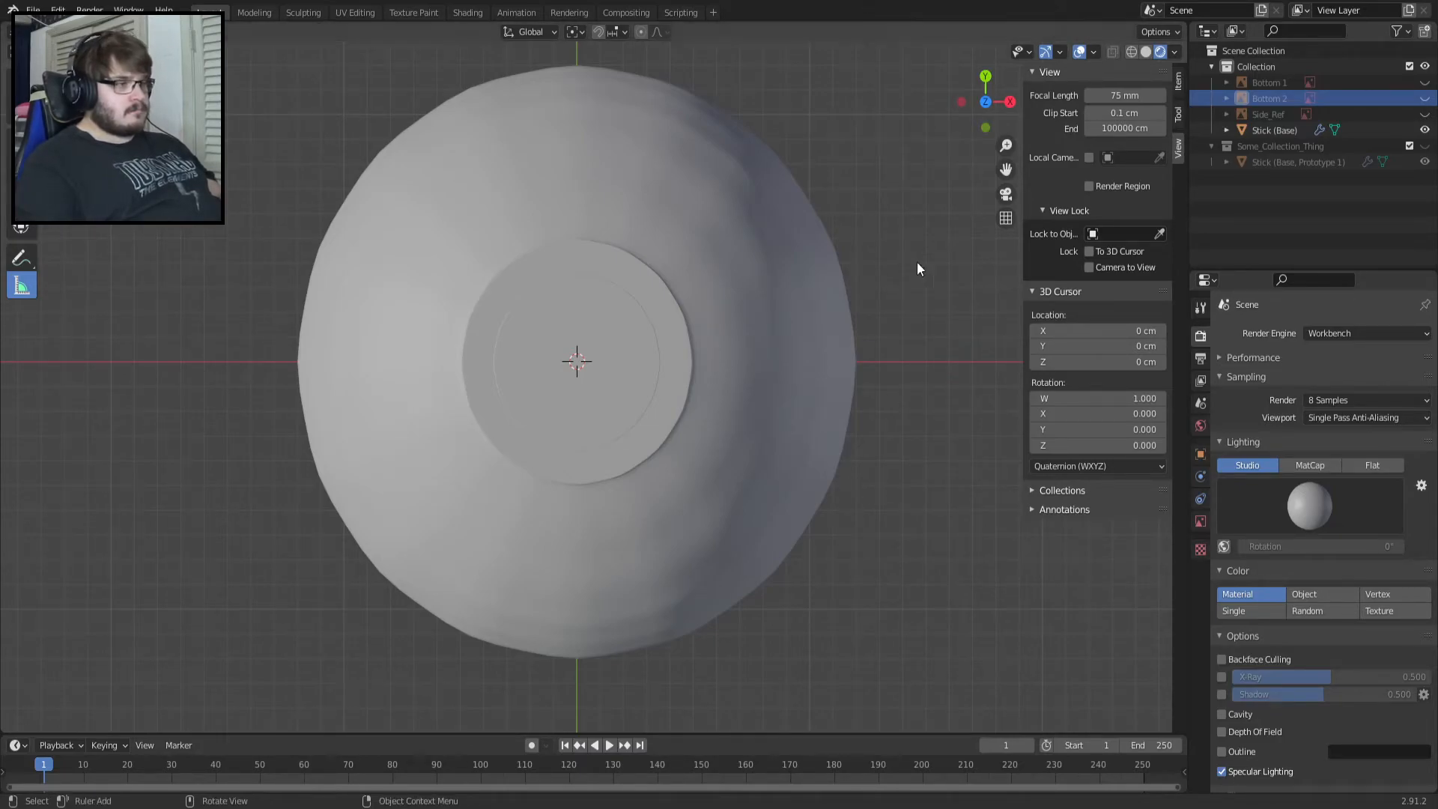
key("ctrl+KP_7")
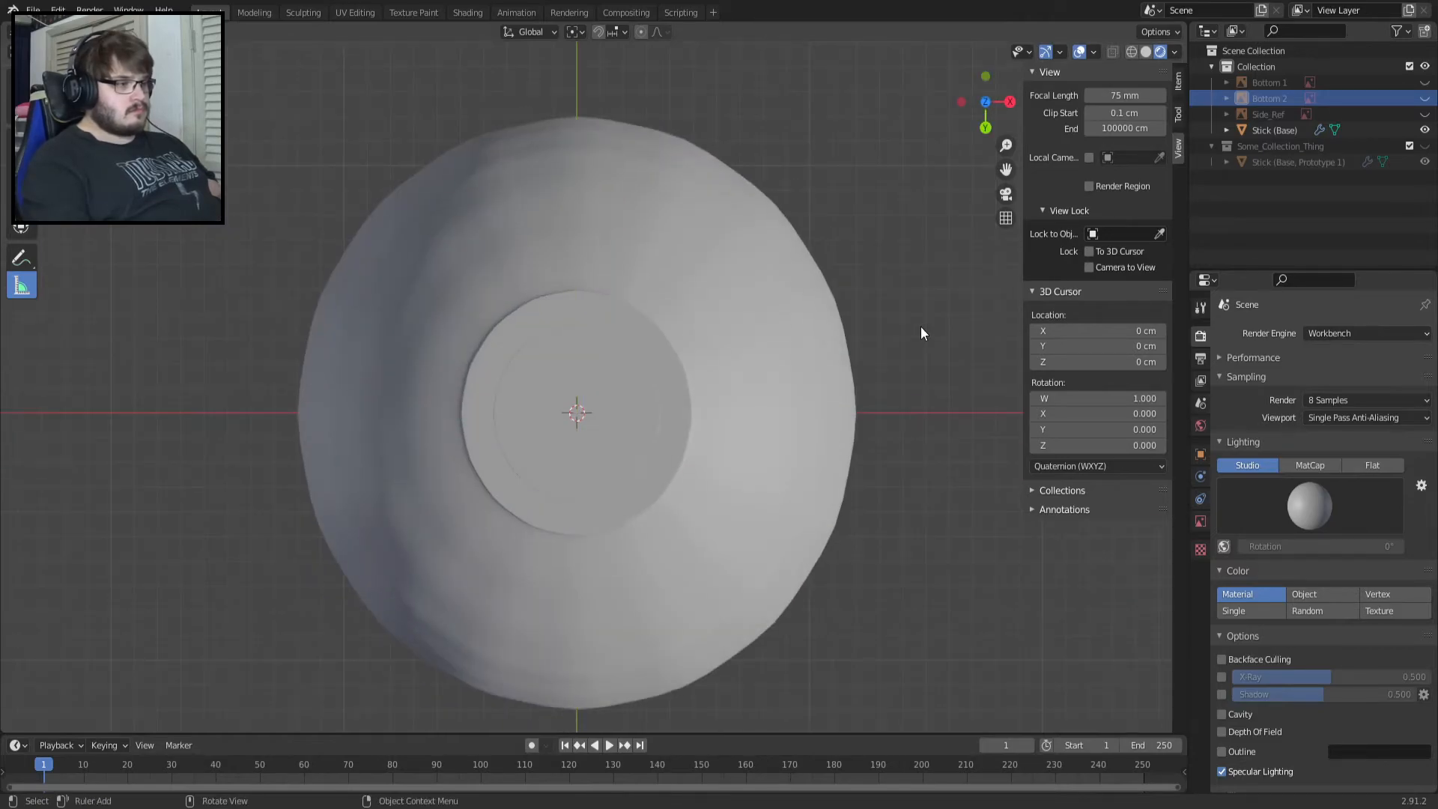
Switch the Studio light to the fourth preset to compare the shading on the underside, and return to the fifth preset.
left_click(1348, 491)
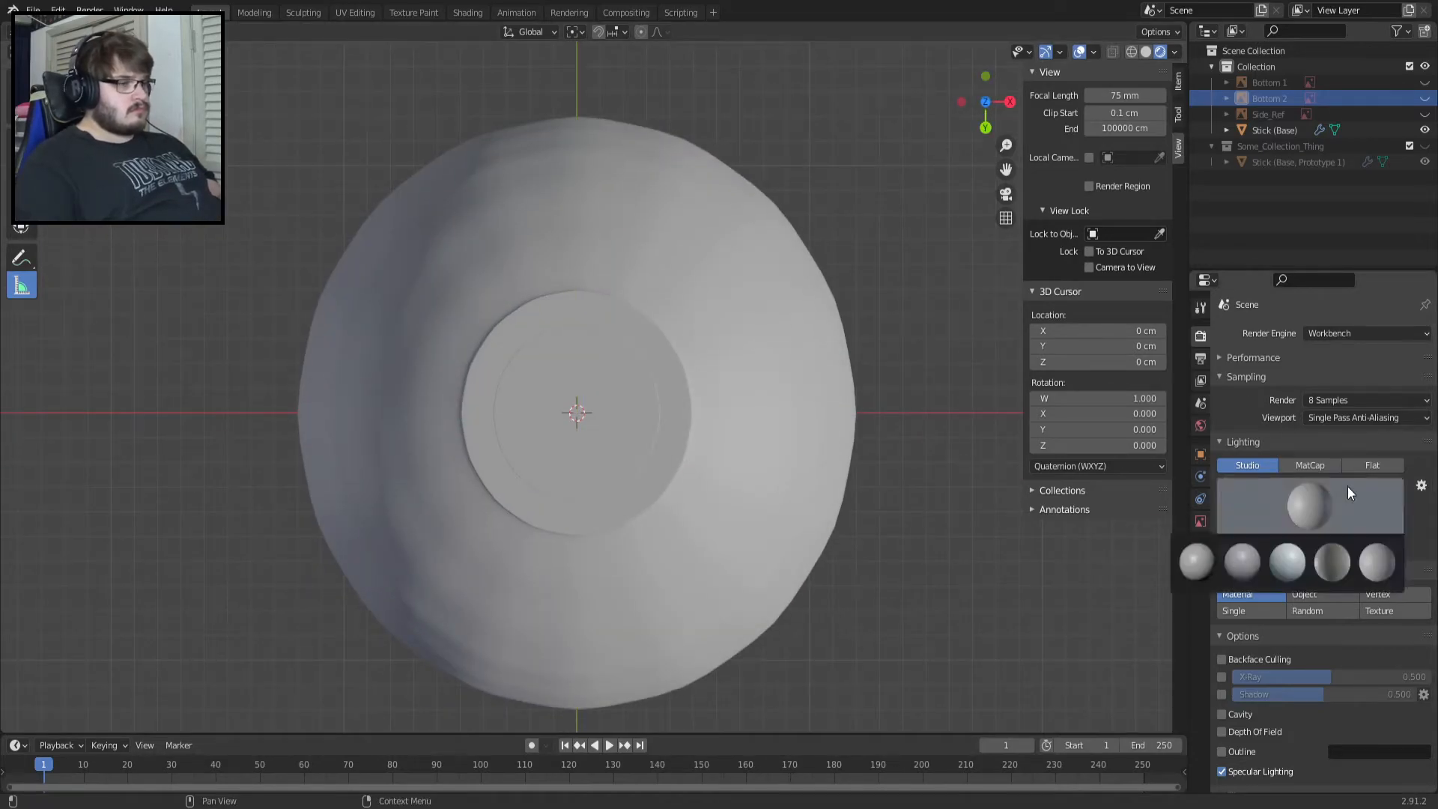
left_click(1332, 560)
key("KP_8")
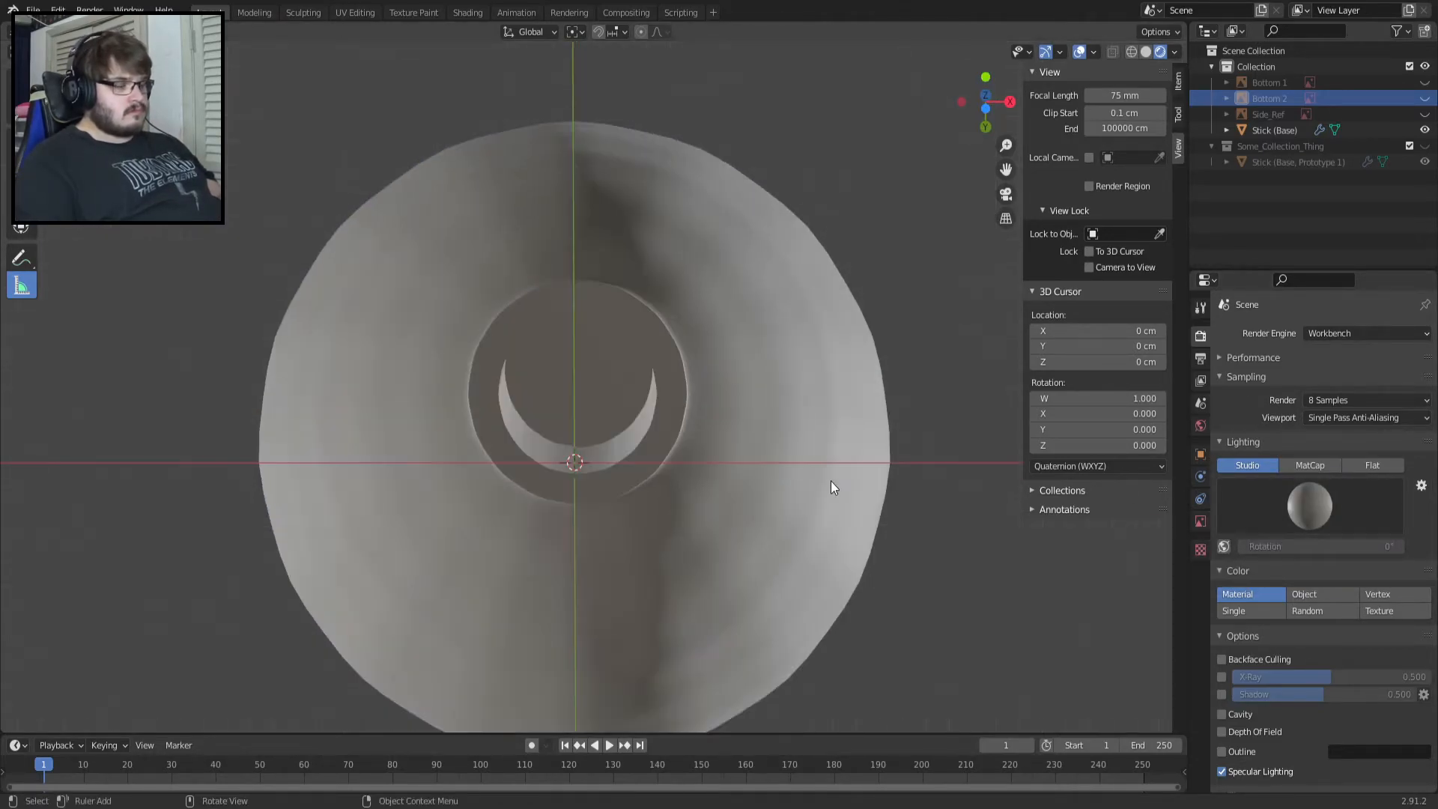
key("KP_2")
key("KP_5")
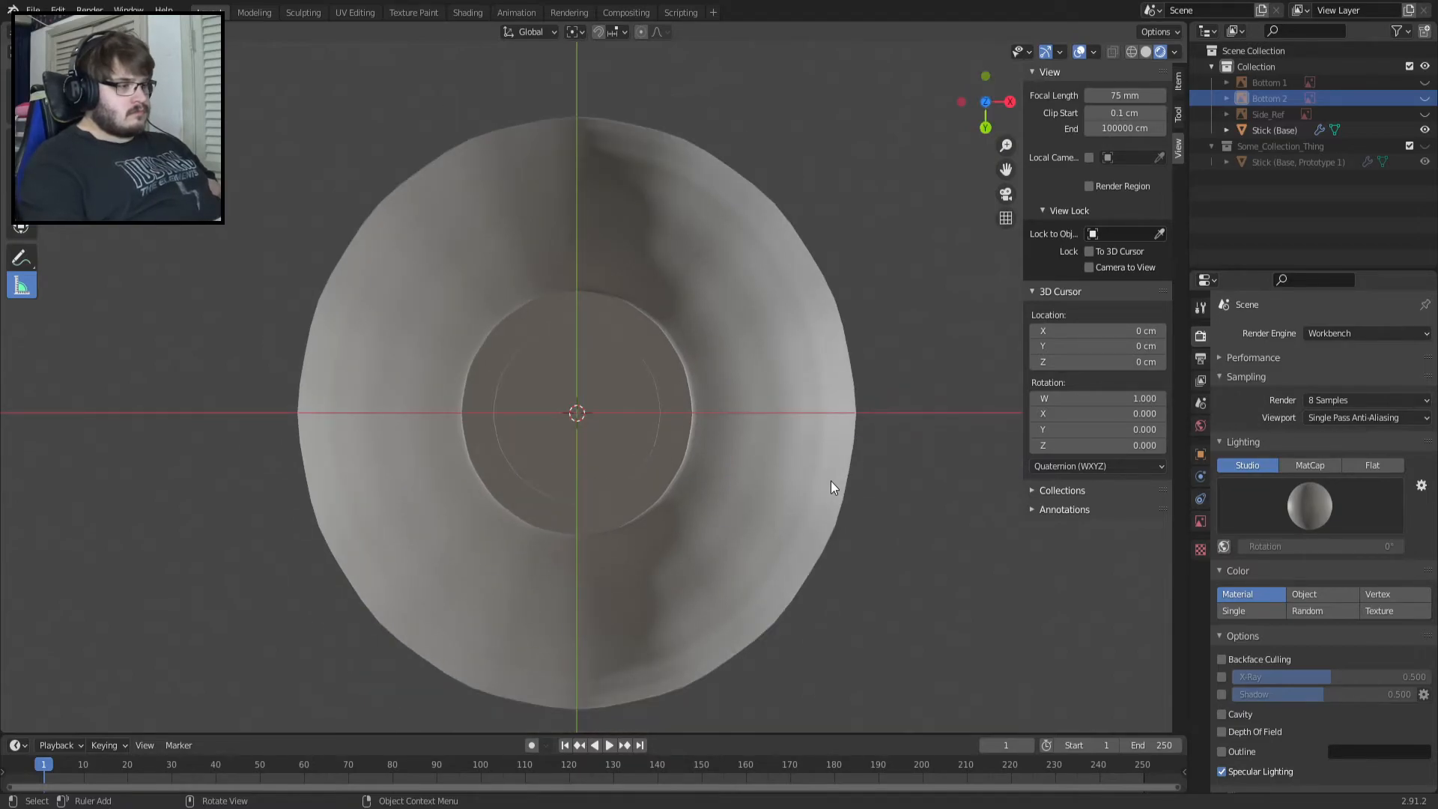
left_click(1288, 509)
left_click(1366, 553)
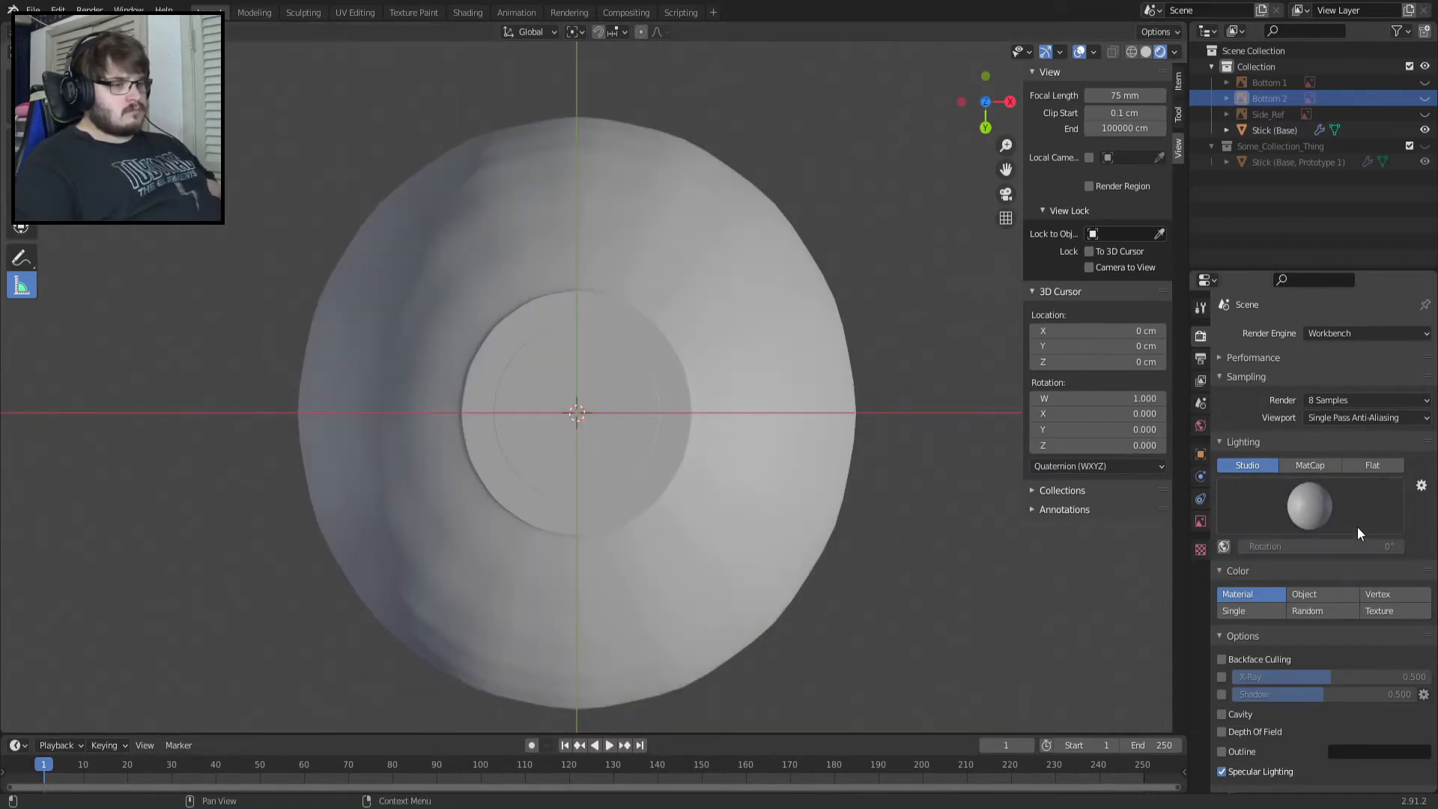
Show the Bottom 2 reference image and toggle it to compare its outer rim with the edge of the base.
left_click(1425, 98)
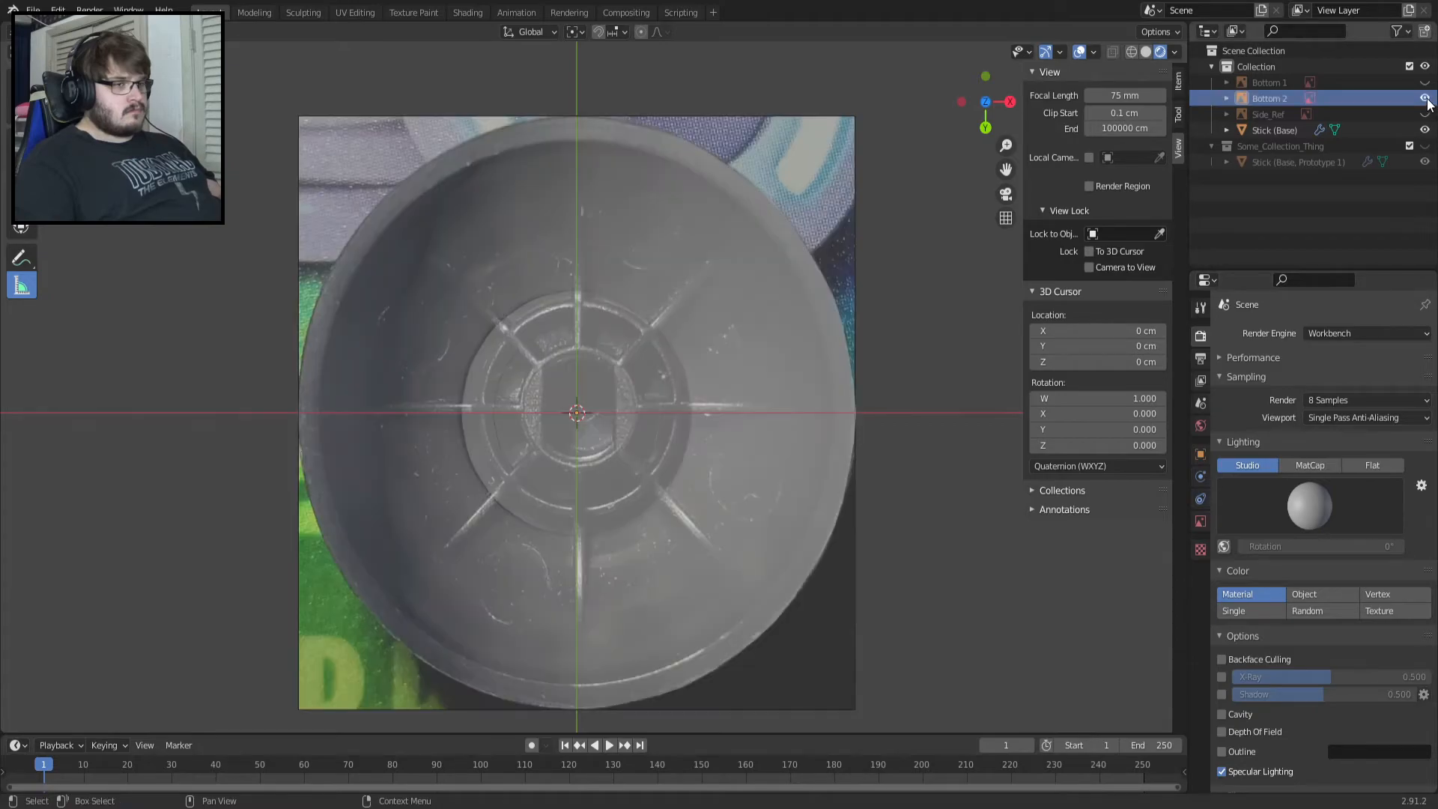
left_click(1425, 98)
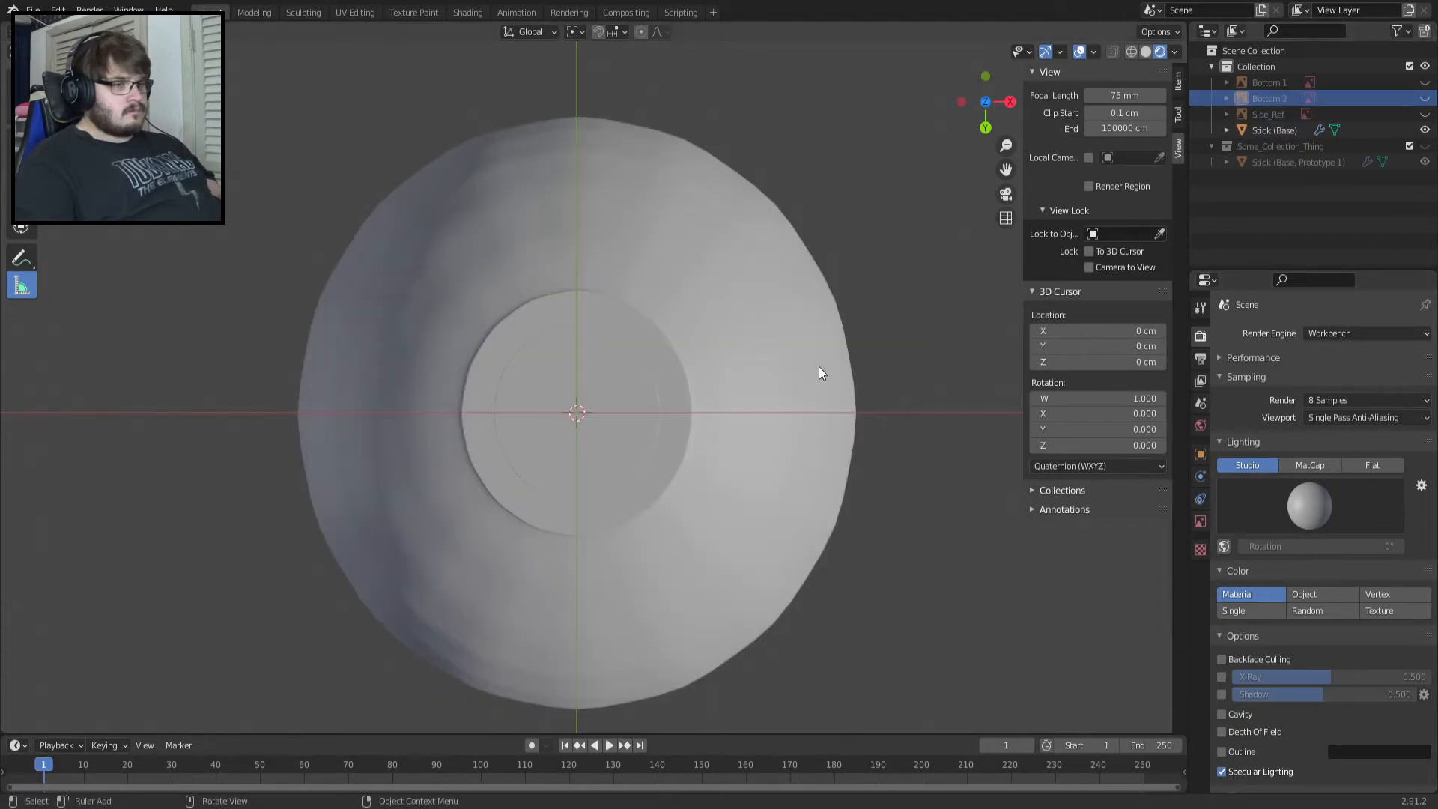
left_click(1424, 98)
scroll(243, 433, "up", 4)
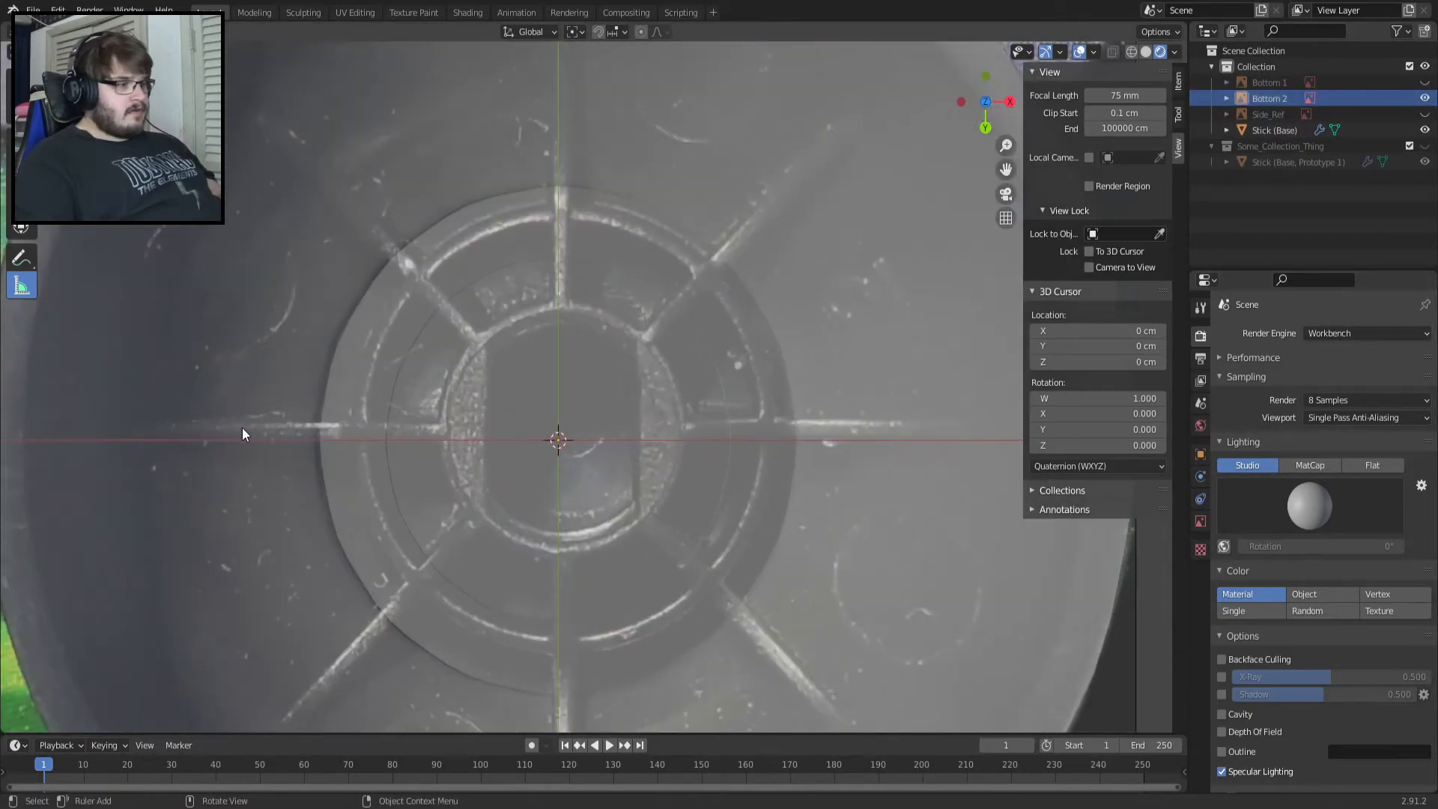
left_click_drag(242, 426, 666, 332, "shift")
scroll(318, 331, "up", 5)
middle_click_drag(365, 365, 514, 500, "shift")
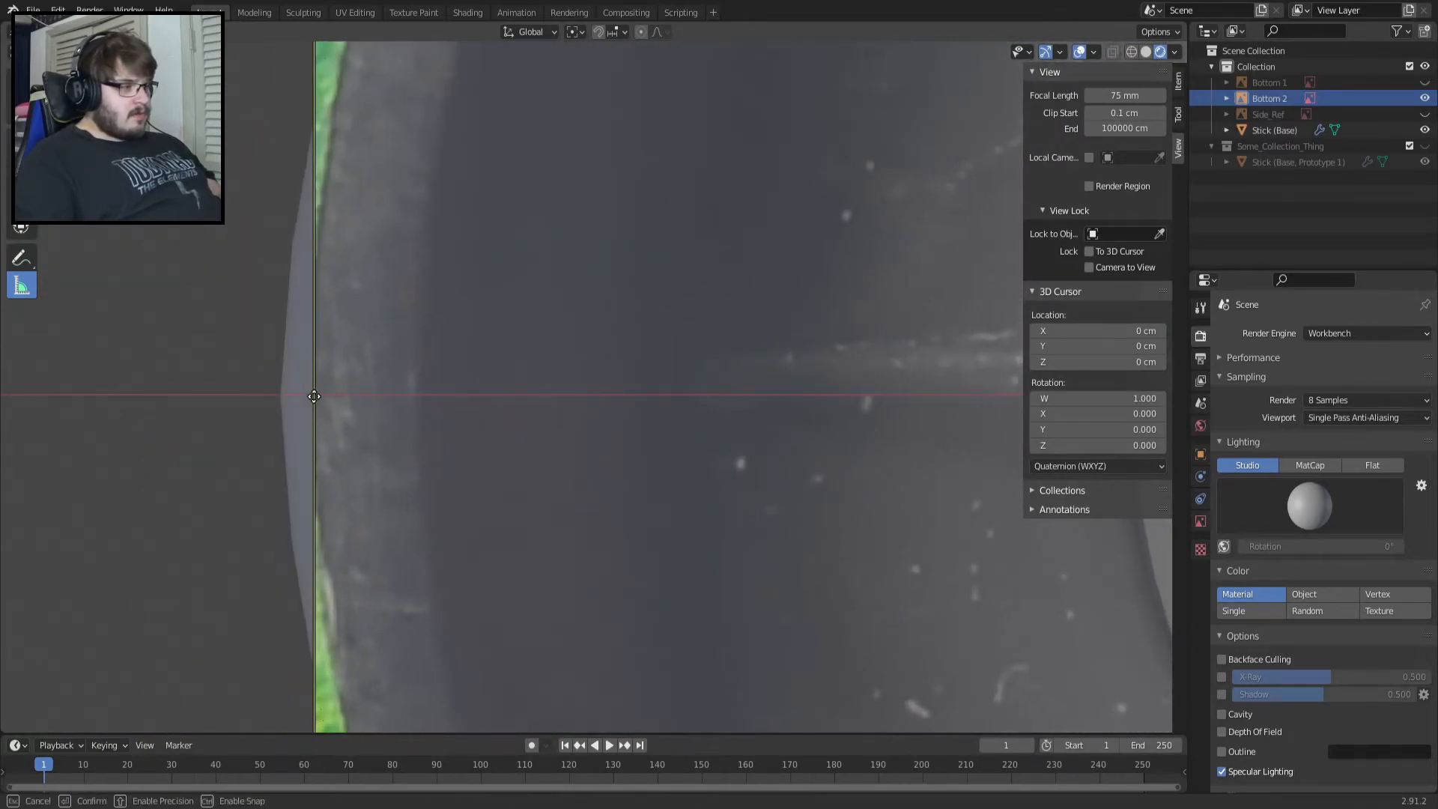
key("h")
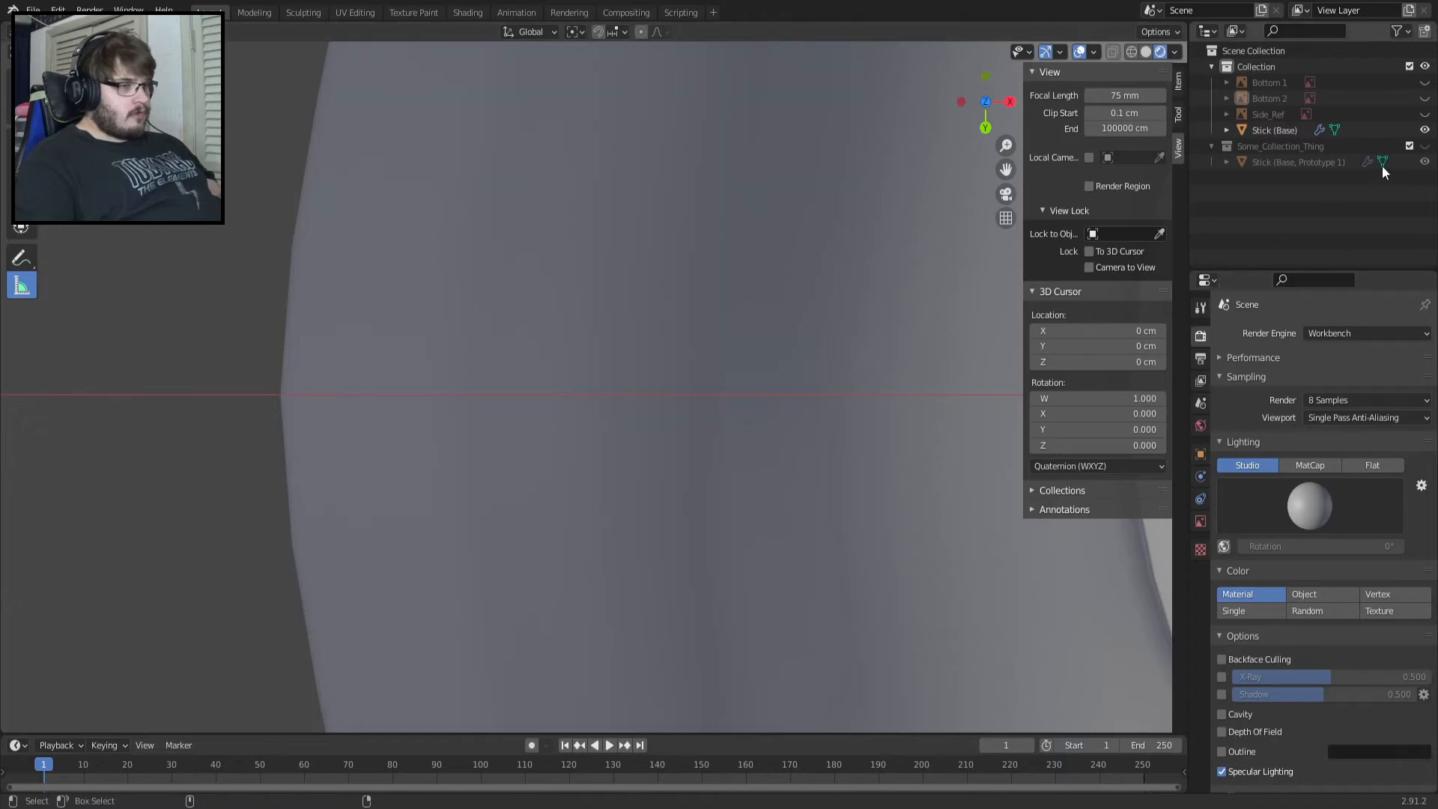
left_click(1424, 98)
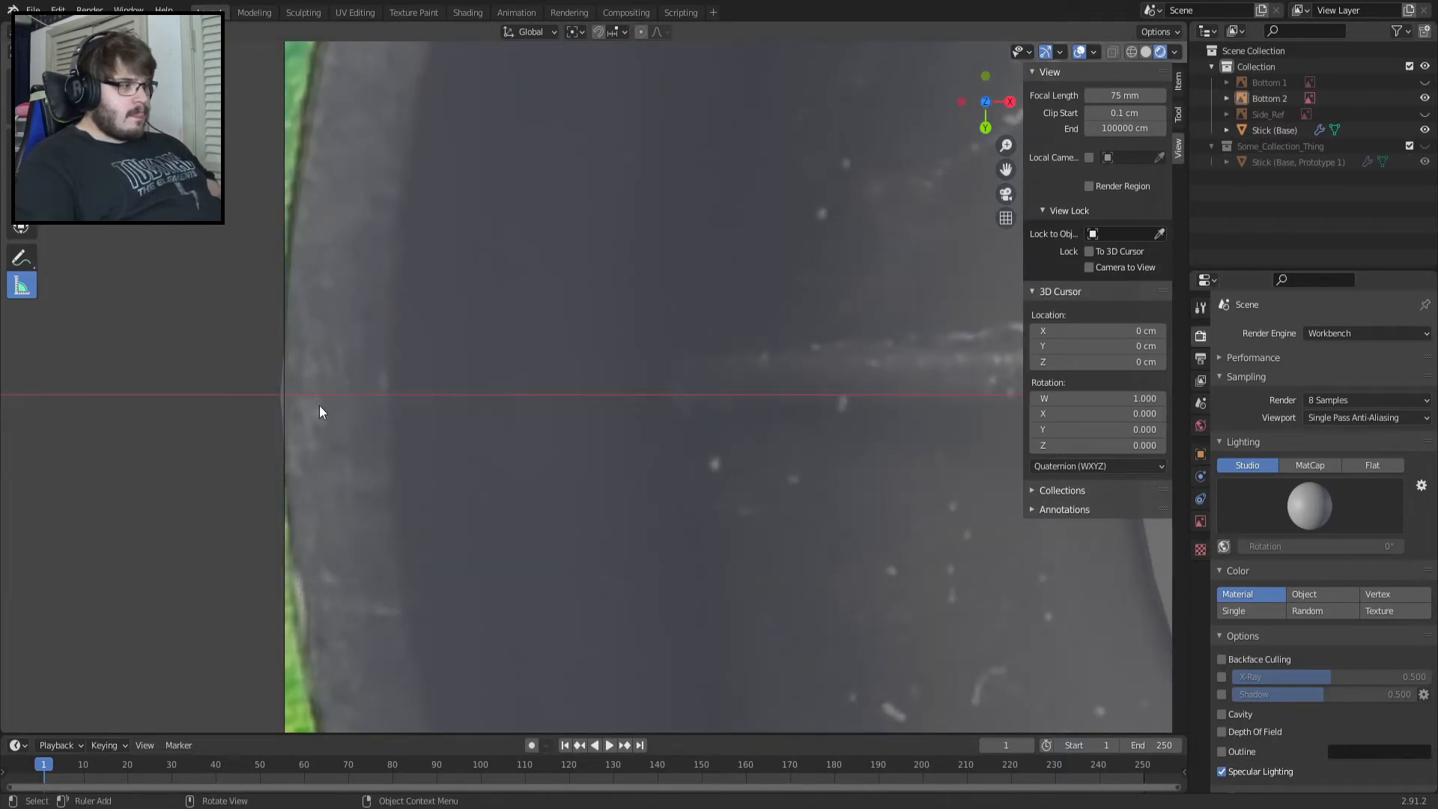
Try to measure the outer rim's width on the Bottom 2 image along the X axis, and undo the measurement.
left_click_drag(388, 394, 280, 396)
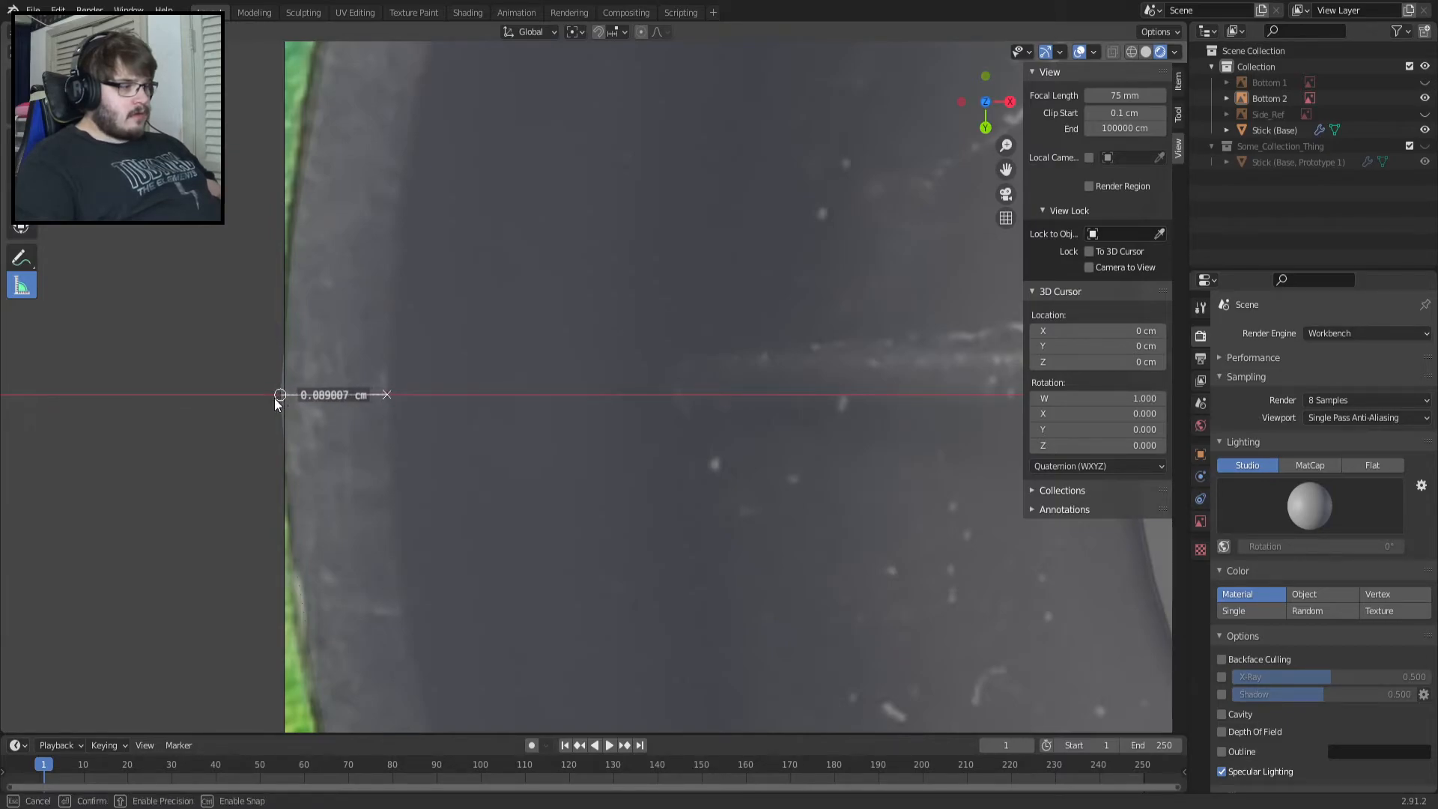
left_click_drag(274, 393, 274, 394)
left_click(454, 357)
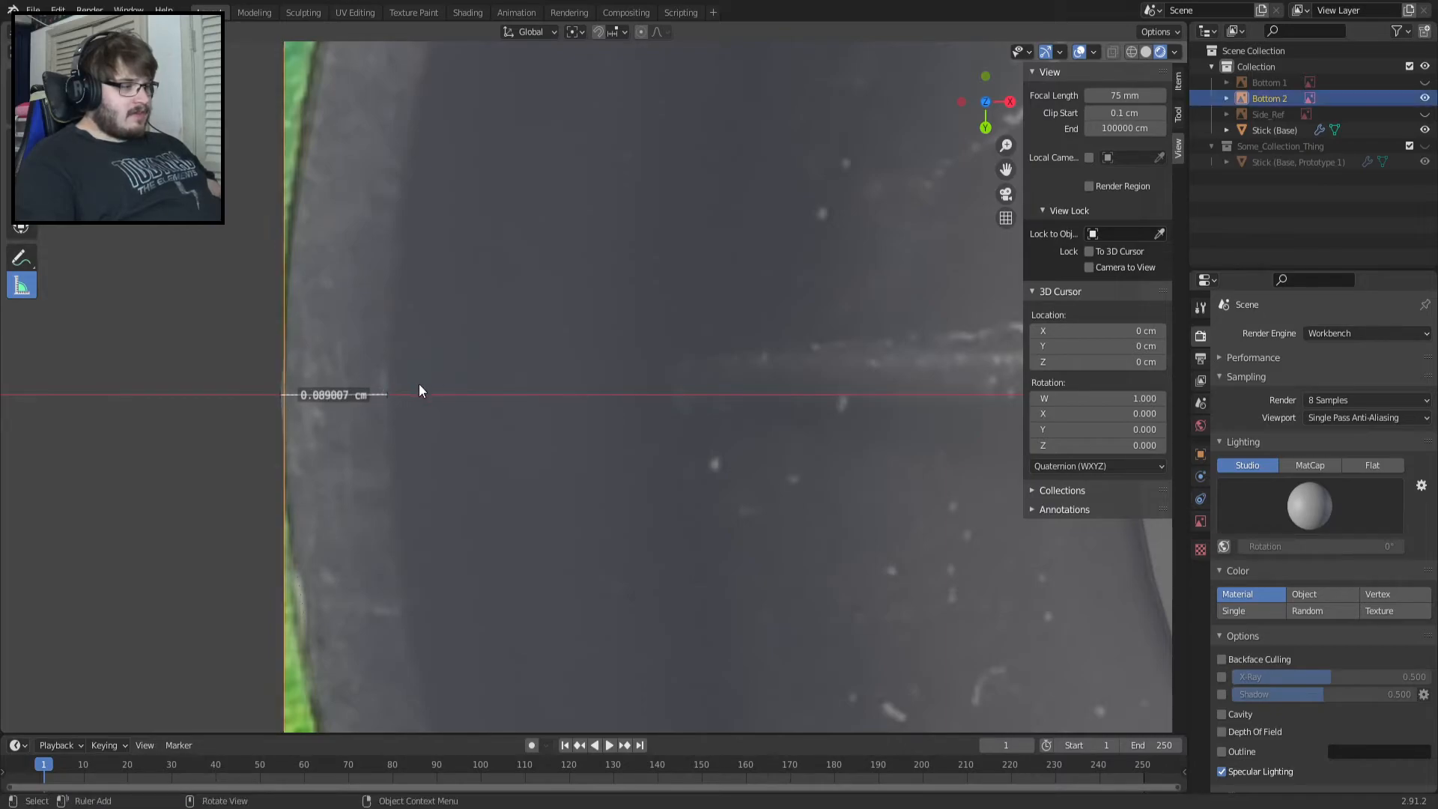
key("ctrl+z")
left_click_drag(278, 396, 291, 395)
key("ctrl+z")
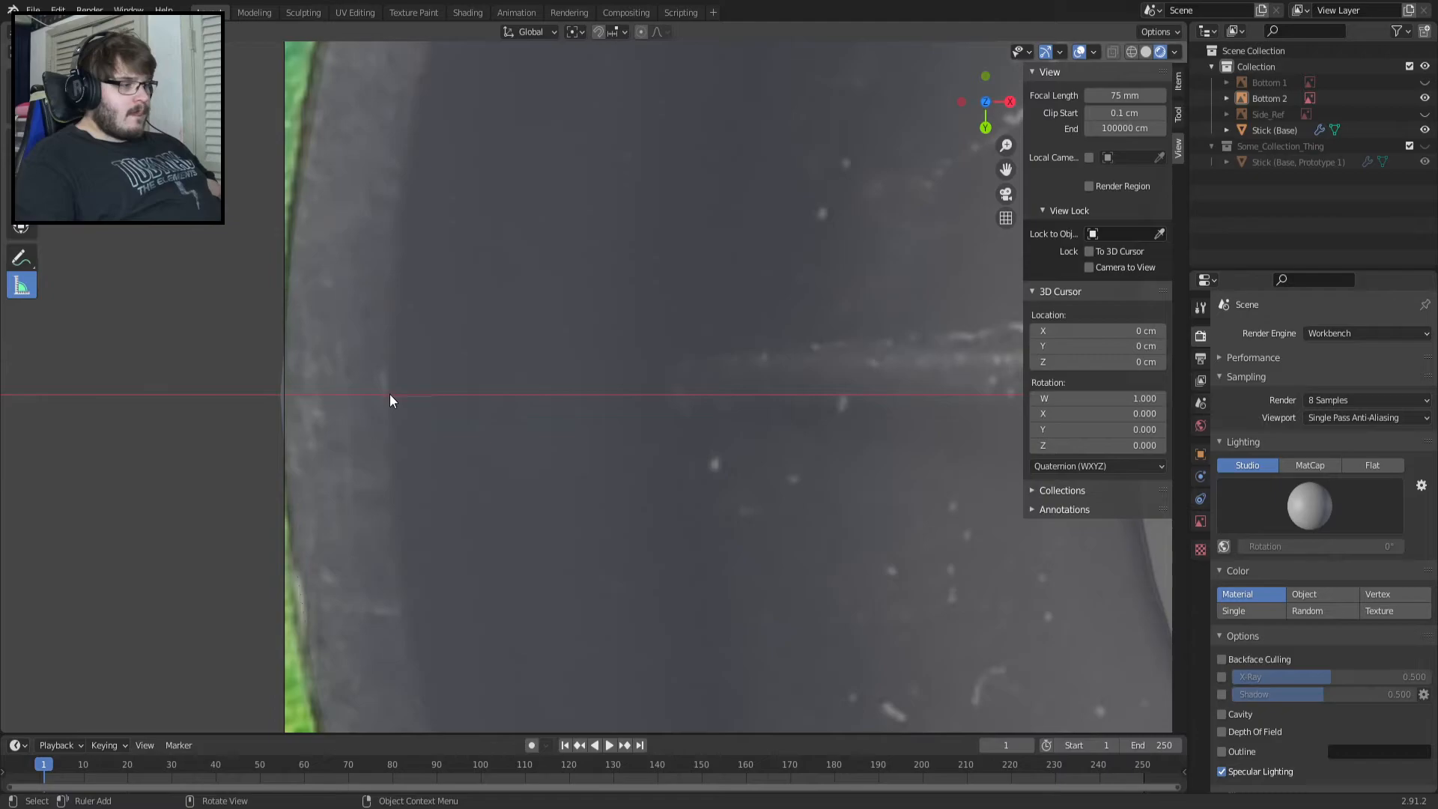
Measure the outer rim's width again along the X axis, from the rim's inner line to the edge of the base.
key("ctrl")
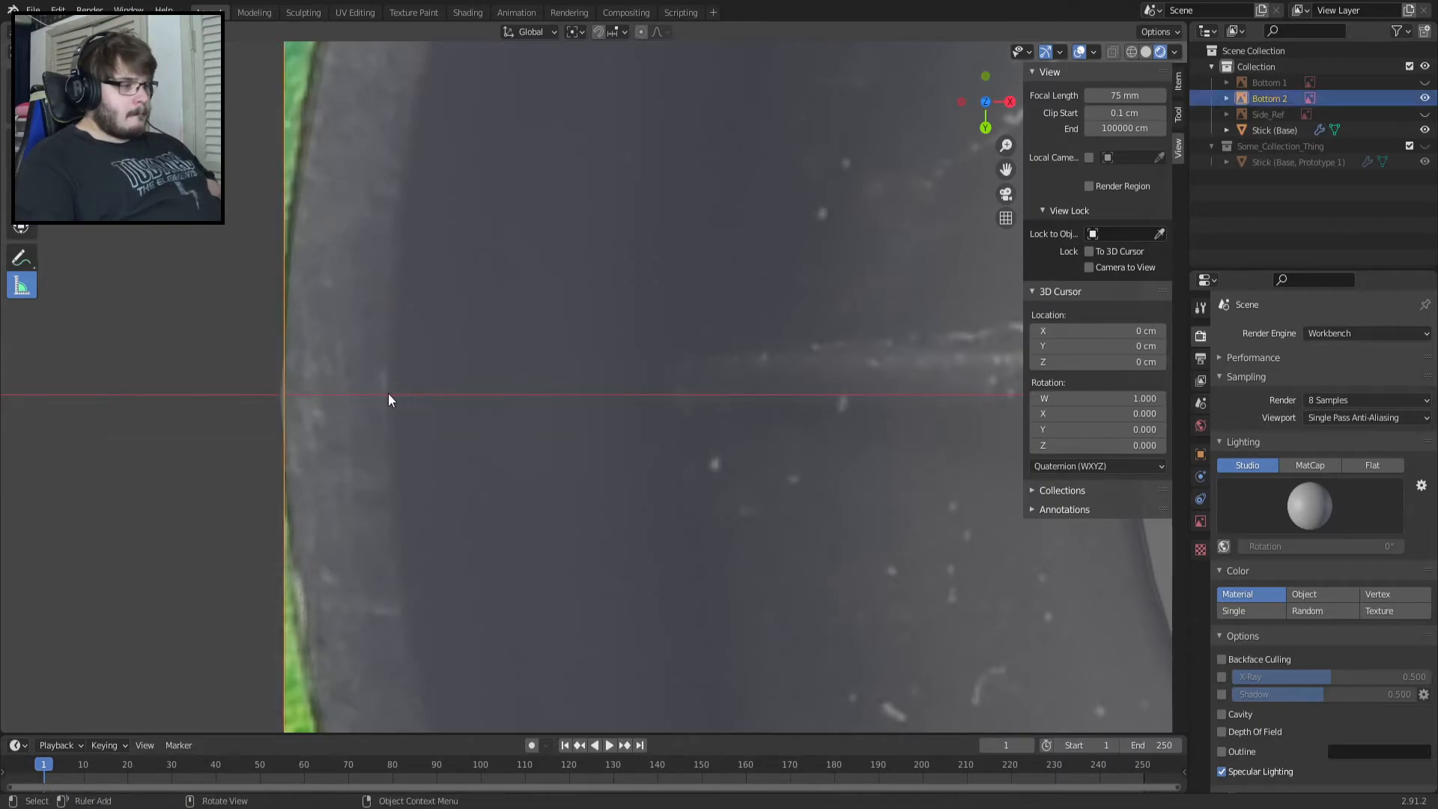
left_click_drag(390, 395, 281, 397)
key("ctrl+z")
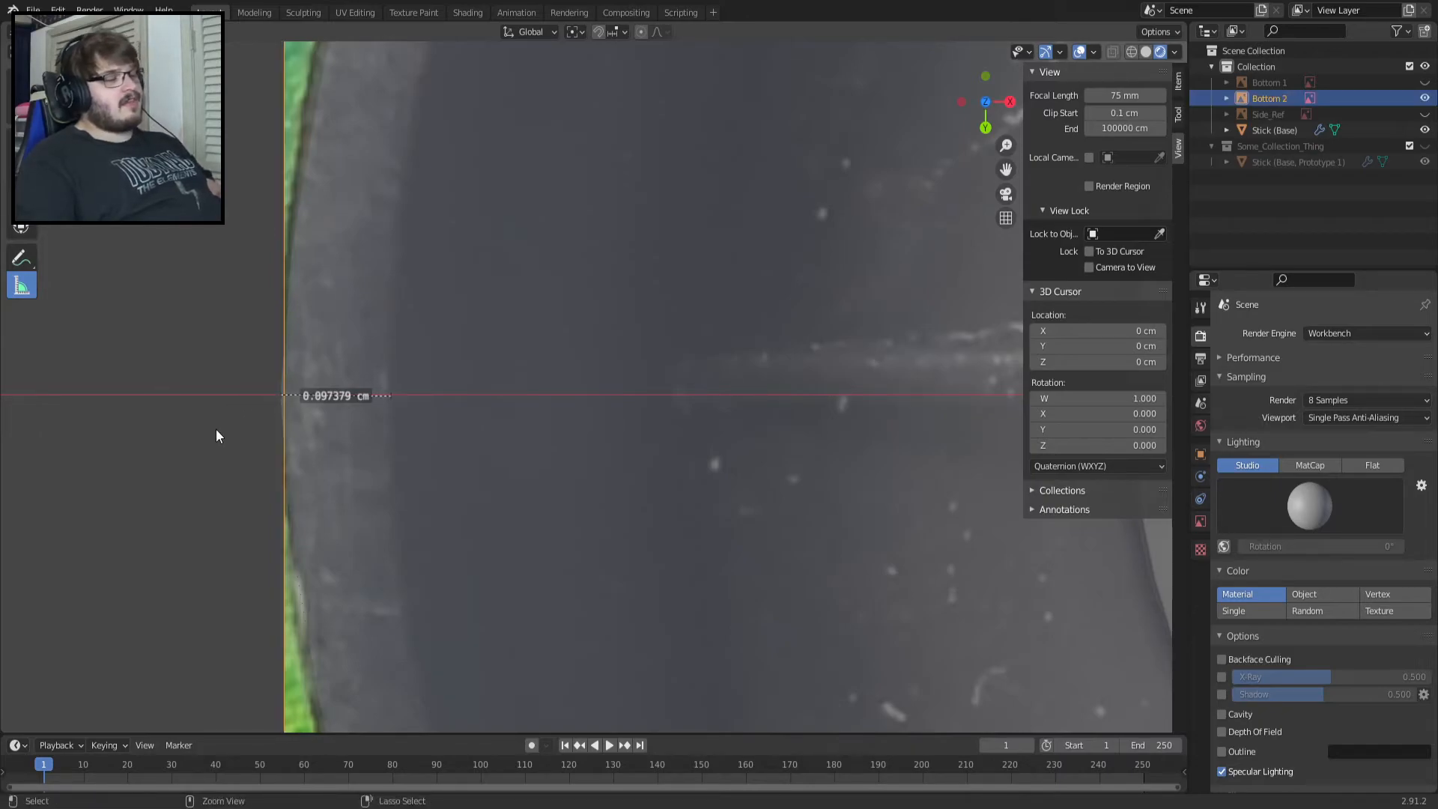
key("ctrl+shift+z")
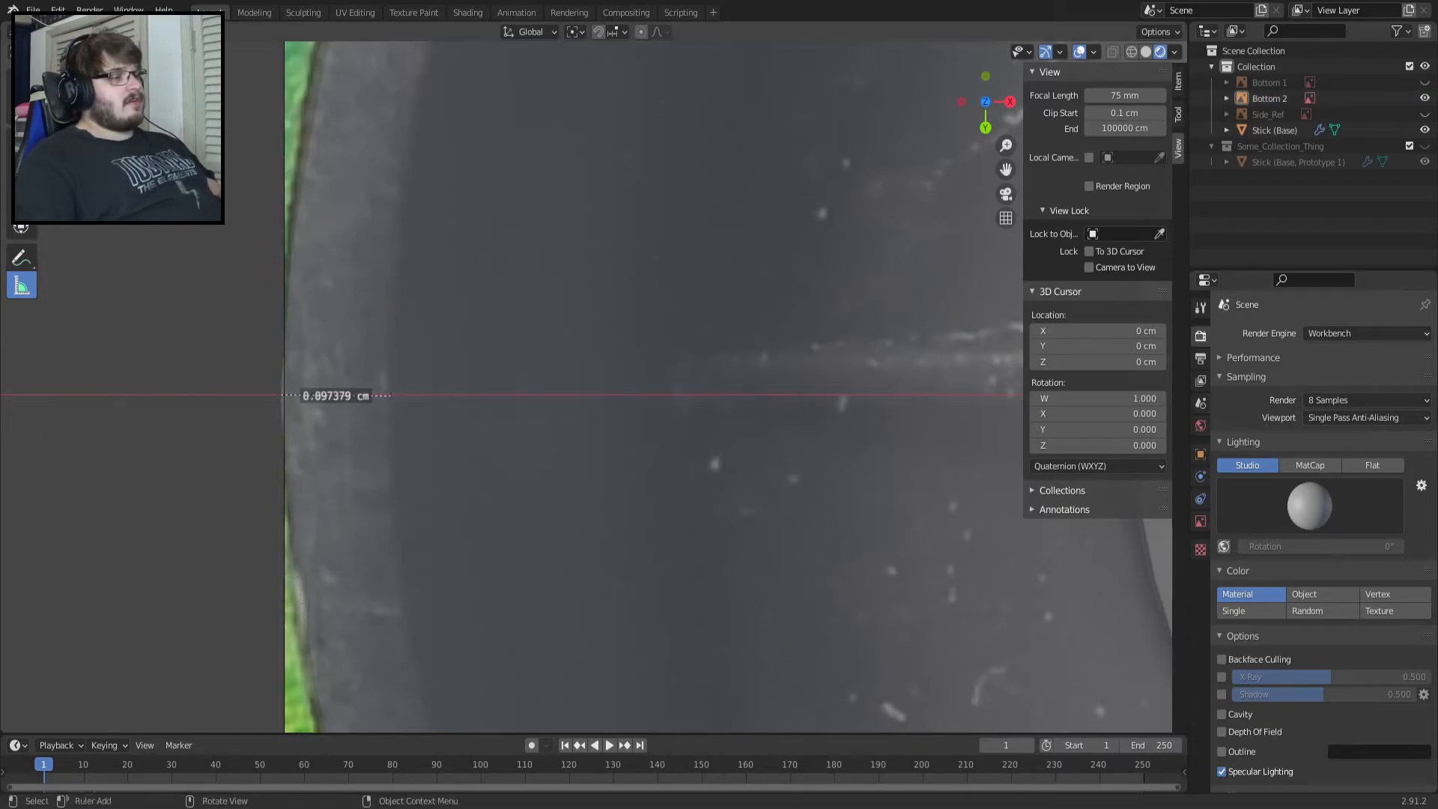
left_click(21, 83)
scroll(286, 366, "down", 12)
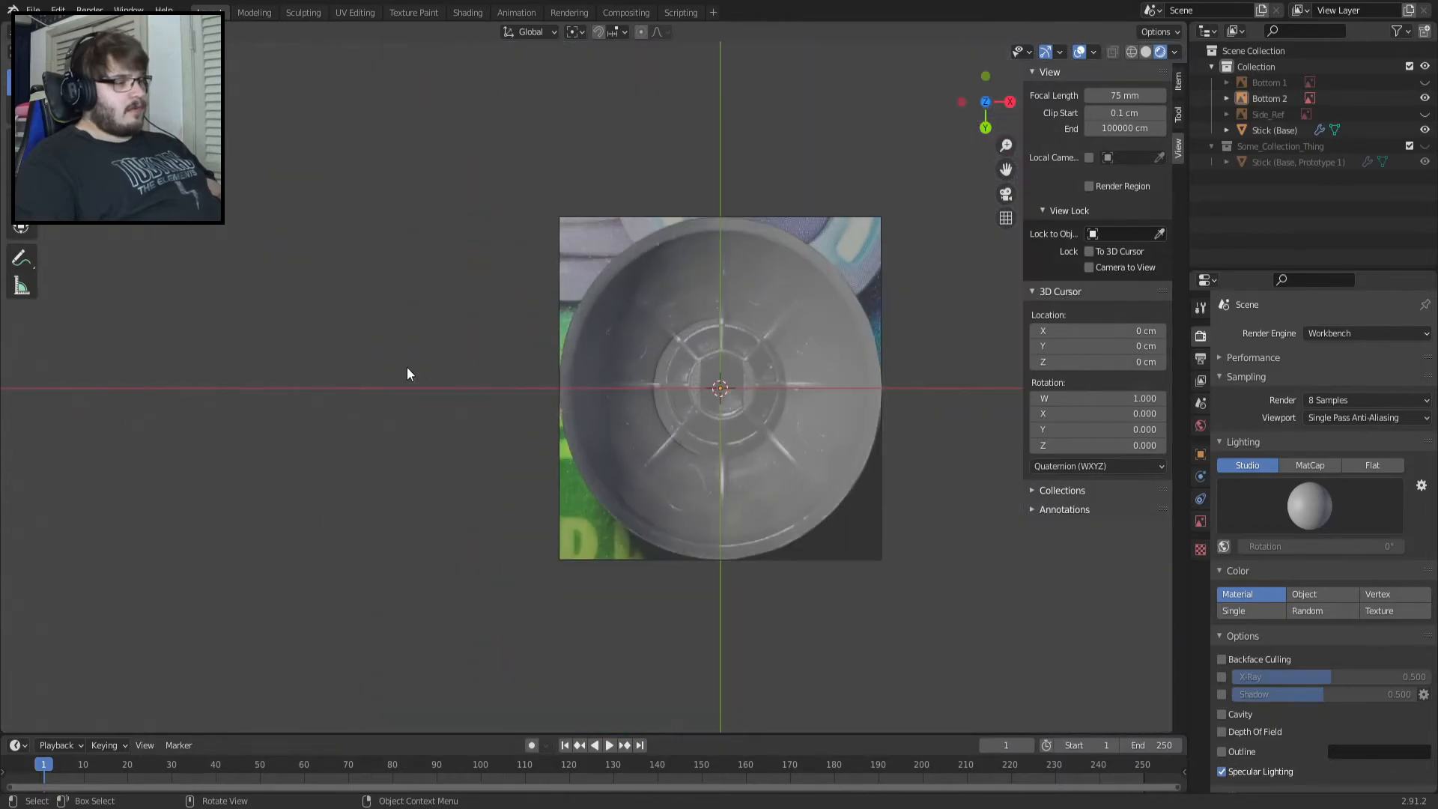
scroll(449, 370, "up", 3)
middle_click_drag(666, 388, 407, 375, "shift")
scroll(498, 380, "up", 2)
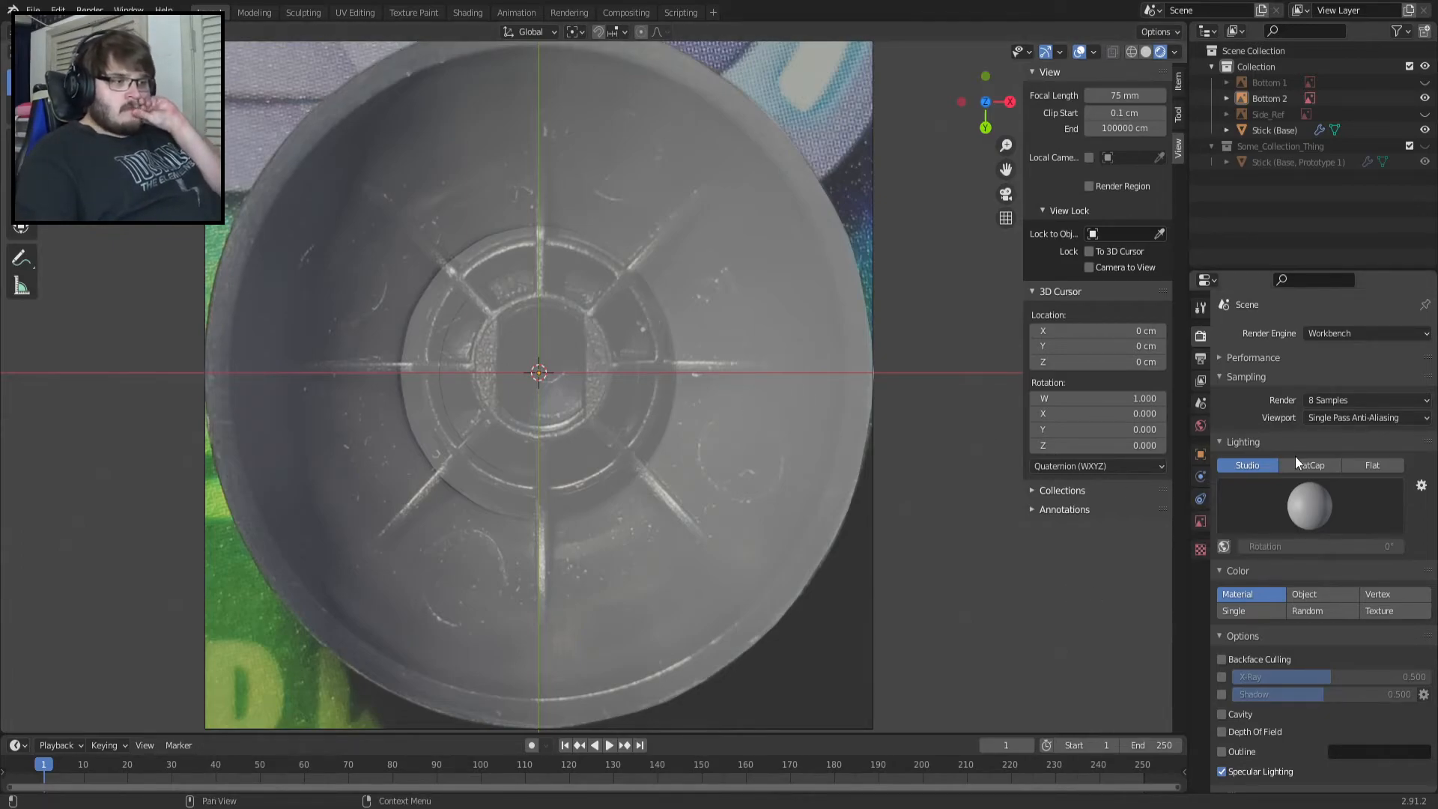
Hide the Bottom 2 image, add a Solidify modifier to Stick (Base), and check the thickened shape from below.
left_click(1424, 98)
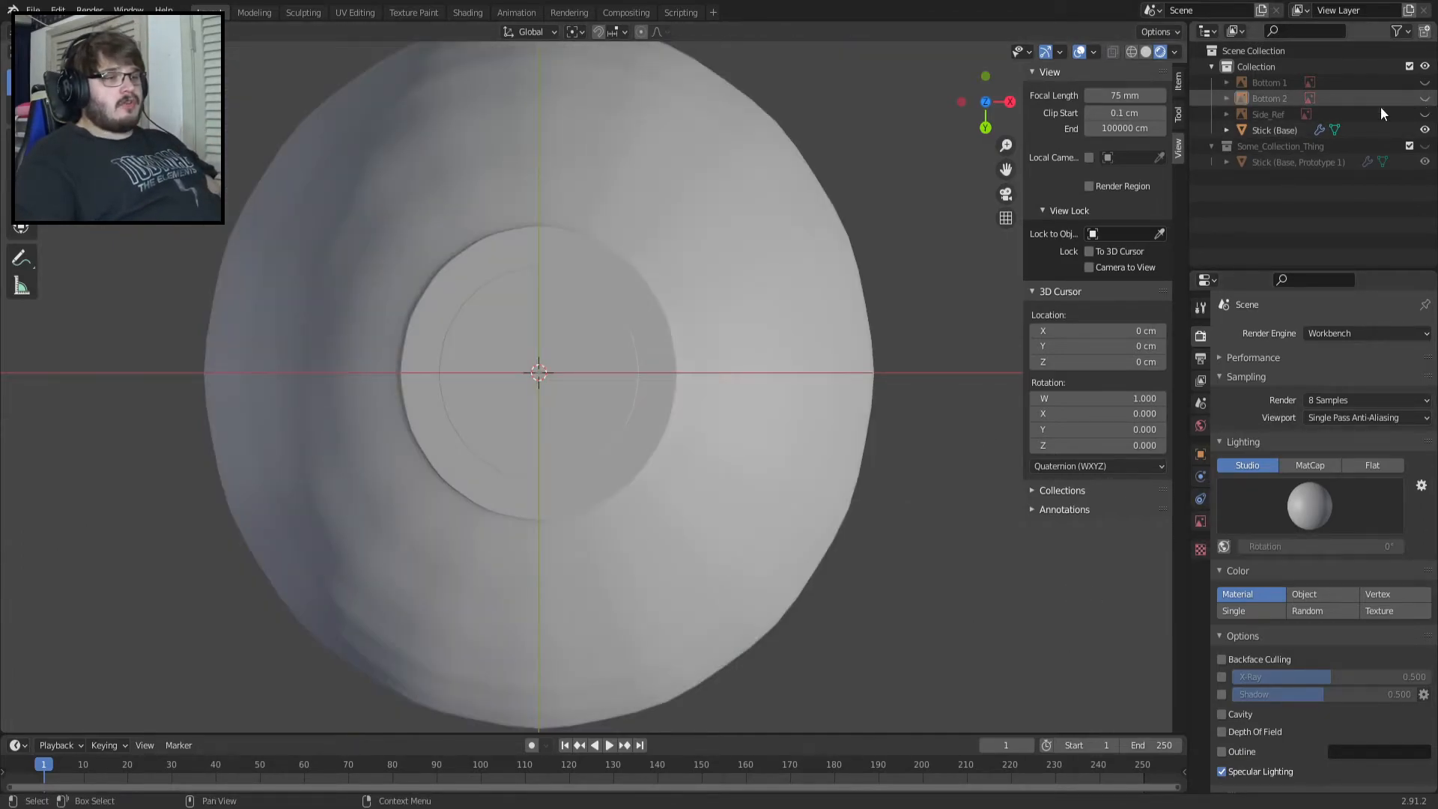
left_click(872, 337)
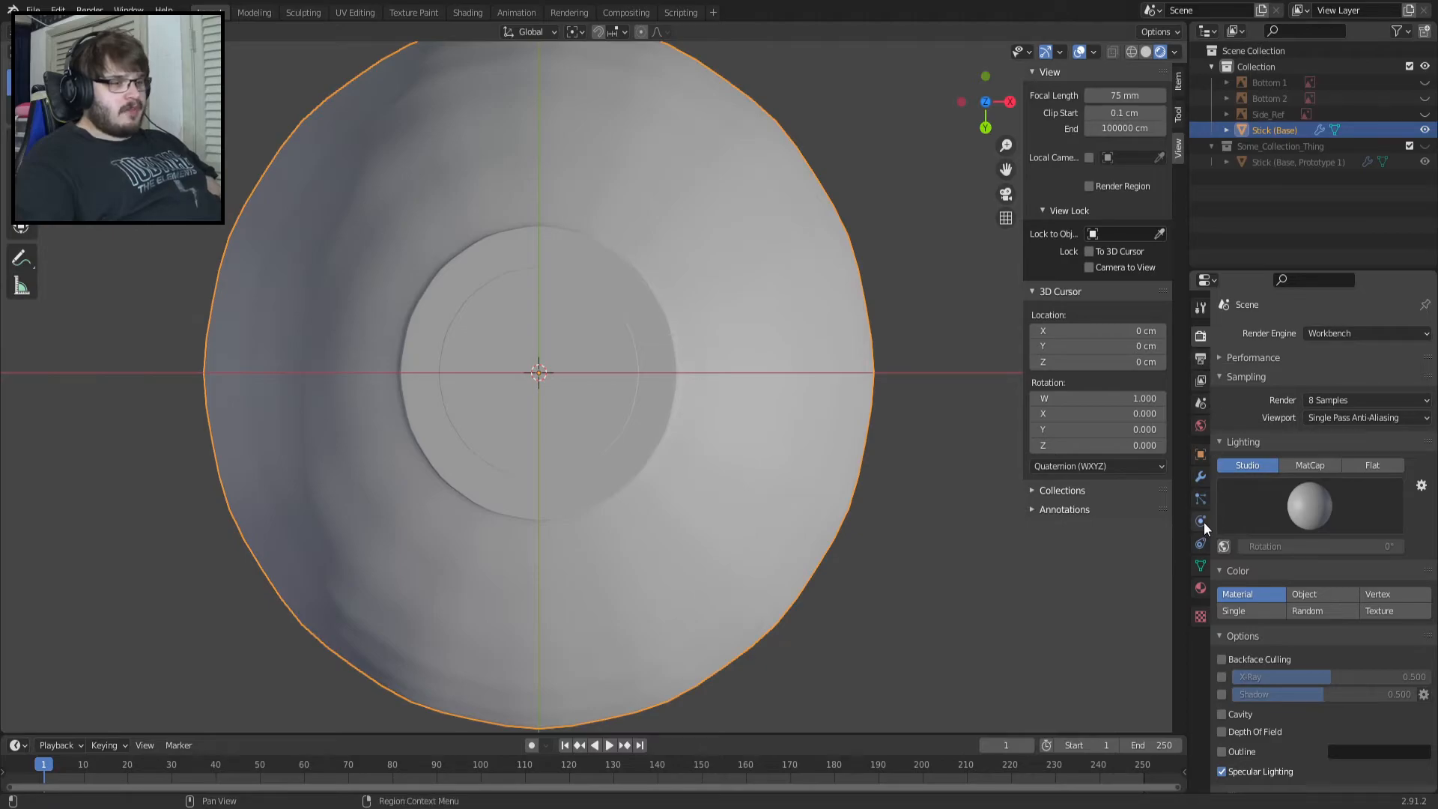
left_click(1200, 477)
left_click(1309, 332)
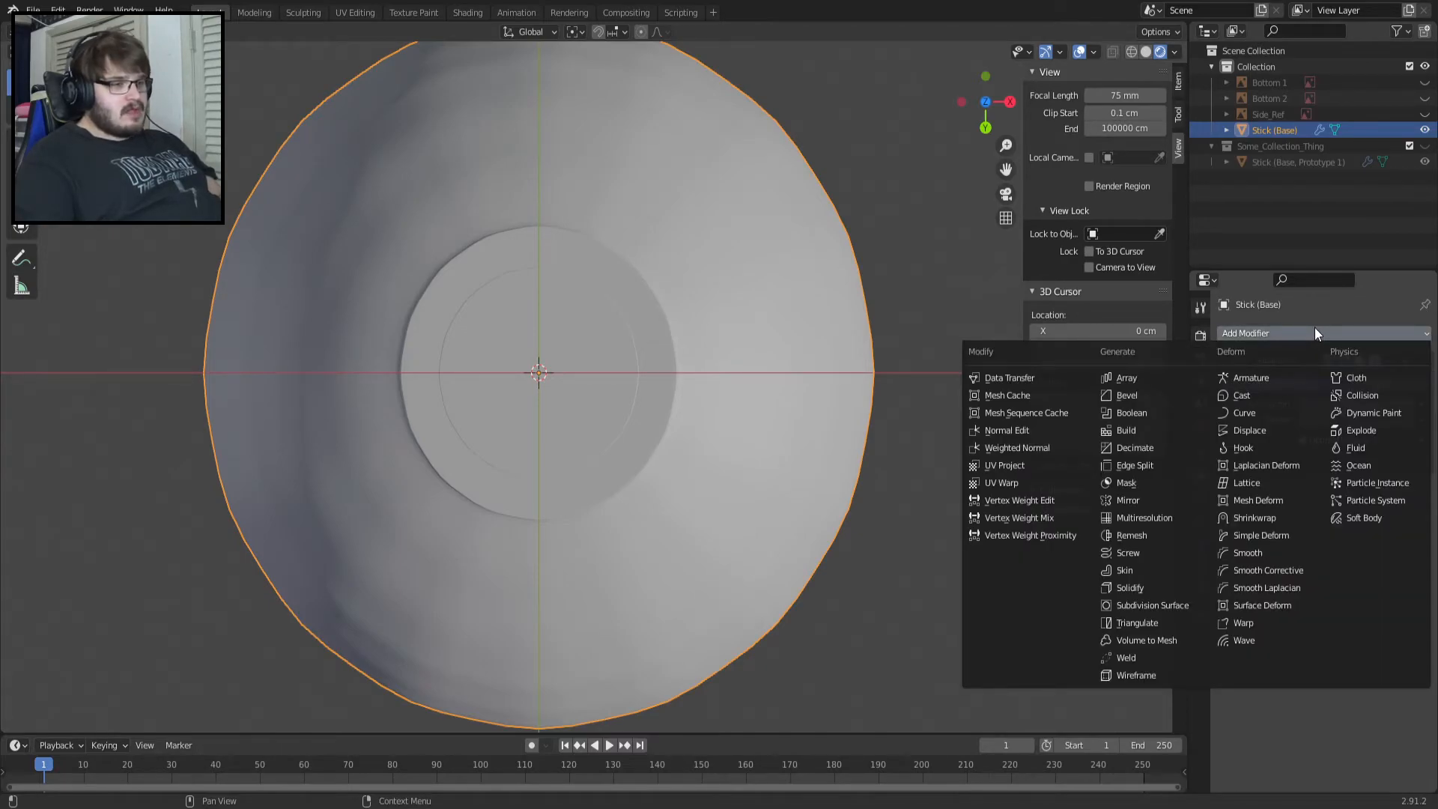
left_click(1130, 587)
scroll(951, 554, "down", 1)
middle_click_drag(835, 347, 792, 347)
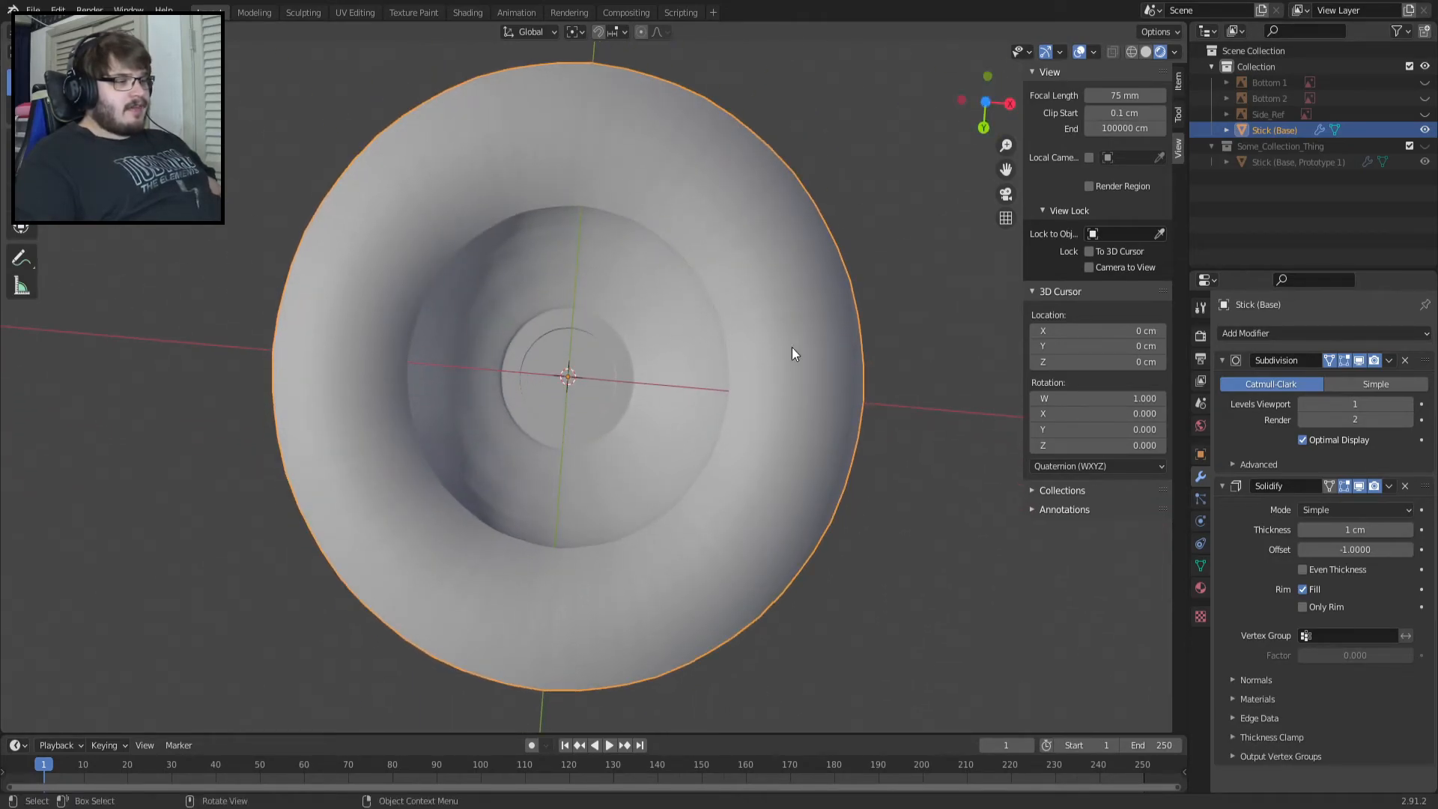
key("KP_7")
key("ctrl+KP_7")
scroll(792, 347, "up", 2)
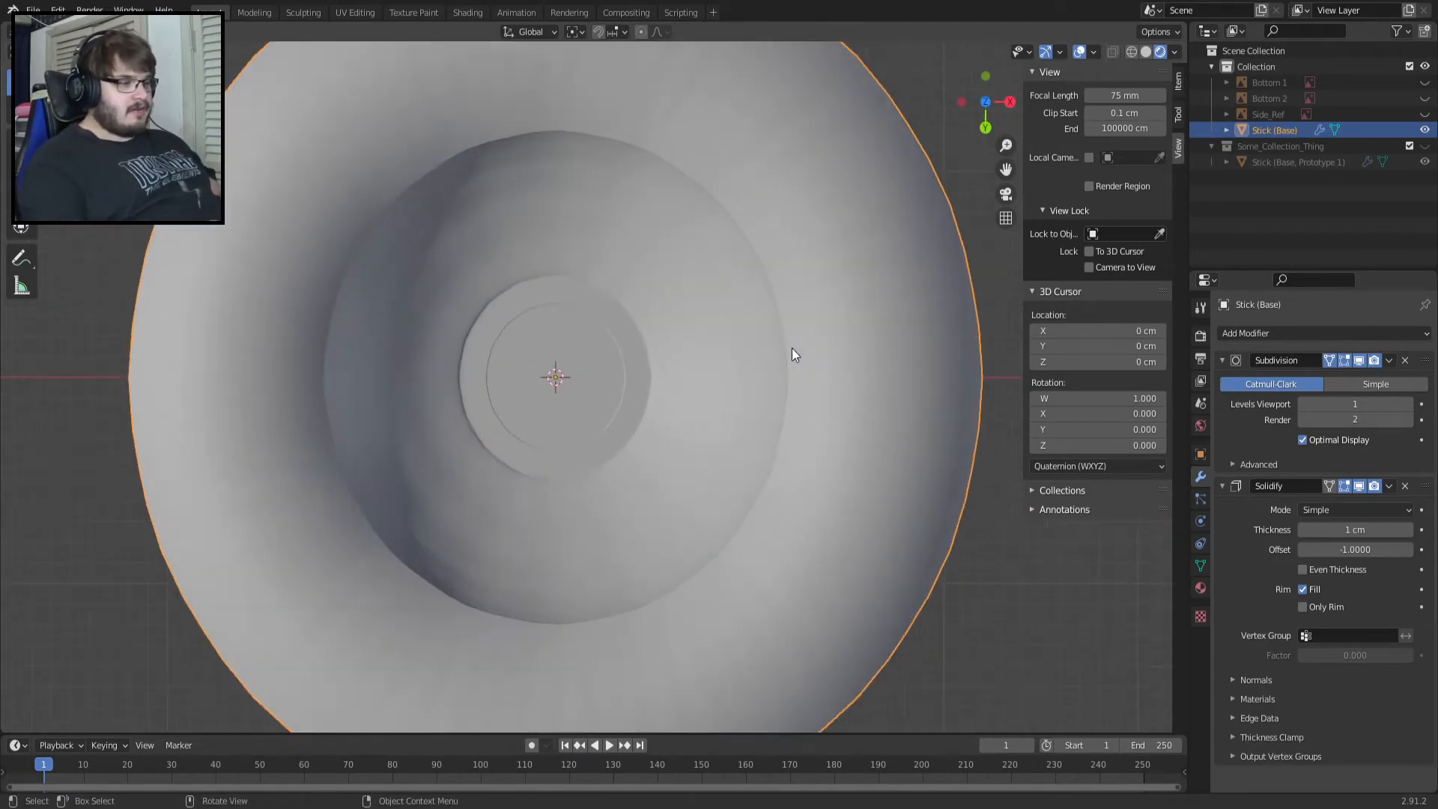
scroll(792, 347, "down", 2)
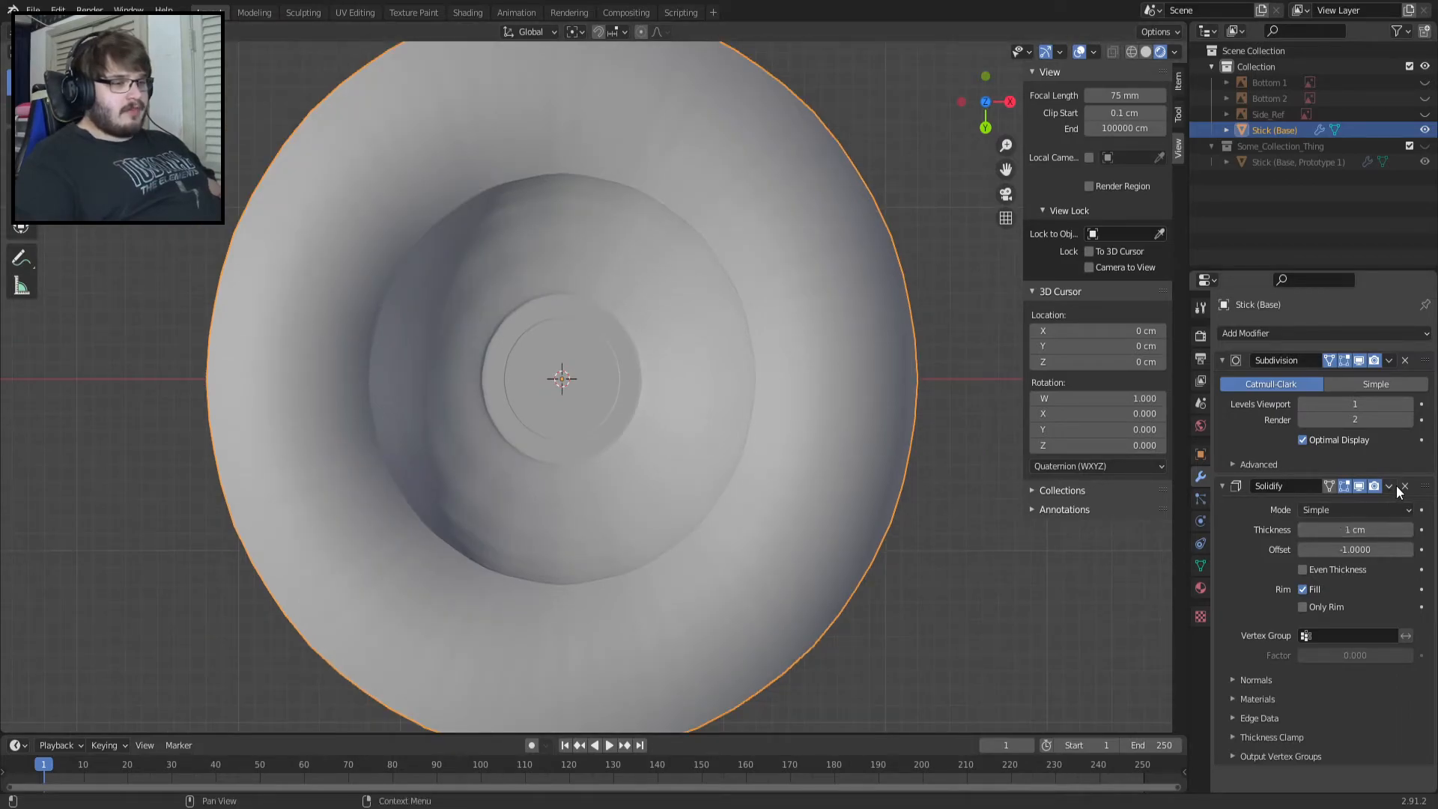
Move the Solidify modifier above the Subdivision modifier and inspect the underside of the base.
left_click(1233, 488)
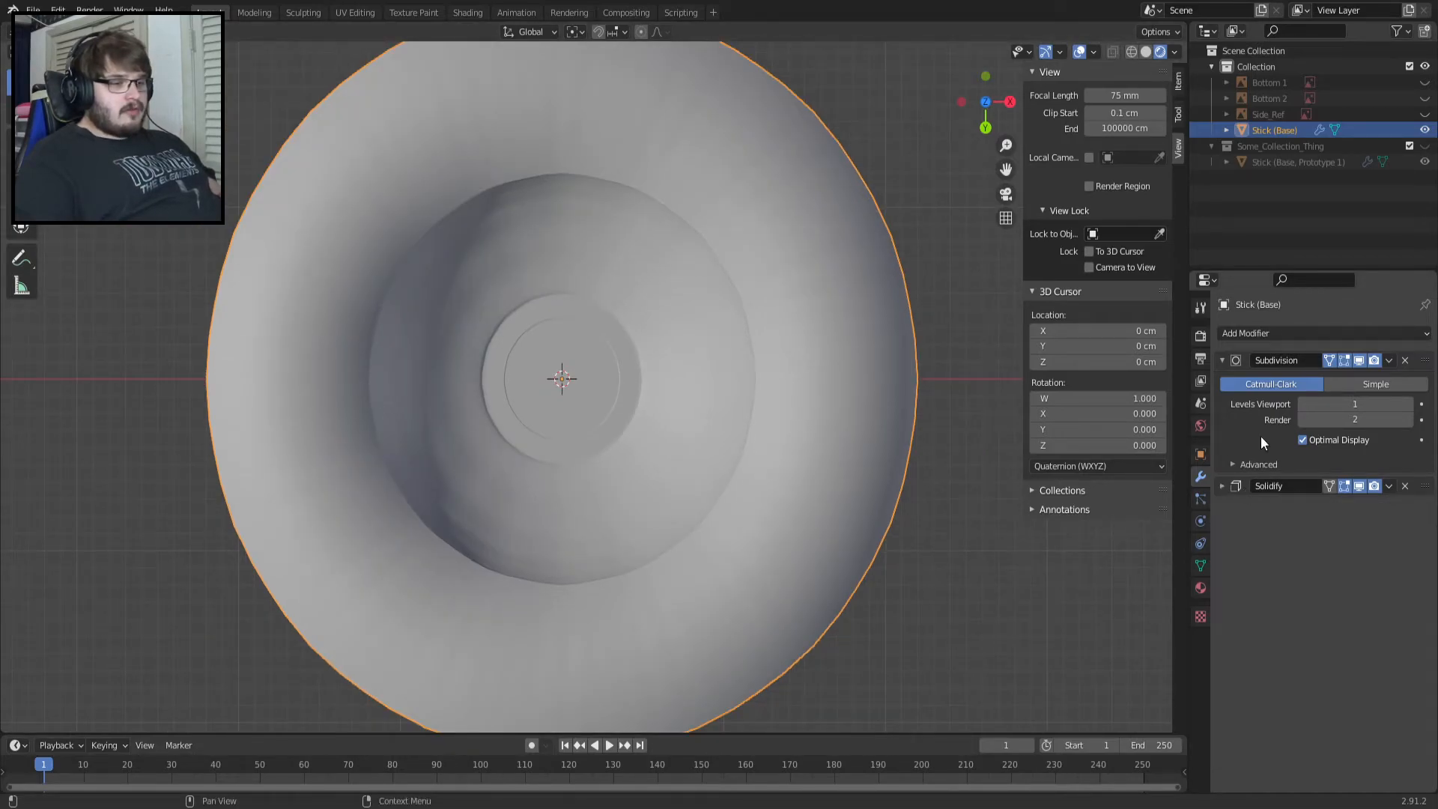
left_click(1271, 355)
left_click(1236, 382)
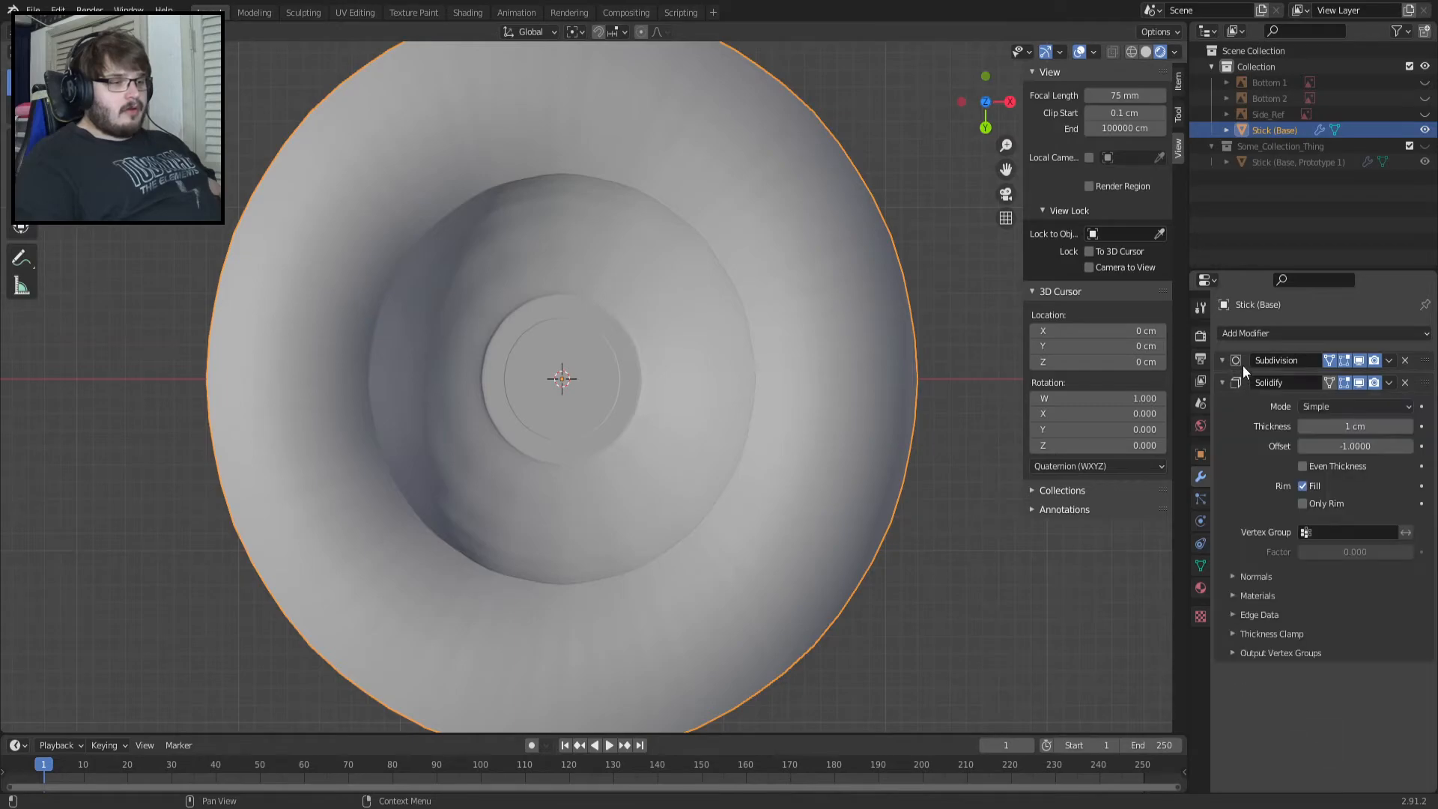
left_click(1243, 362)
left_click(1385, 483)
left_click(1388, 484)
left_click(1389, 484)
left_click(1368, 540)
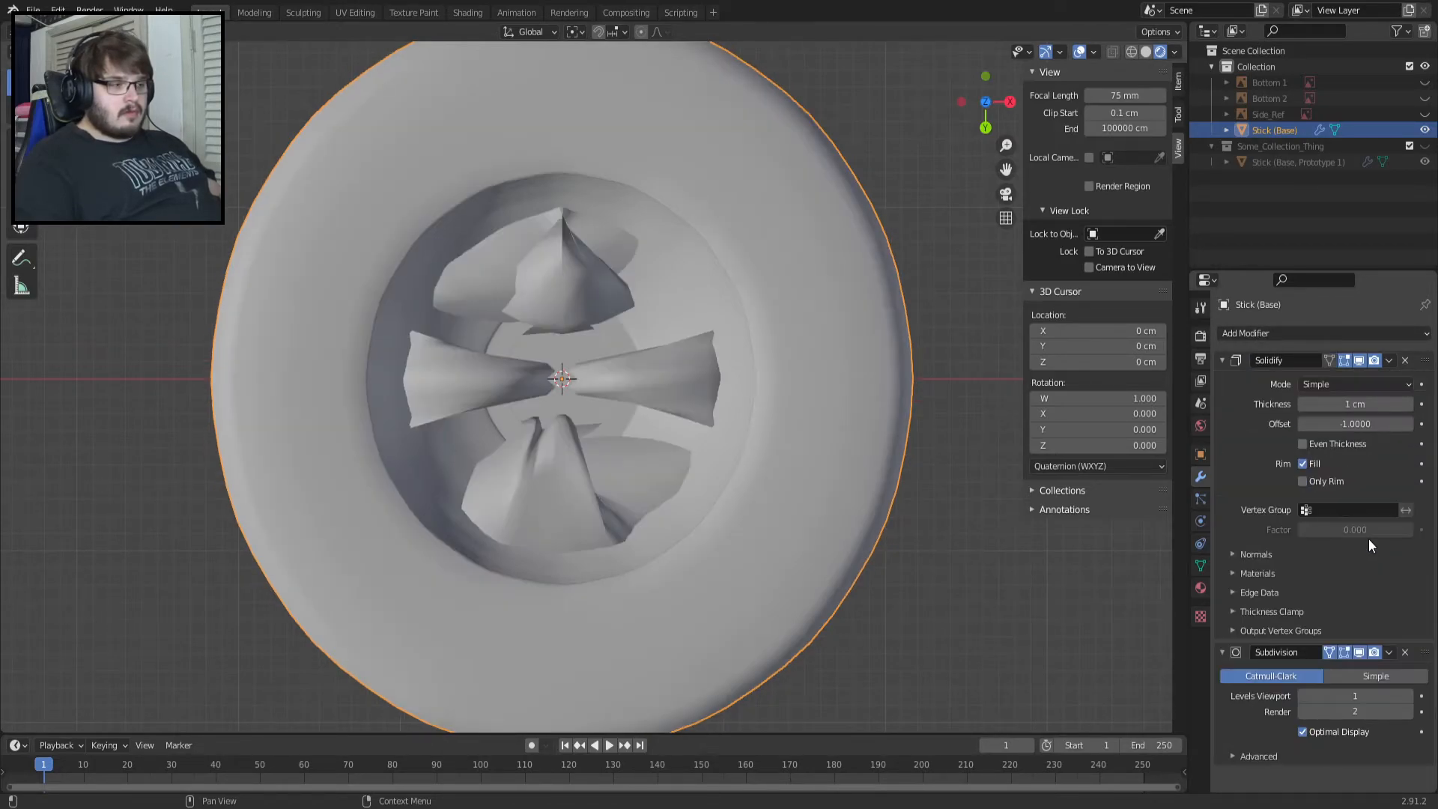
middle_click_drag(827, 506, 760, 496)
scroll(667, 455, "up", 2)
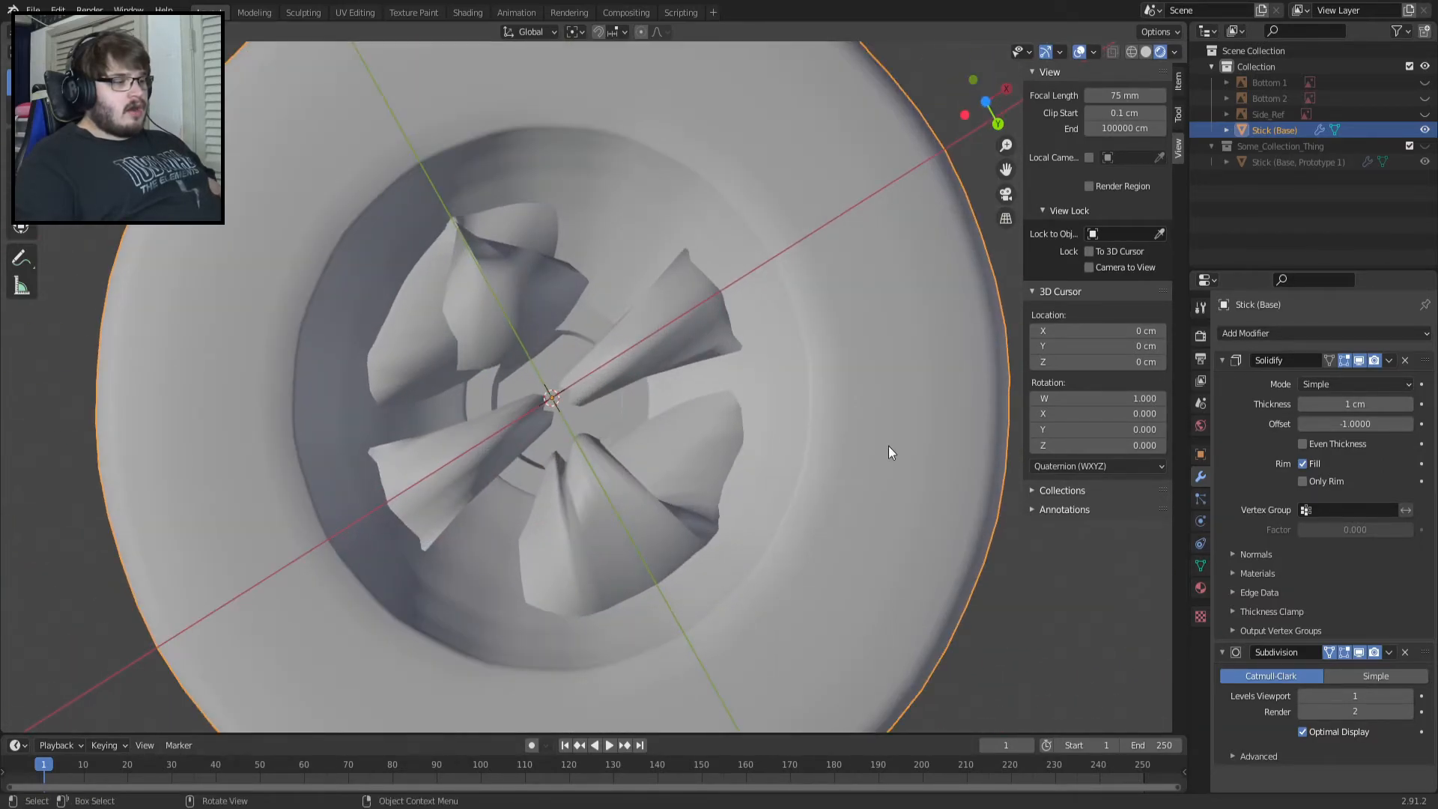
Return the Solidify modifier to its place below the Subdivision modifier.
left_click(1388, 360)
left_click(1351, 433)
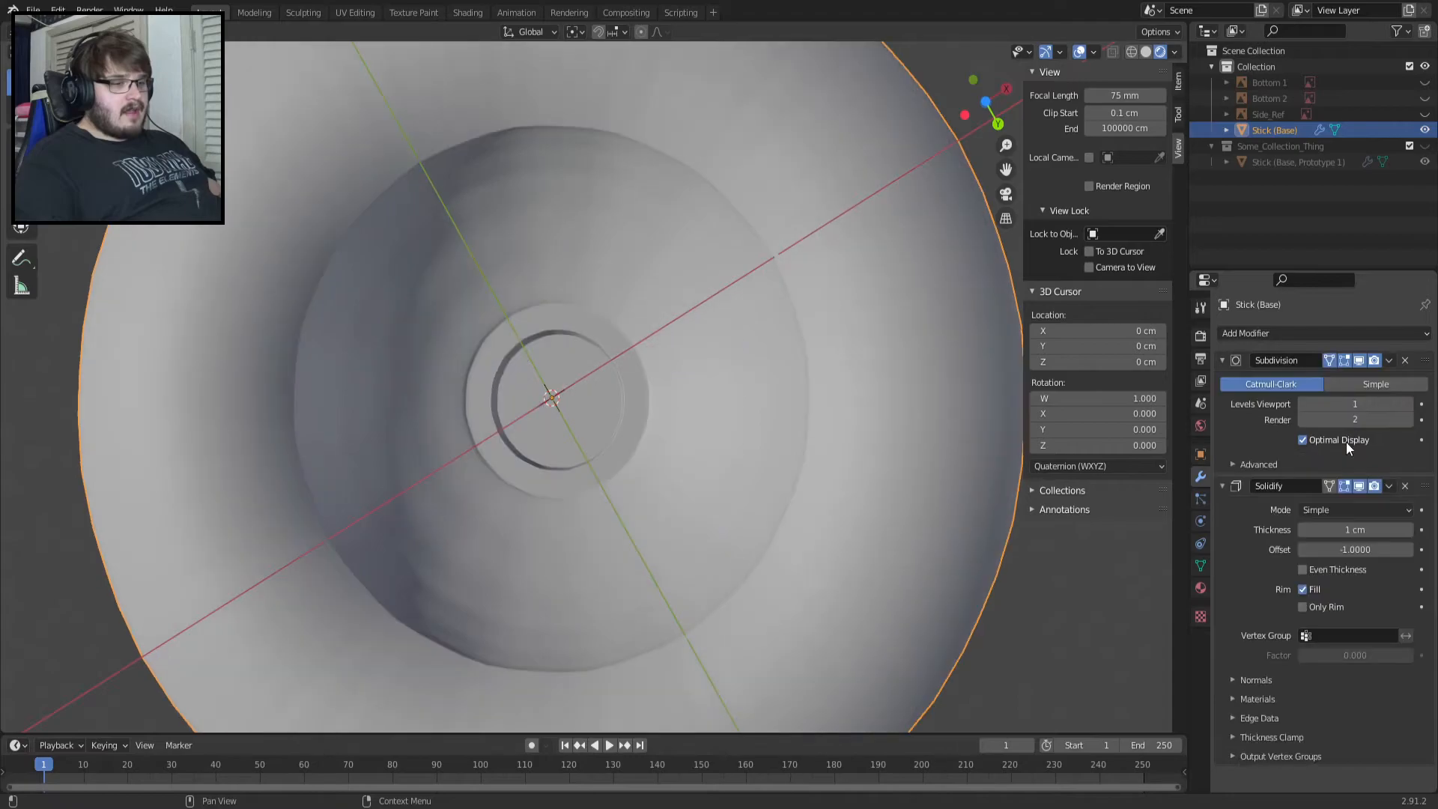
scroll(821, 461, "down", 3)
scroll(820, 468, "up", 3)
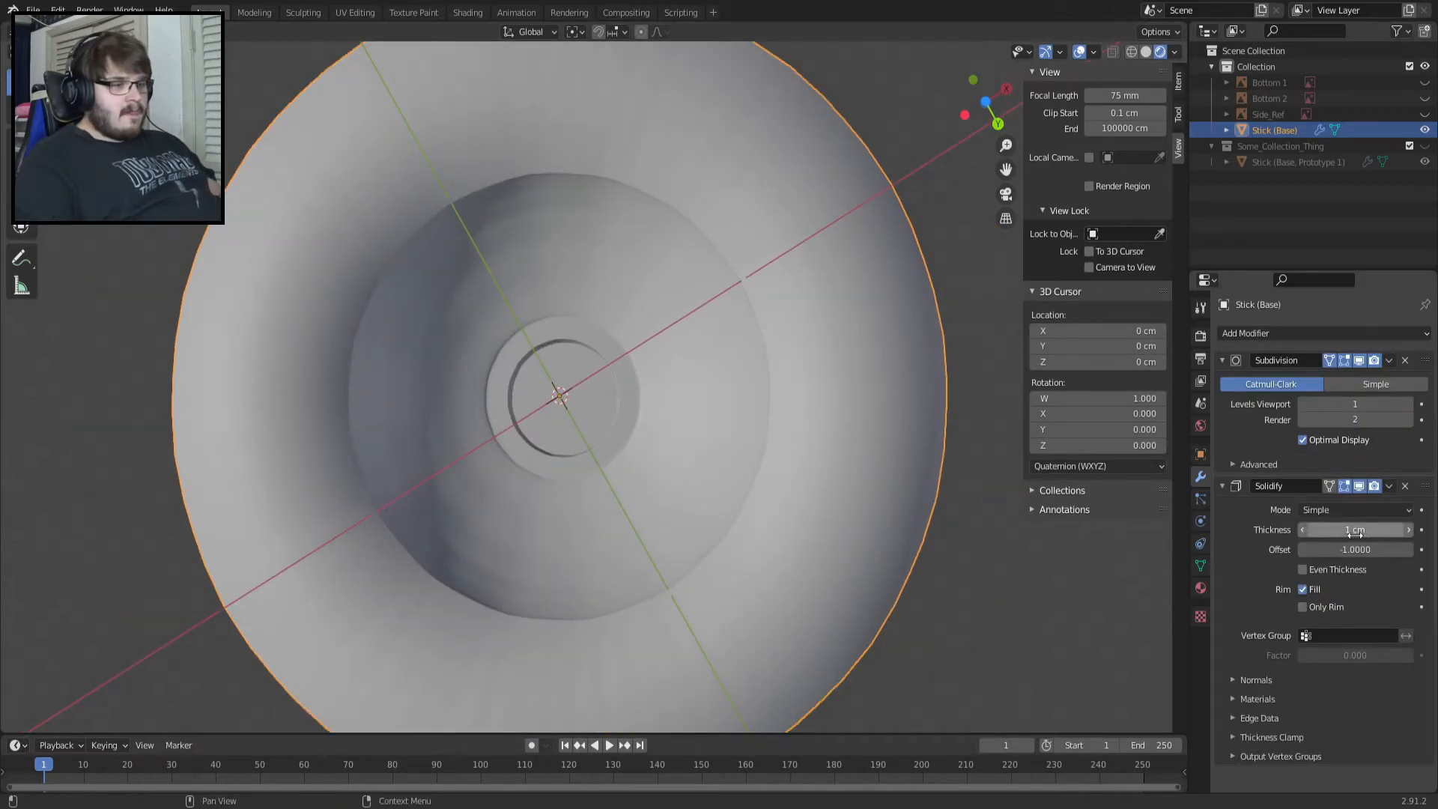
Lower the Solidify thickness to 0 cm and set it back to 1 cm.
left_click(1302, 529)
left_click(1354, 531)
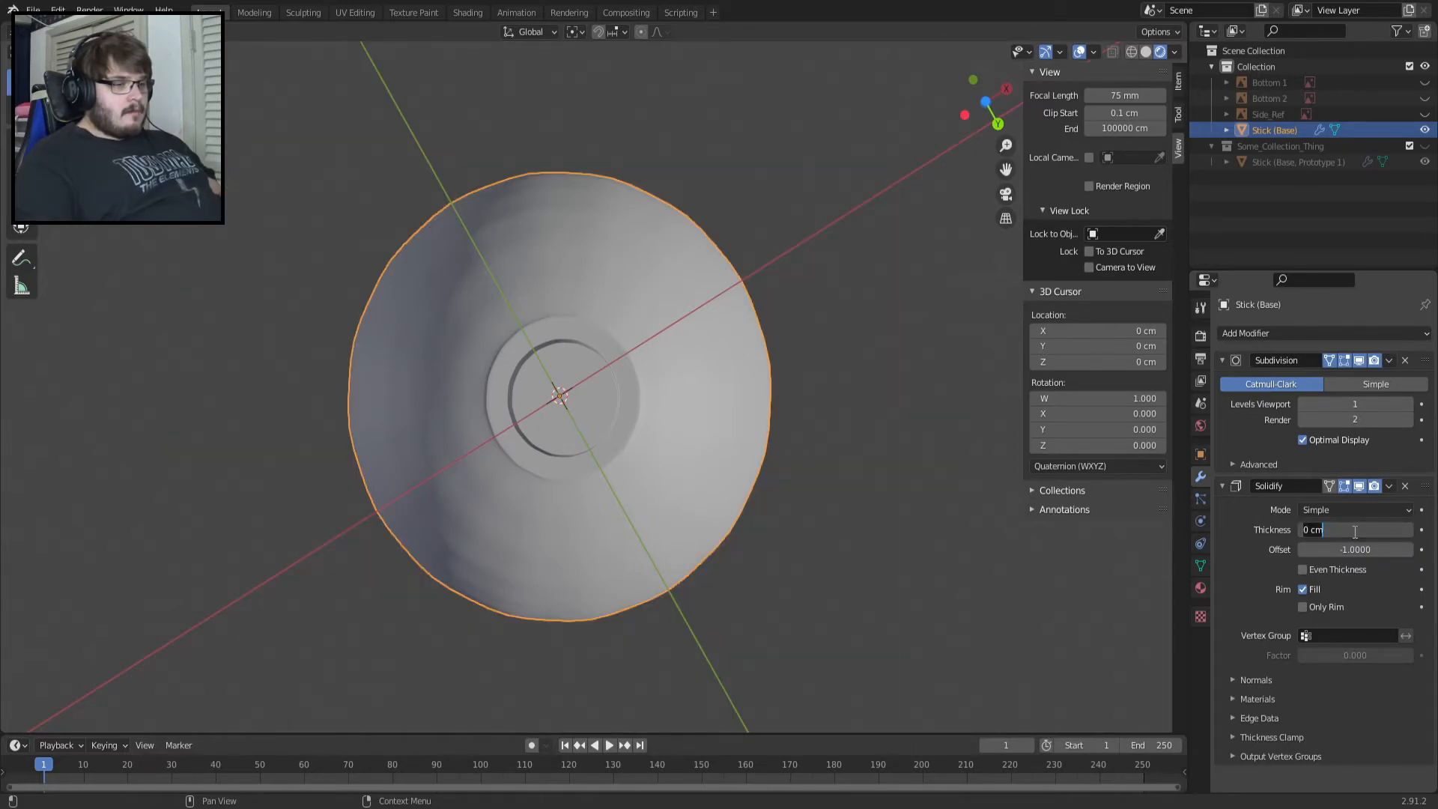
type("1")
key("Return")
Turn off the Solidify modifier's rim Fill, leaving Even Thickness off, while viewing the base from below.
middle_click_drag(651, 443, 775, 514)
key("KP_7")
key("ctrl+KP_7")
scroll(775, 514, "up", 4)
left_click(1303, 569)
left_click_drag(1309, 575, 1310, 590)
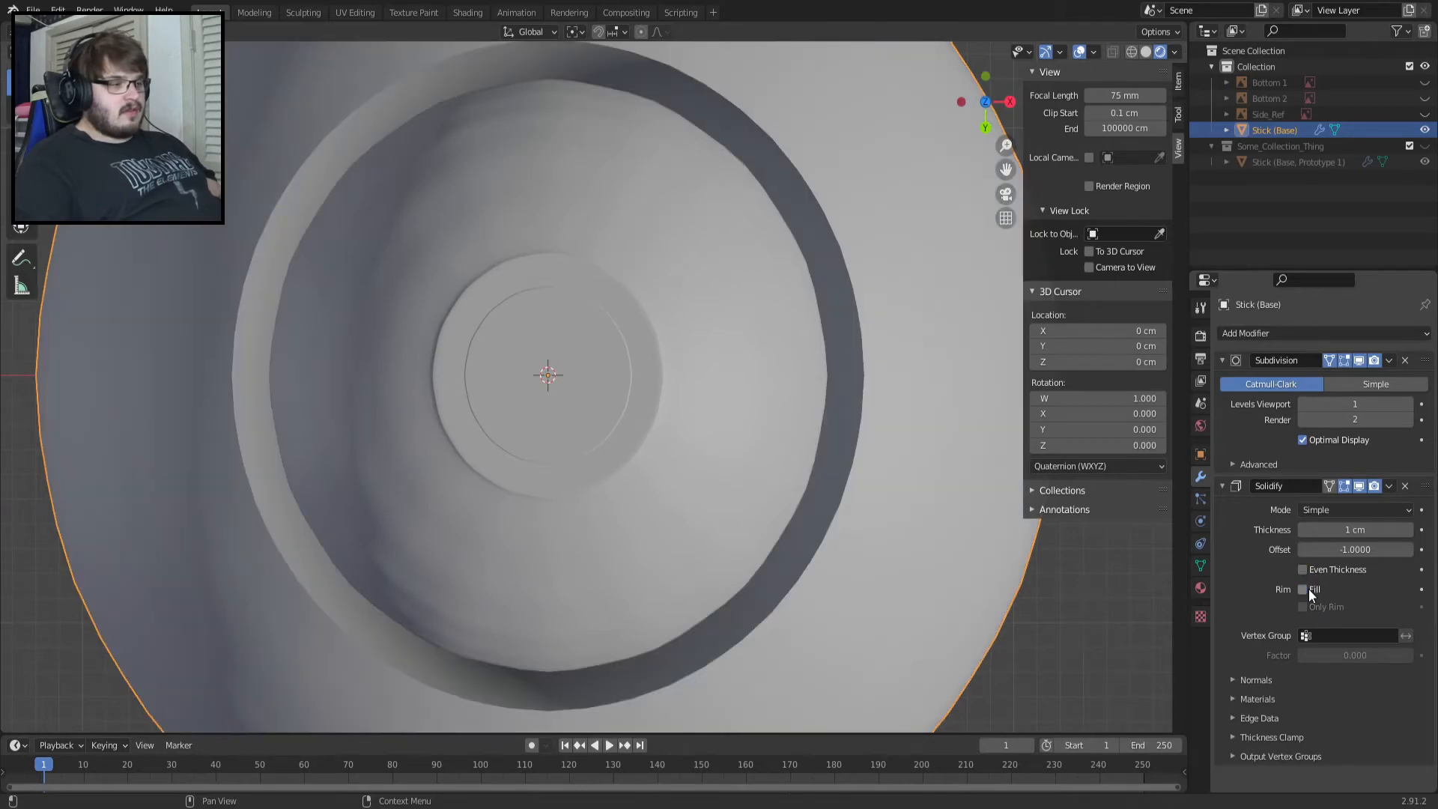
Turn the Solidify modifier's rim Fill back on, leaving Even Thickness off, while viewing the whole underside of the base.
scroll(815, 483, "down", 5)
middle_click_drag(815, 482, 831, 516)
left_click(1310, 576)
left_click(1309, 575)
left_click(1309, 569)
middle_click_drag(1015, 576, 1346, 599)
left_click(1303, 589)
left_click(1303, 570)
Try the Solidify modifier's Only Rim option on the base and switch it back off.
left_click(1301, 605)
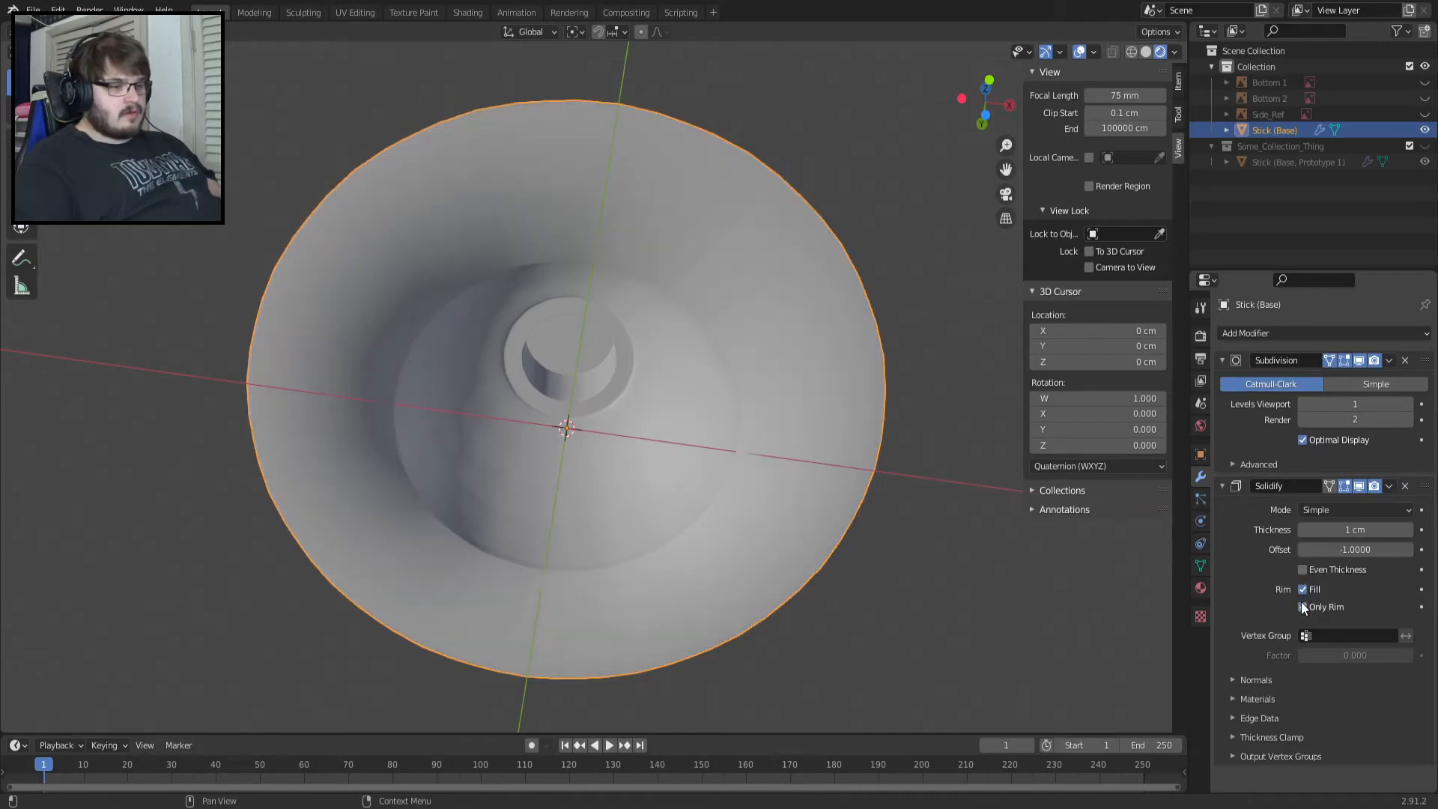
middle_click_drag(922, 509, 921, 625)
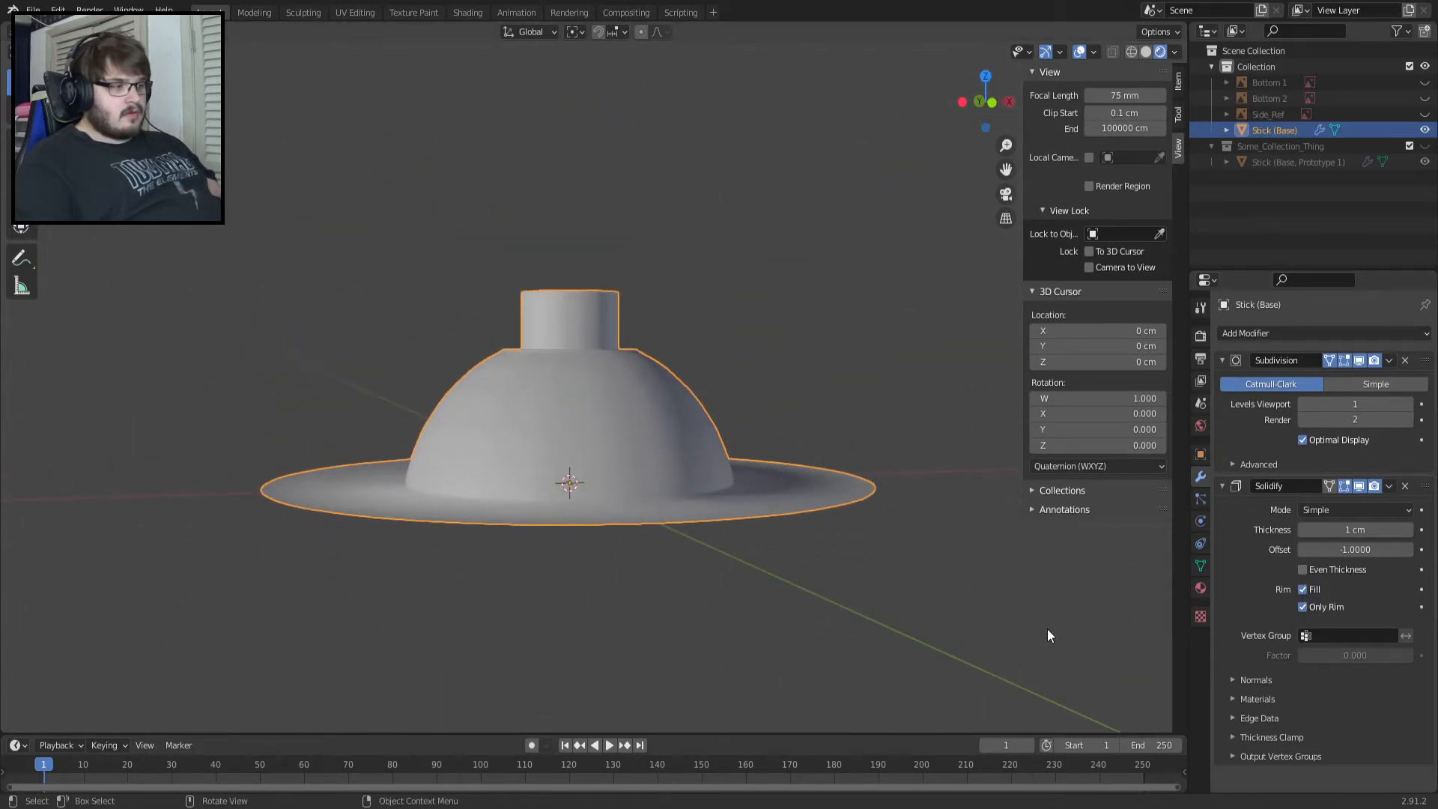
left_click(1303, 607)
Try a Solidify offset of 1 on the underside of the base and return it to -1.
middle_click_drag(1000, 568, 949, 394)
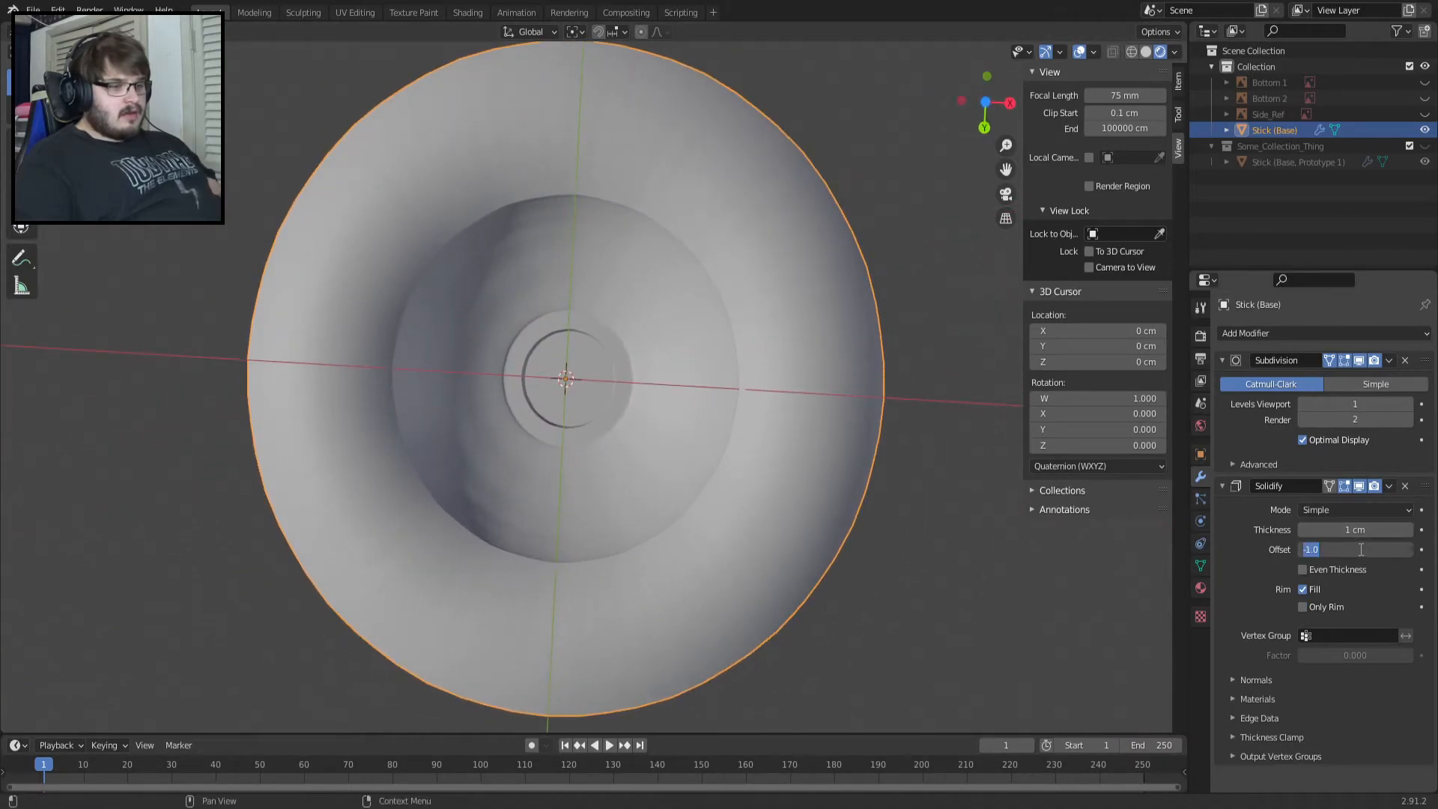
key("Return")
scroll(394, 366, "up", 4)
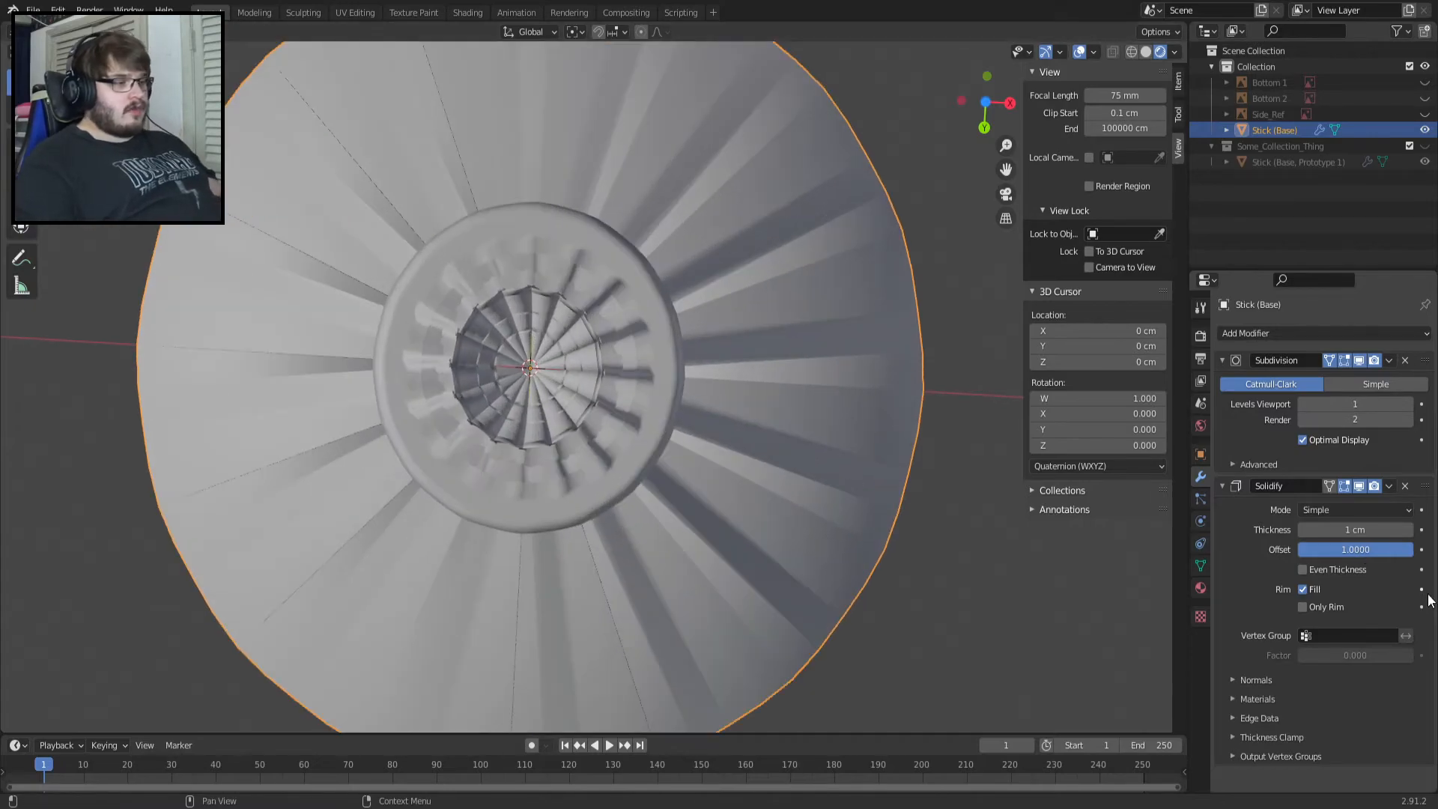
left_click_drag(1366, 554, 1250, 554)
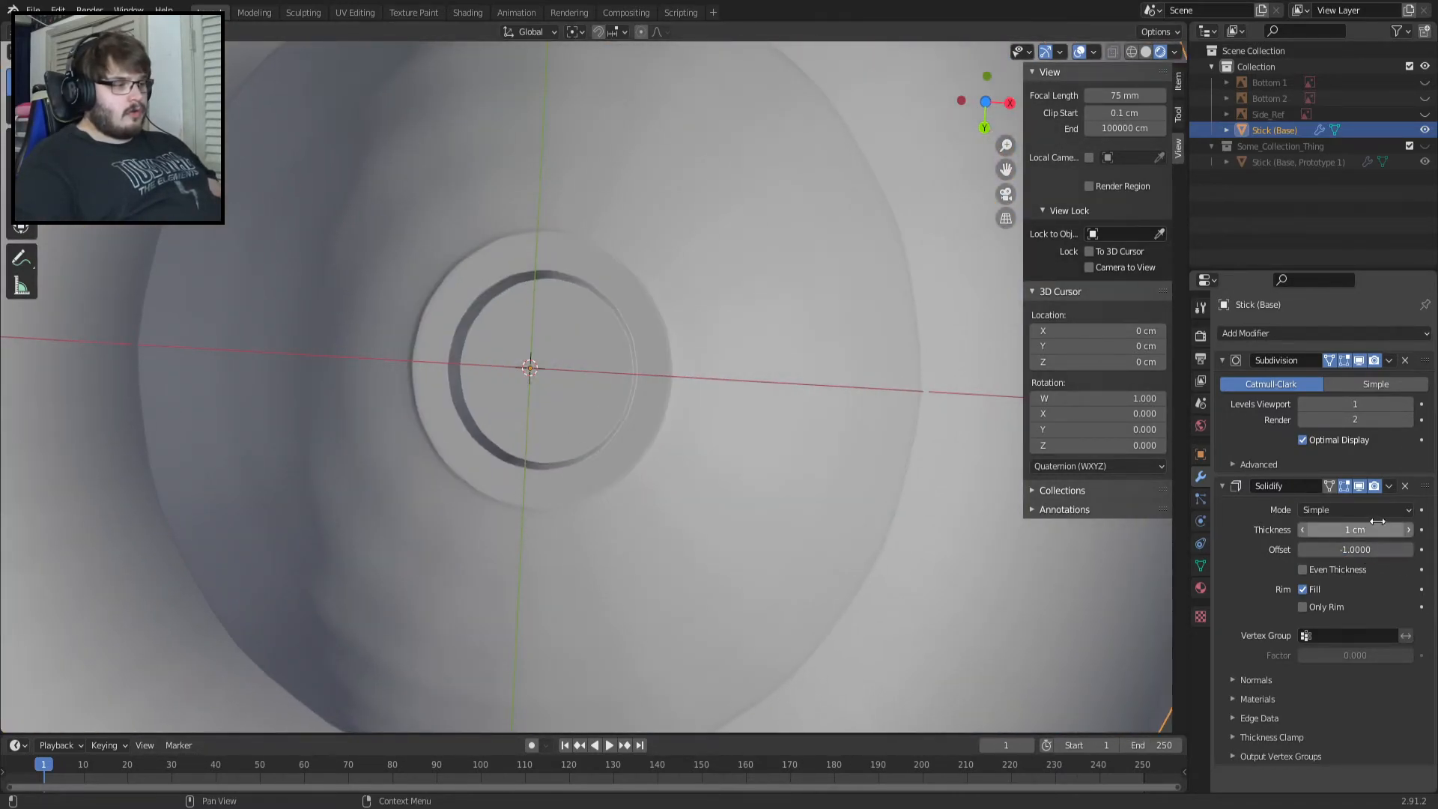
Turn off the Subdivision modifier's viewport display, enable Solidify's on-cage display, and check the mesh from below in Edit Mode.
left_click(1358, 360)
scroll(817, 423, "down", 5)
middle_click_drag(814, 425, 802, 696)
left_click(1330, 486)
key("Tab")
middle_click_drag(754, 461, 727, 334)
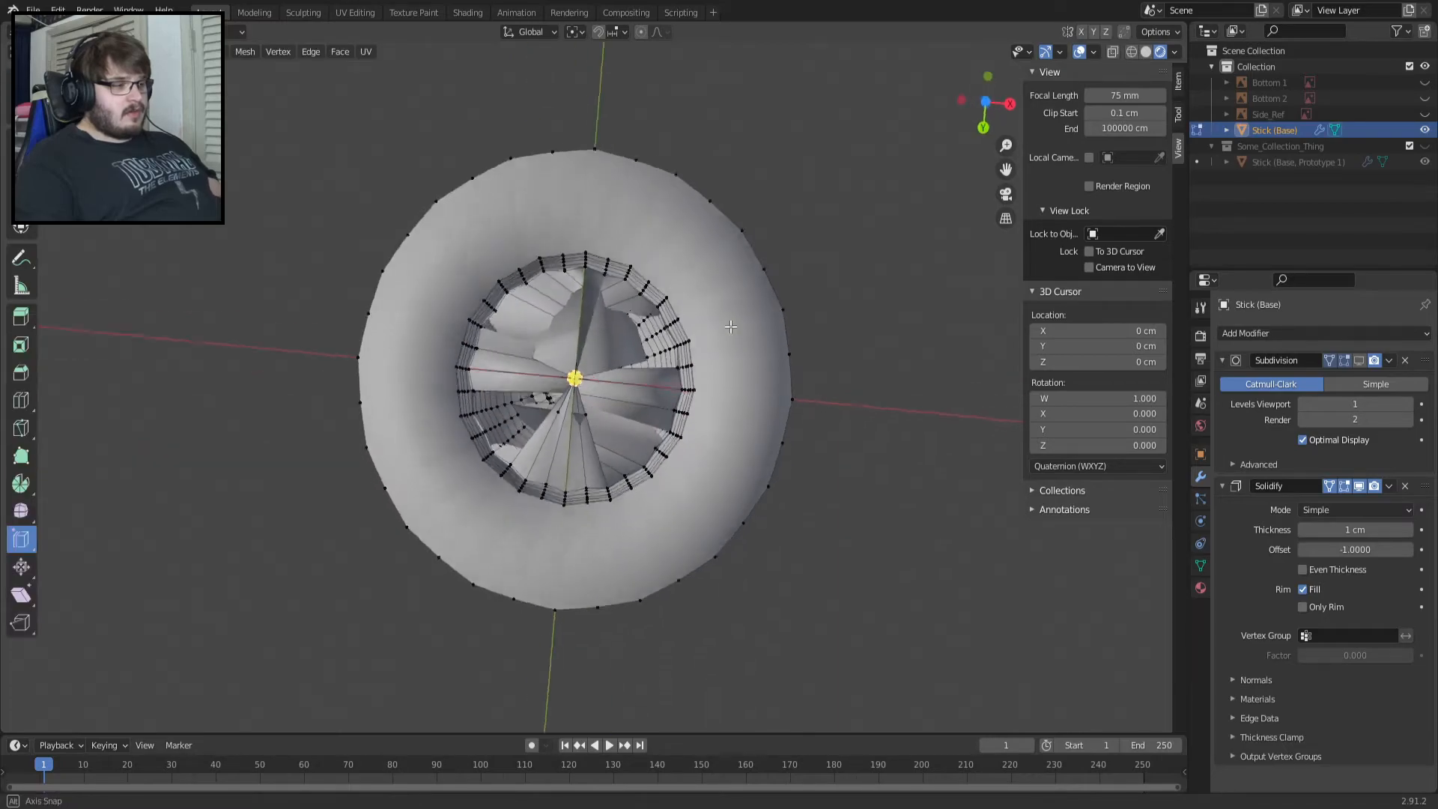
key("Tab")
Reveal the Solidify modifier's Normals options, leaving Flip off, and switch its mode to Complex.
scroll(744, 320, "up", 2)
left_click(1256, 679)
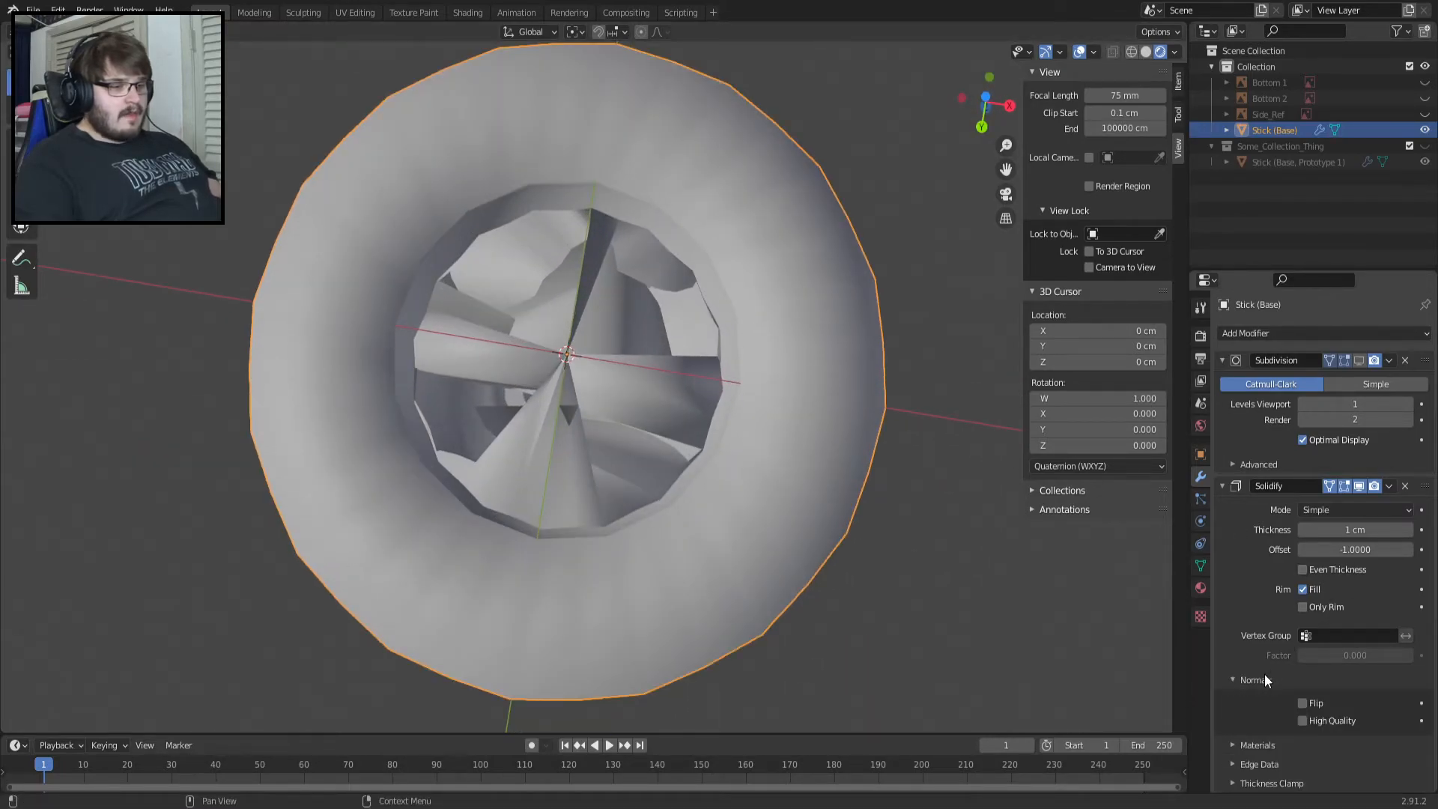
left_click(1303, 702)
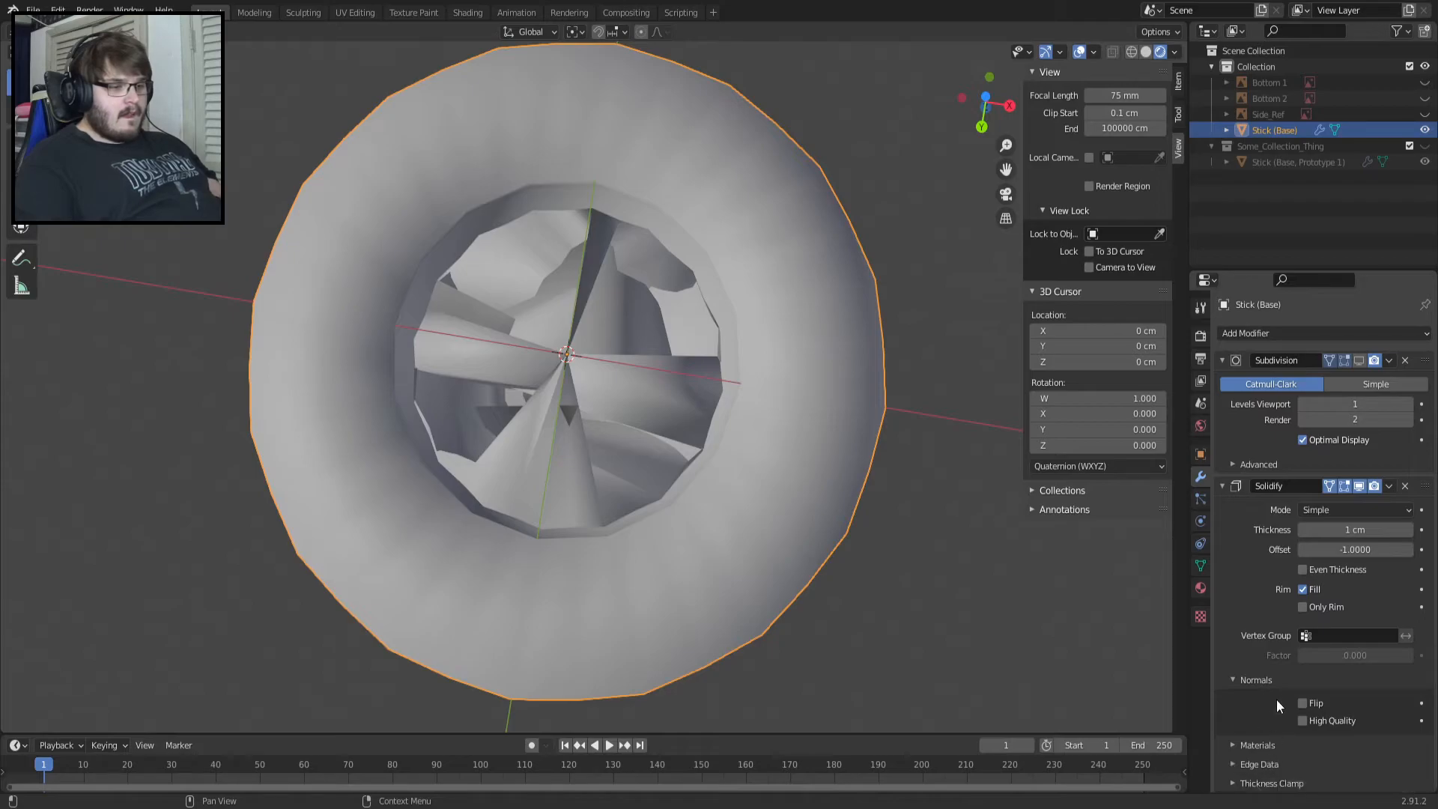
left_click(1337, 515)
left_click(1335, 545)
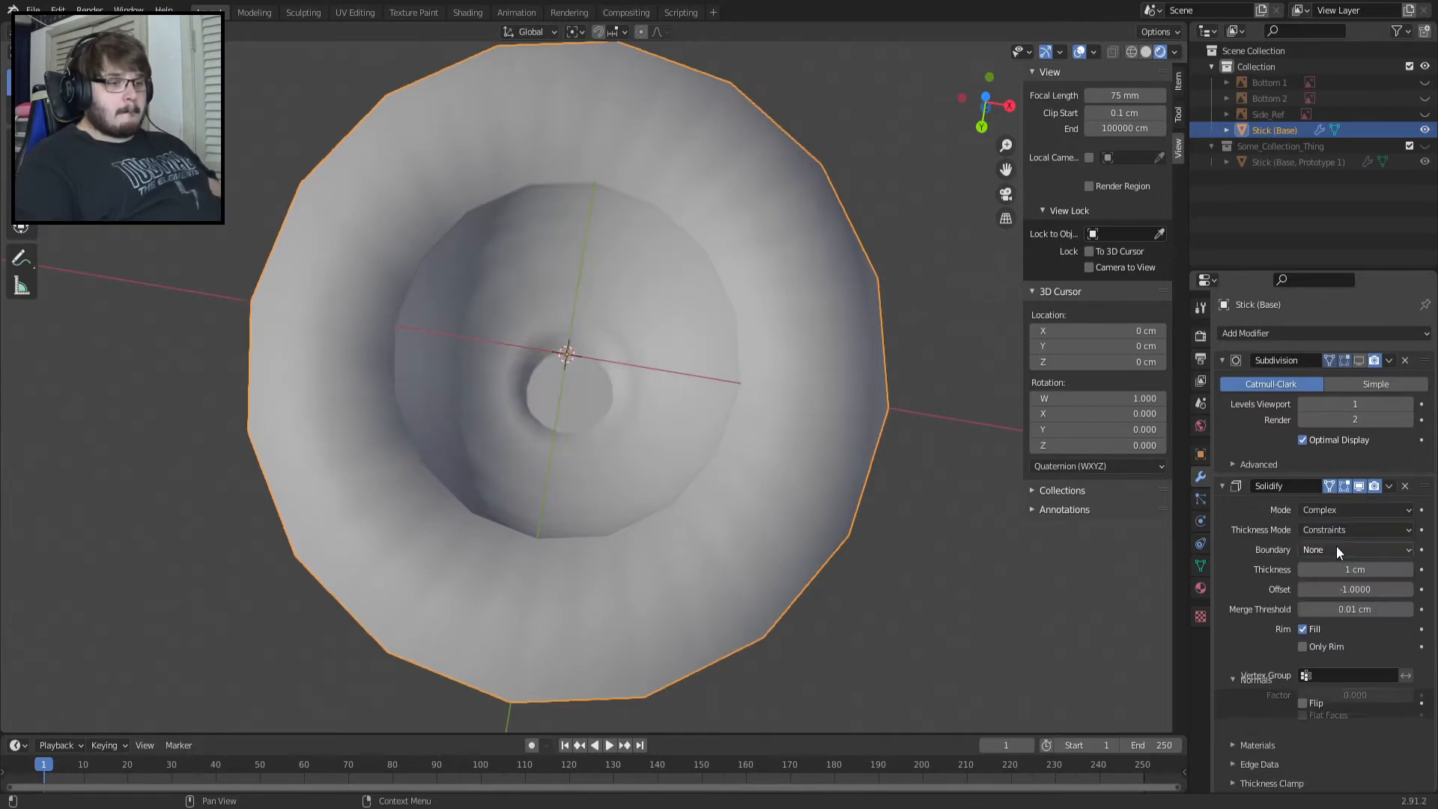
middle_click_drag(749, 584, 751, 88)
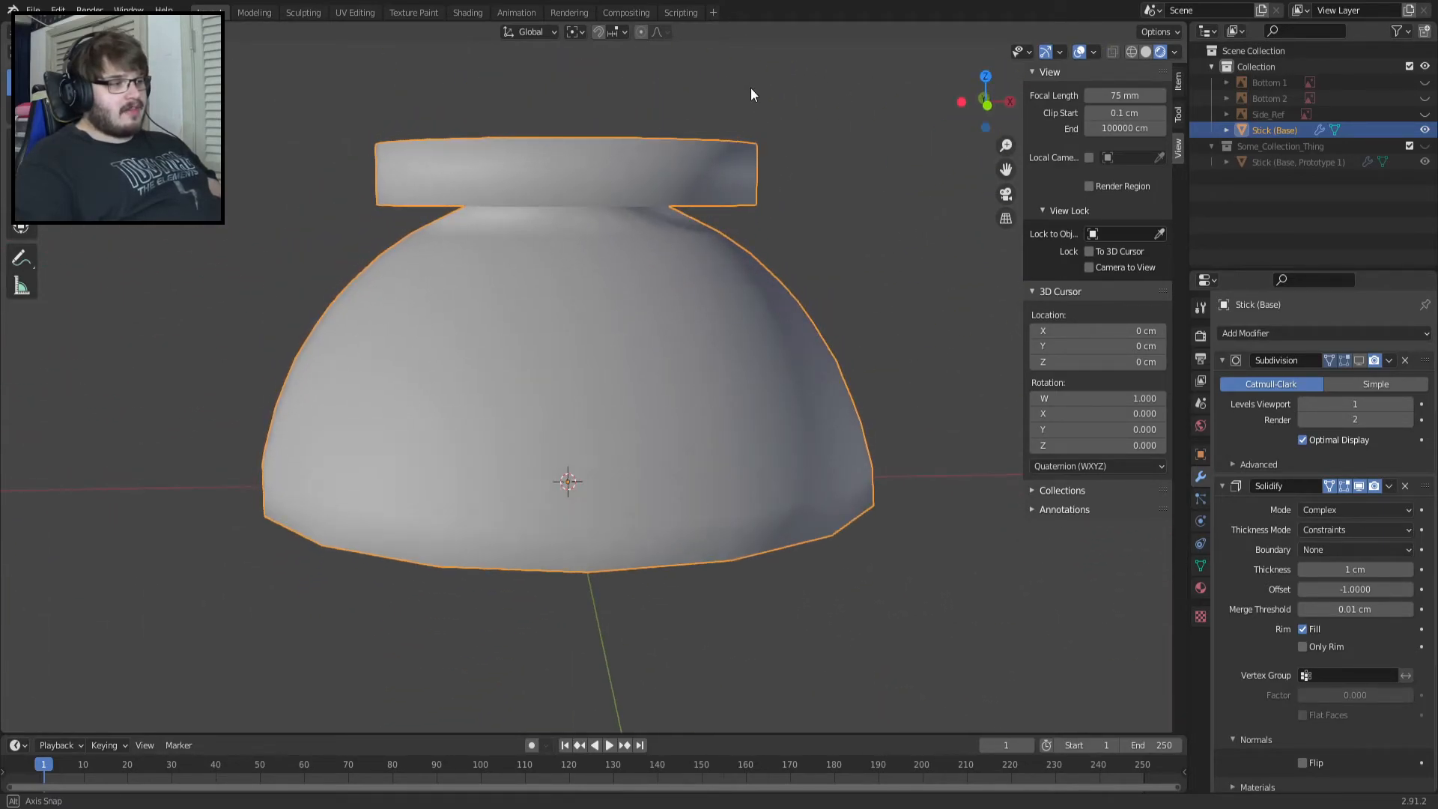
Try the Fixed thickness mode on the Solidify modifier and return it to Constraints.
left_click(1347, 529)
left_click(1344, 525)
left_click(1319, 529)
left_click(1331, 569)
left_click(1323, 527)
left_click(1327, 545)
left_click(1326, 536)
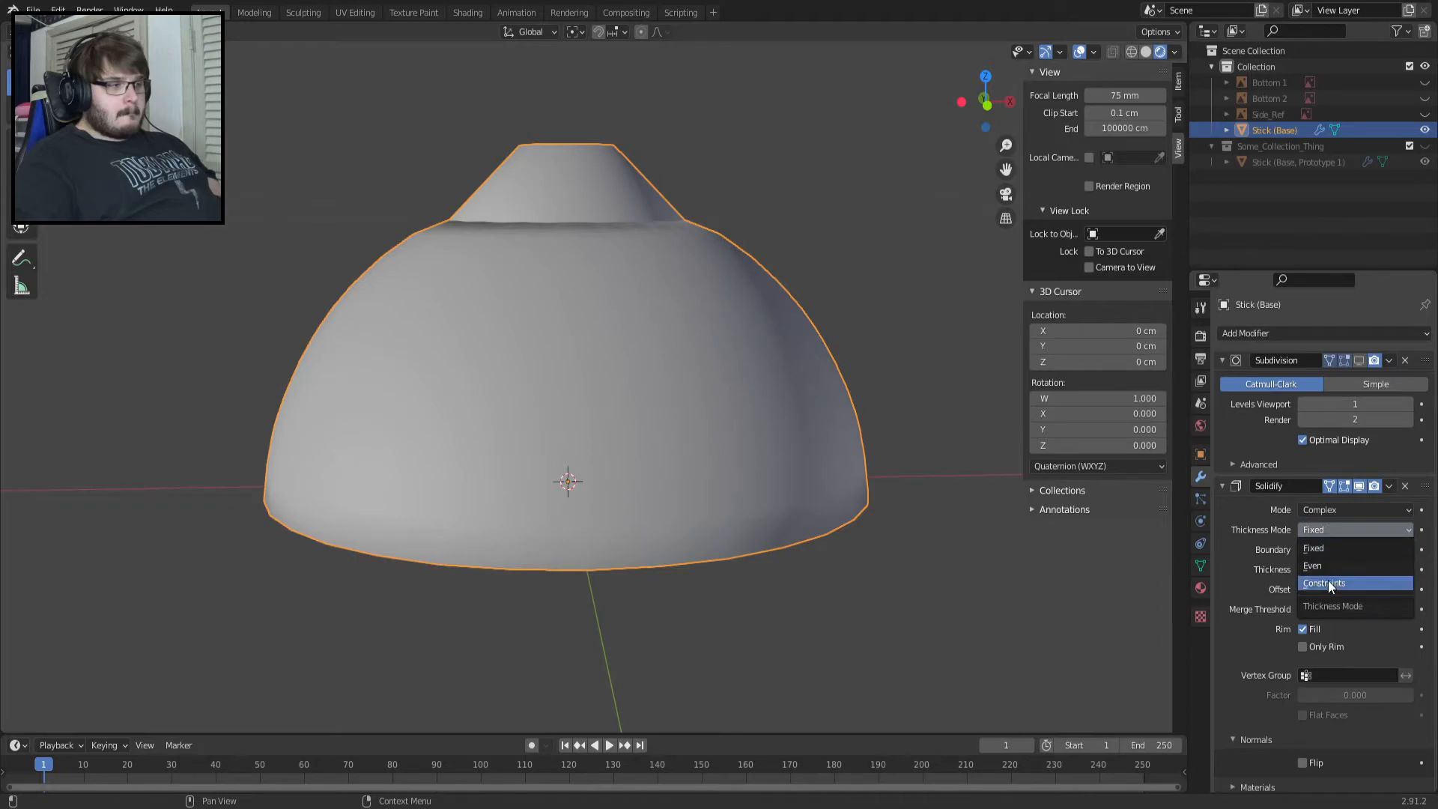
left_click(1327, 580)
Vary the Solidify thickness and set it back to 1 cm.
left_click_drag(1344, 569, 1427, 569)
left_click(1350, 569)
type("-1")
key("Return")
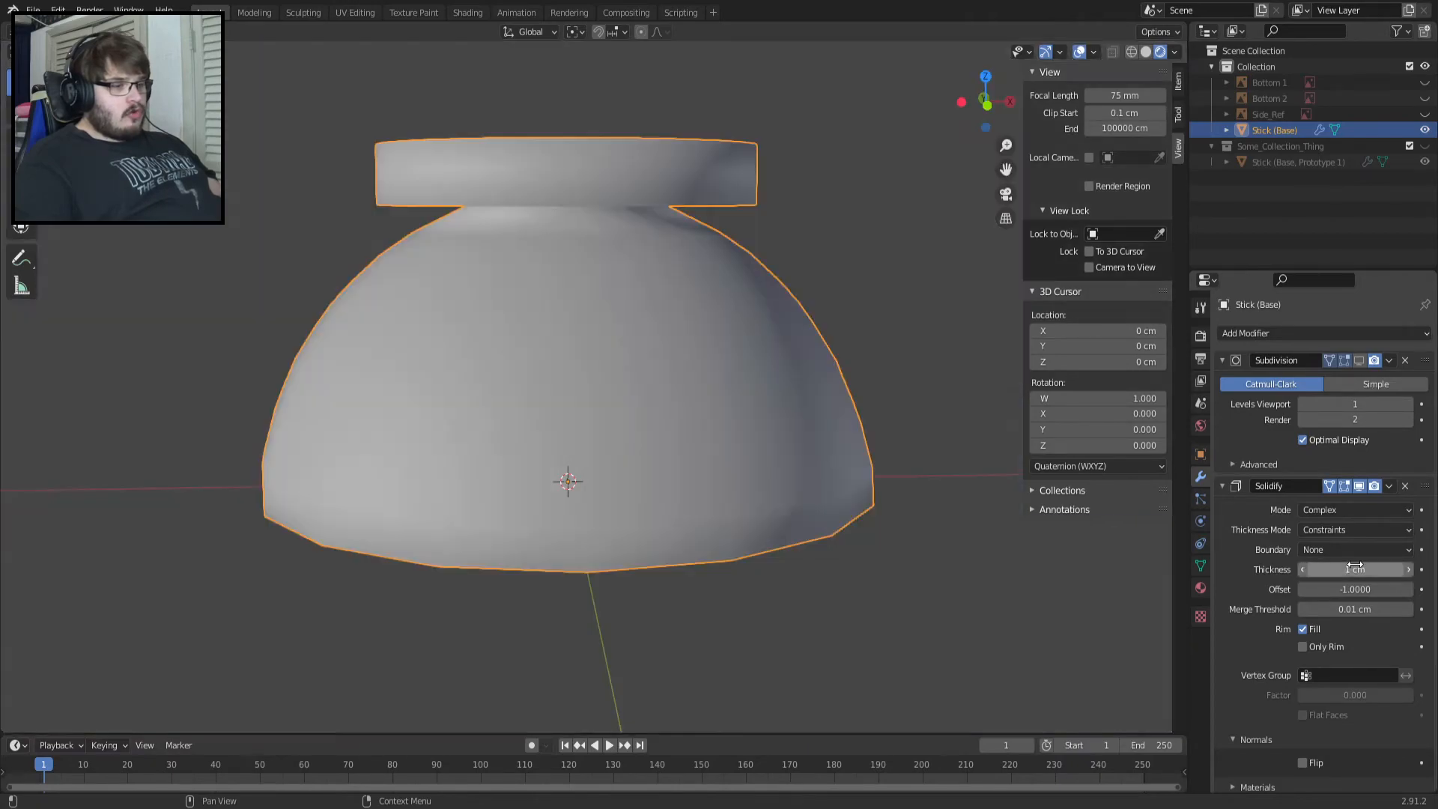
Try Solidify thicknesses of 0.05 cm and 0.5 cm while viewing the base from below.
middle_click_drag(987, 494, 954, 374)
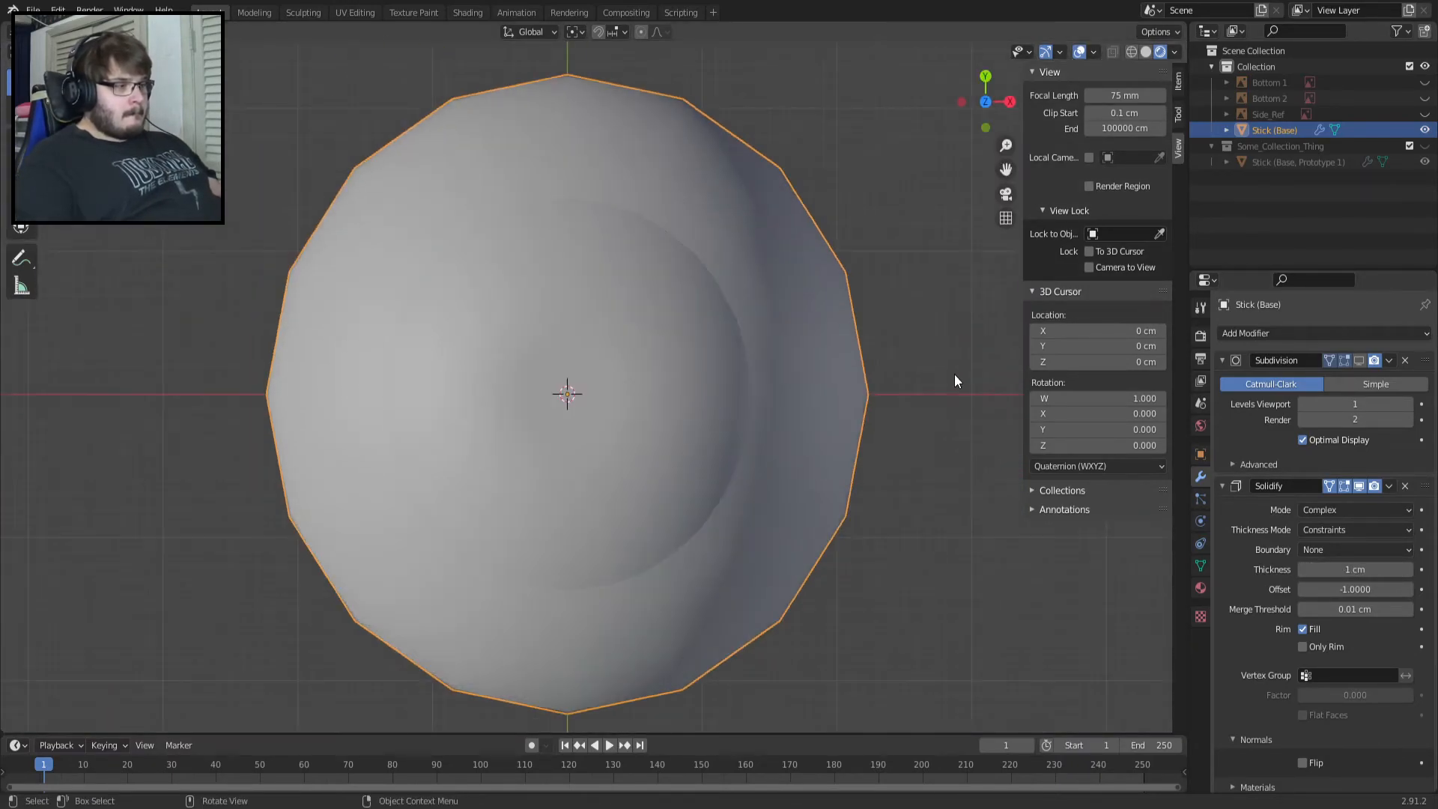
left_click(1355, 568)
type(".05")
key("Return")
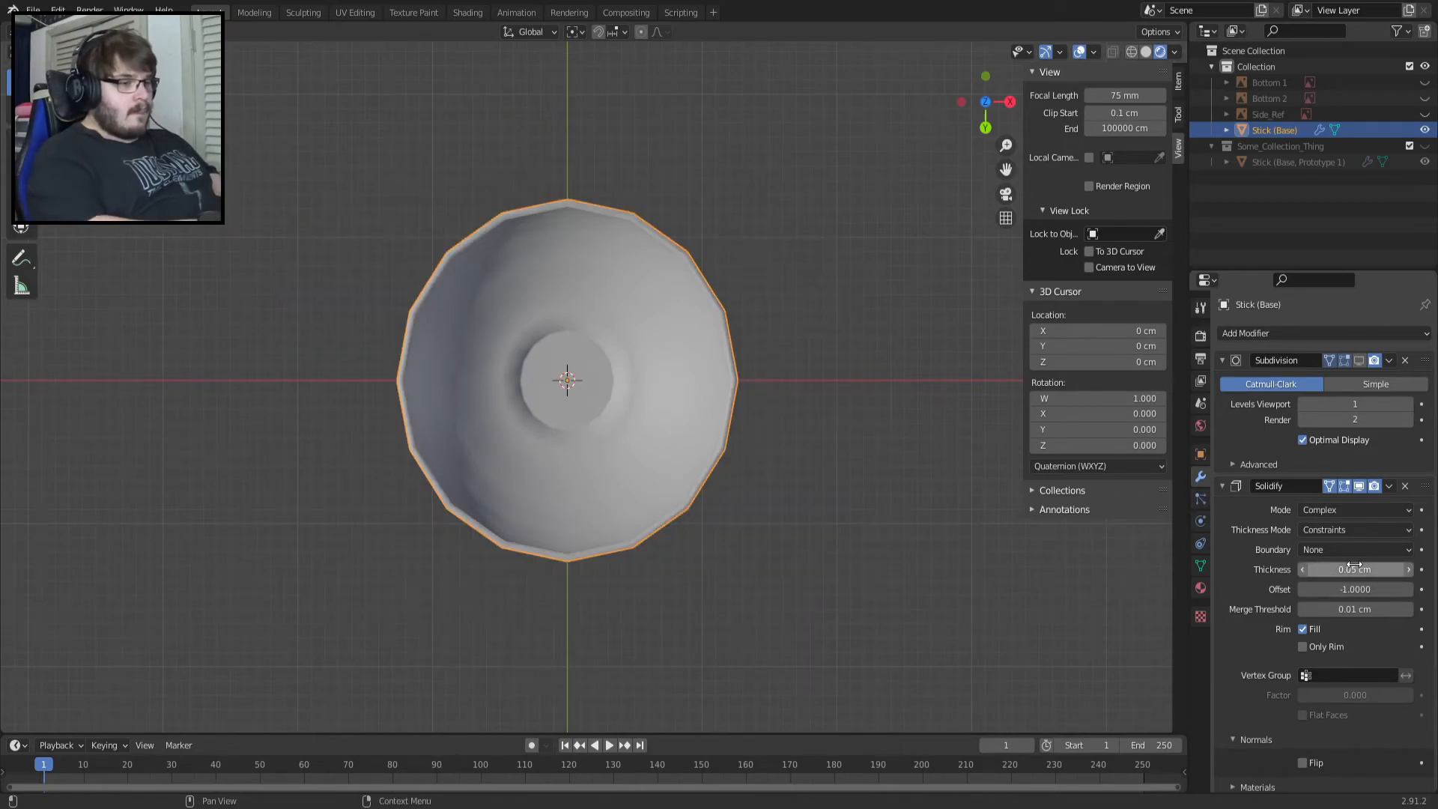
scroll(564, 361, "up", 4)
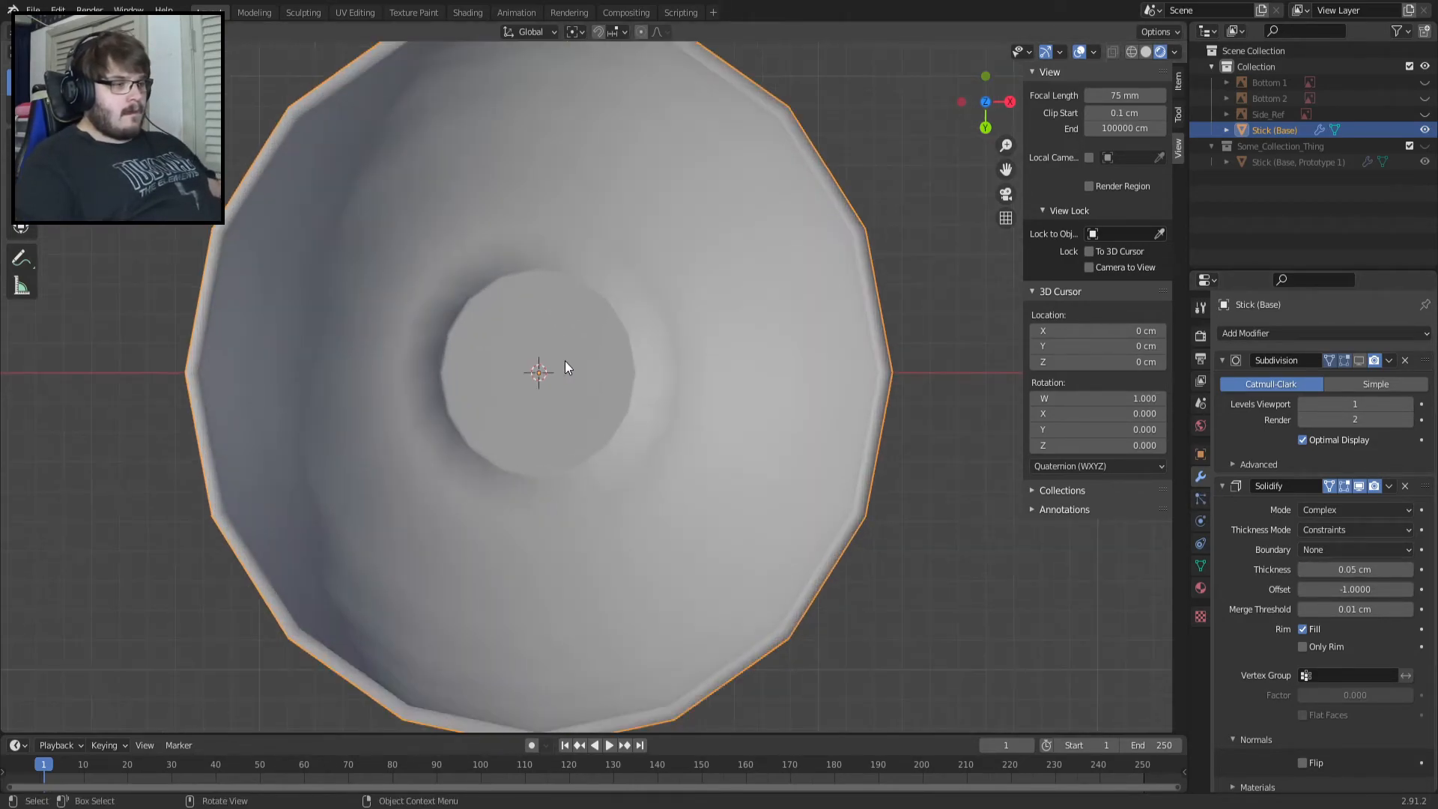
left_click(1357, 569)
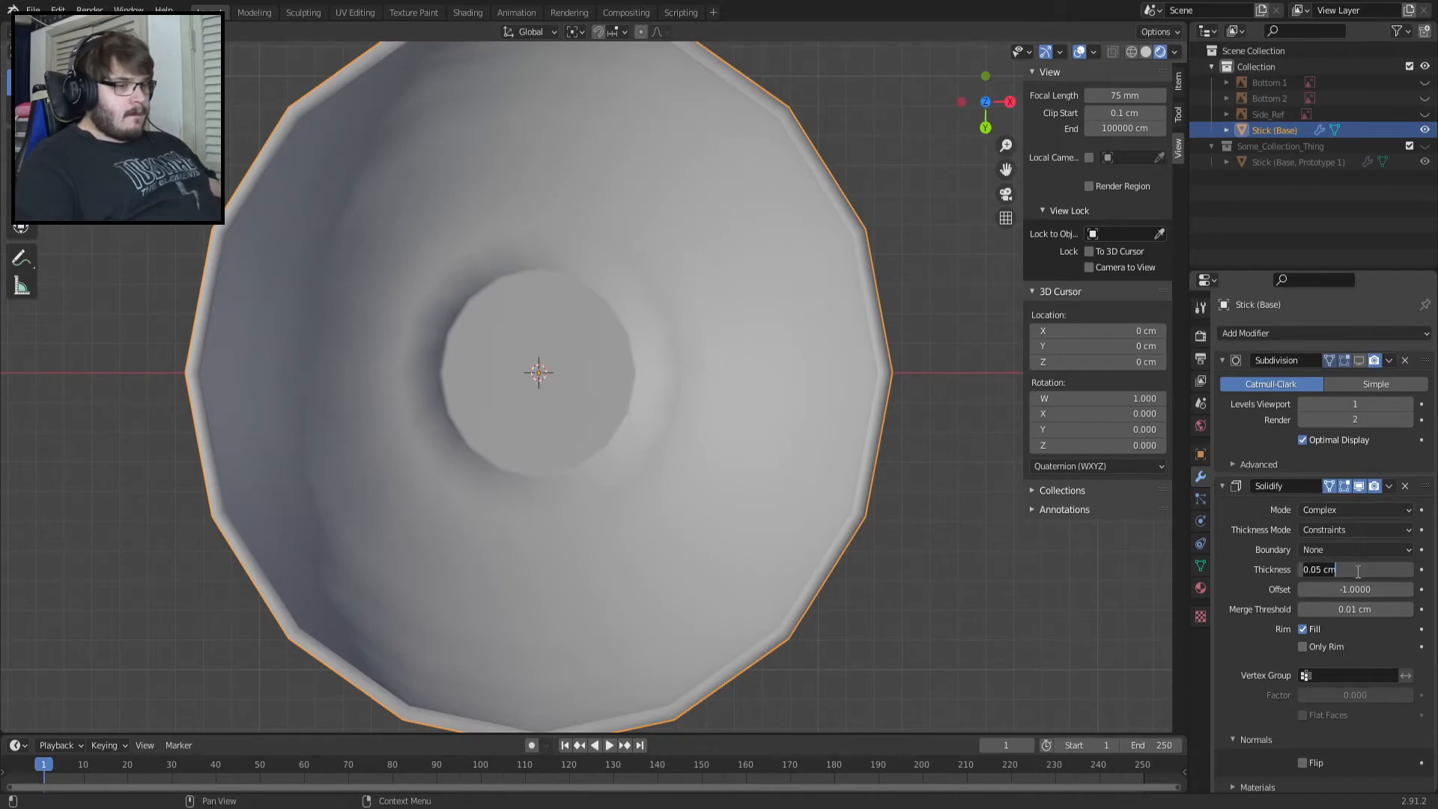
type(".5")
key("Return")
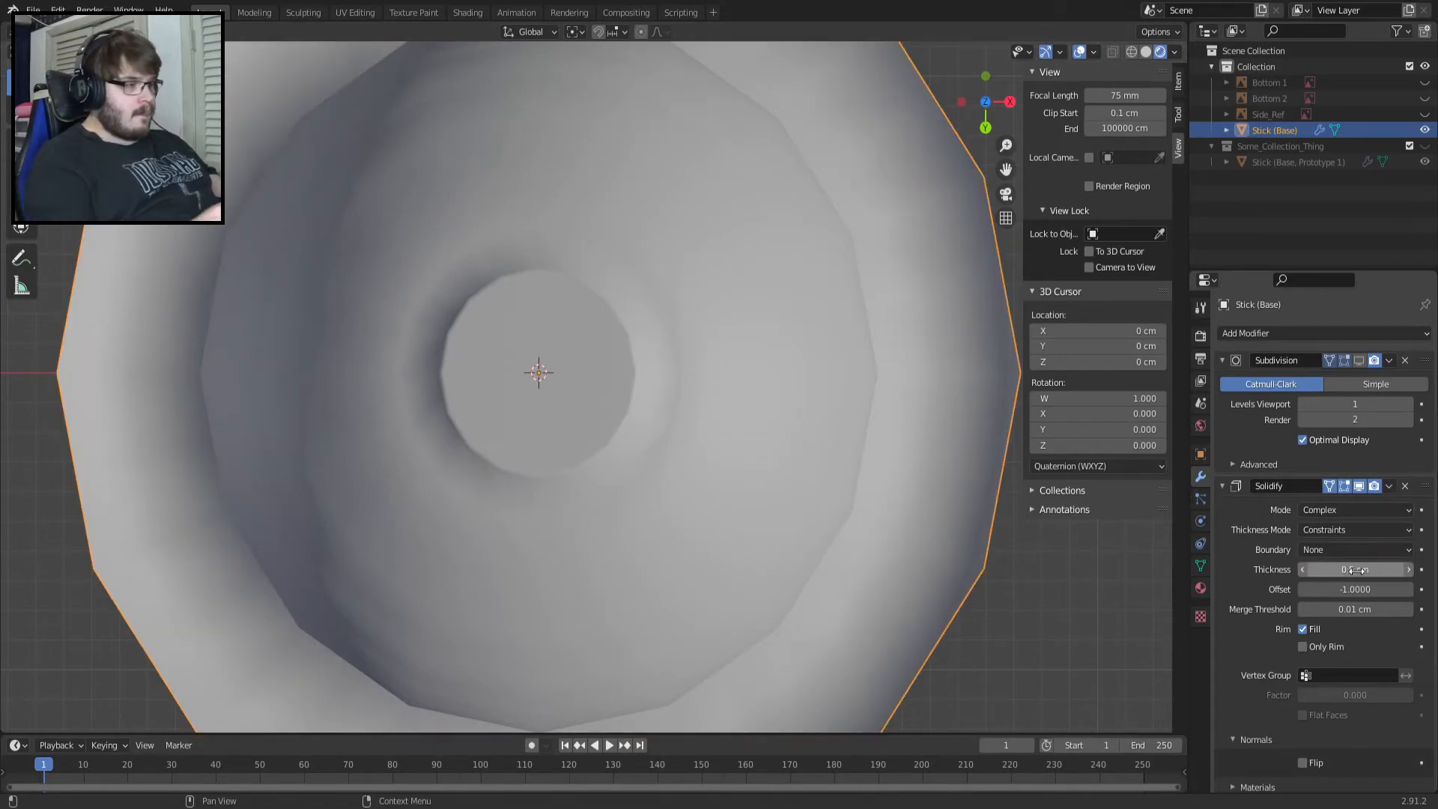
Try a 0.25 cm Solidify thickness, settle on 0.1 cm, and set the offset to 1.
left_click(1355, 570)
type(".25")
key("Return")
left_click(1358, 570)
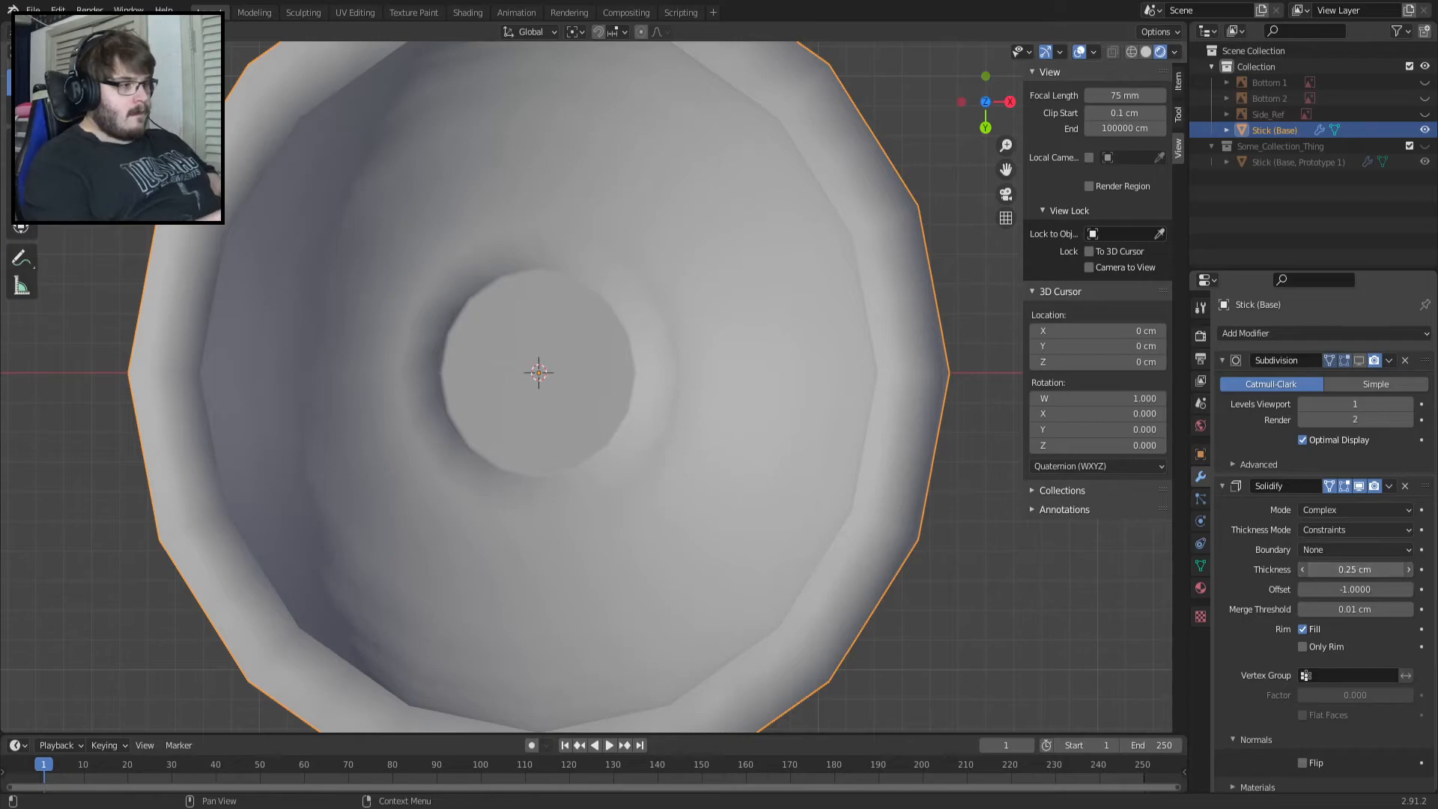
key("Return")
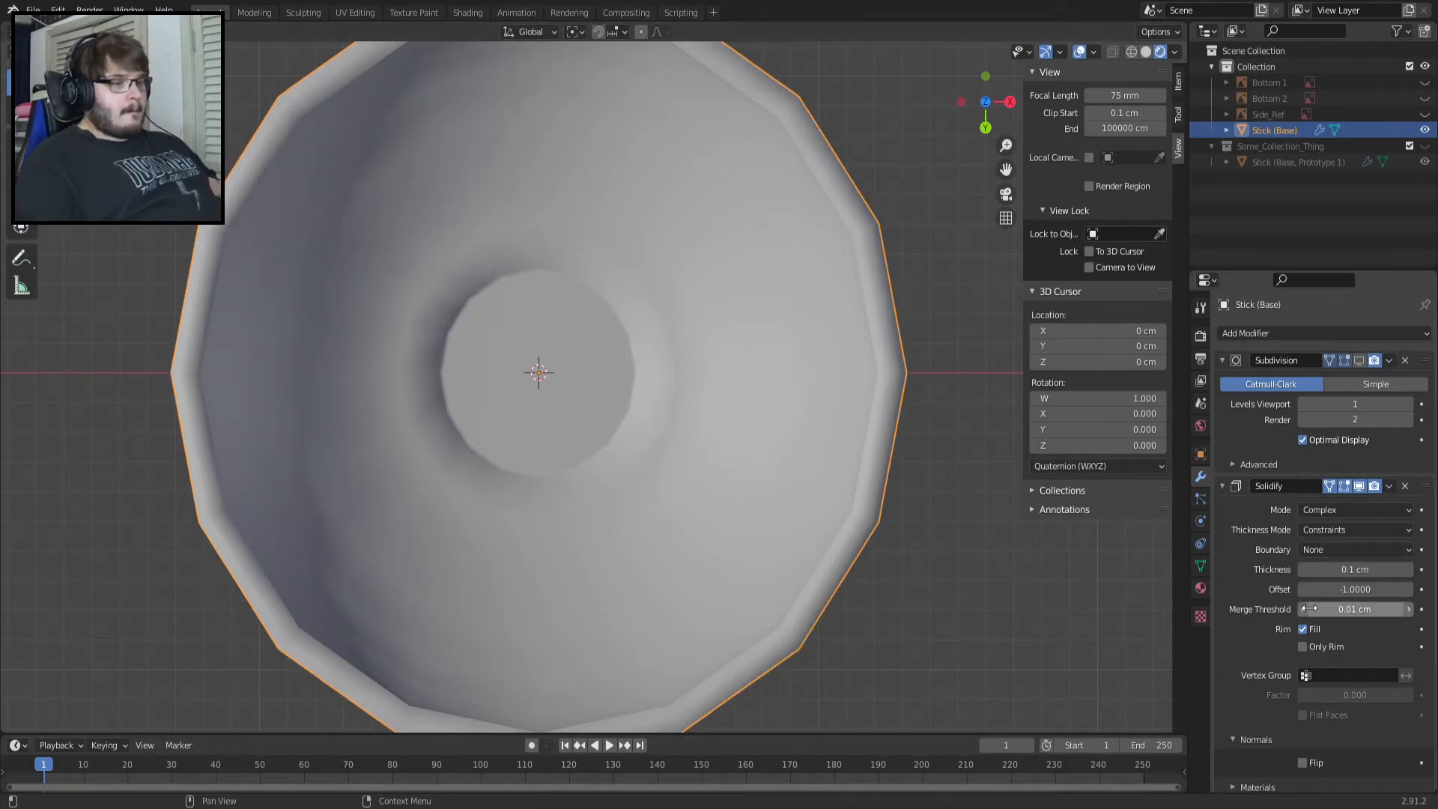
left_click_drag(1359, 587, 1434, 587)
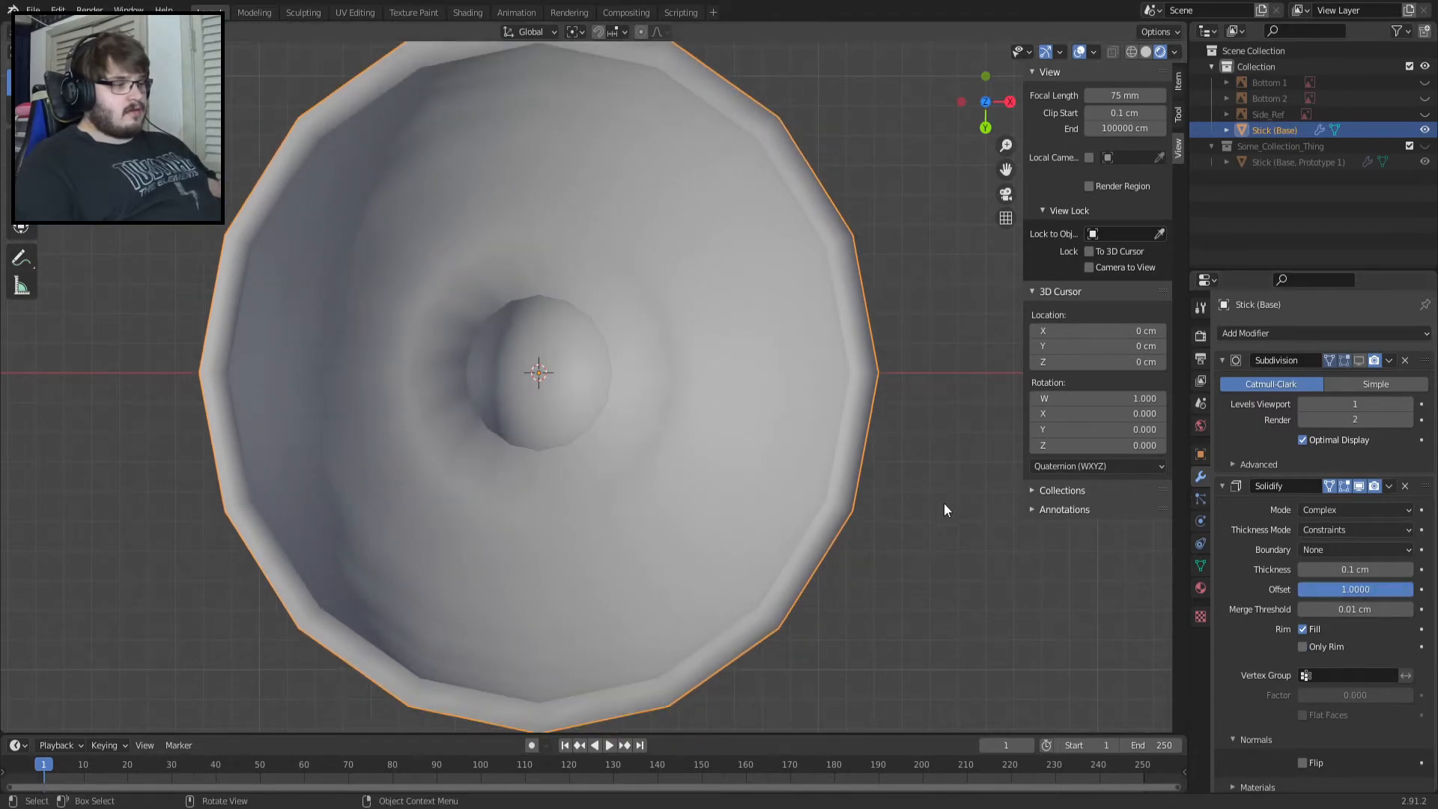
Show the Bottom 2 reference image and turn the Subdivision modifier's viewport display back on to compare the rim.
left_click(1425, 98)
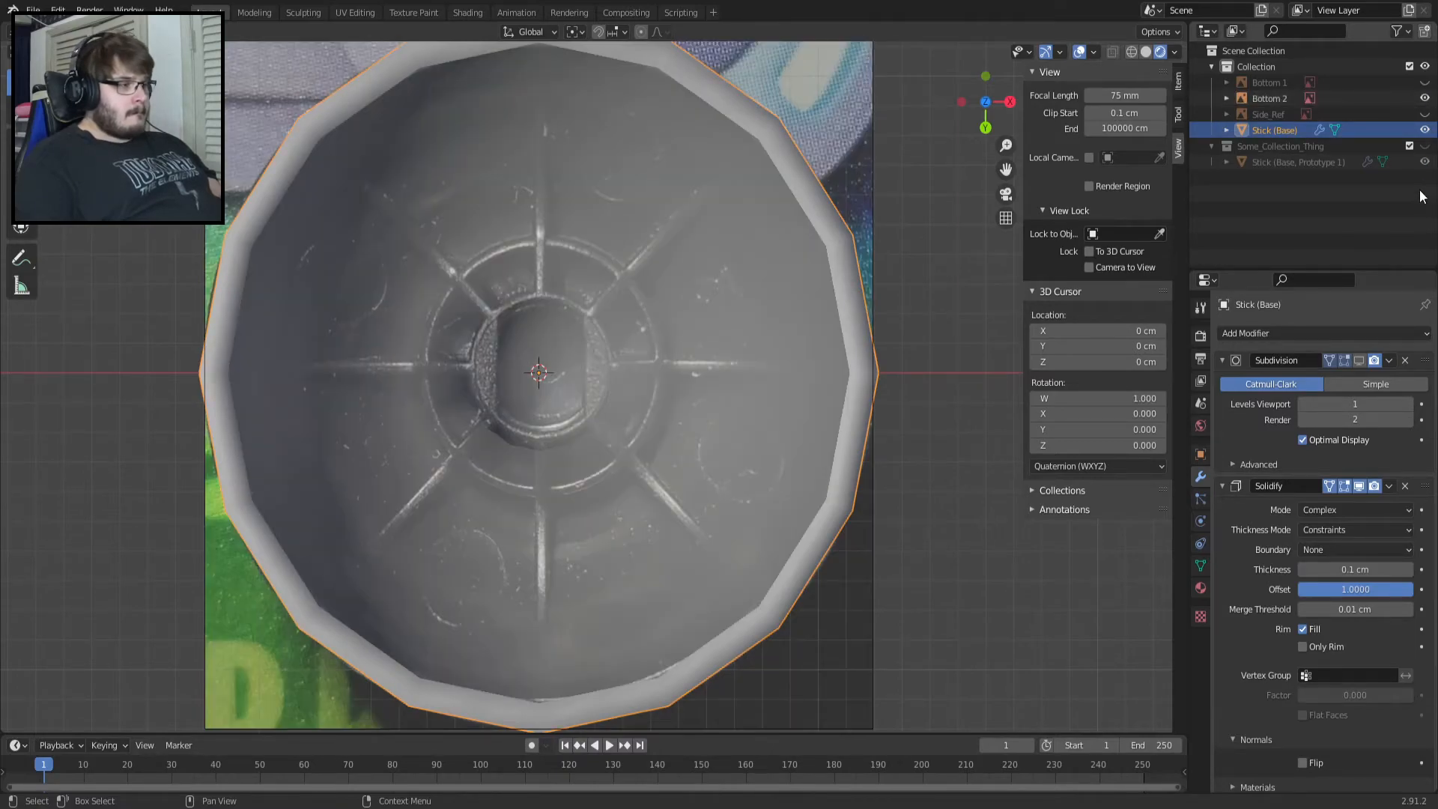
left_click(1358, 360)
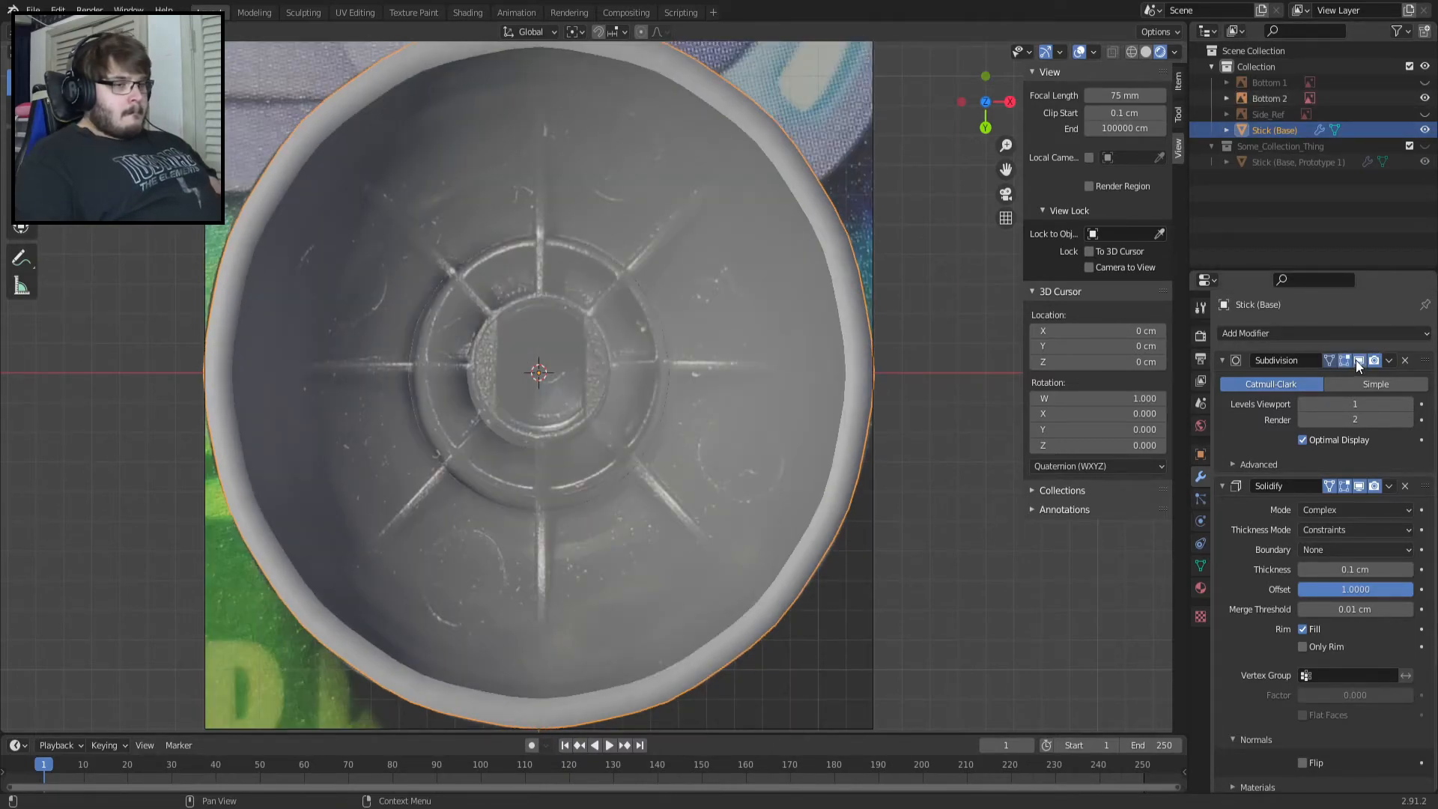
left_click(1424, 129)
left_click(1424, 130)
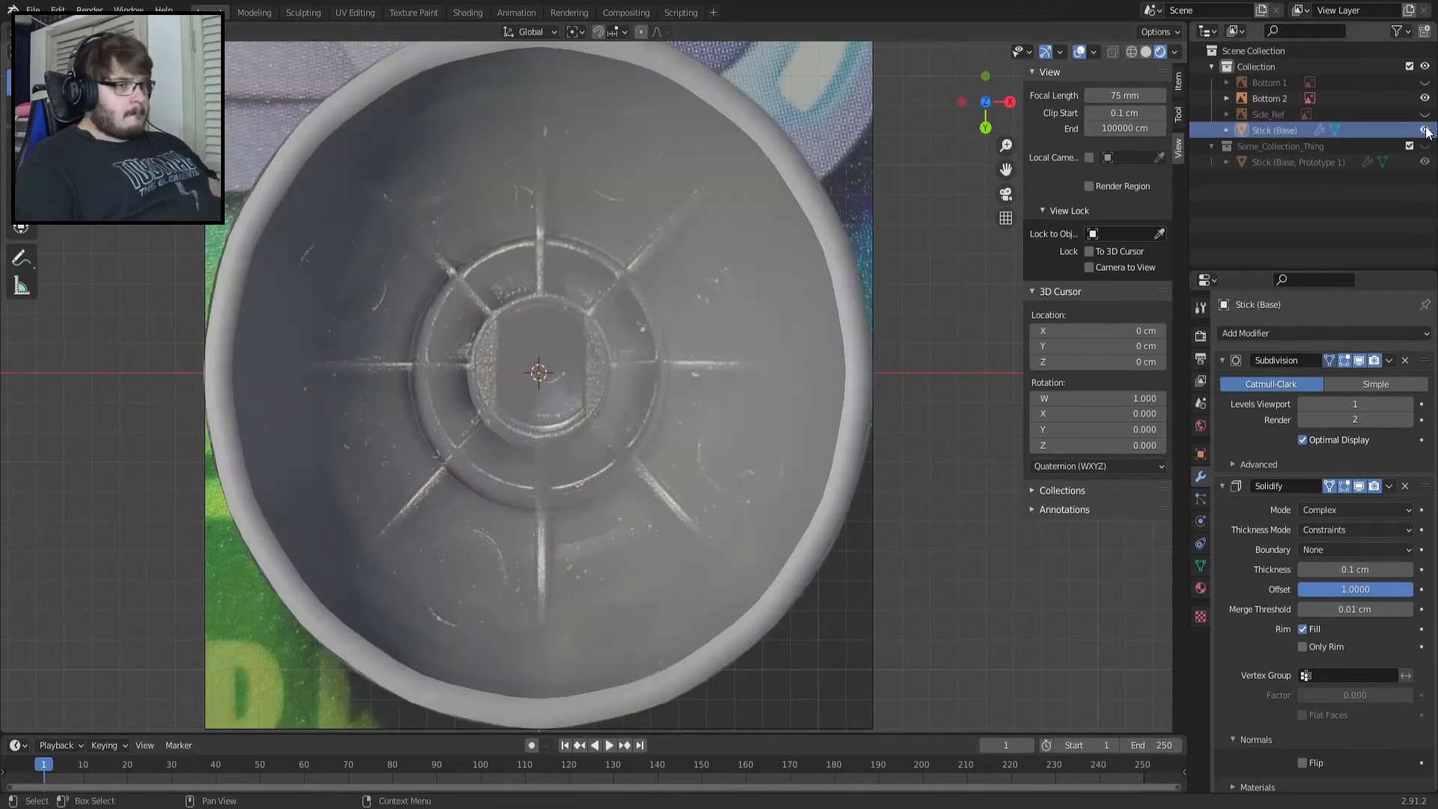
Examine the Bottom 2 reference with the base hidden, show the base again, and hide the reference.
scroll(474, 403, "up", 1)
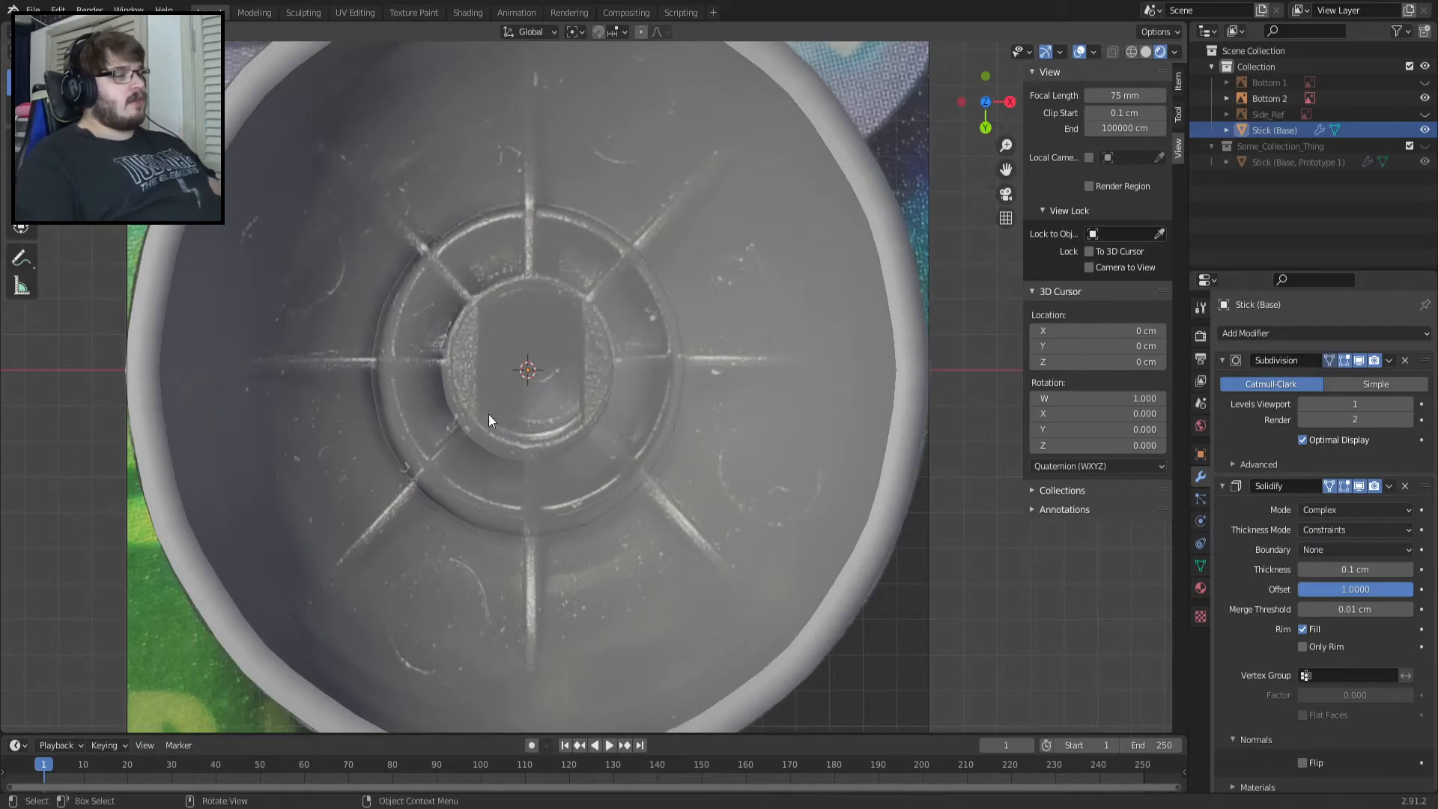
left_click(1424, 130)
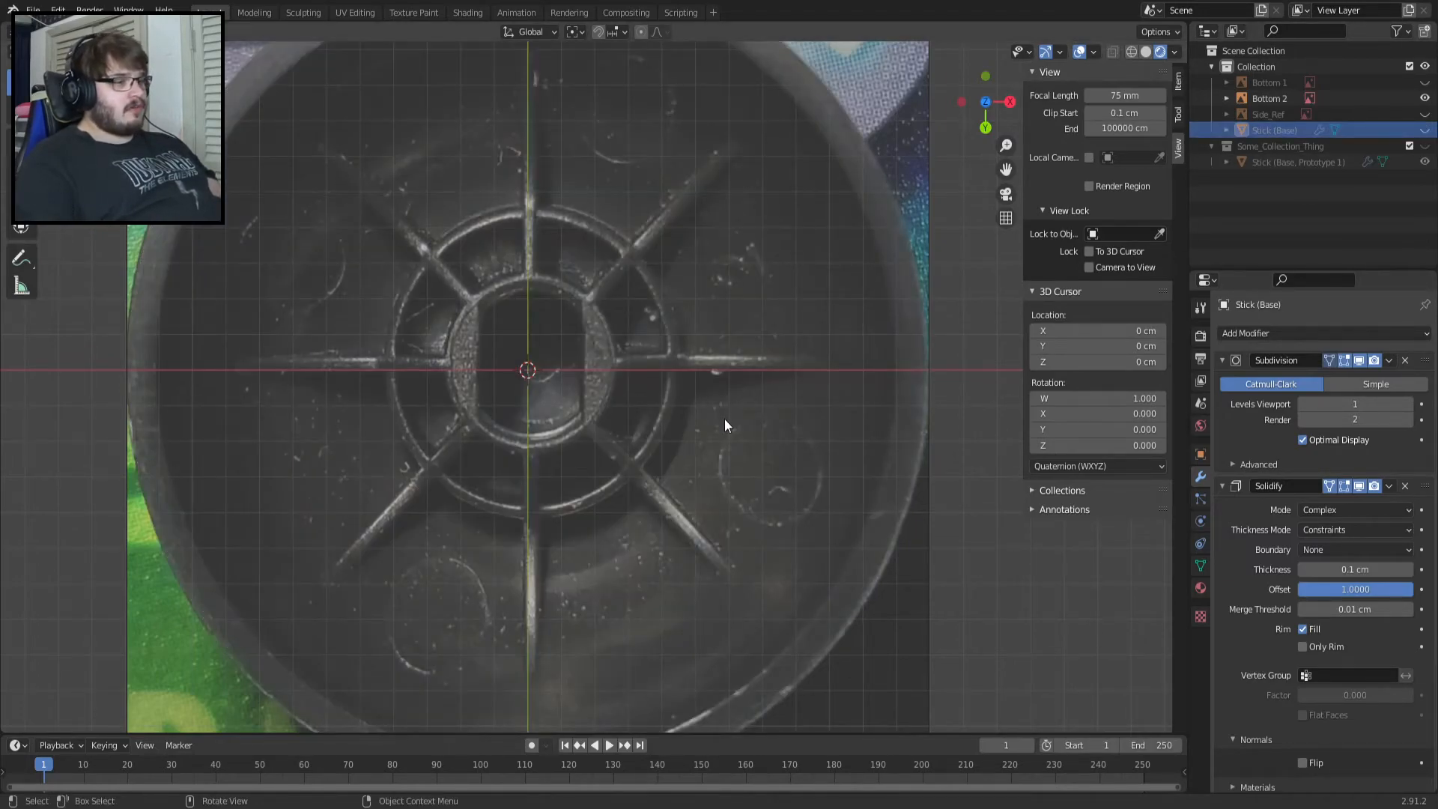
left_click(1424, 130)
left_click(1424, 100)
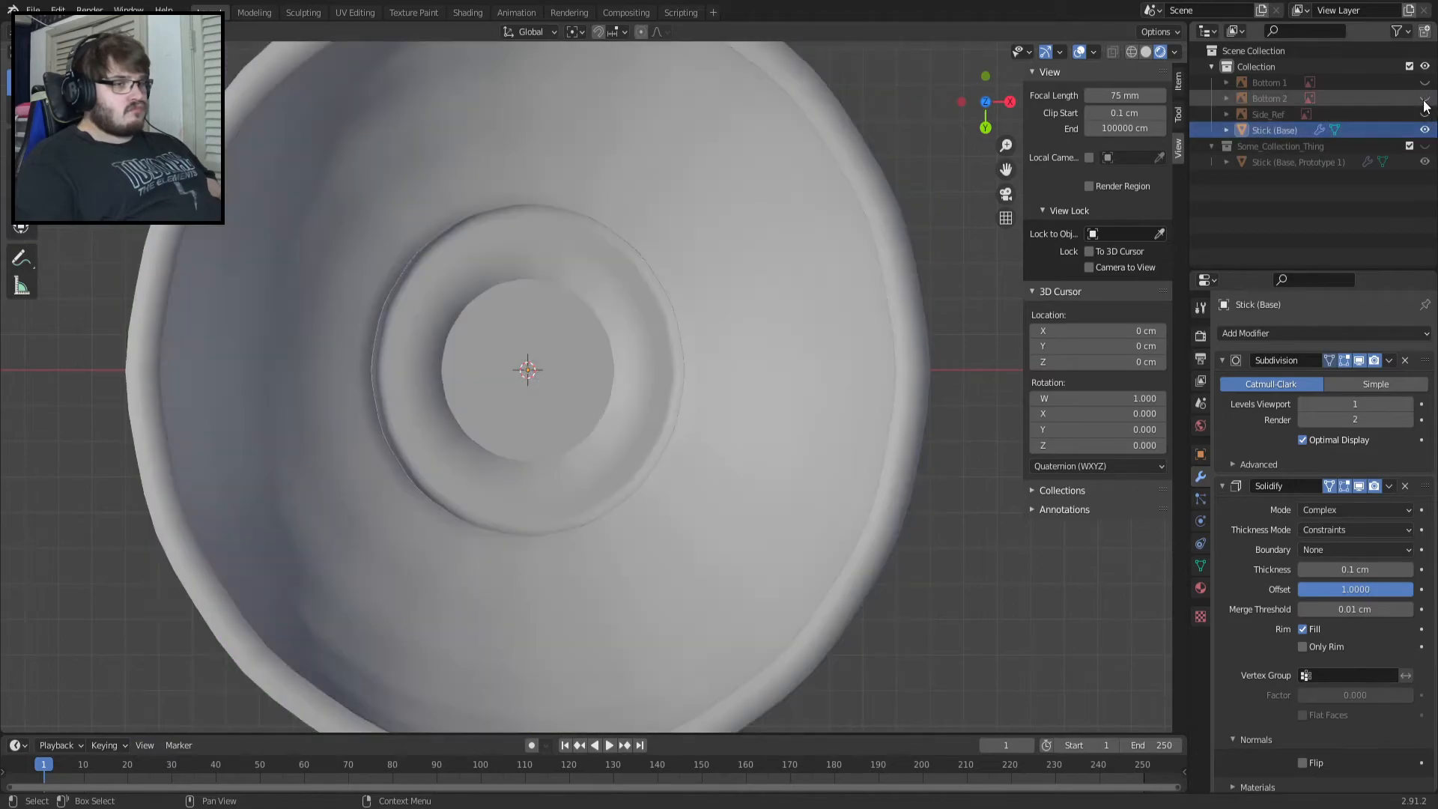
left_click(1423, 100)
left_click(1424, 100)
Examine the thickened rim and the central ring on the underside of the base.
scroll(820, 358, "down", 3)
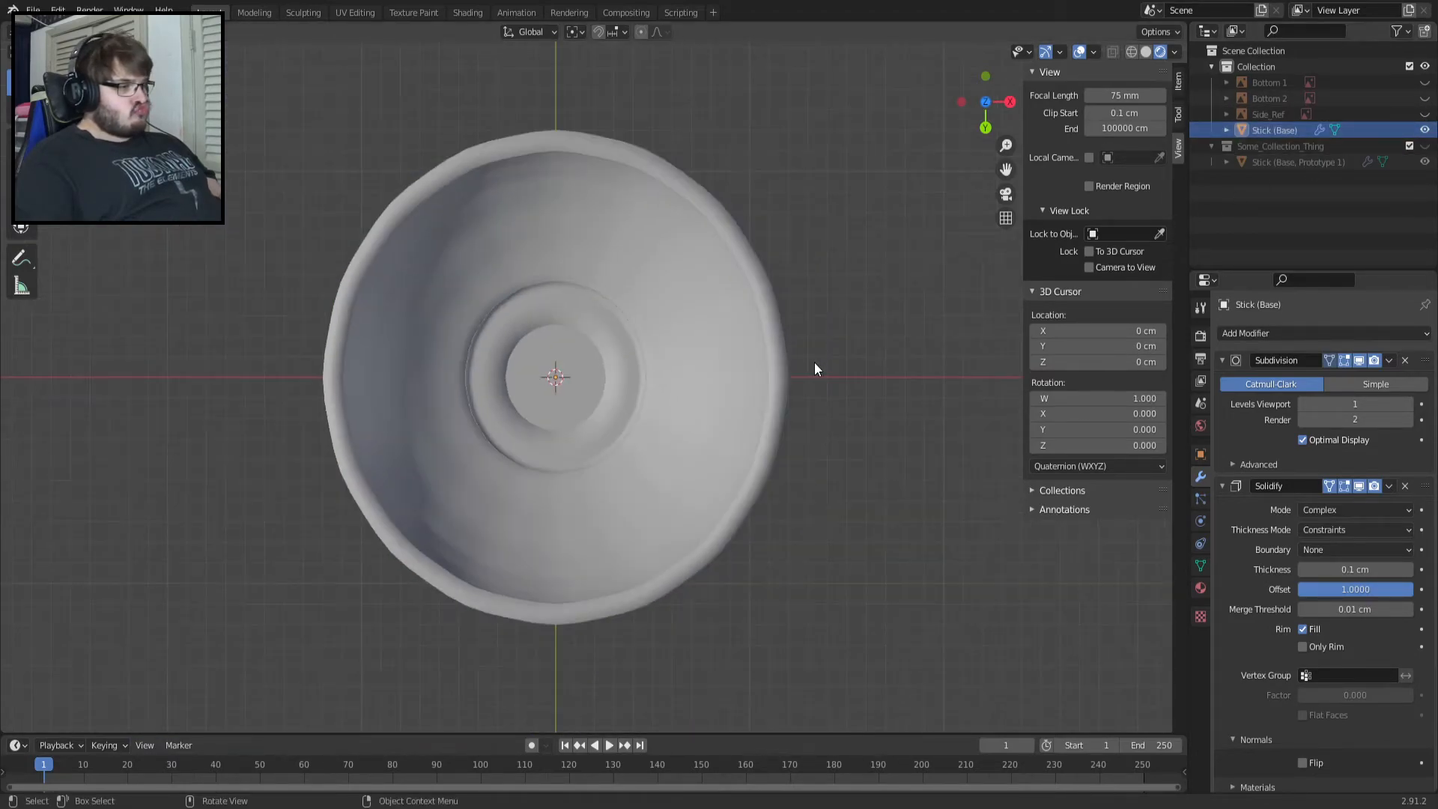
scroll(814, 362, "up", 2)
scroll(814, 363, "up", 1)
mouse_move(815, 366)
middle_mouse_down()
mouse_move(829, 388)
mouse_move(786, 533)
mouse_move(796, 349)
mouse_move(827, 330)
mouse_move(820, 455)
mouse_move(797, 530)
mouse_move(772, 555)
mouse_move(800, 352)
middle_mouse_up()
scroll(828, 384, "down", 3)
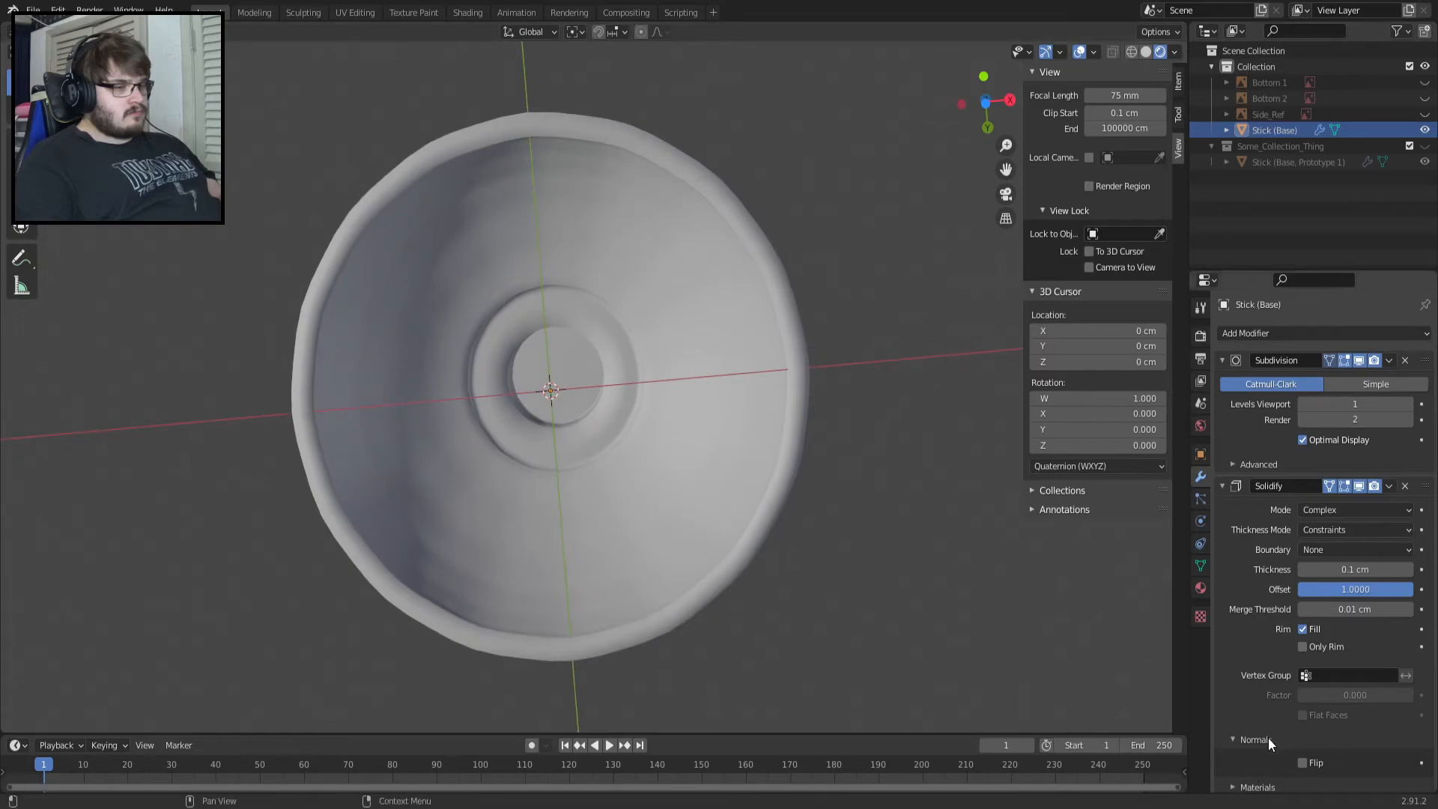
scroll(1288, 697, "down", 2)
middle_click_drag(882, 491, 414, 512)
Enter Edit Mode on the base and inspect its mesh around the neck from inside, the front, the side and below.
key("Tab")
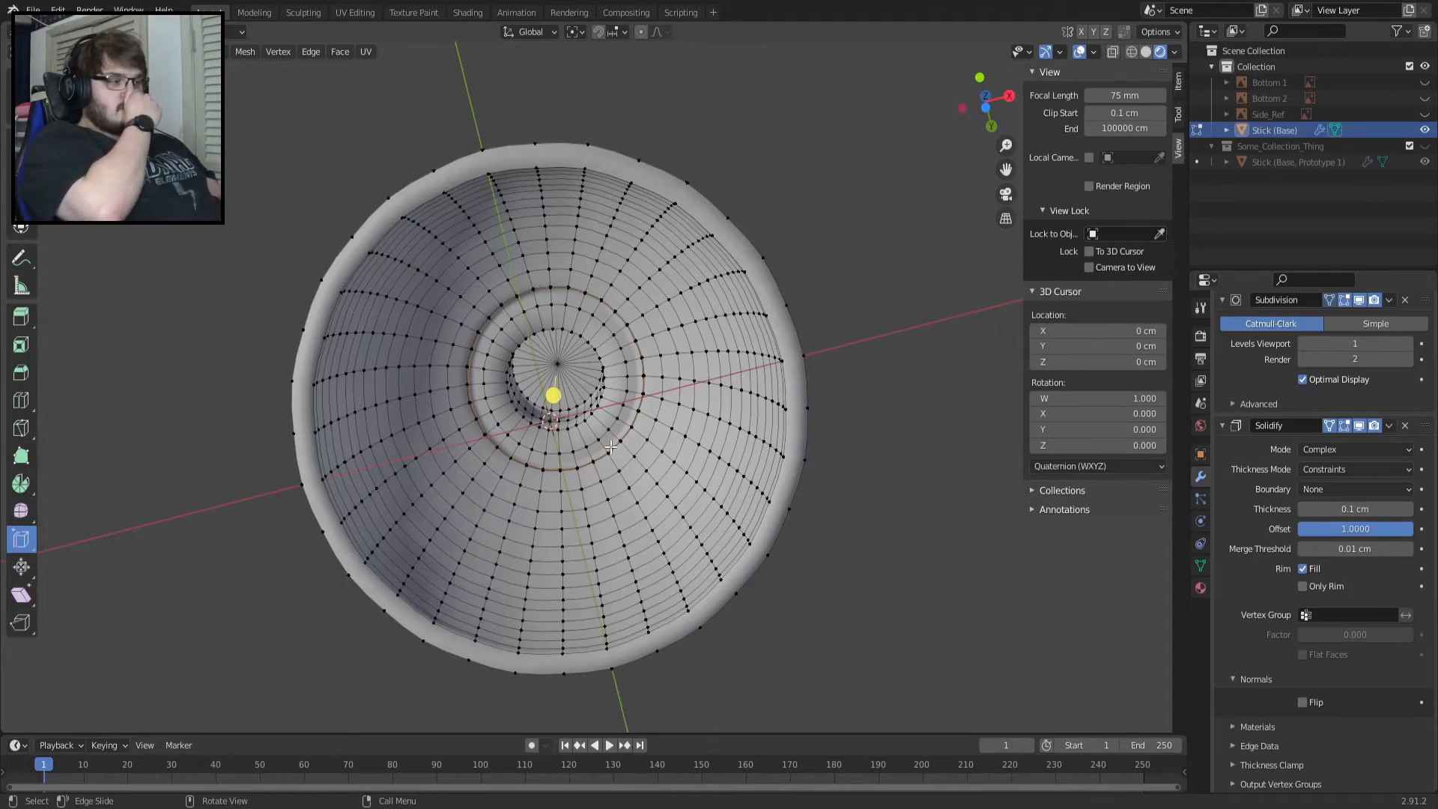
middle_click_drag(611, 447, 569, 374)
scroll(582, 476, "up", 5)
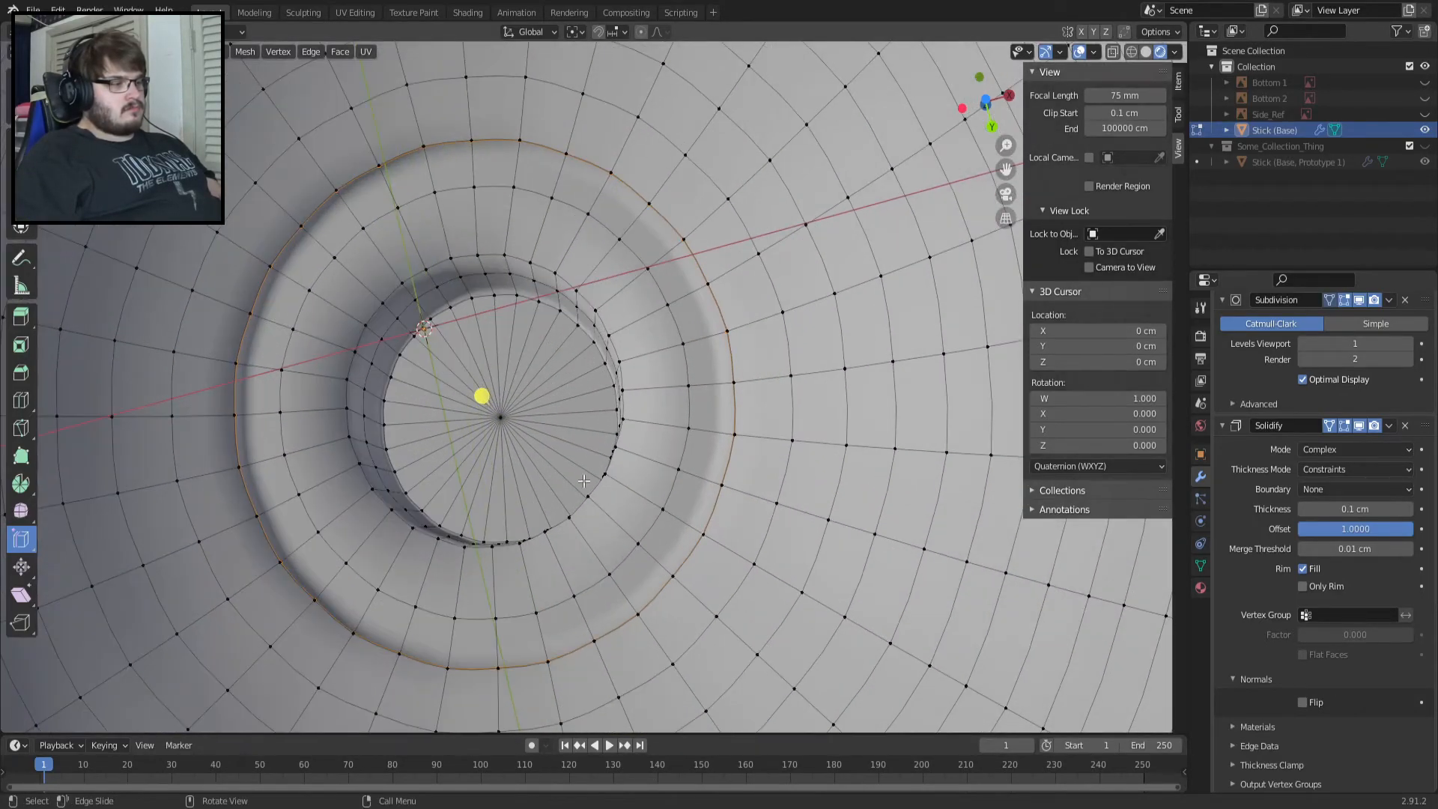
middle_click_drag(555, 467, 595, 614)
key("KP_1")
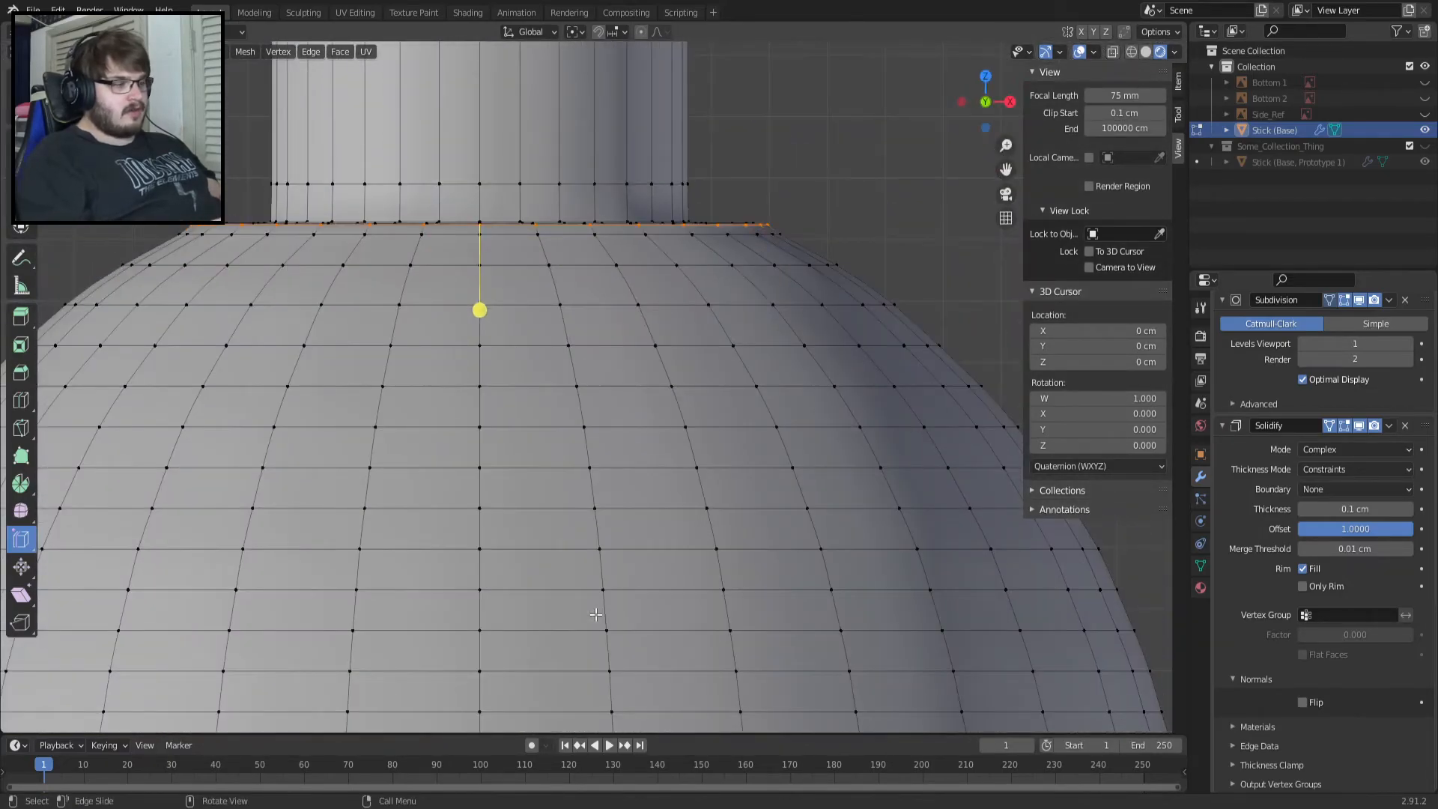
scroll(595, 614, "down", 6)
middle_click_drag(595, 616, 605, 432)
key("KP_7")
key("KP_1")
key("KP_7")
key("KP_3")
key("KP_7")
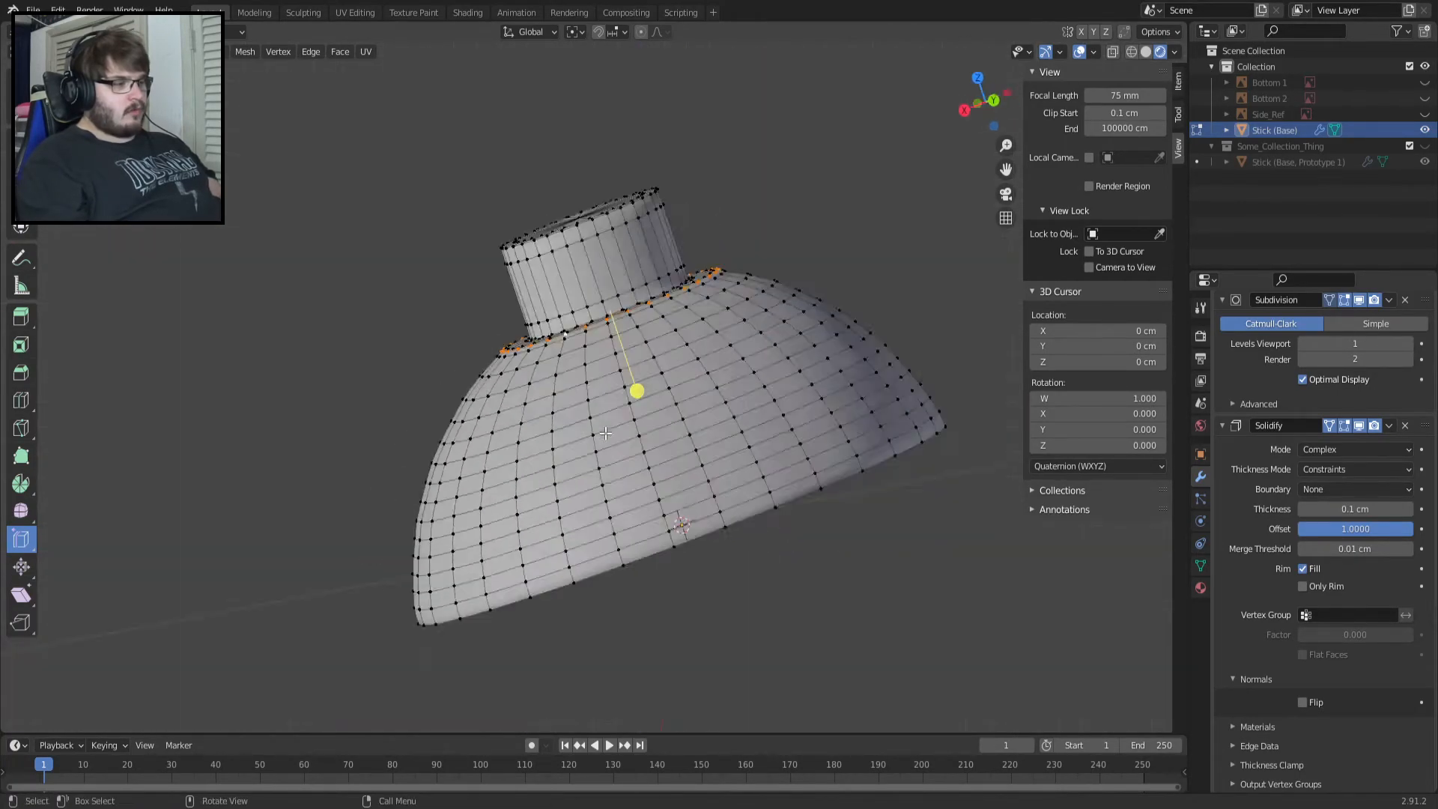
key("ctrl+KP_7")
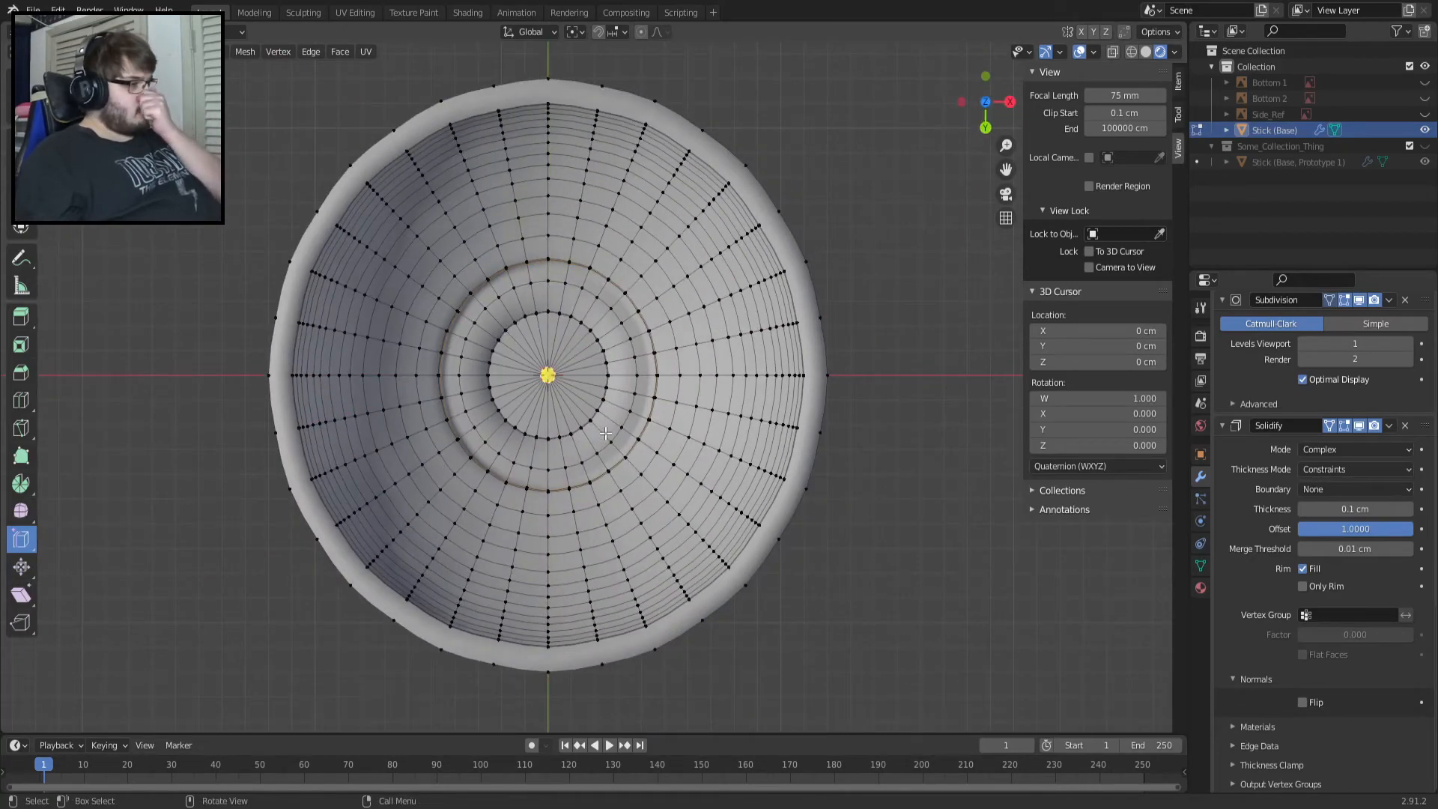
scroll(586, 413, "up", 1)
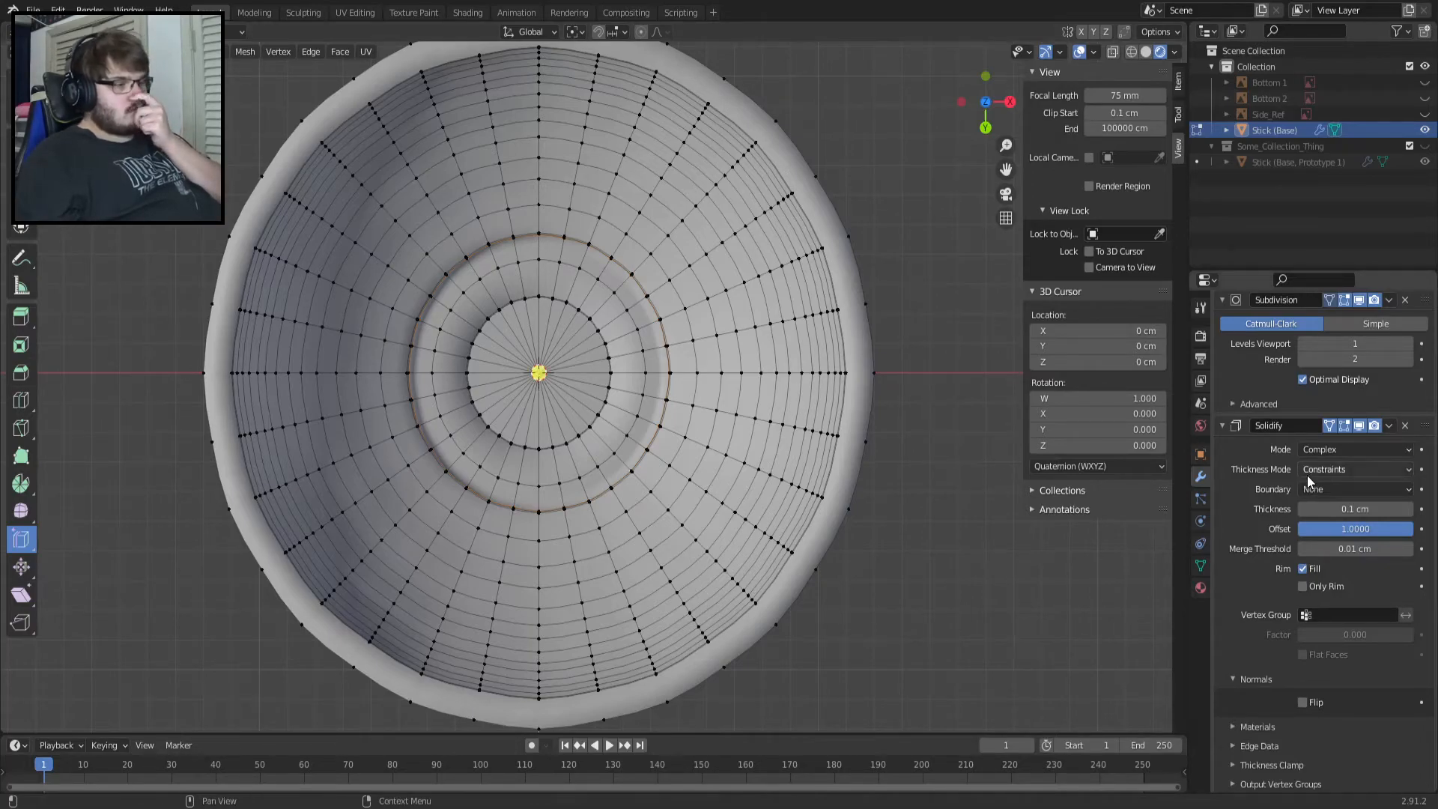
Vary the Solidify offset and set it back to 1.
left_click_drag(1338, 531, 1375, 531)
left_click(1376, 531)
key("Return")
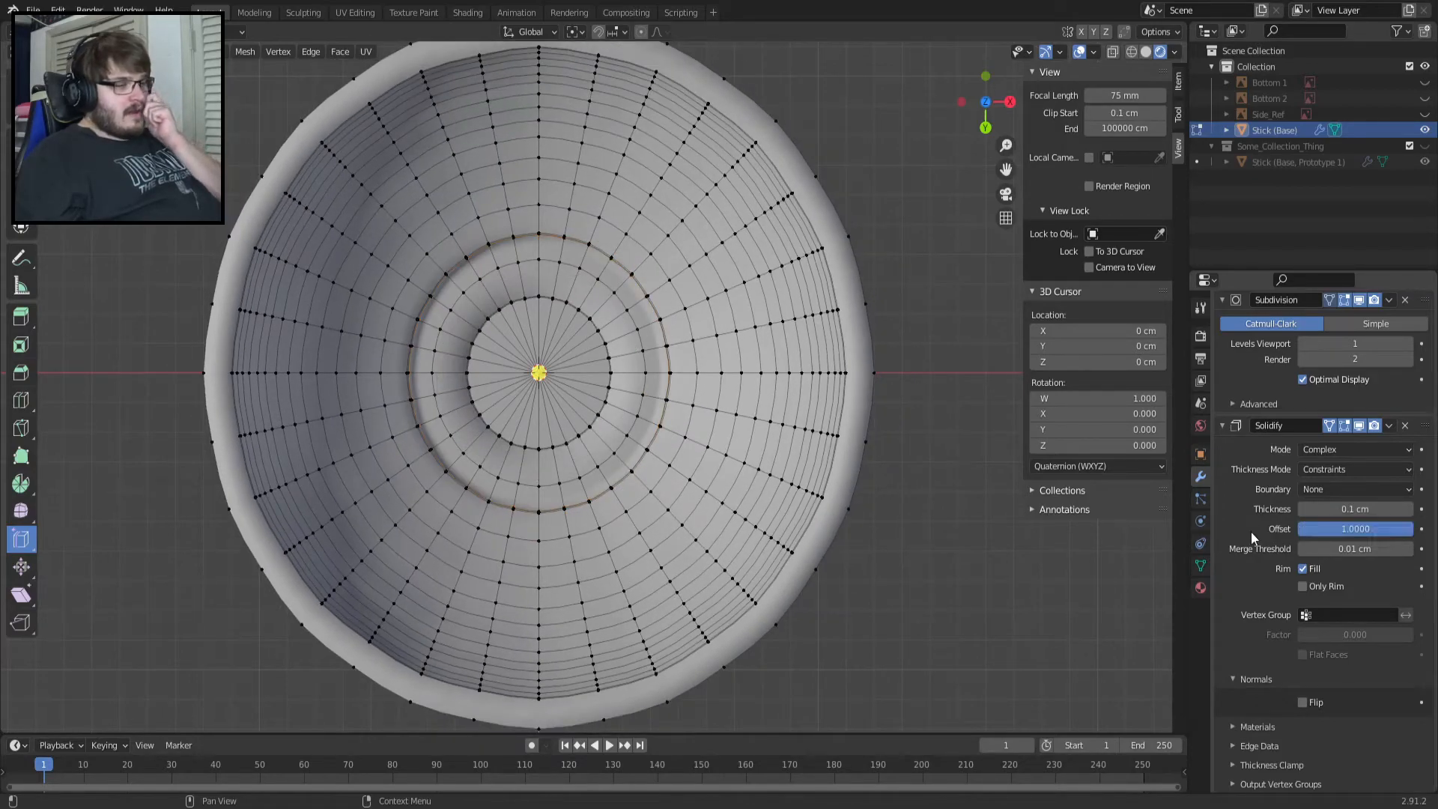
Try a Solidify merge threshold of 0.1 cm on the base and set it back to 0.01 cm.
left_click_drag(1318, 546, 1273, 546)
left_click(1351, 550)
type(".1")
key("Return")
left_click(1351, 550)
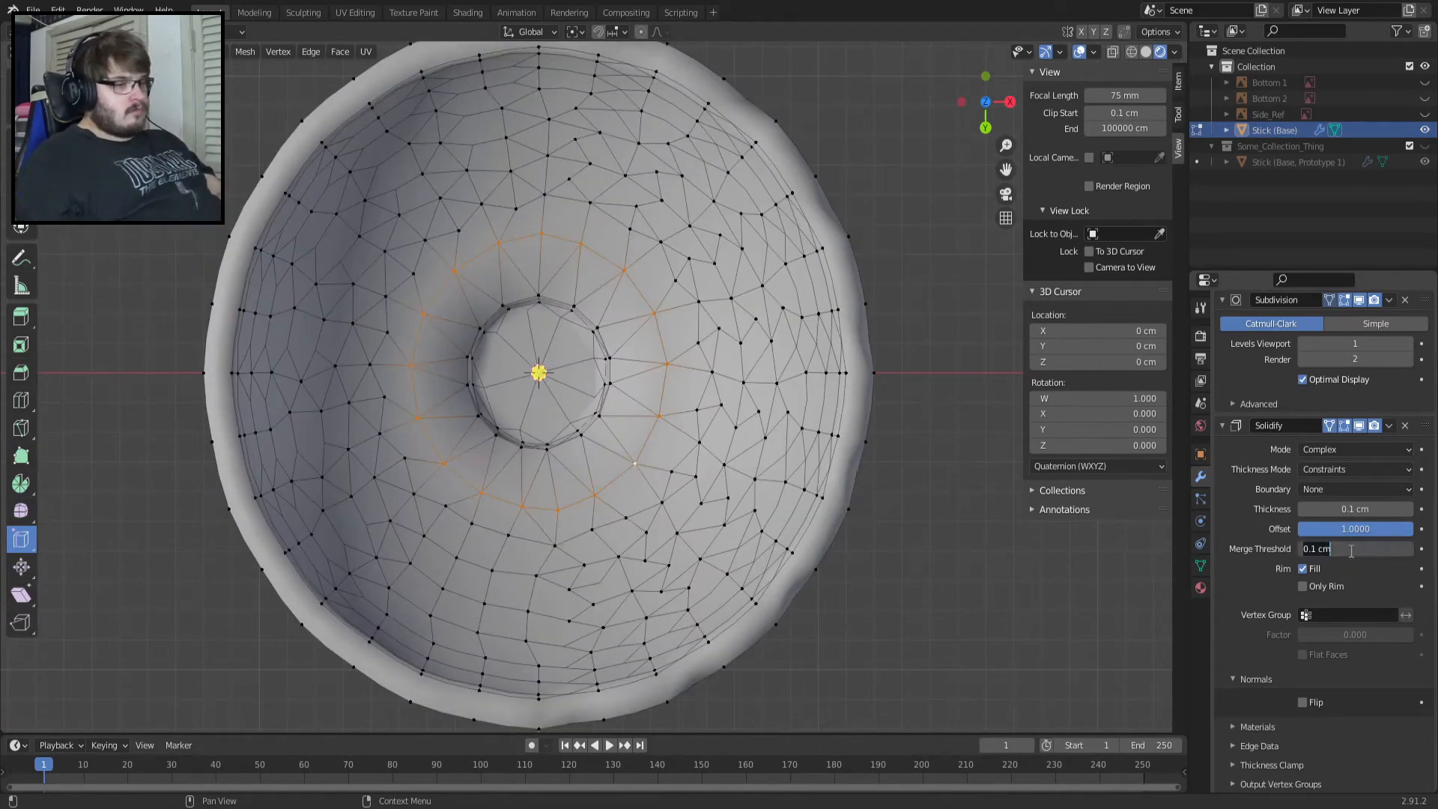
type(".01")
key("Return")
Select the whole base mesh and delete its loose vertices and edges.
middle_click_drag(854, 539, 680, 623)
scroll(626, 479, "up", 4)
scroll(626, 482, "down", 4)
key("Tab")
key("Tab")
key("a")
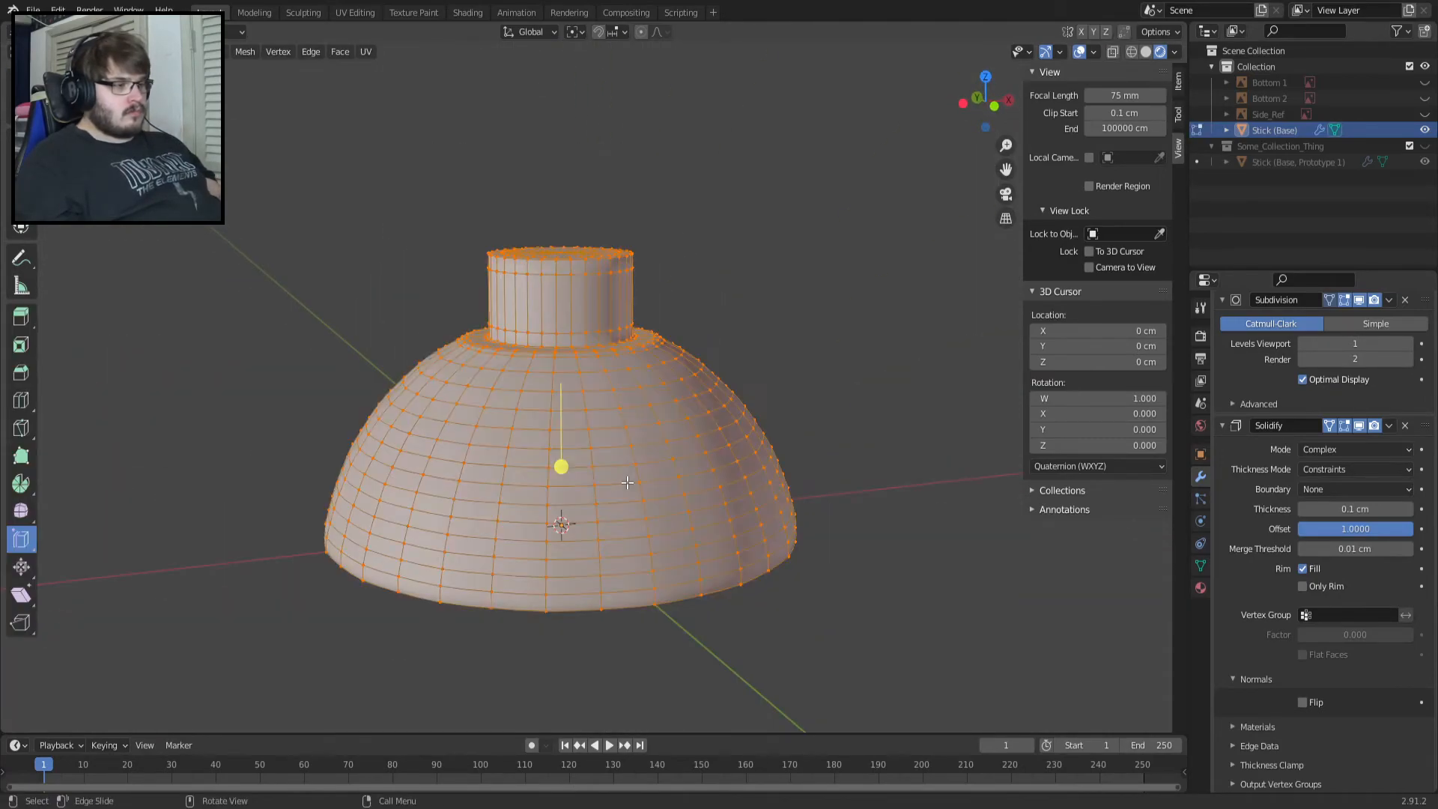
left_click(316, 51)
mouse_move(283, 51)
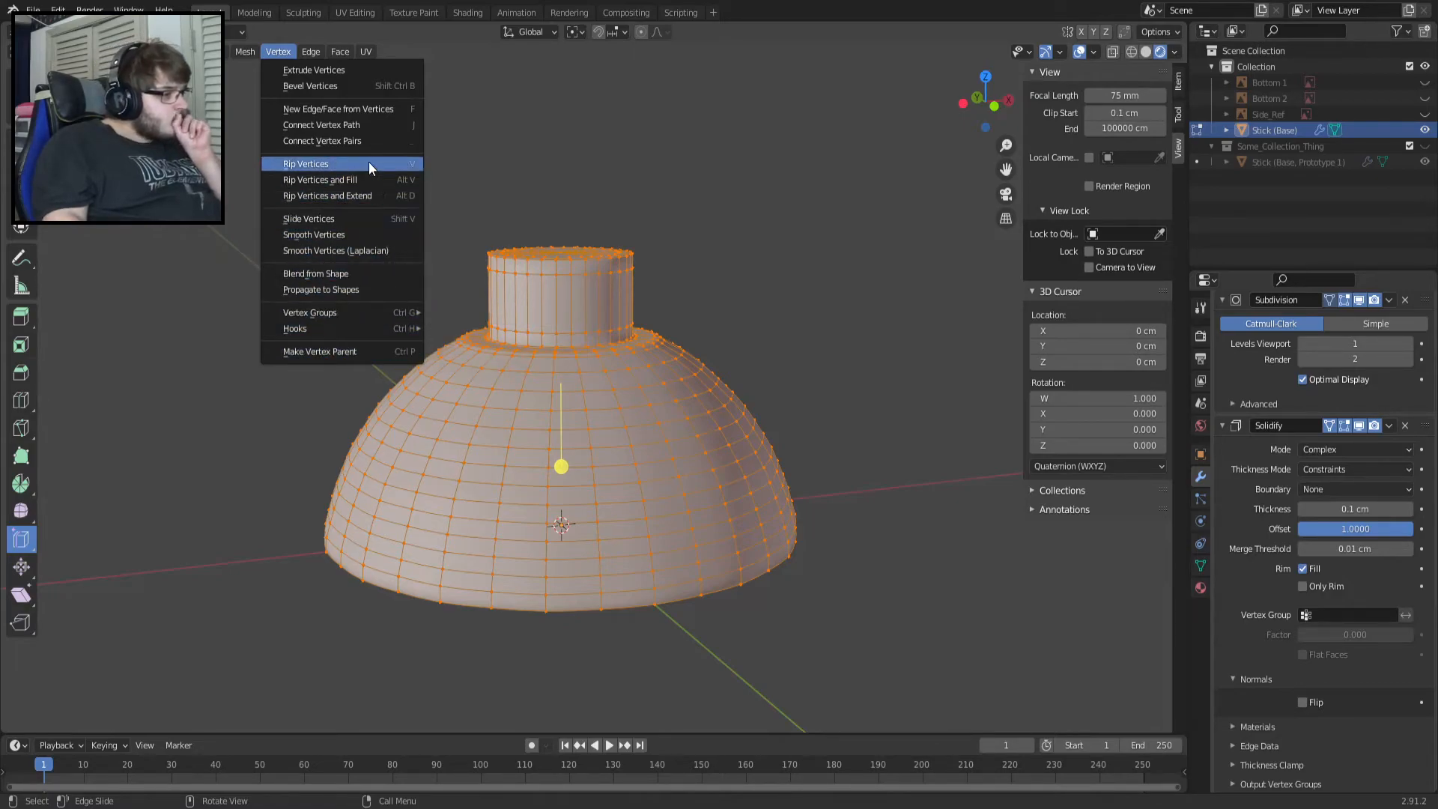
left_click(317, 51)
left_click(314, 50)
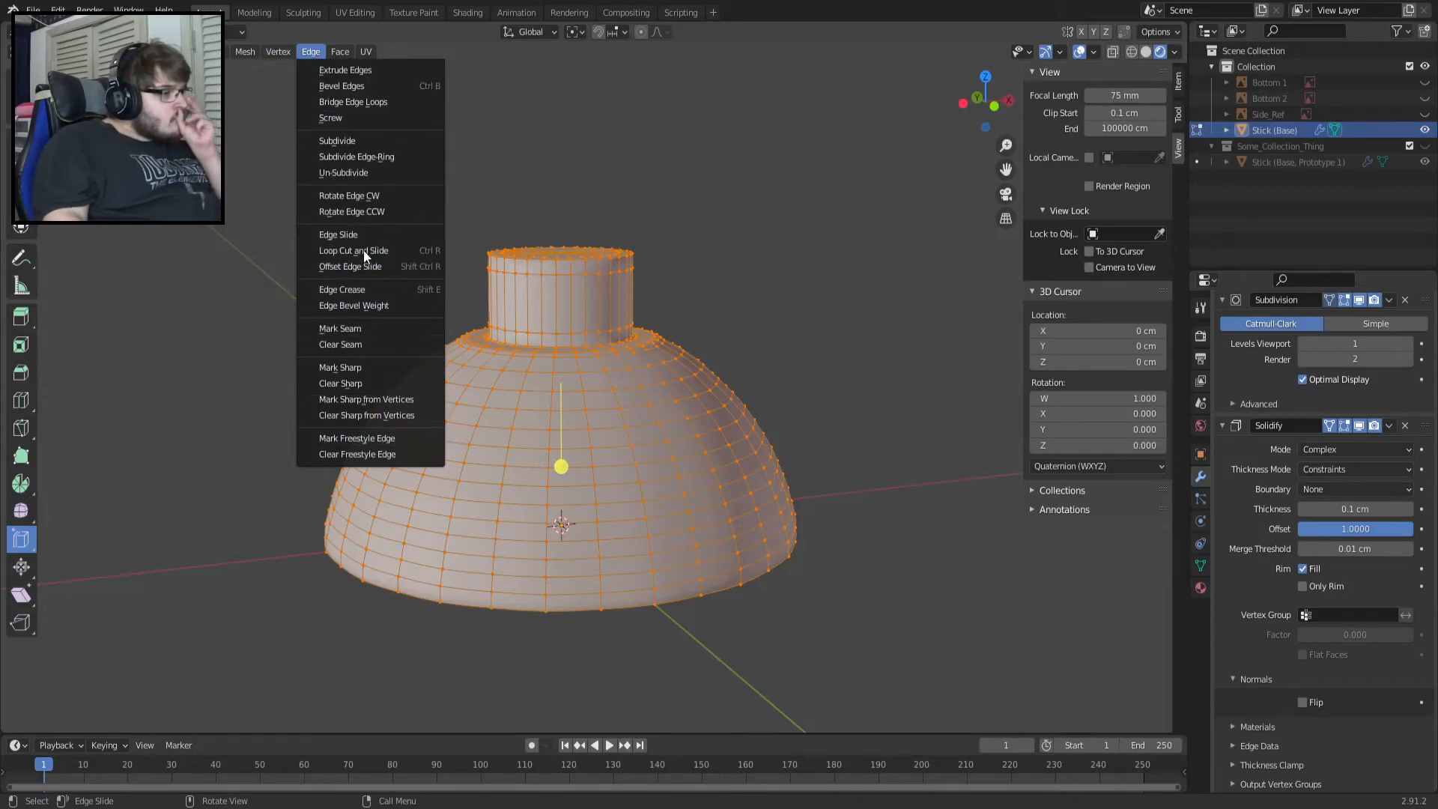
mouse_move(285, 53)
mouse_move(233, 53)
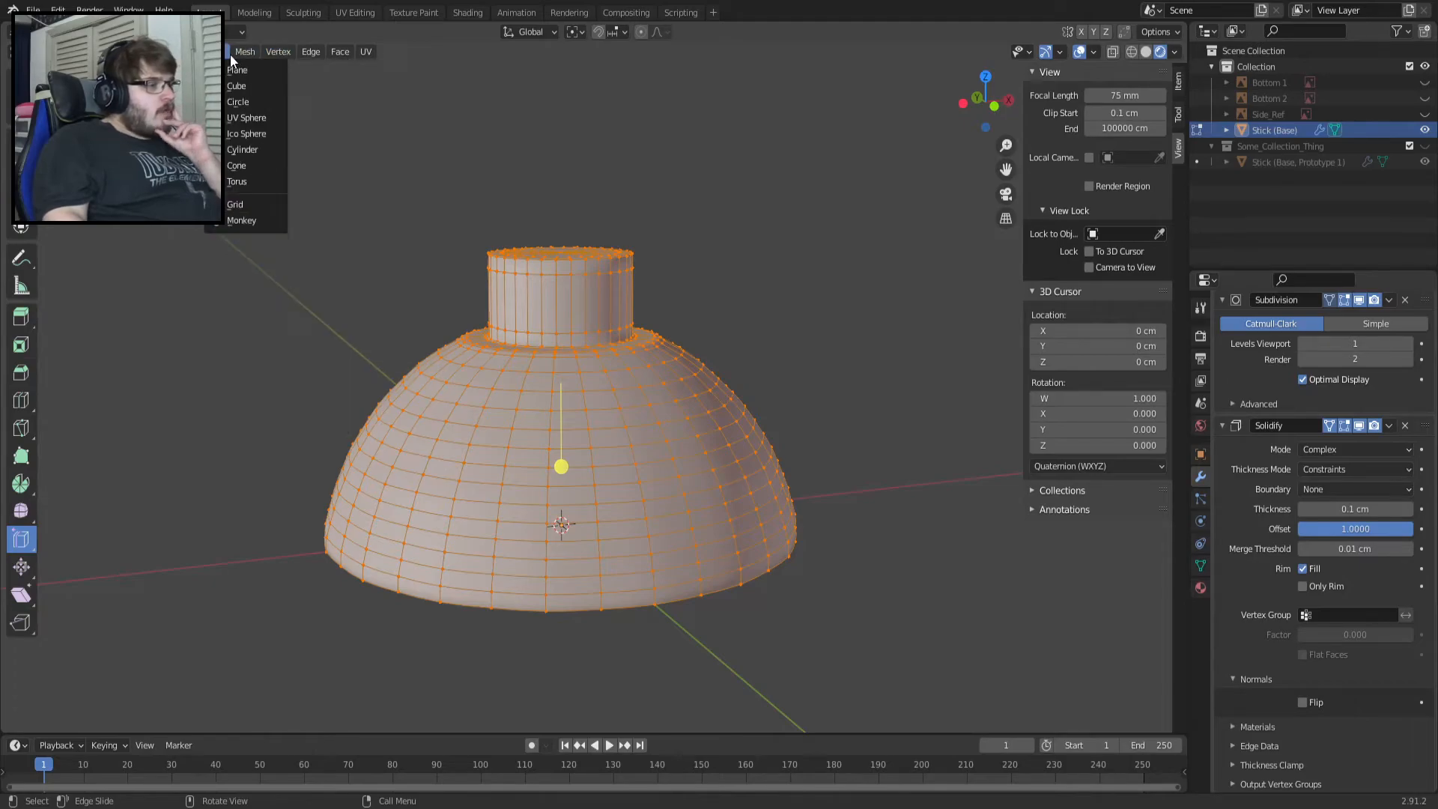
mouse_move(310, 404)
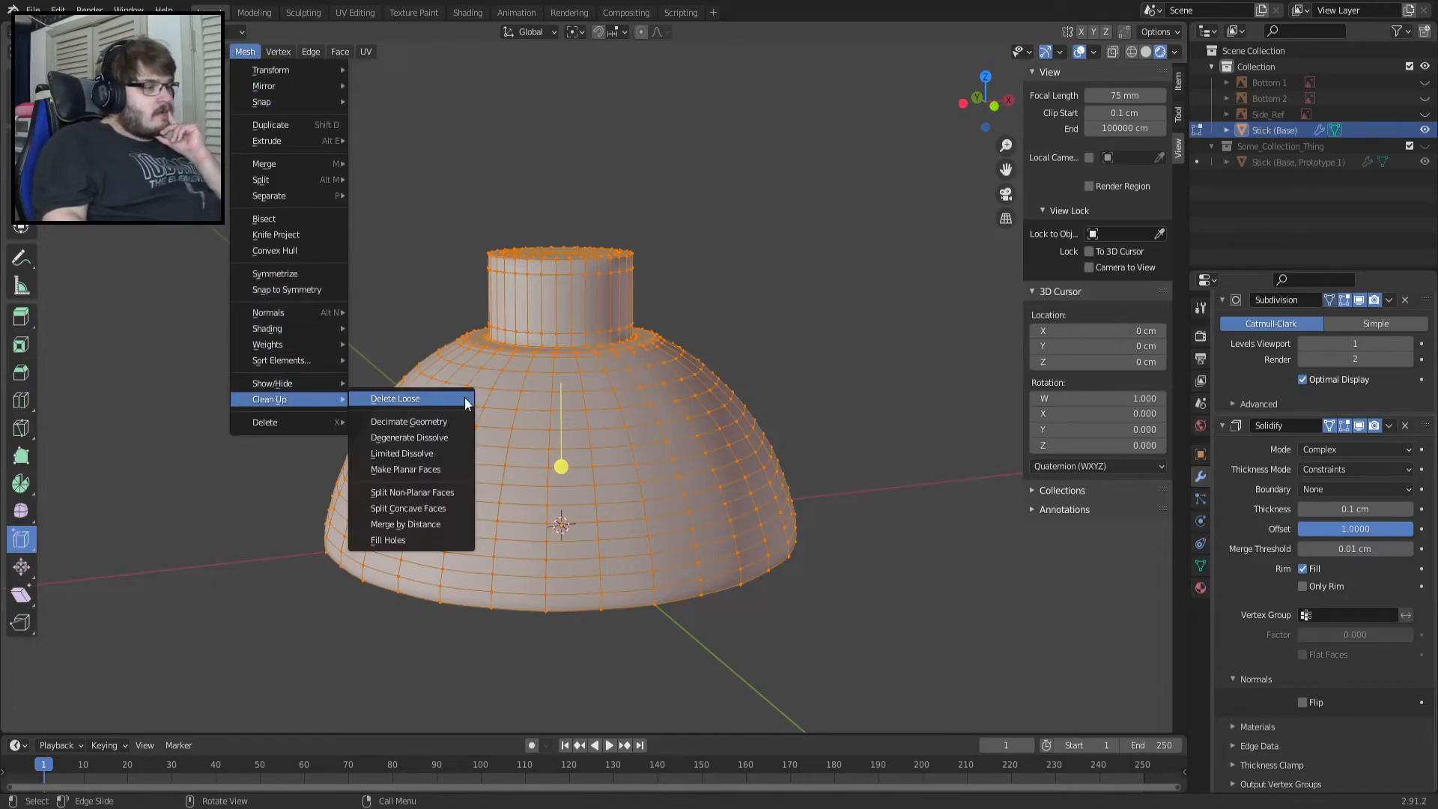
left_click(458, 402)
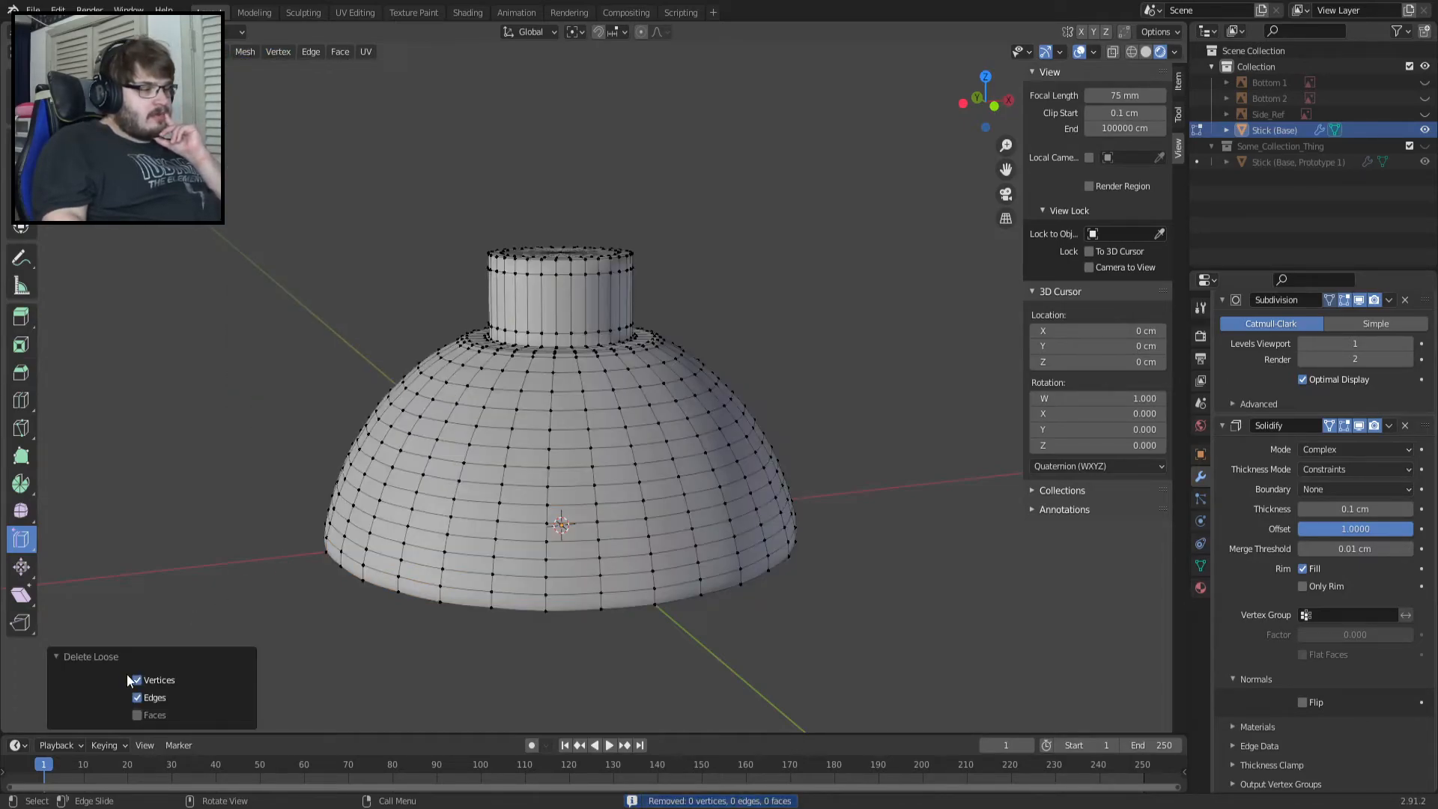
Select the entire base mesh and merge its vertices by distance at 0.001 cm.
key("a")
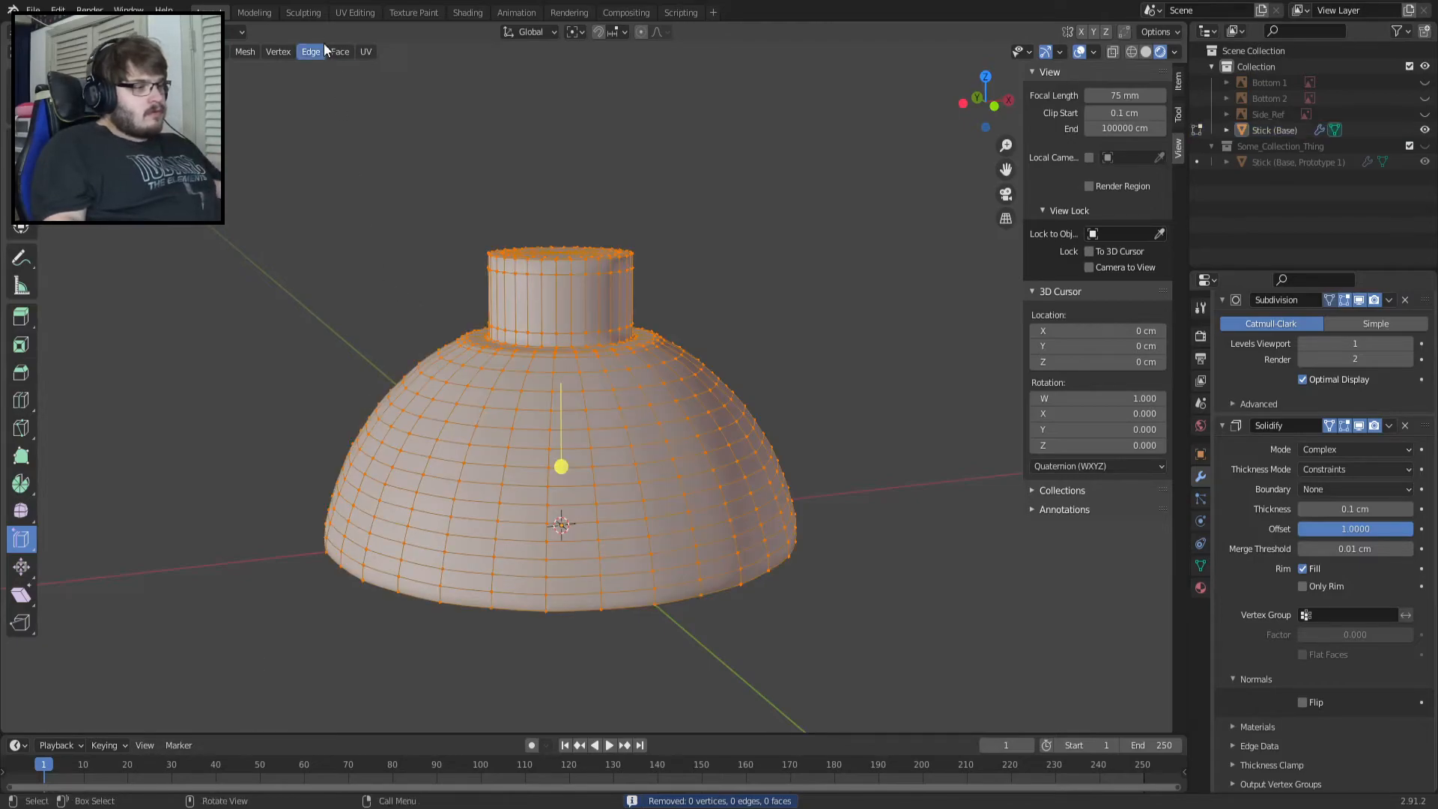
left_click(245, 51)
mouse_move(292, 396)
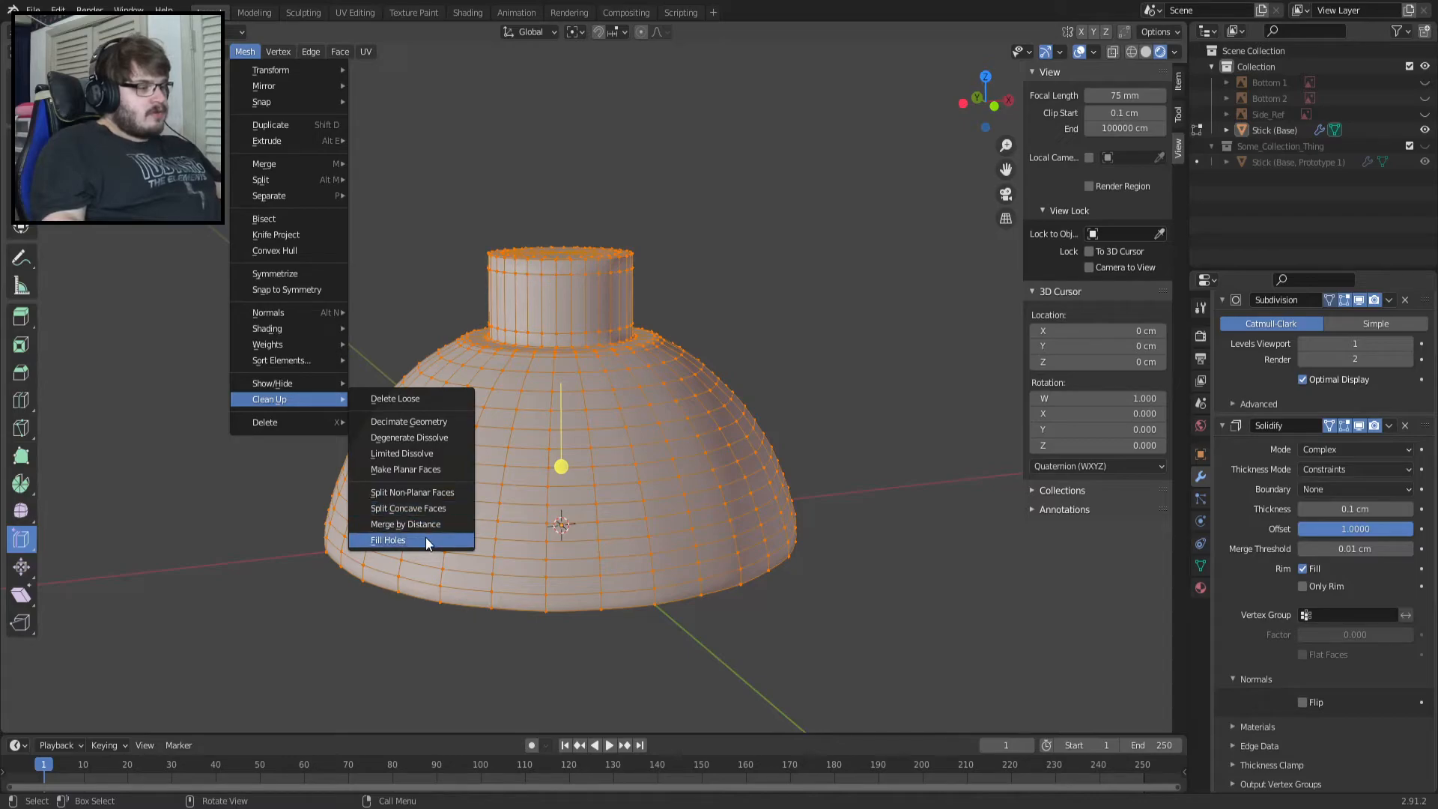
left_click(422, 523)
left_click(167, 679)
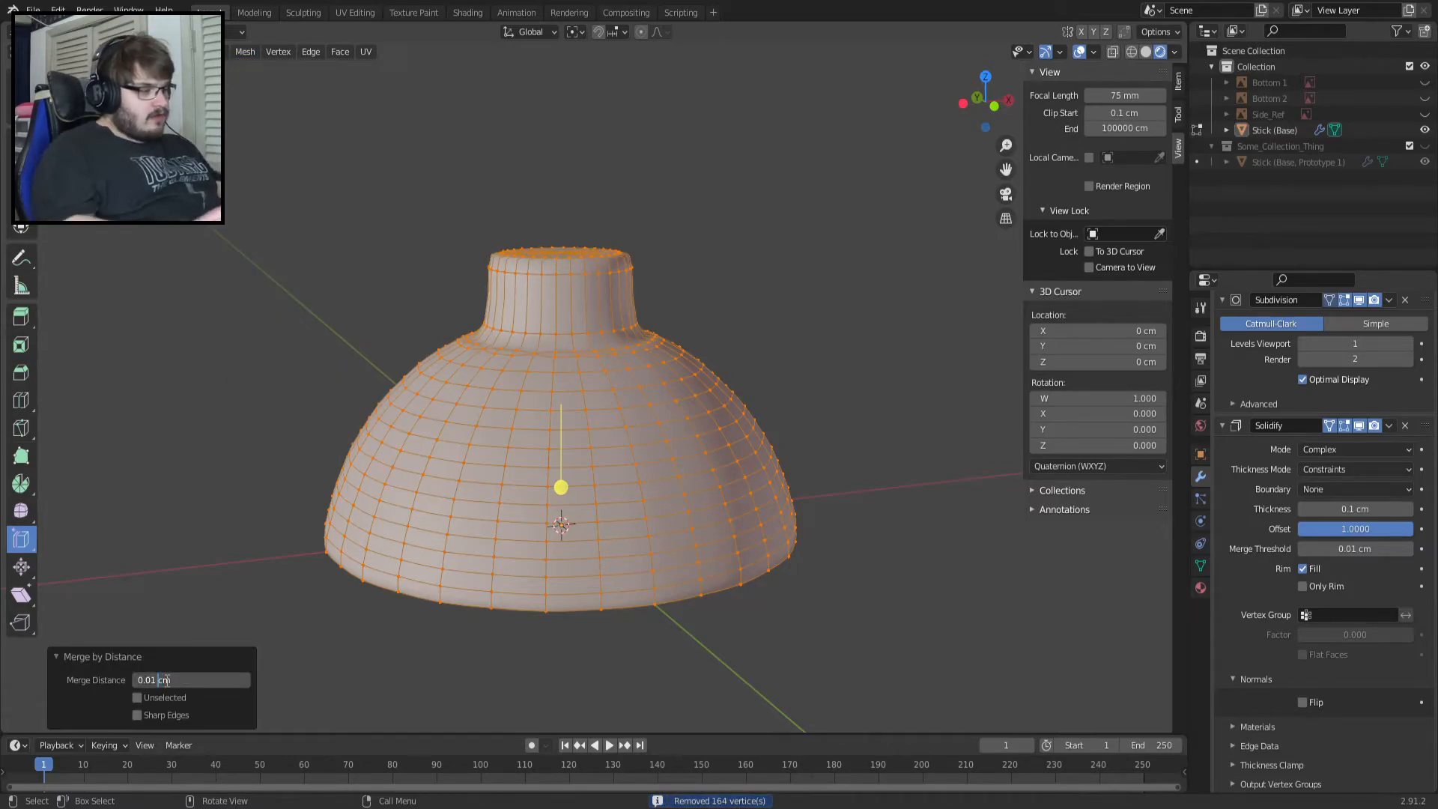
key("Return")
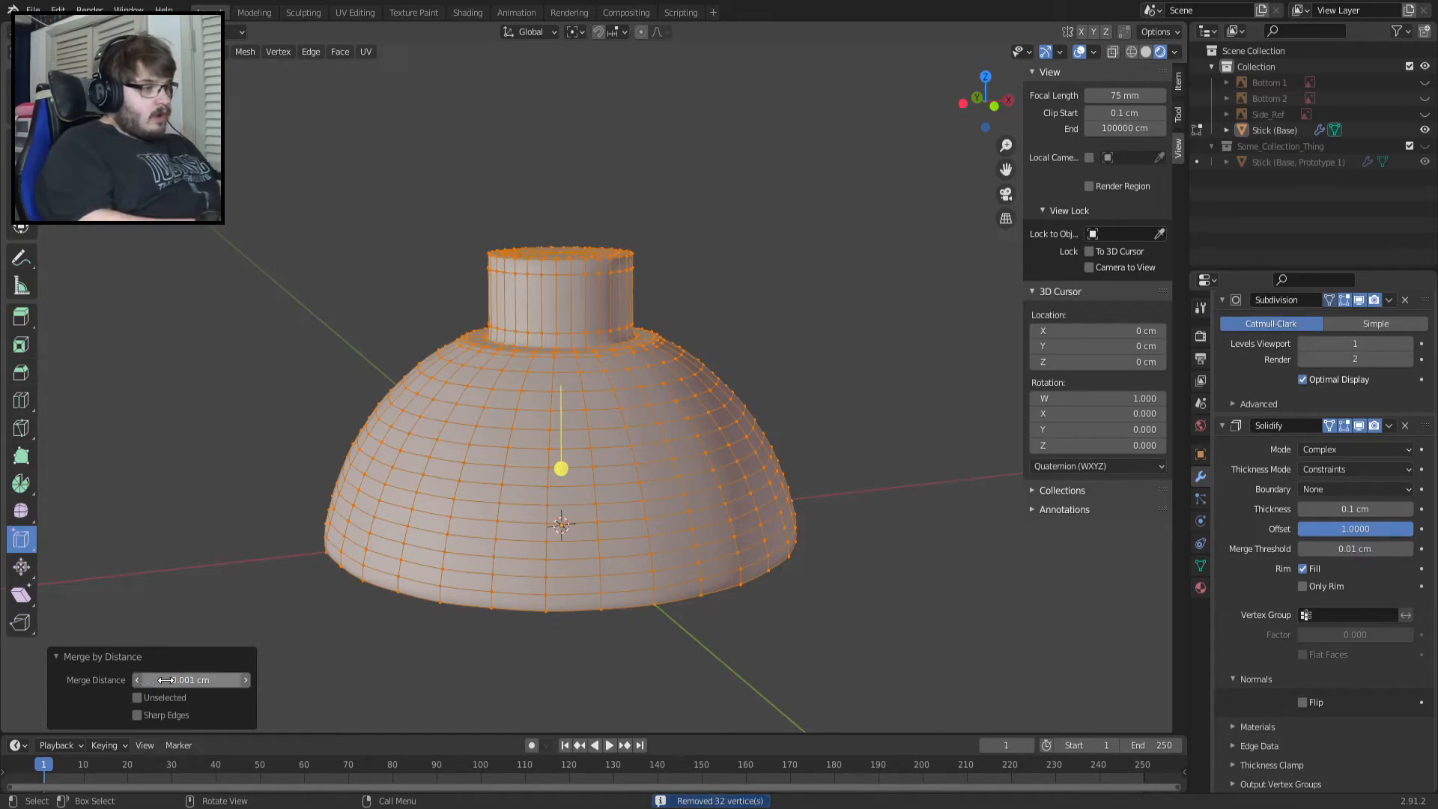
left_click(216, 680)
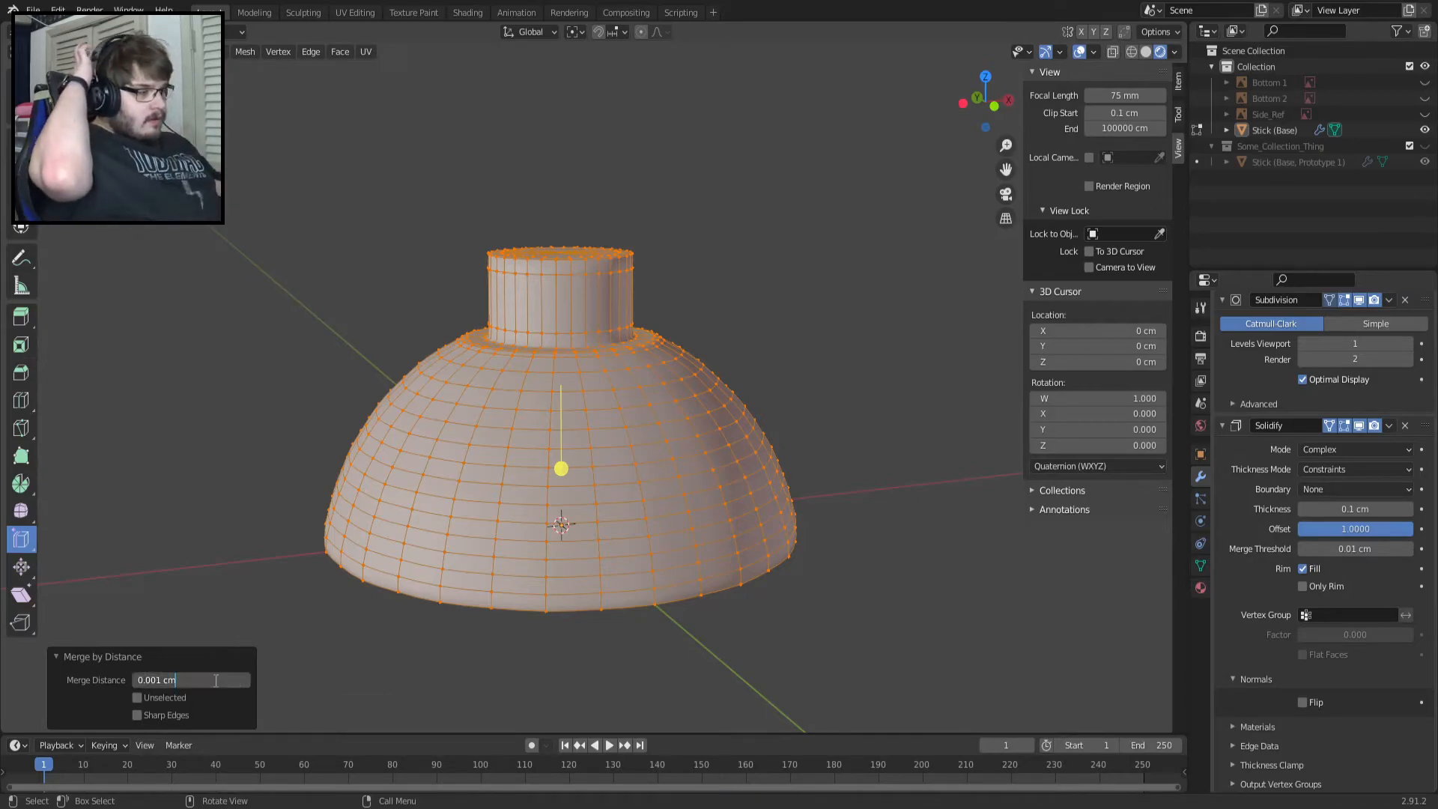
key("Return")
Inspect the merged base from above and around the neck in Object Mode and Edit Mode.
key("Tab")
middle_click_drag(592, 493, 567, 541)
key("Tab")
scroll(549, 413, "up", 4)
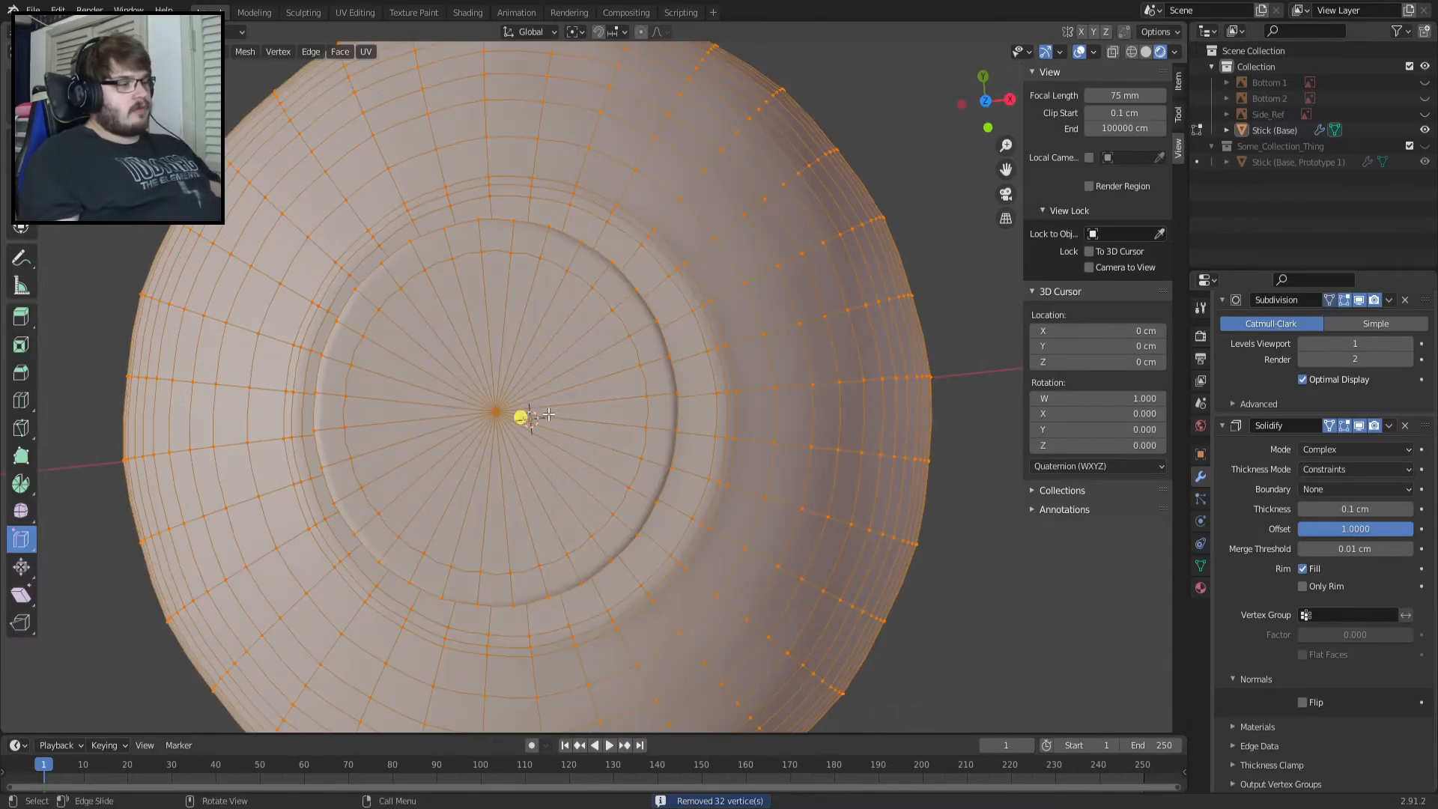
middle_click_drag(551, 441, 650, 192, "shift")
key("Tab")
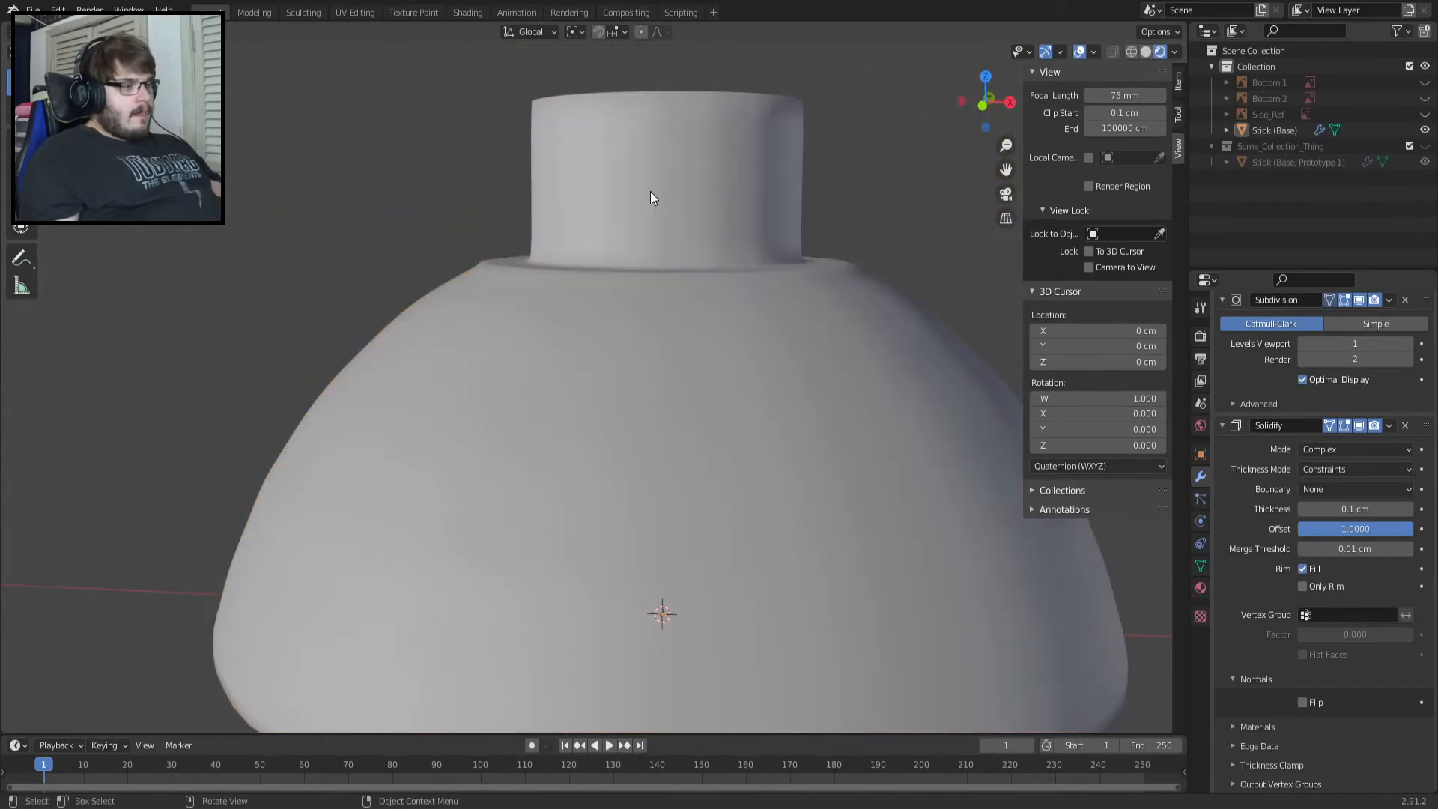
scroll(541, 545, "down", 3)
middle_click_drag(541, 545, 678, 398)
key("Tab")
key("Tab")
Turn off the Solidify modifier's viewport display and inspect the ledge around the neck in both modes.
left_click(1360, 425)
key("Tab")
mouse_move(674, 419)
middle_mouse_down()
mouse_move(690, 572)
mouse_move(716, 462)
mouse_move(715, 659)
mouse_move(694, 571)
mouse_move(693, 436)
middle_mouse_up()
key("Tab")
middle_click_drag(689, 387, 712, 487)
key("Tab")
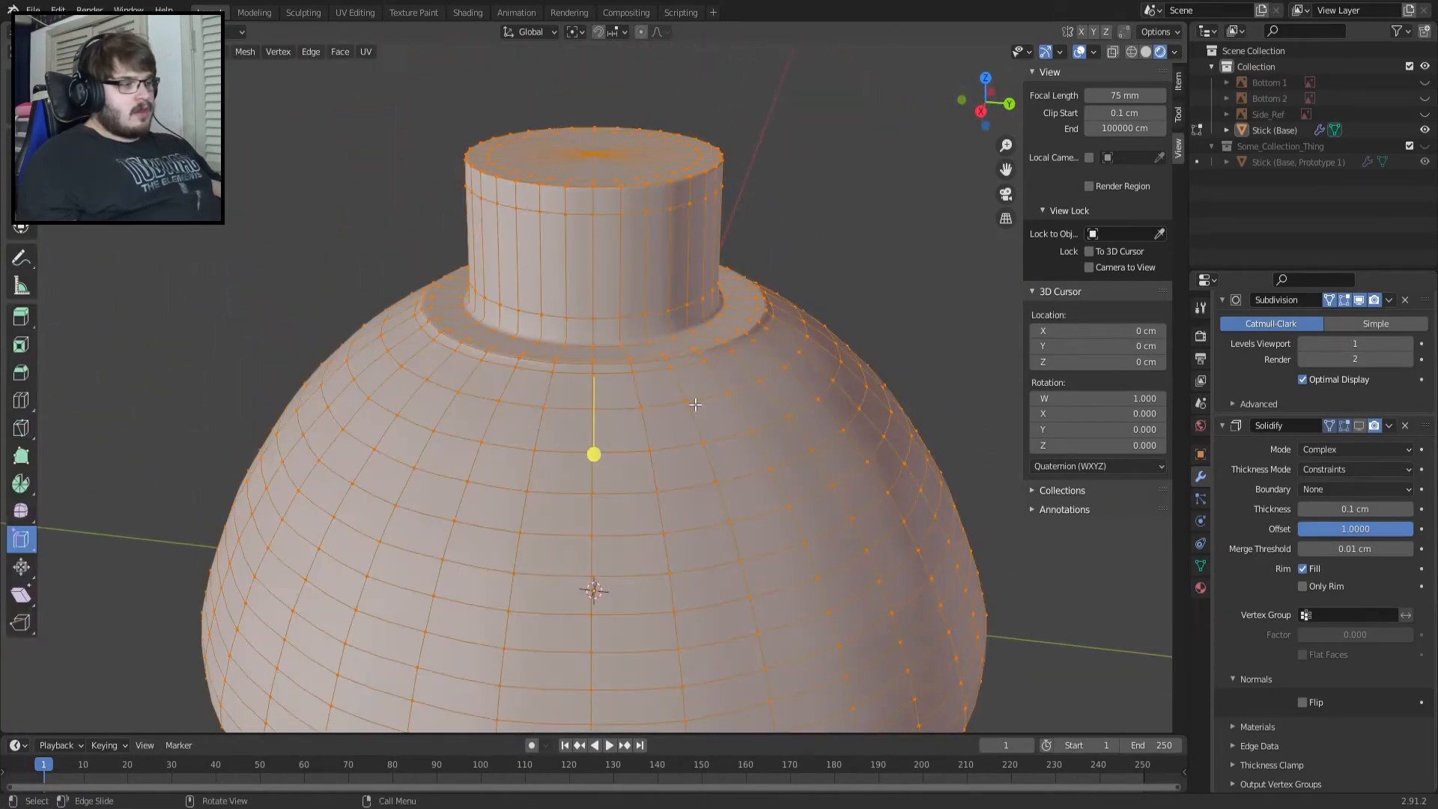
scroll(668, 343, "up", 4)
Undo the Solidify viewport display change and the merge by distance on the base mesh.
key("ctrl+z")
key("ctrl+z")
key("ctrl+z")
key("ctrl+z")
key("ctrl+z")
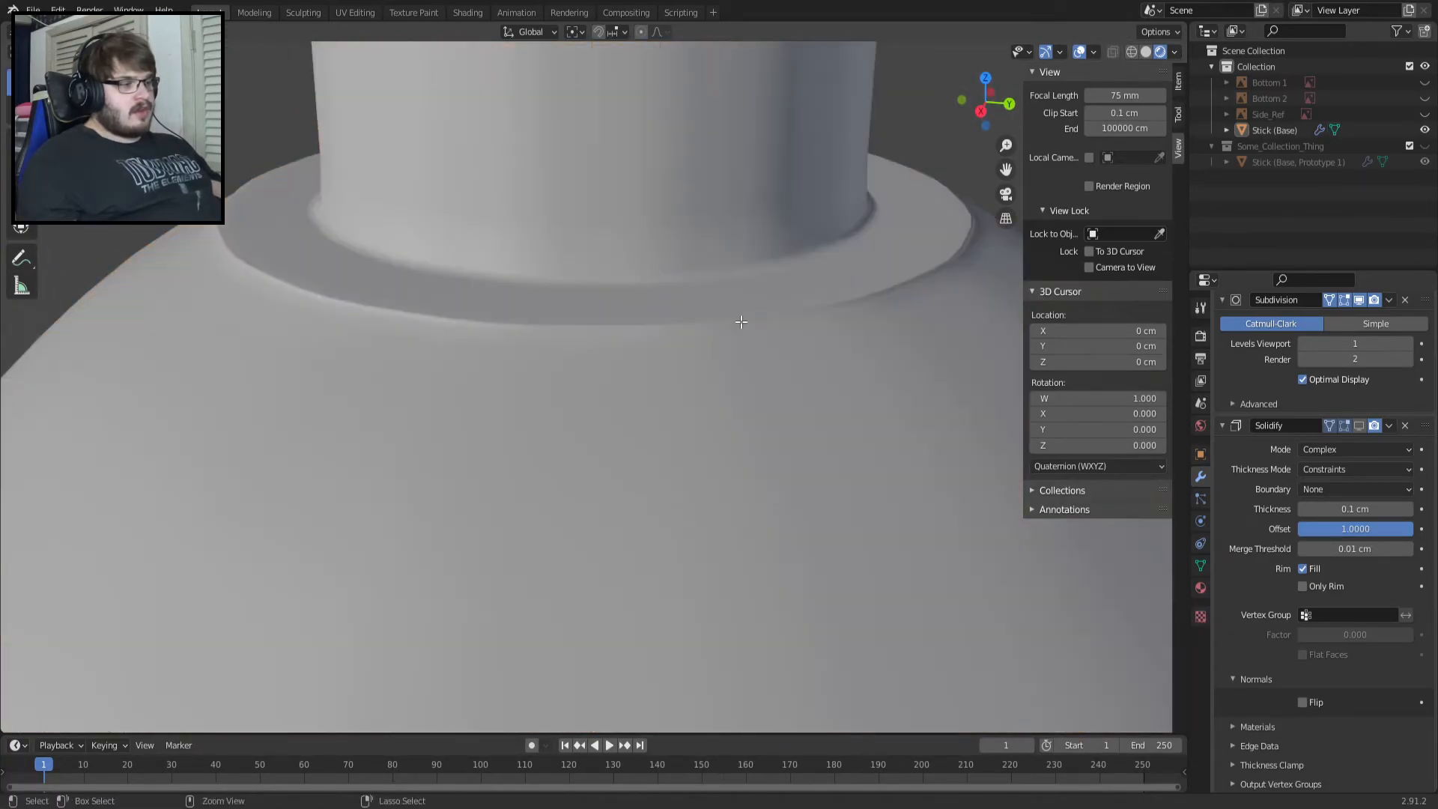
left_click(1359, 425)
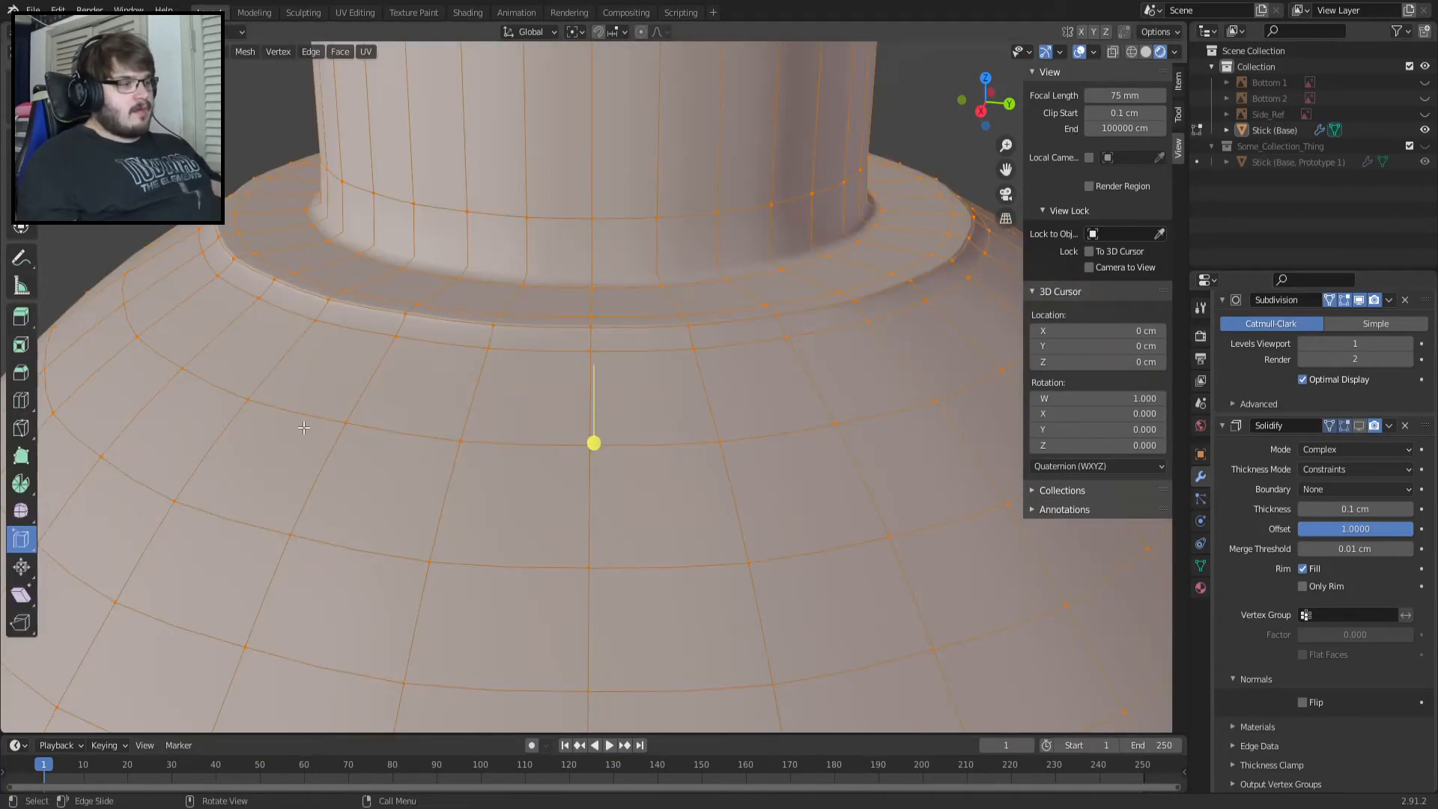
key("ctrl+z")
key("ctrl+z")
key("ctrl+z")
key("ctrl+z")
key("ctrl+z")
key("ctrl+z")
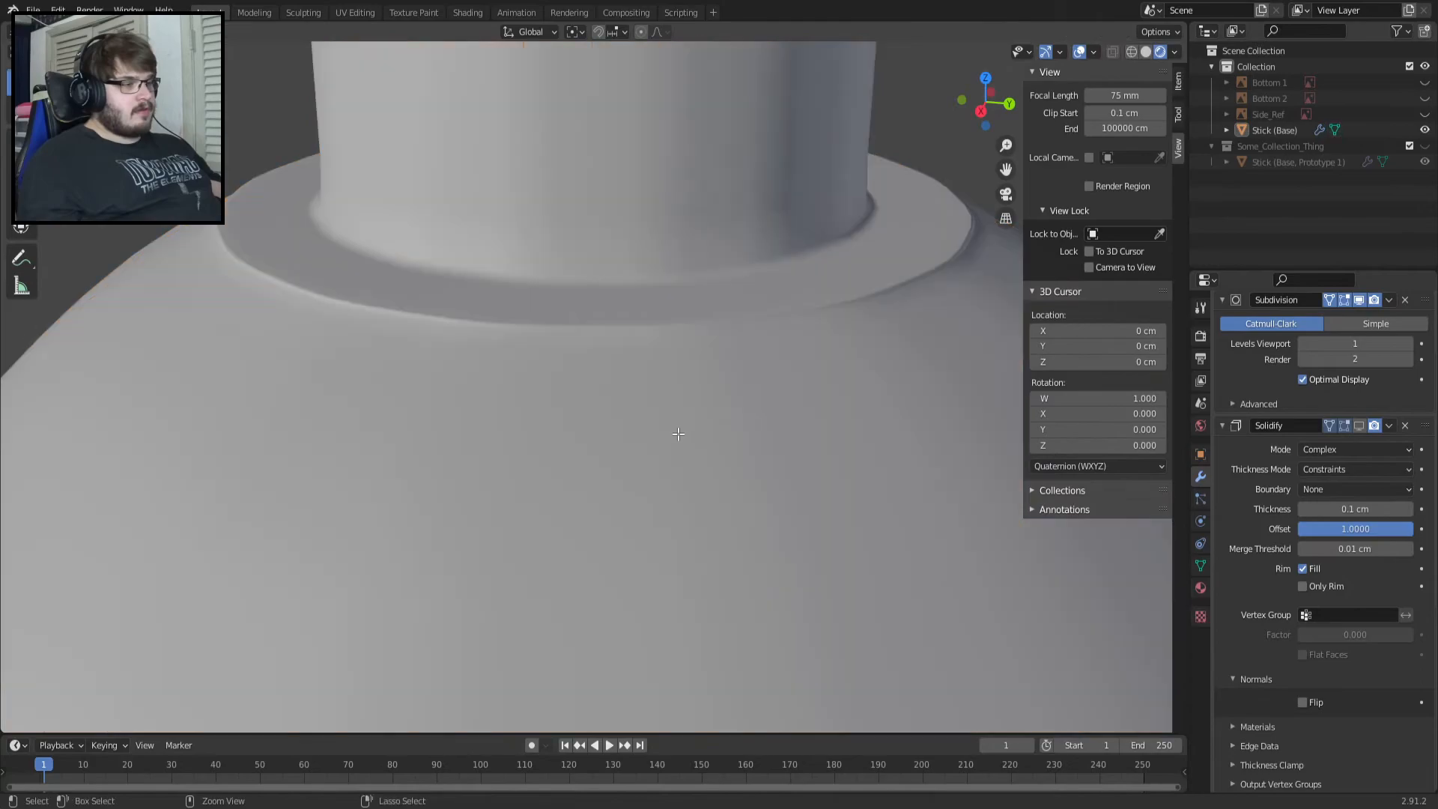
key("ctrl+z")
key("ctrl+z")
key("ctrl+z")
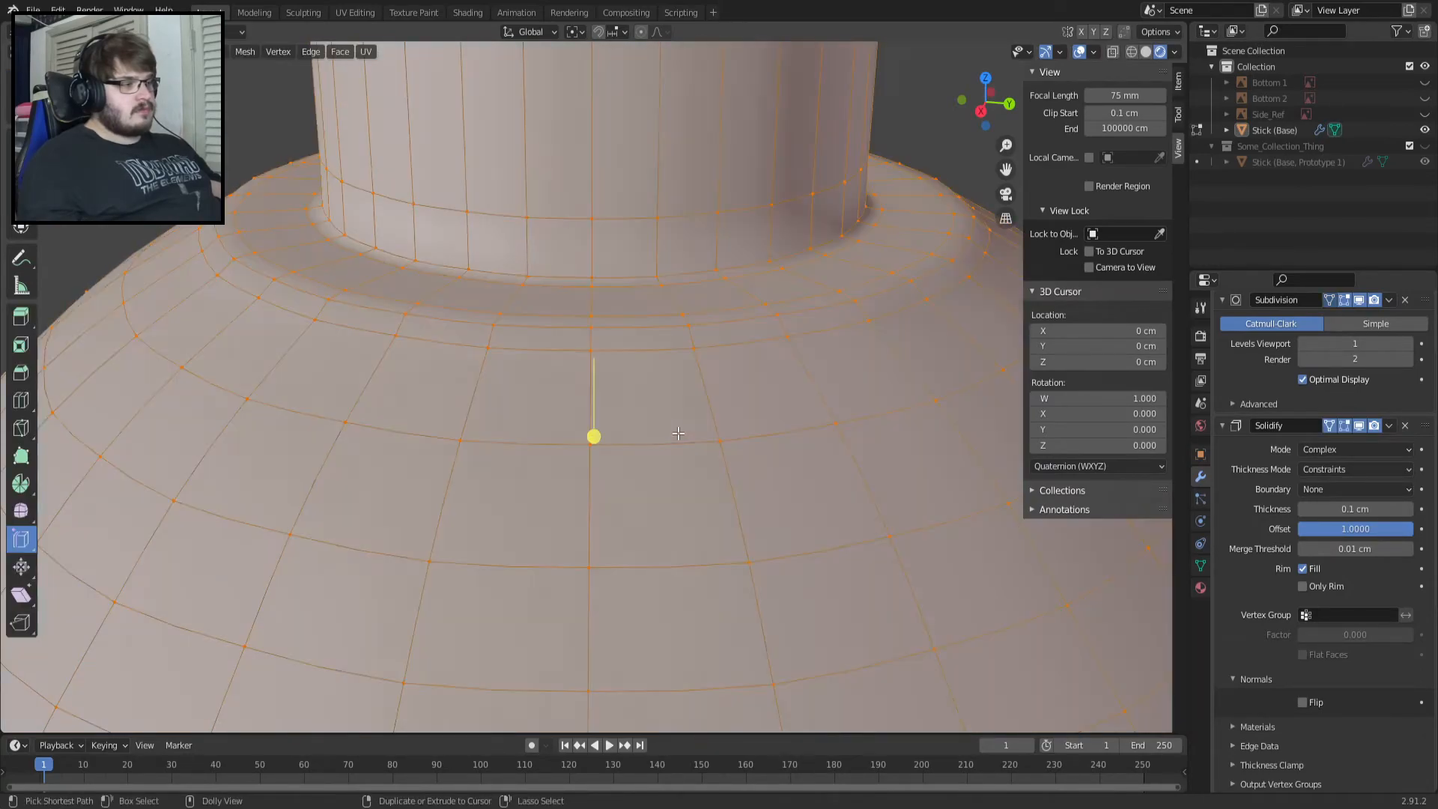
key("ctrl+z")
key("ctrl+z")
key("ctrl+z")
key("ctrl+z")
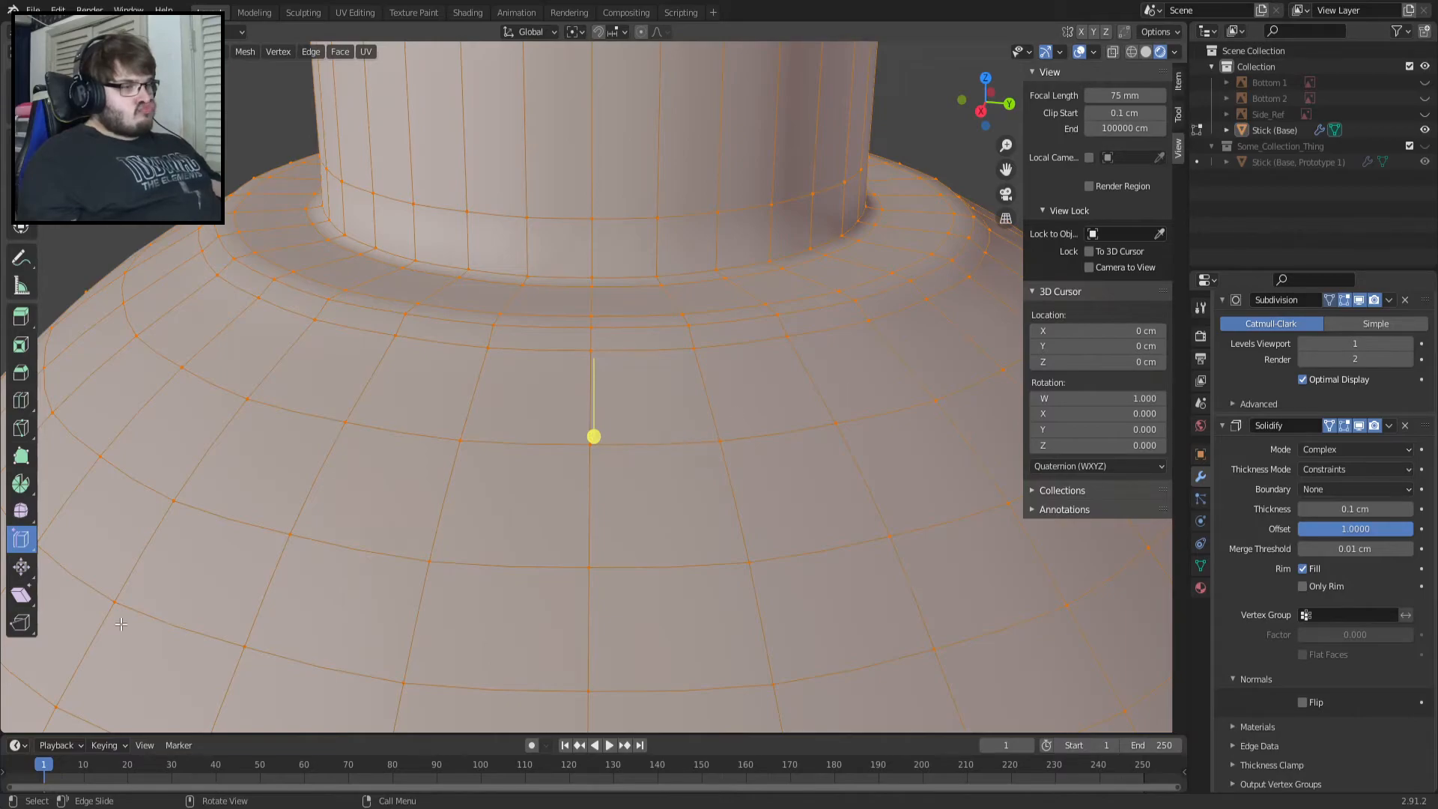
Merge the selected base vertices by distance again, with a merge distance of 0.0001 cm.
left_click(316, 57)
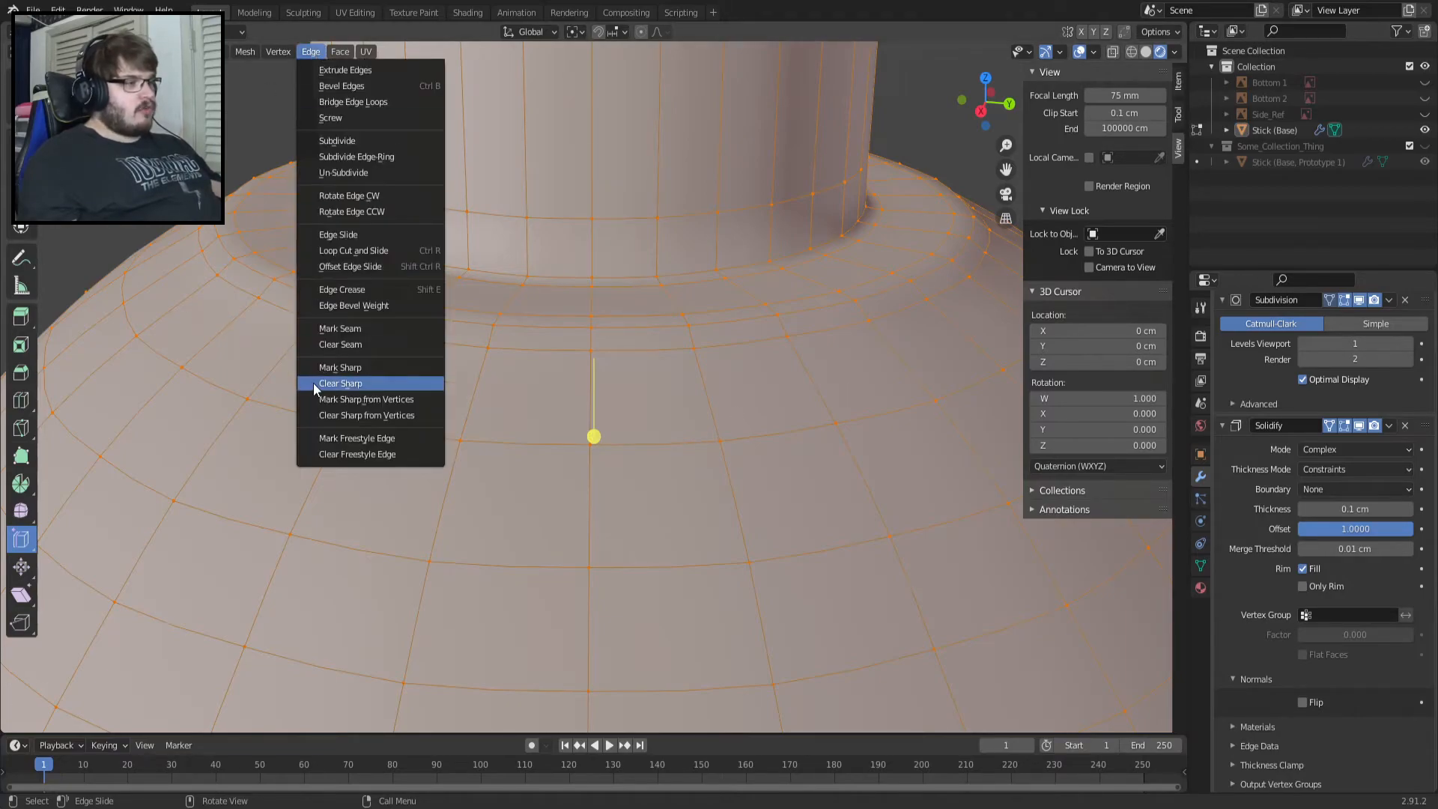
left_click(247, 51)
mouse_move(289, 401)
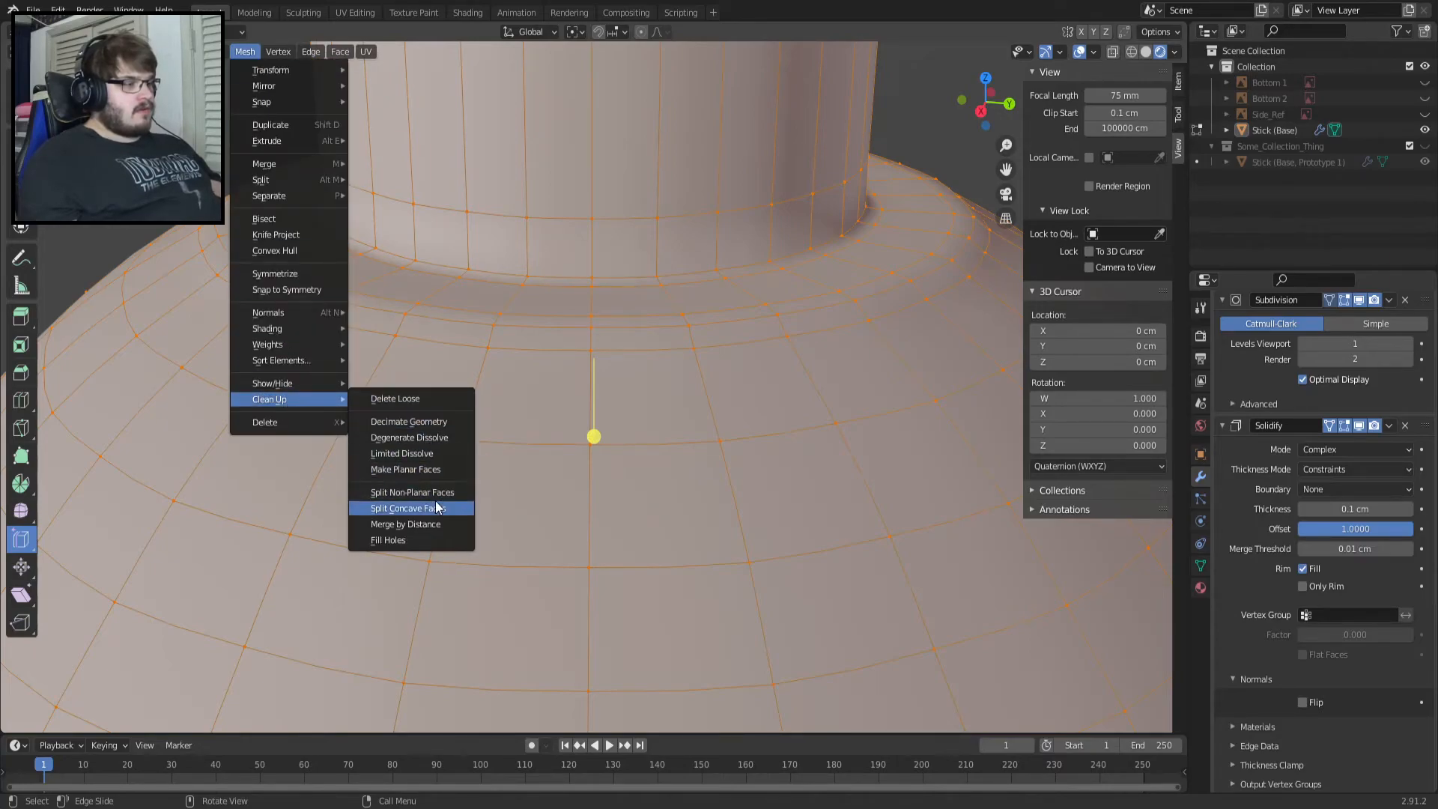
left_click(405, 523)
left_click(200, 679)
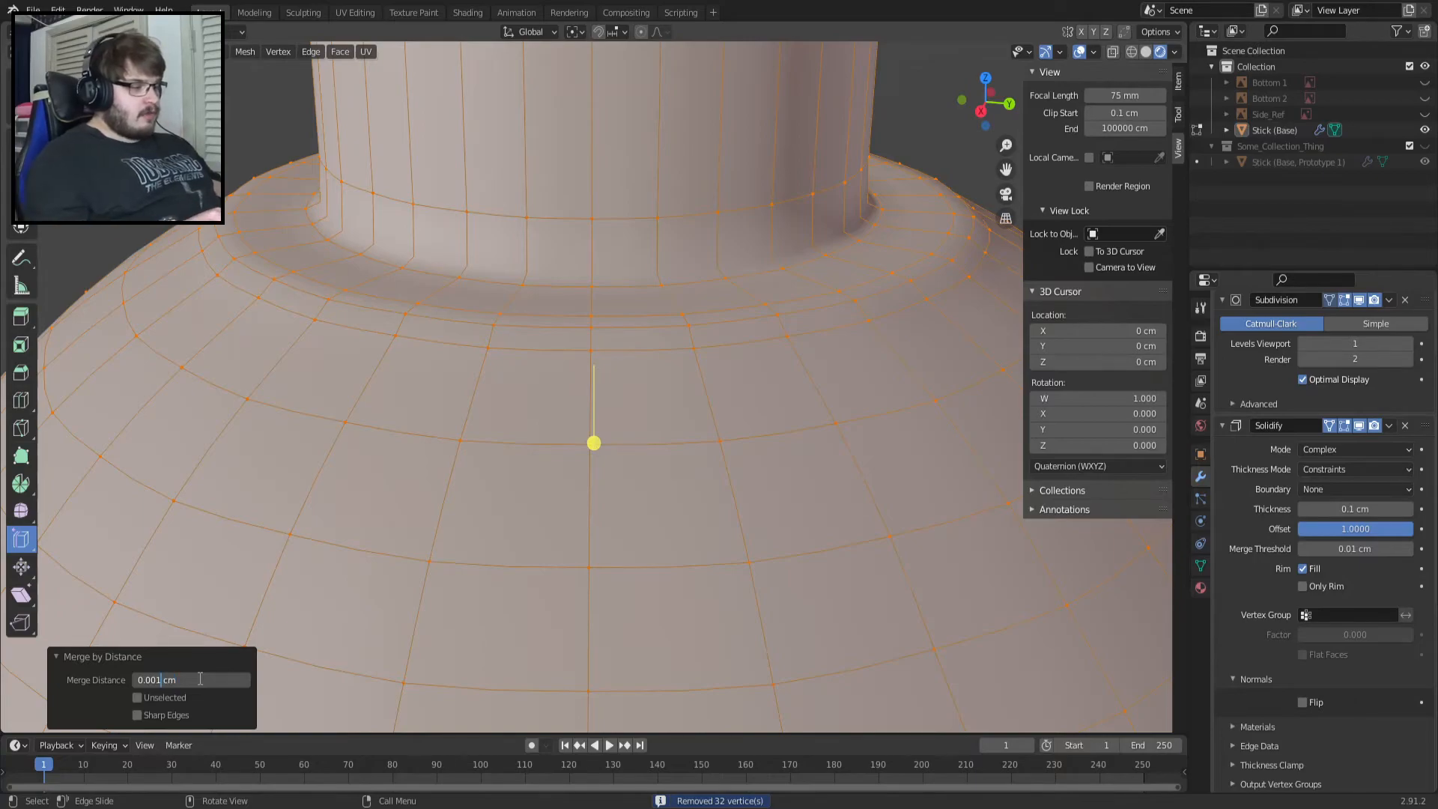
key("Return")
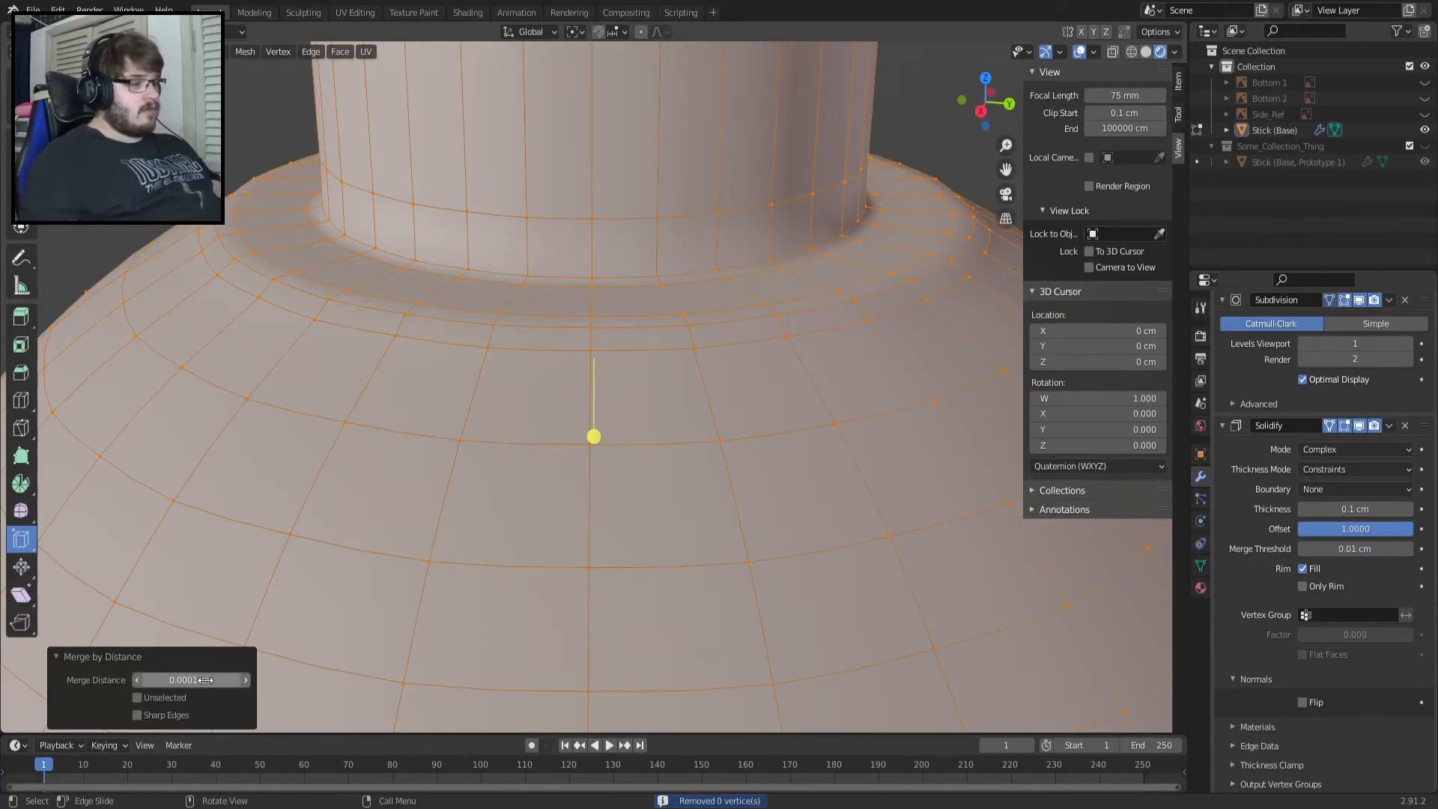
Examine the base mesh from the front and from below in Edit Mode and Object Mode.
key("alt+a")
scroll(573, 610, "down", 4)
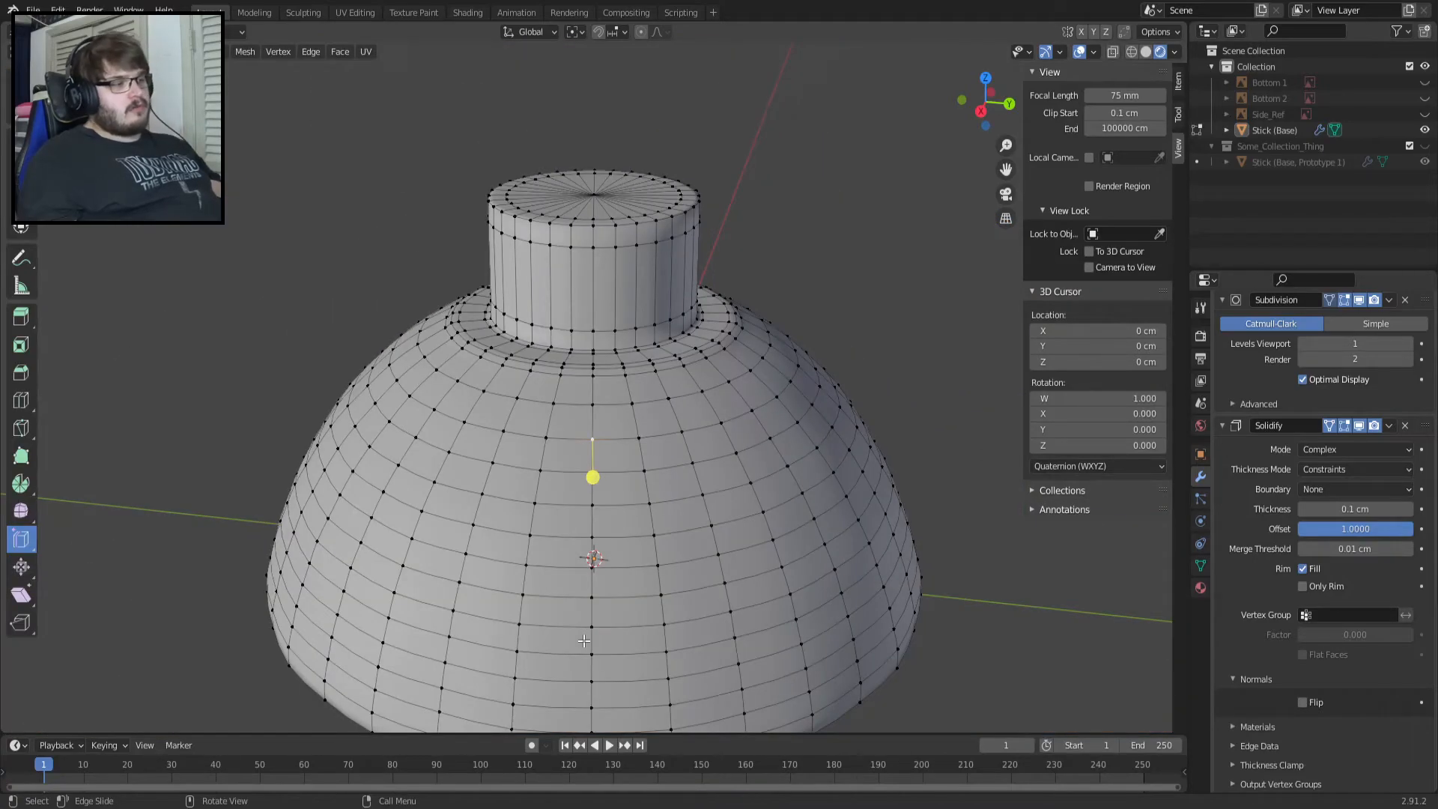
key("a")
key("KP_1")
scroll(584, 640, "up", 3)
scroll(584, 640, "down", 2)
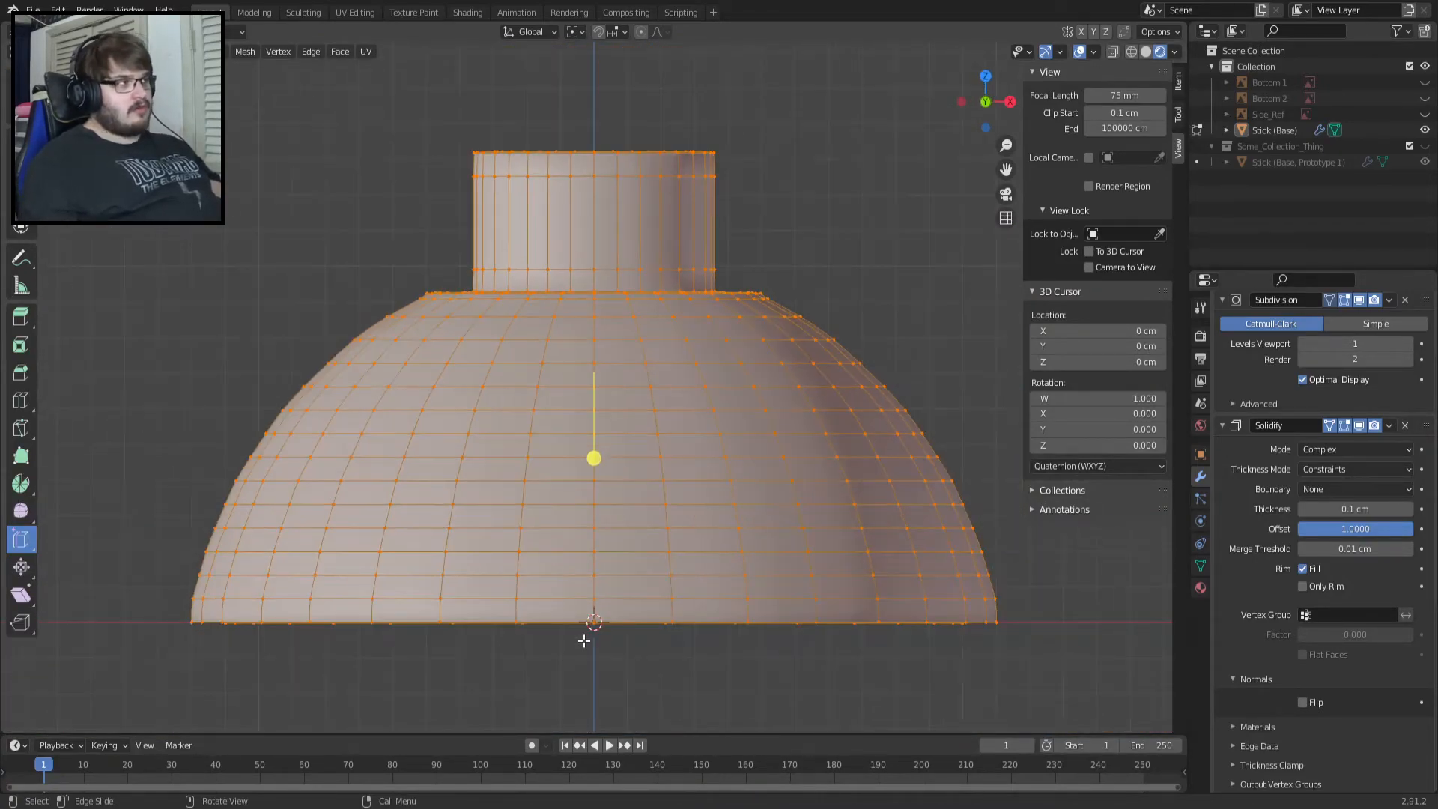
key("Tab")
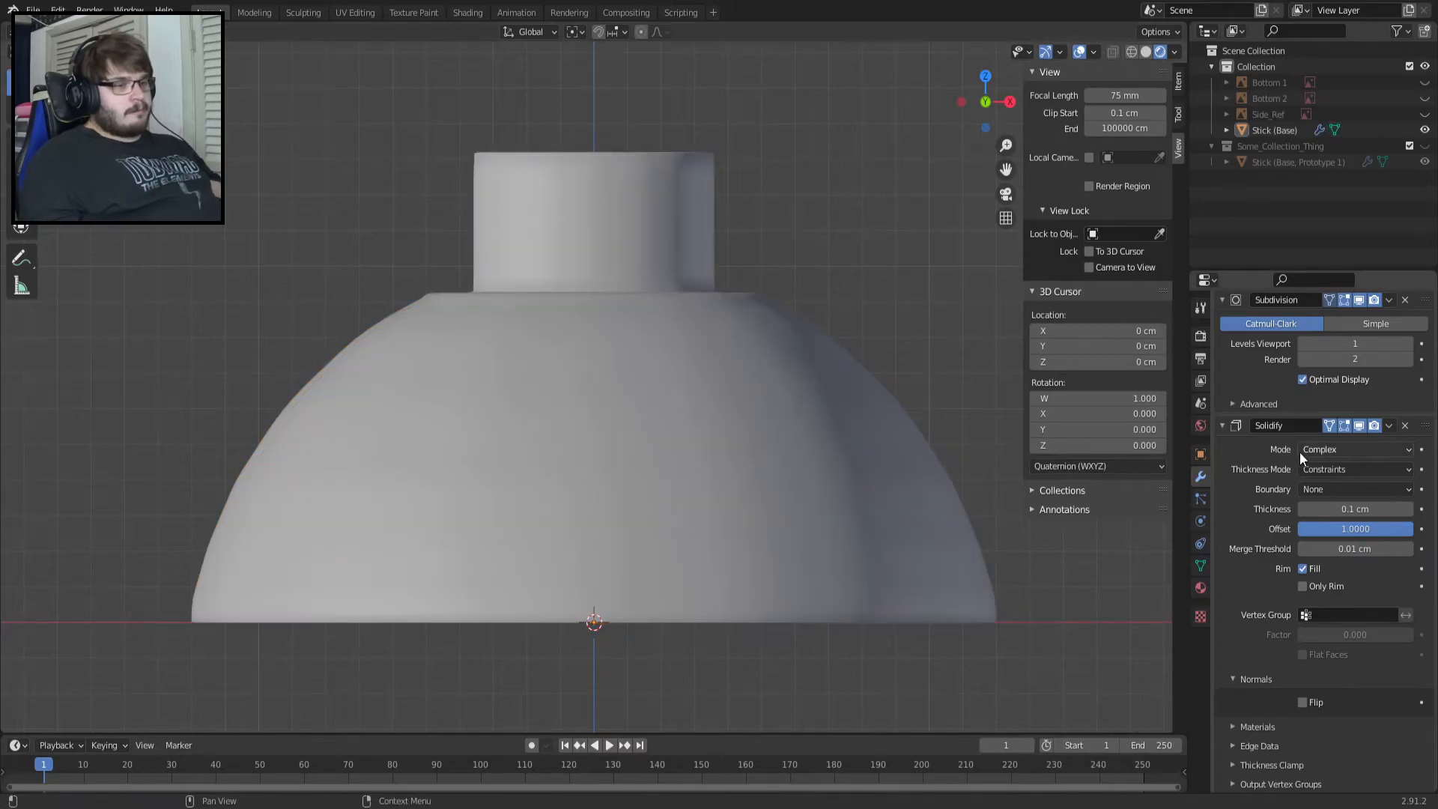
middle_click_drag(761, 340, 777, 192)
key("Tab")
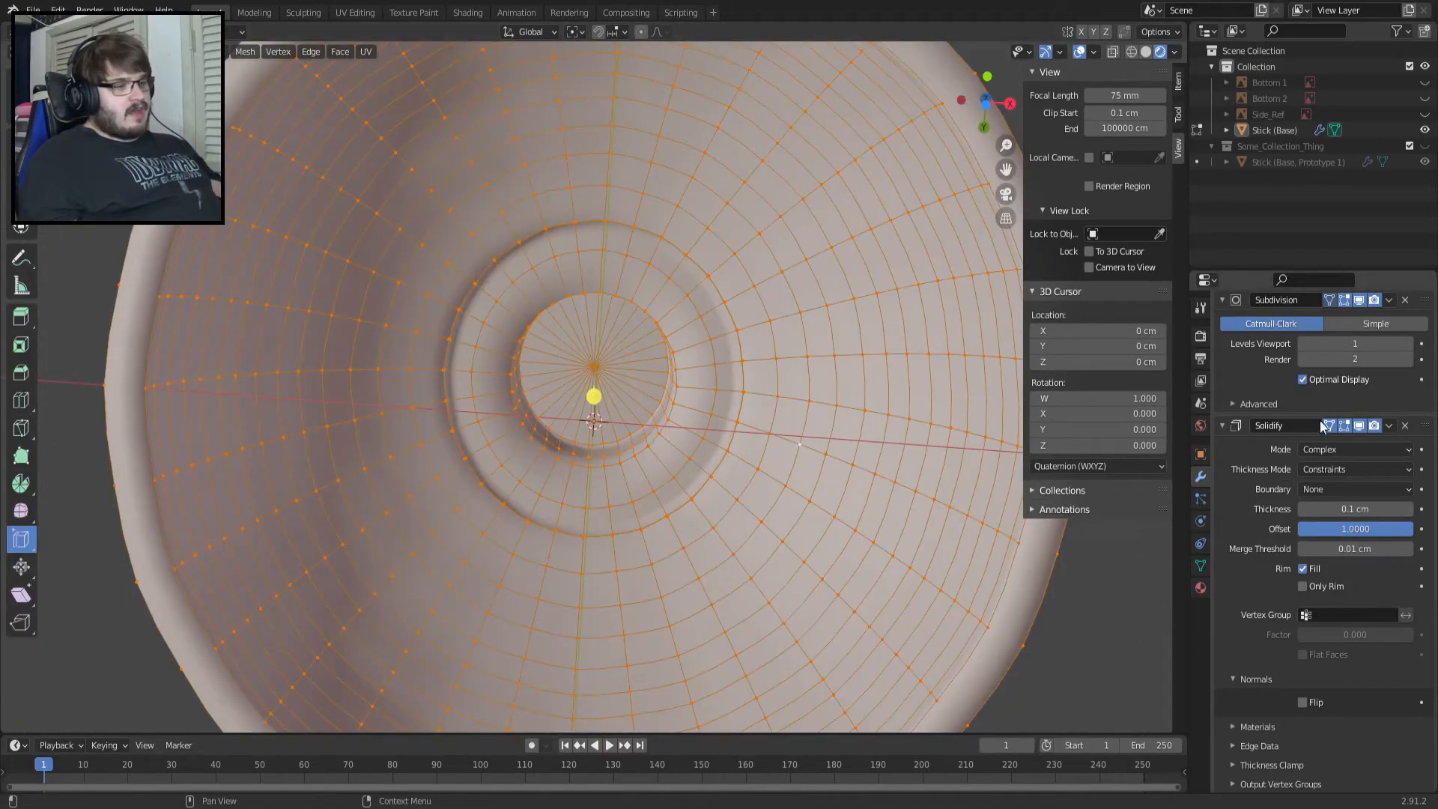
scroll(889, 440, "down", 5)
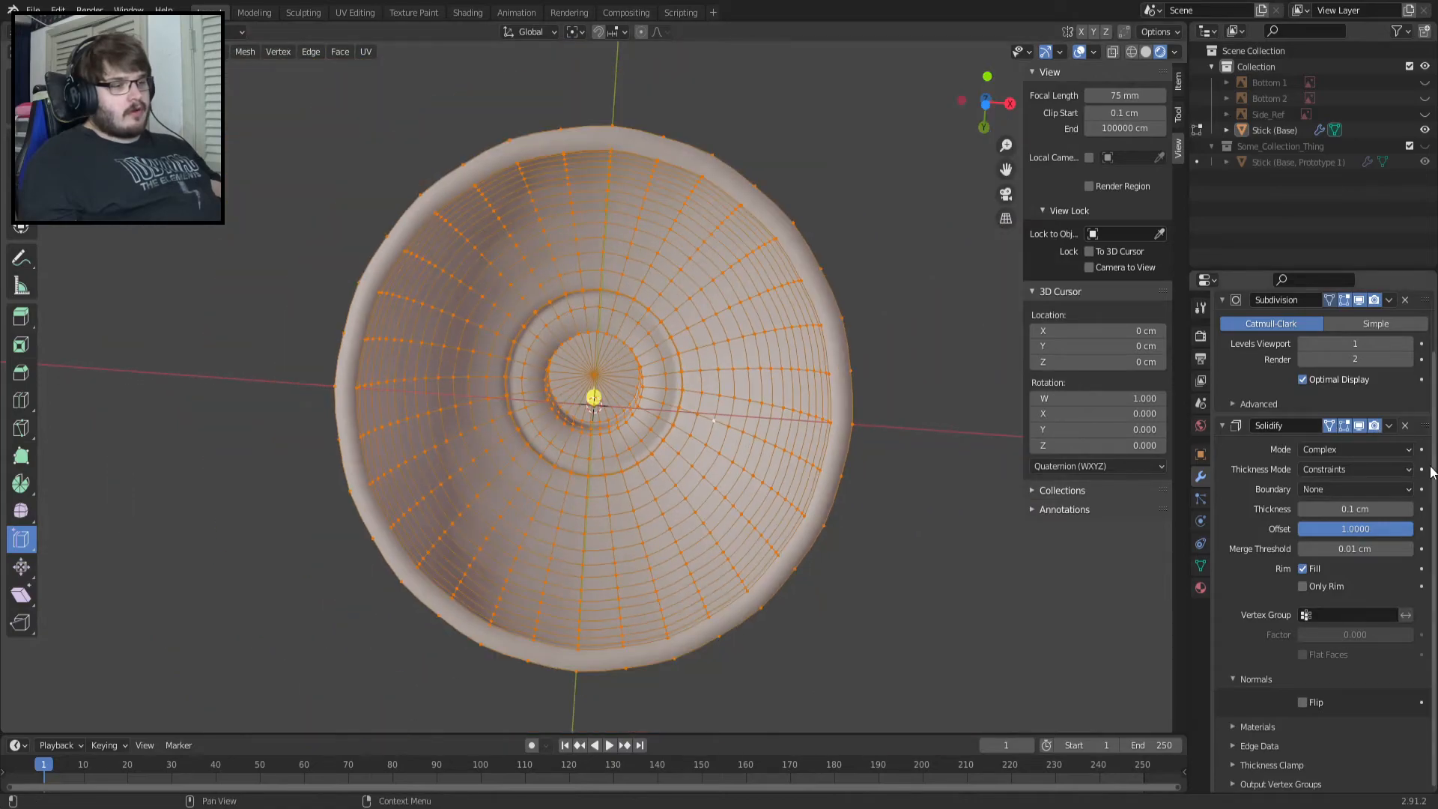
Move the Solidify modifier above the Subdivision modifier in the base's modifier stack.
left_click(1389, 426)
left_click(1363, 482)
mouse_move(677, 375)
middle_mouse_down()
mouse_move(646, 469)
mouse_move(668, 649)
mouse_move(650, 515)
mouse_move(686, 358)
middle_mouse_up()
key("KP_7")
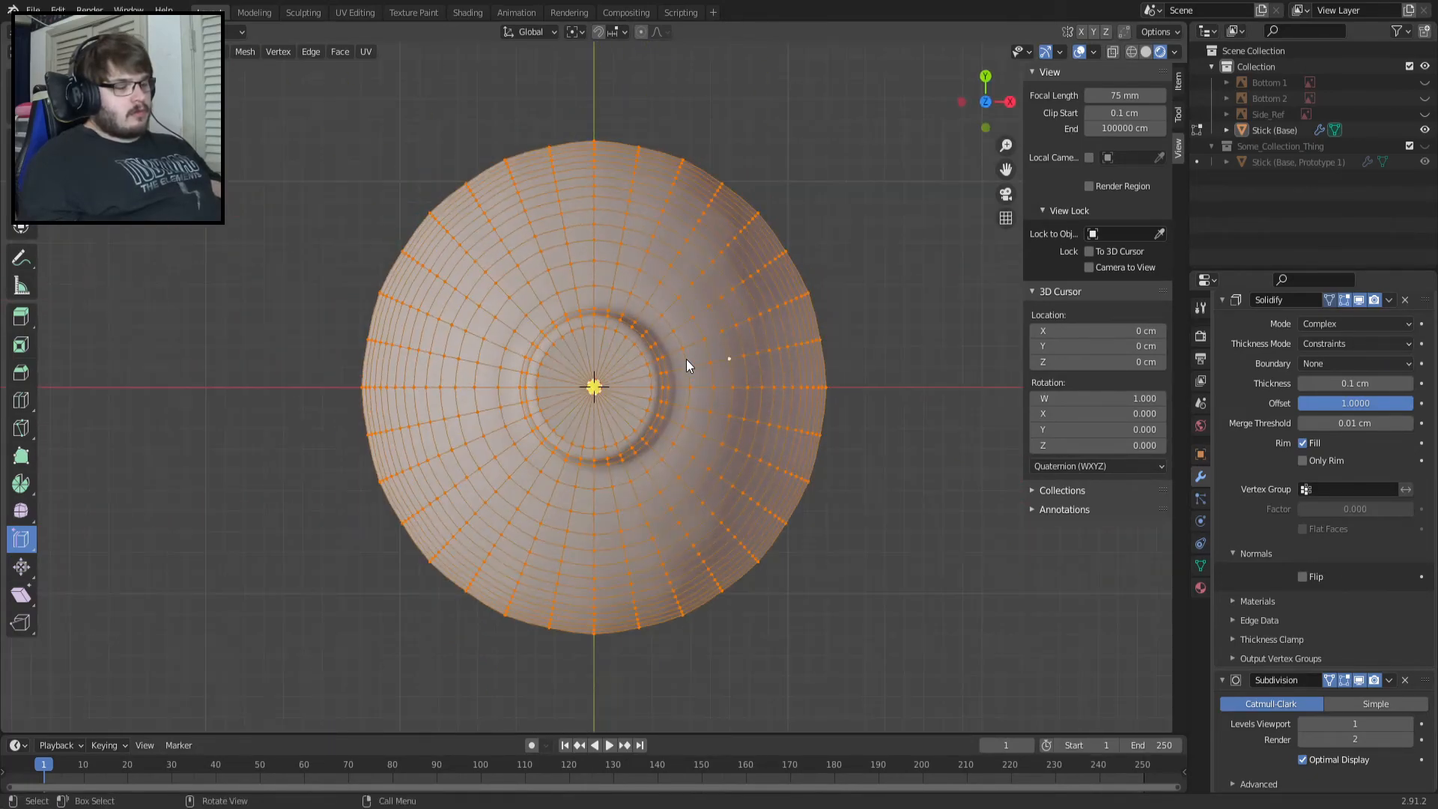
Examine how the reordered modifiers shape the base's neck and hollow underside from the front, top and below.
key("KP_1")
key("KP_7")
key("shift+KP_7")
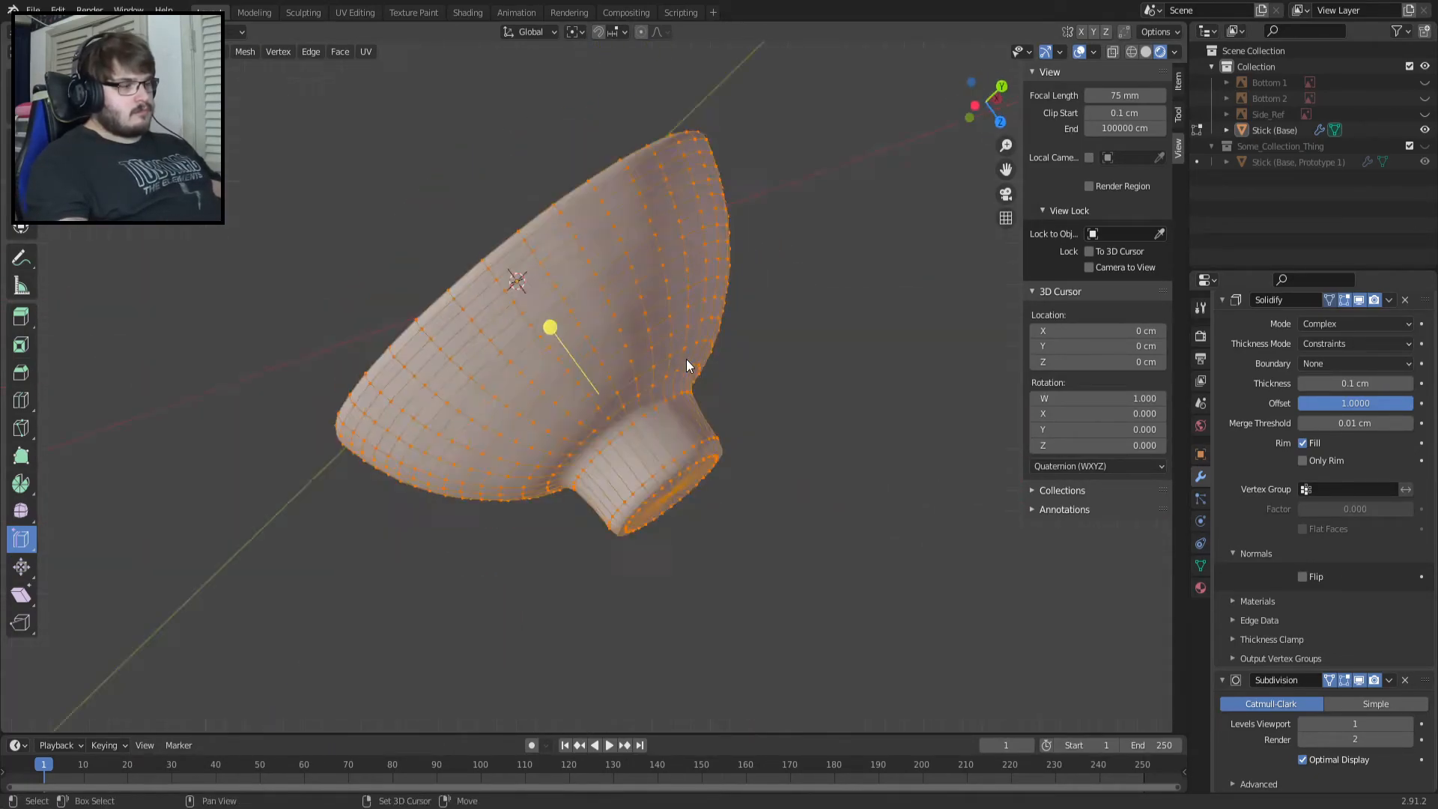
key("KP_7")
key("KP_7")
key("KP_1")
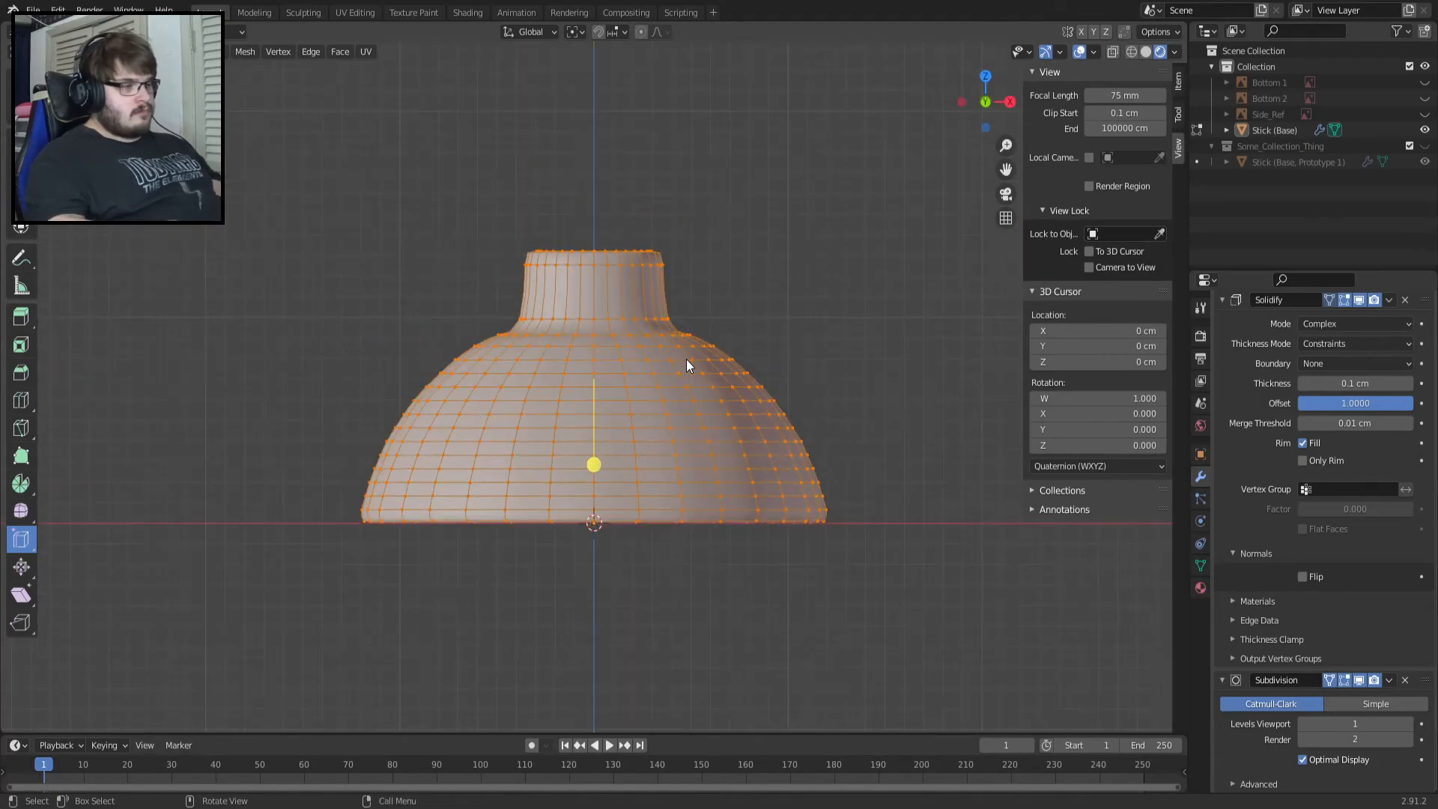
key("shift+KP_7")
key("KP_7")
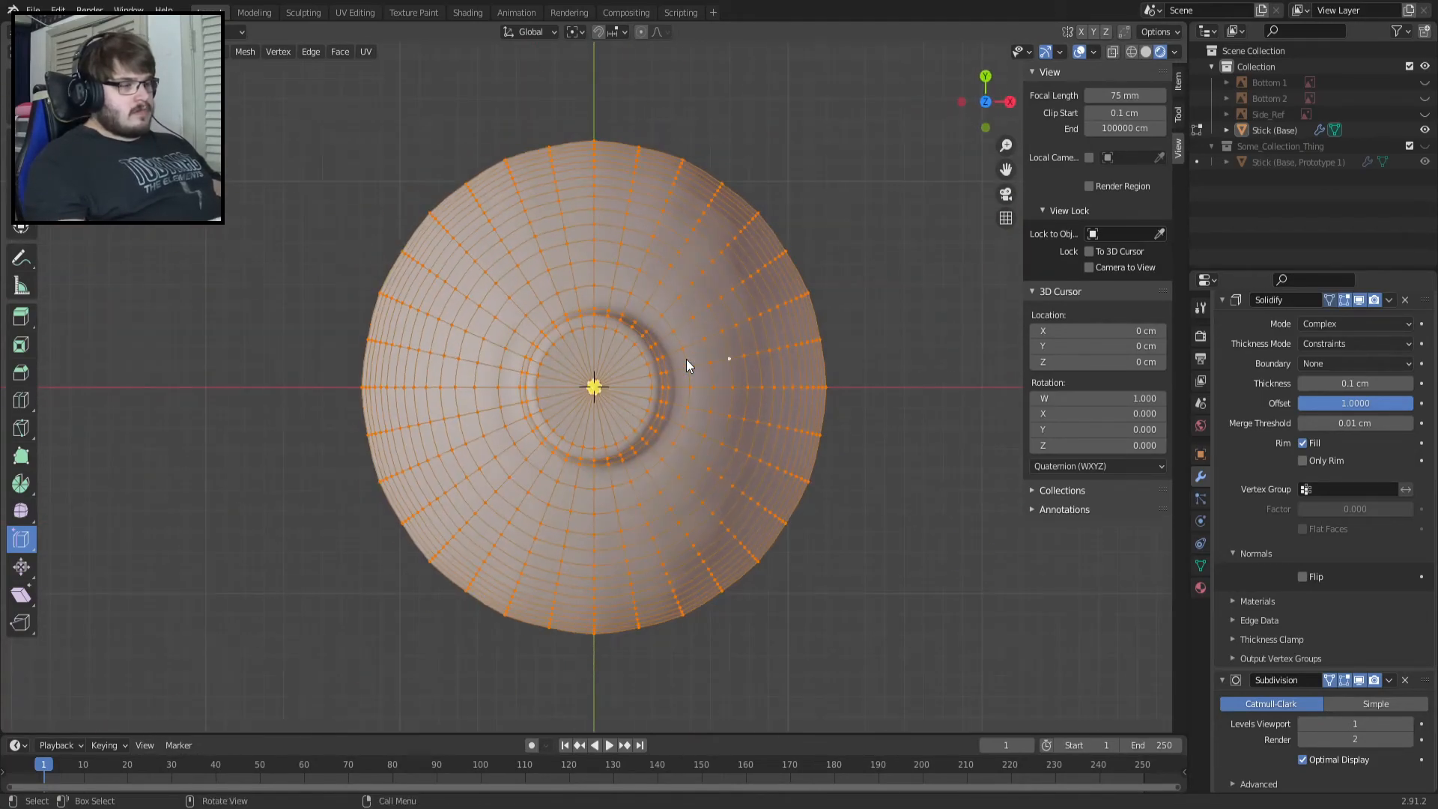
key("shift+KP_7")
key("KP_7")
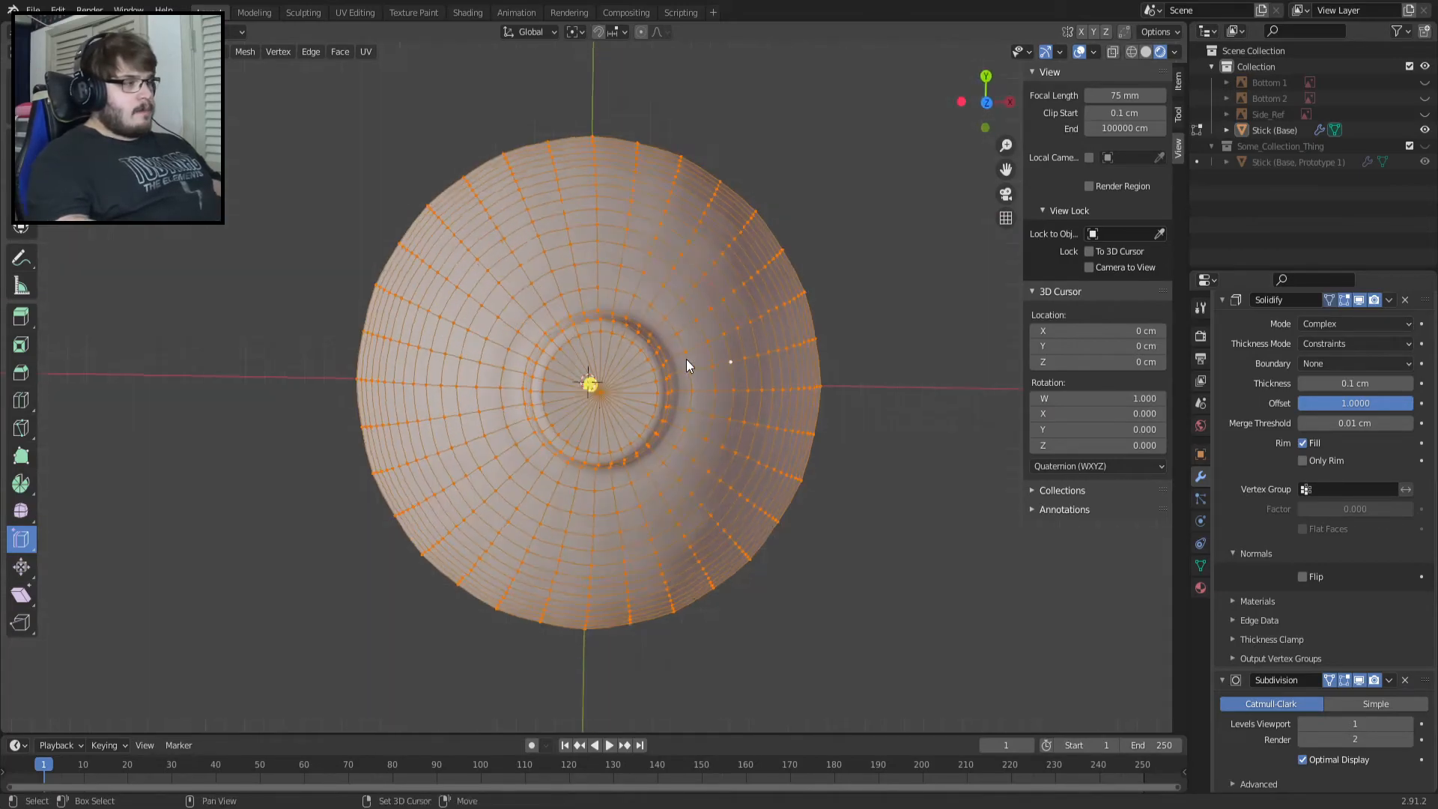
key("shift+KP_7")
middle_click_drag(686, 358, 661, 488)
key("shift+KP_7")
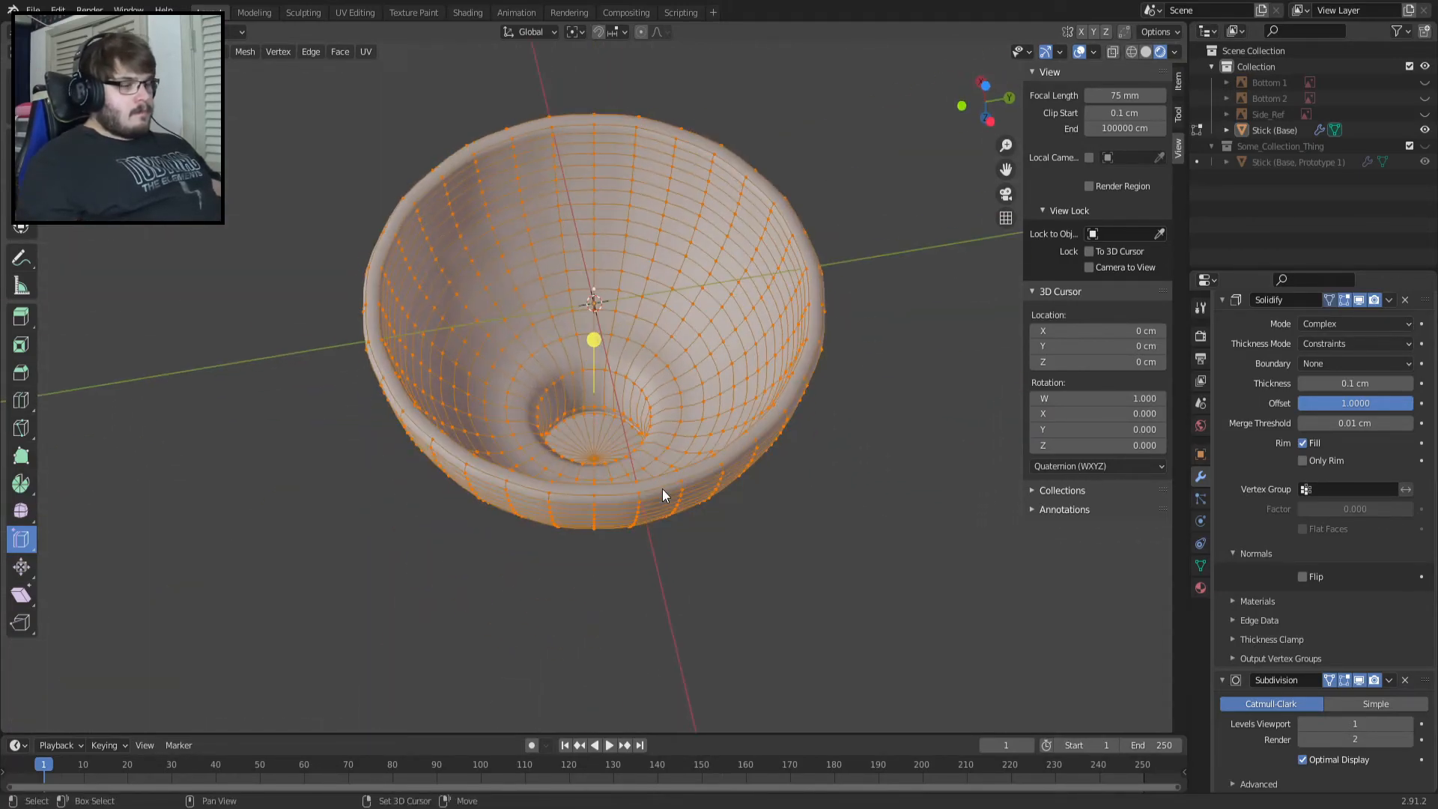
View the base from below, return to Object Mode, save the file, and apply the Solidify modifier.
key("ctrl+KP_7")
scroll(662, 488, "up", 2)
scroll(662, 488, "up", 1)
scroll(662, 488, "down", 1)
scroll(1287, 386, "up", 2)
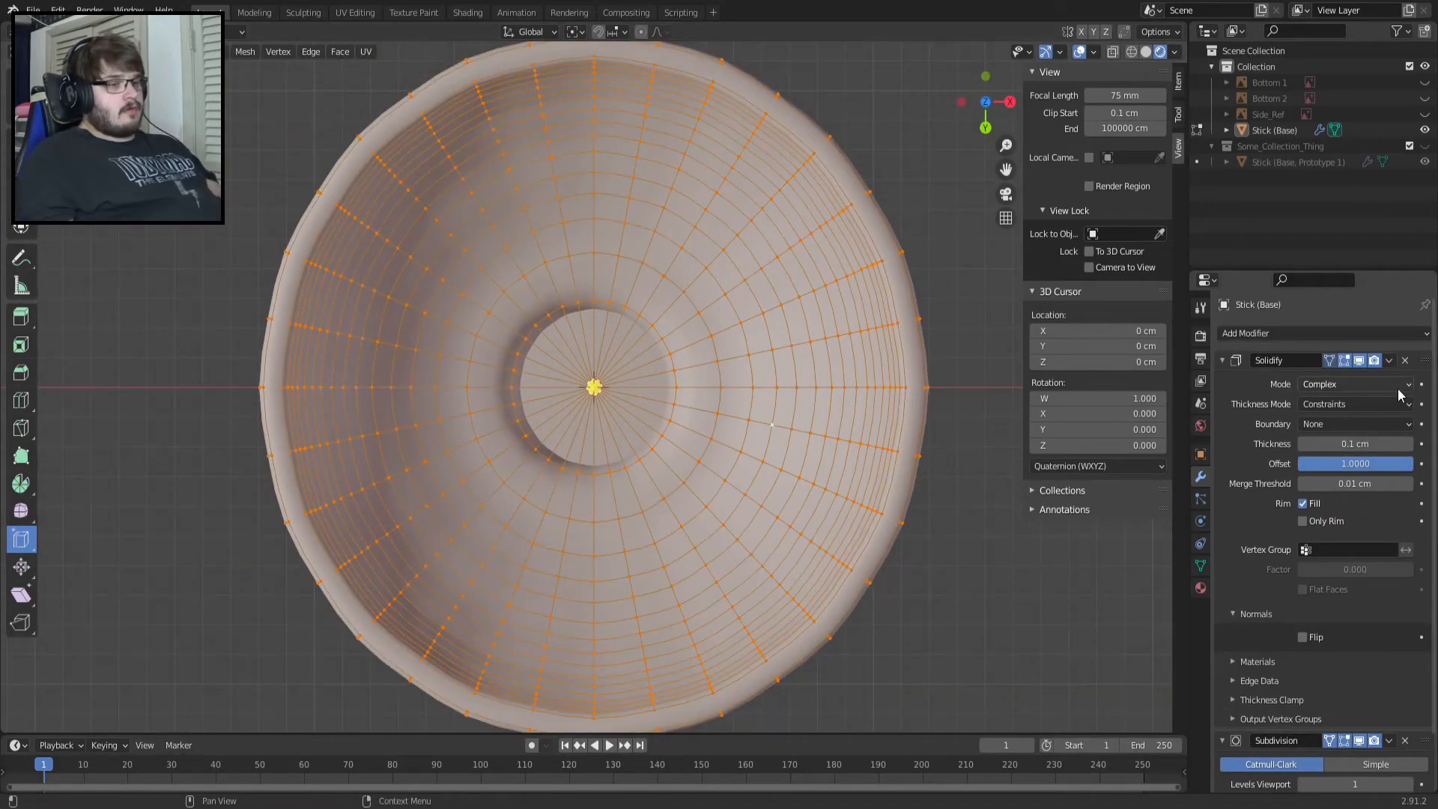
left_click(1389, 360)
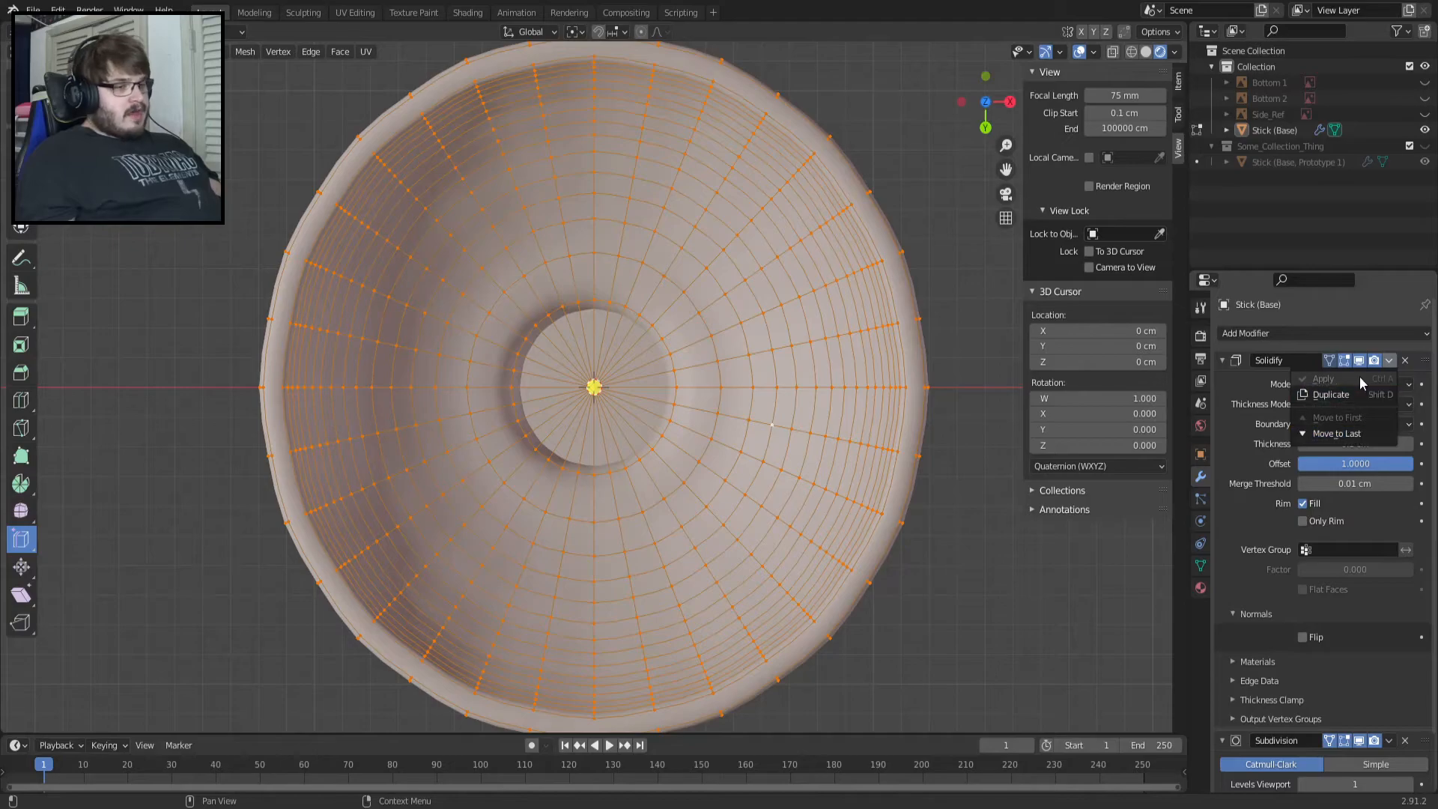
key("Tab")
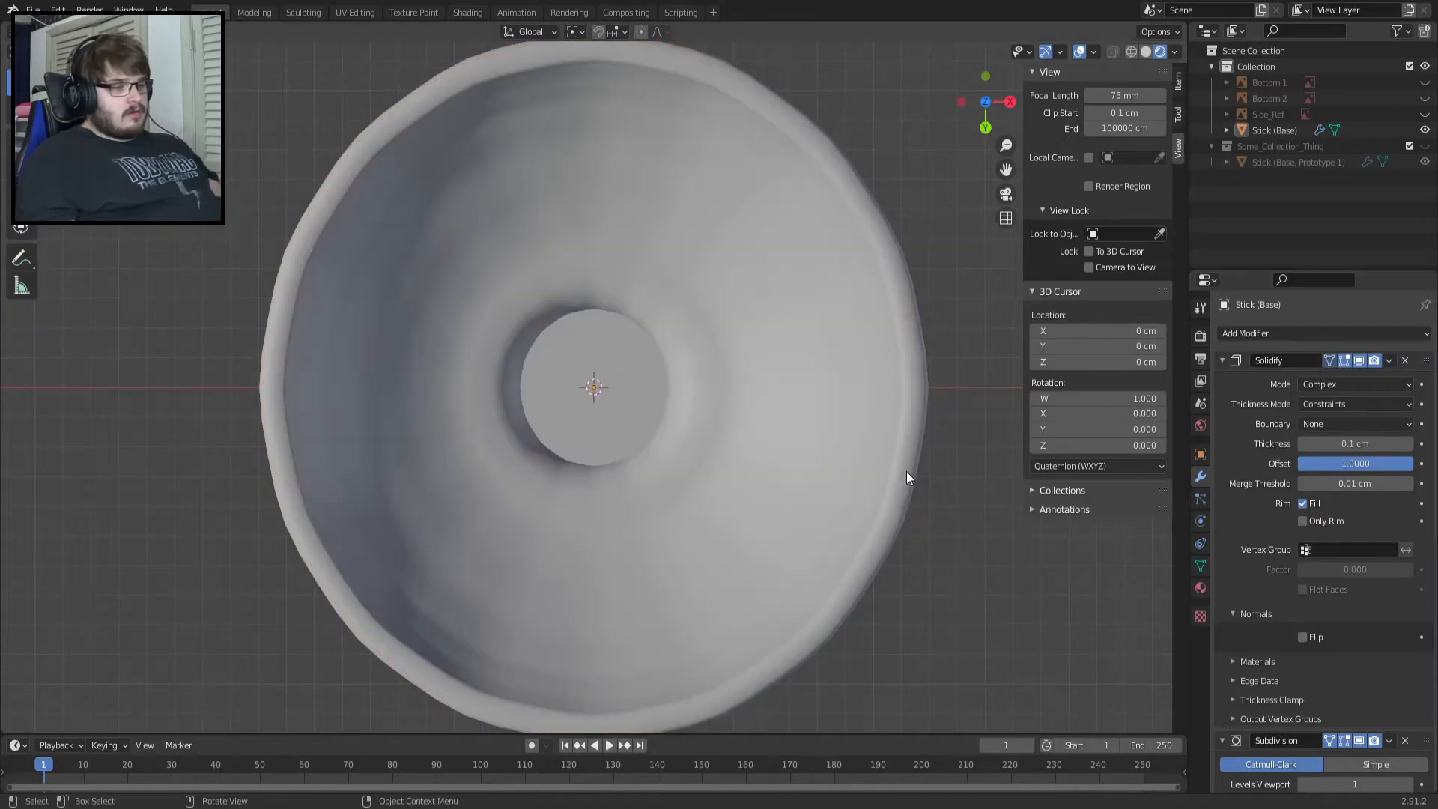
left_click(1388, 360)
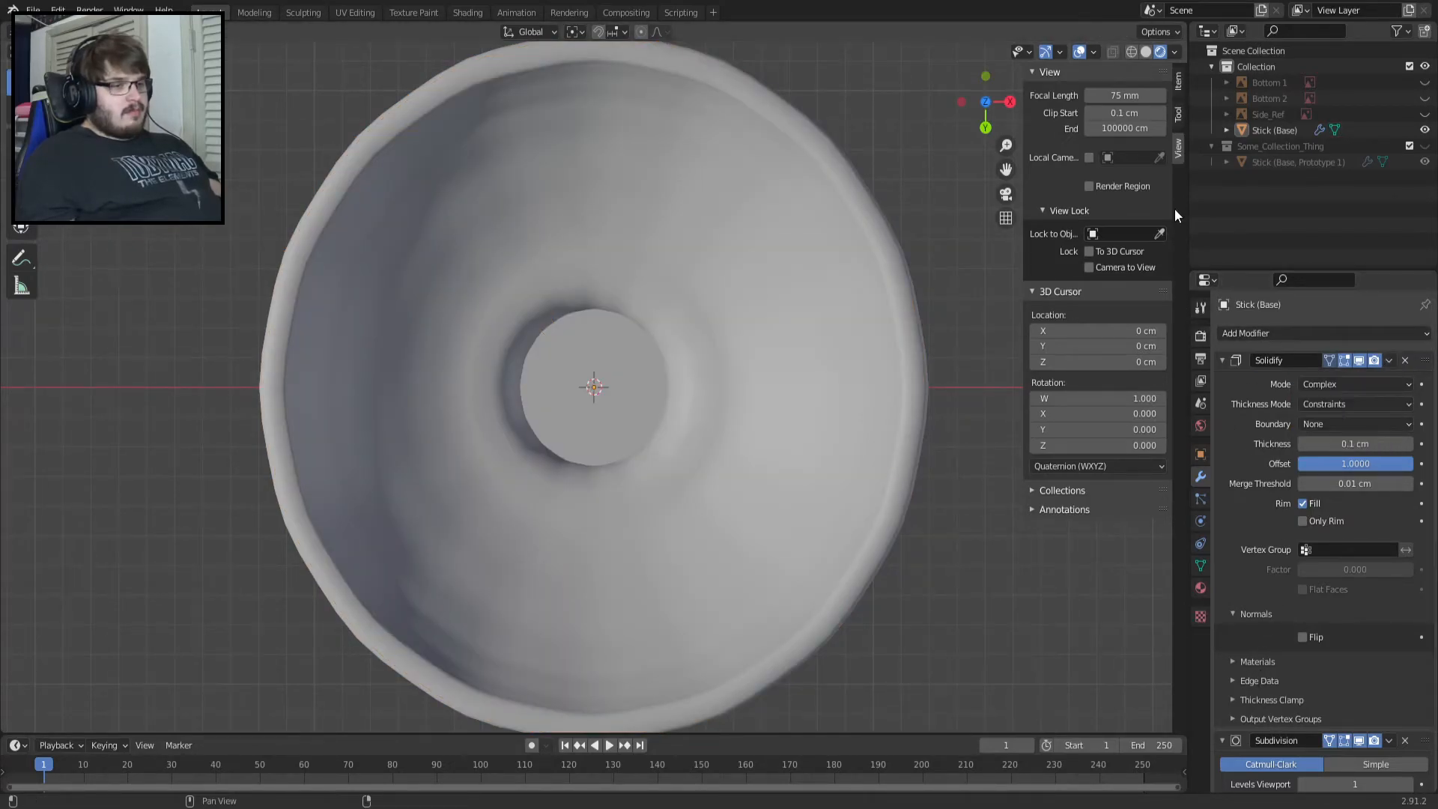
key("ctrl+s")
left_click(1388, 362)
left_click(1376, 378)
Inspect the applied rim from below in Edit Mode, select its edge loops and try scaling them.
scroll(527, 137, "up", 3)
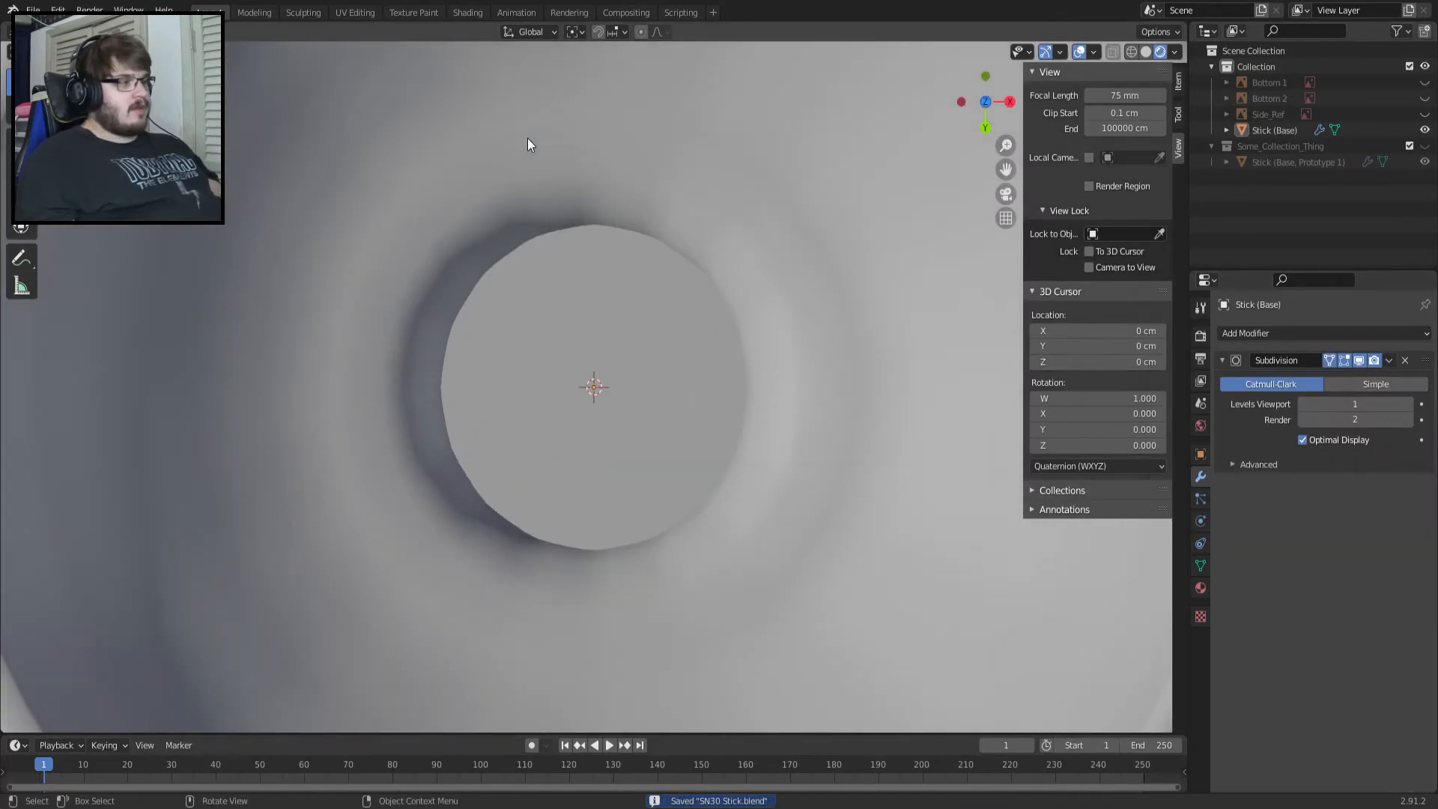
middle_click_drag(545, 168, 565, 644, "shift")
scroll(574, 63, "down", 2)
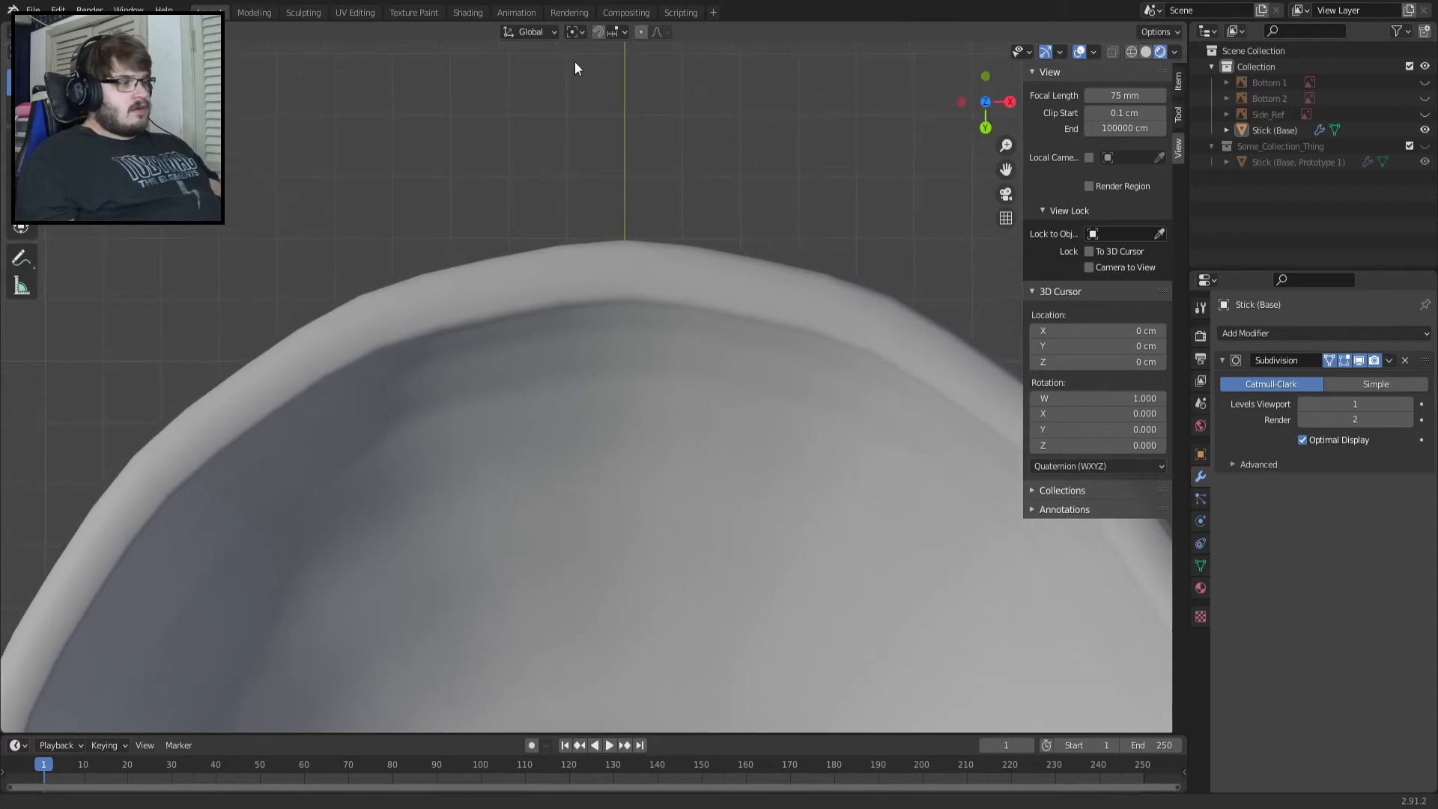
scroll(588, 105, "down", 3)
key("Tab")
key("Tab")
key("Tab")
left_click(594, 342, "alt")
scroll(564, 332, "up", 5)
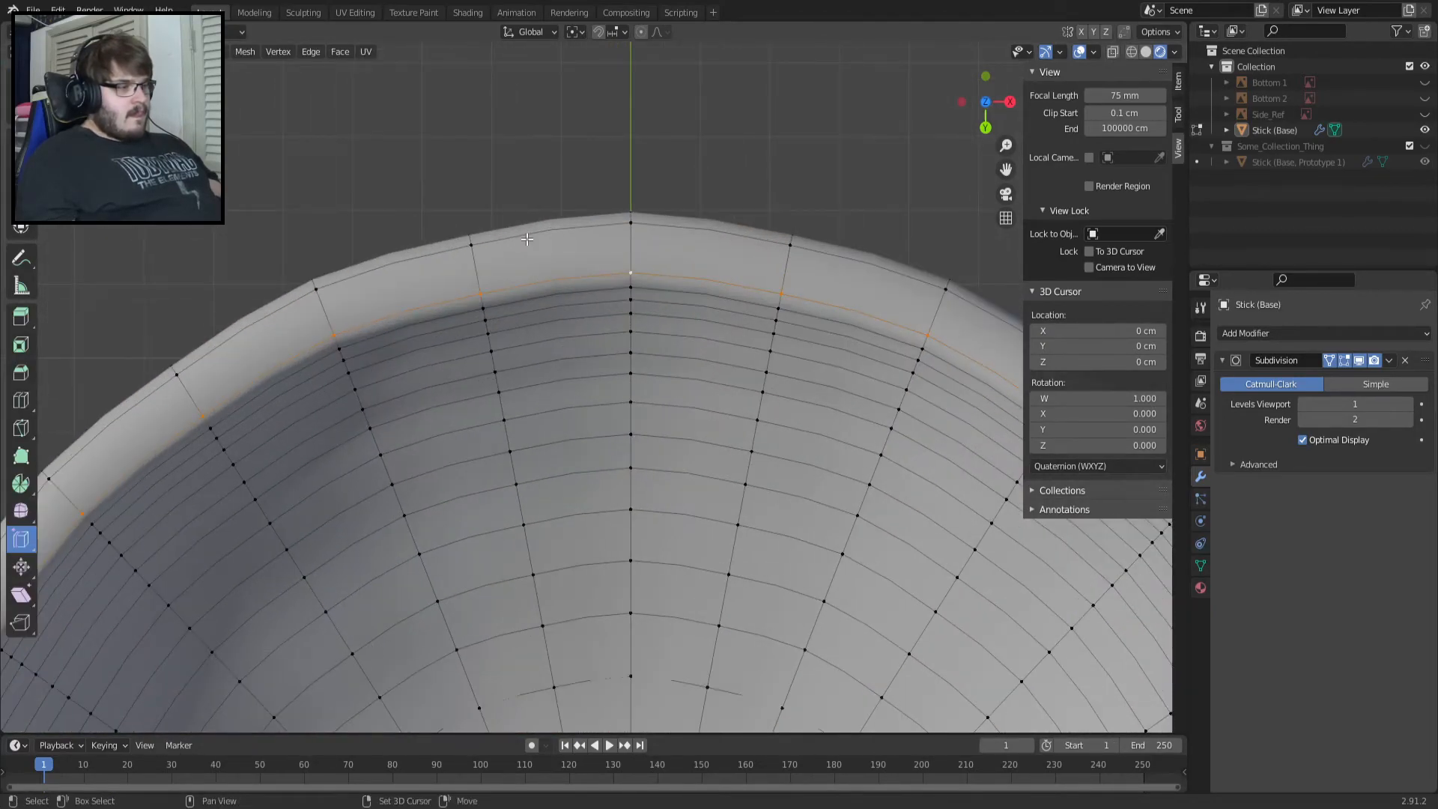
scroll(667, 373, "down", 5)
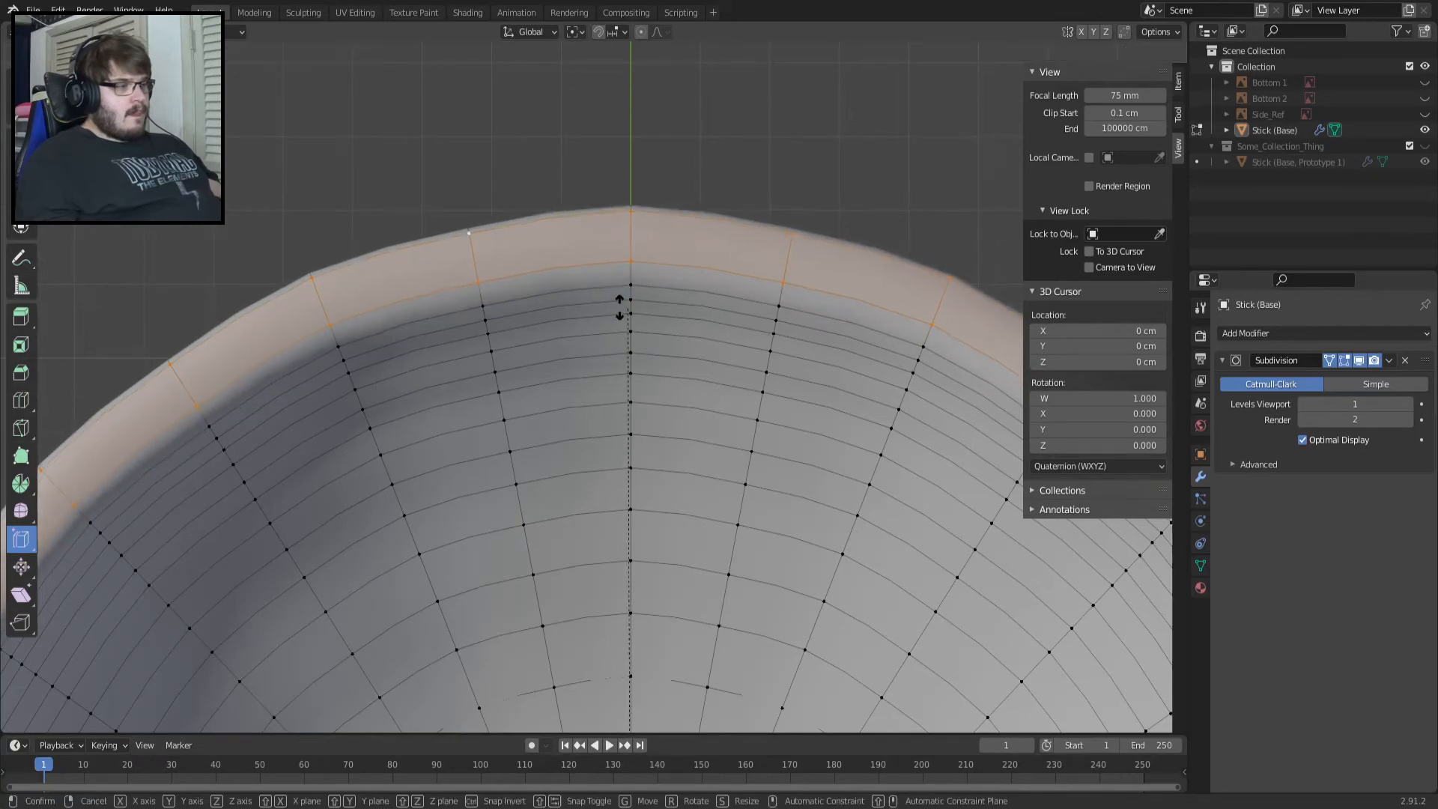
scroll(668, 376, "down", 4)
key("Tab")
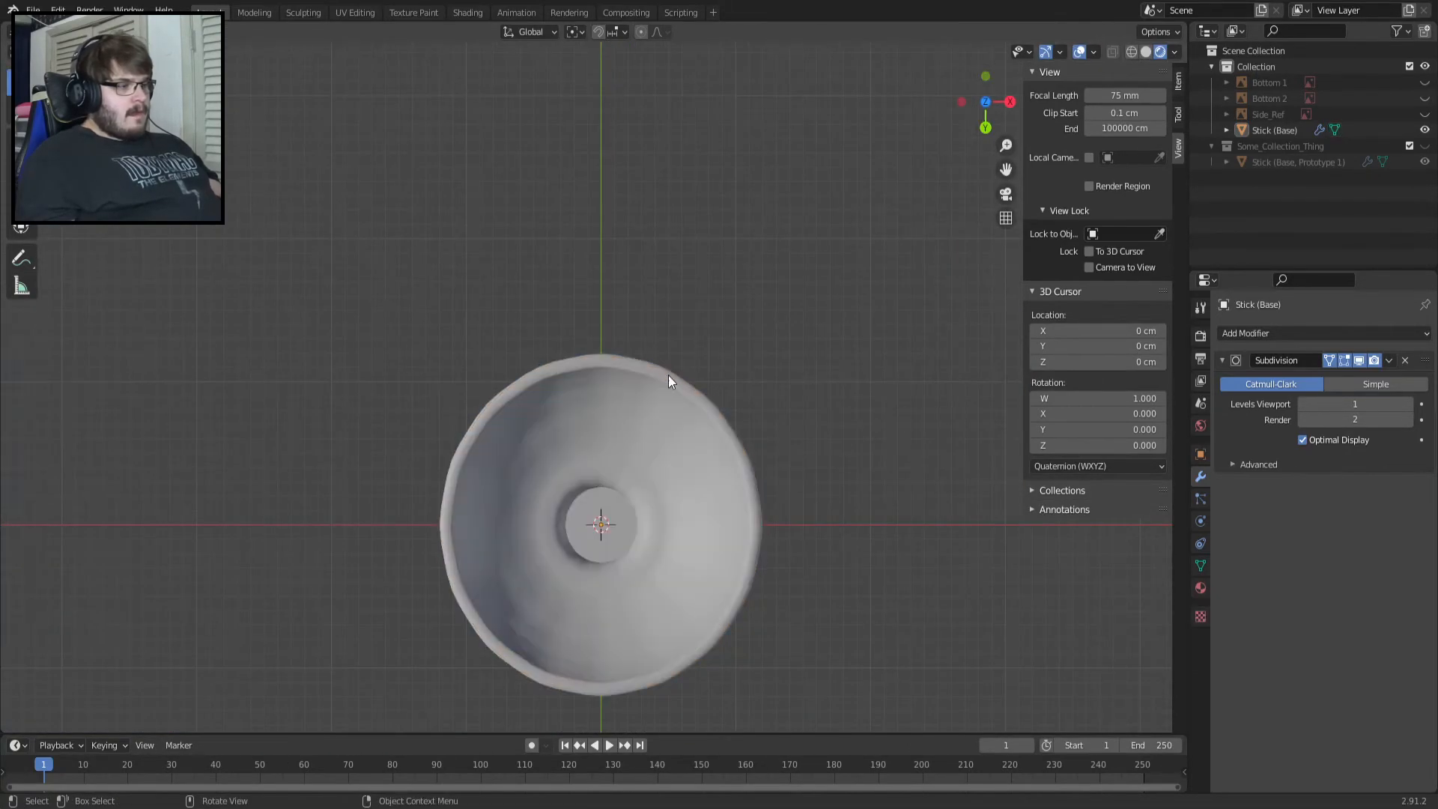
Inspect the rim's underside in Edit Mode and turn off the Subdivision modifier's viewport display.
middle_click_drag(671, 379, 663, 552)
key("Tab")
scroll(618, 313, "up", 4)
middle_click_drag(617, 313, 605, 564)
left_click(558, 631)
left_click(1352, 360)
left_click(1358, 360)
scroll(658, 467, "up", 3)
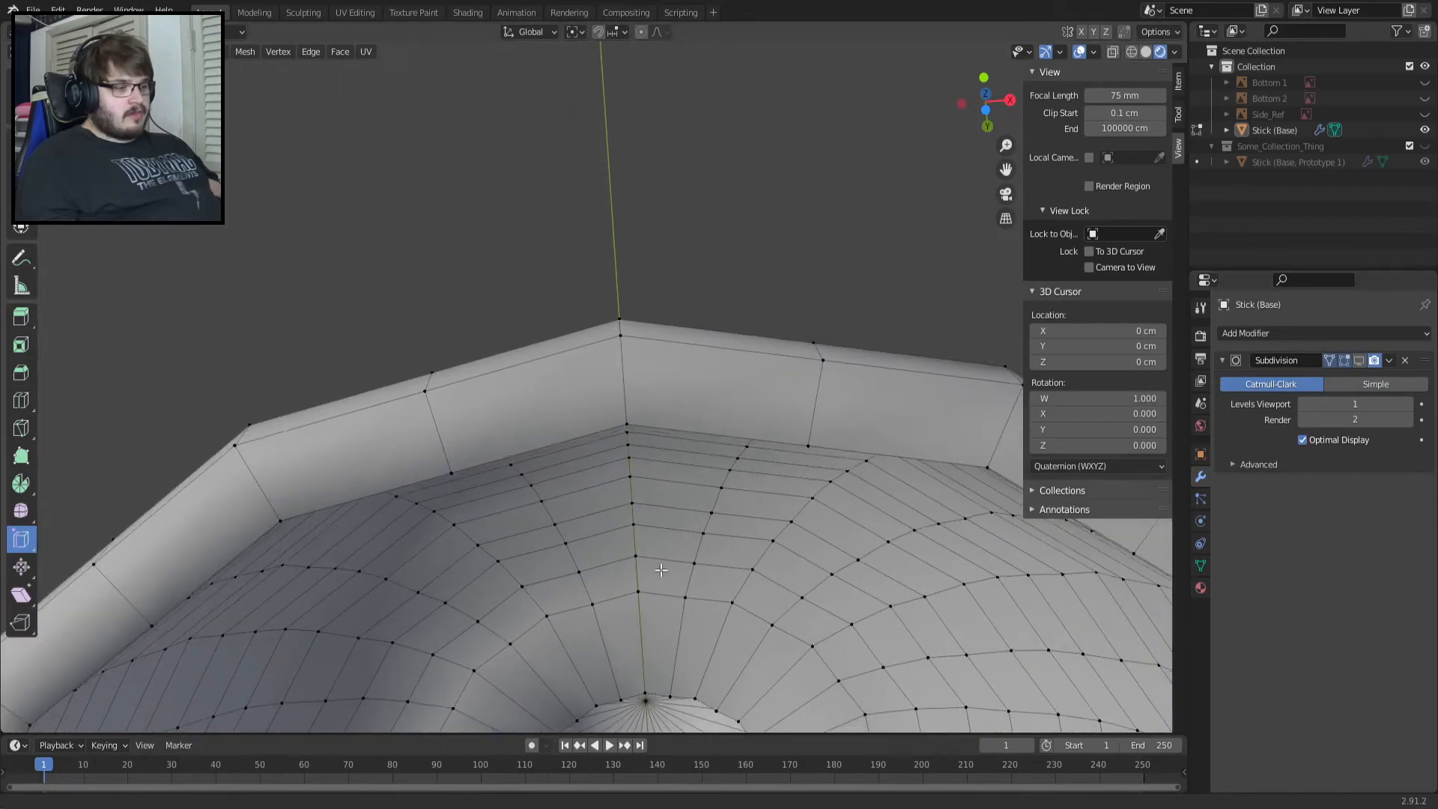
Delete the inner shell's vertex loop where the neck's hollow opens into the body.
middle_click_drag(662, 582, 653, 248)
left_click(558, 626, "alt")
key("KP_Decimal")
middle_click_drag(557, 494, 495, 511)
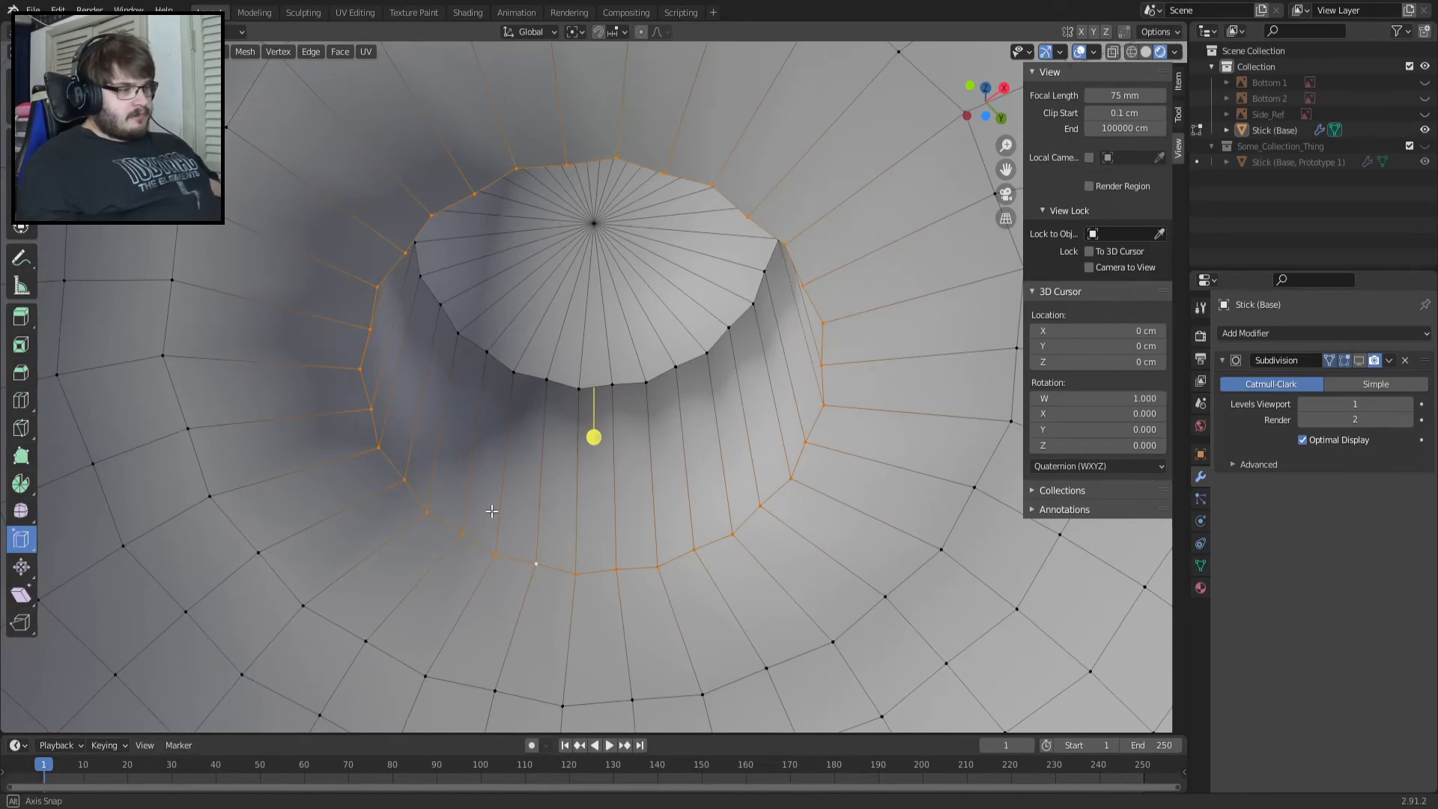
key("x")
left_click(411, 478)
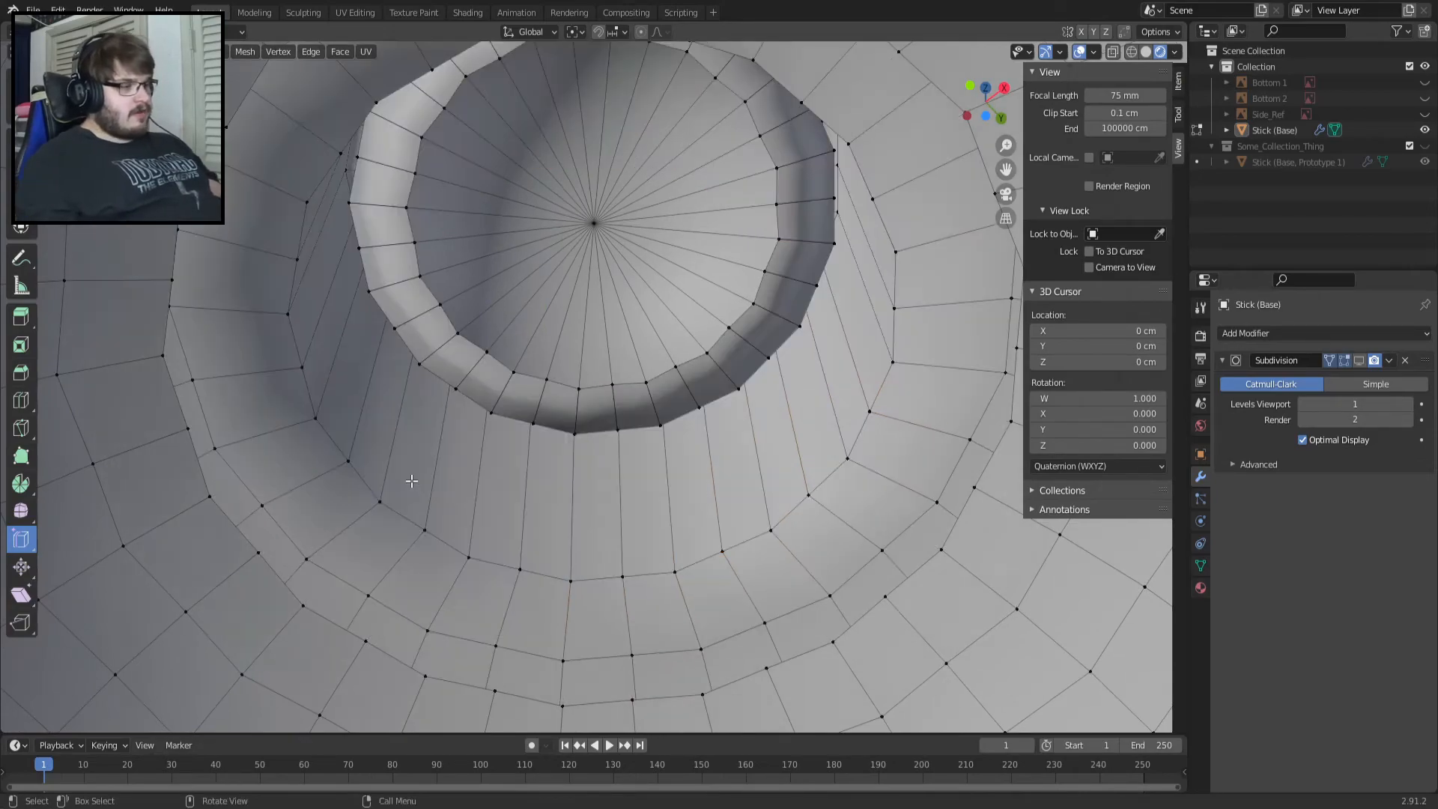
Delete the leftover inner shell loops around the cap inside the neck.
left_click(454, 382, "alt")
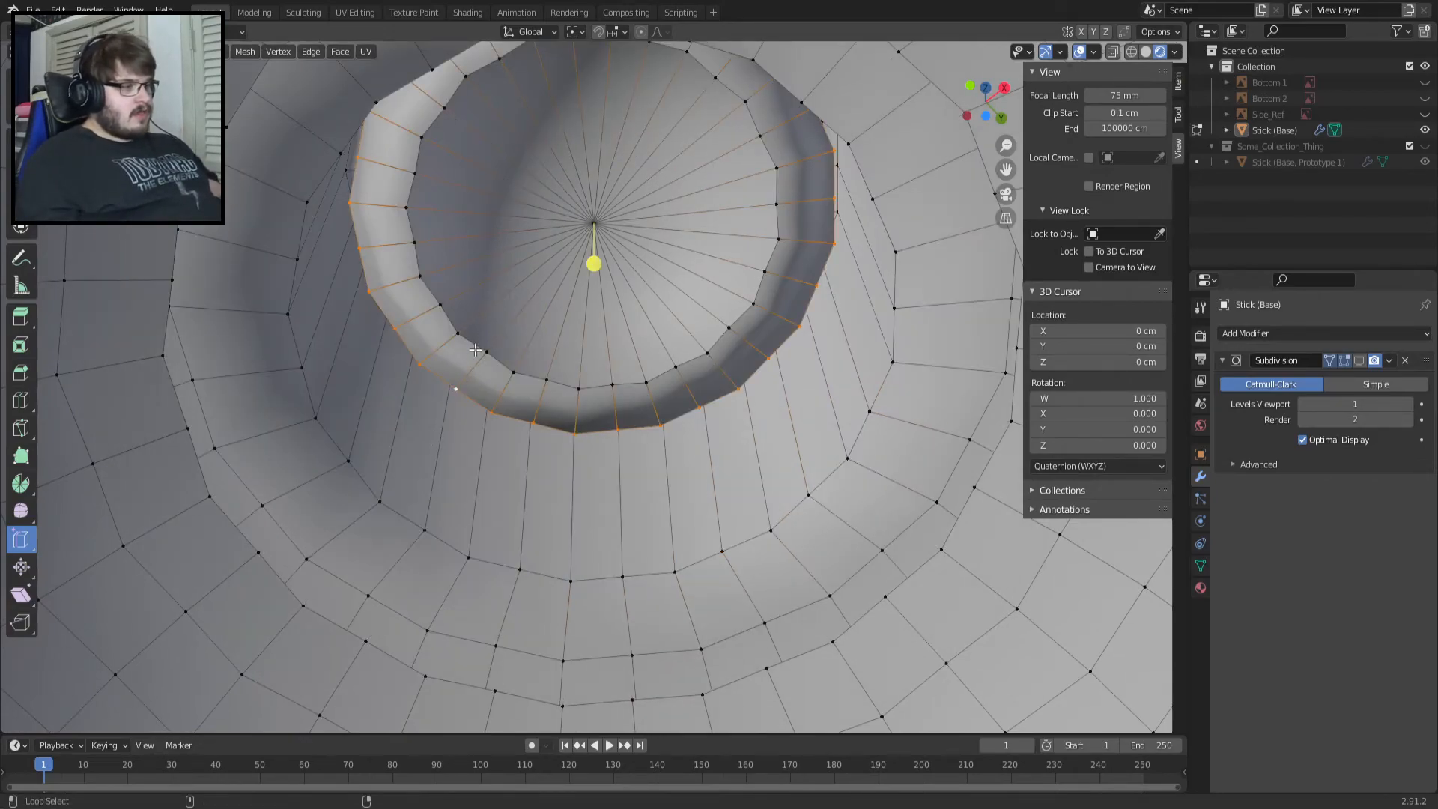
left_click(474, 350, "alt+shift")
key("x")
left_click(497, 357)
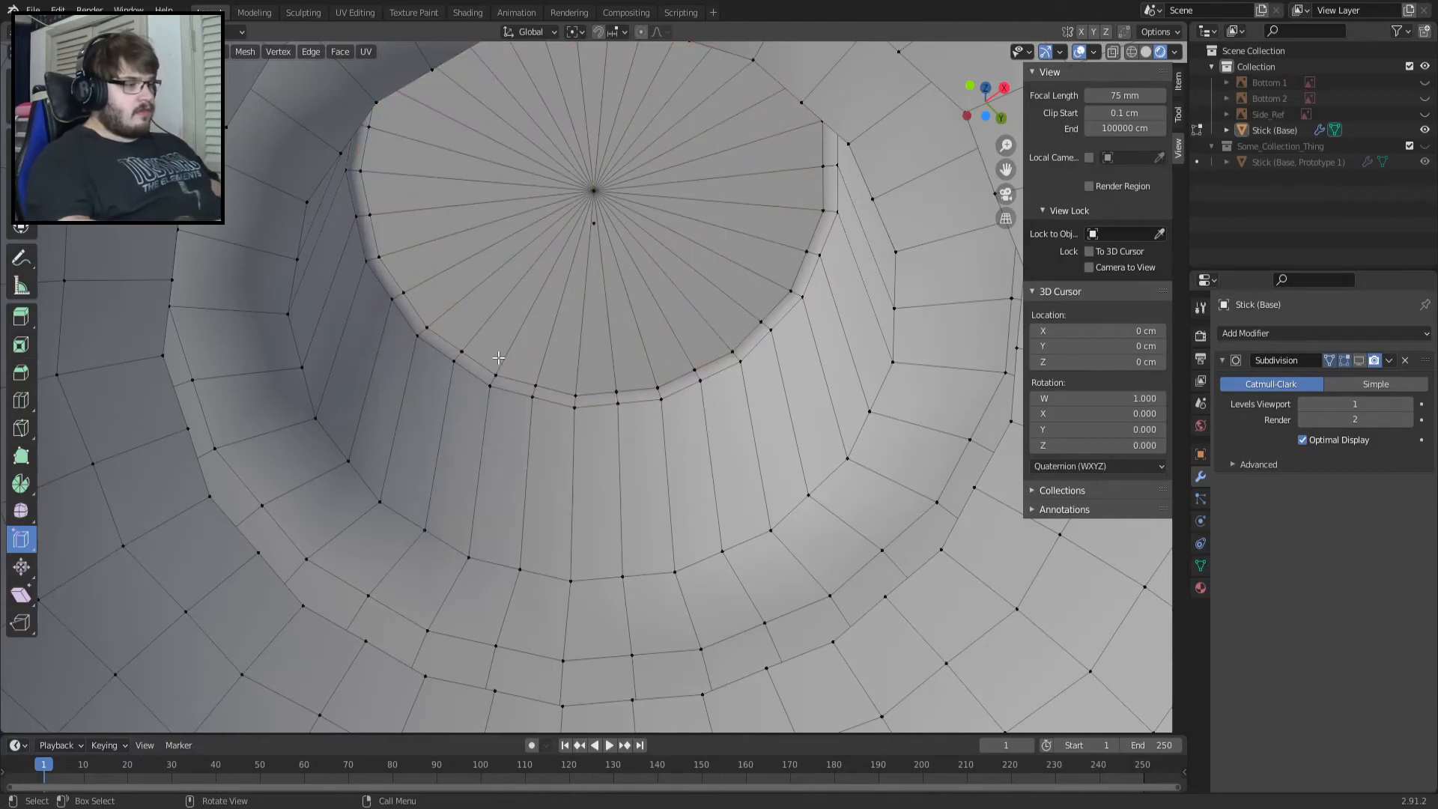
Select the inner shell's open edge loop beneath the neck and try extruding it inward by scaling.
middle_click_drag(538, 318, 536, 361)
scroll(536, 362, "up", 10)
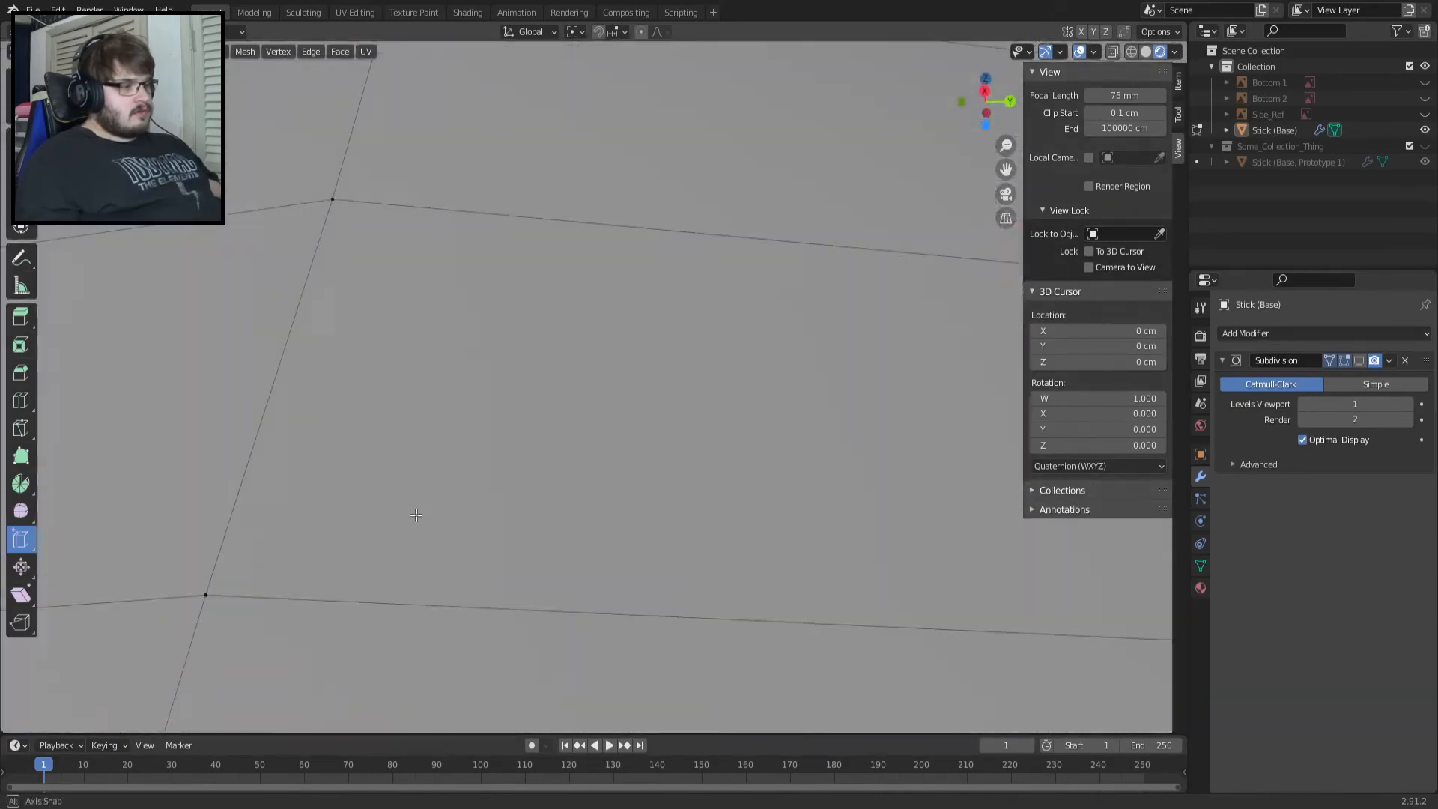
scroll(414, 508, "down", 6)
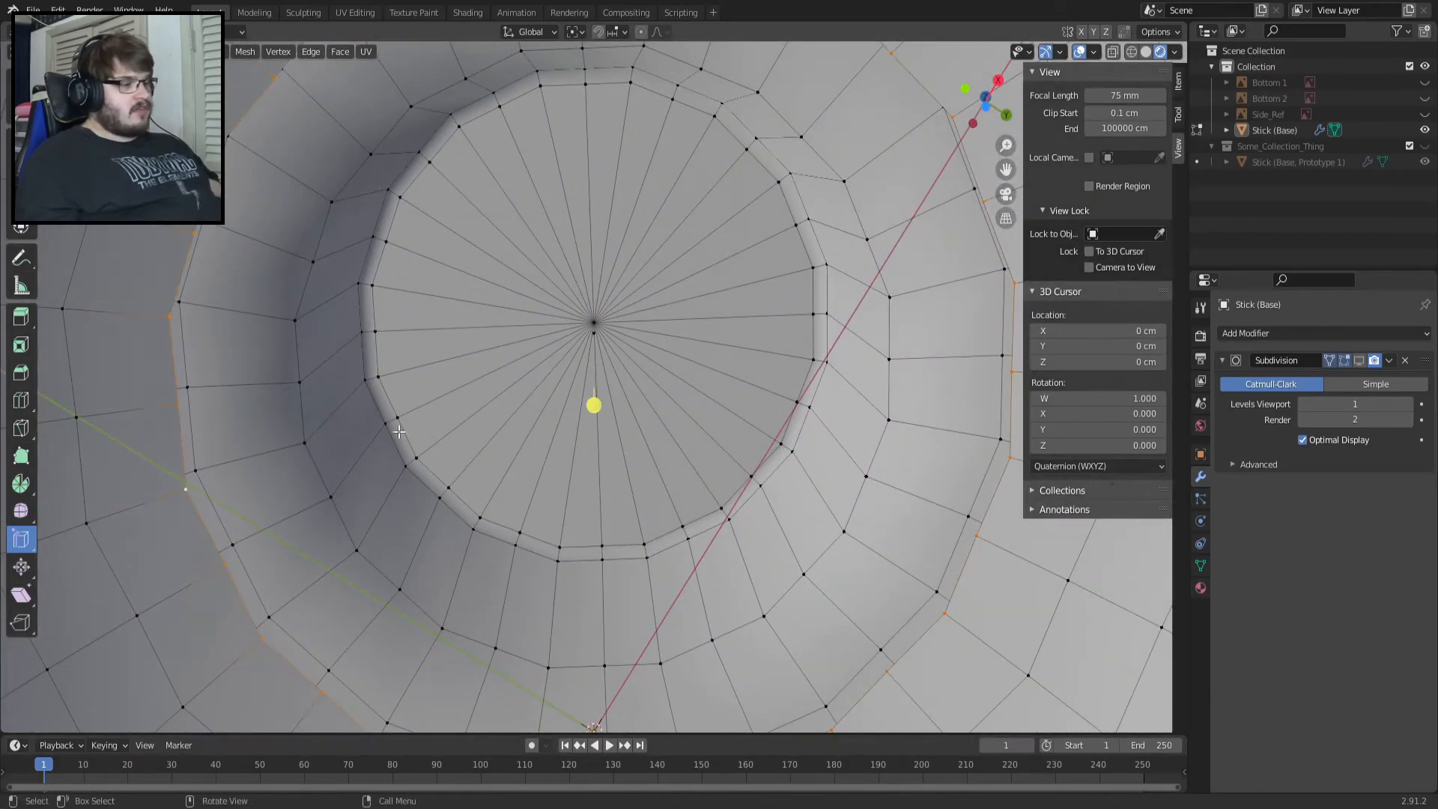
scroll(476, 387, "down", 2)
middle_click_drag(476, 387, 481, 366)
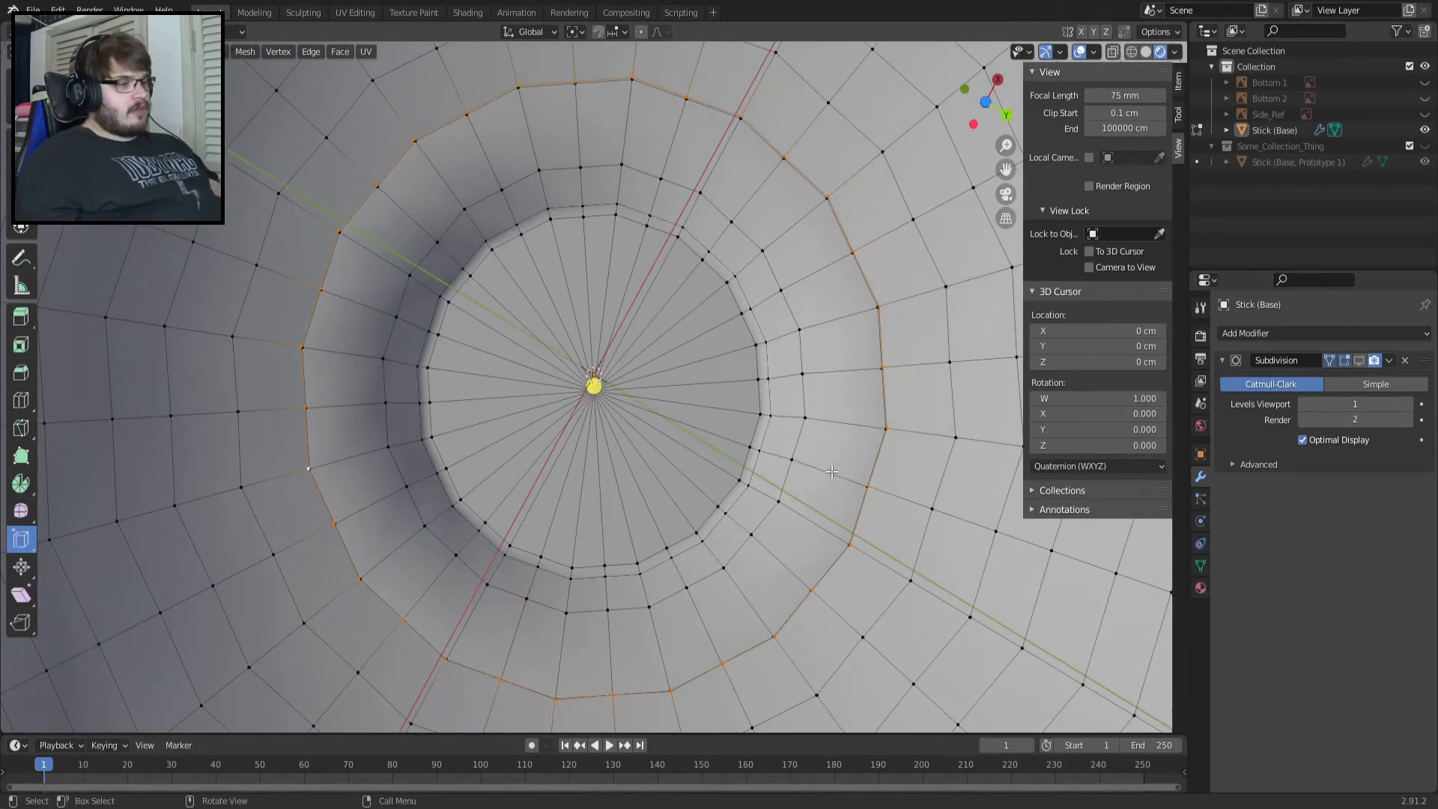
key("s")
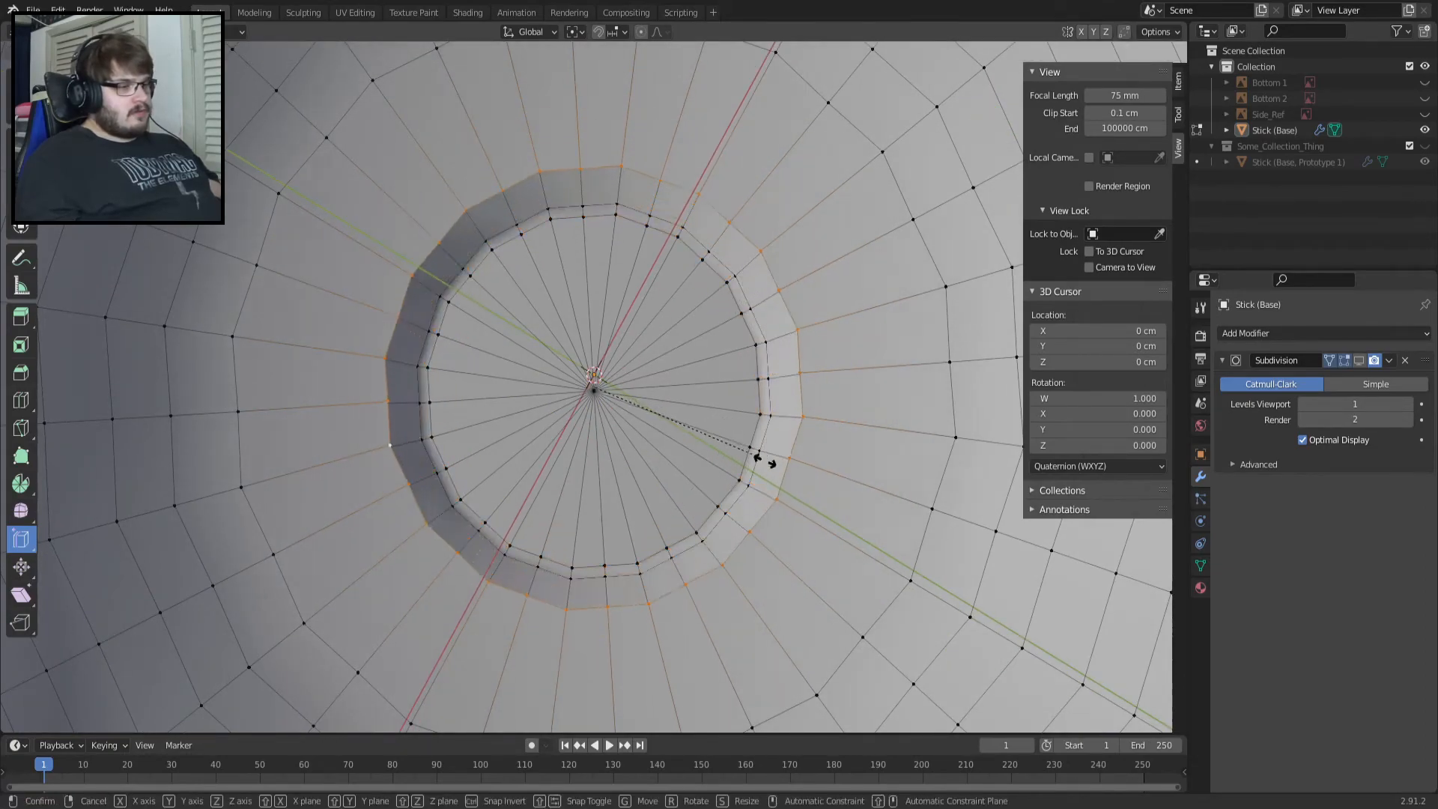
left_click(775, 469)
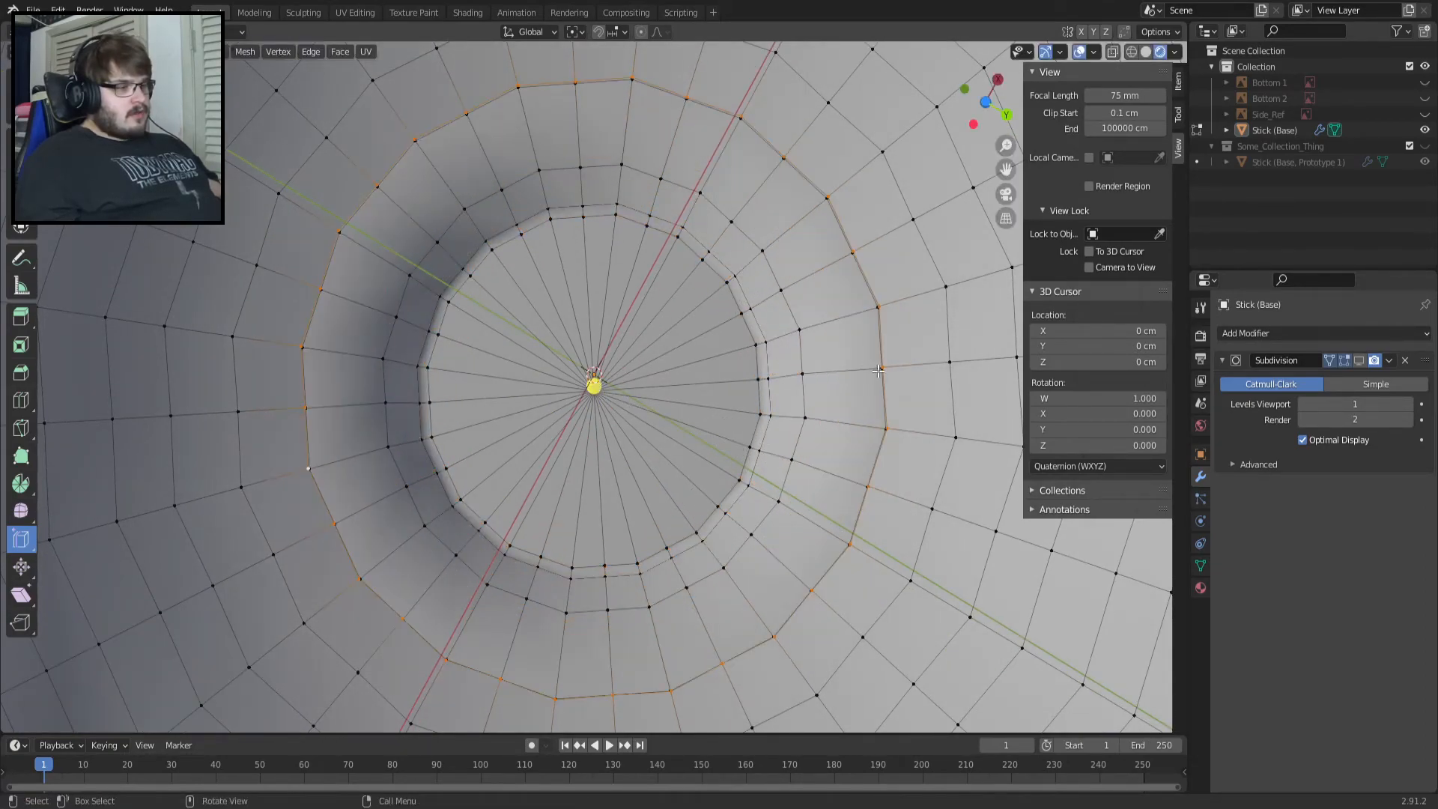
key("s")
left_click(859, 485)
key("ctrl+z")
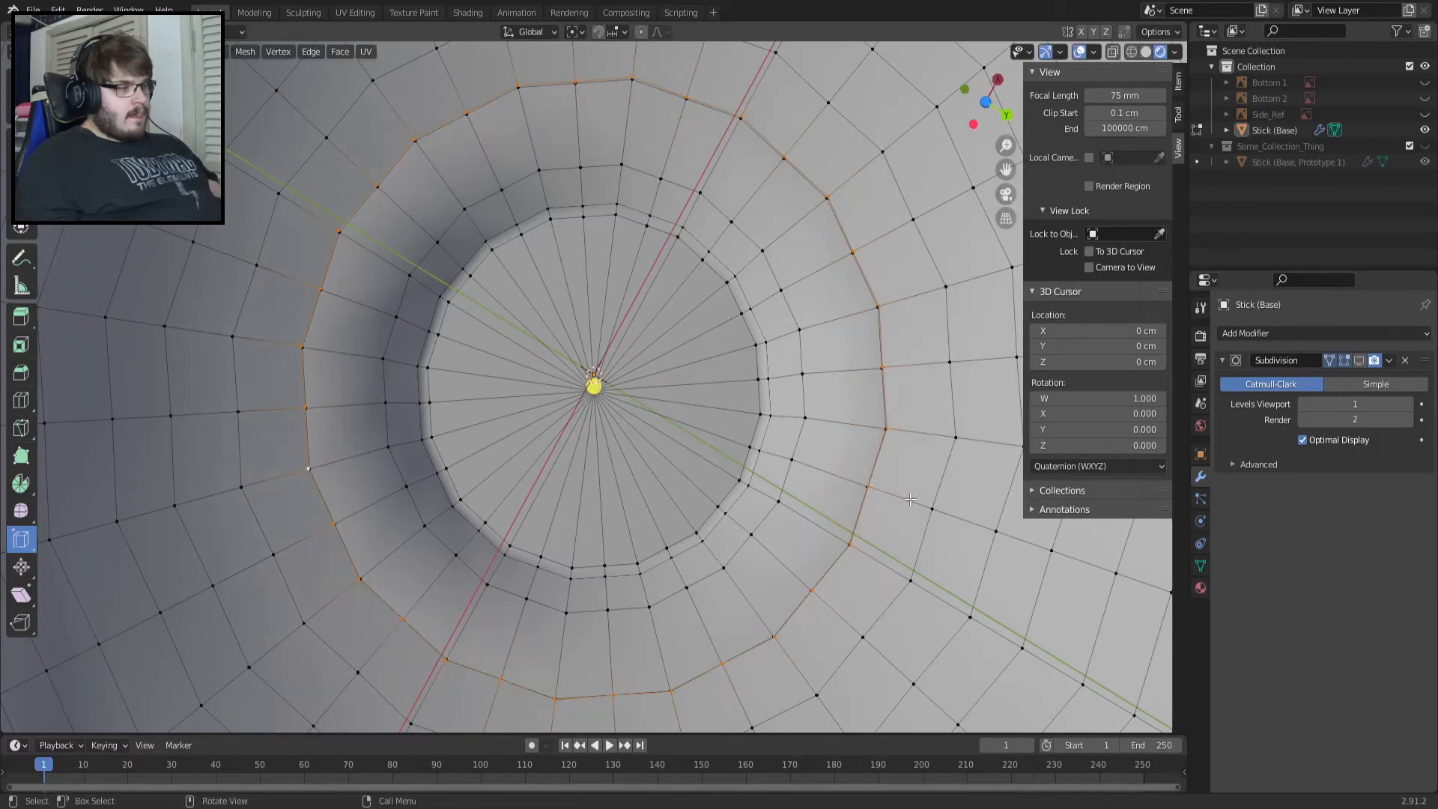
Turn the Subdivision modifier's viewport display back on and extrude the inner shell's open edge loop inward at a scale of 0.590.
scroll(257, 434, "up", 1)
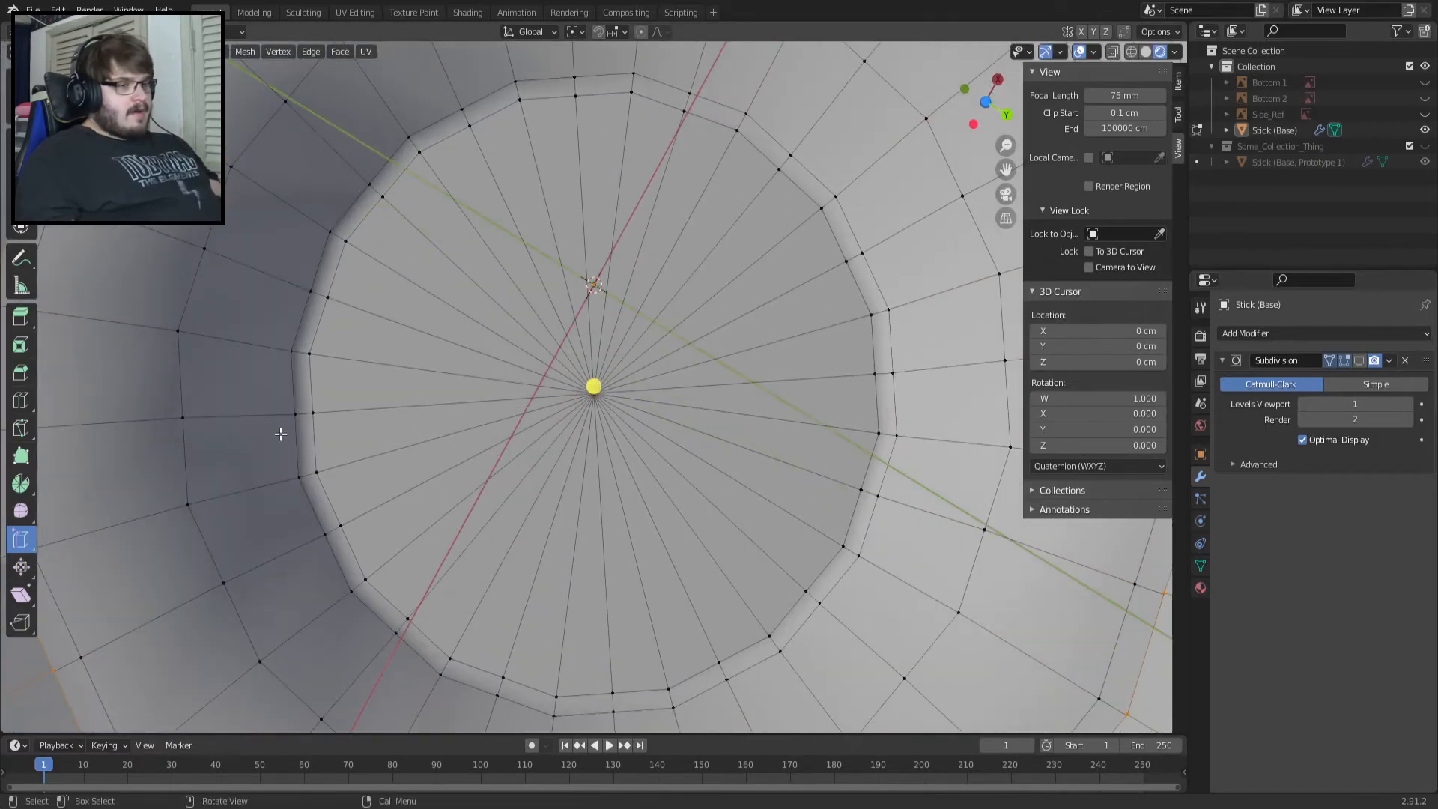
scroll(257, 436, "up", 1)
left_click(1359, 360)
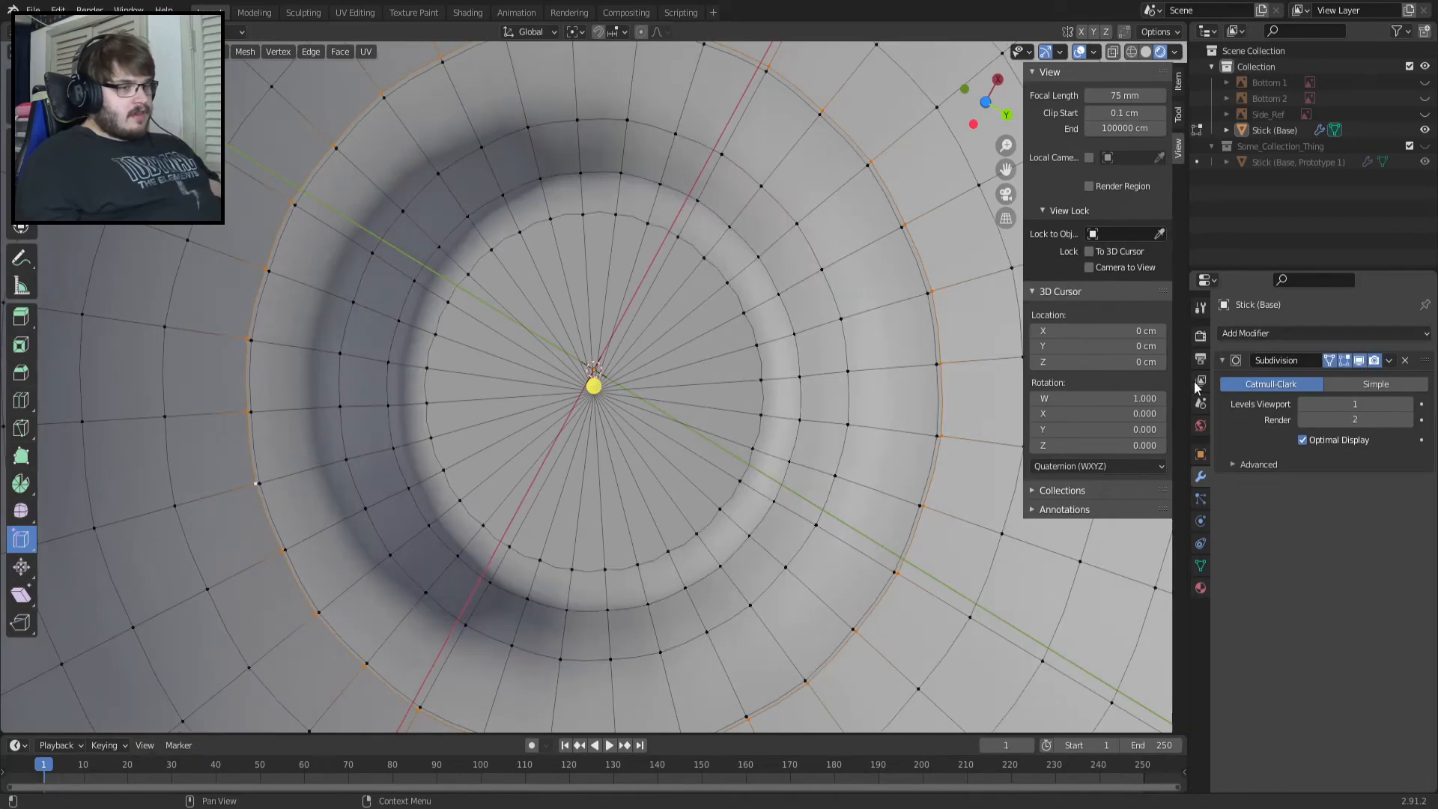
key("s")
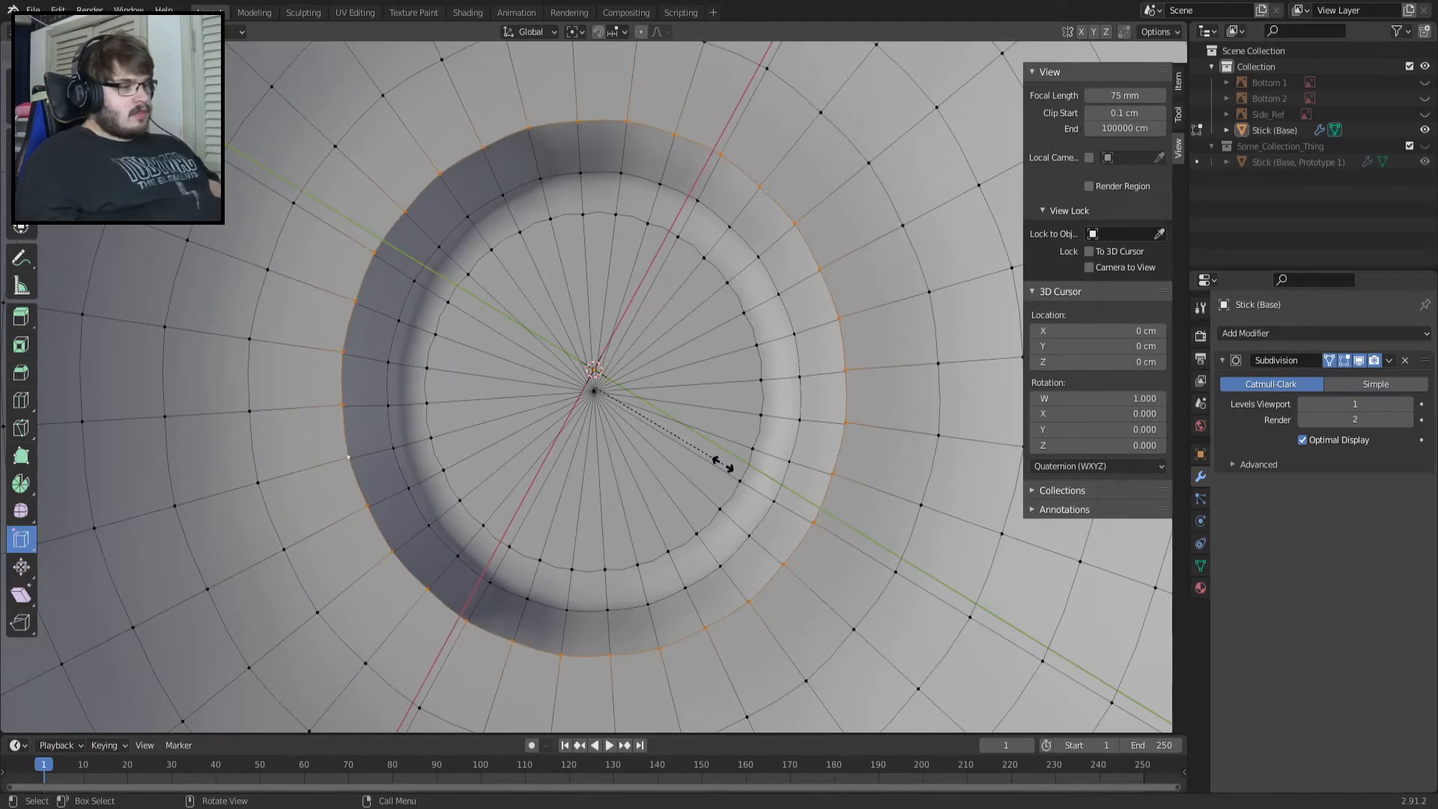
left_click(677, 479)
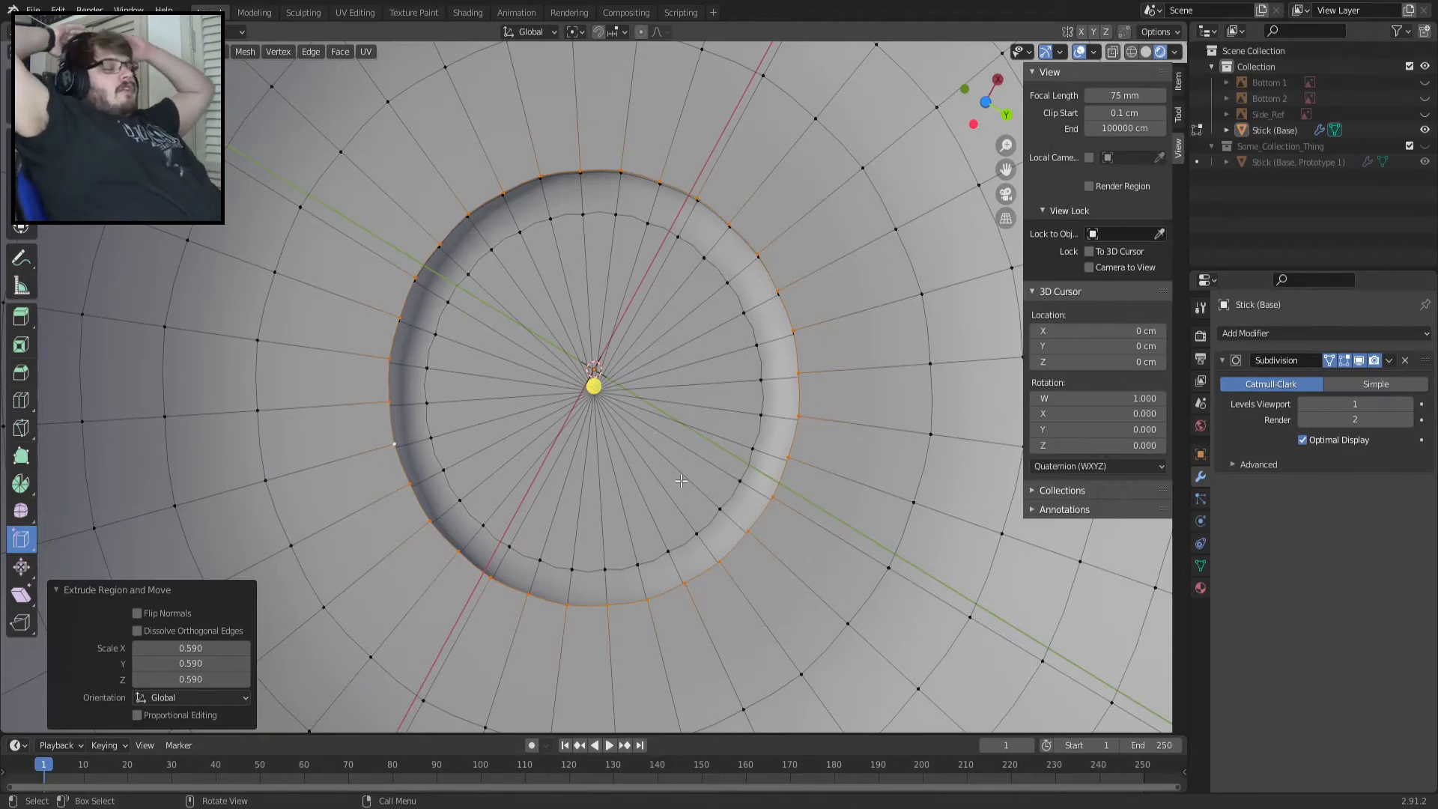
Examine the base from below and the neck from the side in Object Mode and Edit Mode.
key("KP_7")
key("ctrl+KP_7")
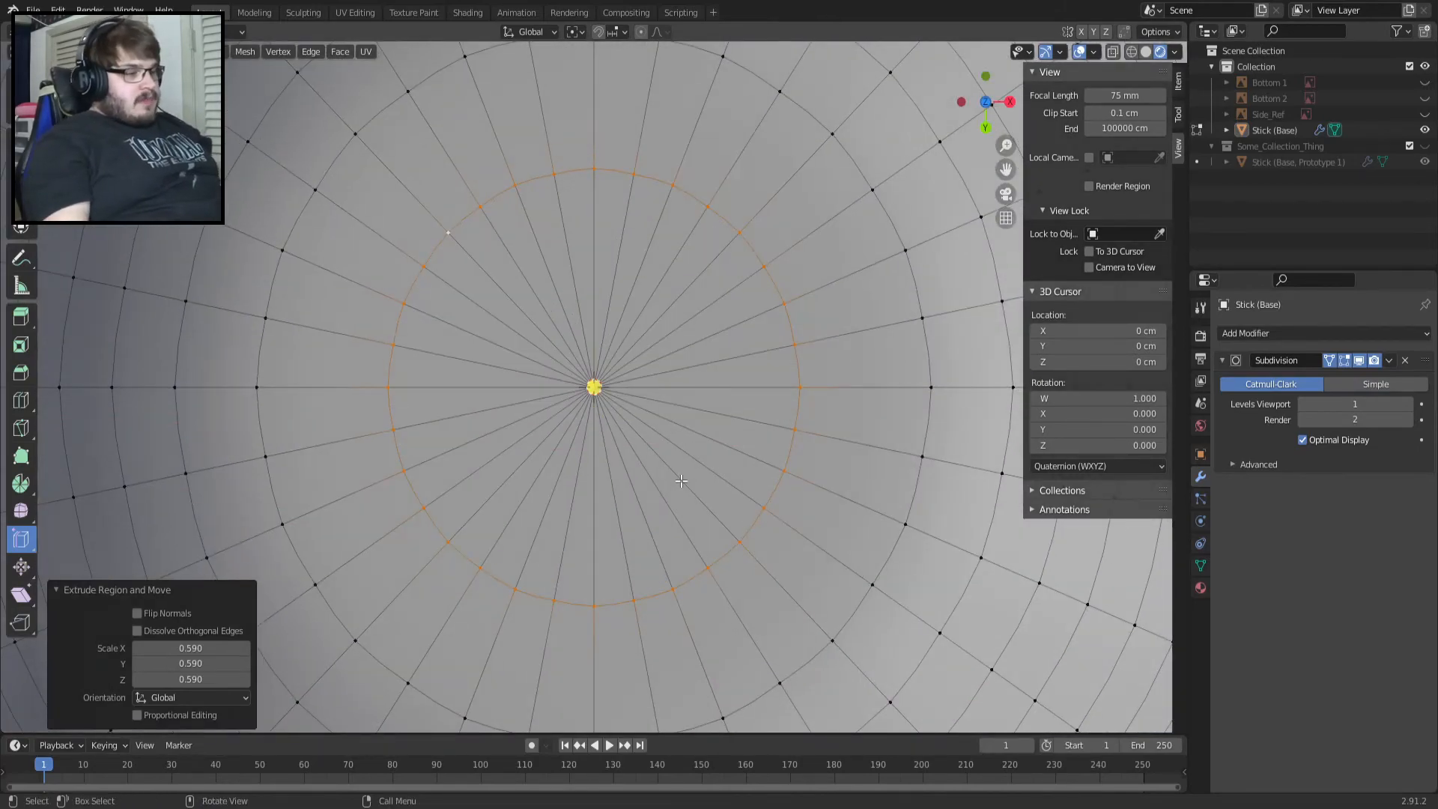
scroll(680, 481, "down", 6)
key("Tab")
middle_click_drag(683, 423, 563, 375)
key("Tab")
scroll(563, 375, "up", 3)
key("Tab")
key("Tab")
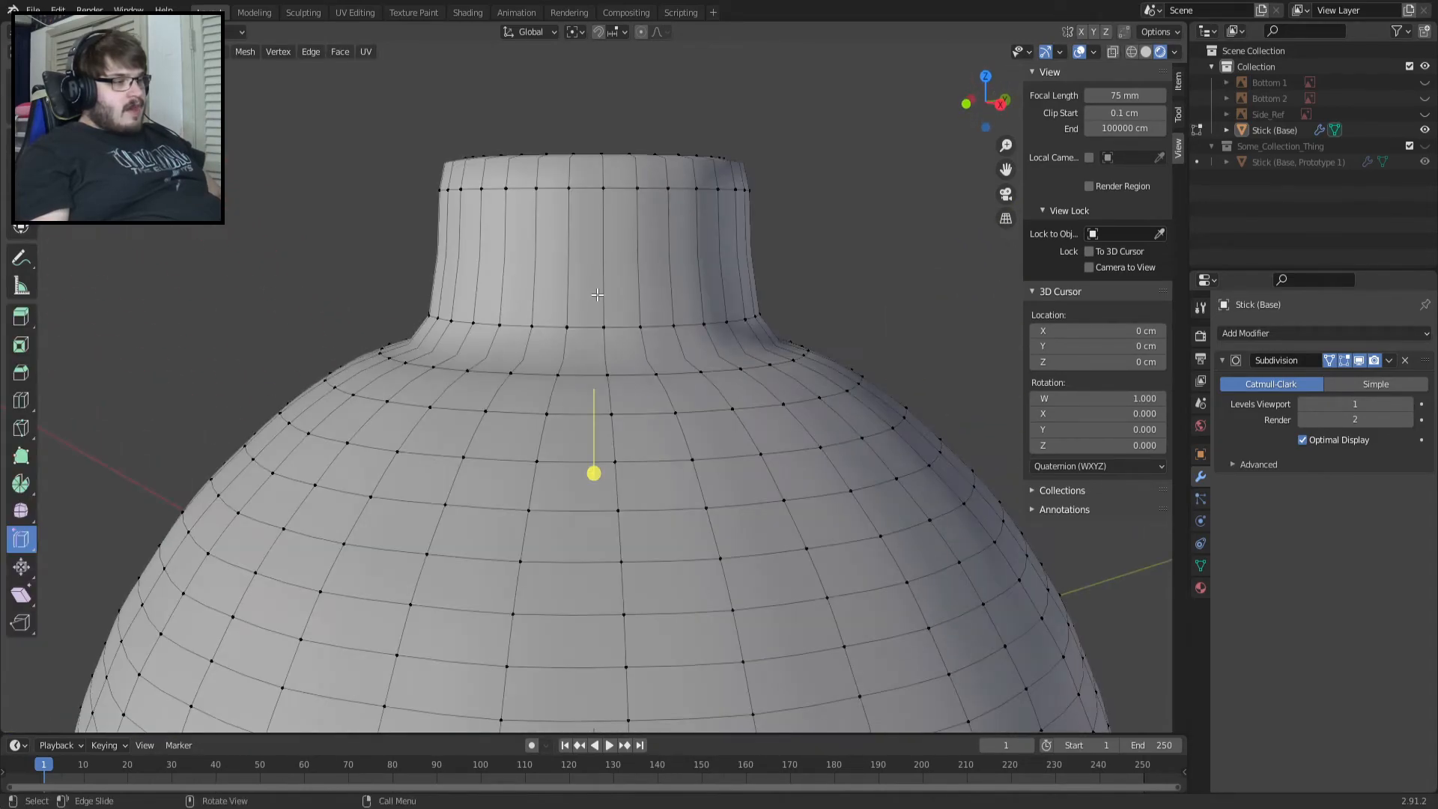
Try moving the edge loop at the neck's base along the Z axis, undoing each attempt.
left_click(553, 317, "alt")
scroll(582, 318, "up", 3)
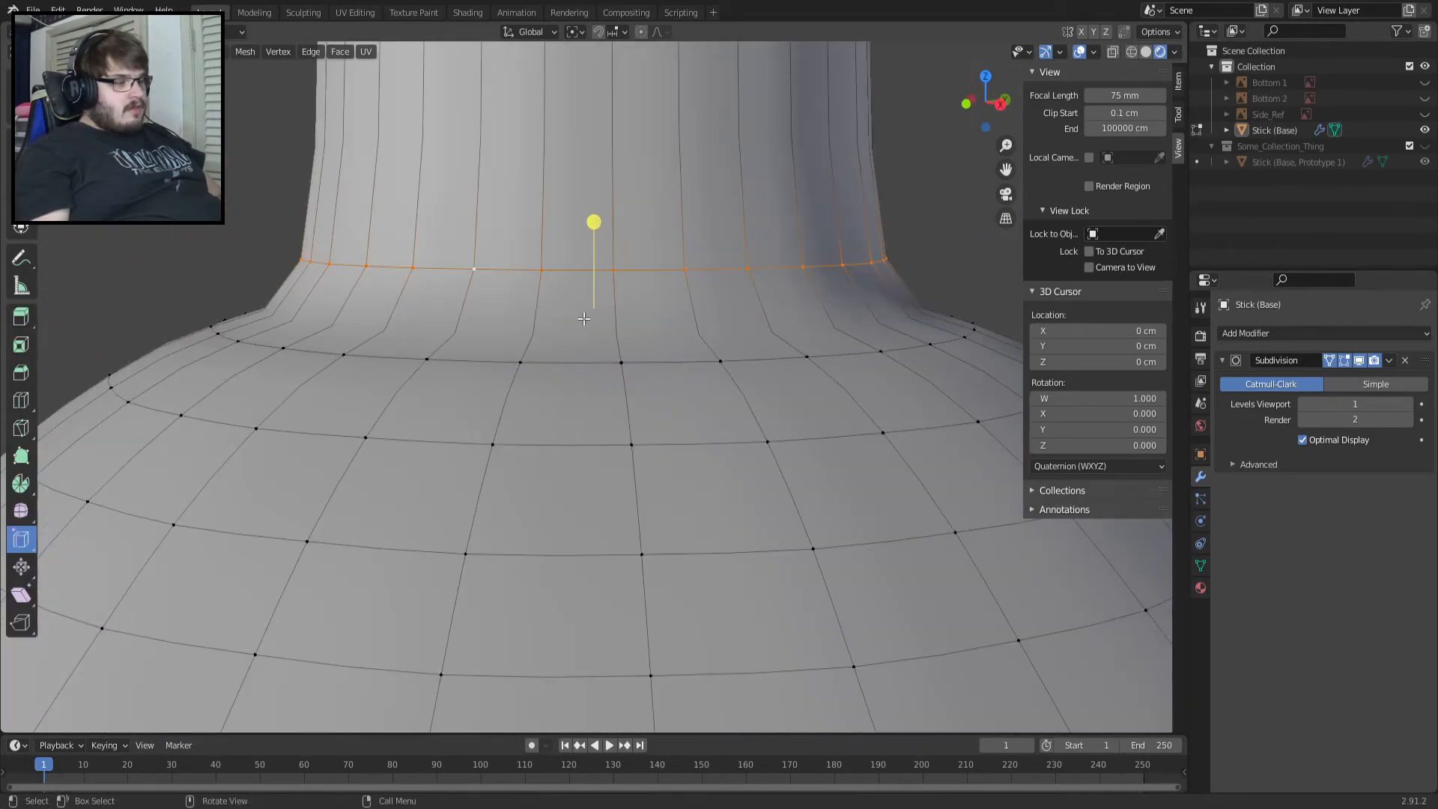
key("g")
key("z")
left_click(613, 412)
key("ctrl+z")
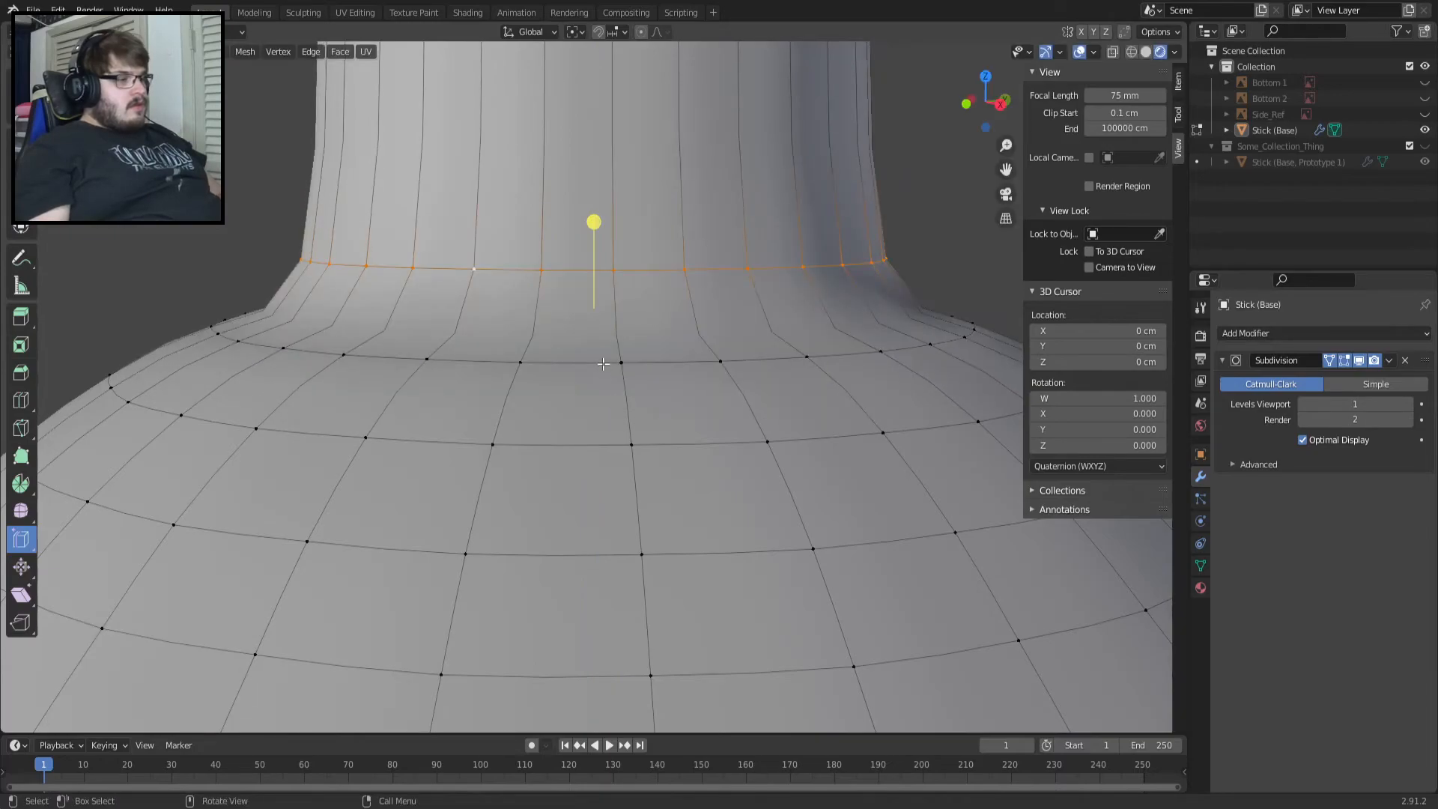
key("g")
key("z")
left_click(626, 325)
key("ctrl+z")
key("ctrl+shift+z")
key("ctrl+z")
Examine the transition from neck to body in Edit Mode and Object Mode with the Subdivision modifier's viewport display off and on.
middle_click_drag(666, 332, 503, 394)
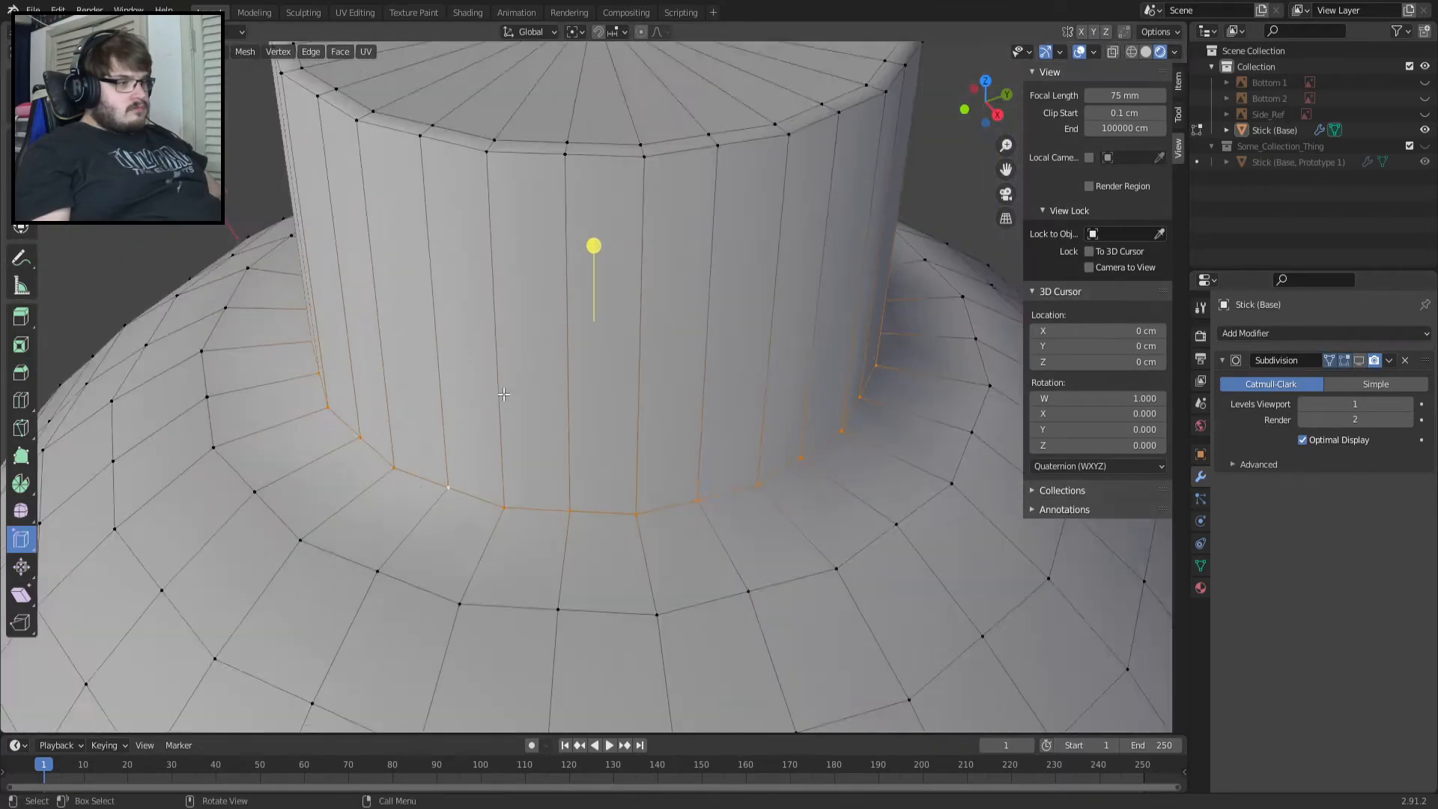
scroll(503, 395, "down", 5)
key("Tab")
middle_click_drag(536, 496, 540, 391)
key("Tab")
scroll(531, 332, "up", 5)
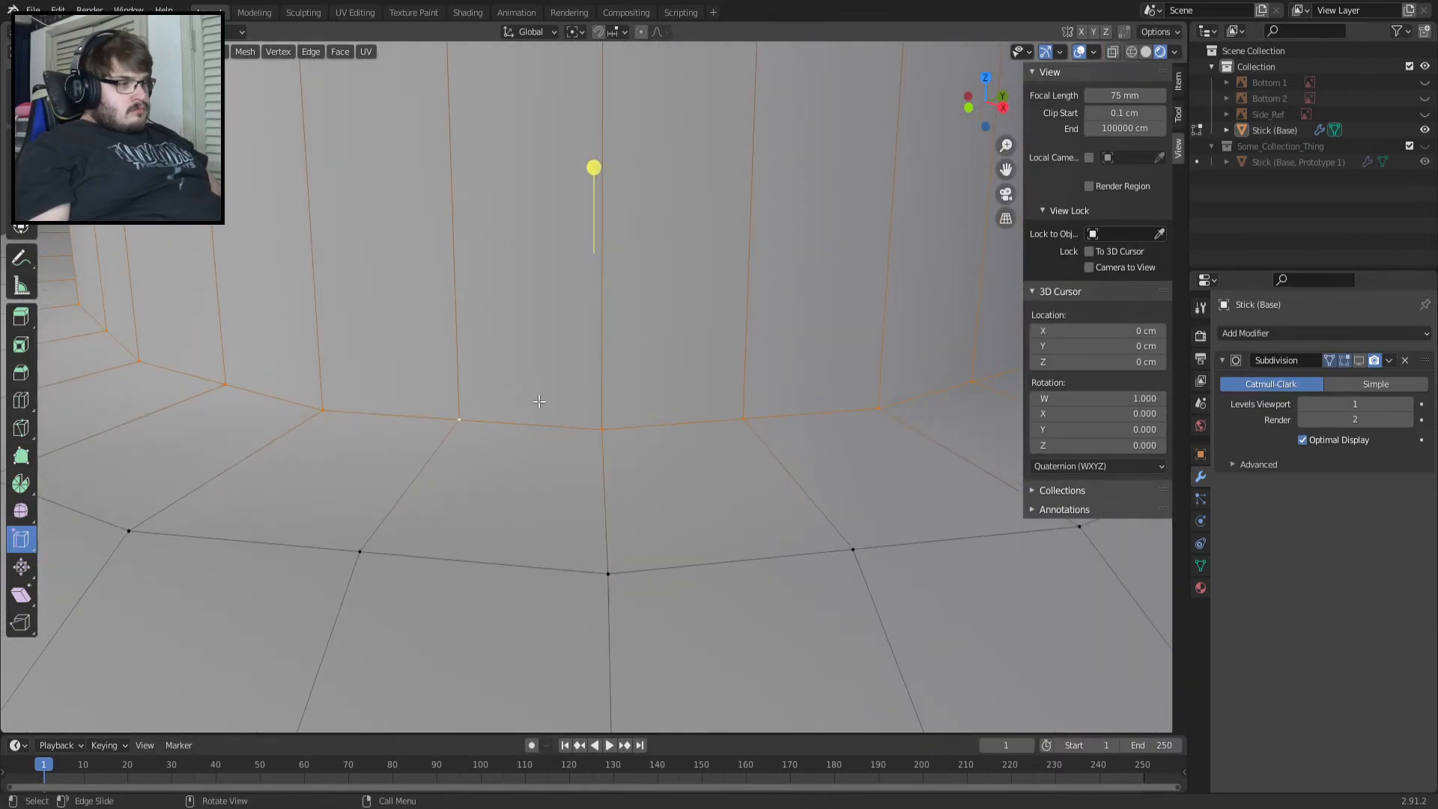
key("Tab")
scroll(530, 429, "down", 5)
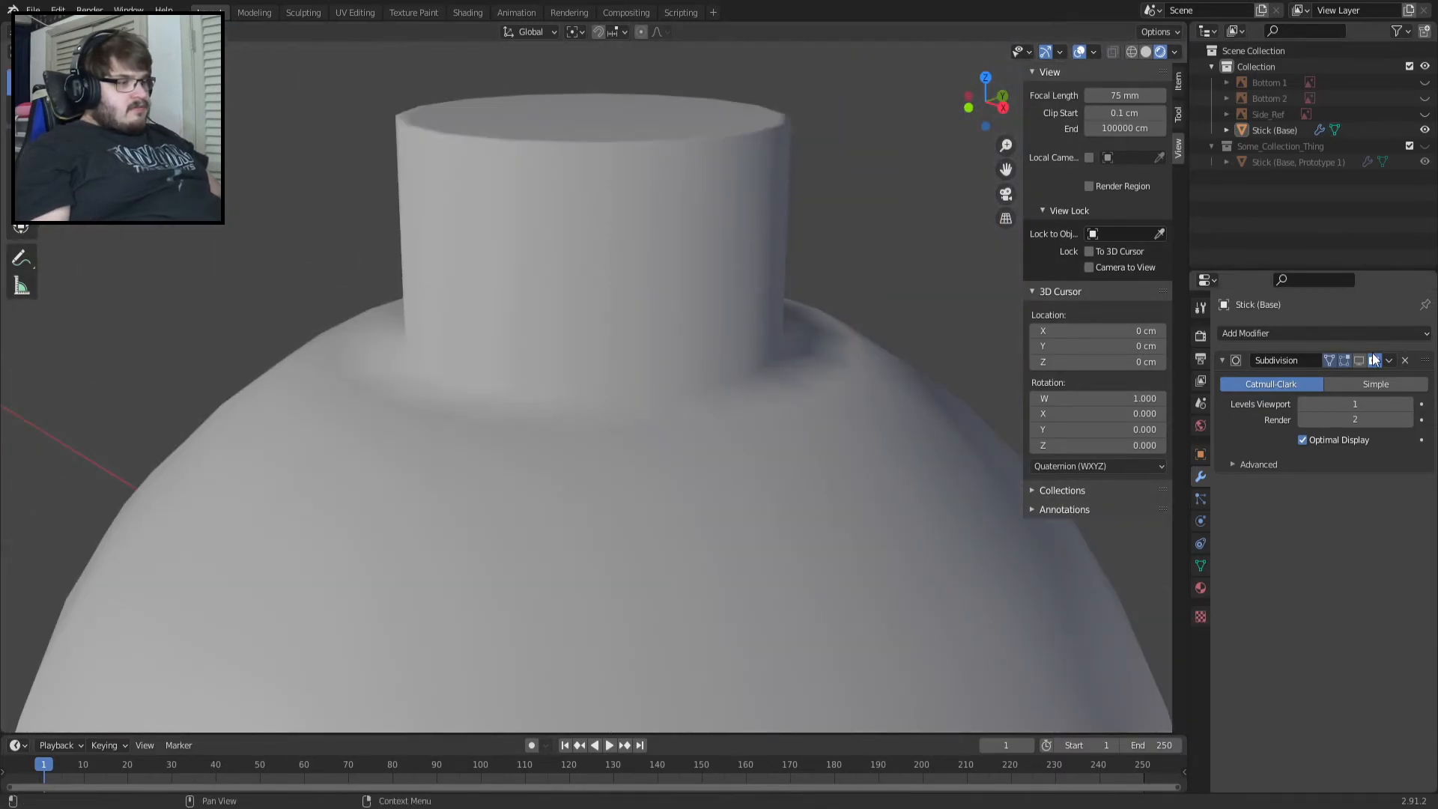
key("Tab")
key("Tab")
key("Tab")
key("Tab")
key("Tab")
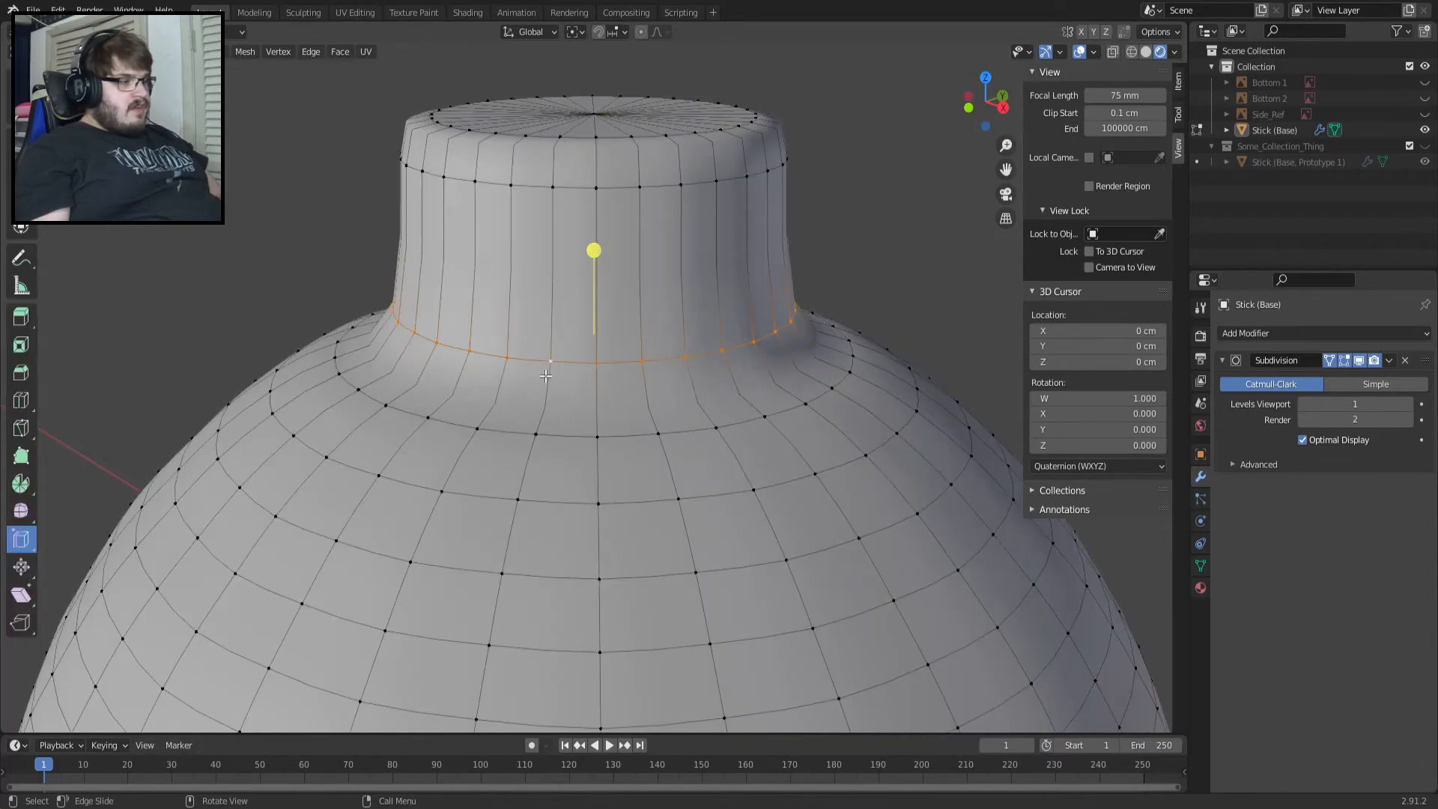
Compare the curve at the neck's base close up in both modes, toggling the Subdivision modifier's viewport display.
key("Tab")
key("Tab")
middle_click_drag(583, 347, 509, 328)
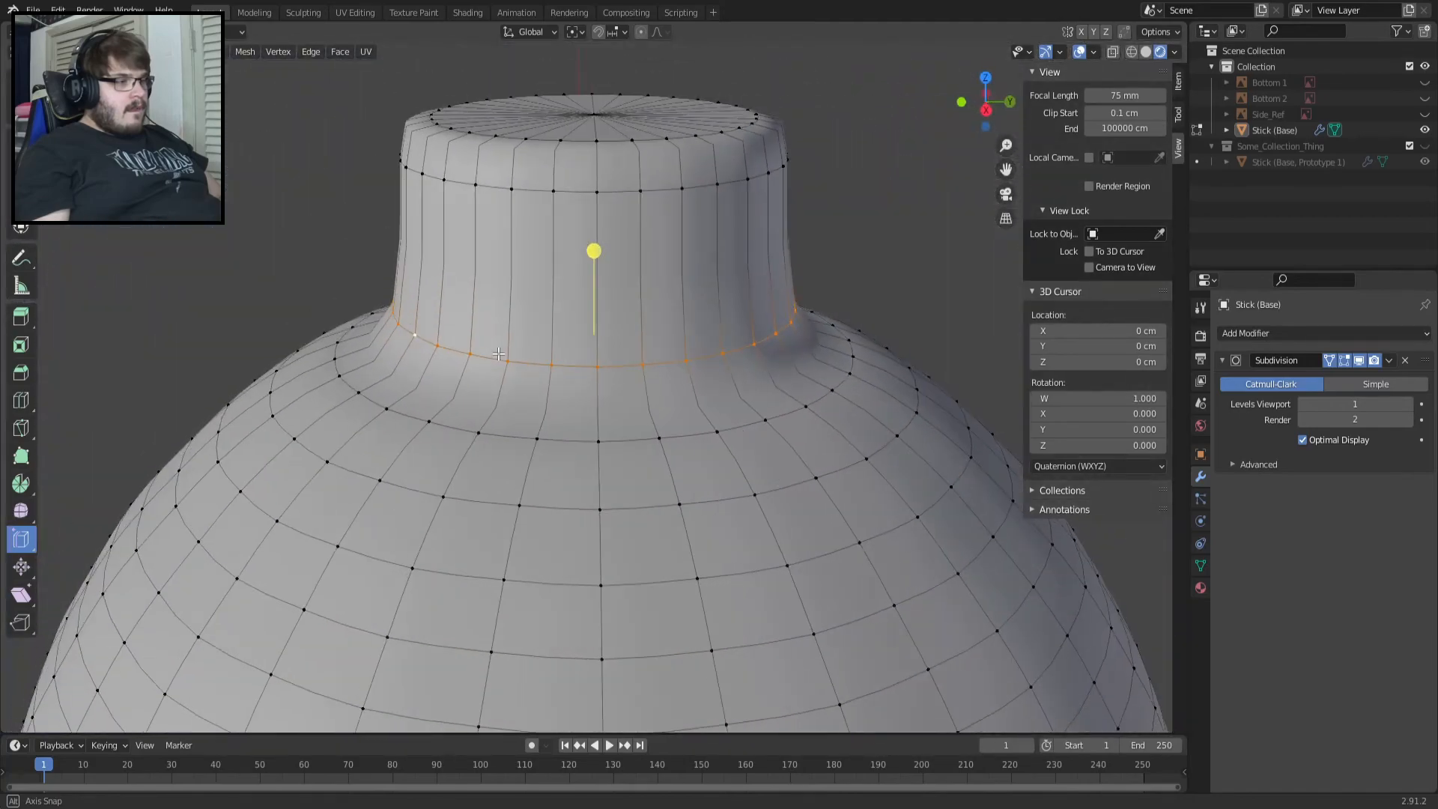
key("Tab")
scroll(479, 253, "up", 5)
key("Tab")
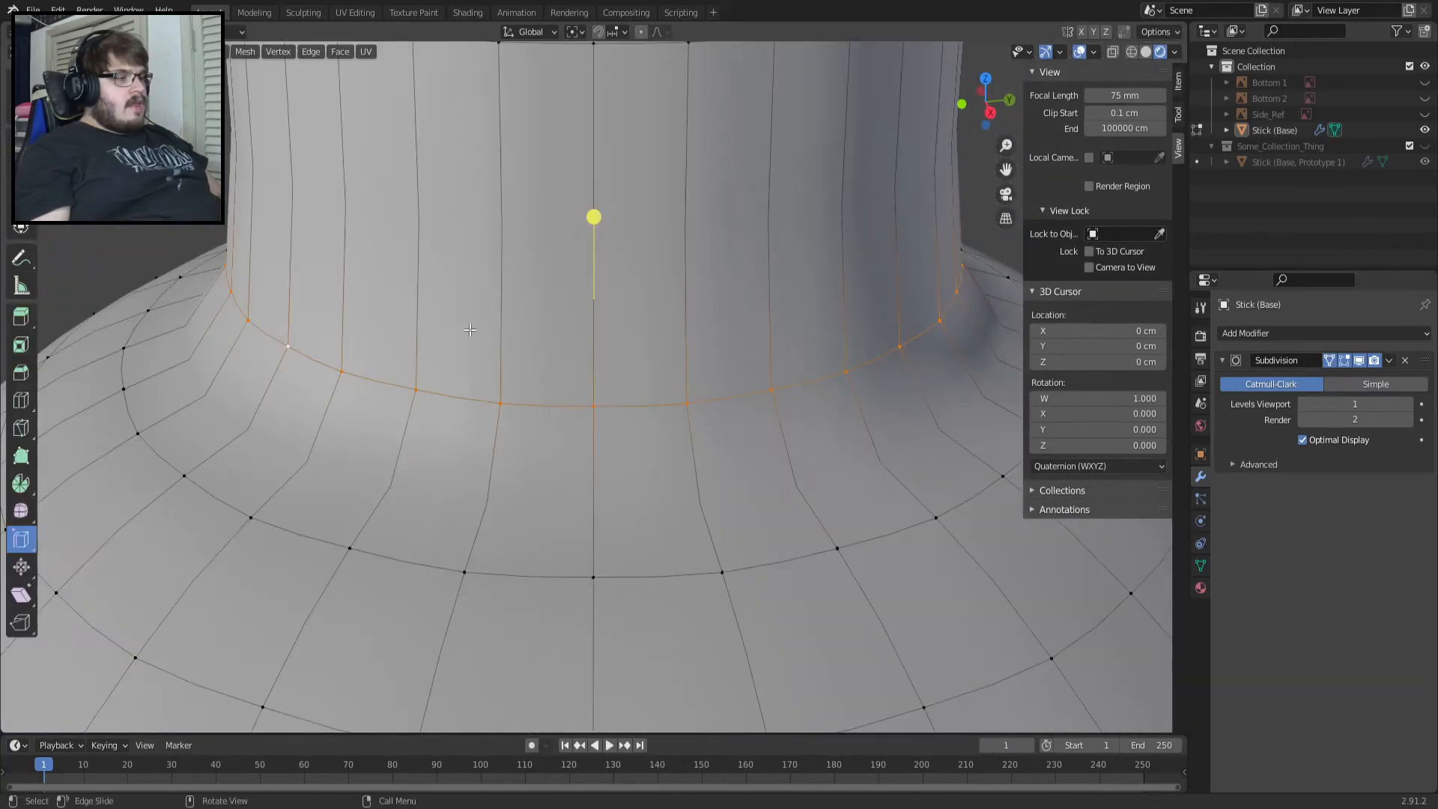
left_click(1360, 361)
key("Tab")
key("Tab")
key("Tab")
key("Tab")
left_click(1358, 361)
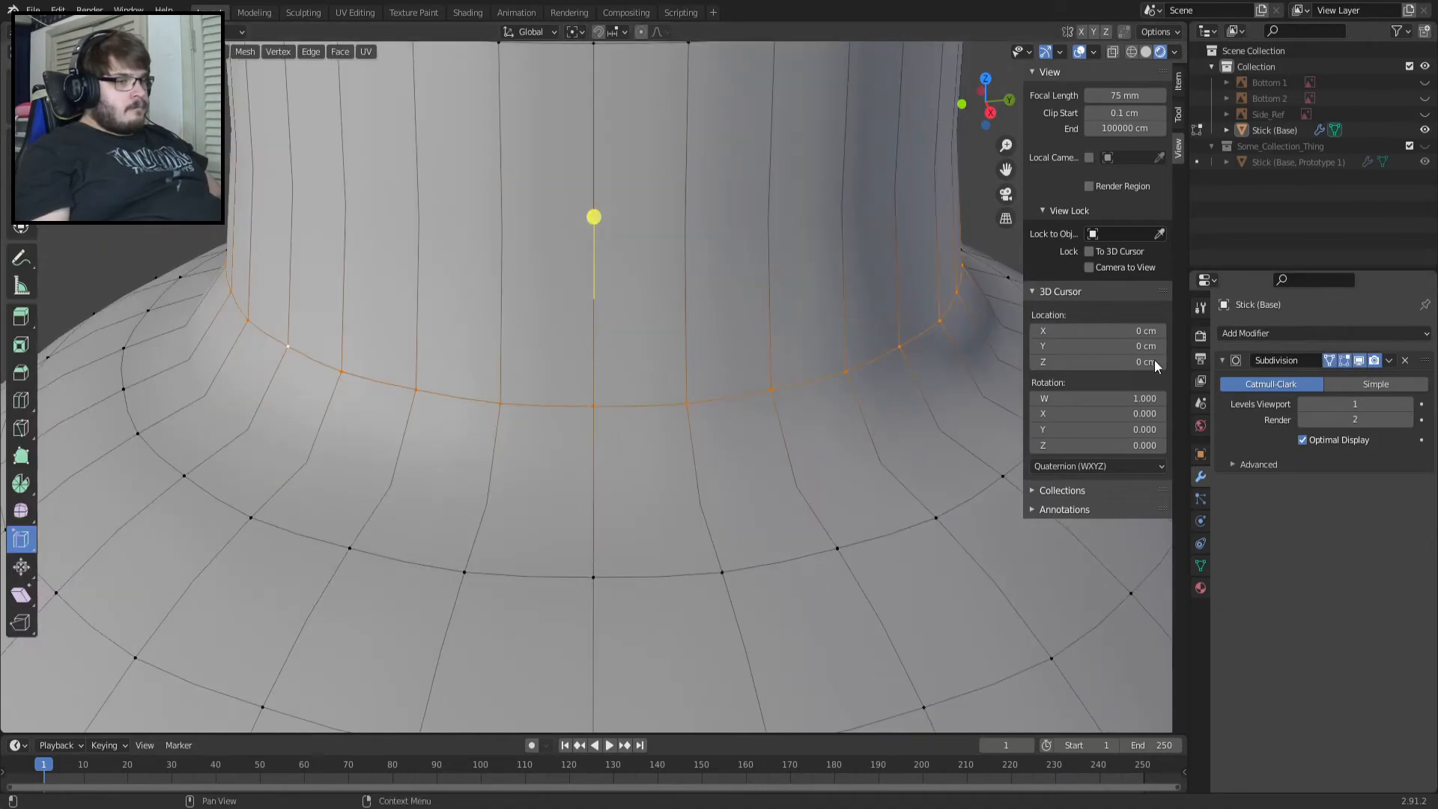
Add one edge loop around the body just below the neck and slide it fully to the neck's base, with a factor of 1.000.
left_click(21, 399)
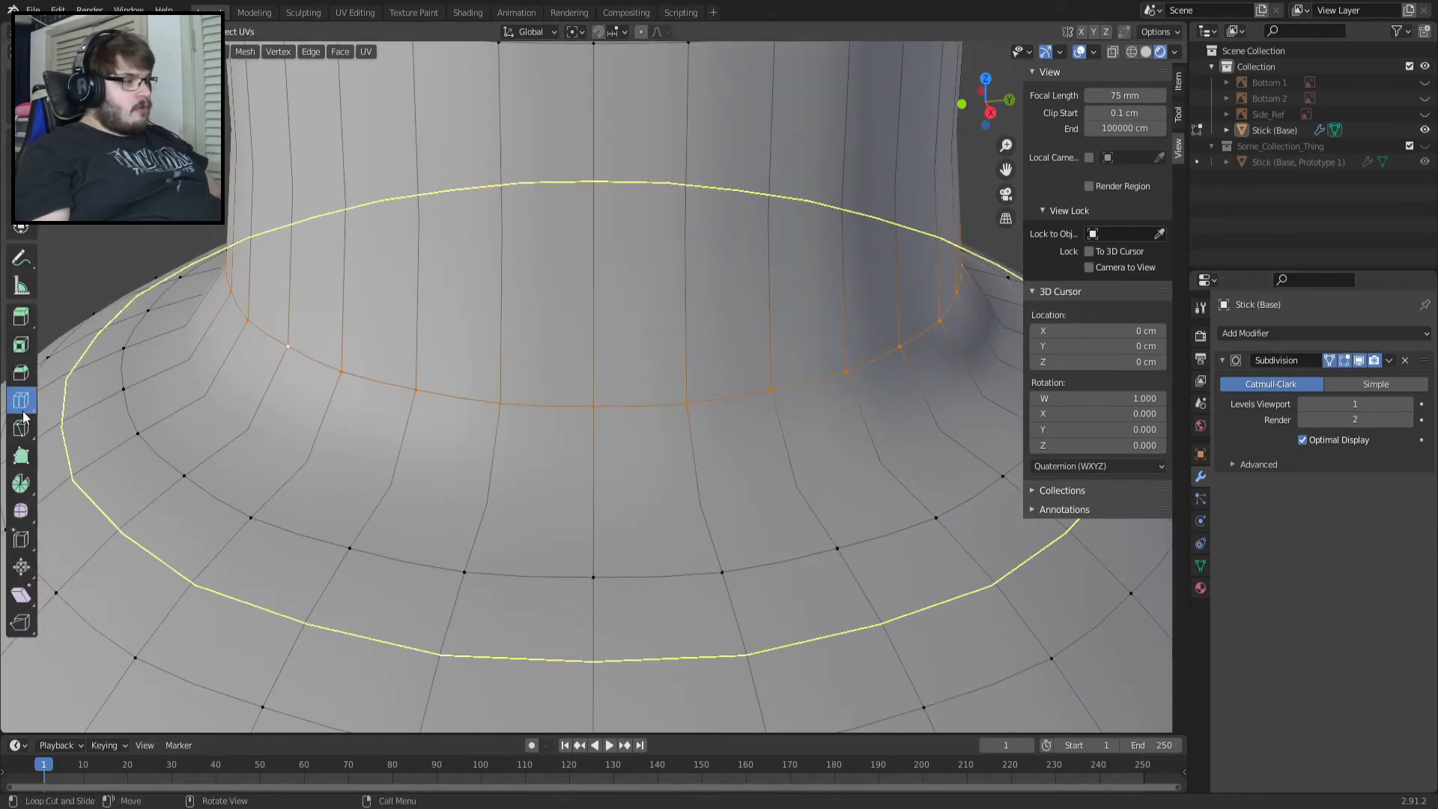
left_click(233, 400)
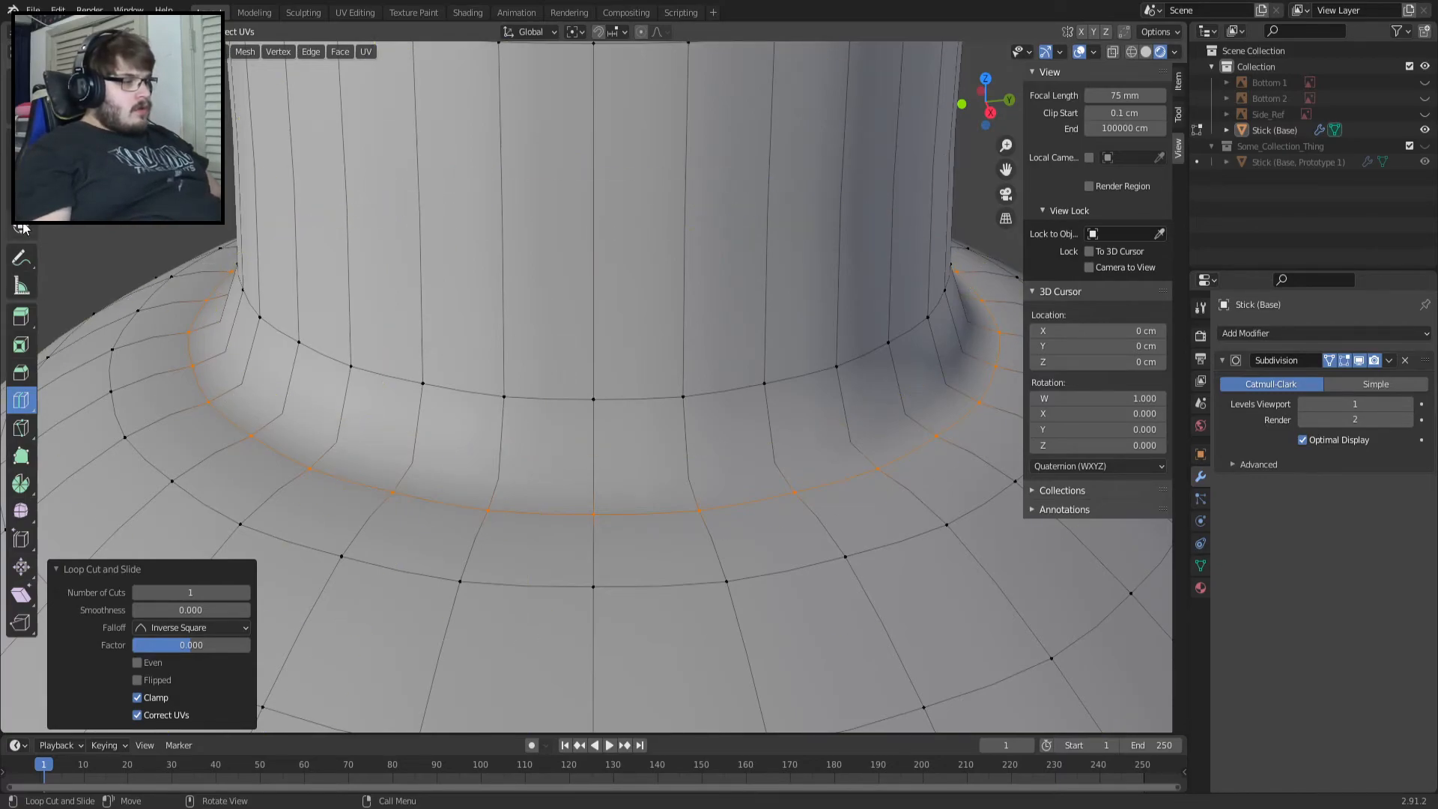
left_click(21, 539)
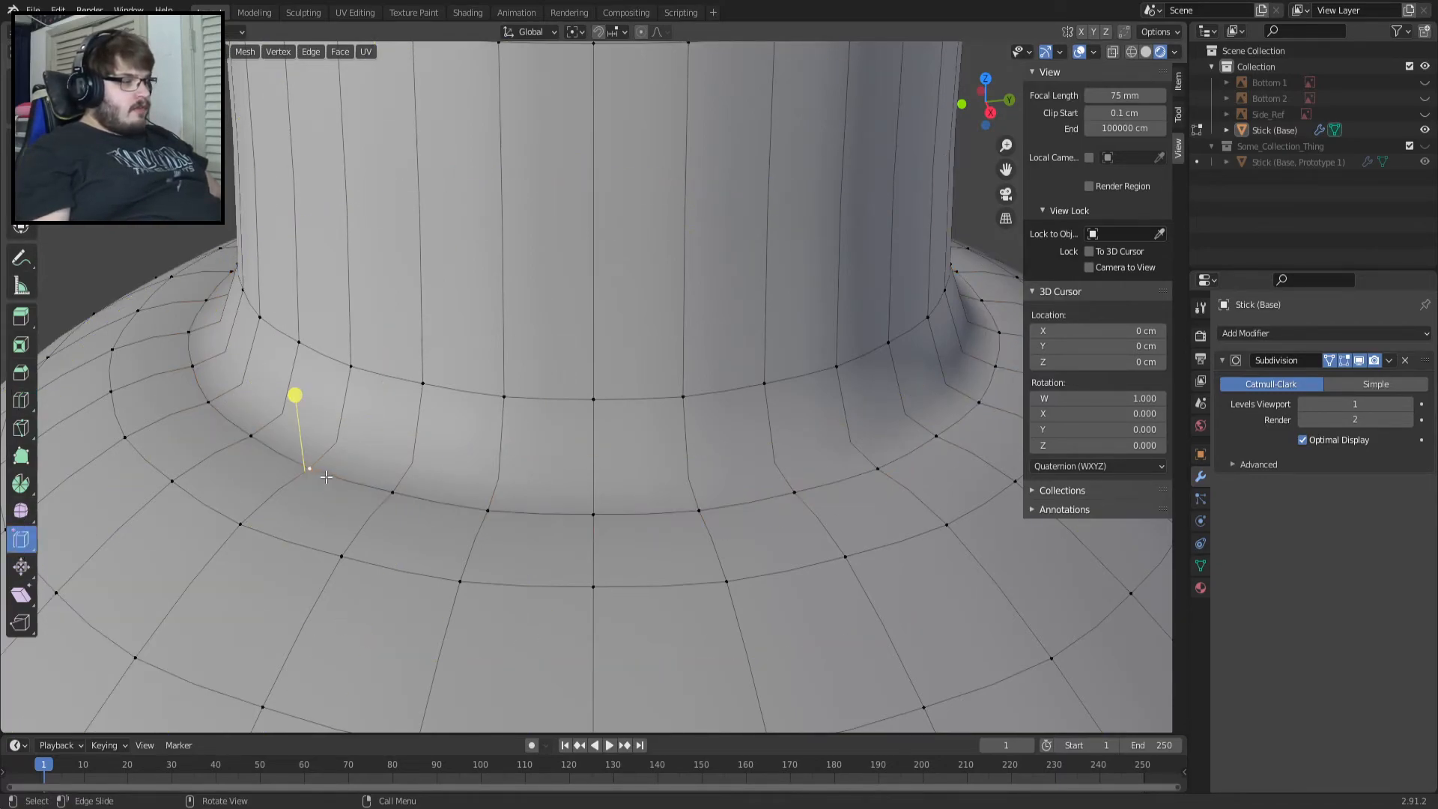
left_click(338, 481, "alt")
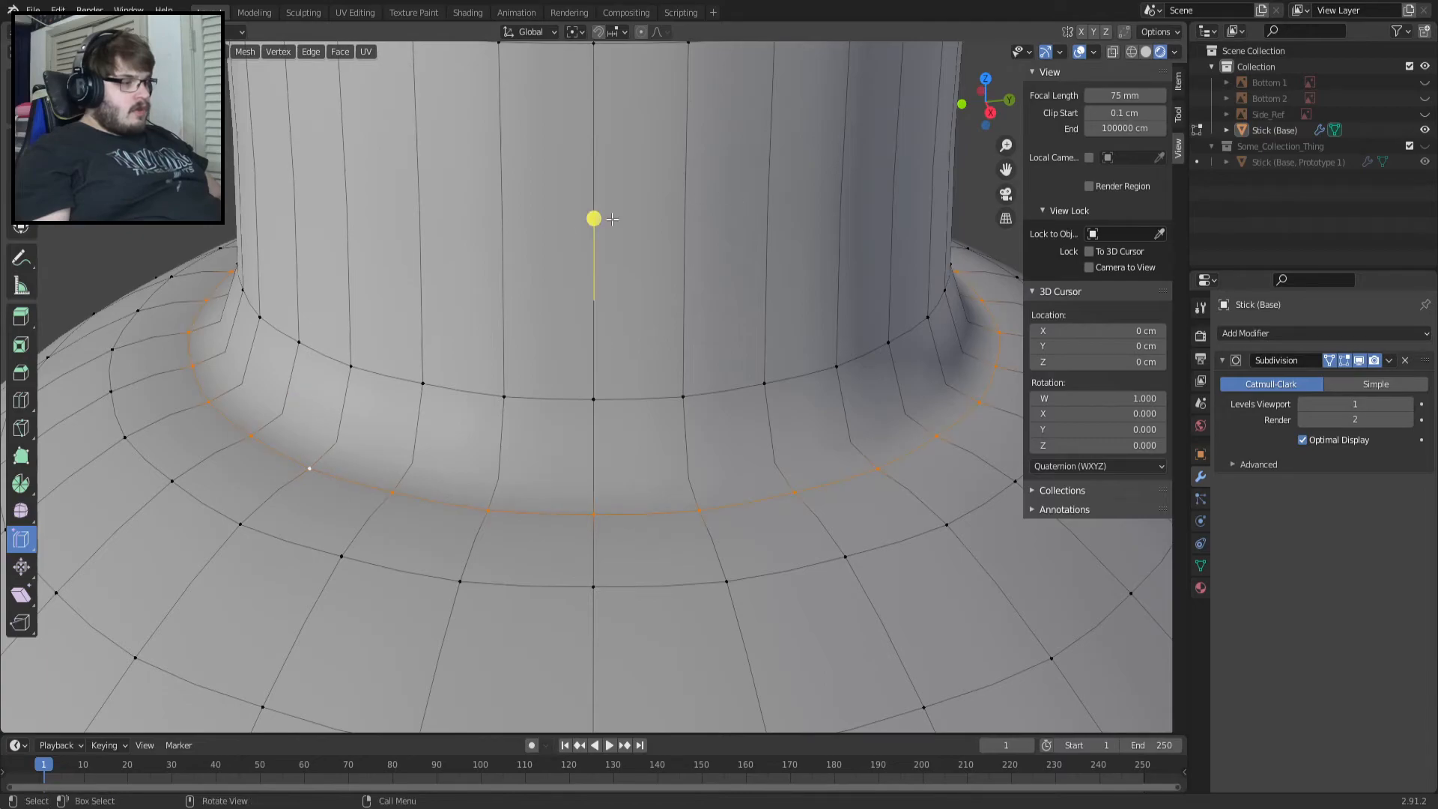
left_click_drag(603, 216, 603, 264)
scroll(524, 333, "up", 5)
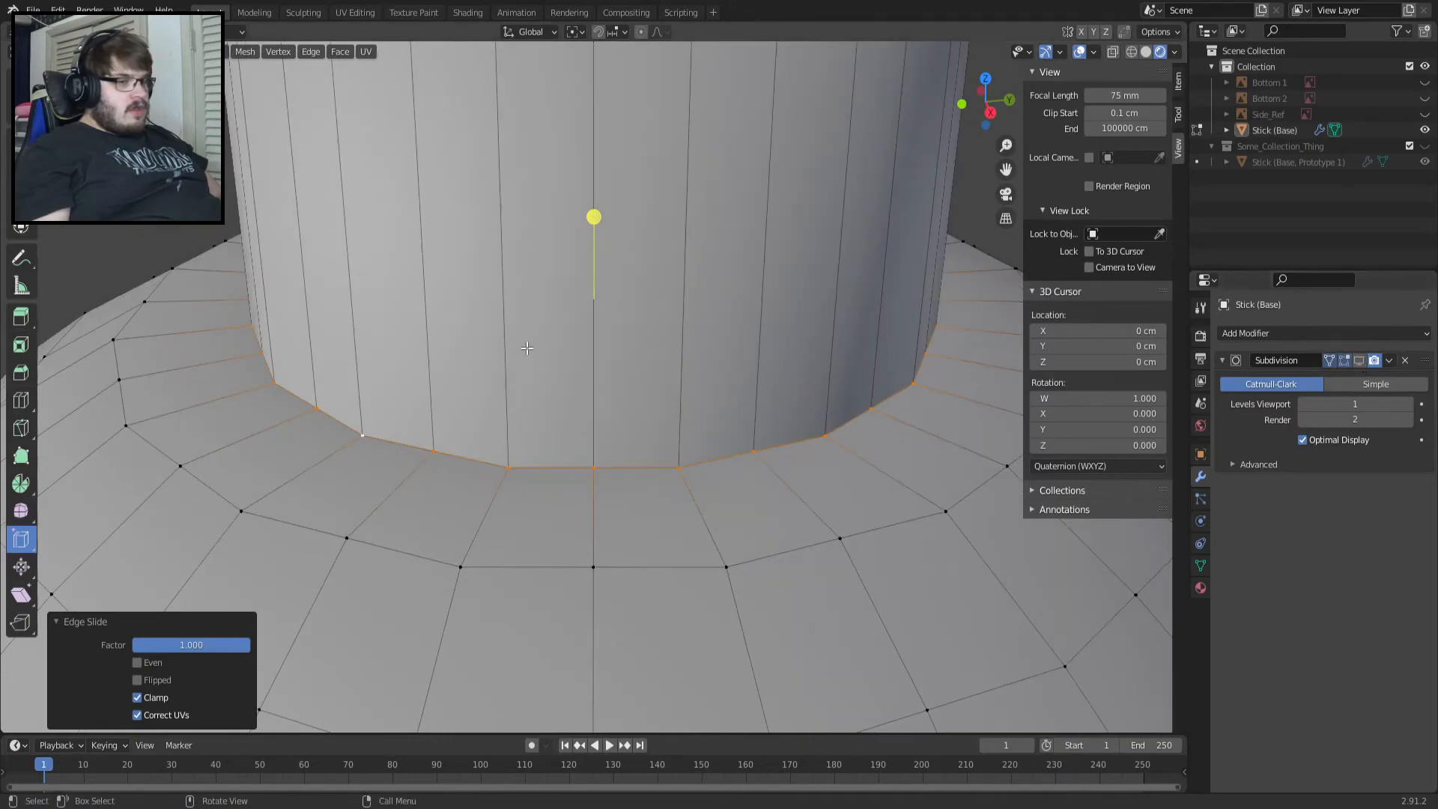
Slide the new edge loop slightly outward from the neck's base with an edge slide factor of 0.023.
mouse_move(594, 149)
left_mouse_down()
mouse_move(593, 167)
mouse_move(596, 115)
mouse_move(601, 147)
left_mouse_up()
scroll(373, 452, "down", 6)
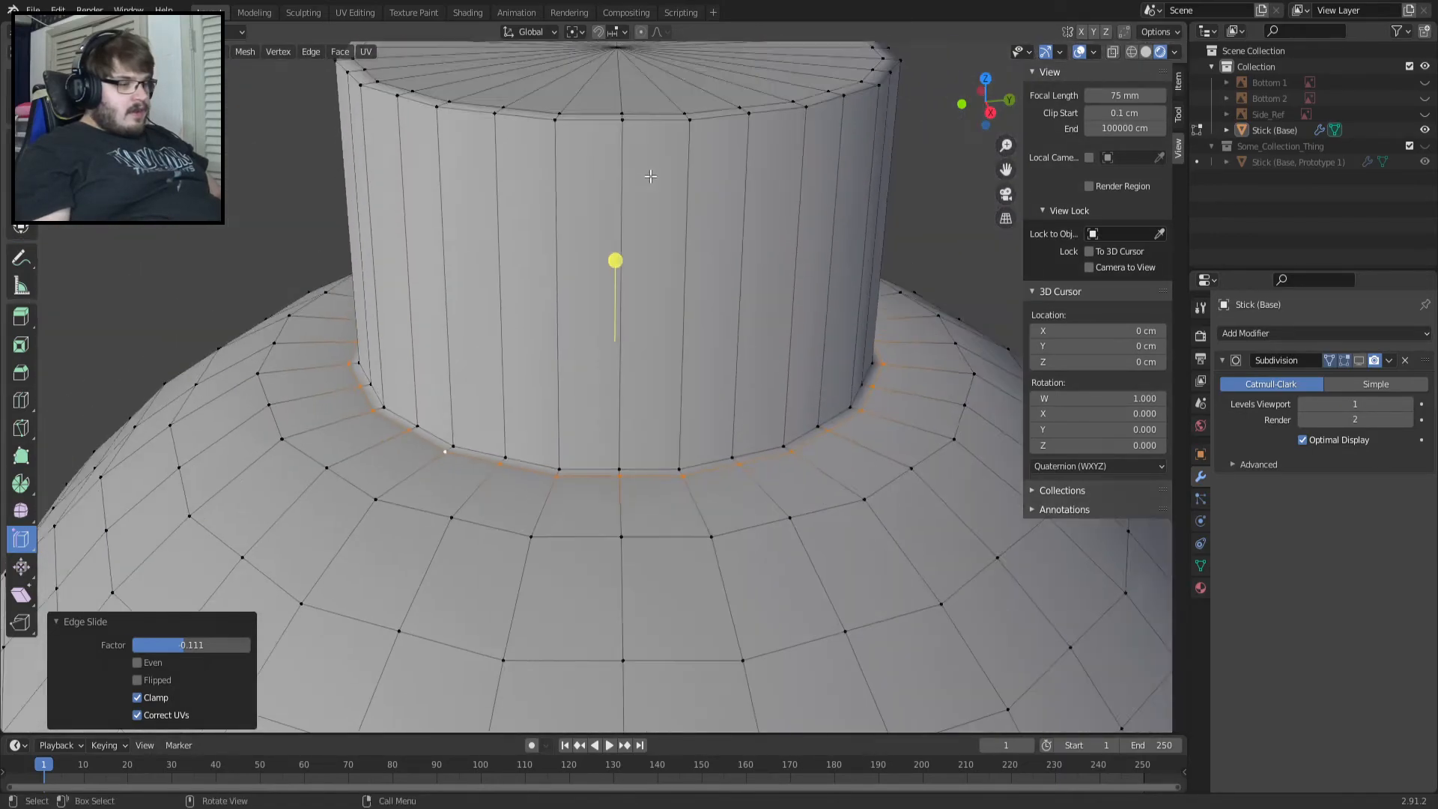
key("KP_Decimal")
scroll(401, 487, "up", 5)
middle_click_drag(401, 488, 559, 466)
scroll(500, 388, "down", 9)
scroll(558, 465, "up", 4)
scroll(559, 466, "up", 8)
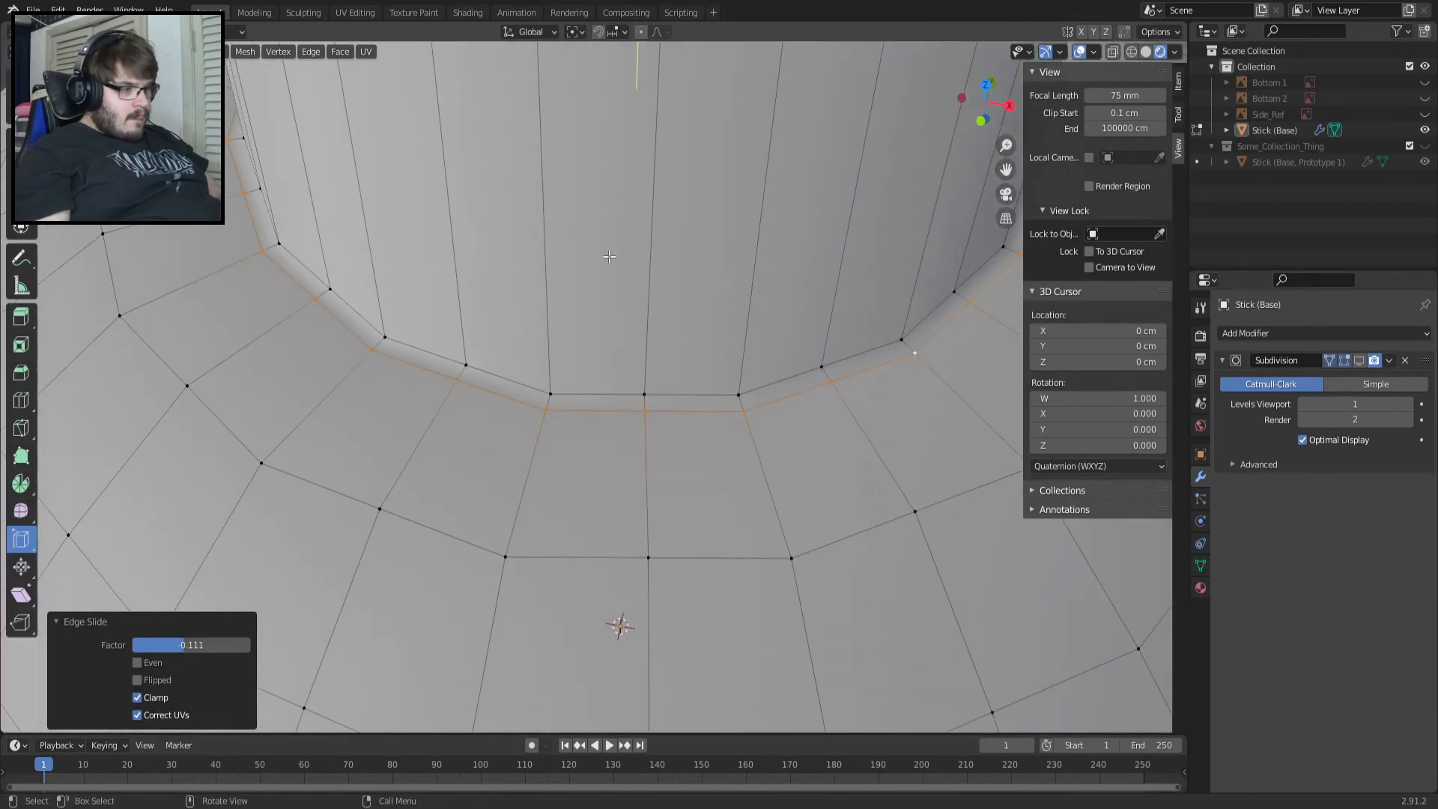
mouse_move(193, 646)
left_mouse_down()
mouse_move(176, 645)
mouse_move(194, 649)
left_mouse_up()
scroll(712, 369, "down", 10)
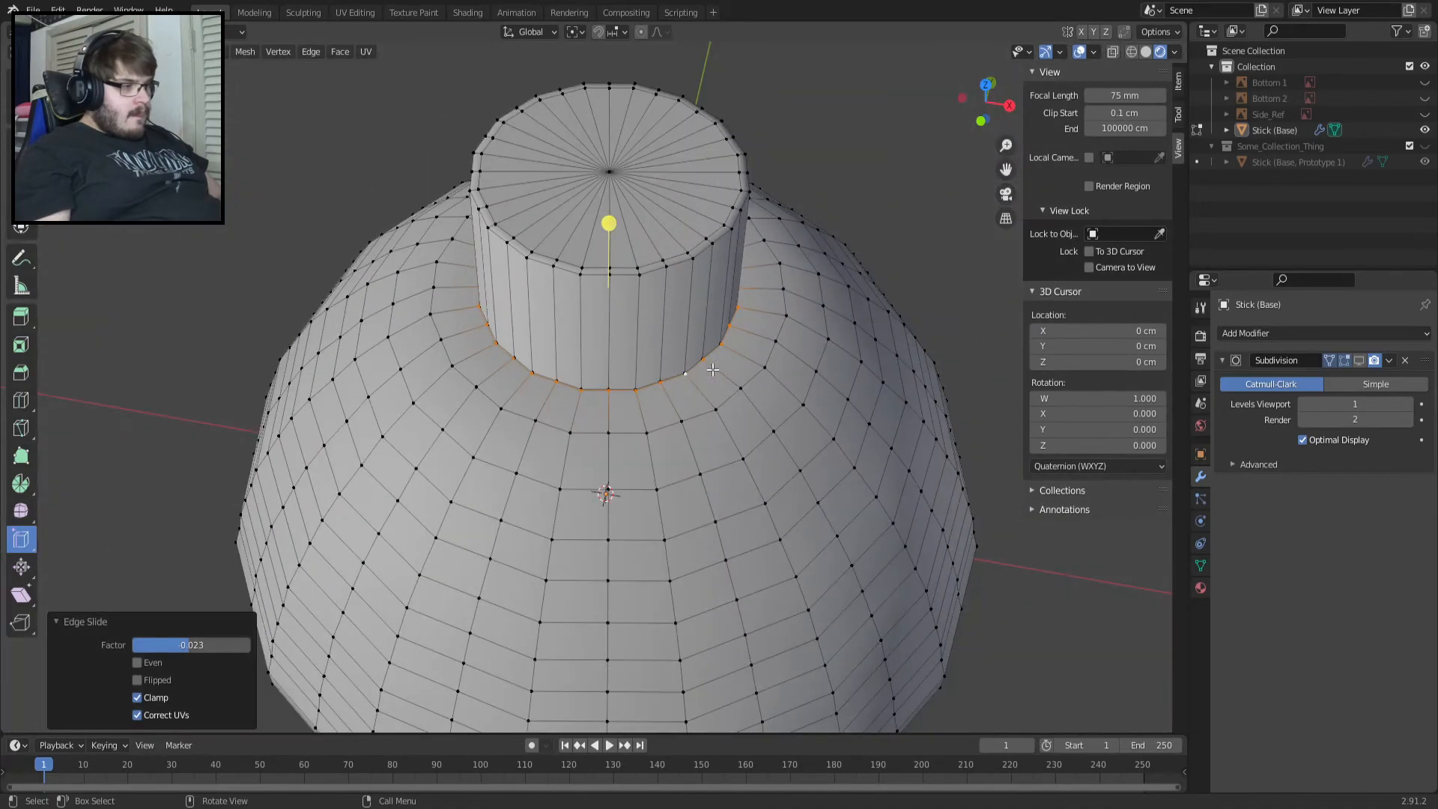
Turn on the Subdivision modifier's viewport display and examine the tightened neck base in Object Mode and Edit Mode.
middle_click_drag(677, 349, 650, 262)
key("Tab")
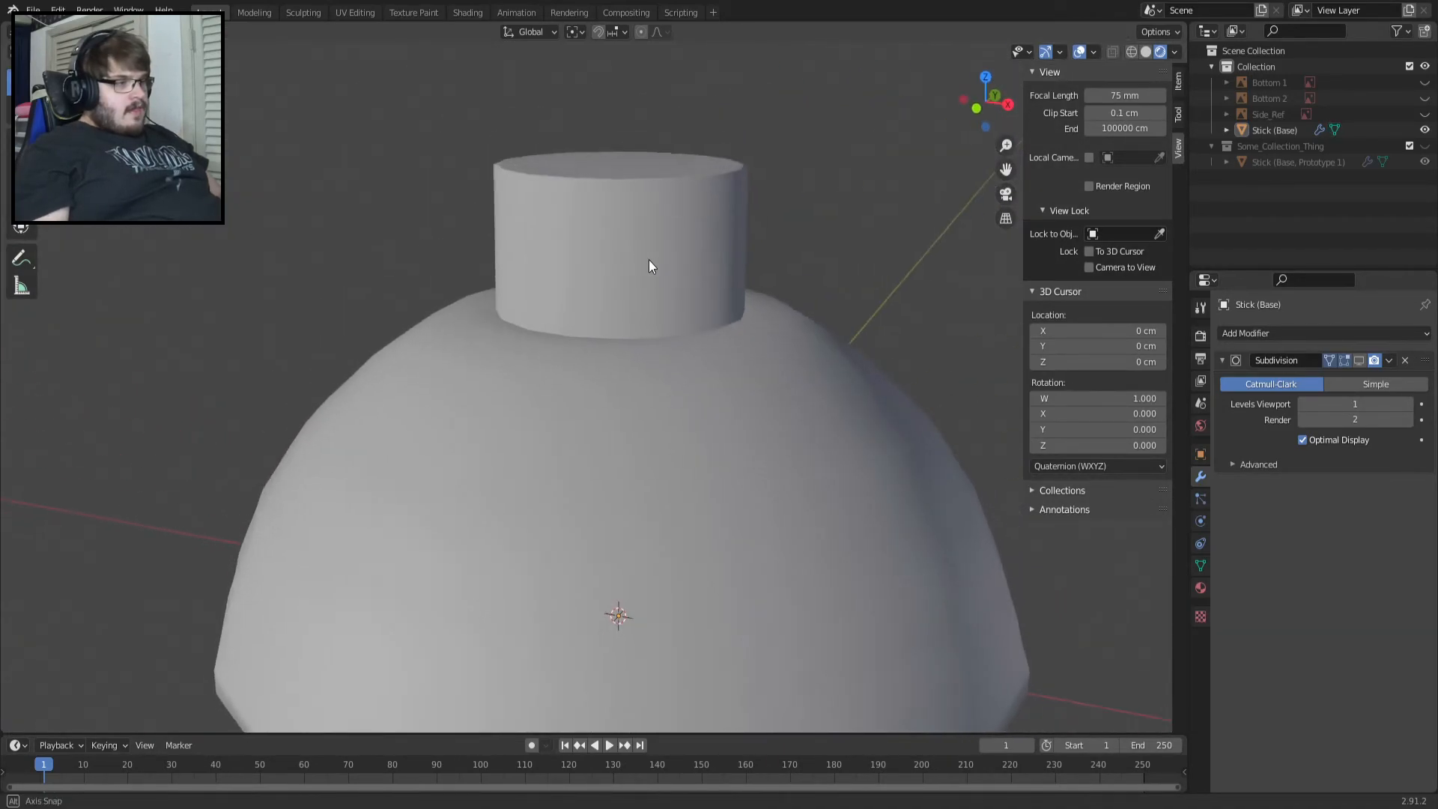
left_click(1356, 361)
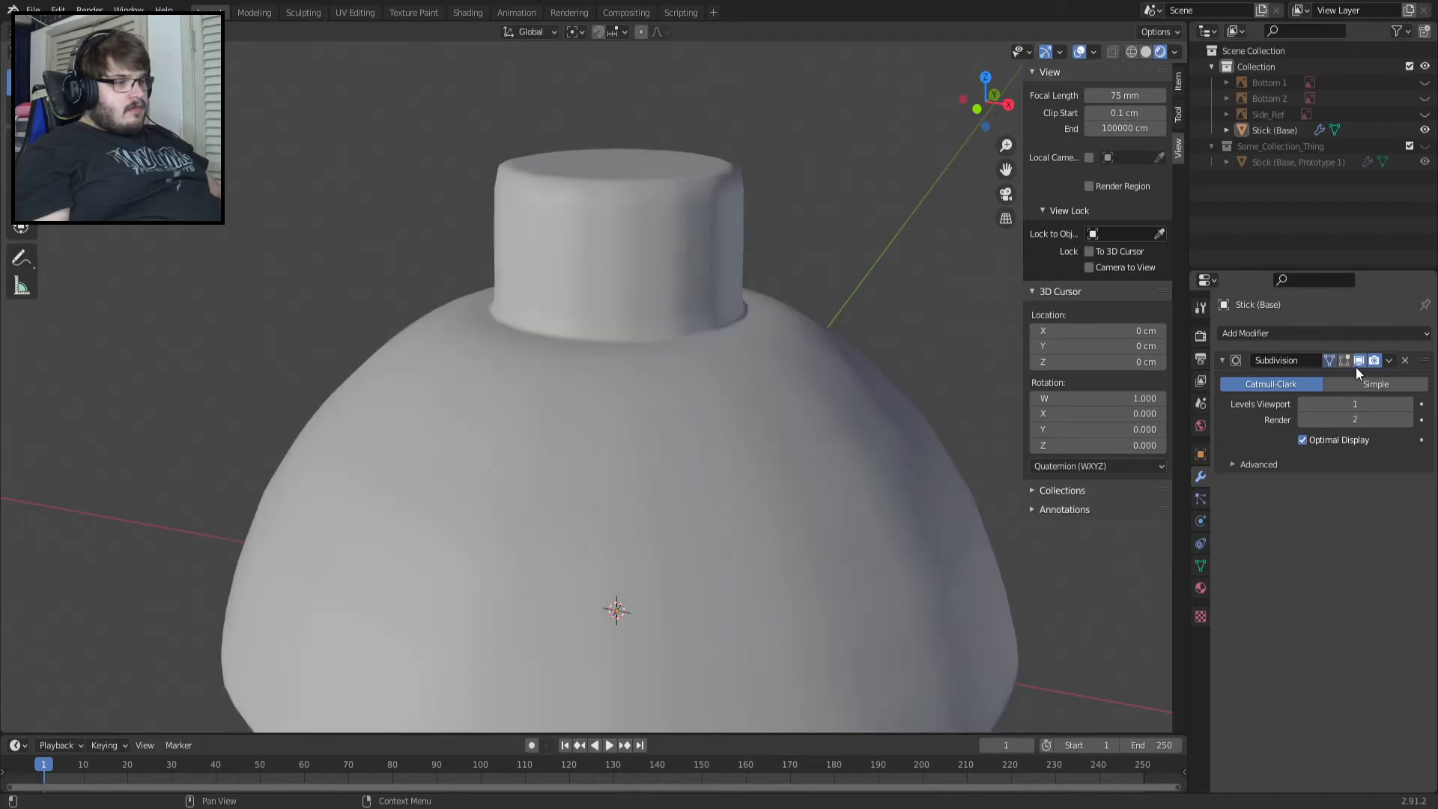
key("Tab")
scroll(574, 321, "up", 3)
scroll(573, 322, "up", 3)
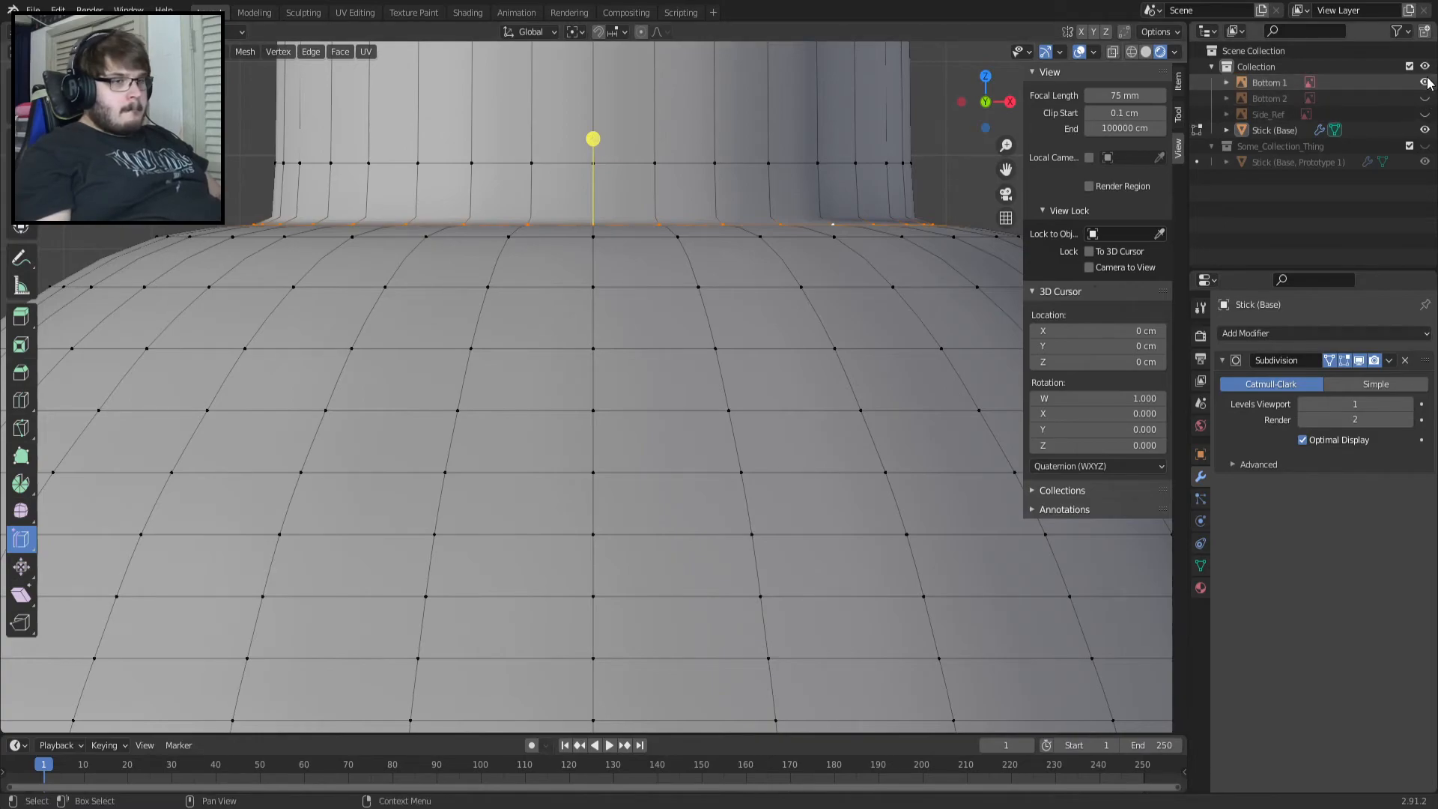
Show the Side_Ref reference in place of Bottom 1 and slightly scale the edge loop at the base of the neck.
left_click(1424, 115)
scroll(340, 196, "down", 2)
middle_click_drag(271, 204, 518, 405, "shift")
scroll(434, 306, "up", 3)
scroll(434, 306, "up", 2)
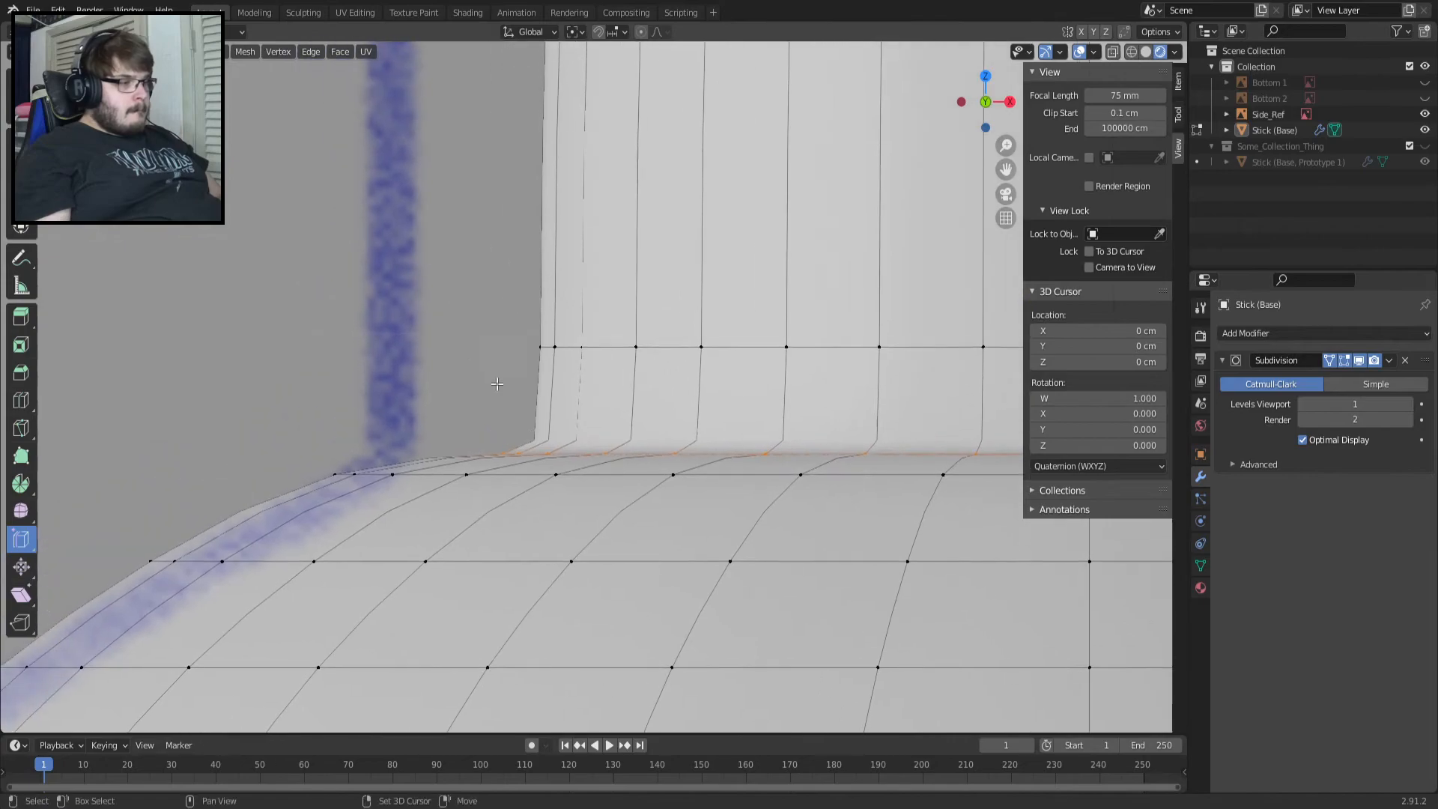
key("s")
left_click(509, 433)
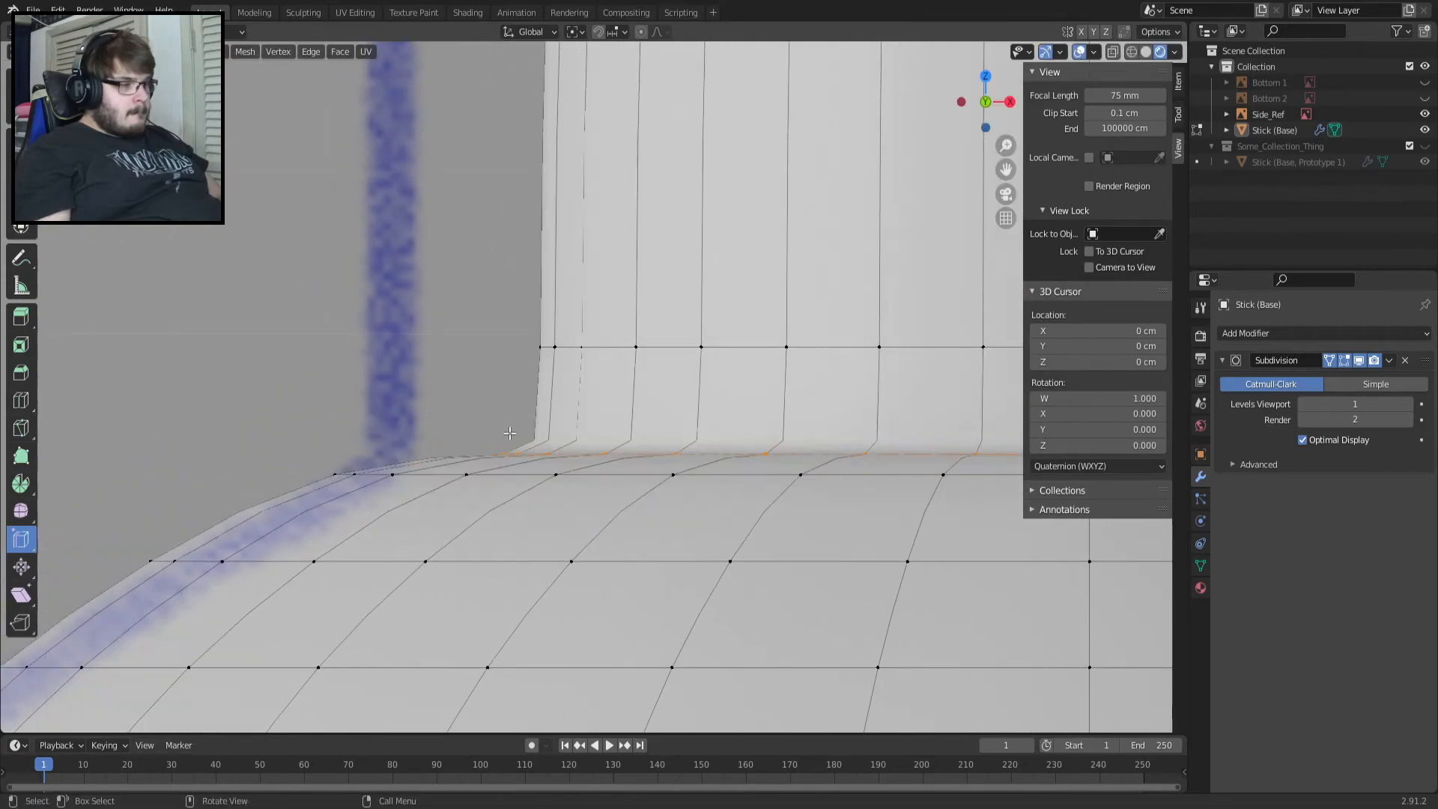
Try scaling the neck's base edge loop outward to the blue reference line and undo it.
key("s")
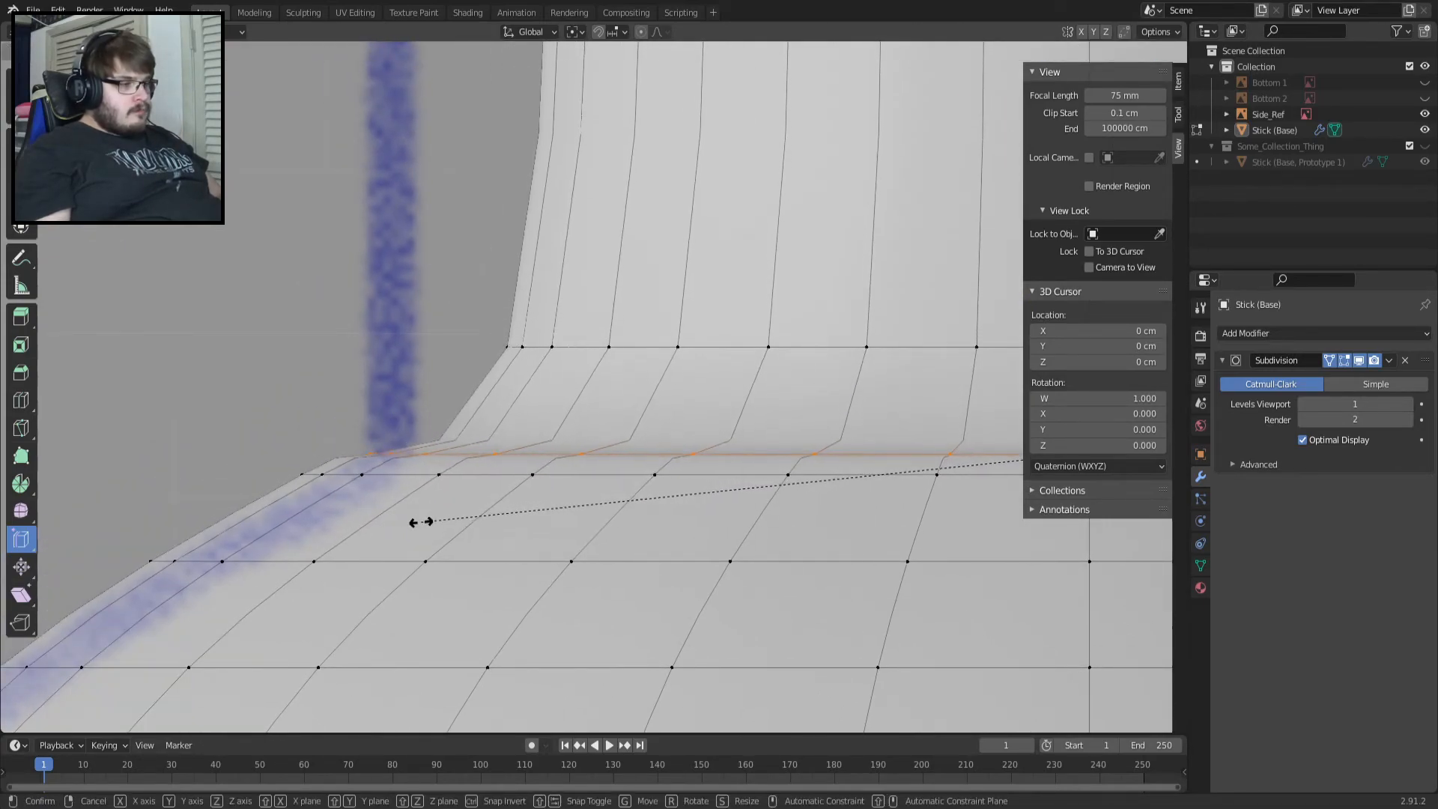
left_click(477, 495)
key("ctrl+z")
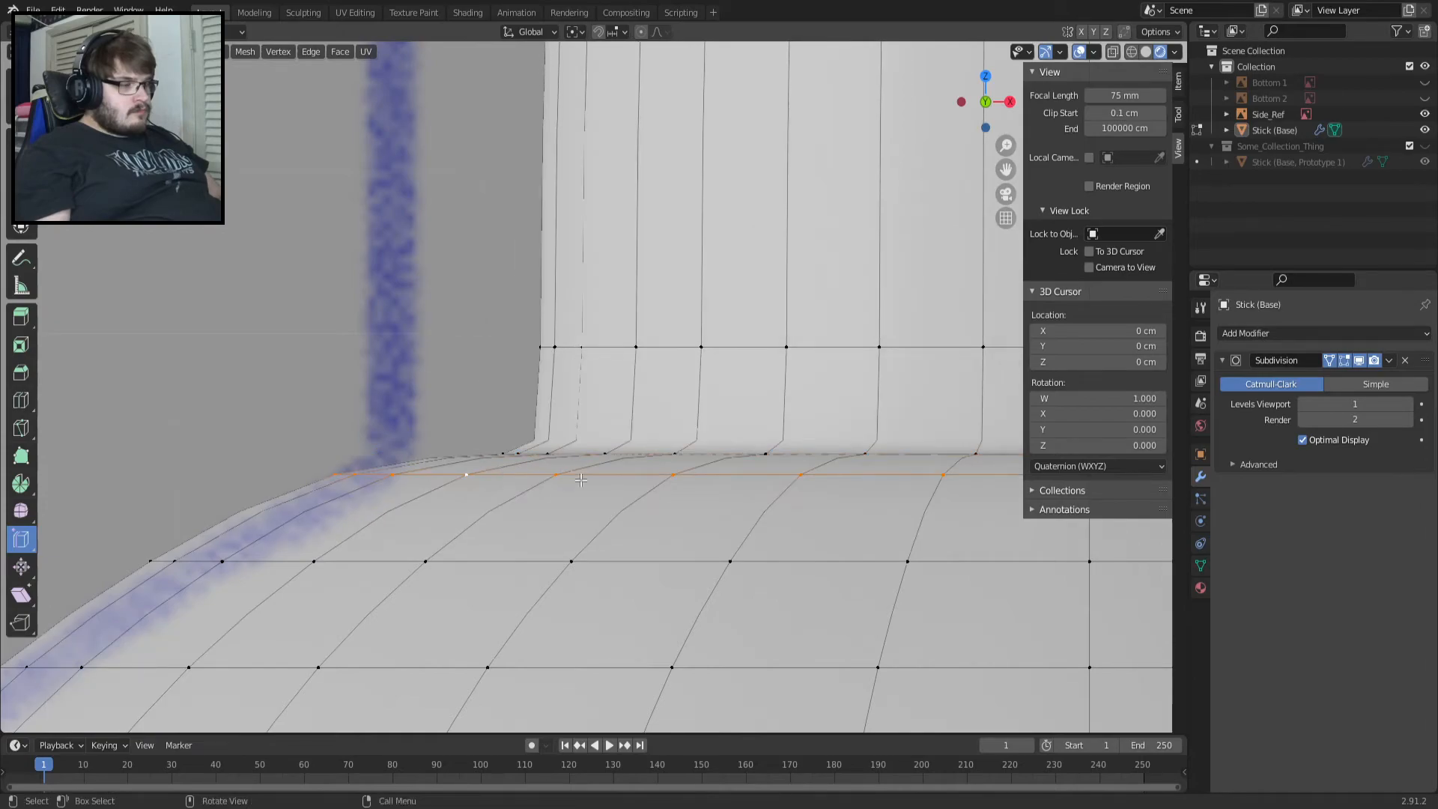
Scale the upper rim loop of the dome and add one loop cut between that rim and the neck's base.
key("s")
left_click(638, 490)
middle_click_drag(608, 454, 569, 524)
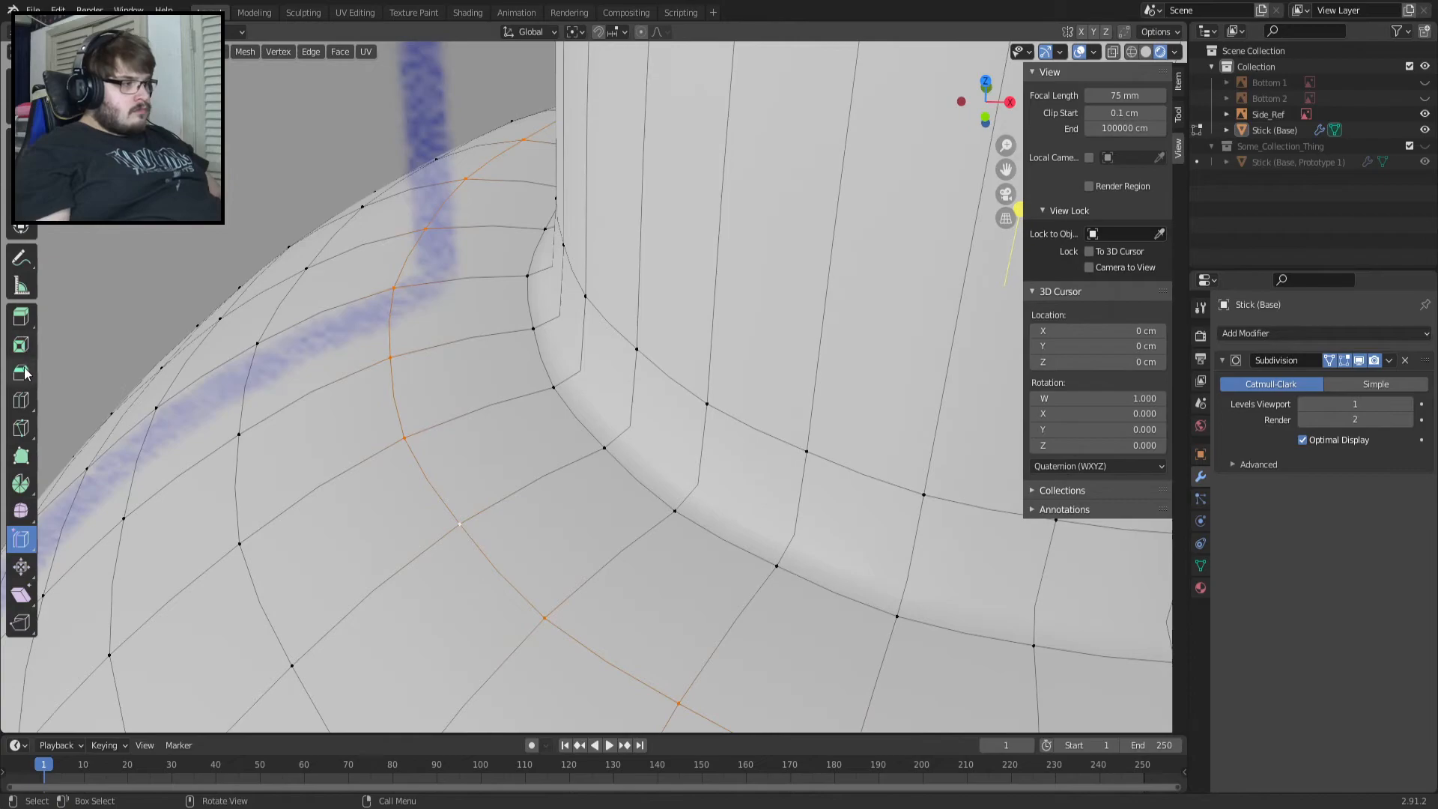
left_click(24, 404)
left_click(424, 390)
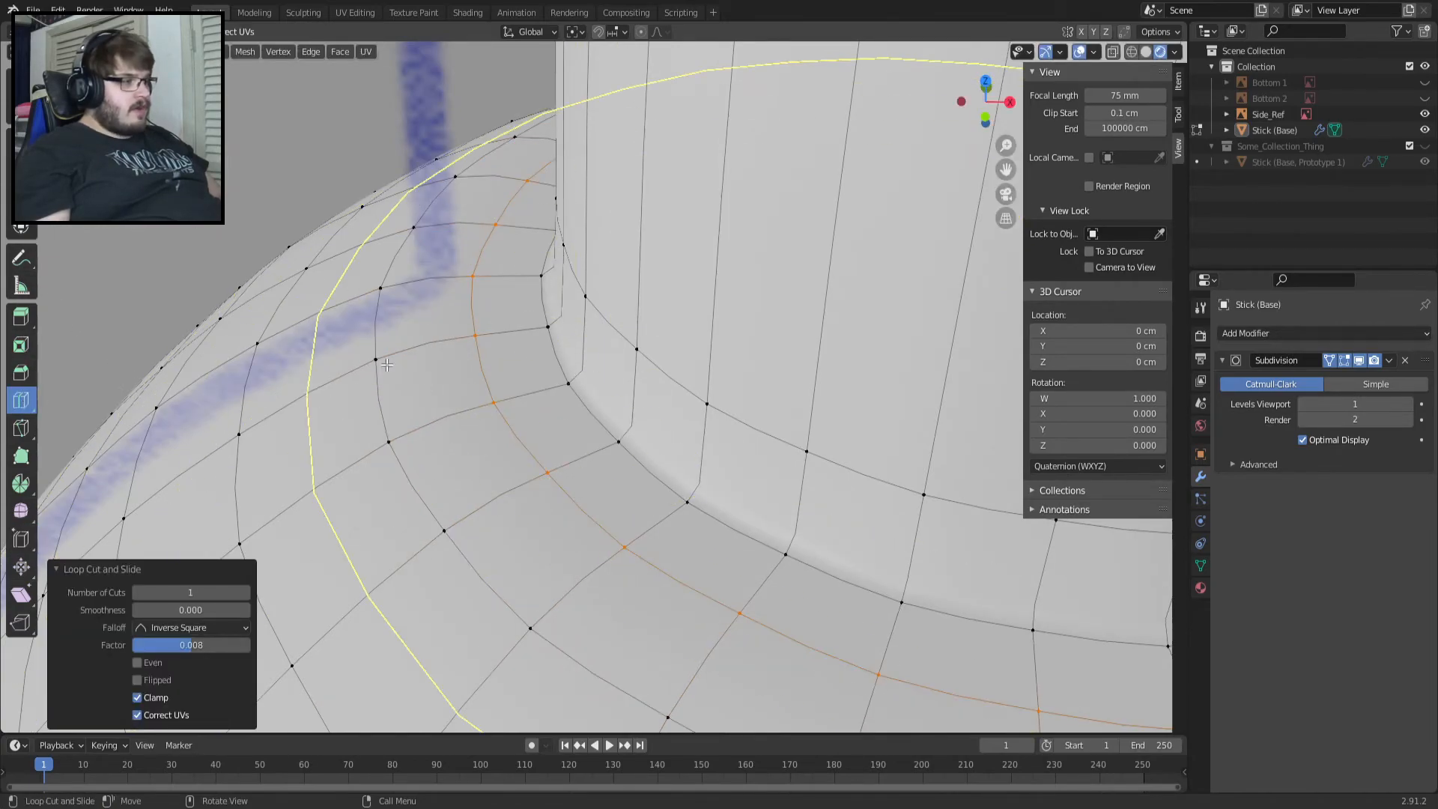
Try scaling the newly cut edge loop around the neck's base and undo it.
key("s")
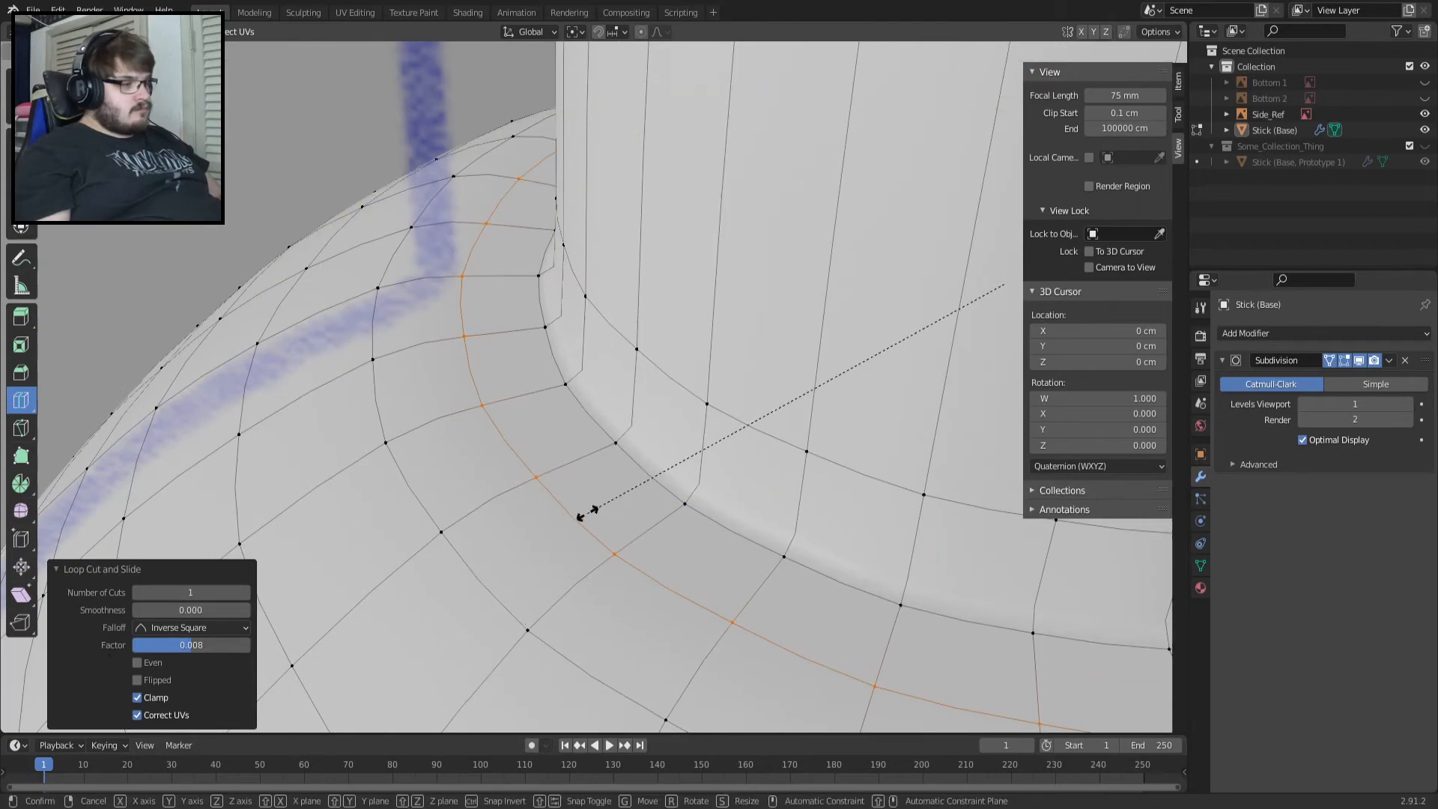
left_click(459, 511)
key("ctrl+z")
Scale the newly cut edge loop outward toward the dome's rim and inspect the smoothed shape in object mode.
key("s")
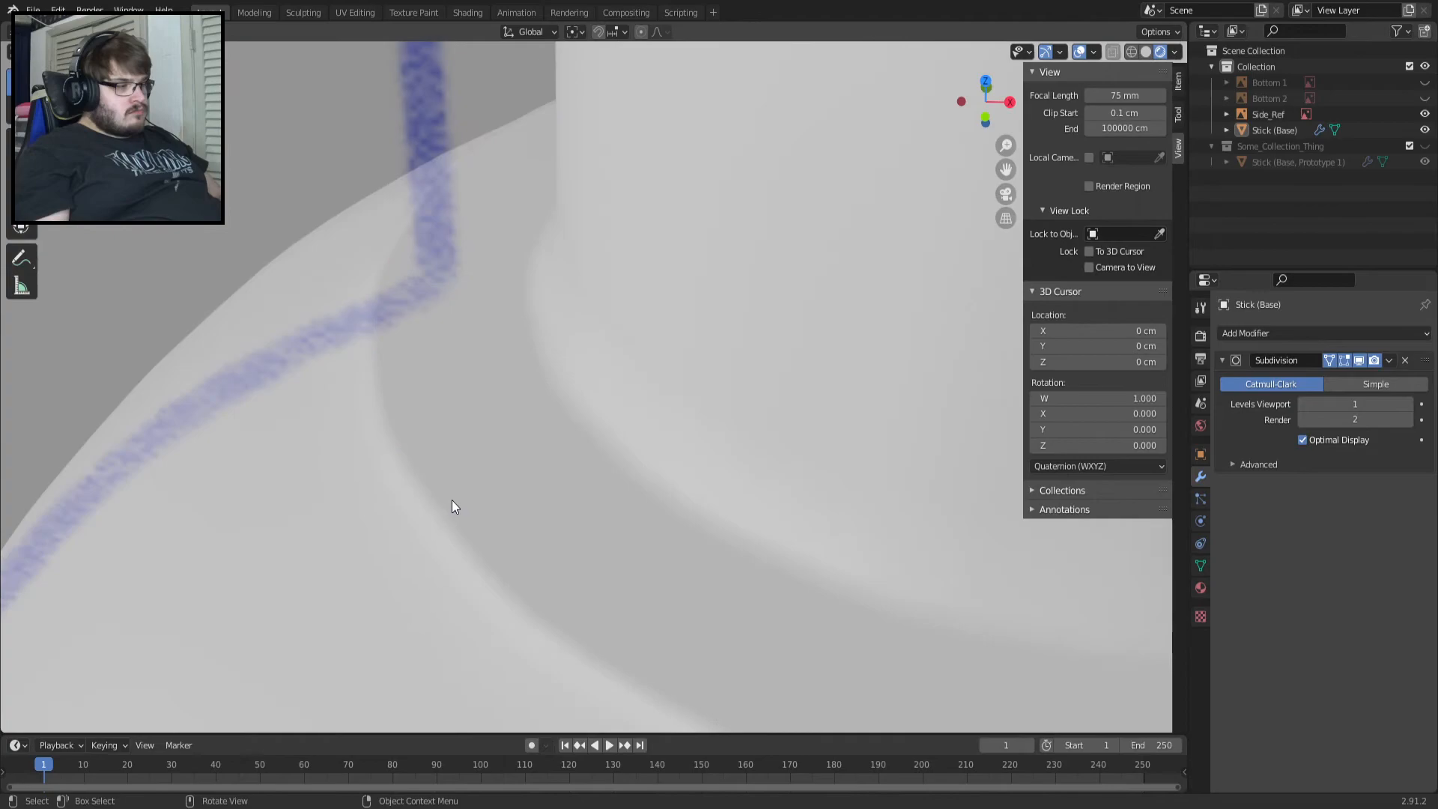
middle_click_drag(452, 500, 483, 448)
scroll(482, 447, "up", 2)
key("Tab")
key("s")
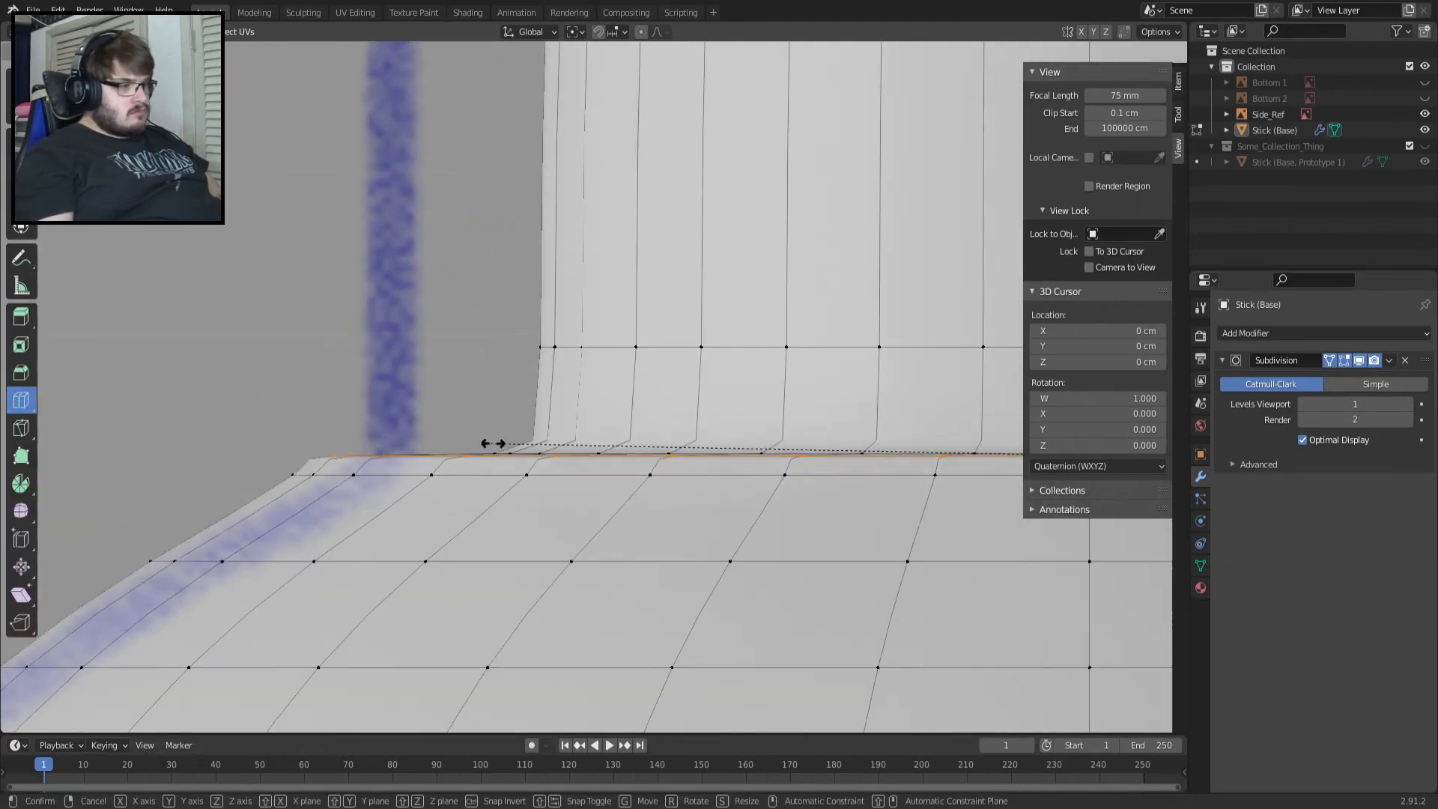
left_click(528, 460)
mouse_move(528, 460)
middle_mouse_down()
mouse_move(523, 570)
mouse_move(517, 483)
middle_mouse_up()
key("Tab")
key("Tab")
key("Tab")
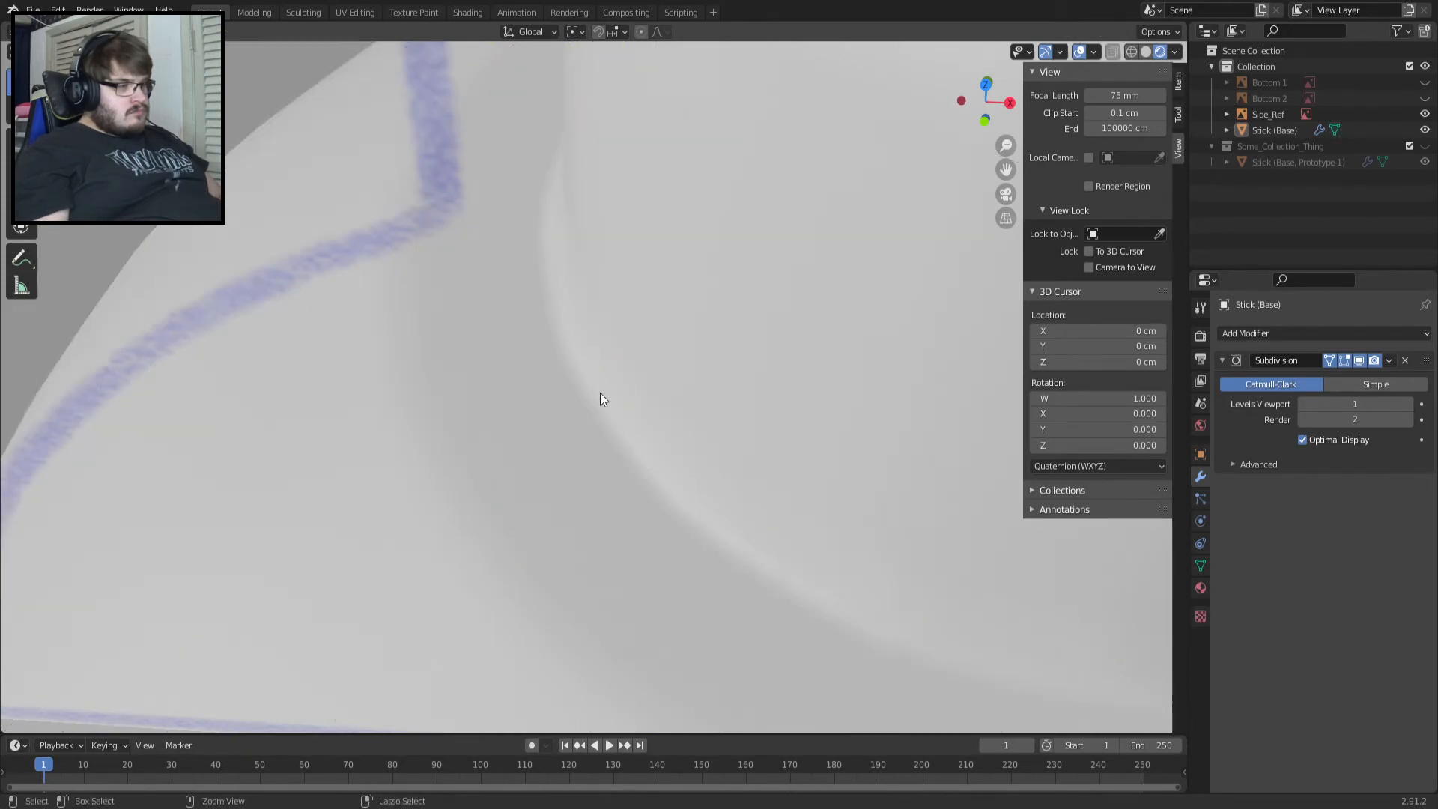
Undo the scaling changes made to the newly cut edge loop.
key("Tab")
key("ctrl+z")
key("ctrl+z")
key("ctrl+z")
key("ctrl+z")
key("ctrl+z")
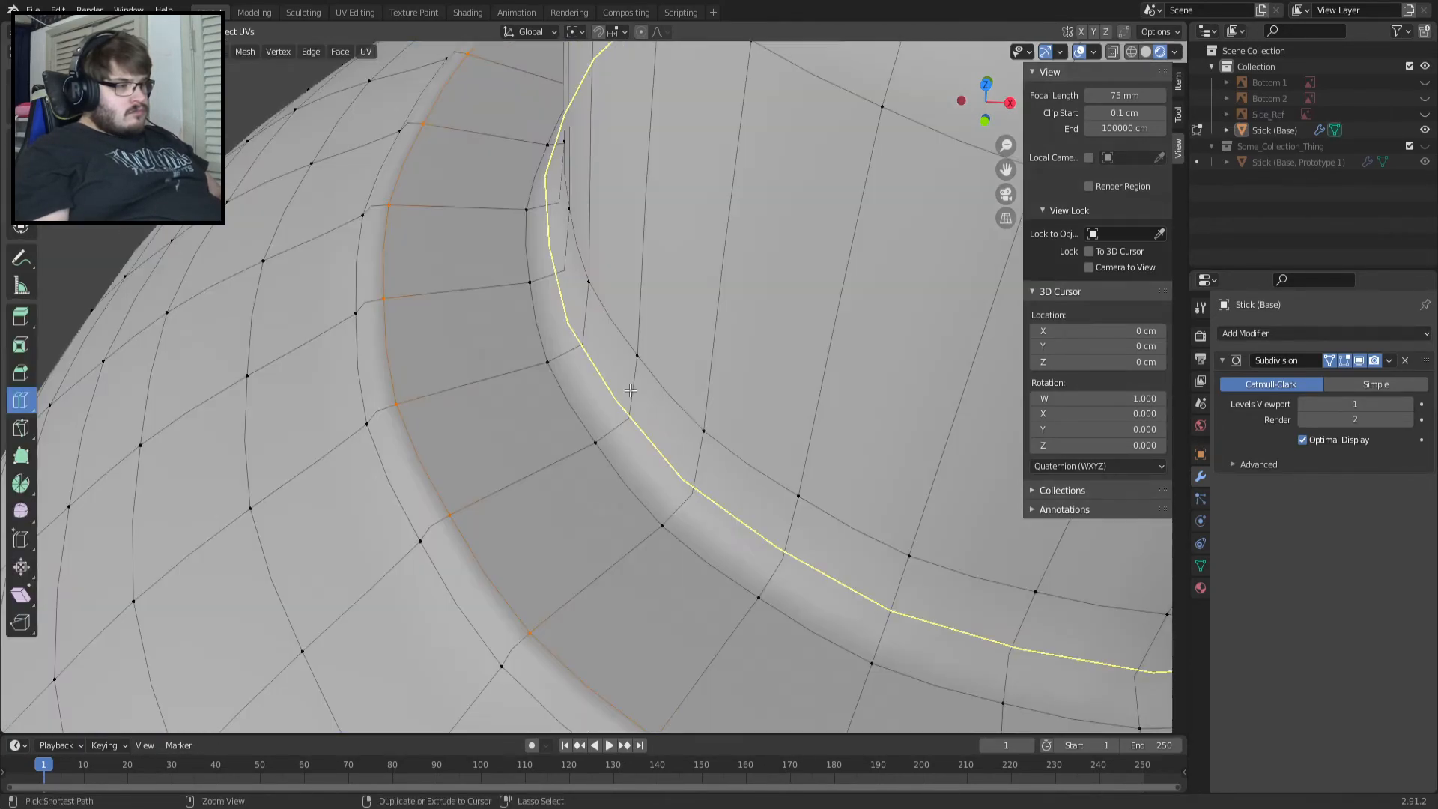
Turn off the Subdivision modifier's viewport display to expose the unsmoothed mesh where the neck meets the dome.
key("Tab")
key("Tab")
middle_click_drag(526, 416, 518, 292)
left_click(1360, 362)
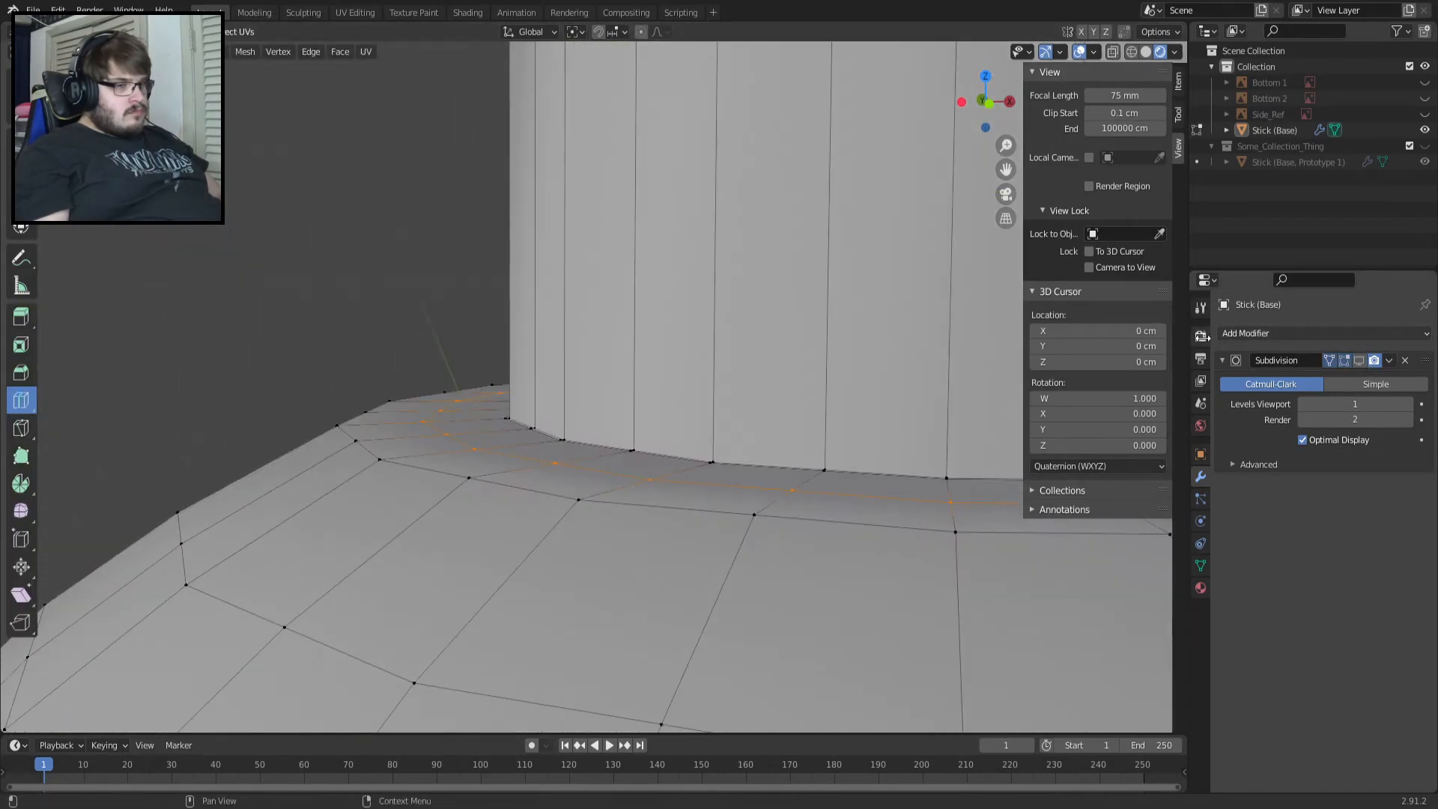
middle_click_drag(507, 427, 512, 494)
key("Tab")
key("Tab")
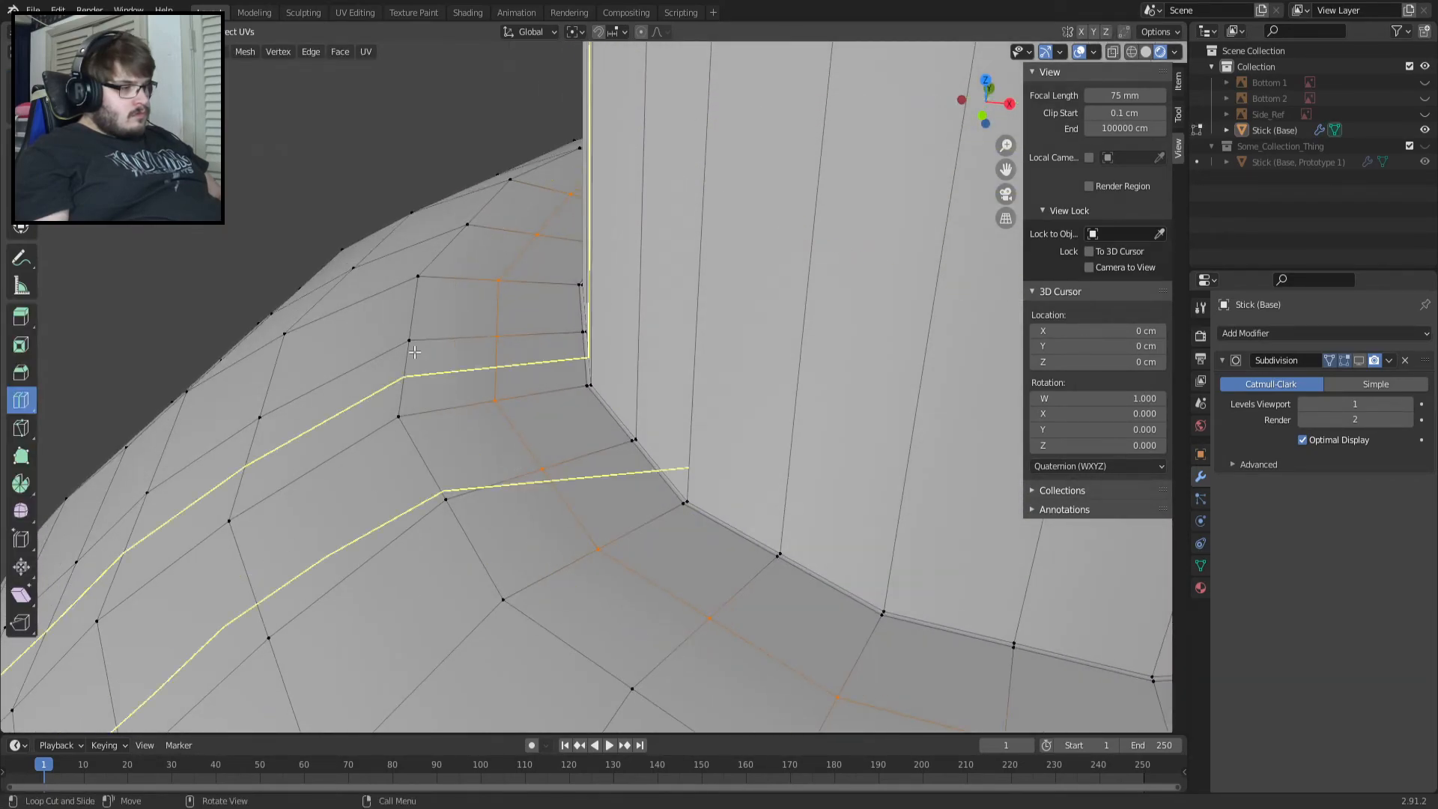
Edge-slide the loop between the neck and the rim outward, close to the dome's rim, with a factor of about -0.87.
left_click(22, 539)
left_click(513, 471)
left_click(512, 422, "alt")
scroll(629, 376, "down", 5)
left_click_drag(800, 282, 805, 274)
scroll(805, 274, "up", 6)
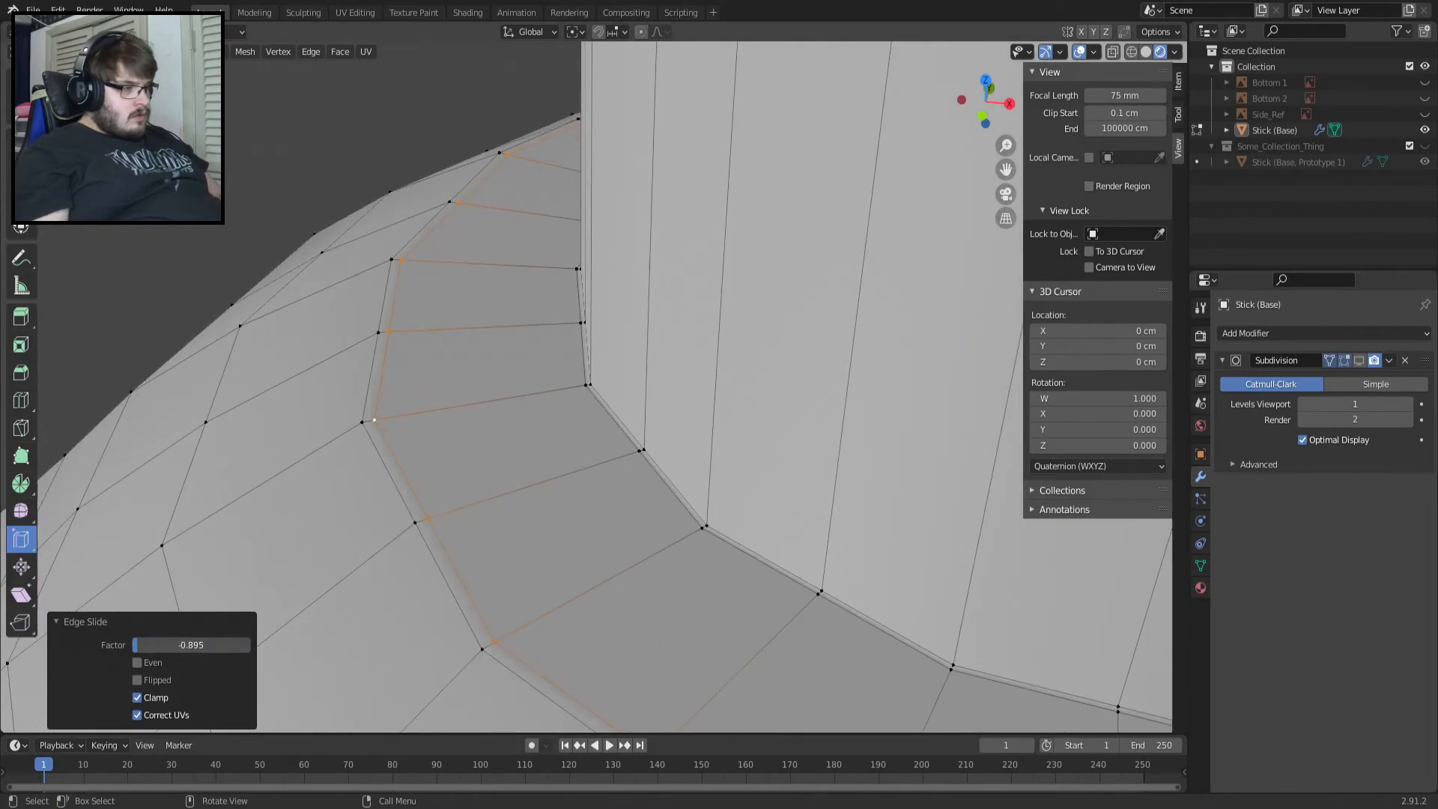
Turn the Subdivision modifier's viewport display back on and show Side_Ref behind the neck joint in front view.
left_click(1358, 360)
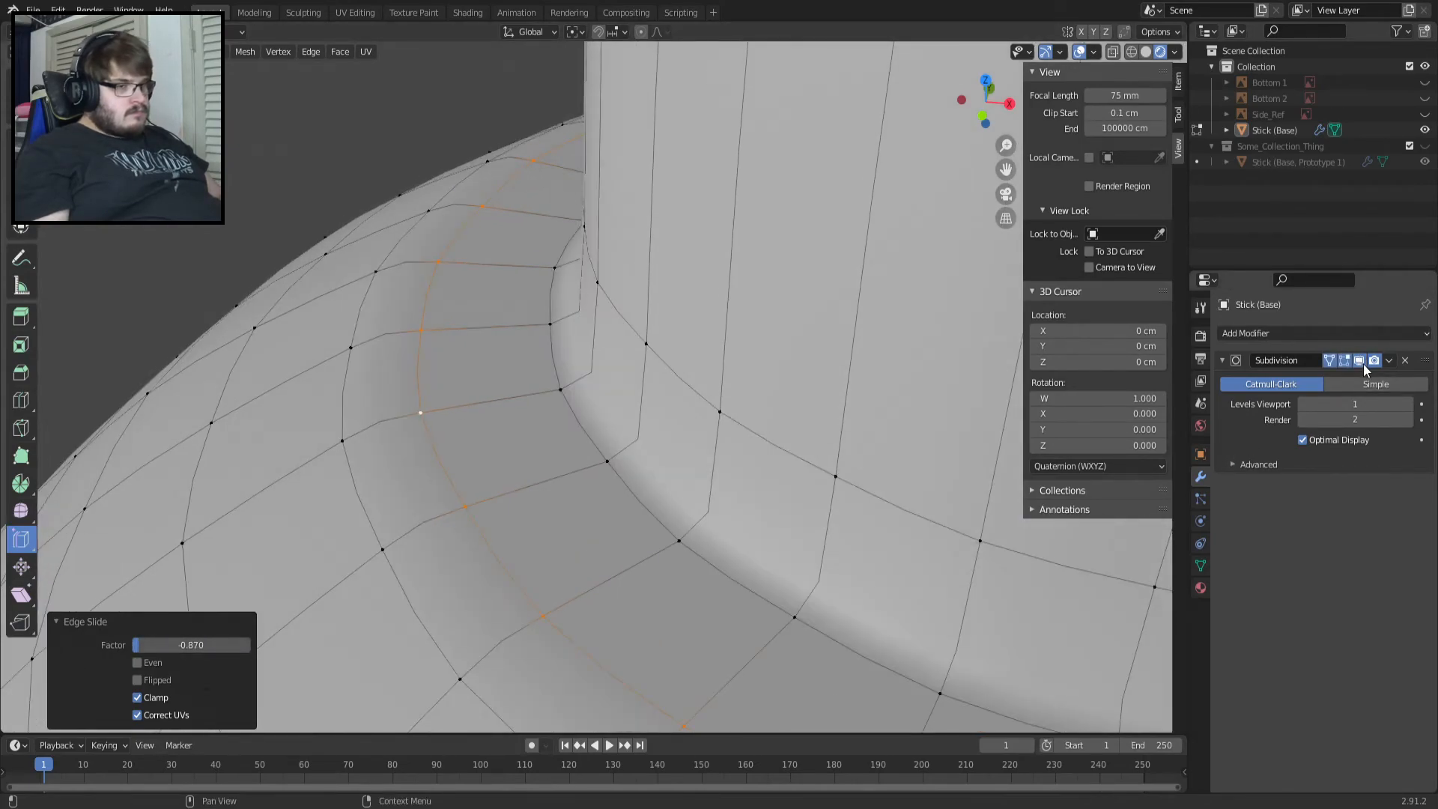
key("Tab")
middle_click_drag(554, 469, 567, 419)
key("KP_1")
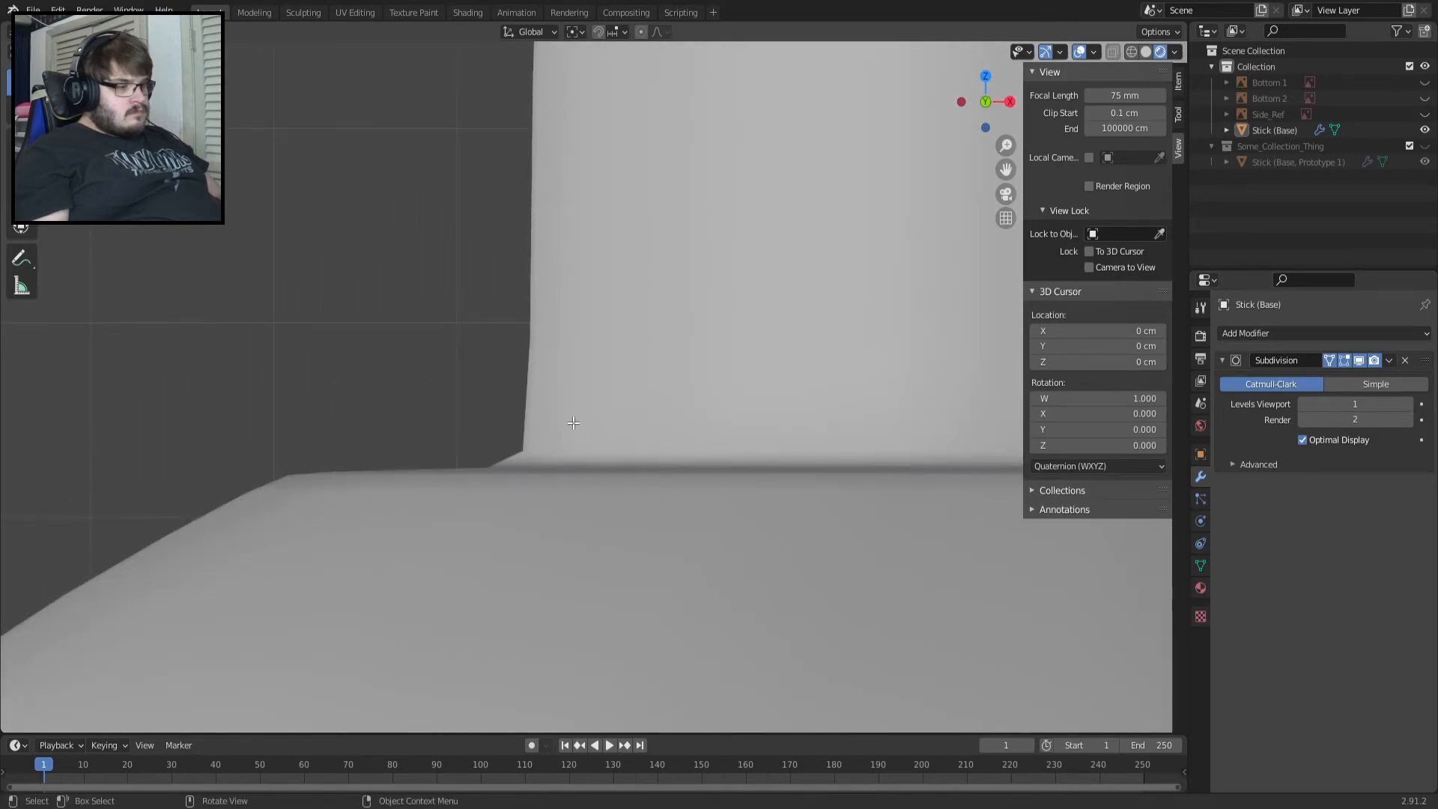
key("Tab")
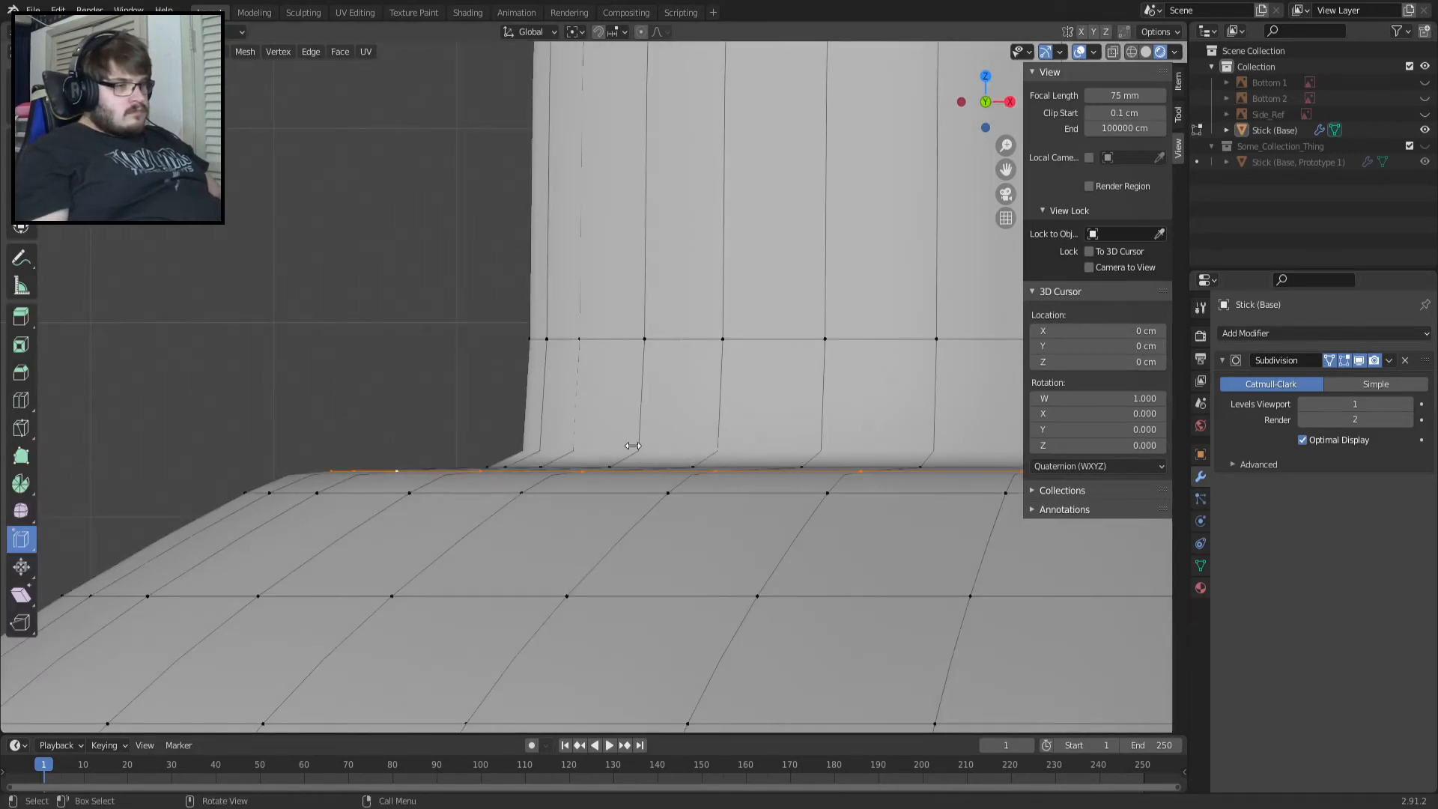
key("Tab")
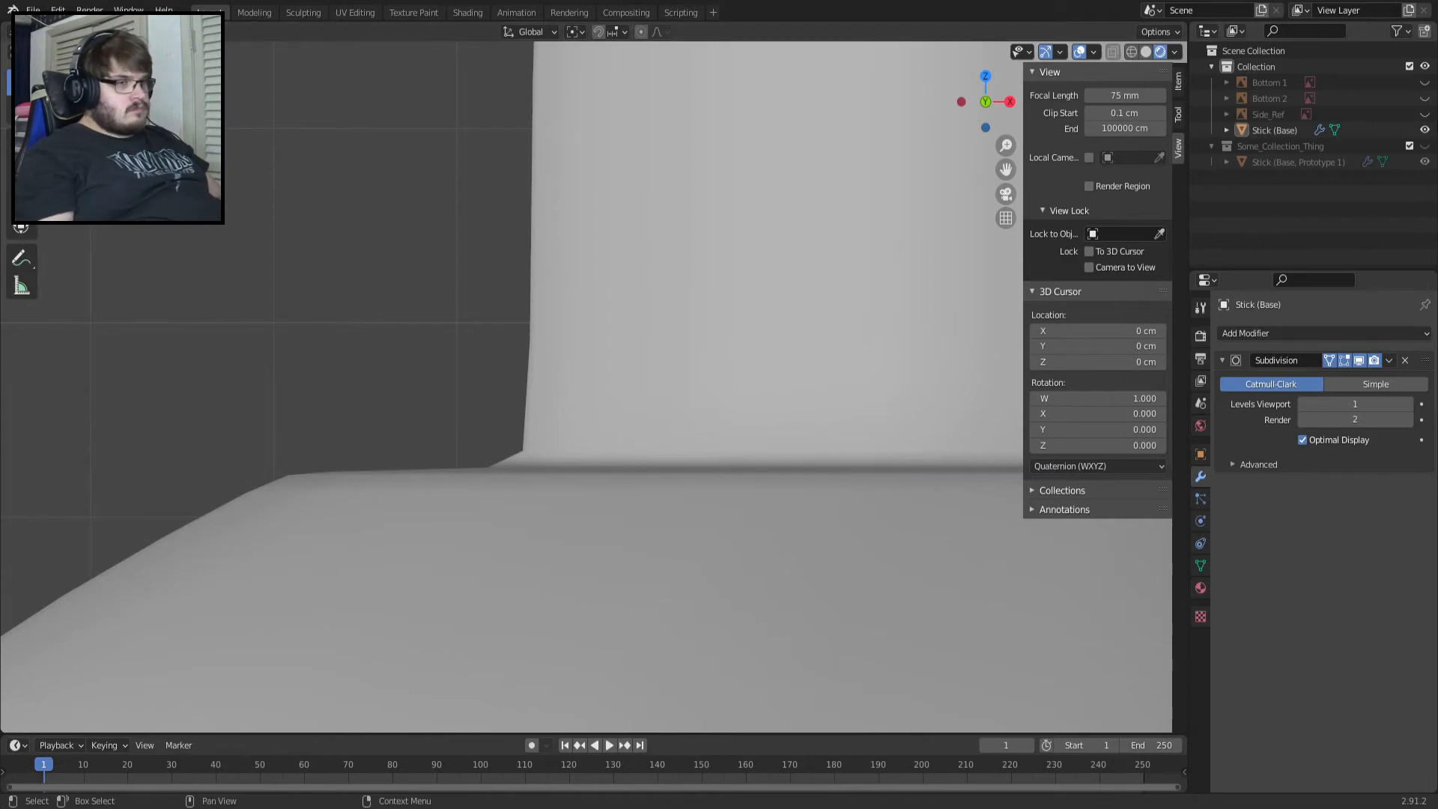
left_click(1424, 114)
key("Tab")
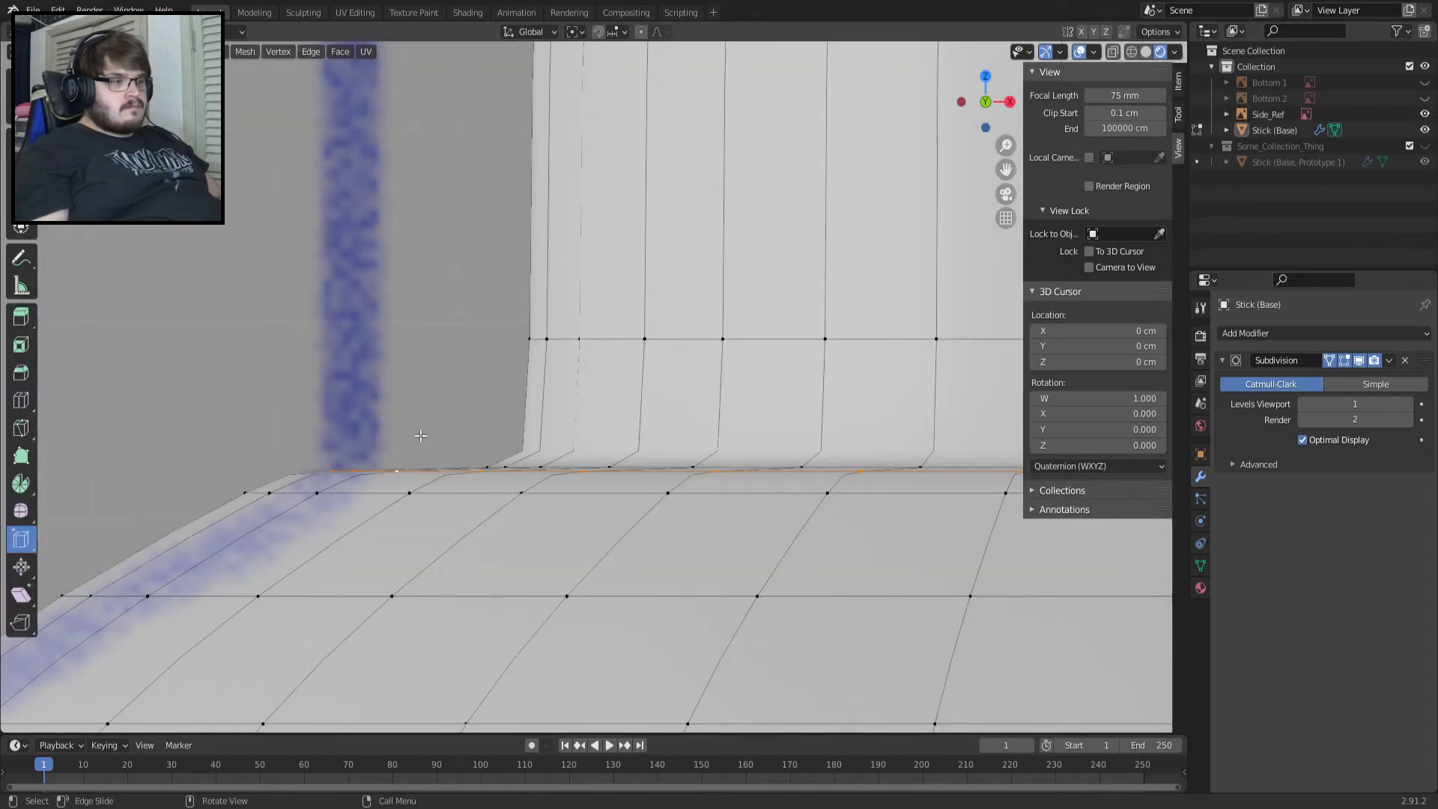
Try scaling the slid rim loop against the Side_Ref outline and undo it.
key("s")
left_click(547, 467)
key("ctrl+z")
key("ctrl+z")
Select both edge loops at the dome's rim and scale them together to meet the corner of the blue Side_Ref outline.
middle_click_drag(417, 470, 416, 477)
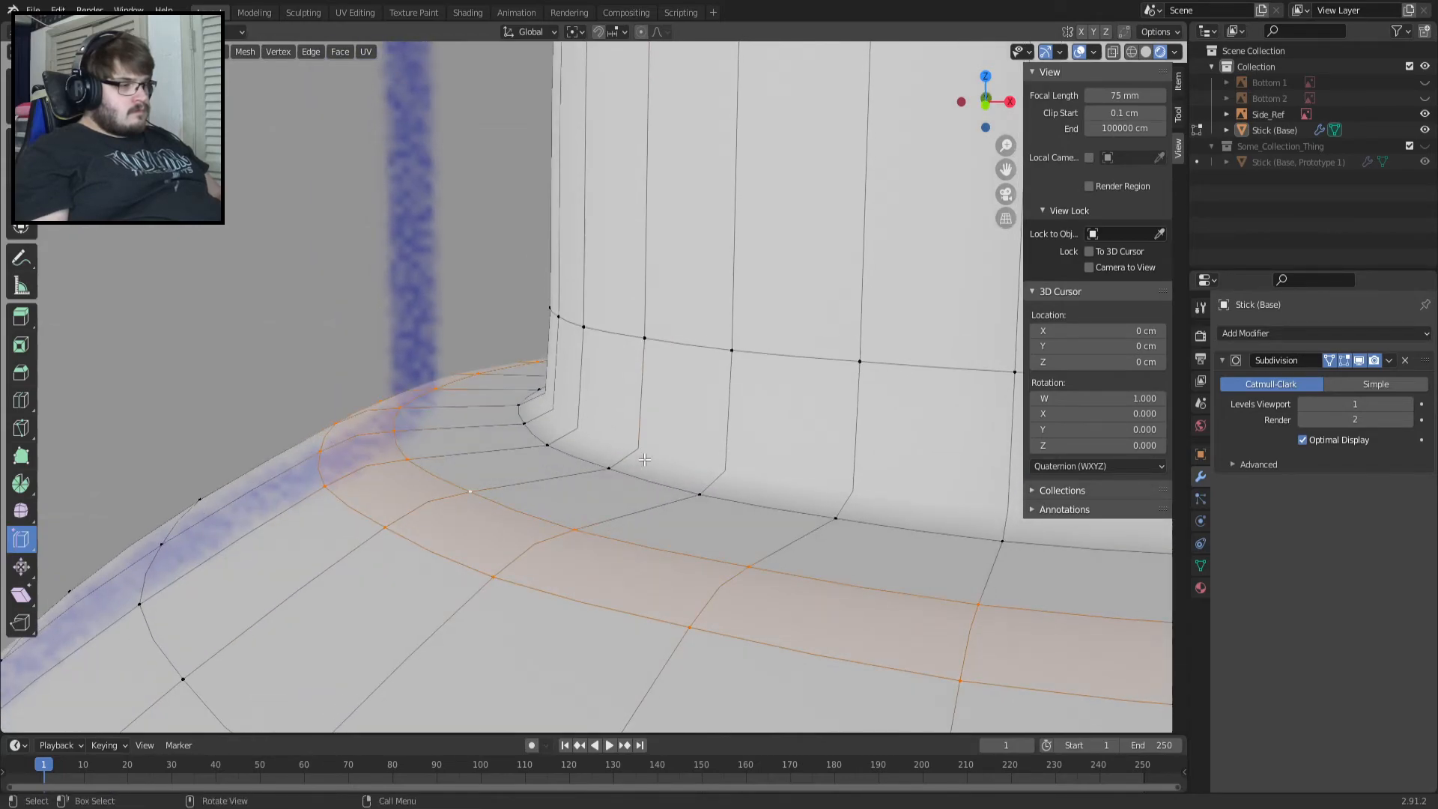
key("KP_1")
key("KP_8")
key("KP_8")
key("KP_8")
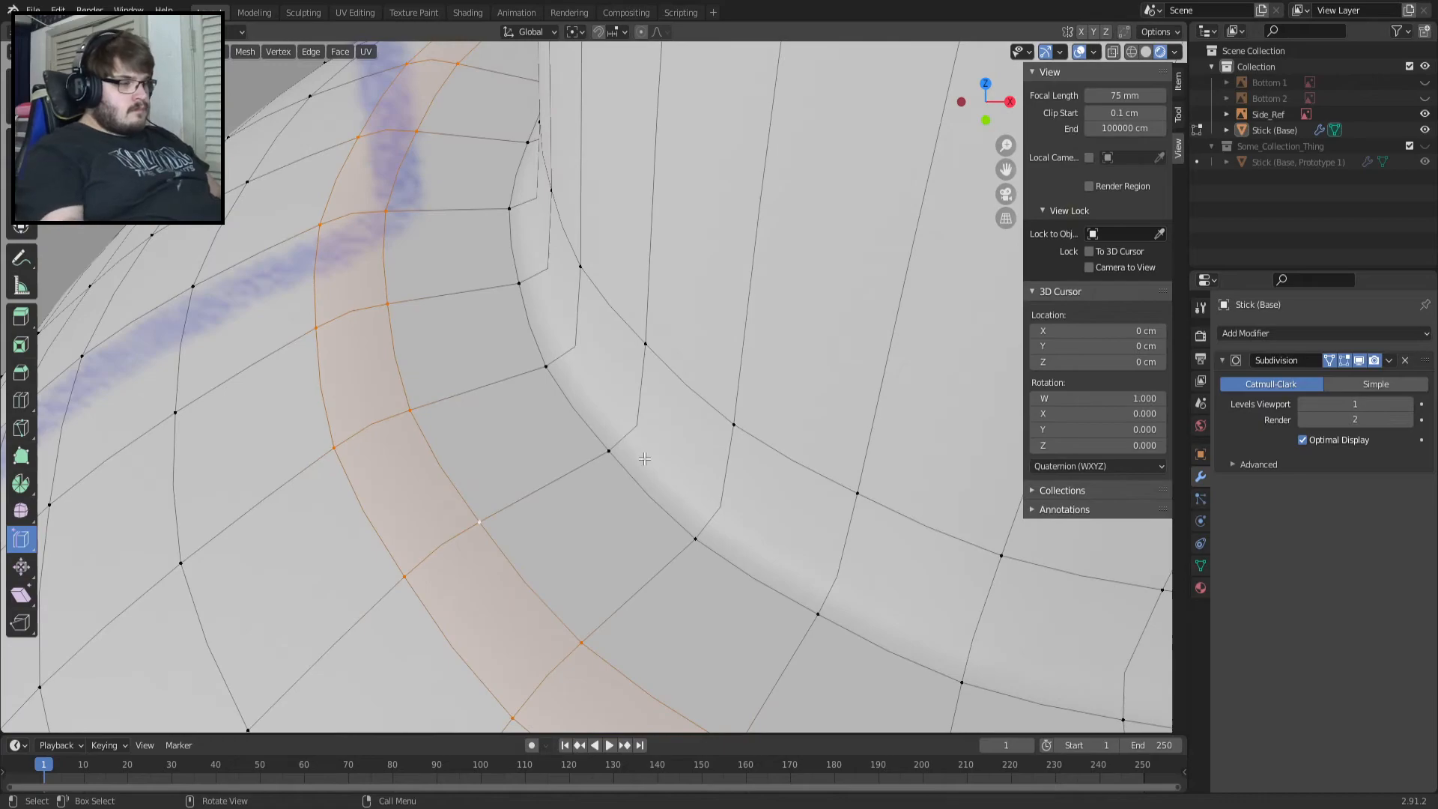
middle_click_drag(309, 152, 563, 393, "shift")
key("s")
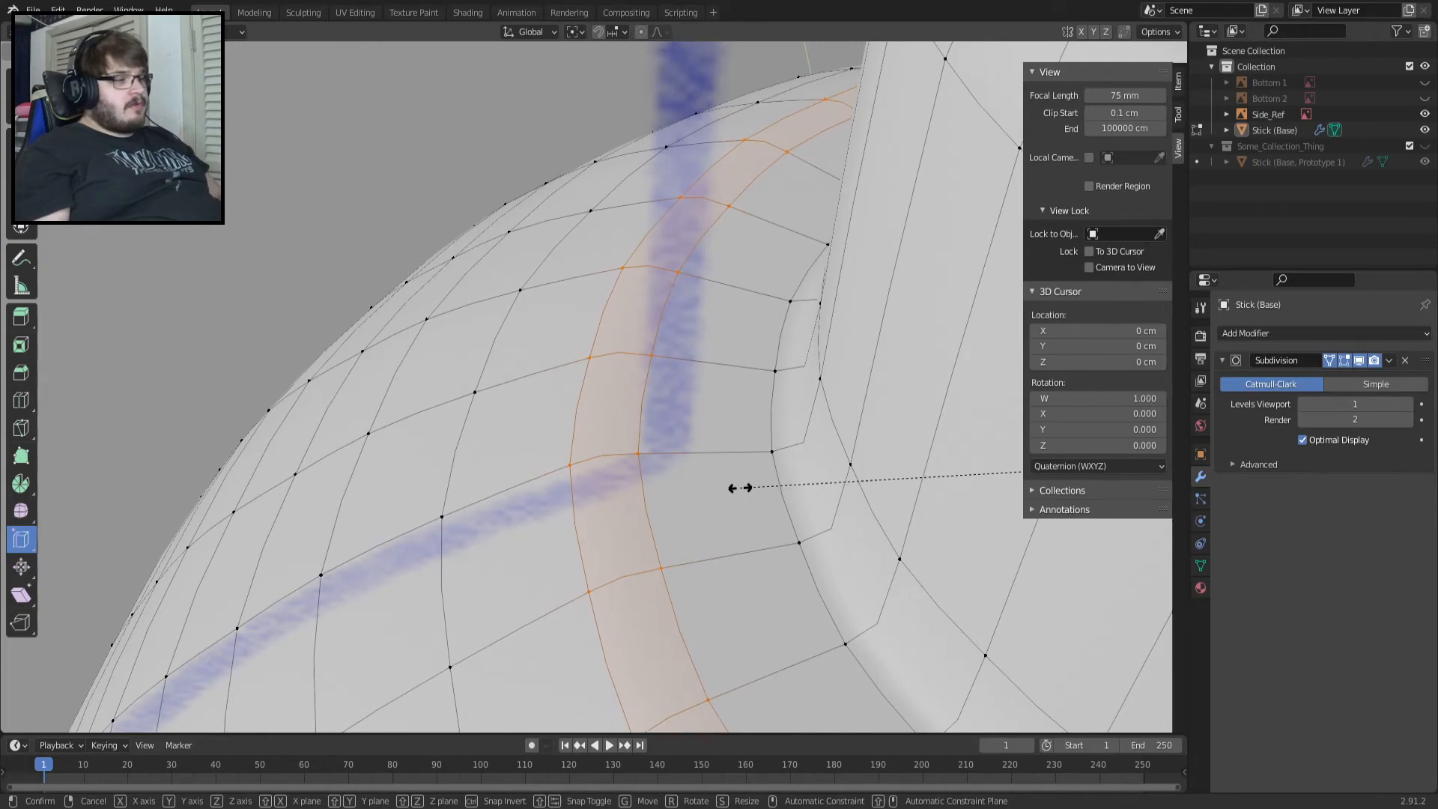
left_click(742, 488)
Compare the smoothed rim and neck with the Side_Ref outline from the front and at an angle.
key("Tab")
key("KP_1")
key("Tab")
key("KP_Decimal")
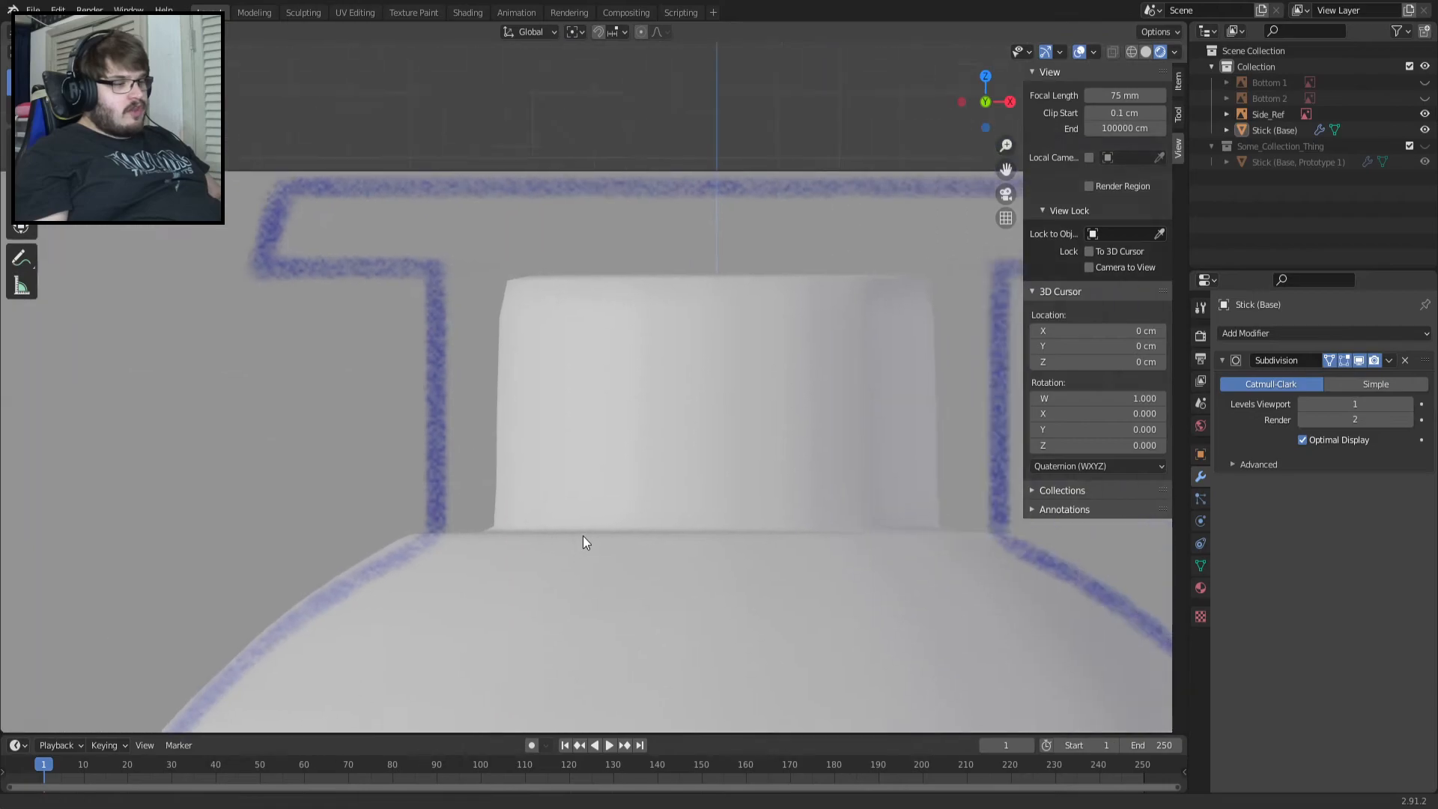
scroll(517, 536, "up", 4)
mouse_move(479, 523)
middle_mouse_down()
mouse_move(497, 641)
mouse_move(503, 516)
mouse_move(500, 541)
middle_mouse_up()
key("Tab")
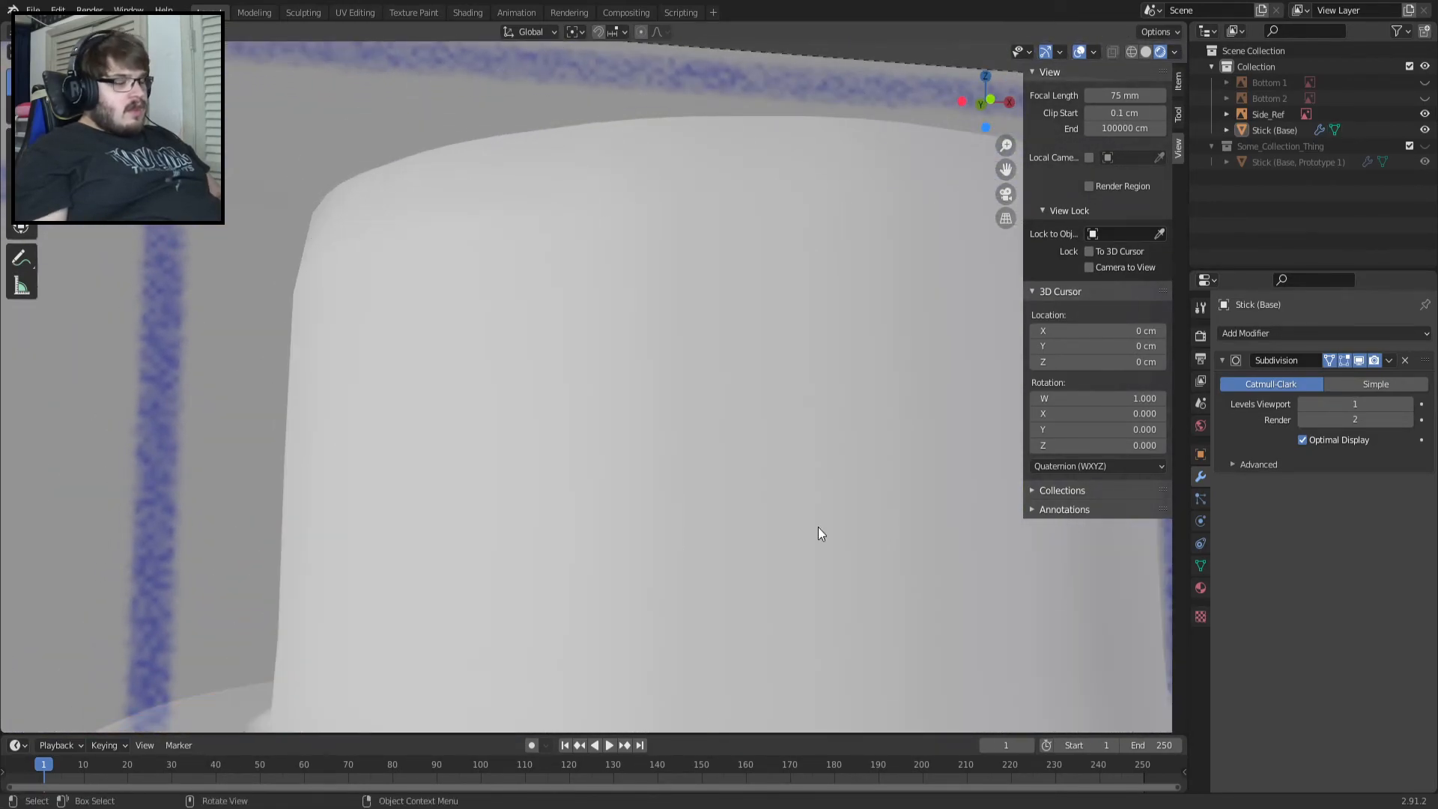
Turn off the Subdivision modifier's viewport display and bring the whole neck into view in edit mode.
left_click(1358, 361)
scroll(700, 417, "down", 8)
key("Tab")
middle_click_drag(657, 497, 579, 478)
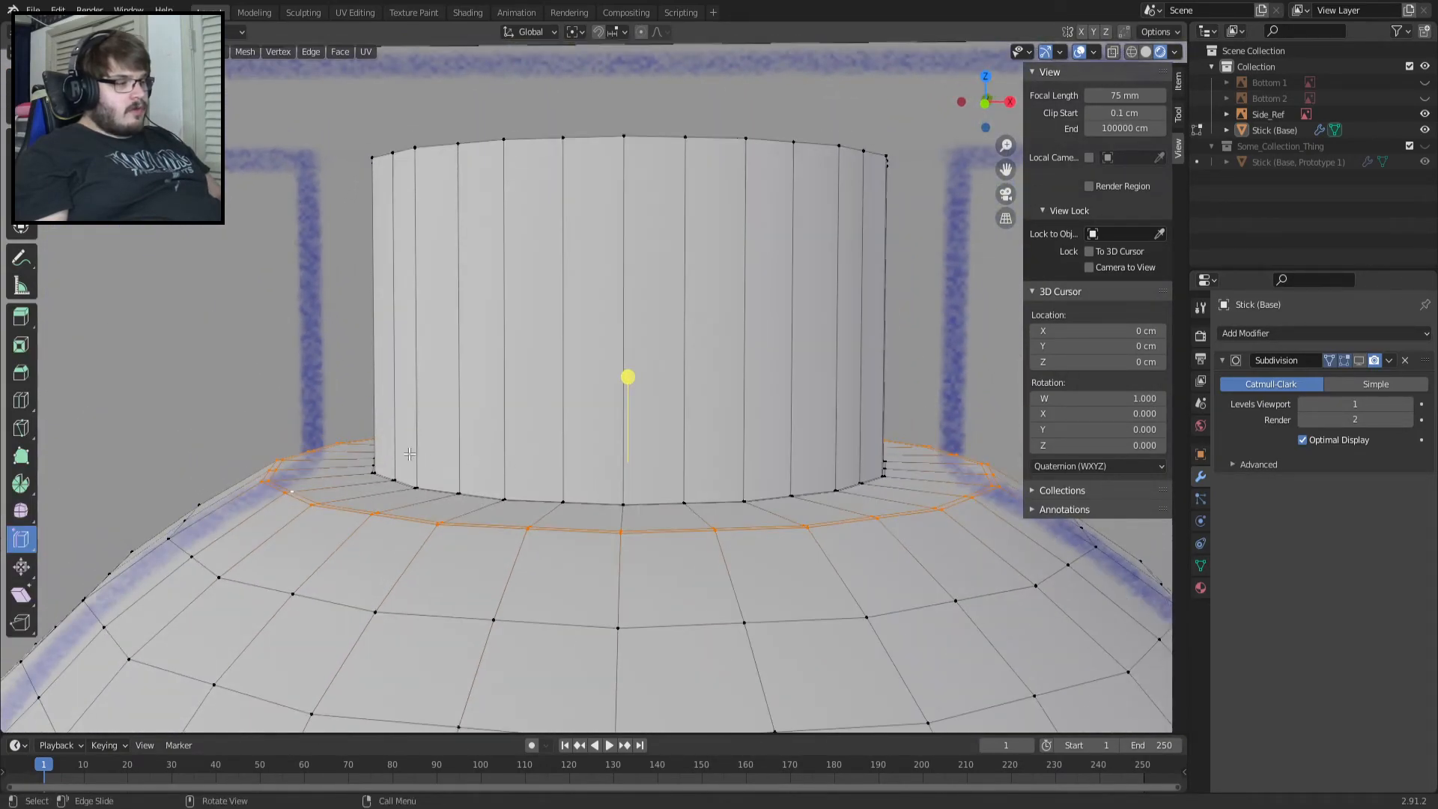
Add a single loop cut around the middle of the neck and activate the Edge Slide tool.
left_click(21, 400)
left_click(486, 356)
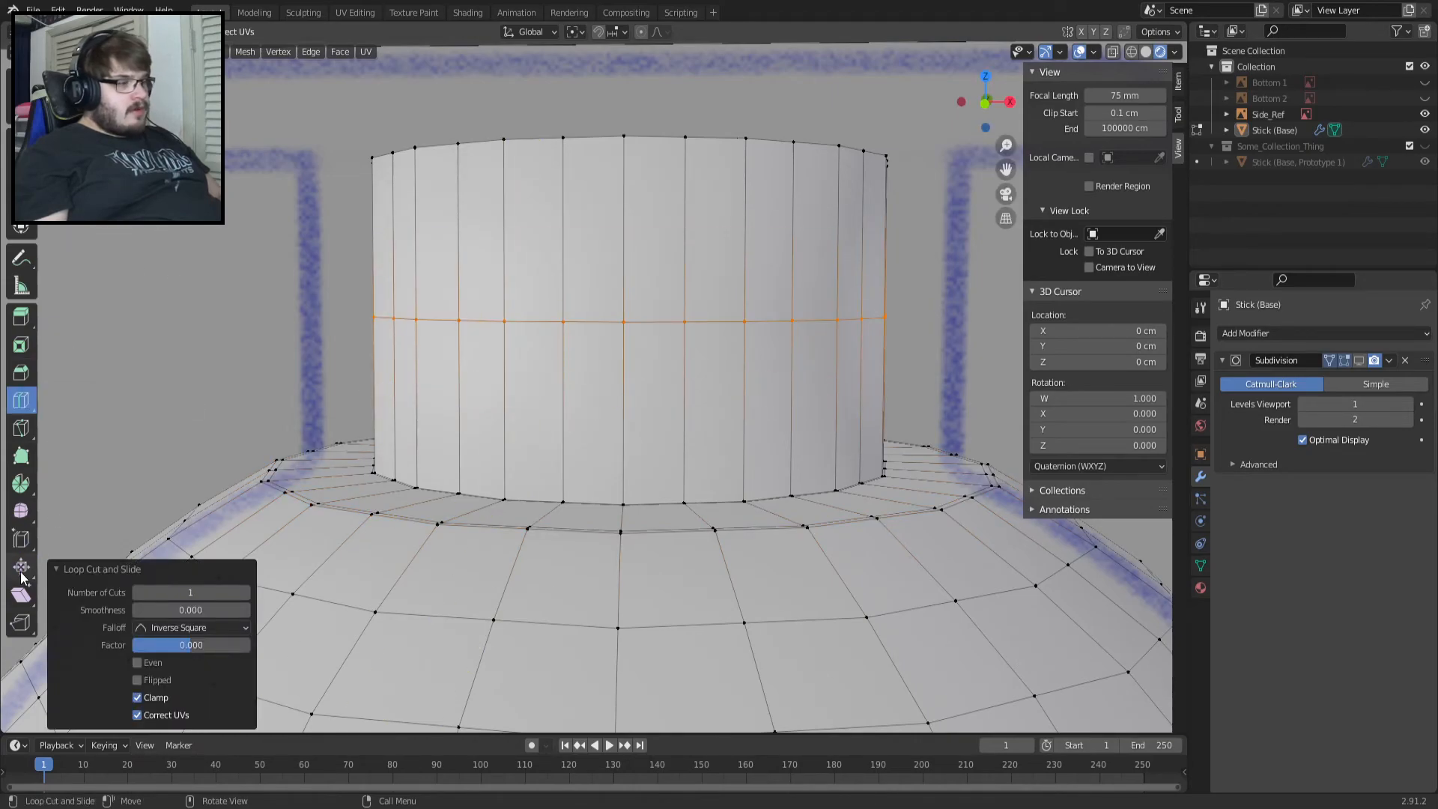
left_click(20, 539)
Try moving the neck's middle edge loop down about 0.189 cm along Z, close to the neck's base.
left_click(646, 320)
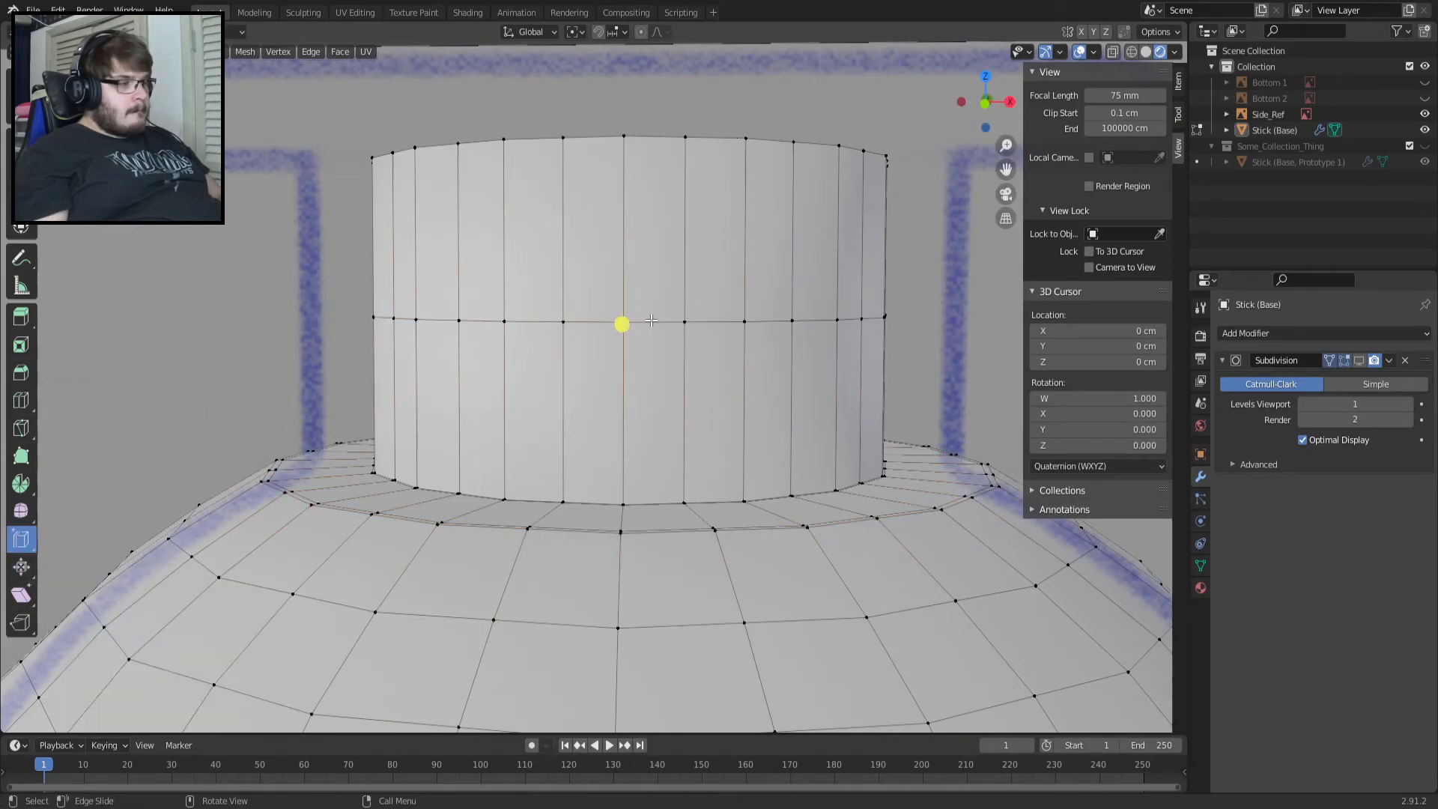
left_click(655, 320, "alt")
key("g")
key("z")
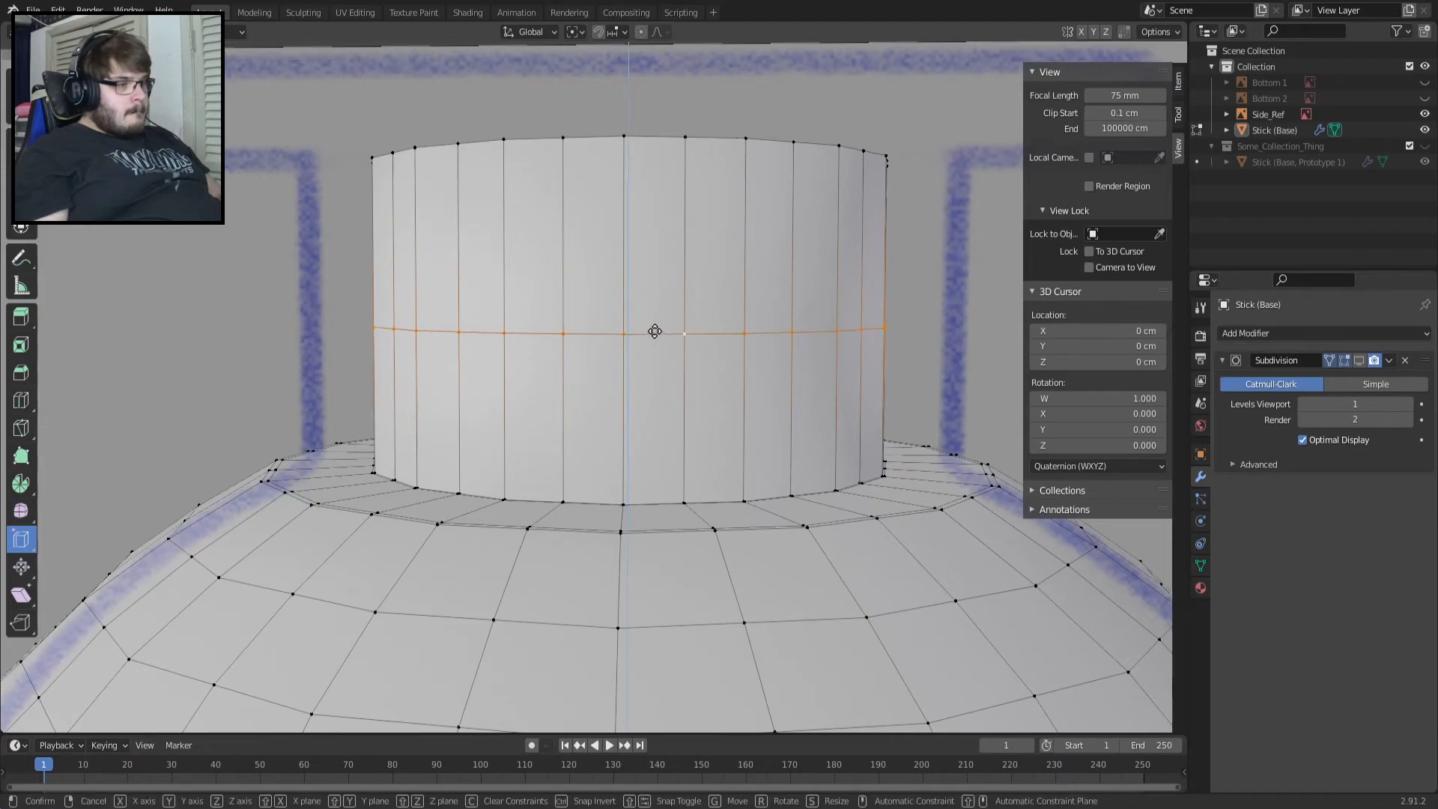
left_click(649, 462)
scroll(651, 449, "up", 8)
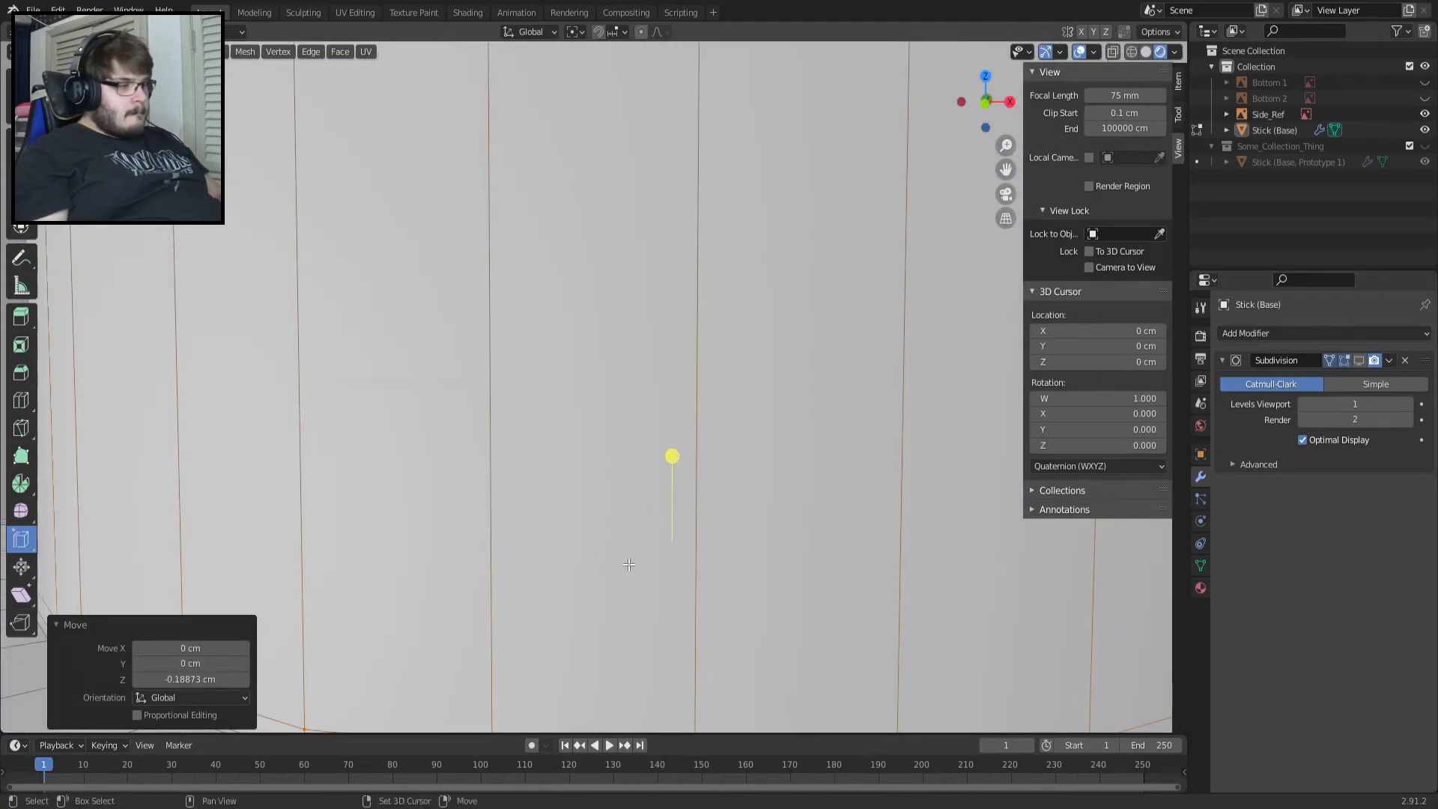
scroll(677, 193, "down", 3)
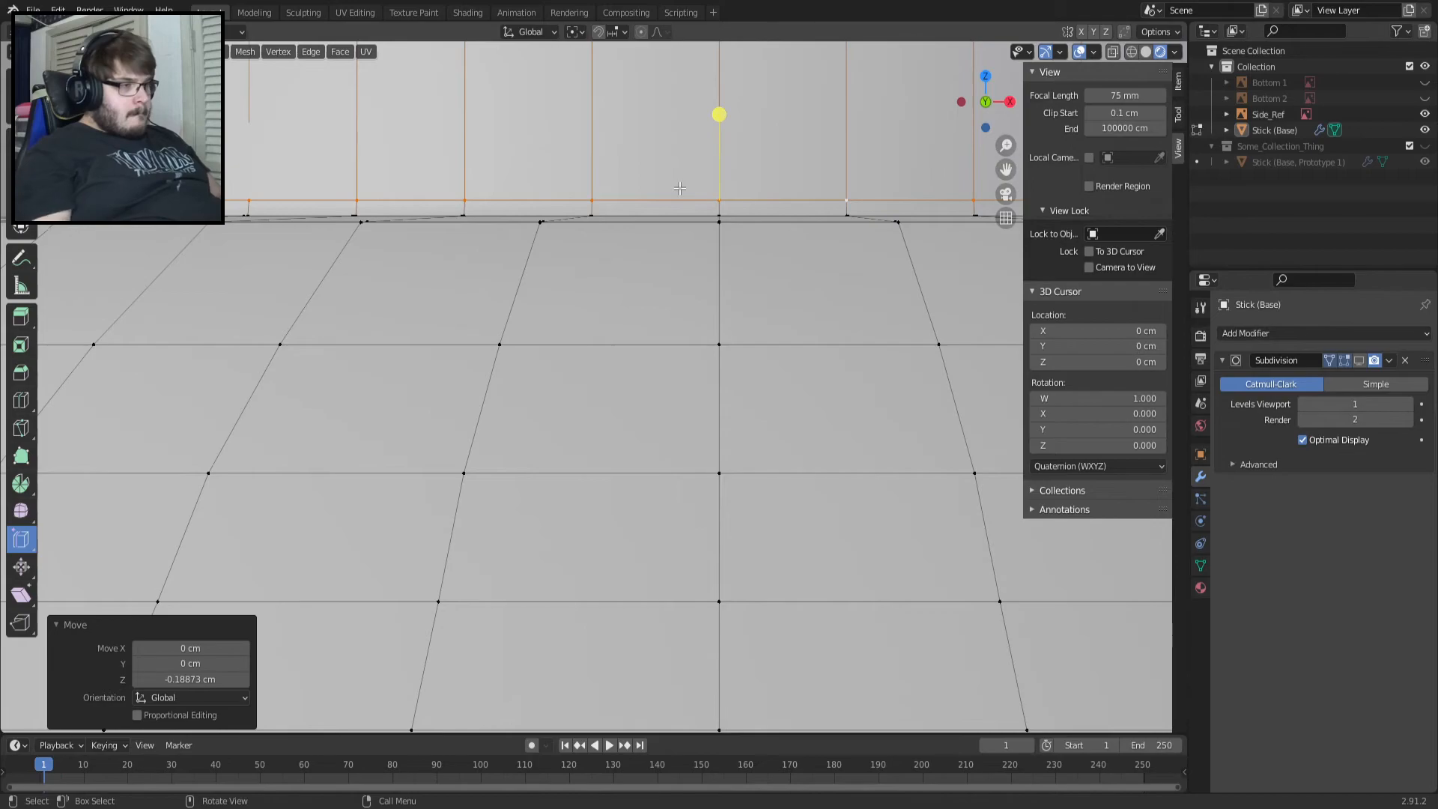
scroll(691, 416, "up", 3)
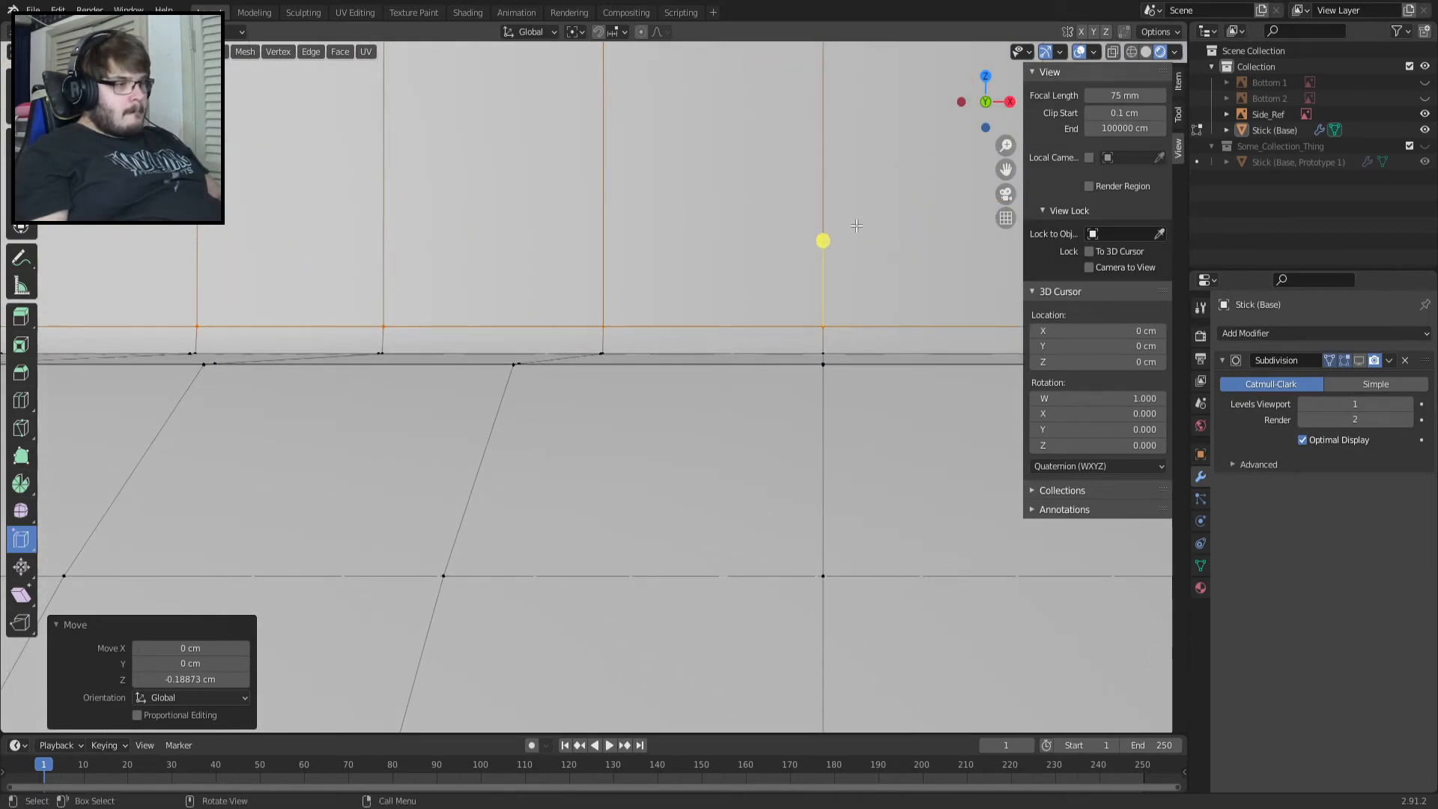
scroll(741, 299, "down", 5)
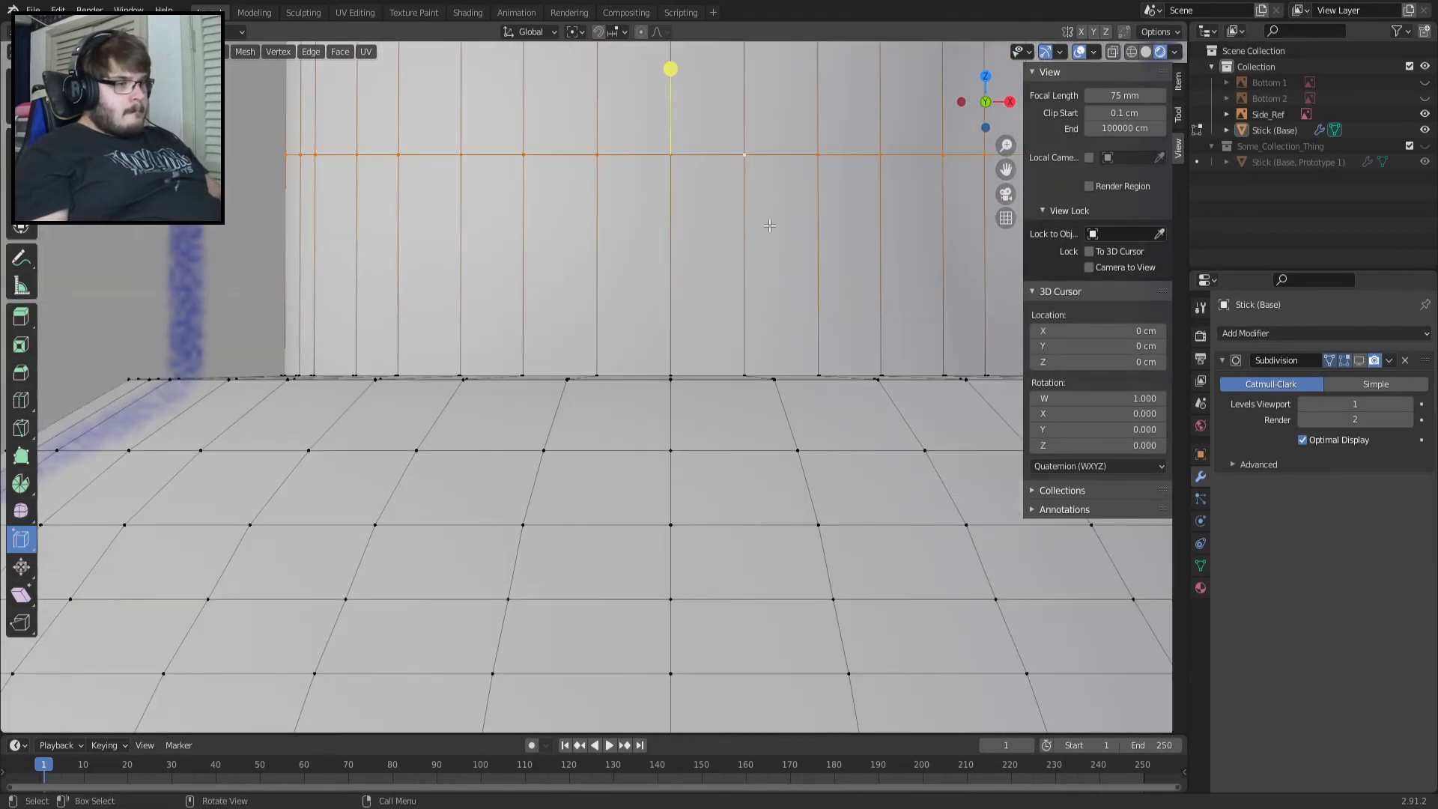
Edge-slide the neck's middle loop toward the neck's base and try slide factors of 0.1 and 0.01.
left_click_drag(681, 87, 674, 213)
left_click(180, 644)
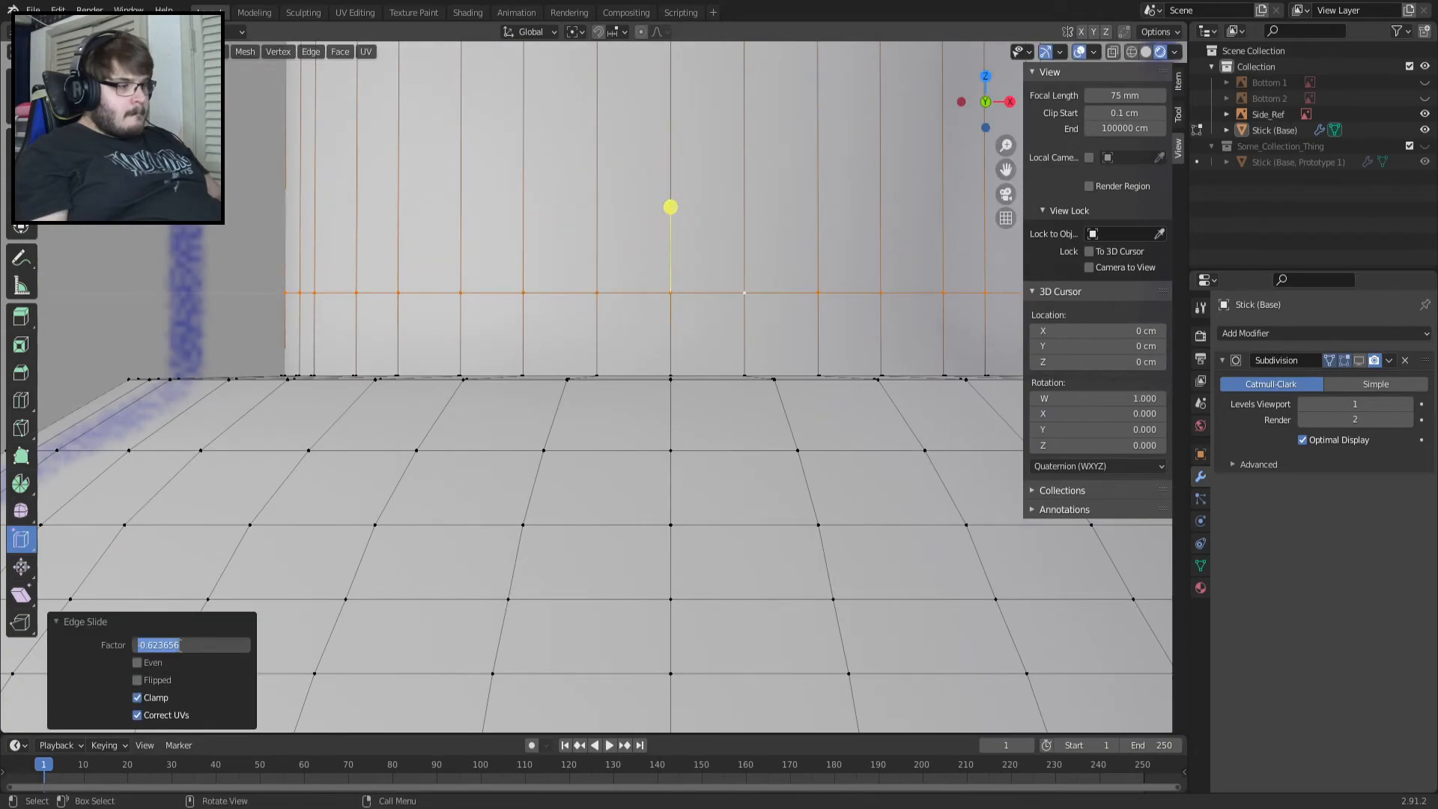
type("0.1")
key("Return")
left_click(179, 646)
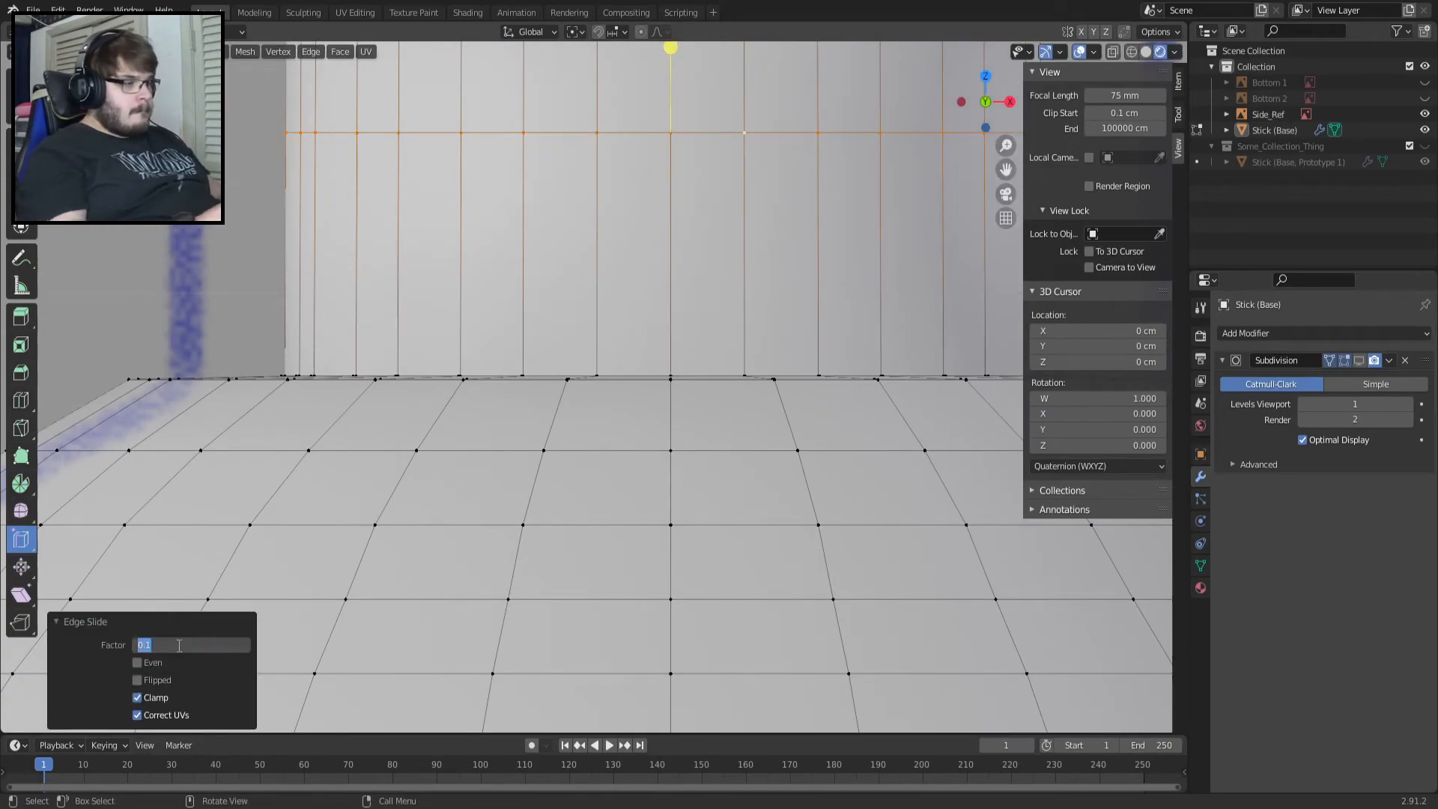
key("Return")
left_click(179, 645)
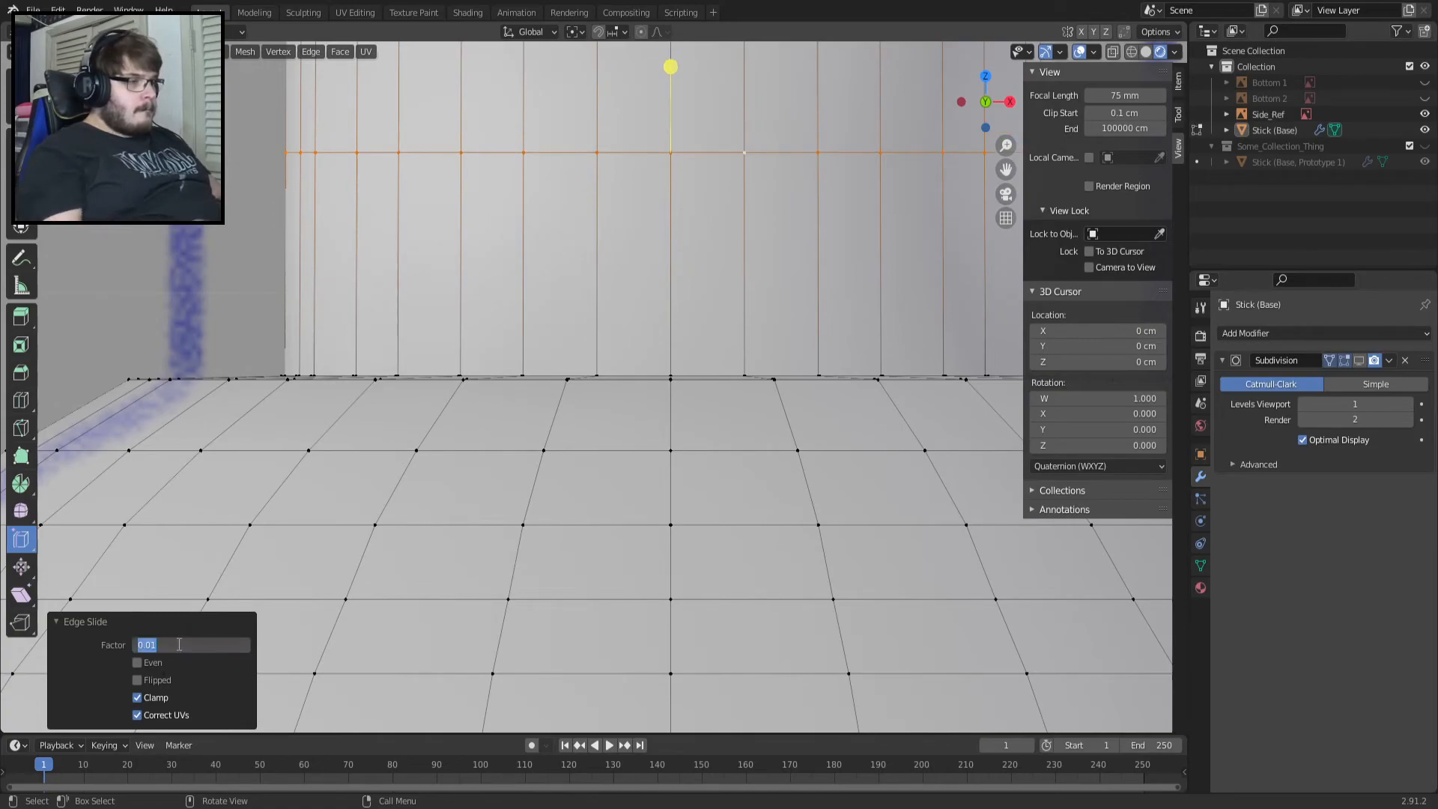
left_click(126, 638)
left_click_drag(173, 646, 136, 645)
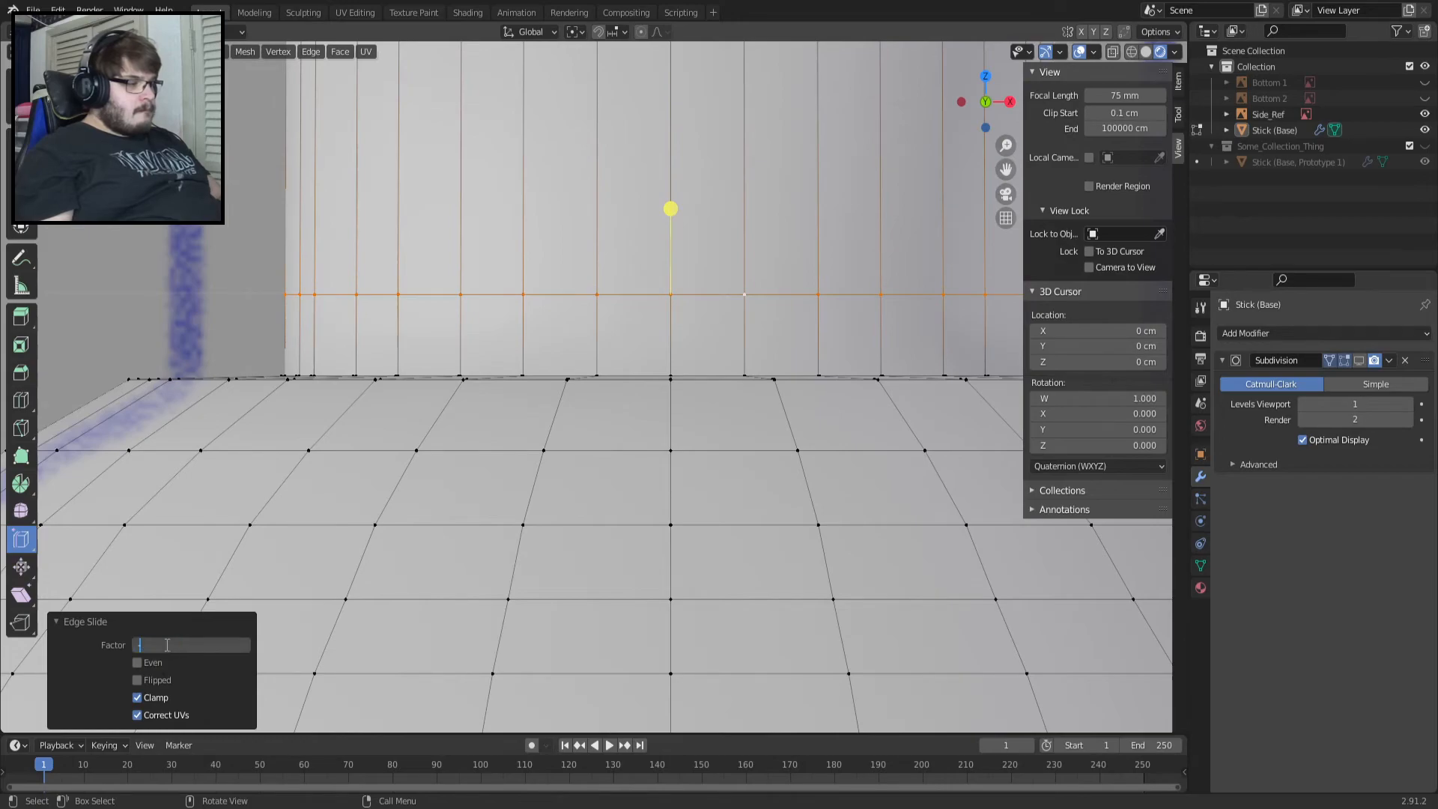
Try edge slide factors of -0.9 and -0.99 for the neck loop, and settle on -0.97.
left_click(167, 644)
type("-.9")
key("Return")
left_click(167, 645)
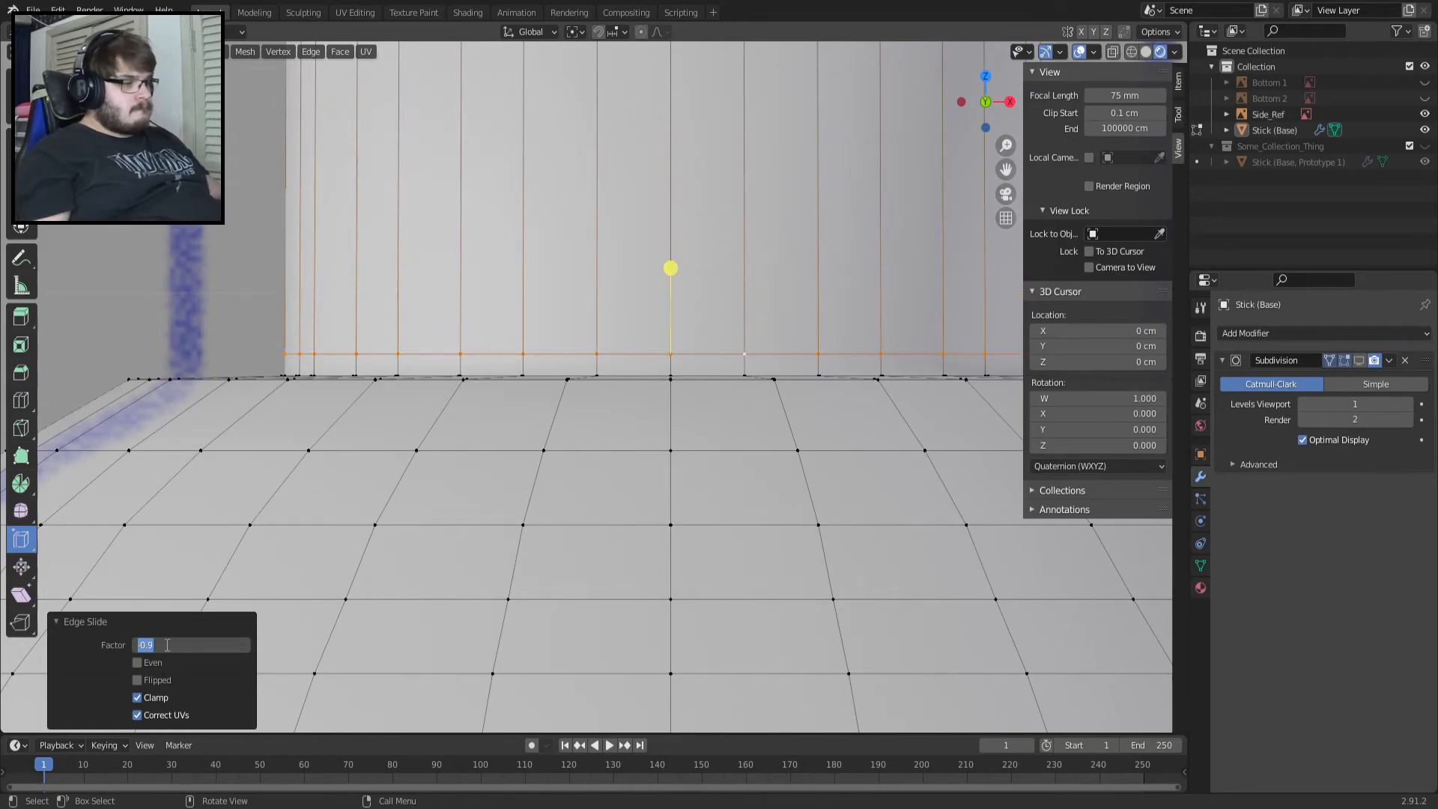
type("9")
key("Return")
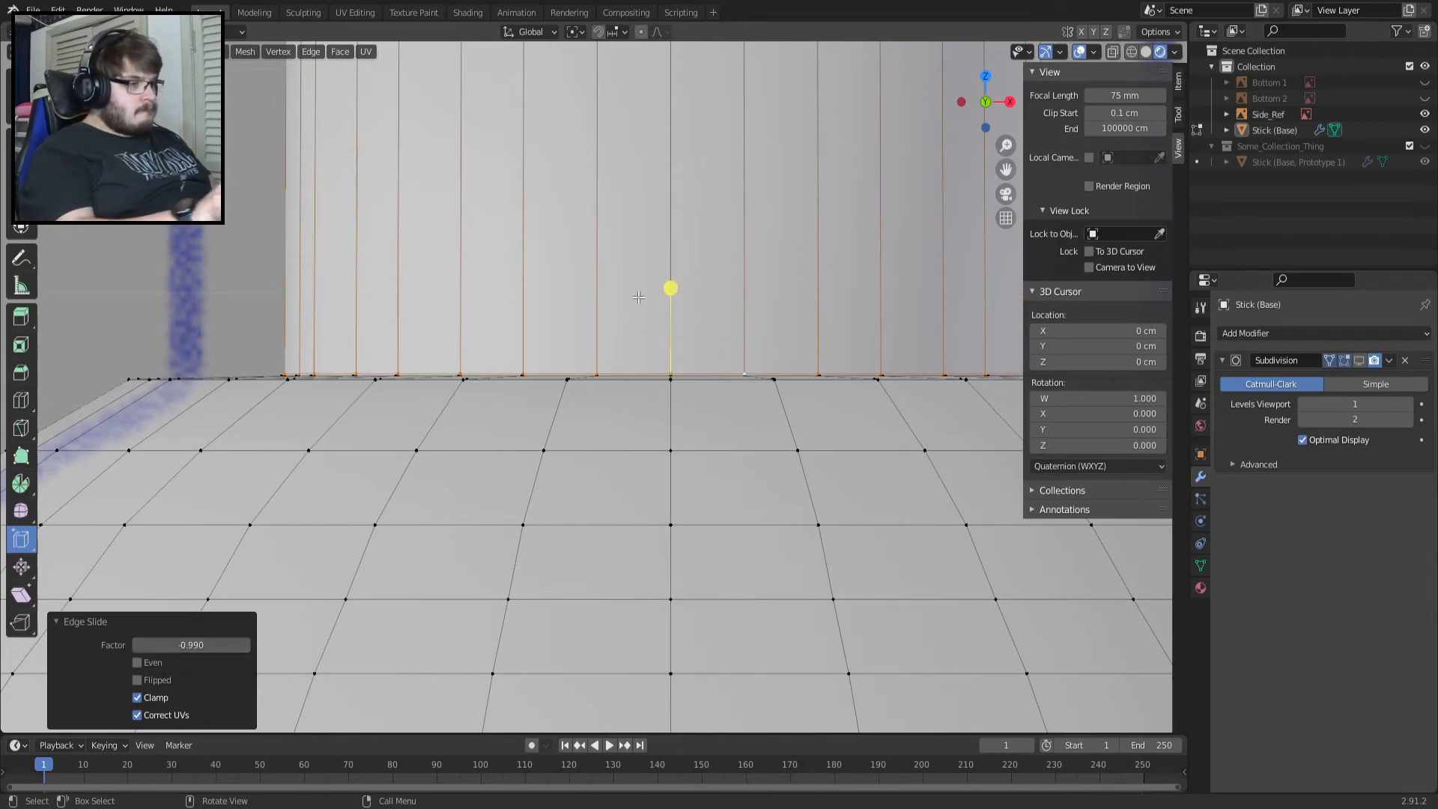
left_click(192, 649)
type("-0.97")
key("Return")
Turn on the Subdivision modifier's viewport display and inspect the smoothed neck in object and edit mode.
key("Tab")
middle_click_drag(735, 321, 779, 441)
scroll(739, 337, "down", 5)
key("Tab")
key("Tab")
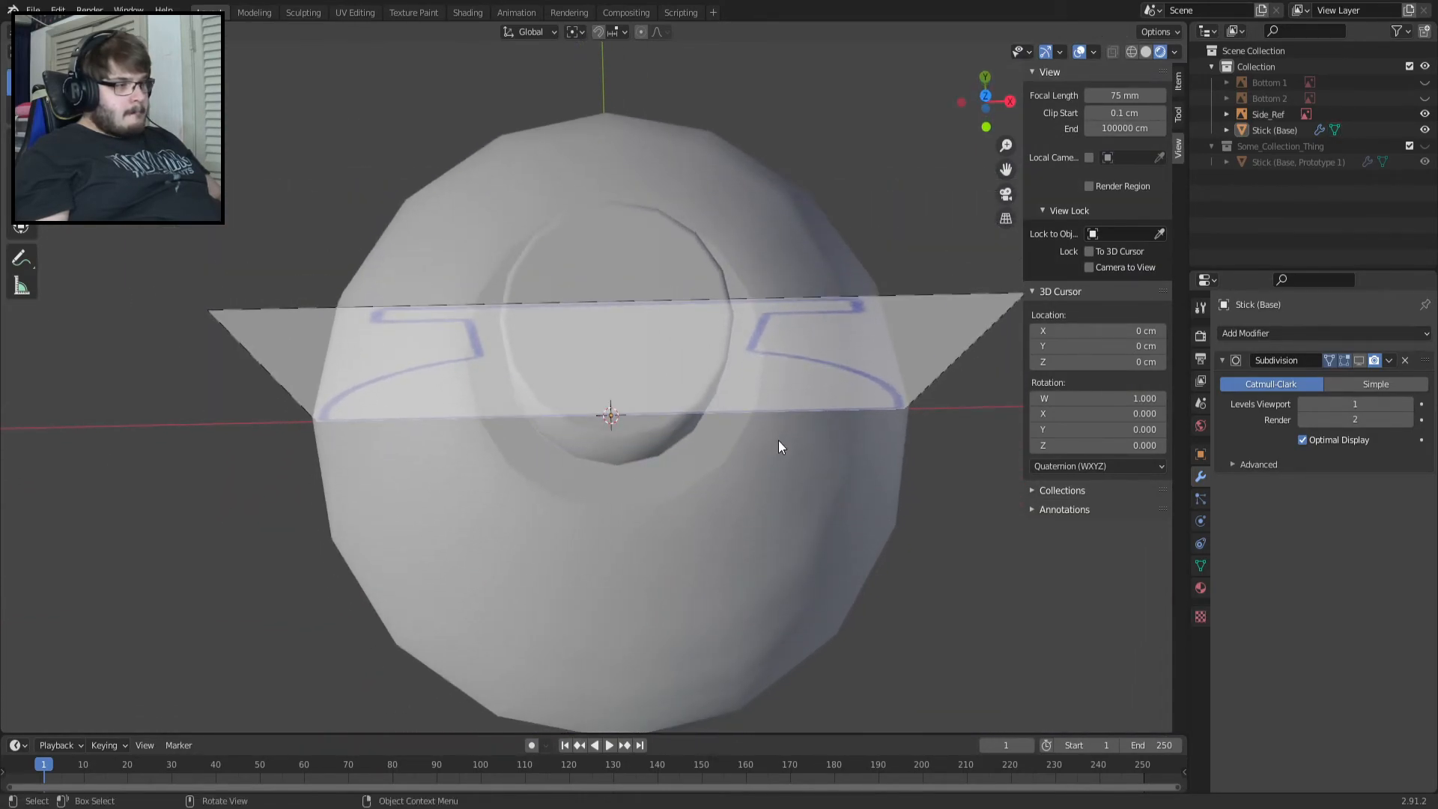
left_click(1358, 360)
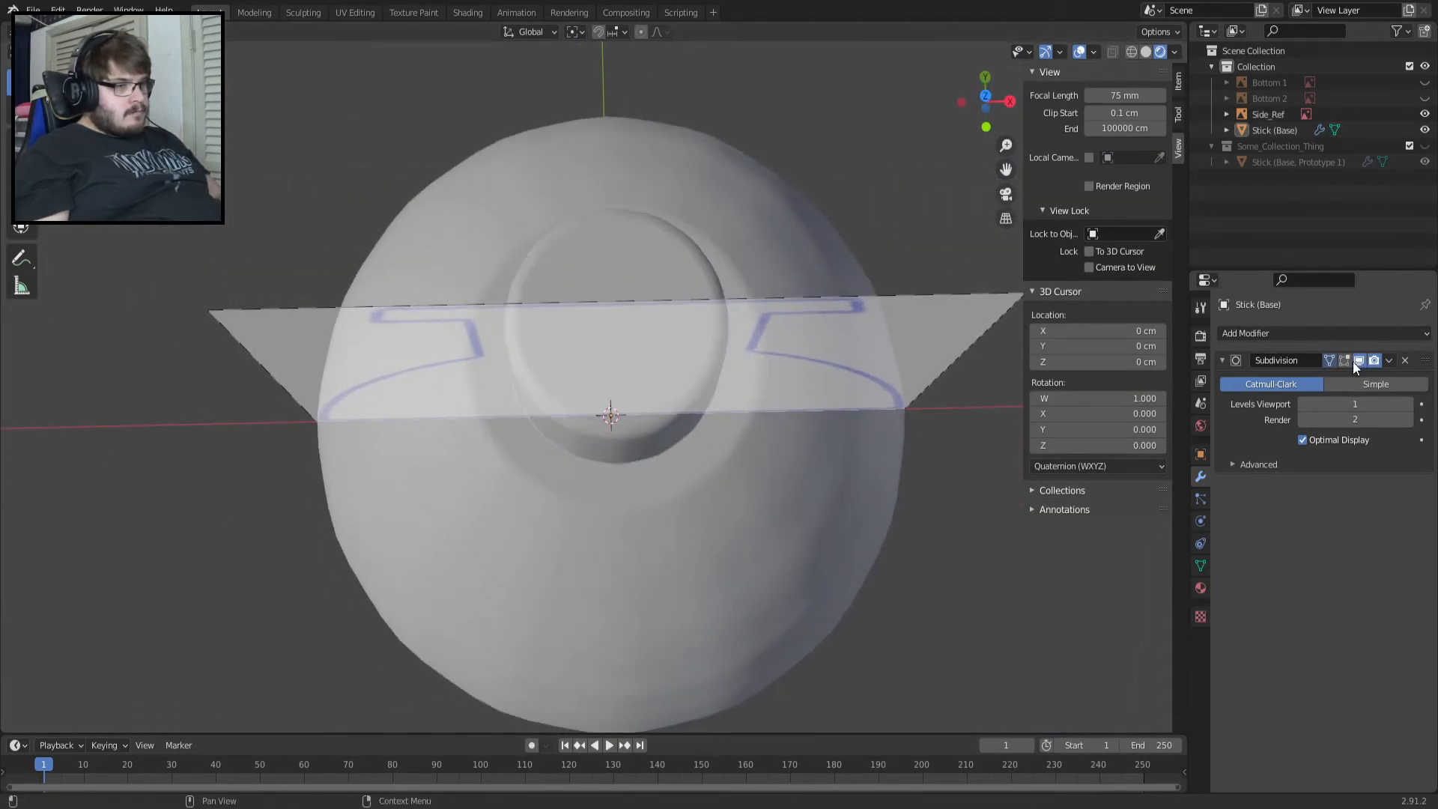
middle_click_drag(831, 384, 819, 293)
key("Tab")
scroll(680, 249, "up", 3)
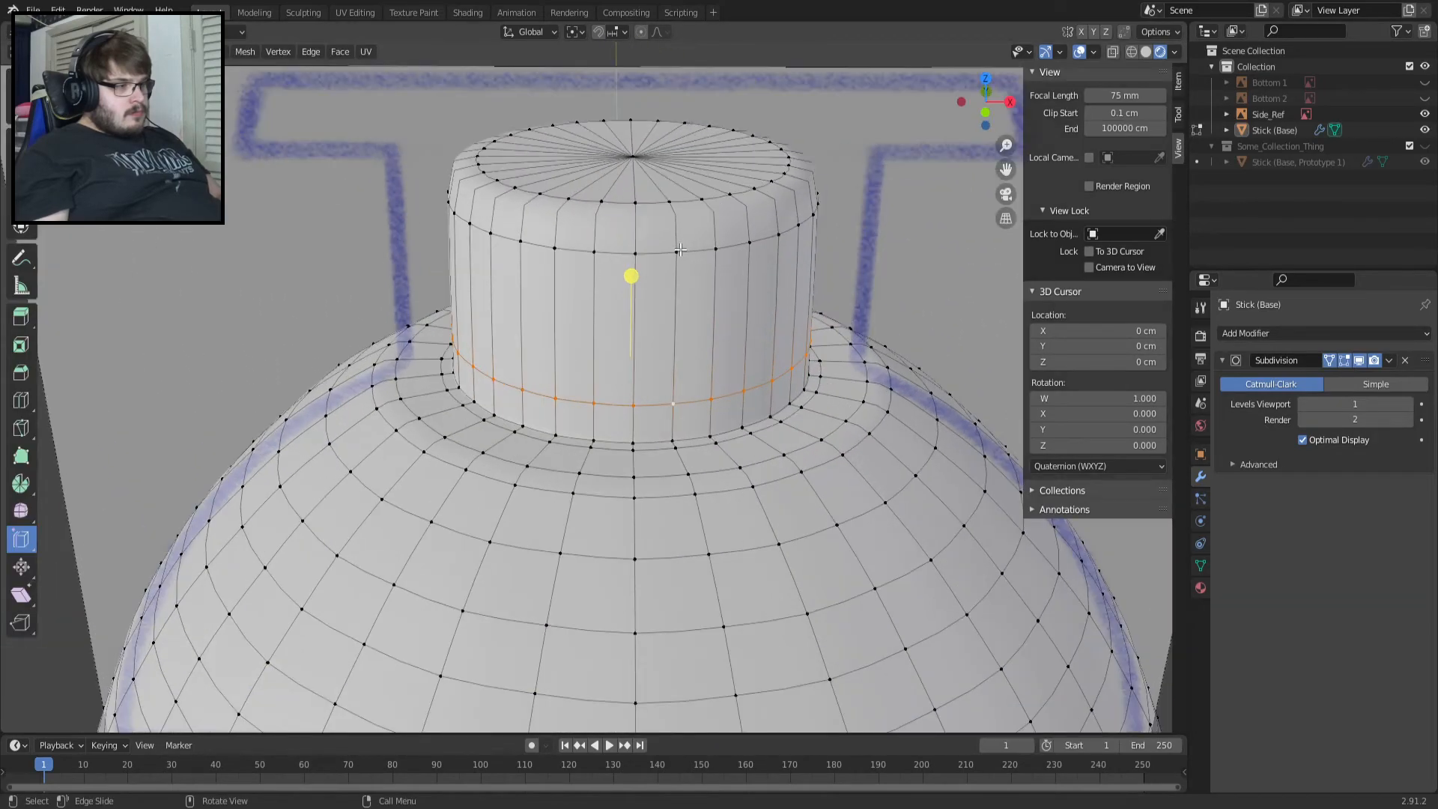
Turn off the Subdivision modifier's viewport display and add a single loop cut along the narrow band at the neck's top rim.
left_click(1359, 360)
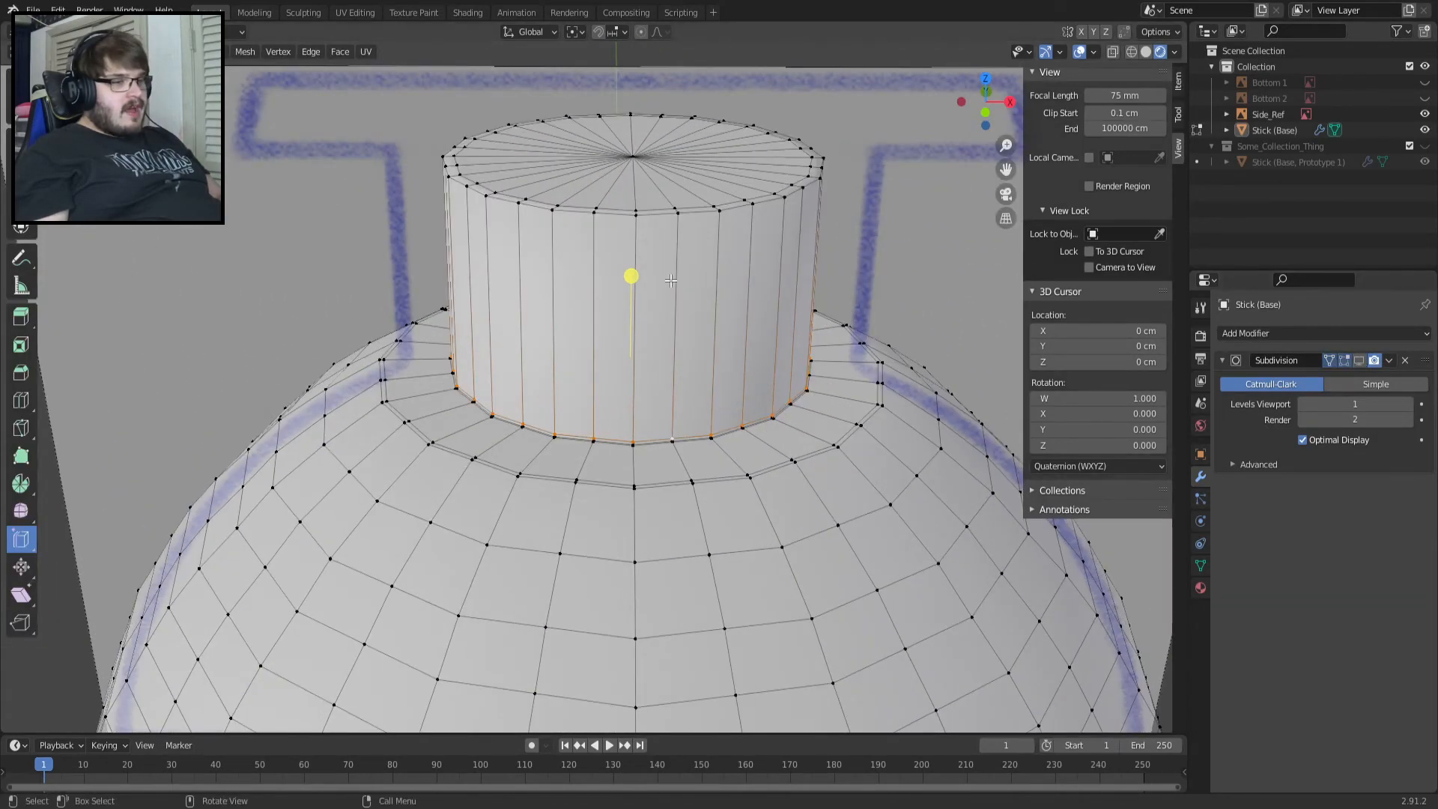
middle_click_drag(611, 243, 588, 350)
scroll(590, 292, "up", 3)
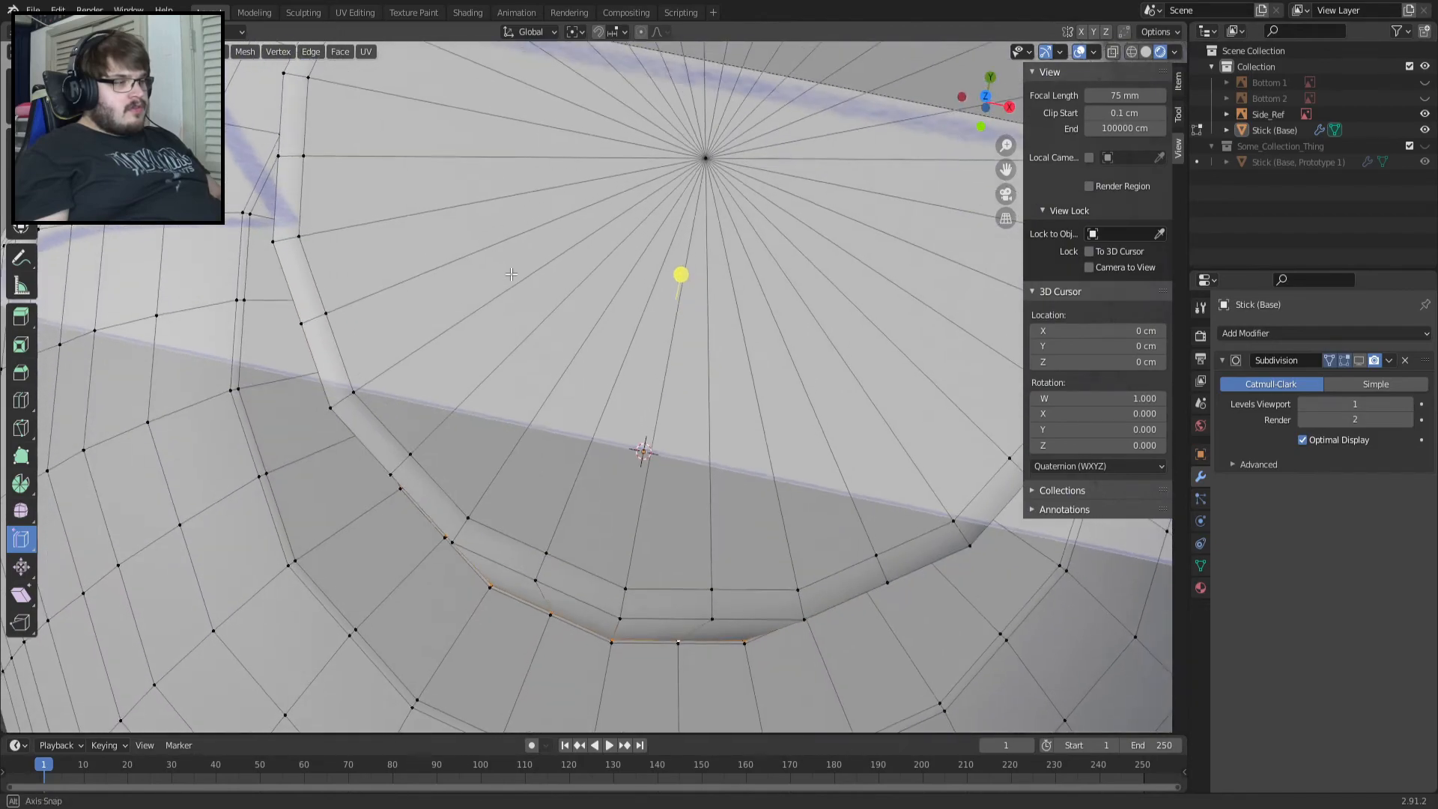
left_click(21, 400)
left_click(313, 319)
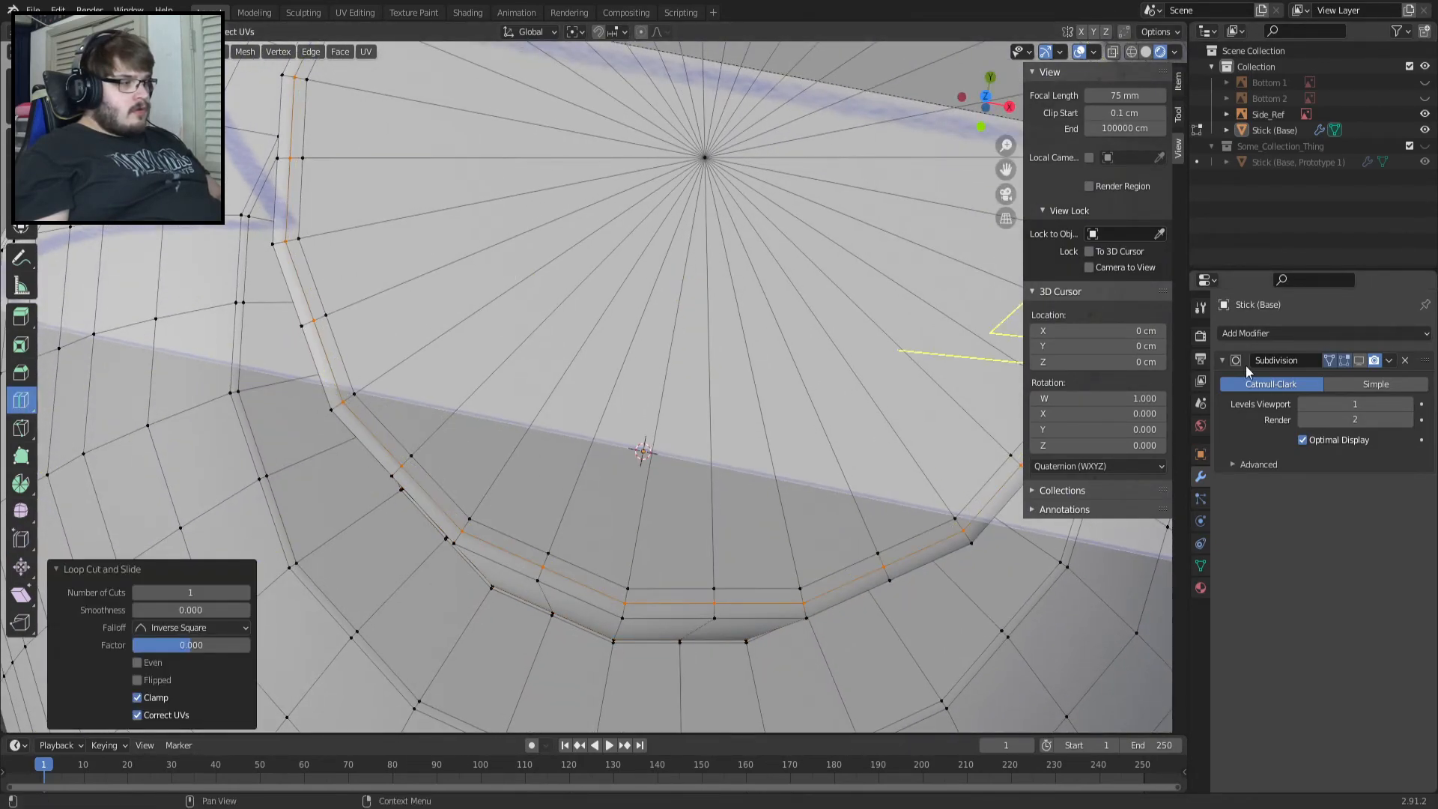
left_click(1359, 360)
left_click(1359, 360)
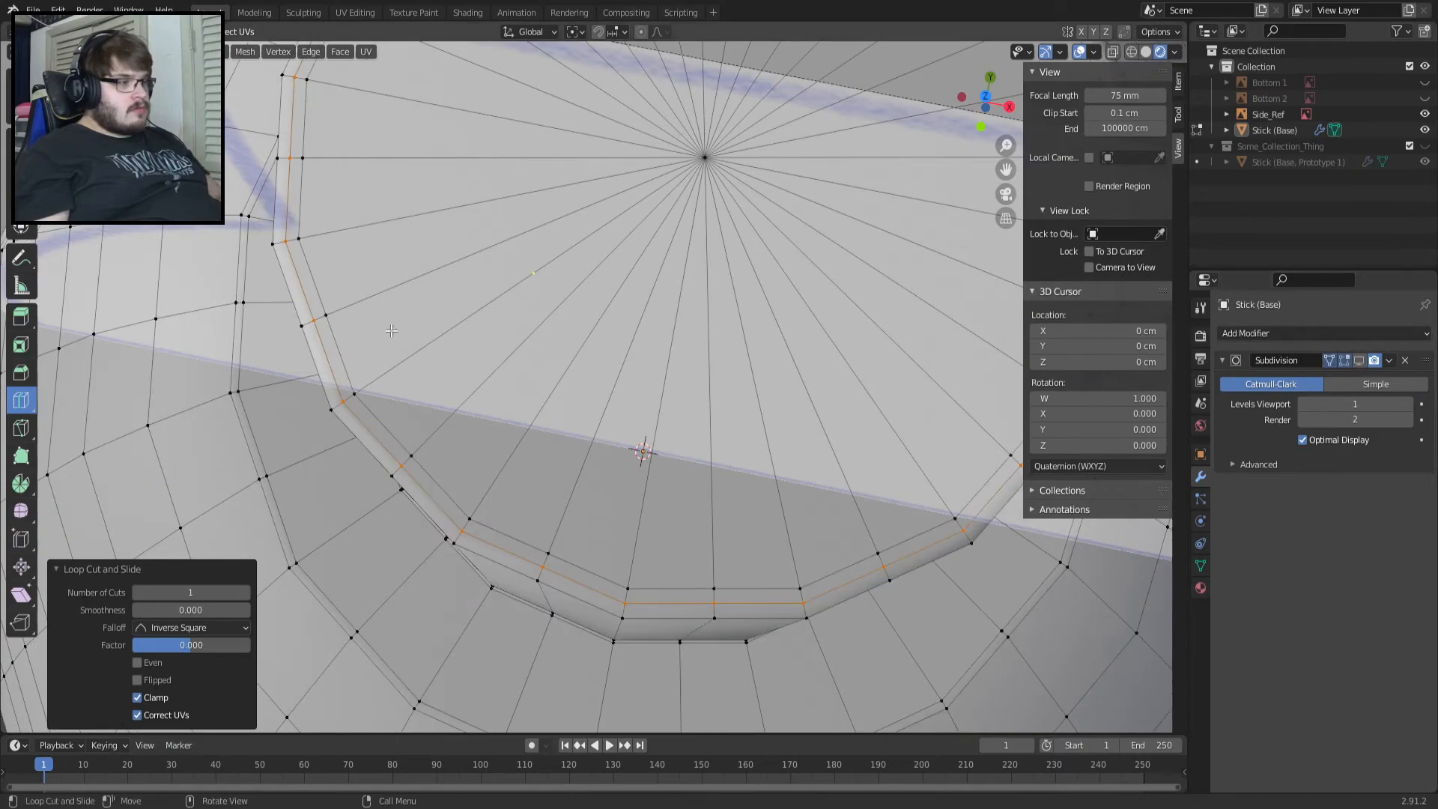
Slide the new top-rim loop across its narrow band with Edge Slide and return to object mode.
left_click(21, 541)
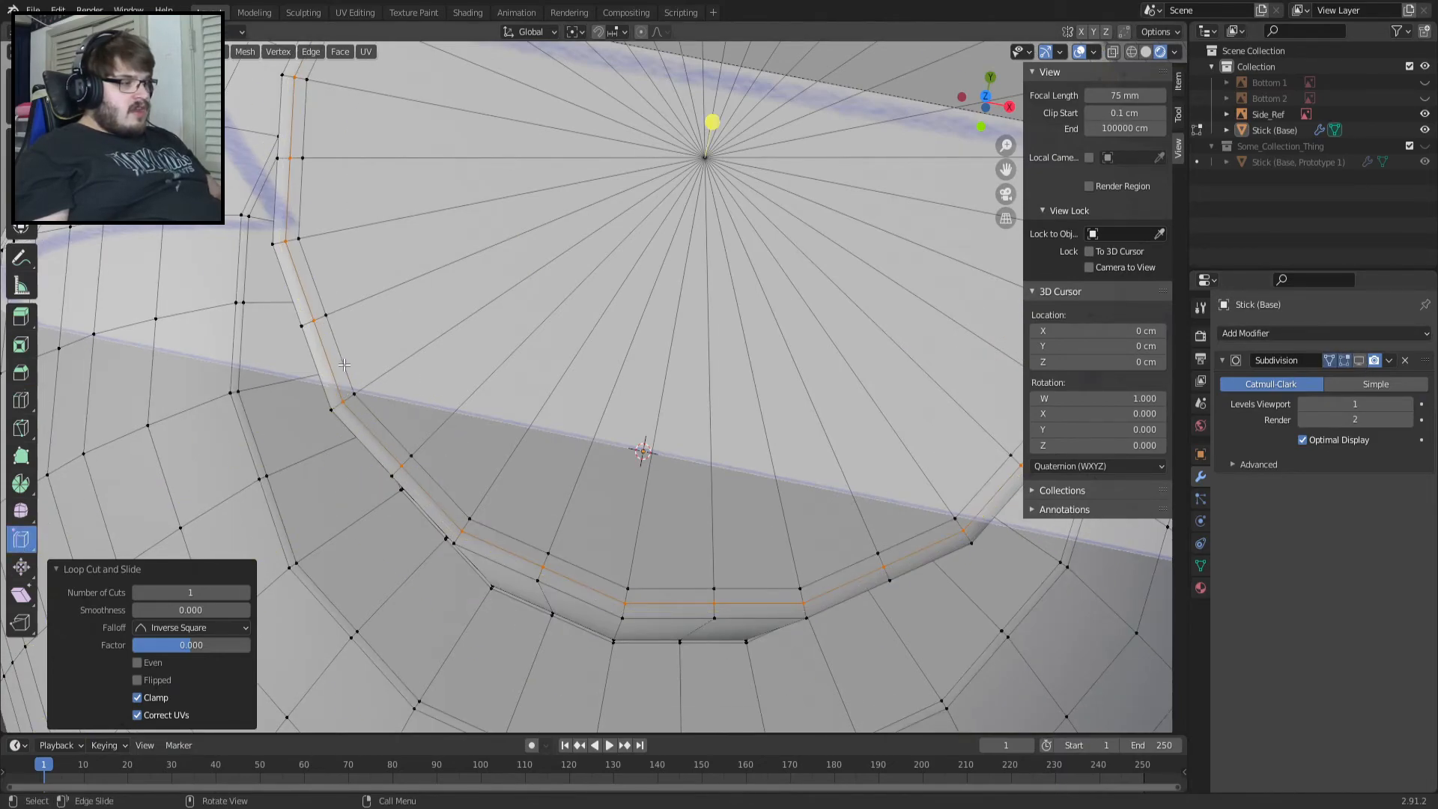
mouse_move(712, 122)
left_mouse_down()
mouse_move(717, 138)
mouse_move(730, 113)
left_mouse_up()
key("Tab")
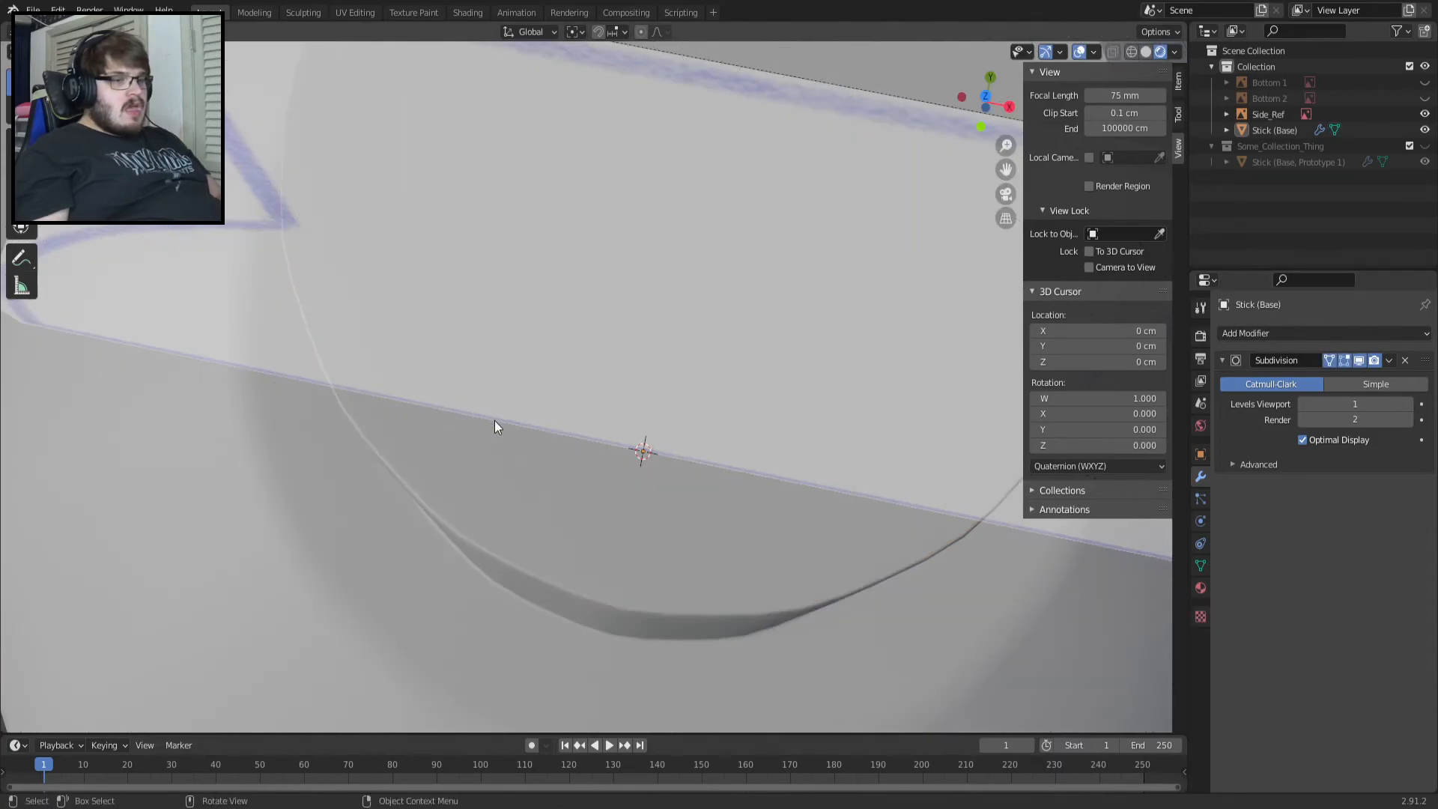
Compare the smoothed neck with the Side_Ref outline from the front and save the file.
middle_click_drag(496, 421, 554, 326)
key("KP_1")
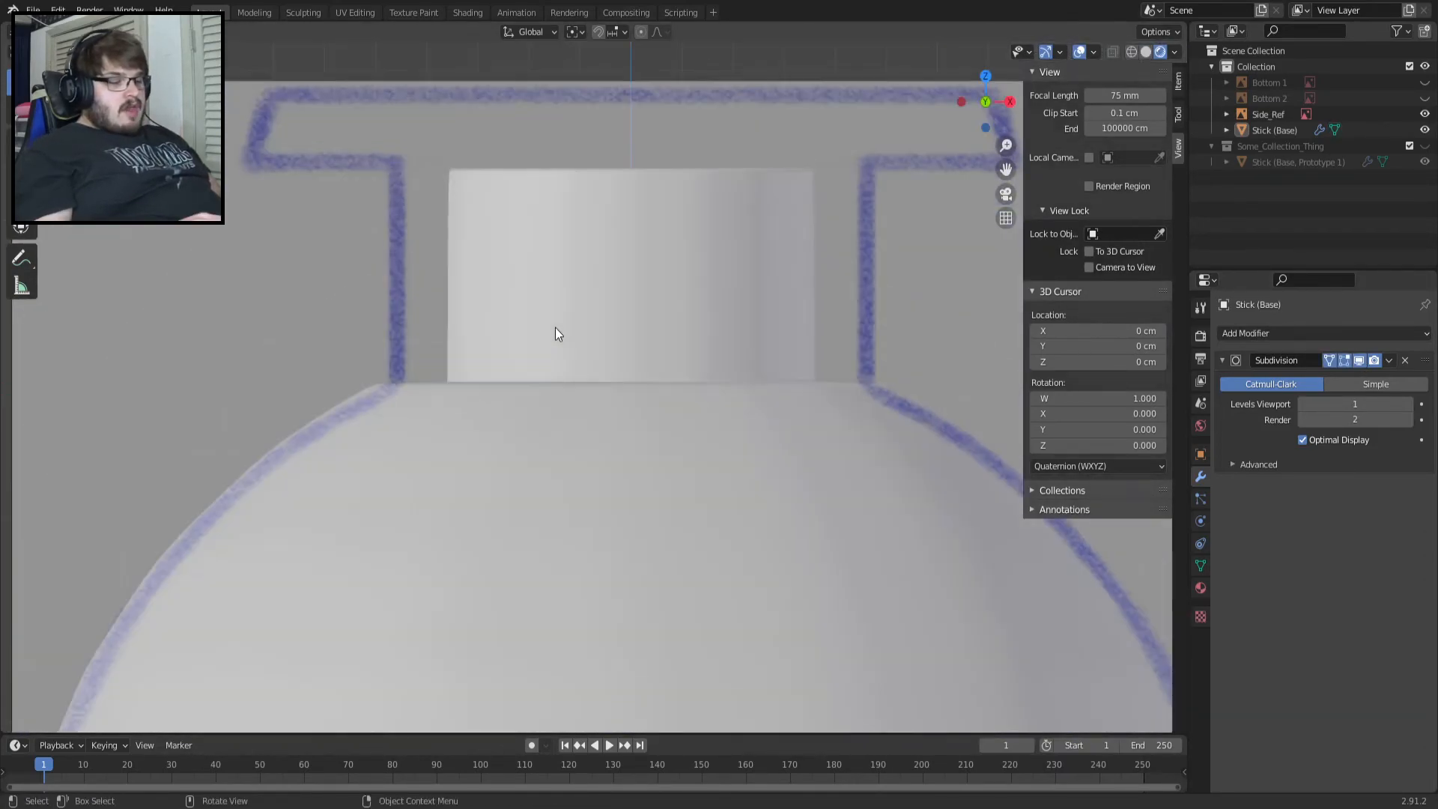
scroll(559, 328, "down", 5)
key("ctrl+s")
scroll(479, 382, "up", 3)
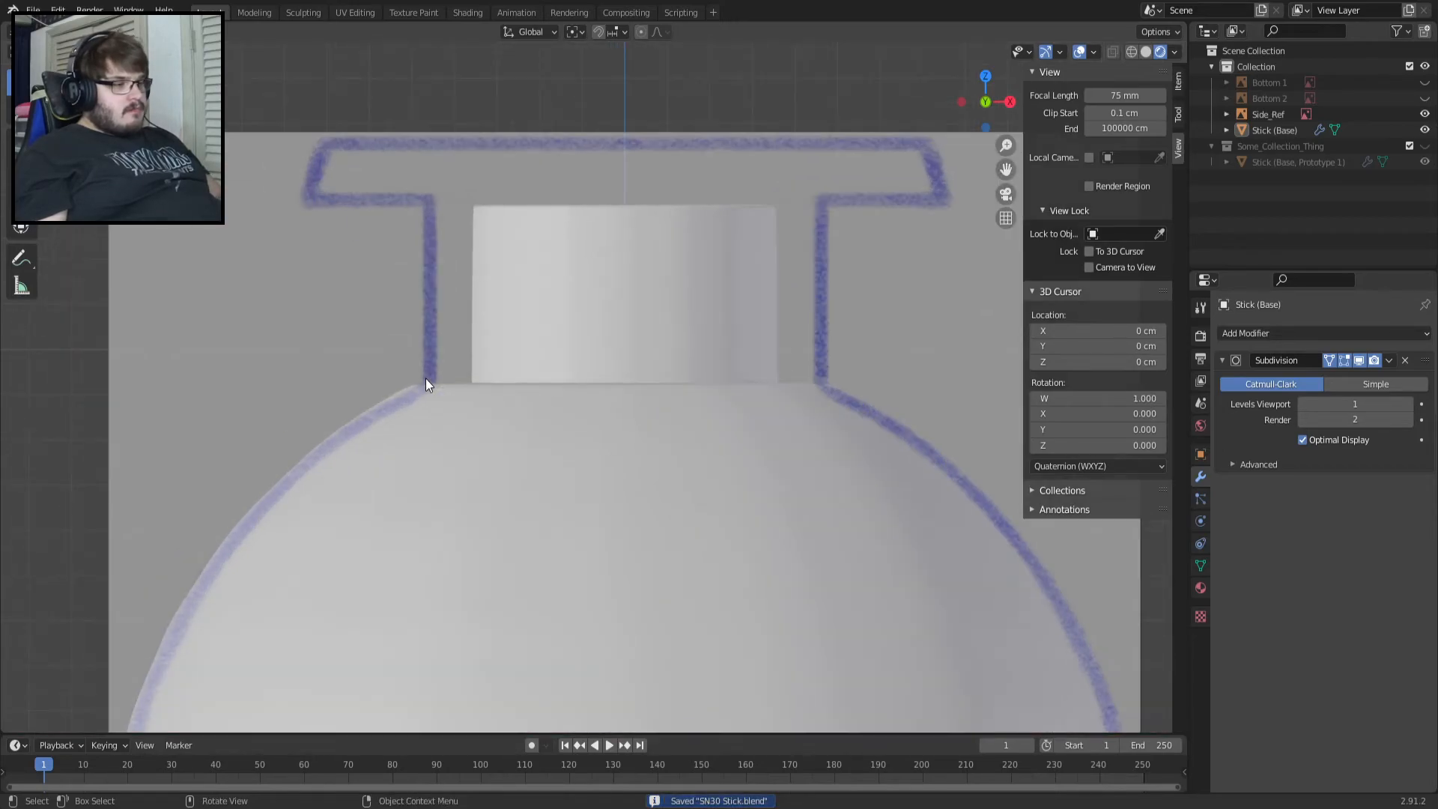
Scale the edge loop just below the dome's top edge slightly inward to follow the Side_Ref curve.
key("Tab")
scroll(405, 382, "up", 3)
scroll(319, 387, "up", 2)
scroll(401, 332, "up", 2)
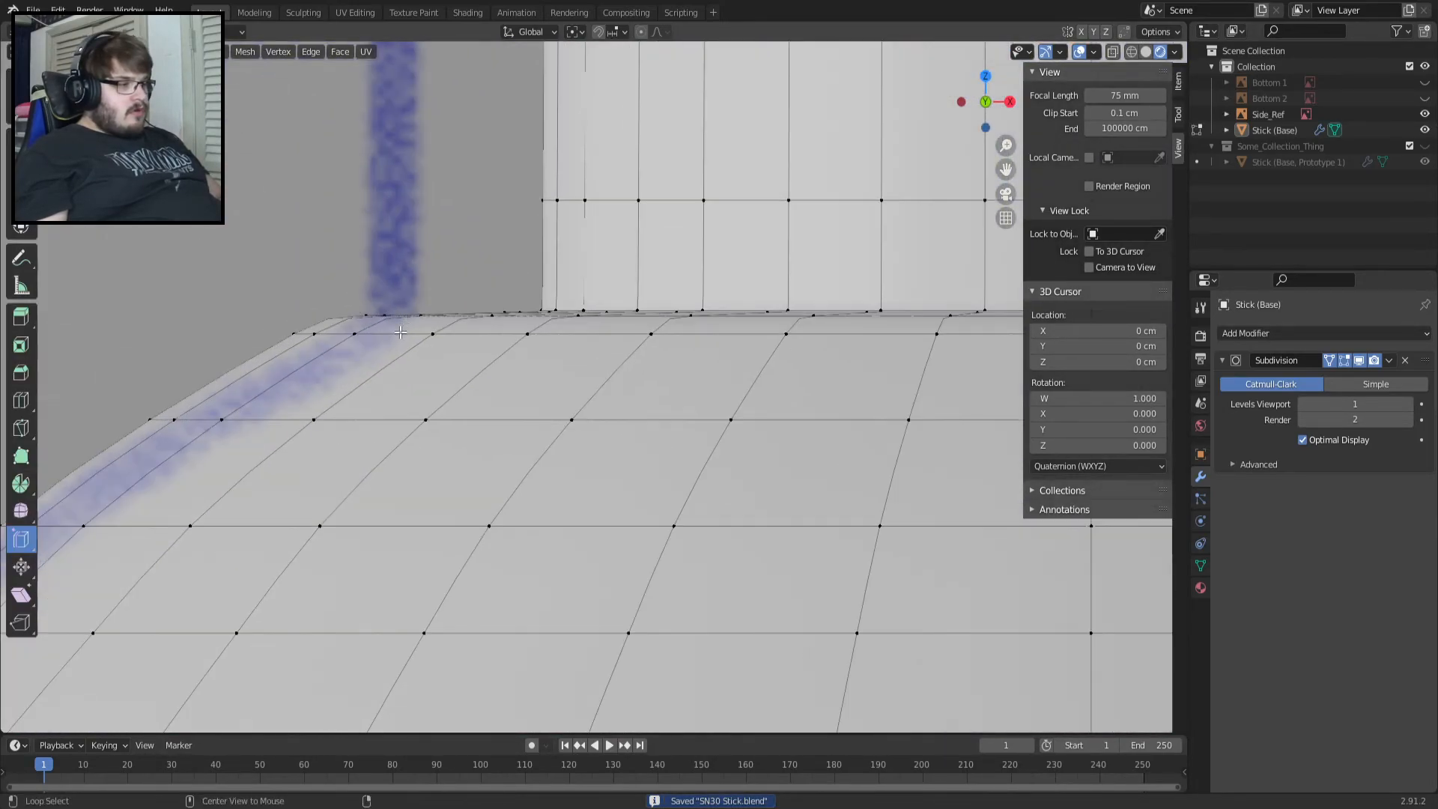
key("s")
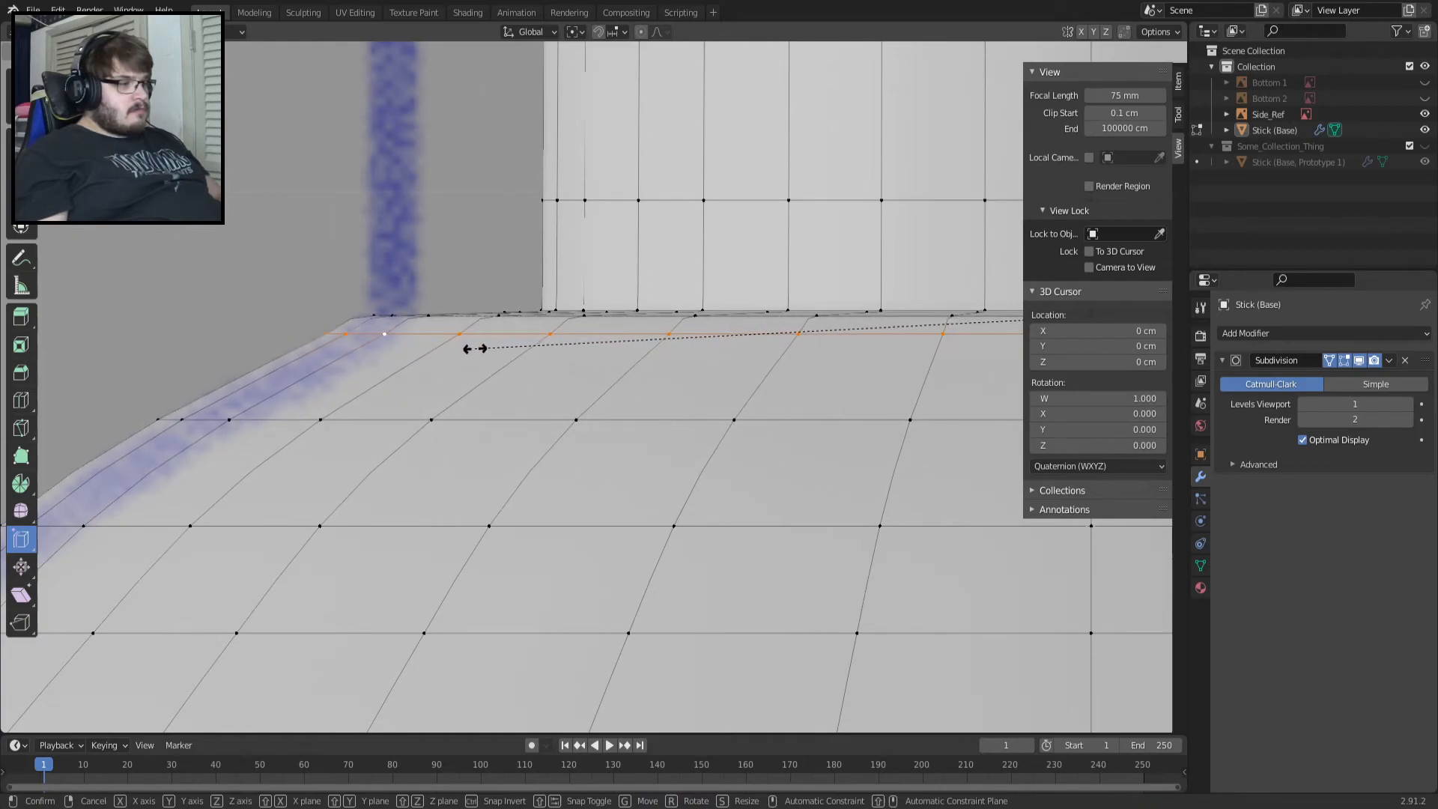
left_click(468, 349)
Compare the adjusted dome edge with the Side_Ref outline in object mode, from above and from the front.
key("Tab")
middle_click_drag(469, 348, 439, 300)
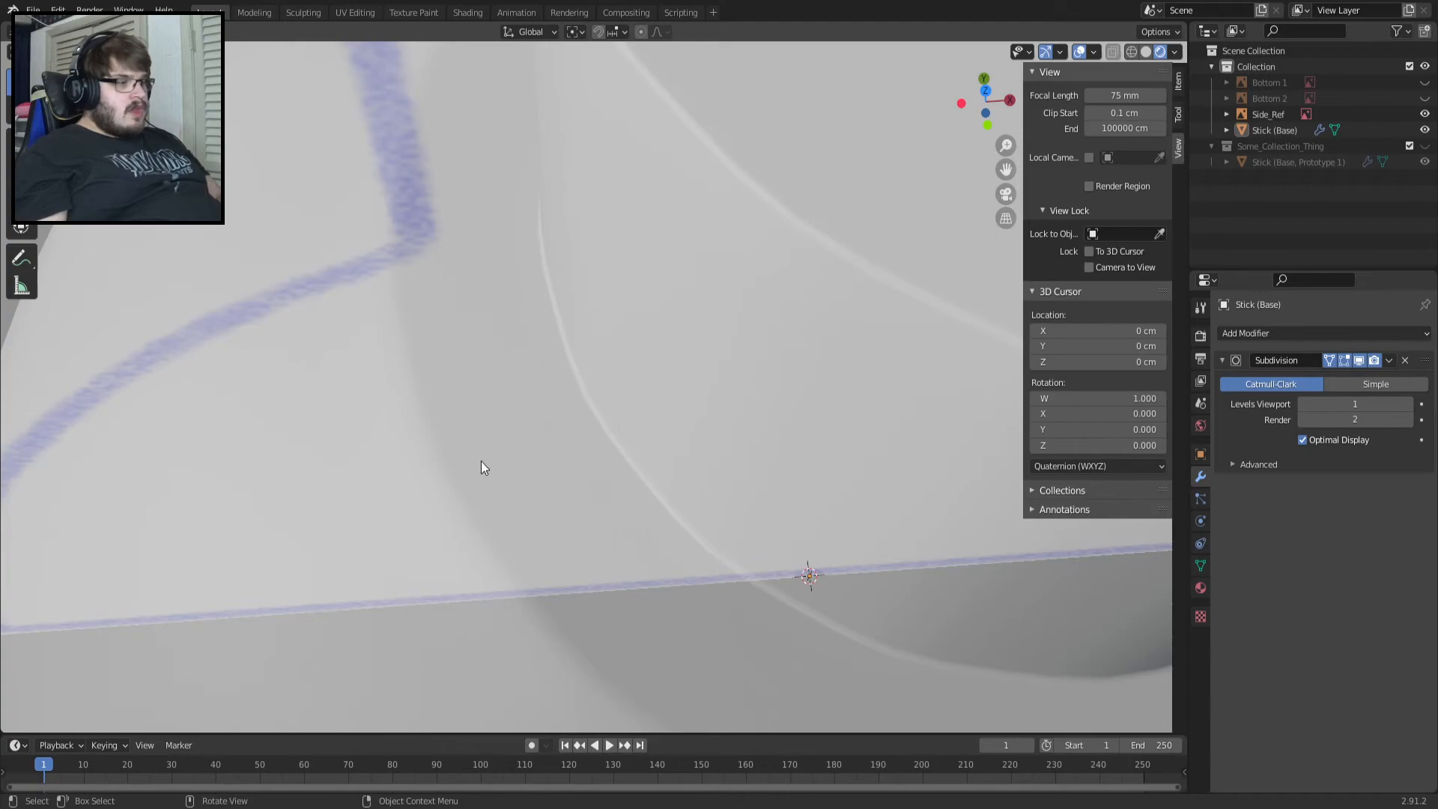
key("KP_1")
scroll(502, 456, "down", 5)
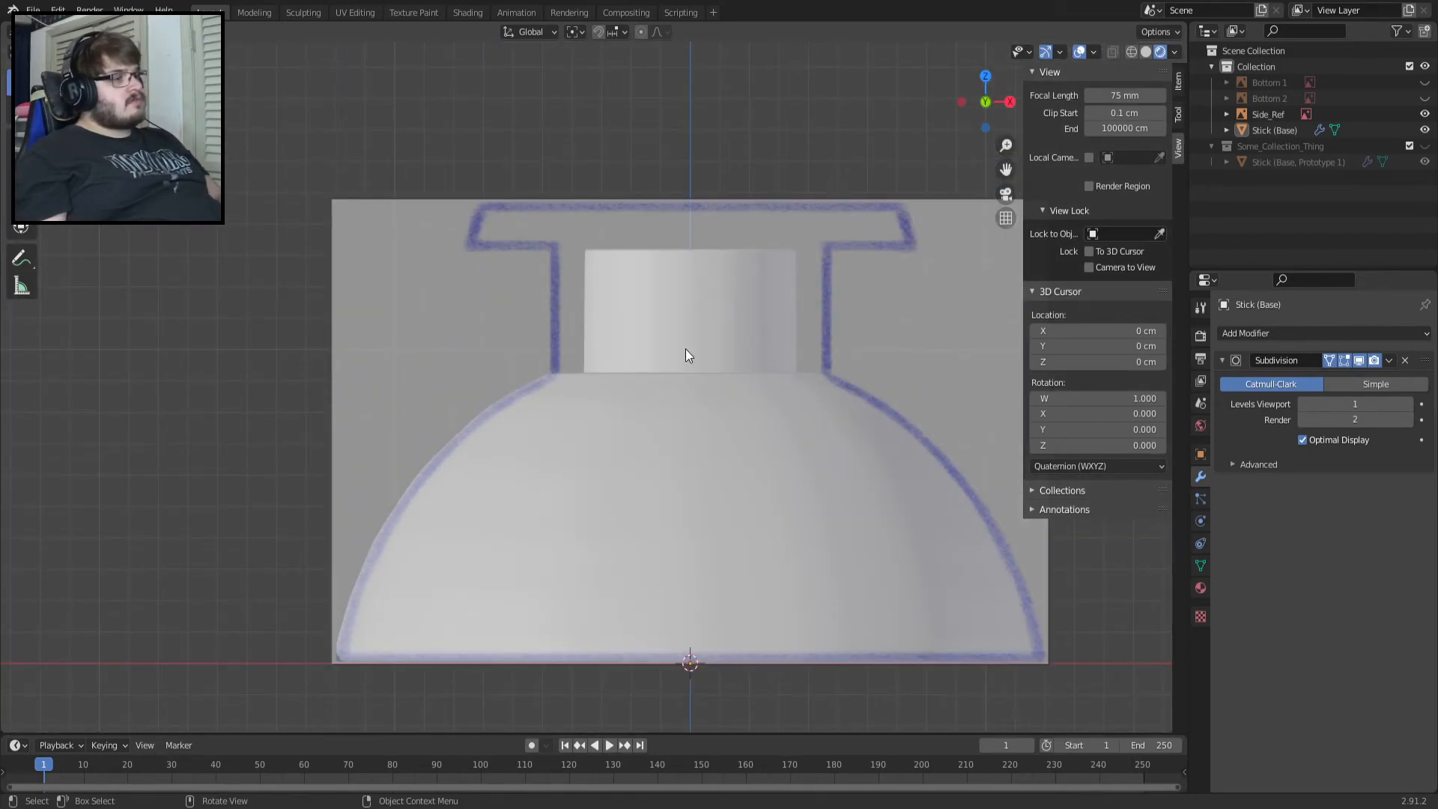
scroll(685, 349, "down", 3)
middle_click_drag(677, 312, 676, 456)
Try to delete the neck together with the ring of faces around its base.
key("Tab")
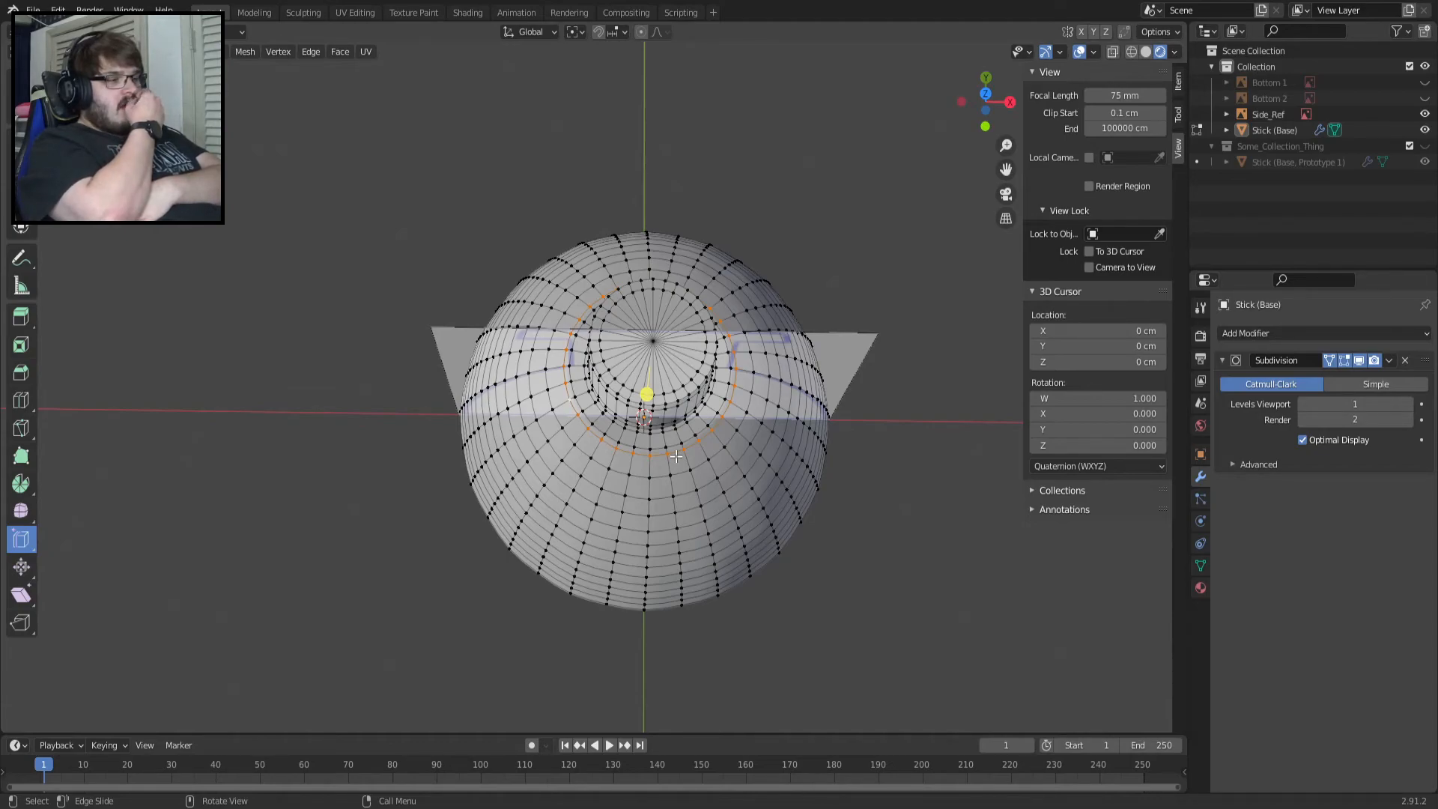
key("KP_1")
scroll(666, 390, "up", 8)
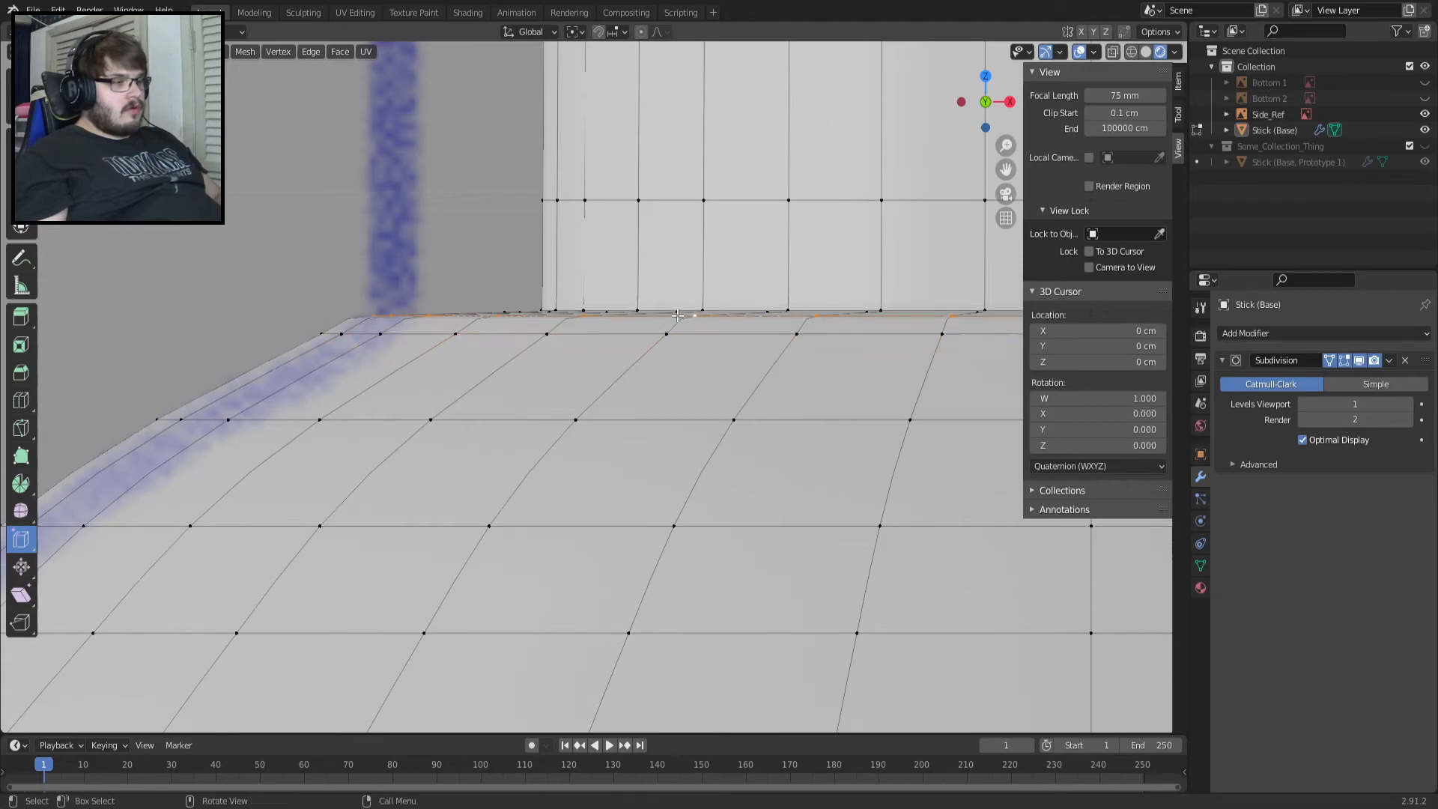
middle_click_drag(677, 315, 558, 424)
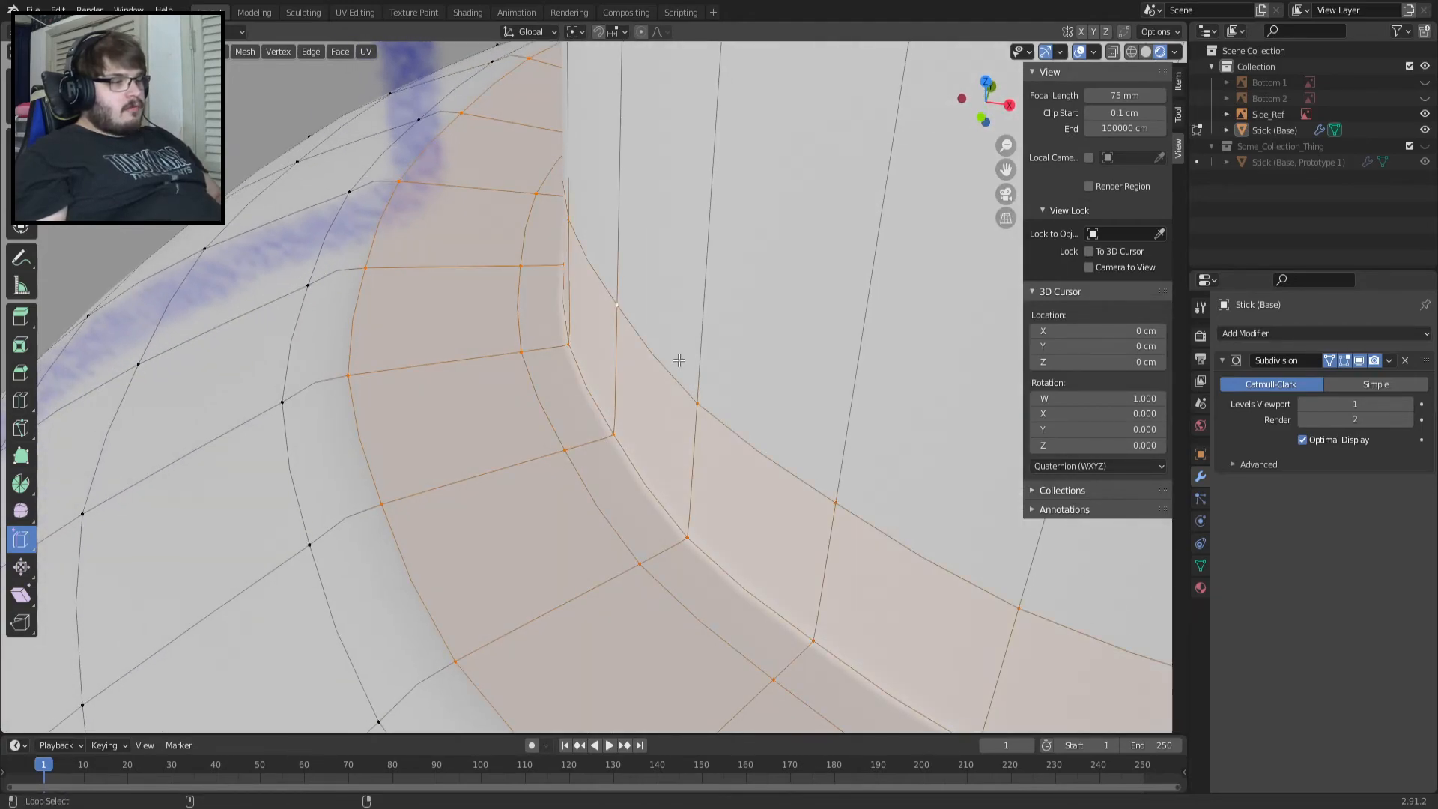
scroll(679, 360, "down", 6)
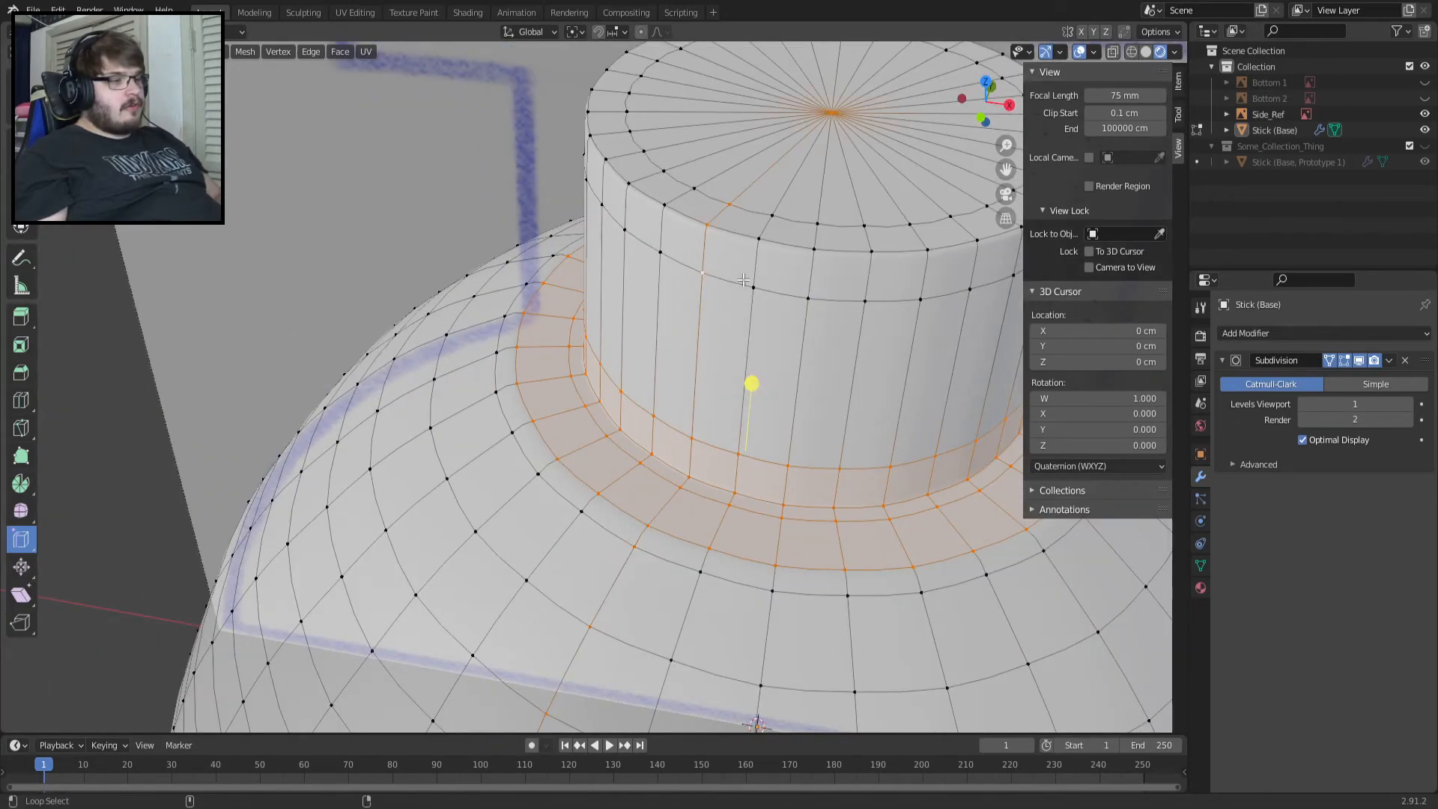
key("x")
left_click(742, 213)
key("ctrl+z")
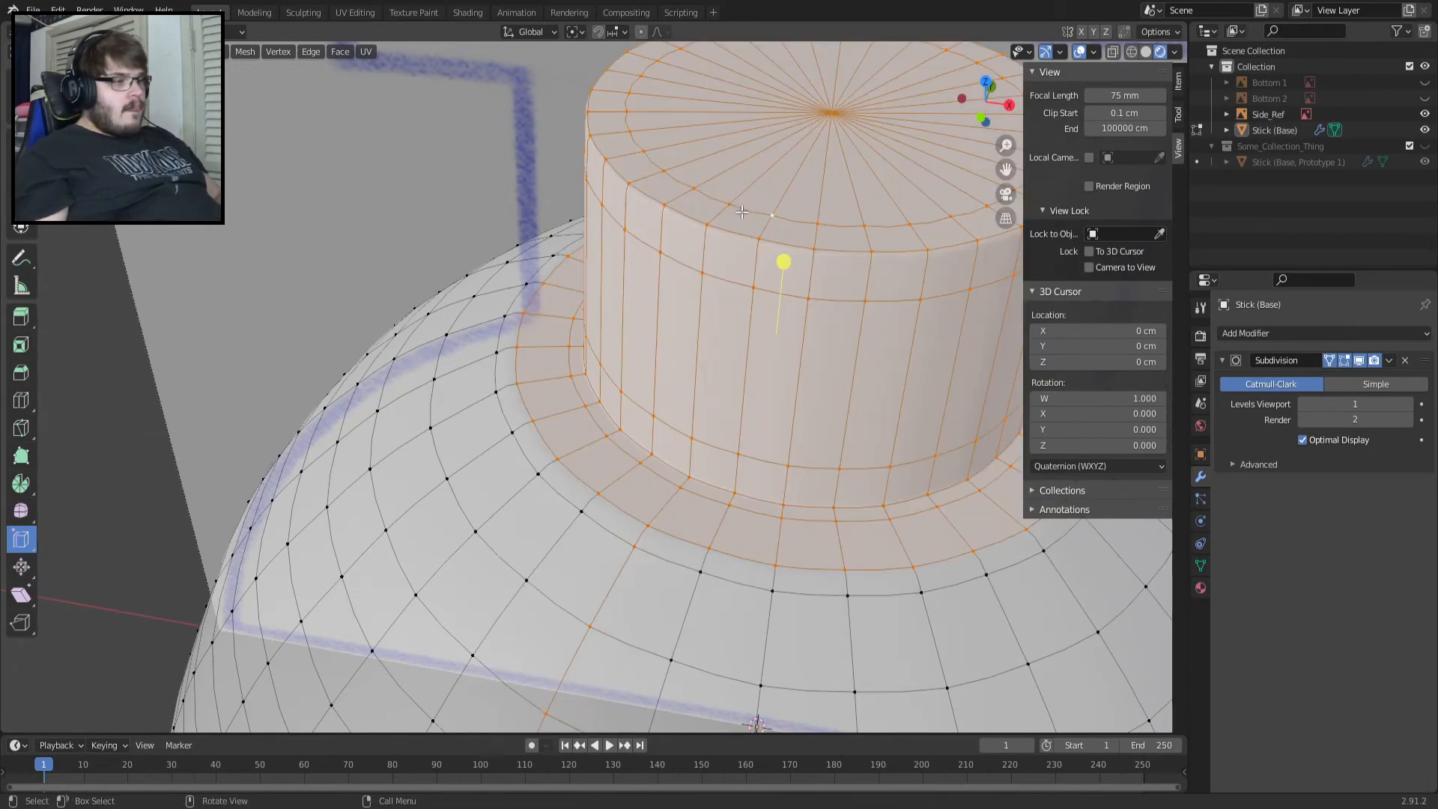
Try another deletion of the selected neck and base ring, and undo it.
key("x")
left_click(738, 224)
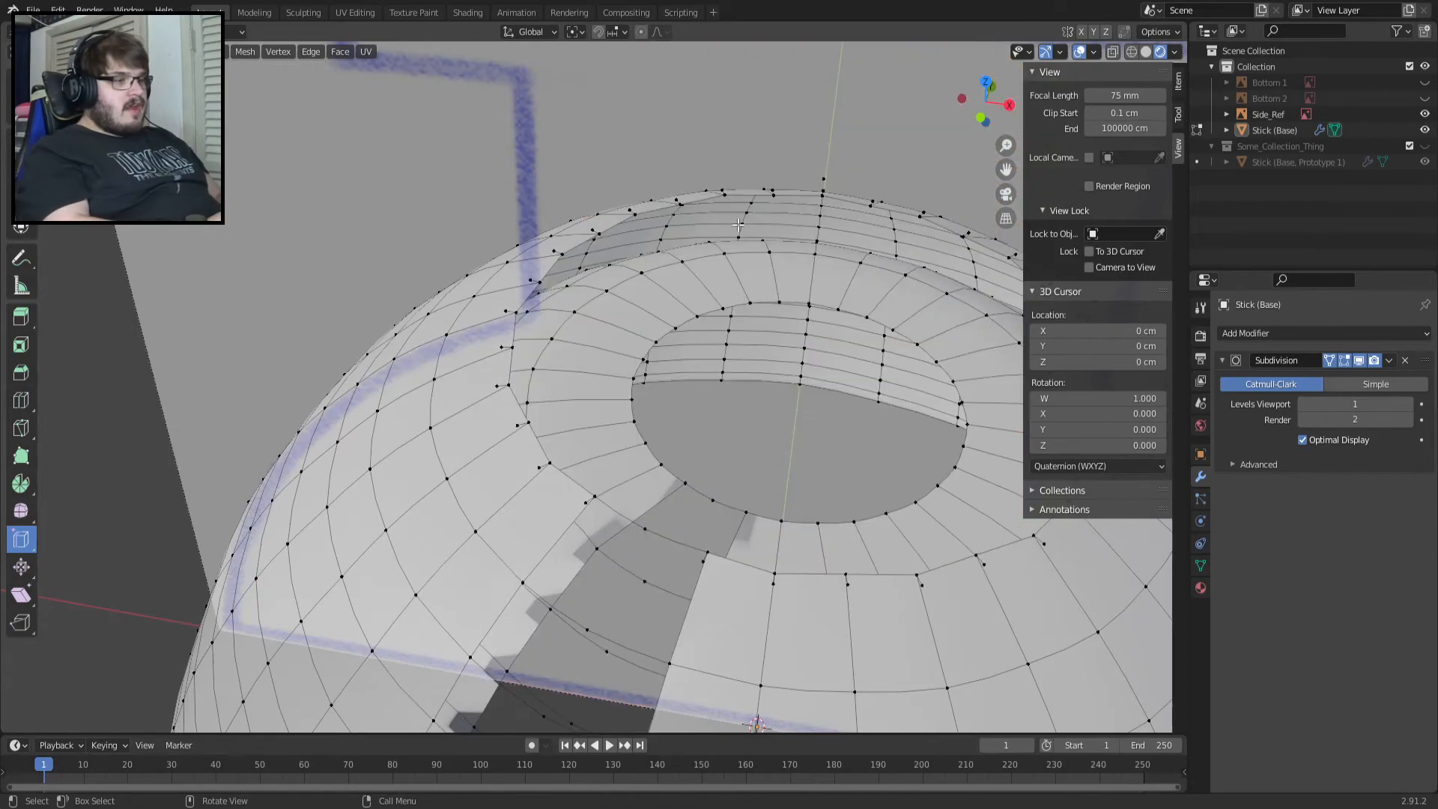
scroll(761, 300, "down", 2)
key("ctrl+z")
scroll(668, 414, "down", 2)
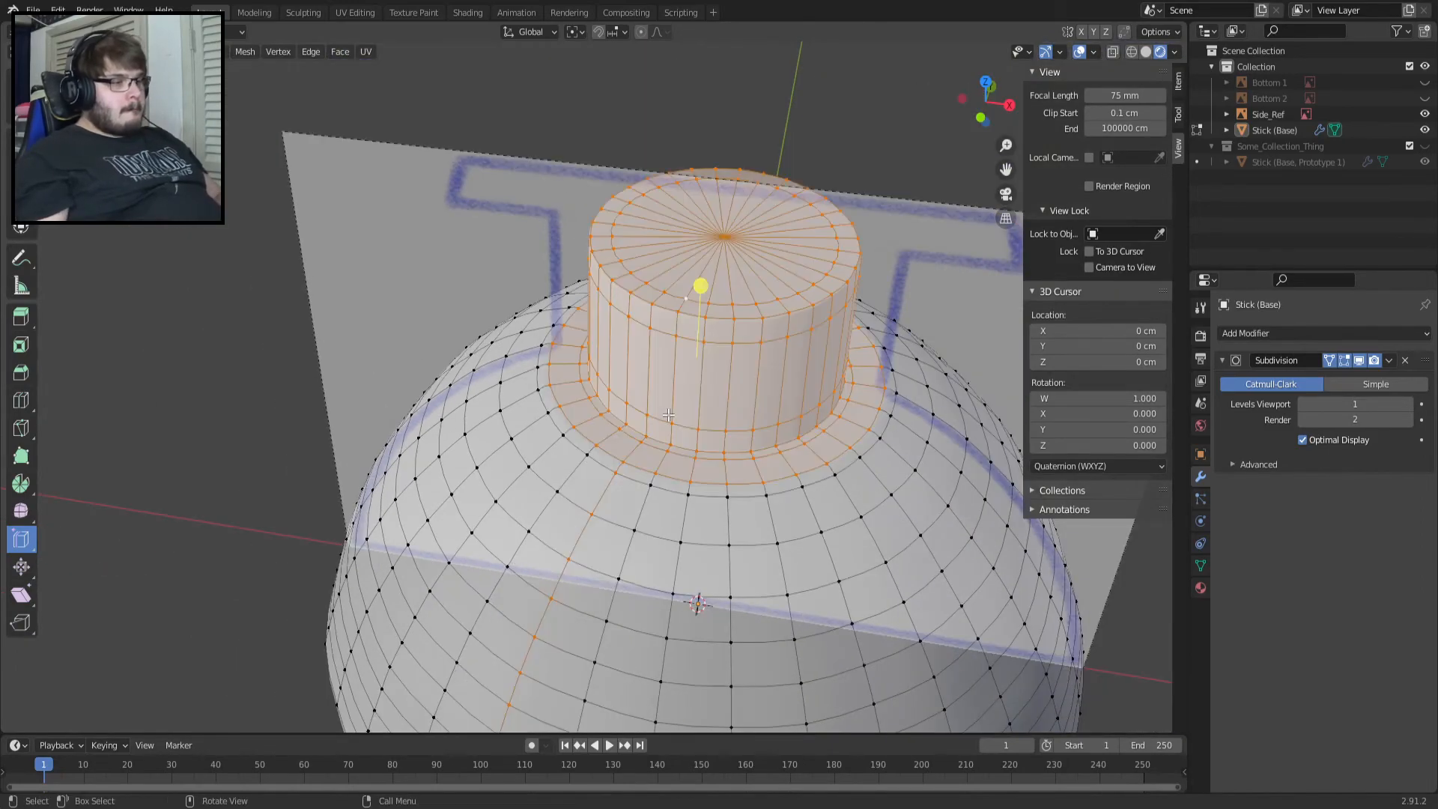
Try to delete only the edge loops from the outer ring at the neck's base up to its top rim.
left_click(636, 464, "alt")
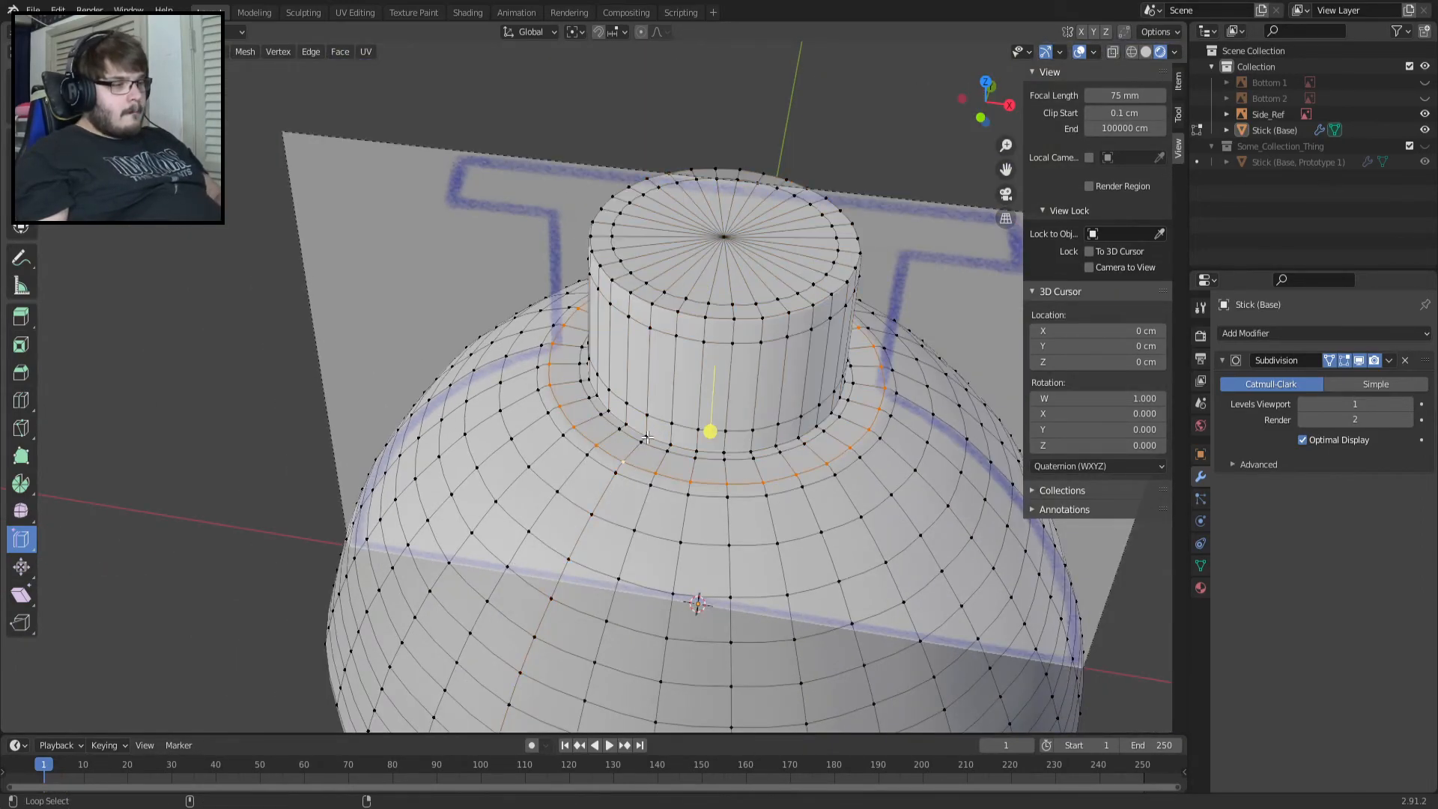
left_click(669, 335, "alt+shift")
left_click(668, 311, "alt+shift")
left_click(669, 293, "alt+shift")
key("x")
left_click(673, 294)
key("ctrl+z")
Add the cap's centre vertex to the neck selection, try deleting it all, and examine the opening in the dome.
middle_click_drag(672, 294, 714, 315)
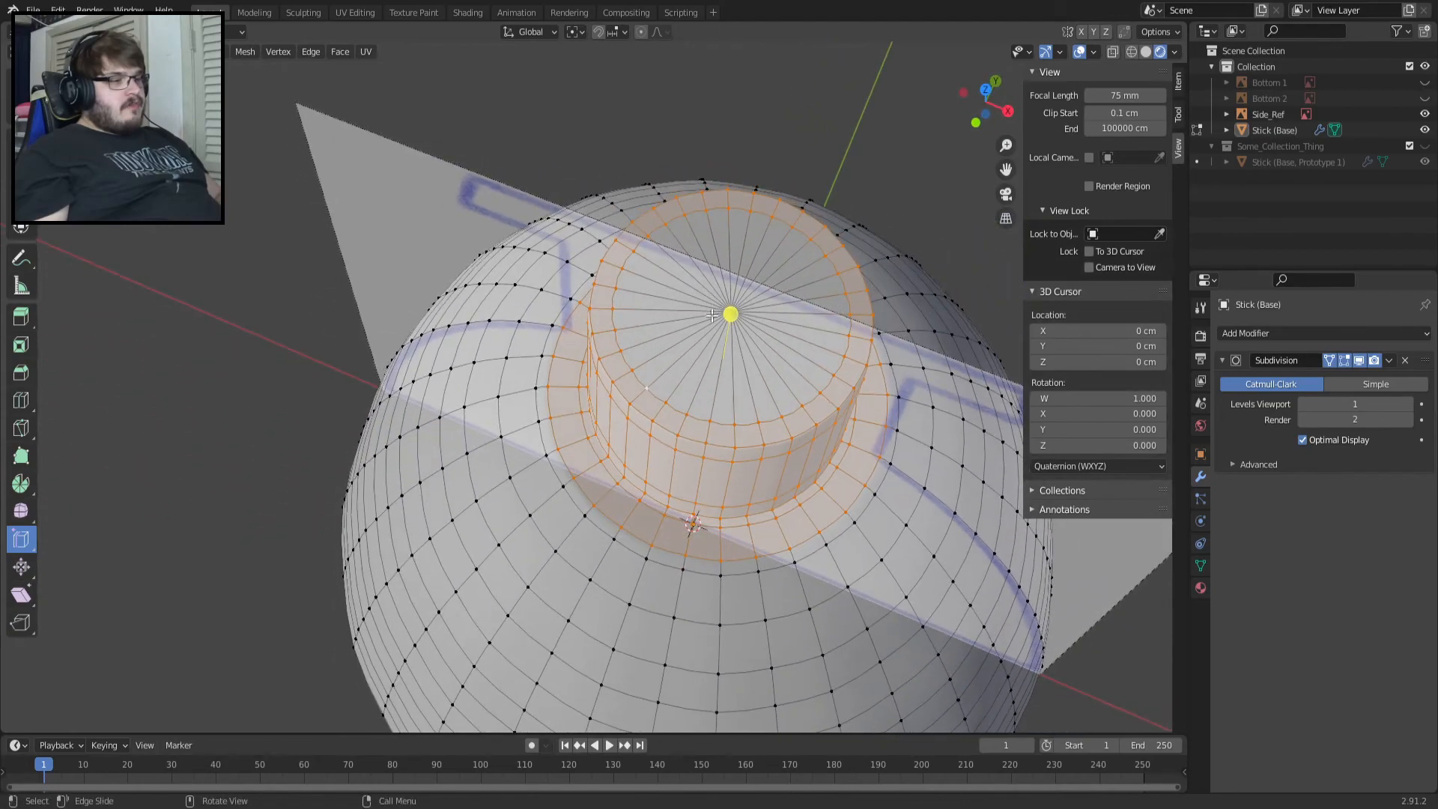
left_click(731, 315, "shift")
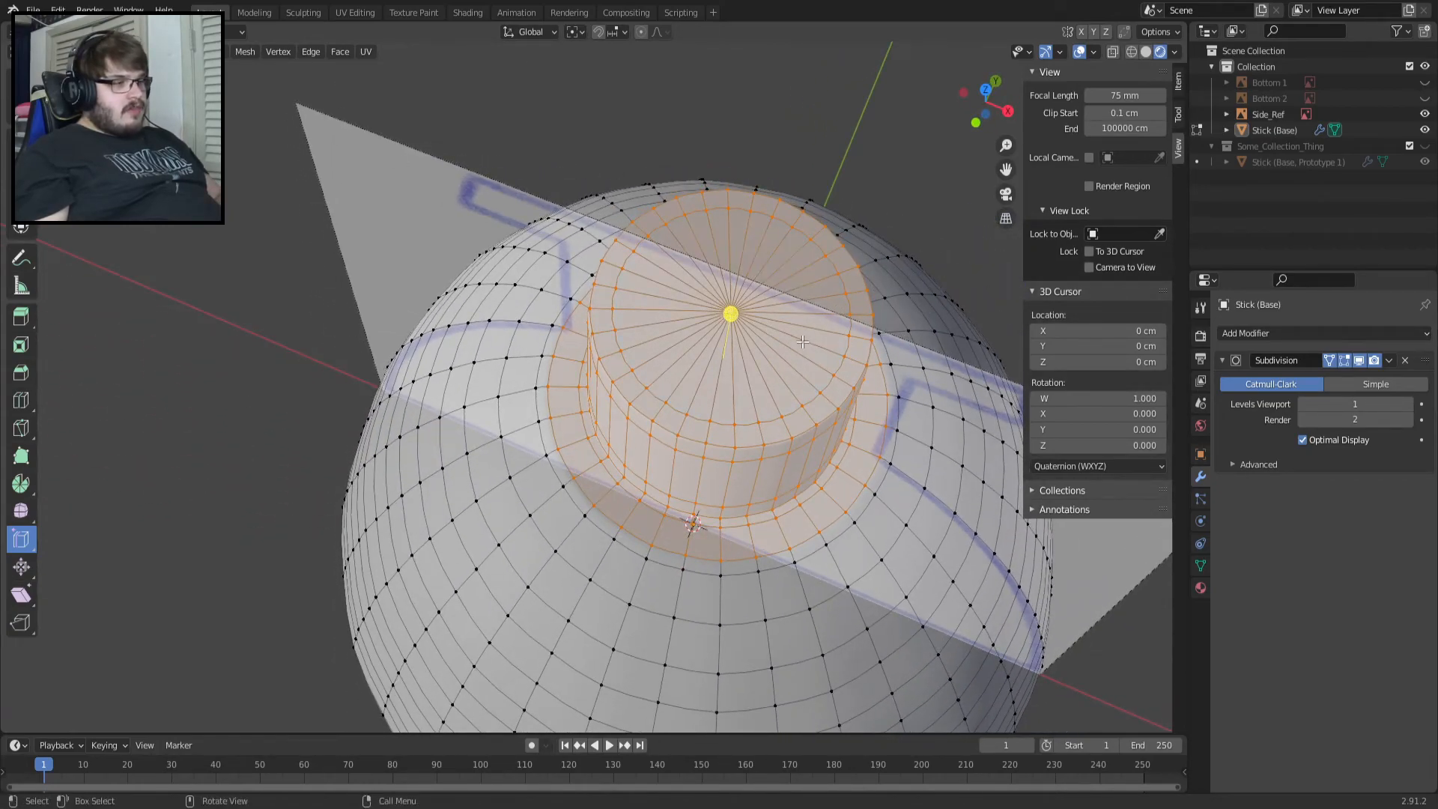
key("x")
left_click(757, 341)
middle_click_drag(757, 341, 661, 392)
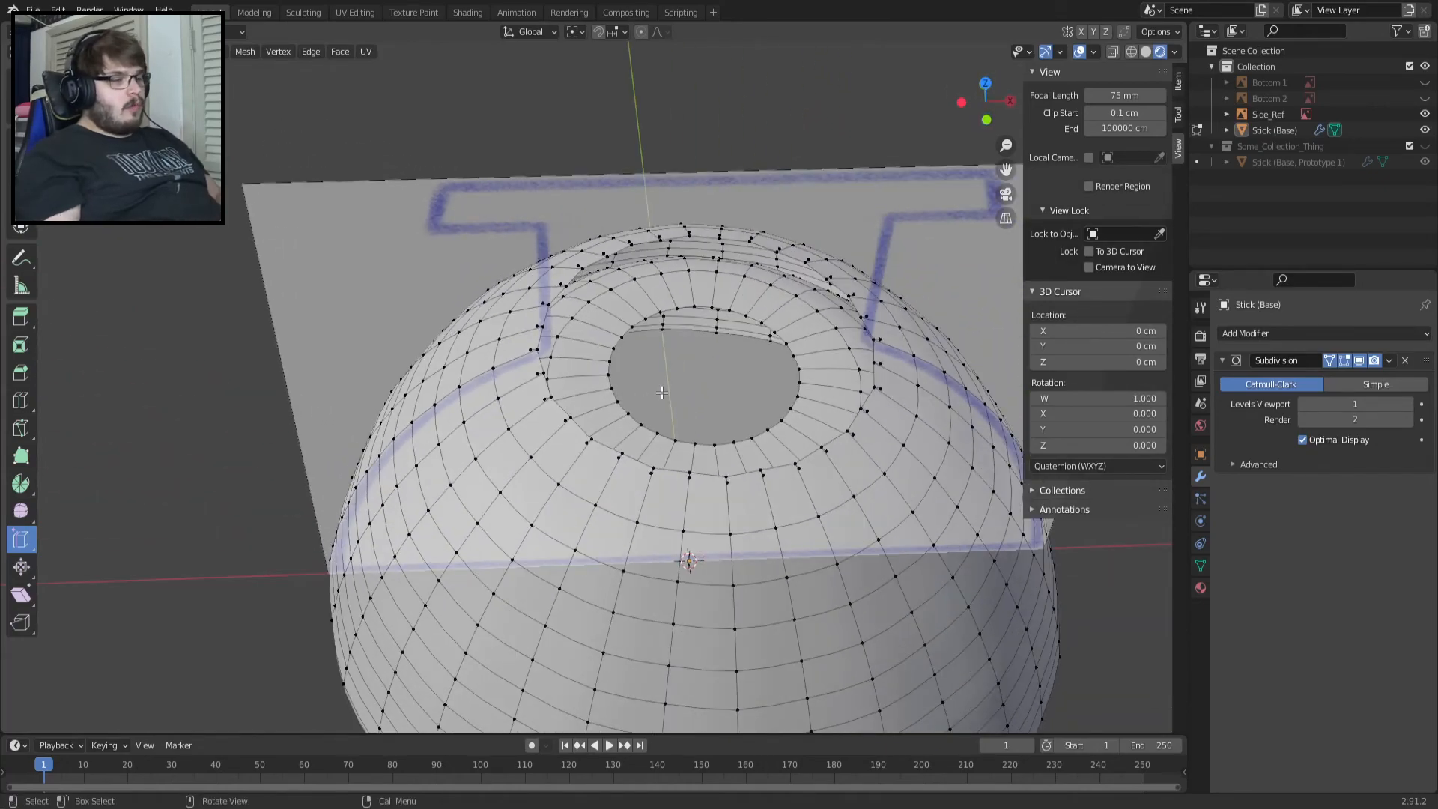
middle_click_drag(650, 325, 448, 436)
key("KP_1")
scroll(419, 426, "up", 4)
middle_click_drag(284, 494, 538, 414, "shift")
scroll(449, 382, "up", 4)
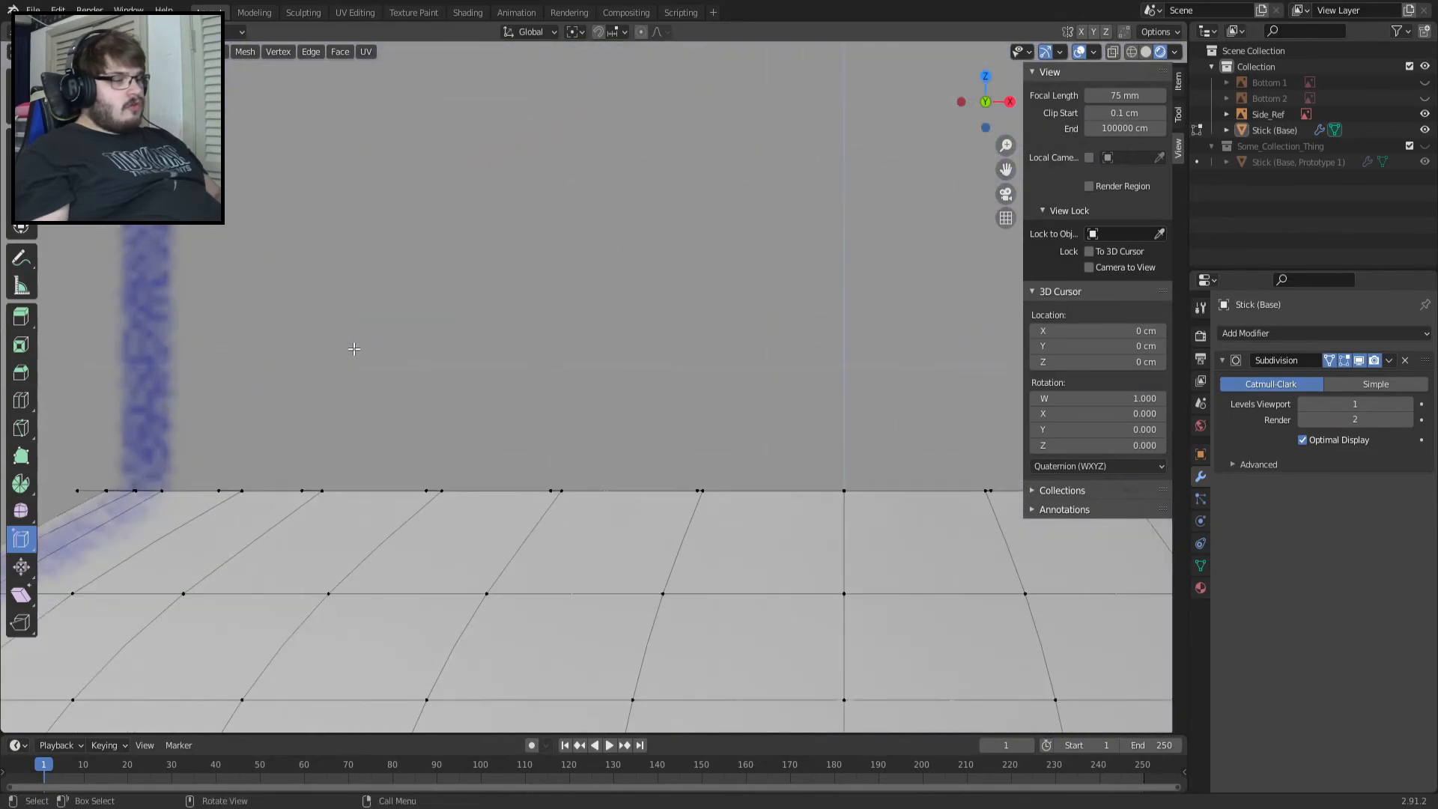
Delete all vertices of the selected neck and the ring around its base, leaving the dome open.
left_click(330, 497, "alt")
middle_click_drag(337, 495, 172, 531)
scroll(127, 554, "up", 4)
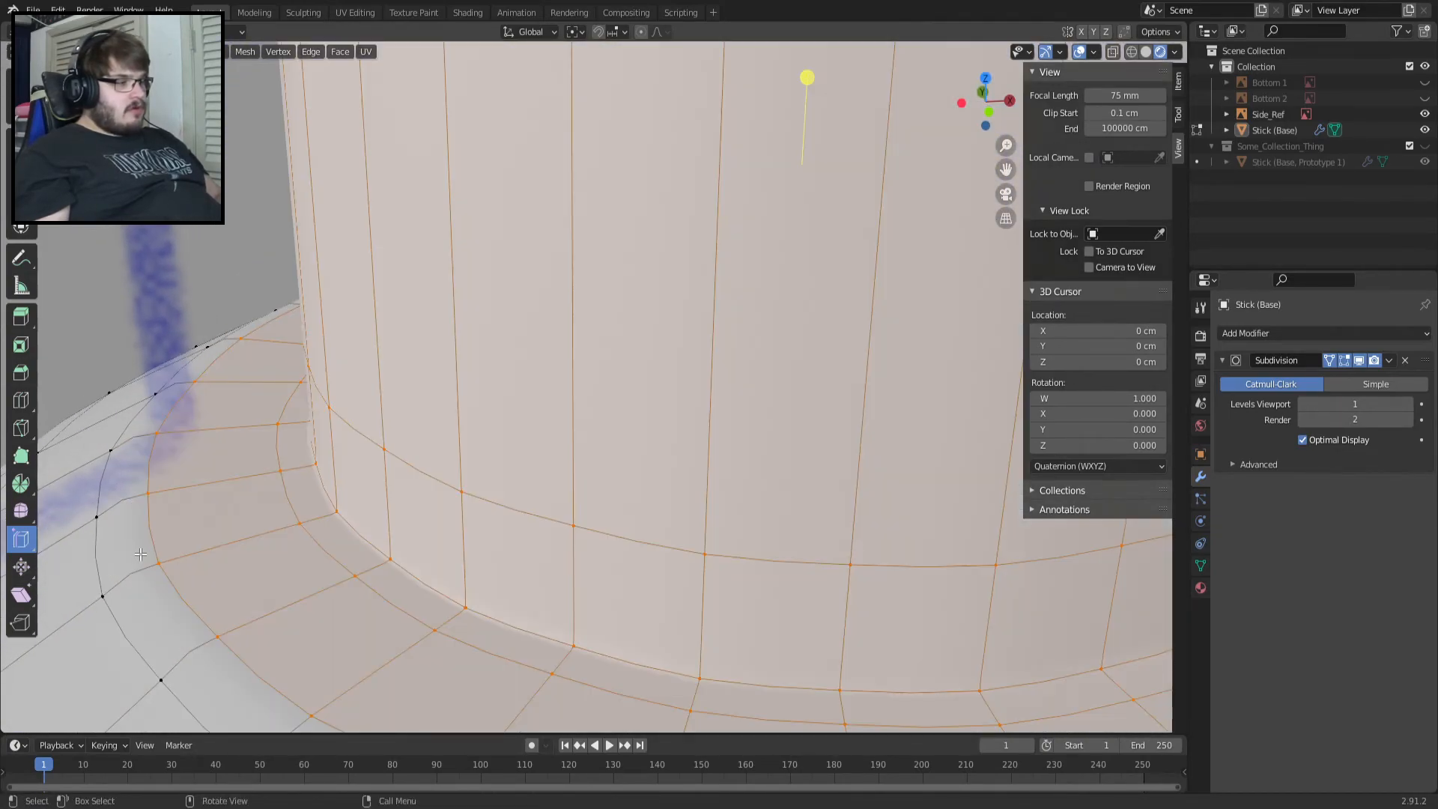
key("x")
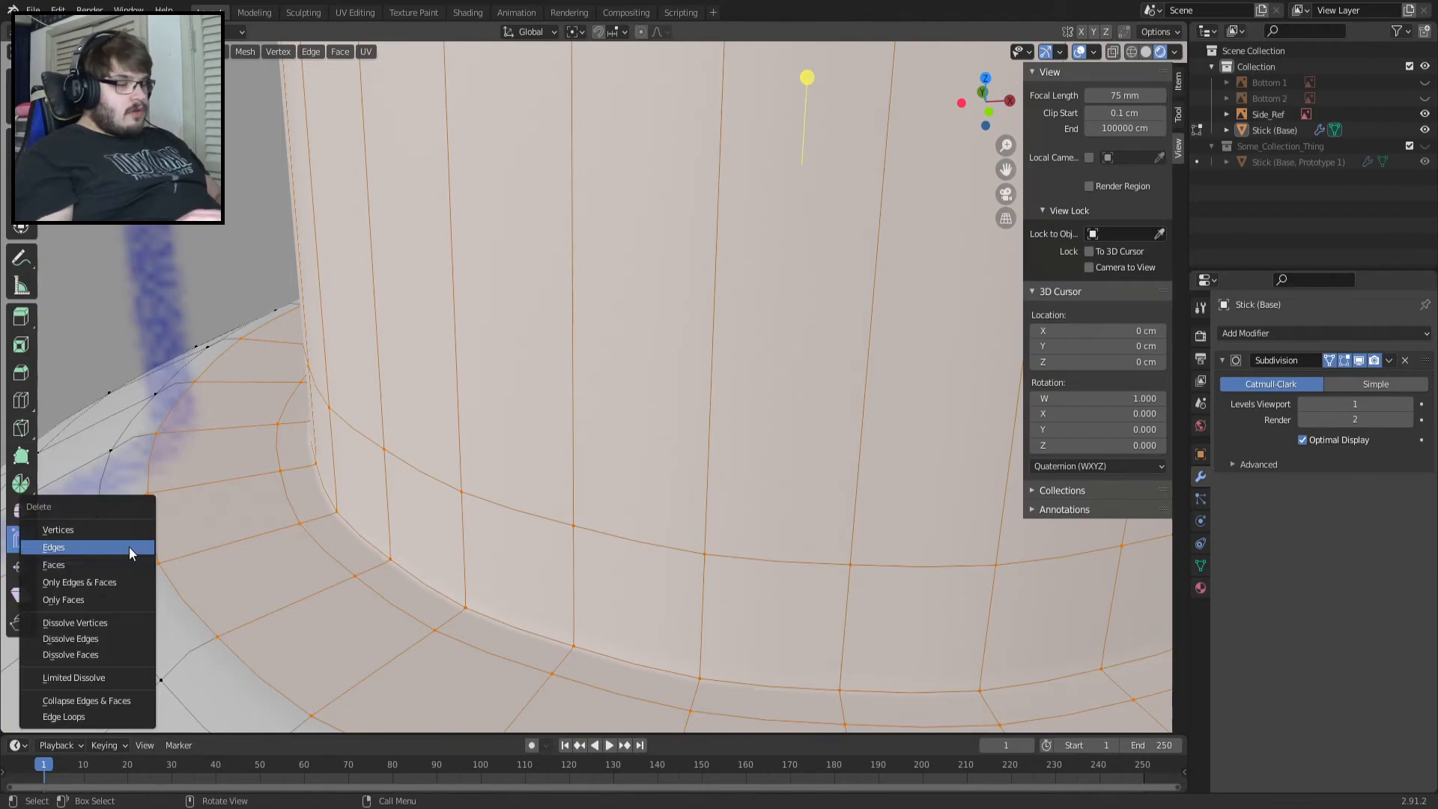
left_click(114, 532)
scroll(210, 551, "down", 3)
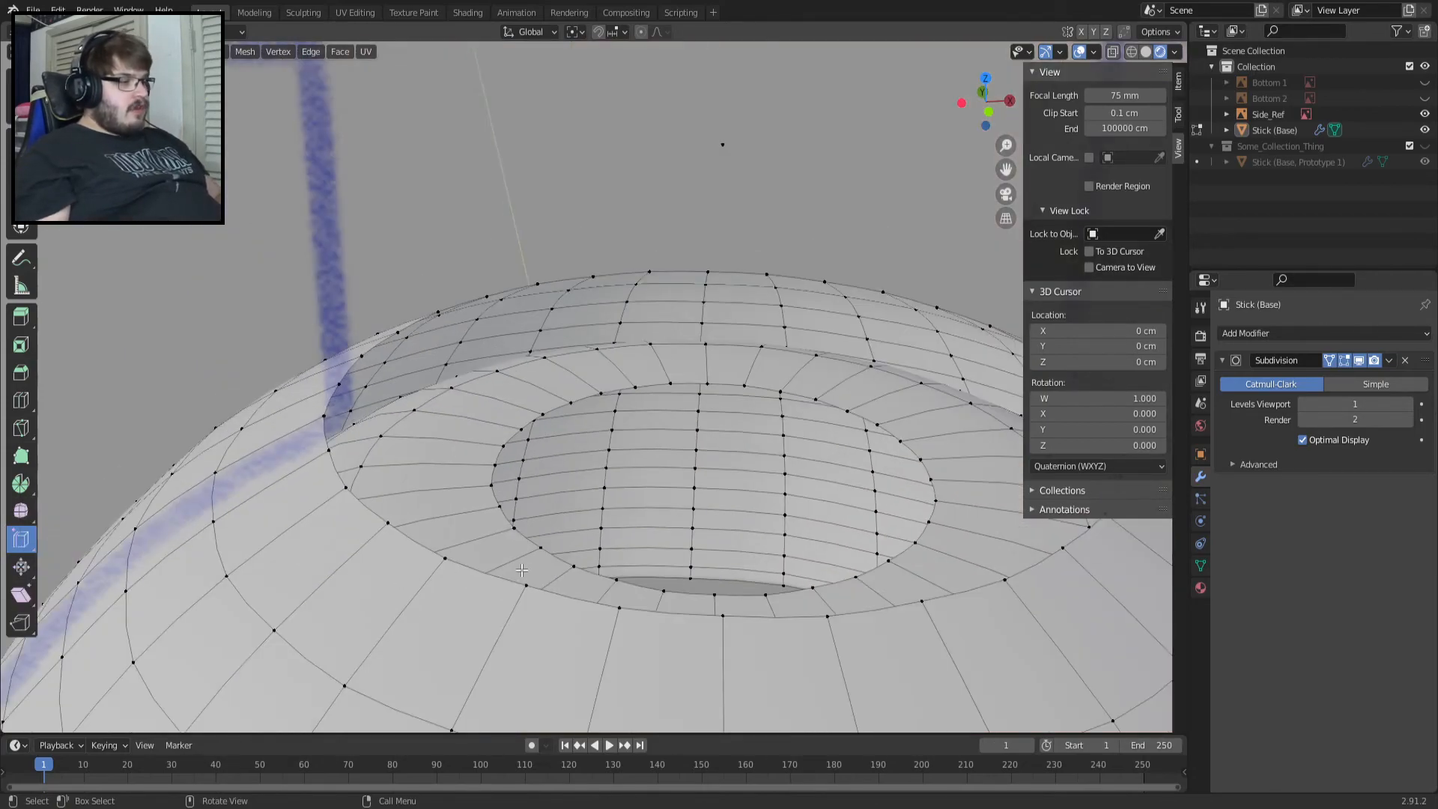
Scale the rim loop of the dome's top opening to about 0.996 against the side reference and check it in object mode.
scroll(521, 569, "down", 3)
left_click(537, 487, "alt")
key("KP_1")
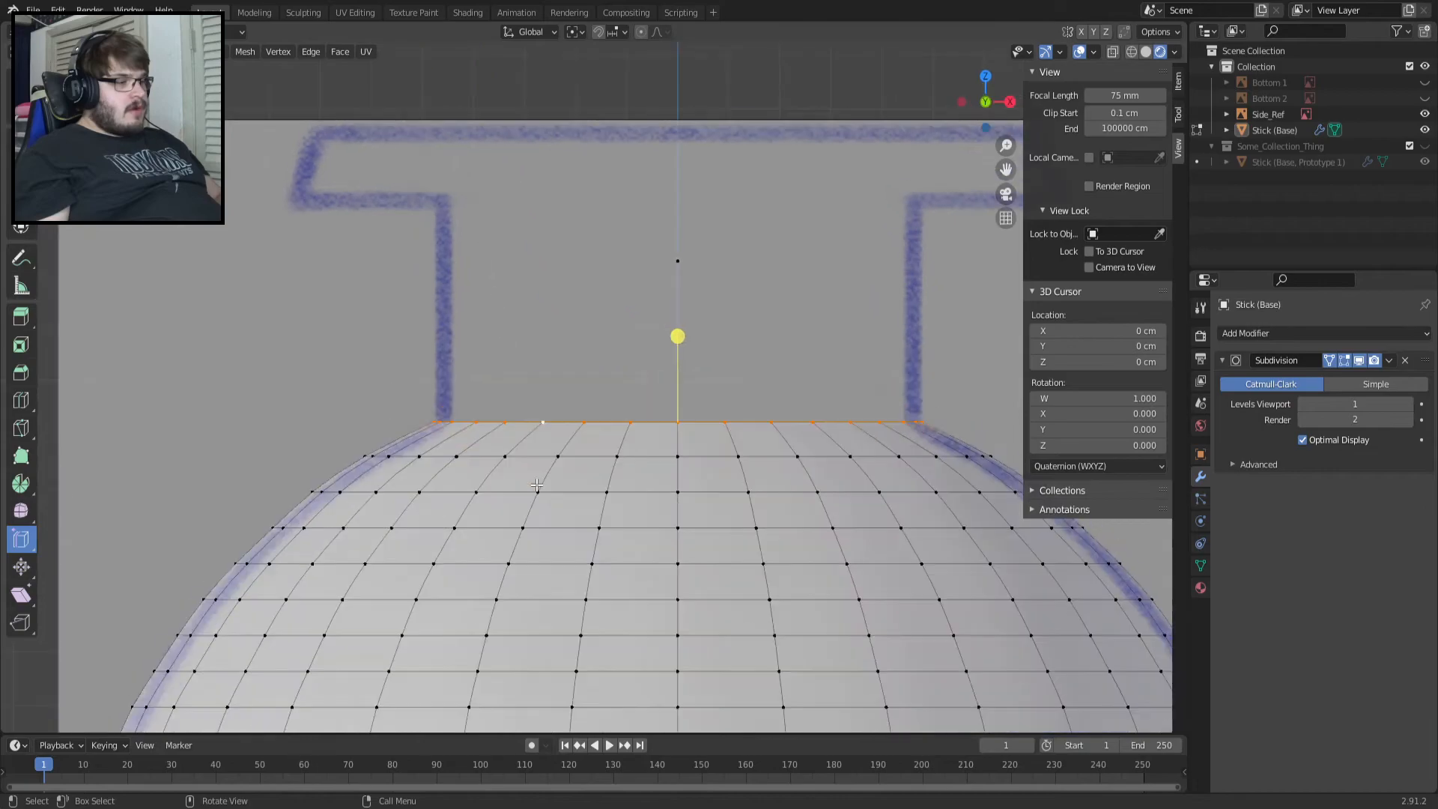
scroll(484, 400, "up", 5)
scroll(484, 400, "up", 2)
key("s")
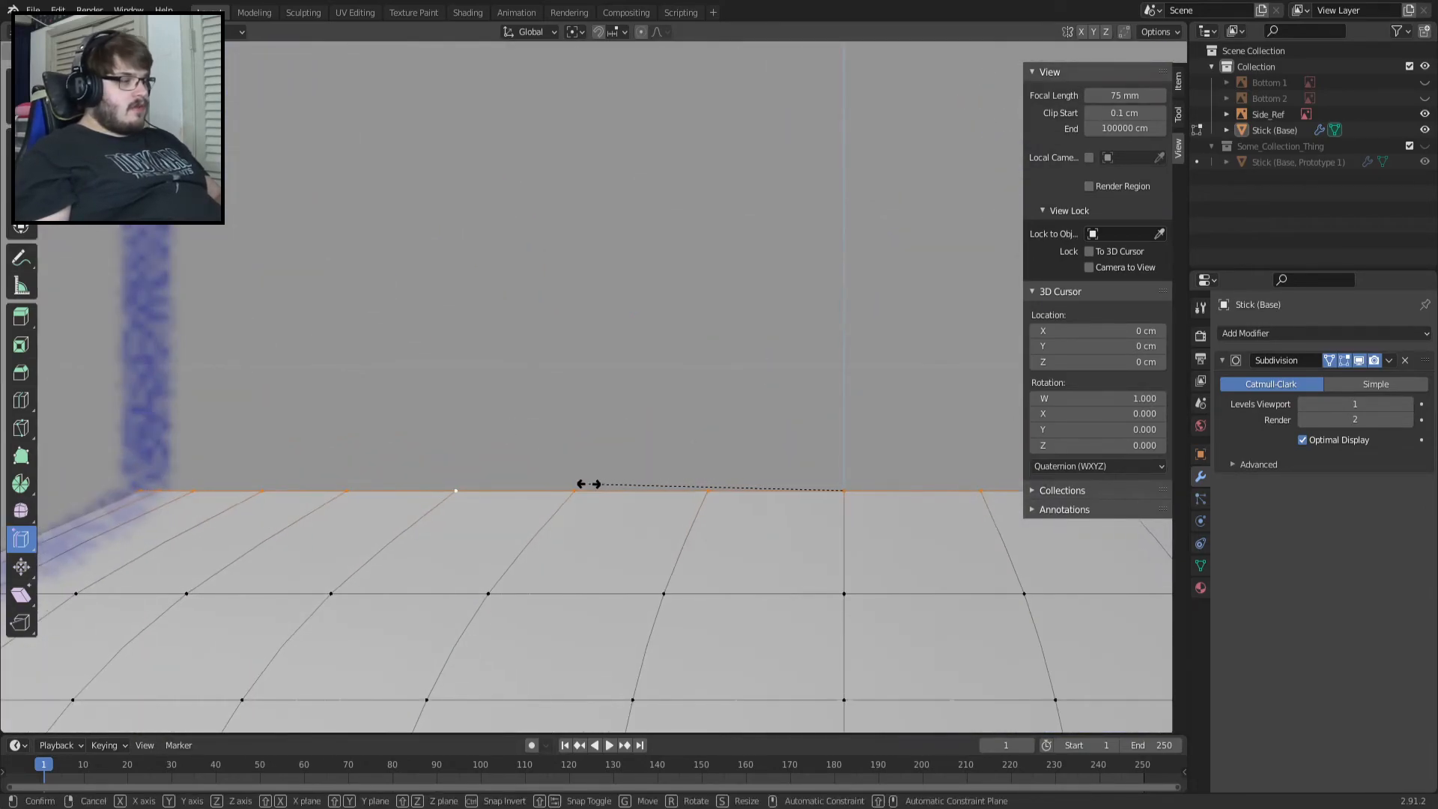
key("z")
key("0")
left_click(581, 484)
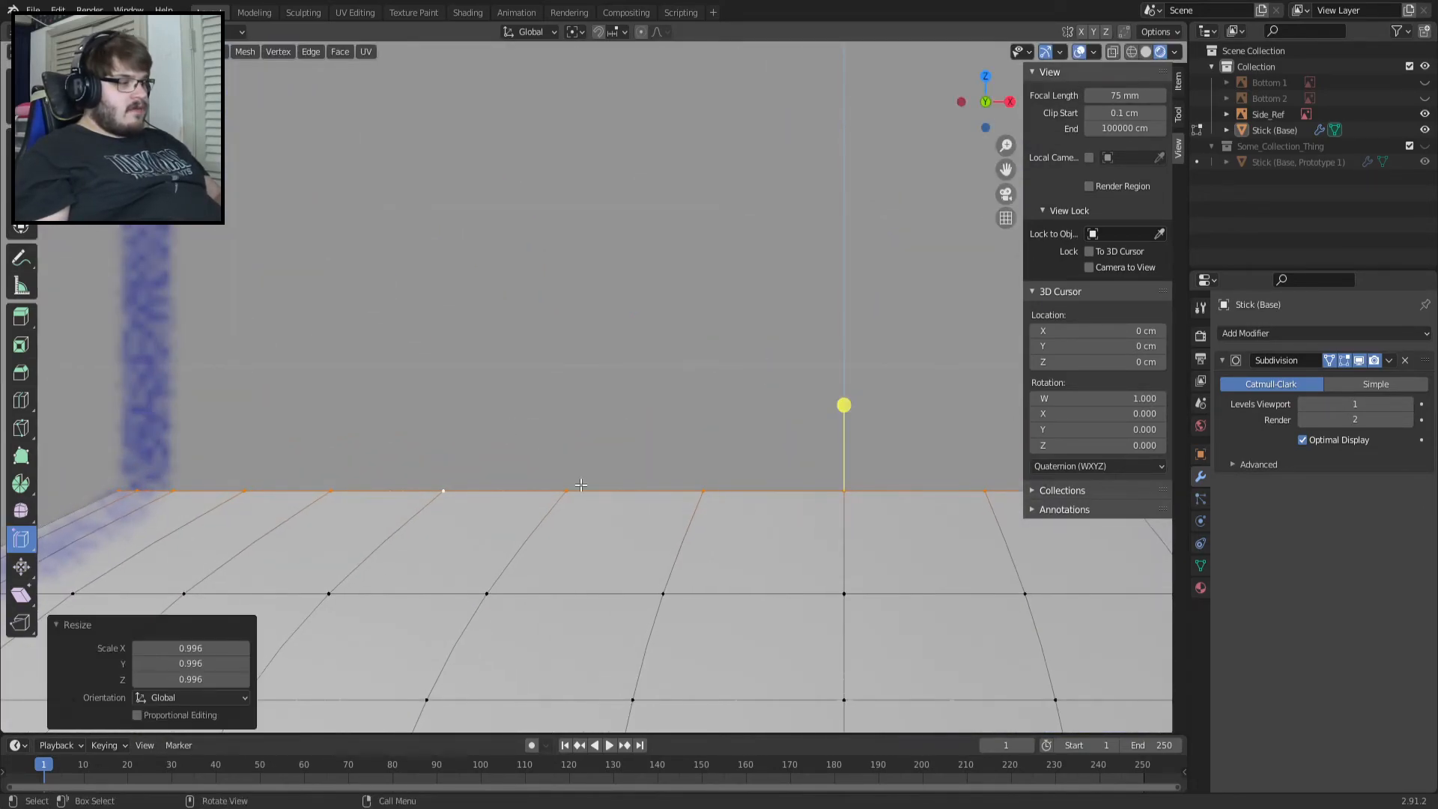
key("Tab")
scroll(581, 484, "down", 4)
key("Tab")
middle_click_drag(627, 328, 658, 366)
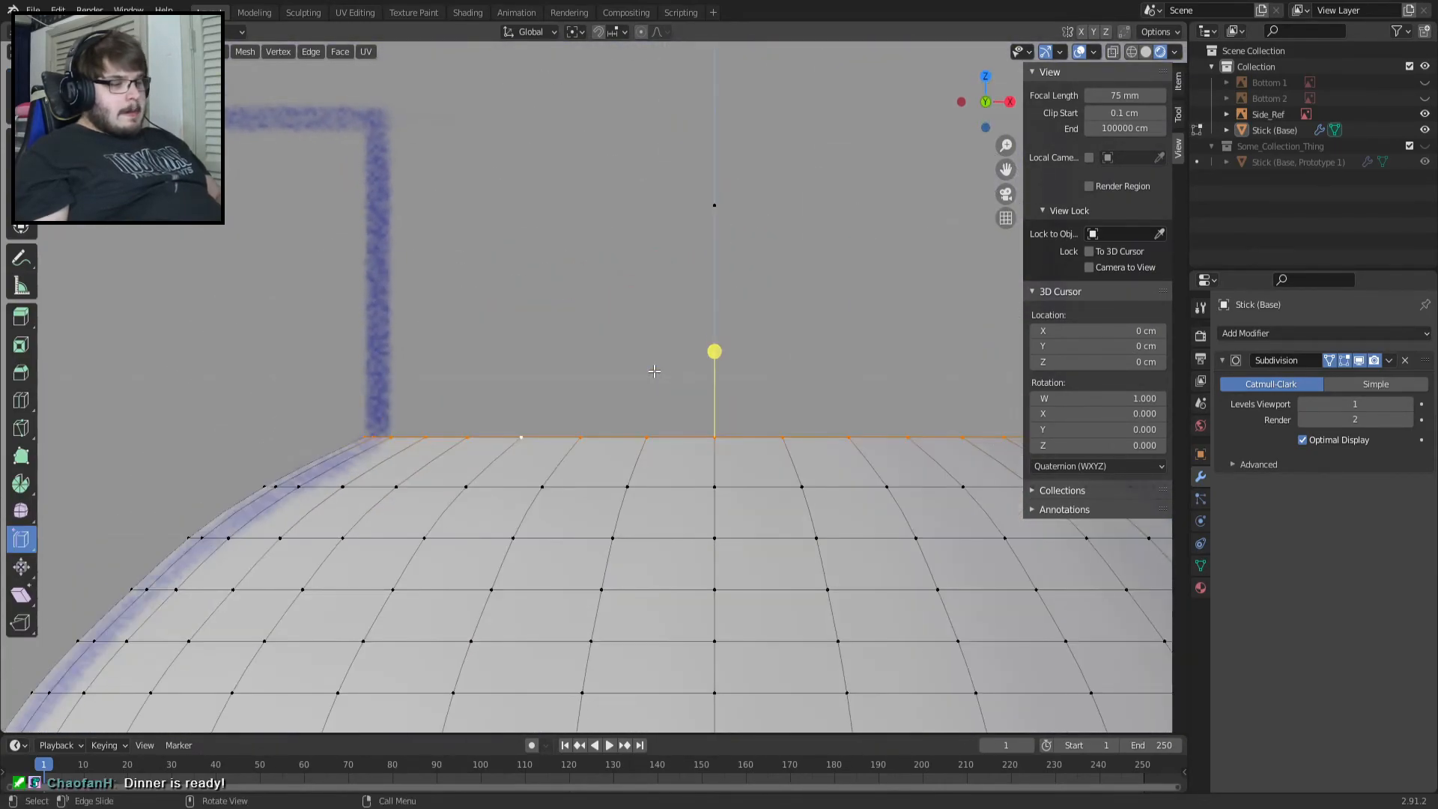
Try extruding the top opening's rim loop inward with a scale of 0.35.
scroll(654, 370, "up", 2)
key("s")
right_click(728, 436)
key("e")
key("s")
left_click(752, 448)
middle_click_drag(793, 421, 824, 490)
key("s")
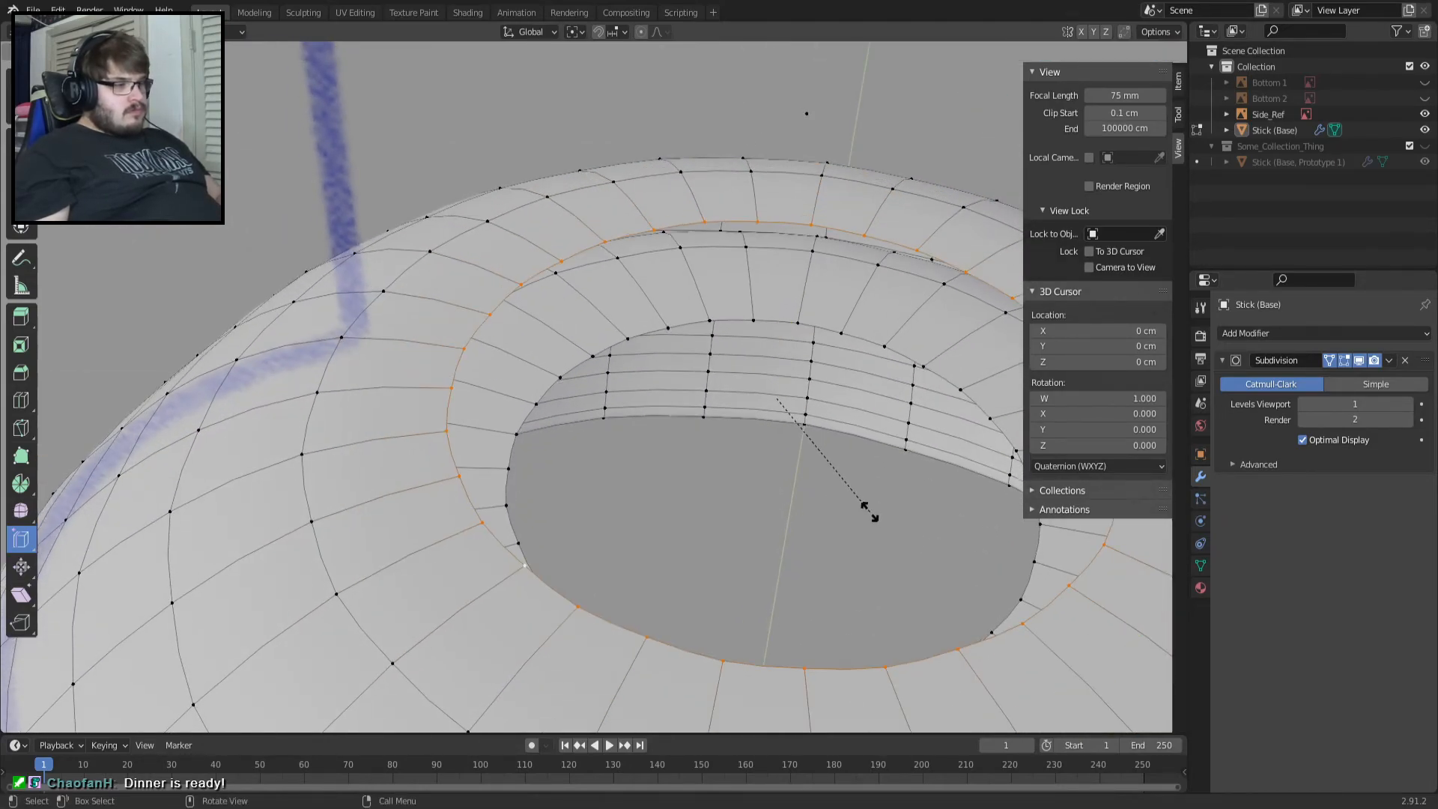
type(".35")
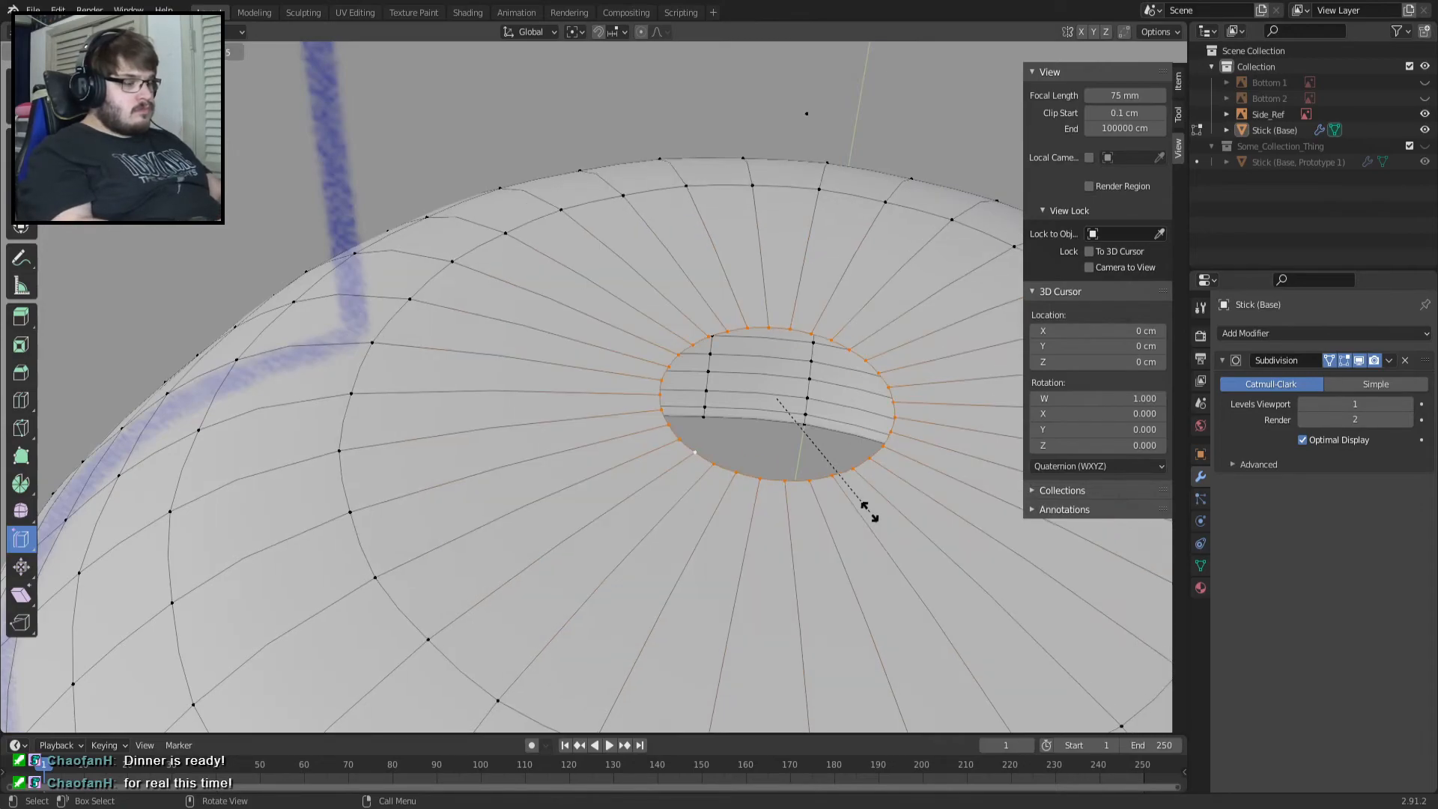
key("Return")
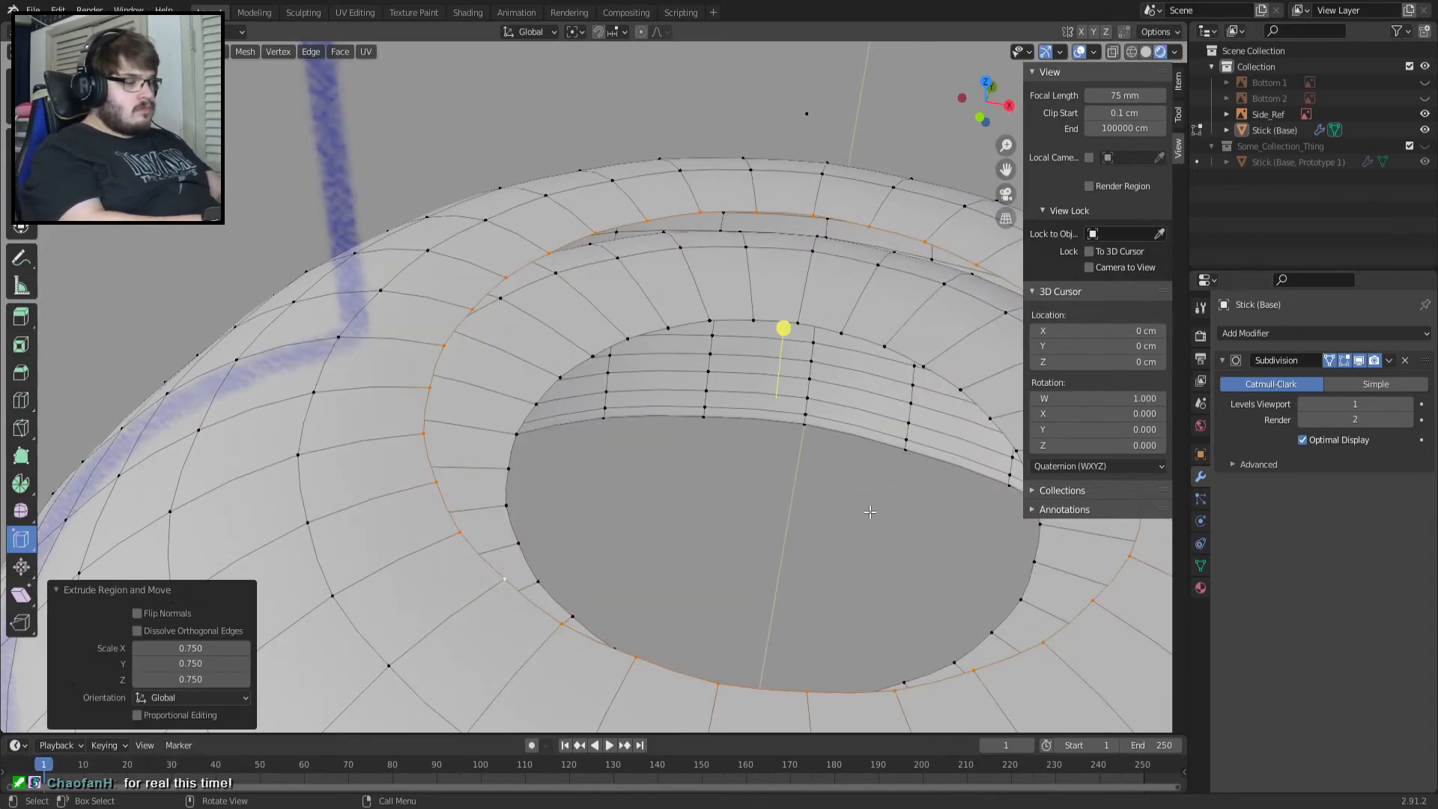
key("Tab")
key("Tab")
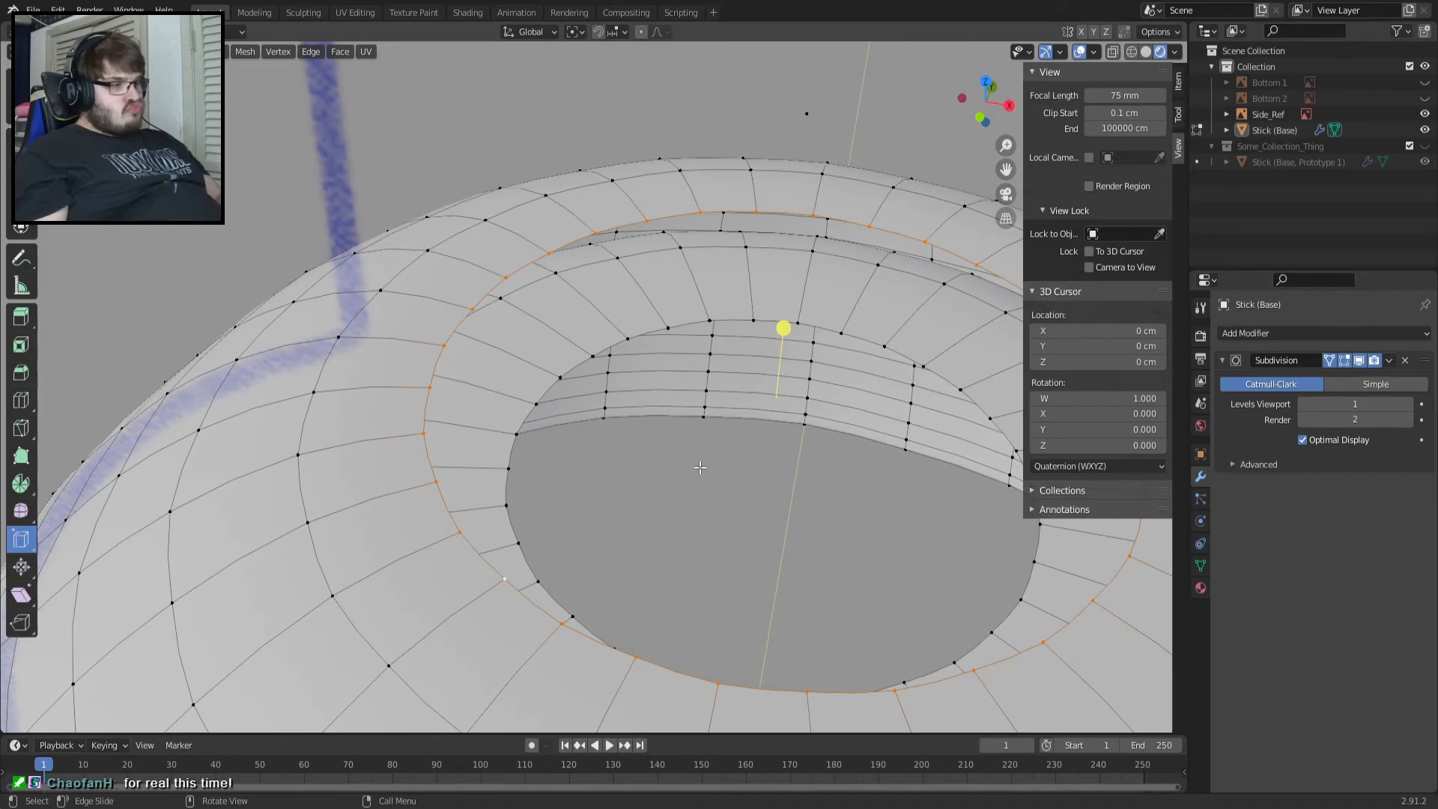
Try extruding the top opening's rim loop with a sideways offset of 0.01 cm.
key("g")
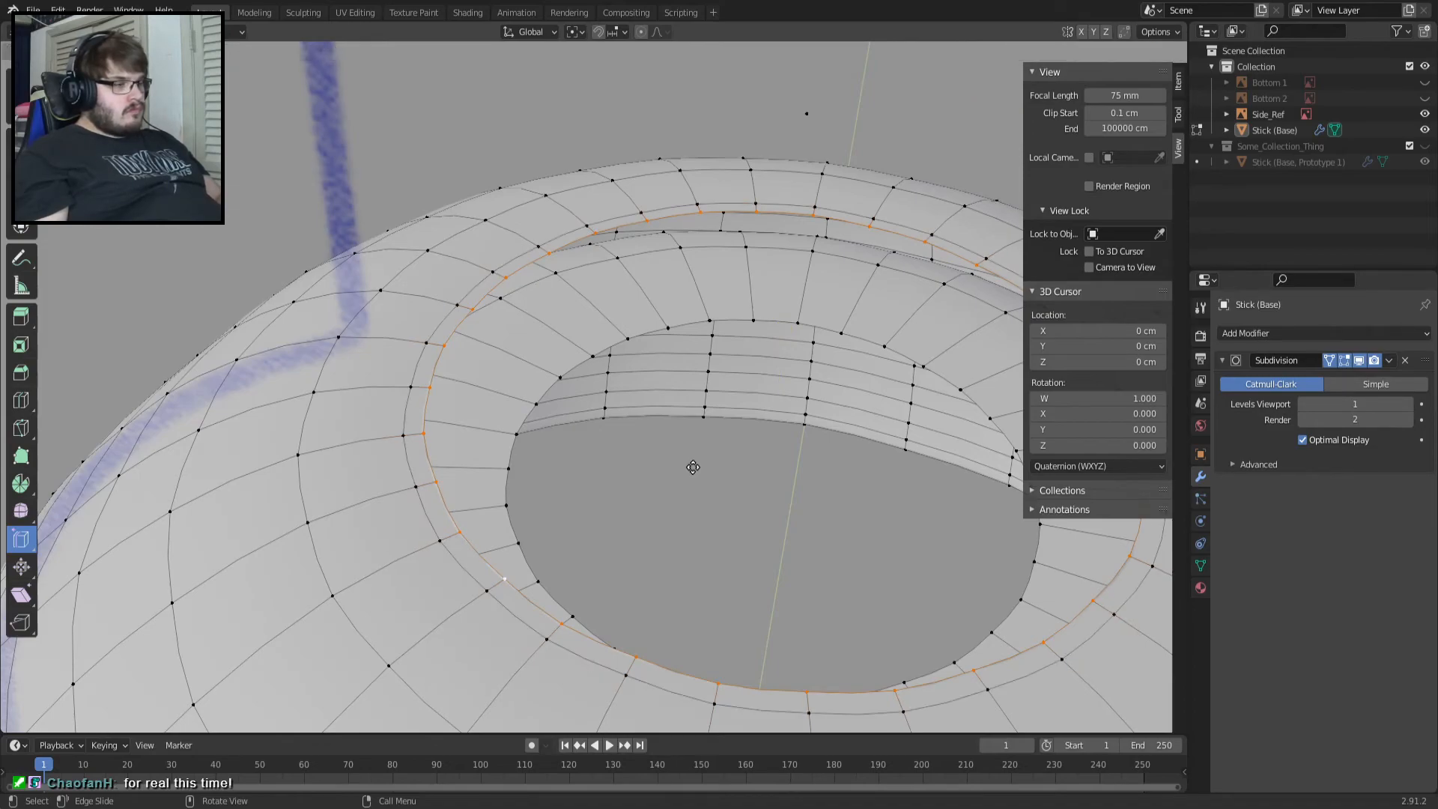
type(".1")
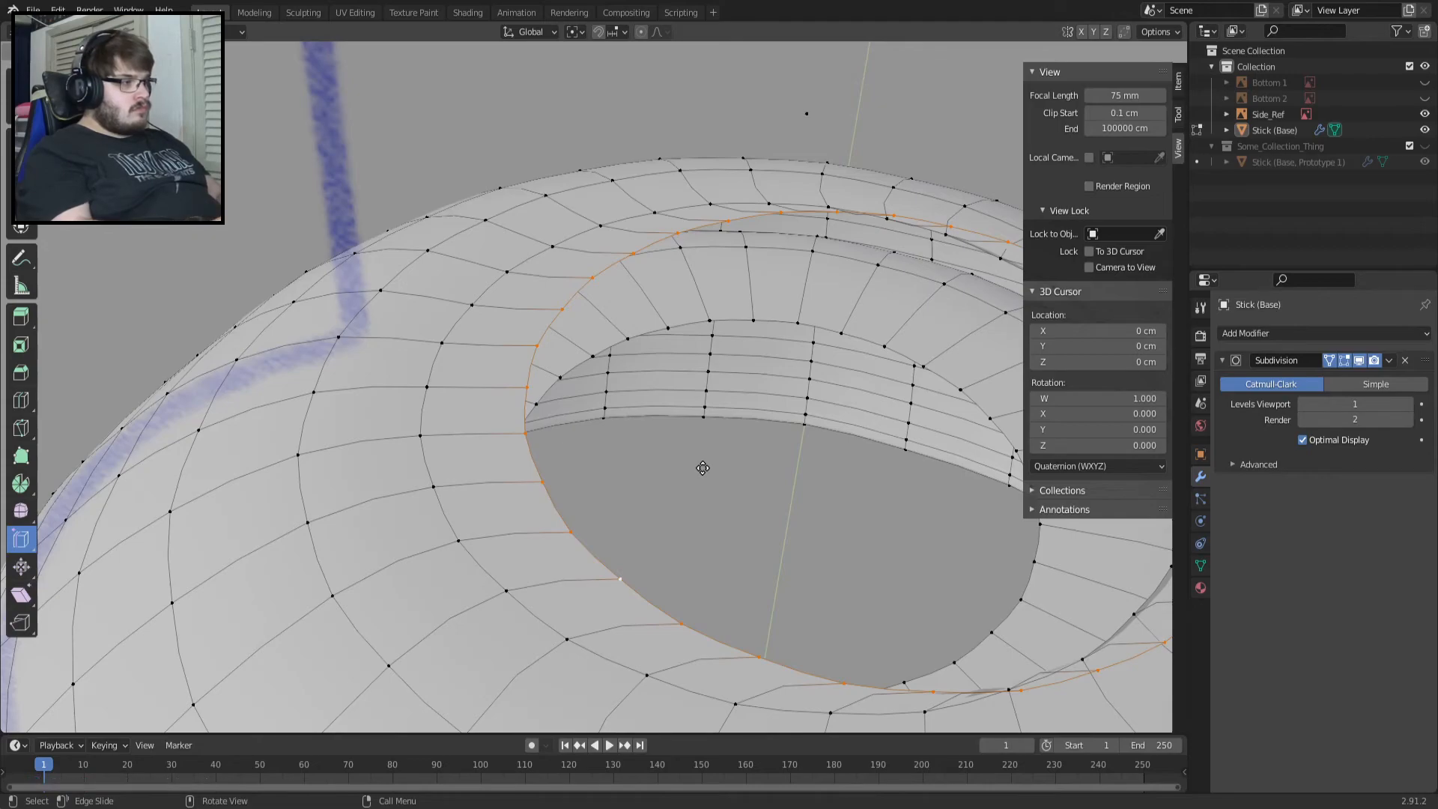
key("BackSpace")
type("01")
key("Return")
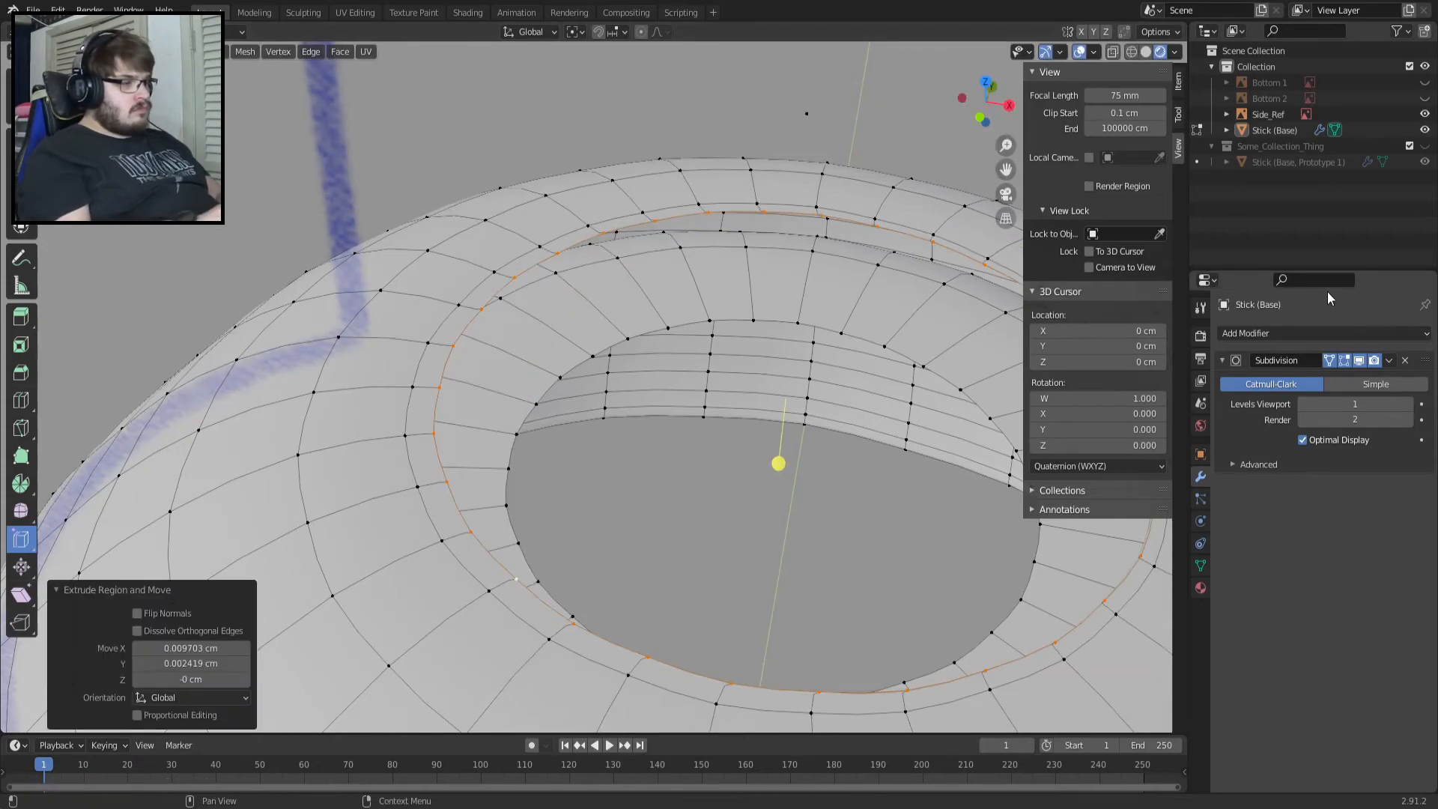
Turn off the Subdivision modifier's edit-mode display and check the rim's unsubdivided edges.
left_click(1345, 361)
key("Tab")
key("Tab")
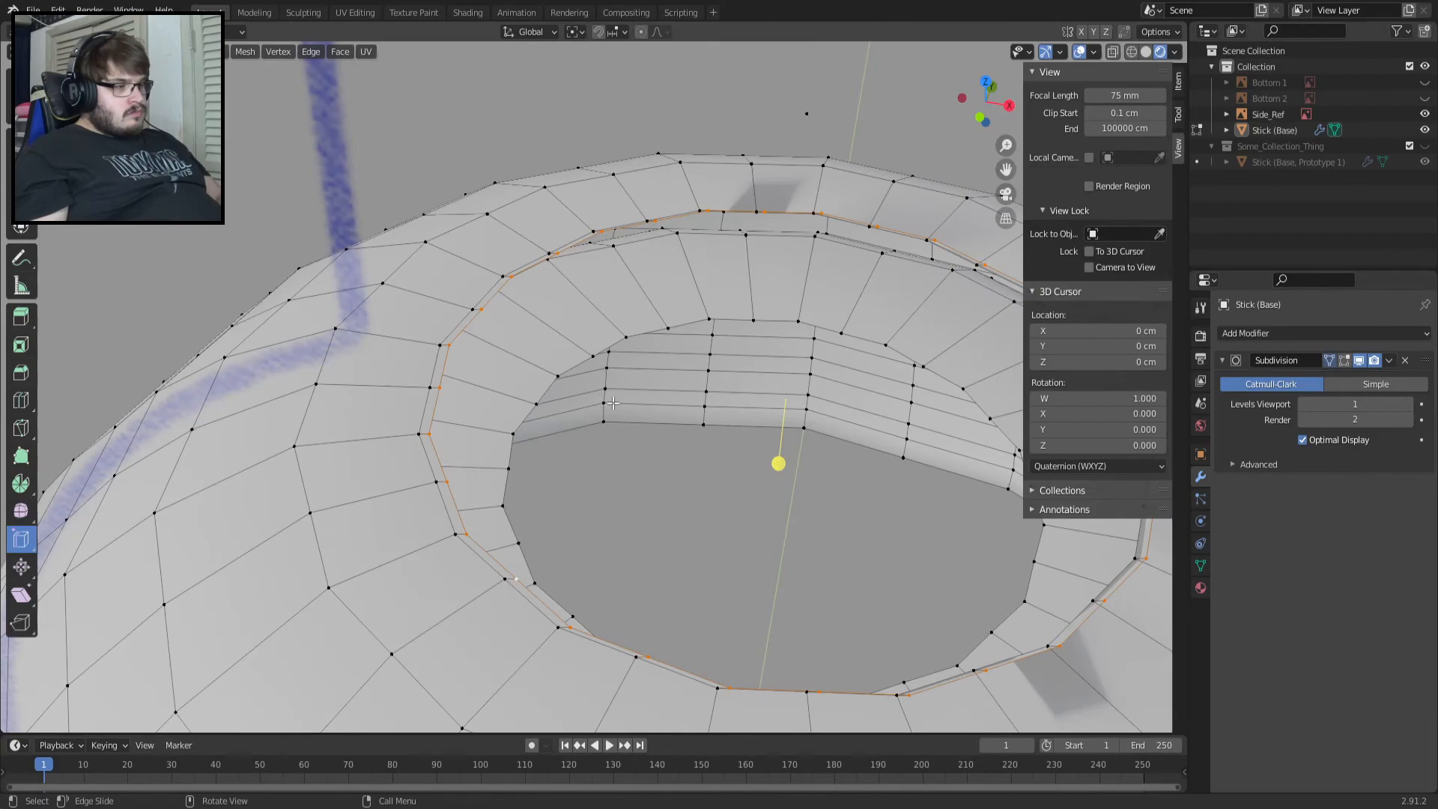
middle_click_drag(634, 408, 734, 486)
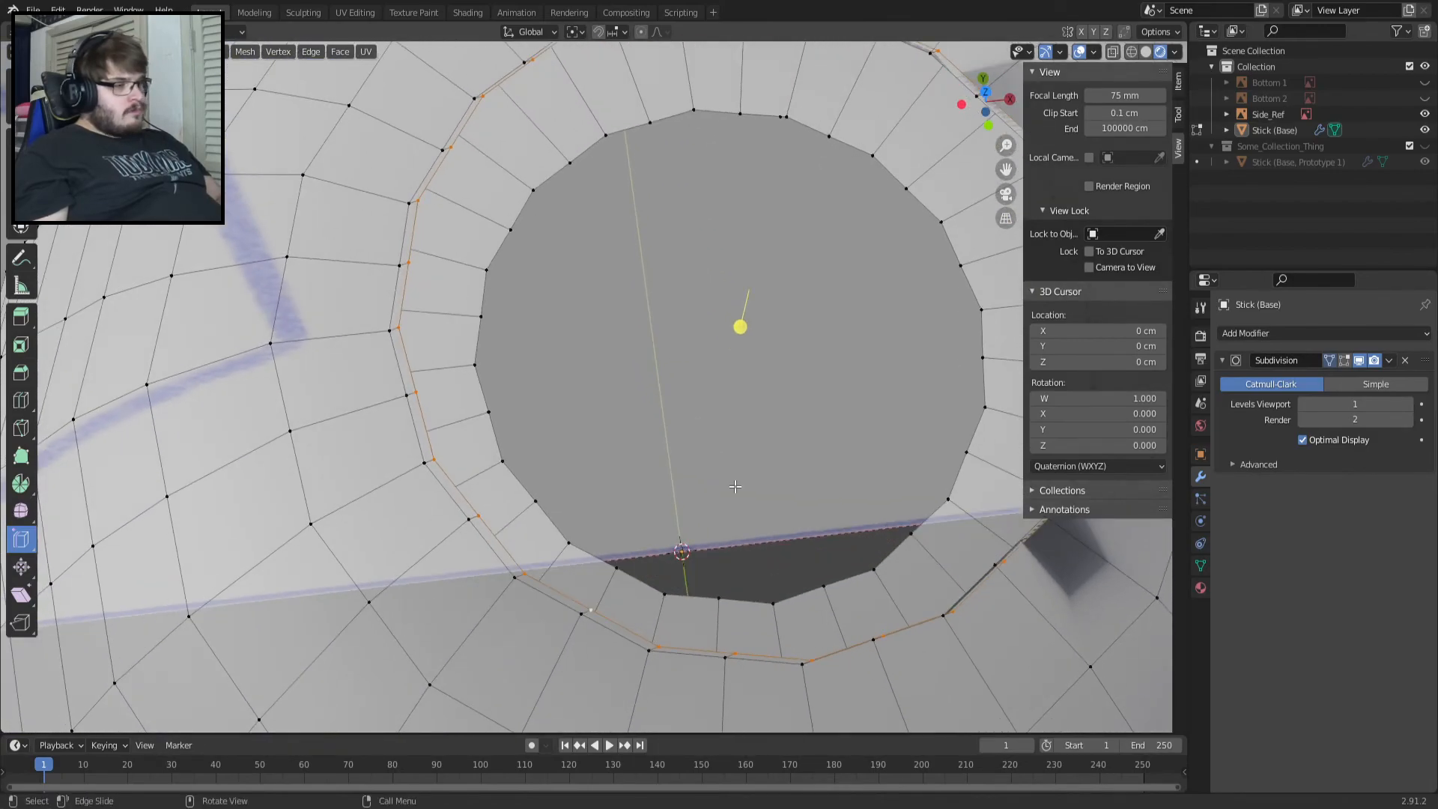
Examine the extruded rim loop from directly above and save the file.
key("KP_1")
key("KP_7")
scroll(441, 344, "down", 1)
middle_click_drag(654, 450, 481, 429, "shift")
scroll(441, 344, "down", 3)
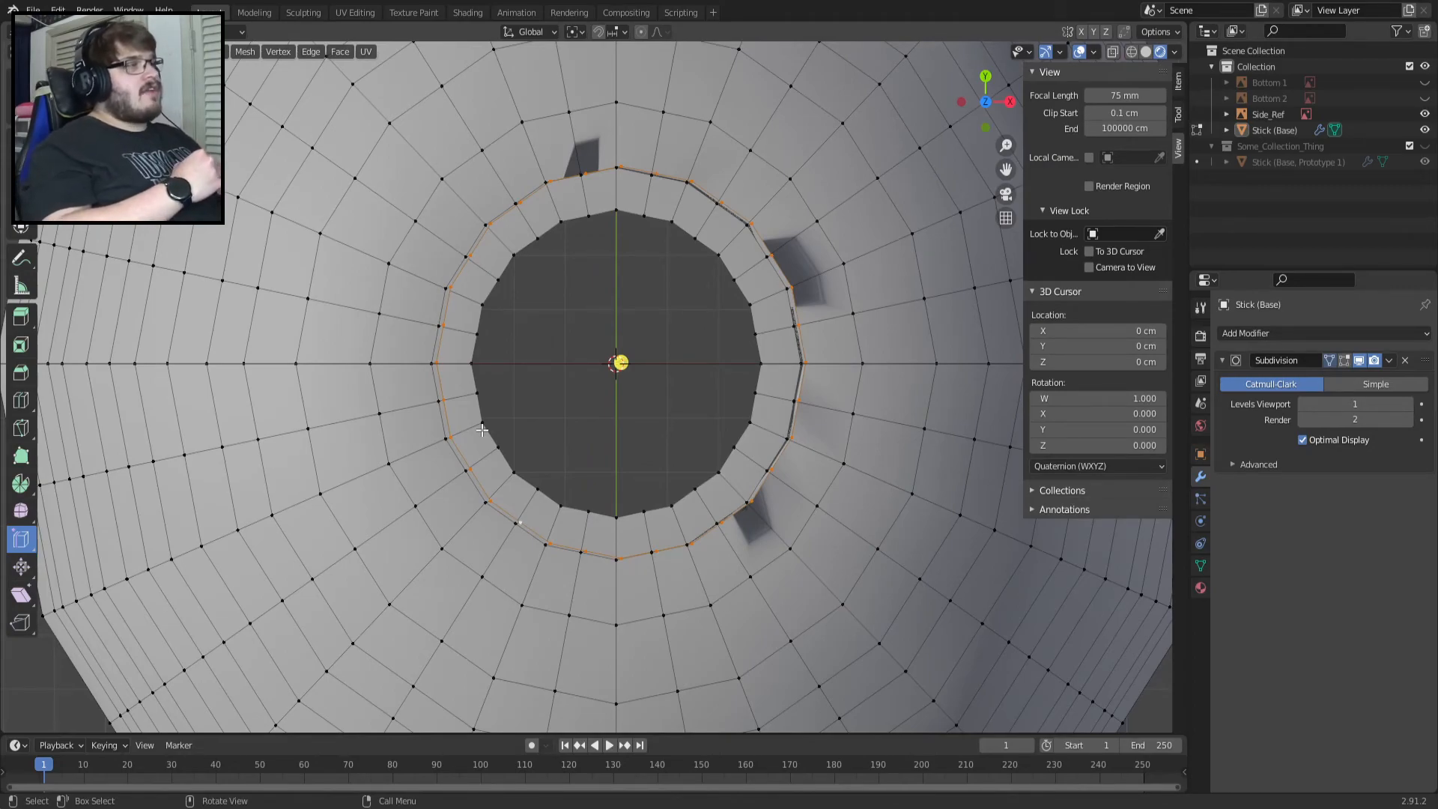
key("ctrl+s")
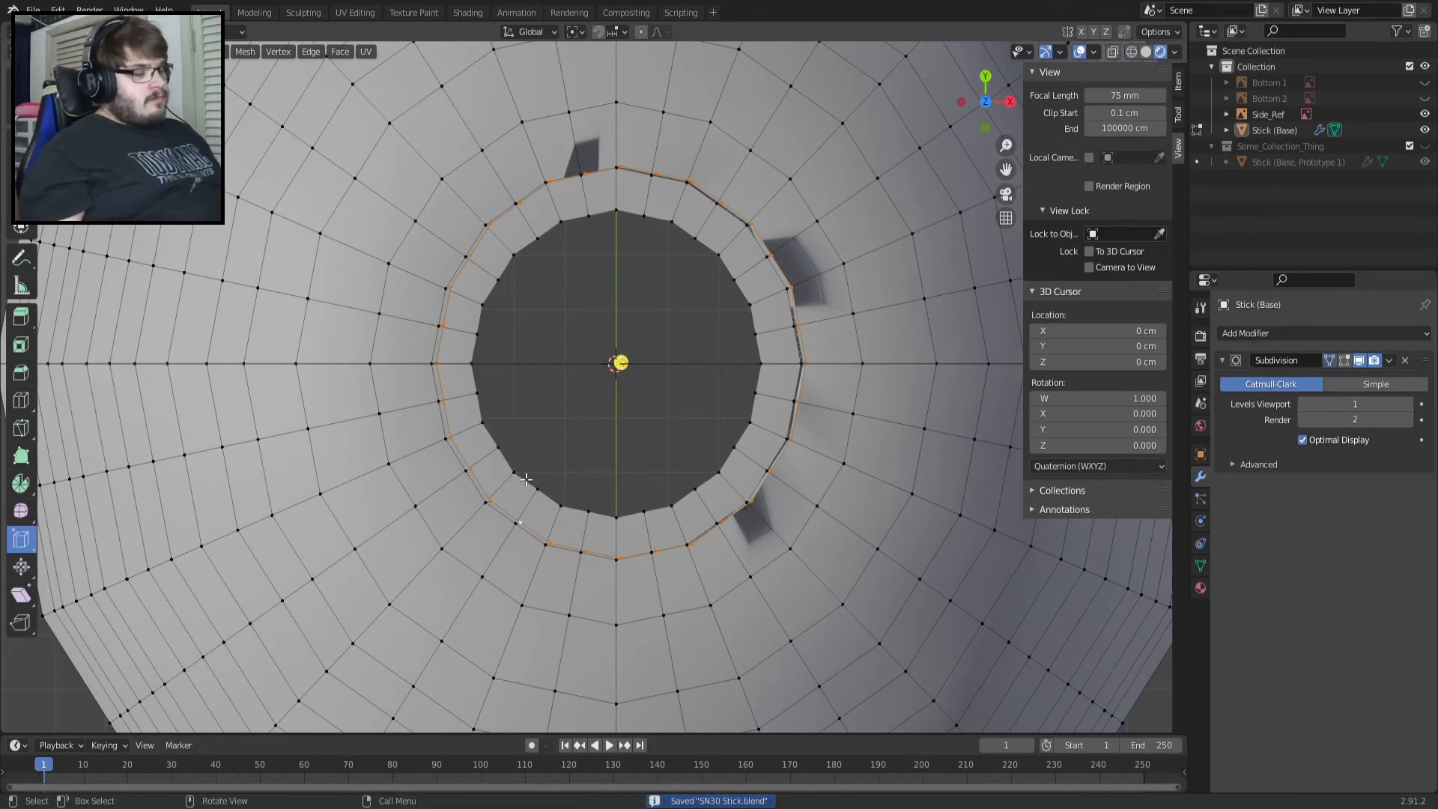
Snap the 3D cursor to the selected rim loop of the top opening.
scroll(569, 429, "up", 1)
scroll(569, 430, "down", 2)
middle_click_drag(613, 563, 577, 443)
scroll(632, 419, "up", 3)
scroll(504, 401, "down", 3)
scroll(541, 356, "up", 3)
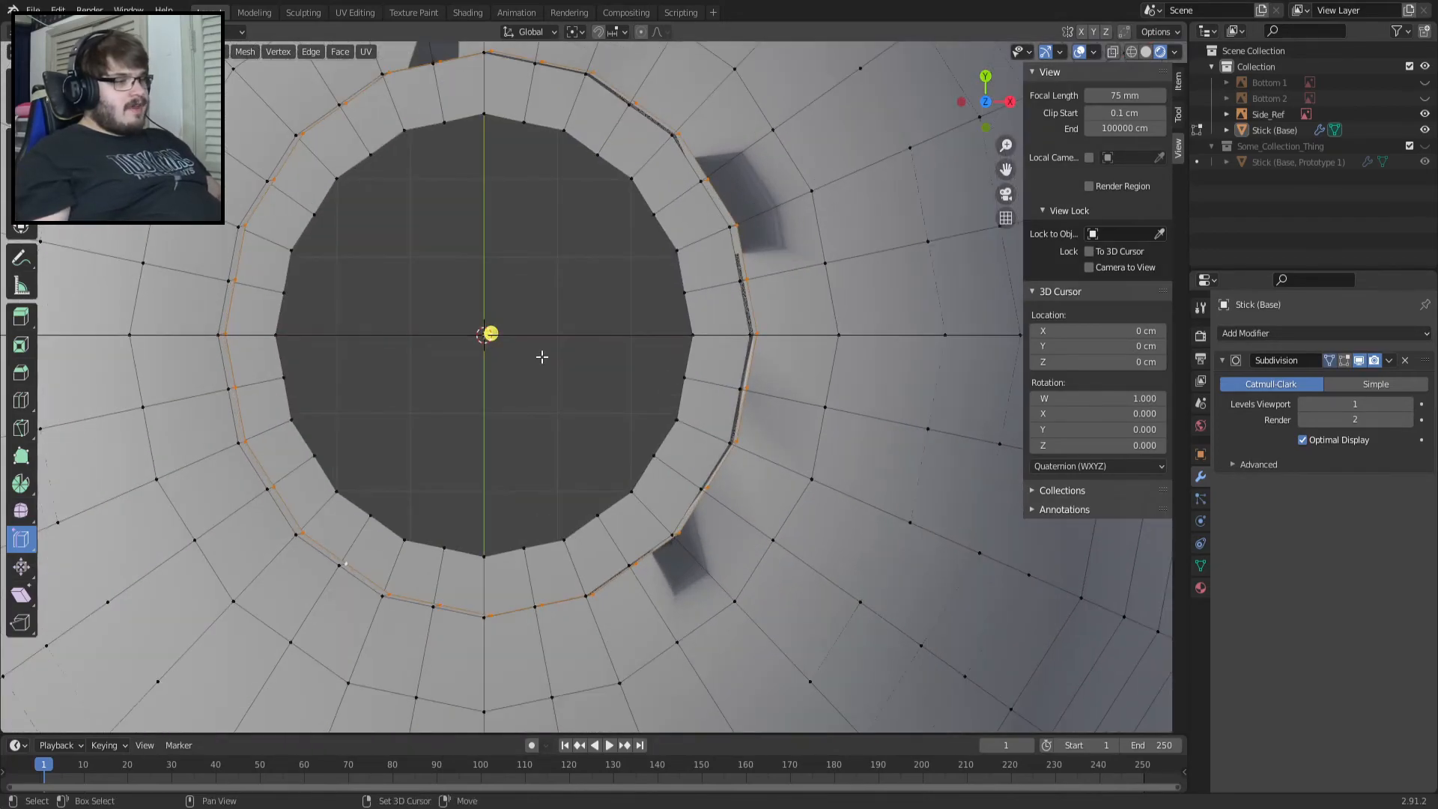
middle_click_drag(542, 357, 619, 379, "shift")
scroll(619, 379, "down", 2)
key("shift+s")
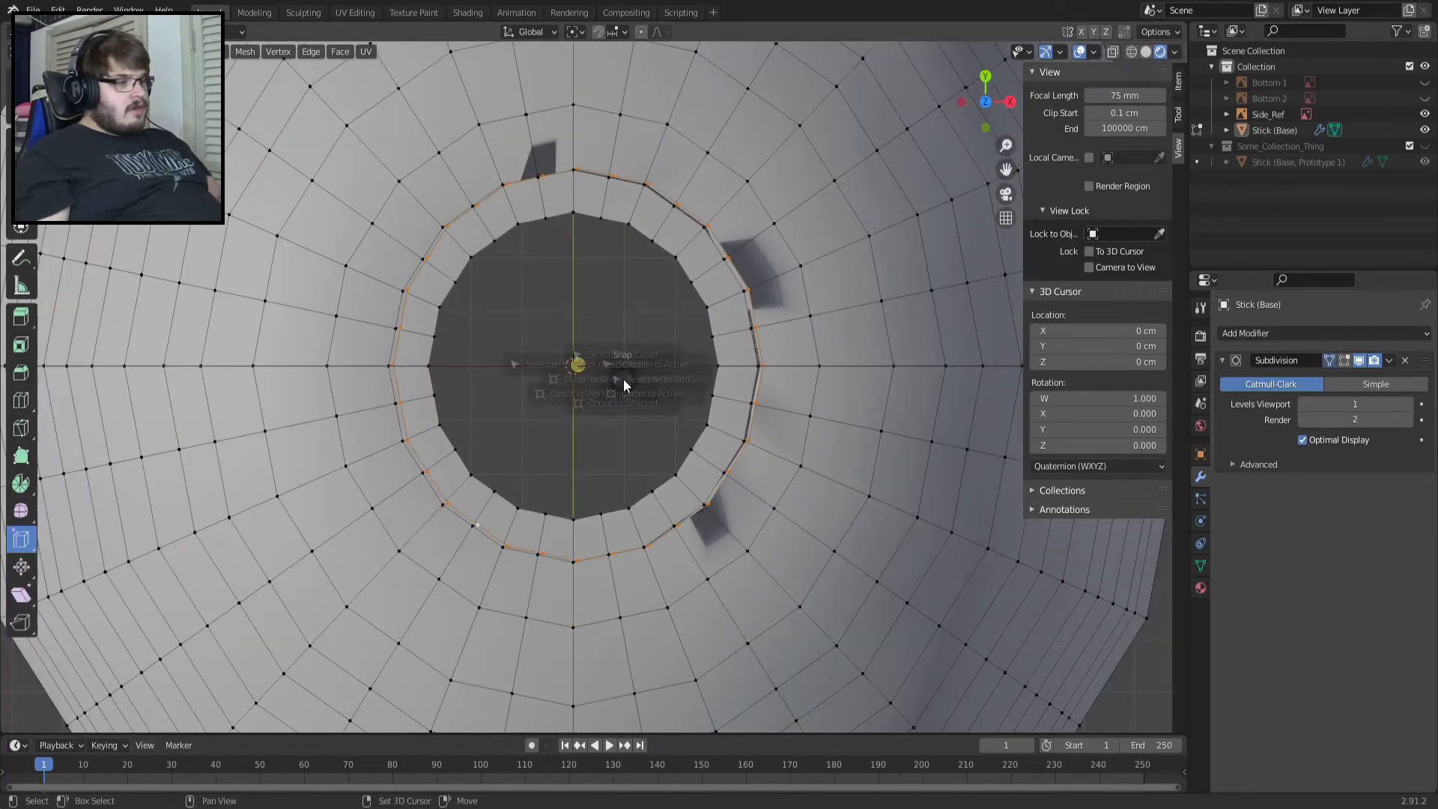
left_click(628, 456)
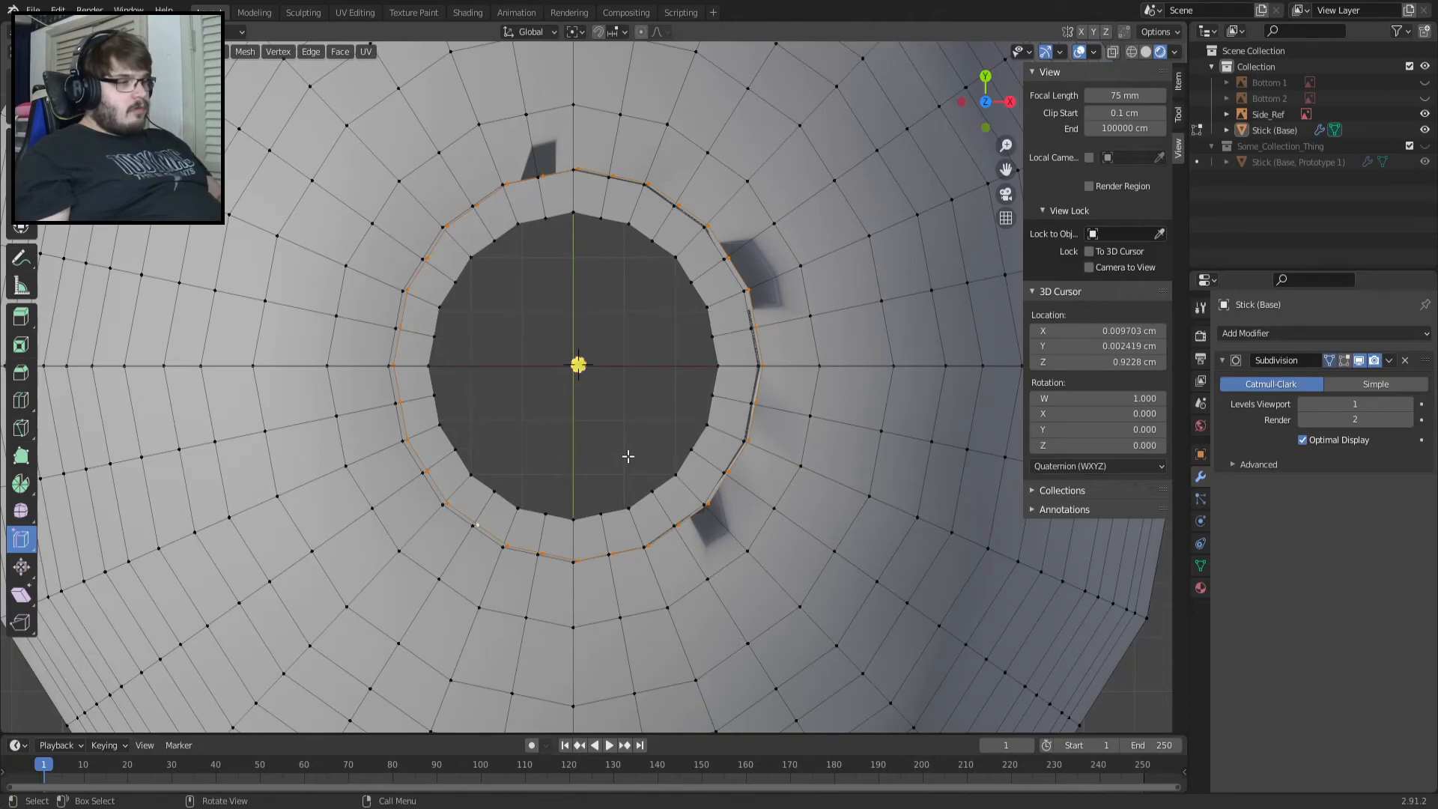
Turn off the Subdivision modifier's viewport display and inspect the top opening at an angle.
key("KP_1")
scroll(628, 456, "up", 4)
left_click(1359, 361)
middle_click_drag(725, 326, 720, 436)
scroll(722, 396, "down", 3)
middle_click_drag(621, 427, 649, 453)
right_click(649, 454)
key("Escape")
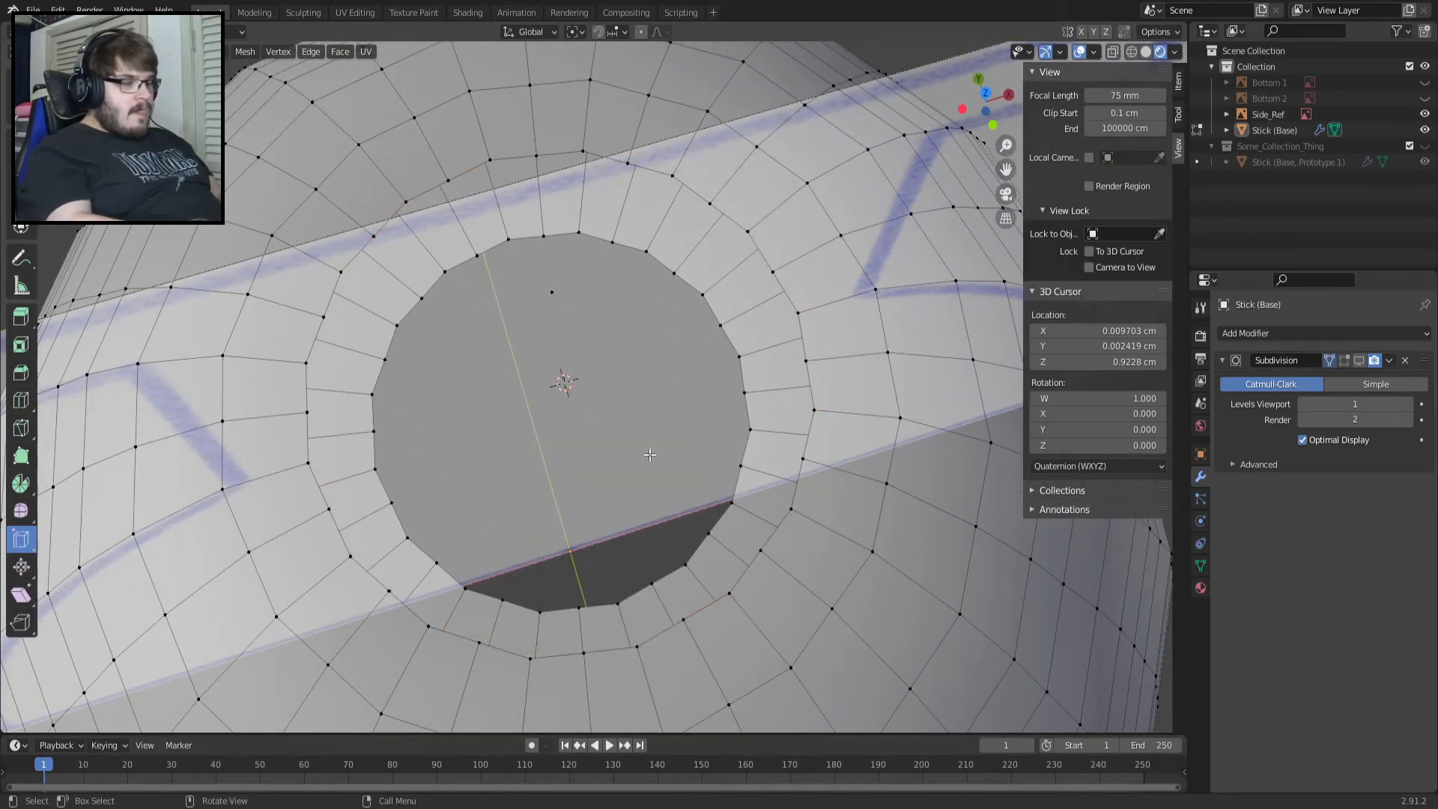
Try resizing the top opening's rim loop by eye and undo it.
left_click(805, 472, "alt")
key("s")
left_click(847, 450)
key("ctrl+z")
Extrude the top opening's rim loop inward at a scale of 0.975, view it from above and save the file.
key("e")
key("s")
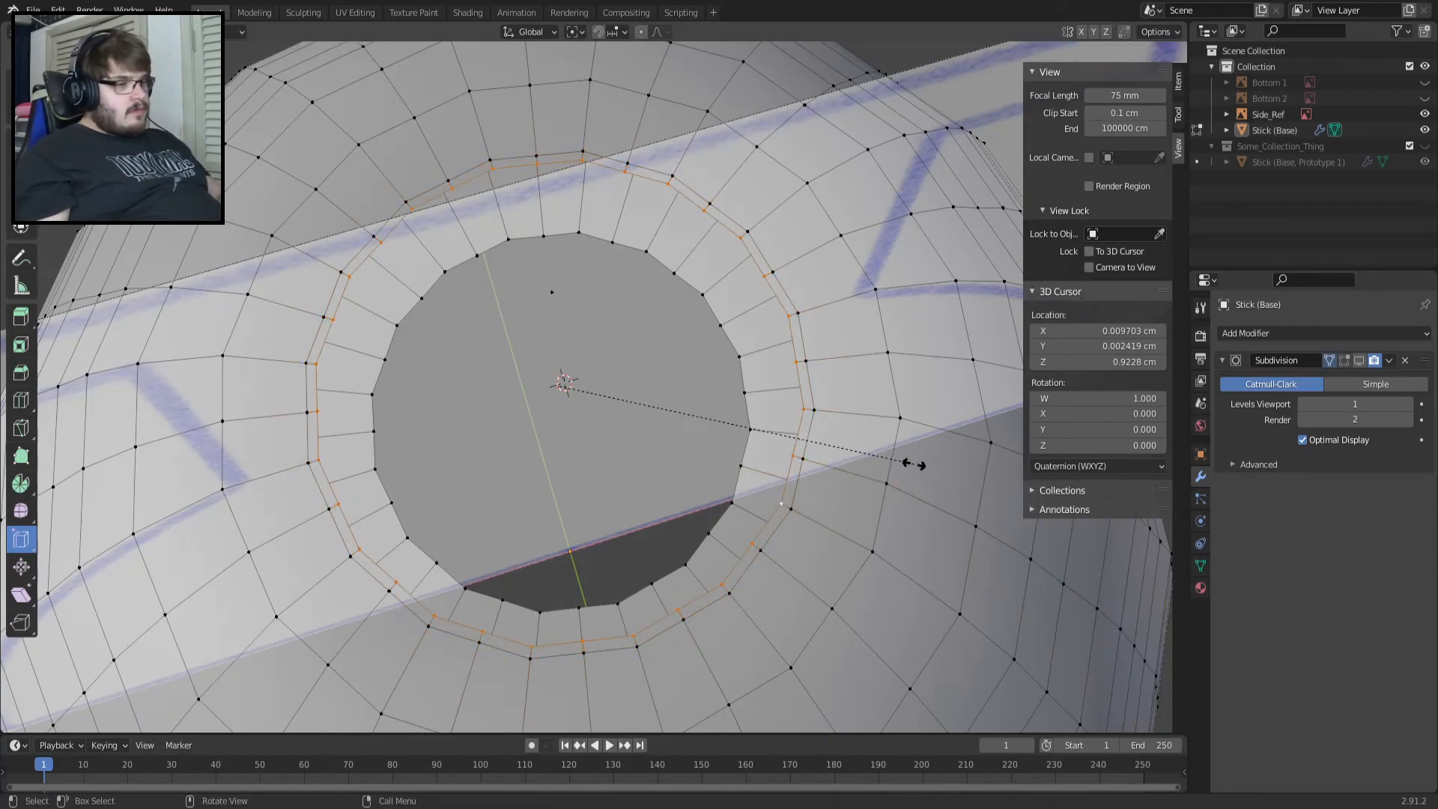
right_click(913, 464)
key("s")
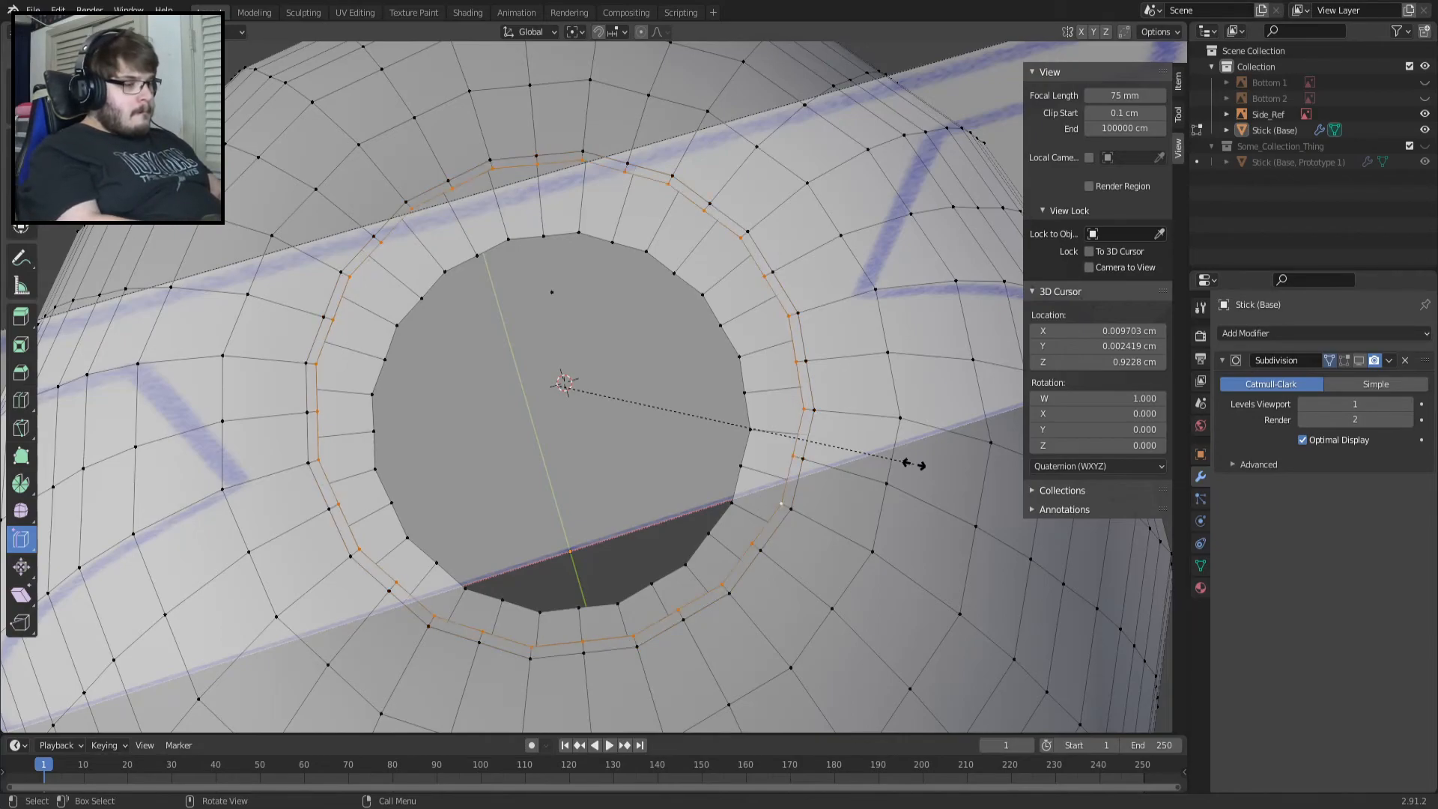
type(".1")
key("BackSpace")
type("9")
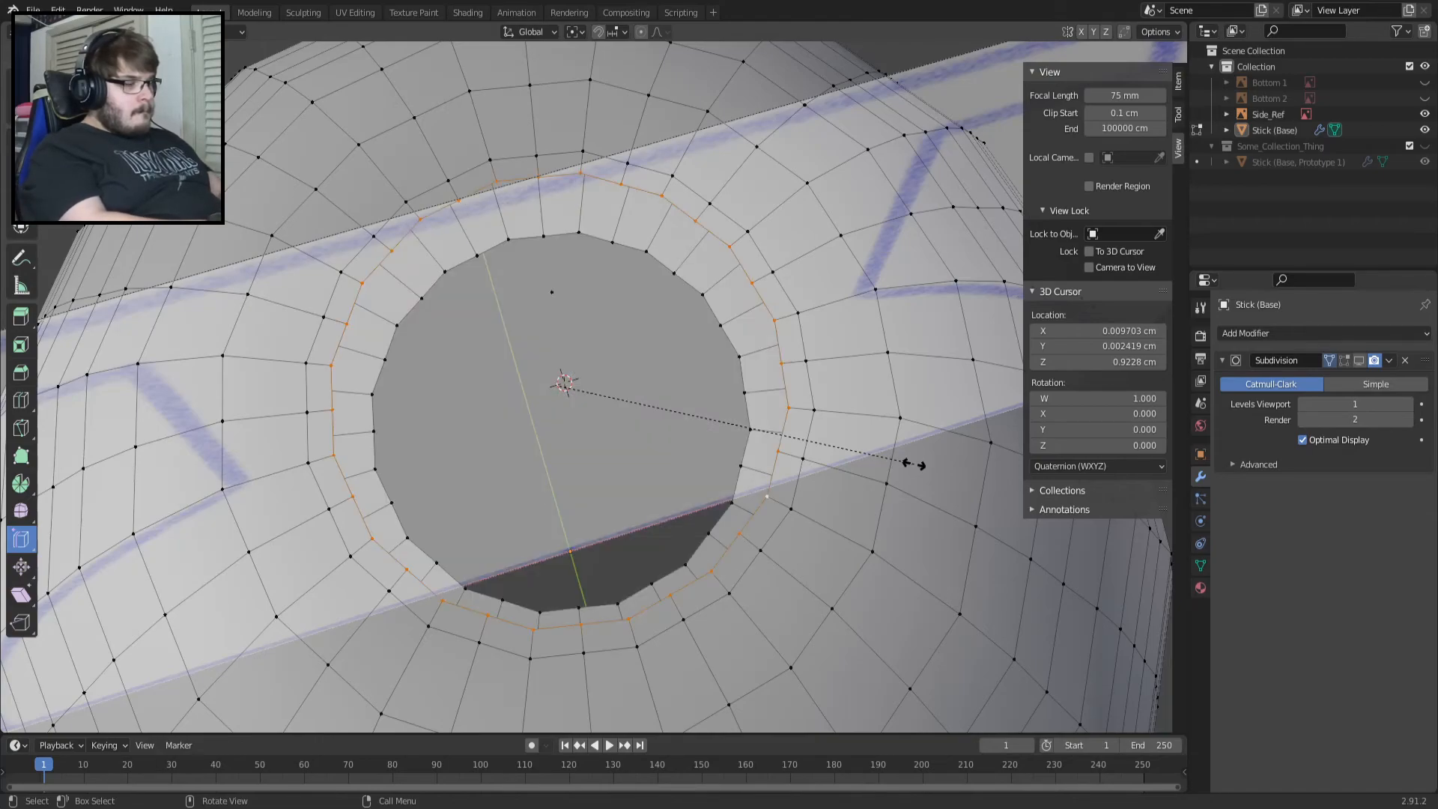
type("75")
key("Return")
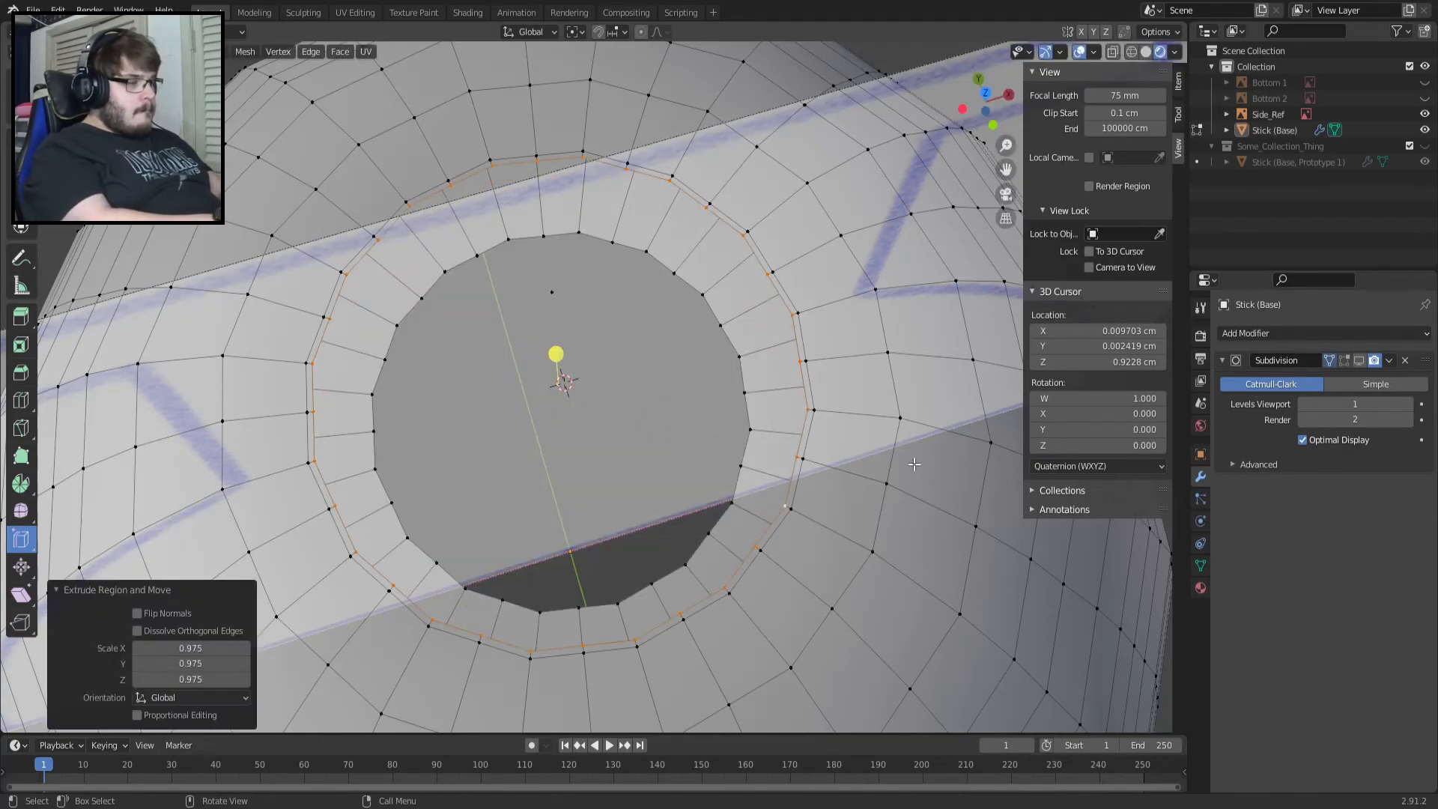
key("KP_7")
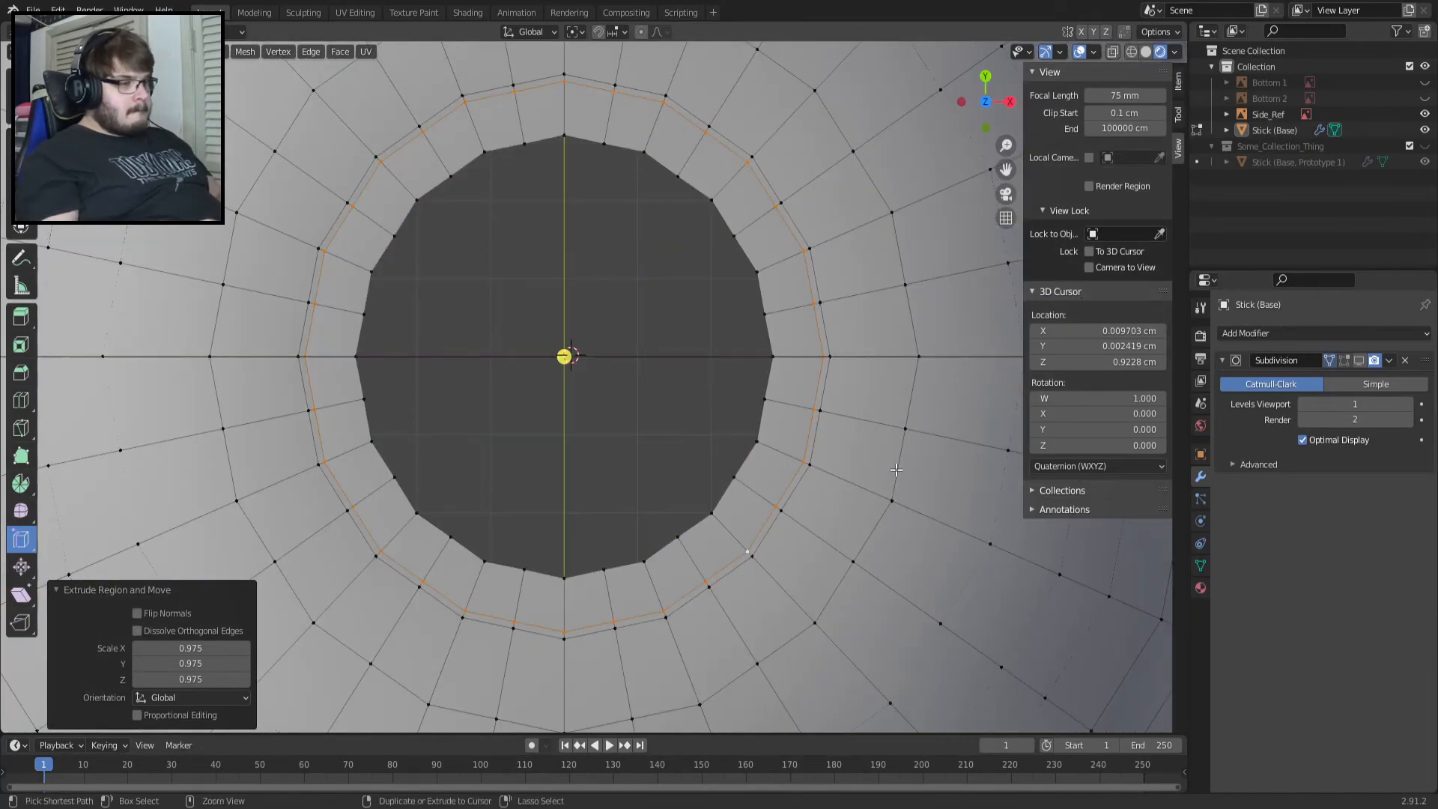
key("ctrl+s")
Try extruding the new inner rim loop towards the centre at a scale of about 0.086, and undo it.
key("e")
key("s")
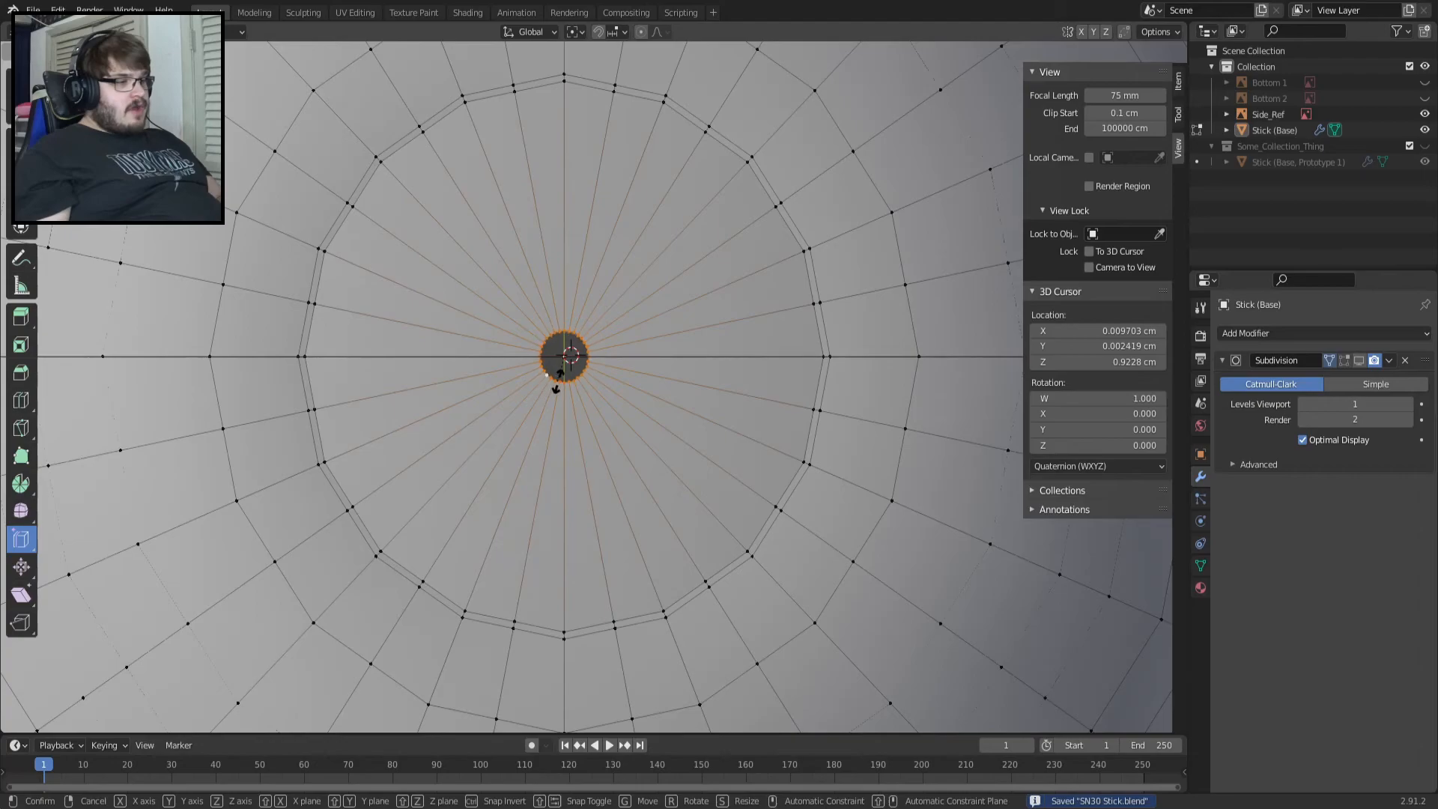
left_click(569, 376)
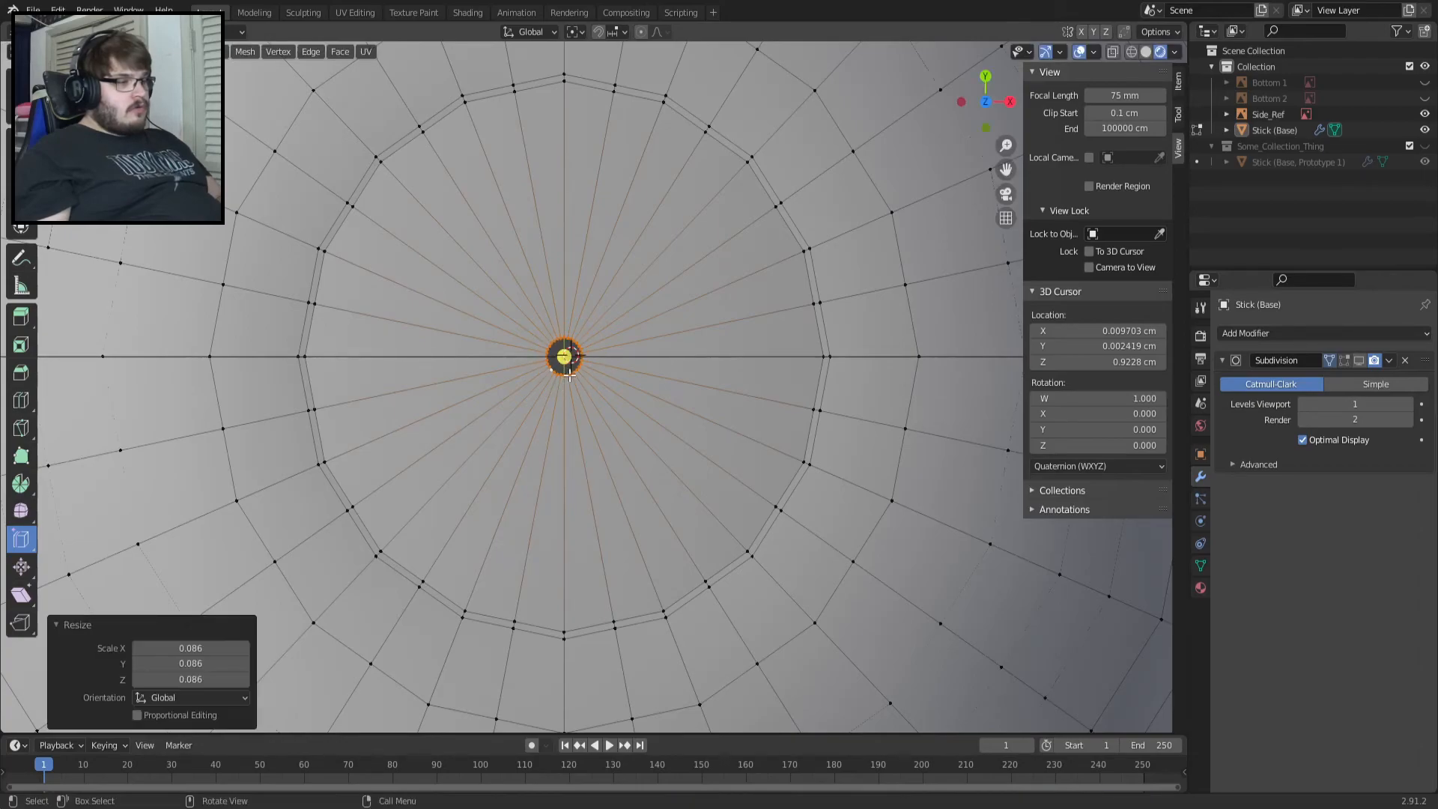
left_click(324, 440, "alt")
key("ctrl+z")
Enlarge the rim loop of the bottom opening to a scale of 1.6, check from above and clear the selection.
key("s")
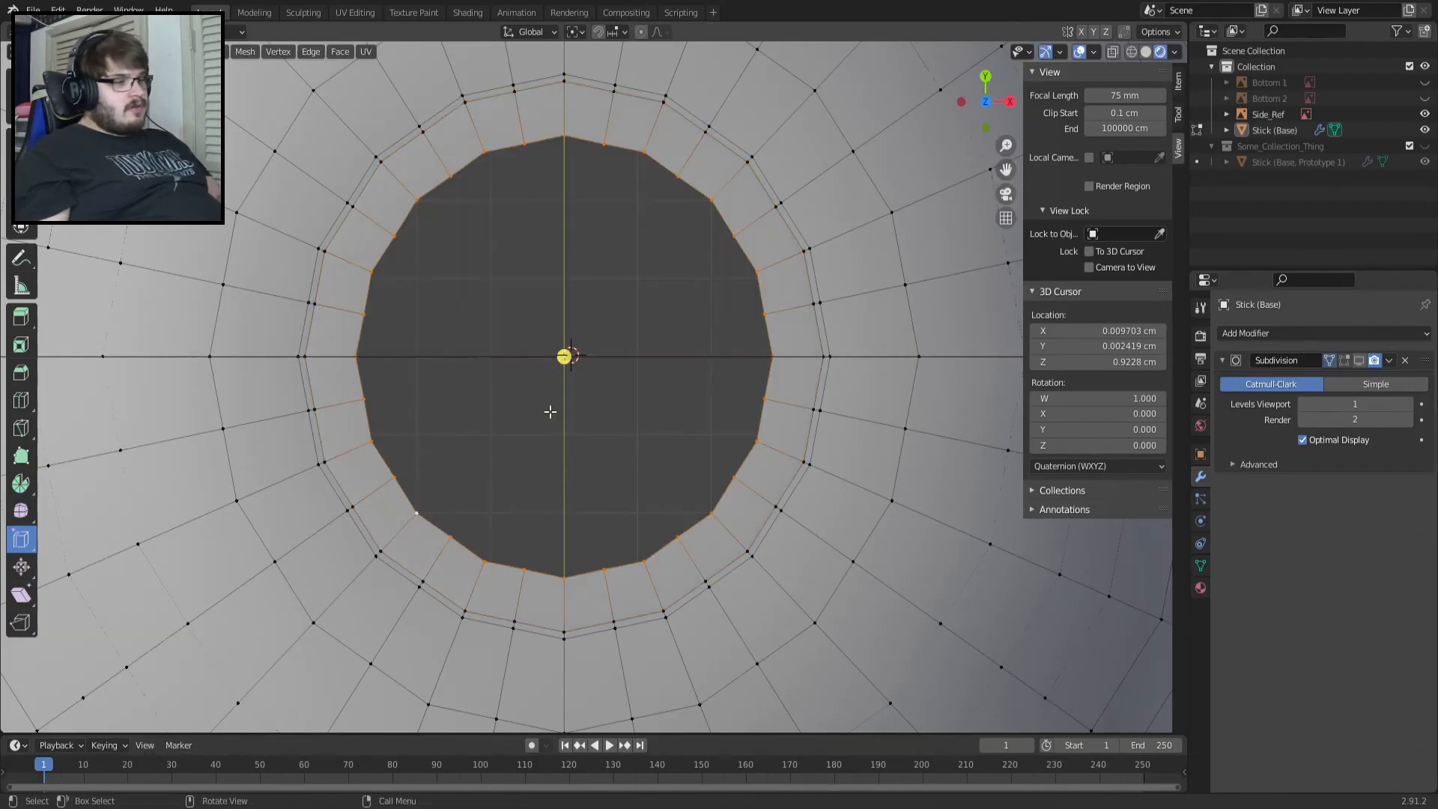
left_click(575, 426)
middle_click_drag(575, 425, 590, 99)
key("ctrl+z")
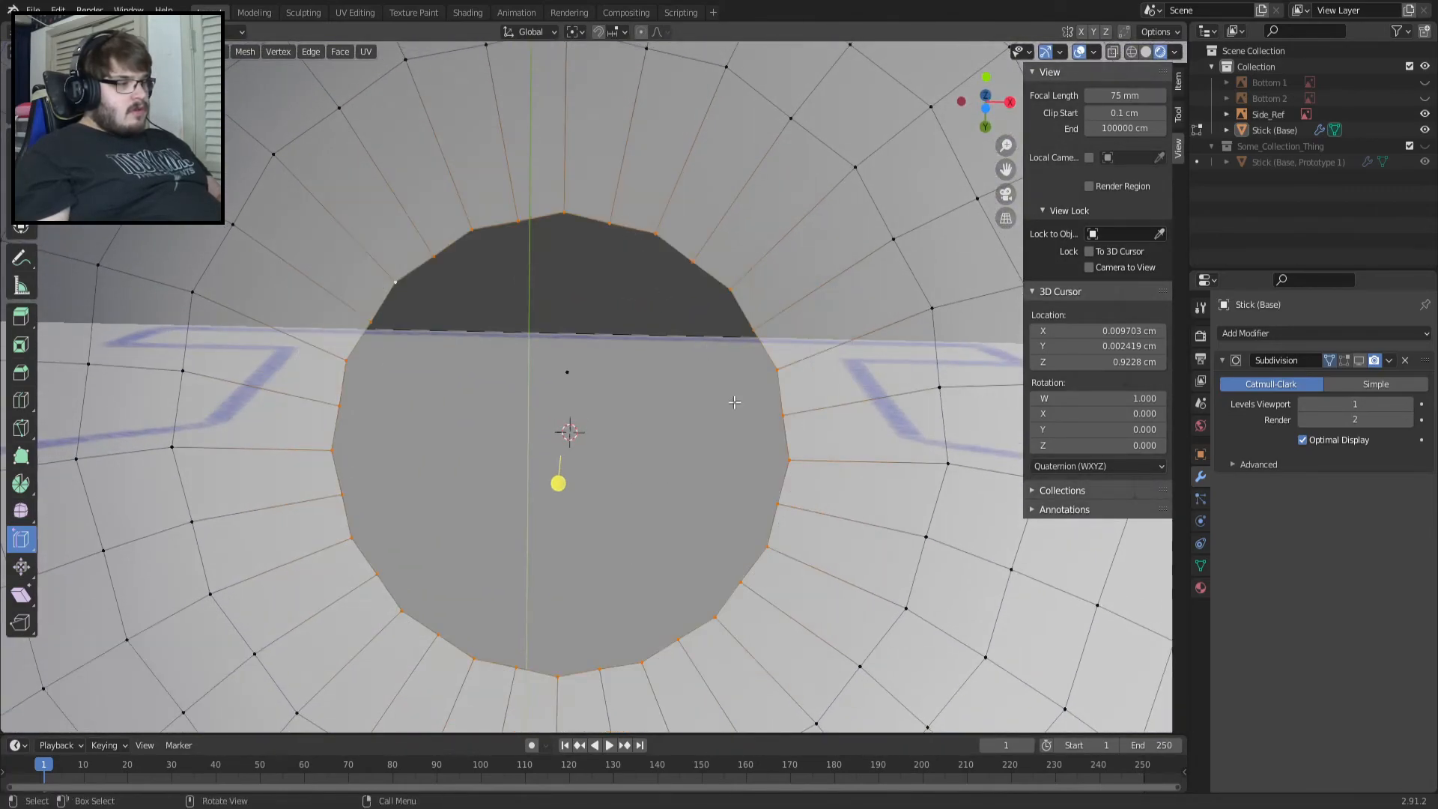
key("s")
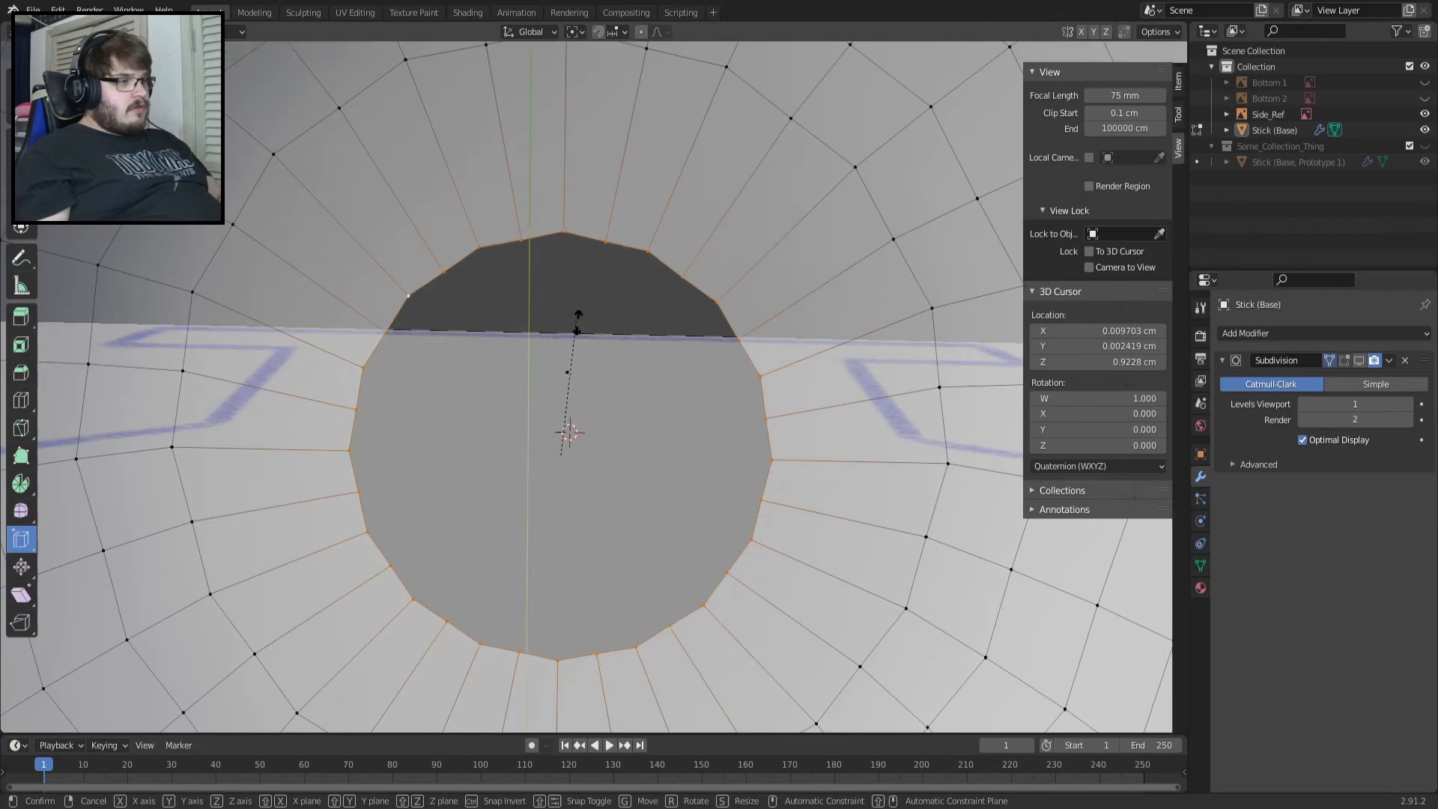
left_click(467, 235)
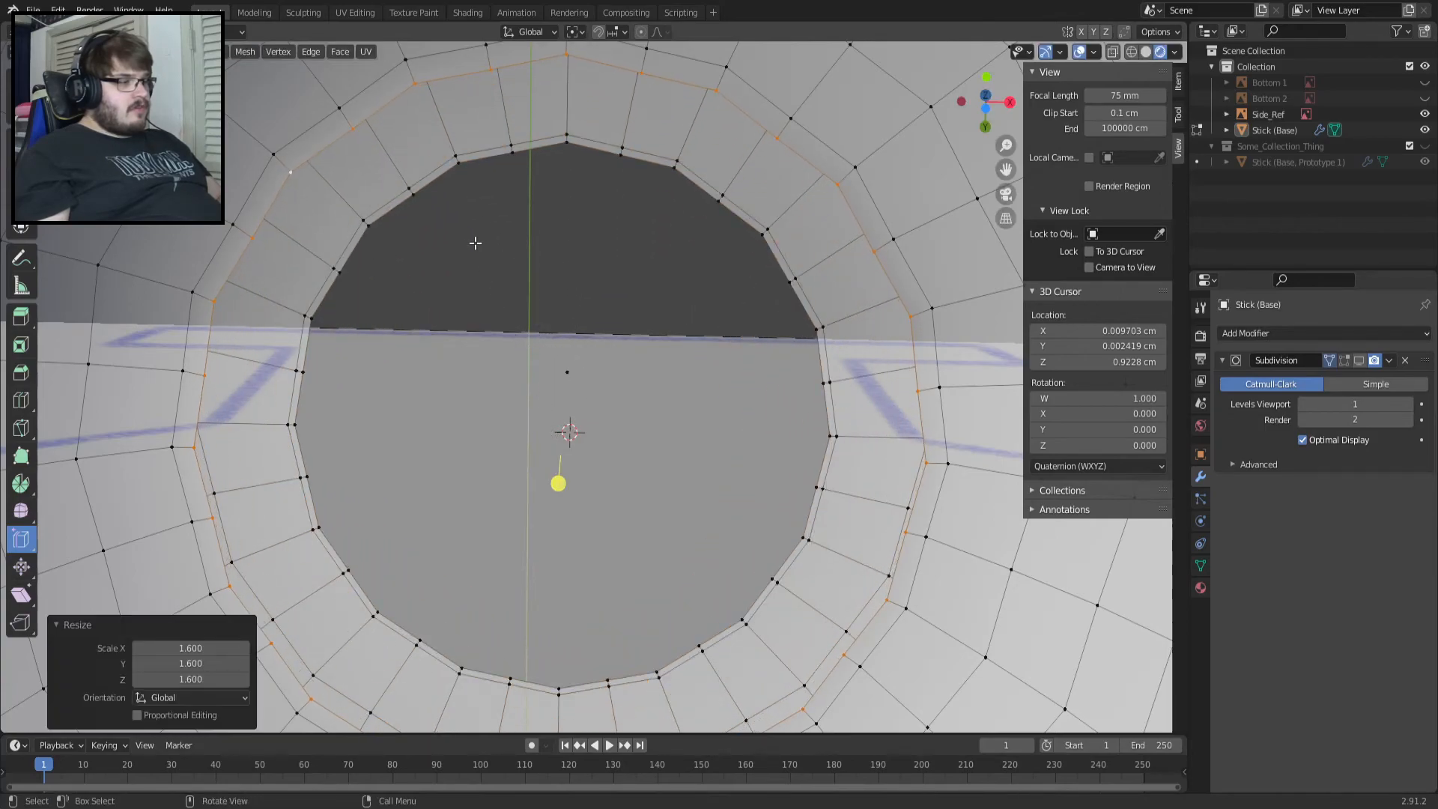
key("KP_7")
left_click(318, 394, "alt")
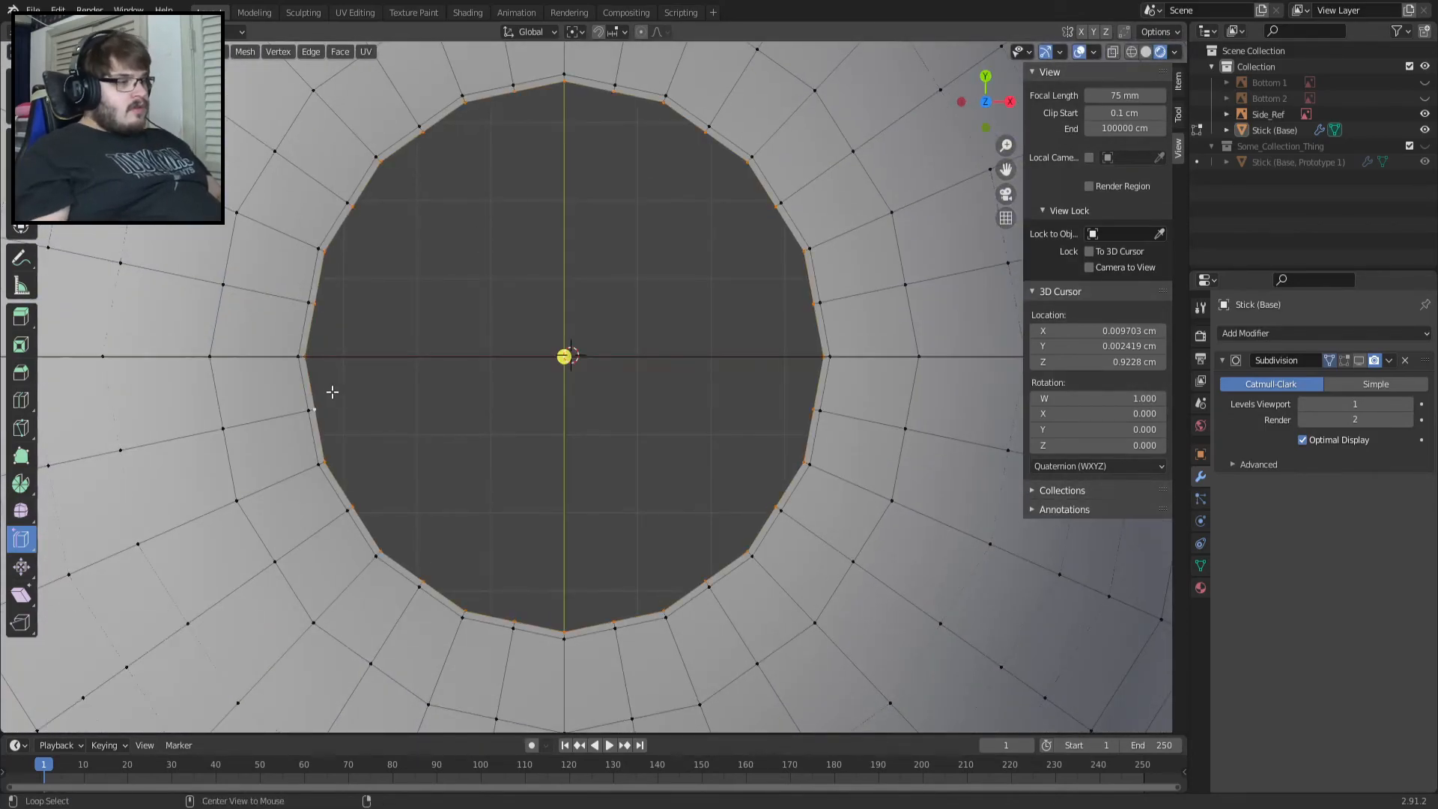
key("alt+a")
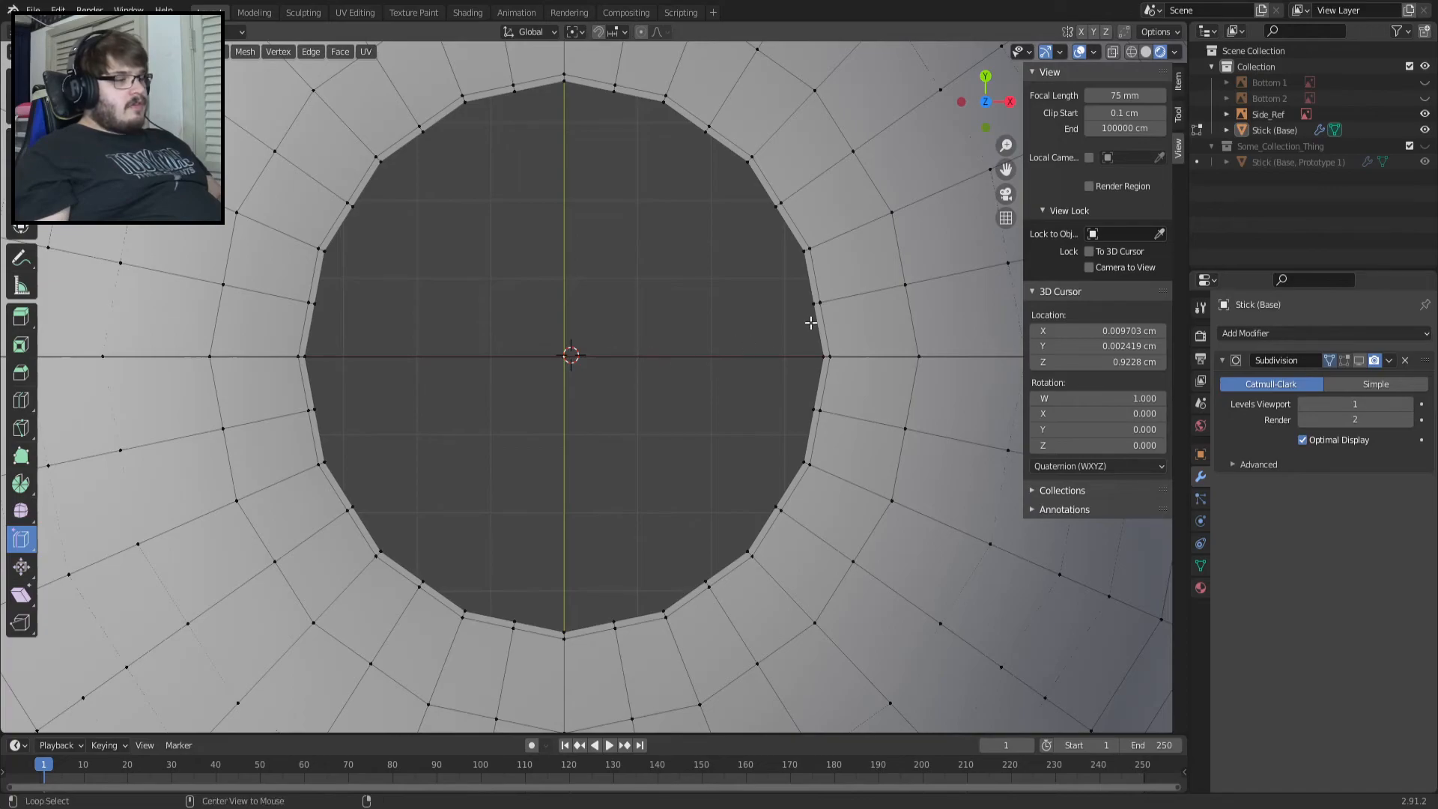
Select the inner rim loop of the opening and snap the 3D cursor to its centre.
key("shift+s")
left_click(801, 387)
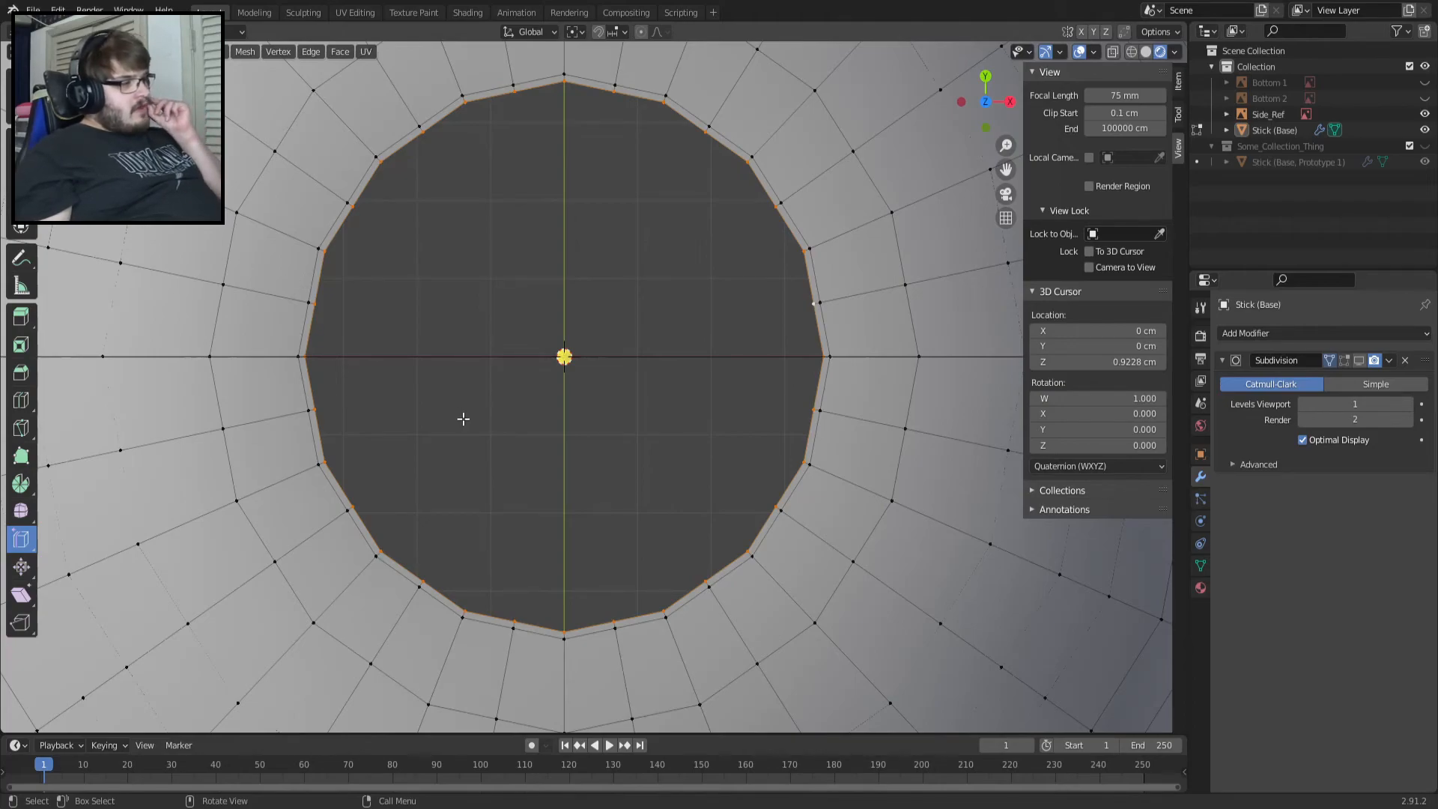
Try adding a cylinder at the 3D cursor inside the opening with a radius of 0.1 cm.
key("shift+a")
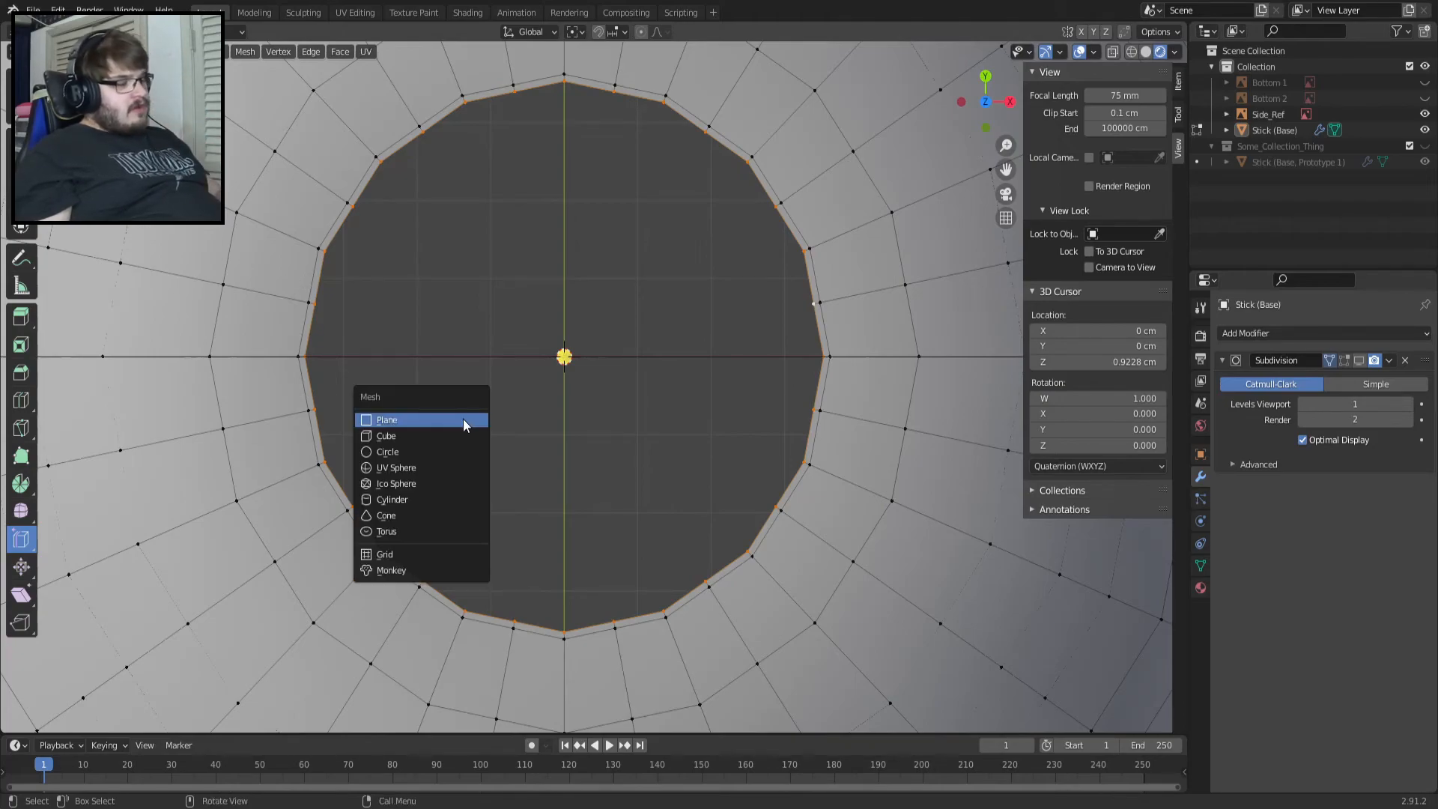
left_click(453, 497)
key("KP_Decimal")
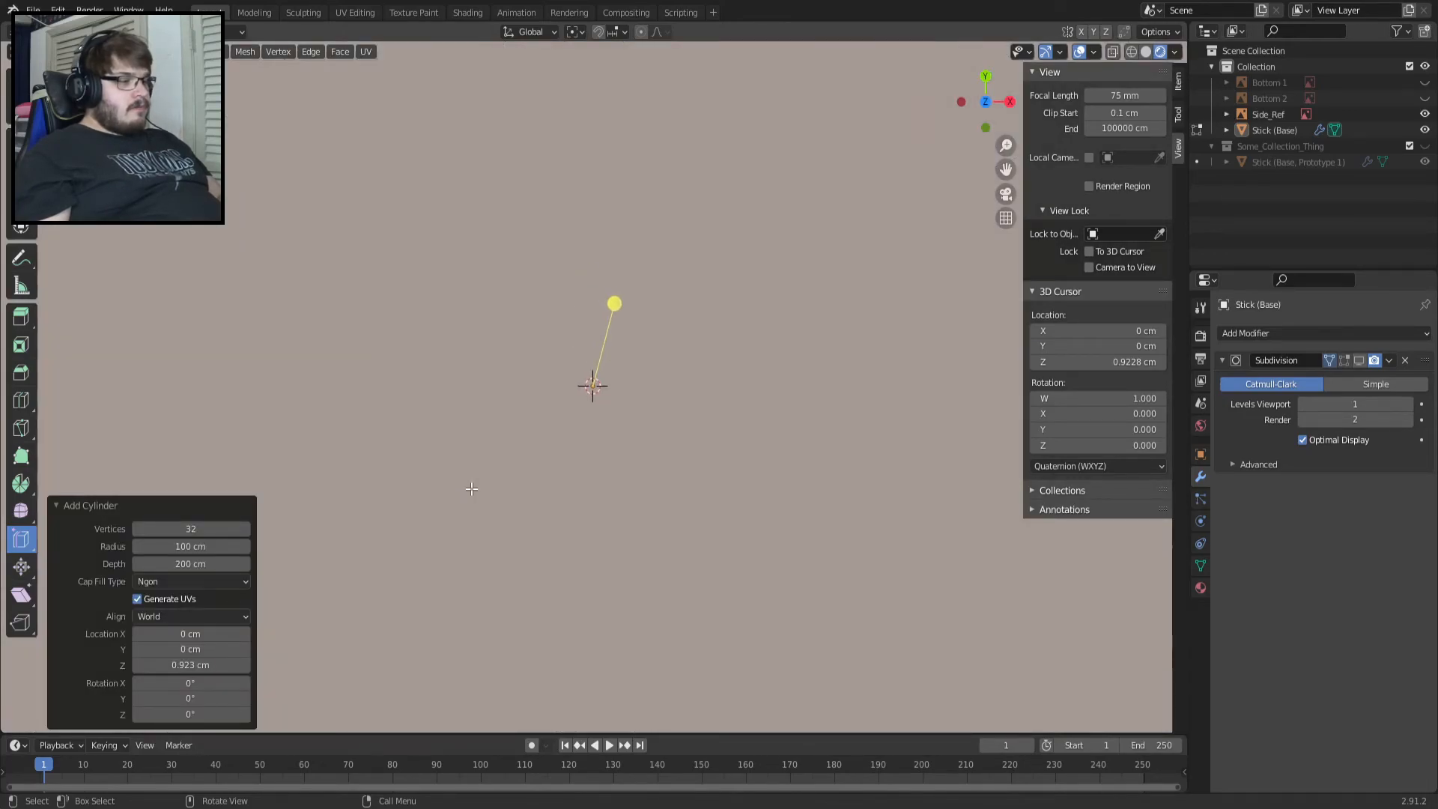
scroll(501, 488, "up", 20)
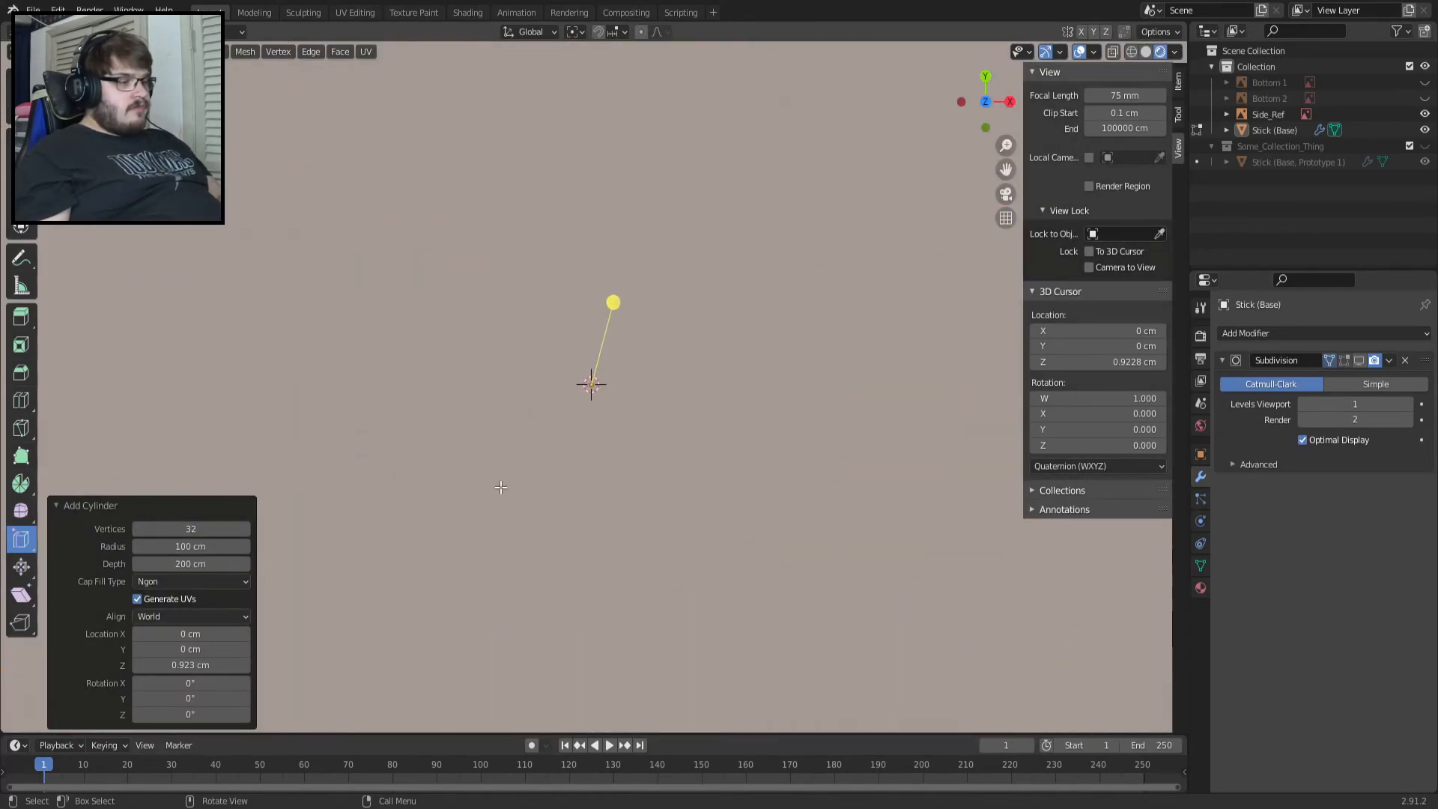
scroll(500, 487, "up", 2)
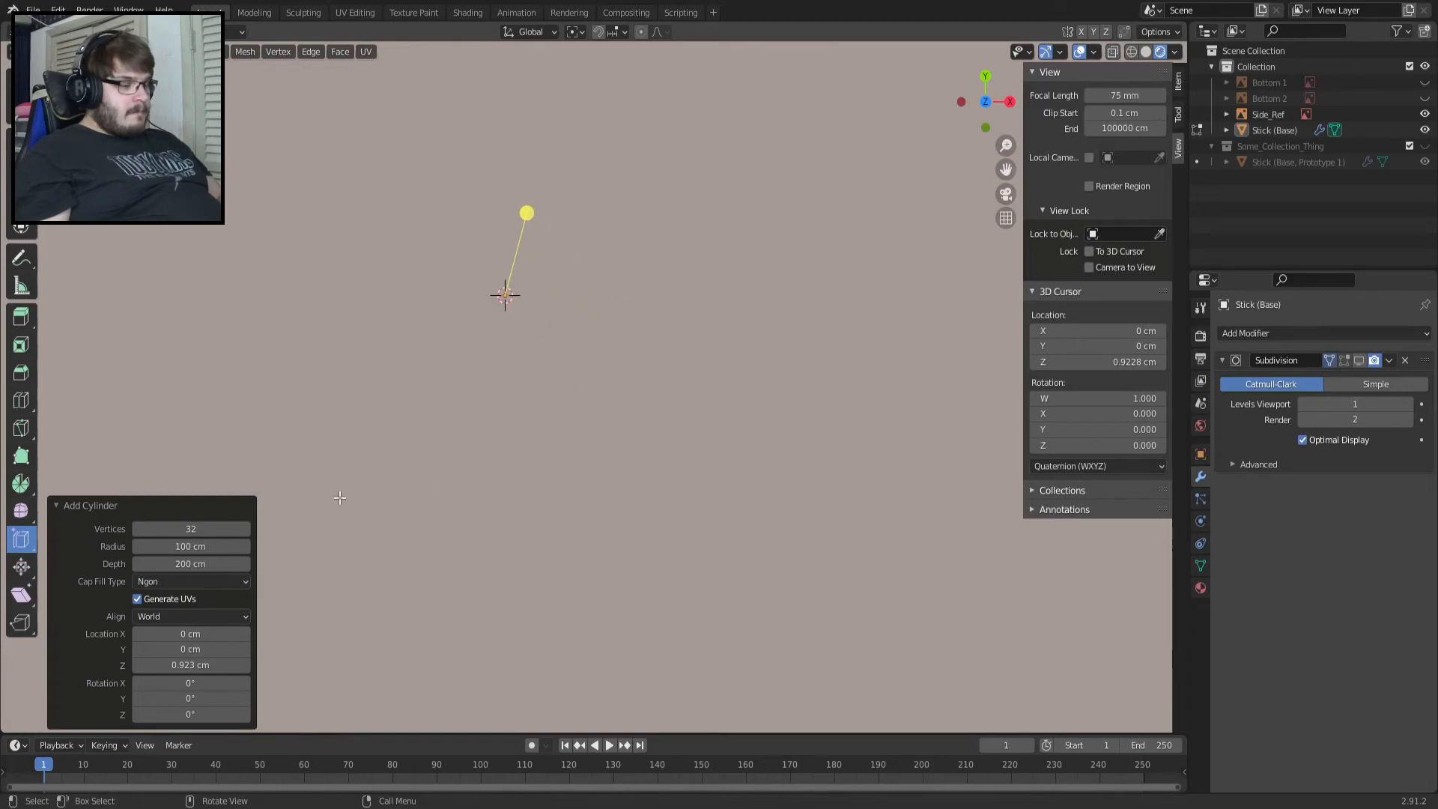
double_click(209, 546)
type("1")
key("Return")
double_click(204, 546)
type("0.1")
key("Return")
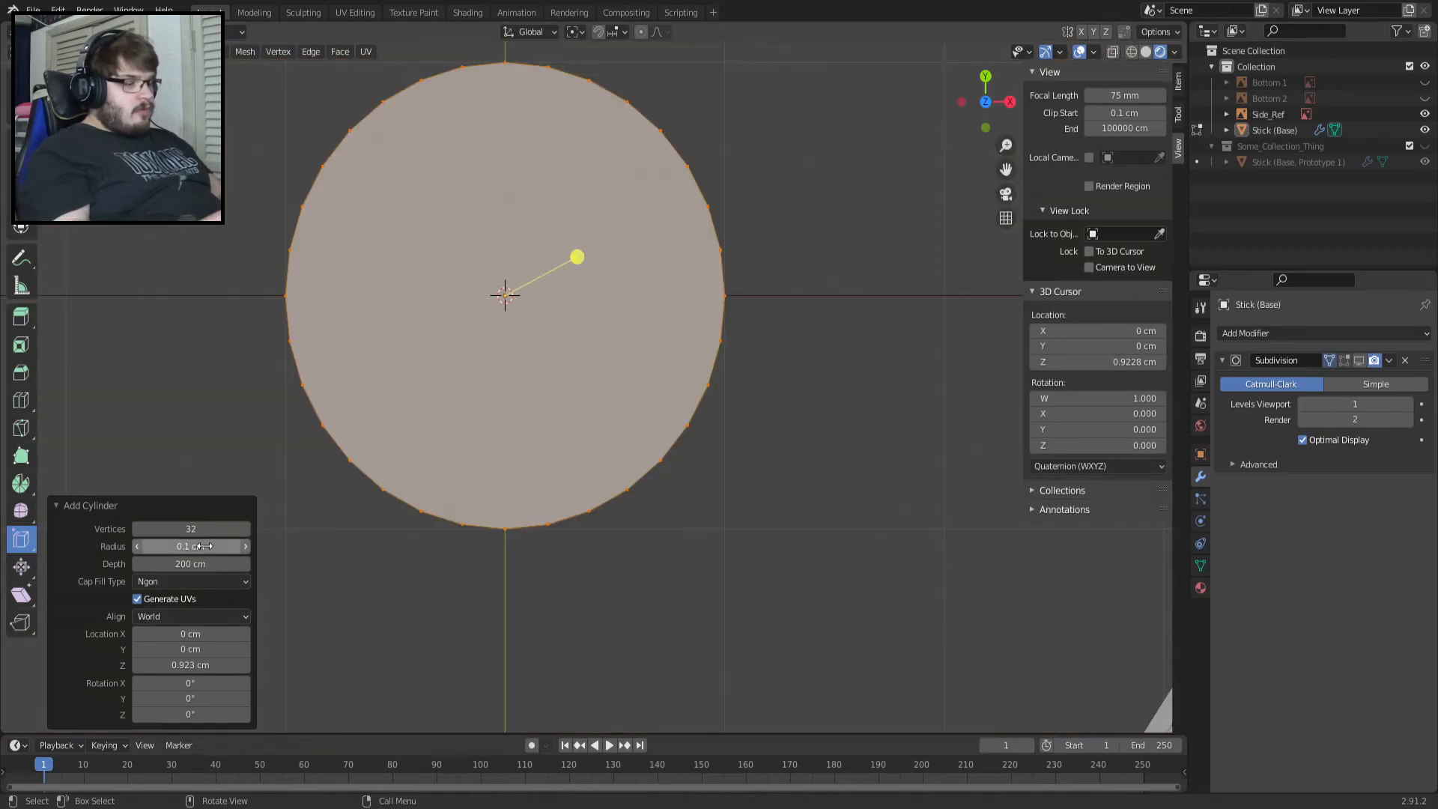
scroll(449, 524, "down", 6)
scroll(444, 513, "up", 2)
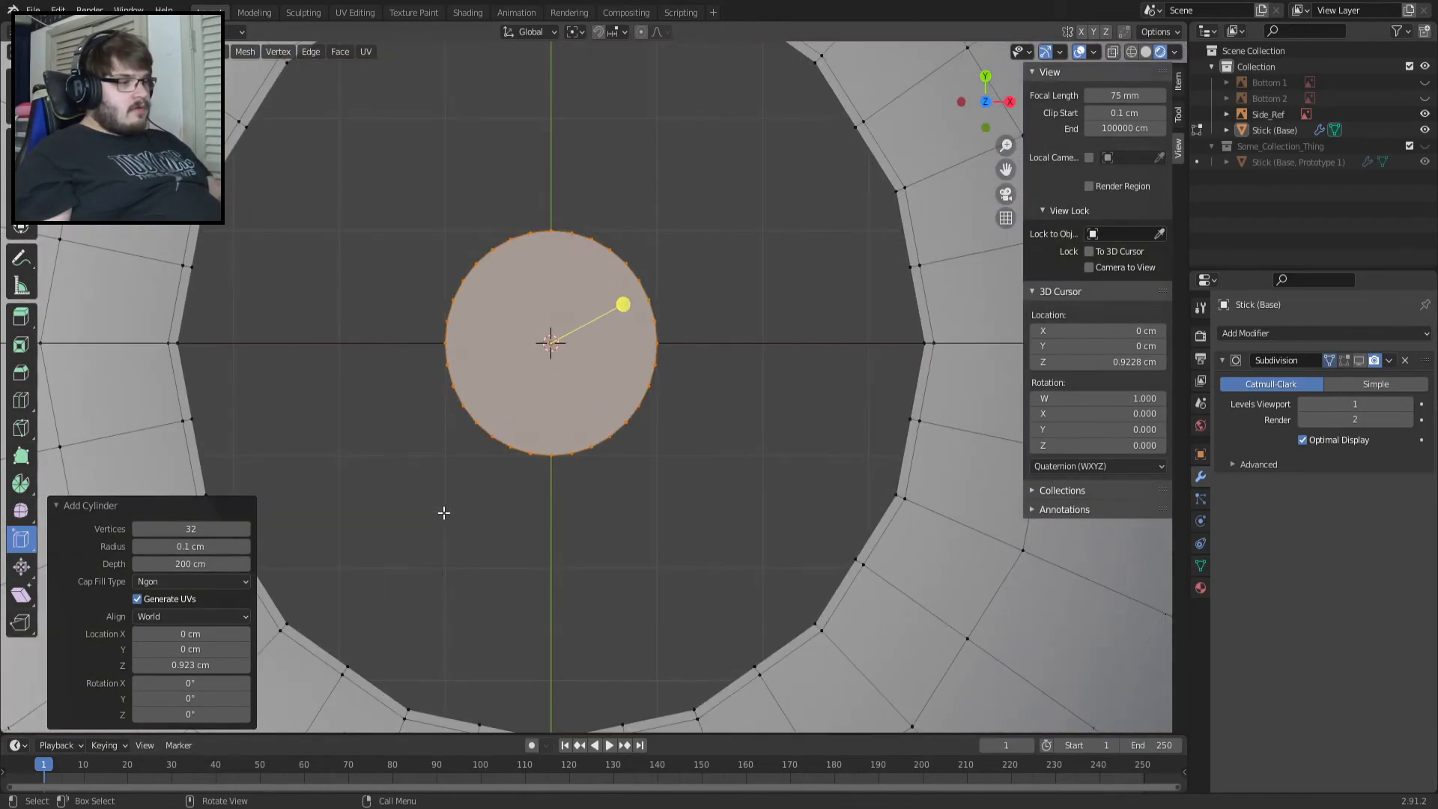
Try the cylinder with 8 and 11 vertices, return it to 8, and undo adding the cylinder.
double_click(207, 529)
key("Return")
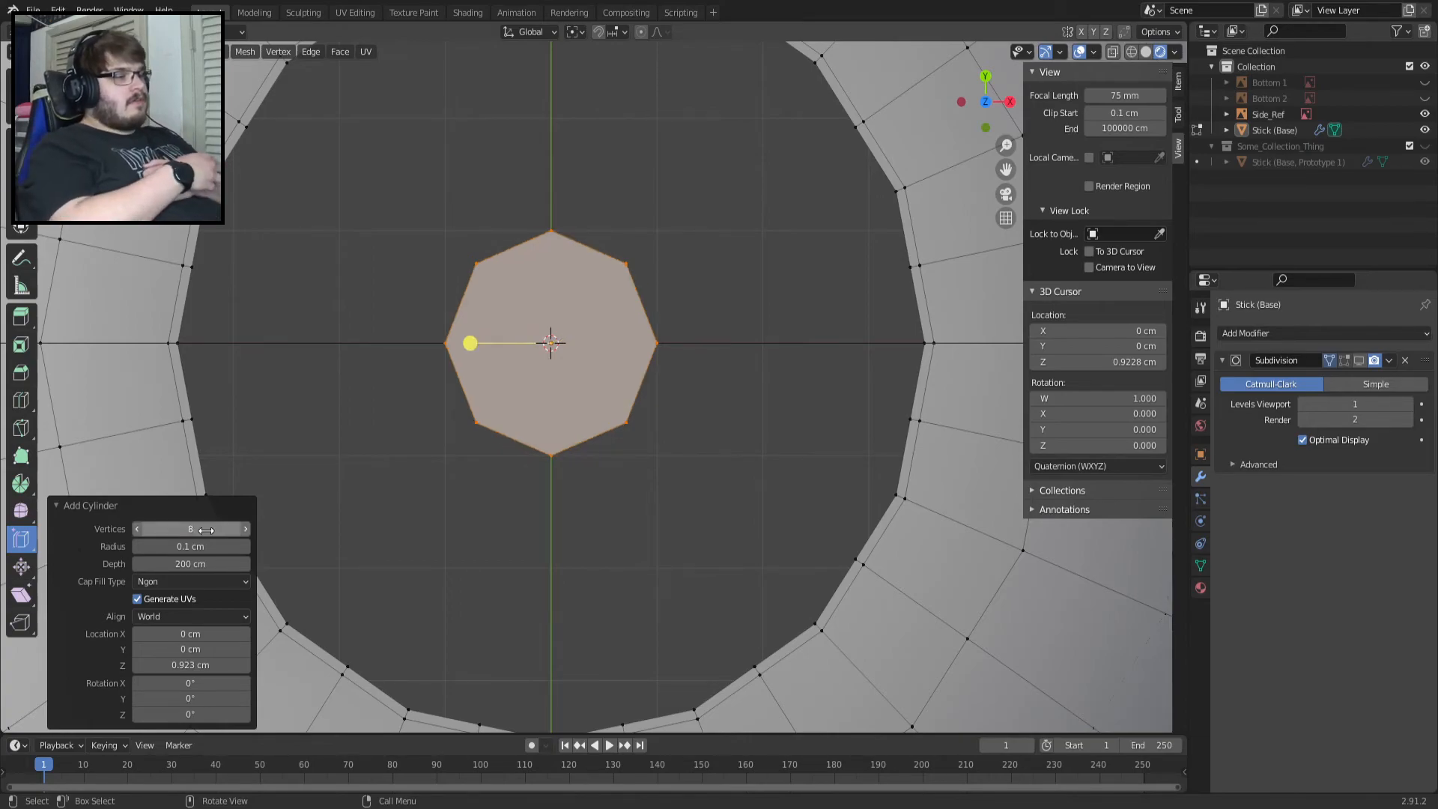
left_click(246, 528)
left_click(247, 529)
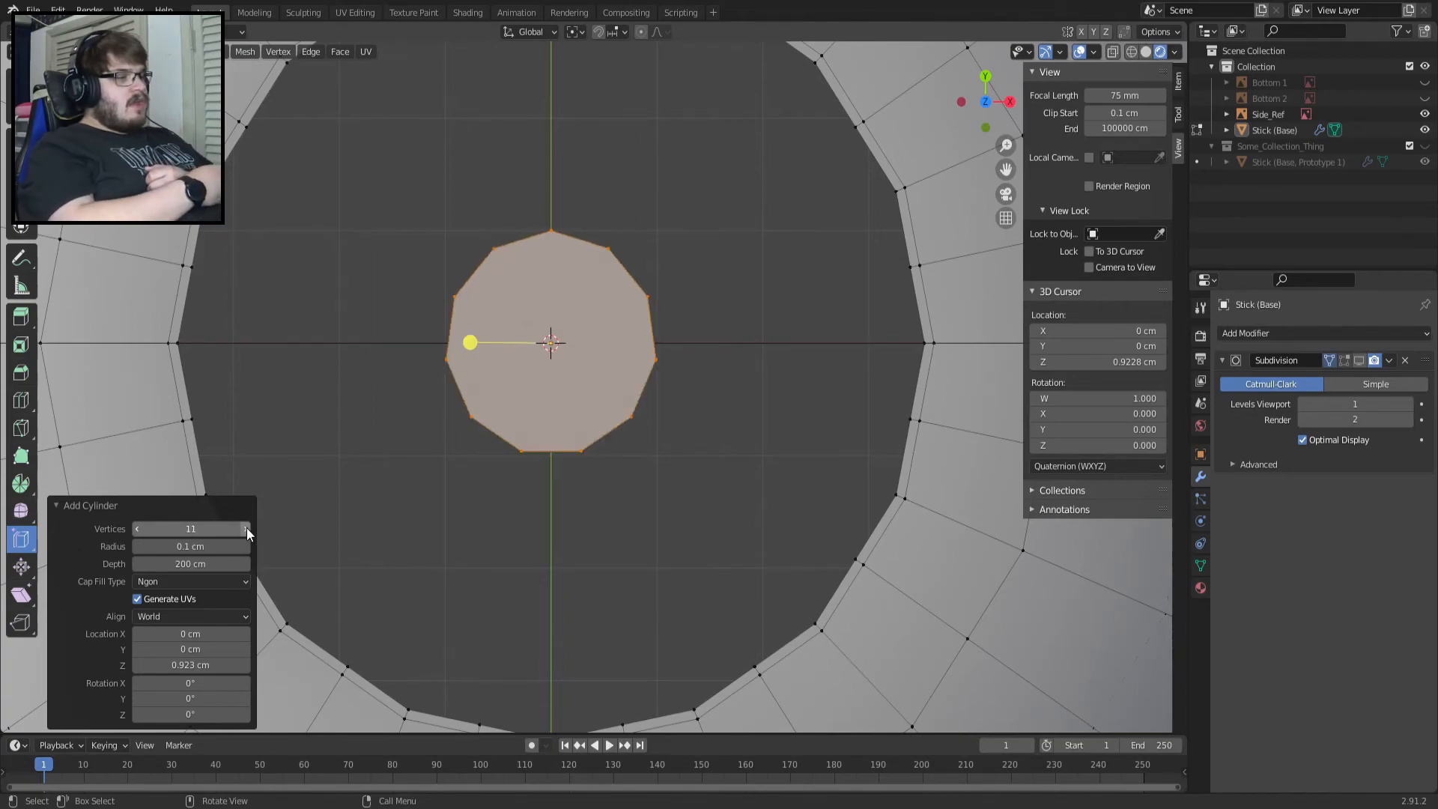
left_click(136, 530)
left_click(136, 530)
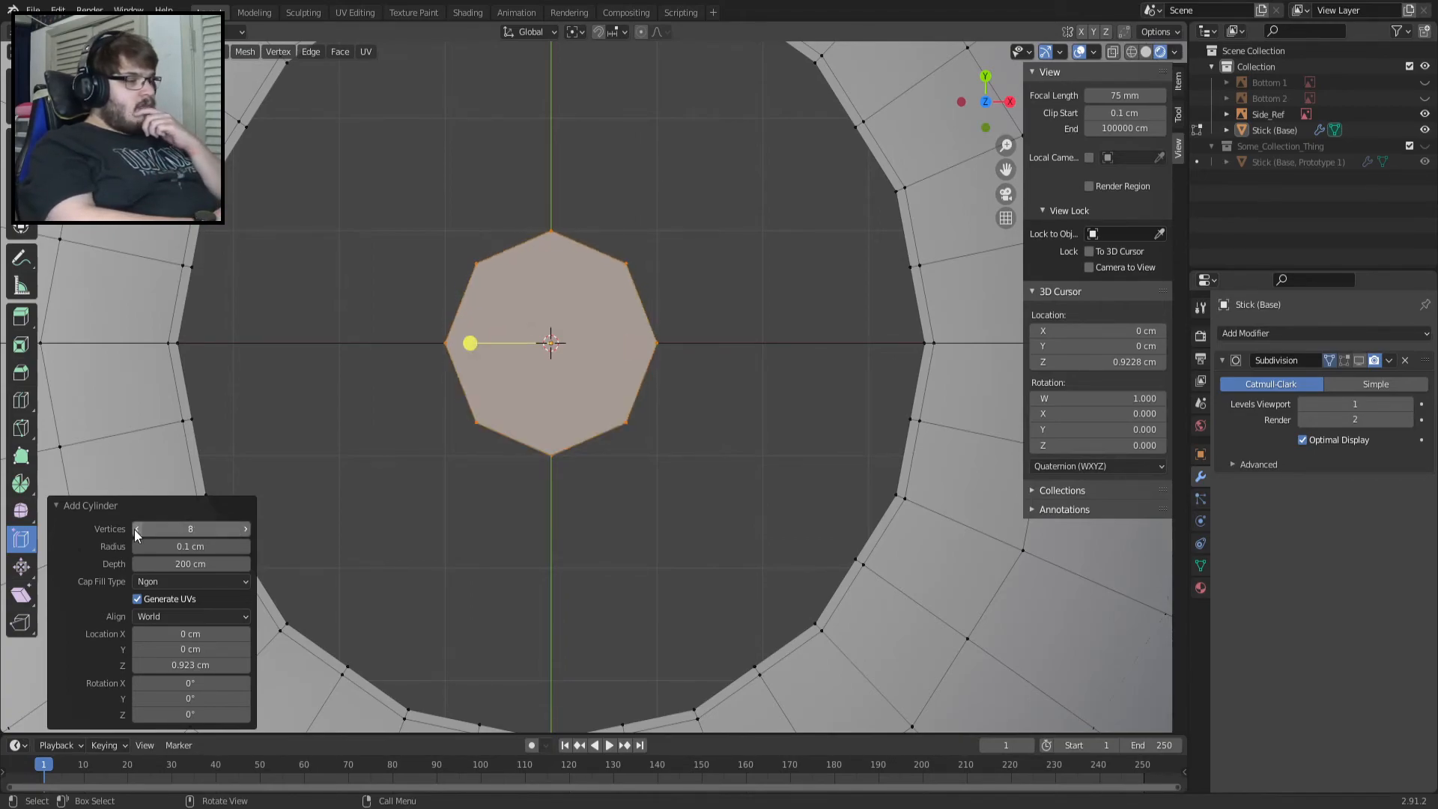
key("grave")
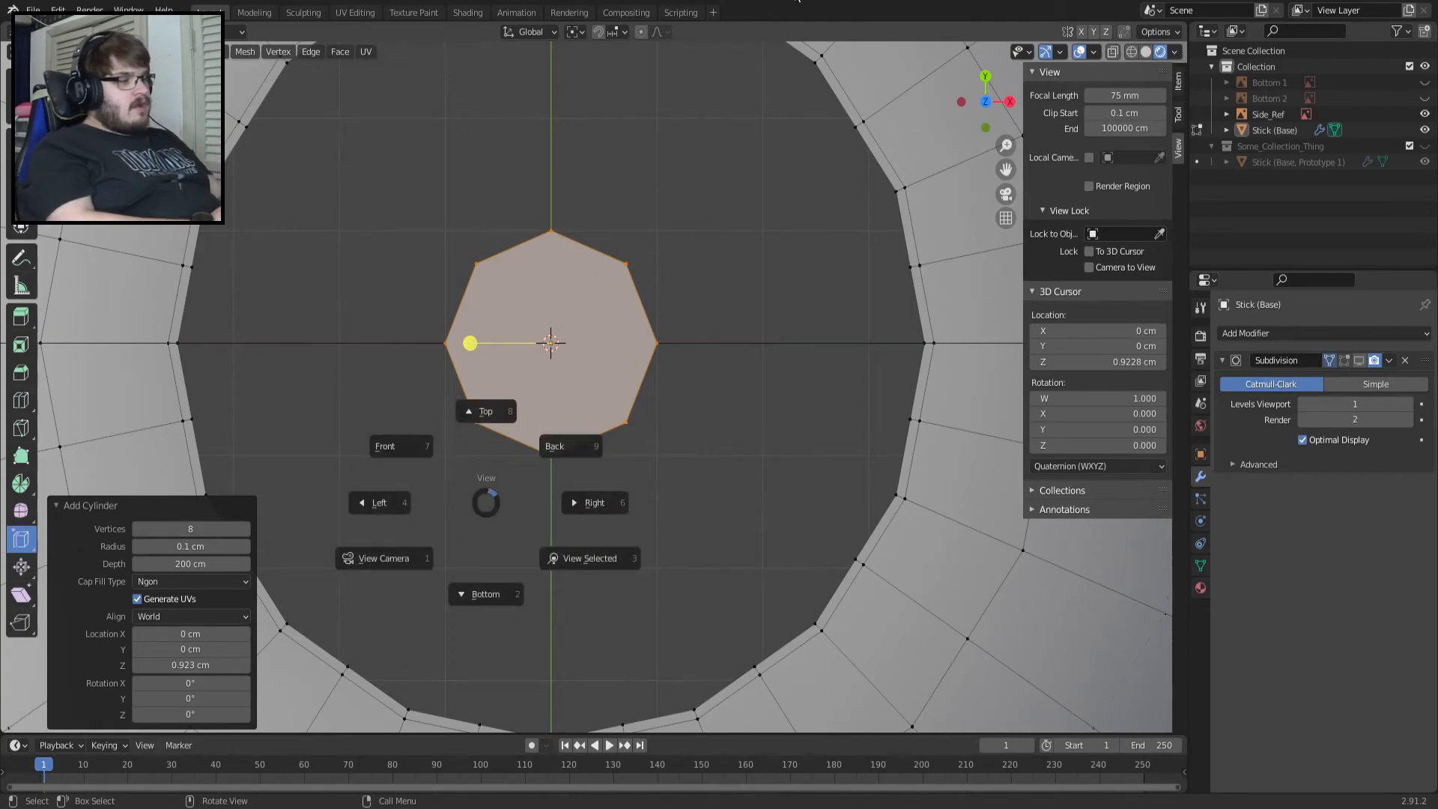
key("Escape")
key("ctrl+z")
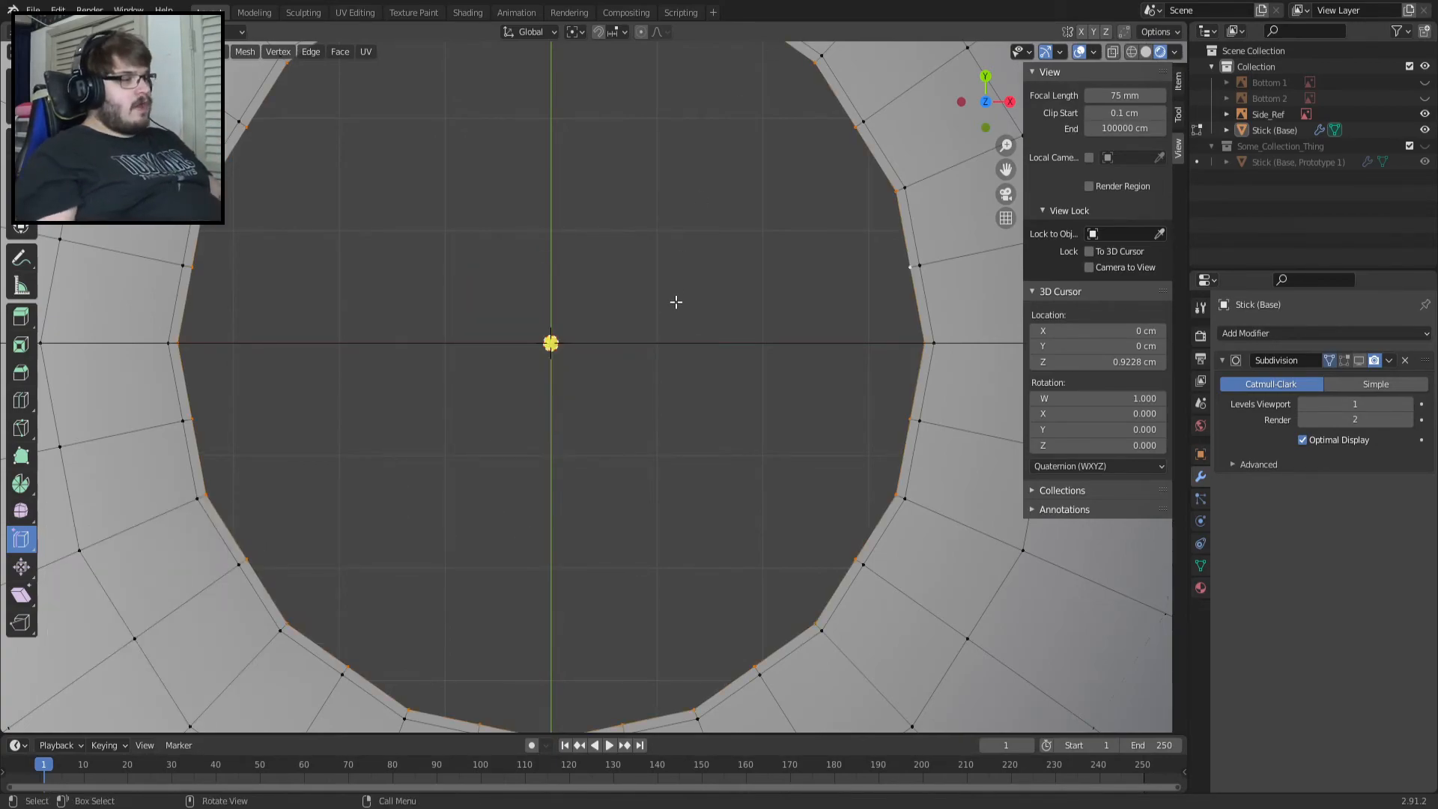
Leave edit mode on the dome and add a separate mesh circle at the 3D cursor.
key("Tab")
scroll(586, 317, "down", 5)
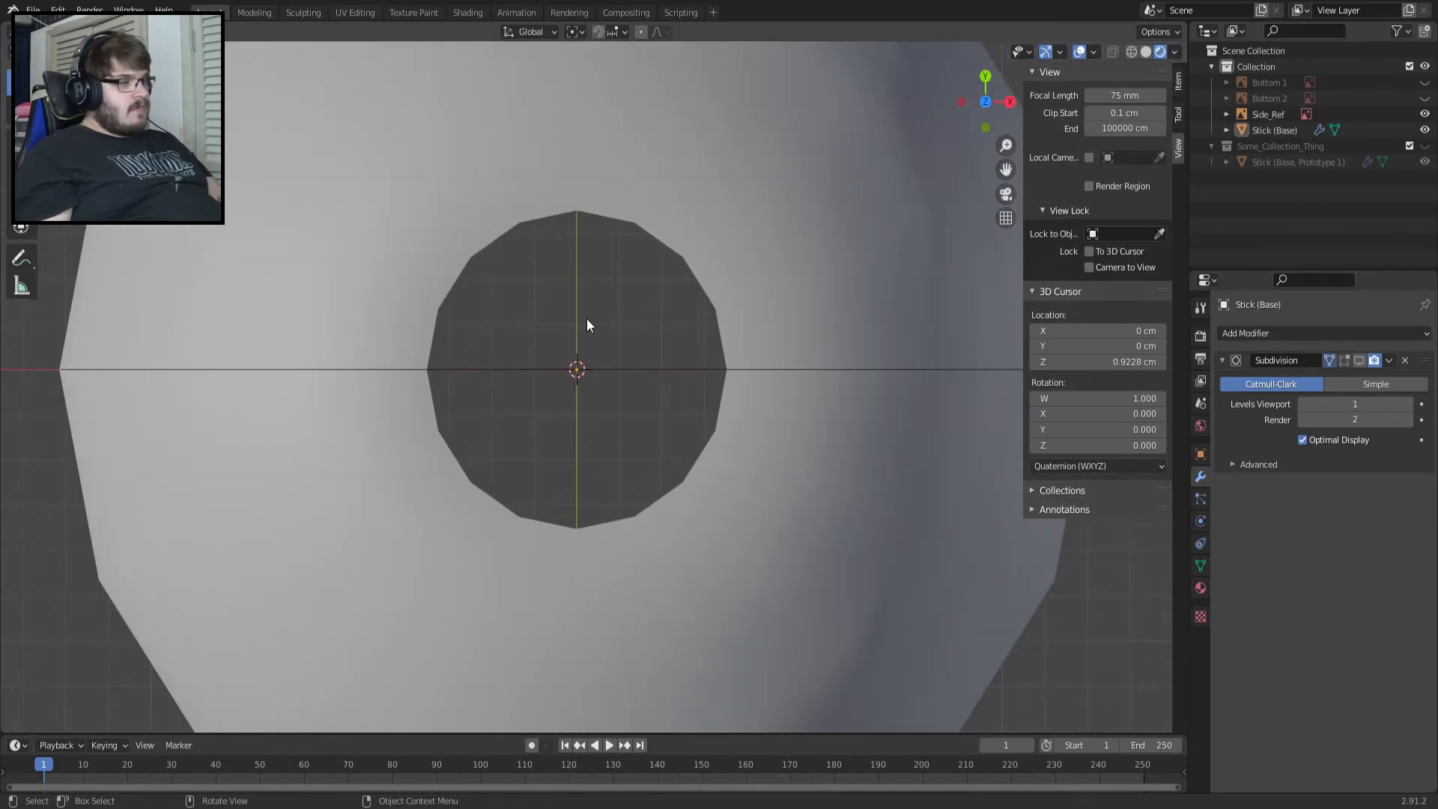
key("shift+s")
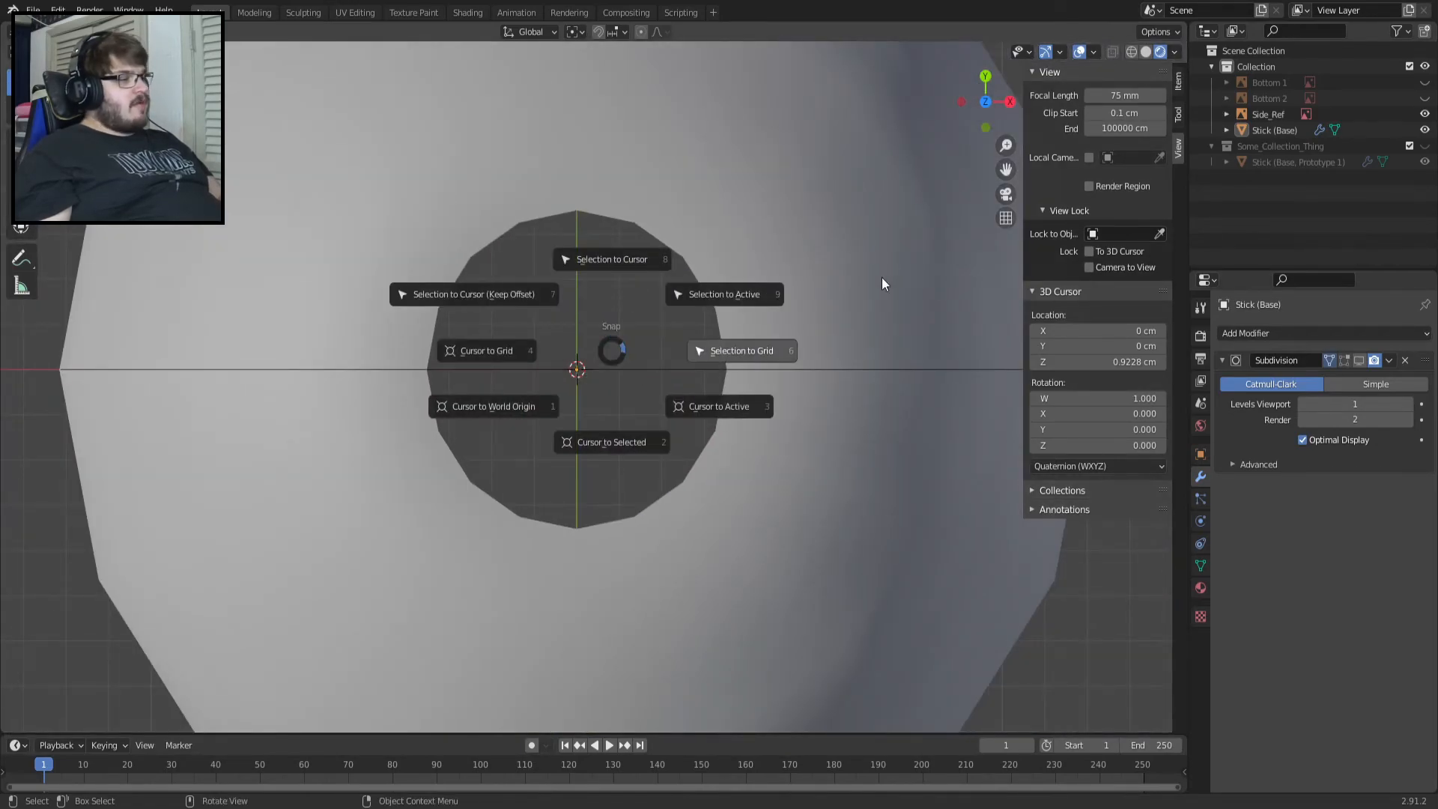
key("Escape")
key("shift+a")
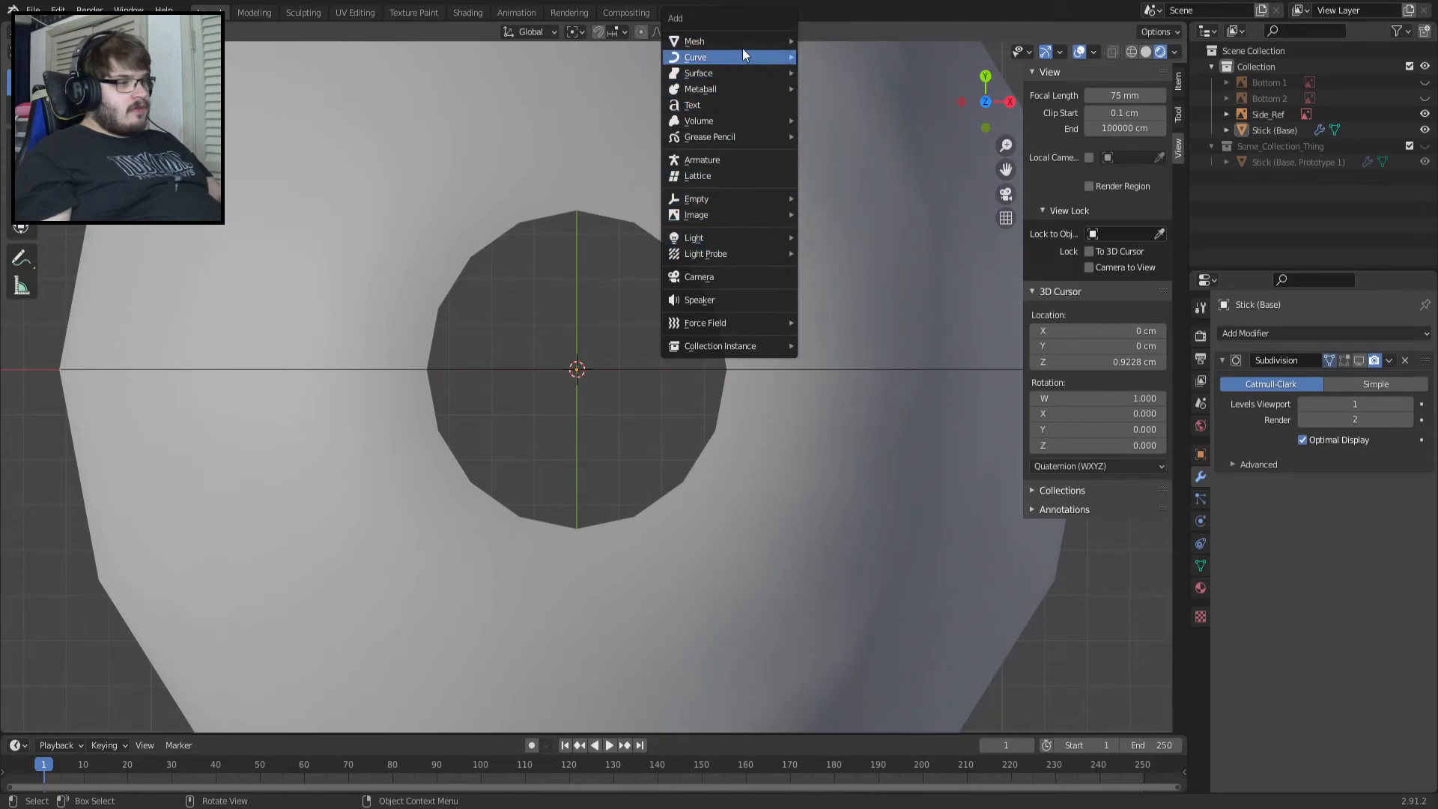
mouse_move(749, 40)
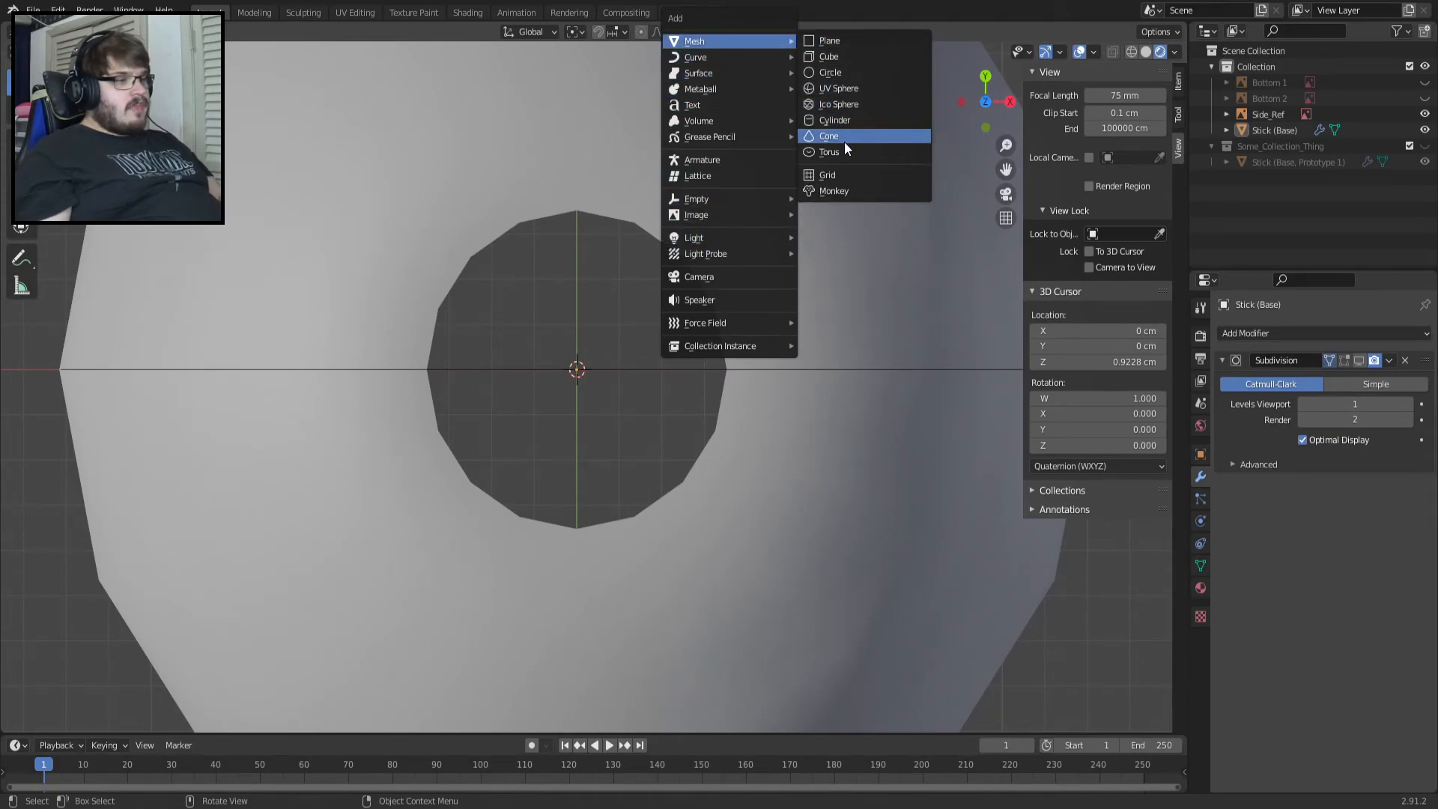
left_click(842, 73)
scroll(582, 350, "up", 9)
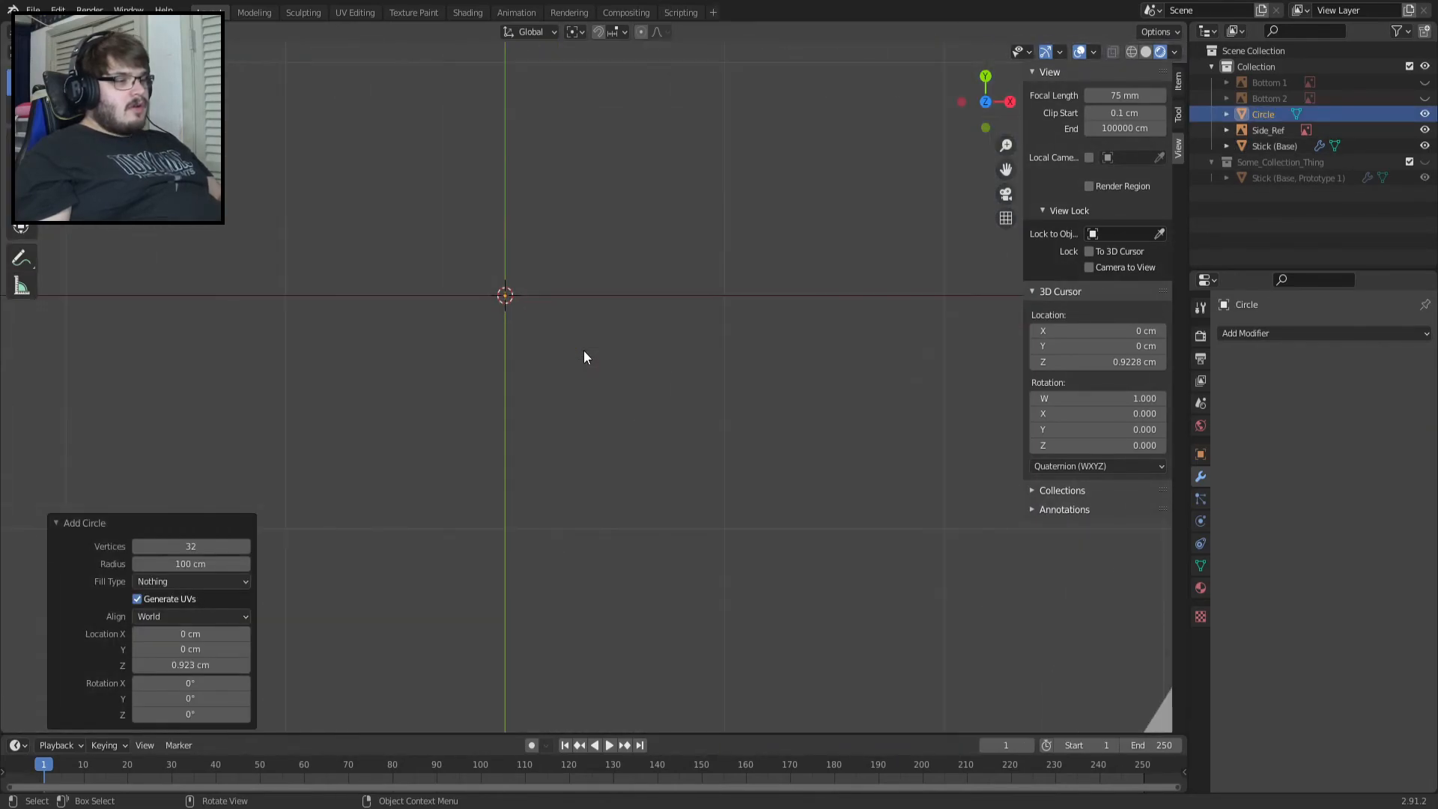
Give the new circle a radius of 0.3 cm, after trying 0.5 cm, and reduce it to 8 vertices.
scroll(582, 349, "down", 11)
left_click(202, 563)
key("BackSpace")
type("0.5")
key("Return")
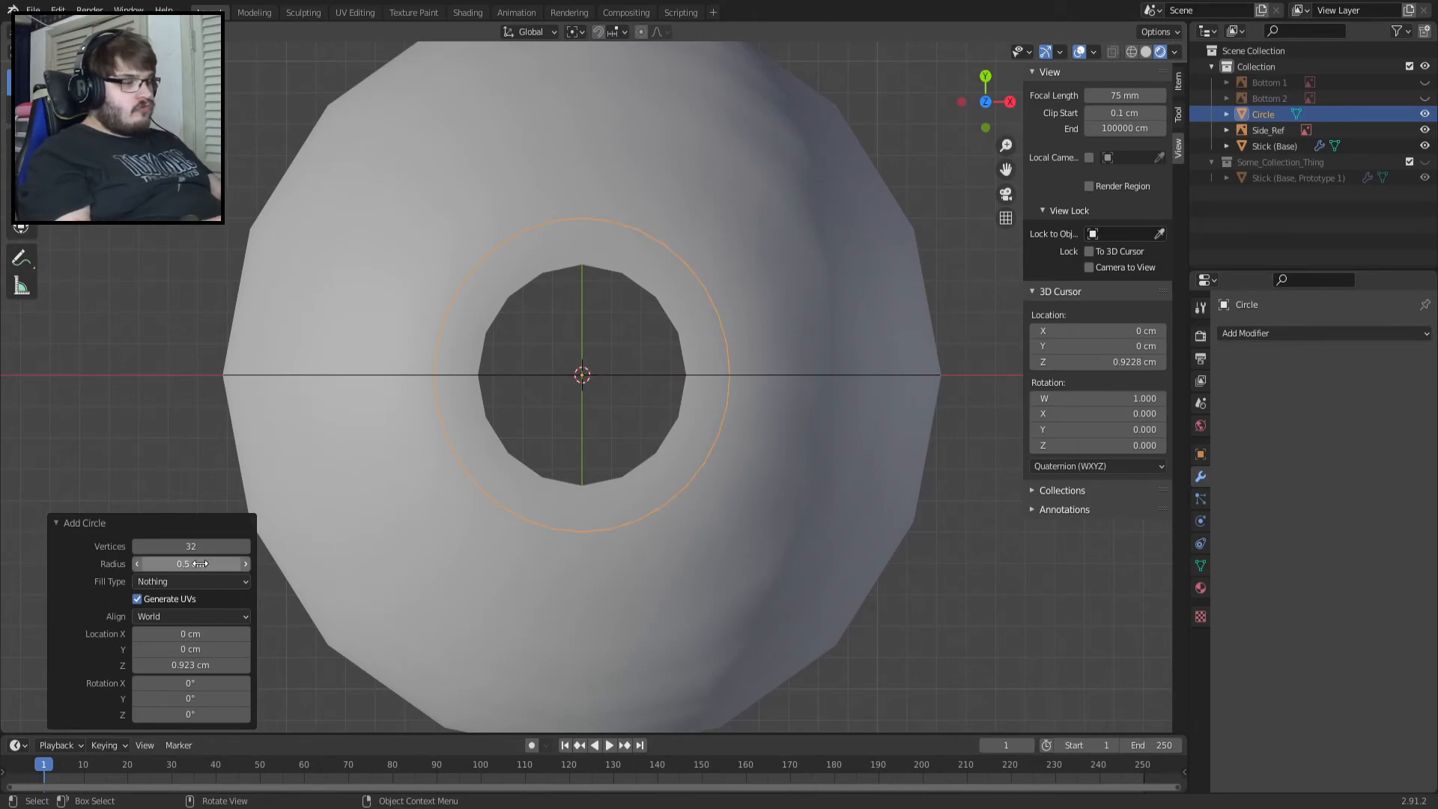
scroll(395, 386, "up", 2)
left_click(198, 564)
type("3")
key("Return")
scroll(676, 229, "up", 5)
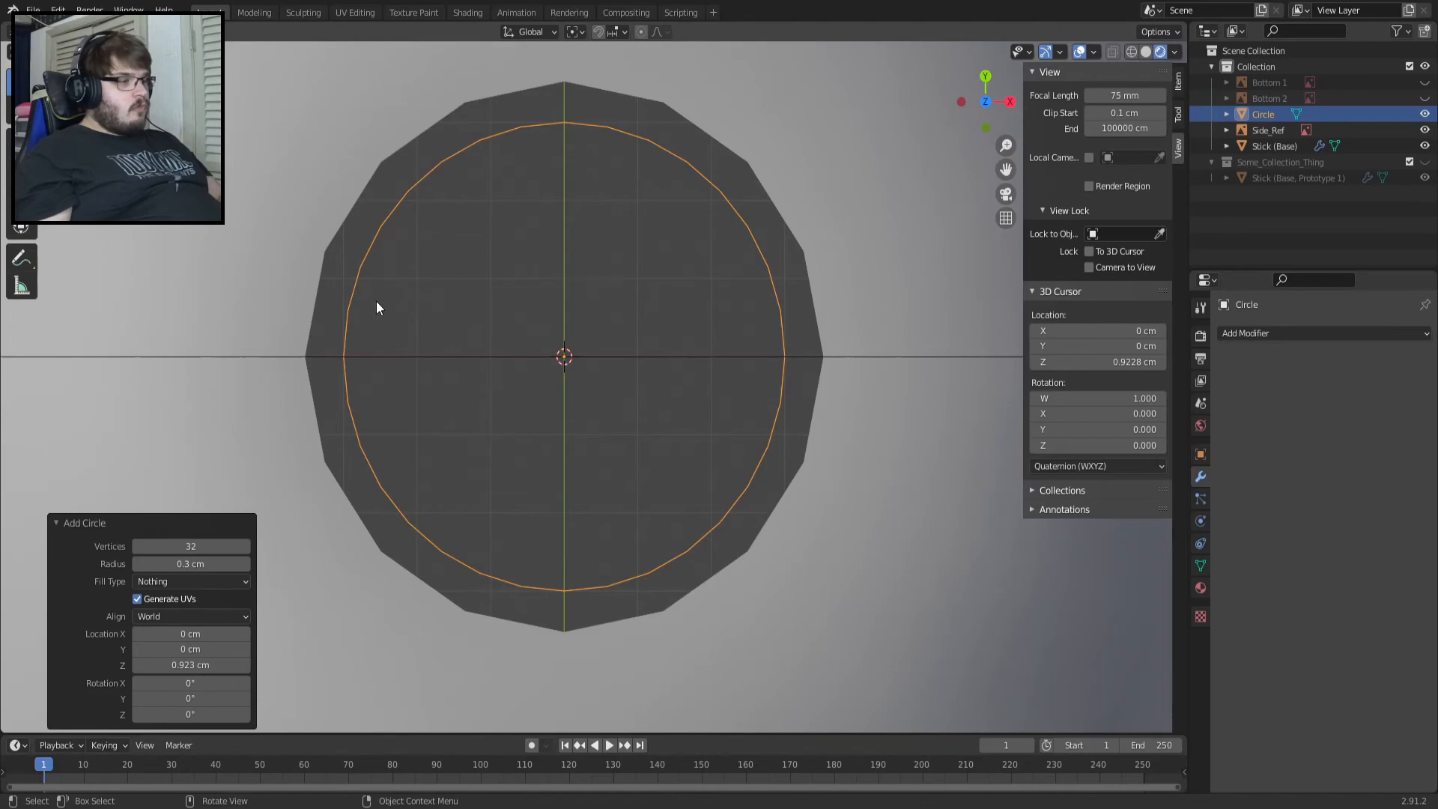
left_click(190, 545)
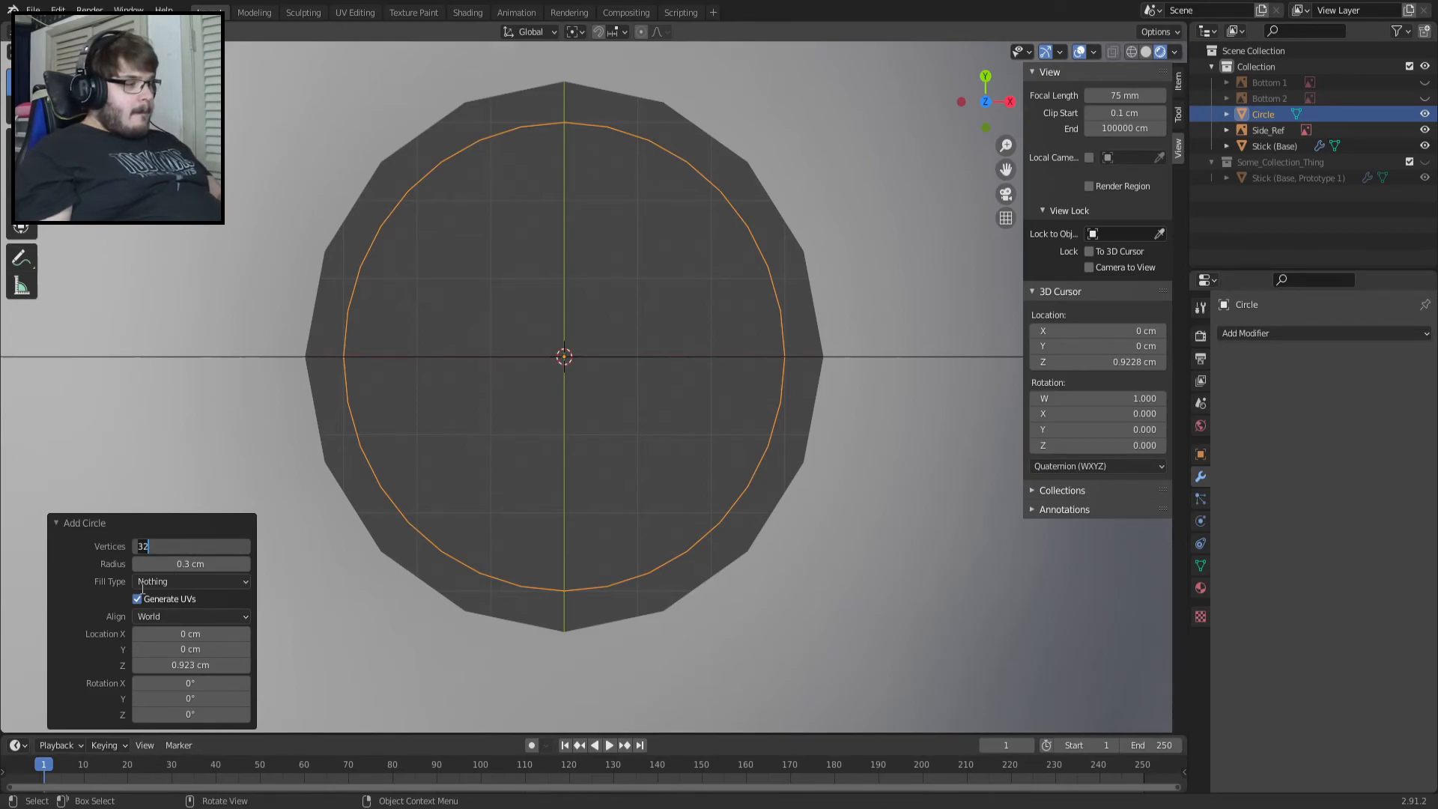
key("Return")
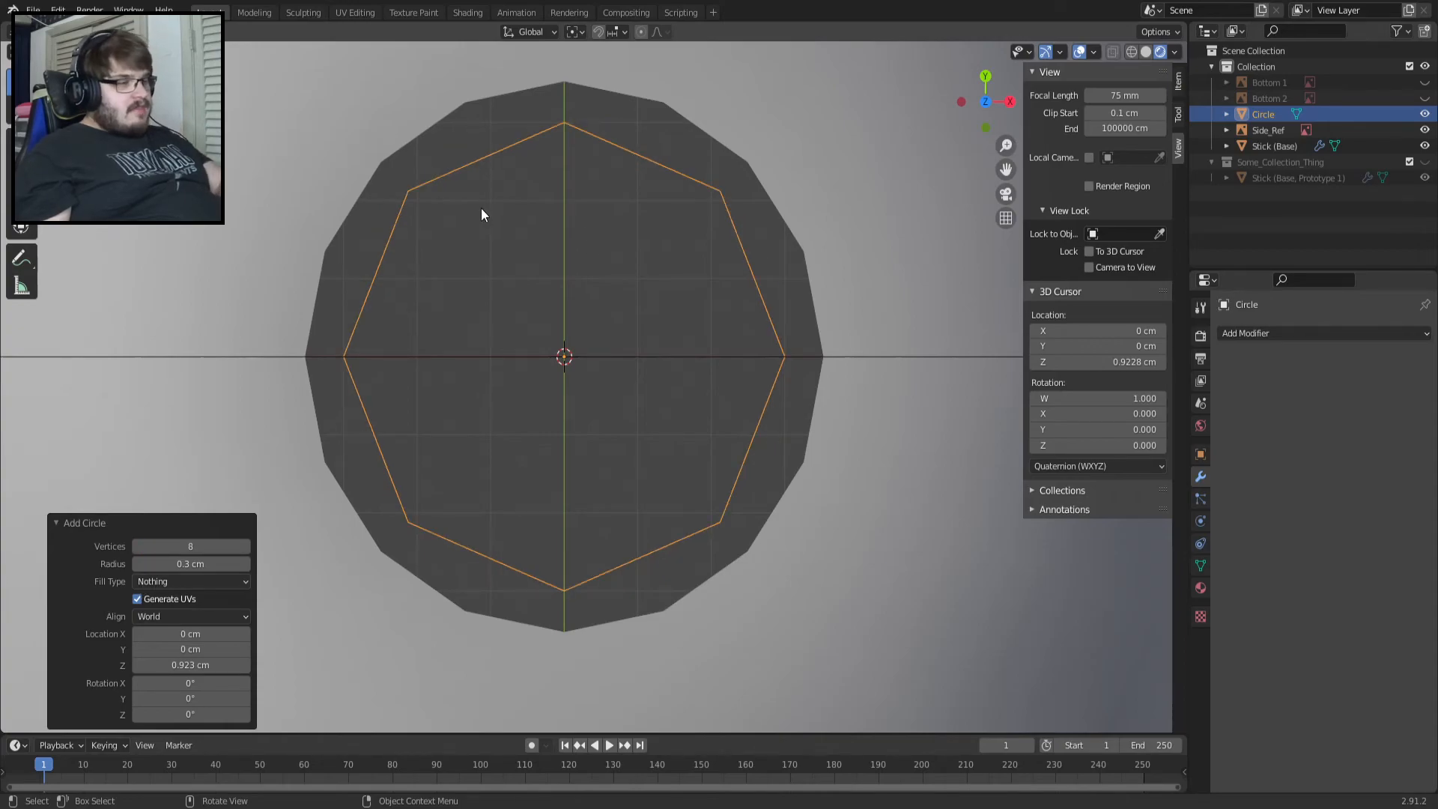
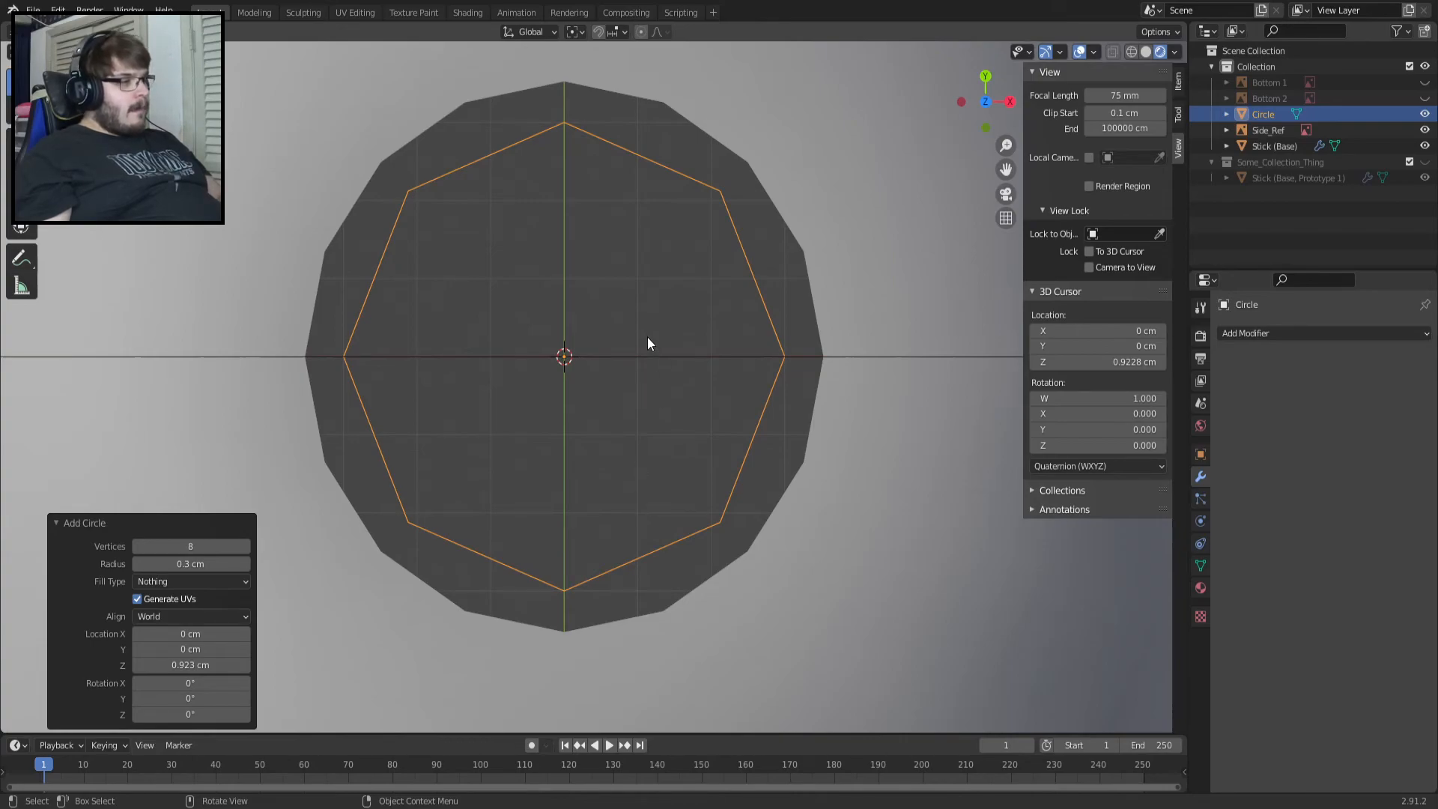
Rotate all of the circle's vertices by 22.5° in edit mode, as seen from above.
key("Tab")
key("Tab")
key("Tab")
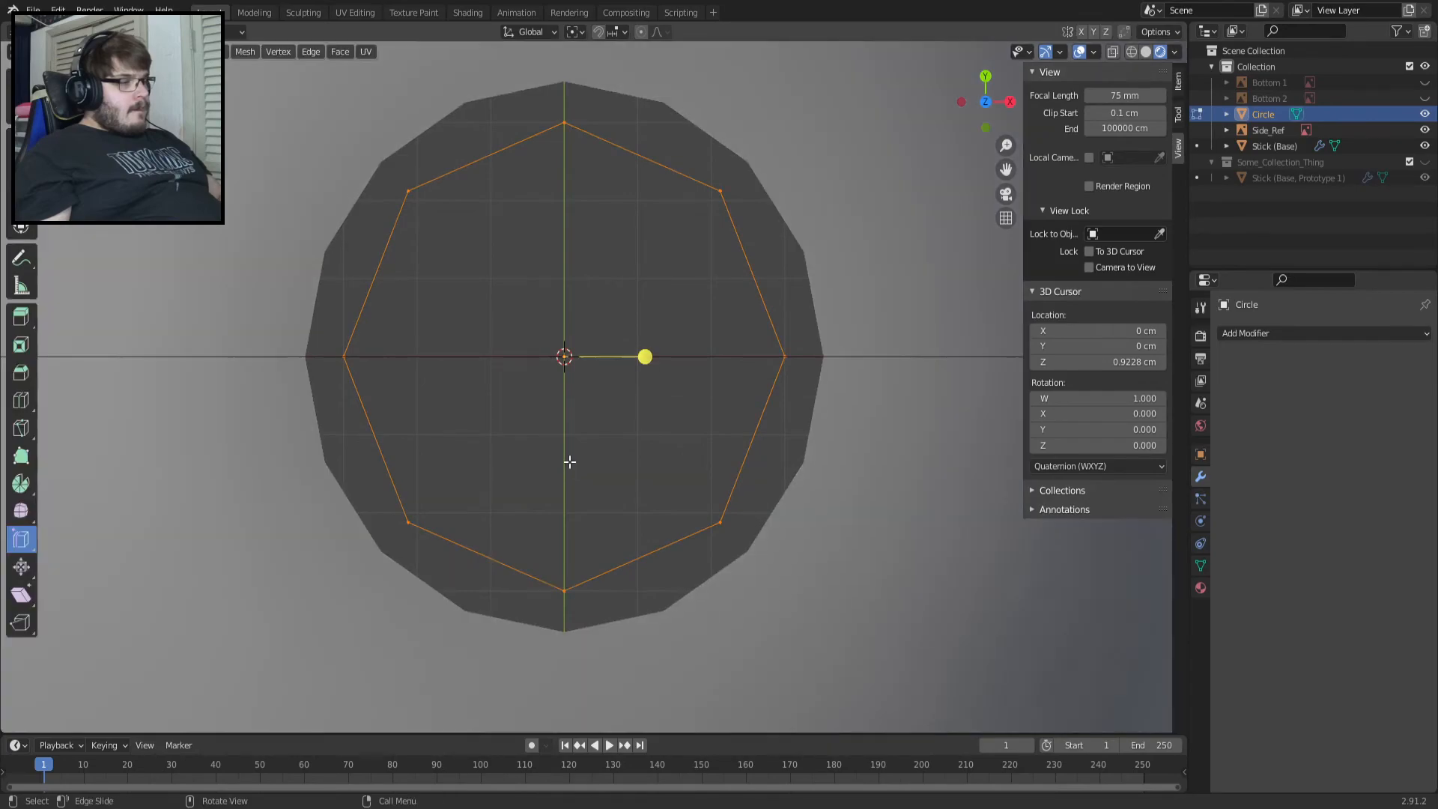
key("r")
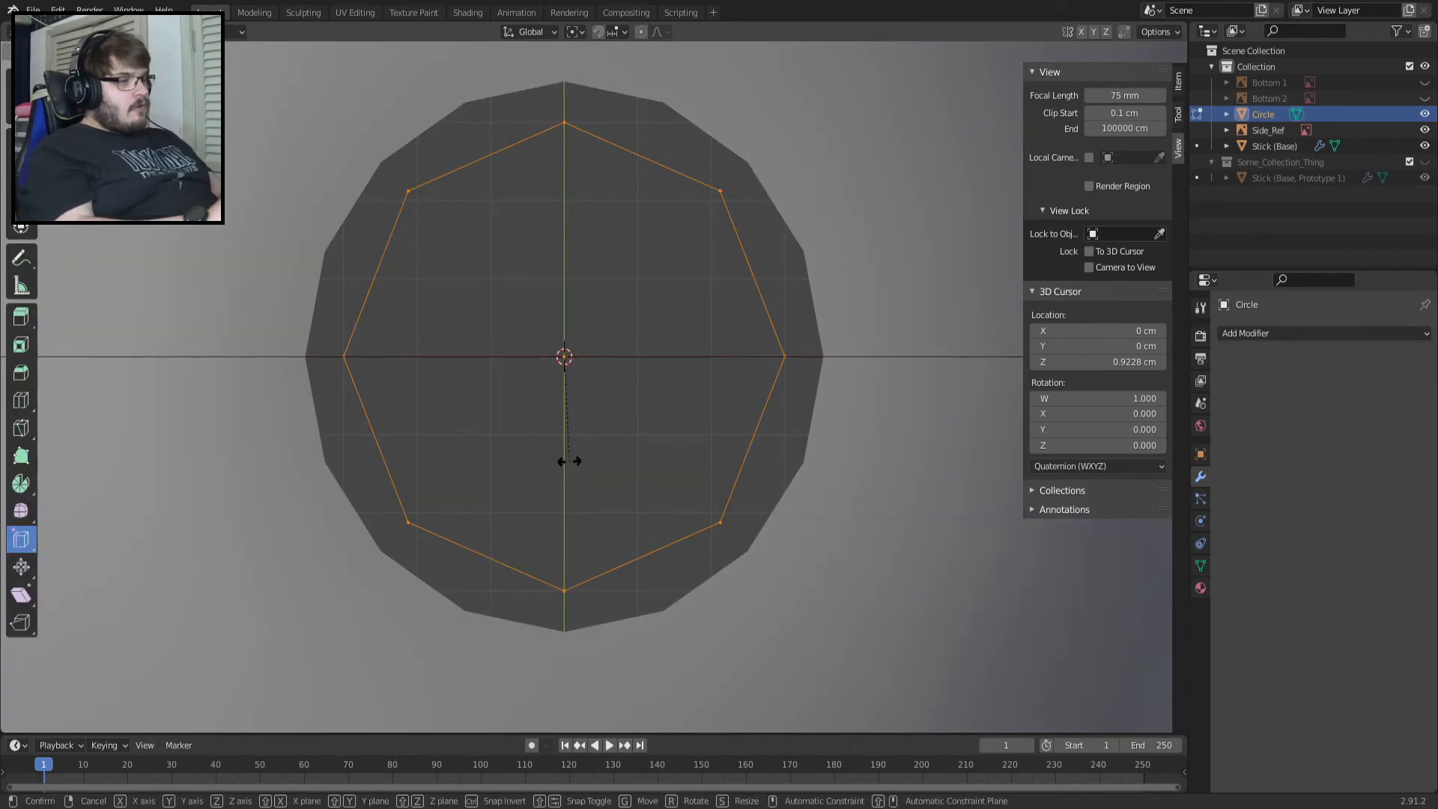
key("5")
key("BackSpace")
key("BackSpace")
type("22.5")
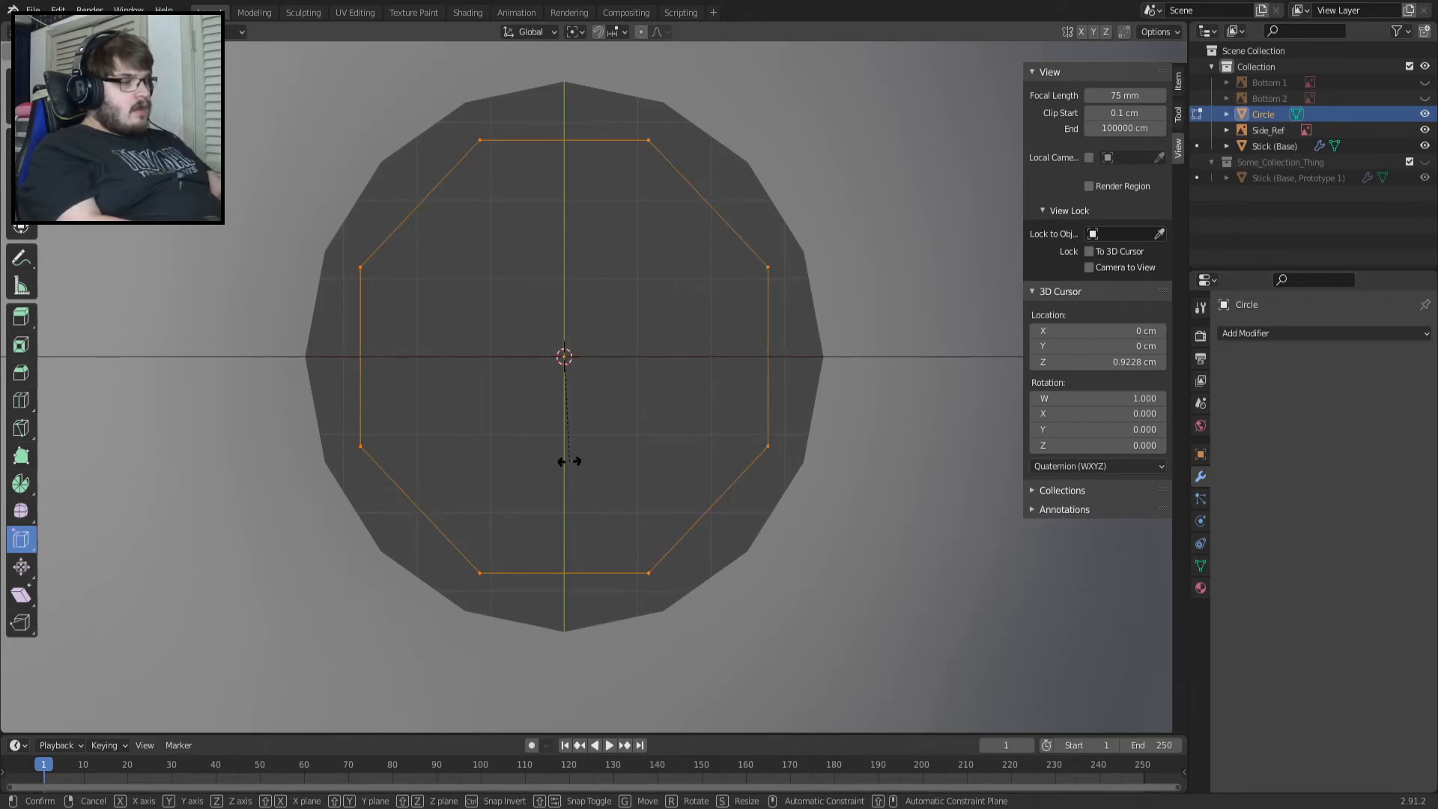
key("Return")
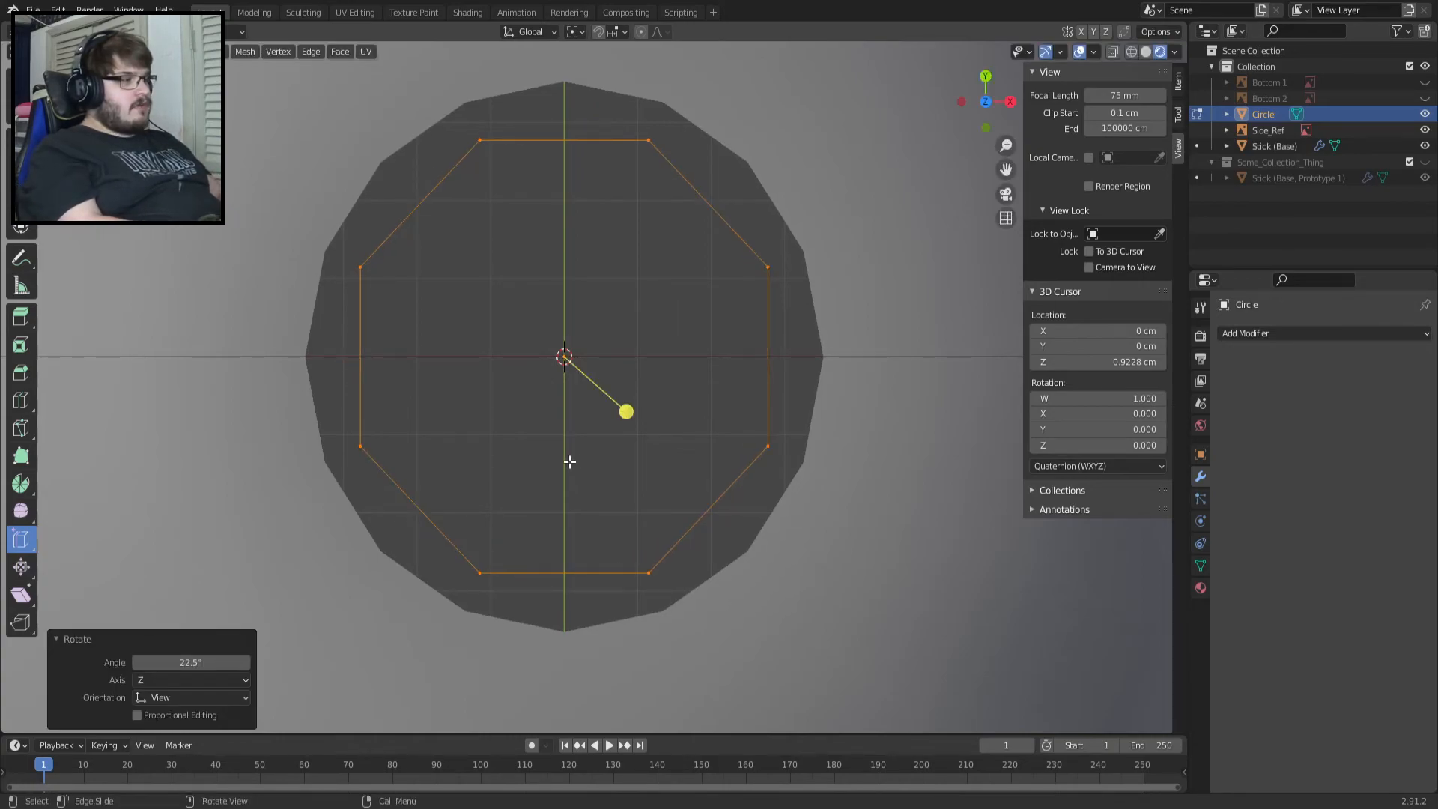
Return to object mode and join the eight-sided circle into Stick (Base), keeping Stick (Base) as the active object.
key("Tab")
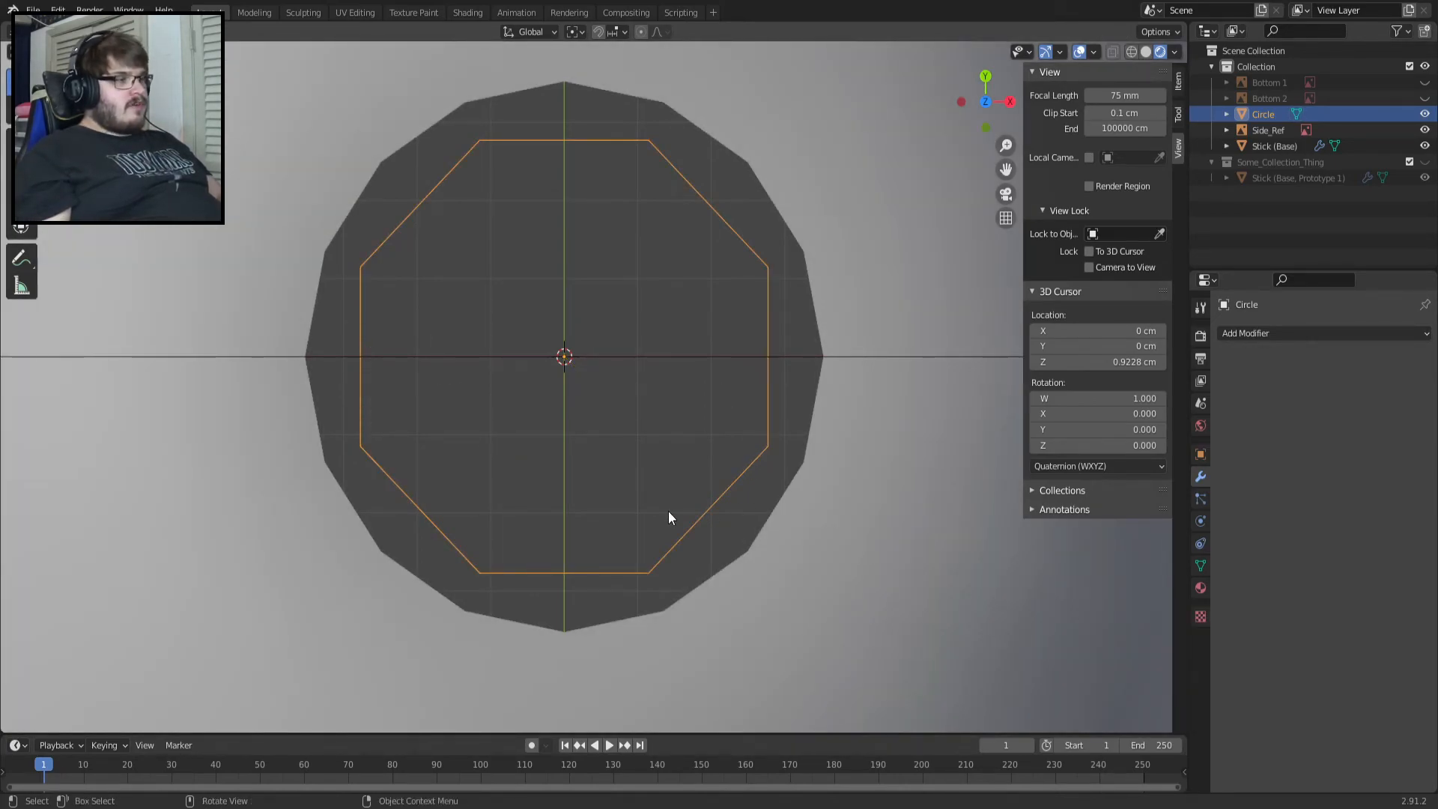
key("Tab")
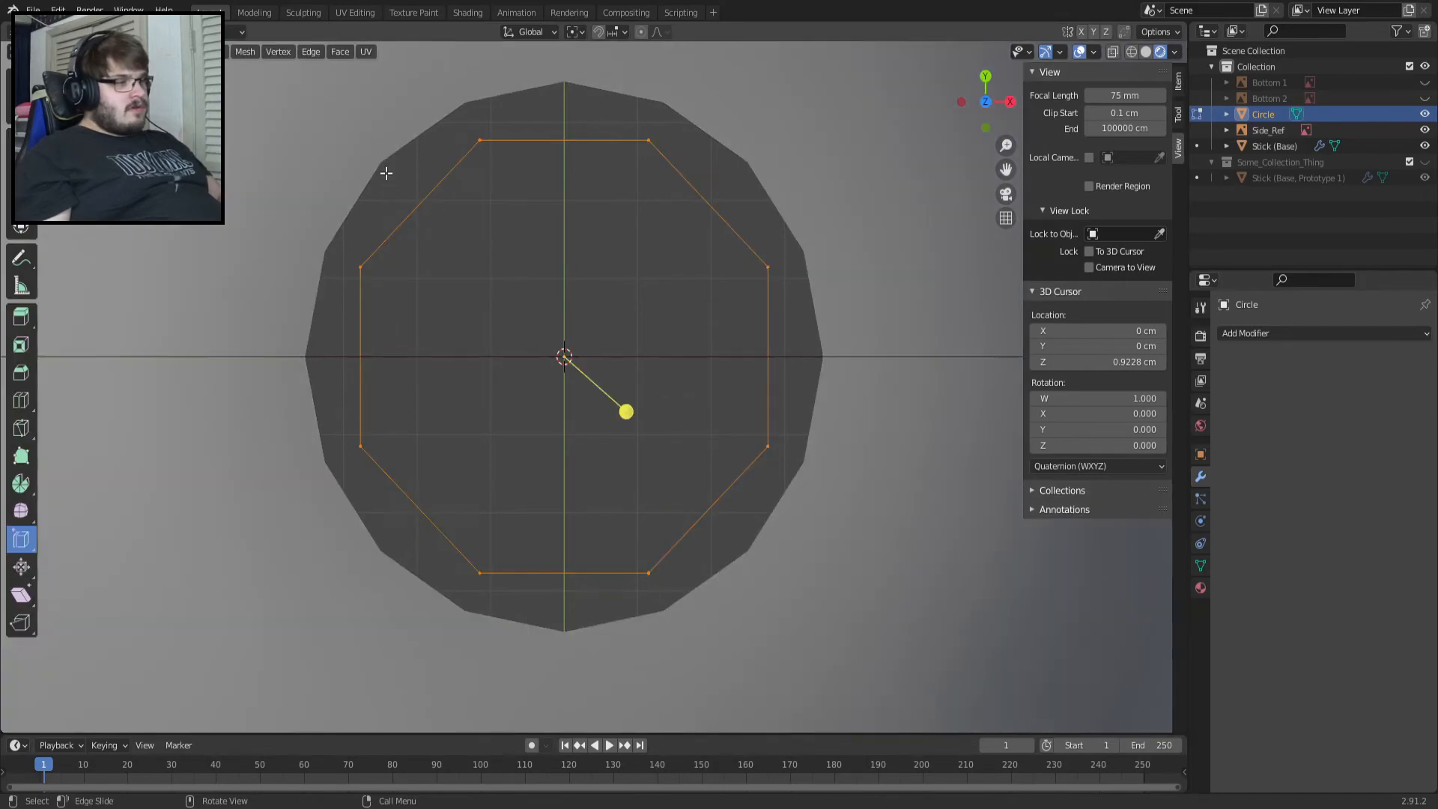
key("Tab")
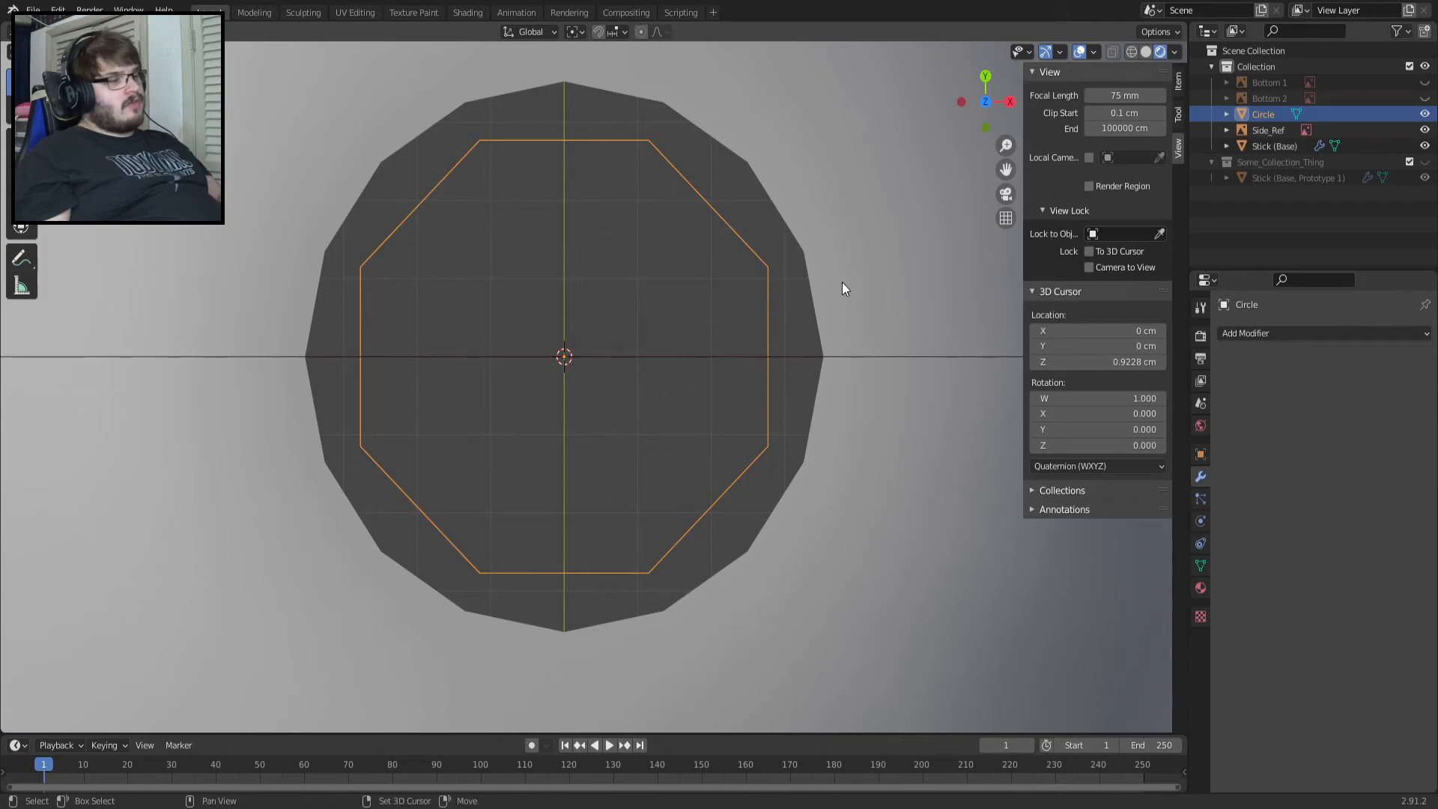
left_click(842, 289, "shift")
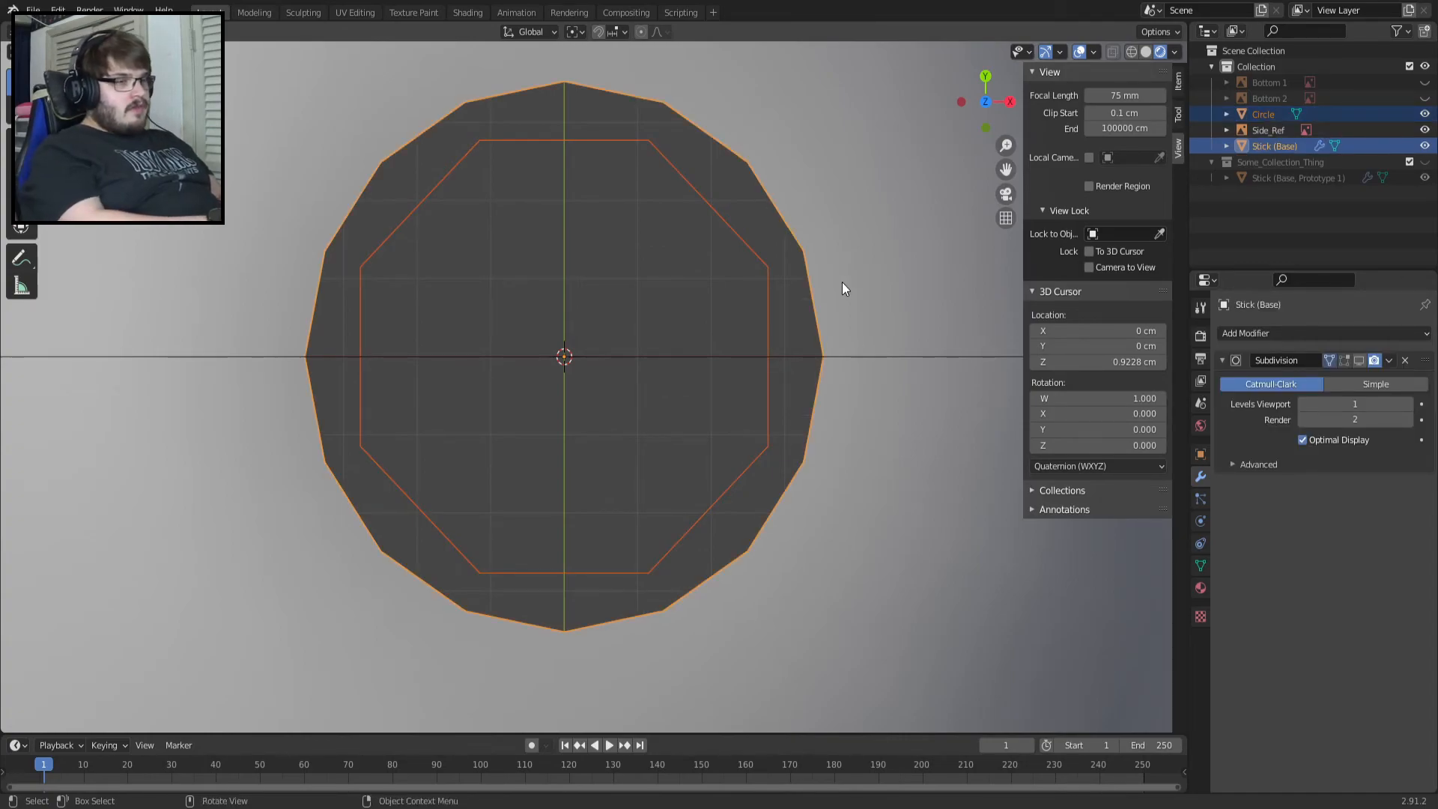
key("ctrl+j")
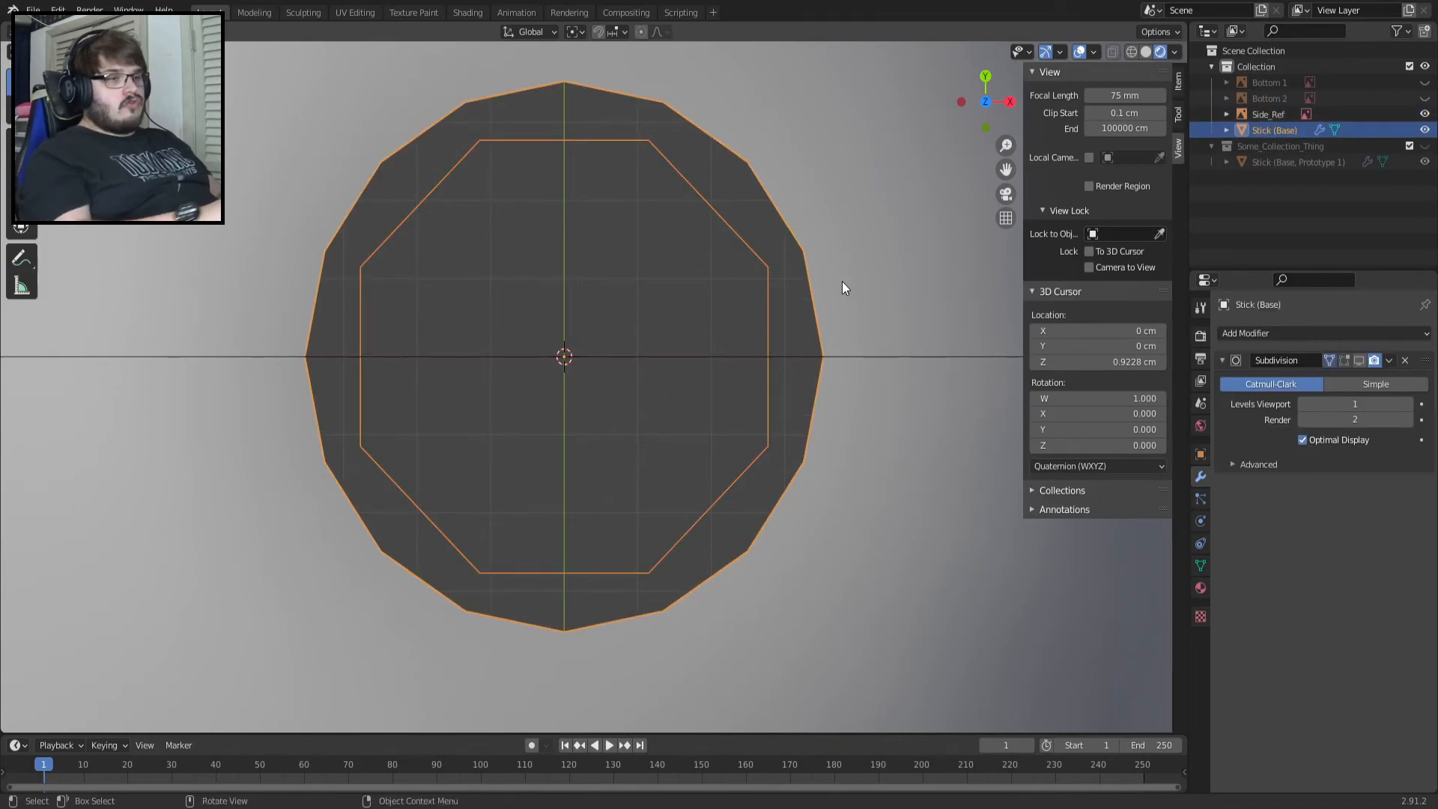
Select the eight-sided loop in edit mode and scale it up by 1.14 so its corners nearly reach the opening's rim.
key("Tab")
left_click(769, 277, "alt")
middle_click_drag(783, 330, 794, 277)
key("KP_7")
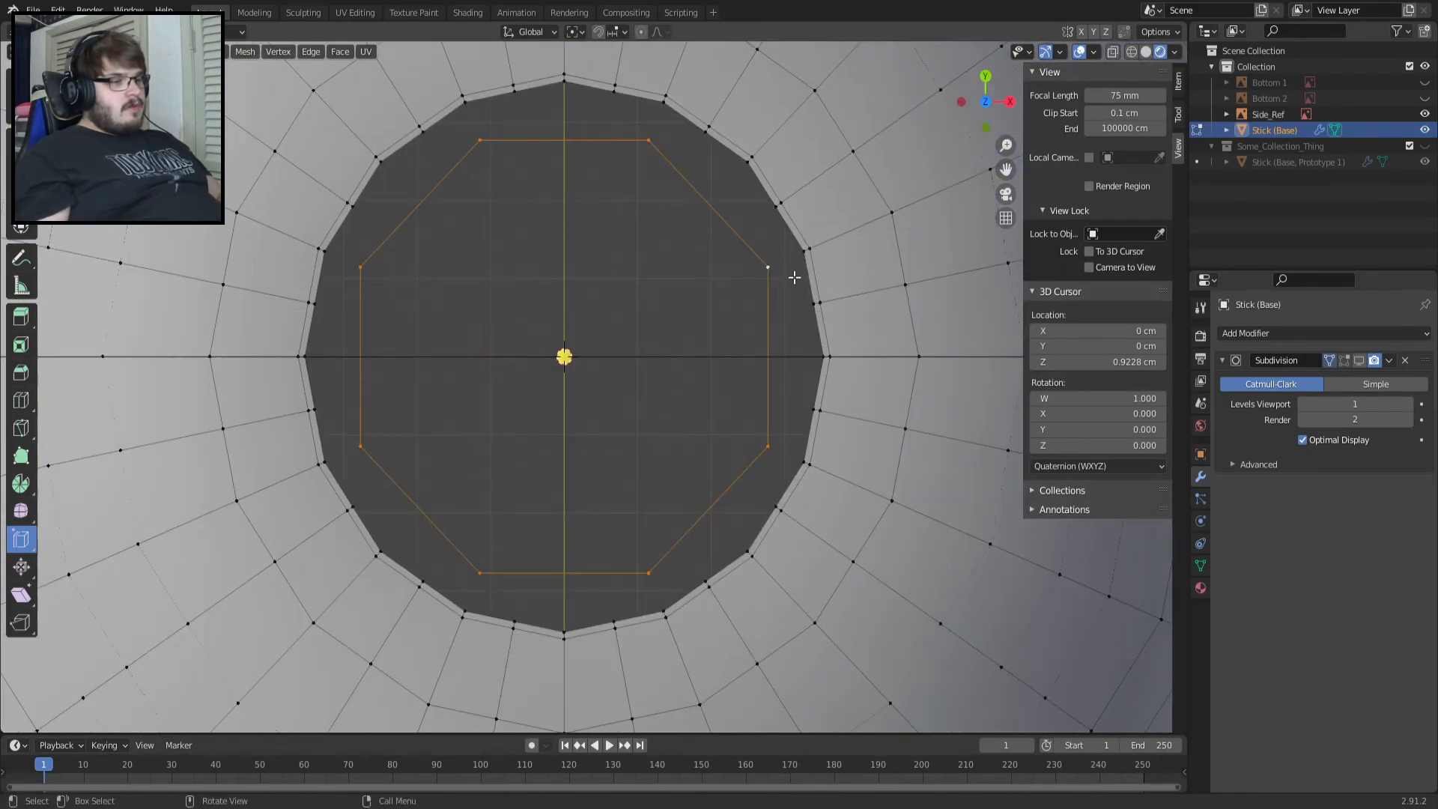
key("s")
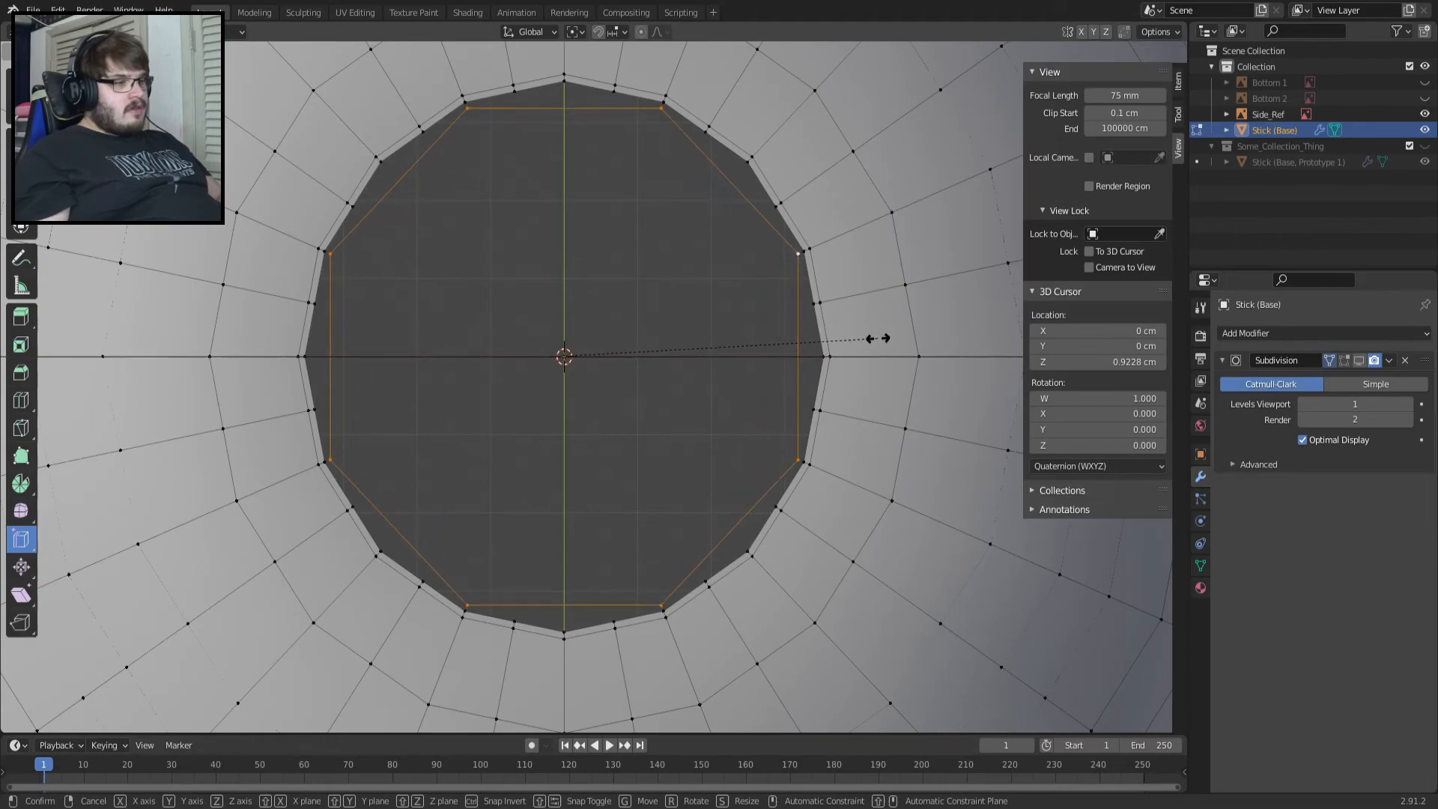
left_click(879, 338)
key("ctrl+z")
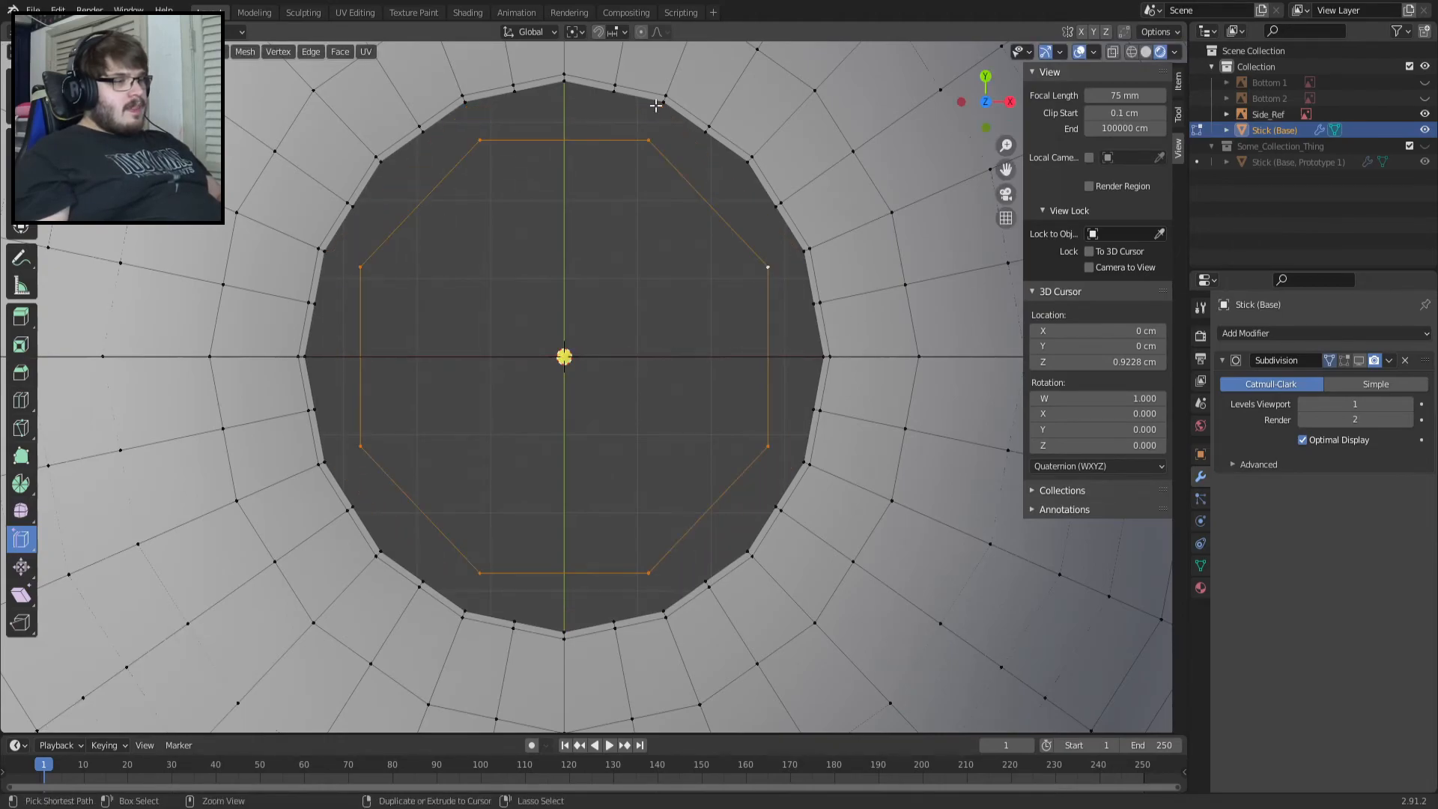
key("s")
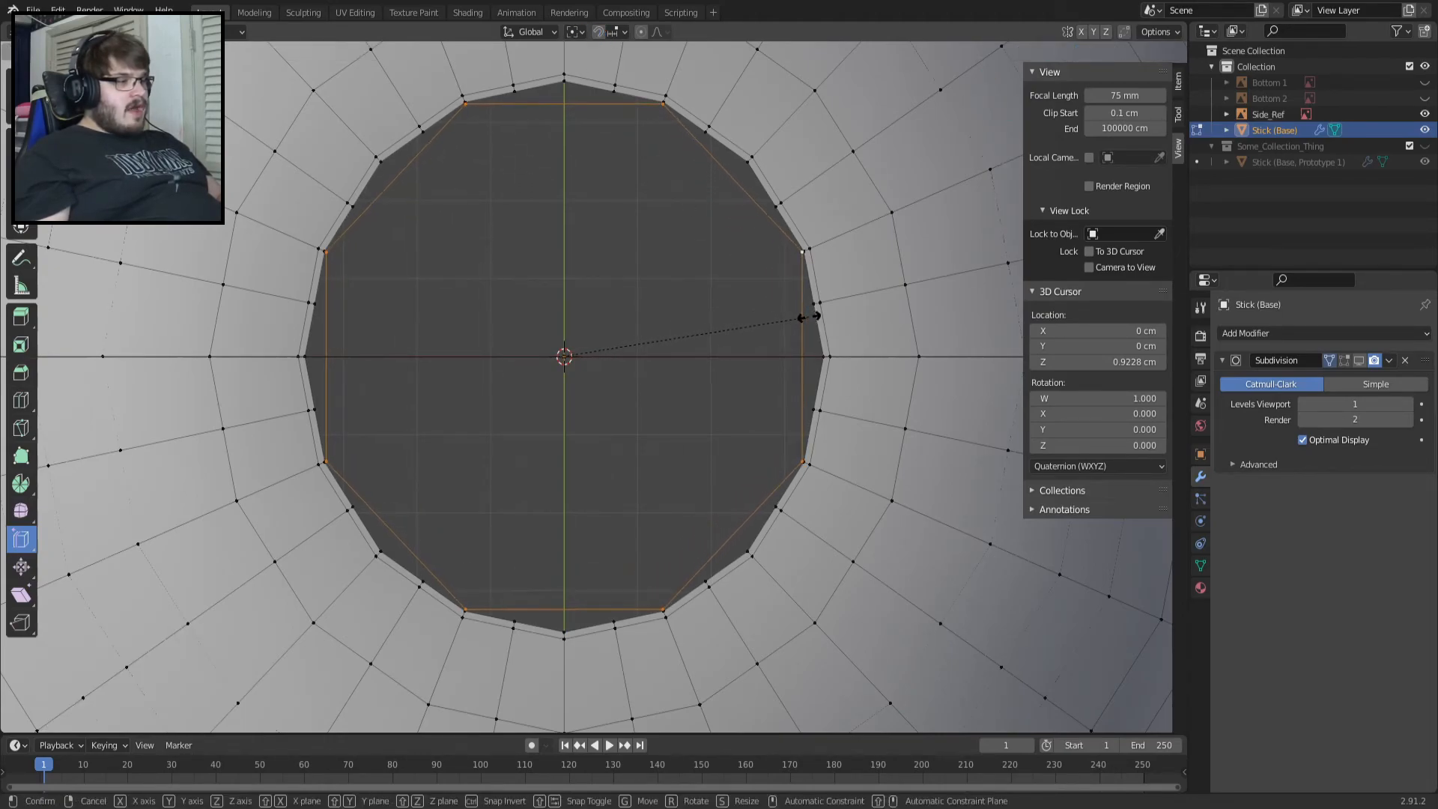
left_click(801, 311)
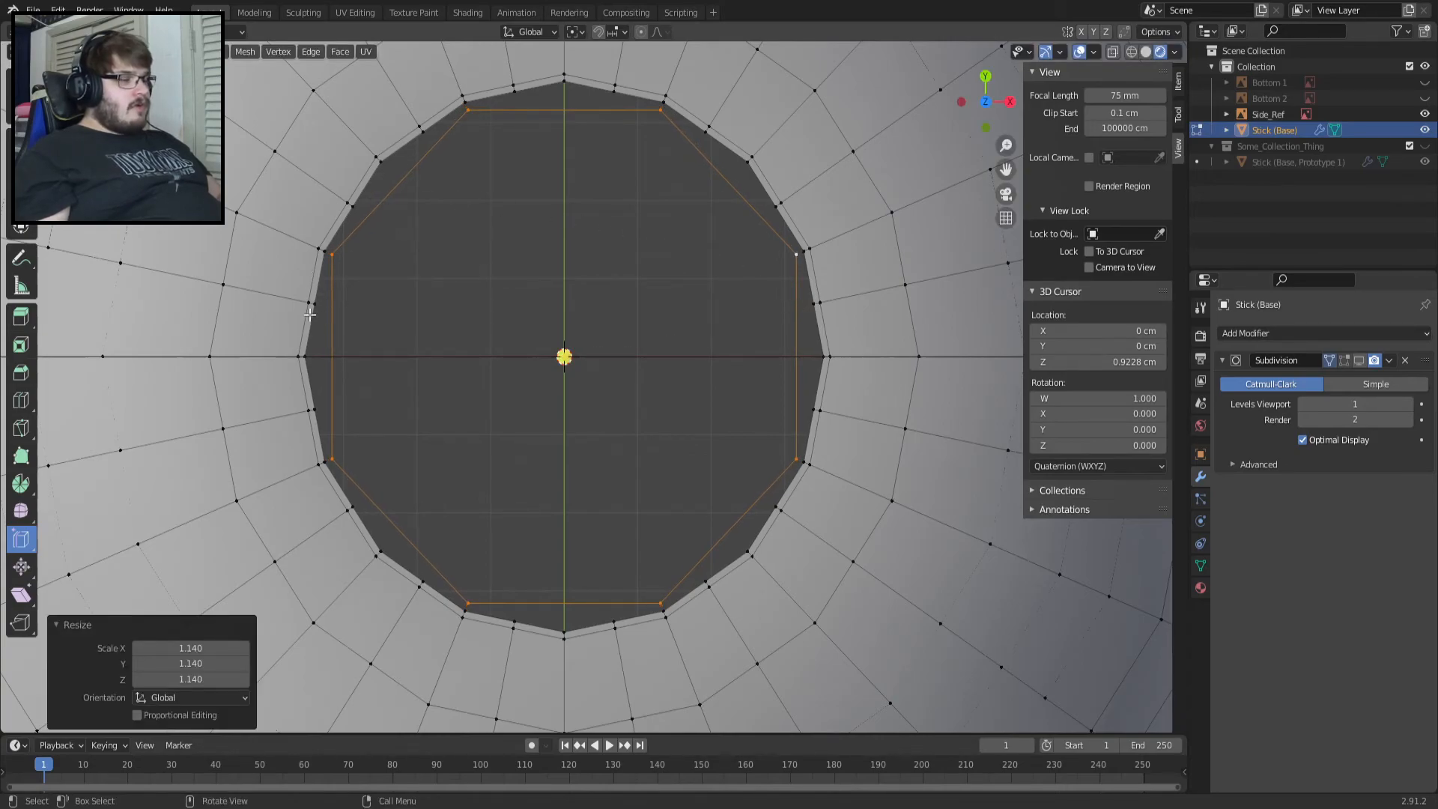
Try to fill a face between the loop's lower-left corner and the two neighbouring rim vertices on its left side.
scroll(311, 310, "up", 2)
middle_click_drag(299, 280, 533, 276, "shift")
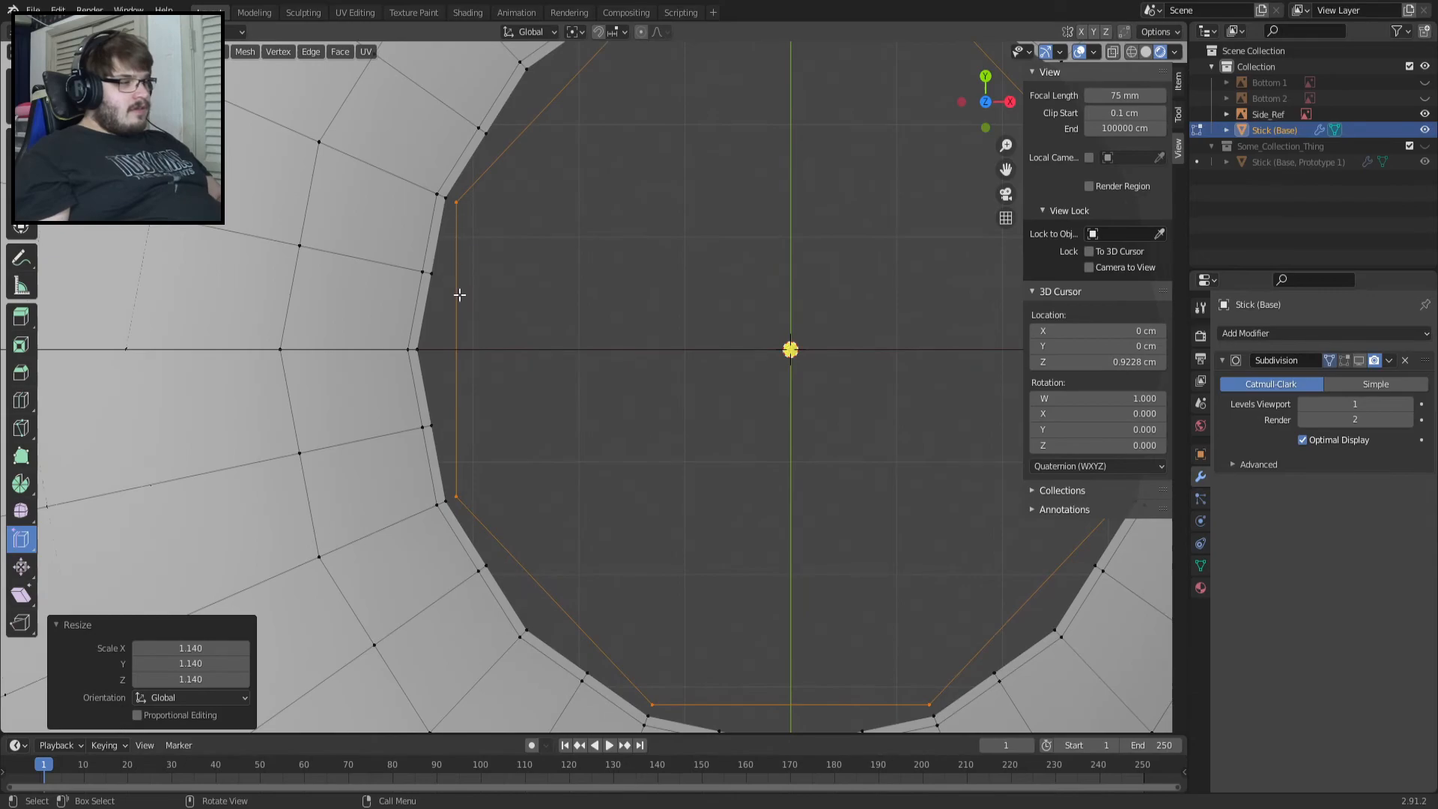
middle_click_drag(472, 481, 550, 394)
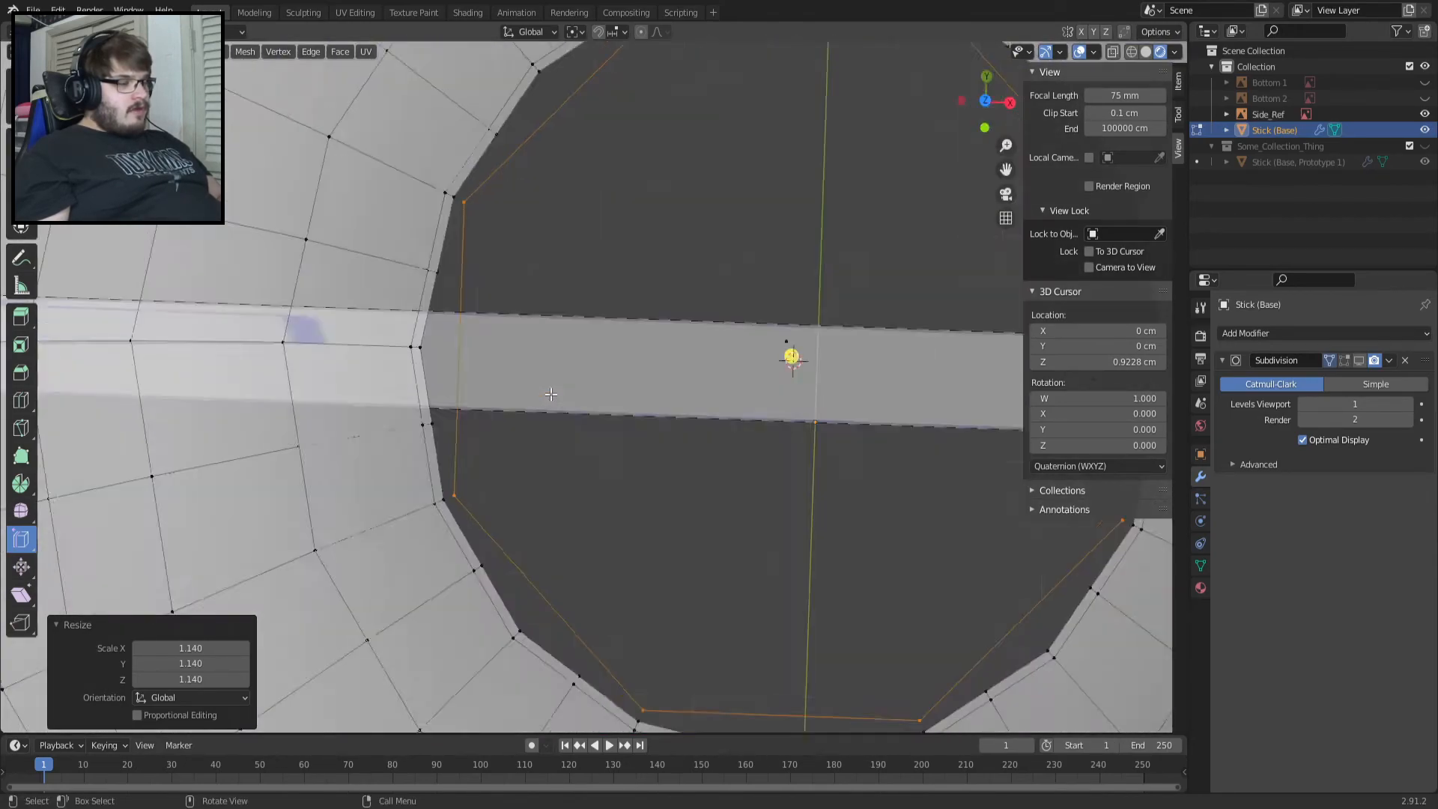
key("KP_7")
middle_click_drag(653, 456, 556, 172, "shift")
scroll(590, 400, "up", 4)
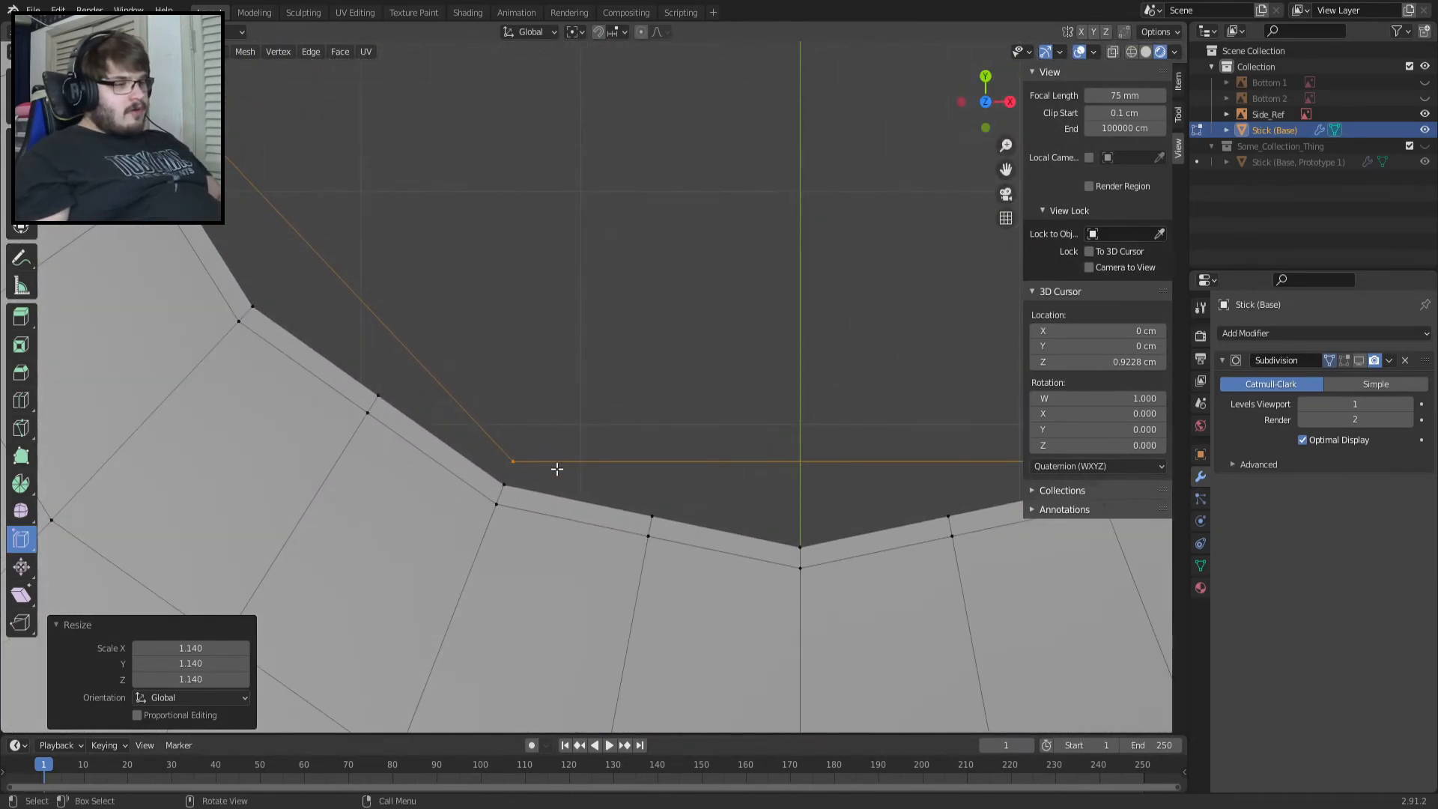
left_click(509, 484)
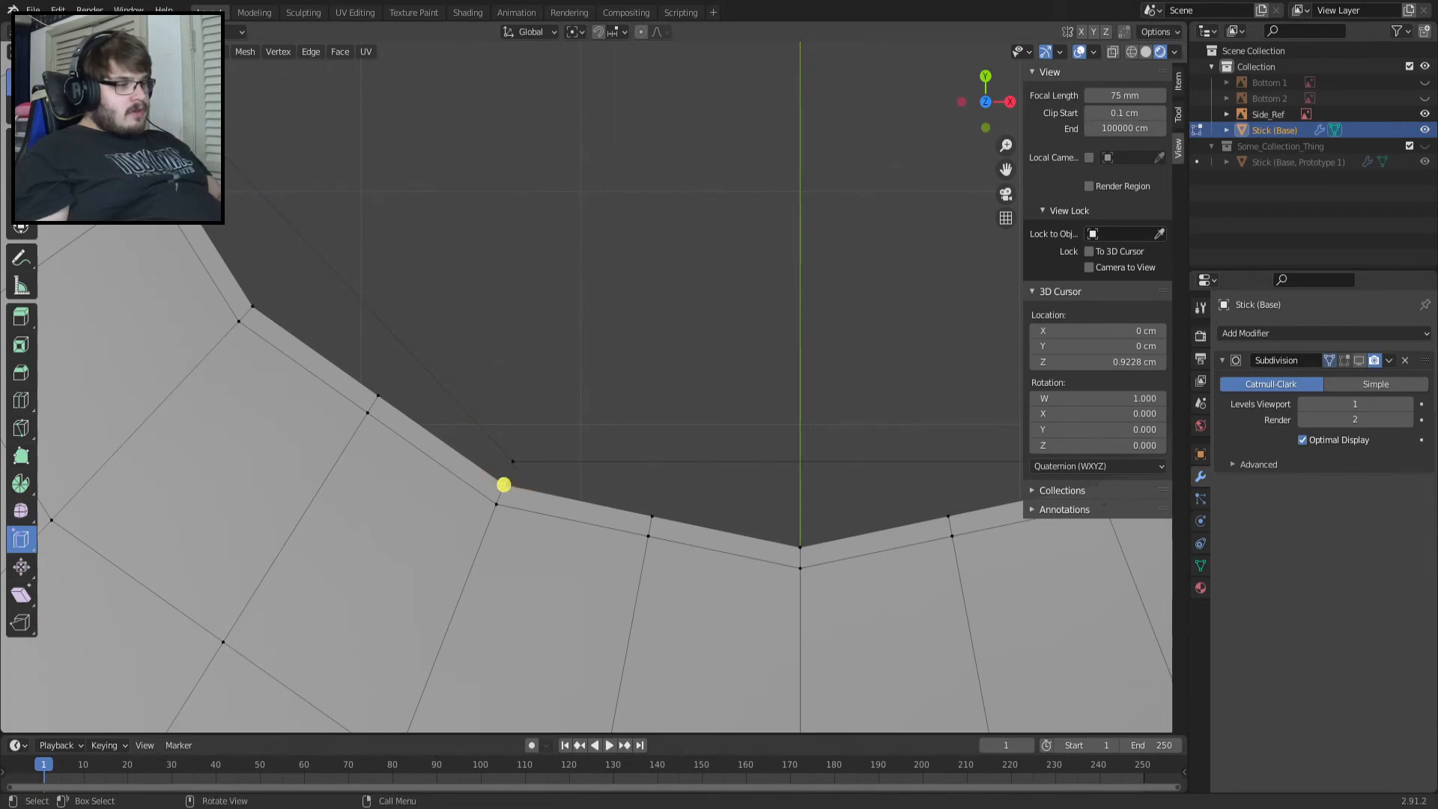
left_click(514, 462, "shift")
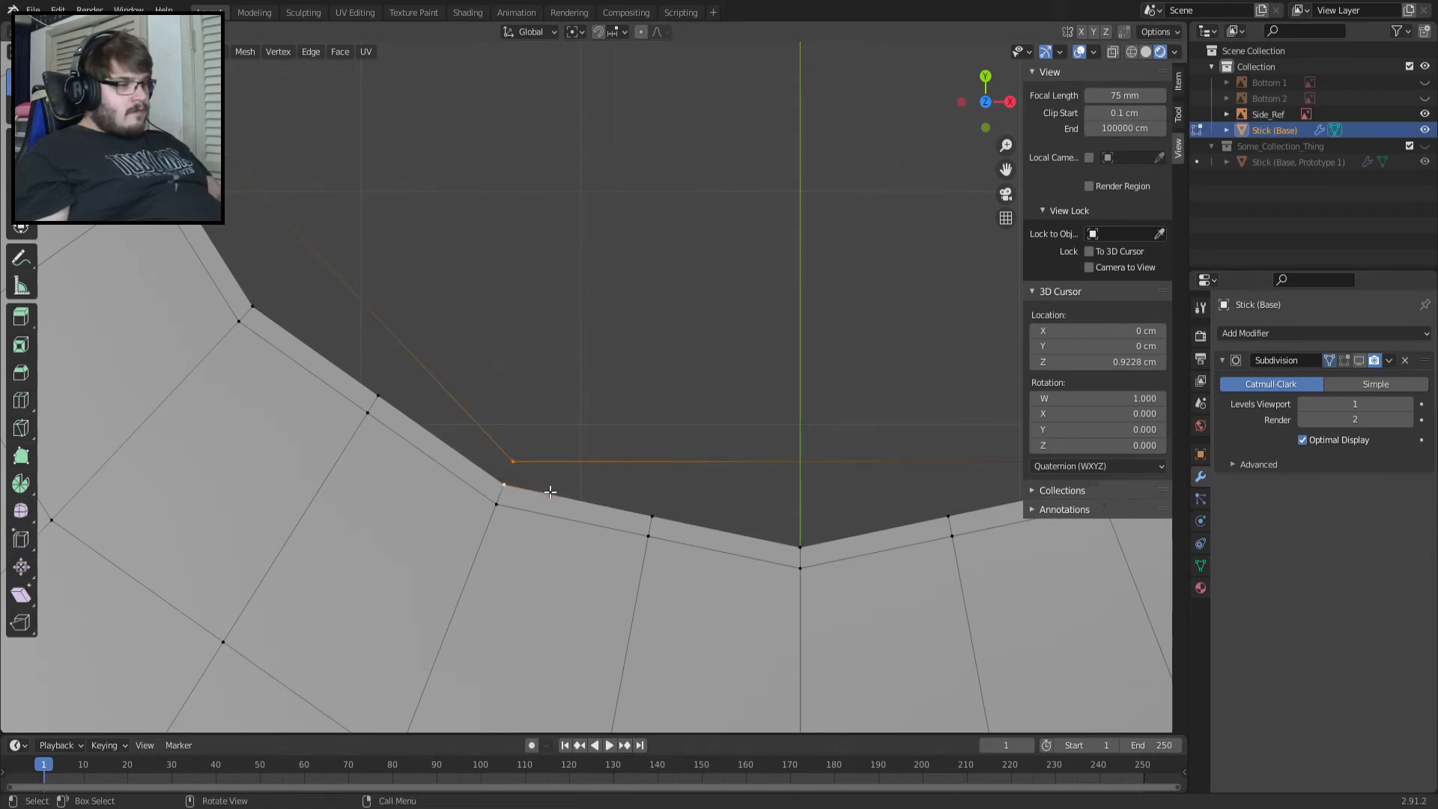
left_click(514, 461)
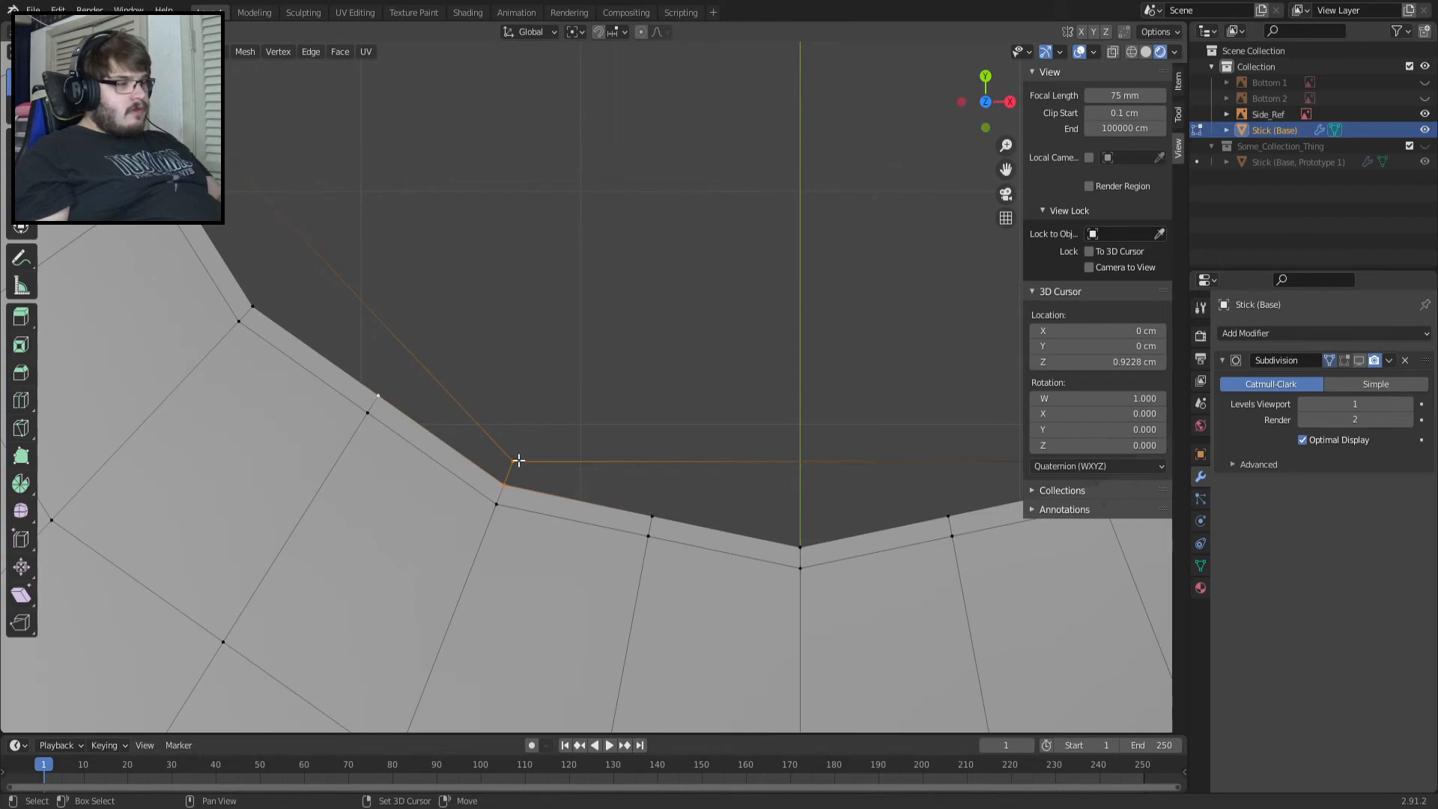
left_click(378, 395, "shift")
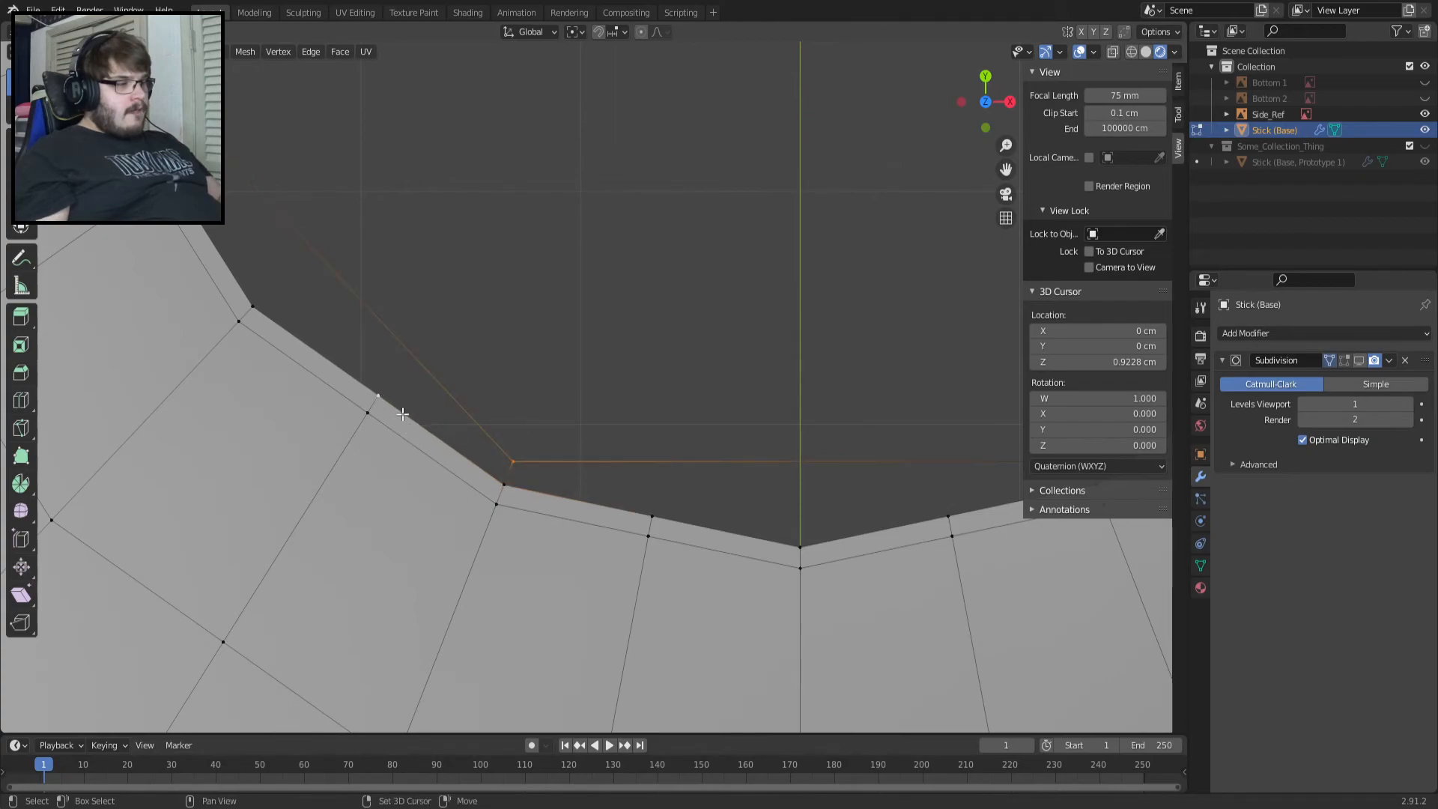
left_click(502, 483, "shift")
Try to fill faces from the same loop corner to the rim vertices on its right, as far as the rim's lowest vertex.
left_click(652, 516)
left_click(512, 462, "shift")
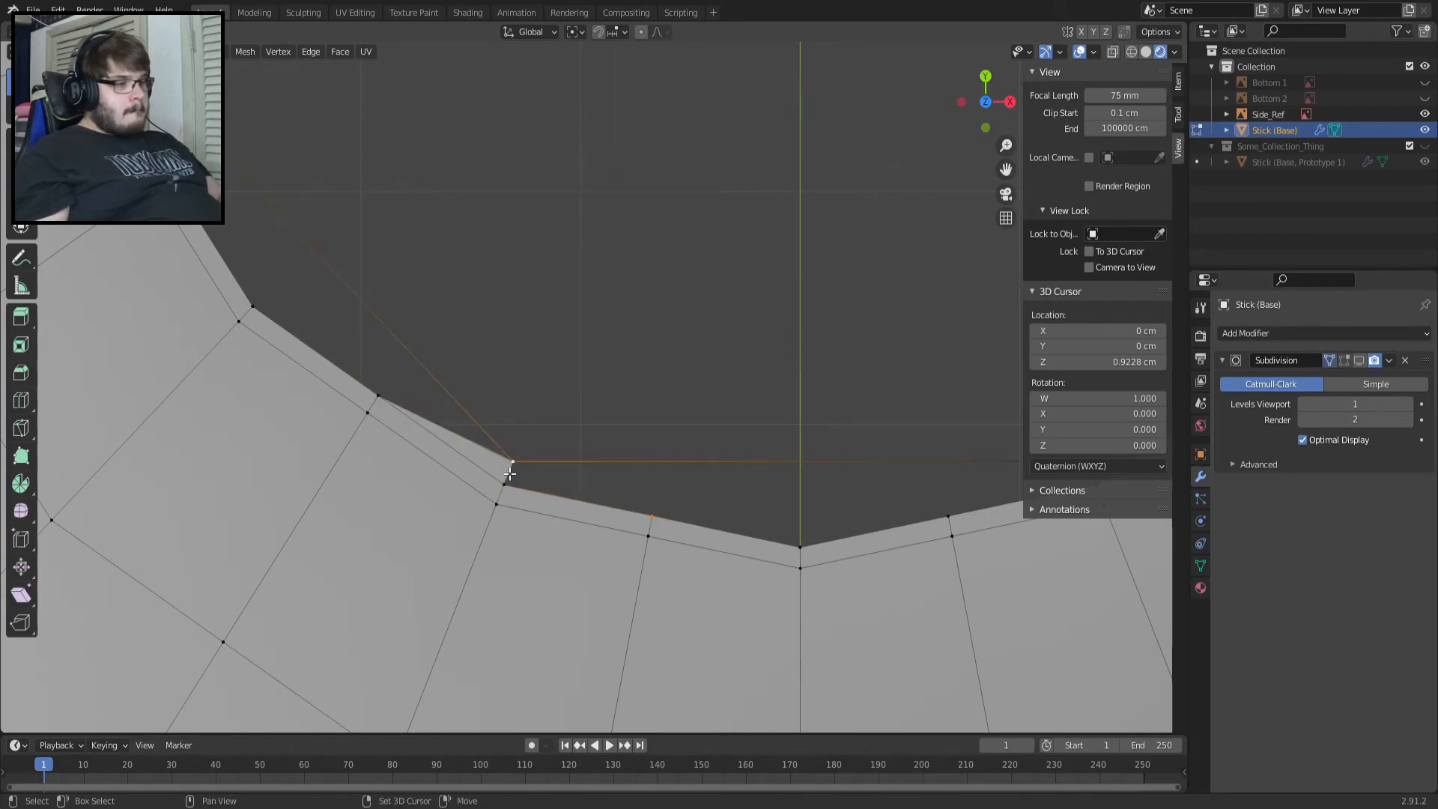
left_click(503, 483, "shift")
left_click(652, 515)
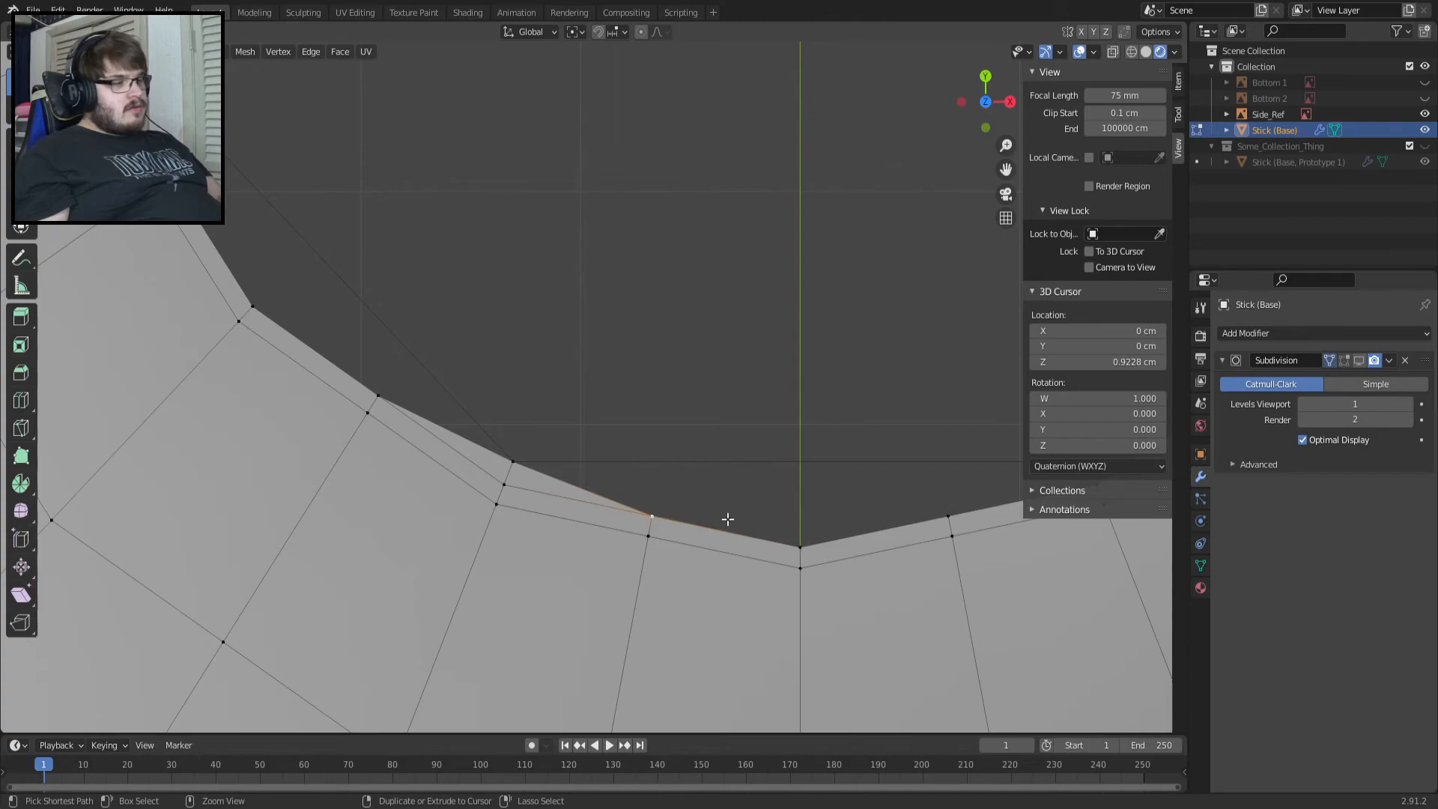
left_click(513, 462, "shift")
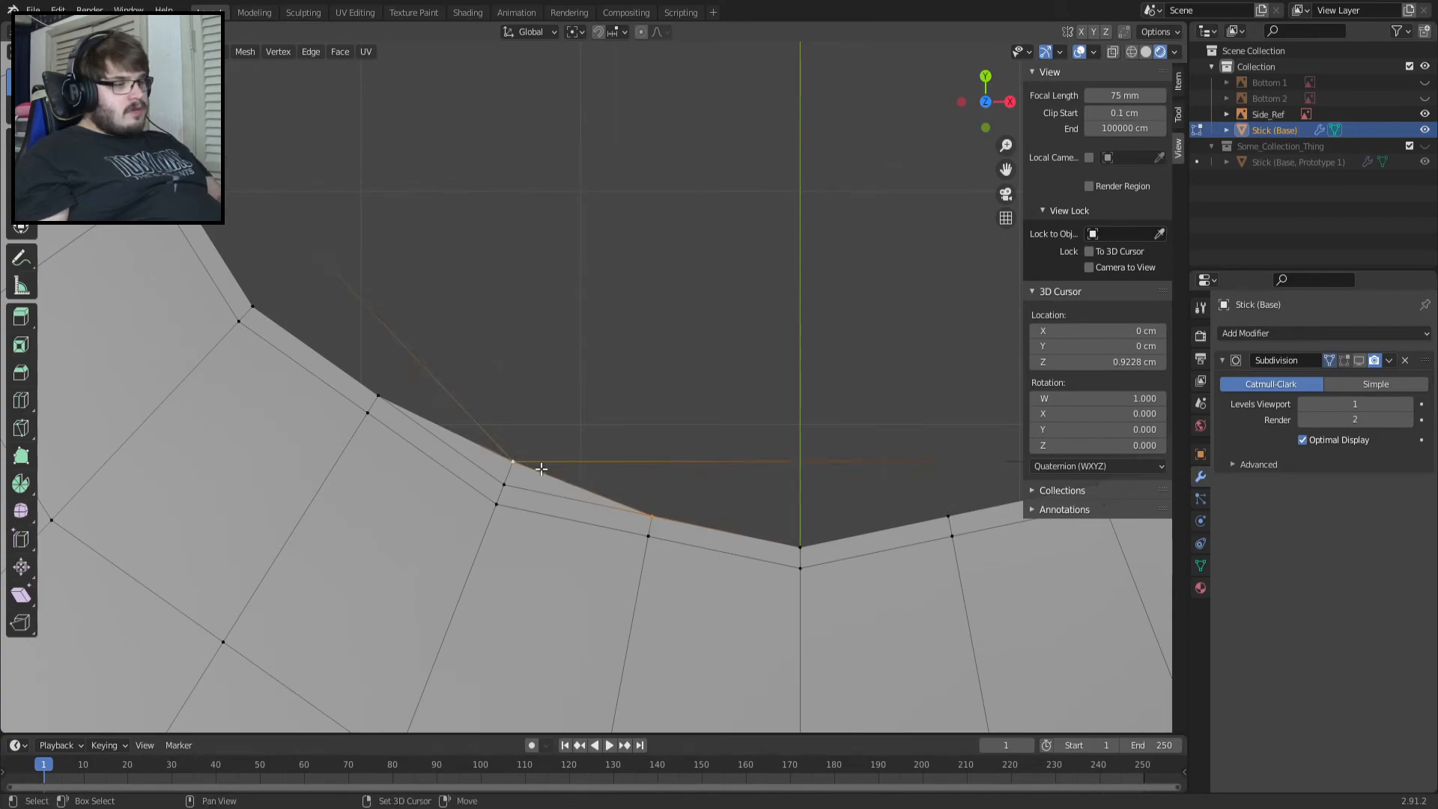
left_click(800, 542, "shift")
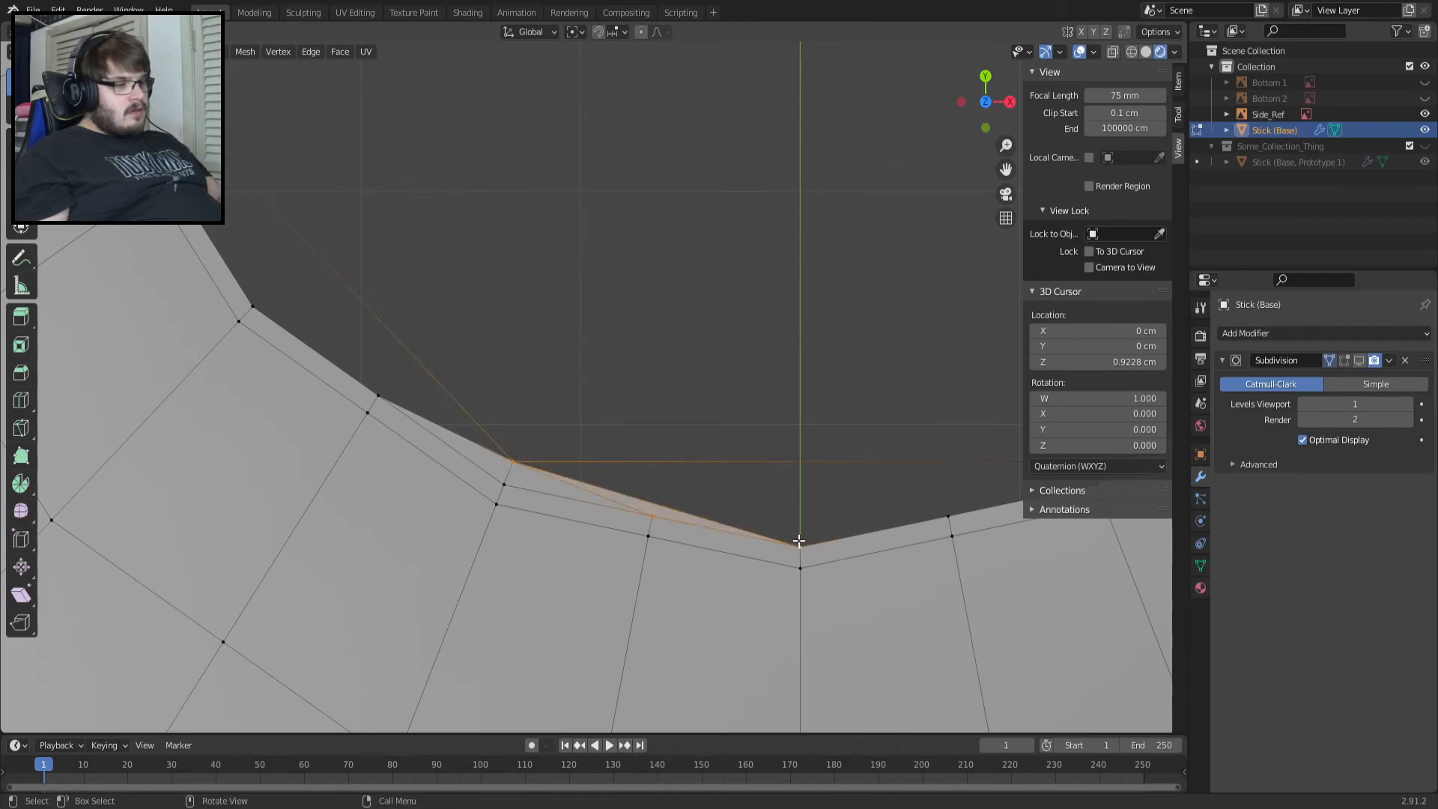
Undo the faces filled between the loop's lower-left corner and the rim.
key("ctrl+z")
key("ctrl+z")
key("ctrl+z")
key("ctrl+shift+z")
key("ctrl+z")
key("ctrl+shift+z")
key("ctrl+z")
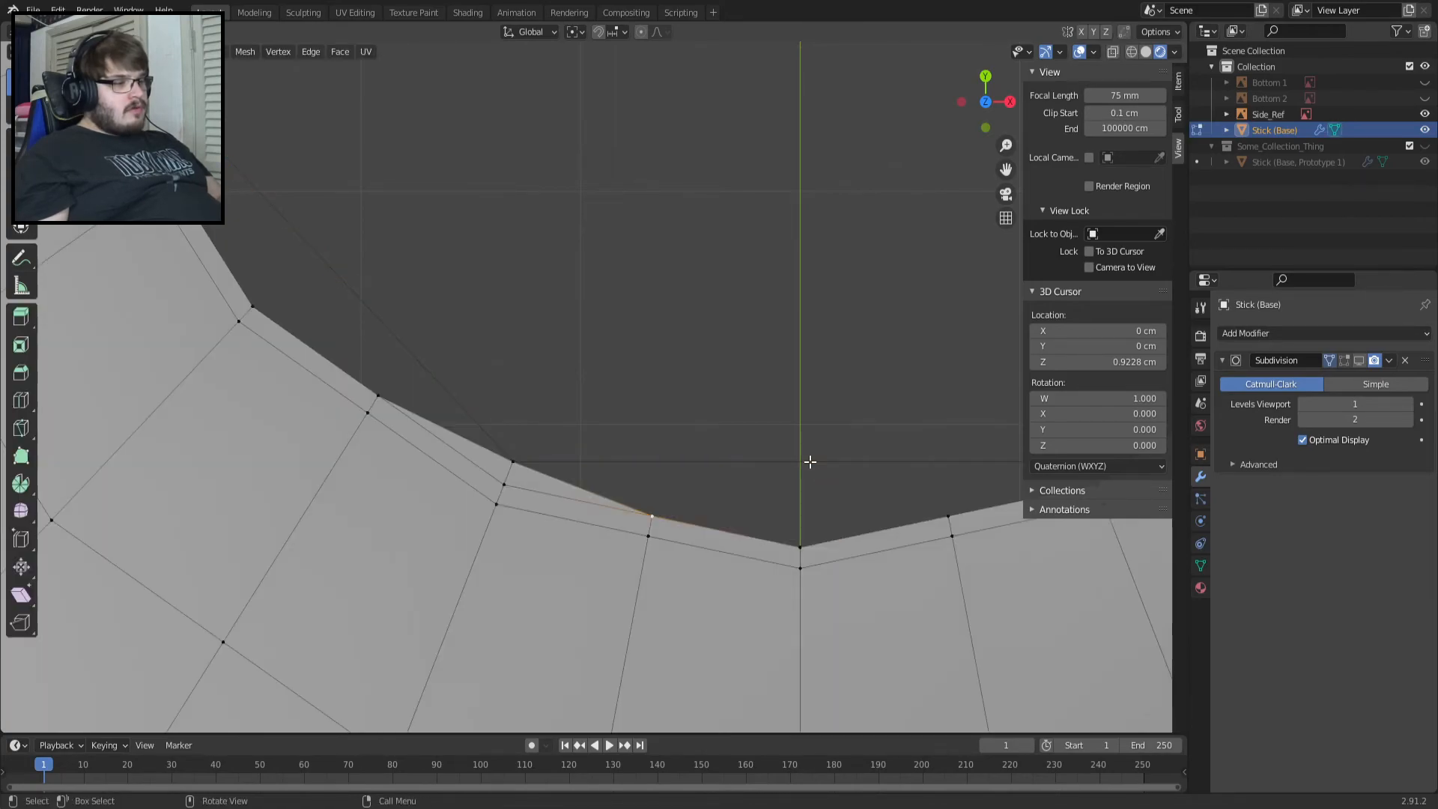
key("ctrl+z")
key("ctrl+z")
key("ctrl+z")
key("ctrl+z")
key("ctrl+z")
key("ctrl+z")
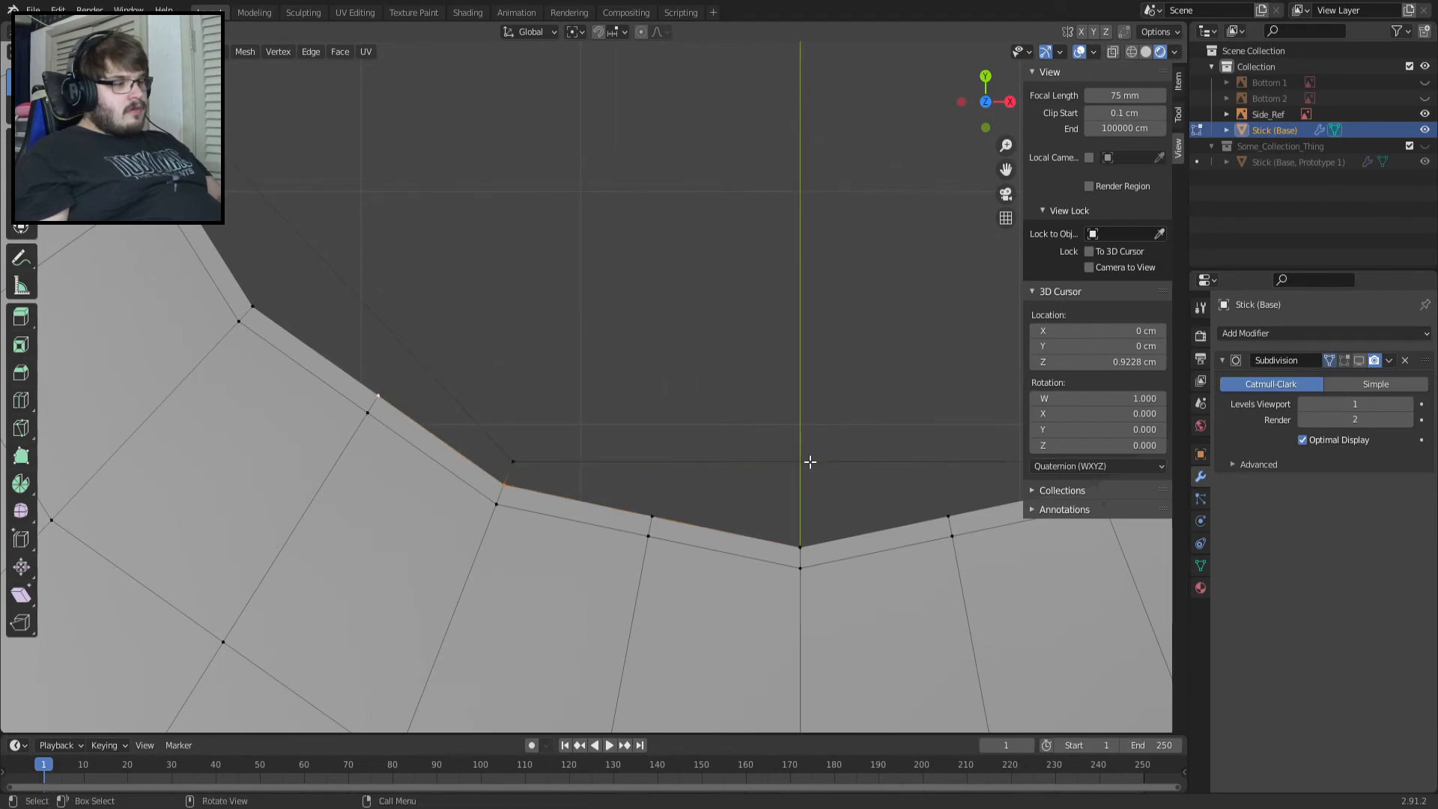
Undo the remaining edge between loop and rim, and select the whole eight-sided loop again in edit mode.
key("ctrl+Tab")
left_click(794, 223)
key("ctrl+z")
key("ctrl+z")
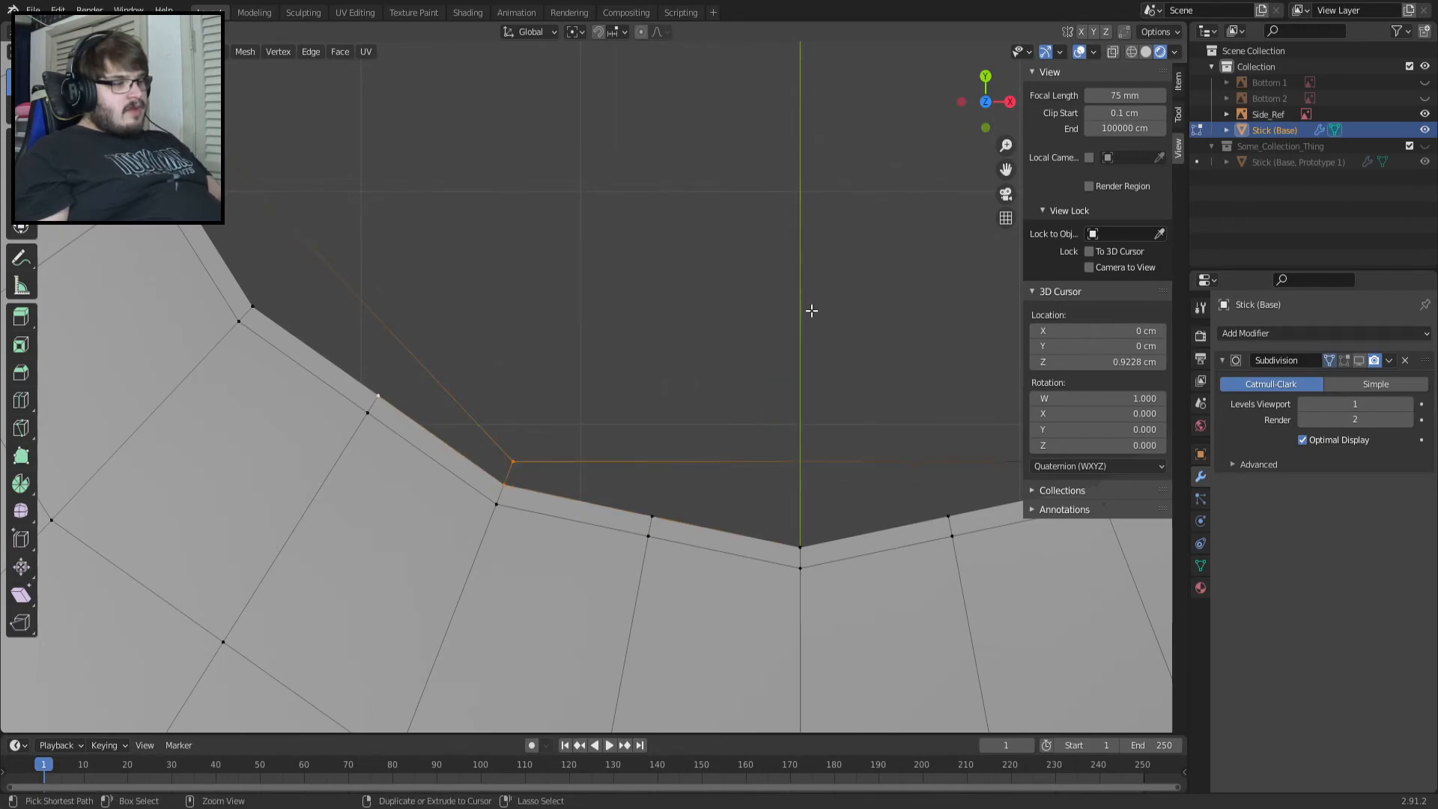
key("ctrl+z")
key("ctrl+shift+z")
key("Tab")
key("Tab")
left_click(845, 461, "alt")
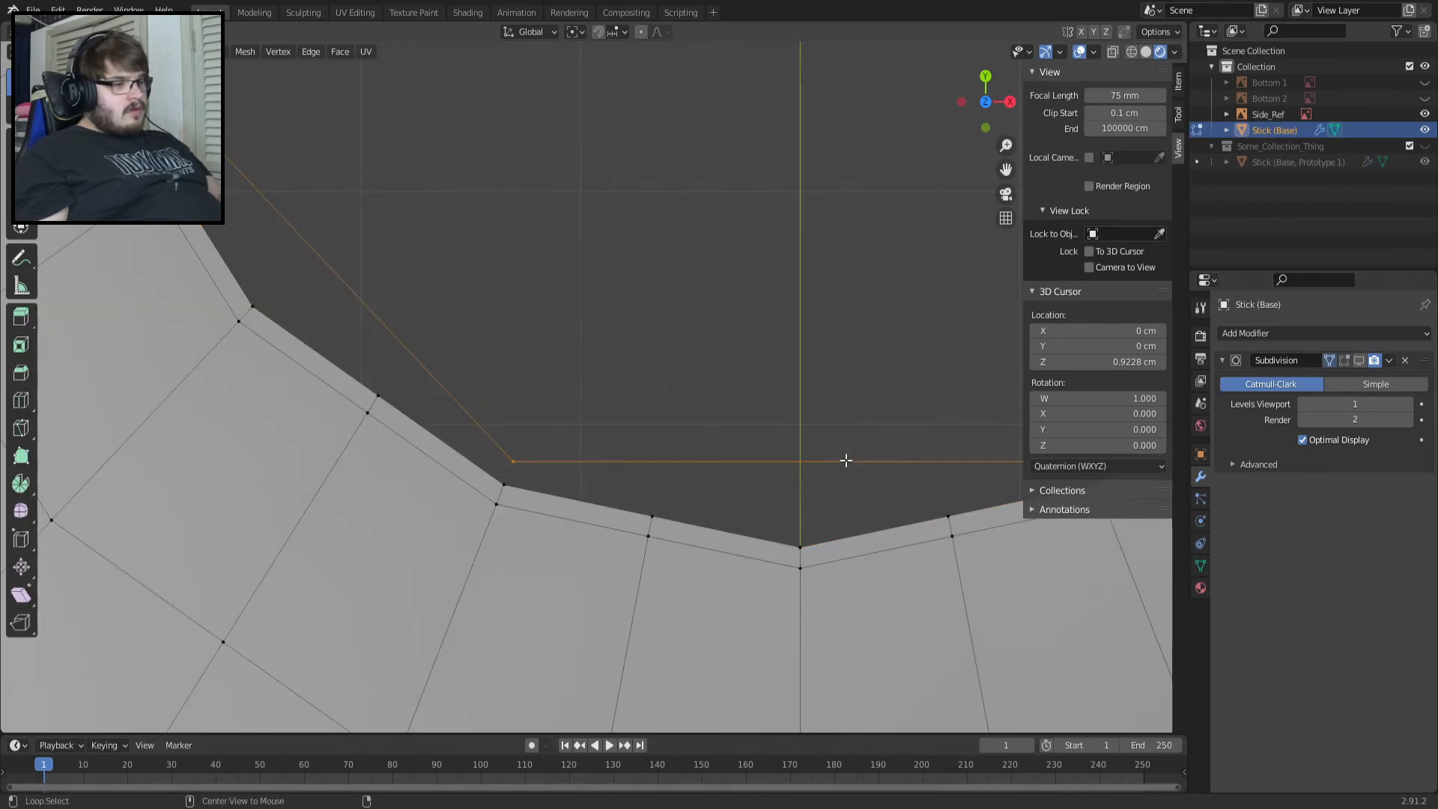
Preview the loop and opening with the Subdivision modifier shown in the viewport, and turn its viewport display back off.
scroll(846, 460, "down", 5)
middle_click_drag(717, 232, 660, 403, "shift")
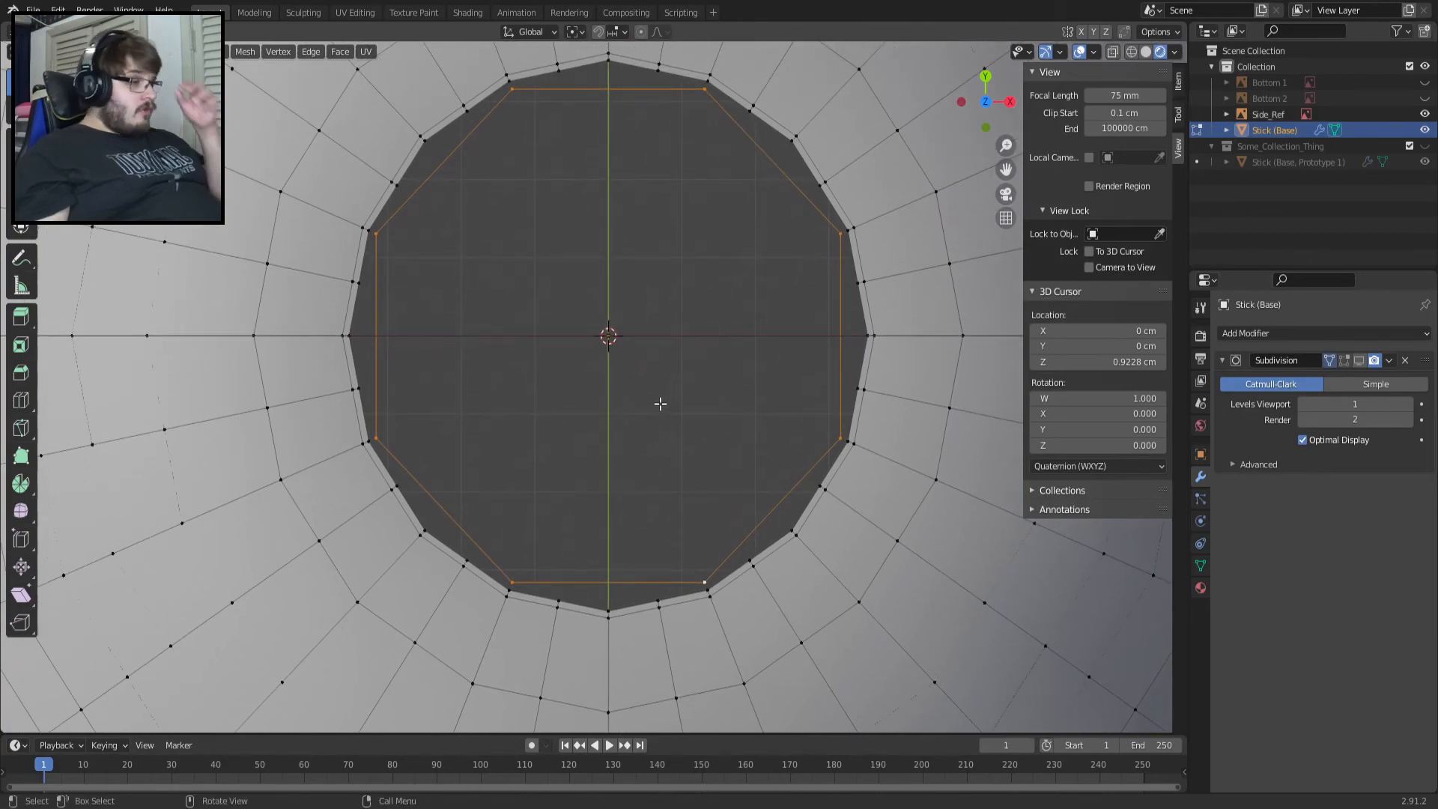
left_click(1358, 360)
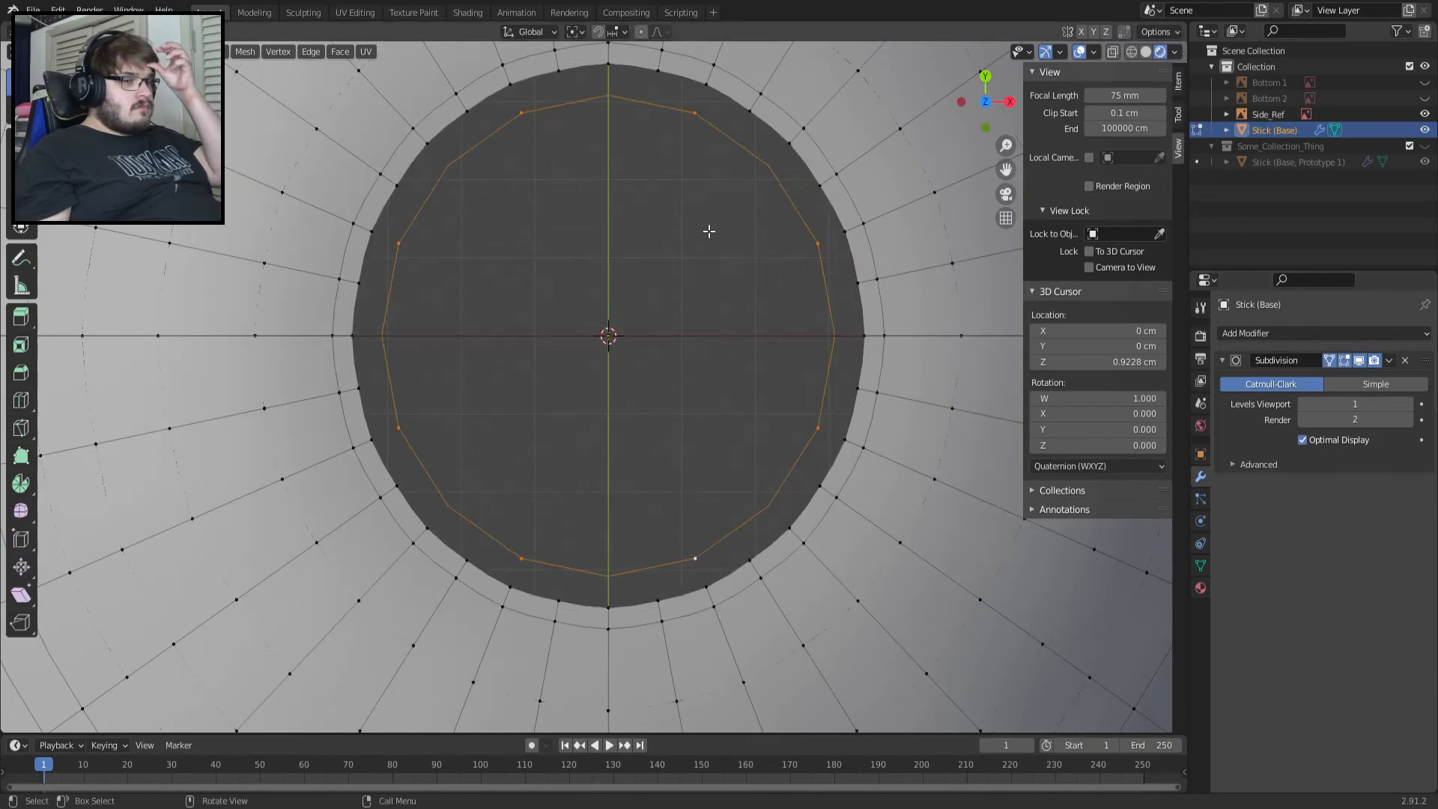
key("Tab")
scroll(700, 251, "down", 3)
key("Tab")
scroll(636, 336, "up", 4)
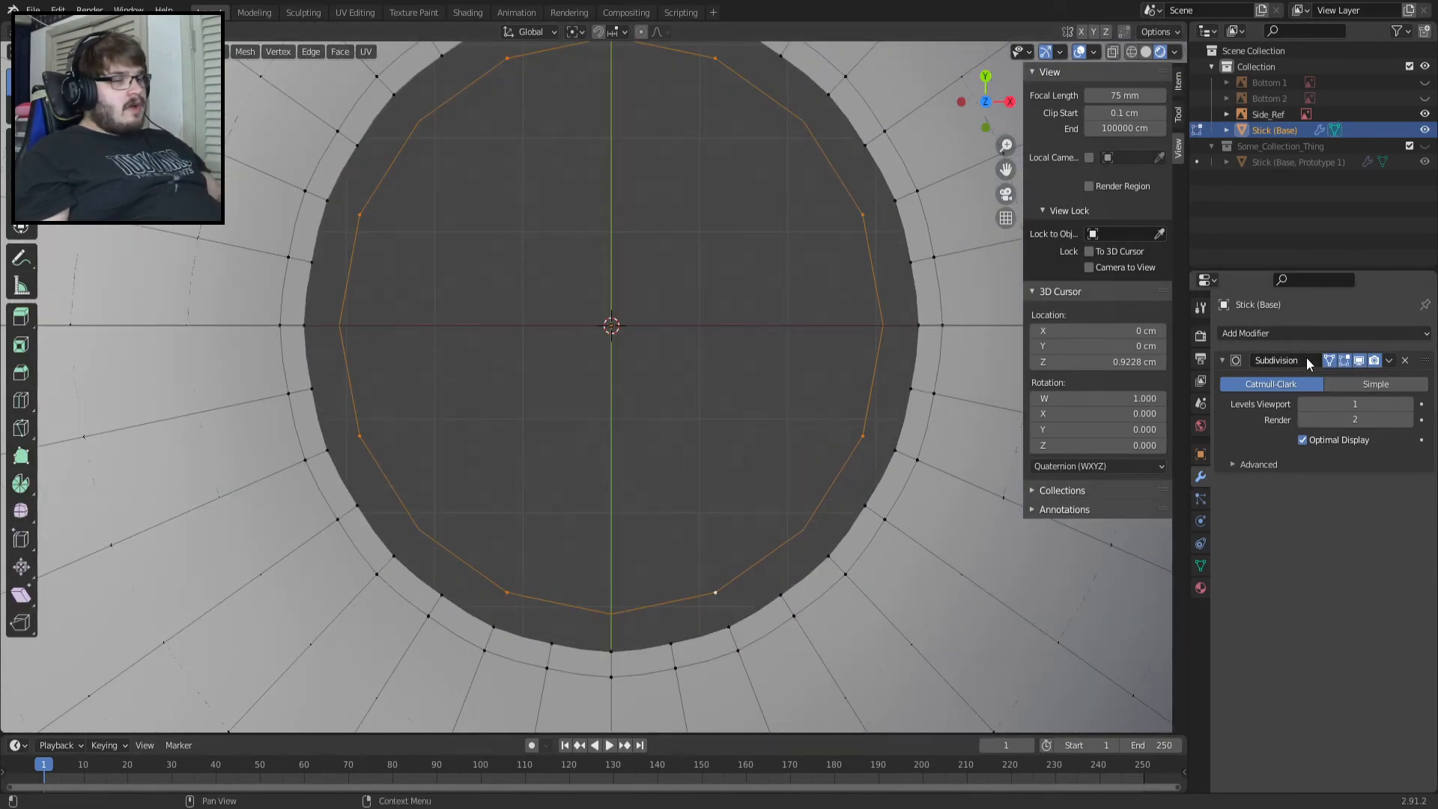
left_click(1359, 362)
Subdivide the edges of the eight-sided loop and show the Subdivision modifier in the viewport.
key("Tab")
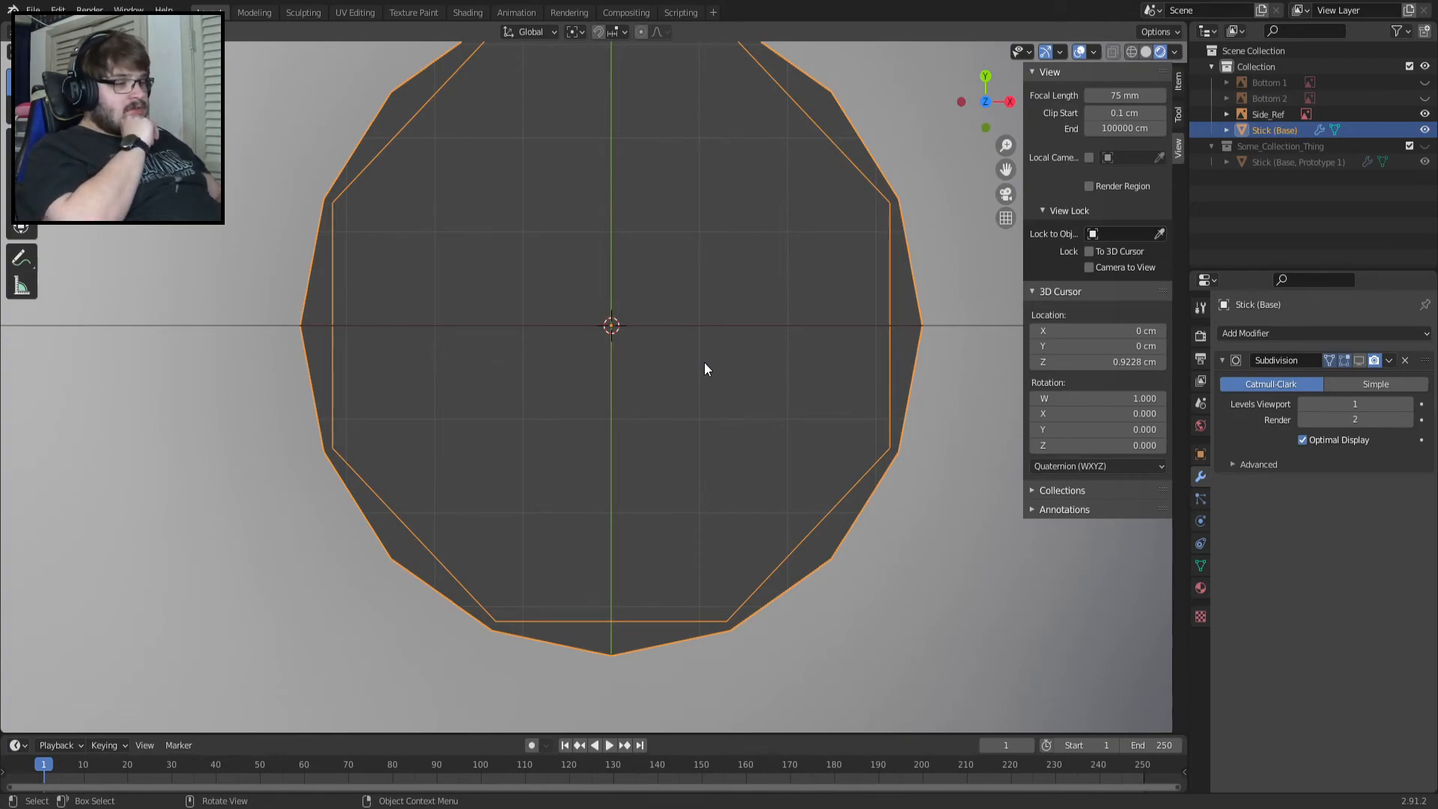
scroll(704, 360, "down", 5)
scroll(599, 277, "up", 4)
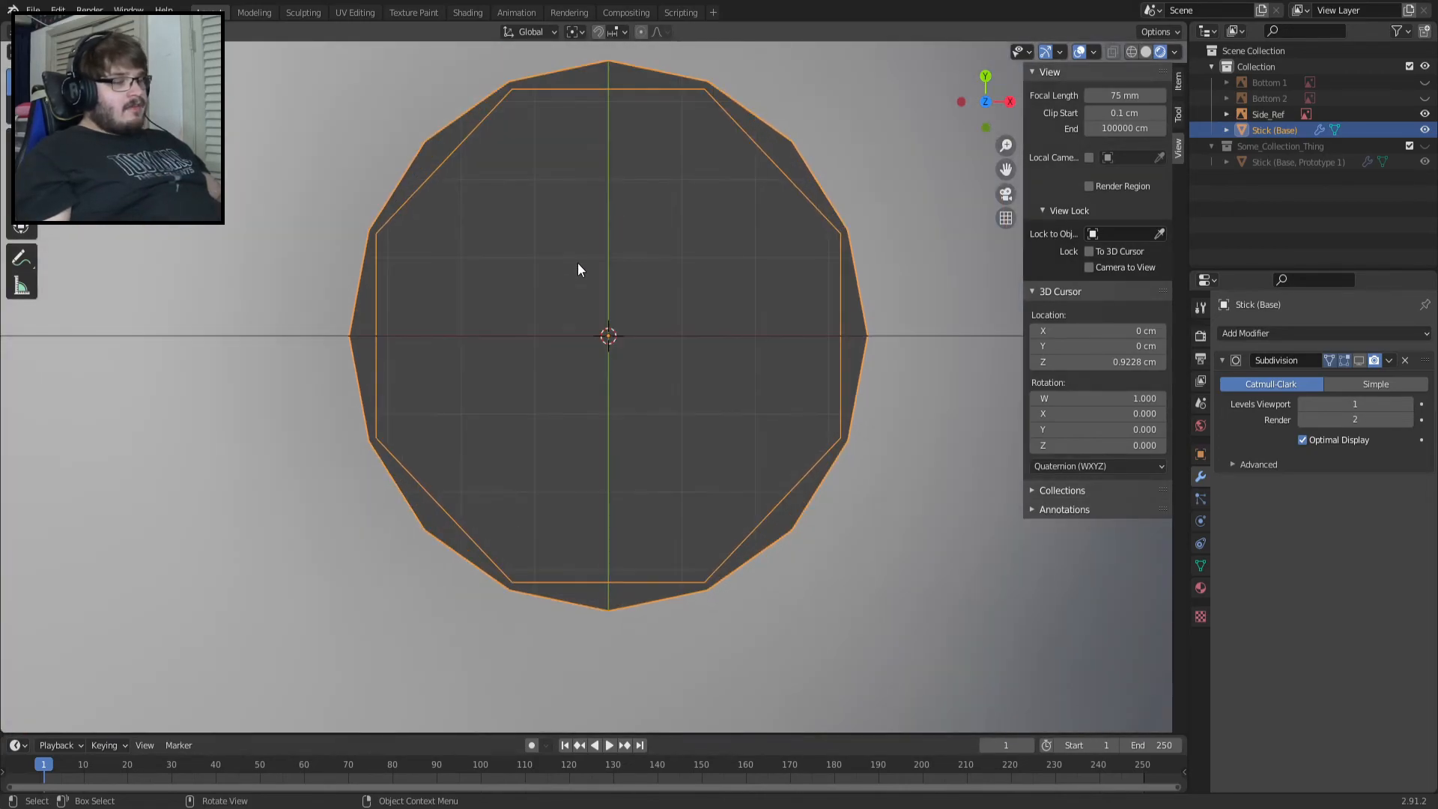
key("Tab")
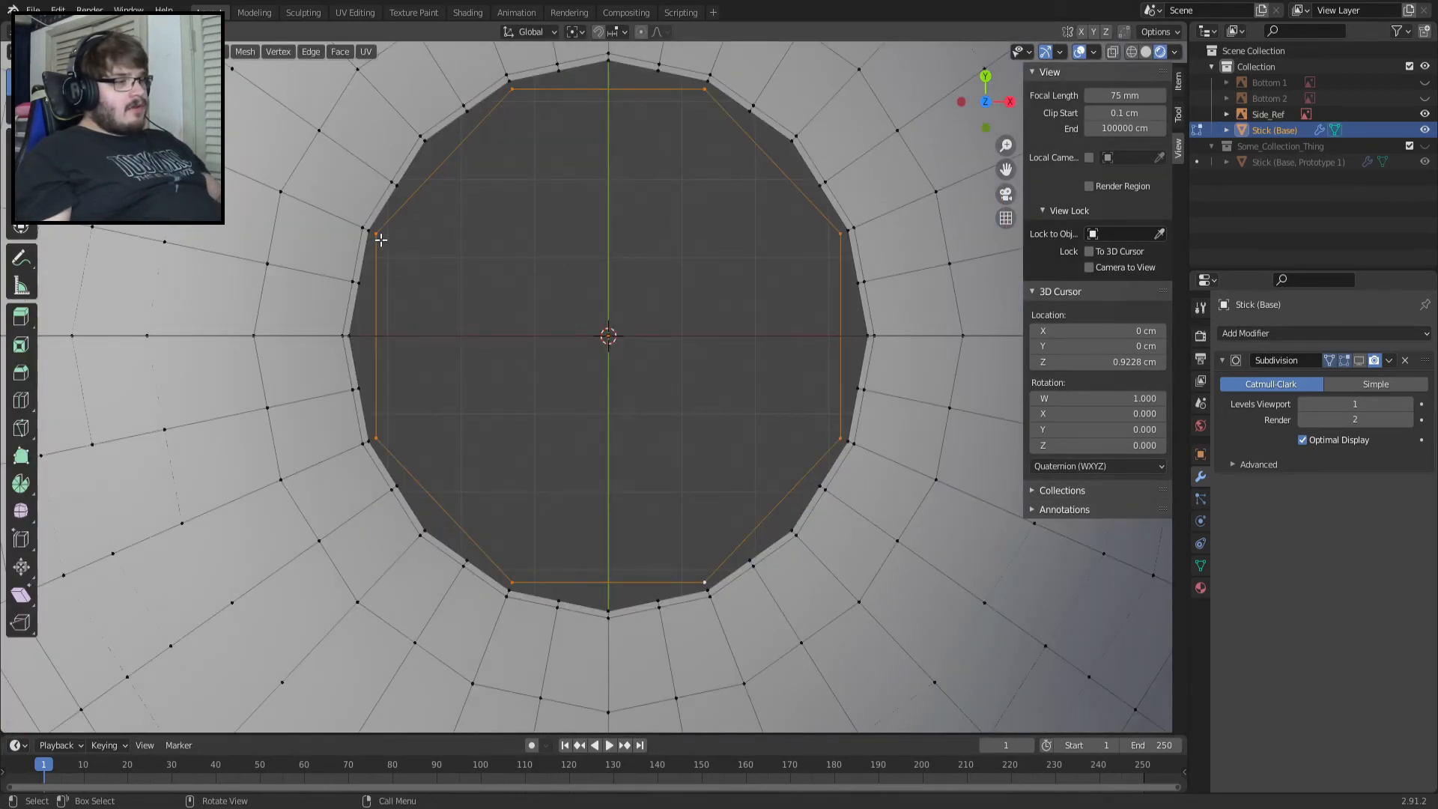
scroll(376, 223, "up", 3)
scroll(378, 223, "down", 2)
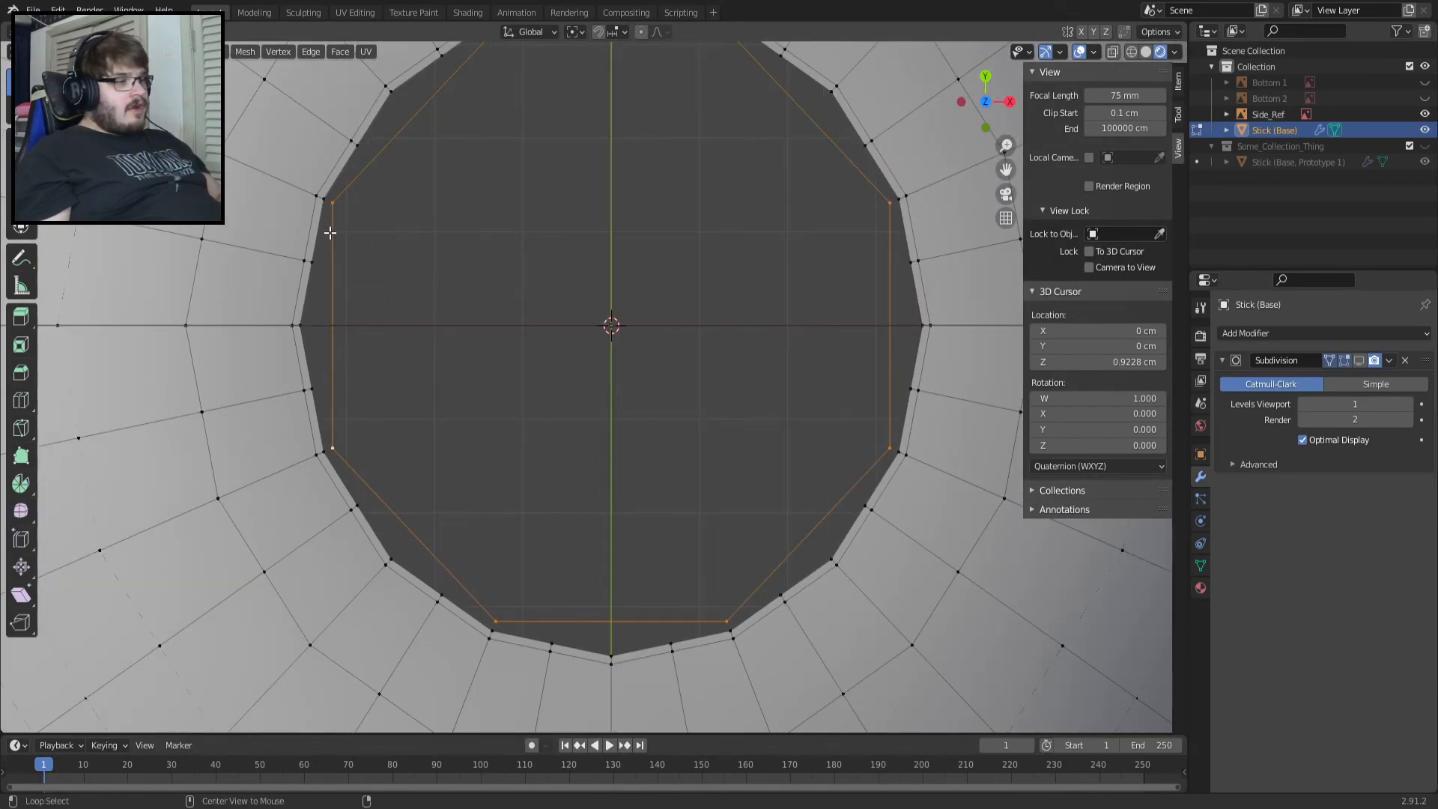
left_click(310, 50)
mouse_move(340, 51)
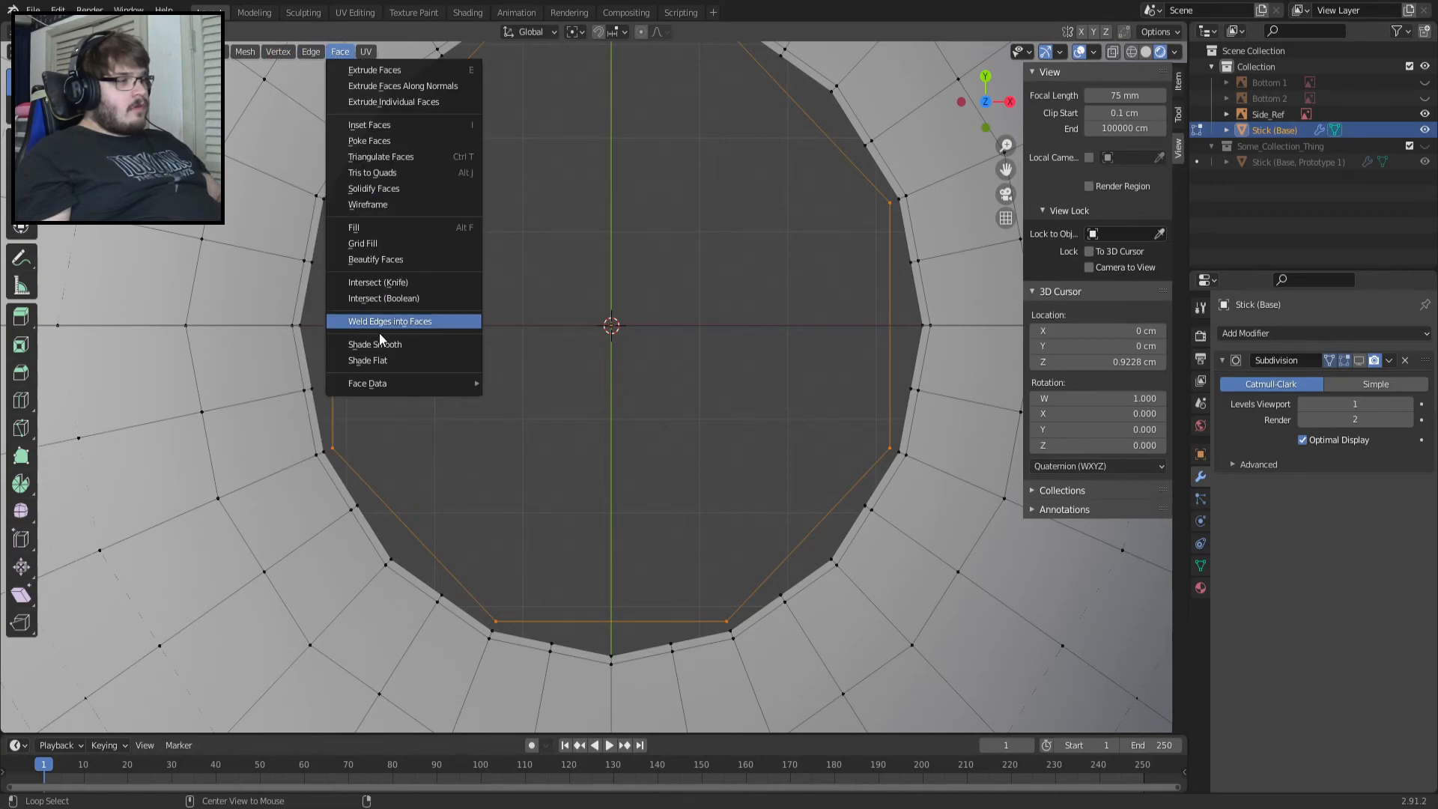
left_click(376, 321)
left_click(305, 54)
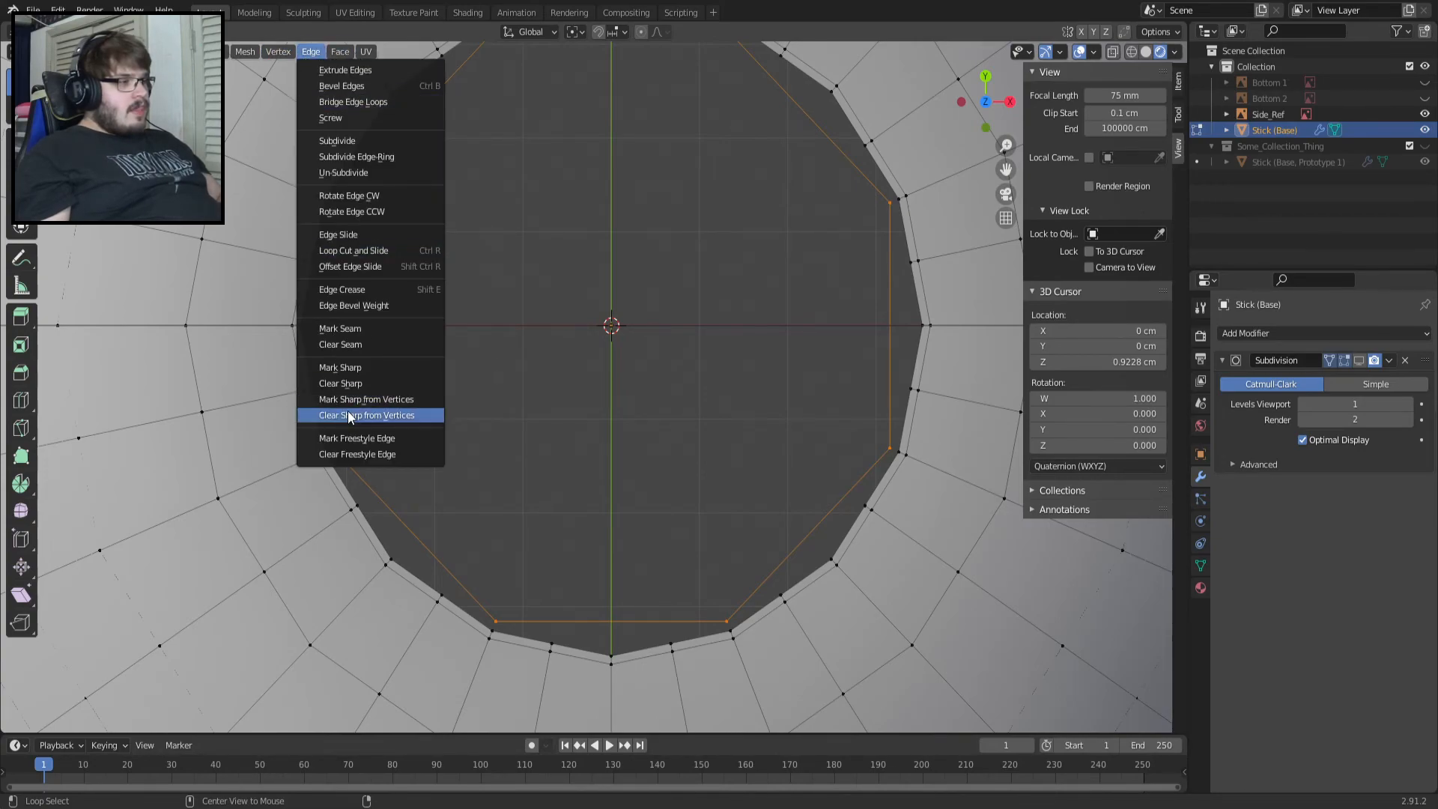
left_click(357, 142)
left_click(1358, 360)
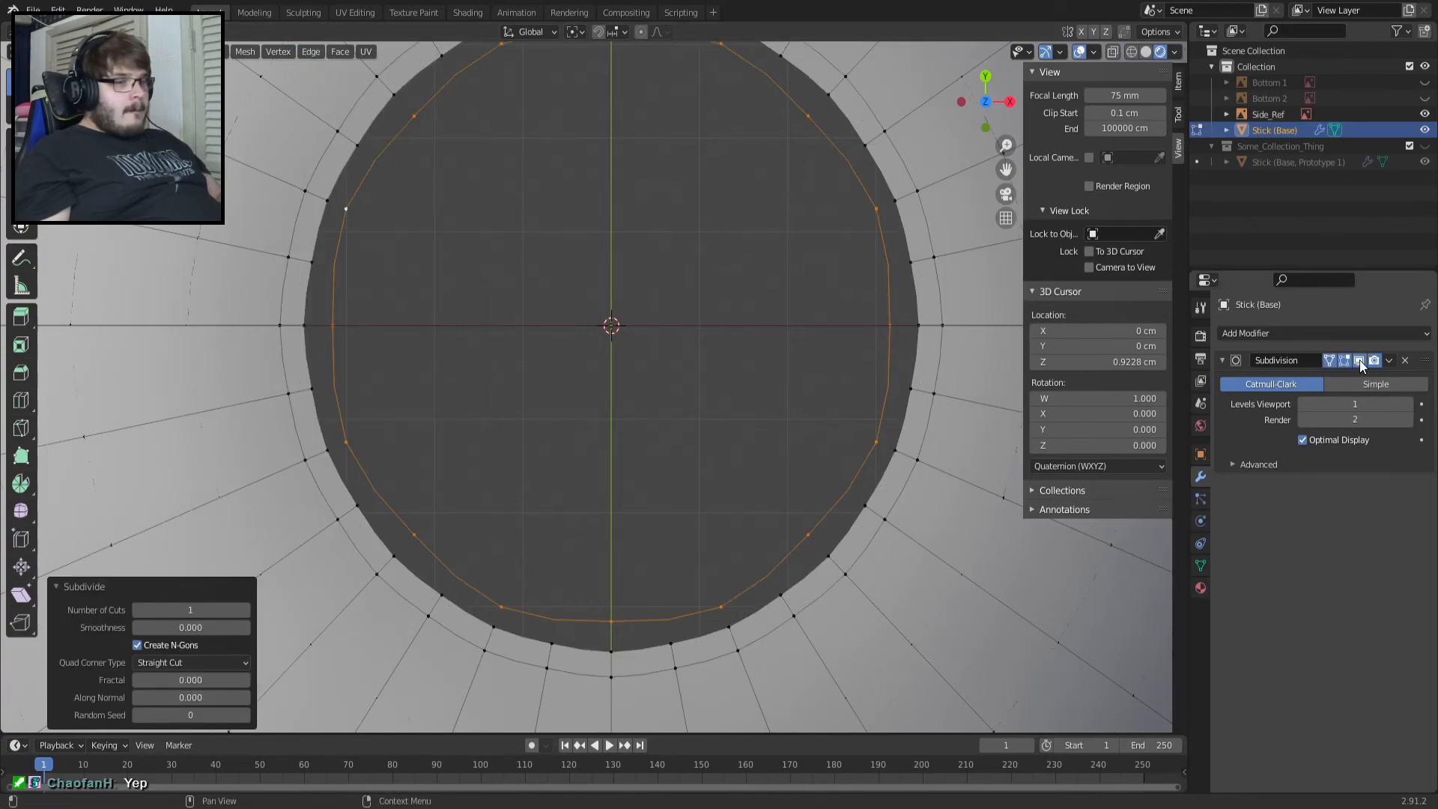
Raise the Subdivide operation's number of cuts to 10.
left_click(245, 609)
left_click(244, 609)
left_click(245, 611)
left_click(246, 611)
left_click(246, 611)
left_click(245, 611)
left_click(245, 611)
left_click(246, 611)
left_click(245, 610)
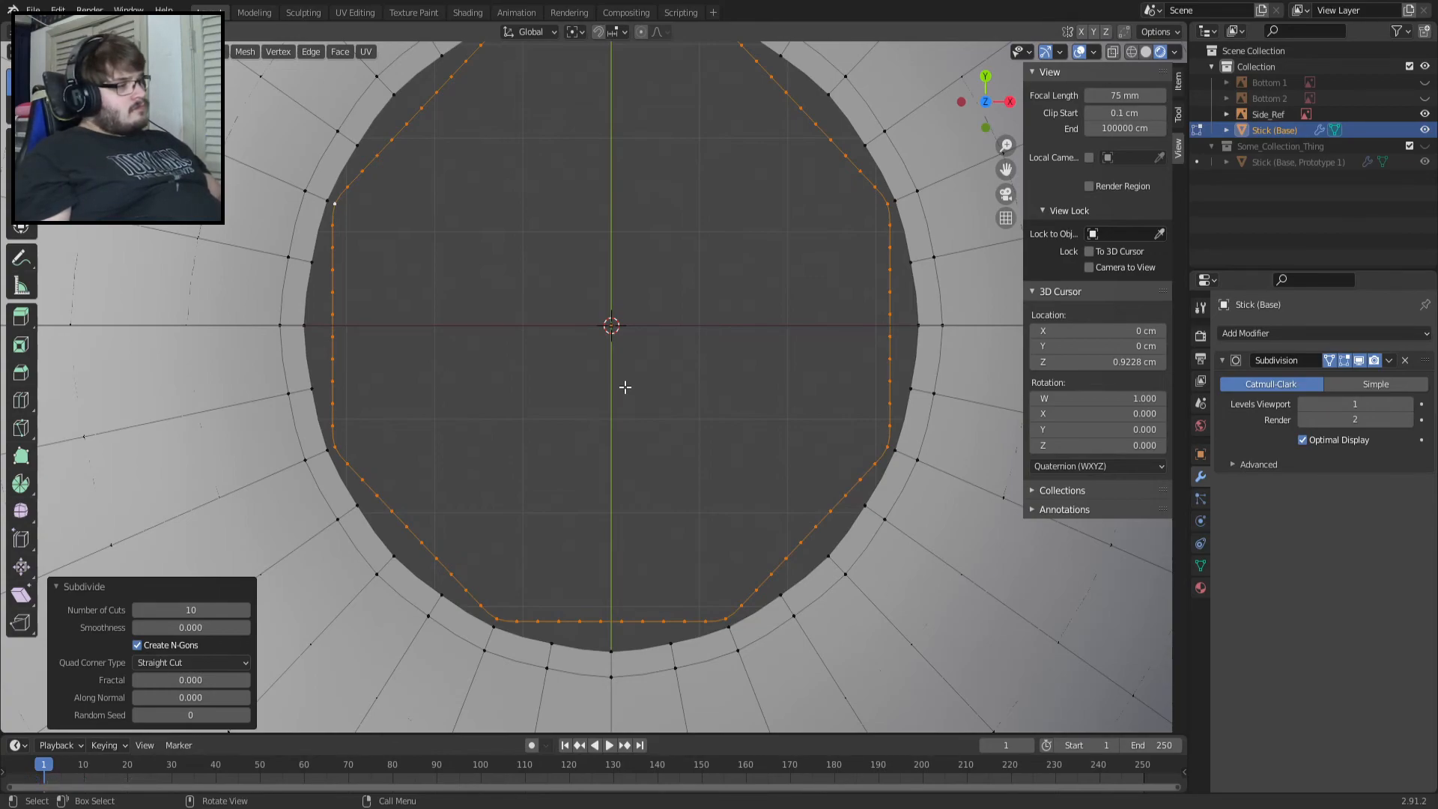
Check the smoothed shape of the subdivided loop in object mode, and undo the subdivision back to eight vertices.
key("Tab")
scroll(638, 385, "down", 3)
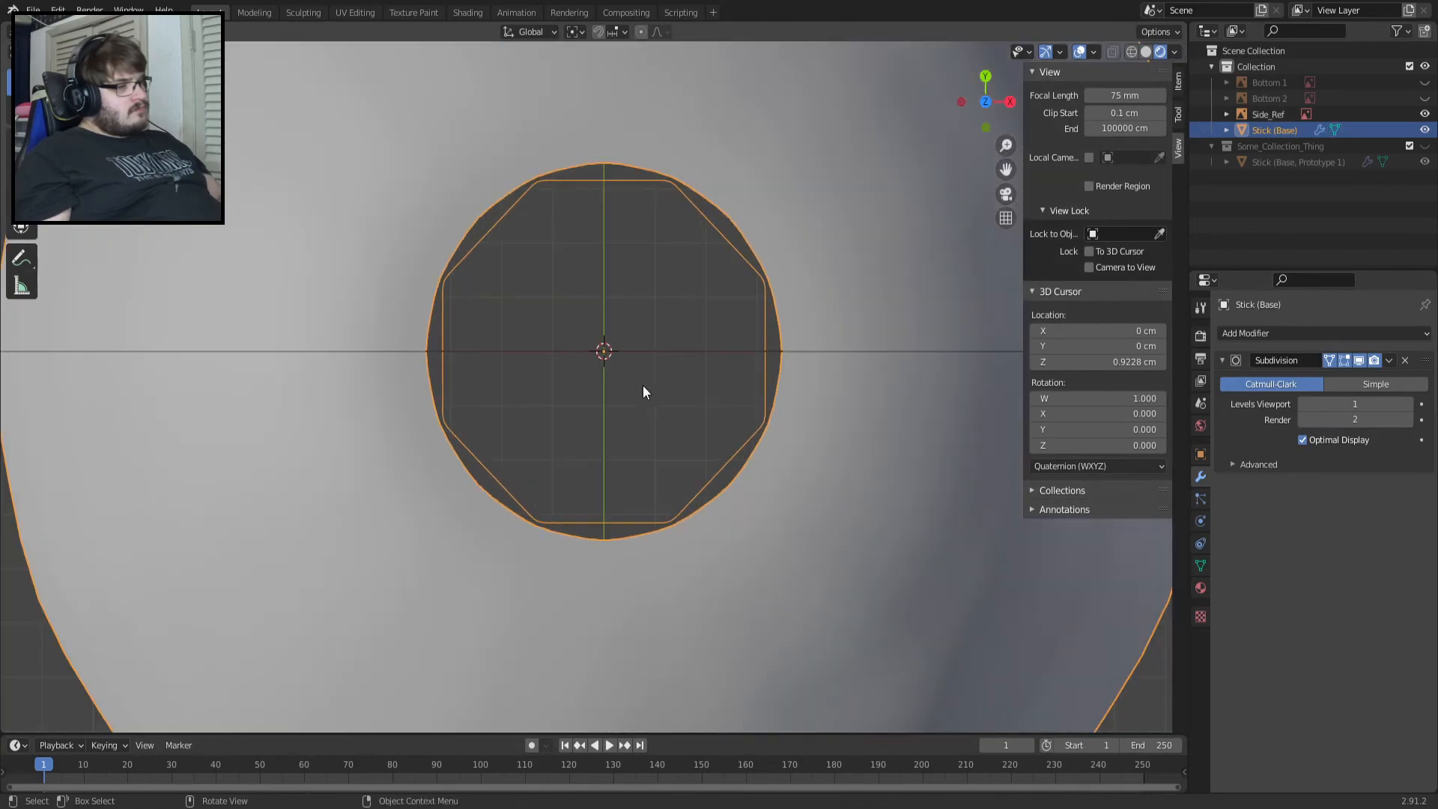
scroll(626, 286, "up", 3)
key("Tab")
scroll(592, 175, "down", 2)
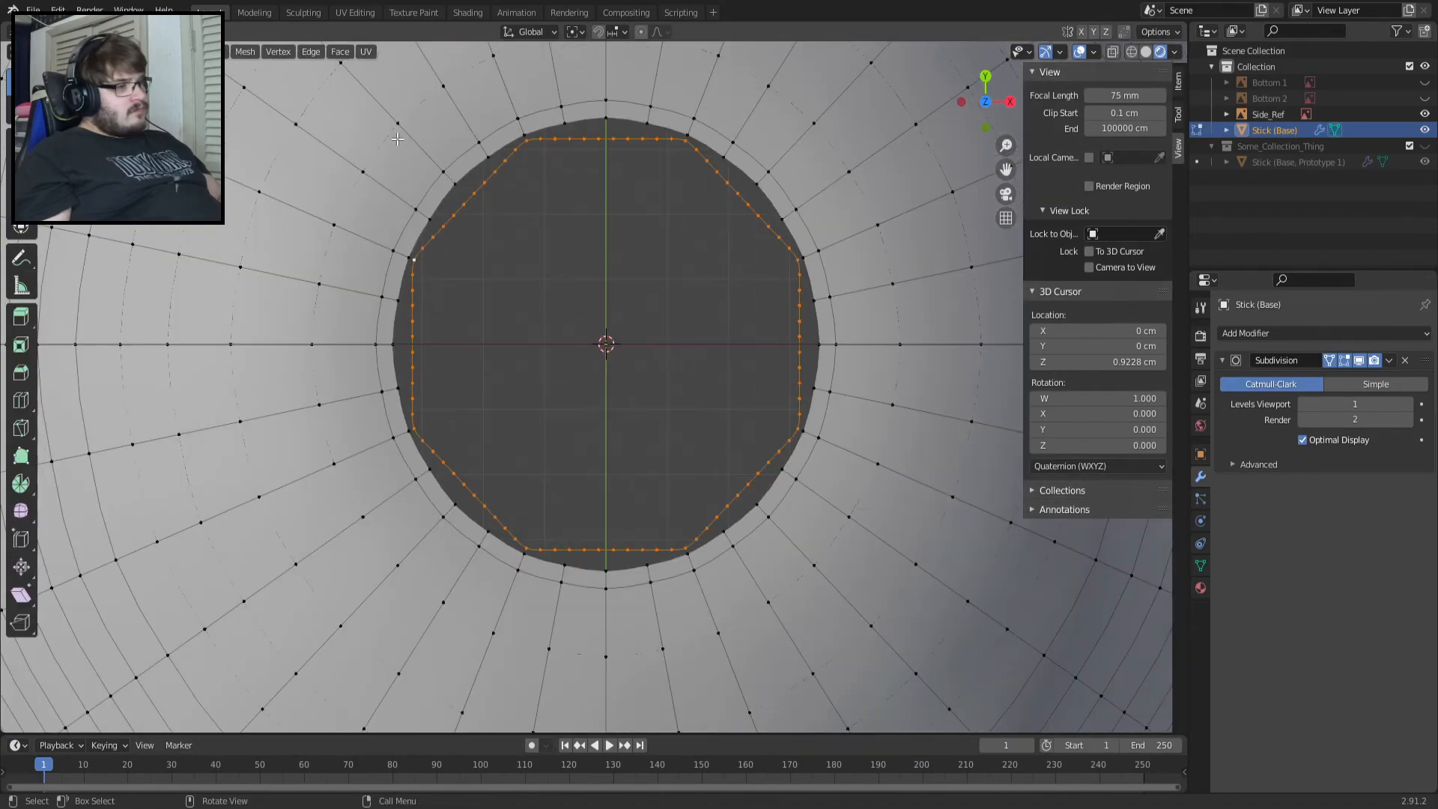
key("ctrl+z")
key("ctrl+z")
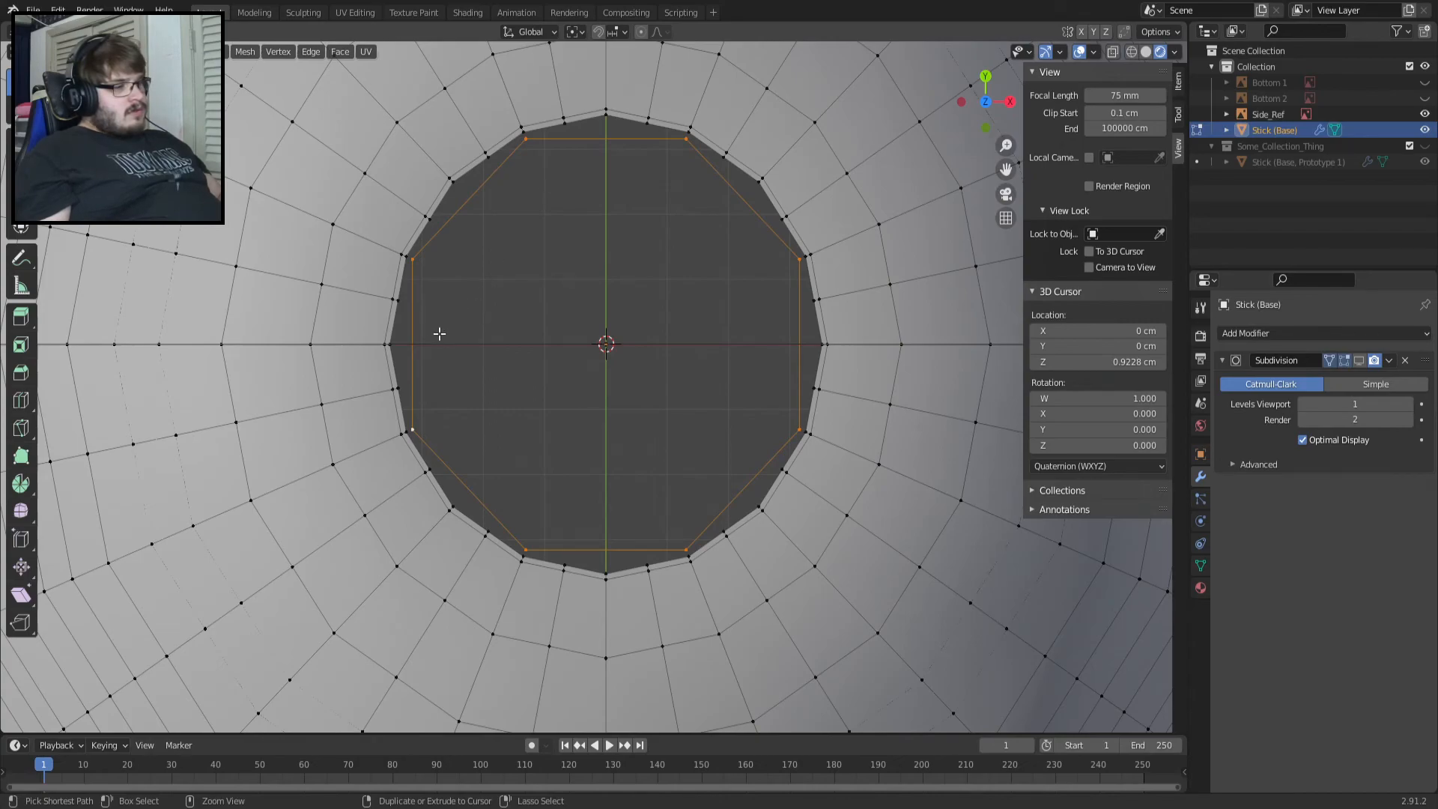
key("ctrl+shift+z")
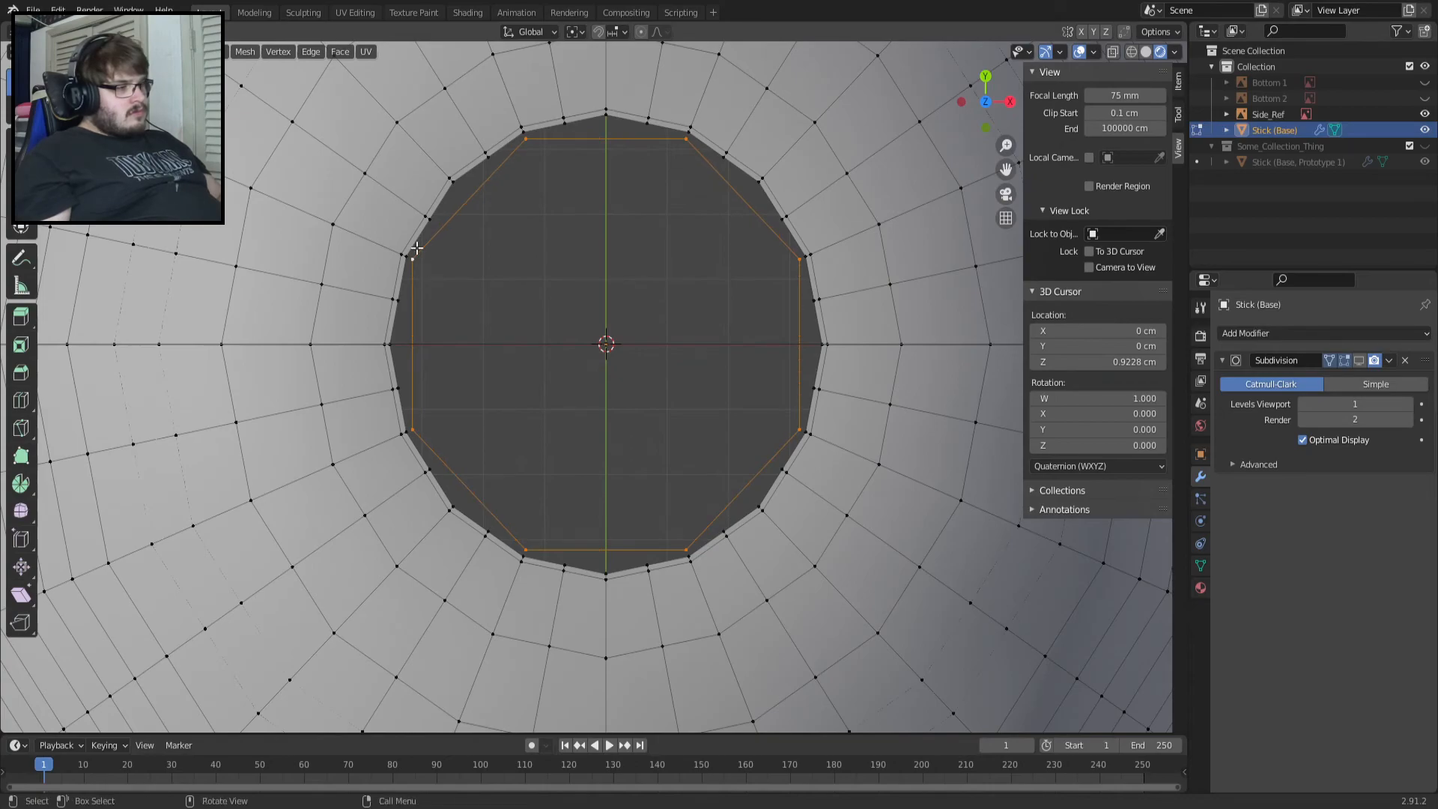
Select the whole eight-sided loop inside the opening and subdivide its edges with one cut.
scroll(397, 234, "up", 4)
scroll(335, 168, "down", 3)
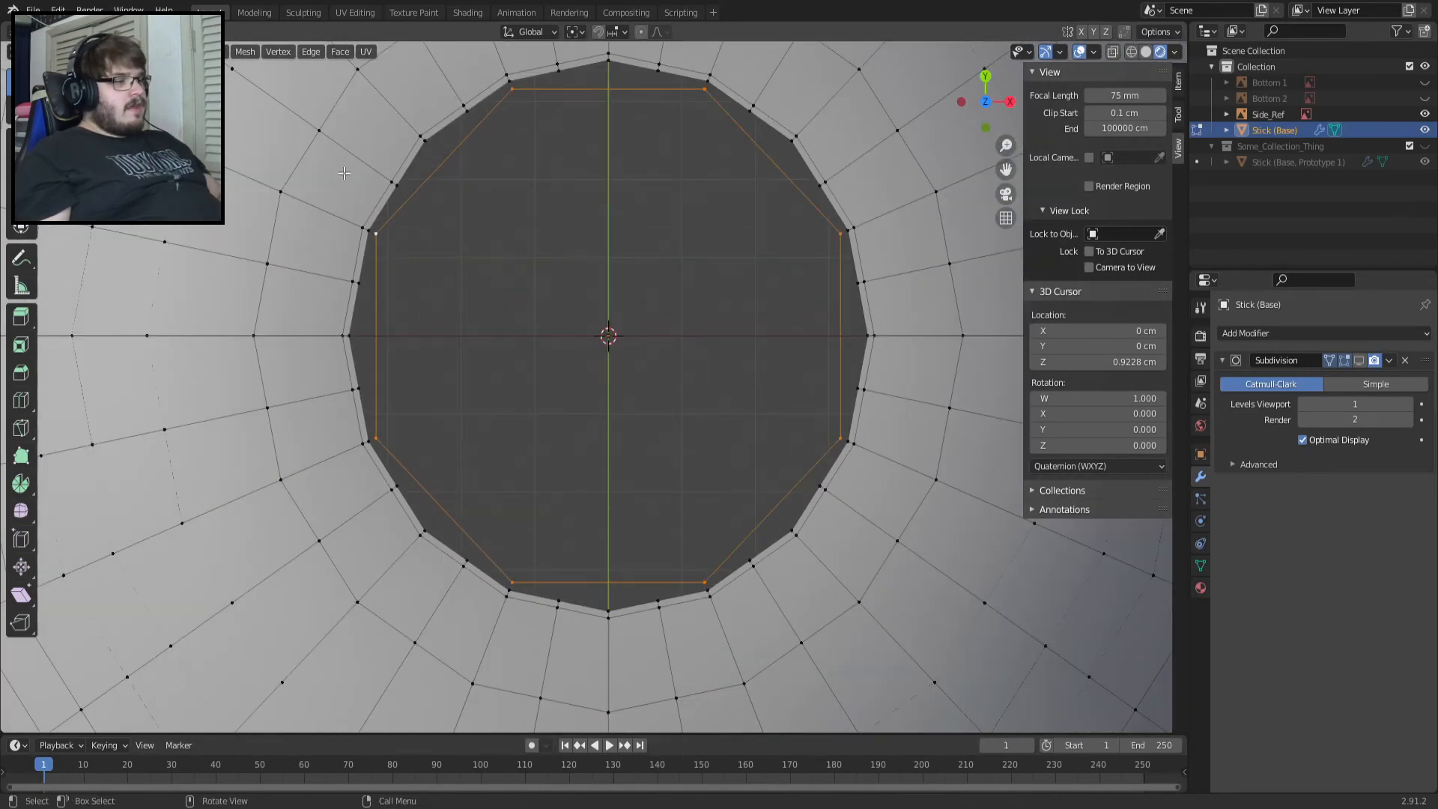
left_click(375, 233)
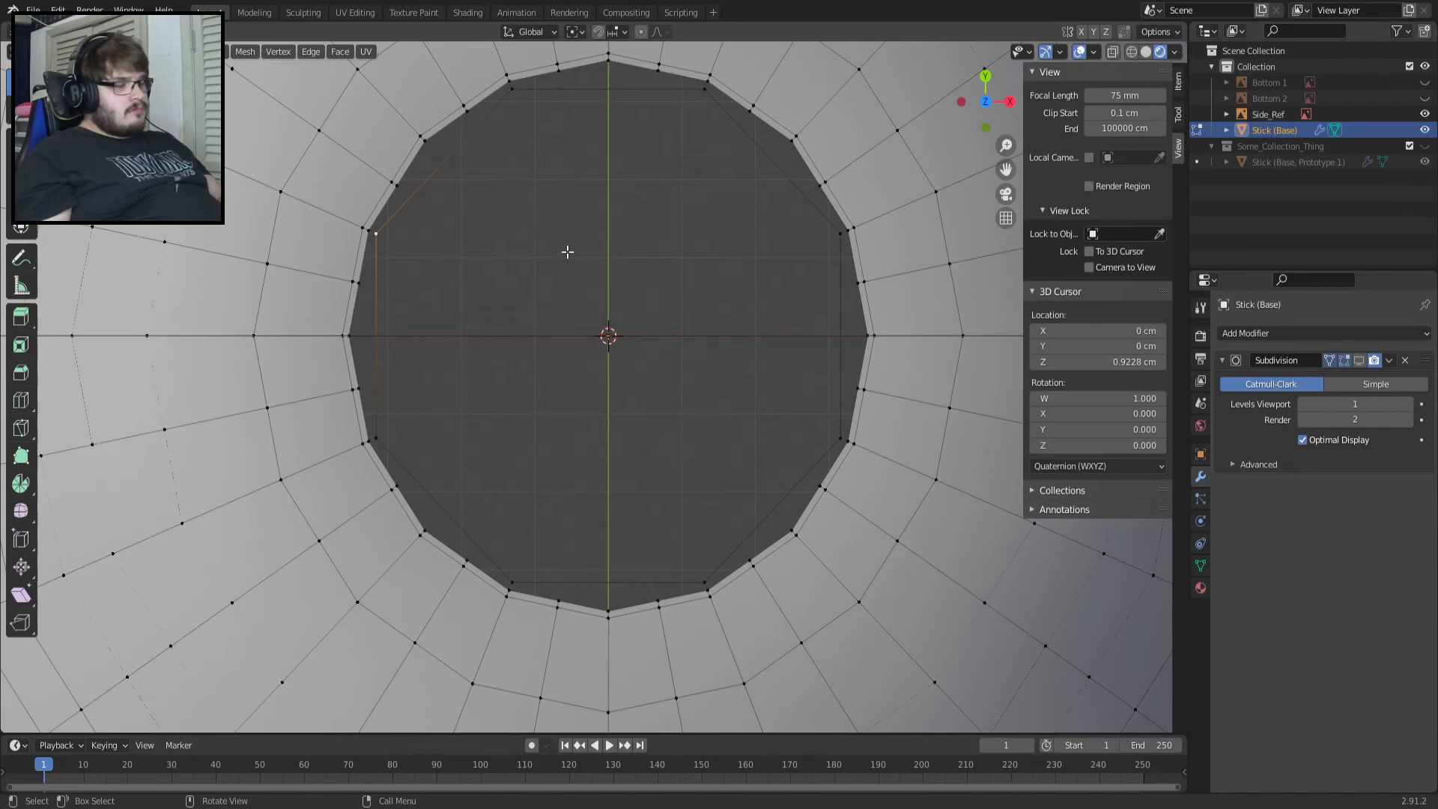
key("ctrl+l")
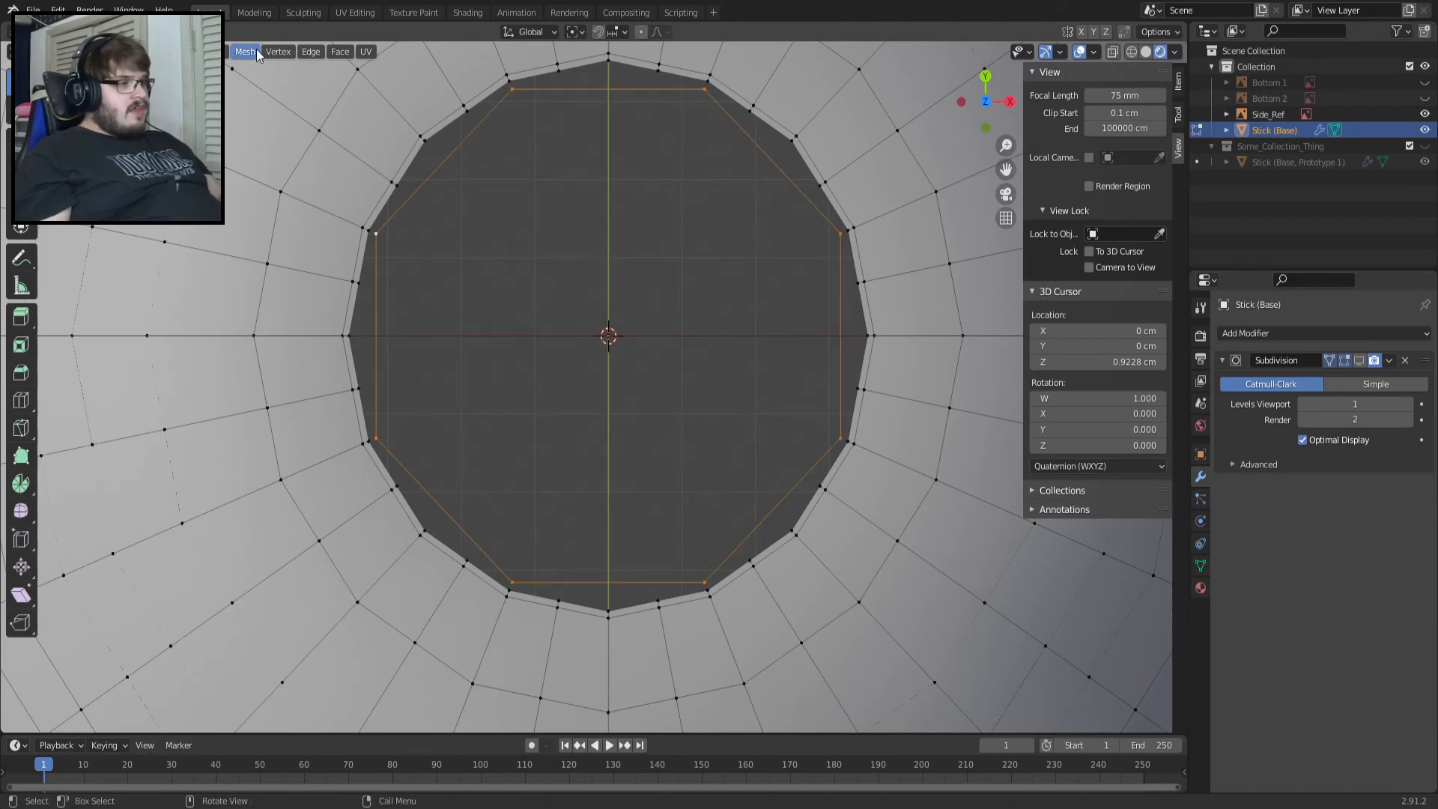
left_click(299, 52)
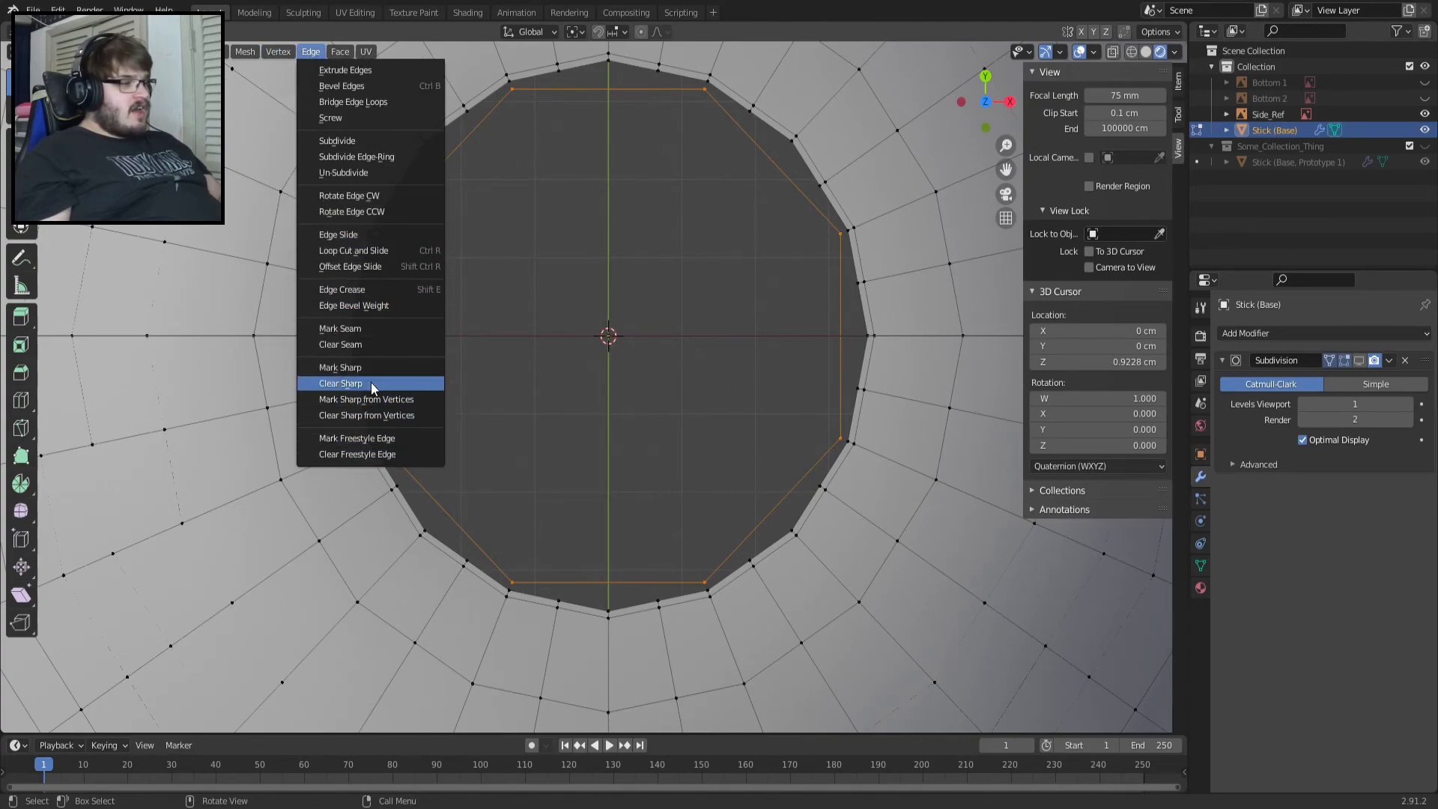
left_click(362, 141)
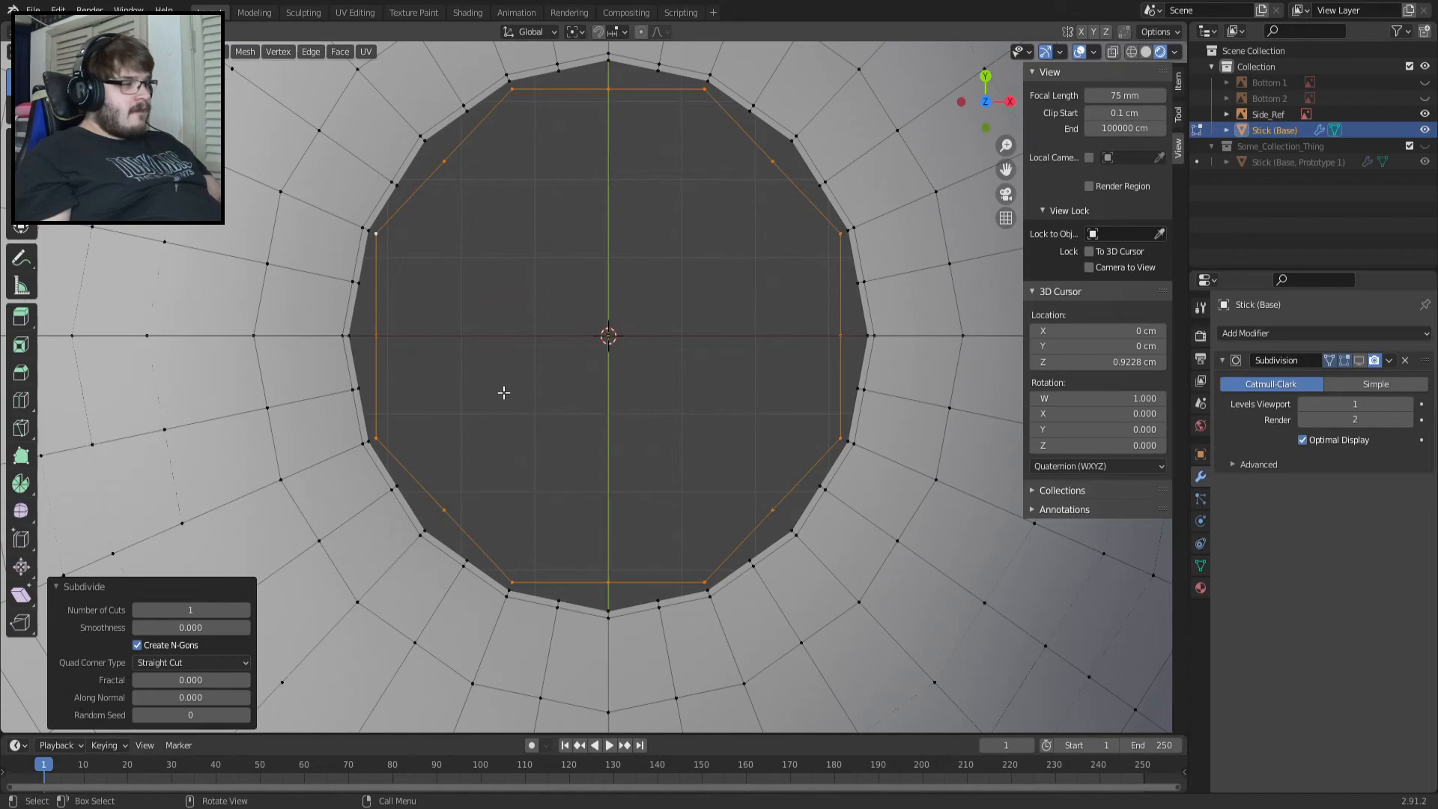
left_click(378, 334)
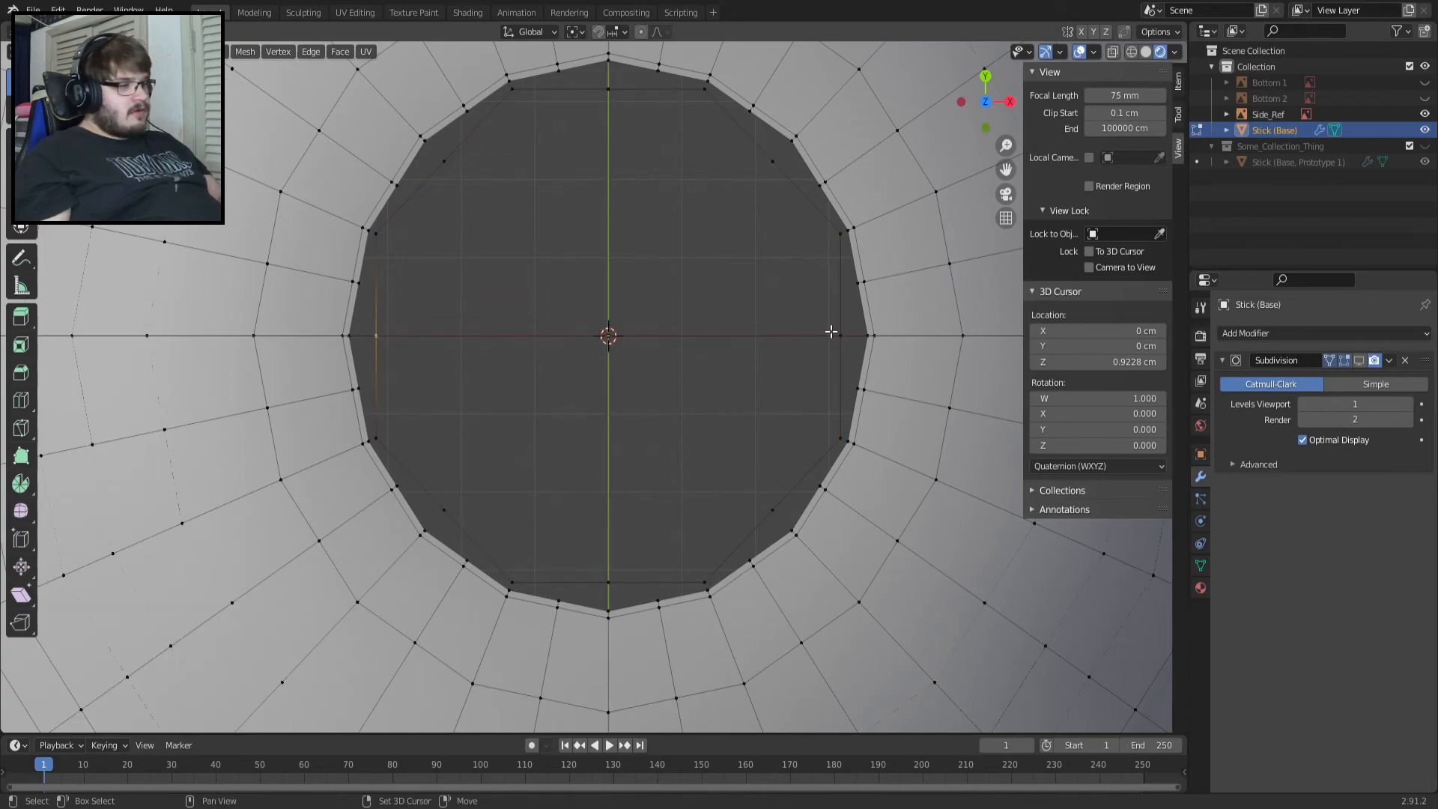
key("g")
left_click(655, 407)
key("ctrl+z")
Select the midpoint vertex on the loop's +X side and set the transform pivot point to 3D Cursor.
left_click(848, 335)
key("e")
key("Escape")
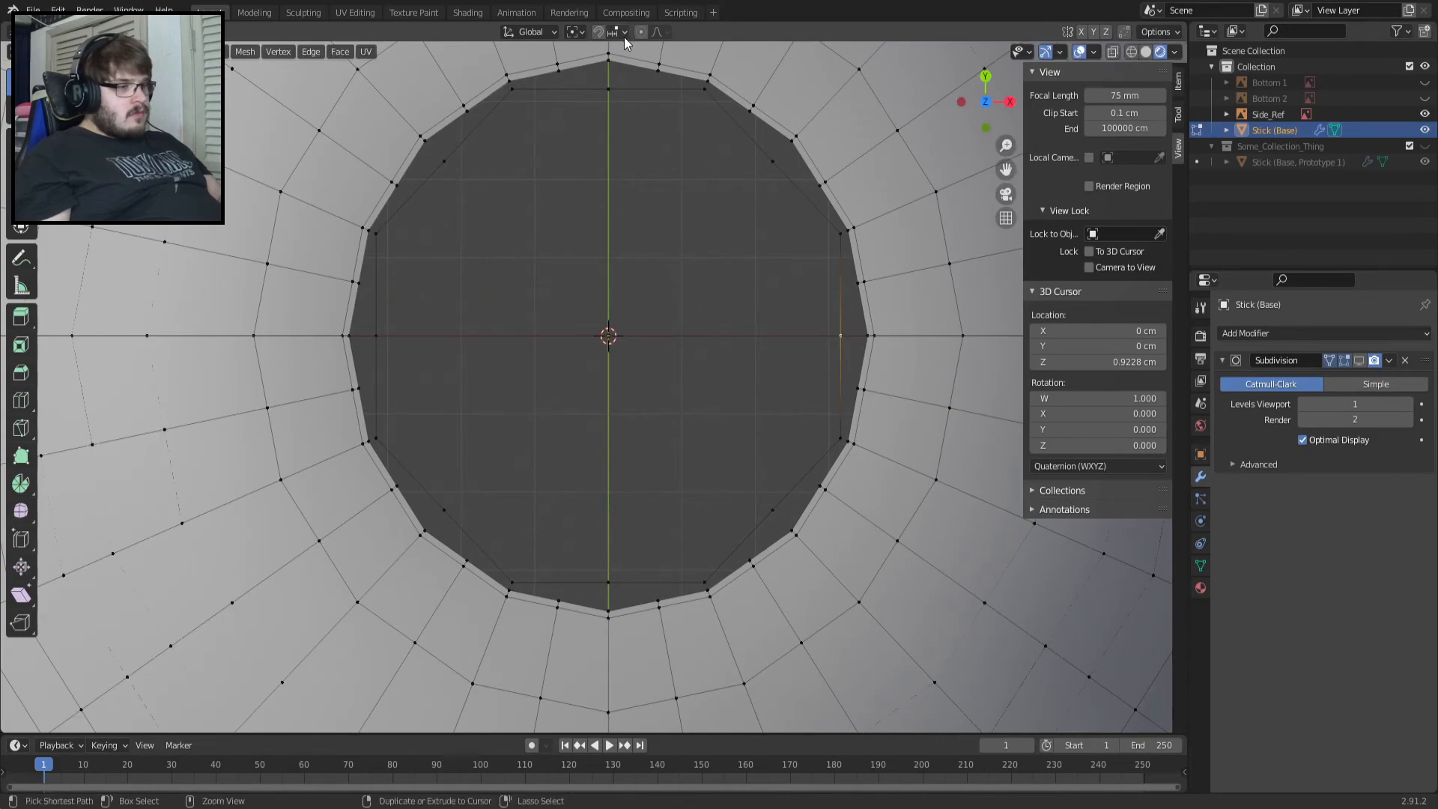
left_click(574, 32)
left_click(599, 85)
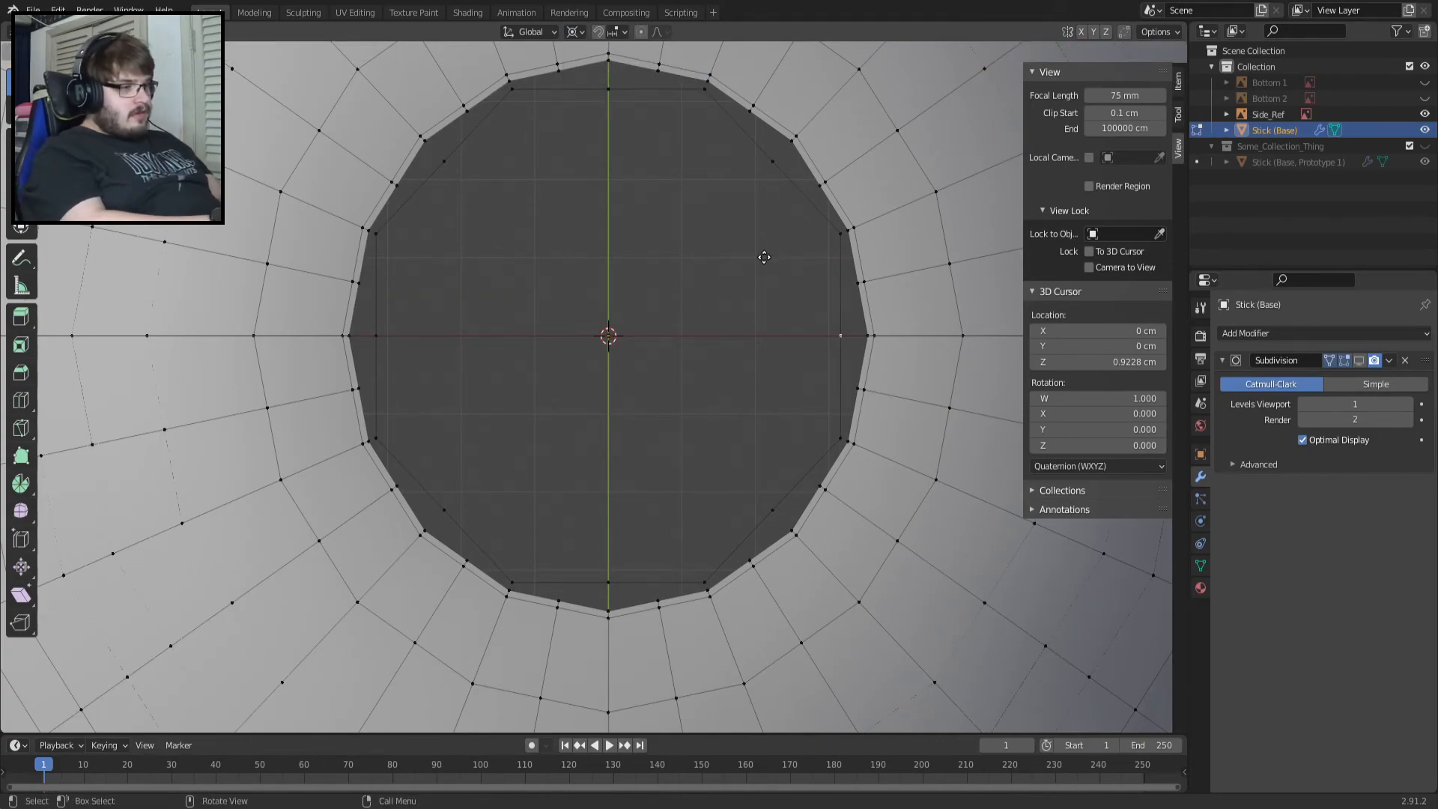
Try a free extrusion of the +X midpoint vertex toward the centre of the opening, and undo it.
left_click(763, 257)
key("e")
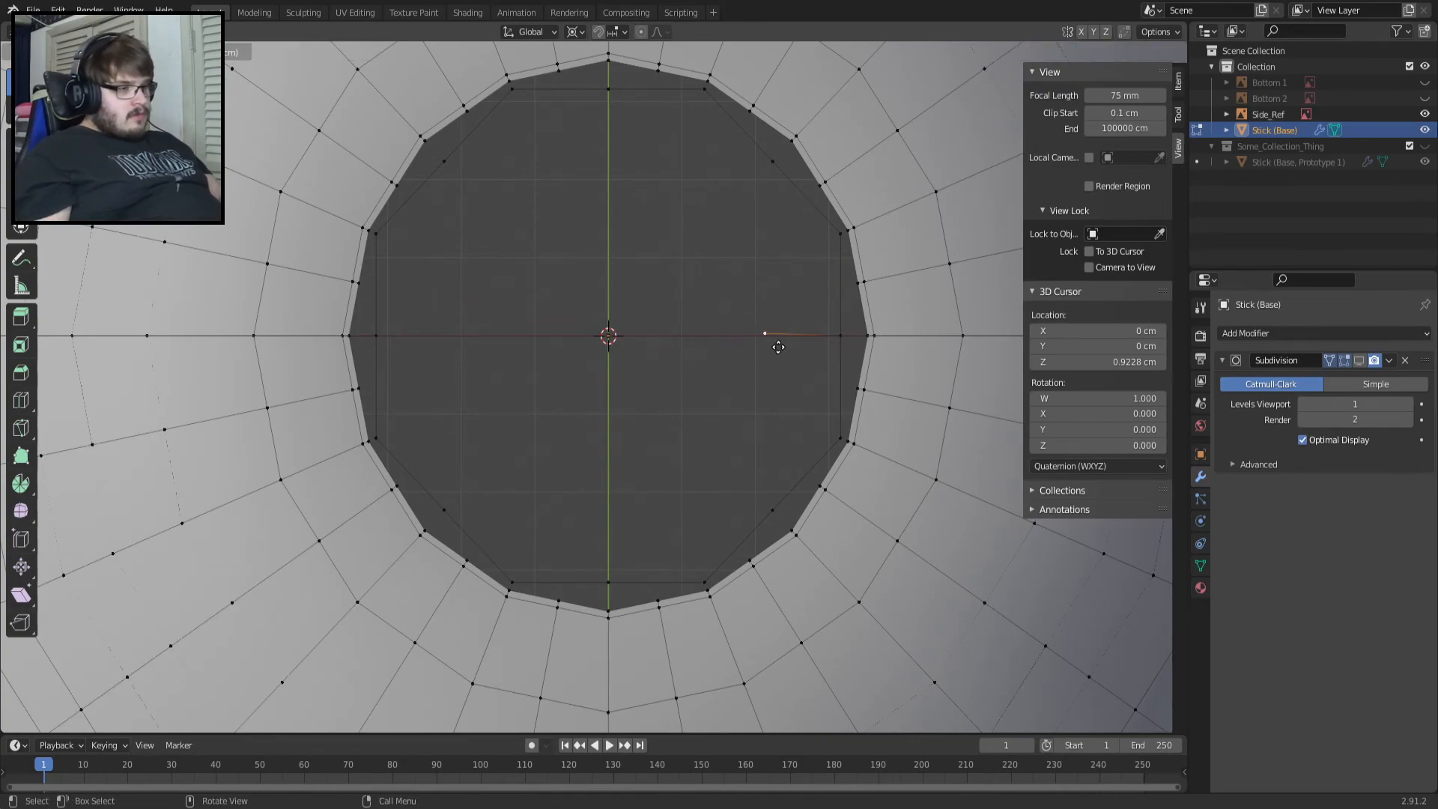
left_click(774, 342)
key("e")
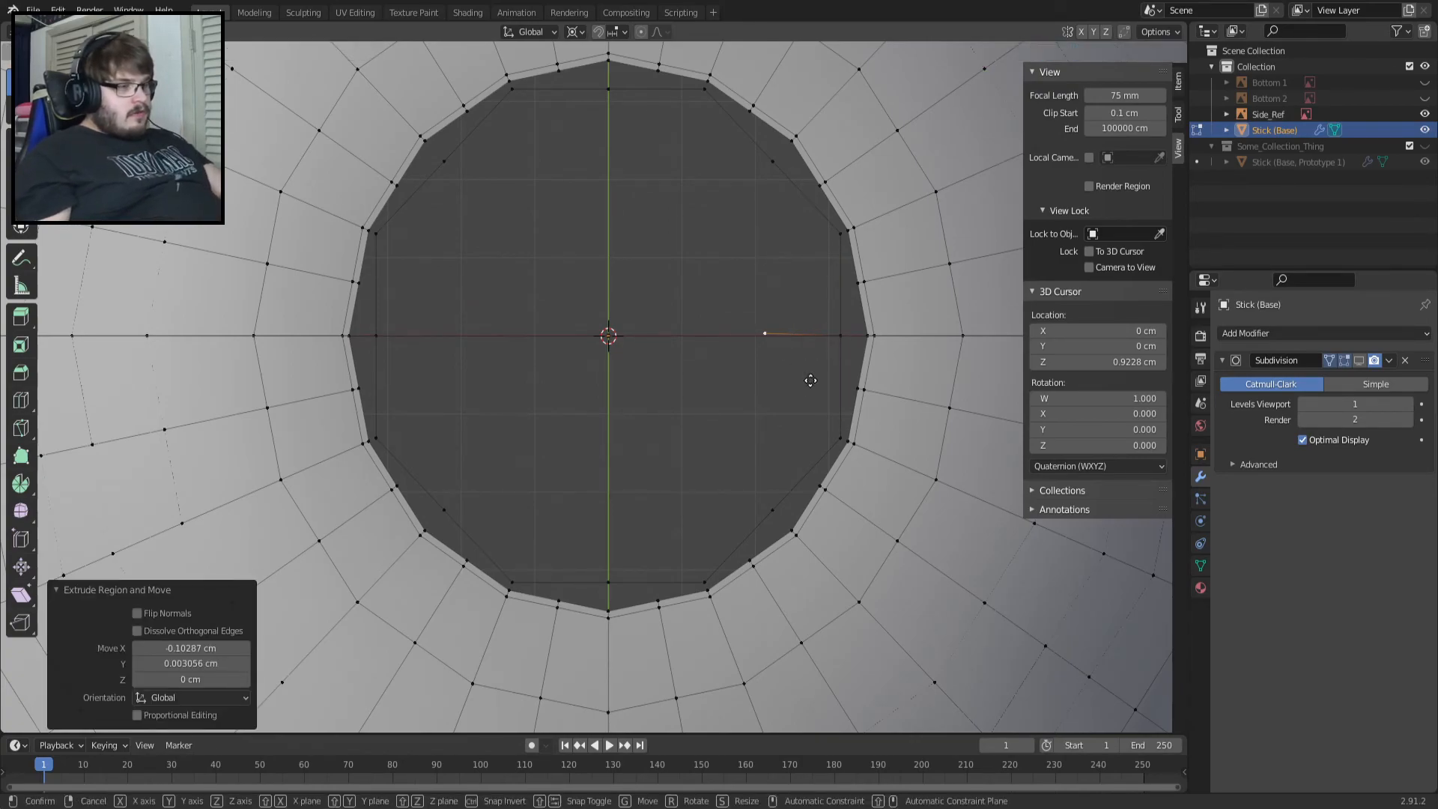
right_click(861, 331)
key("ctrl+z")
Extrude the +X midpoint vertex about 0.26 cm inward along the X axis.
key("g")
key("y")
key("x")
left_click(694, 335)
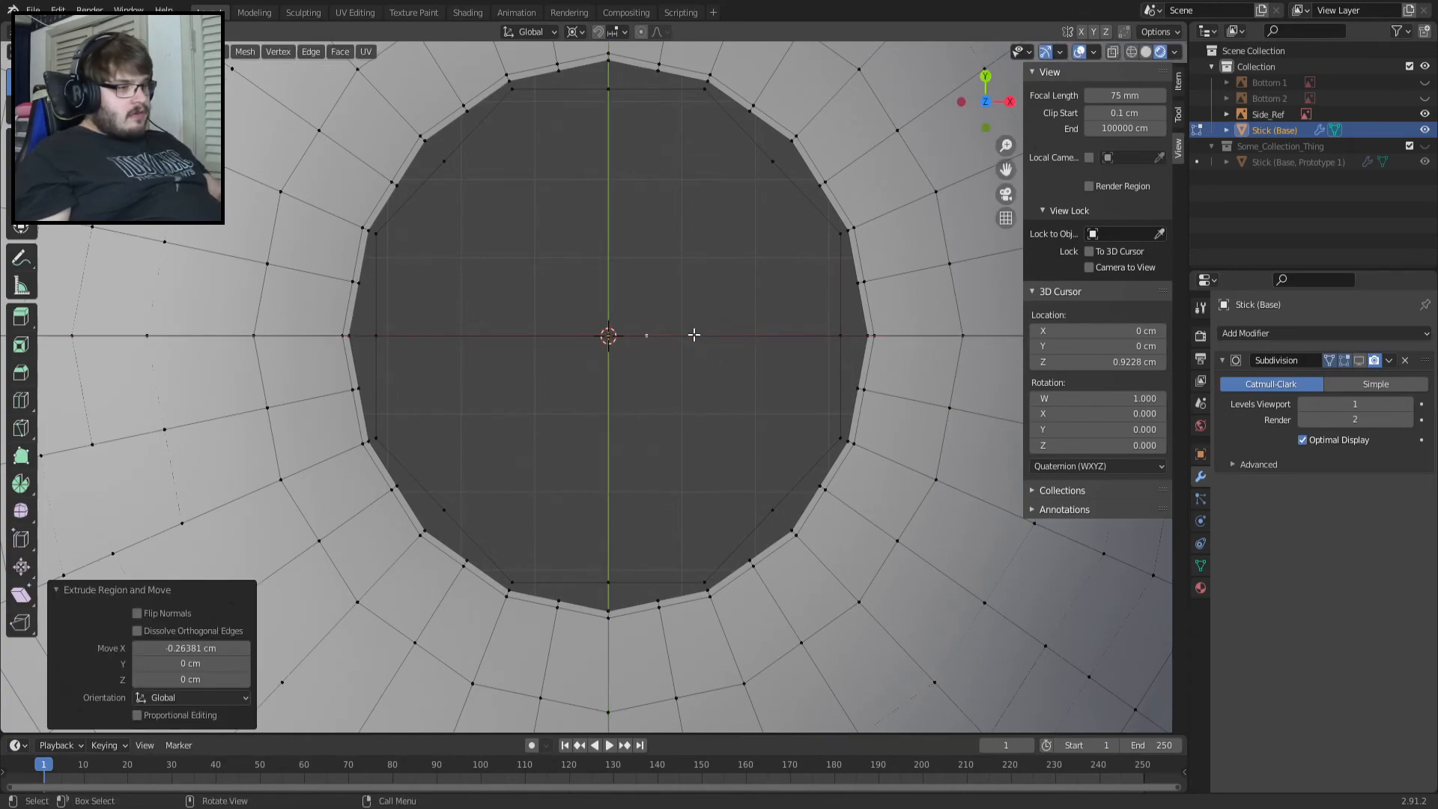
key("g")
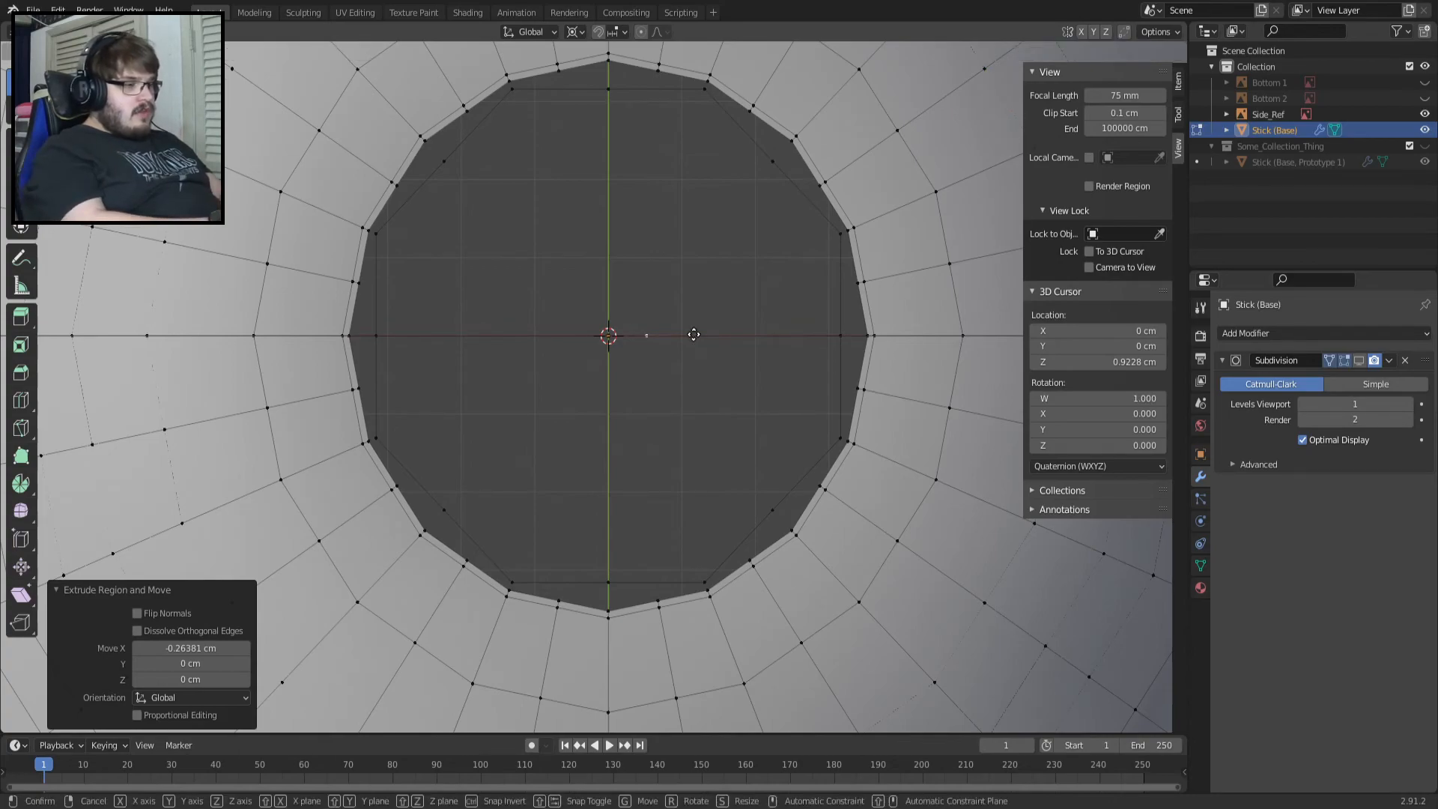
key("x")
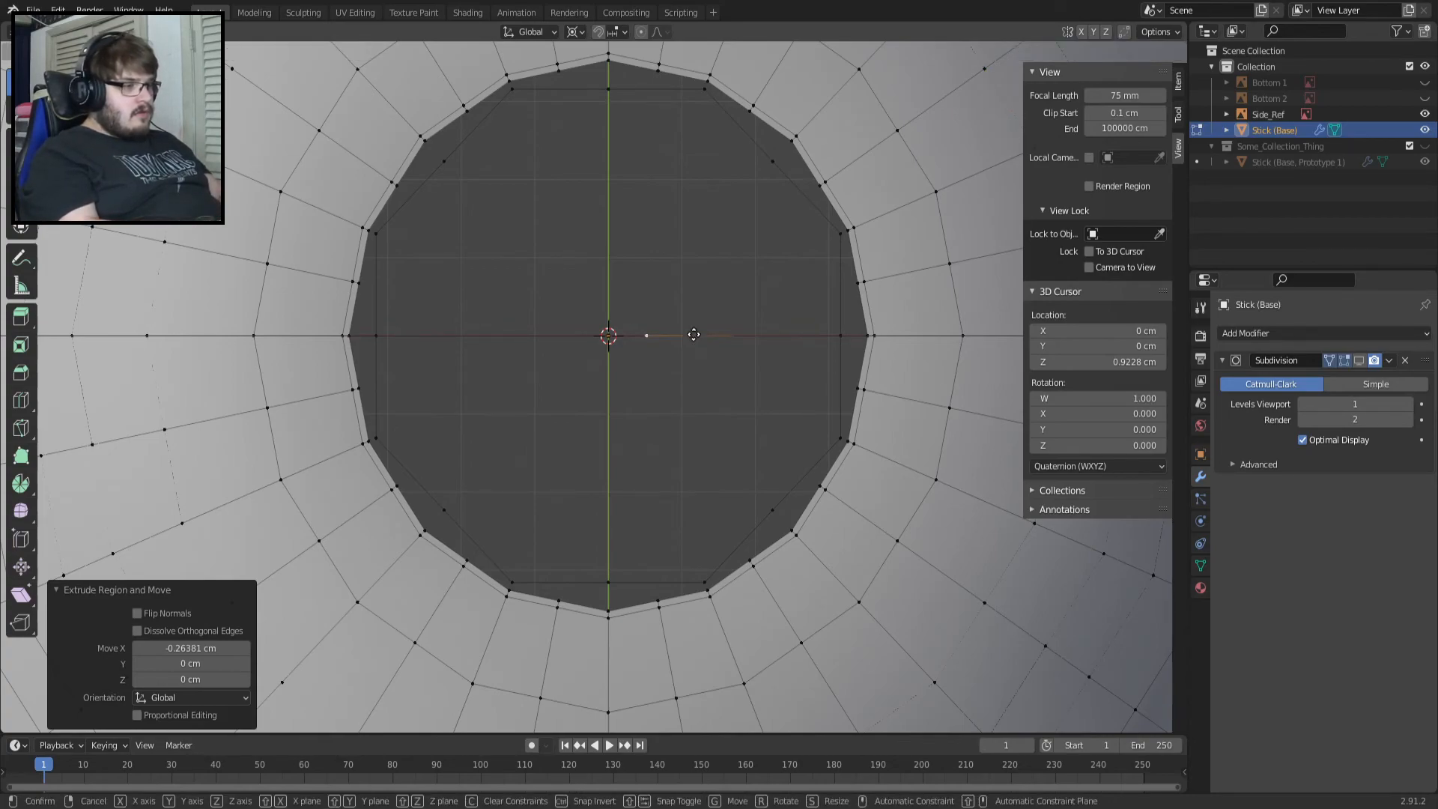
left_click(694, 335)
key("g")
right_click(715, 350)
key("ctrl+z")
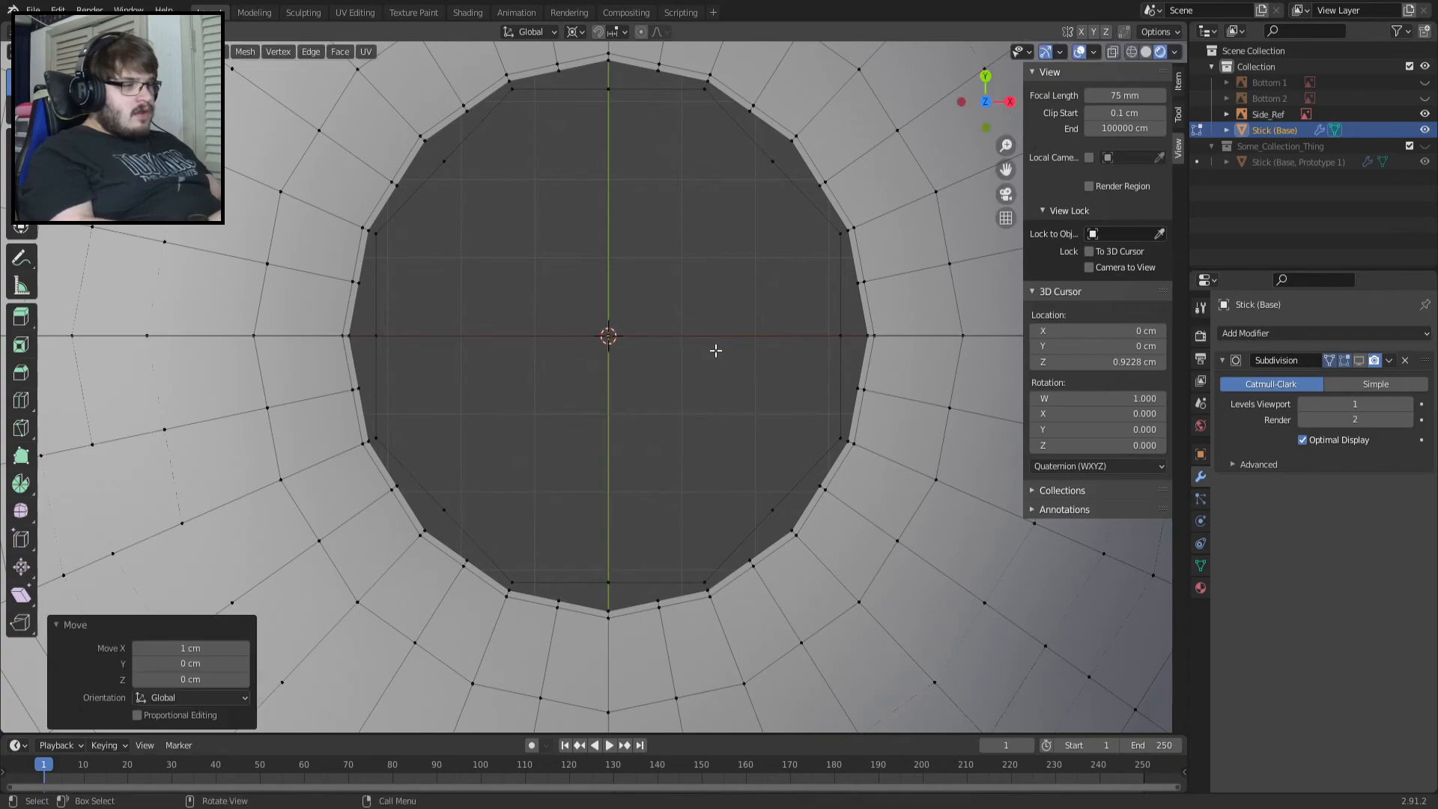
Scale the extruded vertex to 0 about the 3D Cursor to centre it over the opening.
key("g")
key("x")
left_click(700, 356)
key("s")
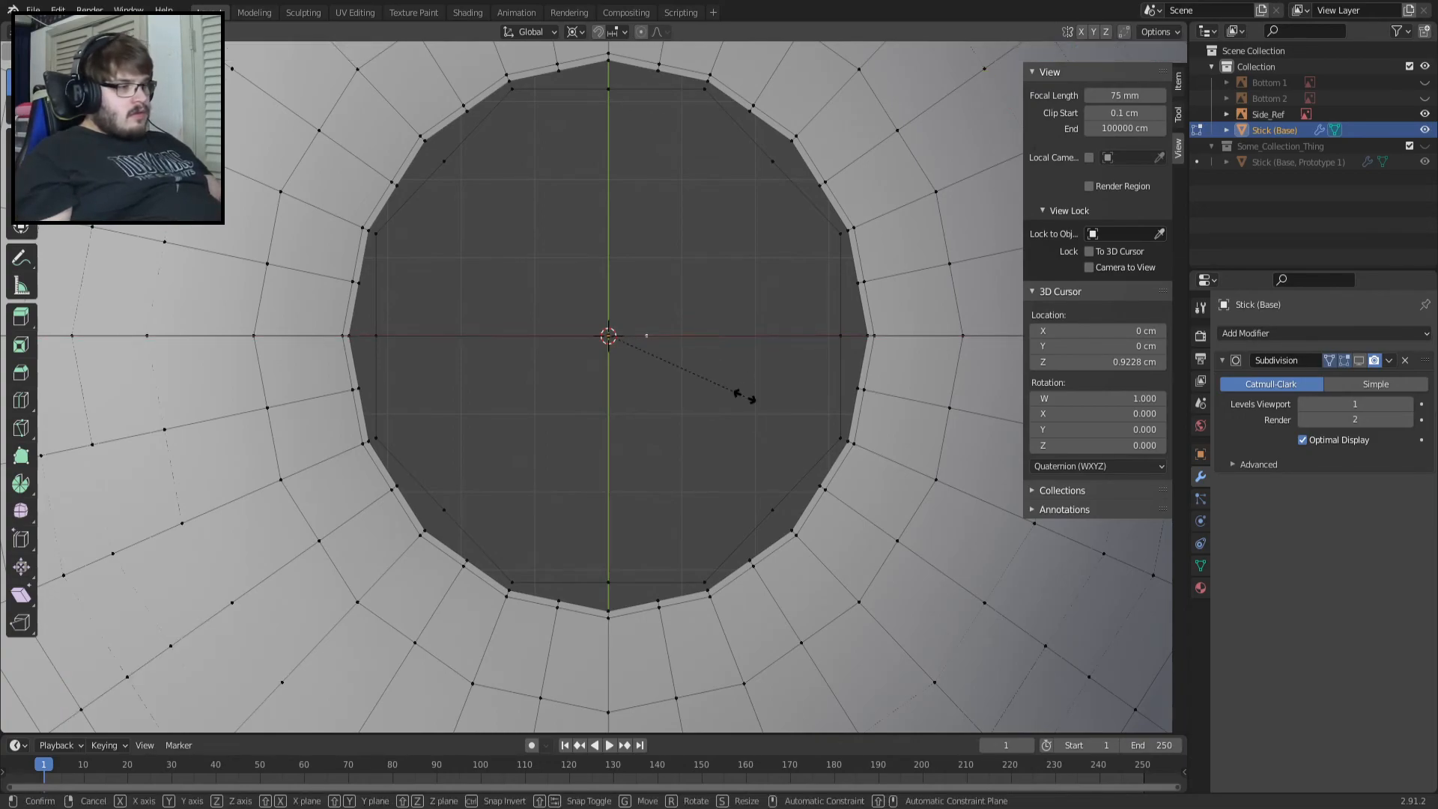
key("0")
key("Return")
scroll(728, 396, "up", 7)
scroll(729, 390, "down", 6)
middle_click_drag(730, 390, 608, 275)
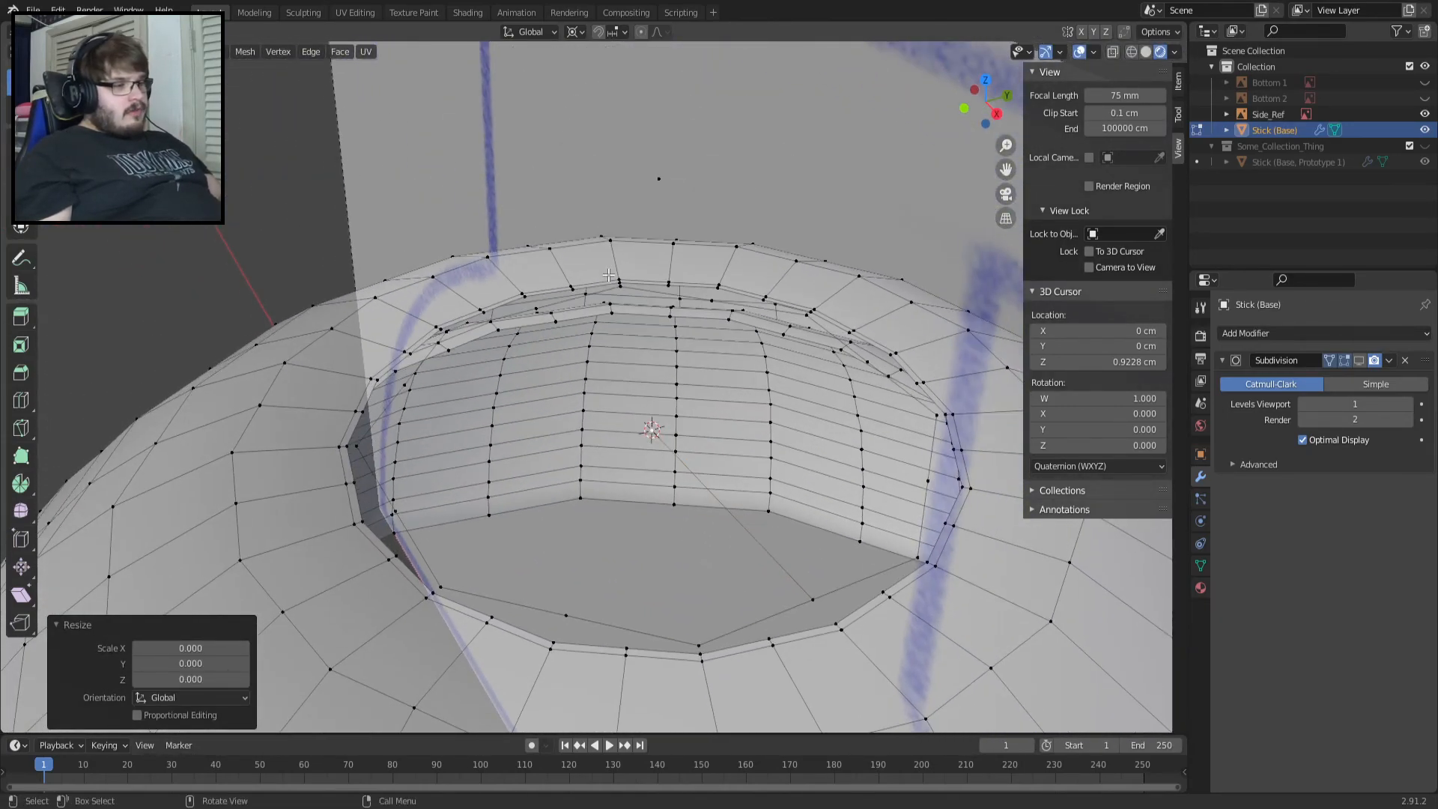
key("KP_7")
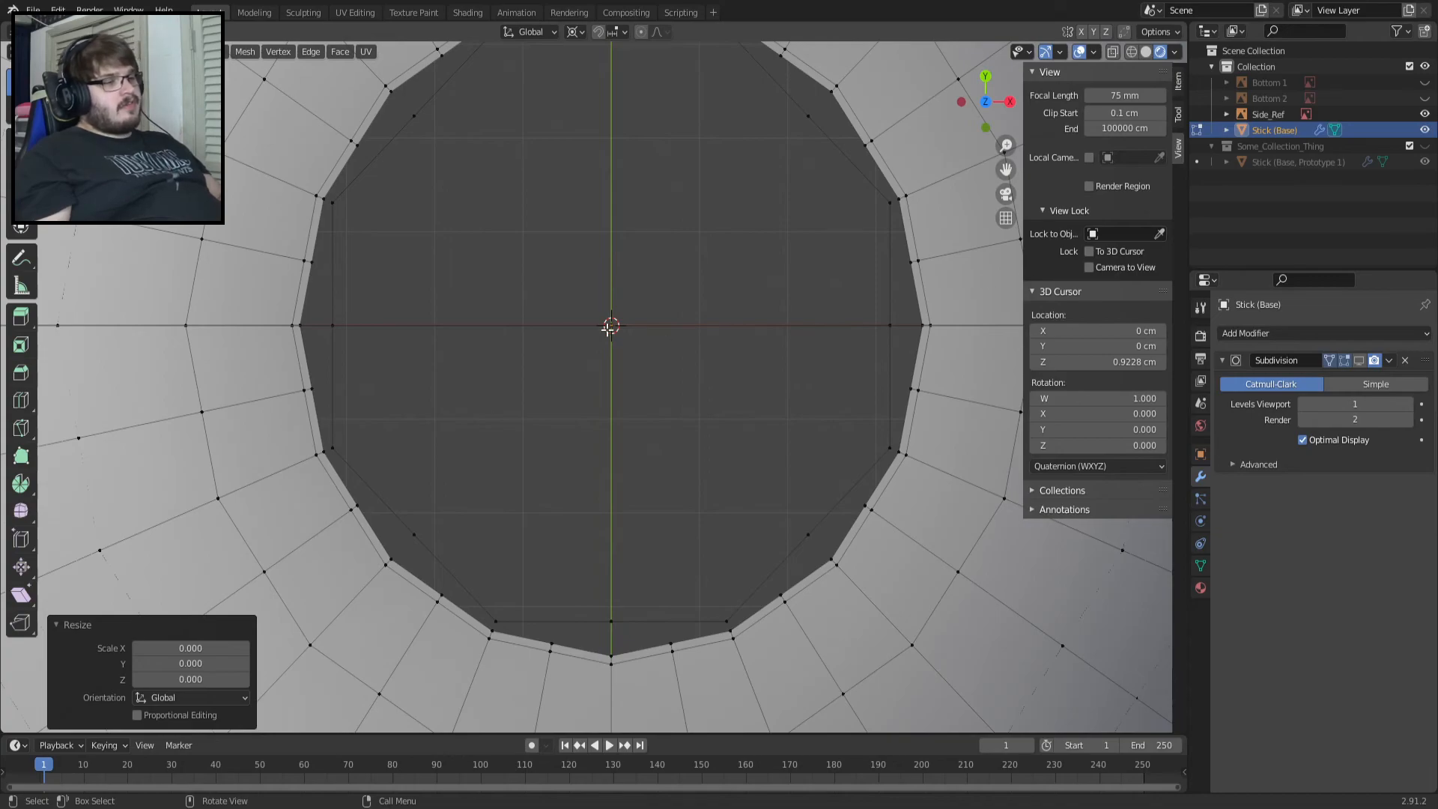
Fill triangular faces between the centre vertex and the loop's lower-left quarter, from the -X midpoint to the -Y midpoint.
left_click(327, 320)
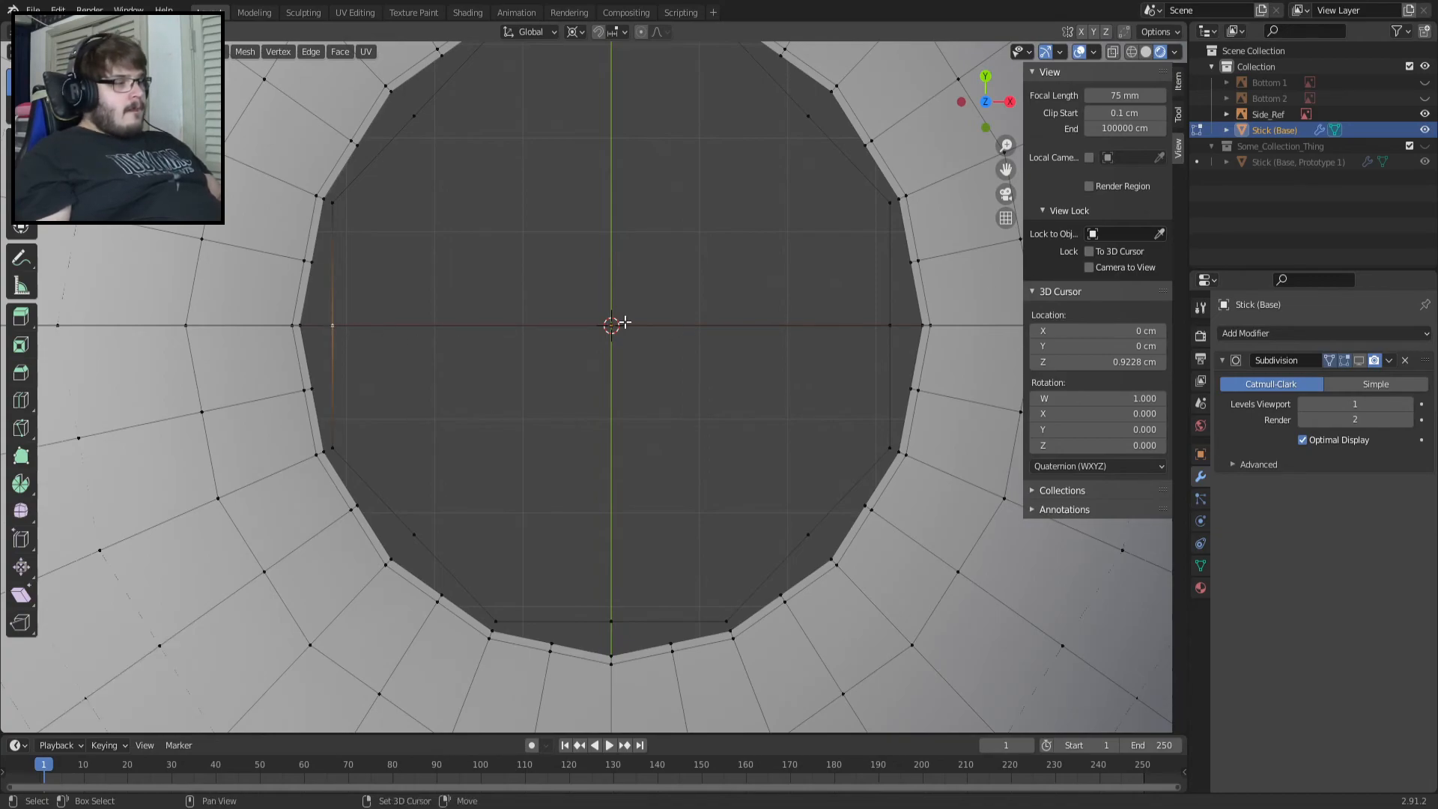
left_click(331, 450, "shift")
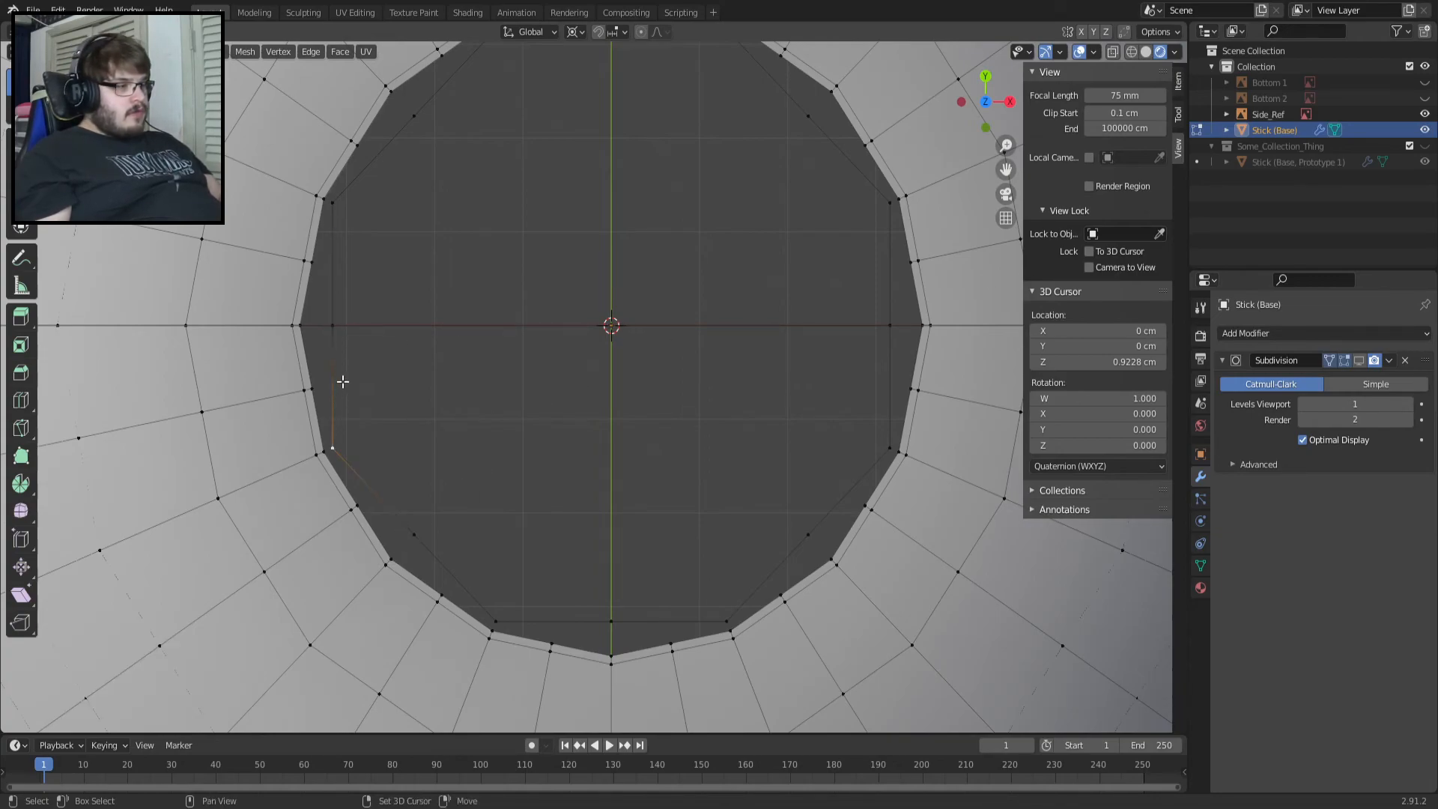
left_click(412, 530)
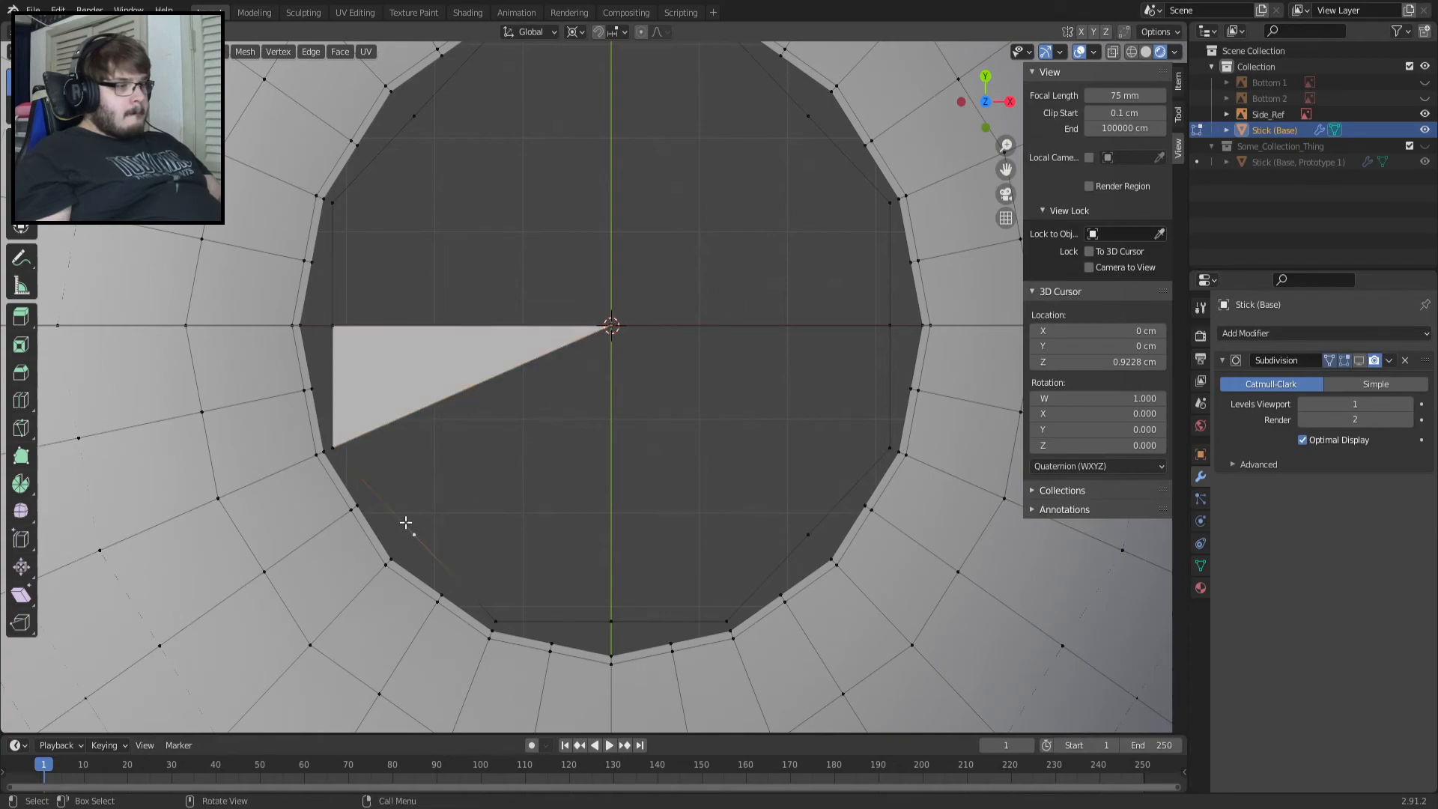
key("f")
left_click(485, 597)
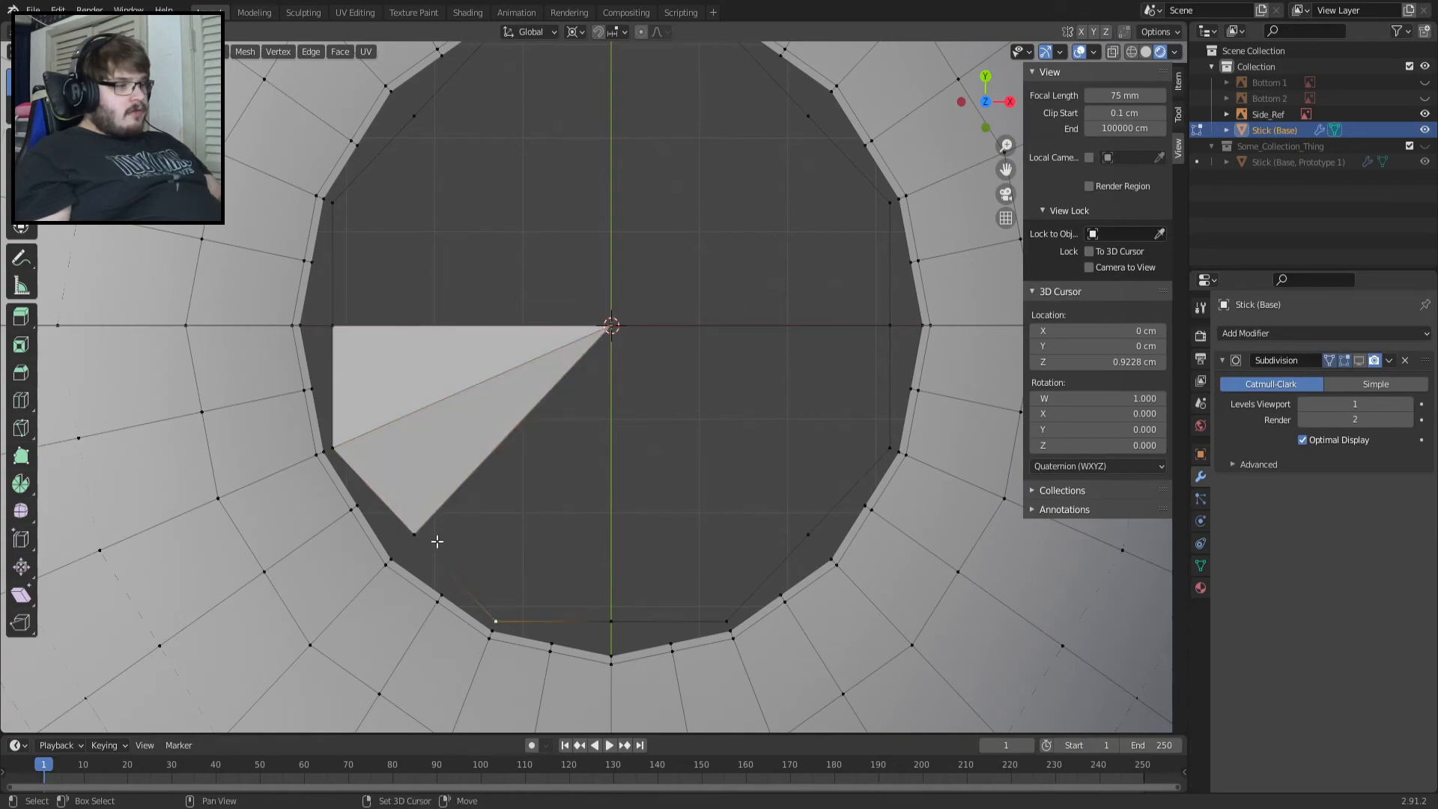
key("f")
left_click(612, 614)
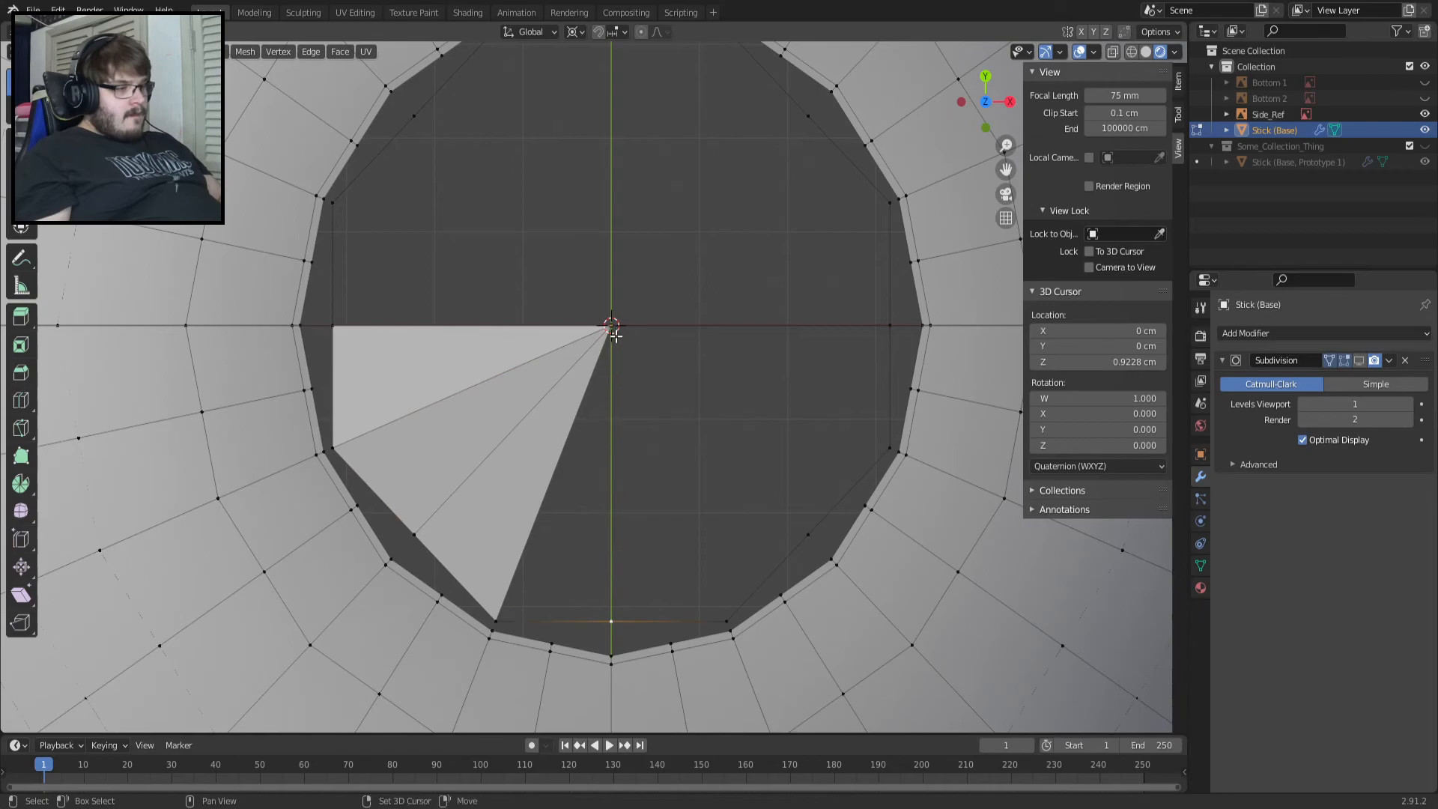
key("f")
Continue the fan of triangular faces from the -Y midpoint around the loop's lower-right quarter, past the +X midpoint to the next corner.
left_click(708, 610)
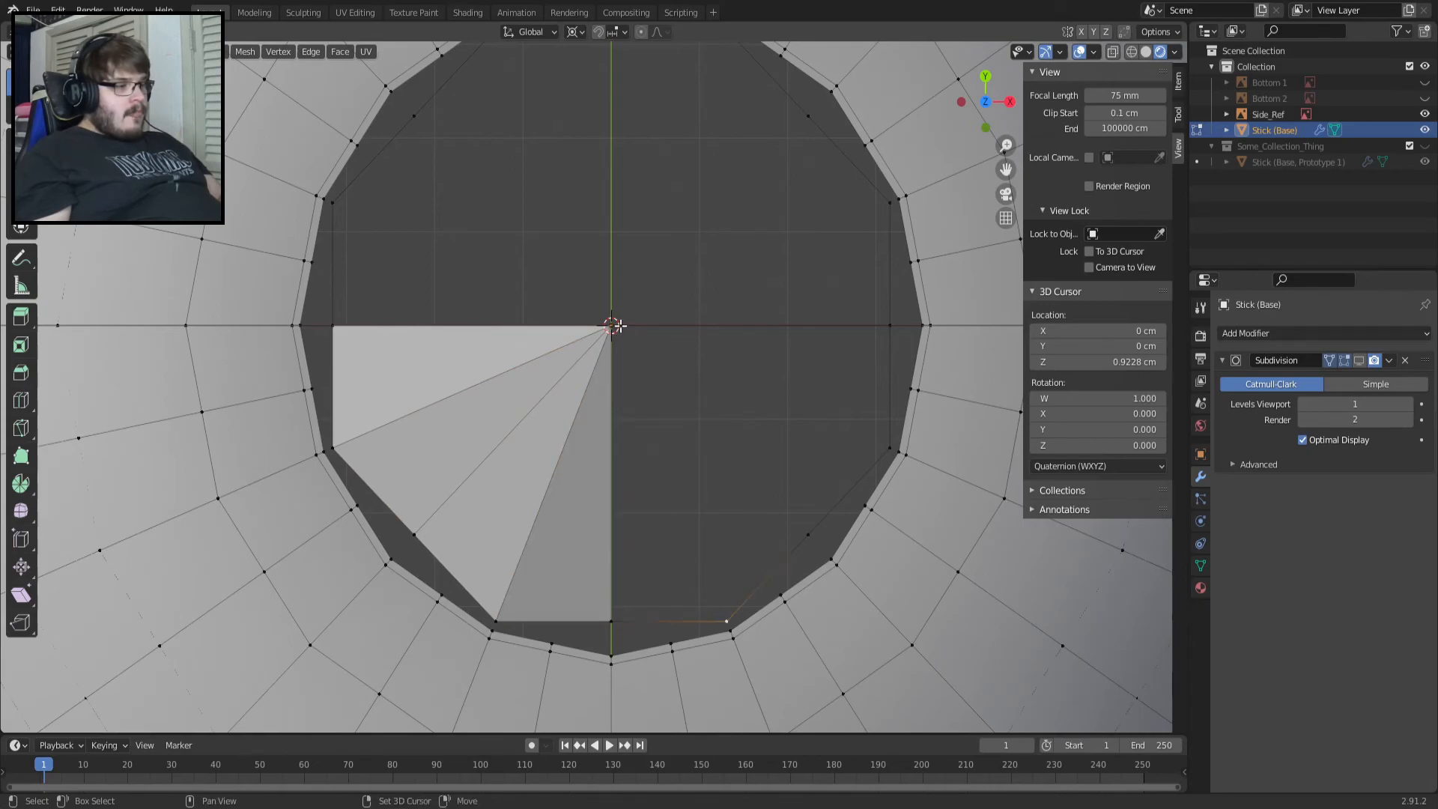
key("f")
left_click(775, 566)
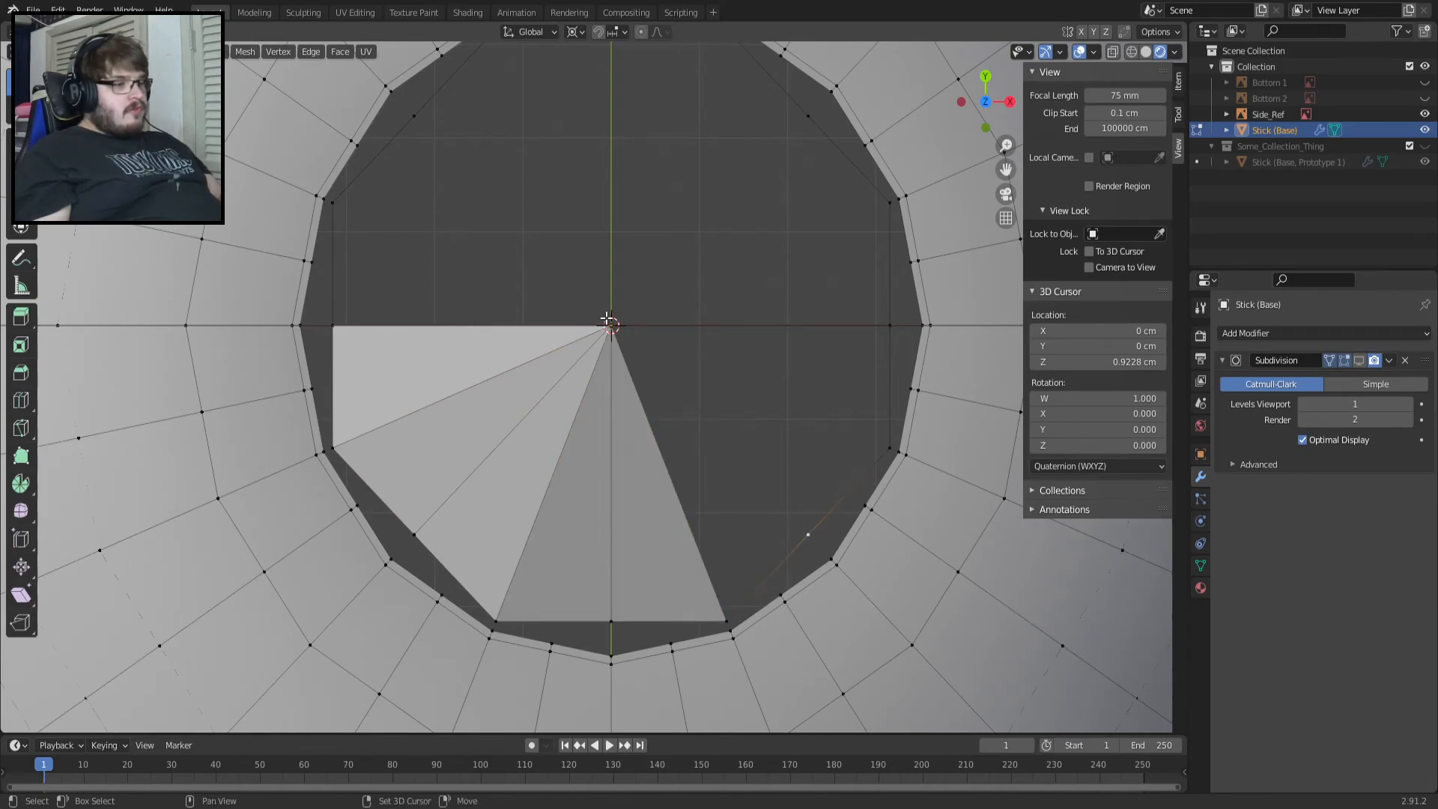
key("f")
left_click(805, 533)
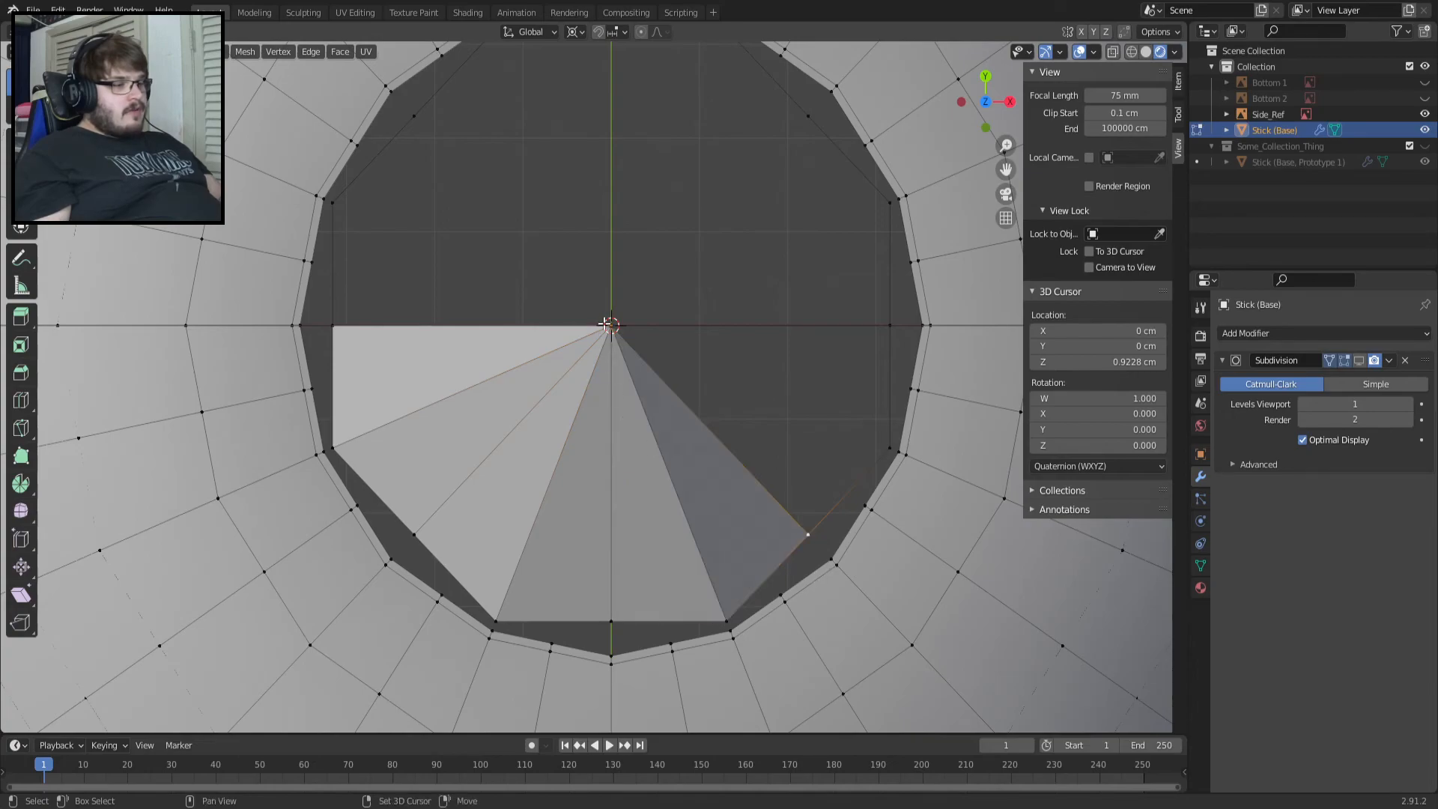
key("f")
left_click(889, 448)
key("f")
left_click(889, 325)
key("f")
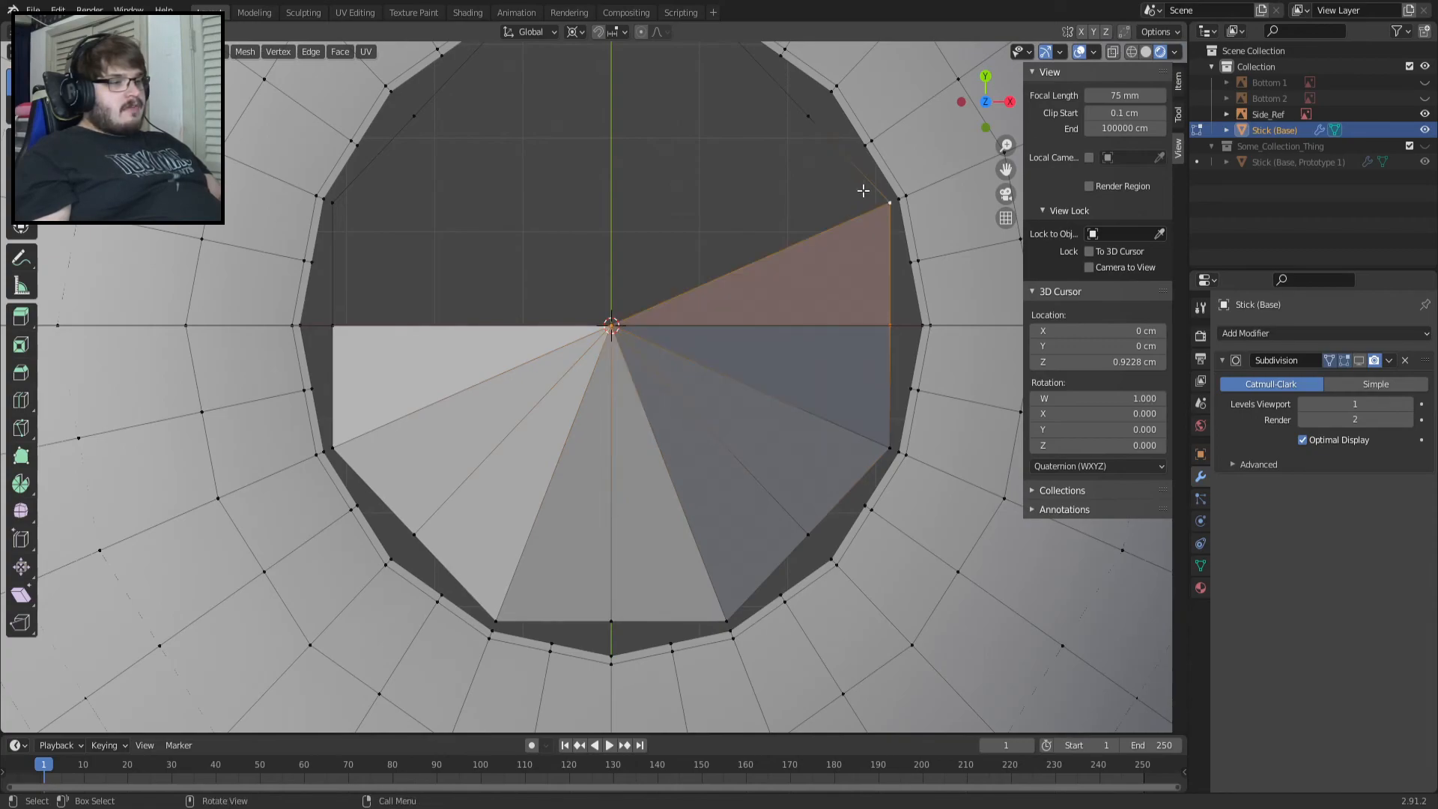
Fill the triangular faces of the loop's upper-right quarter up to the +Y midpoint.
left_click(807, 116)
left_click(894, 197, "shift")
key("f")
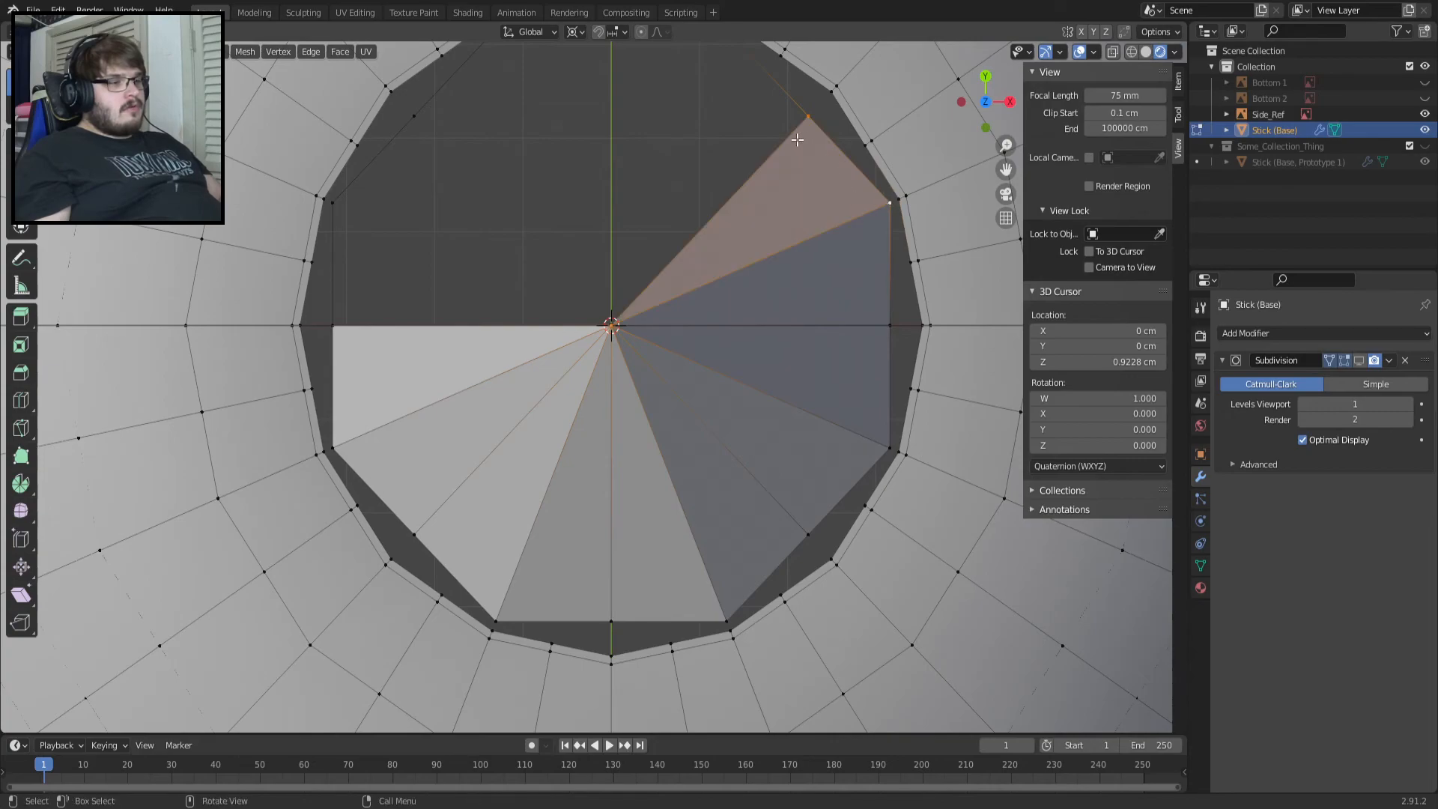
middle_click_drag(798, 140, 829, 232, "shift")
left_click(839, 208)
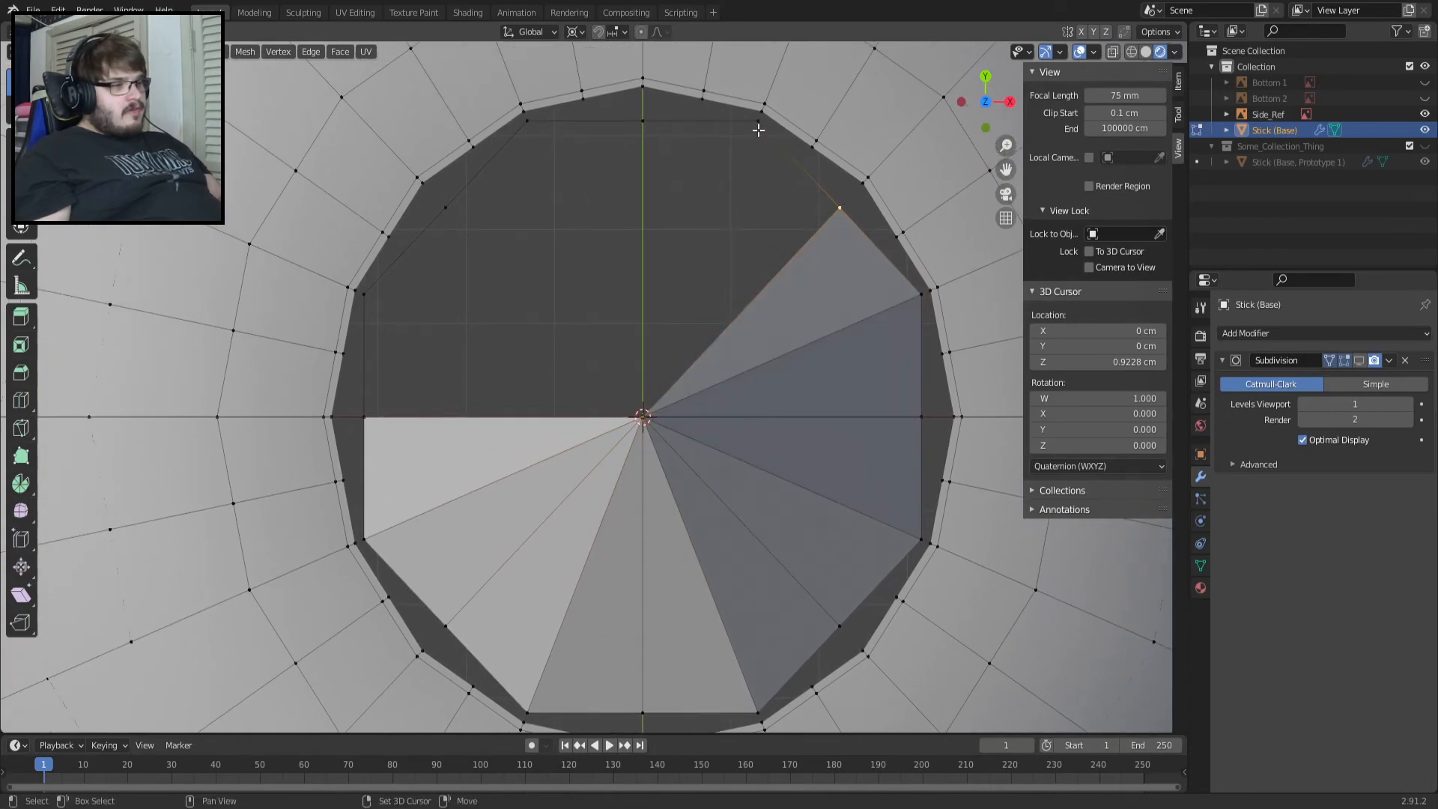
left_click(644, 419, "shift")
key("f")
left_click(759, 122)
left_click(646, 126, "shift")
left_click(644, 405, "shift")
key("f")
Fill the remaining triangular faces in the loop's upper-left quarter to close the fan around the centre vertex.
left_click(646, 126)
left_click(644, 415, "shift")
key("f")
left_click(530, 141)
key("f")
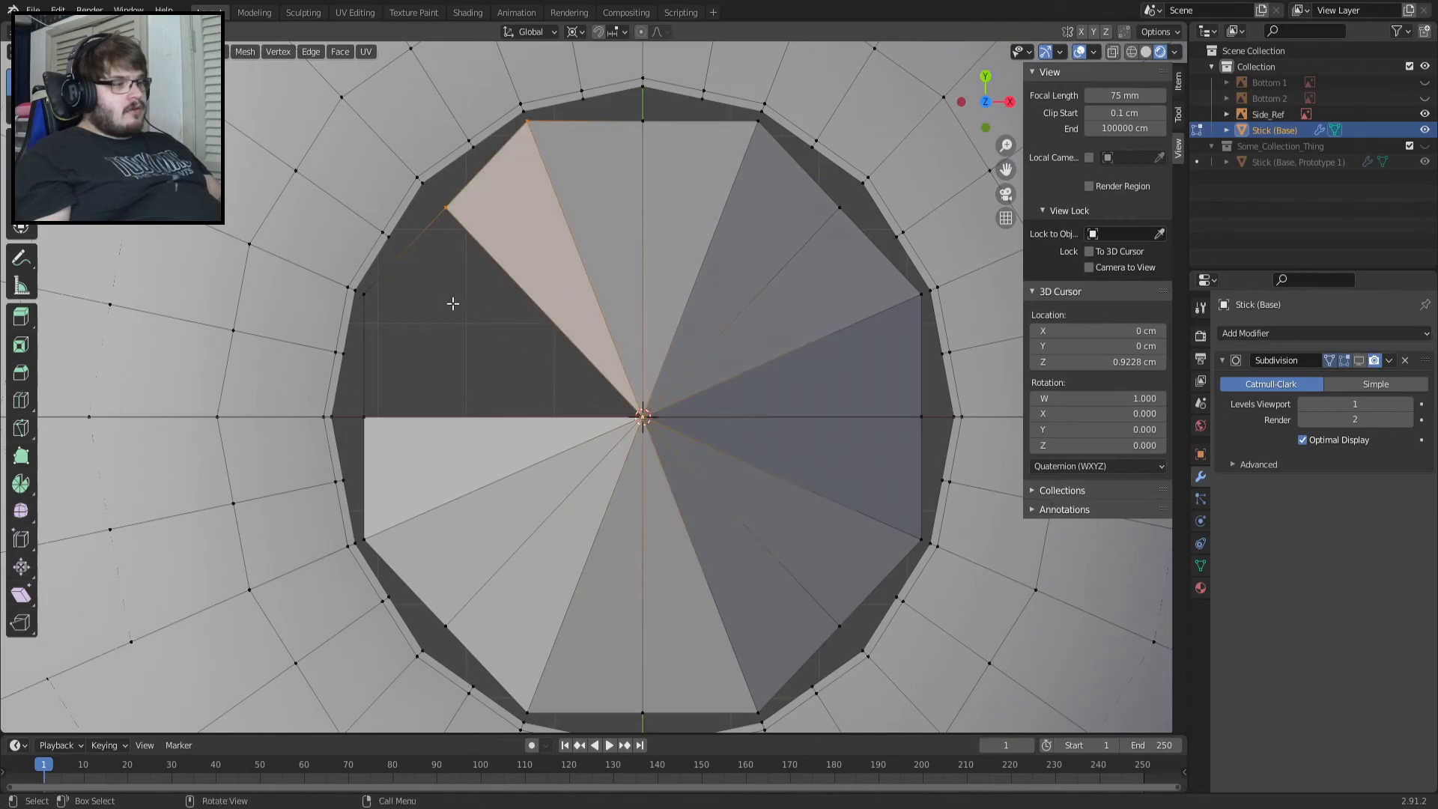
left_click(445, 211)
left_click(374, 290, "shift")
left_click(642, 415, "shift")
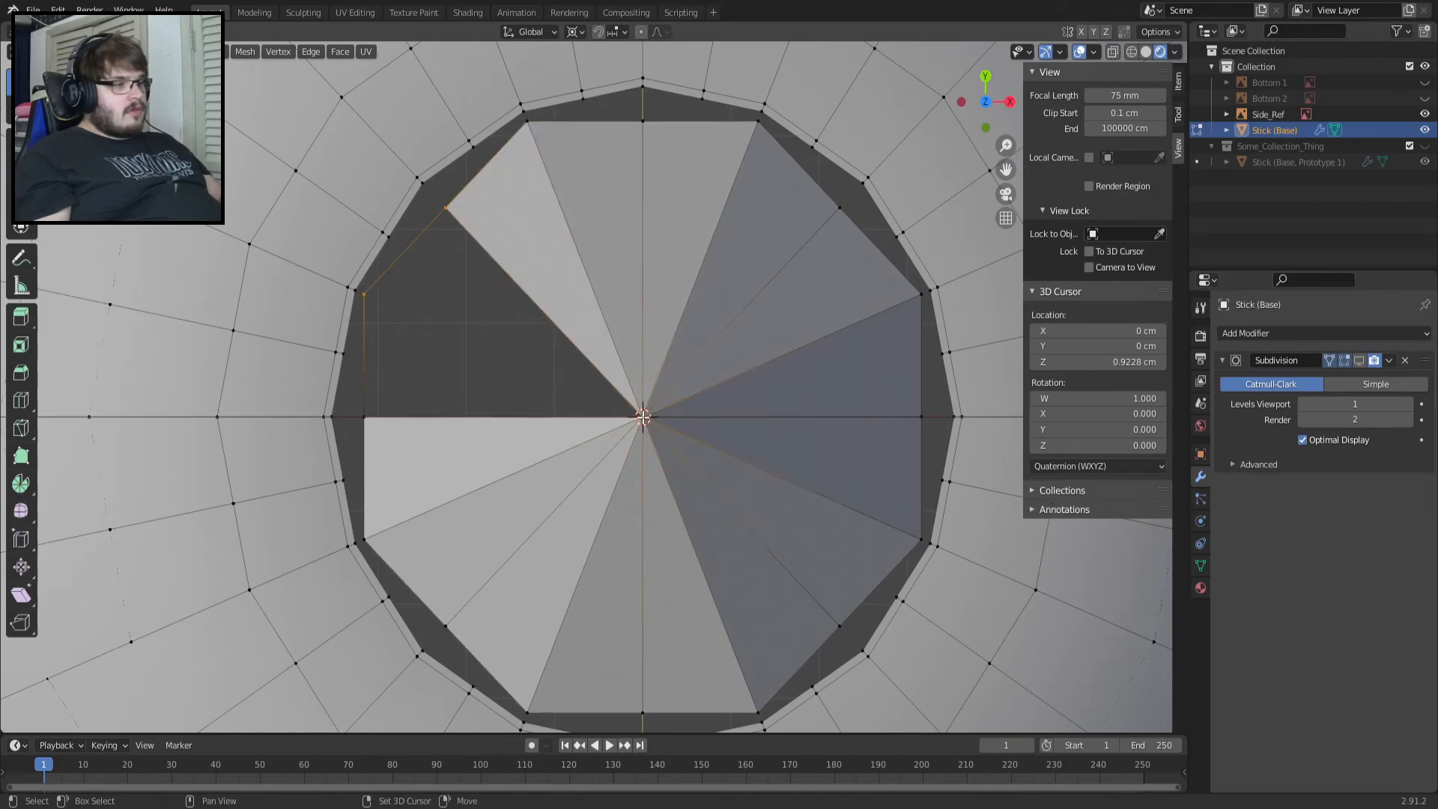
key("f")
left_click(410, 299)
left_click(402, 412, "shift")
left_click(631, 403, "shift")
key("f")
Flatten the cone's apex vertex to the height of the 3D Cursor by scaling it to 0 along Z.
key("Tab")
scroll(635, 425, "down", 2)
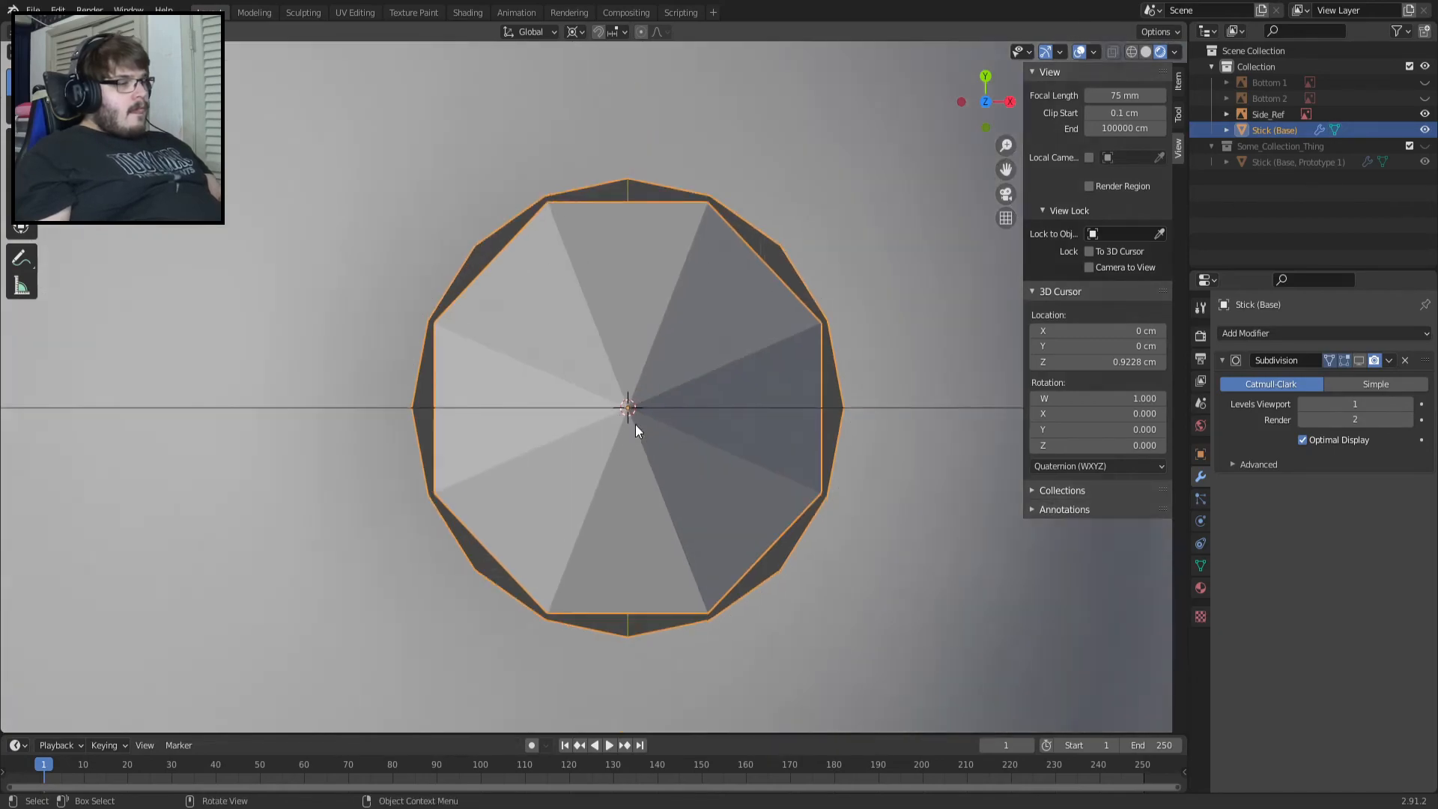
middle_click_drag(635, 425, 669, 393)
scroll(658, 337, "up", 3)
key("Tab")
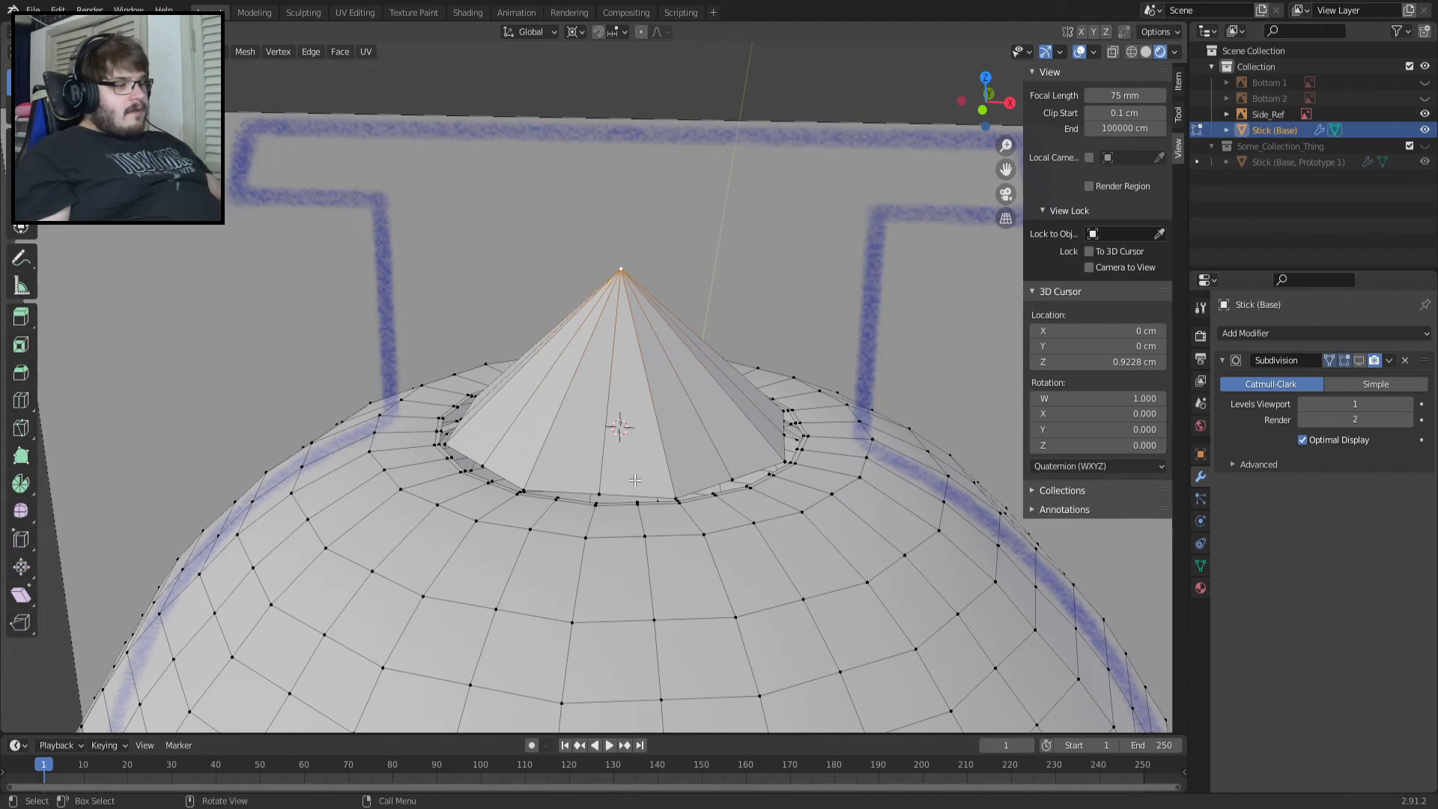
key("s")
key("z")
key("0")
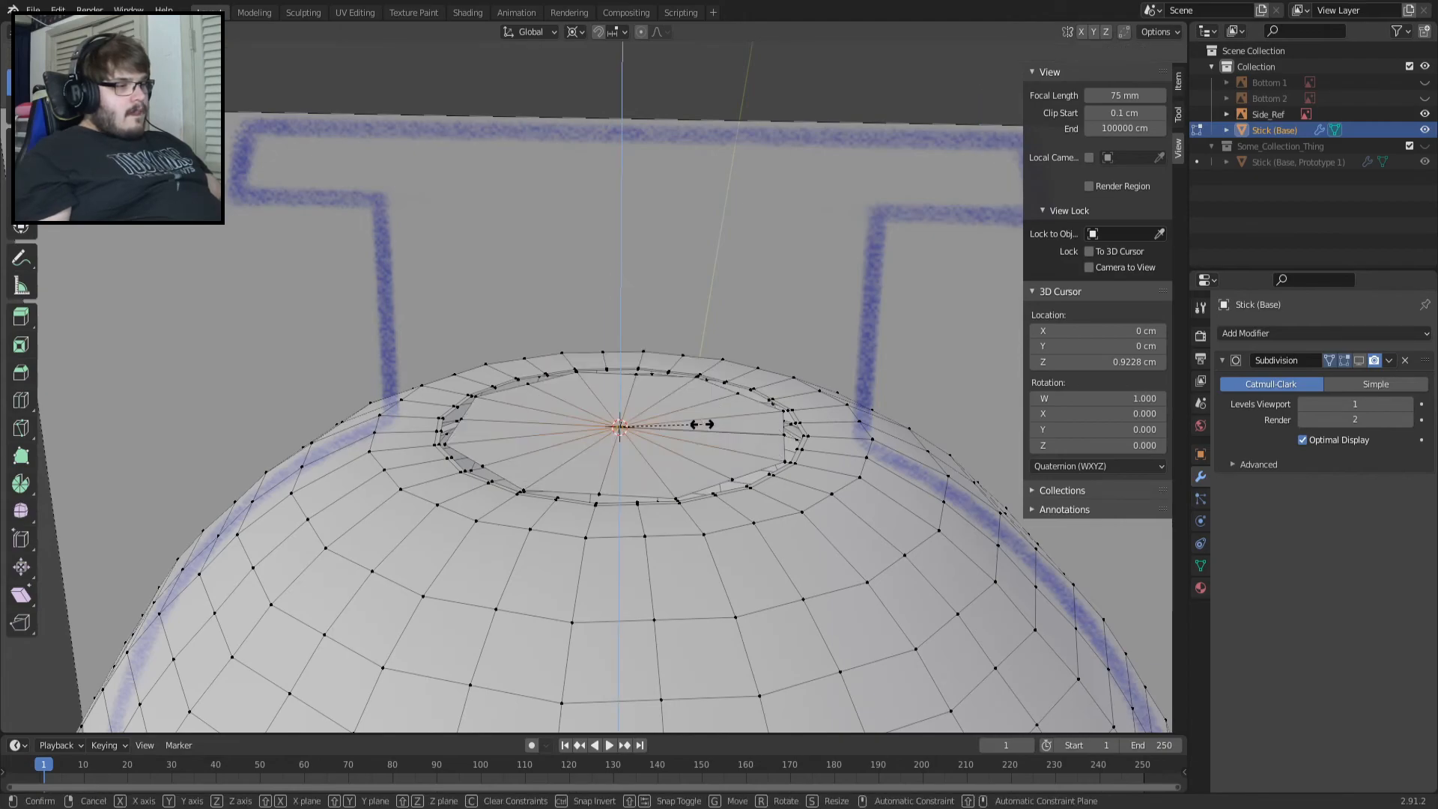
key("Return")
Examine the flattened cap and the surrounding gap in object mode, at an angle and from above.
key("Tab")
middle_click_drag(694, 417, 721, 525)
key("Tab")
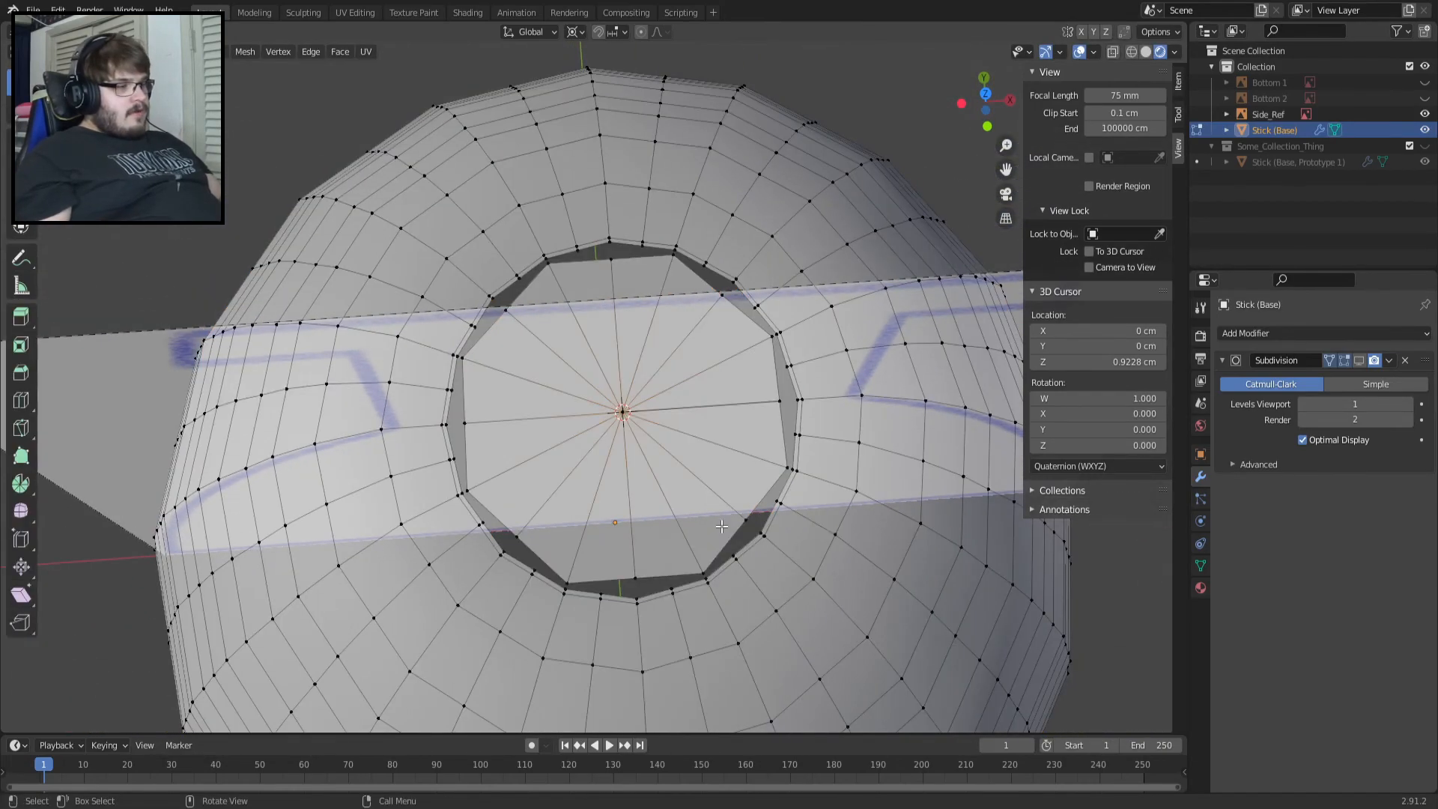
key("KP_7")
key("Tab")
scroll(726, 528, "down", 3)
scroll(728, 528, "up", 4)
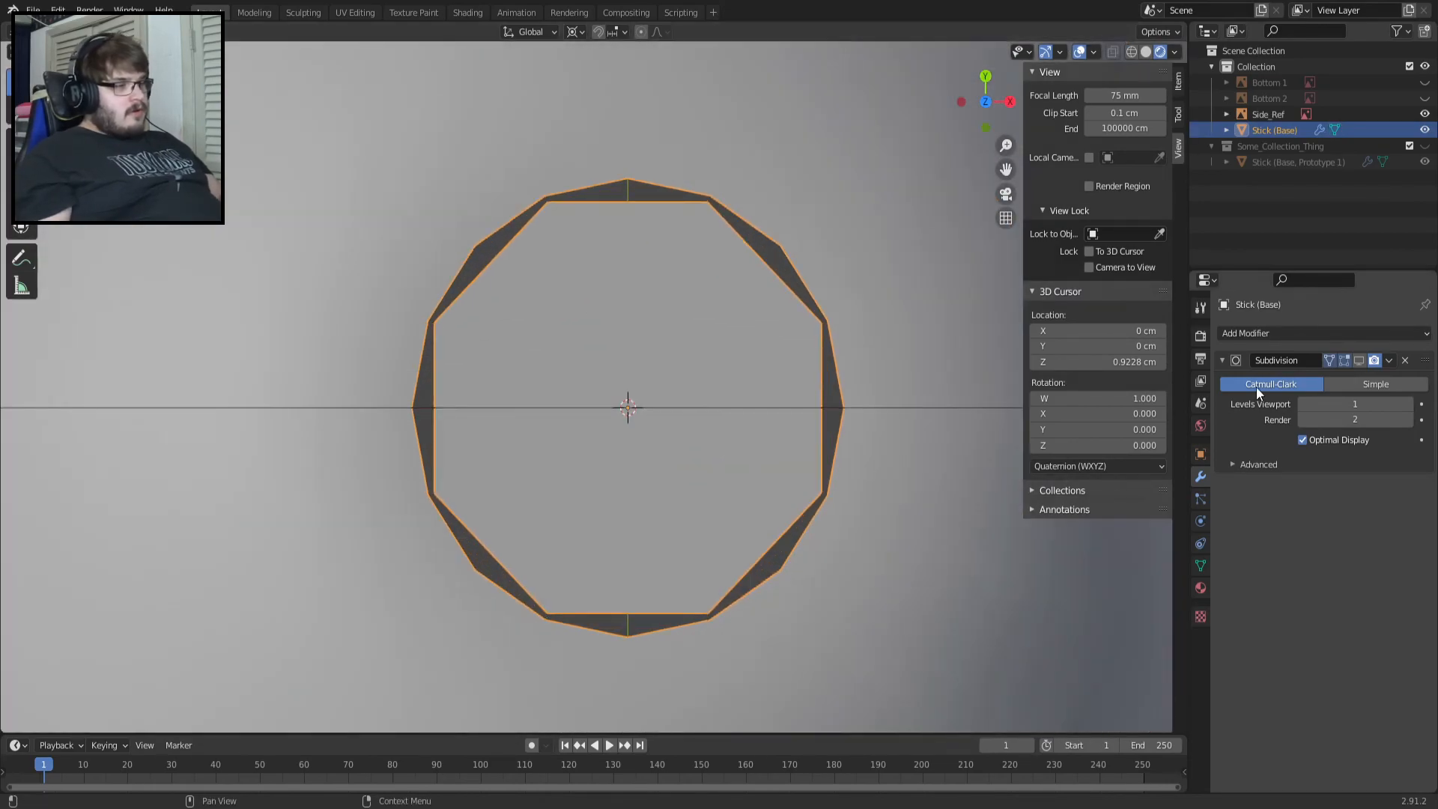
Compare the cap with the Subdivision modifier shown and hidden in the viewport, staying in edit mode with it hidden and nothing selected.
left_click(1359, 360)
key("Tab")
scroll(603, 405, "up", 1)
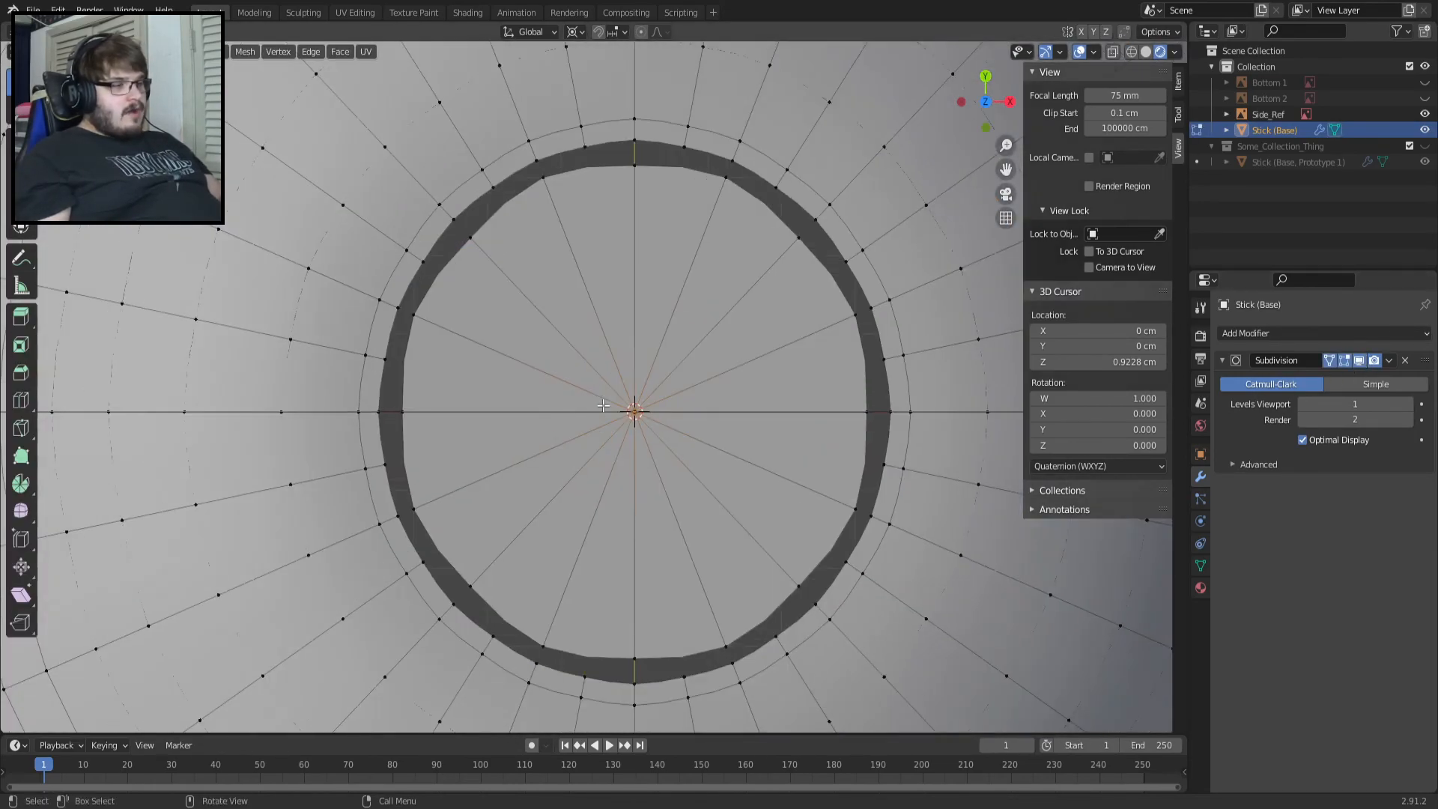
left_click(1358, 358)
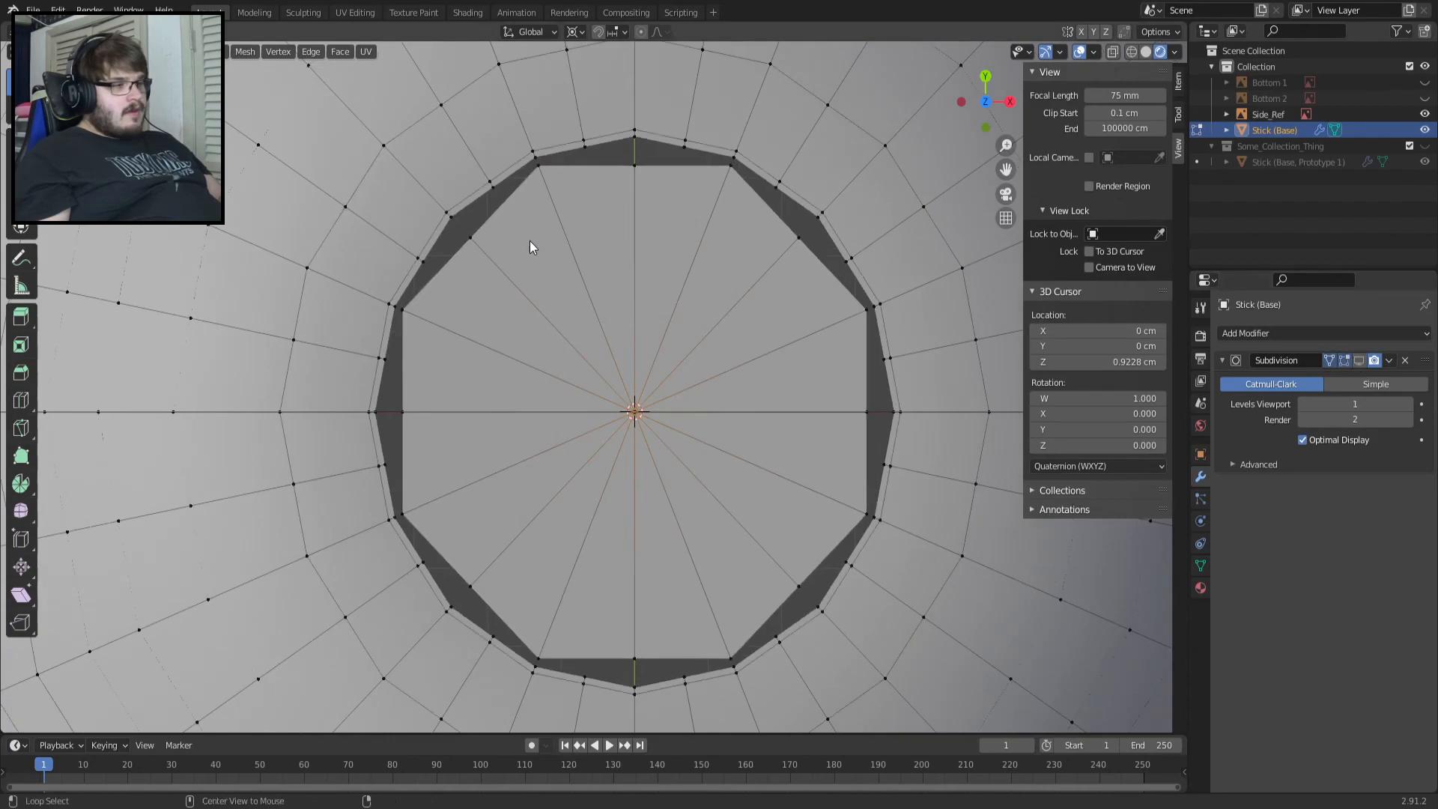
left_click(491, 213, "alt")
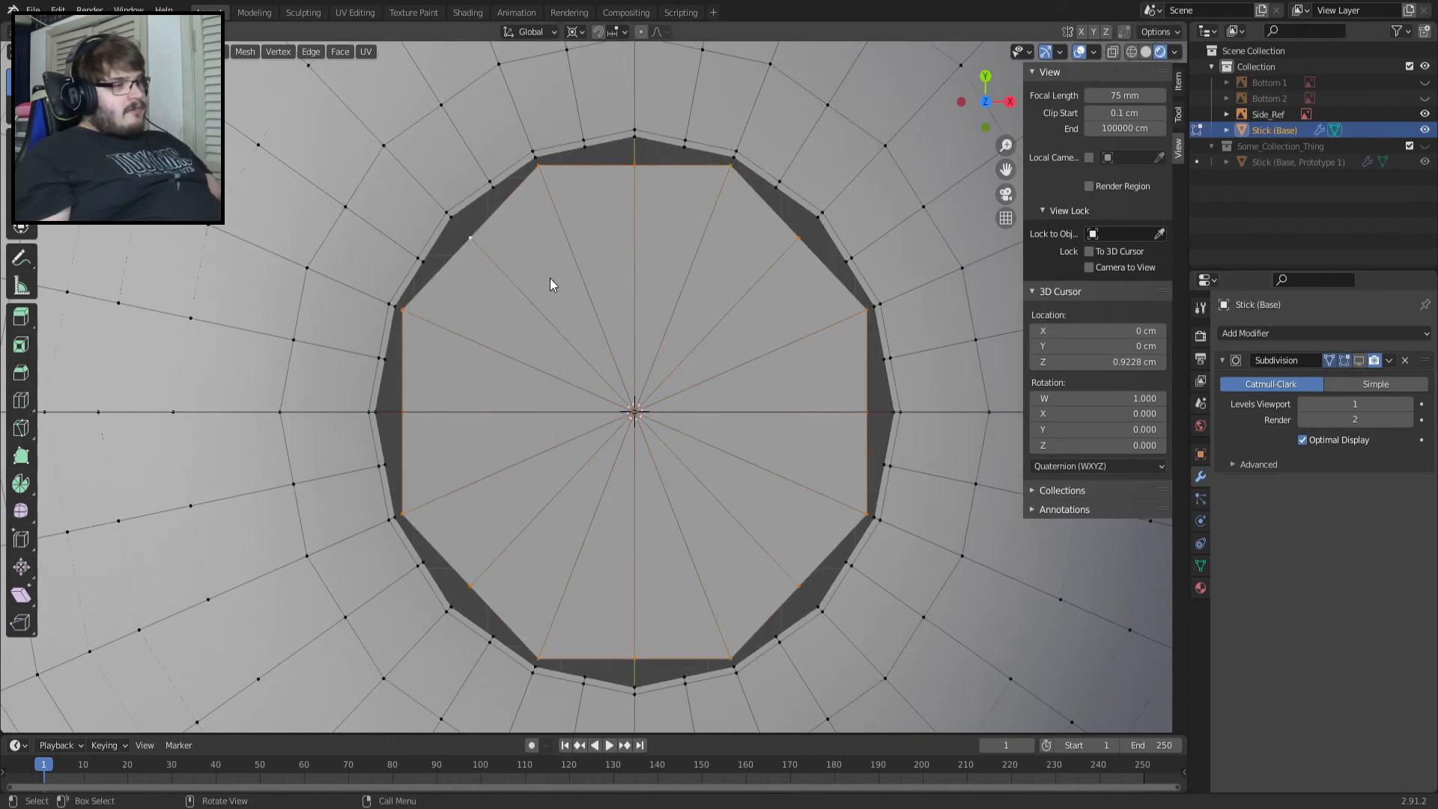
key("alt+a")
scroll(532, 187, "up", 1)
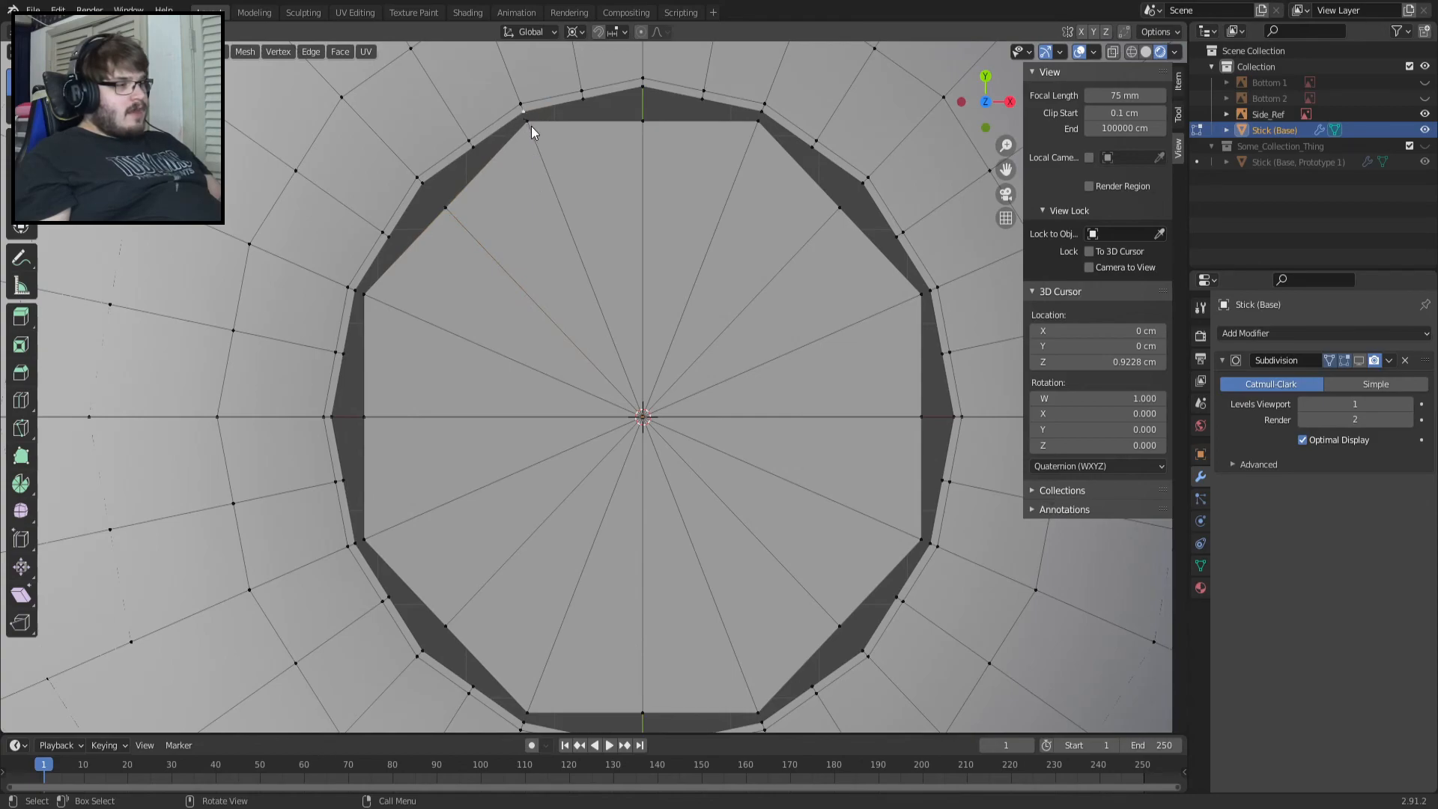
Try to fill the gap's upper-left section with small faces between the inner rim and the cap.
left_click(474, 145, "shift")
scroll(475, 156, "up", 6)
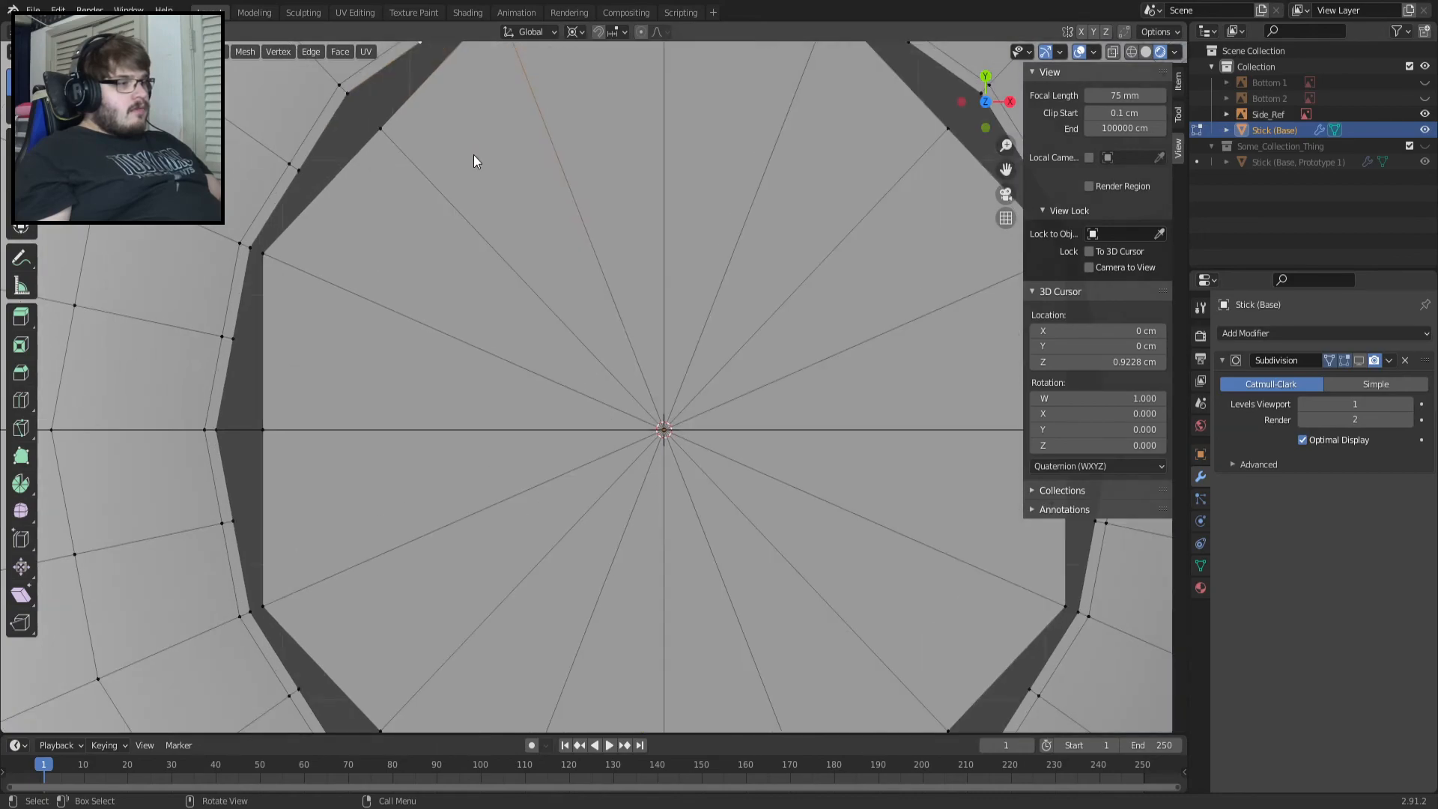
left_click(620, 151)
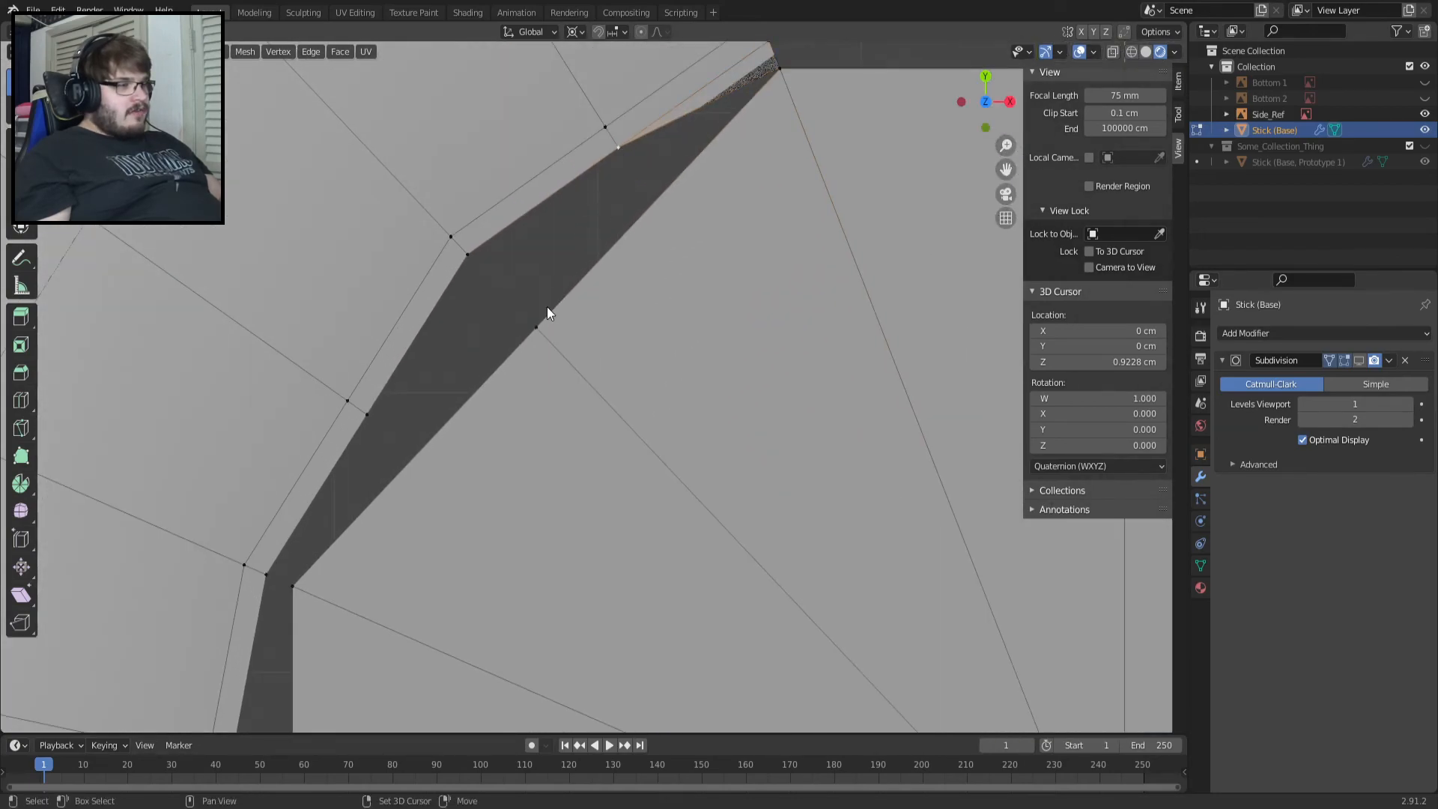
left_click(538, 327, "shift")
middle_click_drag(598, 321, 618, 366)
key("KP_7")
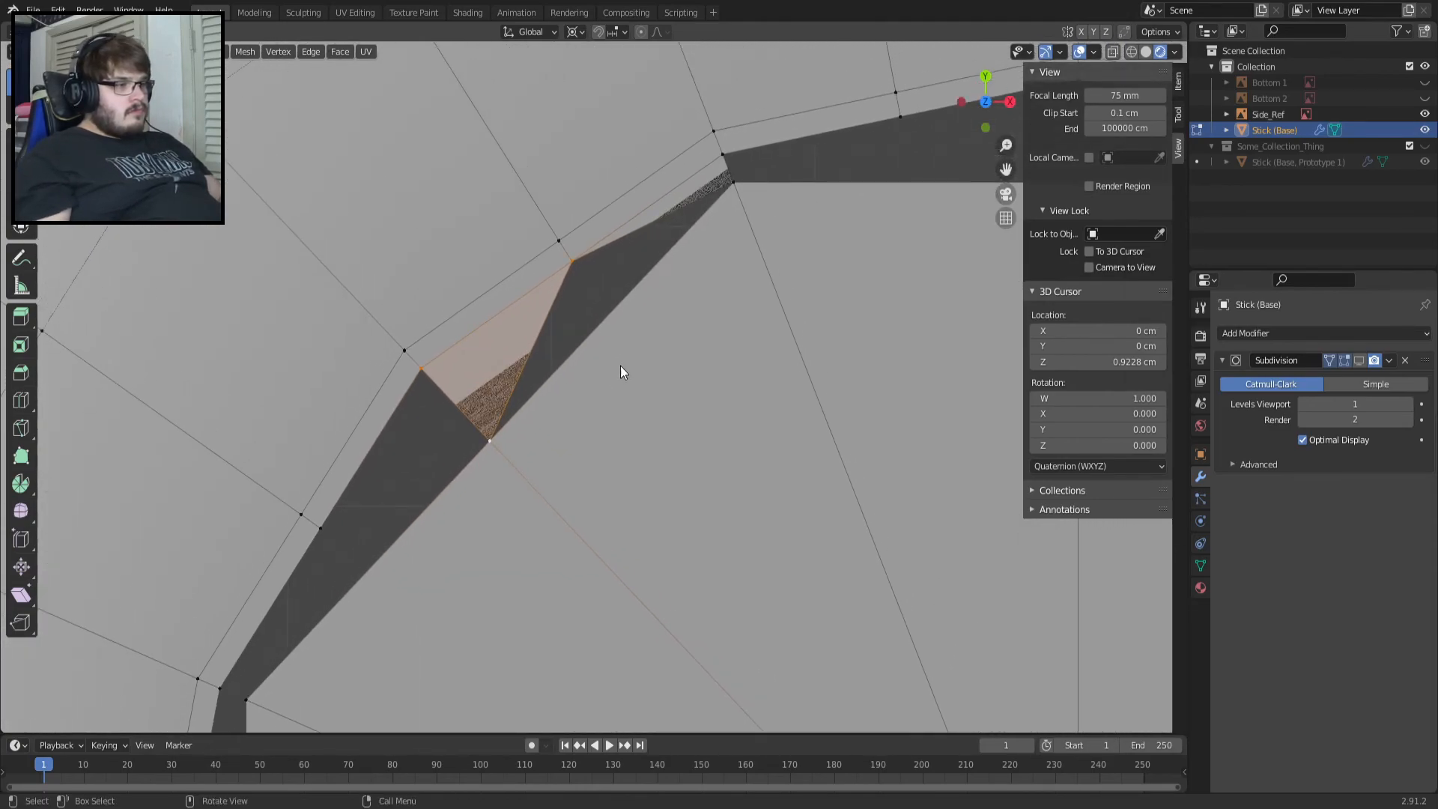
key("ctrl+z")
key("ctrl+z")
key("ctrl+z")
key("ctrl+z")
key("ctrl+z")
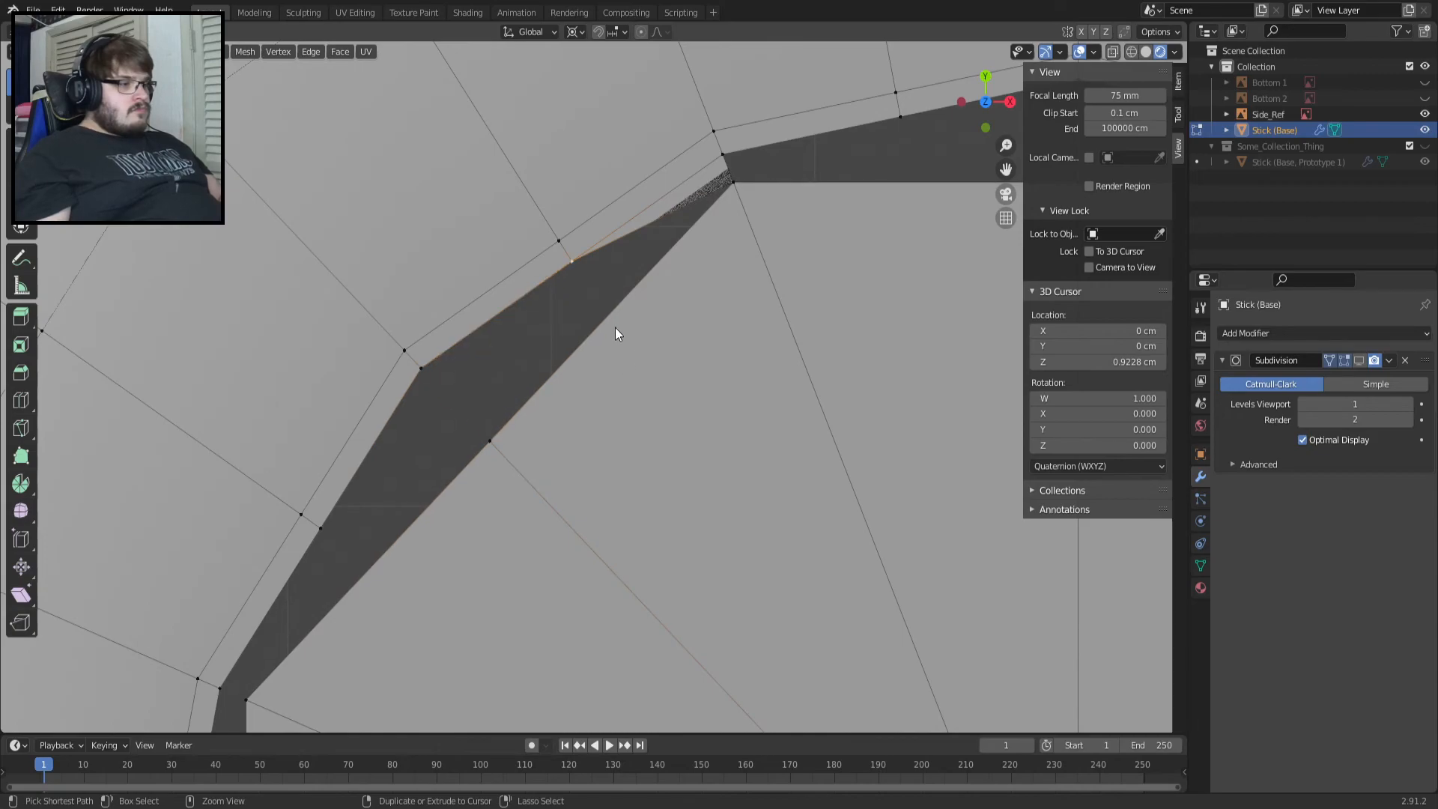
key("ctrl+z")
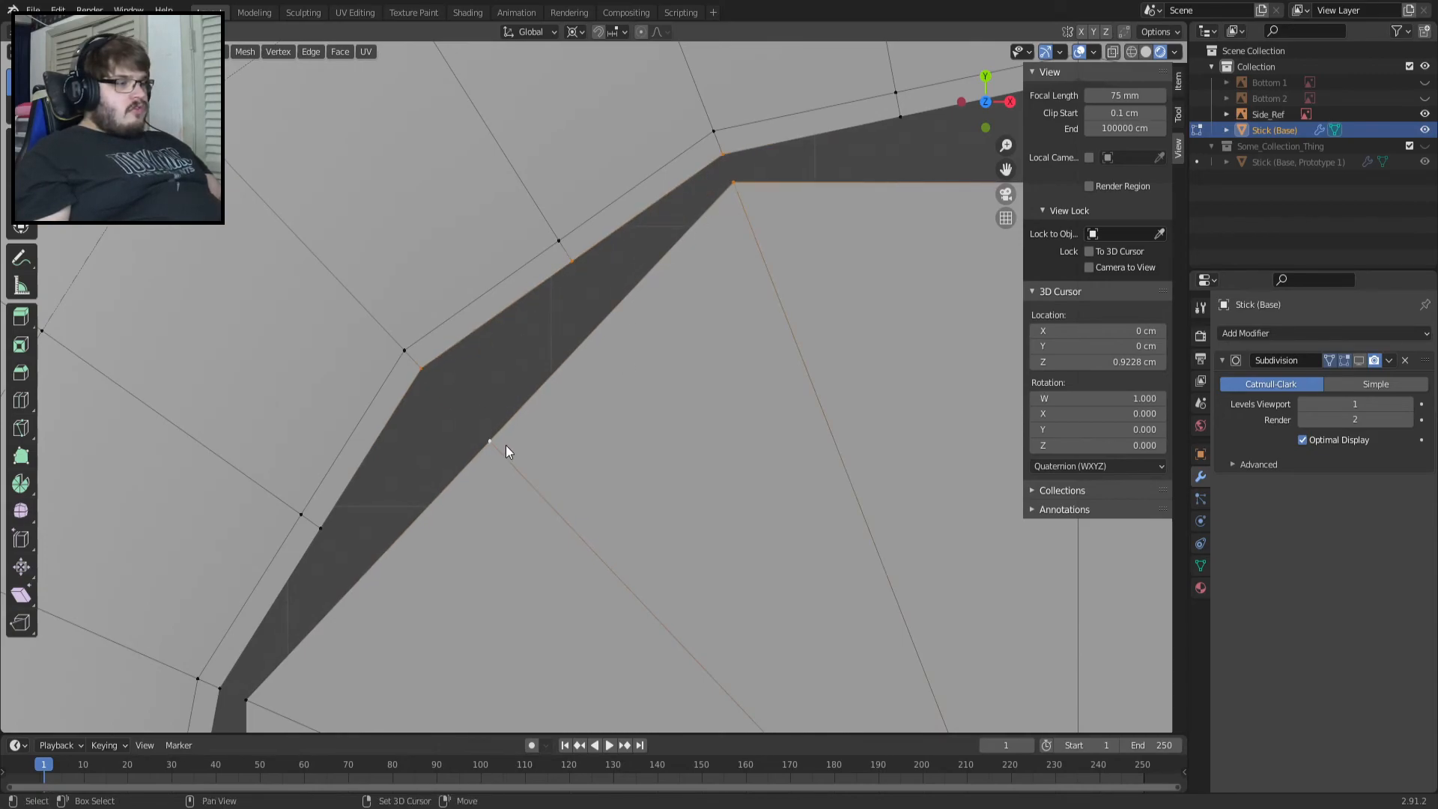
Try to fill the gap from the upper-left corner to the diagonal midpoint with a single face.
key("f")
key("ctrl+z")
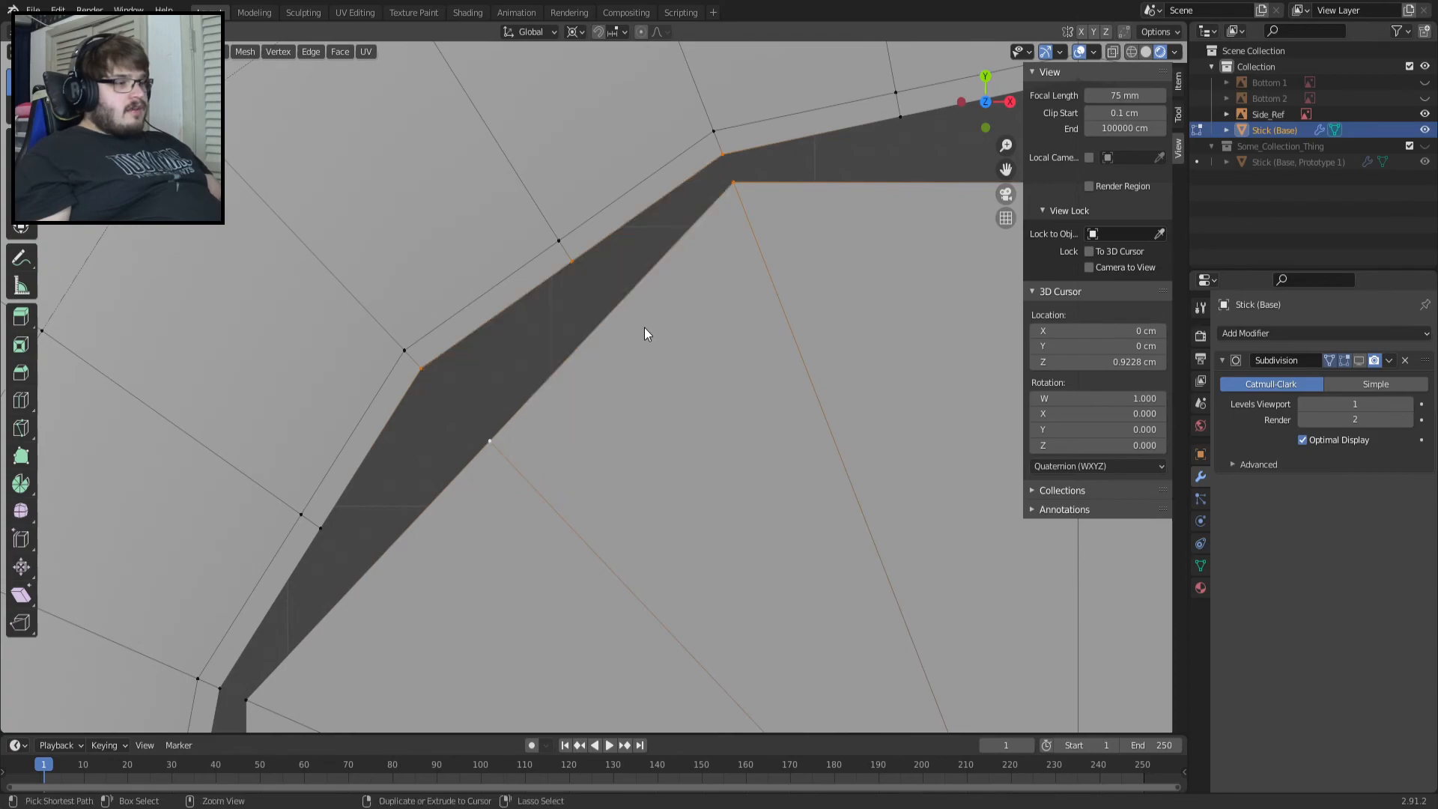
scroll(630, 325, "down", 2)
key("f")
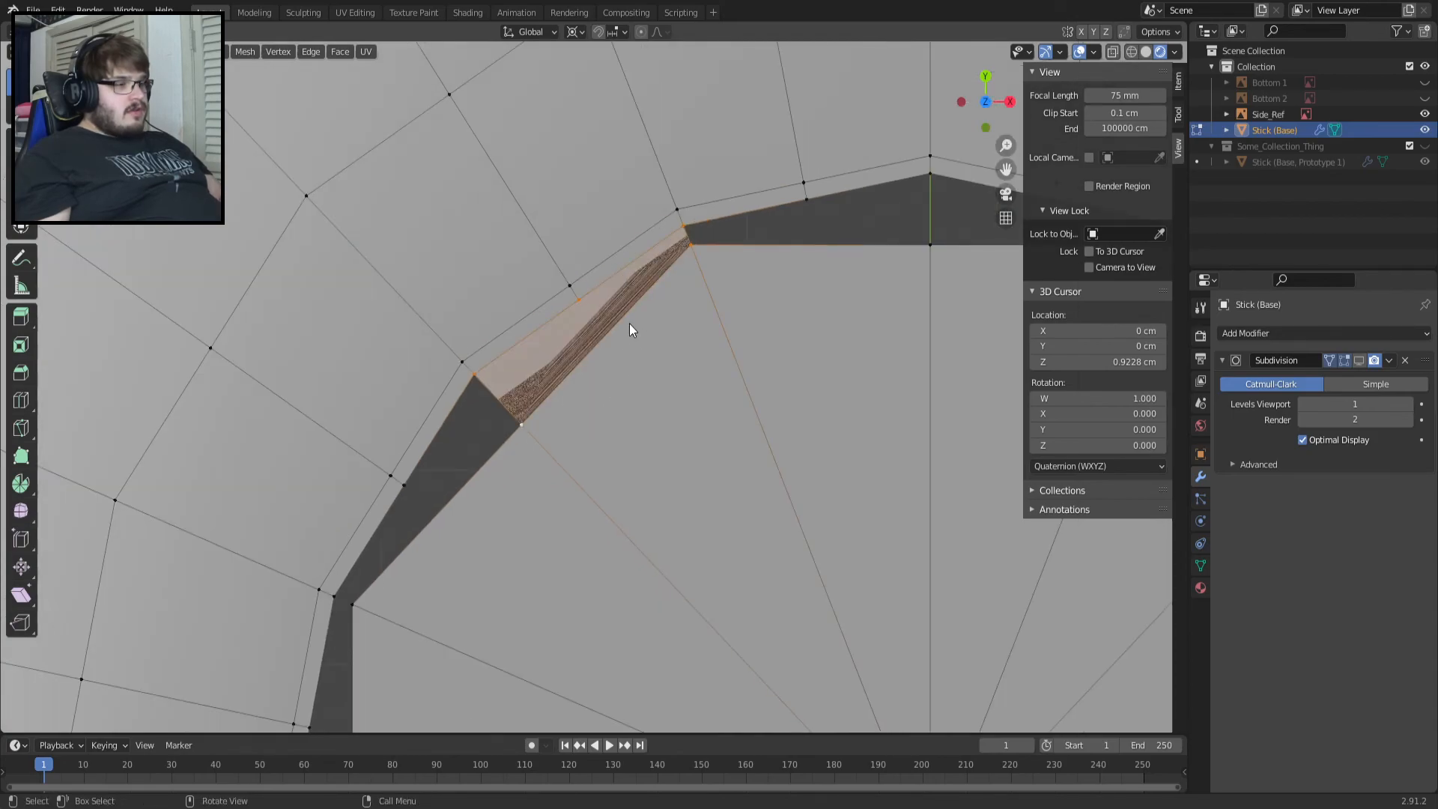
key("ctrl+z")
Connect the cap's outline to the inner rim with edges from the upper-left diagonal past the +Y midpoint to the upper-right diagonal.
left_click(519, 422)
left_click(482, 379, "shift")
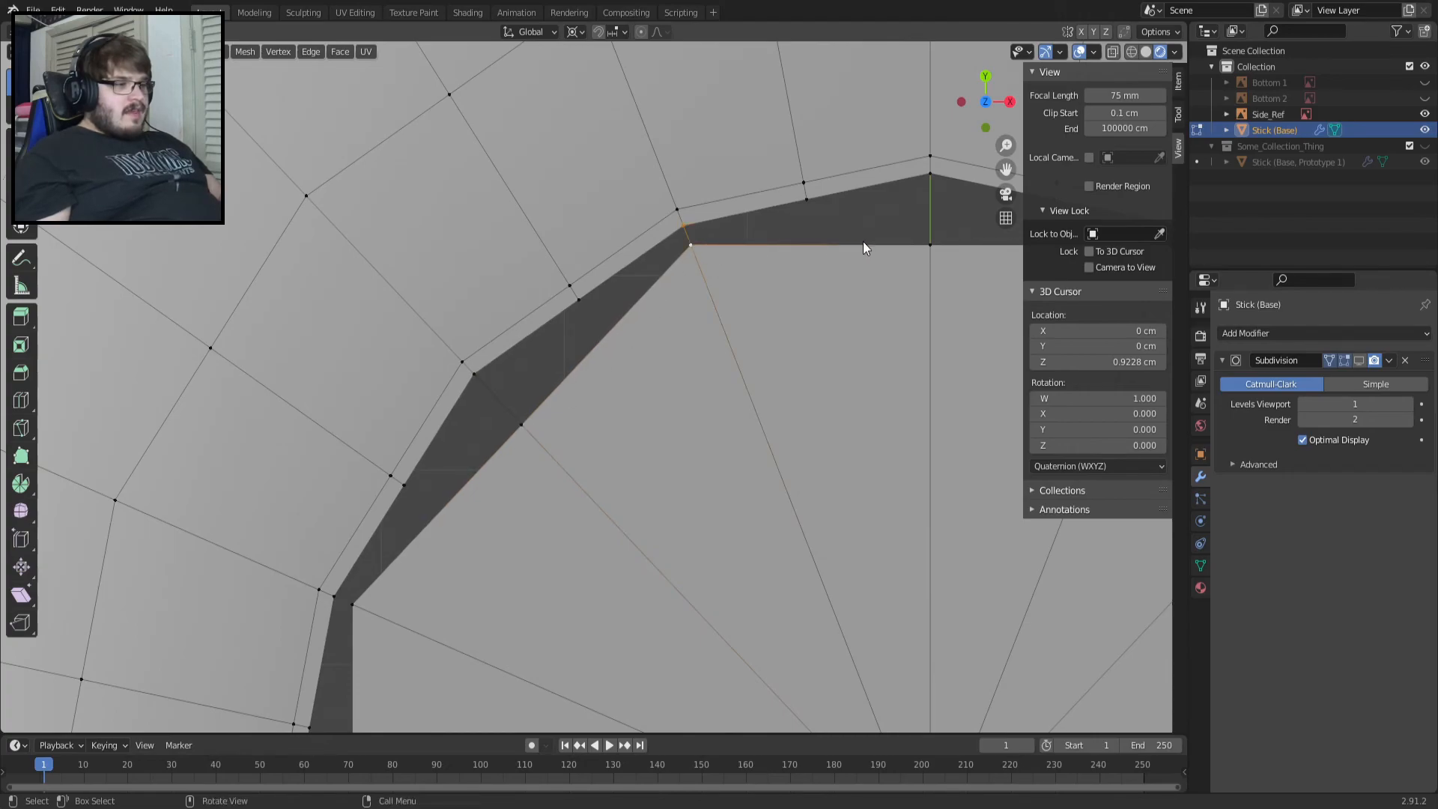
middle_click_drag(862, 244, 695, 286, "shift")
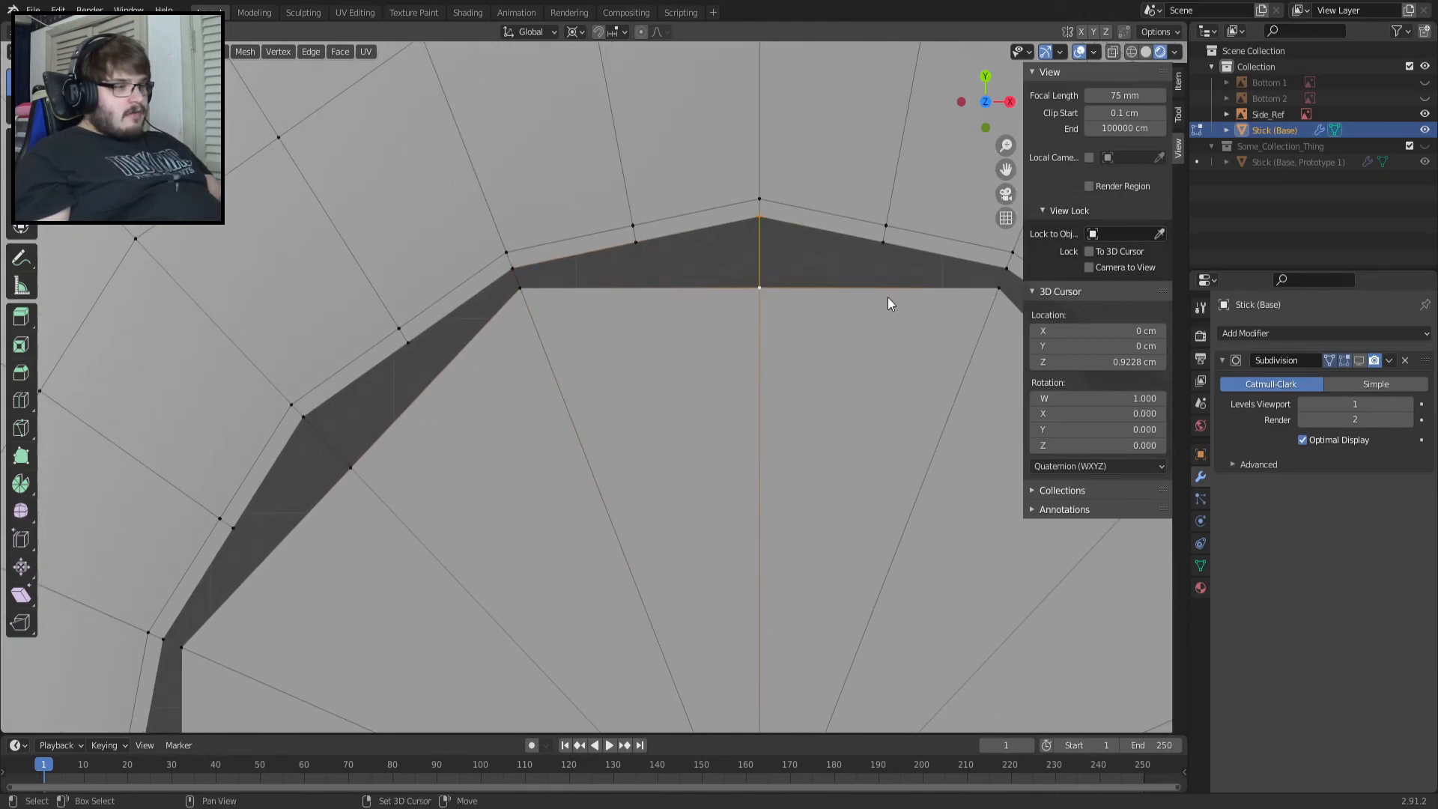
middle_click_drag(915, 298, 580, 284, "shift")
left_click(665, 272, "shift")
left_click(879, 403)
left_click(837, 453, "shift")
key("f")
middle_click_drag(799, 449, 603, 287, "shift")
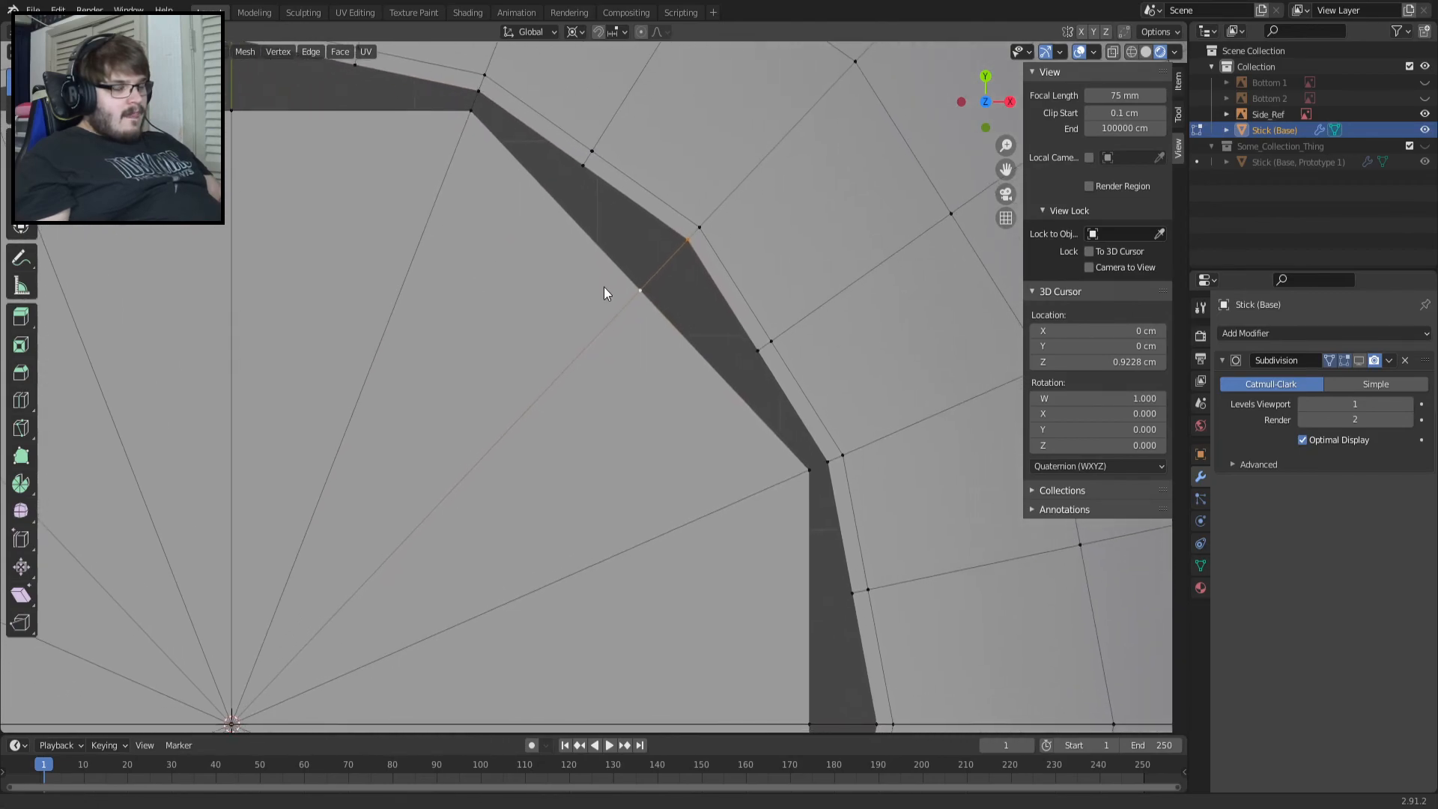
Add connecting edges between cap and rim at the two +X side corners, the +X midpoint and the lower-right diagonal.
left_click(835, 466)
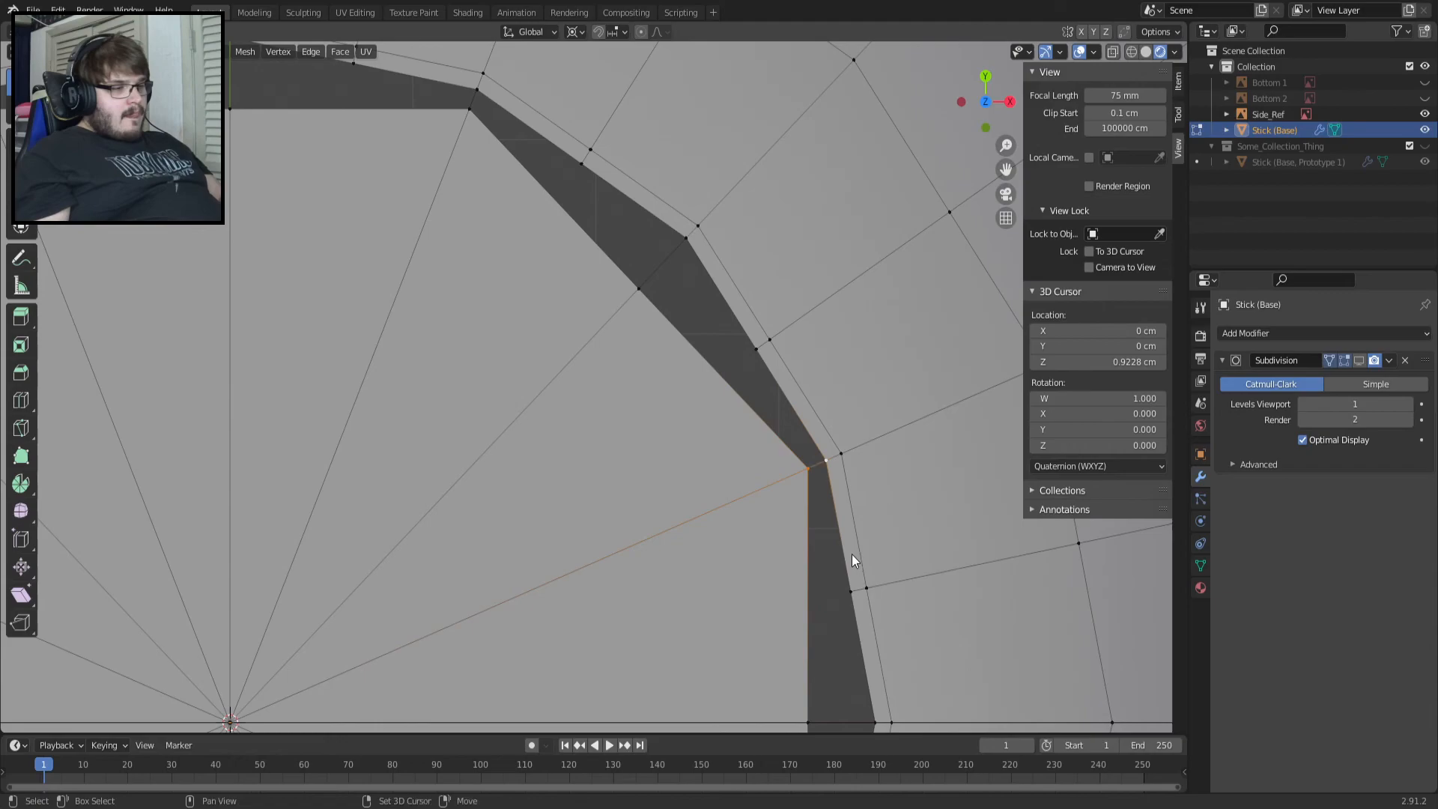
middle_click_drag(851, 560, 811, 236, "shift")
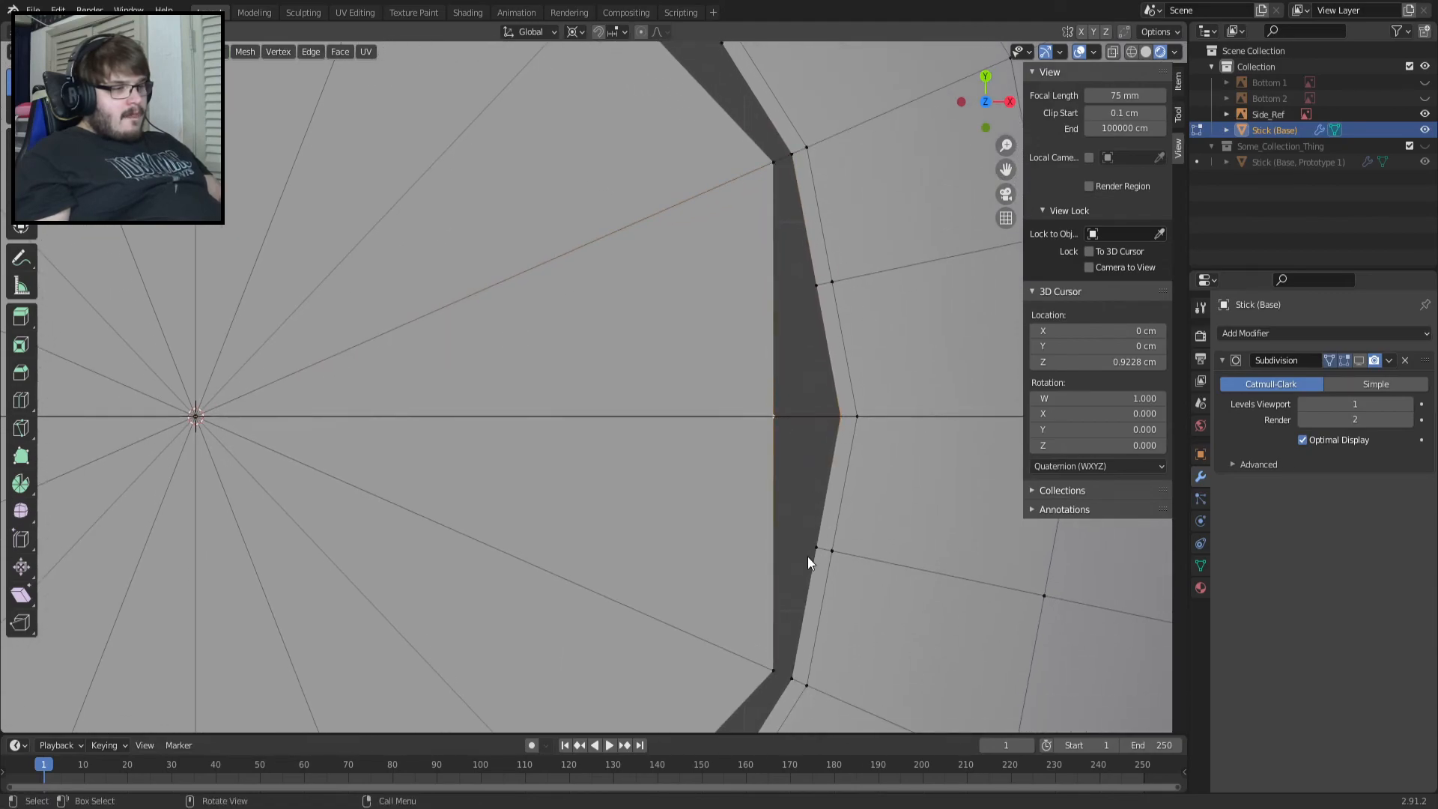
middle_click_drag(820, 540, 805, 309, "shift")
left_click(760, 464, "shift")
middle_click_drag(726, 553, 831, 348, "shift")
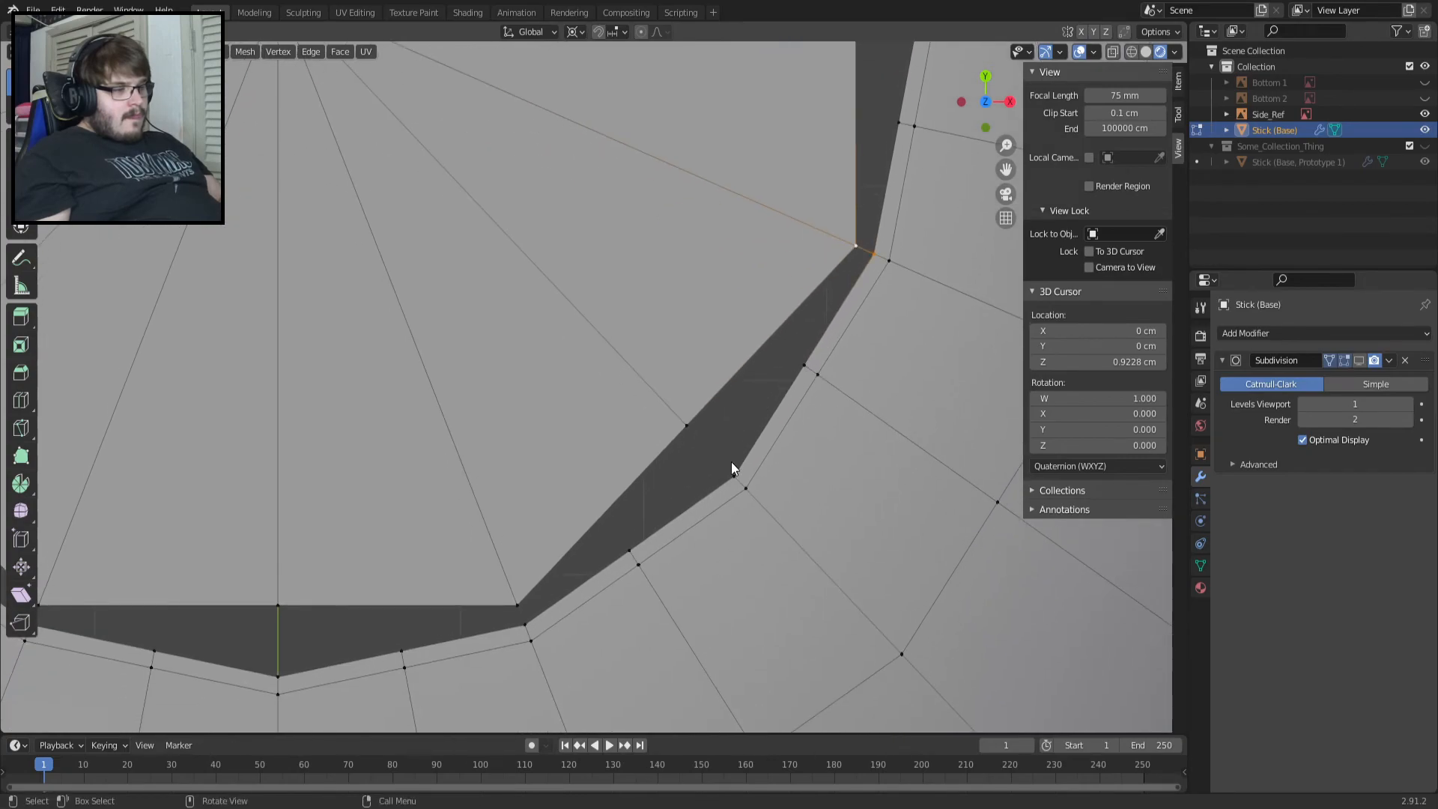
left_click(696, 429, "shift")
Add connecting edges between cap and rim along the -Y side and the lower-left diagonal up to the lower -X corner.
middle_click_drag(509, 605, 815, 276, "shift")
left_click(593, 351, "shift")
left_click(601, 274, "shift")
middle_click_drag(394, 288, 624, 351, "shift")
scroll(625, 352, "up", 4)
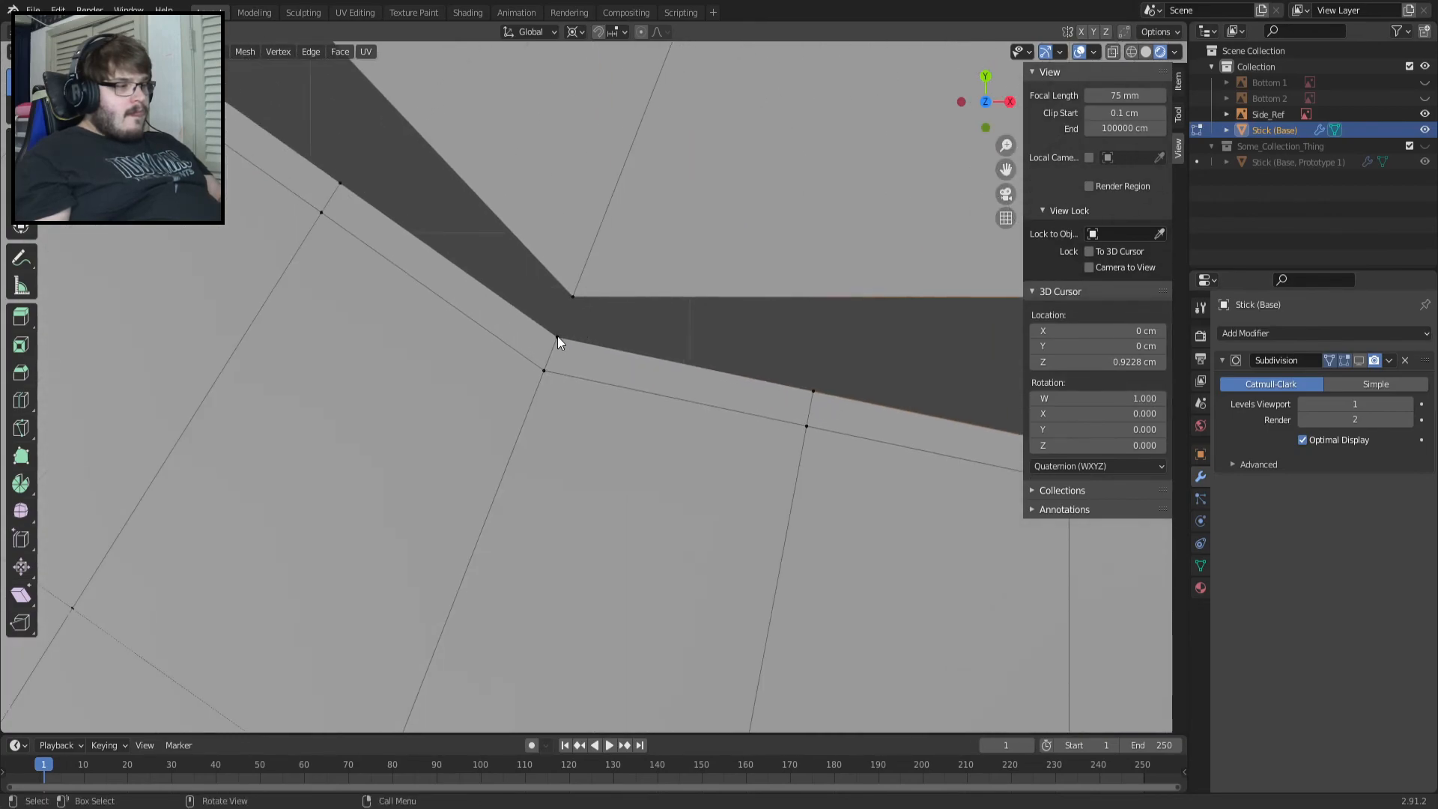
middle_click_drag(563, 285, 455, 443)
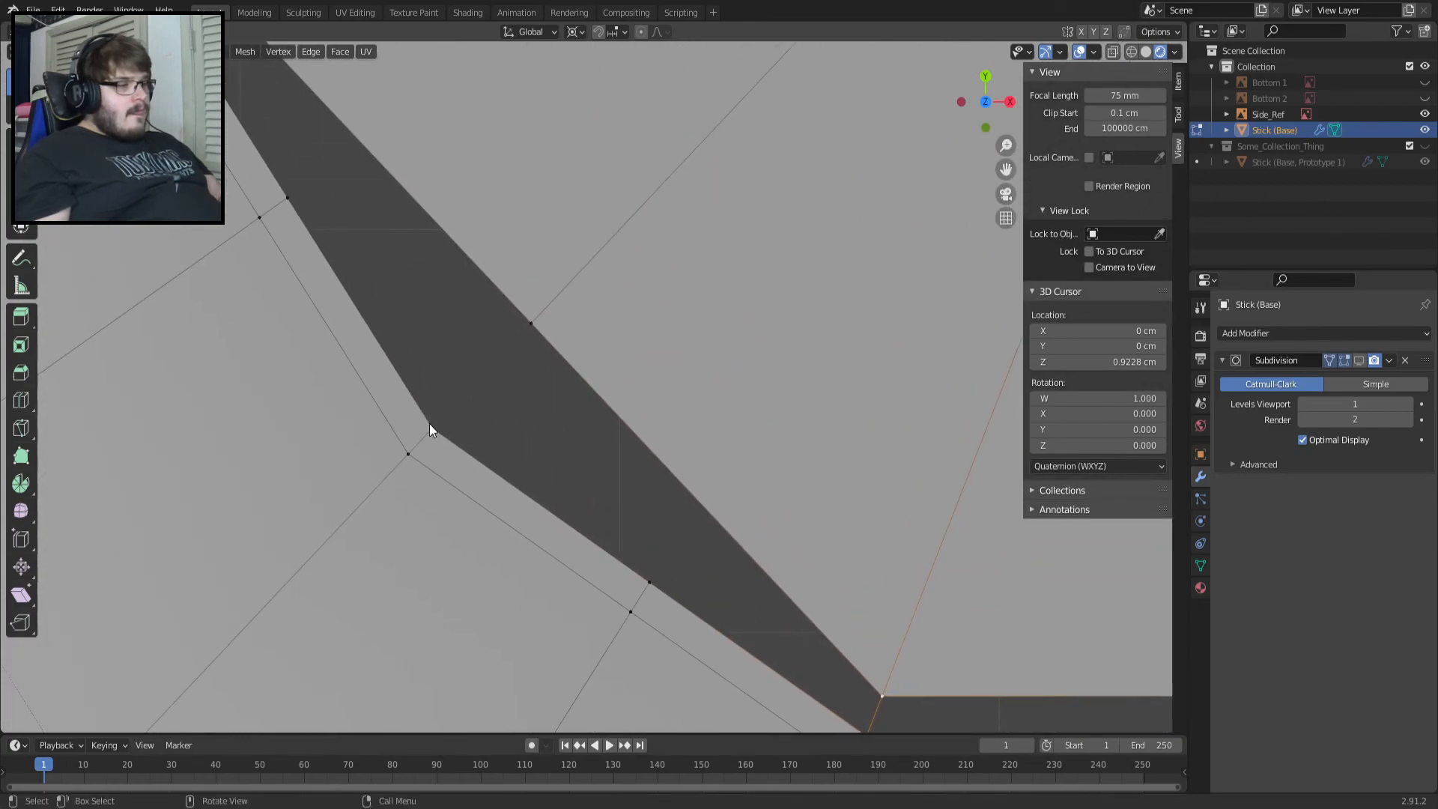
middle_click_drag(510, 316, 515, 493)
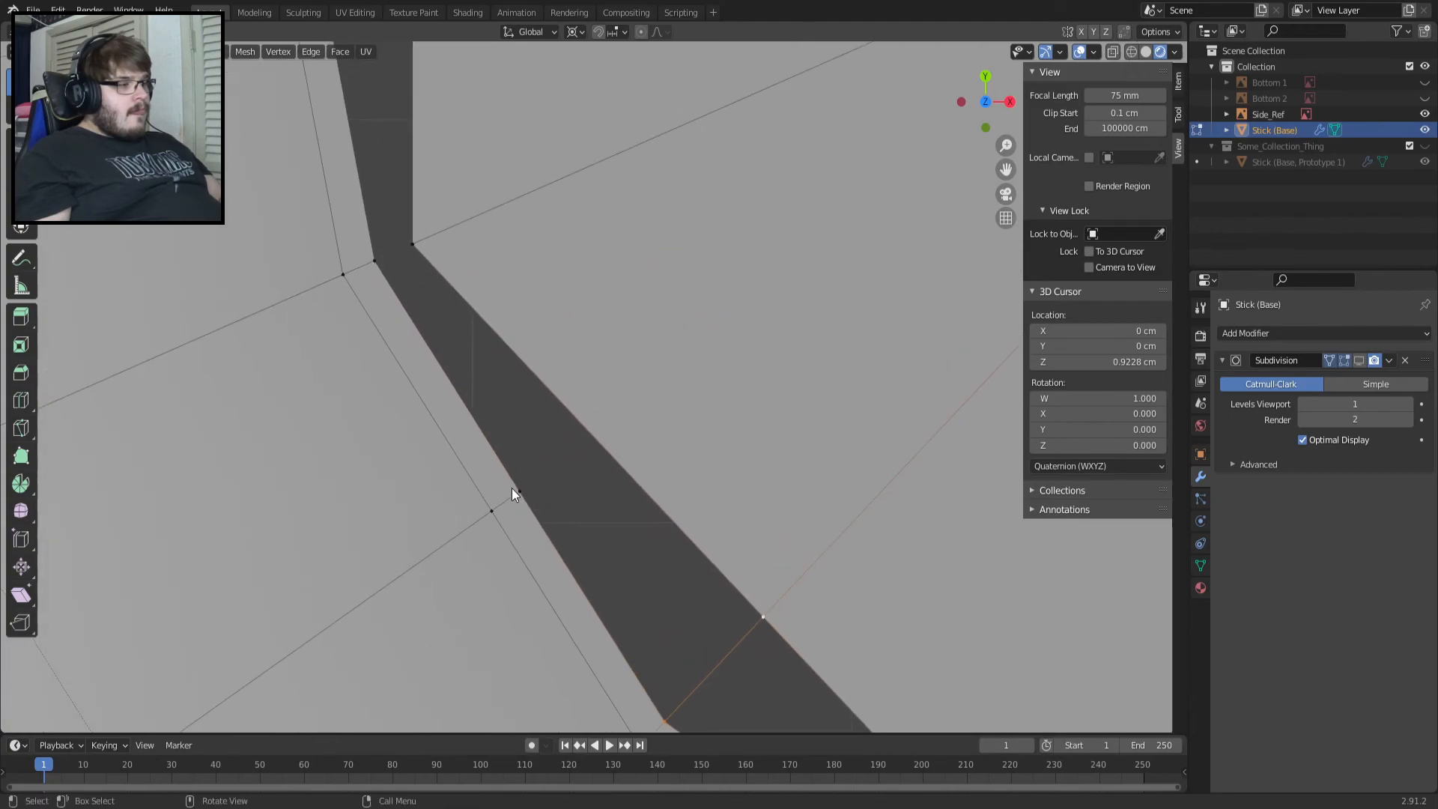
scroll(542, 261, "down", 4)
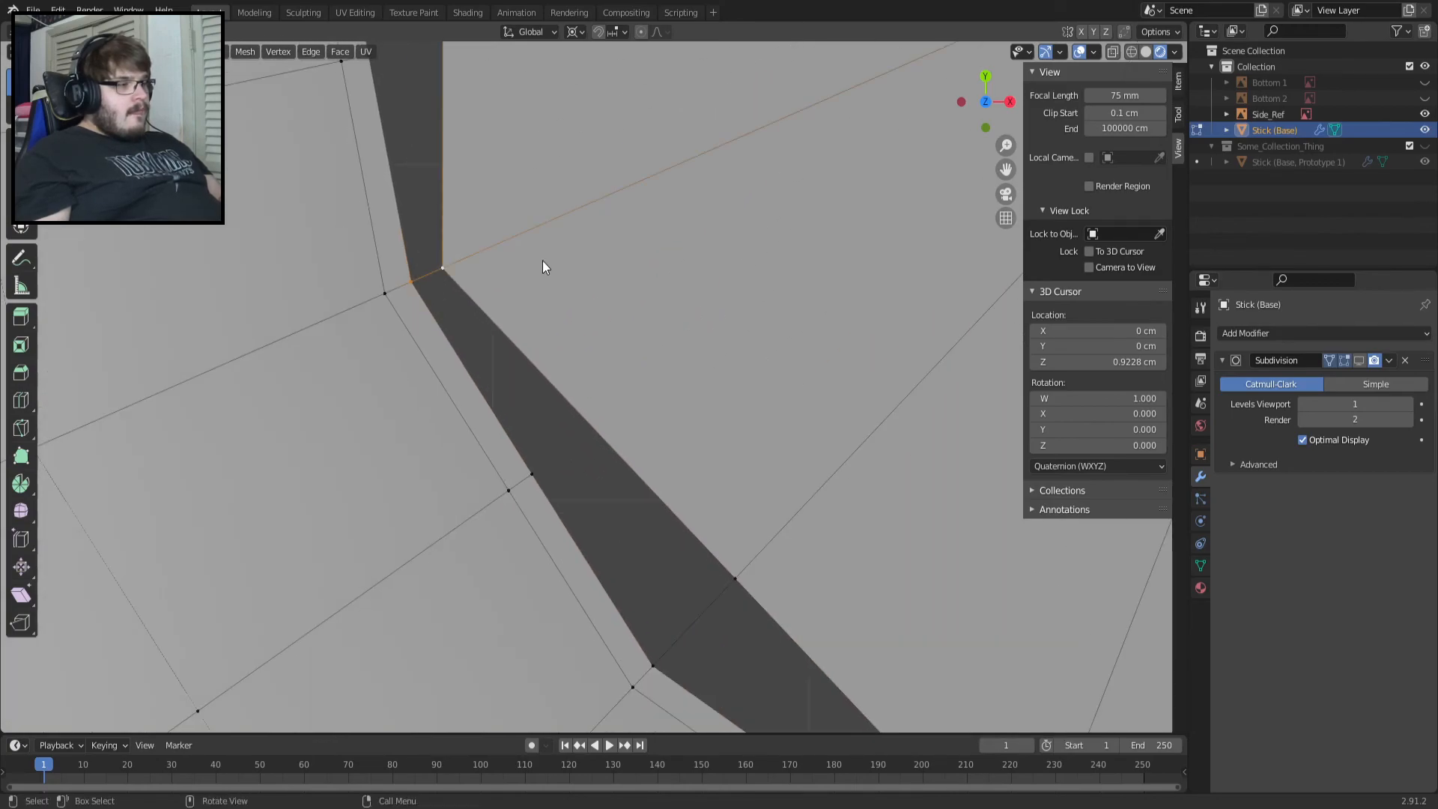
middle_click_drag(559, 255, 618, 320)
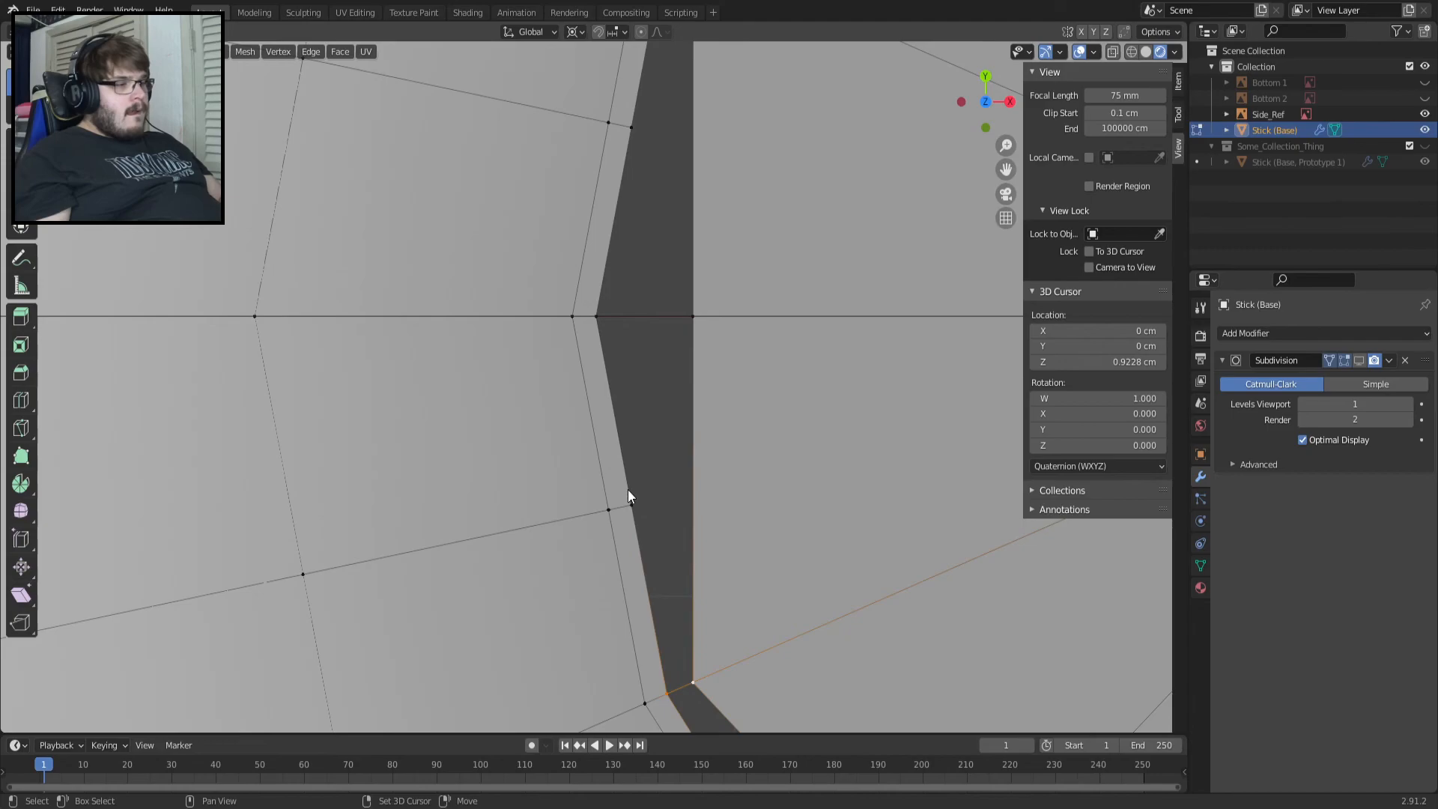
Join cap and rim with edges at the -X midpoint and upper -X corner, closing the ring at the upper-left diagonal.
left_click(696, 314)
left_click(597, 317, "shift")
middle_click_drag(701, 253, 587, 492, "shift")
left_click(612, 255, "shift")
middle_click_drag(744, 243, 472, 343)
key("KP_7")
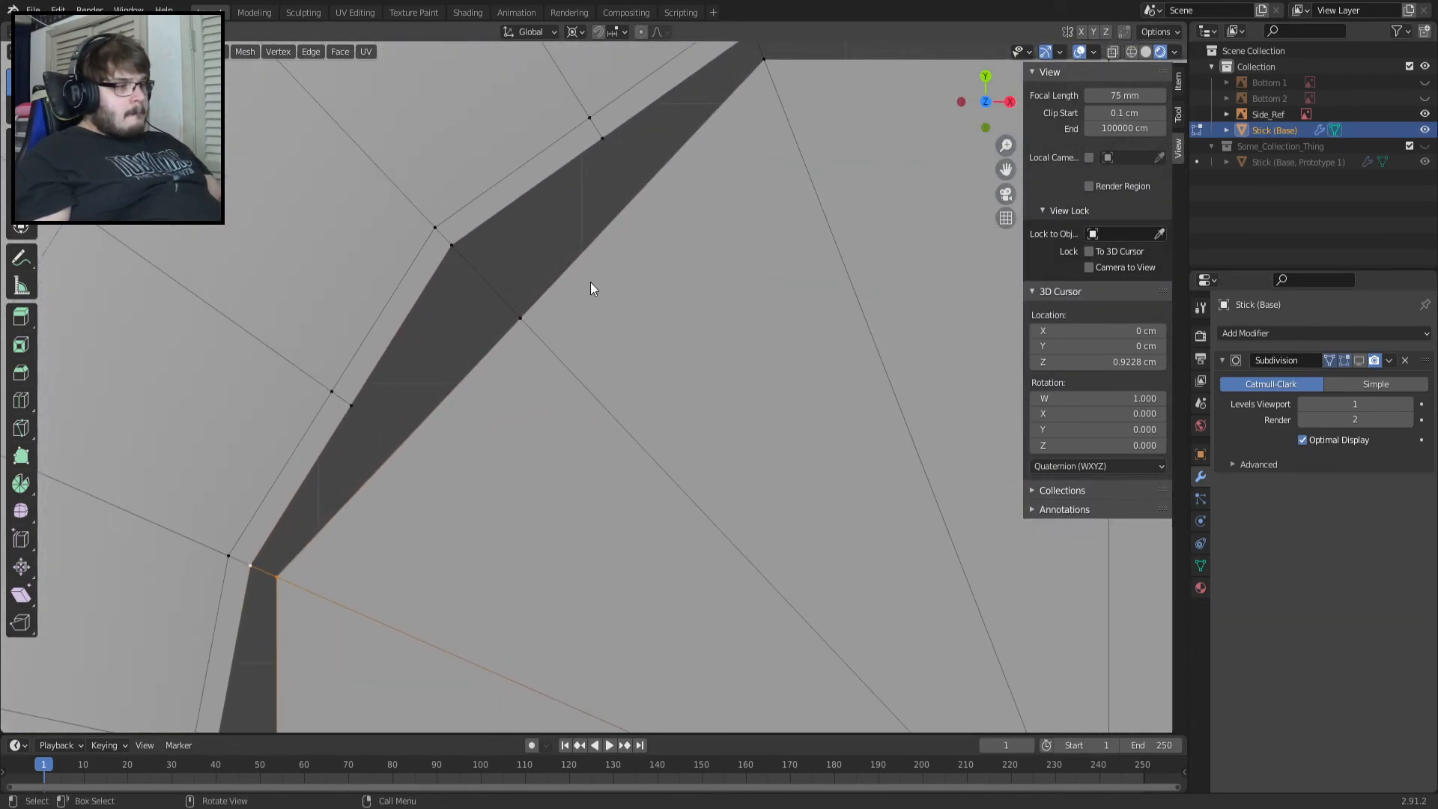
left_click(524, 319, "shift")
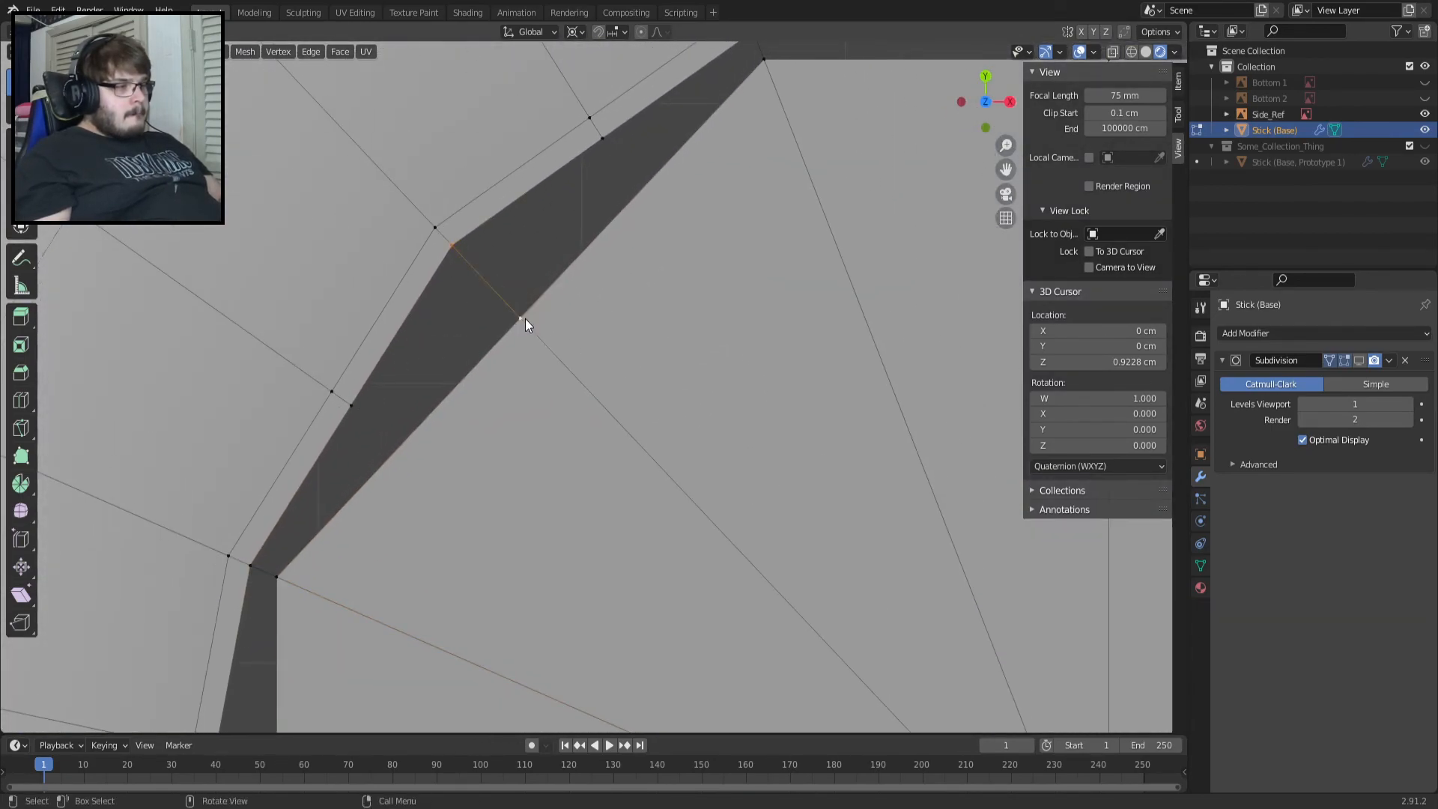
middle_click_drag(696, 139, 596, 167)
key("KP_7")
scroll(677, 250, "down", 7)
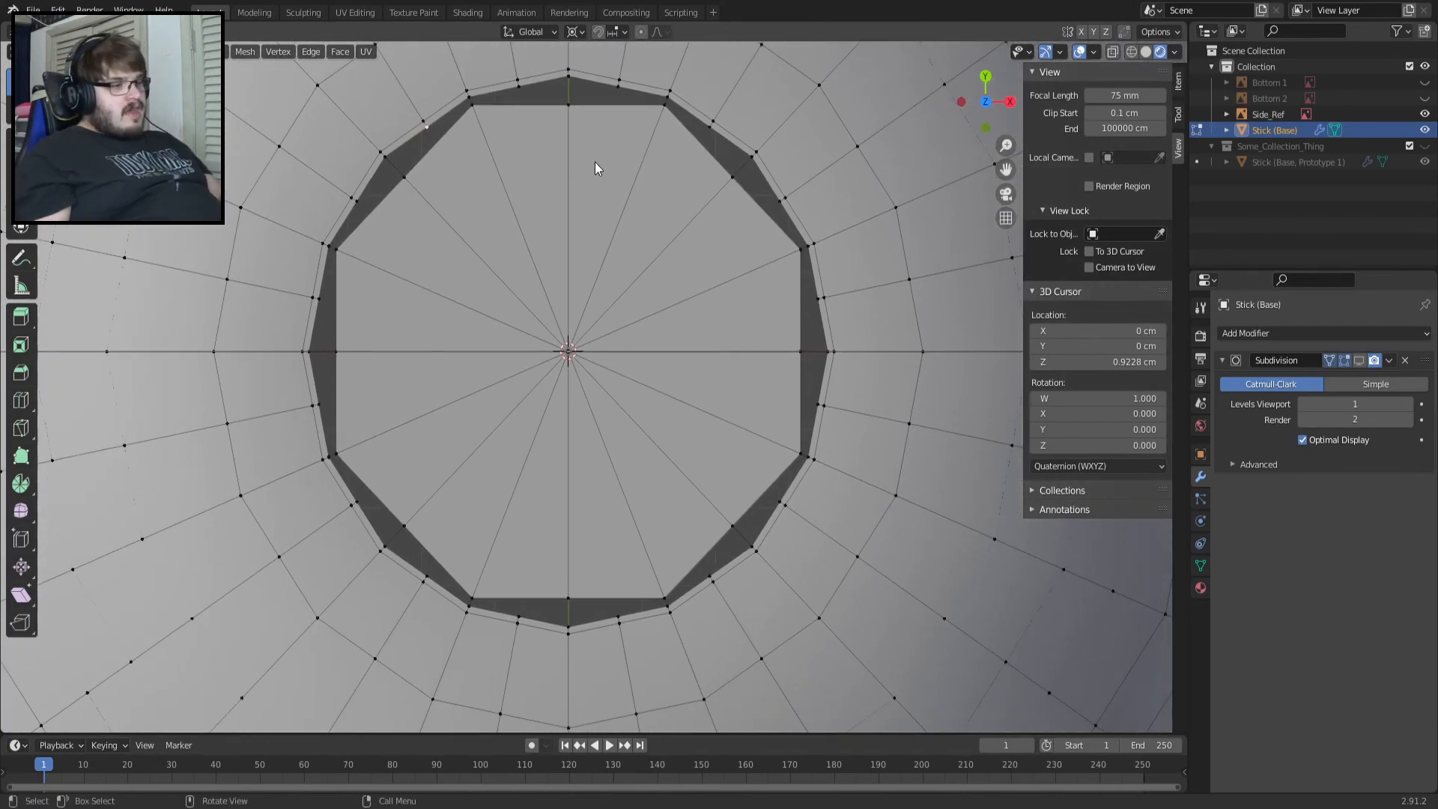
Try to fill the lower-left gap with a triangle at the diagonal edge and an adjoining face to the -Y side corner.
scroll(385, 587, "up", 4)
middle_click_drag(392, 570, 922, 70, "shift")
scroll(710, 290, "up", 3)
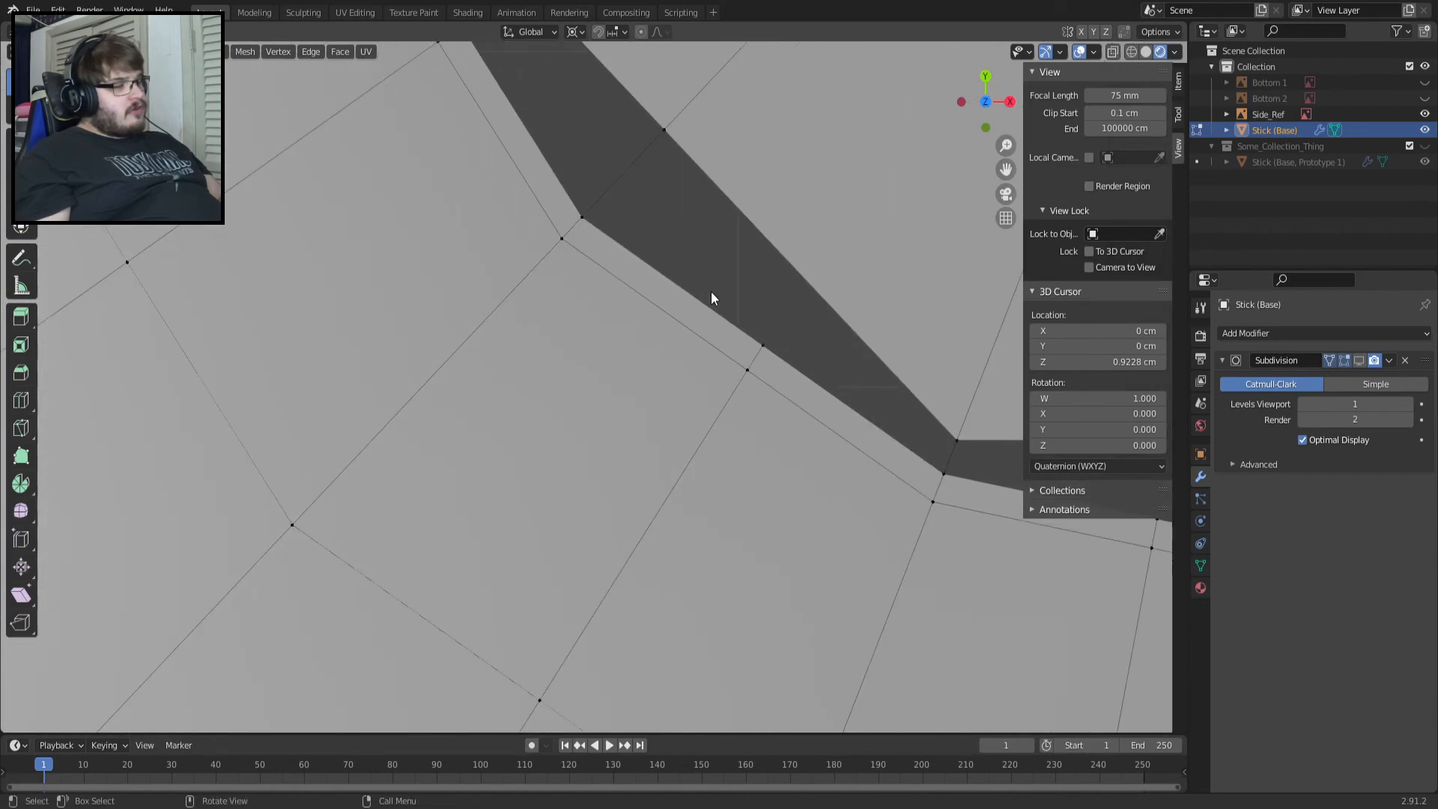
left_click(761, 331, "shift")
left_click(600, 219, "shift")
key("f")
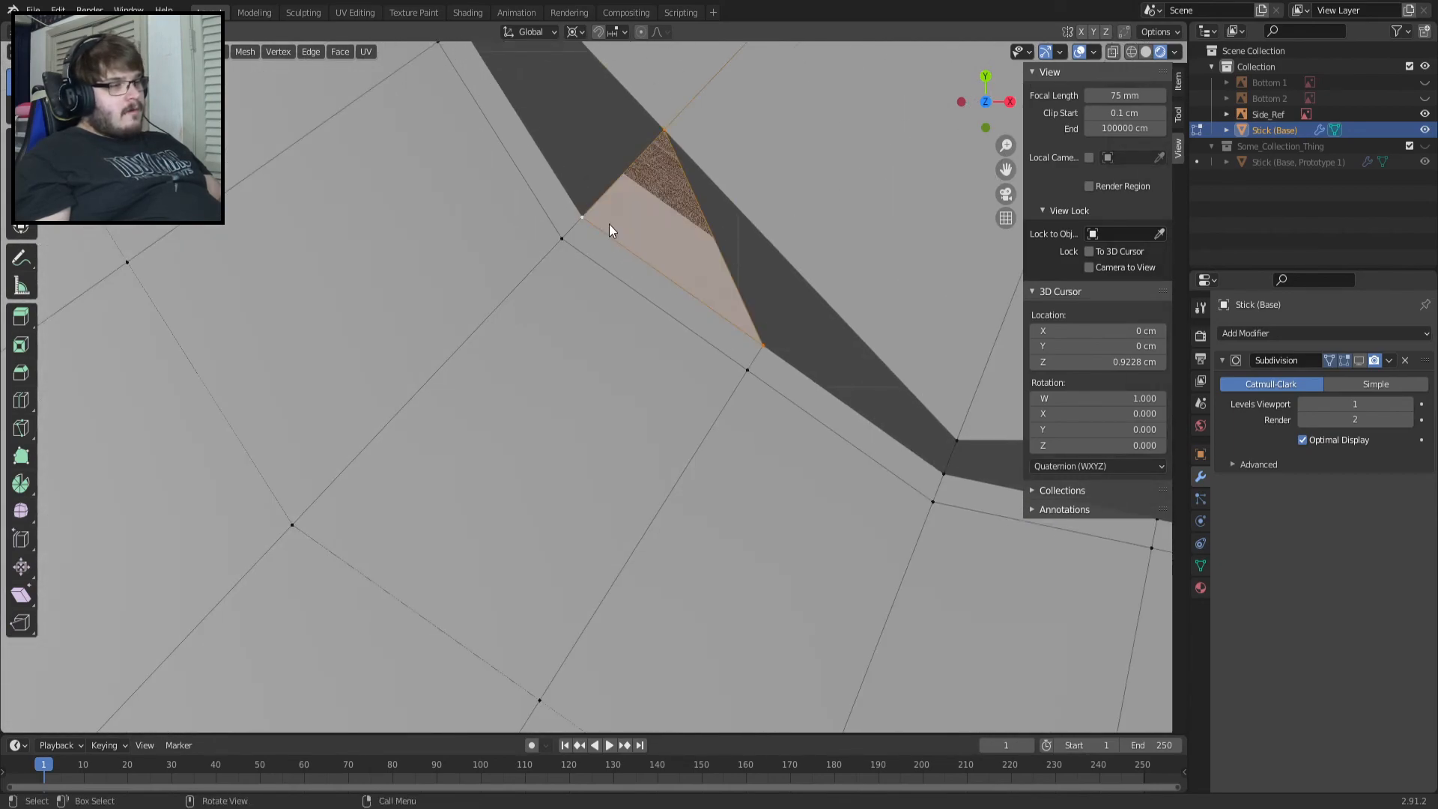
left_click(770, 344)
left_click(667, 140, "shift")
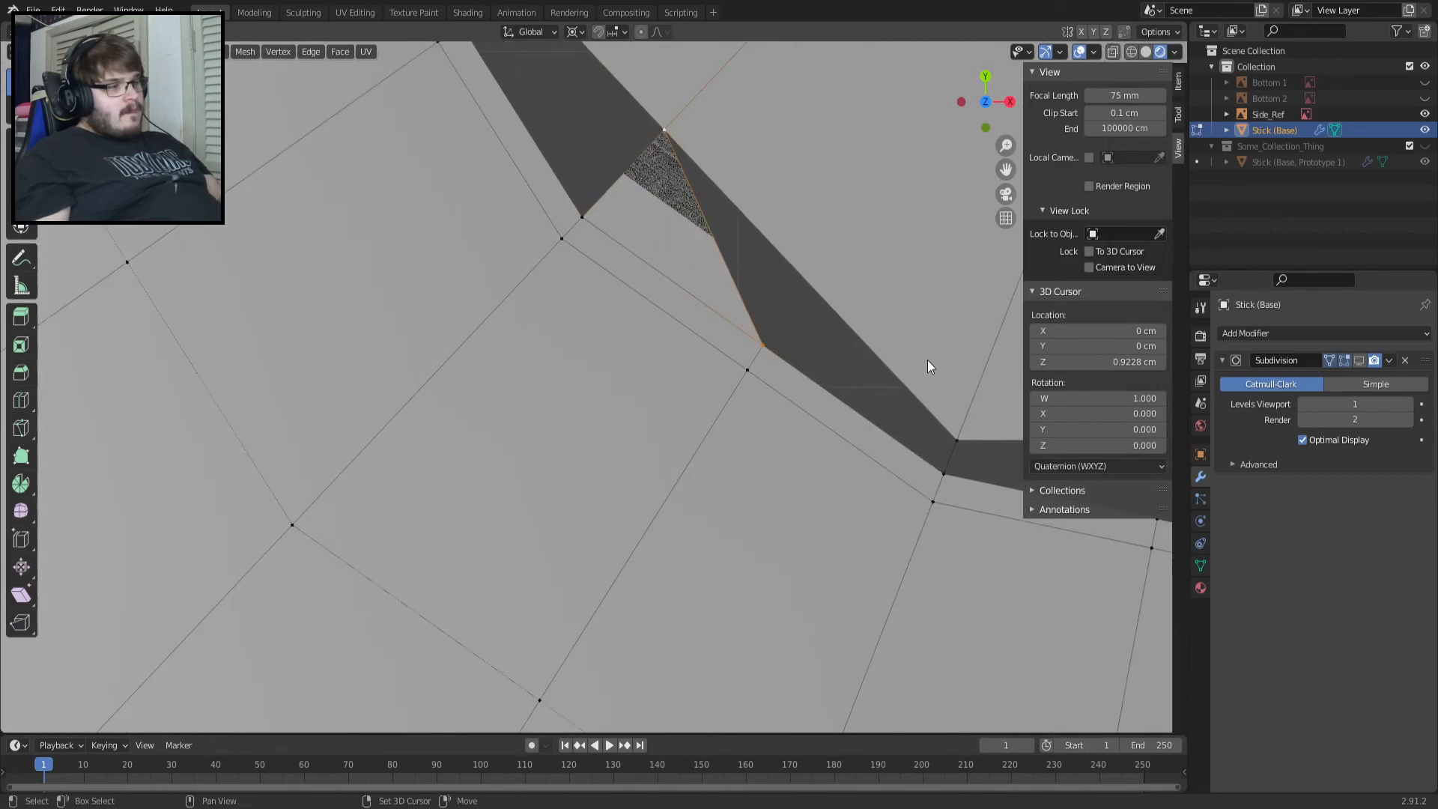
key("f")
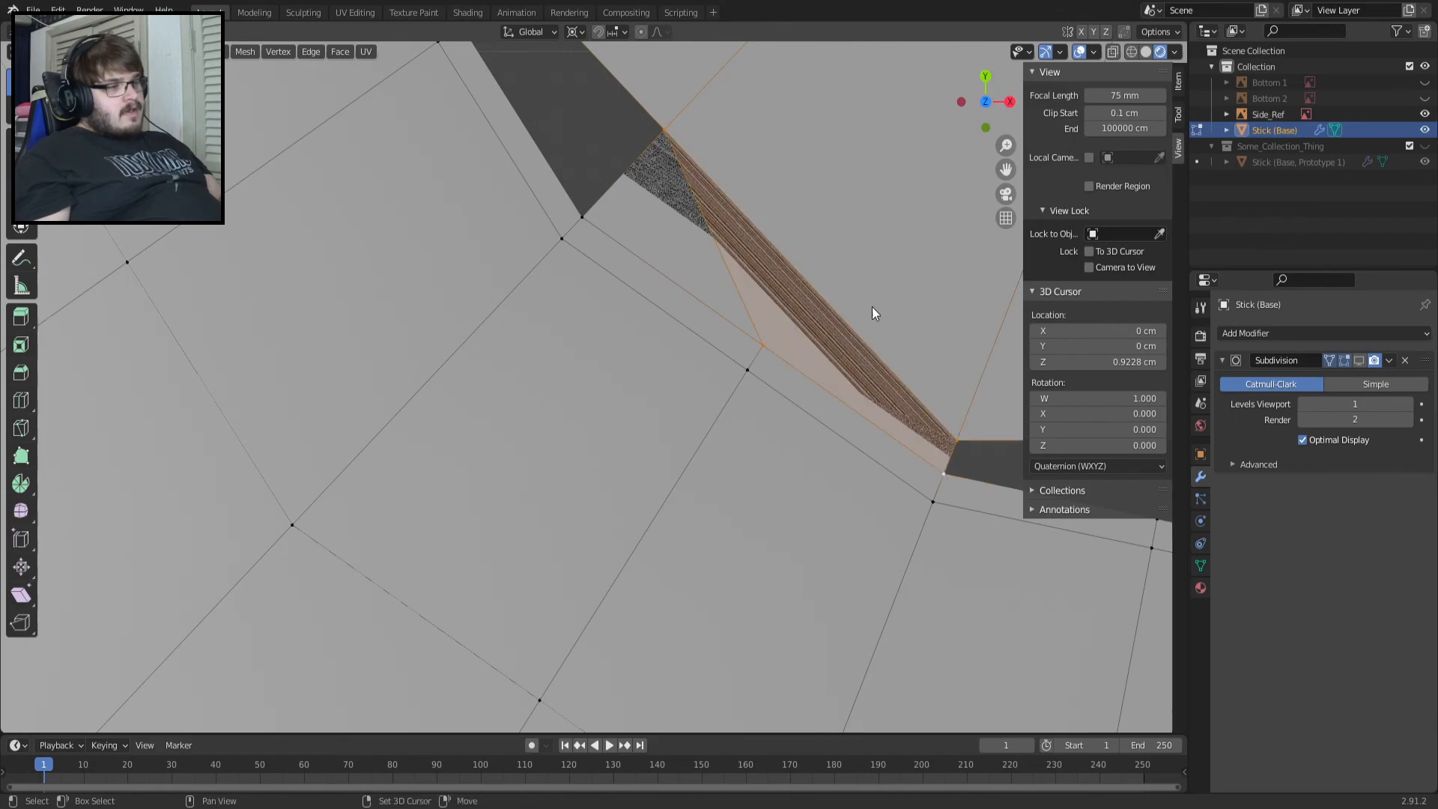
middle_click_drag(879, 307, 377, 239, "shift")
Undo the faces just filled in the lower-left section of the gap.
key("ctrl+z")
key("ctrl+z")
key("ctrl+z")
key("ctrl+z")
key("ctrl+z")
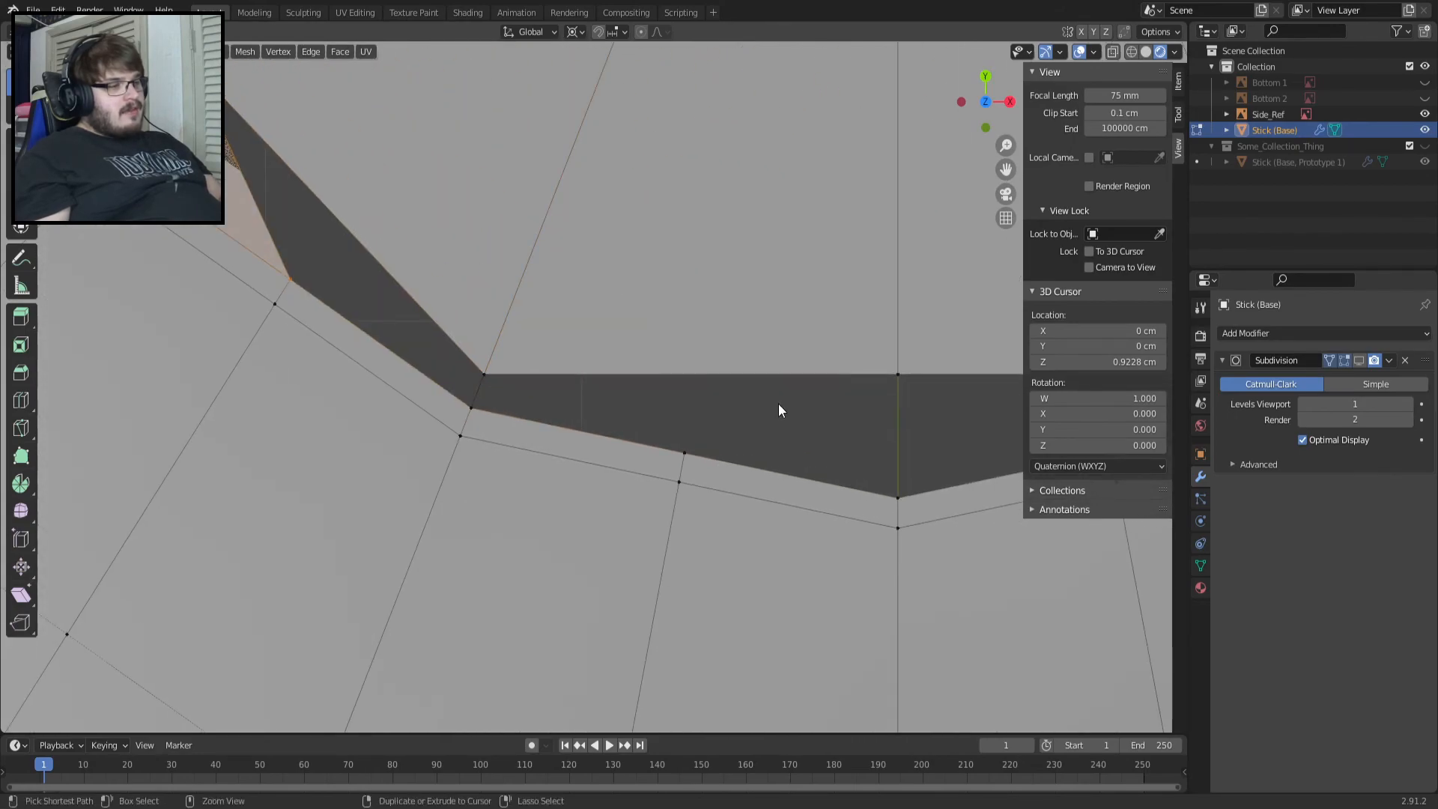
Fill the -Y side gap from the midpoint edge to the lower-left corner with a triangle and an adjoining face.
scroll(778, 403, "down", 3)
scroll(461, 334, "up", 2)
middle_click_drag(775, 397, 599, 409, "shift")
left_click(599, 411, "shift")
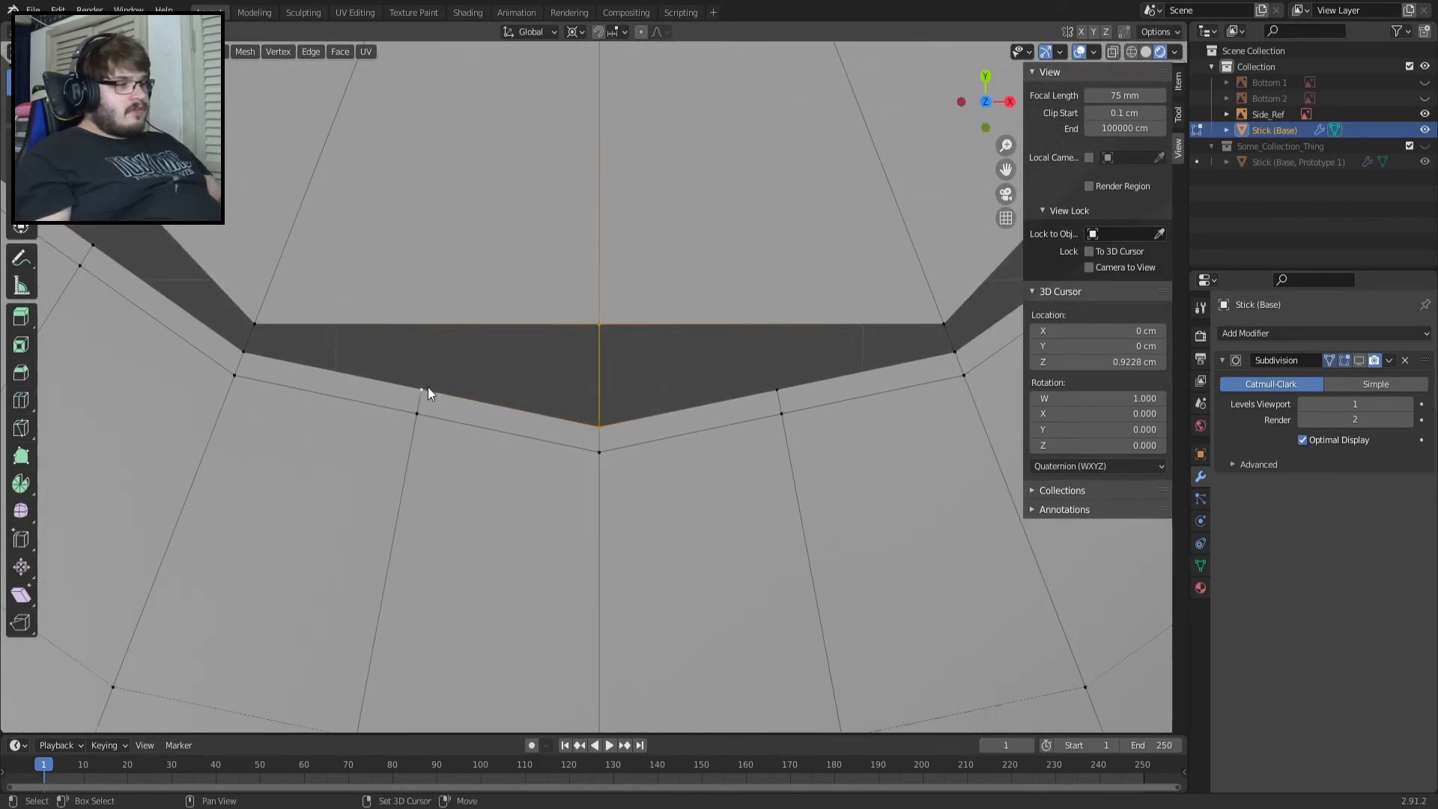
key("f")
left_click(595, 324, "shift")
key("f")
Fill the other half of the -Y side gap, from the midpoint edge to the lower-right corner, with a triangle and an adjoining face.
left_click(600, 428)
left_click(600, 326, "shift")
left_click(779, 390, "shift")
key("f")
left_click(952, 350)
left_click(944, 325, "shift")
left_click(771, 393, "shift")
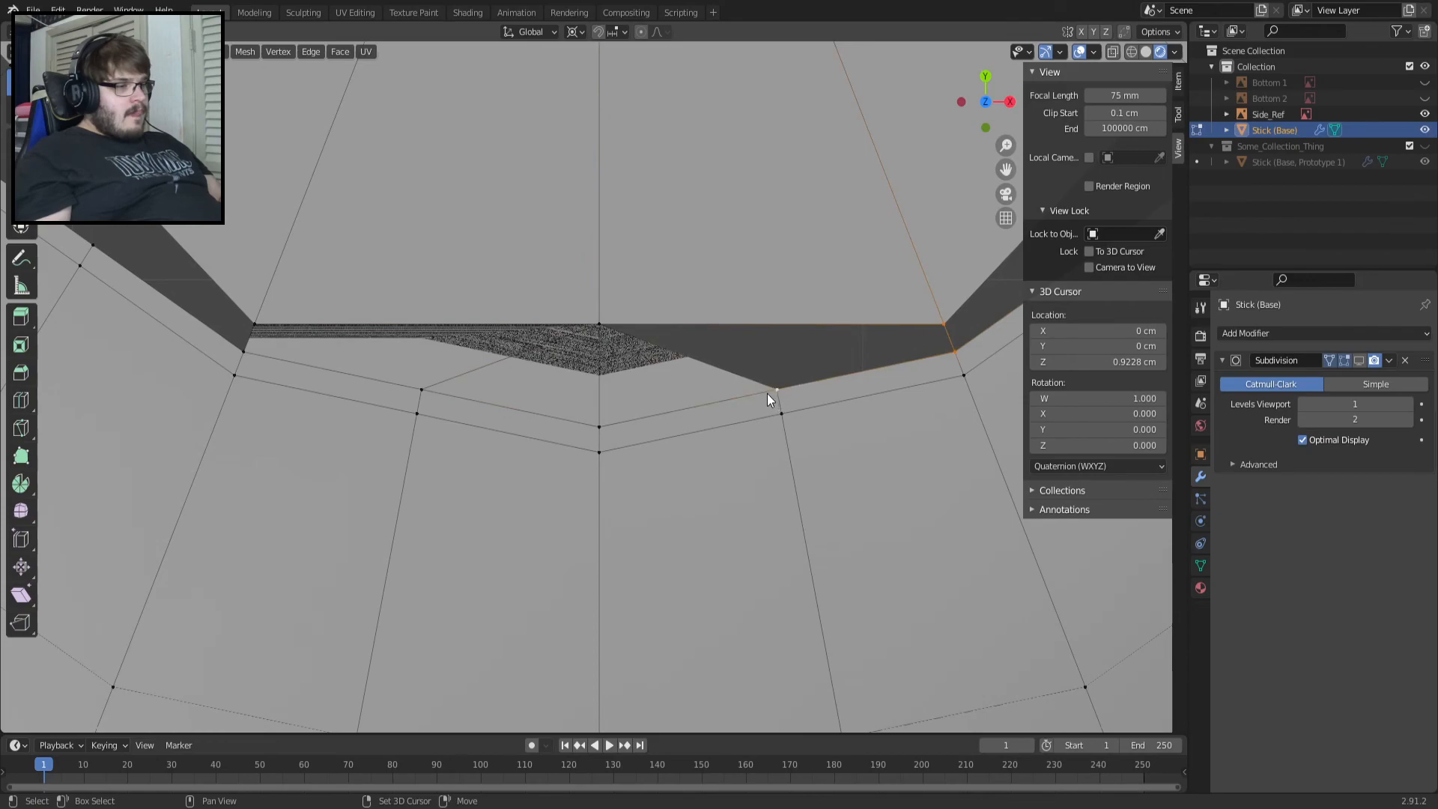
key("f")
Fill a triangle between the lower-right corner edge and the next rim vertex toward the diagonal.
middle_click_drag(651, 319, 210, 455)
left_click(516, 453)
left_click(680, 362, "shift")
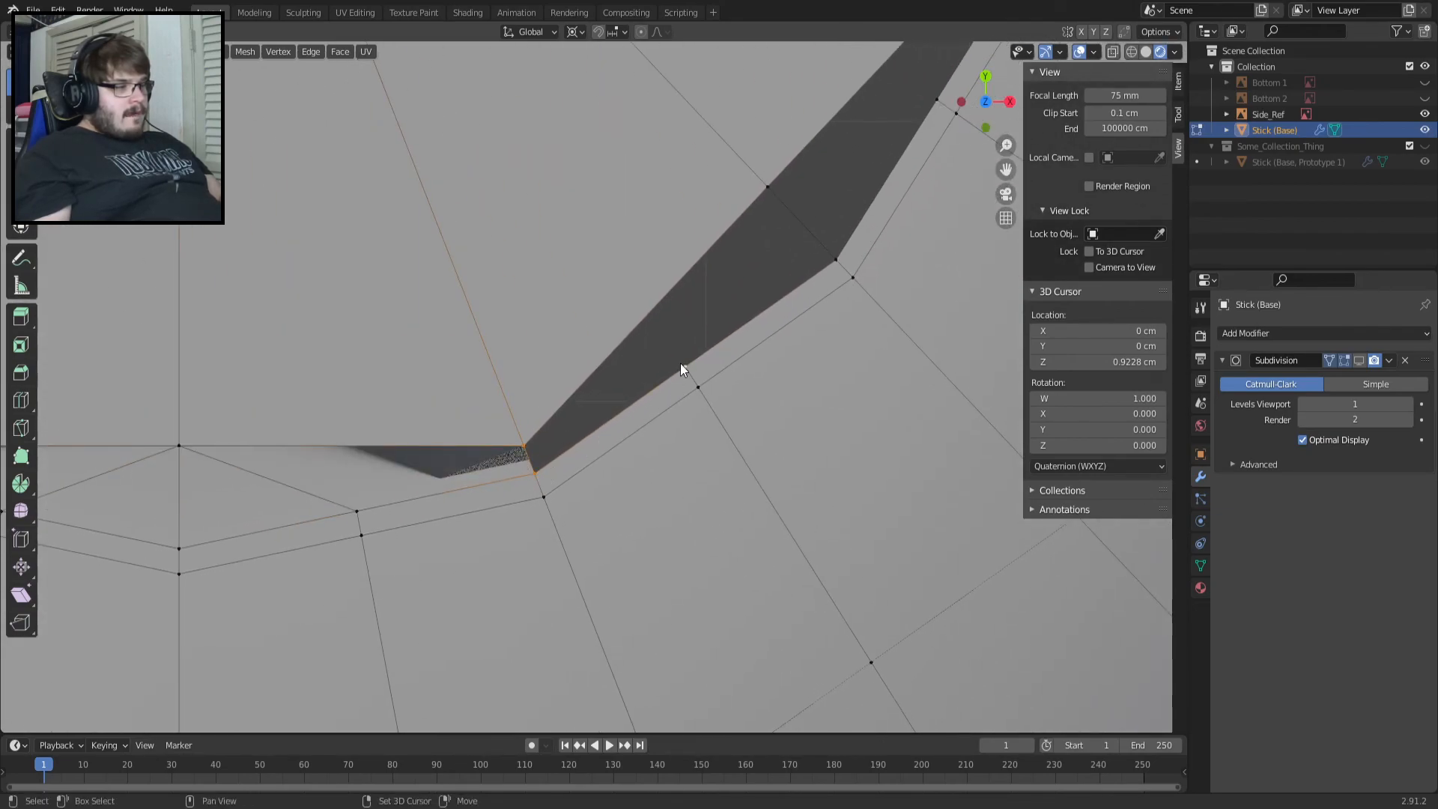
key("f")
Try to fill the adjoining face up to the lower-right diagonal edge between cap and rim.
left_click(685, 365)
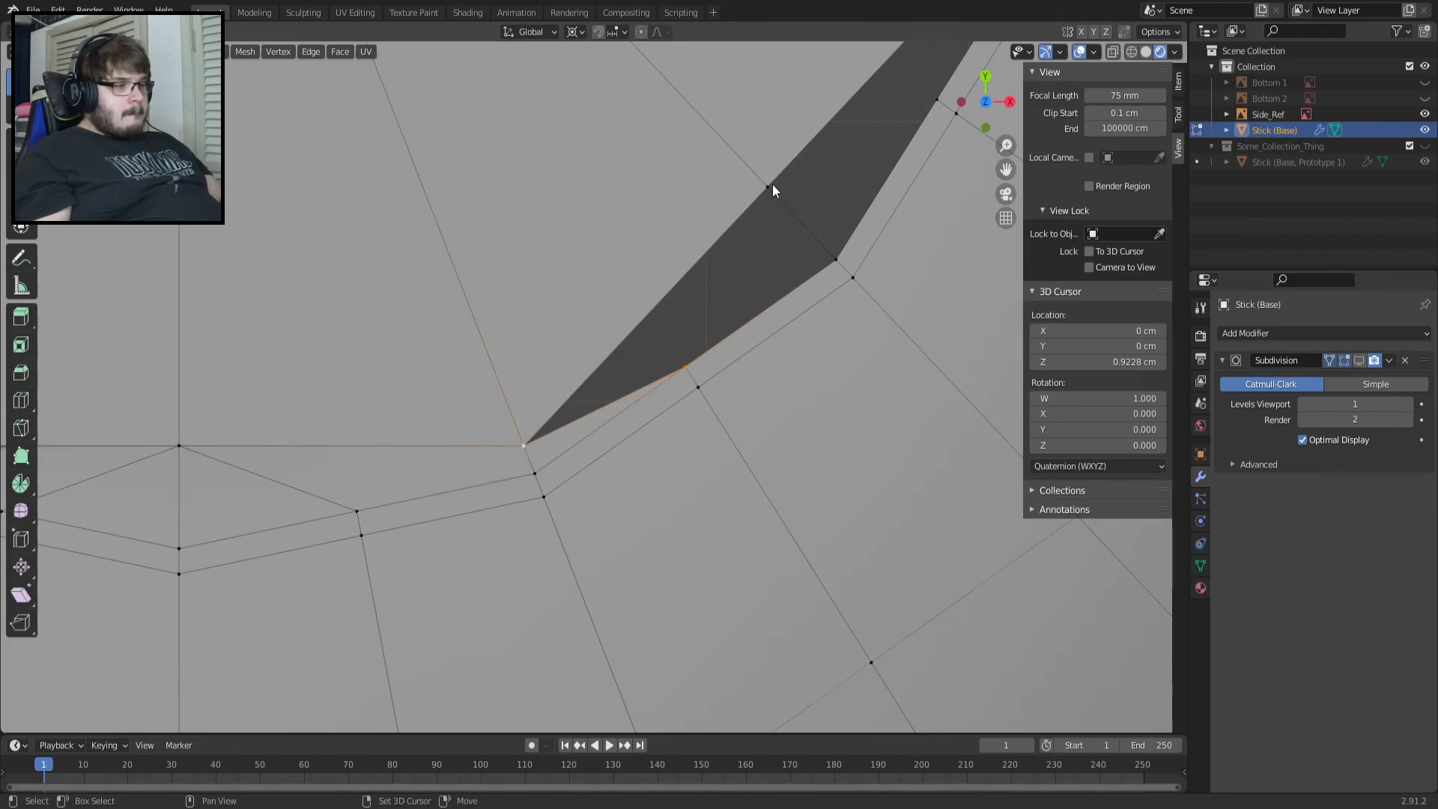
left_click(838, 254, "shift")
key("f")
key("ctrl+z")
key("ctrl+z")
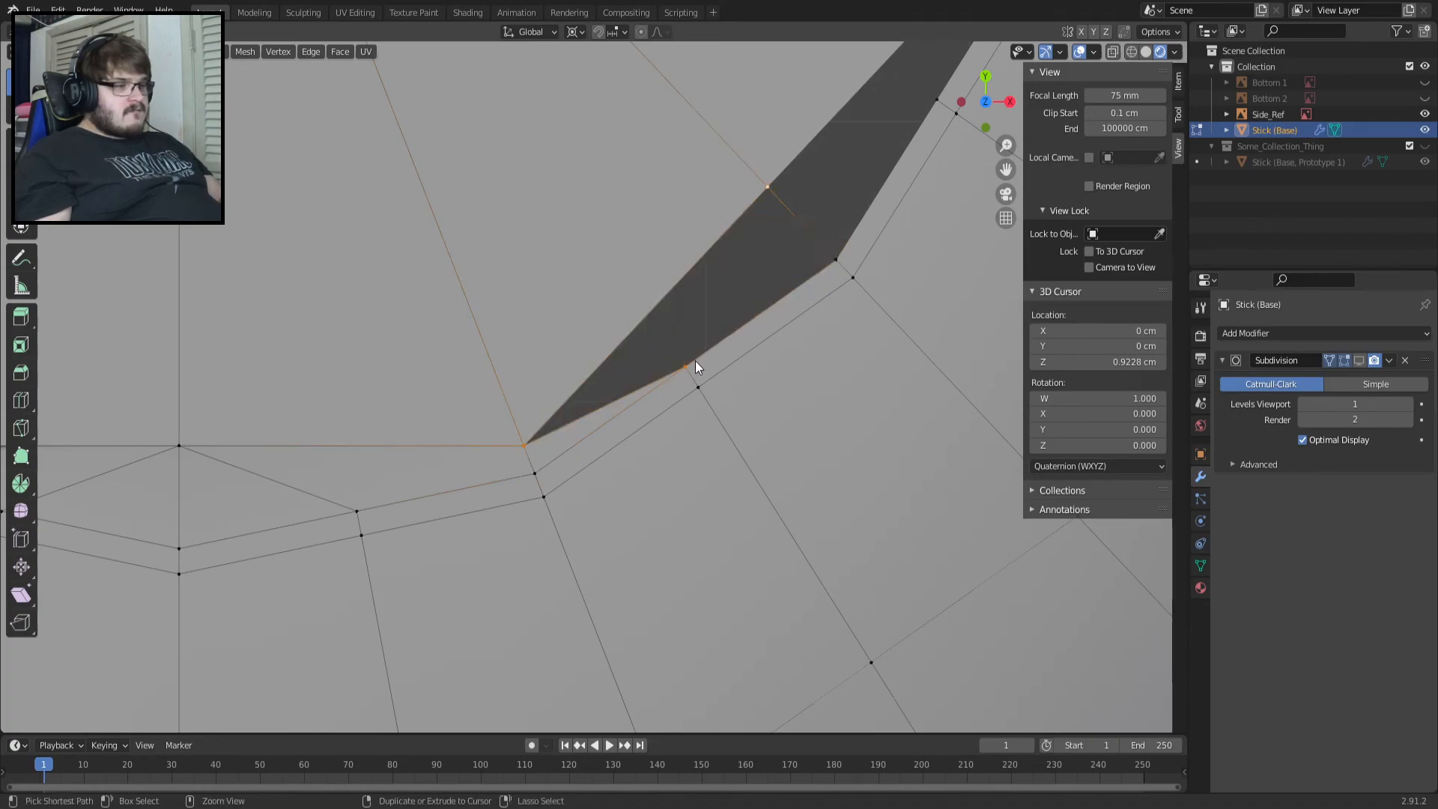
Undo the last two fills, then refill the lower-right gap between the diagonal edge and the -Y corner with a triangle and an adjoining face.
key("ctrl+z")
key("ctrl+z")
left_click(685, 367)
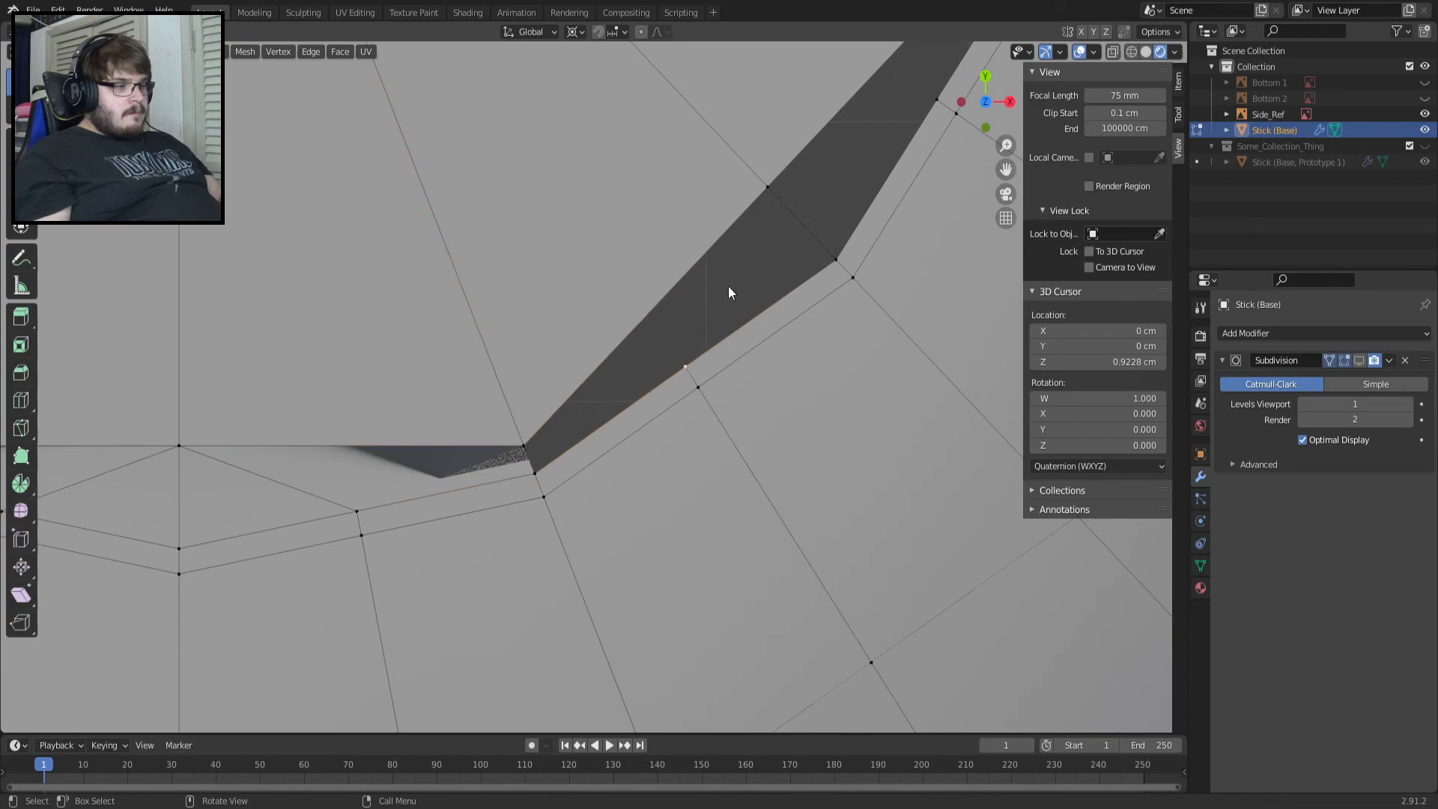
left_click(837, 258, "shift")
key("f")
left_click(687, 364)
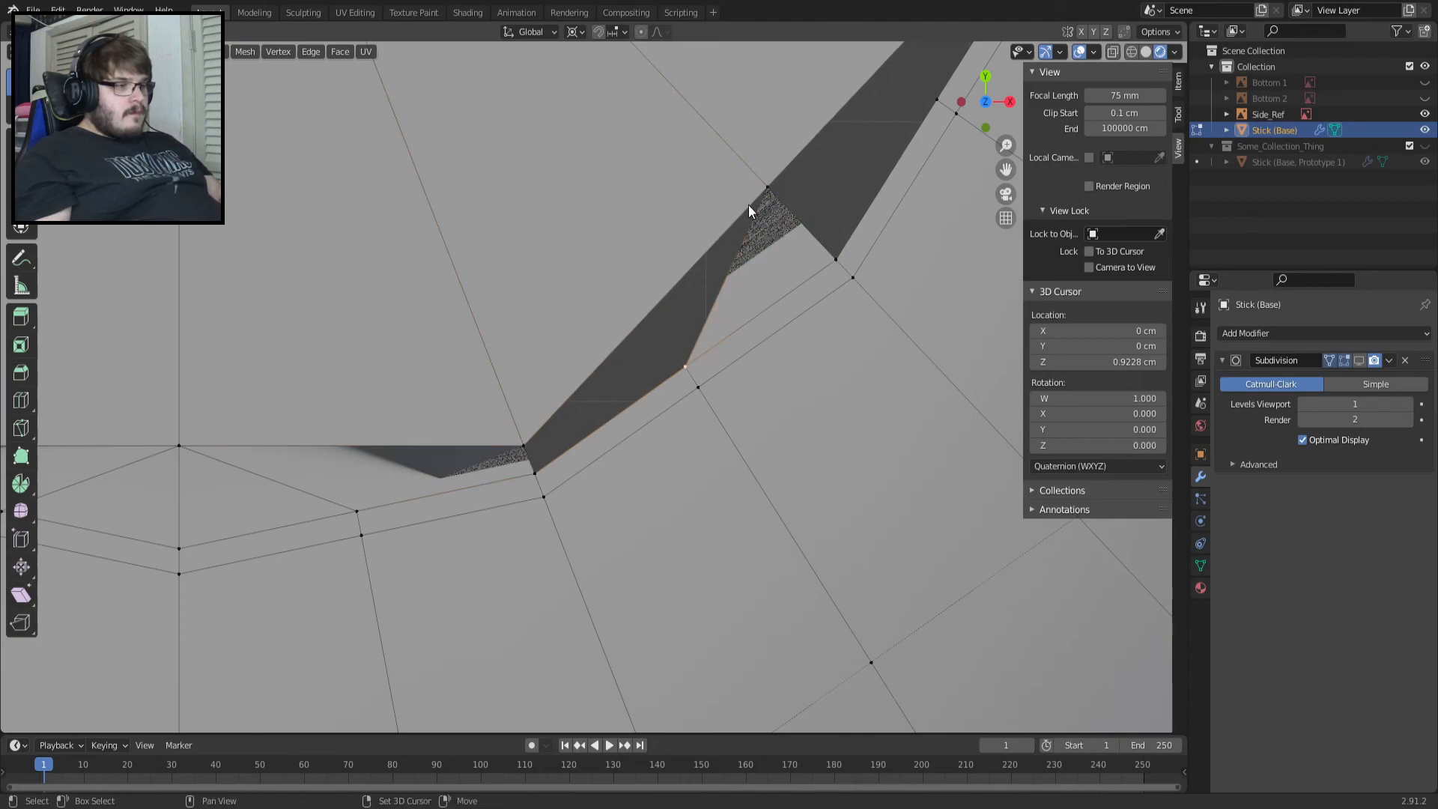
left_click(538, 467, "shift")
key("f")
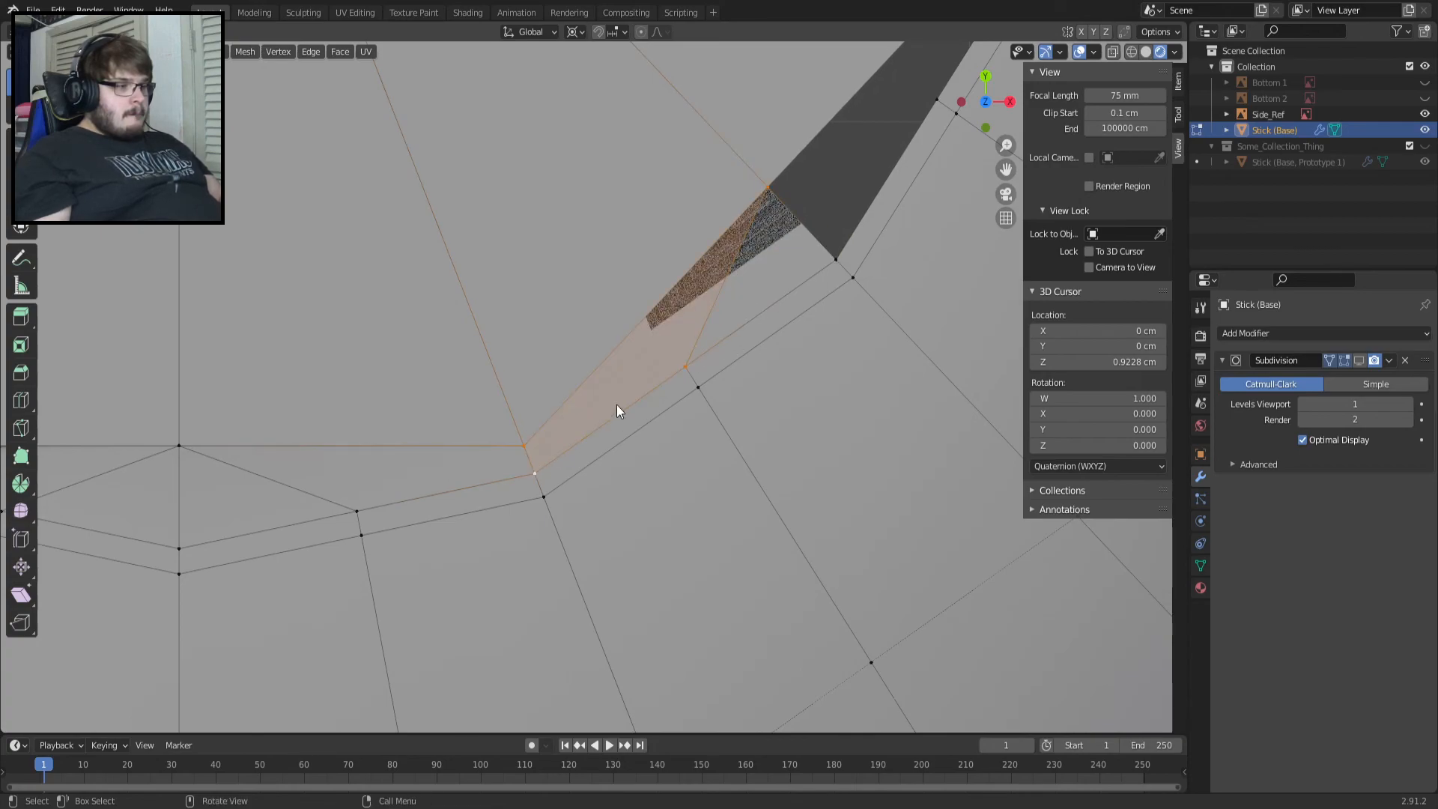
Fill the lower-left gap between the diagonal midpoint edge and the -Y corner with a triangle and an adjoining face.
middle_click_drag(738, 226, 511, 430)
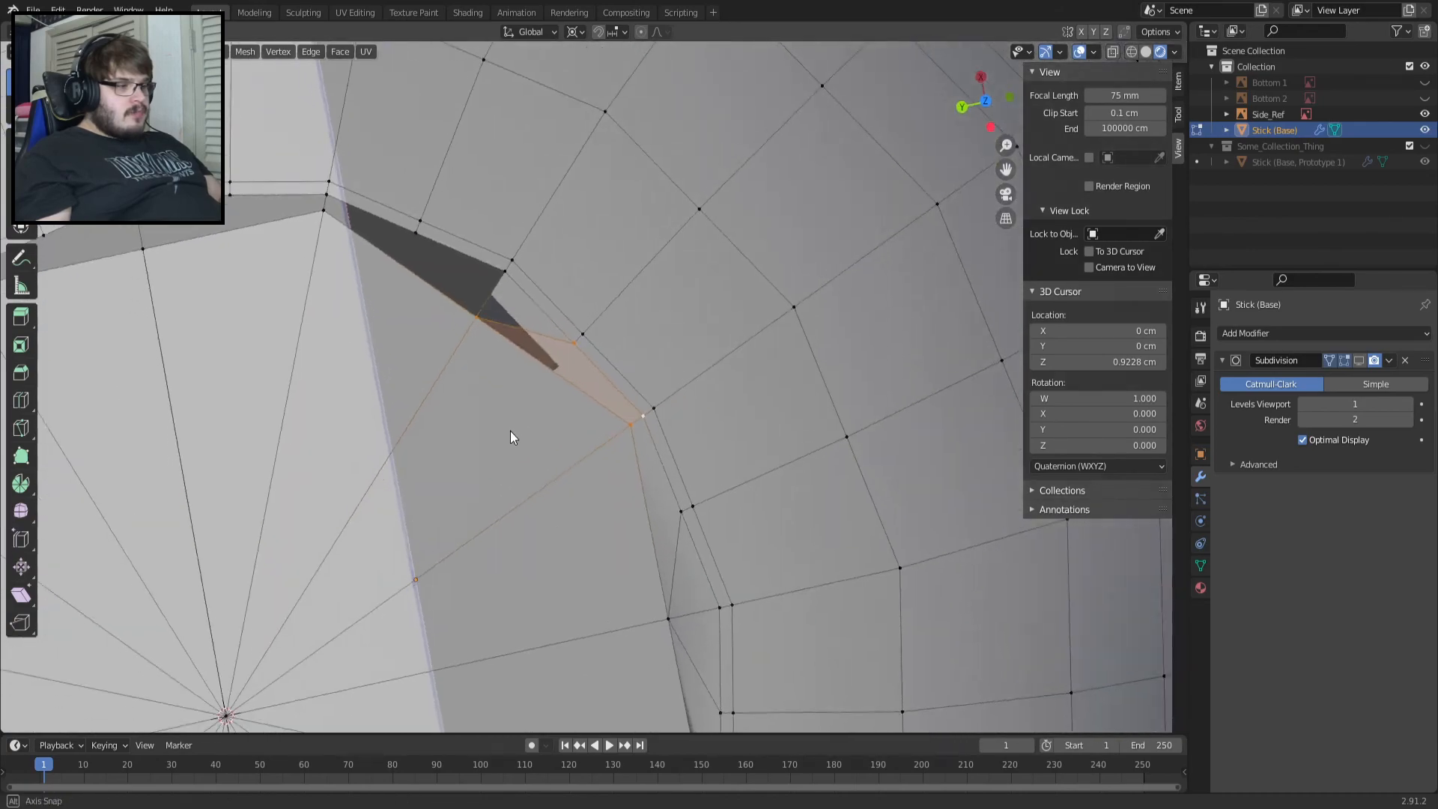
key("KP_7")
scroll(893, 187, "up", 3)
mouse_move(868, 186)
middle_mouse_down("shift")
mouse_move(560, 393)
mouse_move(503, 461)
mouse_move(978, 256)
middle_mouse_up("shift")
middle_click_drag(369, 361, 770, 344, "shift")
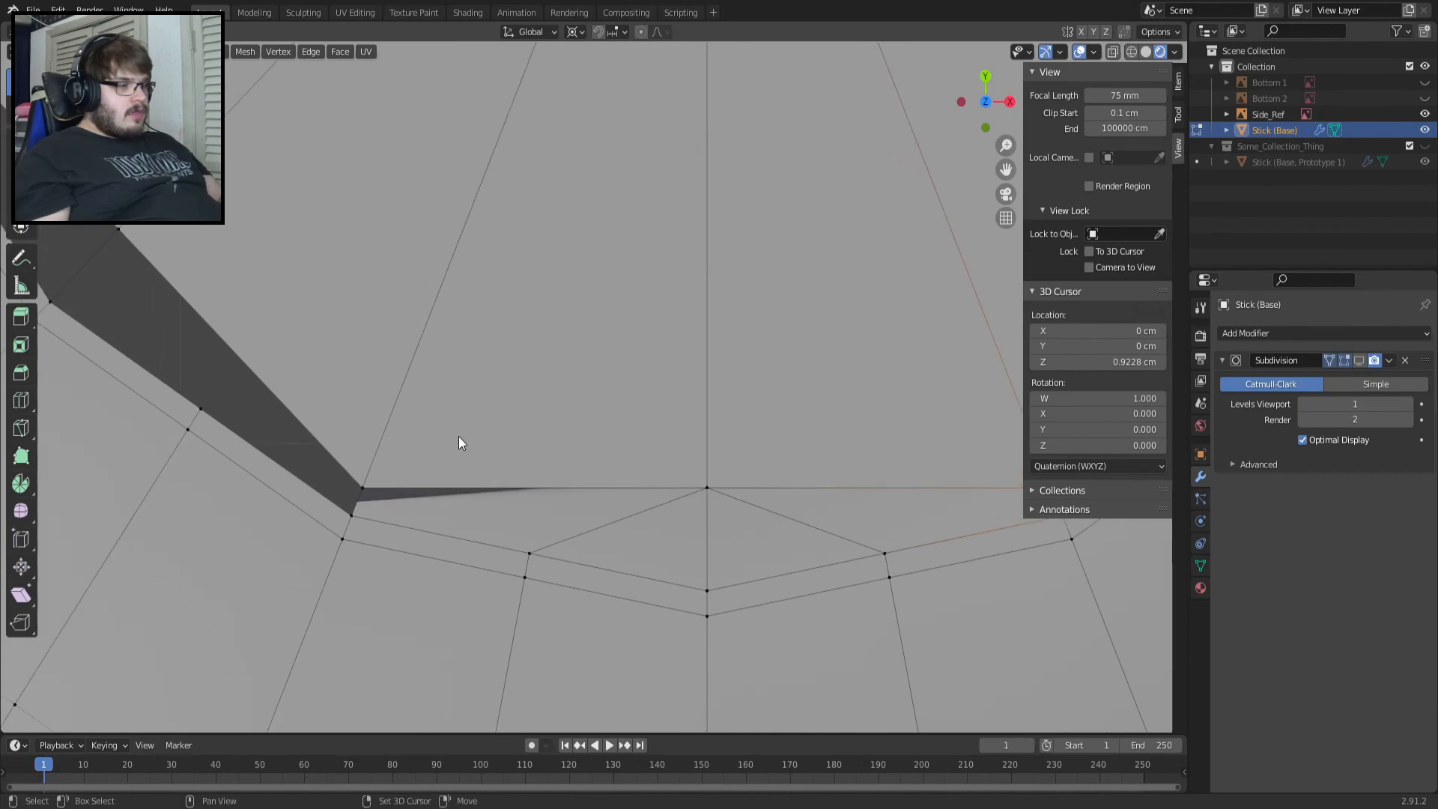
middle_click_drag(457, 436, 768, 369, "shift")
scroll(698, 412, "up", 4)
left_click(758, 458)
left_click(735, 515, "shift")
middle_click_drag(433, 293, 468, 317)
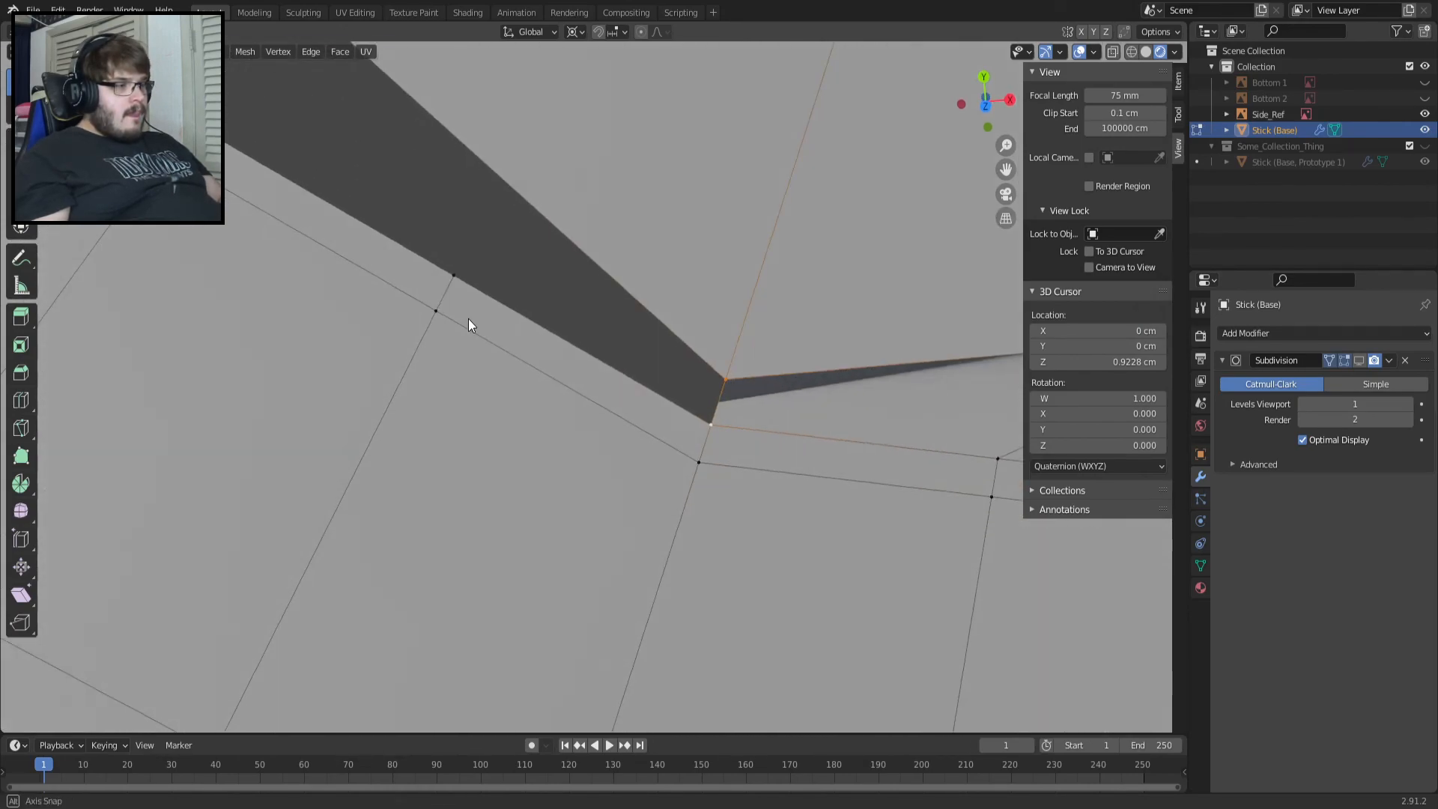
scroll(470, 319, "down", 3)
key("KP_7")
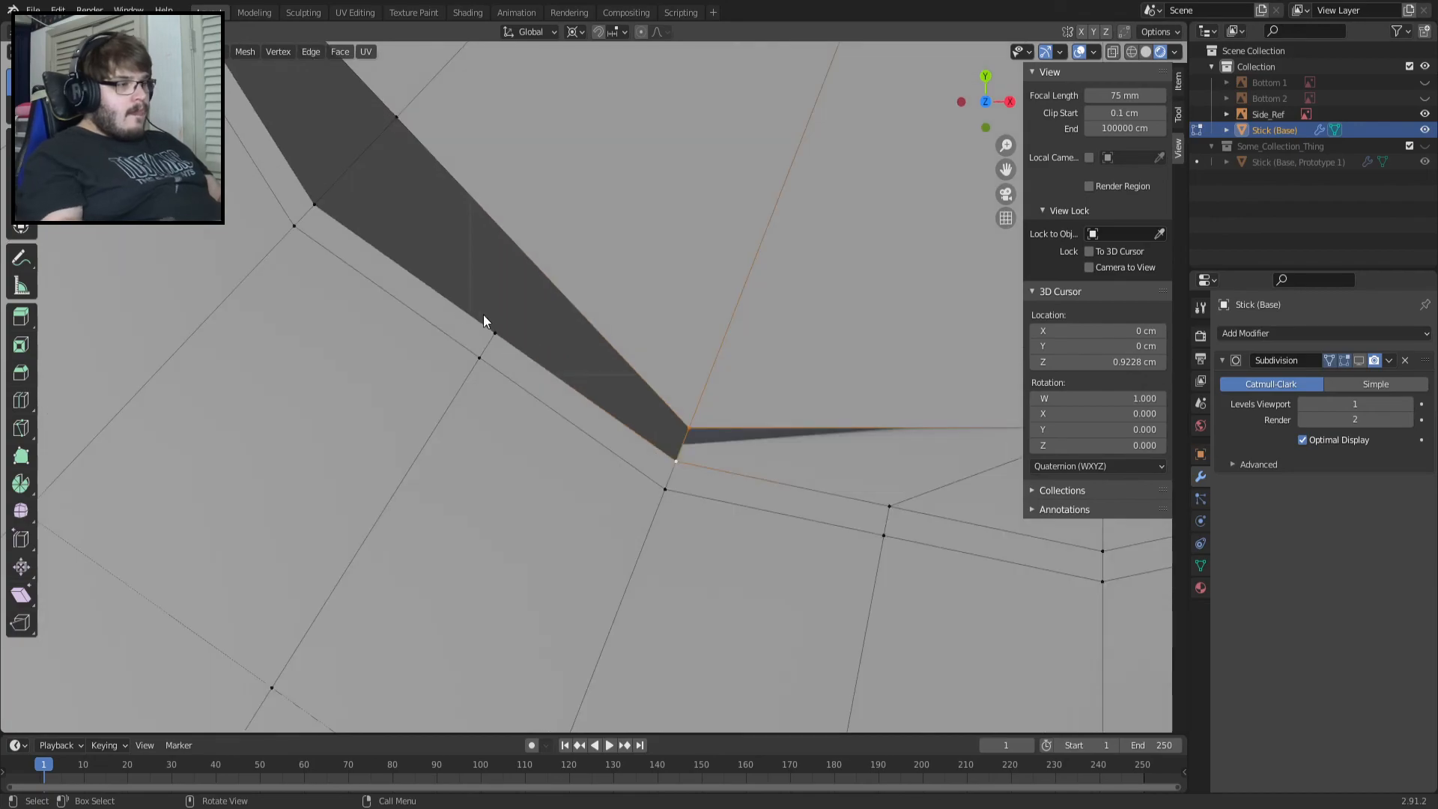
left_click(334, 184, "shift")
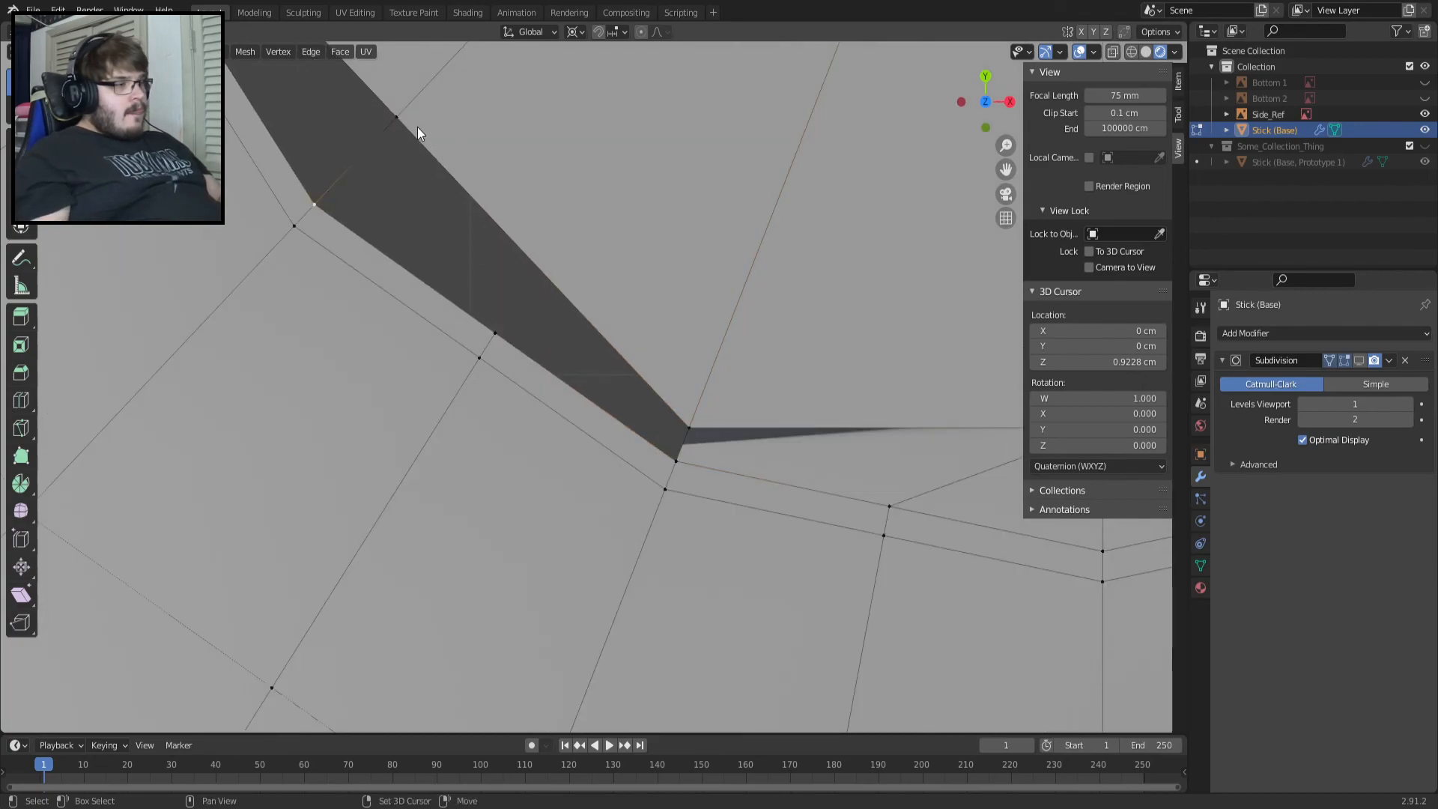
left_click(495, 332, "shift")
key("f")
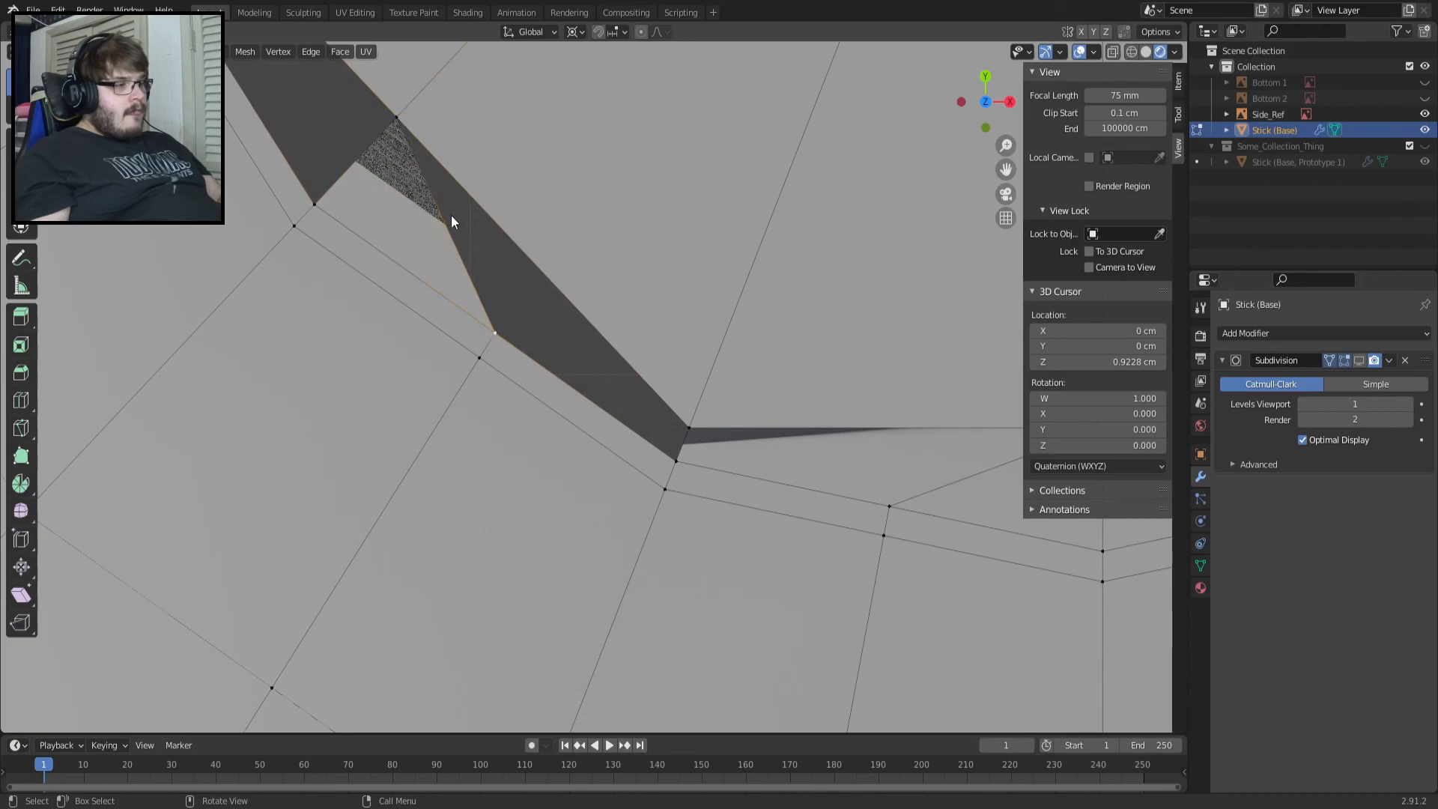
left_click(675, 461, "shift")
key("f")
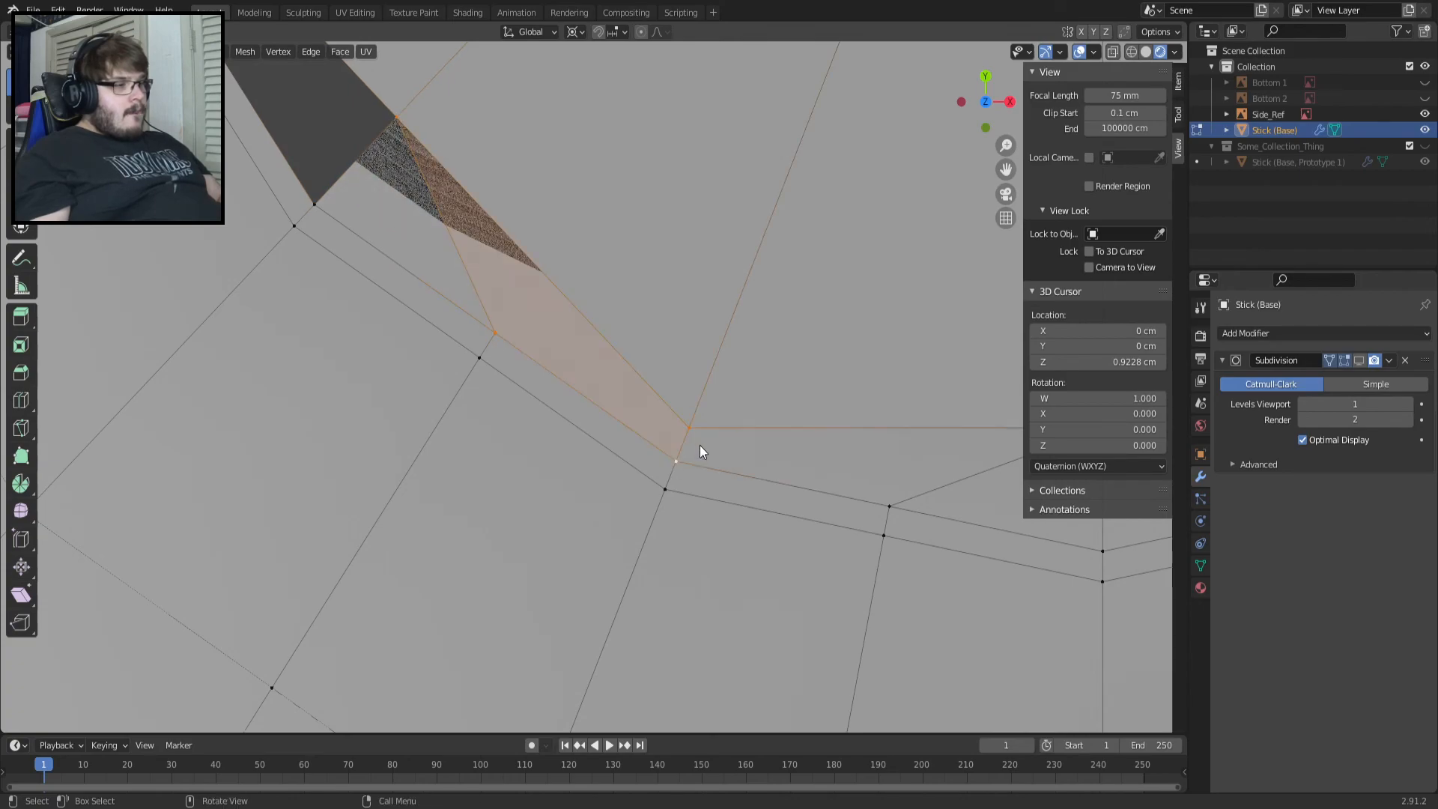
Fill a triangle on each side of the +X midpoint edge between the cap and the inner rim.
scroll(702, 442, "down", 7)
left_click(749, 365)
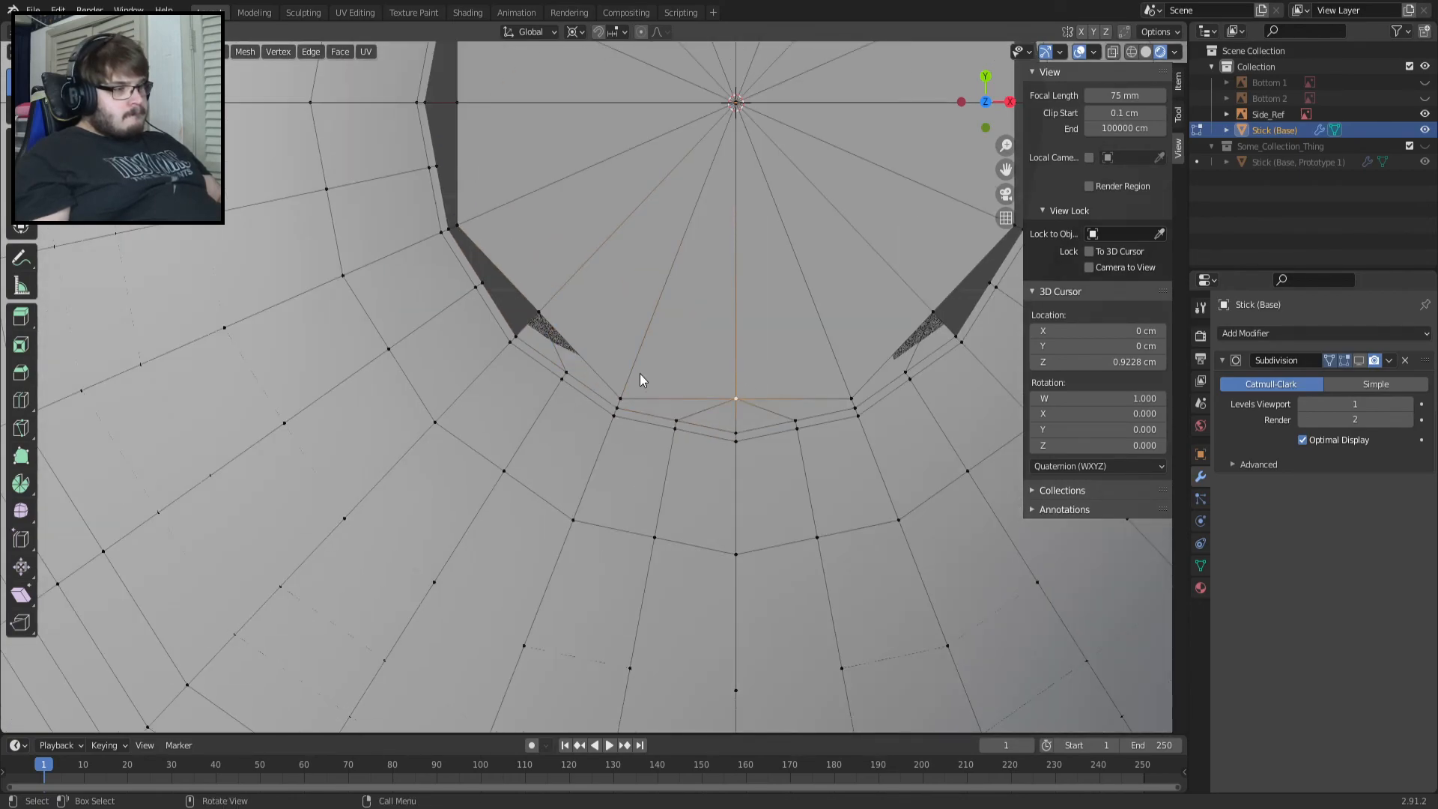
scroll(640, 375, "down", 2)
middle_click_drag(798, 366, 586, 413, "shift")
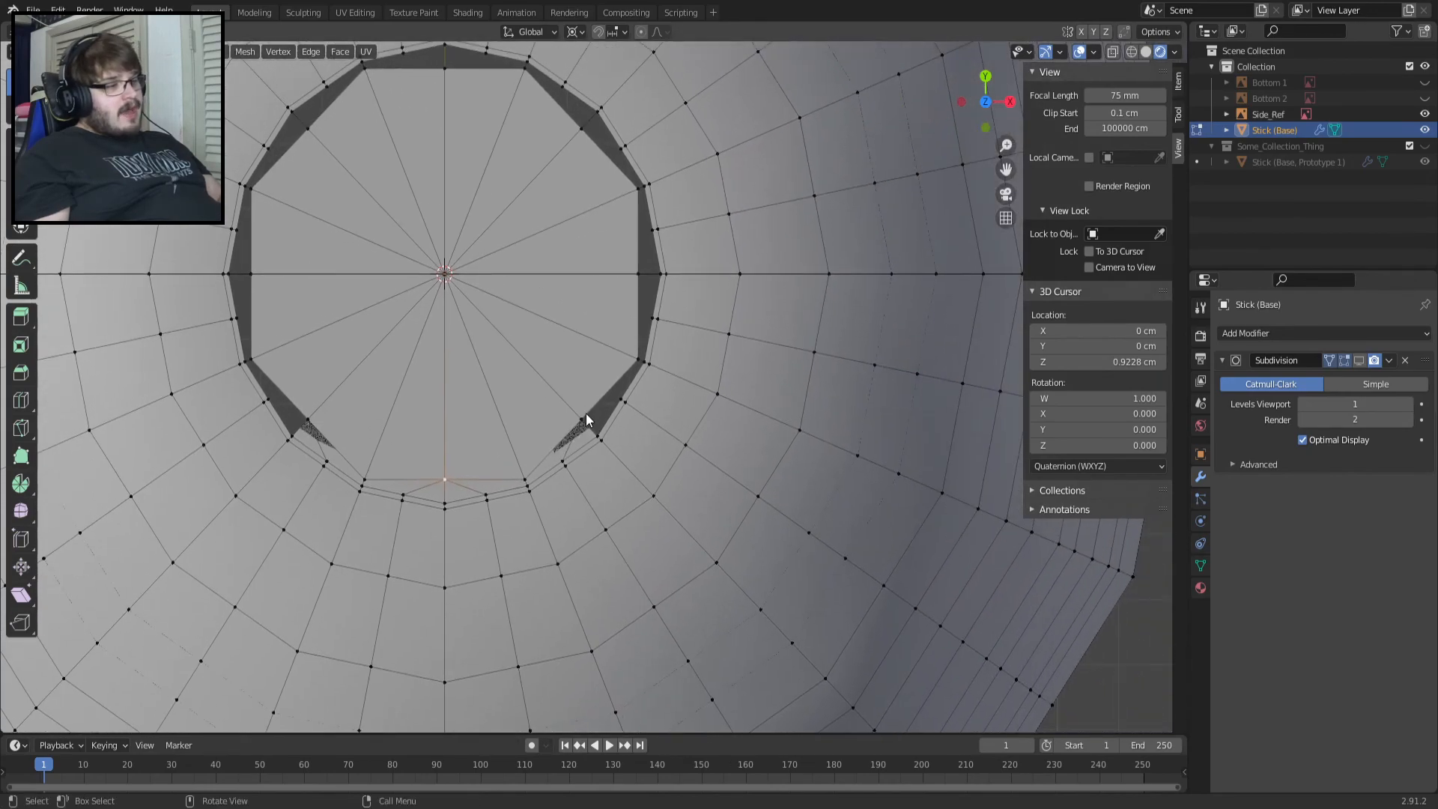
scroll(587, 413, "up", 8)
scroll(627, 482, "down", 8)
left_click(1358, 360)
left_click(1364, 365)
scroll(664, 471, "up", 6)
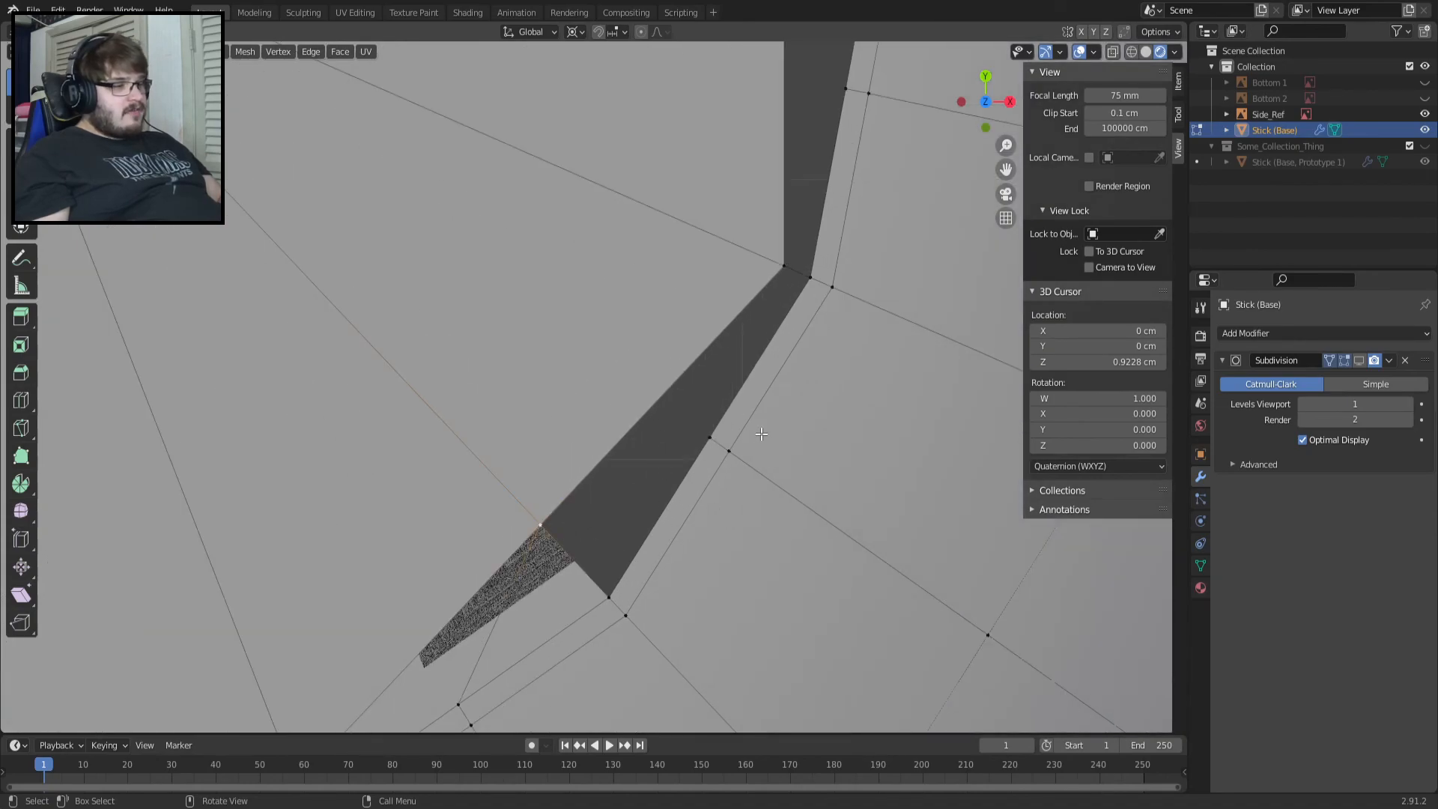
scroll(760, 434, "down", 6)
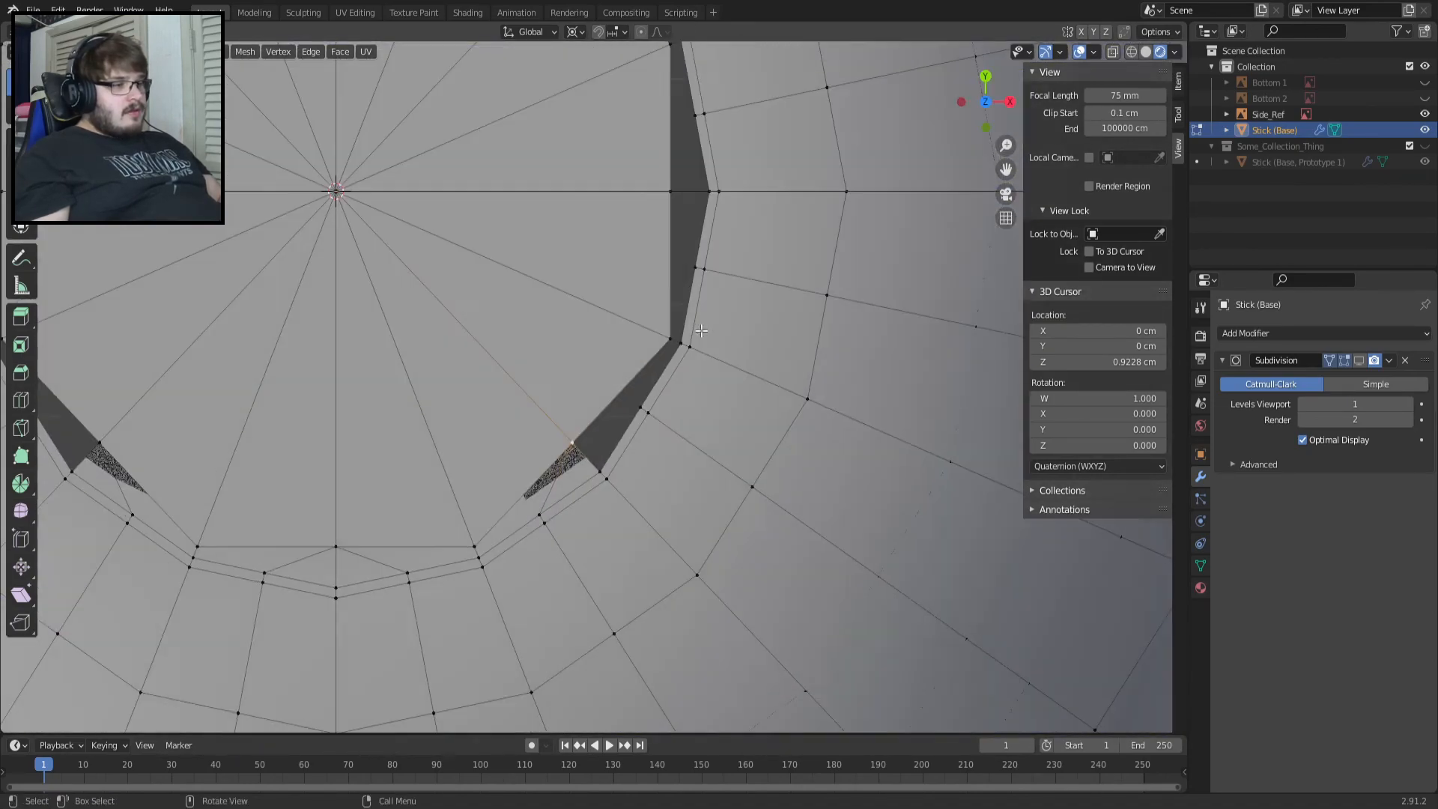
scroll(645, 393, "up", 6)
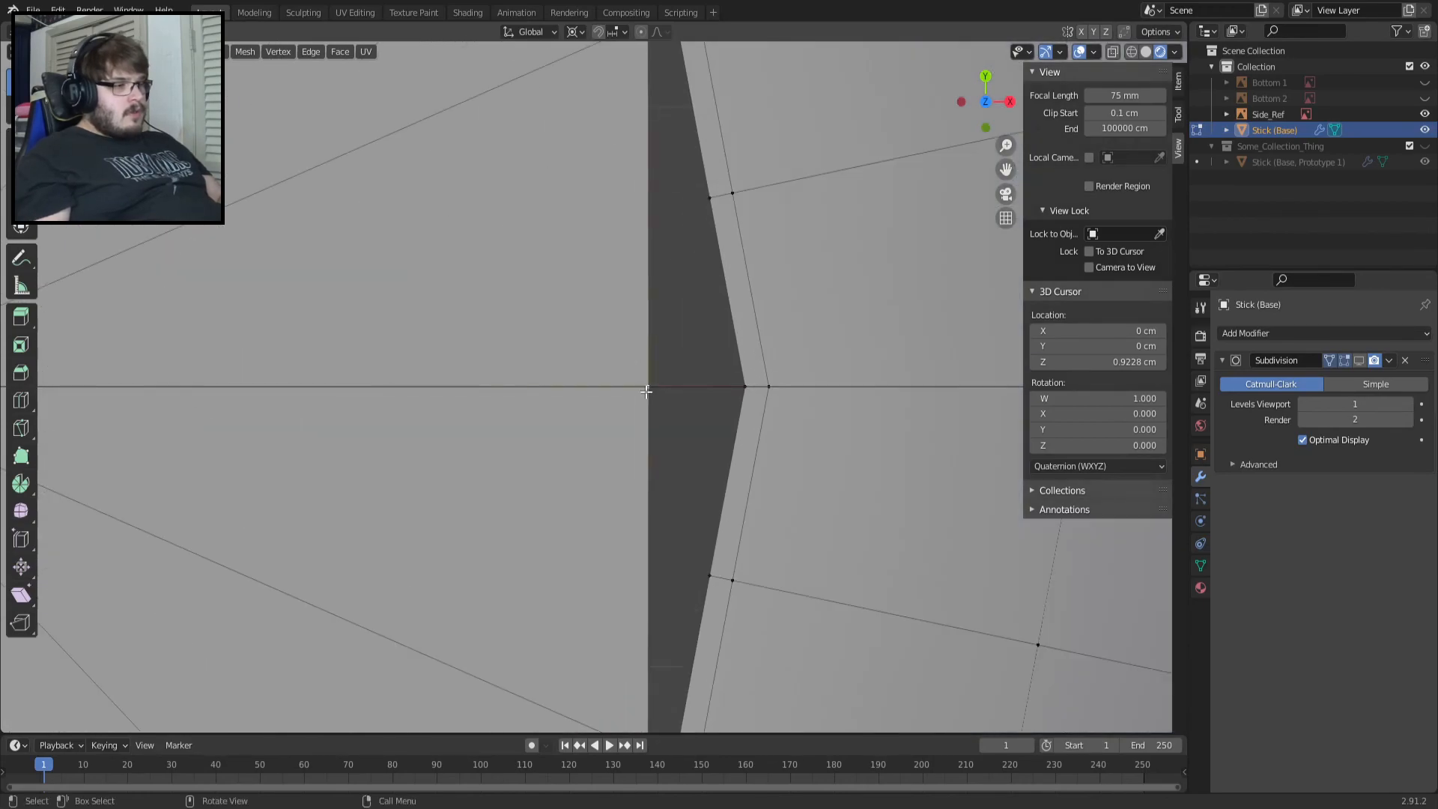
key("f")
left_click(707, 575)
left_click(654, 388, "shift")
left_click(739, 391, "shift")
key("f")
scroll(738, 391, "down", 6)
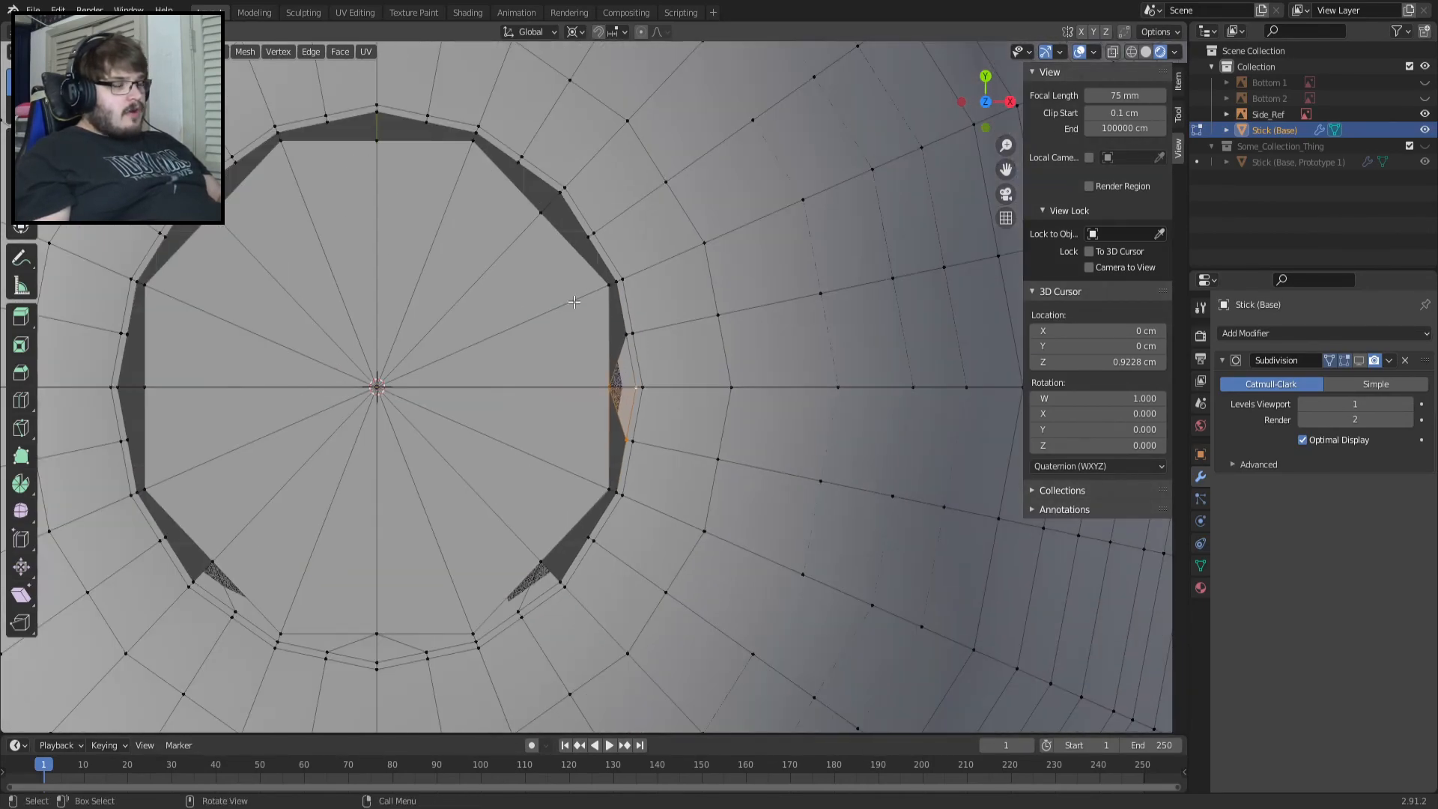
Fill a triangle on each side of the upper-right diagonal's midpoint edge between the cap and the rim.
key("KP_7")
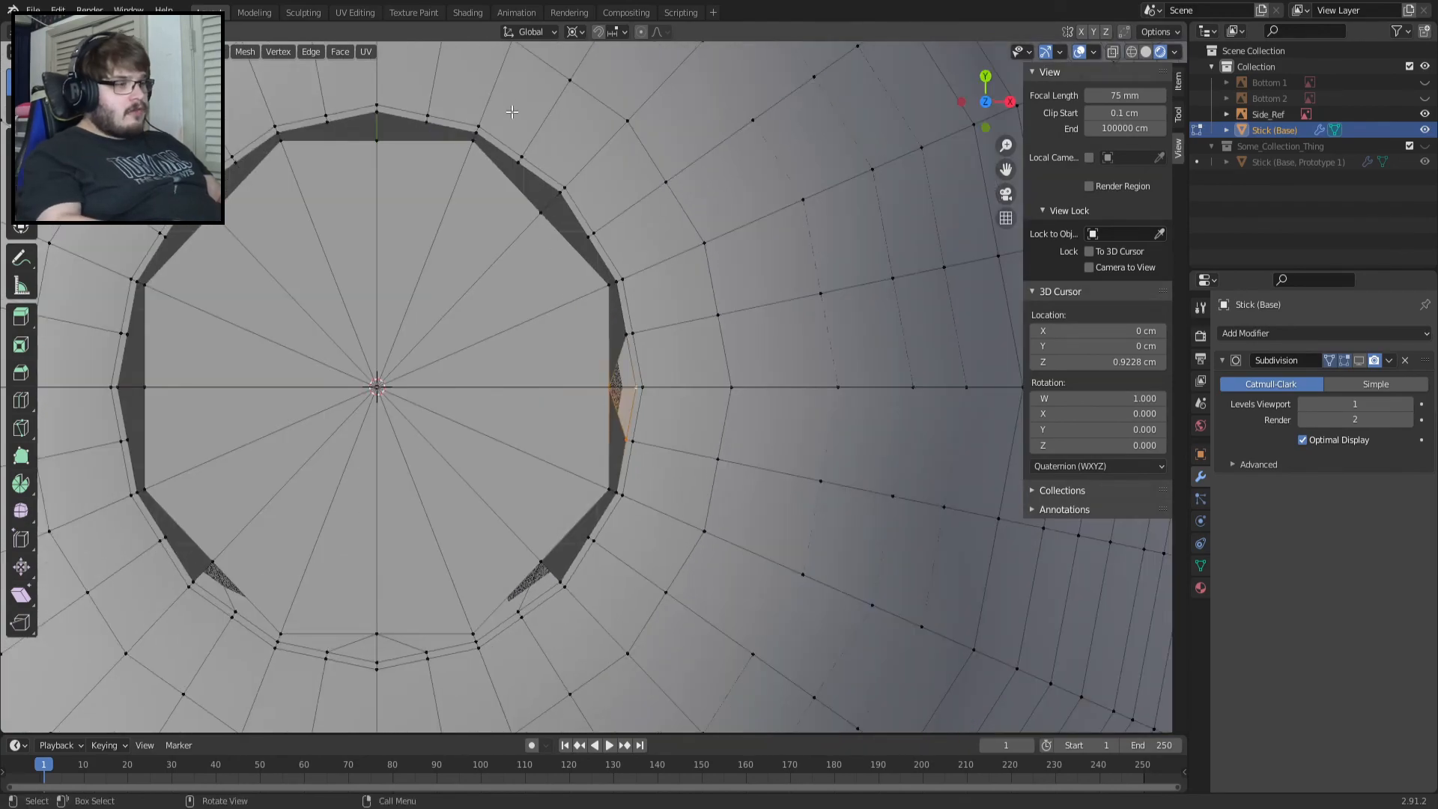
scroll(529, 188, "up", 4)
middle_click_drag(532, 191, 648, 483, "shift")
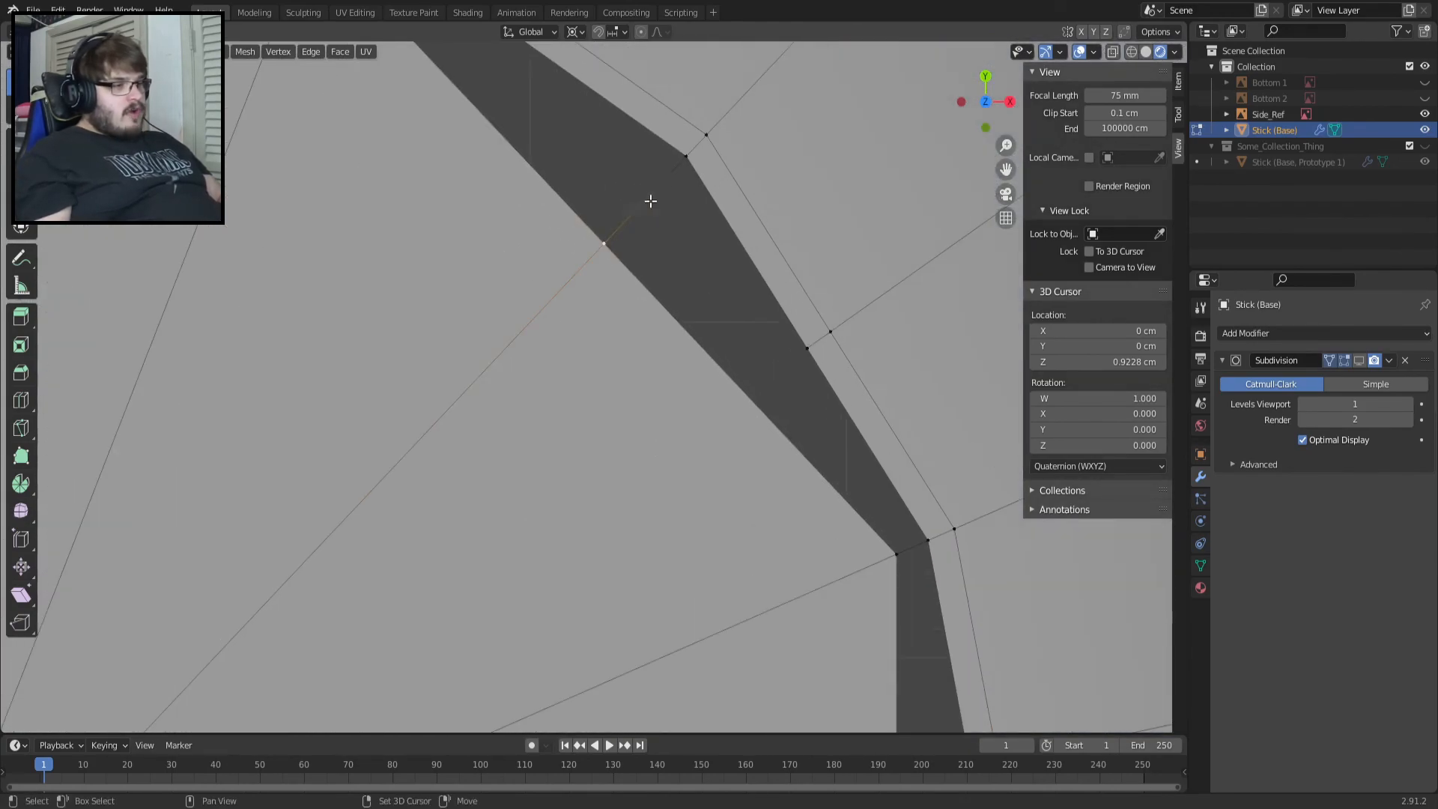
scroll(678, 191, "down", 2)
middle_click_drag(676, 195, 686, 286, "shift")
left_click(553, 241, "shift")
key("f")
left_click(619, 397)
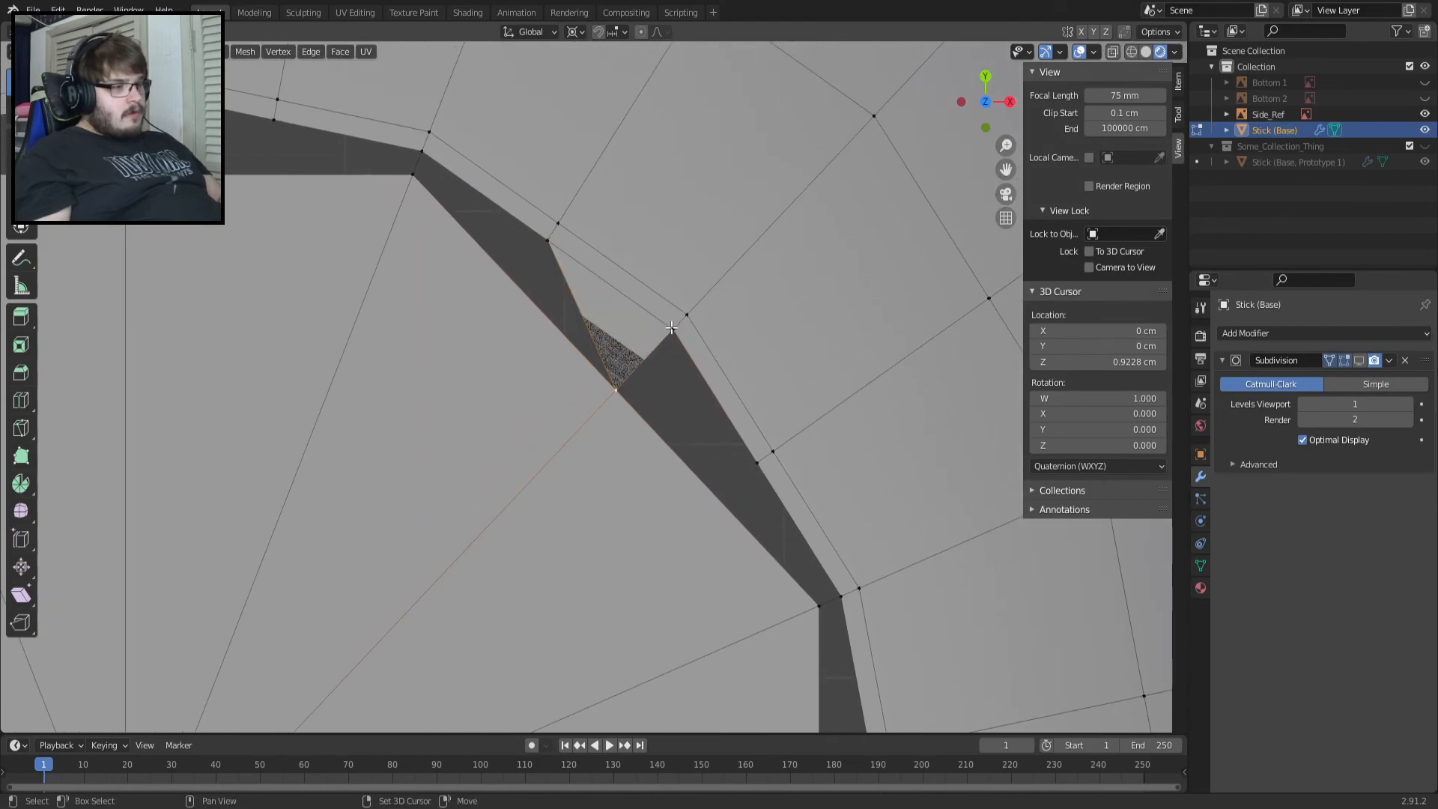
left_click(749, 463, "shift")
key("f")
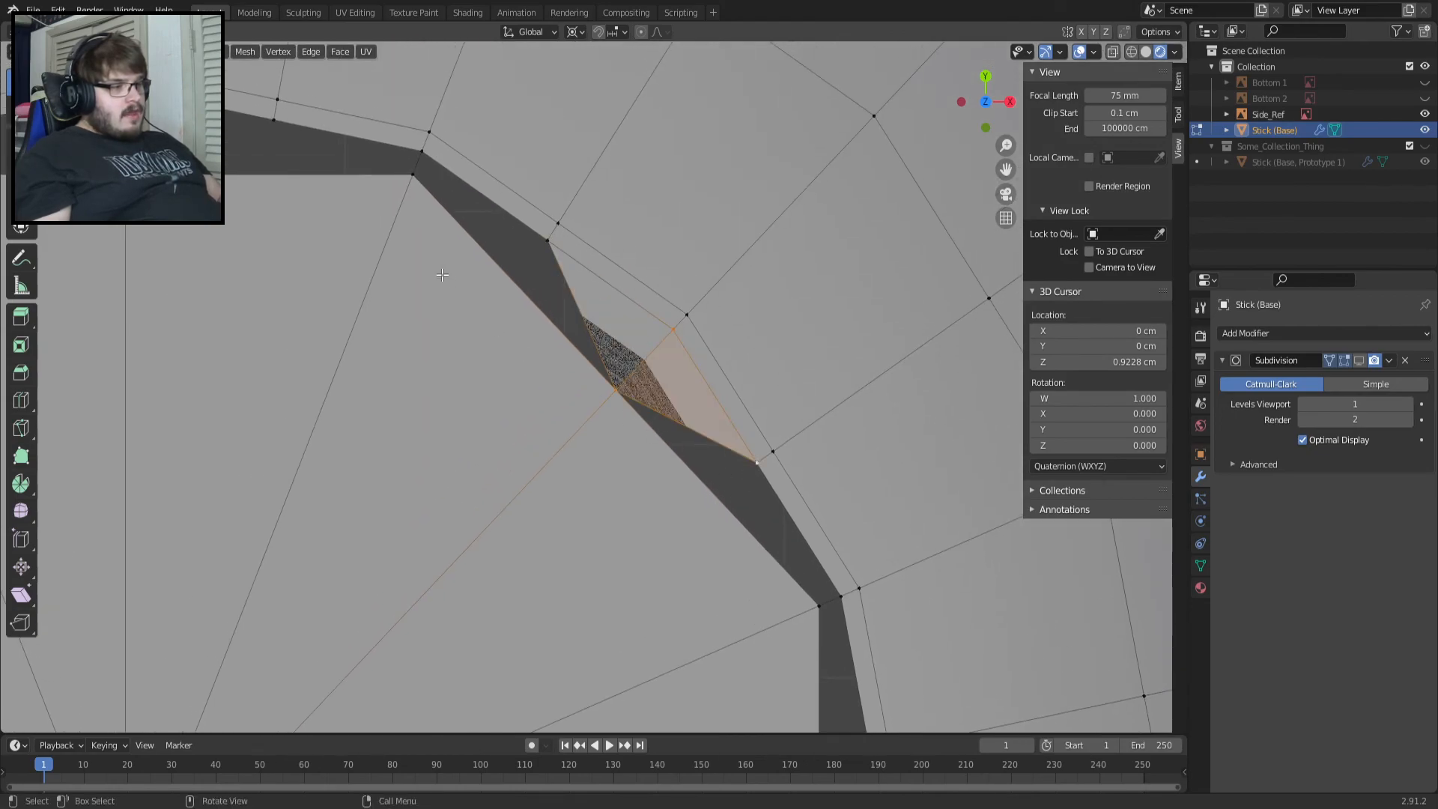
Fill a triangle on each side of the +Y midpoint edge between the cap and the inner rim.
scroll(443, 275, "down", 2)
middle_click_drag(289, 207, 527, 327, "shift")
scroll(524, 328, "up", 3)
left_click(440, 348)
left_click(442, 245, "shift")
key("f")
left_click(269, 274)
left_click(445, 342, "shift")
left_click(440, 249, "shift")
key("f")
Fill a triangle on each side of the -X midpoint edge between the cap and the inner rim.
mouse_move(390, 301)
middle_mouse_down("shift")
mouse_move(863, 206)
mouse_move(1001, 148)
middle_mouse_up("shift")
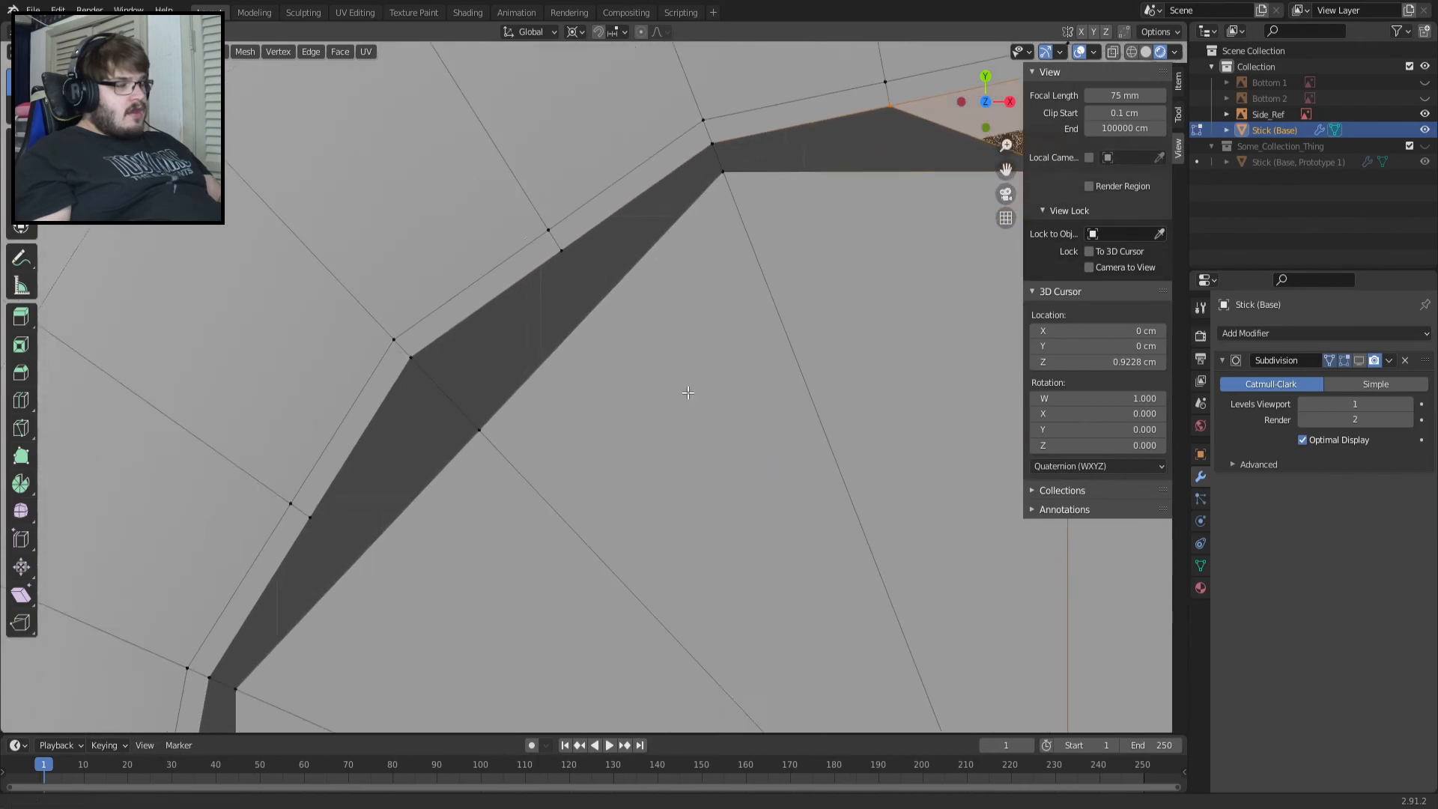
middle_click_drag(455, 671, 706, 337, "shift")
mouse_move(513, 607)
middle_mouse_down("shift")
mouse_move(634, 344)
mouse_move(637, 301)
middle_mouse_up("shift")
left_click(536, 217)
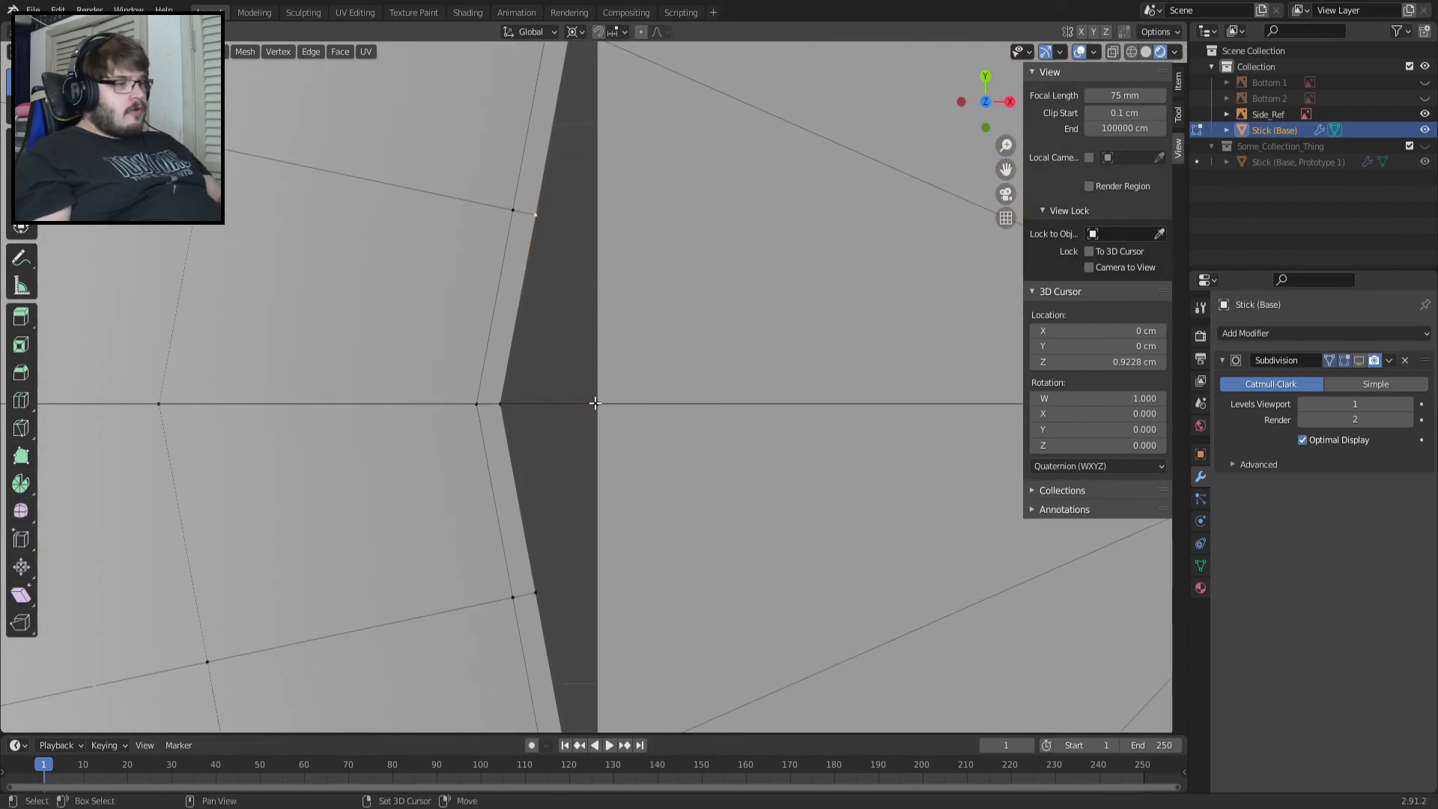
left_click(497, 408, "shift")
key("f")
left_click(501, 397)
left_click(535, 592, "shift")
left_click(598, 408, "shift")
key("f")
Fill a triangle on each side of the upper-left diagonal's midpoint edge between the cap and the rim.
scroll(627, 399, "down", 7)
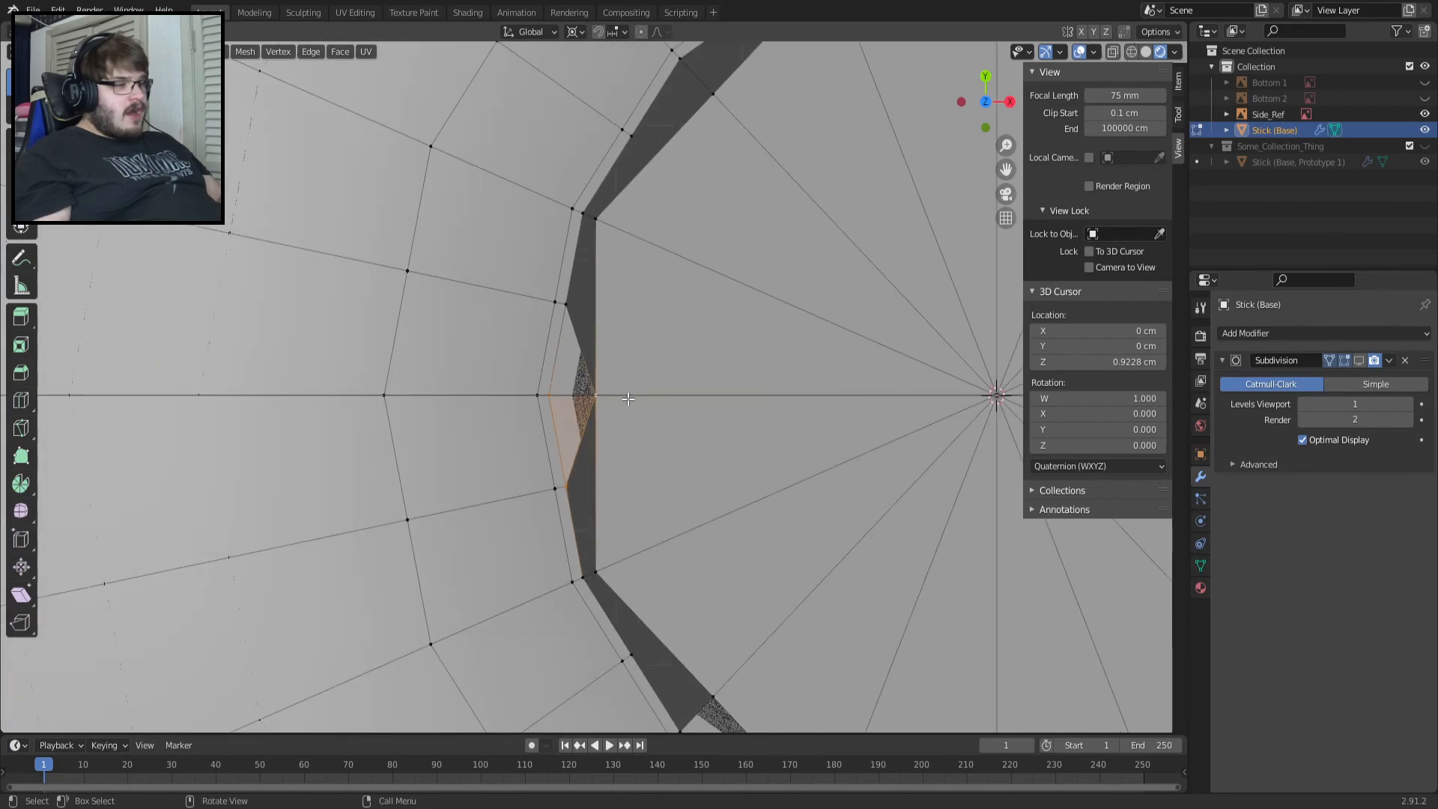
scroll(594, 249, "up", 10)
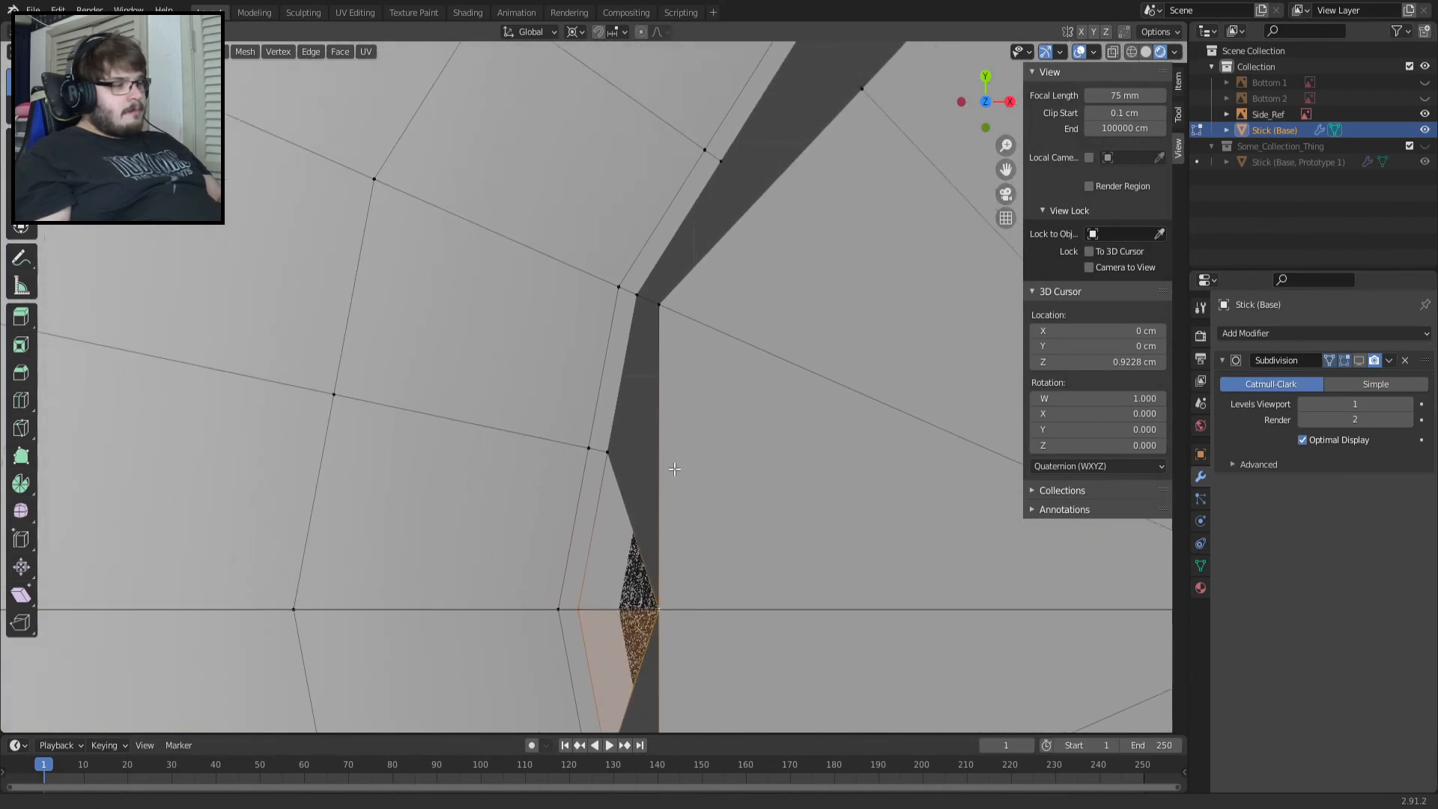
middle_click_drag(794, 442, 754, 434)
key("KP_7")
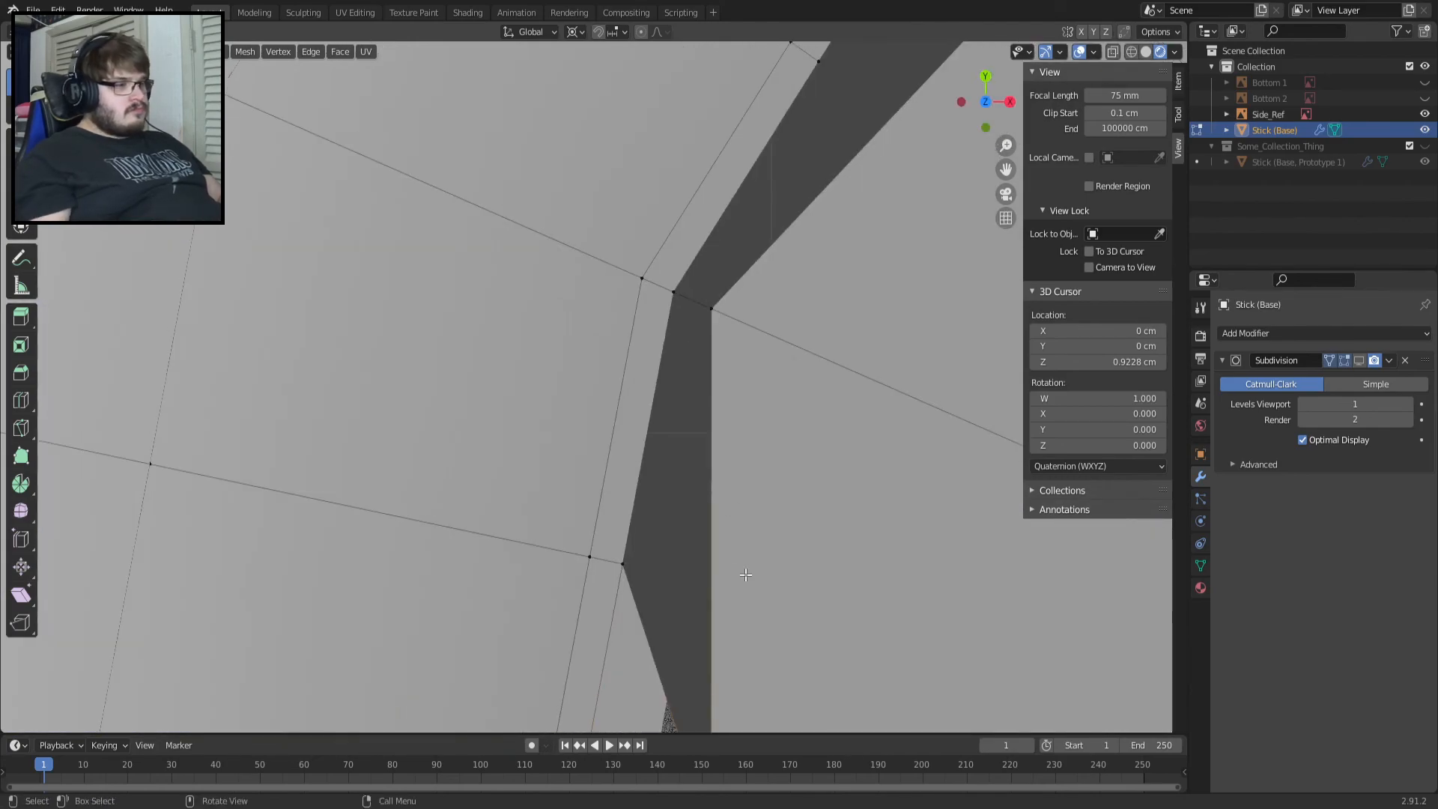
scroll(629, 539, "down", 10)
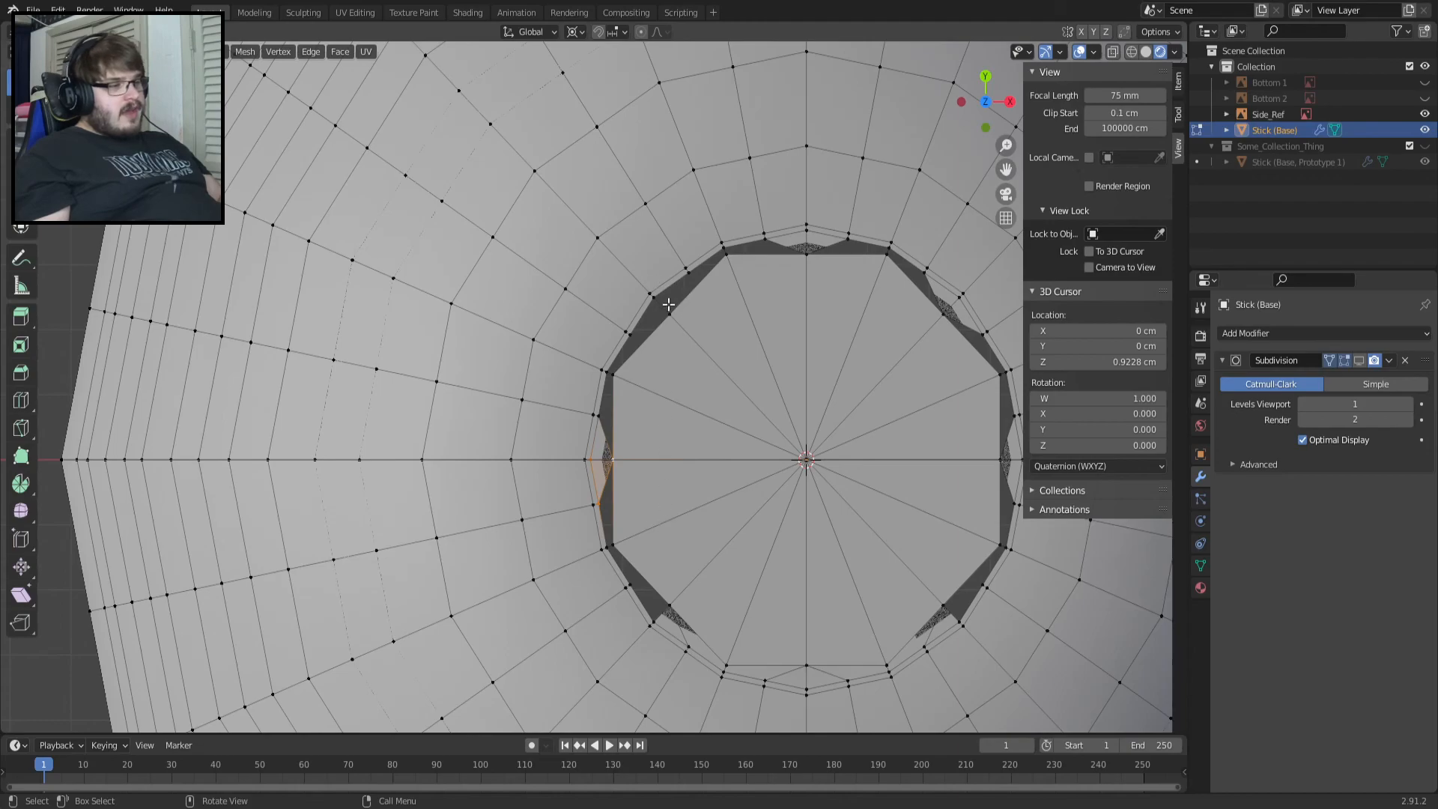
scroll(668, 304, "up", 8)
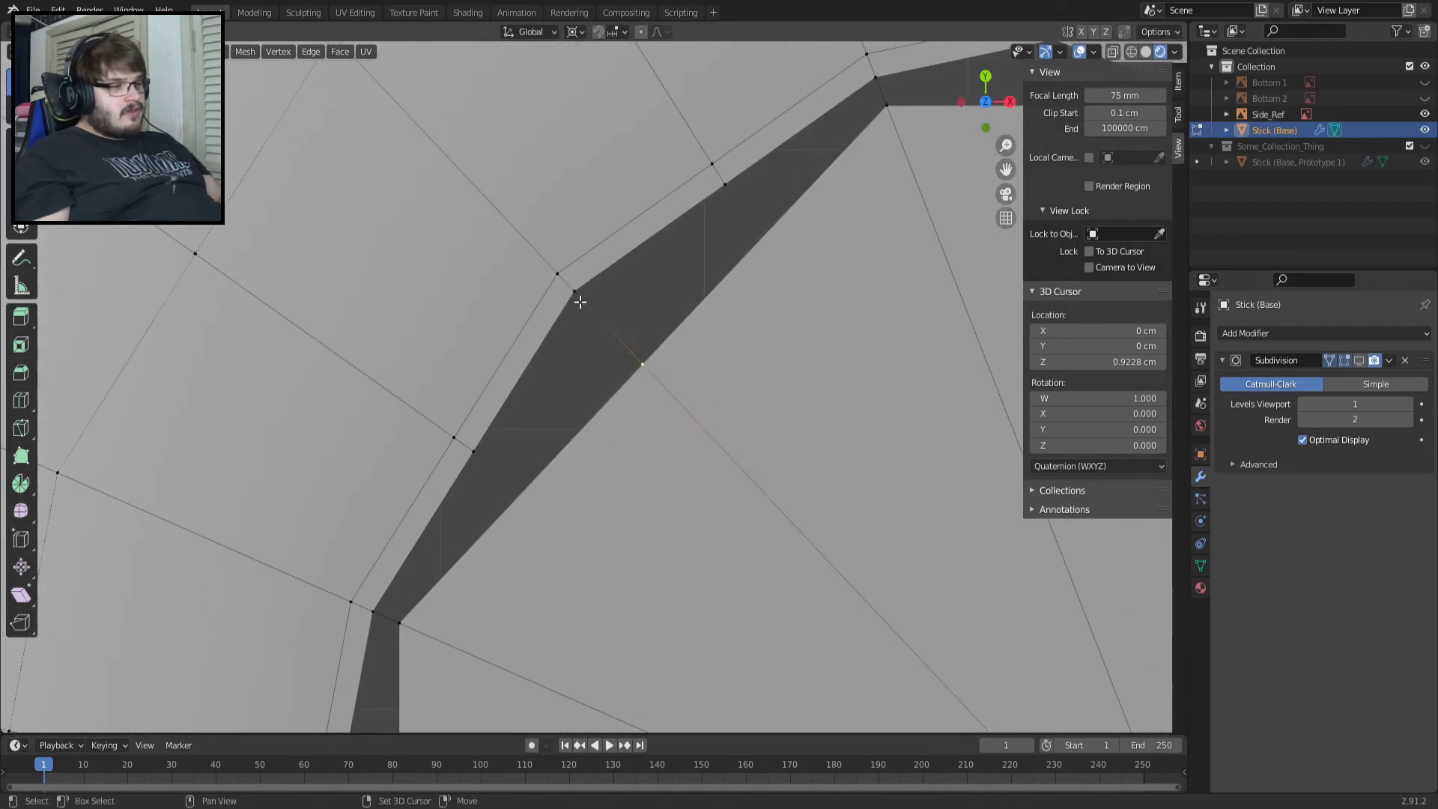
left_click(716, 186, "shift")
key("f")
left_click(574, 292)
left_click(463, 453, "shift")
left_click(642, 364, "shift")
key("f")
Fill the -X side's adjoining face from its midpoint triangle to the upper-left corner edge.
scroll(645, 370, "down", 3)
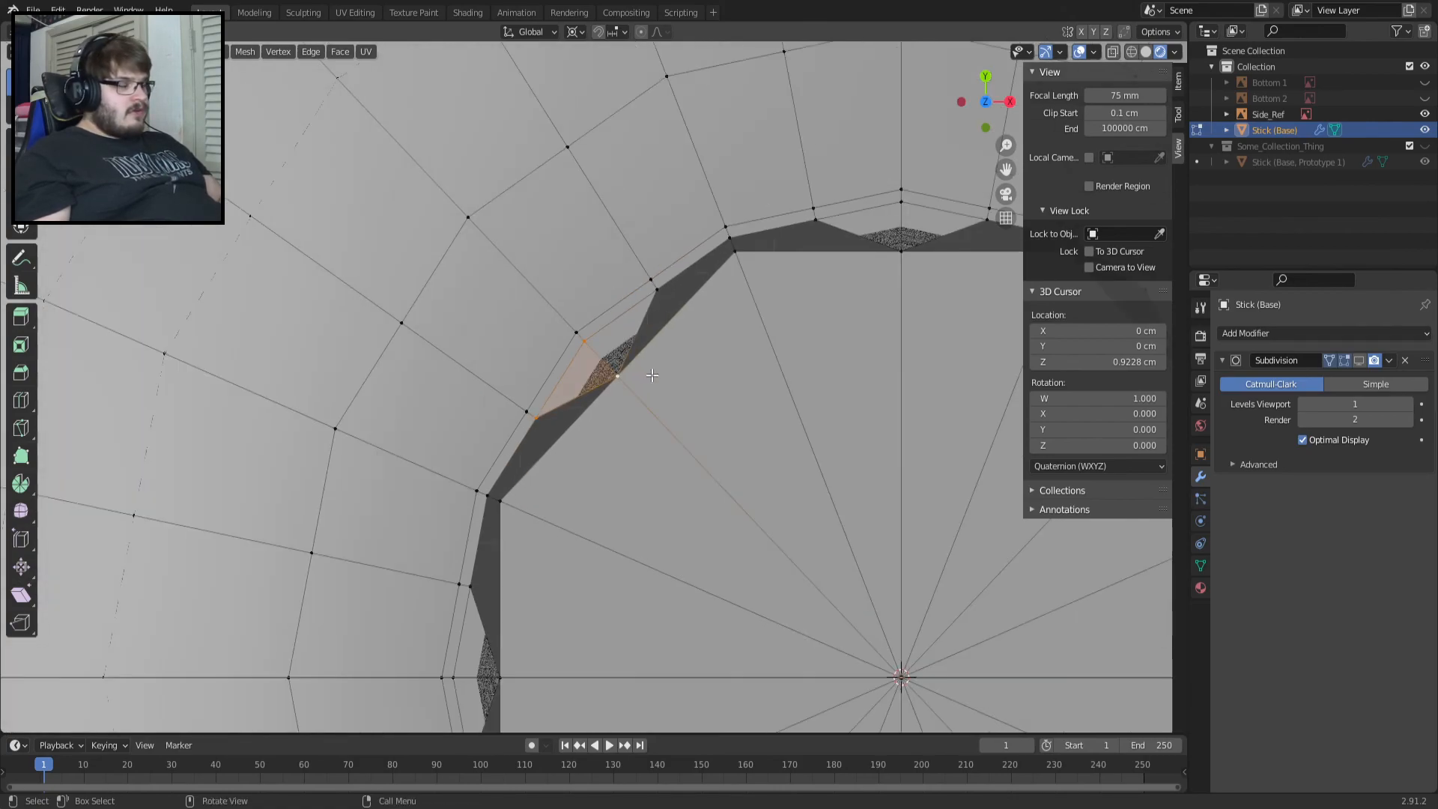
middle_click_drag(521, 637, 652, 411, "shift")
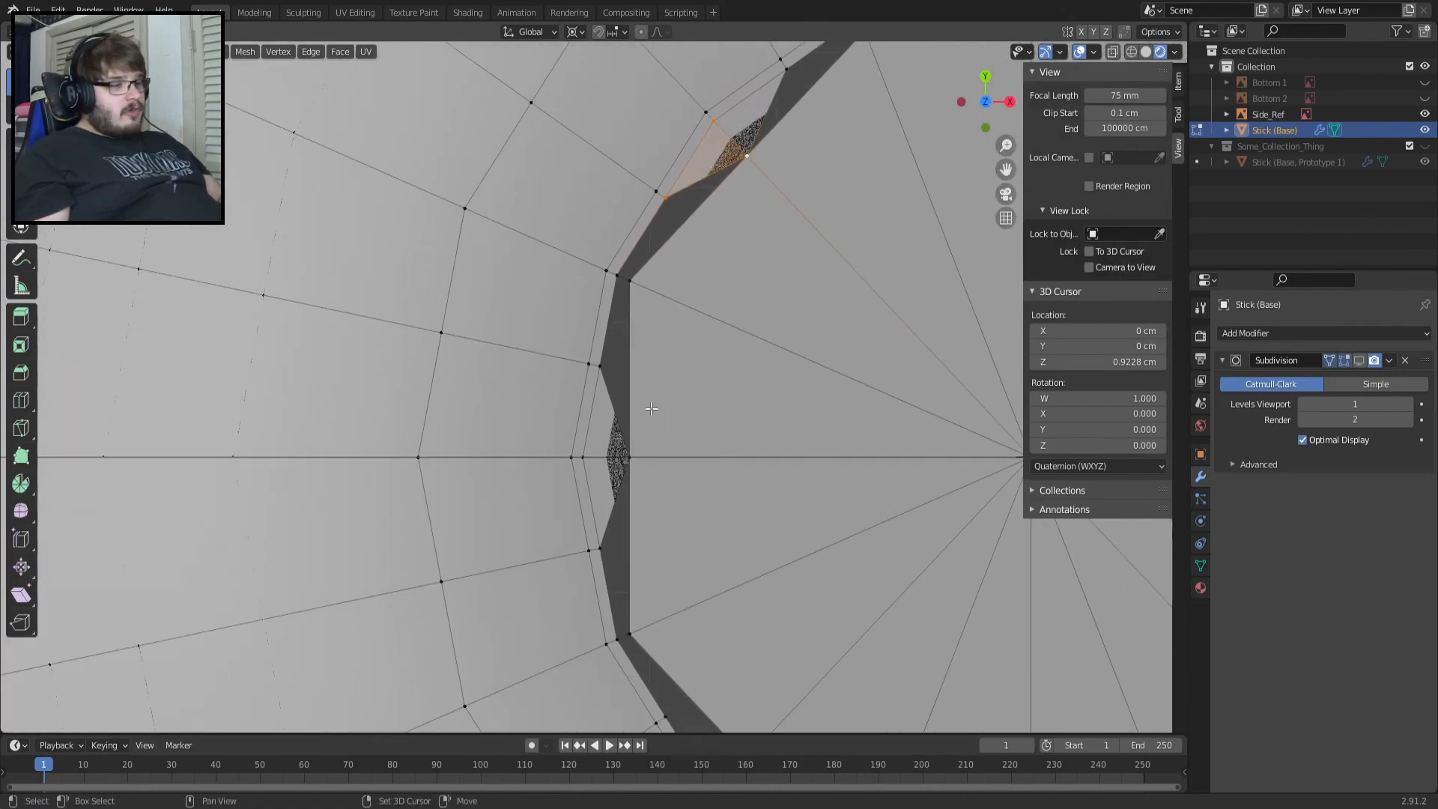
scroll(658, 387, "up", 4)
left_click(667, 532, "shift")
left_click(667, 167, "shift")
left_click(666, 165, "shift")
left_click(642, 156)
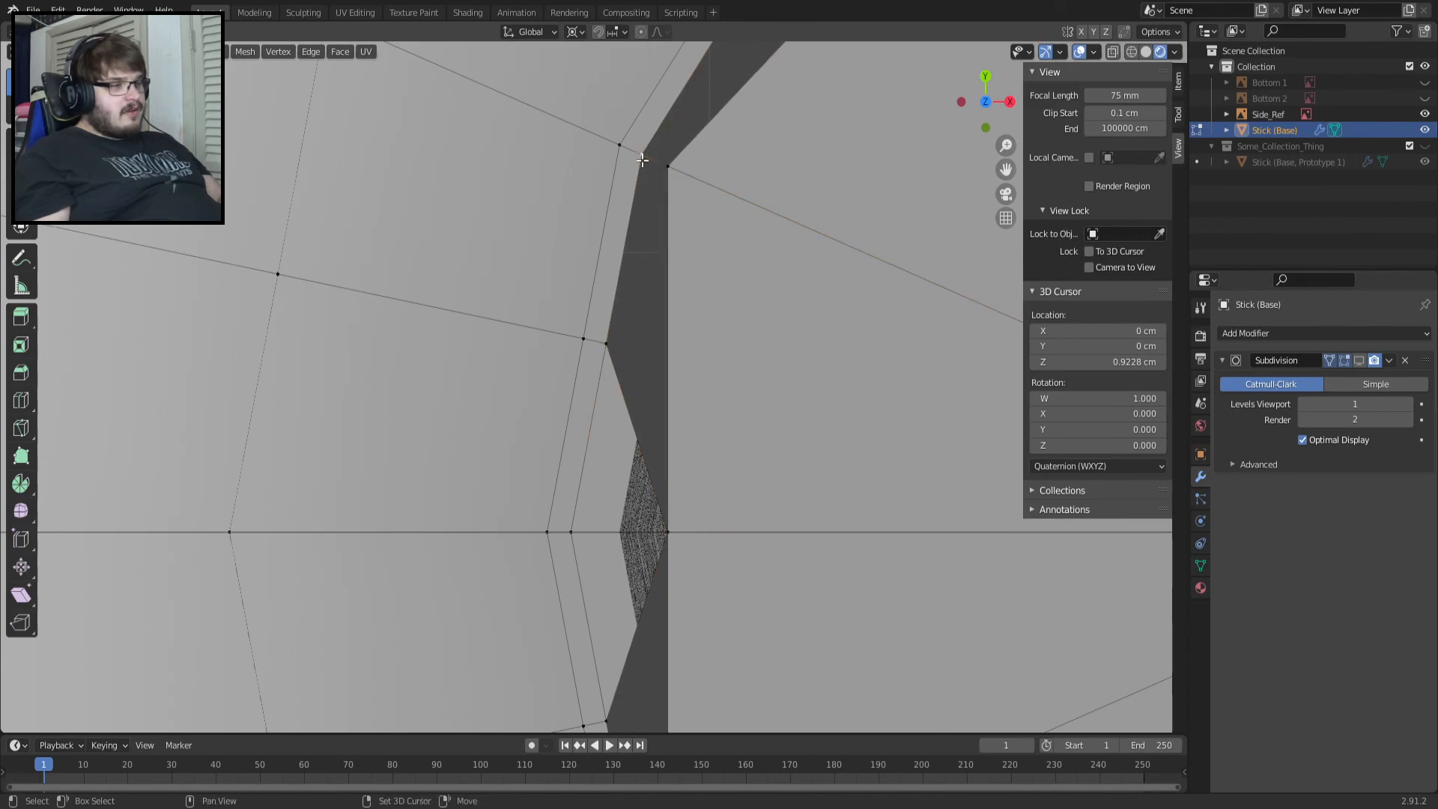
left_click(670, 534, "shift")
left_click(669, 533)
left_click(608, 344, "shift")
left_click(644, 161, "shift")
left_click(669, 168, "shift")
key("f")
Fill the -X side's other adjoining face, from its midpoint triangle to the lower-left corner edge.
middle_click_drag(682, 602, 670, 448, "shift")
left_click(681, 291, "alt+shift")
key("f")
middle_click_drag(683, 512, 455, 191)
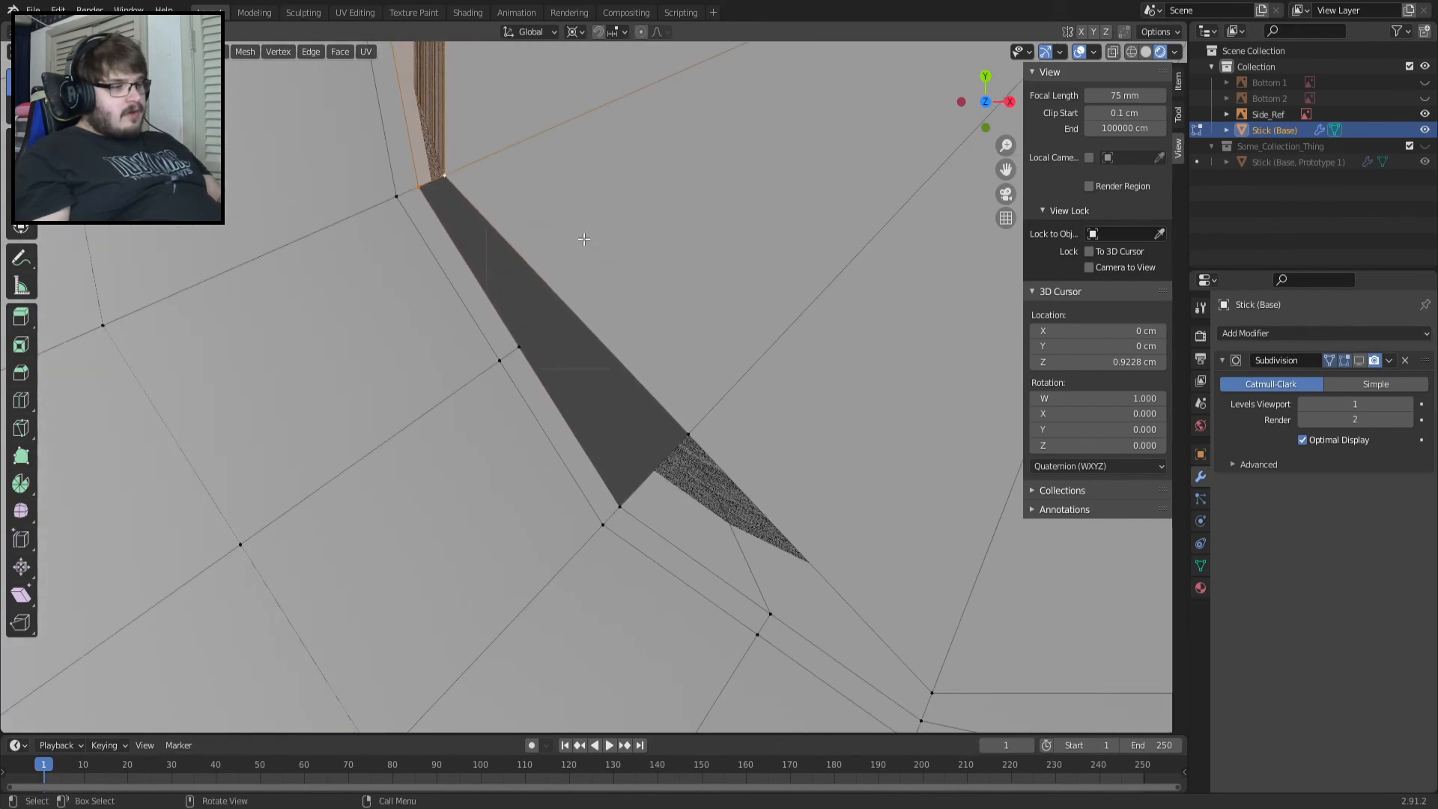
left_click(433, 184)
left_click(418, 187, "shift")
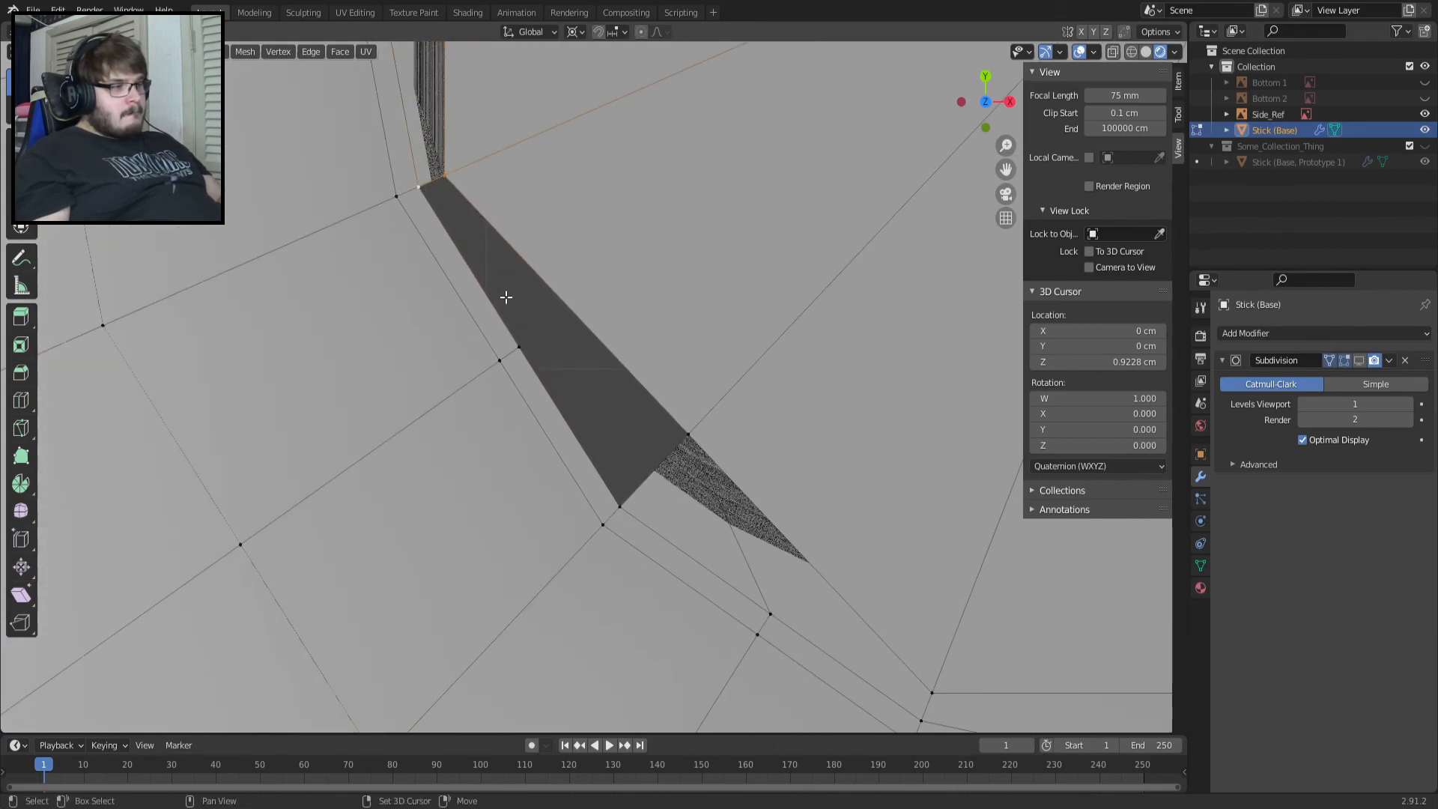
key("f")
key("ctrl+z")
Fill the lower-left gap between the diagonal midpoint edge and the -X corner with a triangle and an adjoining face.
left_click(661, 432)
left_click(517, 349, "shift")
left_click(624, 488, "shift")
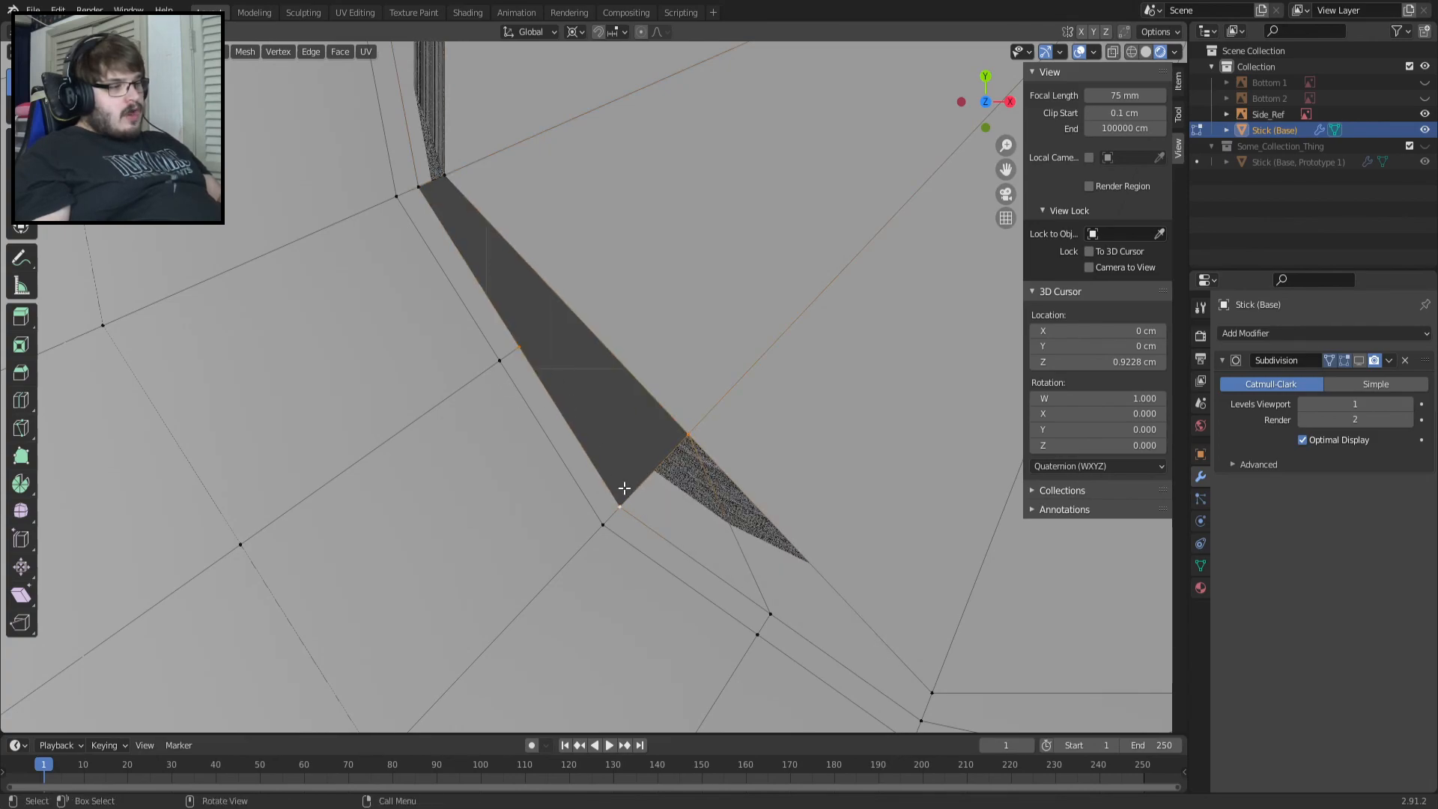
key("f")
left_click(511, 352)
left_click(427, 188, "shift")
left_click(449, 174, "shift")
left_click(701, 431, "shift")
key("f")
Fill the upper-left diagonal's adjoining face from its midpoint edge to the corner next to the -X side.
scroll(755, 399, "down", 4)
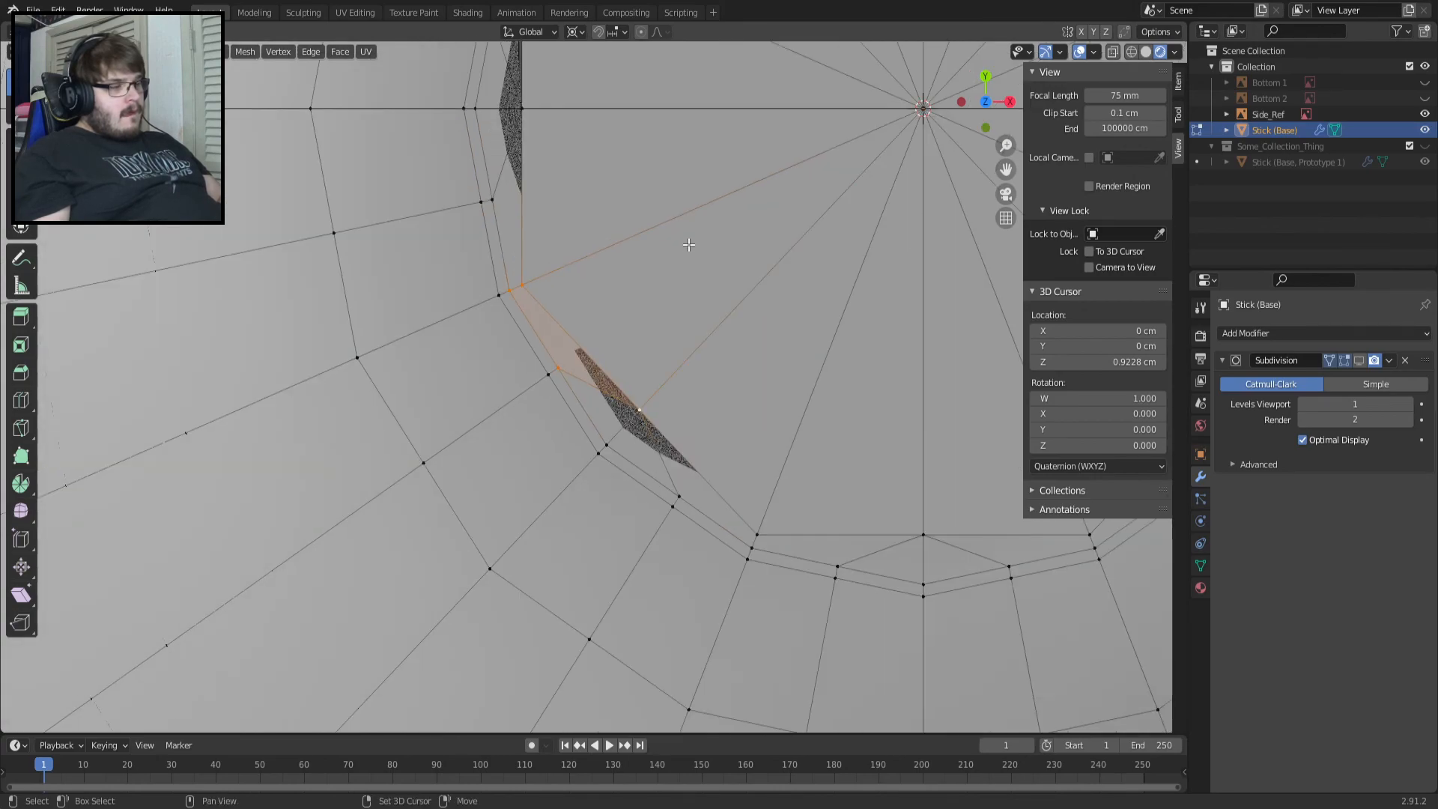
middle_click_drag(687, 245, 444, 524, "shift")
middle_click_drag(271, 99, 482, 343, "shift")
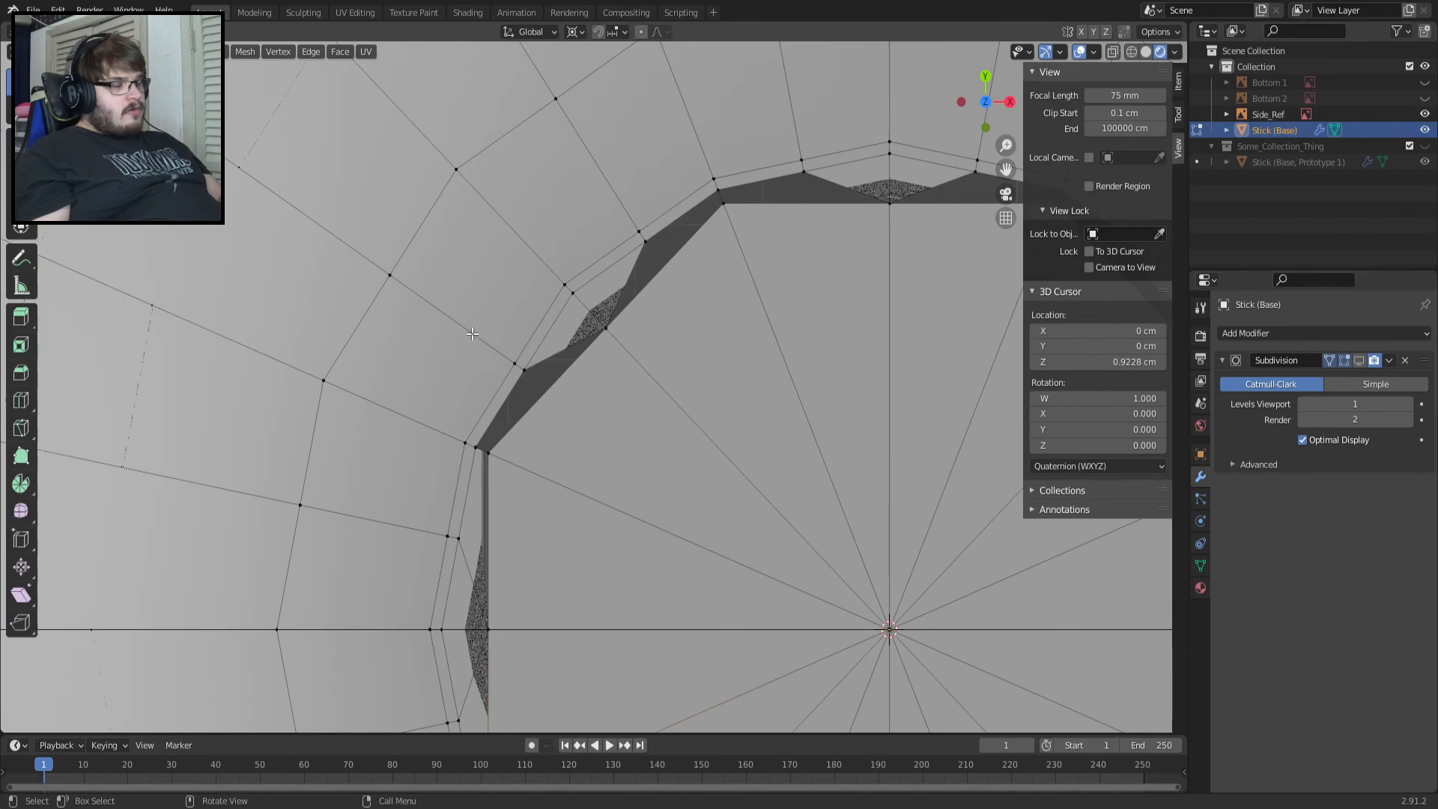
scroll(484, 343, "up", 6)
left_click(245, 569)
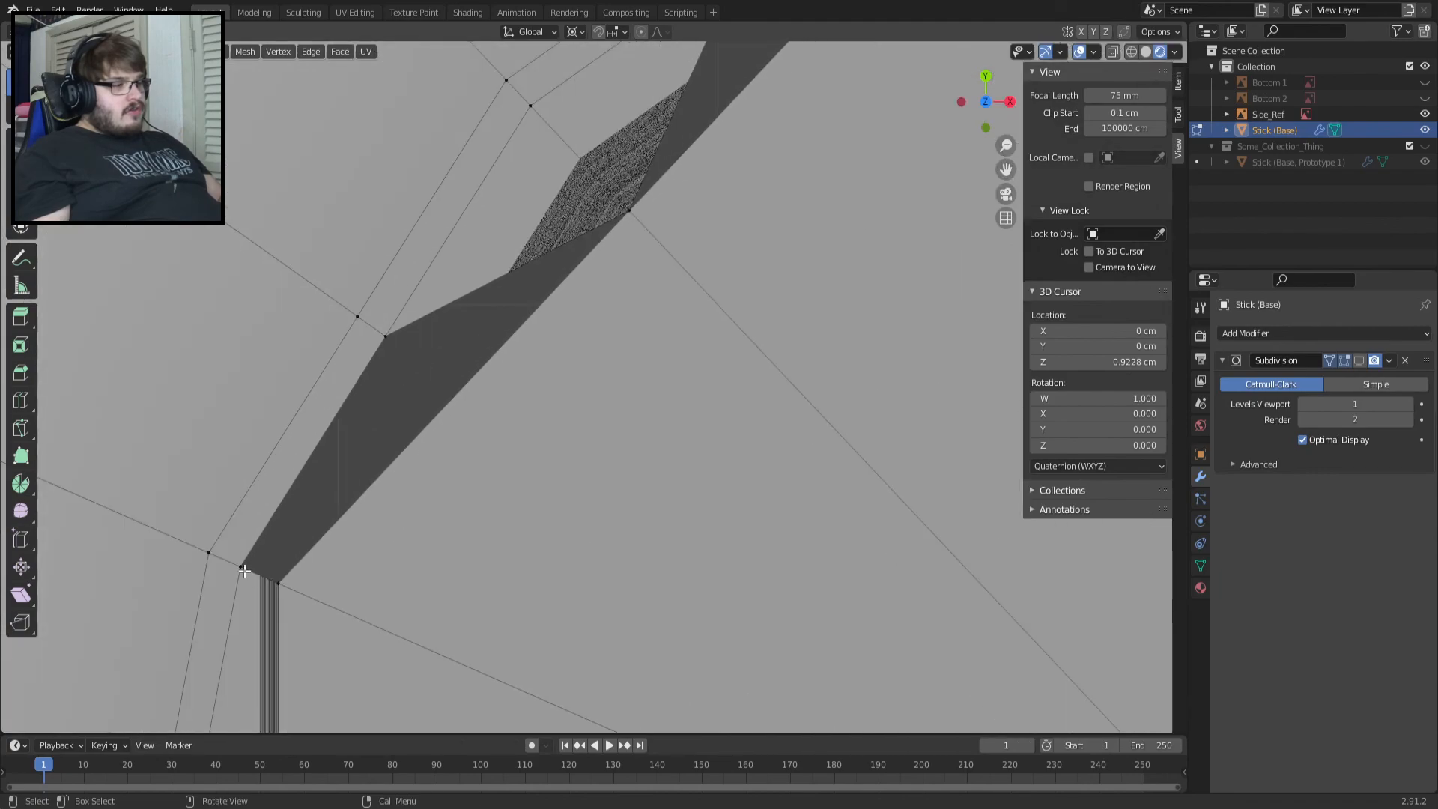
left_click(387, 336, "shift")
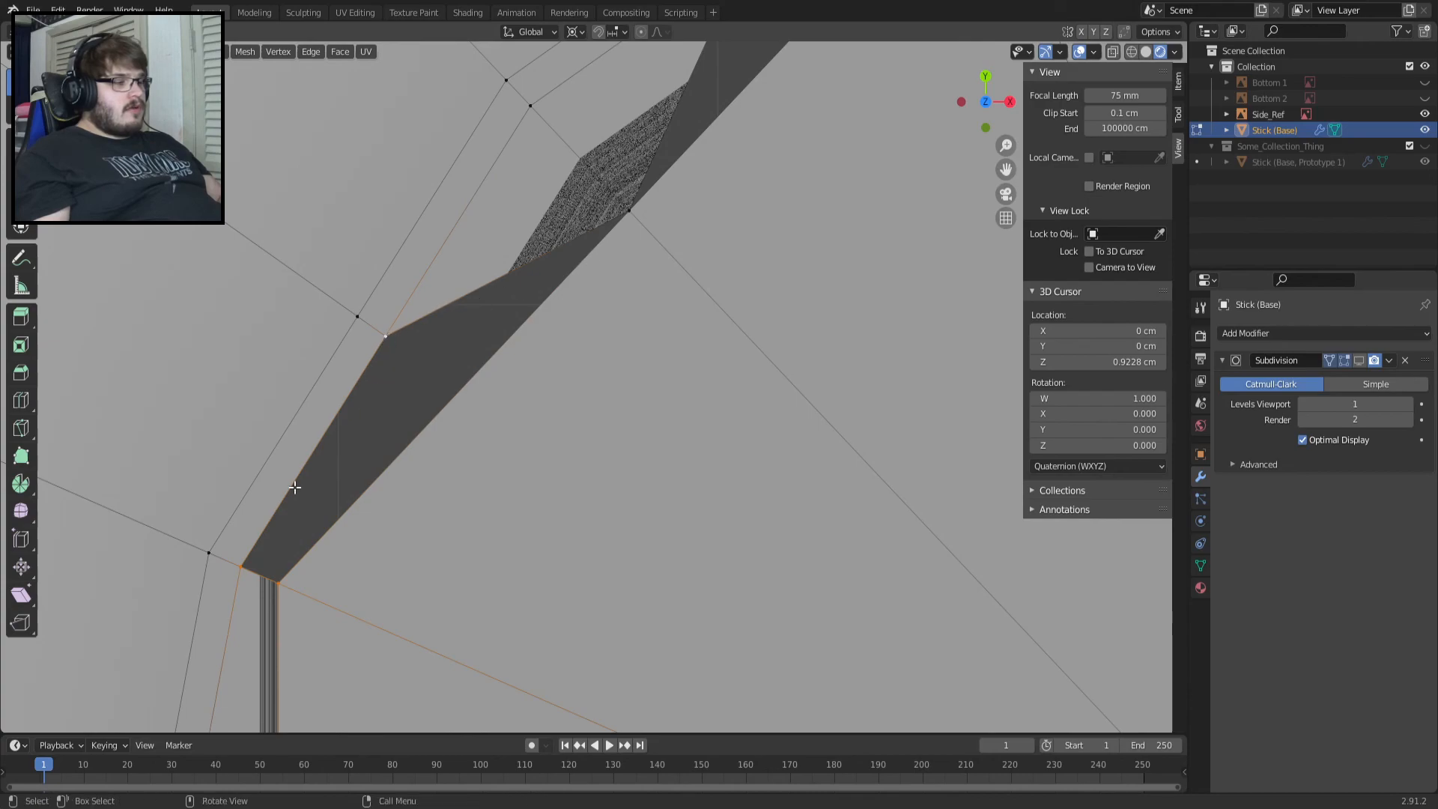
left_click(584, 264, "shift")
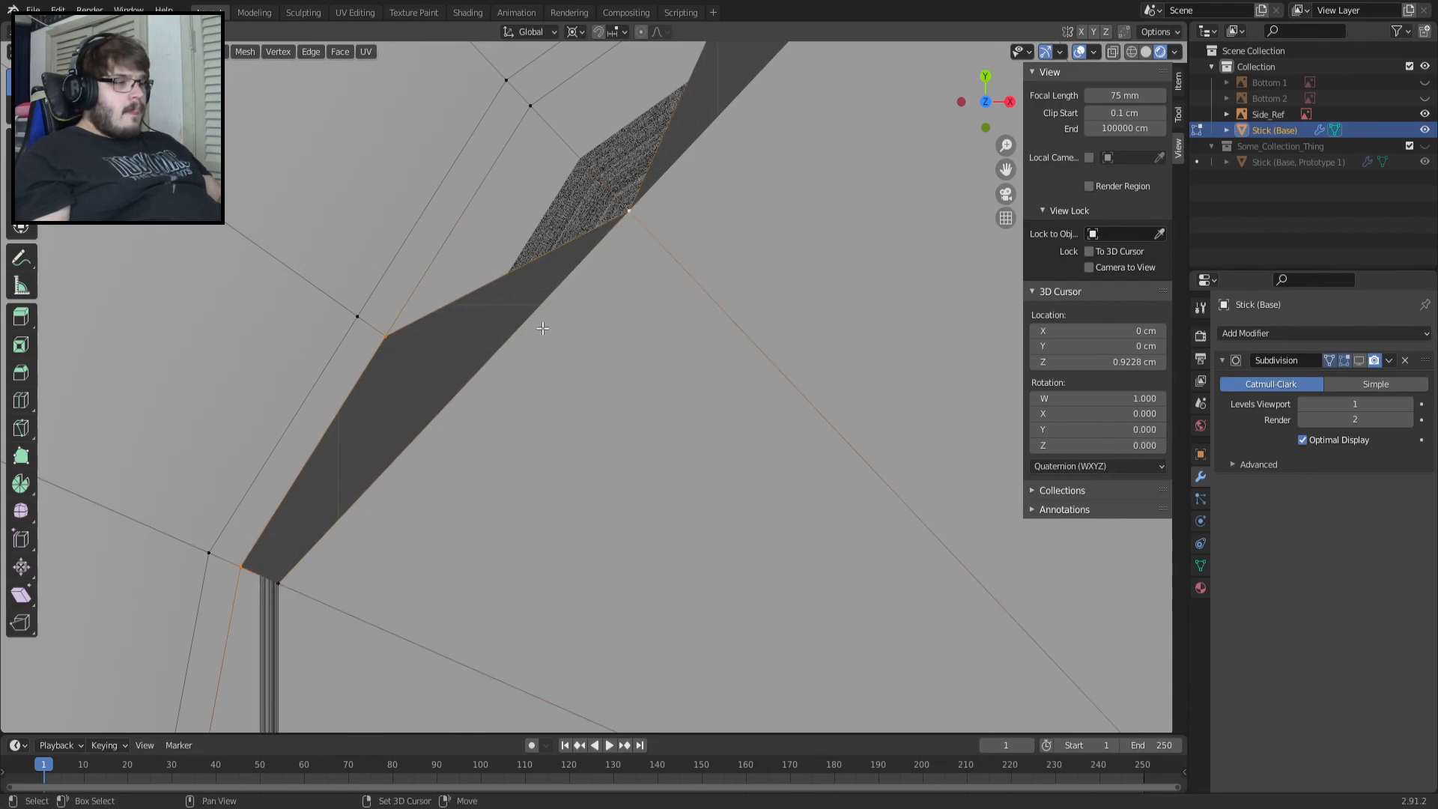
left_click(290, 567, "shift")
key("f")
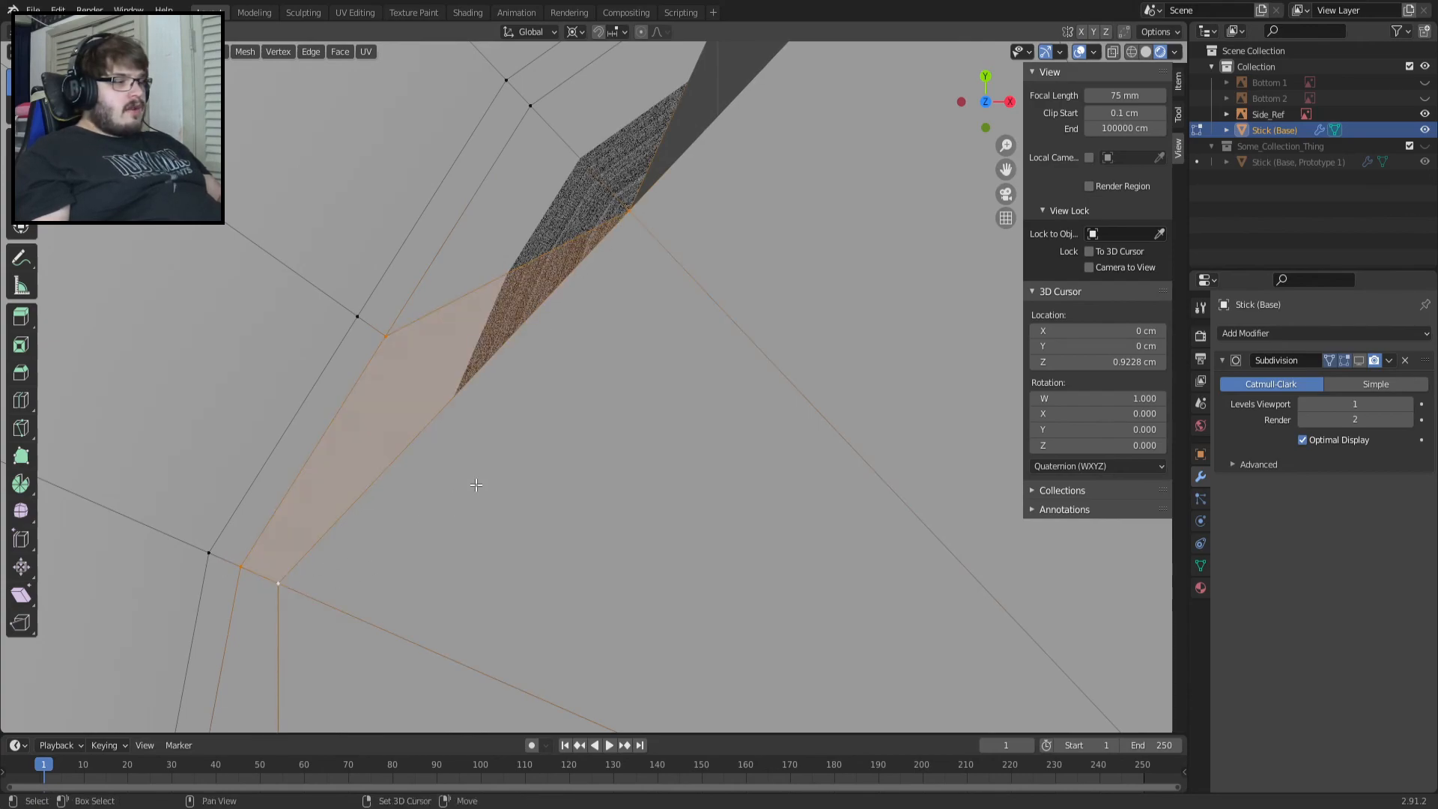
Fill the upper-left diagonal's other adjoining face, from its midpoint edge to the corner next to the +Y side.
middle_click_drag(589, 401, 373, 650, "shift")
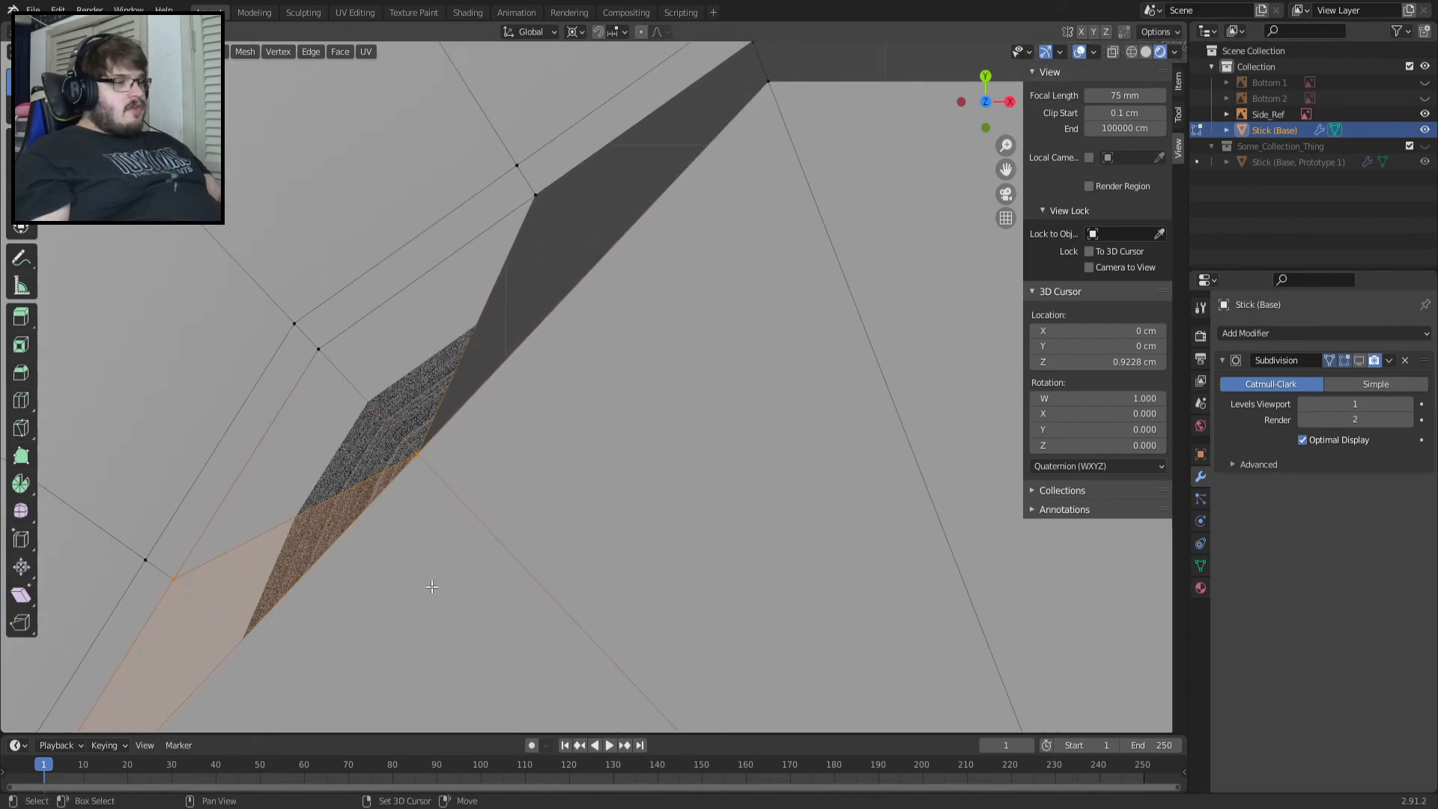
scroll(552, 436, "down", 4)
key("Tab")
key("Tab")
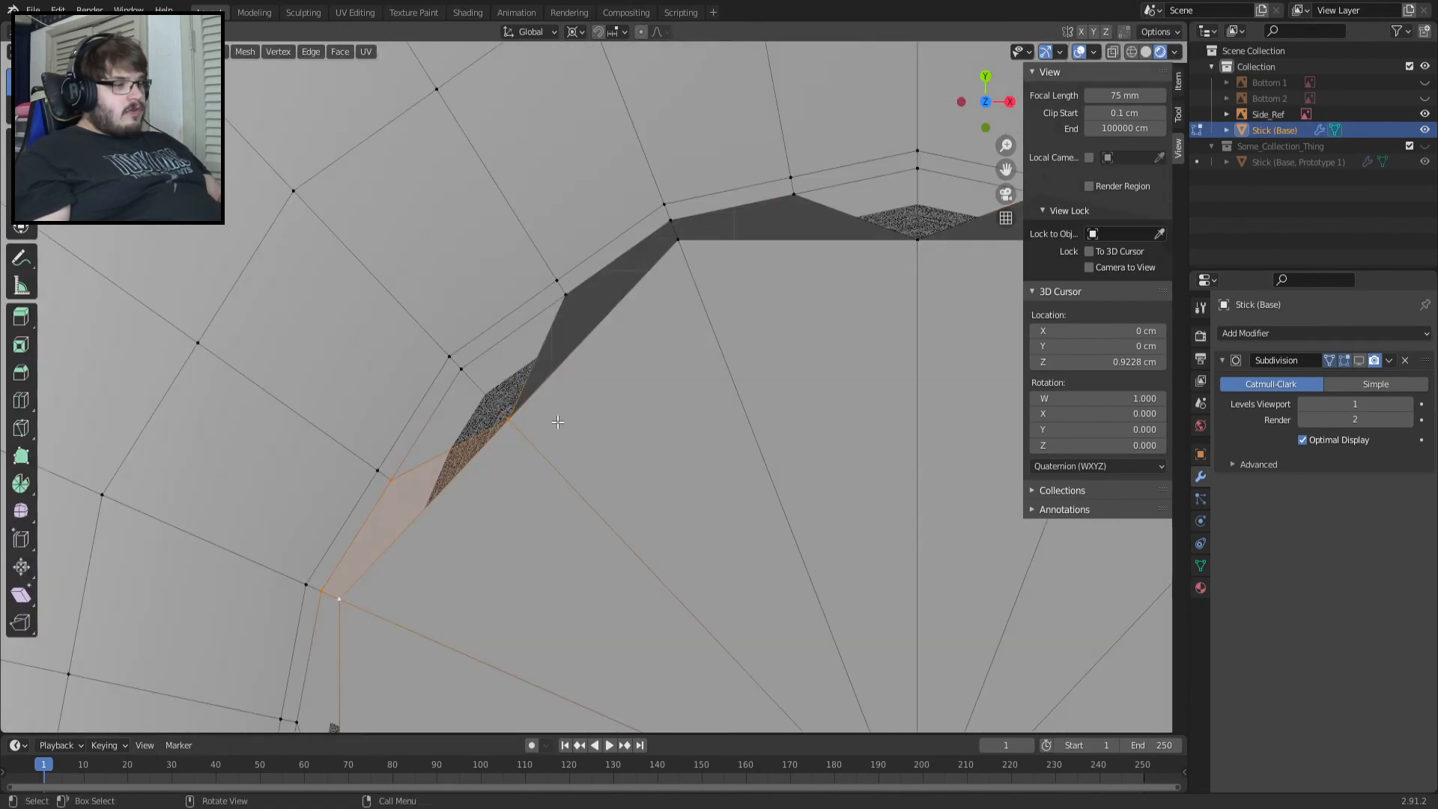
scroll(715, 198, "up", 4)
left_click(285, 659, "shift")
left_click(299, 637, "shift")
left_click(291, 652, "shift")
key("f")
Fill the two faces adjoining the +Y side's midpoint triangles, reaching to the side's left and right corner edges.
middle_click_drag(974, 274, 571, 384, "shift")
left_click(733, 381)
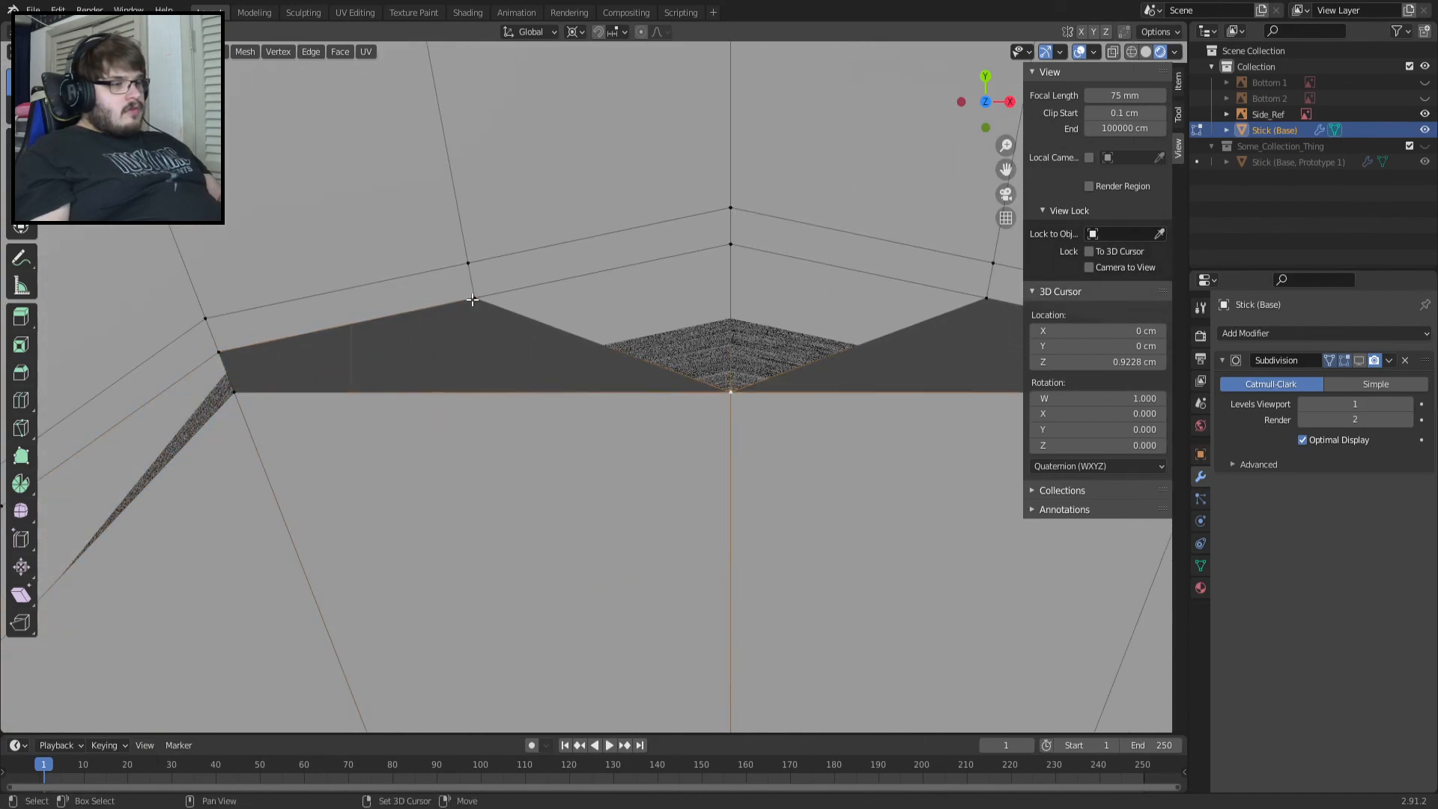
key("f")
middle_click_drag(735, 442, 419, 479, "shift")
left_click(416, 432)
left_click(678, 329, "shift")
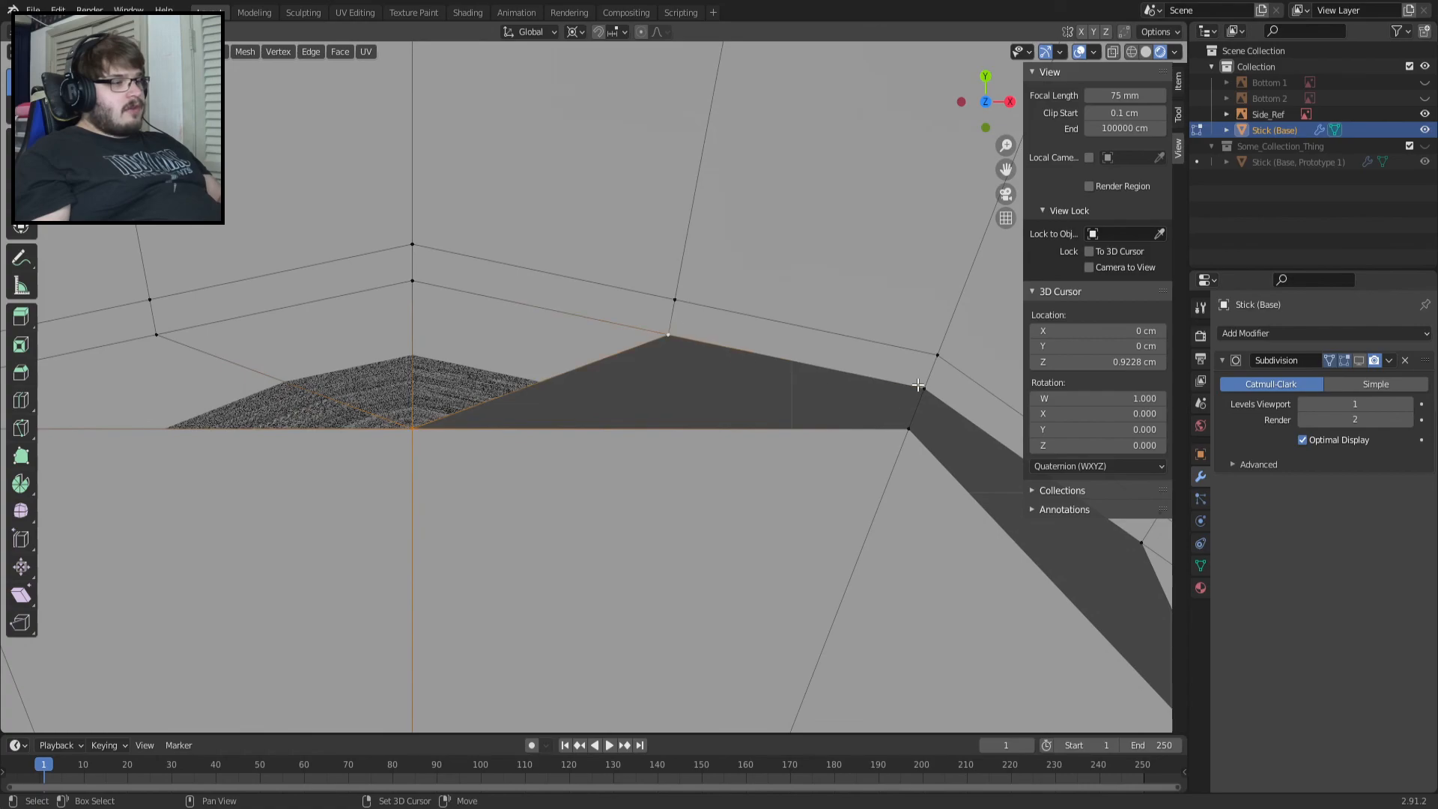
key("f")
Fill the upper-right diagonal's two adjoining faces, from its midpoint triangles to the corners at the +Y and +X sides.
middle_click_drag(900, 524, 518, 290)
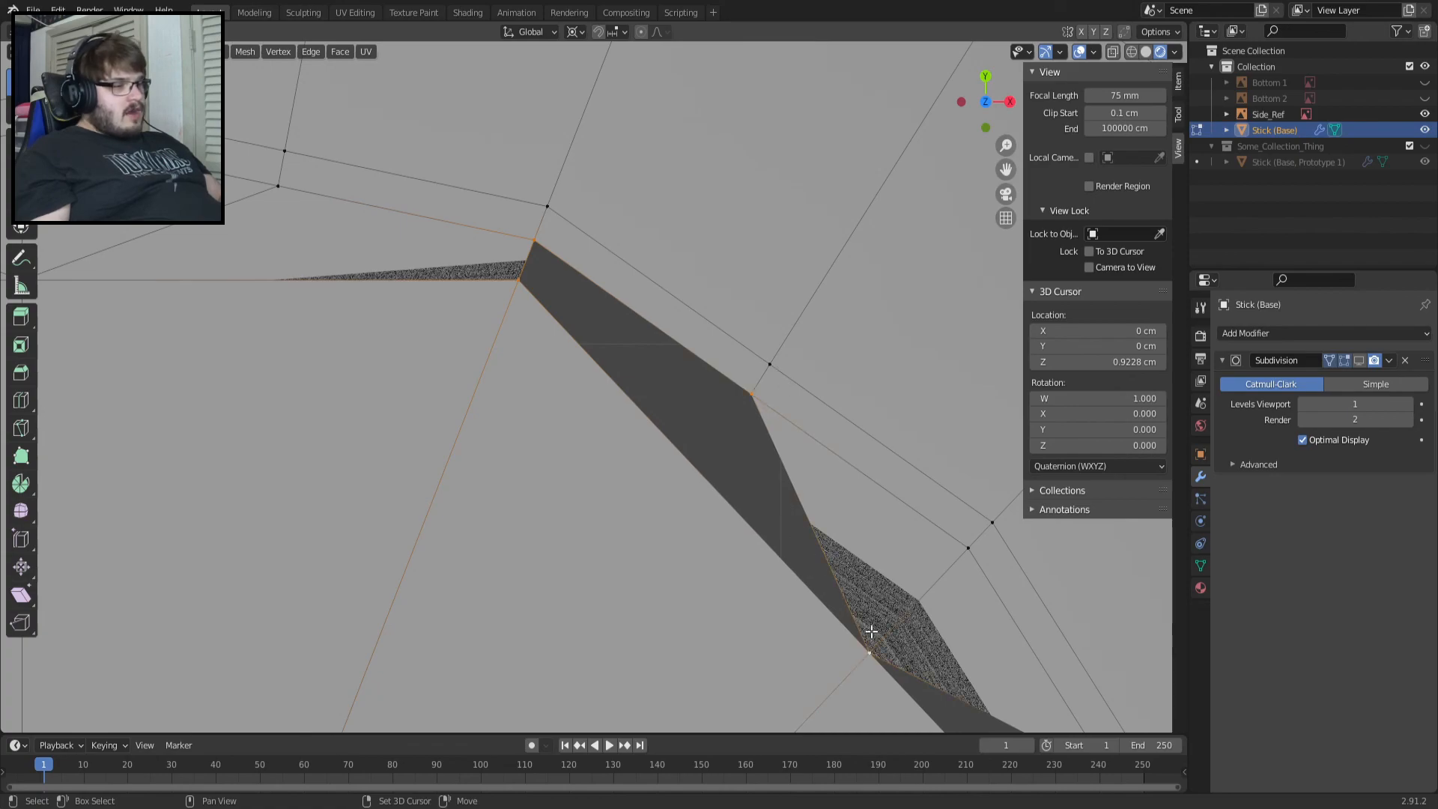
key("f")
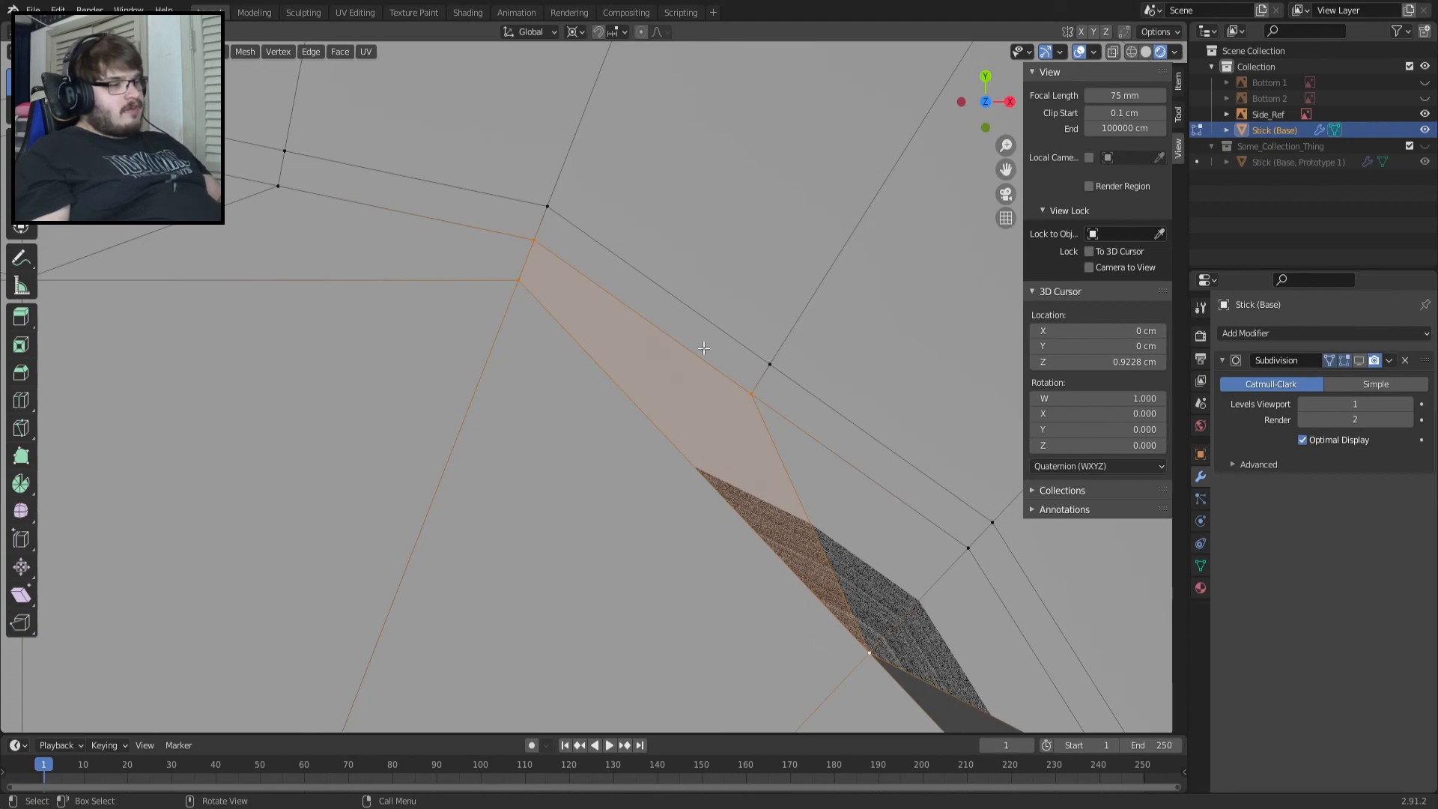
middle_click_drag(774, 545, 626, 504, "shift")
left_click(627, 504)
left_click(711, 389, "shift")
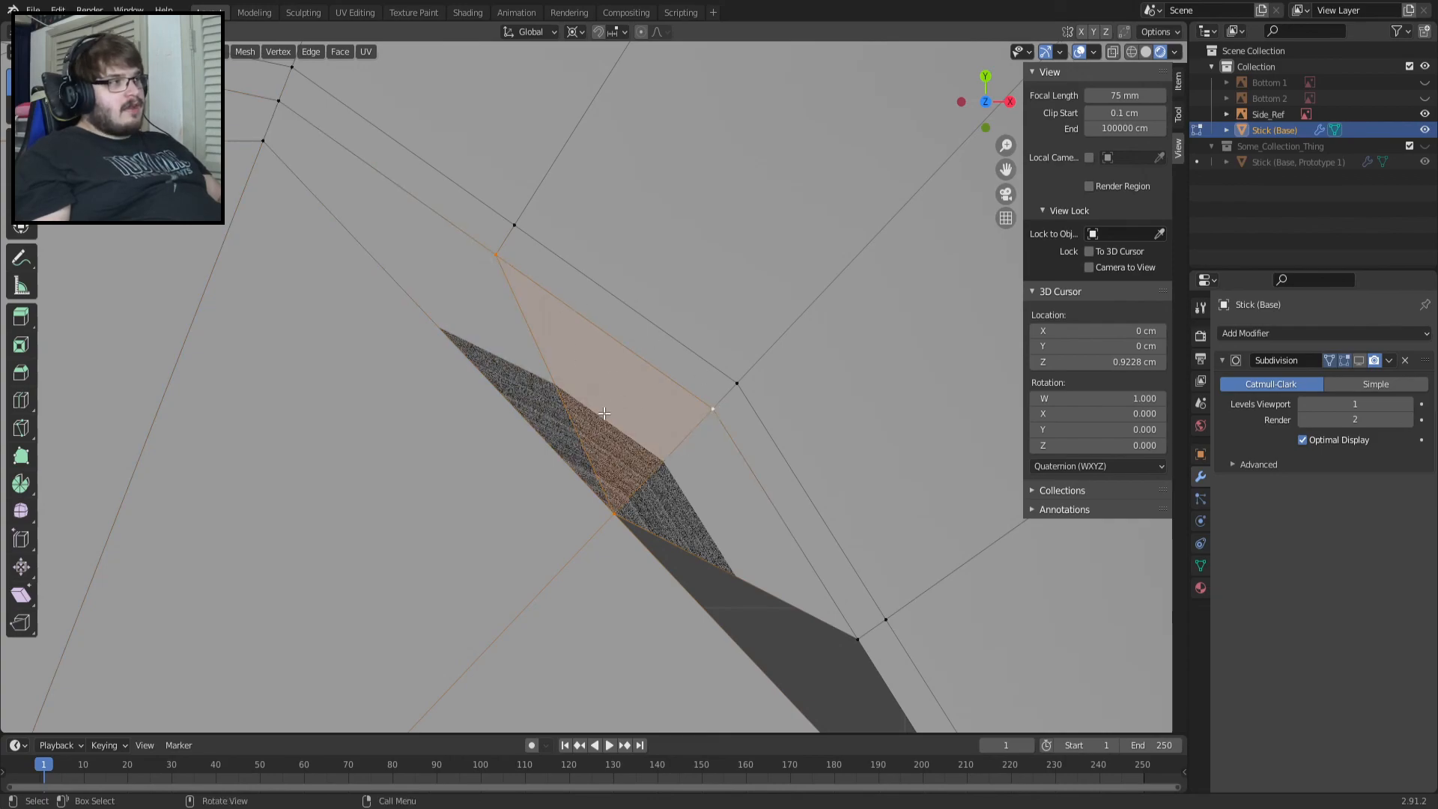
middle_click_drag(706, 480, 392, 165, "shift")
left_click(557, 298)
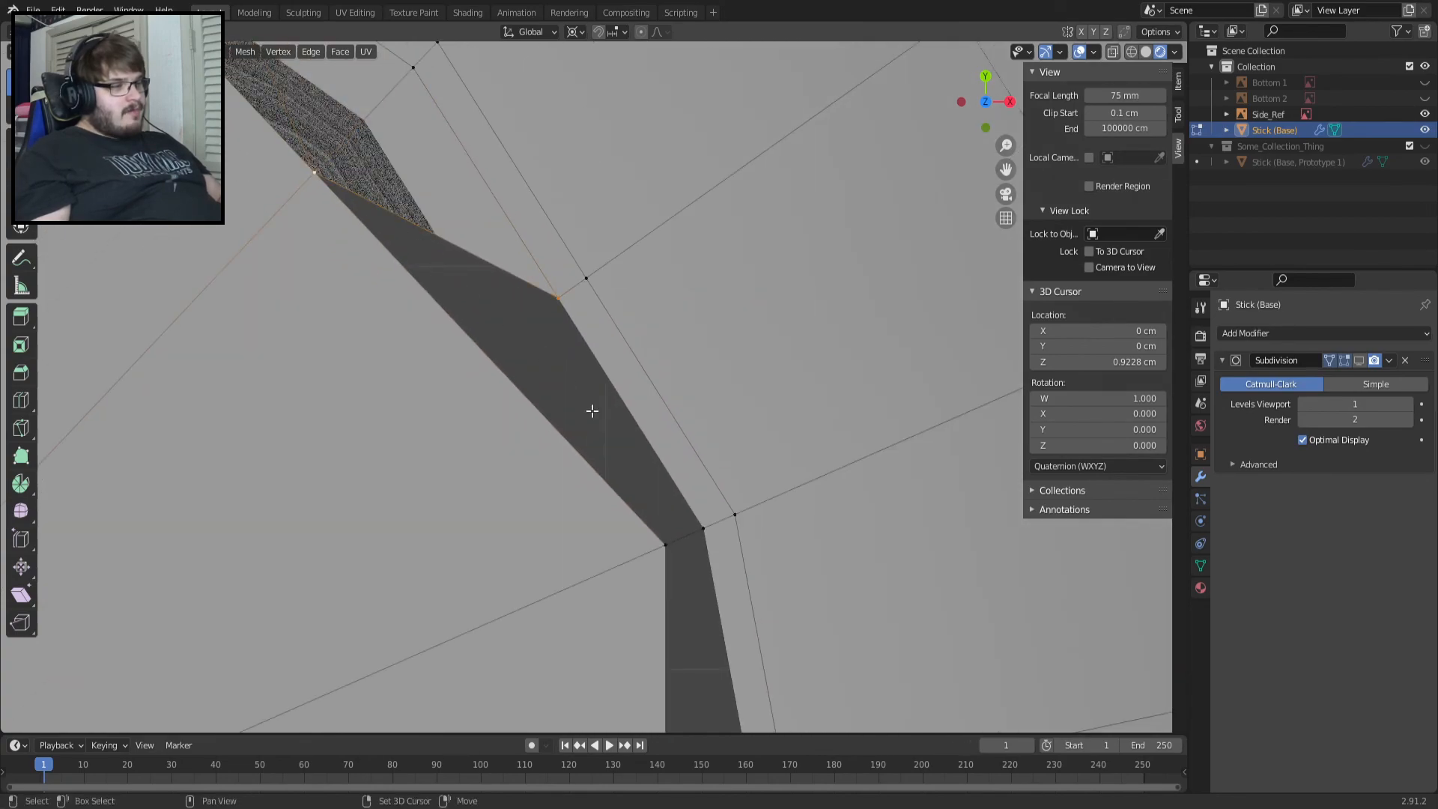
left_click(703, 529, "shift")
Fill the +X side's two adjoining faces, from its midpoint to the upper and lower corner edges.
middle_click_drag(732, 612, 635, 354, "shift")
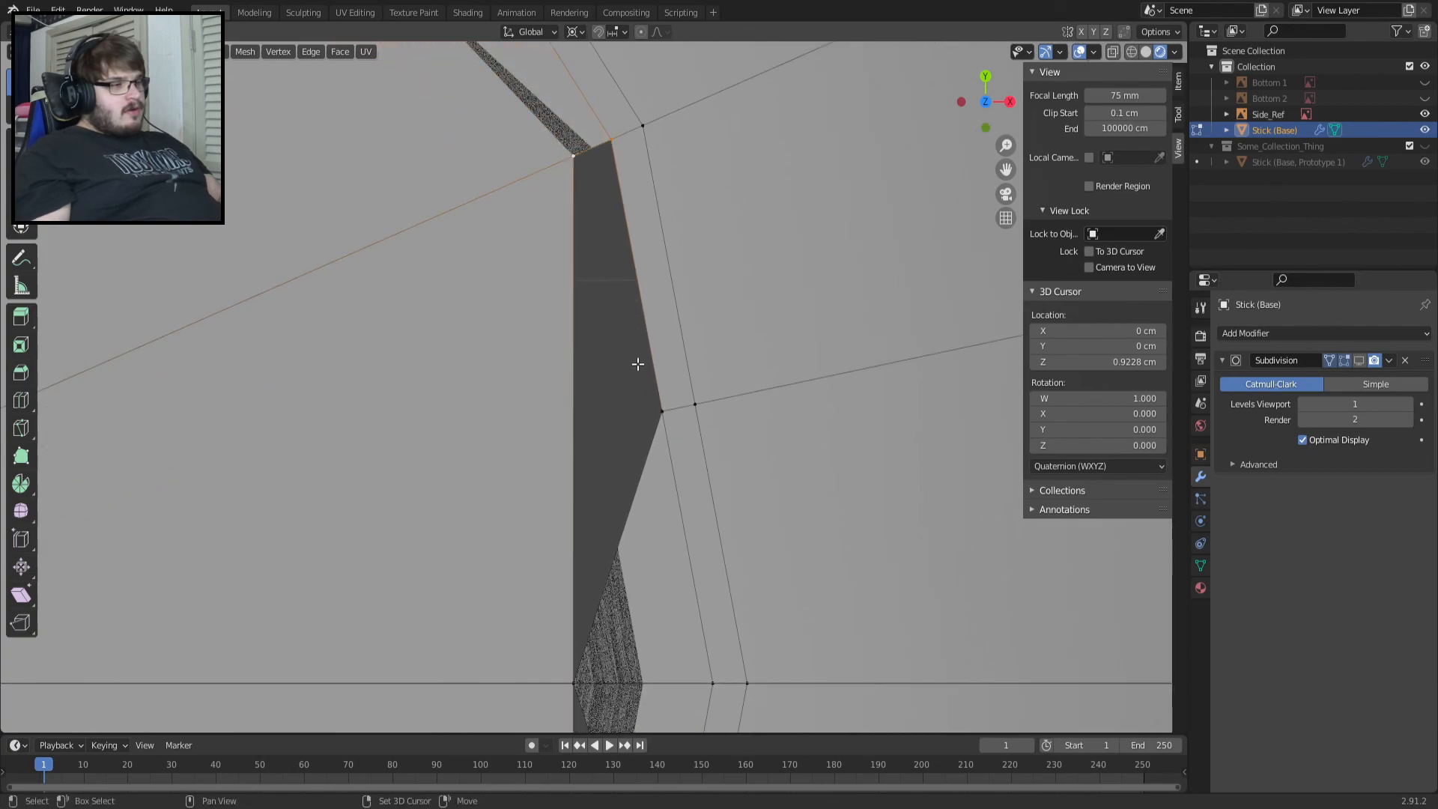
left_click(577, 673, "shift")
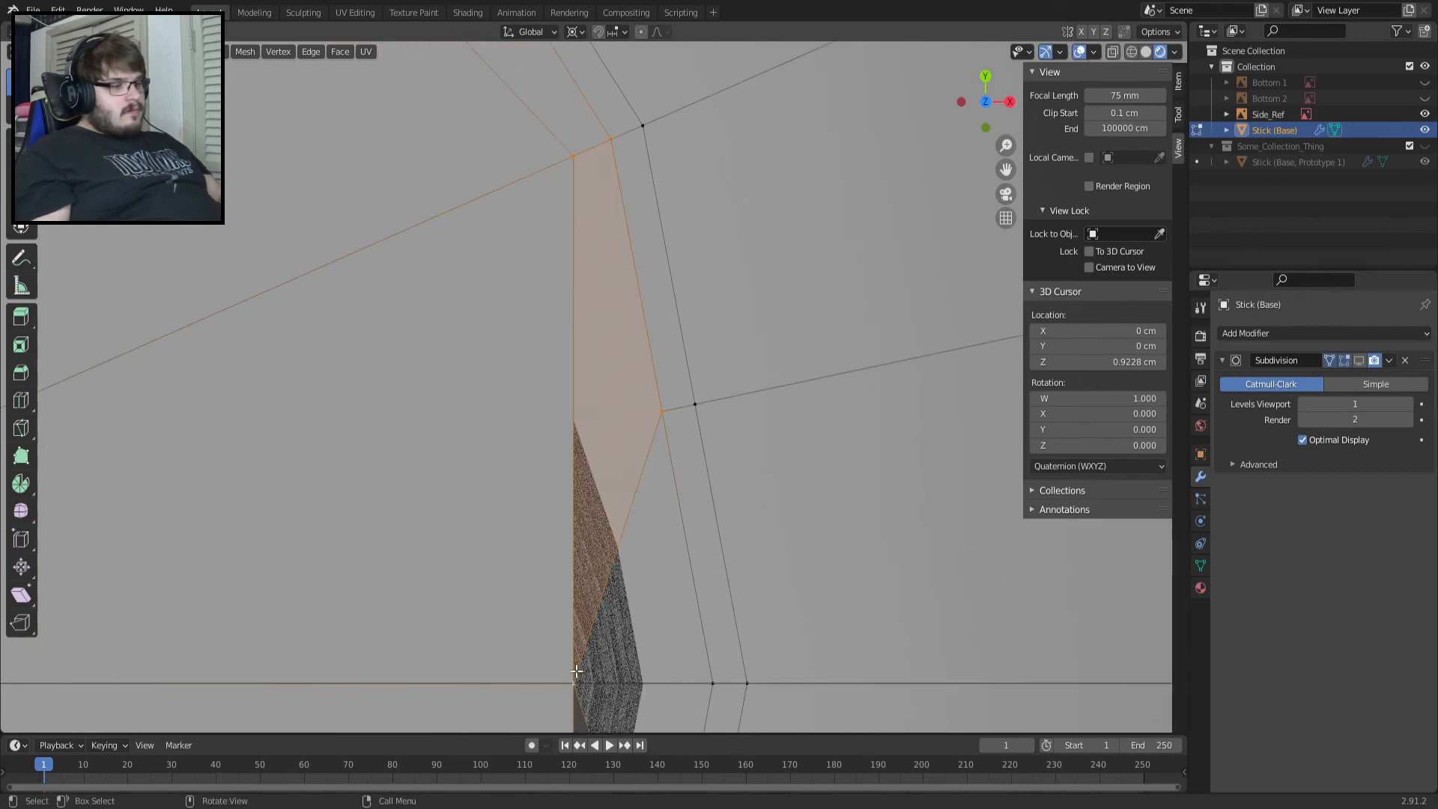
scroll(576, 670, "down", 7)
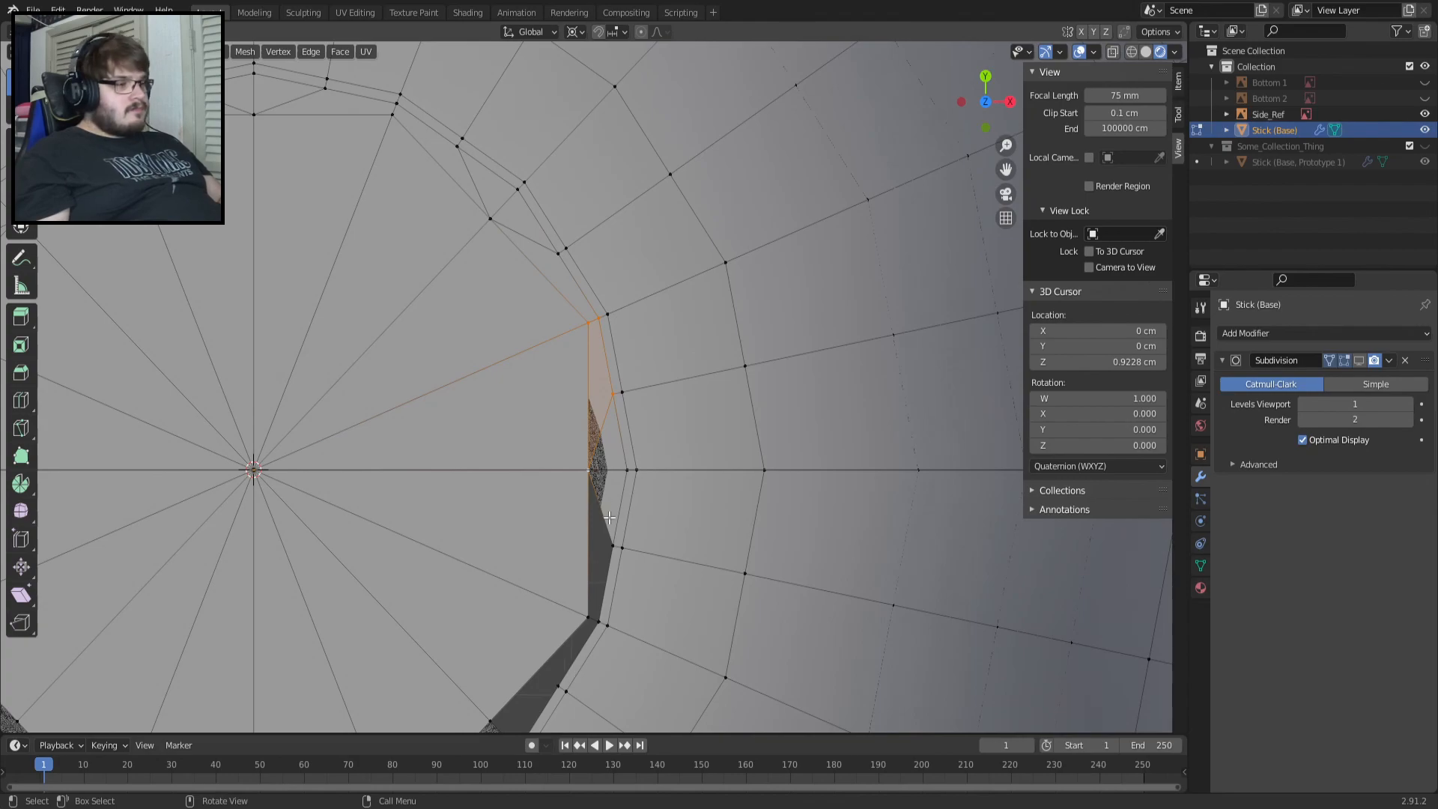
middle_click_drag(575, 575, 657, 333)
key("KP_7")
scroll(552, 557, "up", 6)
middle_click_drag(615, 643, 586, 97, "shift")
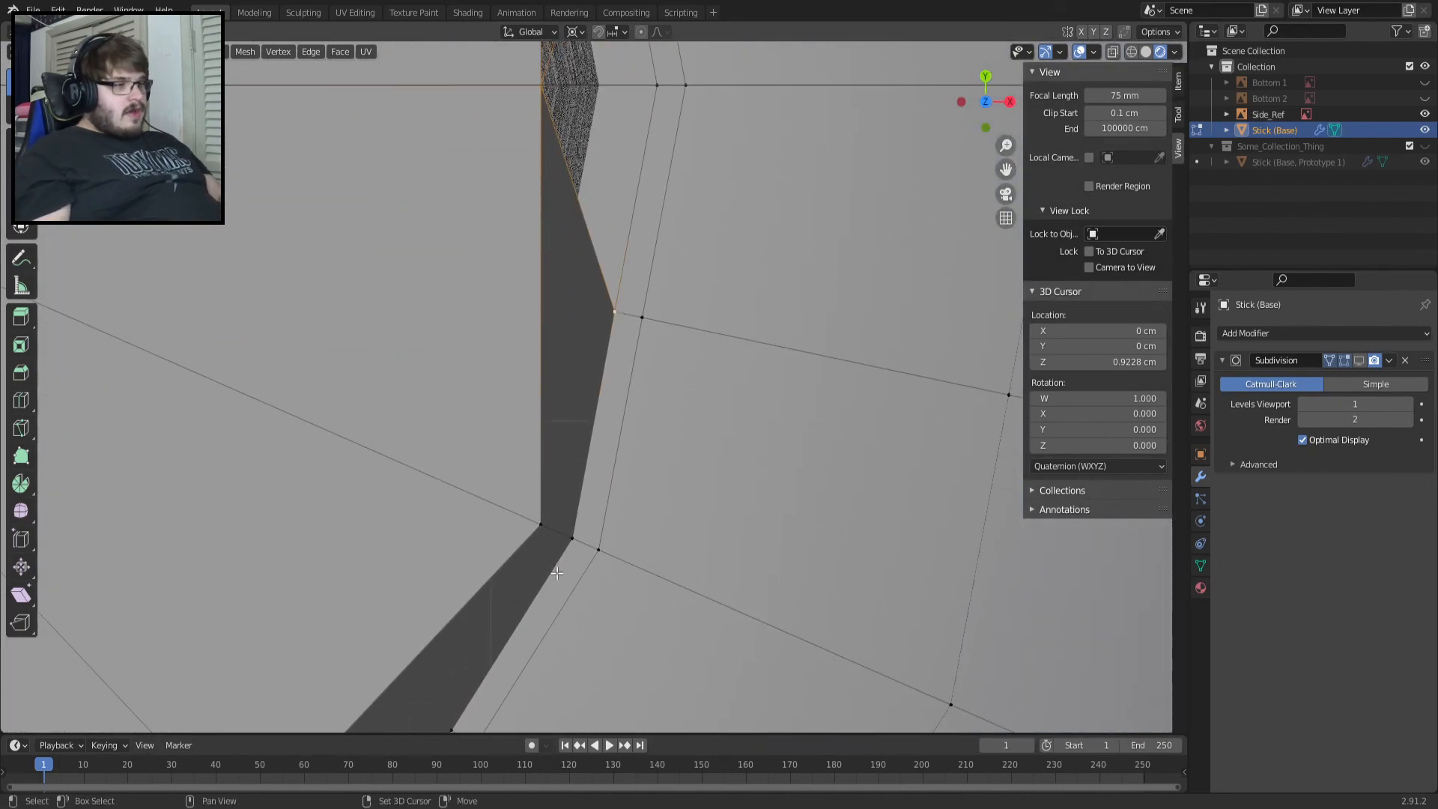
left_click(544, 526, "shift")
key("f")
Fill the lower-right diagonal's remaining gap with a midpoint triangle and a face adjoining the +X side's corner.
middle_click_drag(544, 561, 777, 160, "shift")
left_click(778, 135)
left_click(493, 426, "shift")
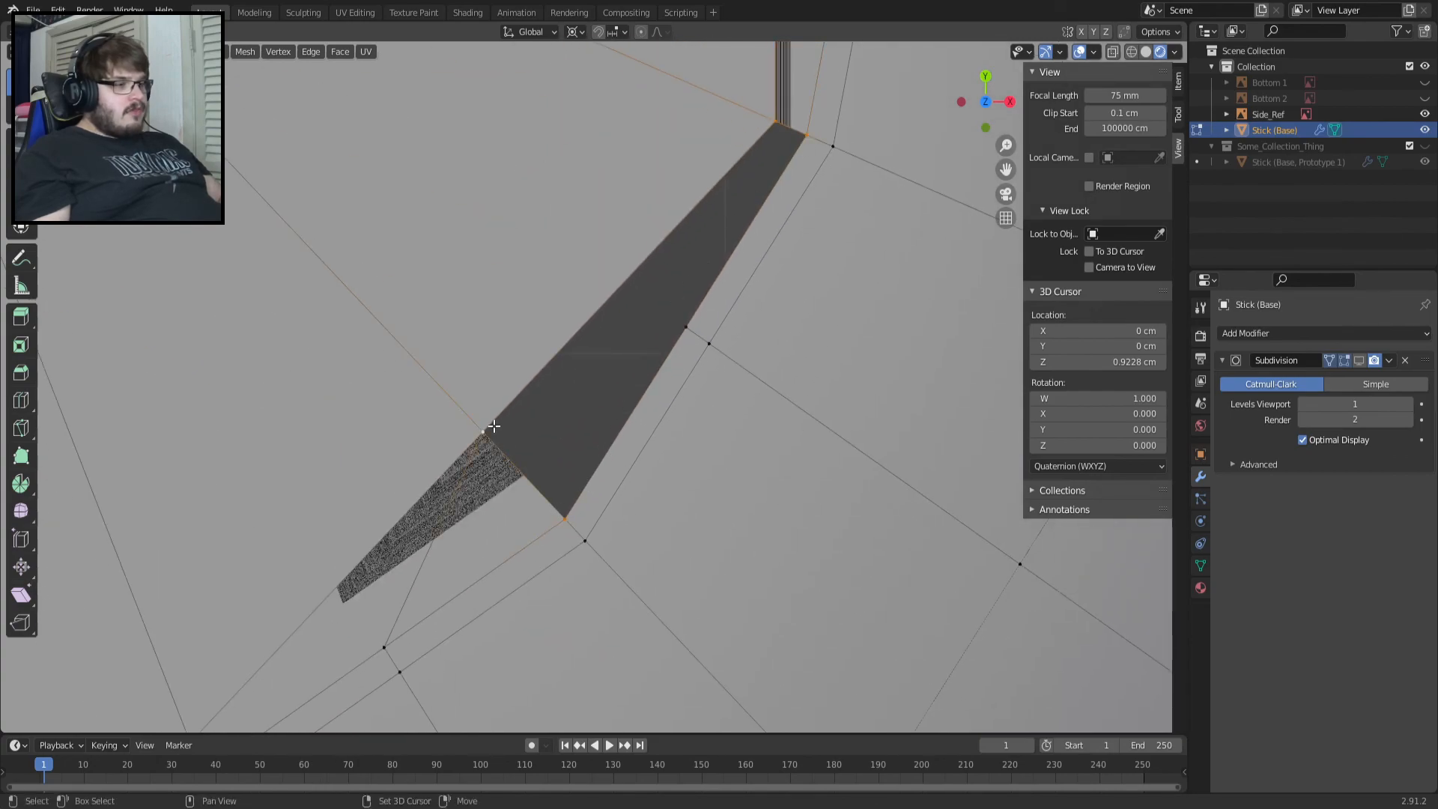
left_click(702, 331, "shift")
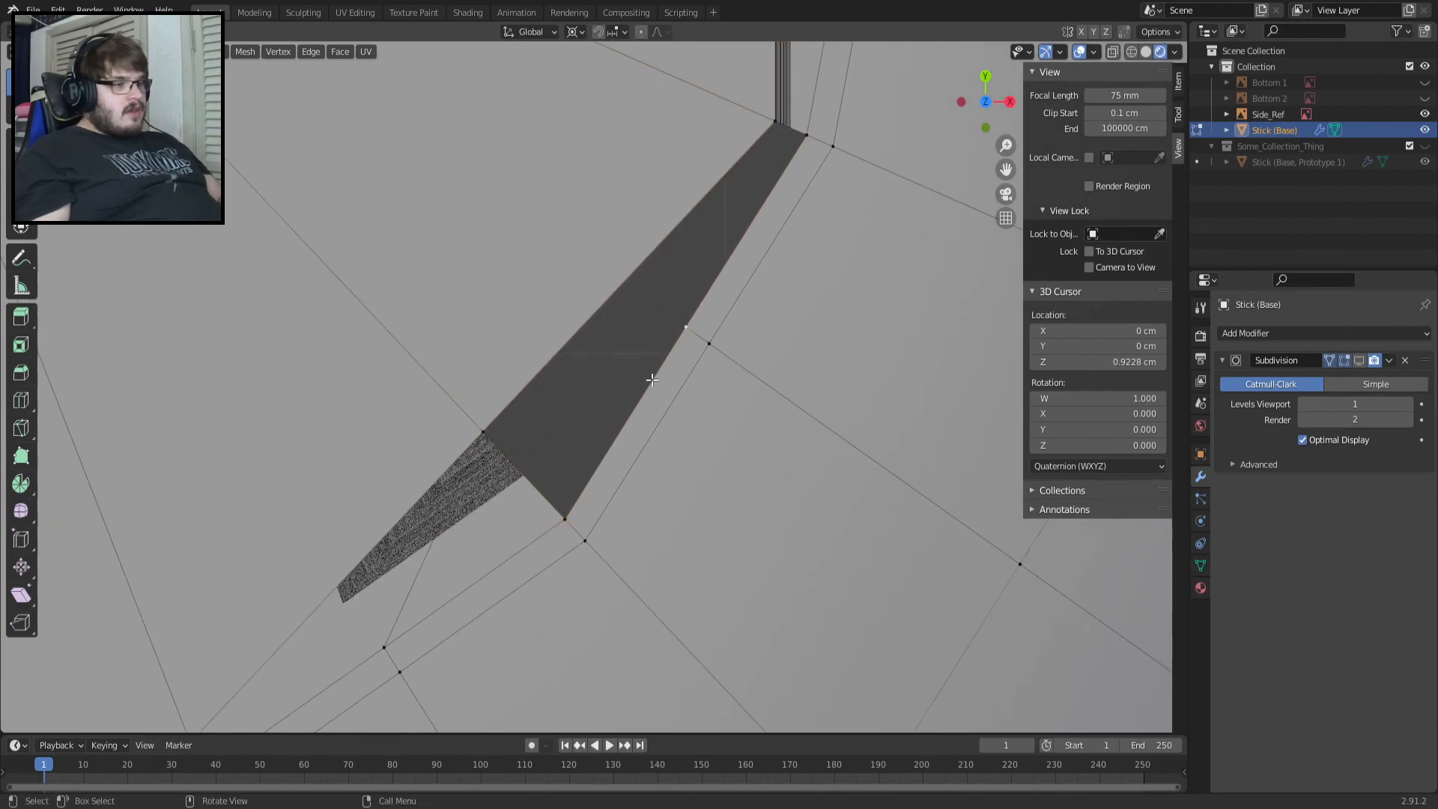
left_click(566, 512, "shift")
key("f")
left_click(672, 337)
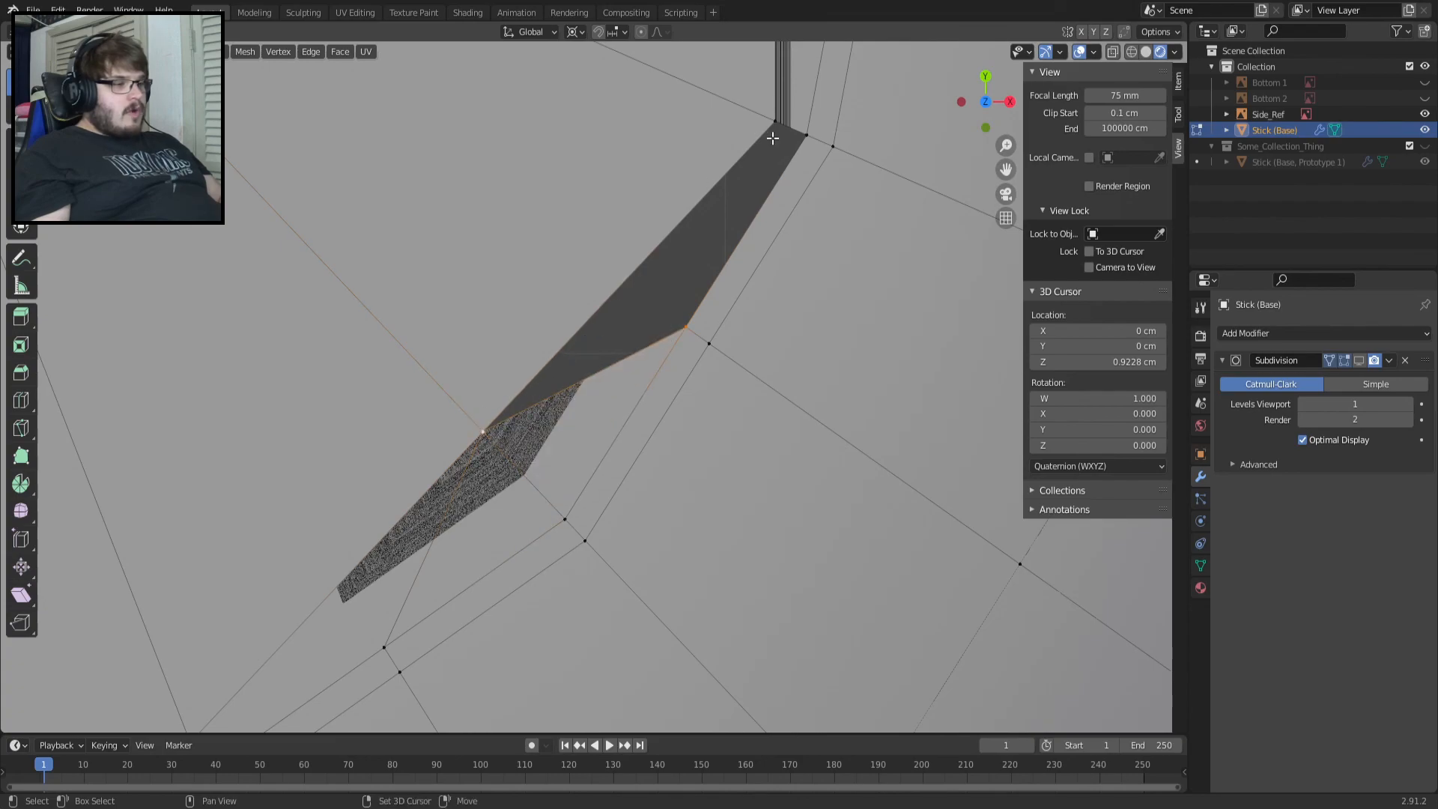
left_click(802, 142, "shift")
scroll(643, 324, "down", 10)
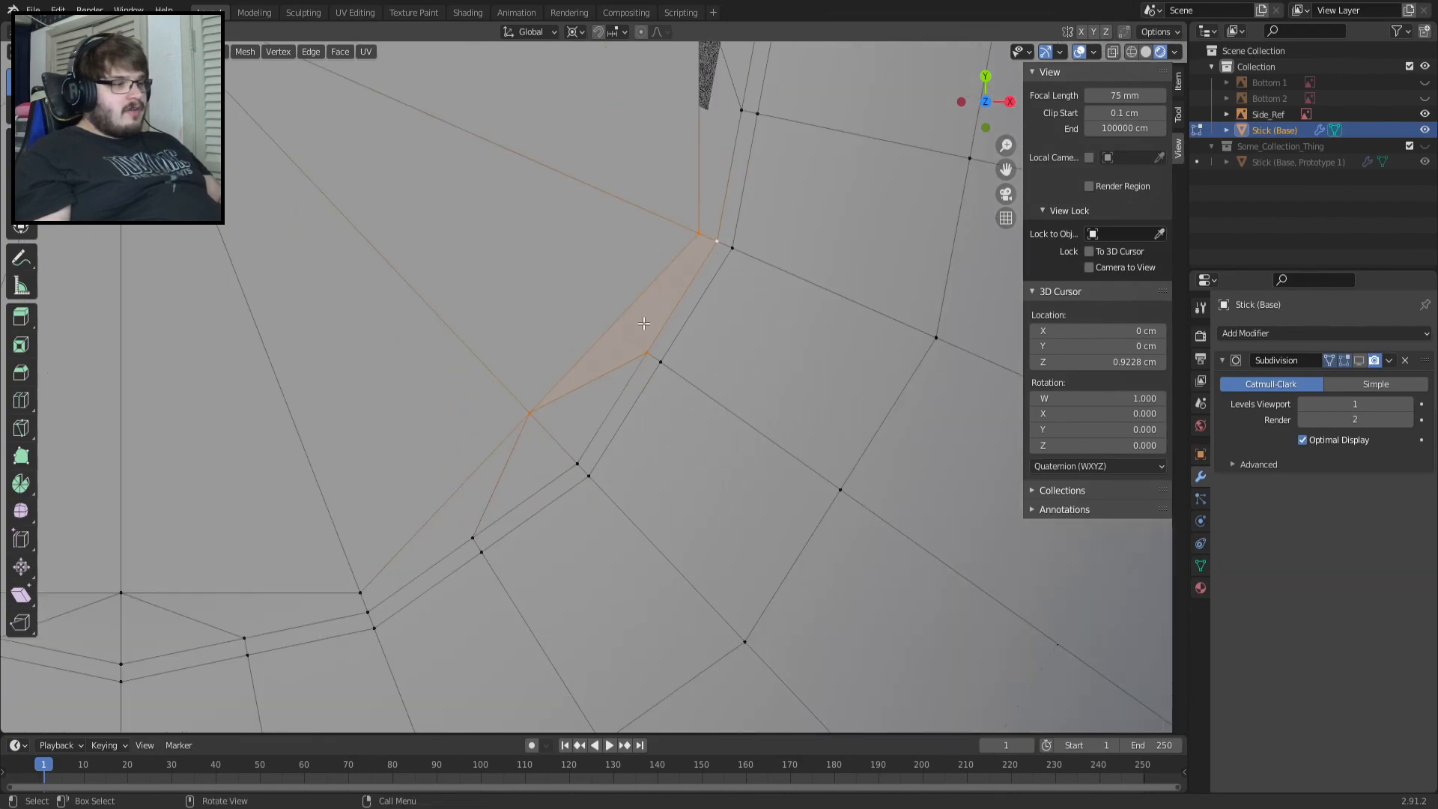
Select all the outer vertices around the cap in top view and scale them slightly inward.
middle_click_drag(569, 458, 586, 401)
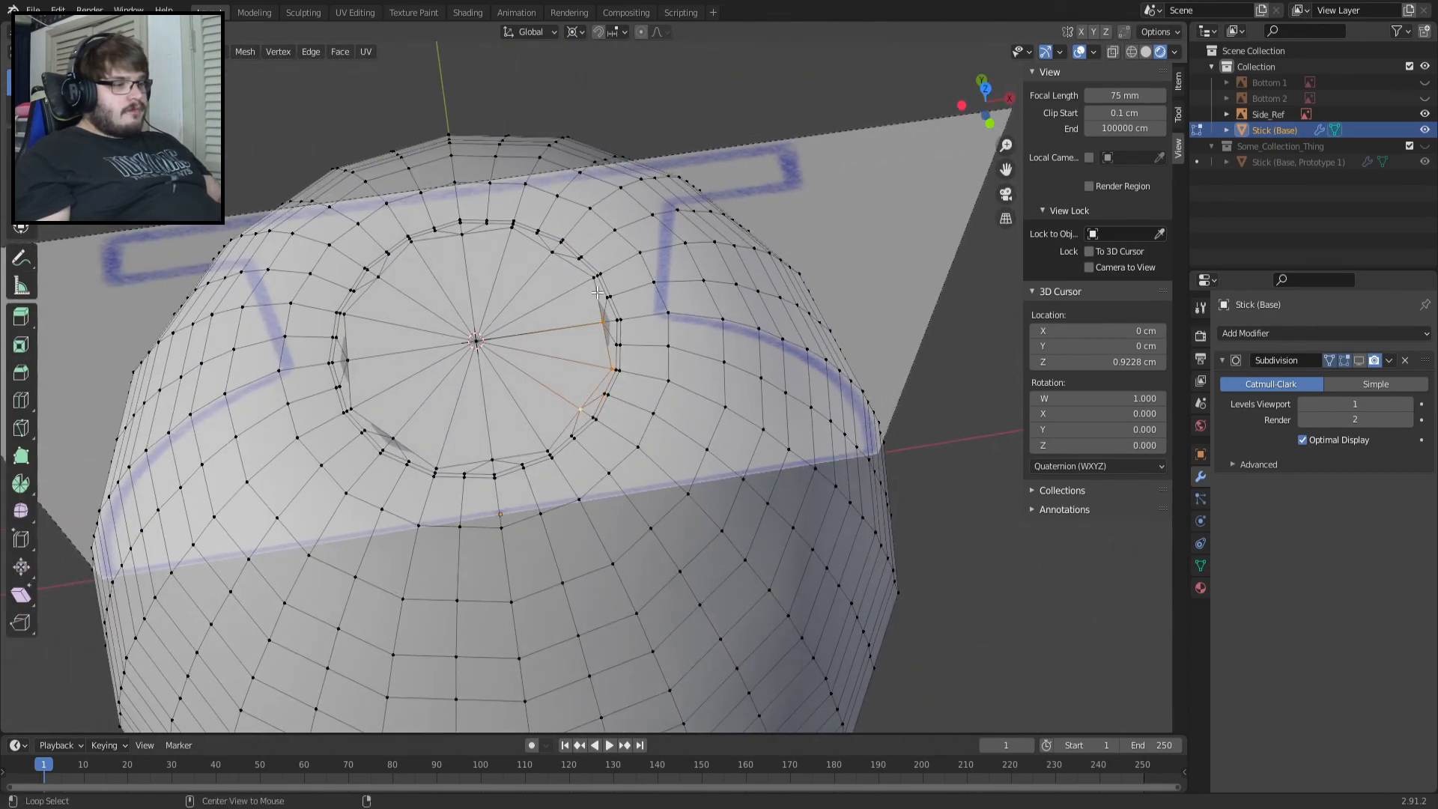
scroll(598, 292, "up", 1)
key("KP_7")
left_click(623, 202, "shift")
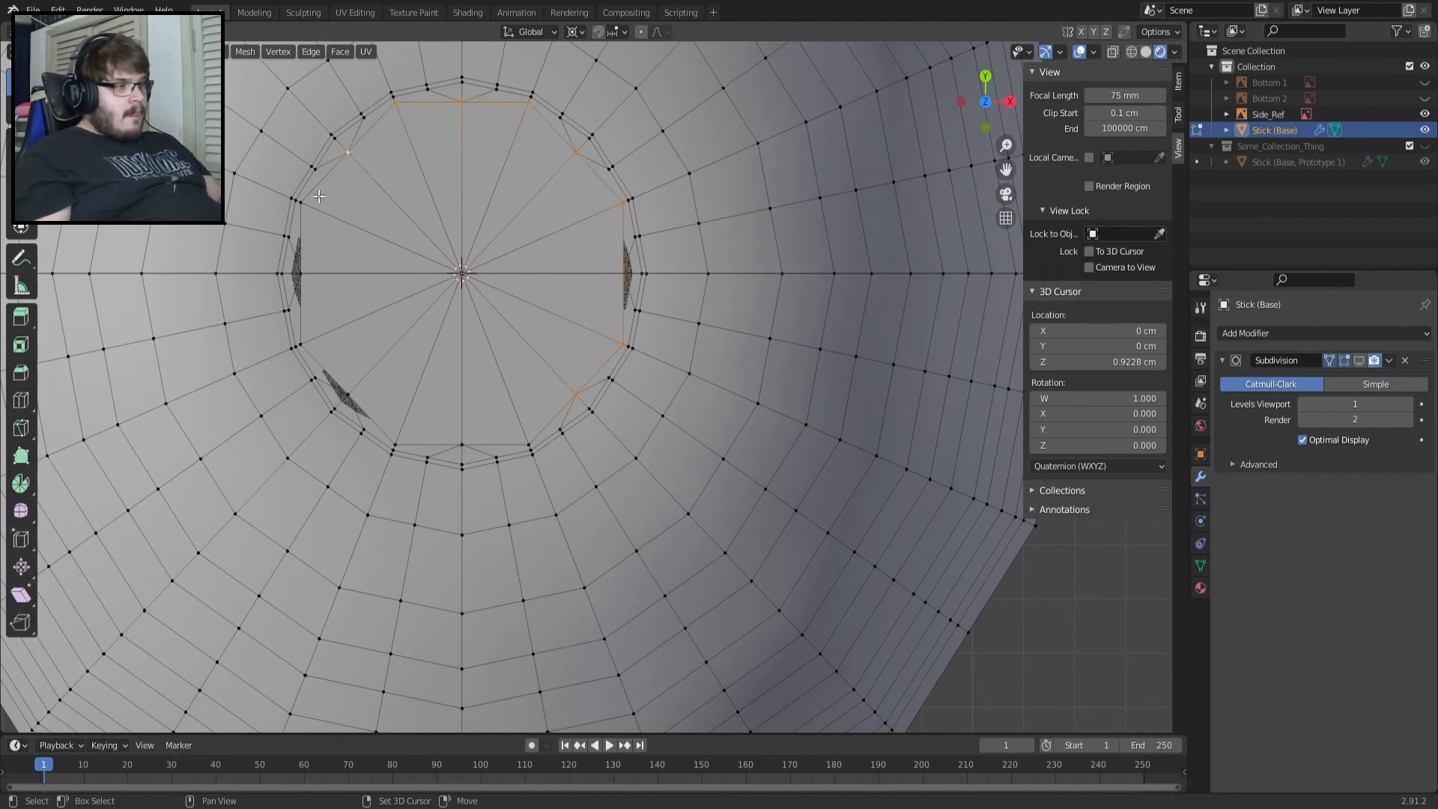
left_click(344, 388, "shift")
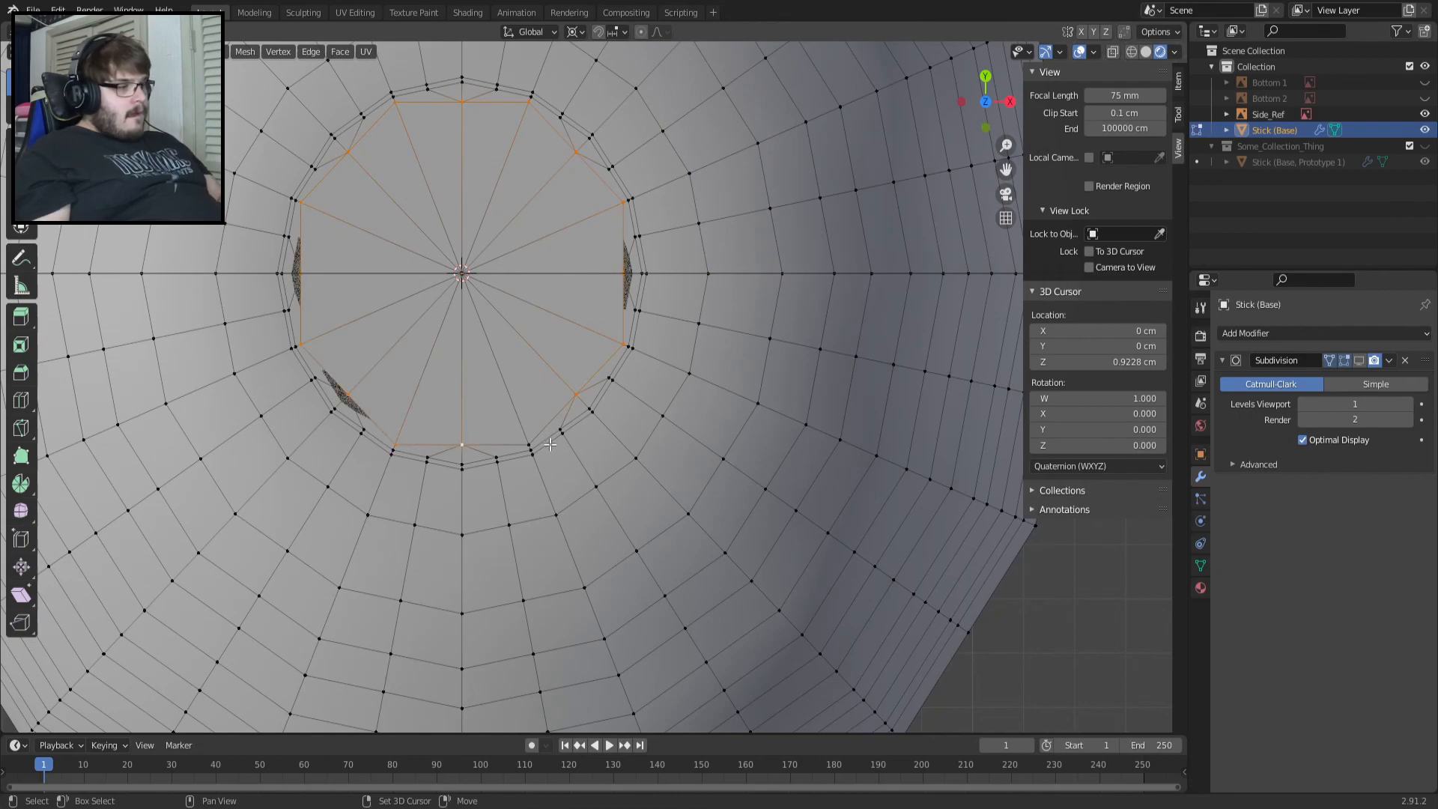
key("s")
left_click(592, 397)
scroll(612, 404, "up", 5)
middle_click_drag(416, 414, 505, 389, "shift")
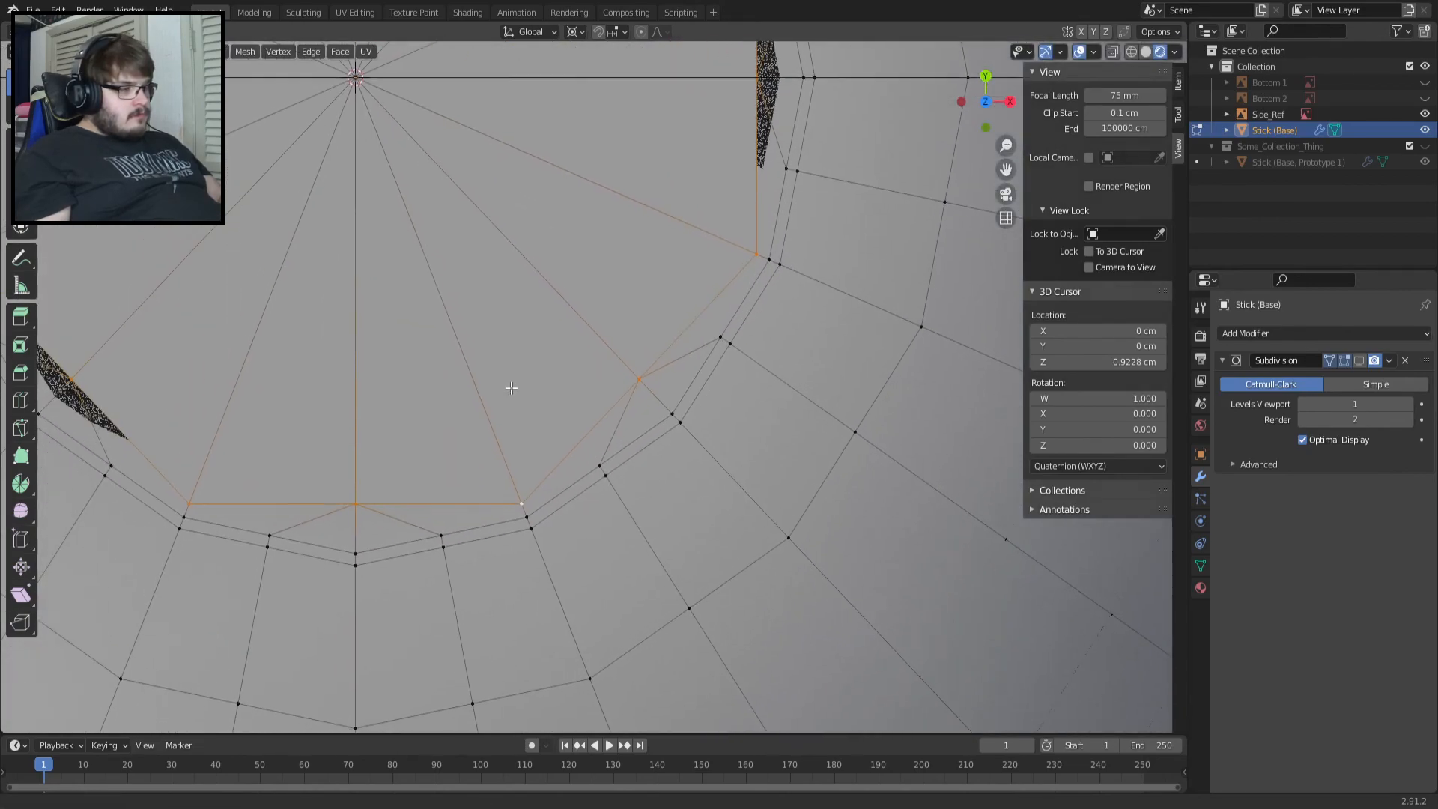
key("s")
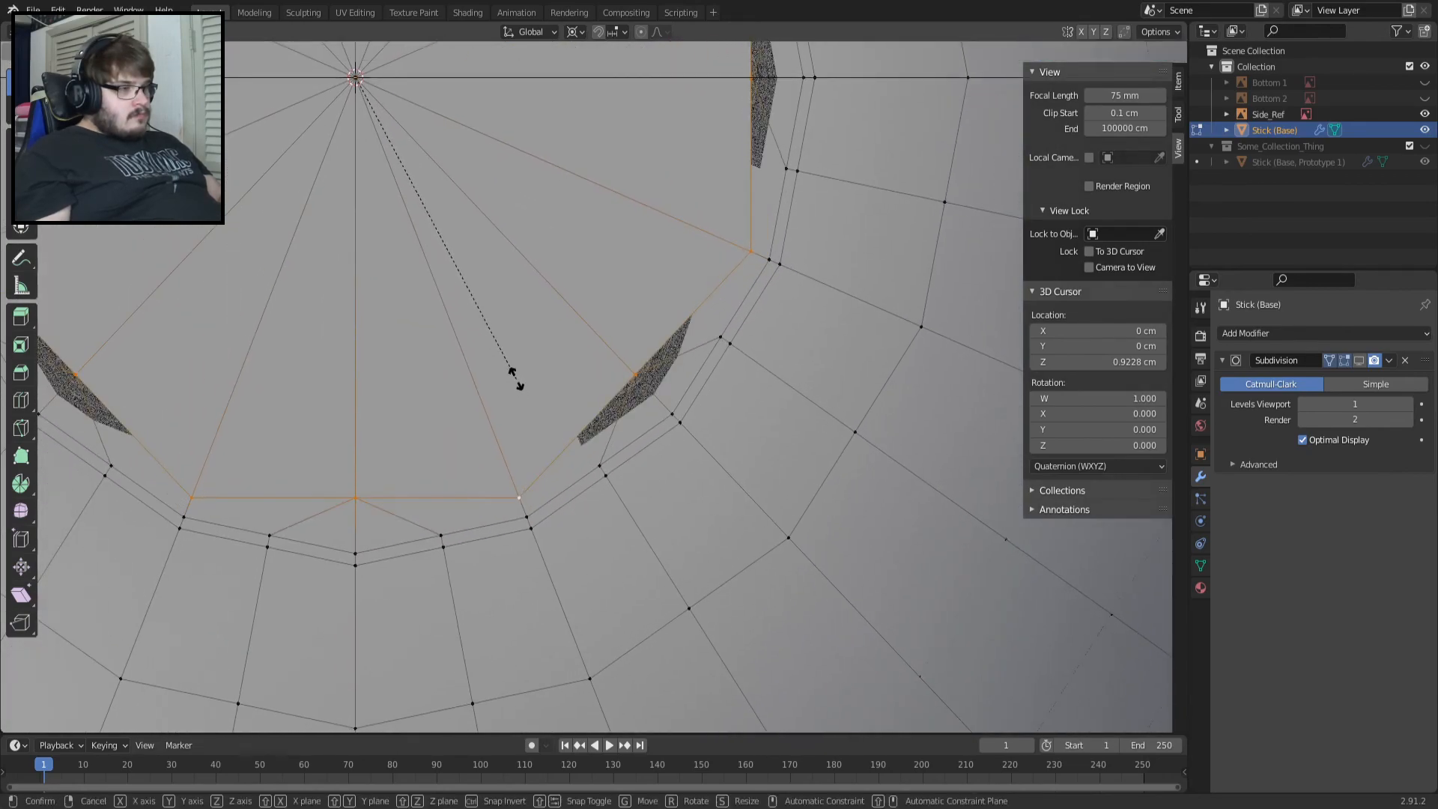
left_click(517, 376)
Scale the cap's outer vertices by 1.020, and fine-tune them with a second scale of 0.997.
scroll(414, 383, "up", 3)
scroll(414, 383, "up", 1)
middle_click_drag(390, 489, 651, 435, "shift")
key("s")
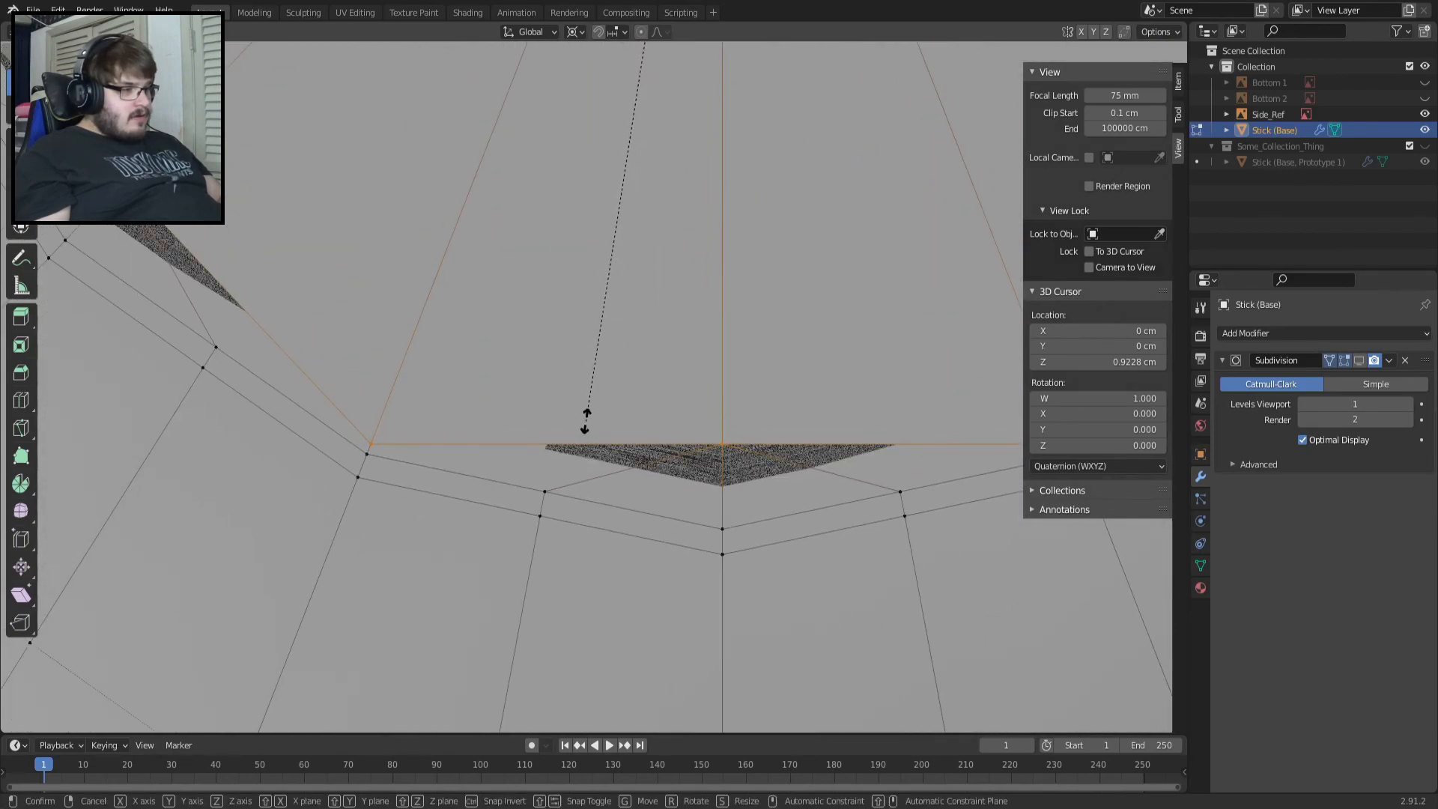
left_click(585, 419)
scroll(577, 274, "down", 6)
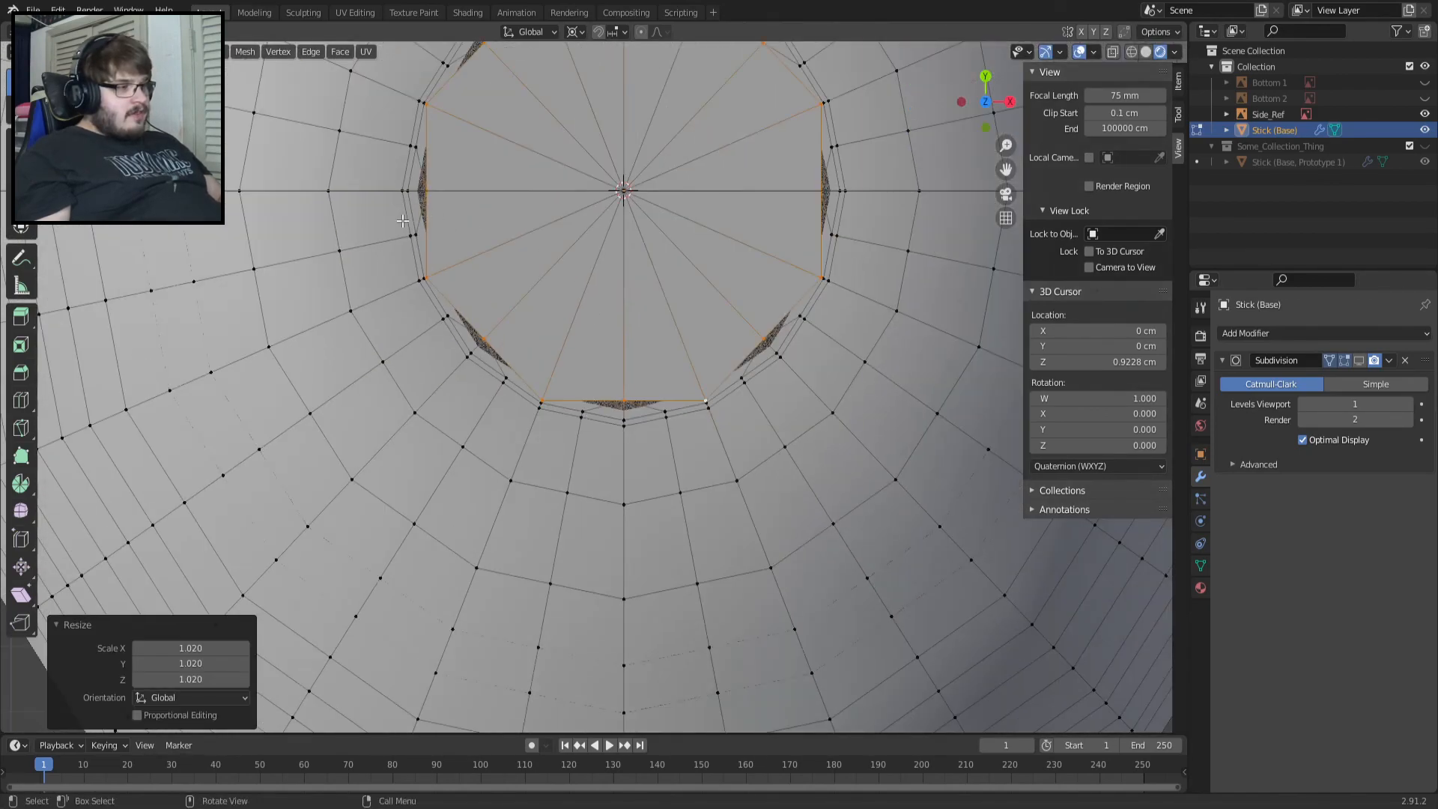
scroll(402, 221, "up", 8)
middle_click_drag(314, 199, 1060, 651, "shift")
scroll(787, 378, "up", 4)
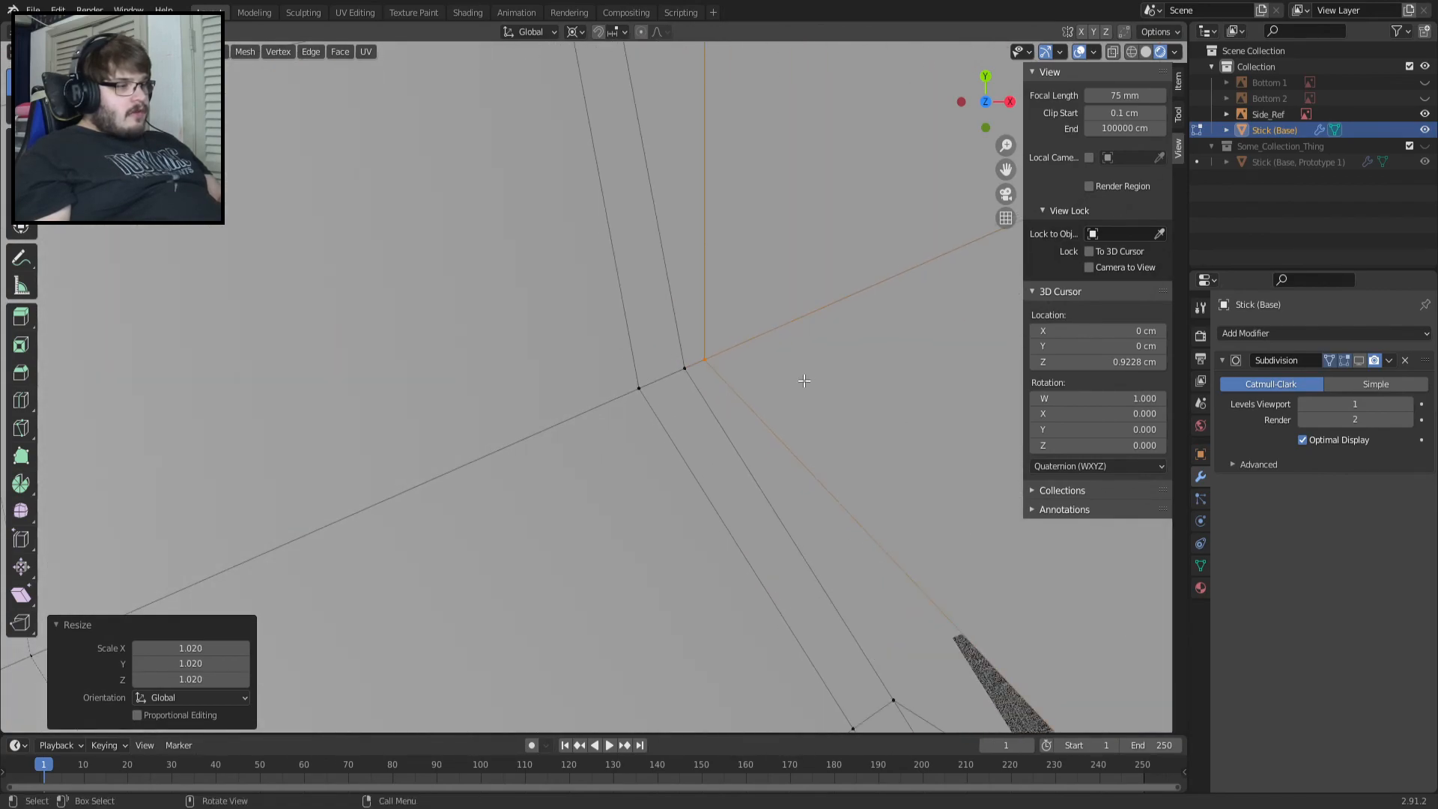
key("s")
left_click(811, 378)
Change the transform pivot point setting.
scroll(912, 359, "down", 4)
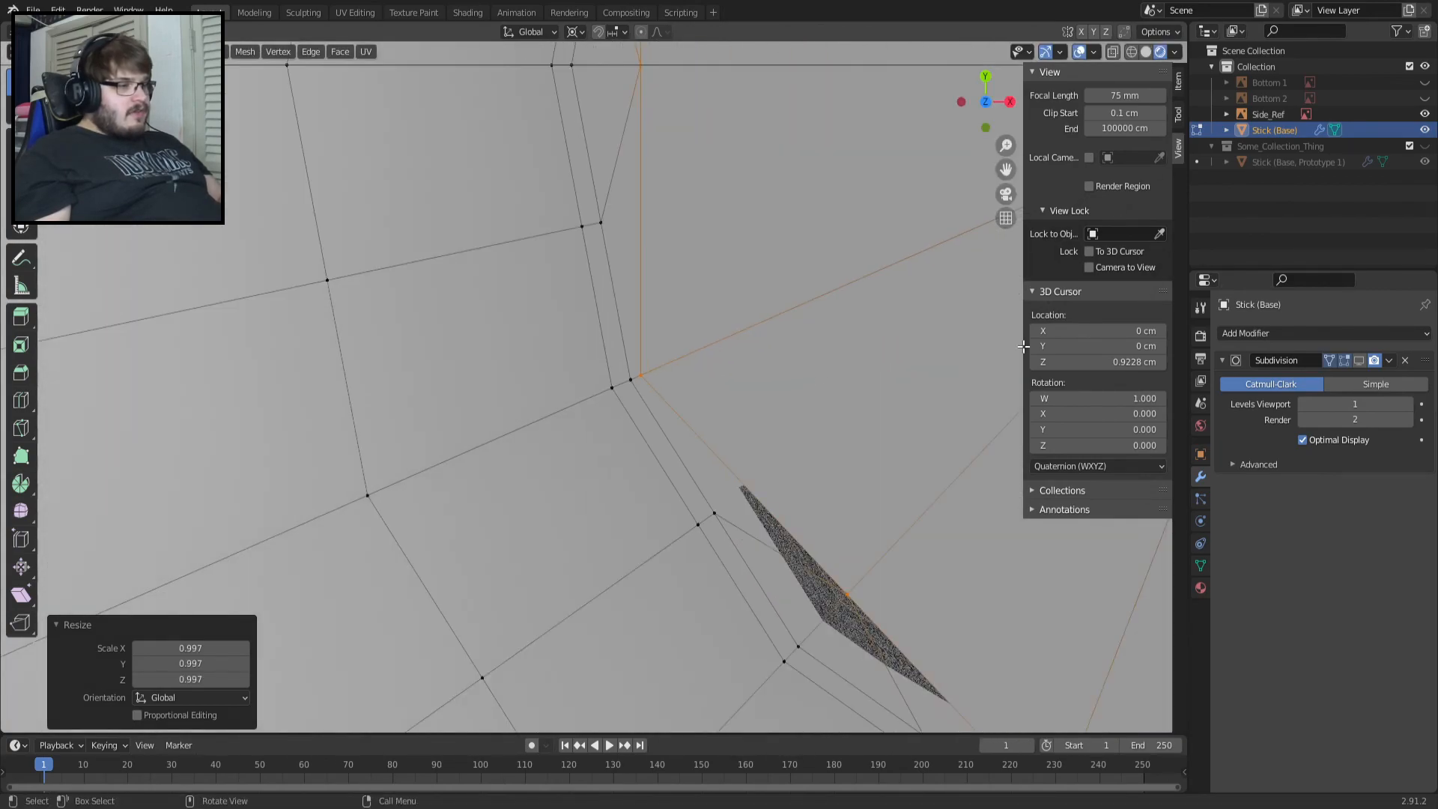
left_click(1357, 362)
left_click(1357, 361)
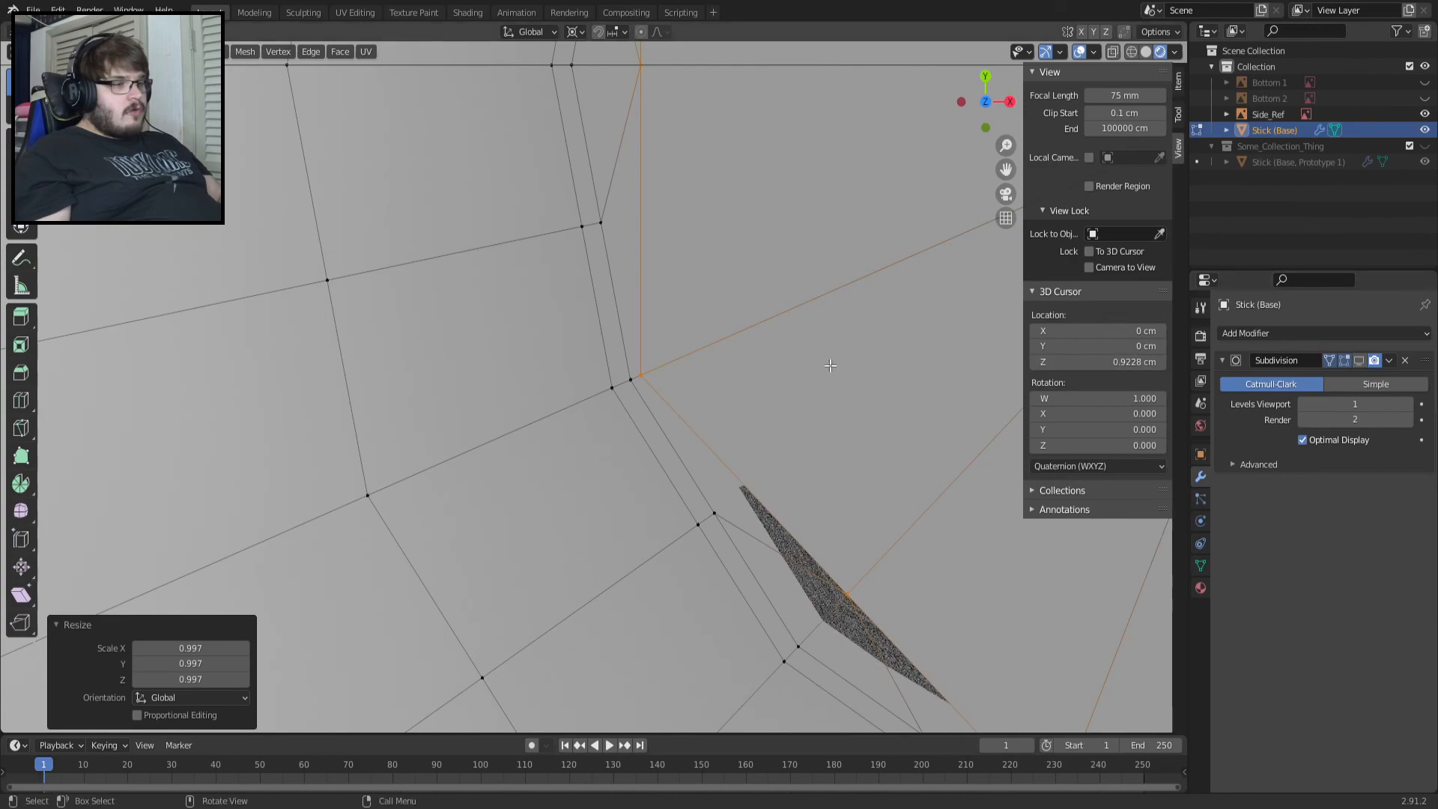
key("s")
right_click(825, 365)
left_click(574, 31)
left_click(610, 48)
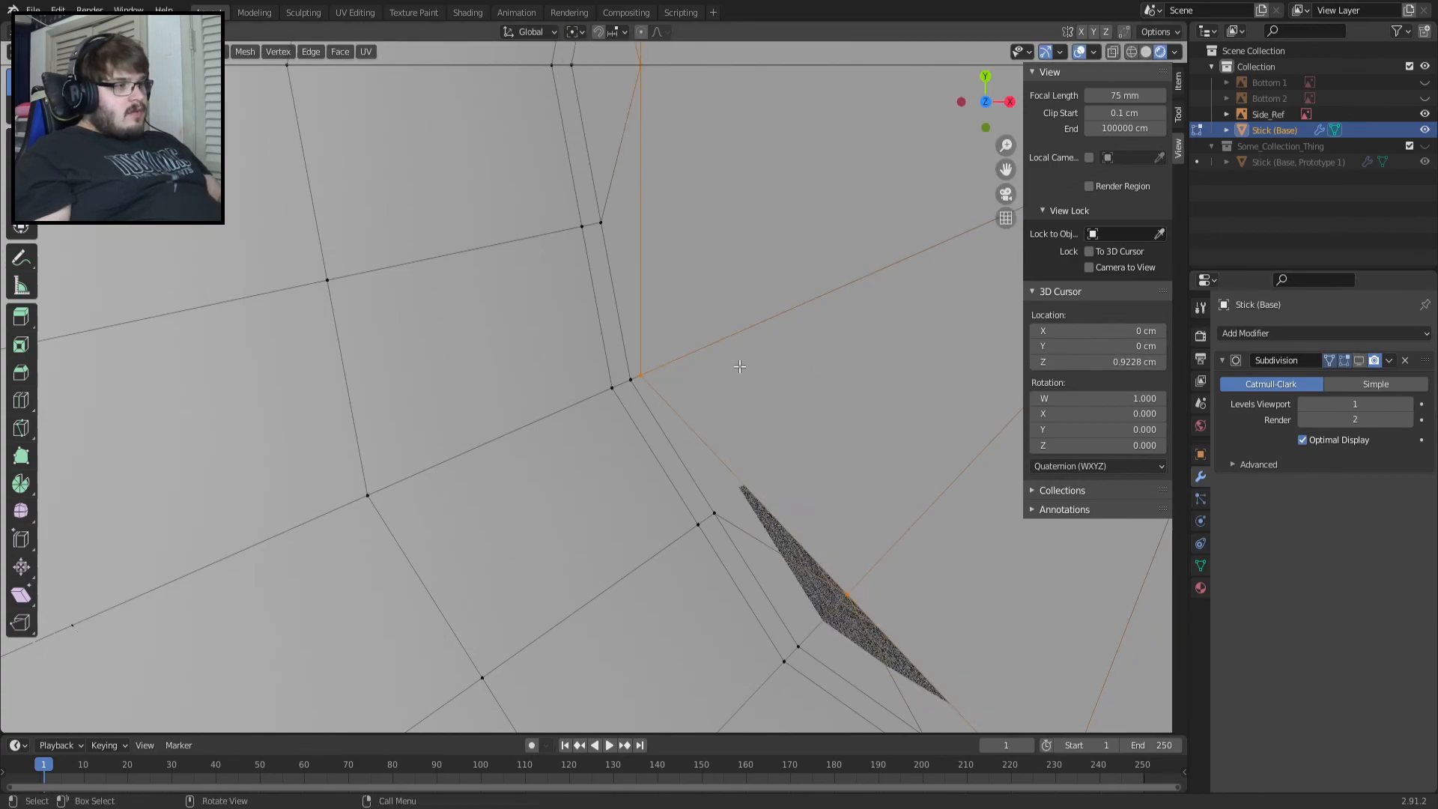
Delete the vertex at the centre of the cap.
scroll(736, 452, "down", 12)
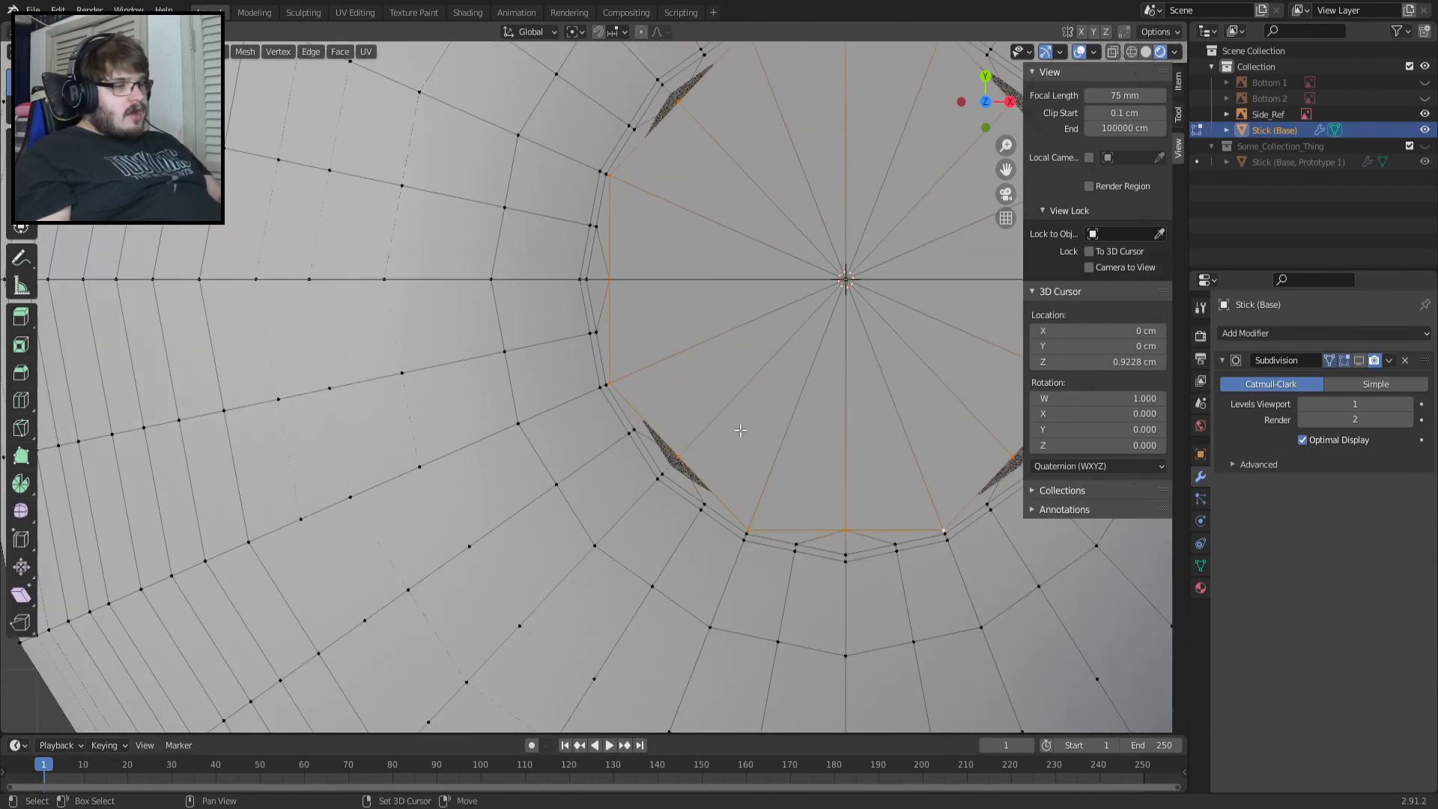
middle_click_drag(742, 430, 586, 445, "shift")
scroll(565, 434, "up", 3)
left_click(754, 232)
key("x")
left_click(599, 402)
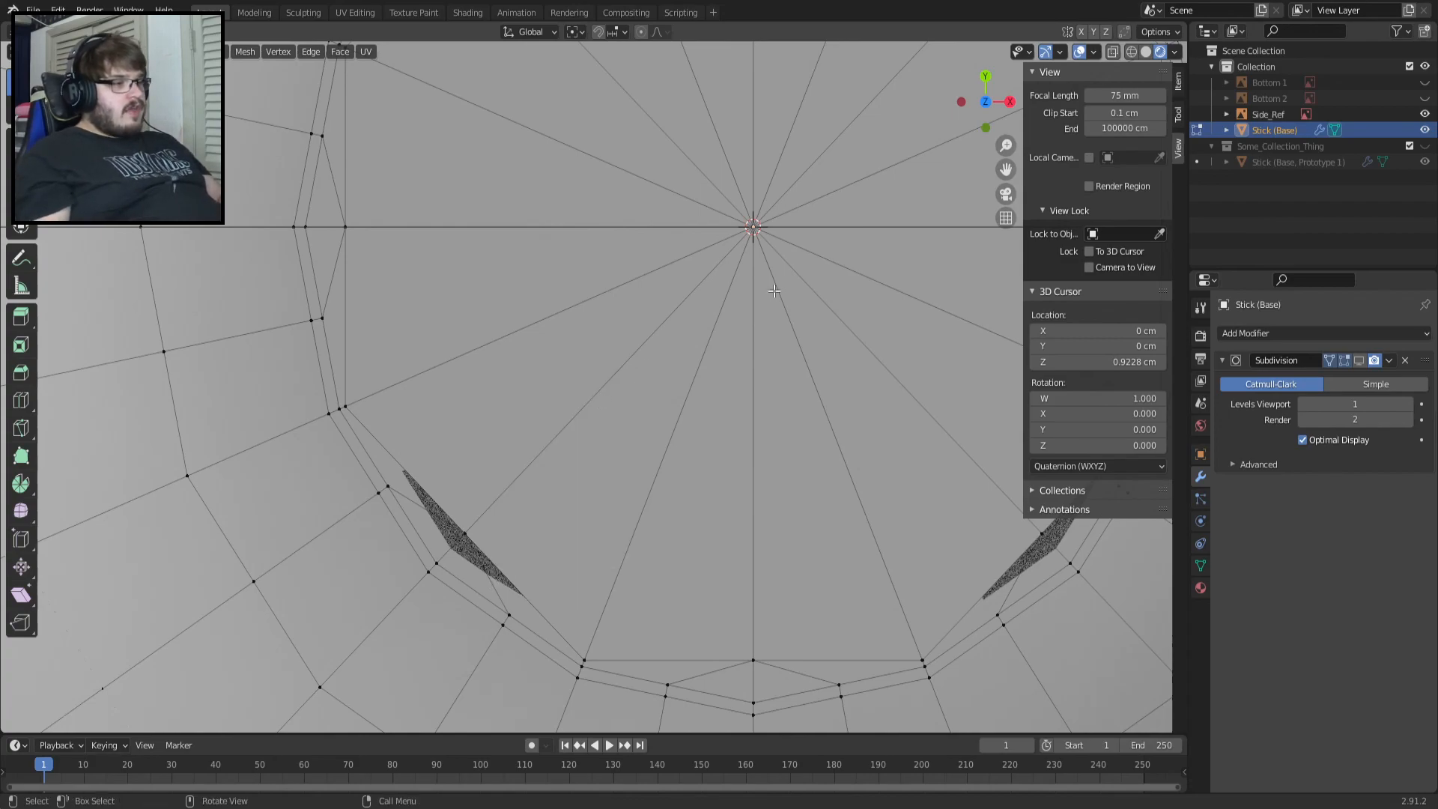
Try deleting the vertex at the cap's centre, and undo the deletion.
middle_click_drag(786, 295, 831, 352)
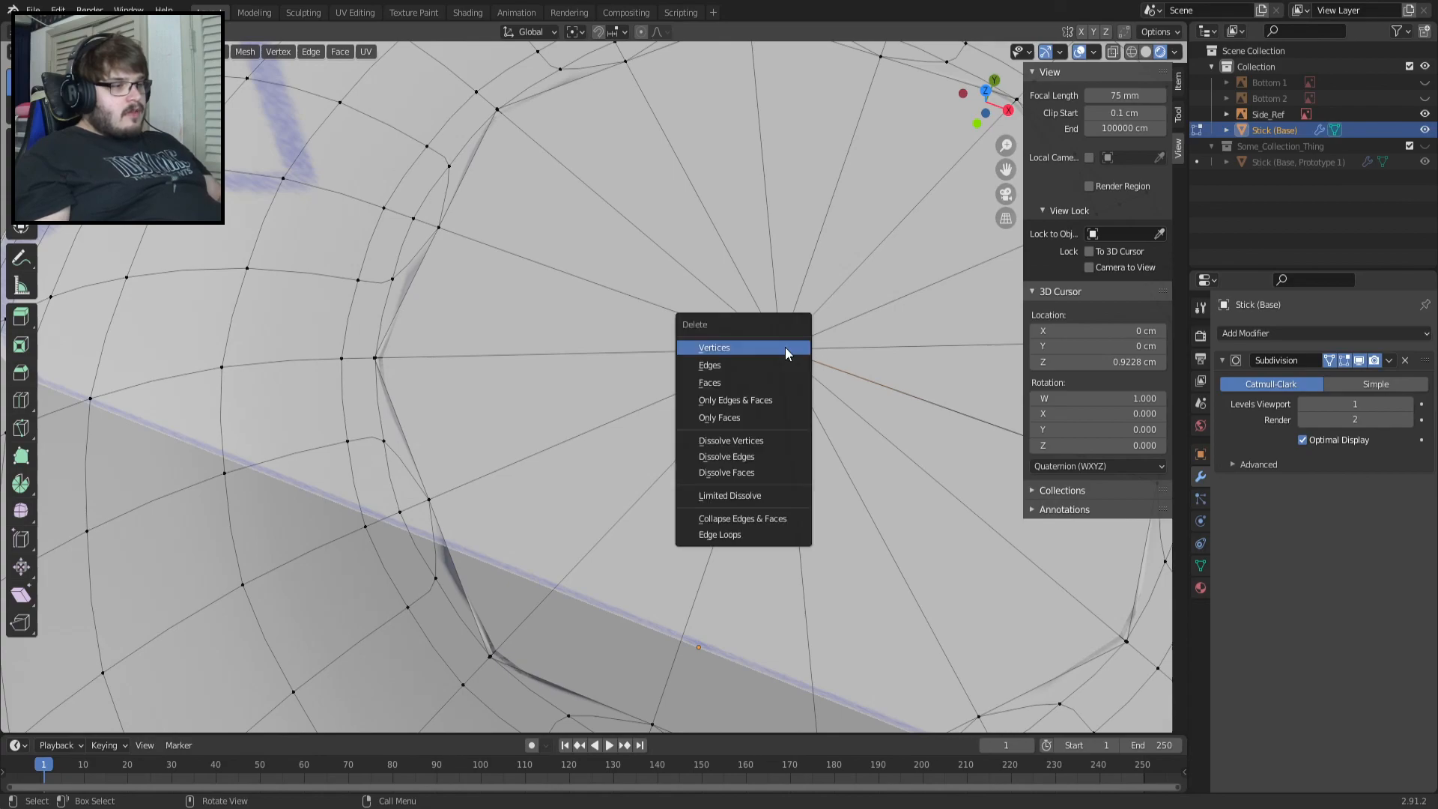
key("x")
left_click(779, 349)
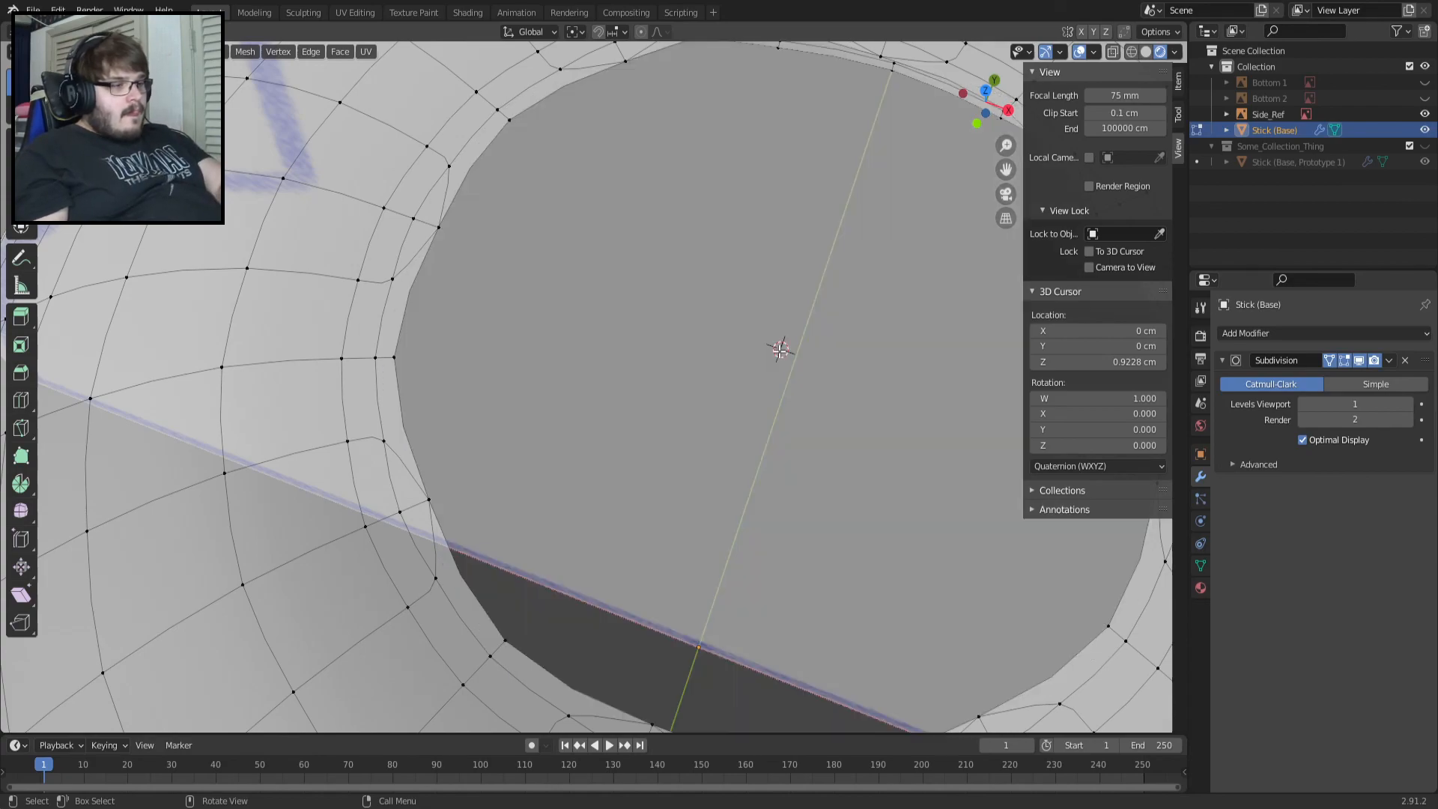
key("ctrl+z")
Try raising the cap's centre vertex along Z, by about 0.647 cm and again by about 0.091 cm, undoing both moves.
middle_click_drag(751, 362, 824, 348)
key("g")
key("z")
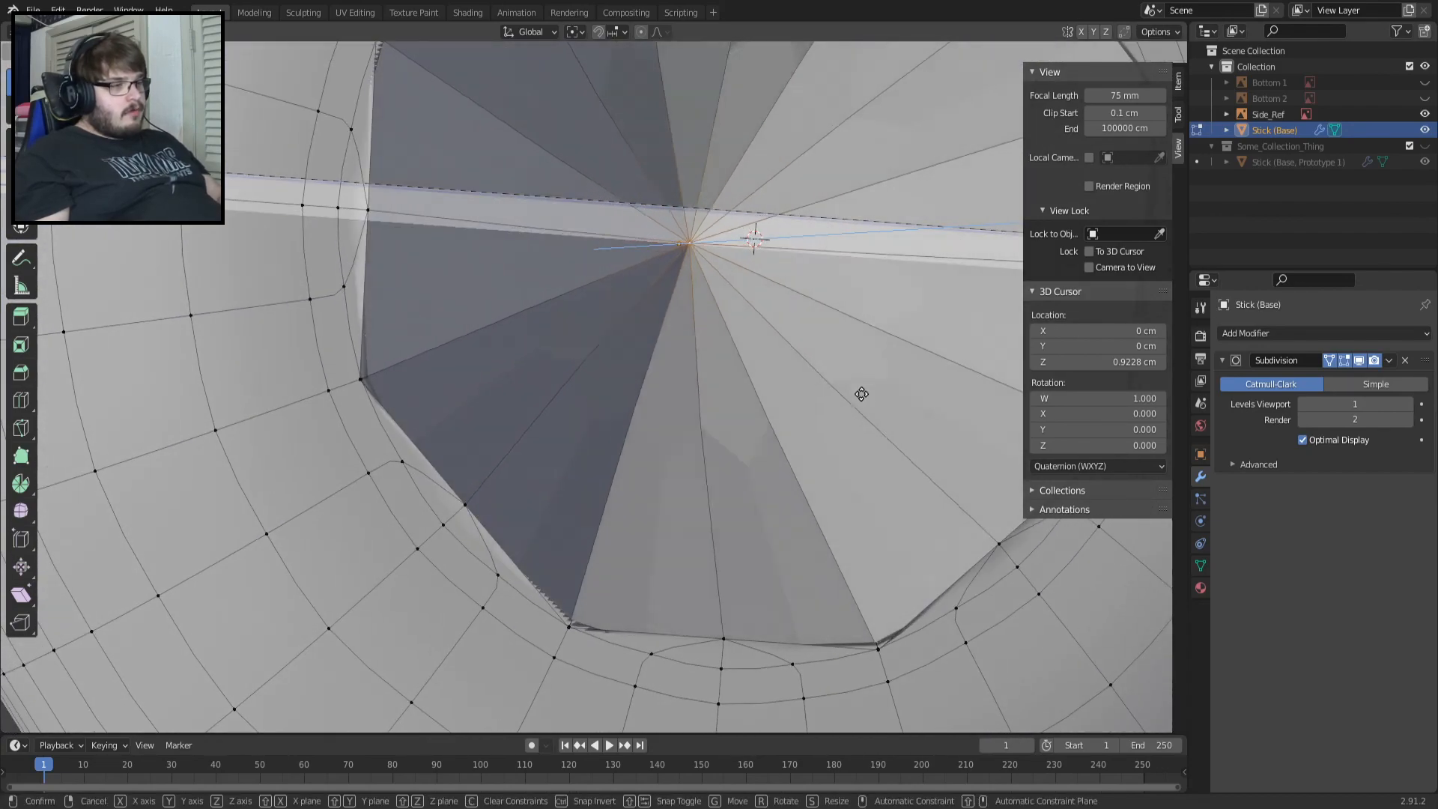
left_click(815, 550)
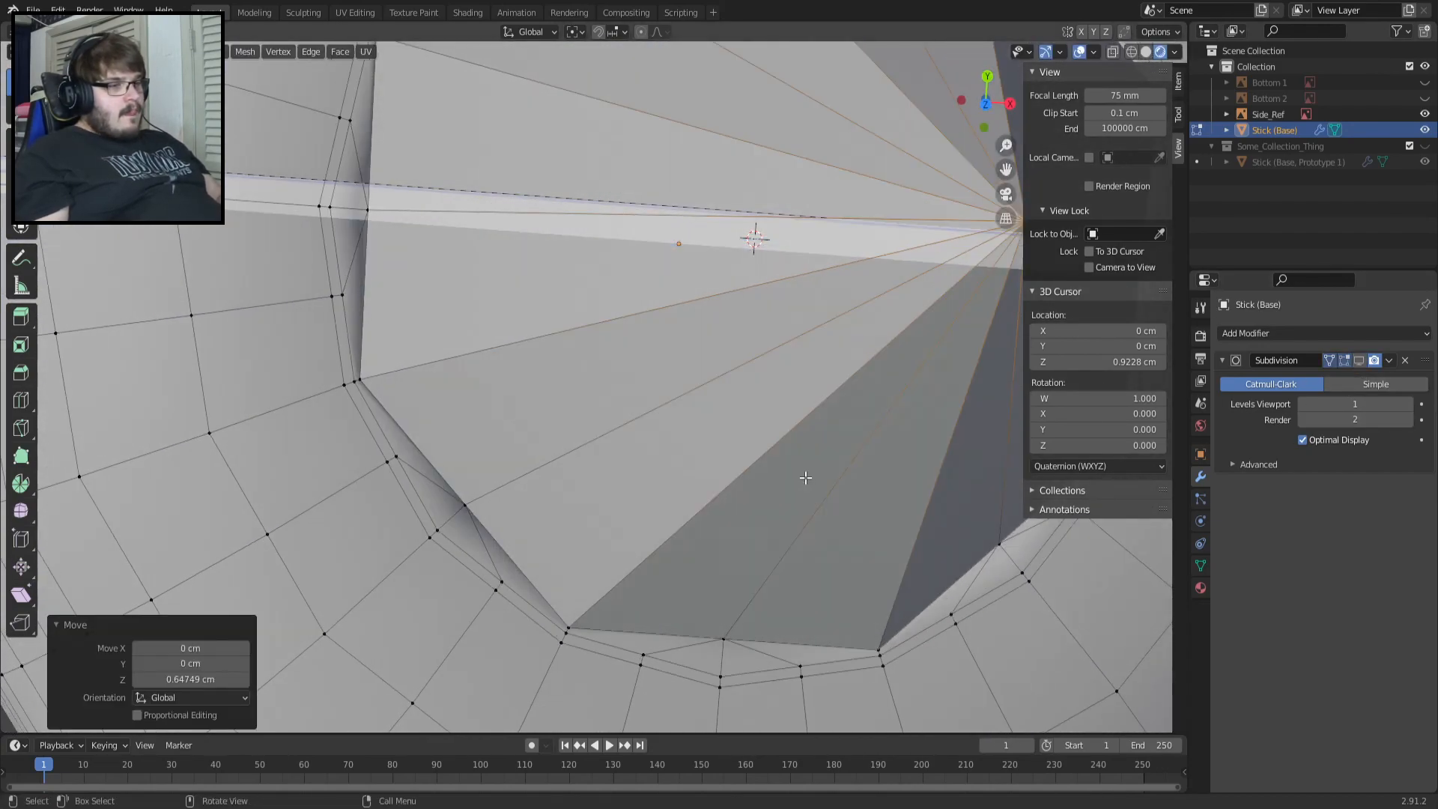
middle_click_drag(806, 477, 758, 470)
key("ctrl+z")
key("g")
key("z")
left_click(772, 401)
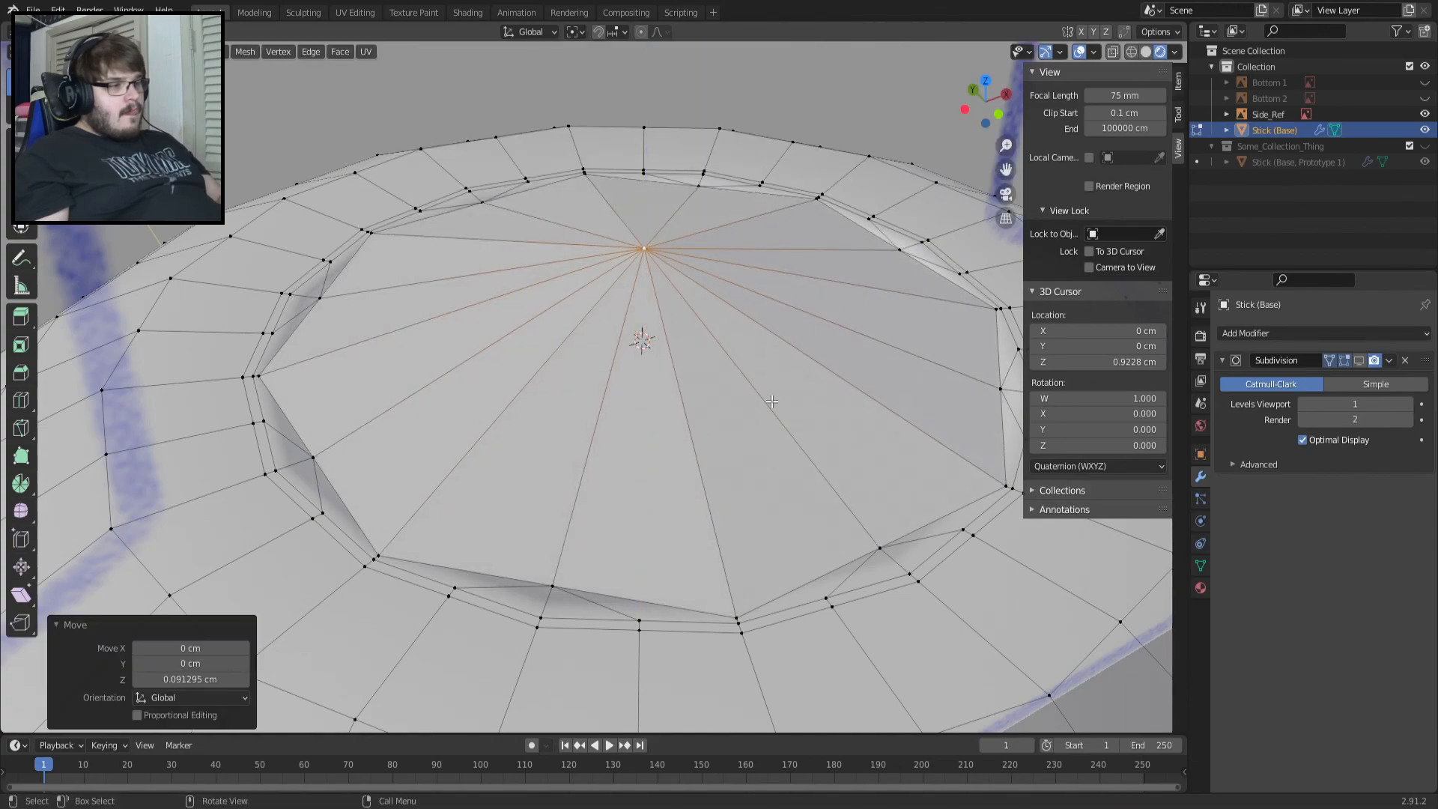
key("ctrl+z")
key("ctrl+z")
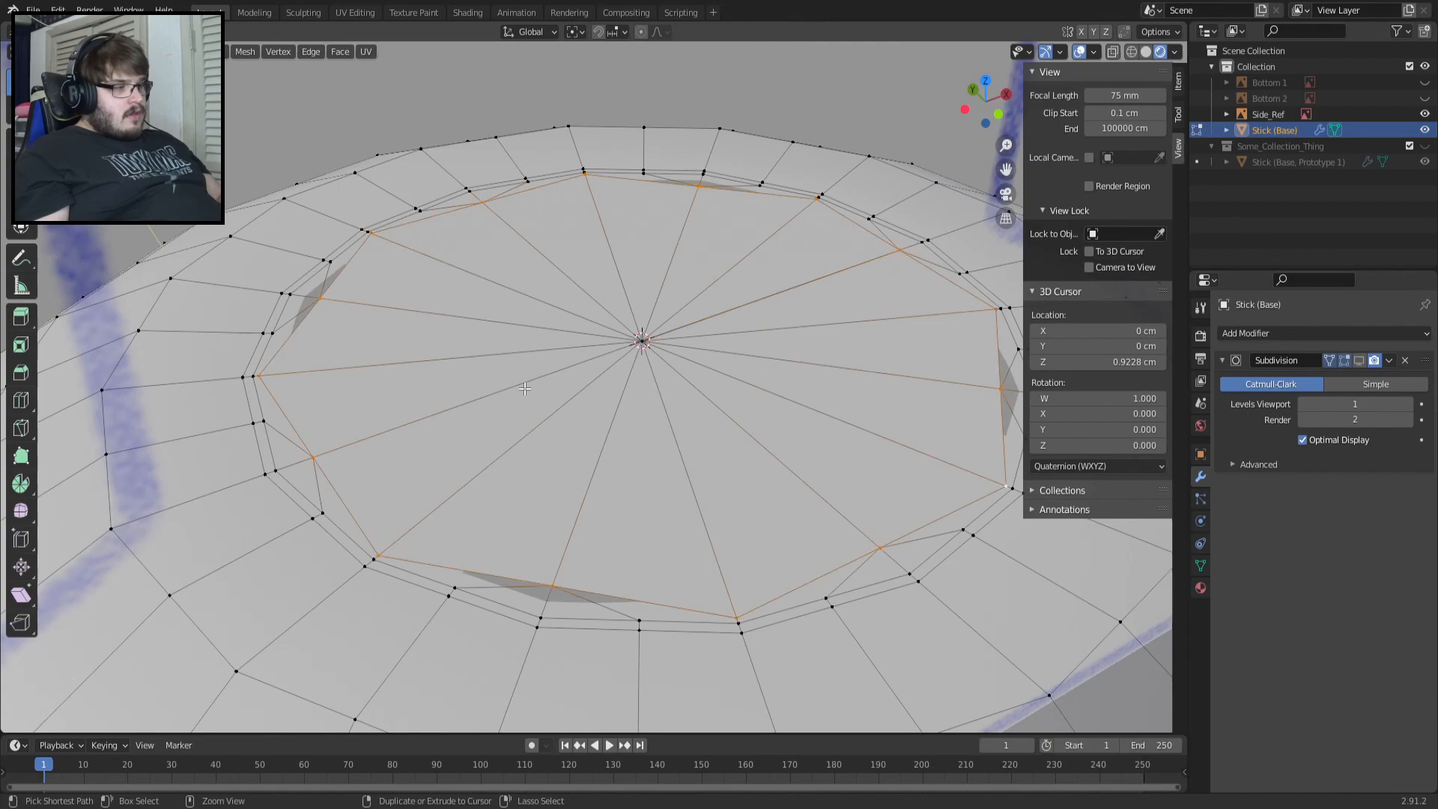
Try extruding the cap's outer edge loop inward with a scale of 0.985, and undo the extrusion.
key("s")
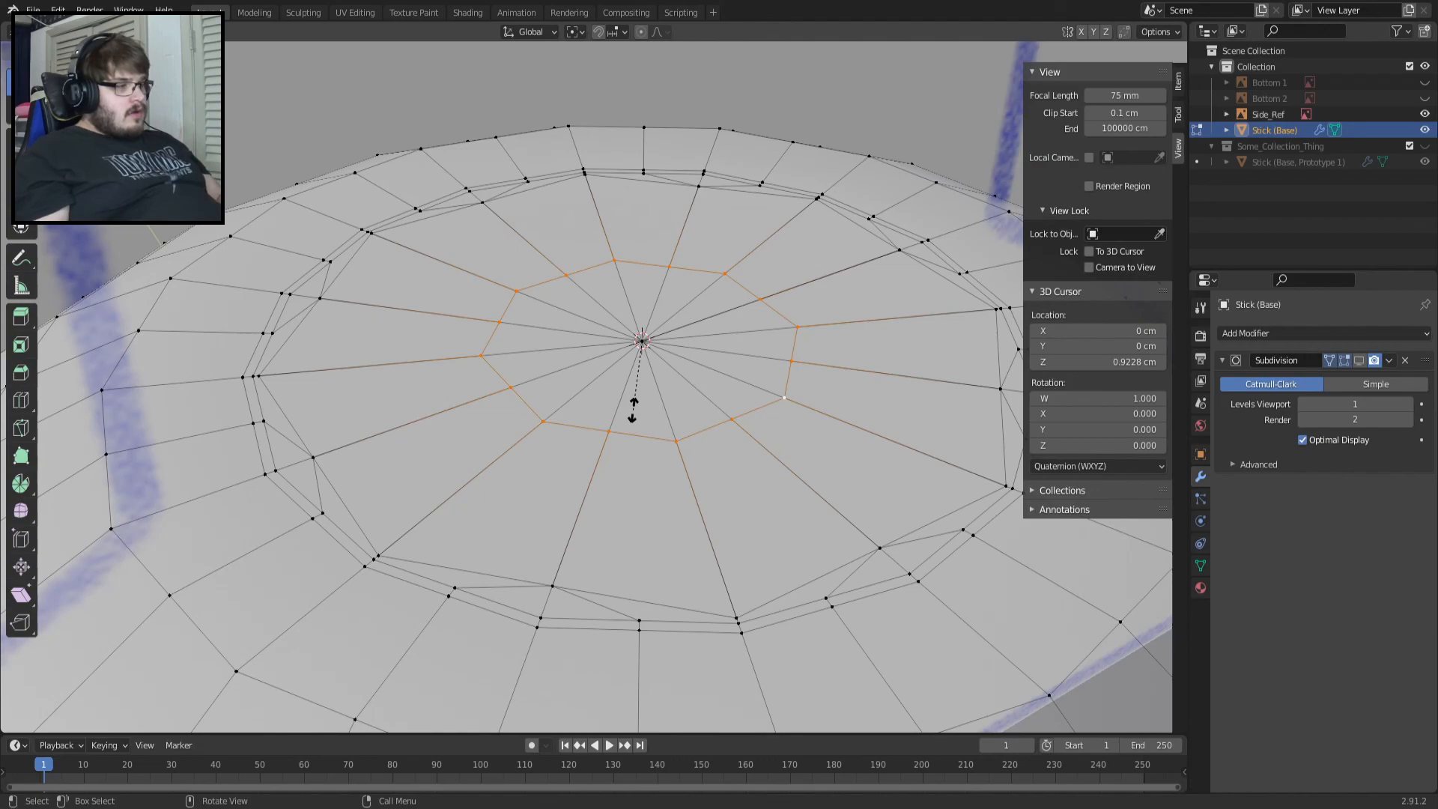
left_click(542, 430)
key("s")
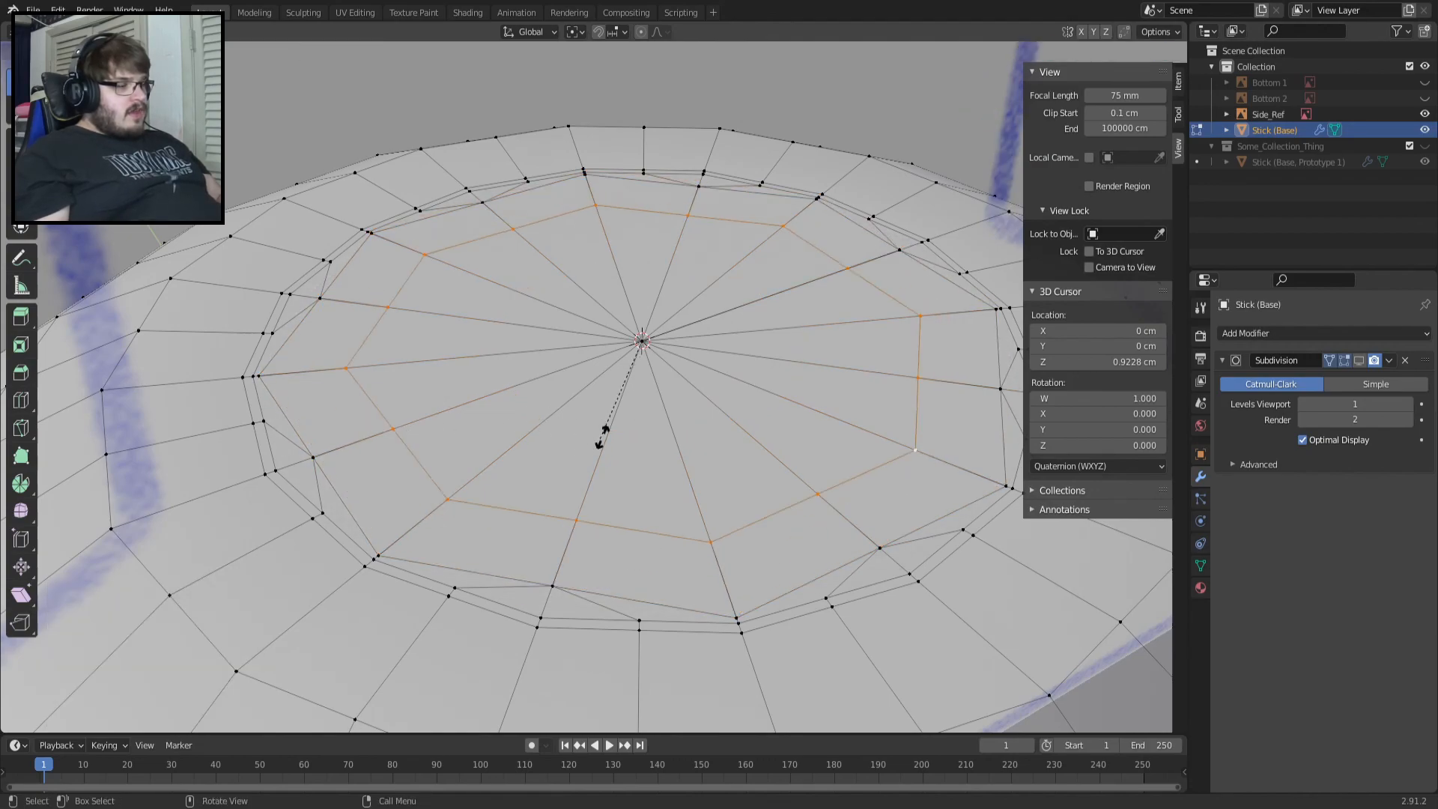
left_click(643, 422)
key("s")
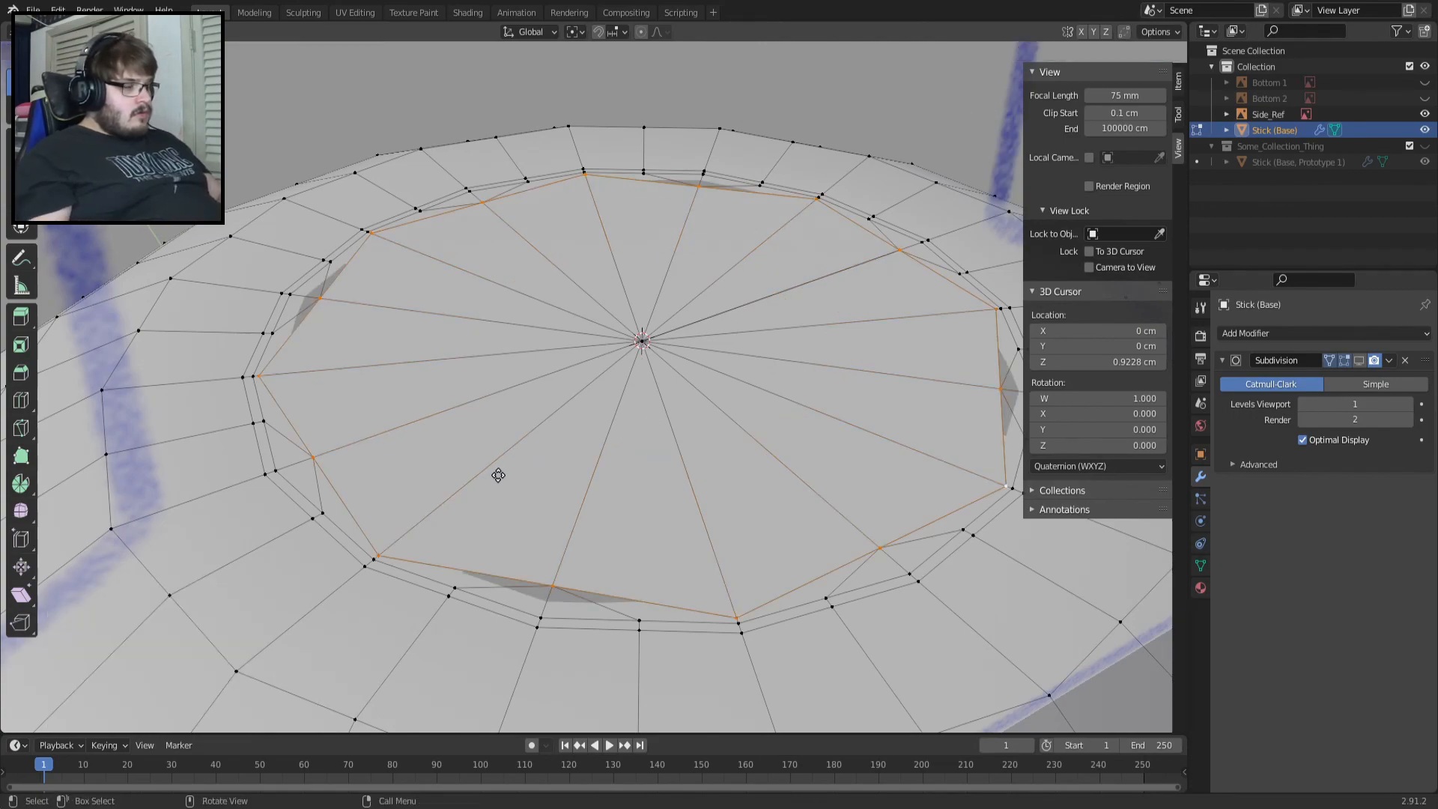
left_click(502, 476)
key("e")
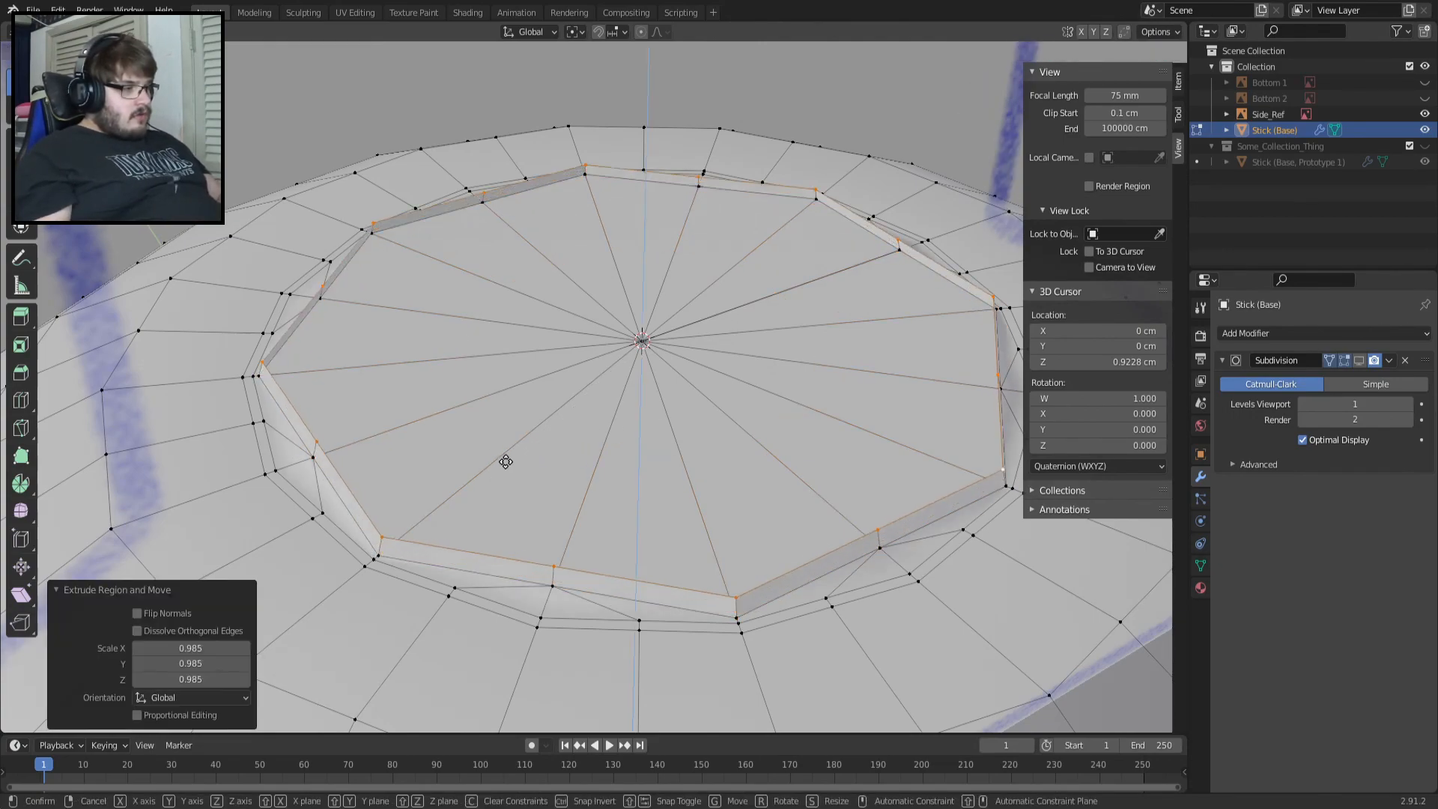
key("z")
right_click(530, 453)
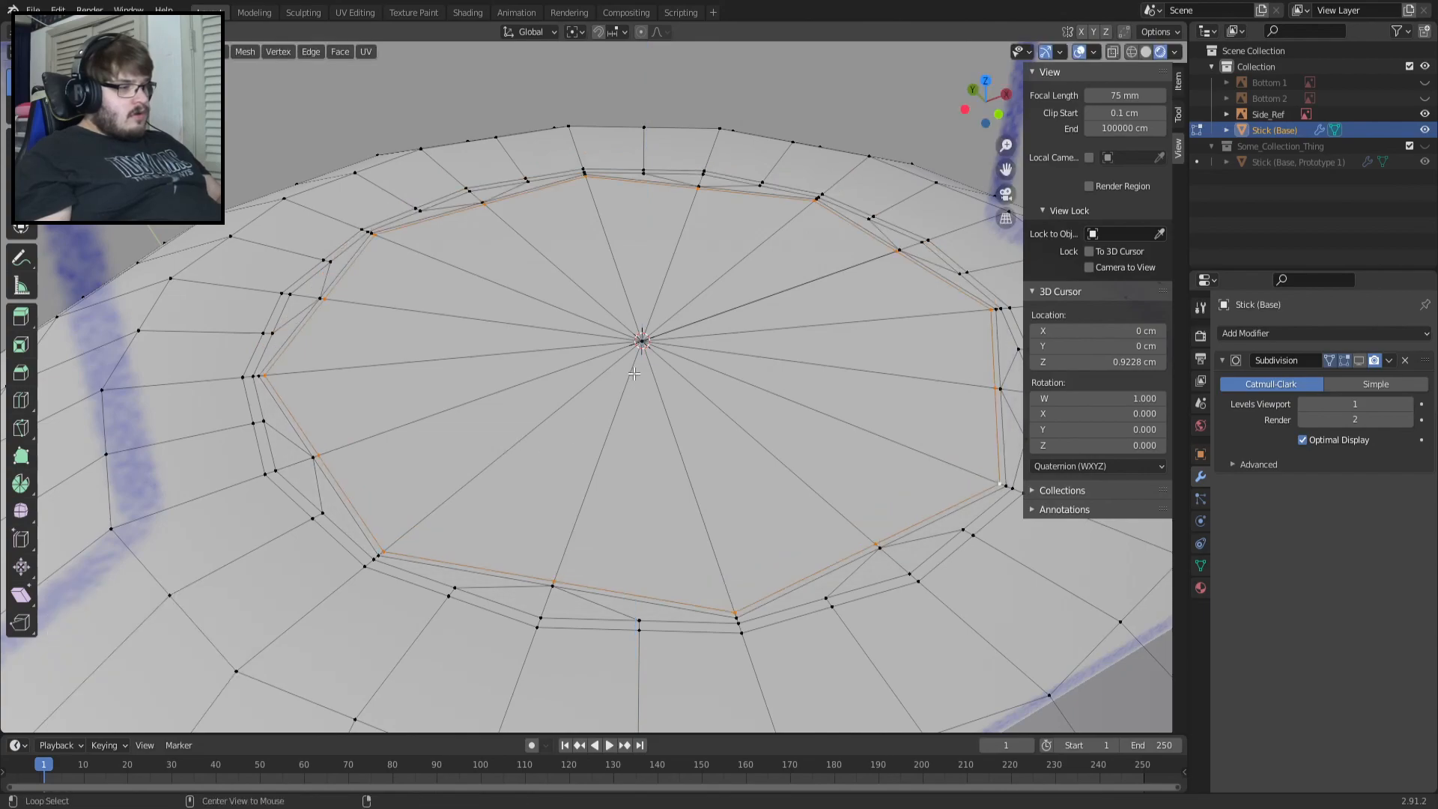
middle_click_drag(632, 372, 629, 469)
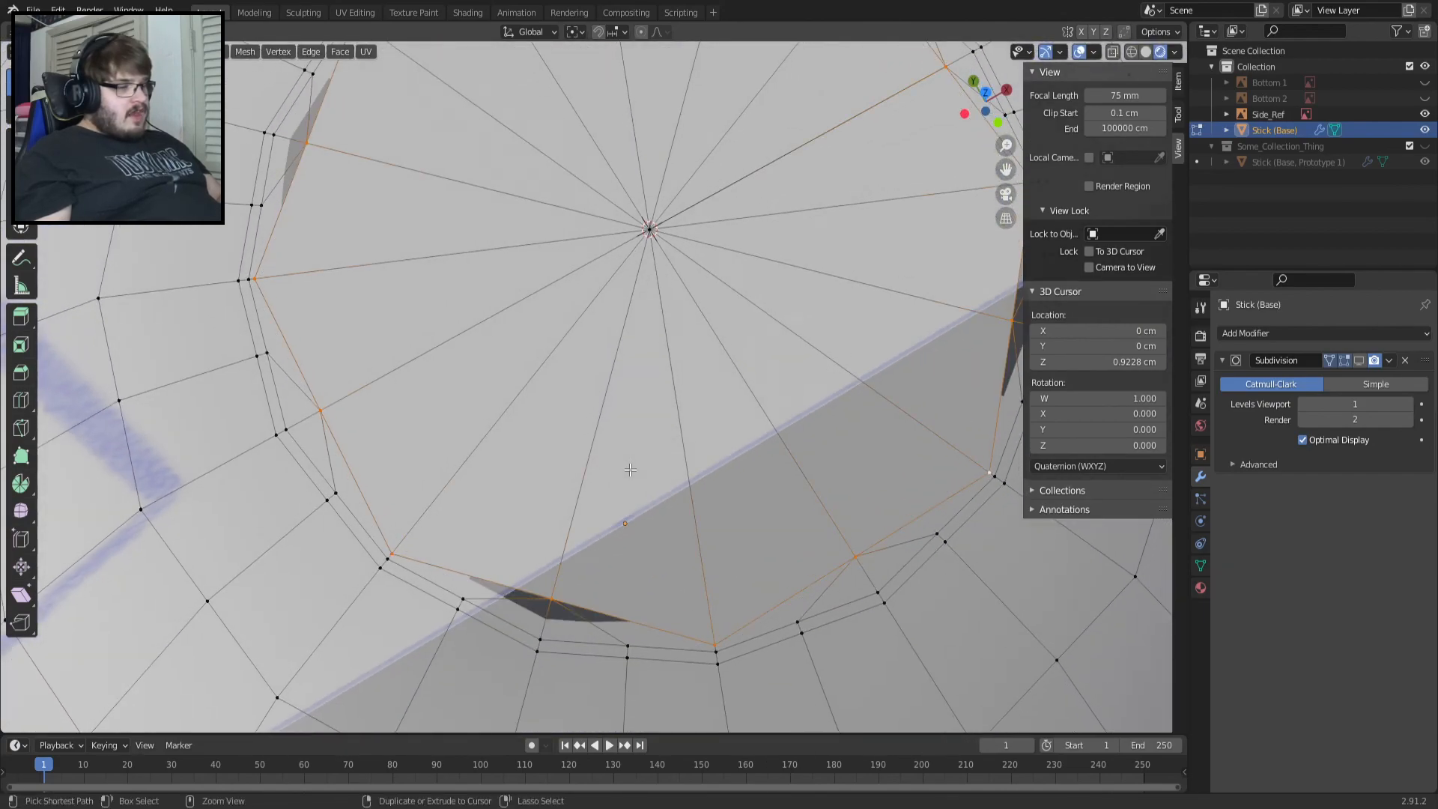
Delete the cap's centre vertex with its attached faces, leaving an open hole.
key("x")
left_click(651, 230)
left_click(650, 230)
key("x")
left_click(650, 230)
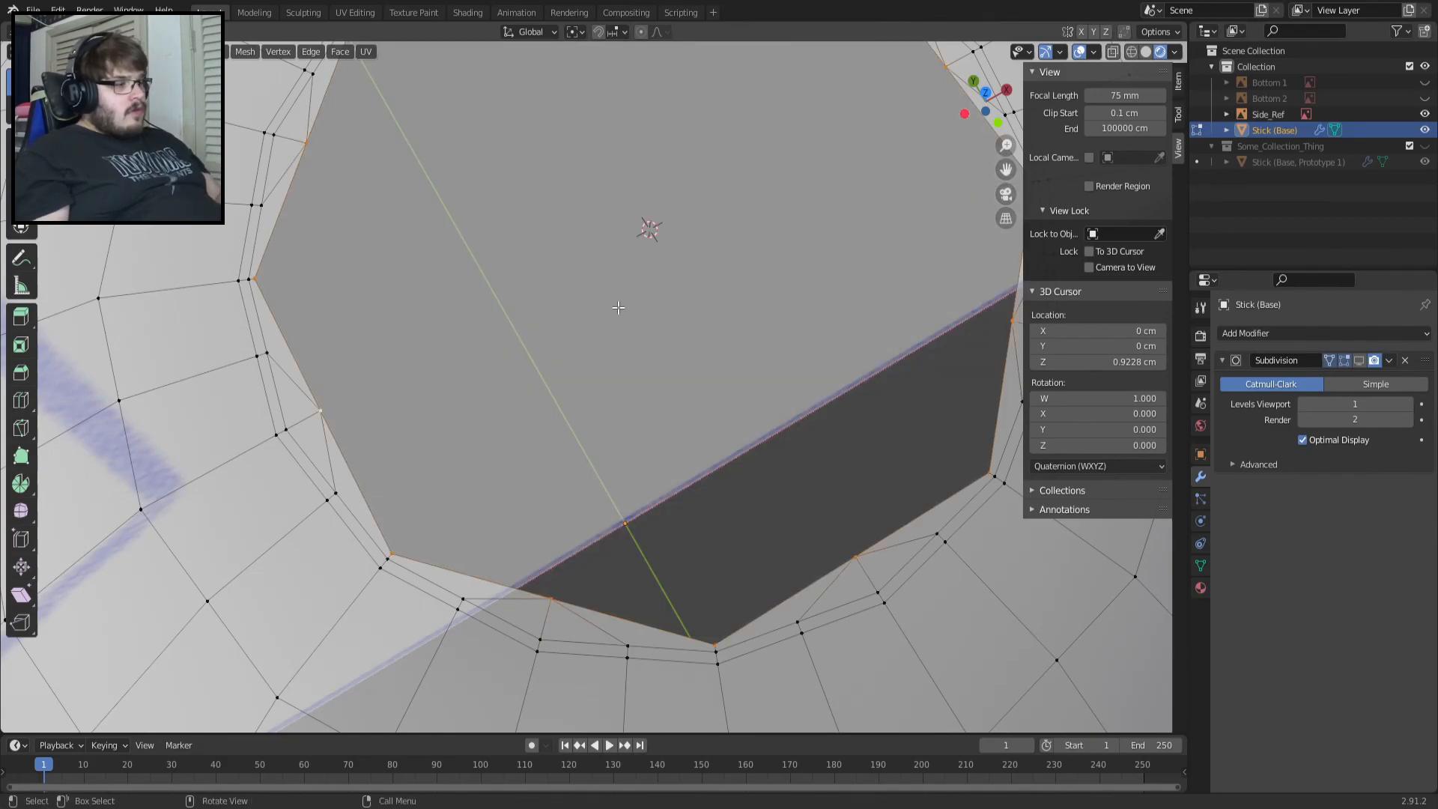
Extrude the hole's rim inward in top view with a scale of 0.987.
scroll(617, 307, "down", 2)
key("KP_7")
key("KP_Decimal")
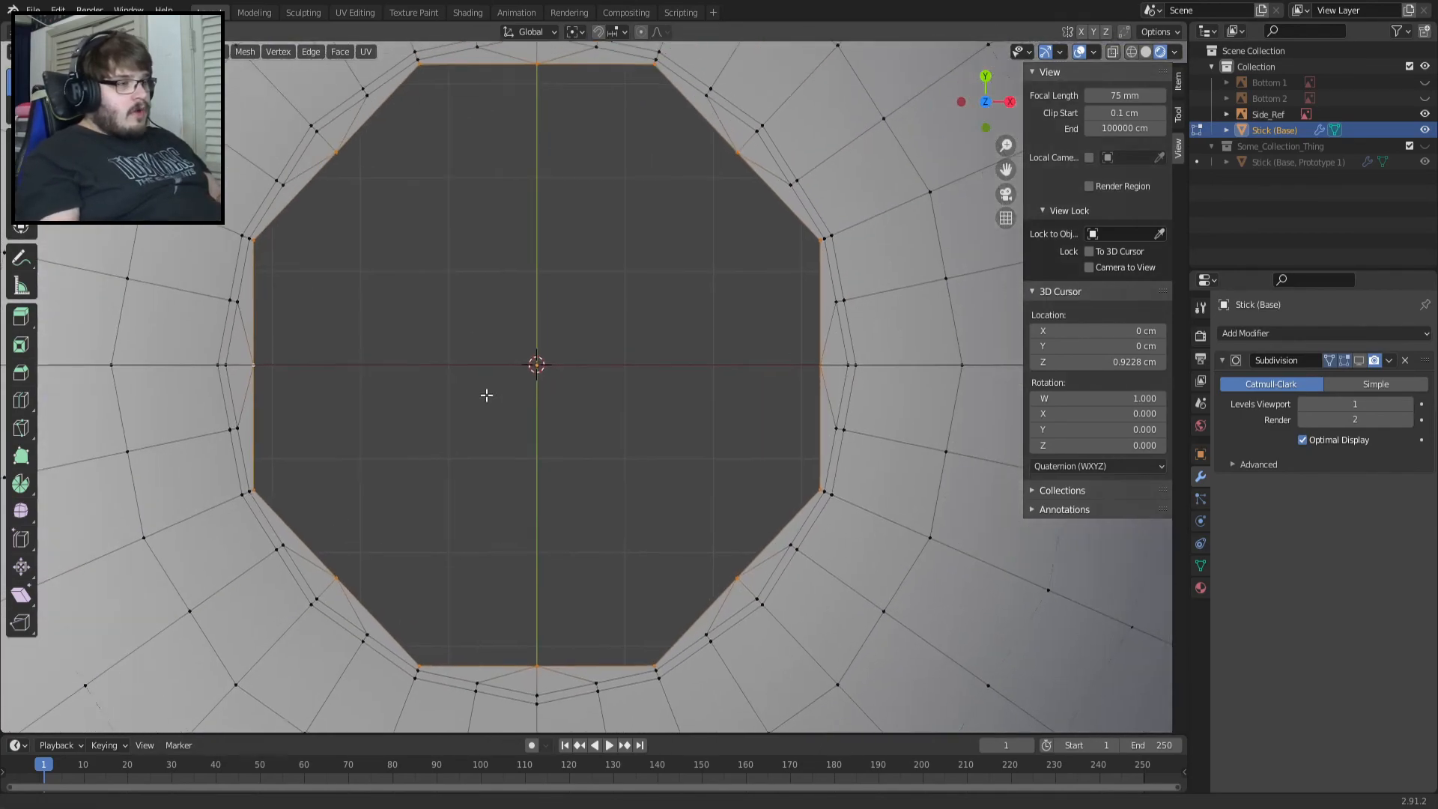
key("s")
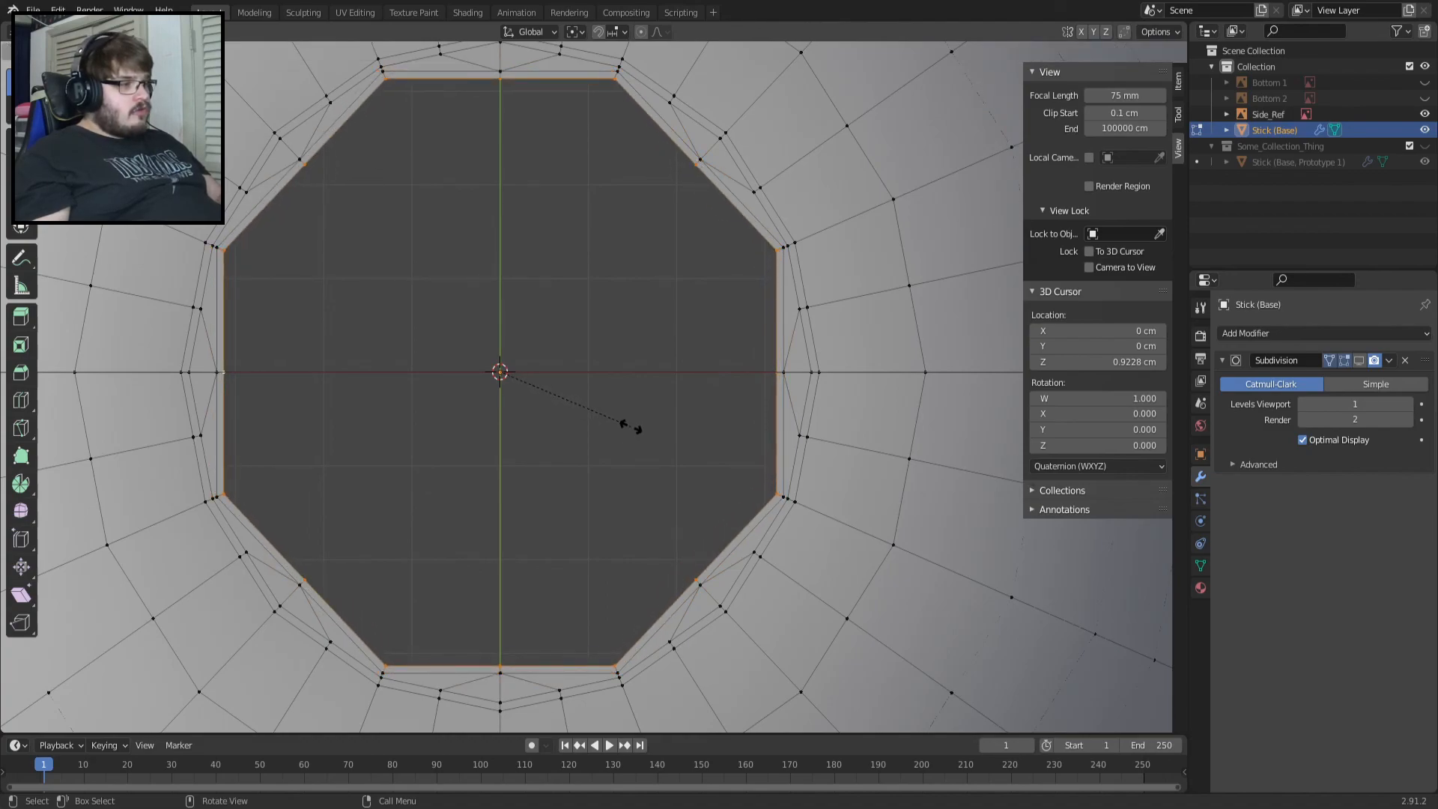
left_click(632, 424)
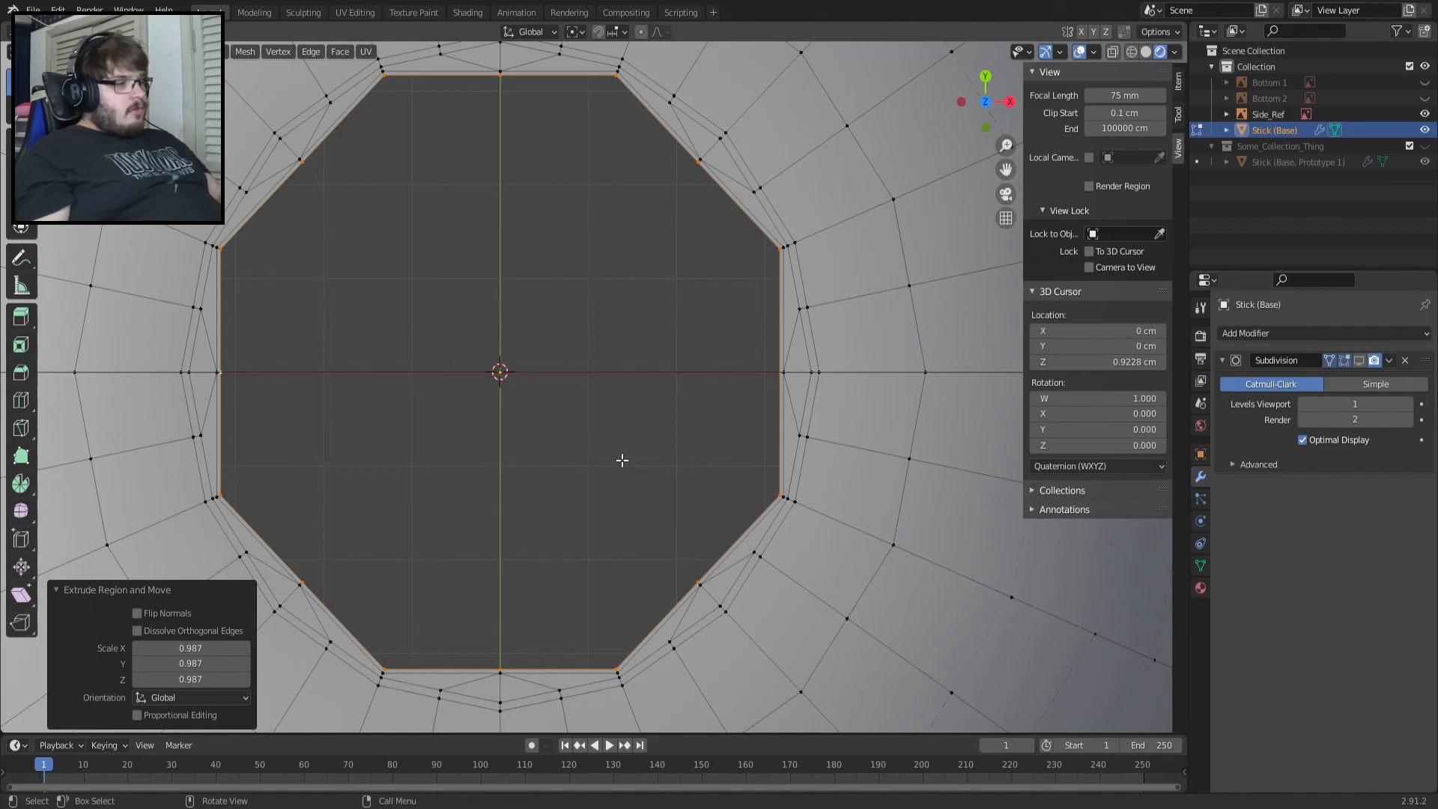
Extrude the rim straight up about 0.188 cm in front view, and show the Subdivision modifier in Edit Mode.
key("KP_1")
key("e")
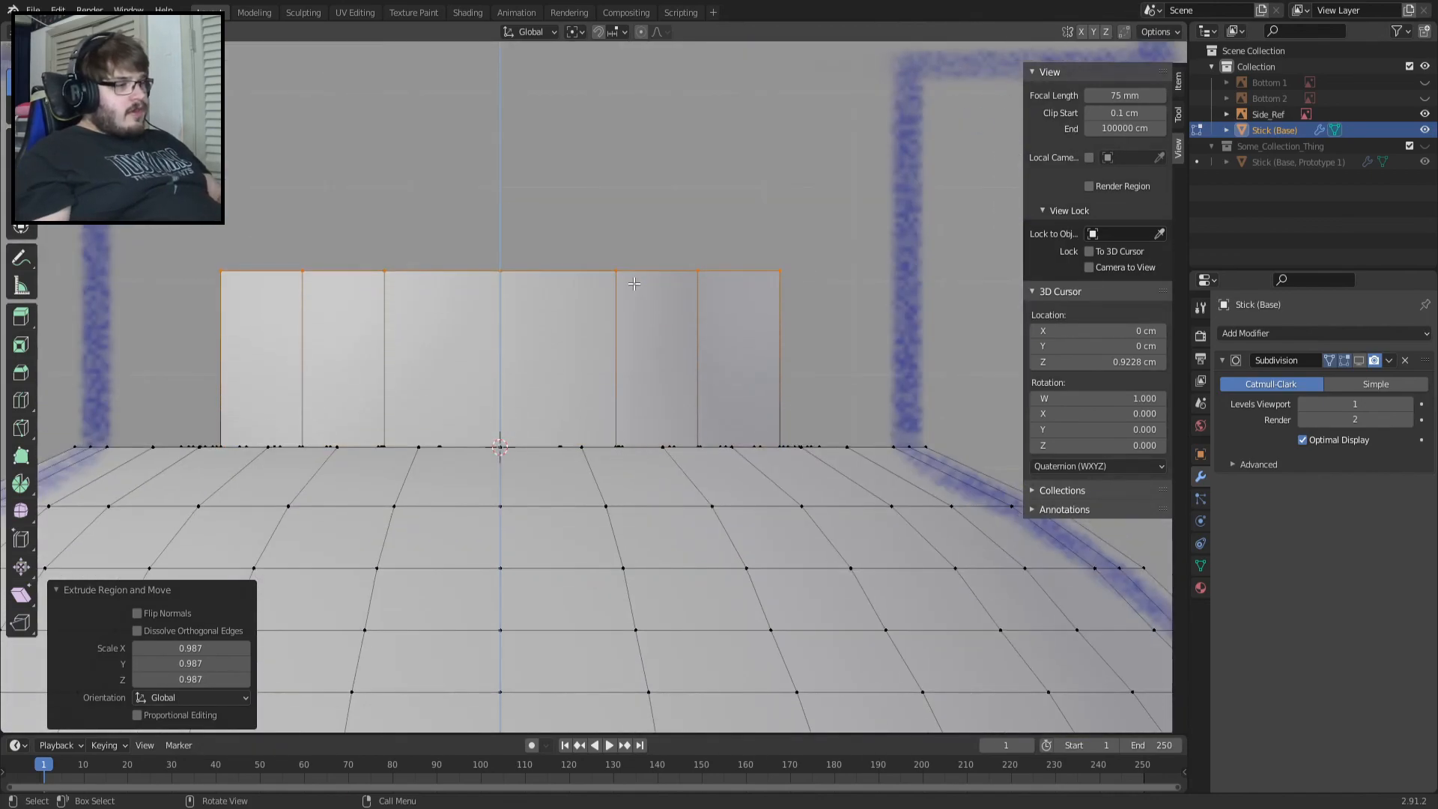
left_click(632, 285)
left_click(1358, 360)
middle_click_drag(1085, 358, 762, 453)
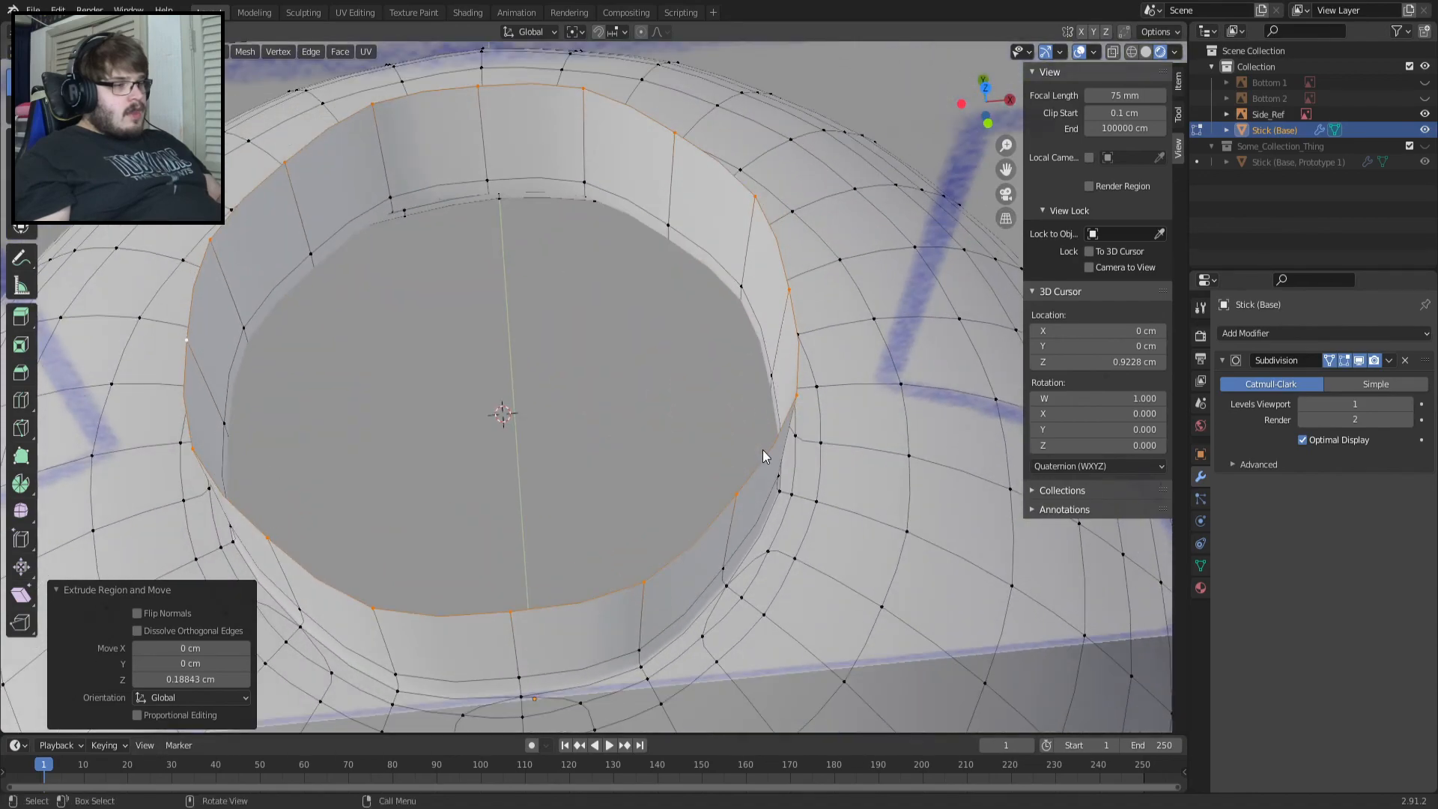
Examine the roundness of the smoothed opening in top view, both in Object Mode and in Edit Mode.
key("KP_7")
key("Tab")
scroll(762, 450, "down", 4)
middle_click_drag(671, 510, 581, 531)
key("Tab")
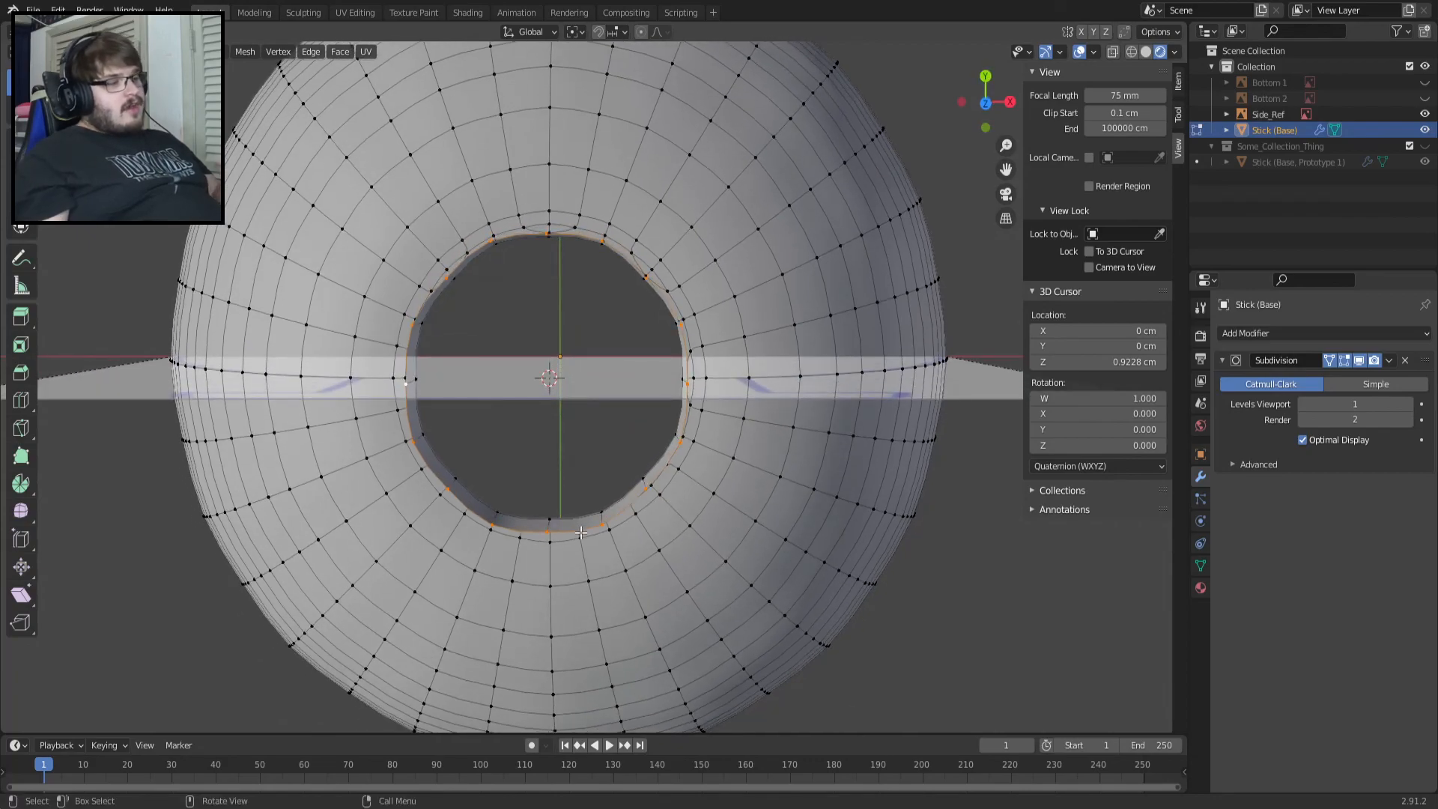
scroll(596, 456, "up", 1)
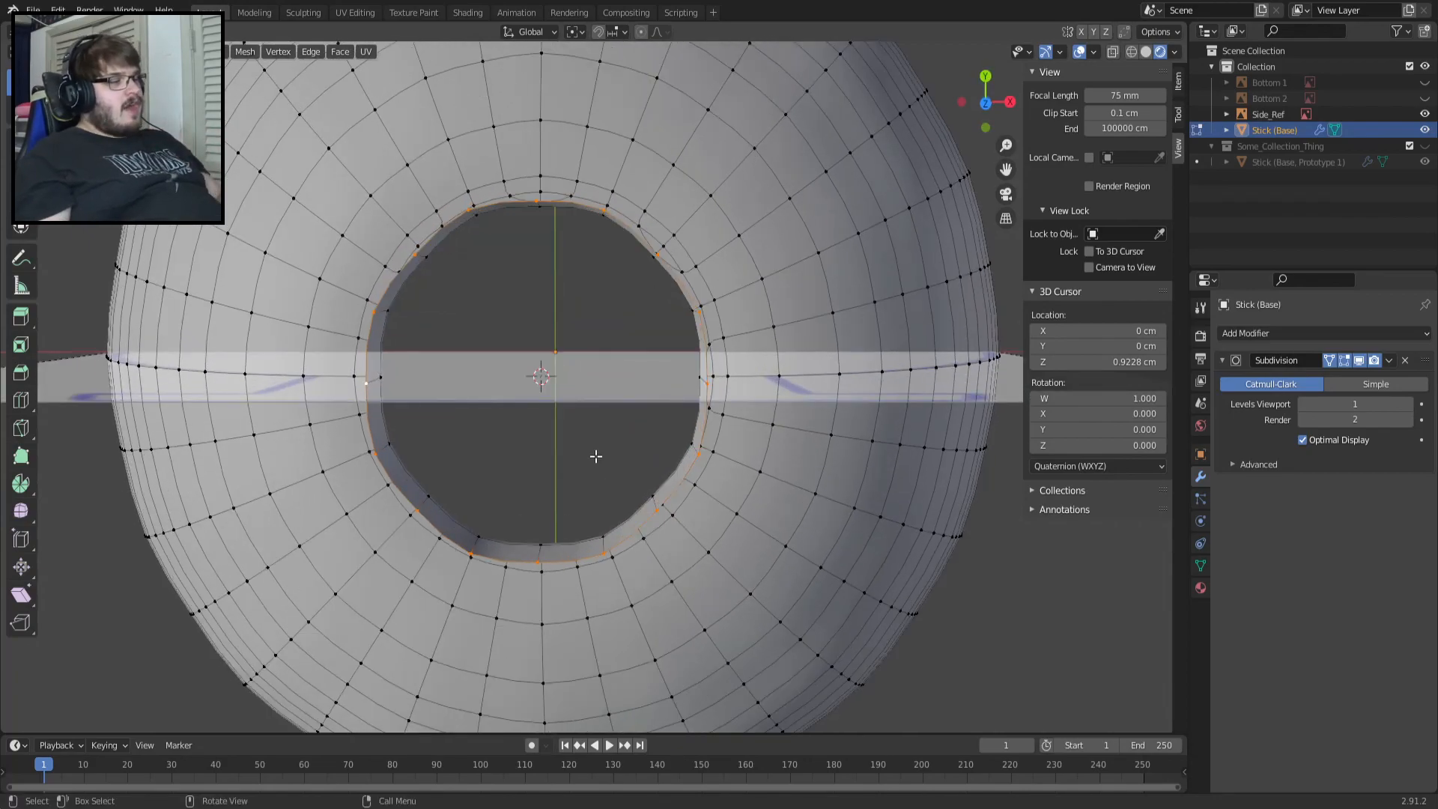
key("KP_7")
scroll(290, 483, "up", 5)
middle_click_drag(341, 427, 548, 279, "shift")
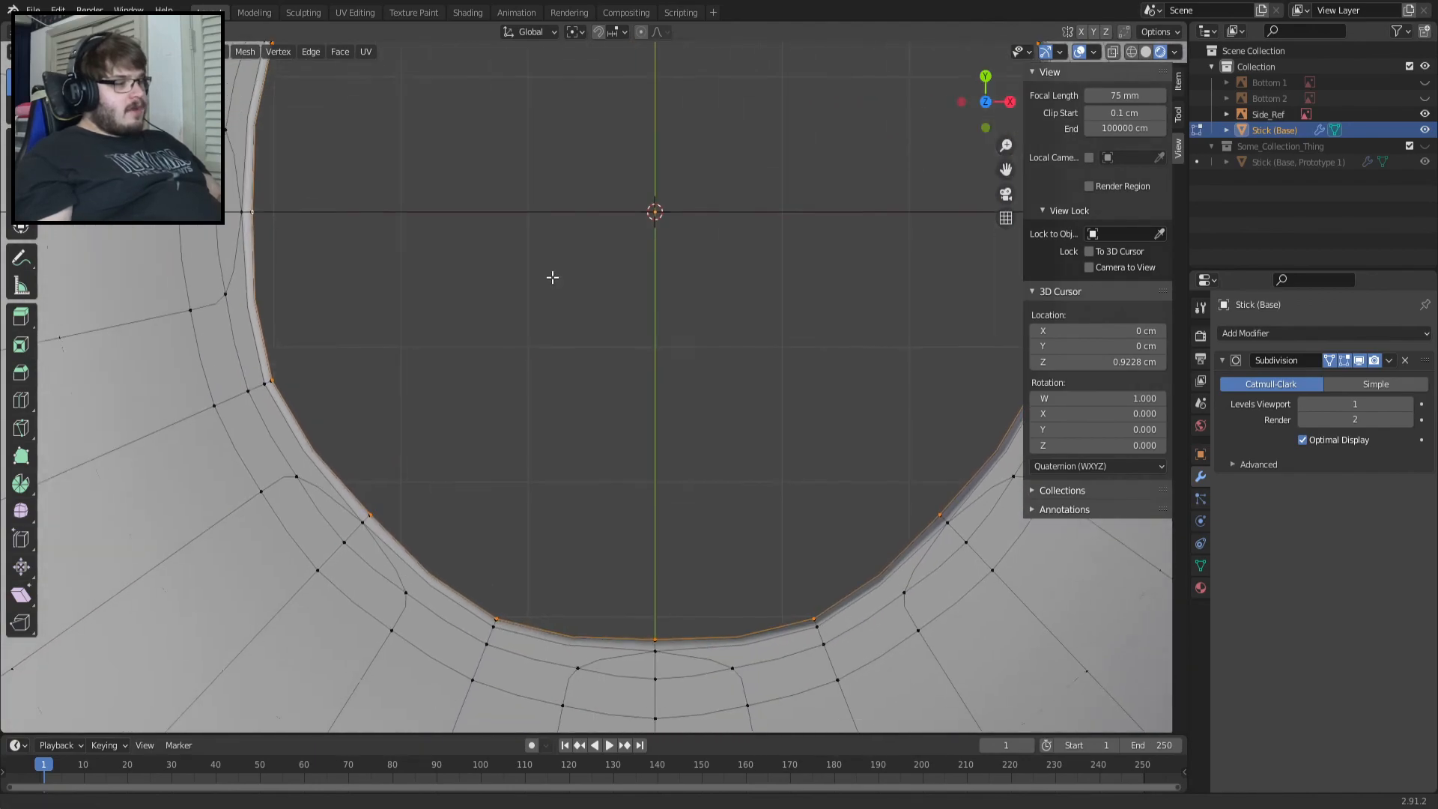
Compare the opening and its raised wall with the Edit Mode subdivision display off and on.
scroll(586, 270, "down", 2)
left_click(1358, 361)
middle_click_drag(720, 416, 613, 504)
key("KP_7")
middle_click_drag(584, 441, 640, 450, "shift")
scroll(326, 197, "up", 4)
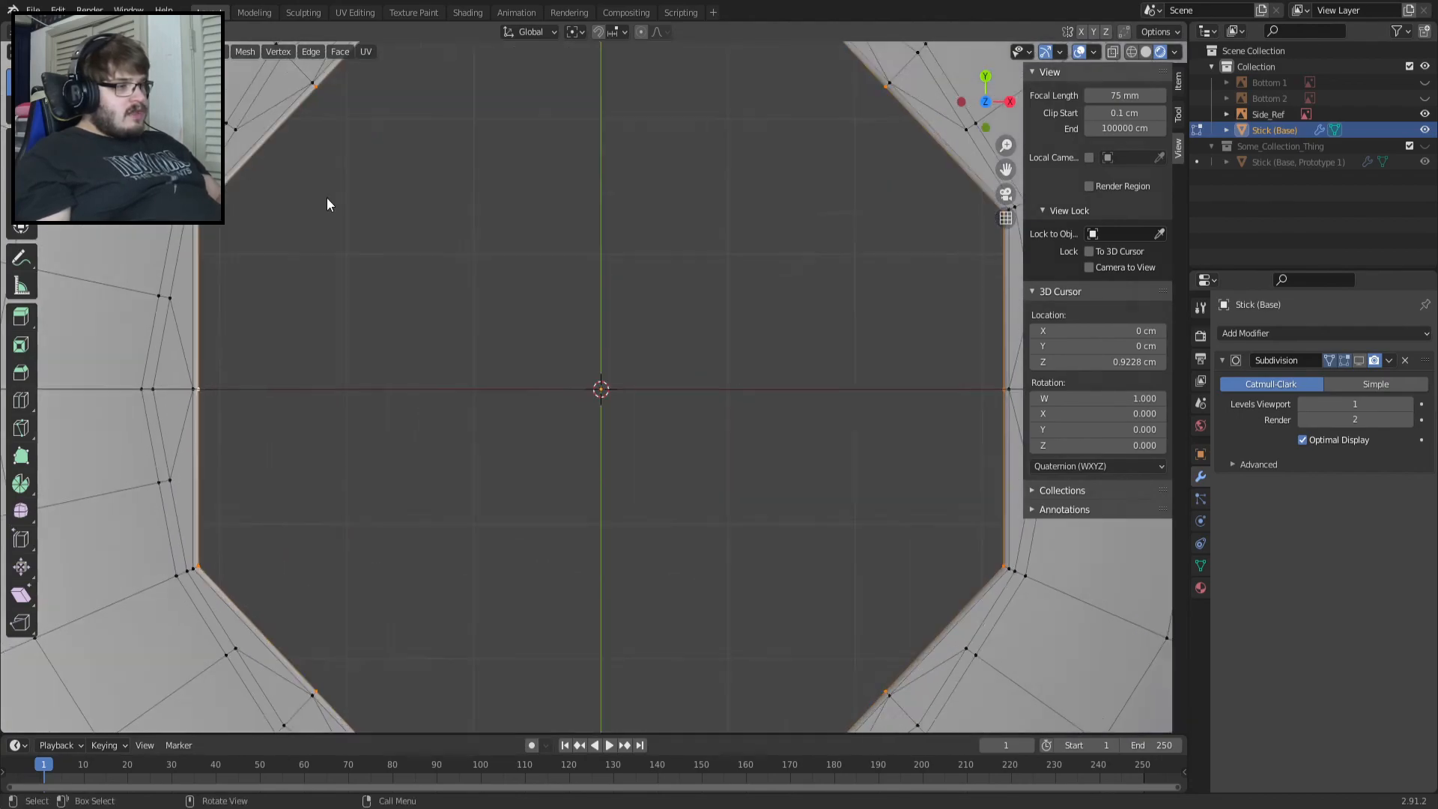
middle_click_drag(374, 438, 756, 461, "shift")
middle_click_drag(463, 513, 494, 412)
left_click(1359, 361)
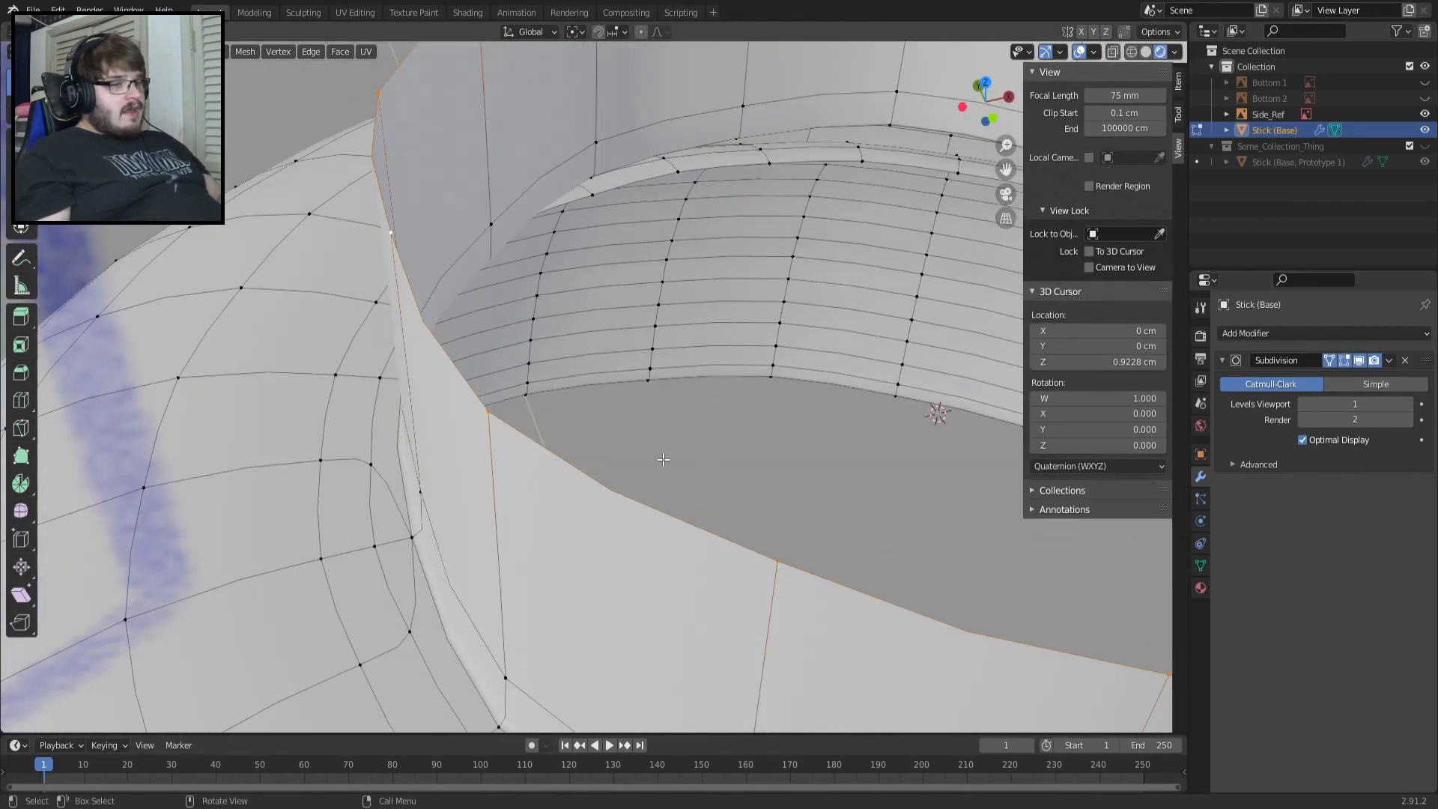
Try extruding the wall's upper rim along Z, hide the subdivision in Edit Mode, and undo the recent extrusions.
key("e")
key("z")
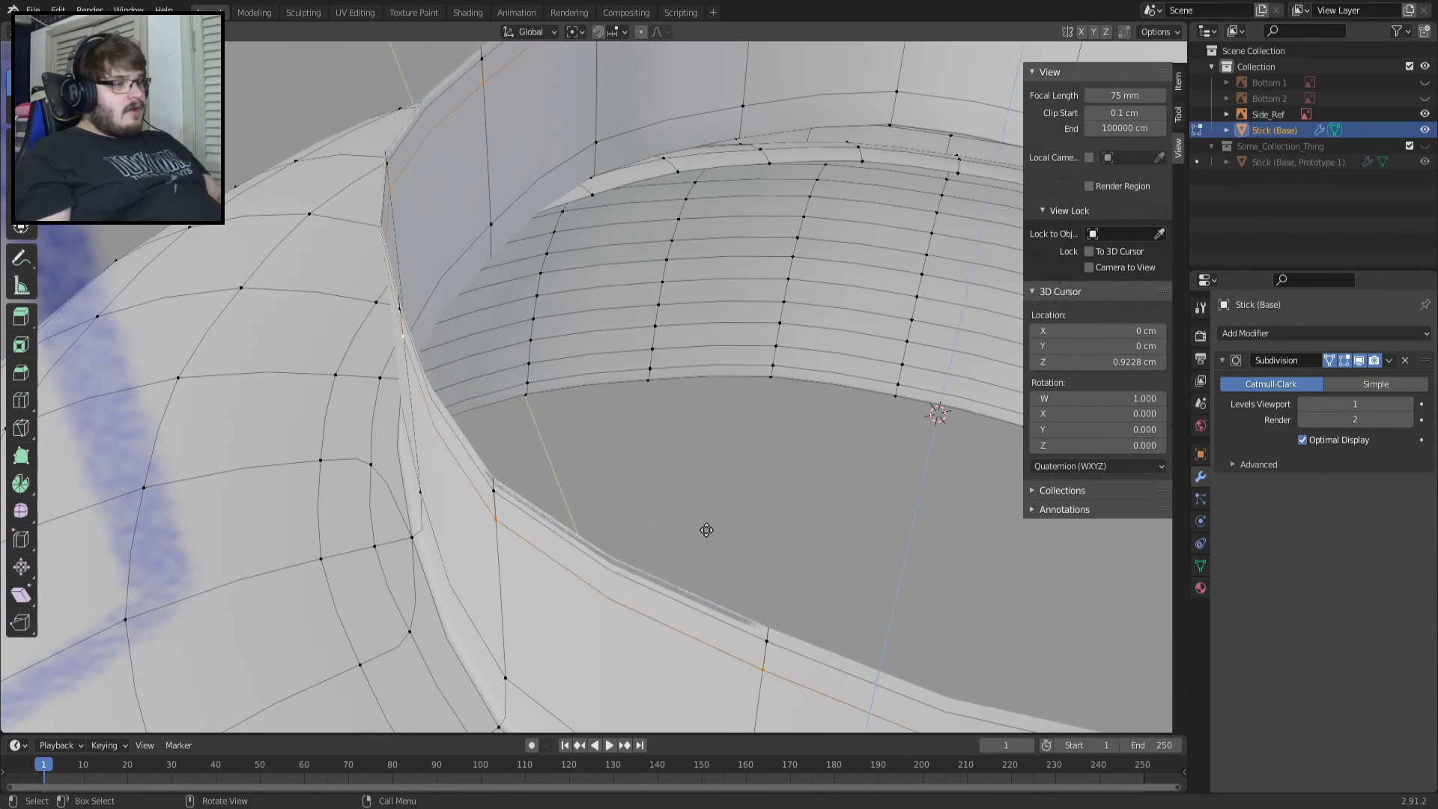
left_click(741, 292)
key("ctrl+z")
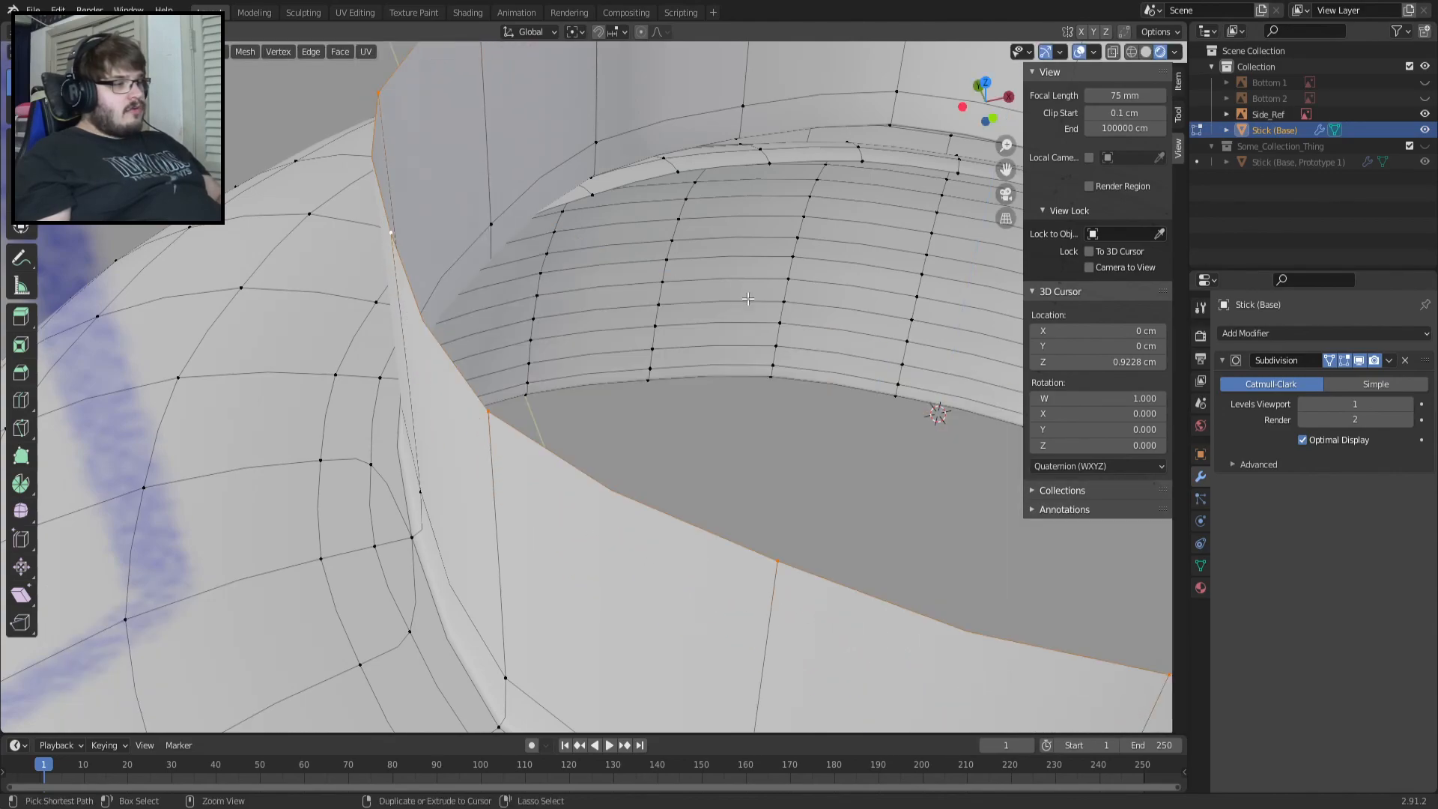
left_click(1359, 363)
key("ctrl+z")
key("ctrl+z")
key("ctrl+z")
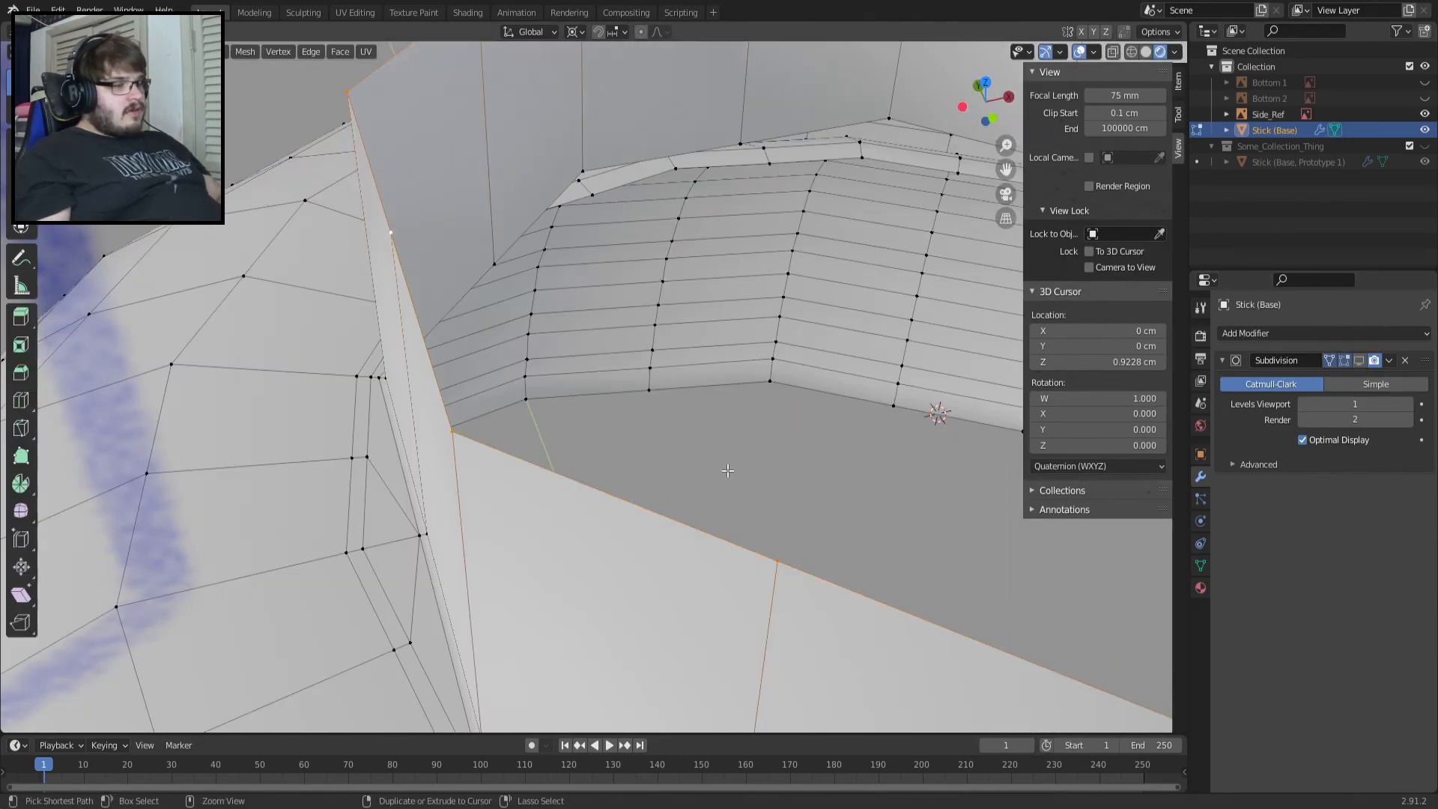
Extrude the flat rim of the hole inward in top view with a scale of 0.991.
key("KP_7")
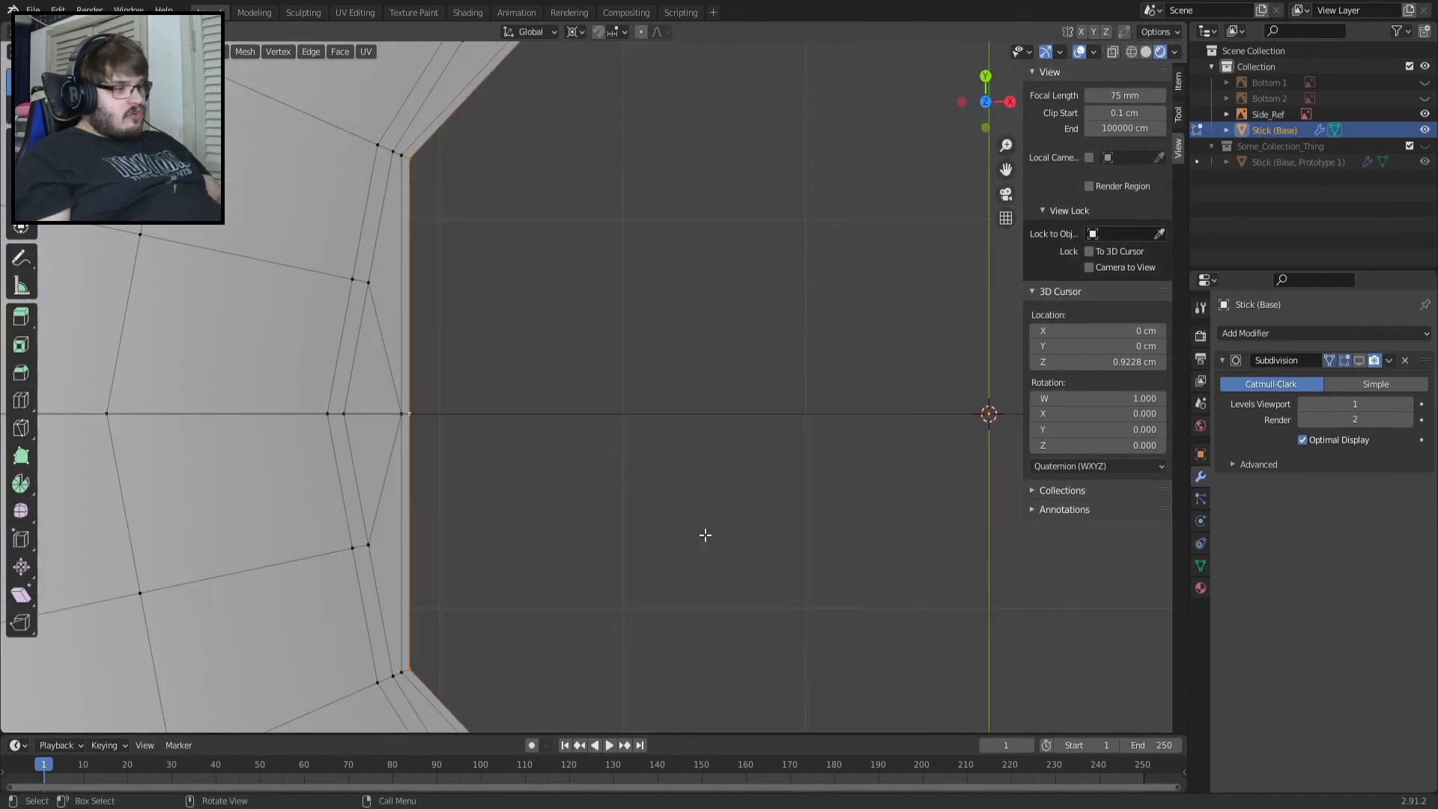
scroll(705, 535, "down", 3)
scroll(588, 421, "up", 3)
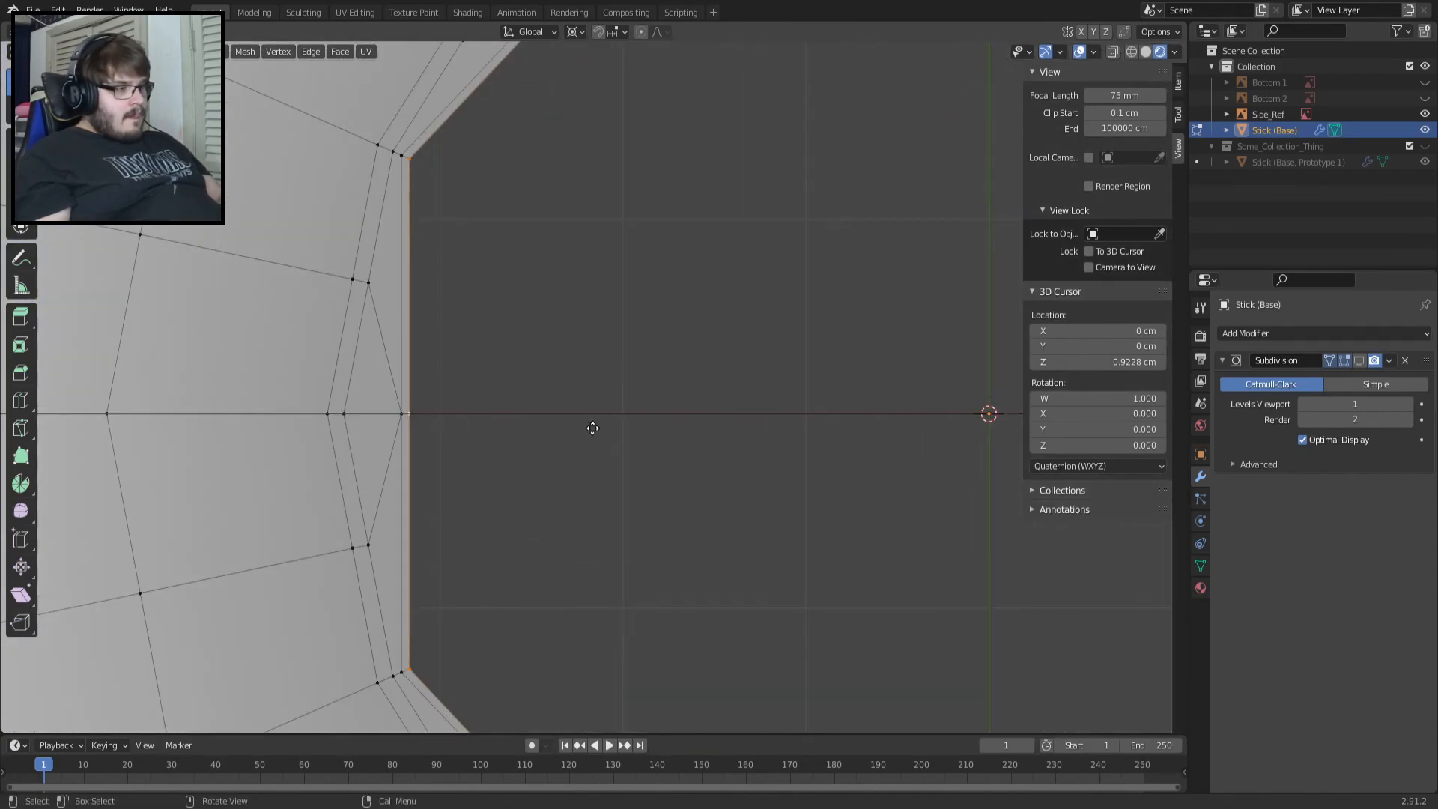
key("g")
right_click(601, 430)
key("s")
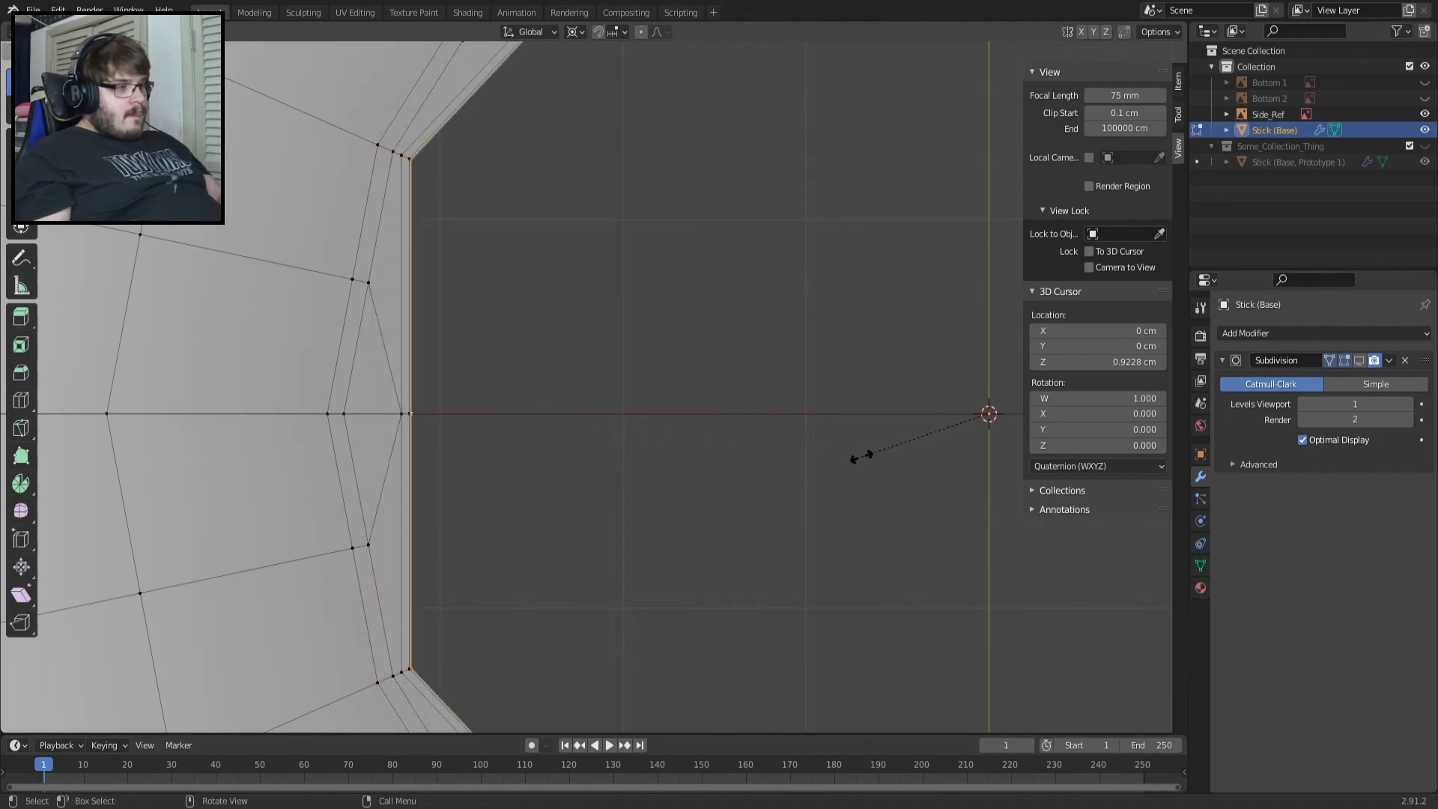
left_click(861, 455)
Extrude the rim inward twice more, scaling each new edge loop to 0.990.
key("e")
key("s")
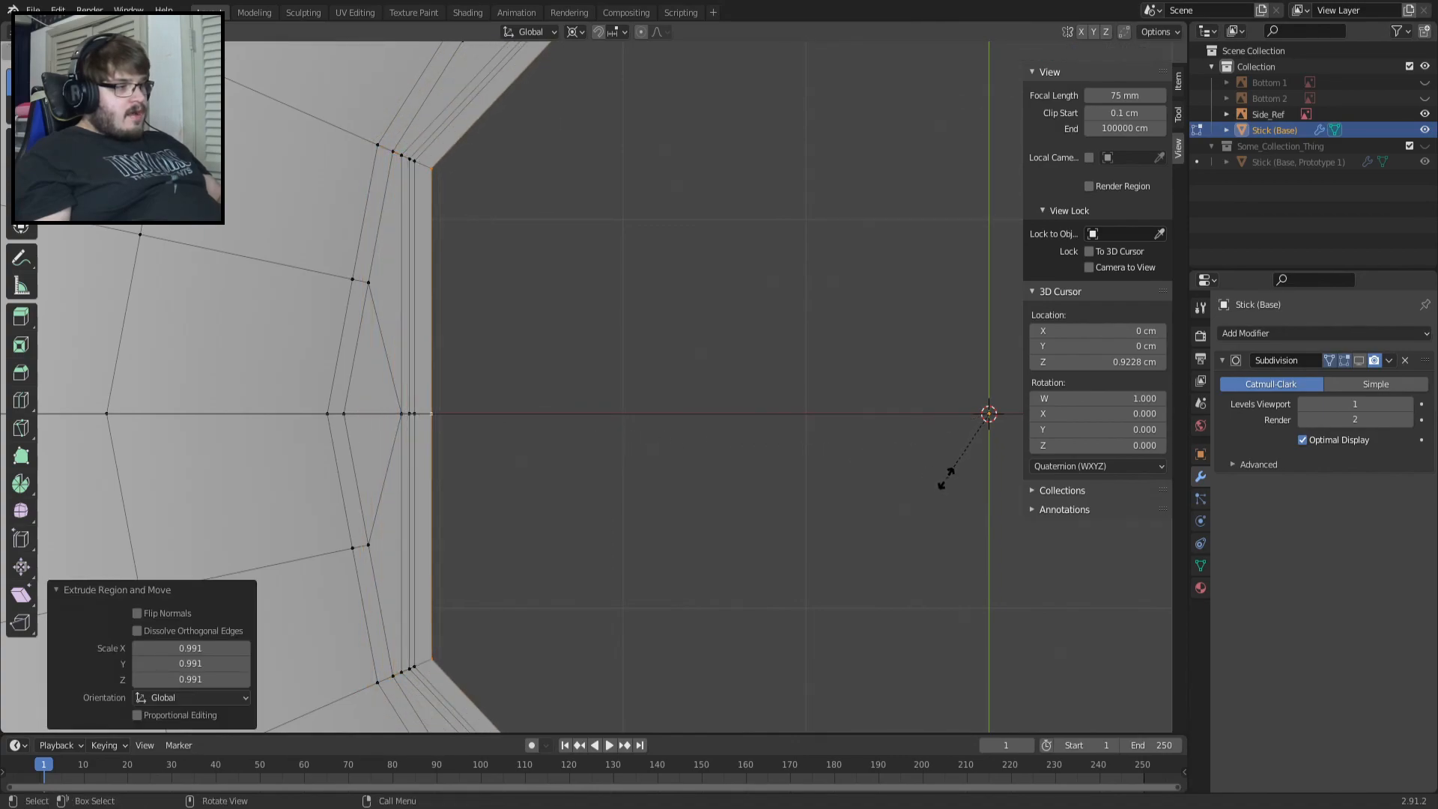
left_click(941, 475)
key("e")
key("s")
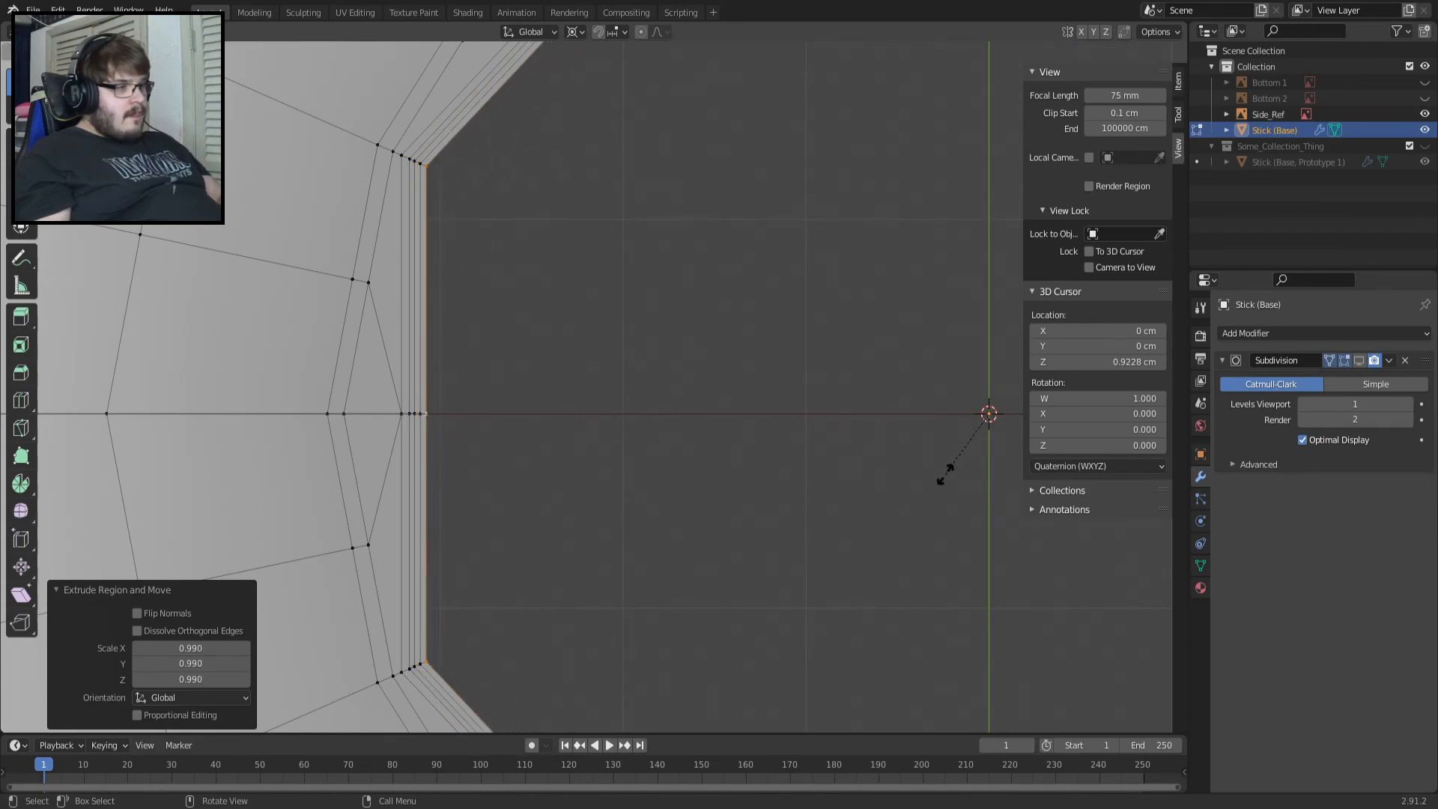
left_click(945, 474)
key("KP_Decimal")
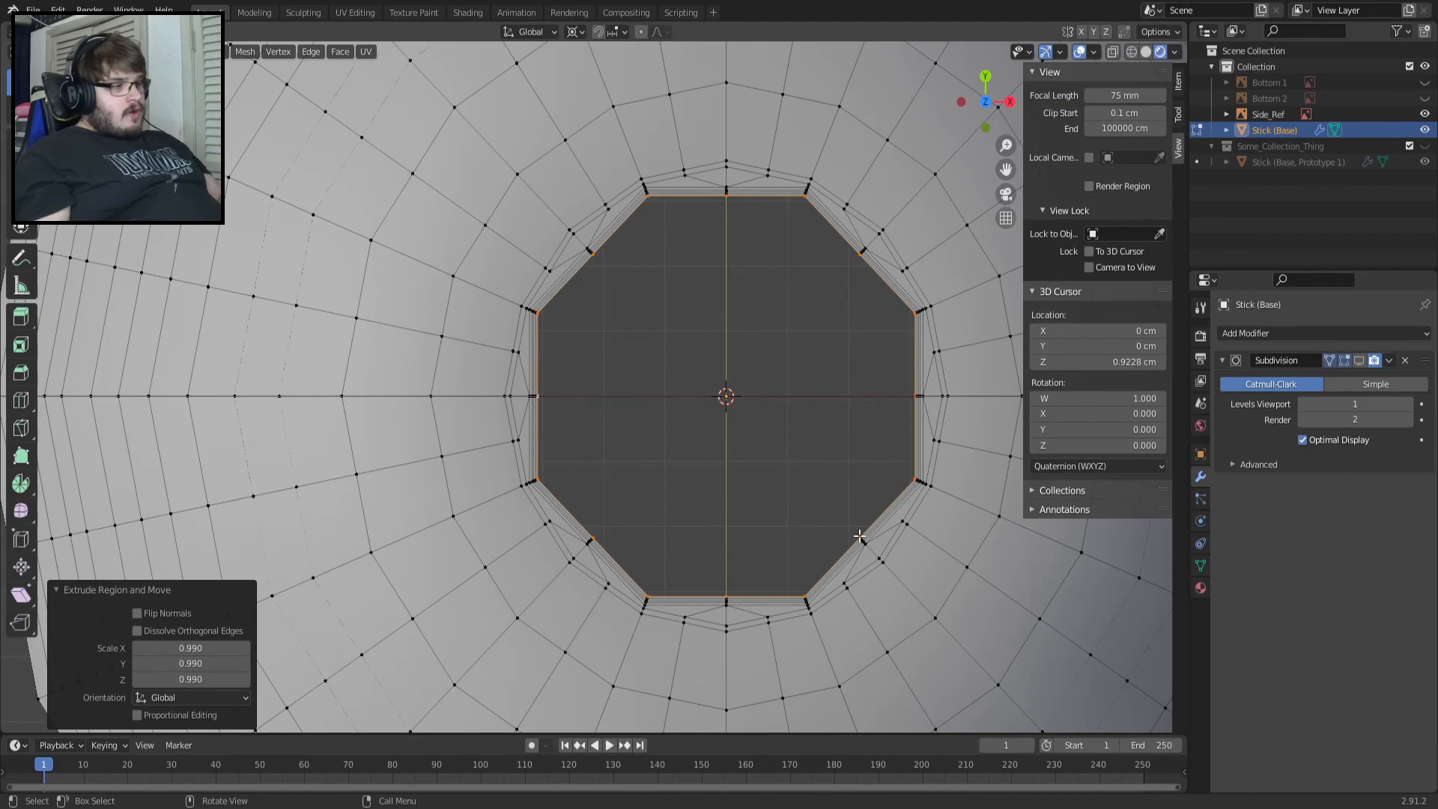
Try extruding the rim up about 0.303 cm with subdivision shown, and undo back to the single inward loop.
key("KP_1")
key("e")
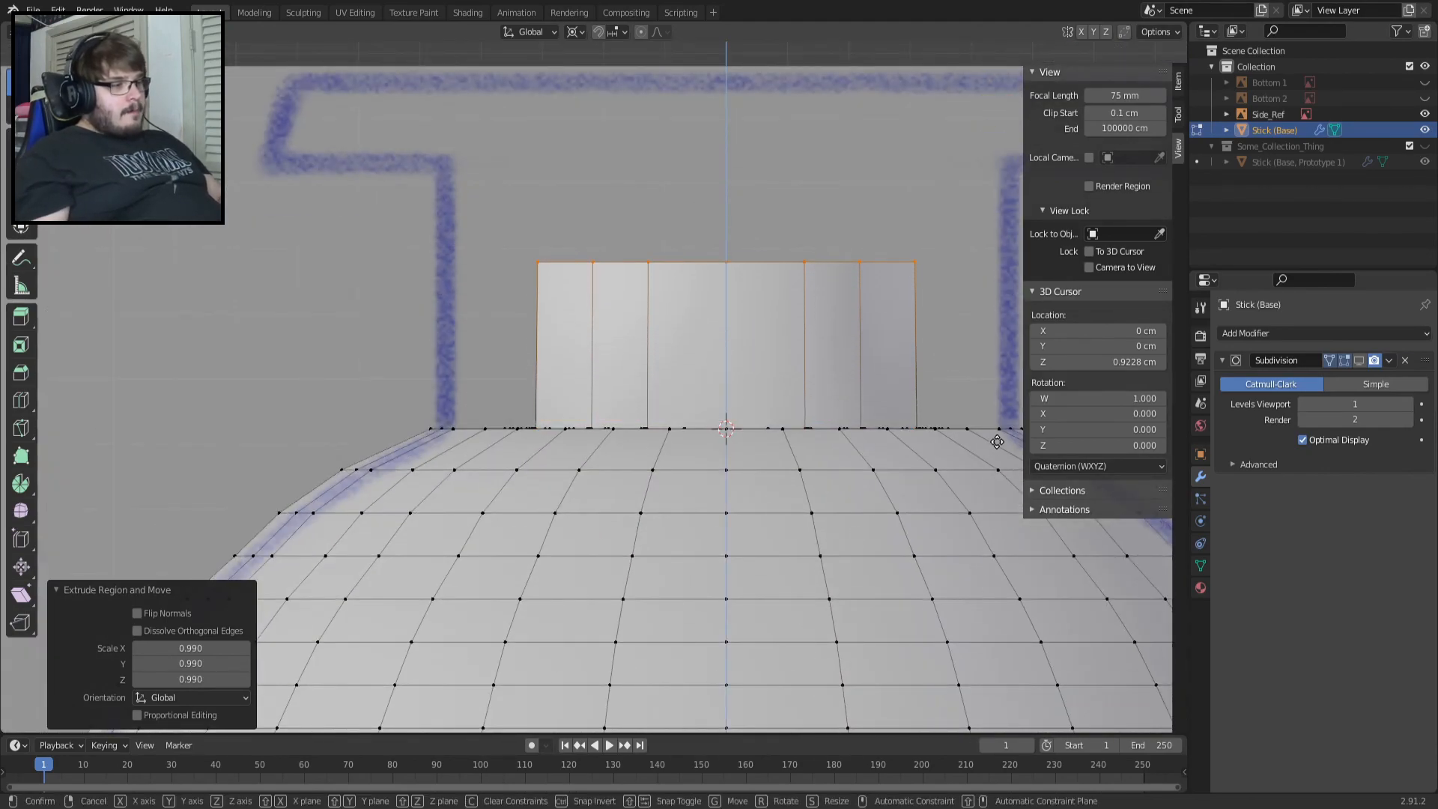
left_click(997, 431)
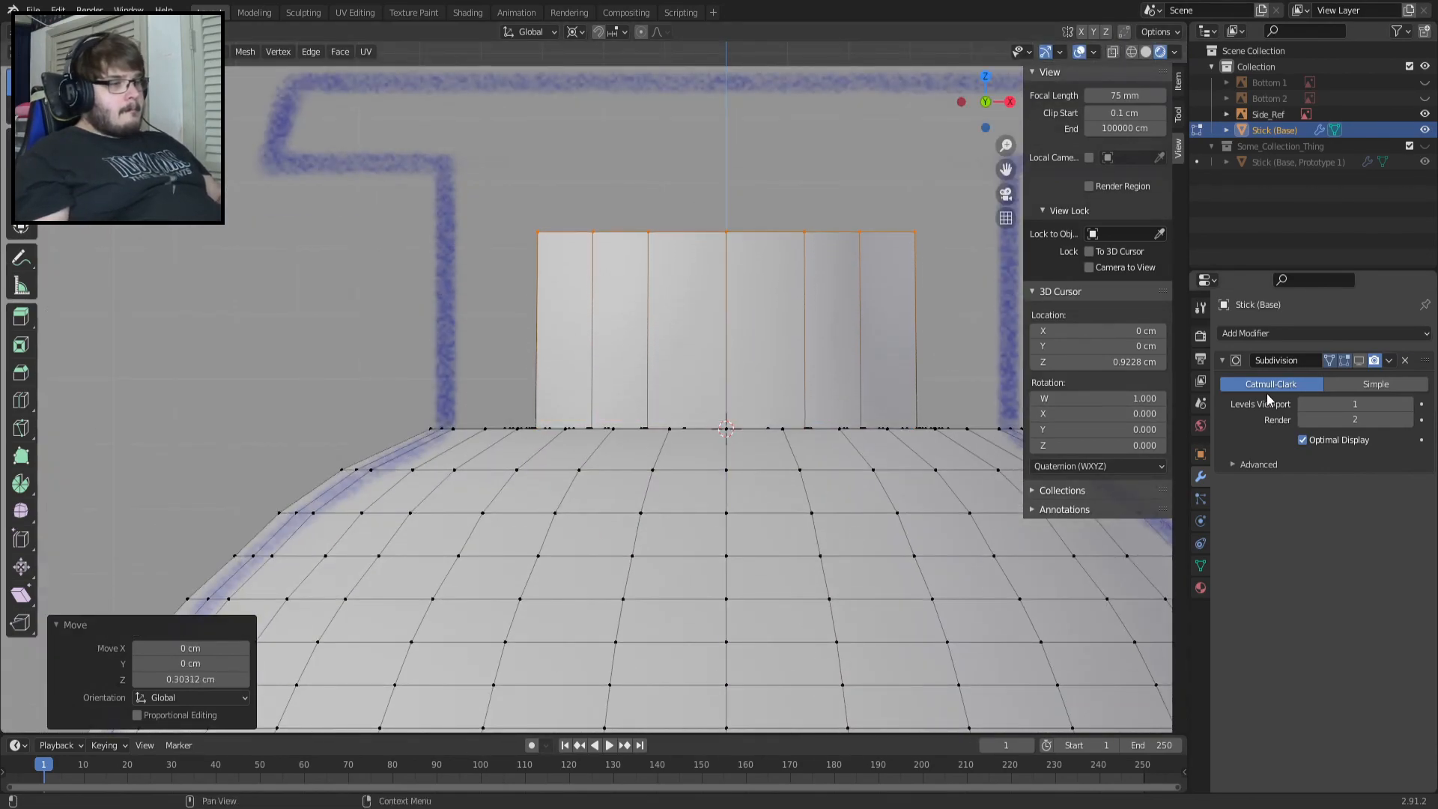
left_click(1356, 360)
middle_click_drag(936, 419, 998, 466)
key("ctrl+z")
key("ctrl+z")
key("ctrl+z")
middle_click_drag(550, 315, 528, 440, "ctrl")
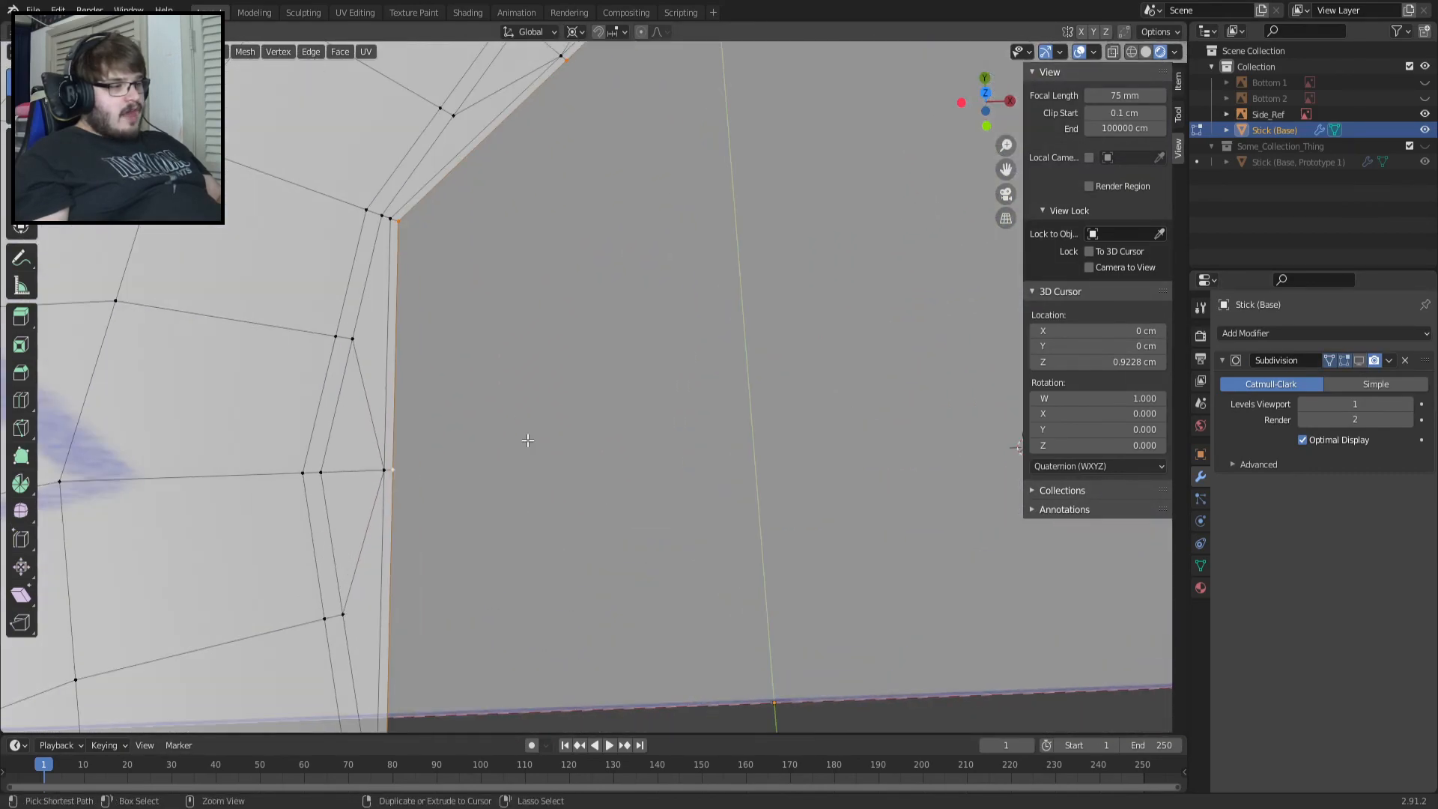
Extrude the hole's rim inward once more, scaling the new edge loop to 0.984.
scroll(527, 440, "down", 4)
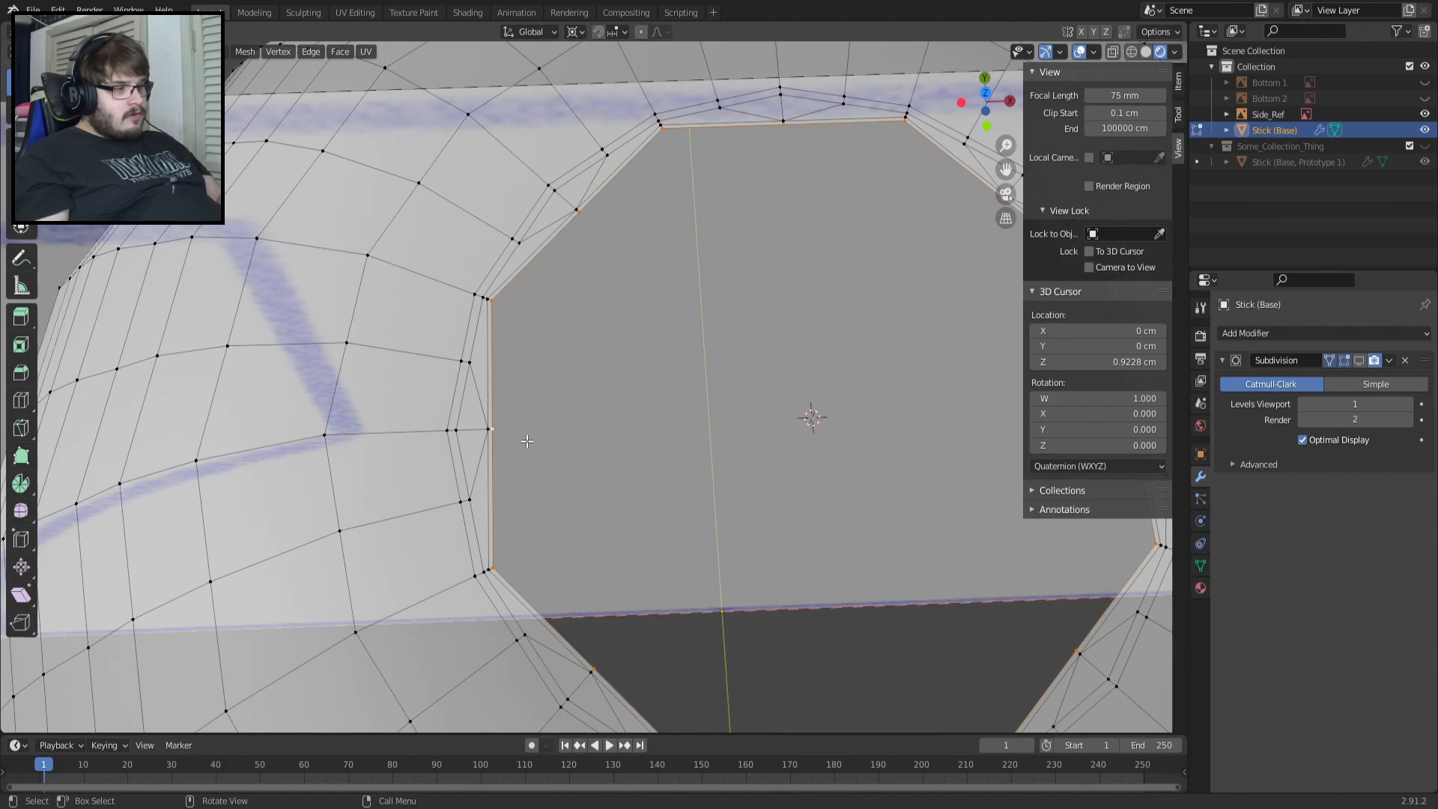
left_click(730, 488)
key("ctrl+z")
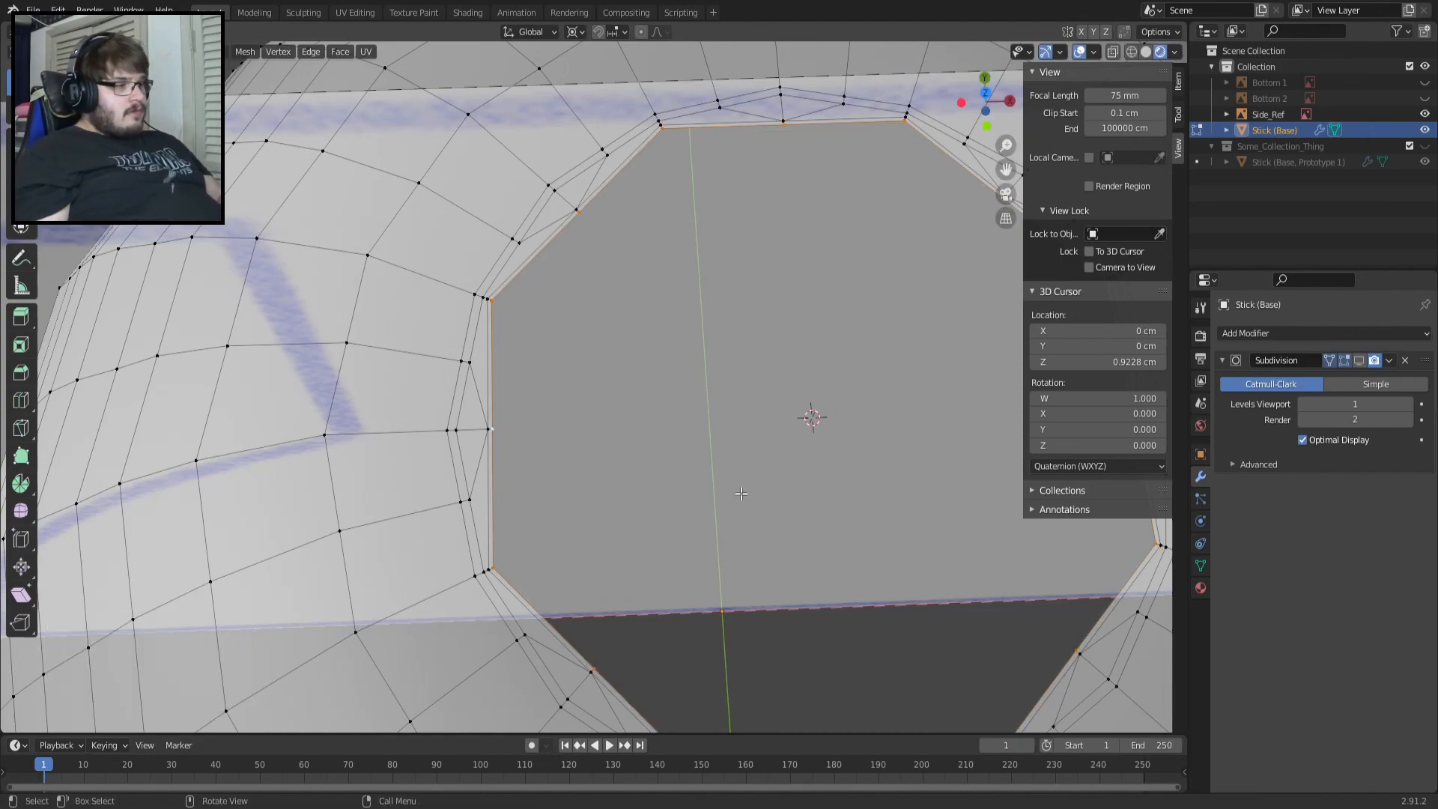
key("e")
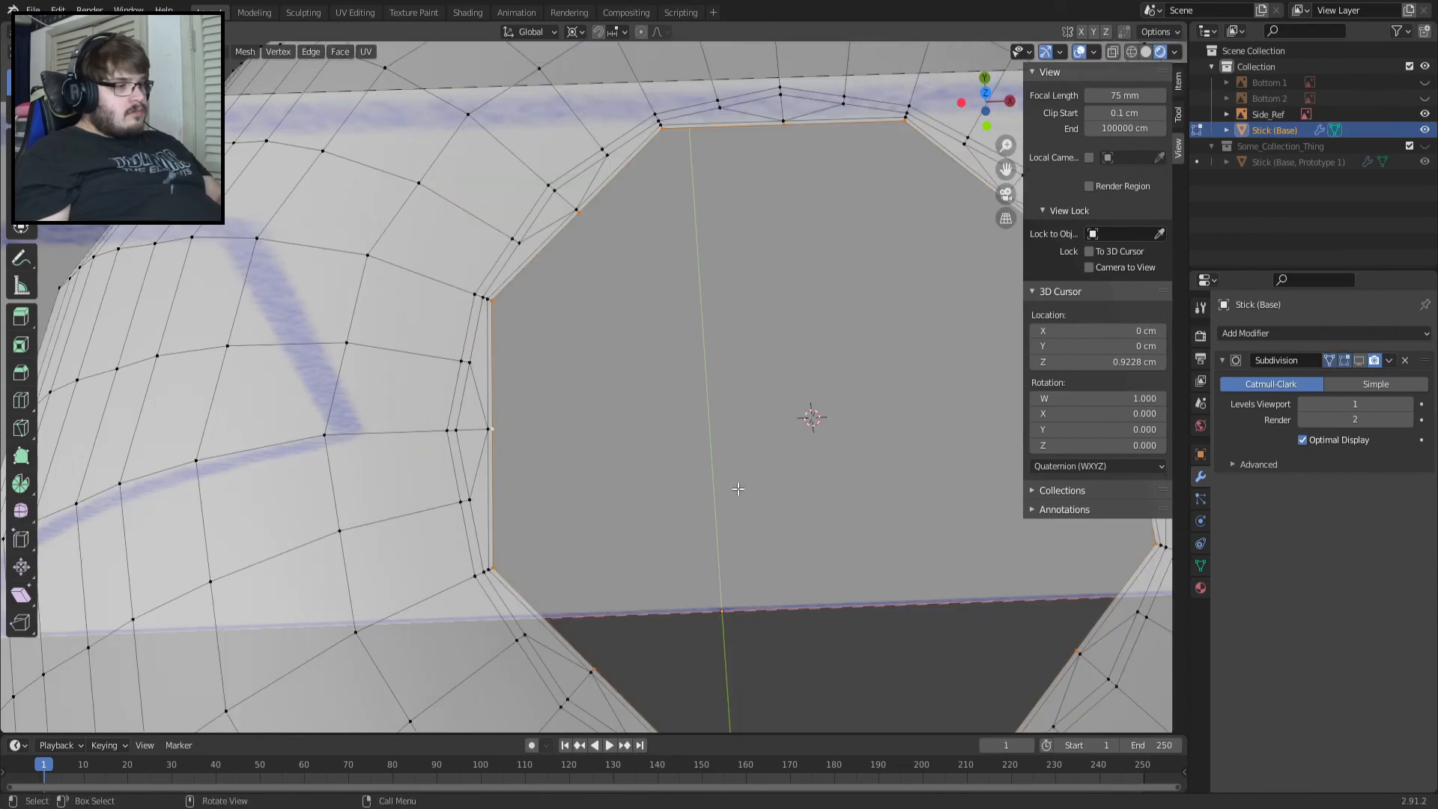
key("e")
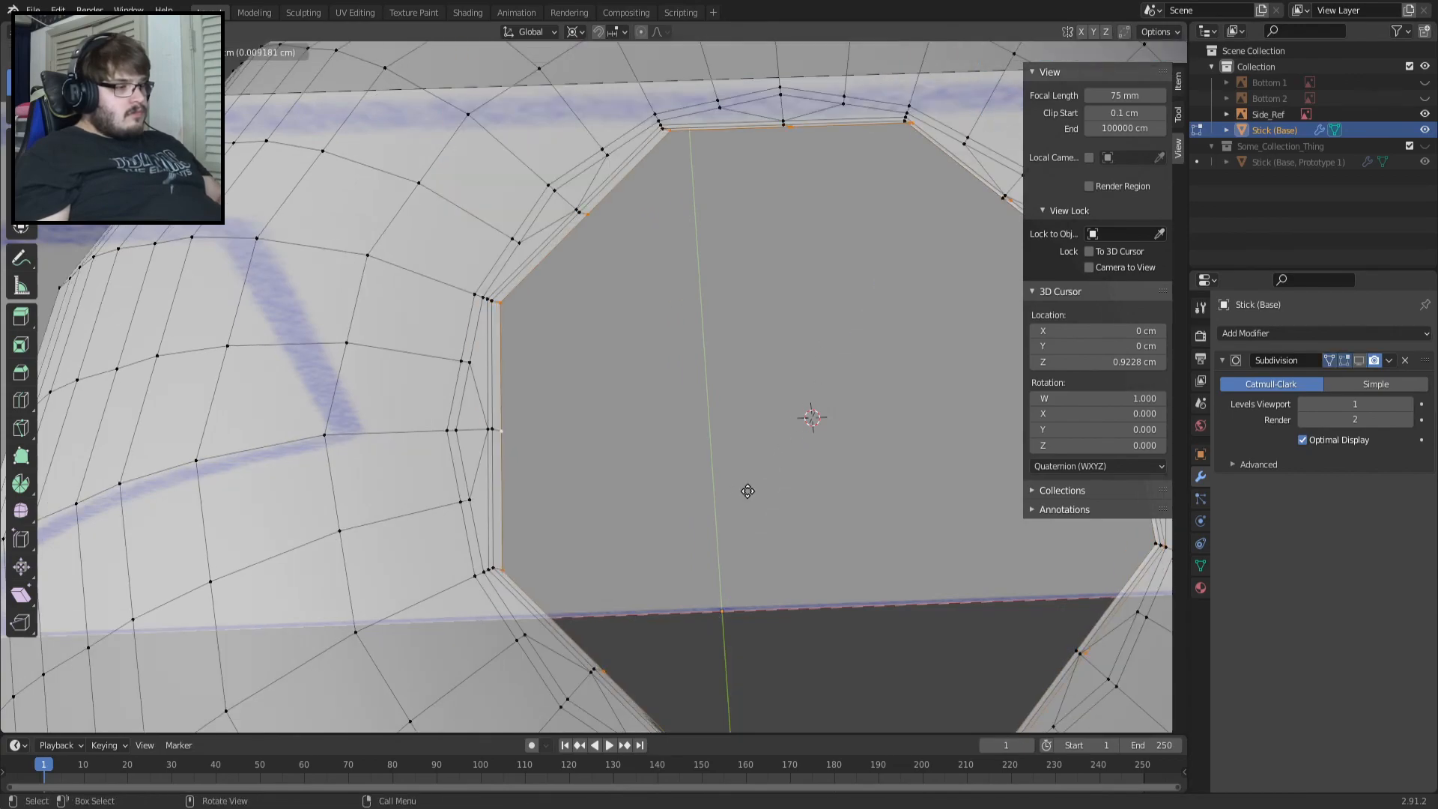
key("s")
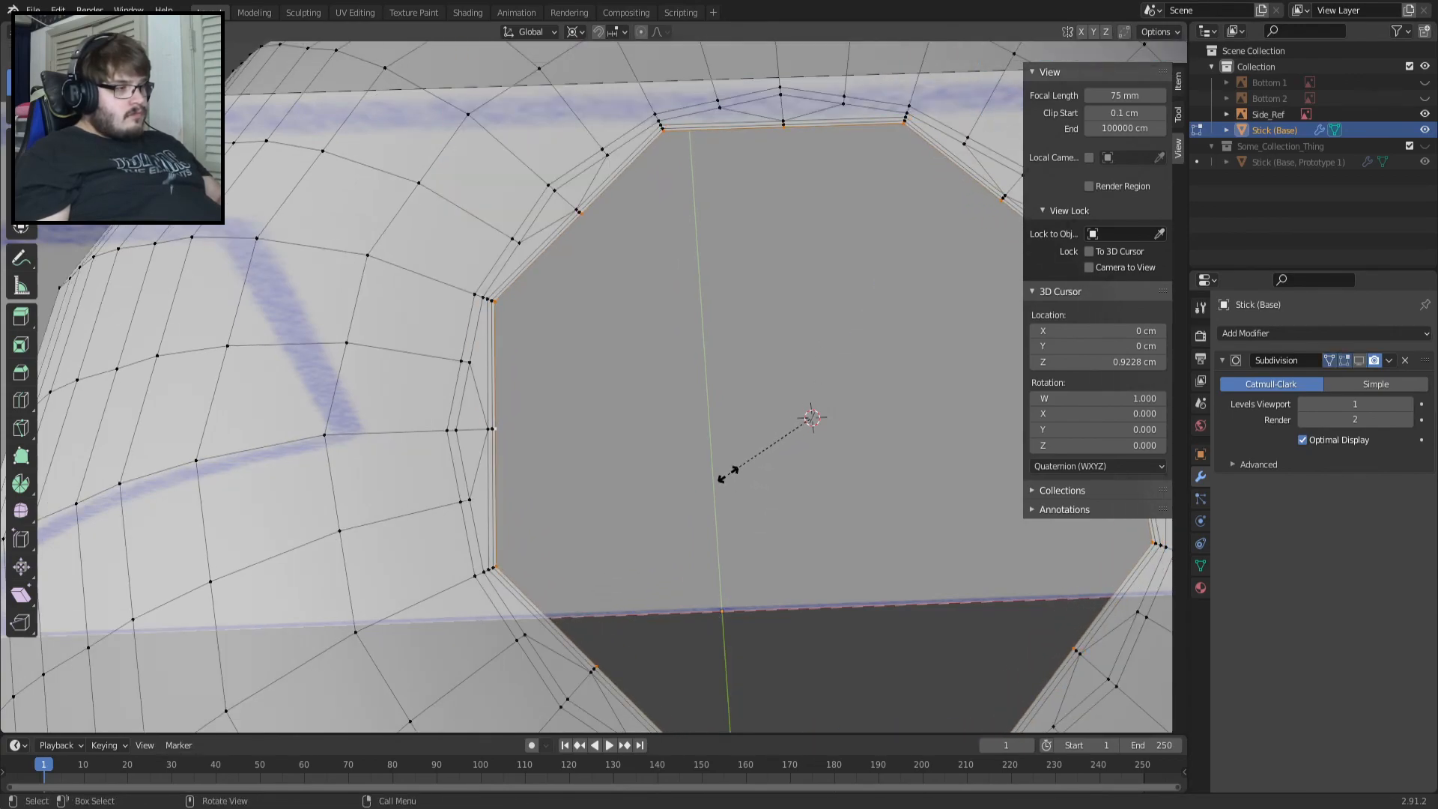
left_click(728, 474)
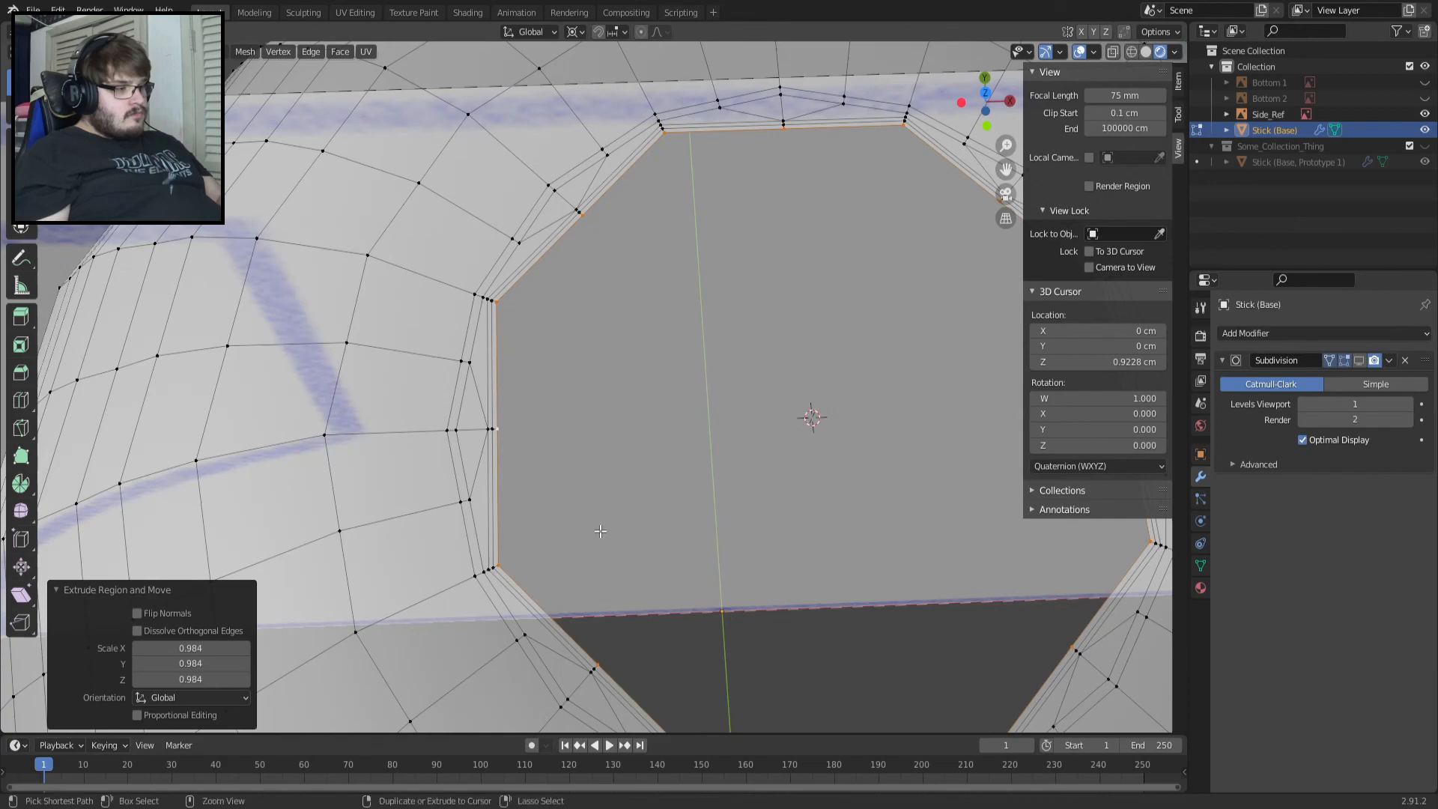
Try raising the rim along Z into a tall wall, check it subdivided in Object Mode, and undo the wall.
key("g")
key("z")
left_click(658, 312)
middle_click_drag(658, 311, 610, 380)
scroll(611, 381, "down", 2)
scroll(610, 381, "down", 5)
key("Tab")
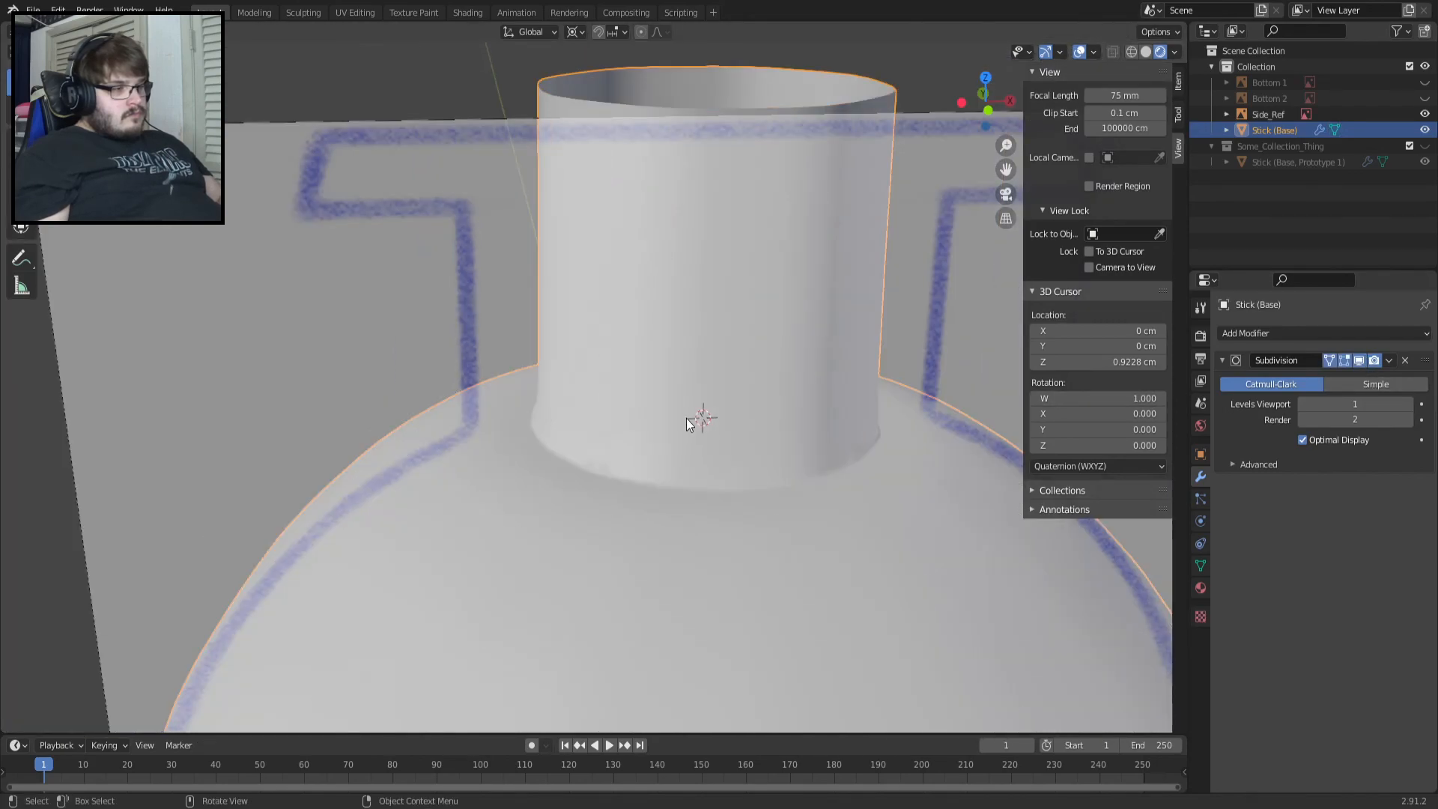
key("Tab")
scroll(689, 480, "up", 10)
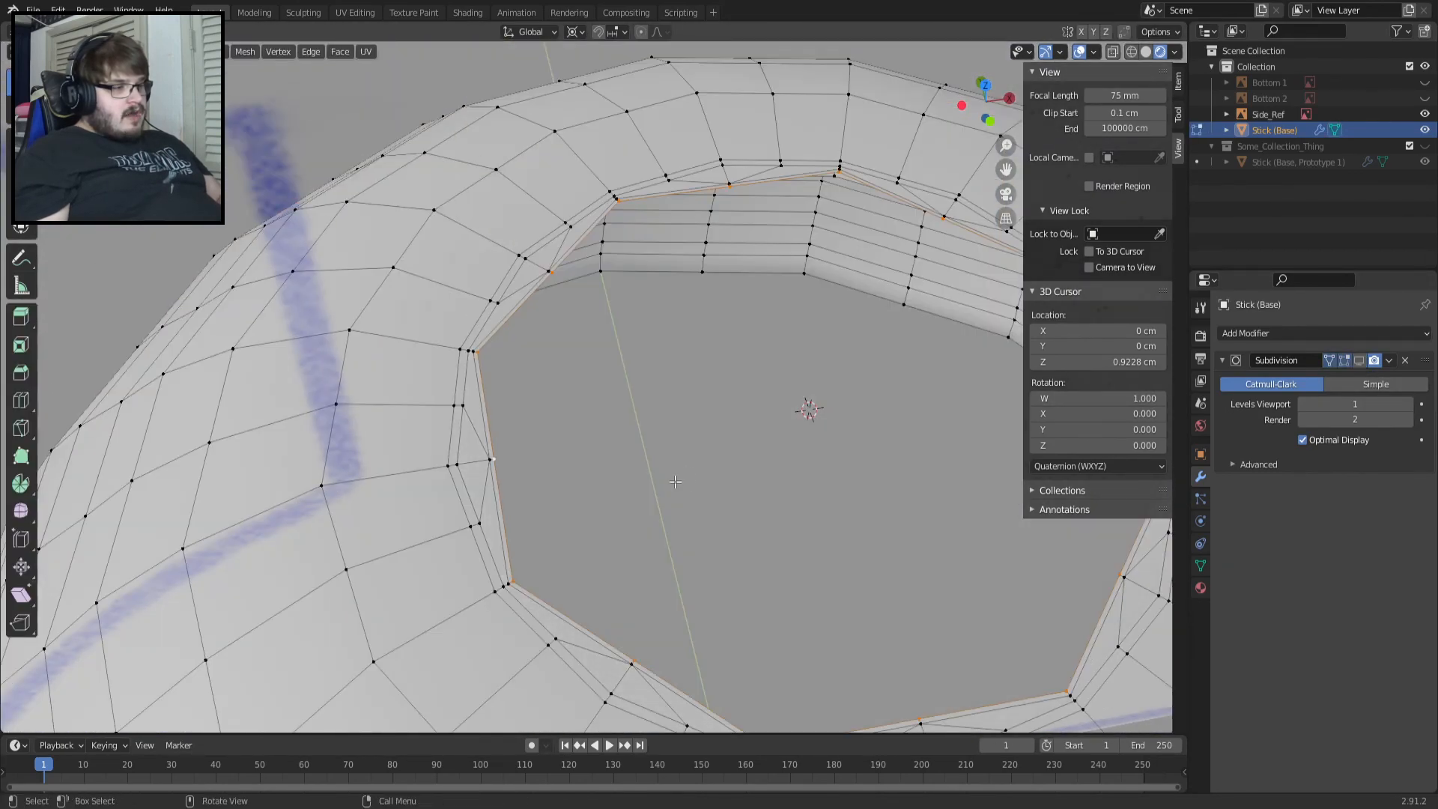
Rescale the innermost rim loop slightly and extrude it 1.0631 cm upward along Z.
scroll(678, 479, "up", 6)
key("s")
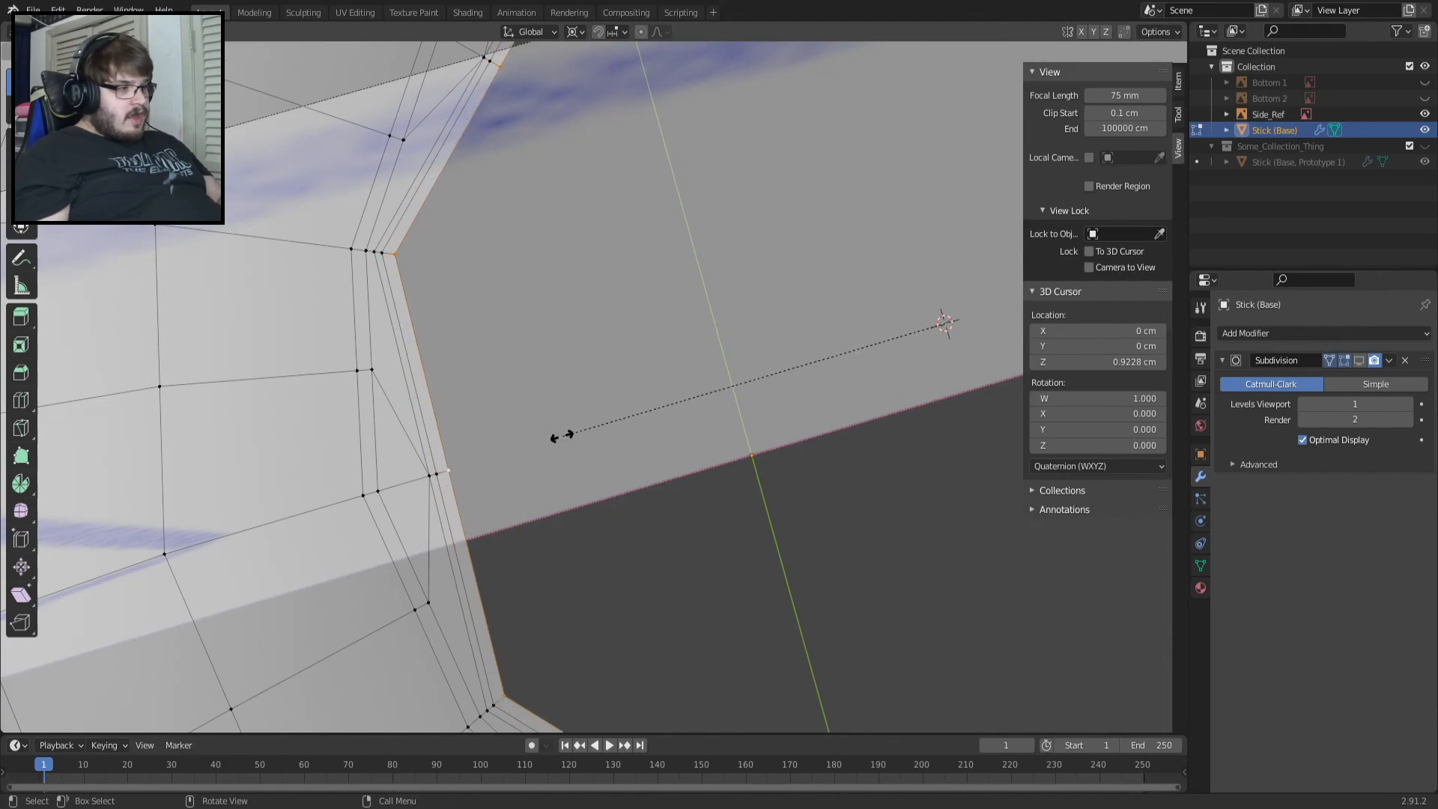
left_click(560, 434)
key("e")
key("z")
left_click(597, 184)
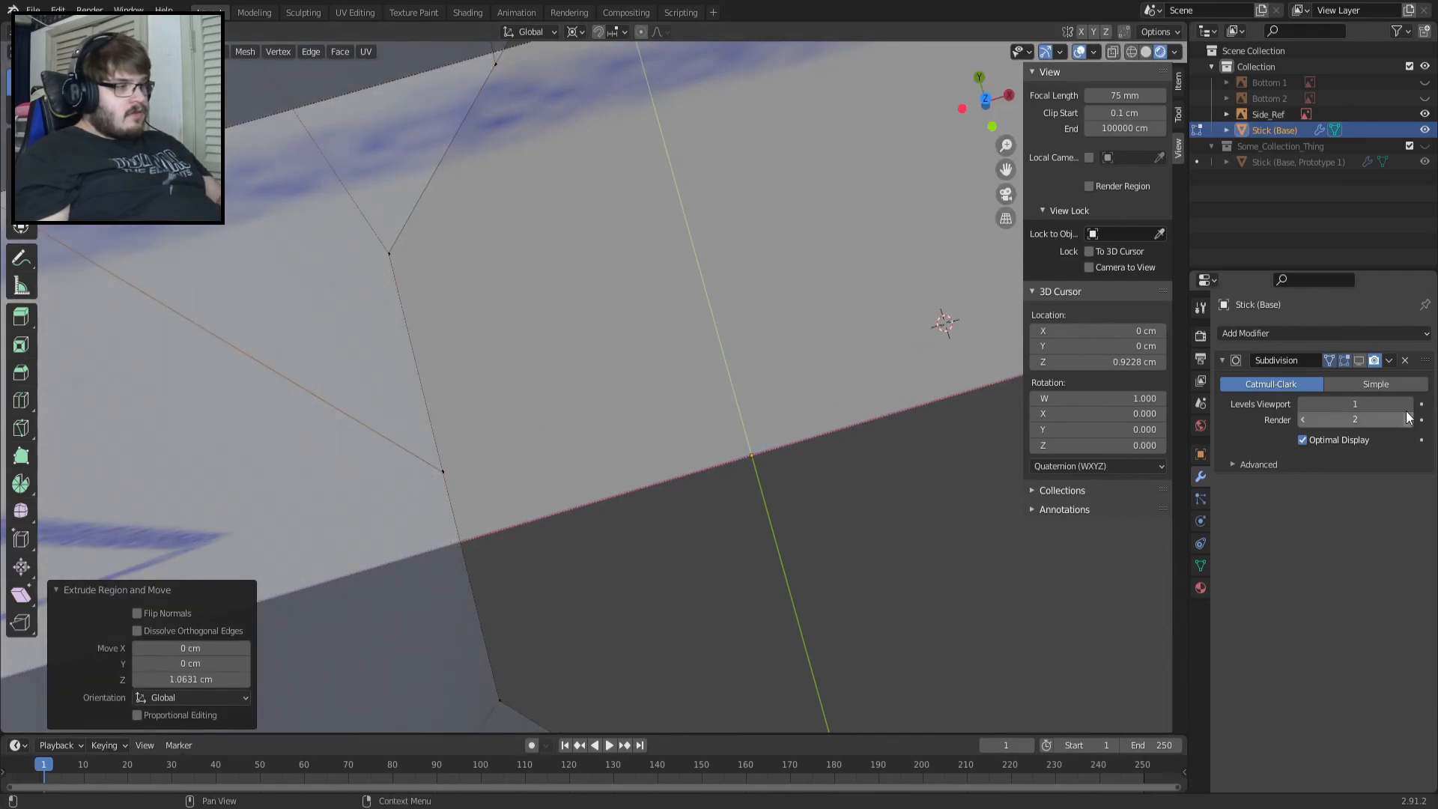
Show the subdivision in Edit Mode, lower the wall's upper rim along Z to the underside of the reference flange, and check it in Object Mode.
left_click(1359, 357)
scroll(771, 497, "down", 4)
key("KP_1")
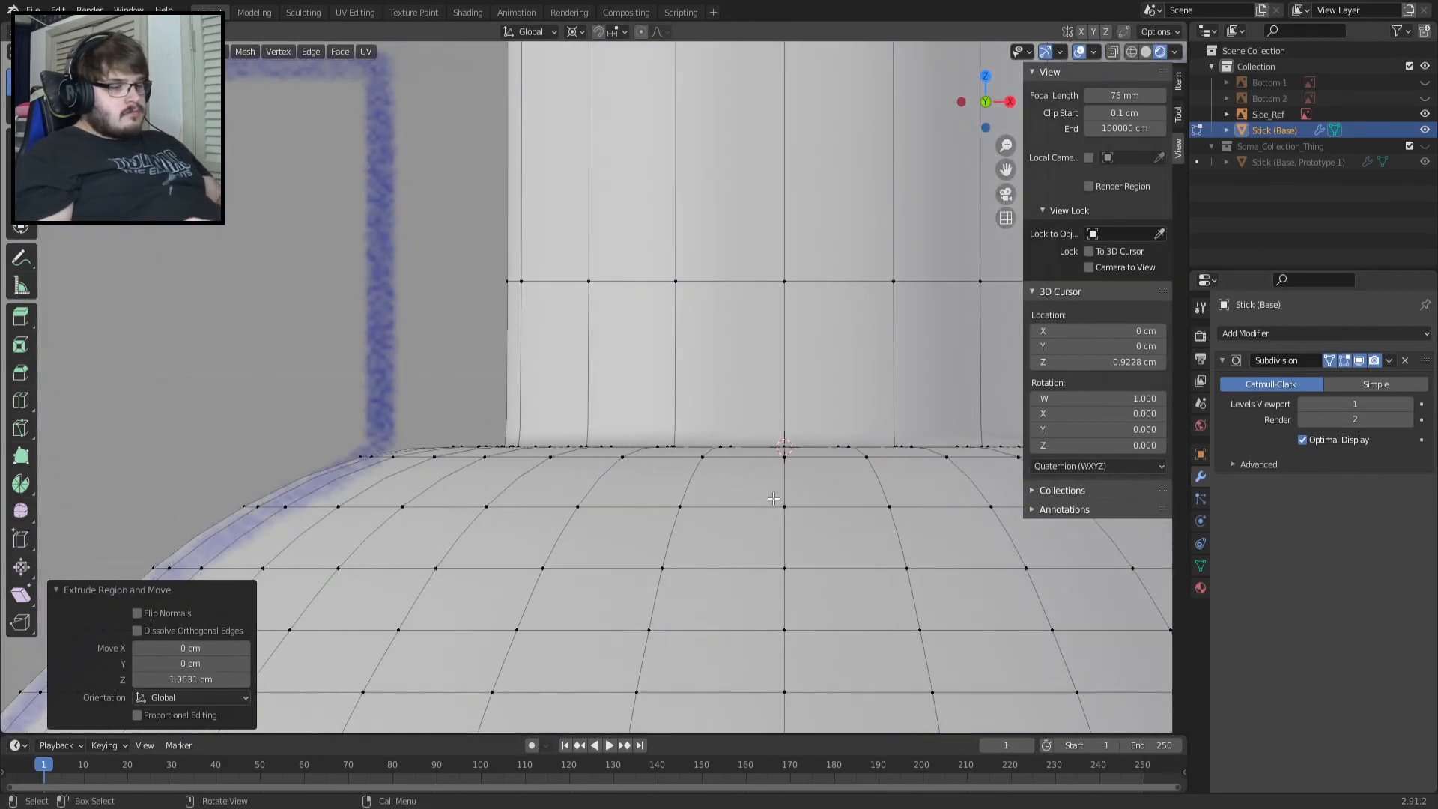
scroll(773, 497, "down", 4)
key("g")
key("z")
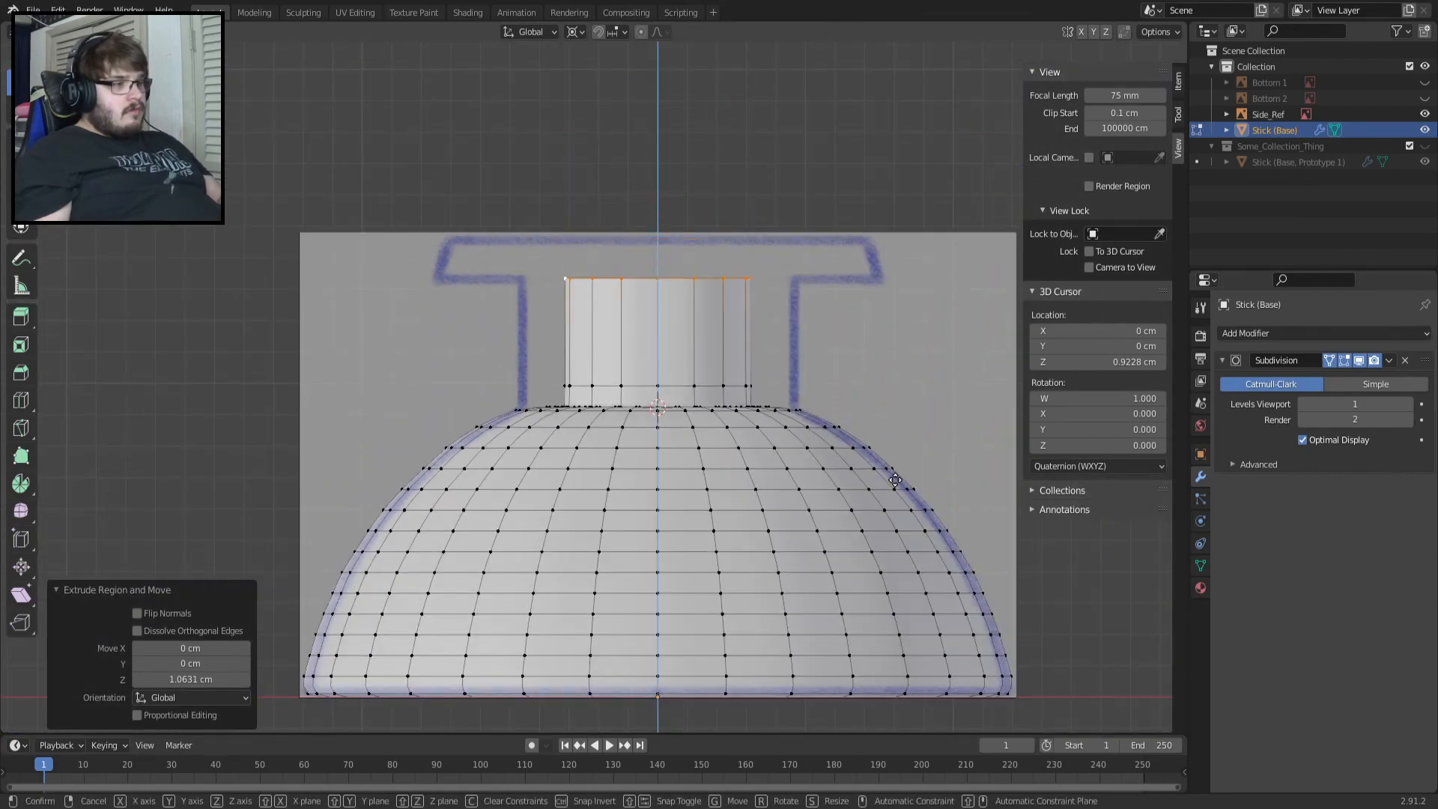
left_click(894, 481)
key("Tab")
middle_click_drag(829, 431, 829, 573)
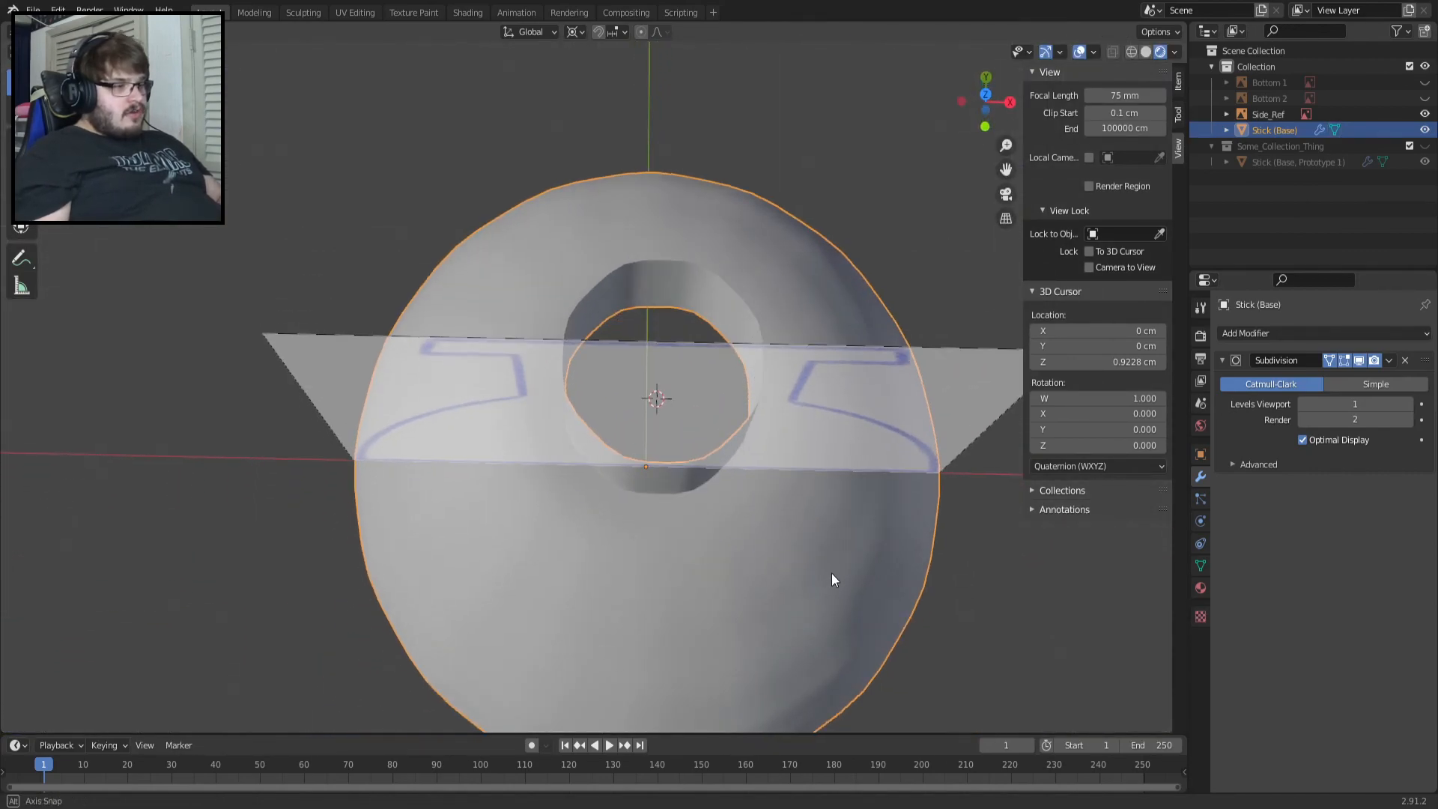
key("KP_1")
key("KP_Decimal")
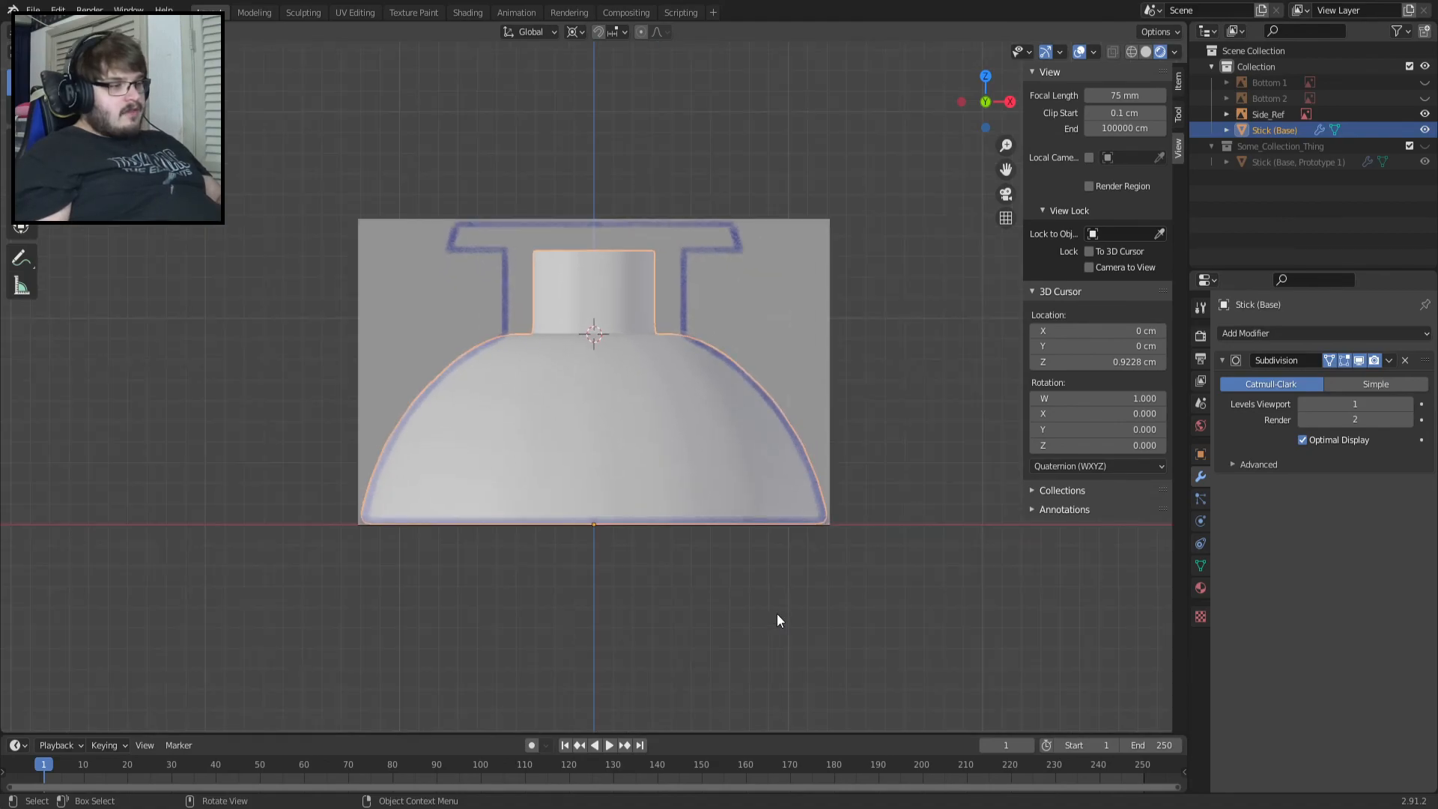
scroll(775, 613, "up", 2)
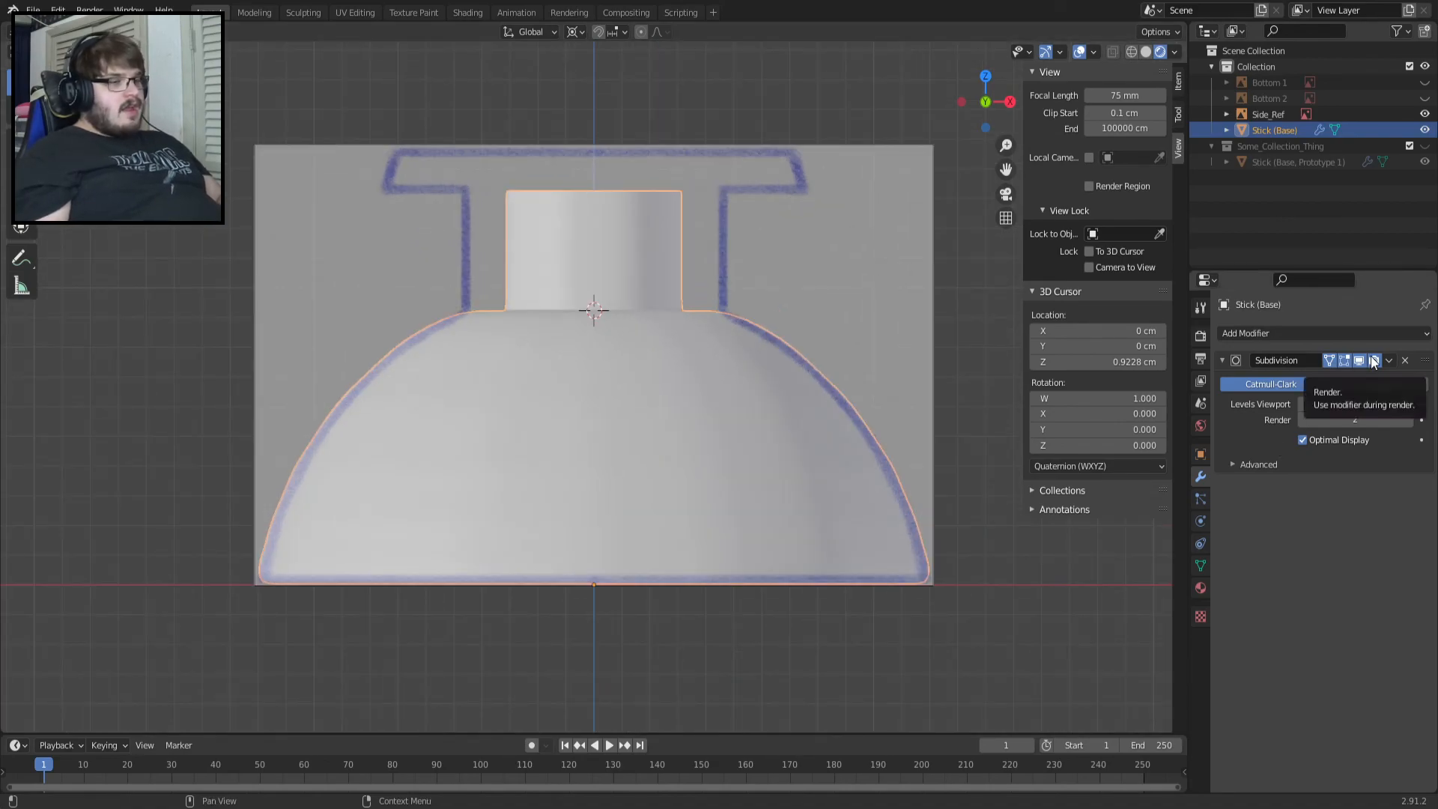